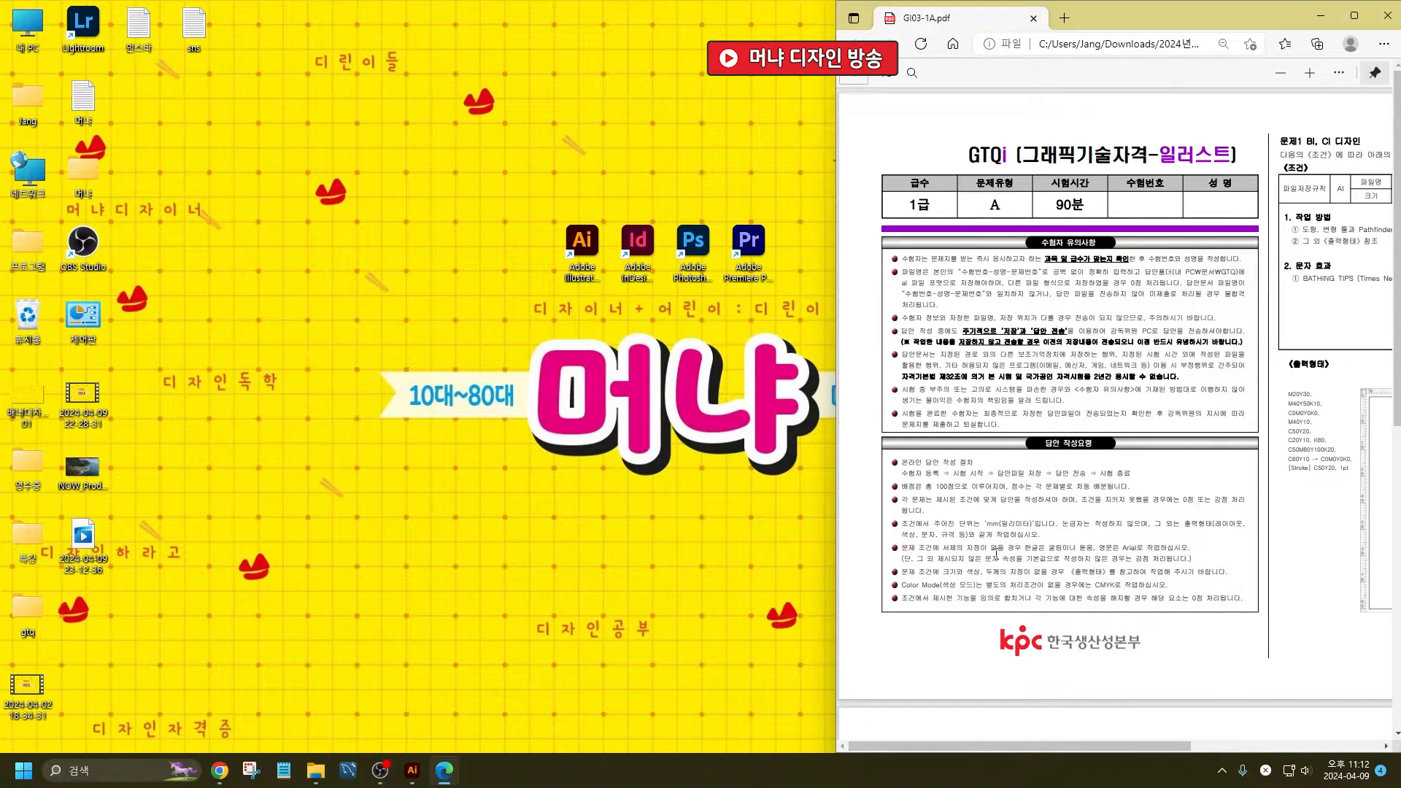
- Highlight the millimetre unit and CMYK colour mode requirements in the exam PDF's answer guidelines
key("ctrl")
scroll(977, 585, "up", 2, "ctrl")
left_click_drag(993, 498, 1093, 499)
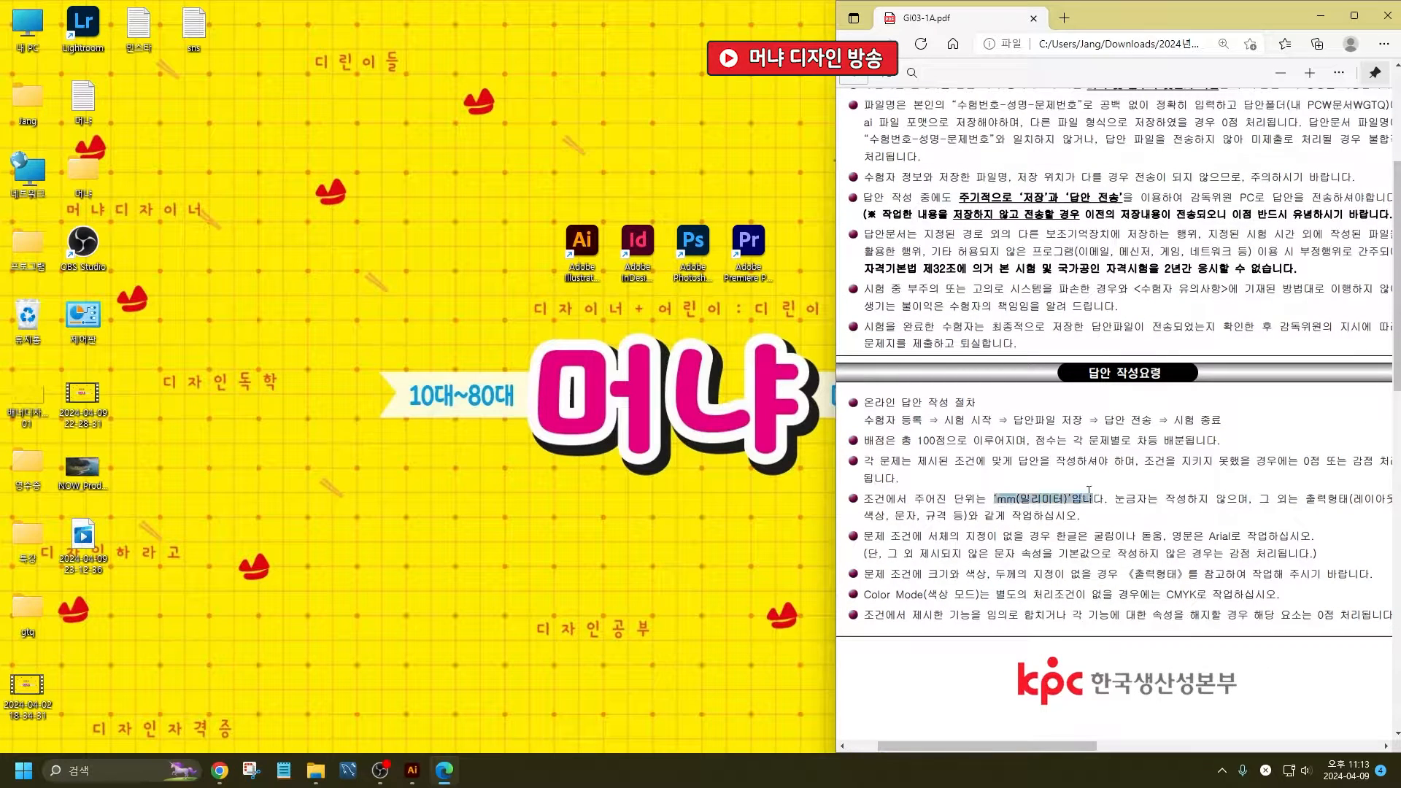
left_click_drag(1152, 594, 1208, 595)
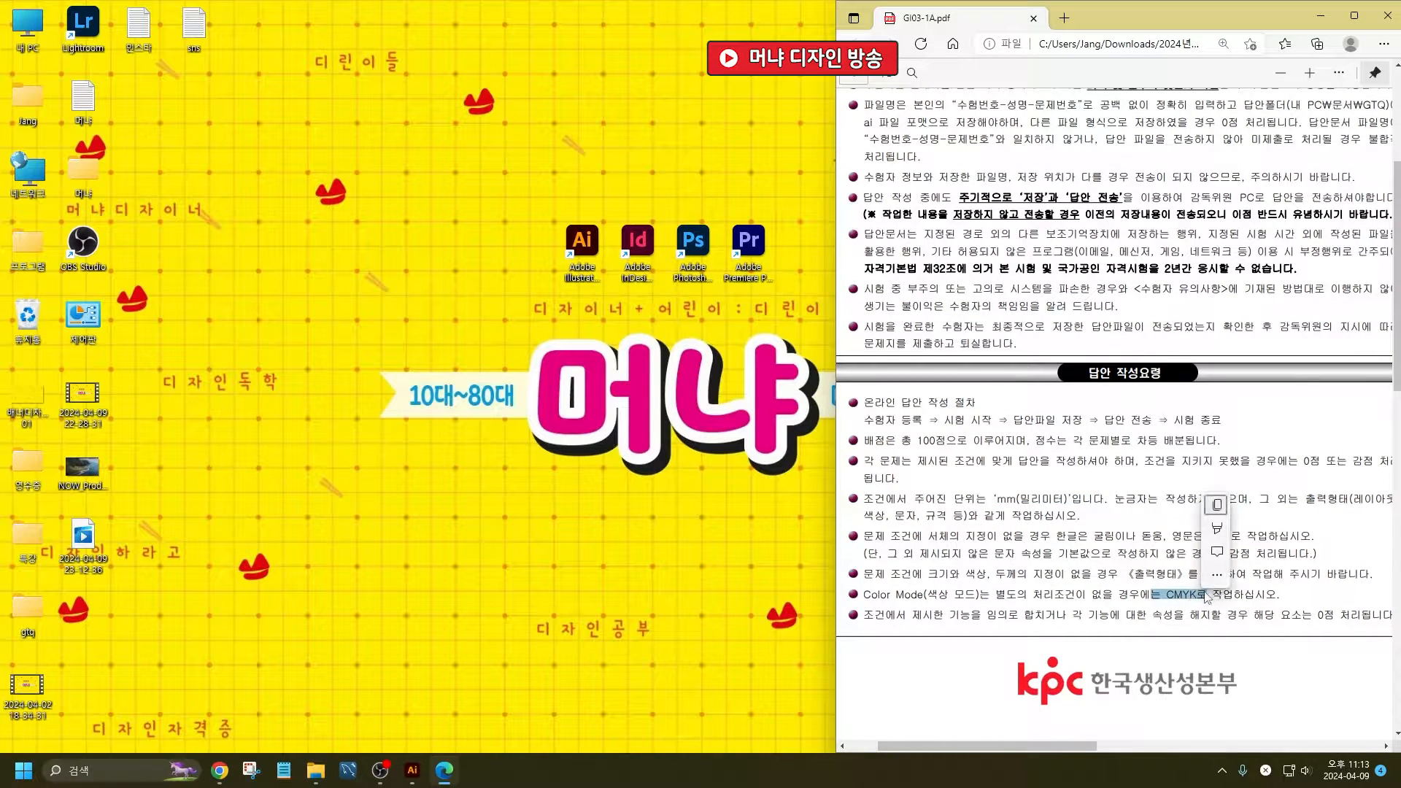
- Use the PDF Draw tool to circle the millimetre and CMYK requirements and handwrite "300" near them
left_click(1336, 78)
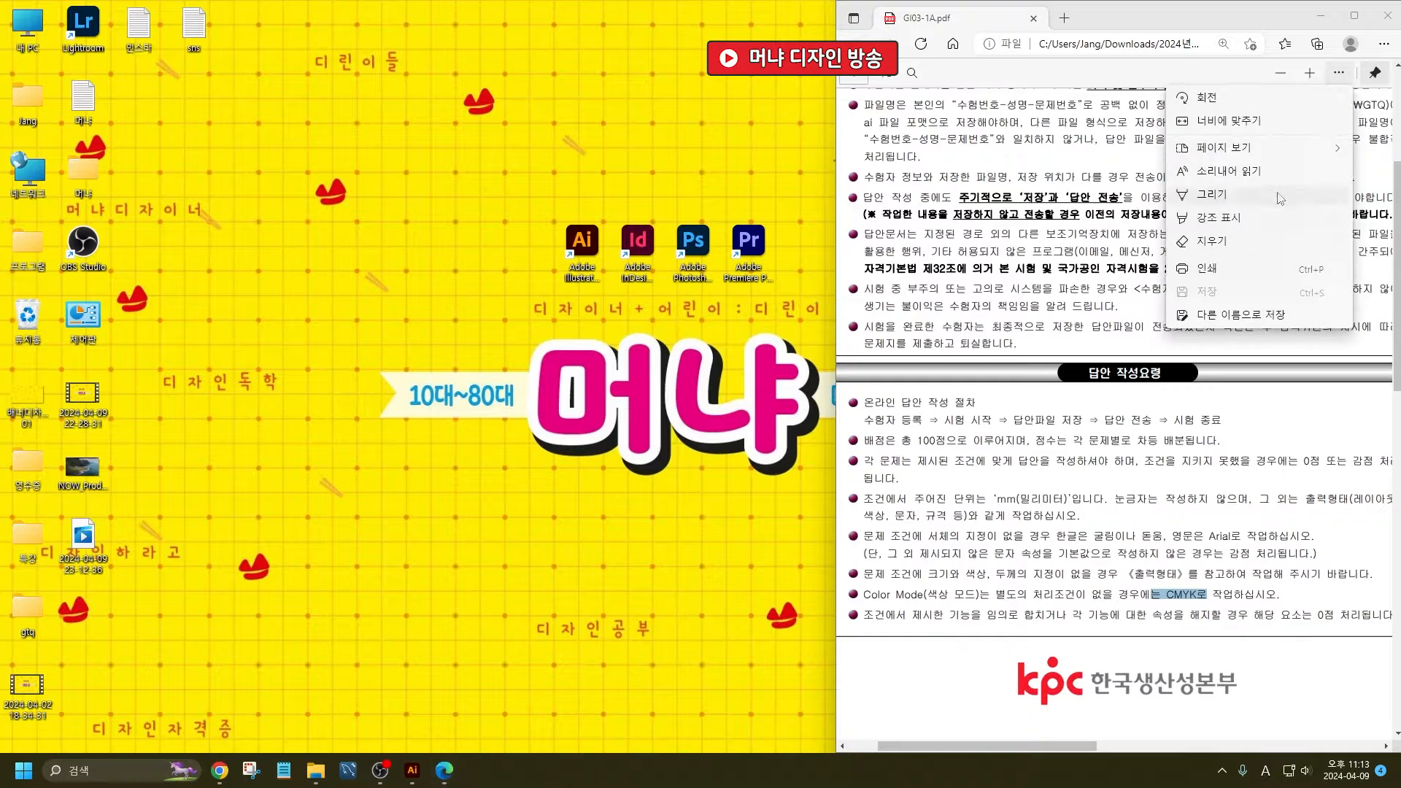
left_click(1269, 205)
mouse_move(1067, 519)
left_mouse_down()
mouse_move(1155, 490)
mouse_move(1117, 553)
left_mouse_up()
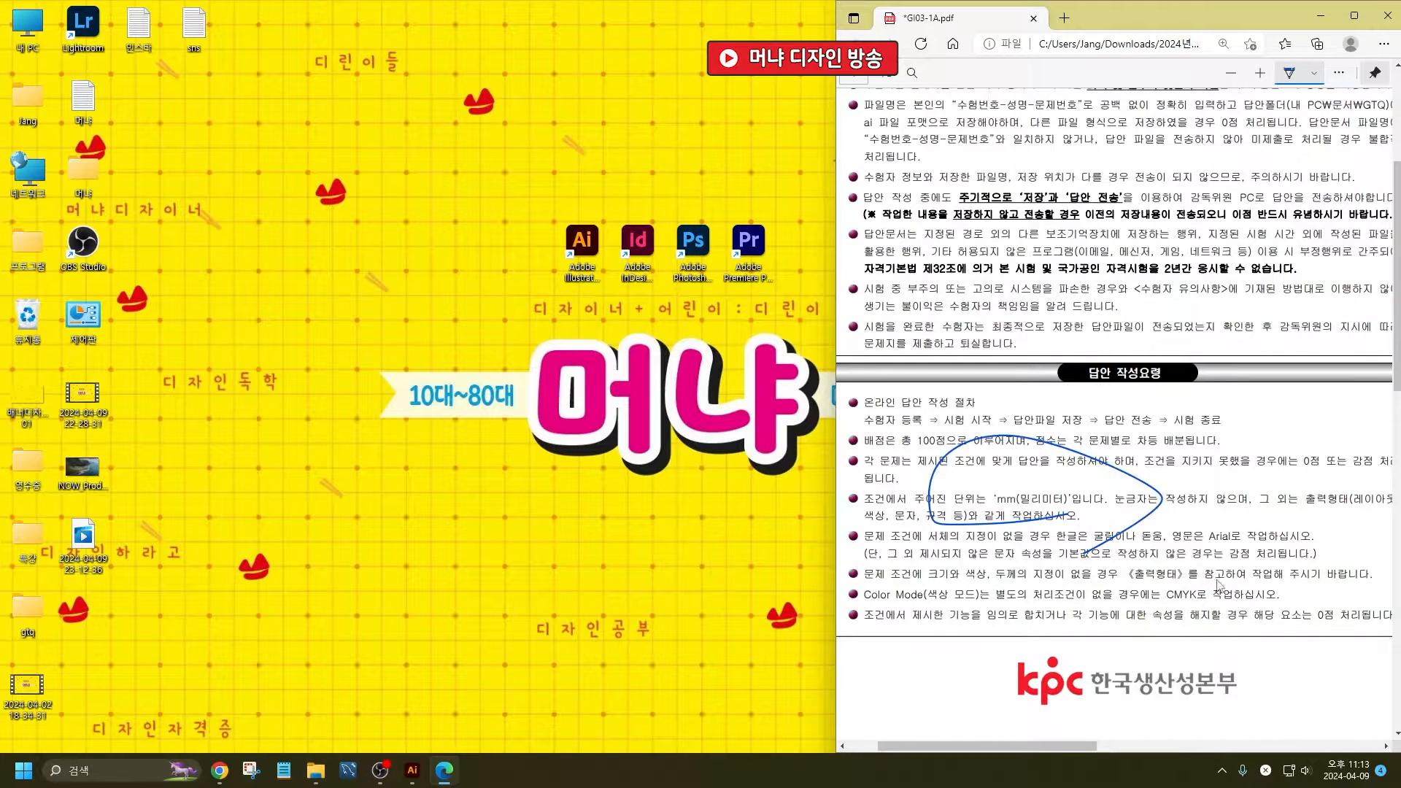
mouse_move(1218, 585)
left_mouse_down()
mouse_move(1108, 606)
mouse_move(1213, 624)
left_mouse_up()
mouse_move(1266, 414)
left_mouse_down()
mouse_move(1282, 423)
mouse_move(1273, 443)
mouse_move(1316, 429)
left_mouse_up()
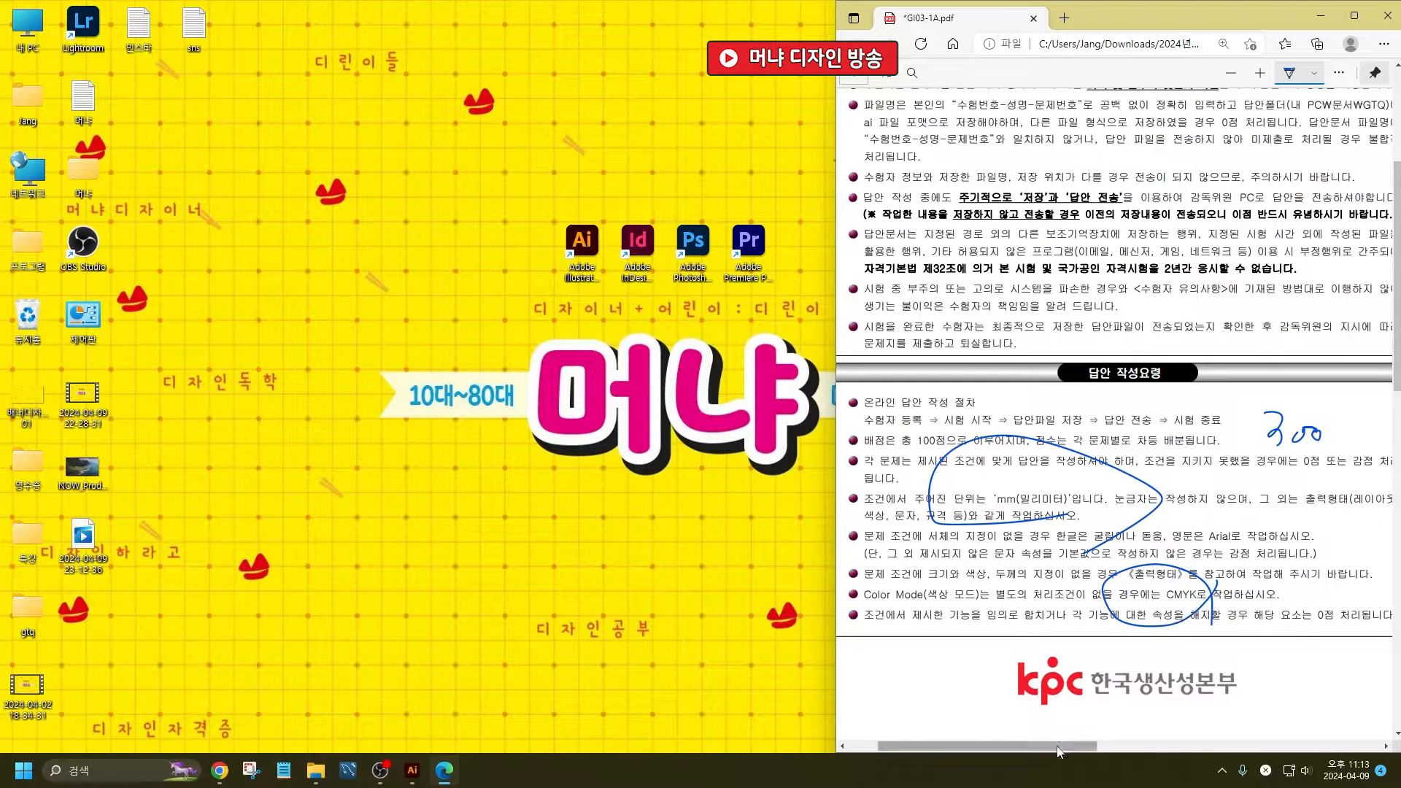
- Underline BATHING and TIPS on problem 1's ribbon artwork and the BATHING TIPS entry in its text effect conditions
left_click_drag(1067, 745, 1298, 675)
scroll(1261, 500, "up", 4)
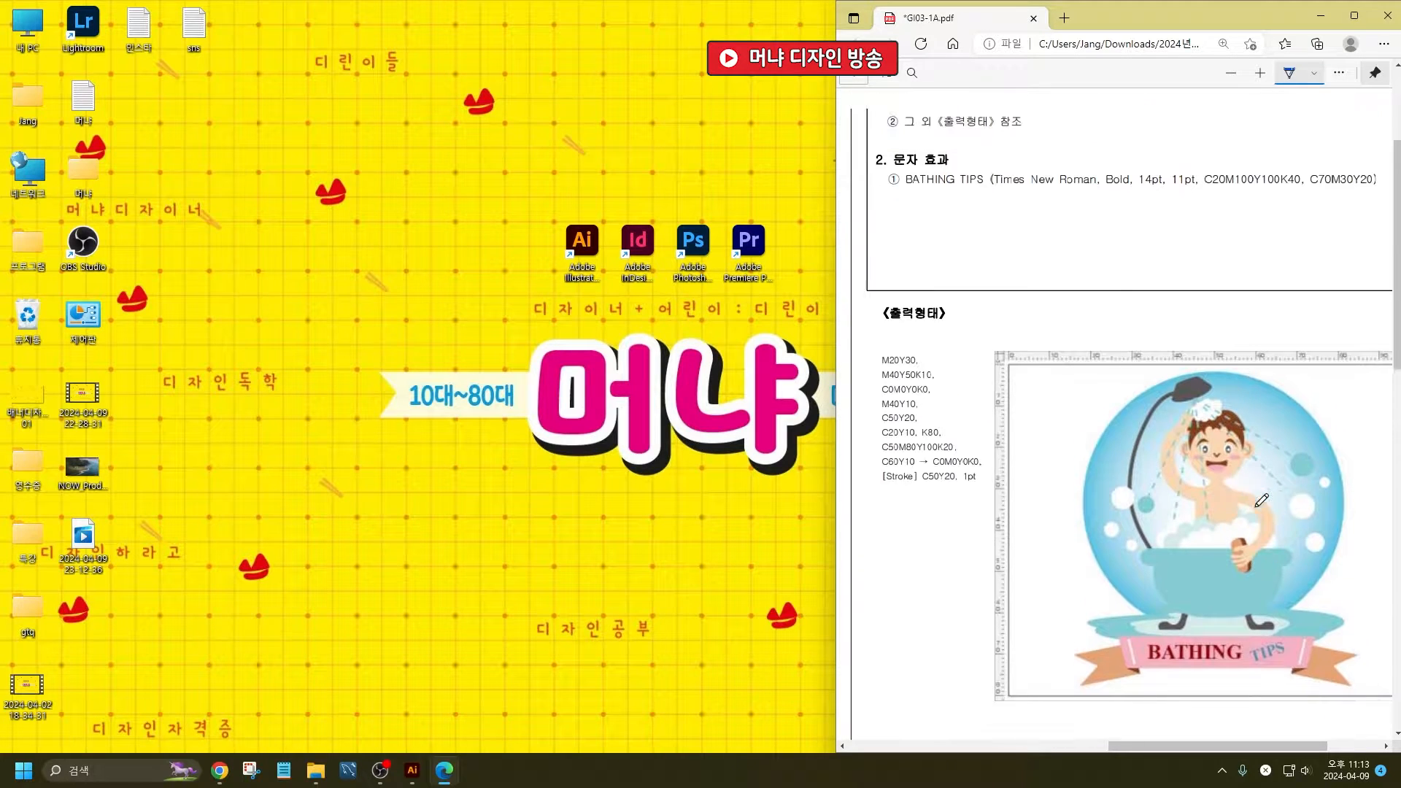
scroll(1291, 404, "down", 4)
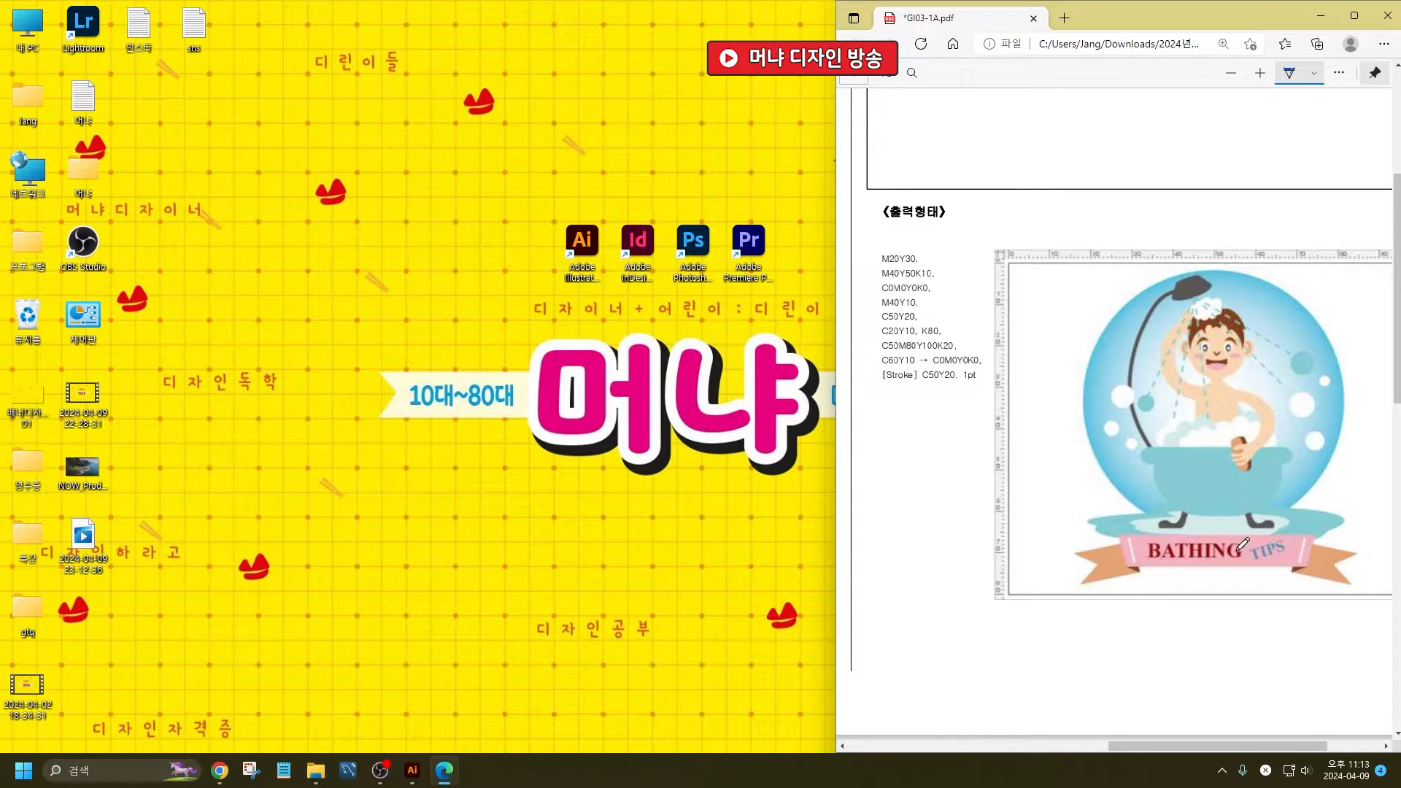
left_click_drag(1158, 567, 1237, 566)
scroll(1251, 594, "up", 3)
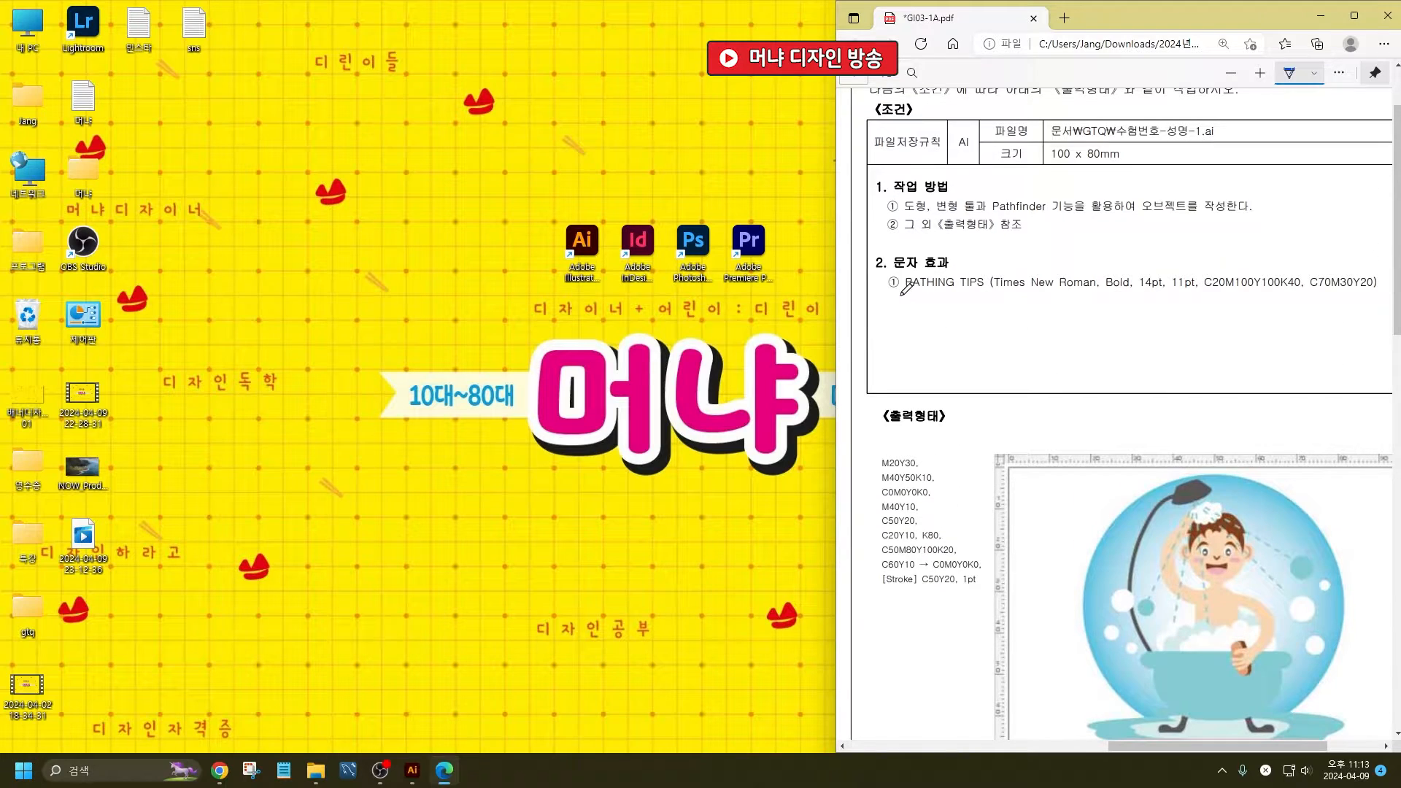
left_click_drag(902, 295, 1005, 293)
- Handwrite a short Korean note below TIPS and draw an arrow from the ribbon to a handwritten "F5"
scroll(1247, 517, "down", 4)
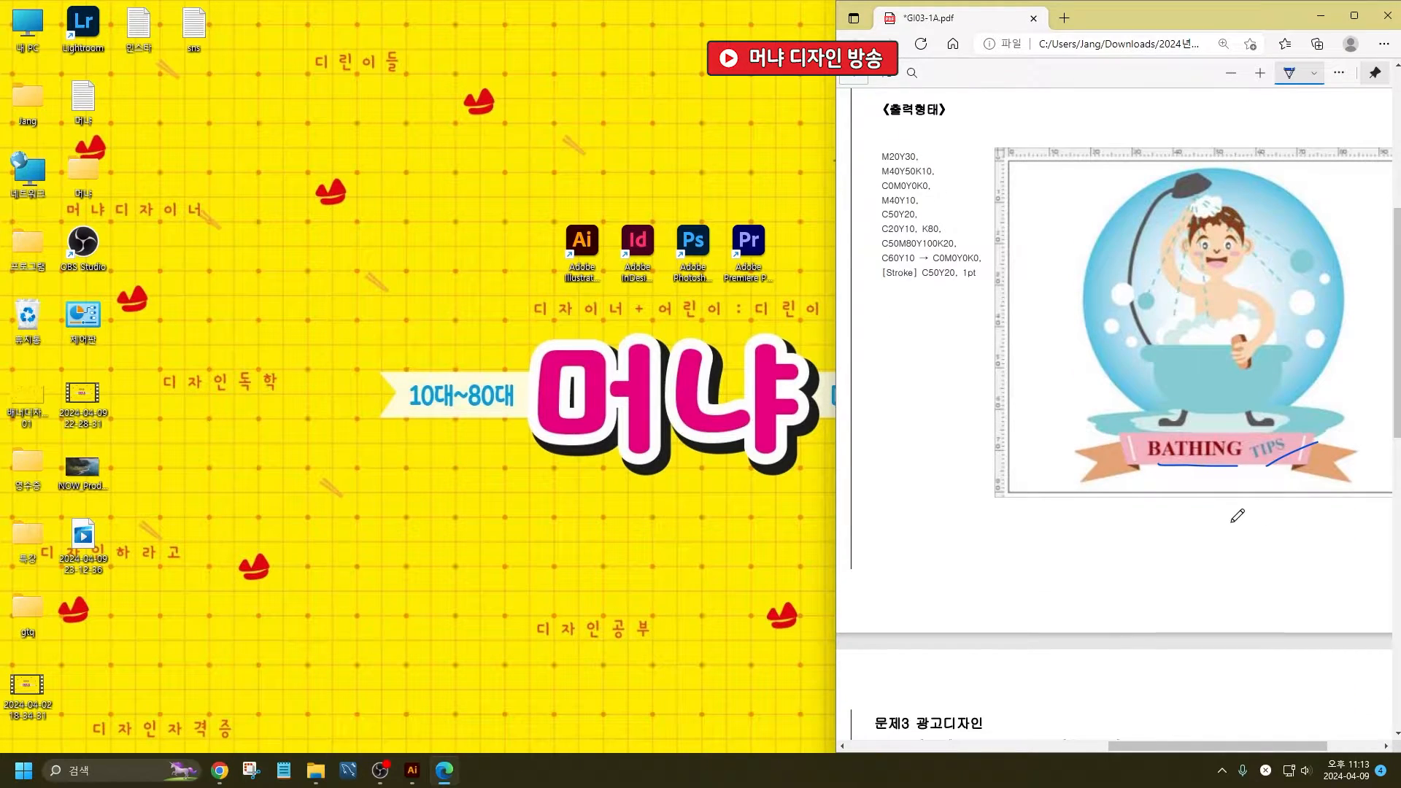
mouse_move(1229, 508)
left_mouse_down()
mouse_move(1275, 517)
mouse_move(1266, 535)
mouse_move(1291, 521)
left_mouse_up()
mouse_move(1107, 471)
left_mouse_down()
mouse_move(1044, 535)
mouse_move(1100, 557)
mouse_move(1086, 588)
left_mouse_up()
left_click_drag(1086, 561, 1105, 559)
left_click_drag(1085, 574, 1115, 572)
left_click_drag(1113, 560, 1104, 587)
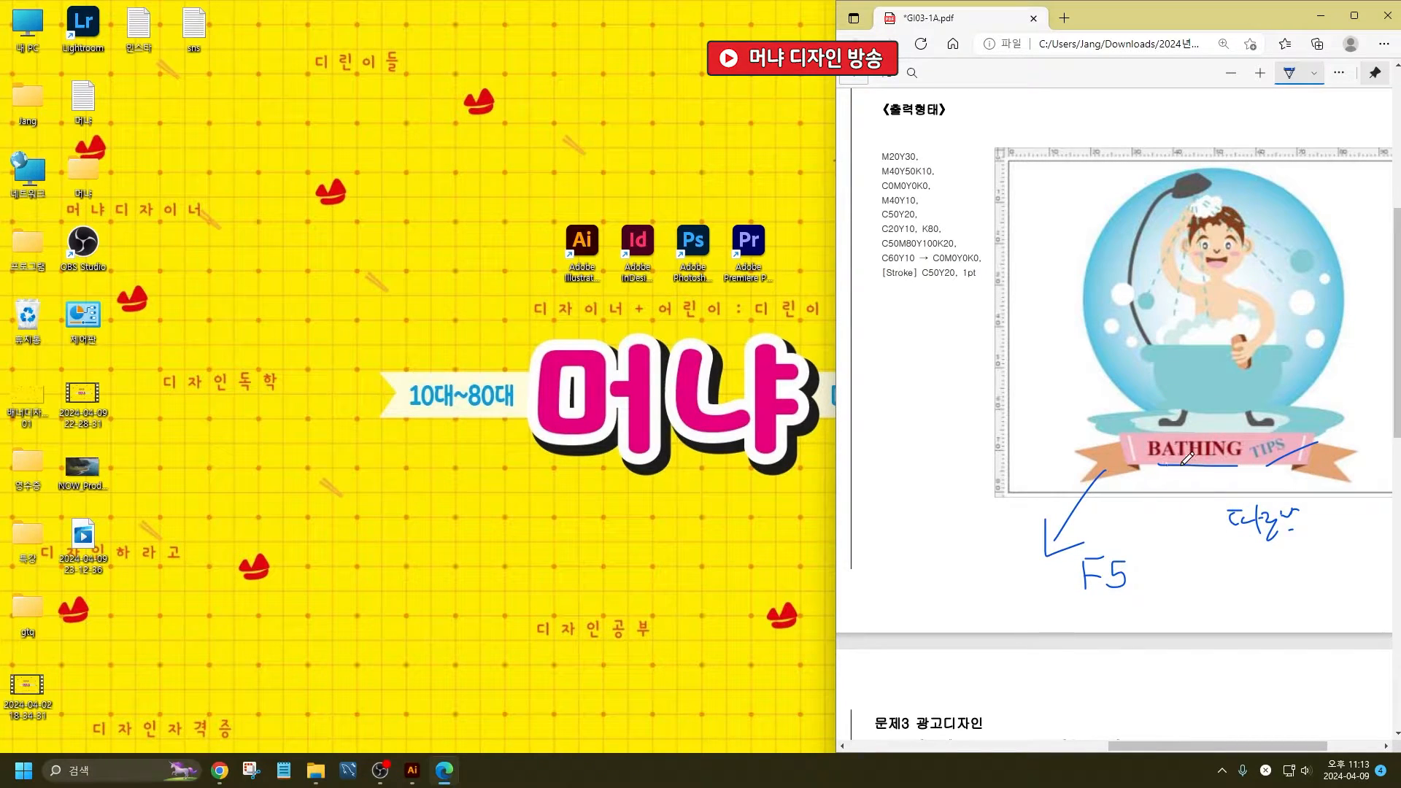
- Circle the purple flower in problem 2's output image and handwrite "패턴 → 스와치" beside it
scroll(1179, 464, "down", 8)
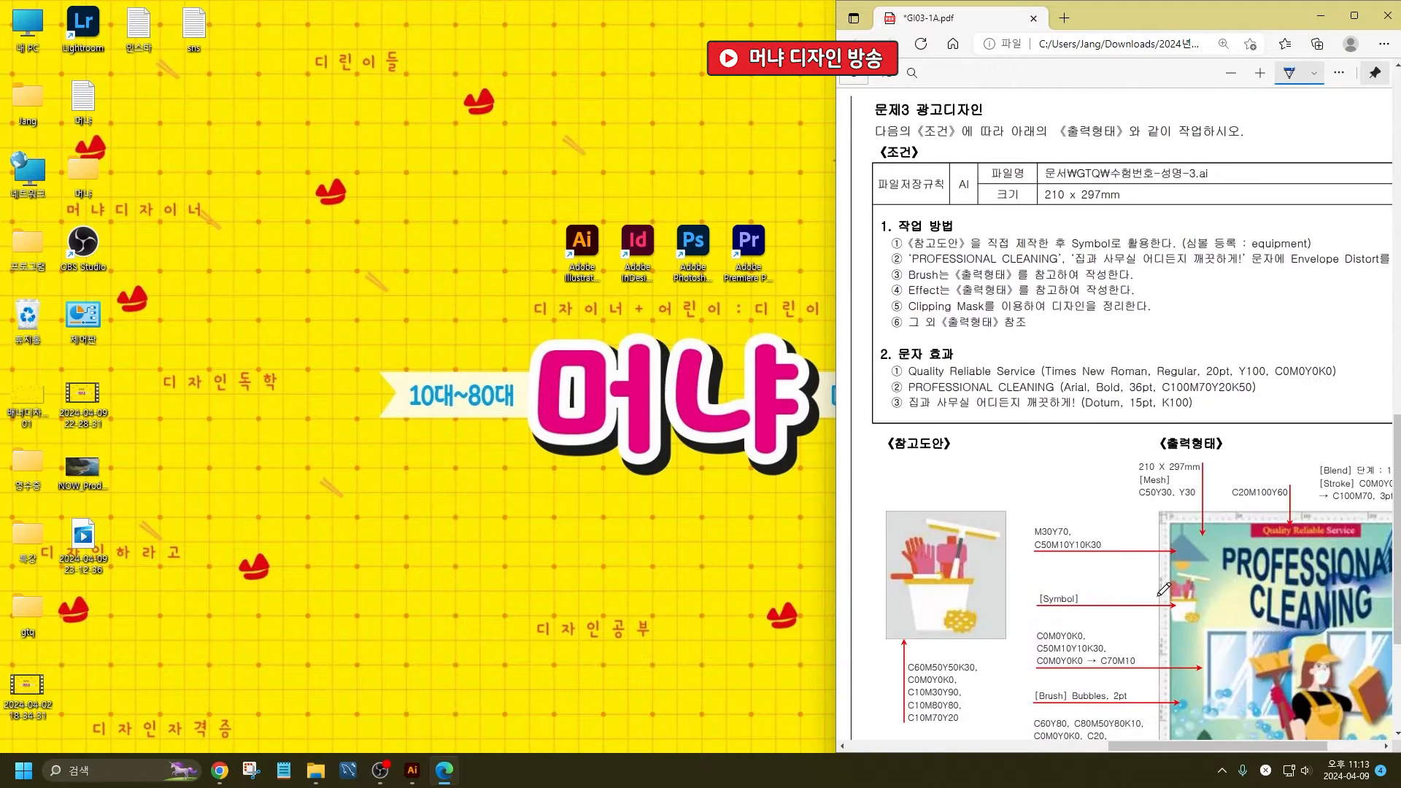
scroll(1168, 729, "down", 10)
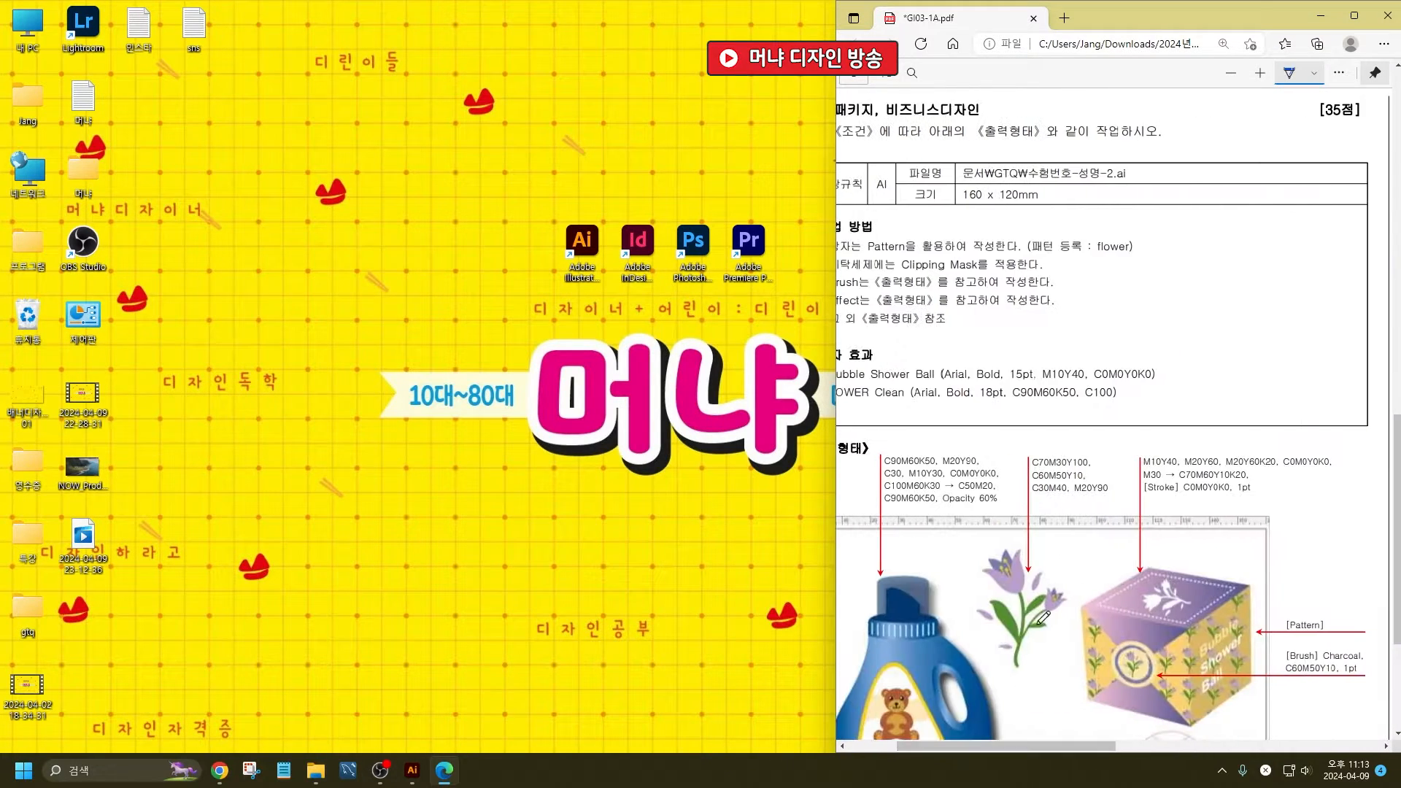
mouse_move(1087, 351)
left_mouse_down()
mouse_move(1035, 429)
mouse_move(984, 412)
mouse_move(995, 295)
mouse_move(1082, 316)
mouse_move(1087, 353)
left_mouse_up()
mouse_move(1071, 283)
left_mouse_down()
mouse_move(1068, 305)
mouse_move(1082, 286)
mouse_move(1075, 304)
mouse_move(1088, 301)
left_mouse_up()
left_click_drag(1088, 295, 1115, 283)
left_click_drag(1104, 285, 1116, 299)
mouse_move(1105, 294)
left_mouse_down()
mouse_move(1130, 306)
mouse_move(1179, 289)
left_mouse_up()
mouse_move(1185, 284)
left_mouse_down()
mouse_move(1234, 283)
mouse_move(1247, 302)
left_mouse_up()
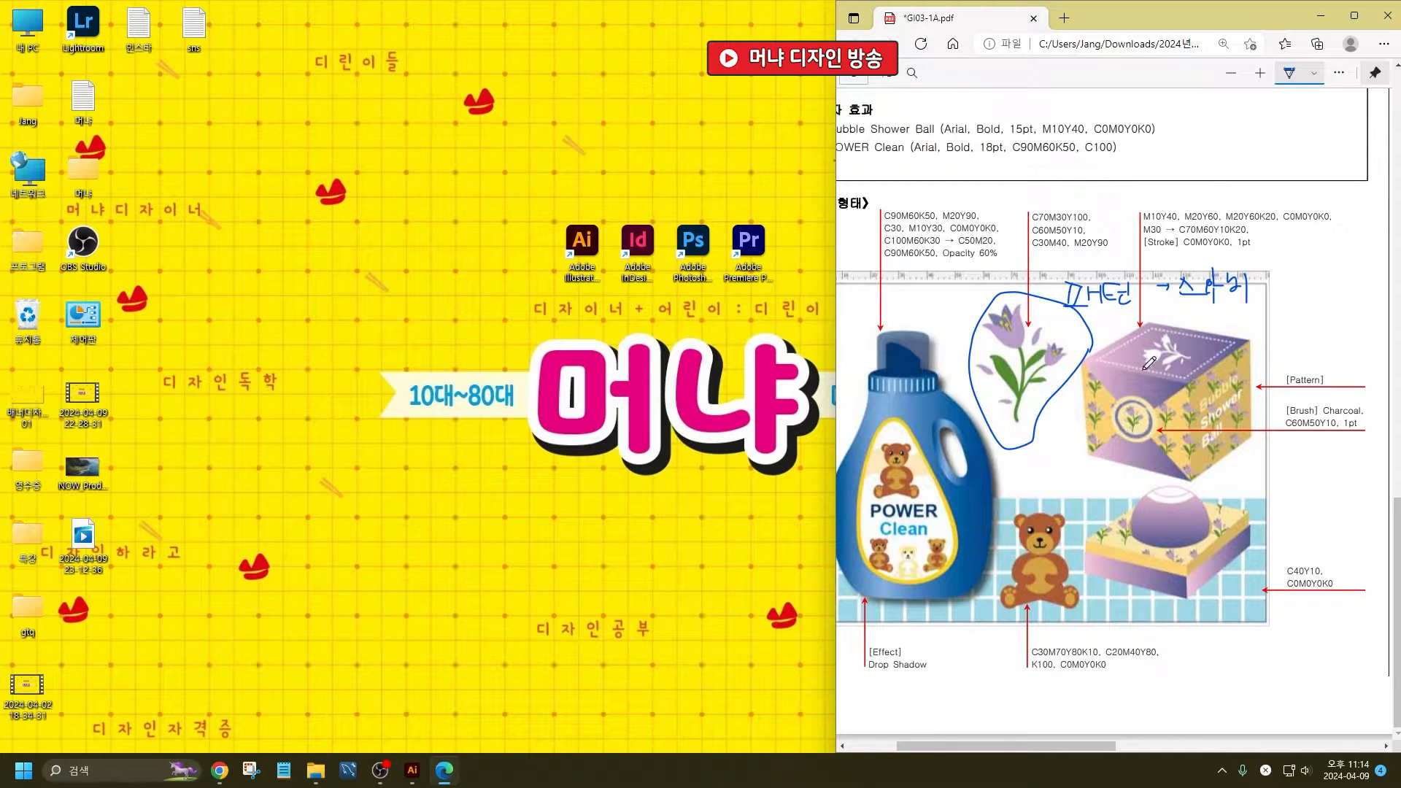
- Draw an arrow from the bear to a handwritten "클리핑" and mark the patterned areas of the box and soap base
mouse_move(1083, 607)
left_mouse_down()
mouse_move(1166, 626)
mouse_move(1162, 639)
mouse_move(1199, 648)
mouse_move(1201, 662)
left_mouse_up()
mouse_move(1183, 663)
left_mouse_down()
mouse_move(1204, 662)
mouse_move(1201, 691)
mouse_move(1216, 690)
mouse_move(1243, 664)
mouse_move(1267, 670)
mouse_move(1275, 658)
mouse_move(1255, 649)
left_mouse_up()
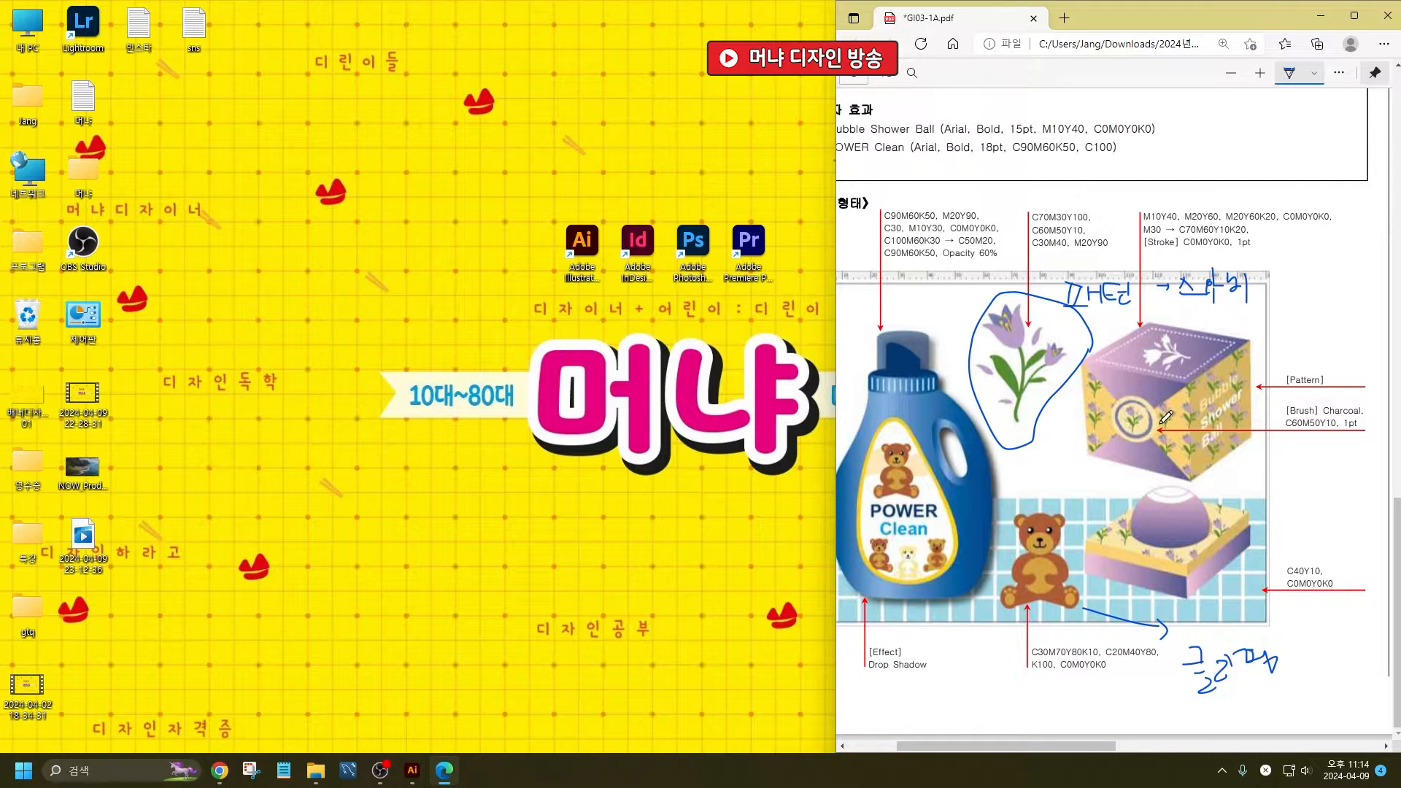
mouse_move(1168, 413)
left_mouse_down()
mouse_move(1186, 415)
mouse_move(1193, 446)
left_mouse_up()
mouse_move(1185, 385)
left_mouse_down()
mouse_move(1185, 479)
mouse_move(1164, 458)
left_mouse_up()
left_click_drag(1150, 565, 1216, 559)
- Mark the box's lettered side, and handwrite "기울기" beside it and "F5" under the Charcoal brush specification
left_click_drag(1089, 746, 1158, 746)
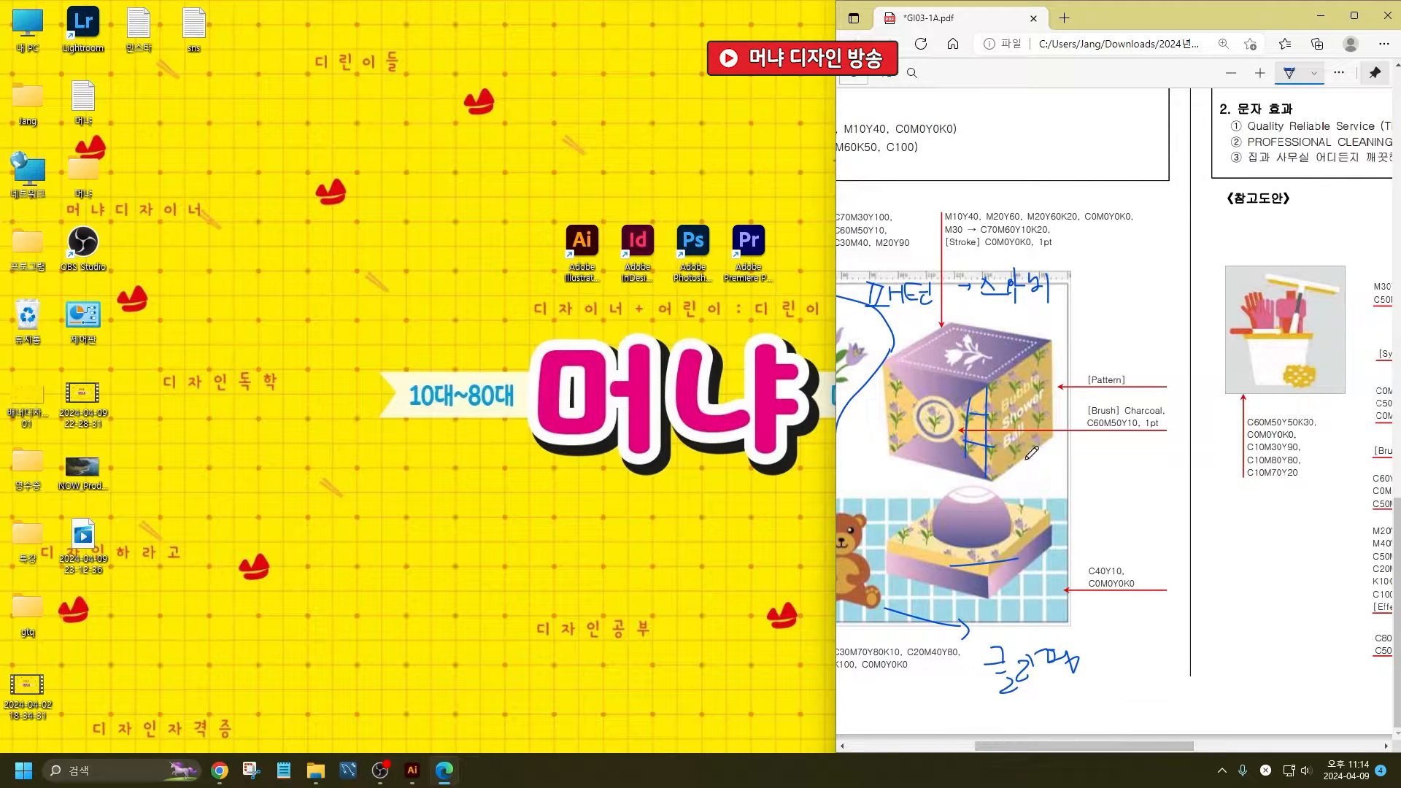
left_click_drag(1048, 353, 1050, 453)
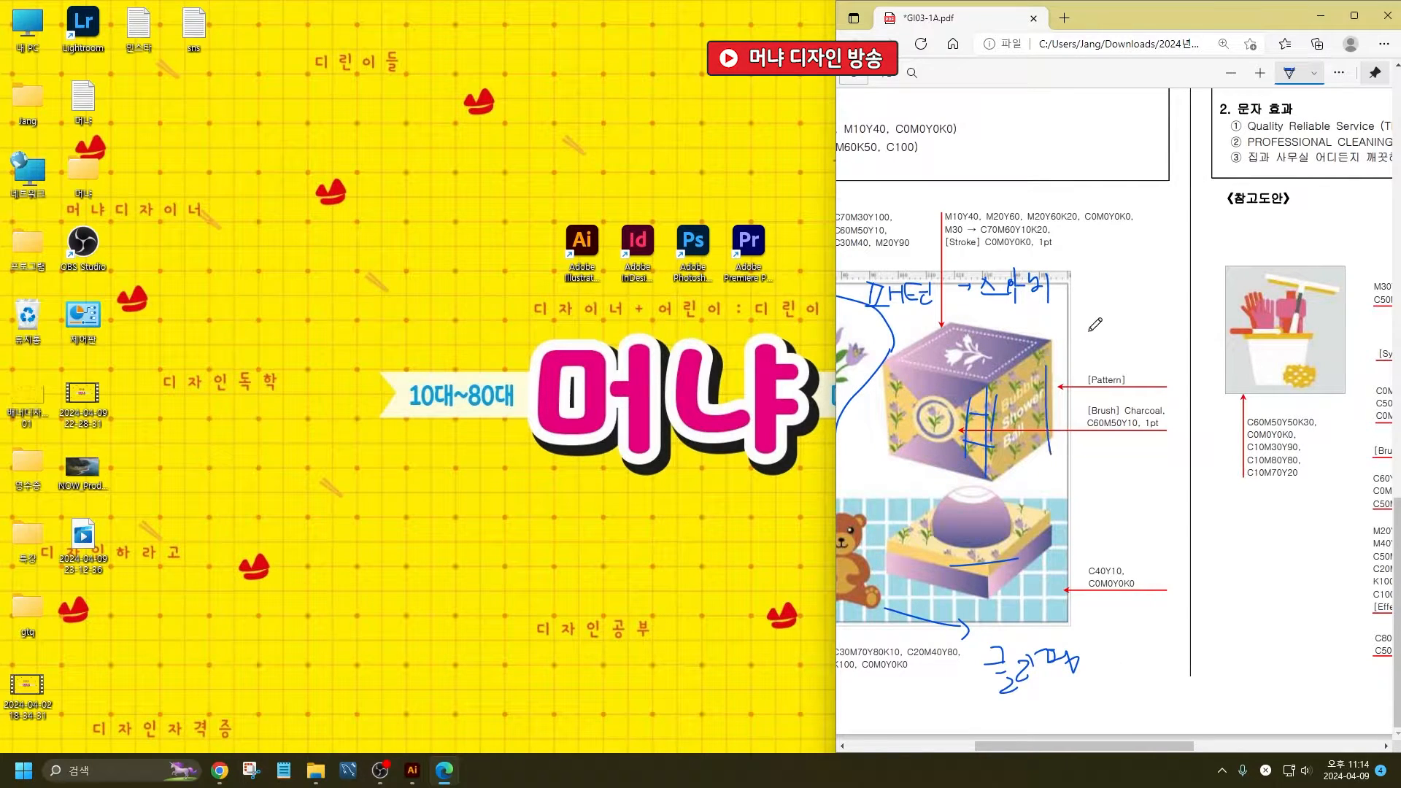
left_click_drag(1076, 345, 1086, 362)
mouse_move(1096, 335)
left_mouse_down()
mouse_move(1097, 364)
mouse_move(1113, 345)
mouse_move(1147, 359)
left_mouse_up()
left_click_drag(1155, 334, 1156, 369)
mouse_move(1113, 448)
left_mouse_down()
mouse_move(1134, 446)
mouse_move(1122, 464)
mouse_move(1141, 449)
left_mouse_up()
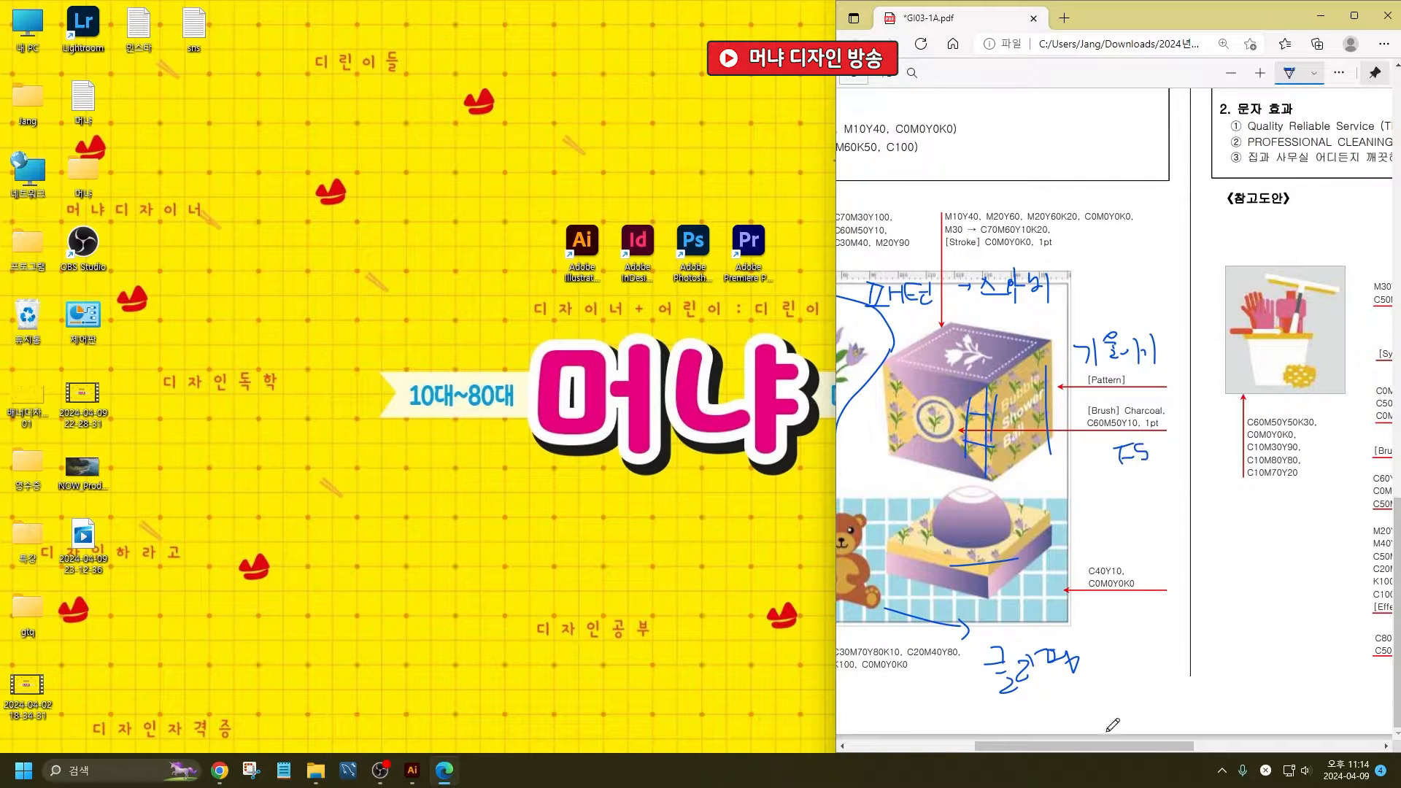
- Handwrite "심볼" by problem 3's reference design and frame the Mesh and Blend specifications
left_click_drag(1113, 744, 1297, 722)
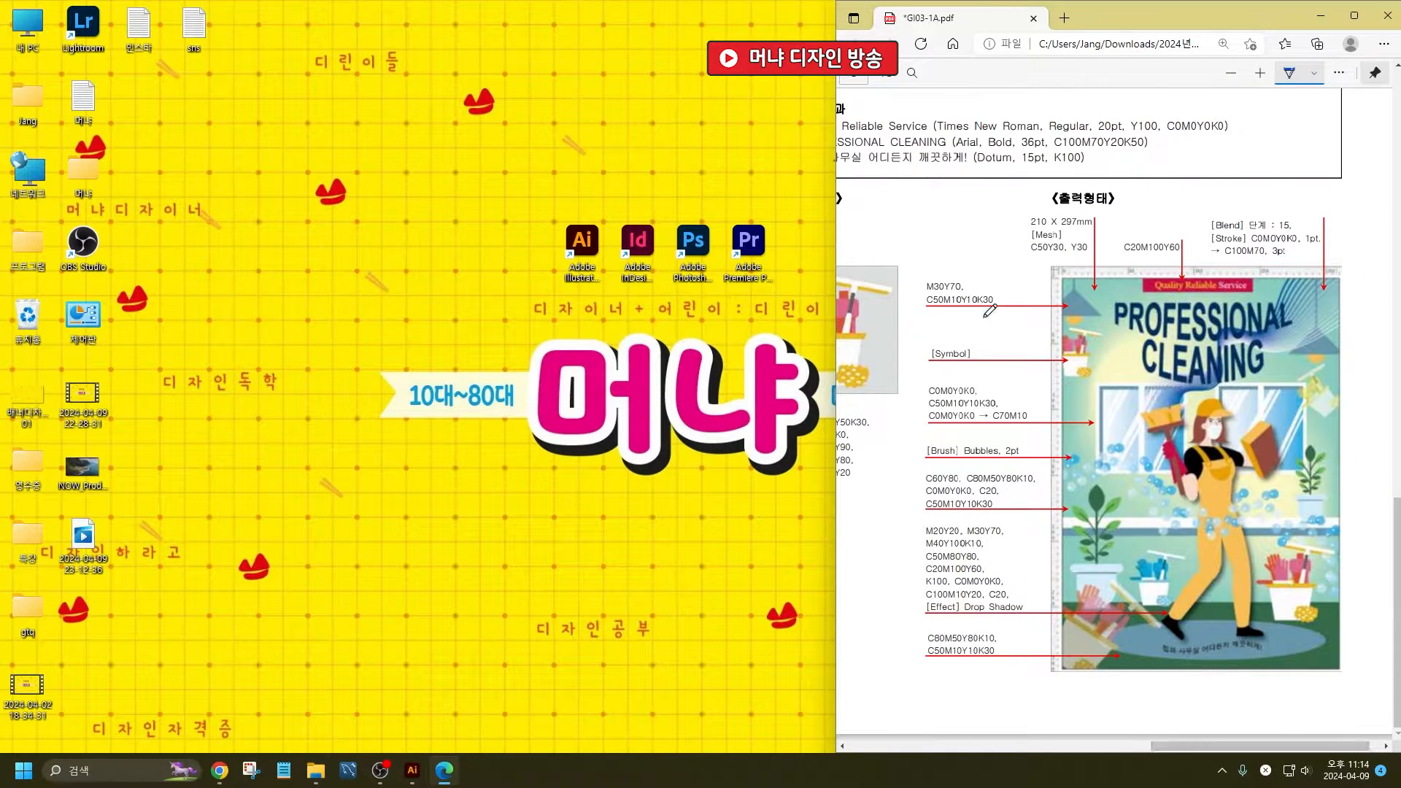
left_click_drag(875, 252, 875, 257)
left_click_drag(880, 244, 879, 268)
mouse_move(877, 271)
left_mouse_down()
mouse_move(905, 247)
mouse_move(916, 289)
left_mouse_up()
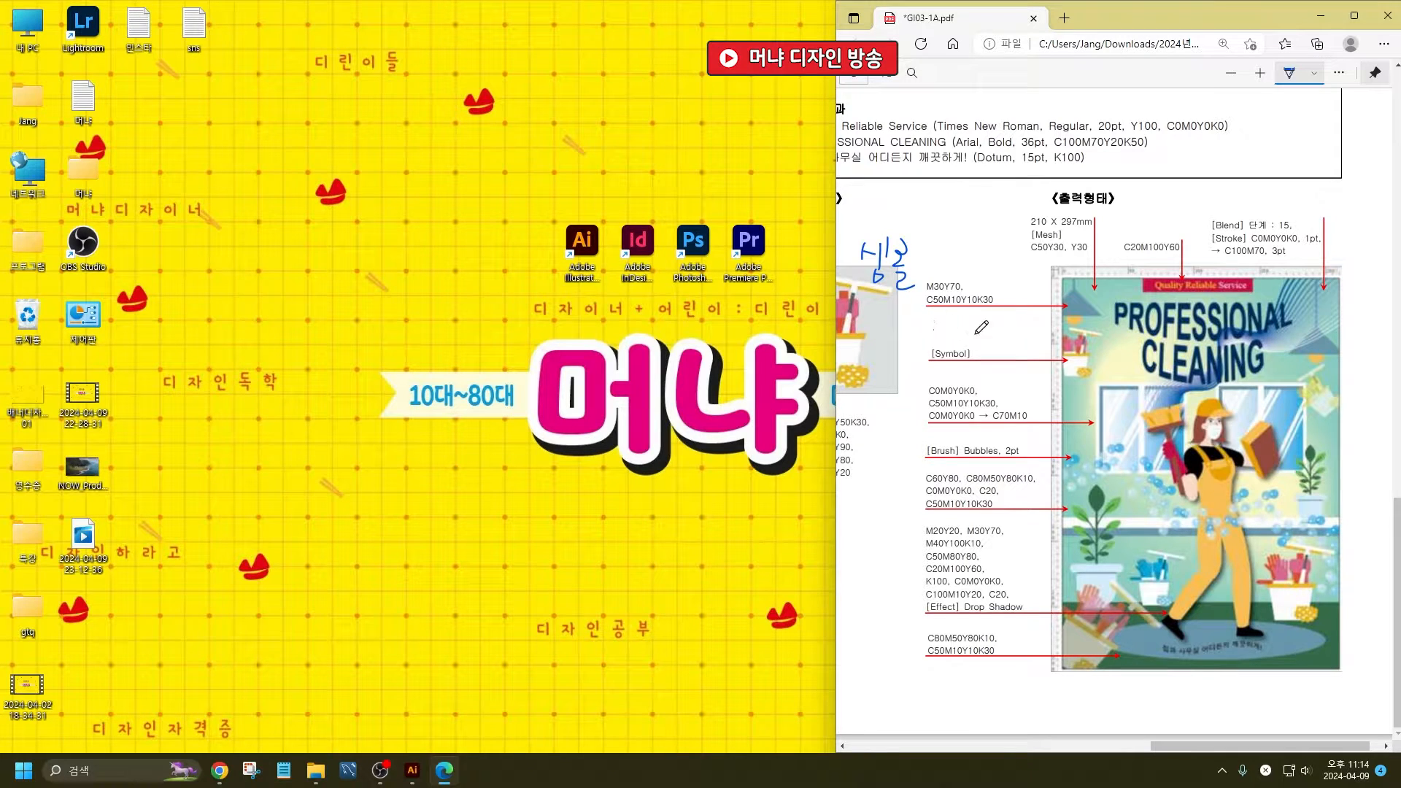
mouse_move(1020, 257)
left_mouse_down()
mouse_move(1109, 216)
mouse_move(1017, 257)
left_mouse_up()
mouse_move(1207, 213)
left_mouse_down()
mouse_move(1228, 275)
mouse_move(1300, 268)
mouse_move(1323, 208)
mouse_move(1211, 208)
left_mouse_up()
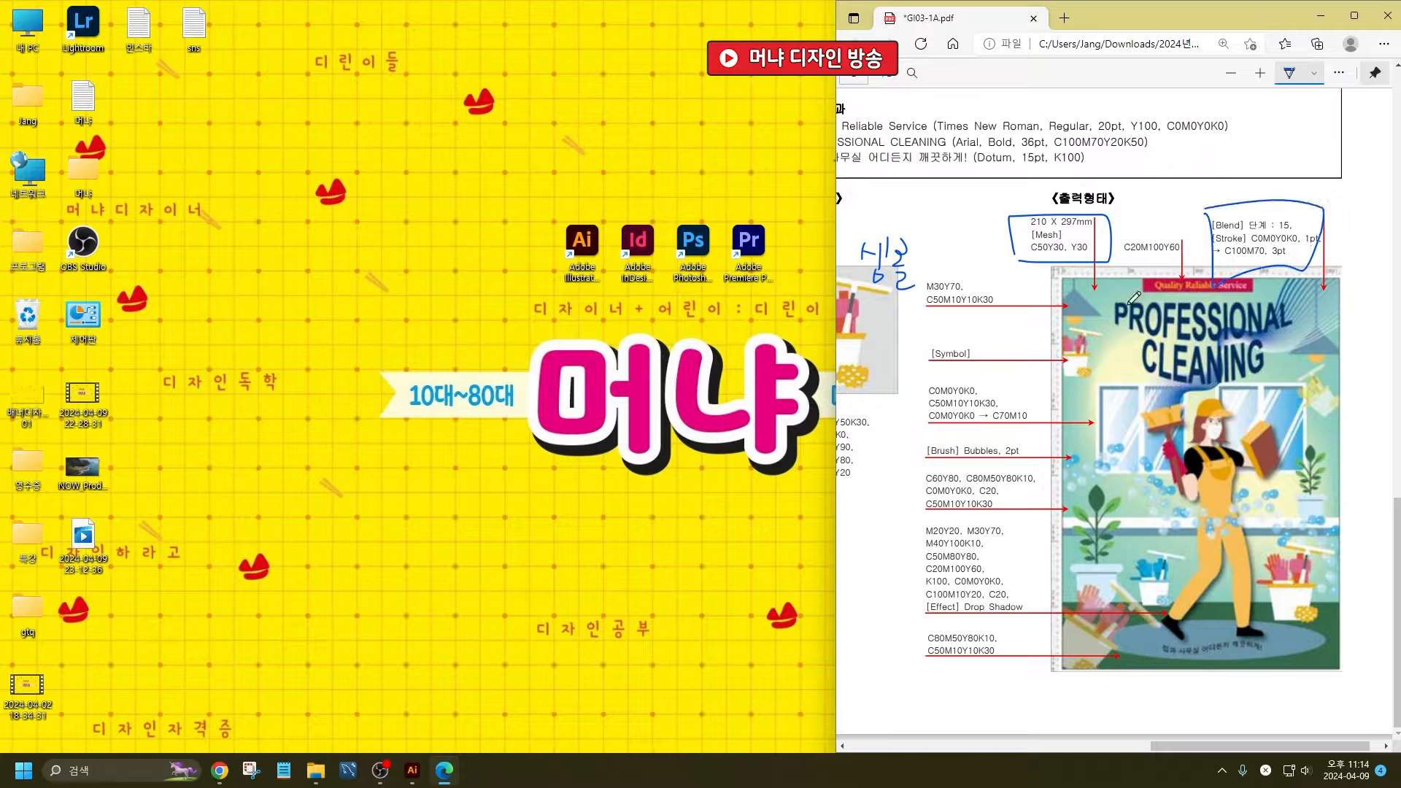
- Frame the Bubbles brush specification with an "F5" note and trace two curves across the poster for the blend lines
mouse_move(917, 440)
left_mouse_down()
mouse_move(1031, 461)
mouse_move(1022, 434)
mouse_move(915, 442)
mouse_move(952, 448)
mouse_move(907, 502)
left_mouse_up()
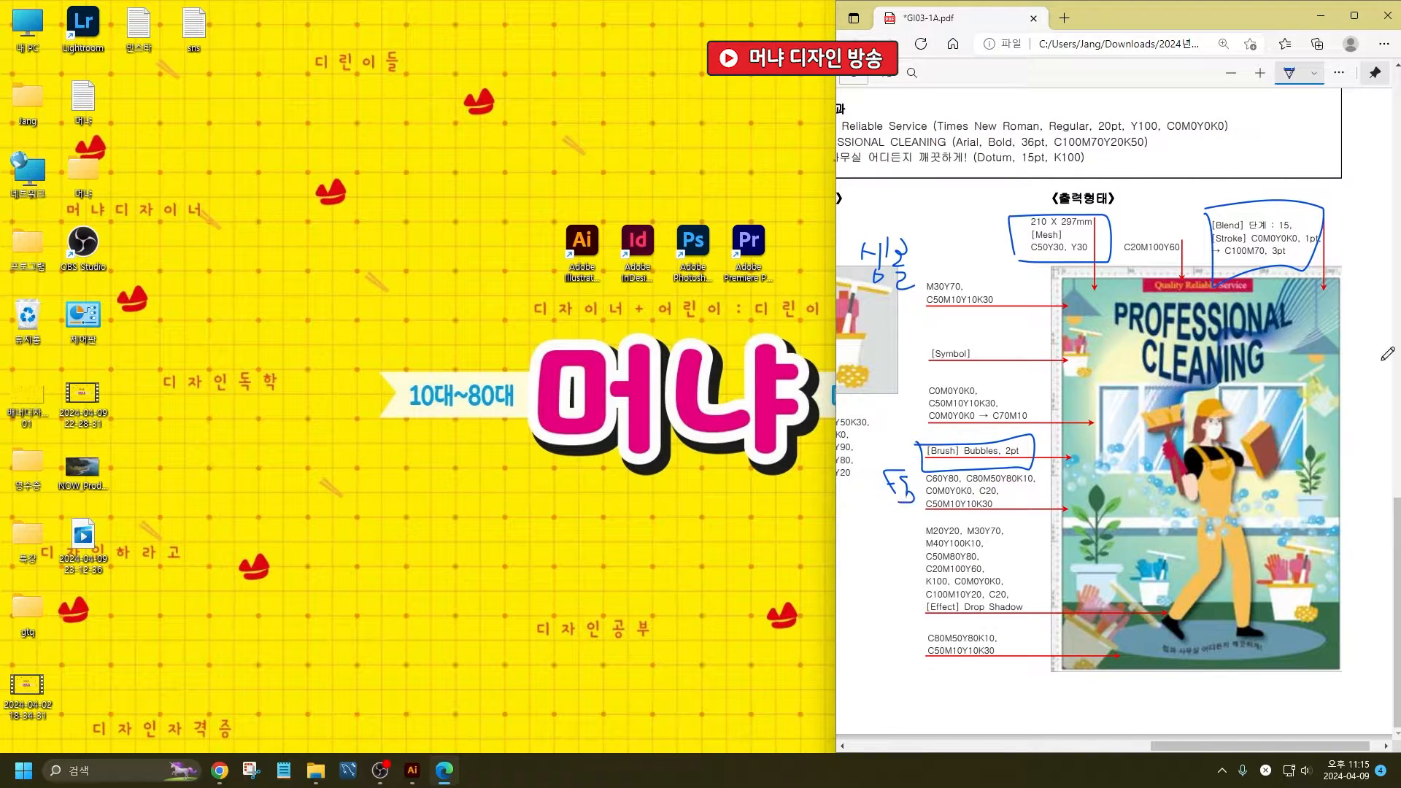
mouse_move(1340, 237)
left_mouse_down()
mouse_move(1265, 322)
mouse_move(1226, 326)
mouse_move(1211, 356)
mouse_move(1152, 379)
mouse_move(1174, 415)
left_mouse_up()
mouse_move(1374, 300)
left_mouse_down()
mouse_move(1299, 351)
mouse_move(1235, 347)
mouse_move(1224, 381)
mouse_move(1186, 399)
left_mouse_up()
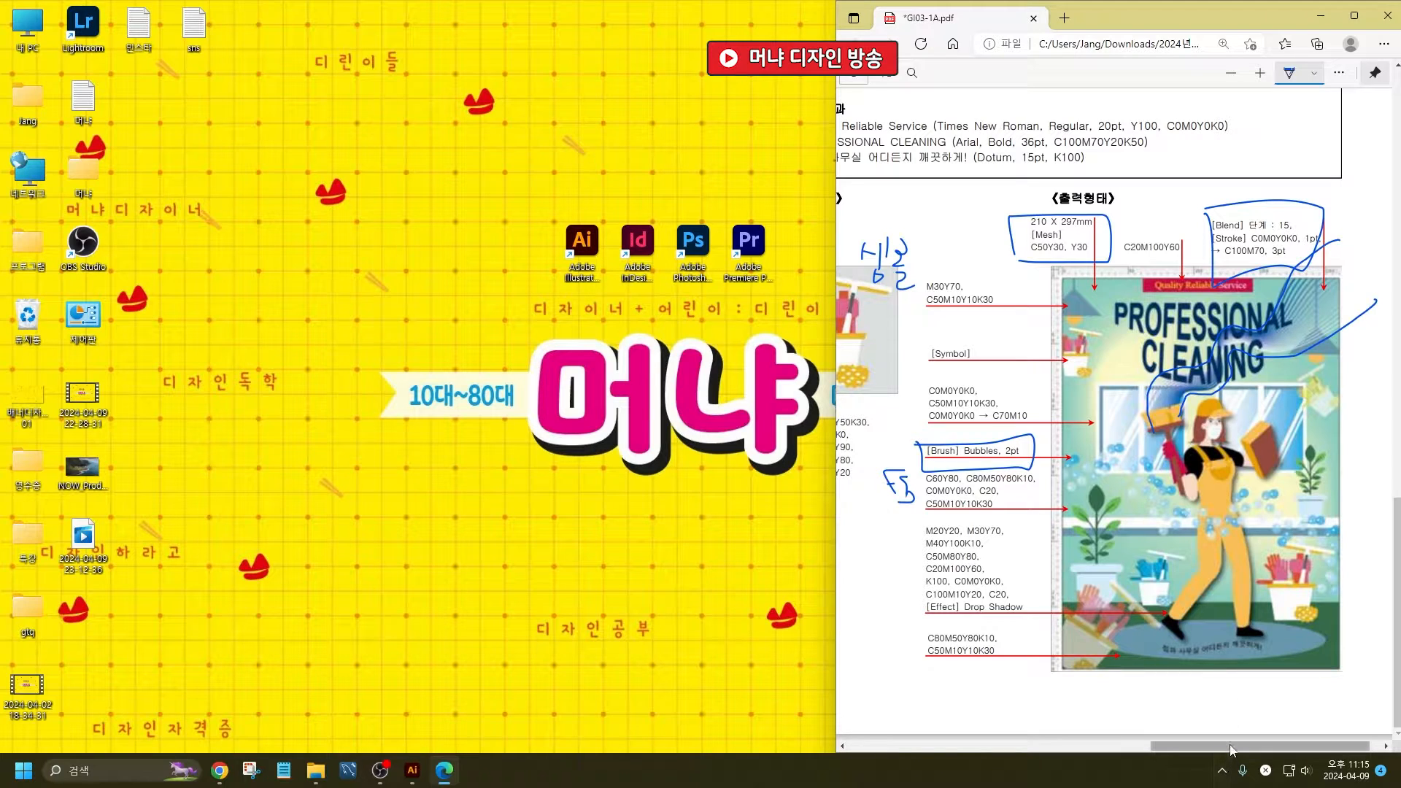
left_click_drag(1229, 748, 1232, 746)
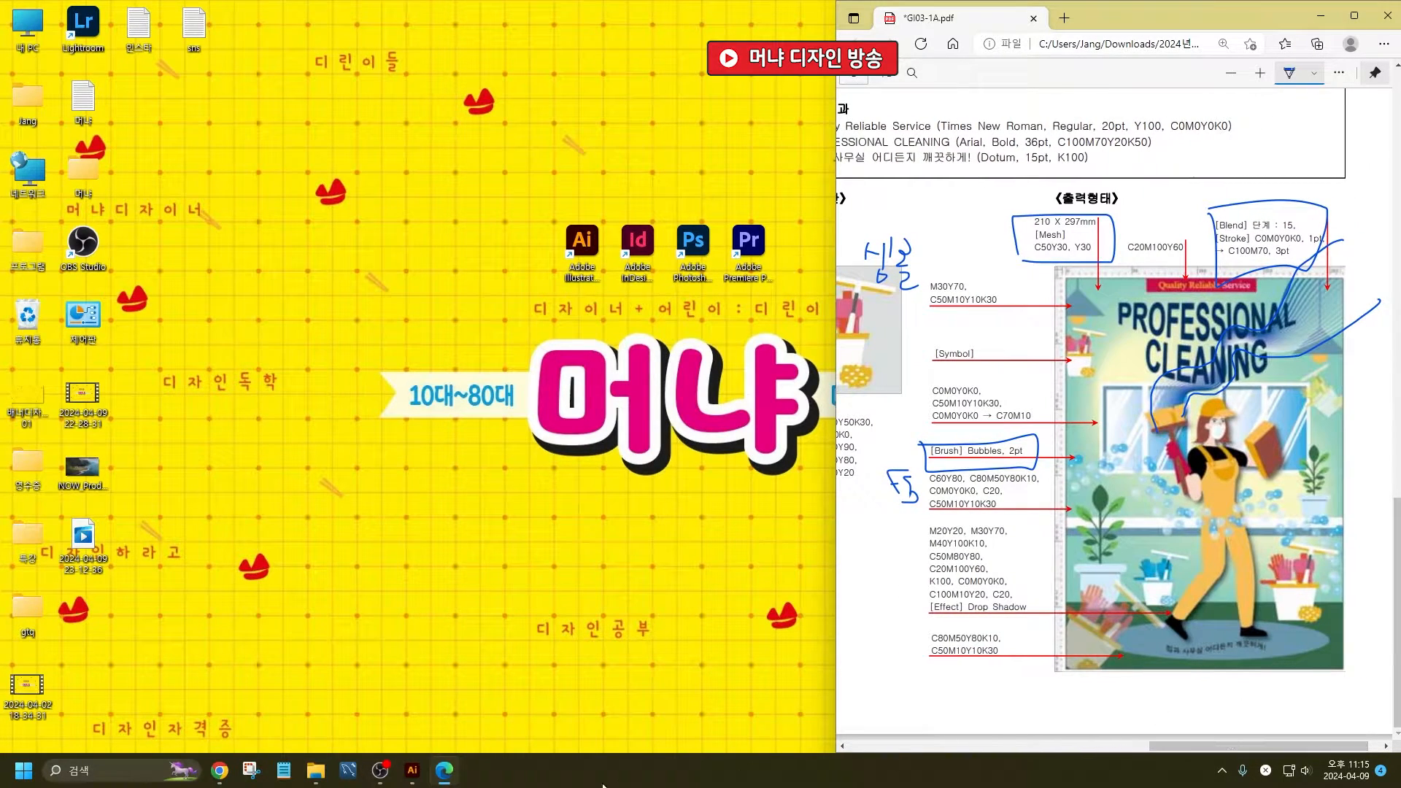
- Switch to Illustrator and create a document named 3, 210 x 297 mm, with one artboard, CMYK Color and 300 ppi raster effects
left_click(412, 770)
key("ctrl+n")
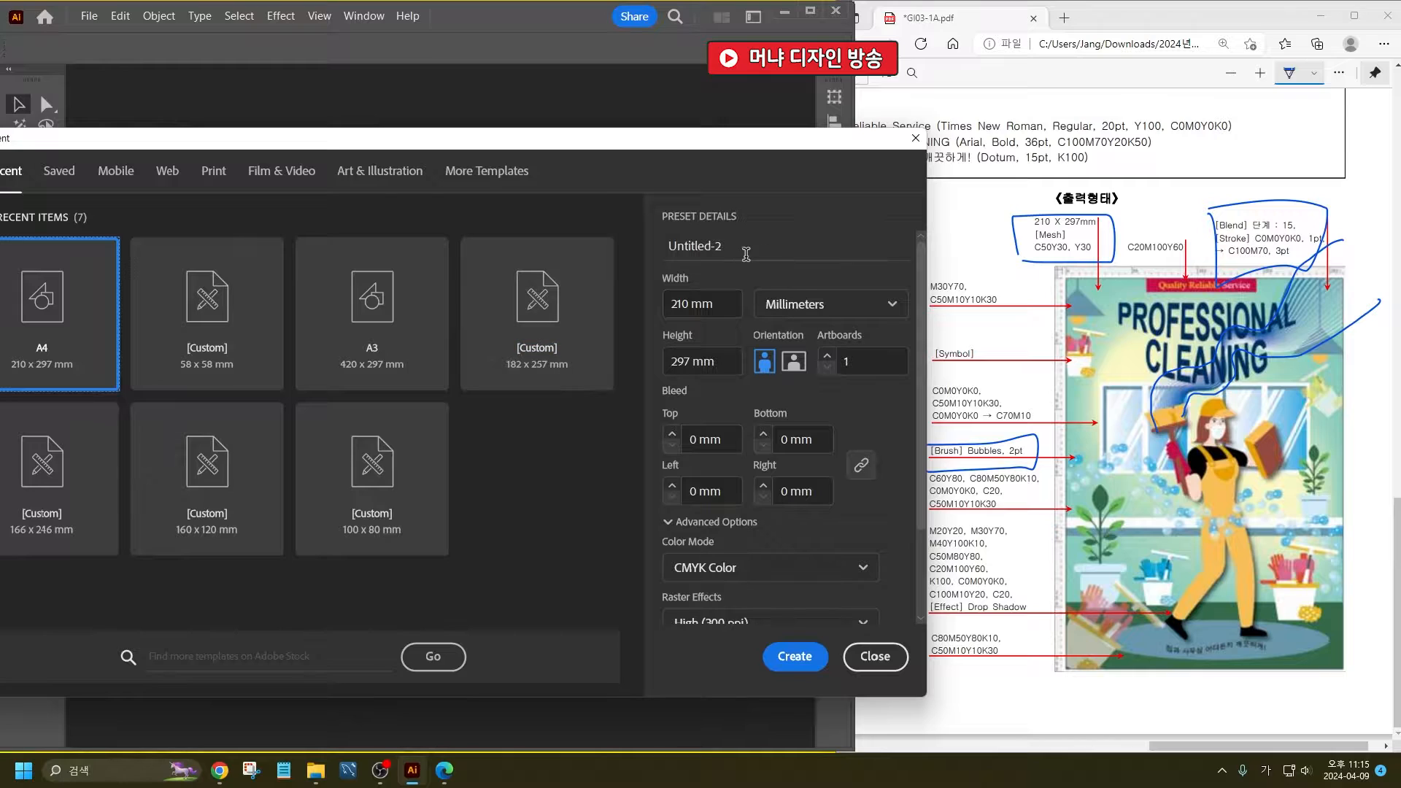
left_click(735, 253)
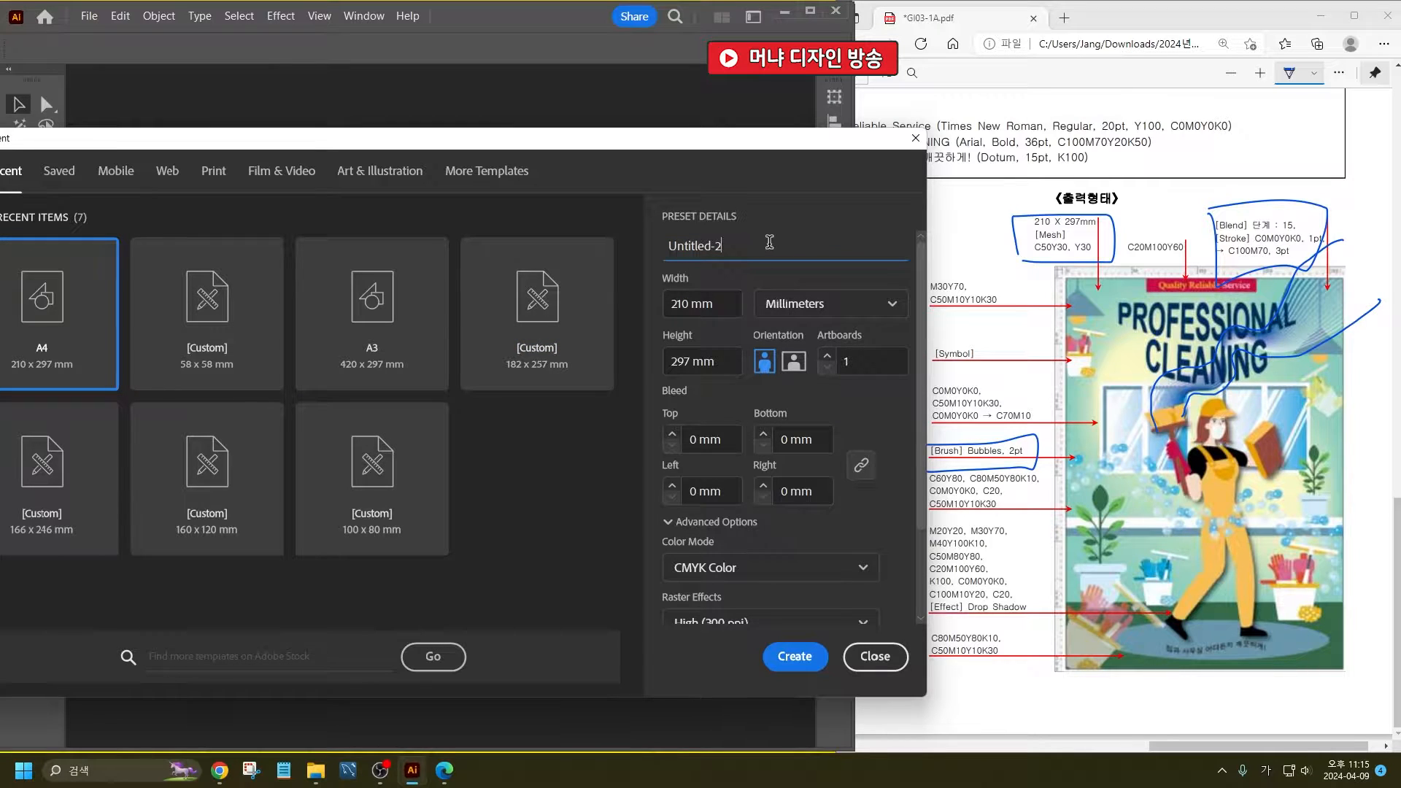
double_click(754, 242)
type("3")
left_click(732, 357)
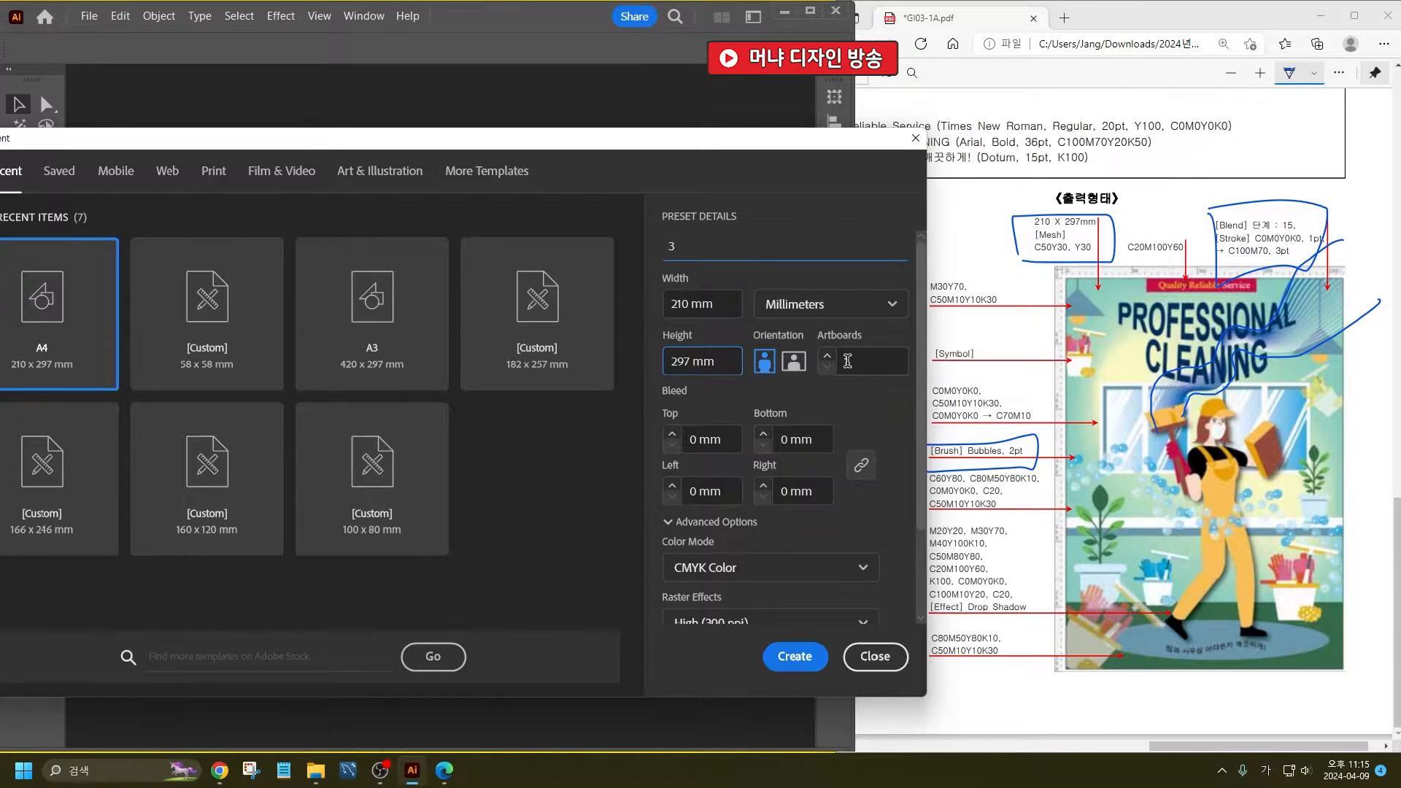
left_click(861, 355)
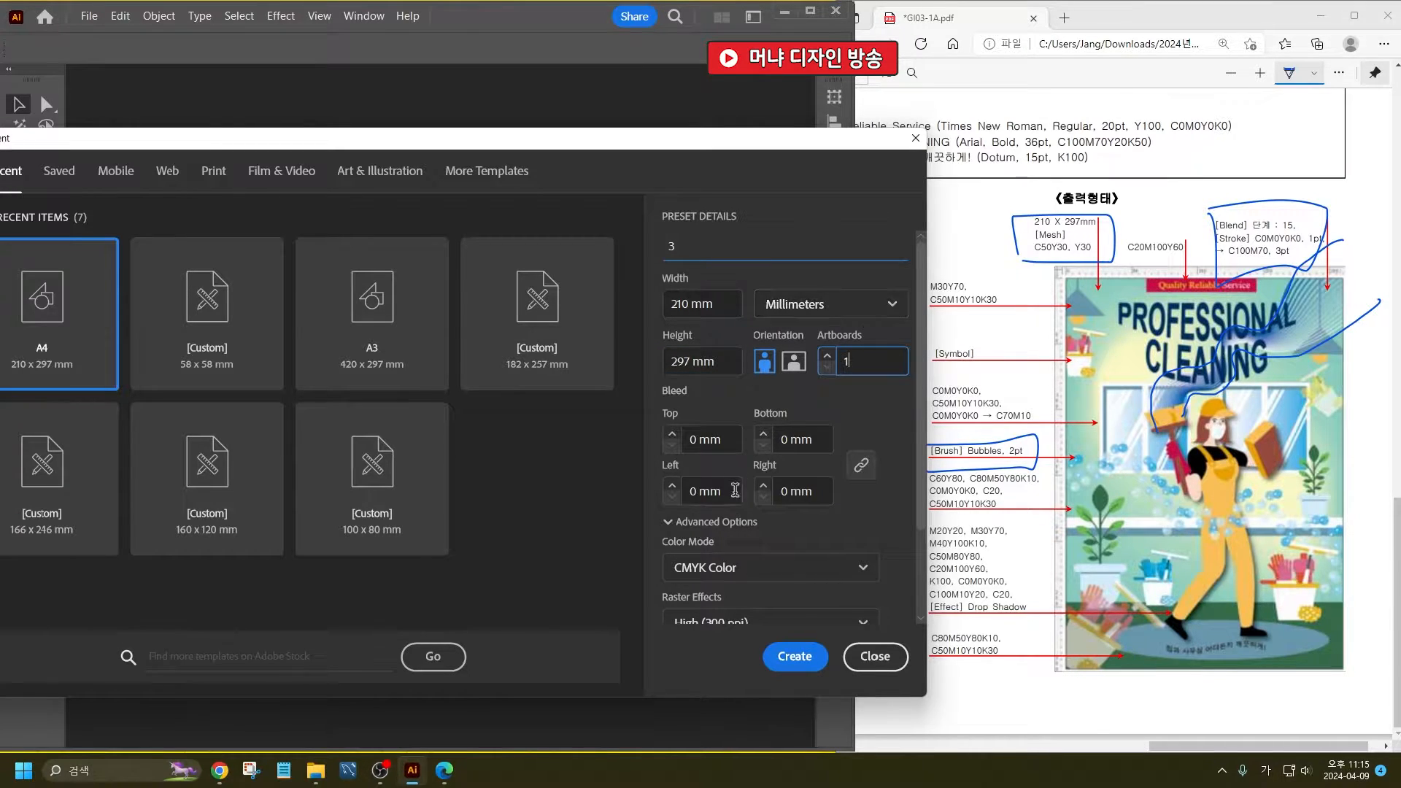
scroll(839, 314, "down", 2)
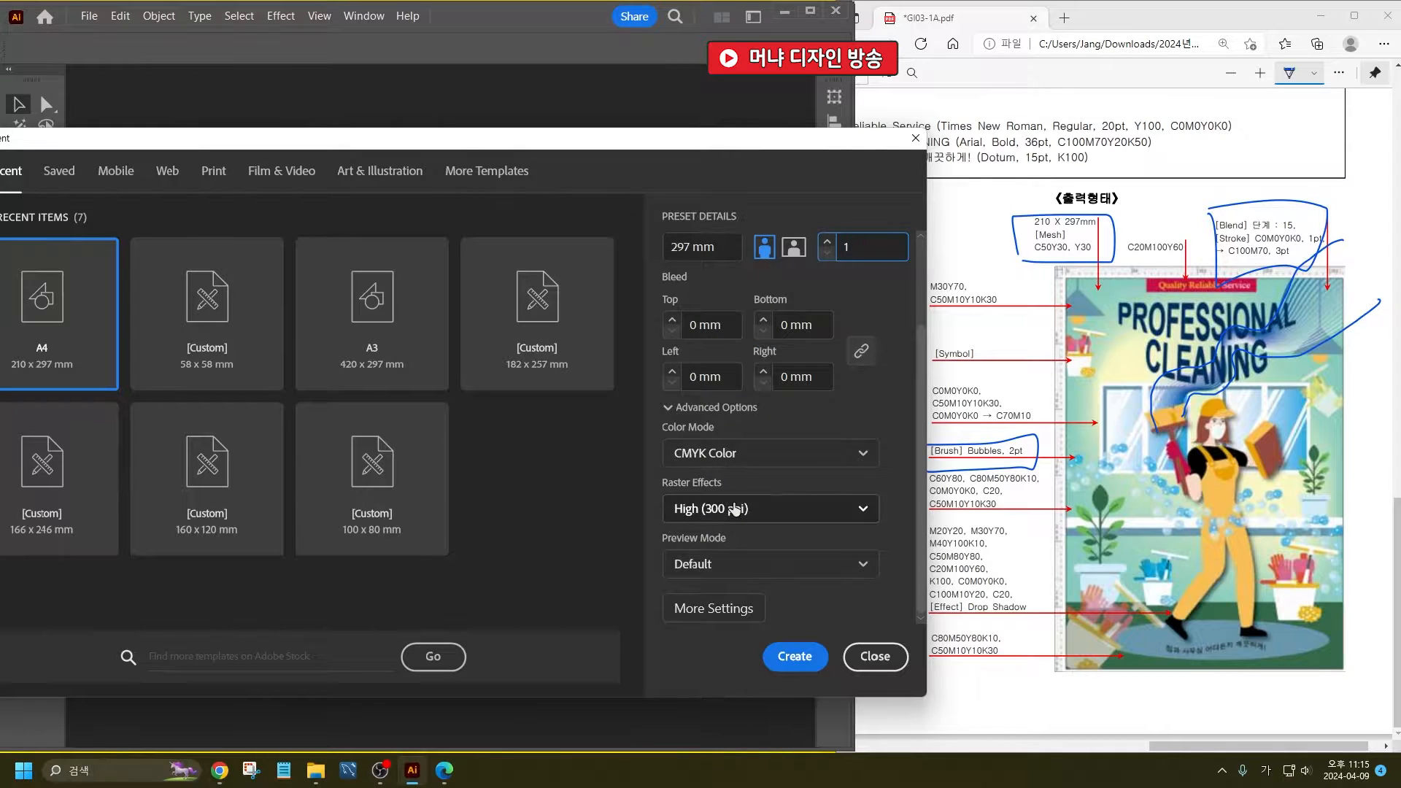
left_click(787, 658)
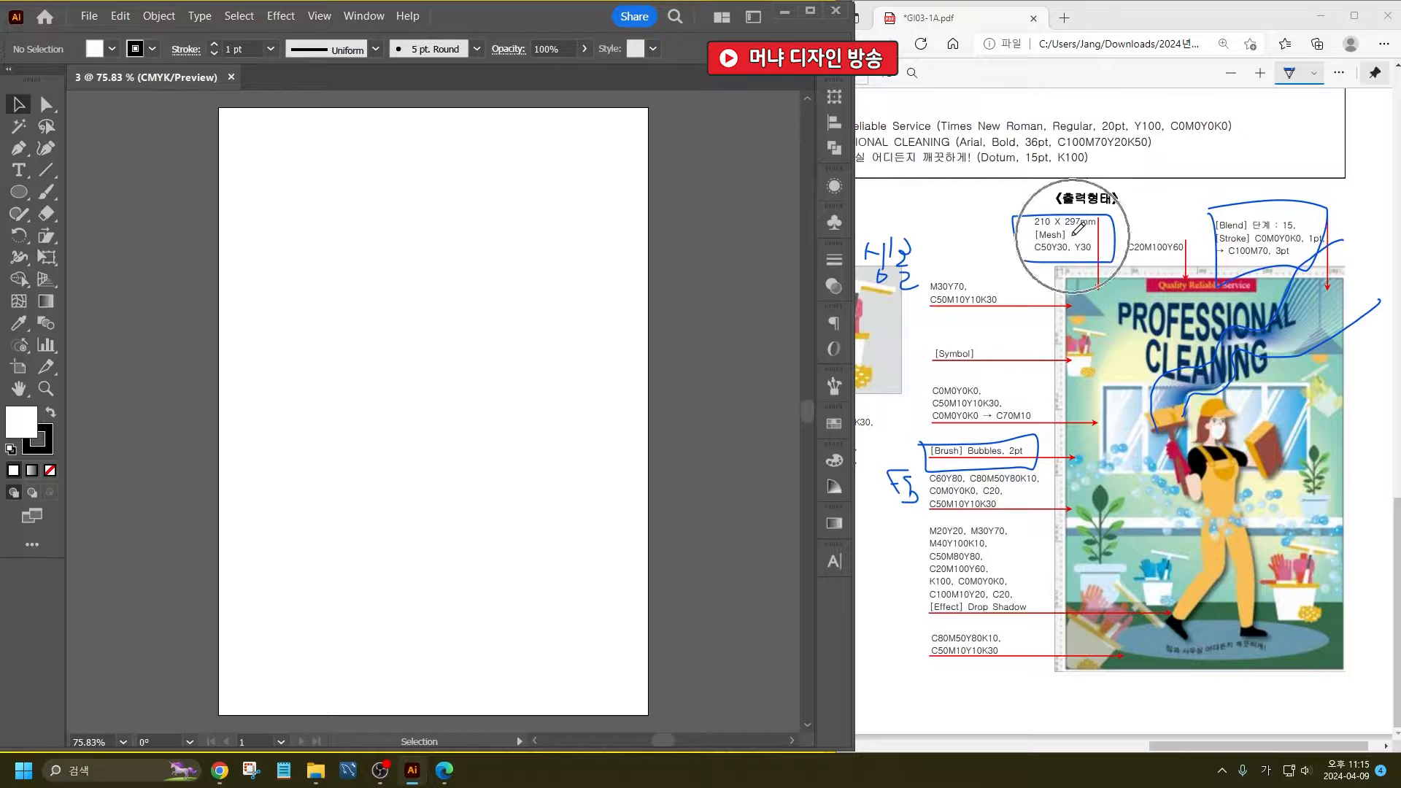
- Create a 210 x 297 mm rectangle on the artboard with the Rectangle tool
left_click(27, 198)
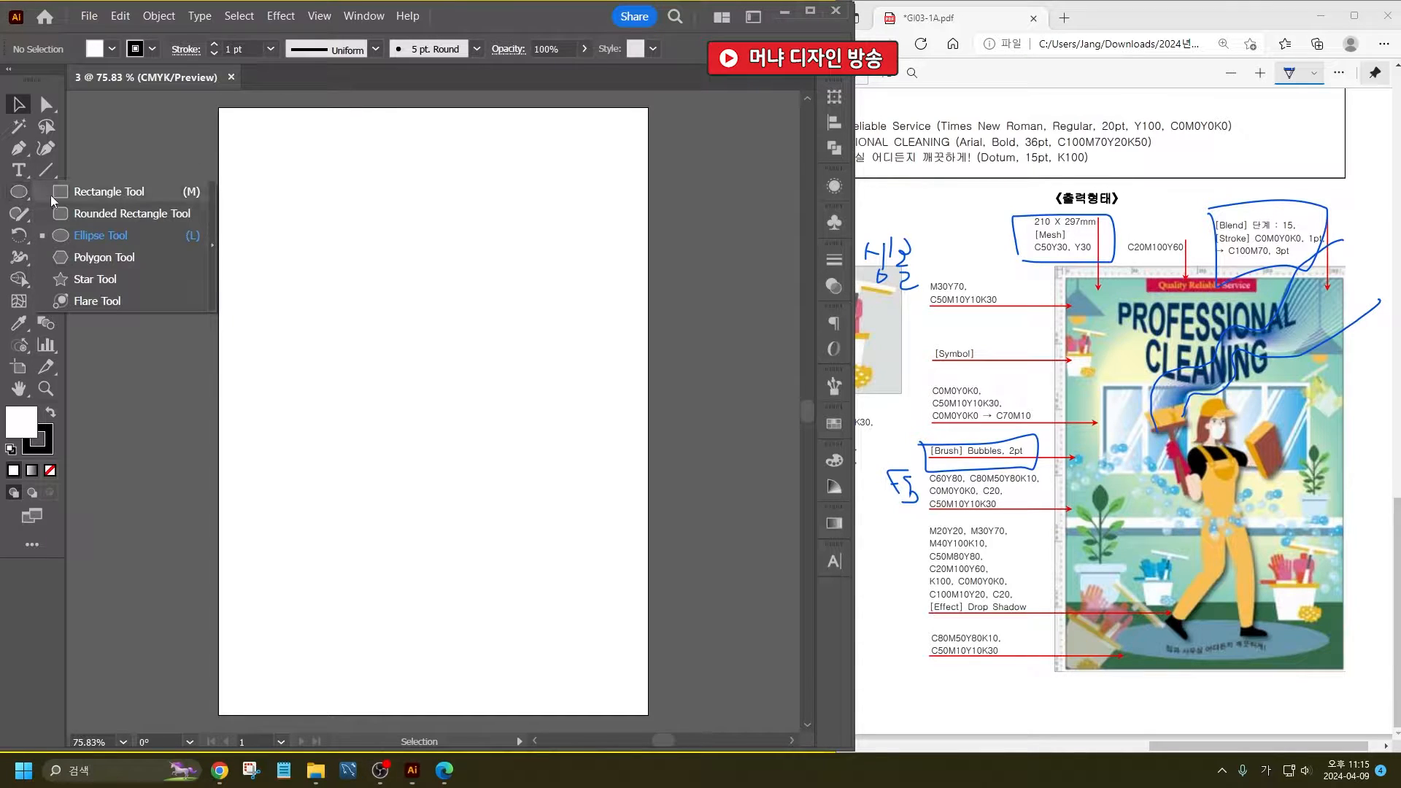
left_click(110, 191)
left_click(321, 178)
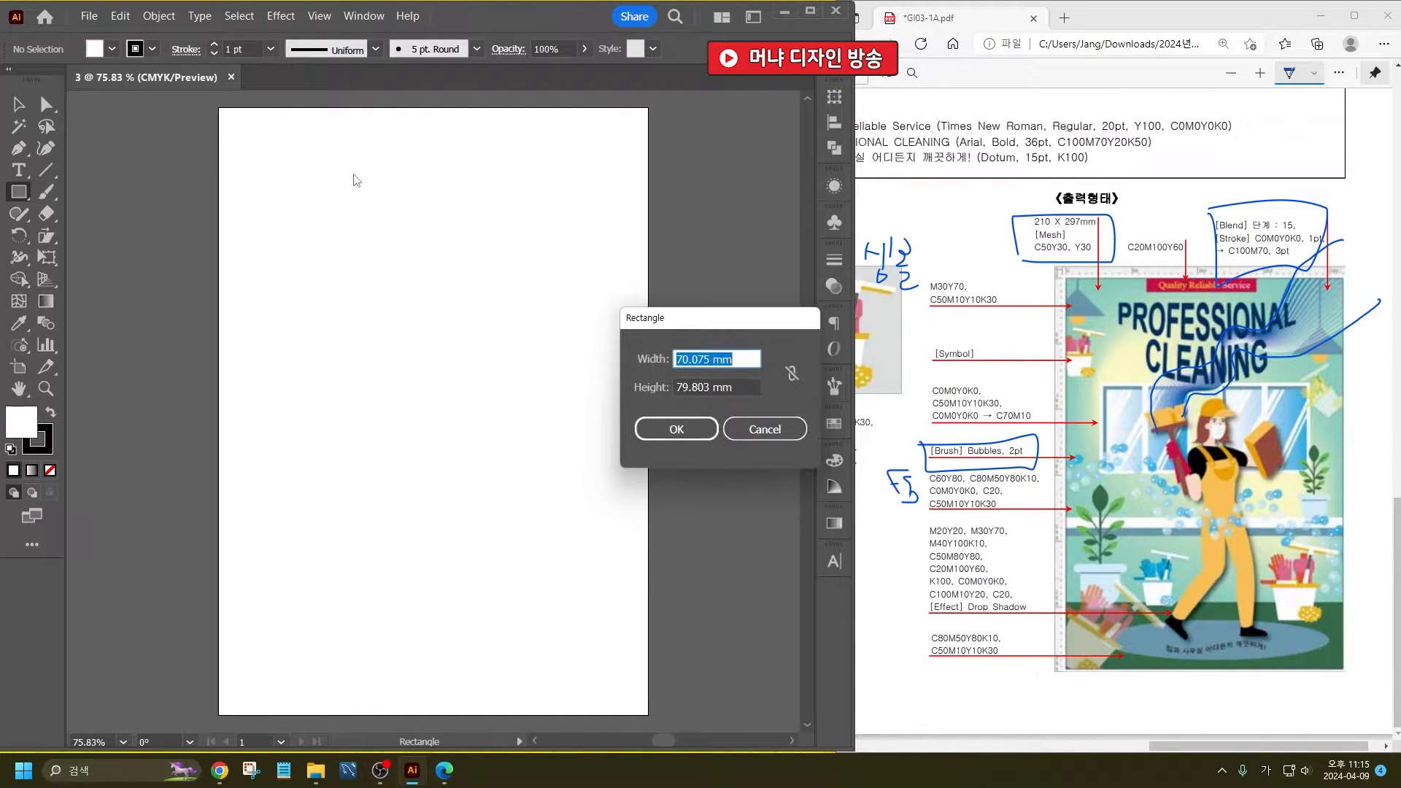
type("210")
key("Tab")
type("297")
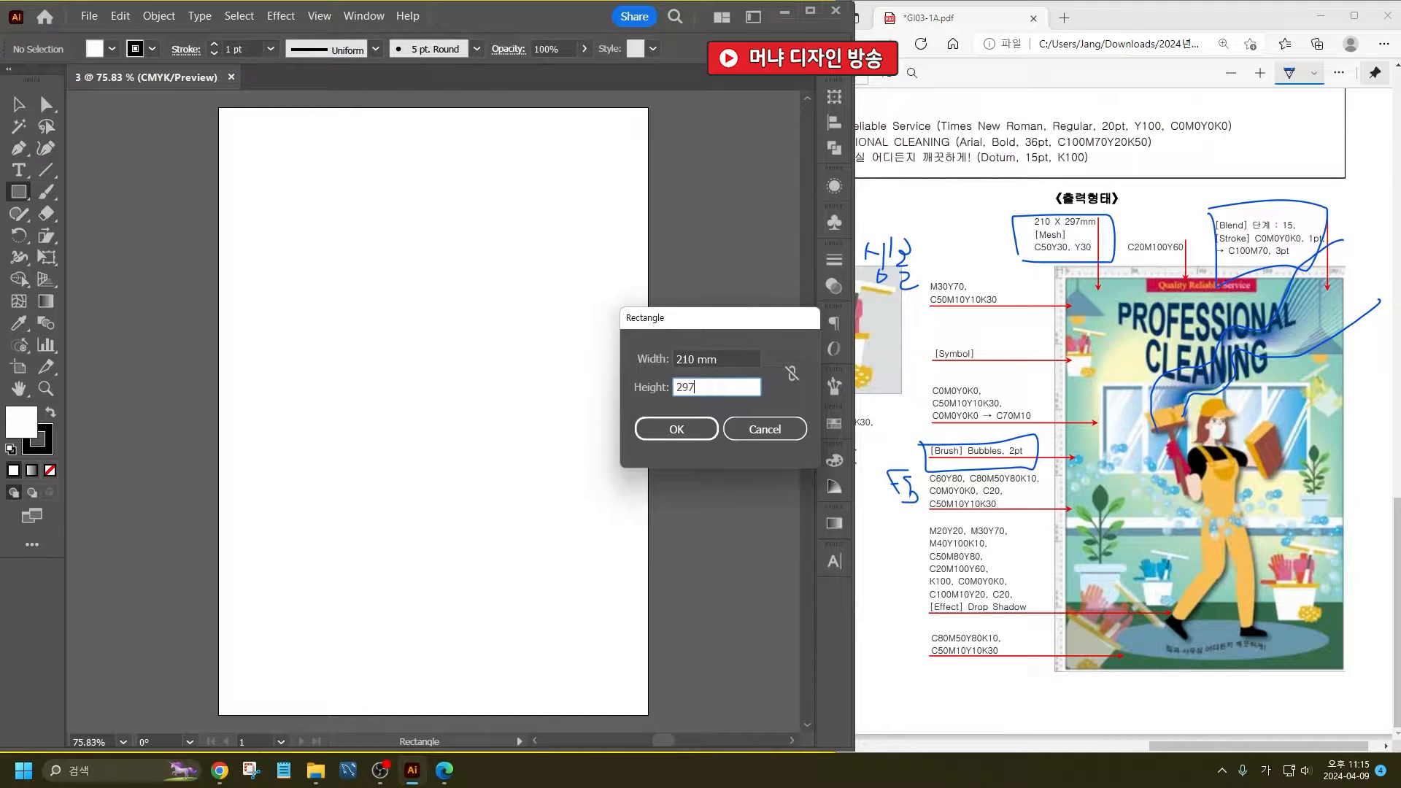
key("Return")
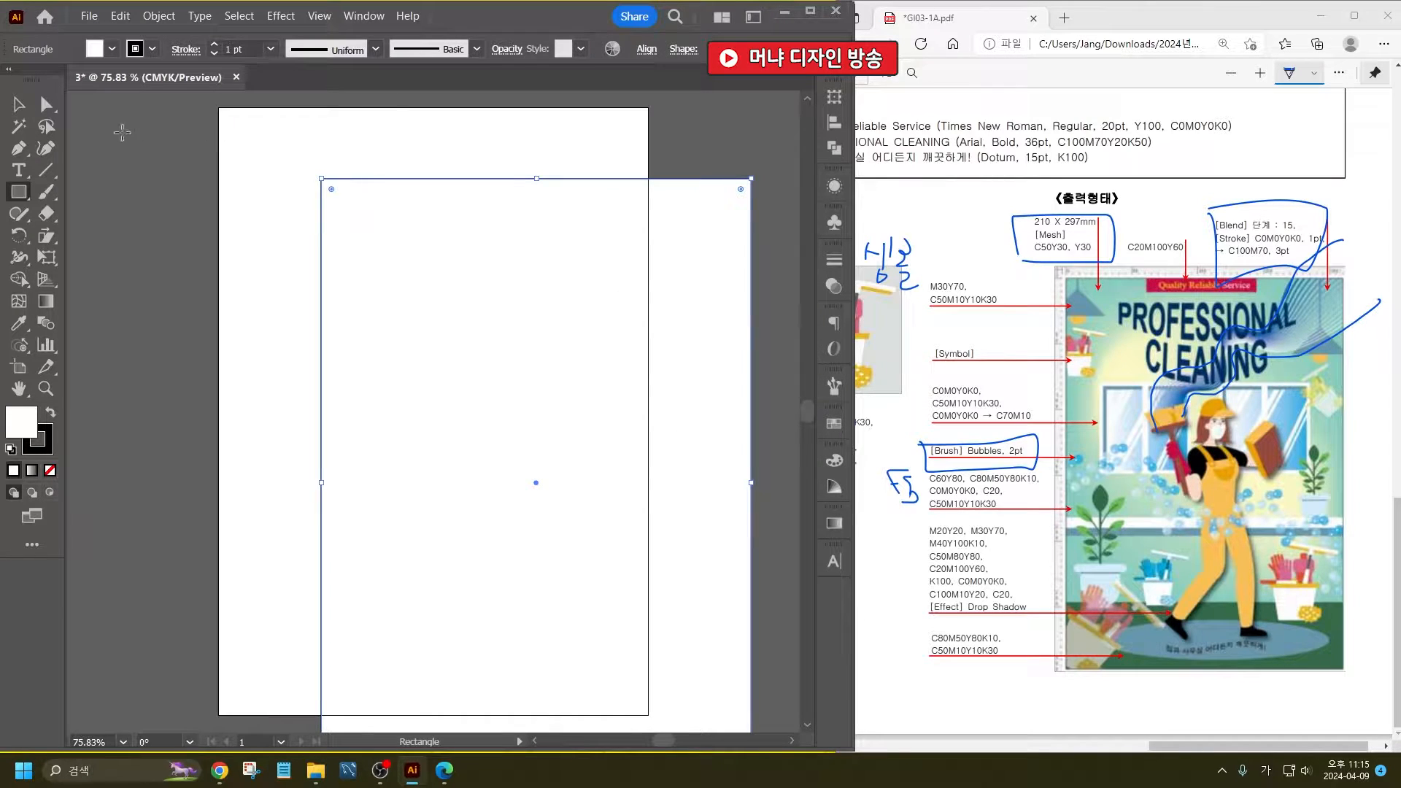
- Set the 210 x 297 mm rectangle's fill to C50 Y30, then deselect it
left_click(111, 50)
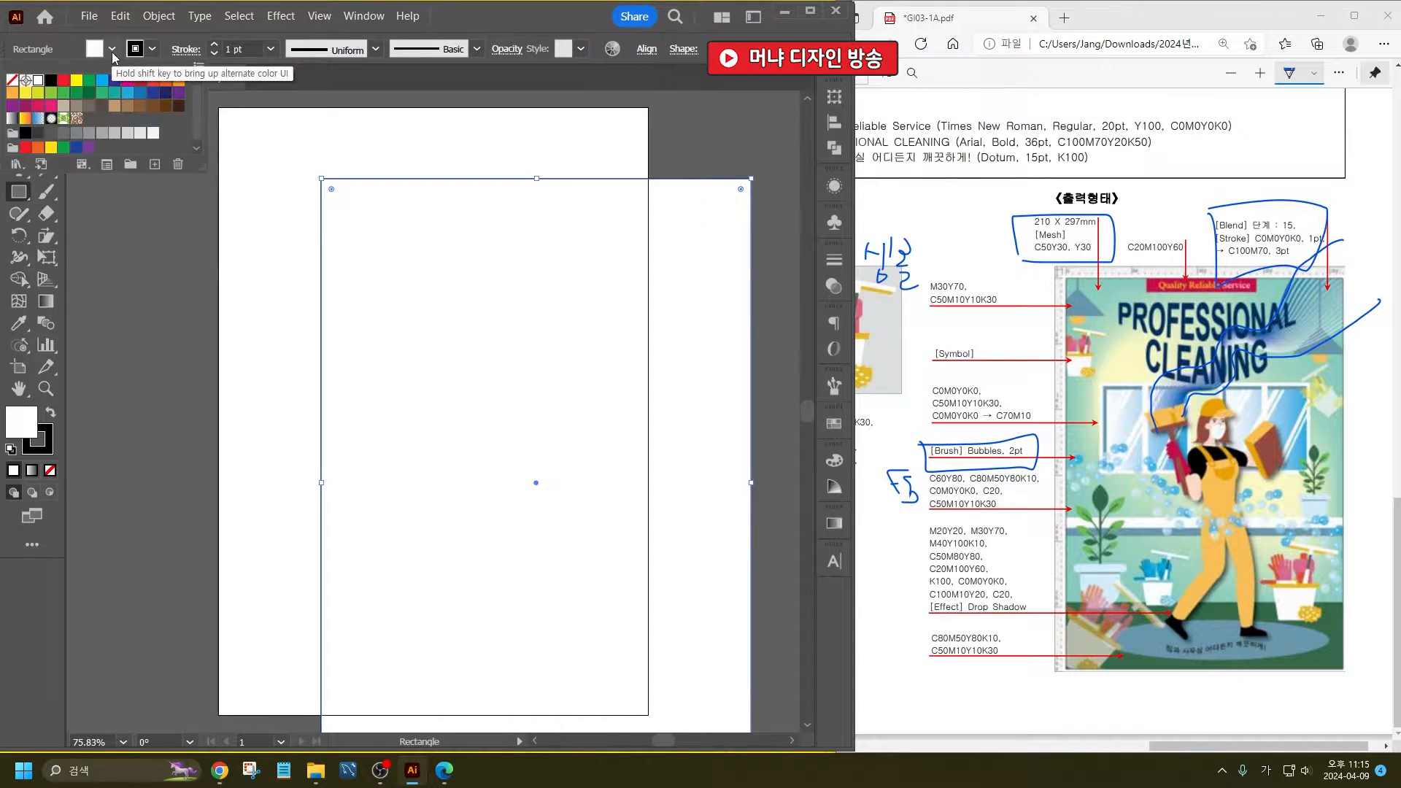
left_click(112, 51)
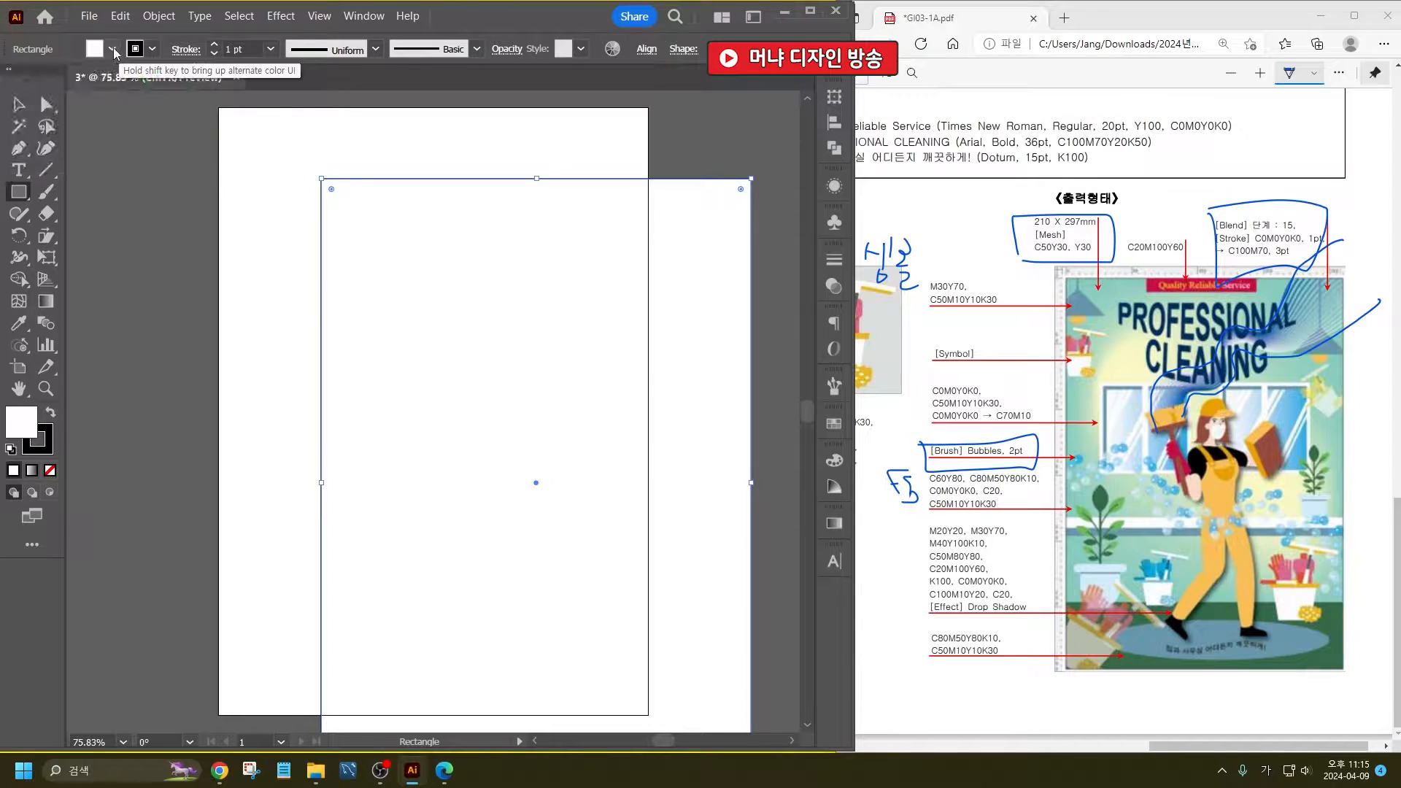
left_click(112, 51, "shift")
key("Tab")
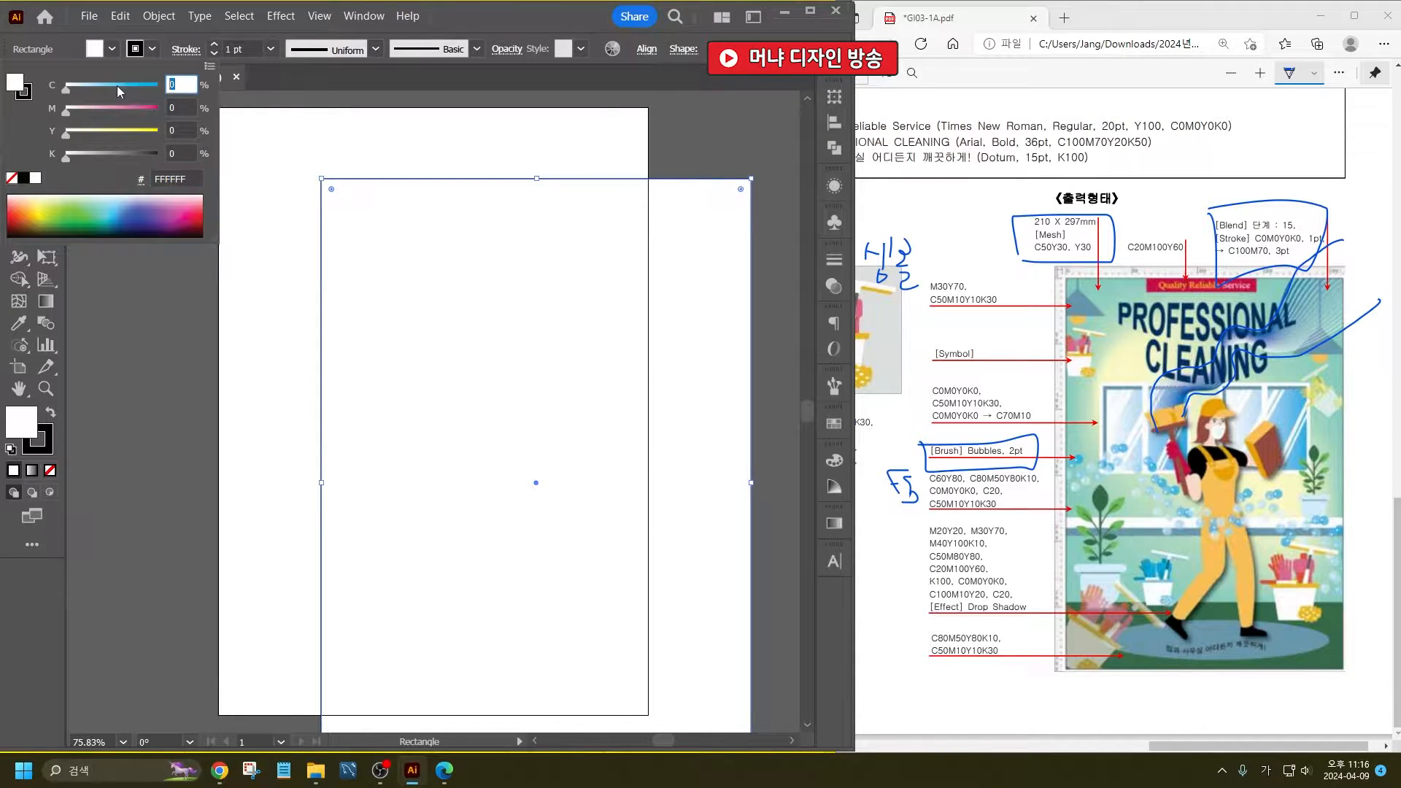
type("30")
key("Tab")
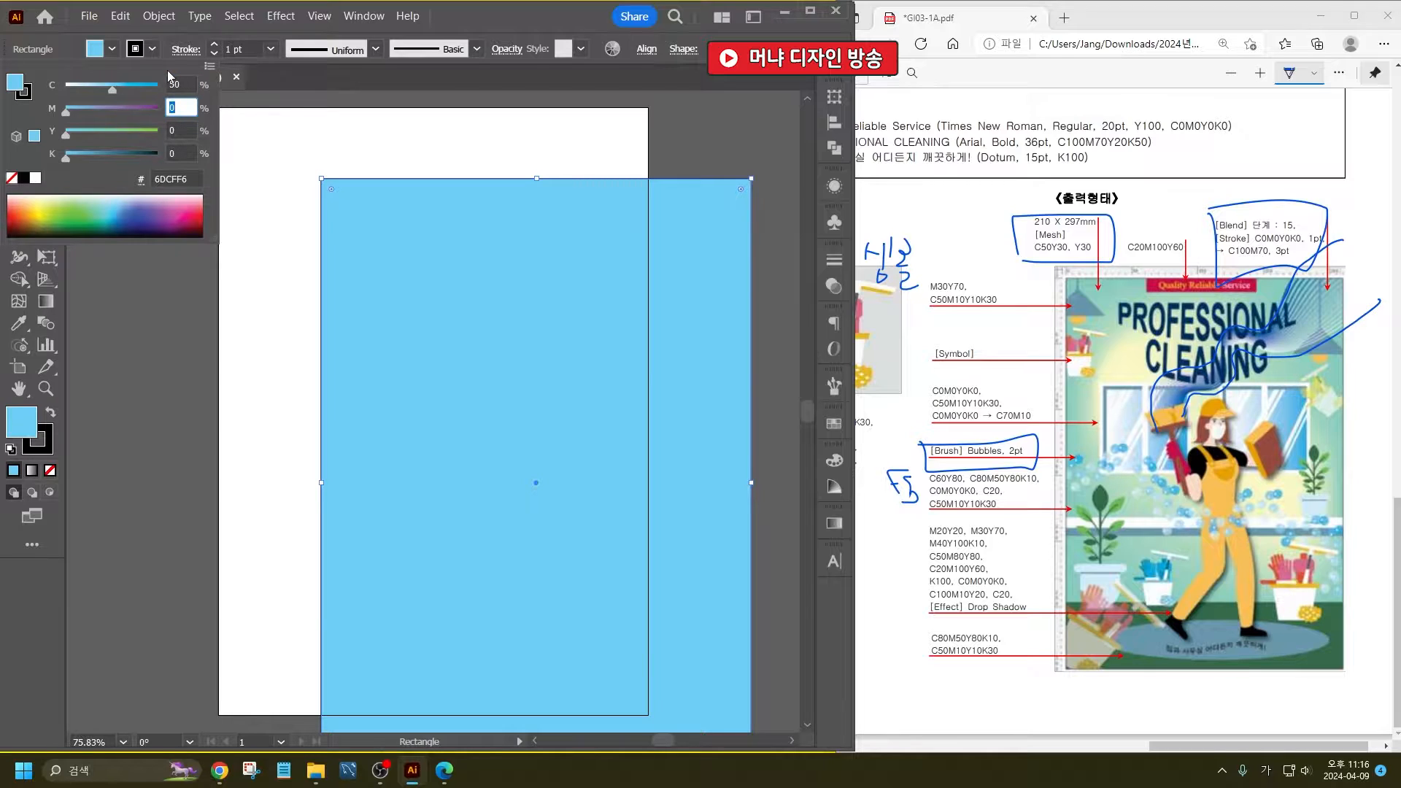
key("Tab")
type("30")
key("Return")
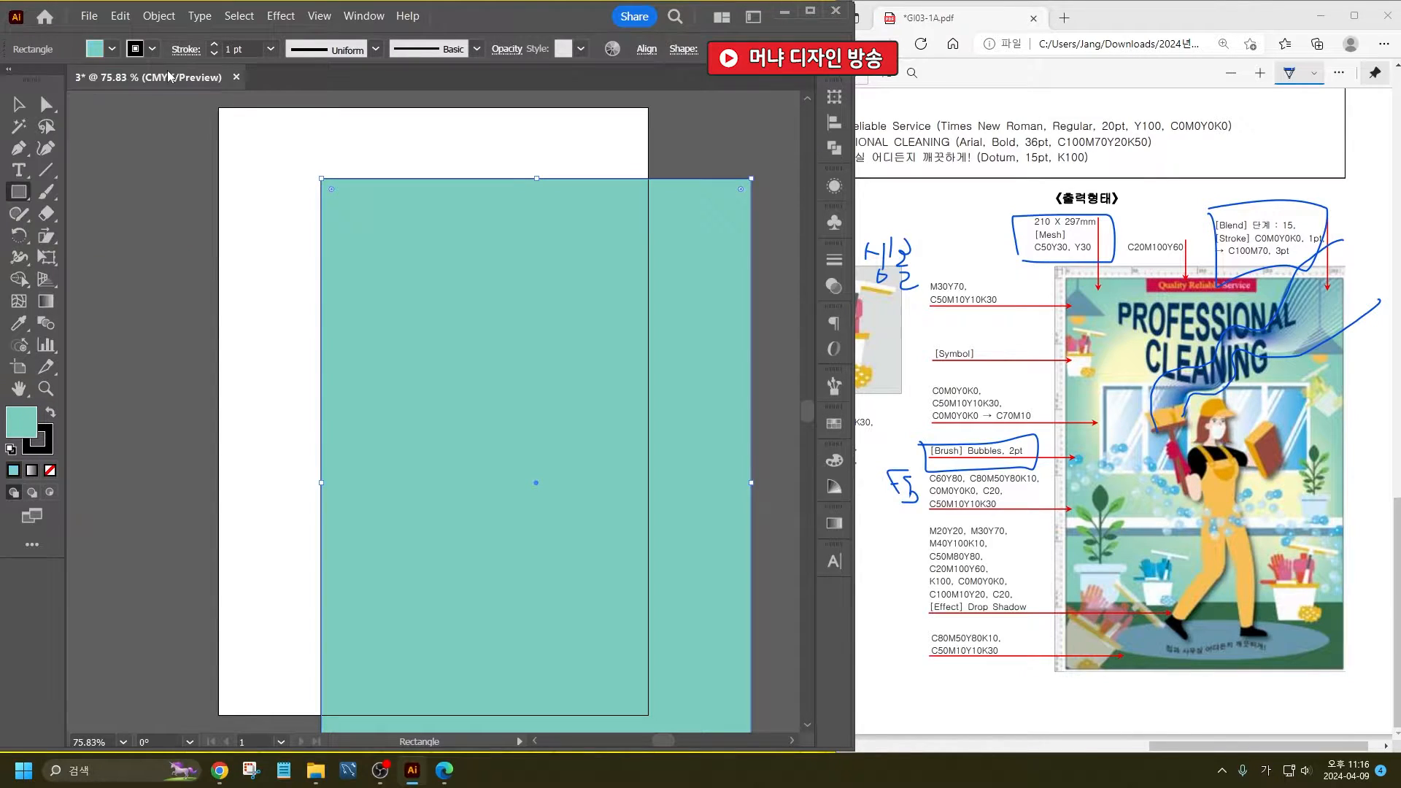
key("v")
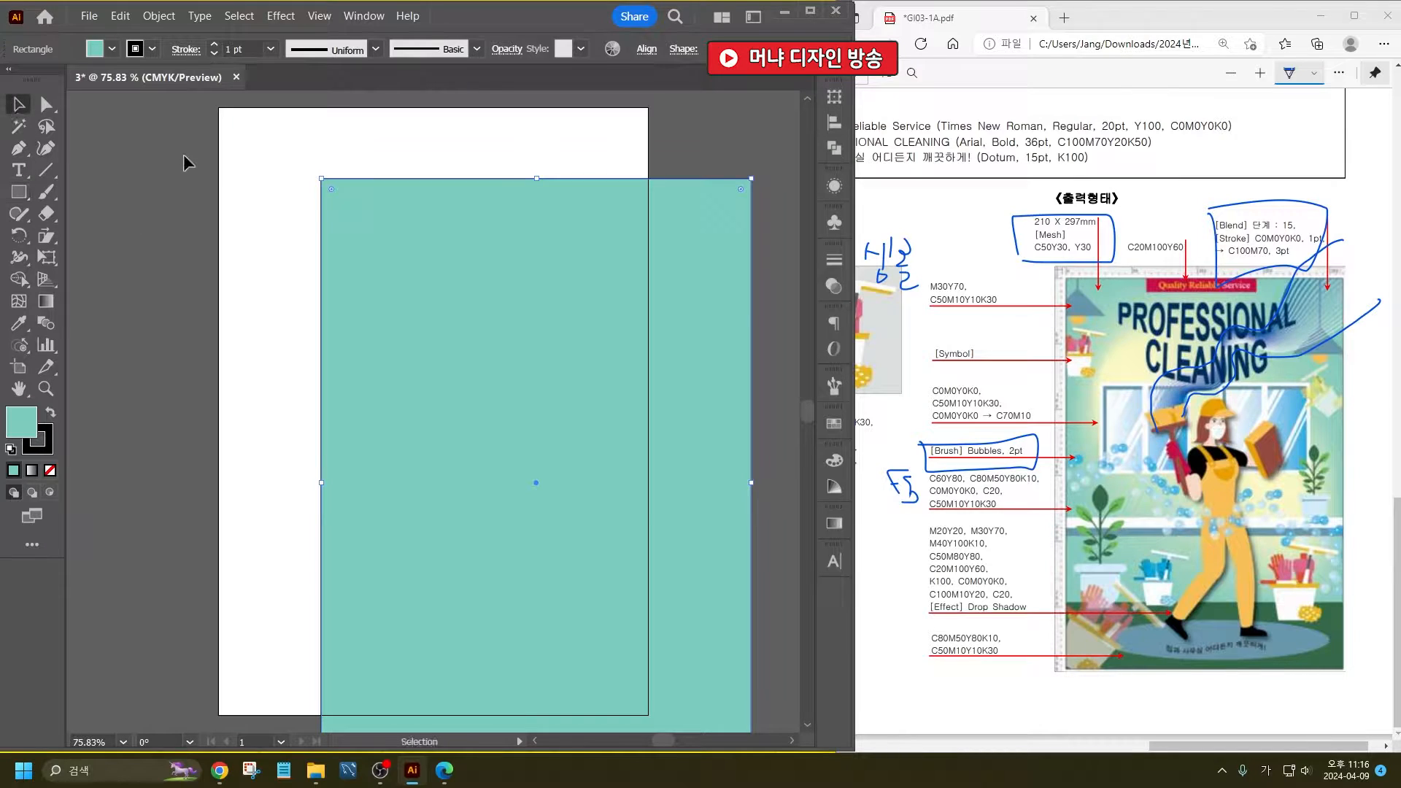
left_click(188, 163)
left_click(438, 211)
left_click(251, 350)
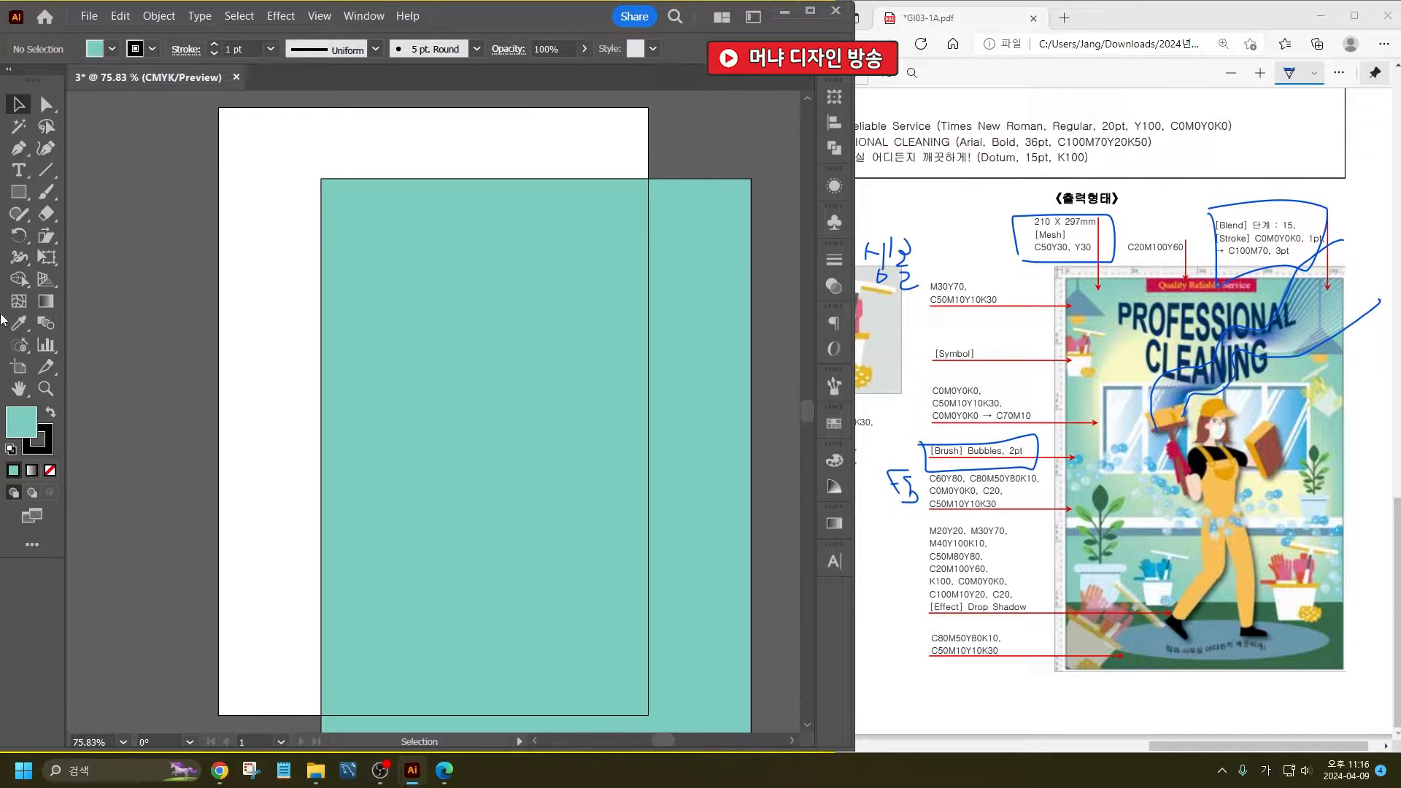
- Add two Y30 mesh points to the rectangle with the Mesh tool, one in the upper area and one near the centre
left_click(19, 301)
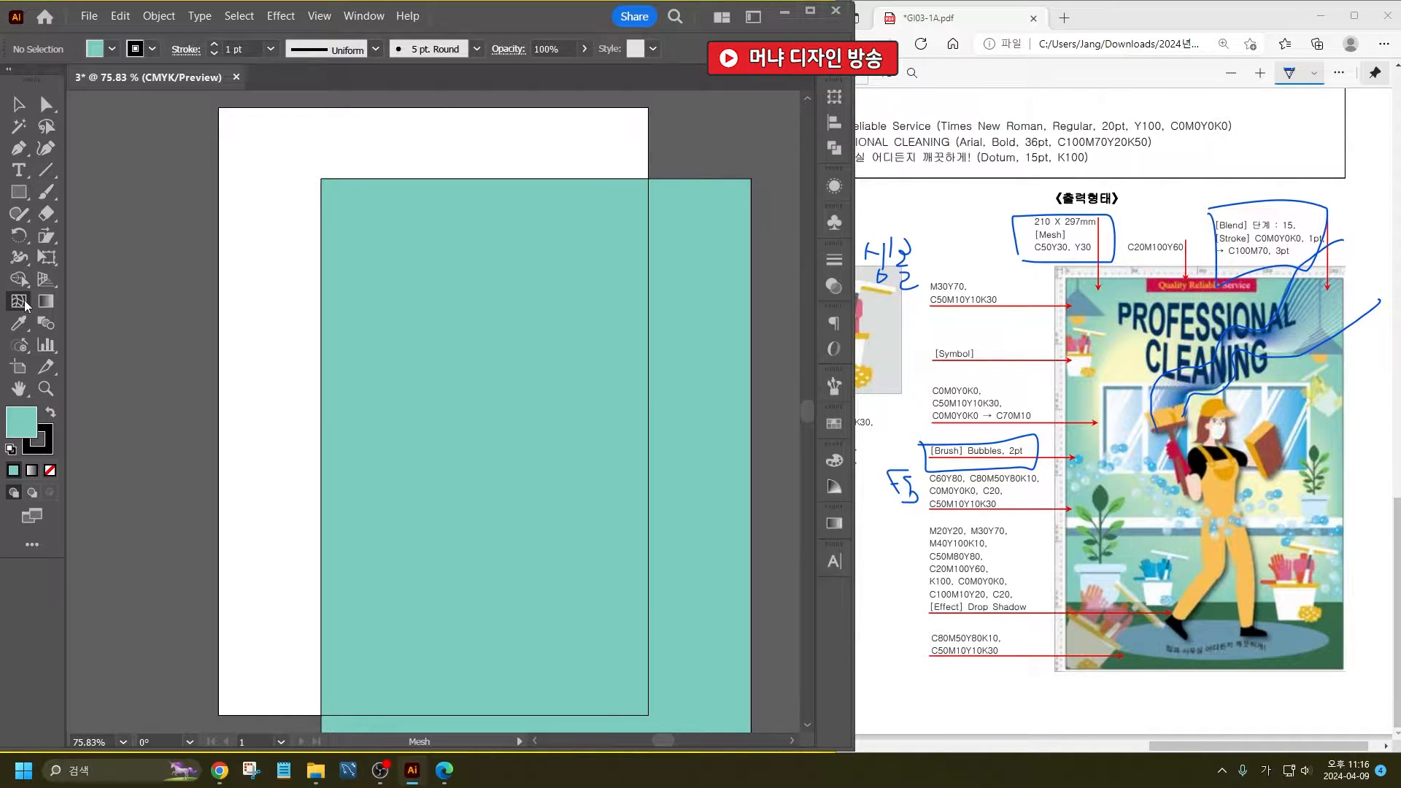
left_click(111, 50)
left_click(182, 86)
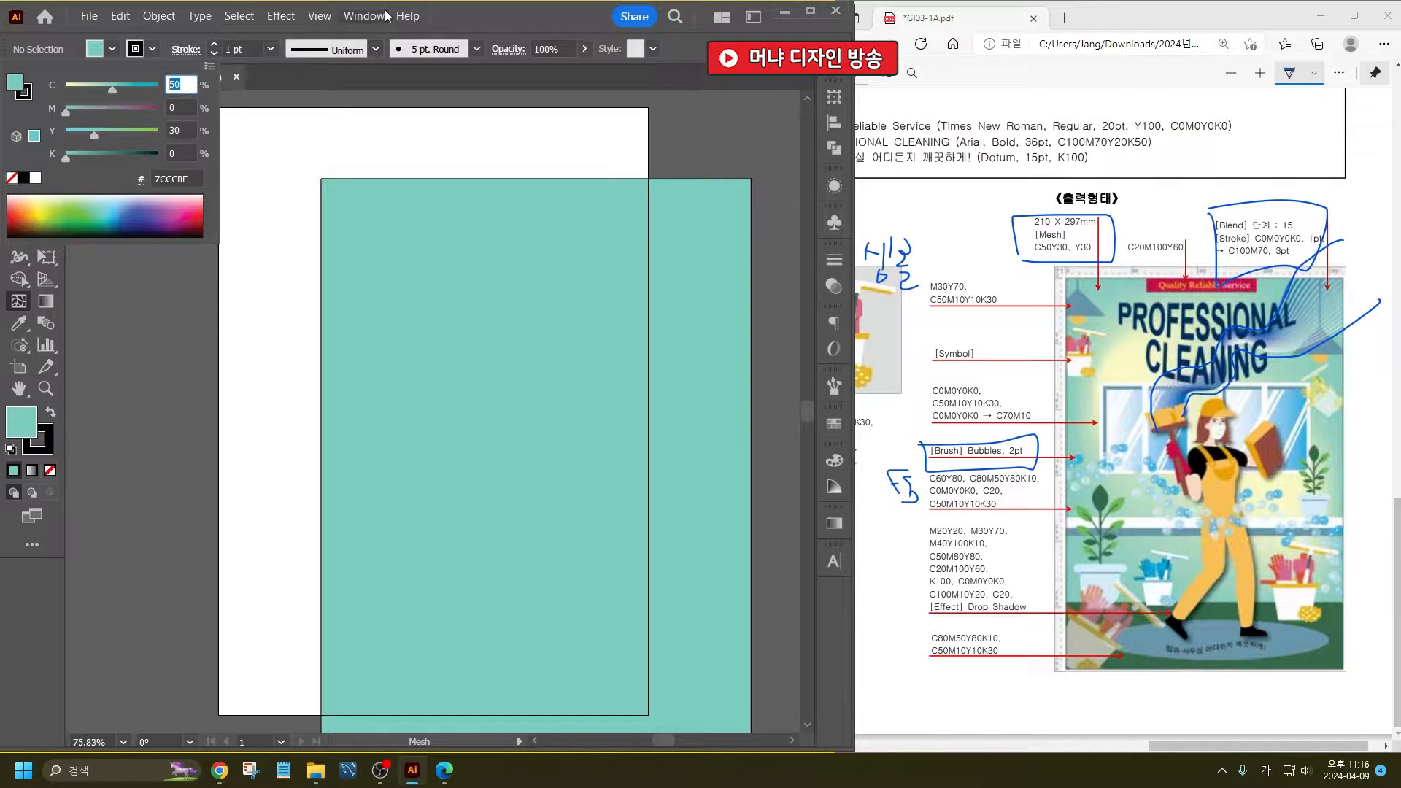
type("0")
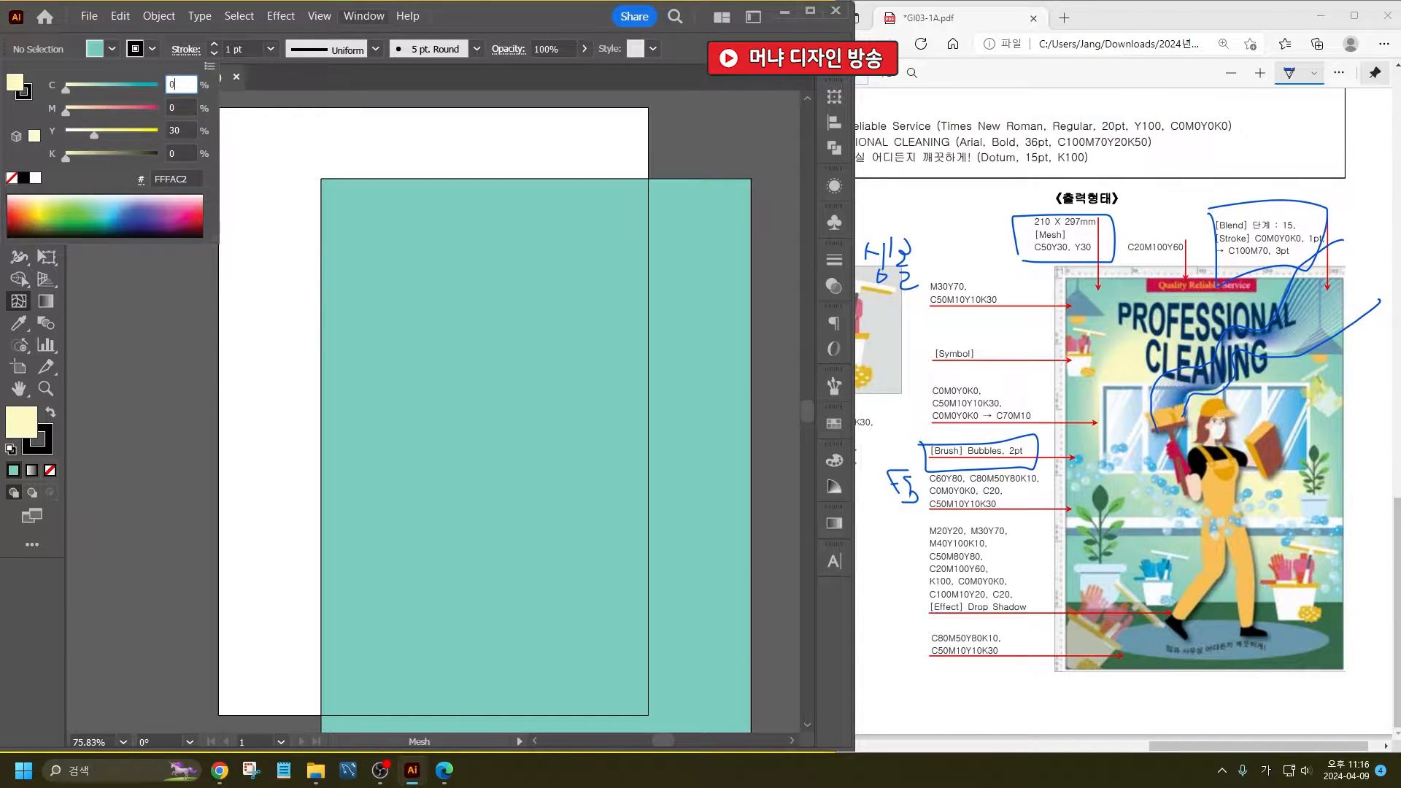
key("Return")
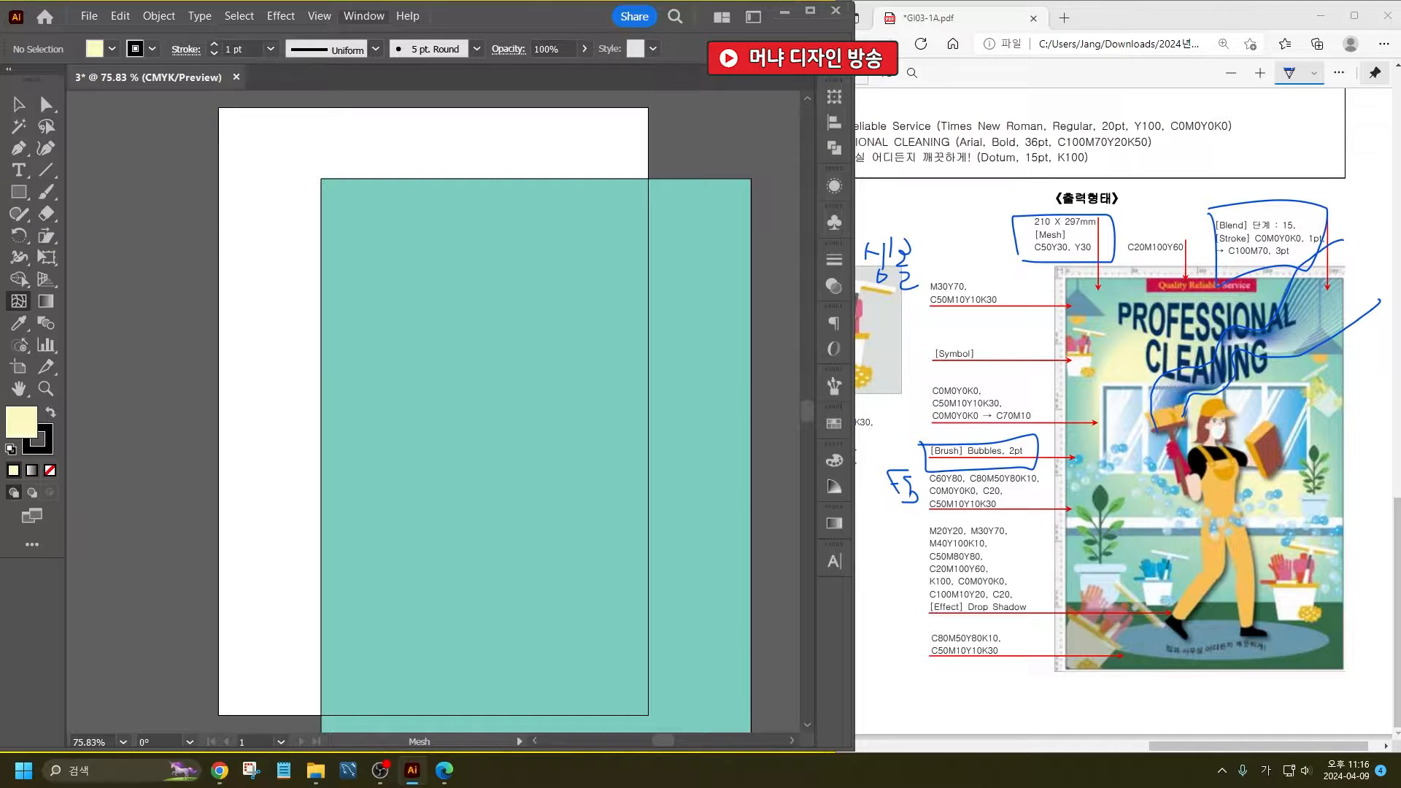
left_click(471, 315)
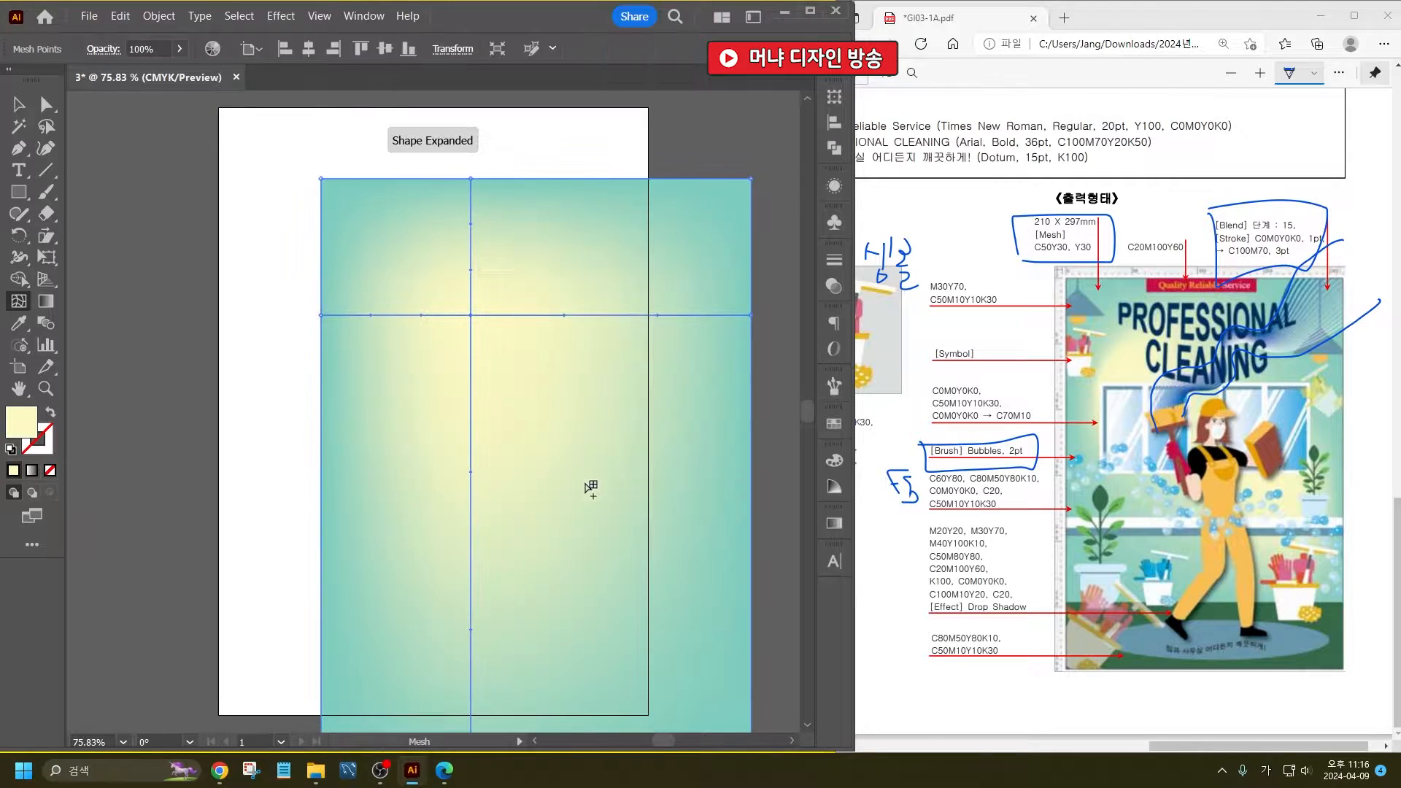
left_click(580, 481)
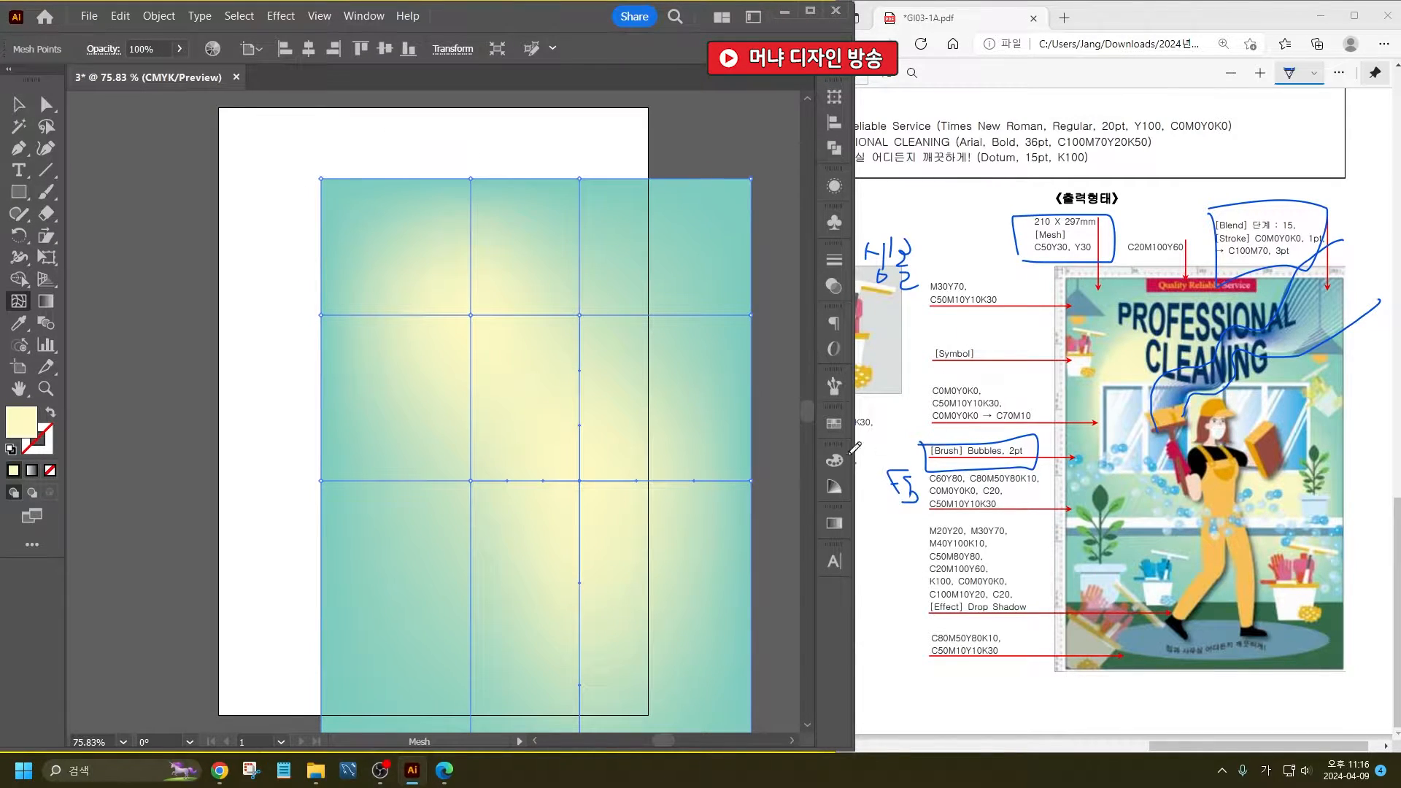
- Centre the mesh background horizontally and vertically on the artboard
left_click(19, 104)
left_click(124, 125)
left_click(559, 405)
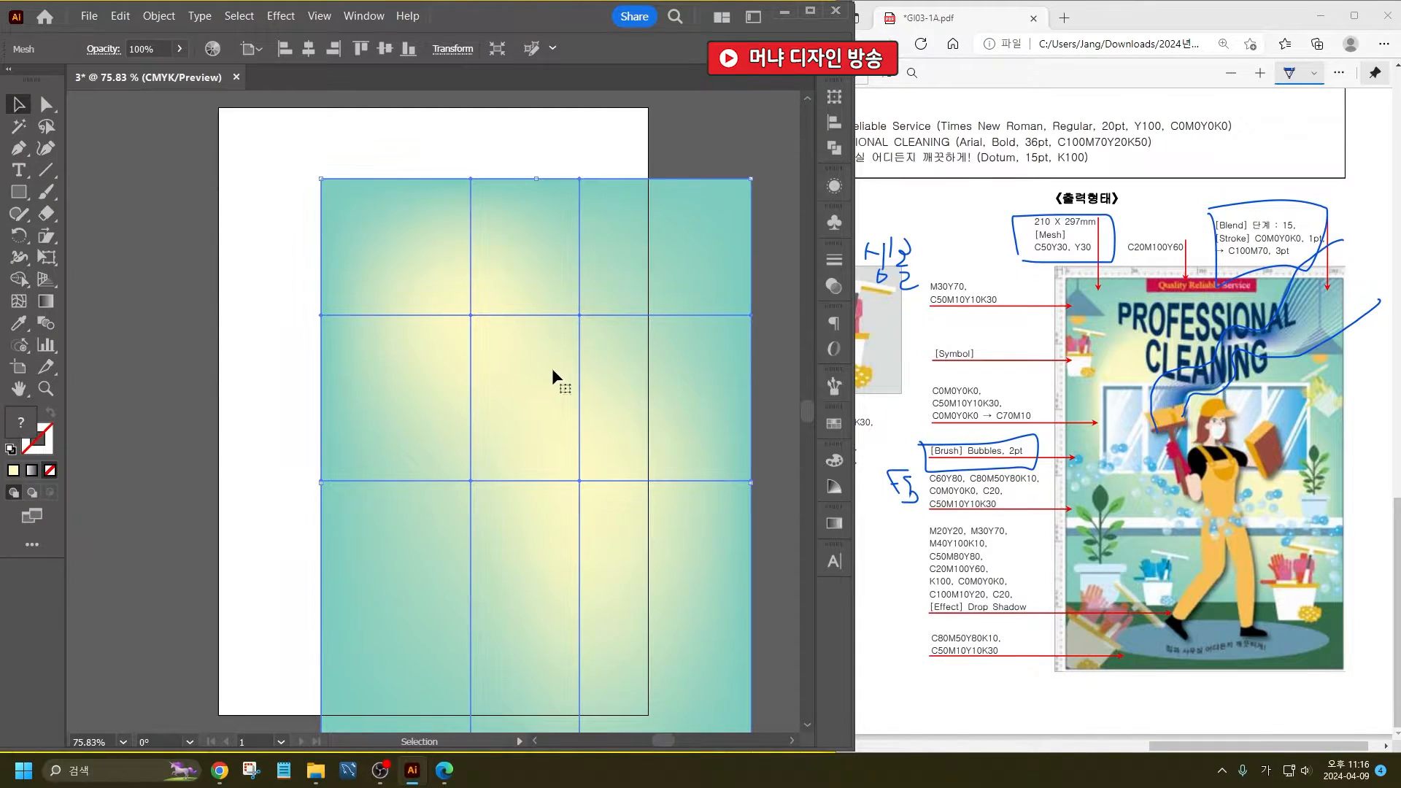
left_click(309, 49)
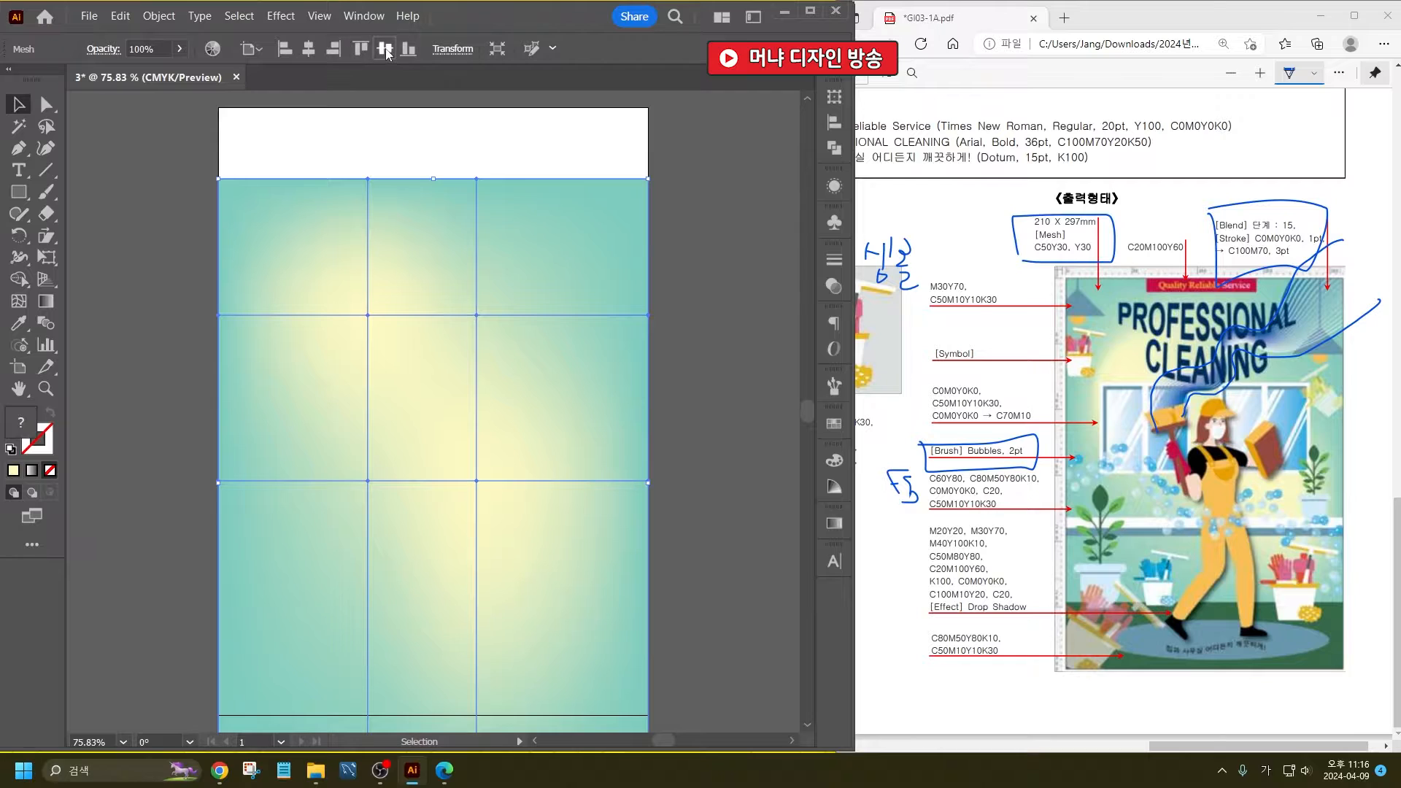
left_click(384, 48)
left_click(694, 303)
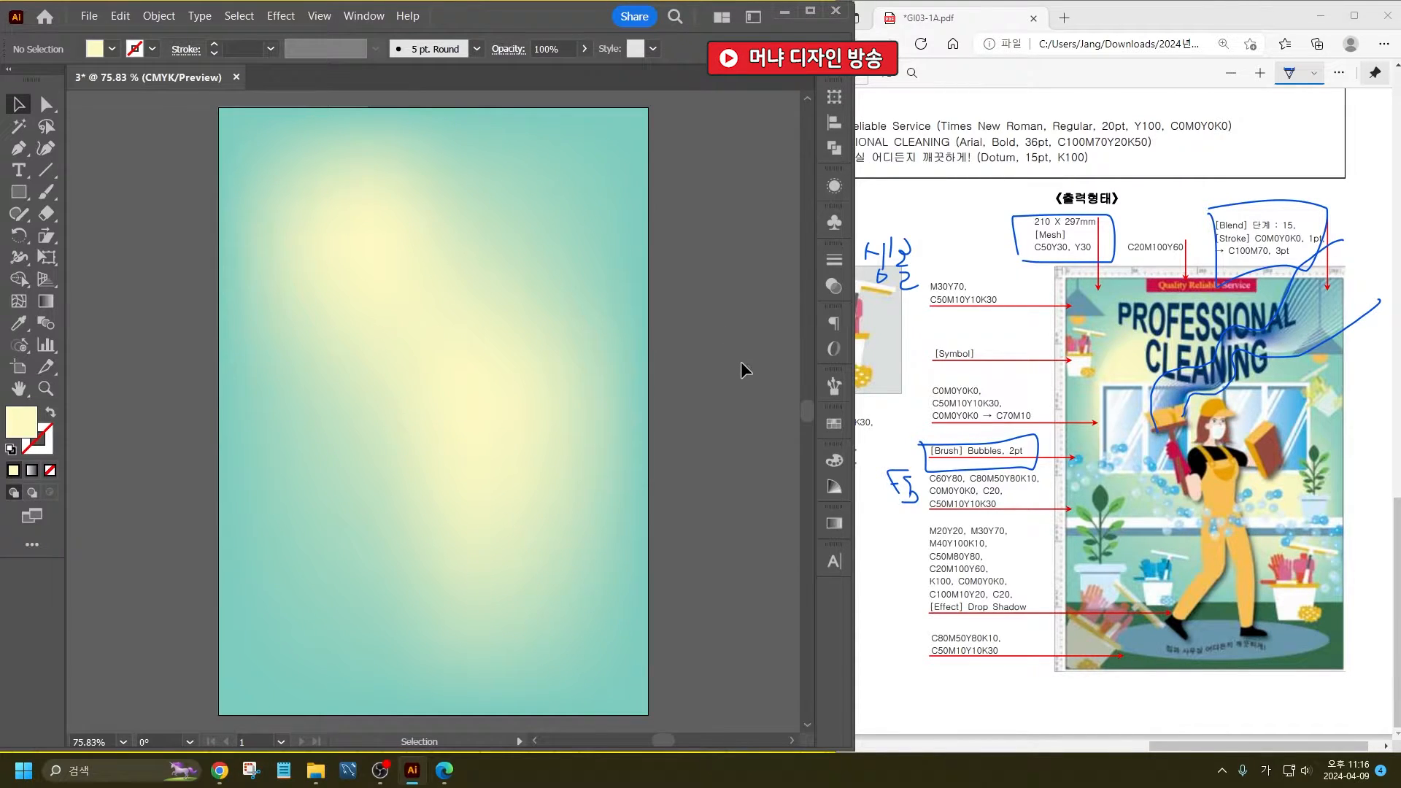
- Accept the Pencil tool options with Fidelity at Smooth, Keep selected on, and filling of new strokes and editing of selected paths off
scroll(741, 361, "up", 2)
left_click_drag(18, 216, 49, 229)
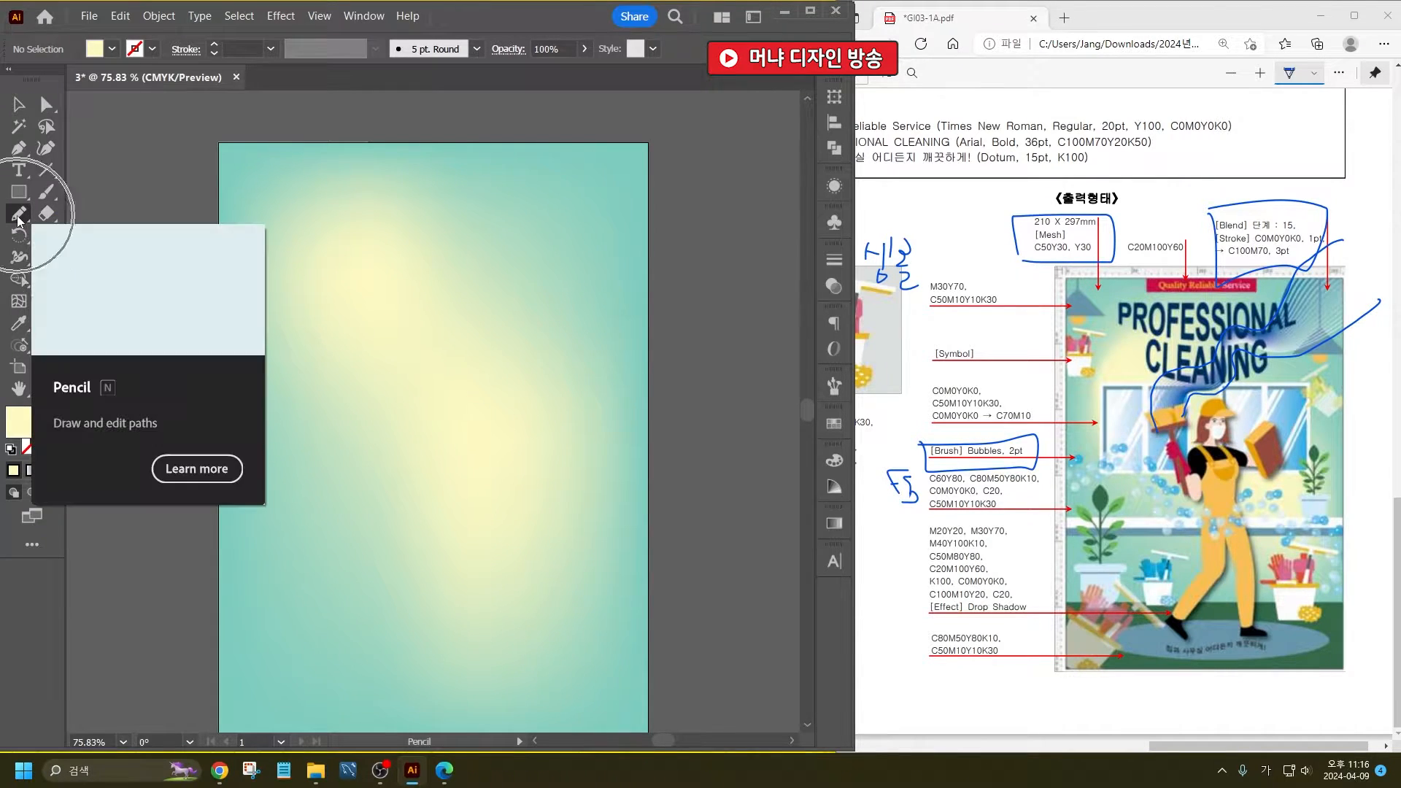
double_click(19, 217)
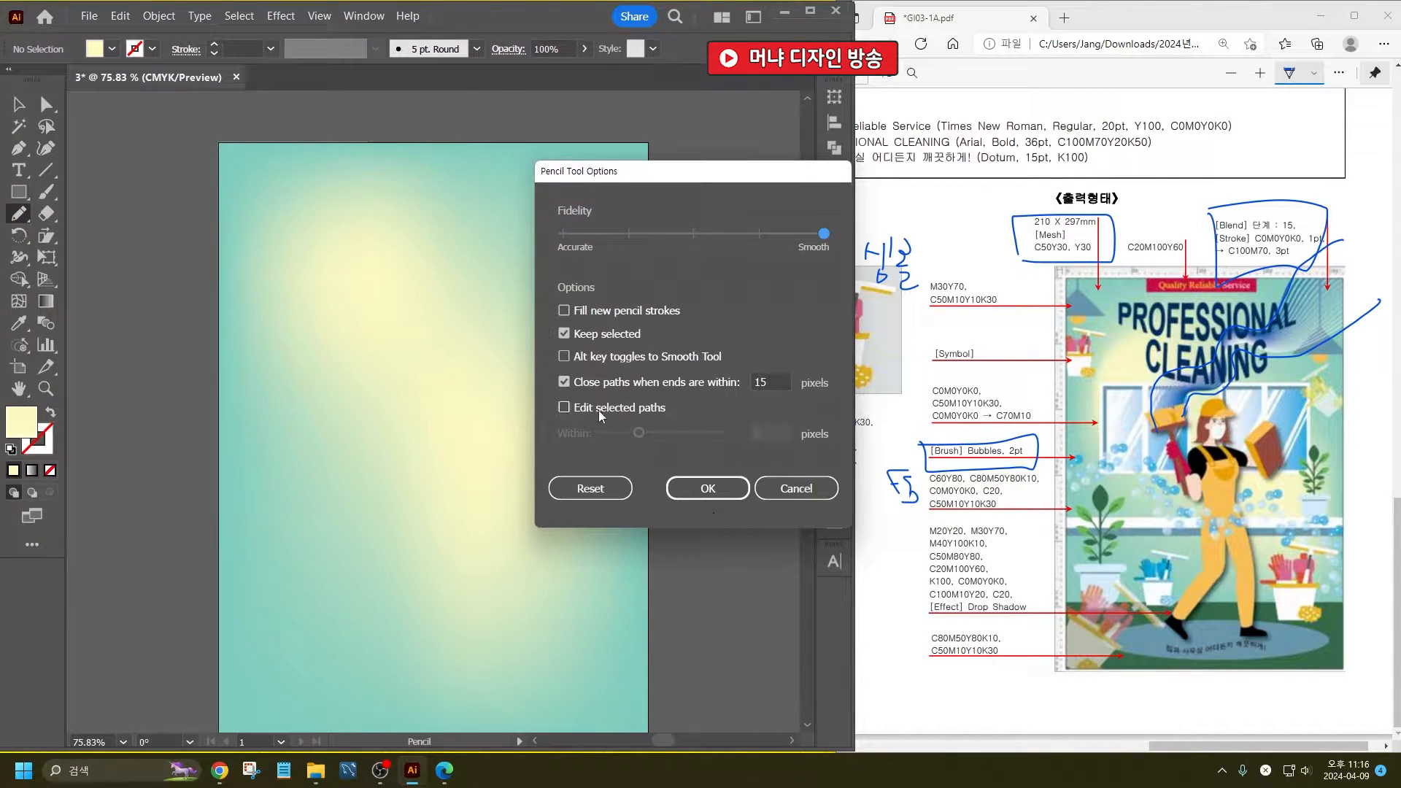
key("ctrl")
key("ctrl")
left_click(705, 487)
- Draw two wavy Pencil curves from beyond the artboard's upper-right corner to the middle of the poster, one below the other
scroll(570, 154, "up", 2)
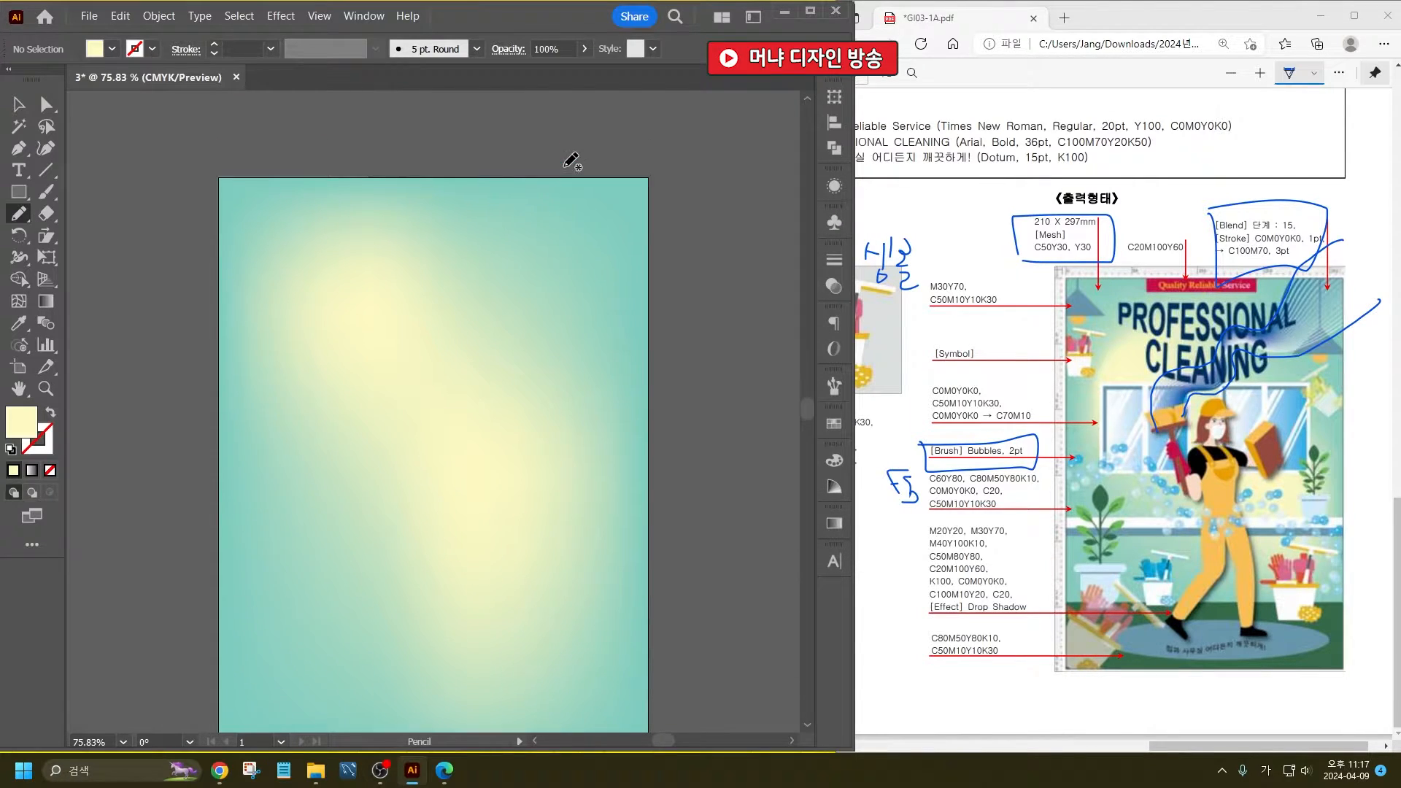
scroll(567, 229, "down", 1)
scroll(511, 168, "down", 1)
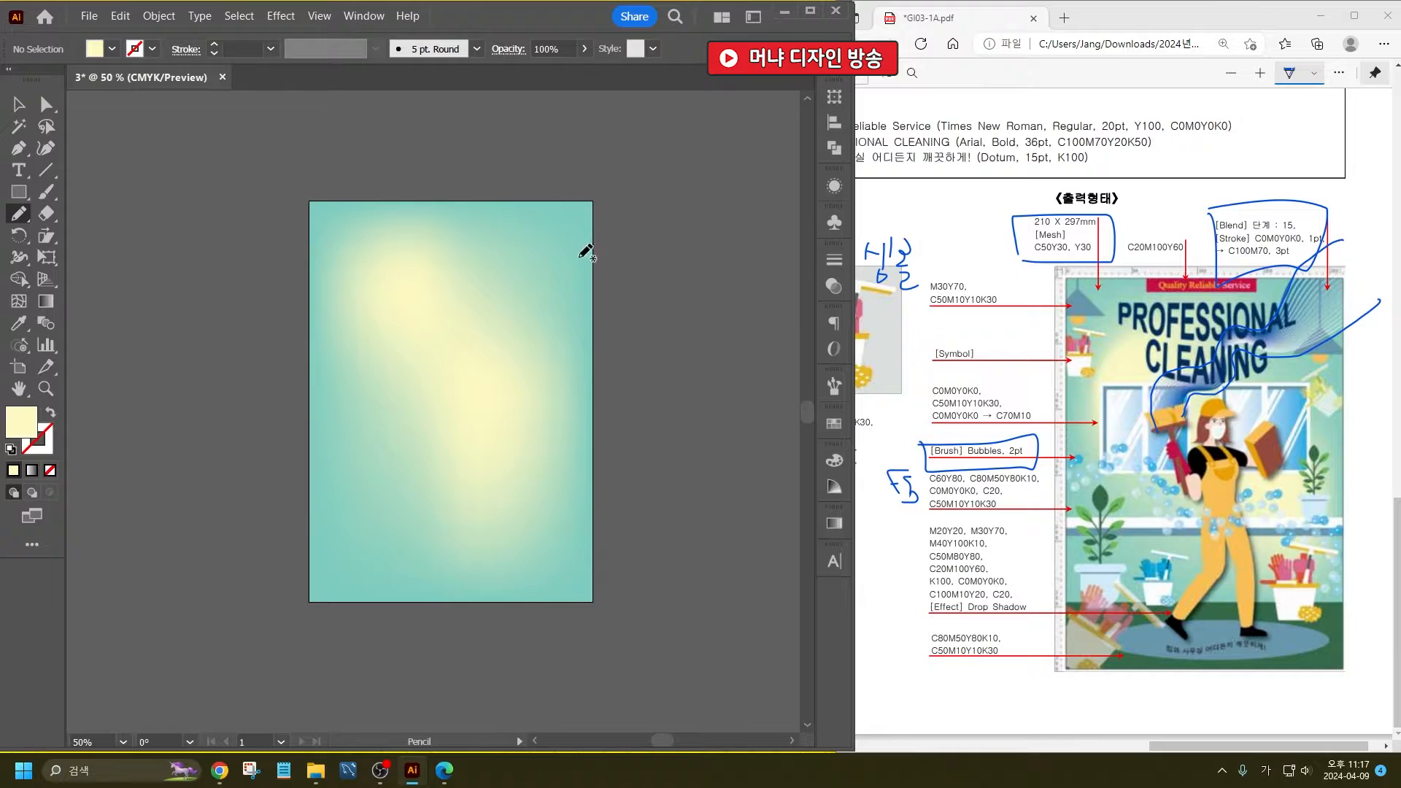
mouse_move(624, 127)
left_mouse_down()
mouse_move(594, 133)
mouse_move(541, 209)
mouse_move(538, 275)
mouse_move(463, 297)
mouse_move(459, 325)
mouse_move(423, 342)
mouse_move(416, 379)
left_mouse_up()
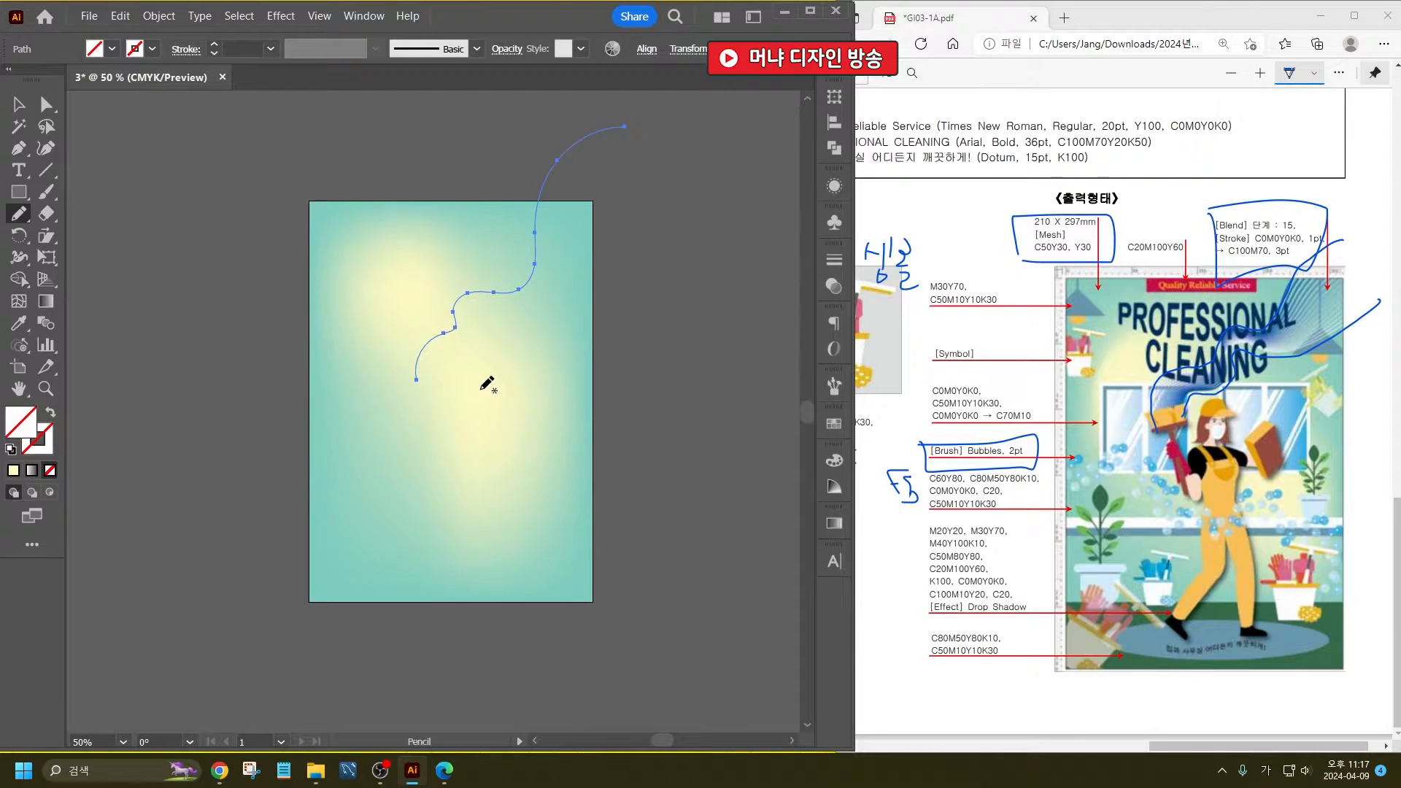
mouse_move(482, 389)
left_mouse_down()
mouse_move(484, 359)
mouse_move(527, 332)
mouse_move(528, 307)
left_mouse_up()
key("ctrl+z")
mouse_move(468, 390)
left_mouse_down()
mouse_move(467, 356)
mouse_move(499, 343)
mouse_move(506, 314)
mouse_move(543, 312)
mouse_move(673, 183)
mouse_move(703, 181)
left_mouse_up()
left_click(18, 104)
left_click(695, 190)
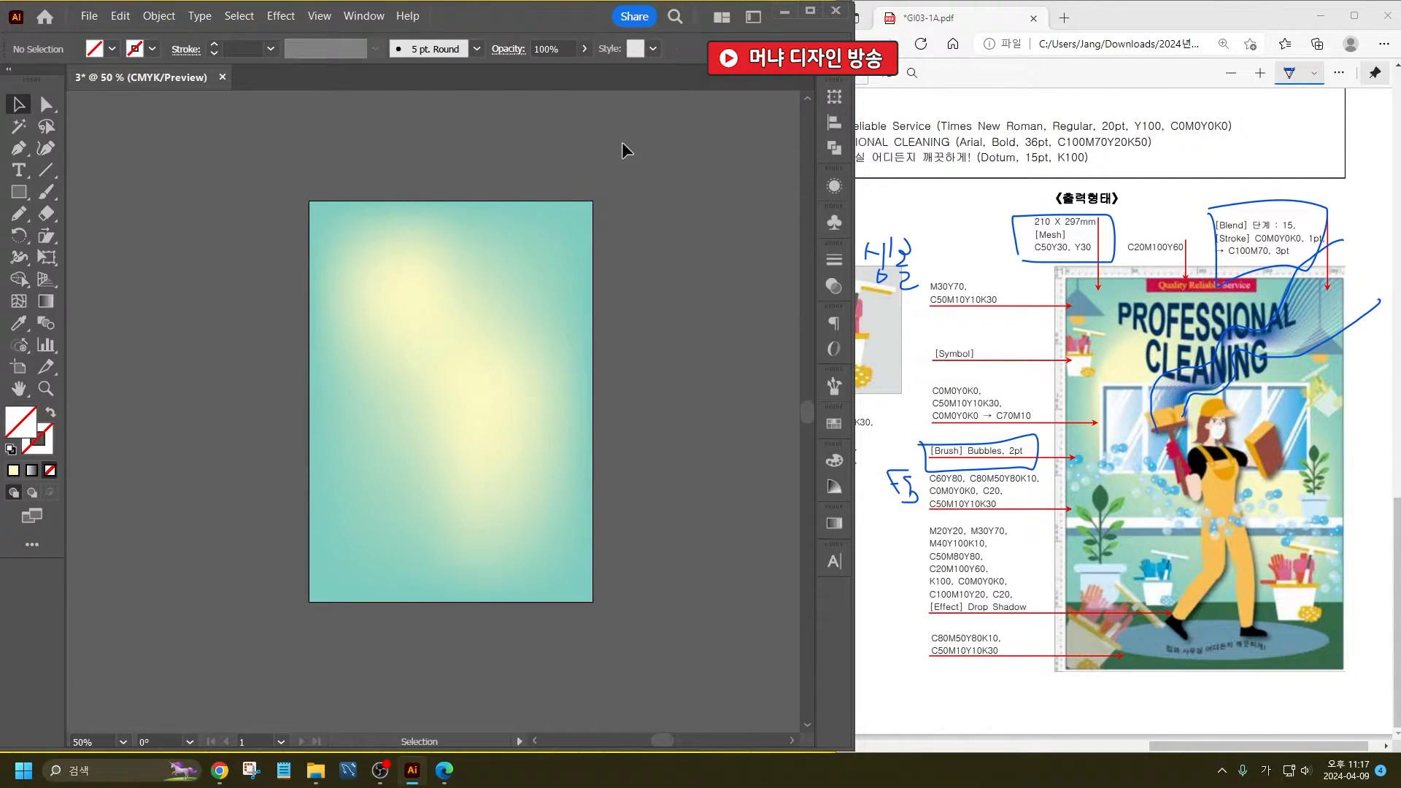
- Handwrite a mark beside the reference poster's lower blend line and set the upper Pencil curve's stroke to C100 M70
left_click(611, 129)
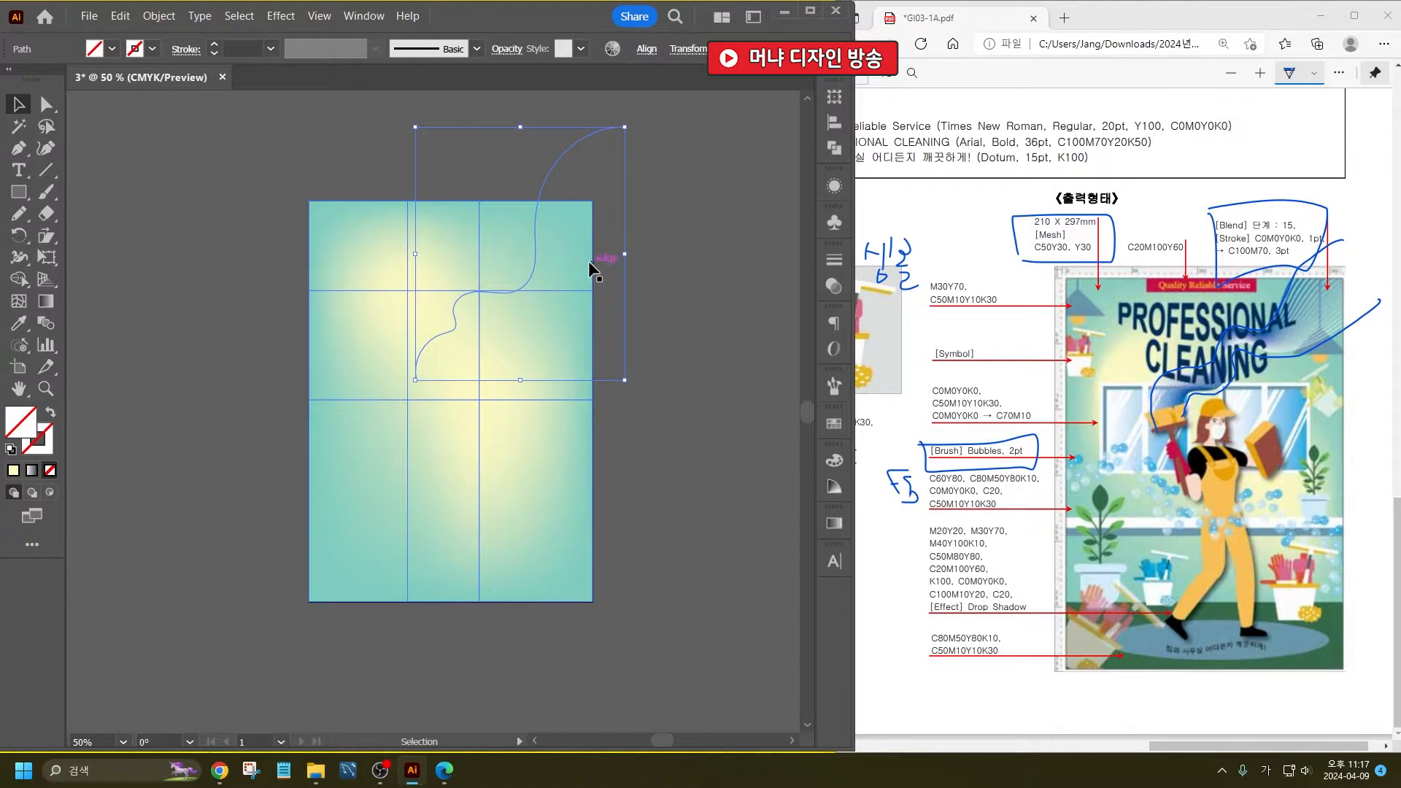
left_click(151, 50)
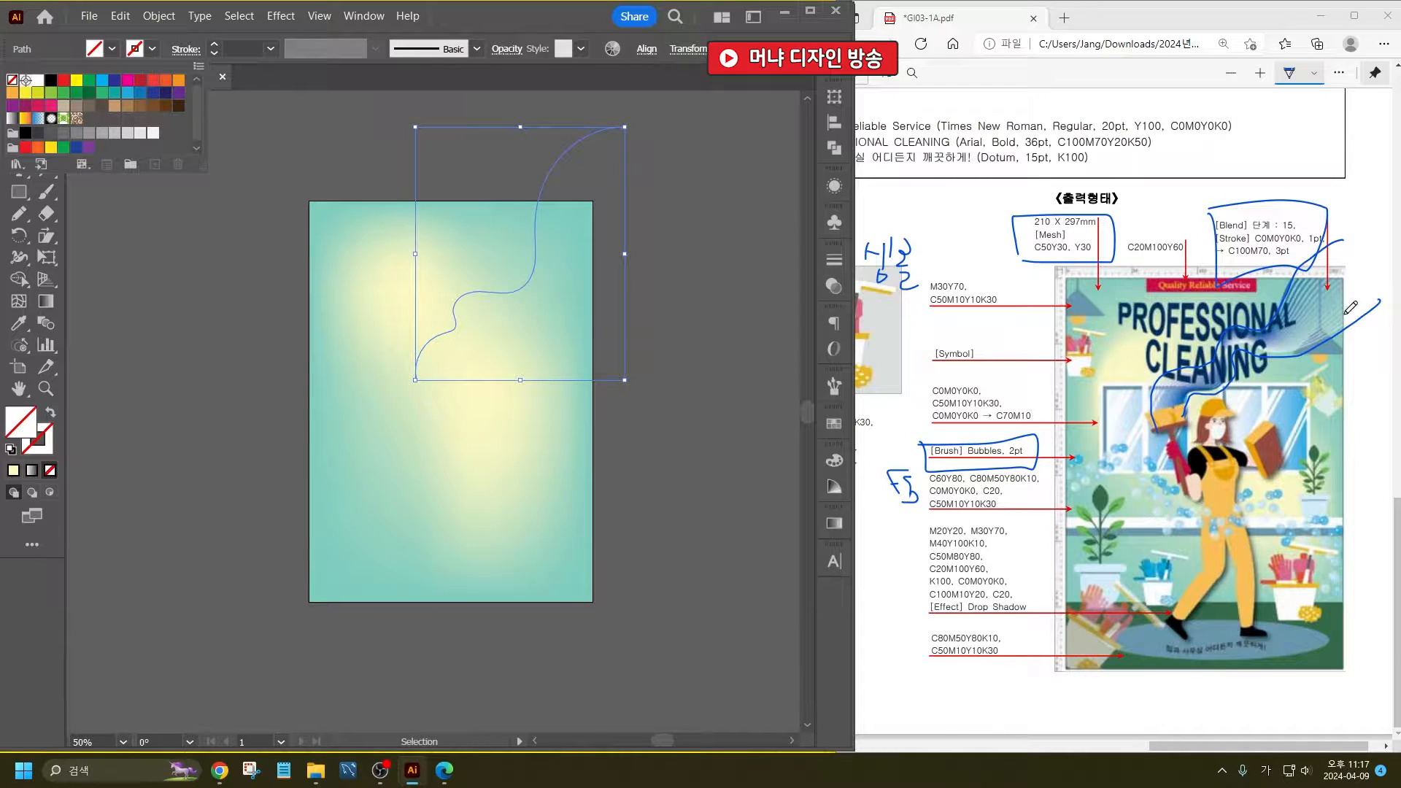
left_click_drag(1356, 318, 1379, 301)
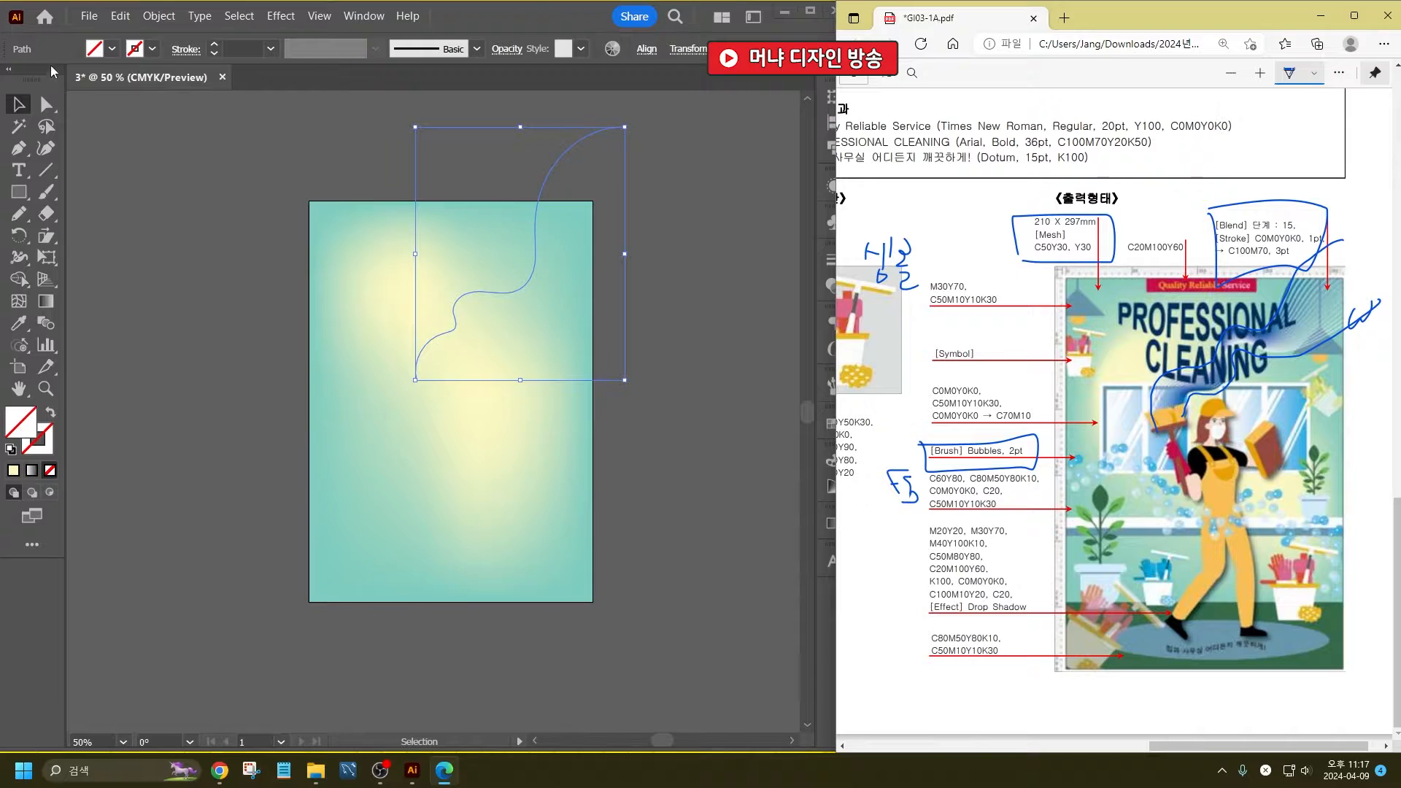
left_click(149, 48, "shift")
left_click(186, 86)
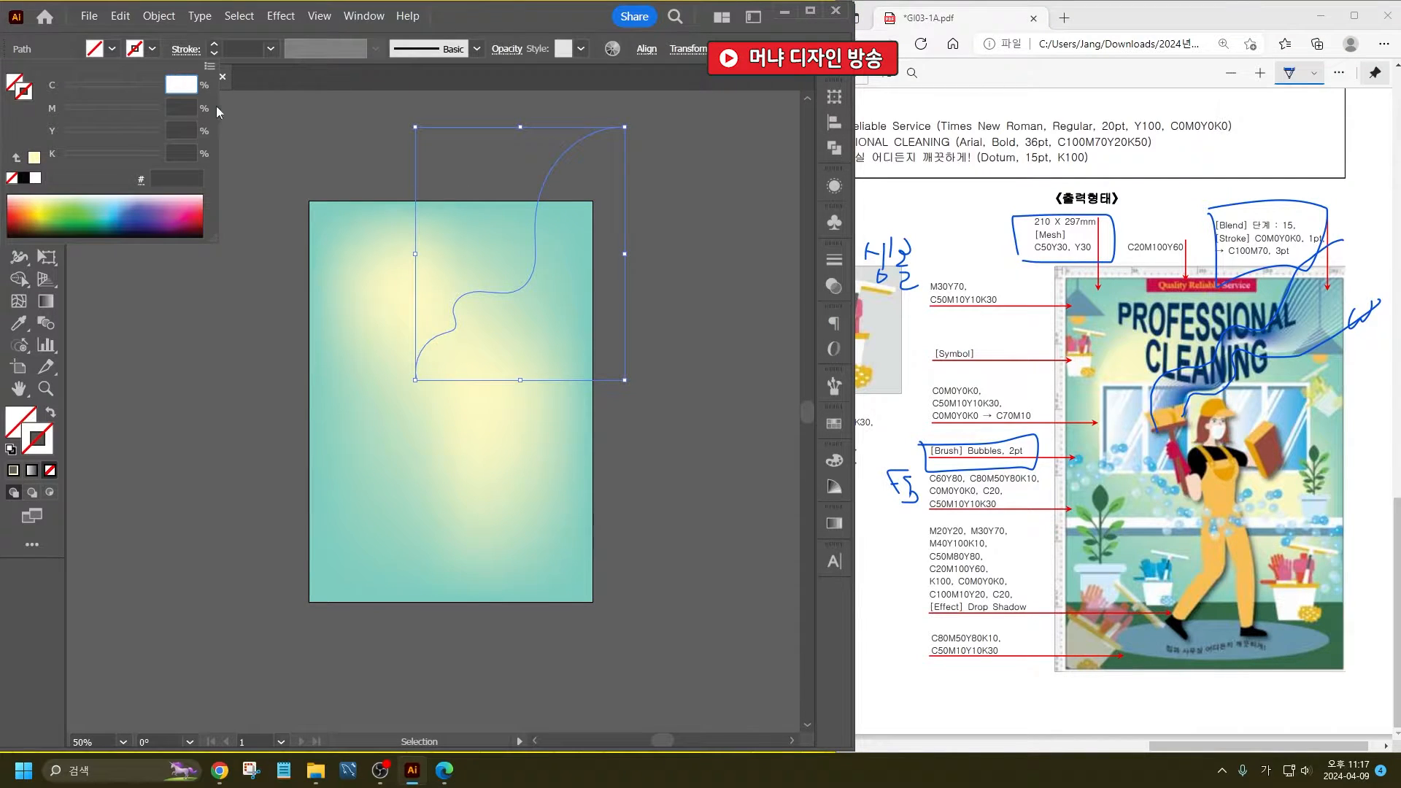
type("100")
key("Tab")
type("70")
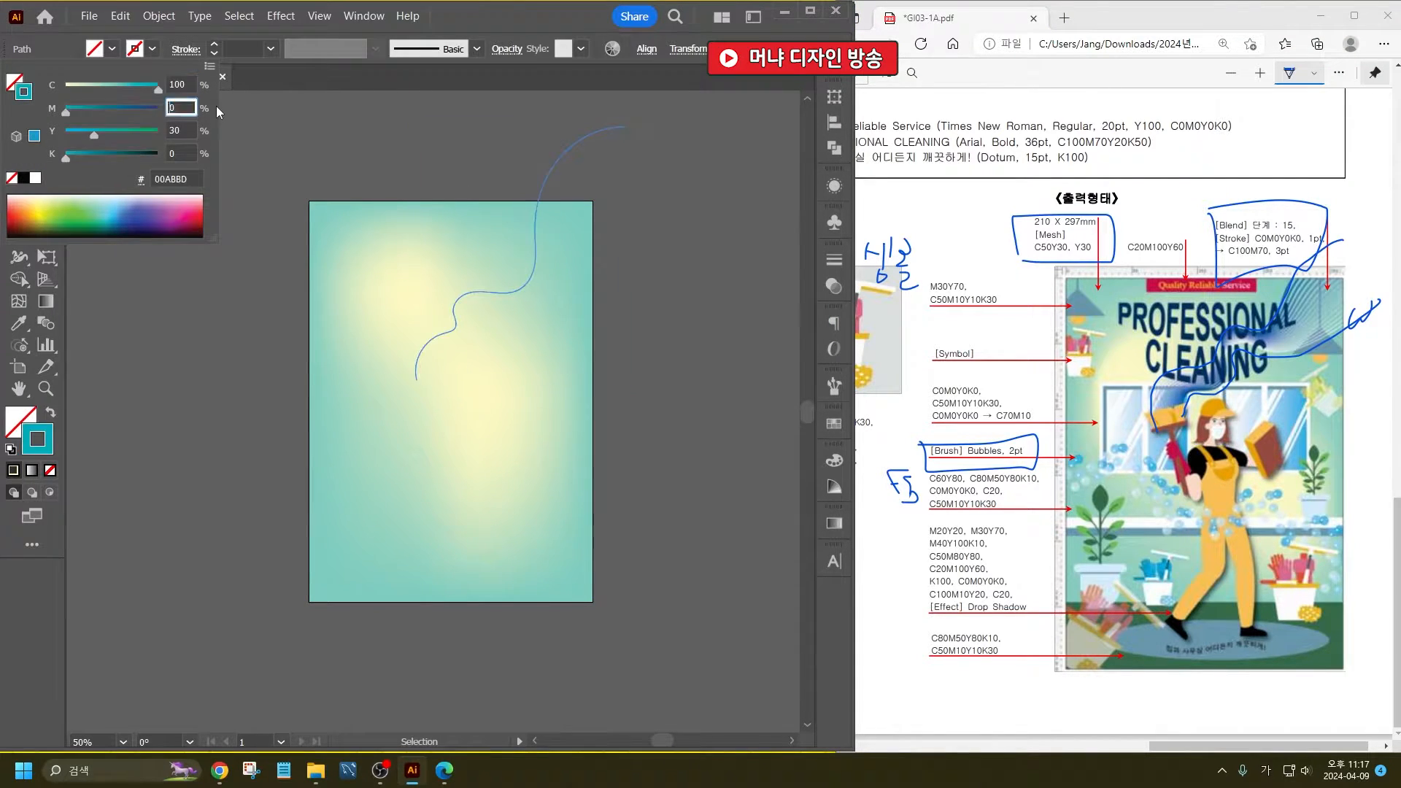
key("Tab")
key("Tab")
key("Return")
key("Return")
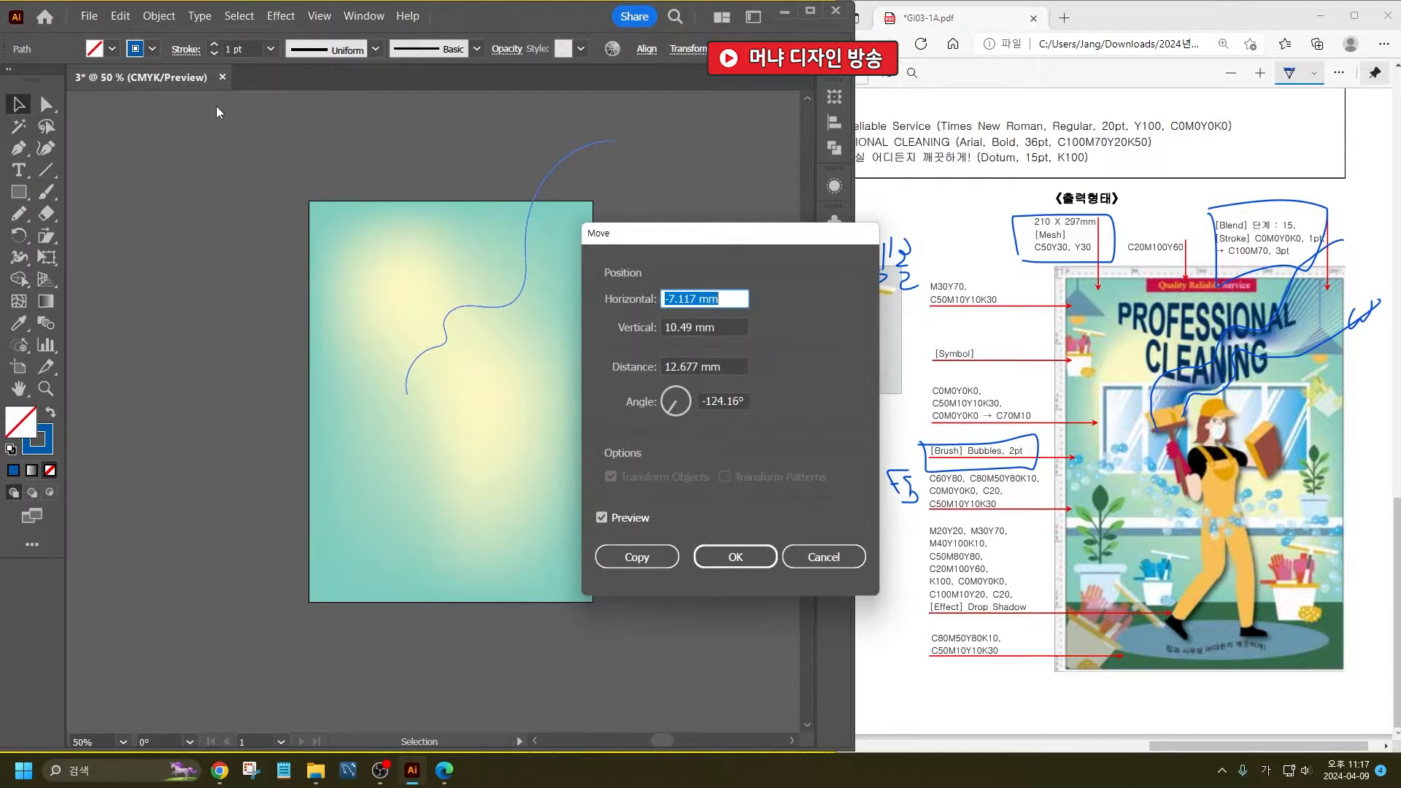
key("Escape")
- Set the lower Pencil curve's stroke colour to white
left_click_drag(692, 291, 602, 165)
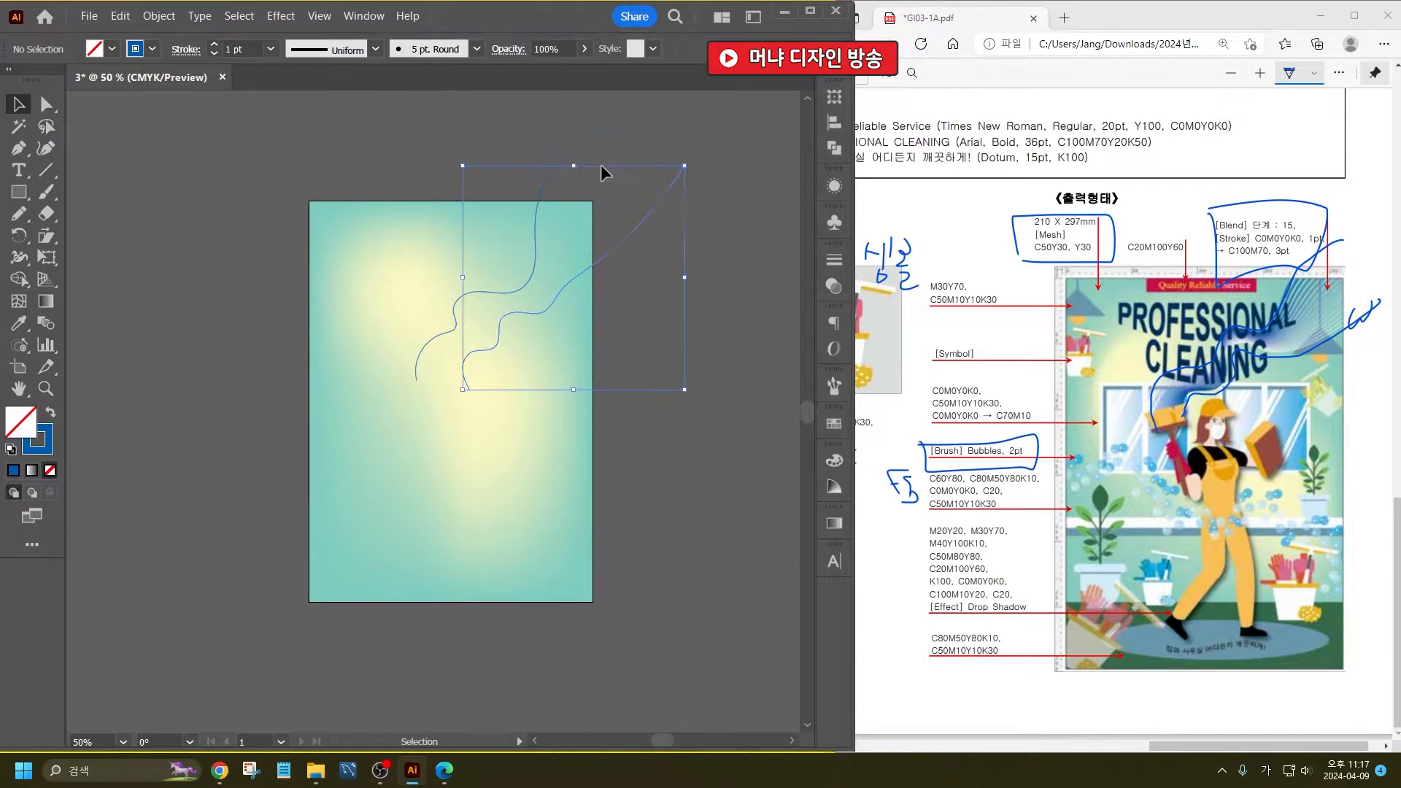
left_click(152, 49)
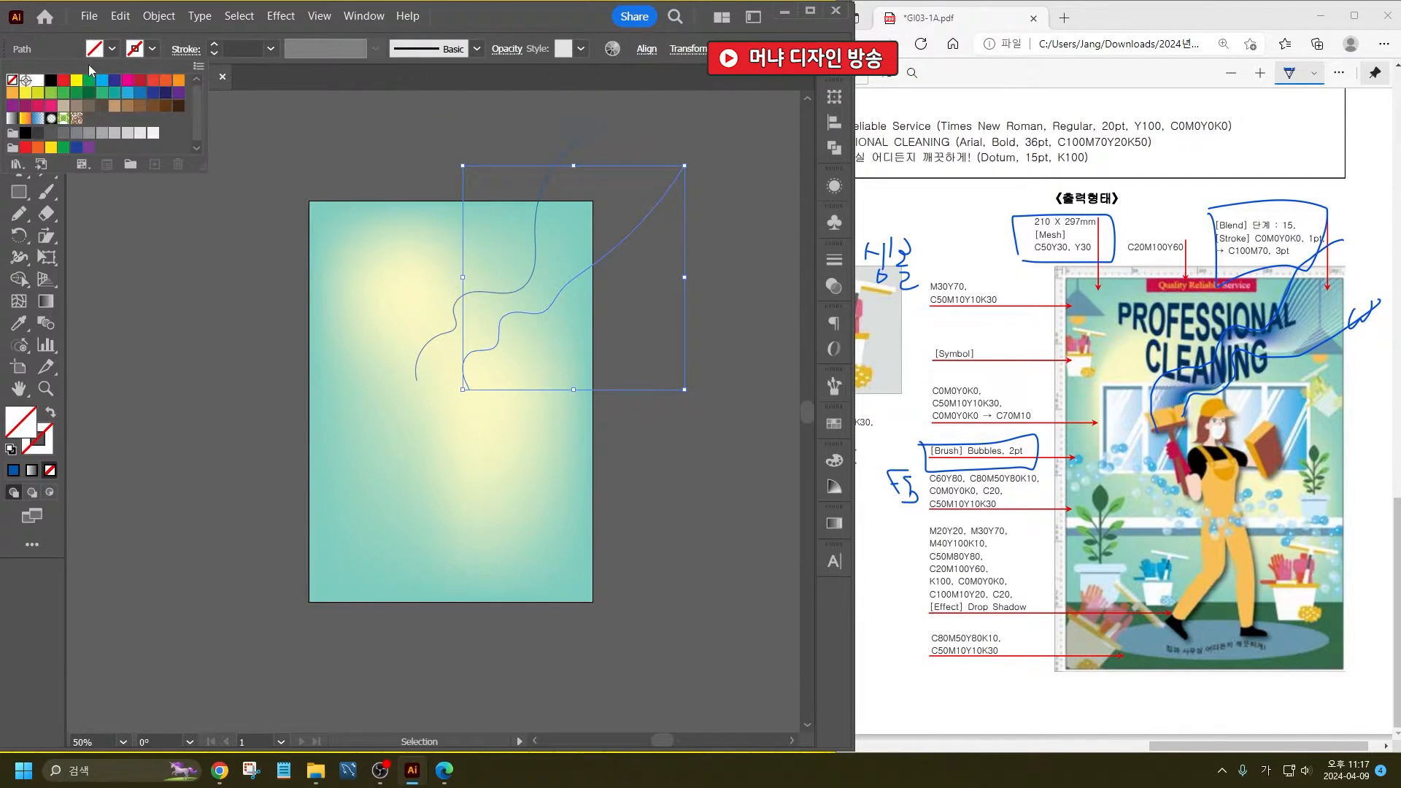
left_click(37, 80)
left_click(472, 160)
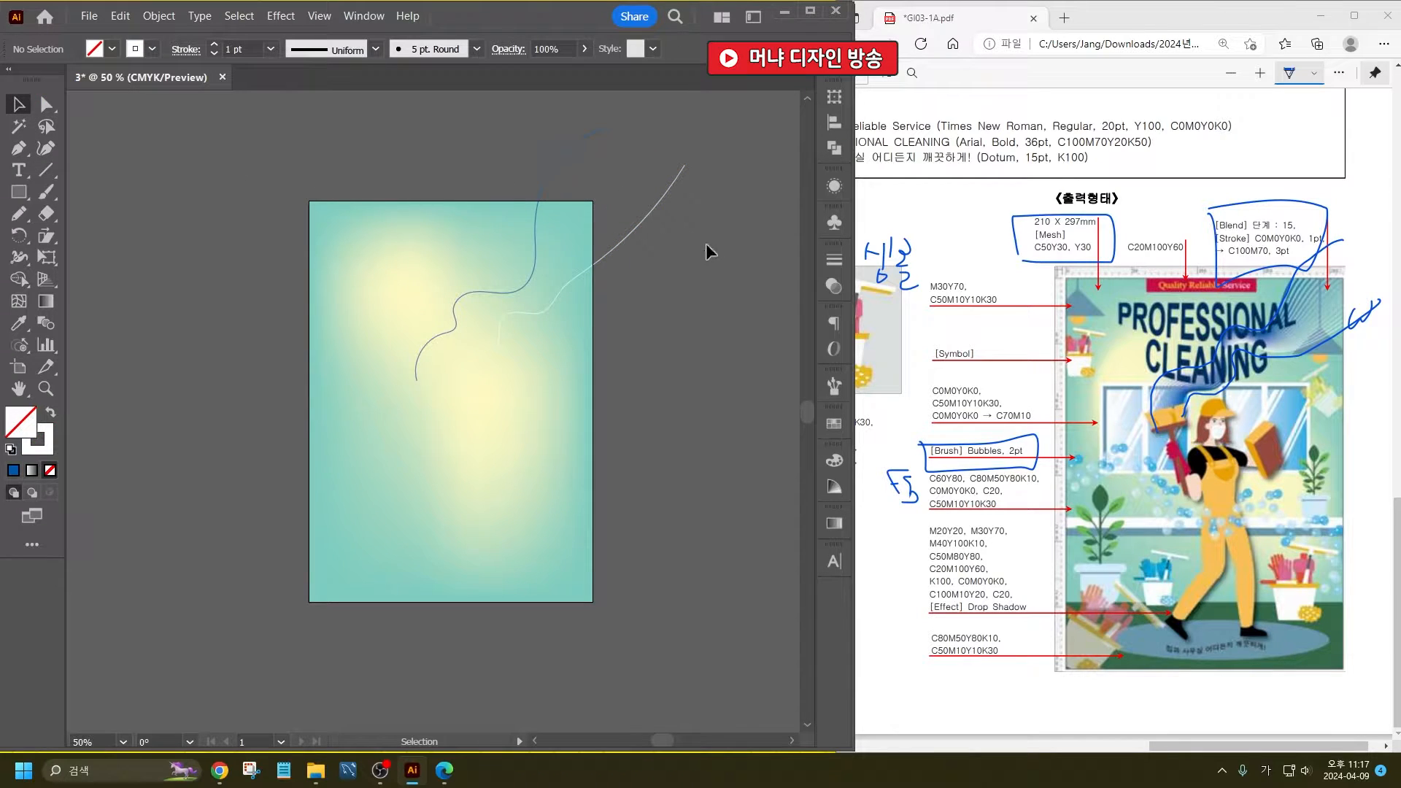
- Increase the blue upper curve's stroke weight to 3 pt
left_click_drag(639, 188, 486, 145)
left_click(214, 44)
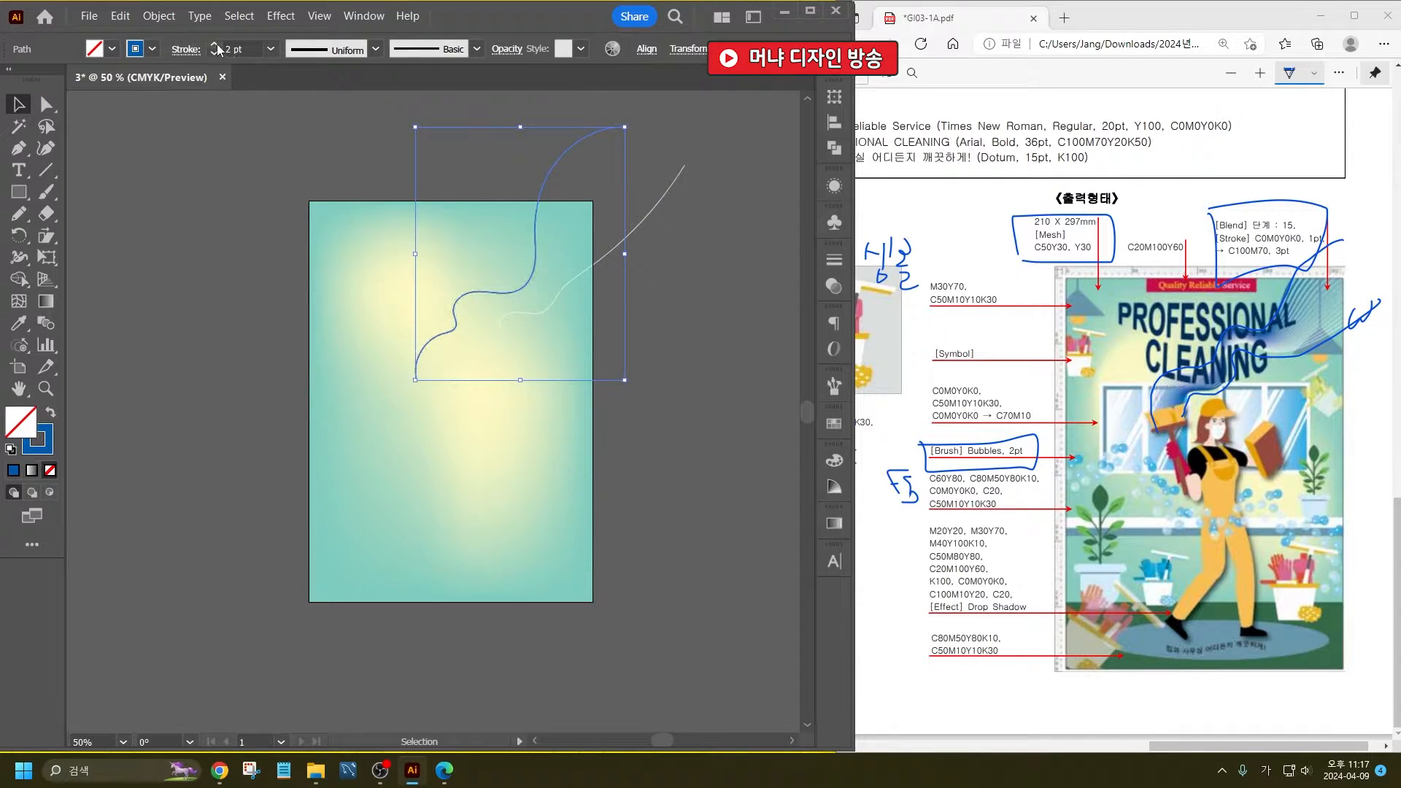
left_click(214, 44)
left_click(290, 143)
- Set the blend options for the two selected wavy curves to Specified Steps with a value of 15
mouse_move(724, 199)
left_mouse_down()
mouse_move(622, 91)
mouse_move(681, 256)
left_mouse_up()
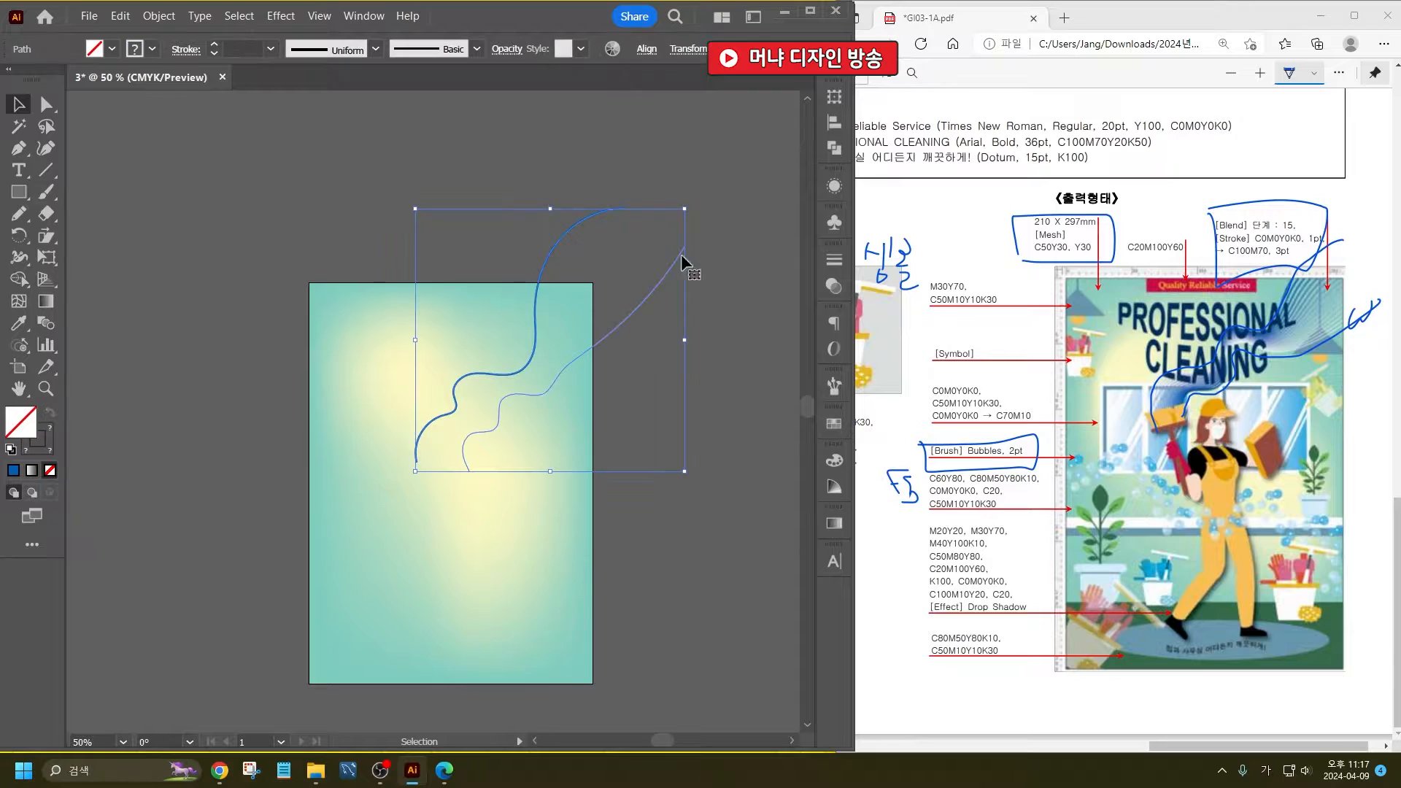
scroll(761, 430, "down", 1)
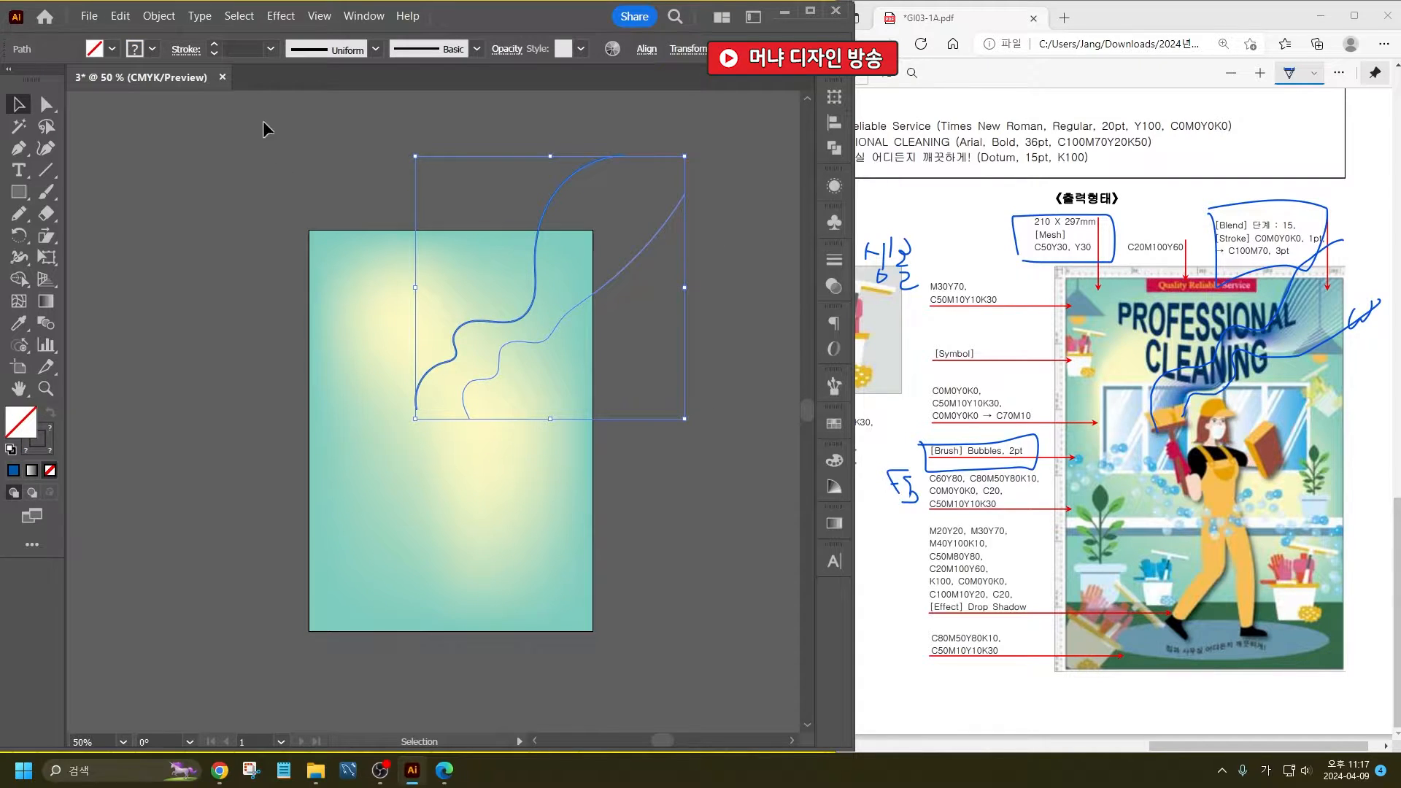
left_click(158, 15)
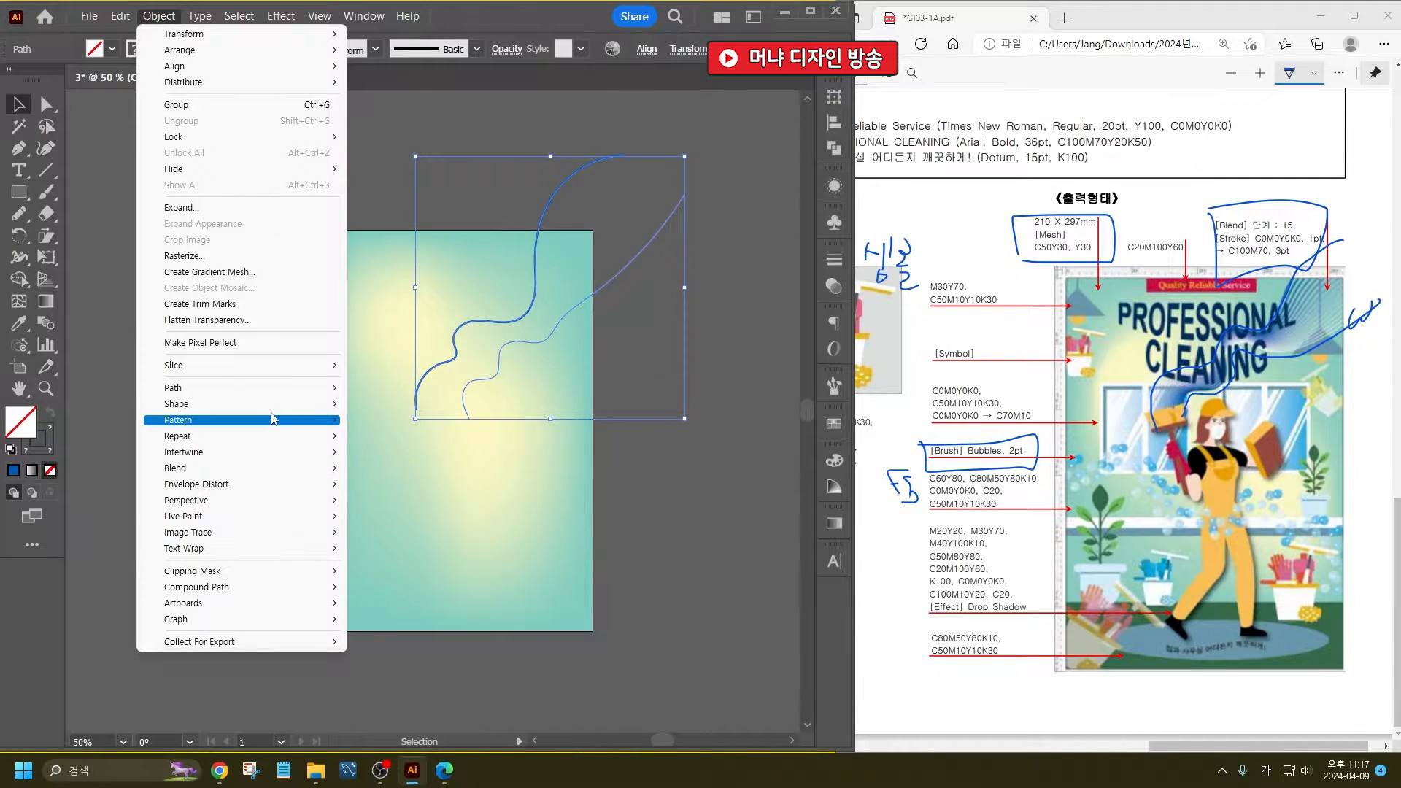
mouse_move(283, 475)
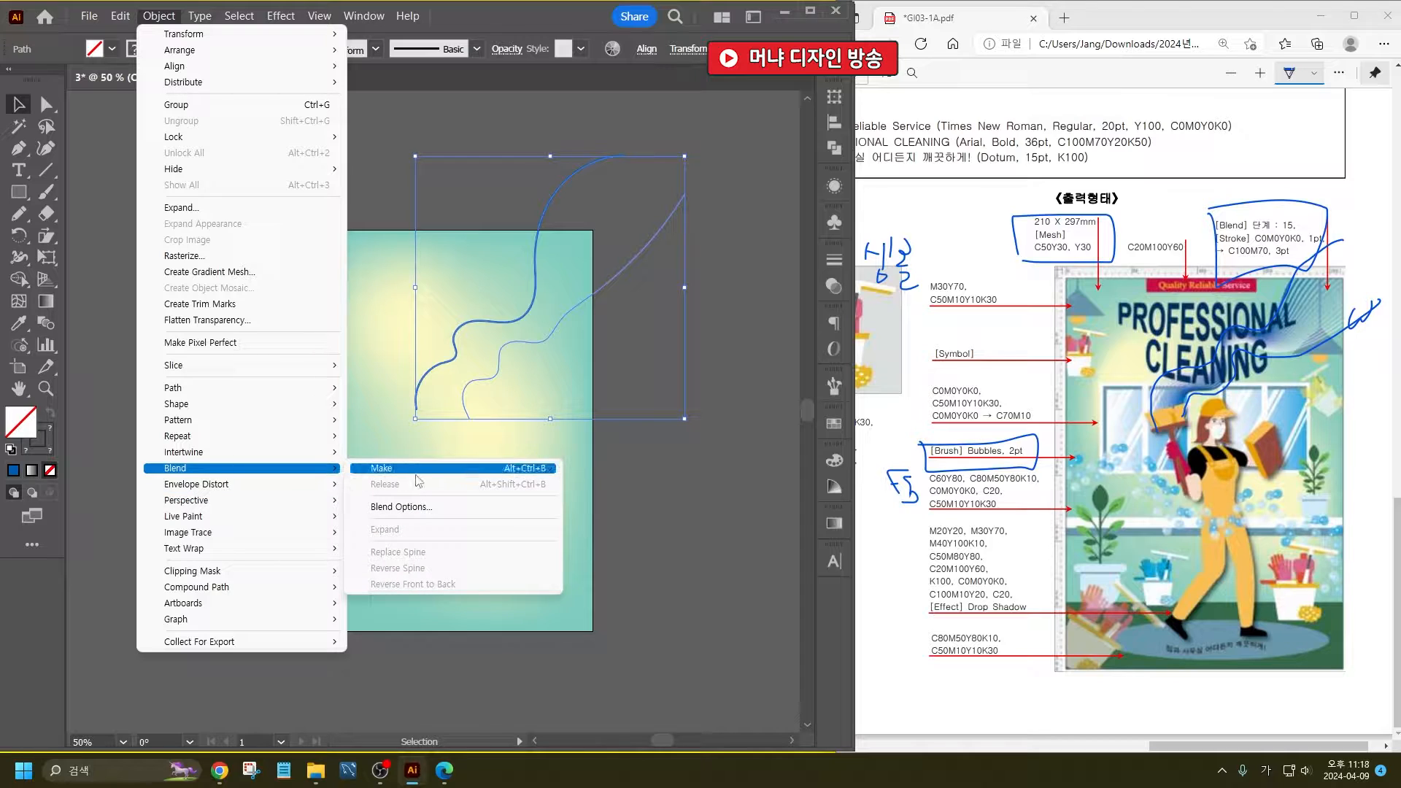
left_click(457, 513)
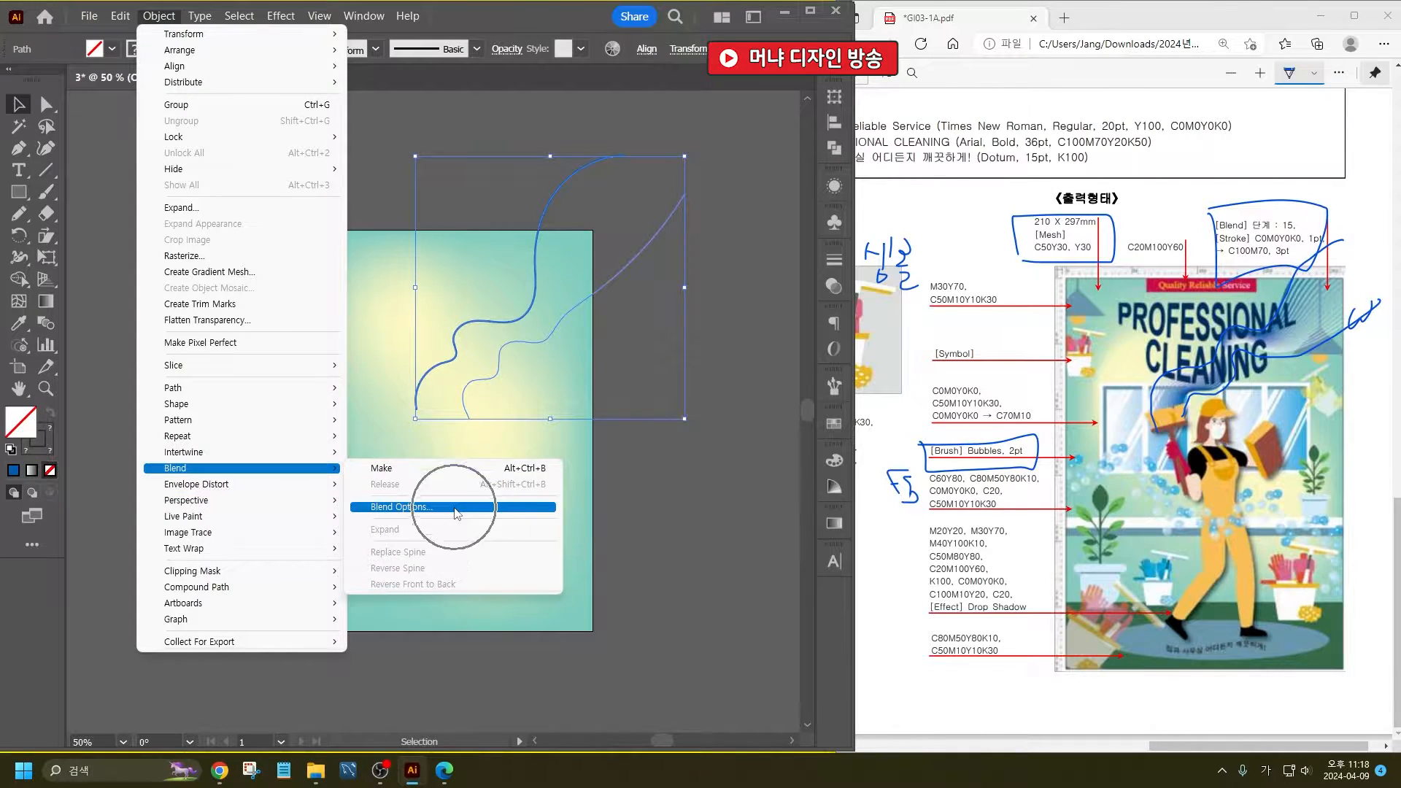
left_click(343, 302)
left_click(343, 326)
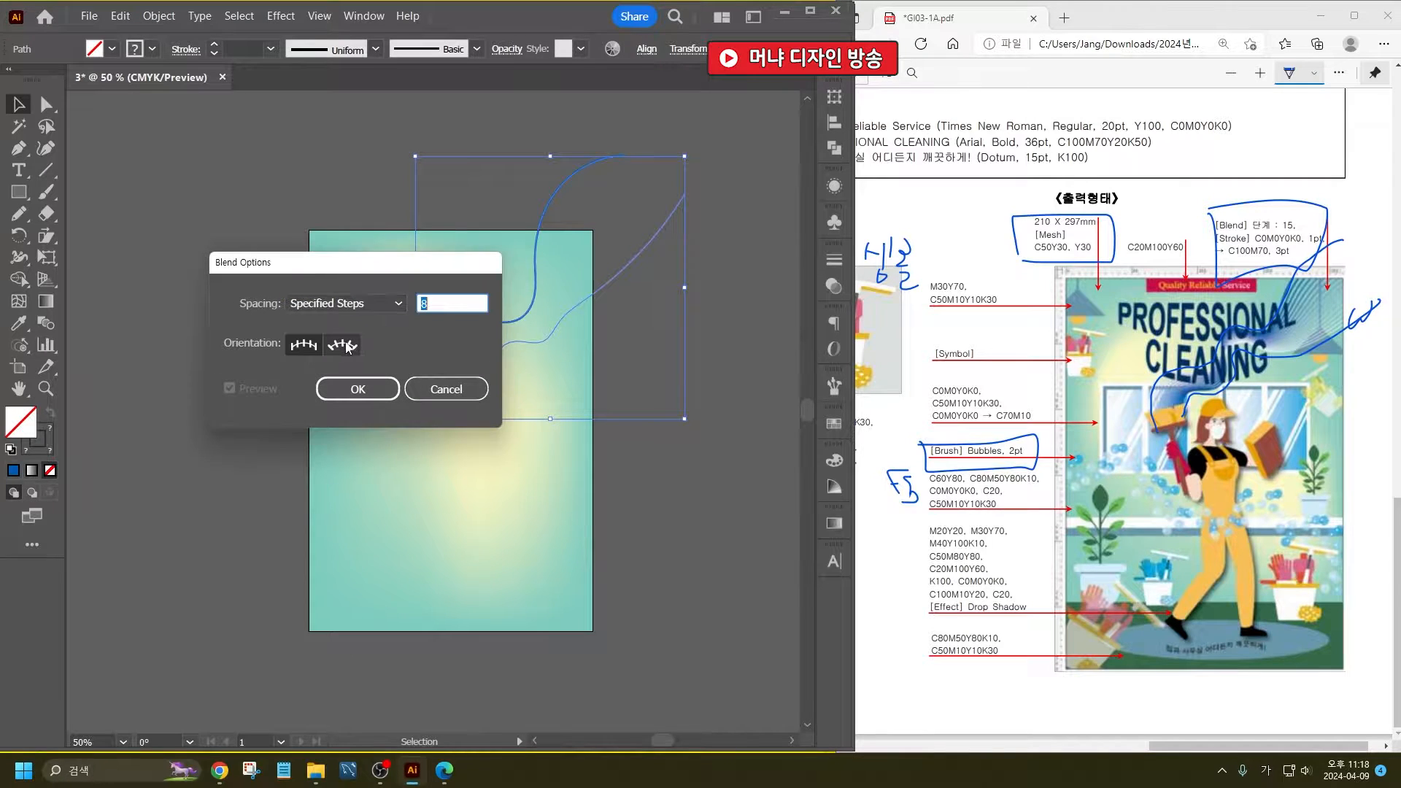
type("15")
key("Return")
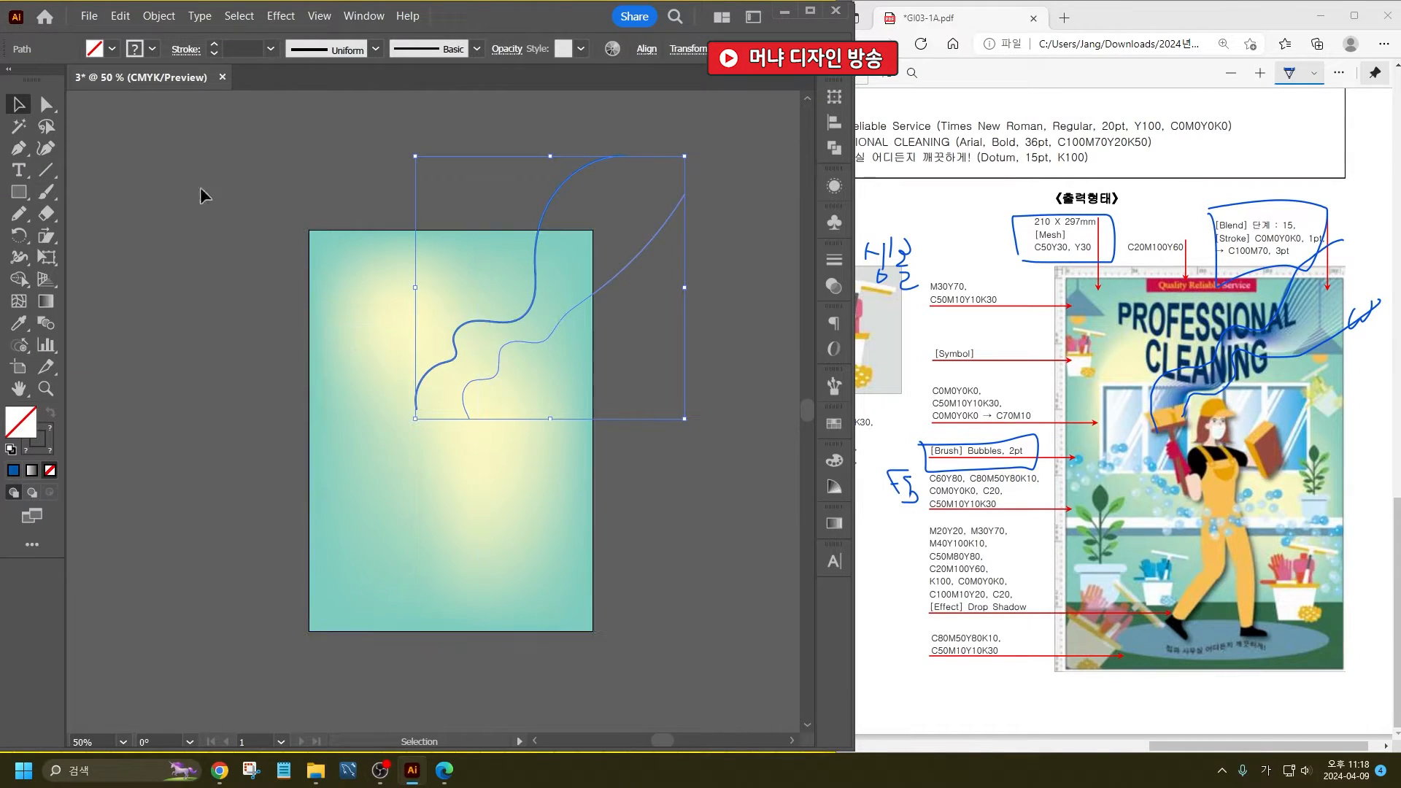
- Make a blend between the blue curve and the white curve, then deselect it
left_click(150, 17)
mouse_move(271, 474)
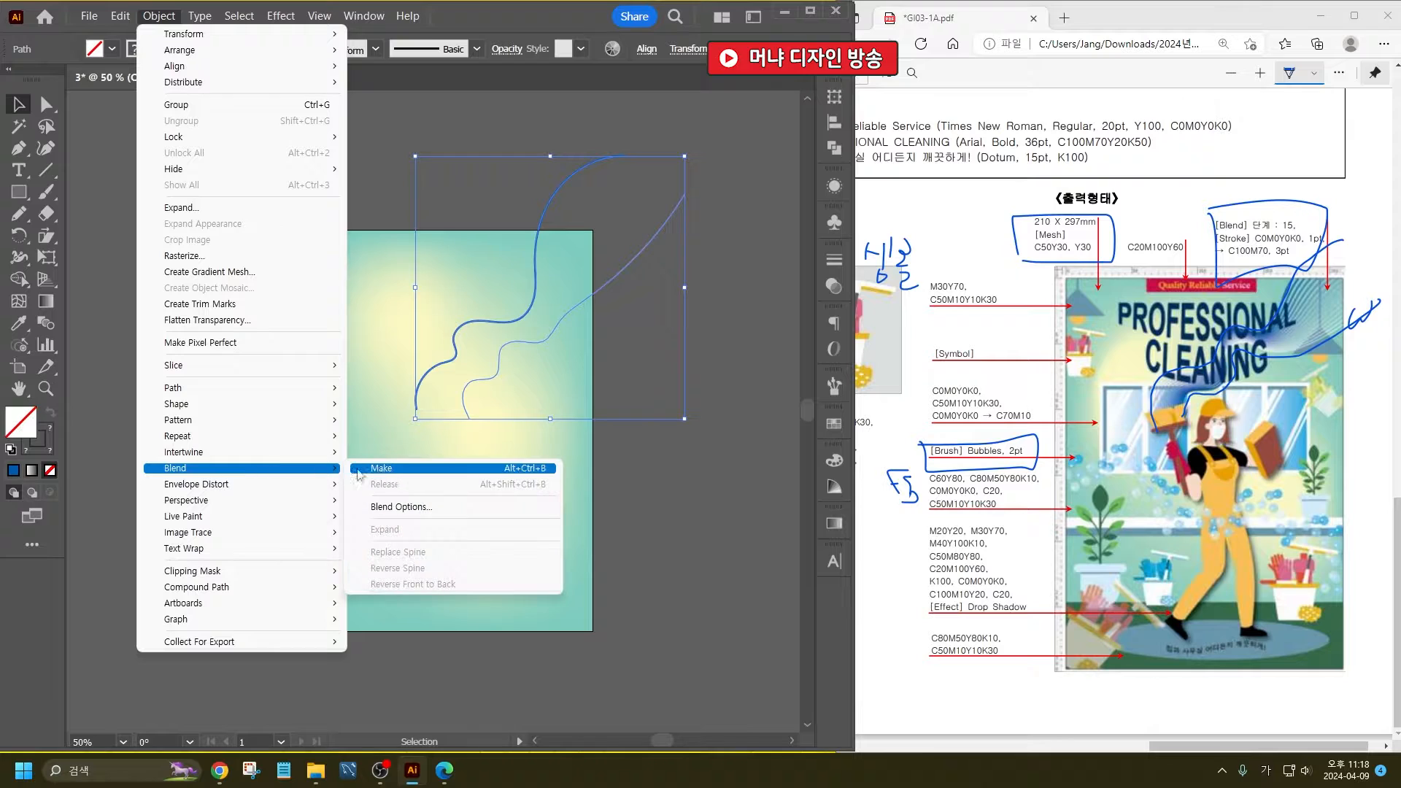
left_click(389, 469)
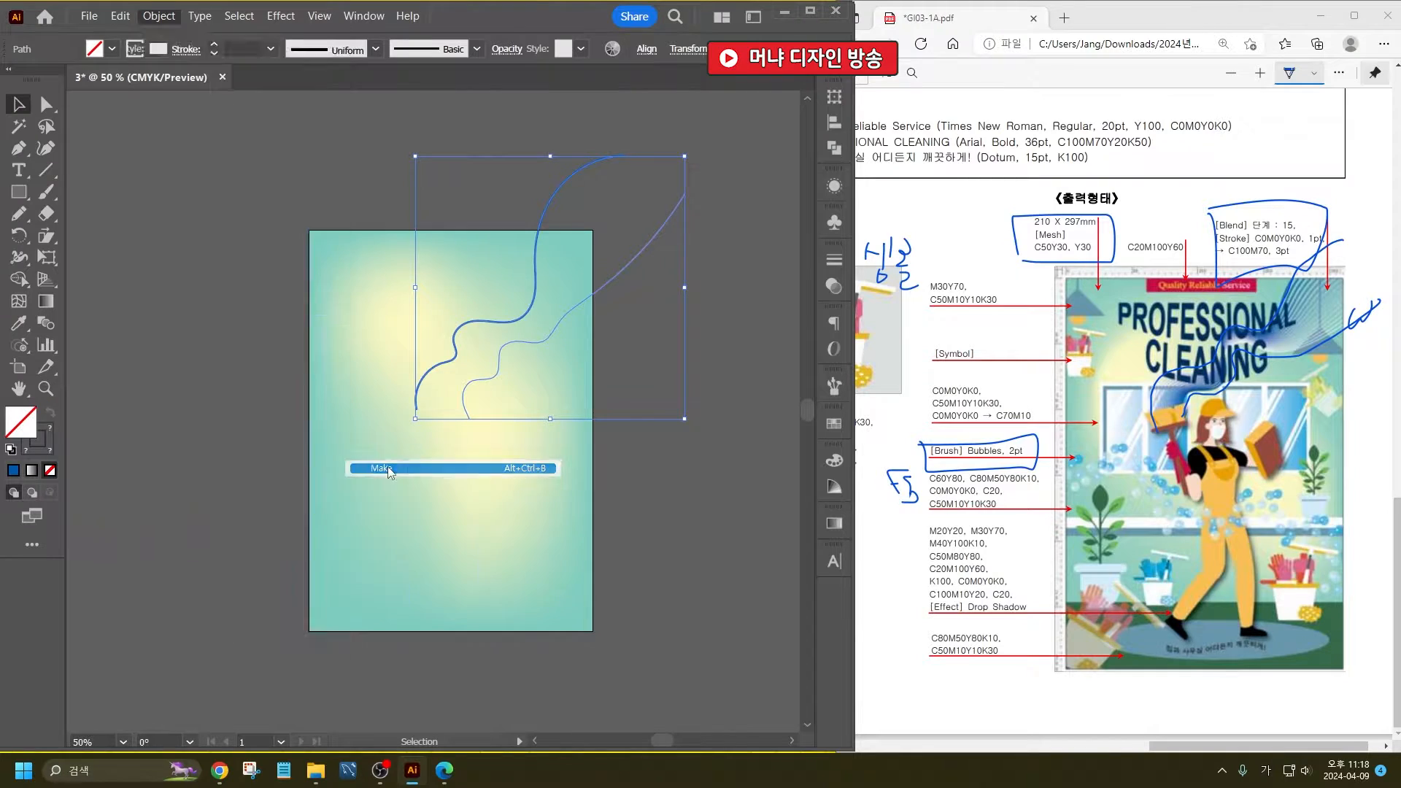
left_click(684, 524)
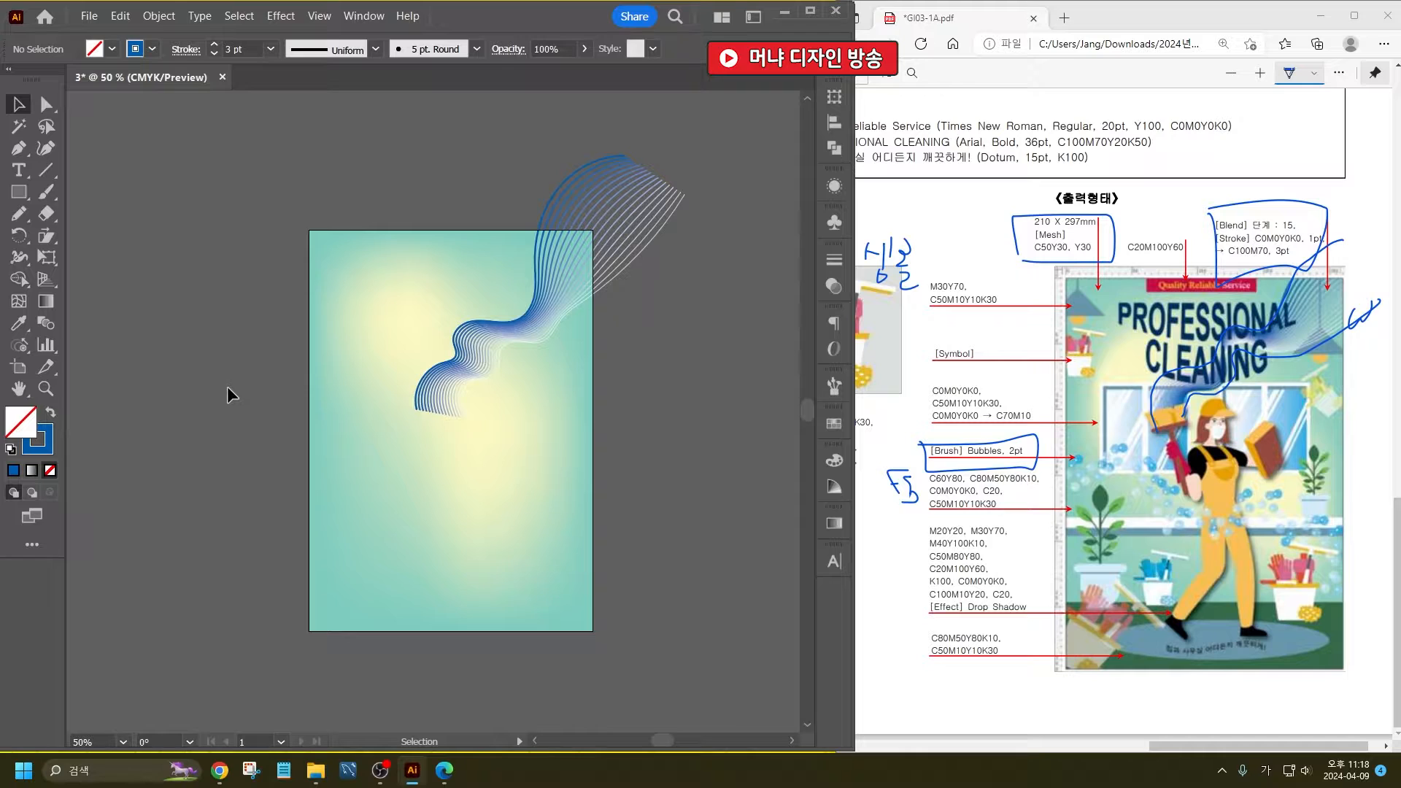
- Load the Decorative_Scatter brush library, show it as a list and choose the Bubbles brush
key("F5")
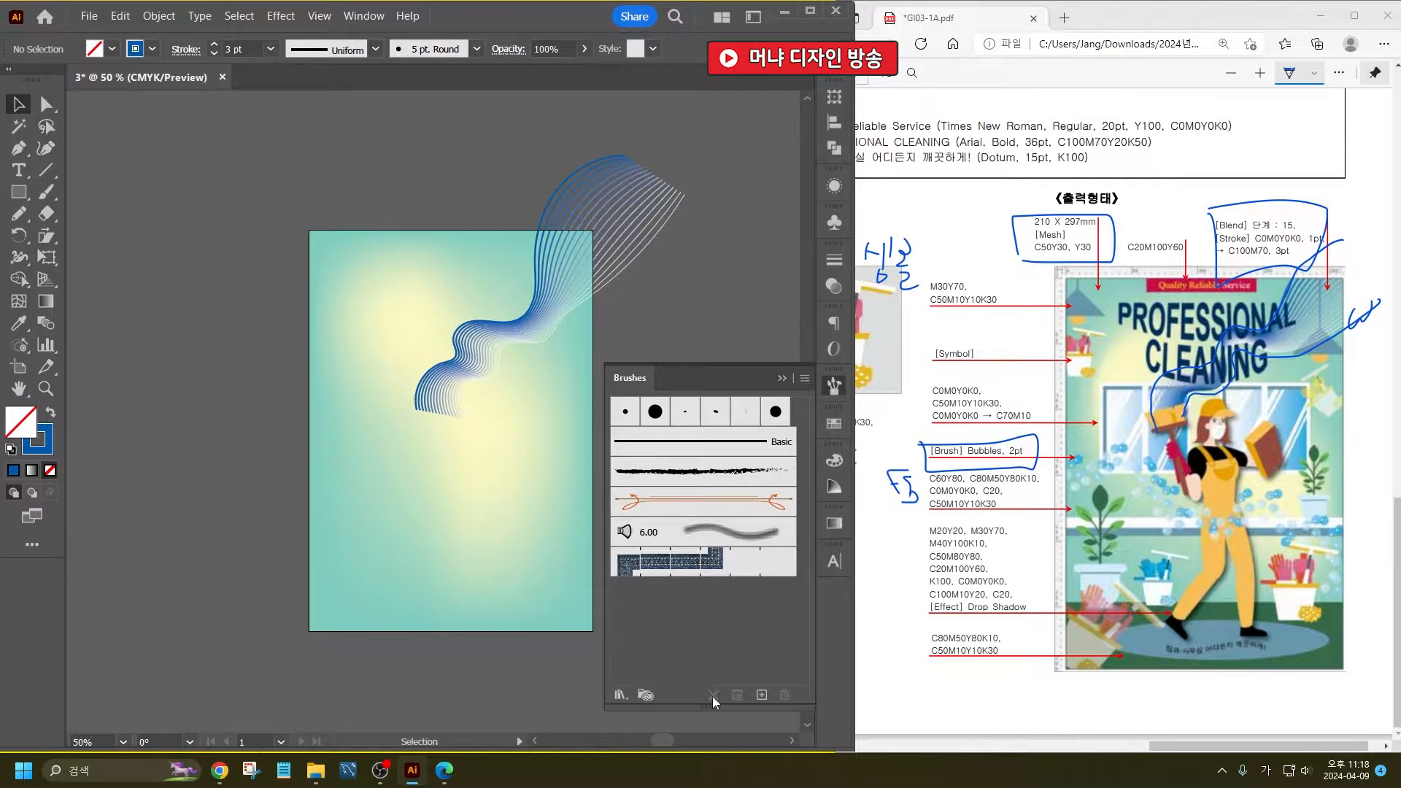
left_click(621, 694)
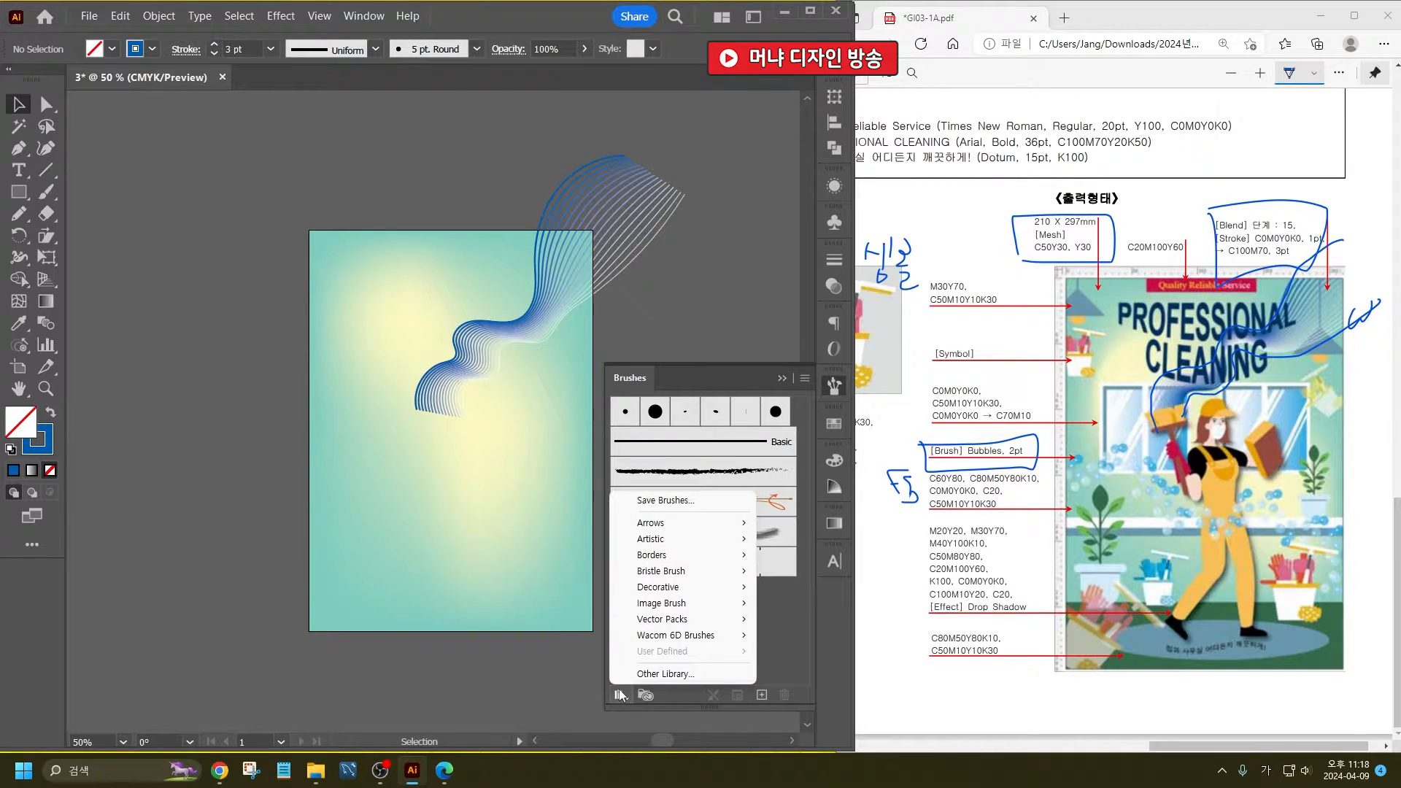
mouse_move(660, 587)
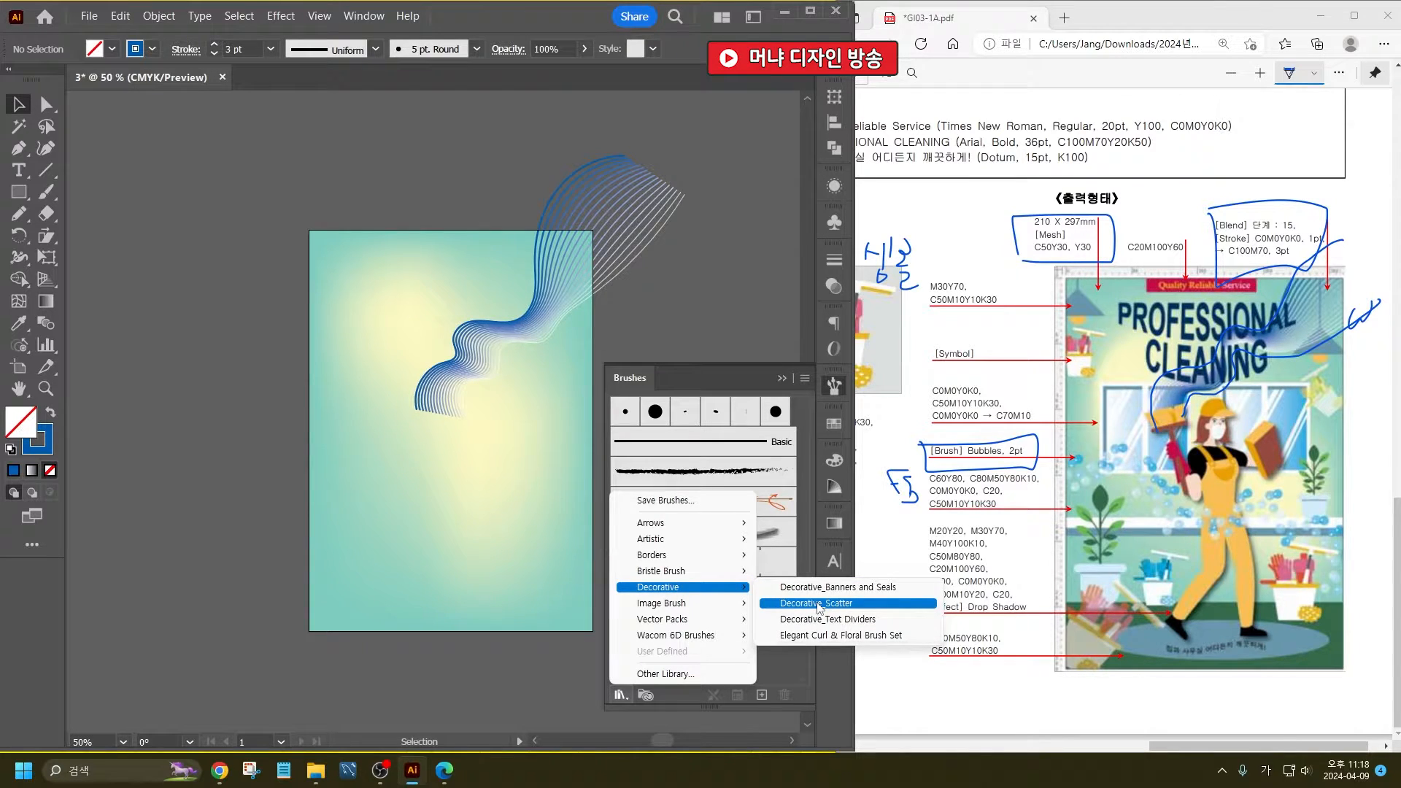
left_click(817, 604)
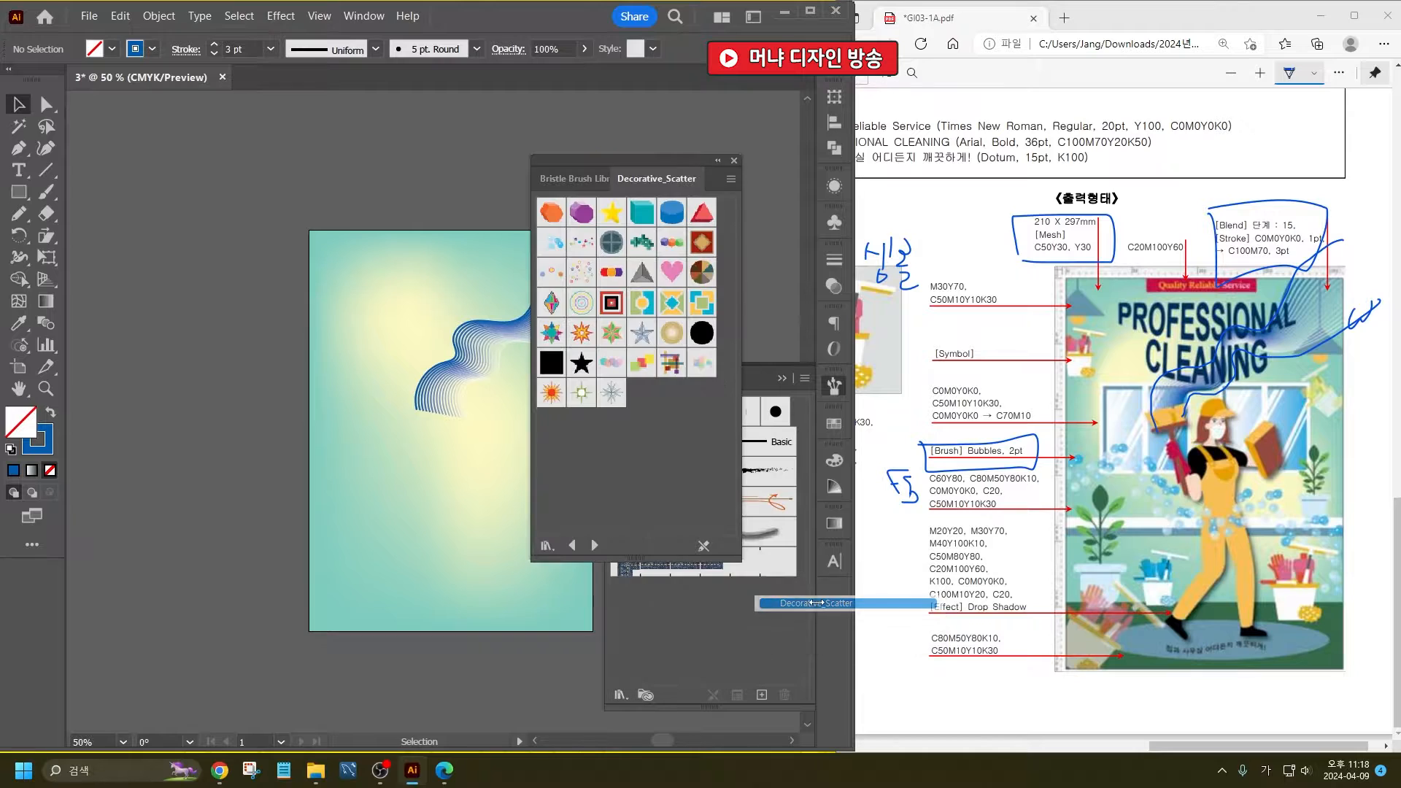
left_click(554, 248)
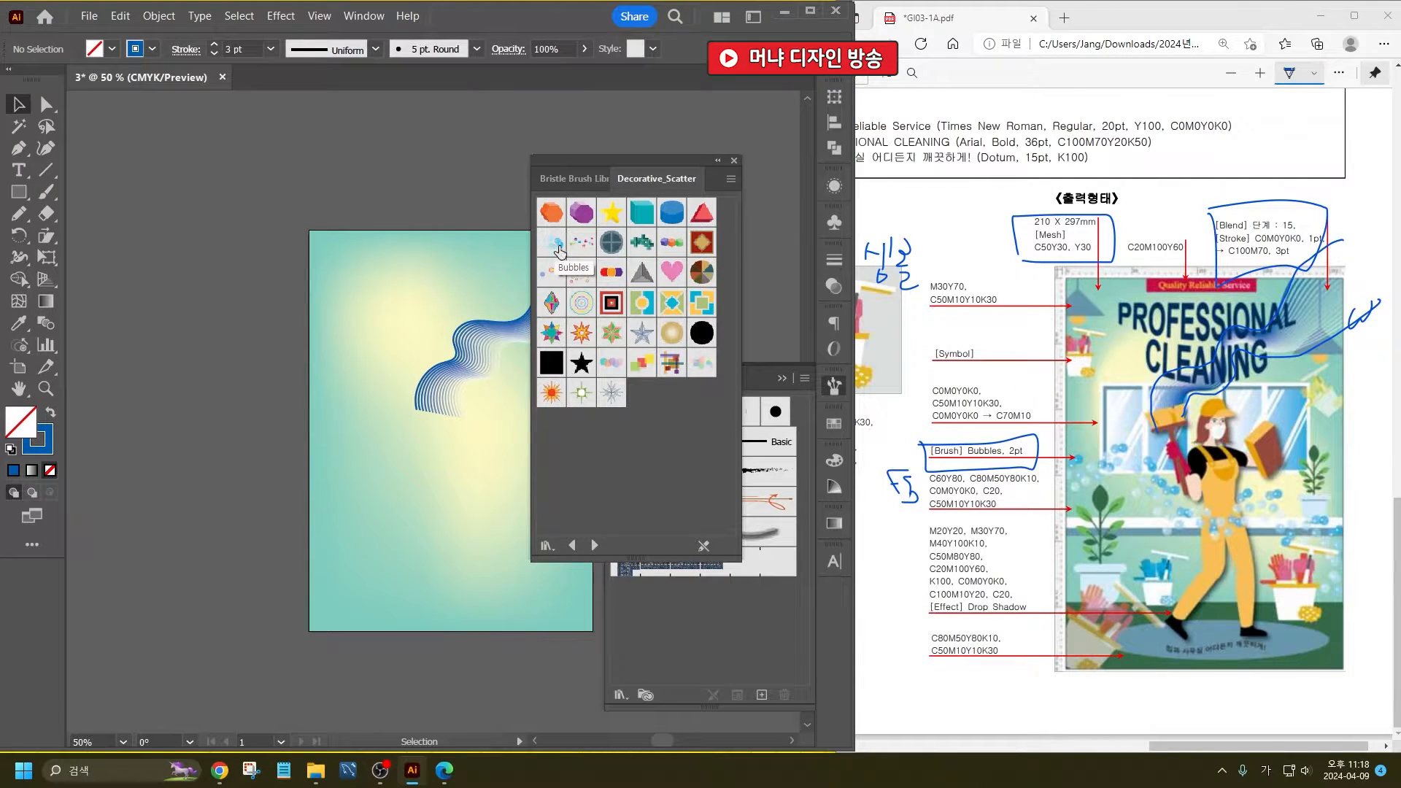
left_click(731, 180)
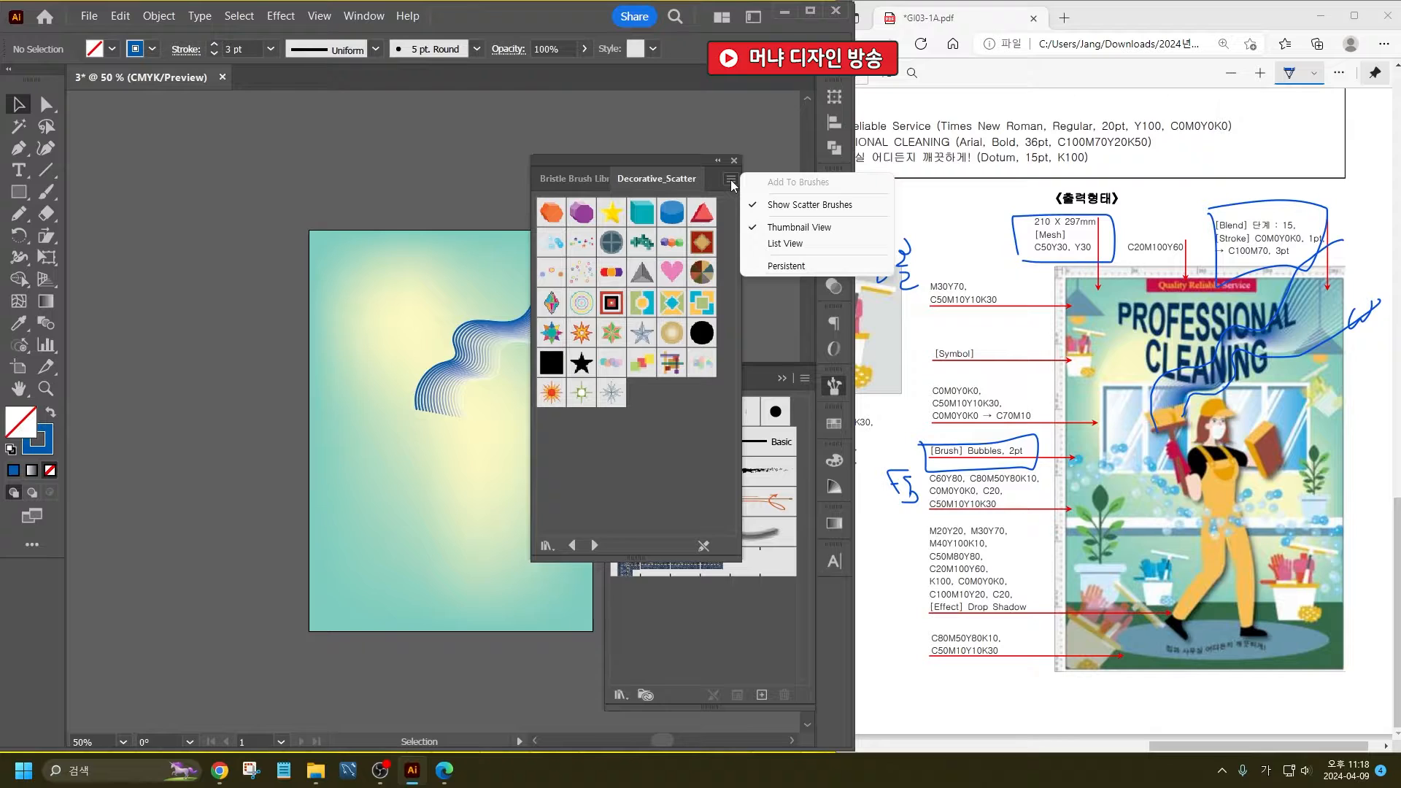
left_click(801, 244)
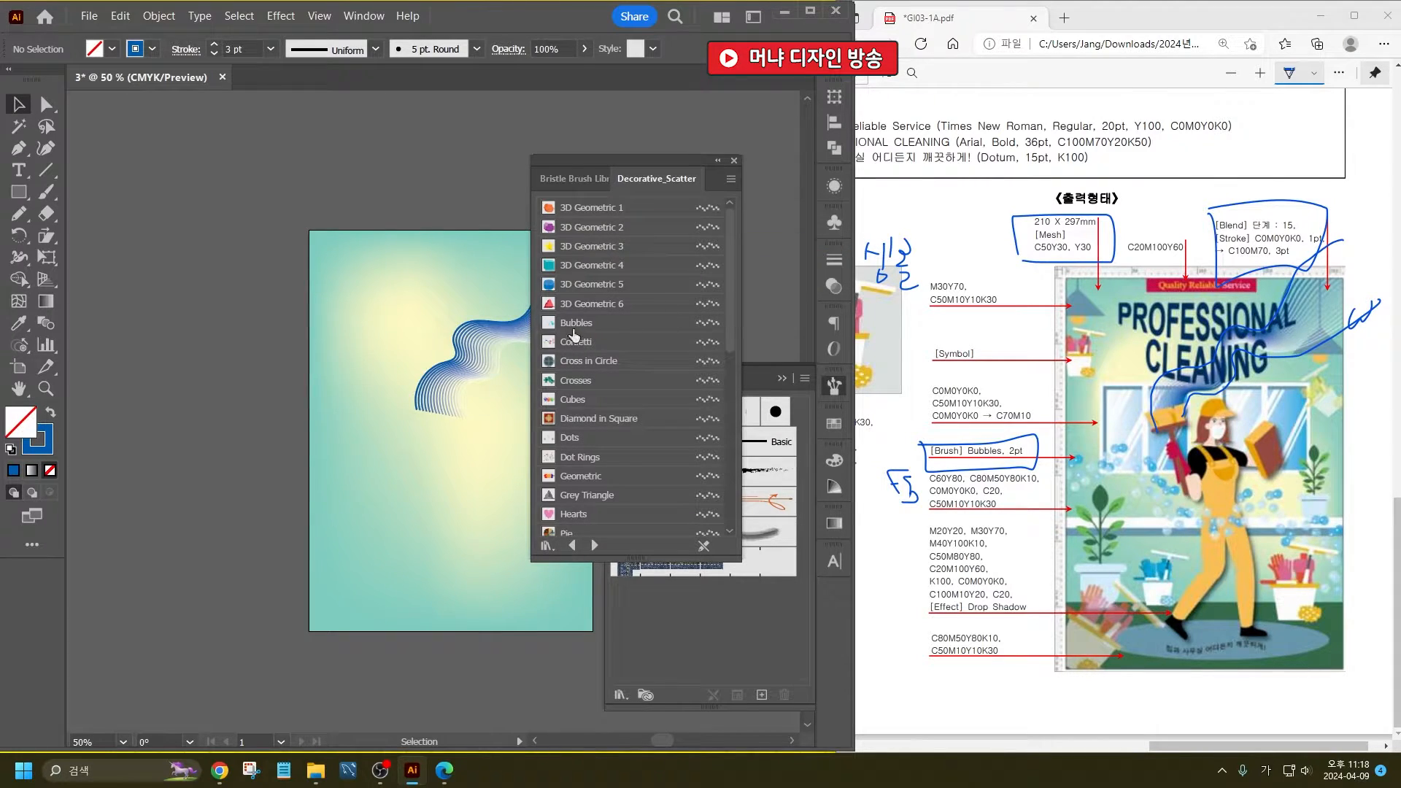
left_click(575, 325)
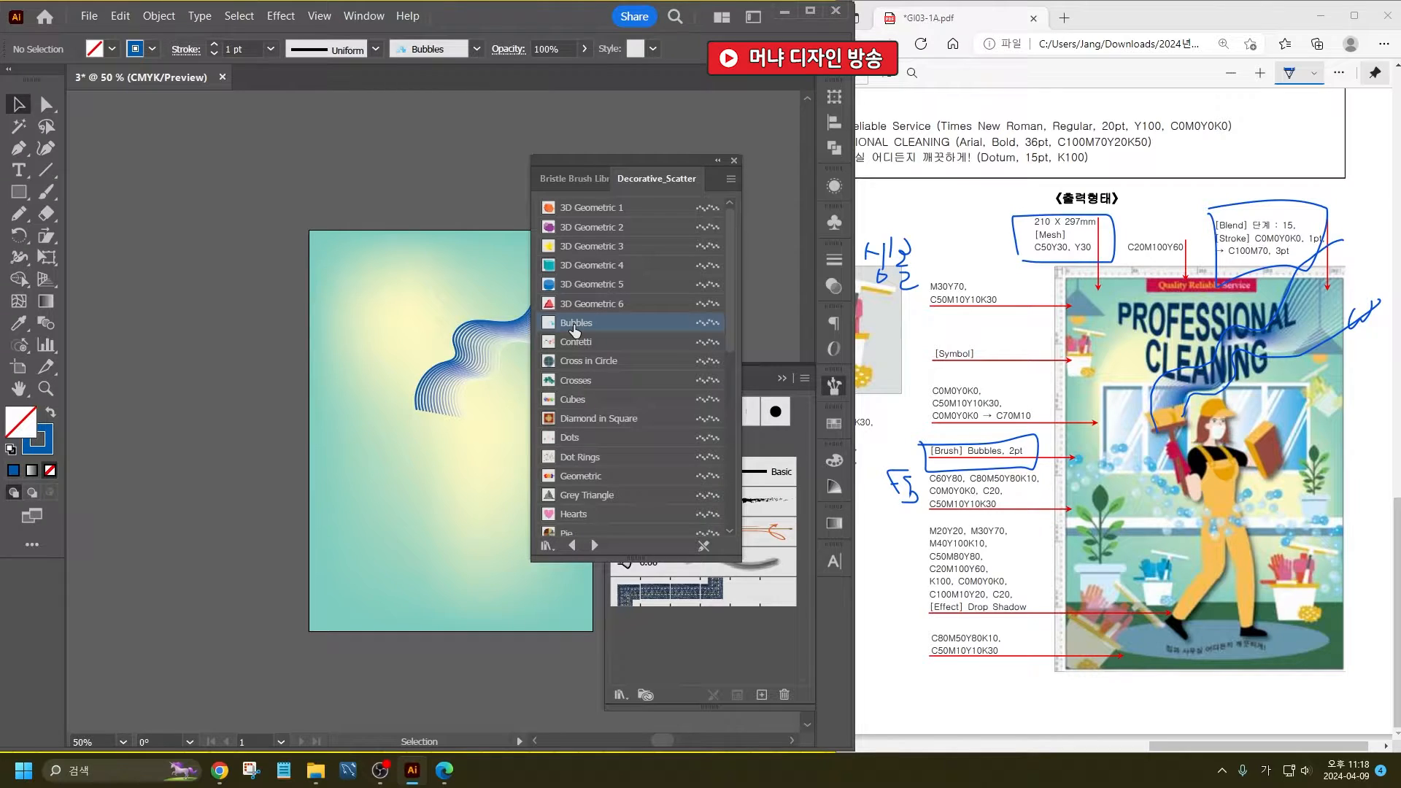
- Try the Bubbles brush on the blended curves and undo it
left_click(467, 352)
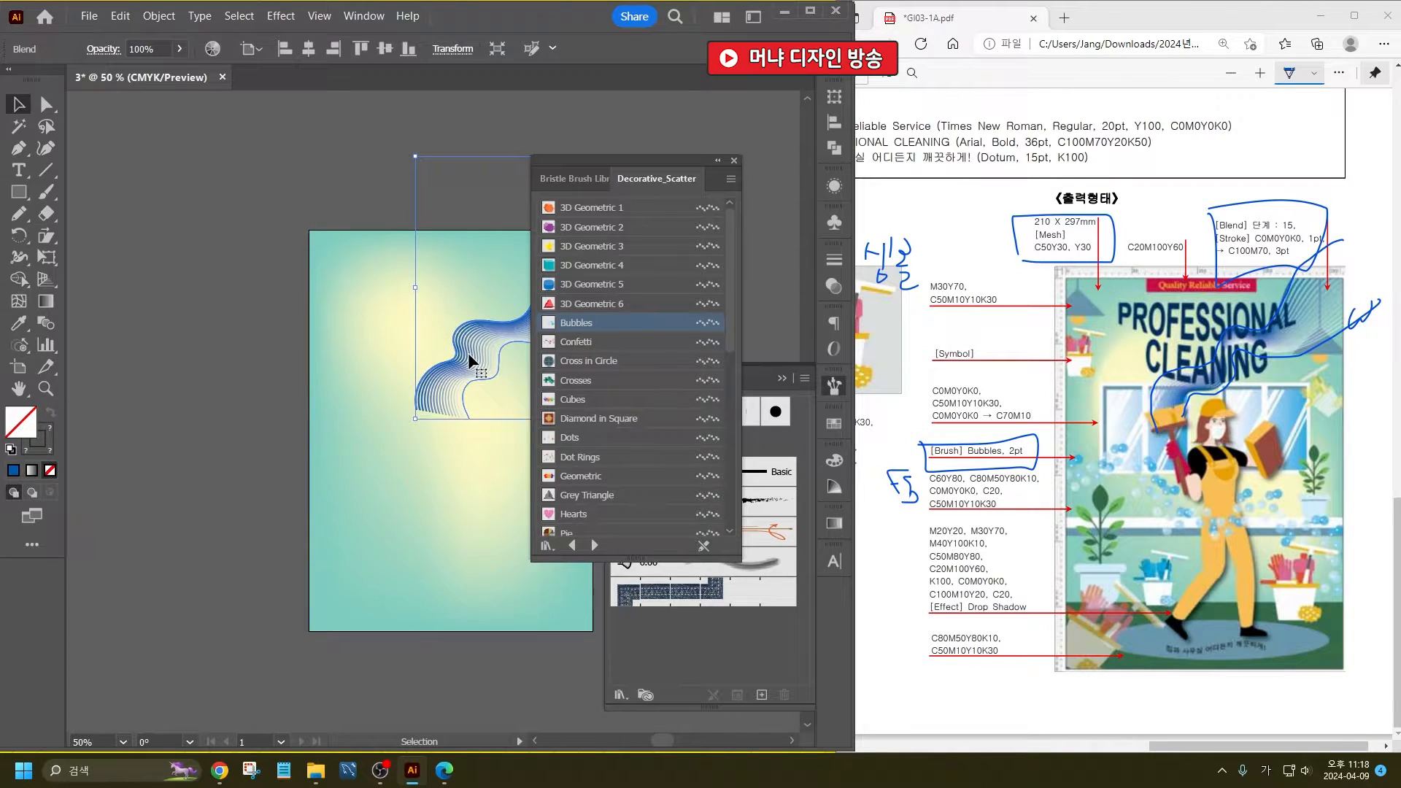
left_click(577, 324)
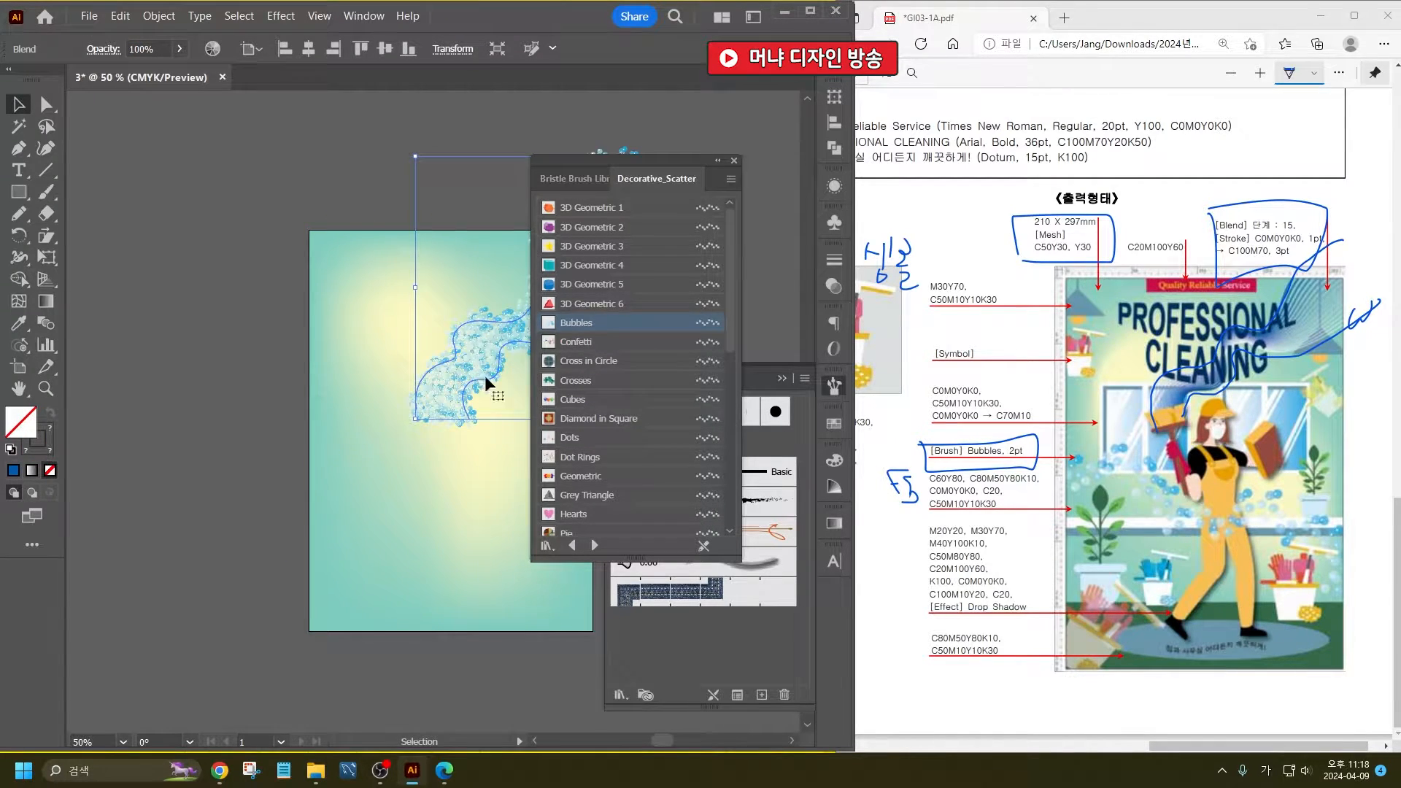
left_click_drag(654, 154, 731, 164)
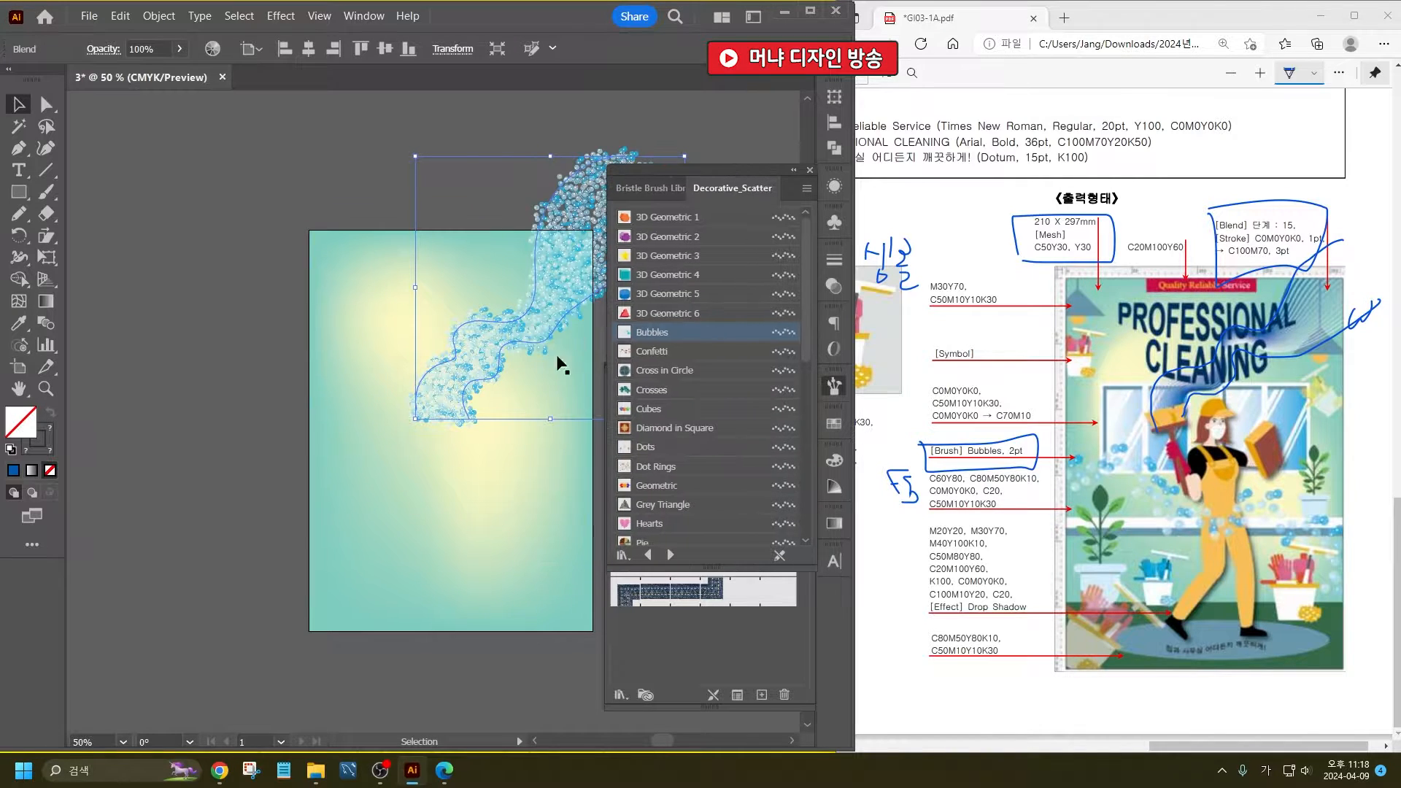
key("ctrl+z")
left_click(453, 178)
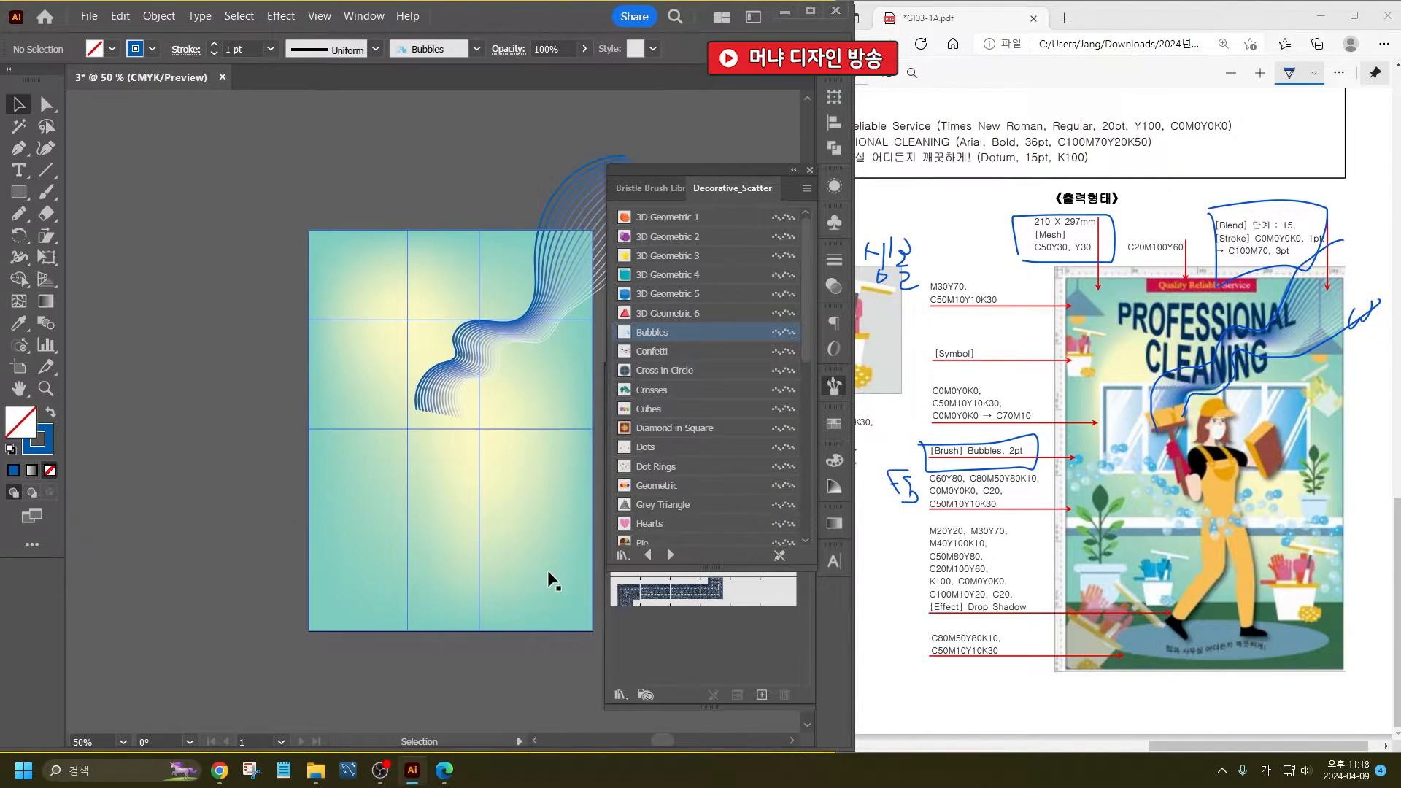
- Paint a wavy Bubbles stroke with the Paintbrush across the middle of the poster, from its left edge to its right edge
left_click(649, 341)
key("b")
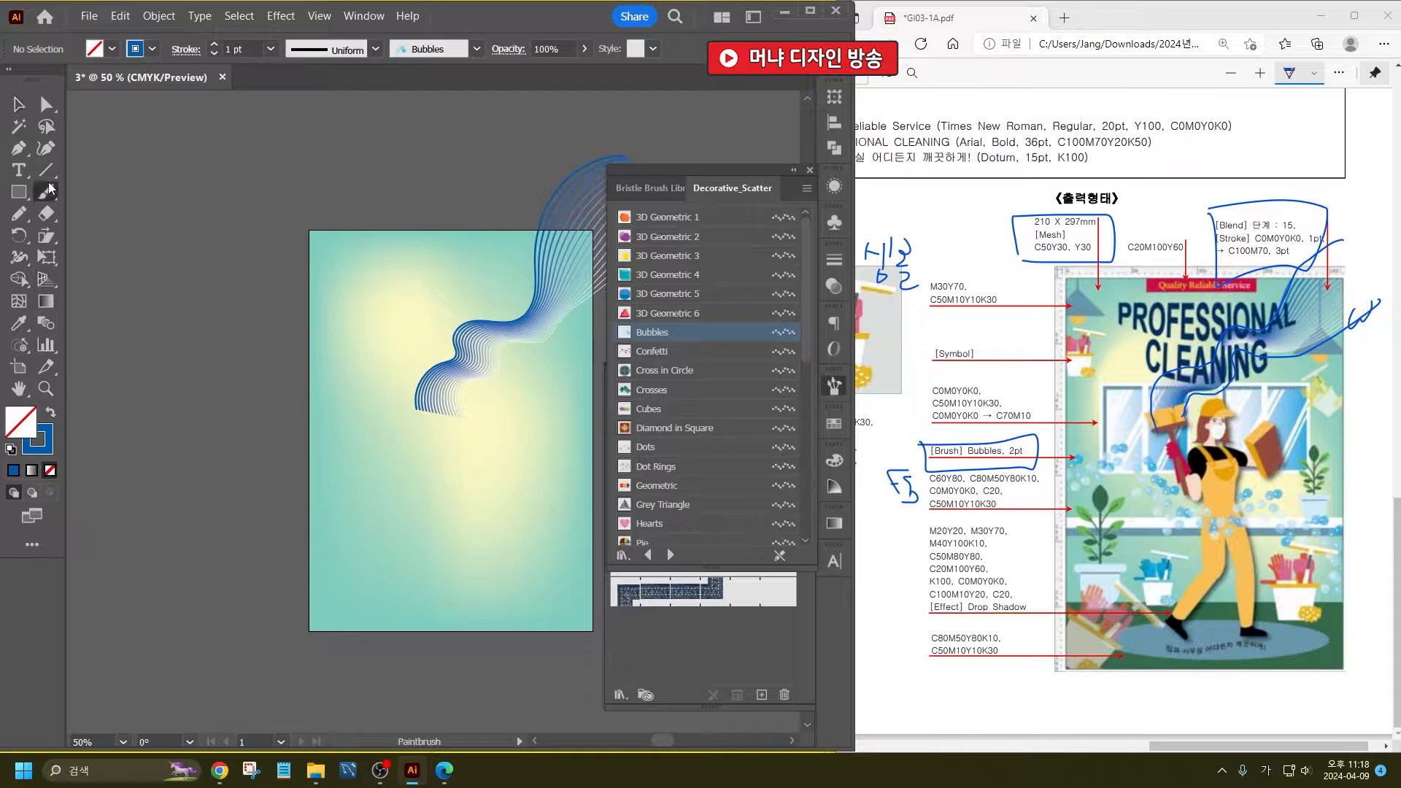
mouse_move(563, 443)
left_mouse_down()
mouse_move(467, 385)
mouse_move(420, 378)
left_mouse_up()
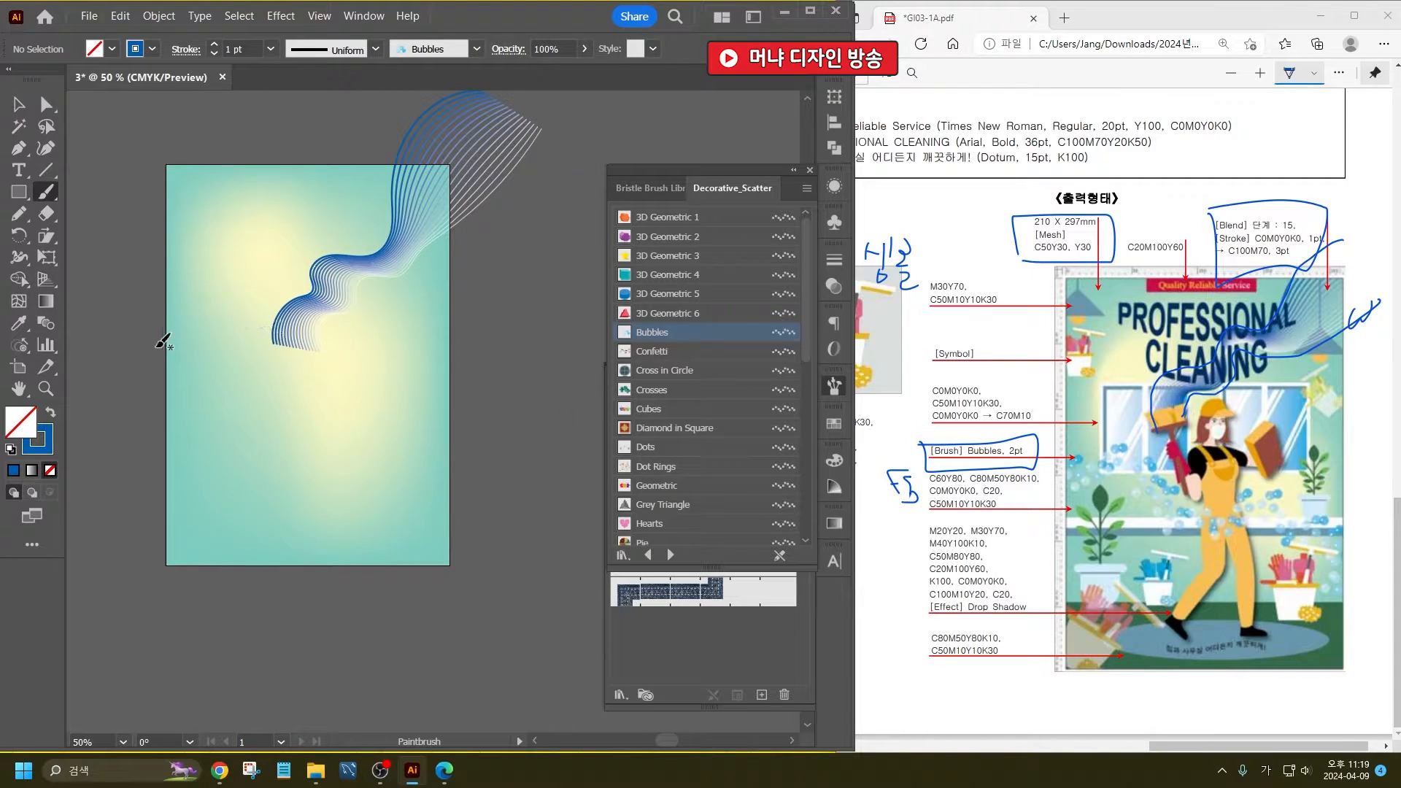
mouse_move(165, 333)
left_mouse_down()
mouse_move(200, 360)
mouse_move(245, 317)
mouse_move(270, 323)
mouse_move(287, 396)
mouse_move(307, 414)
mouse_move(346, 410)
mouse_move(384, 363)
mouse_move(408, 366)
mouse_move(406, 397)
mouse_move(434, 416)
mouse_move(434, 469)
left_mouse_up()
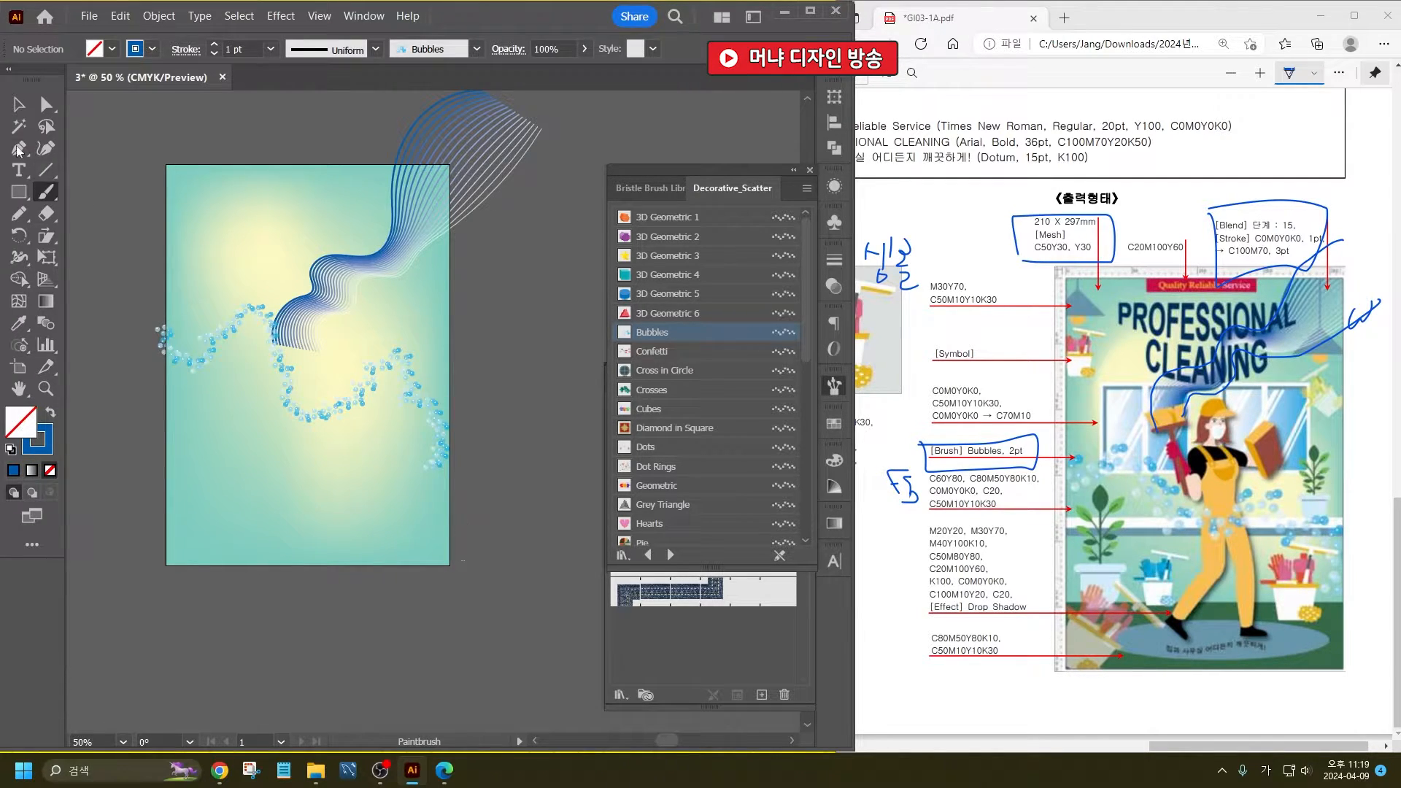
- Set the bubble stroke's weight to 2 pt and move it slightly lower on the poster
left_click(16, 103)
left_click(168, 345)
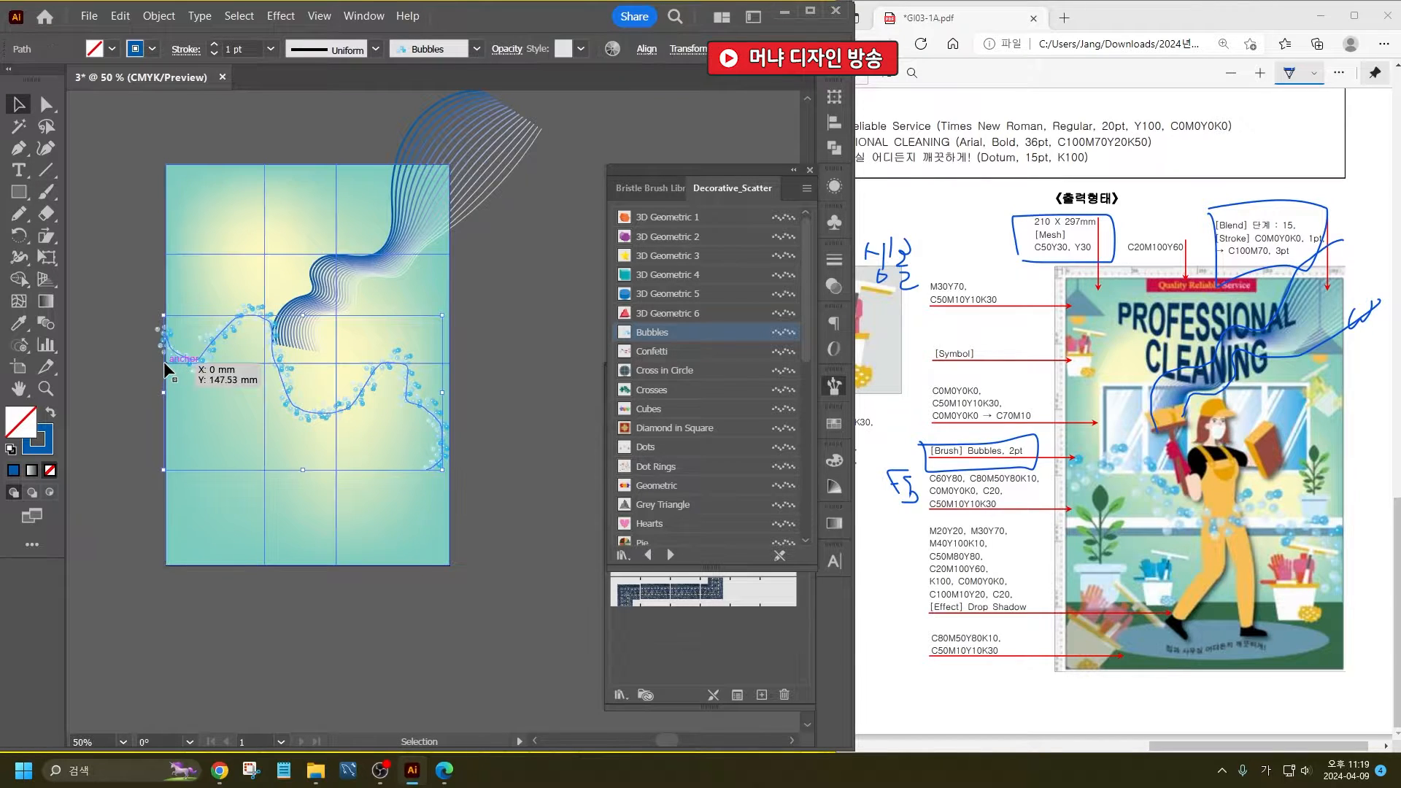
left_click(213, 45)
left_click(541, 442)
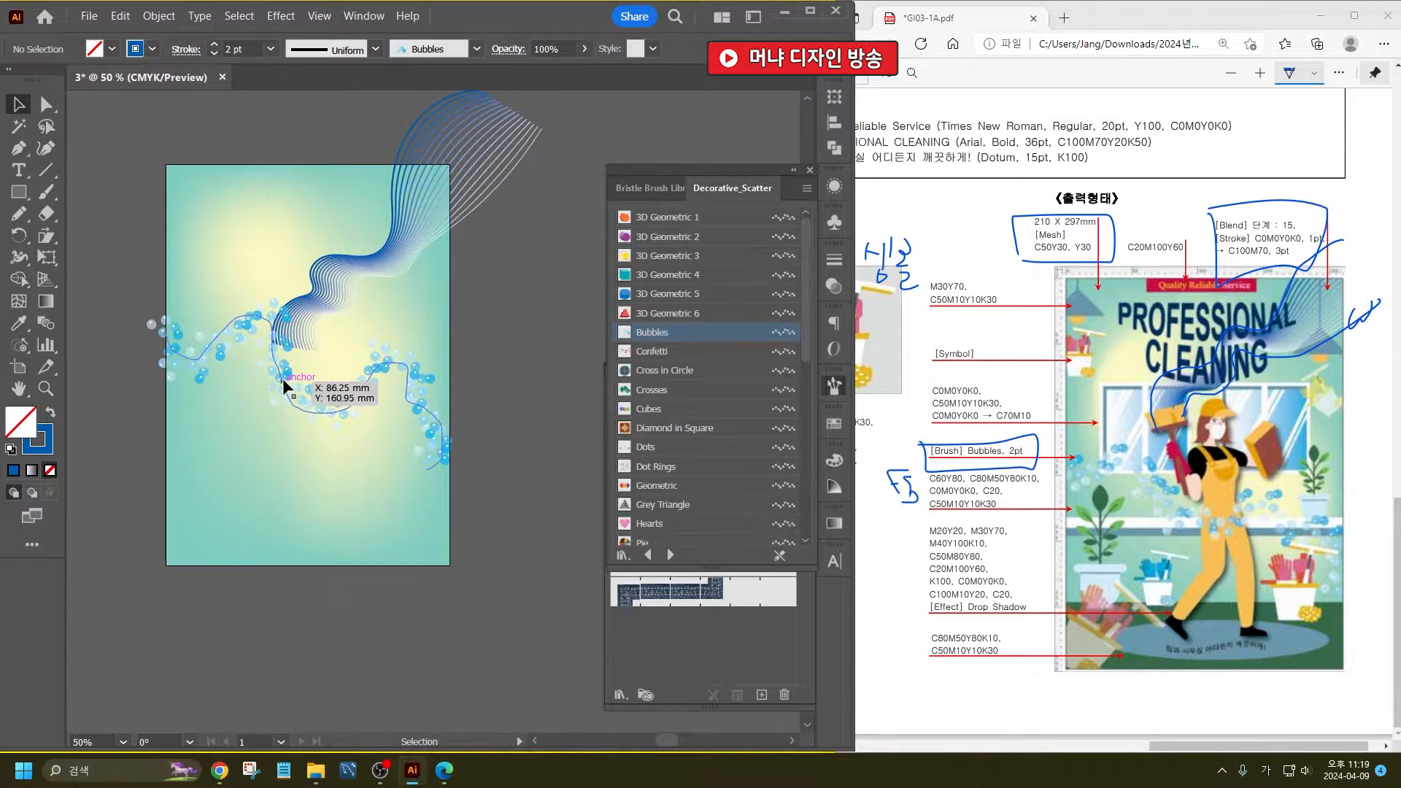
left_click_drag(283, 378, 281, 427)
left_click(514, 475)
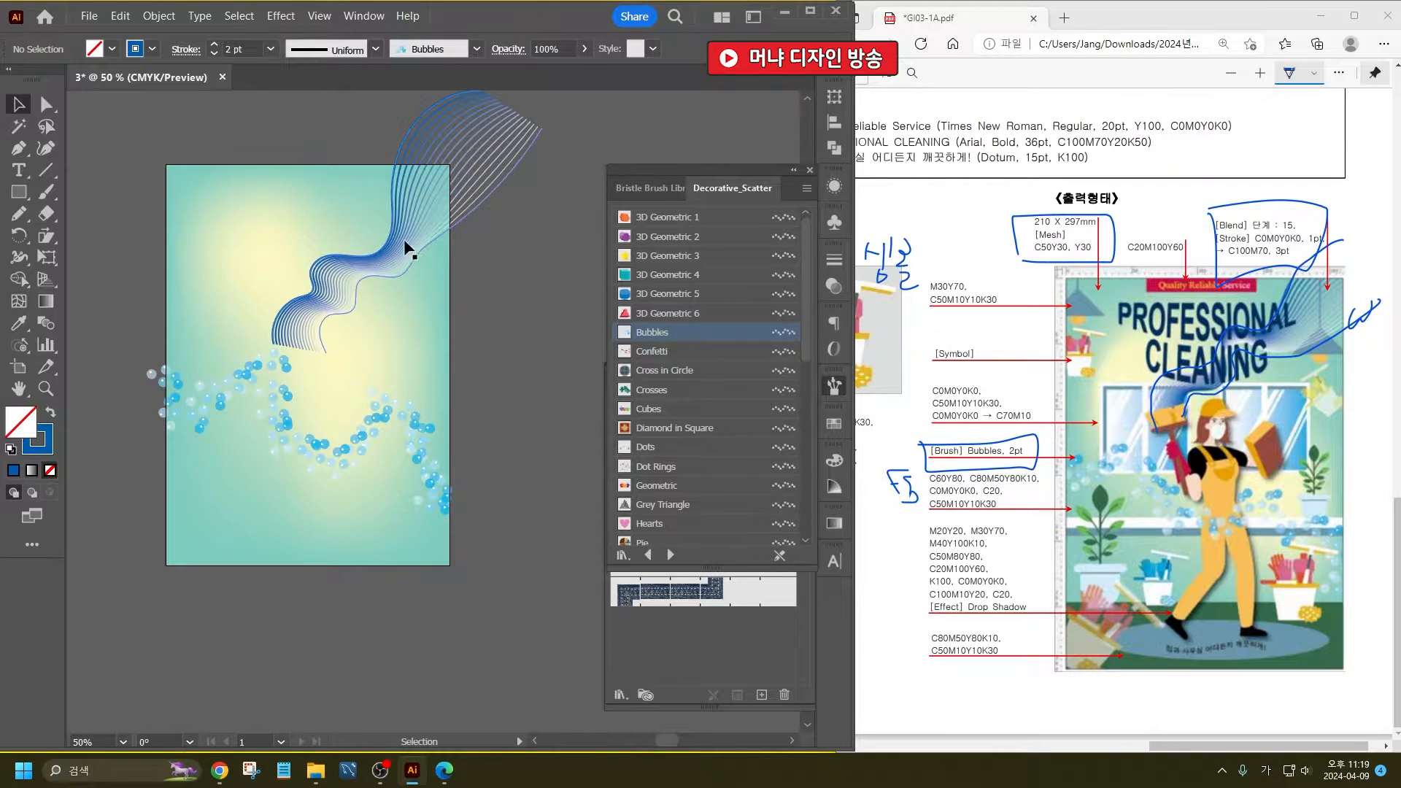
- Nudge the blended curves slightly up and to the right, and put away the brush library and Brushes panel
left_click_drag(410, 240, 413, 234)
left_click(522, 381)
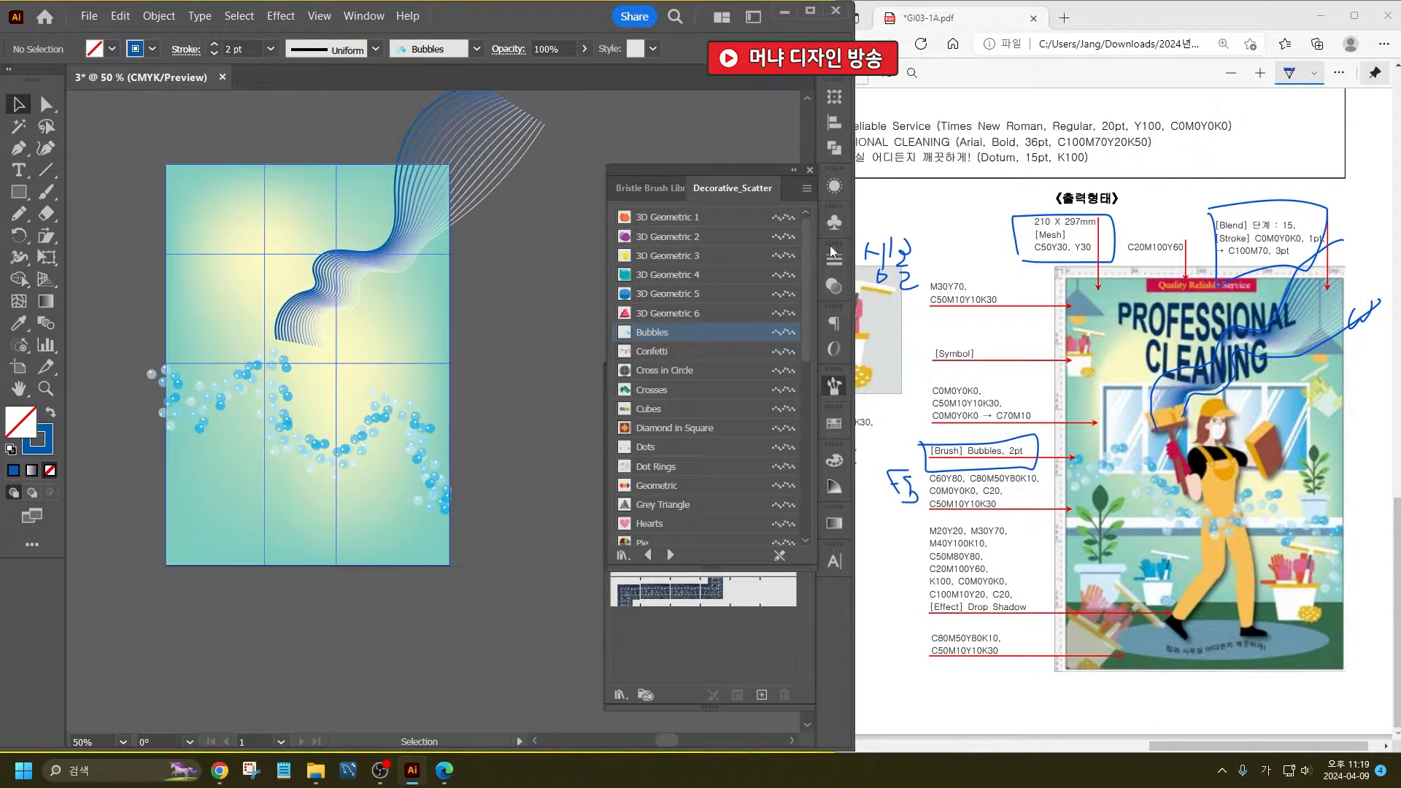
left_click(810, 173)
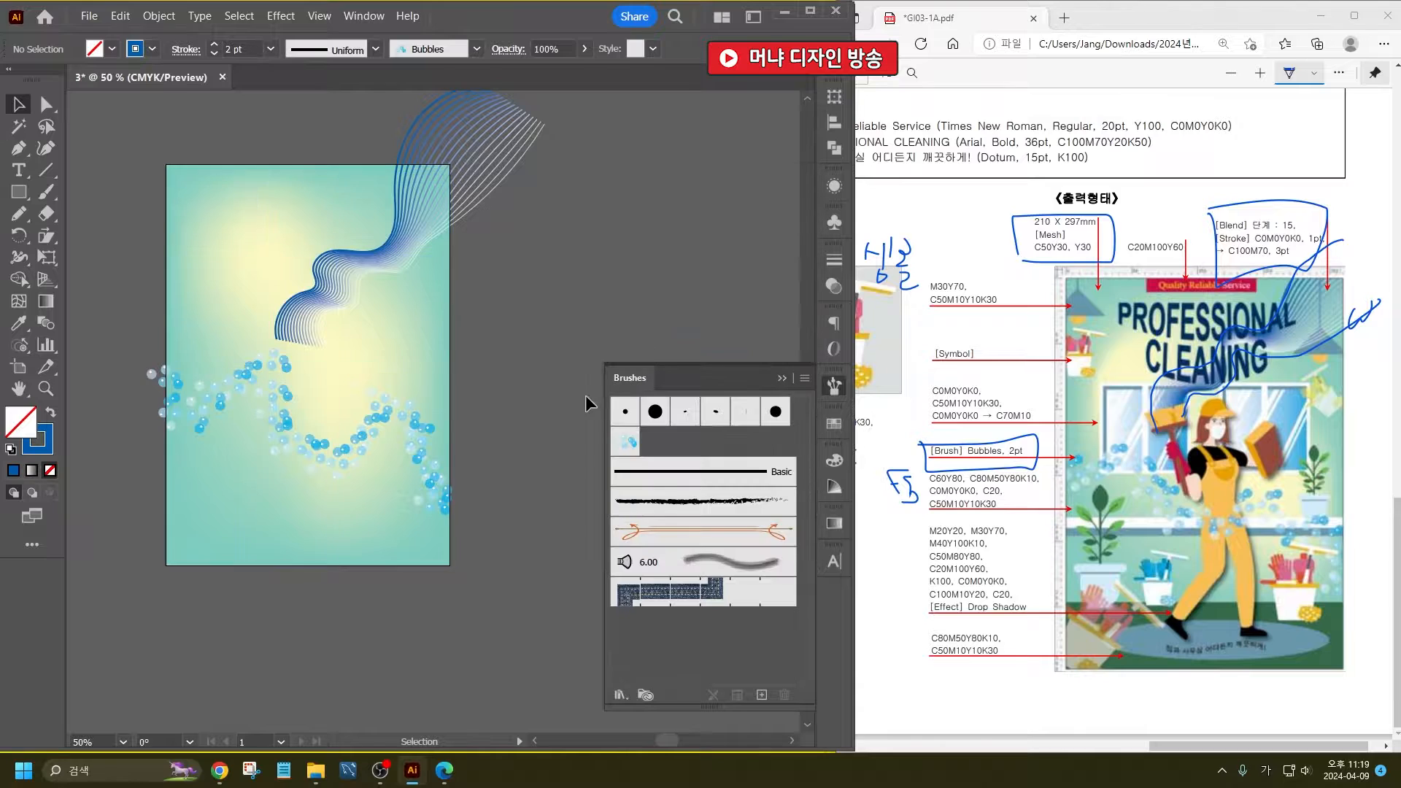
left_click(780, 377)
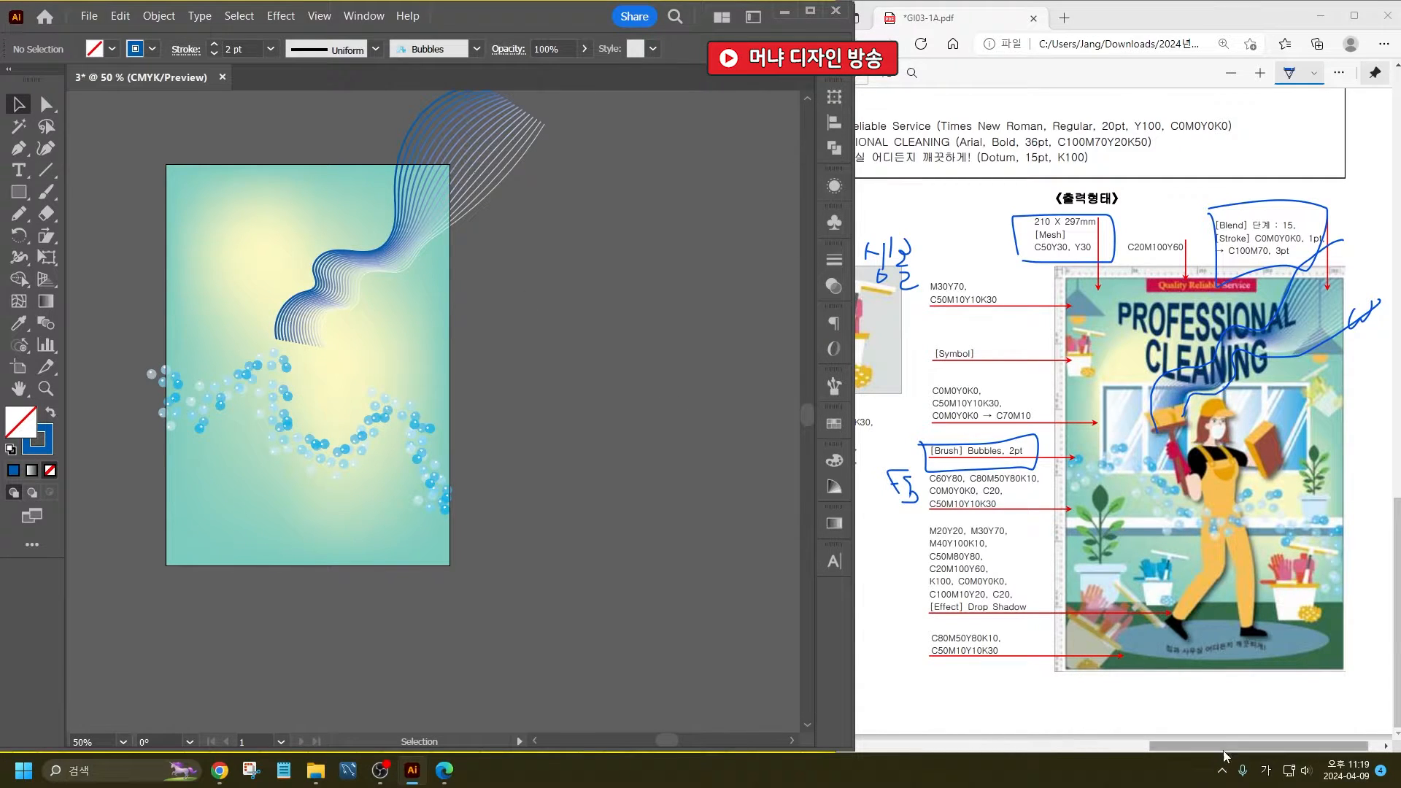
- Bring up the PDF's cleaning-bucket reference and draw a nearly square rectangle on the empty canvas left of the artboard
left_click_drag(1223, 751, 1178, 749)
scroll(957, 287, "up", 3)
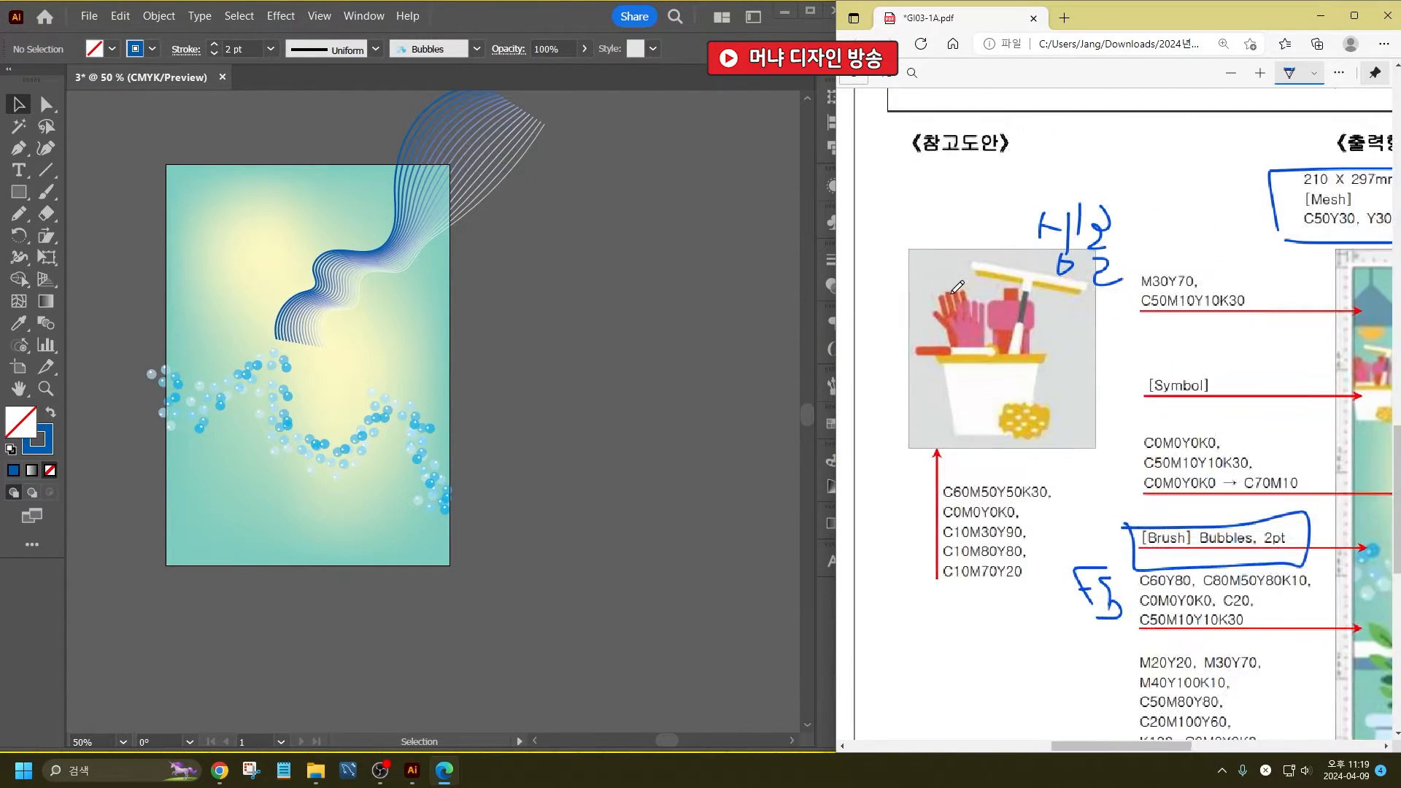
left_click(479, 439)
left_click_drag(315, 416, 652, 434)
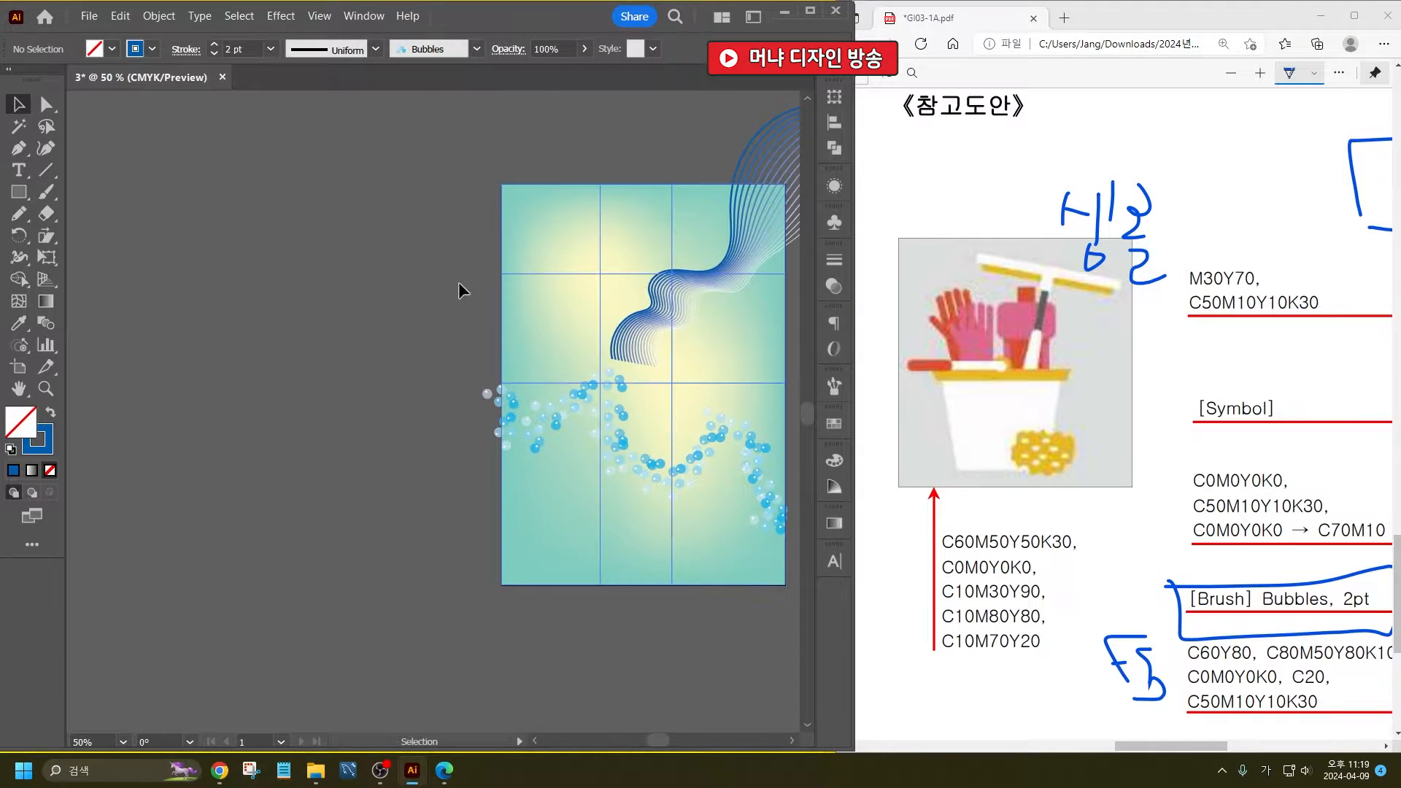
scroll(229, 199, "up", 1)
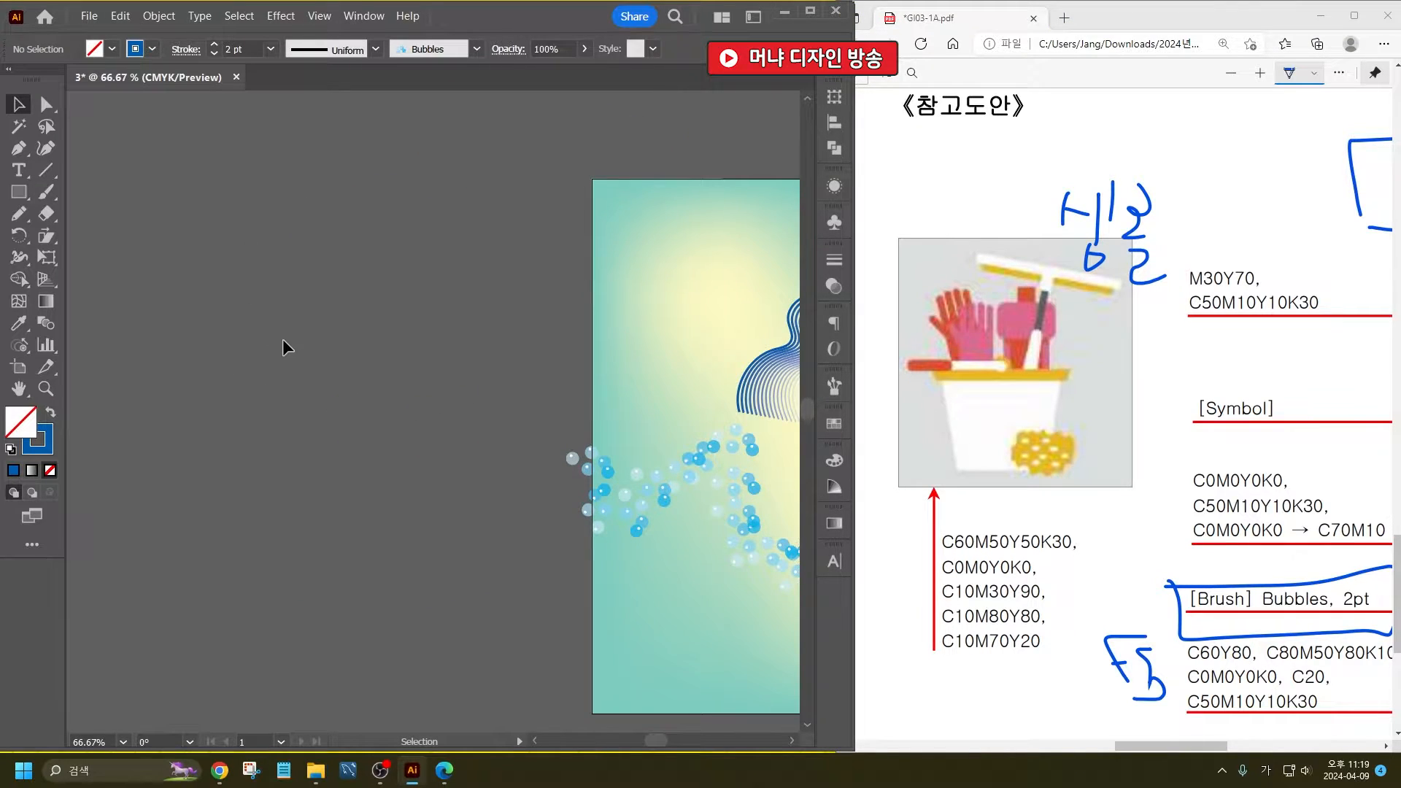
key("m")
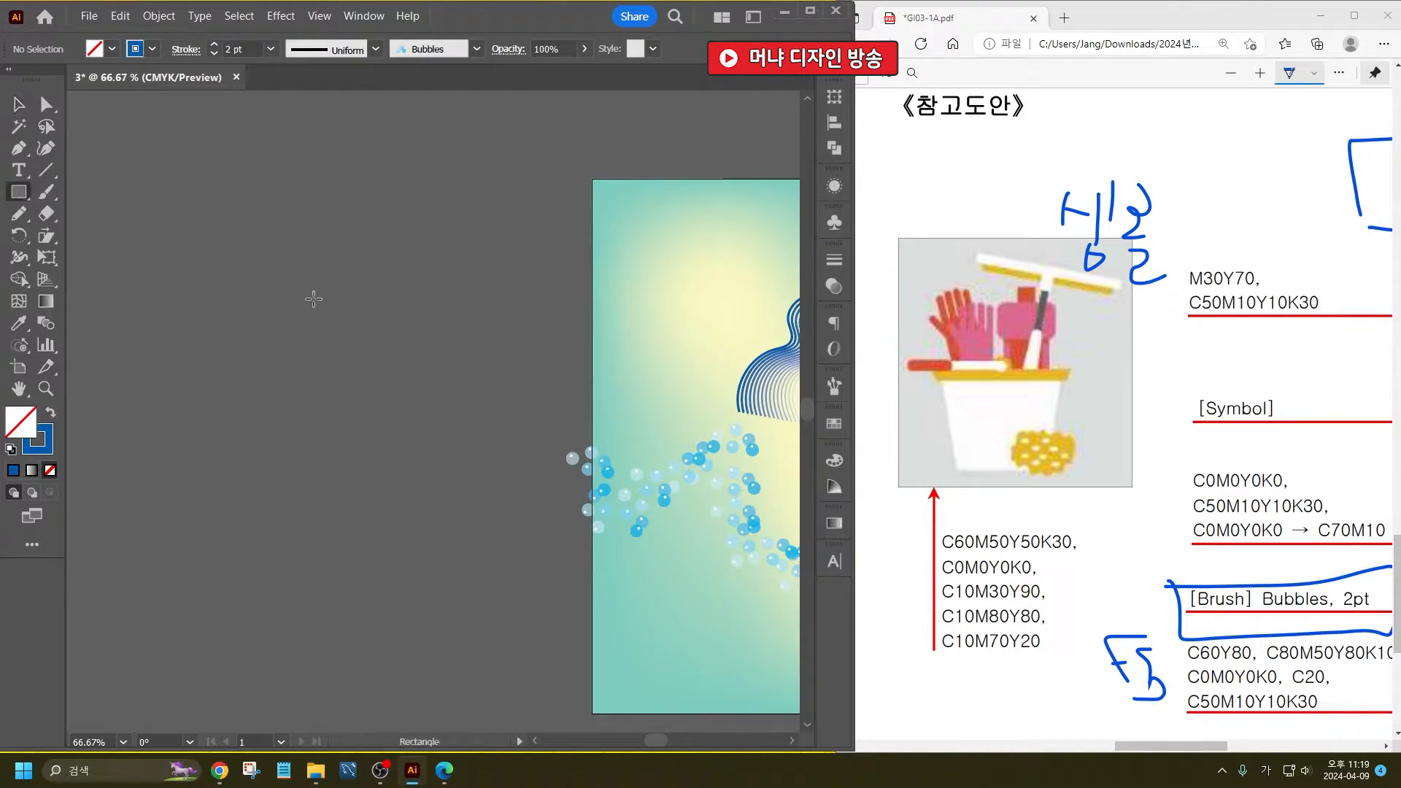
left_click_drag(249, 280, 385, 419)
left_click(12, 111)
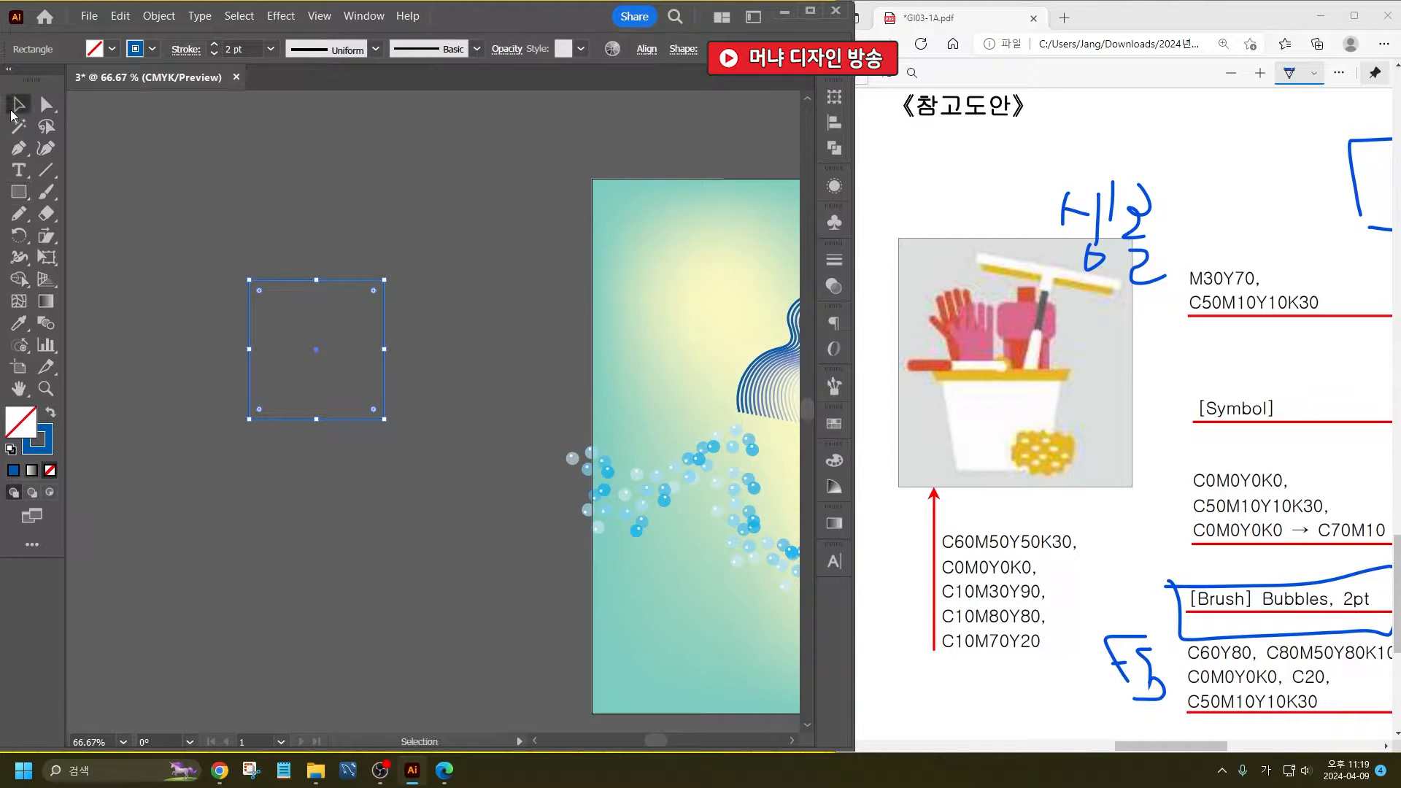
- Move the rectangle's two lower corner points inward to form a tapered bucket body
left_click(46, 104)
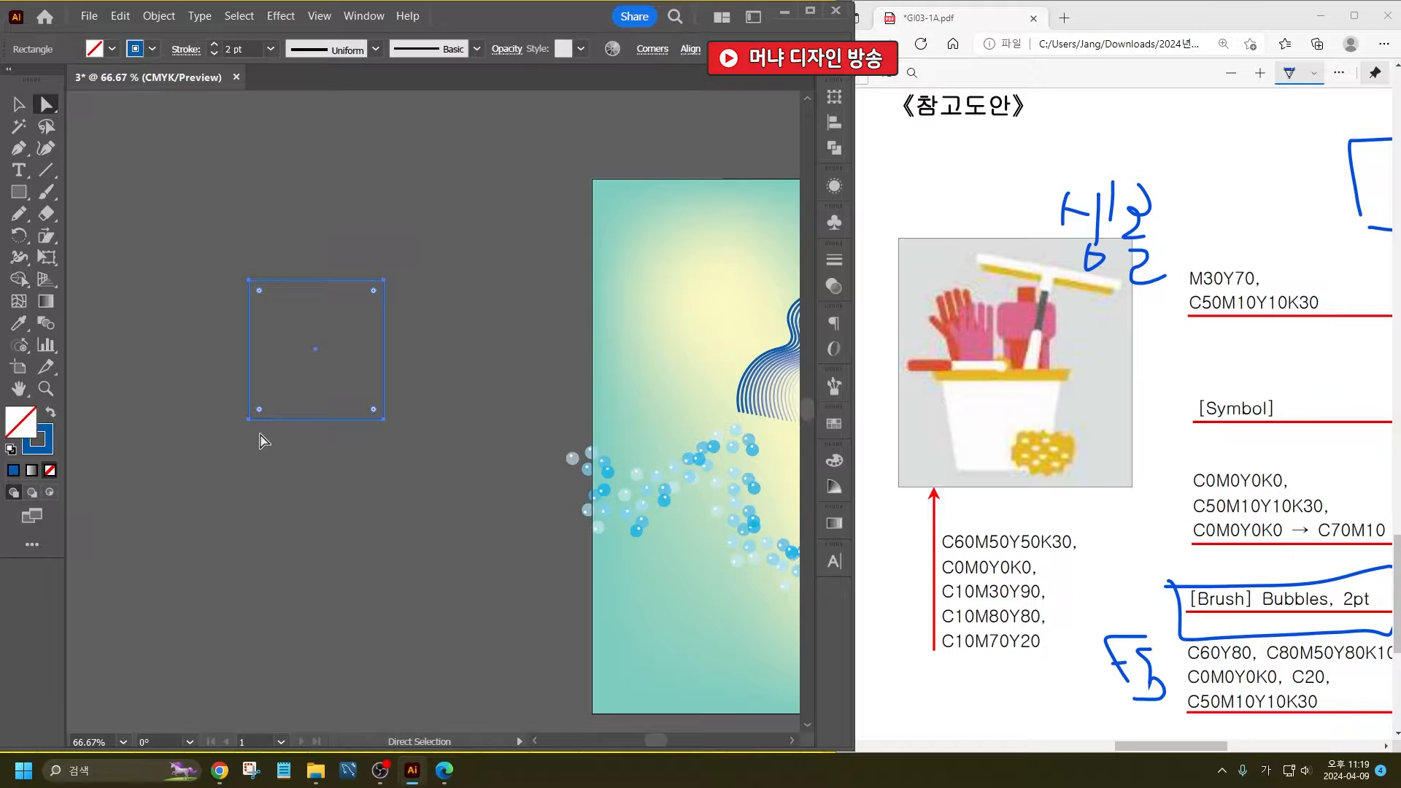
left_click(250, 419)
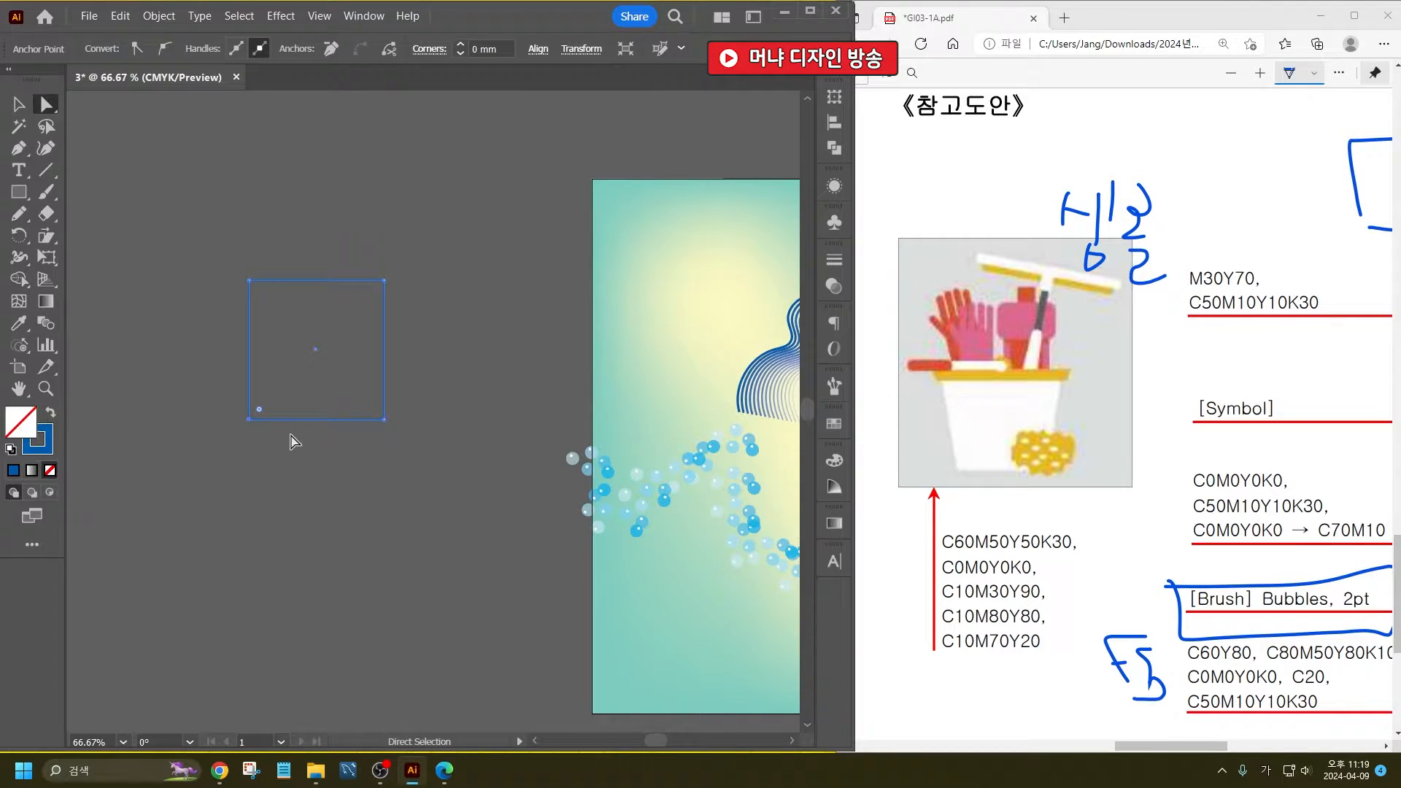
key("Right")
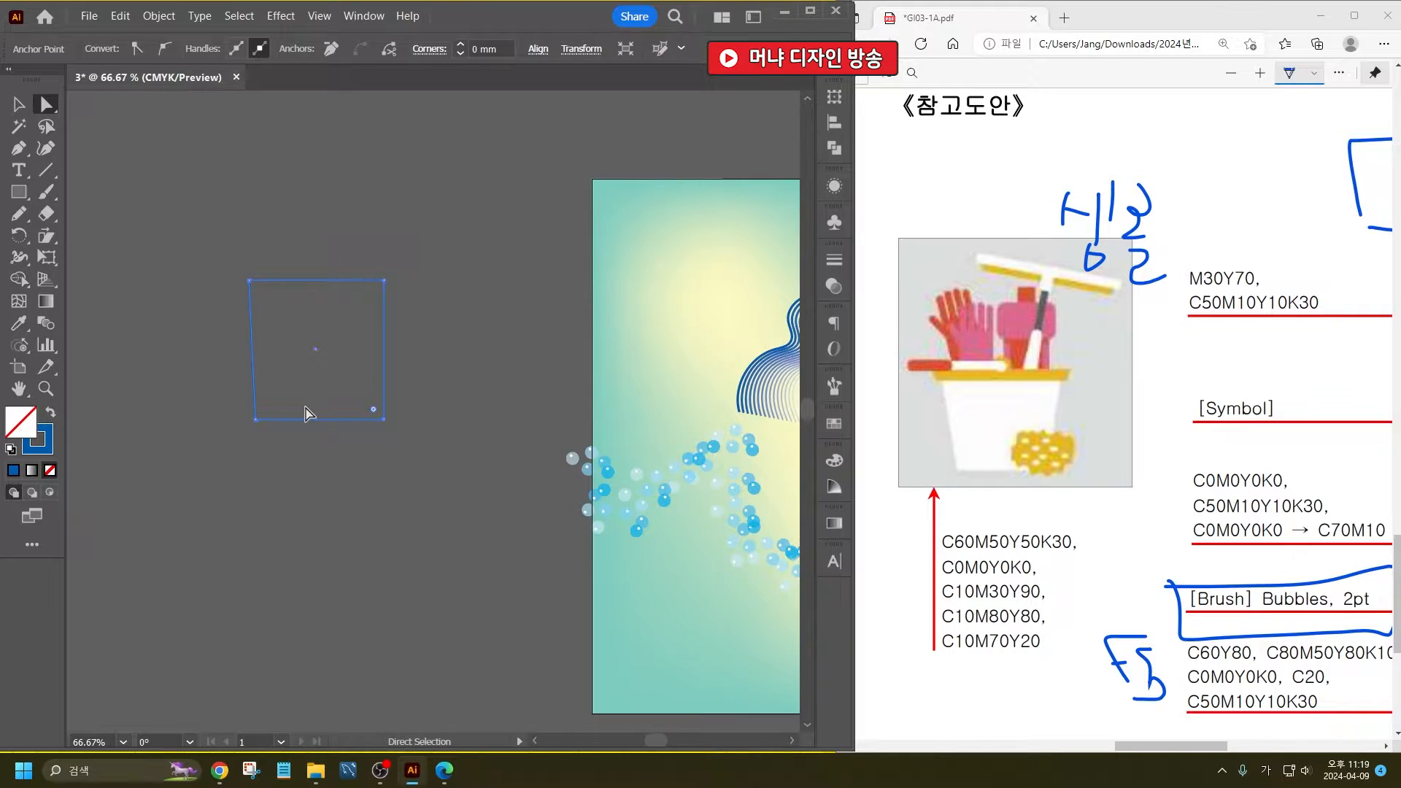
key("Left")
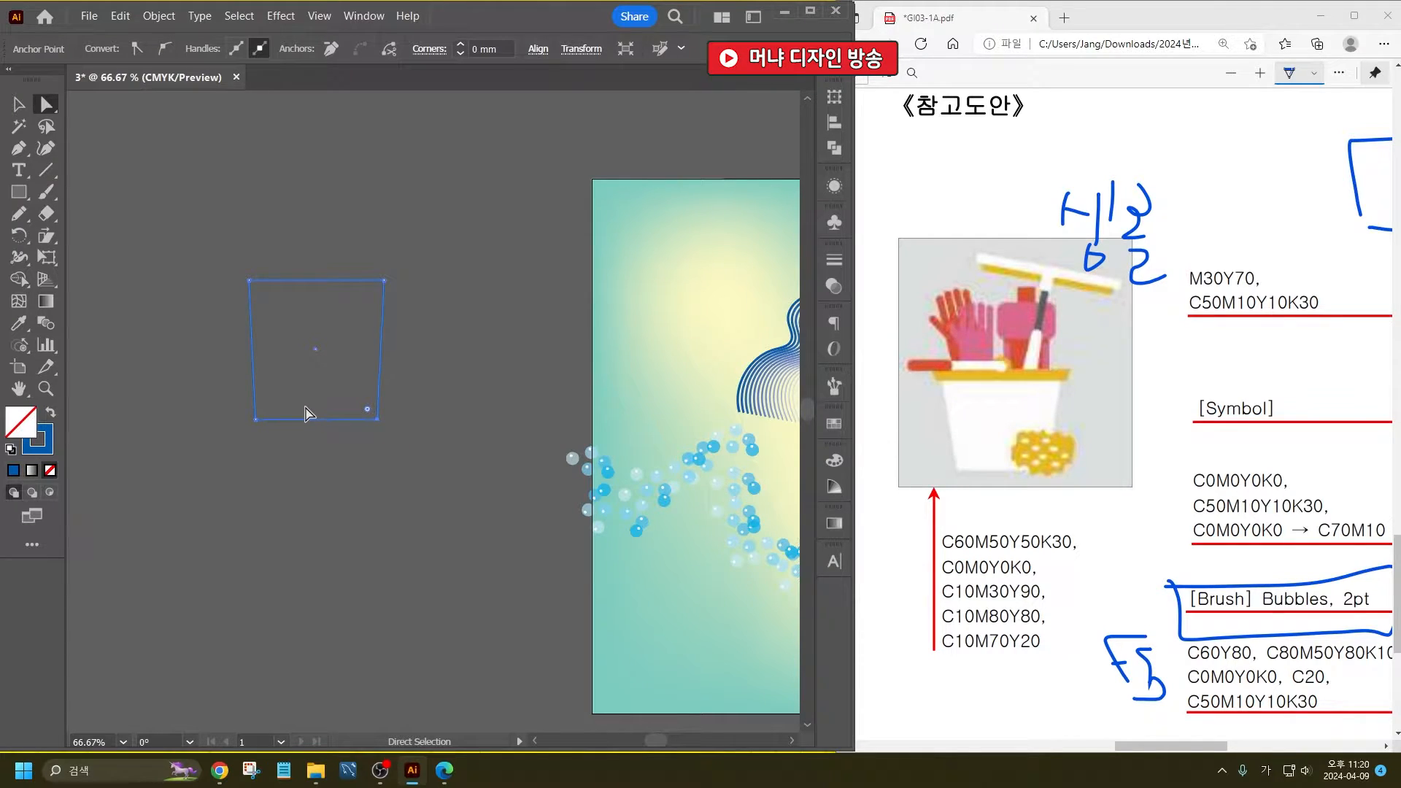
left_click_drag(376, 419, 367, 417)
left_click_drag(256, 419, 266, 419)
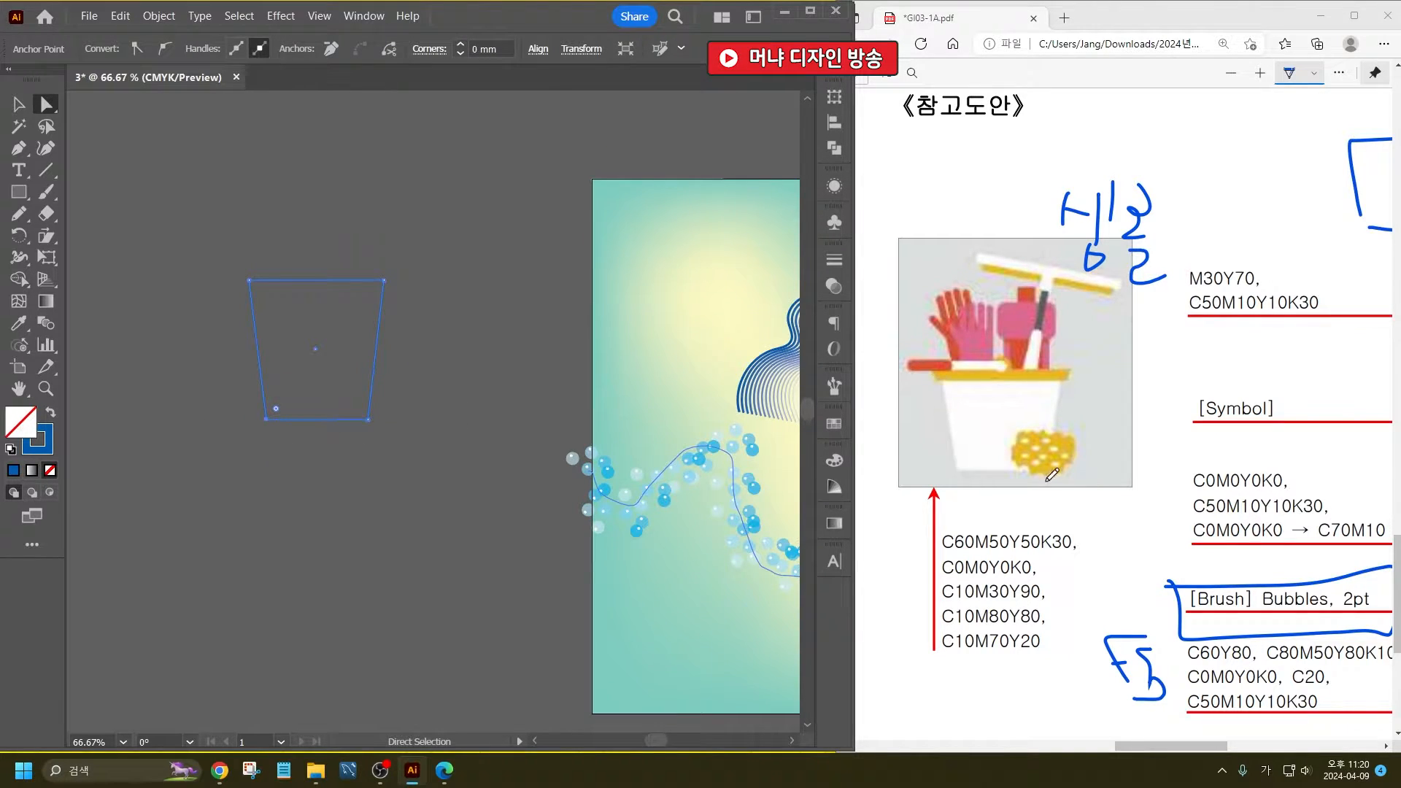
left_click(339, 499)
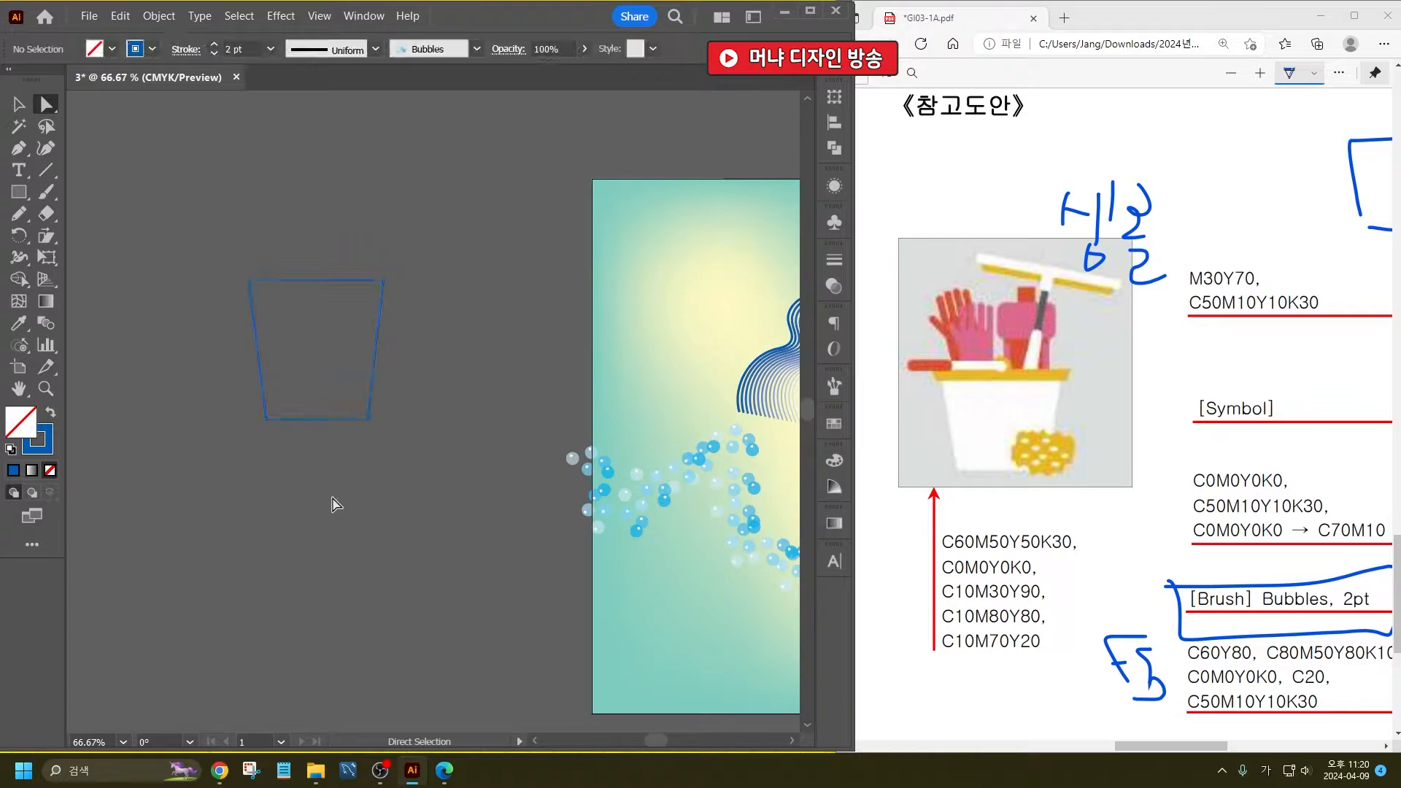
- Draw a thin horizontal rectangle as a rim on top of the bucket, slightly wider than its top edge
left_click(18, 104)
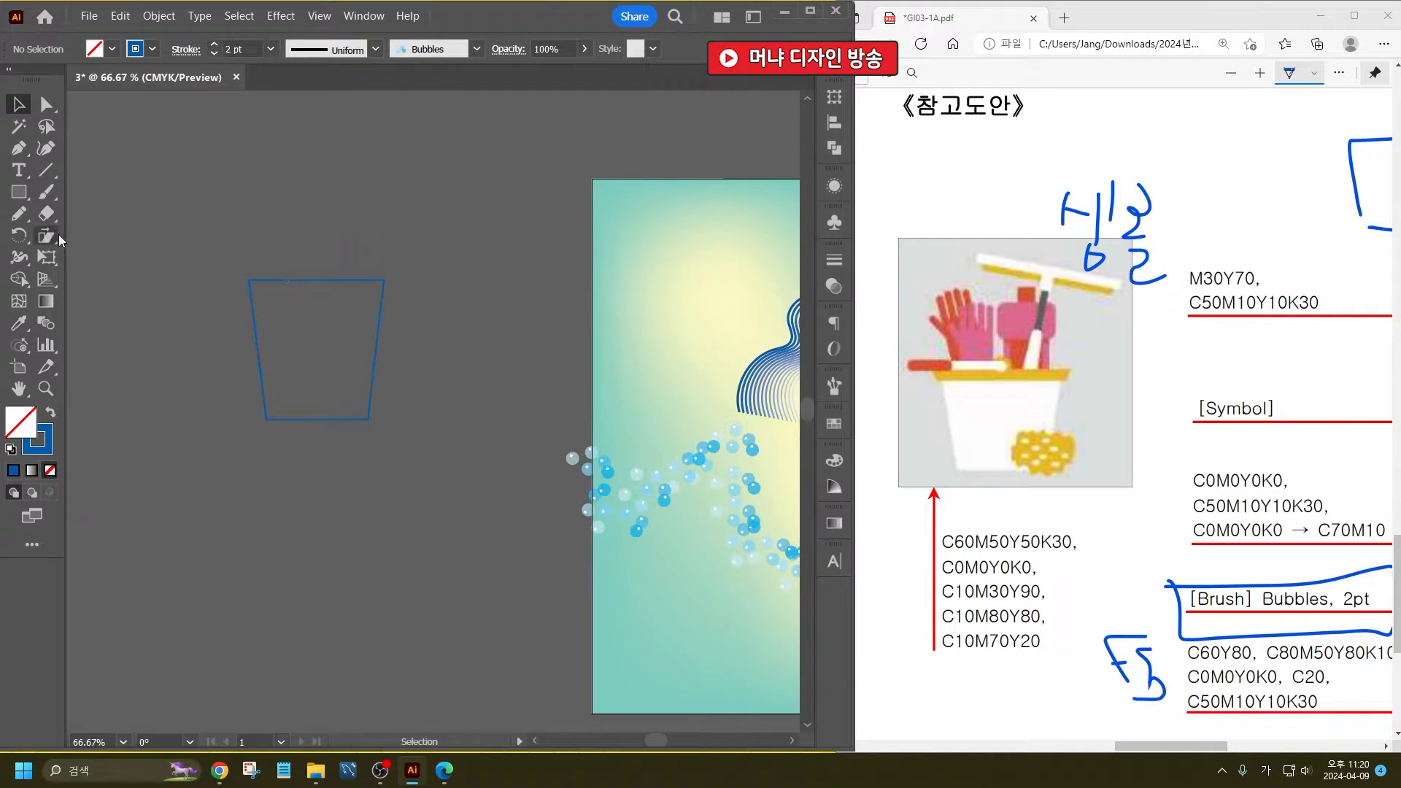
left_click(29, 193)
left_click_drag(229, 265, 398, 281)
key("v")
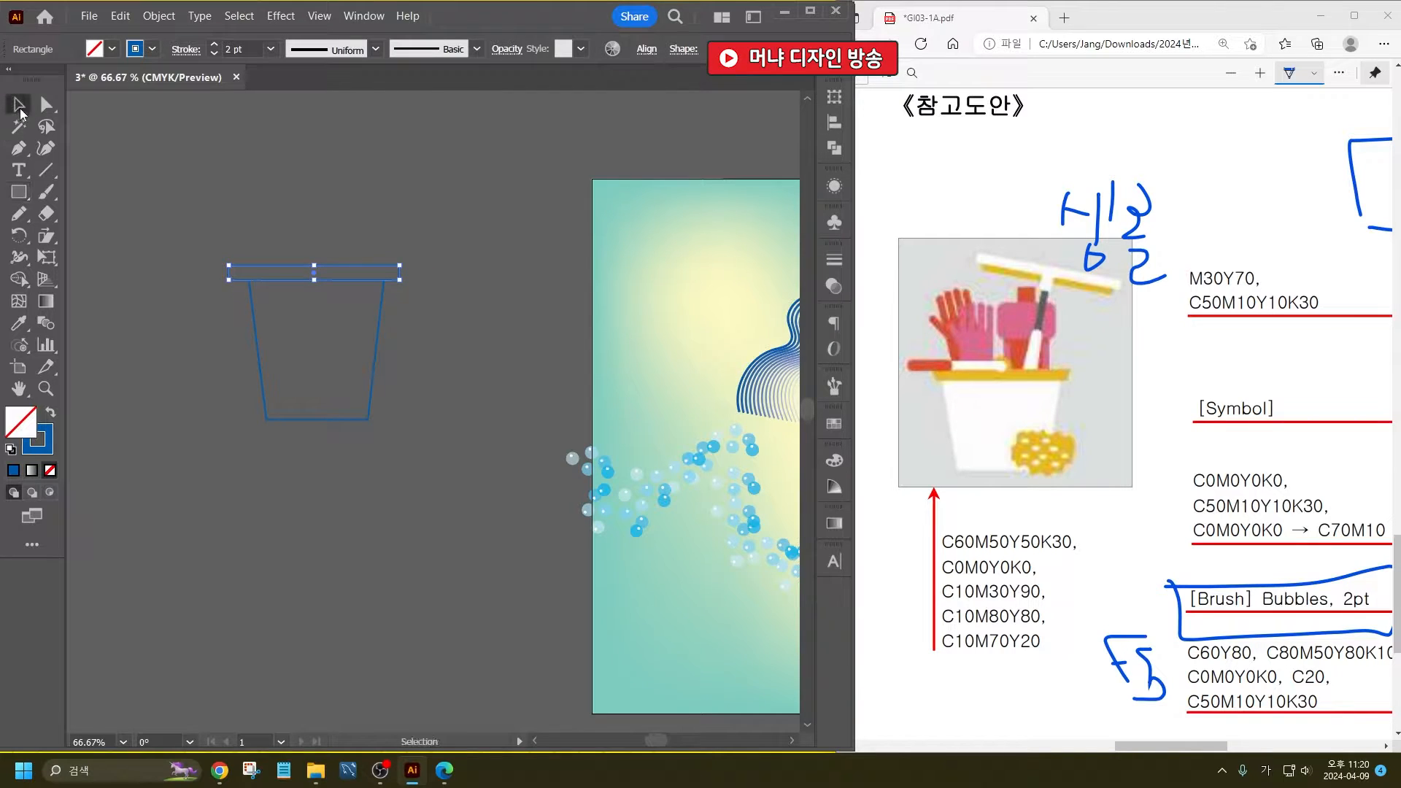
key("ctrl+equal")
key("ctrl+equal")
left_click_drag(556, 286, 529, 286)
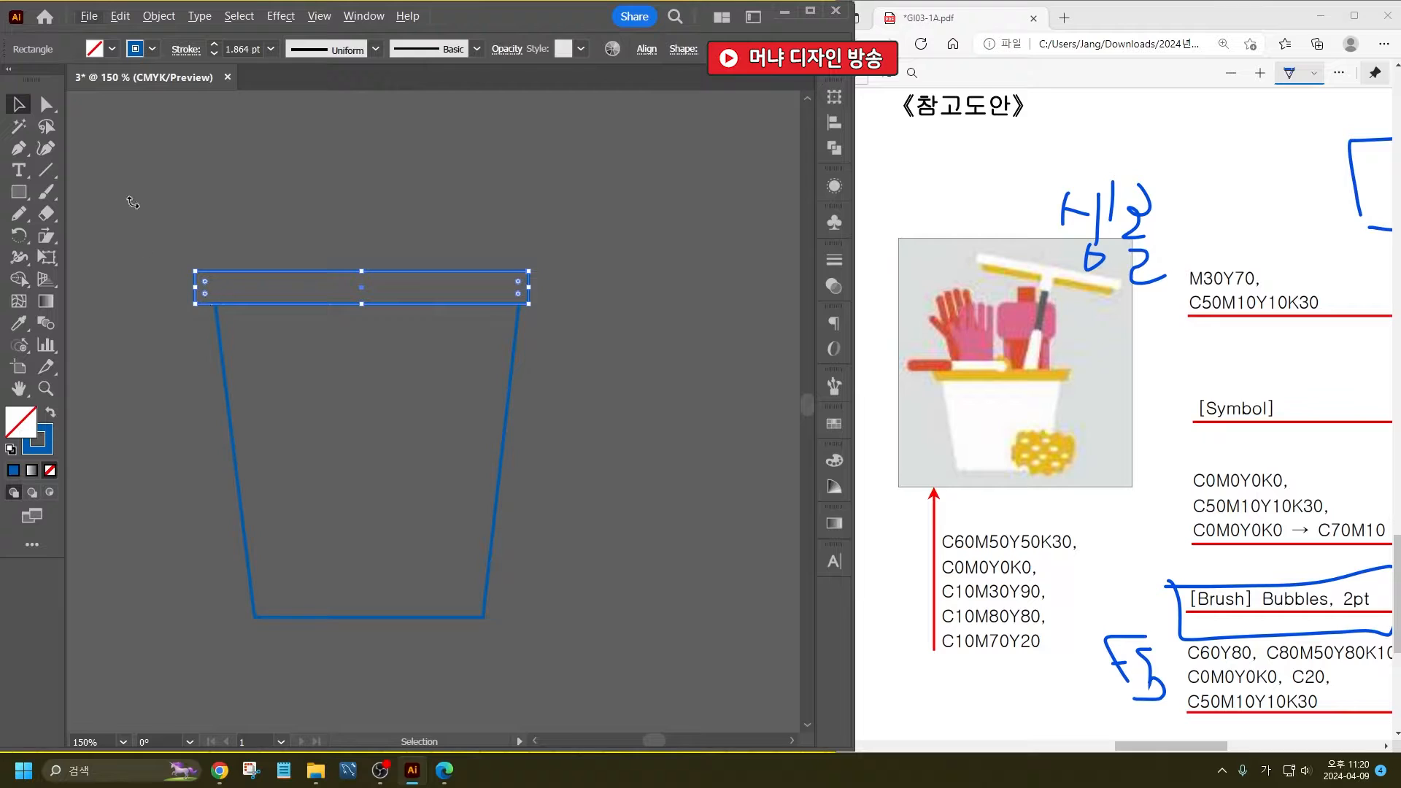
- Move the rim's two lower corner points inward to taper it, and widen the rim slightly to one side
left_click(46, 104)
left_click_drag(196, 304, 204, 305)
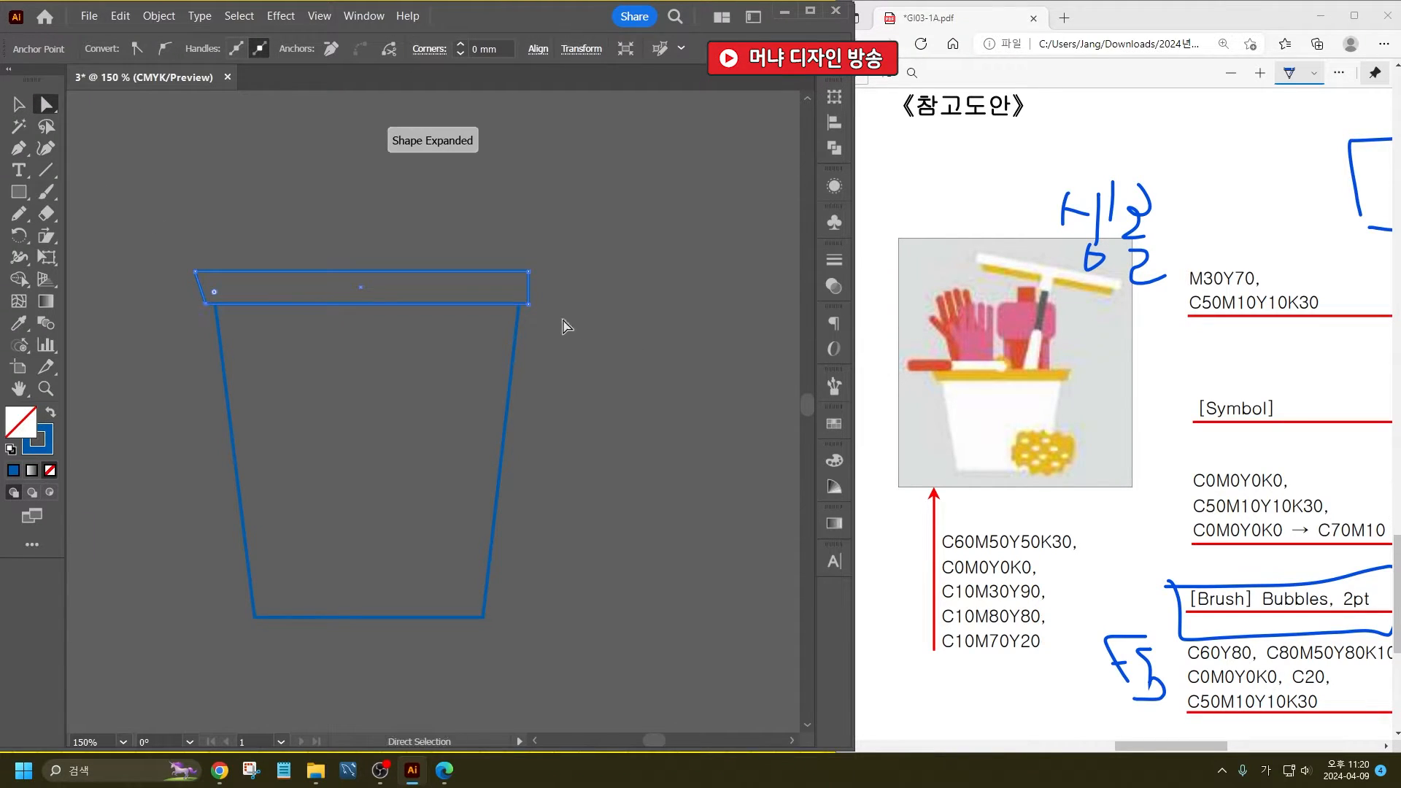
left_click_drag(530, 303, 516, 304)
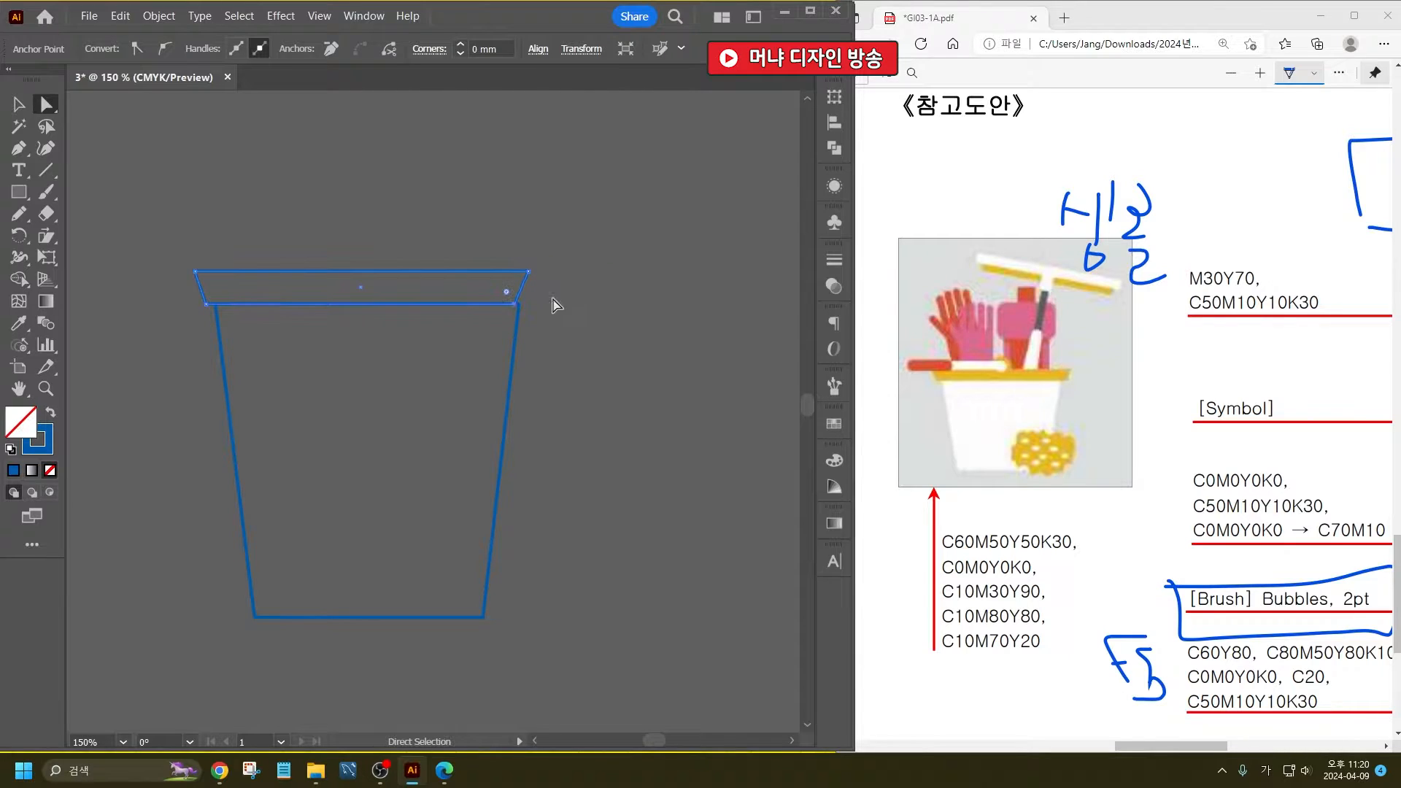
left_click(527, 271)
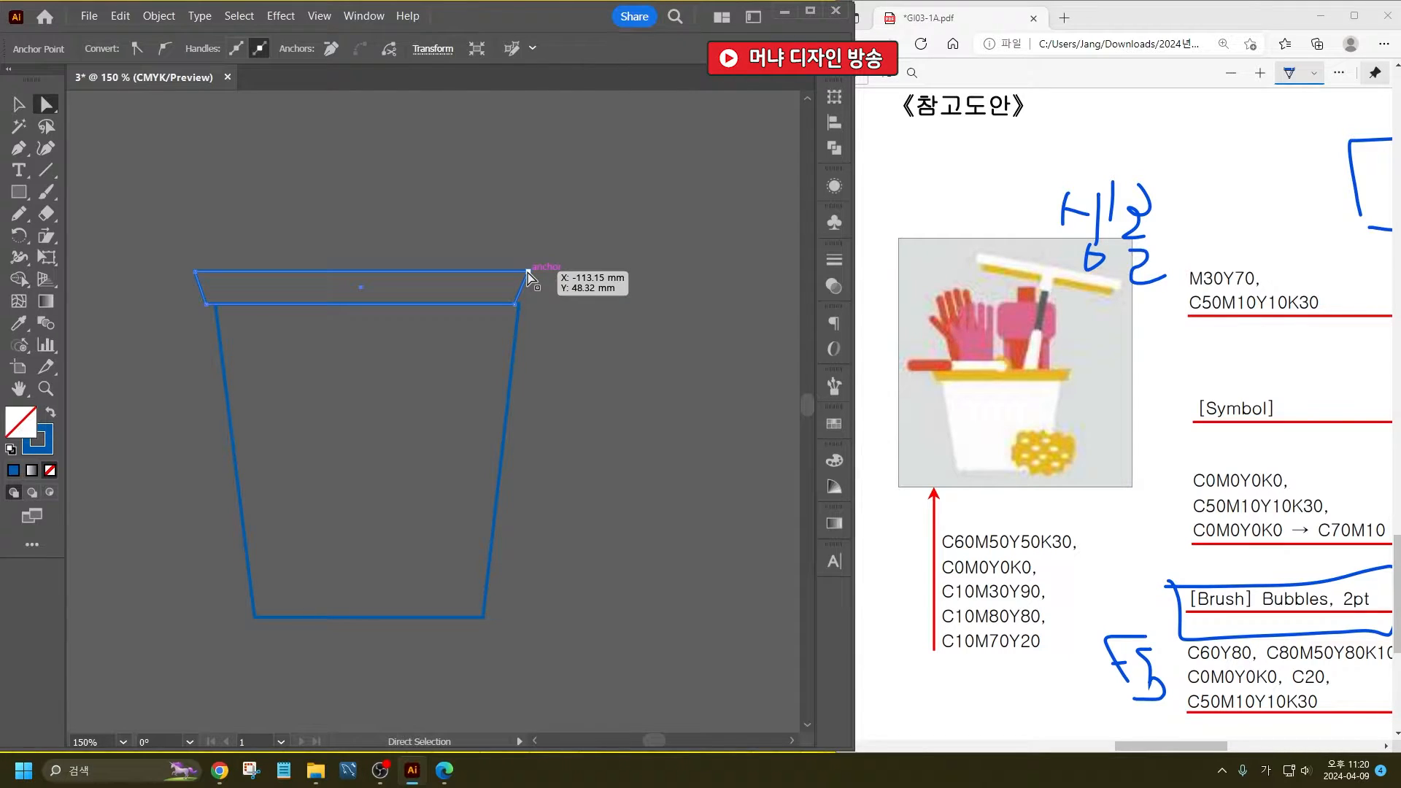
key("v")
left_click_drag(532, 286, 543, 287)
left_click(275, 358)
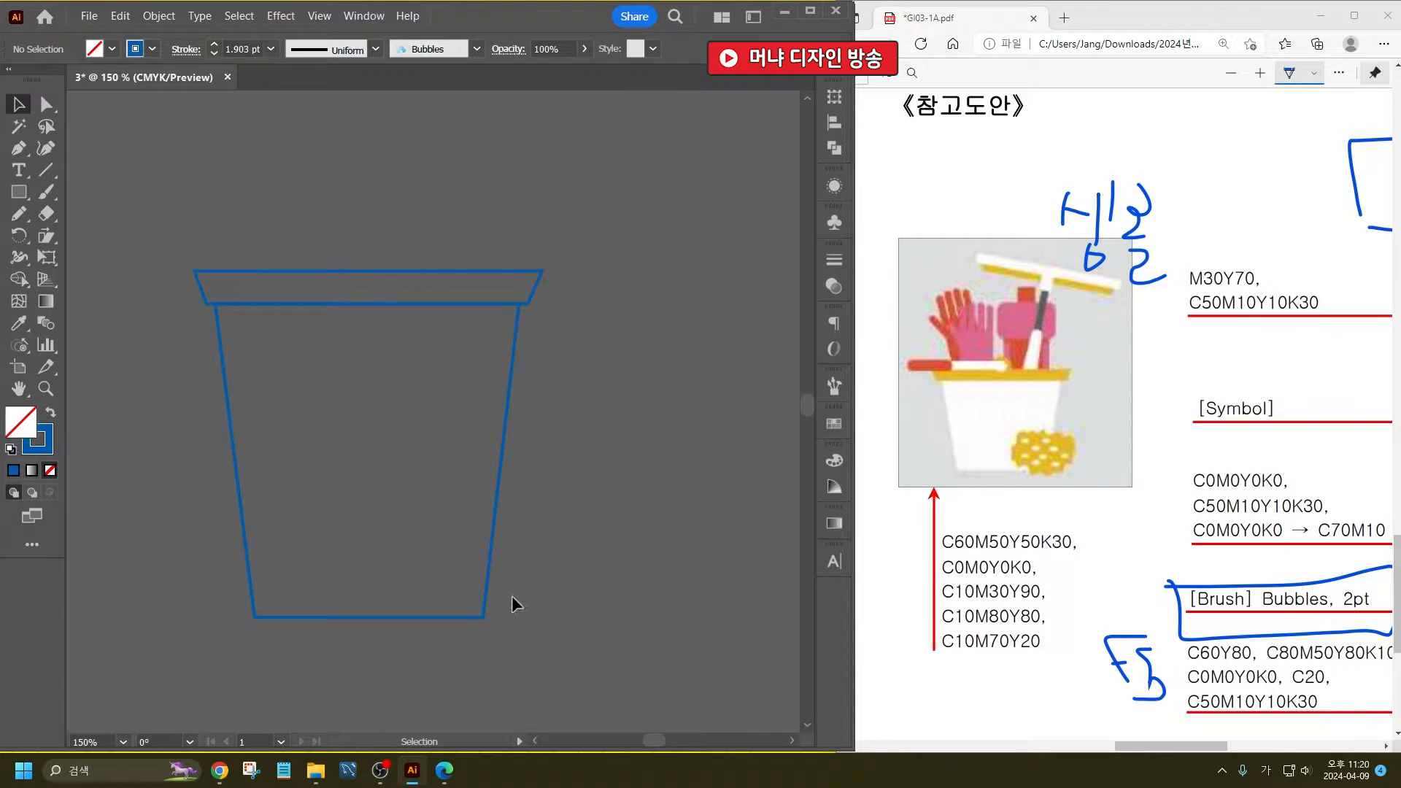
- Shorten the bucket body by raising its bottom edge in two adjustments
left_click(407, 616)
left_click_drag(367, 617, 357, 584)
left_click(356, 575)
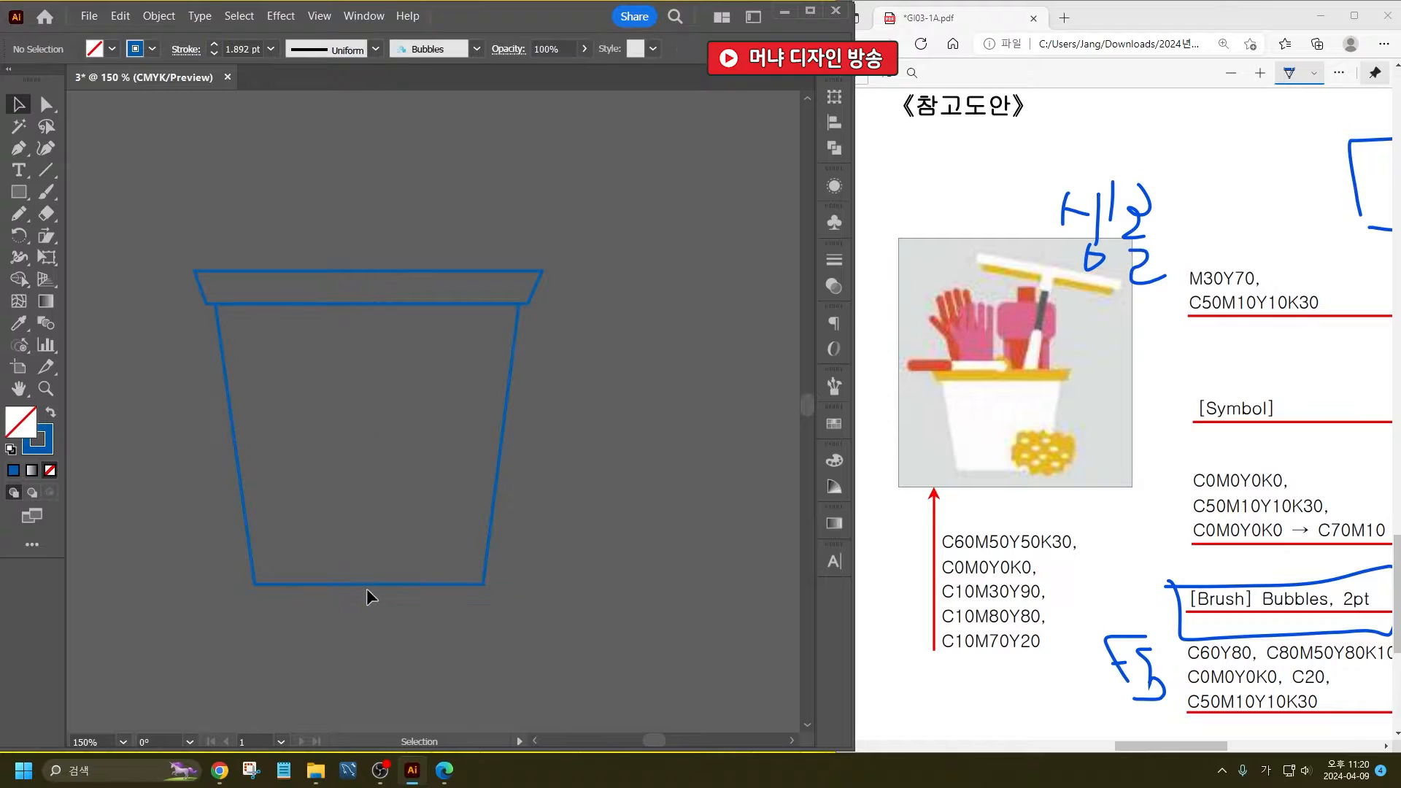
left_click(367, 583)
left_click_drag(367, 584, 367, 574)
left_click(447, 562)
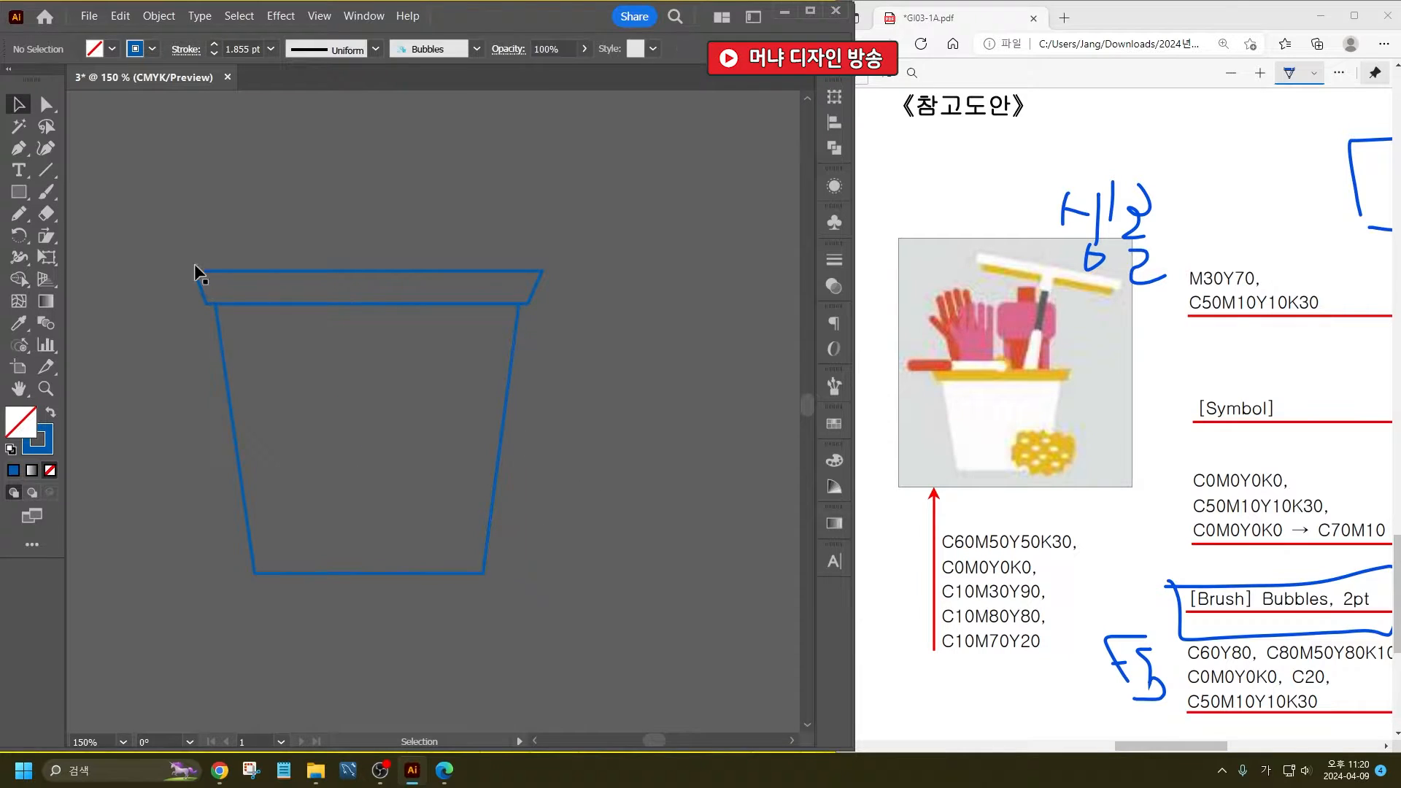
- Draw the brush lying on the rim from two overlapping rounded bars and a small circle at the inner end
left_click(19, 192)
left_click(105, 219)
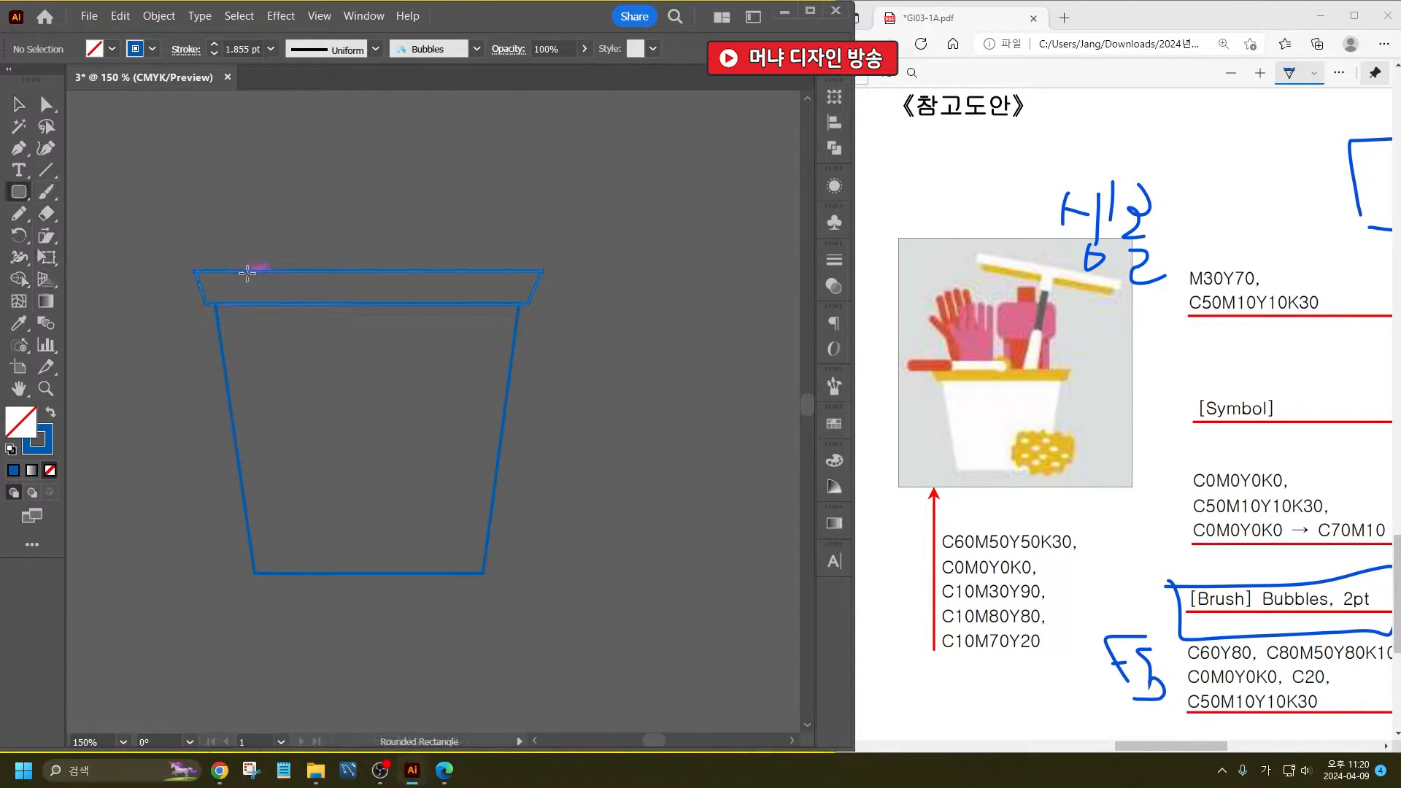
left_click_drag(164, 249, 409, 268)
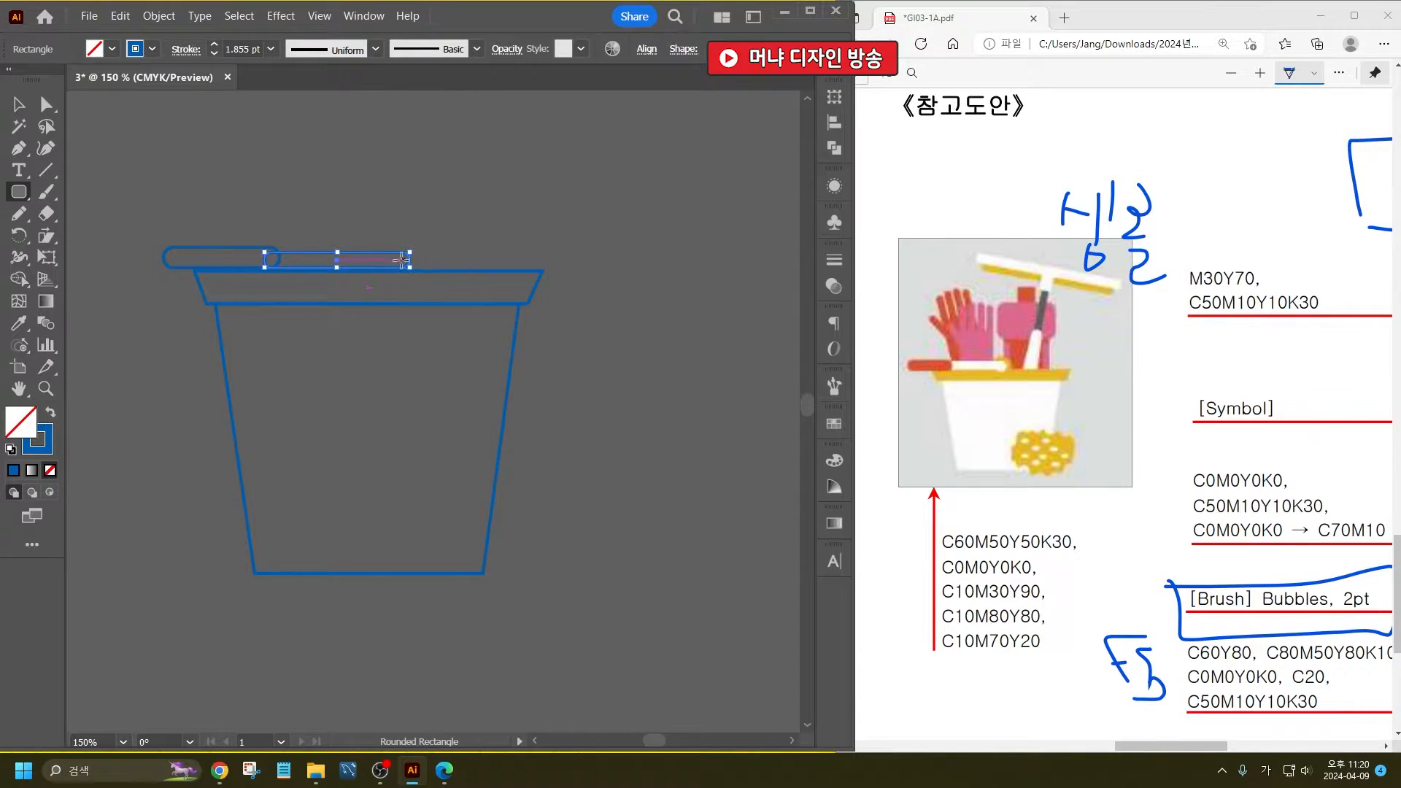
mouse_move(398, 259)
left_mouse_down()
mouse_move(421, 283)
mouse_move(417, 269)
left_mouse_up()
left_click(21, 106)
left_click(457, 197)
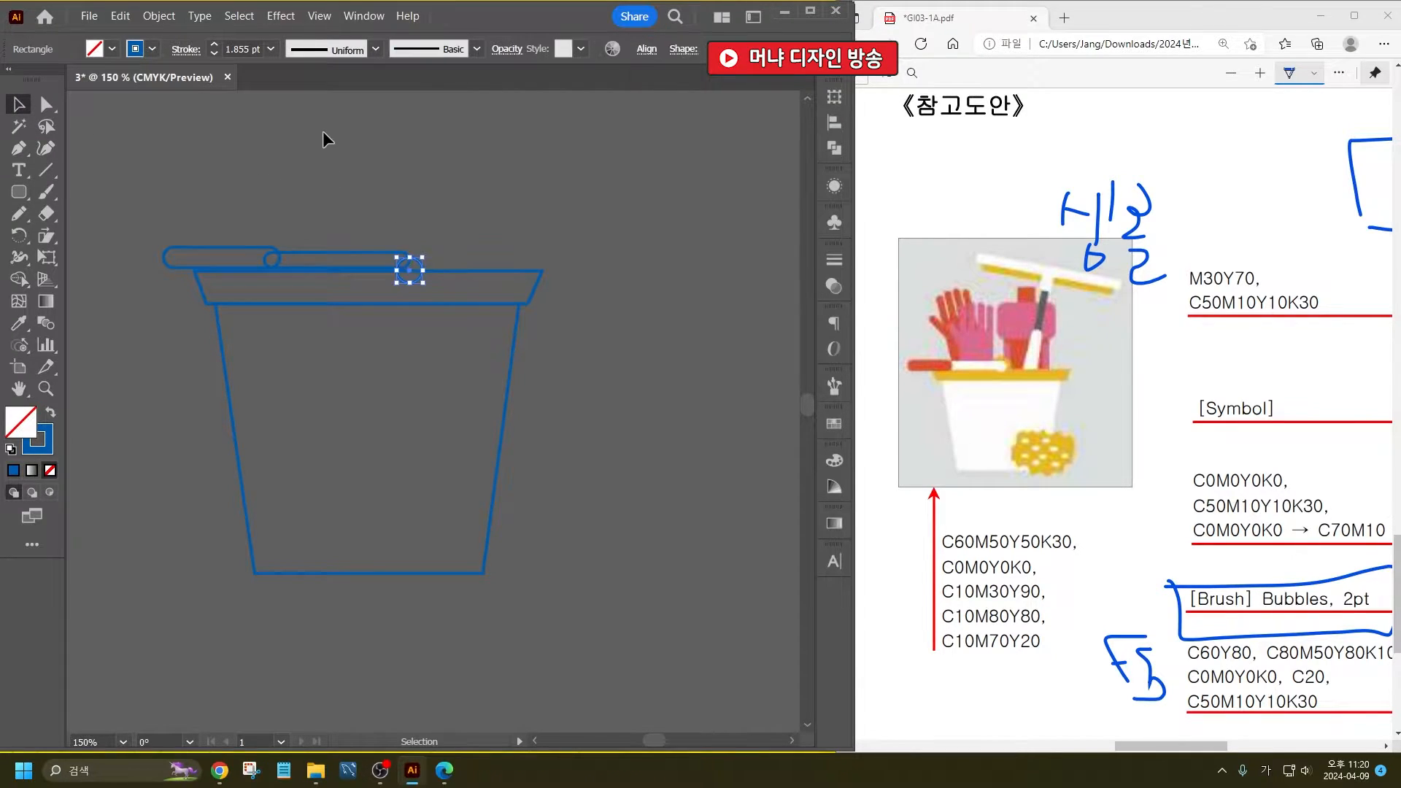
left_click(326, 138)
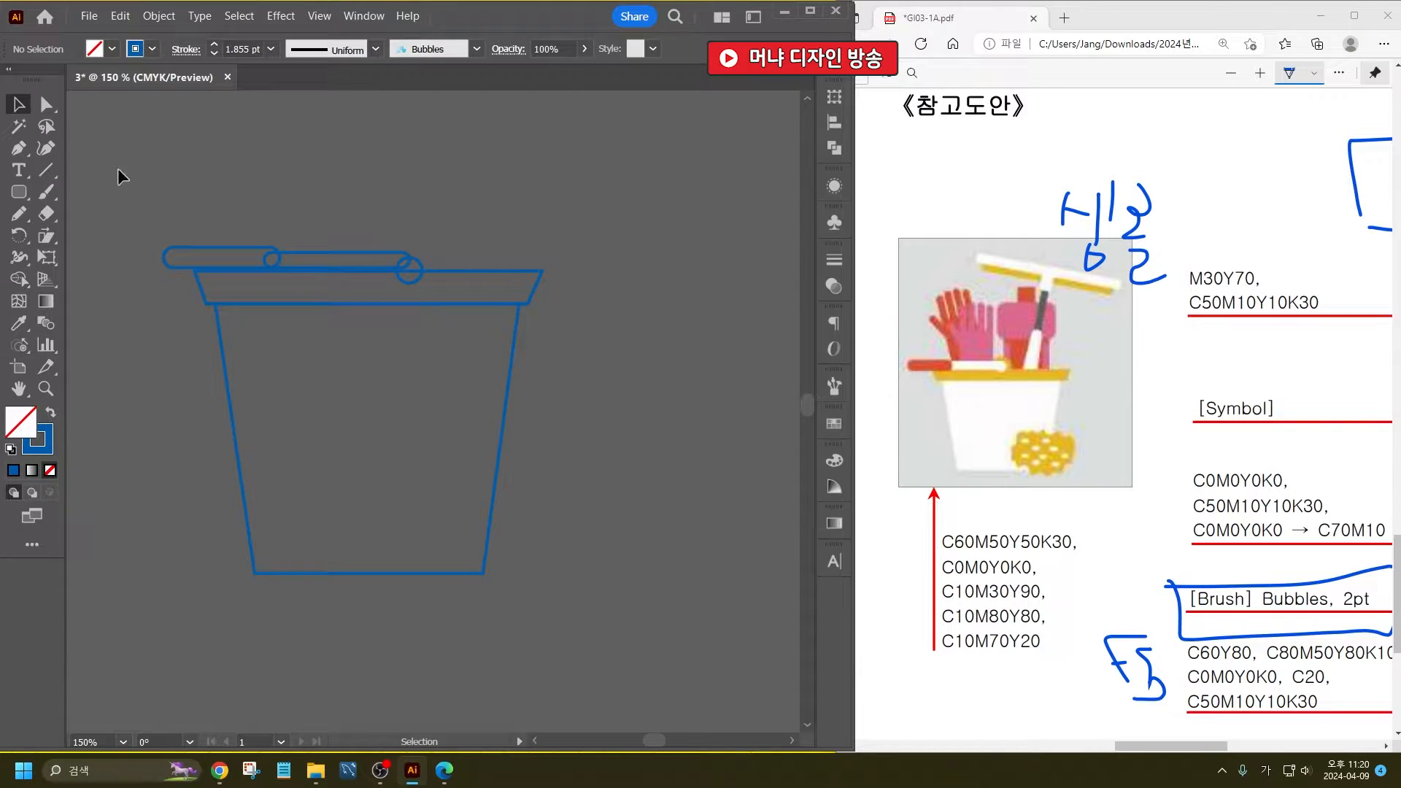
- Draw an upright rectangle overlapping the rim's right part, with a wider rounded rectangle across its upper half
left_click(19, 192)
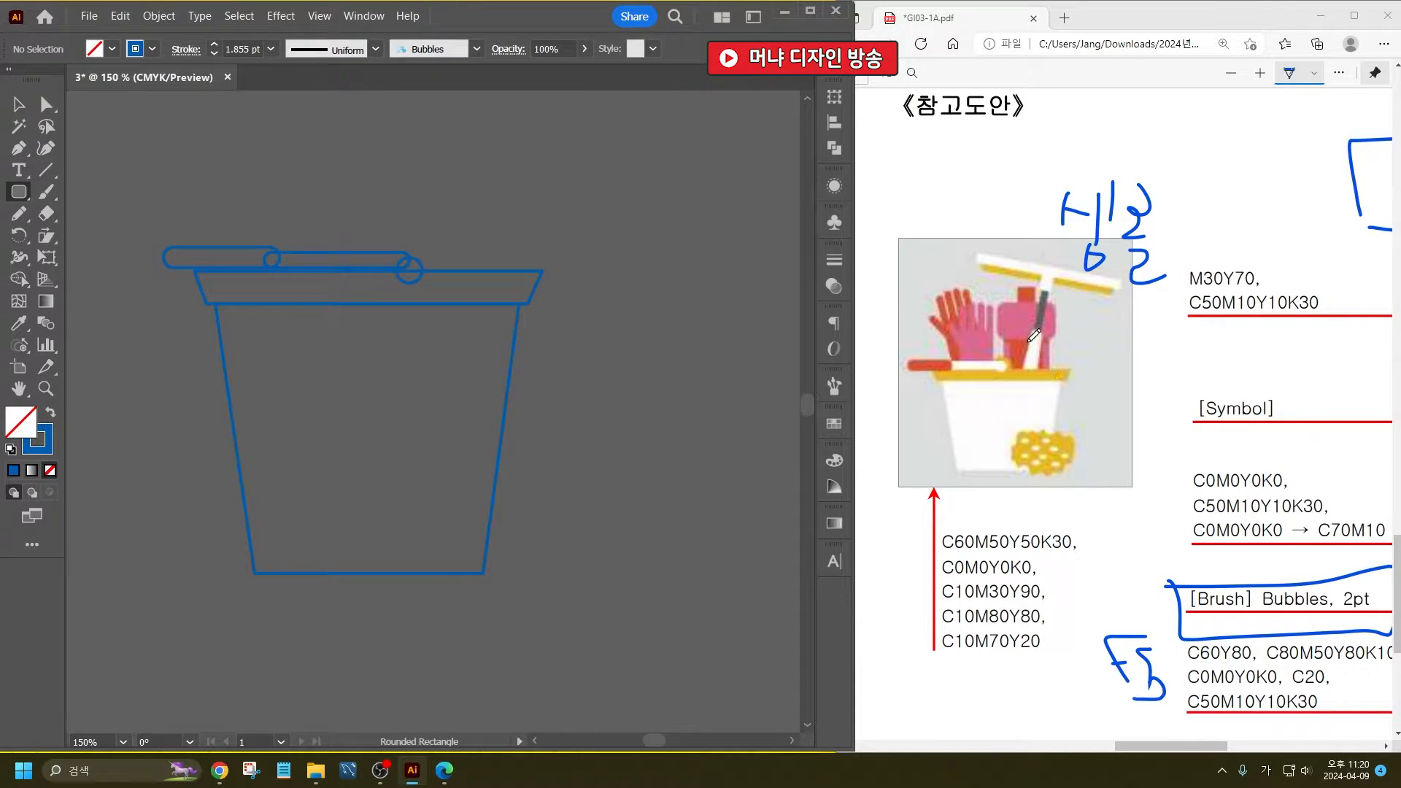
left_click_drag(20, 192, 106, 192)
left_click_drag(443, 191, 516, 295)
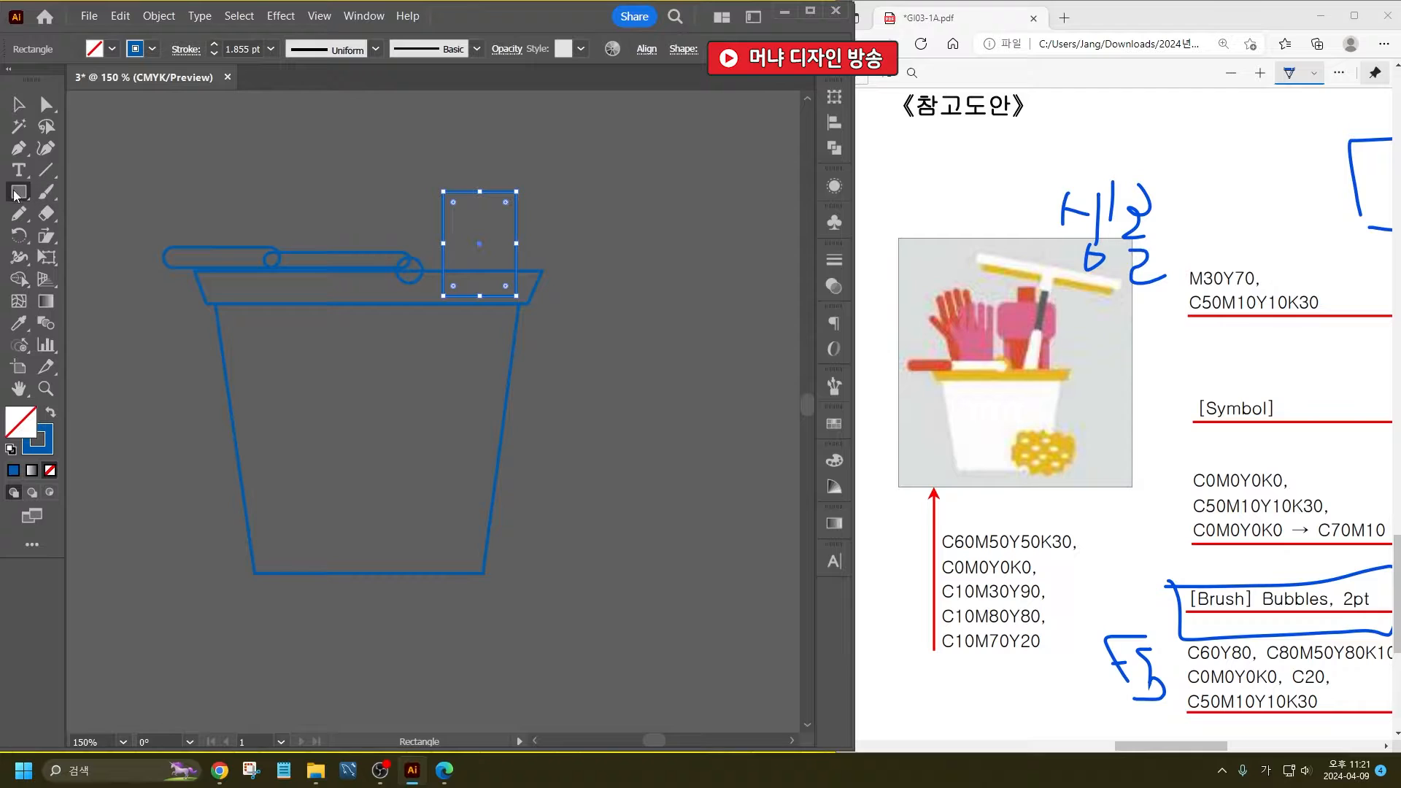
left_click_drag(19, 192, 84, 213)
left_click_drag(430, 167, 531, 233)
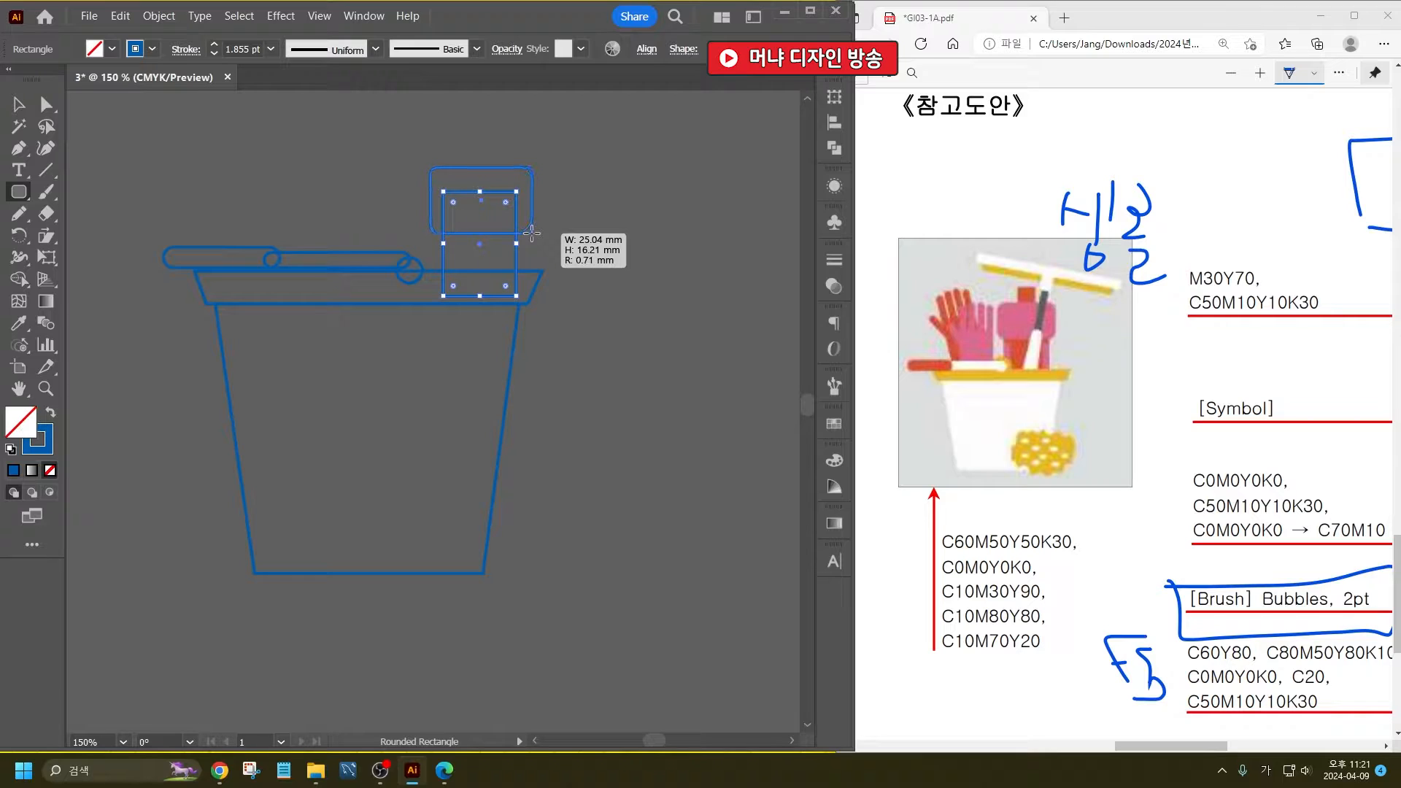
left_click_drag(532, 233, 526, 232)
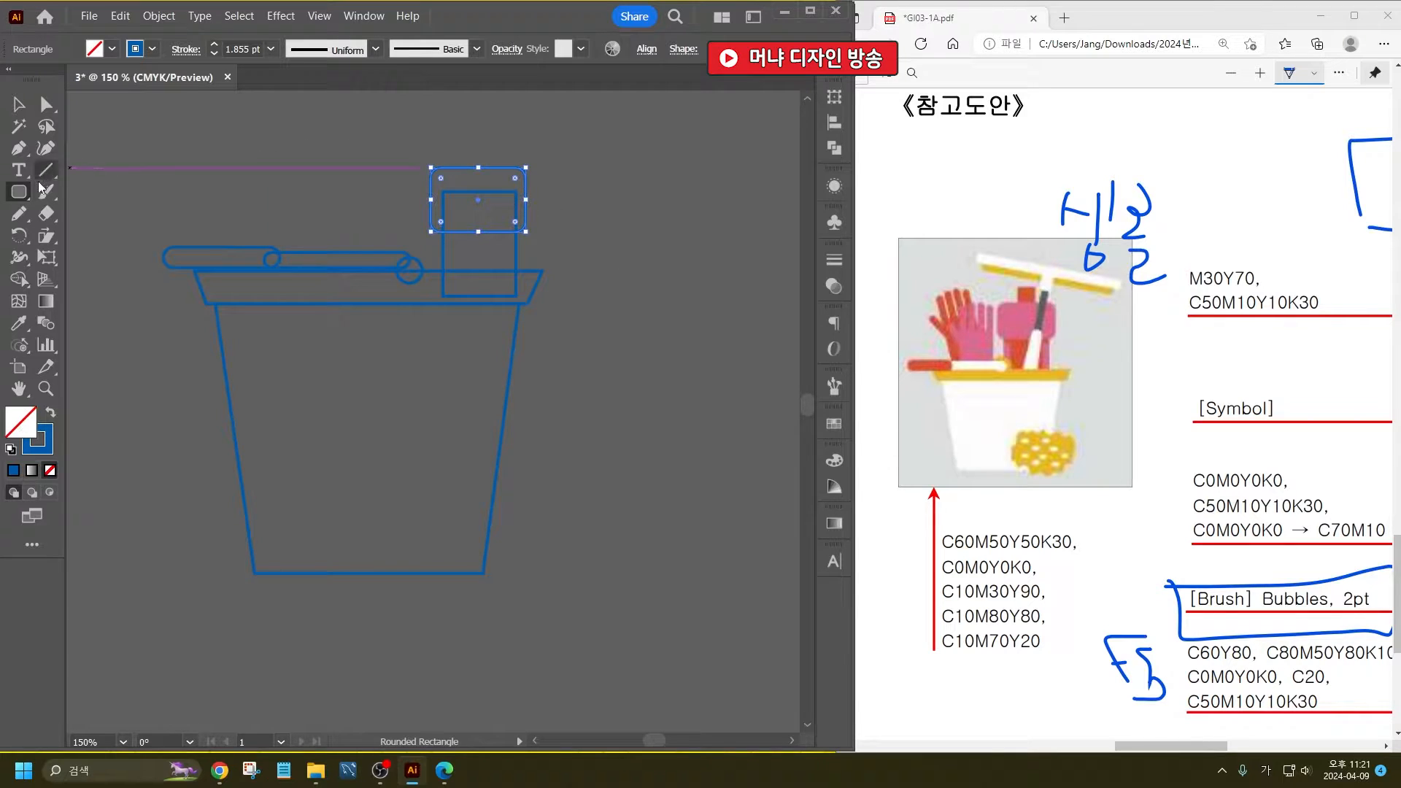
- Add a small narrow upright rectangle as a cap on top of the rounded rectangle
left_click_drag(19, 192, 80, 193)
left_click_drag(464, 143, 490, 186)
left_click(14, 108)
left_click(378, 219)
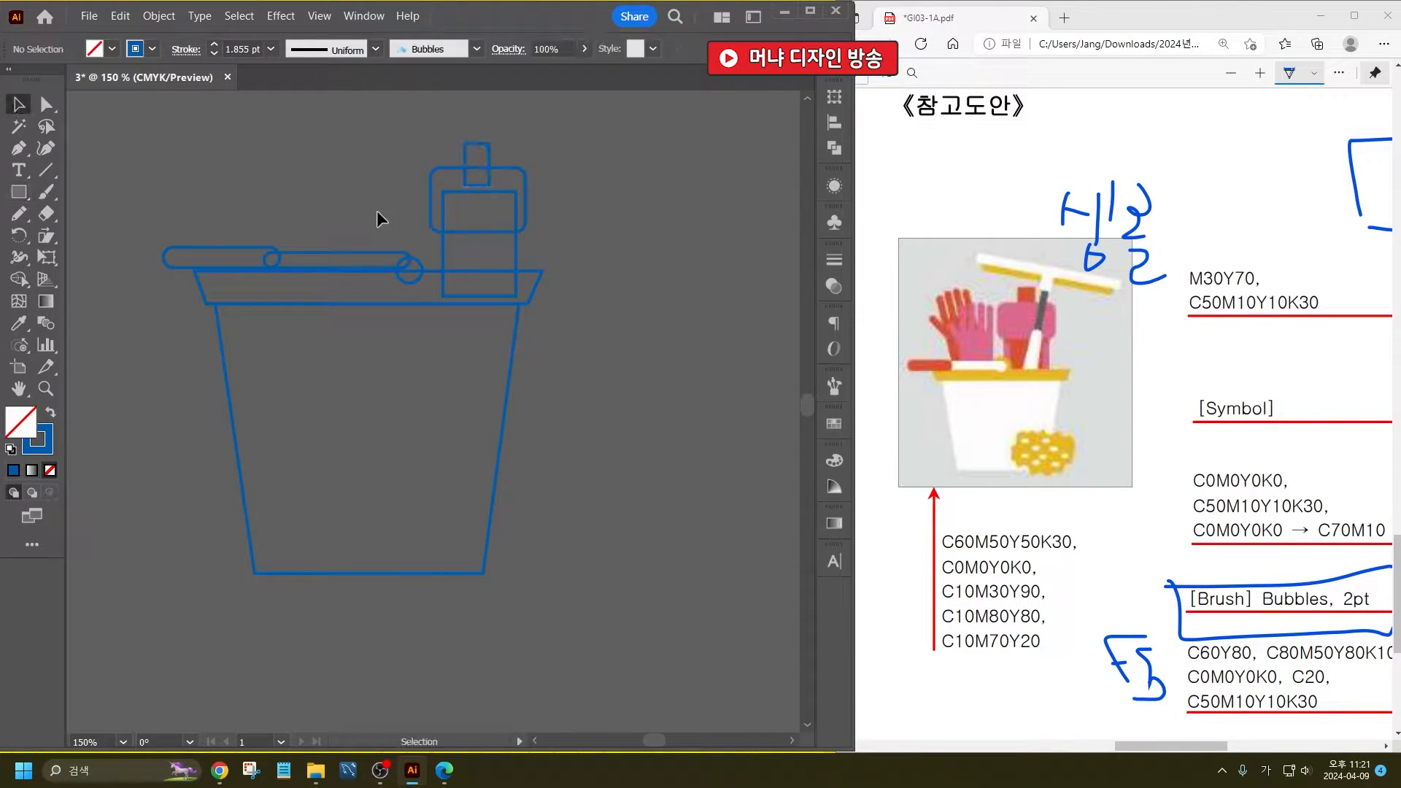
- Draw a closed rubber-glove outline with the Pencil tool on the empty canvas right of the bucket
scroll(401, 287, "up", 1)
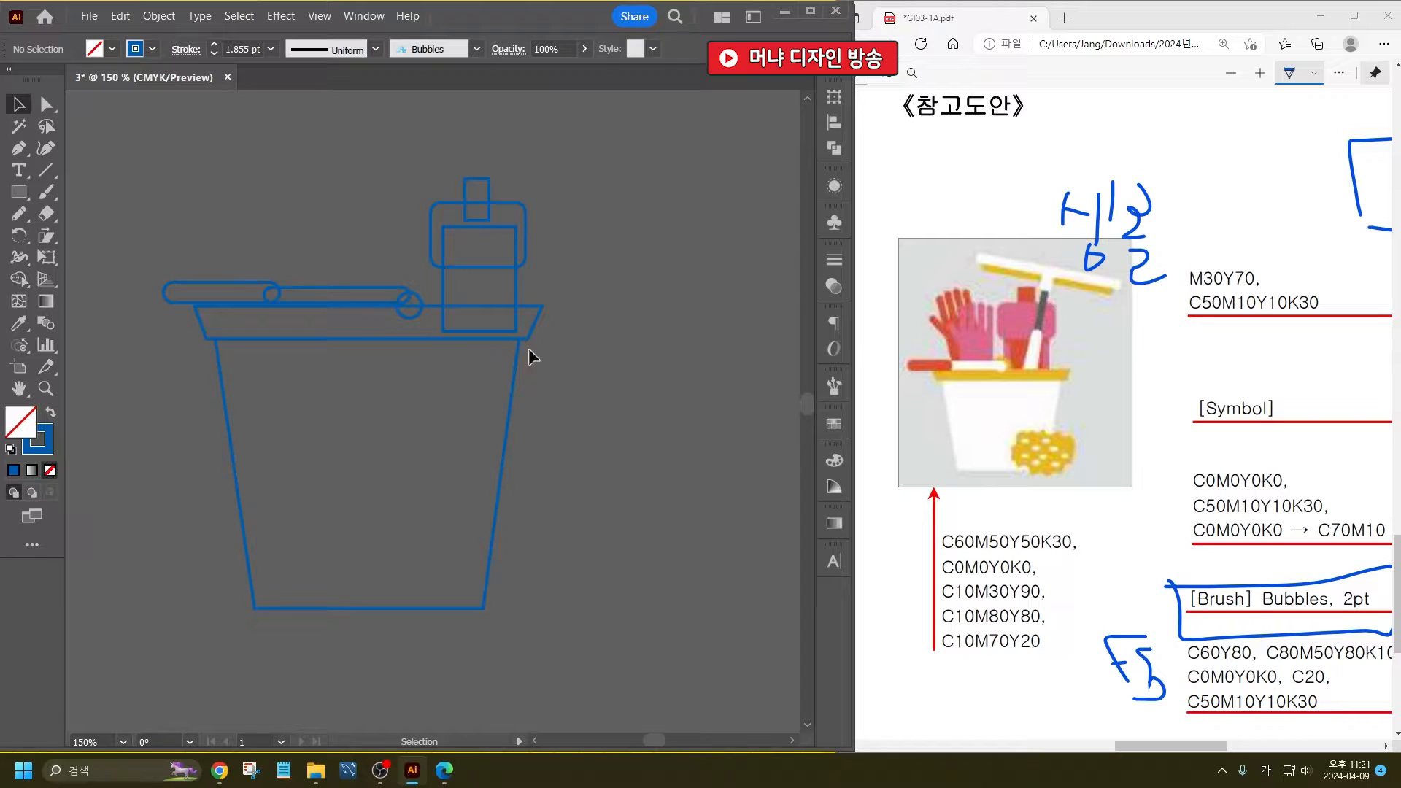
left_click(20, 213)
left_click_drag(554, 383, 406, 400)
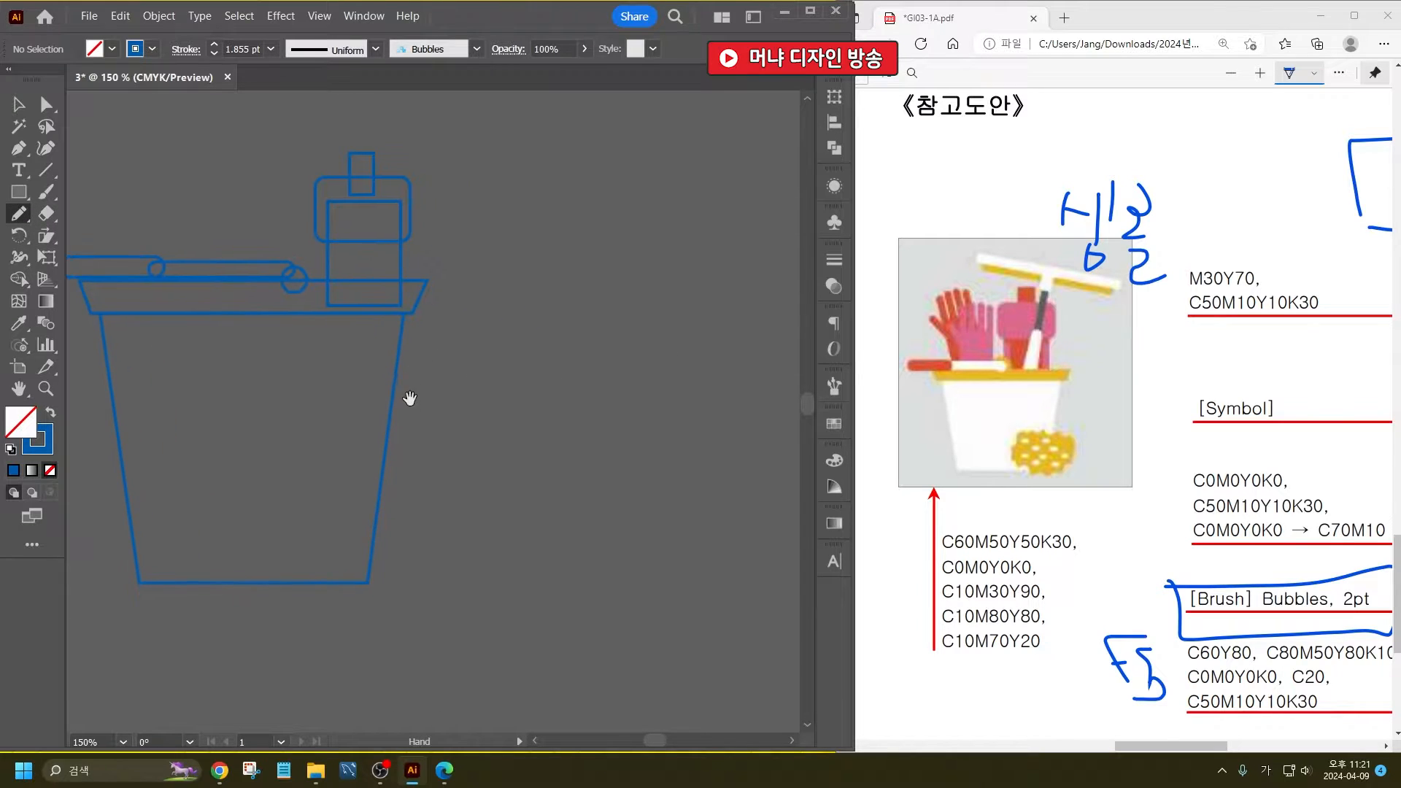
mouse_move(549, 491)
left_mouse_down()
mouse_move(544, 410)
mouse_move(488, 342)
mouse_move(535, 380)
mouse_move(528, 306)
mouse_move(541, 366)
mouse_move(548, 296)
mouse_move(556, 369)
mouse_move(555, 298)
mouse_move(574, 359)
mouse_move(587, 356)
mouse_move(598, 302)
mouse_move(605, 357)
mouse_move(605, 475)
mouse_move(549, 486)
left_mouse_up()
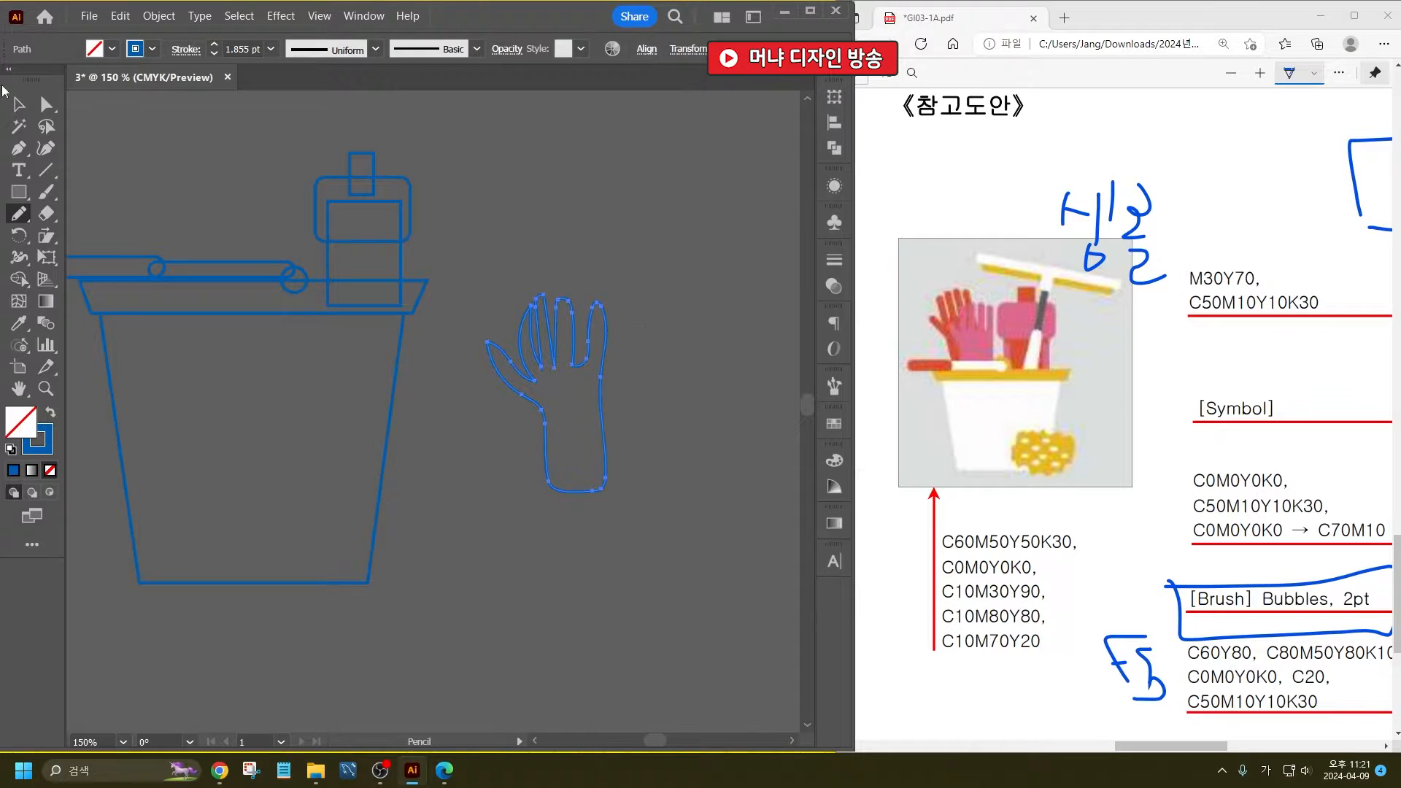
- Duplicate the glove slightly up and to the left, and rotate the copy a little counterclockwise
left_click(19, 104)
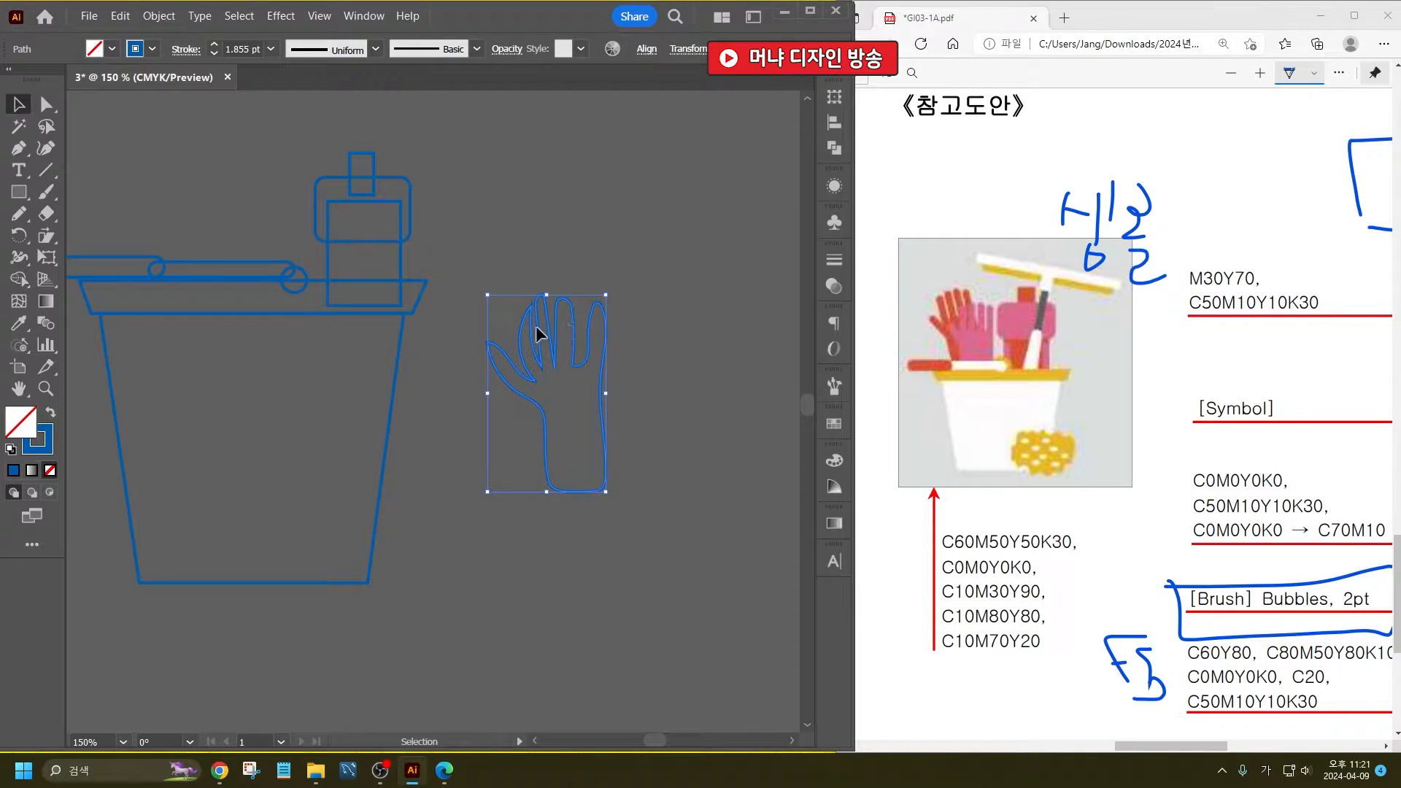
left_click_drag(532, 318, 489, 302)
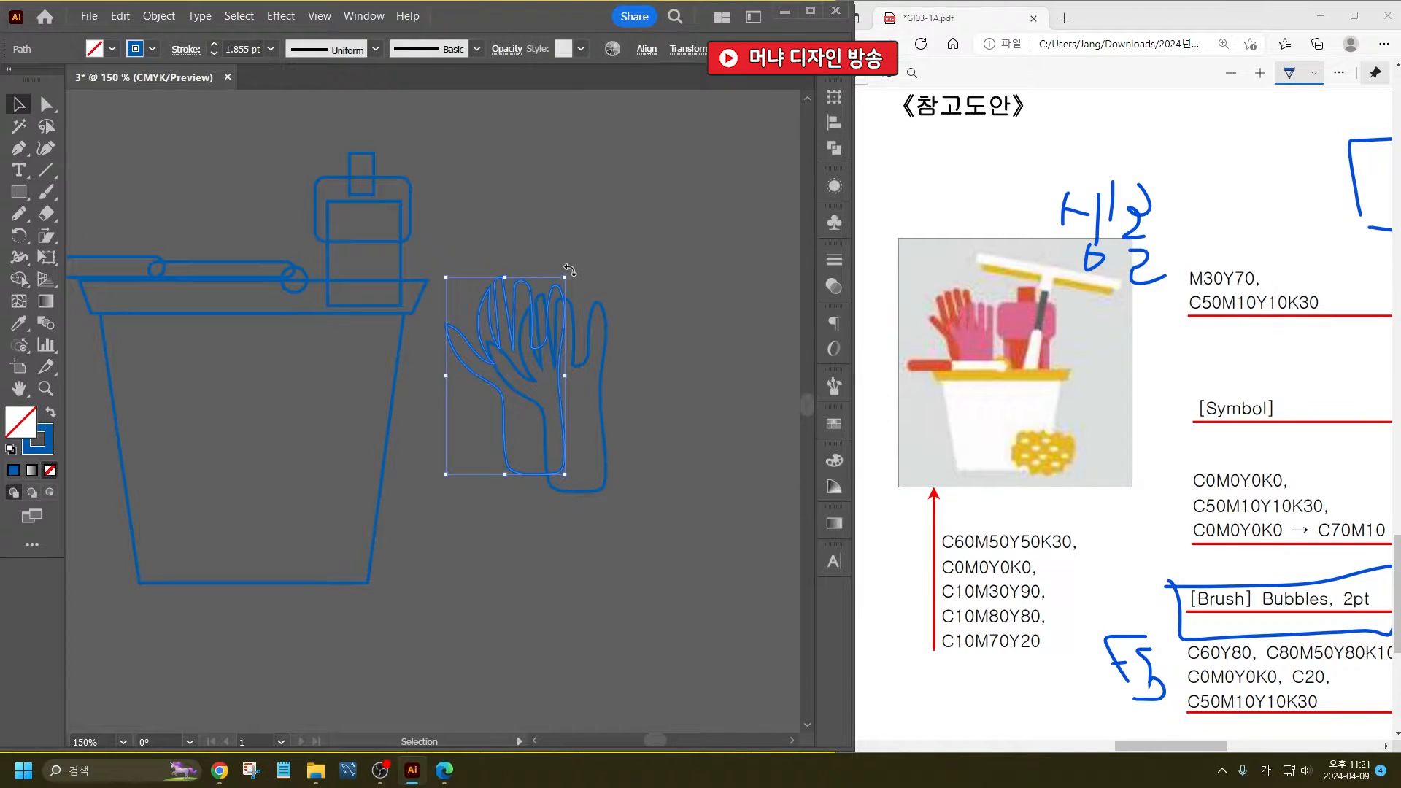
left_click_drag(569, 273, 558, 269)
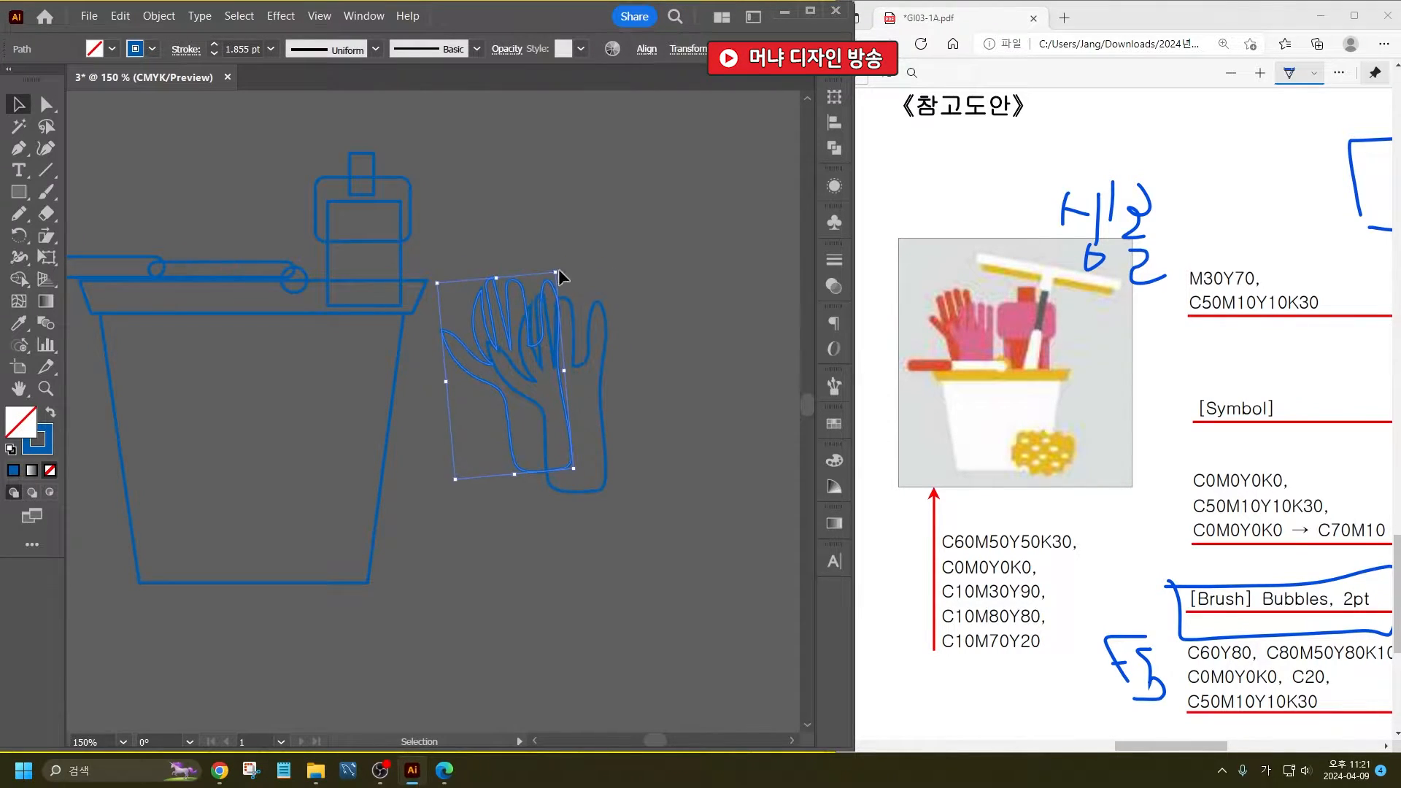
left_click(558, 269)
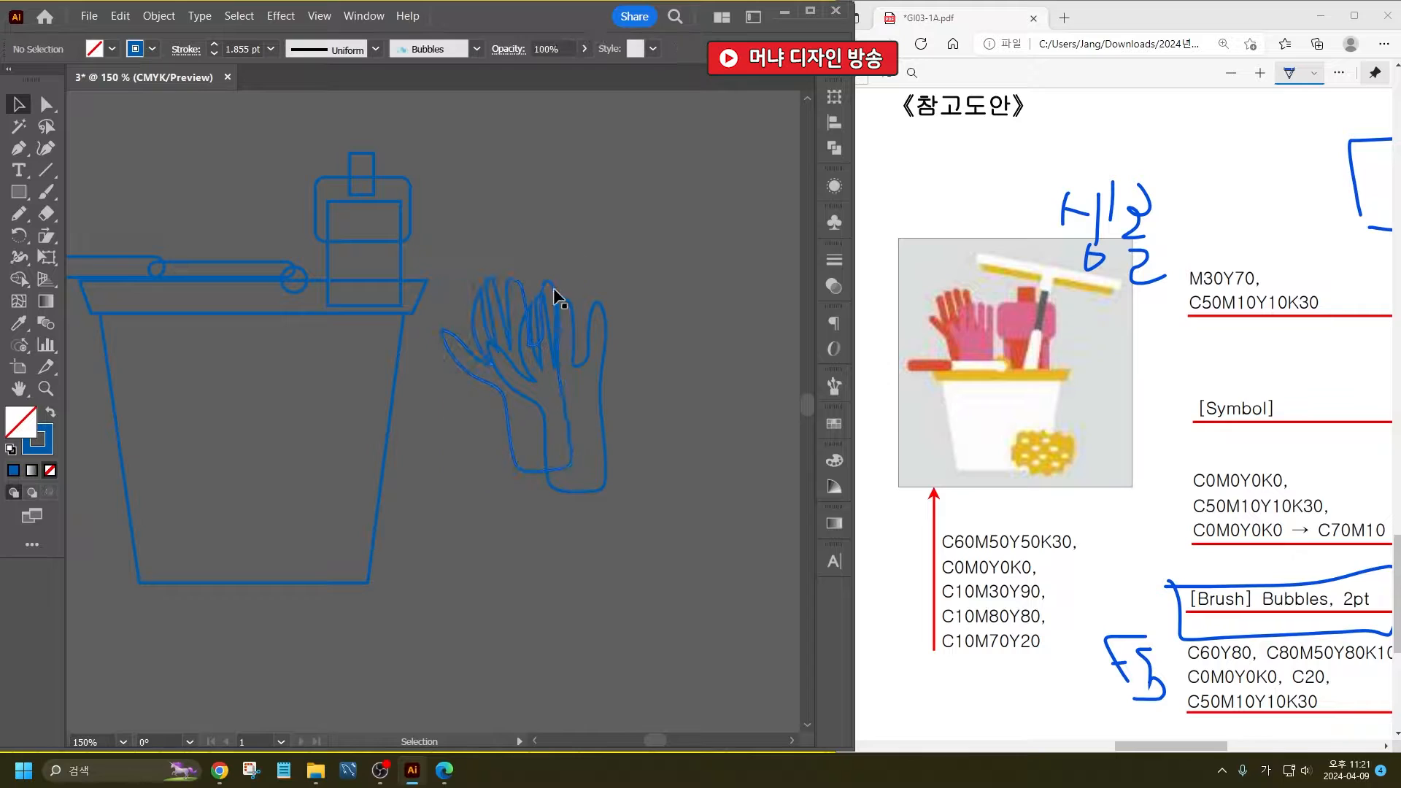
- Give the rotated glove a red fill and no stroke
left_click(478, 310)
left_click(112, 49)
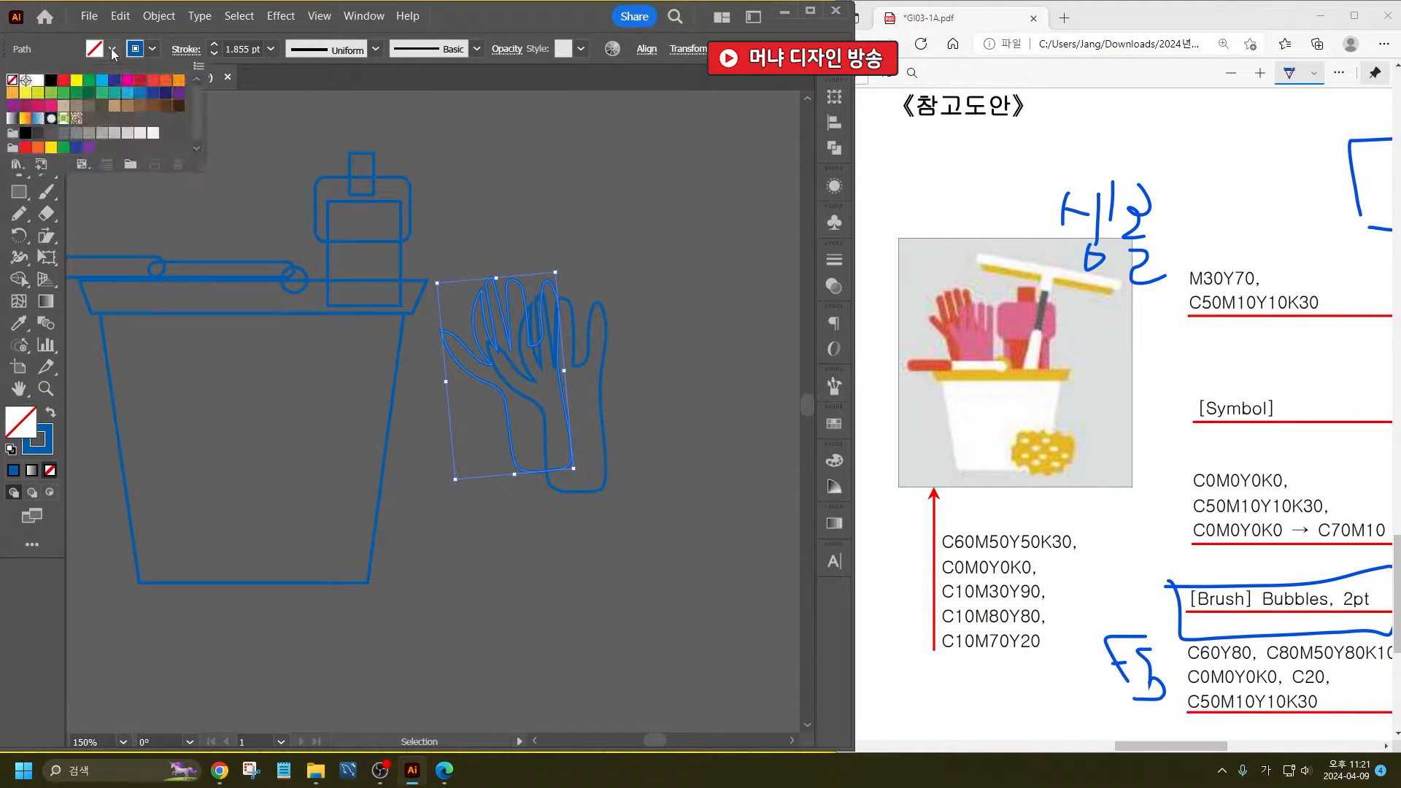
left_click(67, 88)
left_click(149, 49)
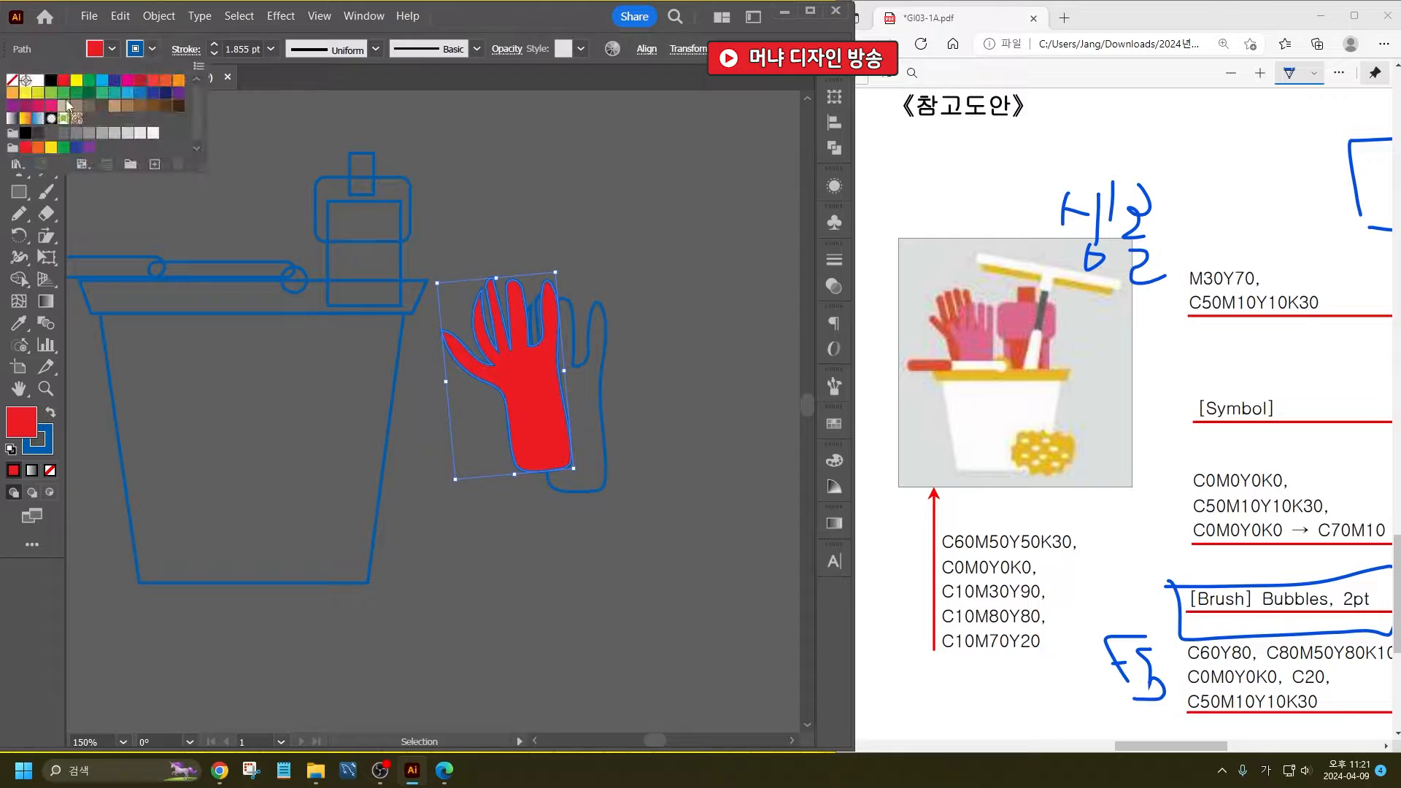
left_click(13, 82)
left_click(511, 212)
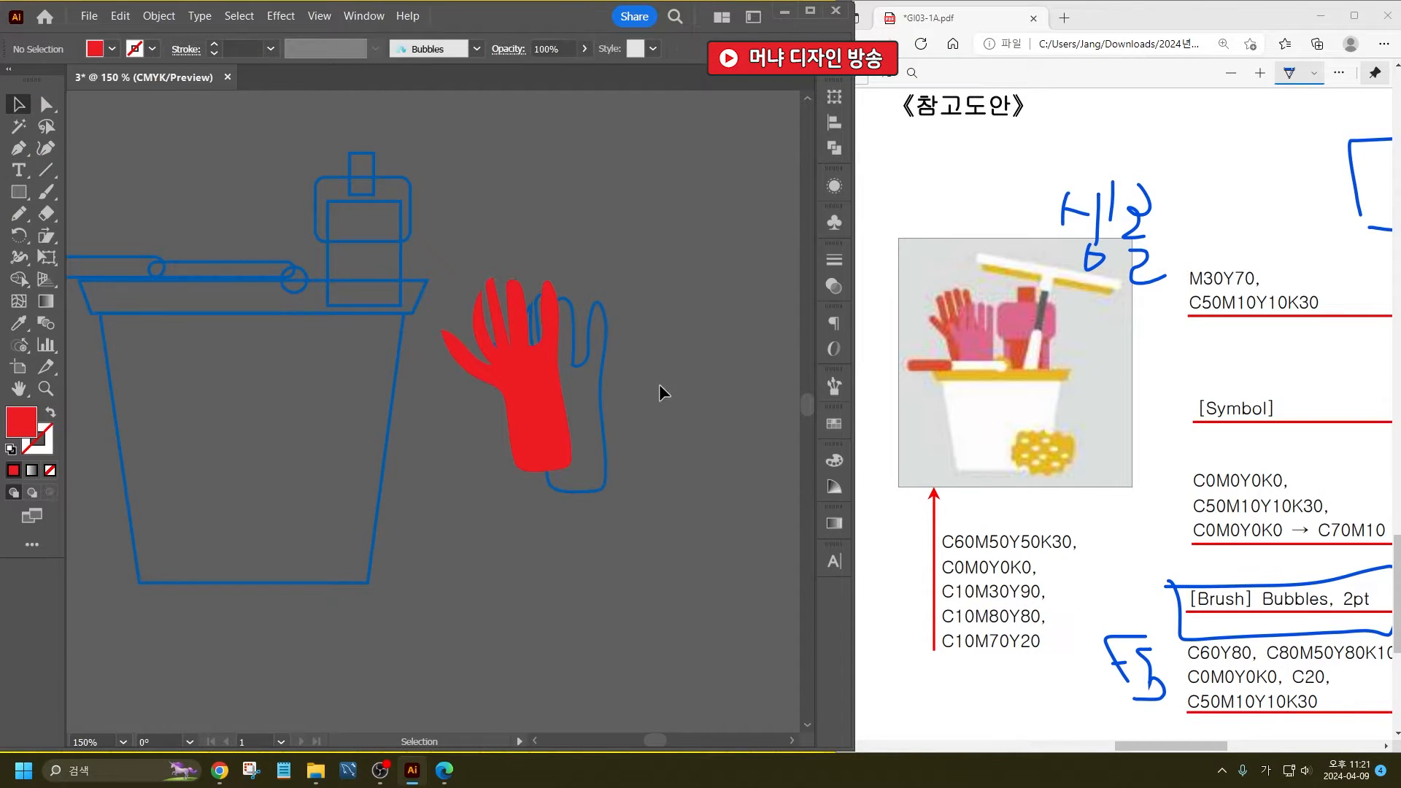
- Give the upright glove a magenta fill and no stroke, and bring it in front of the red glove
left_click(587, 330)
left_click(111, 49)
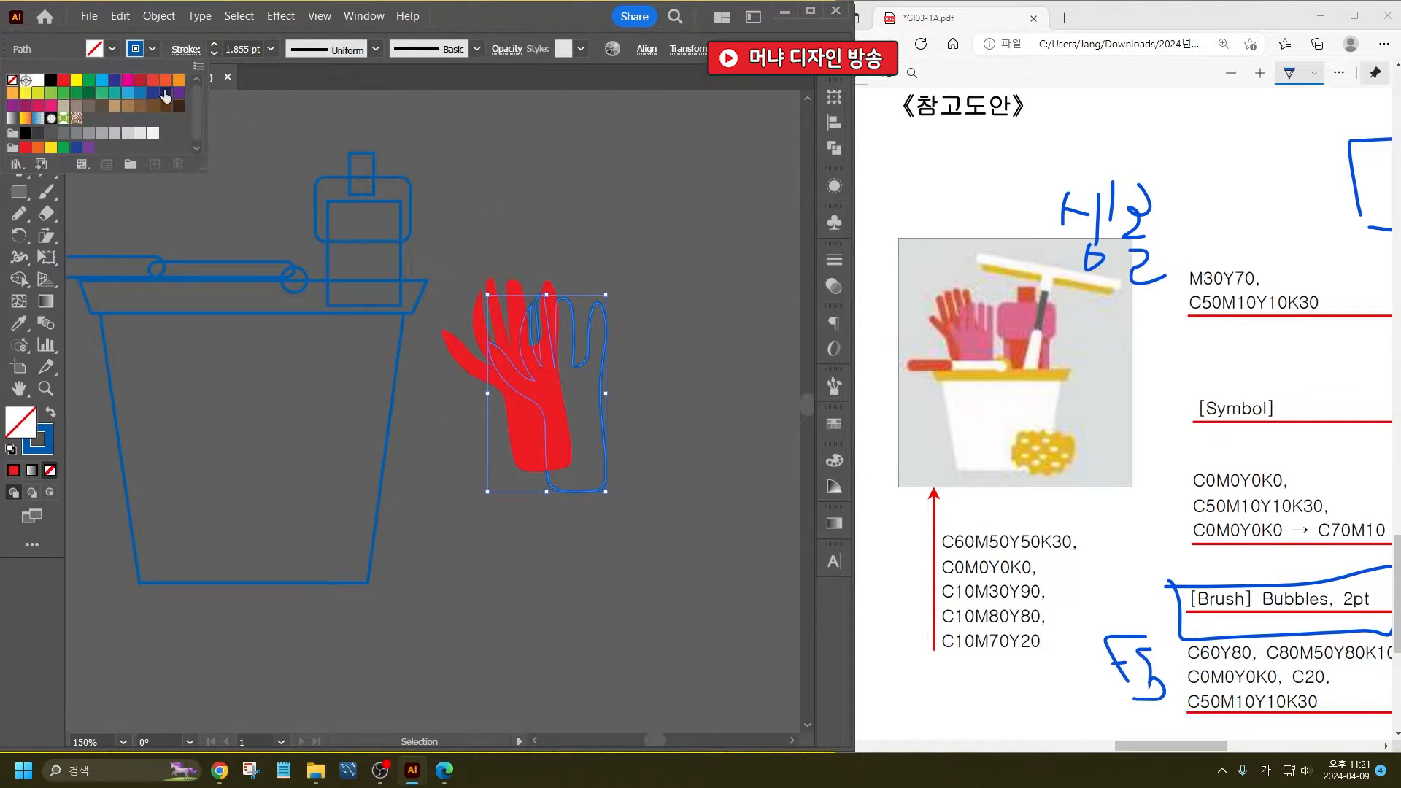
left_click(126, 82)
left_click(151, 49)
left_click(12, 80)
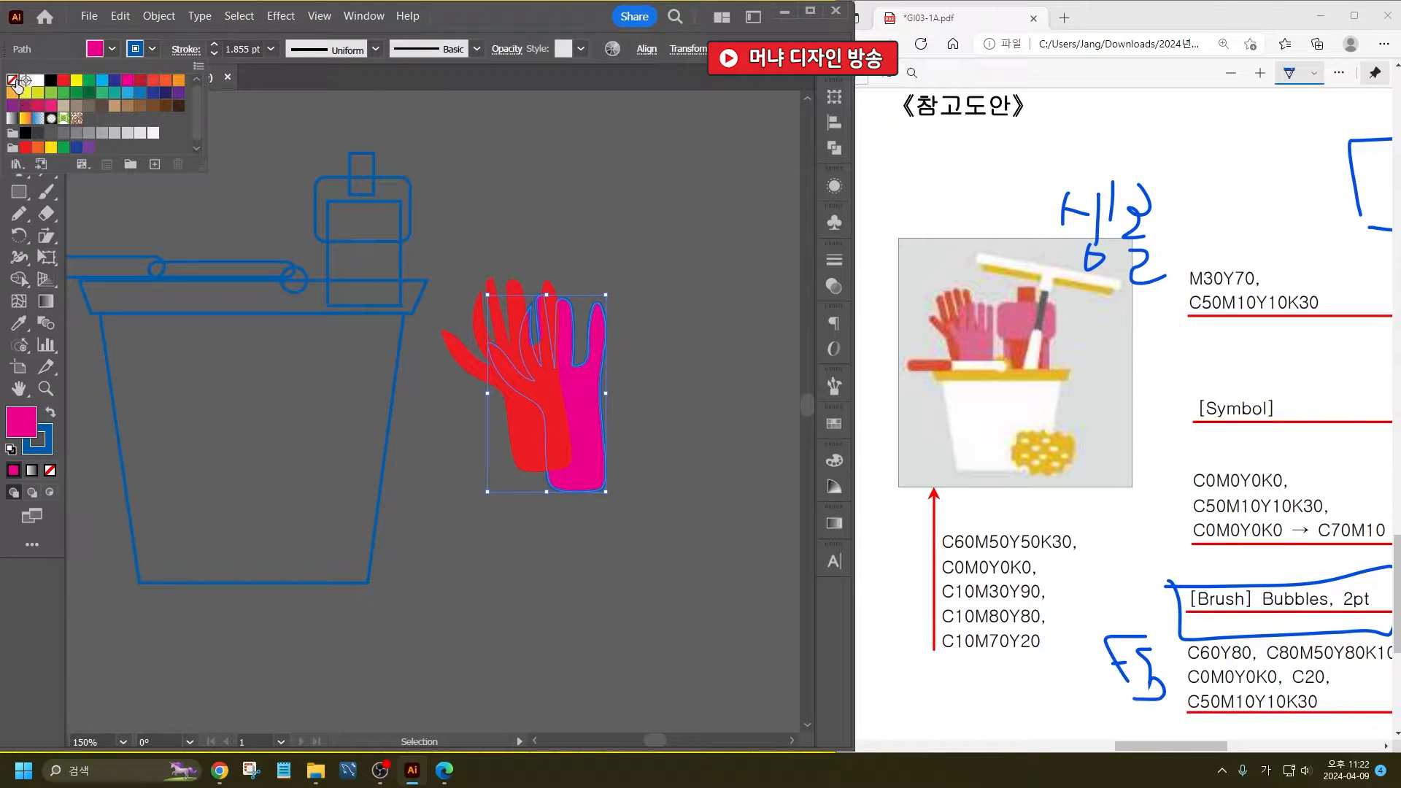
left_click(651, 368)
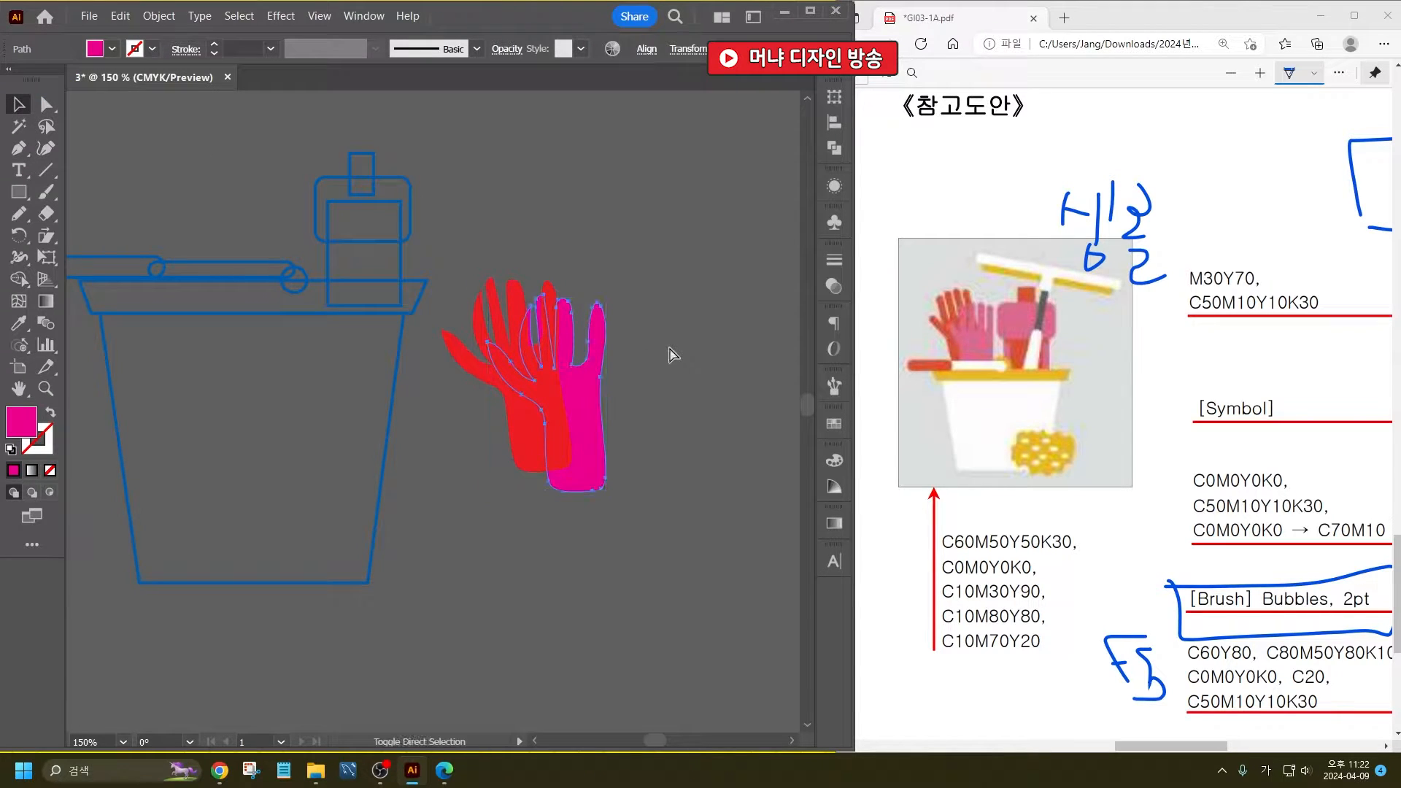
left_click(621, 436)
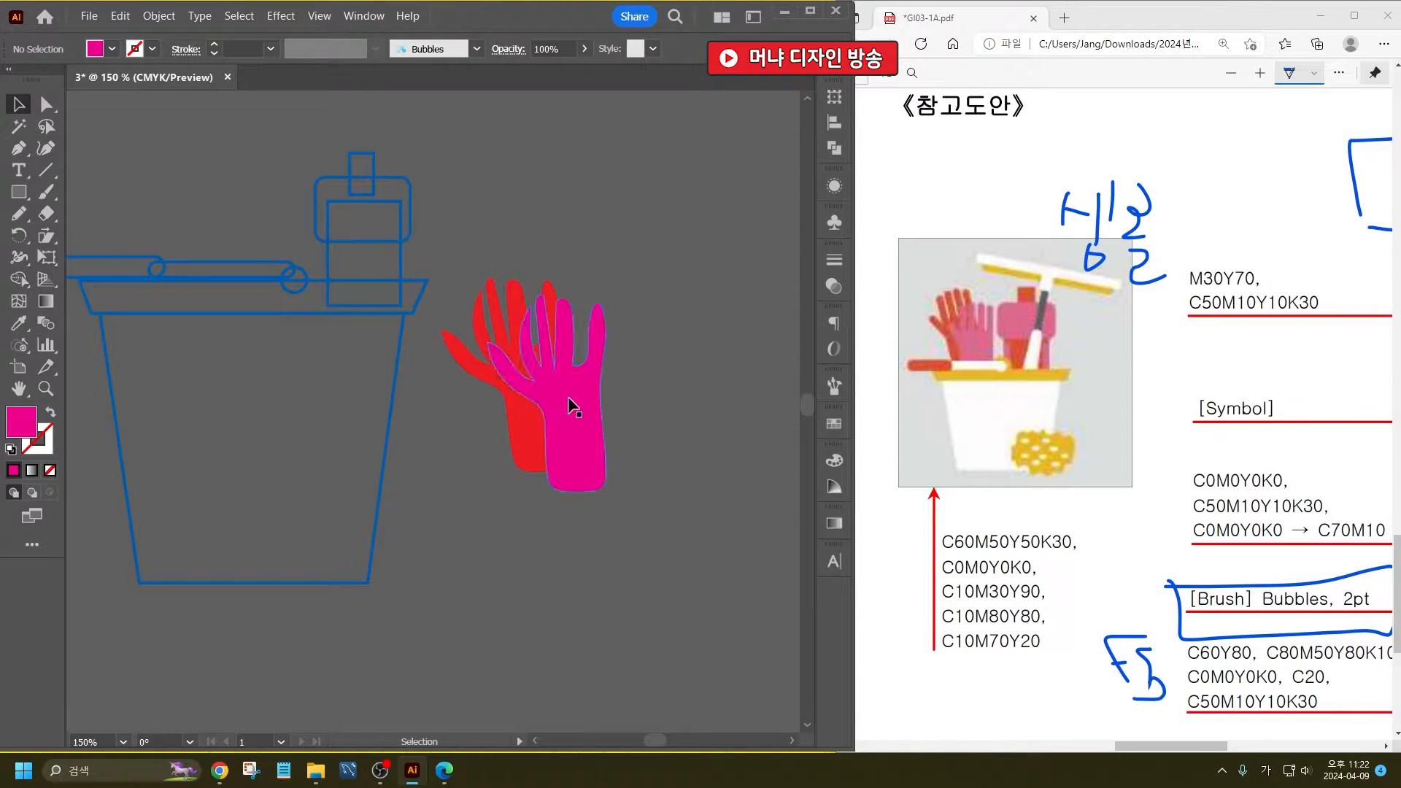
- Give the bottle's wide rounded rectangle a magenta fill and no stroke
left_click(410, 179)
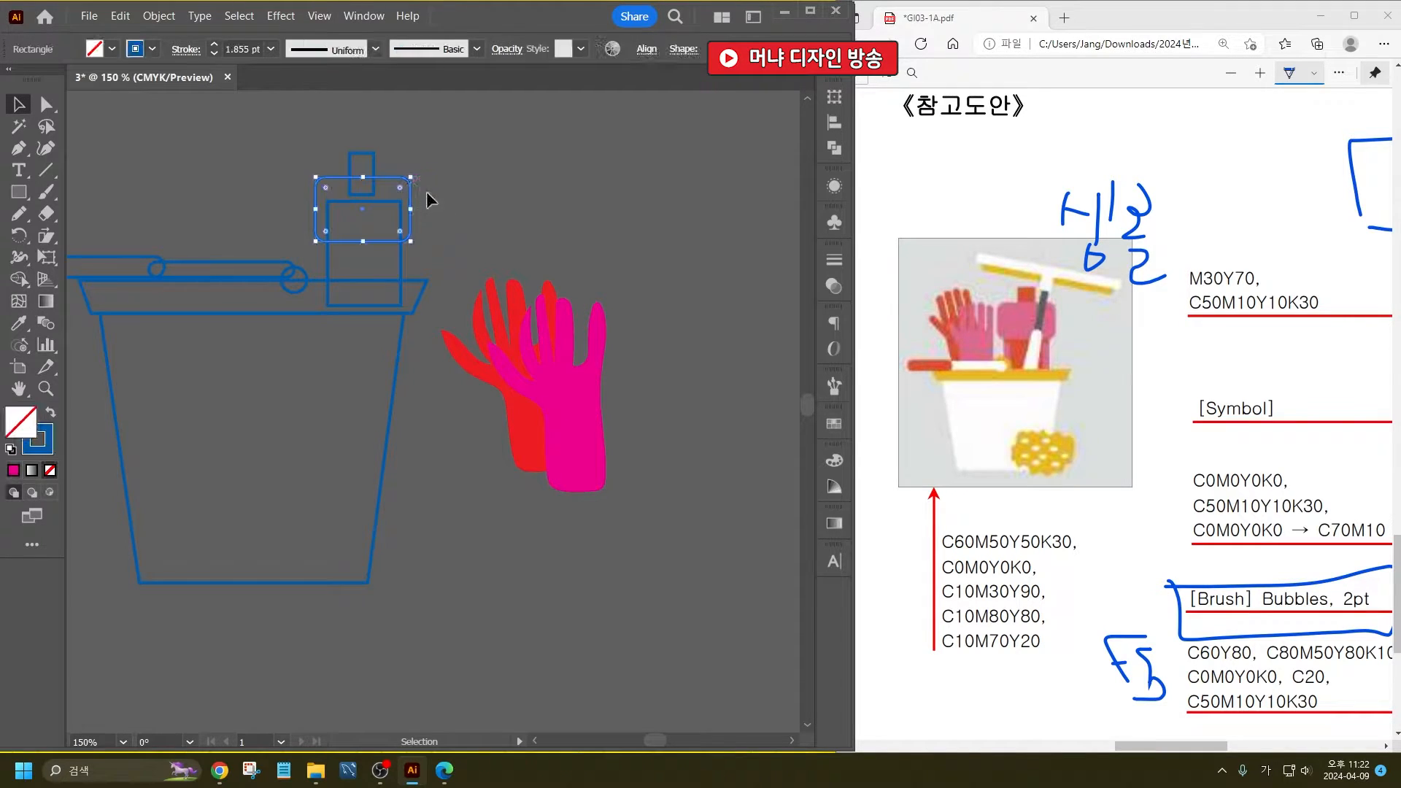
left_click(107, 50)
left_click(126, 81)
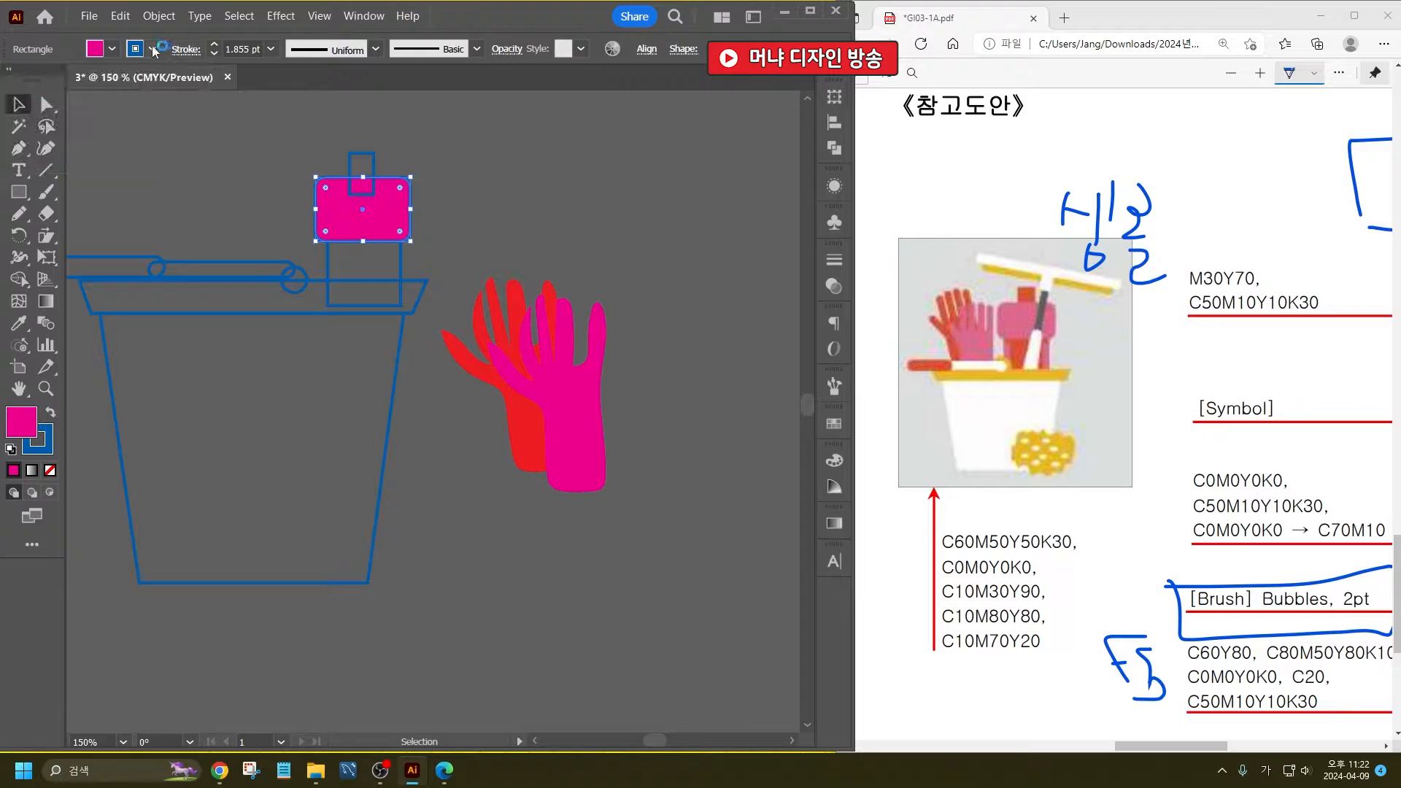
left_click(152, 49)
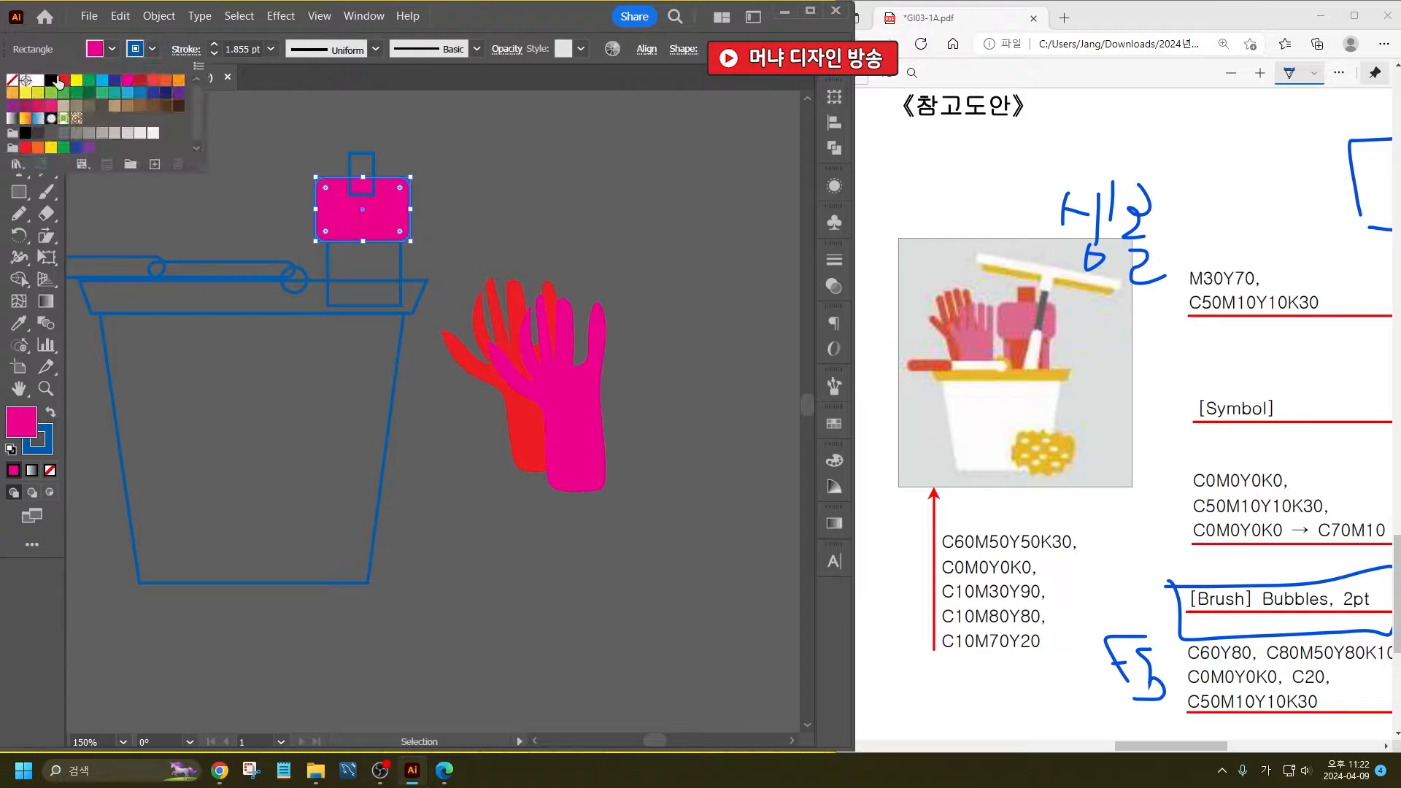
left_click(12, 79)
left_click(487, 156)
left_click(485, 154)
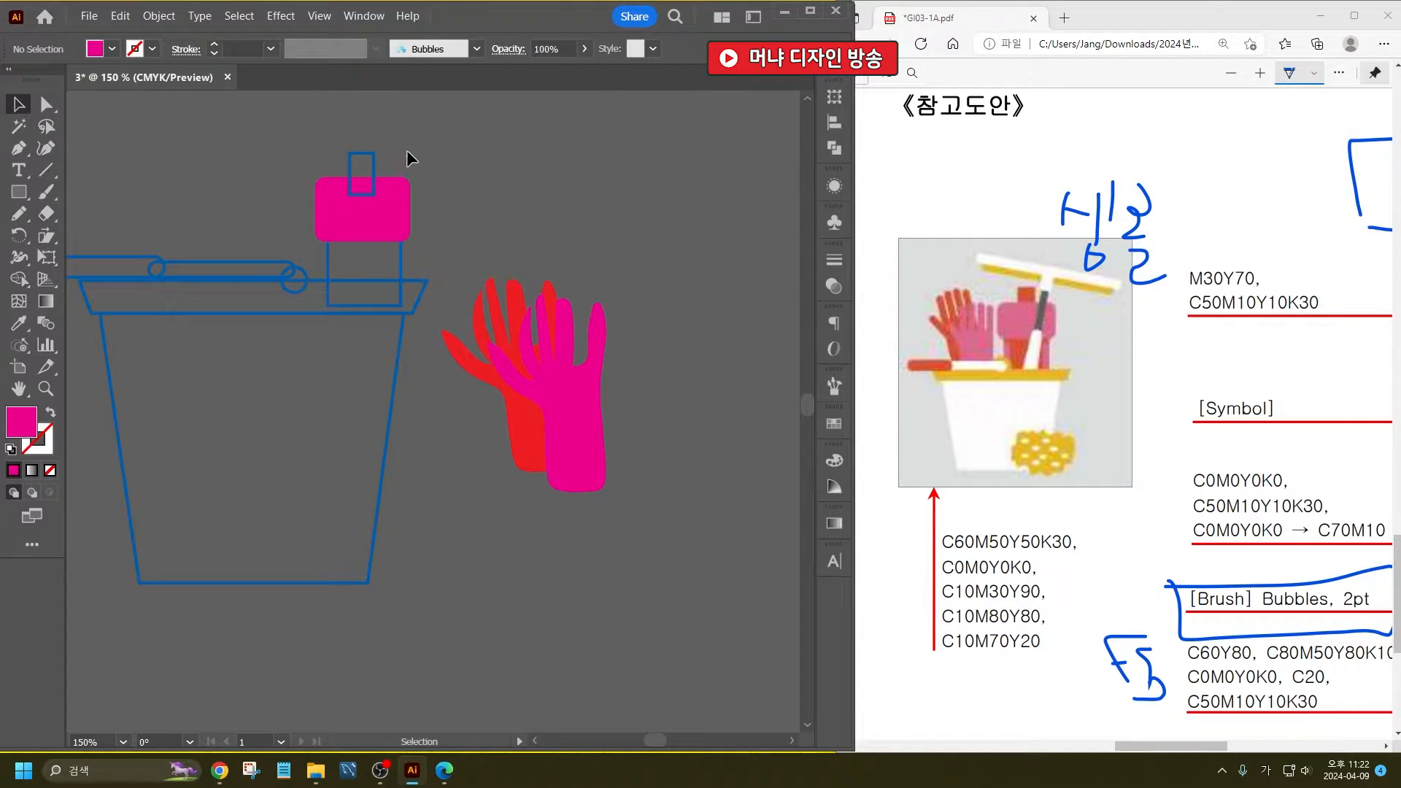
- Give the bottle's small cap and lower body a red fill and no stroke
left_click(375, 170)
left_click(400, 264, "shift")
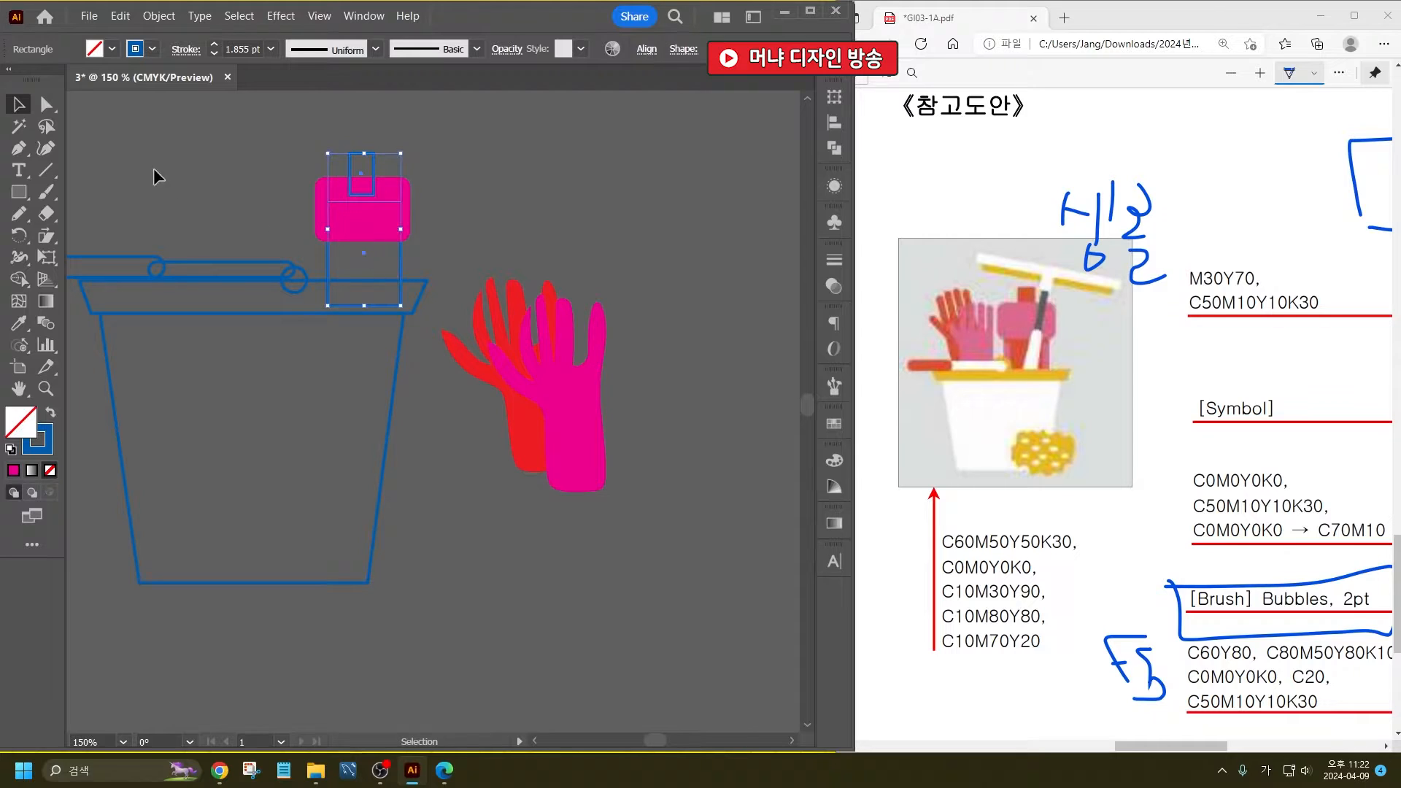
left_click(103, 55)
left_click(65, 80)
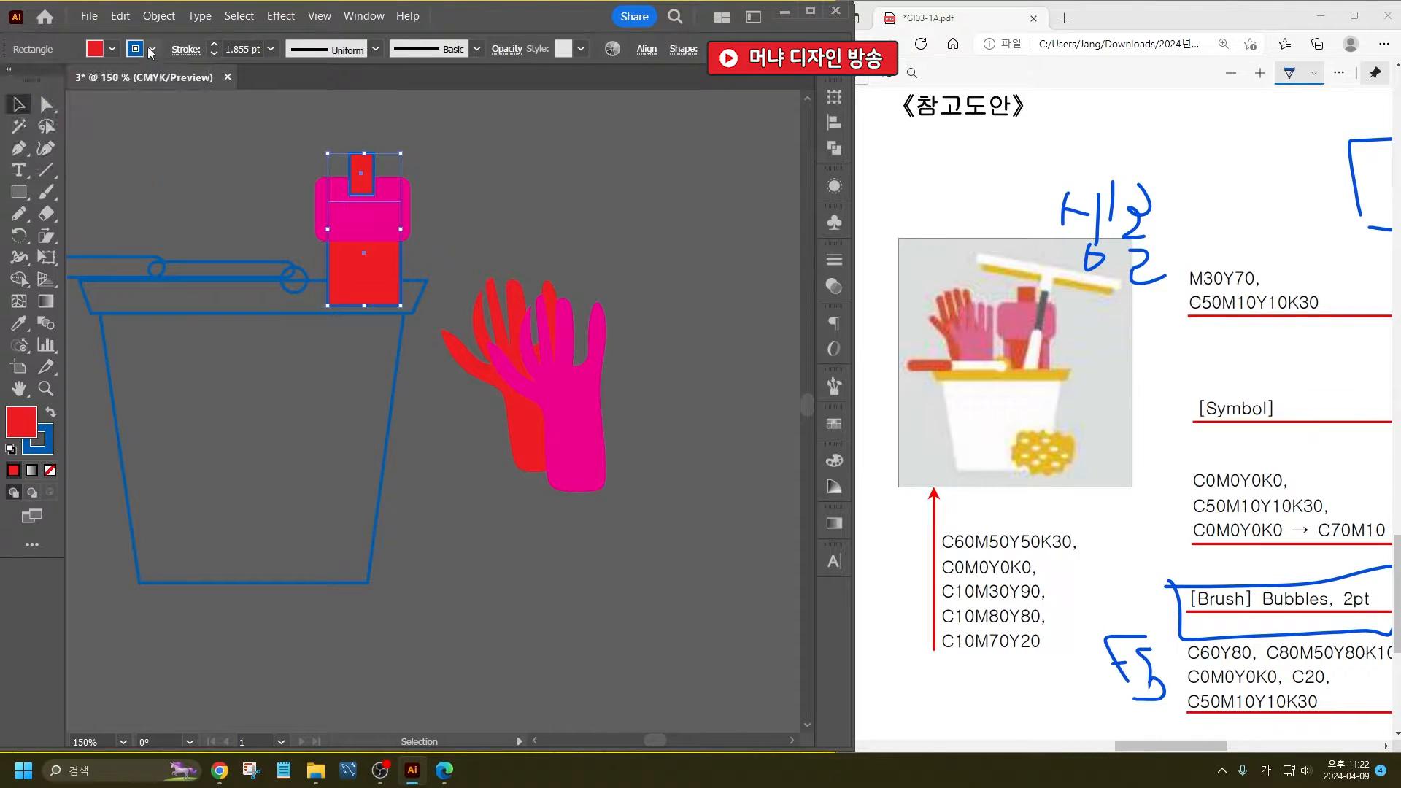
left_click(152, 49)
left_click(13, 81)
left_click(563, 216)
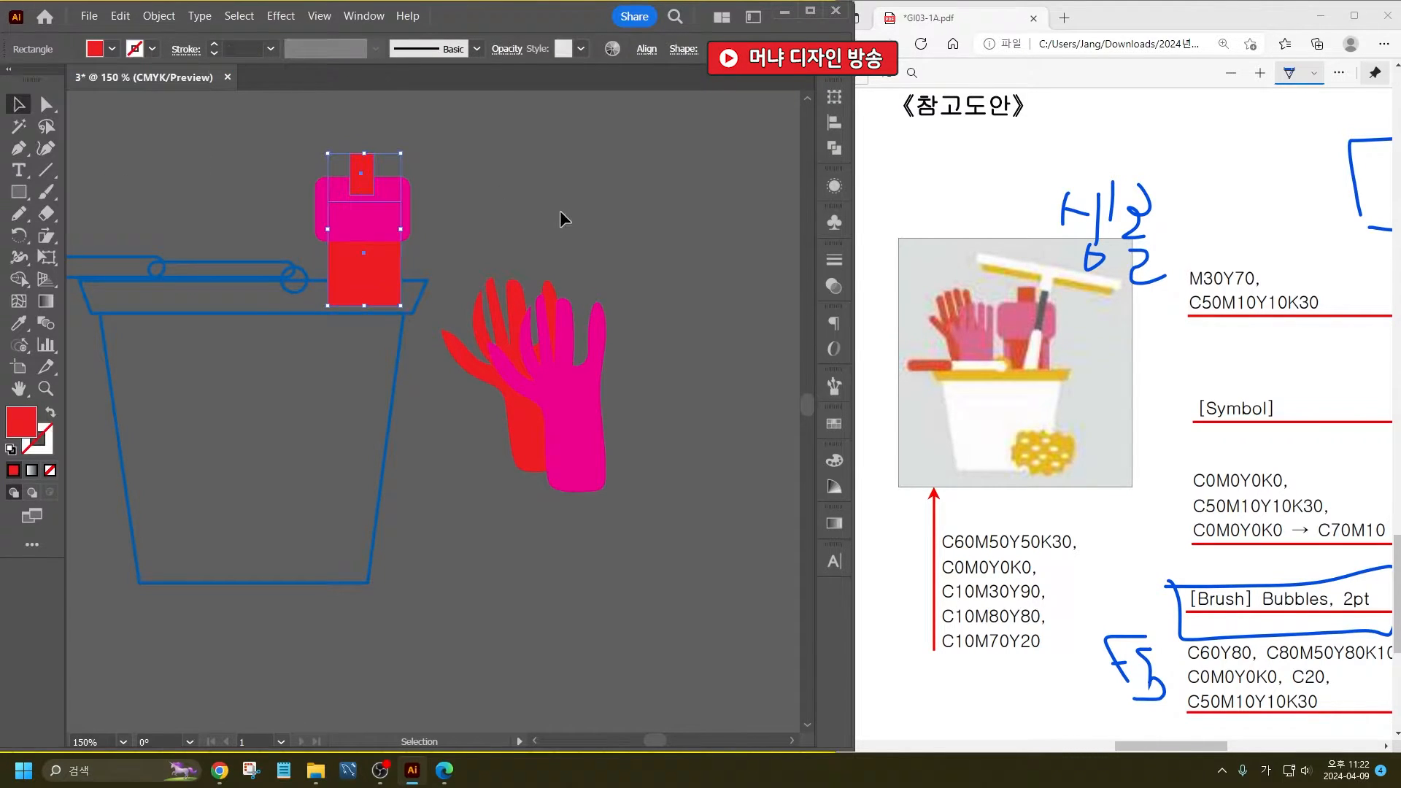
- Bring the bottle's magenta rounded rectangle to the front of its red cap and body
right_click(394, 192)
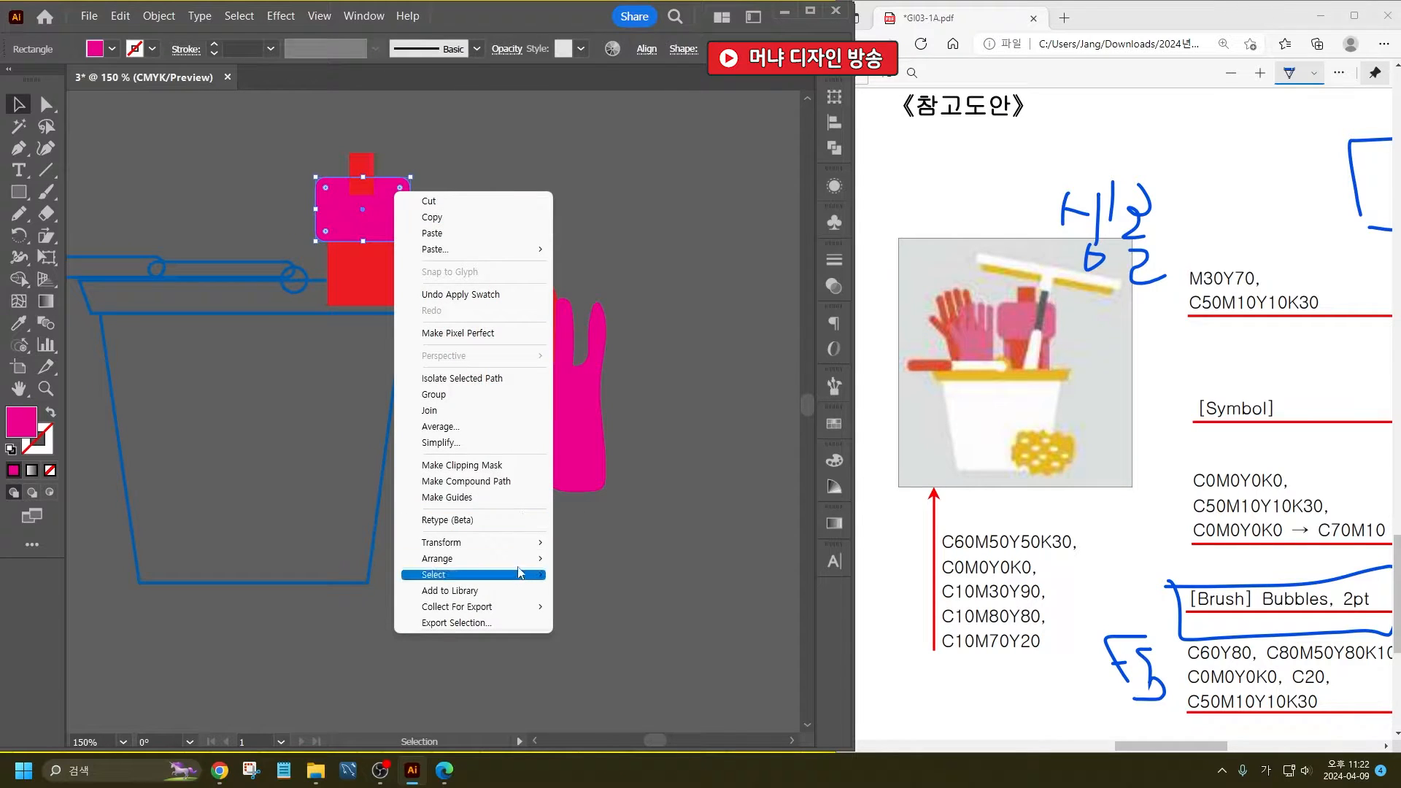
mouse_move(524, 559)
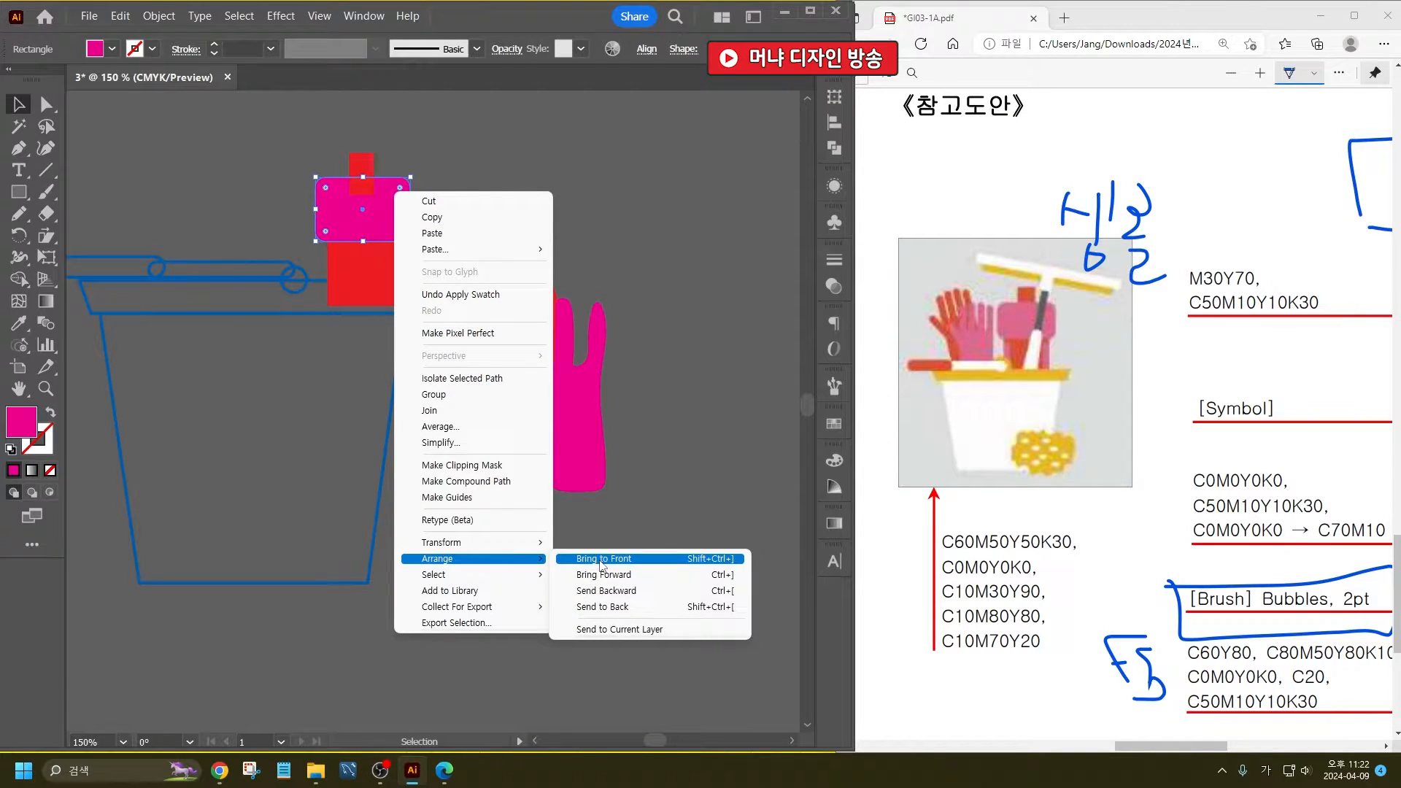
left_click(600, 559)
left_click(532, 179)
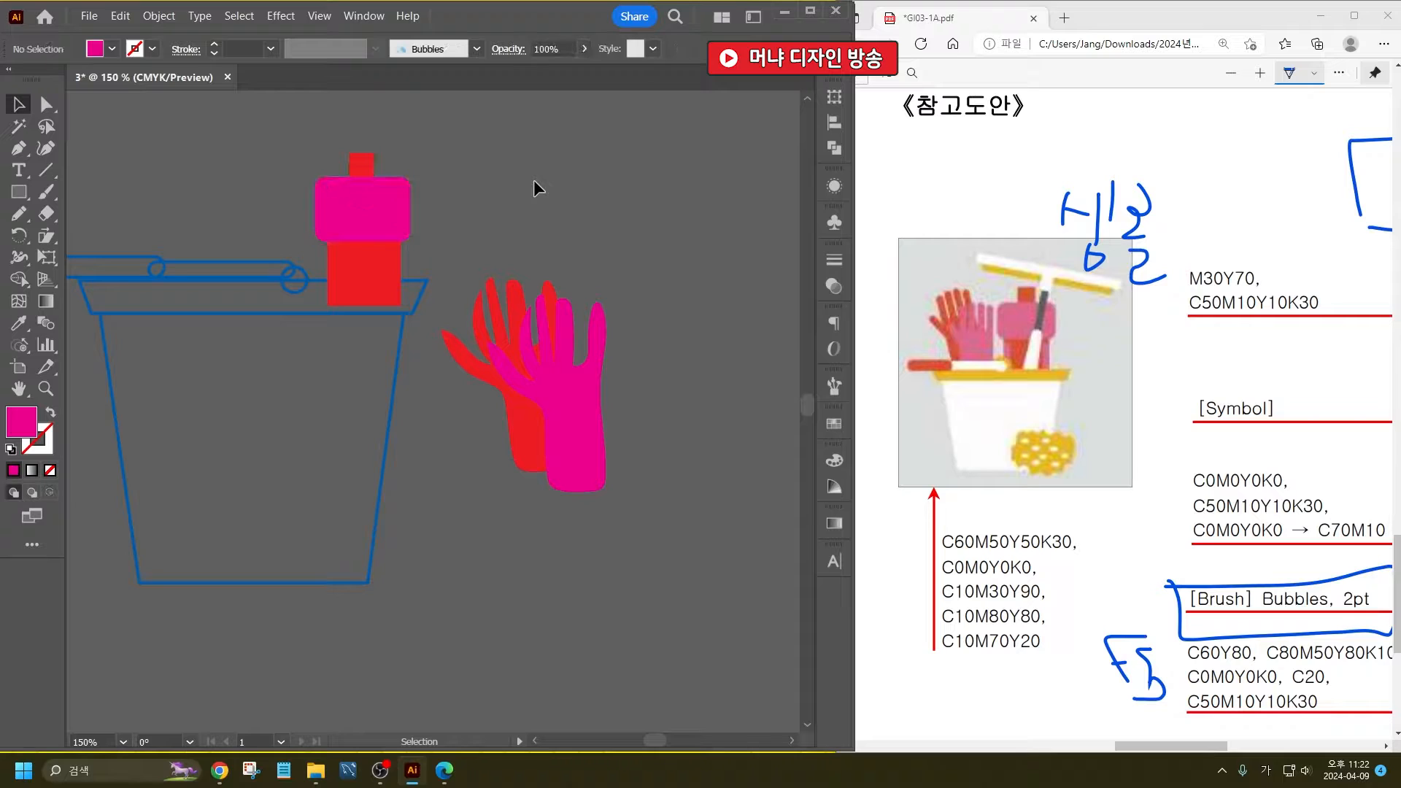
- Move both gloves over the left side of the bucket's rim and enlarge them slightly together
left_click_drag(369, 272, 404, 280)
left_click_drag(524, 255, 248, 287)
left_click_drag(123, 154, 97, 117)
key("a")
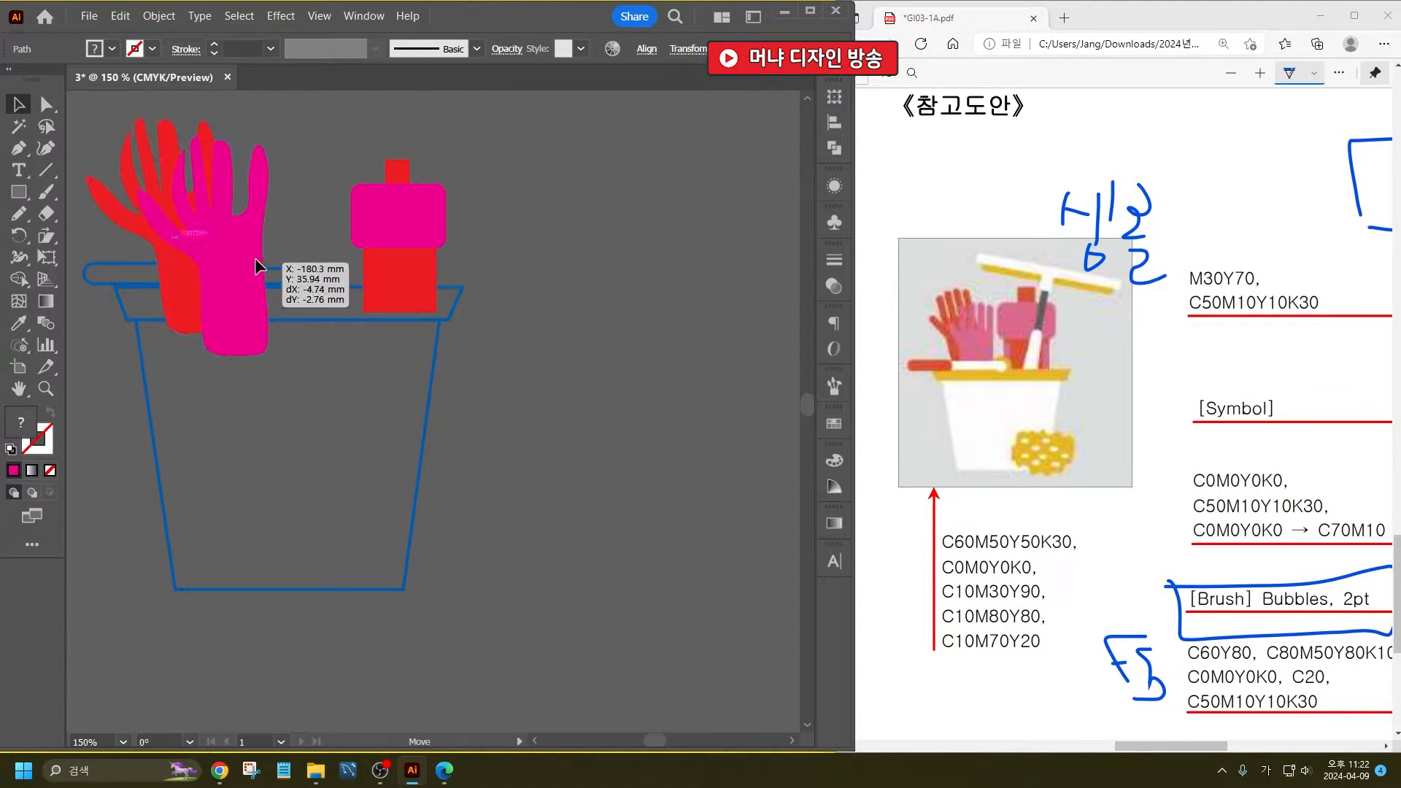
key("v")
- Enlarge the bottle's three parts together up and to the left, keeping its base on the bucket's rim
left_click(374, 194)
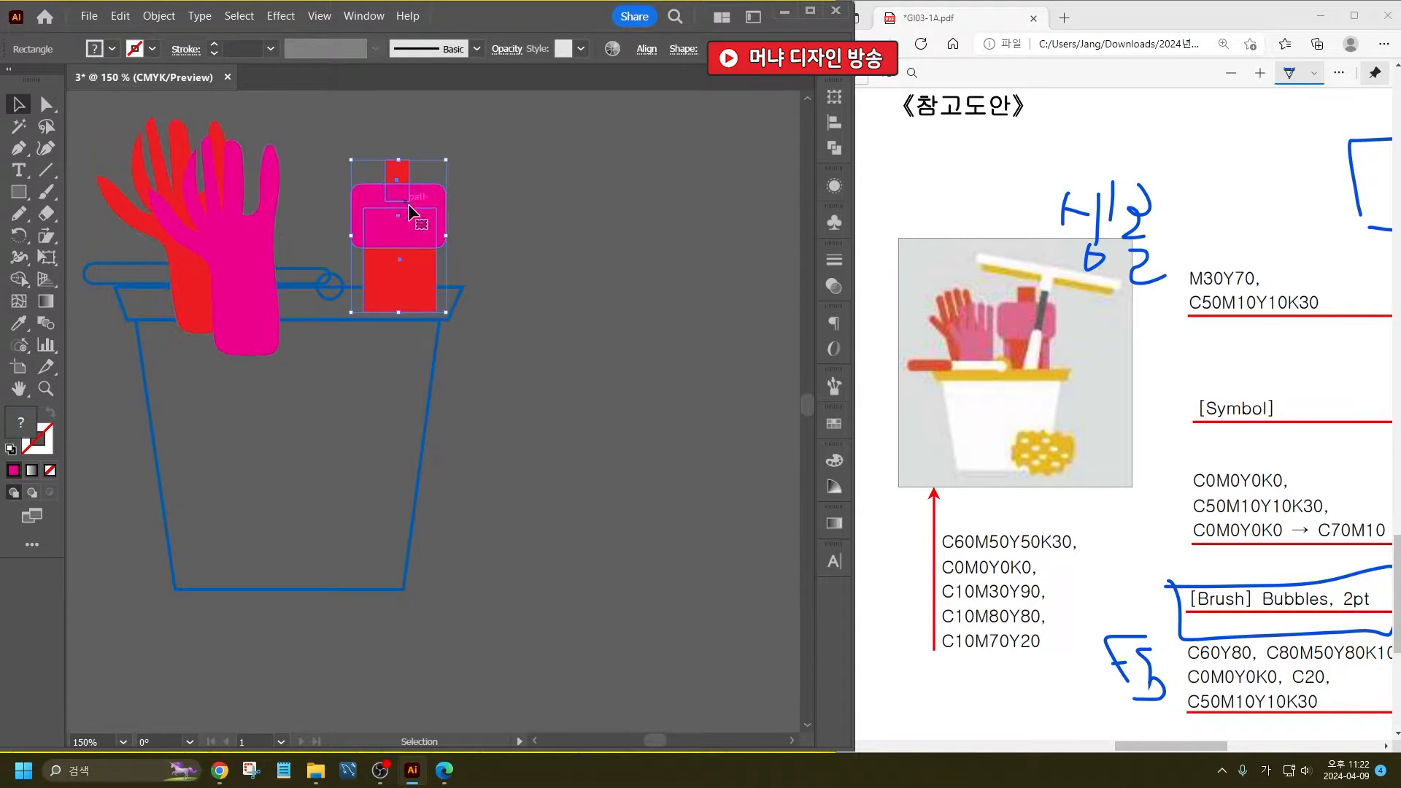
scroll(439, 347, "up", 3)
left_click_drag(340, 266, 302, 205)
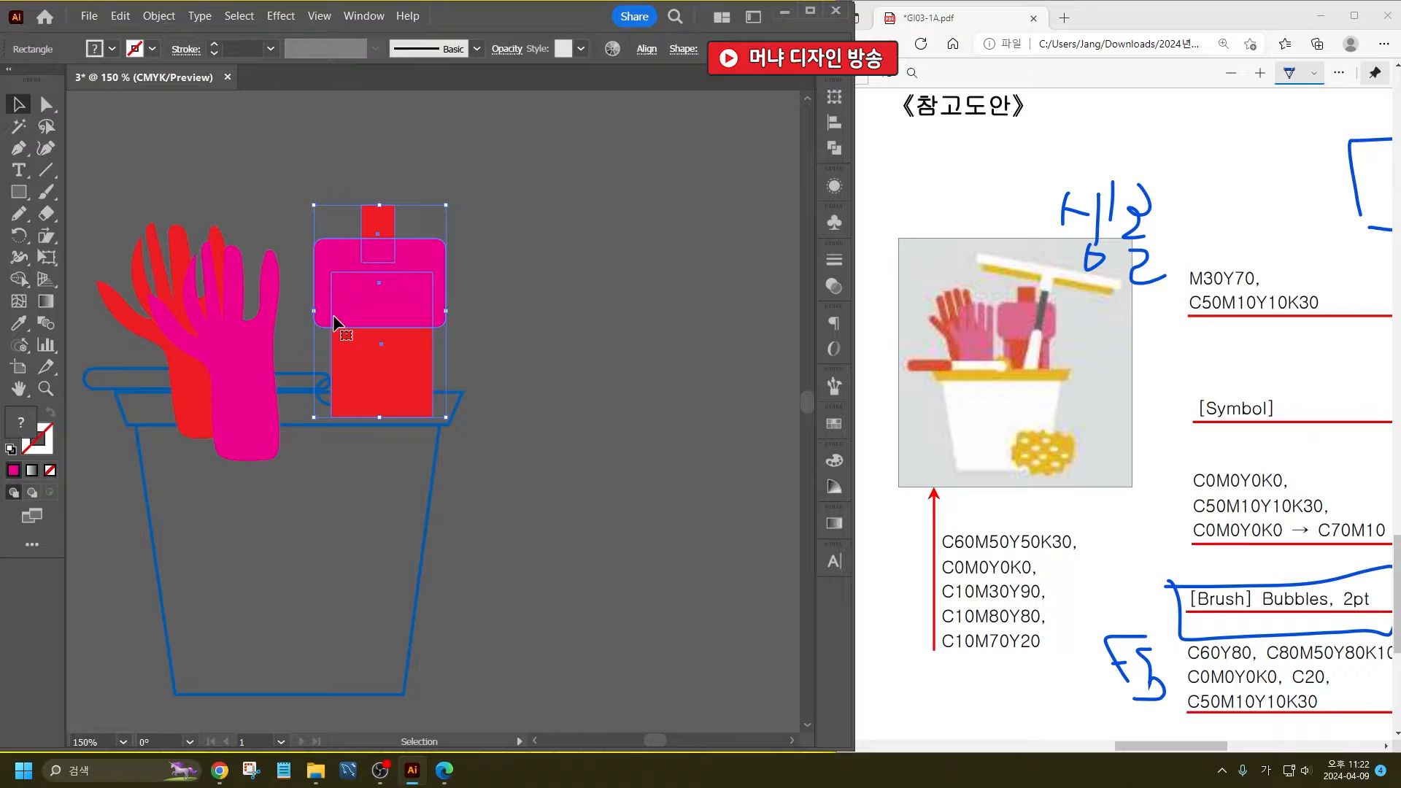
- Give the long thin brush rod and the small circle at its end a white fill and no stroke
left_click(292, 368)
left_click(305, 372)
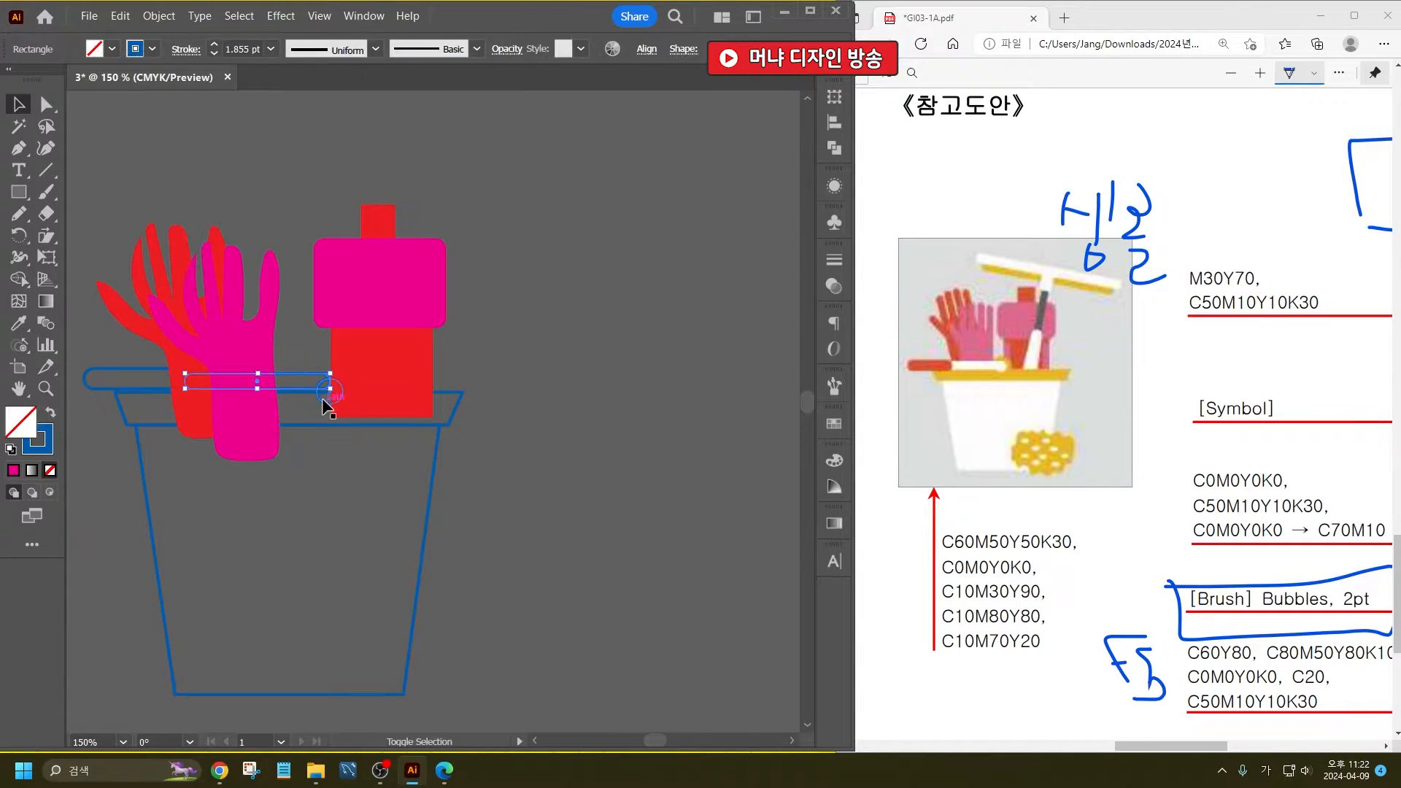
left_click(114, 53)
left_click(38, 81)
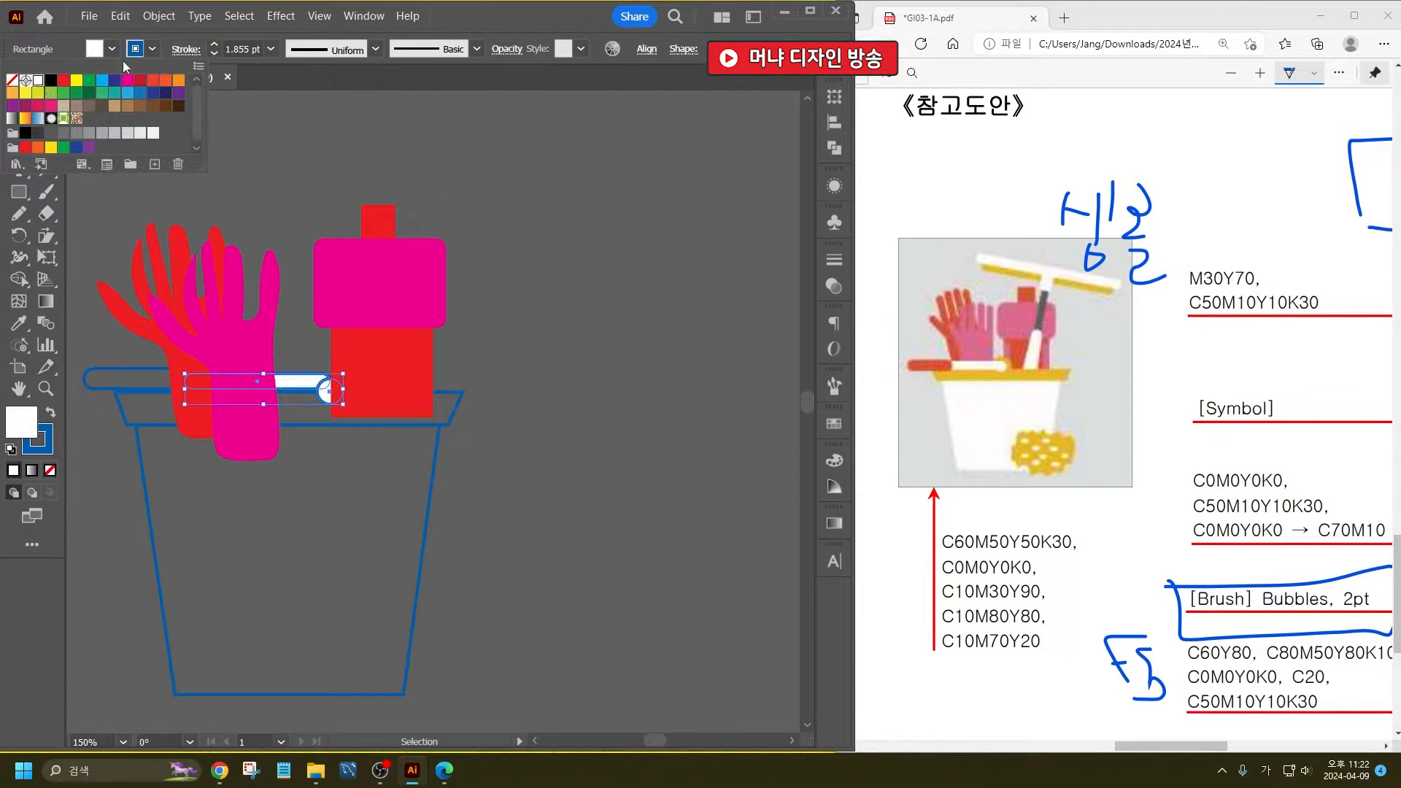
left_click(152, 51)
left_click(152, 51)
left_click(13, 80)
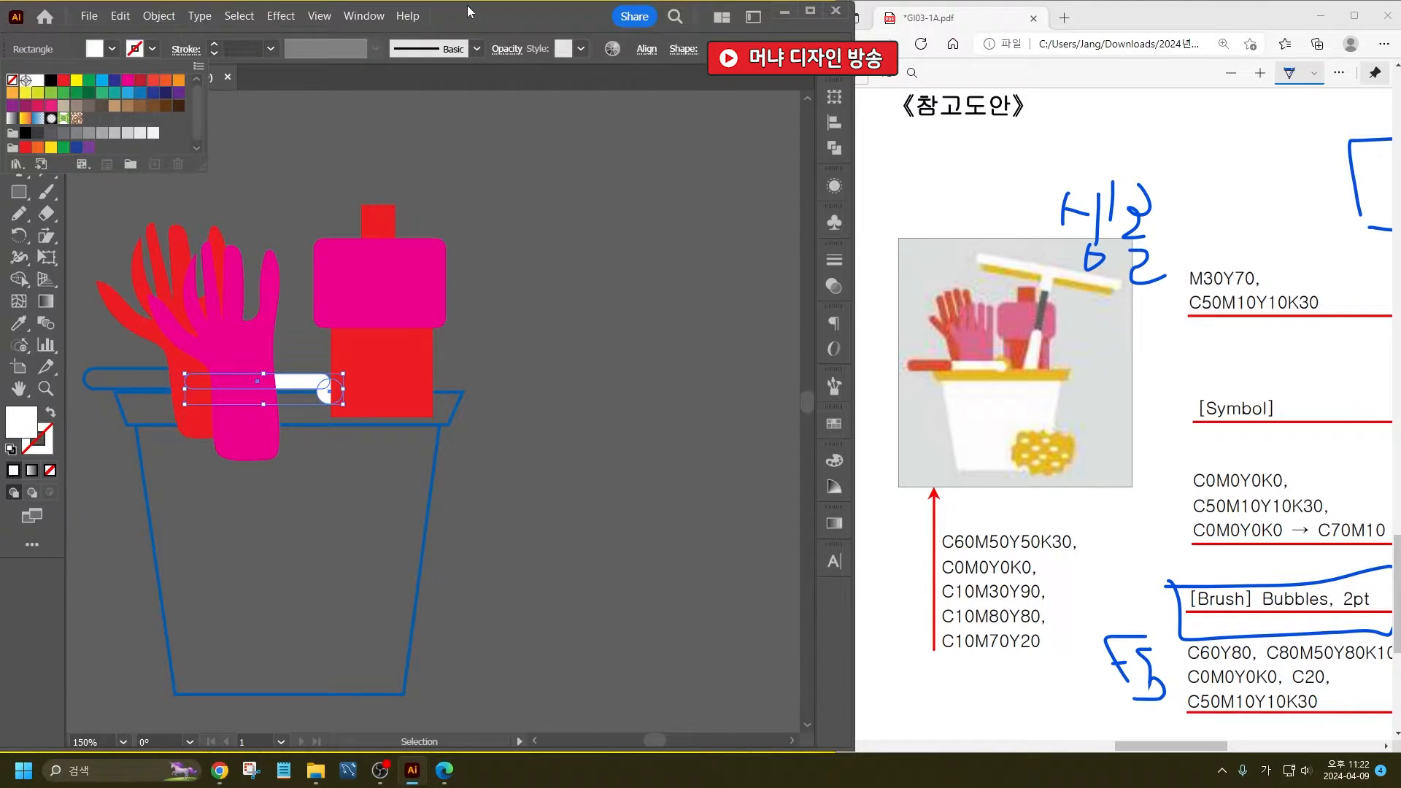
key("Escape")
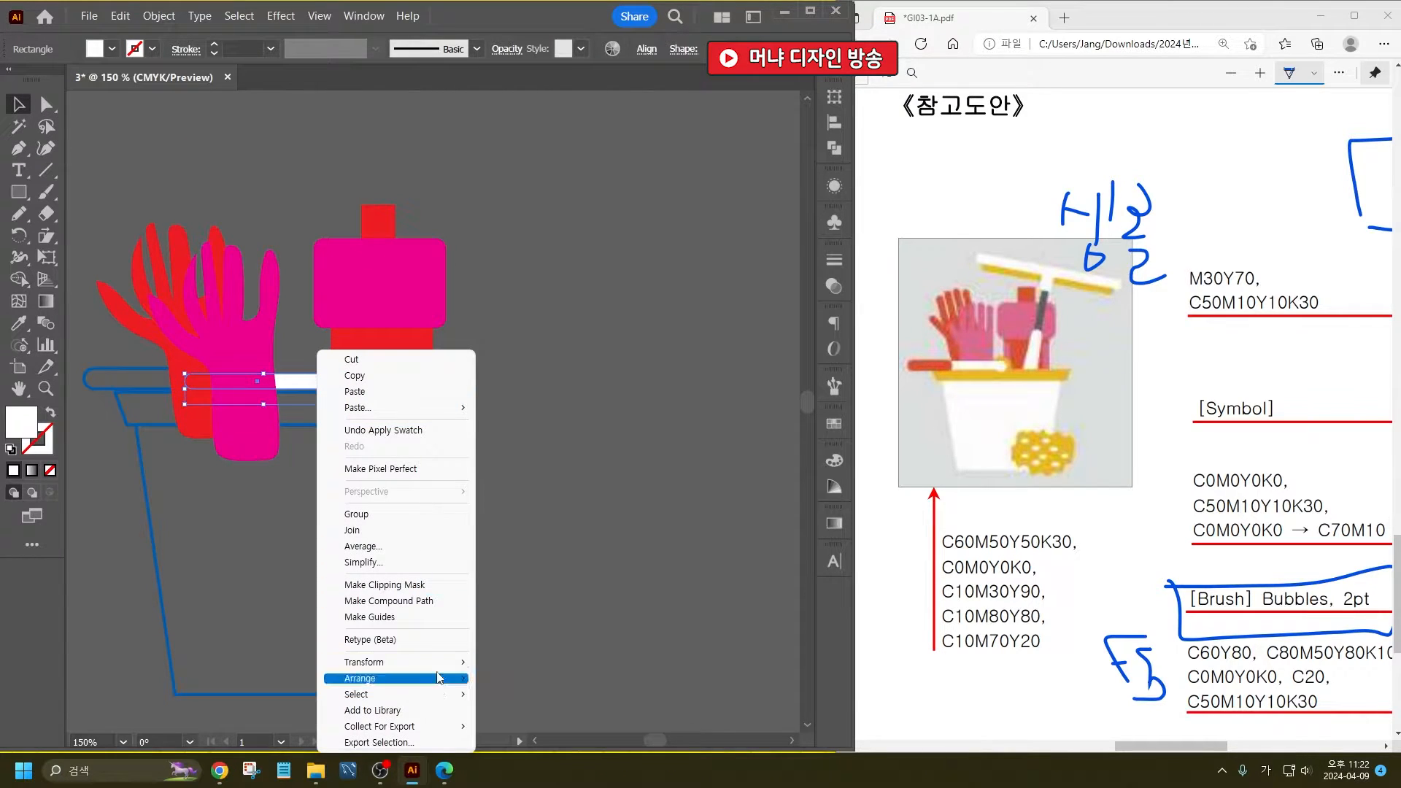
- Bring the white rod and its end circle to the front of the gloves and bottle
mouse_move(442, 679)
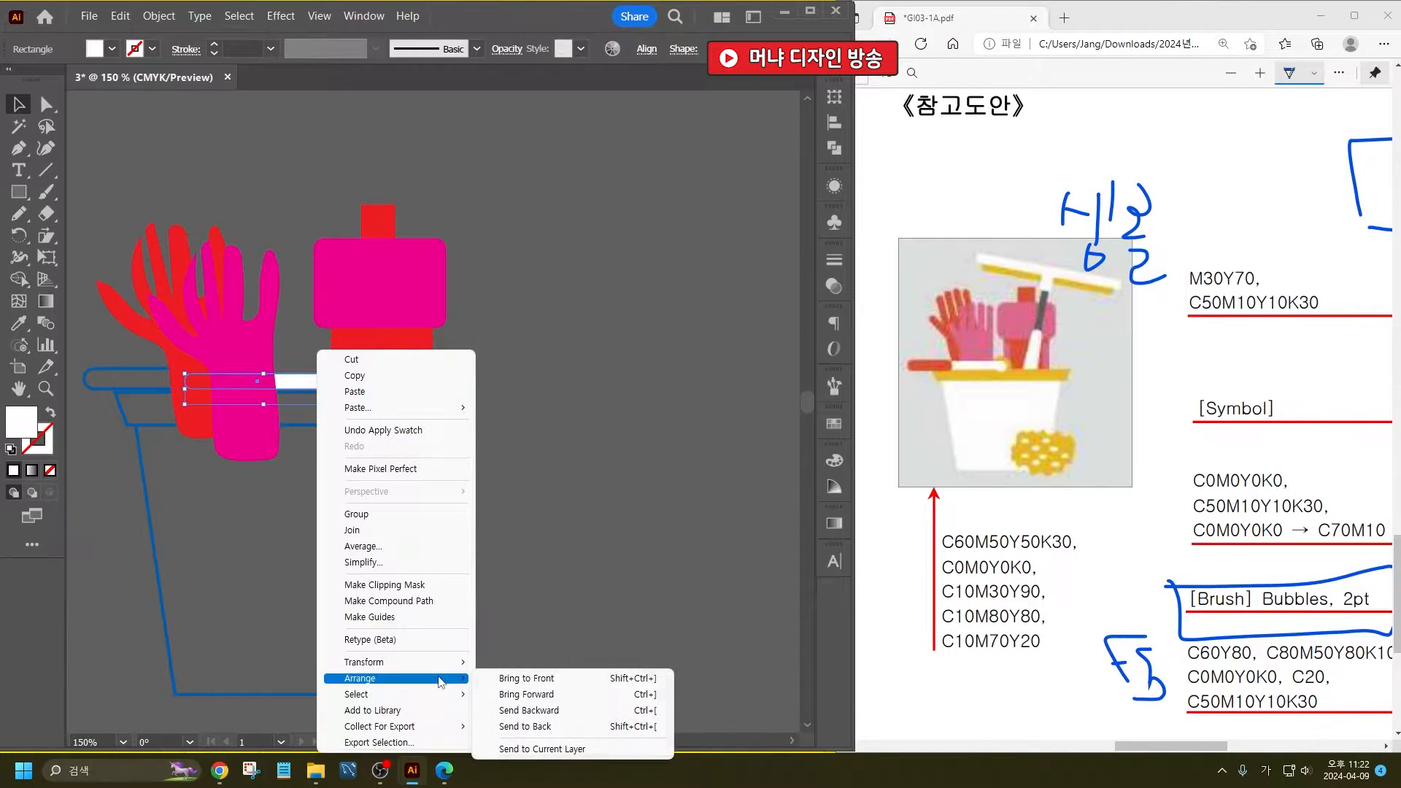
left_click(582, 682)
left_click(566, 417)
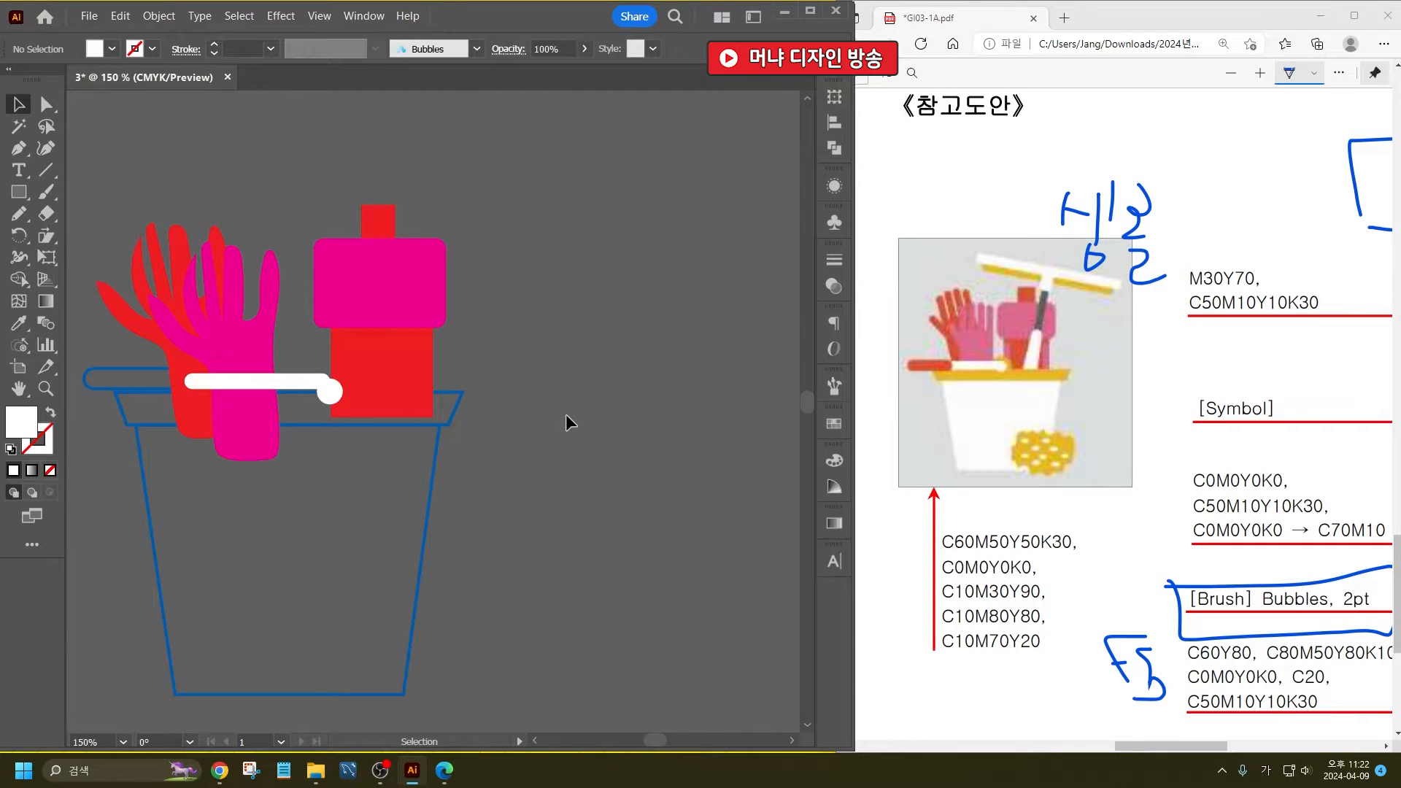
- Give the rounded handle at the rod's left end a red fill and no stroke
left_click(108, 369)
left_click(112, 49)
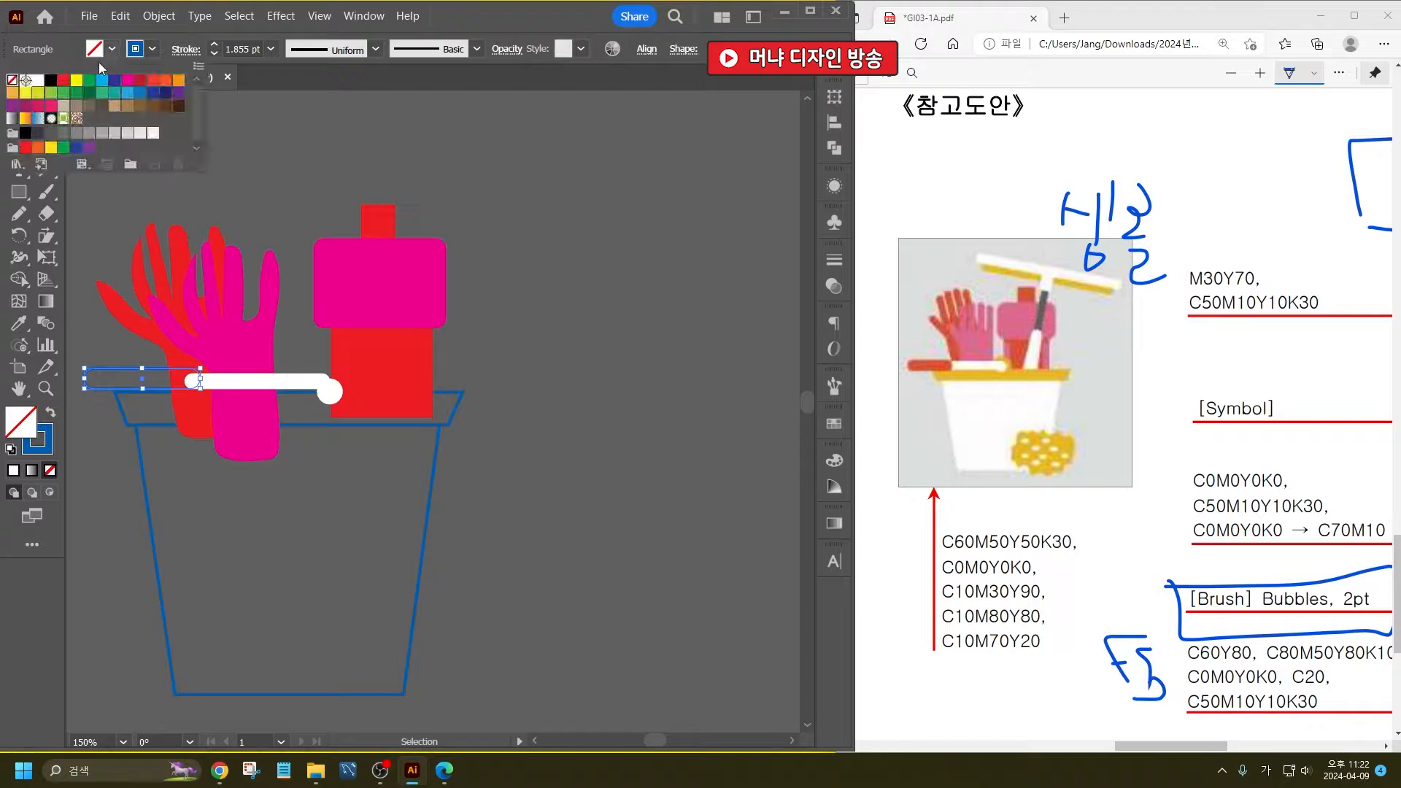
left_click(62, 81)
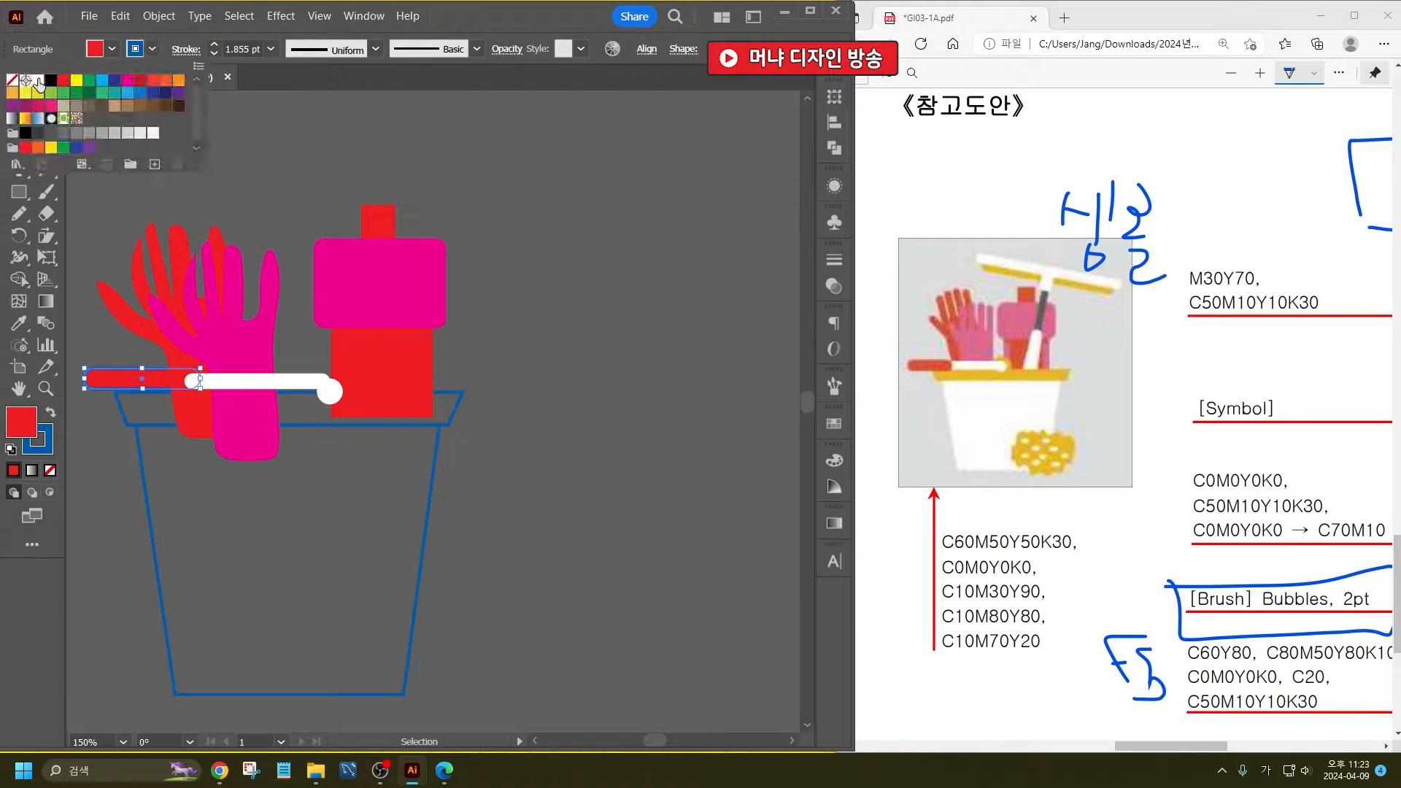
left_click(10, 82)
left_click(305, 178)
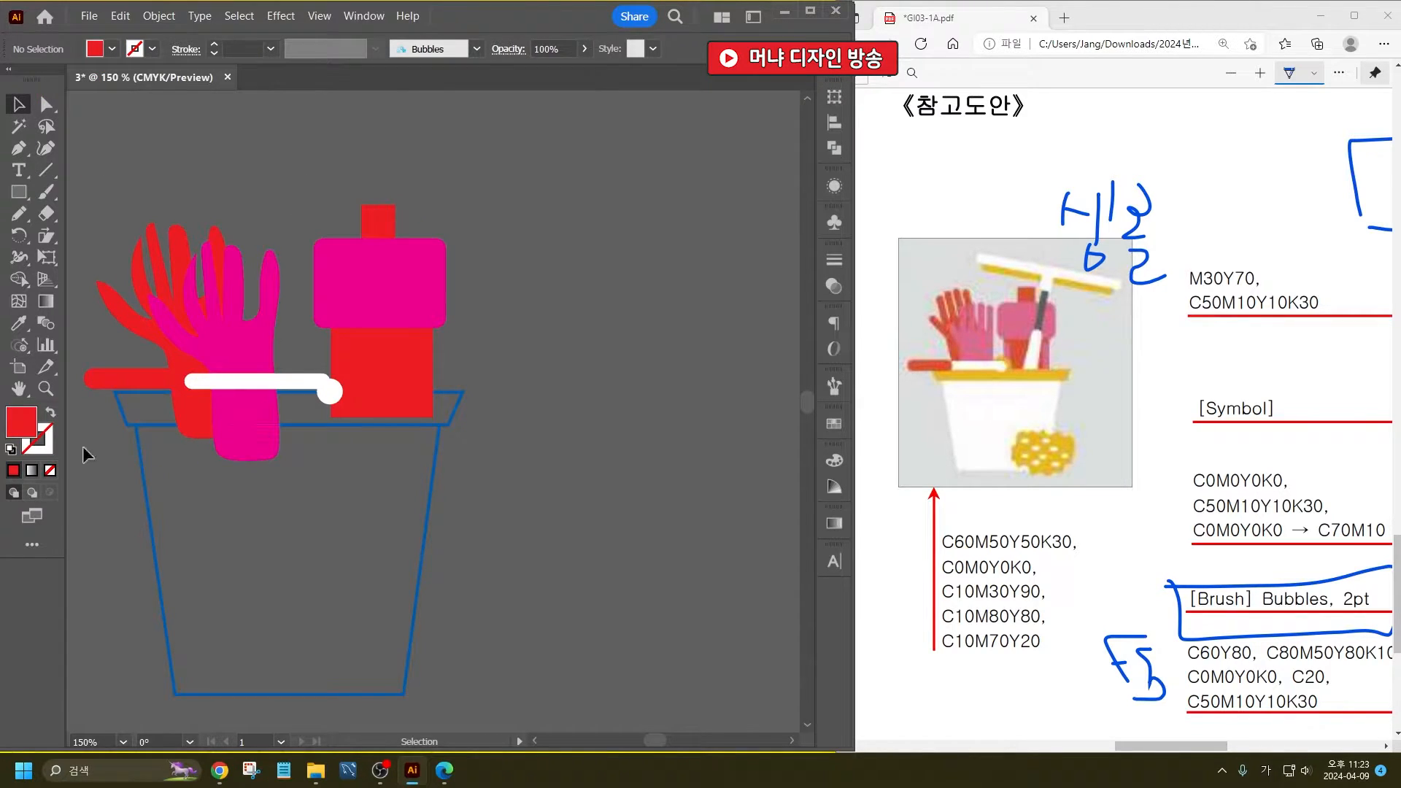
- Shift the white rod and its end circle left over the red handle, and nudge the circle up slightly
left_click(149, 383)
left_click_drag(199, 379, 172, 384)
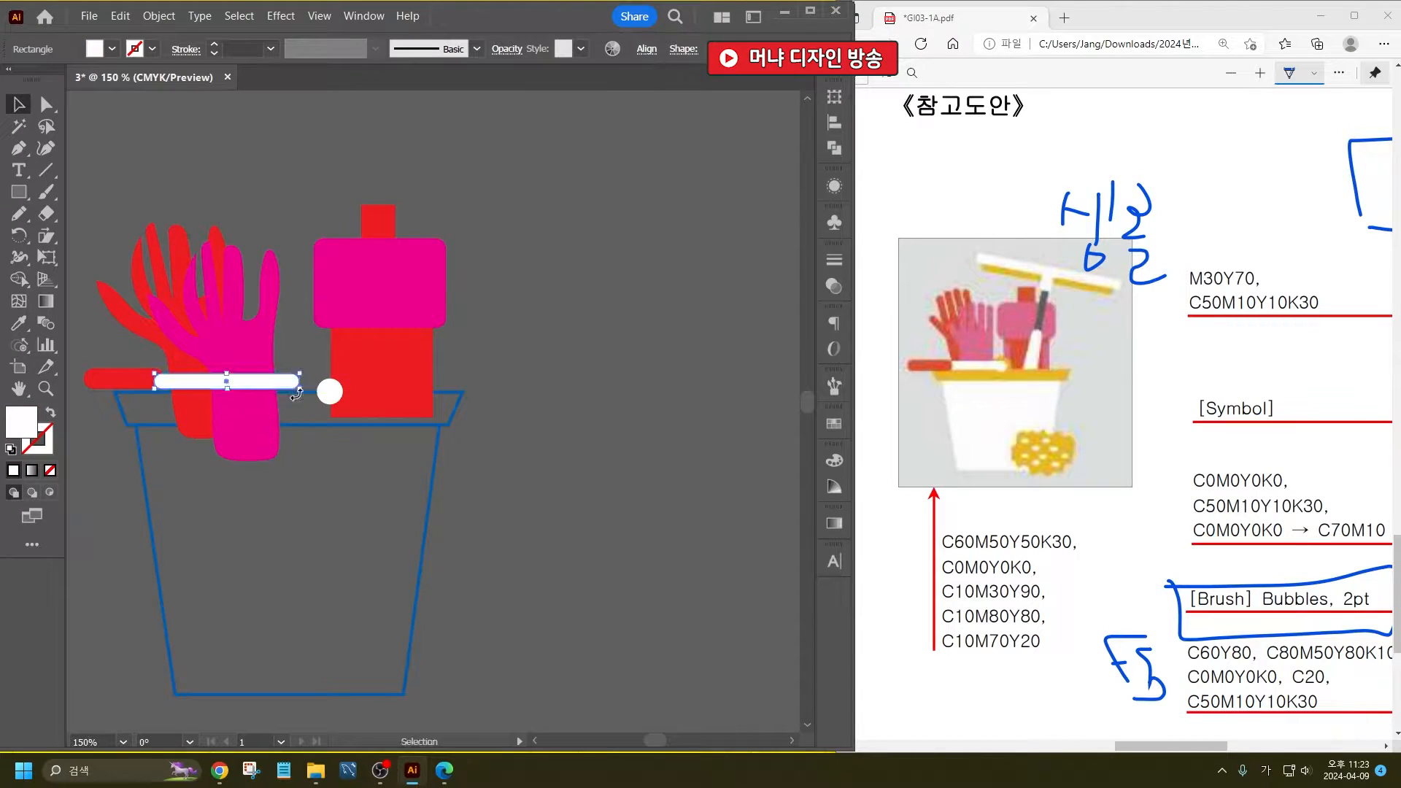
left_click_drag(332, 395, 303, 394)
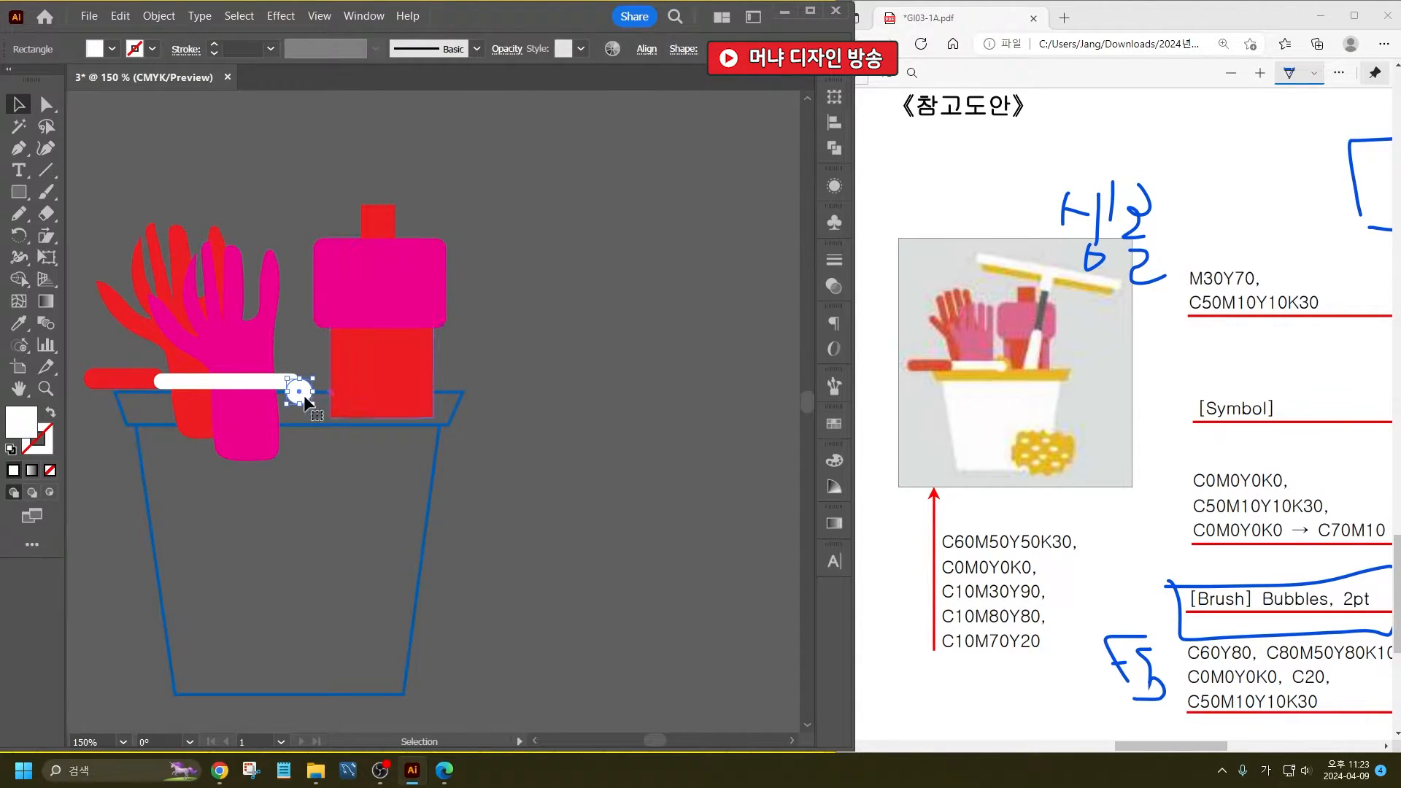
scroll(307, 400, "up", 2)
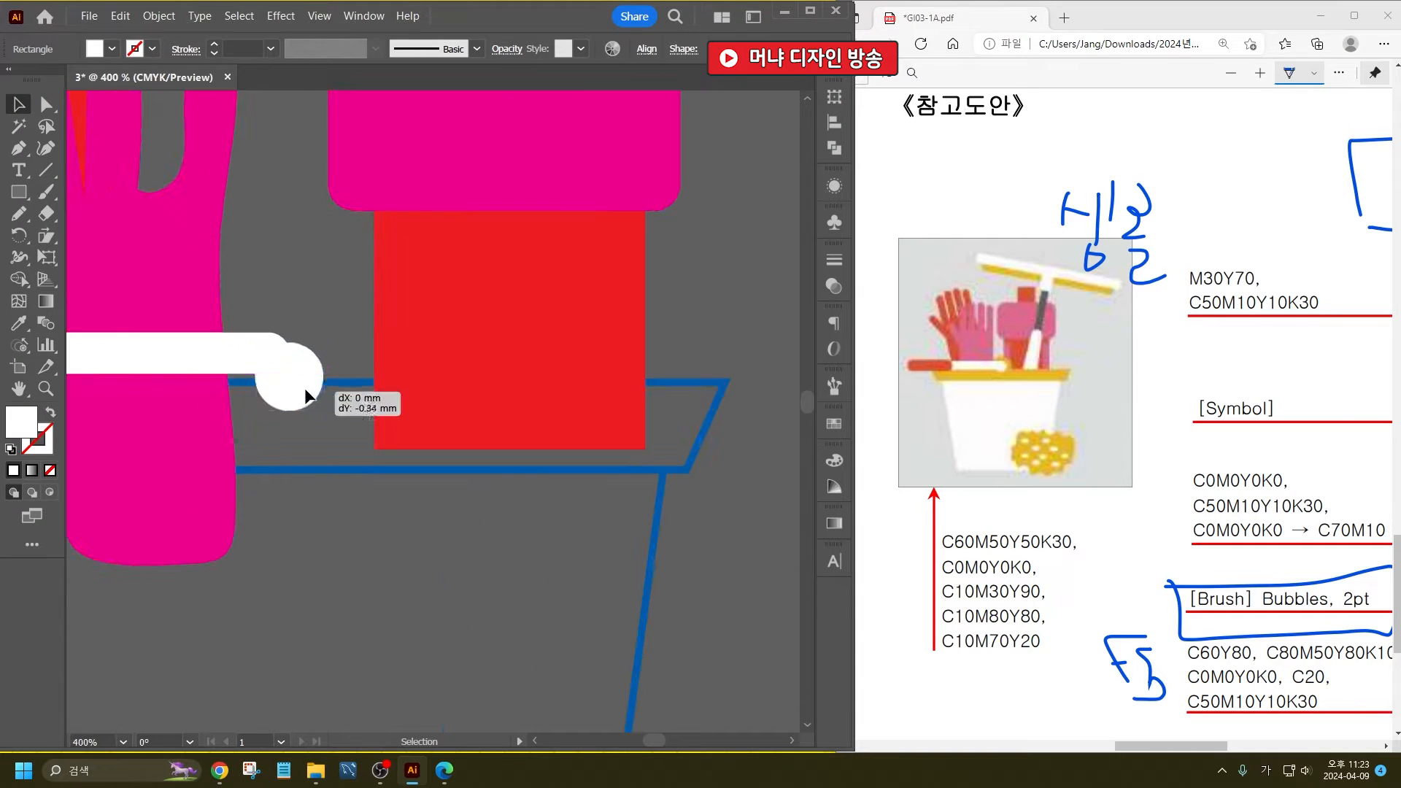
- Widen the bottle's cap, rounded rectangle and body together toward the gloves
left_click(435, 392)
scroll(436, 392, "down", 1)
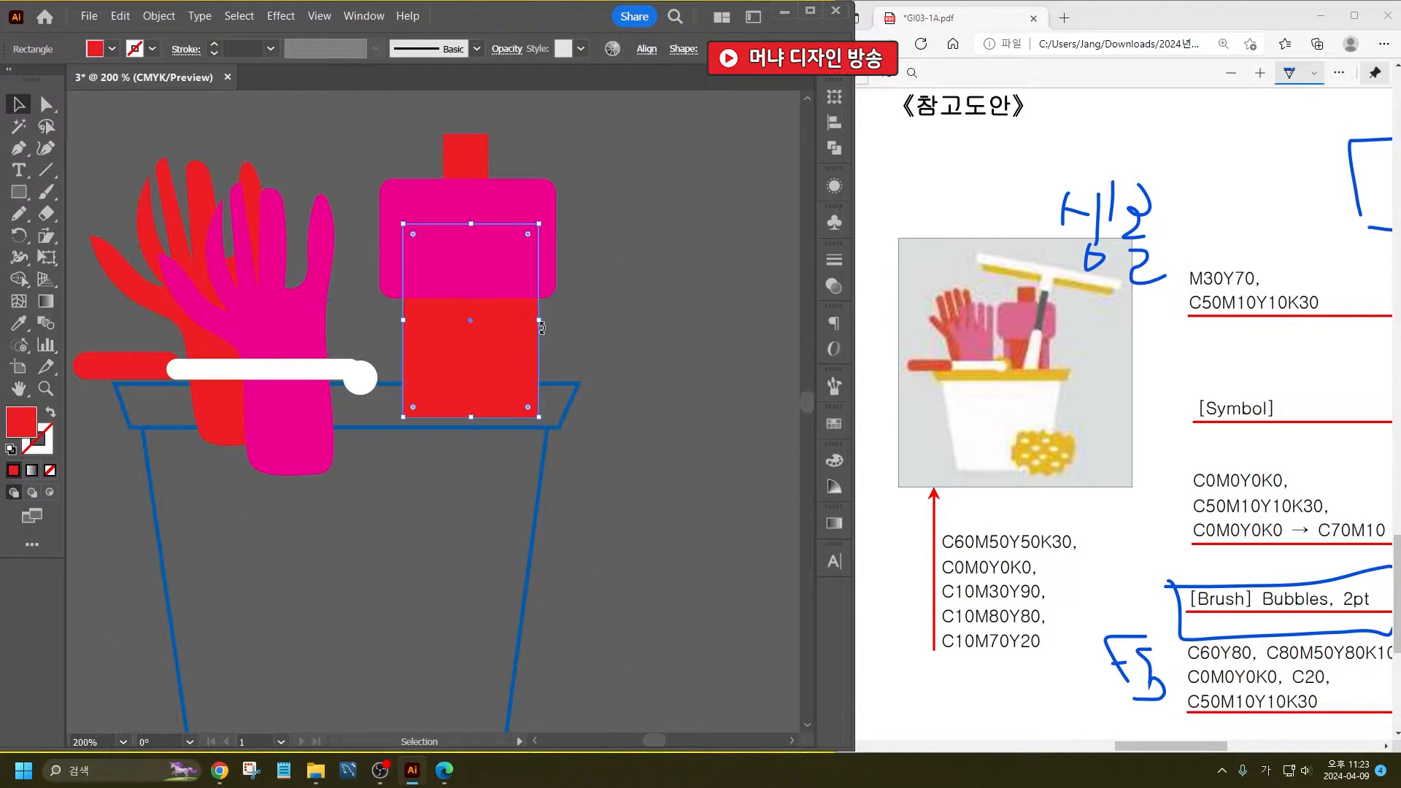
left_click(398, 286, "shift")
left_click(478, 139, "shift")
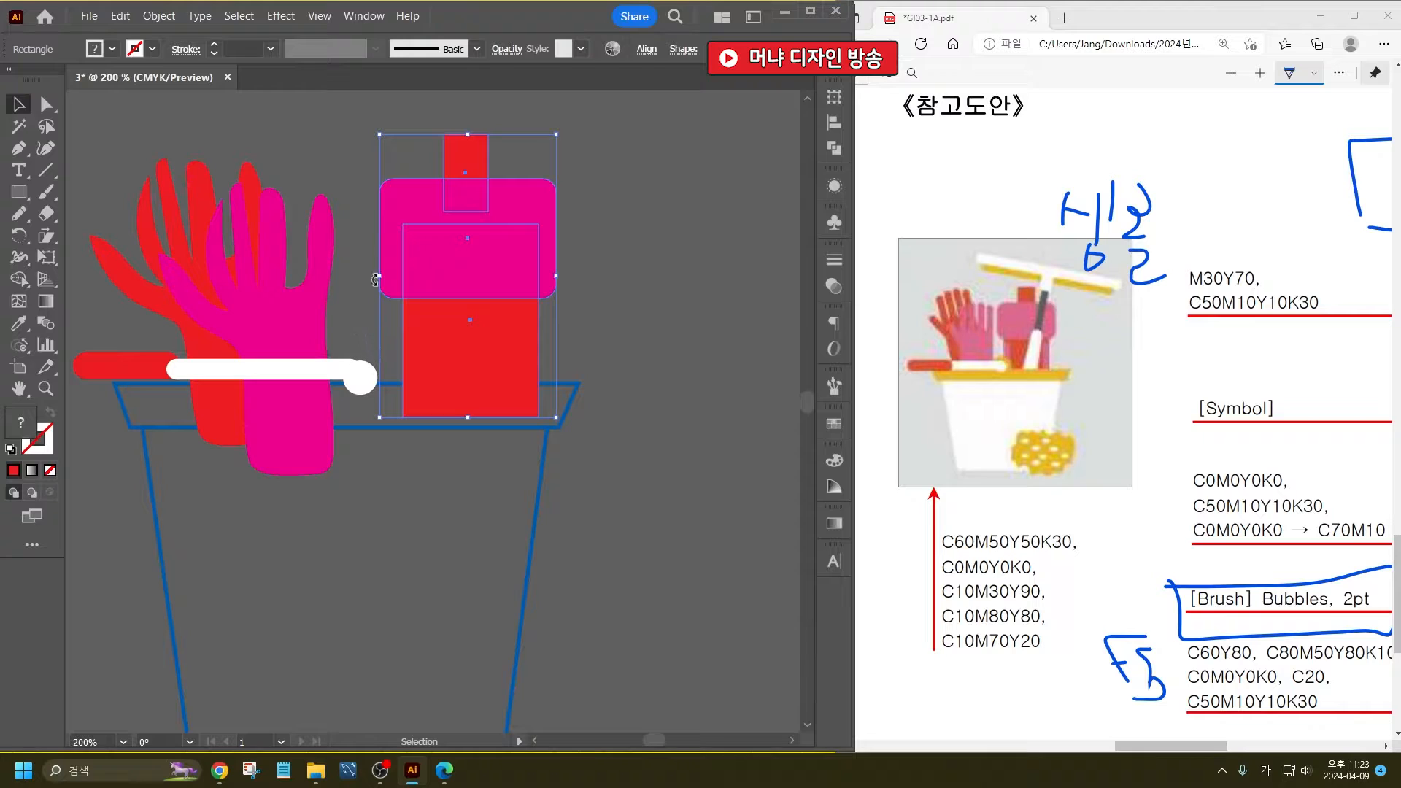
left_click_drag(375, 279, 346, 280)
left_click(682, 316)
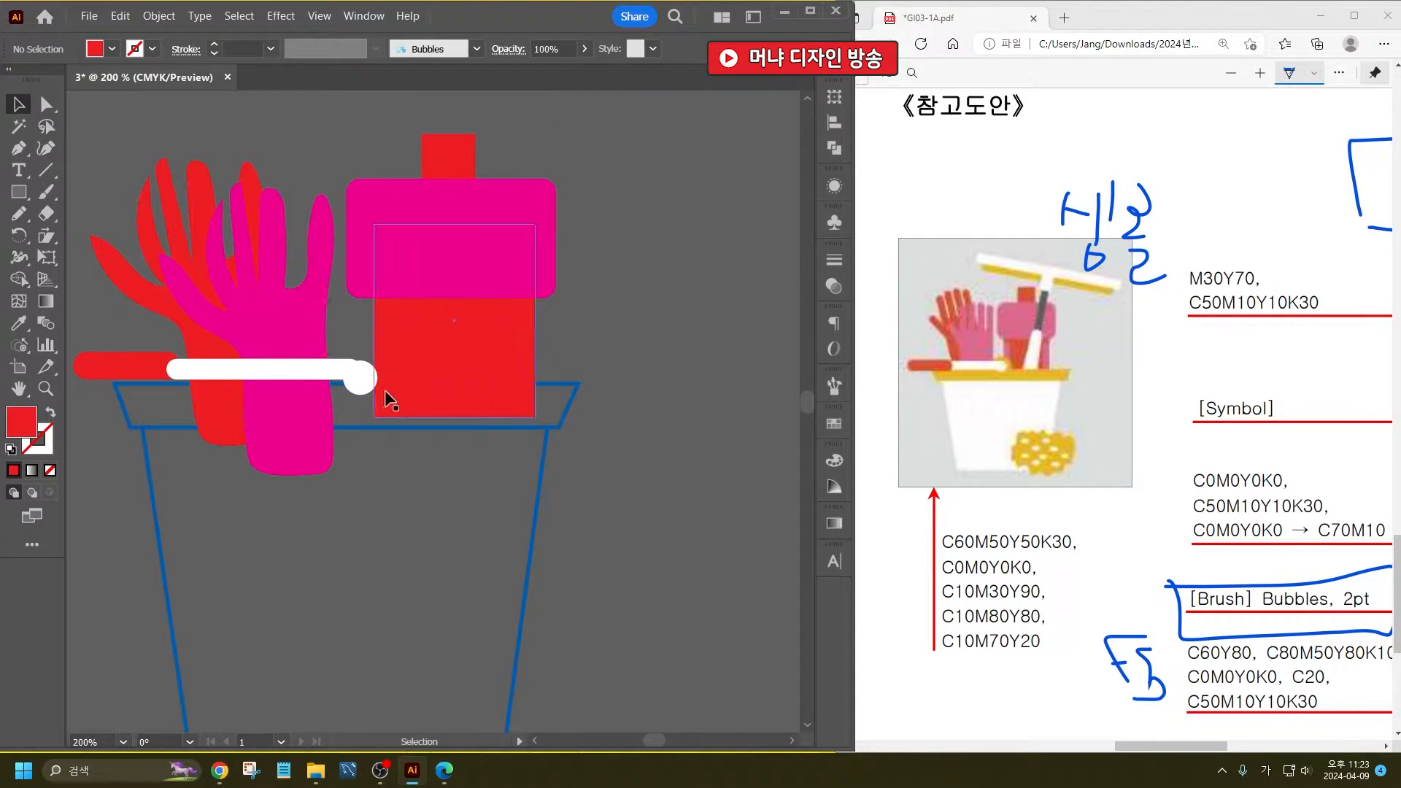
- Copy the white circle at the rod's end and enlarge the copy from its centre, keeping it fully round
left_click(358, 389)
key("a")
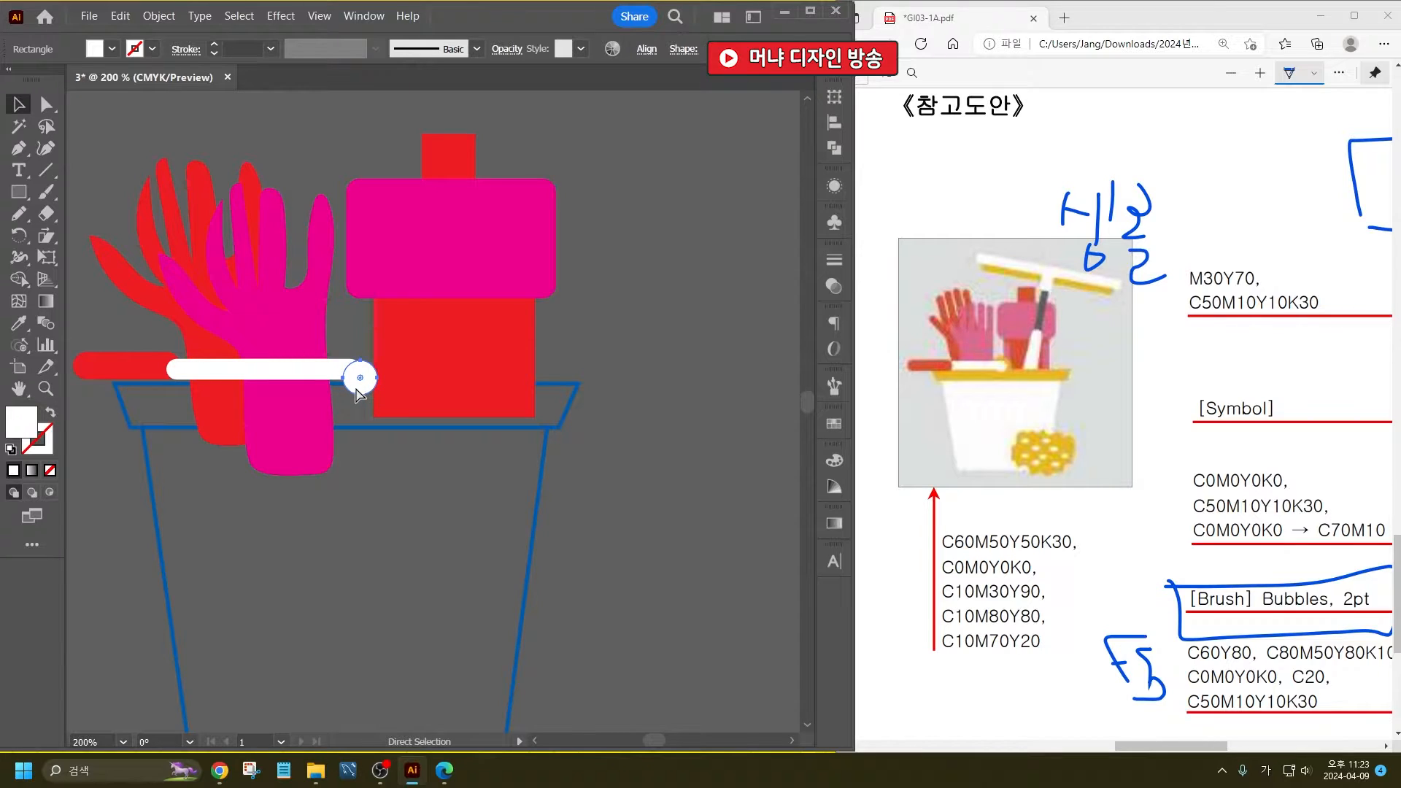
key("v")
mouse_move(376, 394)
left_mouse_down()
mouse_move(394, 410)
mouse_move(358, 381)
left_mouse_up()
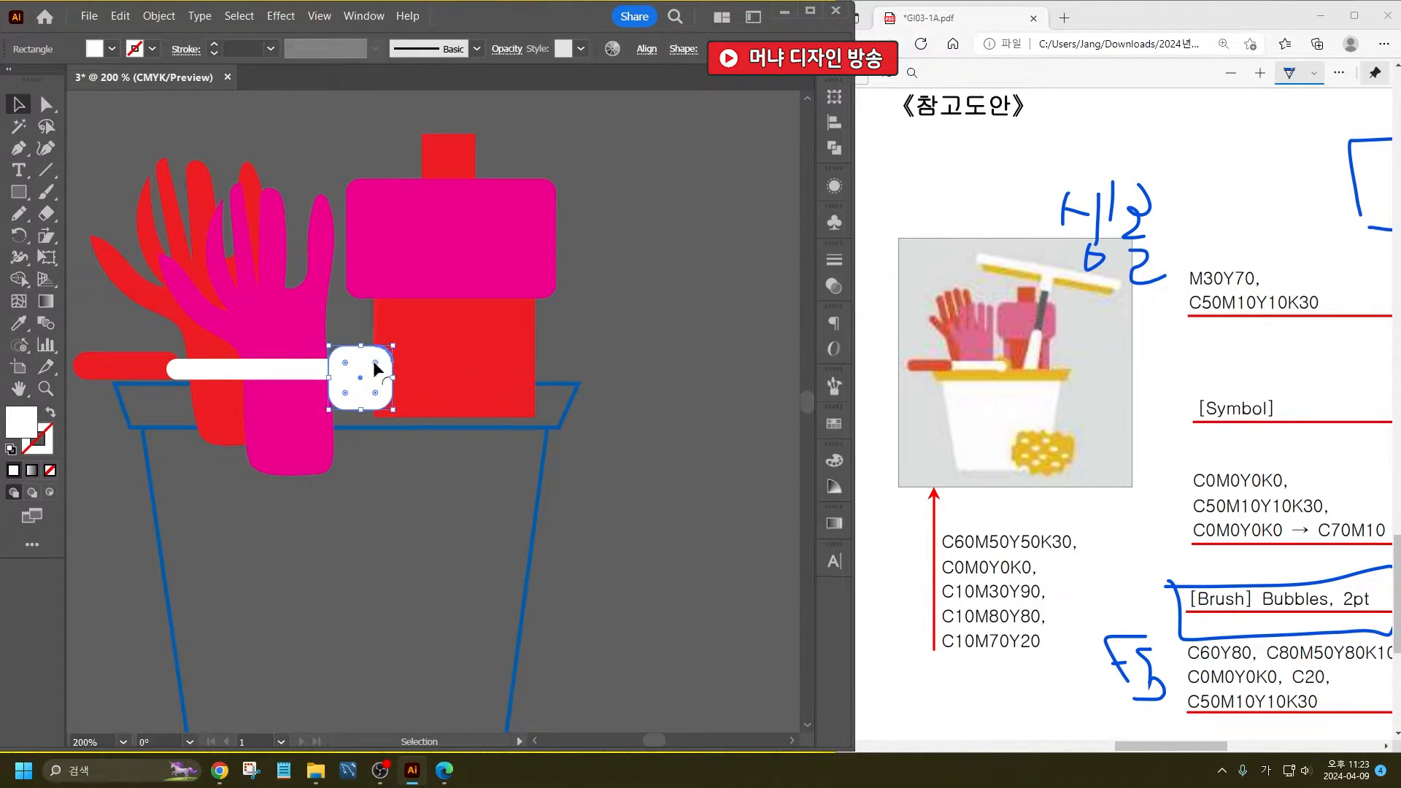
- Fill the enlarged circle with light orange and place it behind the small white circle
left_click(112, 49)
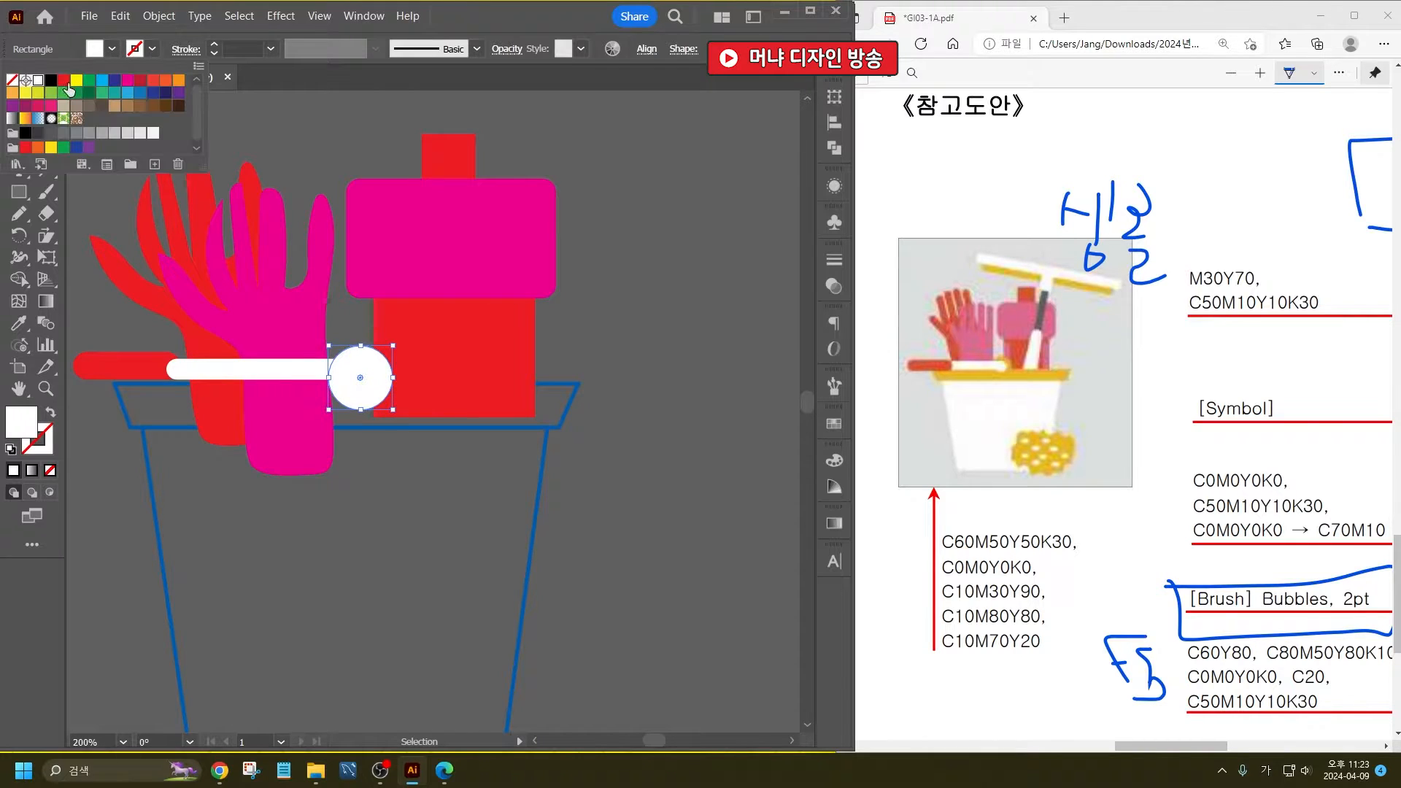
left_click(79, 81)
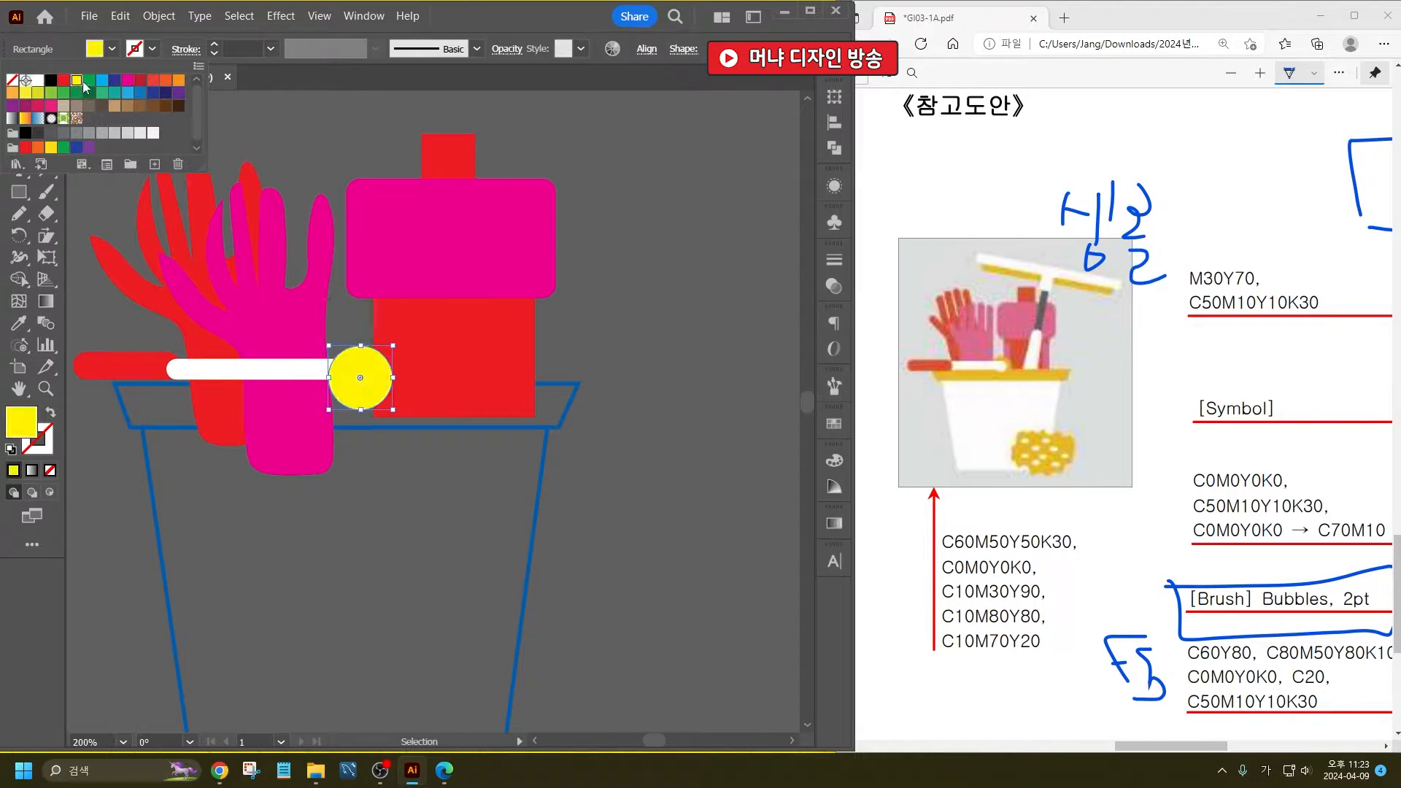
left_click(178, 80)
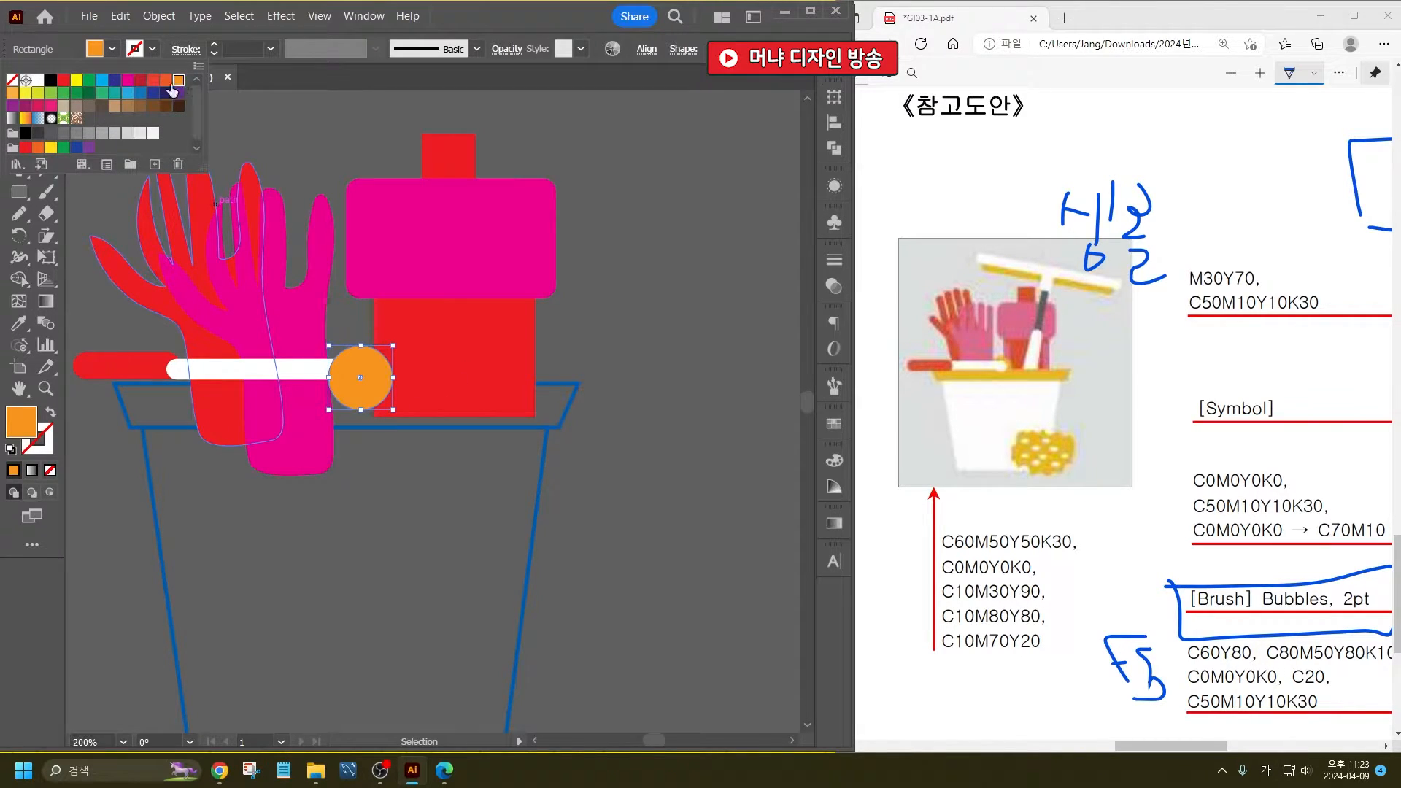
left_click(14, 95)
left_click(510, 17)
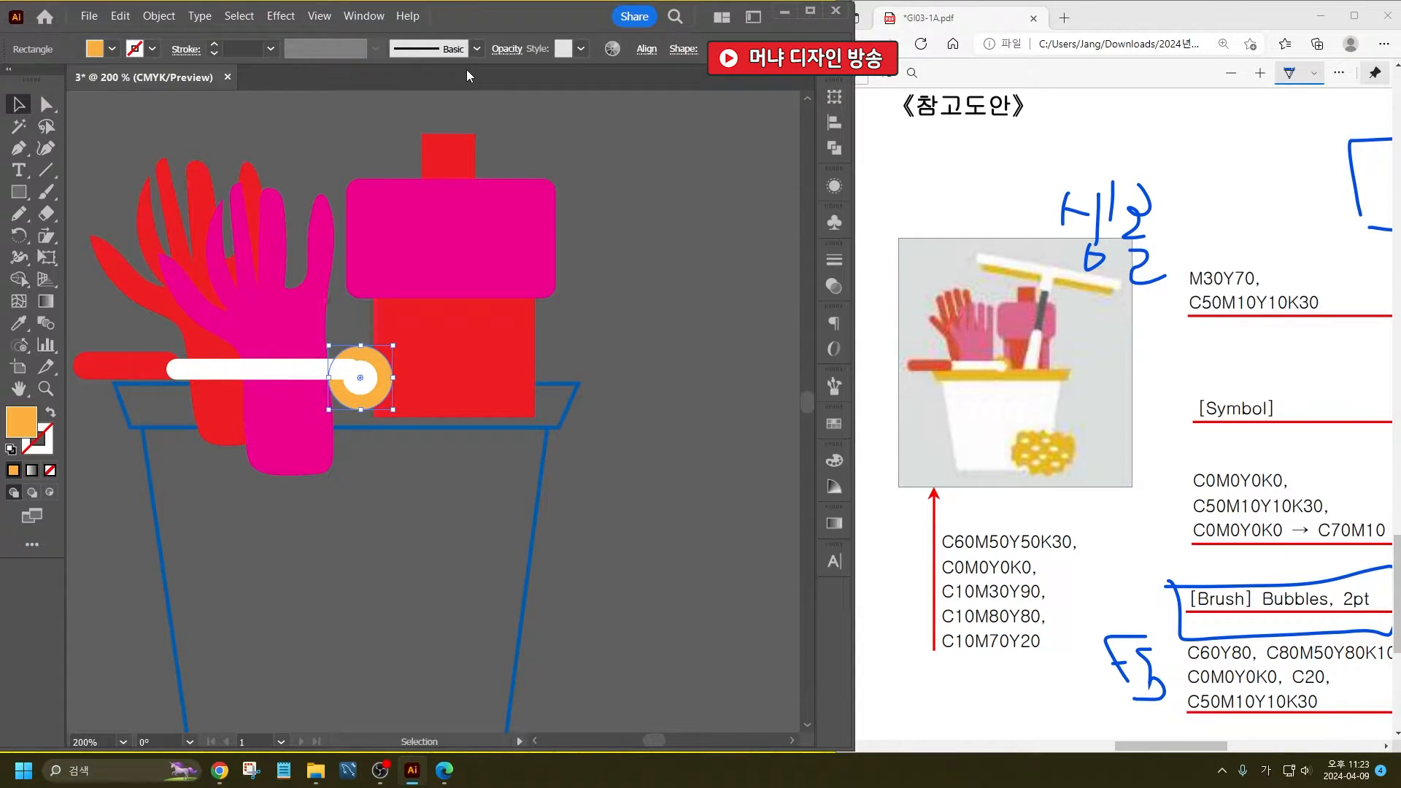
left_click(770, 470)
- Fill the bucket's rim with light orange and remove its stroke
left_click(573, 396)
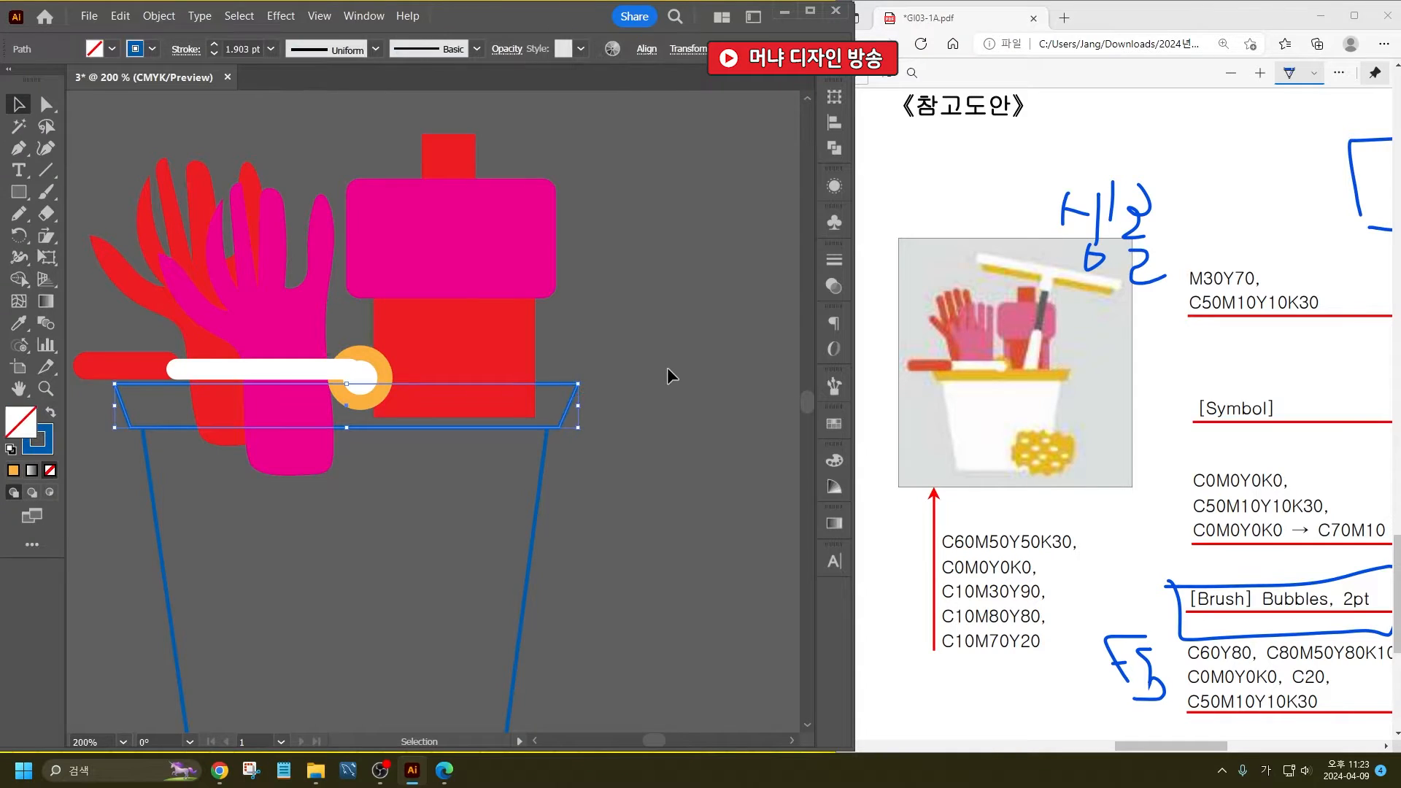
left_click(113, 49)
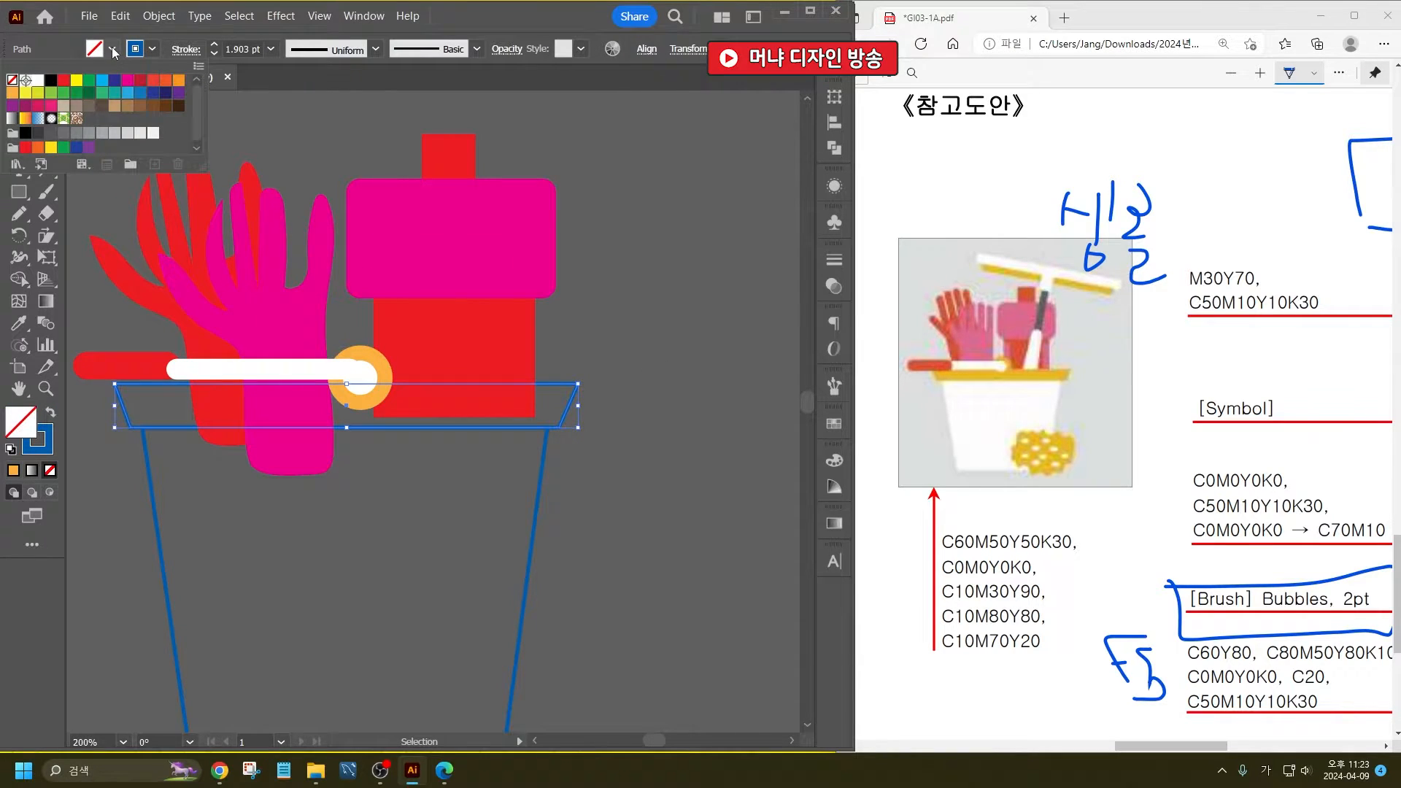
left_click(13, 93)
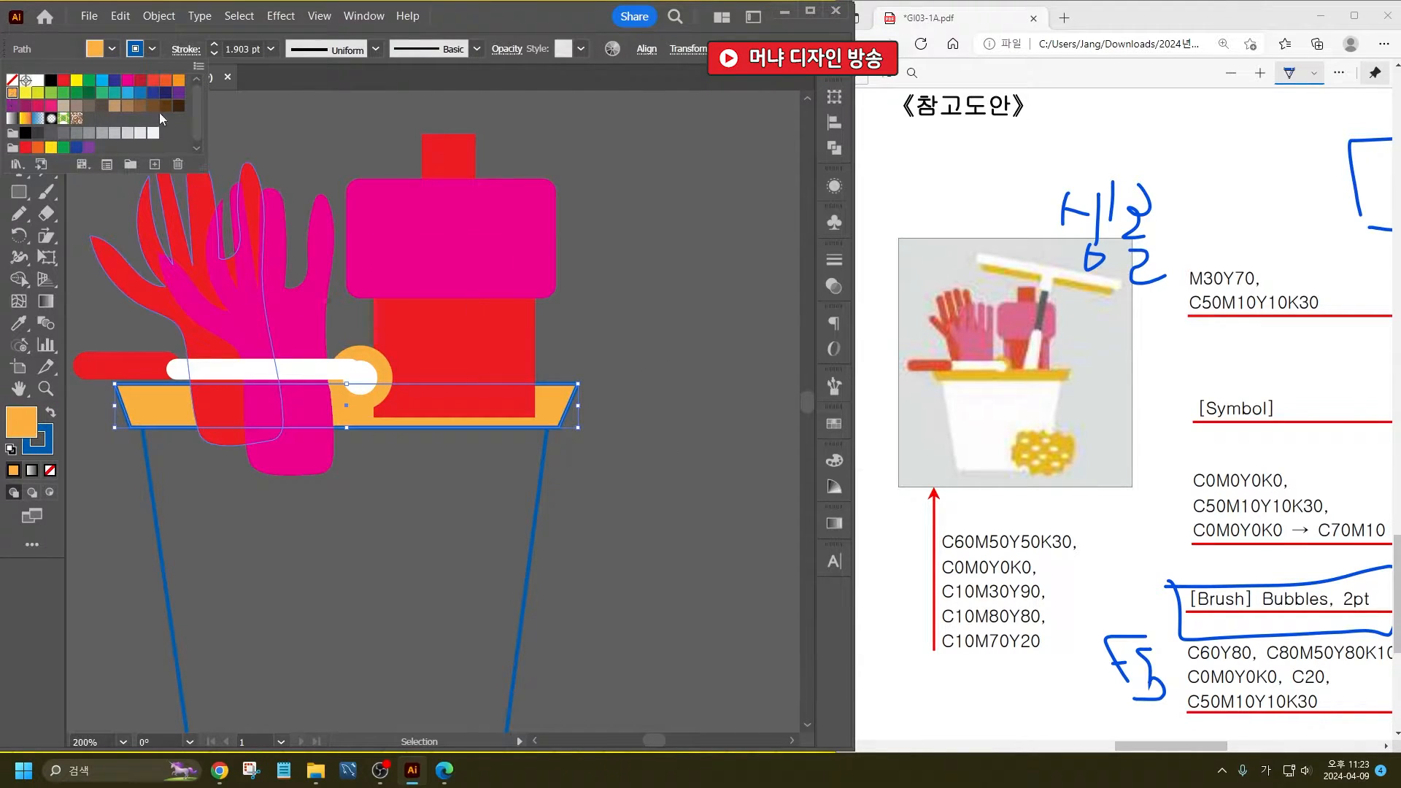
left_click(12, 80)
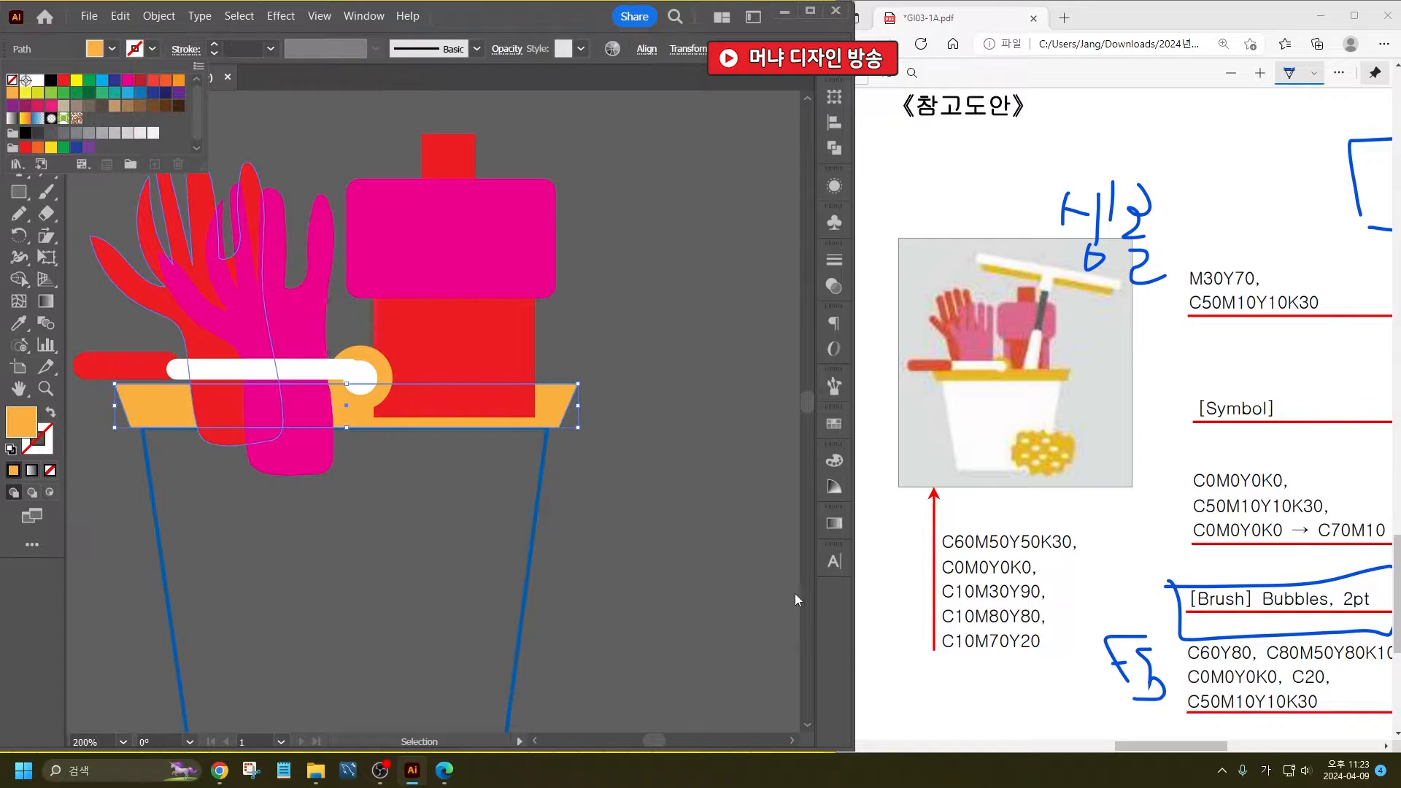
left_click(670, 477)
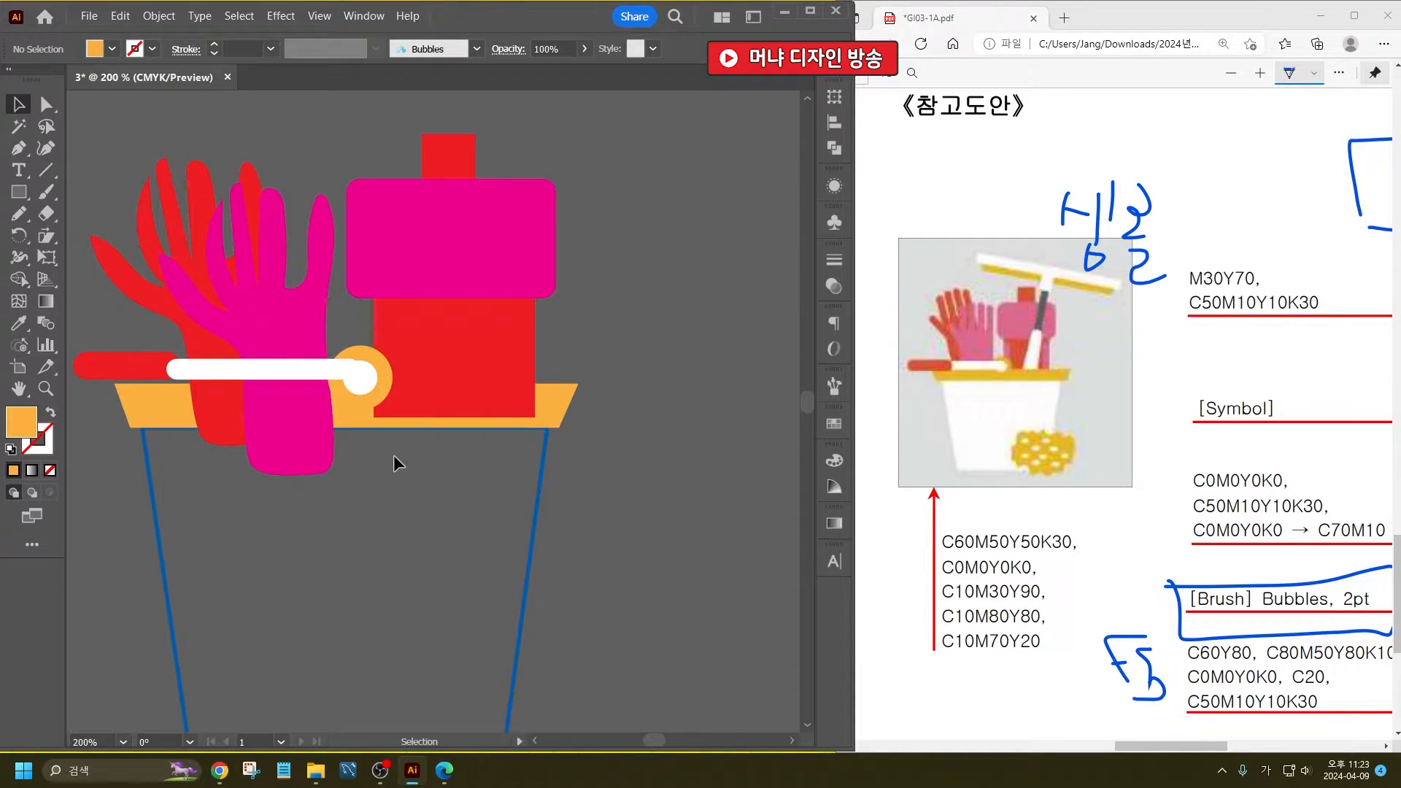
- Send both gloves and the bottle's cap, rounded rectangle and body to the back, behind the bucket's rim
left_click_drag(120, 175, 476, 305)
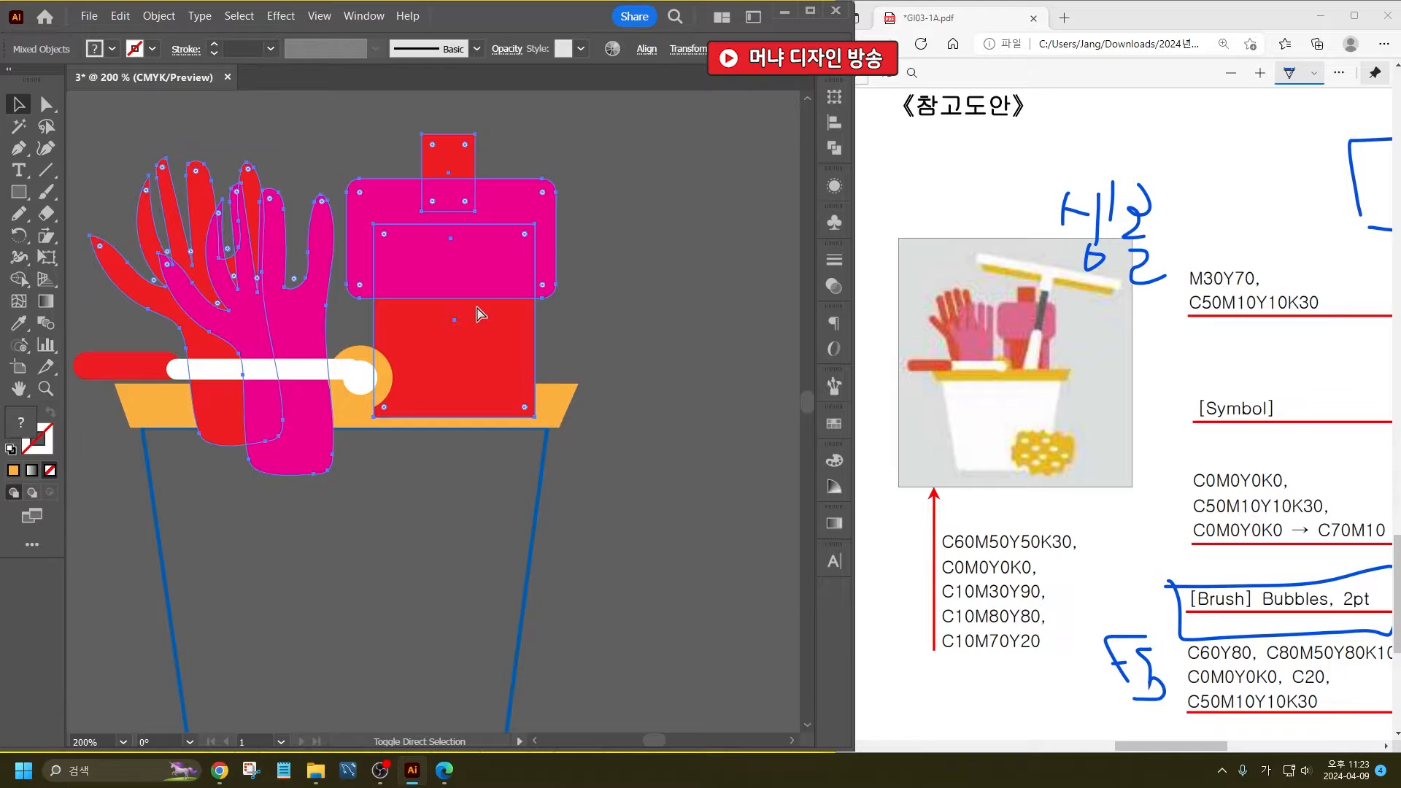
key("ctrl+shift+bracketleft")
left_click(569, 475)
- Fill the bucket's body with white and remove its stroke
left_click(542, 478)
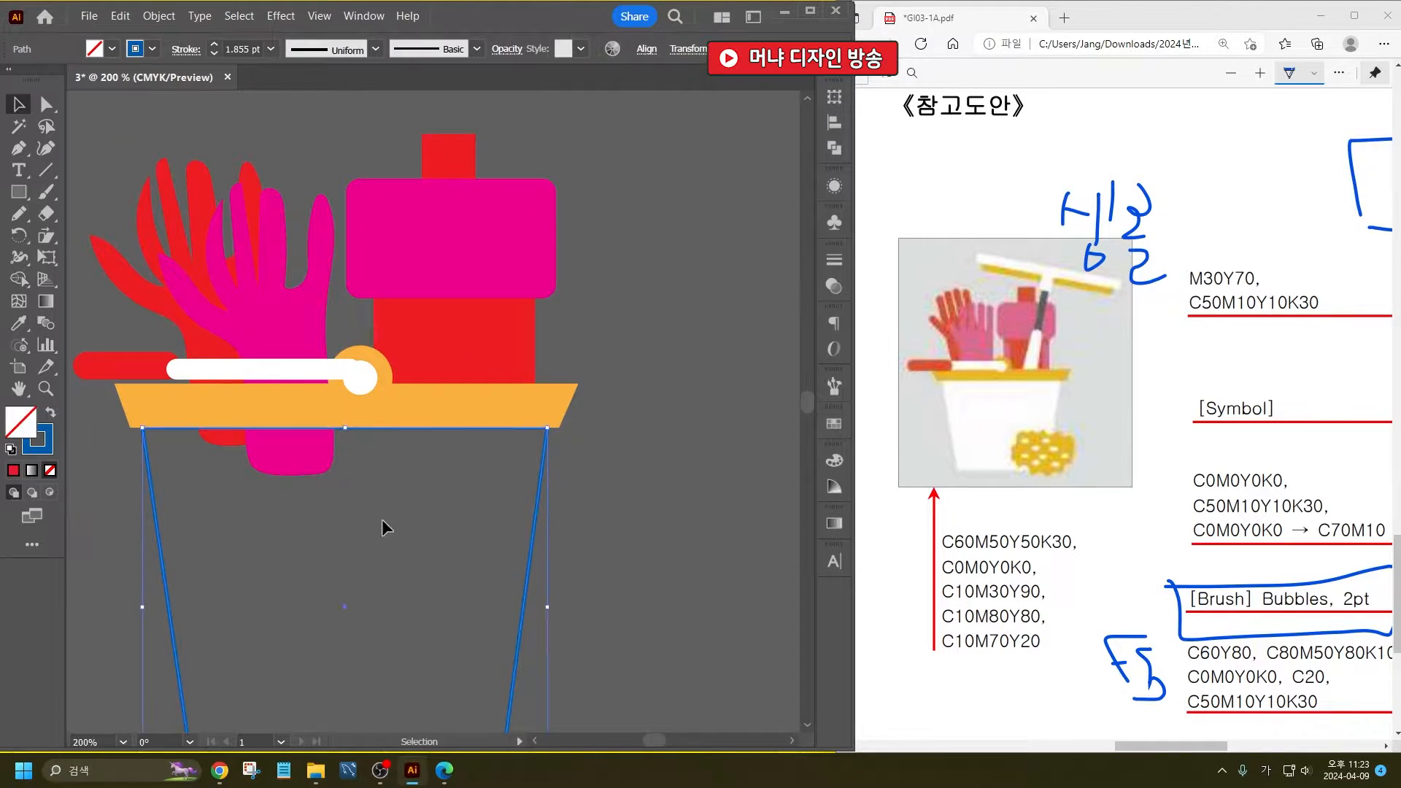
left_click(113, 49)
left_click(38, 80)
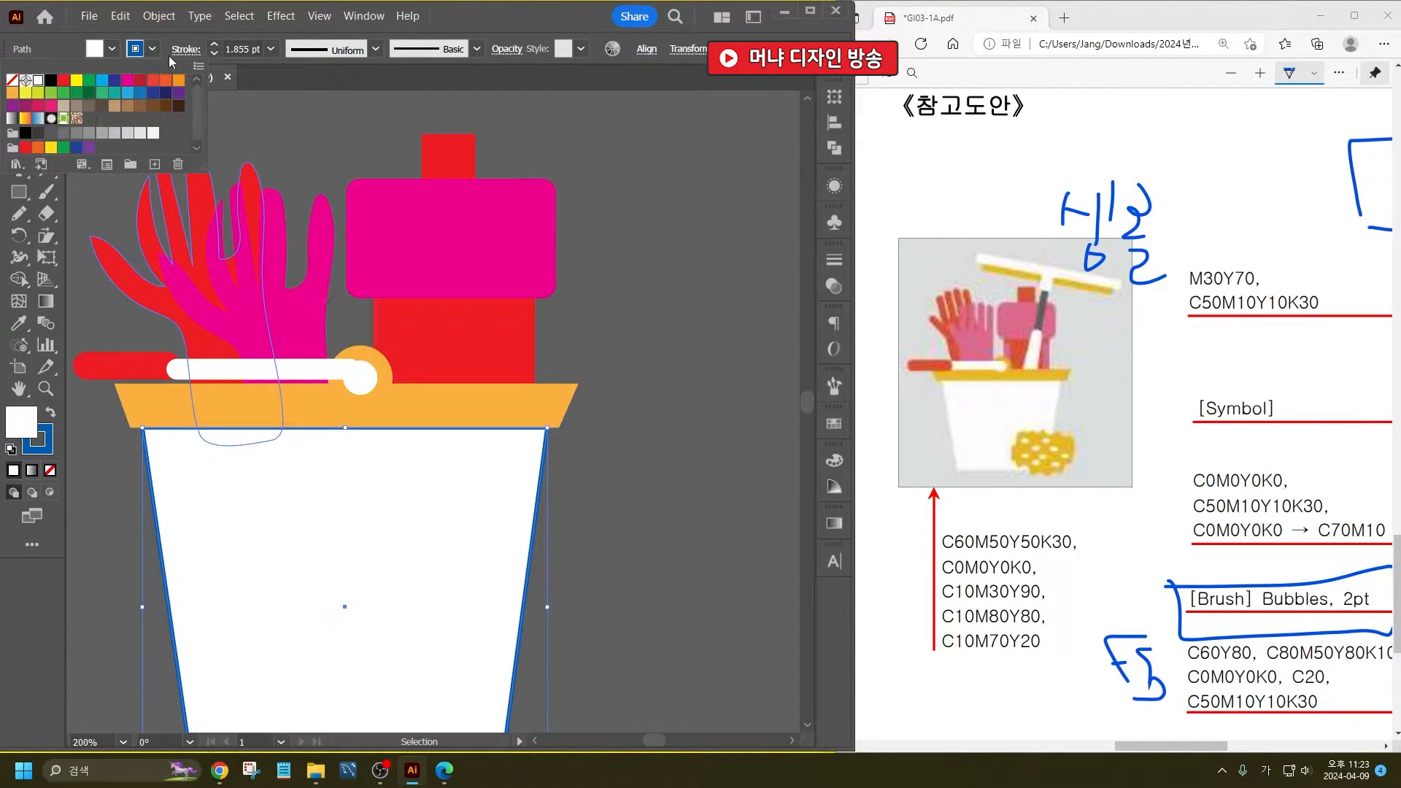
left_click(154, 48)
left_click(11, 80)
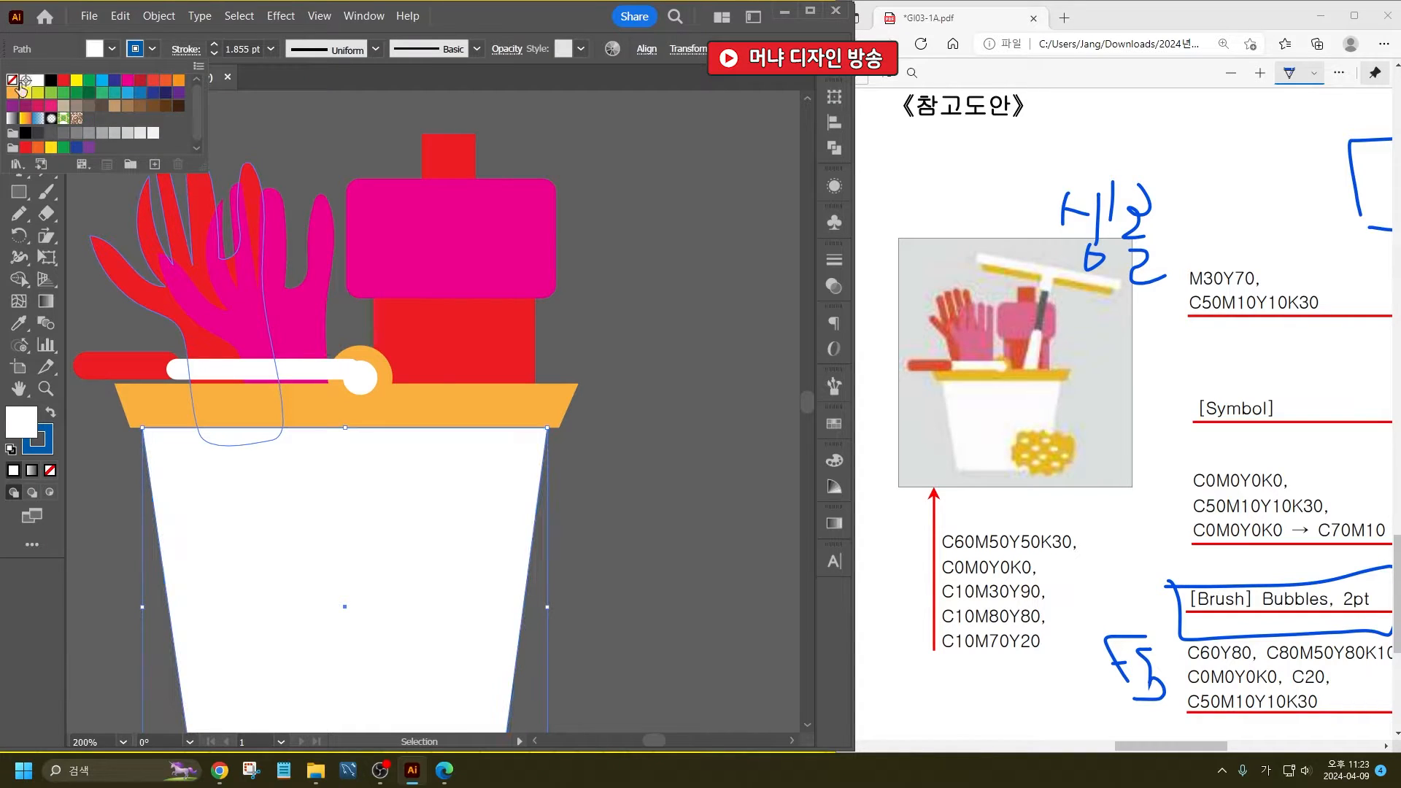
left_click(669, 482)
scroll(519, 336, "down", 2)
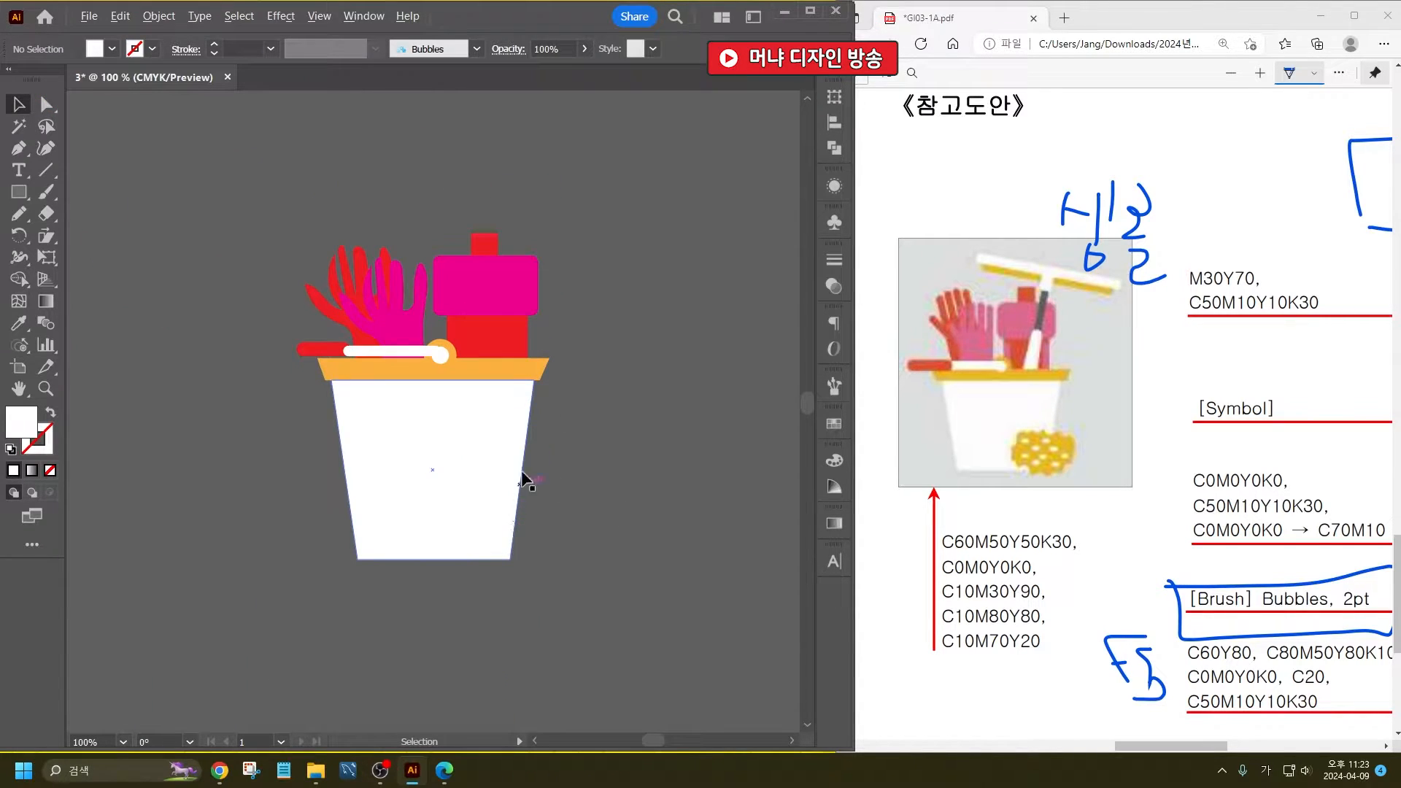
- Stretch the red handle and white rod together downward until they meet the top of the bucket's rim
scroll(544, 361, "up", 1)
scroll(257, 341, "up", 2)
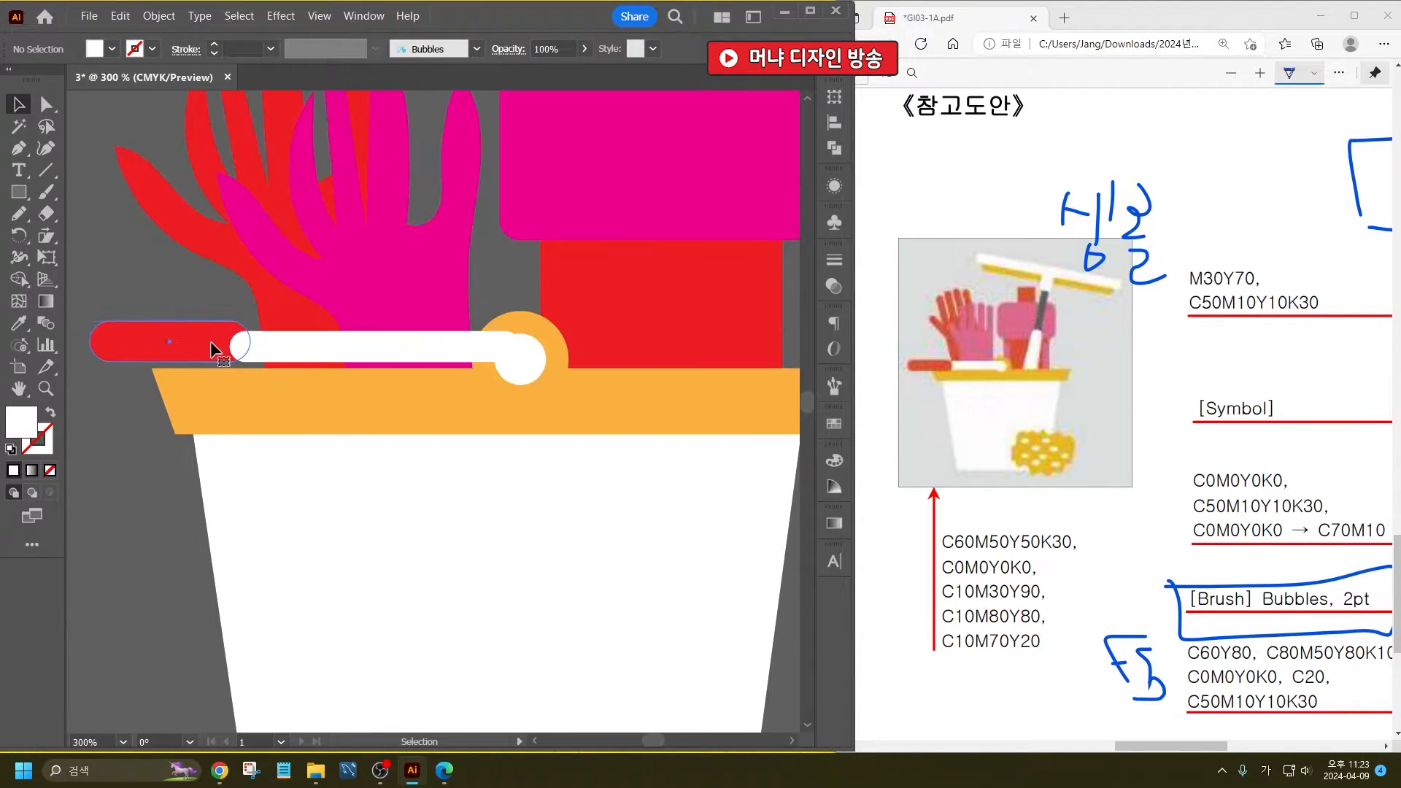
left_click(212, 344)
left_click(289, 358, "shift")
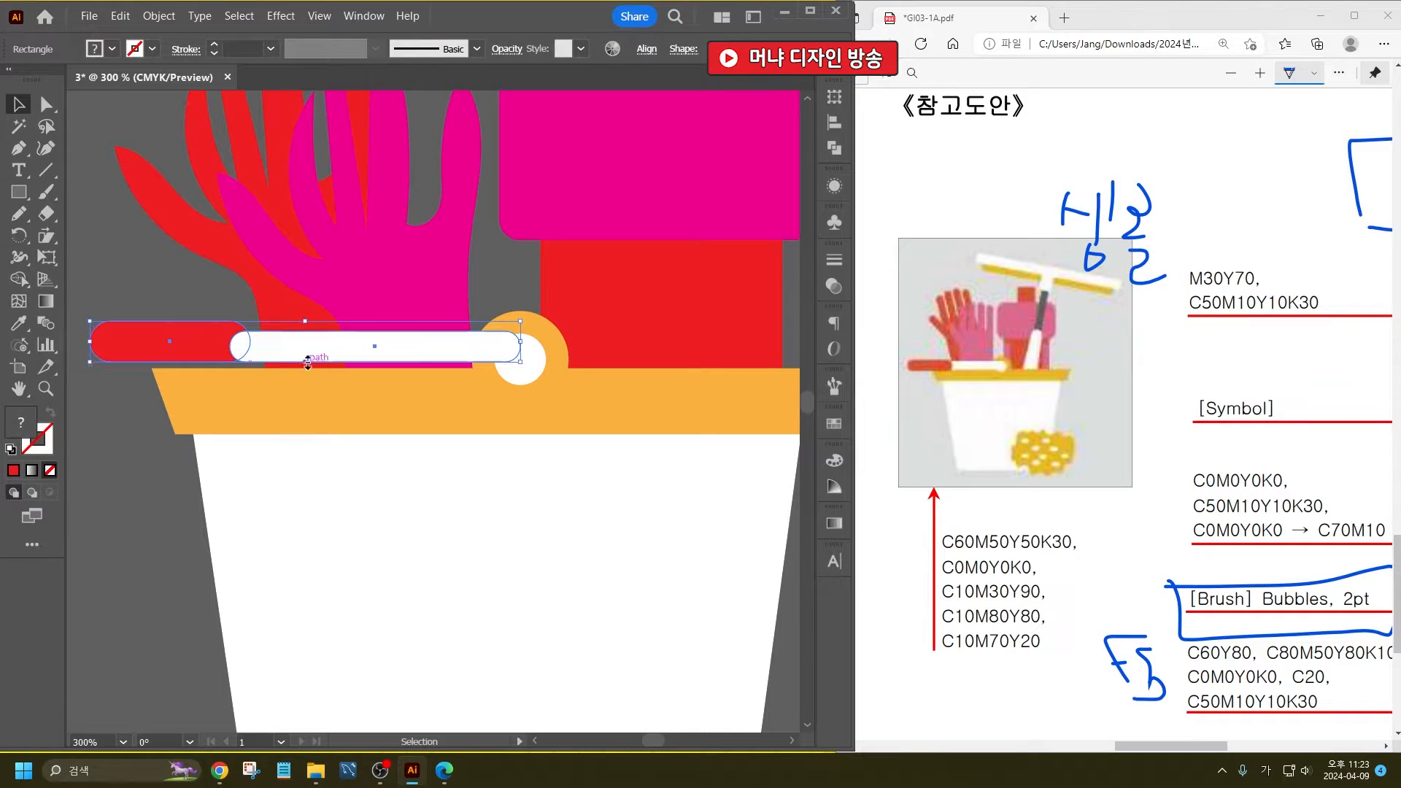
left_click_drag(305, 361, 308, 373)
left_click(135, 239)
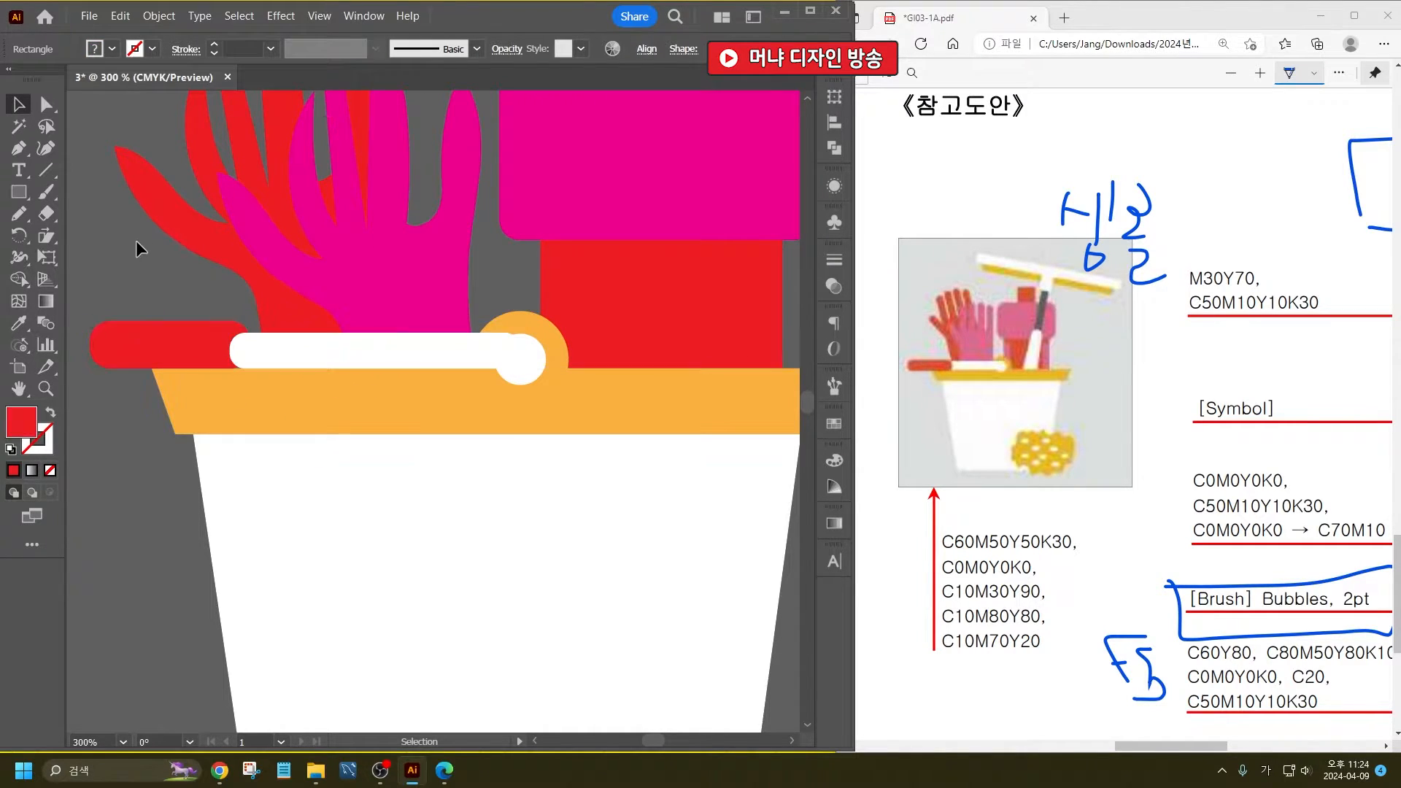
- Draw a tall, narrow rounded rectangle beside the bucket and widen its lower end into a tapered squeegee handle
scroll(221, 329, "down", 2)
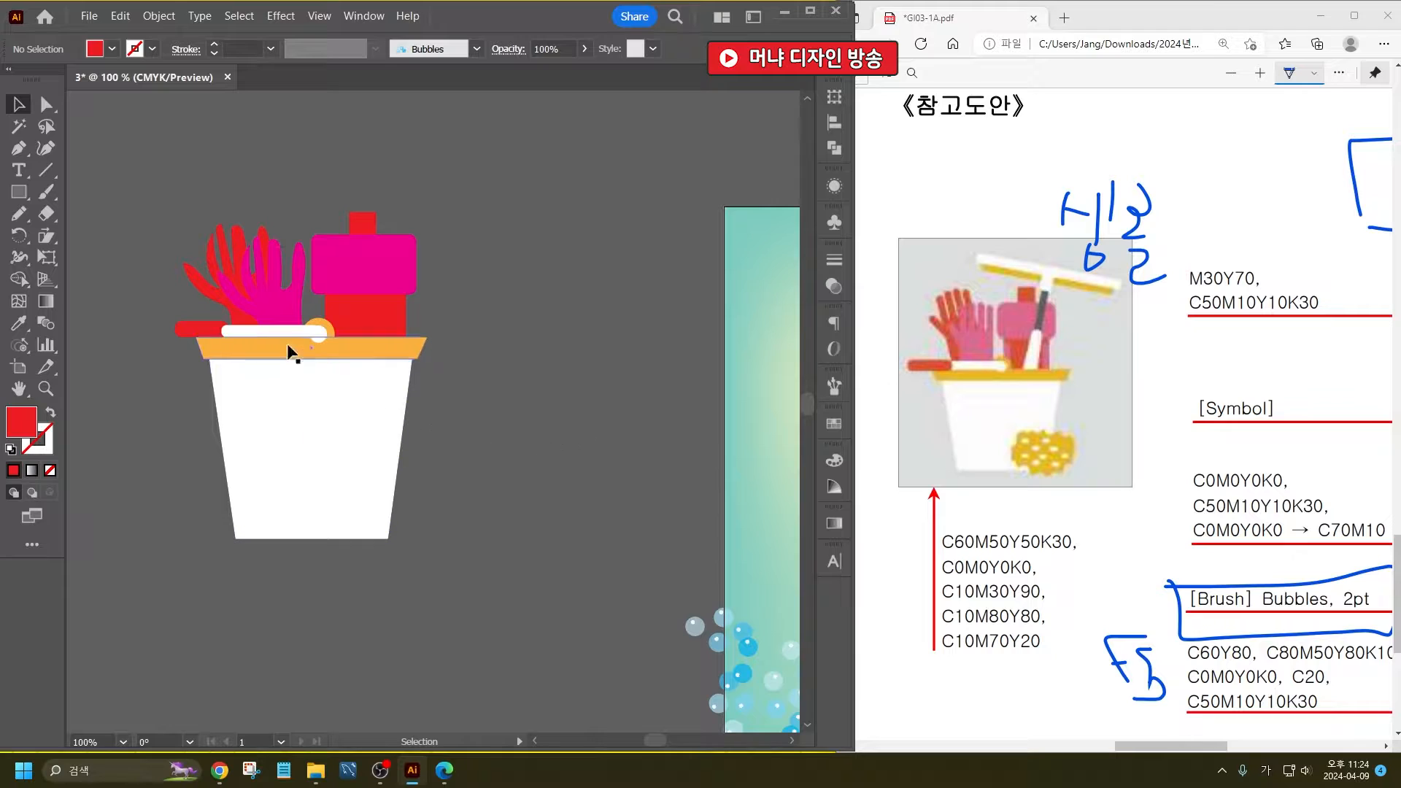
left_click_drag(515, 342, 455, 352)
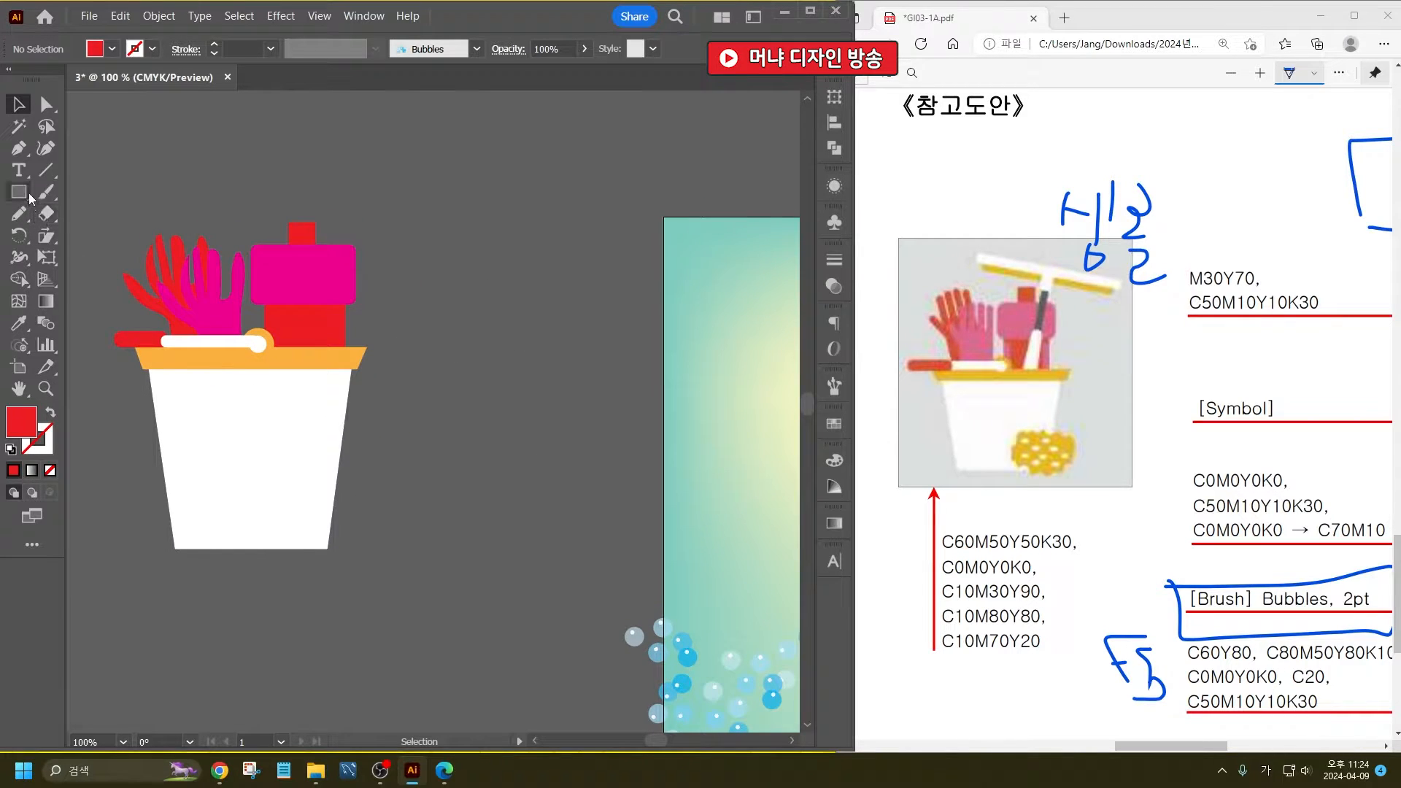
left_click_drag(27, 195, 63, 209)
left_click_drag(432, 293, 457, 451)
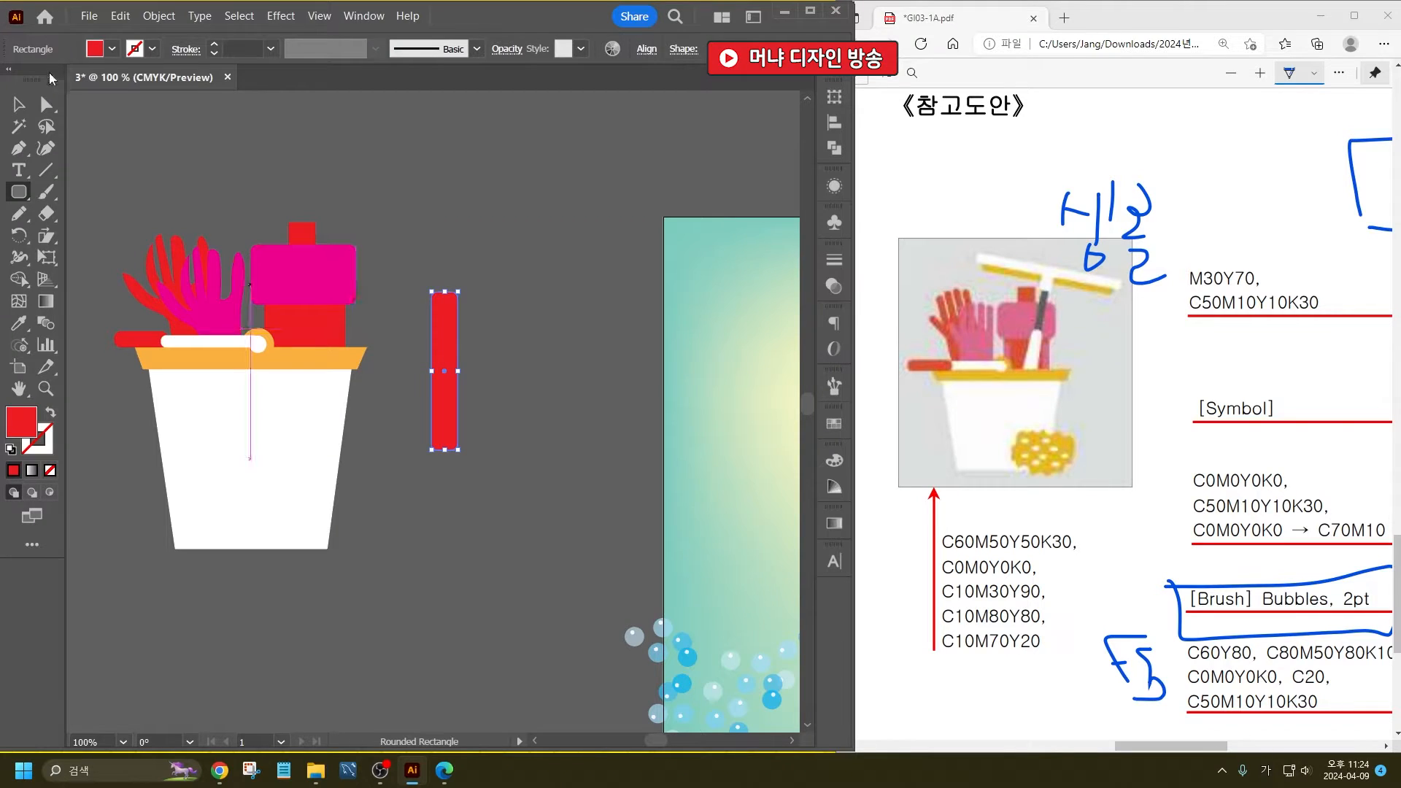
key("a")
left_click(453, 438)
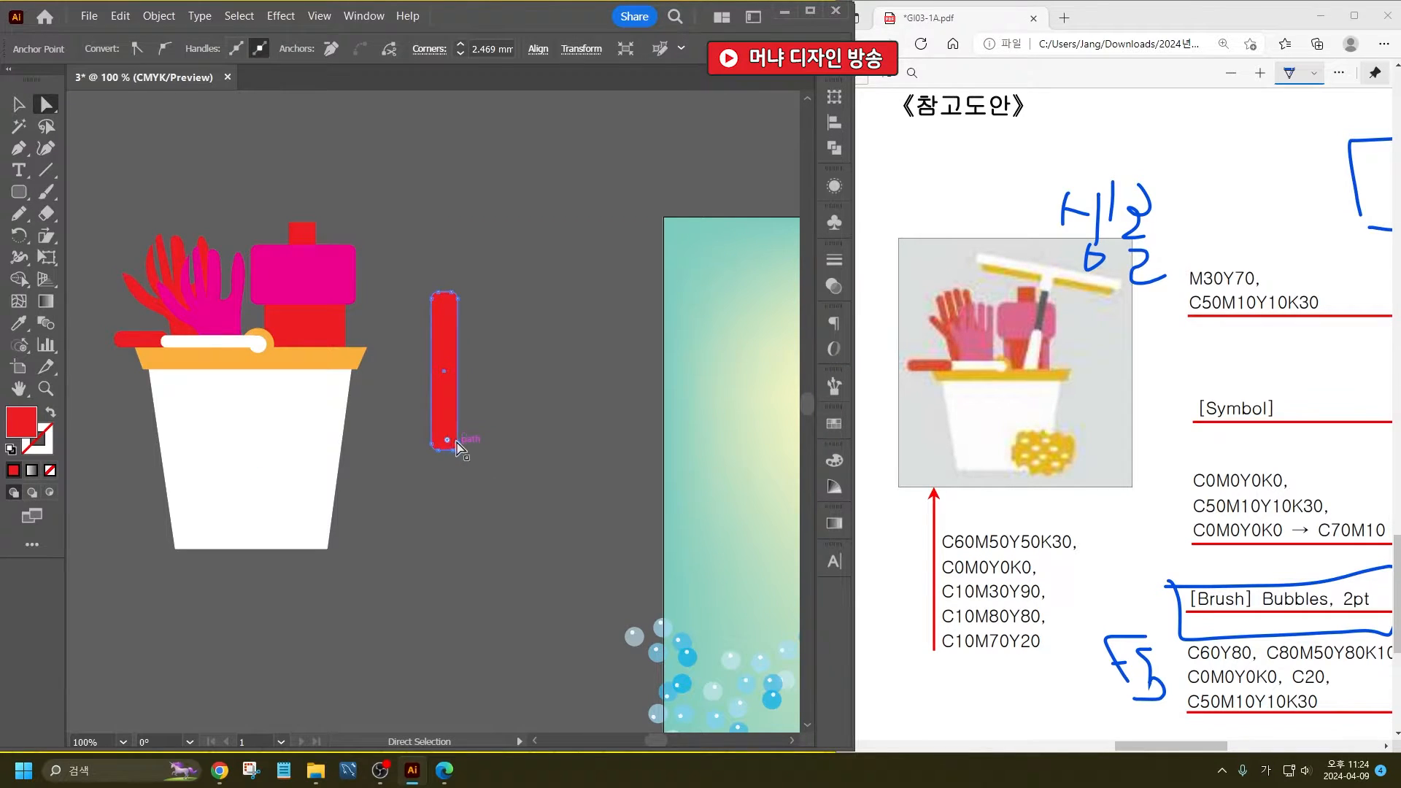
left_click_drag(460, 450, 423, 452)
left_click(532, 408)
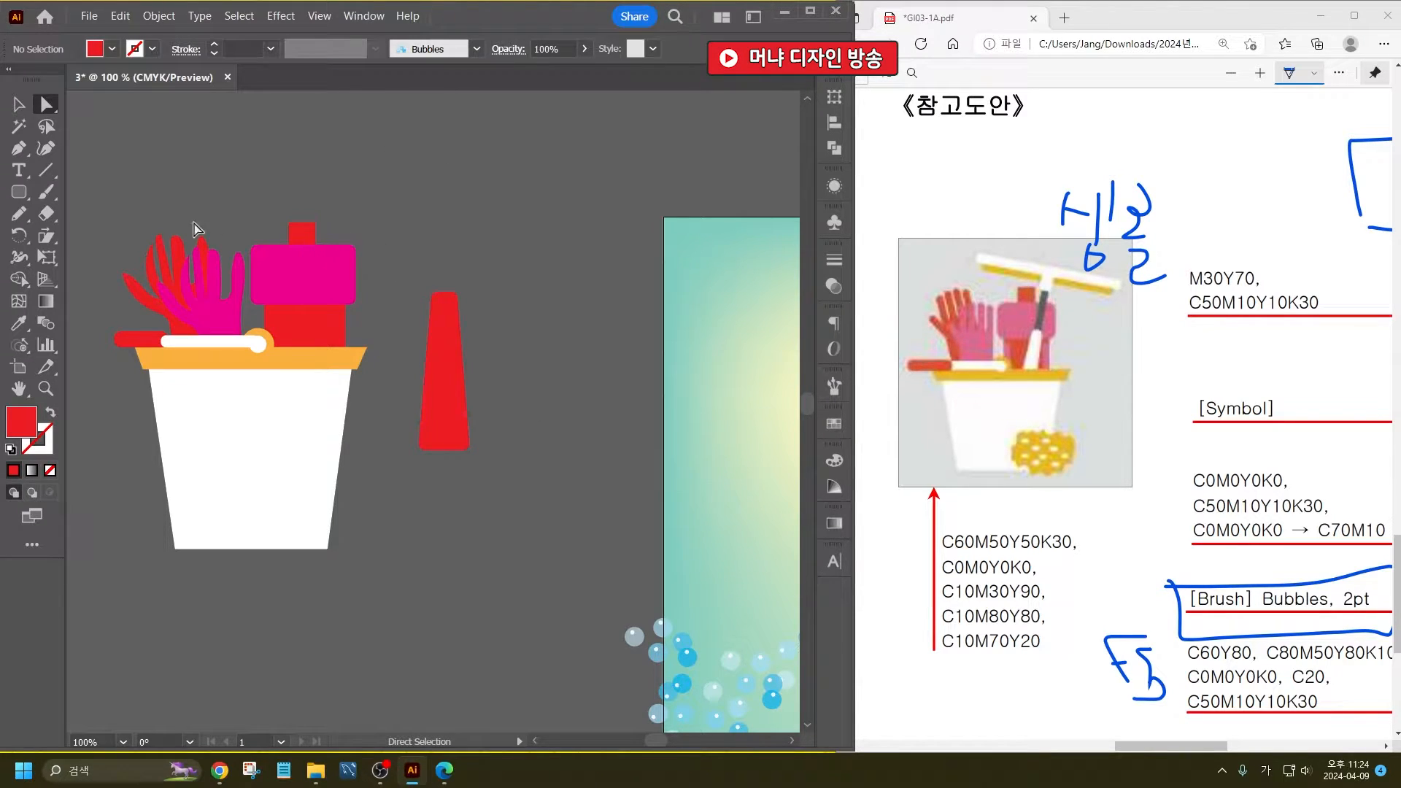
- Draw a thin vertical rectangle as the squeegee's shaft, centred above the tapered handle and overlapping its top
left_click_drag(19, 192, 139, 191)
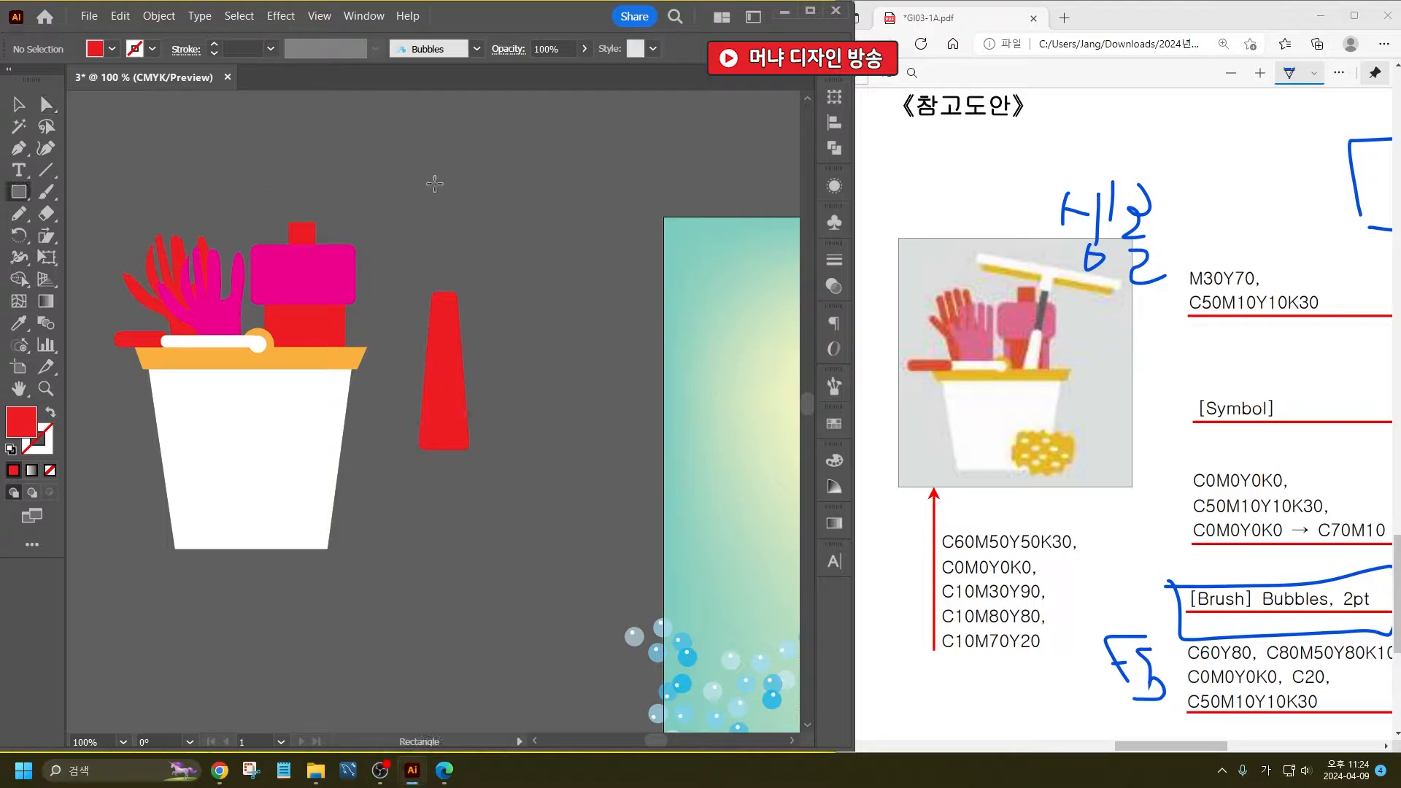
mouse_move(432, 172)
left_mouse_down()
mouse_move(462, 232)
mouse_move(466, 314)
mouse_move(447, 300)
left_mouse_up()
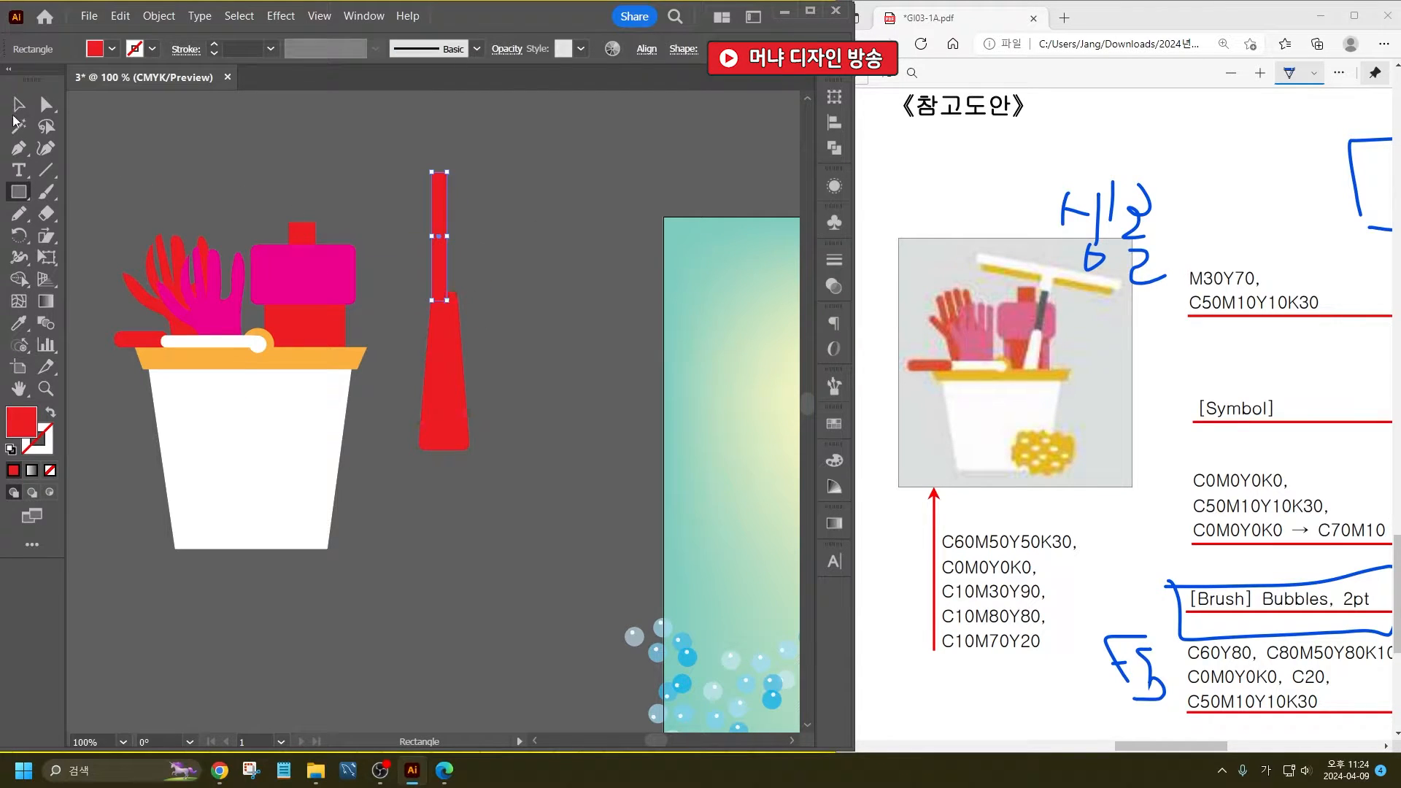
left_click(18, 107)
left_click_drag(441, 233, 446, 232)
- Fill the squeegee's tapered handle with white and its thin shaft with black
left_click(463, 391)
left_click(103, 51)
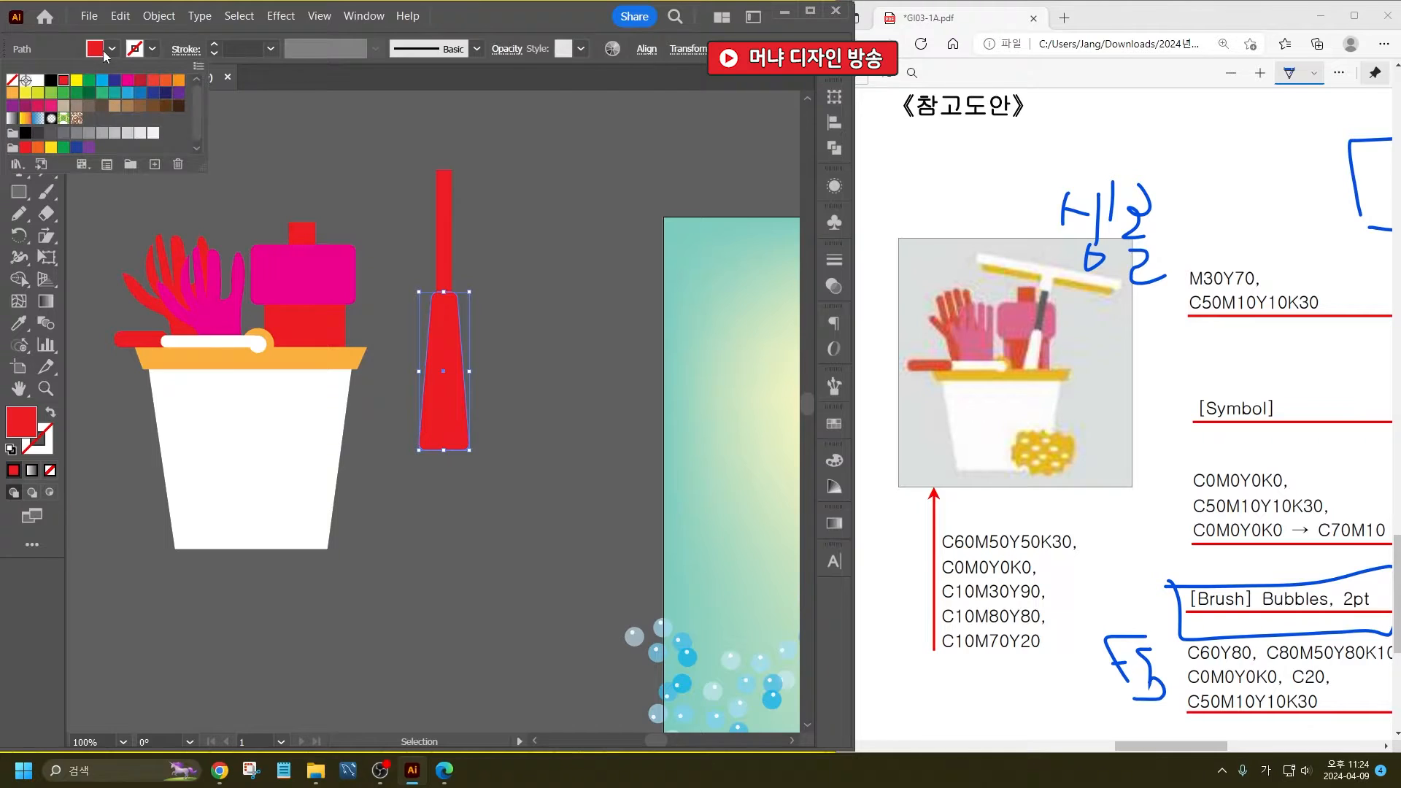
left_click(40, 83)
left_click(444, 183)
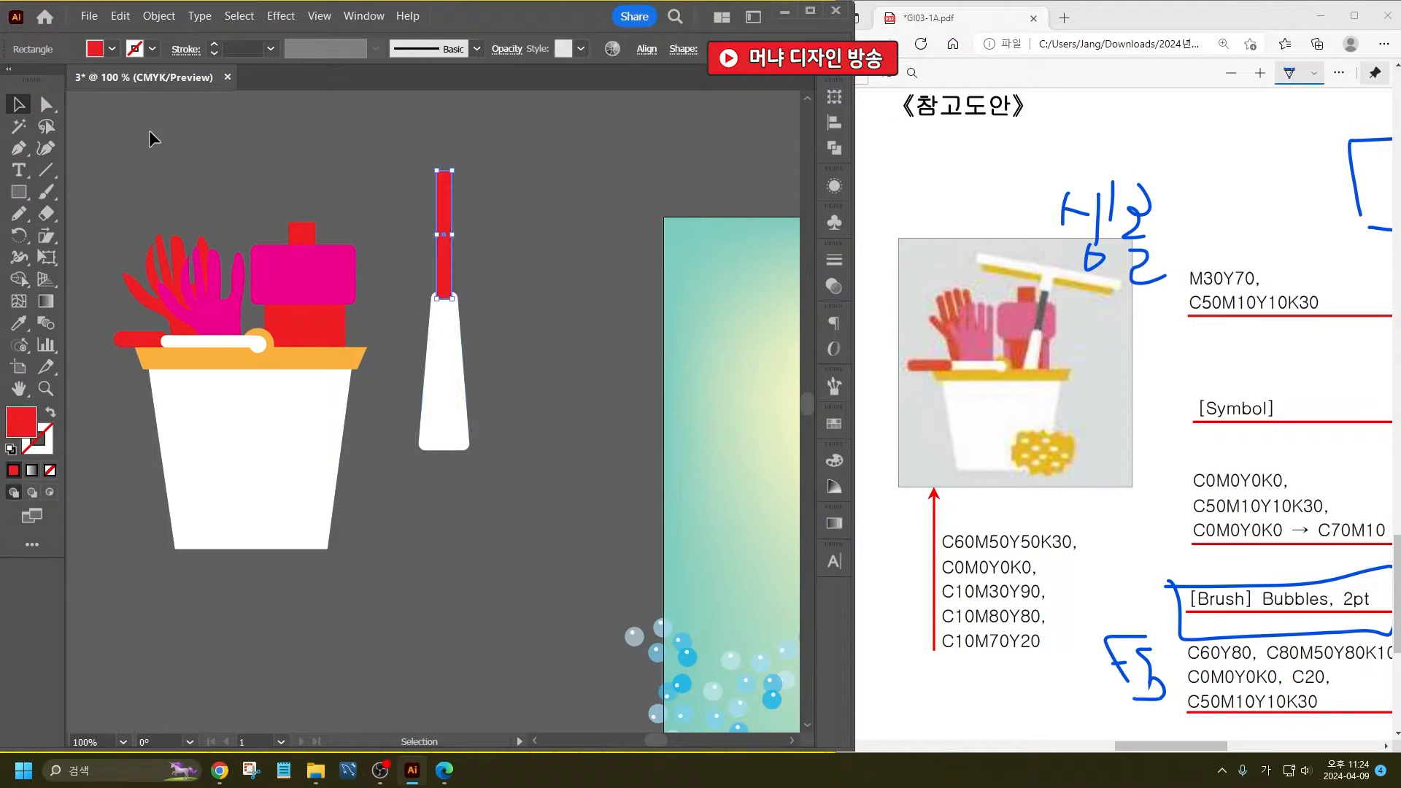
left_click(108, 52)
left_click(60, 92)
left_click(496, 234)
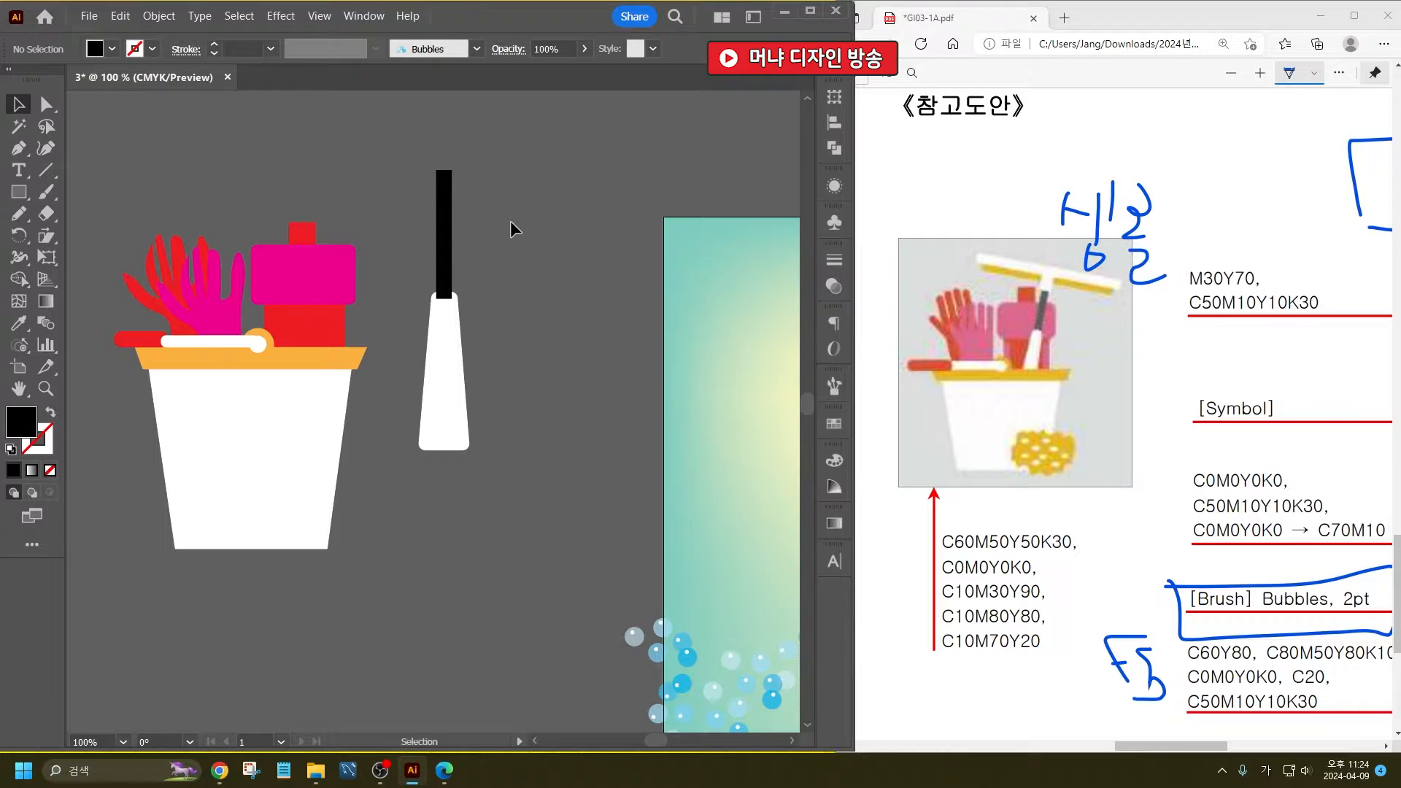
- Draw a wide, flat rectangle above the squeegee's shaft and a slightly shorter, thinner one along its lower edge
scroll(501, 218, "up", 3)
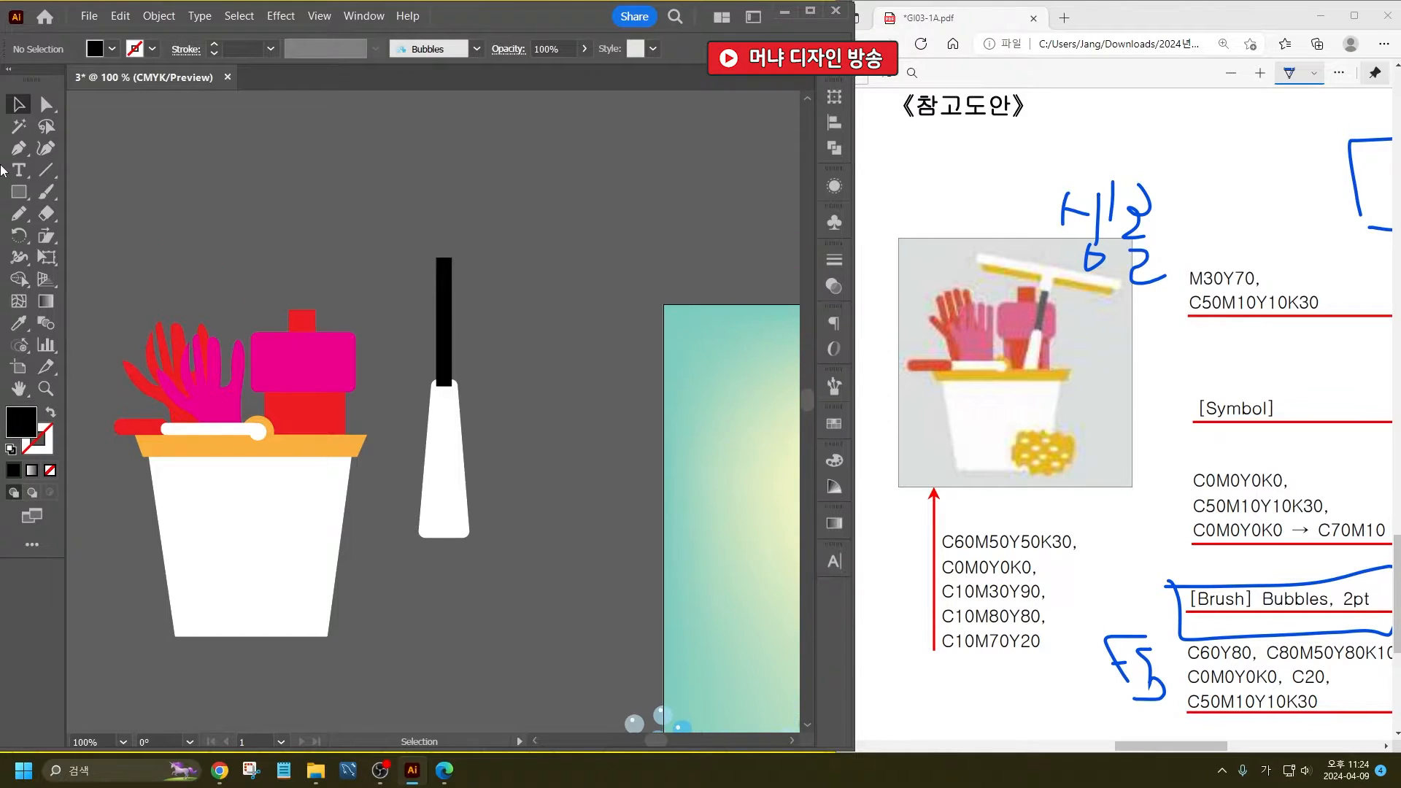
left_click(19, 192)
left_click_drag(356, 203, 515, 224)
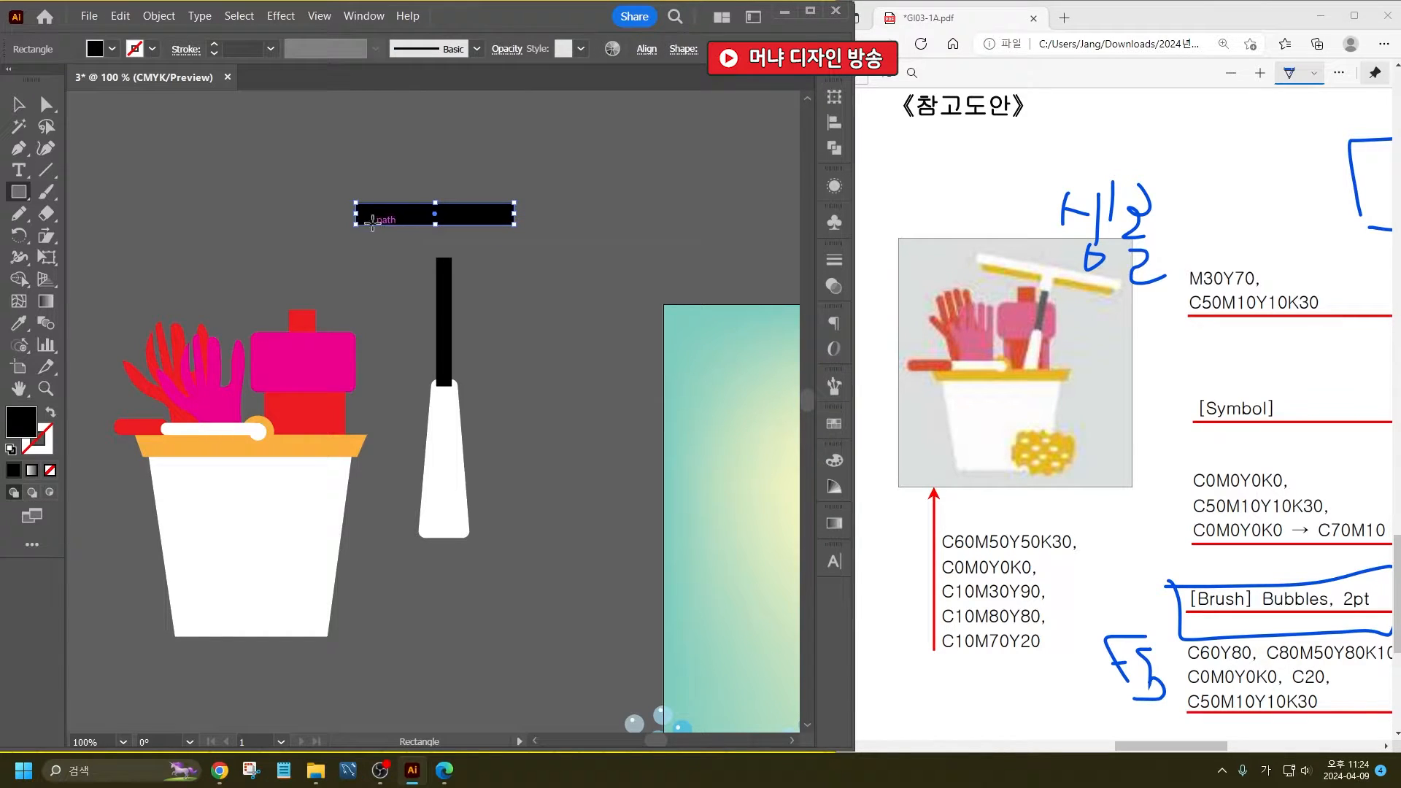
left_click_drag(367, 222, 506, 235)
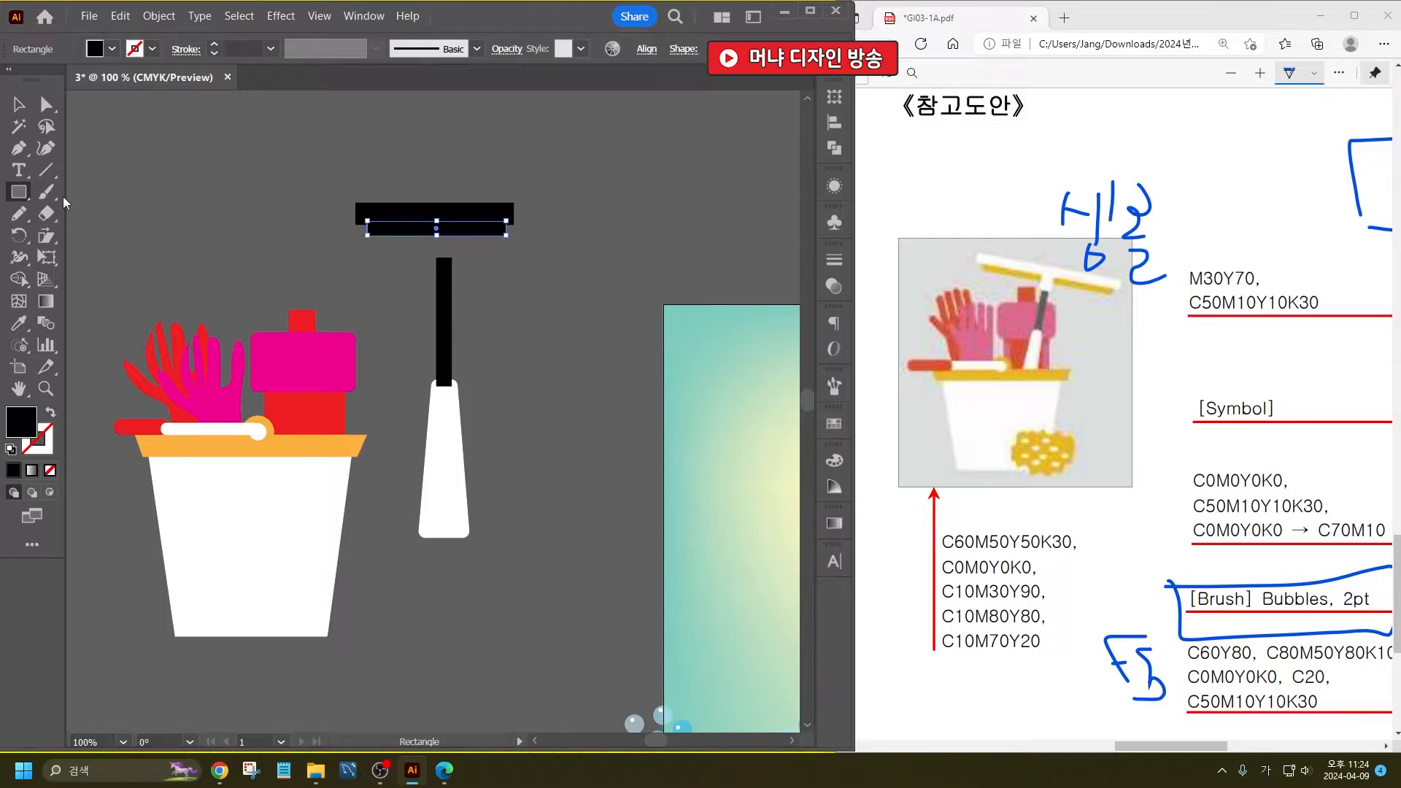
- Fill the squeegee head's lower strip with light orange and its upper bar with white
left_click(19, 104)
left_click(113, 48)
left_click(24, 112)
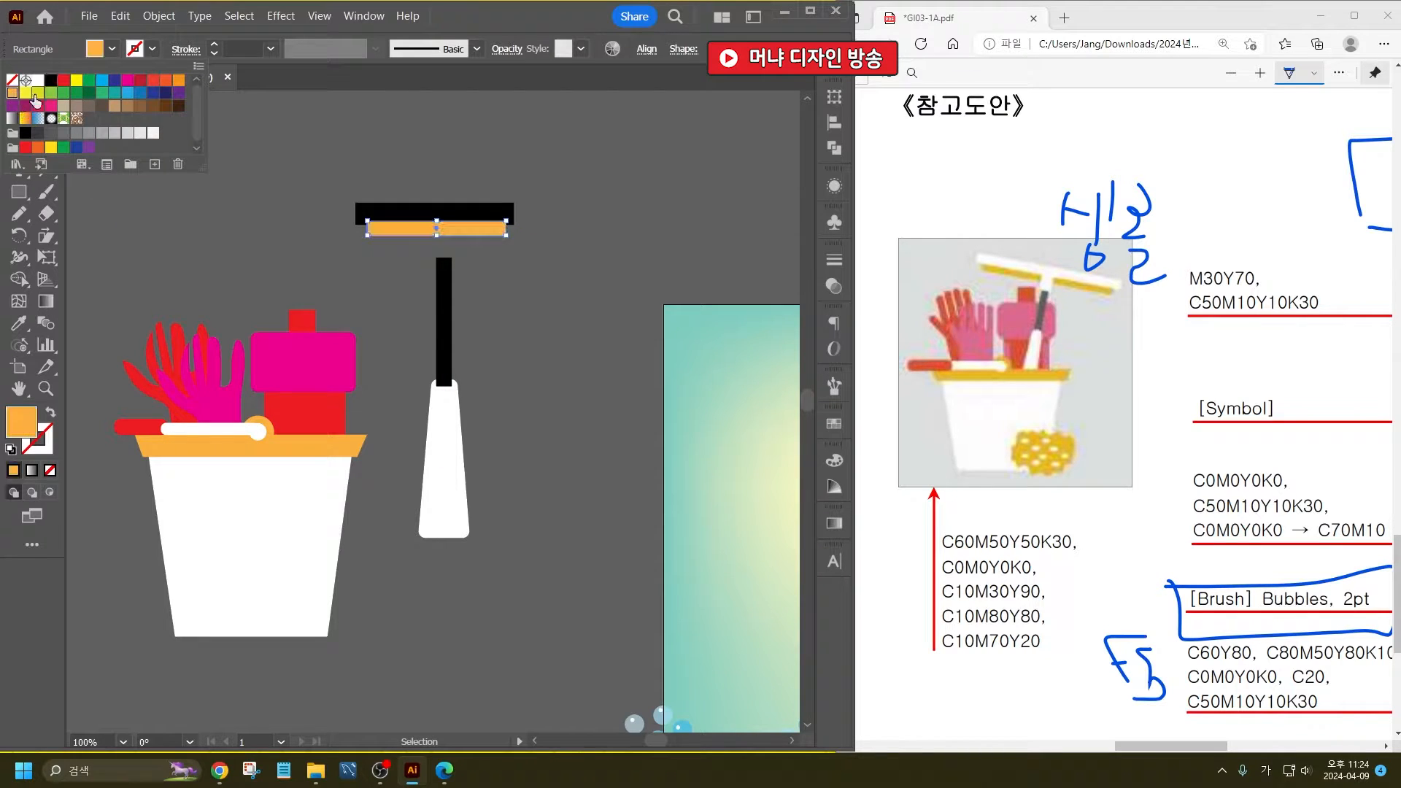
left_click(531, 321)
left_click(527, 318)
left_click(452, 218)
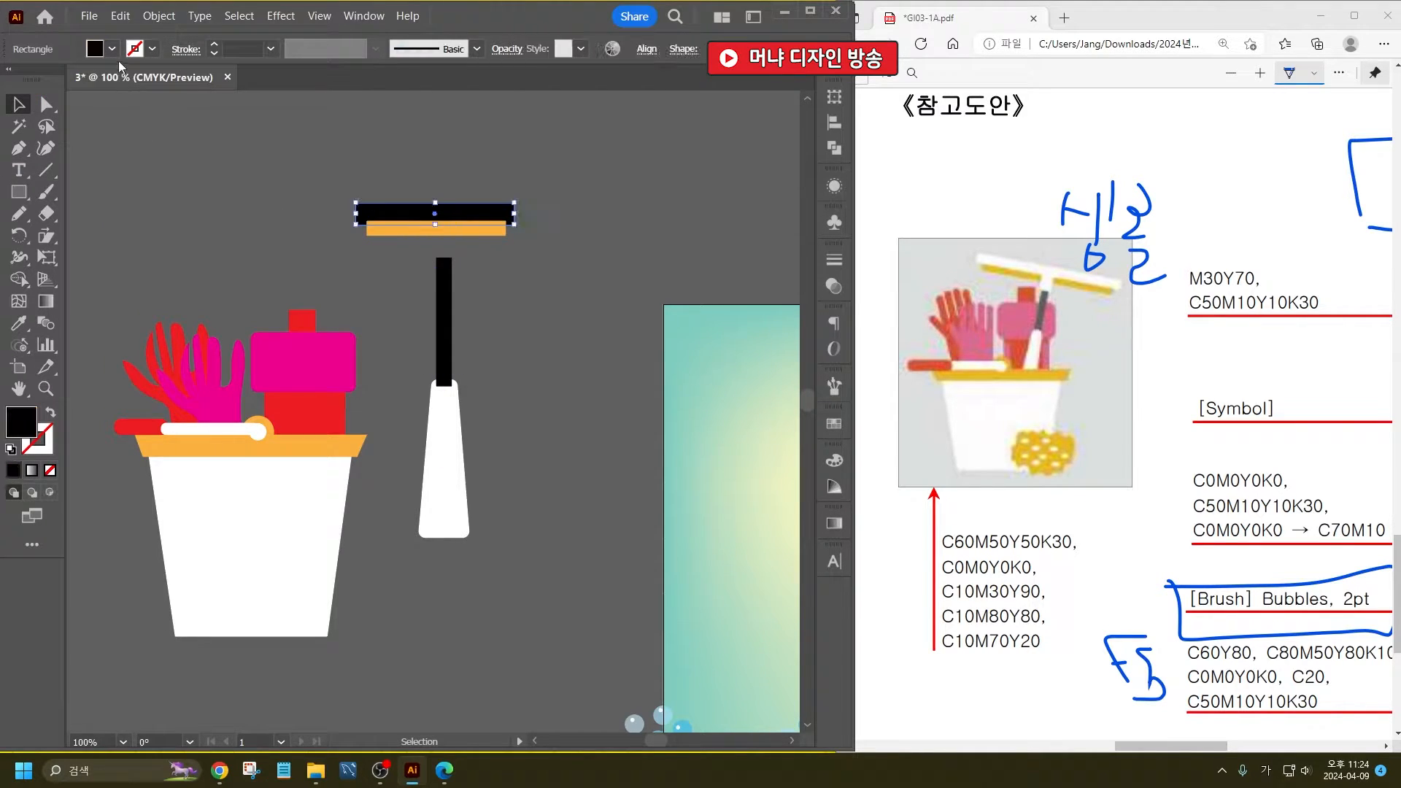
left_click(111, 49)
left_click(38, 79)
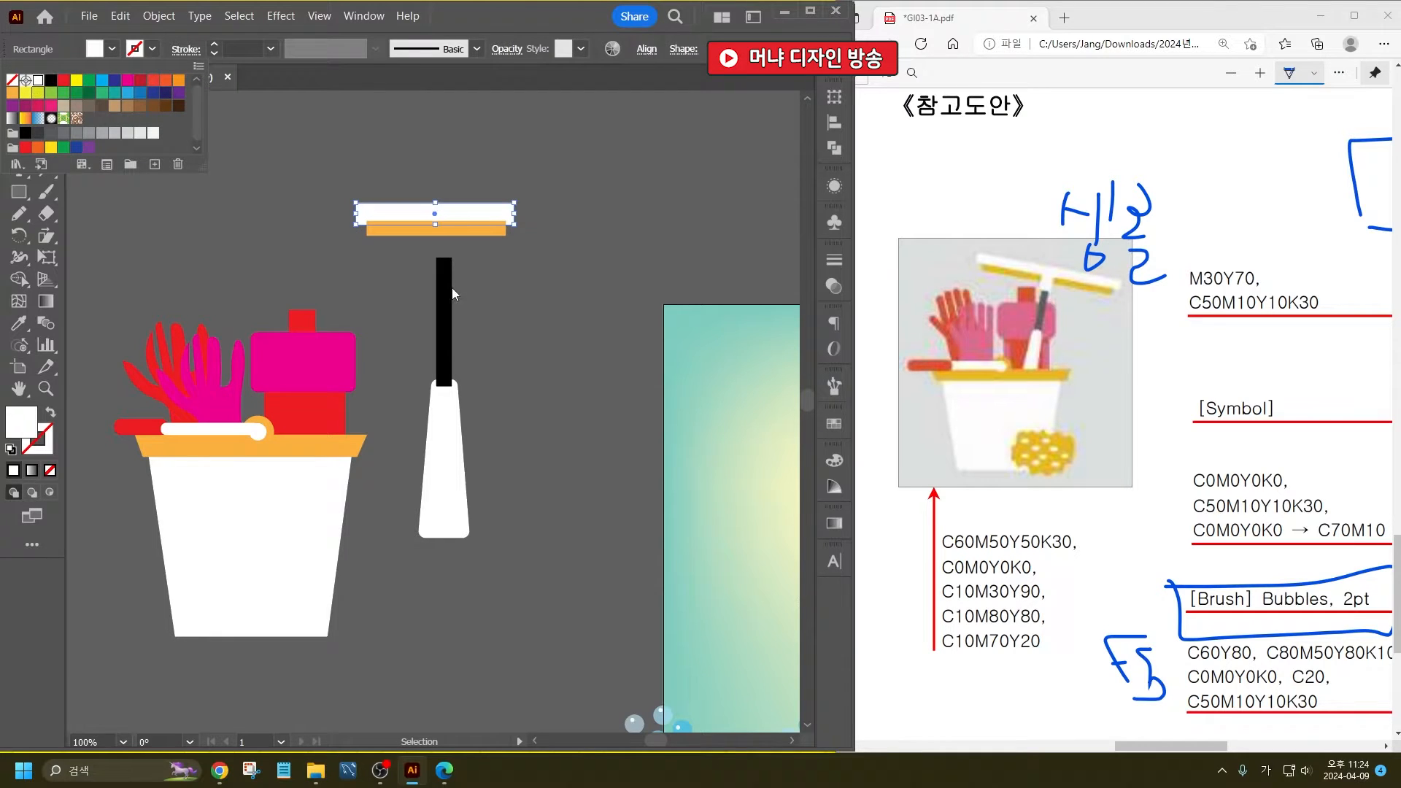
left_click(528, 327)
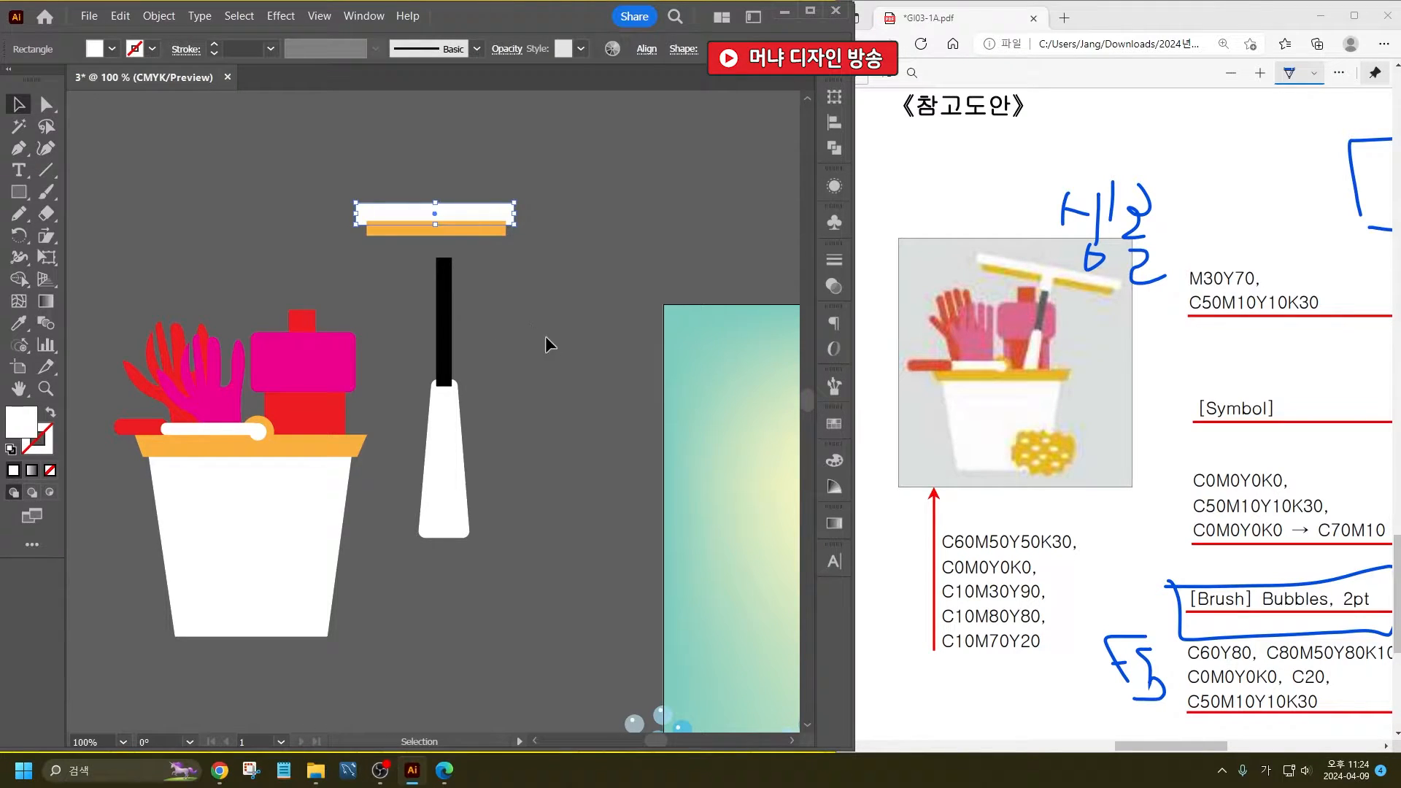
left_click(545, 335)
- Draw a small white connector rectangle over the middle of the squeegee head, extending below the orange strip
left_click(19, 192)
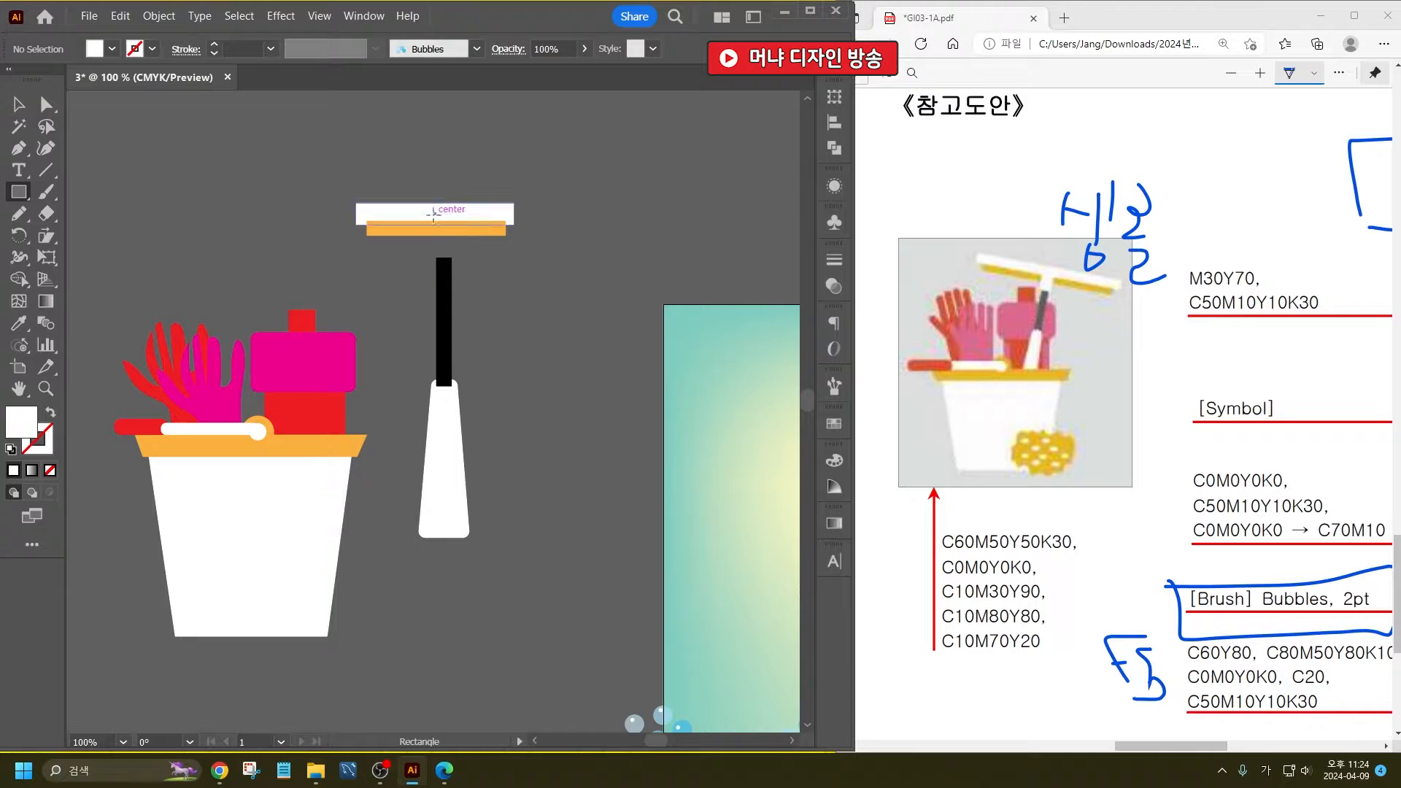
left_click_drag(430, 214, 453, 246)
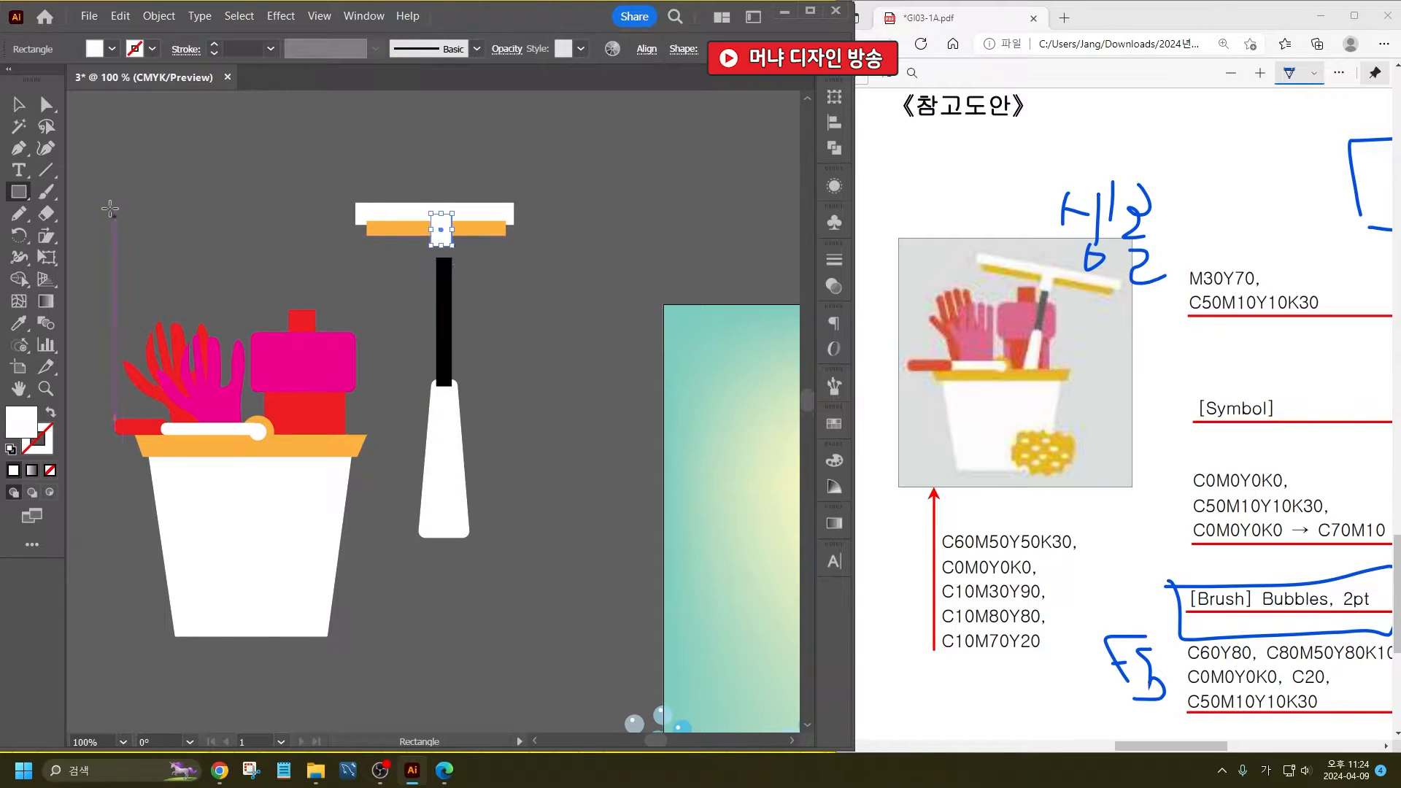
left_click(18, 105)
left_click(513, 294)
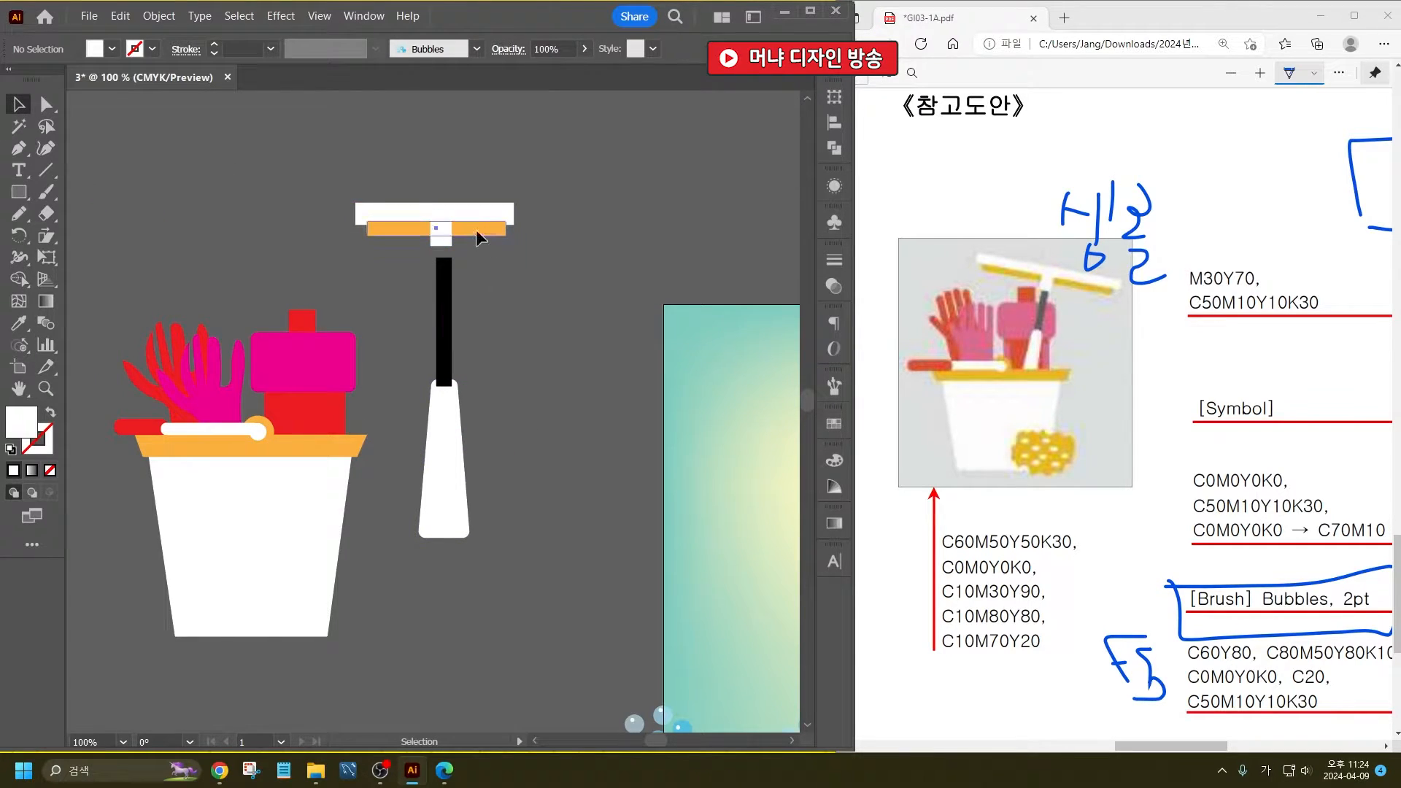
- Align the squeegee head's bar, strip and connector to a common horizontal centre and move them onto the shaft's top
left_click(481, 229)
left_click(527, 282)
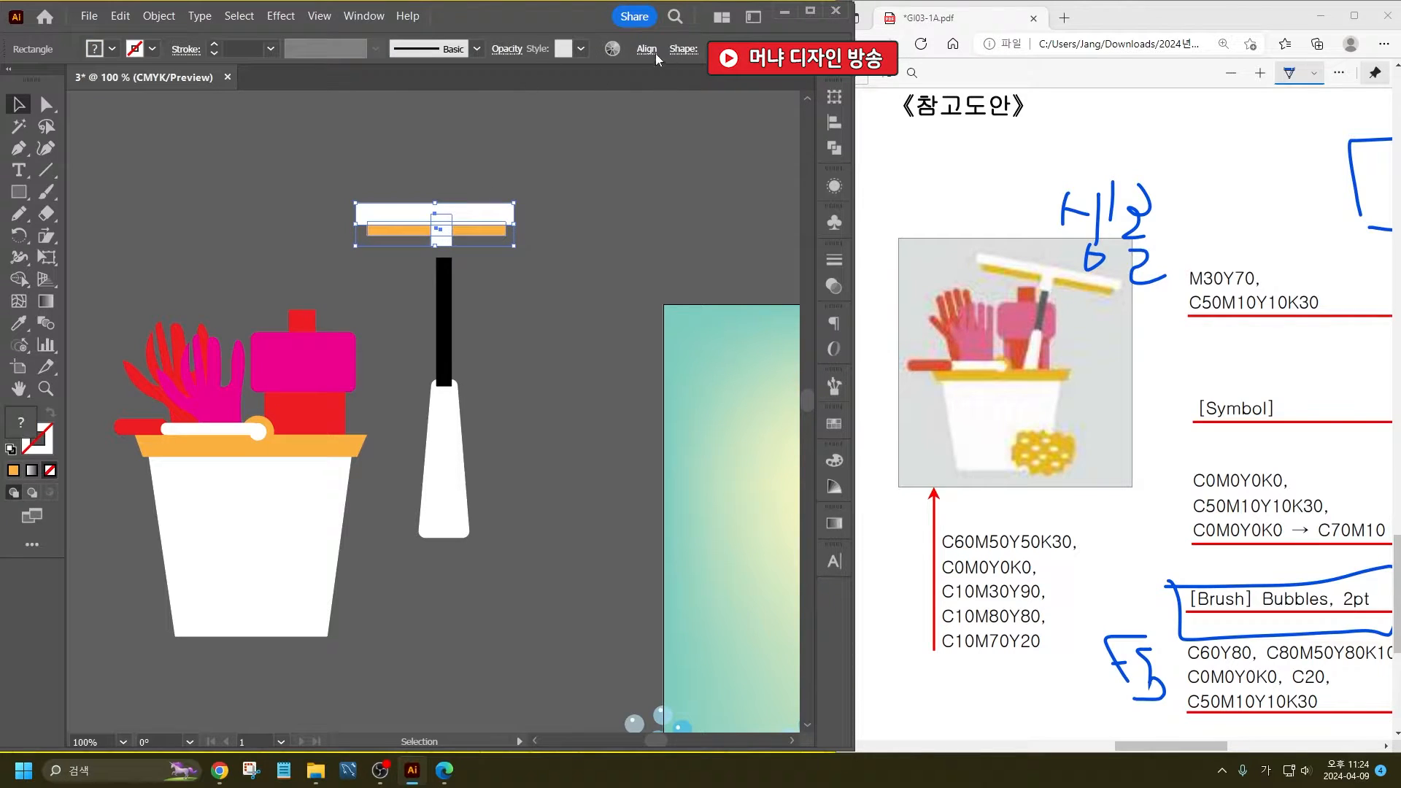
left_click(647, 49)
left_click(488, 104)
left_click_drag(432, 225, 438, 250)
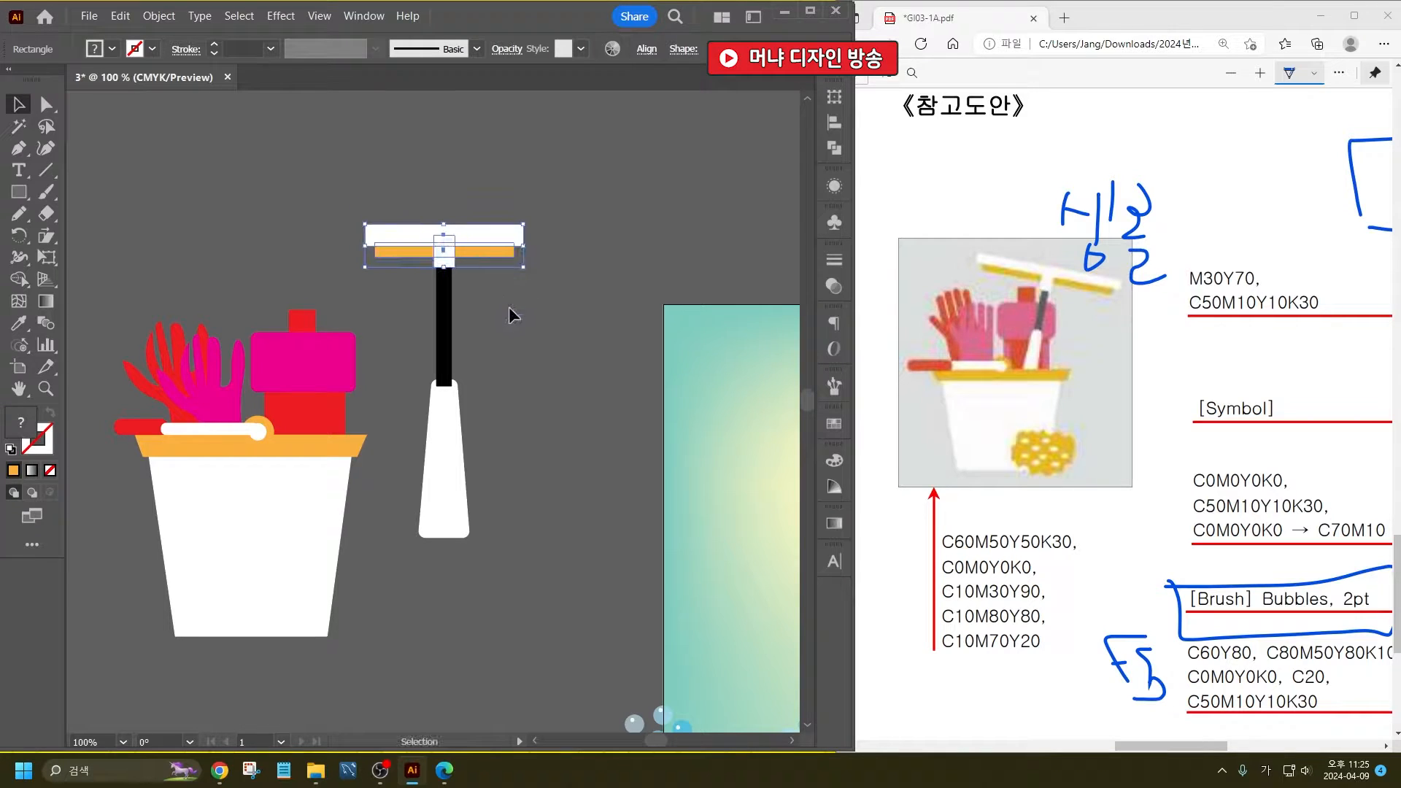
- Bring the squeegee's white handle in front of the shaft and make the head's bar and orange strip wider and thinner
left_click(529, 431)
left_click(444, 462)
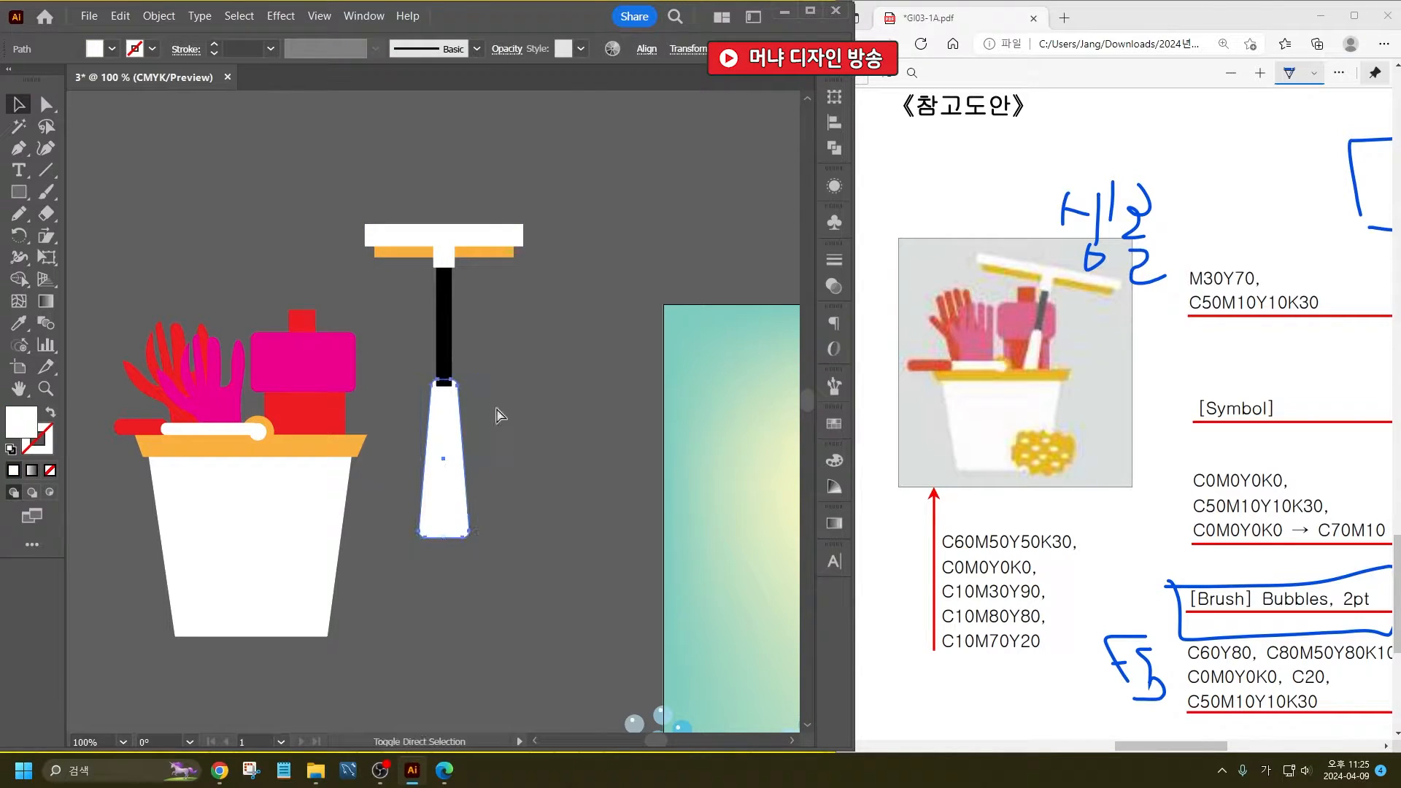
left_click_drag(589, 417, 515, 260)
left_click(453, 229)
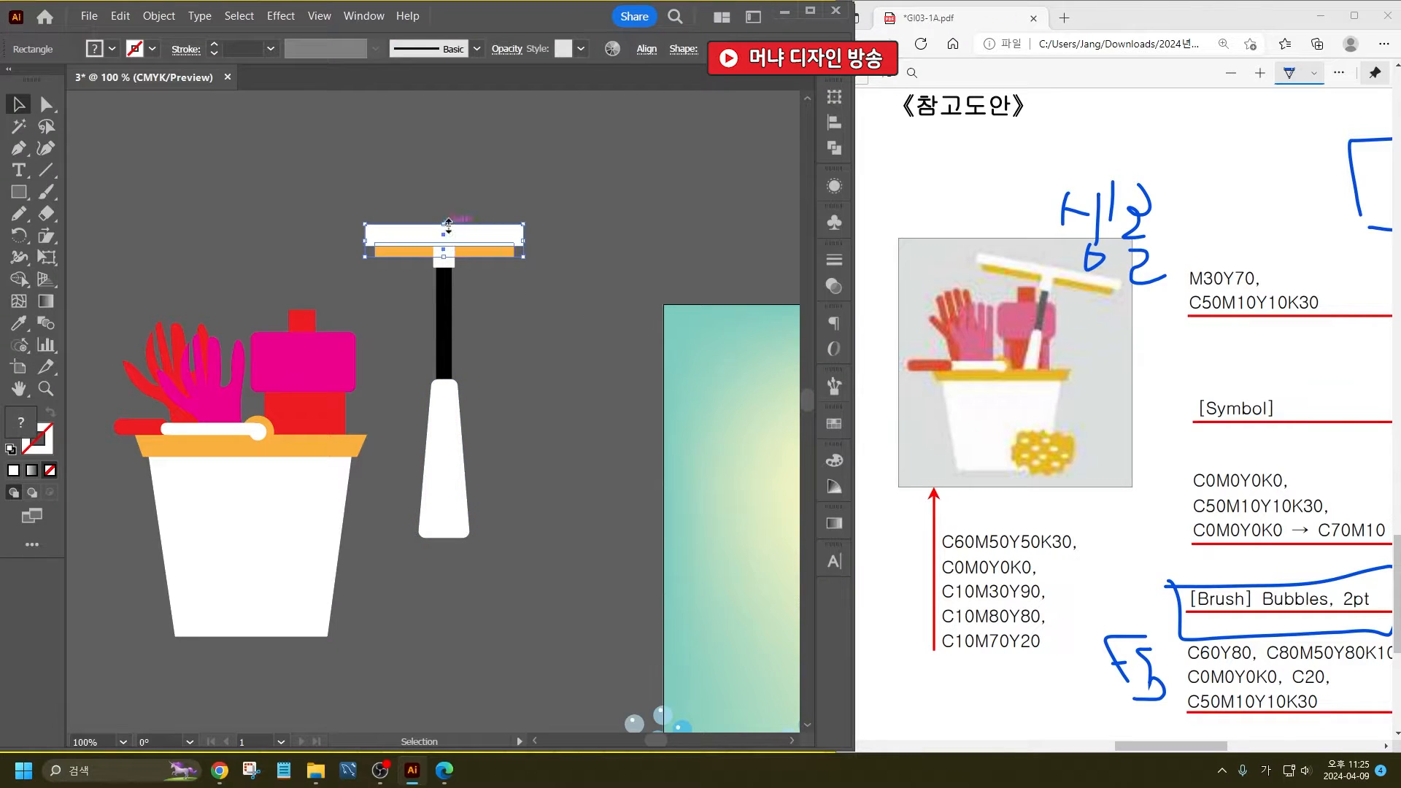
left_click_drag(451, 225, 556, 243)
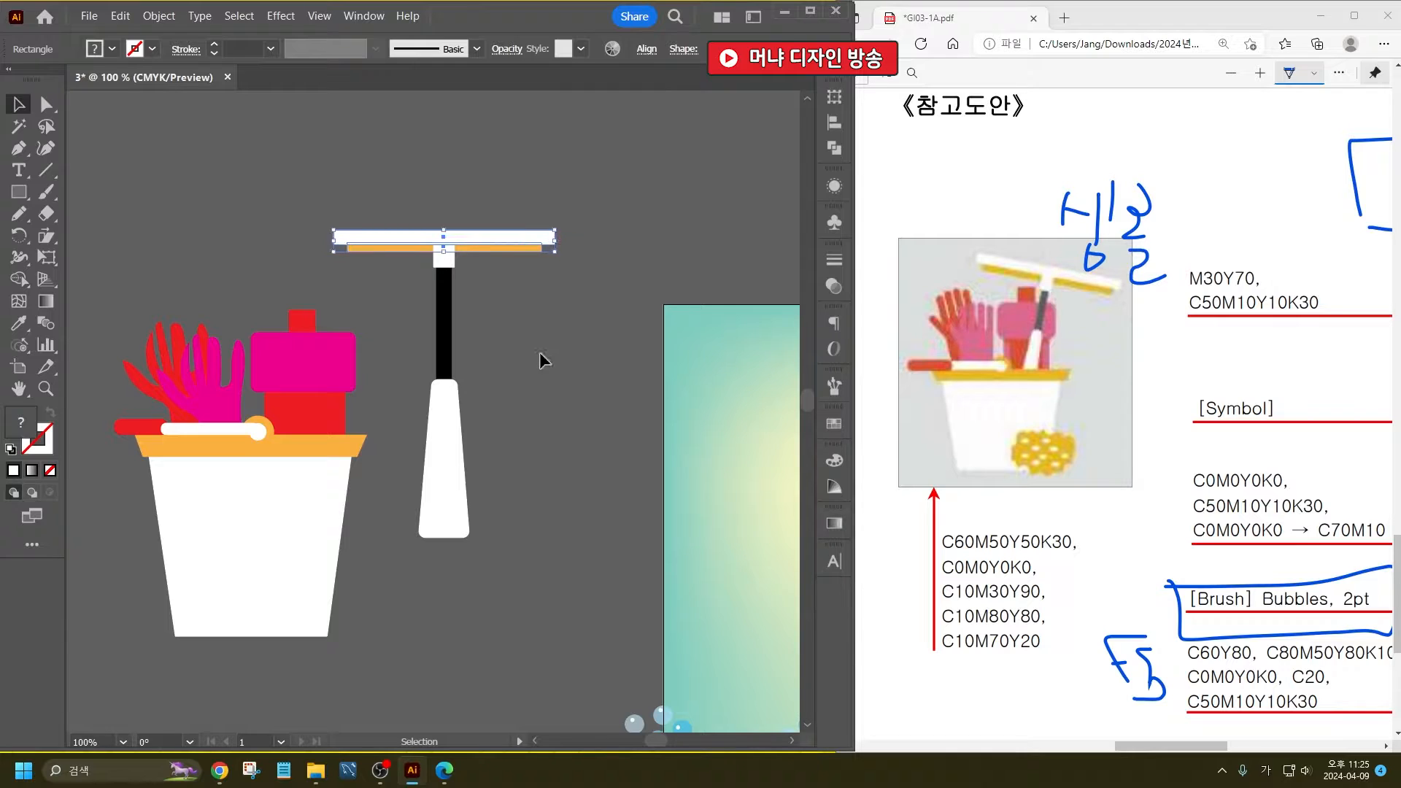
- Group all the parts of the squeegee
left_click(540, 352)
left_click_drag(452, 207, 436, 410)
key("ctrl+g")
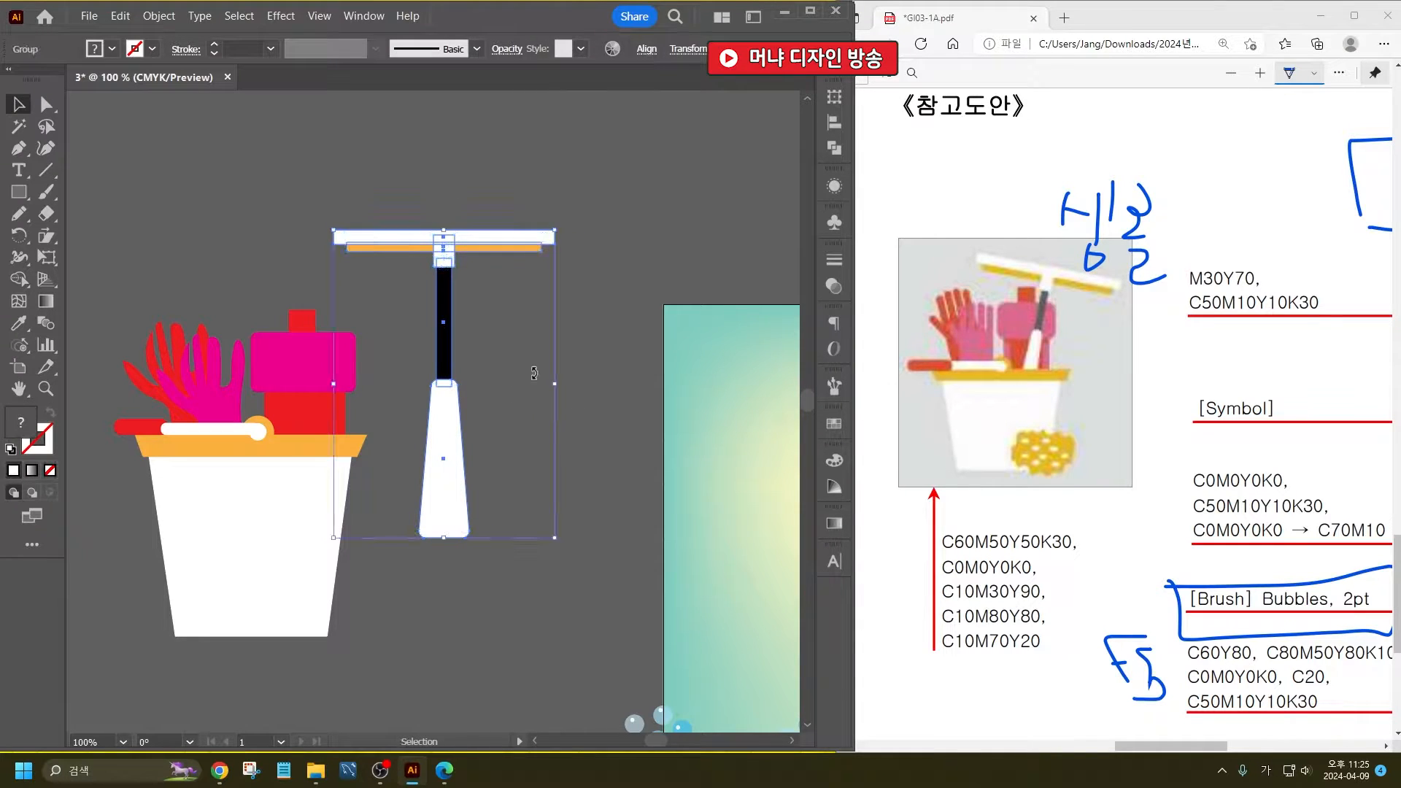
- Place the squeegee group over the bottle and bucket, tilted slightly clockwise and scaled down to fit the bucket
left_click_drag(448, 248, 307, 255)
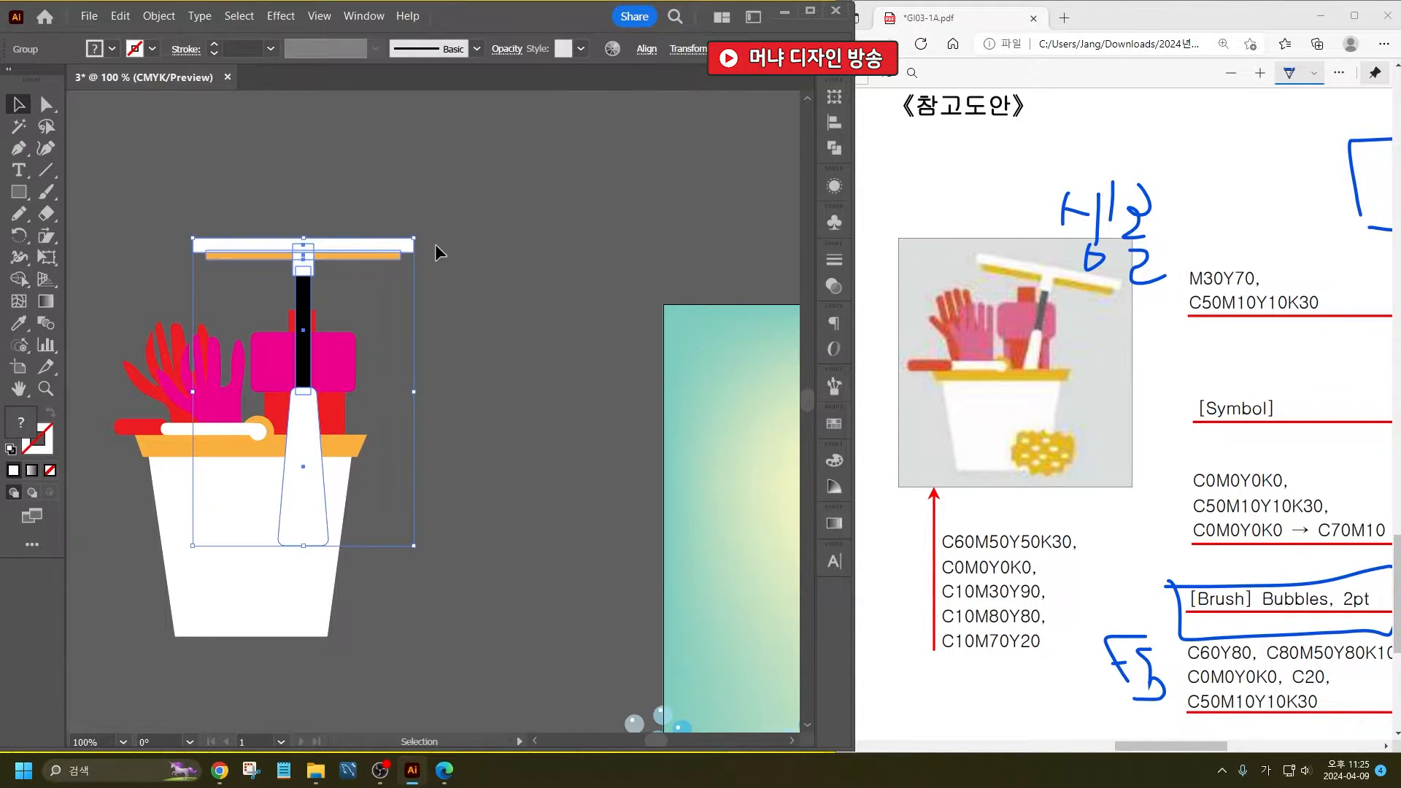
left_click_drag(417, 225, 465, 253)
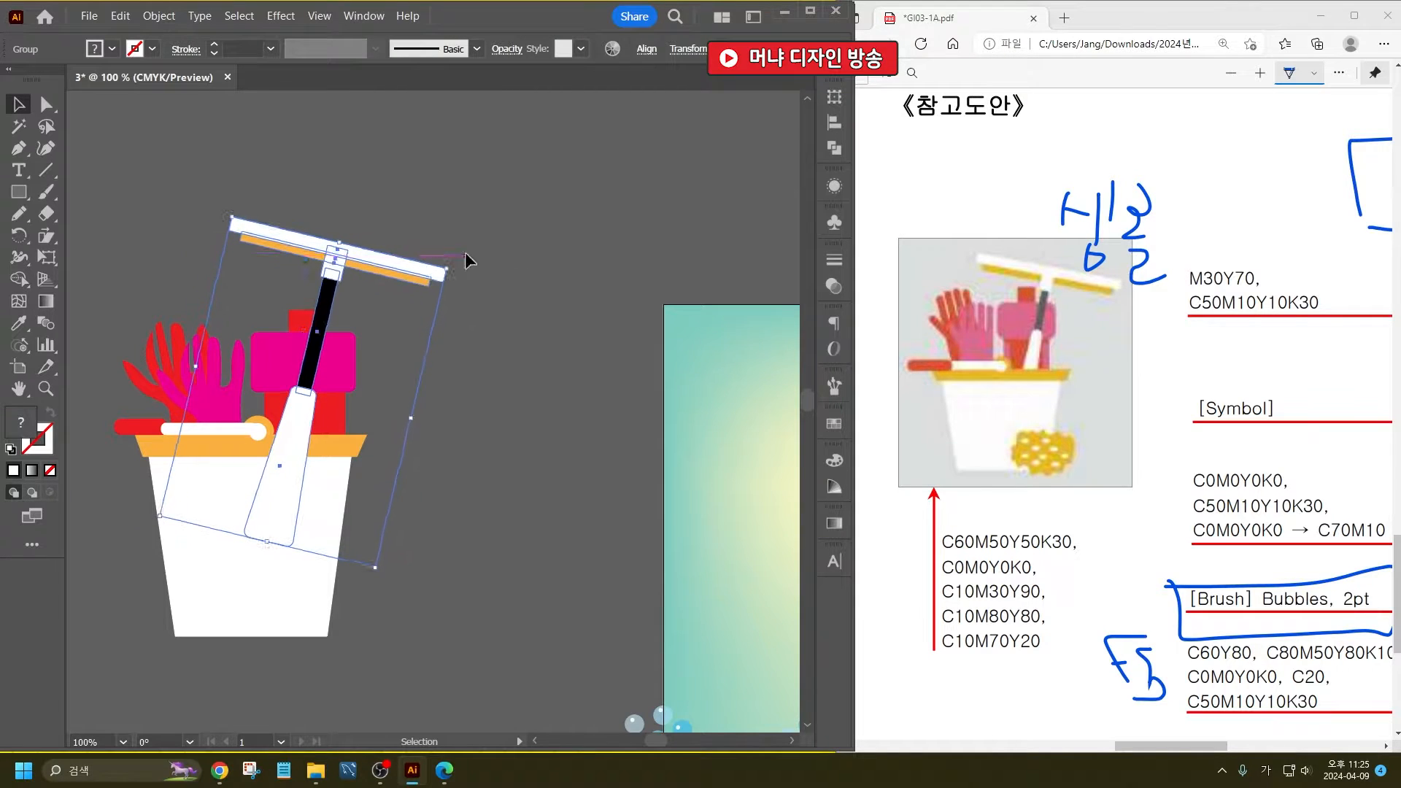
left_click_drag(336, 256, 329, 296)
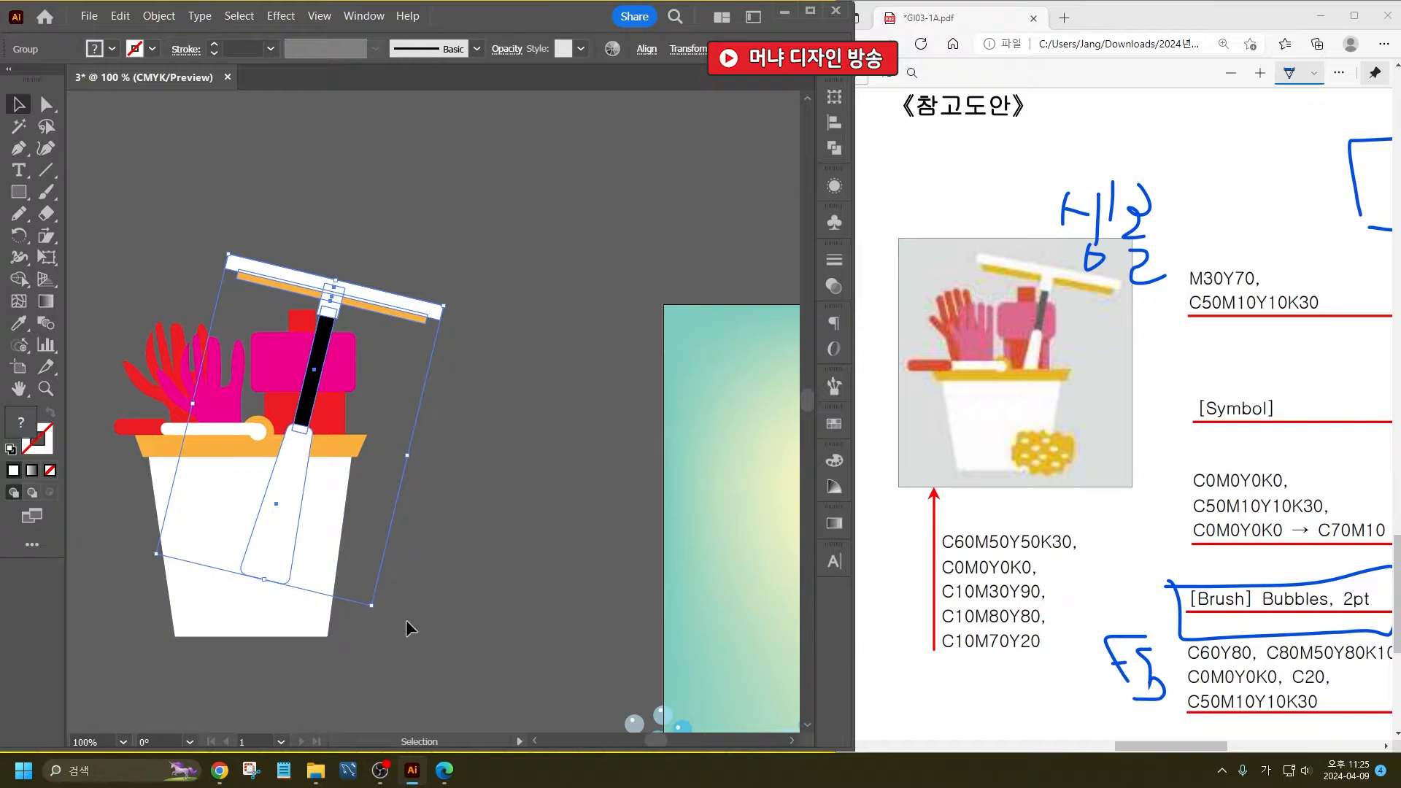
left_click_drag(371, 606, 353, 533)
left_click_drag(274, 388, 290, 396)
mouse_move(250, 256)
left_mouse_down()
mouse_move(231, 248)
mouse_move(238, 270)
mouse_move(211, 253)
mouse_move(226, 255)
left_mouse_up()
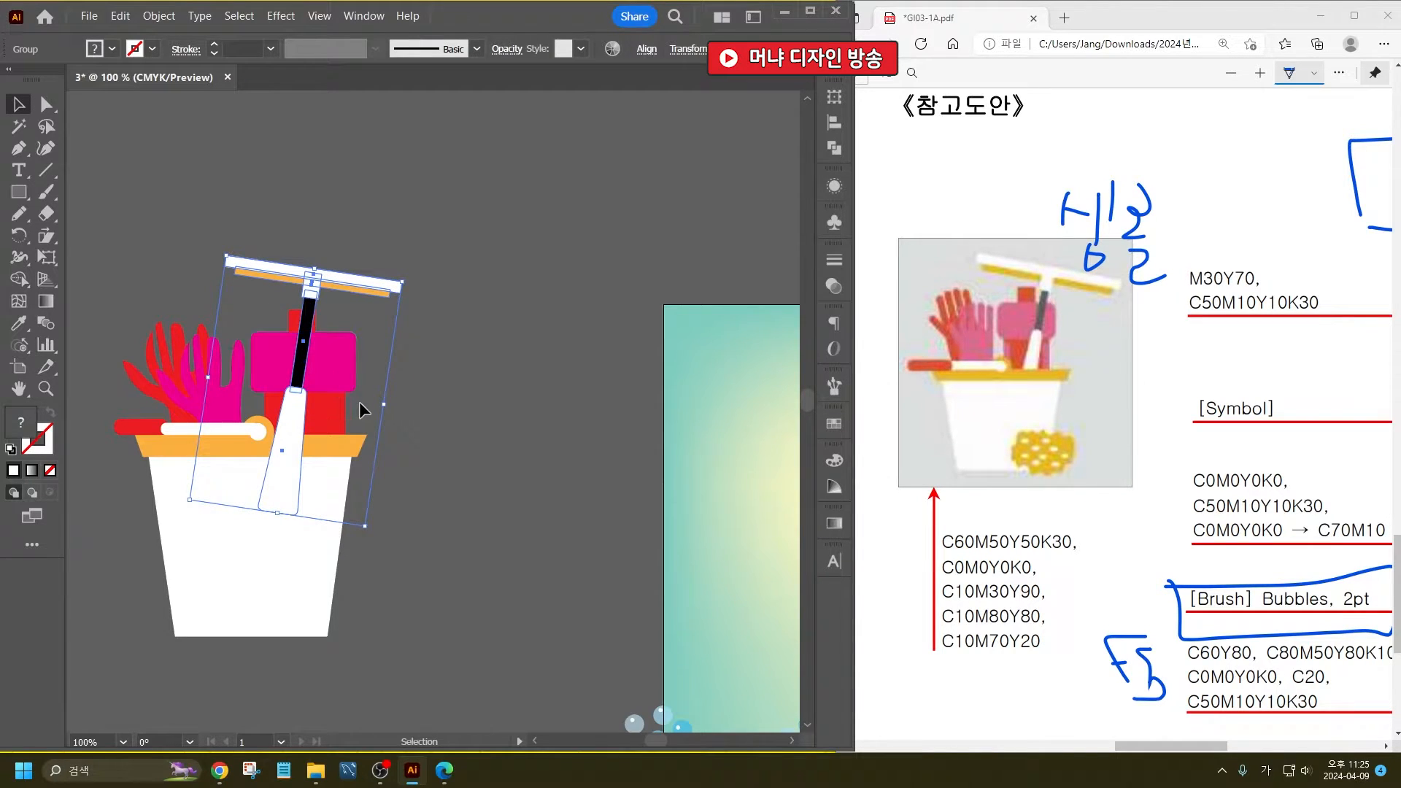
- Send the squeegee and the bottle behind the bucket and its rim, keeping the squeegee in front of the bottle
left_click_drag(359, 401, 293, 321)
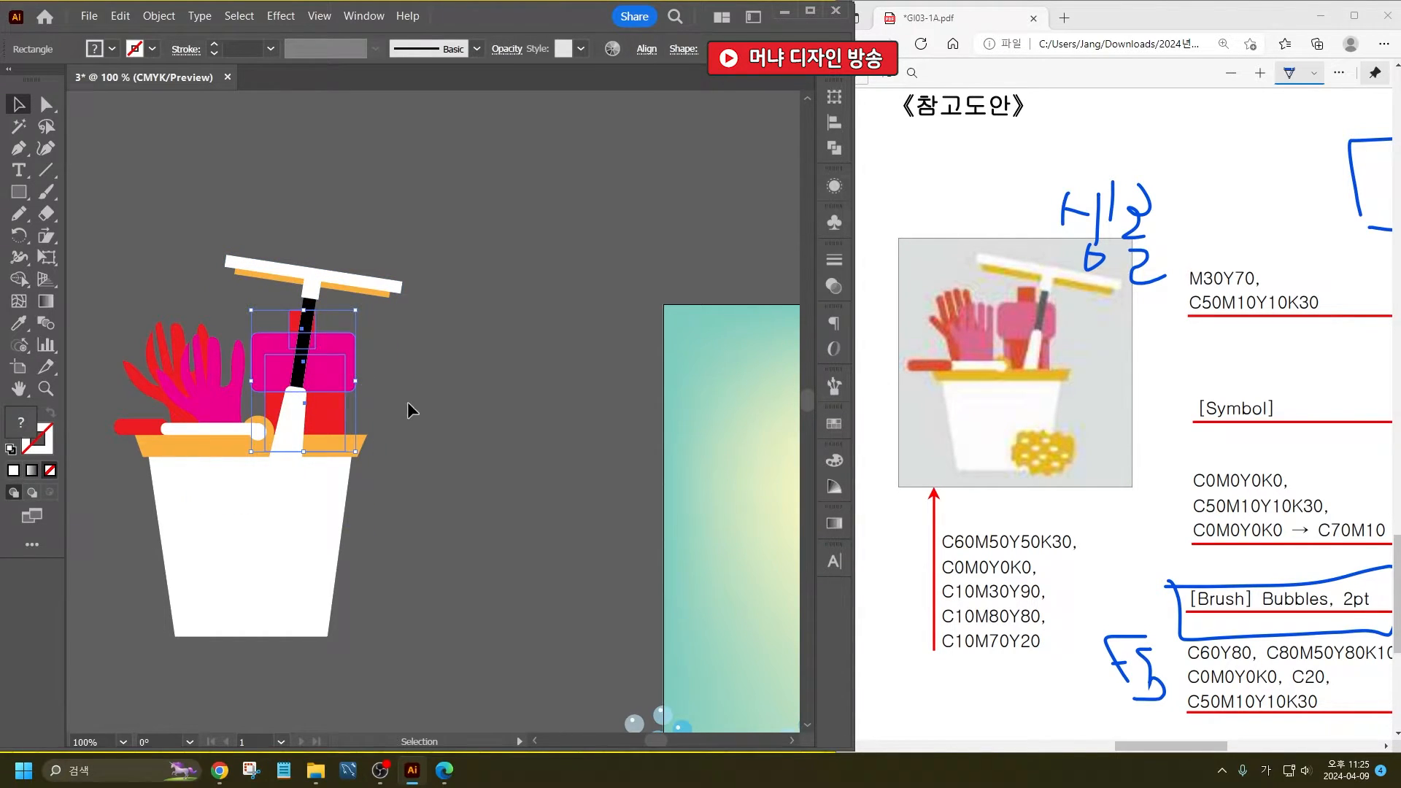
left_click(273, 279, "shift")
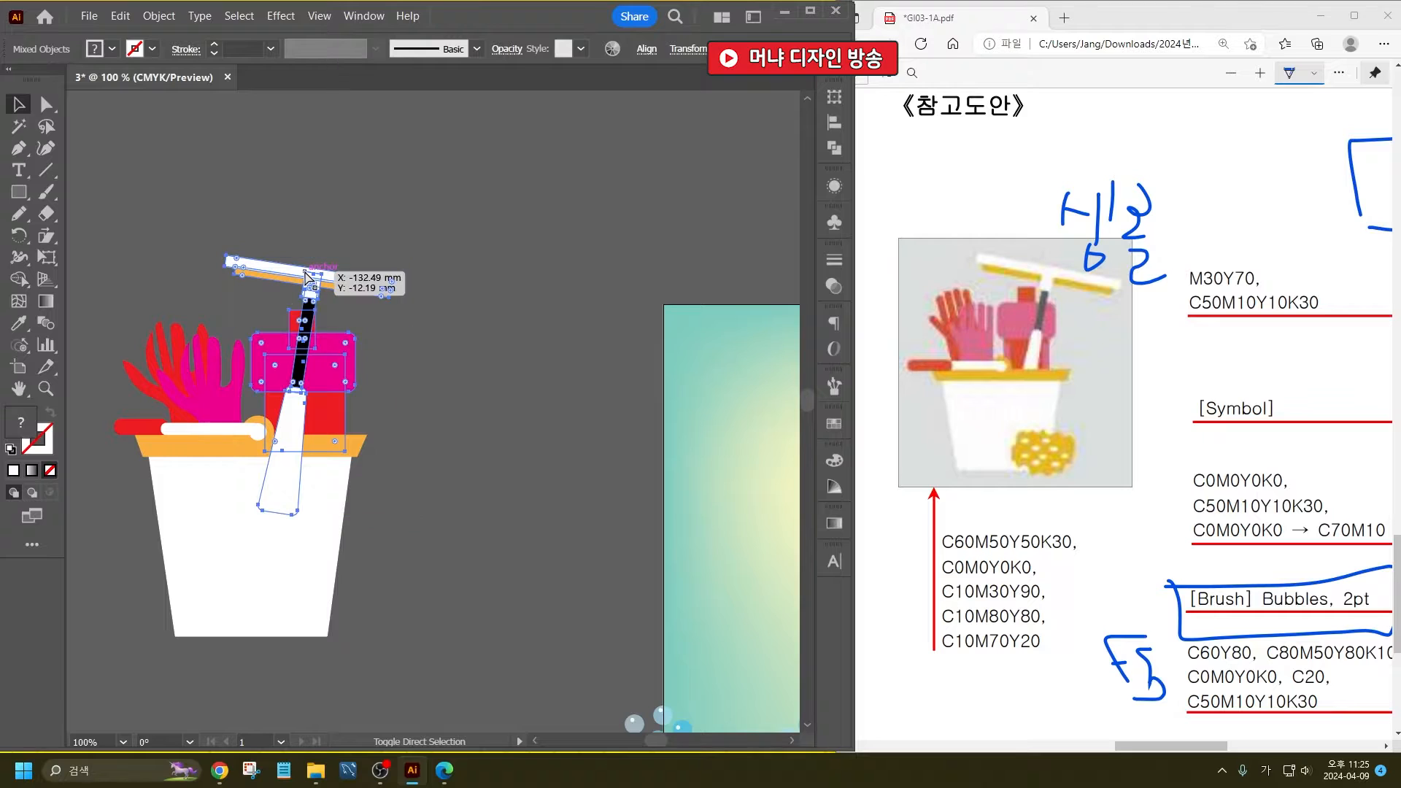
left_click(603, 635)
left_click_drag(432, 597, 465, 521)
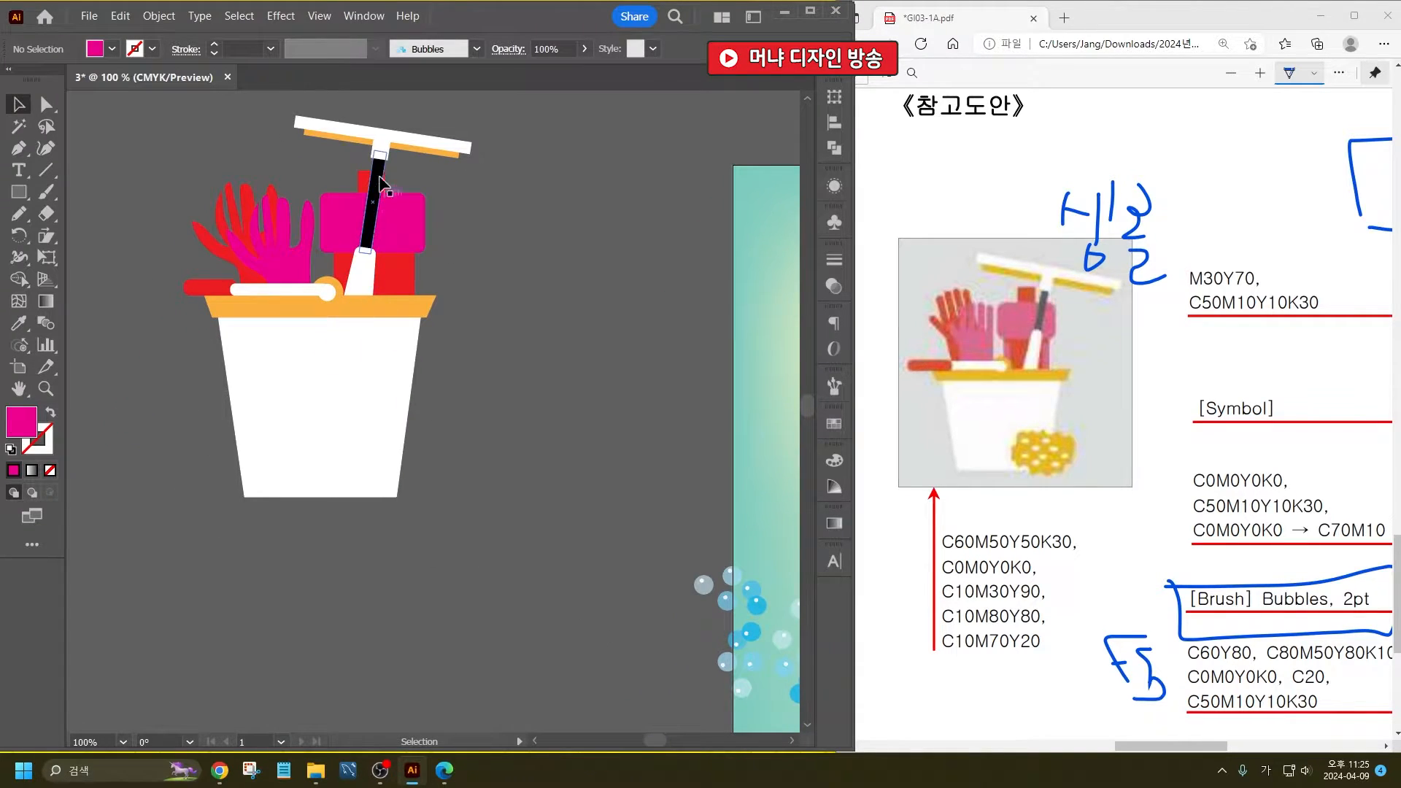
- Select the bottle's cap, pink label and red body and shift them slightly left behind the squeegee
left_click(372, 203)
left_click(372, 196, "ctrl")
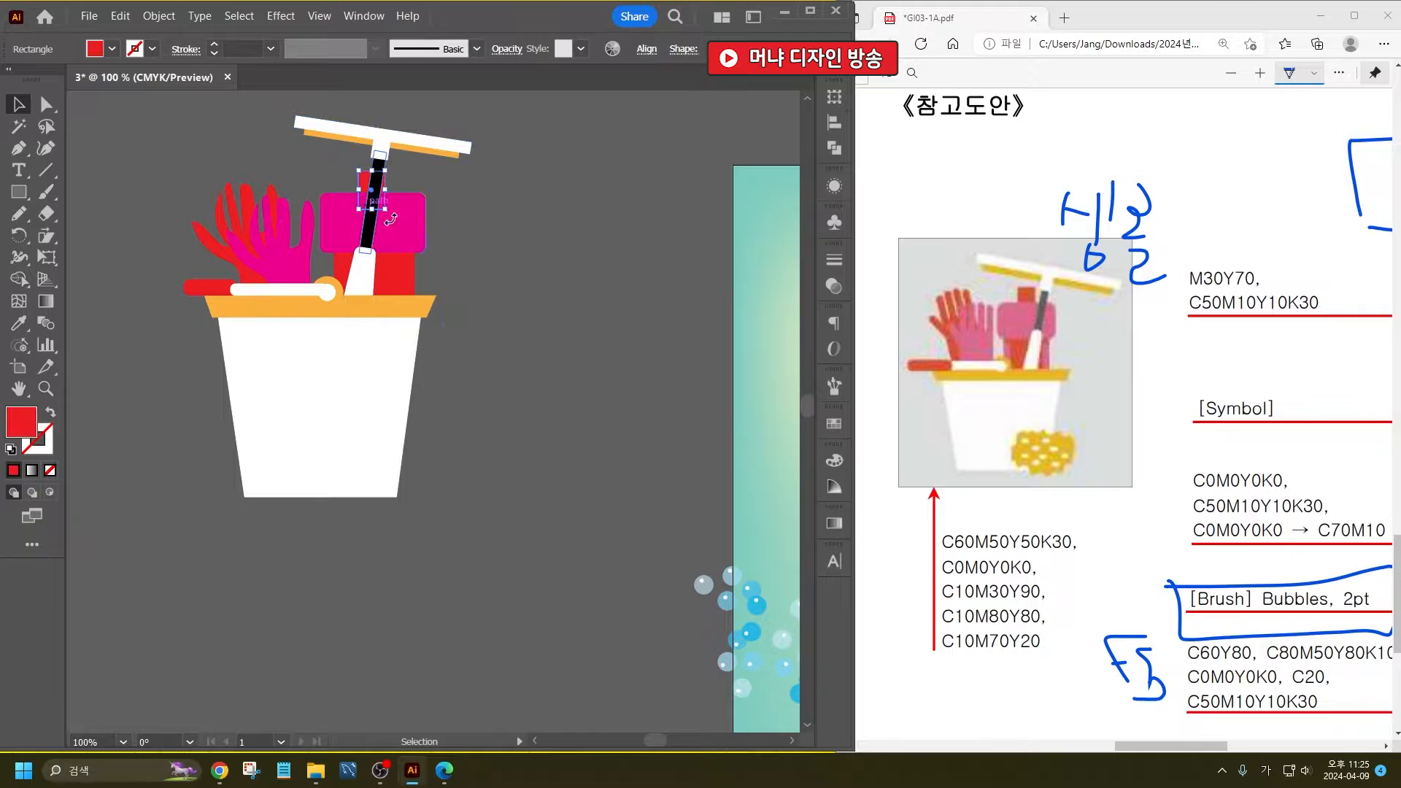
left_click(403, 227, "shift")
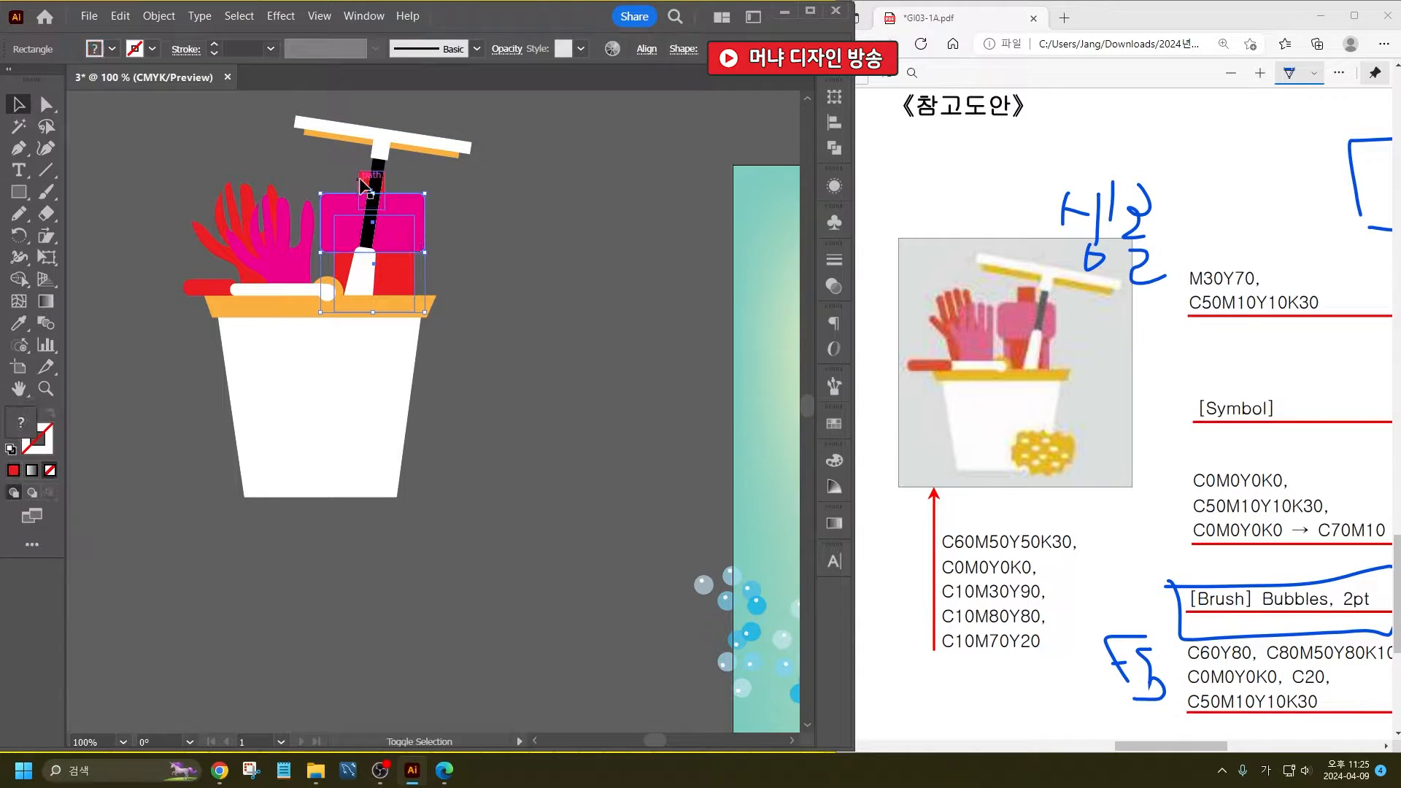
left_click_drag(402, 227, 394, 212)
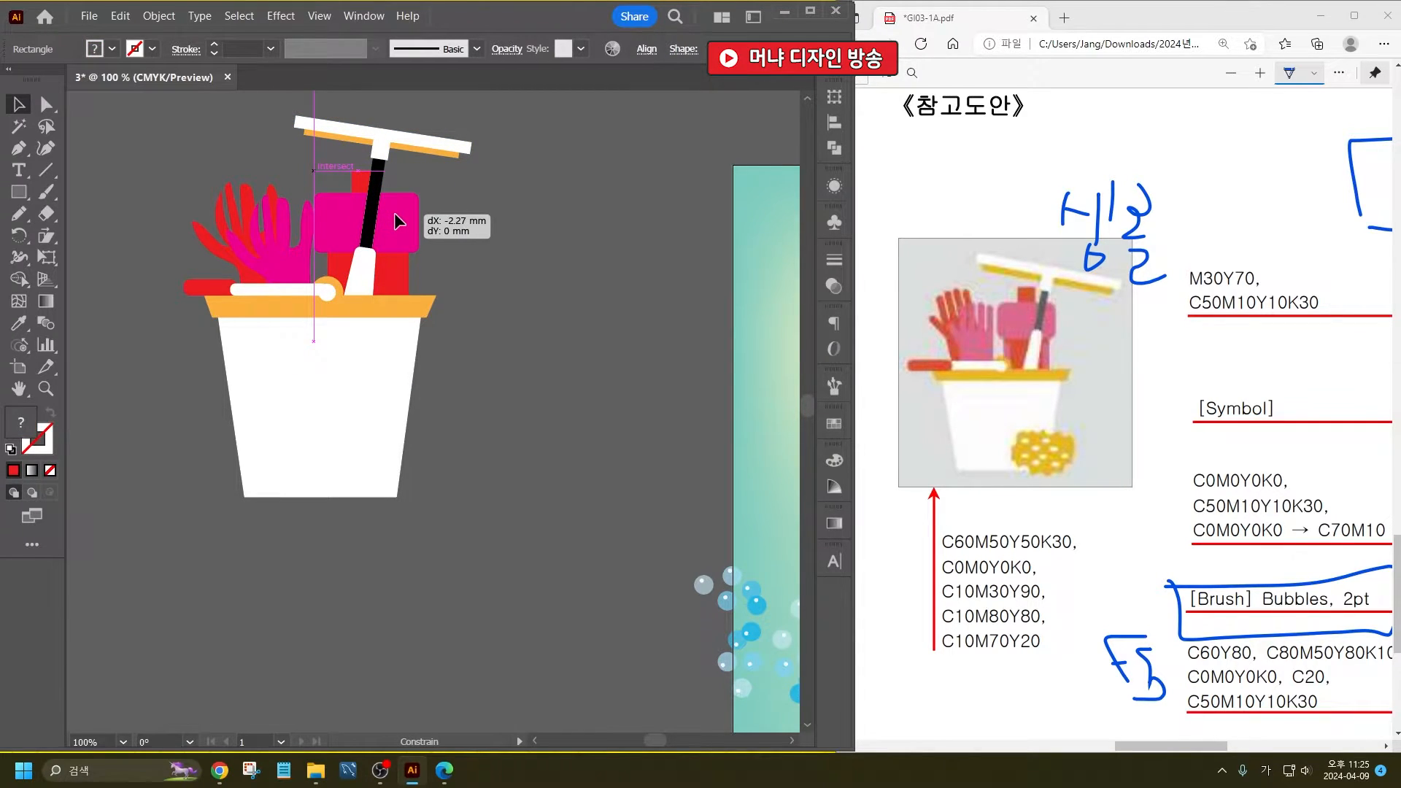
left_click(468, 239)
- Shift the gloves slightly left and the squeegee slightly right to spread the items in the bucket
left_click_drag(285, 269, 274, 258)
left_click(590, 248)
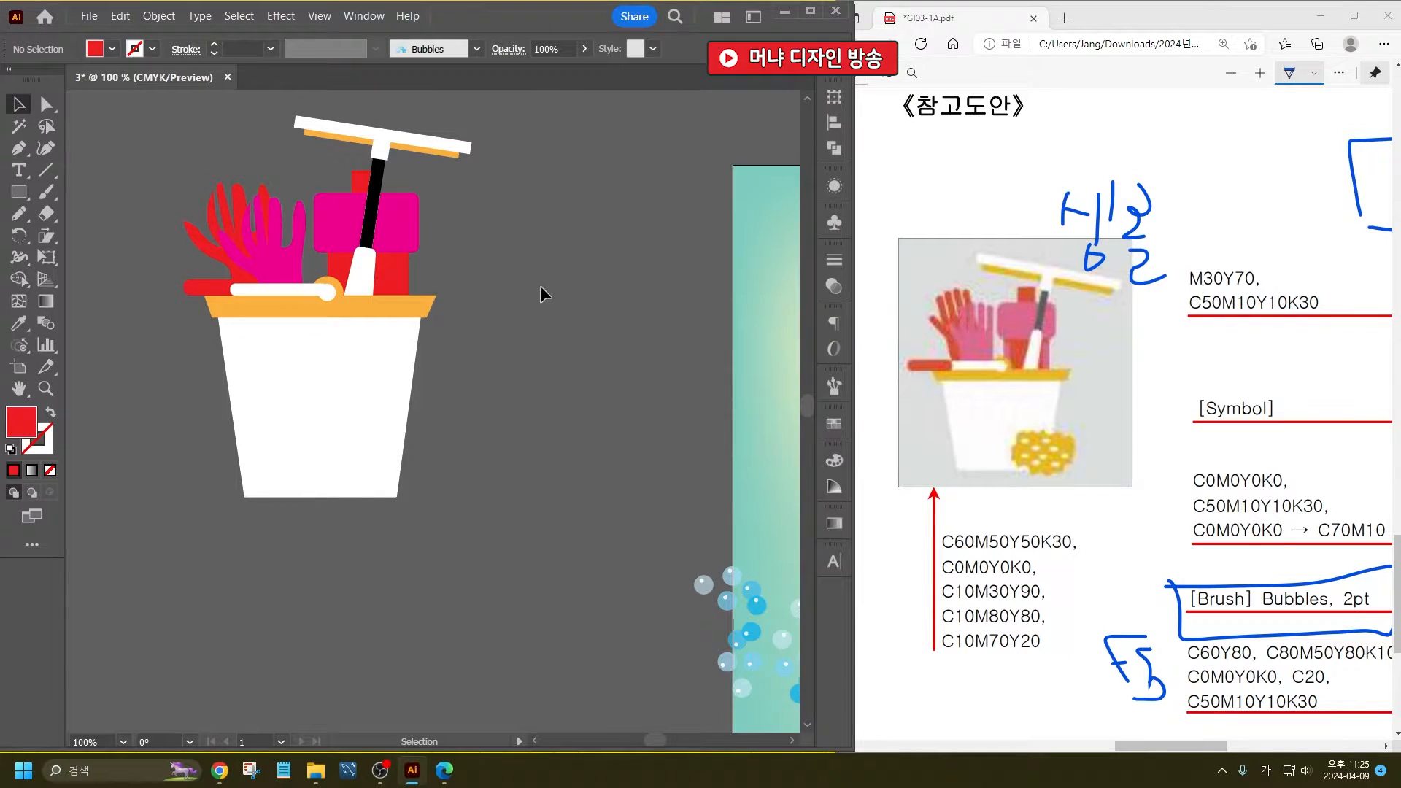
left_click_drag(397, 155, 404, 174)
left_click(549, 343)
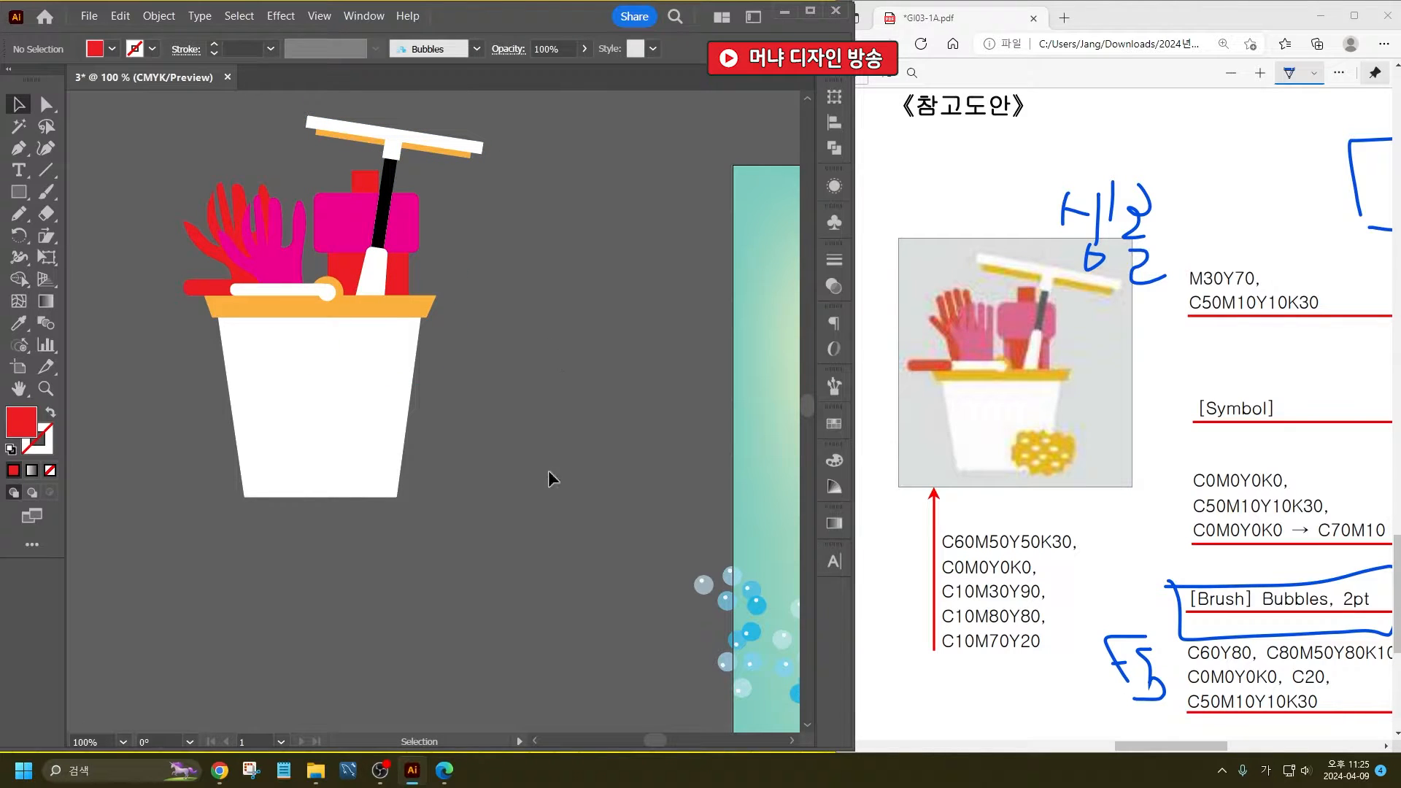
- Draw a closed, wavy sponge outline freehand with the Pencil tool beside the bucket's lower right corner
left_click_drag(499, 483, 496, 429)
key("n")
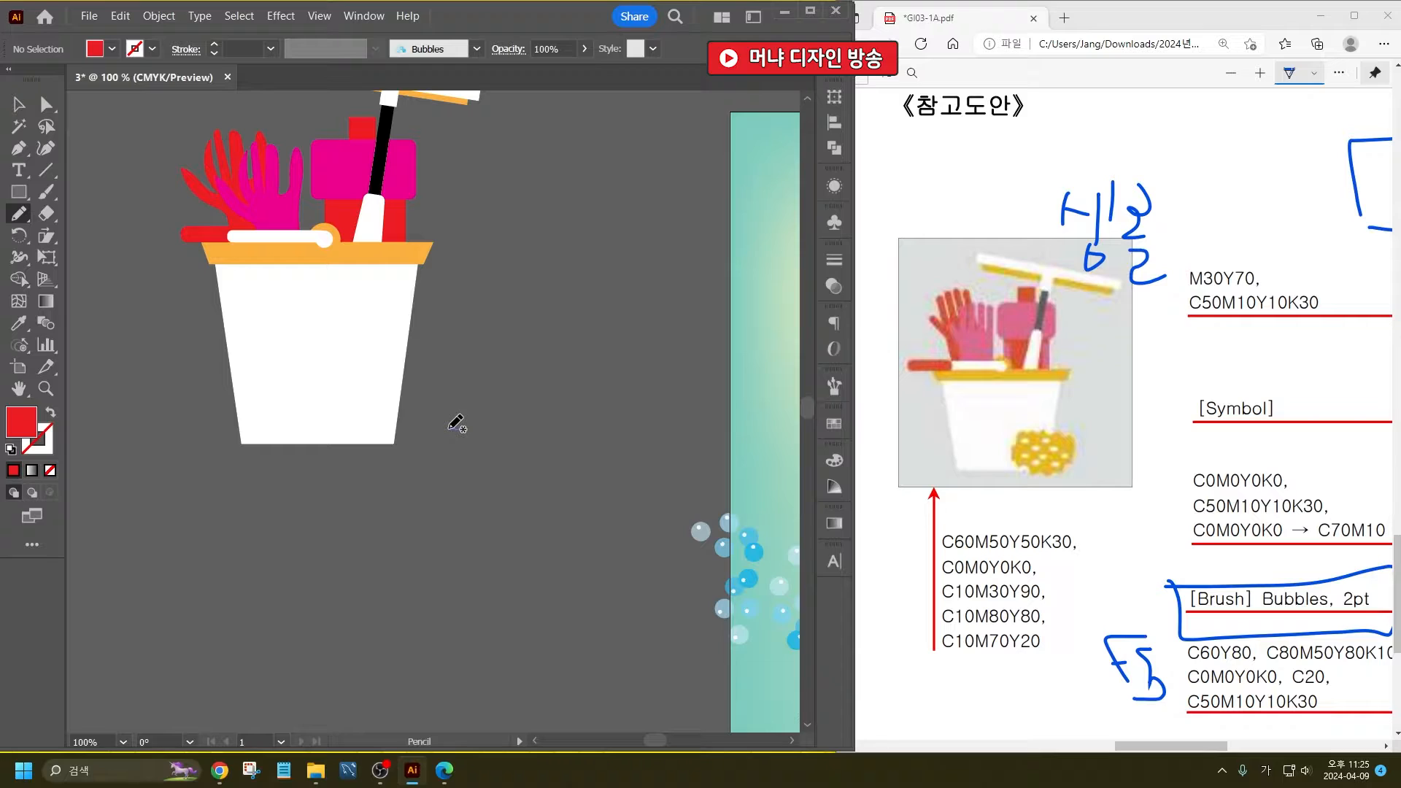
left_click_drag(449, 430, 464, 431)
key("ctrl+z")
mouse_move(468, 427)
left_mouse_down()
mouse_move(438, 484)
mouse_move(534, 493)
mouse_move(545, 442)
mouse_move(469, 425)
left_mouse_up()
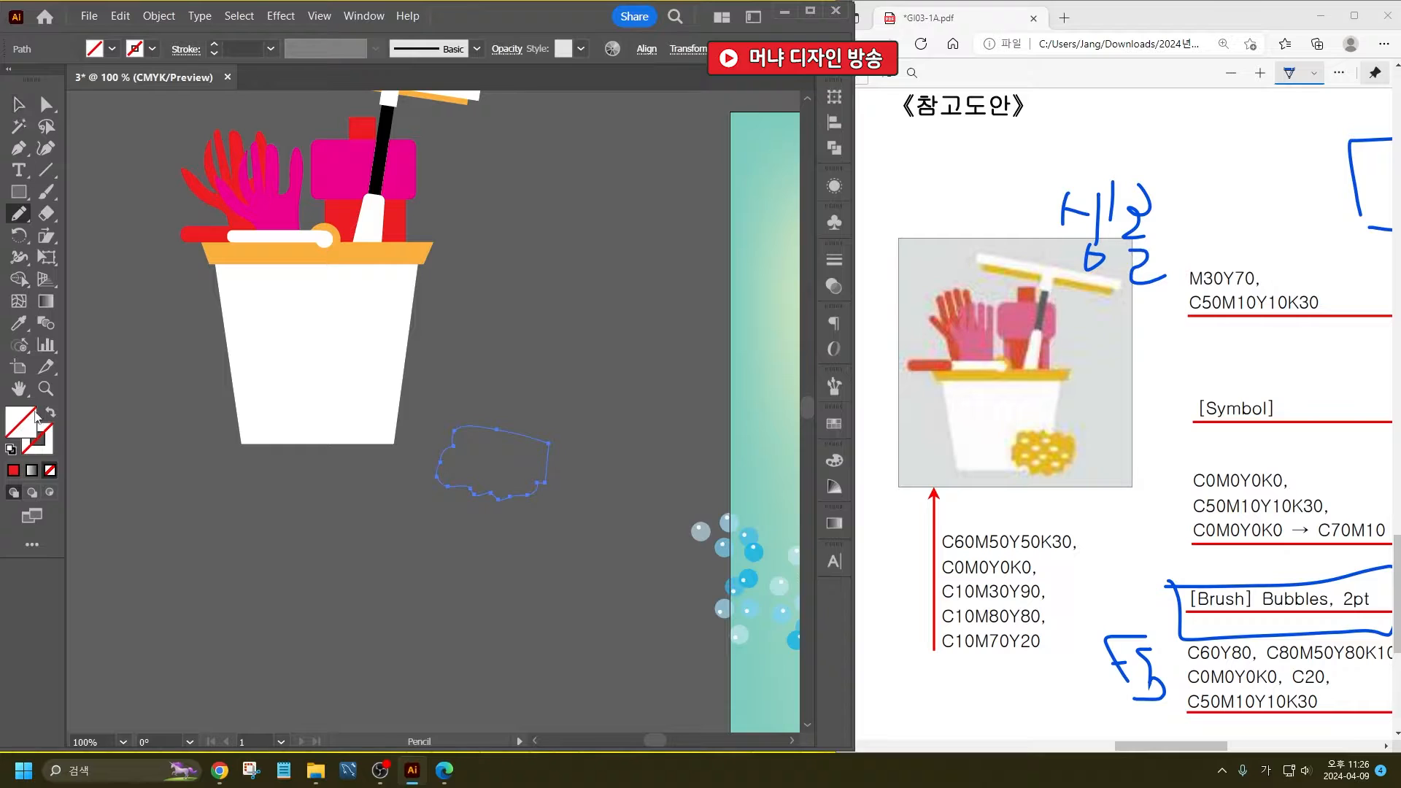
- Fill the sponge outline with the orange of the bucket's rim
left_click(19, 323)
left_click(240, 254)
left_click(19, 104)
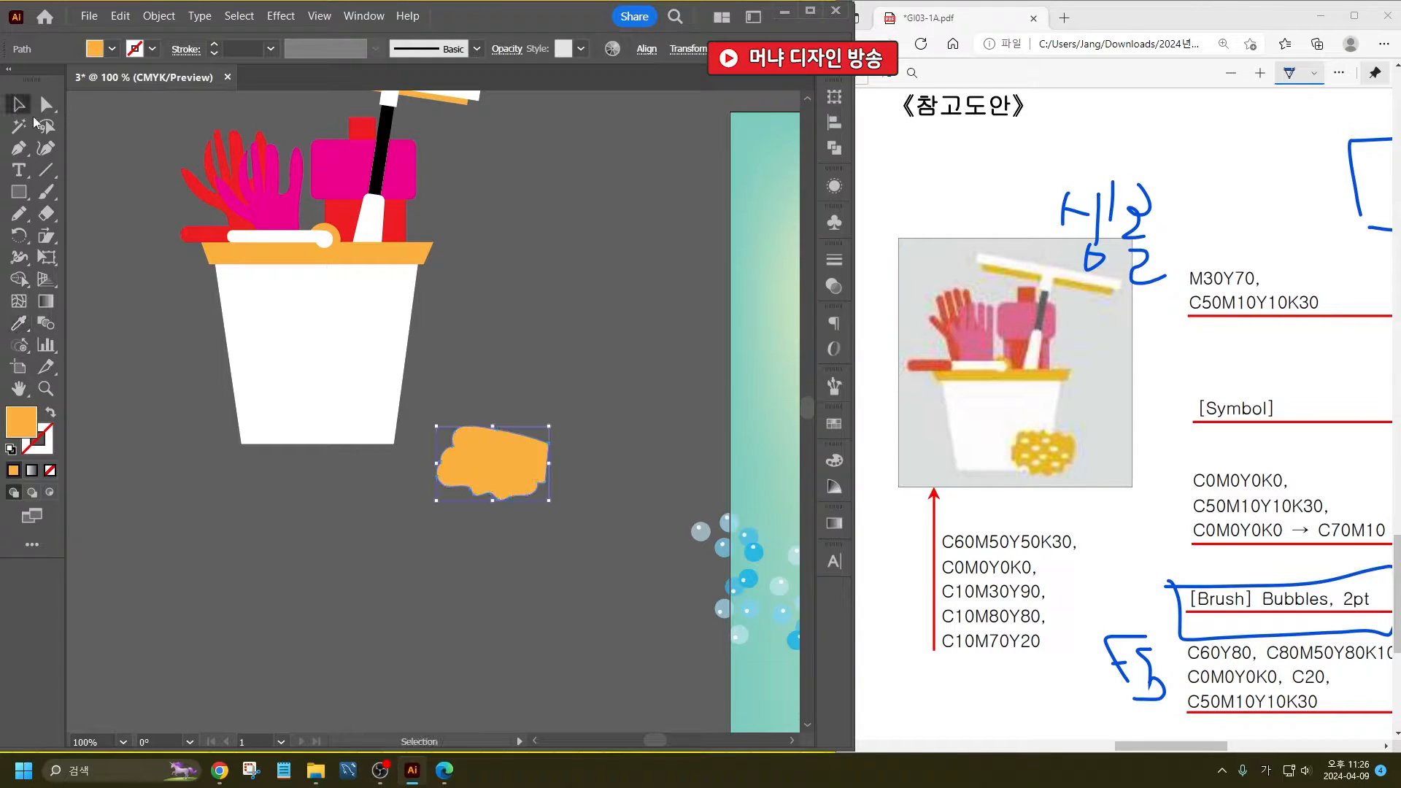
left_click(602, 318)
- Paint short white dashes scattered across the orange sponge with the Blob Brush tool
scroll(504, 439, "up", 2)
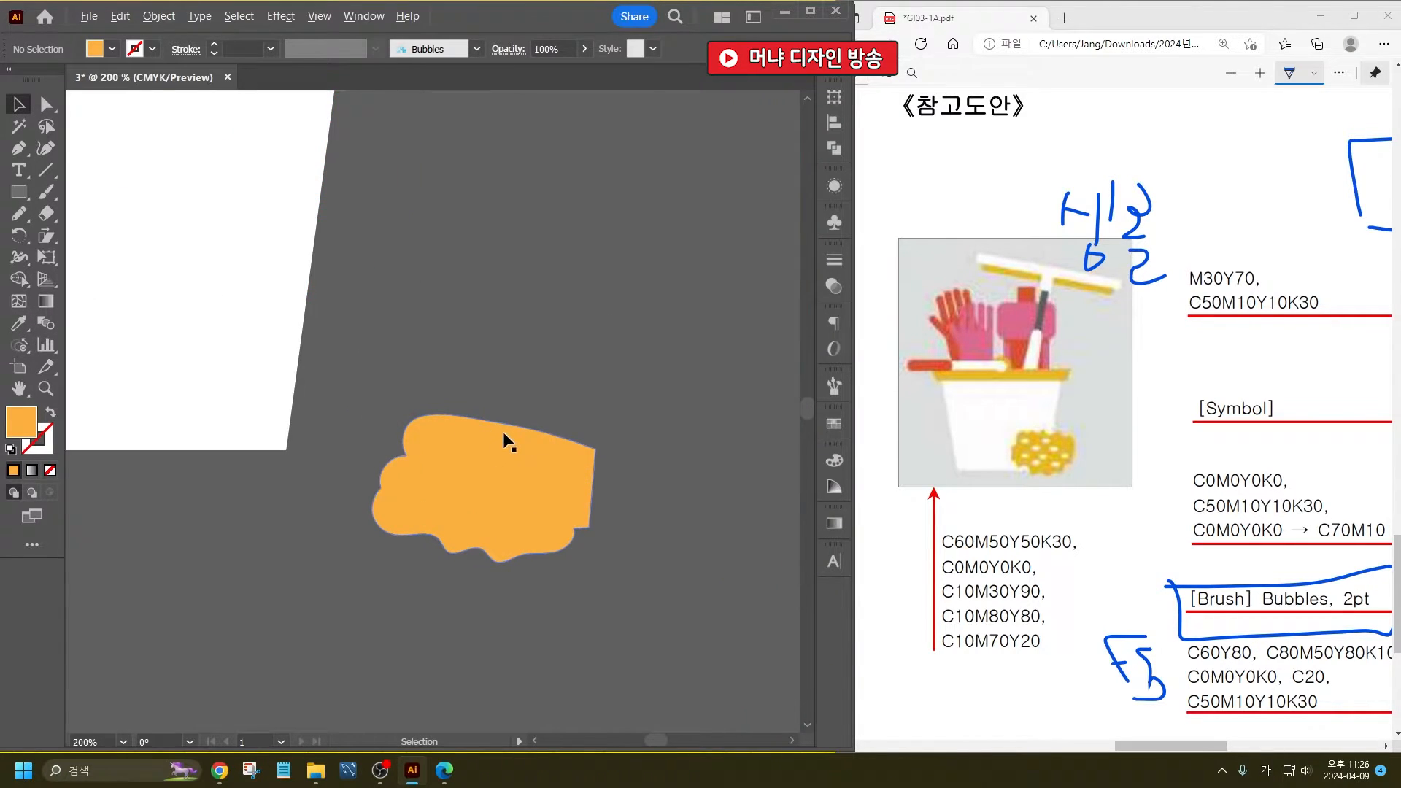
right_click(45, 191)
left_click(146, 213)
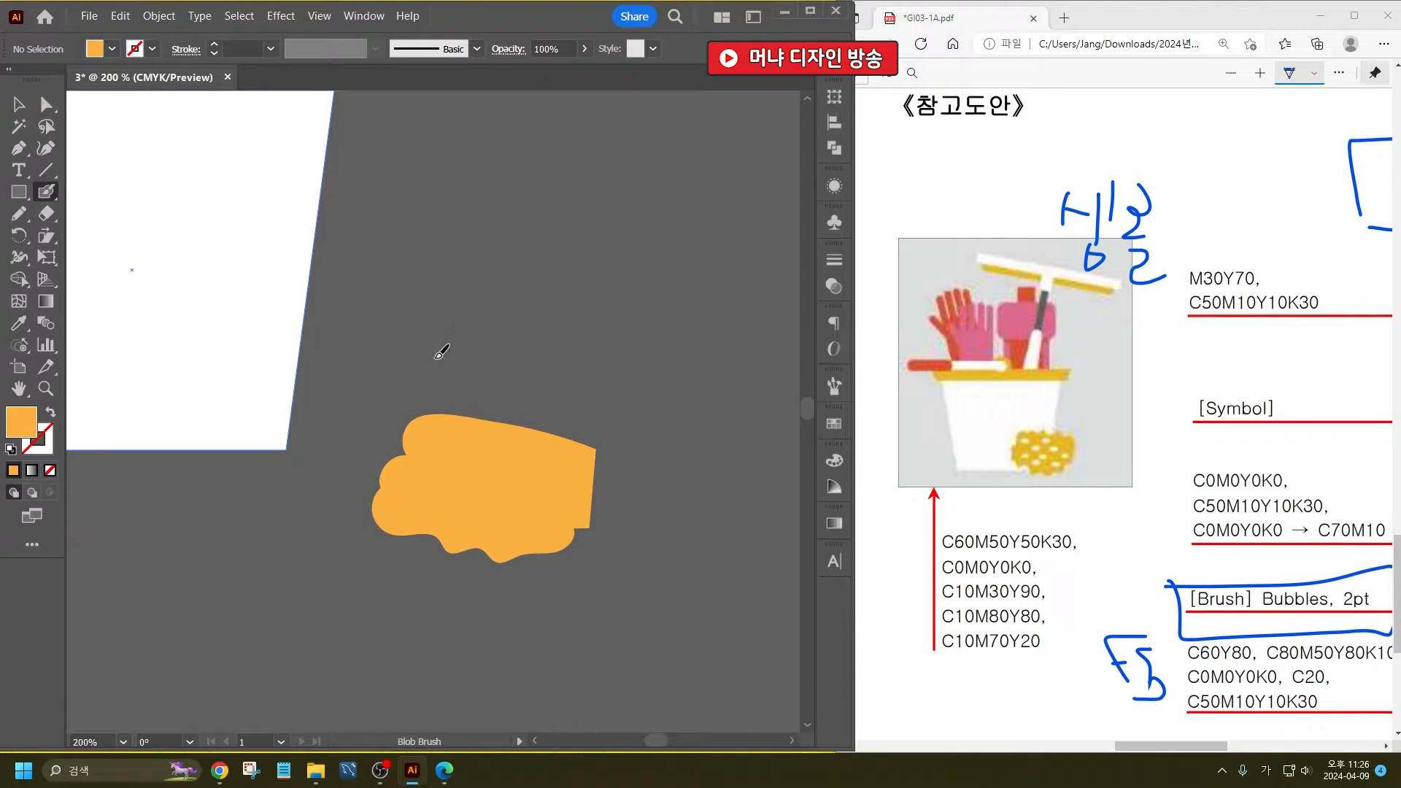
left_click(112, 49)
left_click(38, 80)
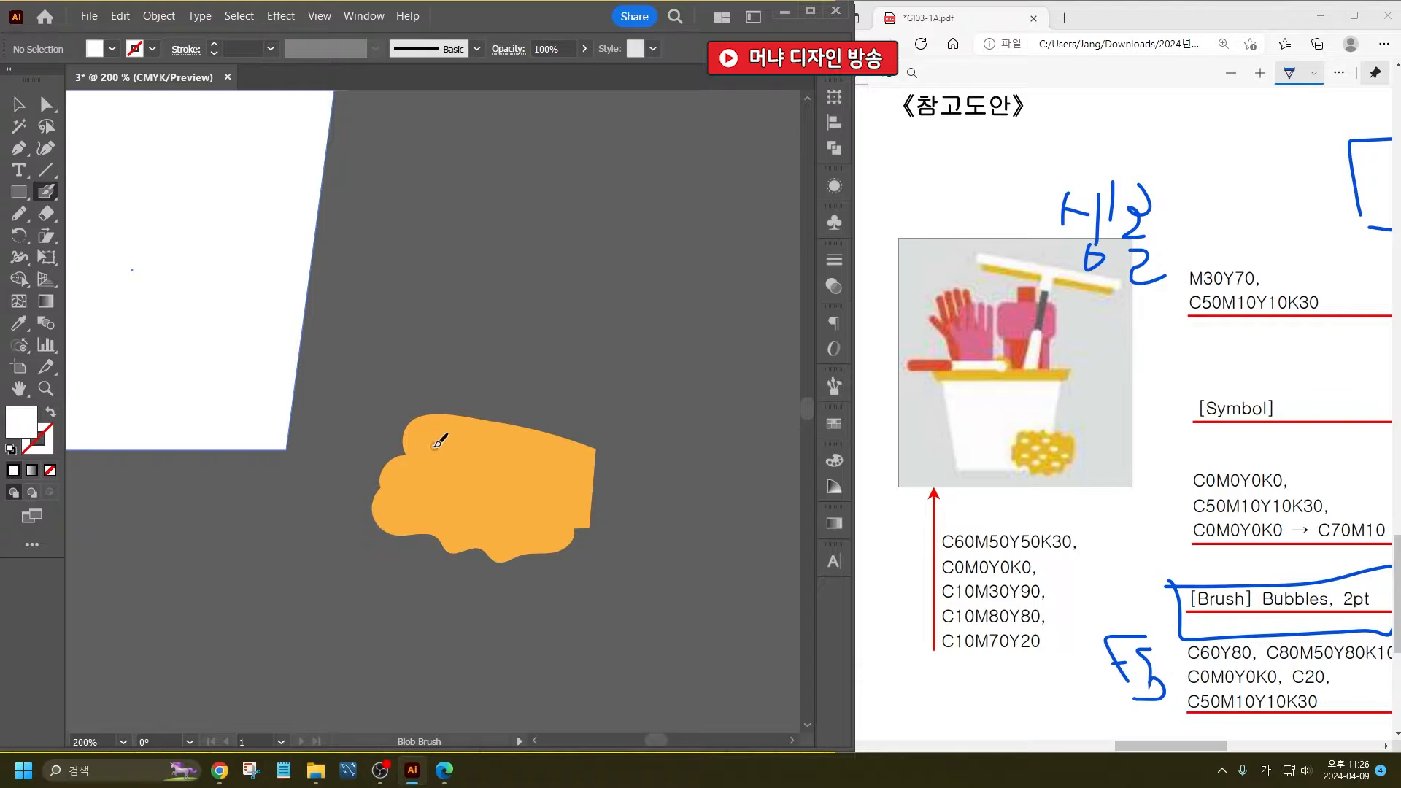
left_click_drag(434, 445, 456, 443)
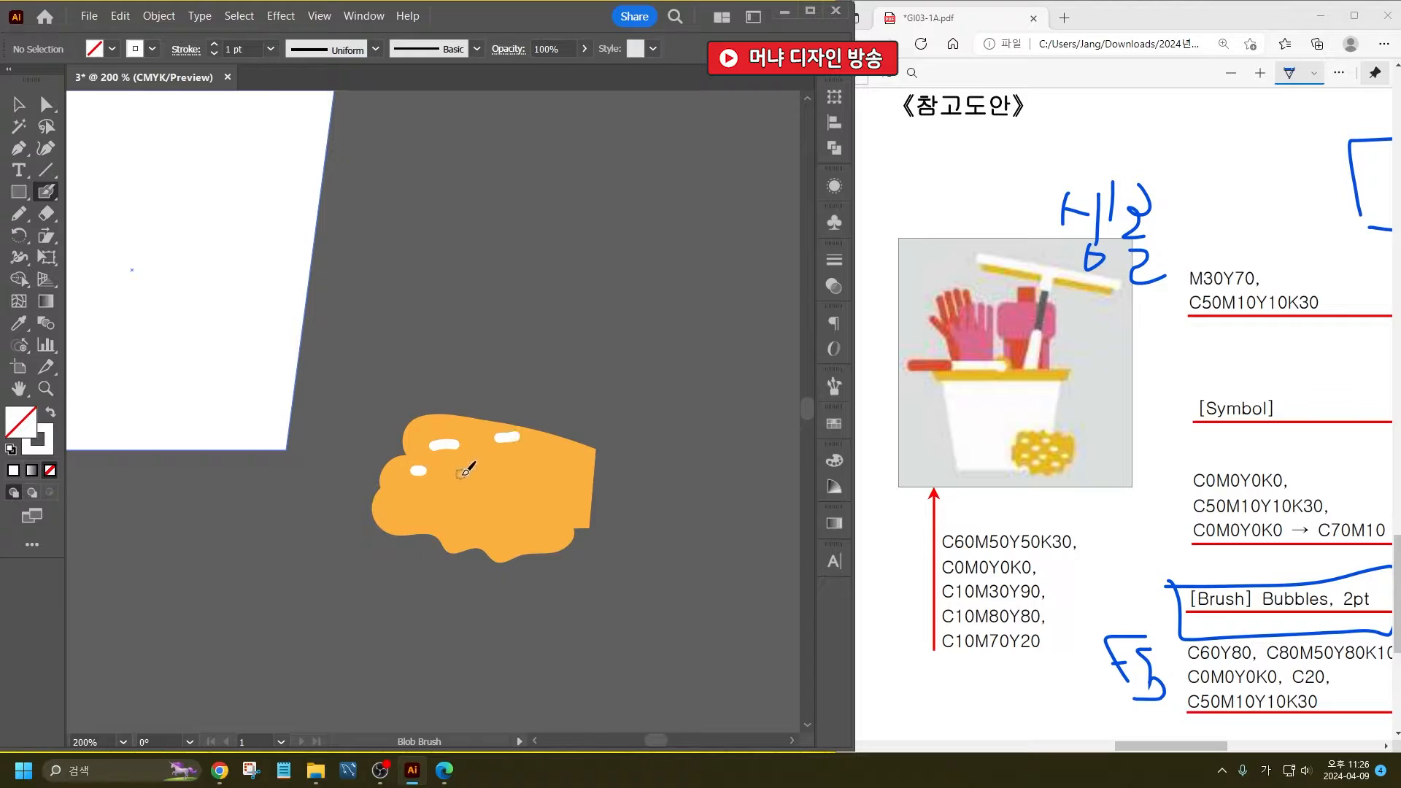
key("ctrl+z")
key("ctrl+z")
left_click_drag(454, 466, 477, 465)
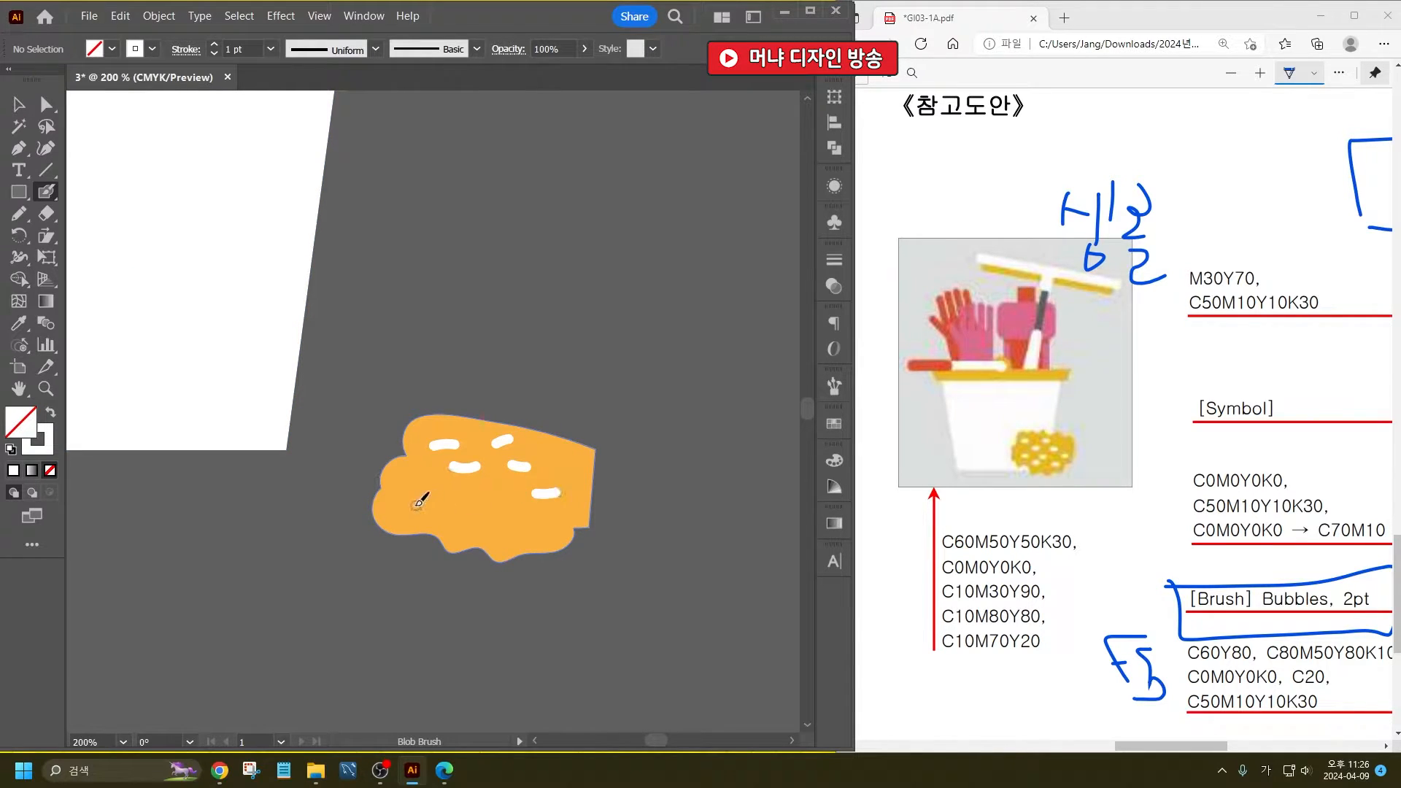
mouse_move(415, 505)
left_mouse_down()
mouse_move(498, 500)
mouse_move(462, 532)
left_mouse_up()
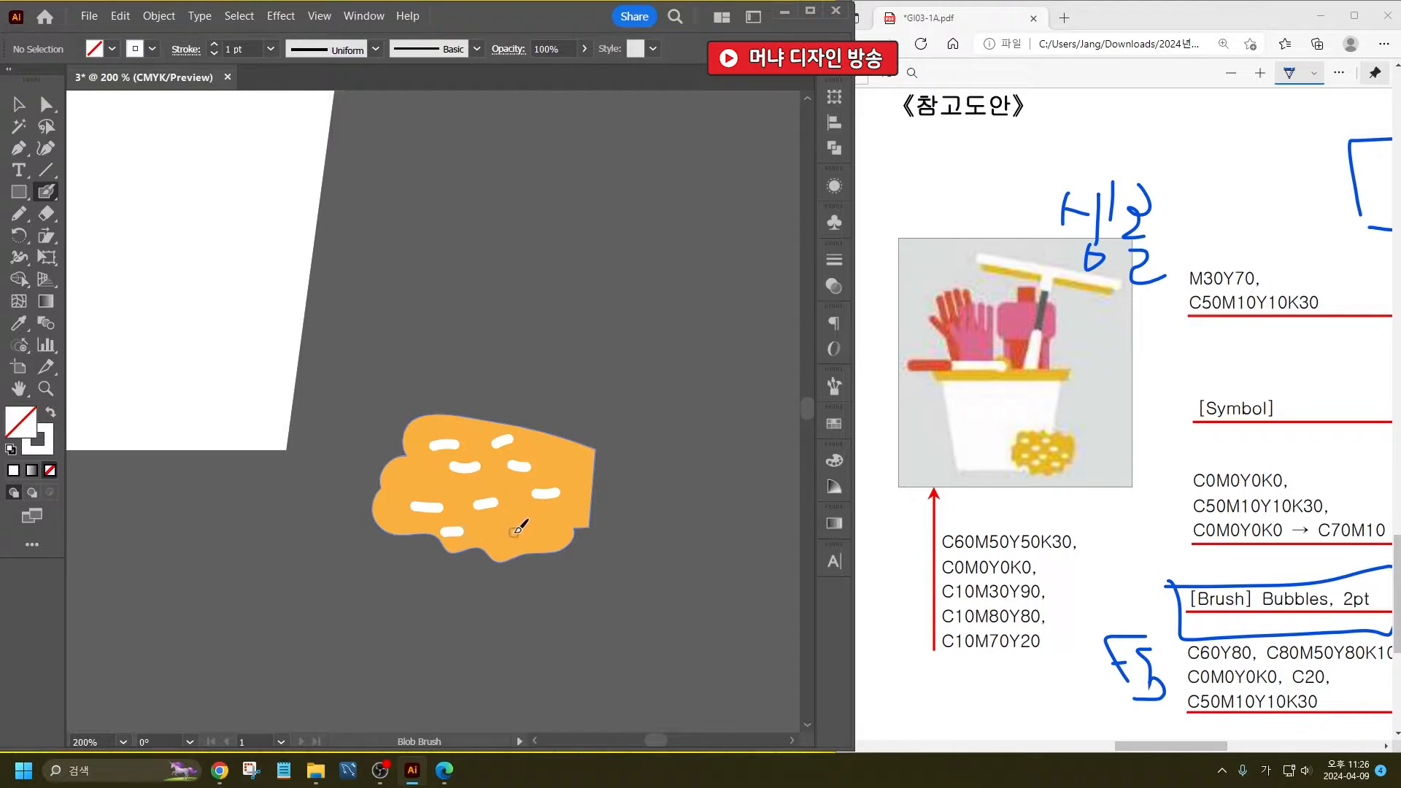
- Erase a row of small notches along the sponge's upper edge with the Eraser tool
left_click(19, 104)
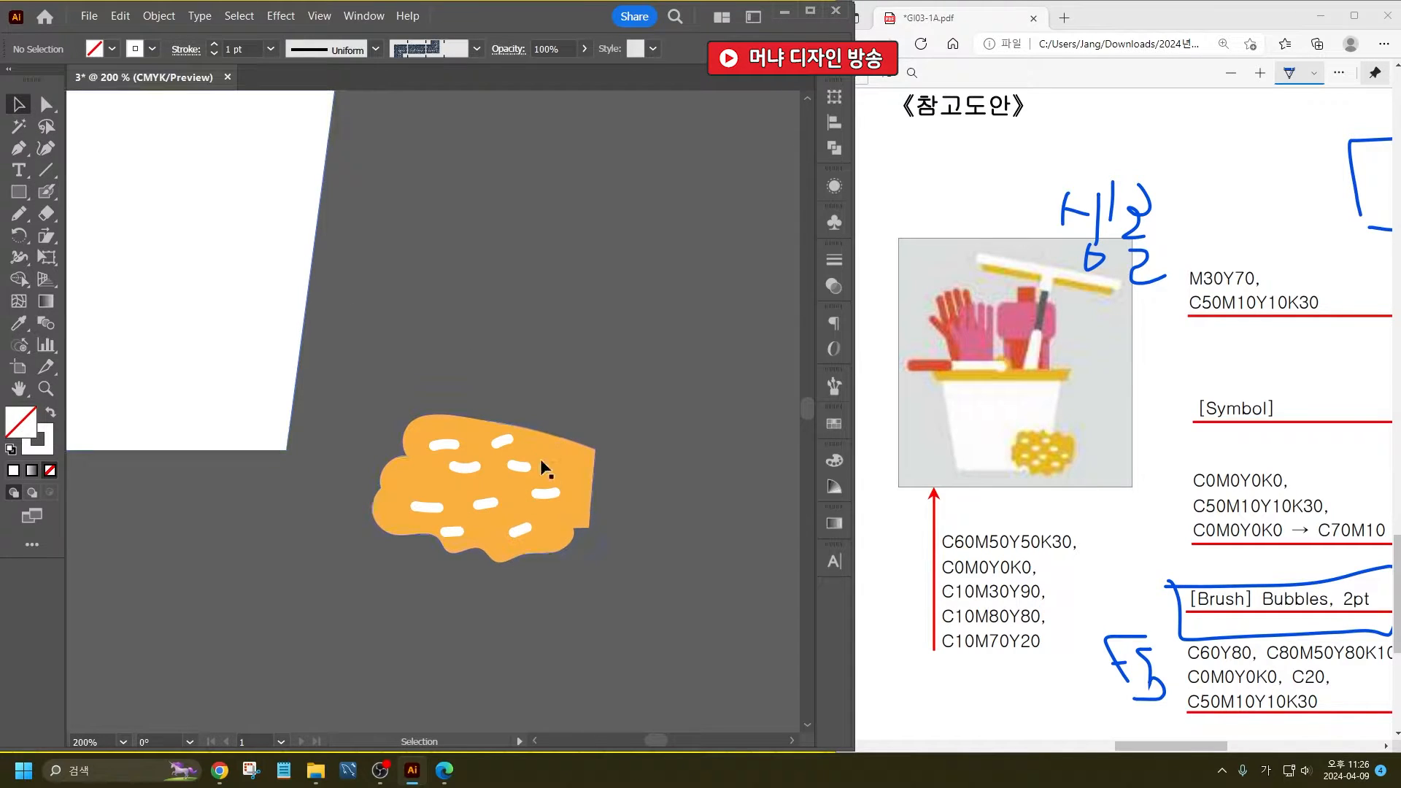
left_click(541, 469)
left_click(45, 213)
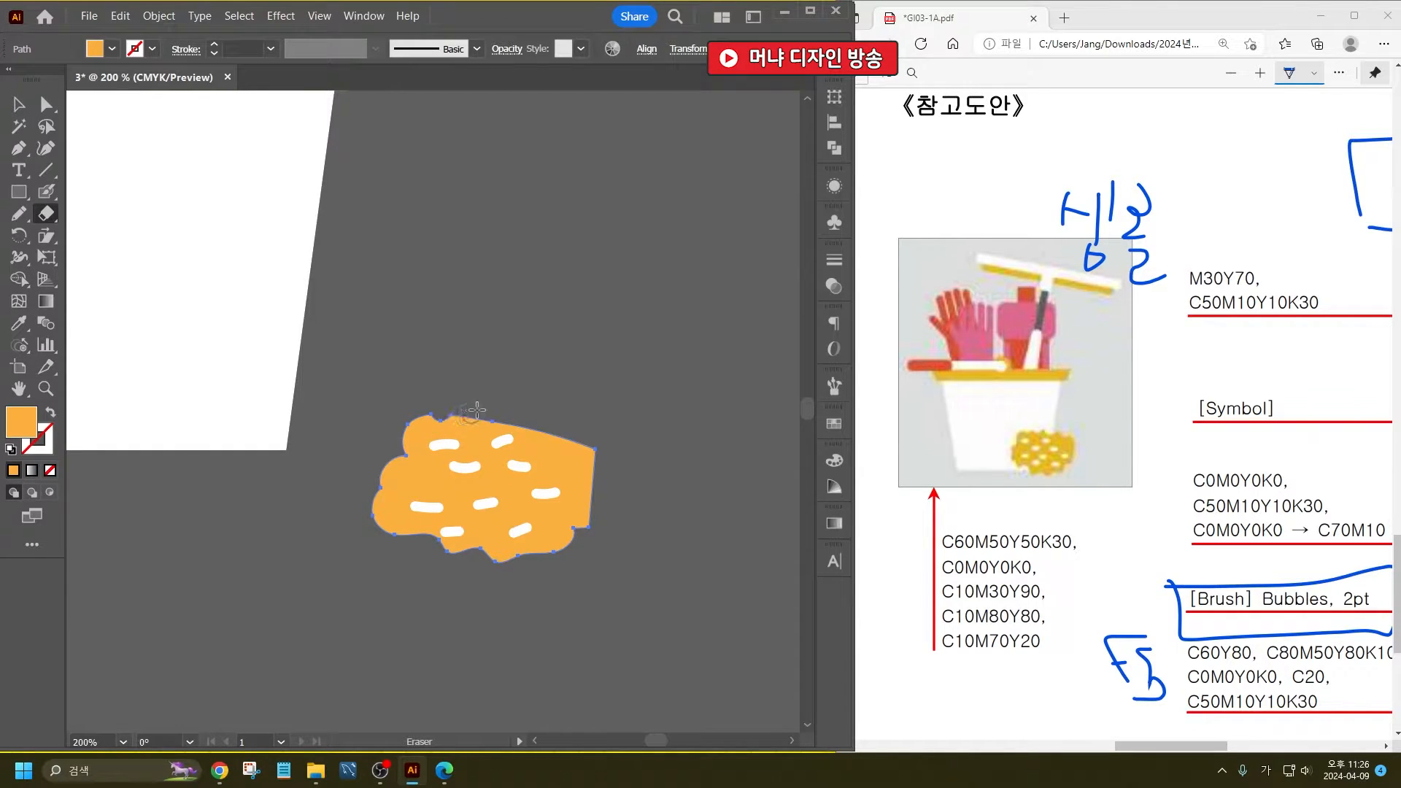
mouse_move(472, 412)
left_mouse_down()
mouse_move(566, 429)
mouse_move(556, 436)
left_mouse_up()
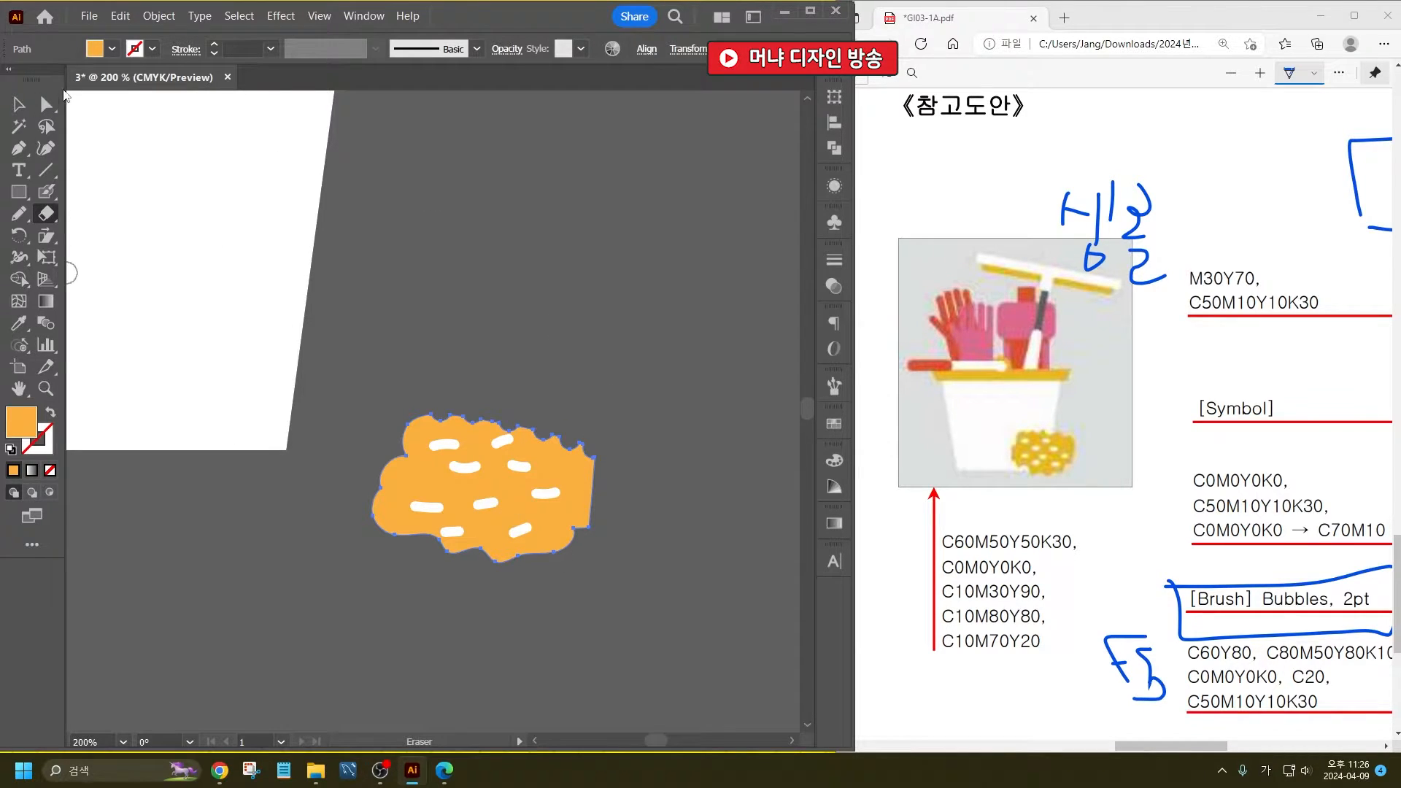
left_click(18, 106)
left_click(541, 389)
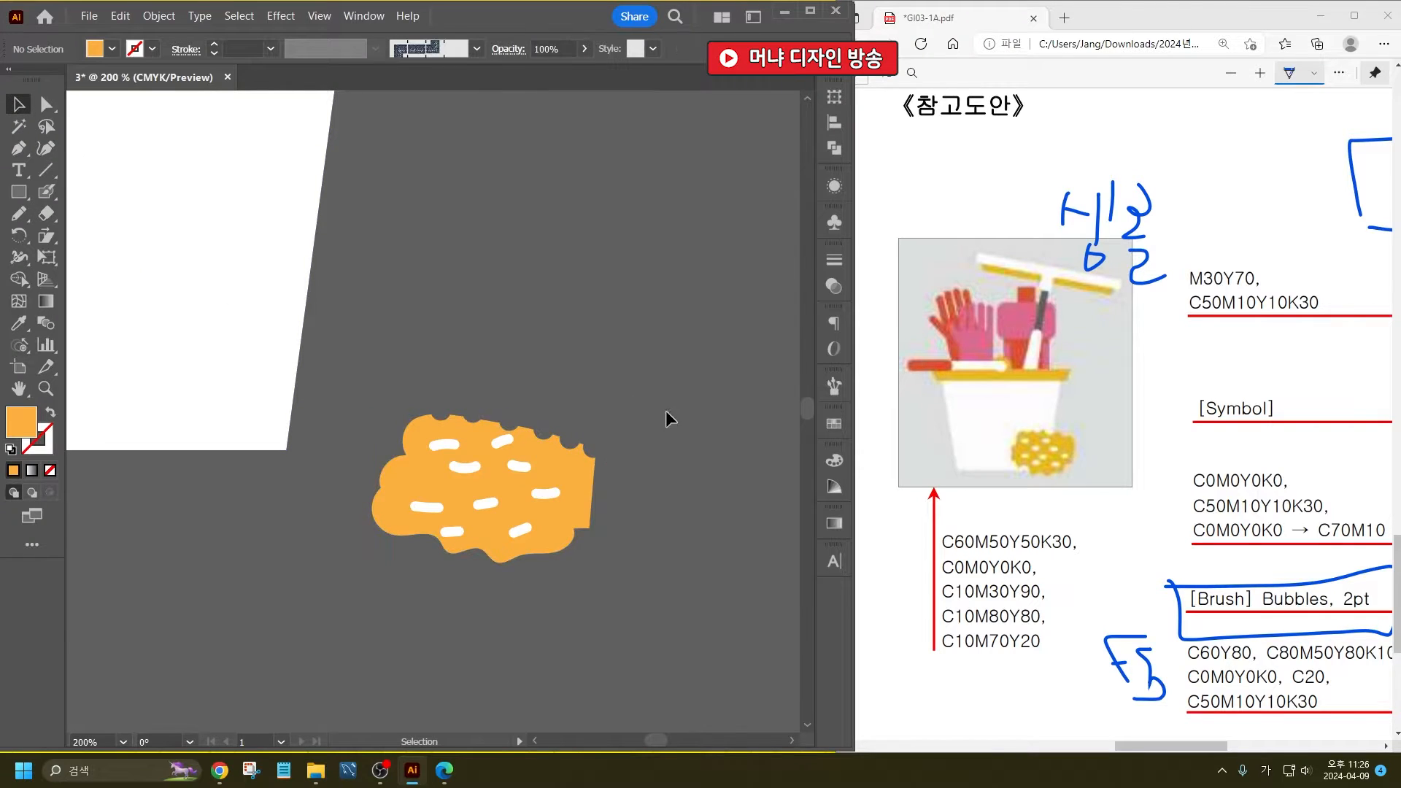
- Group the sponge with its white dashes and place it over the bucket's lower right corner
left_click_drag(666, 412, 378, 616)
key("ctrl+g")
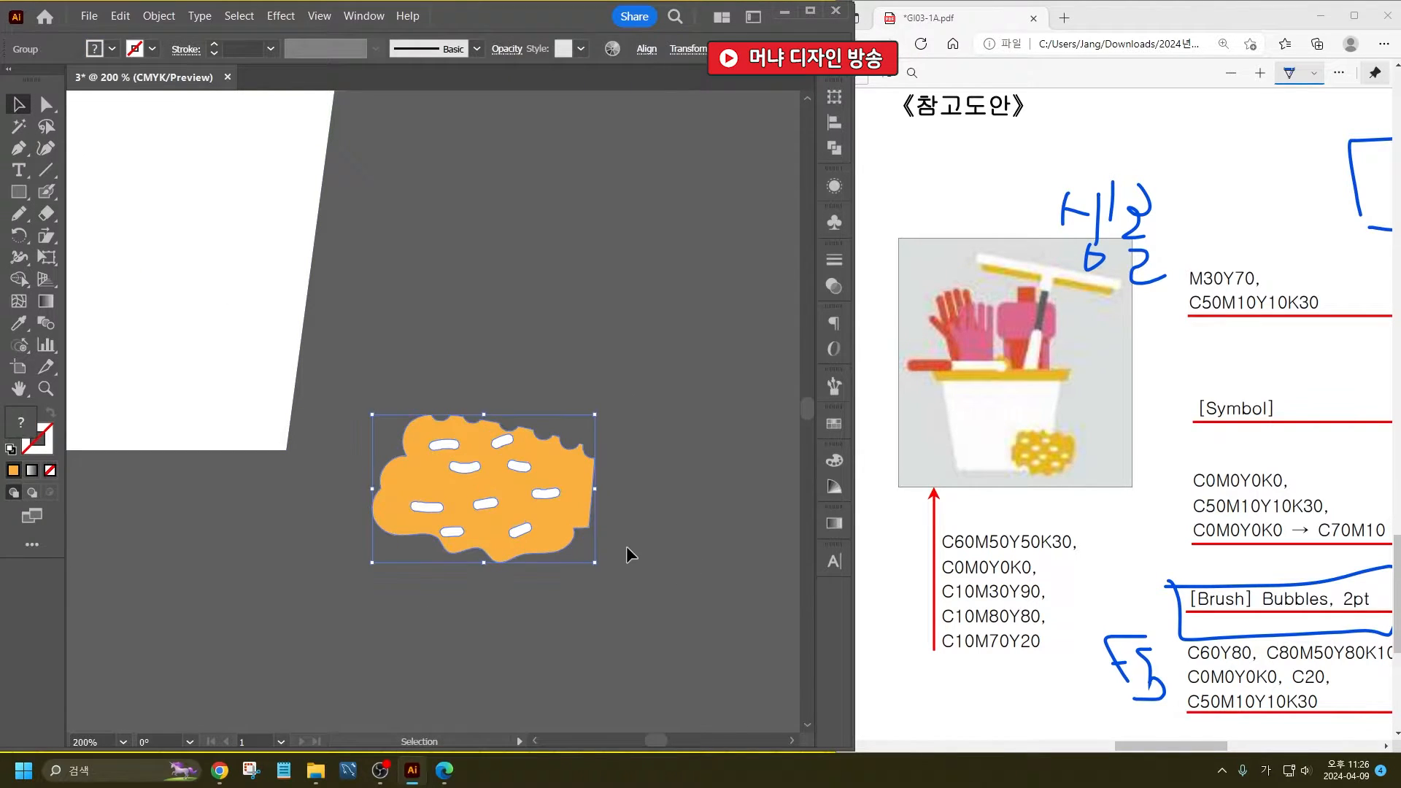
key("ctrl+1")
left_click_drag(562, 524, 441, 475)
left_click(529, 475)
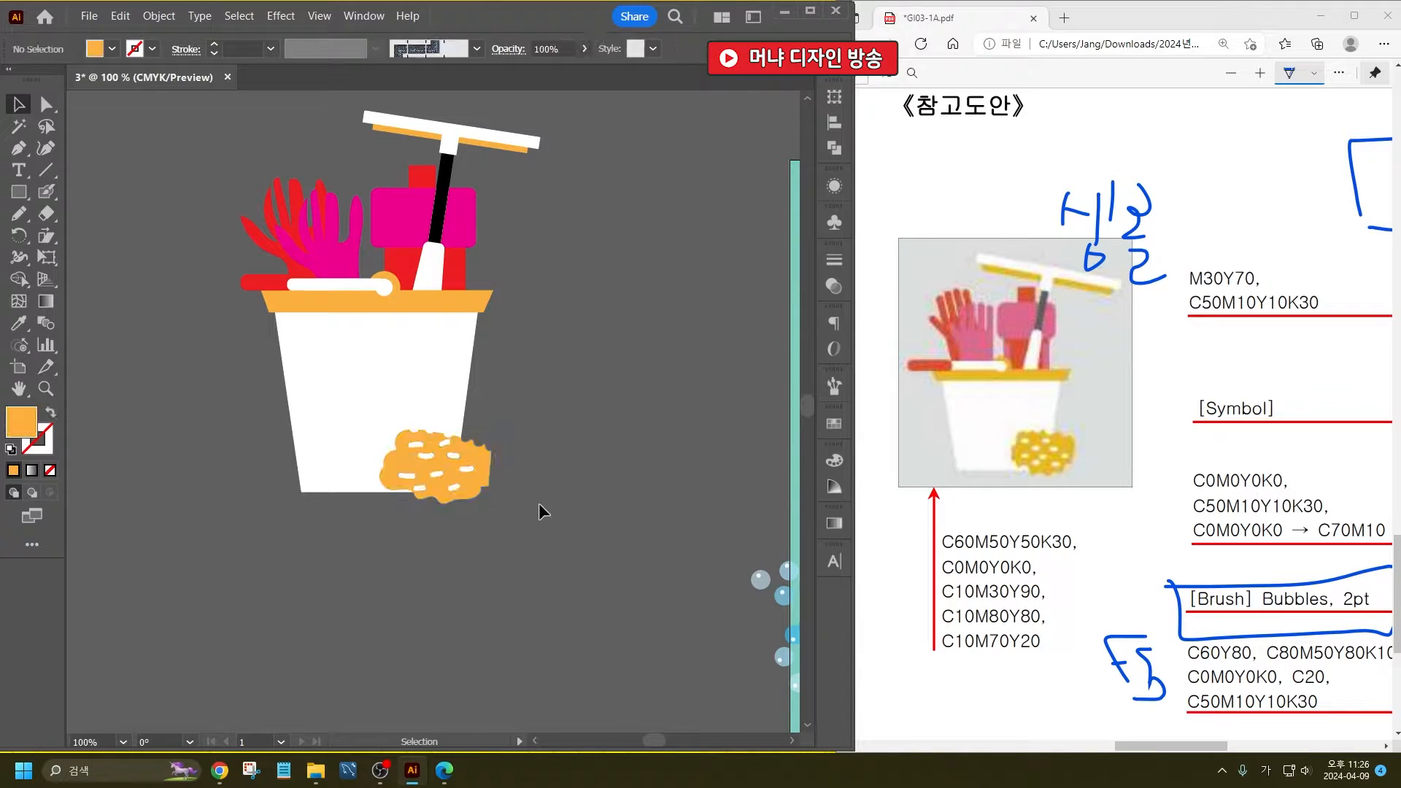
- Group the bucket, its cleaning items and the sponge into one object
scroll(540, 503, "down", 2)
key("ctrl+a")
key("ctrl+g")
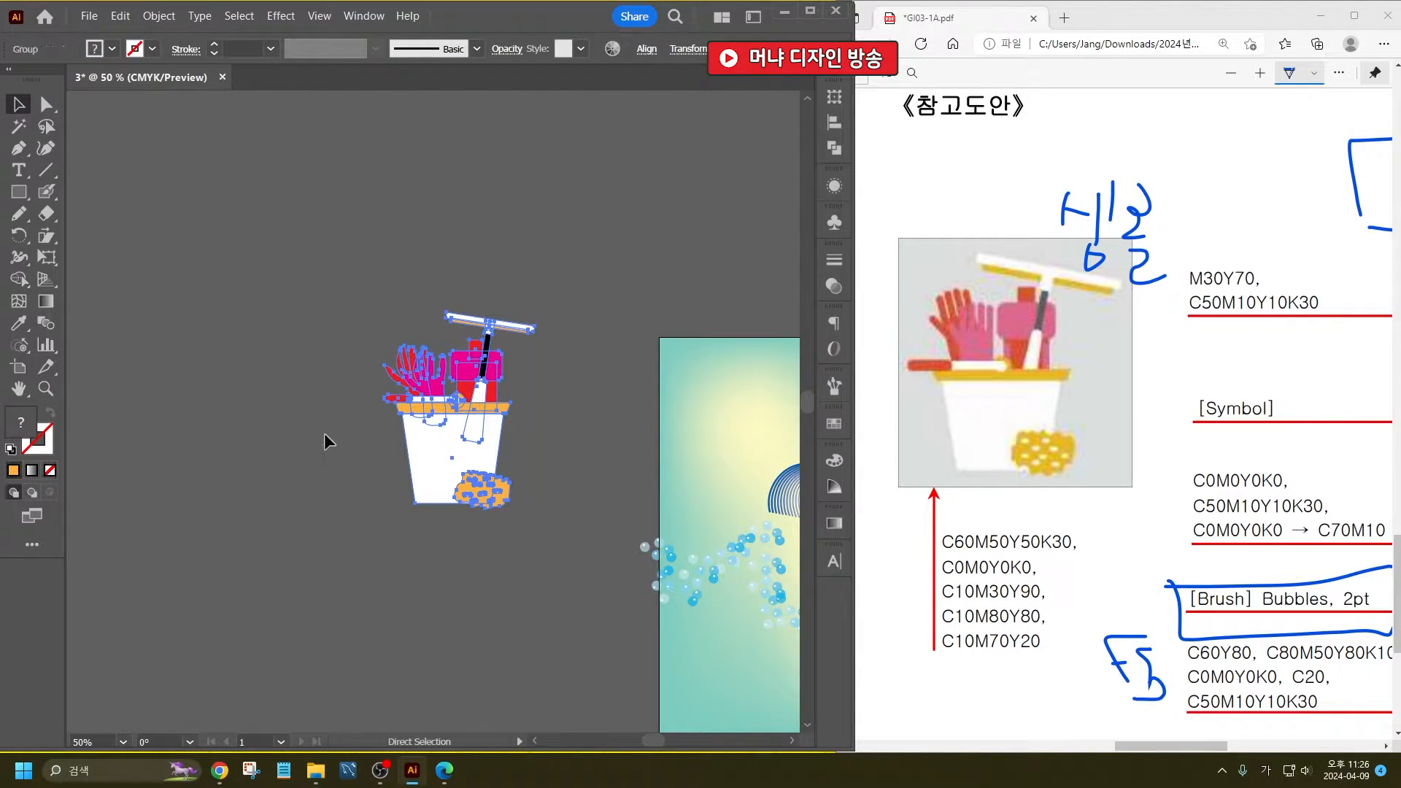
left_click(613, 423)
- Save the poster as an Adobe Illustrator file named 3 in the Downloads folder
key("ctrl+s")
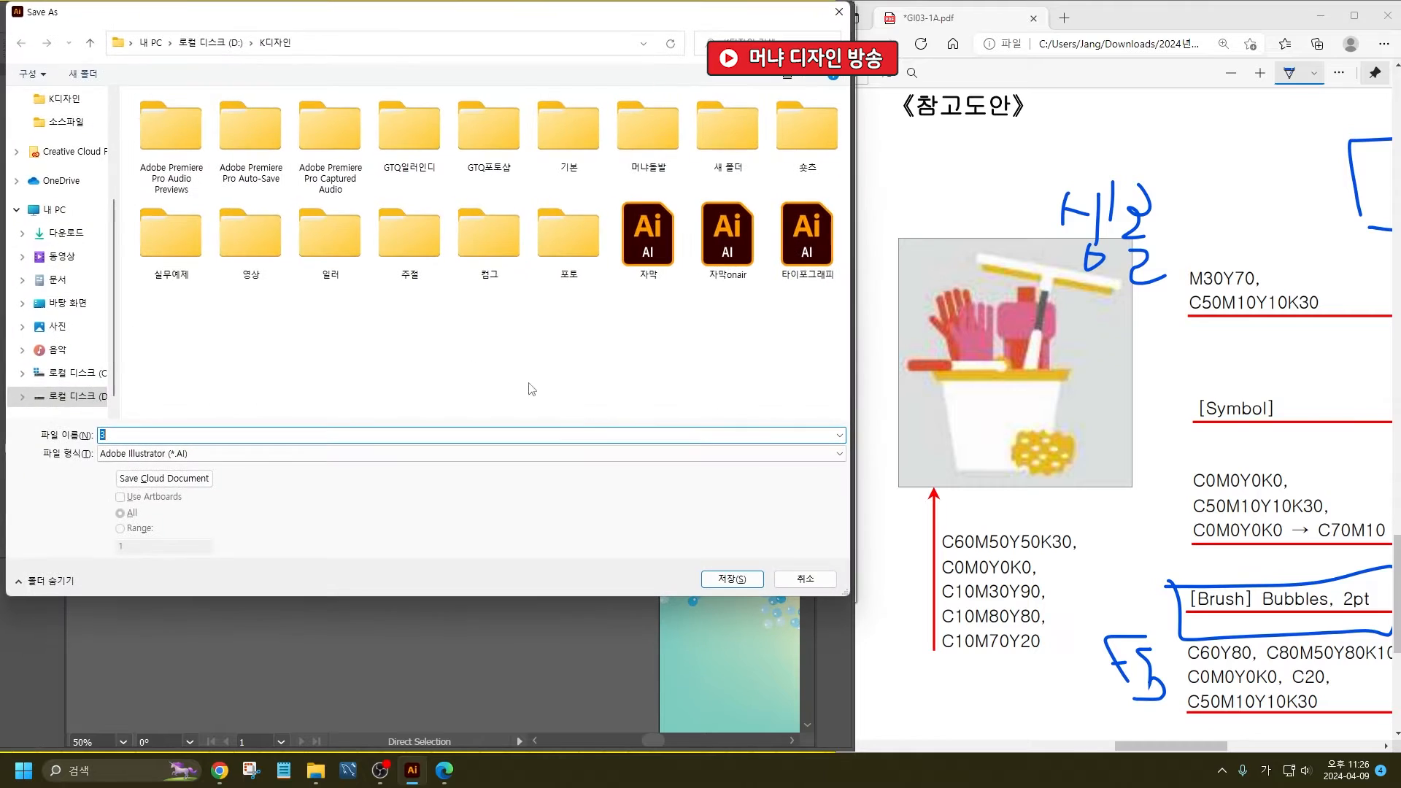
scroll(65, 190, "up", 3)
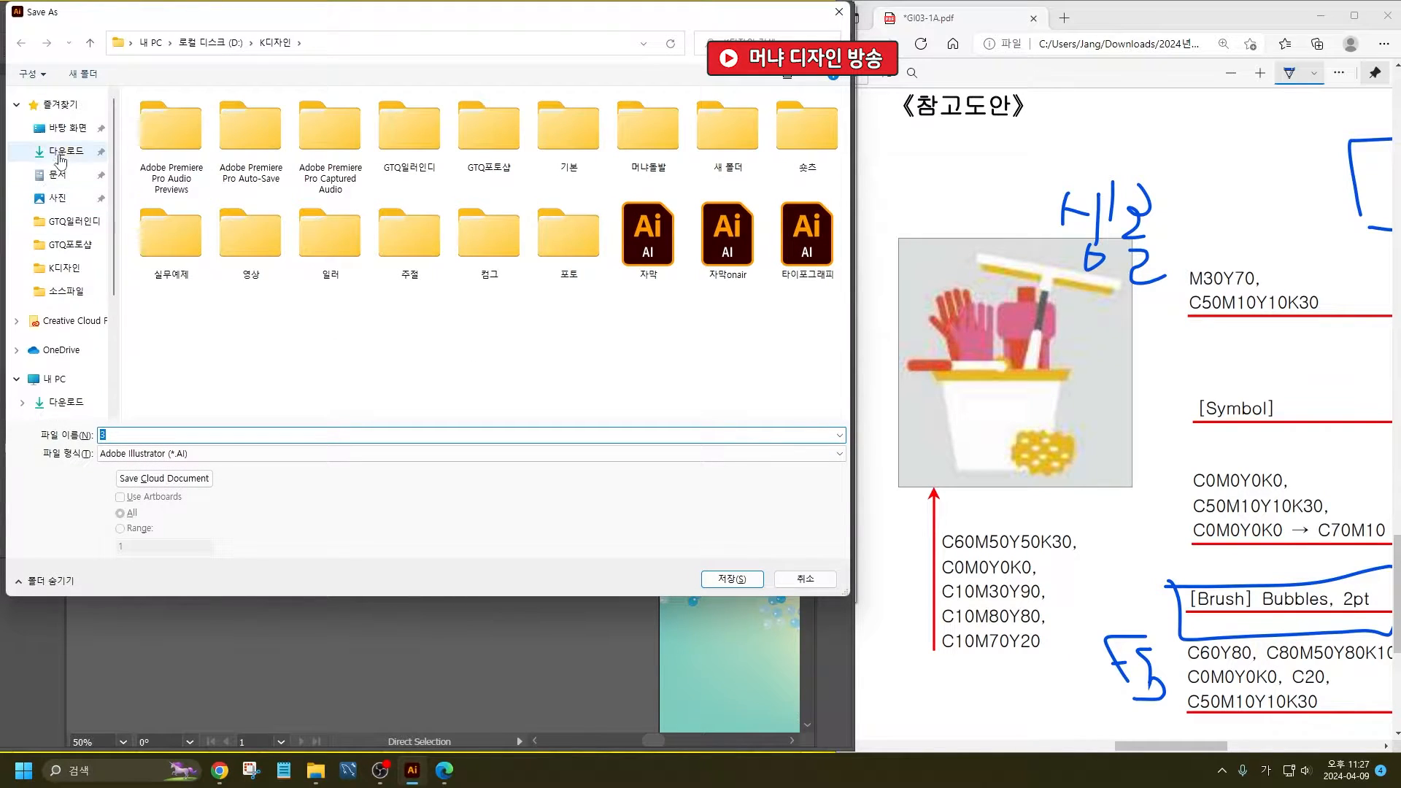
left_click(73, 151)
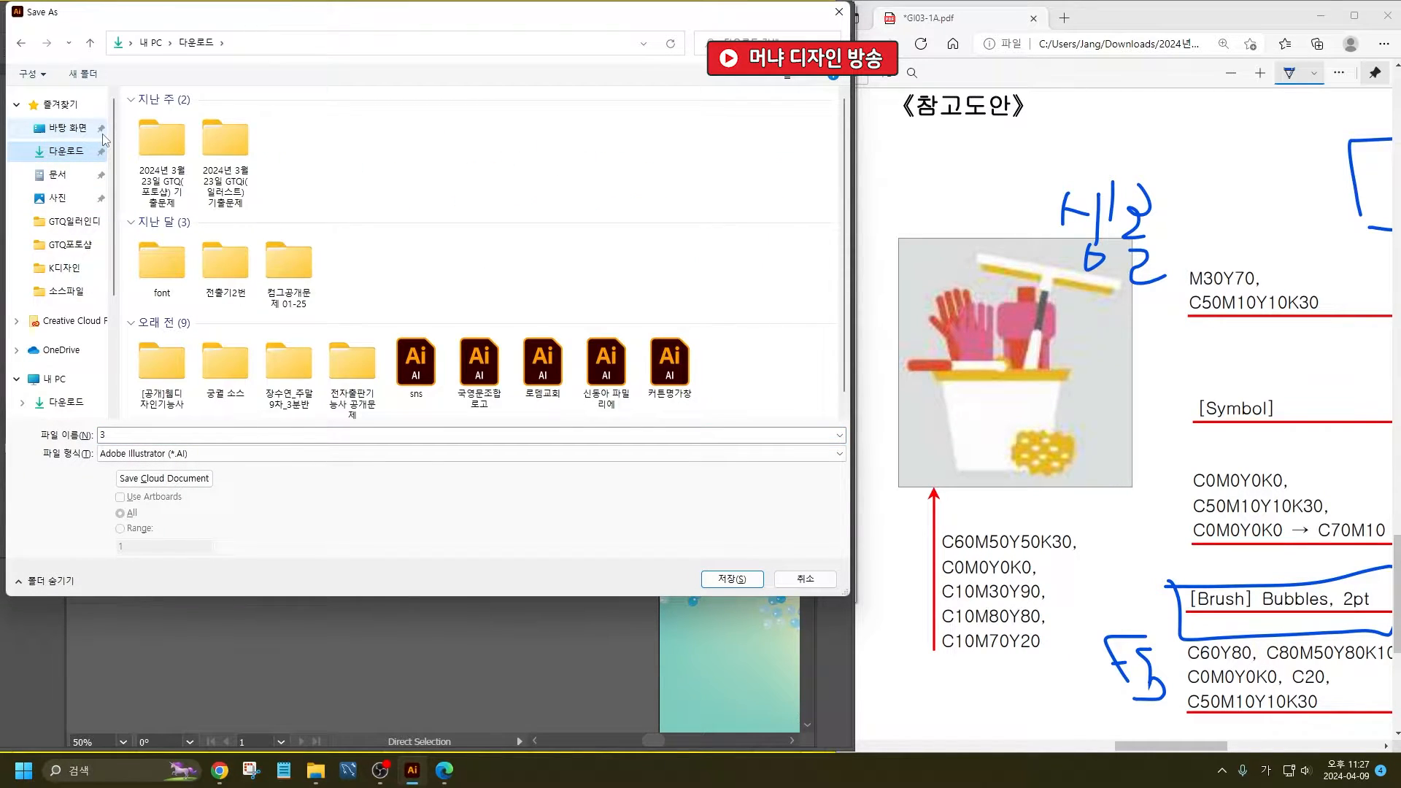
left_click(754, 578)
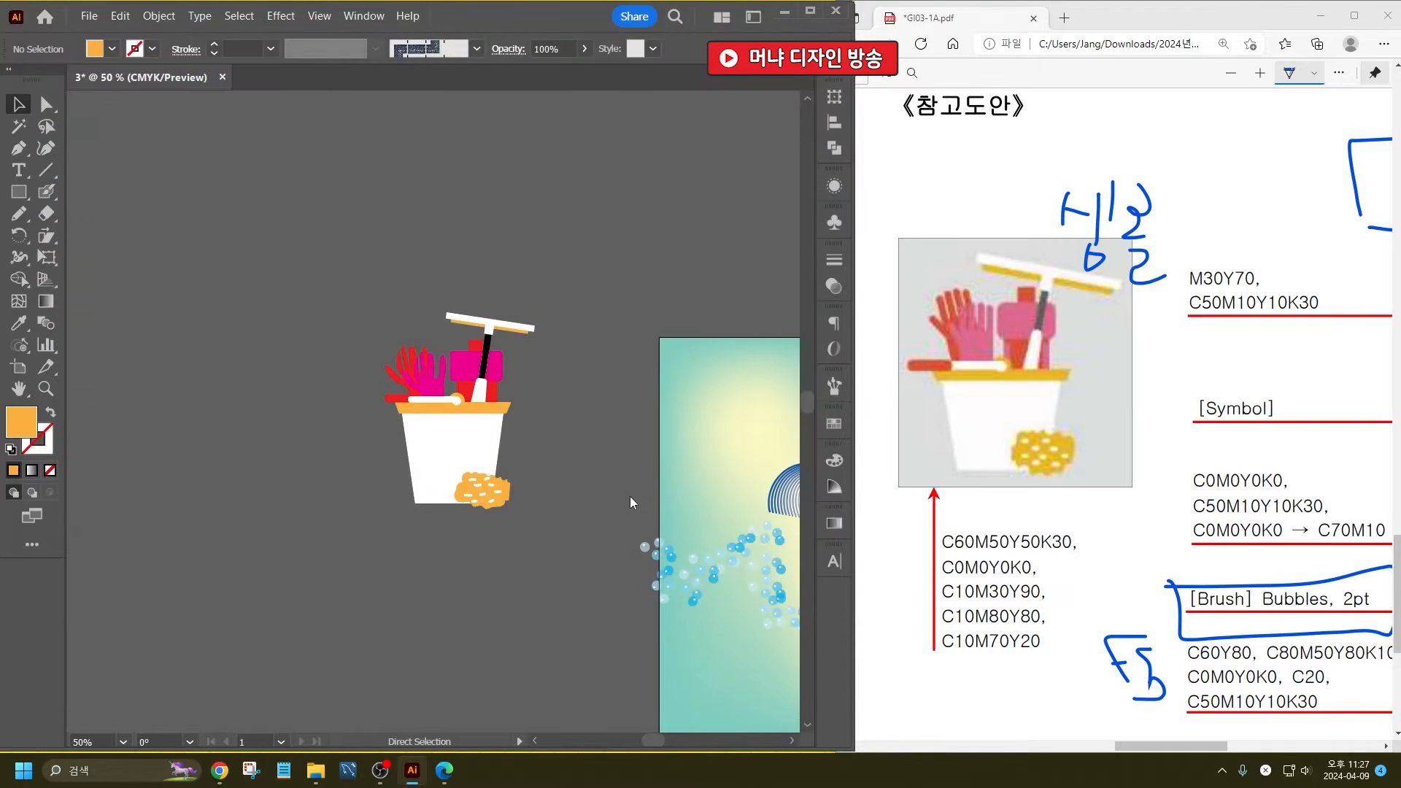
left_click(292, 697)
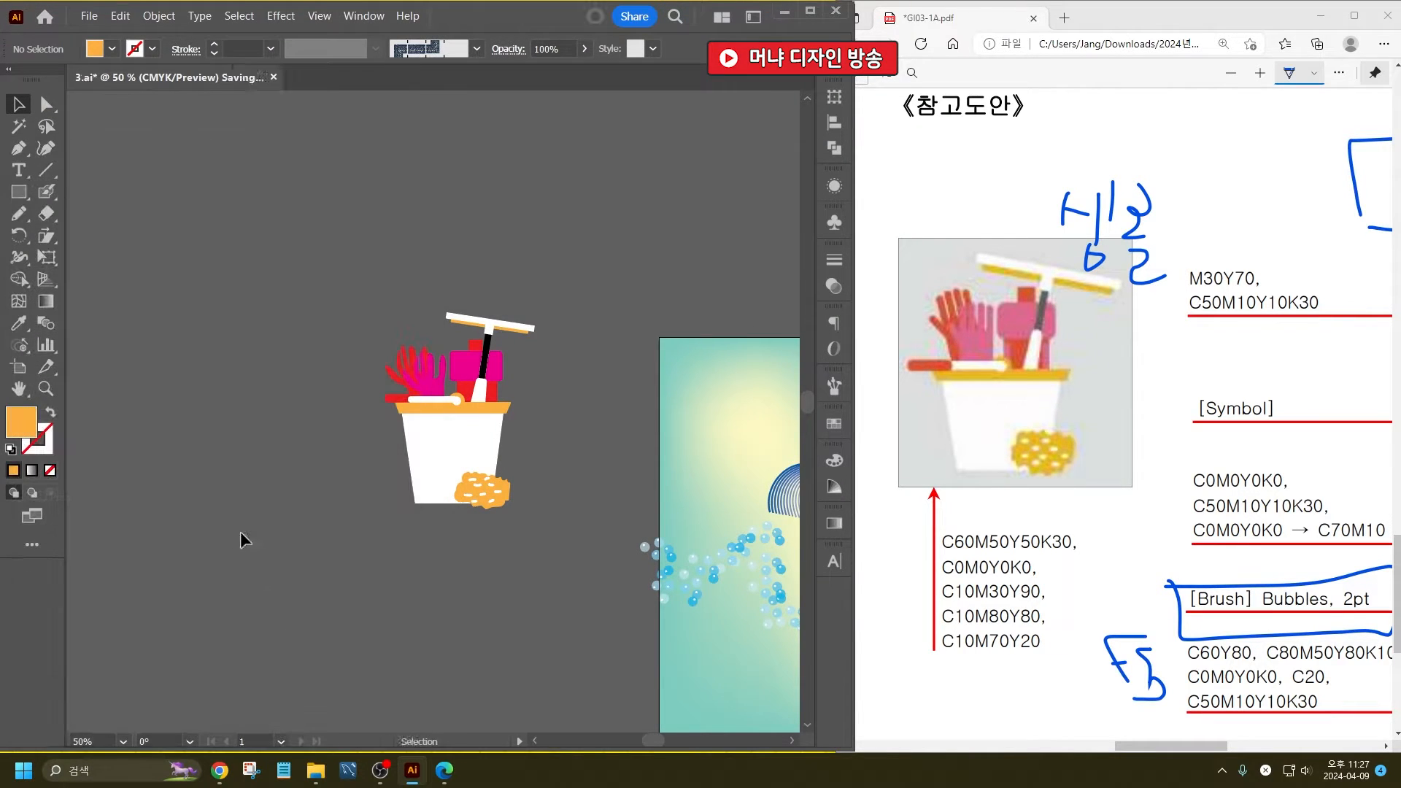
- Create a 160 x 120 mm CMYK document named 2 for problem 2 of the exam PDF
left_click_drag(1169, 748, 1018, 736)
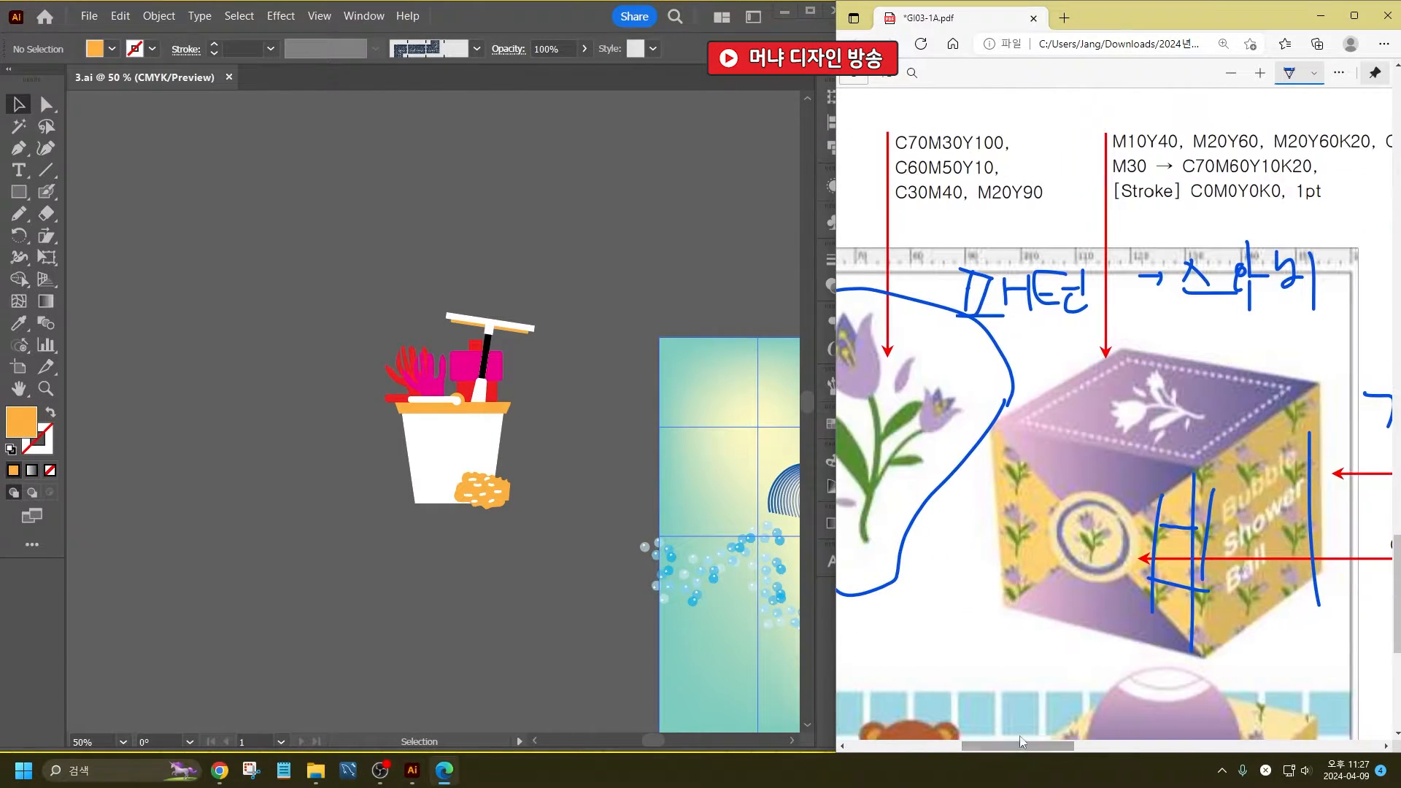
scroll(1051, 527, "down", 3)
left_click_drag(1105, 754, 1067, 751)
scroll(1025, 611, "up", 3)
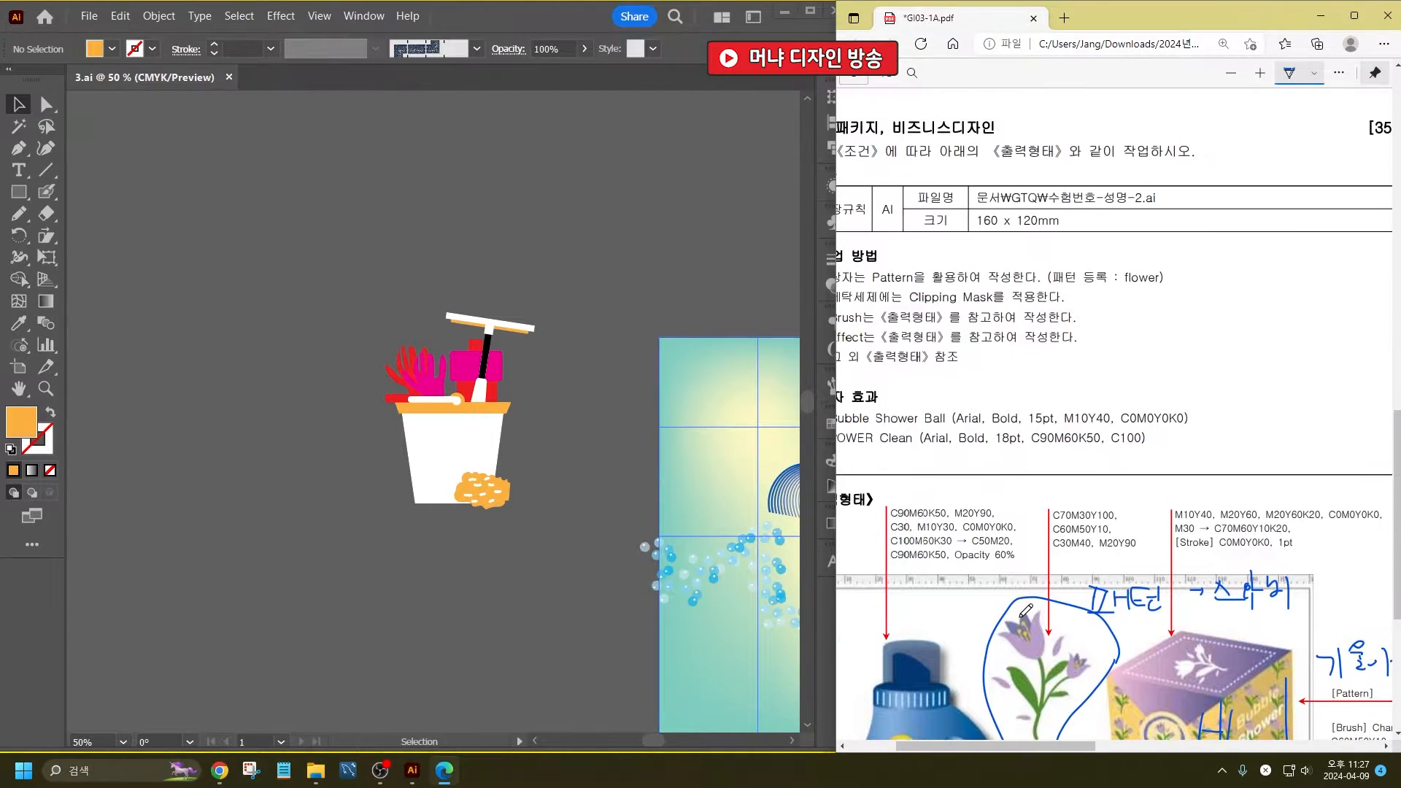
left_click(230, 330)
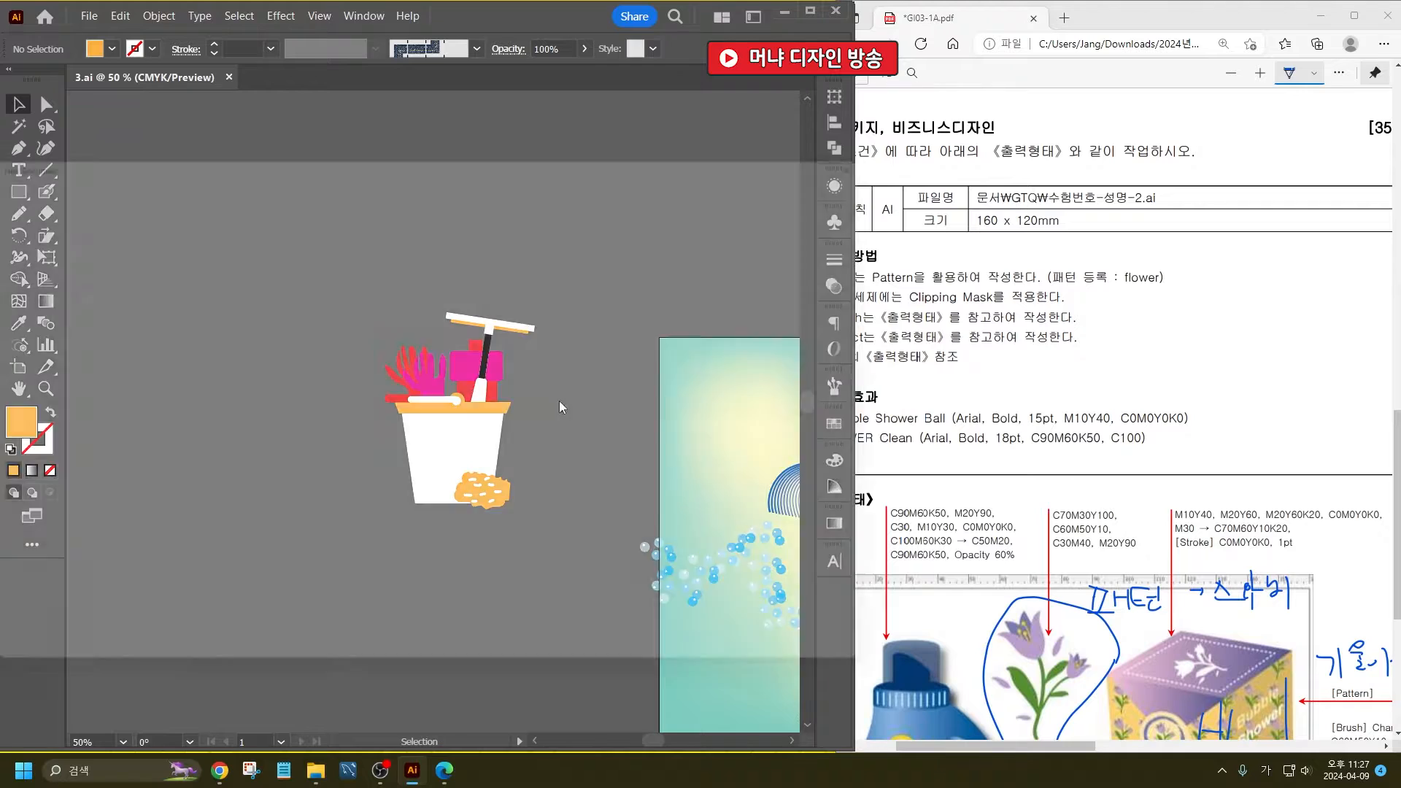
key("ctrl+n")
type("2")
key("Tab")
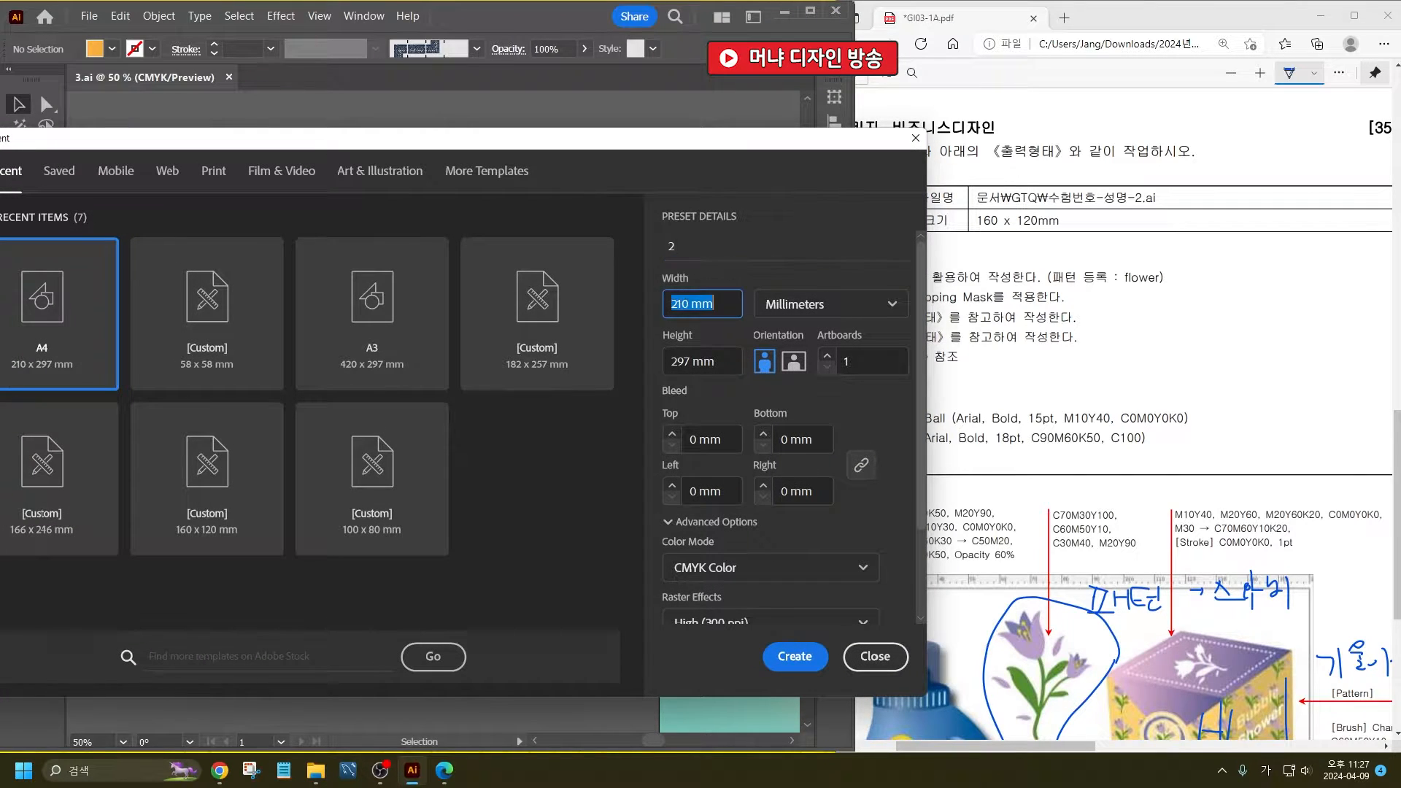
type("160")
key("Tab")
type("1")
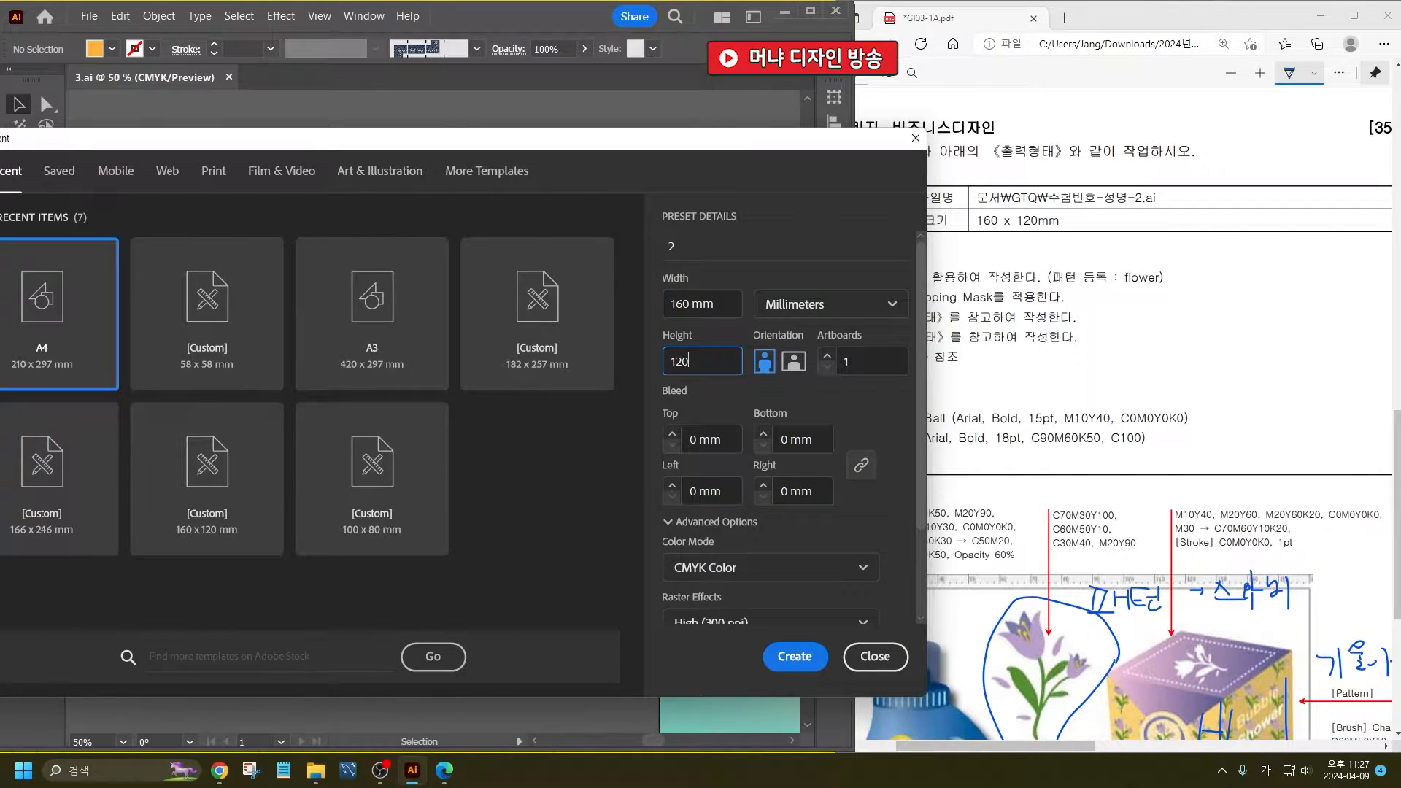
key("Return")
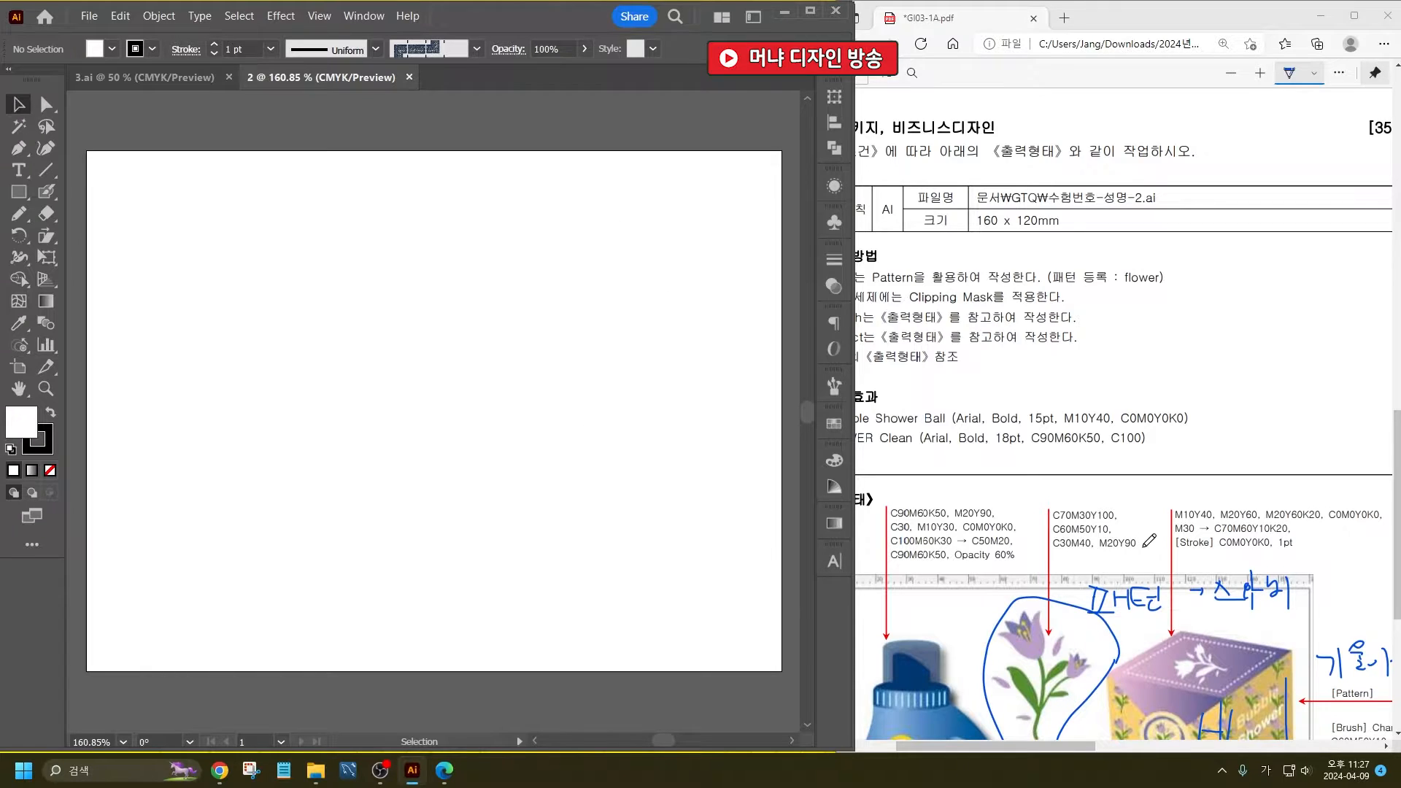
- Draw a small circle on the artboard for the teddy bear's ear
scroll(1149, 540, "down", 3)
scroll(1106, 469, "down", 2)
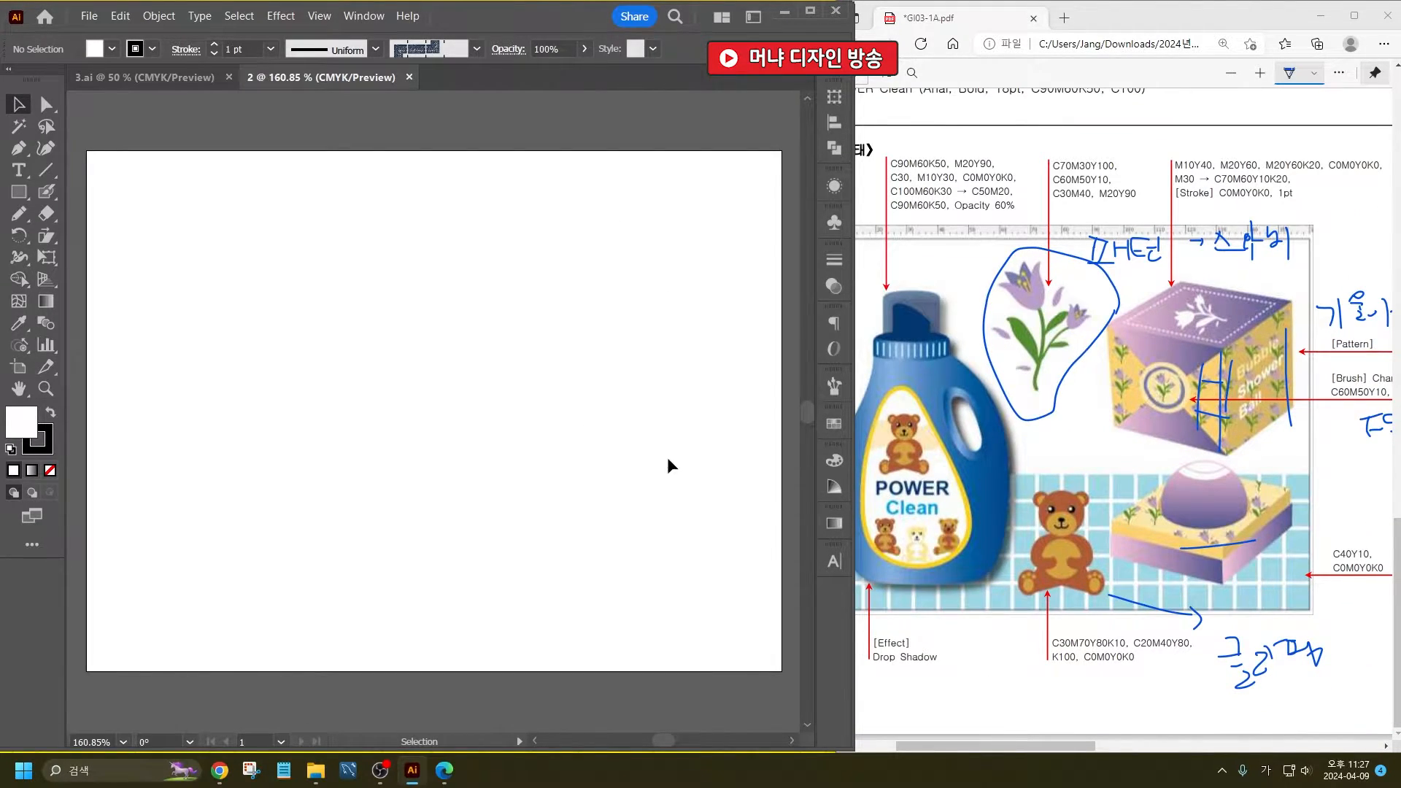
scroll(1041, 556, "up", 1, "ctrl")
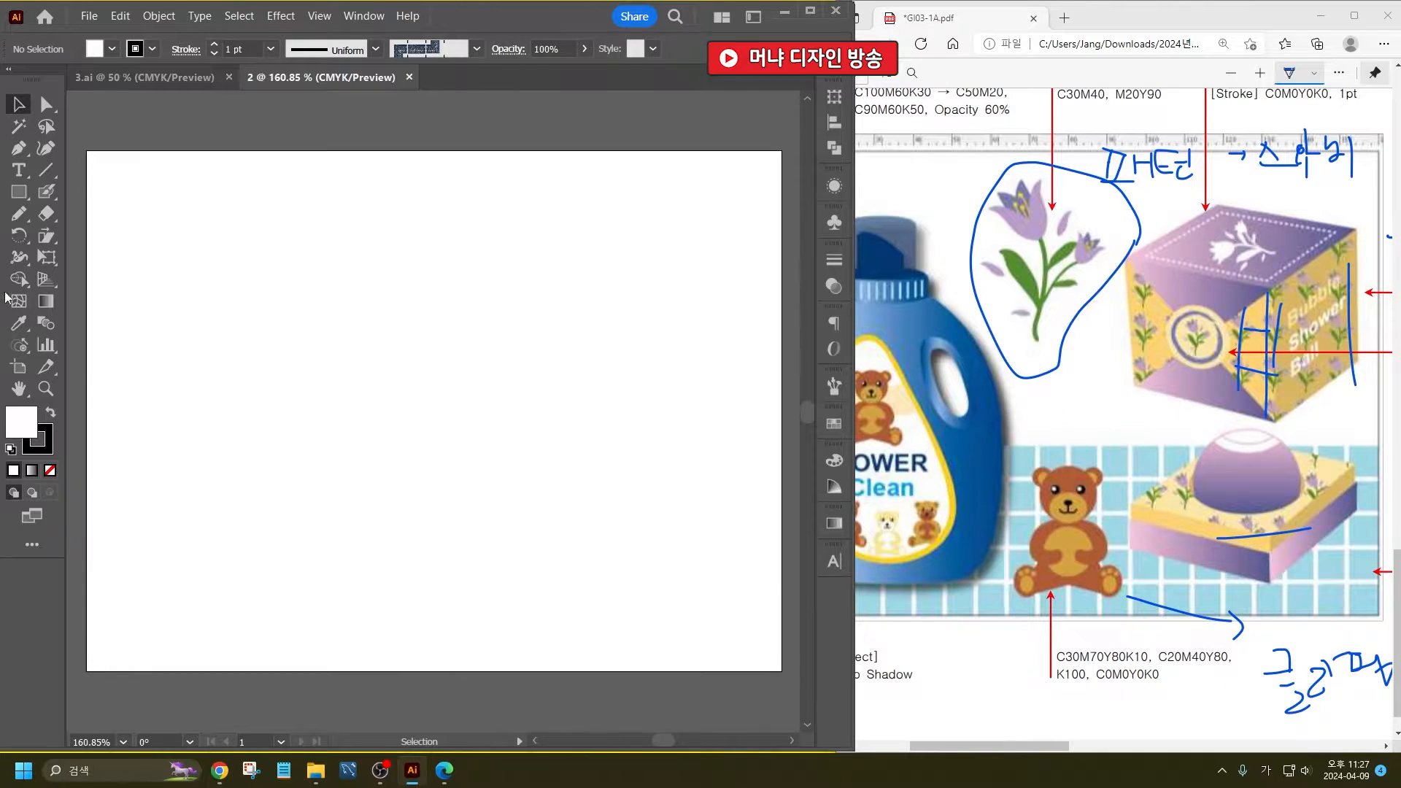
left_click_drag(19, 192, 73, 237)
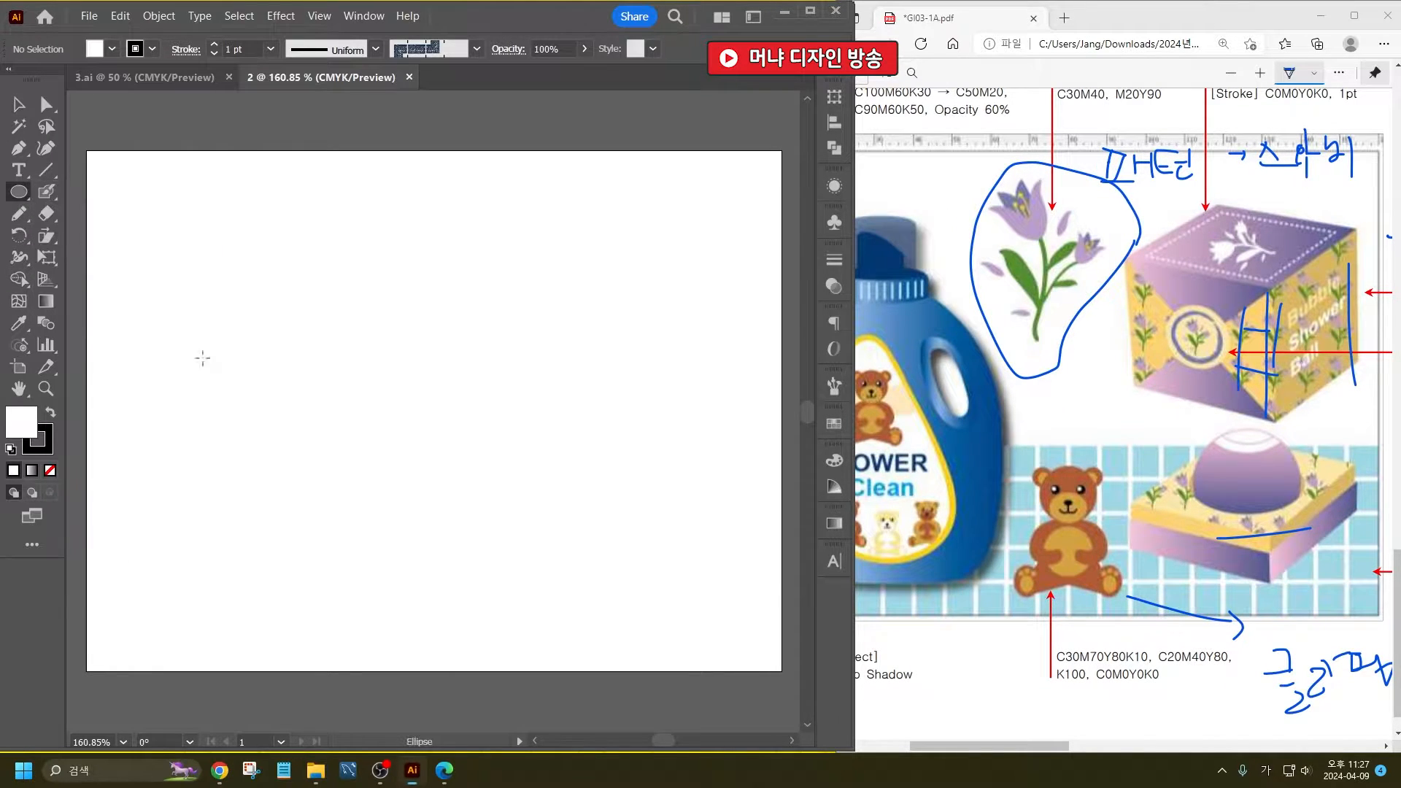
scroll(398, 536, "up", 2, "alt")
left_click_drag(418, 469, 459, 508)
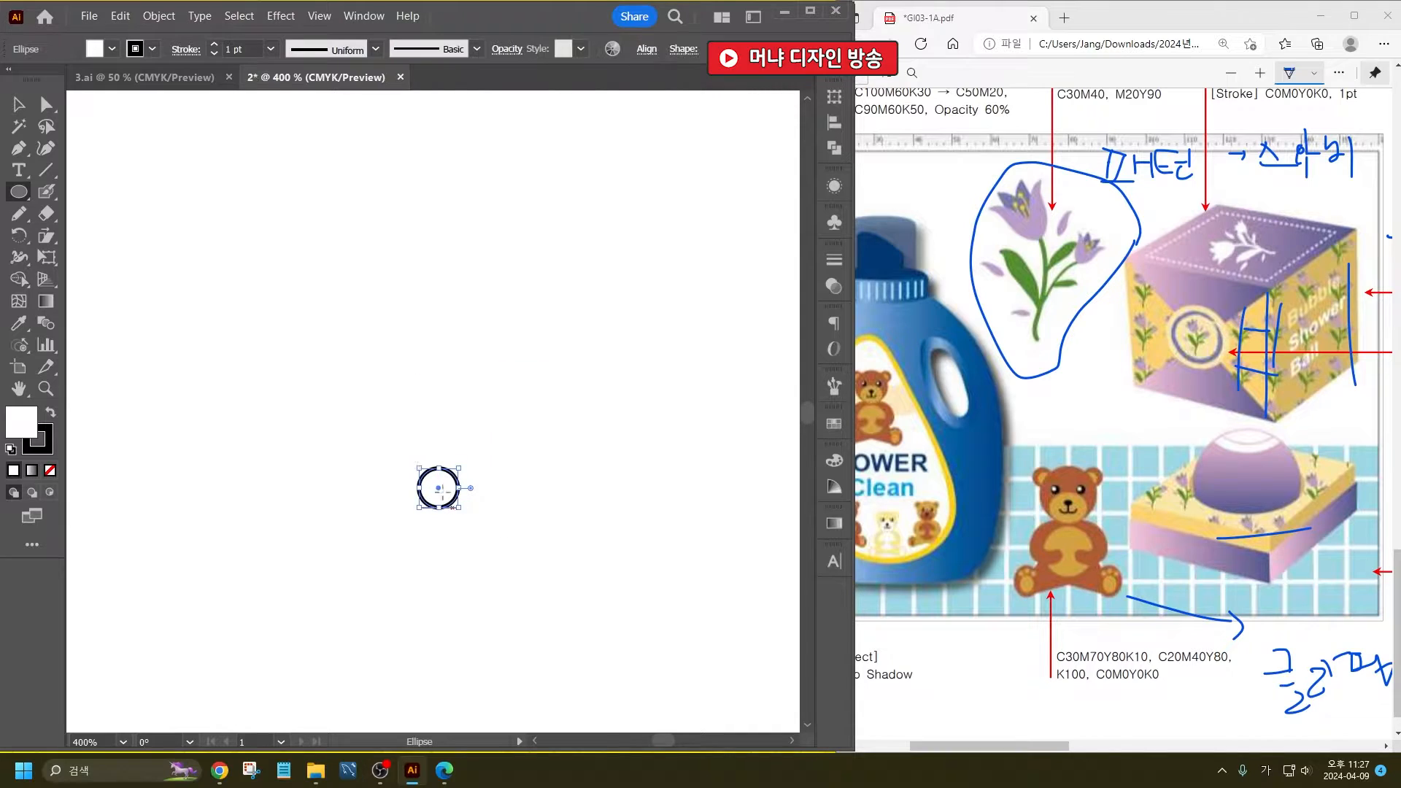
- Fill the ear circle with medium brown and remove its stroke
left_click(111, 49)
left_click(153, 107)
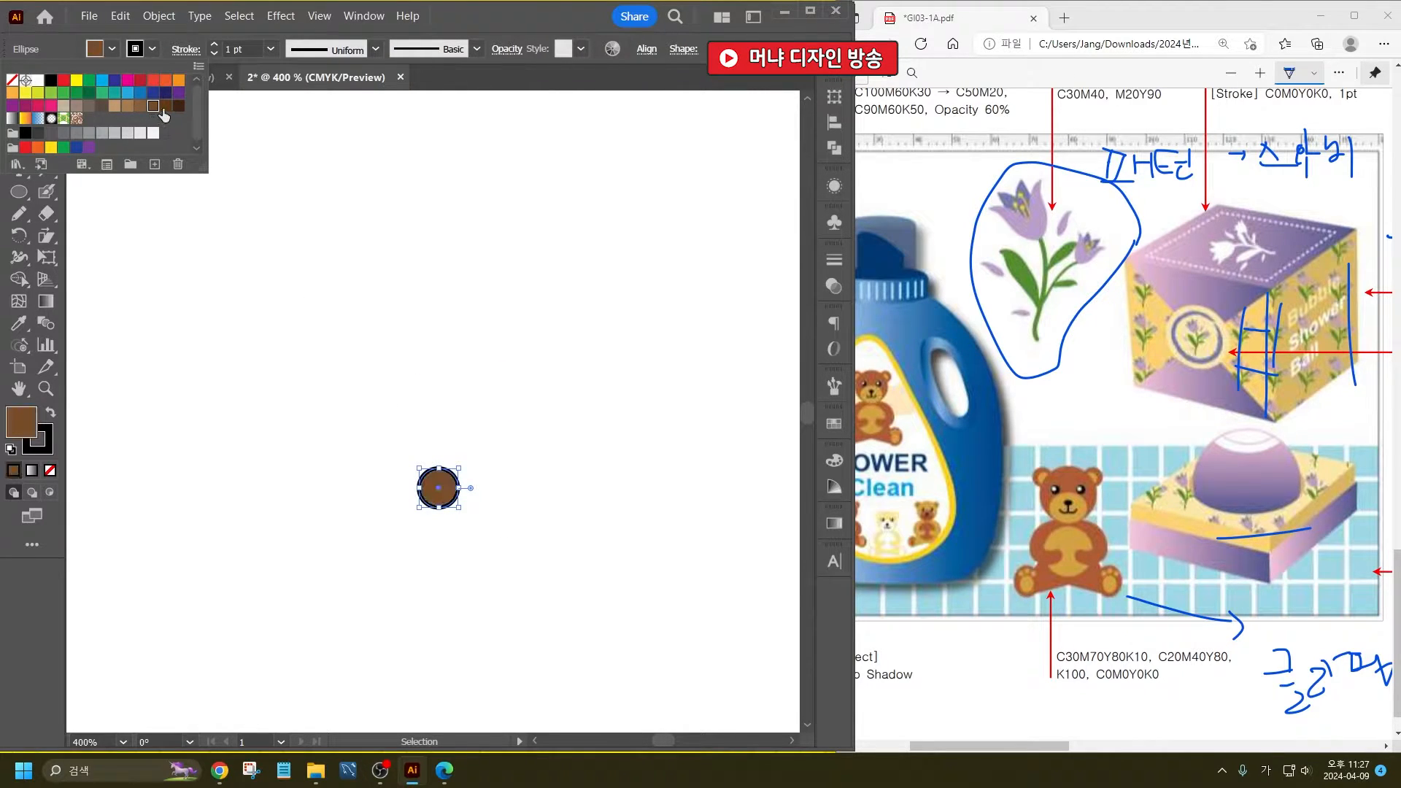
left_click(140, 106)
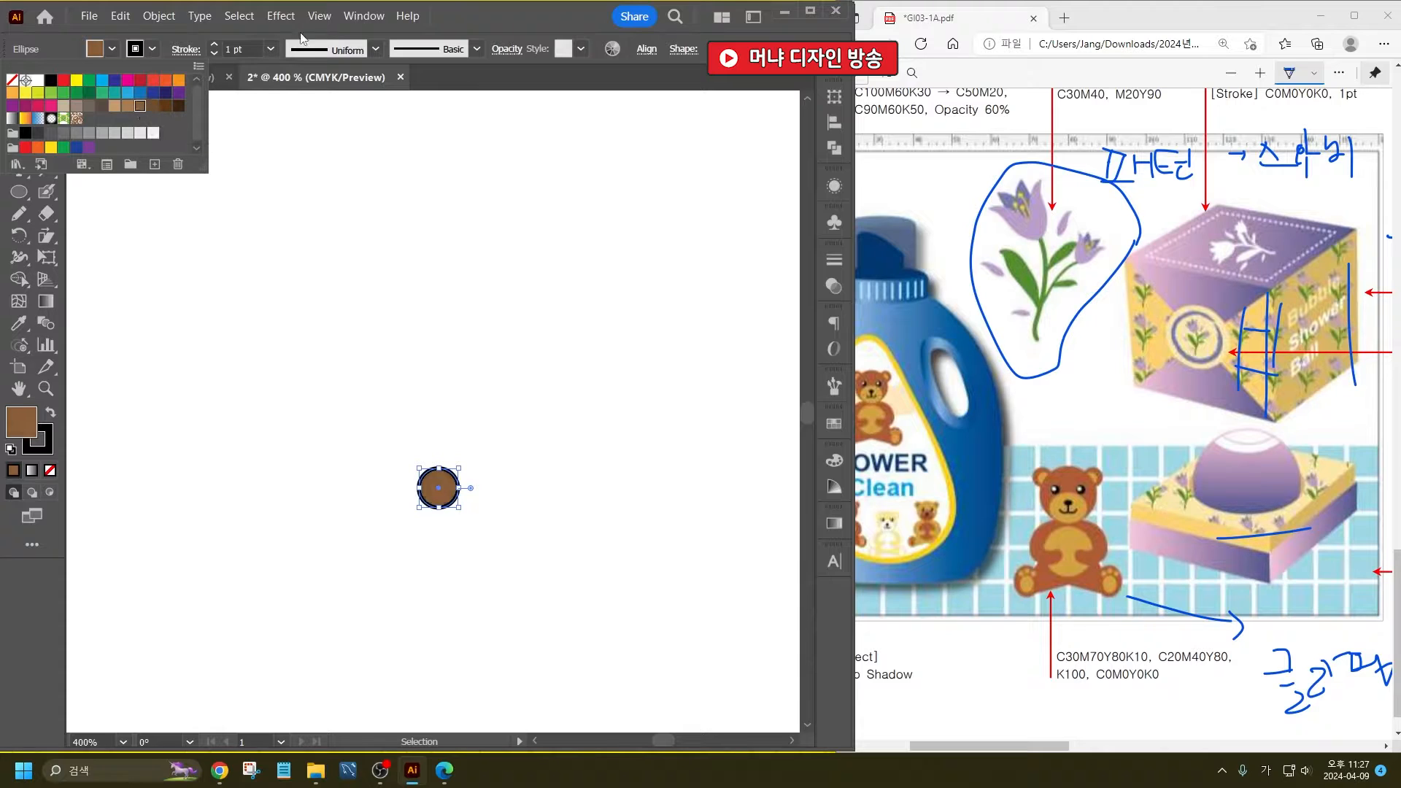
left_click(152, 49)
left_click(13, 79)
left_click(335, 308)
- Duplicate the ear circle slightly down and right, shrink the copy a little and fill it light brown for the inner ear
scroll(500, 507, "up", 3)
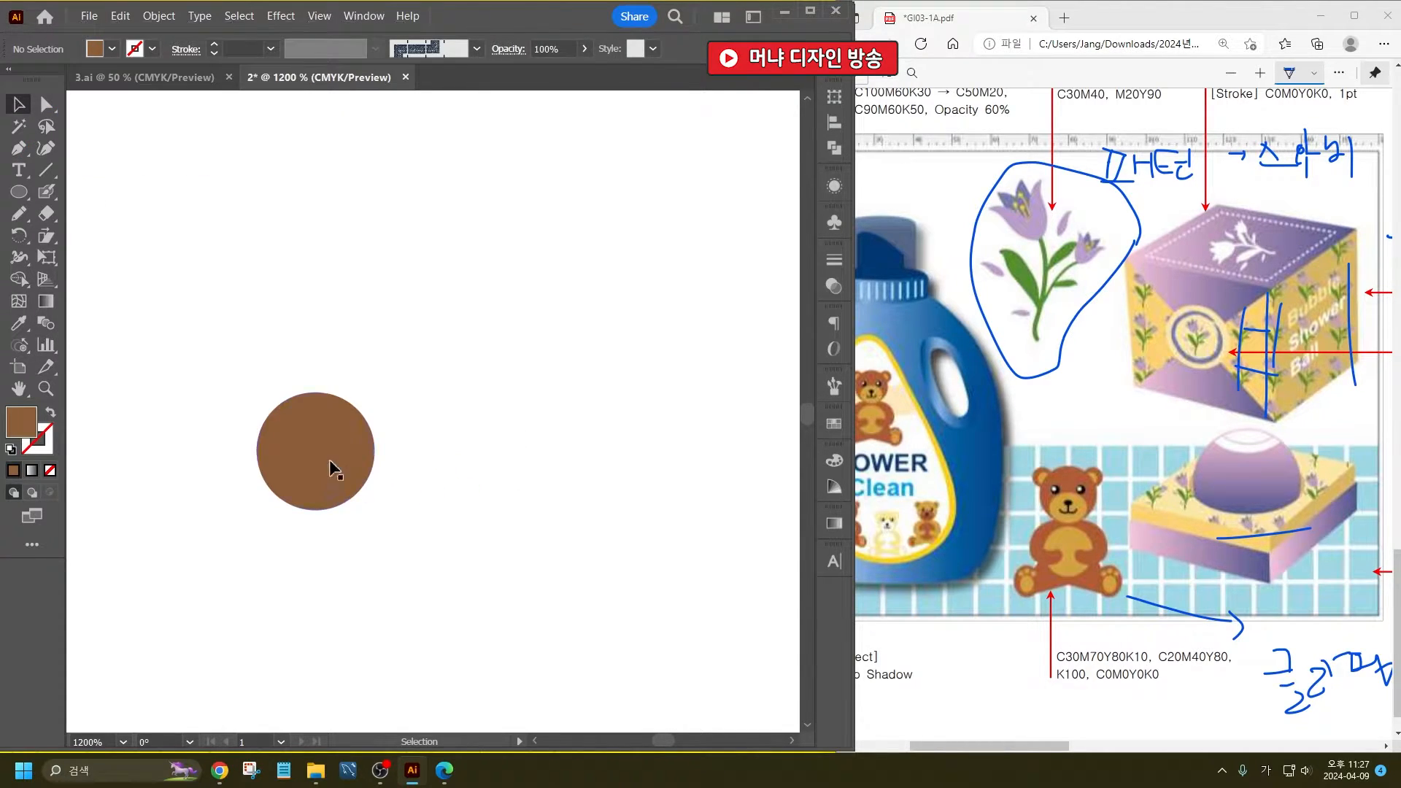
left_click_drag(313, 453, 331, 463)
left_click_drag(397, 405, 387, 409)
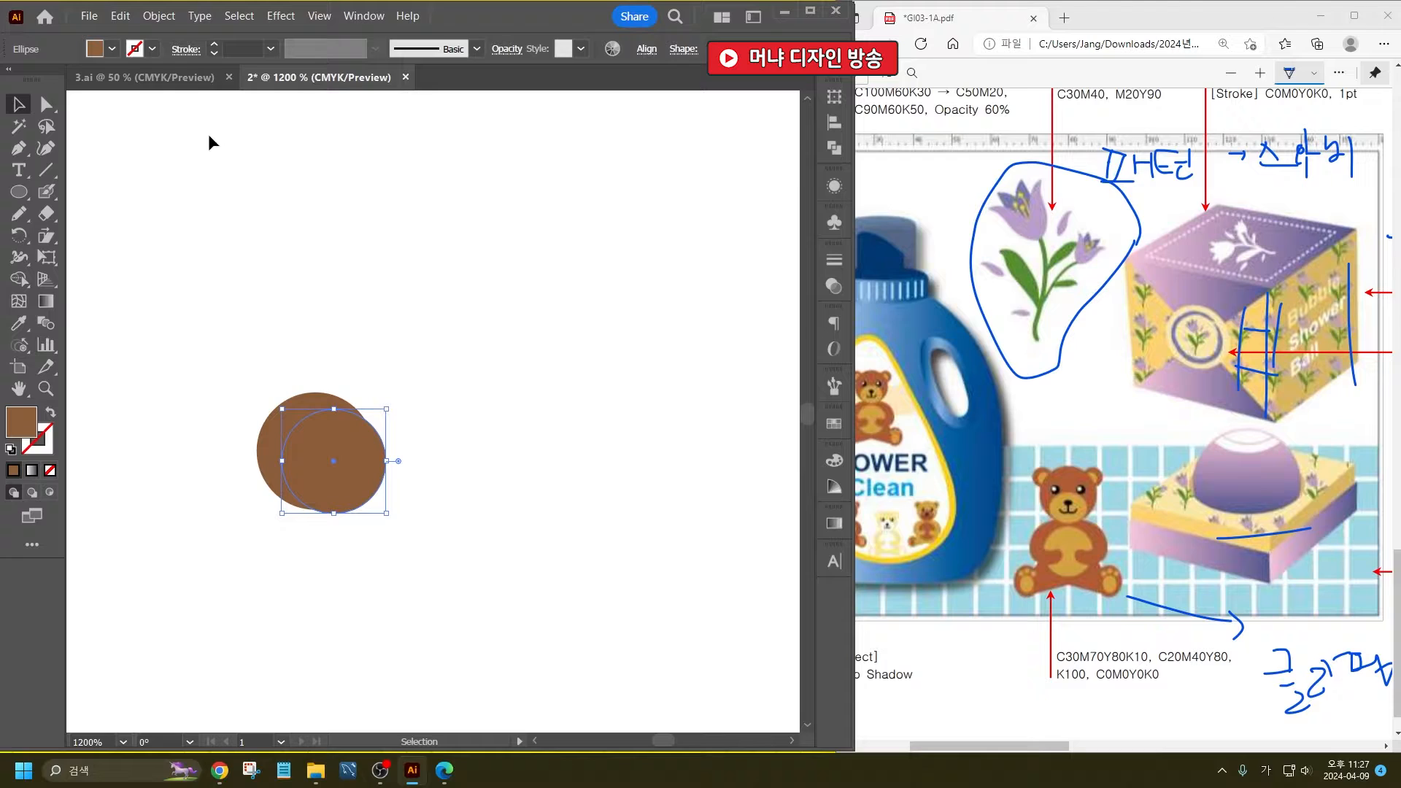
left_click(113, 51)
left_click(117, 108)
left_click(410, 316)
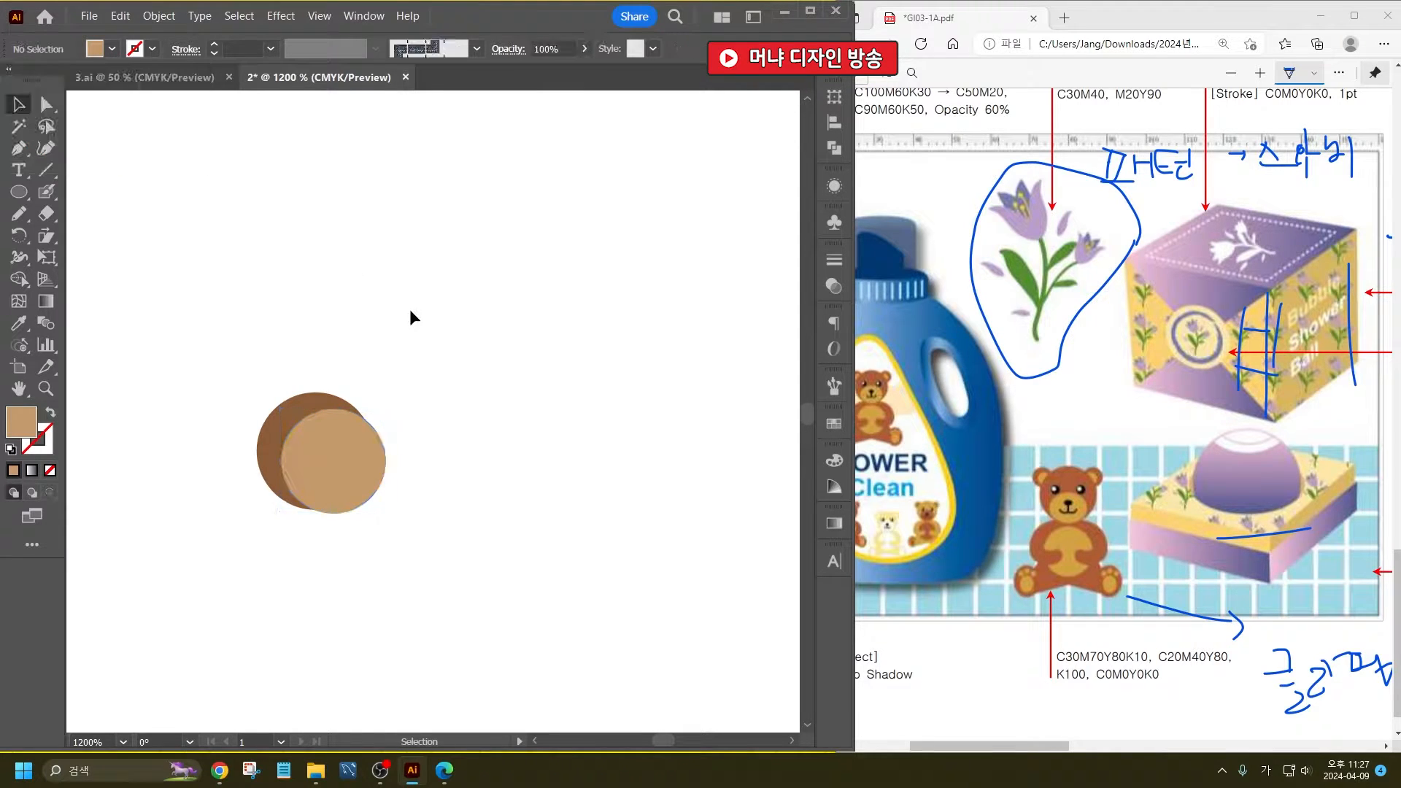
- Draw a large circle for the bear's head overlapping the ear and fill it with the outer ear's brown
left_click(18, 191)
left_click_drag(458, 530, 319, 392)
left_click(18, 103)
left_click_drag(480, 511, 459, 509)
left_click(18, 323)
left_click(292, 399)
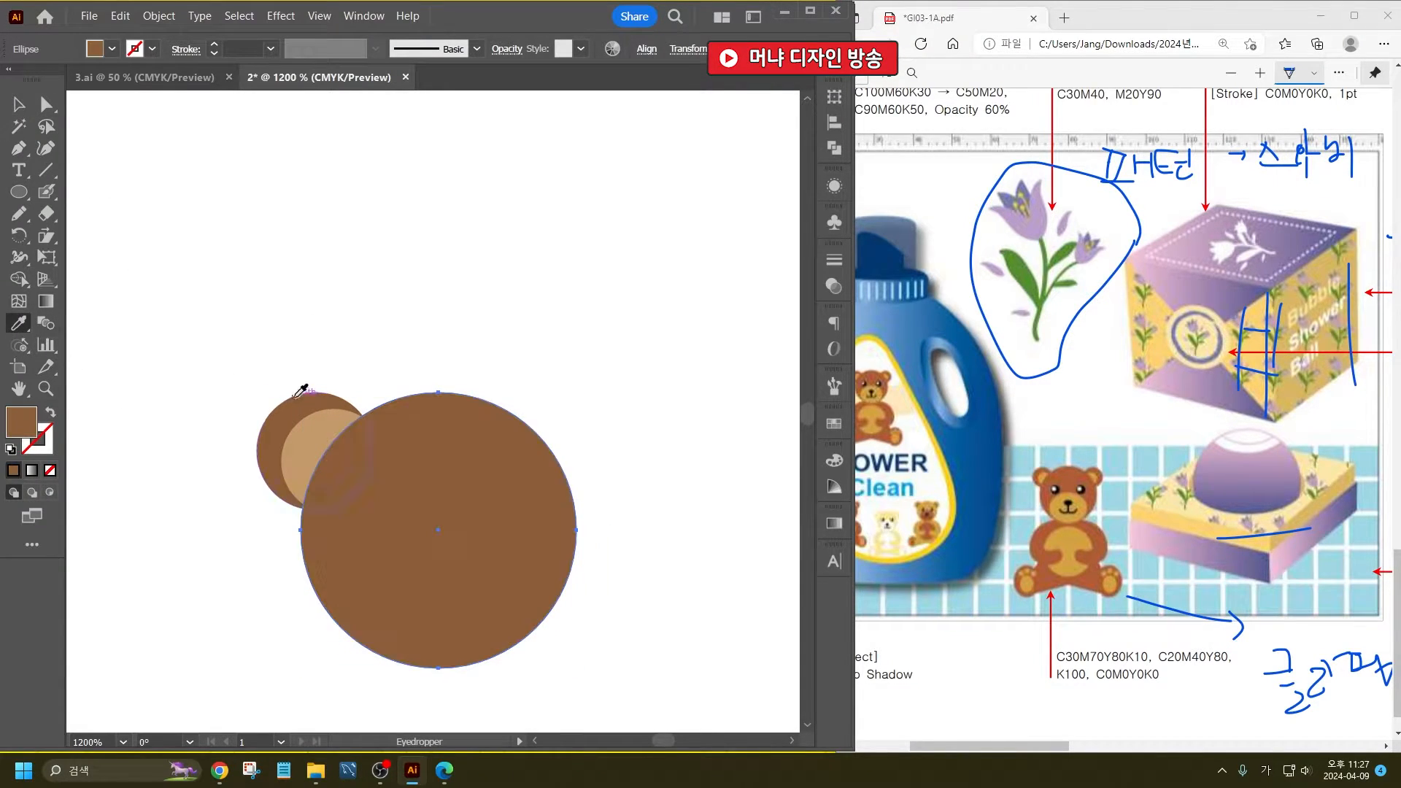
- Draw a small circle on the upper-left part of the bear's head for the eye and fill it black
key("v")
left_click(378, 305)
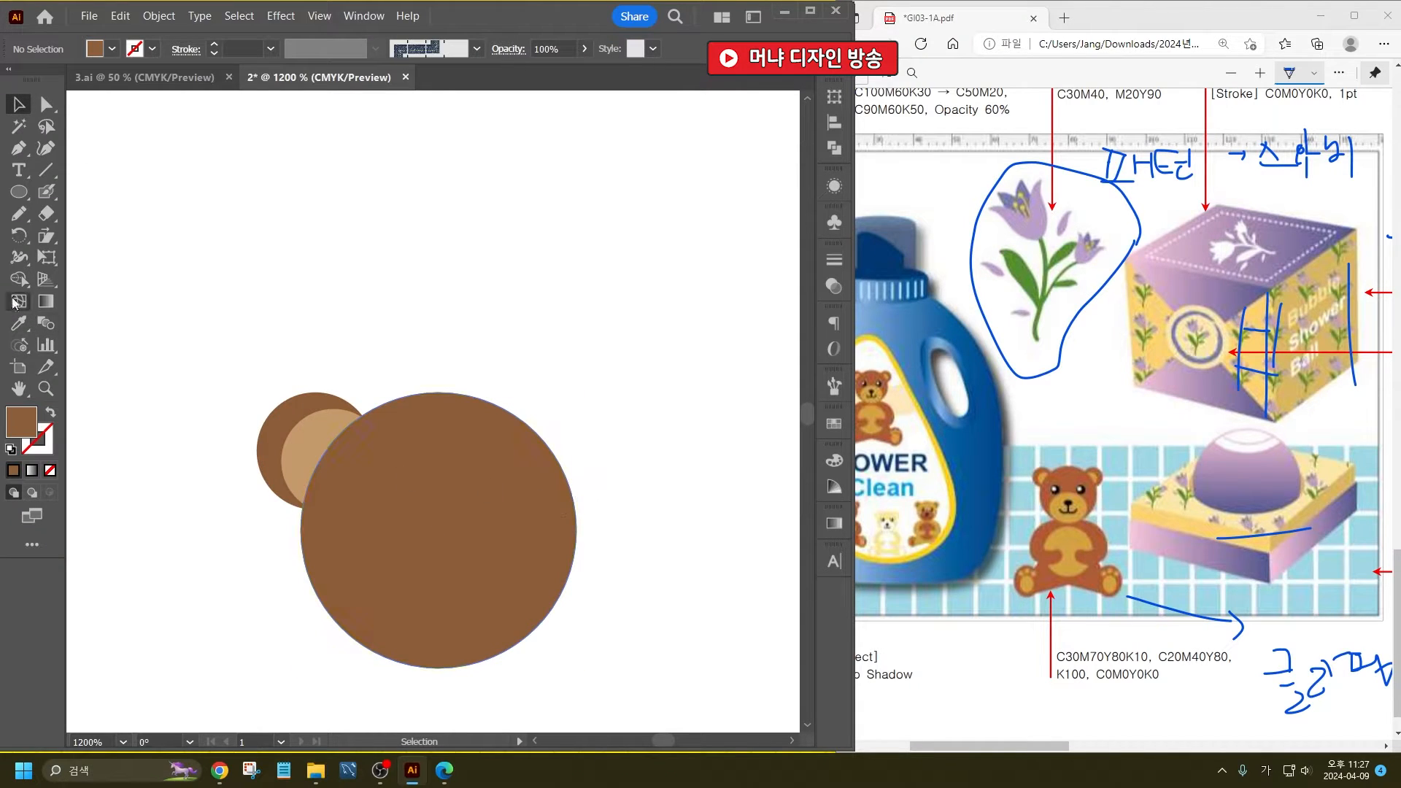
left_click(18, 191)
left_click_drag(357, 465, 417, 526)
left_click(111, 49)
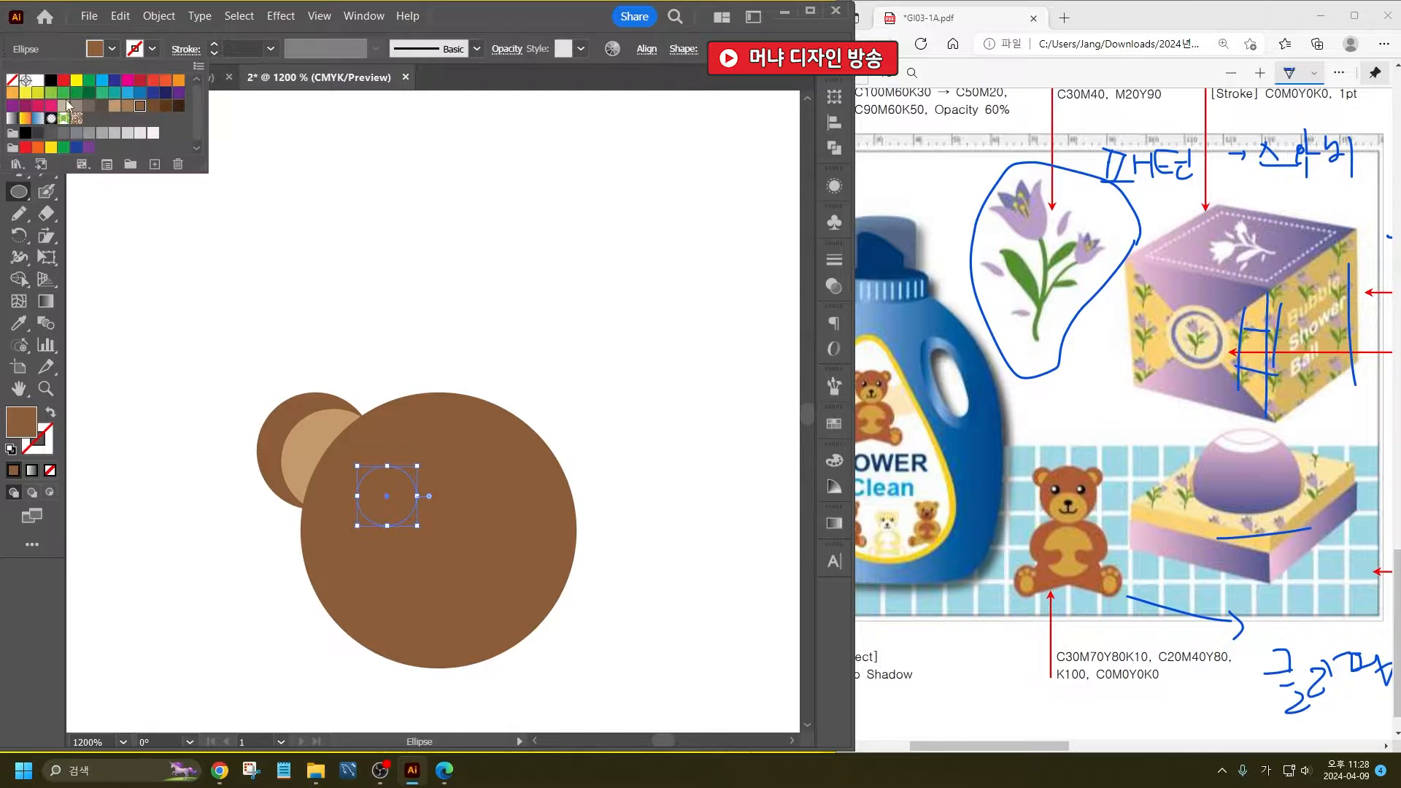
left_click(49, 84)
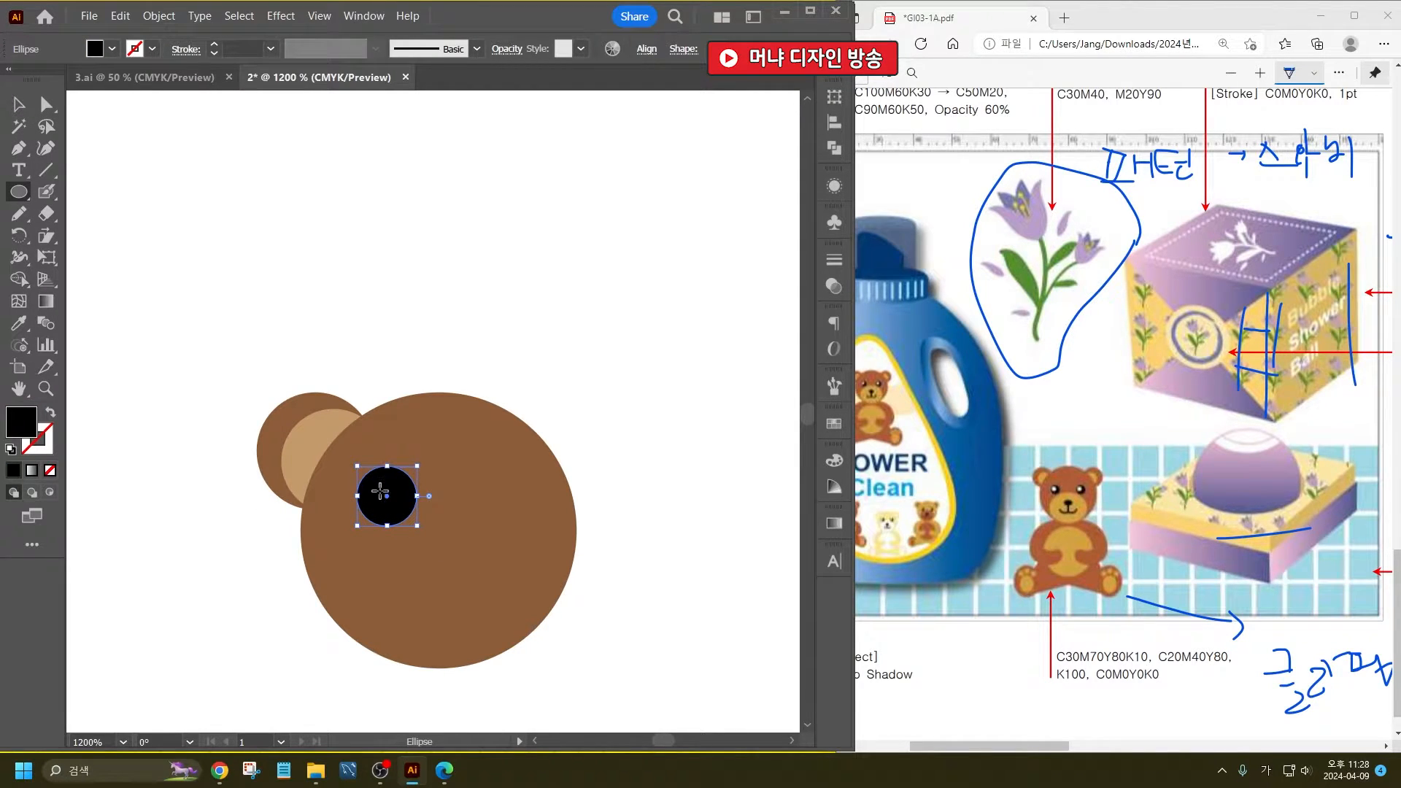
- Add a small white highlight circle inside the upper left of the black eye and nudge it slightly inward
left_click_drag(380, 491, 361, 471)
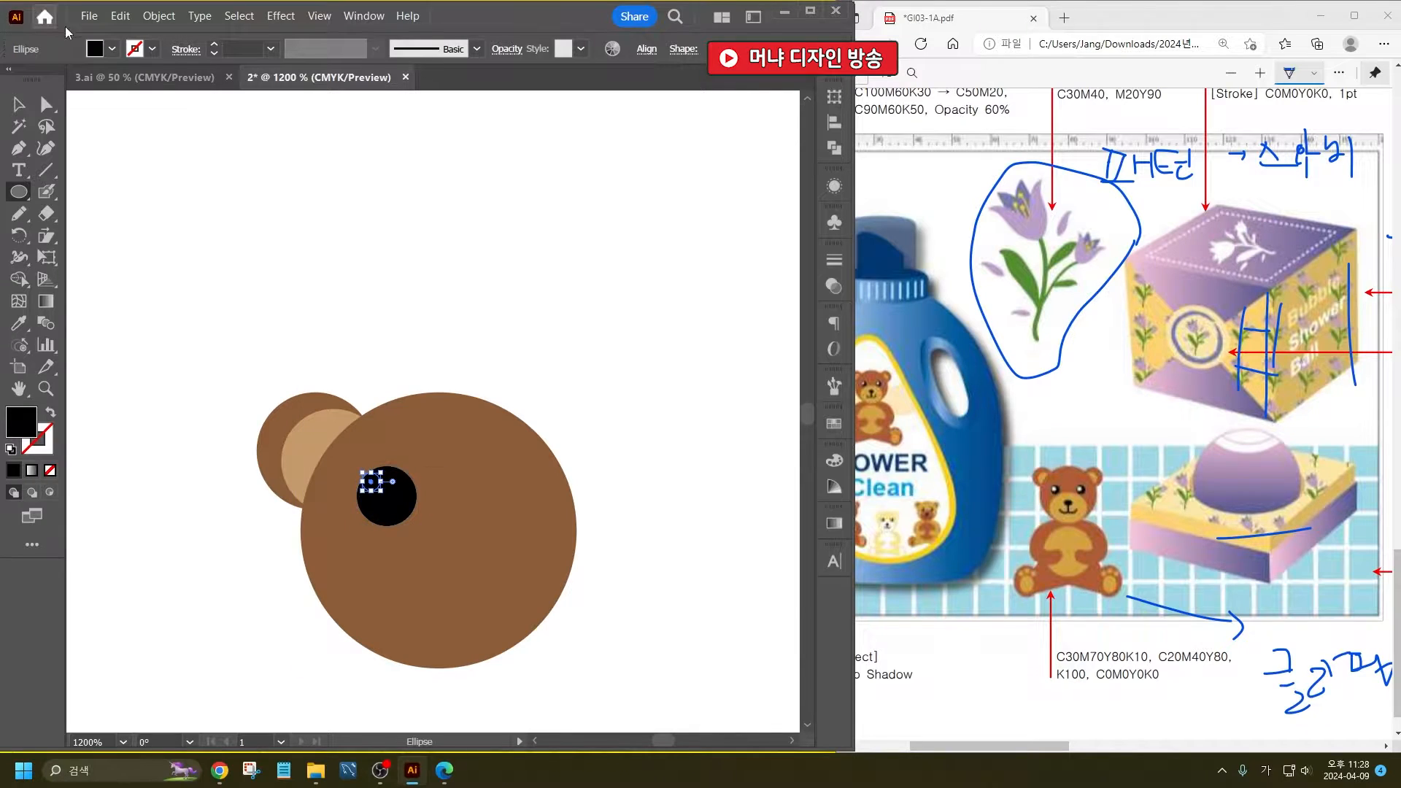
left_click(112, 49)
left_click(36, 82)
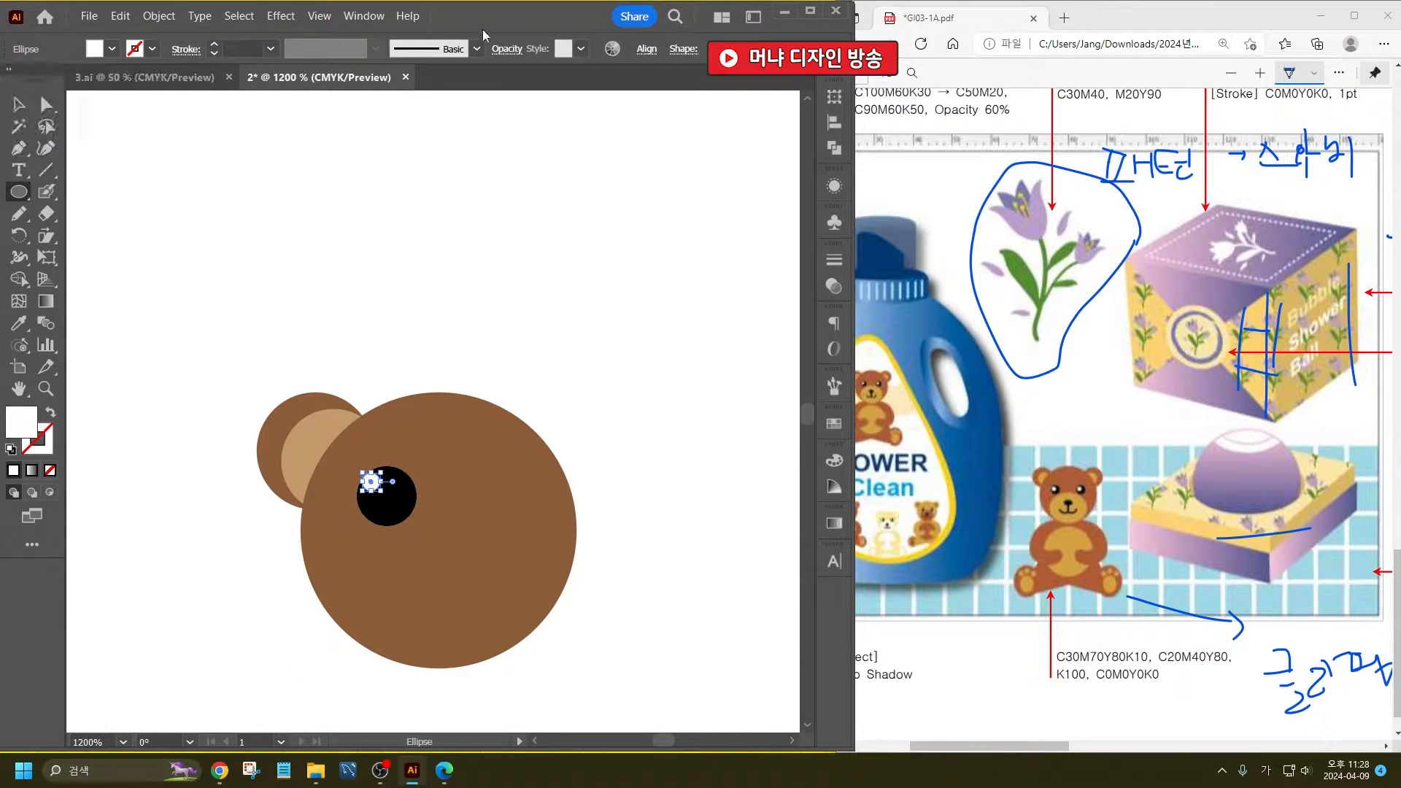
key("v")
left_click(453, 300)
scroll(438, 490, "up", 3)
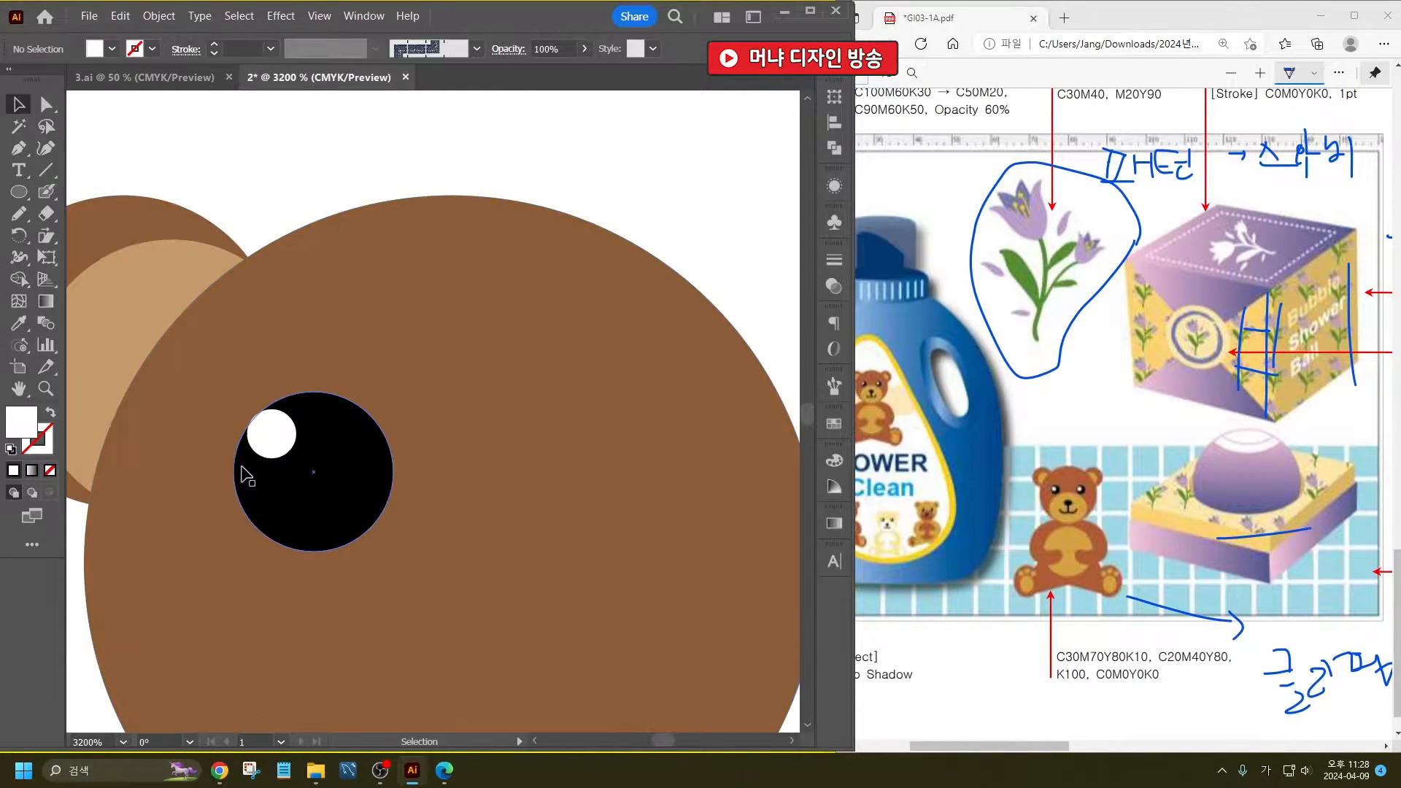
left_click_drag(272, 430, 276, 434)
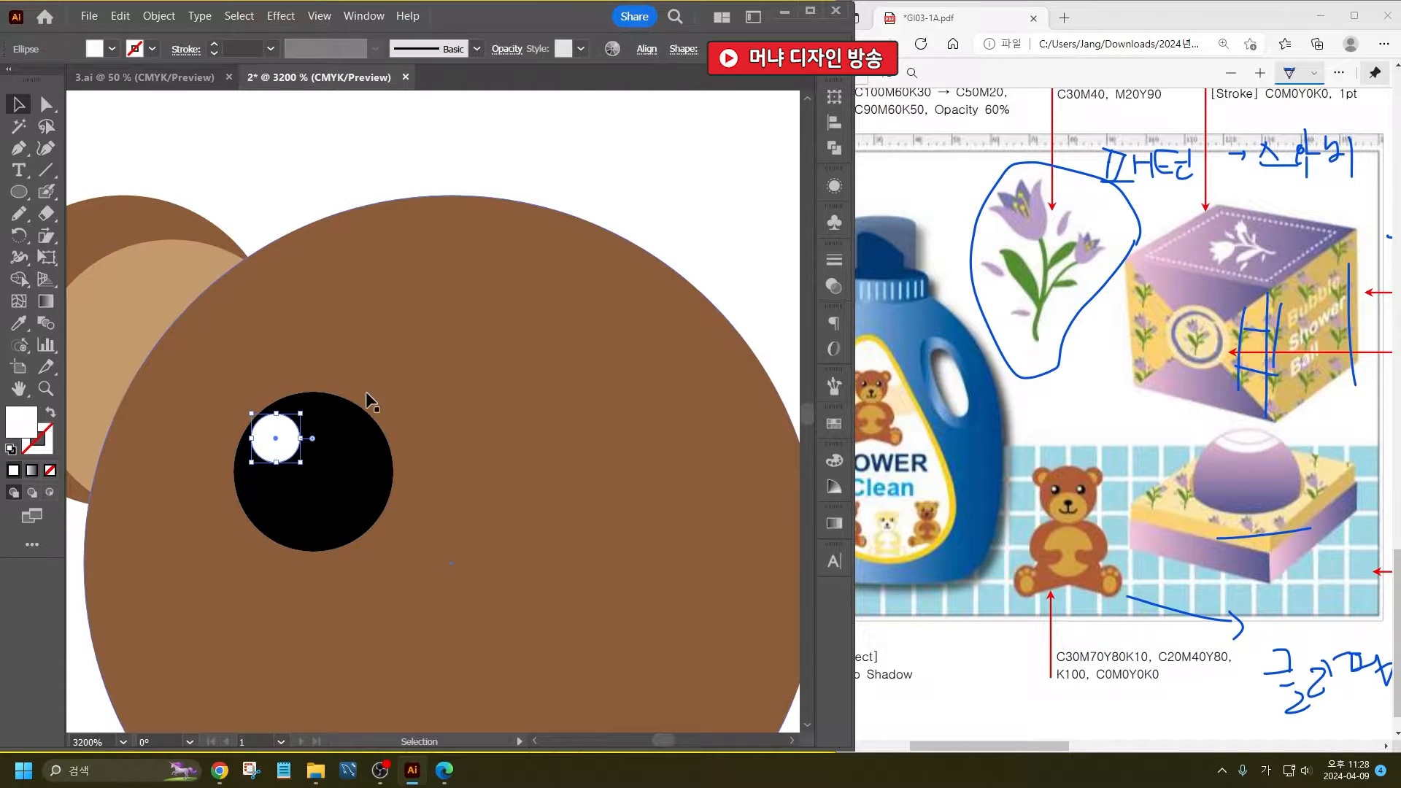
scroll(364, 409, "down", 3)
left_click(628, 598)
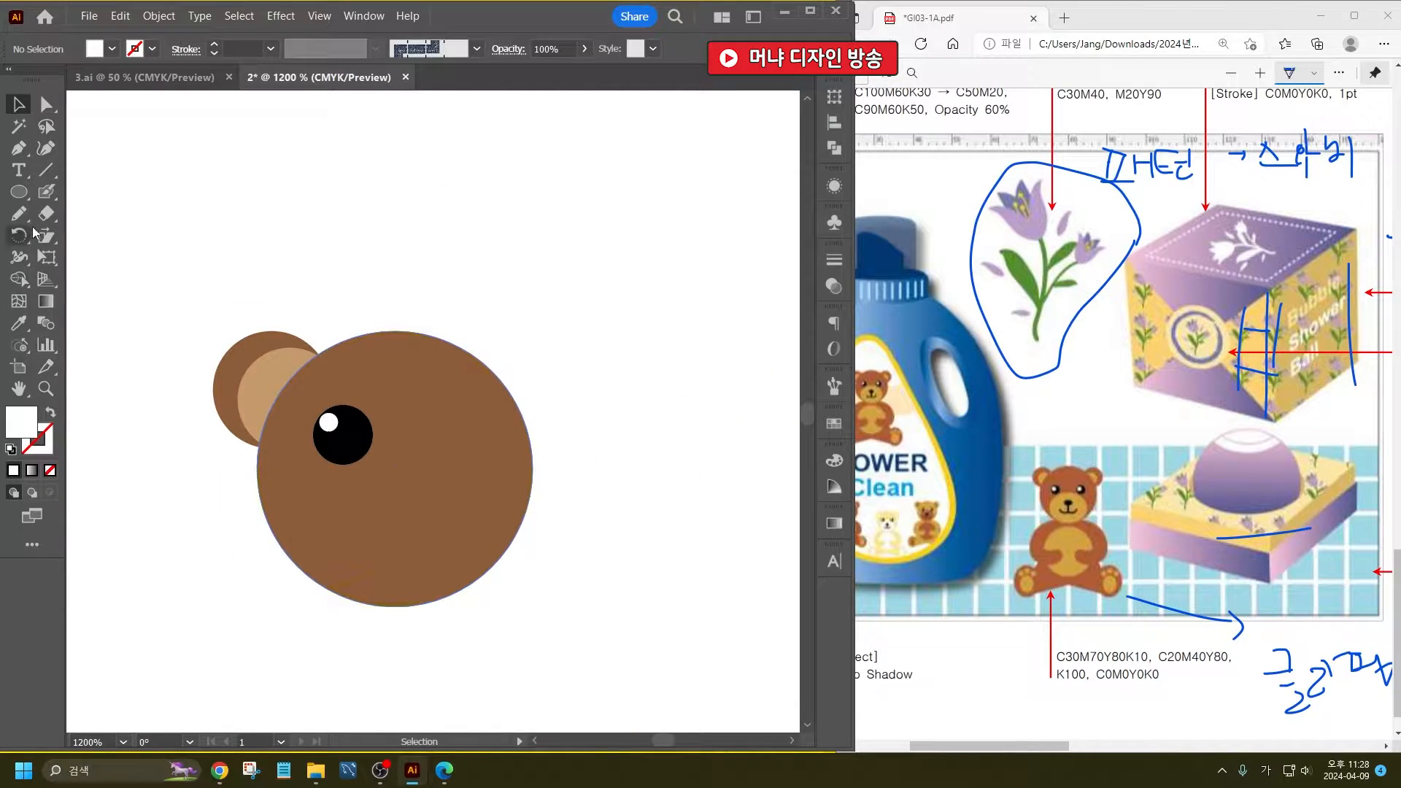
- Draw a wide white ellipse for the muzzle over the lower half of the head, enlarge it slightly and centre it
key("l")
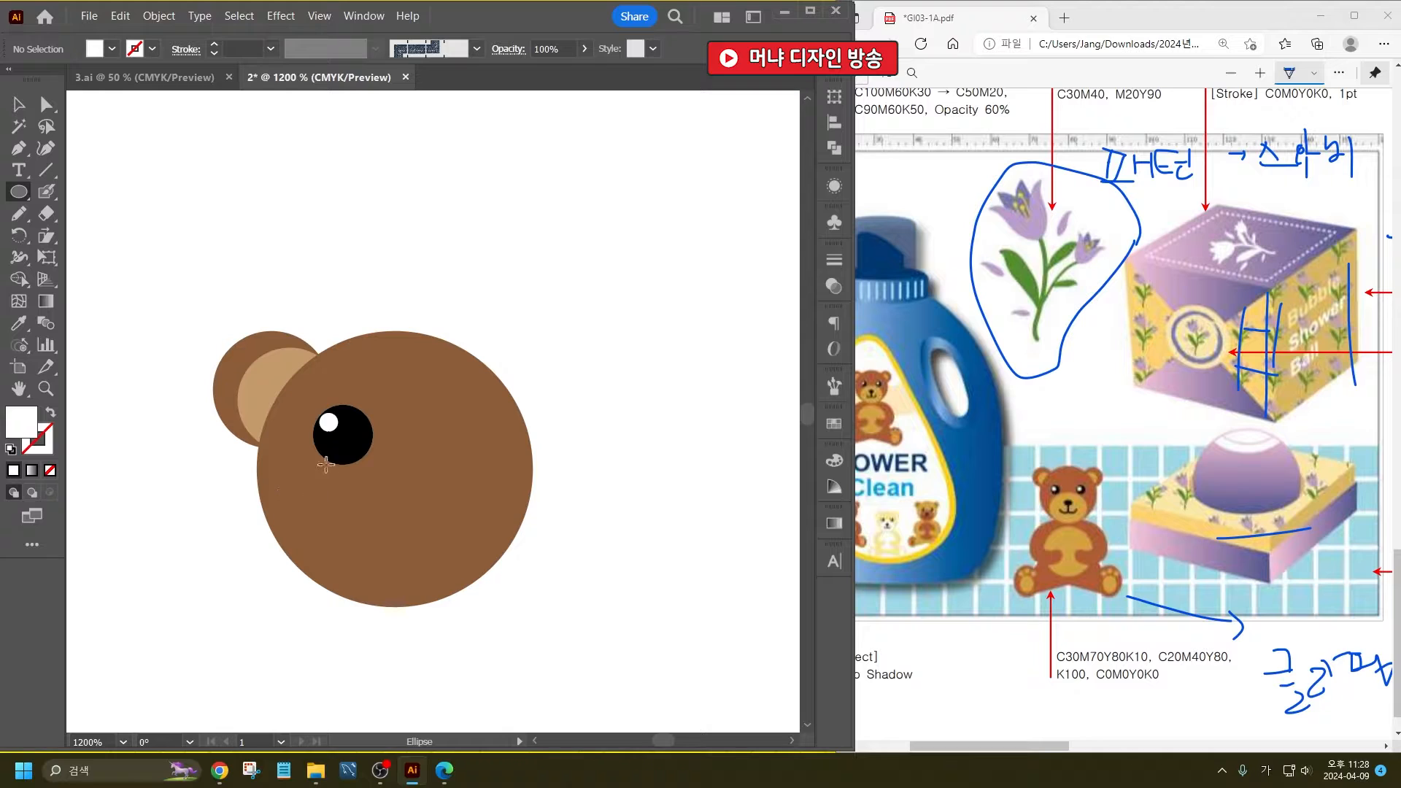
mouse_move(325, 464)
left_mouse_down()
mouse_move(459, 582)
mouse_move(483, 624)
mouse_move(490, 613)
mouse_move(402, 622)
mouse_move(405, 600)
left_mouse_up()
key("v")
left_click_drag(407, 524, 388, 540)
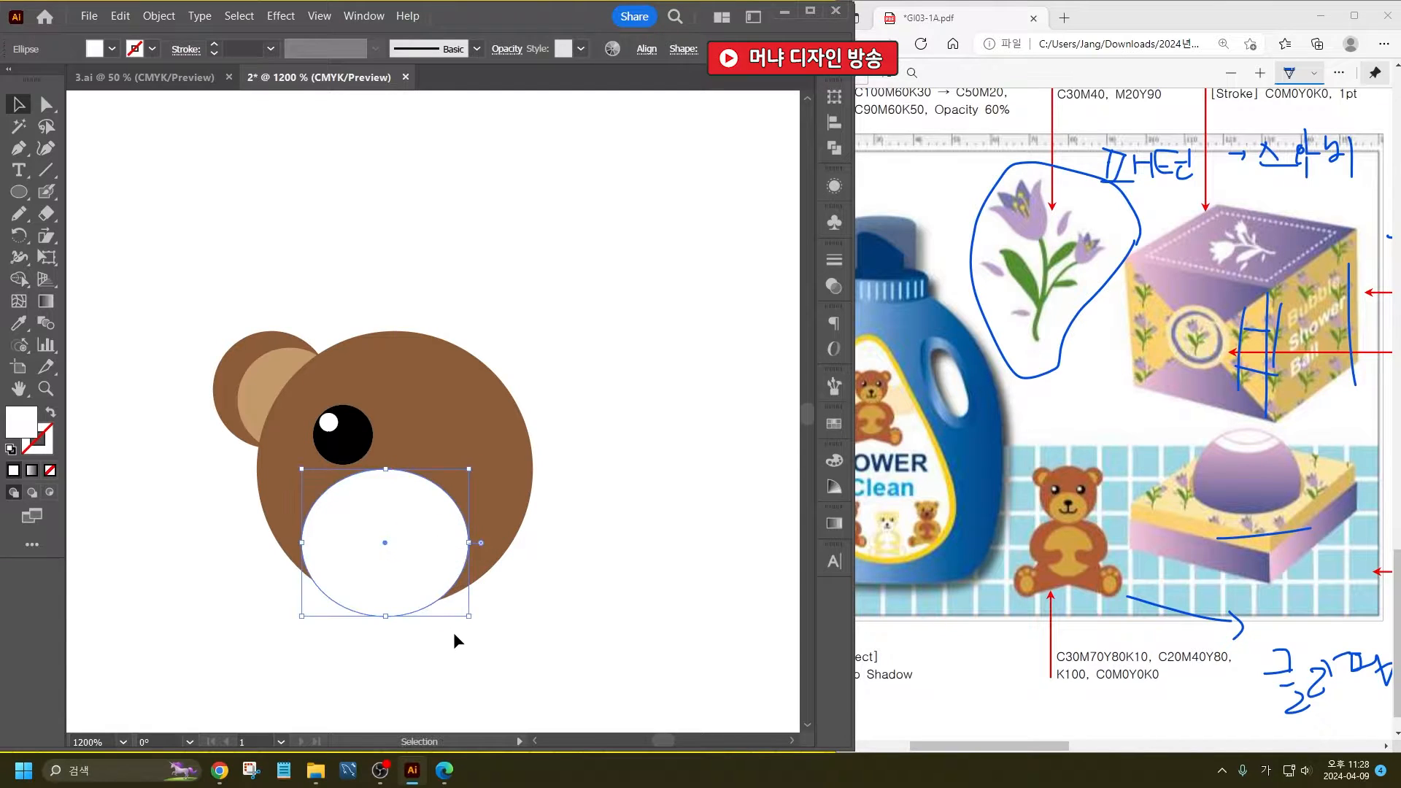
left_click_drag(469, 615, 494, 632)
left_click_drag(395, 631, 395, 623)
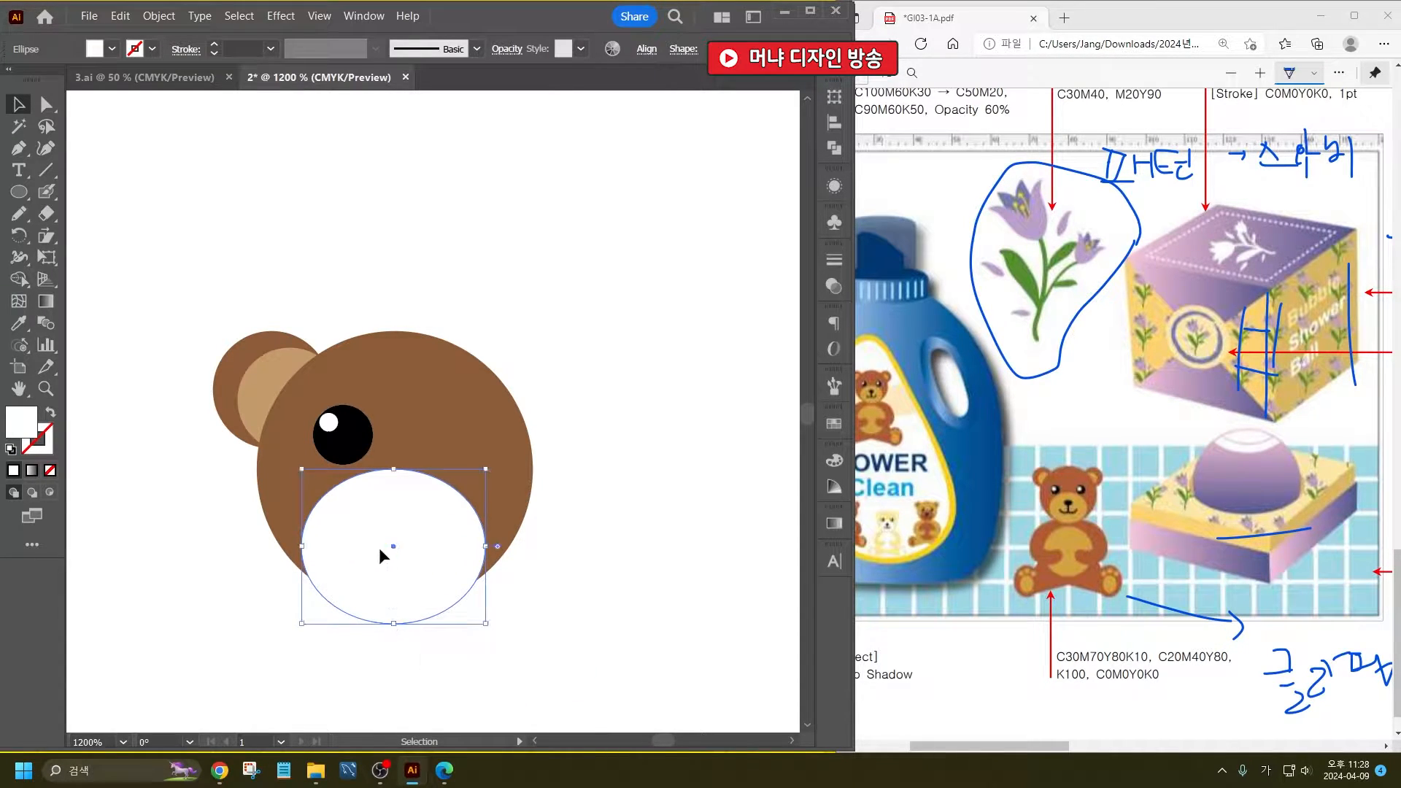
left_click_drag(378, 547, 381, 549)
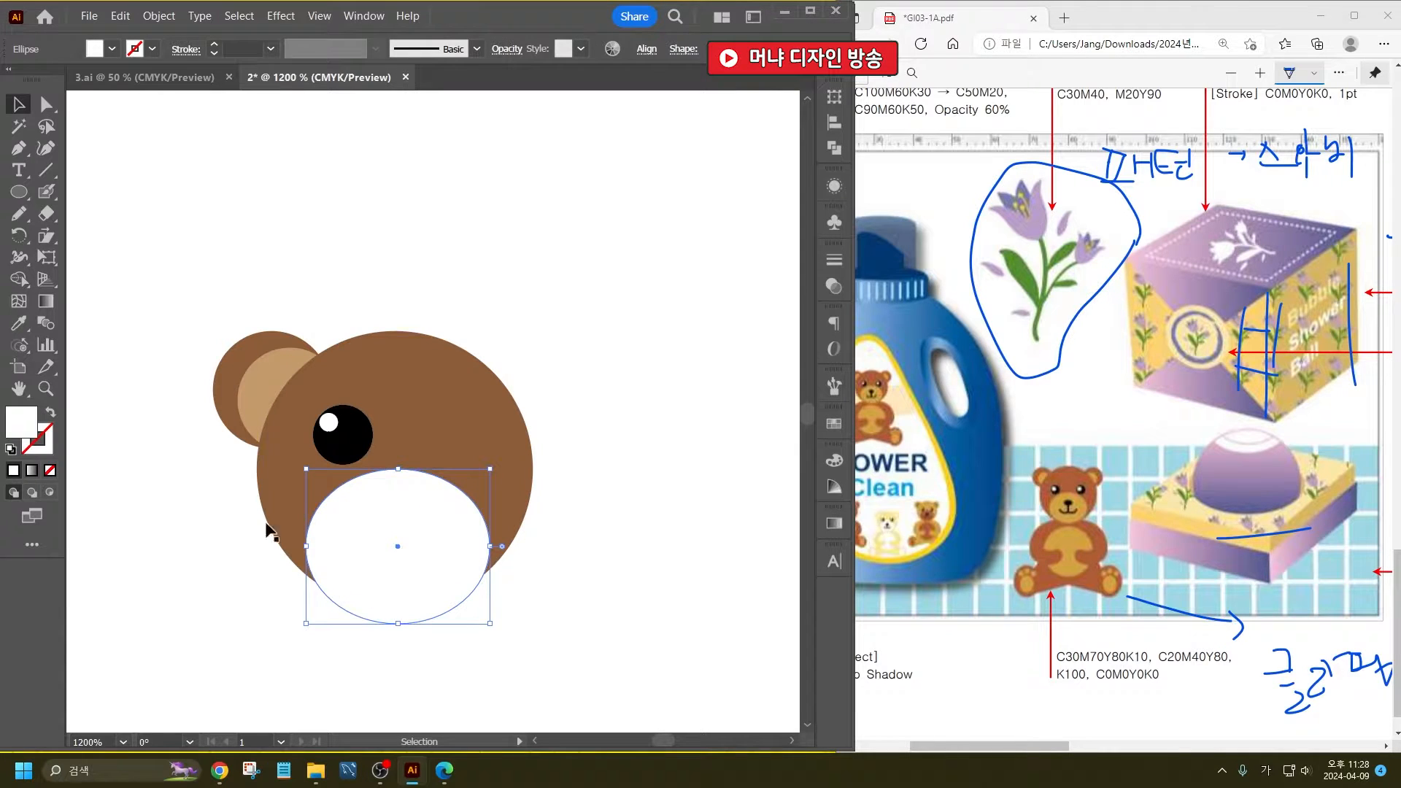
- Sketch a small rounded nose shape freehand with the Pencil tool, fill it black and place it on the upper muzzle
left_click(18, 213)
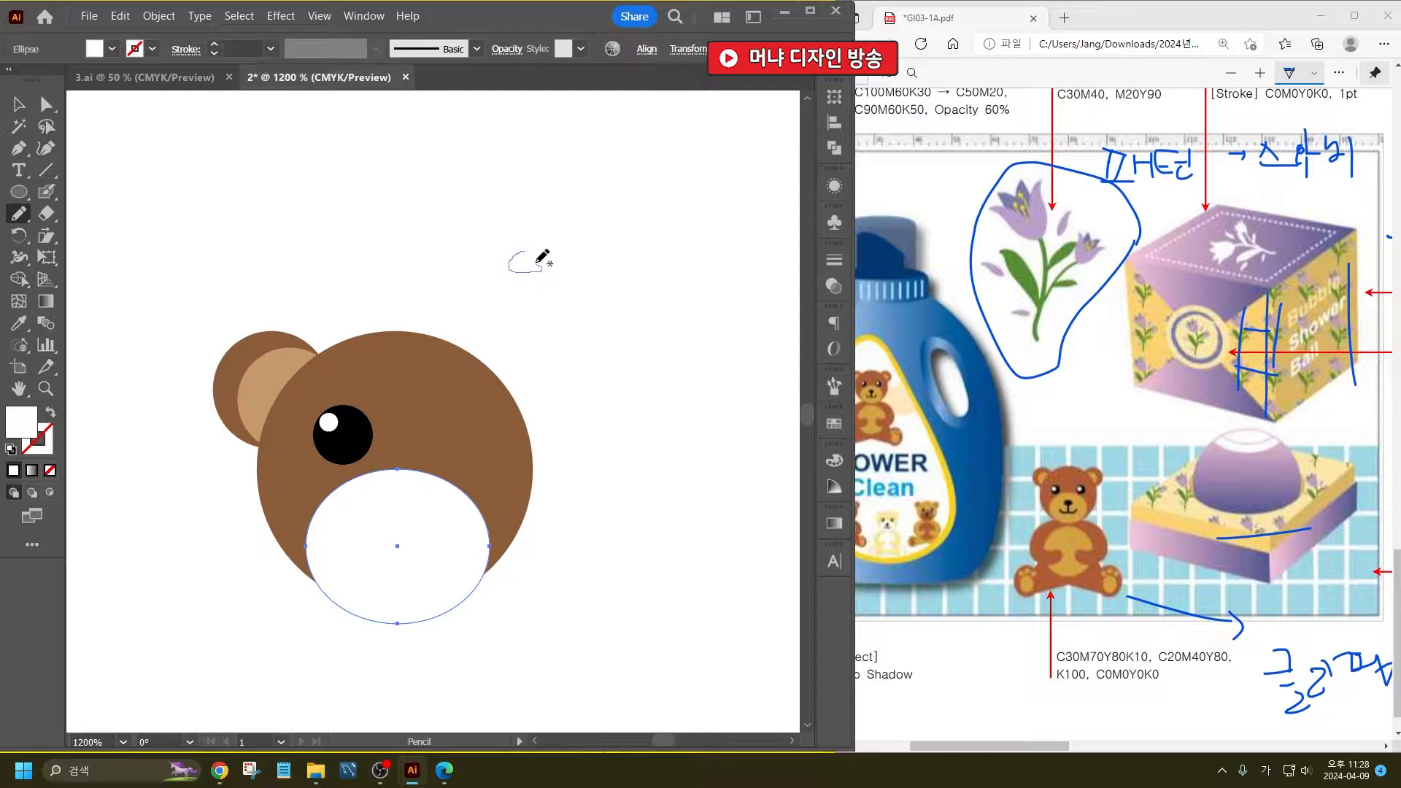
mouse_move(527, 253)
left_mouse_down()
mouse_move(540, 287)
mouse_move(572, 295)
mouse_move(595, 288)
mouse_move(602, 266)
mouse_move(569, 251)
left_mouse_up()
key("ctrl+z")
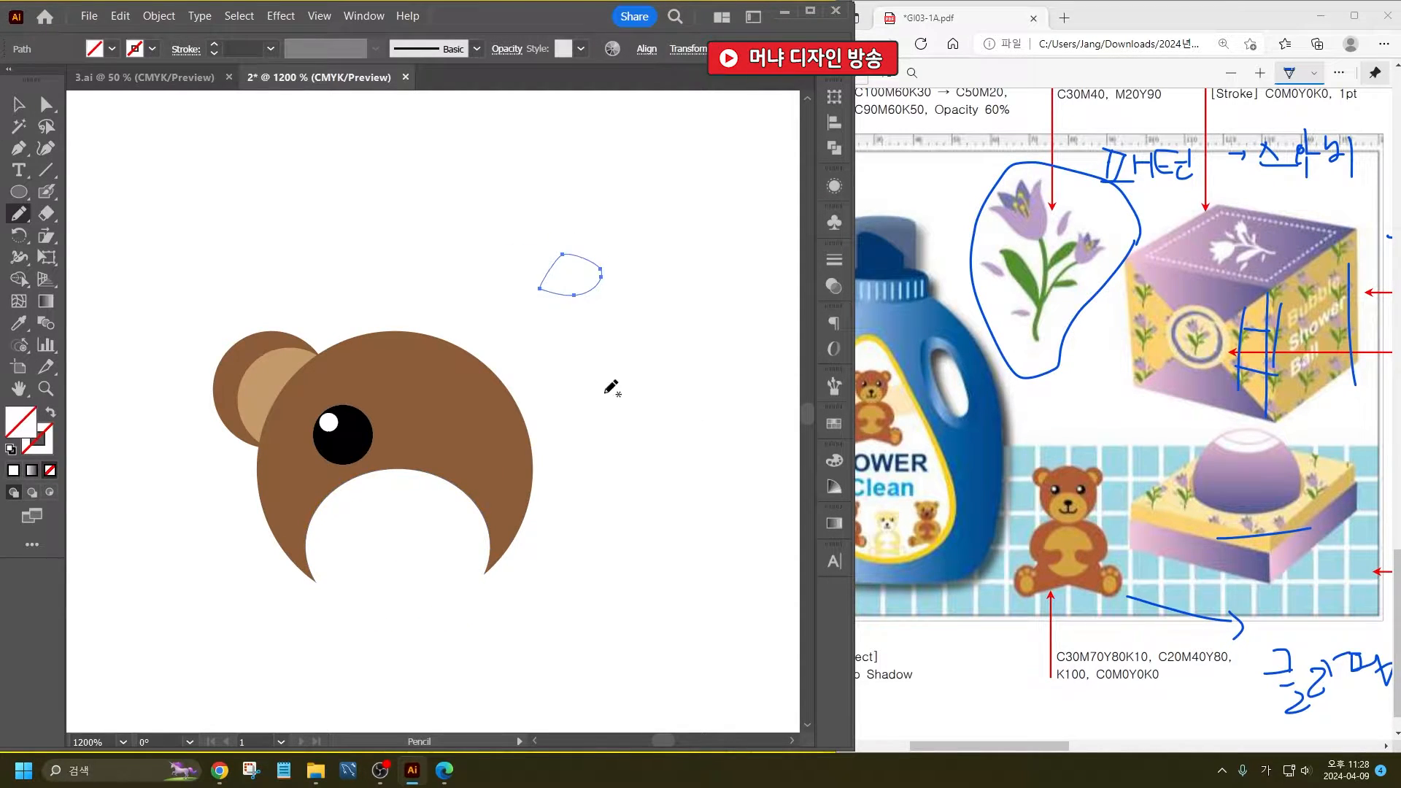
left_click(19, 104)
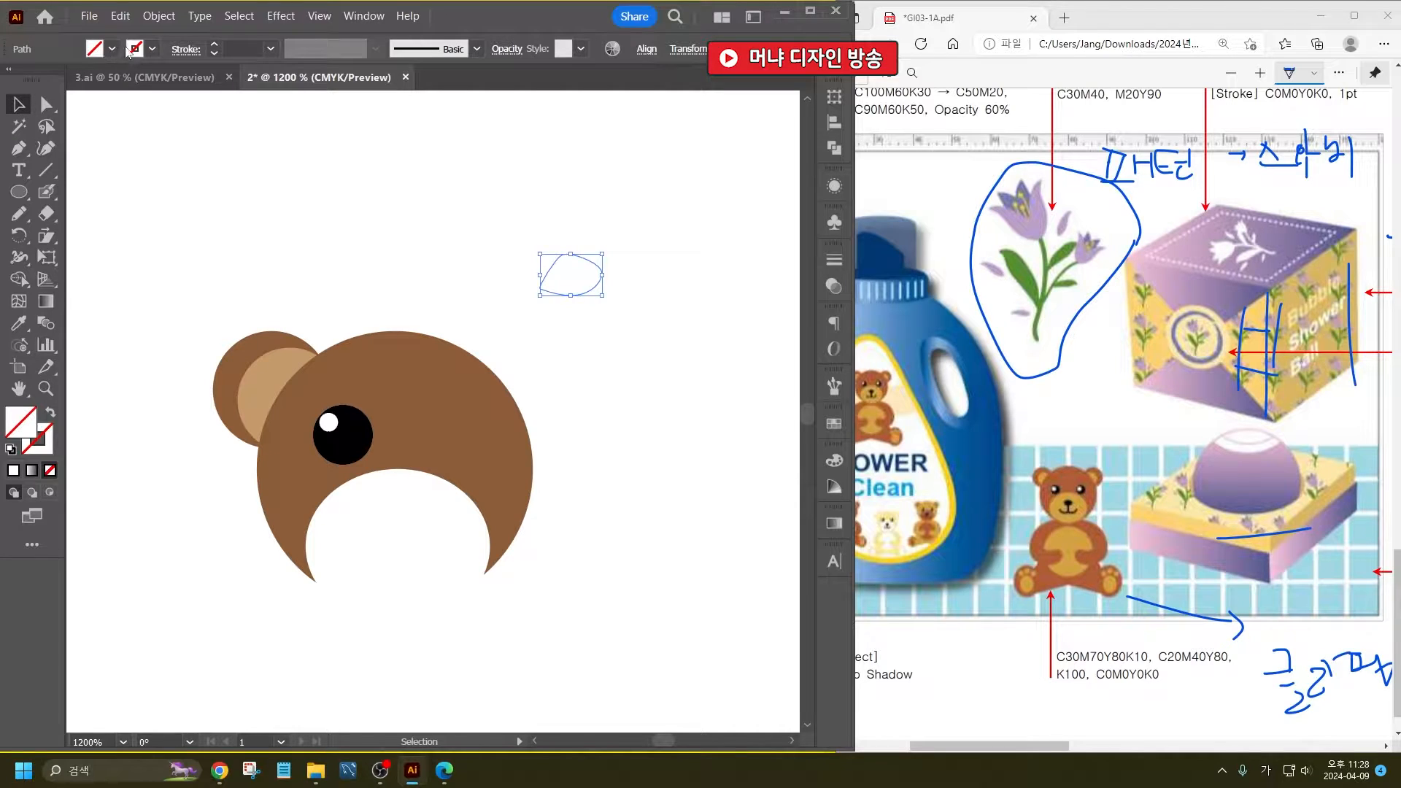
left_click(113, 49)
left_click(53, 91)
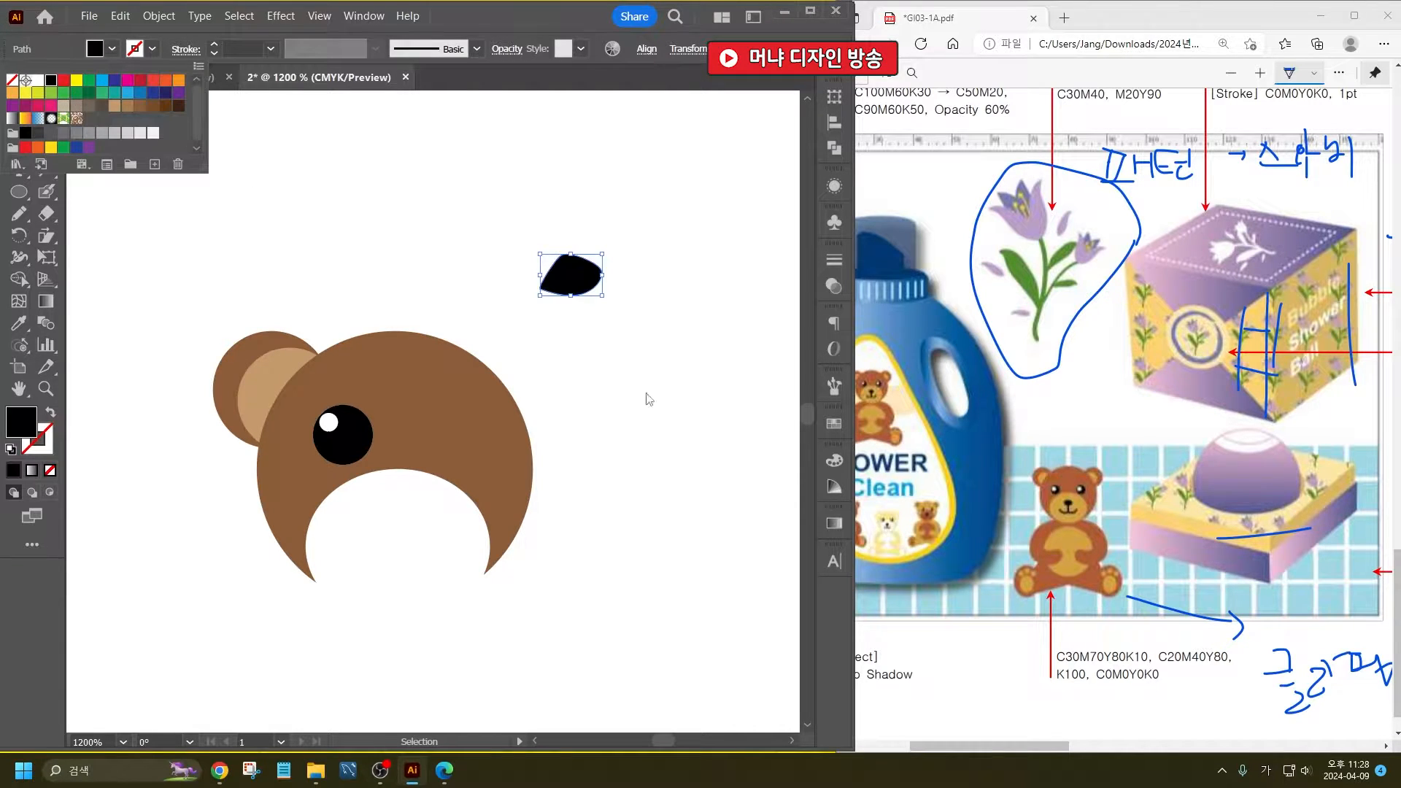
left_click(647, 397)
mouse_move(554, 284)
left_mouse_down()
mouse_move(407, 521)
mouse_move(427, 467)
mouse_move(398, 474)
mouse_move(392, 502)
left_mouse_up()
- Draw the mouth freehand as a line curving down and left from the nose plus a second curve to the right
scroll(432, 548, "up", 2)
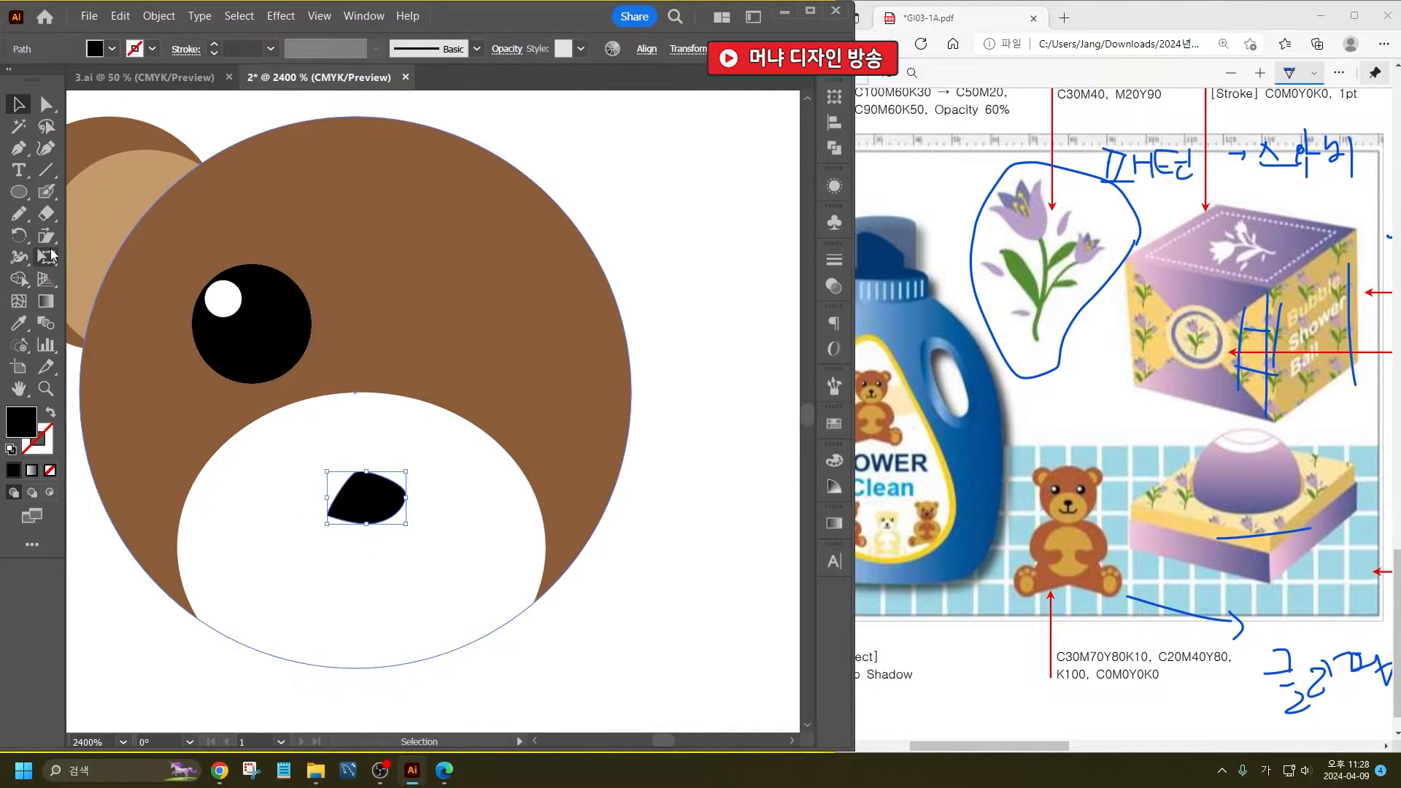
left_click(17, 216)
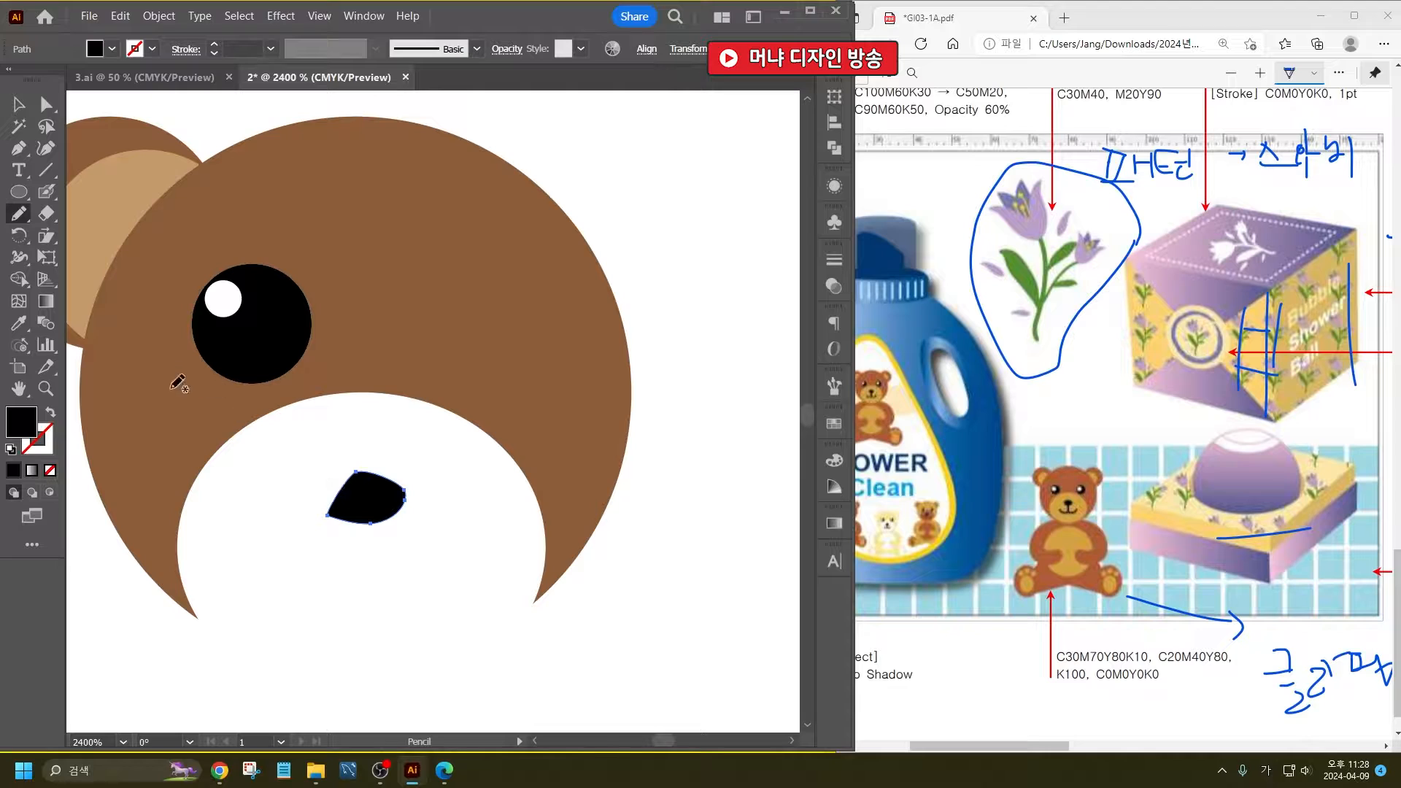
left_click(47, 414)
key("ctrl+z")
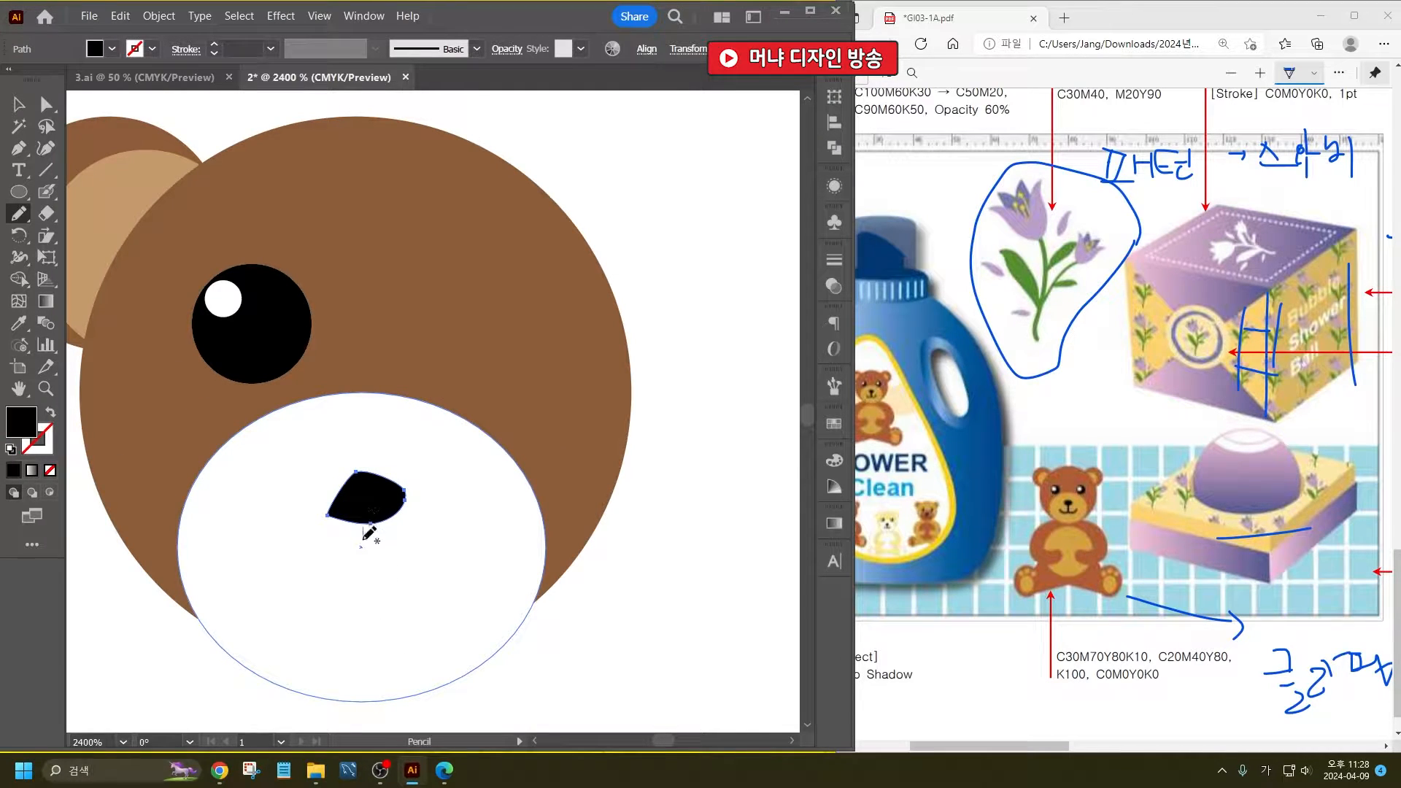
mouse_move(363, 527)
left_mouse_down()
mouse_move(362, 582)
mouse_move(335, 594)
mouse_move(291, 594)
mouse_move(265, 557)
left_mouse_up()
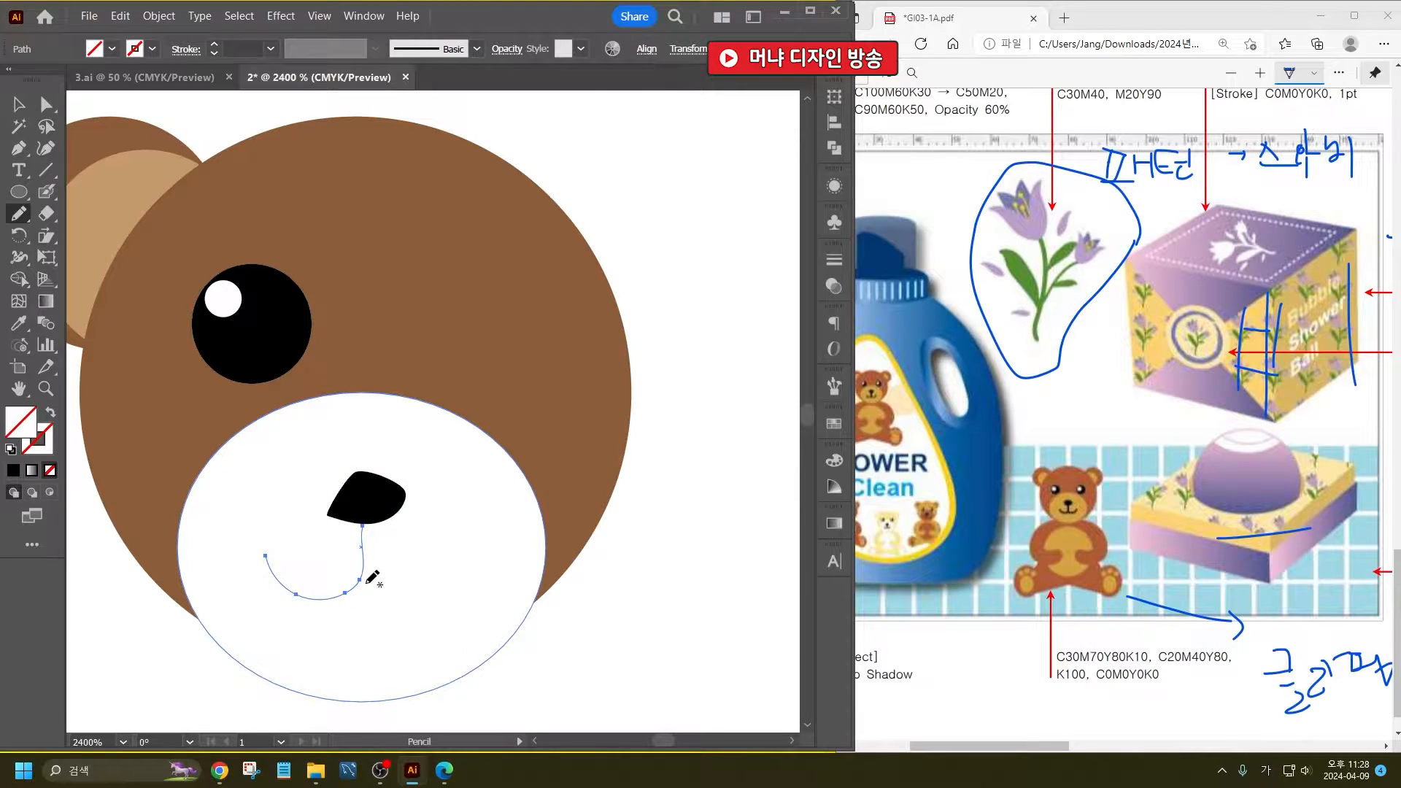
left_click_drag(390, 593, 437, 554)
- Give both mouth curves a black 0.5 pt stroke
key("v")
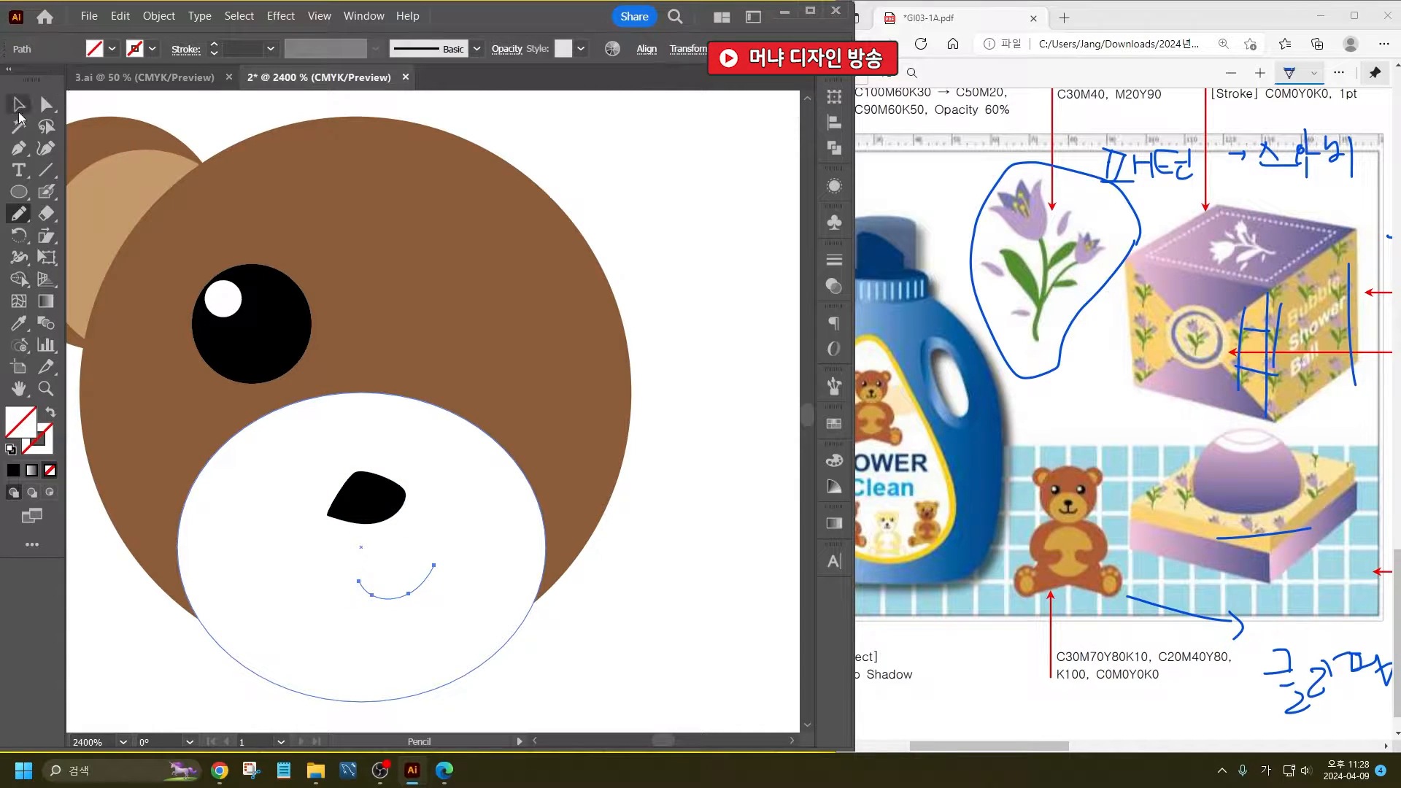
left_click(362, 541, "shift")
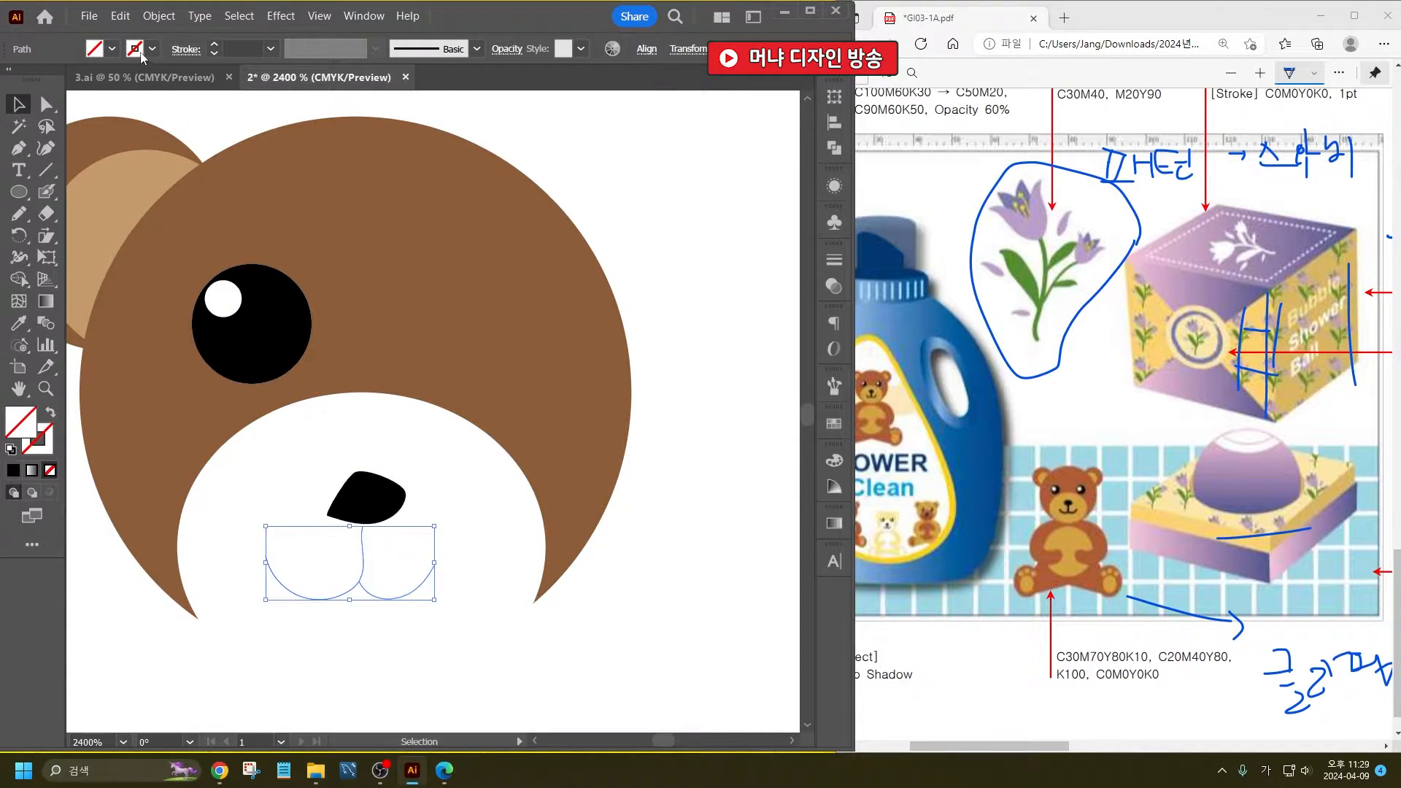
left_click(131, 54)
left_click(52, 80)
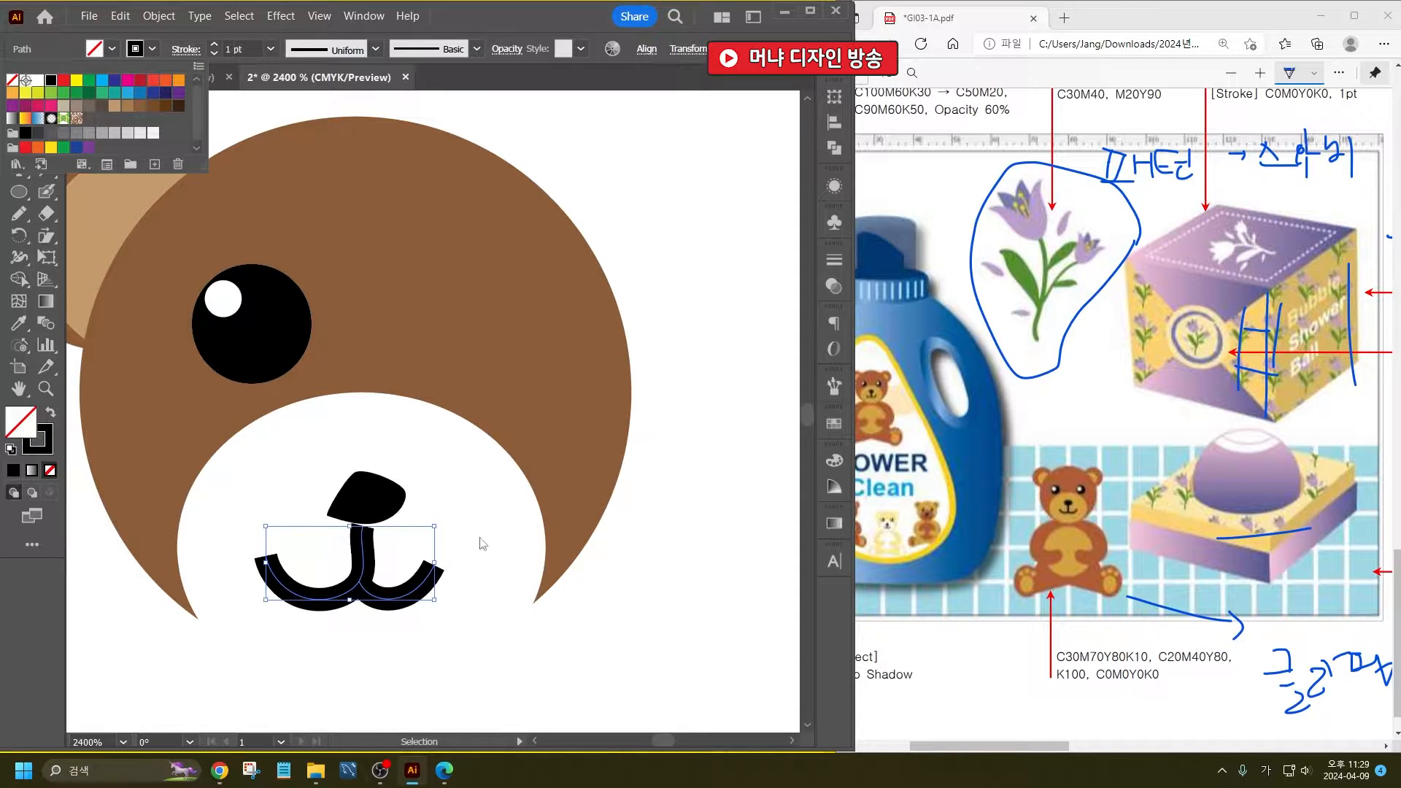
left_click(270, 49)
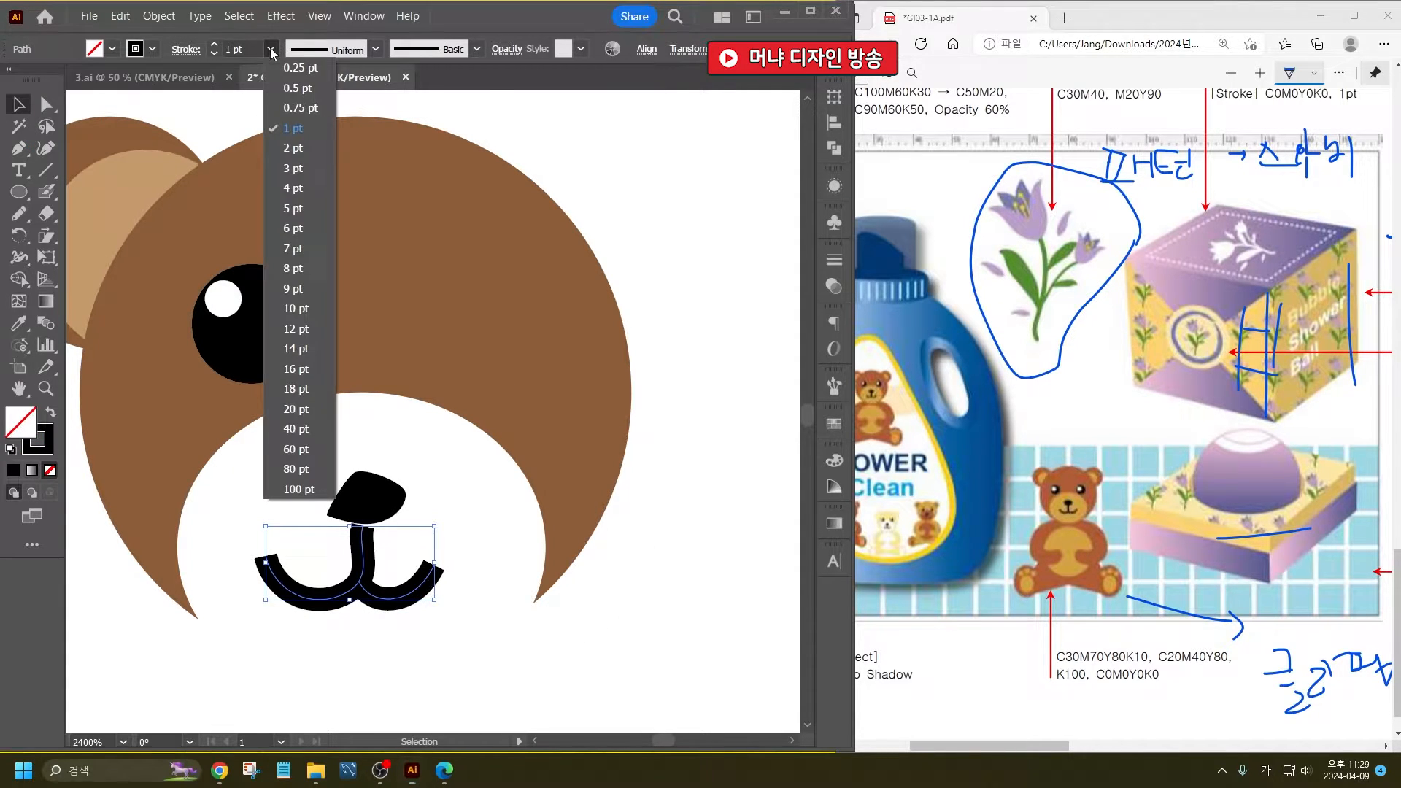
left_click(296, 91)
- Move the nose down slightly so it overlaps the upper end of the mouth line
left_click(381, 507)
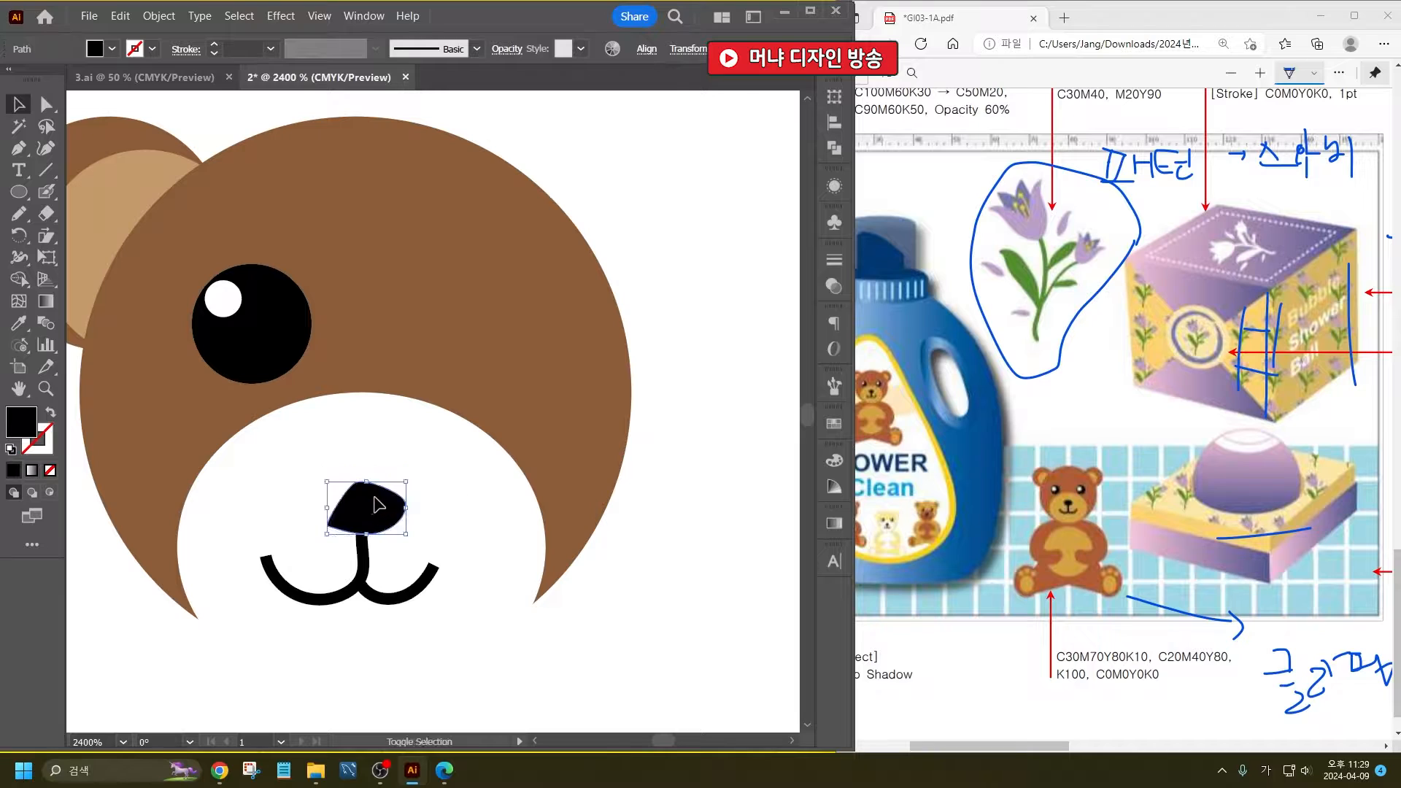
scroll(432, 374, "down", 2)
left_click(561, 502)
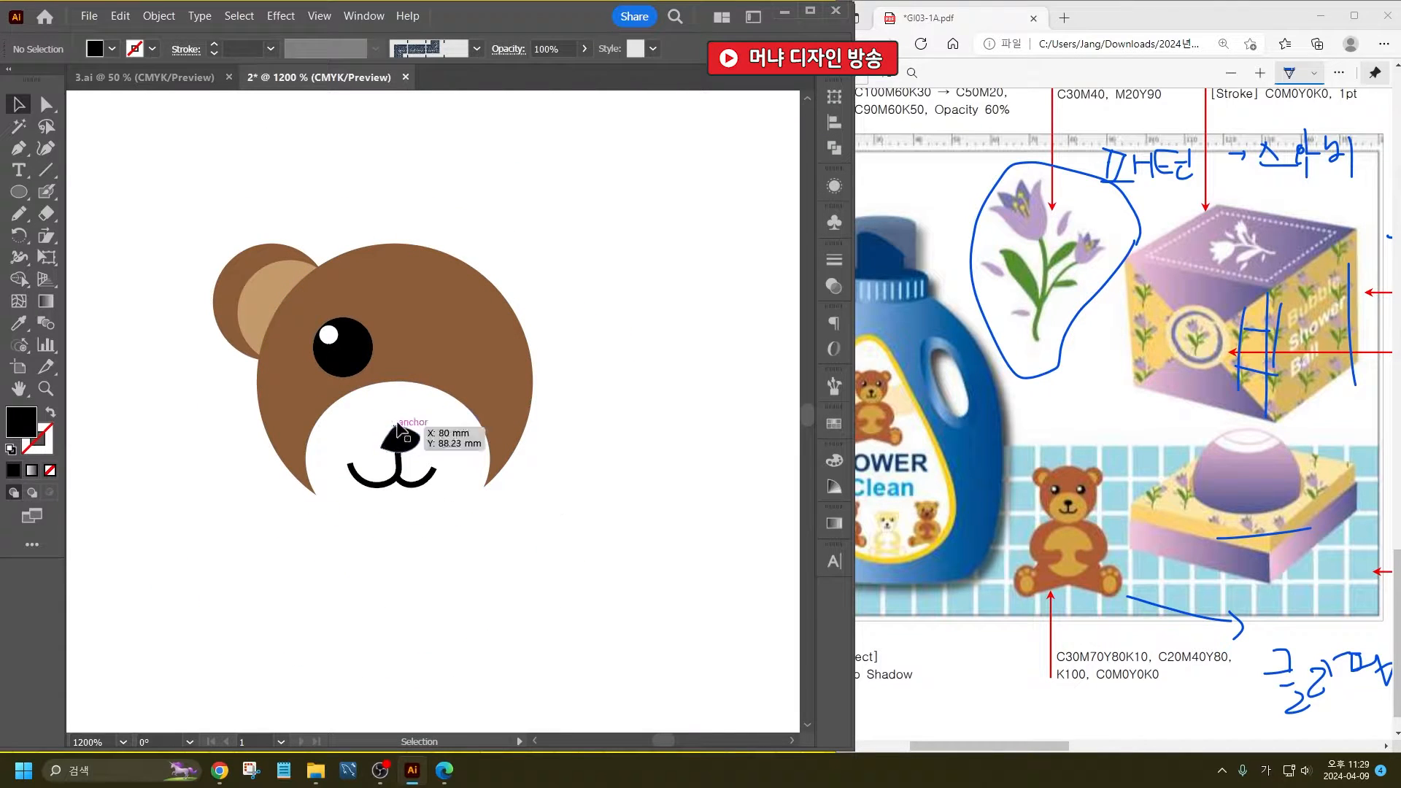
- Duplicate the eye with its highlight horizontally to the right side of the face
left_click(346, 365)
left_click_drag(346, 365, 457, 364)
left_click(626, 261)
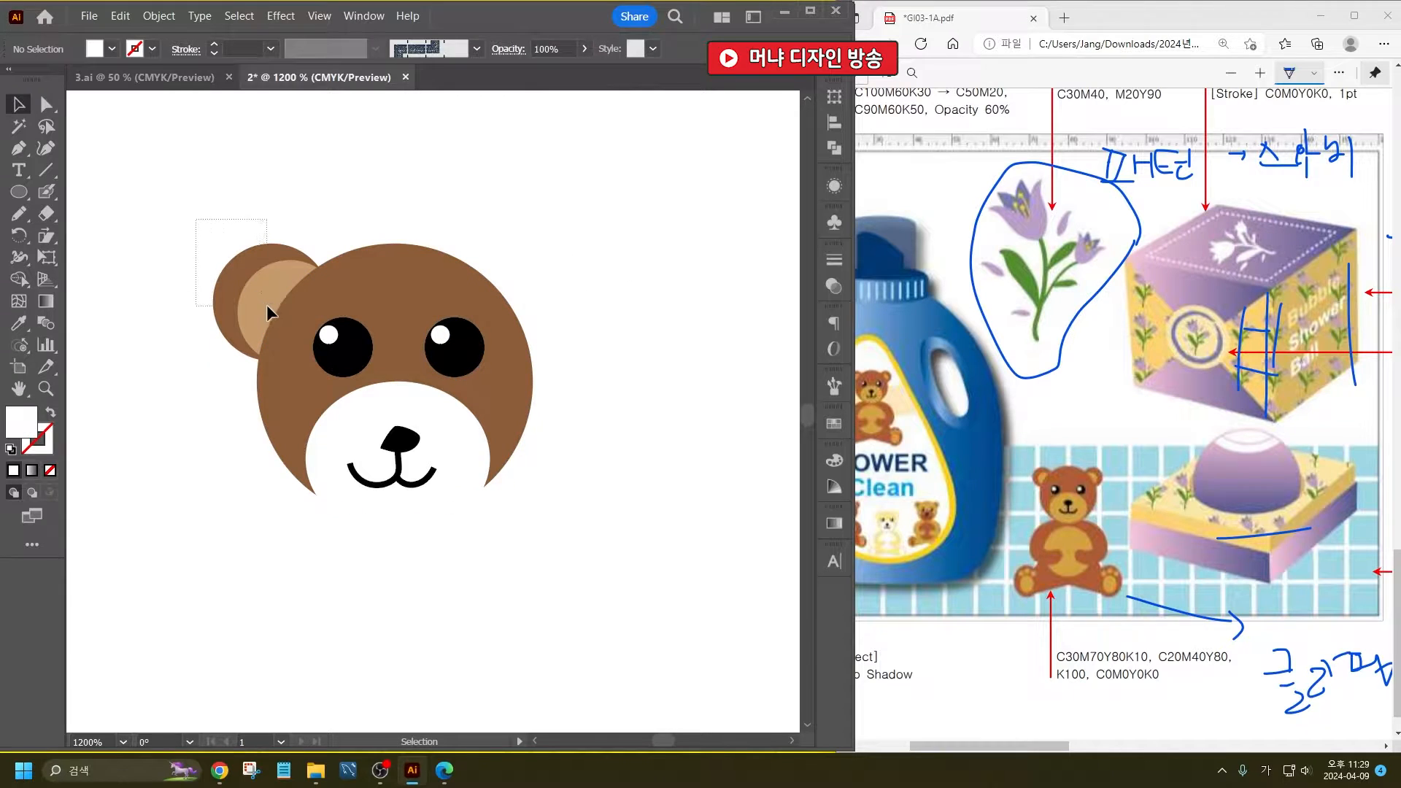
- Duplicate both ear circles to the right side of the head, reflect the copy across the vertical axis and align it with the head
left_click_drag(265, 305, 518, 307)
right_click(546, 281)
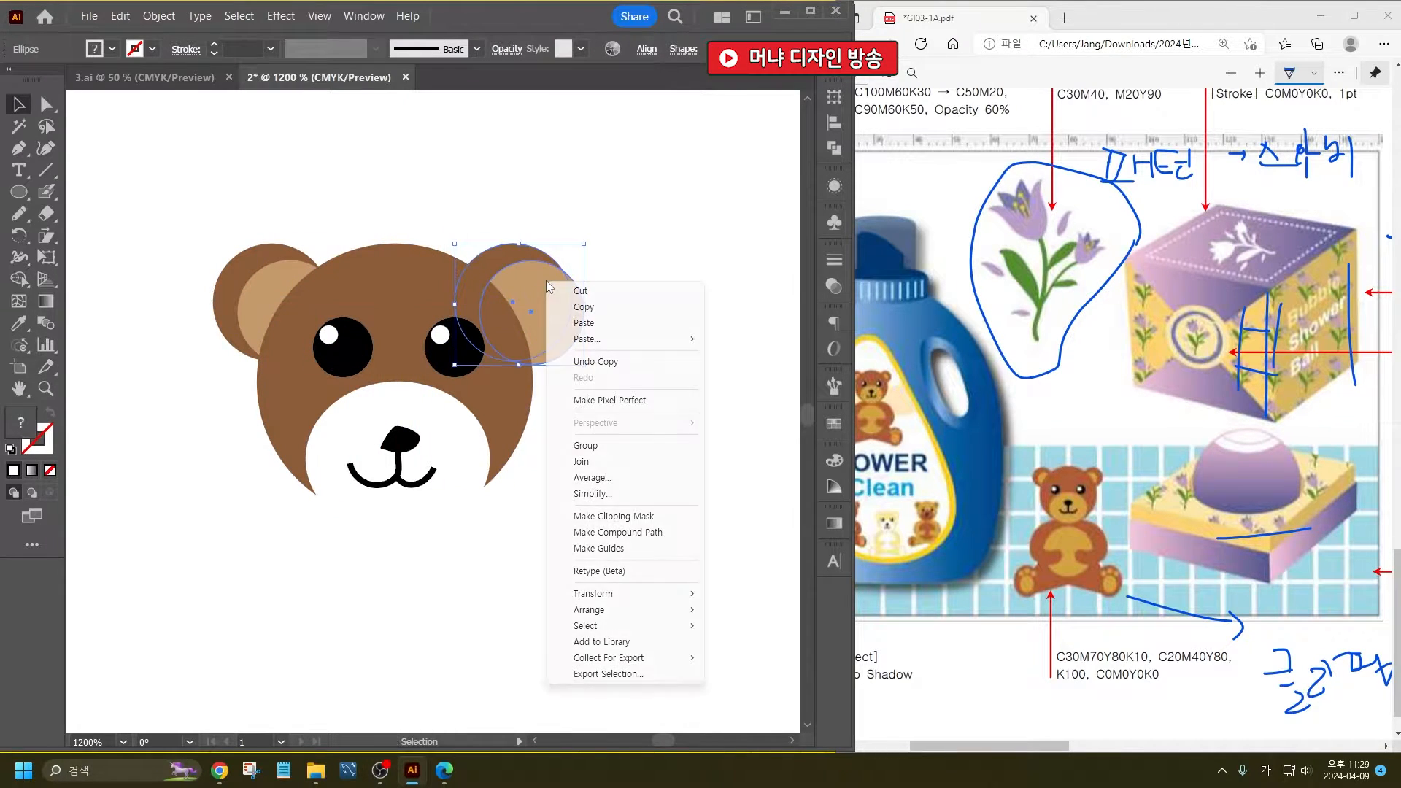
mouse_move(611, 594)
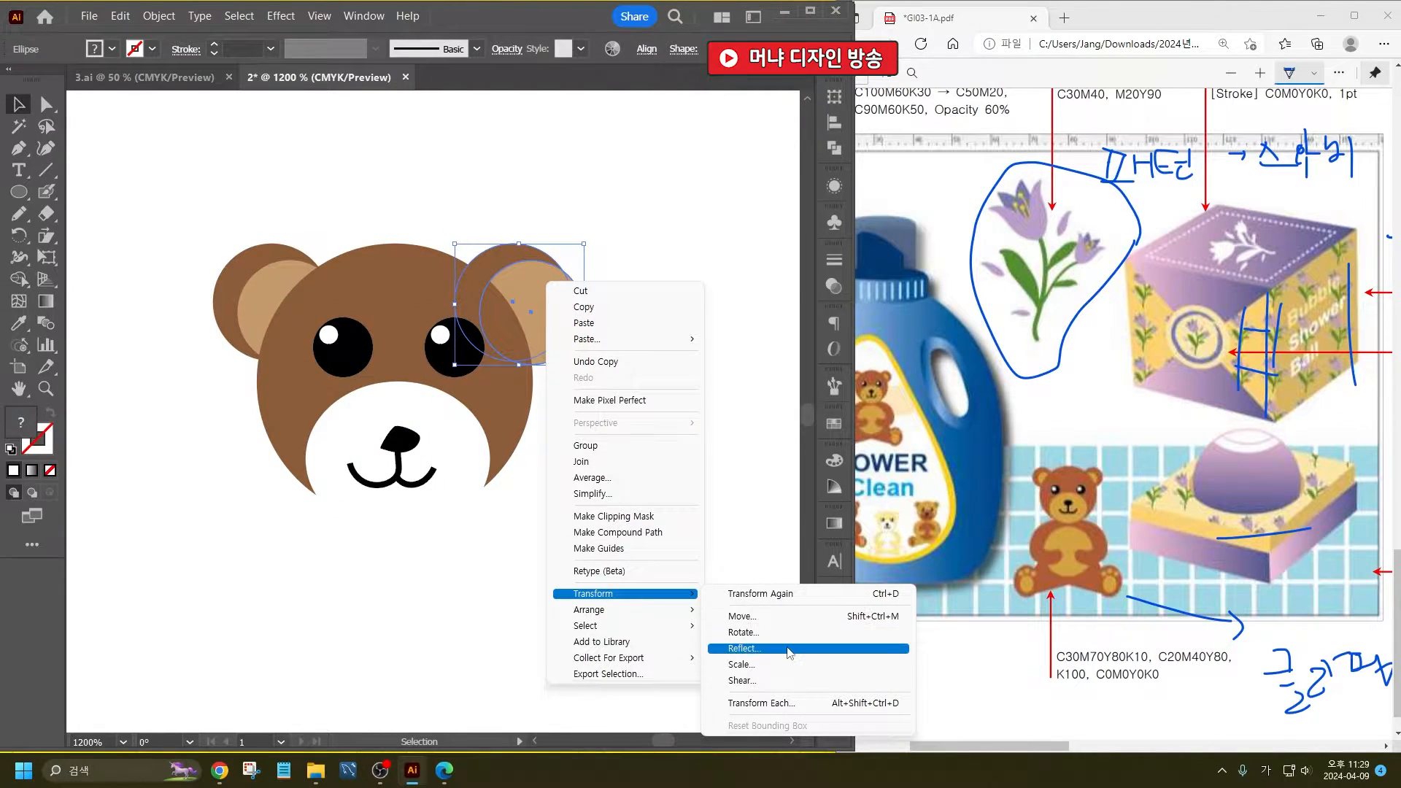
left_click(787, 649)
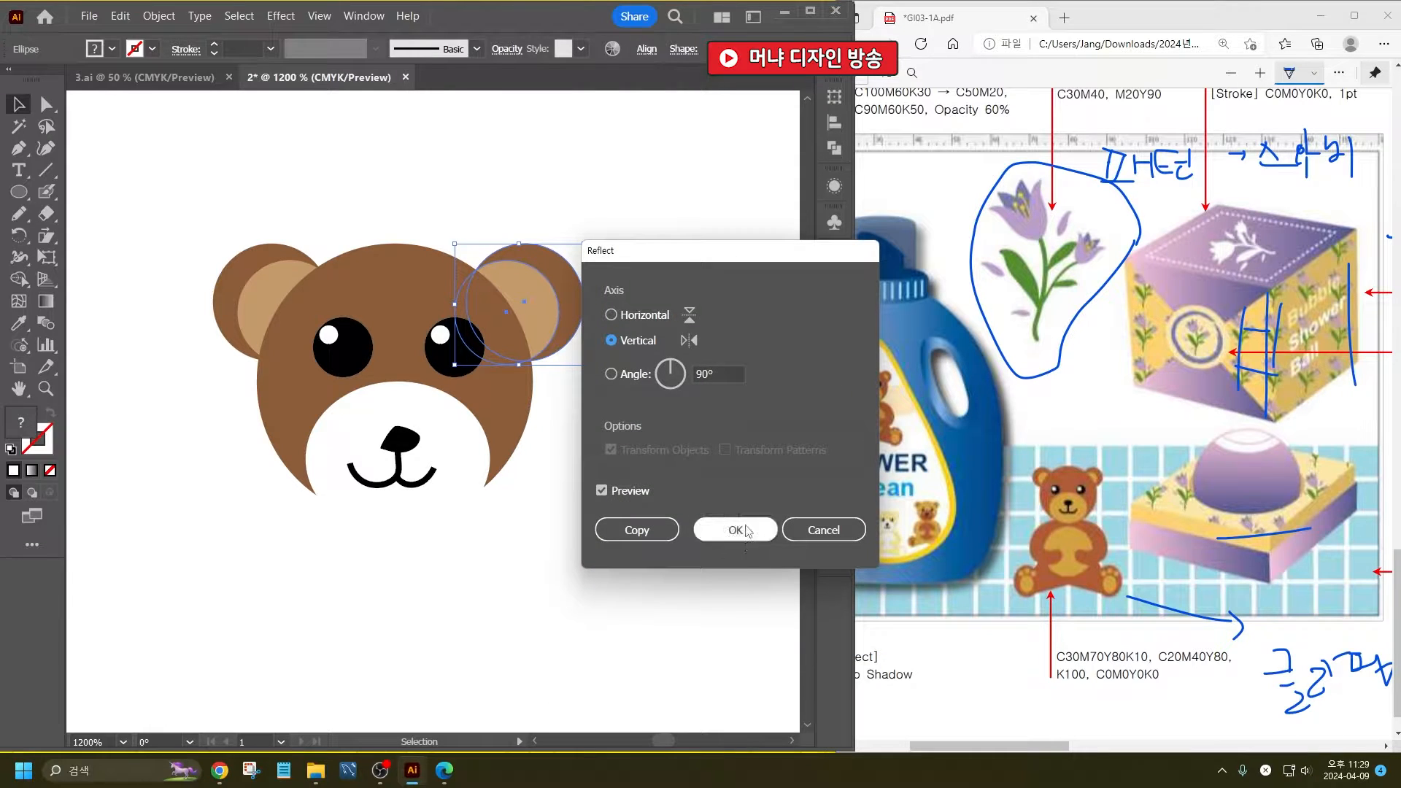
left_click(737, 530)
left_click_drag(553, 283, 545, 276)
left_click(646, 299)
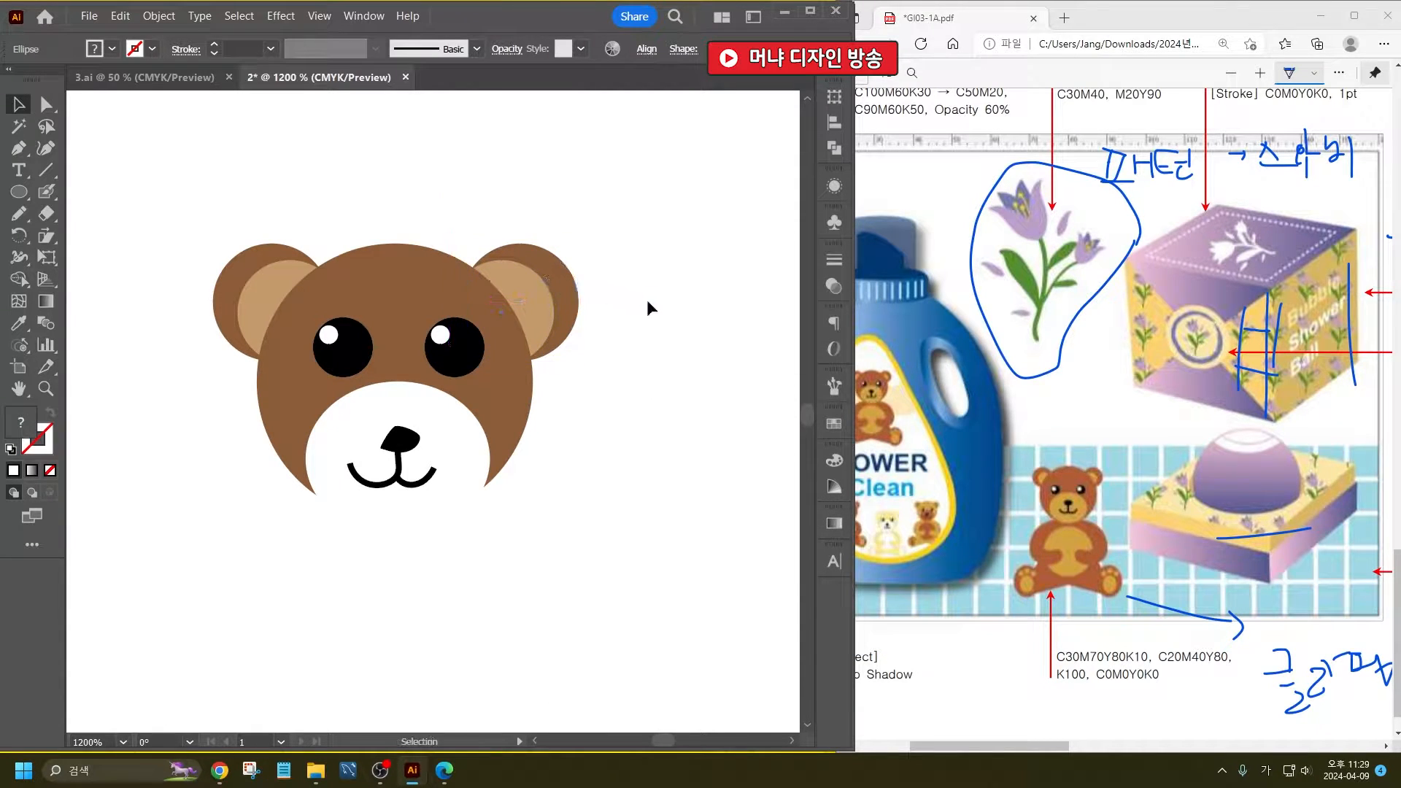
- Draw the bear's body with arms and spread legs as one closed freehand outline below the head using the Pencil tool
scroll(584, 484, "down", 2)
scroll(575, 497, "down", 2)
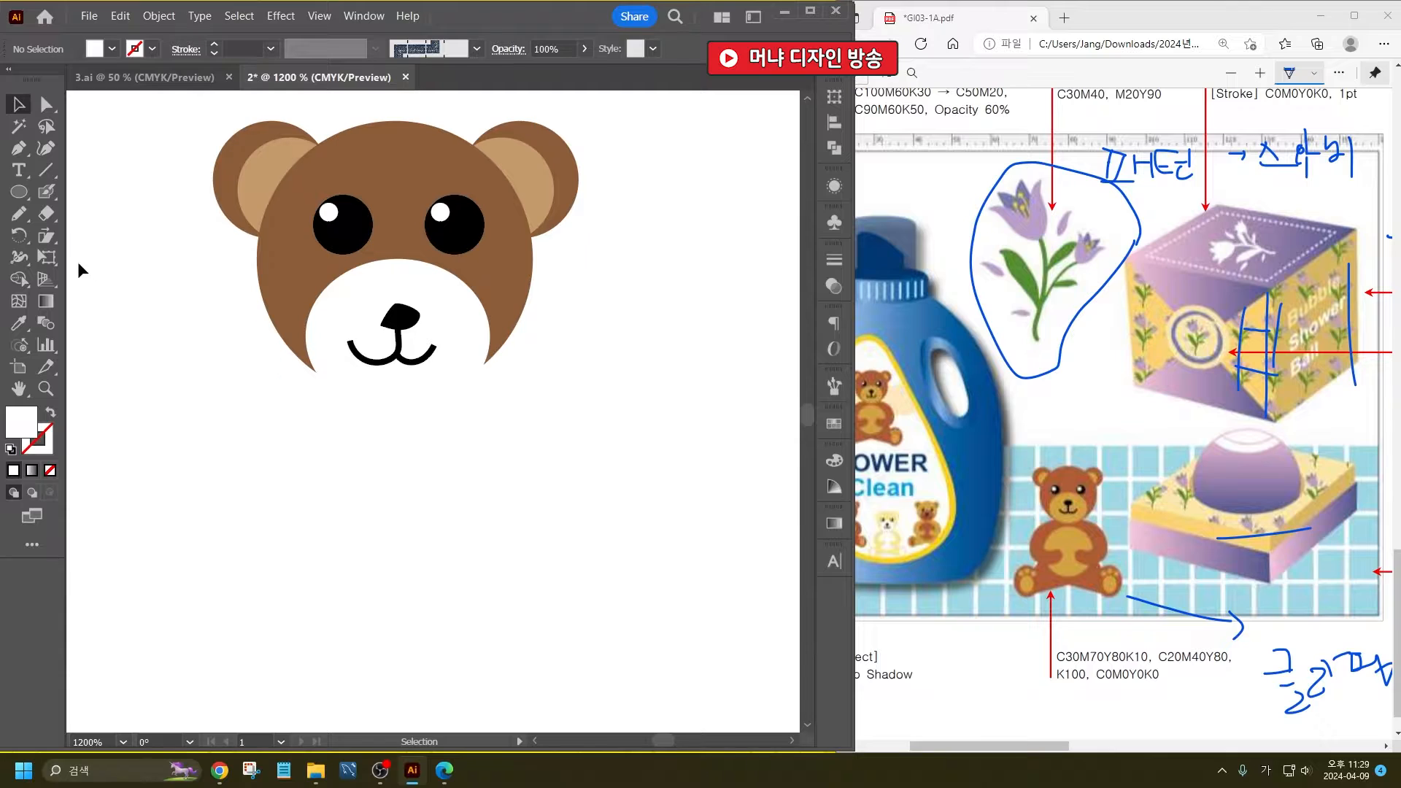
left_click(19, 214)
scroll(504, 419, "down", 2)
scroll(485, 416, "down", 1, "alt")
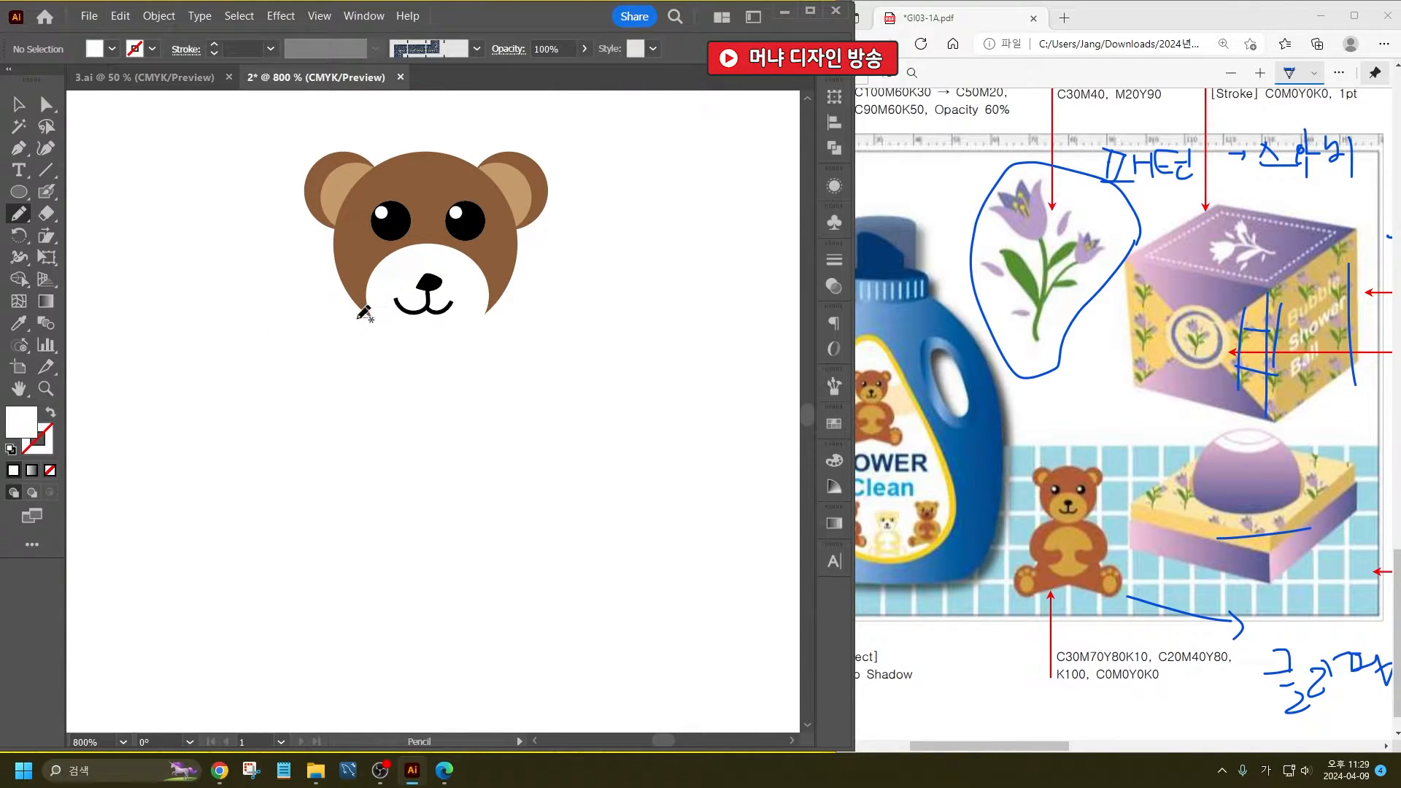
left_click_drag(316, 405, 335, 424)
mouse_move(306, 490)
left_mouse_down()
mouse_move(393, 486)
mouse_move(423, 446)
mouse_move(543, 501)
mouse_move(552, 464)
mouse_move(524, 447)
left_mouse_up()
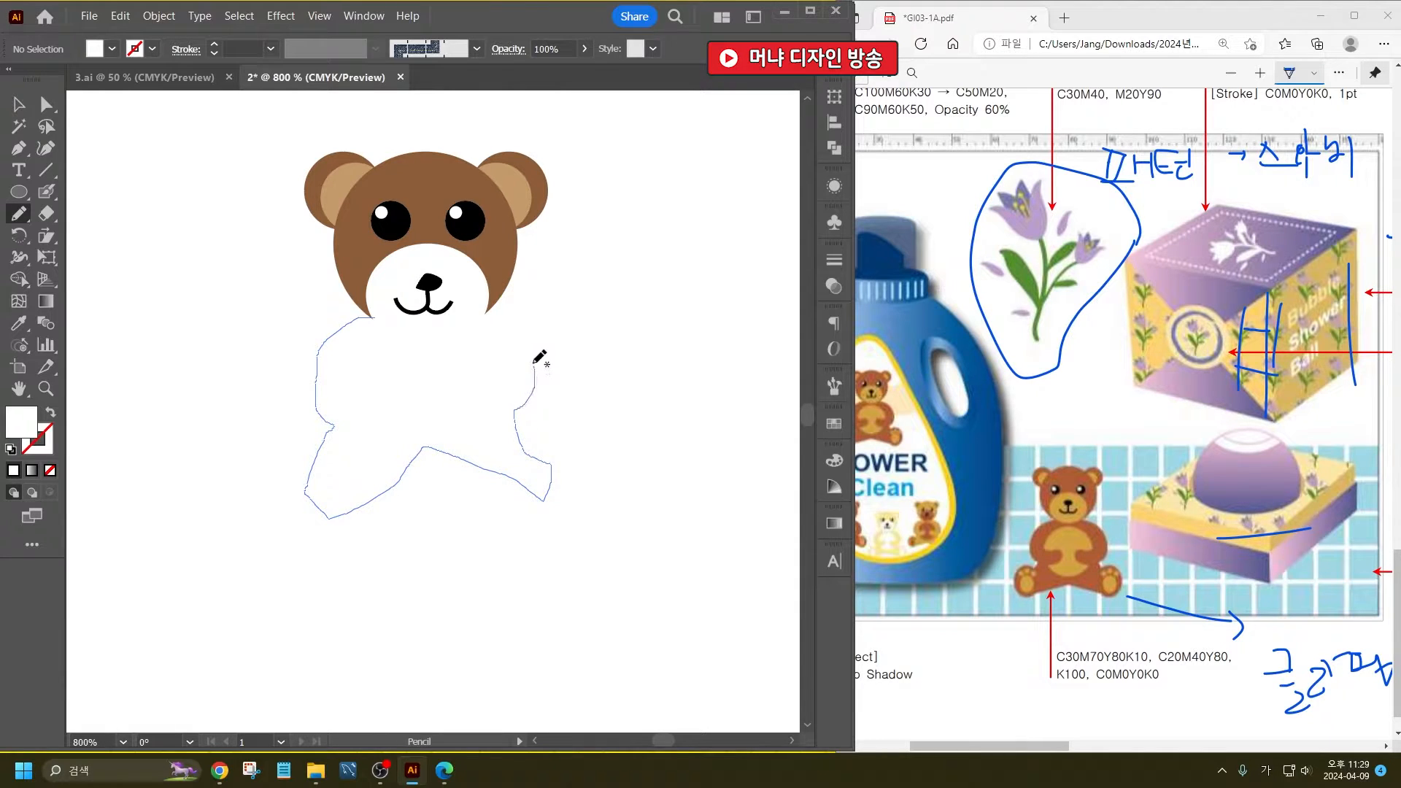
mouse_move(534, 365)
left_mouse_down()
mouse_move(489, 306)
mouse_move(374, 317)
left_mouse_up()
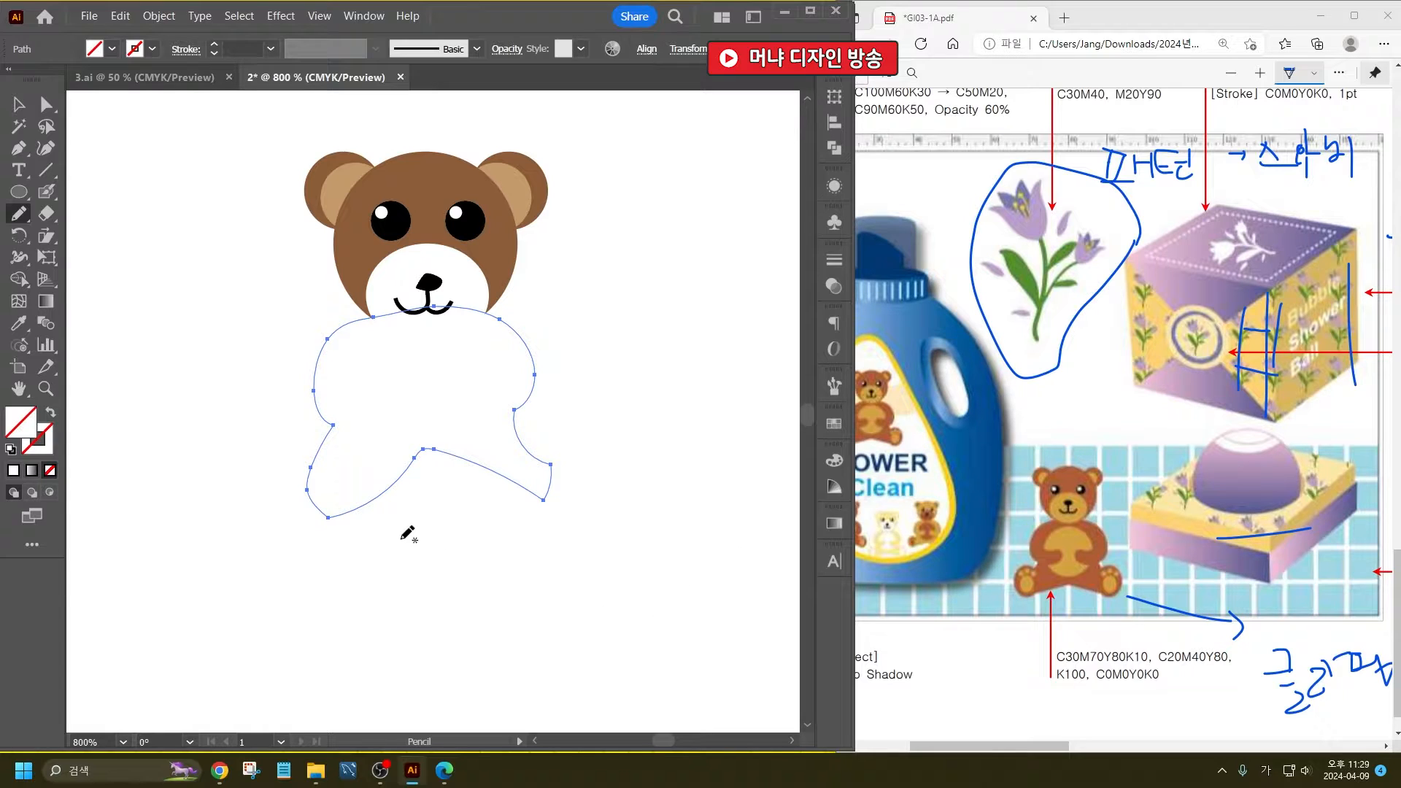
- Fill the body outline with the head's brown and send it behind the muzzle and mouth
left_click(18, 192)
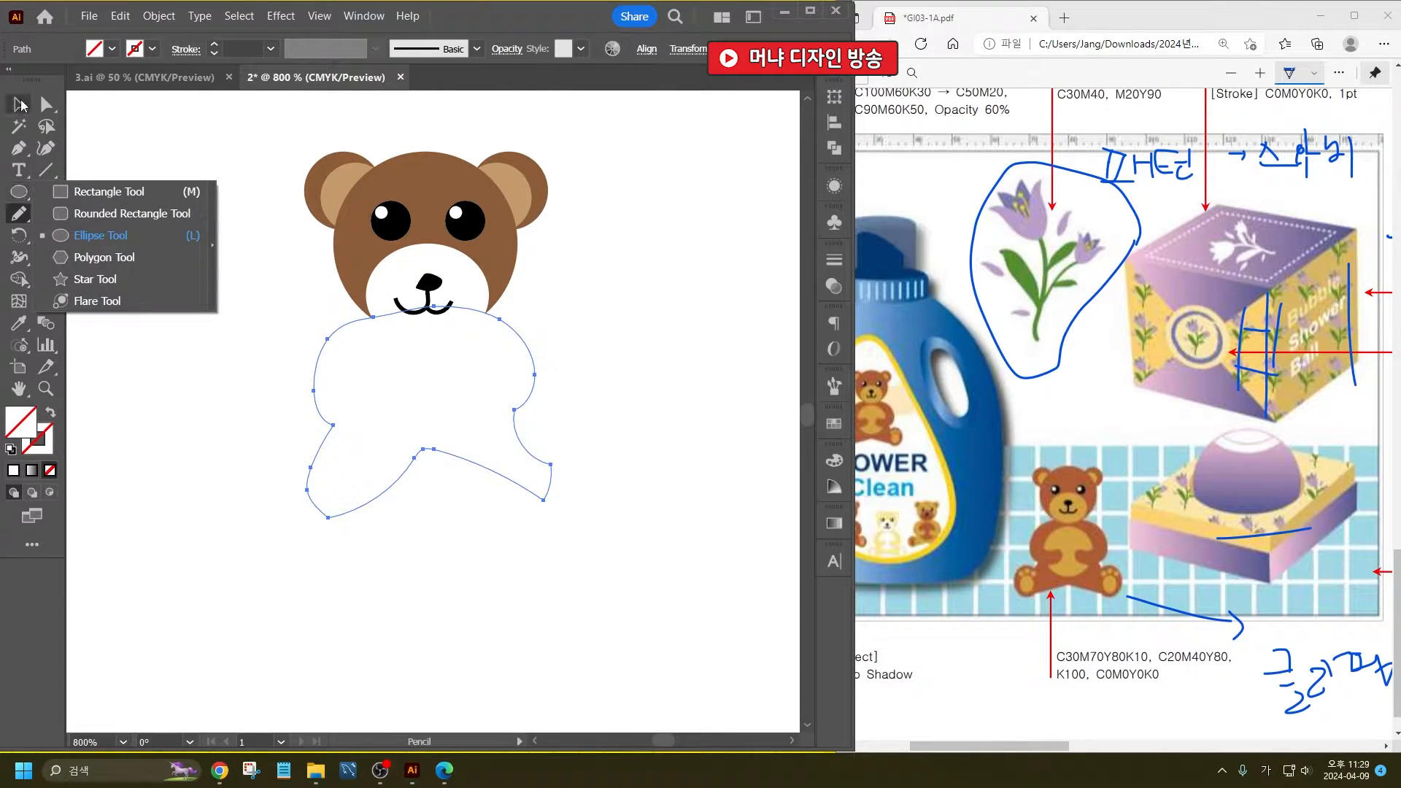
left_click(18, 103)
left_click(19, 323)
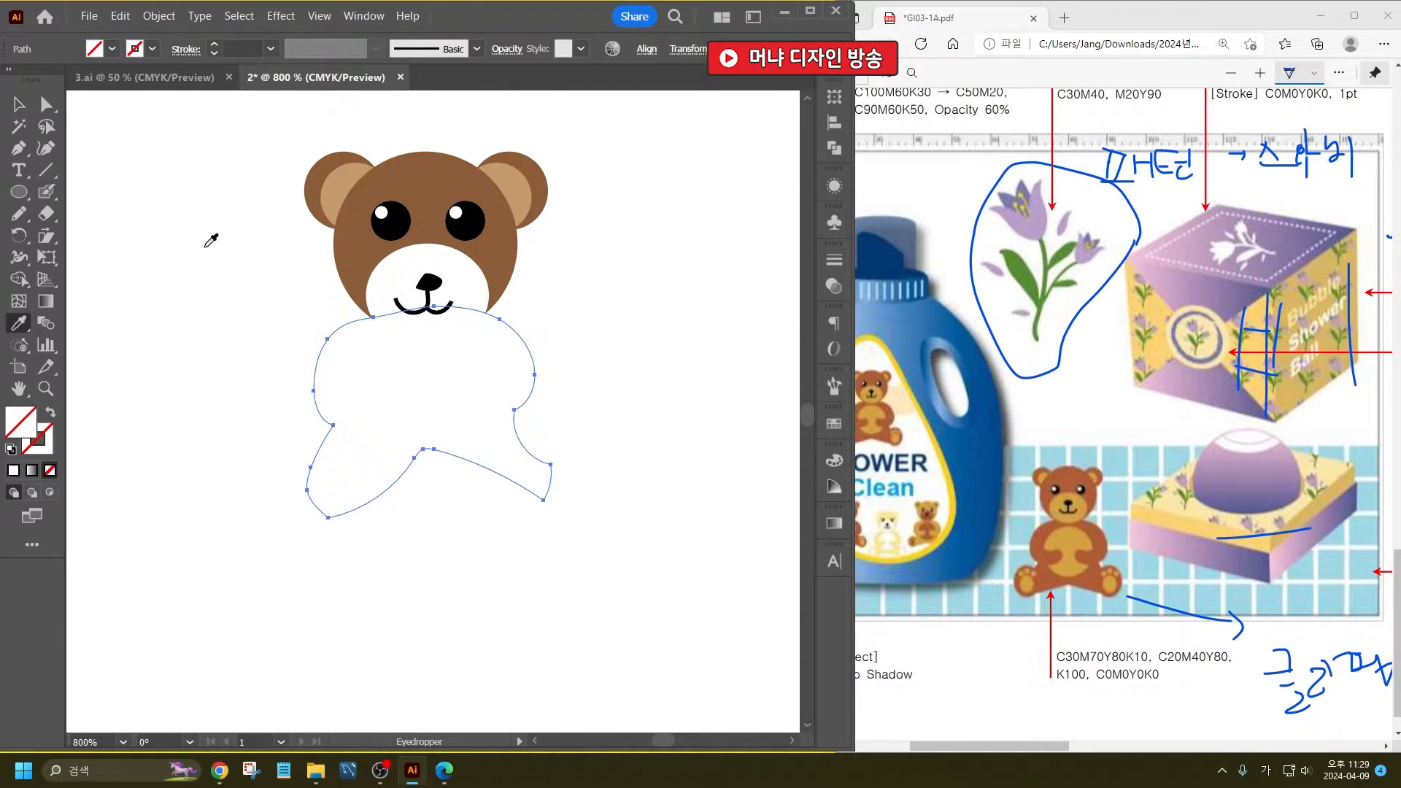
left_click(358, 219)
key("ctrl")
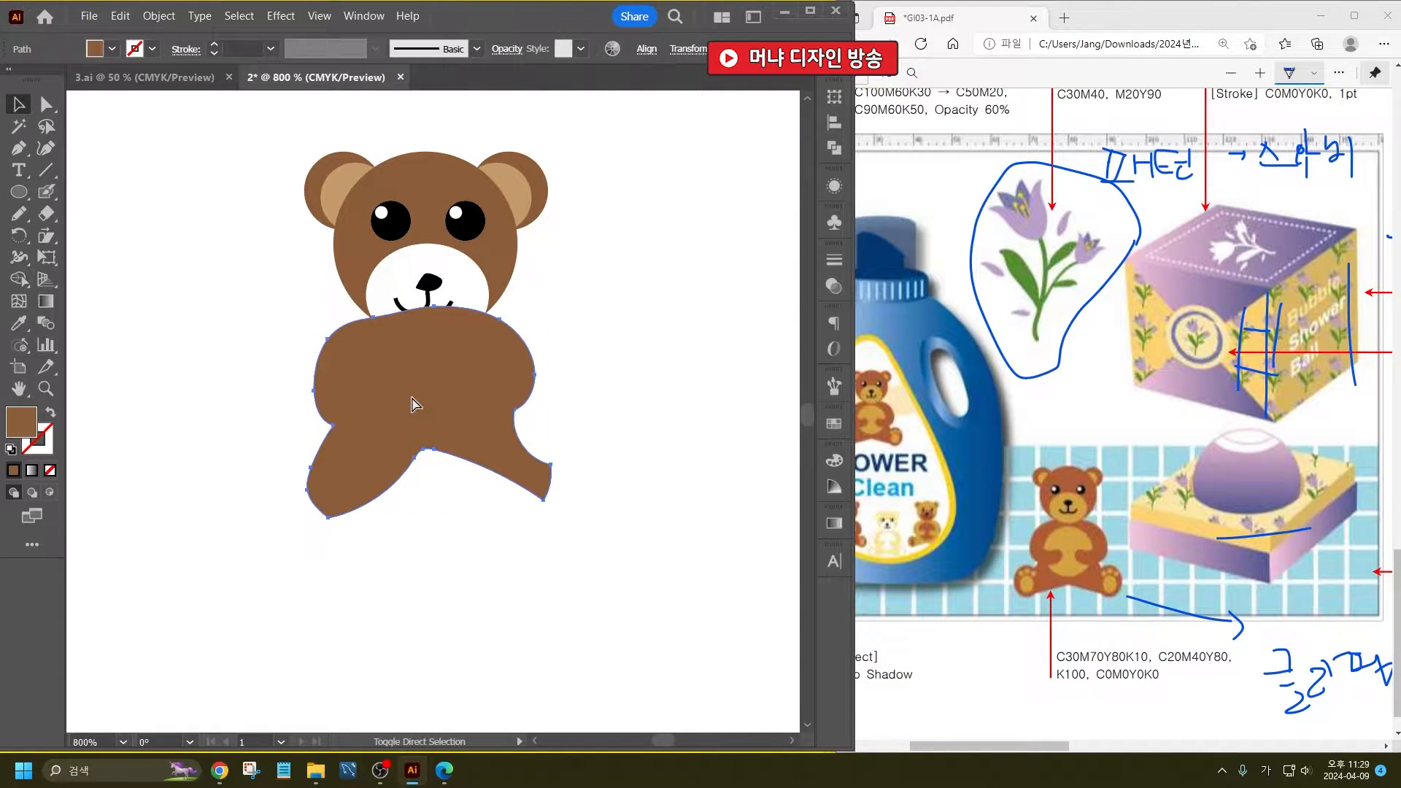
key("ctrl+bracketleft")
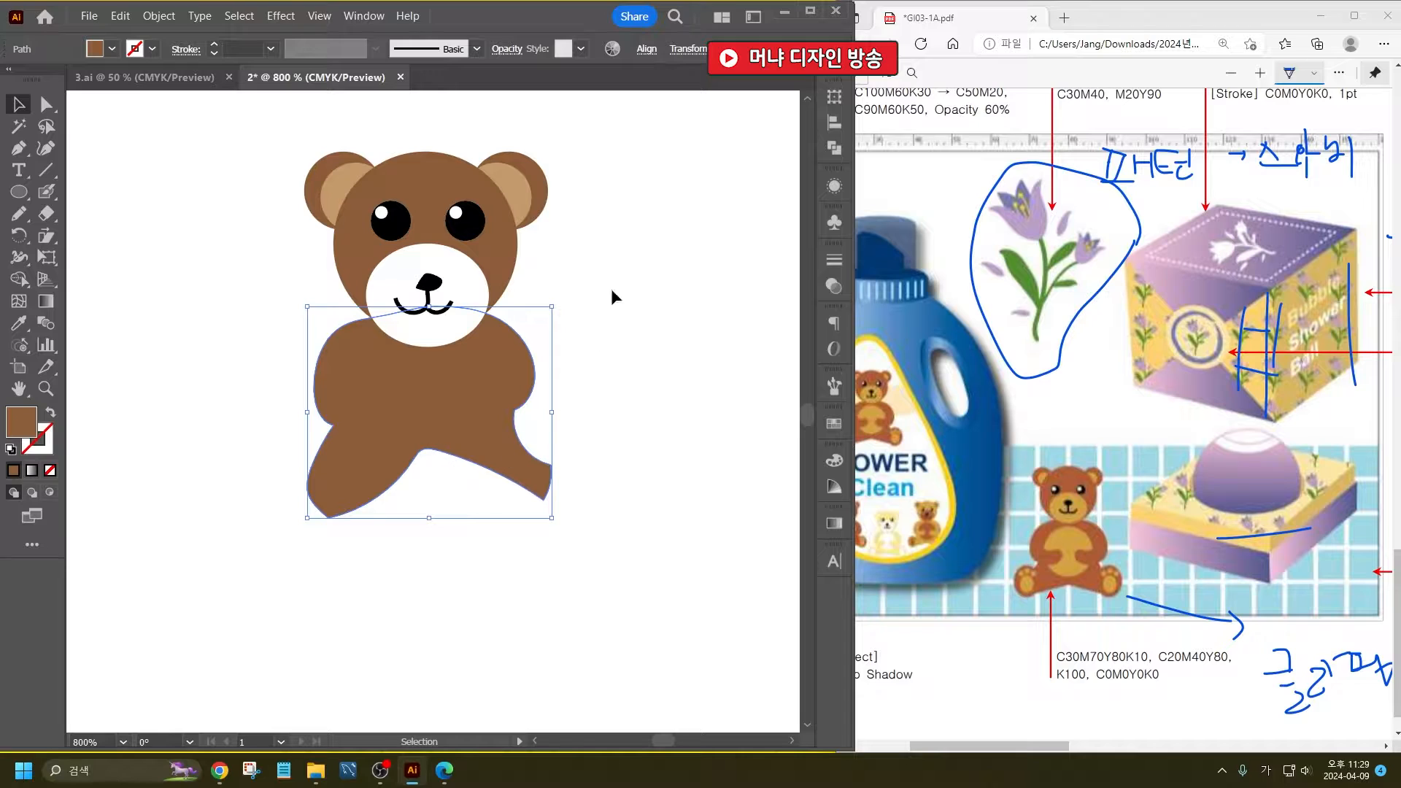
- Shorten the white muzzle ellipse slightly from its lower edge and fill it with the inner ears' tan
left_click(426, 329)
left_click_drag(429, 347, 428, 336)
left_click(19, 324)
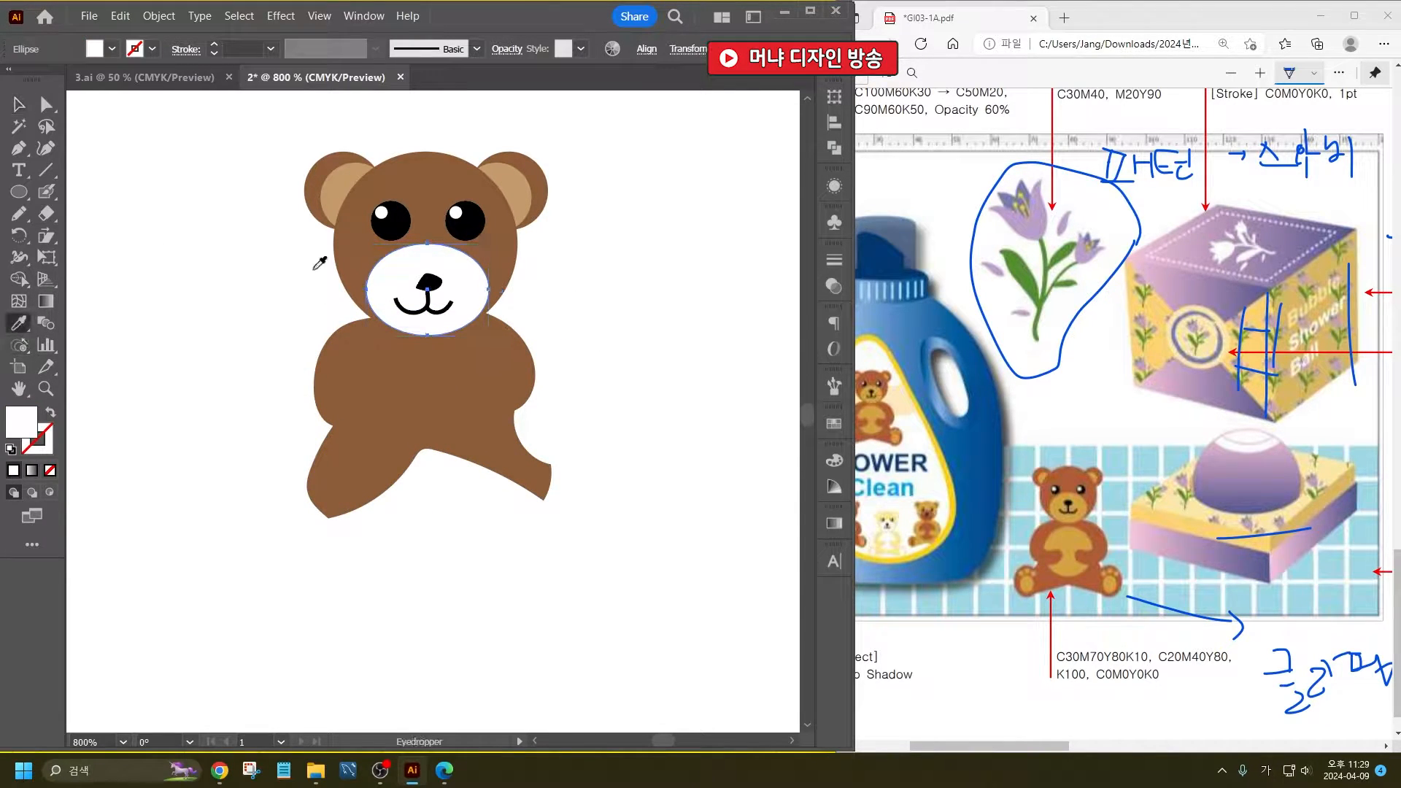
left_click(353, 191)
left_click(19, 110)
left_click(184, 262)
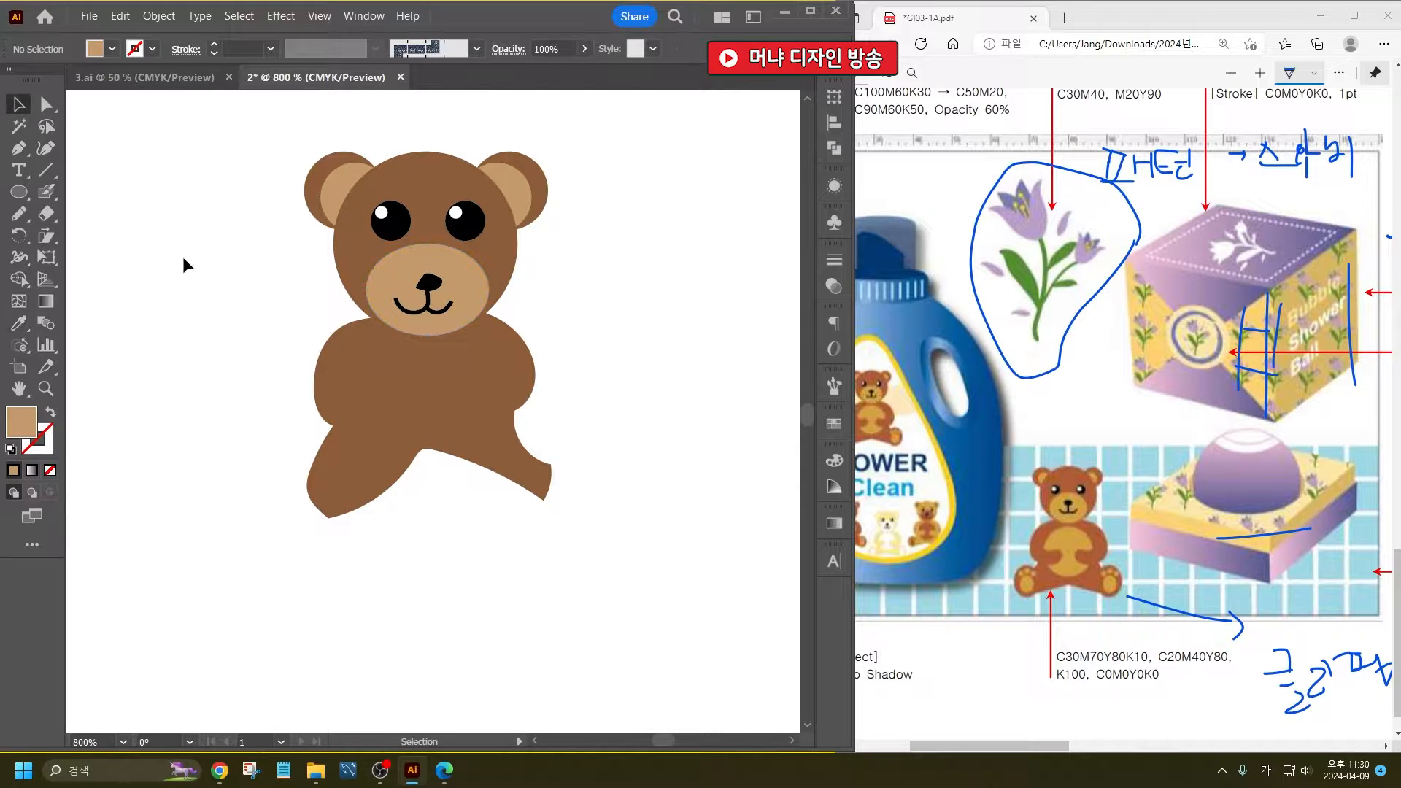
- Draw a tan belly ellipse about 4.7 x 5.1 mm on the body and center it under the muzzle
left_click(19, 192)
left_click_drag(381, 346, 483, 454)
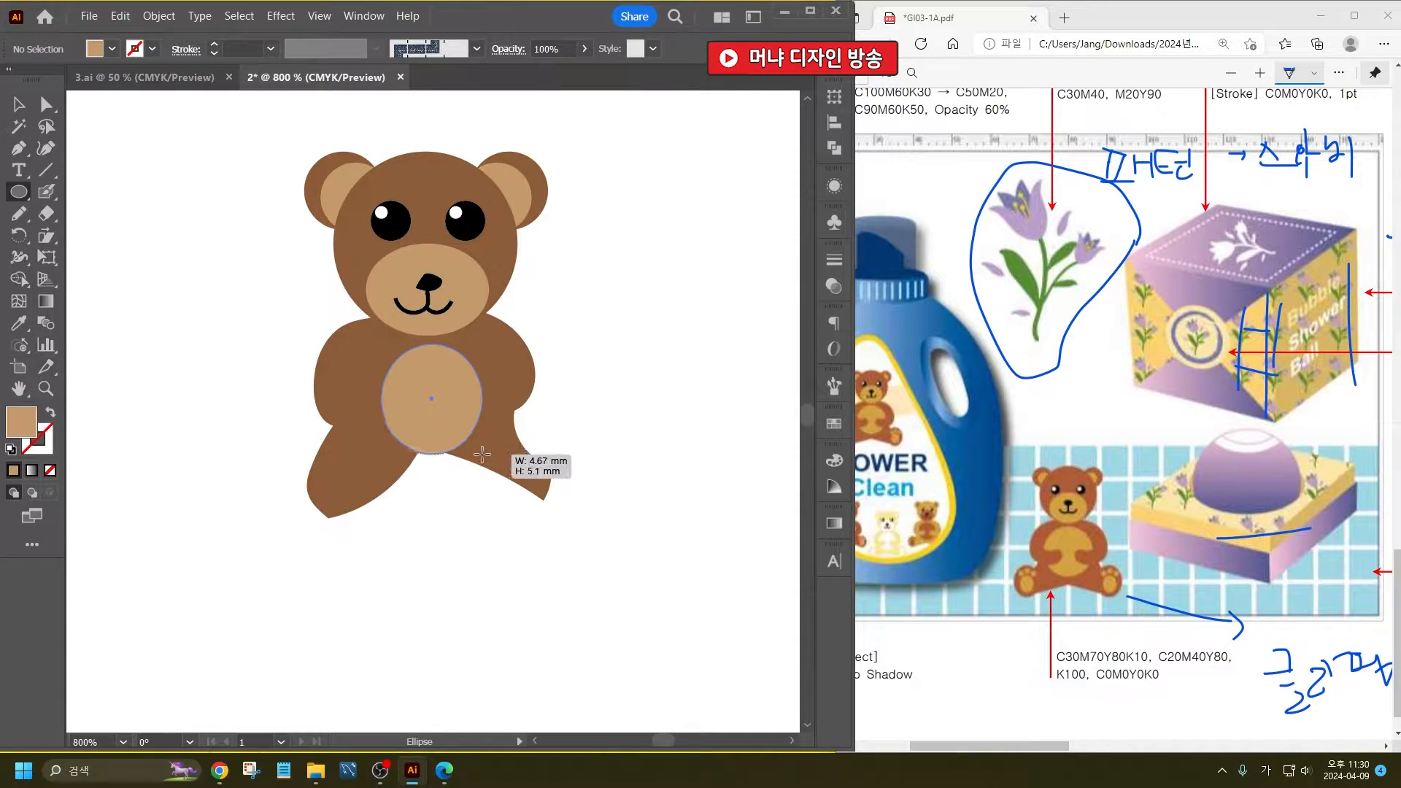
key("v")
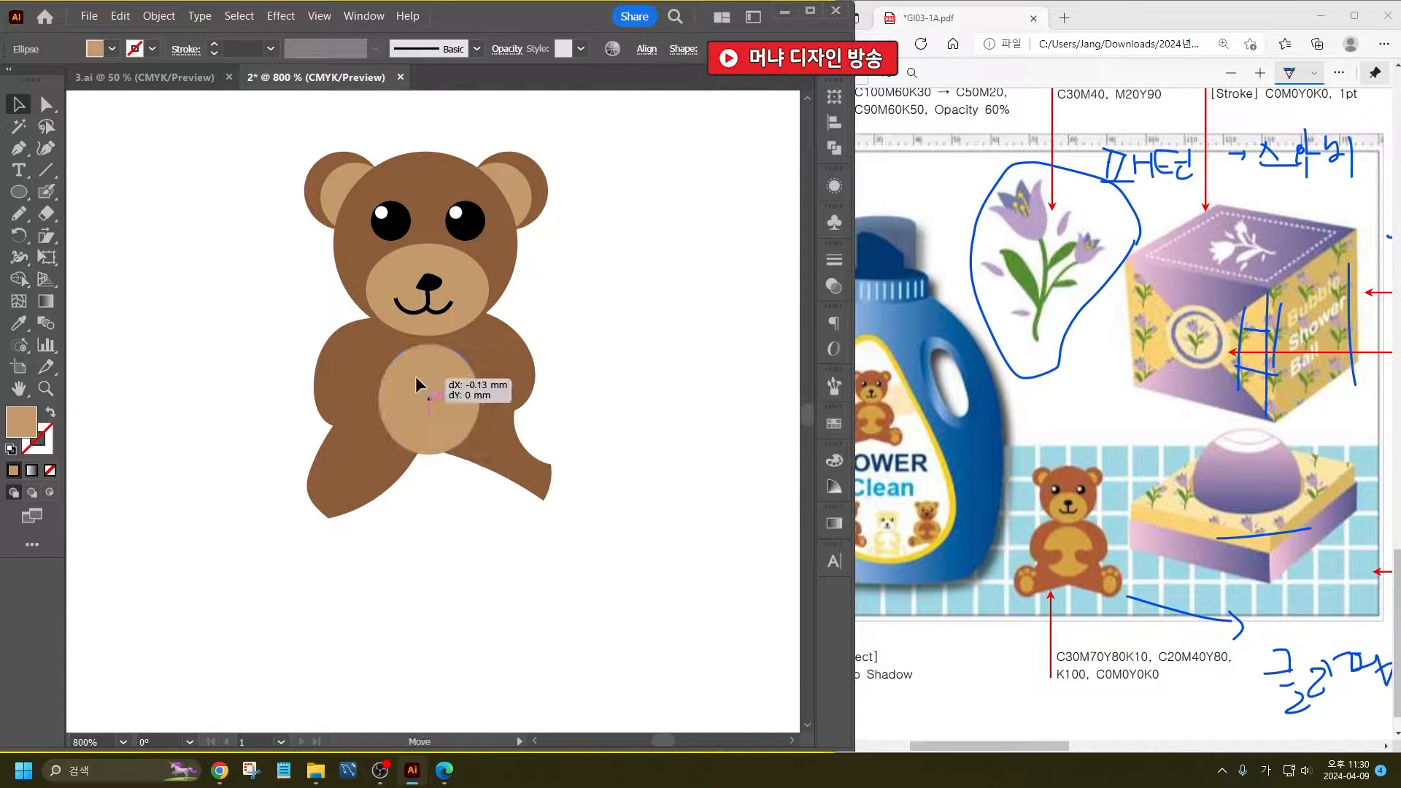
- Stretch the brown body shape downward so the torso and legs become longer
left_click(535, 474)
left_click_drag(431, 520, 432, 570)
left_click(580, 410)
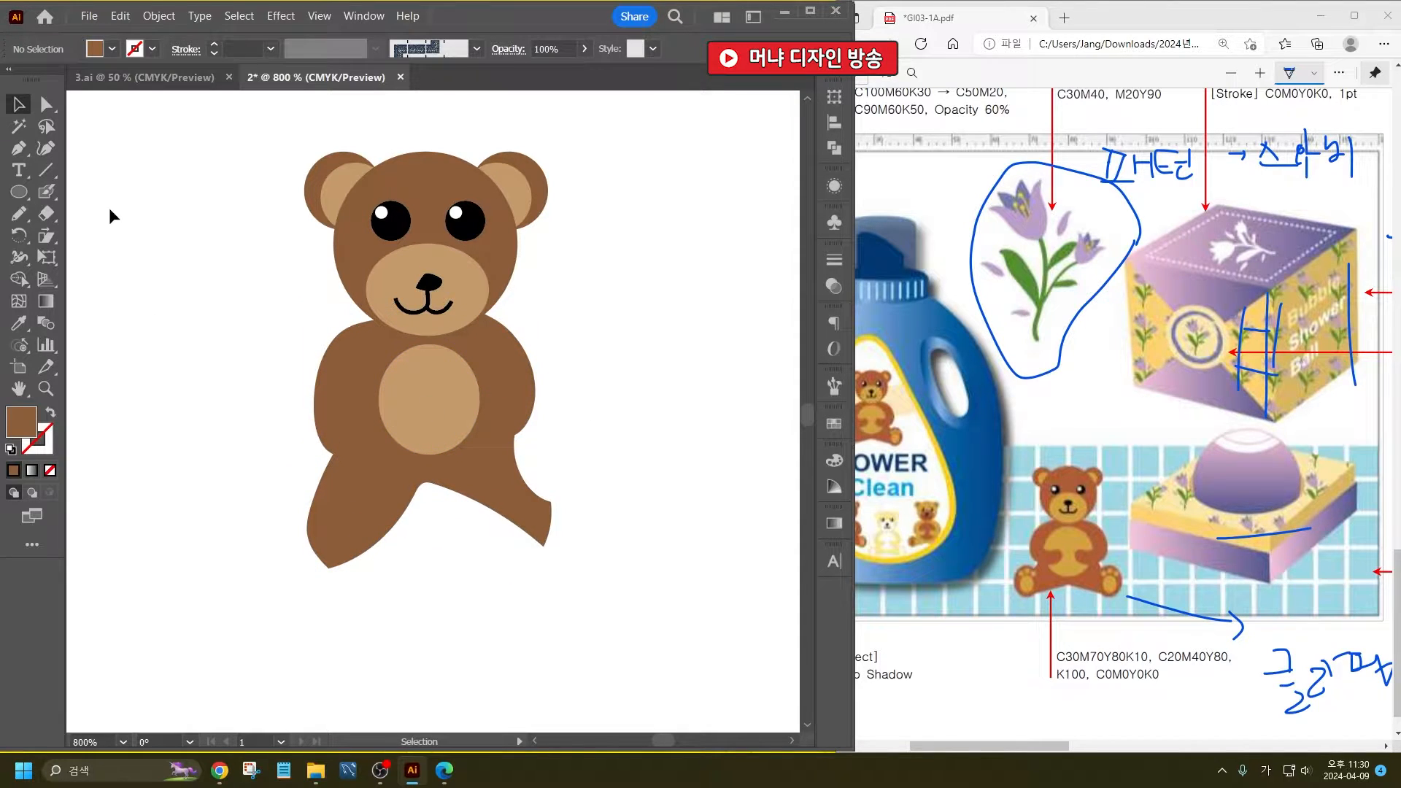
- Draw a brown, slightly upright foot ellipse over the end of the bear's leg on the left side
key("l")
left_click_drag(294, 486, 371, 575)
scroll(337, 618, "up", 4)
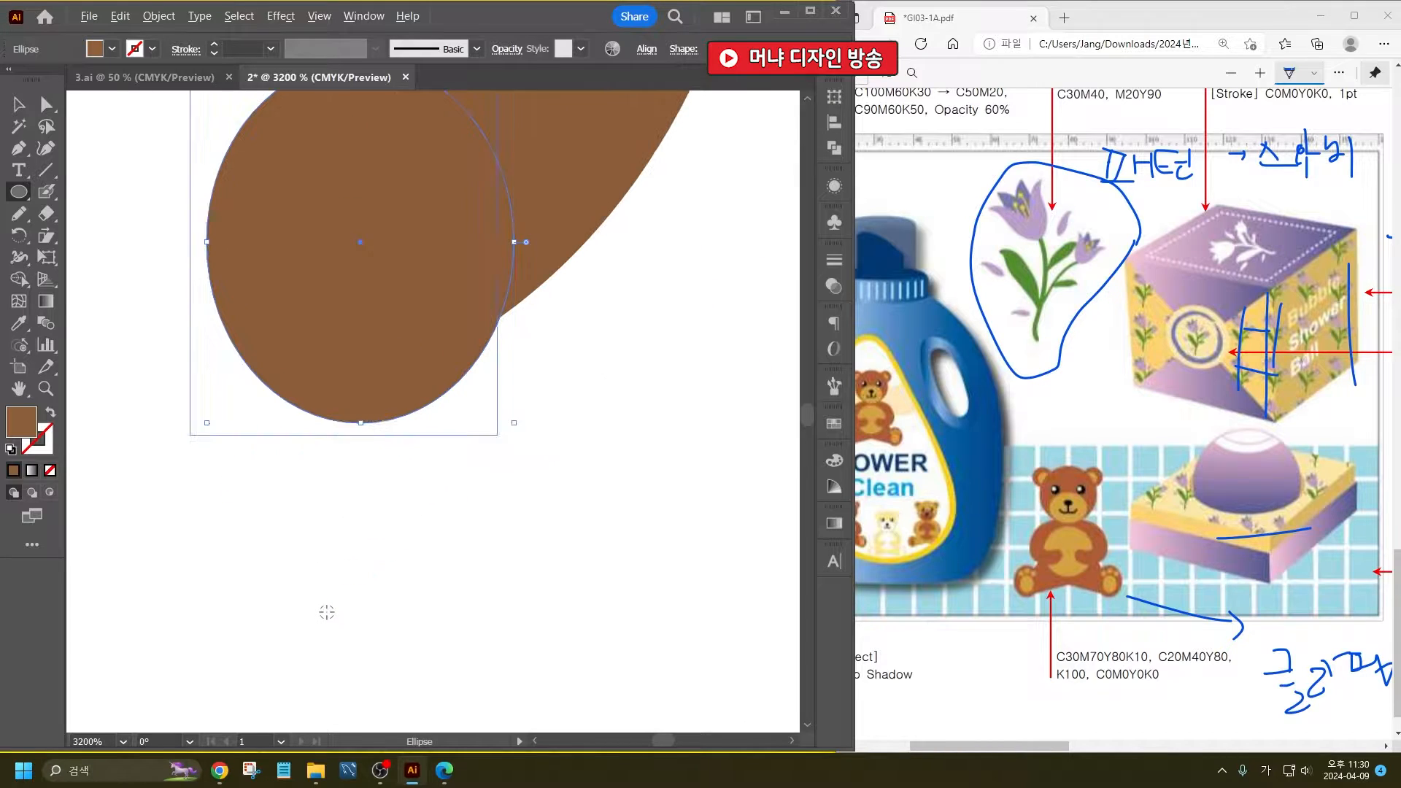
- Add a smaller upright sole ellipse inside the foot and fill it with the belly's tan
left_click_drag(285, 188, 435, 400)
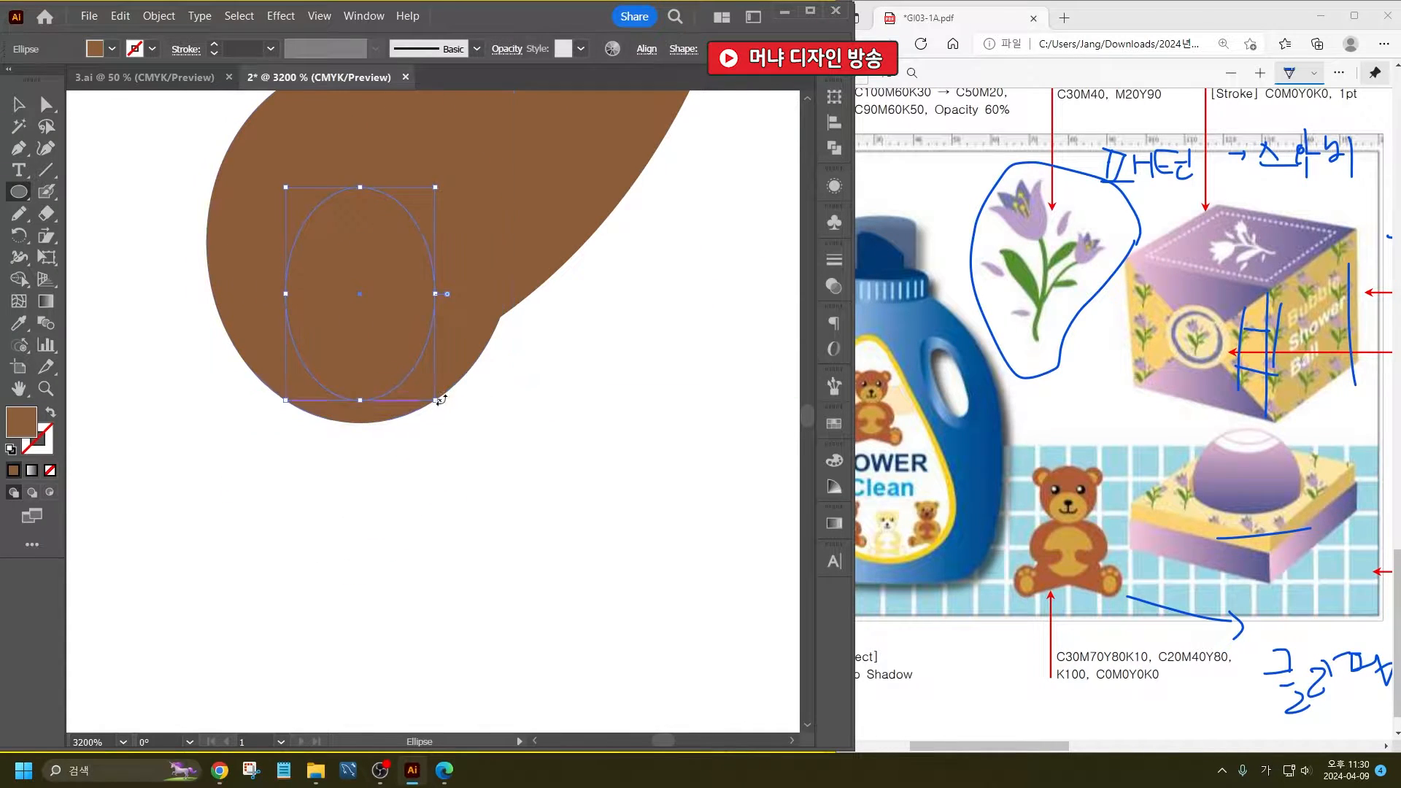
scroll(441, 348, "up", 3)
scroll(440, 389, "down", 3)
scroll(438, 443, "down", 2)
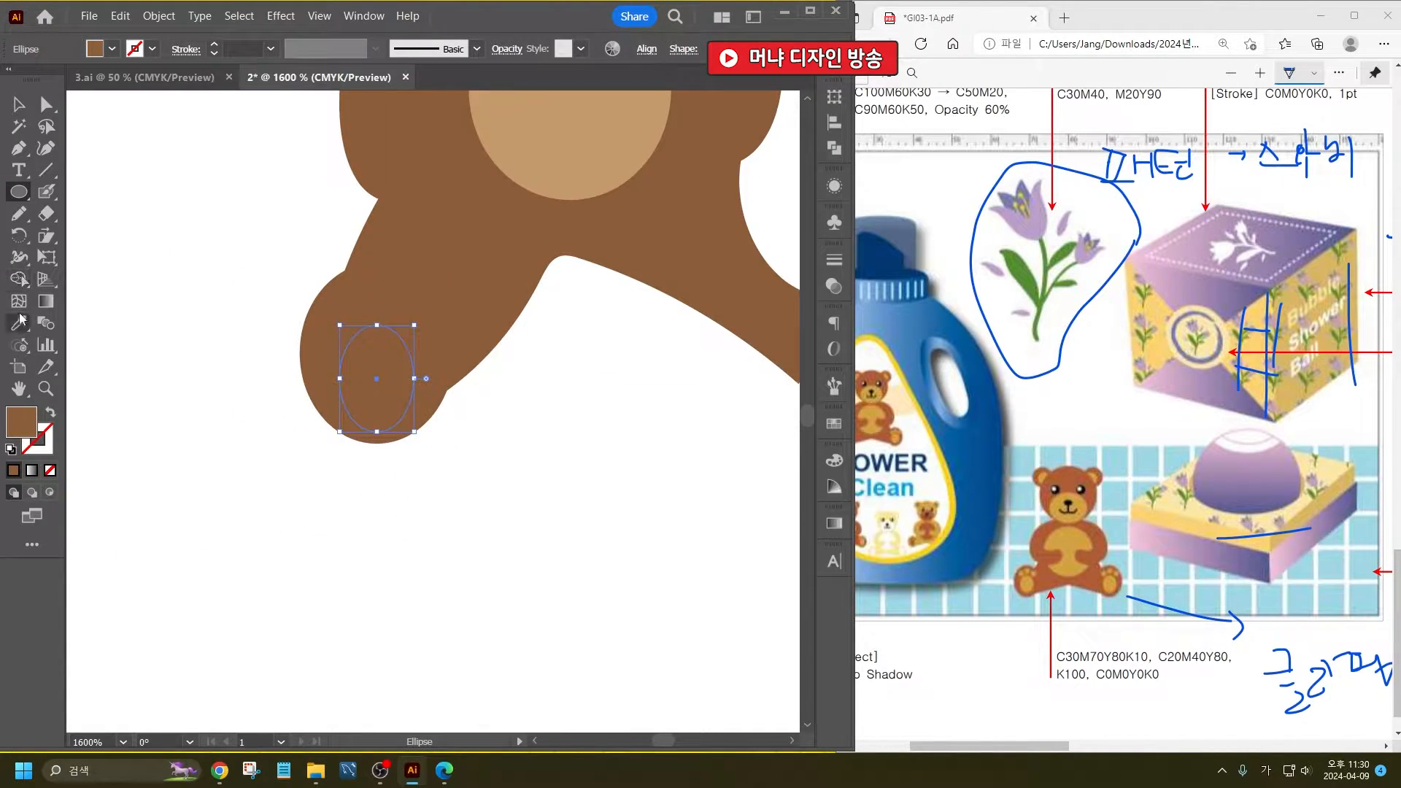
left_click(19, 322)
left_click(531, 172)
left_click(18, 105)
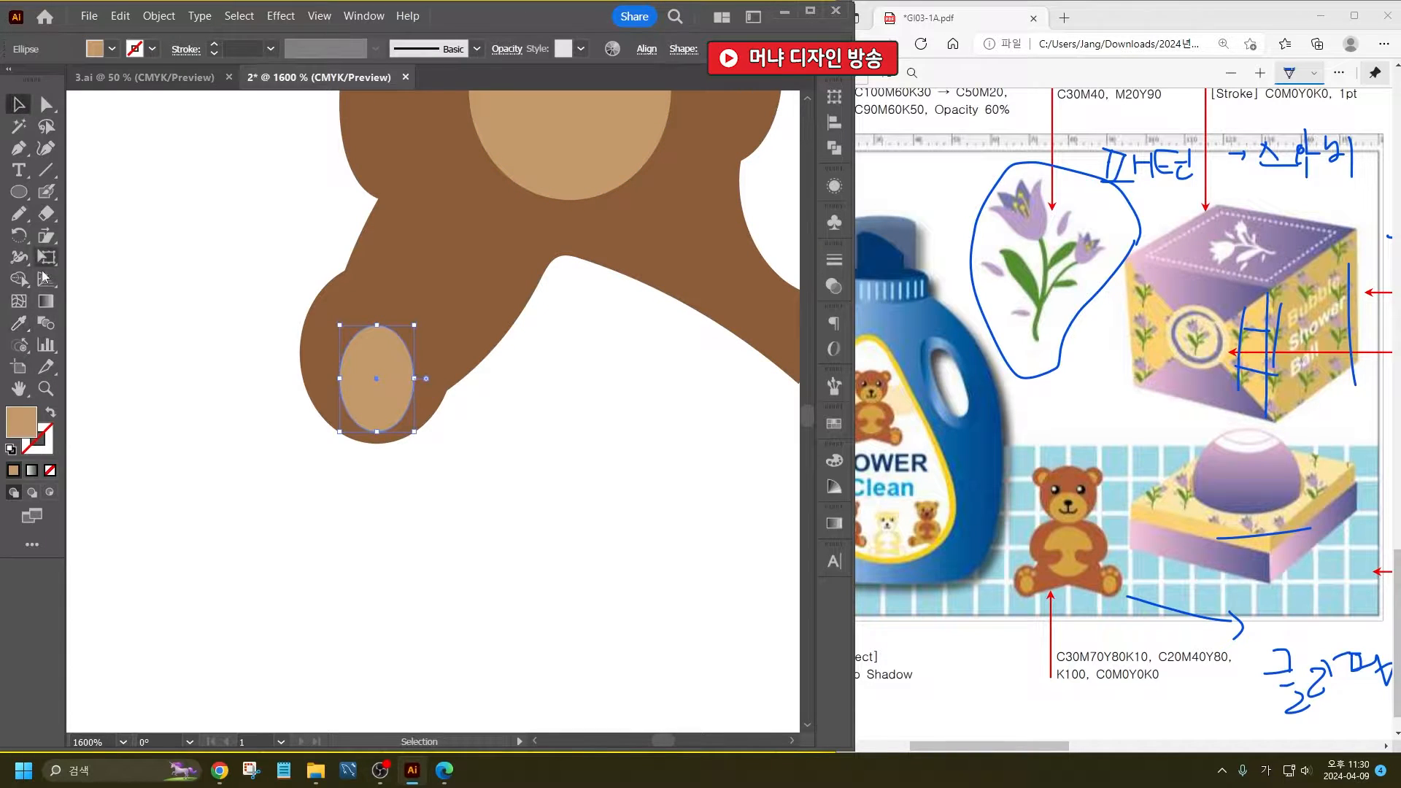
- Draw three small tan toe circles in an arc above the sole ellipse
left_click(19, 192)
scroll(391, 327, "up", 3)
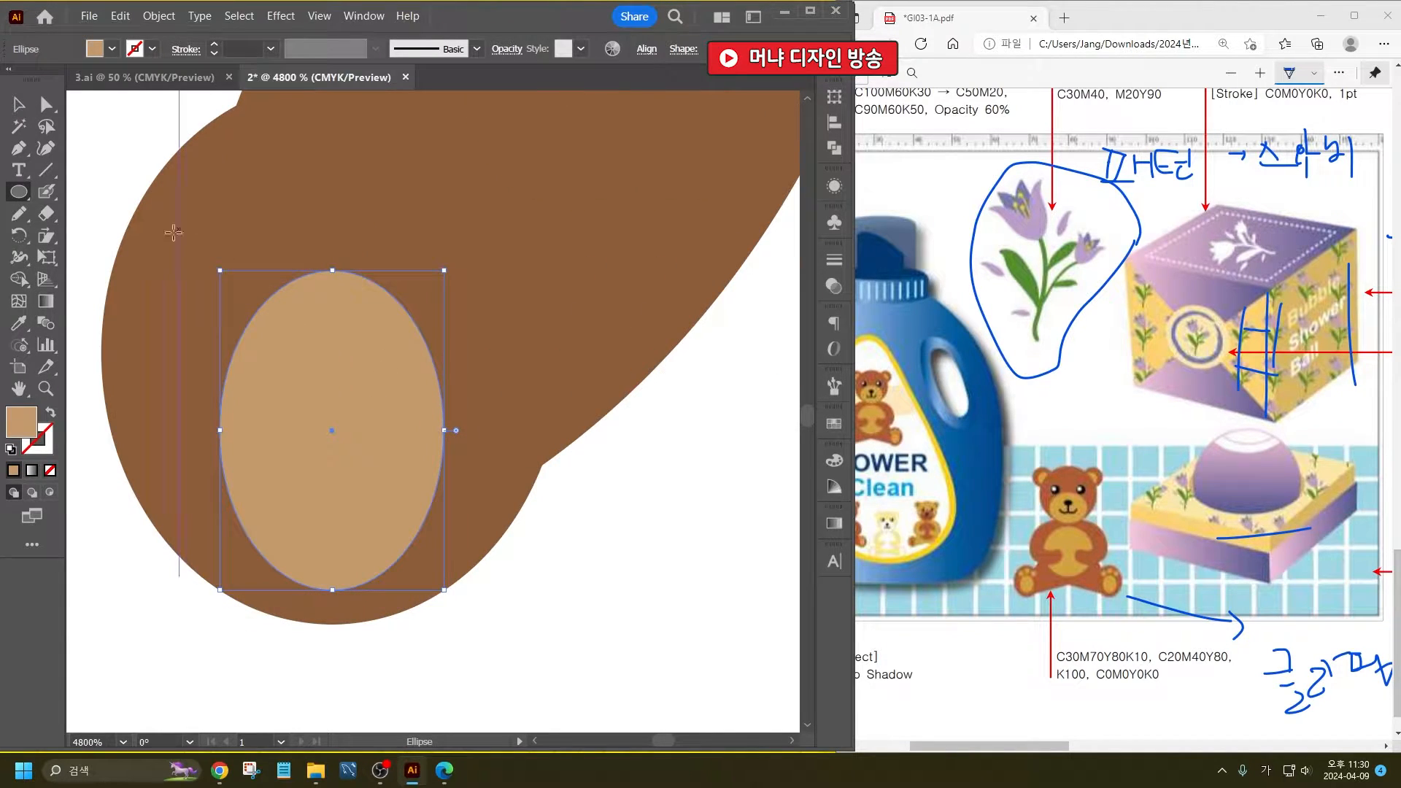
left_click_drag(154, 241, 215, 301)
left_click_drag(287, 188, 357, 258)
left_click_drag(416, 224, 482, 296)
key("v")
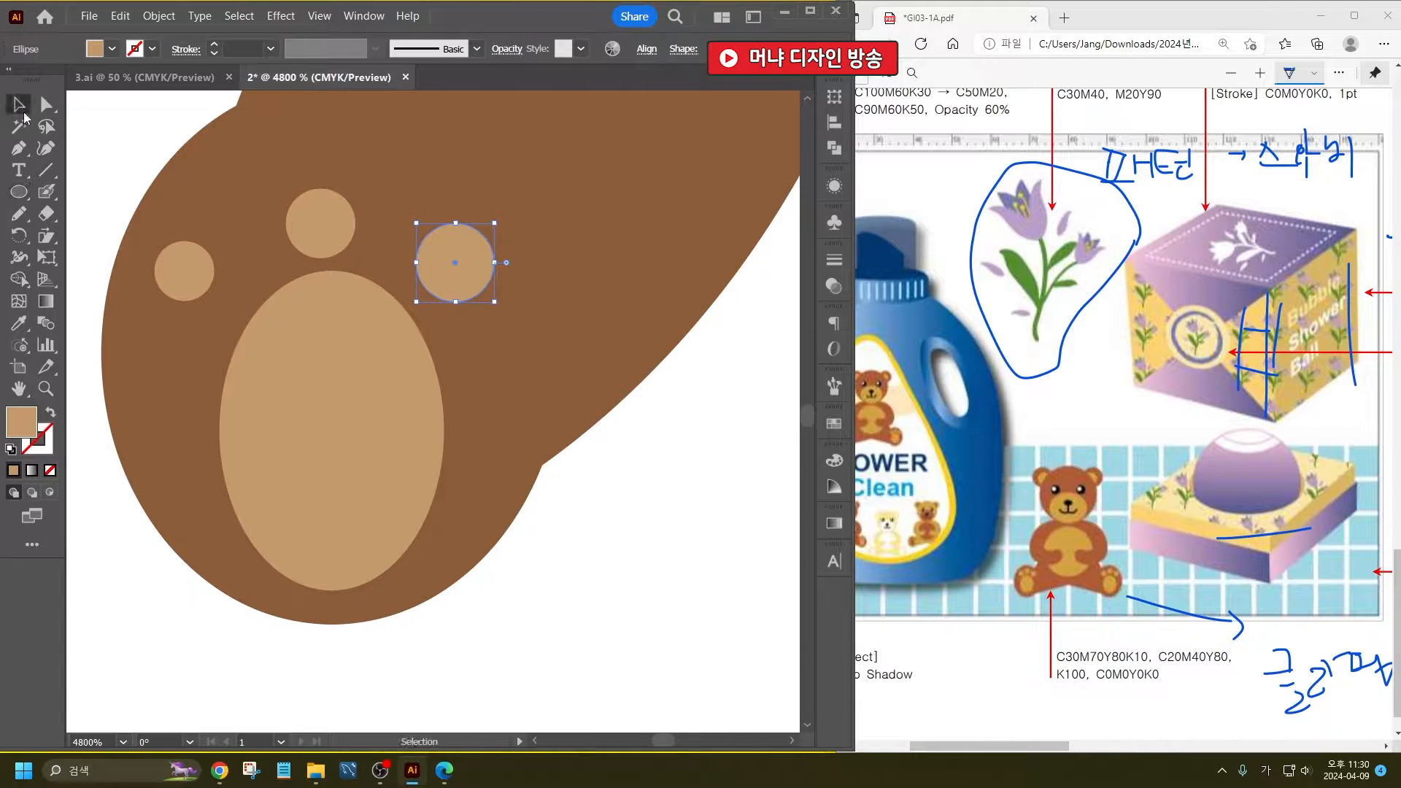
- Duplicate the foot with its sole and toe circles horizontally onto the end of the right leg
scroll(231, 370, "down", 3)
left_click(292, 457)
left_click_drag(292, 458, 316, 339)
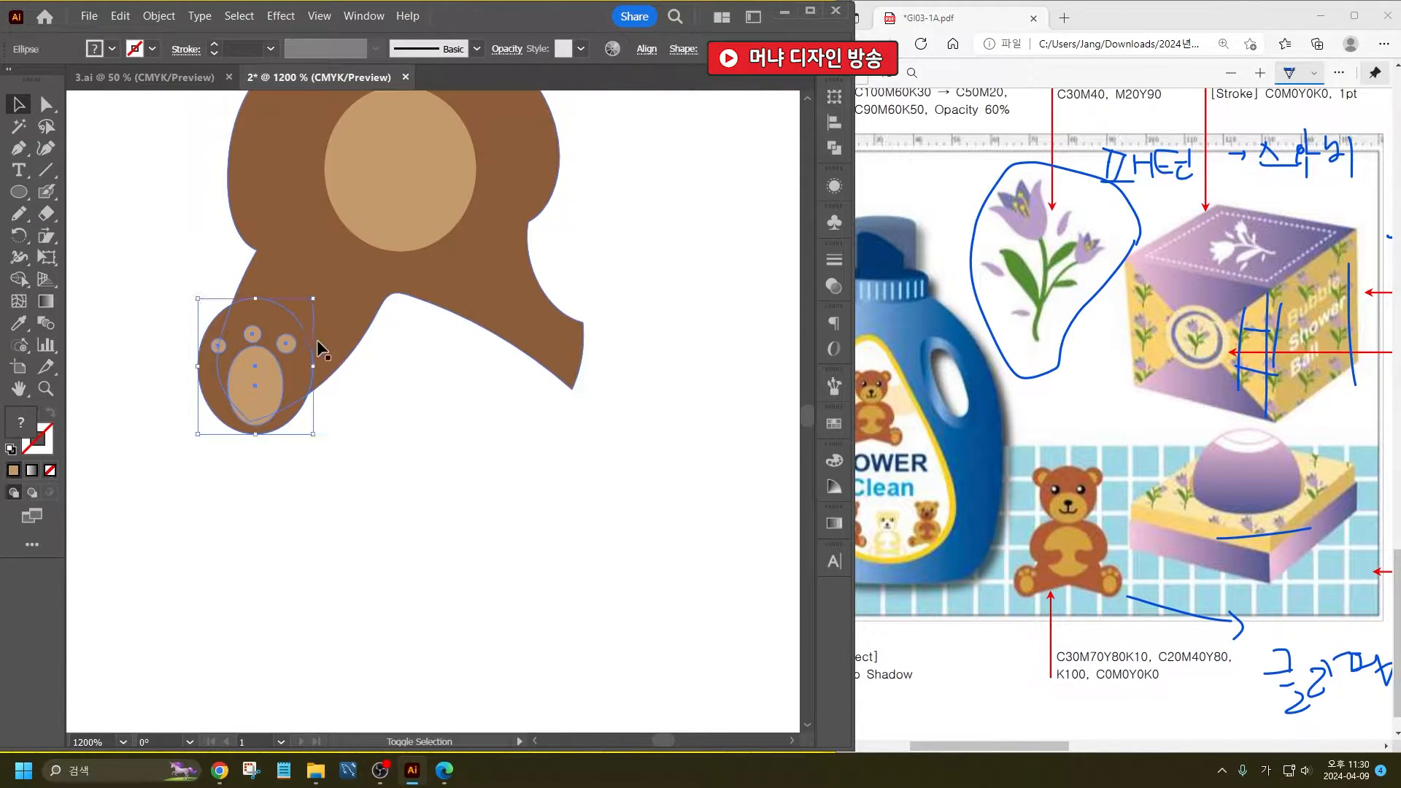
left_click_drag(248, 401, 589, 371)
left_click(646, 303)
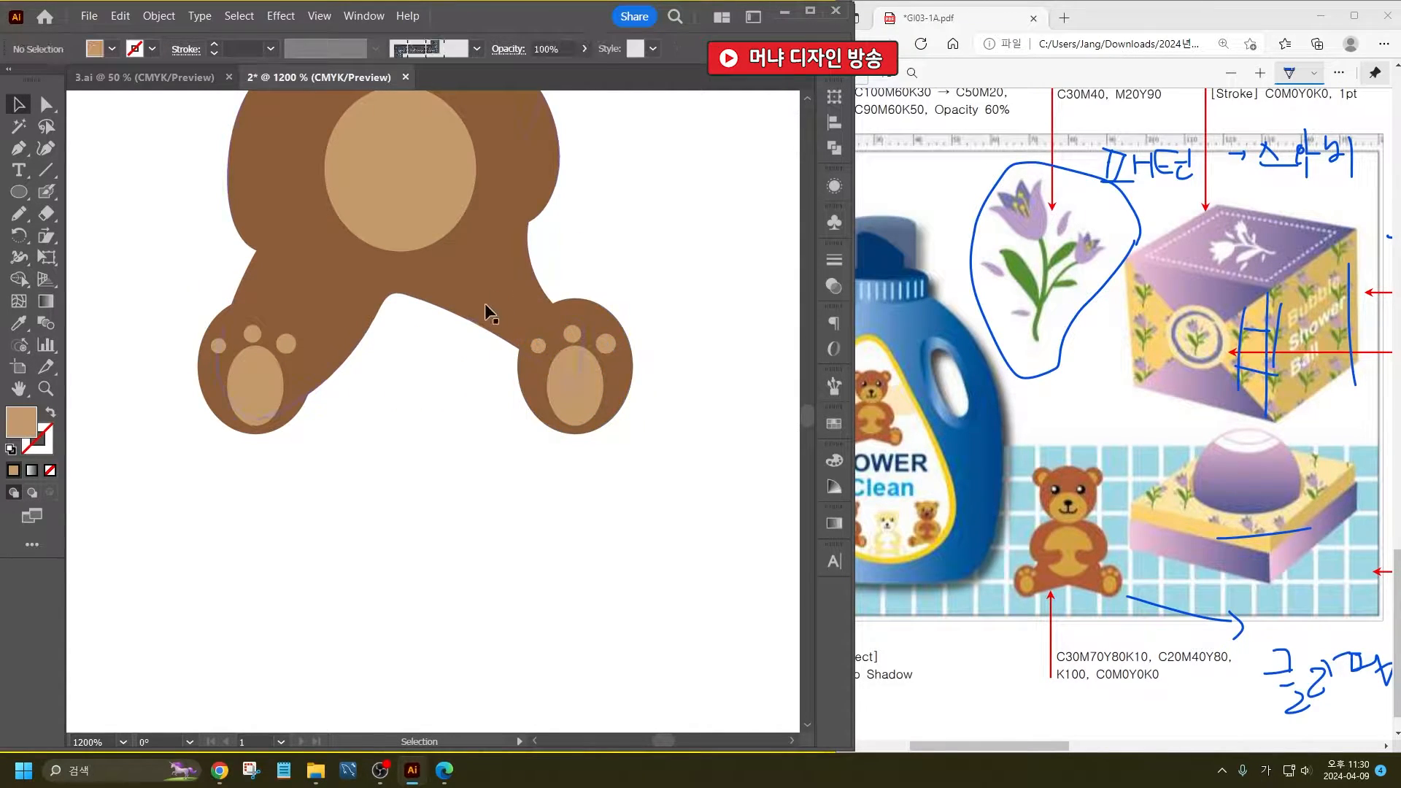
- Reshape the inner edge of the right leg by moving its lower anchor down and inward inside the foot
left_click(485, 303)
left_click(46, 104)
left_click(540, 536)
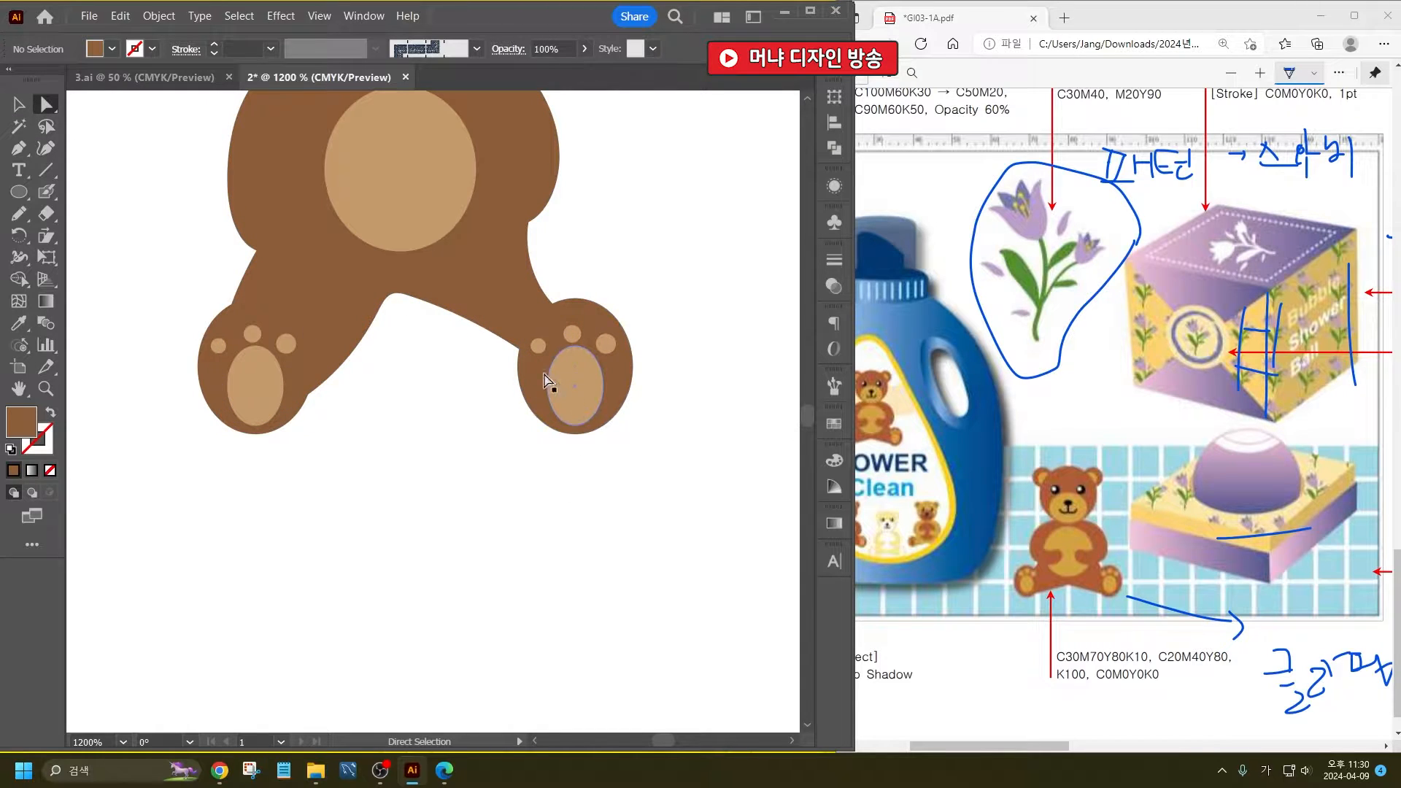
left_click(494, 334)
left_click_drag(570, 393, 552, 410)
left_click(746, 263)
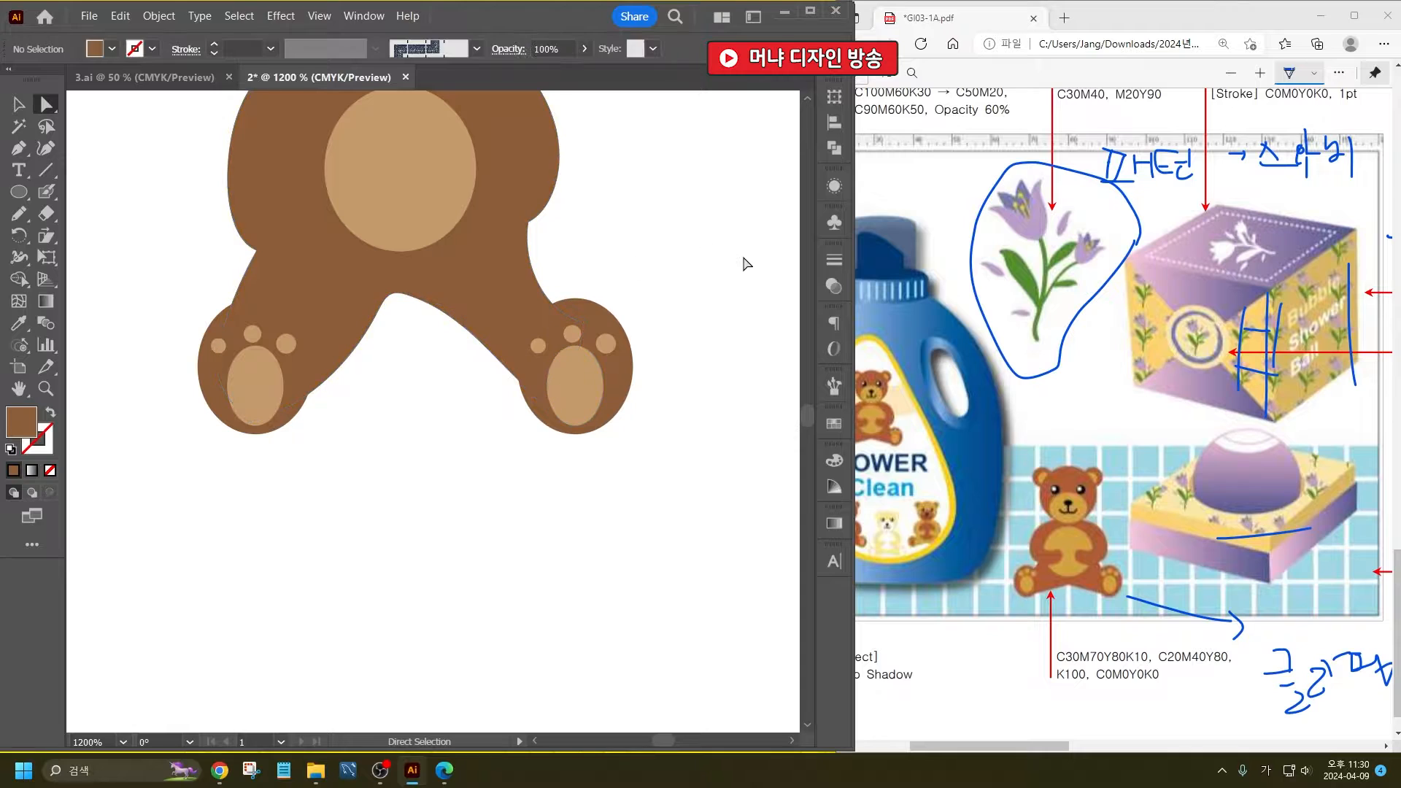
- Draw a forearm with rounded paw reaching over the belly's left side using the Pencil tool and fill it with the body's brown
scroll(410, 516, "down", 2, "alt")
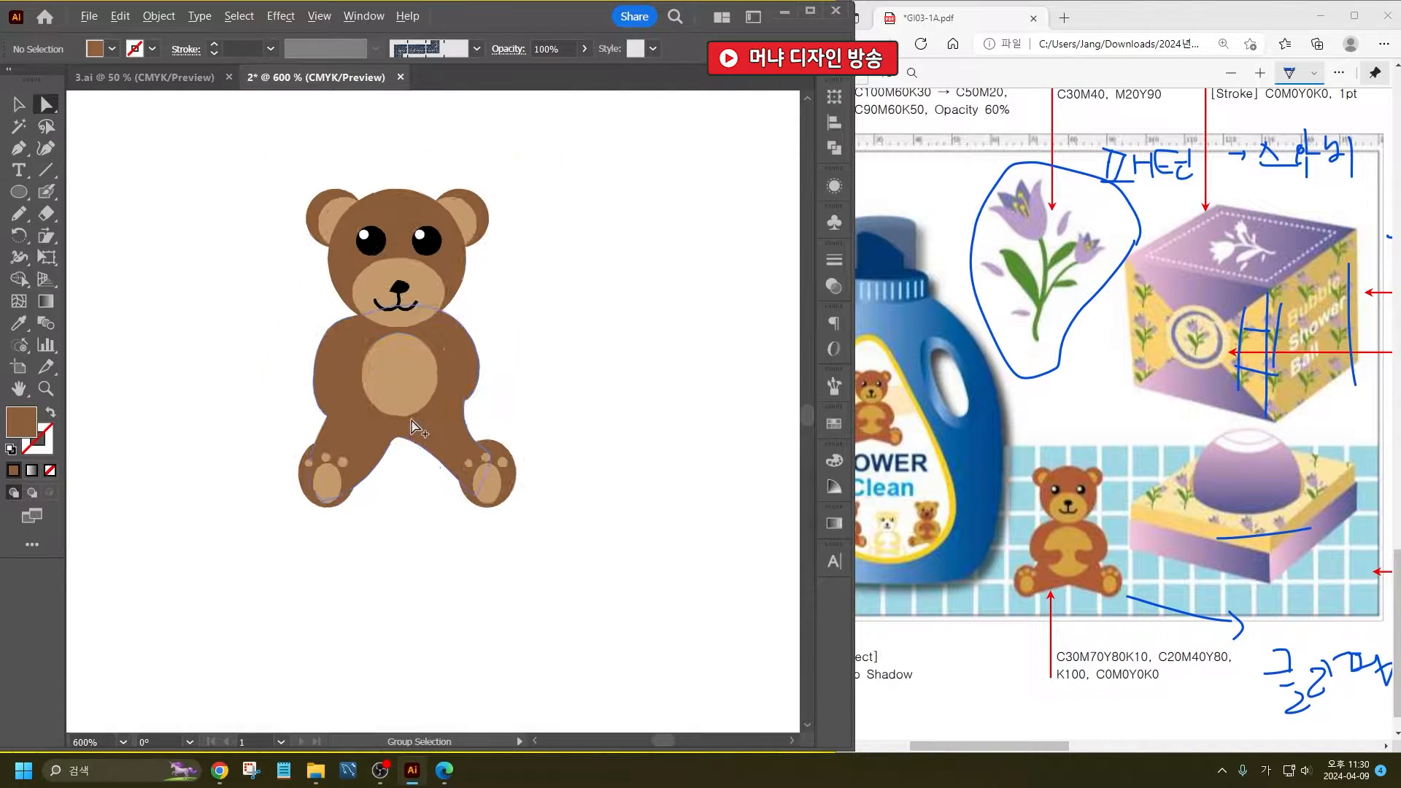
scroll(391, 343, "up", 1, "alt")
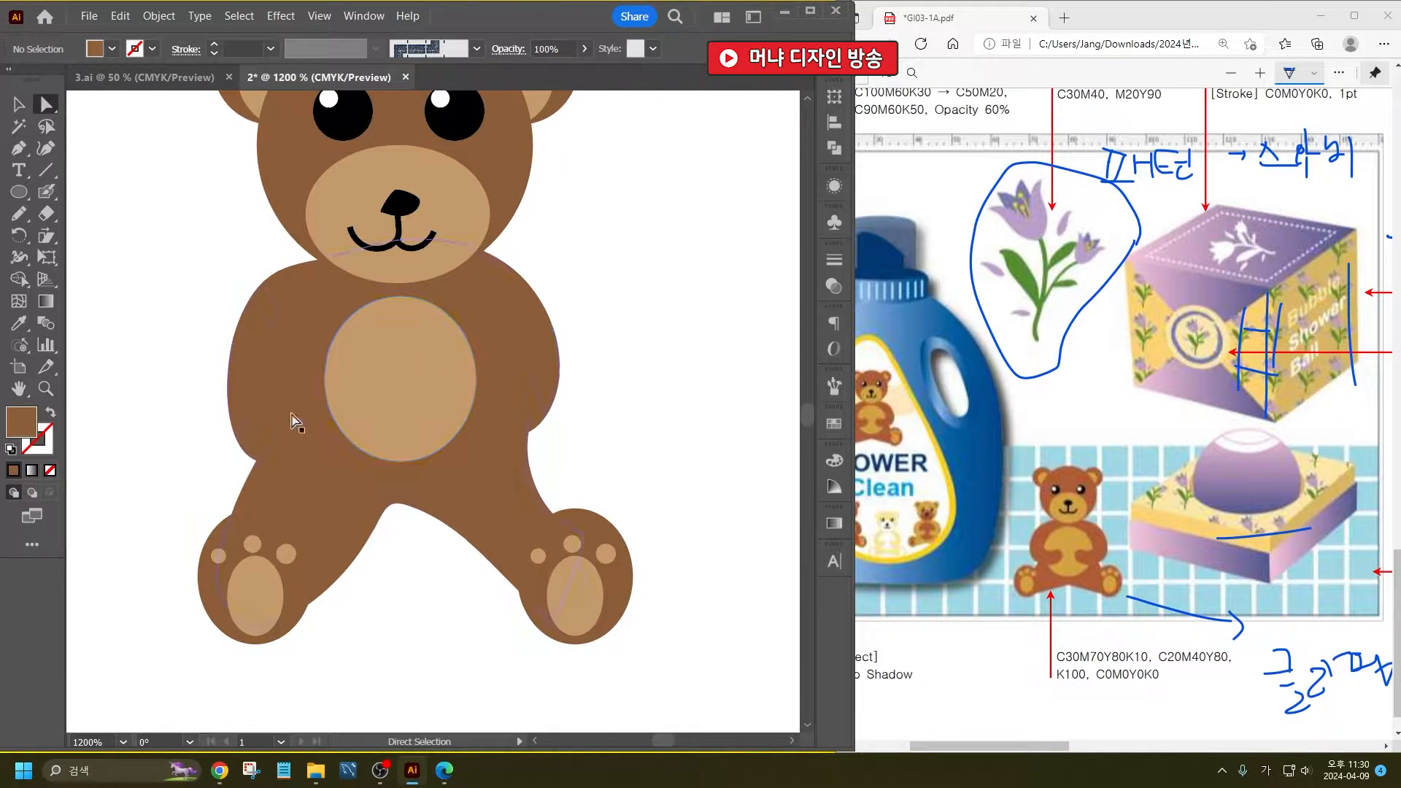
left_click(19, 214)
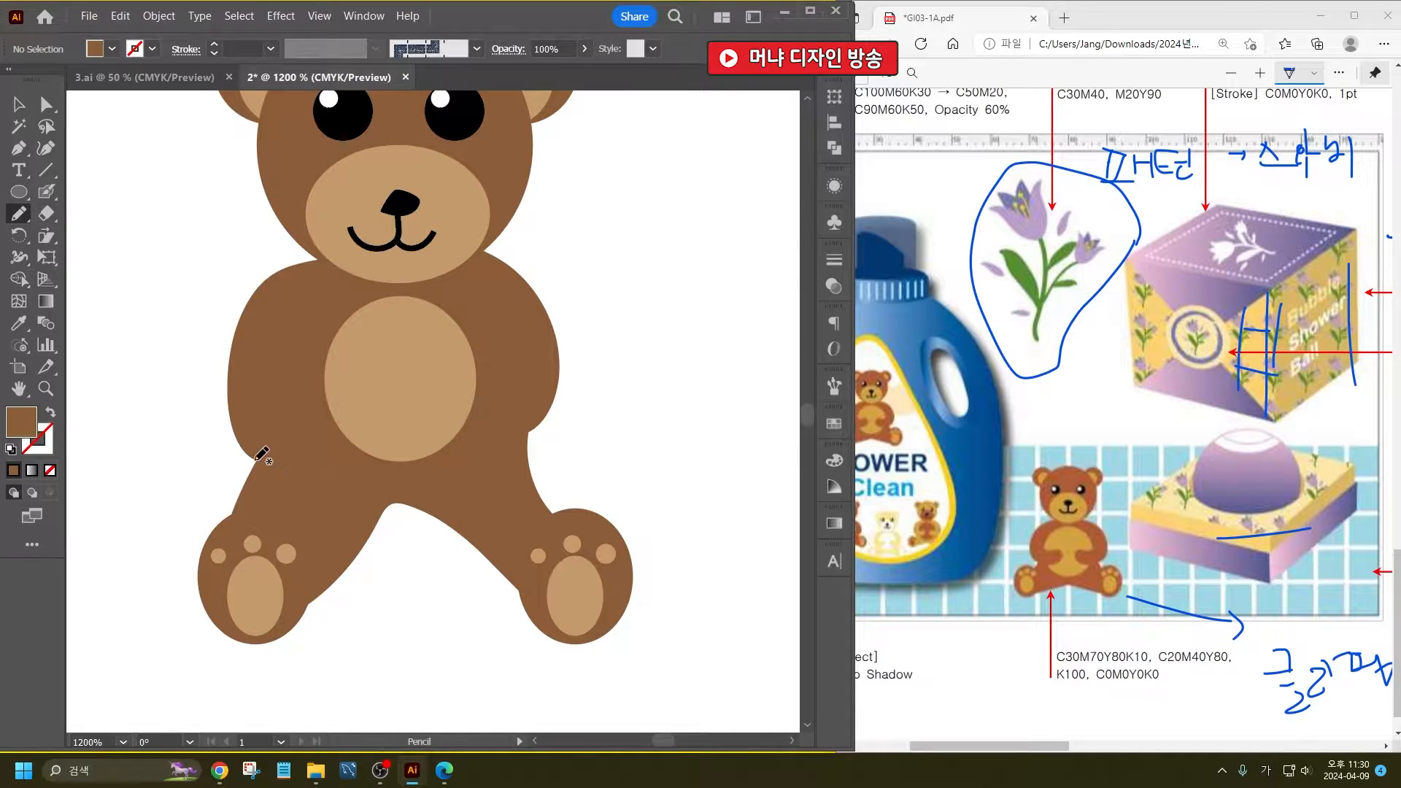
mouse_move(272, 464)
left_mouse_down()
mouse_move(348, 447)
mouse_move(377, 422)
mouse_move(374, 404)
mouse_move(255, 392)
left_mouse_up()
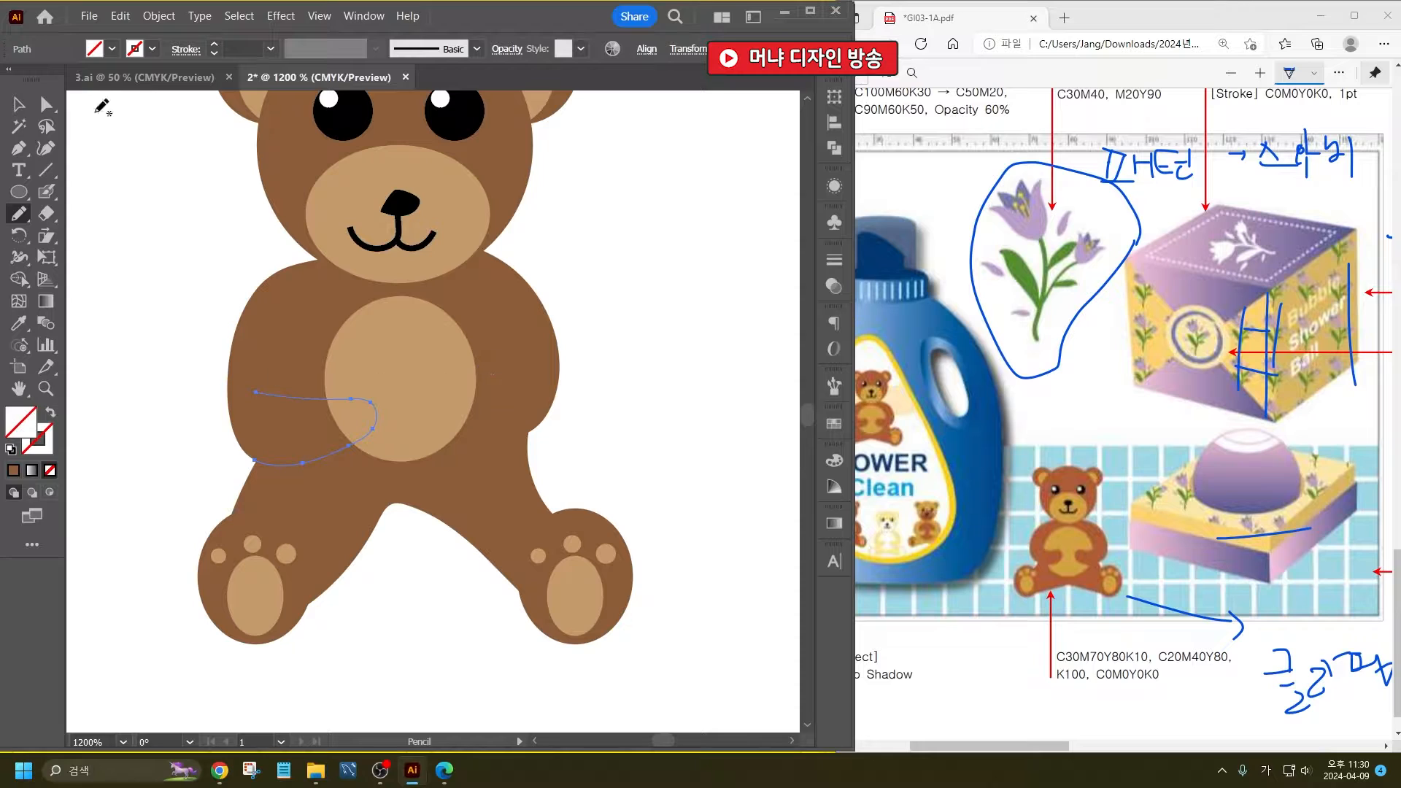
left_click(19, 324)
left_click(259, 319)
left_click(19, 105)
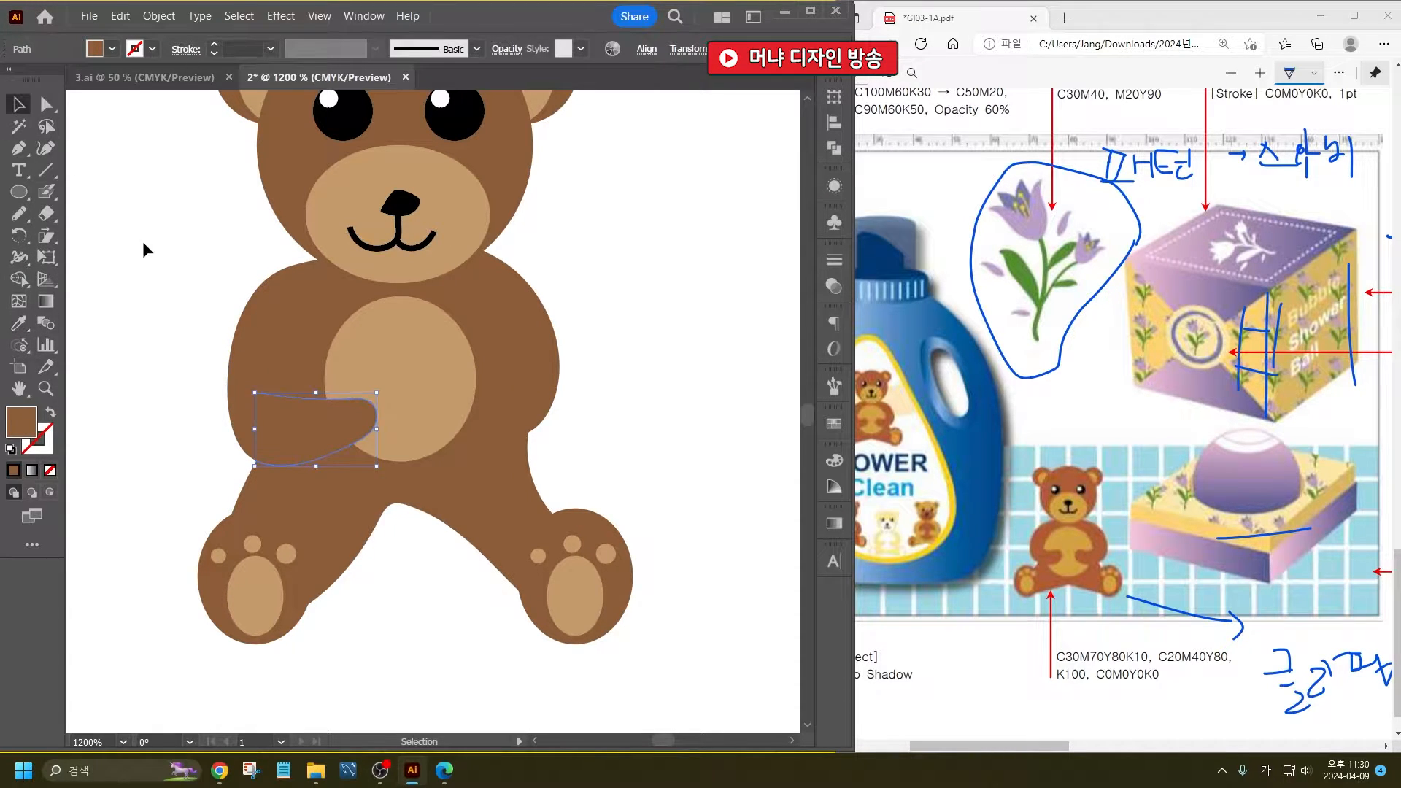
left_click(144, 244)
- Duplicate the forearm to the right side, reflect the copy across the vertical axis and shift it inward over the belly
left_click_drag(317, 410, 485, 409, "alt")
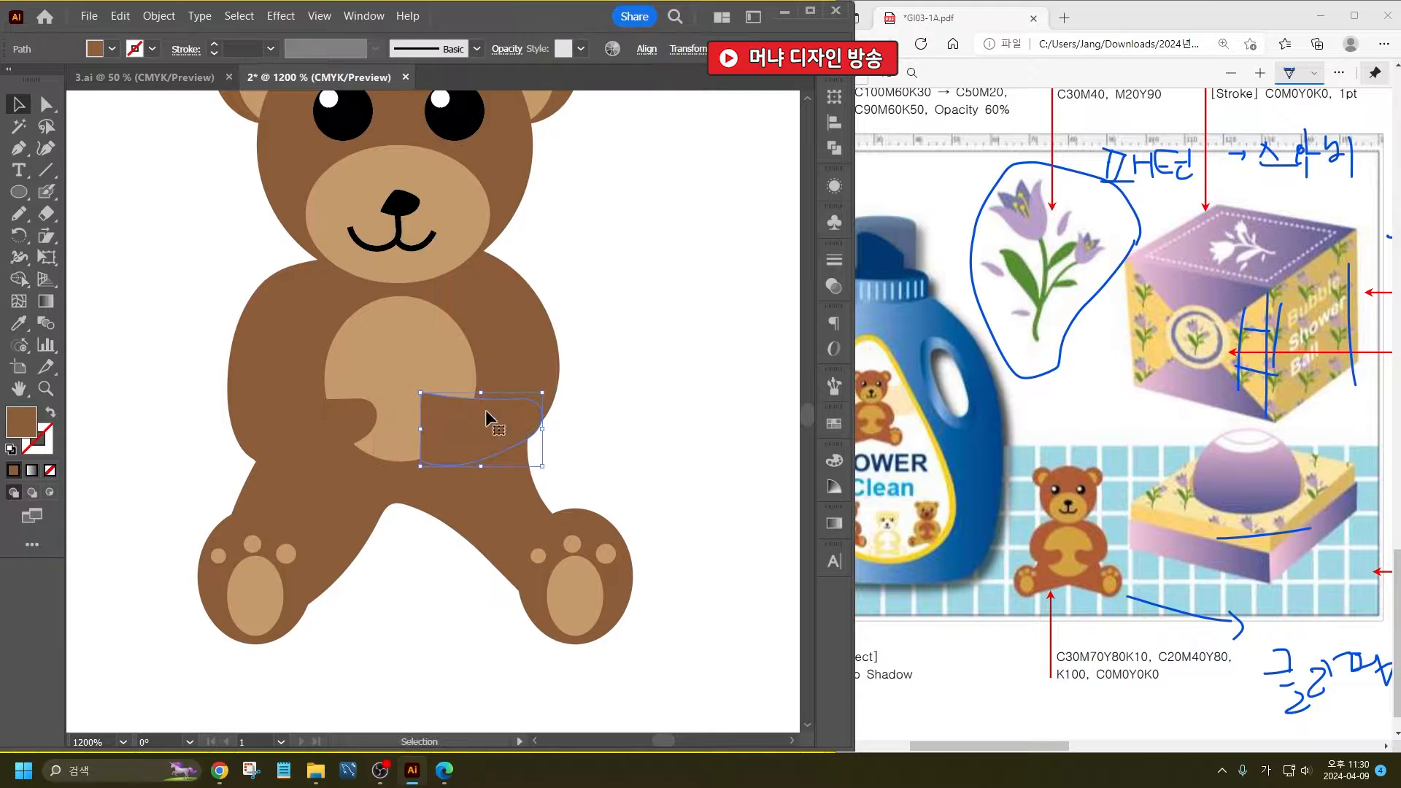
right_click(487, 411)
mouse_move(554, 662)
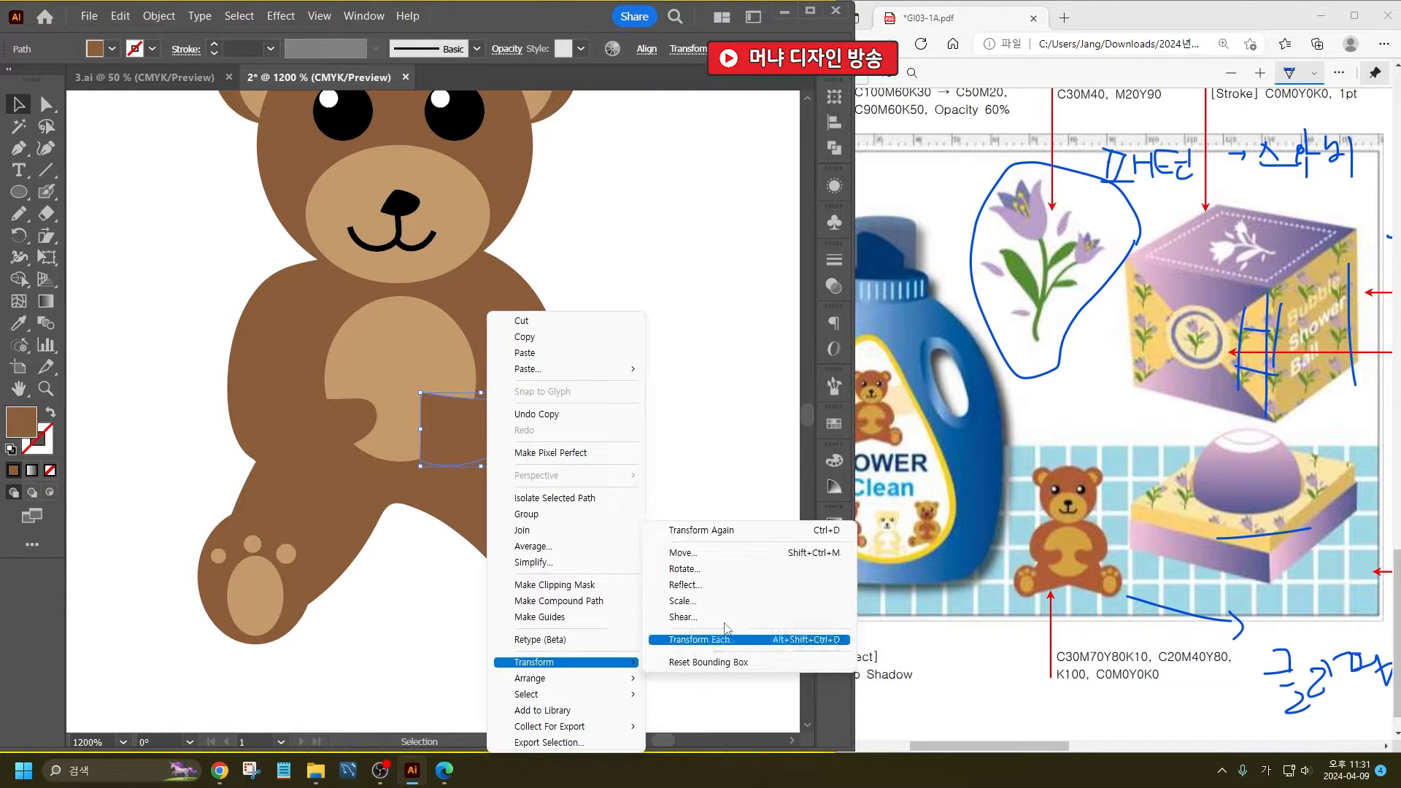
left_click(732, 584)
left_click(734, 531)
left_click(598, 487)
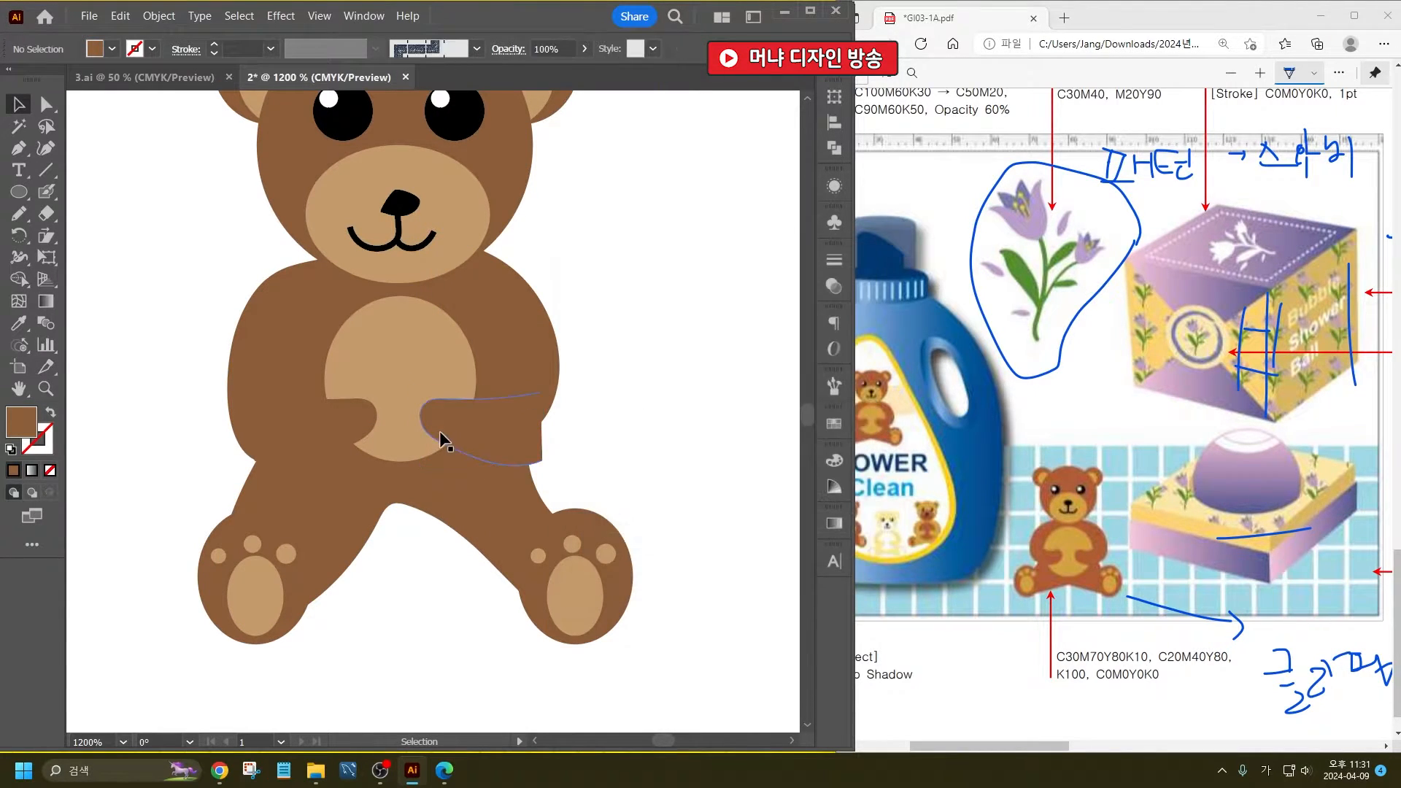
left_click_drag(494, 439, 476, 438)
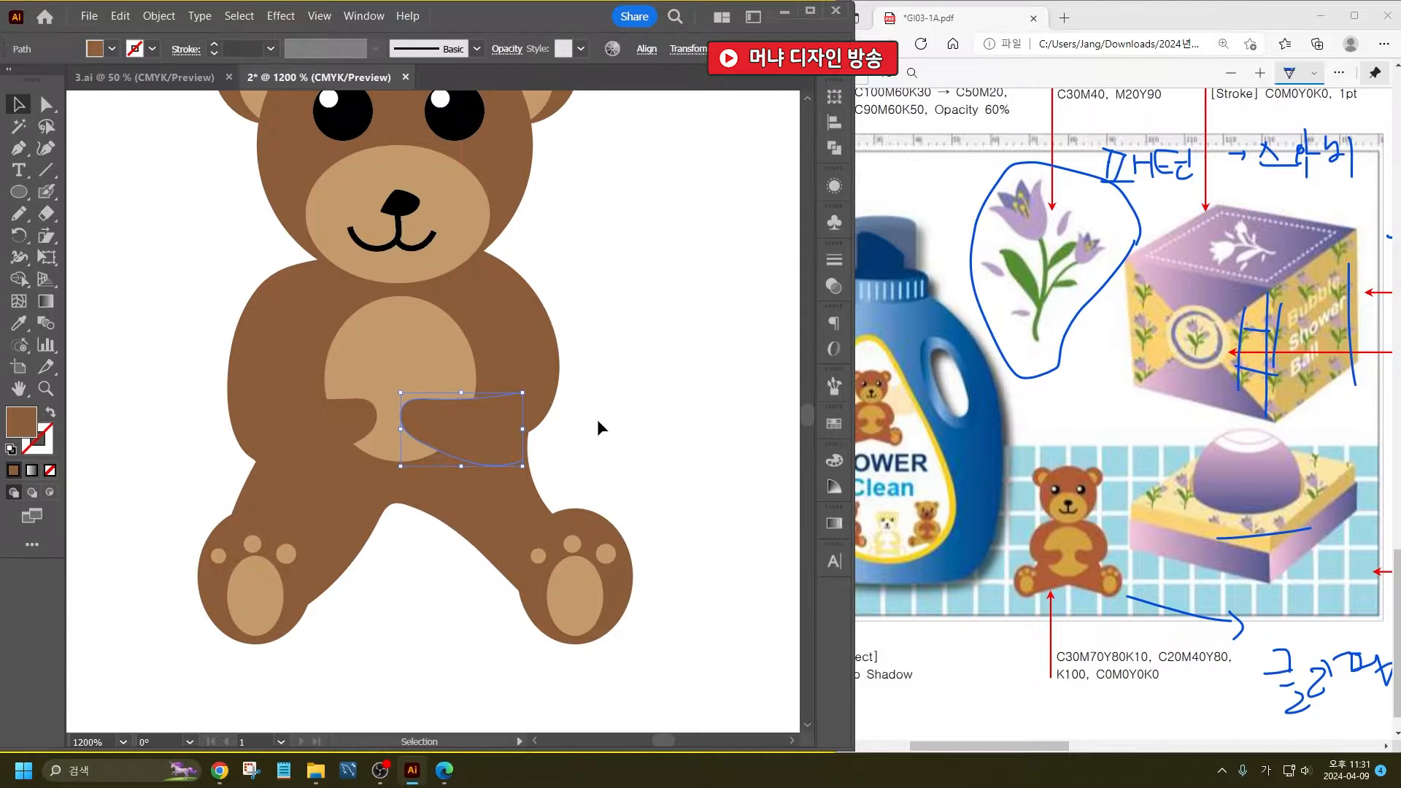
- Move the body's anchor below the right arm slightly down so the arm outline covers the forearm's edge
left_click(47, 106)
left_click(625, 356)
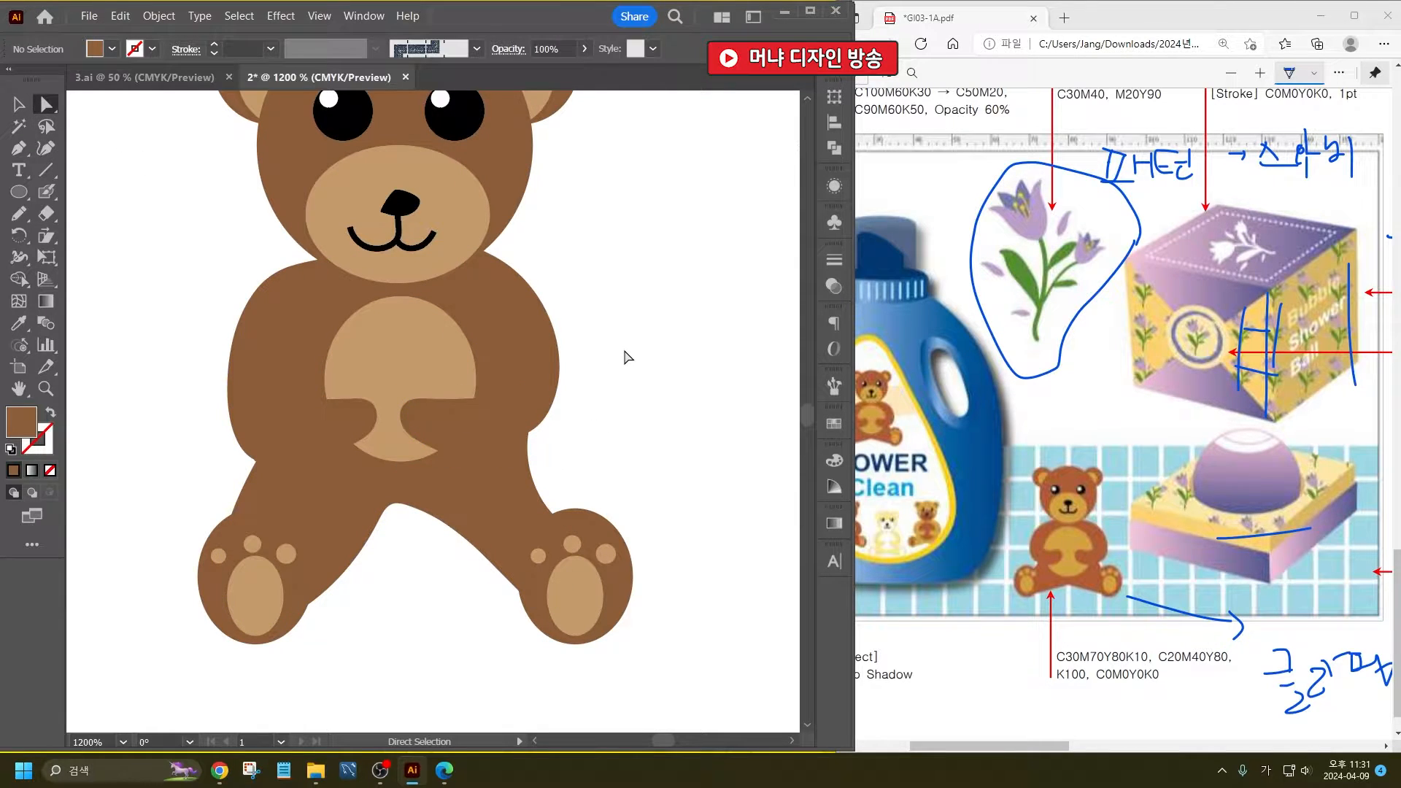
left_click(539, 419)
left_click_drag(528, 432, 526, 451)
left_click(621, 412)
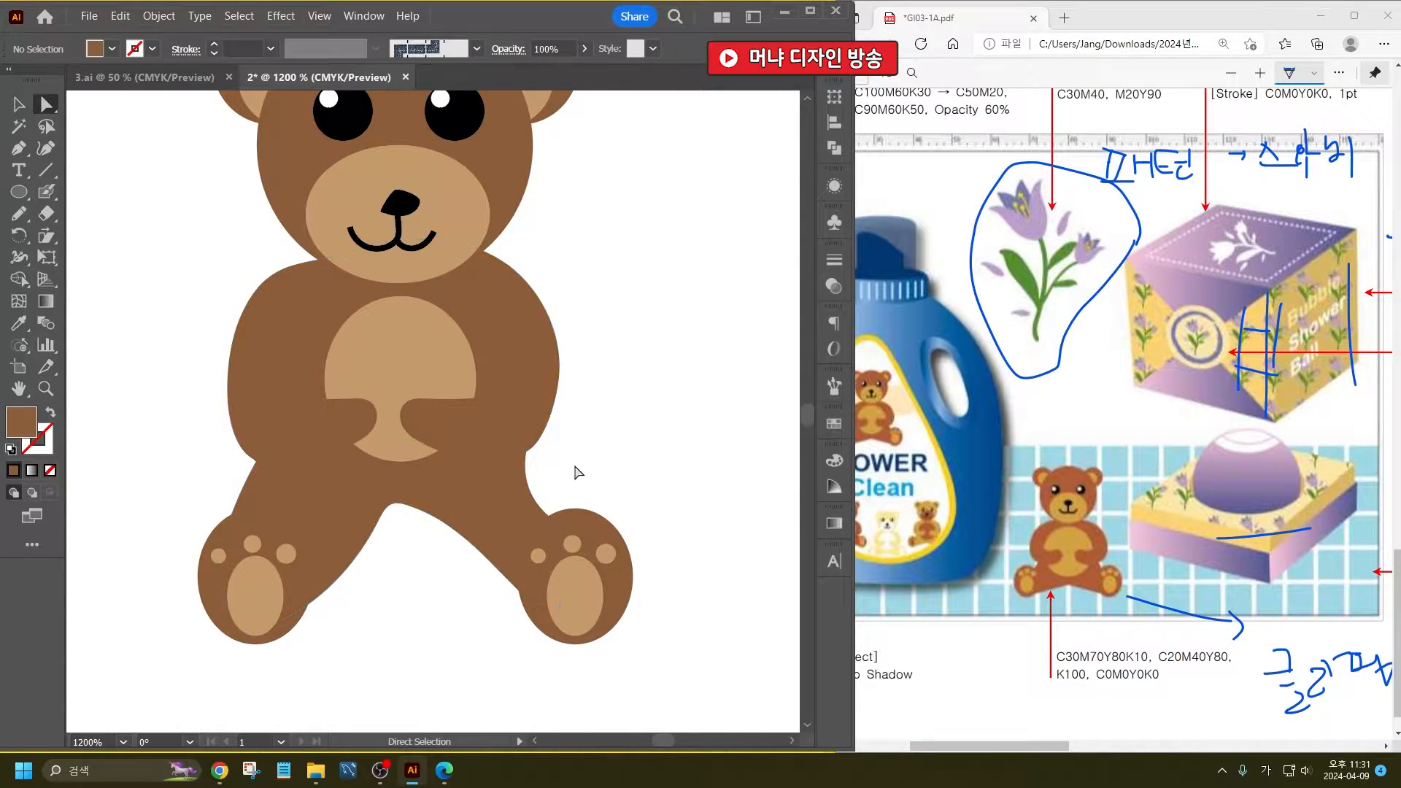
scroll(524, 483, "down", 2)
- Scale up the whole bear and position it in the lower part of the artboard
left_click(19, 106)
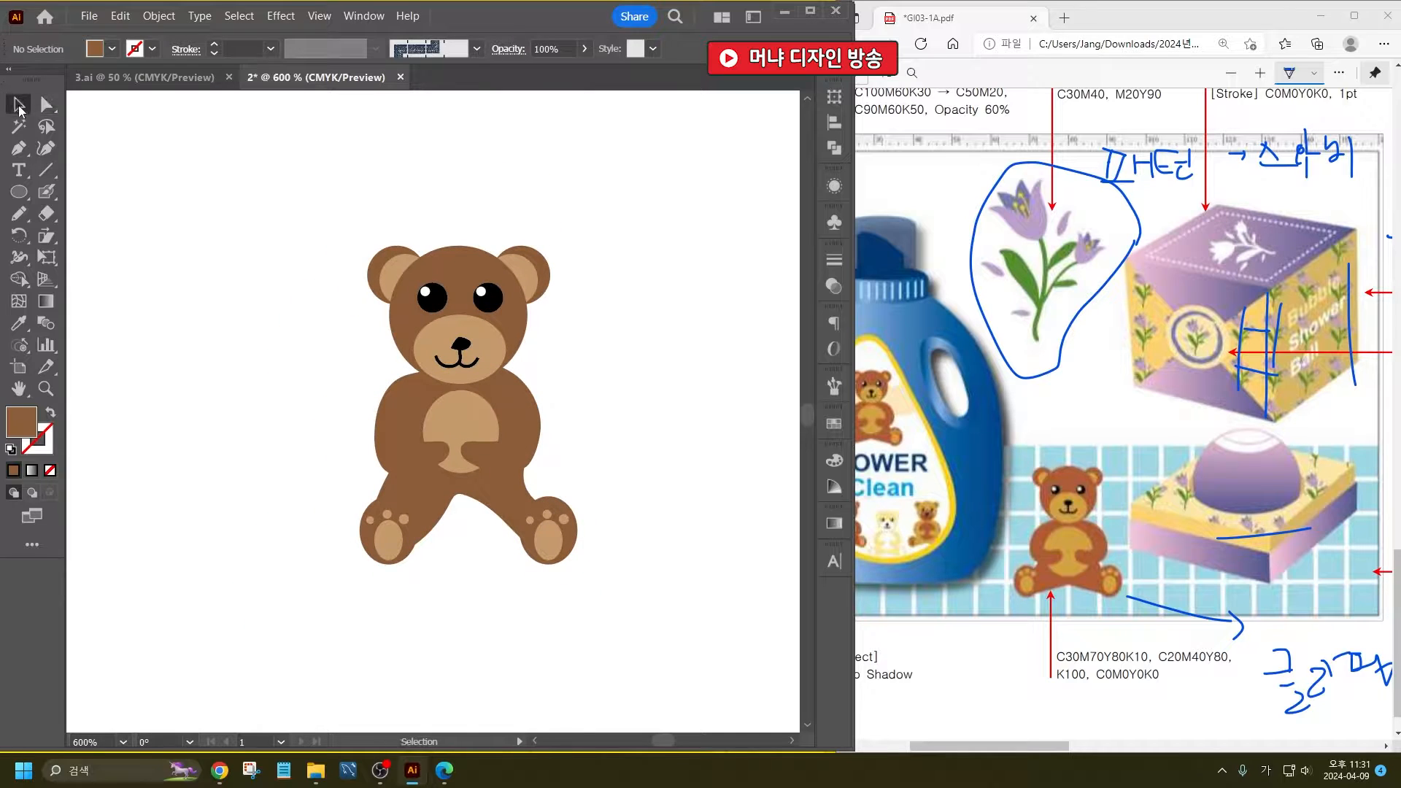
left_click_drag(194, 157, 620, 629)
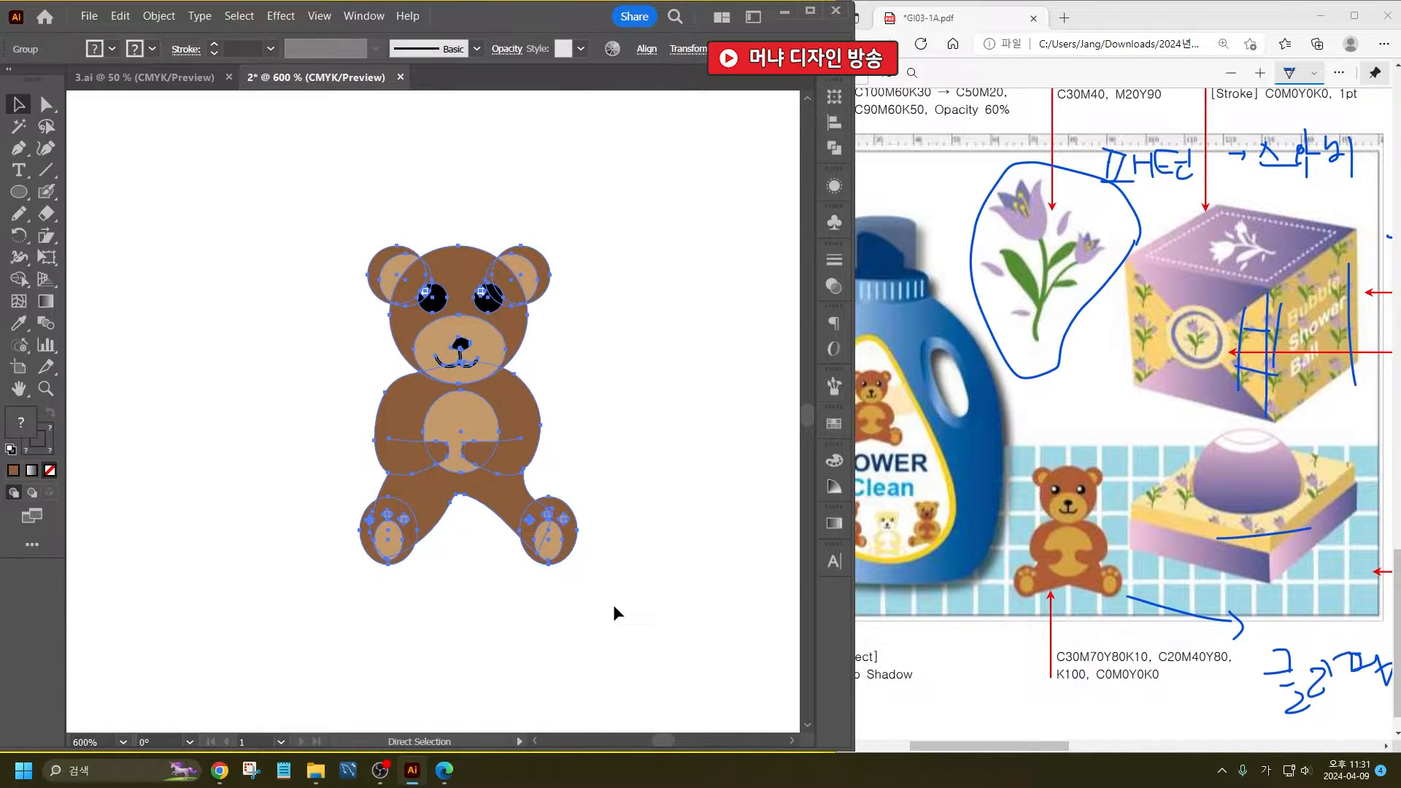
scroll(328, 532, "down", 3)
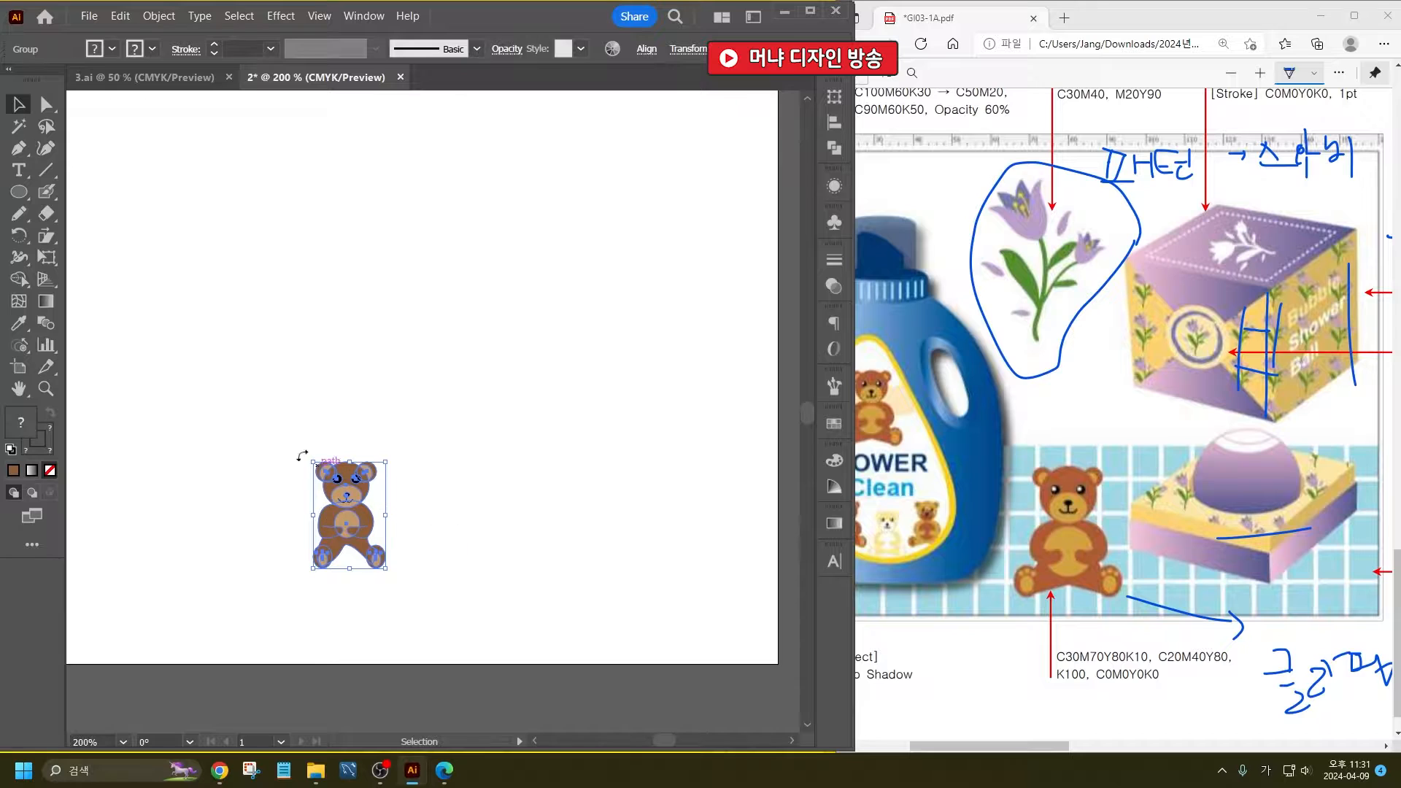
left_click_drag(313, 461, 276, 386)
left_click_drag(319, 432, 327, 477)
scroll(452, 489, "down", 3)
scroll(451, 488, "up", 3)
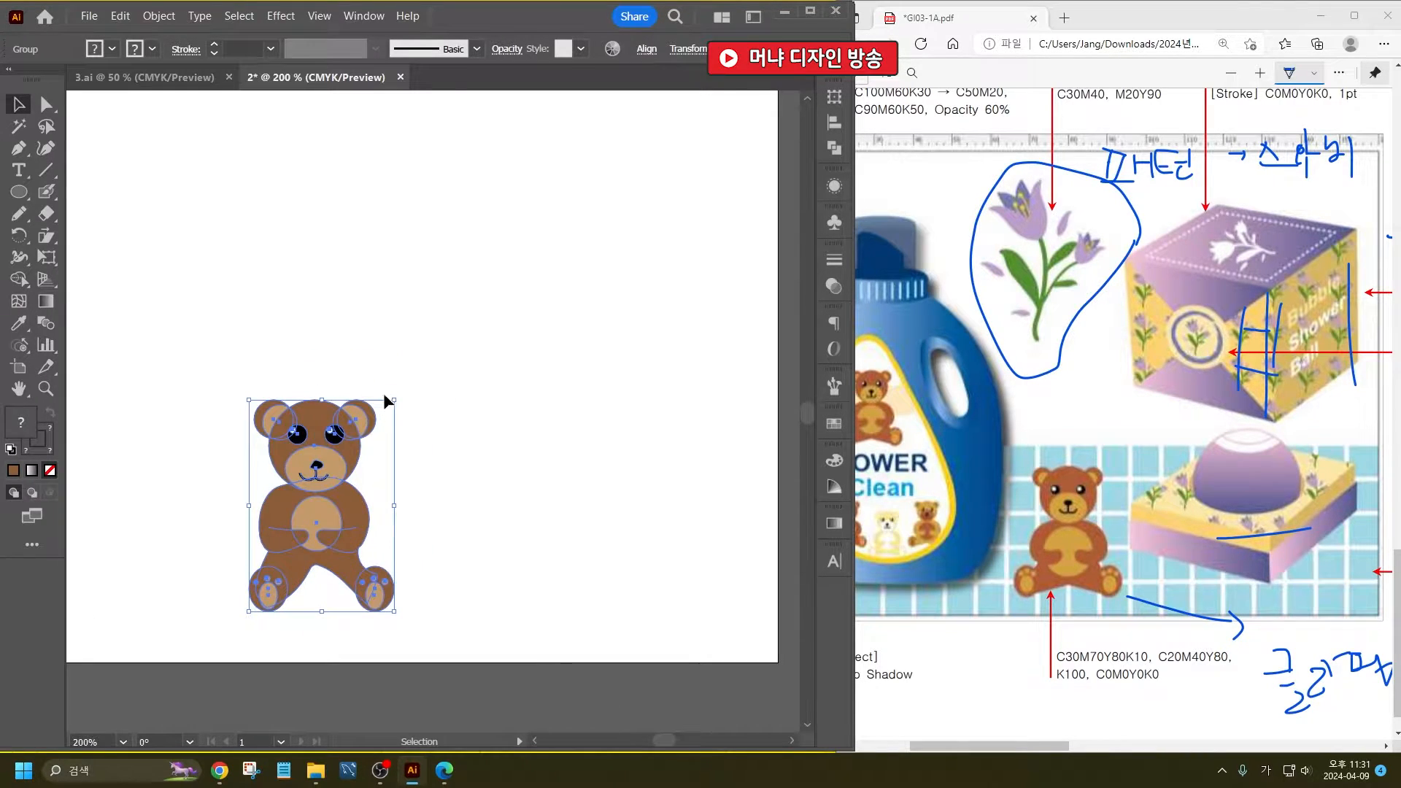
left_click_drag(394, 399, 376, 403)
left_click_drag(336, 453, 351, 456)
left_click(482, 386)
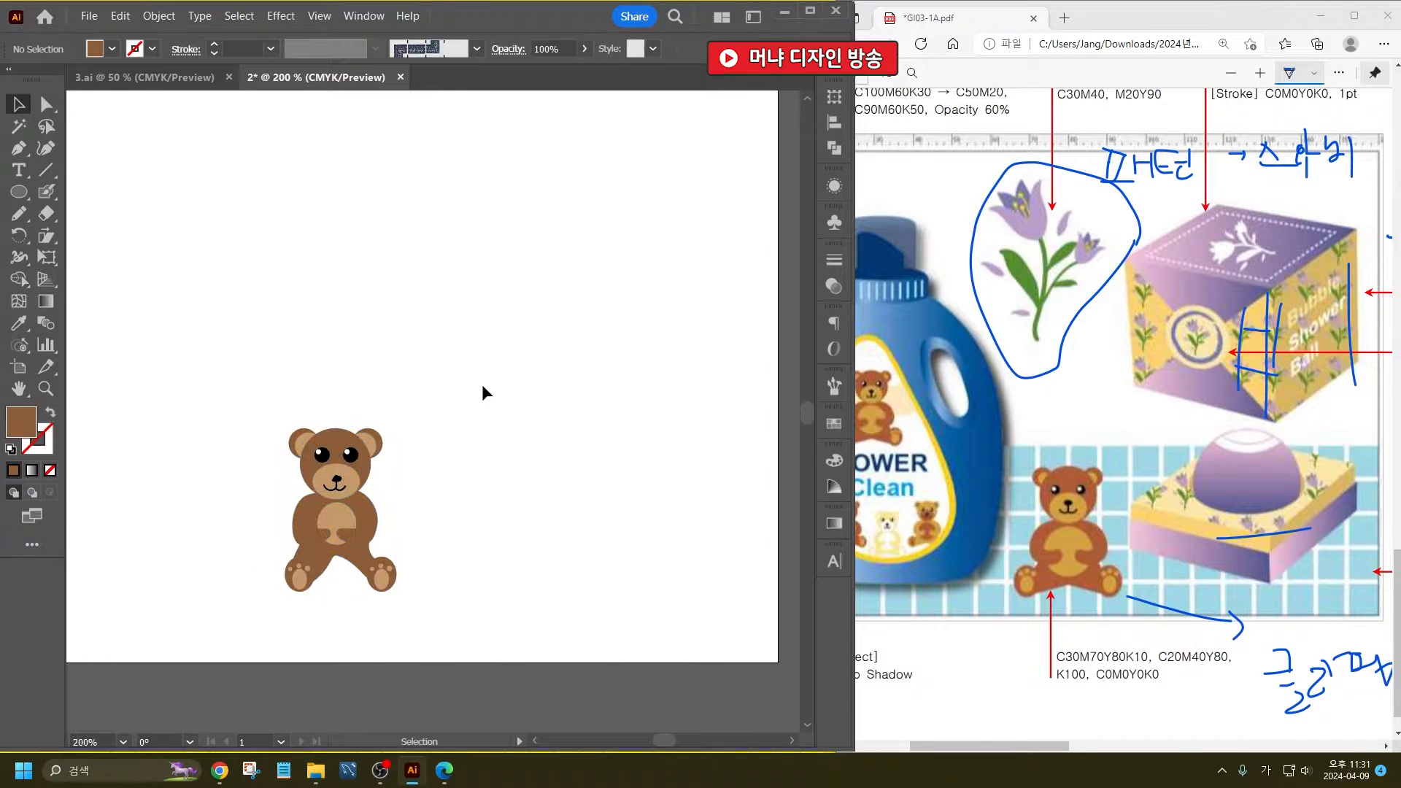
scroll(456, 571, "down", 2)
scroll(354, 397, "up", 3)
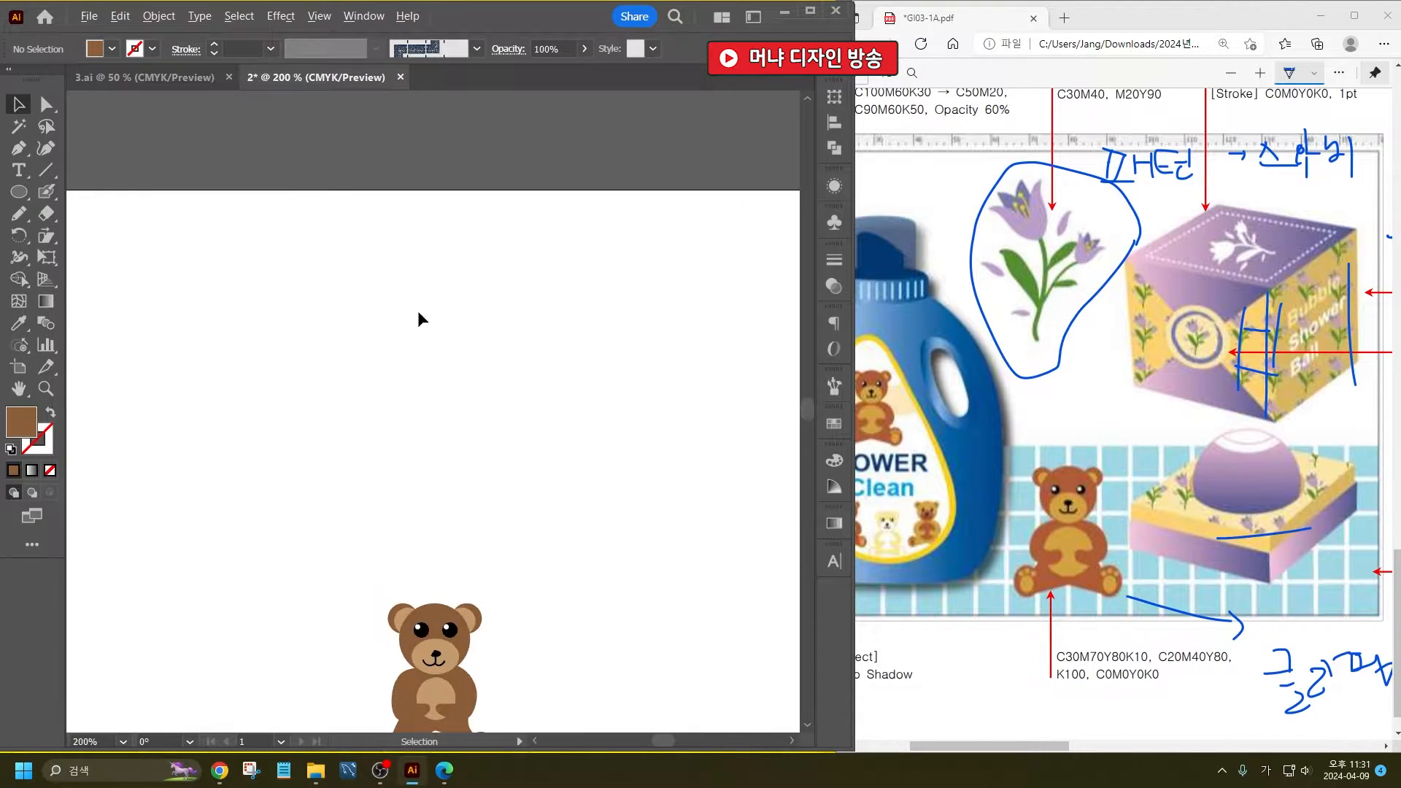
- Draw the tulip's outer two-pointed petal outline and a smaller pointed inner petal above the stem position using the Pencil tool
left_click(19, 213)
scroll(404, 232, "up", 1)
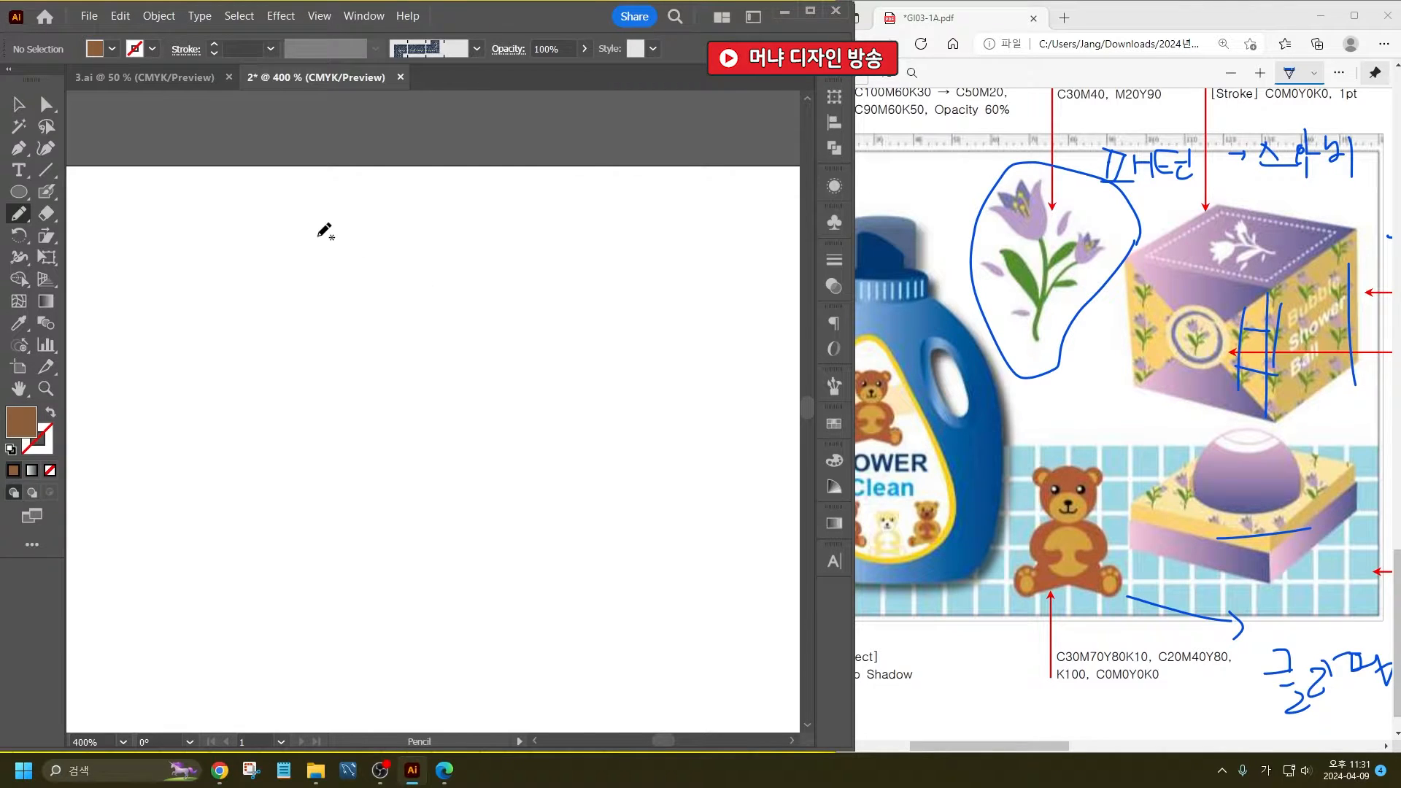
mouse_move(334, 236)
left_mouse_down()
mouse_move(373, 274)
mouse_move(408, 210)
left_mouse_up()
mouse_move(400, 324)
left_mouse_down()
mouse_move(362, 313)
mouse_move(314, 233)
left_mouse_up()
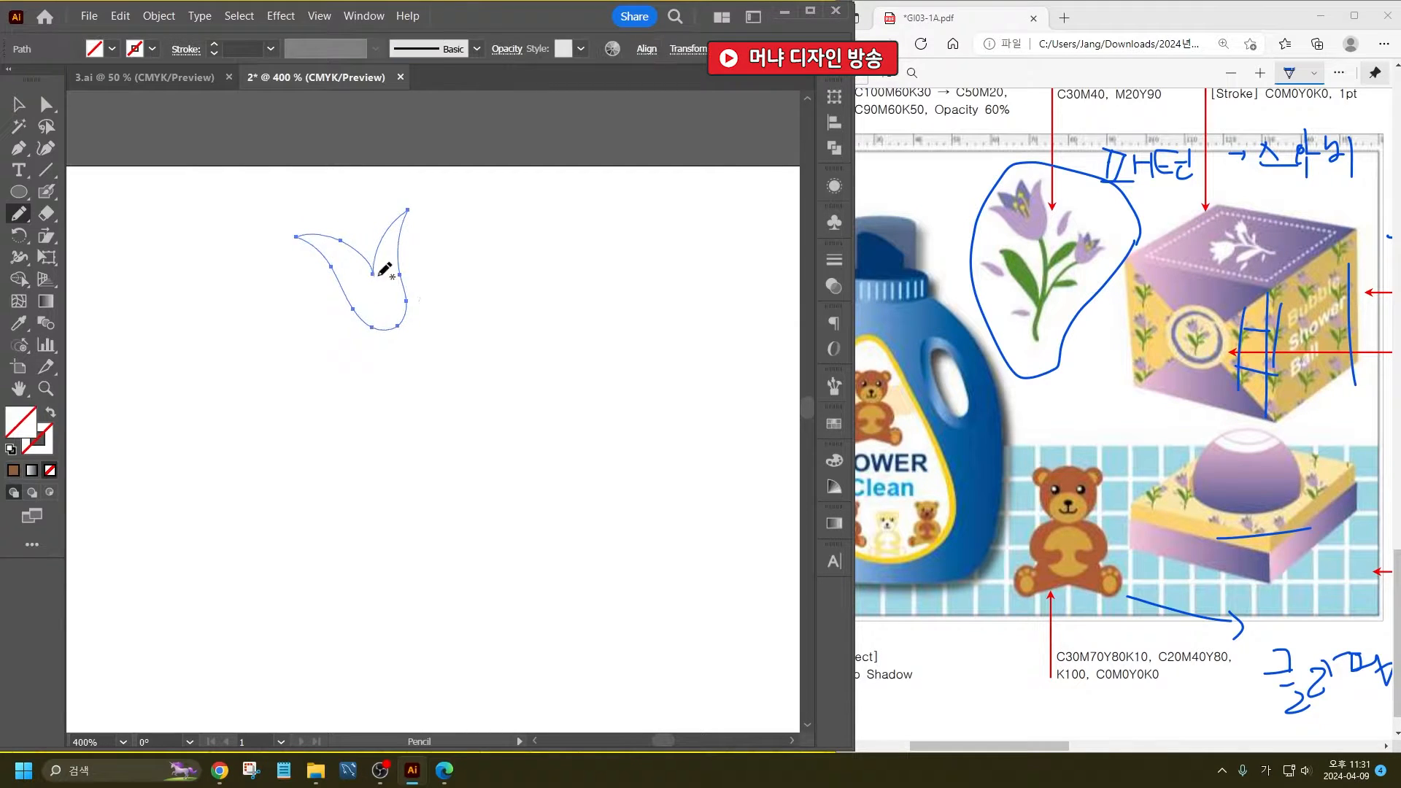
scroll(332, 169, "up", 2)
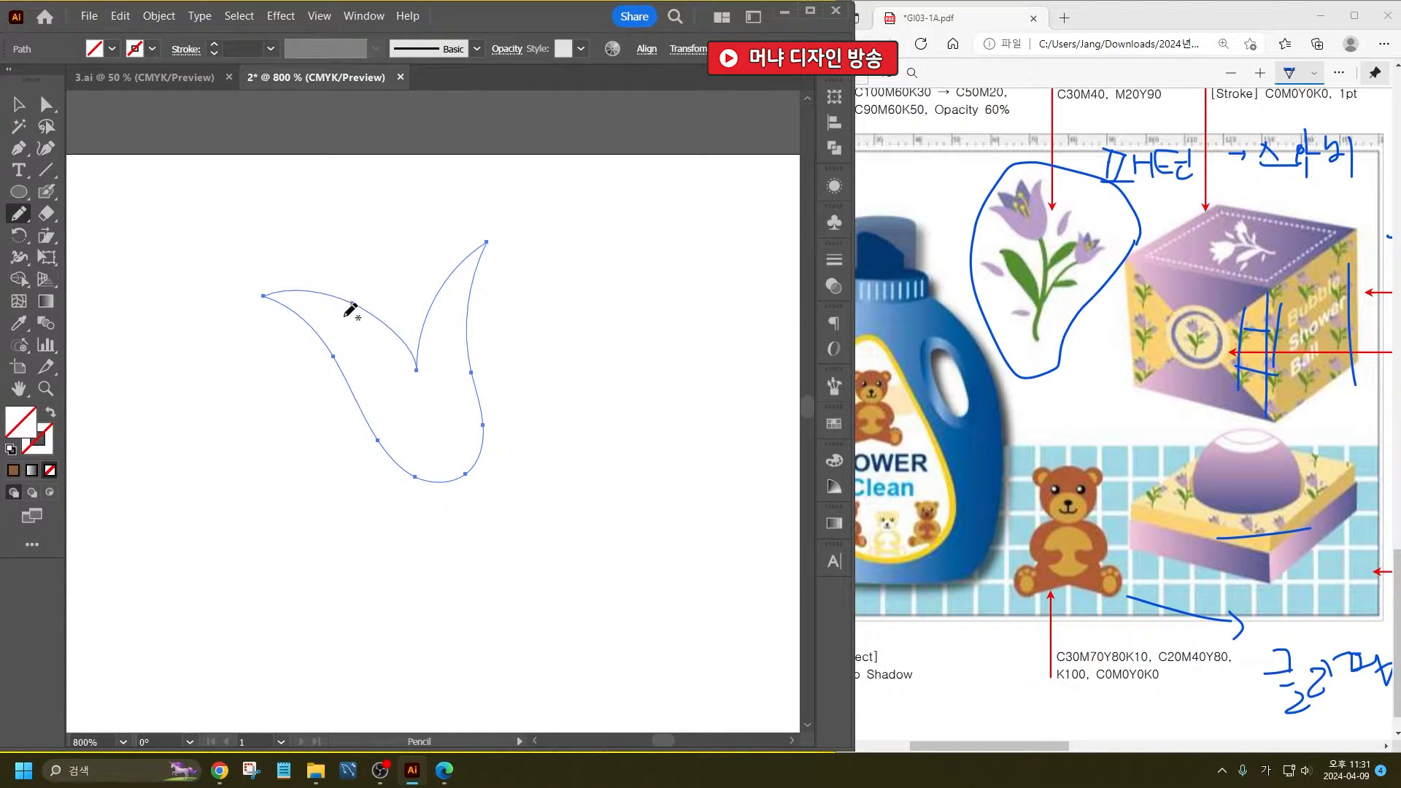
mouse_move(344, 315)
left_mouse_down()
mouse_move(316, 239)
mouse_move(359, 271)
left_mouse_up()
mouse_move(423, 235)
left_mouse_down()
mouse_move(450, 392)
mouse_move(413, 413)
mouse_move(343, 323)
left_mouse_up()
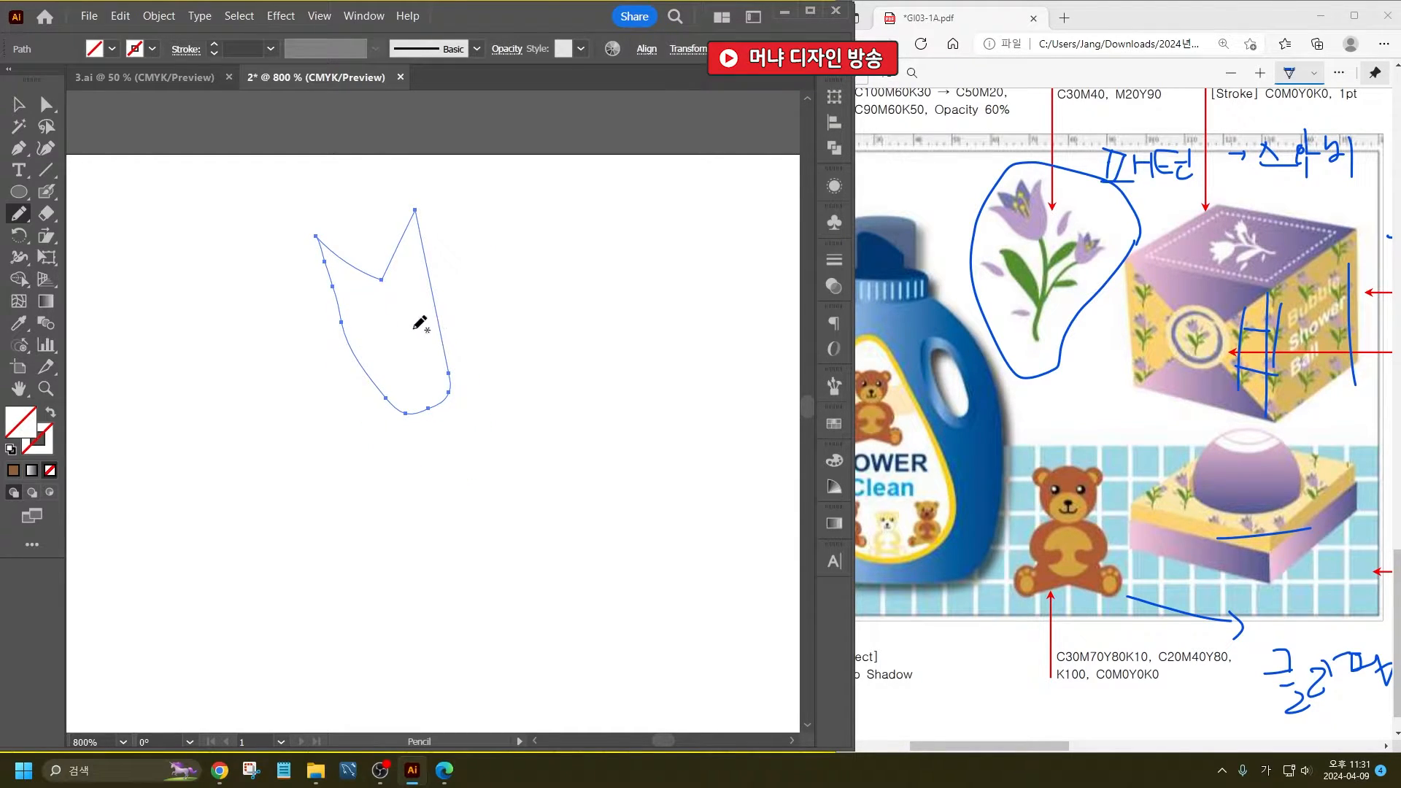
- Draw the curved main stem, a short side branch, one large leaf and two smaller leaves below the tulip using the Pencil tool
scroll(421, 343, "down", 2)
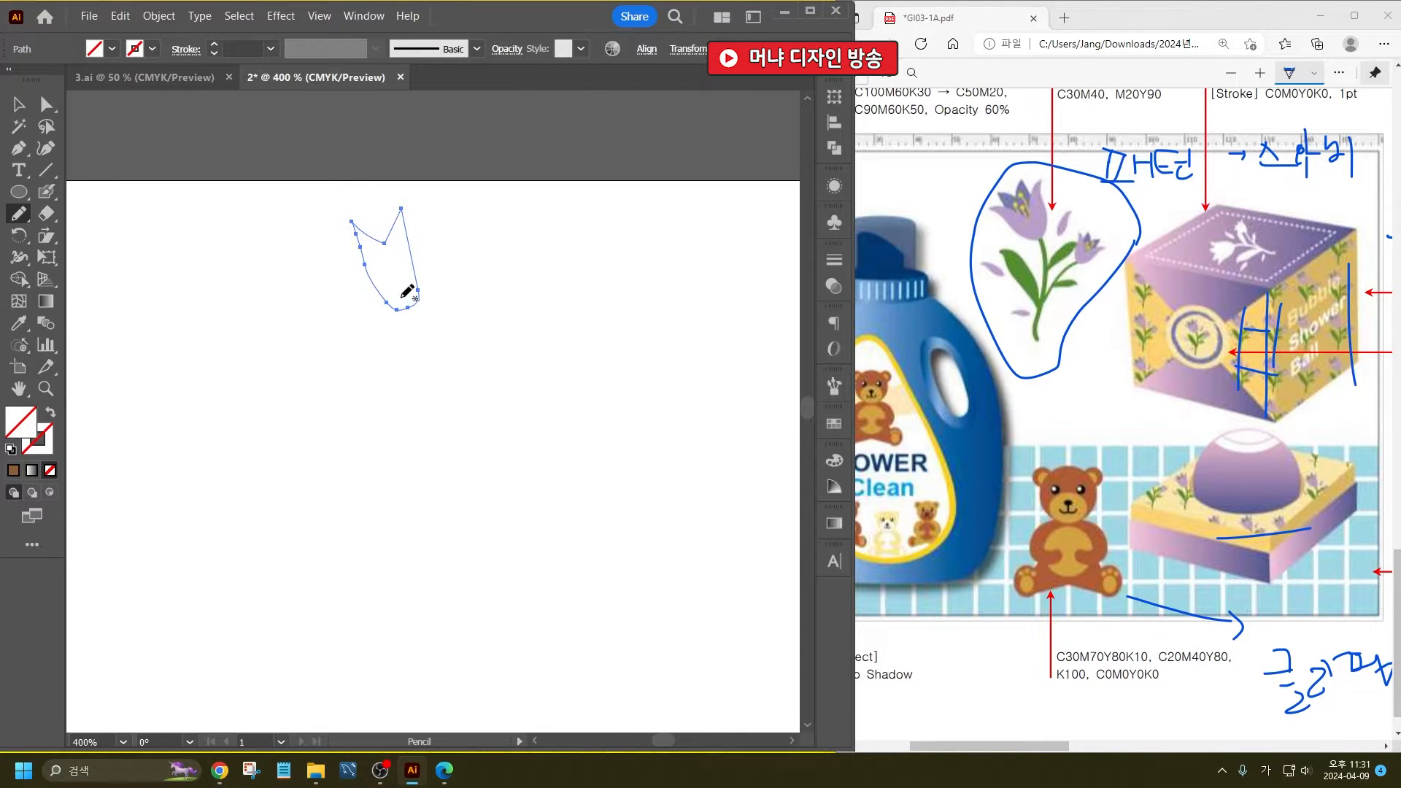
mouse_move(403, 297)
left_mouse_down()
mouse_move(439, 429)
mouse_move(431, 558)
left_mouse_up()
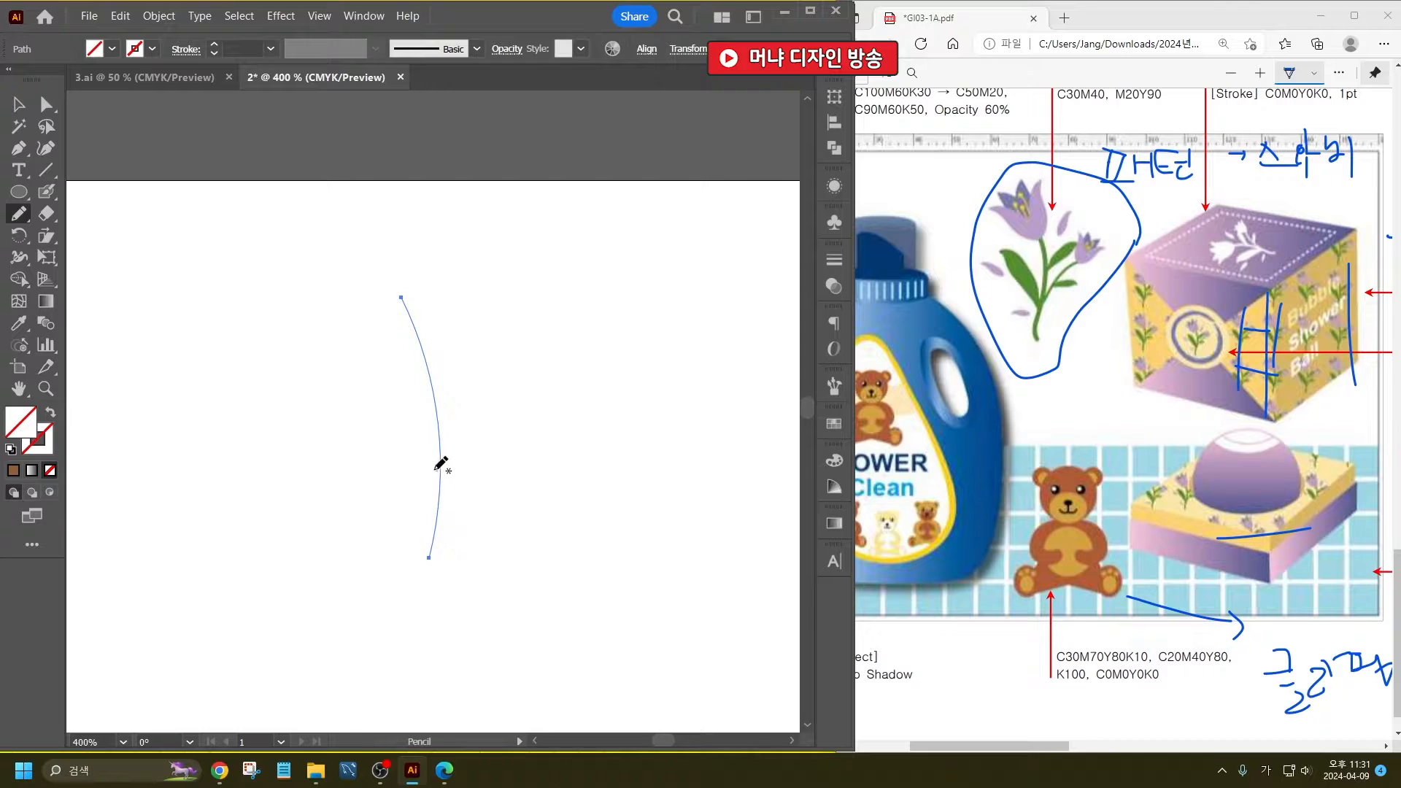
mouse_move(436, 469)
left_mouse_down()
mouse_move(378, 388)
mouse_move(329, 355)
mouse_move(329, 413)
mouse_move(373, 457)
mouse_move(436, 472)
left_mouse_up()
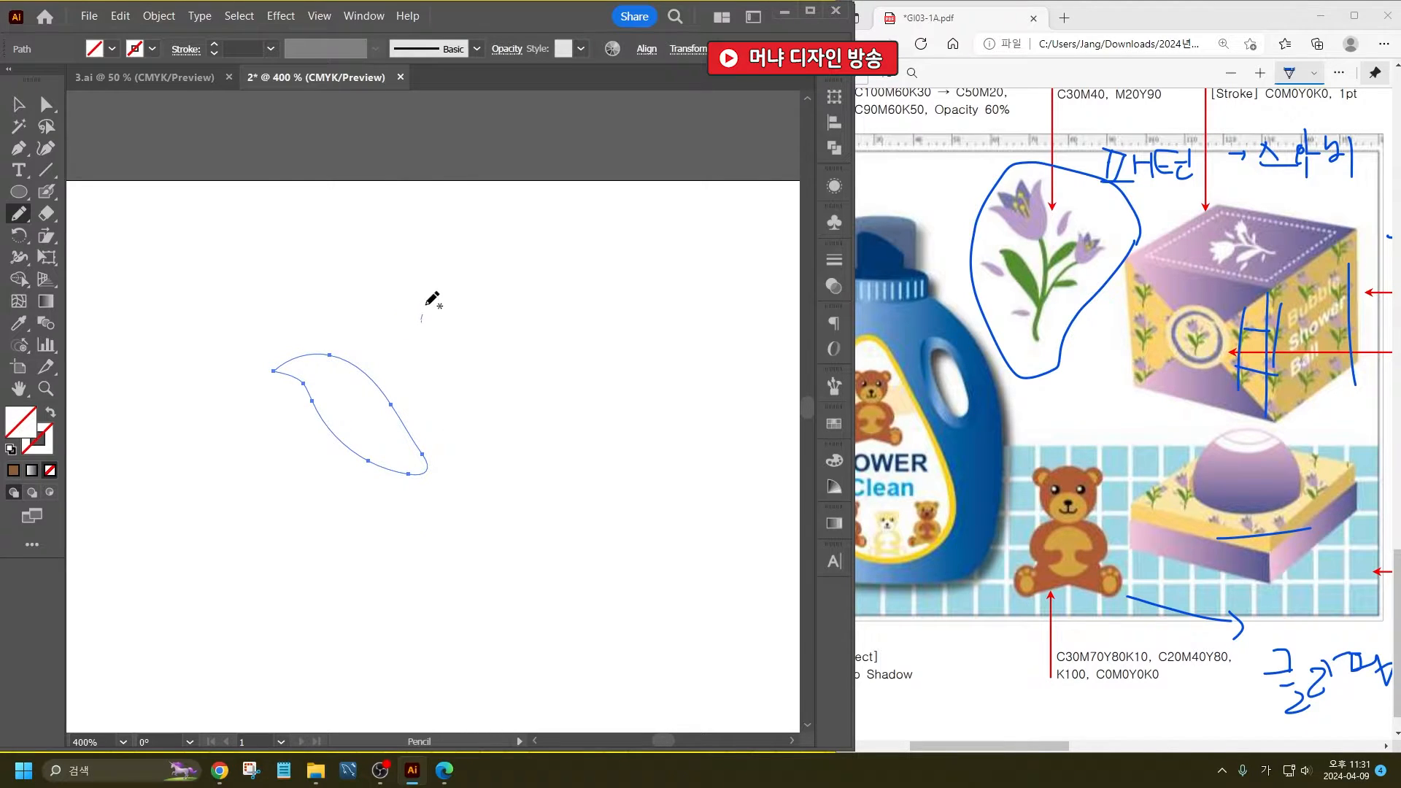
mouse_move(427, 304)
left_mouse_down()
mouse_move(466, 252)
mouse_move(482, 257)
mouse_move(476, 298)
mouse_move(432, 325)
left_mouse_up()
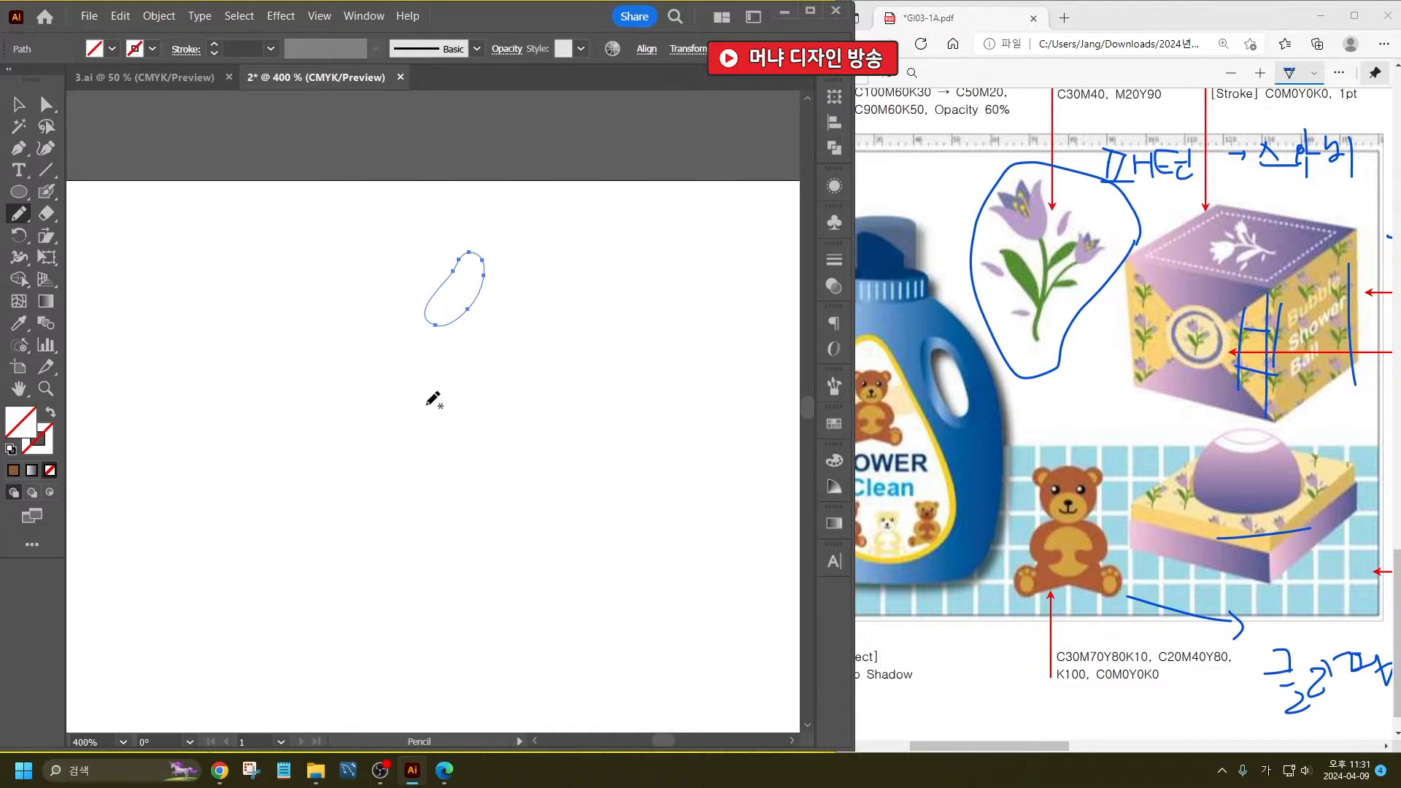
left_click_drag(426, 403, 503, 332)
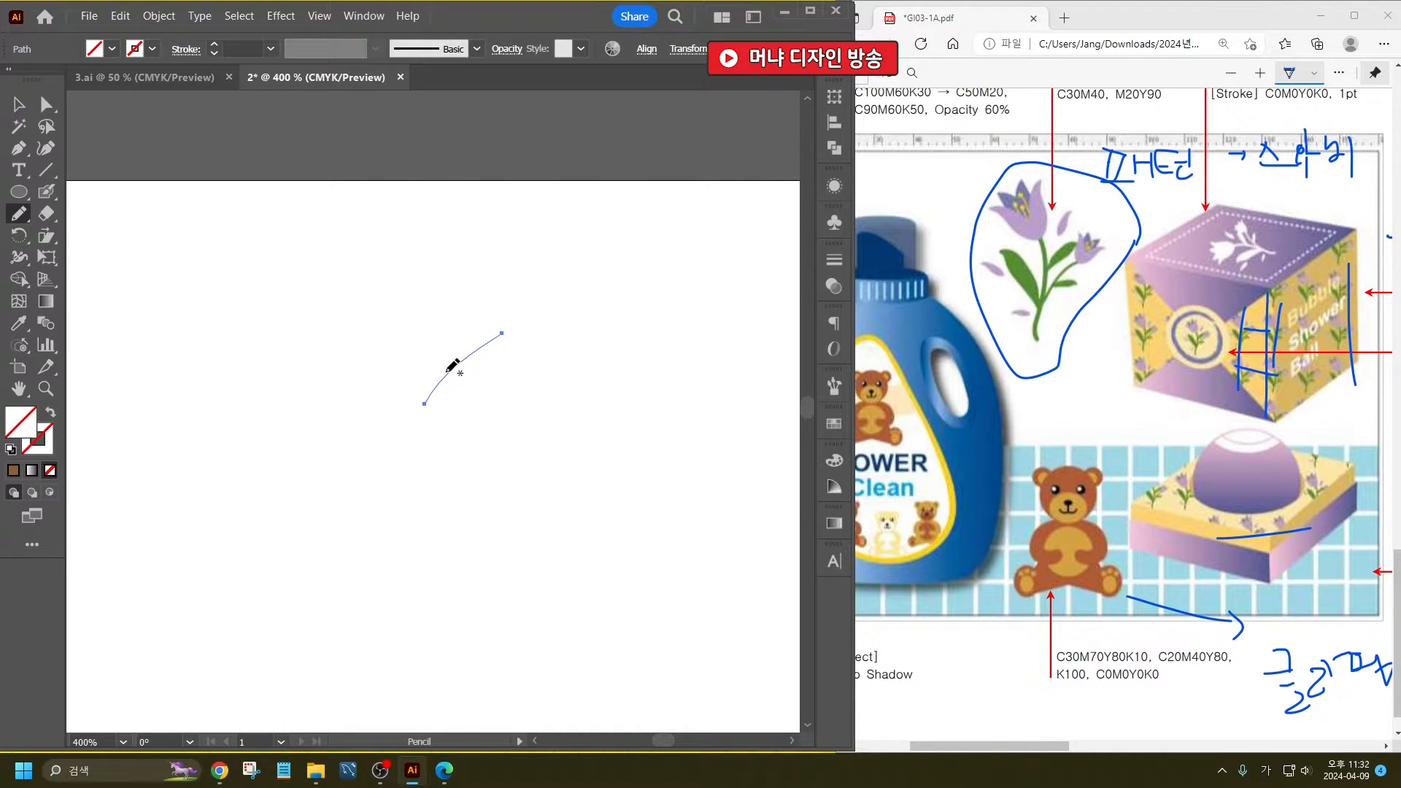
mouse_move(459, 373)
left_mouse_down()
mouse_move(518, 392)
mouse_move(510, 405)
mouse_move(457, 387)
mouse_move(453, 371)
left_mouse_up()
- Fill the large leaf and both small leaves with the green swatch C=85 M=10 Y=100 K=10
left_click(19, 105)
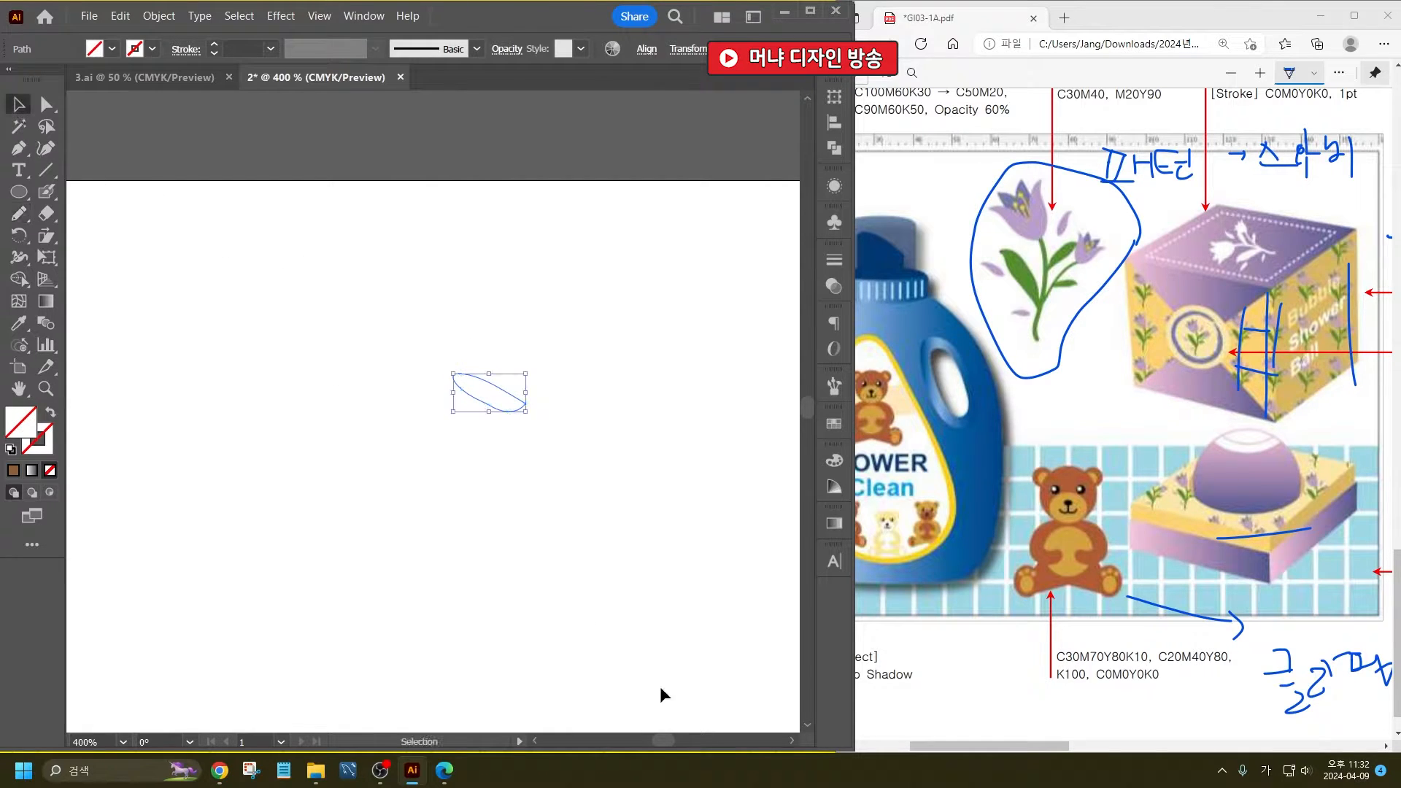
left_click_drag(593, 649, 331, 279)
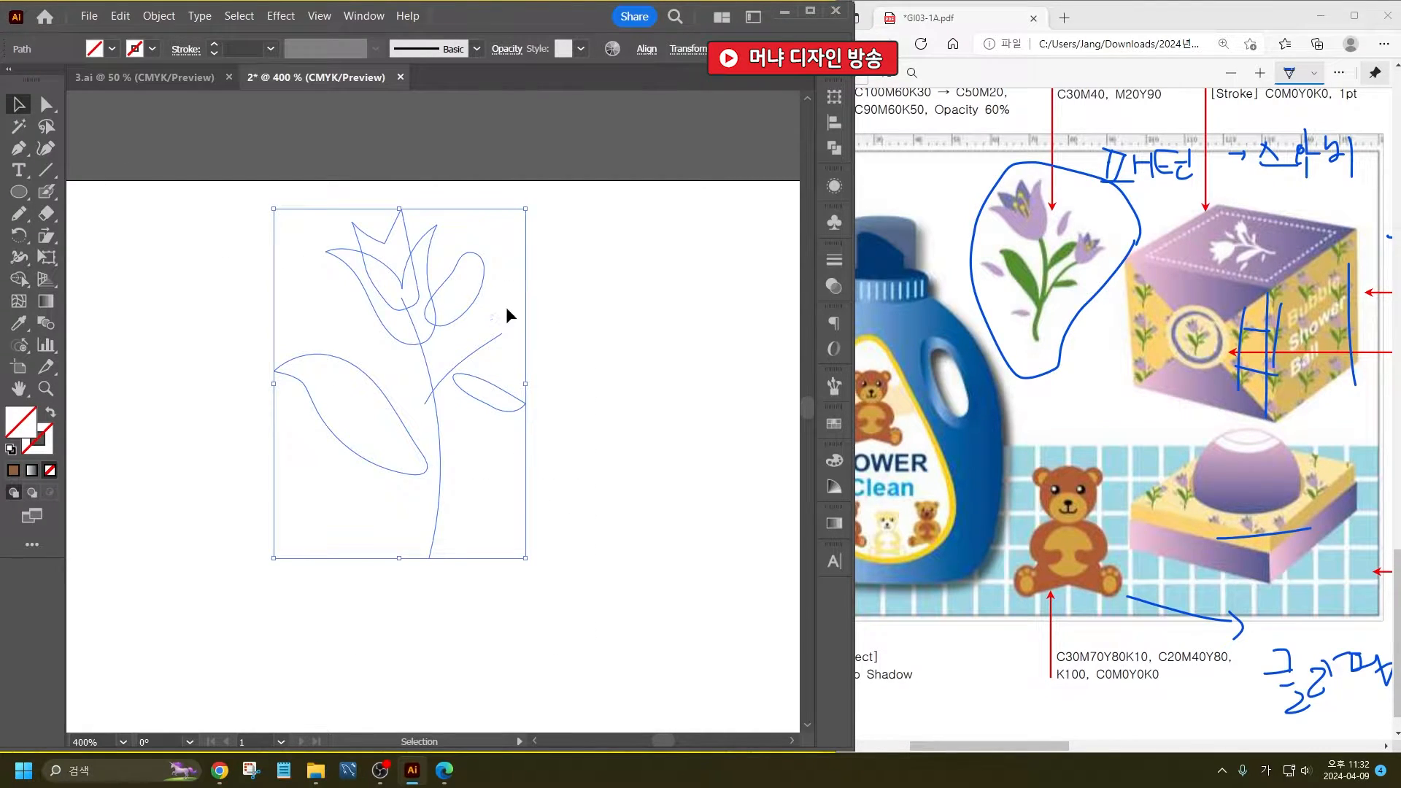
left_click(560, 294)
left_click_drag(379, 499, 353, 439)
left_click_drag(521, 424, 497, 394)
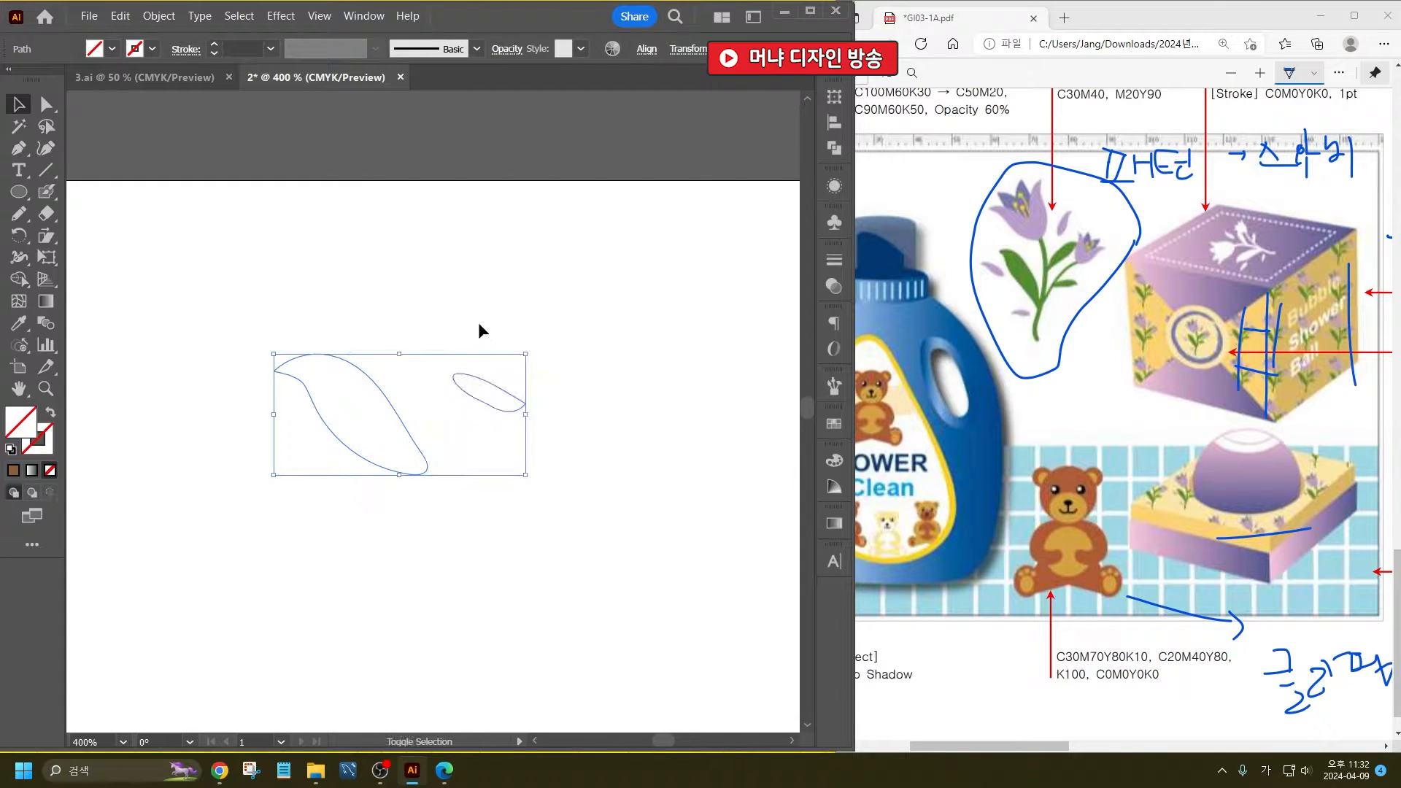
left_click(487, 299, "shift")
left_click(113, 51)
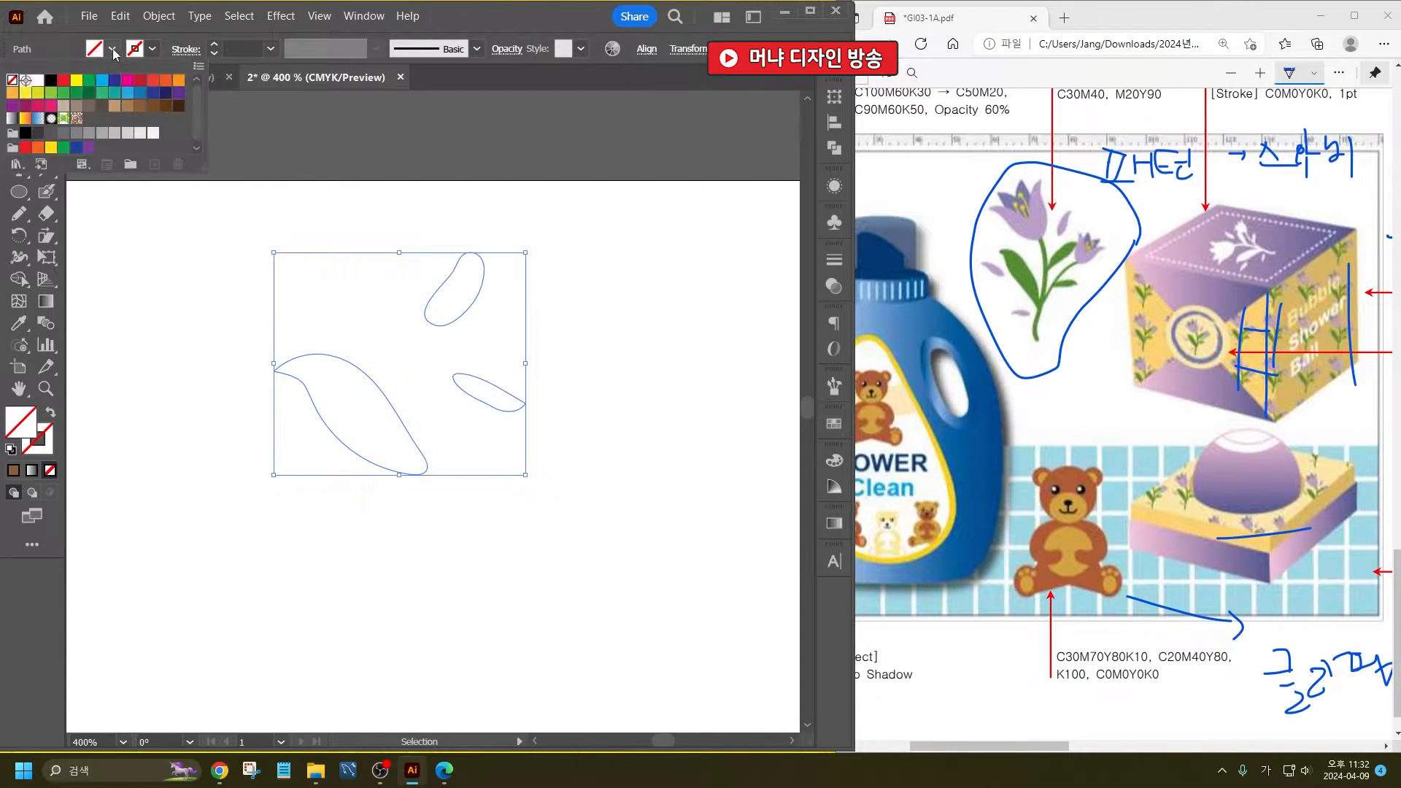
left_click(63, 94)
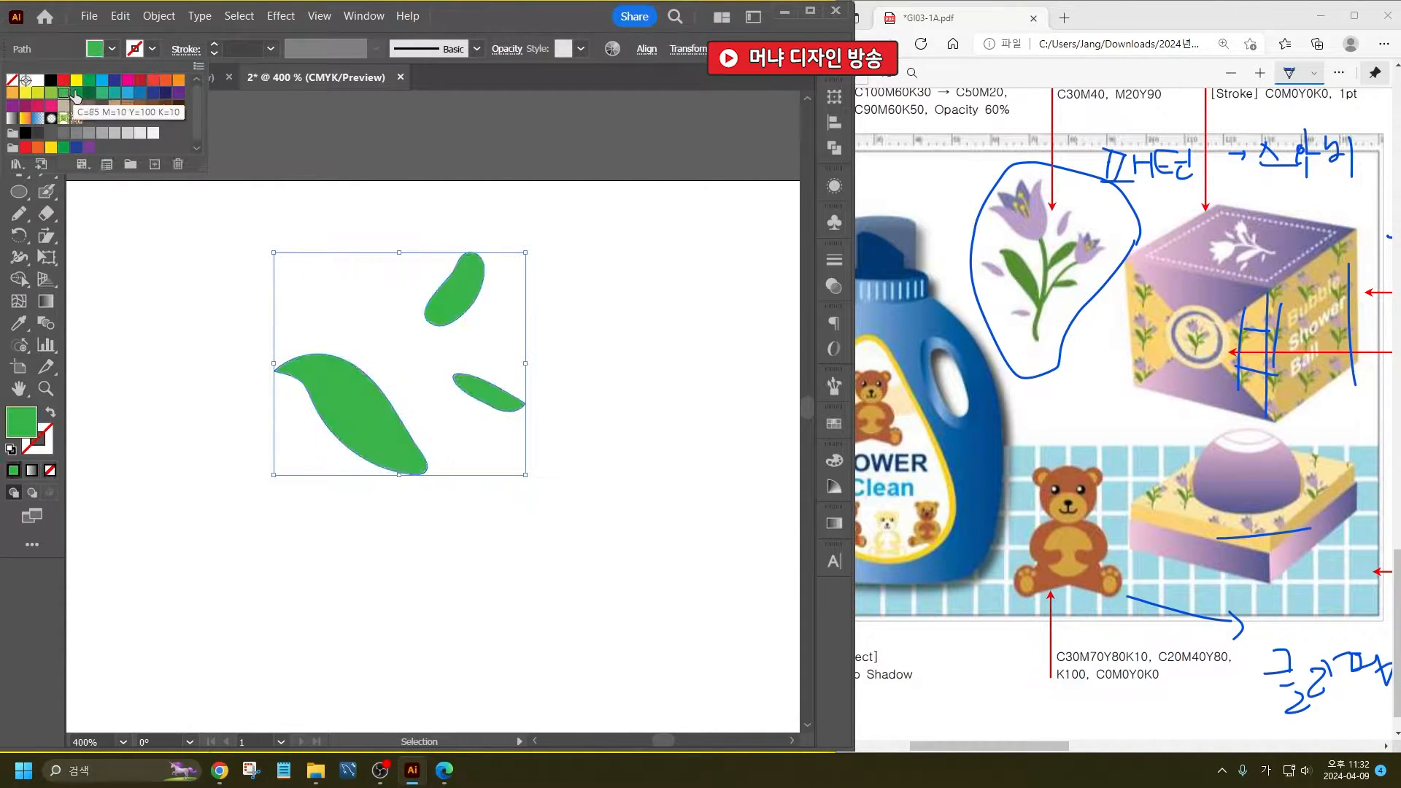
left_click(77, 94)
key("Escape")
- Give the main stem and the side branch a light green stroke
left_click(518, 244)
left_click(404, 344)
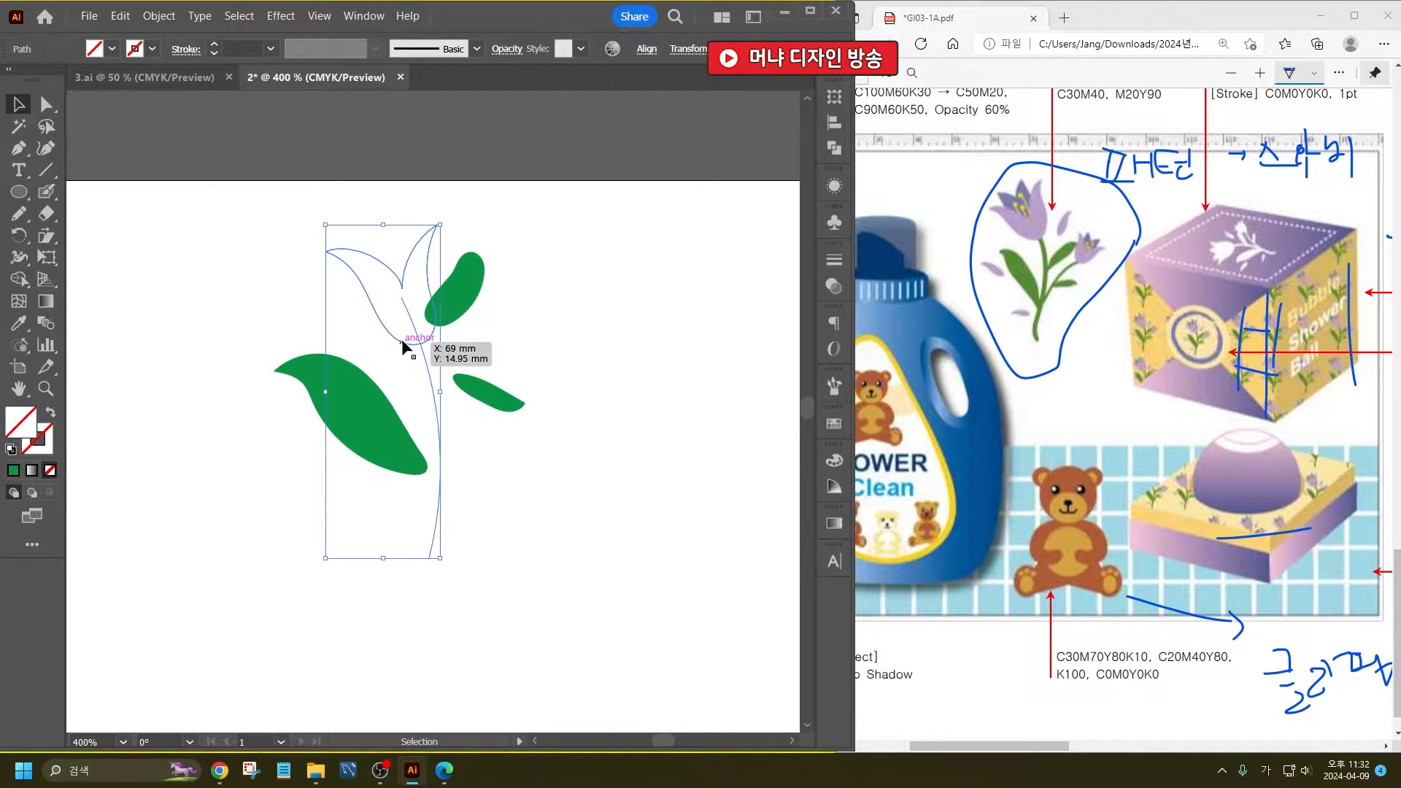
left_click(473, 359)
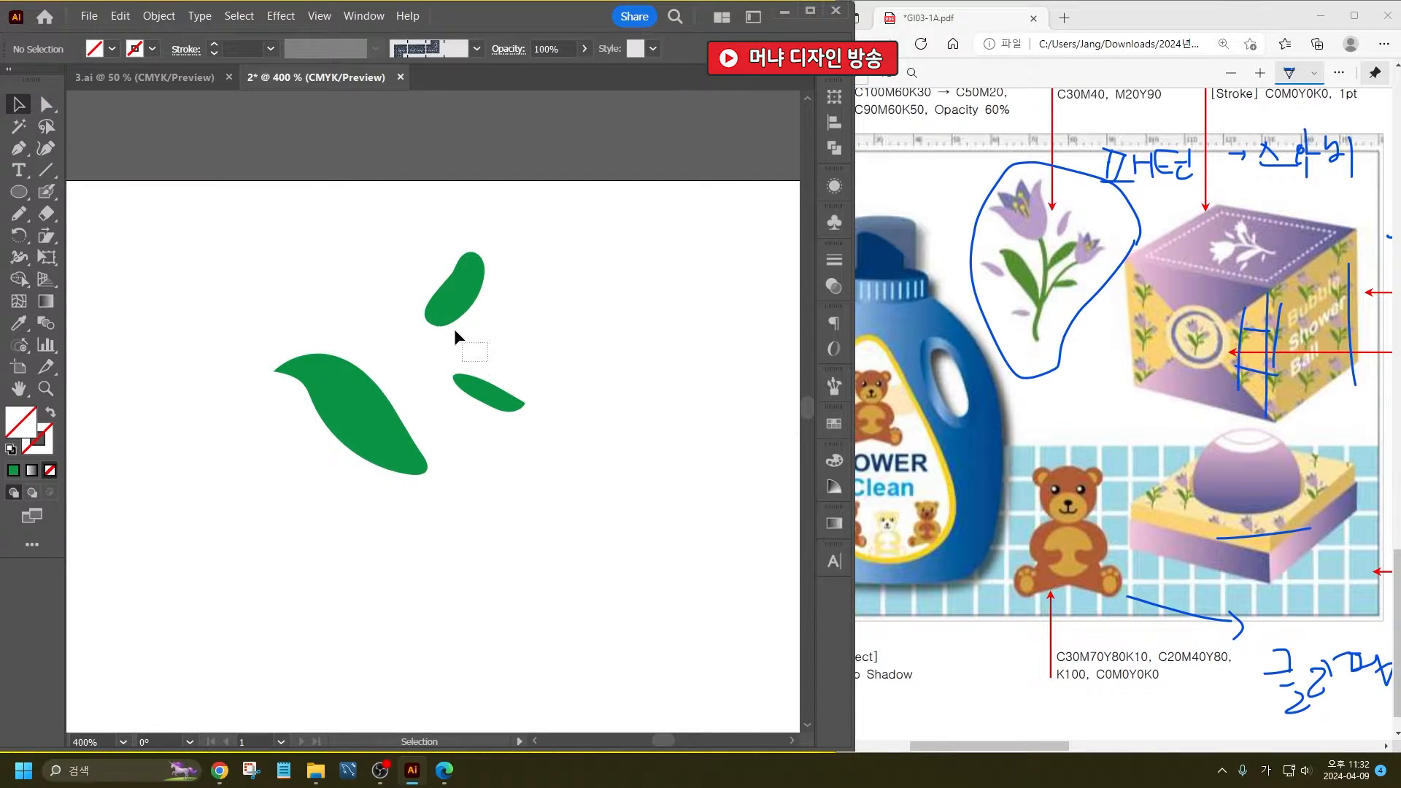
left_click(431, 453, "shift")
left_click(153, 50)
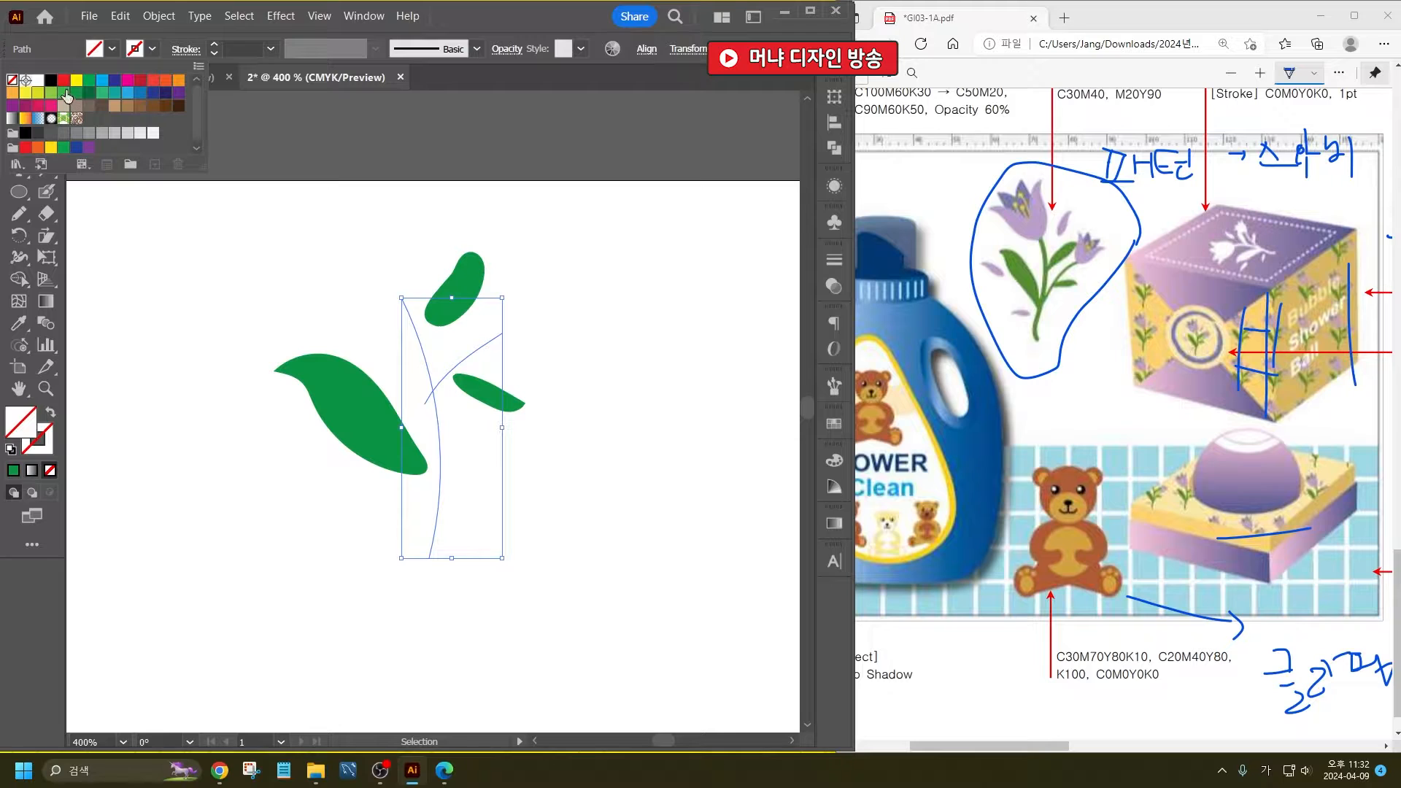
left_click(65, 94)
- Set the main stem's stroke weight to 3 pt with a round cap
left_click(440, 229)
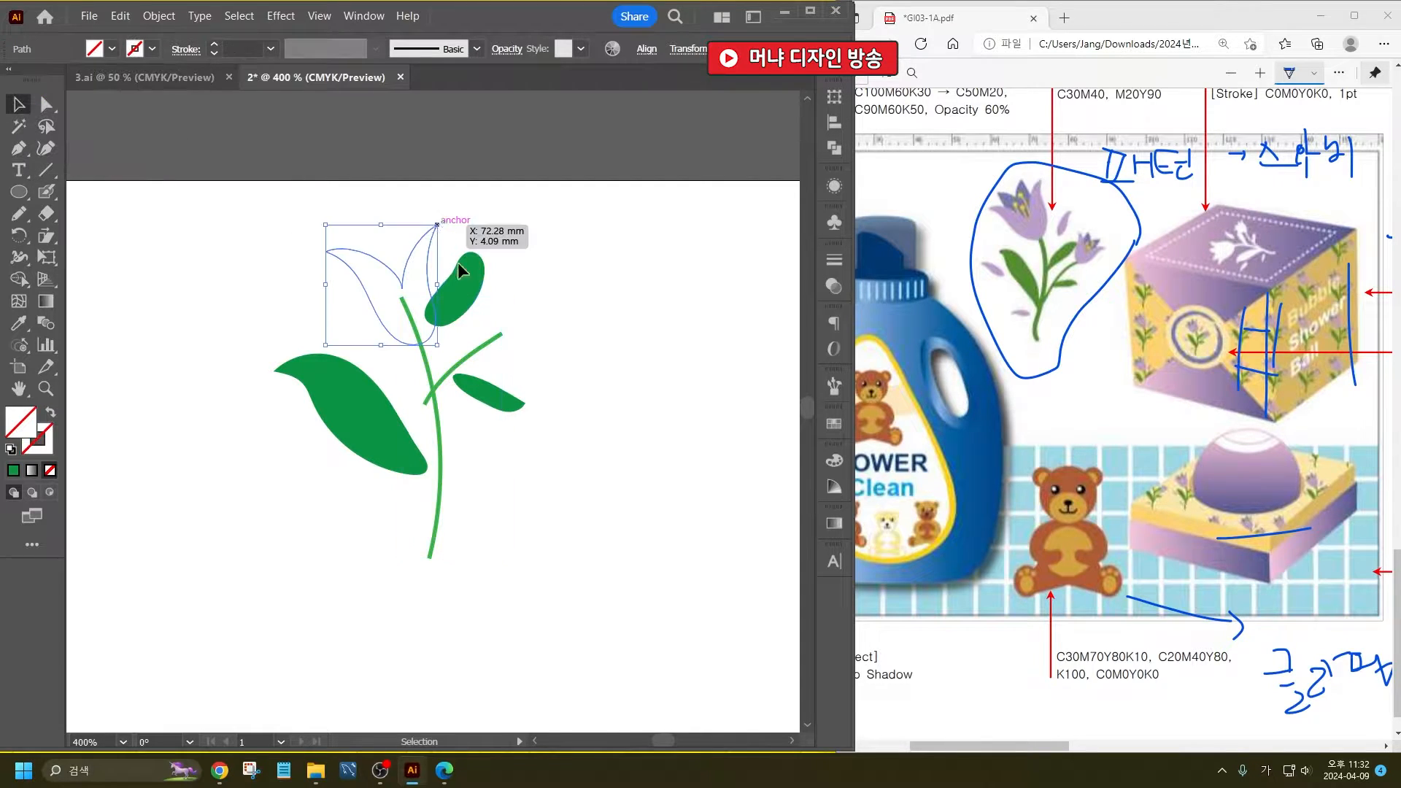
left_click(440, 469)
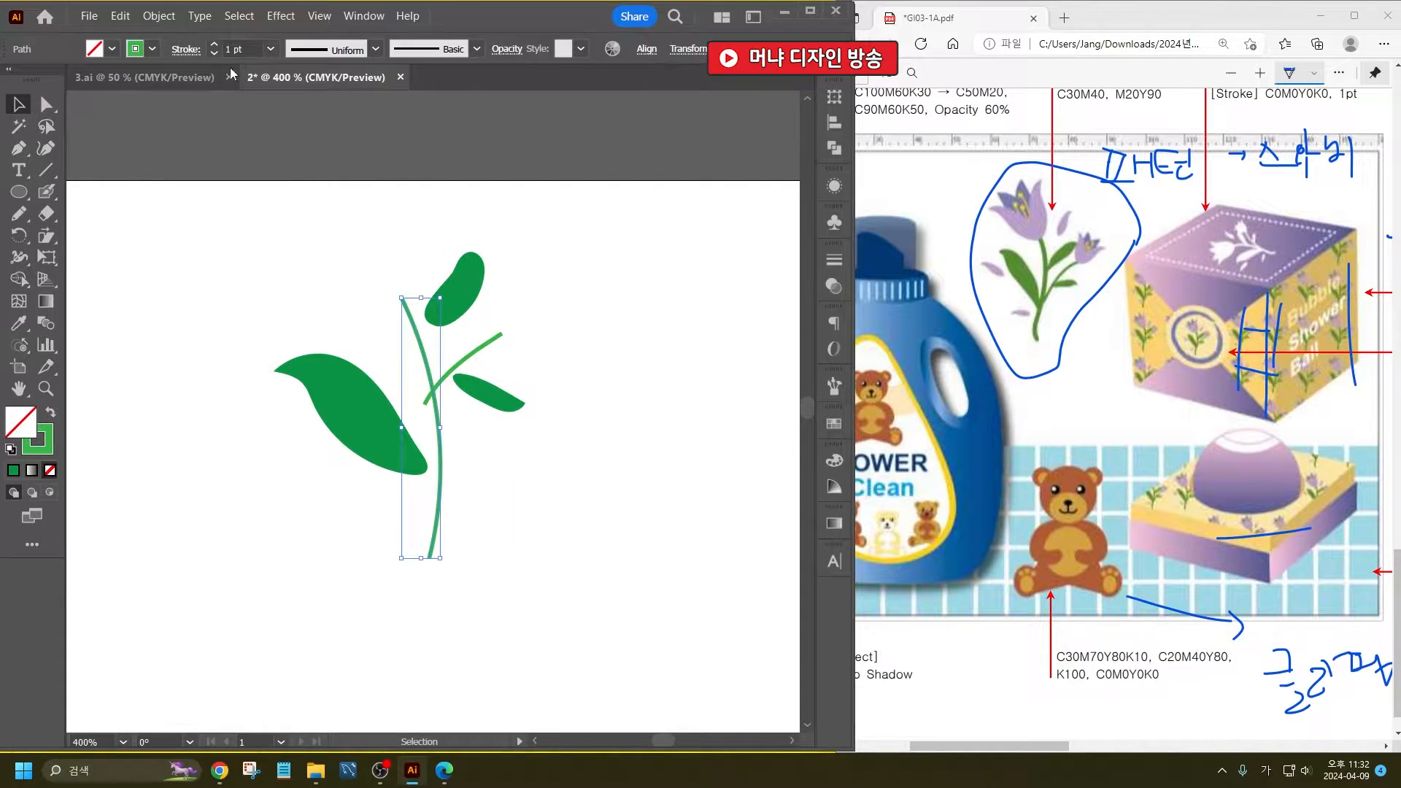
left_click(215, 45)
left_click(215, 45)
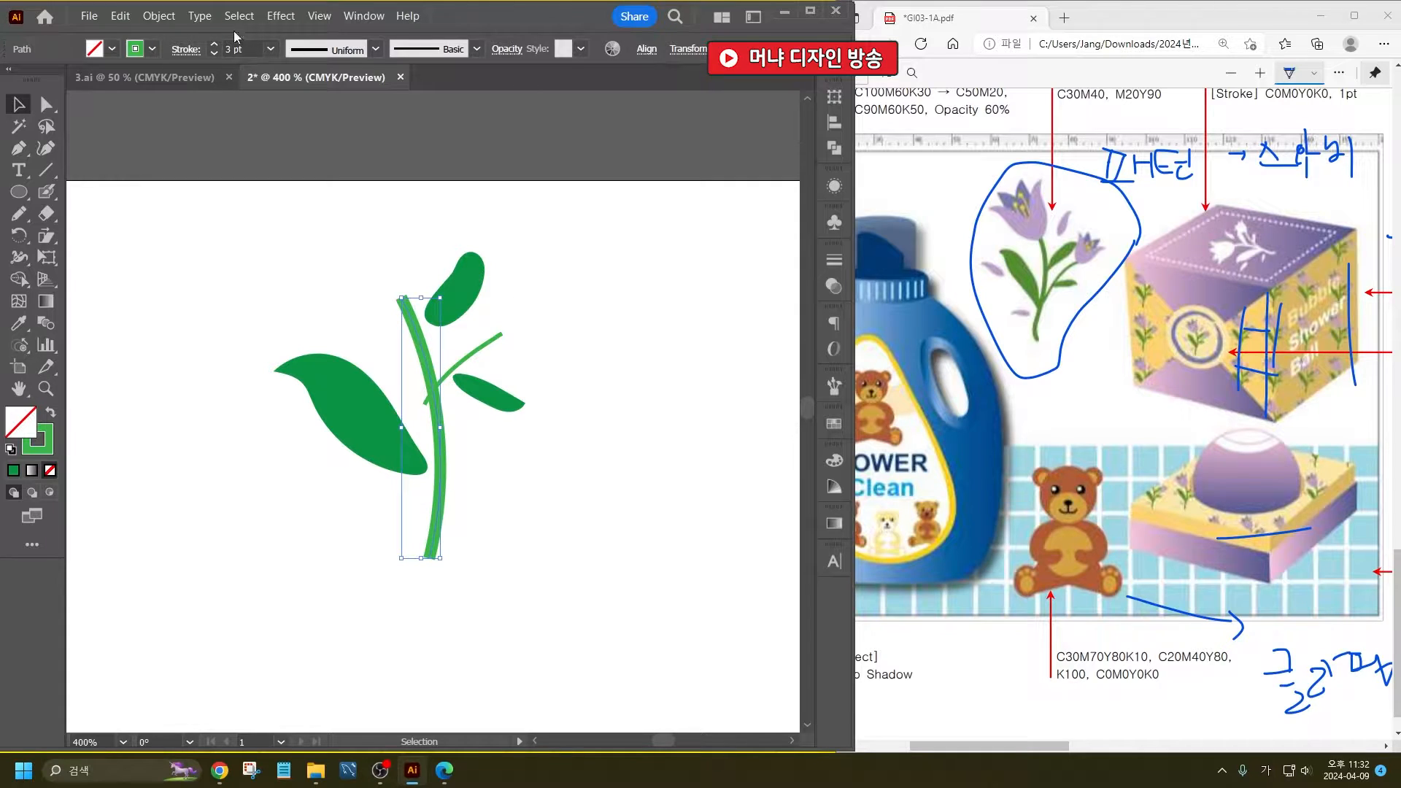
left_click(186, 51)
left_click(91, 95)
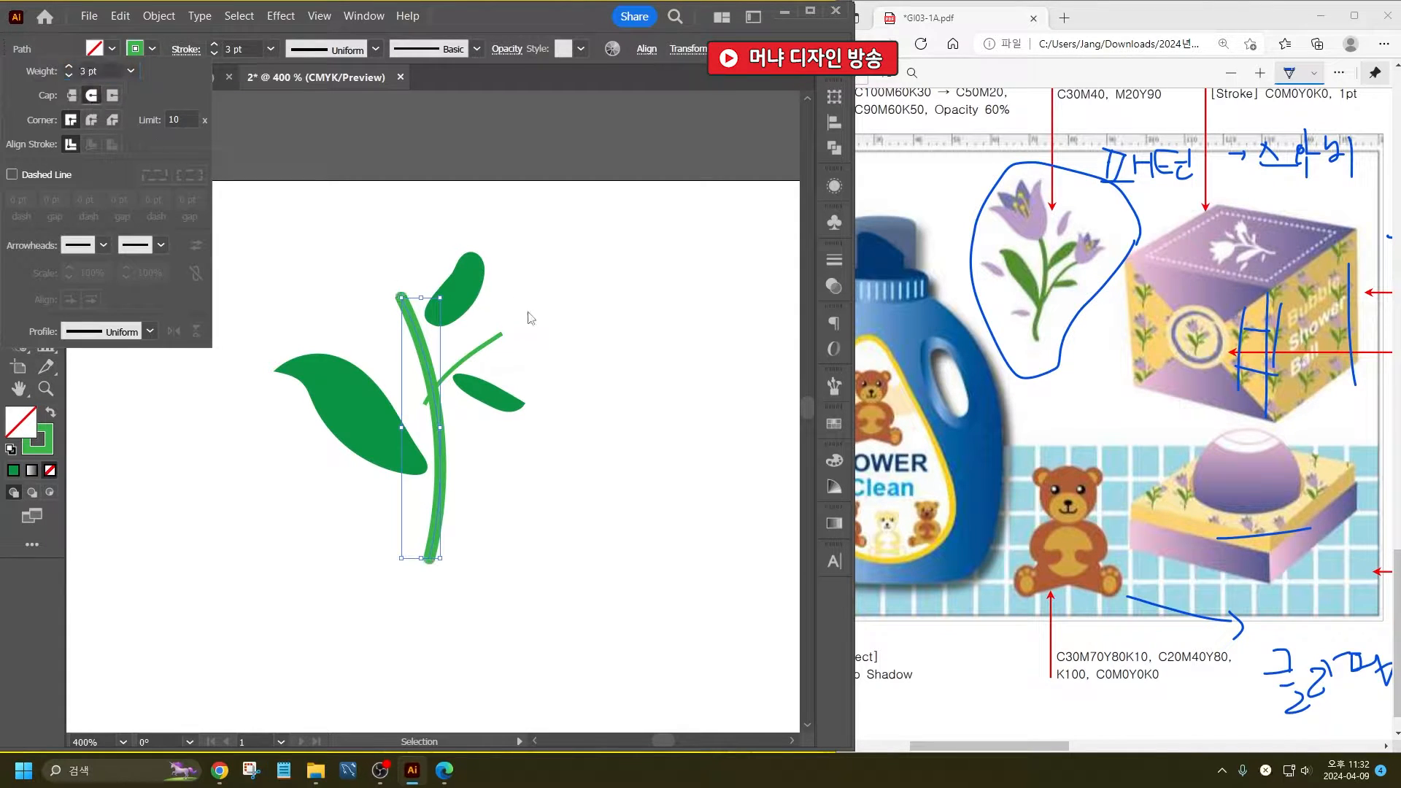
left_click(526, 313)
- Move the side branch and its small leaf down beside the stem, and shift the upper leaf down to meet the stem
left_click_drag(487, 351, 500, 340)
left_click(481, 389, "shift")
left_click_drag(470, 389, 501, 423)
left_click(578, 417)
left_click(506, 260)
left_click_drag(459, 320, 457, 353)
- Recolor the strokes of the stem and side branch with the same darker green as the leaves
left_click(480, 402)
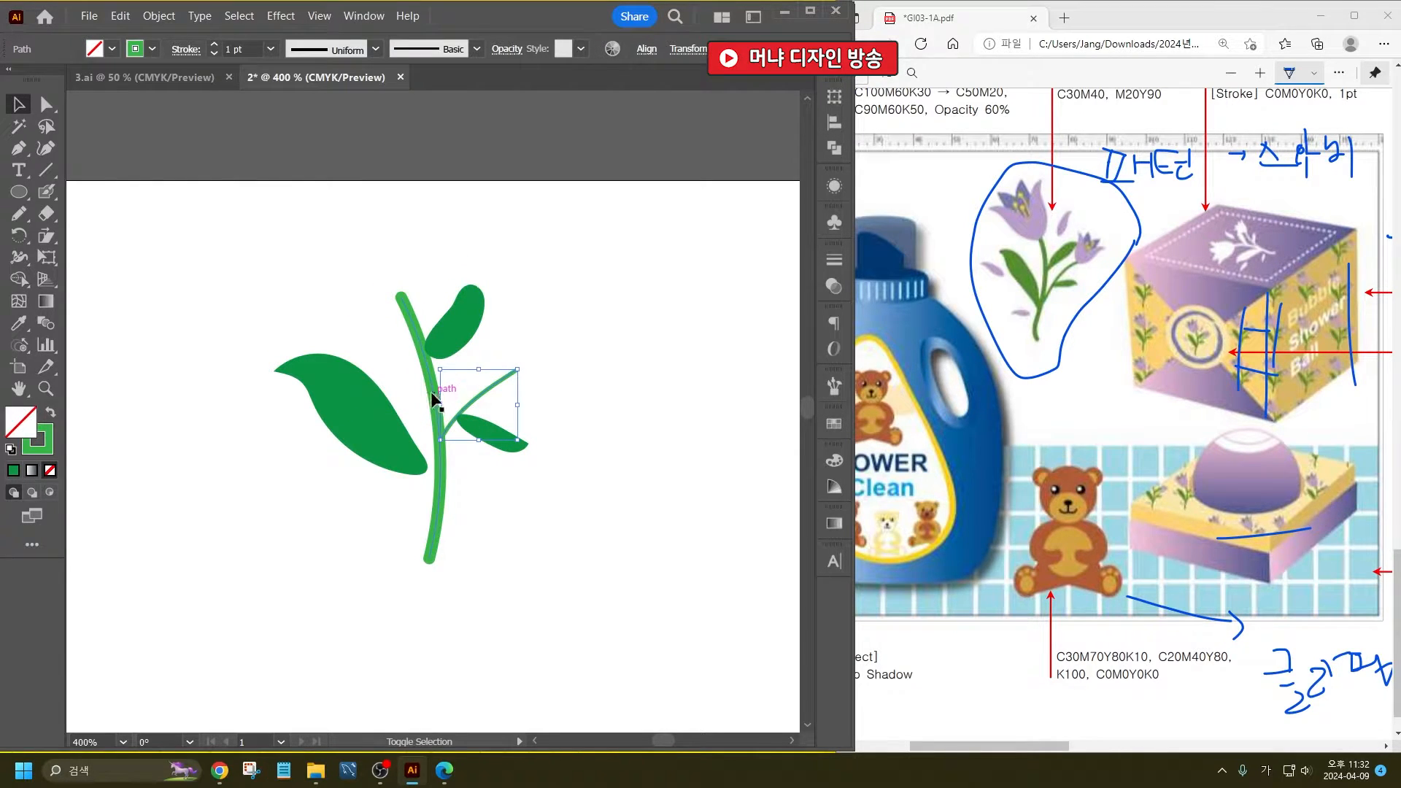
left_click(432, 398, "shift")
left_click(152, 49)
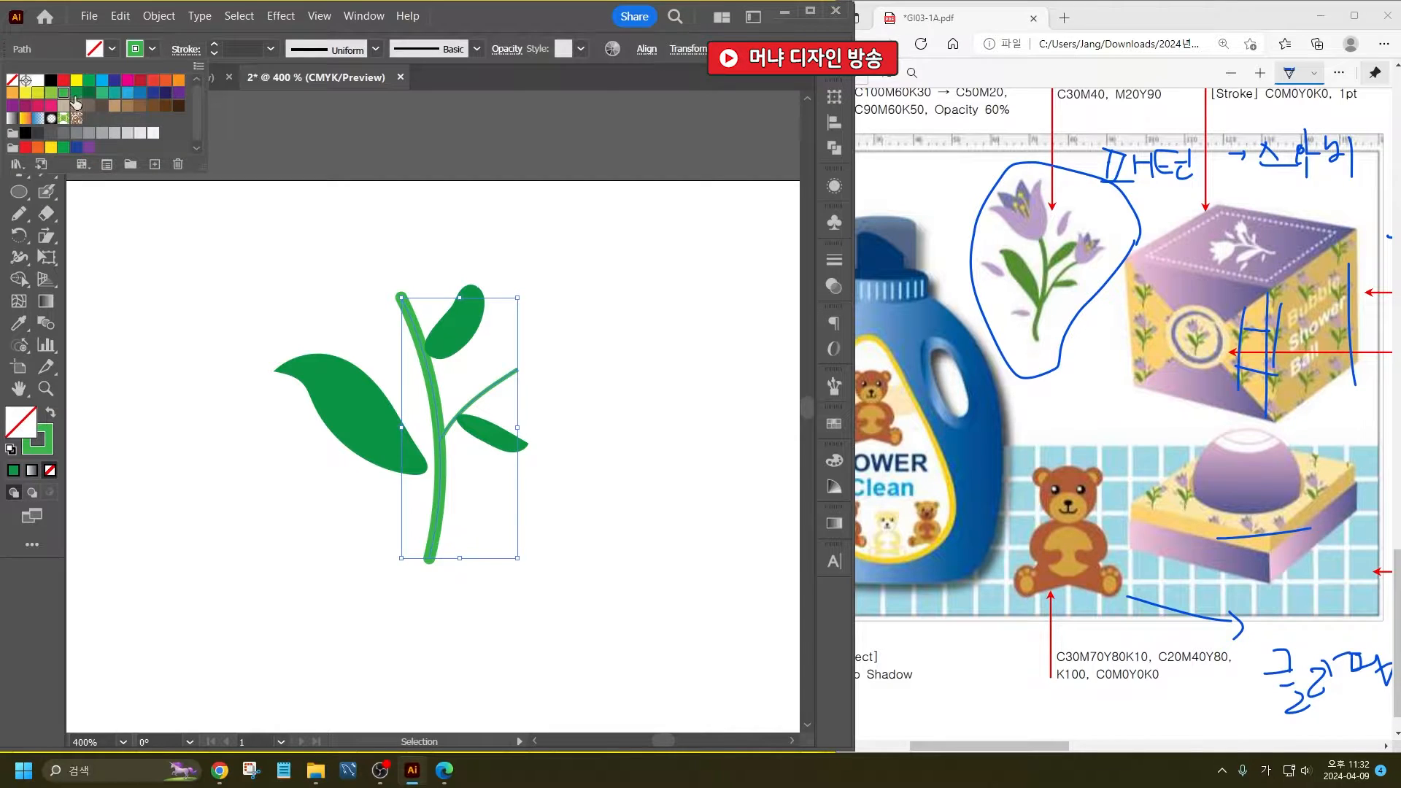
left_click(75, 95)
left_click(486, 213)
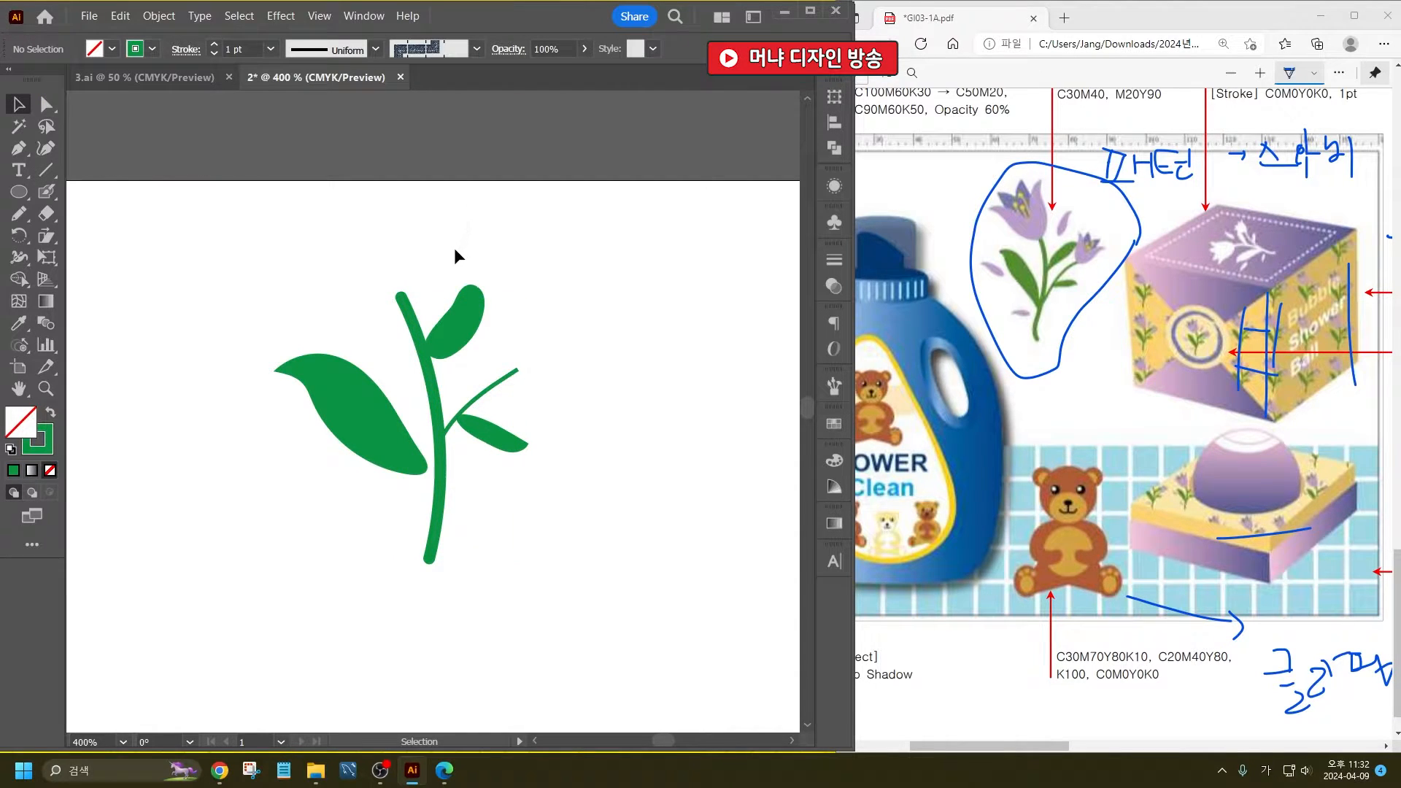
- Fill the tulip's outer petal with a light lavender chosen in the Color Picker
left_click(431, 264)
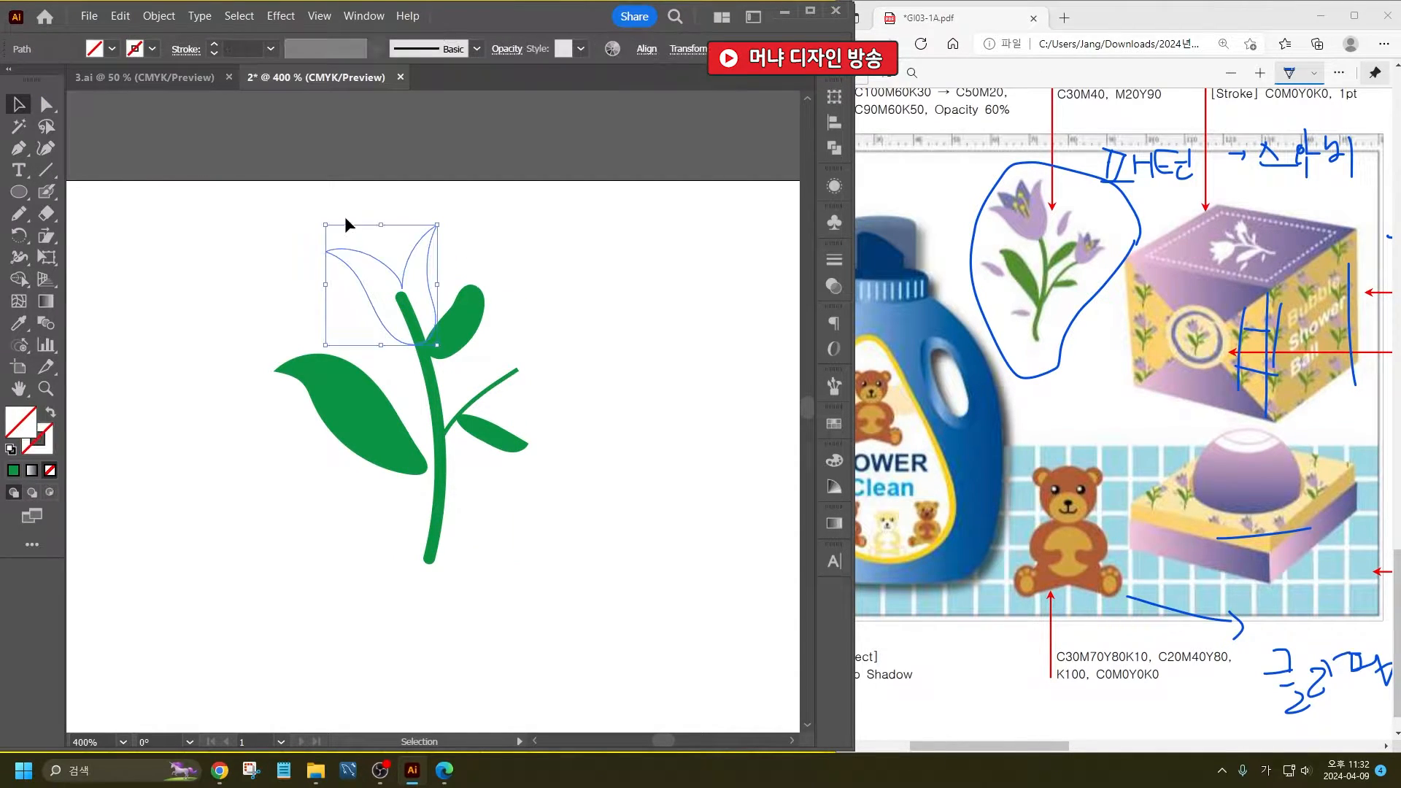
left_click(111, 49)
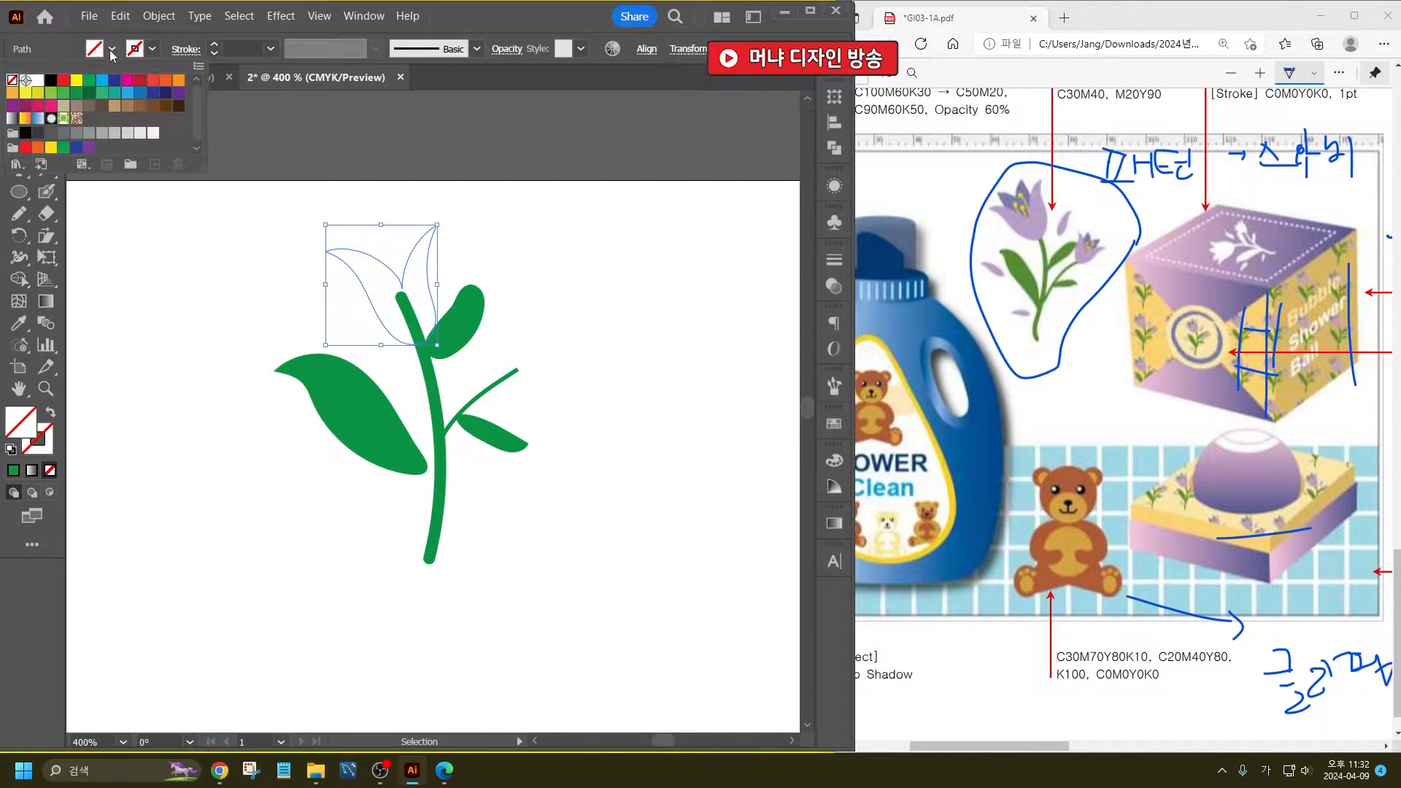
left_click(179, 93)
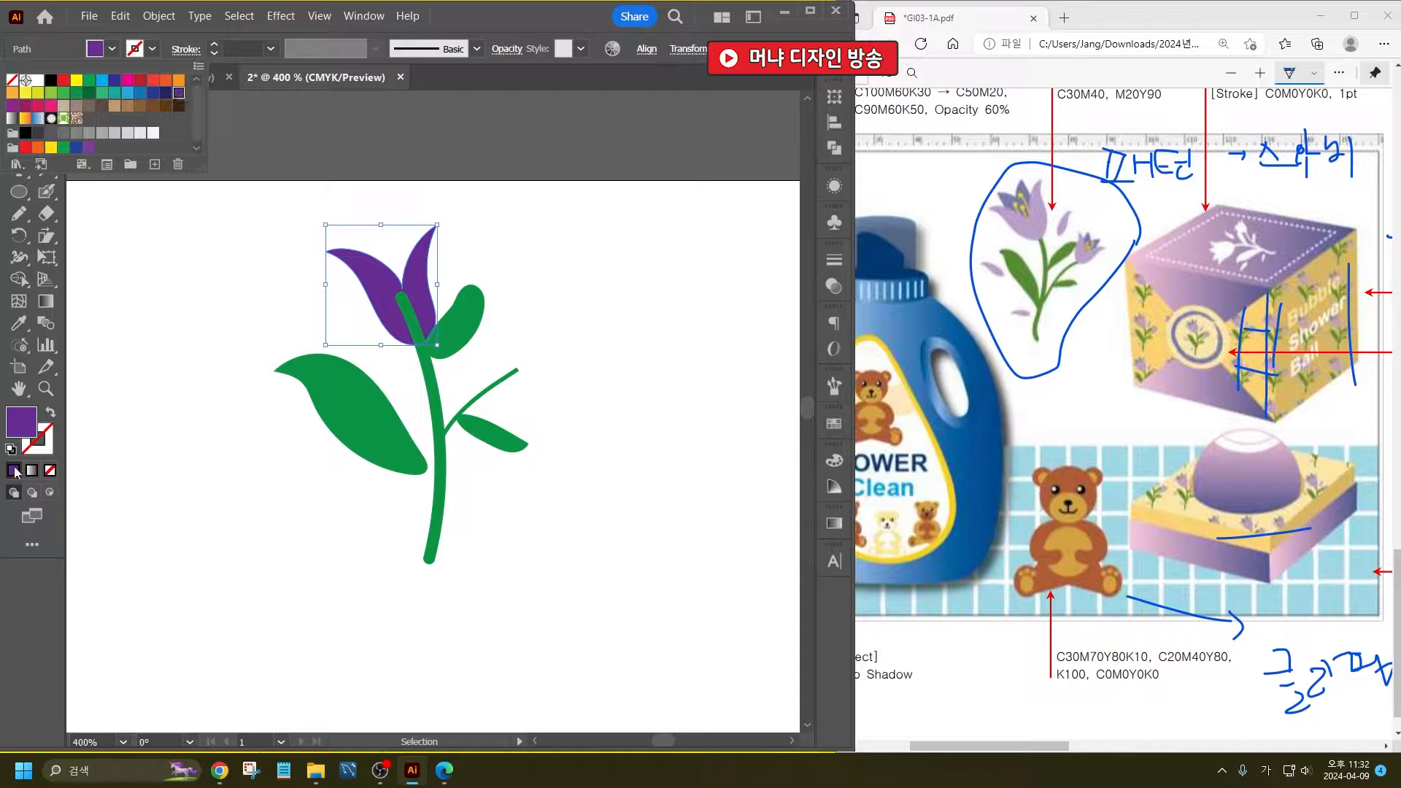
double_click(22, 427)
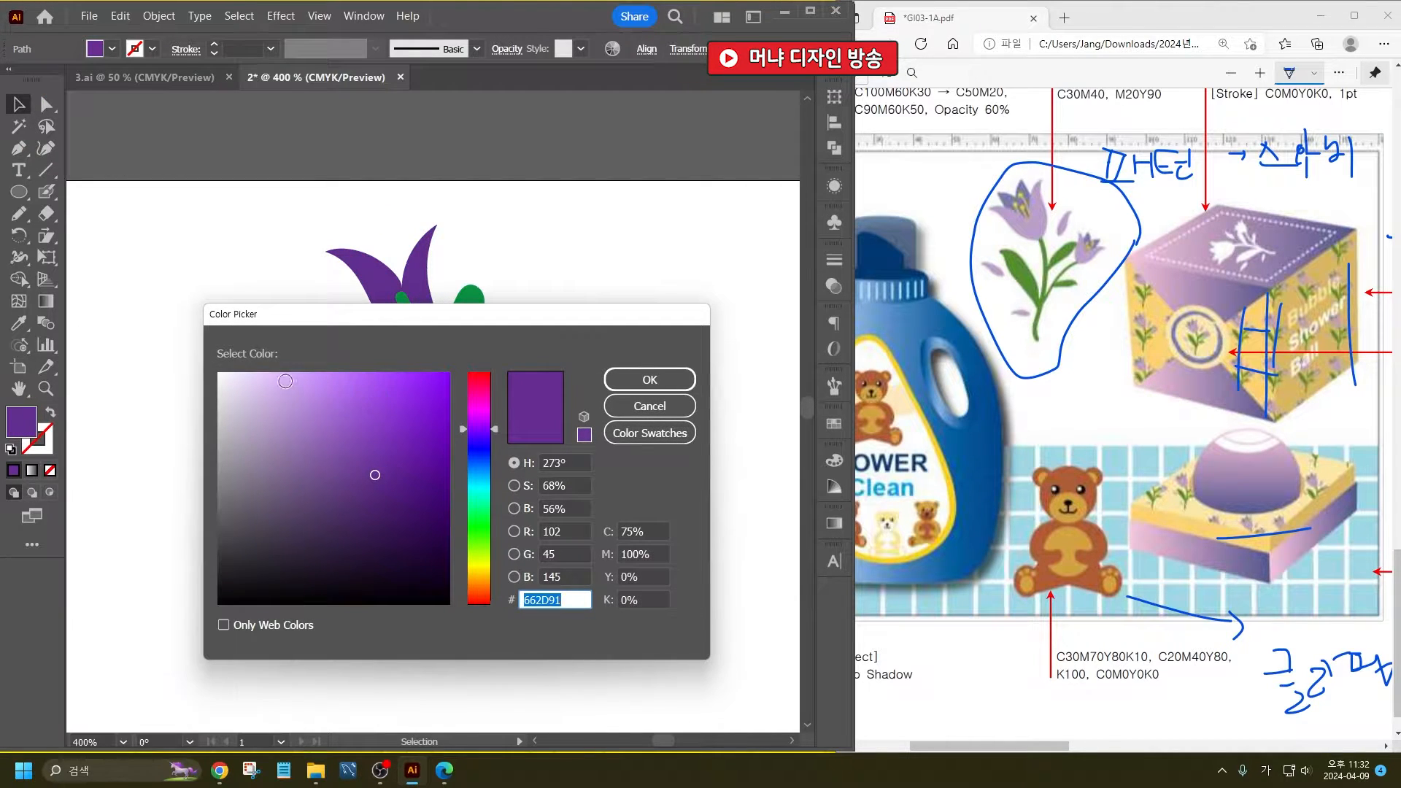
left_click(284, 382)
left_click(649, 379)
left_click(375, 207)
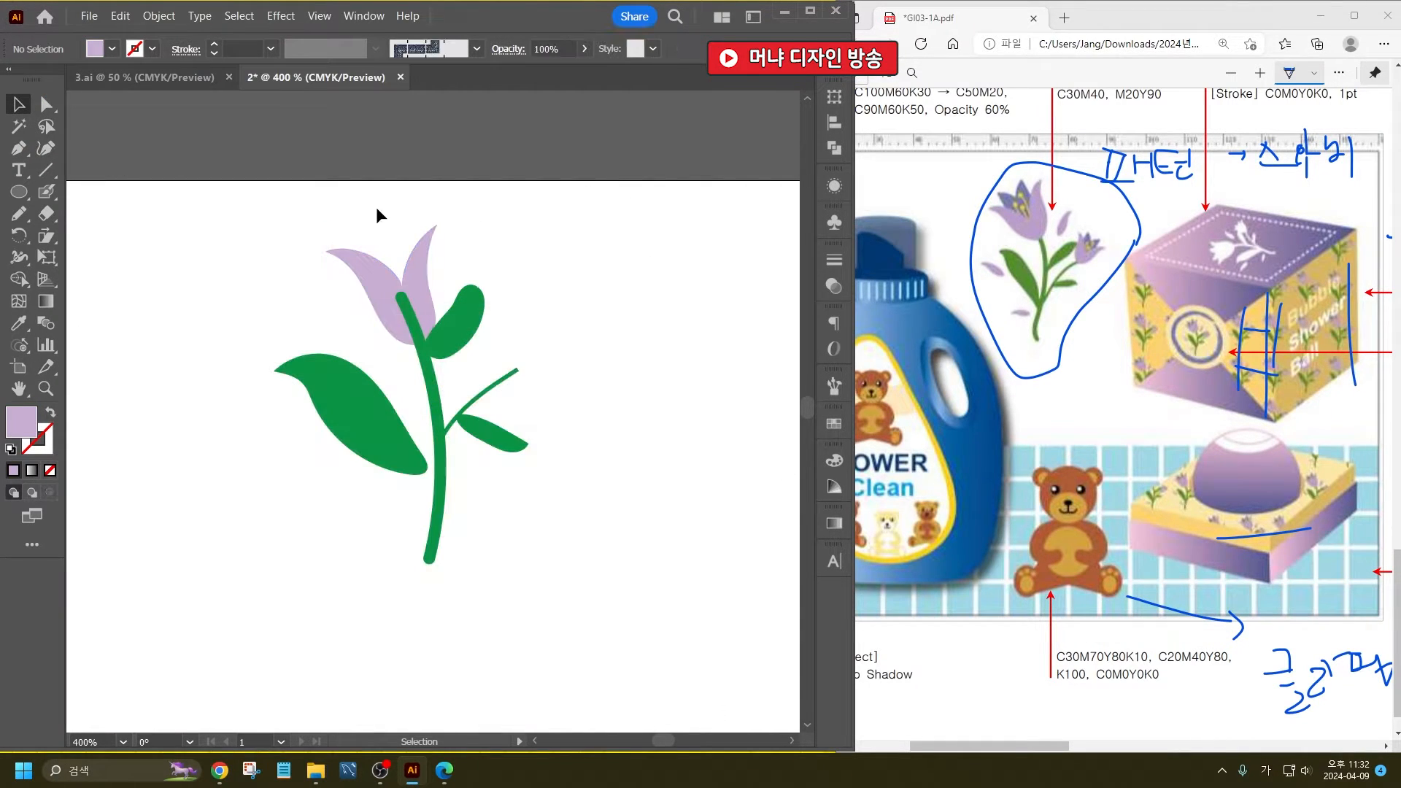
- Fill the tulip's inner petal with the blue-violet 9277F7
left_click(401, 230)
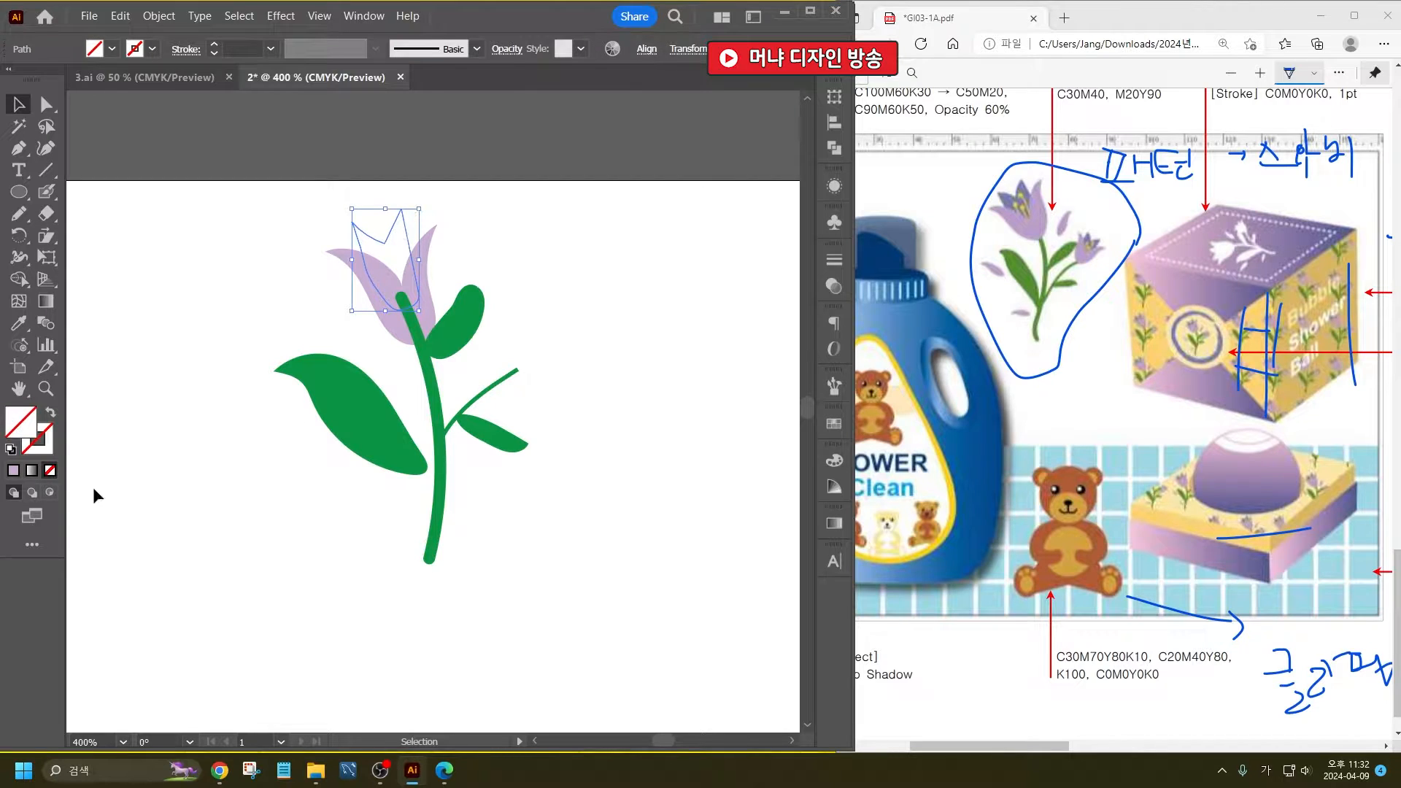
double_click(21, 425)
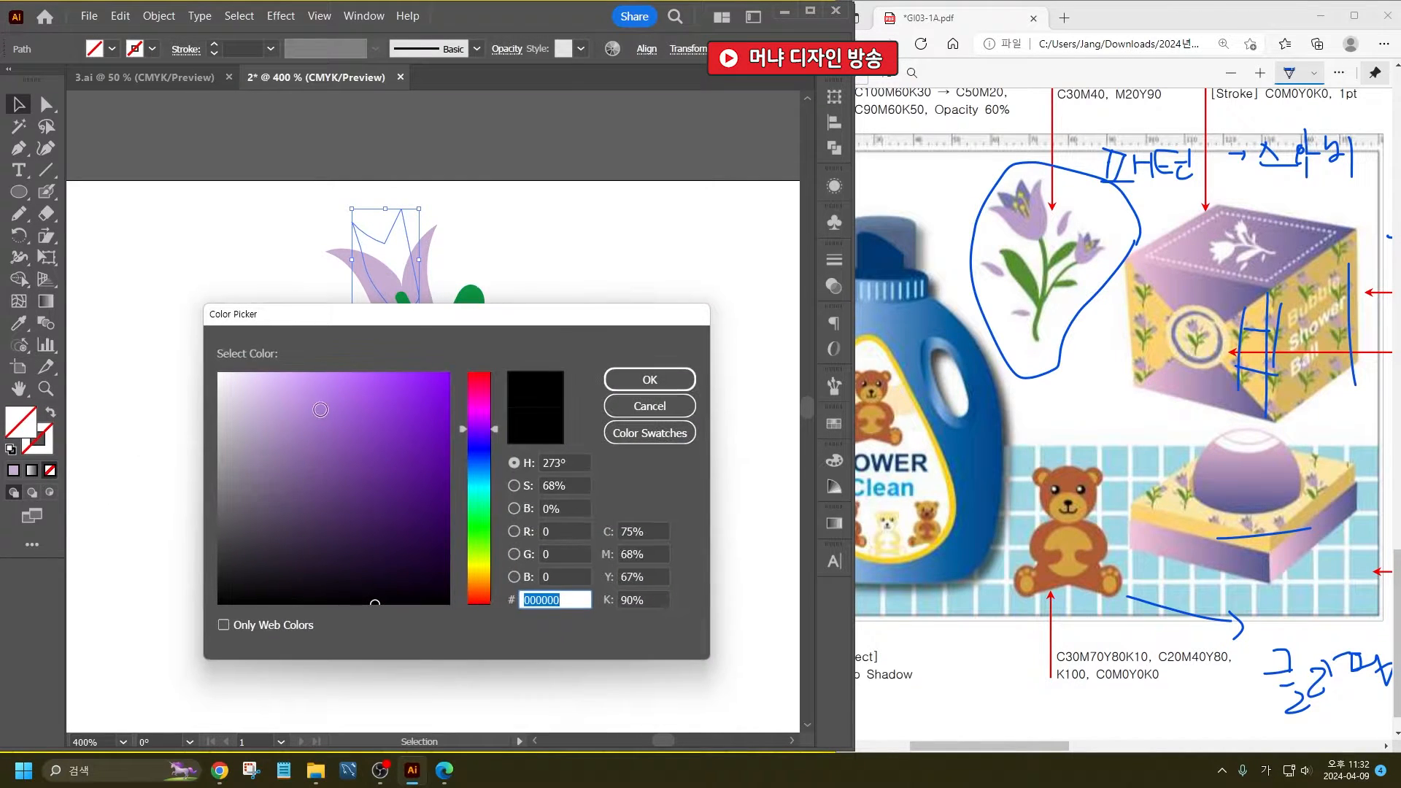
left_click(325, 404)
left_click(340, 378)
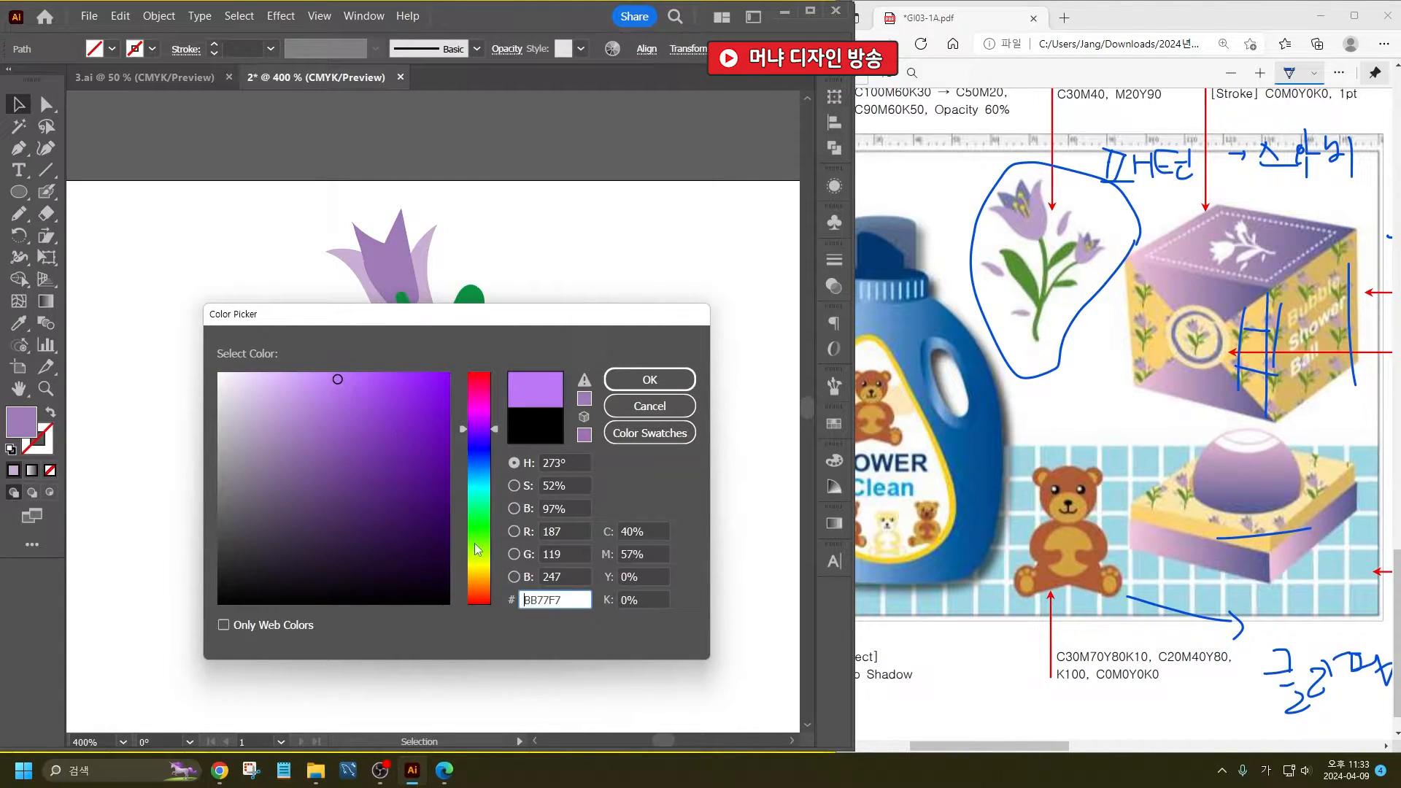
left_click_drag(489, 447, 496, 442)
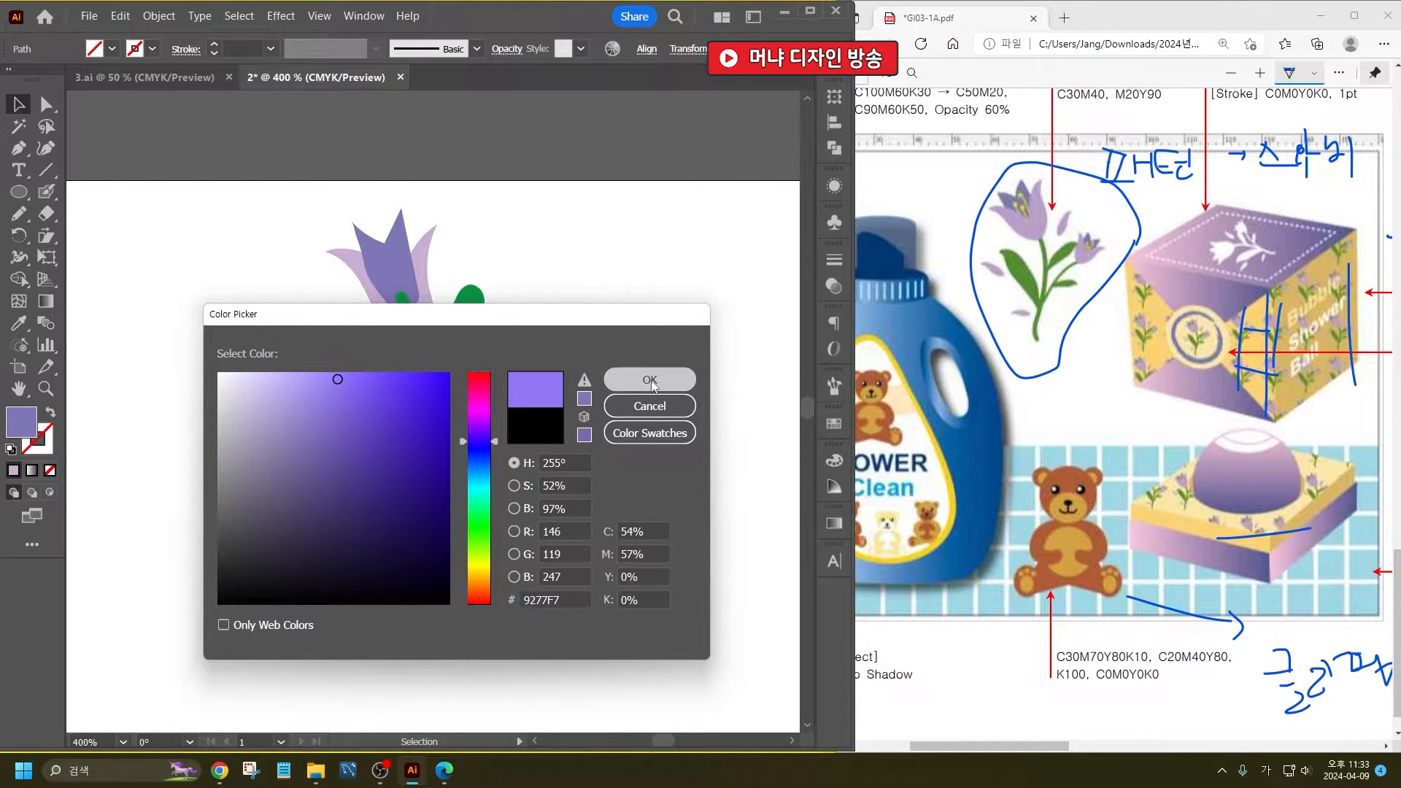
left_click(649, 379)
- Bring the lavender outer petal to the front so it covers the stem's tip and the inner petal's base
left_click(407, 274)
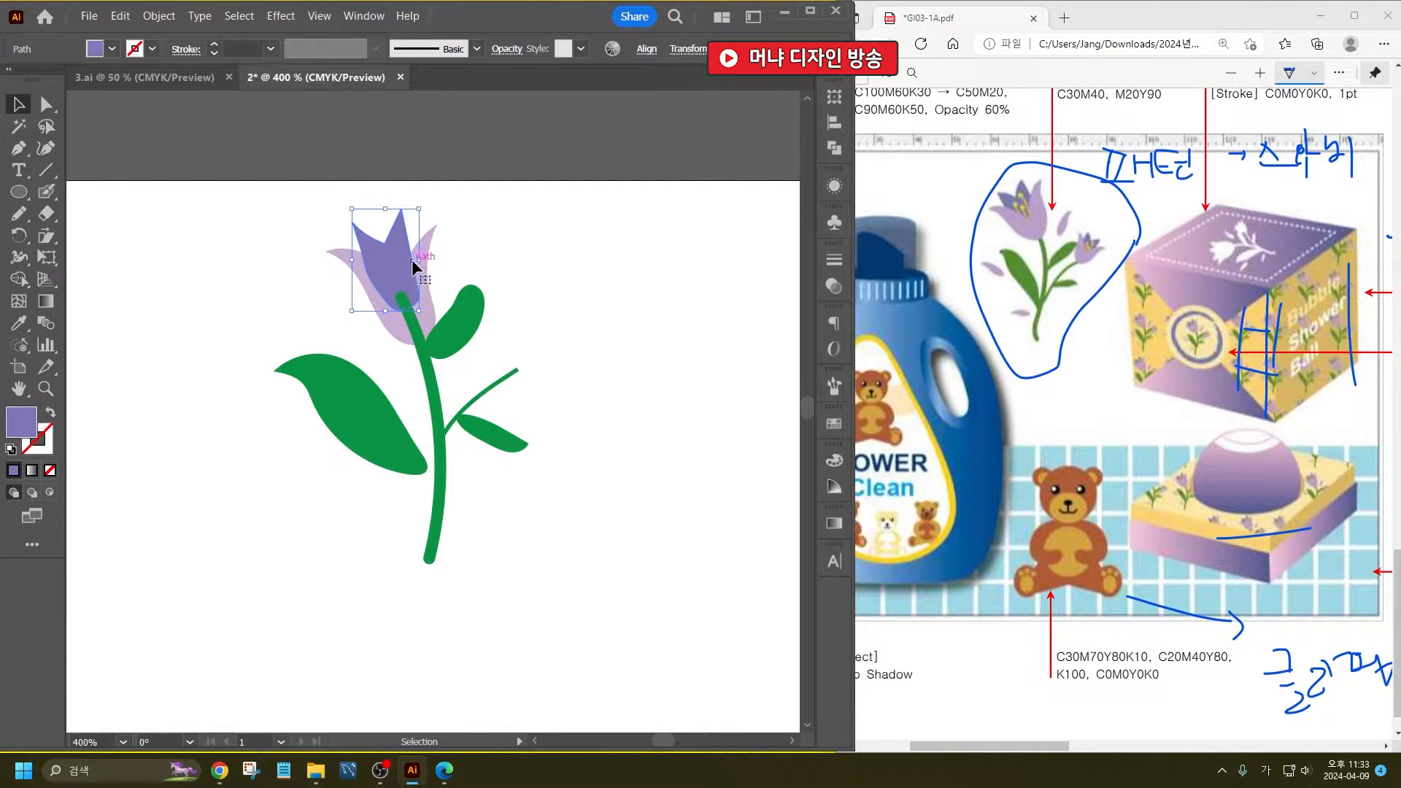
left_click(429, 254)
key("ctrl+shift+bracketright")
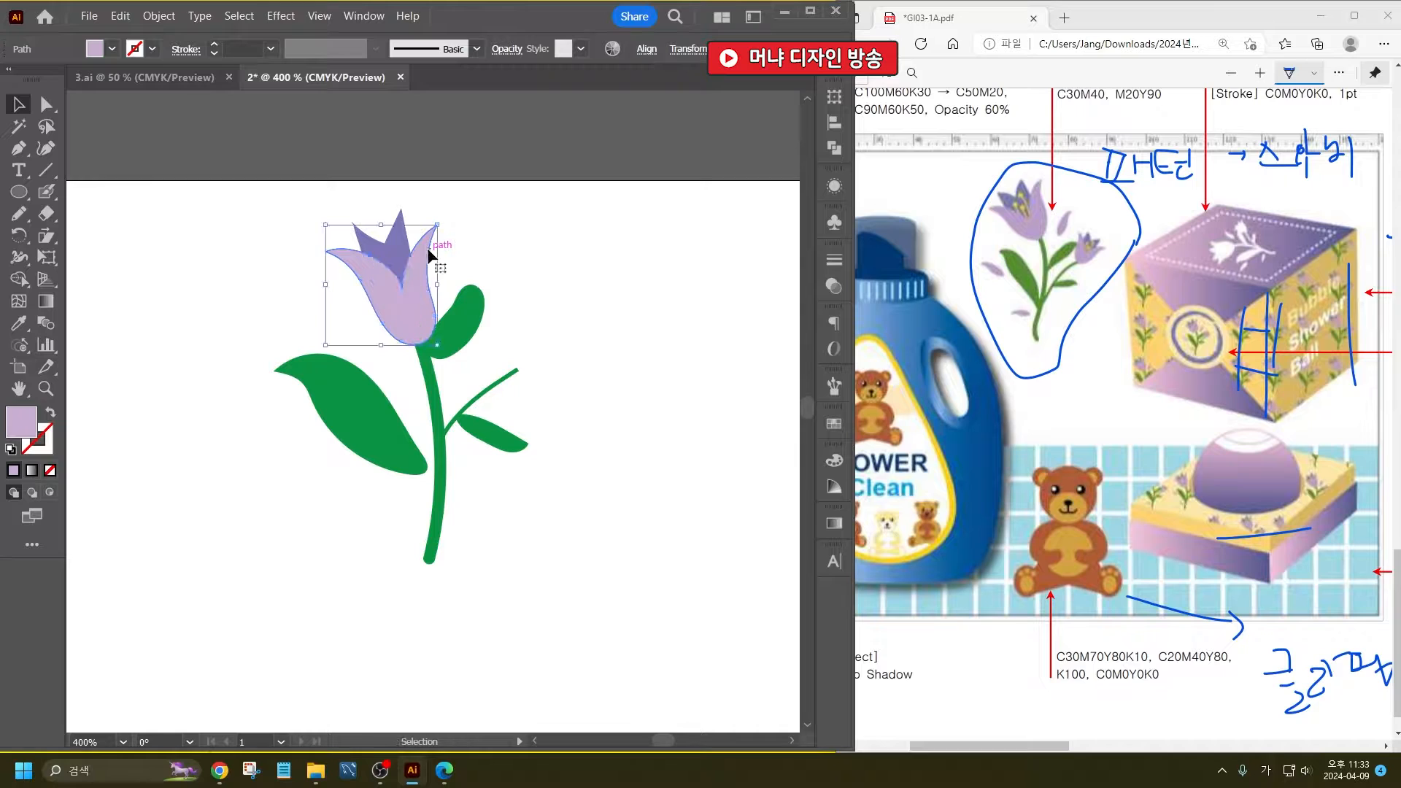
- Move the tulip's outer and inner petals up together onto the stem's tip and rotate them slightly counterclockwise
left_click(450, 270)
left_click(416, 262)
left_click(404, 257, "shift")
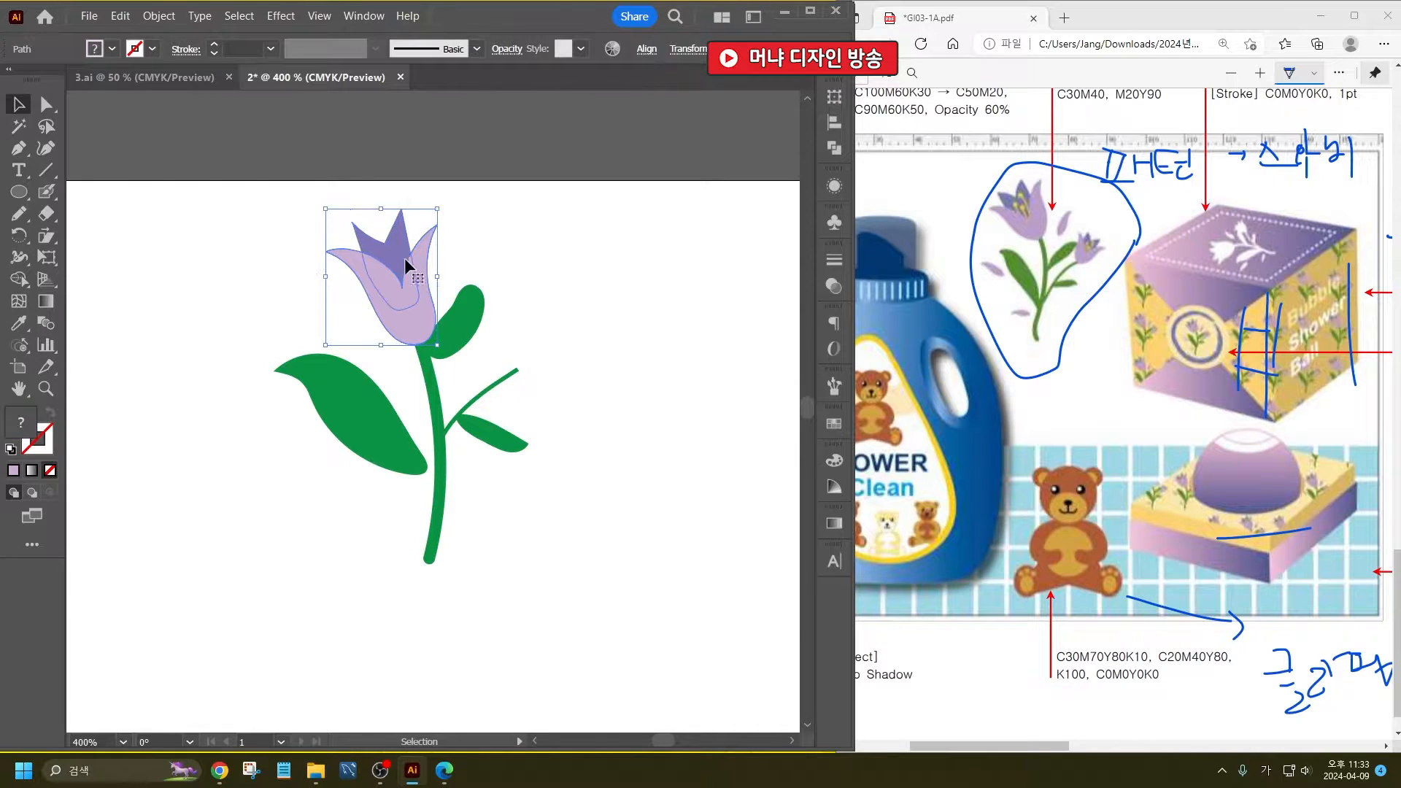
left_click_drag(416, 293, 403, 270)
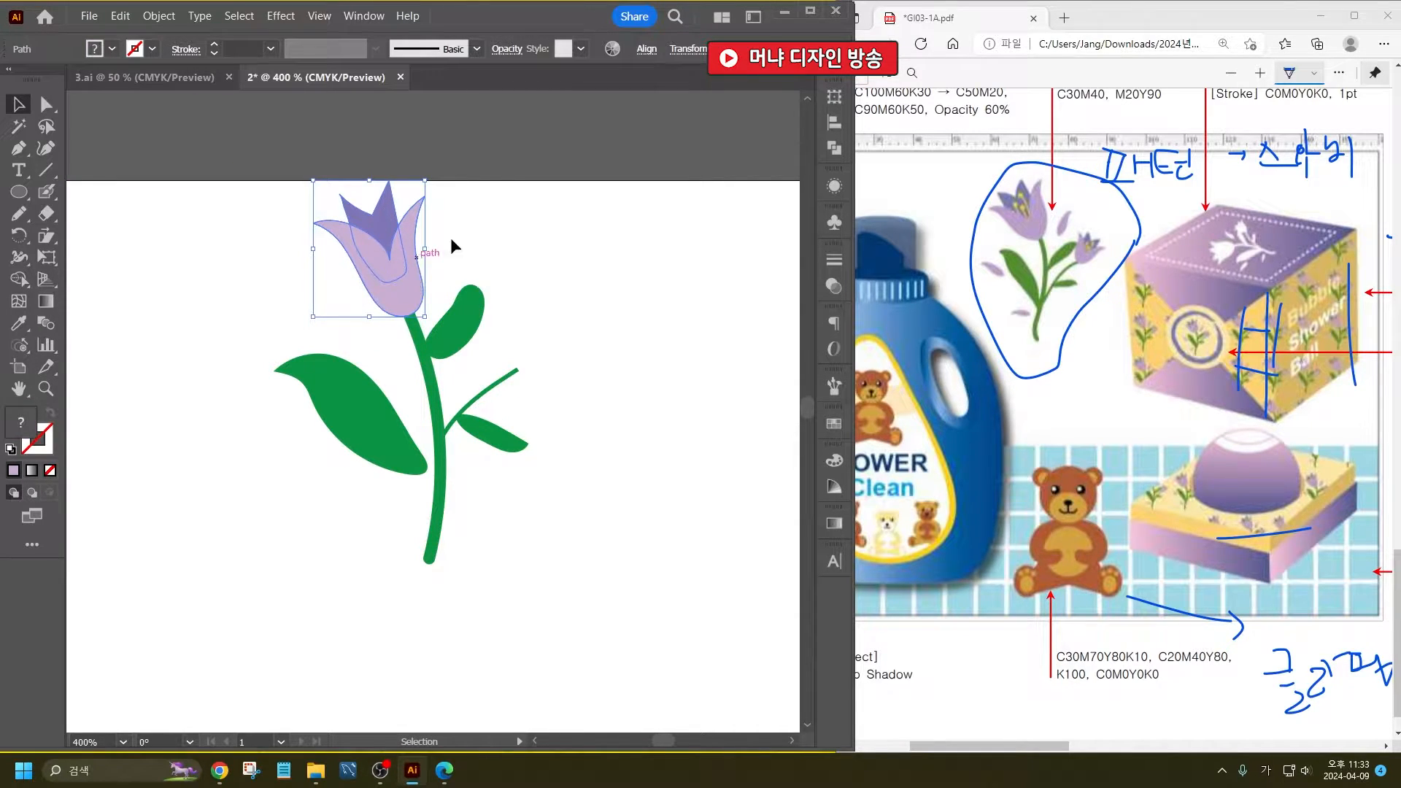
left_click_drag(432, 175, 419, 166)
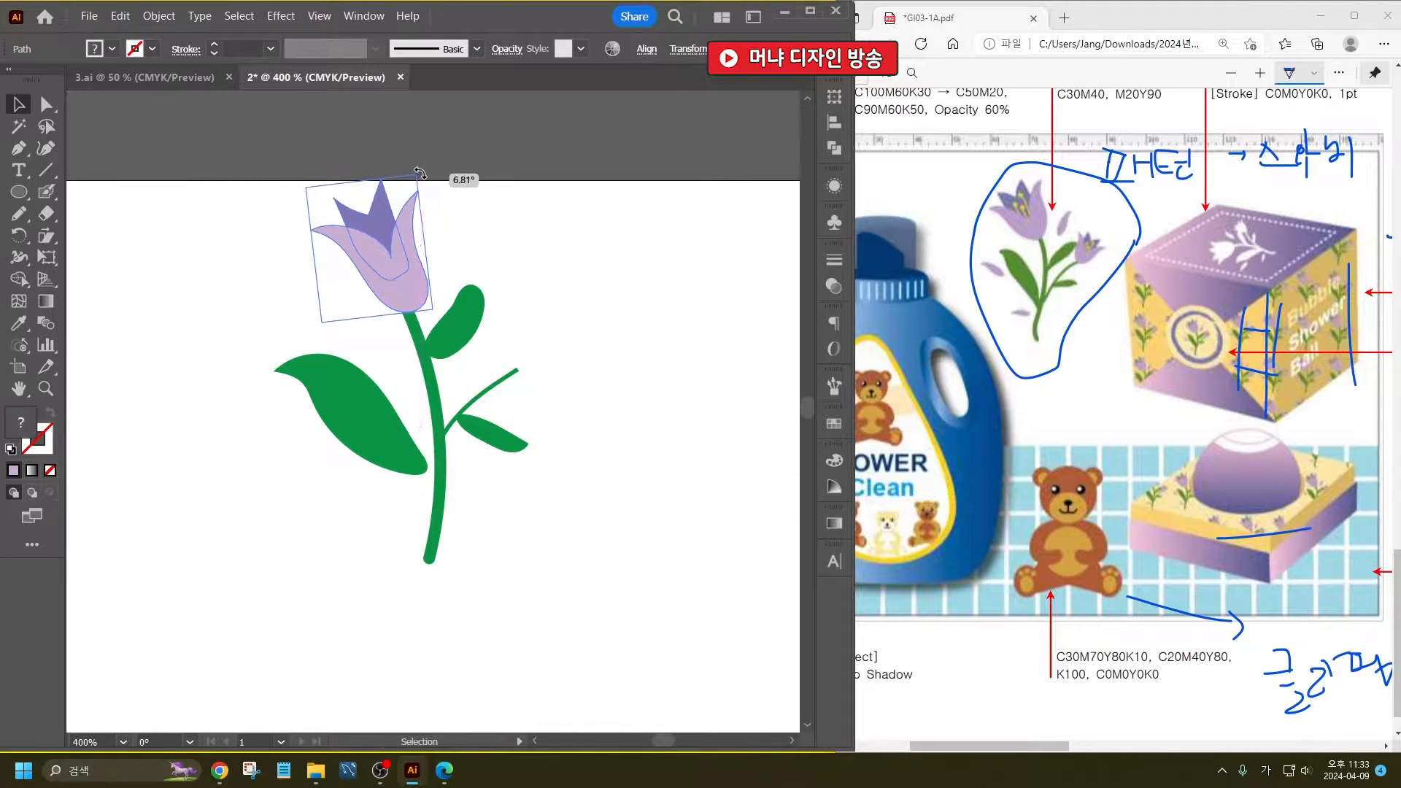
left_click(509, 228)
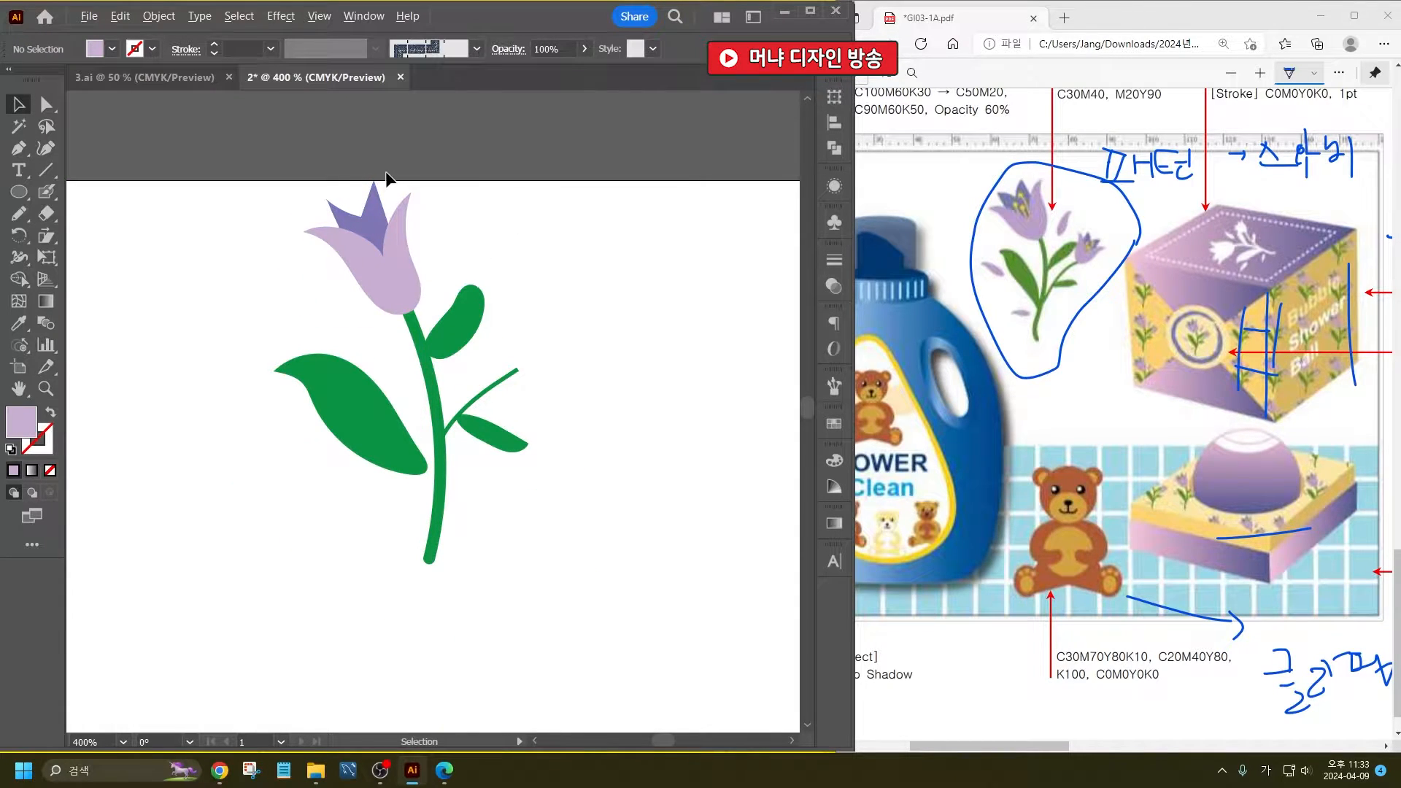
- Draw three slanted stamen lines side by side inside the tulip with the Pencil tool
scroll(387, 178, "up", 3)
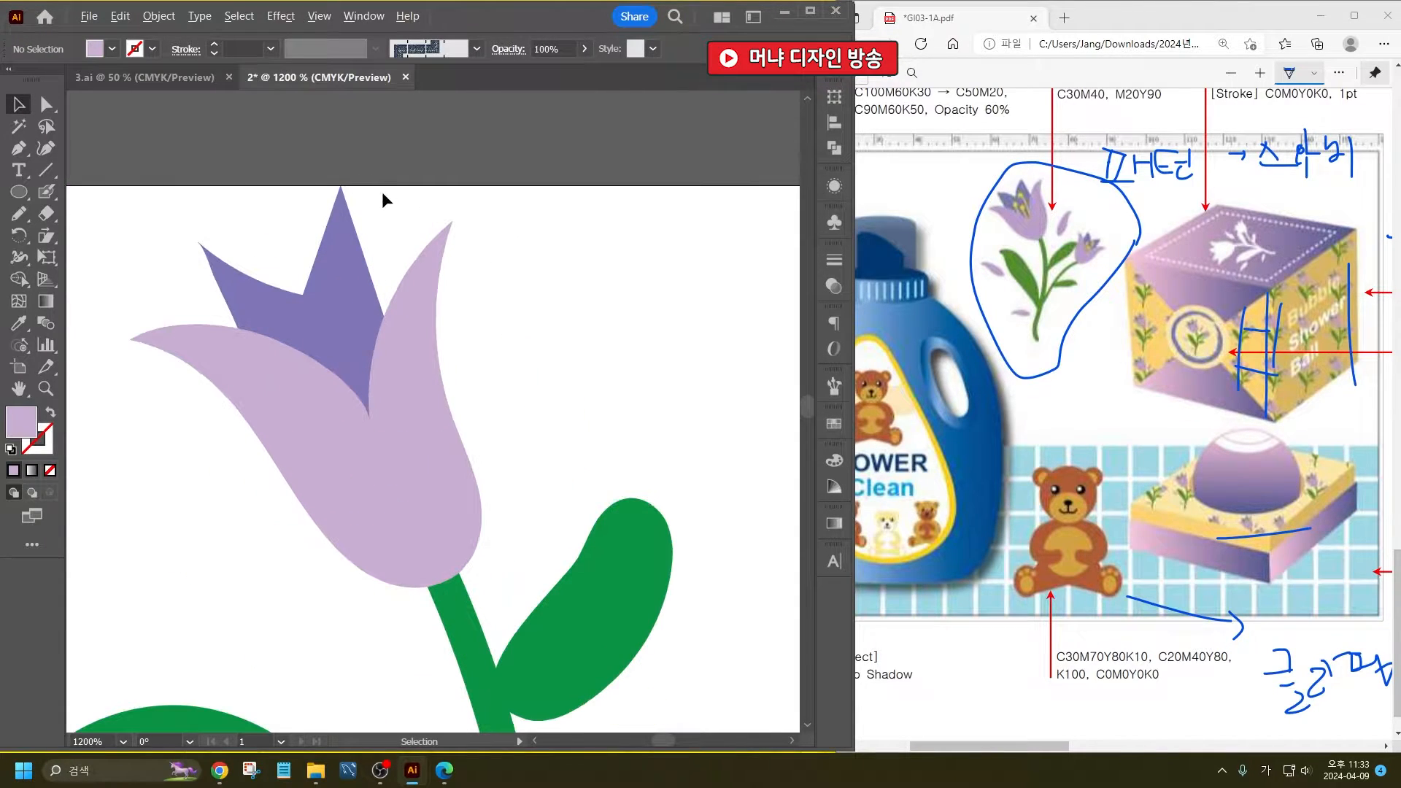
left_click(28, 220)
left_click_drag(324, 438, 272, 318)
mouse_move(374, 450)
left_mouse_down()
mouse_move(324, 314)
mouse_move(335, 321)
left_mouse_up()
left_click_drag(403, 432, 350, 288)
- Give all three stamen lines a yellow stroke
left_click(18, 104)
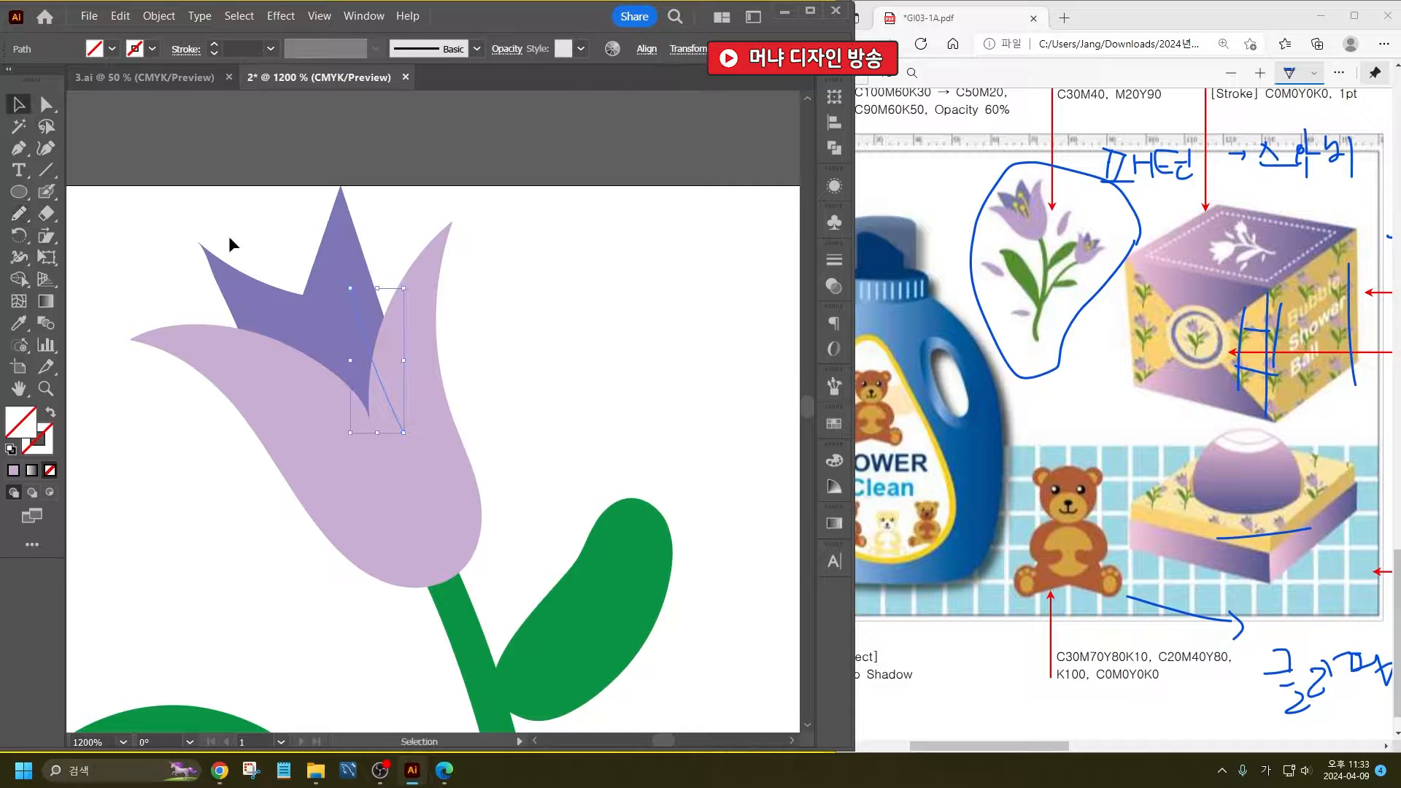
left_click(277, 328)
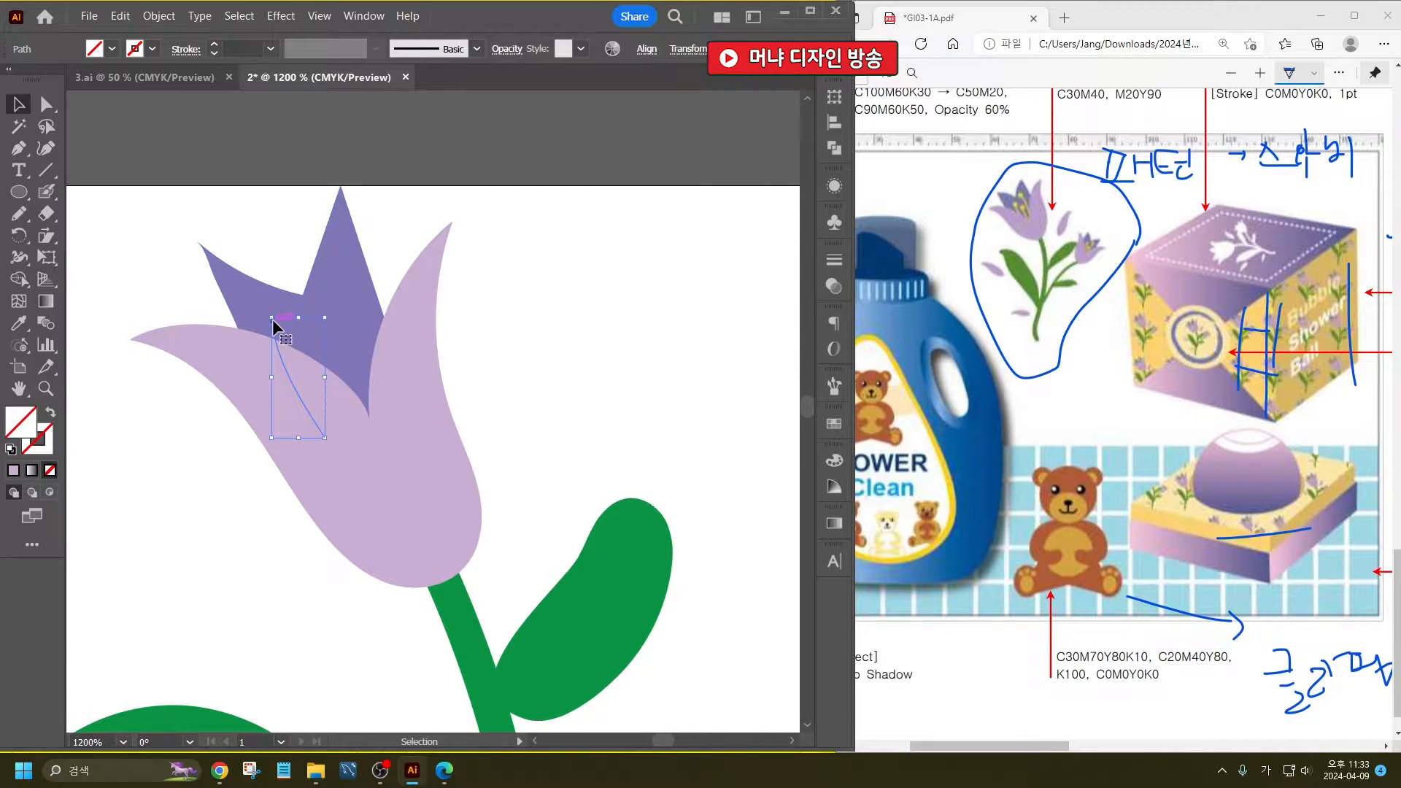
left_click(362, 322, "shift")
left_click(152, 49)
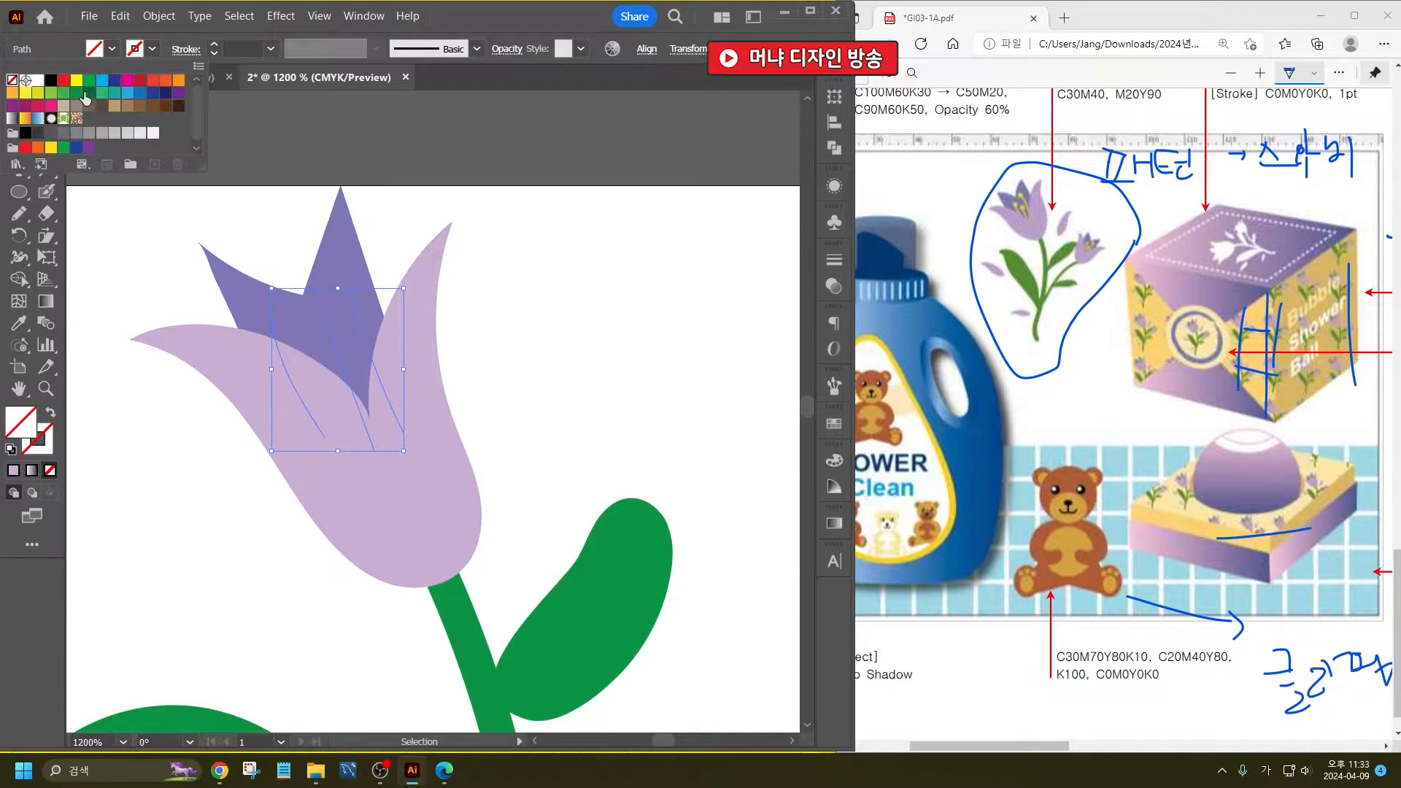
left_click(77, 82)
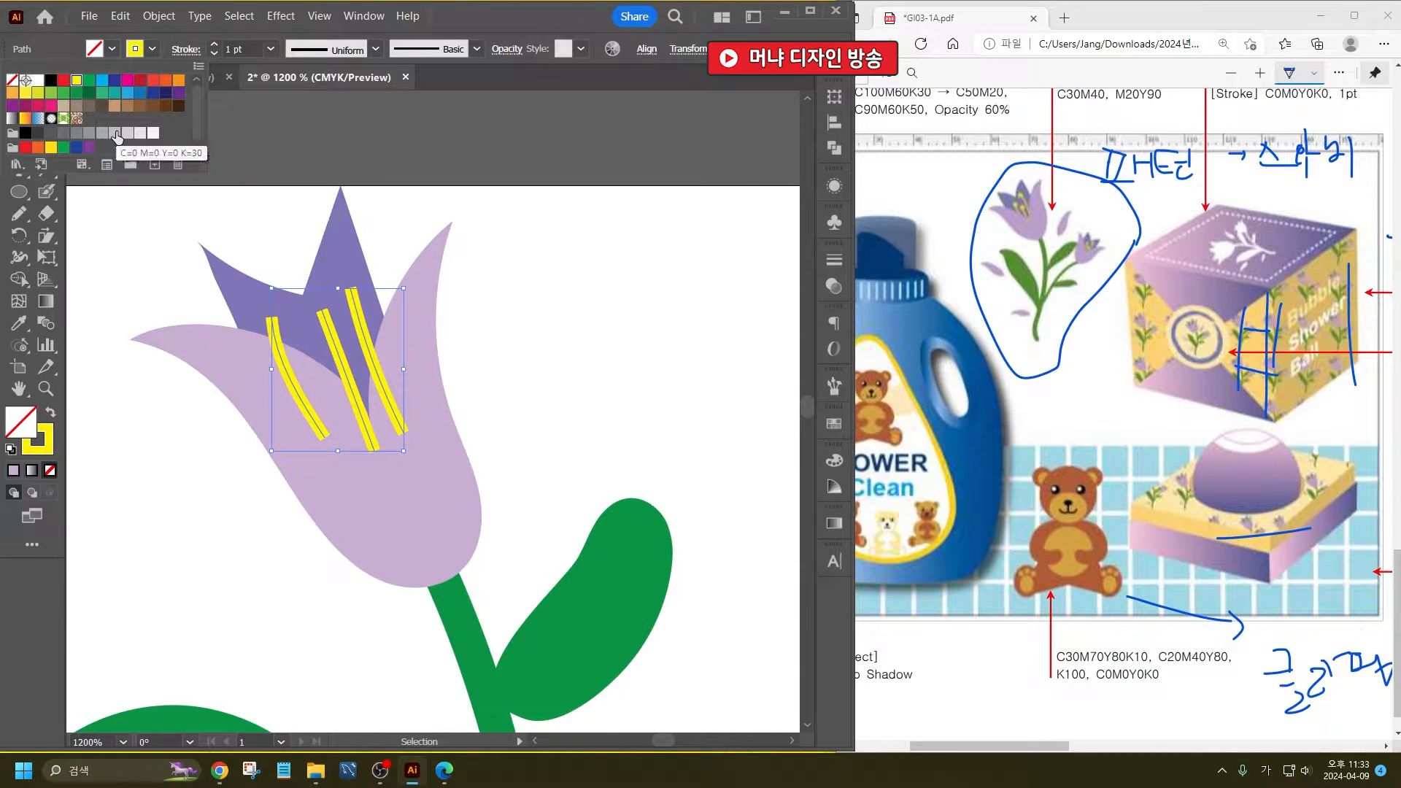
- Add a round dot arrowhead to the three stamen lines and swap it to their upper ends
left_click(186, 50)
left_click(186, 50)
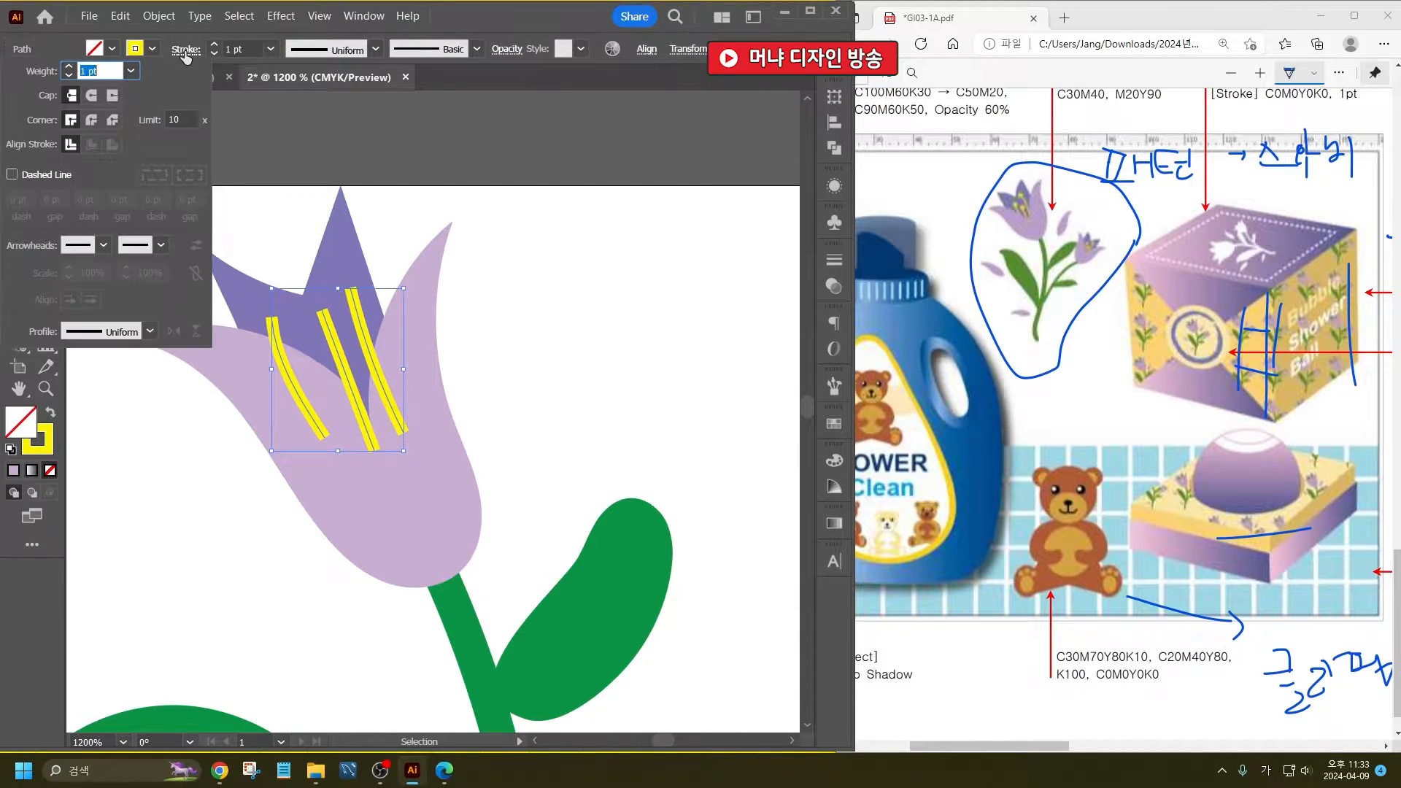
left_click(157, 247)
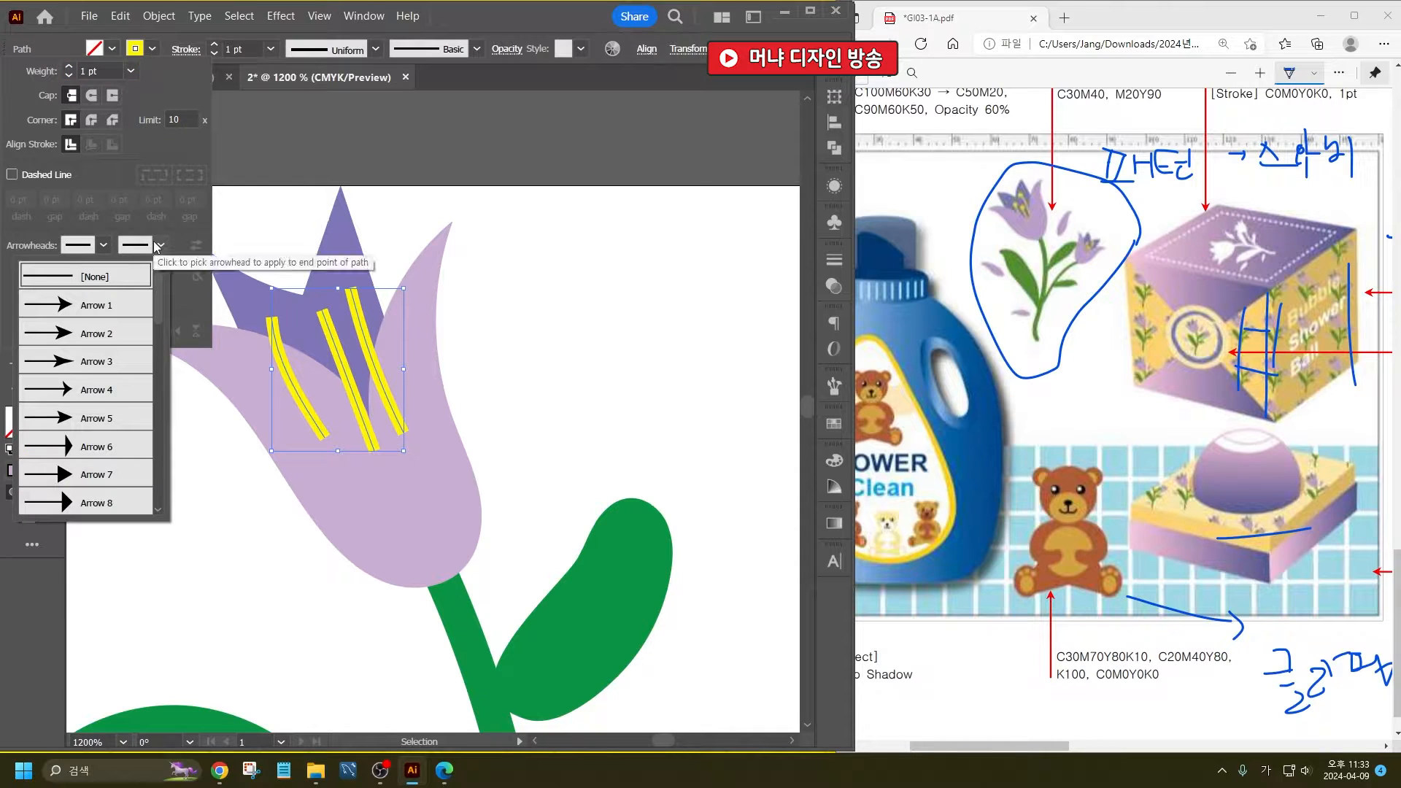
left_click(102, 247)
left_click(102, 247)
scroll(64, 405, "down", 6)
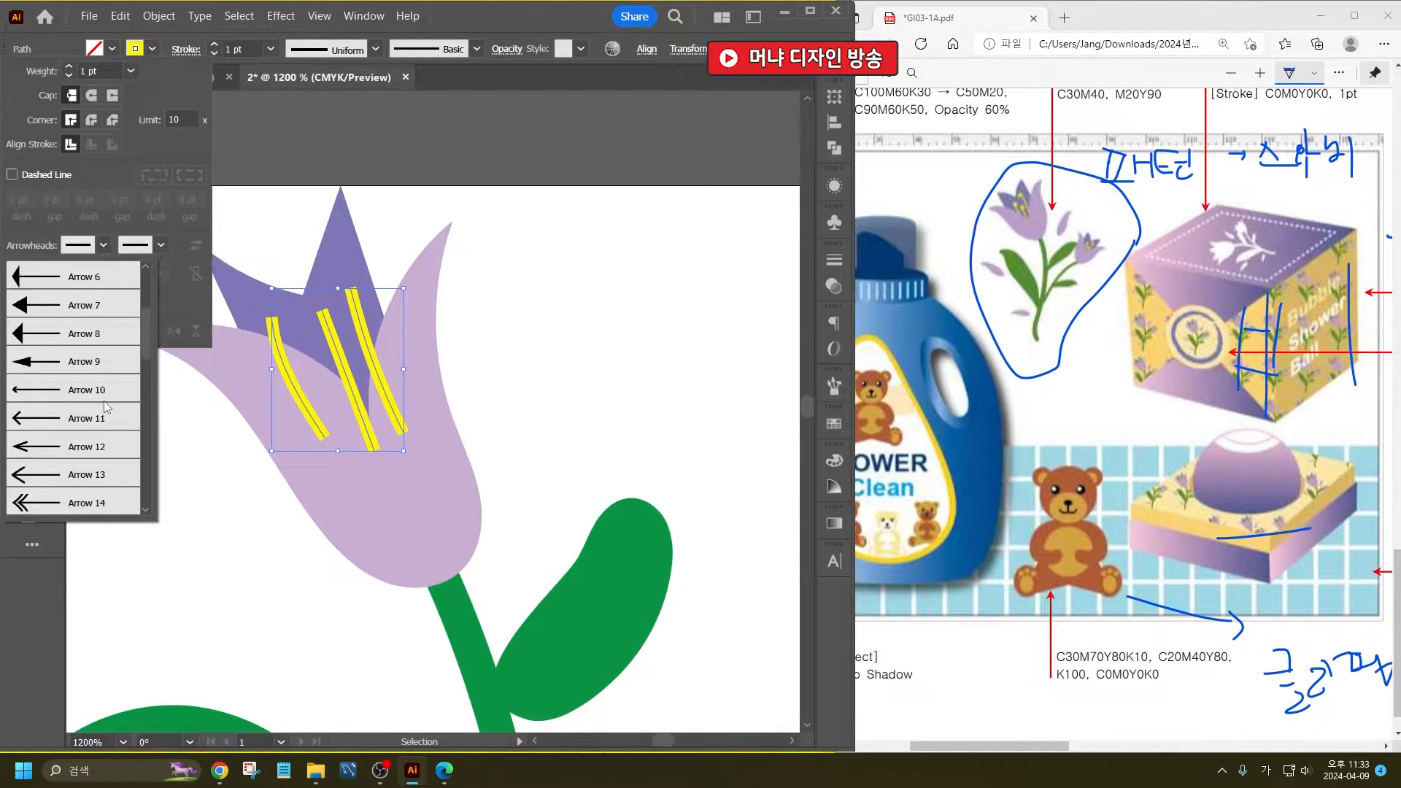
left_click(29, 363)
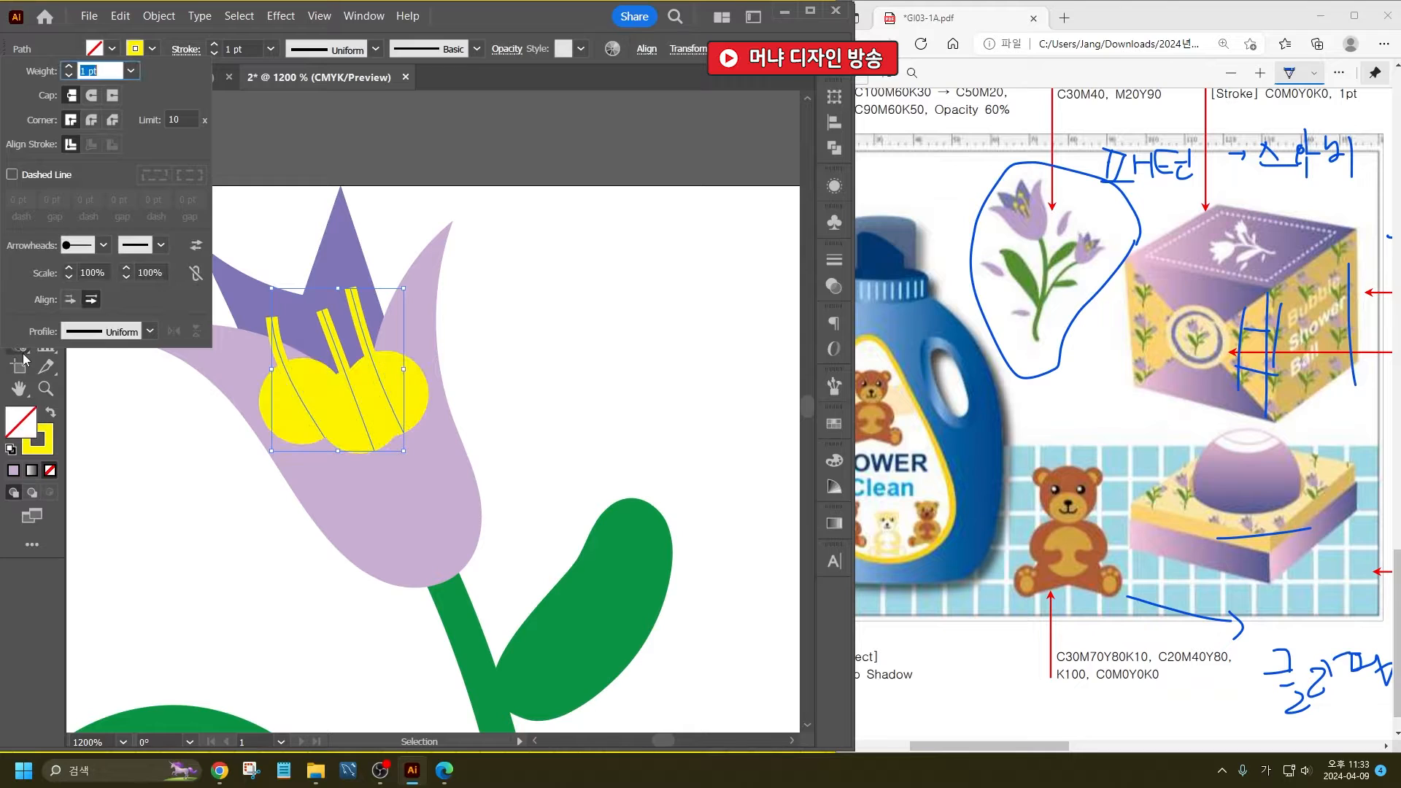
left_click(197, 247)
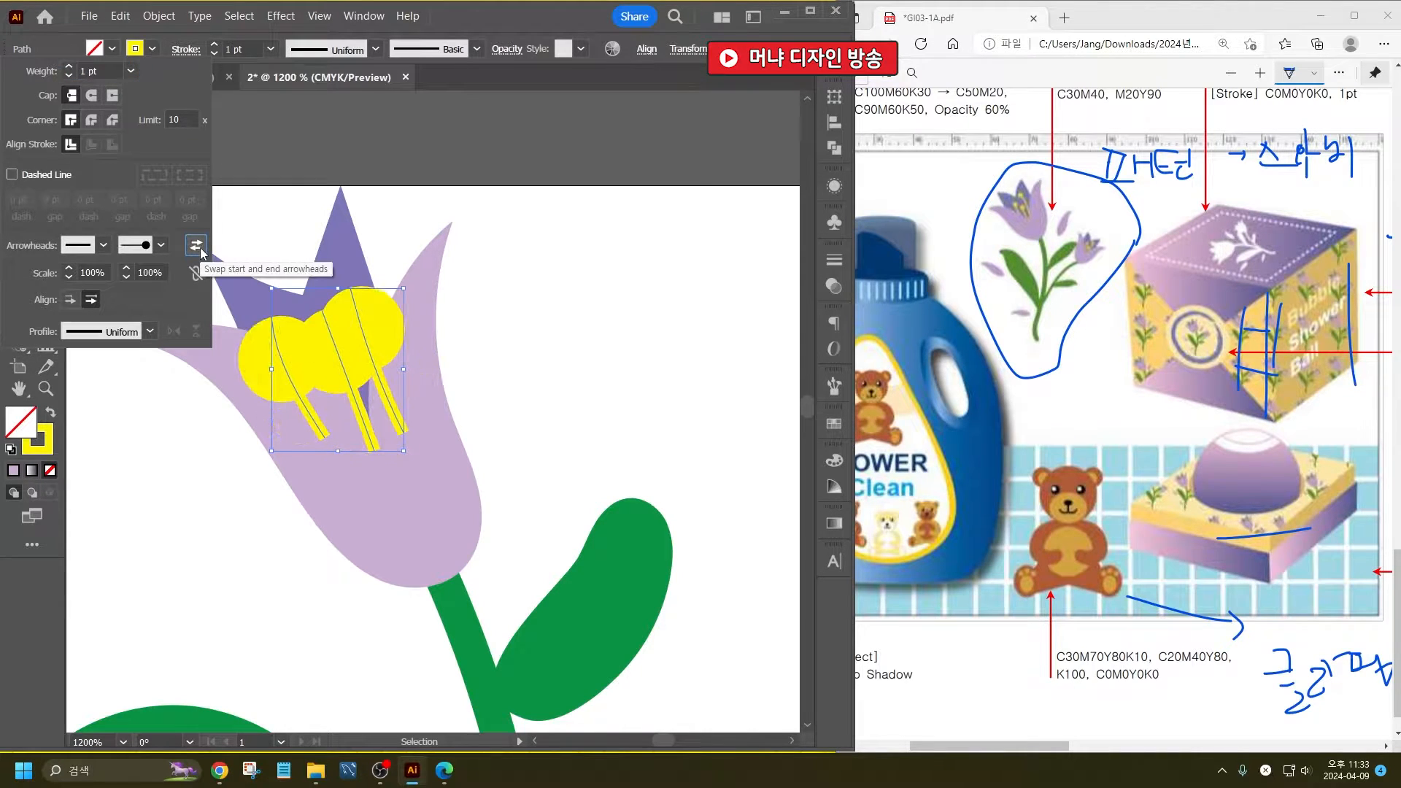
- Set the start and end arrowhead scales of the stamen lines to 10%
left_click(68, 277)
left_click(69, 277)
left_click(69, 277)
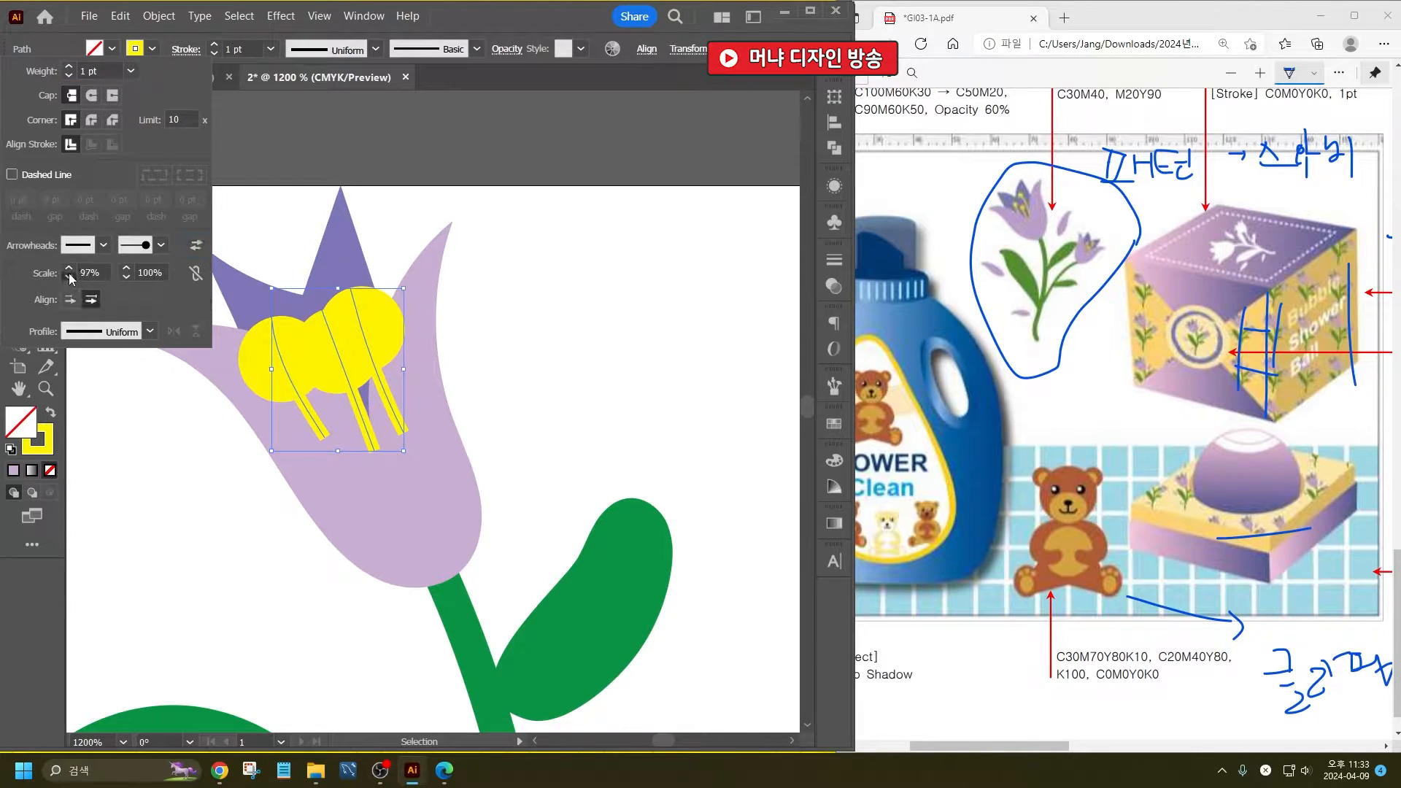
left_click(88, 268)
type("10")
key("Tab")
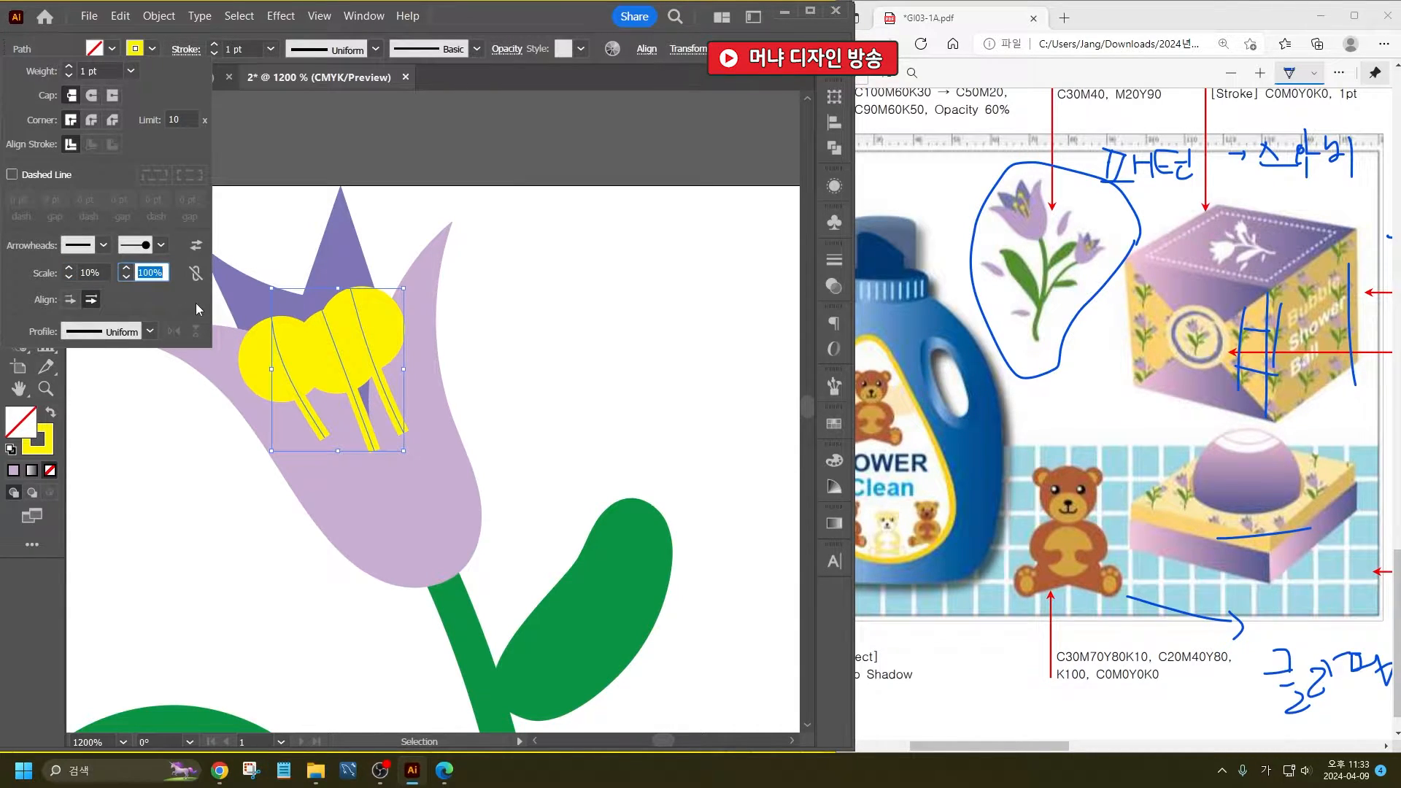
type("10")
key("Tab")
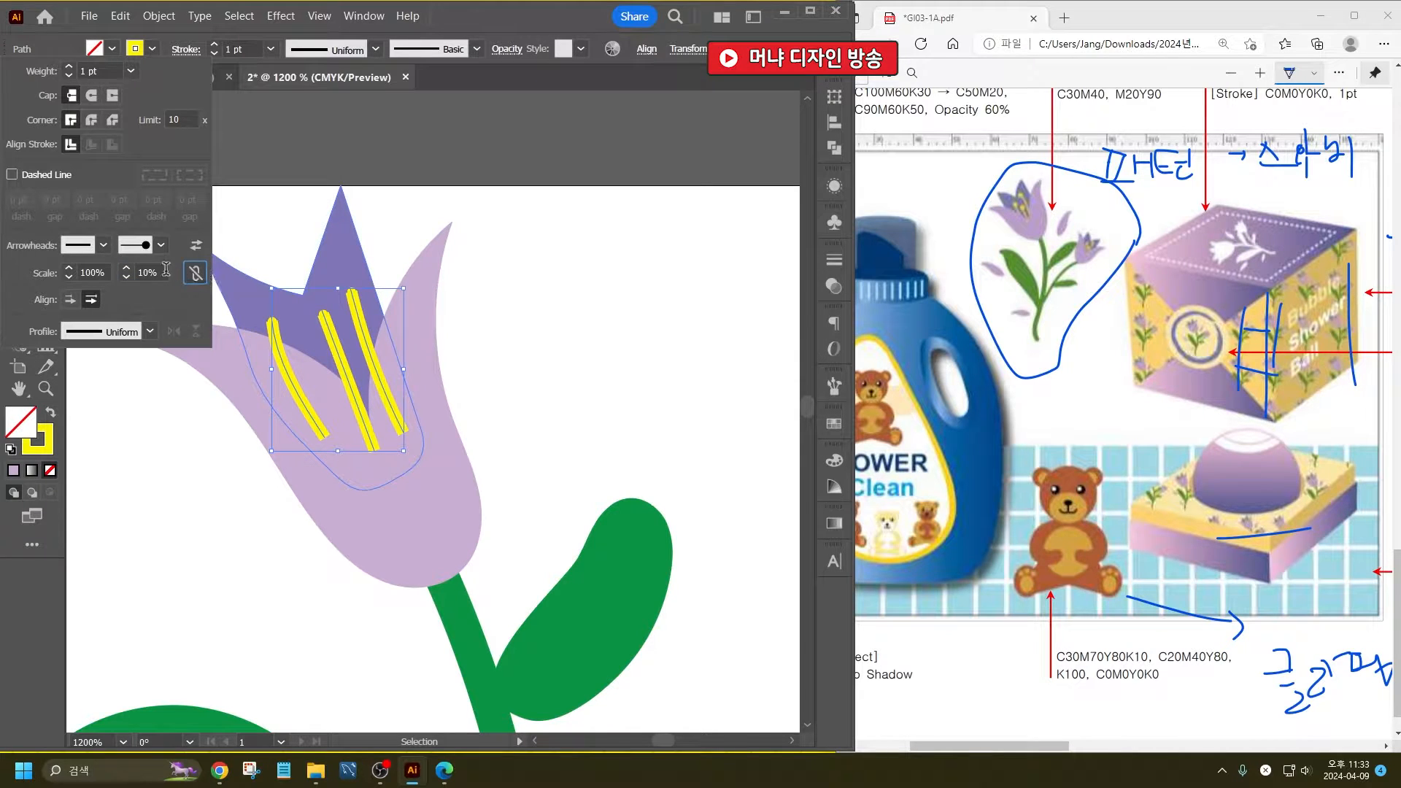
- Set the stamen lines' stroke weight to 0.5 pt and their end arrowhead scale to 40%
left_click_drag(158, 272, 90, 270)
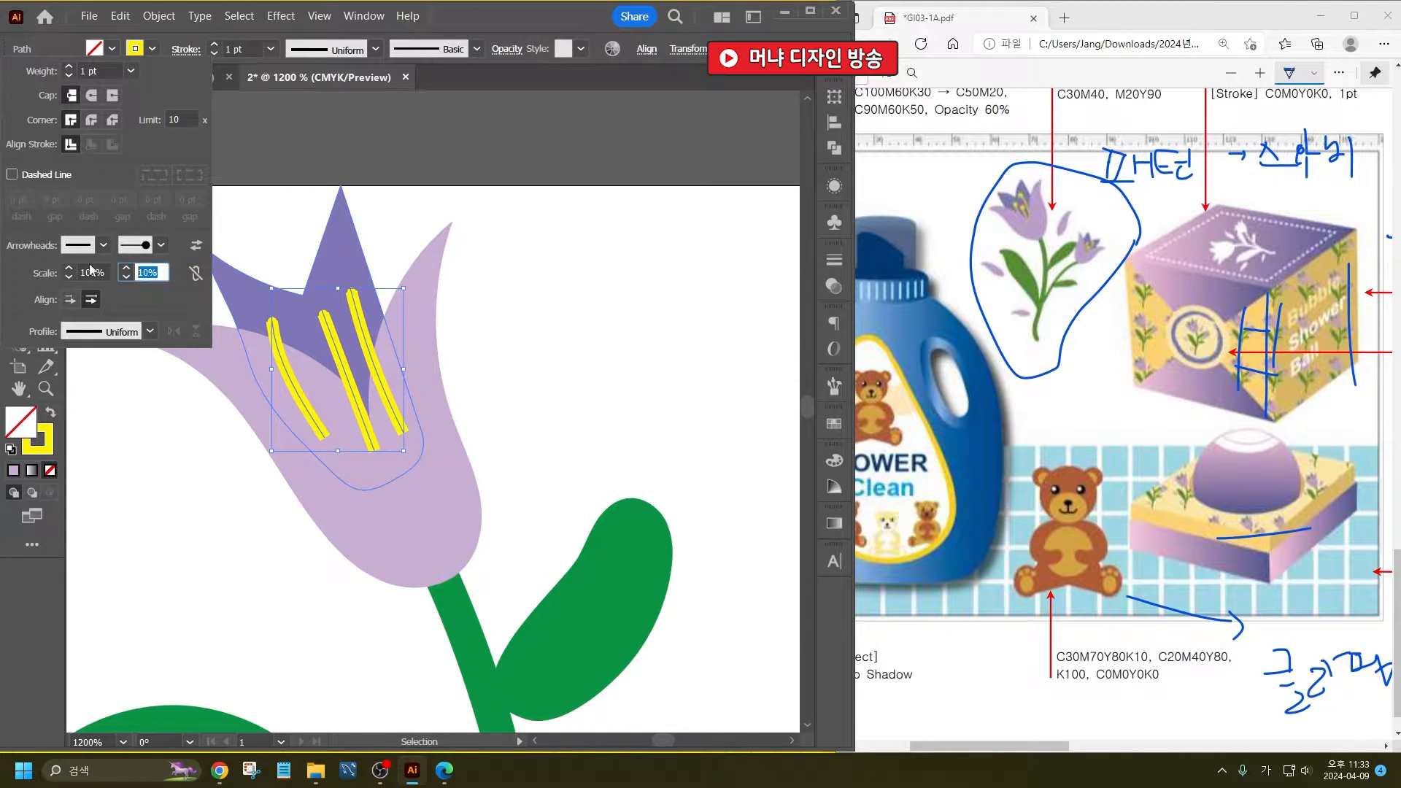
left_click(130, 71)
left_click(165, 110)
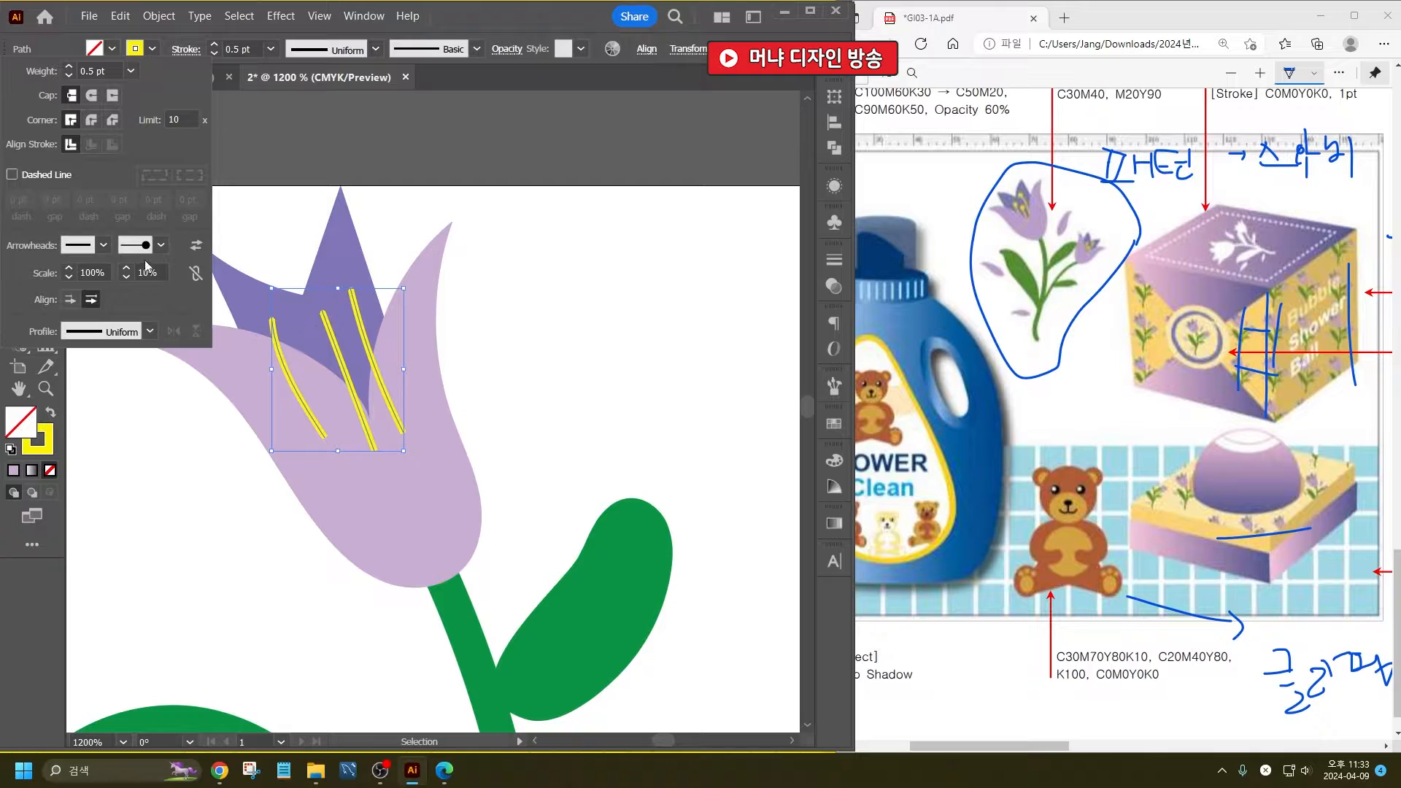
left_click(162, 271)
type("40")
key("Tab")
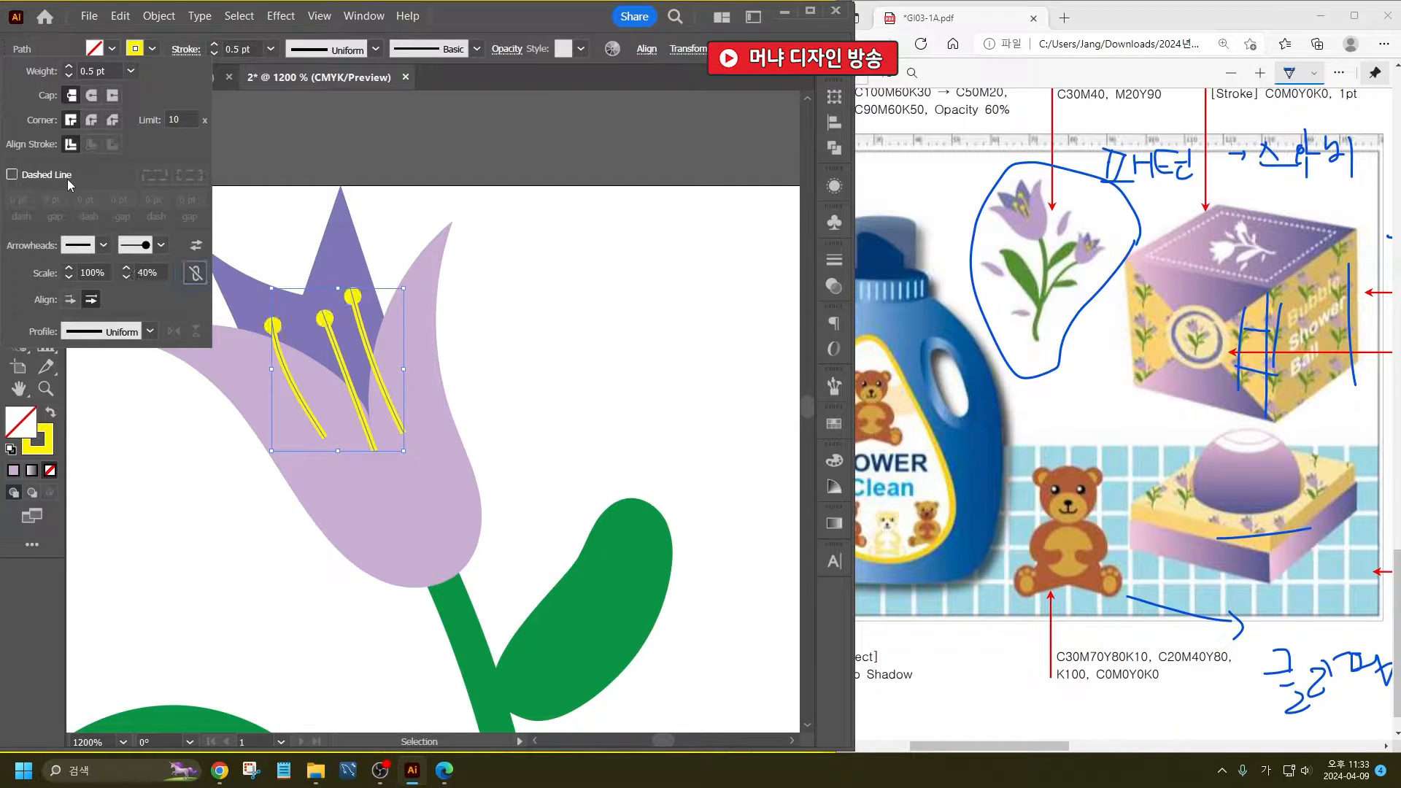
left_click(554, 300)
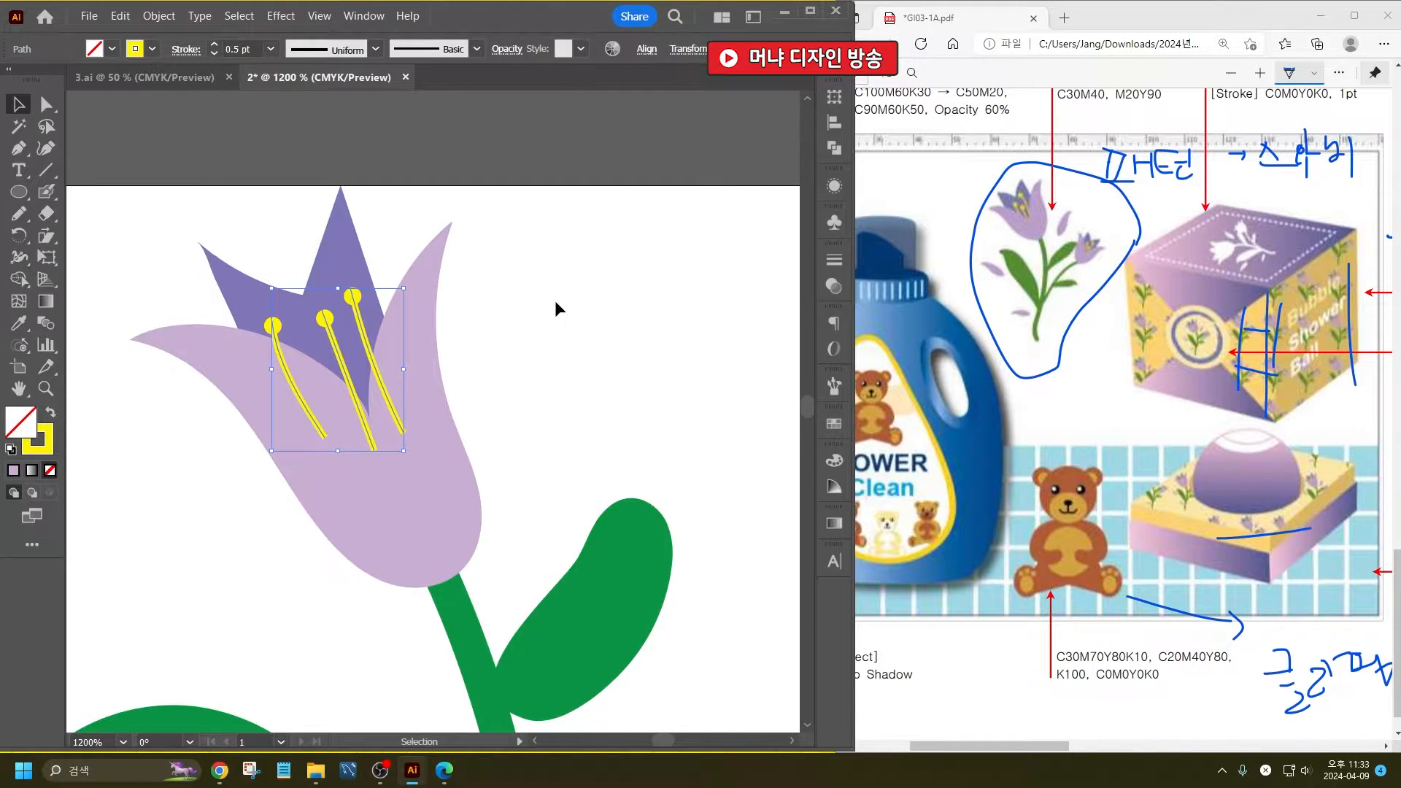
- Bring the lavender outer petal in front of the stamens and shift the leftmost stamen closer to the middle one
left_click(431, 325)
key("ctrl+shift+bracketright")
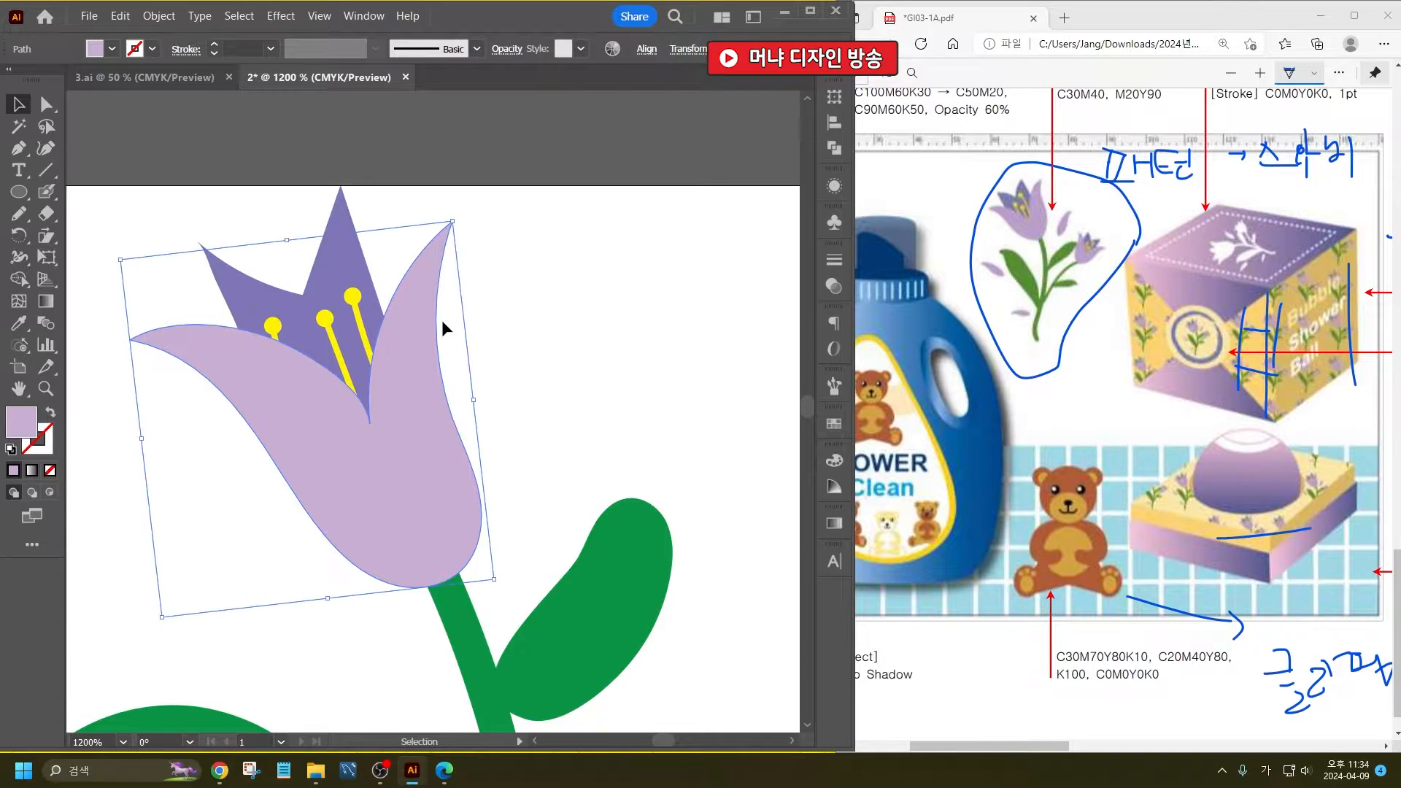
left_click(275, 326)
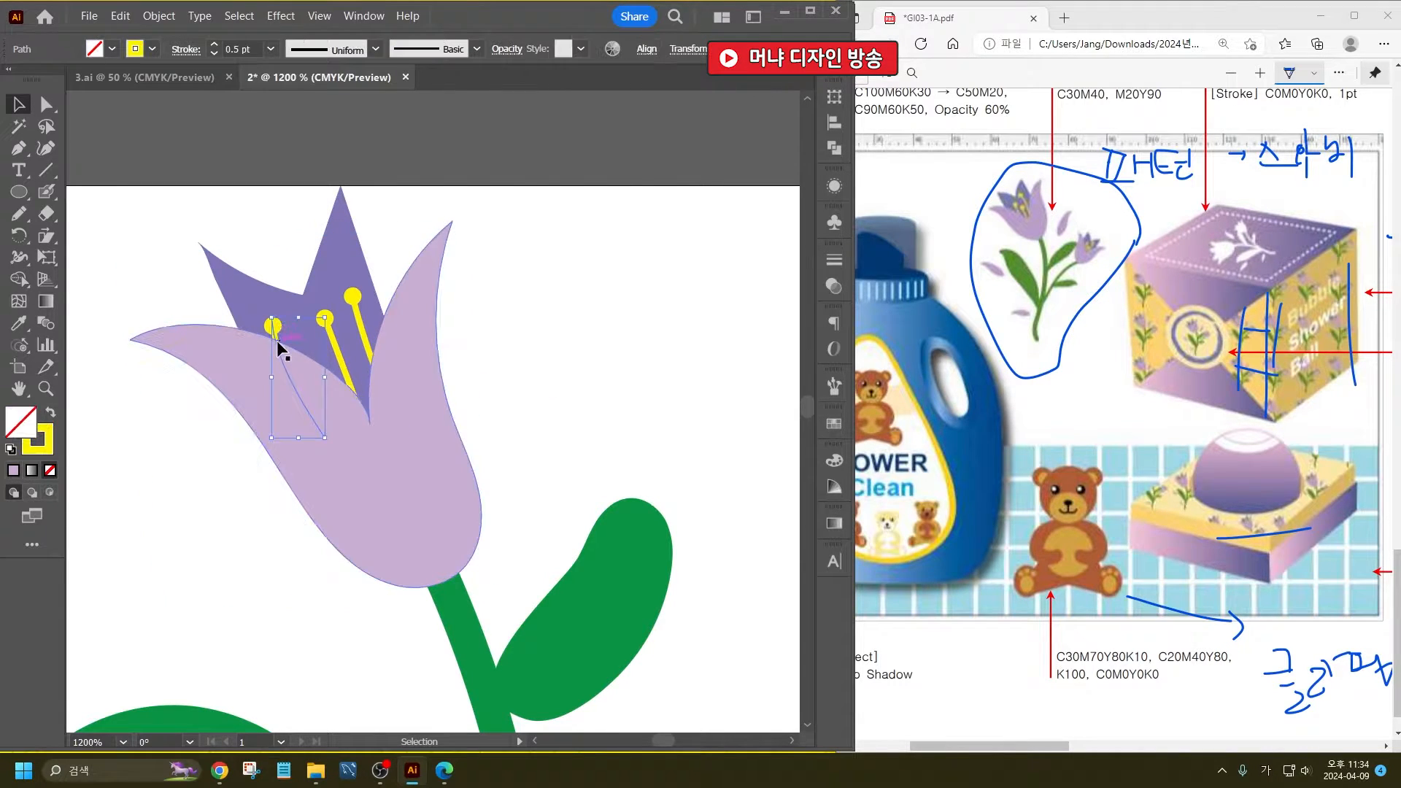
left_click_drag(276, 326, 294, 318)
left_click(653, 358)
- Duplicate the whole tulip head, petals and stamens included, and place the copy near the side branch
scroll(246, 353, "down", 1)
left_click(381, 364)
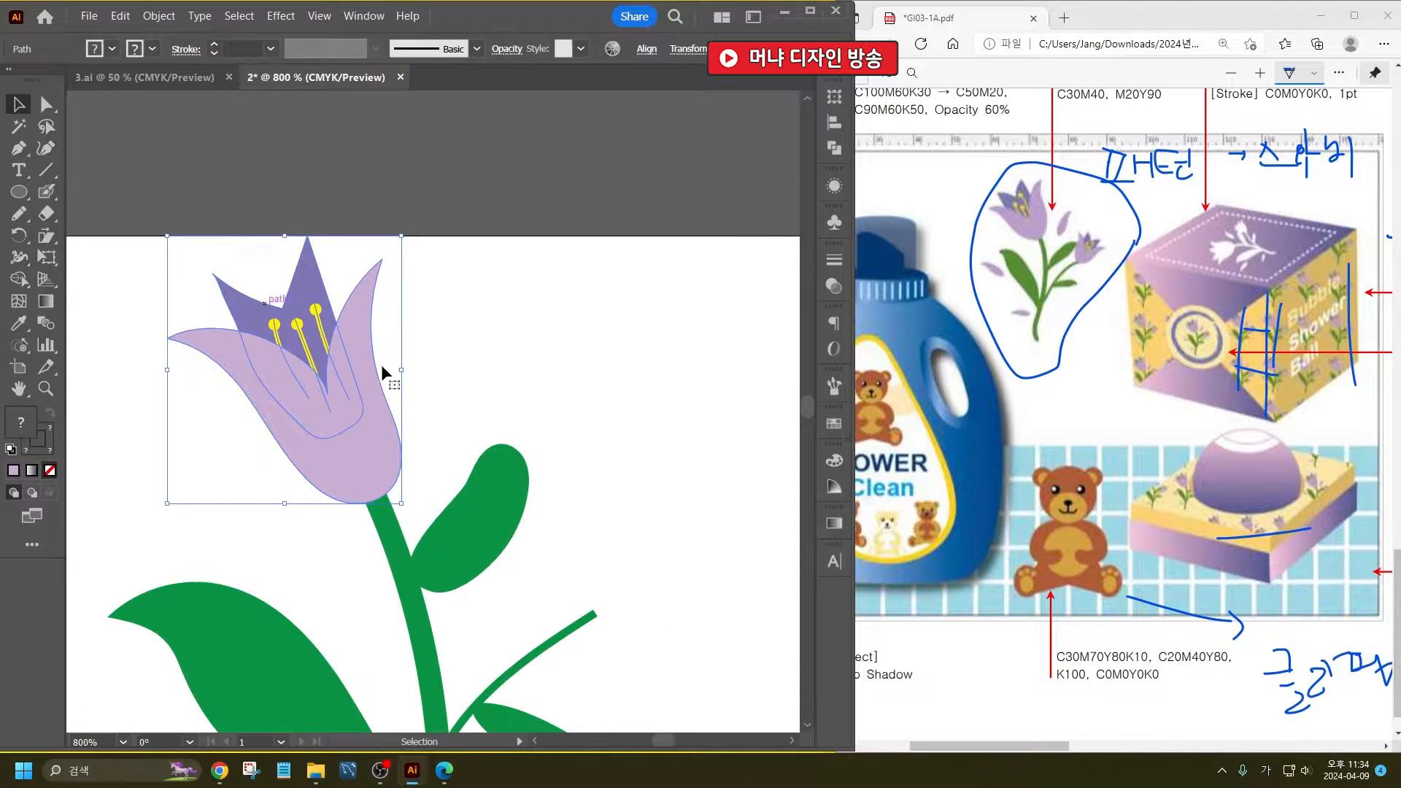
key("a")
key("v")
scroll(251, 251, "down", 1)
left_click_drag(298, 324, 528, 452)
- Rotate the copied tulip head clockwise and shrink it to sit on the side branch's tip
left_click_drag(557, 368, 617, 500)
left_click_drag(566, 377, 481, 342)
left_click_drag(448, 418, 418, 409)
left_click(452, 459)
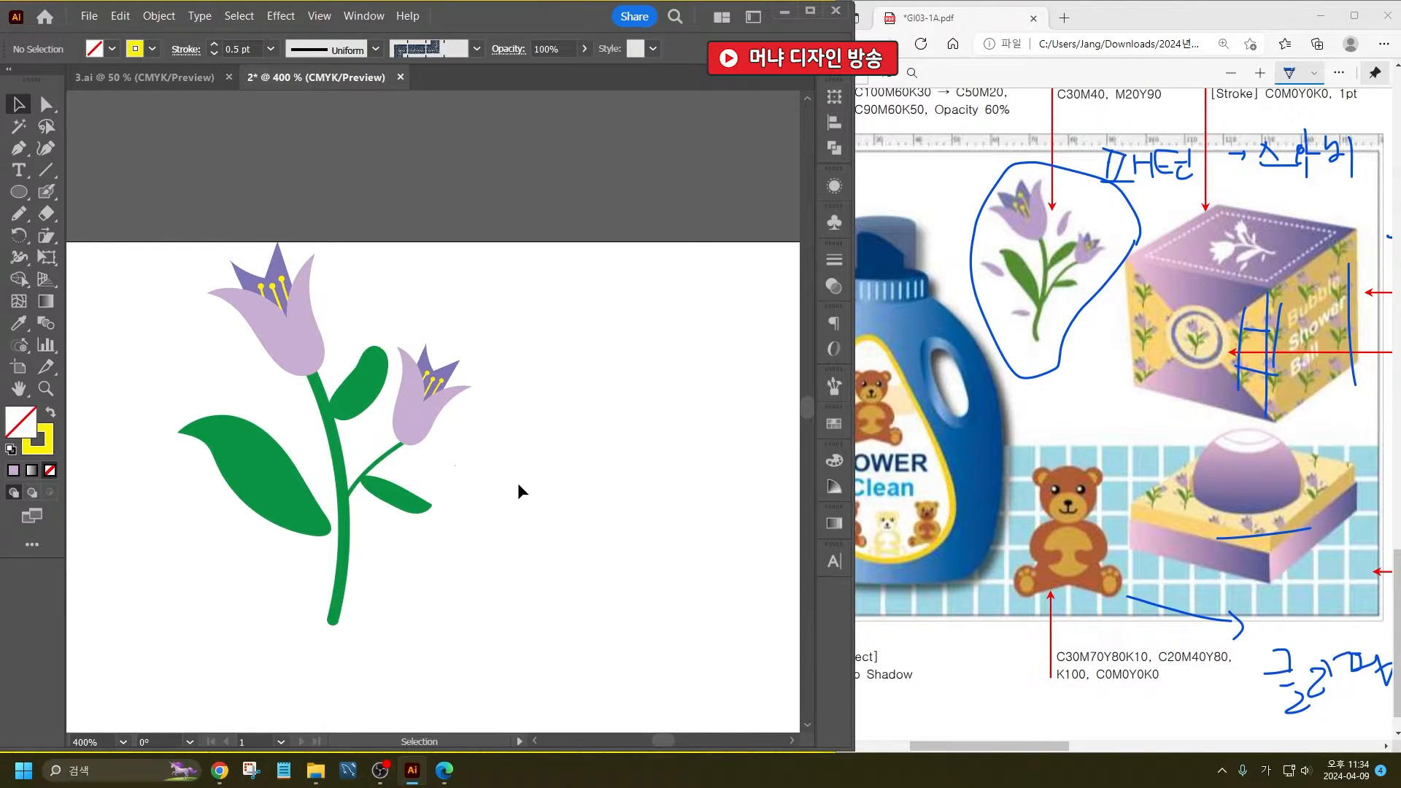
- Draw three small loose petals with the Pencil tool: above the upper leaf, beside the large leaf and near the stem's lower end
left_click(20, 215)
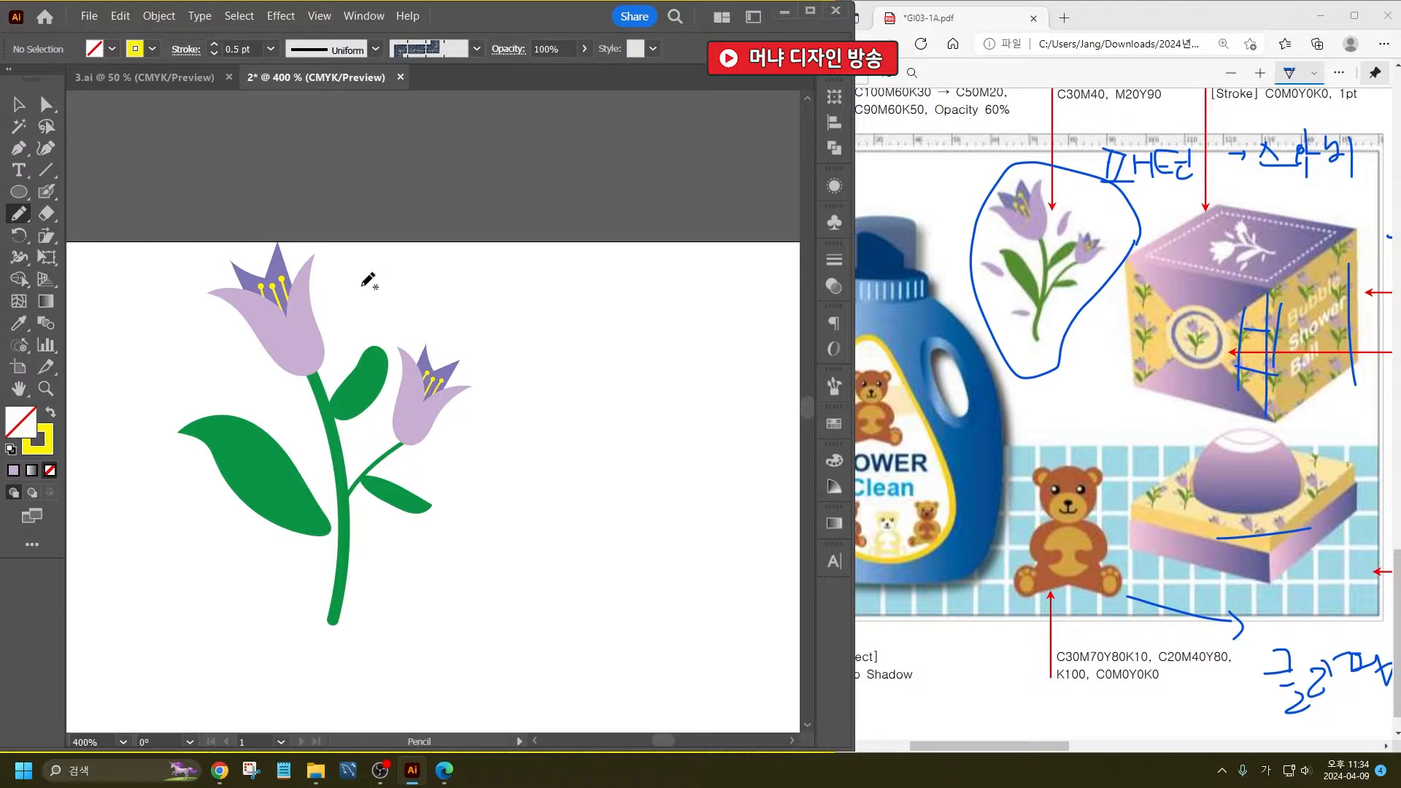
mouse_move(363, 285)
left_mouse_down()
mouse_move(347, 342)
mouse_move(365, 285)
left_mouse_up()
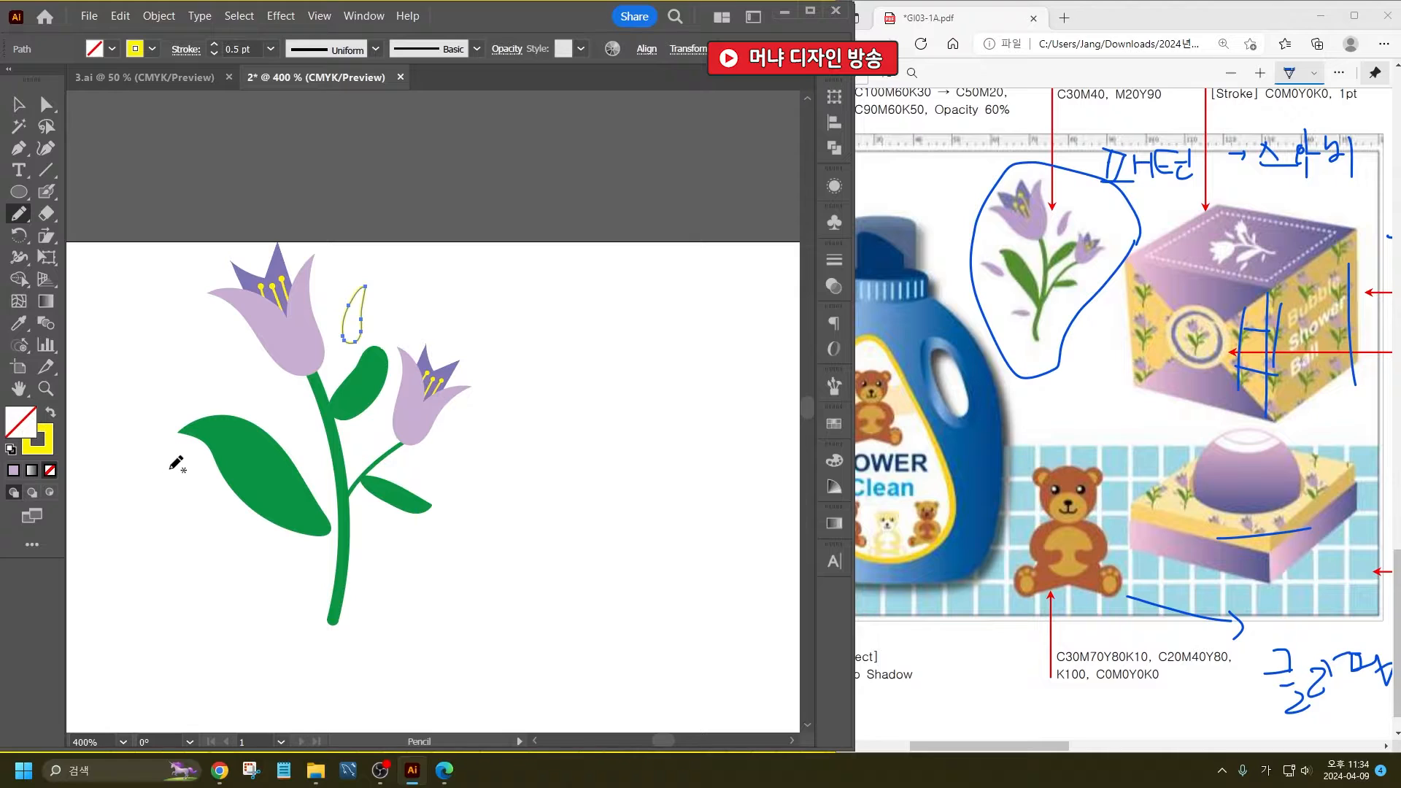
mouse_move(167, 465)
left_mouse_down()
mouse_move(221, 510)
mouse_move(173, 465)
left_mouse_up()
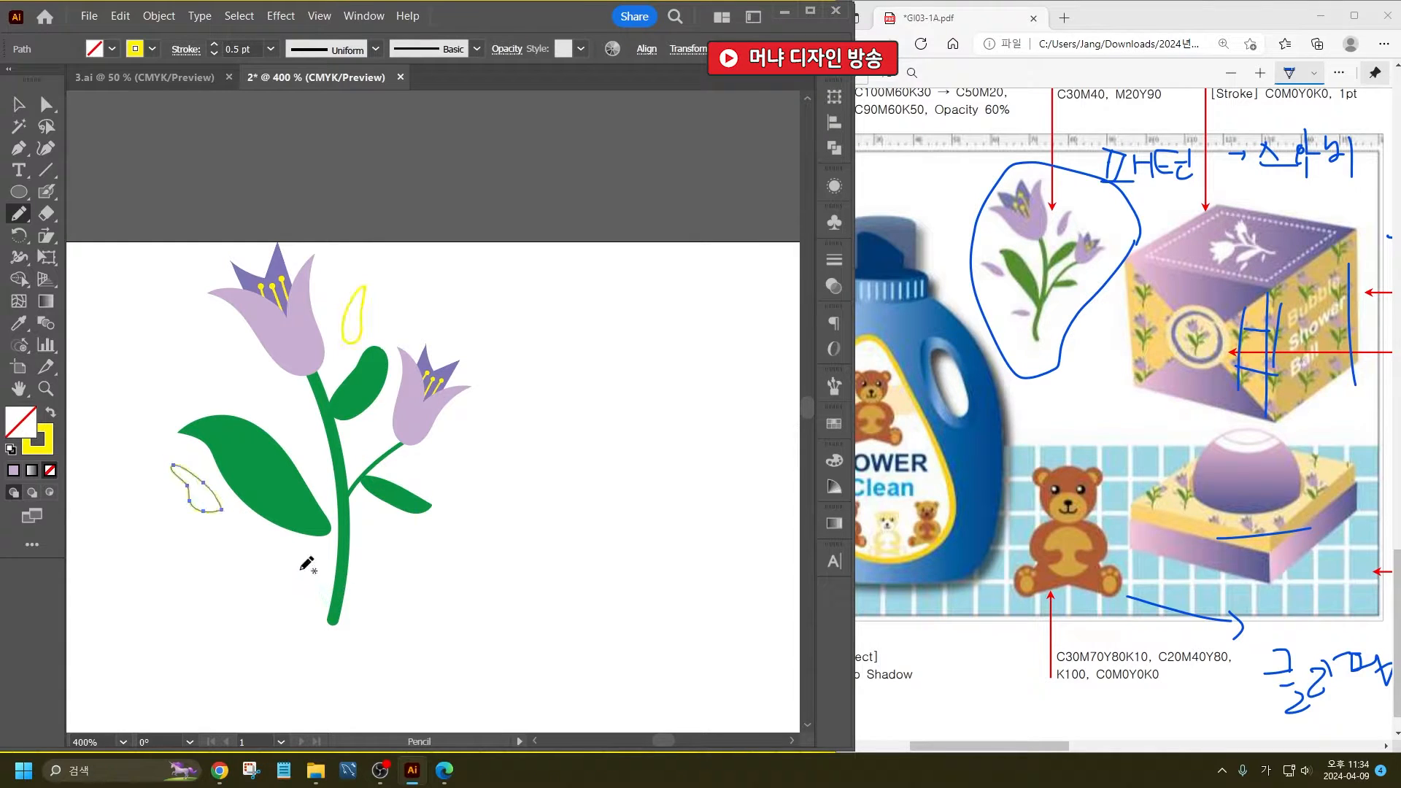
mouse_move(298, 564)
left_mouse_down()
mouse_move(240, 573)
mouse_move(299, 562)
left_mouse_up()
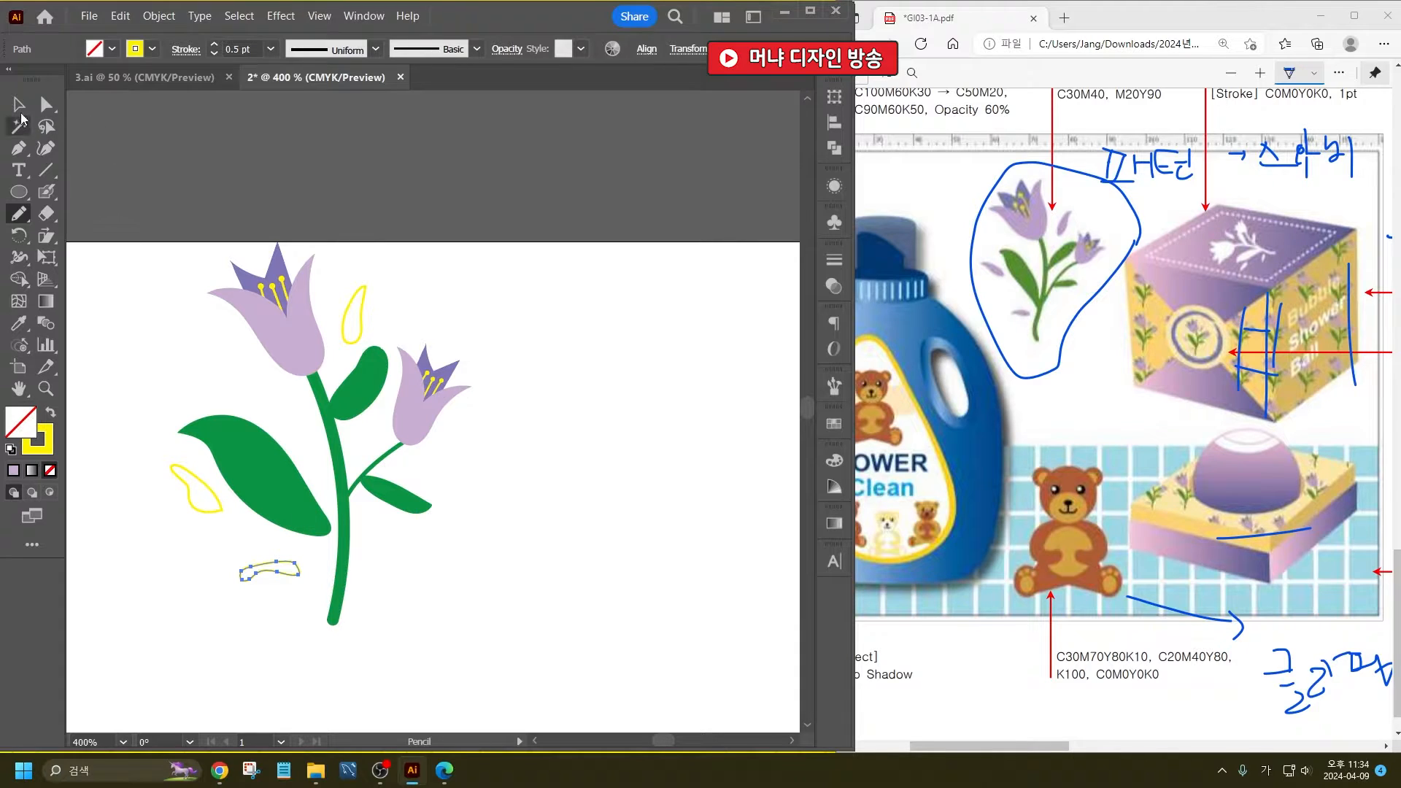
- Recolor the three loose petals with the outer petal's lavender fill and no stroke using the Eyedropper
left_click(19, 107)
left_click(220, 510, "shift")
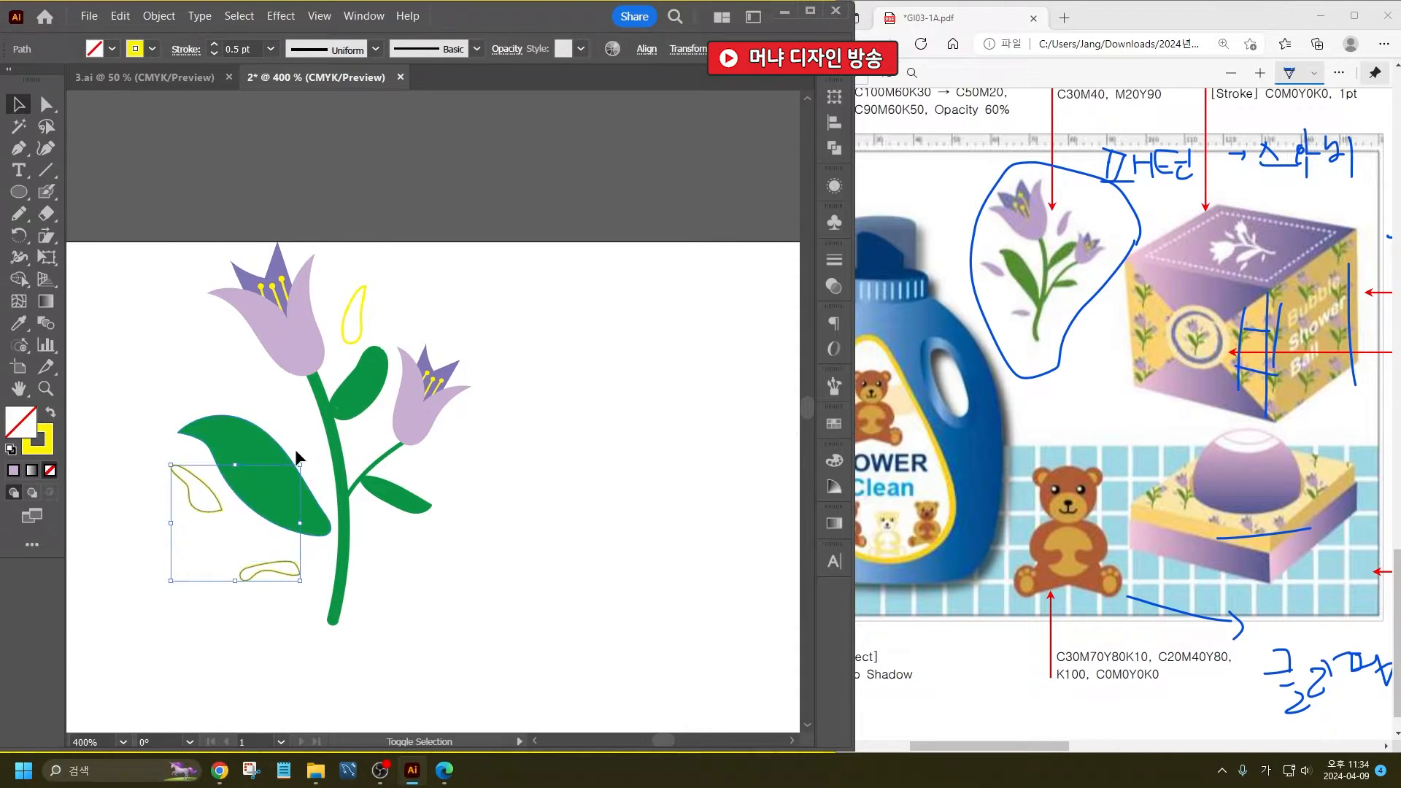
left_click(361, 305, "shift")
left_click(19, 323)
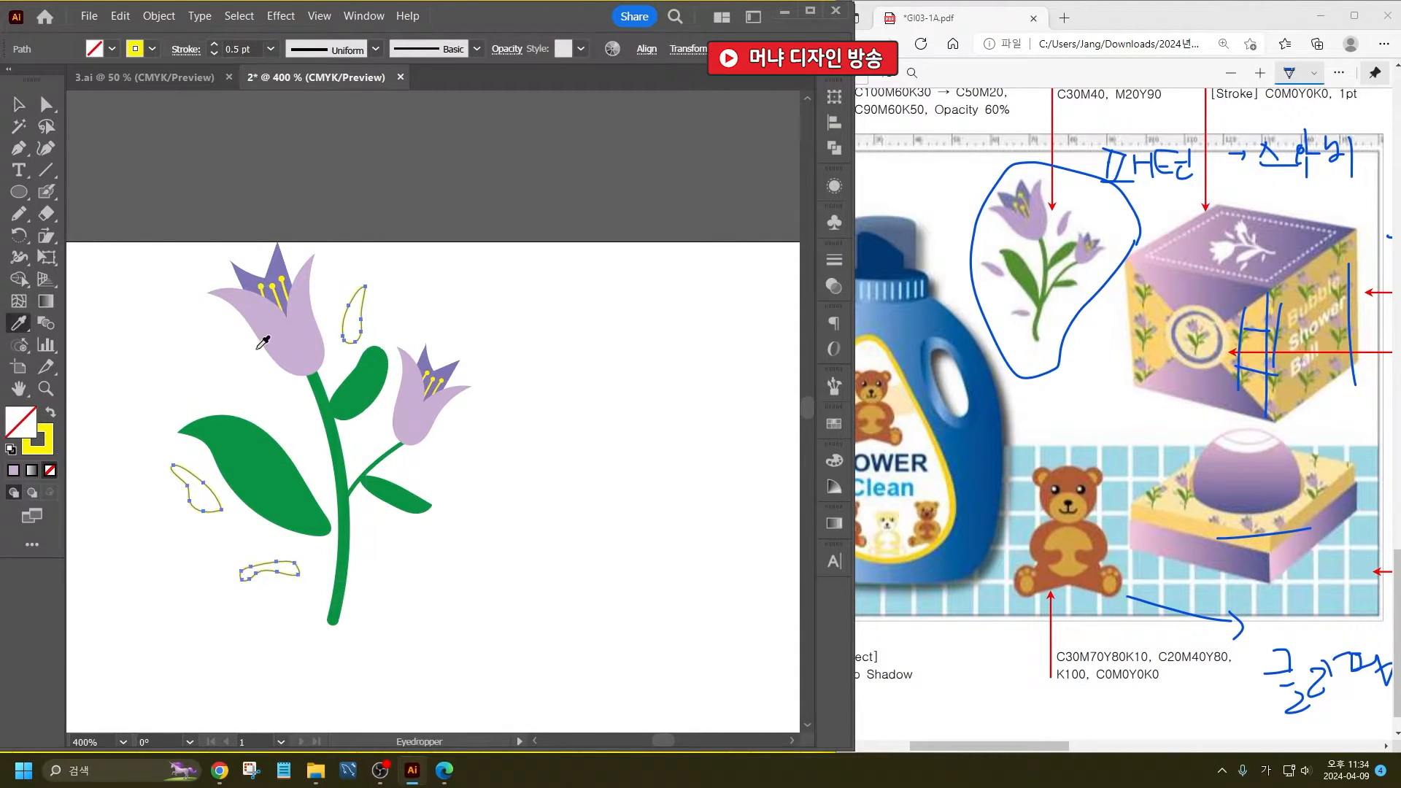
left_click(261, 308)
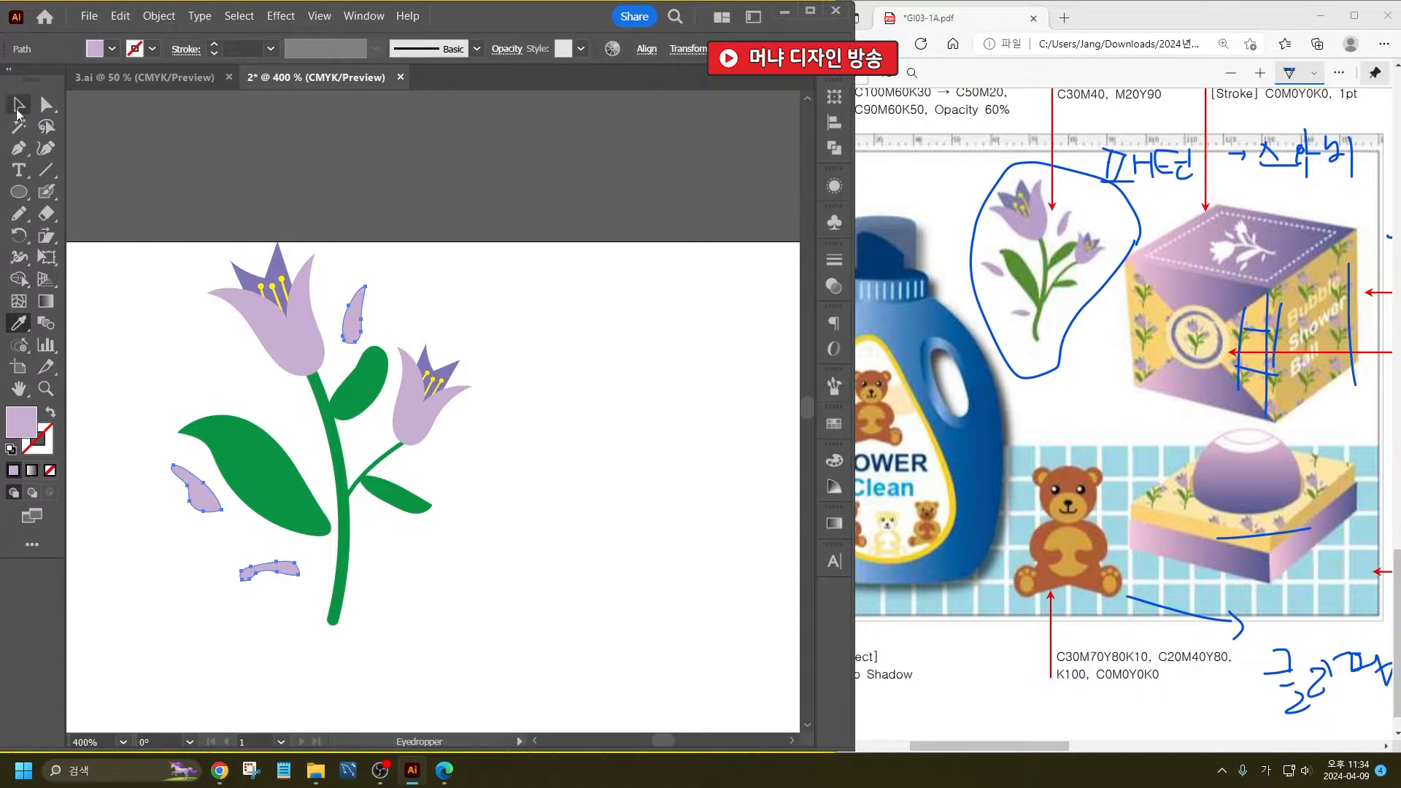
- Group the complete tulip illustration and reposition it on the artboard above the teddy bear
left_click(18, 105)
left_click(757, 469)
left_click_drag(475, 632, 176, 233)
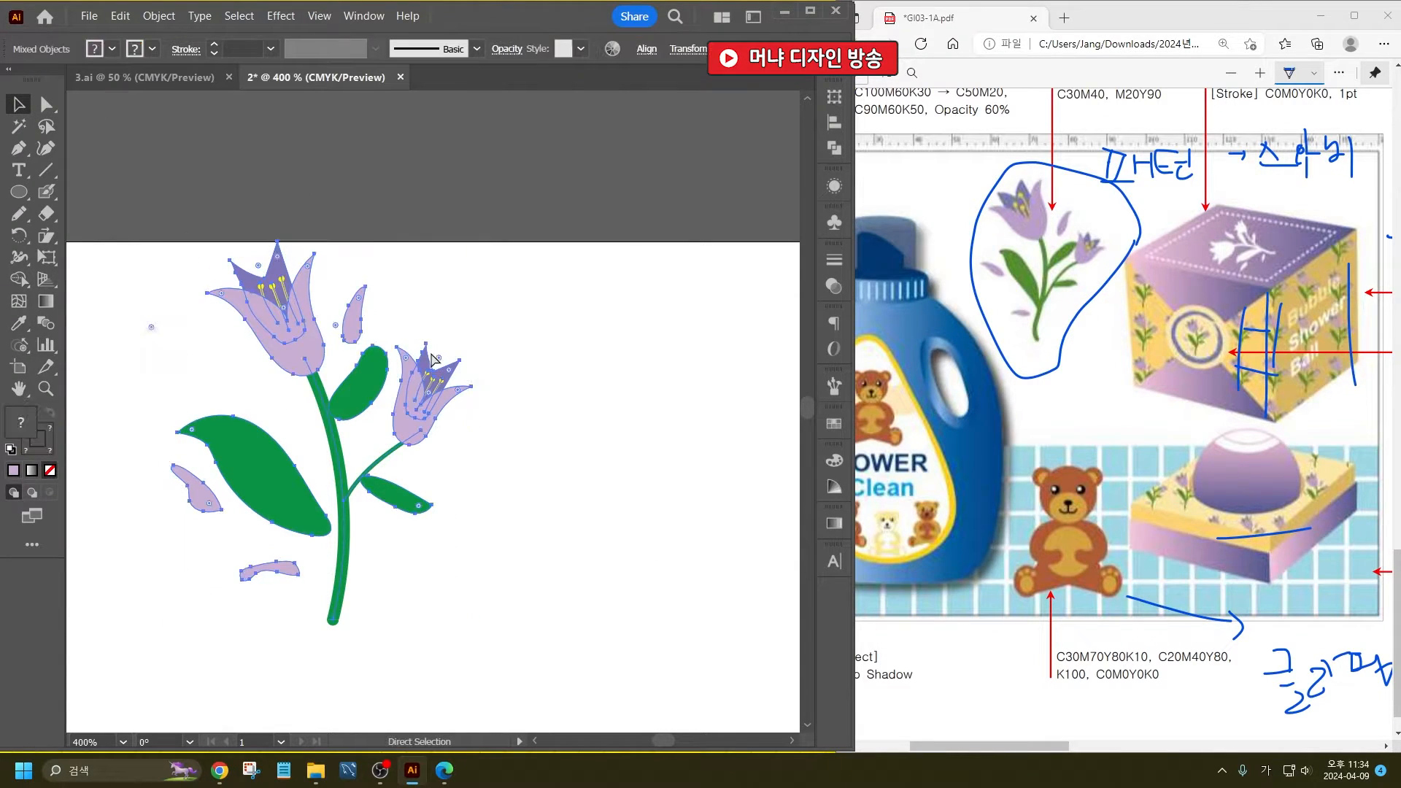
key("ctrl+g")
scroll(304, 278, "down", 1)
scroll(315, 330, "down", 4)
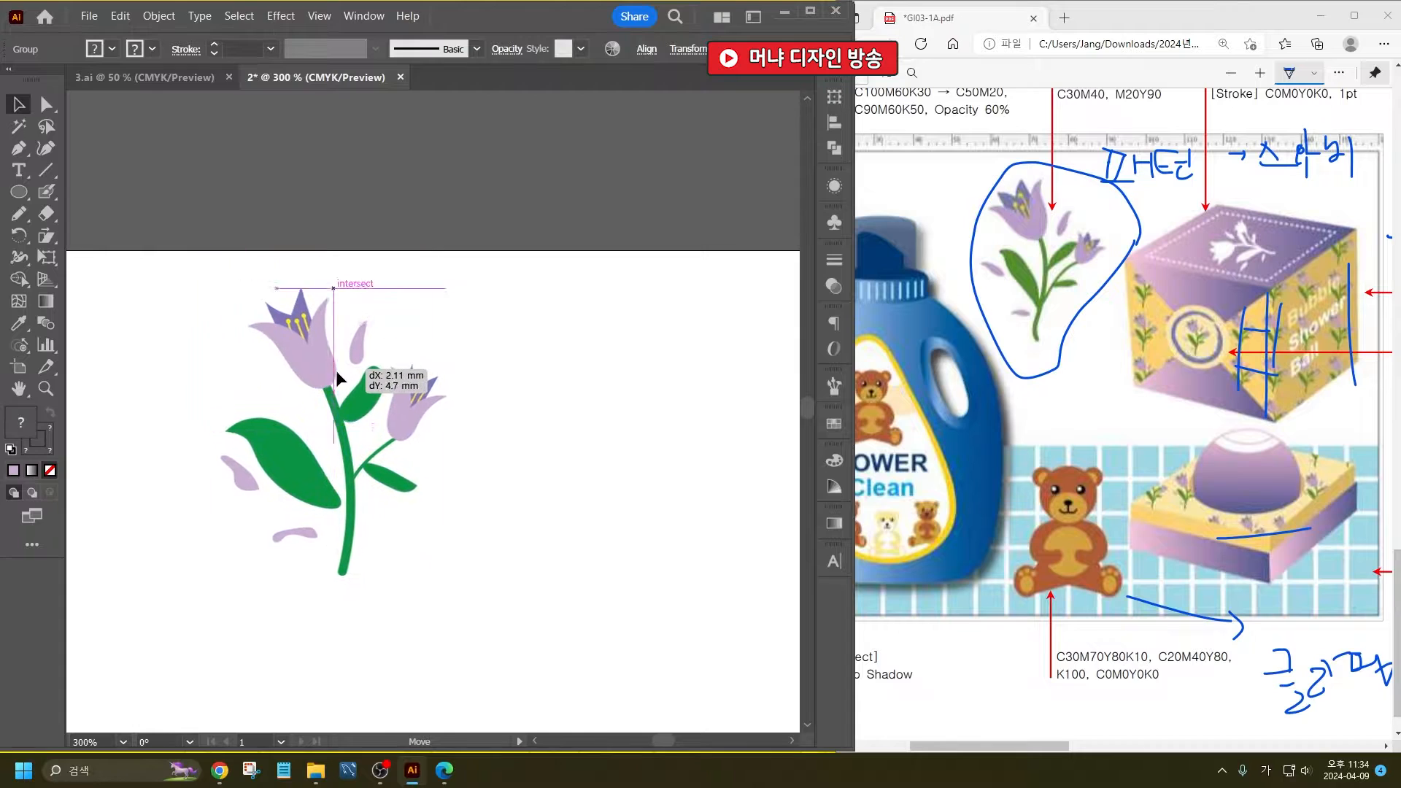
scroll(395, 352, "up", 2)
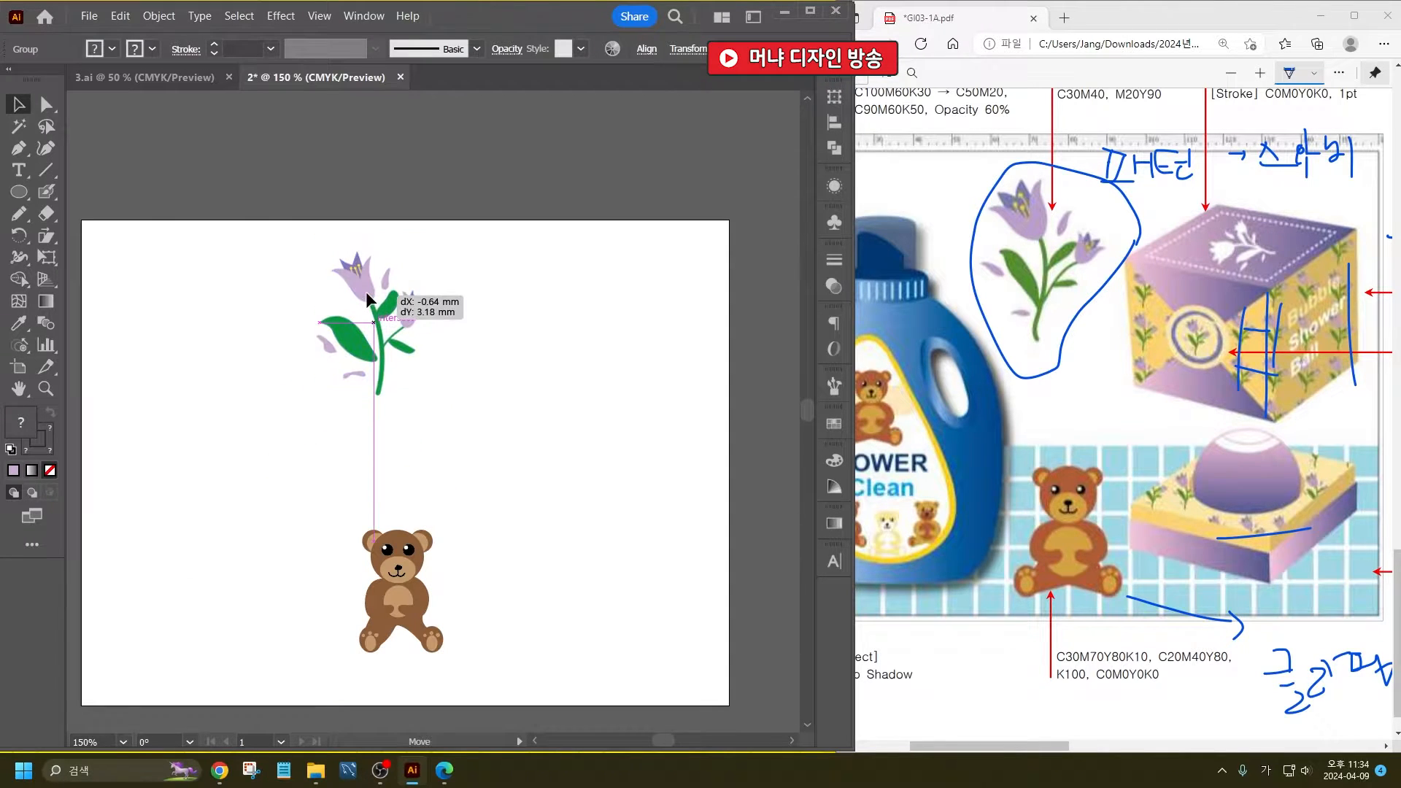
left_click(503, 388)
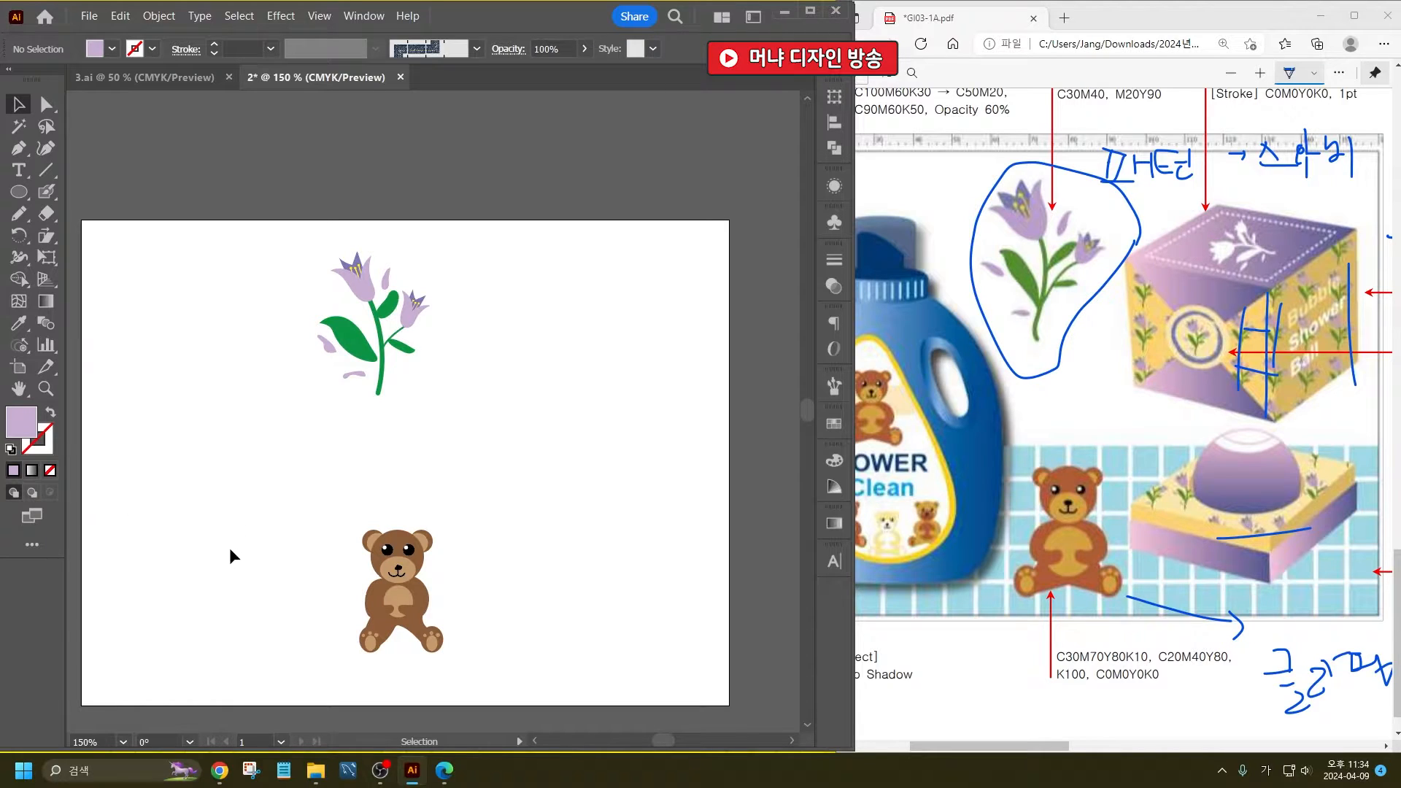
- Draw a nearly square lavender rectangle with no stroke beside the tulip and move it closer to the flower
left_click_drag(595, 414, 523, 422)
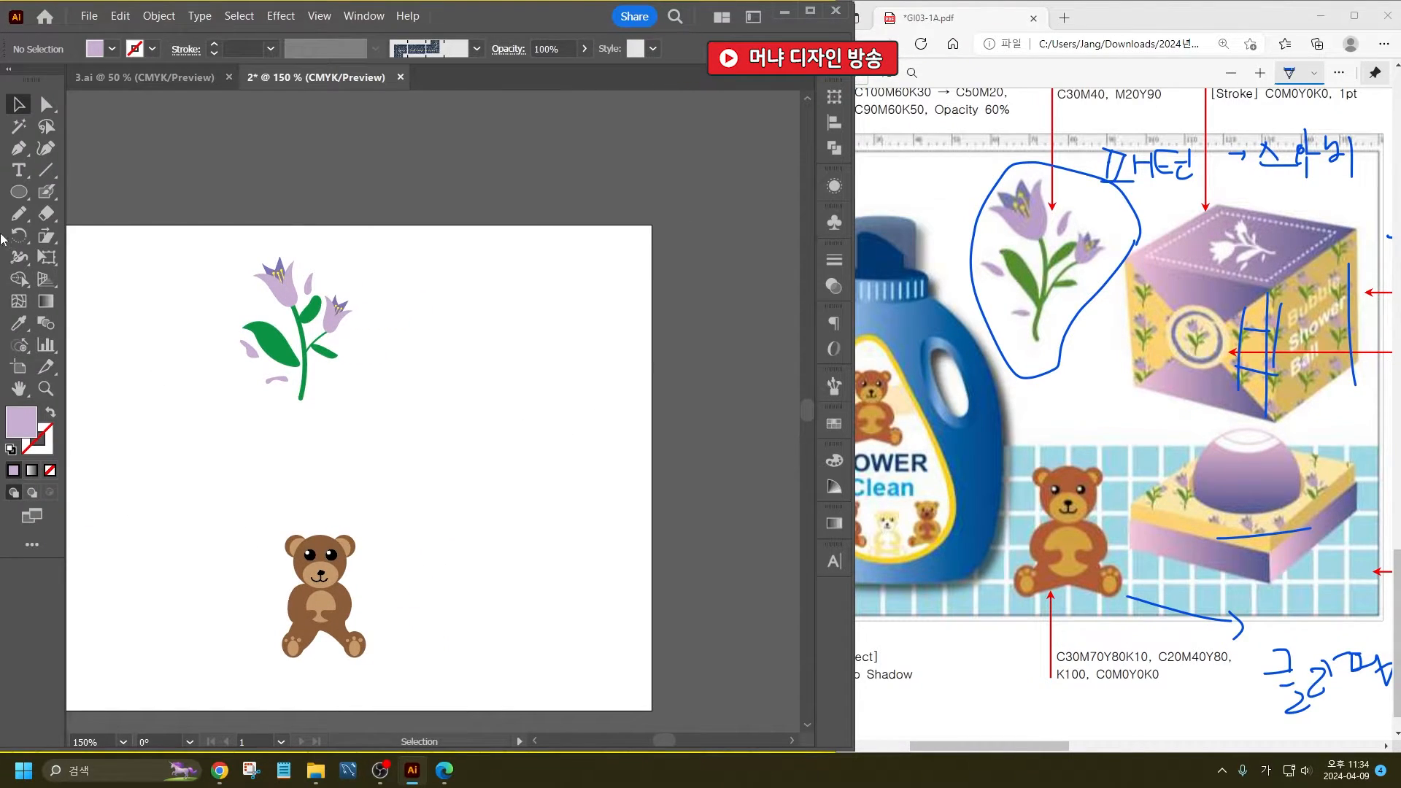
left_click_drag(19, 192, 74, 189)
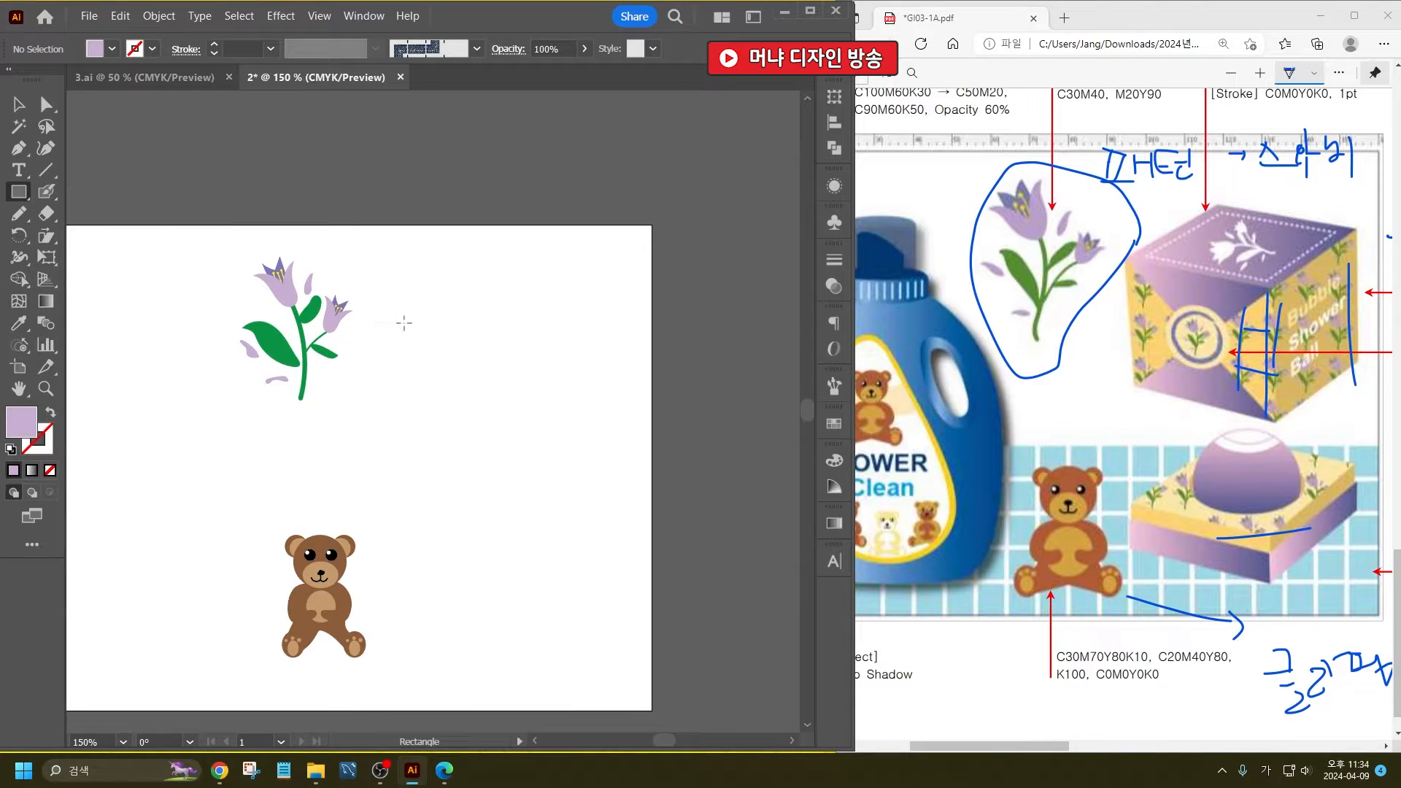
left_click_drag(399, 305, 585, 479)
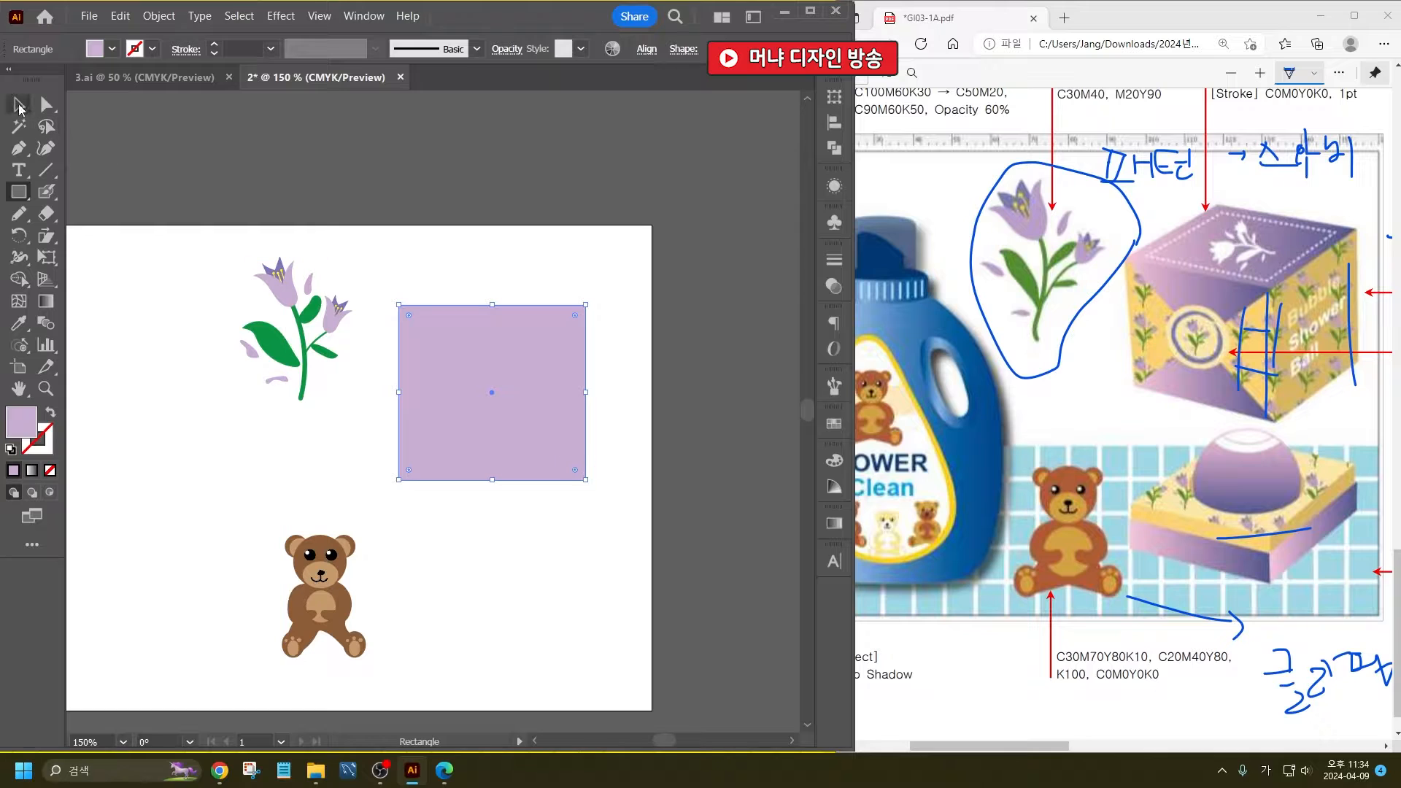
left_click(19, 106)
left_click_drag(485, 361, 446, 367)
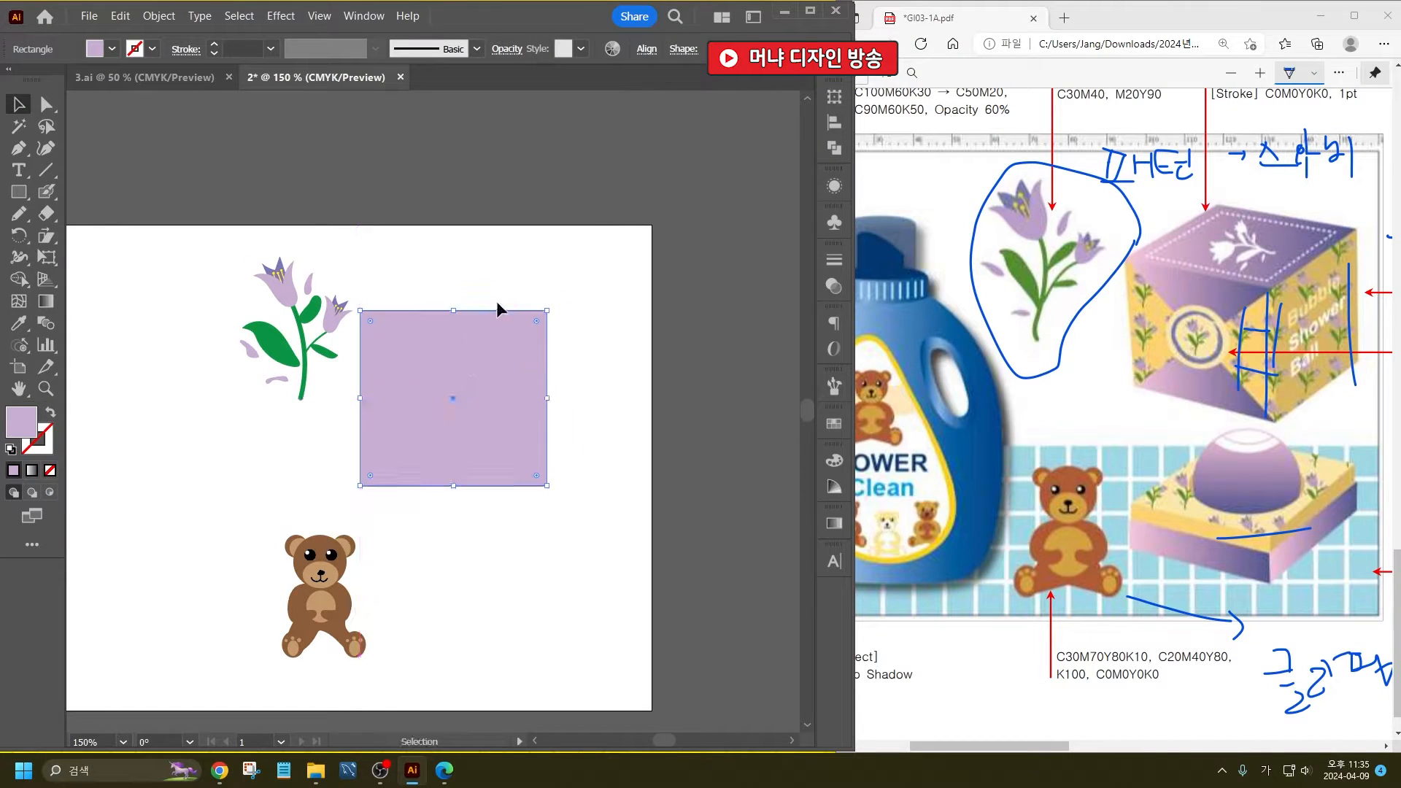
- Shift the rectangle's right edge straight down to slant it into the box's front face
left_click(46, 104)
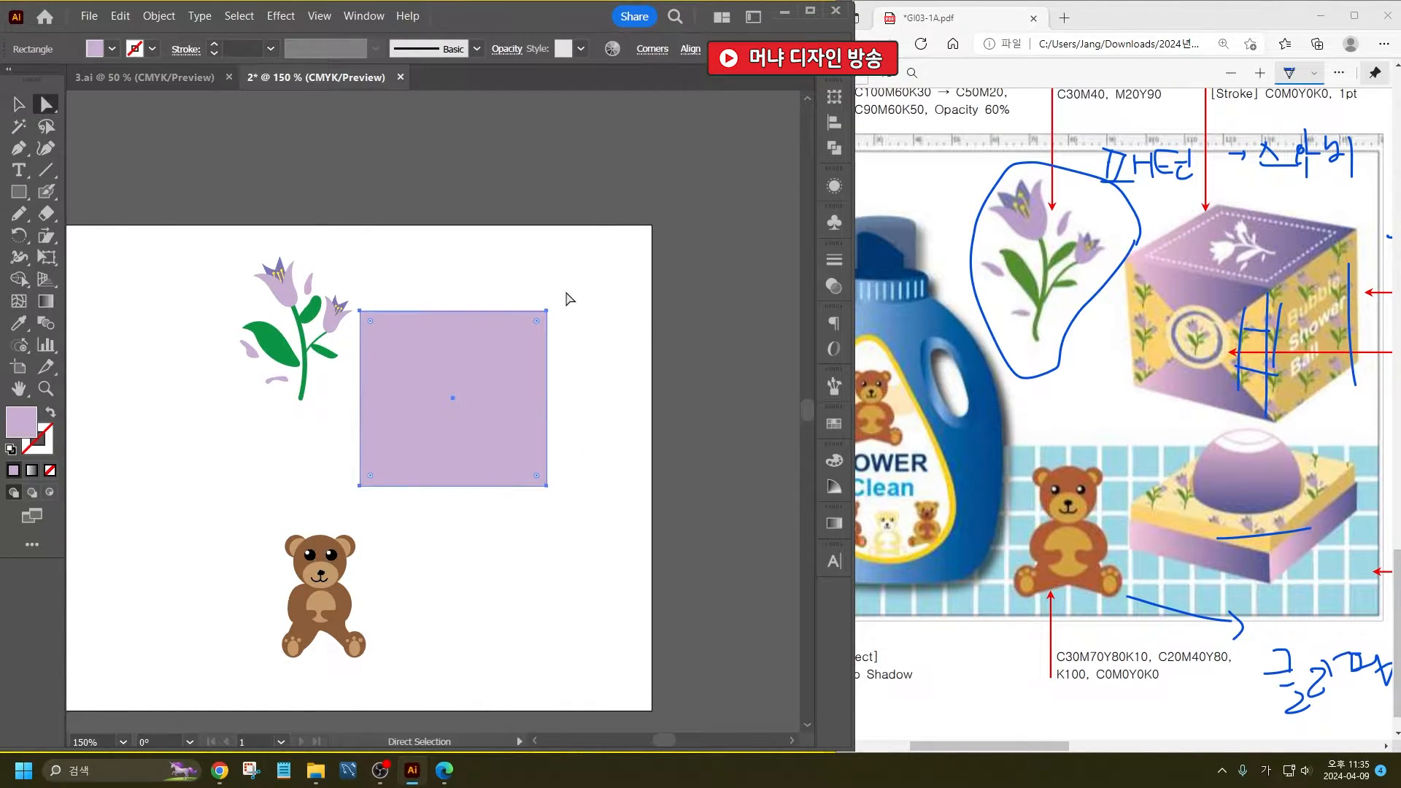
left_click_drag(539, 282, 617, 592)
left_click_drag(546, 486, 536, 536)
left_click(19, 106)
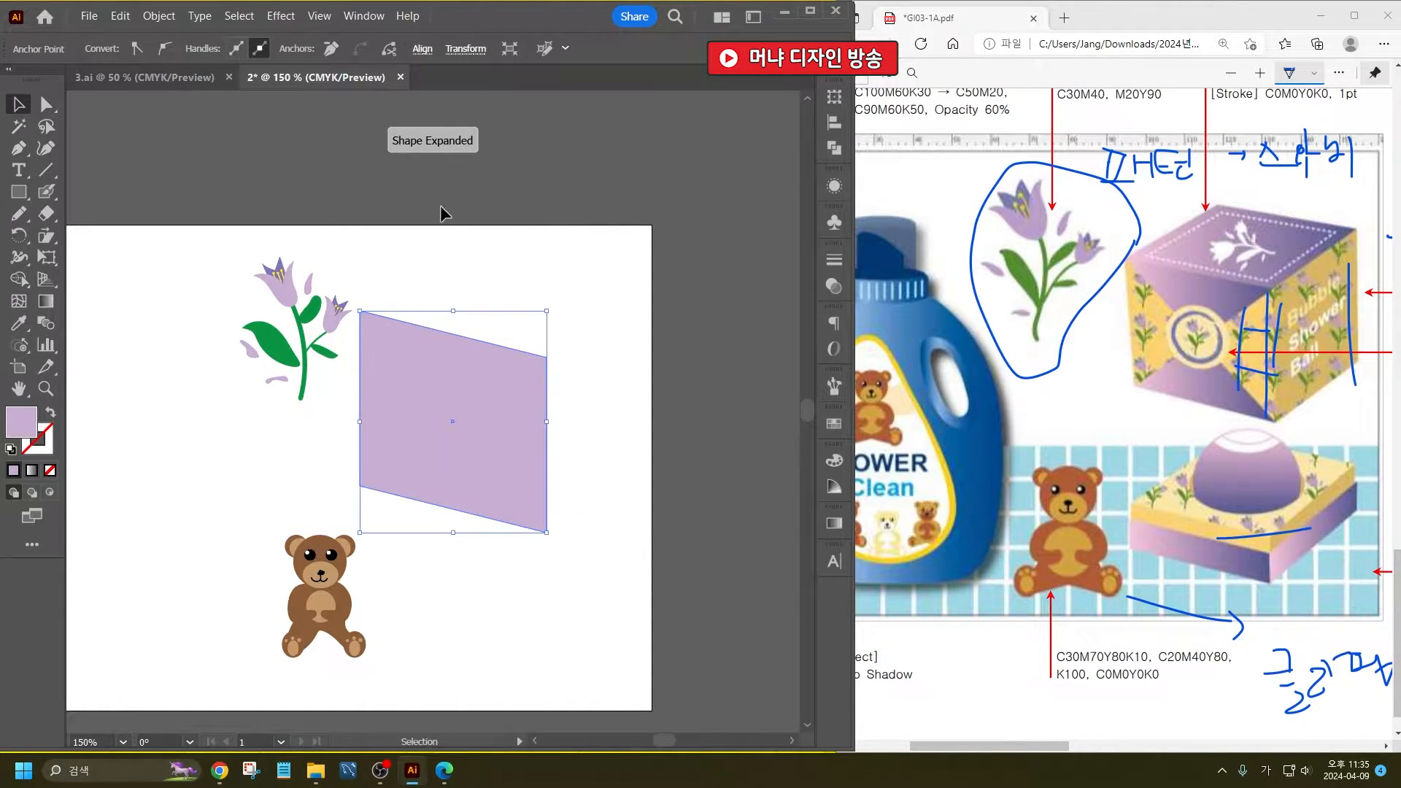
left_click(441, 213)
- Scale the slanted front face down proportionally to about two thirds of its size
left_click(462, 430)
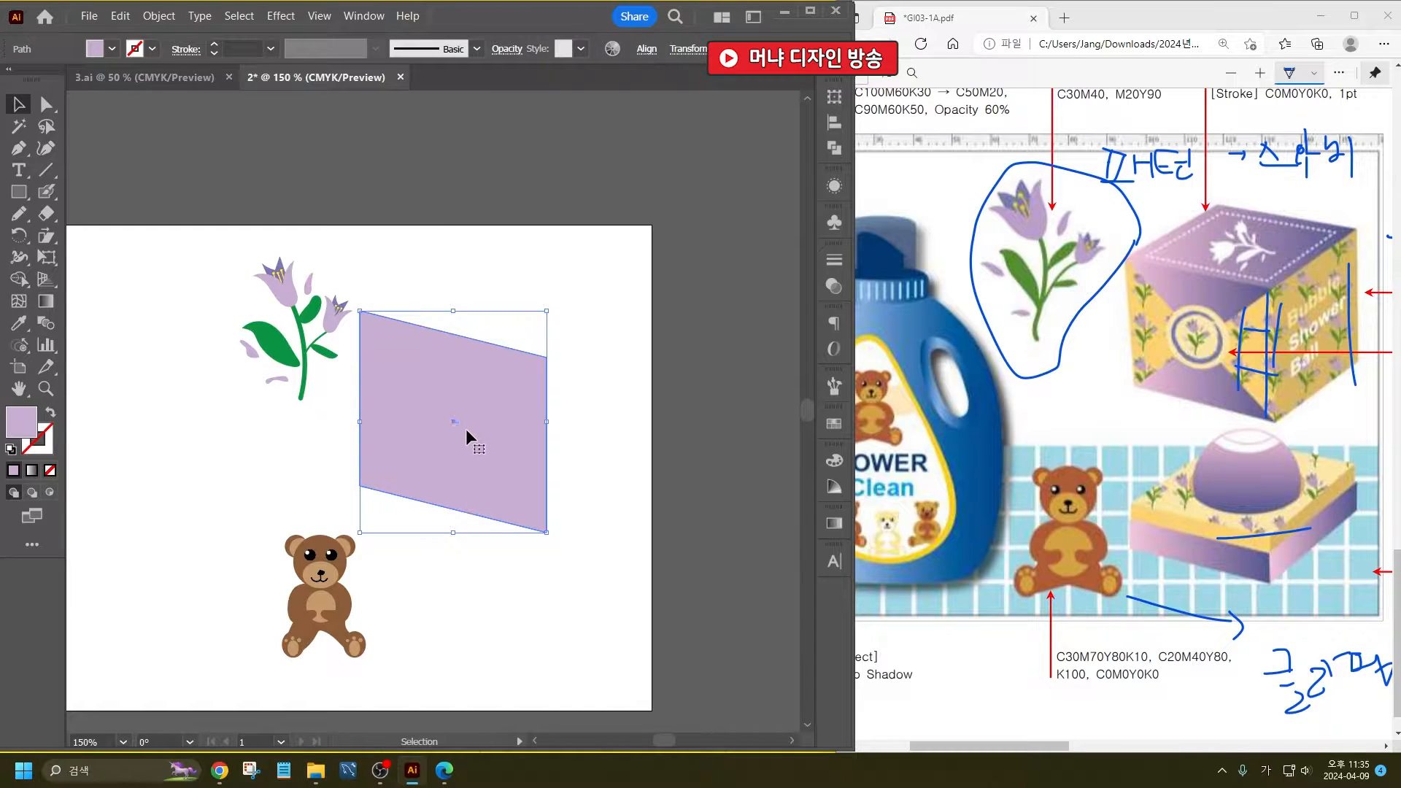
left_click_drag(546, 532, 497, 475)
key("a")
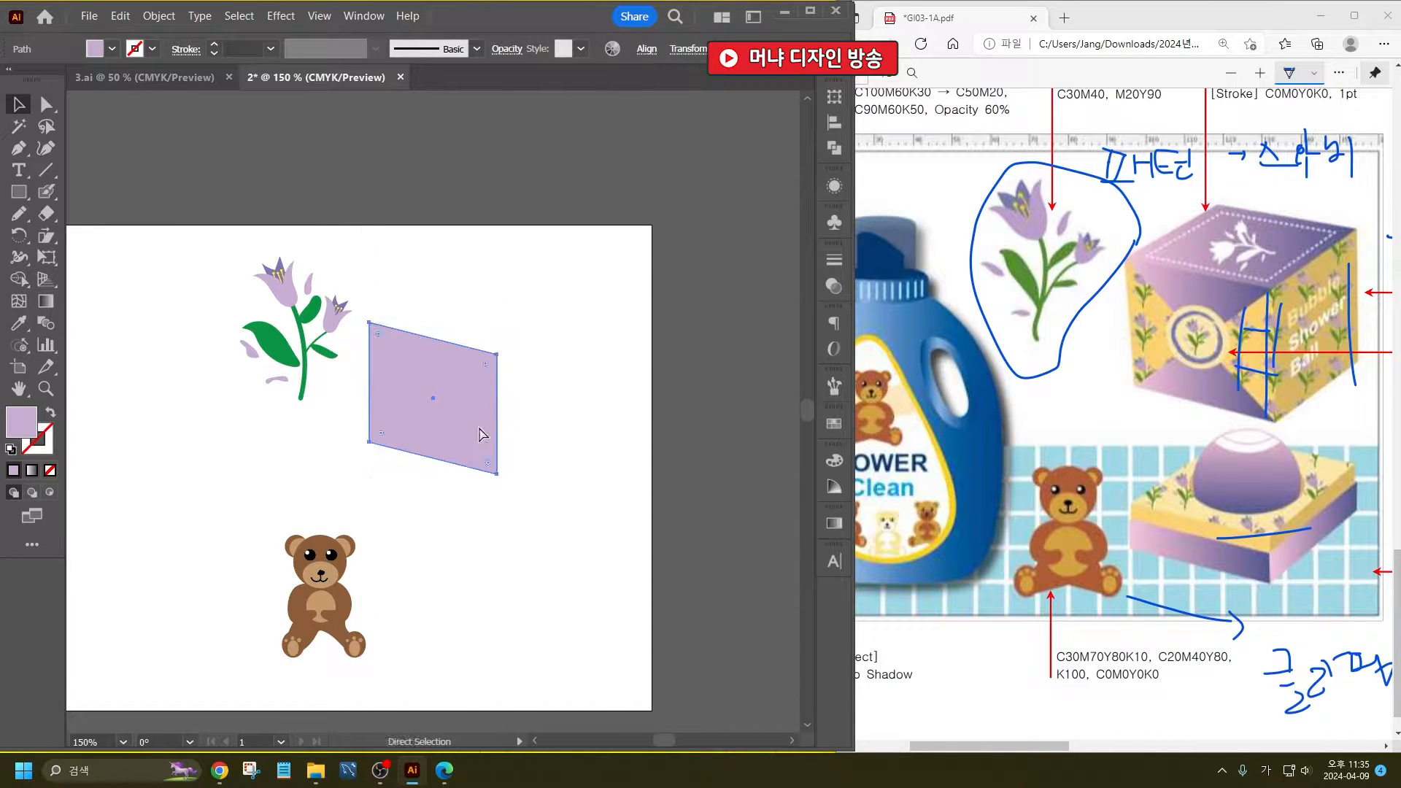
key("v")
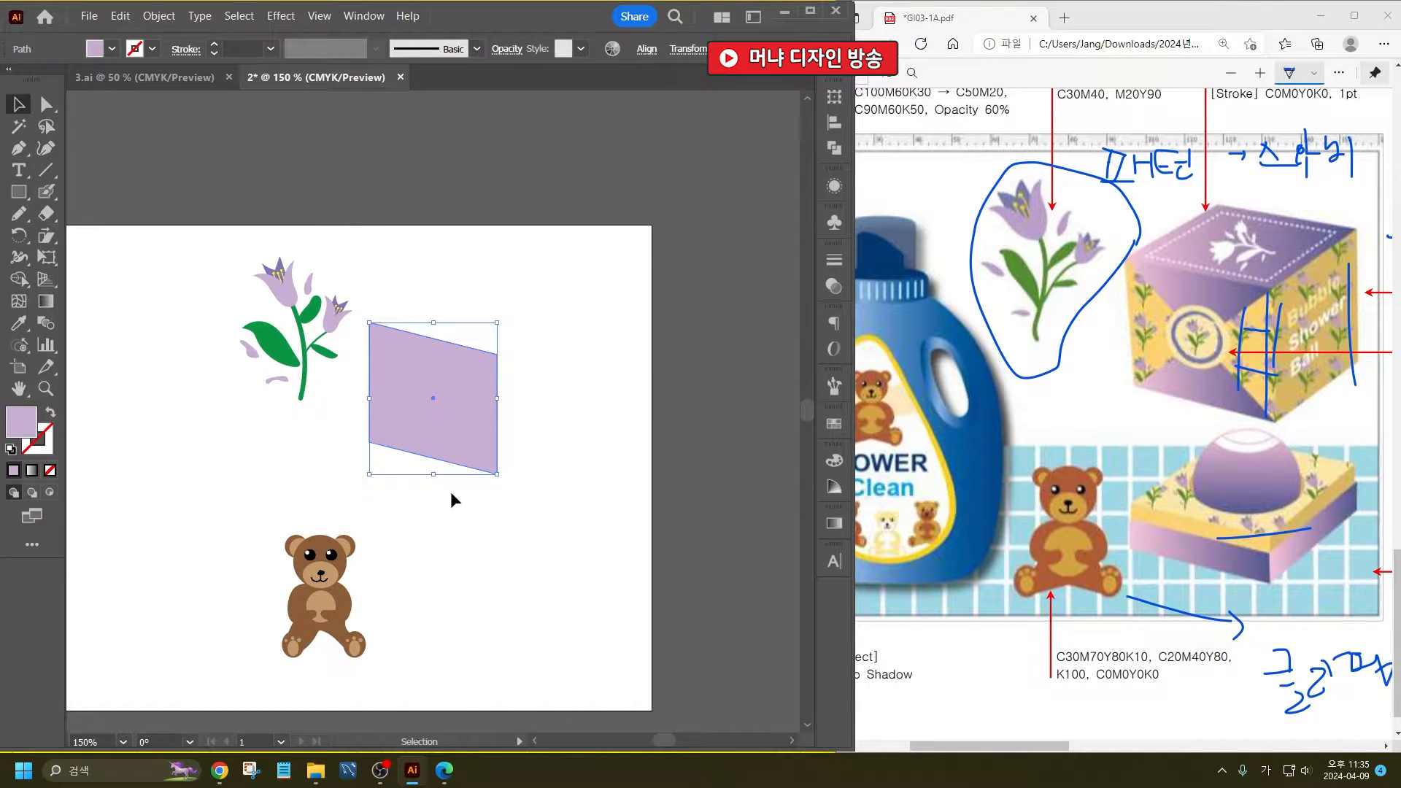
- Duplicate the front face's left edge up and to the right to form the box's adjoining side face
left_click(48, 102)
left_click(137, 156)
left_click(369, 323)
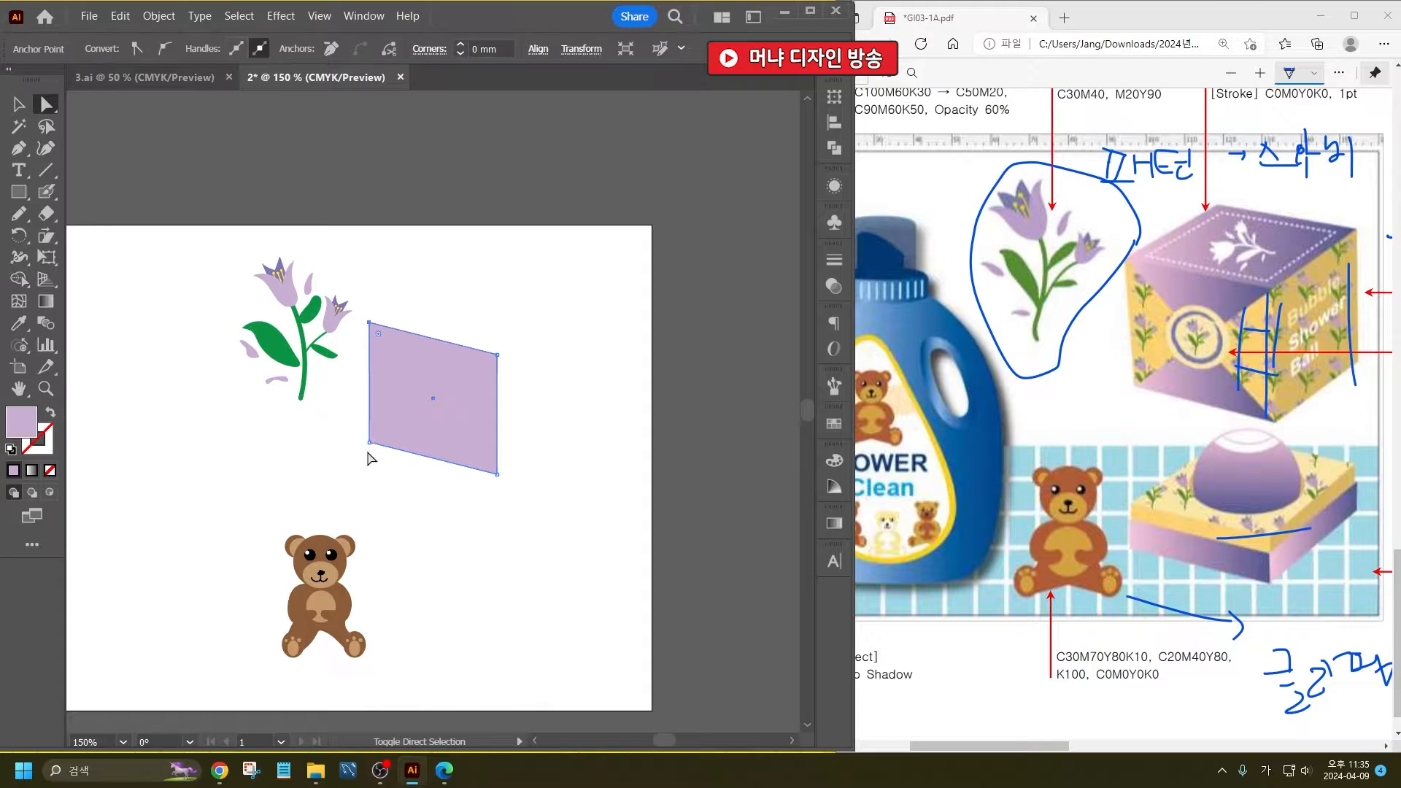
left_click_drag(370, 441, 603, 398)
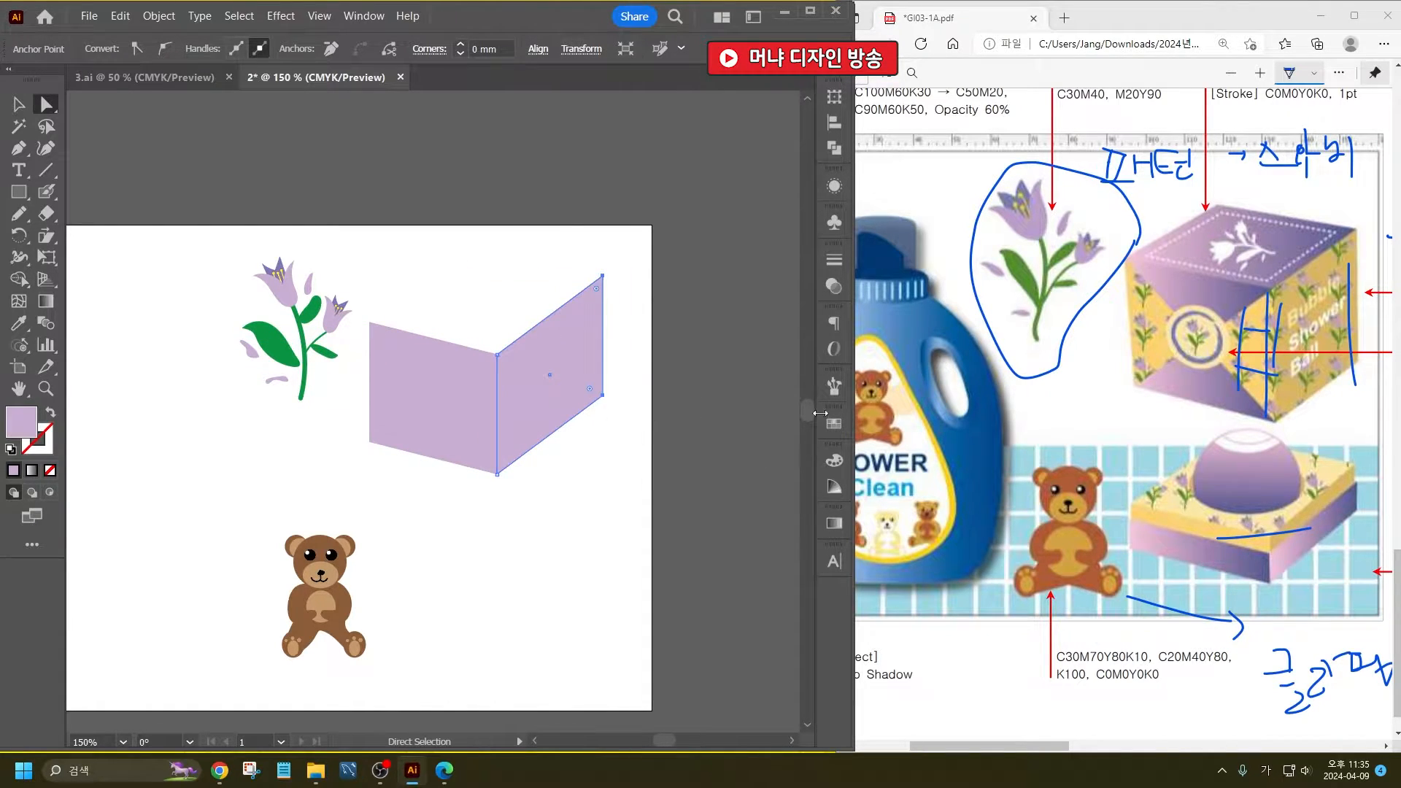
left_click(19, 103)
left_click(501, 256)
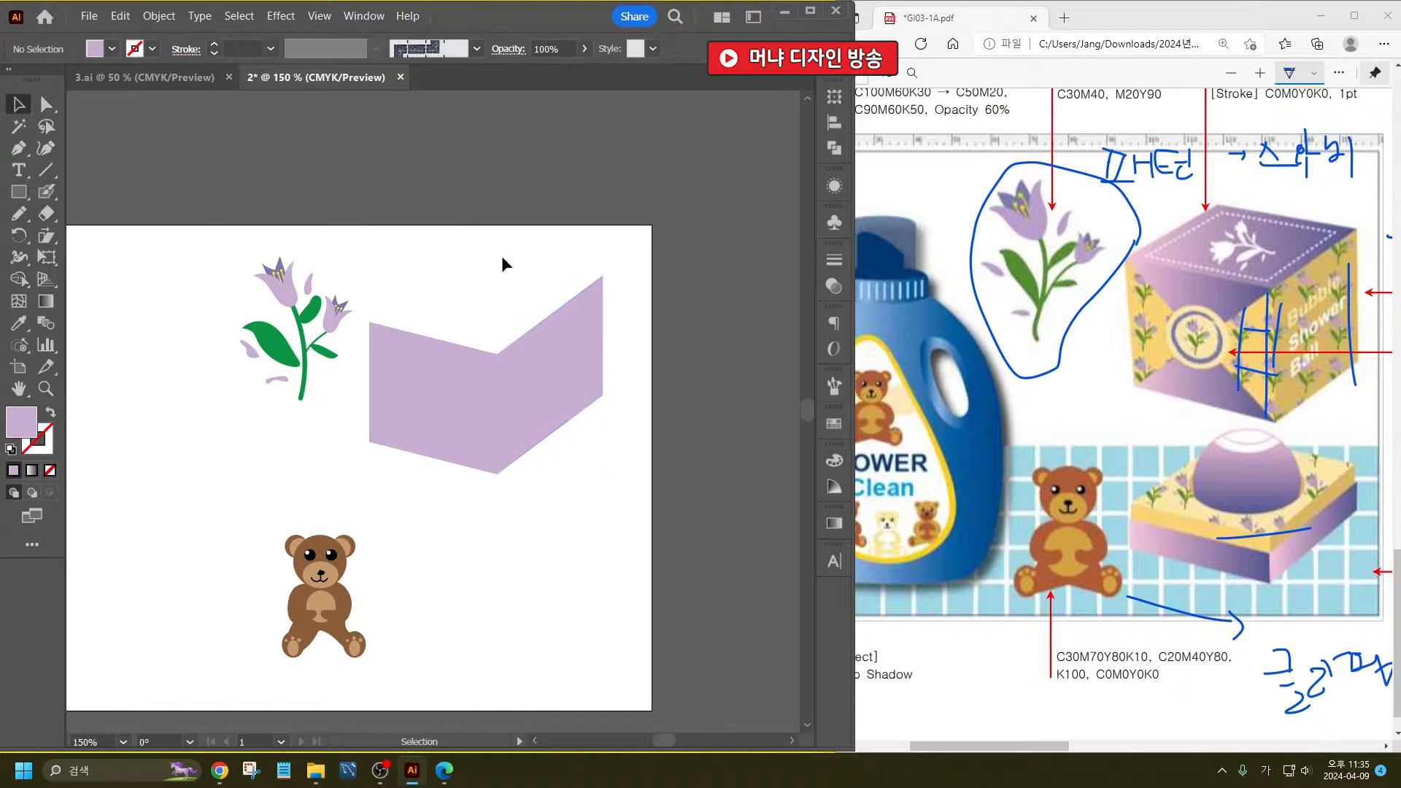
- Duplicate the side face's lower edge up to the back corner to form the box's top face
left_click(565, 383)
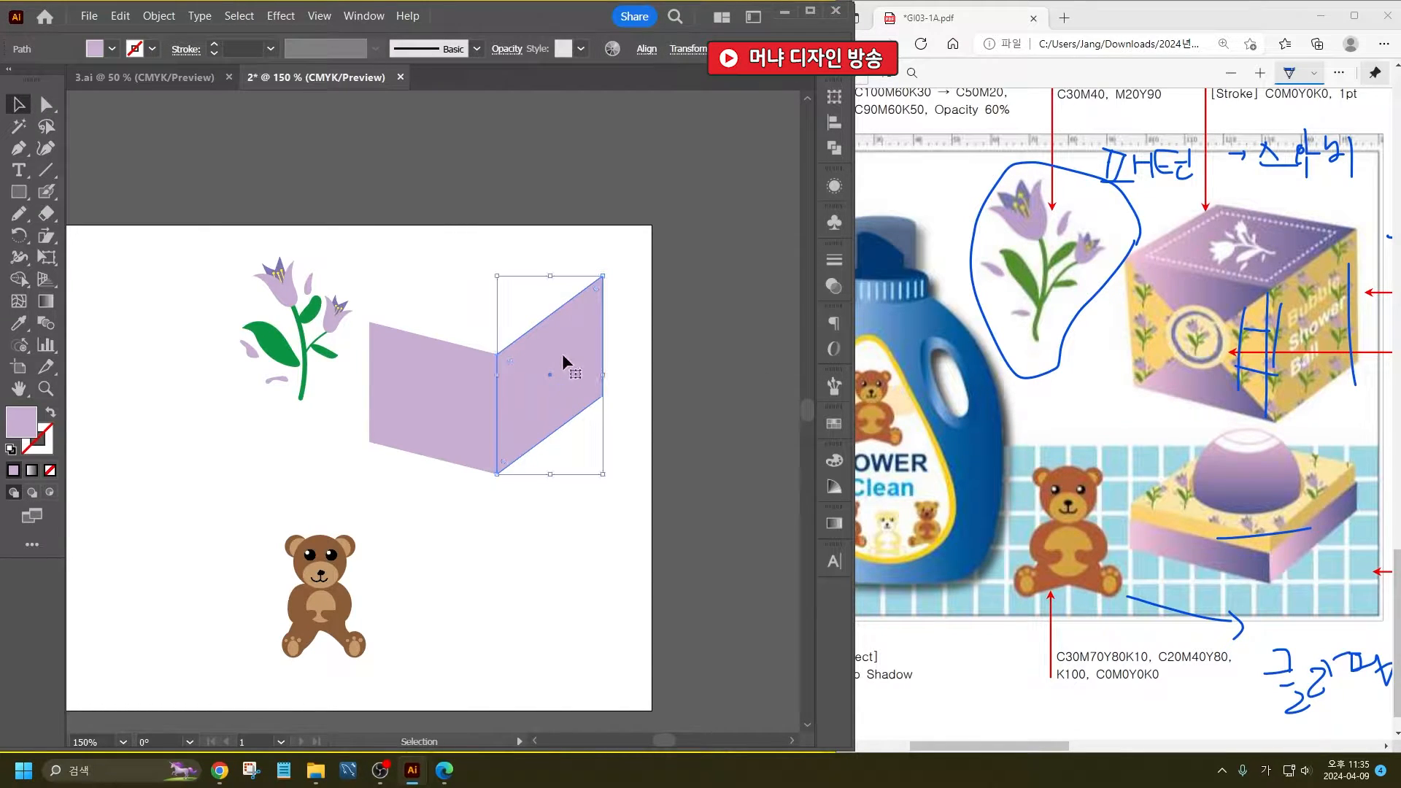
left_click(46, 104)
left_click(557, 584)
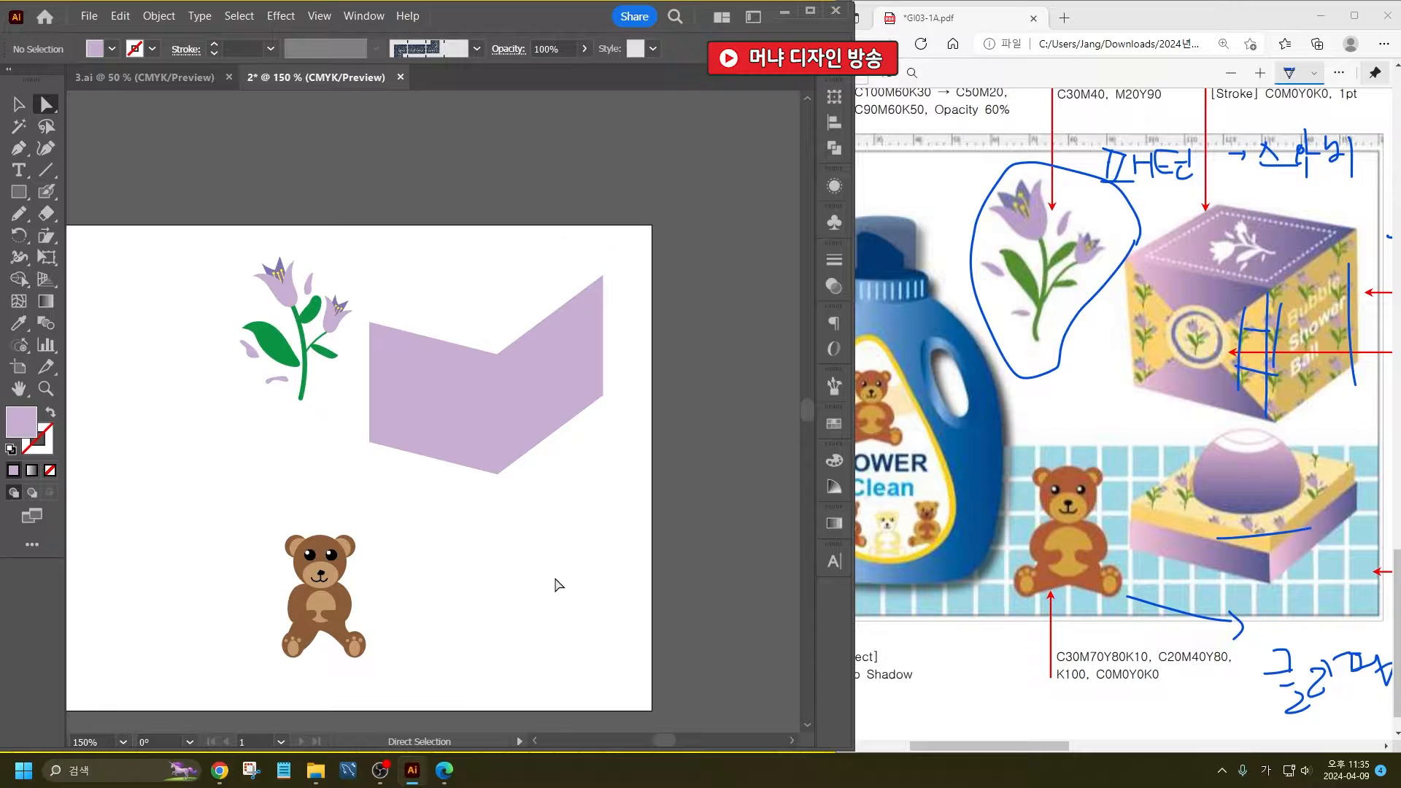
left_click(498, 474)
left_click_drag(603, 396, 475, 244)
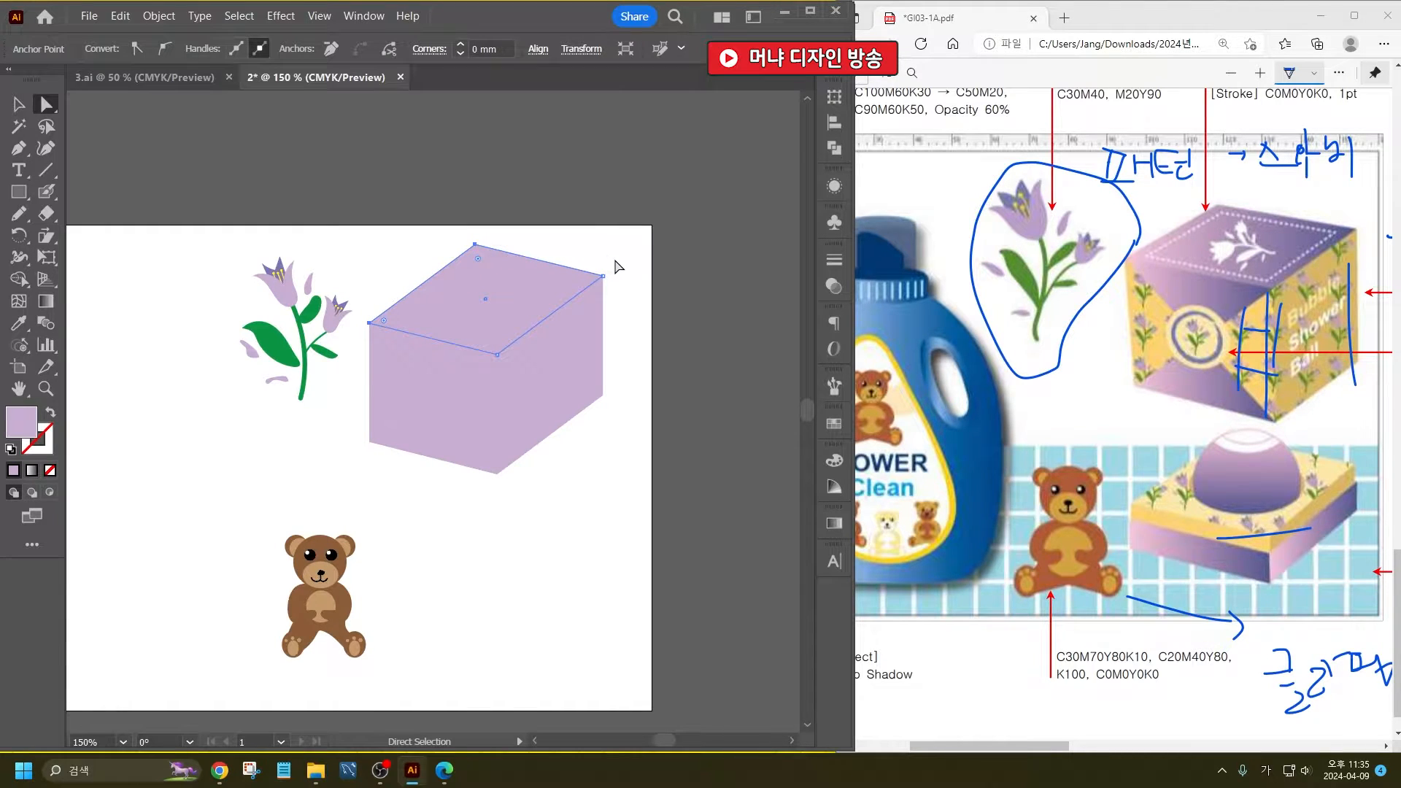
left_click(618, 267)
key("v")
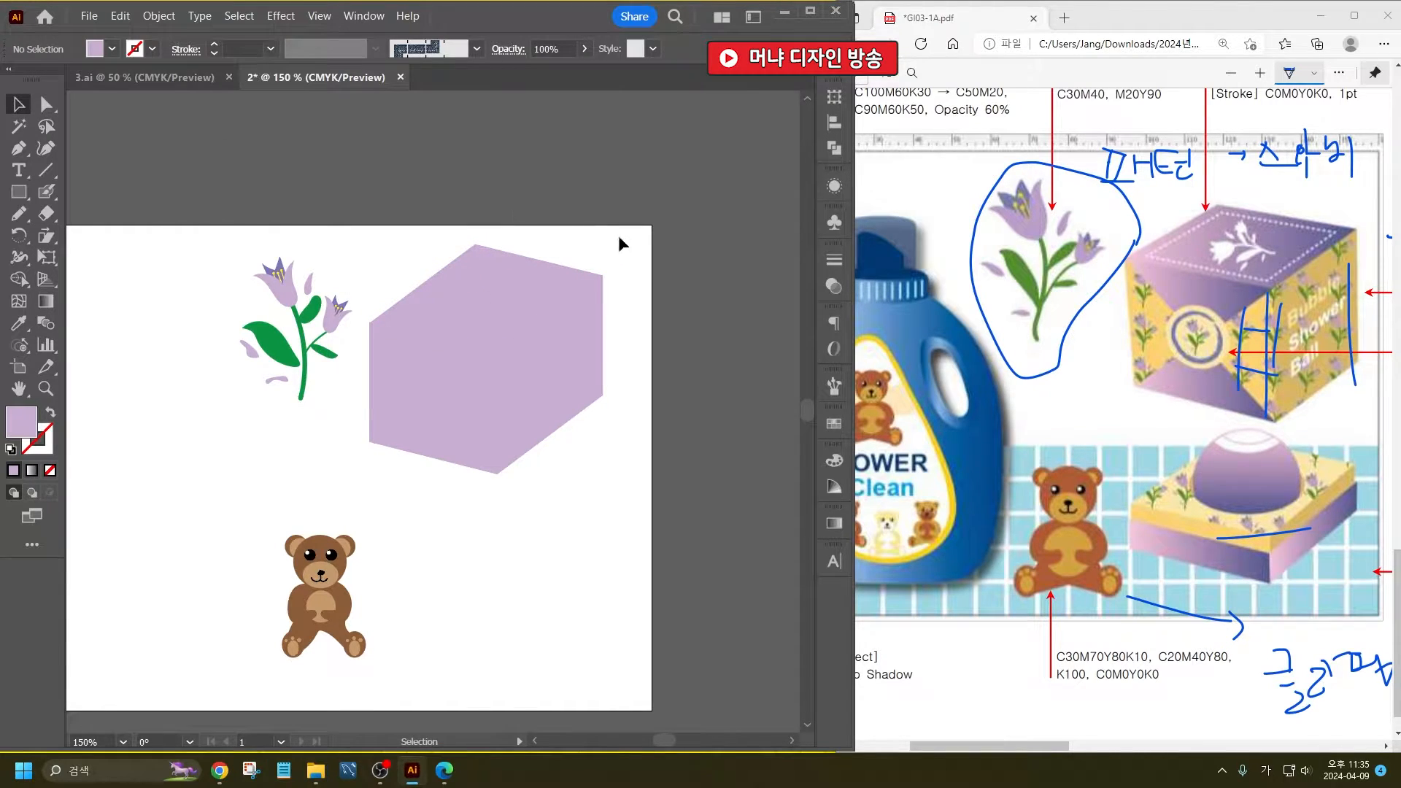
- Cut the front face along both diagonals with the Knife tool to make four triangles
left_click(433, 410)
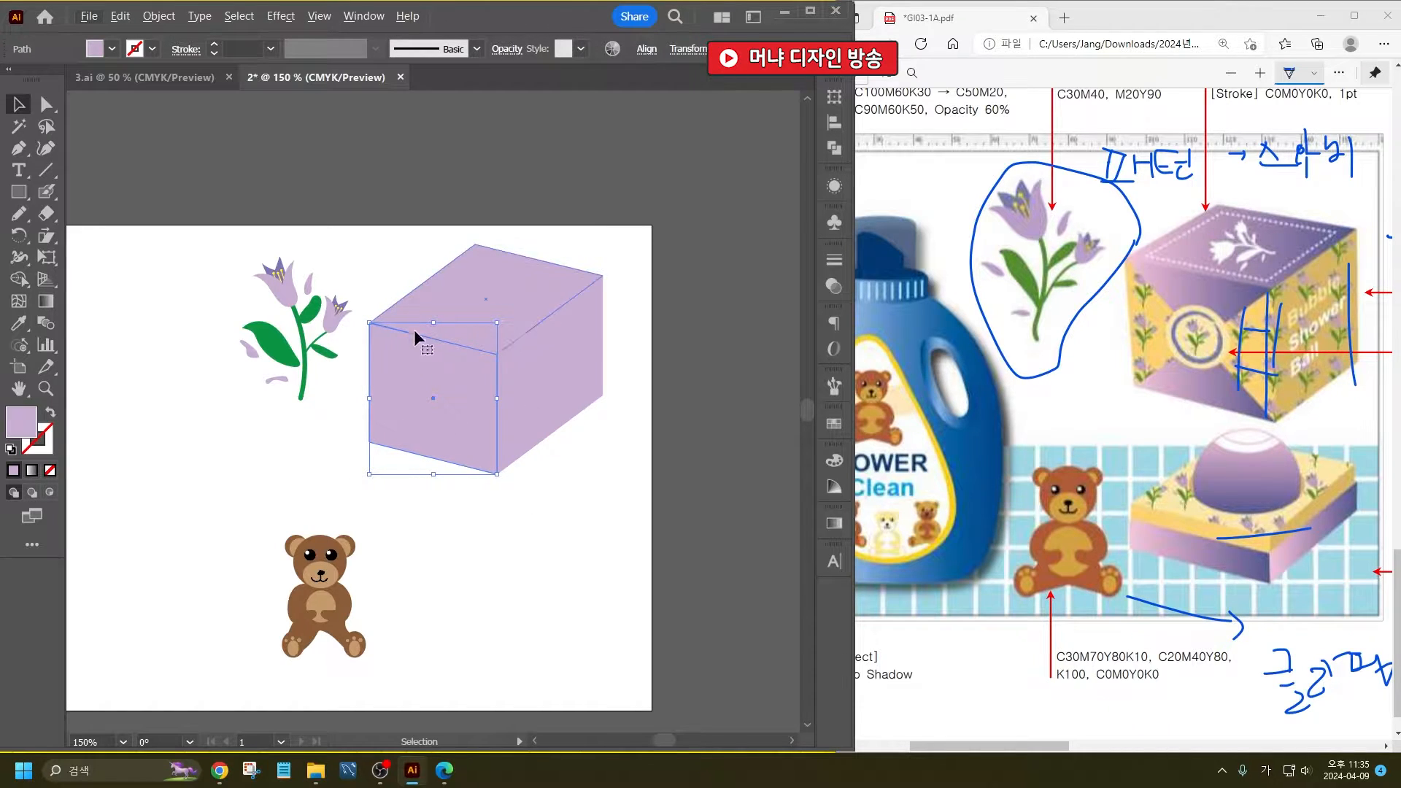
left_click(46, 213)
left_click(109, 258)
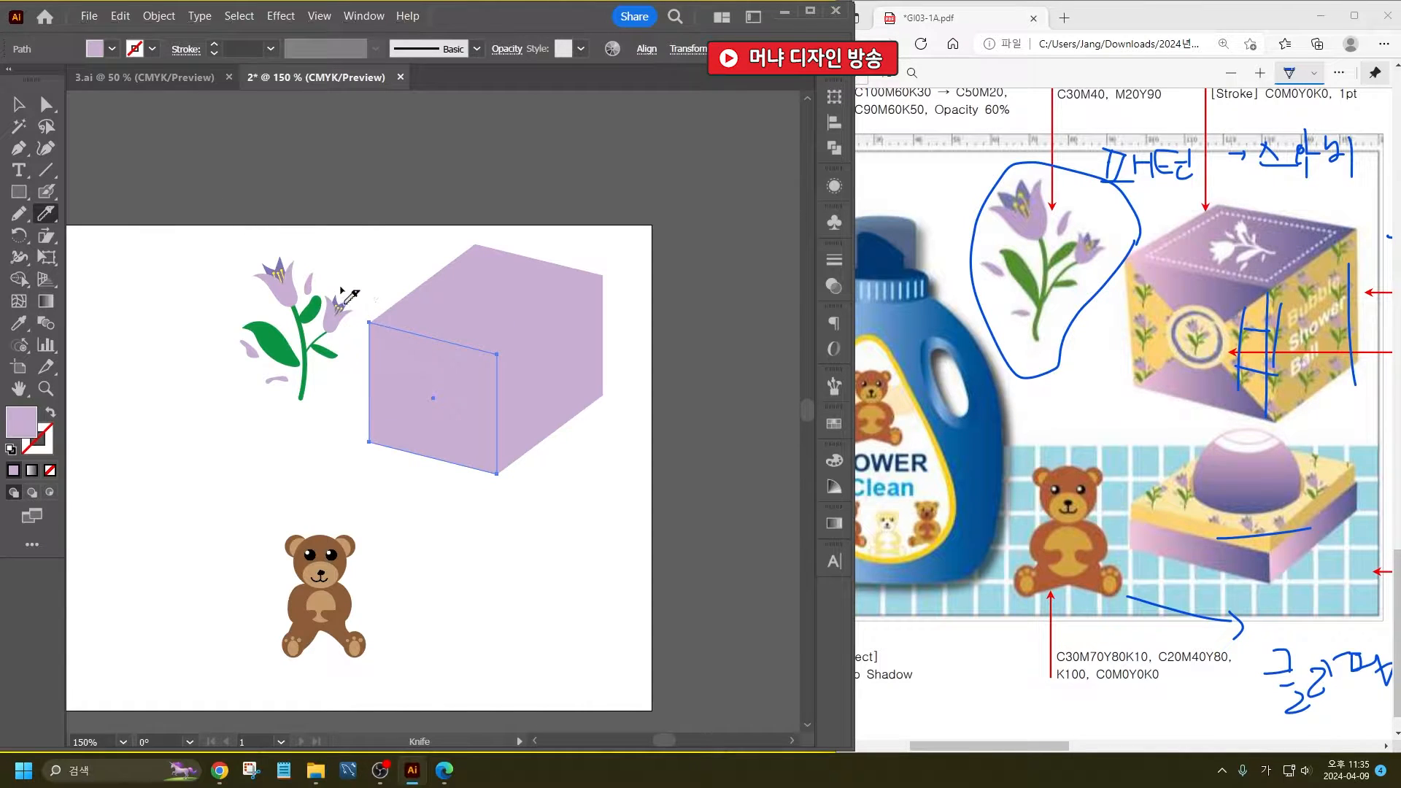
left_click_drag(341, 289, 537, 526)
mouse_move(556, 326)
left_mouse_down()
mouse_move(330, 467)
mouse_move(467, 369)
mouse_move(565, 321)
left_mouse_up()
left_click(17, 106)
left_click(446, 194)
- Fill the front face's left and right triangles with yellow-orange #F7BF34
left_click(475, 383)
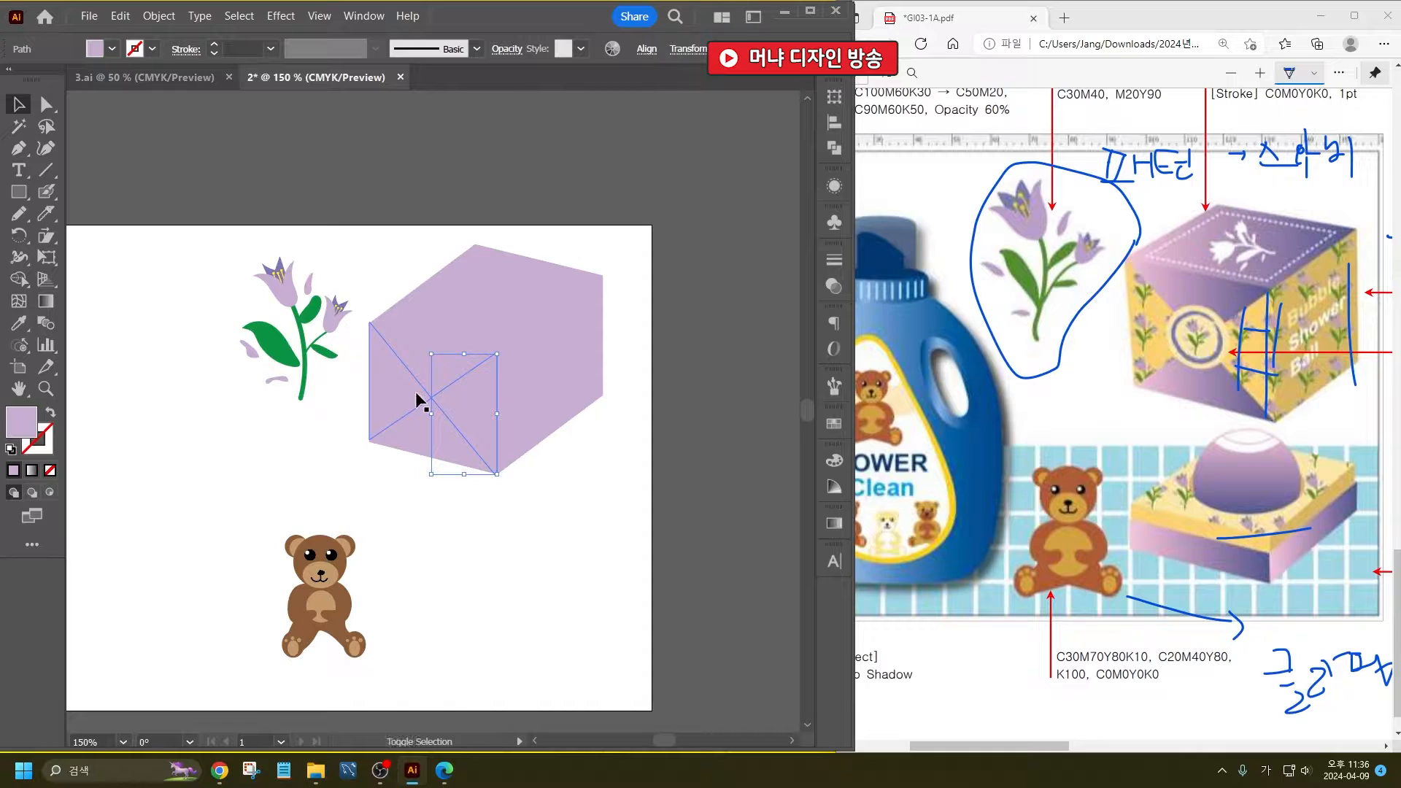
left_click(415, 391, "shift")
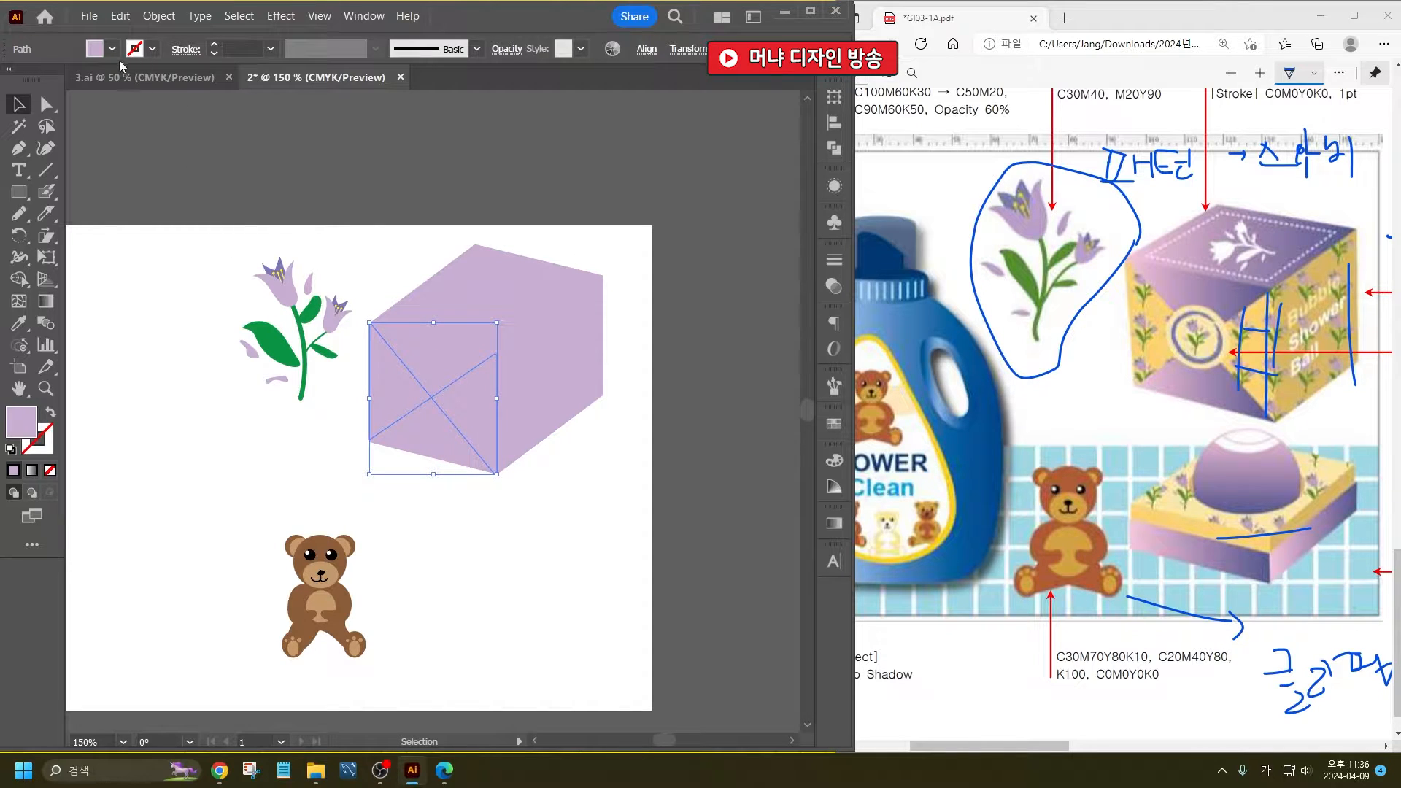
left_click(112, 49)
left_click(12, 94)
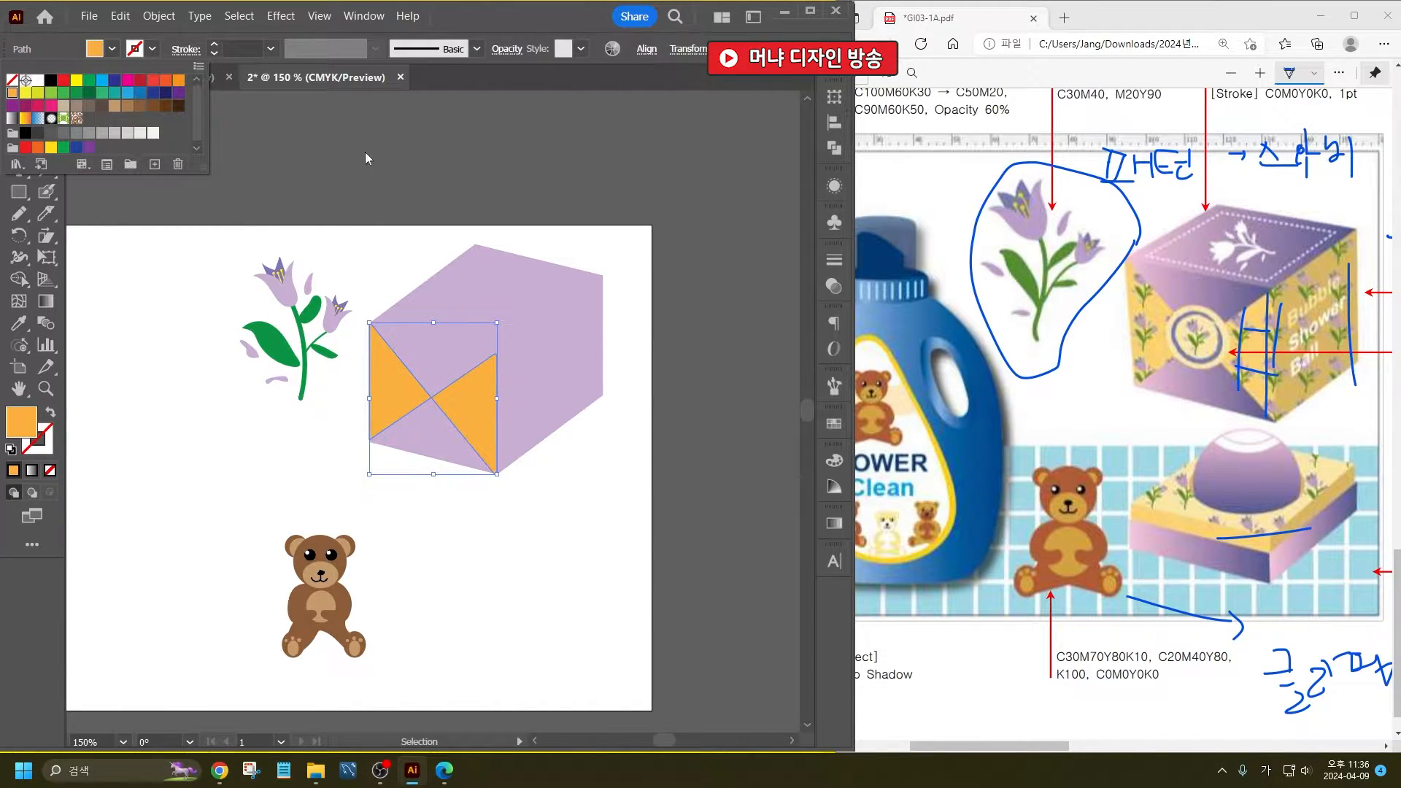
left_click(179, 80)
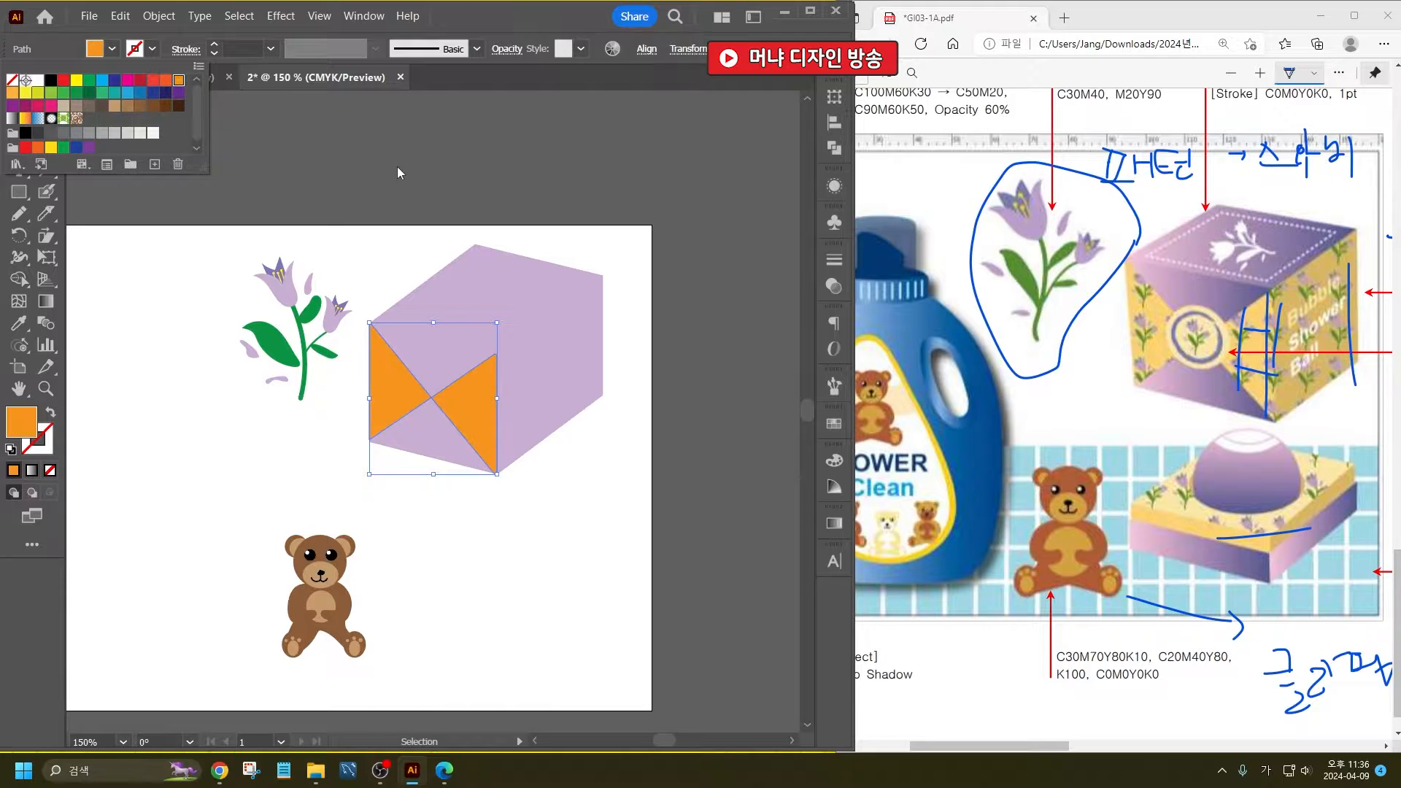
left_click(27, 93)
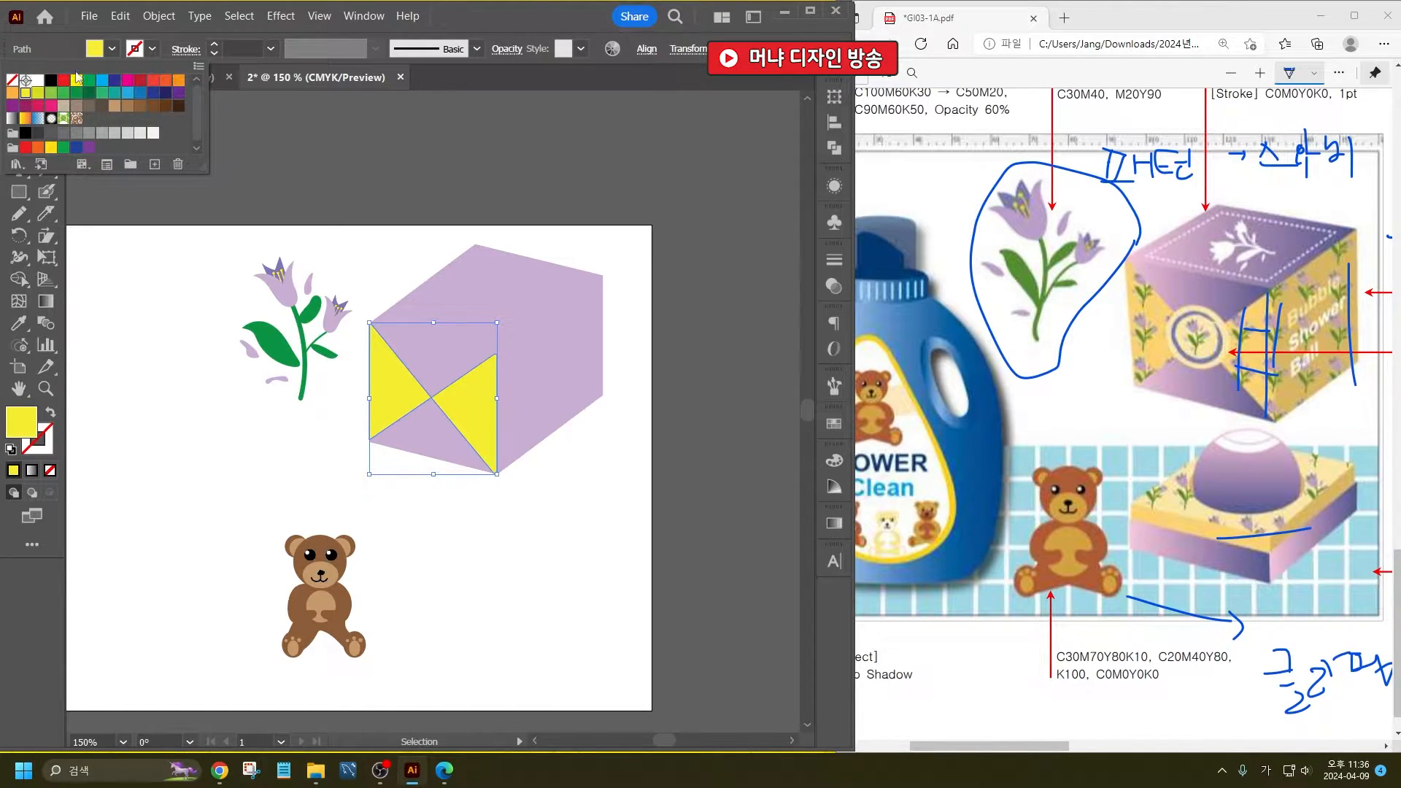
double_click(22, 422)
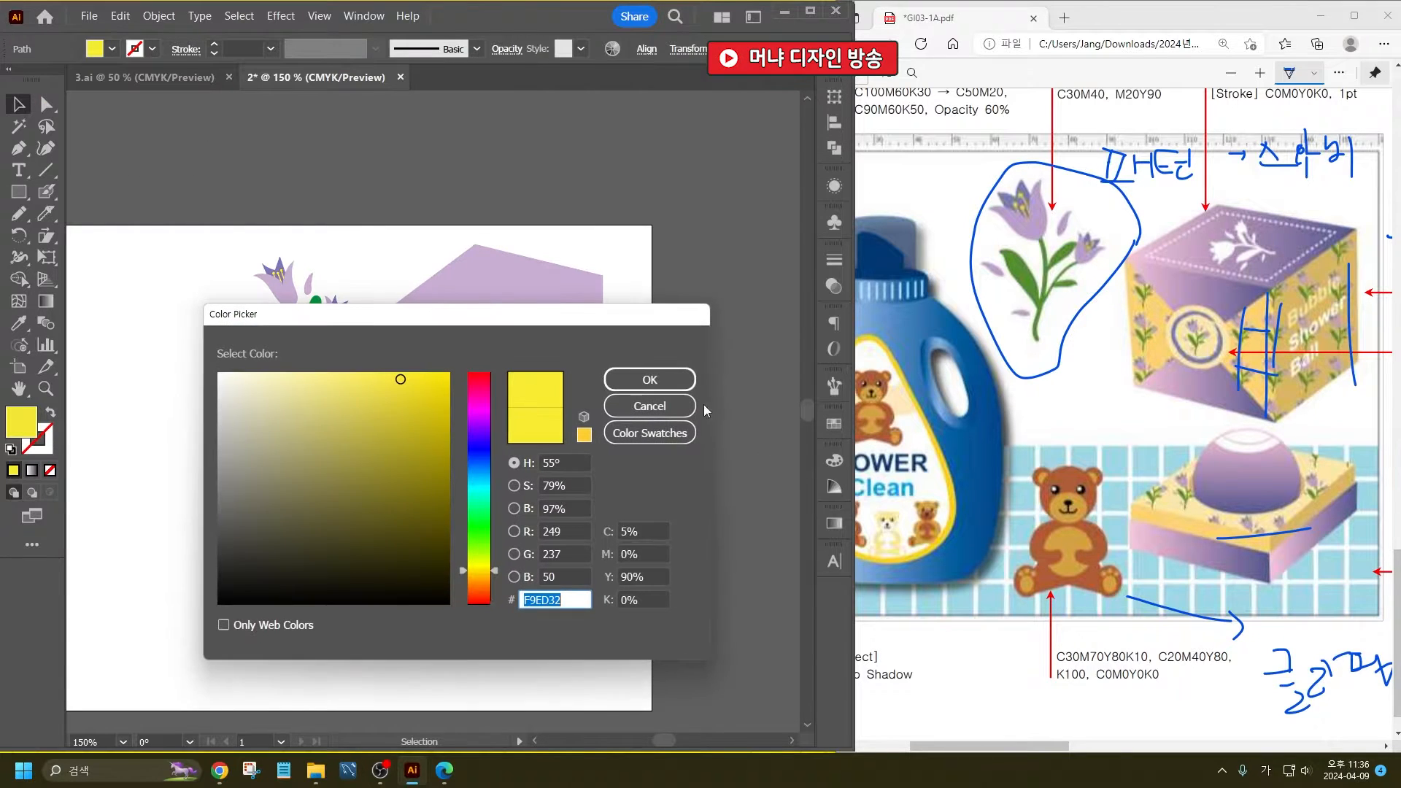
left_click_drag(494, 573, 494, 579)
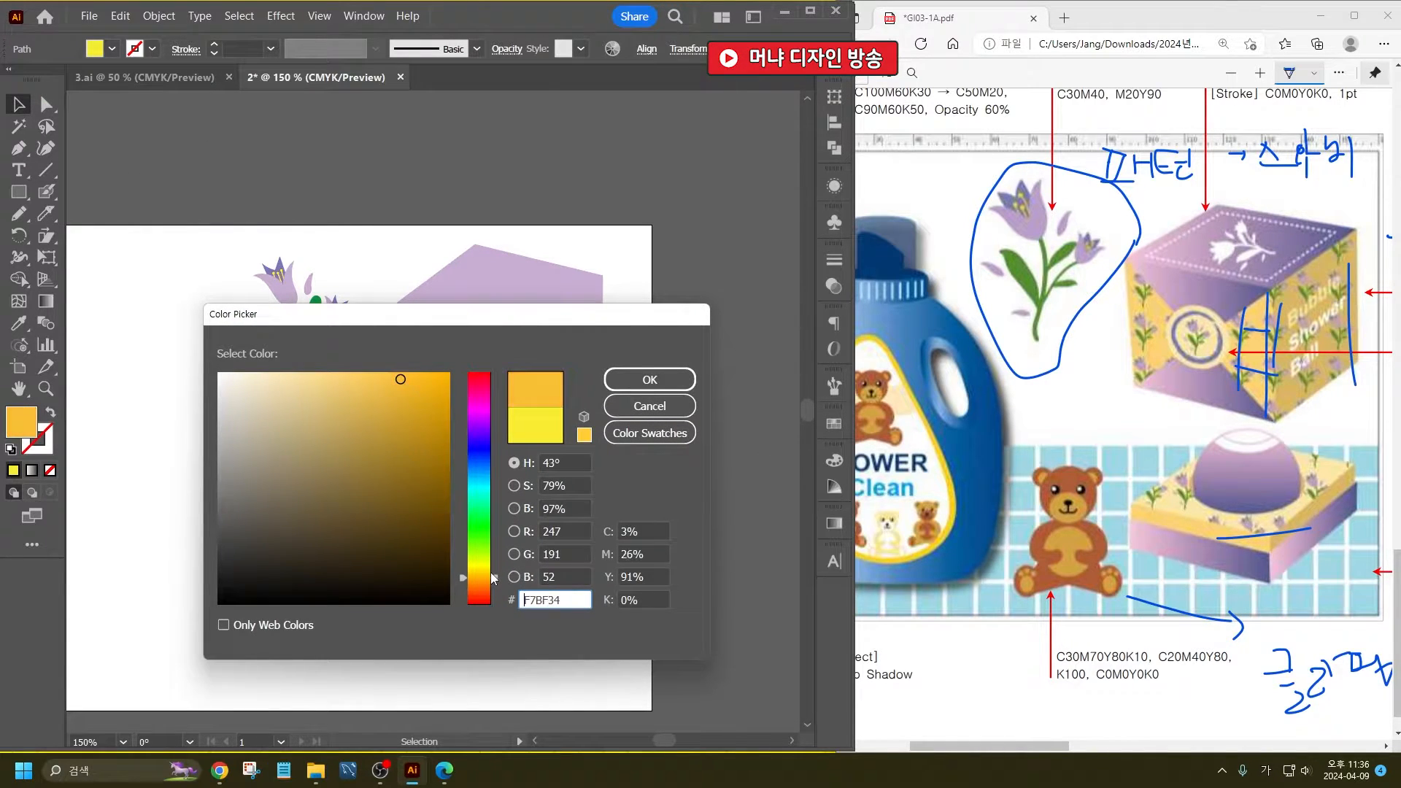
left_click(675, 382)
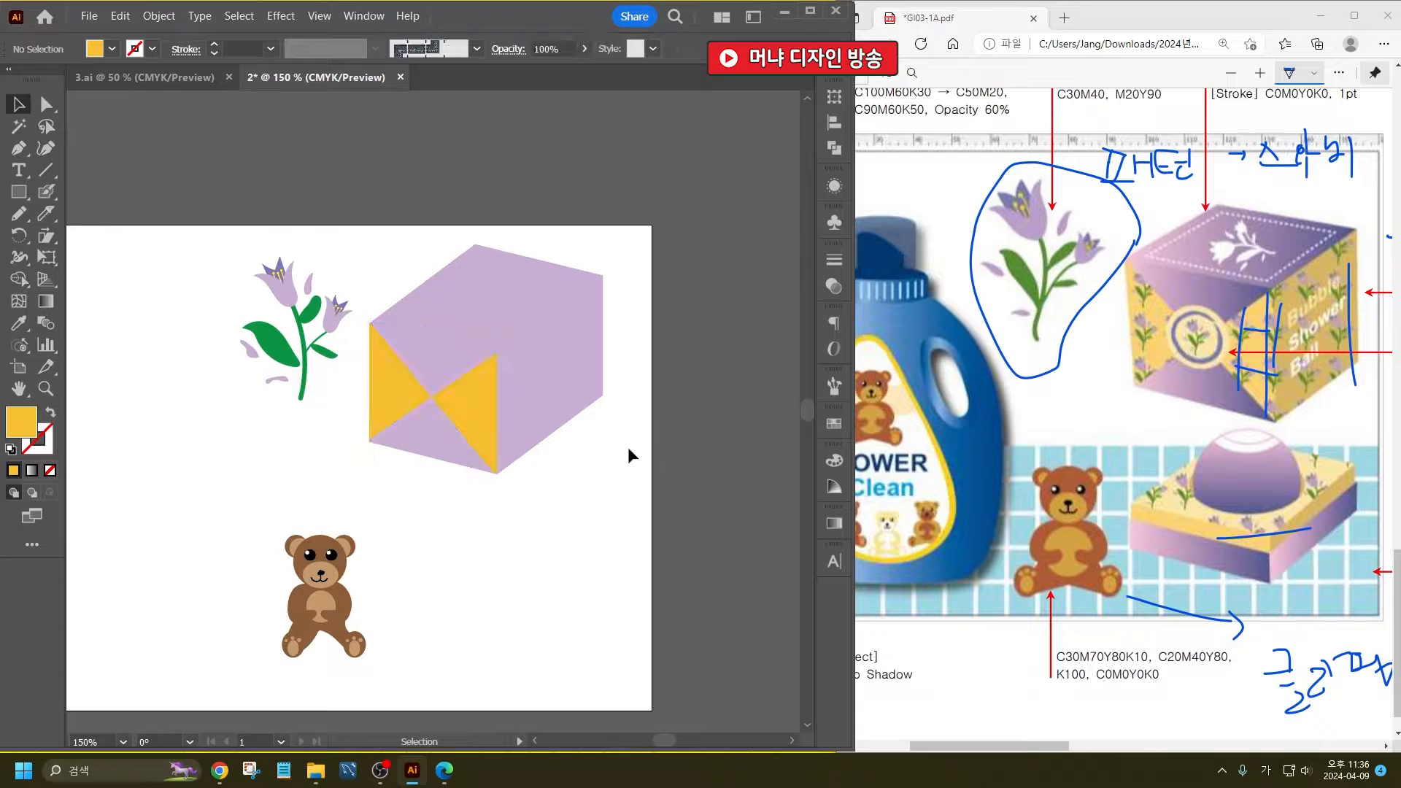
- Recolor the box's right side face with the triangles' yellow-orange fill using the Eyedropper
left_click(571, 383)
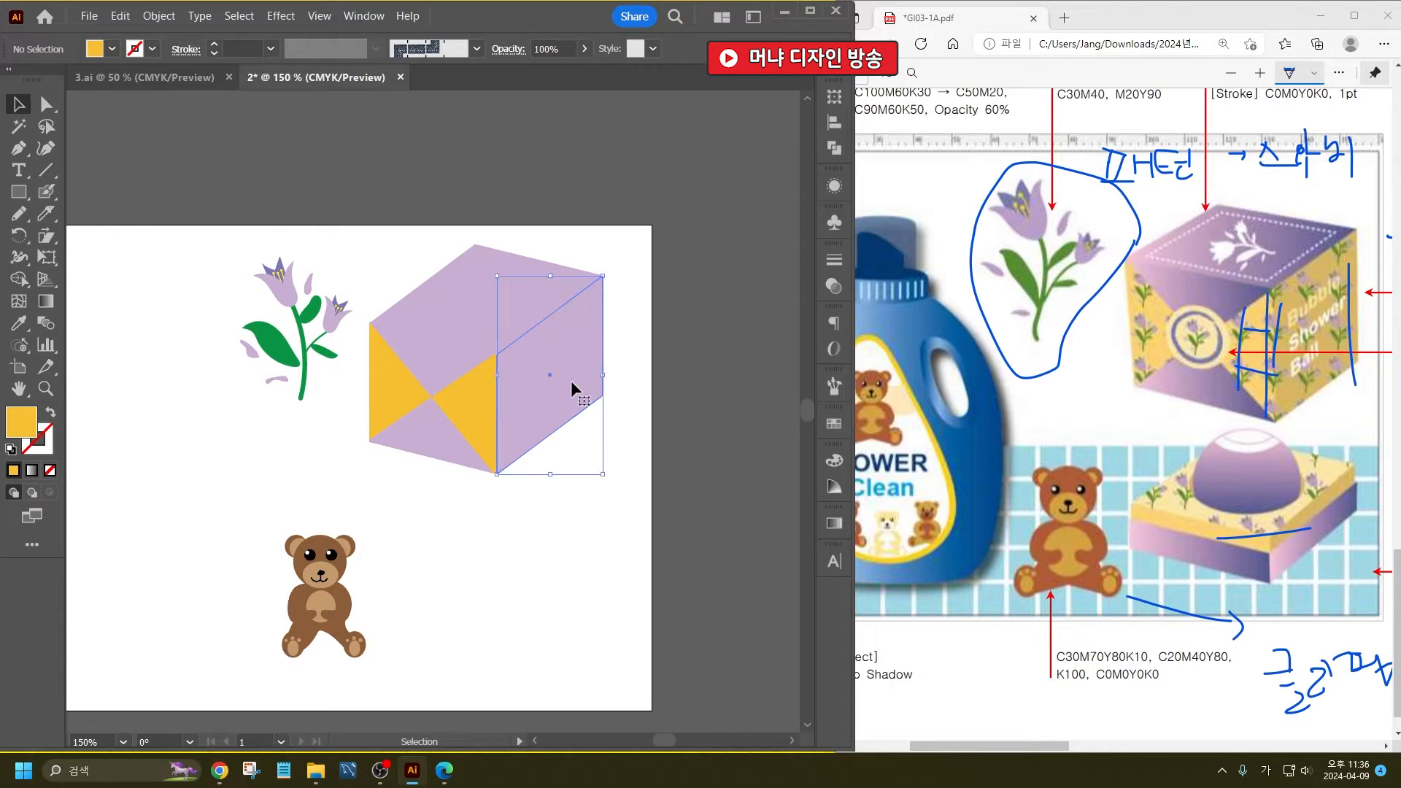
left_click(18, 323)
left_click(485, 420)
left_click(27, 106)
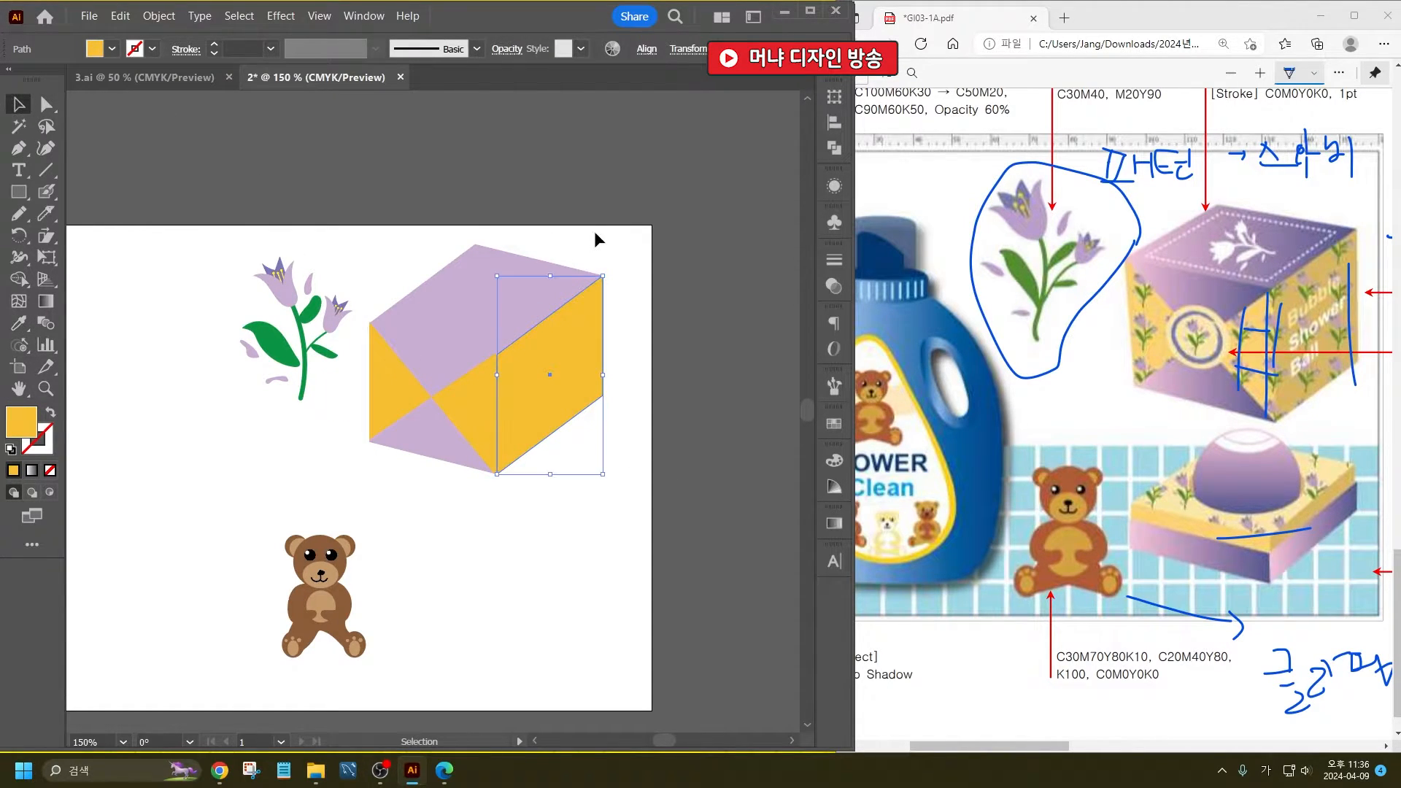
left_click(595, 232)
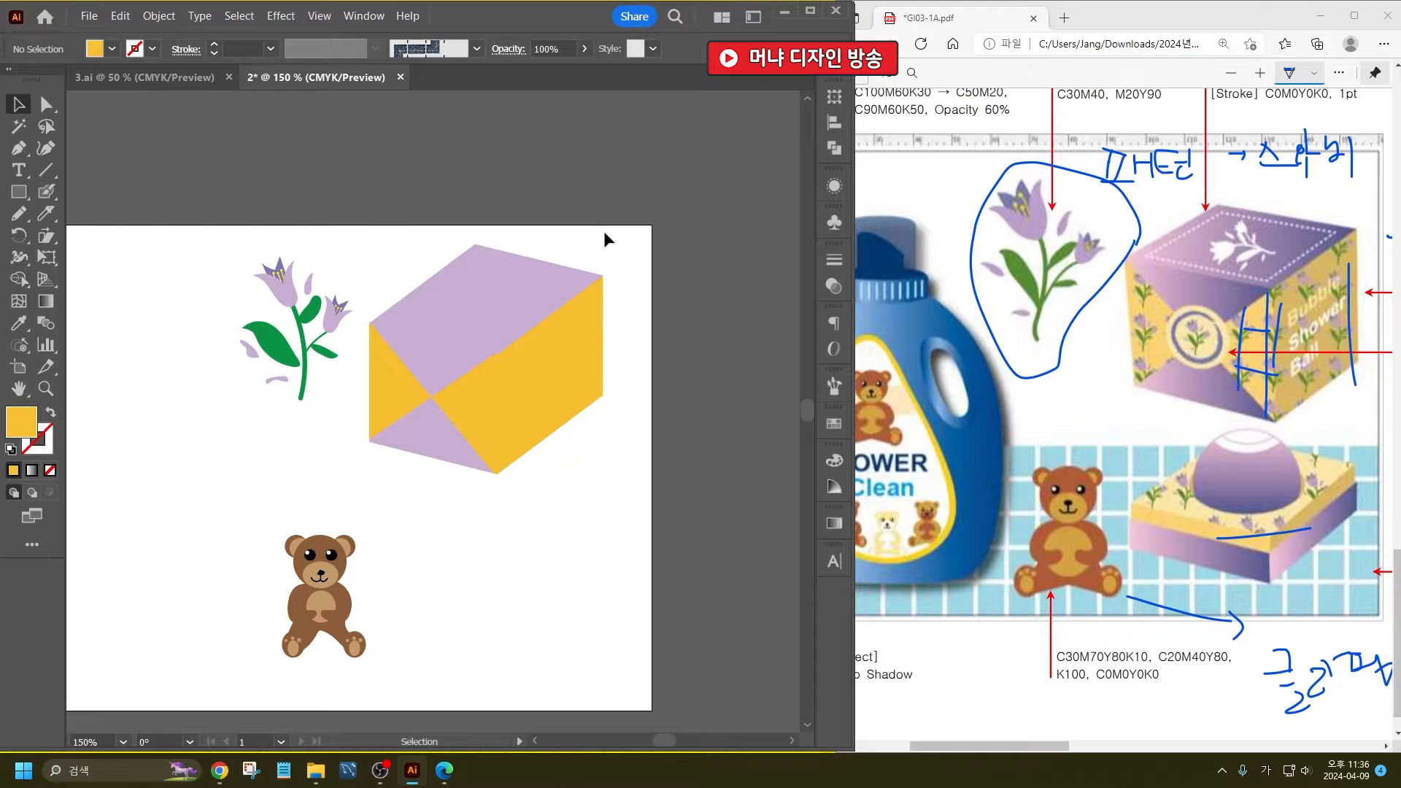
- Apply a linear gradient fill to the front face's lower triangle
left_click(431, 439)
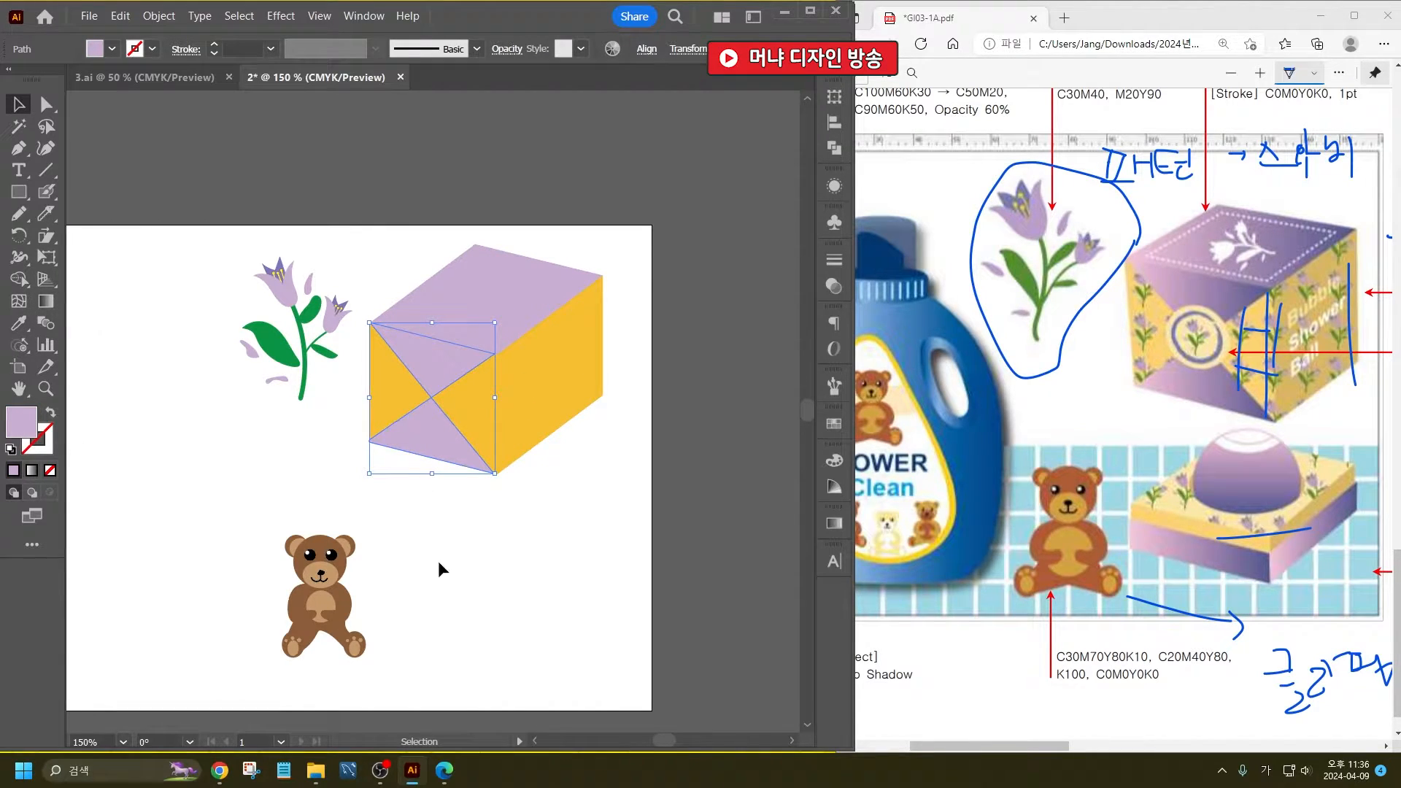
left_click(441, 431)
double_click(45, 301)
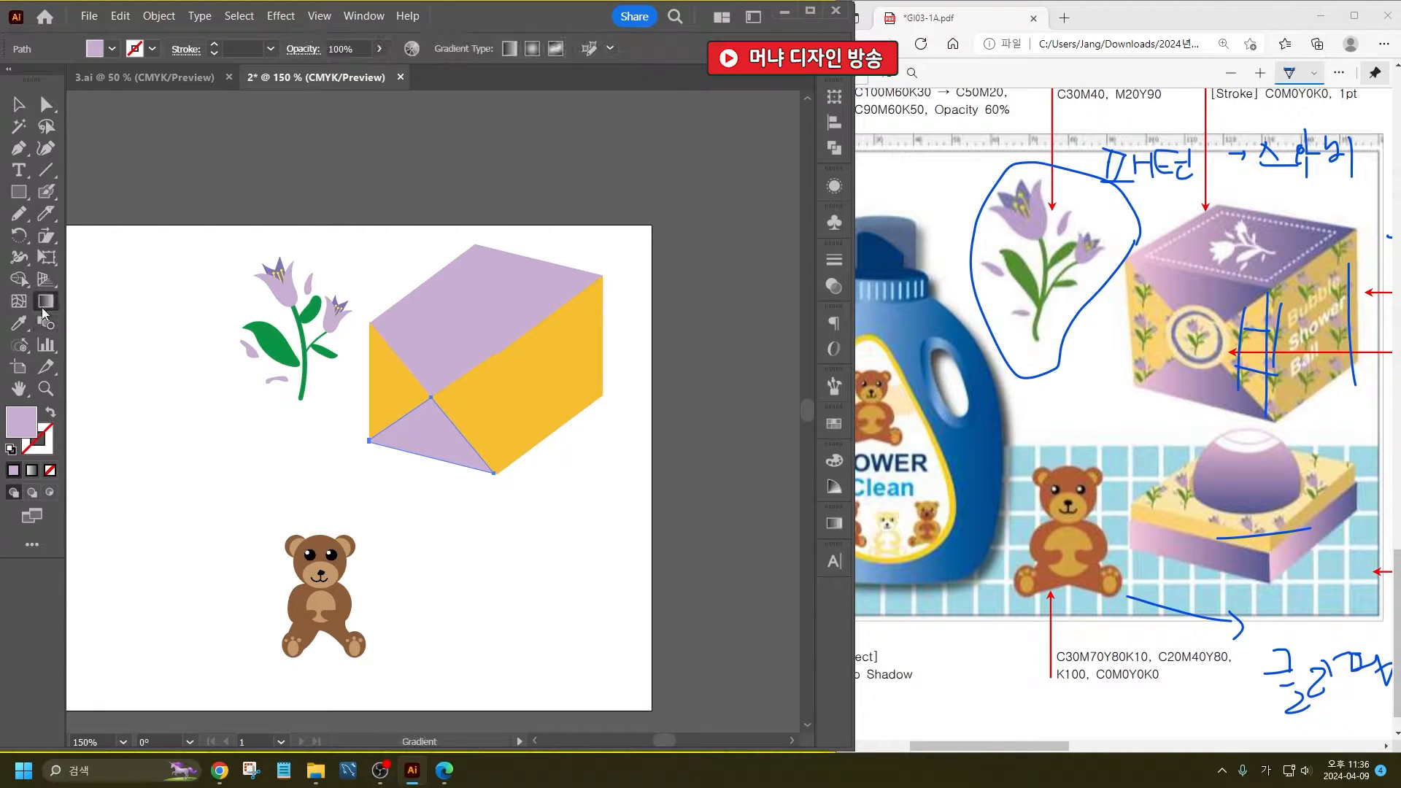
left_click(624, 660)
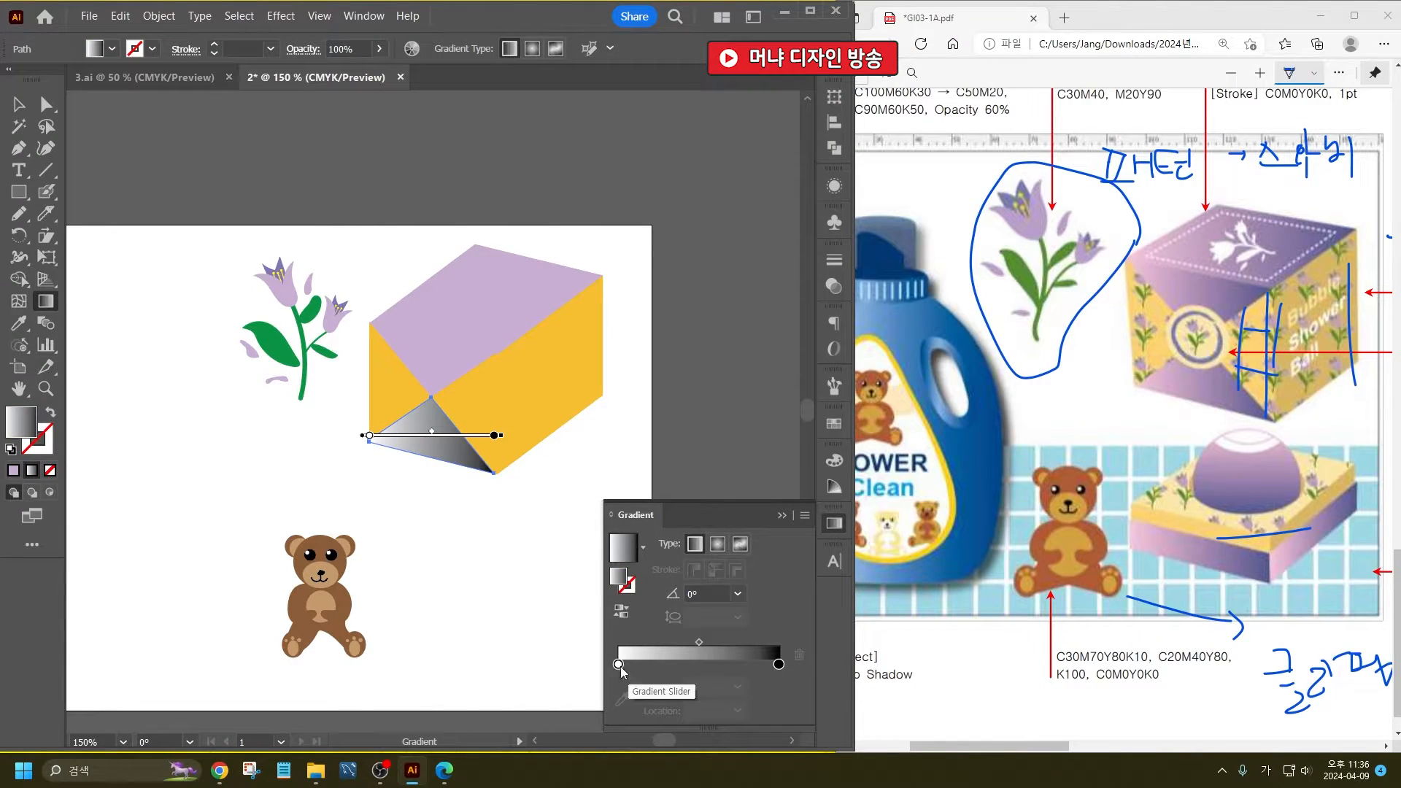
- Set the lower triangle's gradient start color to light pink #E0C0DC and its end color to purple #9D54A1
double_click(618, 664)
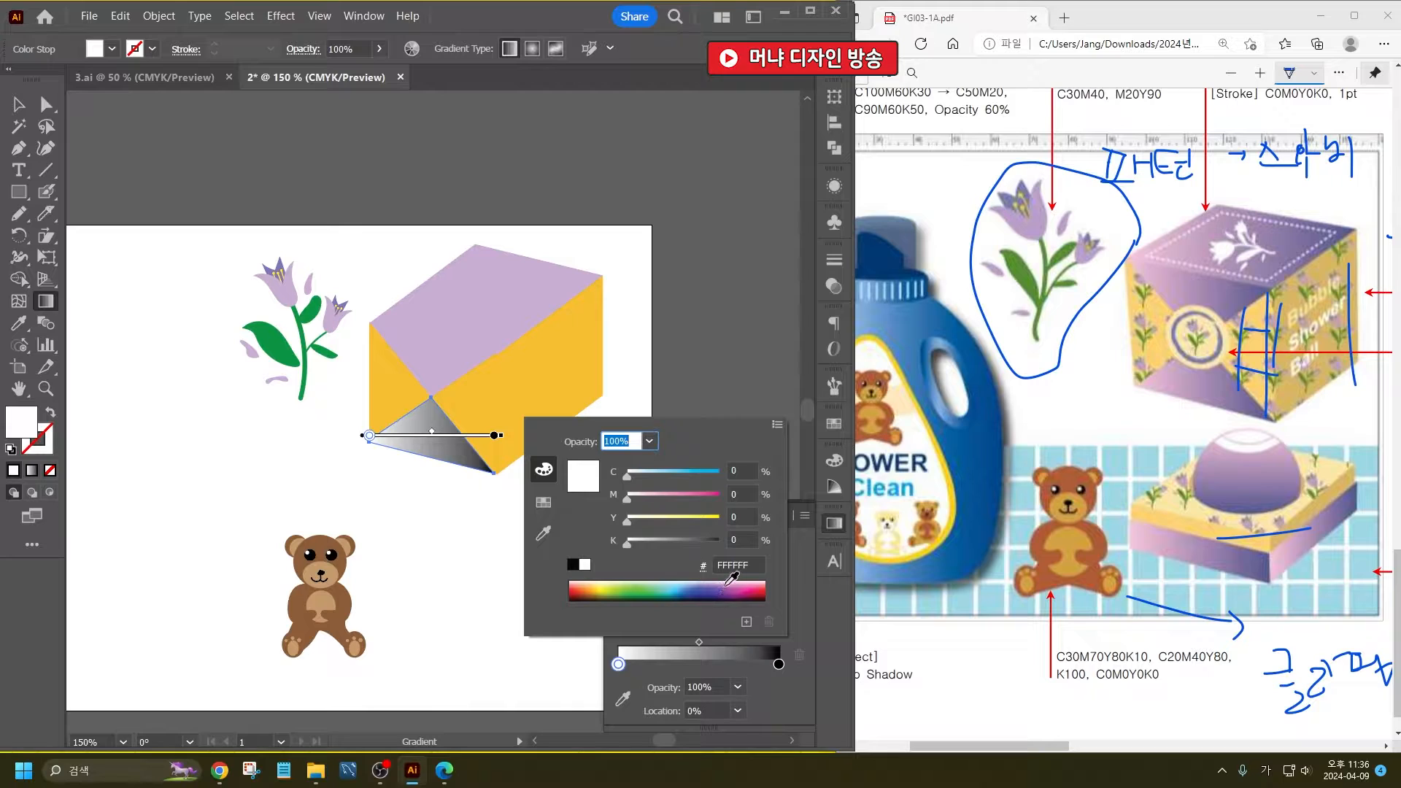
left_click(732, 580)
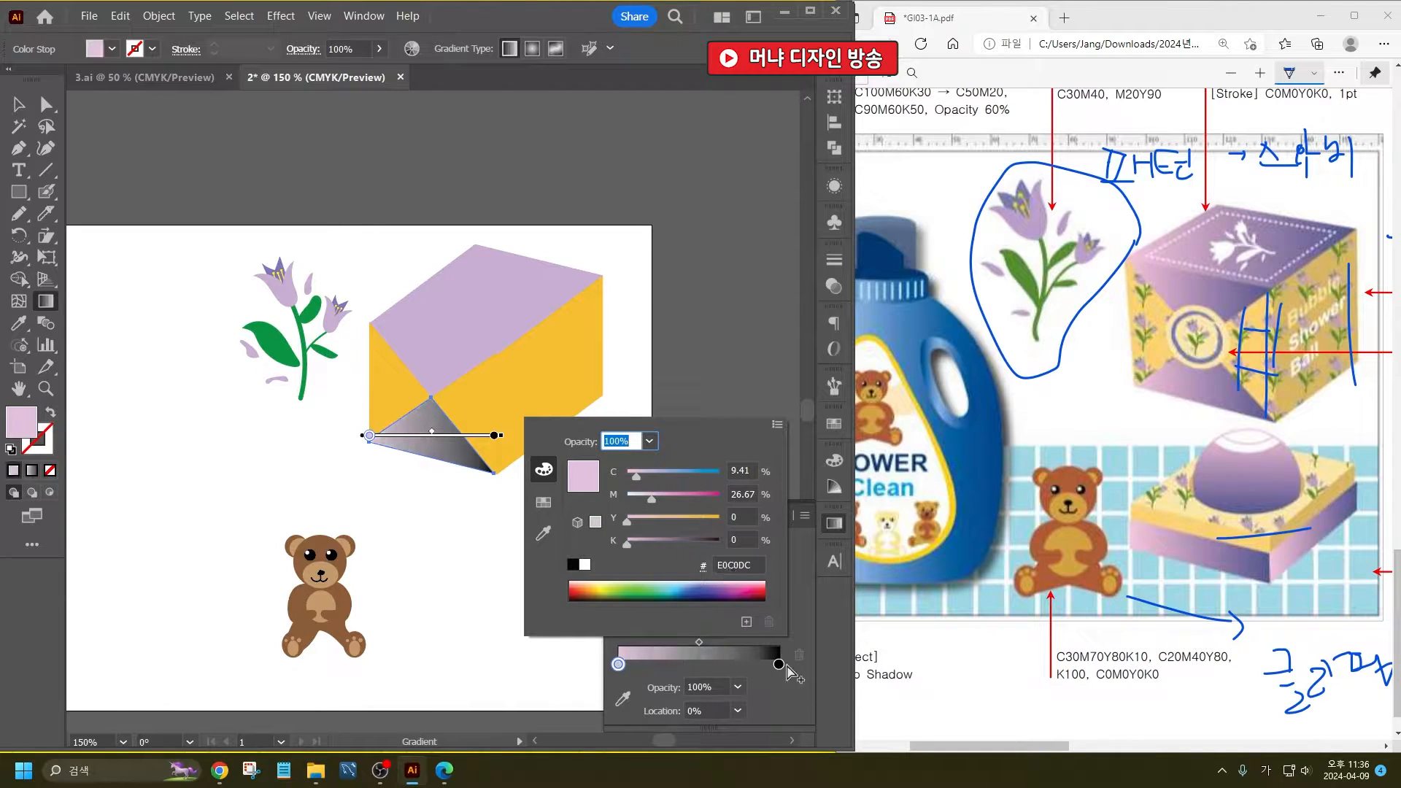
left_click(778, 664)
double_click(778, 664)
left_click_drag(746, 582, 732, 580)
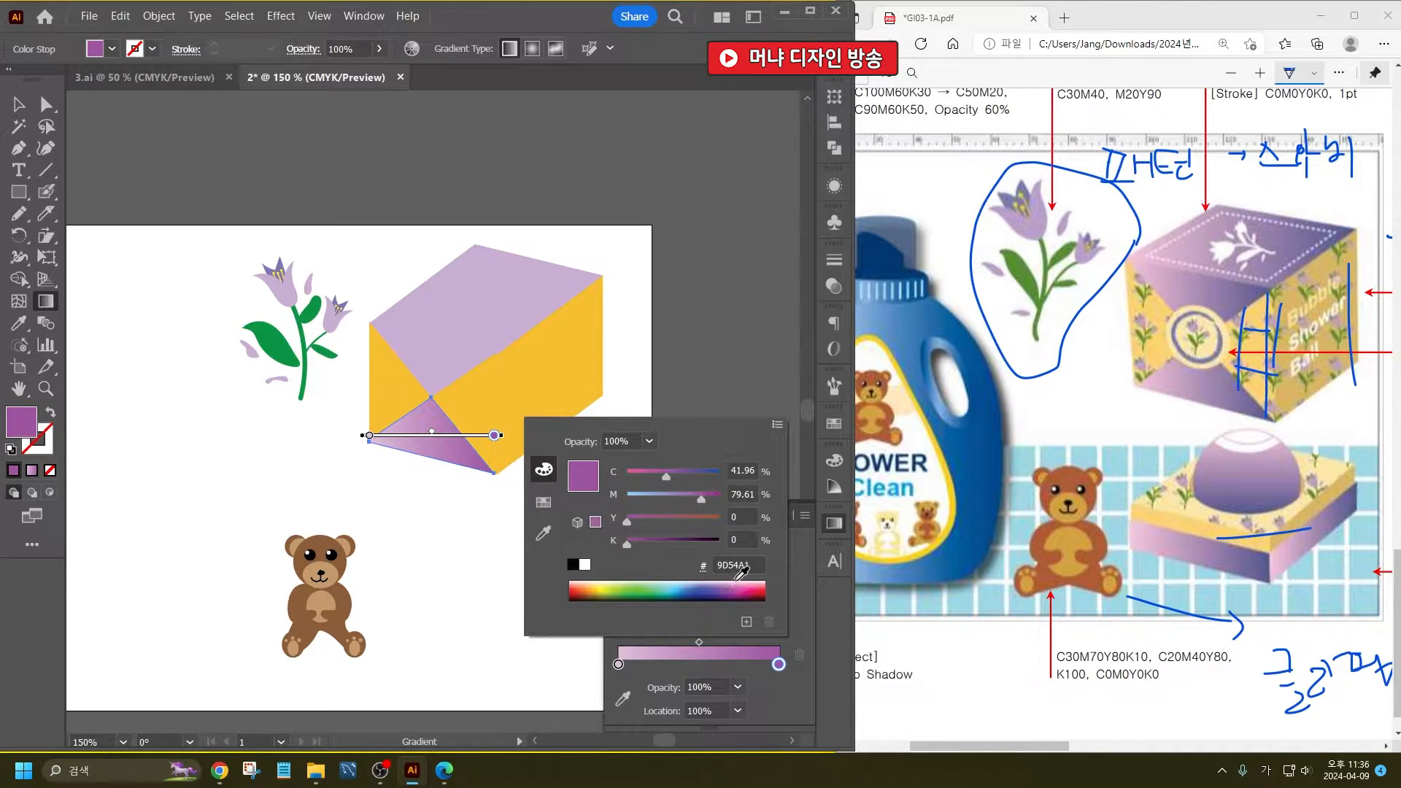
- Redraw the lower triangle's linear gradient at about -9° and set its end color to violet #7955A3
left_click(393, 413)
mouse_move(394, 412)
left_mouse_down()
mouse_move(467, 411)
mouse_move(458, 423)
left_mouse_up()
double_click(778, 664)
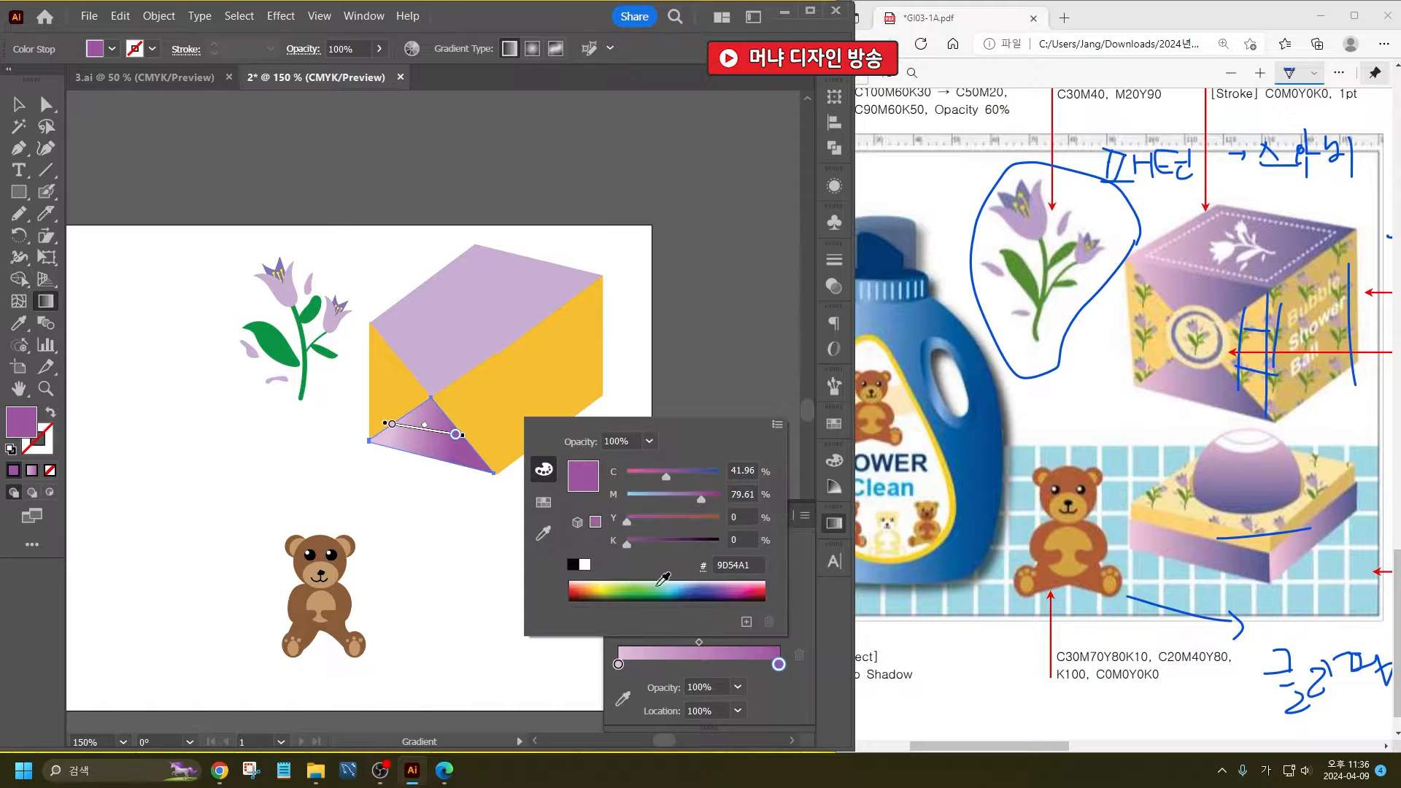
left_click_drag(723, 585, 719, 586)
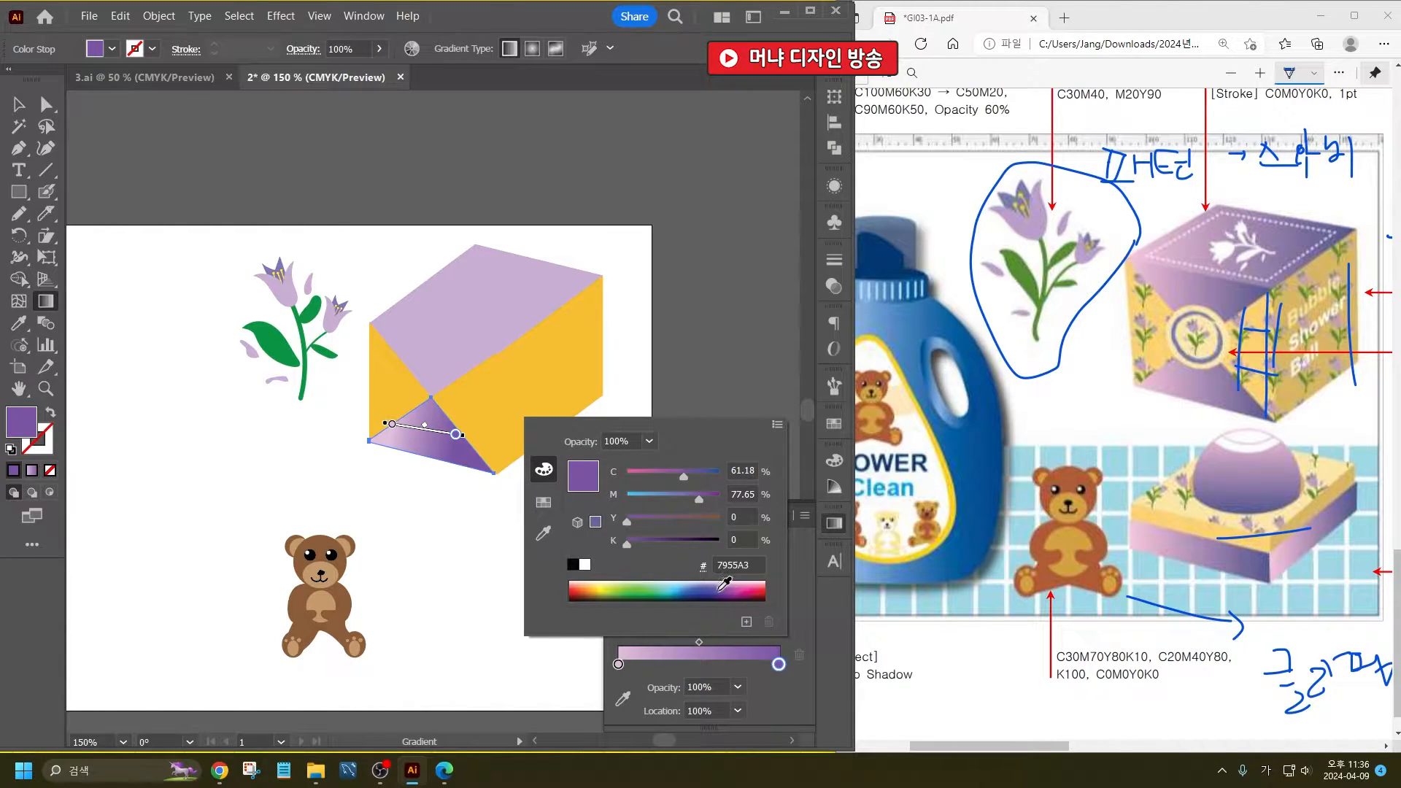
left_click(18, 107)
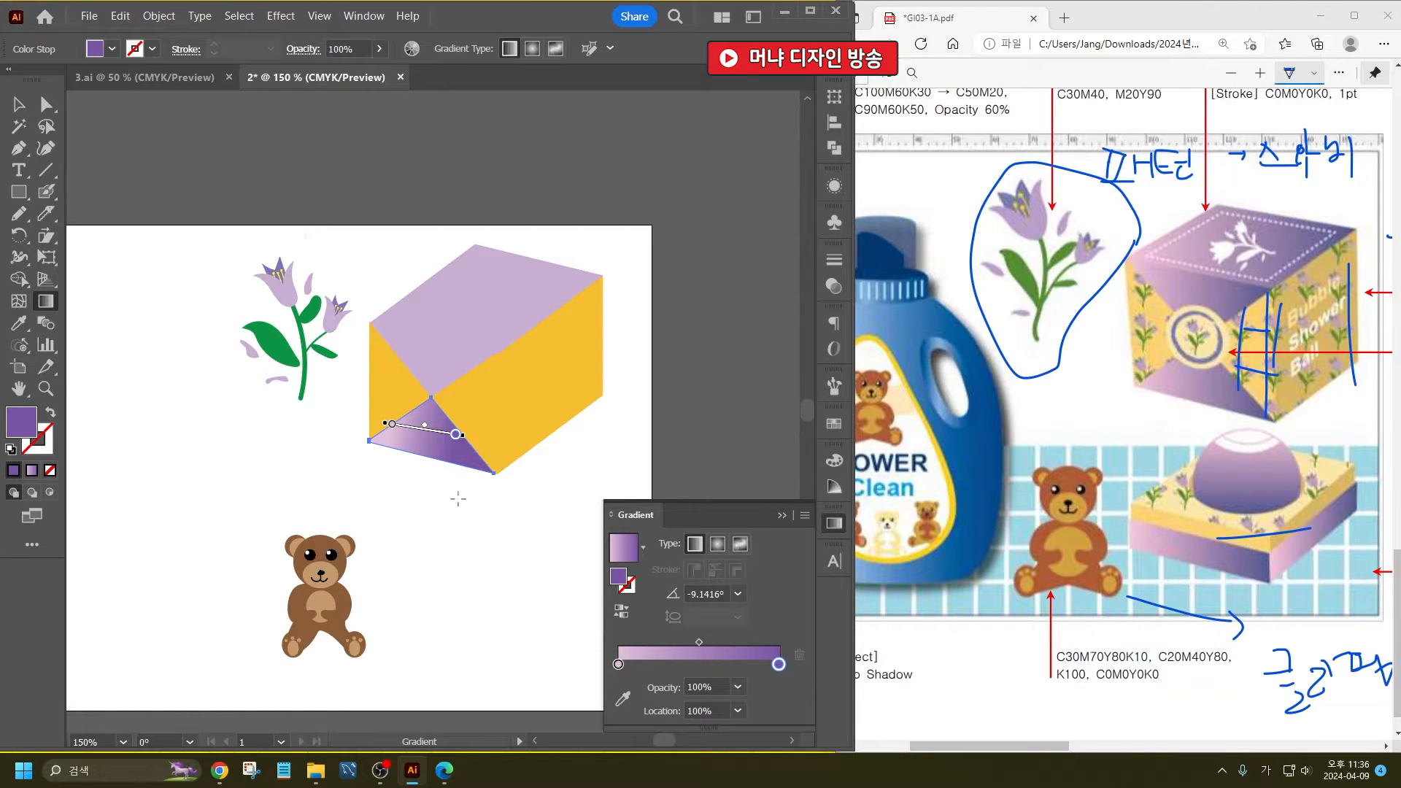
left_click(18, 106)
left_click(248, 197)
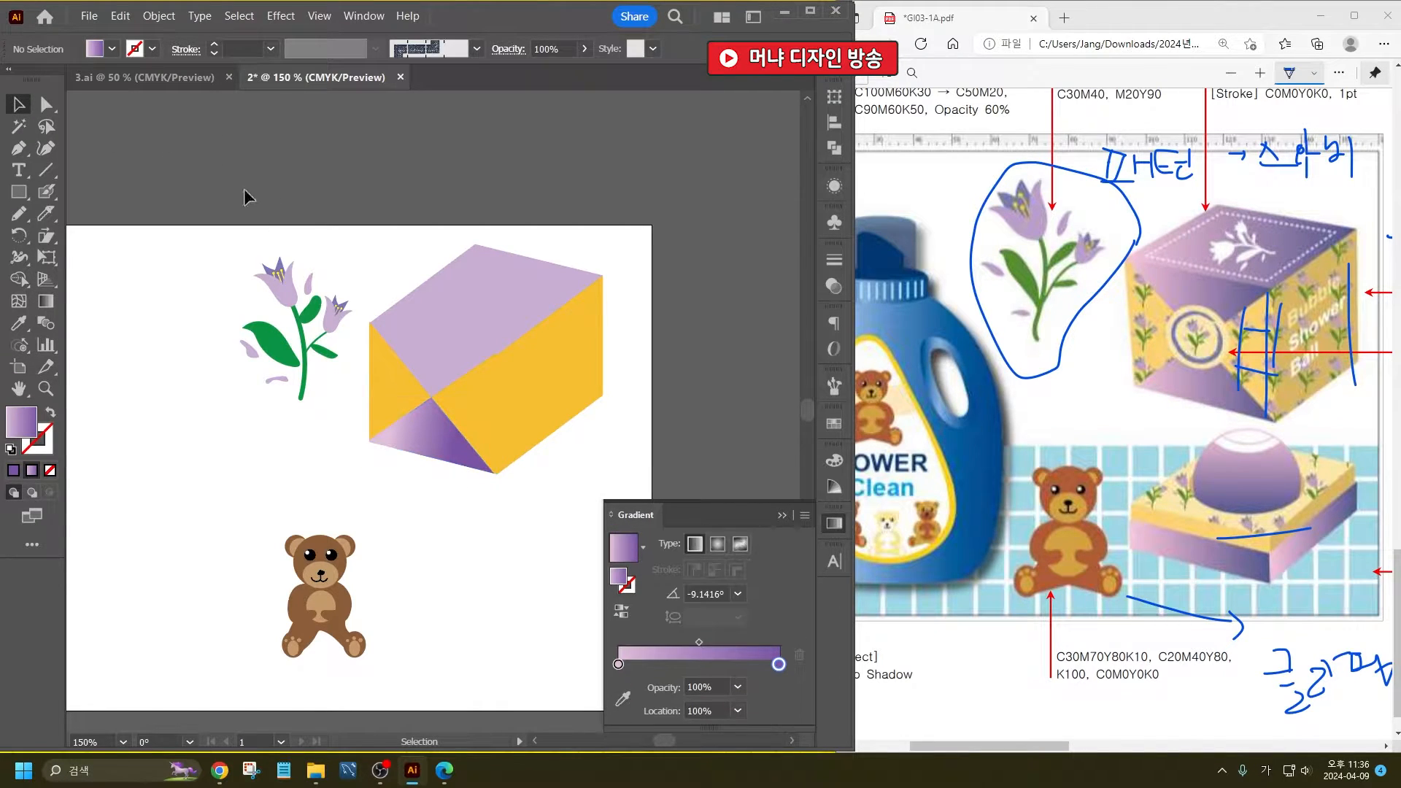
- Copy the lower triangle's gradient onto the front face's upper triangle and the box's top face with the Eyedropper
left_click(18, 323)
left_click(453, 438)
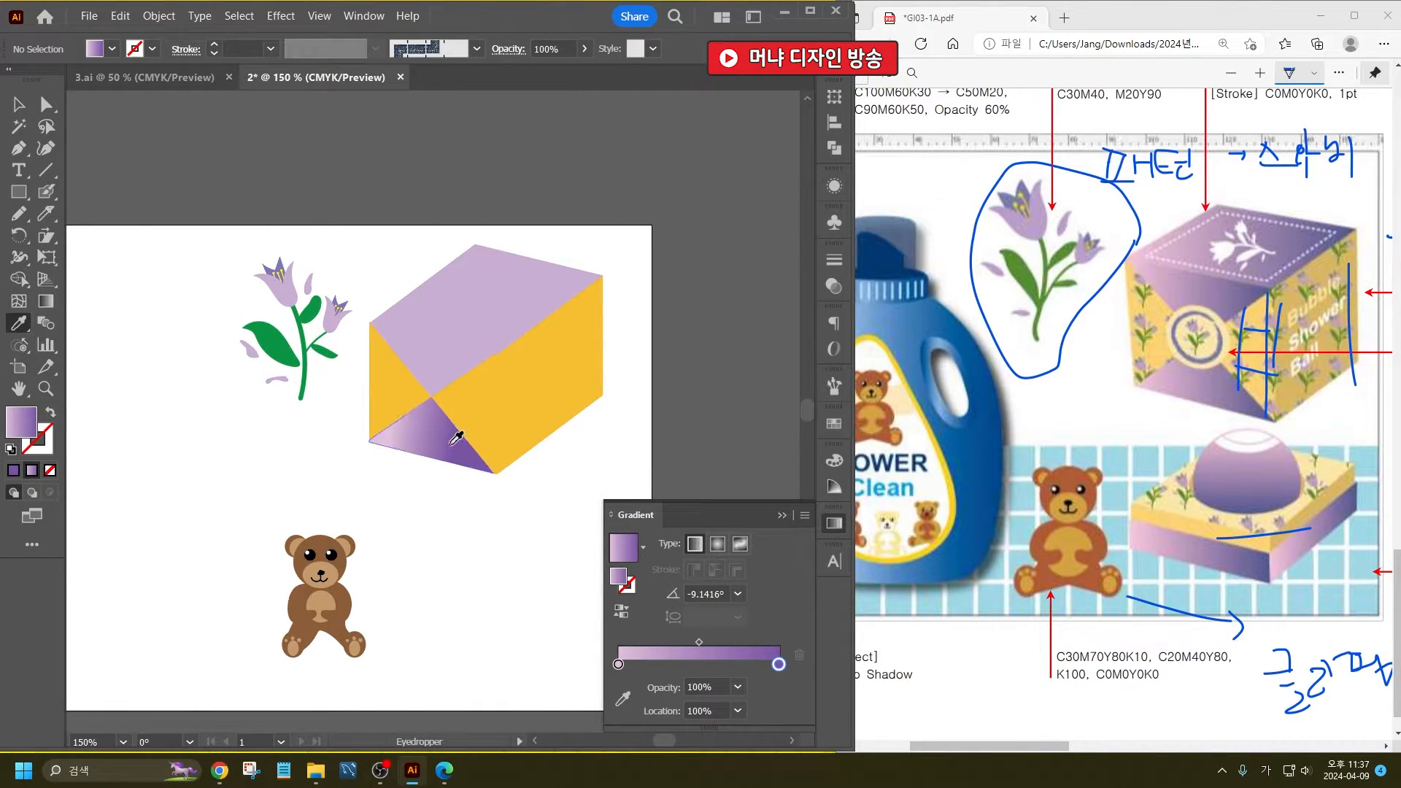
left_click(457, 366, "alt")
left_click(474, 343, "alt")
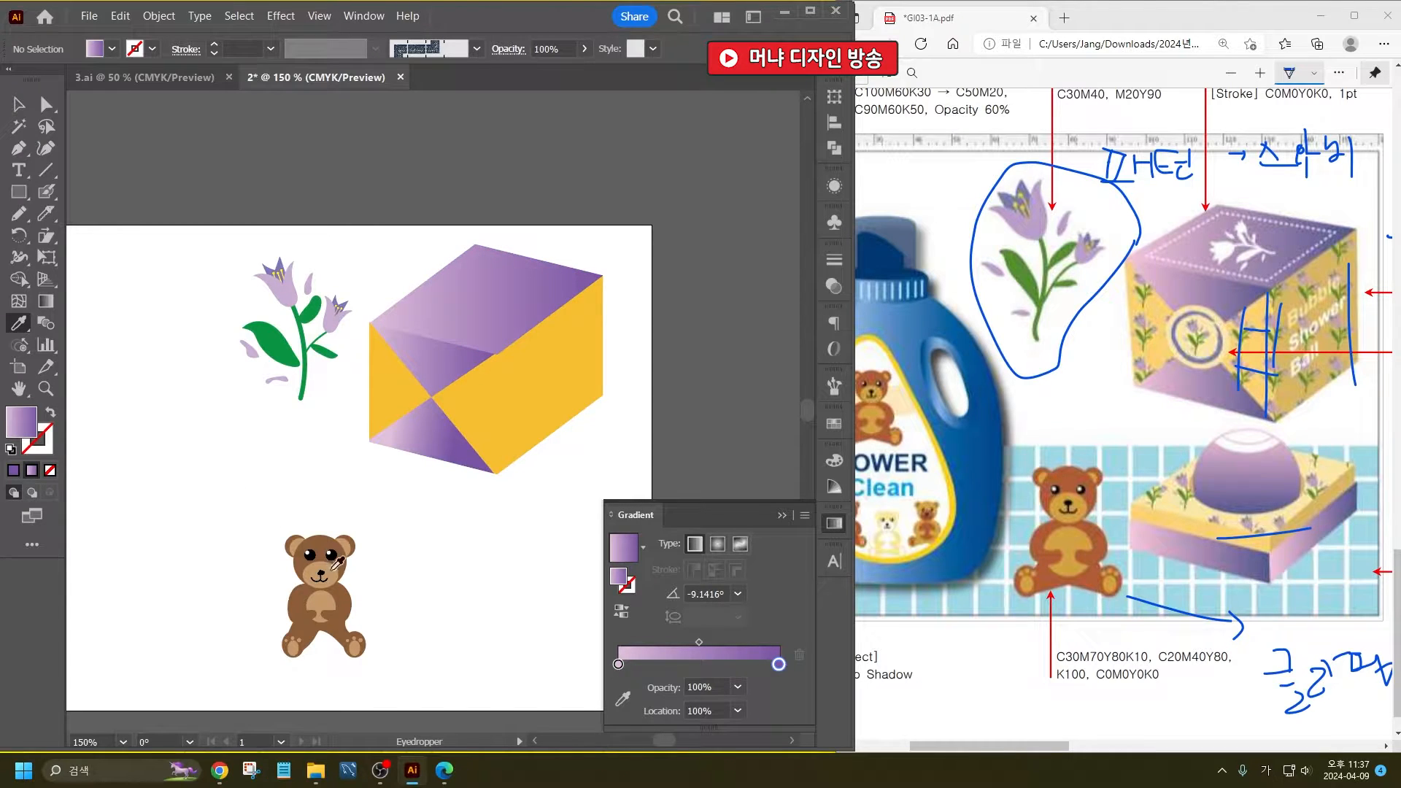
left_click(18, 105)
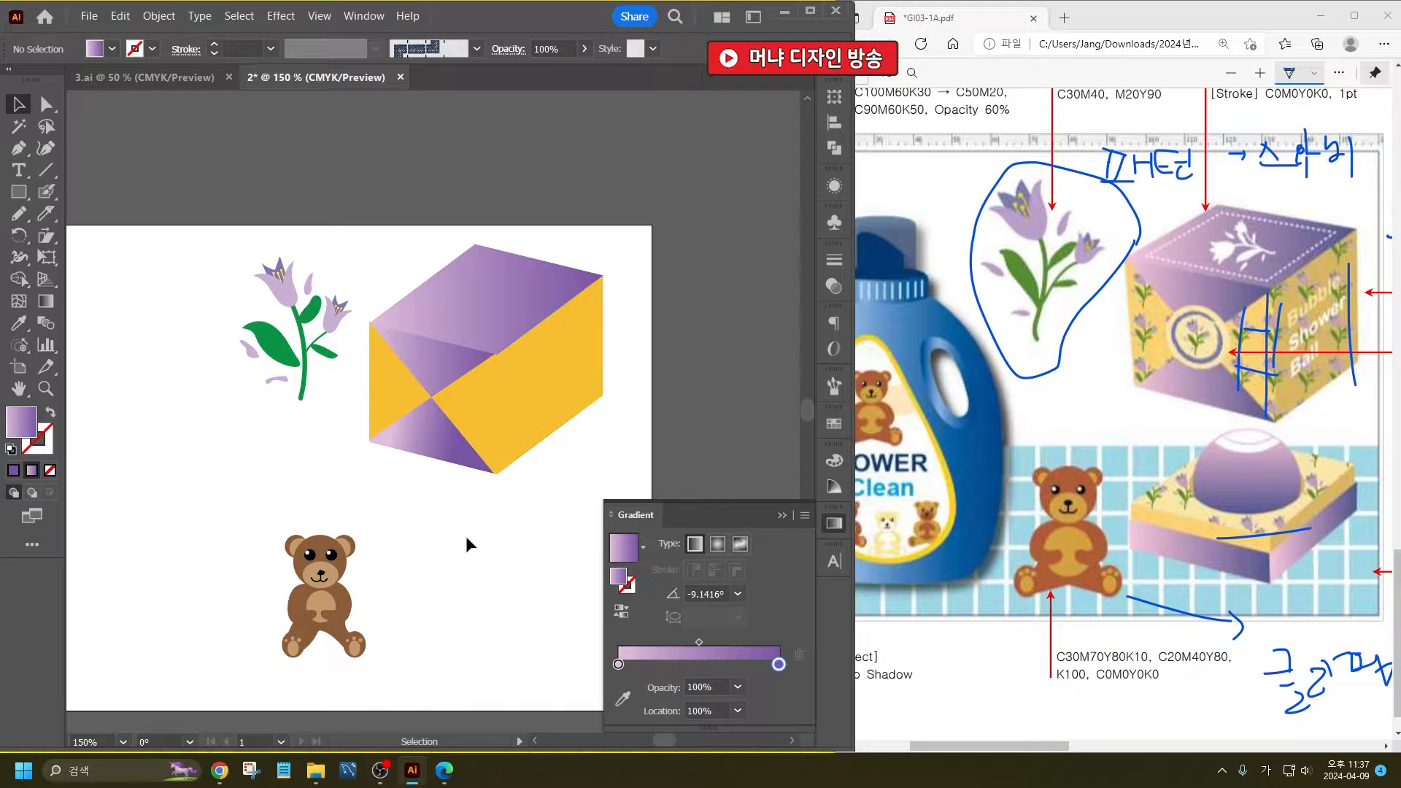
left_click(20, 325)
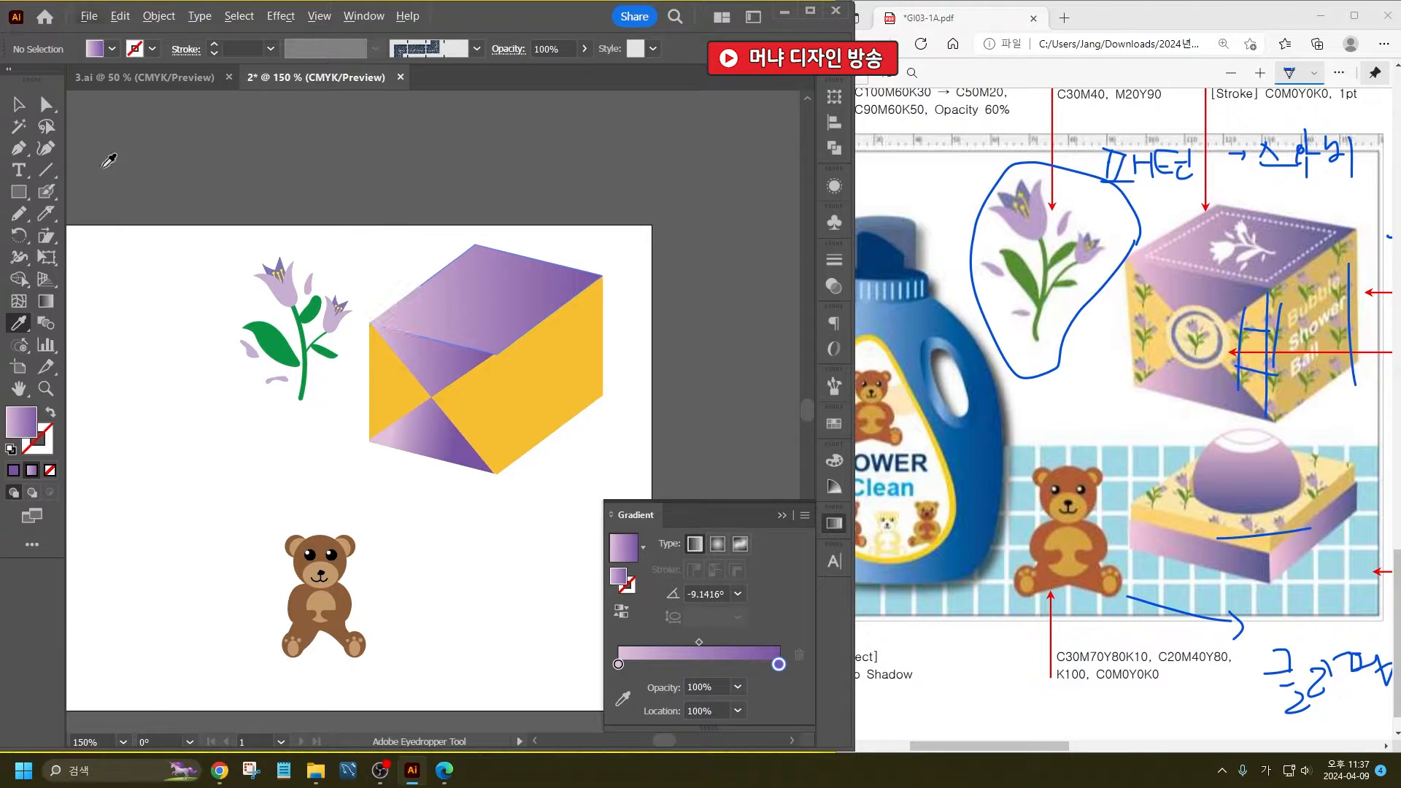
left_click(18, 104)
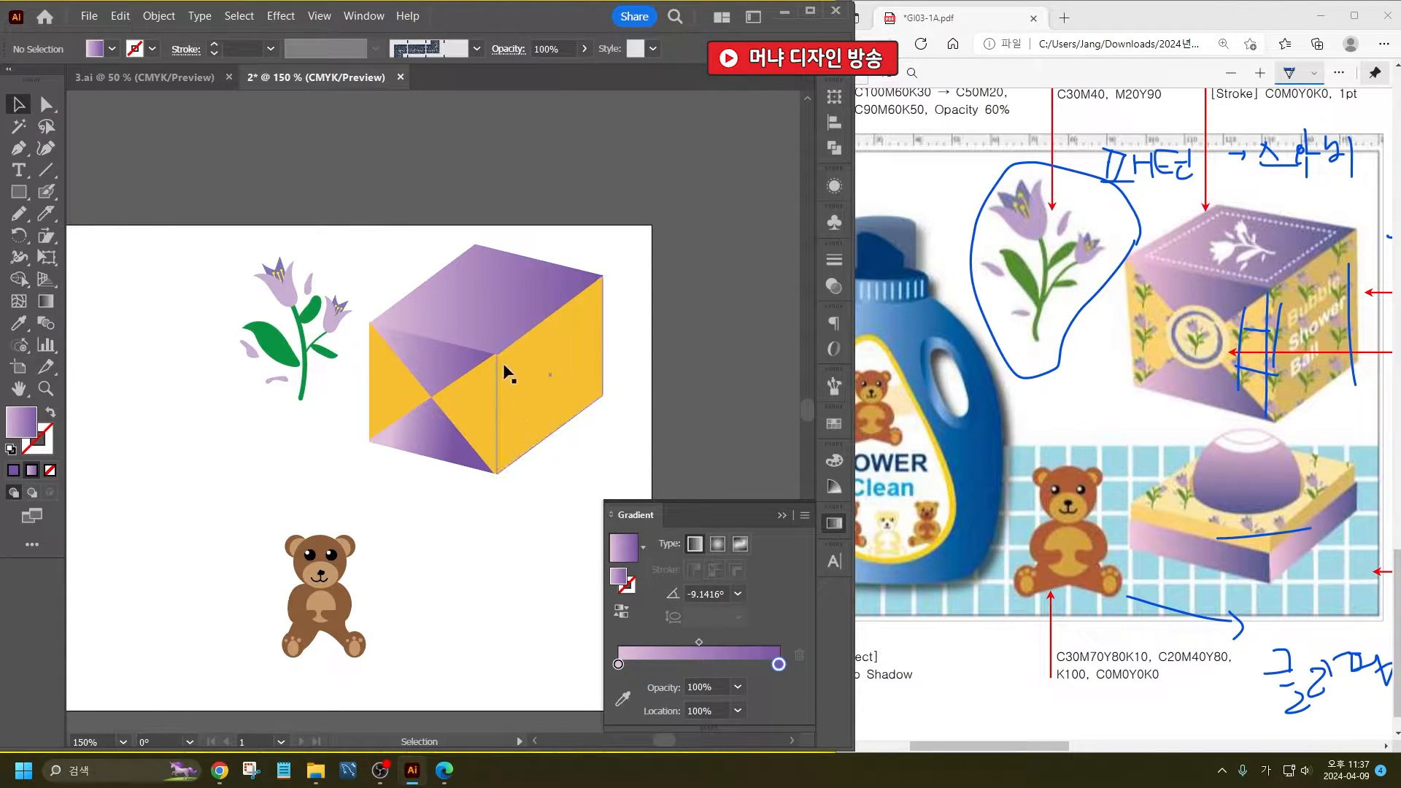
- Try to move the upper triangle's right anchor point onto the box's front corner in outline view
scroll(497, 354, "up", 5)
scroll(482, 355, "up", 4)
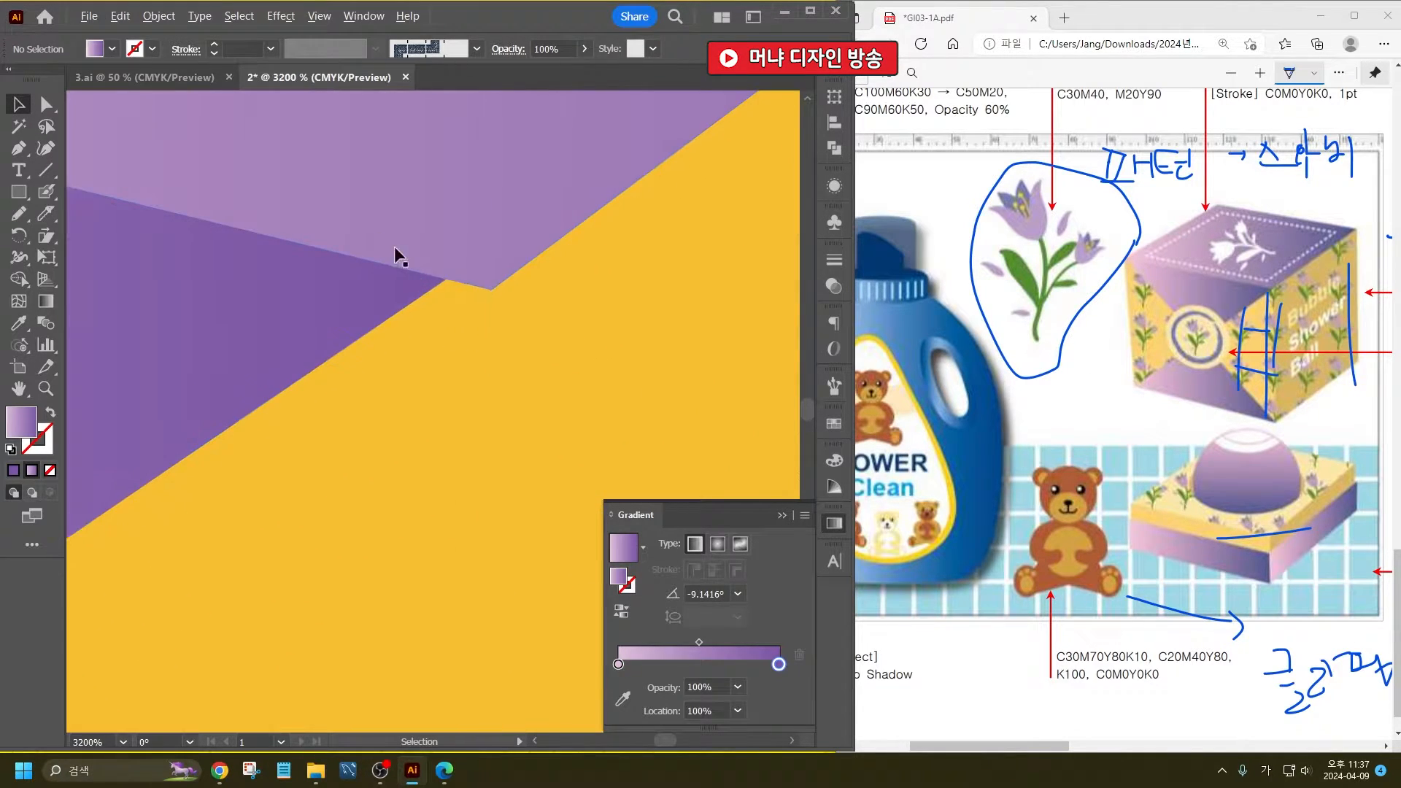
left_click(46, 104)
left_click(440, 261)
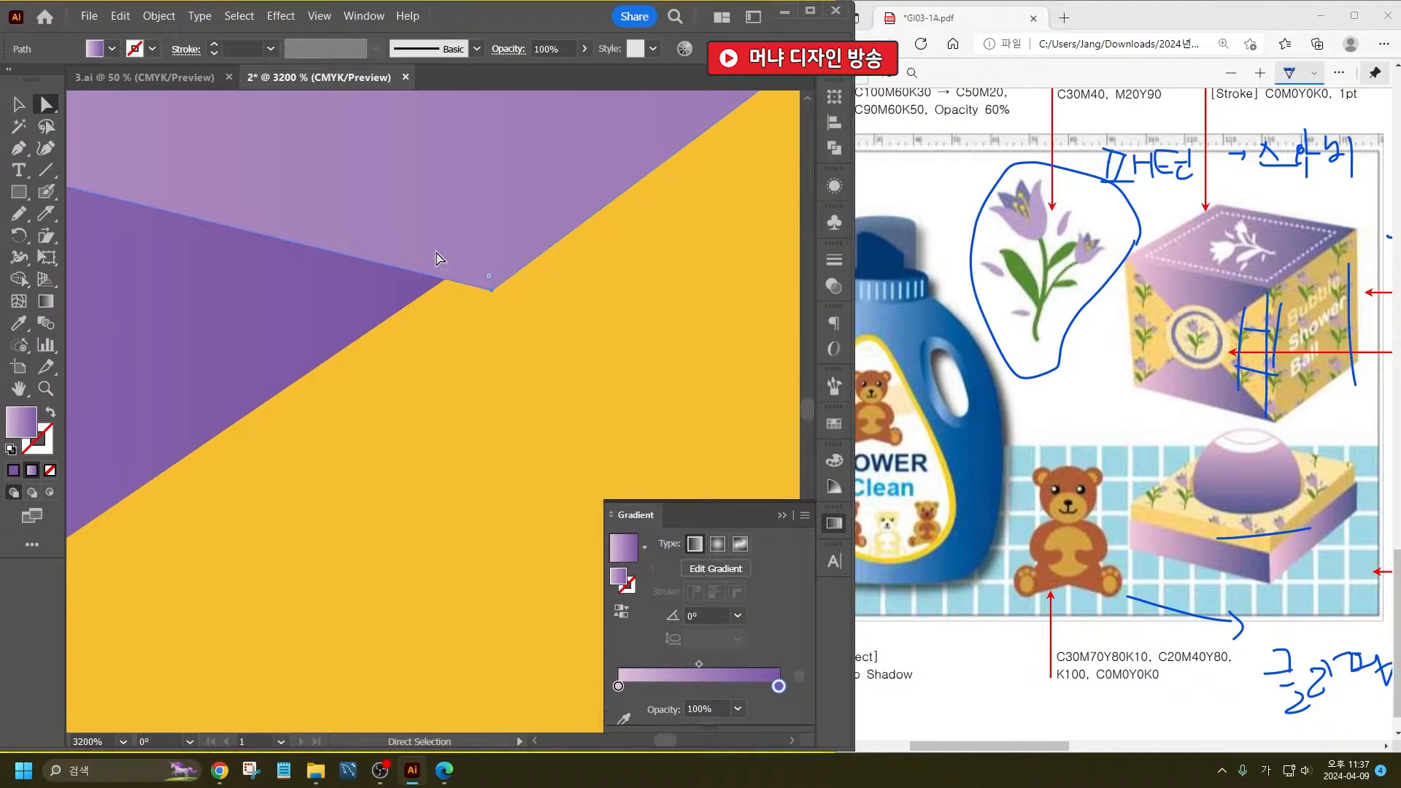
key("ctrl+y")
left_click_drag(429, 255, 491, 290)
key("ctrl+z")
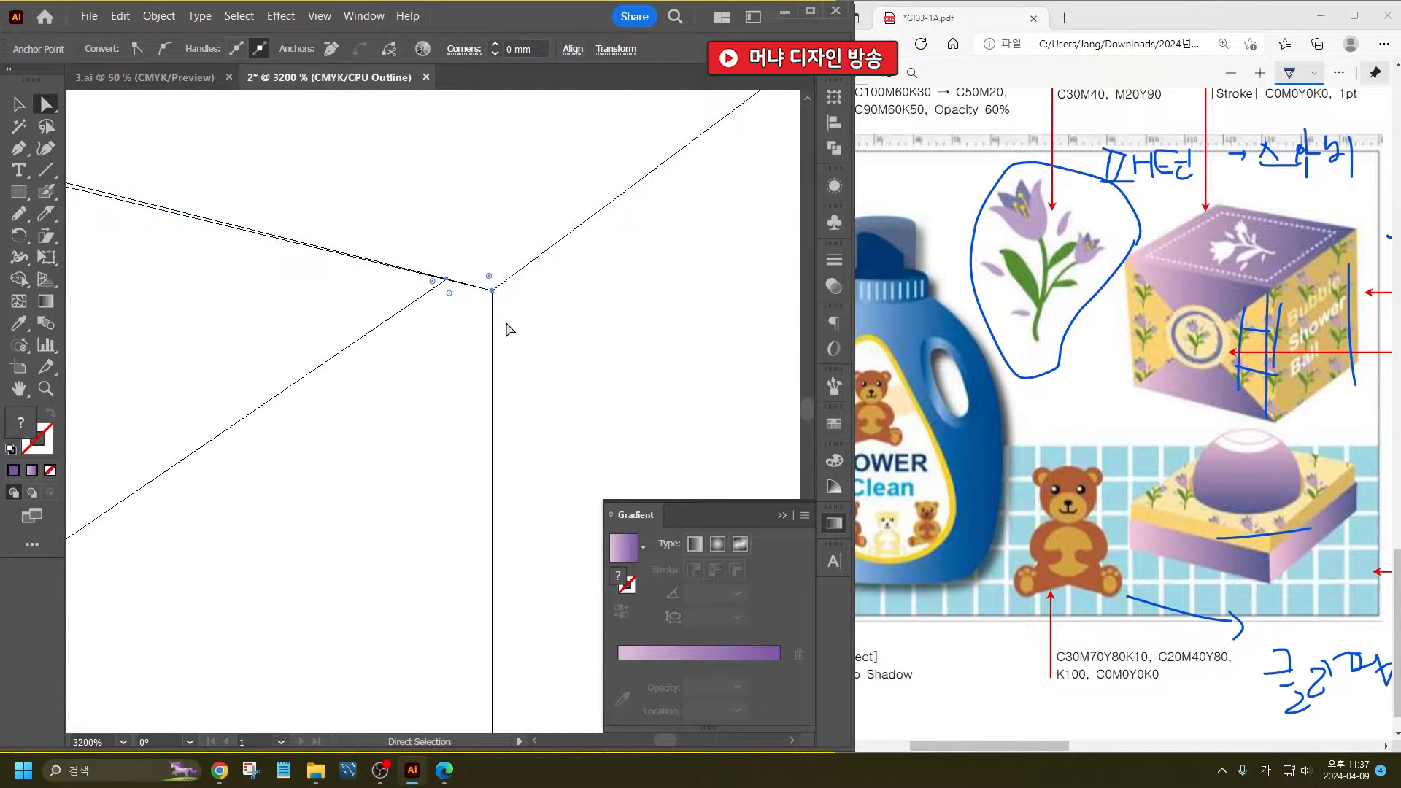
left_click(447, 295)
left_click(440, 278)
left_click(453, 281)
left_click_drag(453, 282, 483, 299)
key("ctrl+z")
left_click(18, 105)
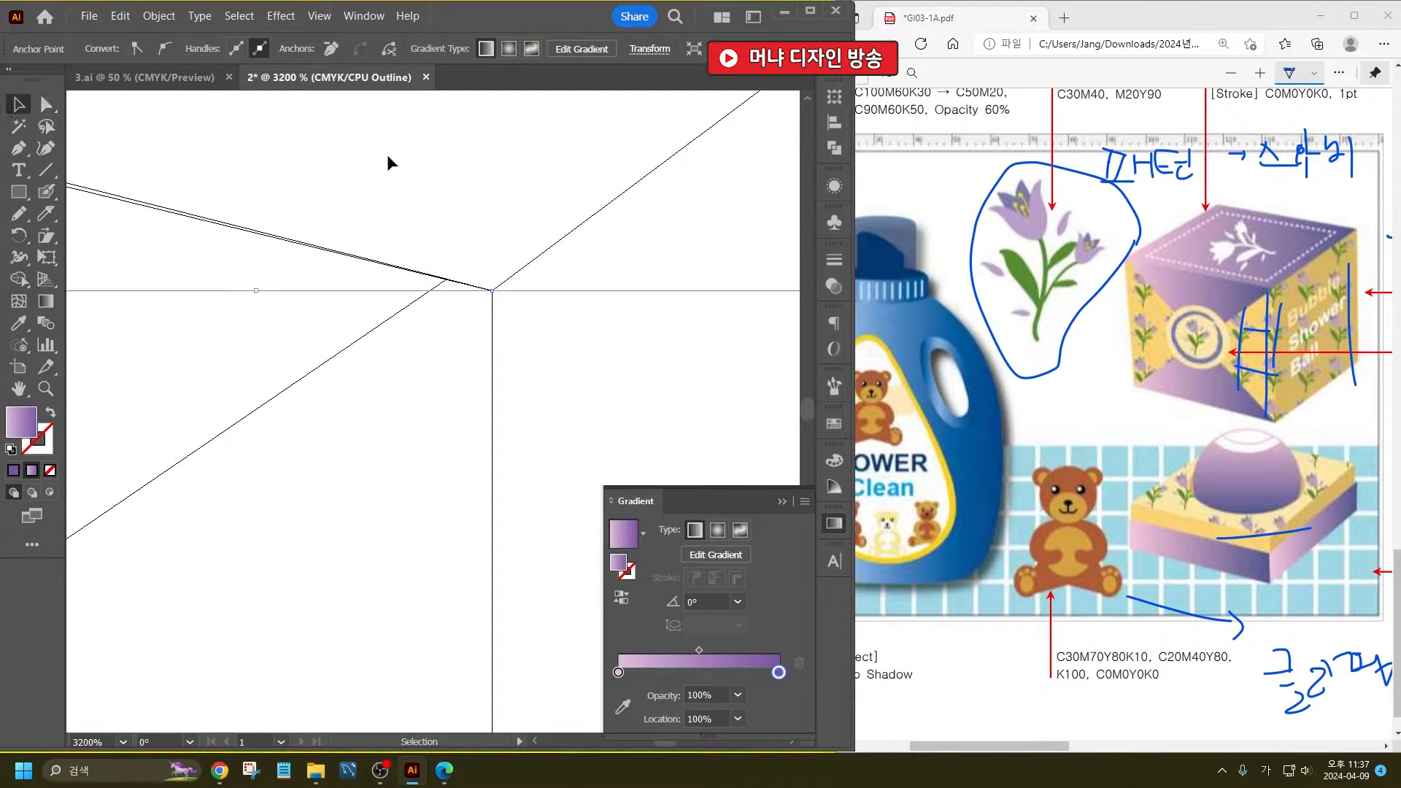
left_click(397, 176)
key("ctrl+y")
scroll(542, 379, "down", 10)
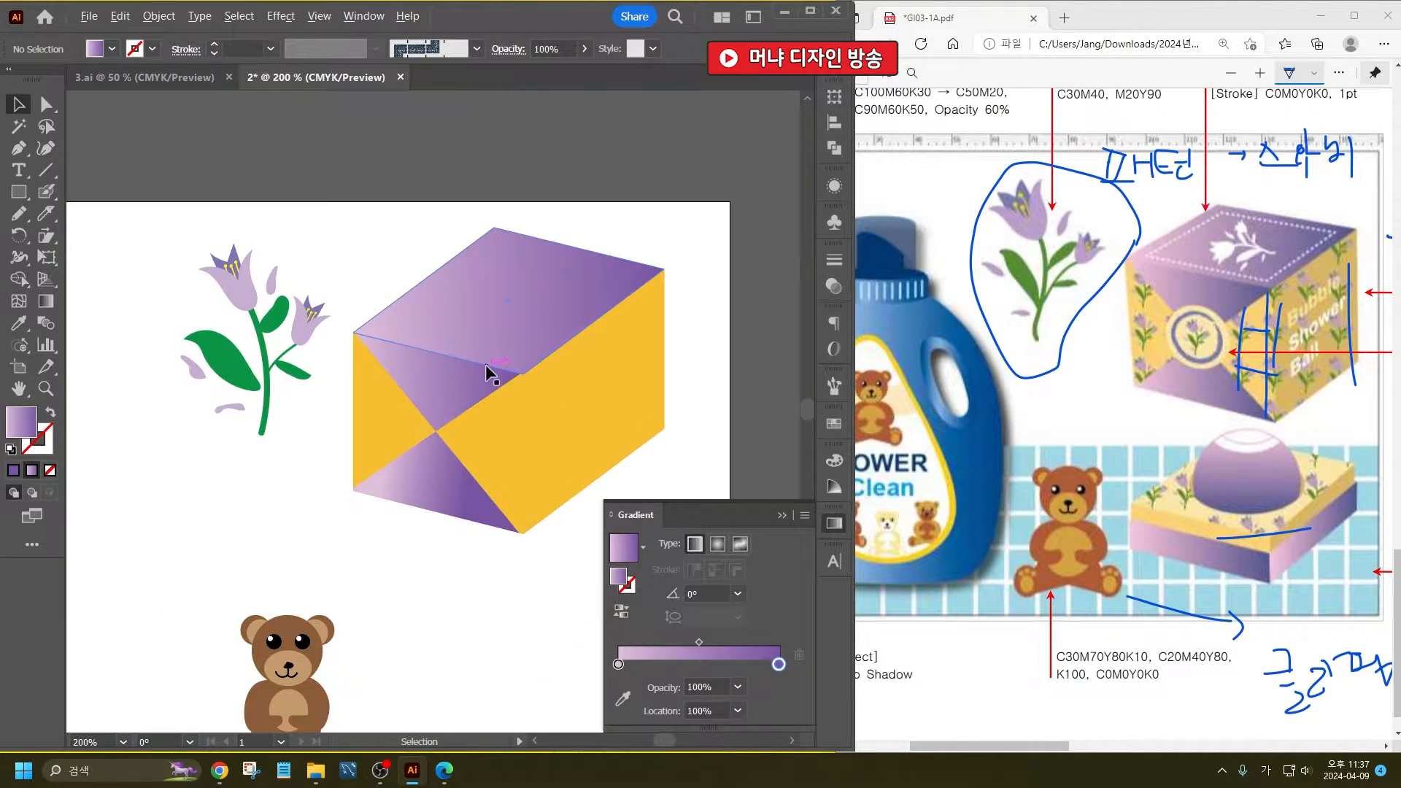
scroll(470, 415, "up", 1)
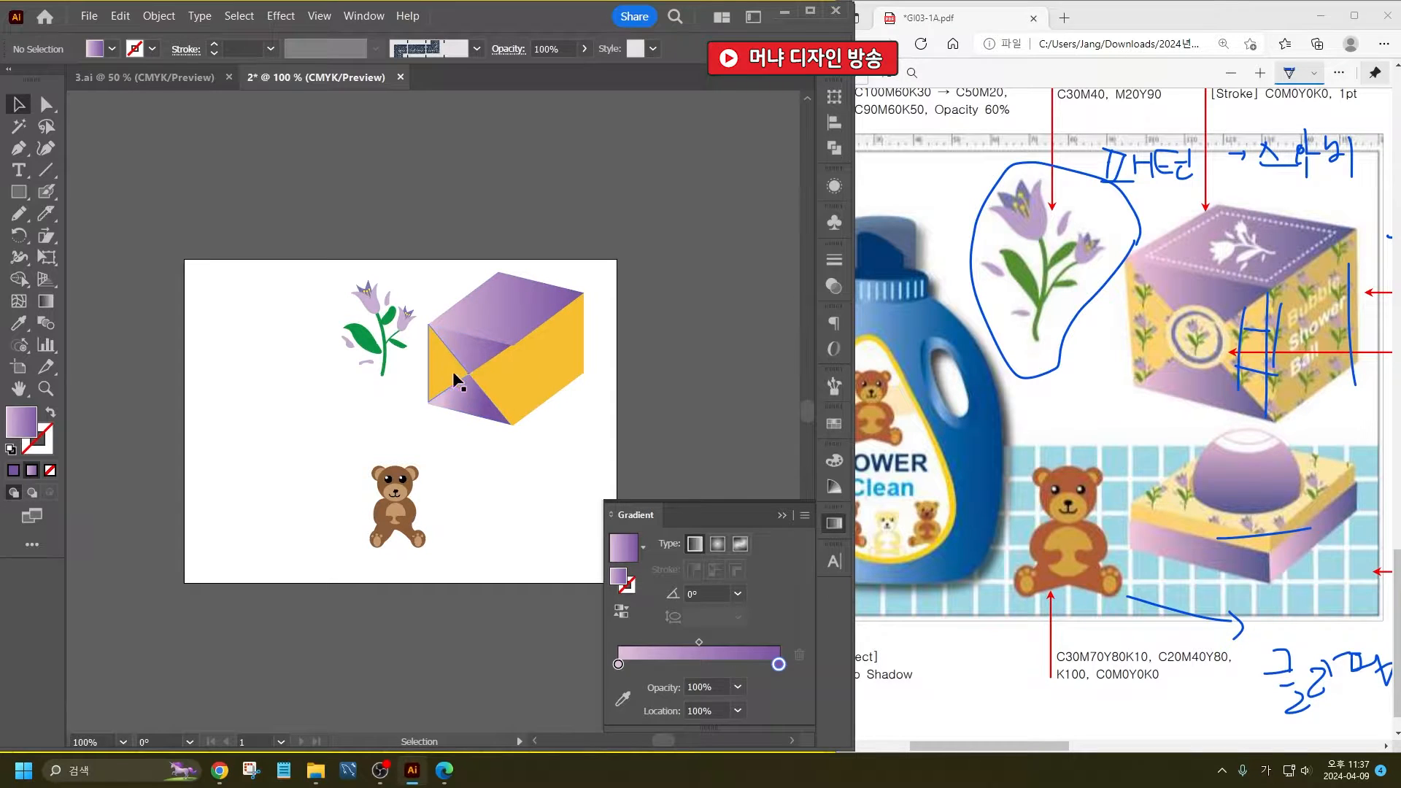
- Draw a closed teardrop label outline freehand with the Pencil tool in the artboard's empty area beside the bear
left_click_drag(371, 462, 461, 434)
left_click_drag(1054, 748, 1036, 753)
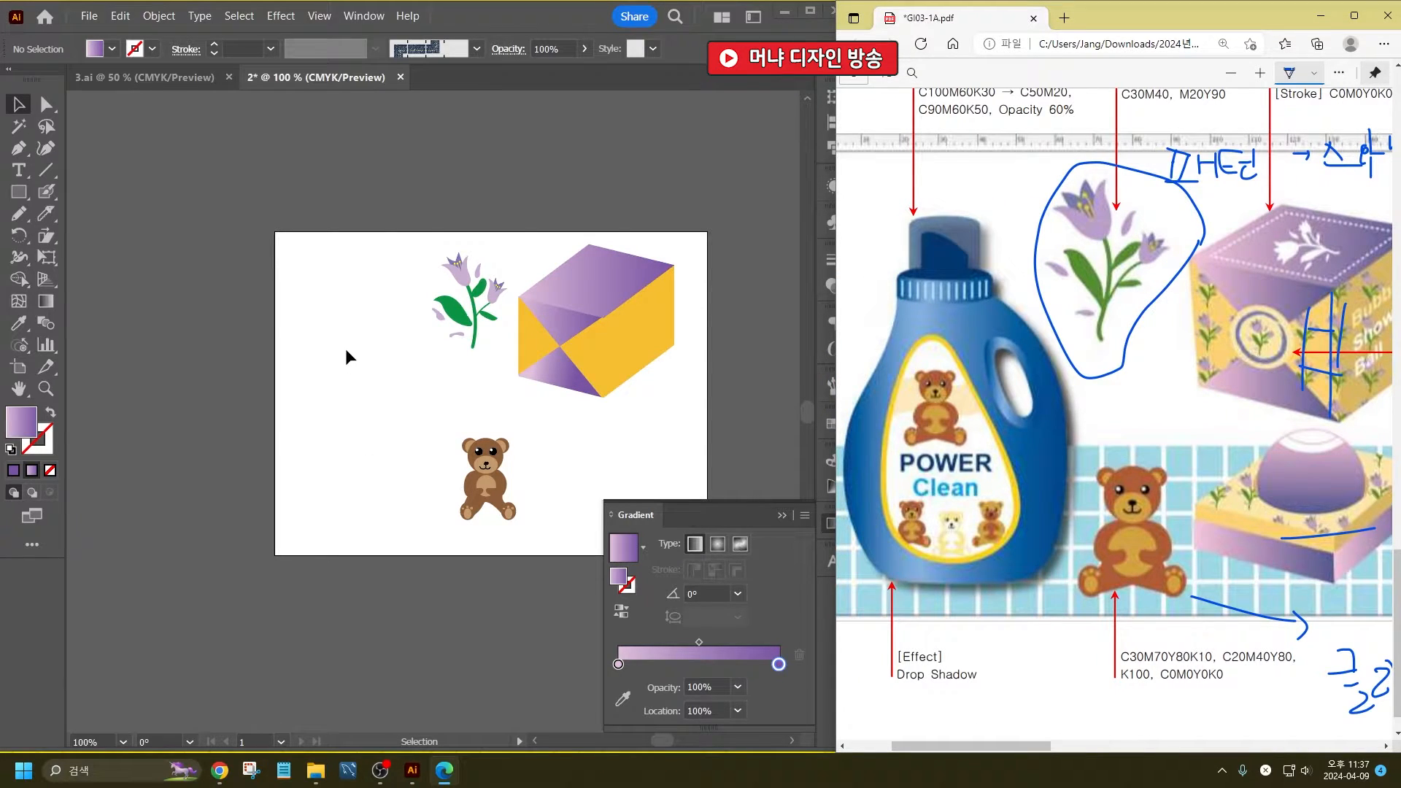
left_click(19, 214)
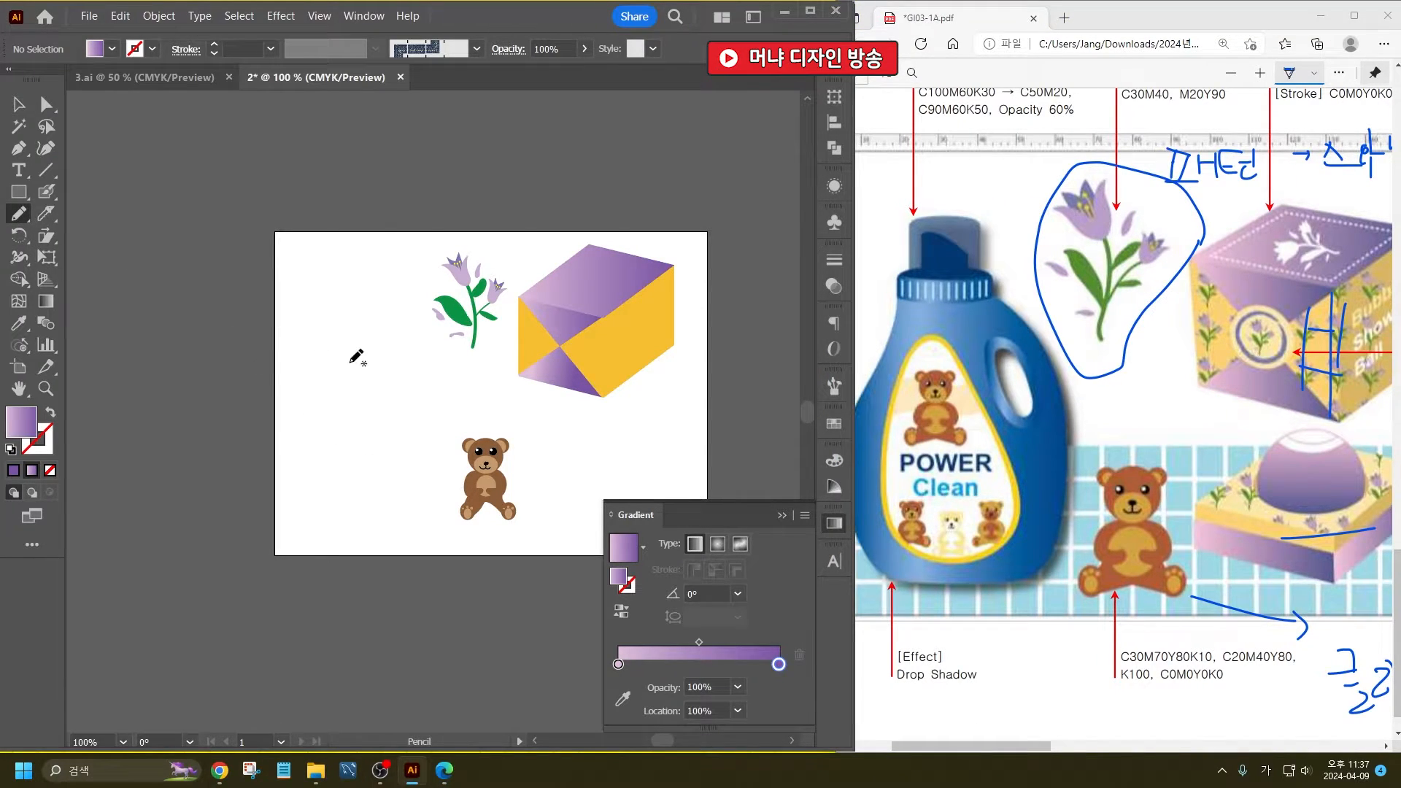
left_click_drag(339, 361, 327, 462)
mouse_move(419, 426)
left_mouse_down()
mouse_move(378, 358)
mouse_move(347, 345)
left_mouse_up()
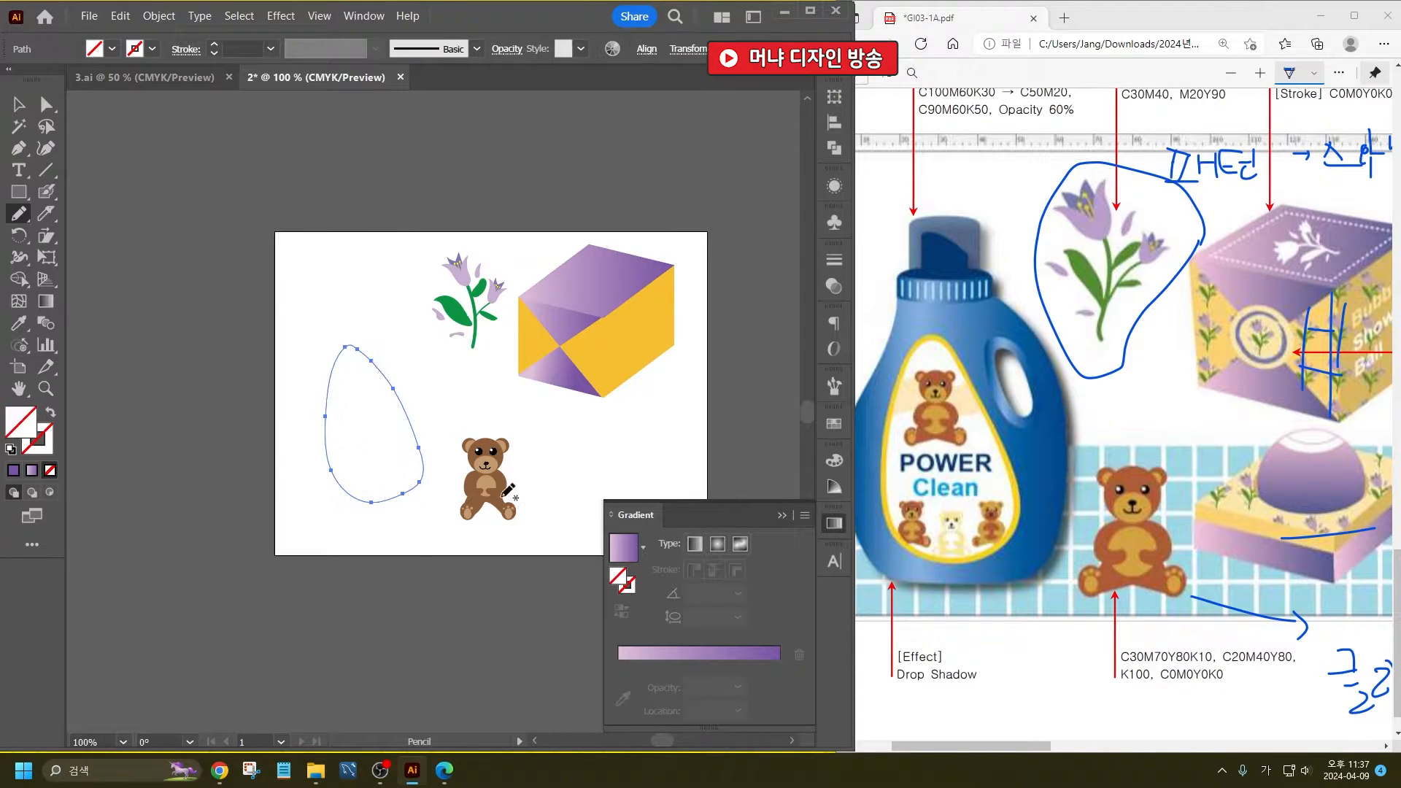
left_click(19, 104)
key("Delete")
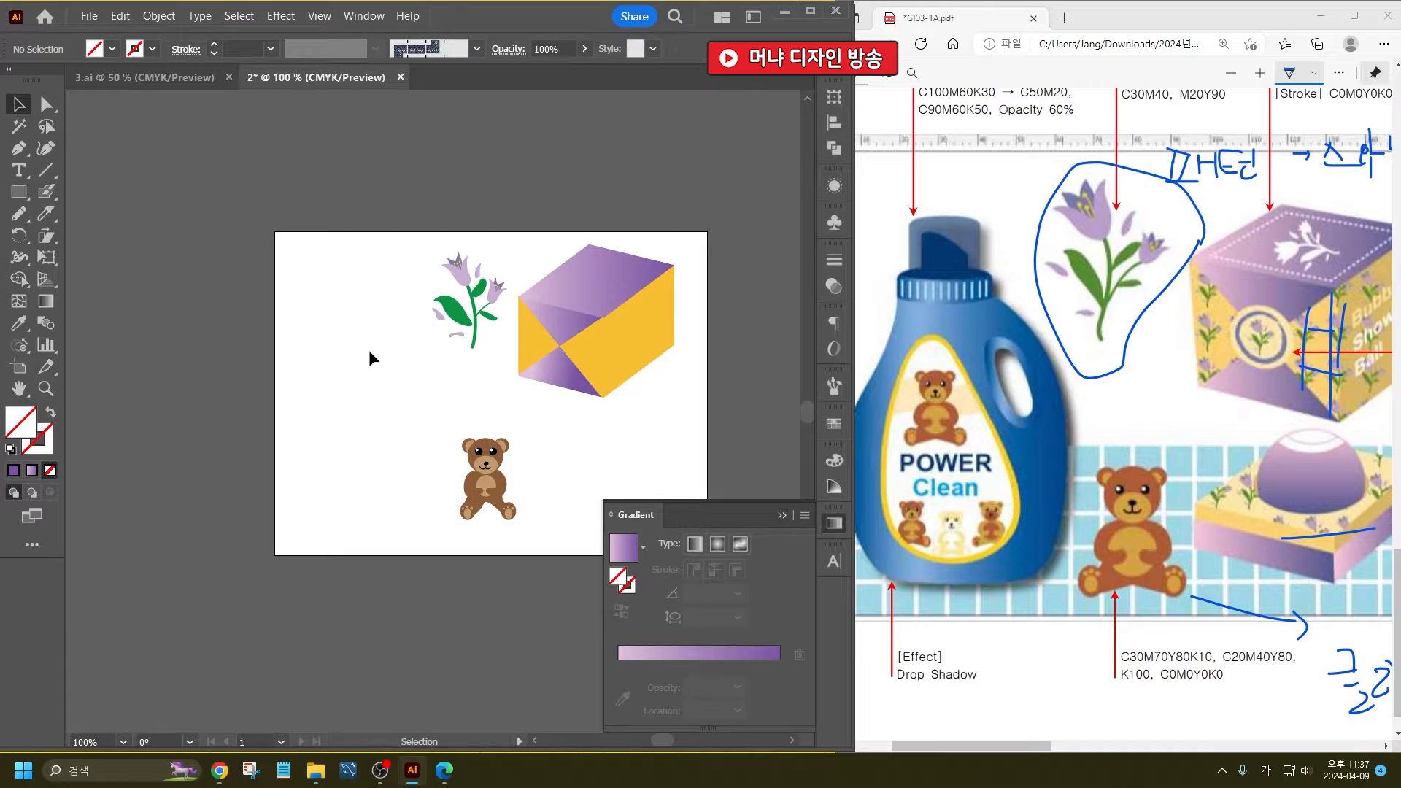
key("ctrl+z")
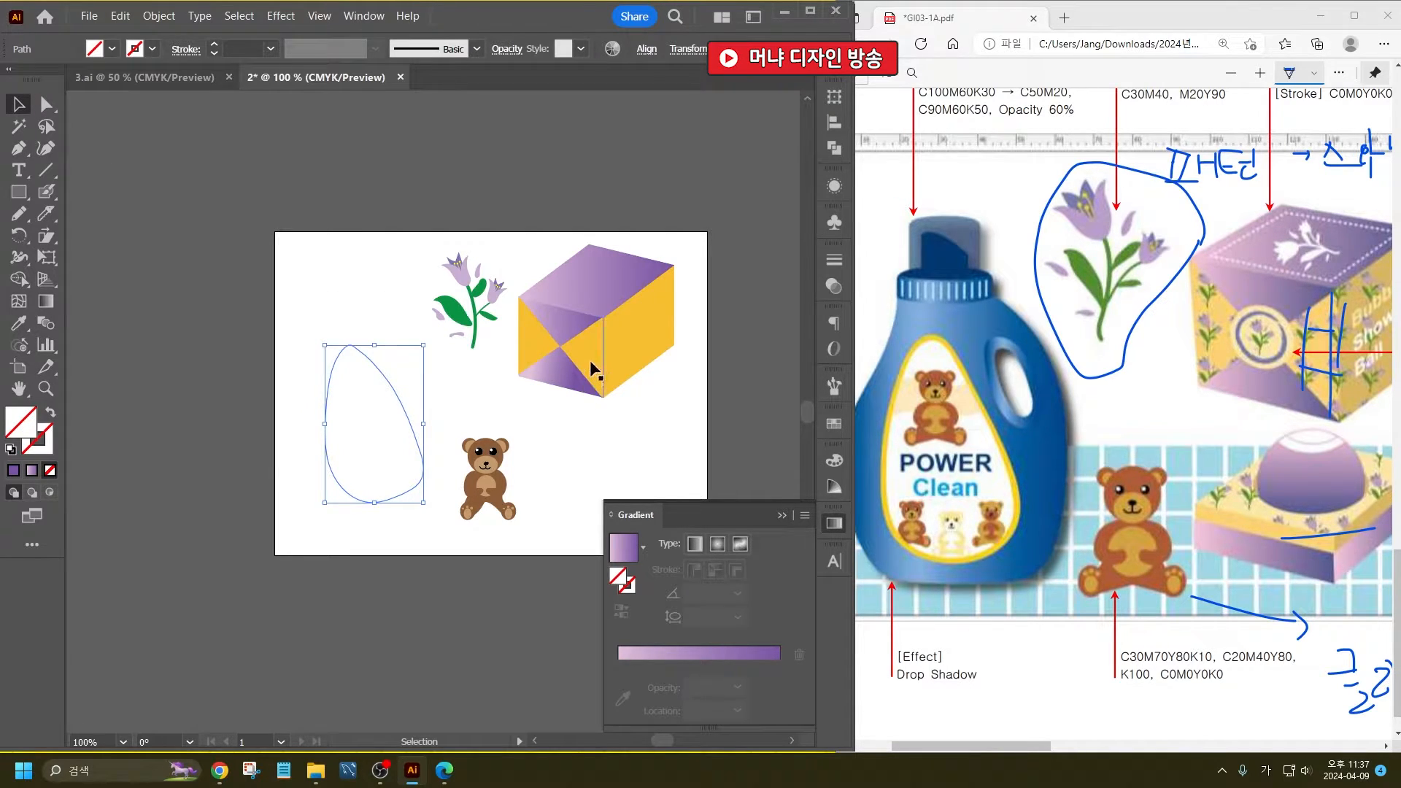
- Fill the teardrop outline with the gift box's golden yellow using the Eyedropper
left_click(18, 323)
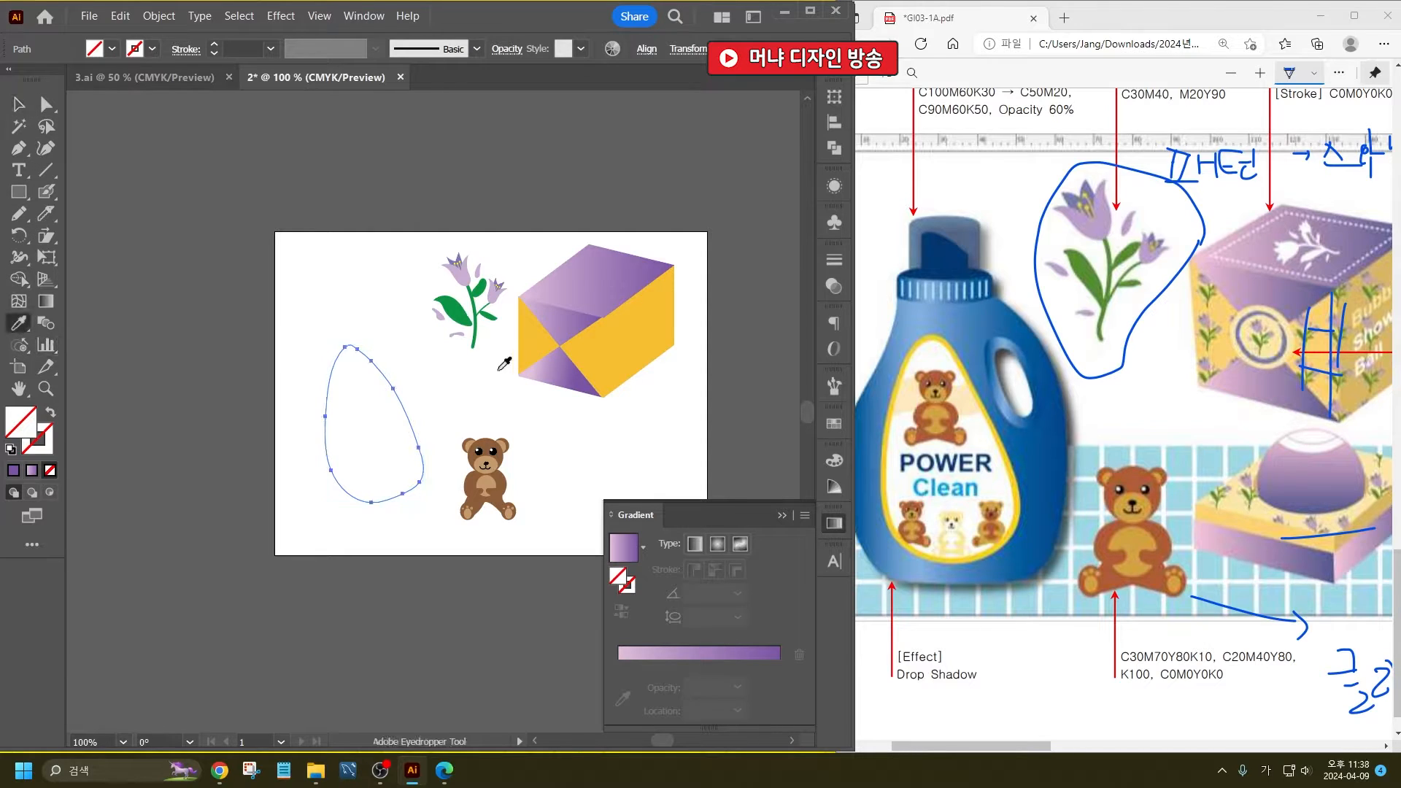
left_click(529, 336)
left_click(19, 105)
left_click(253, 493)
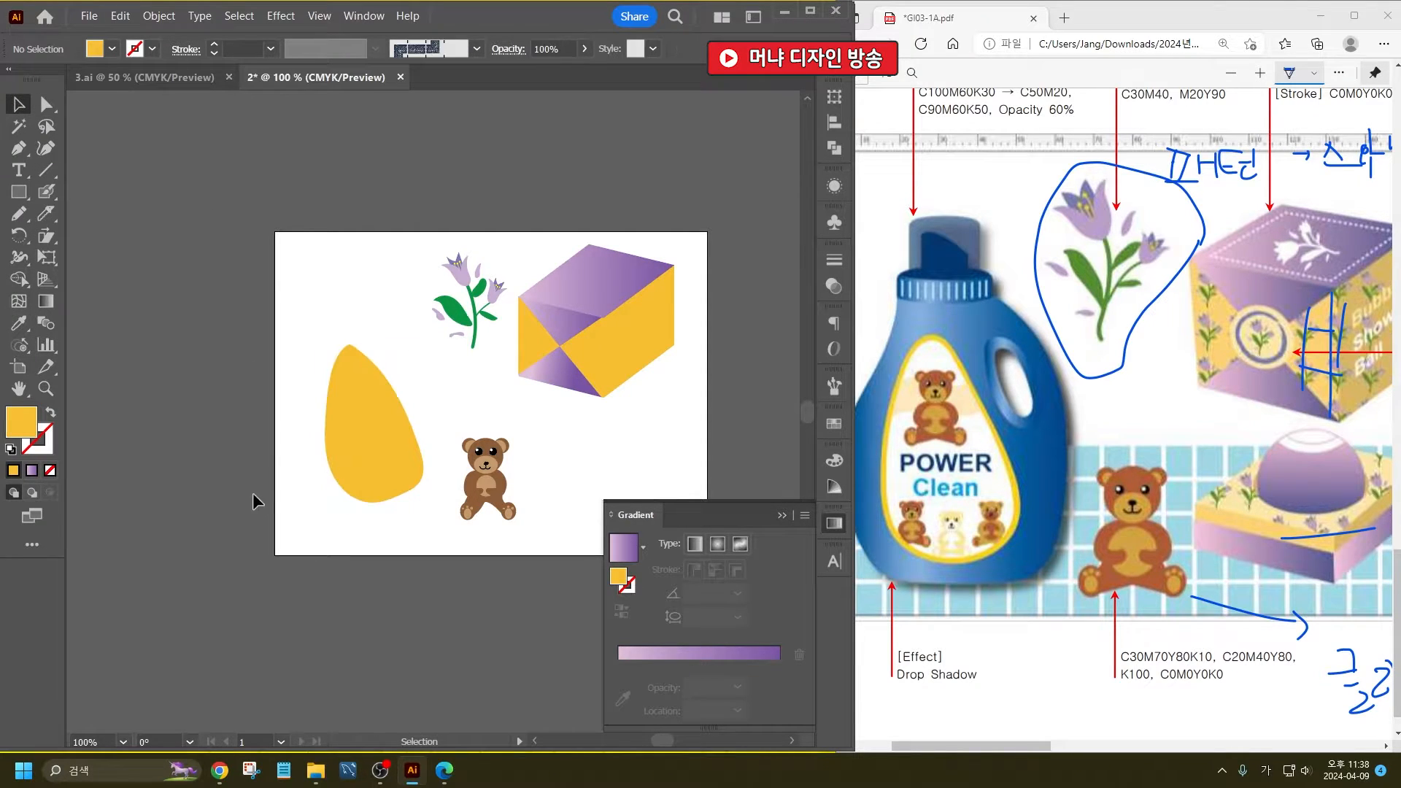
- Try to scale the teardrop down slightly about its center
left_click(375, 446)
scroll(394, 450, "up", 2)
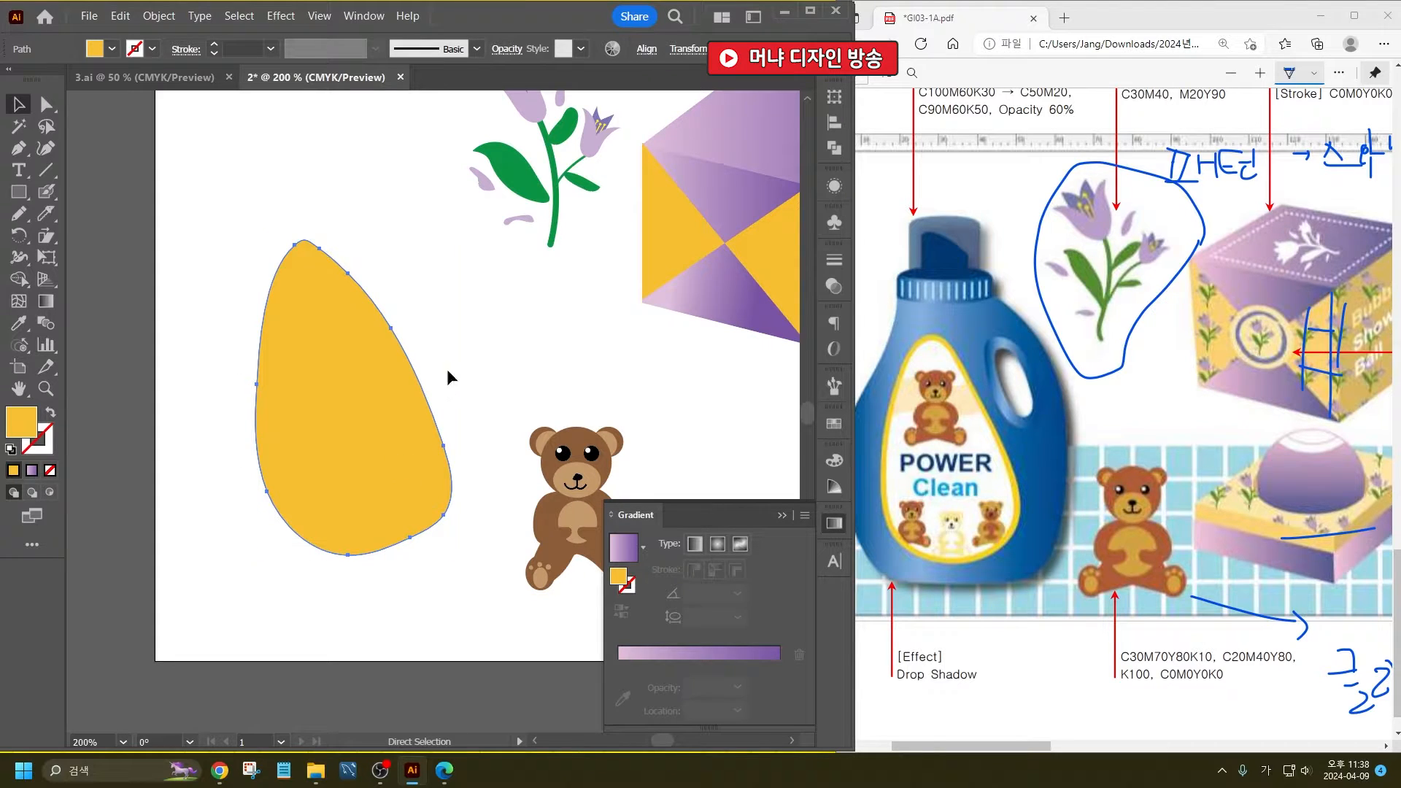
left_click_drag(460, 235, 447, 250)
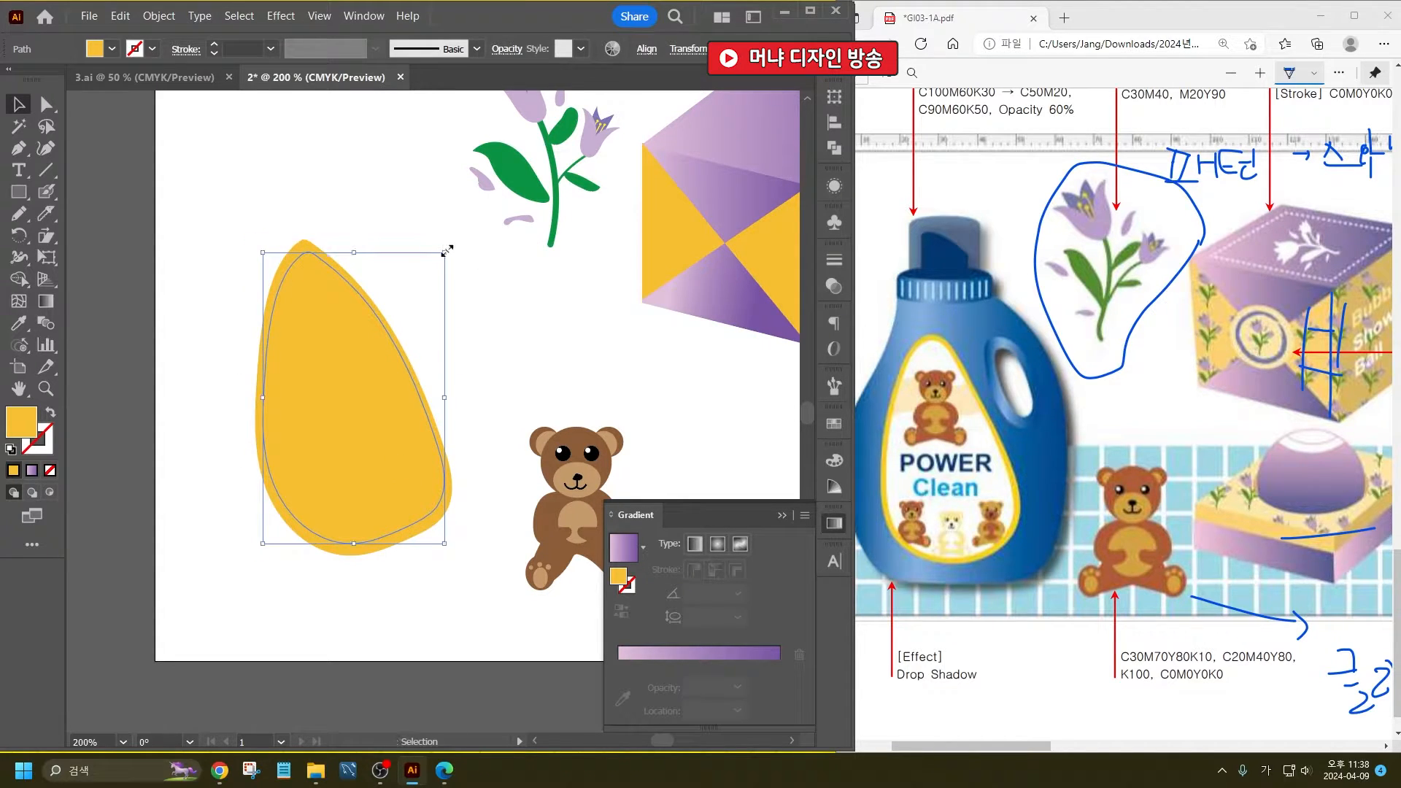
left_click(429, 334)
- Offset the teardrop's path inward by 1 mm with Offset Path
left_click(368, 375)
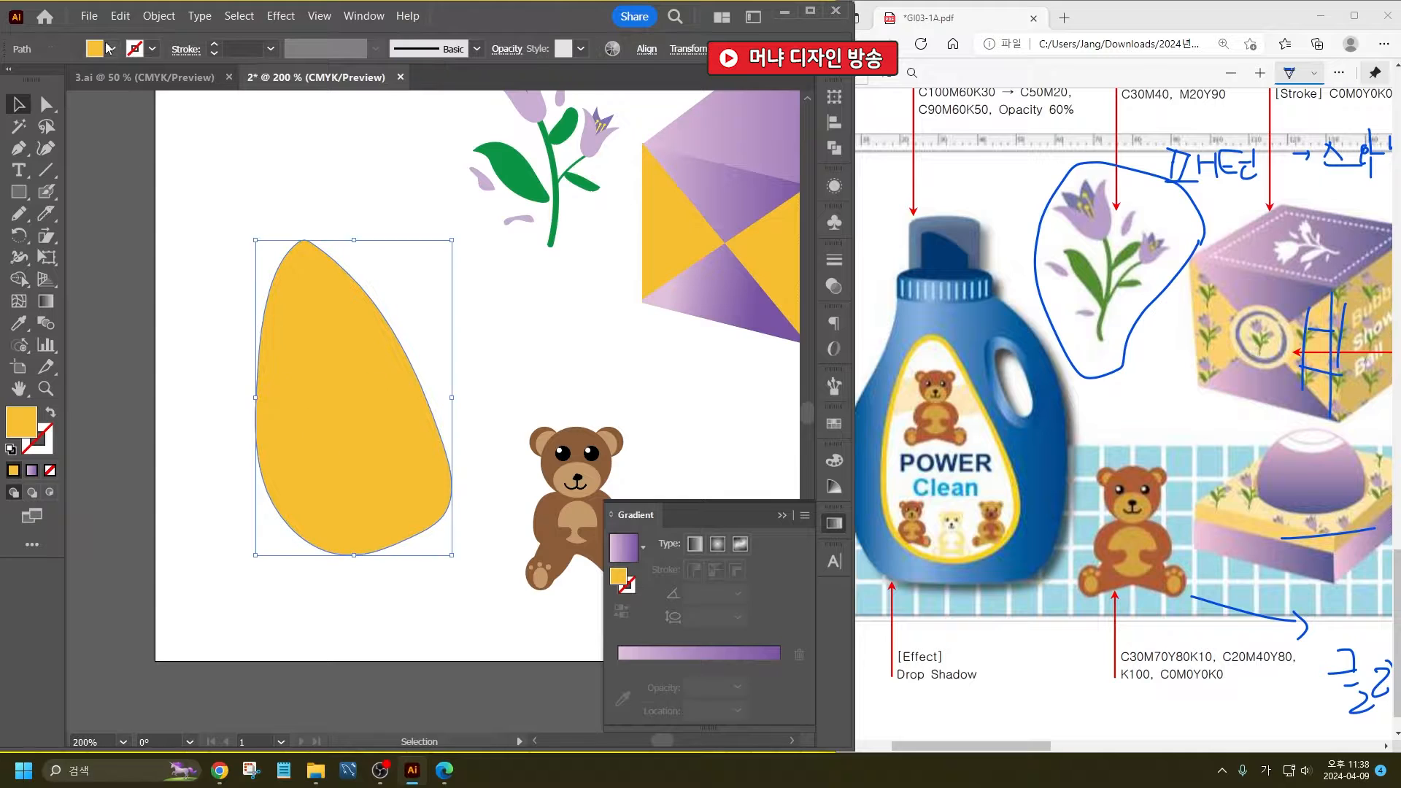
left_click(159, 16)
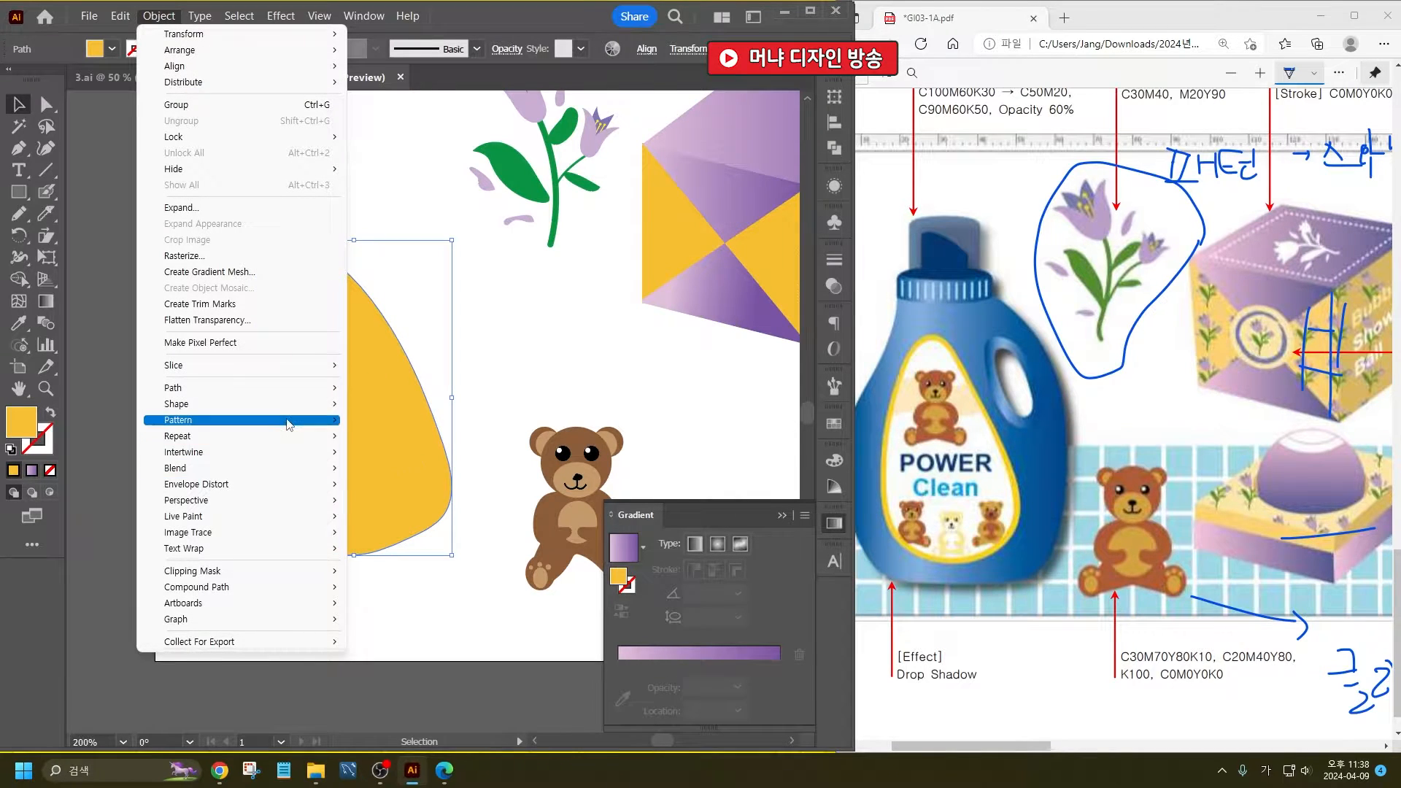
mouse_move(302, 389)
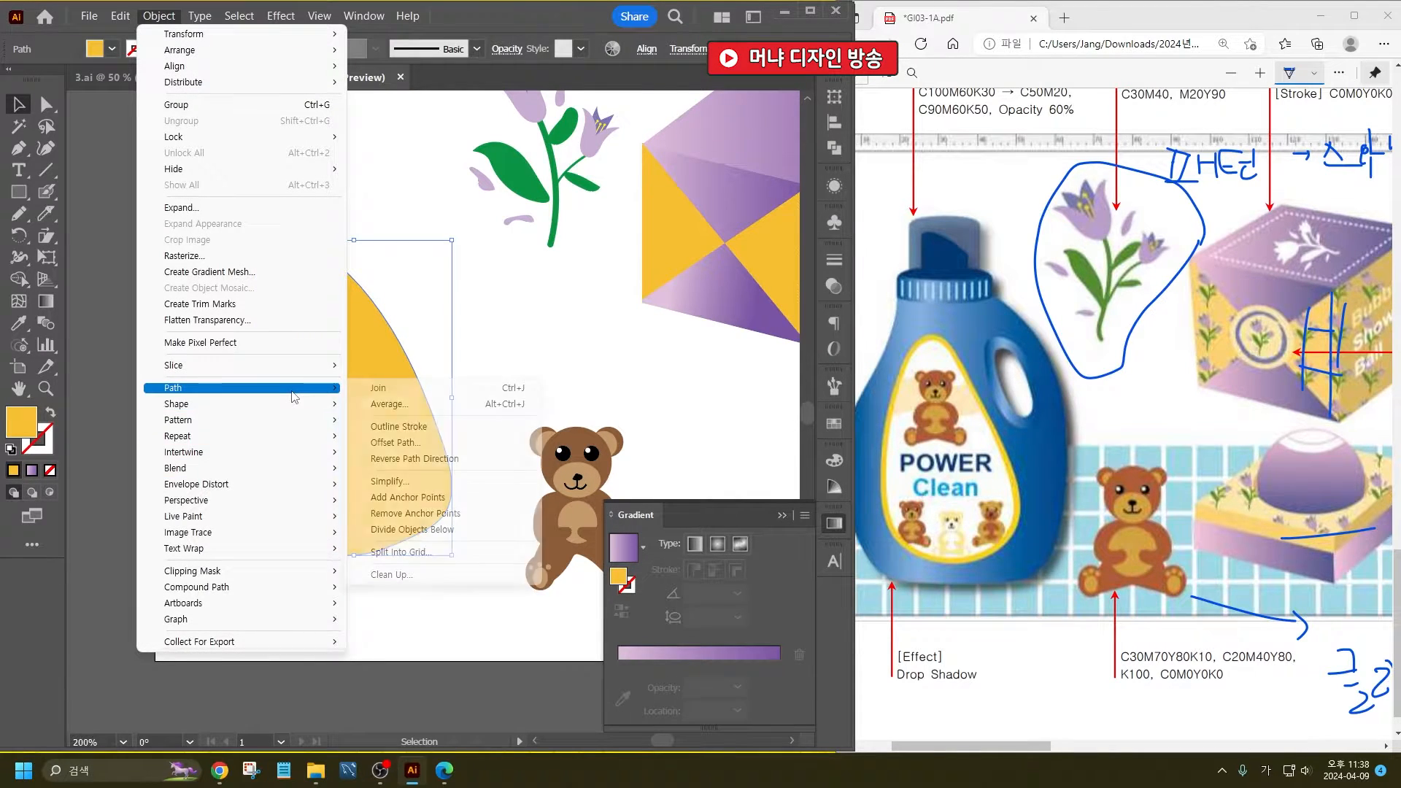
left_click(428, 443)
type("-2")
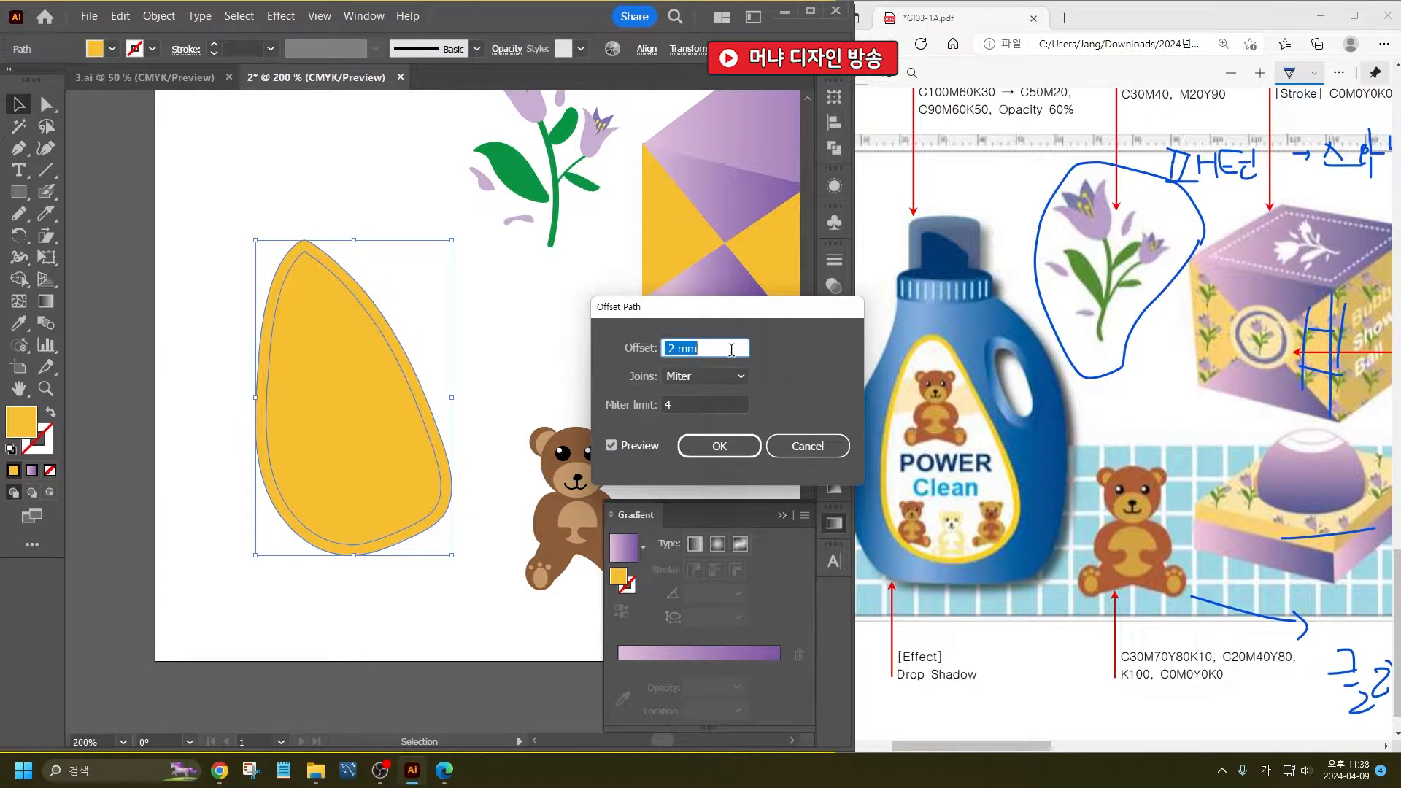
key("Up")
left_click(719, 446)
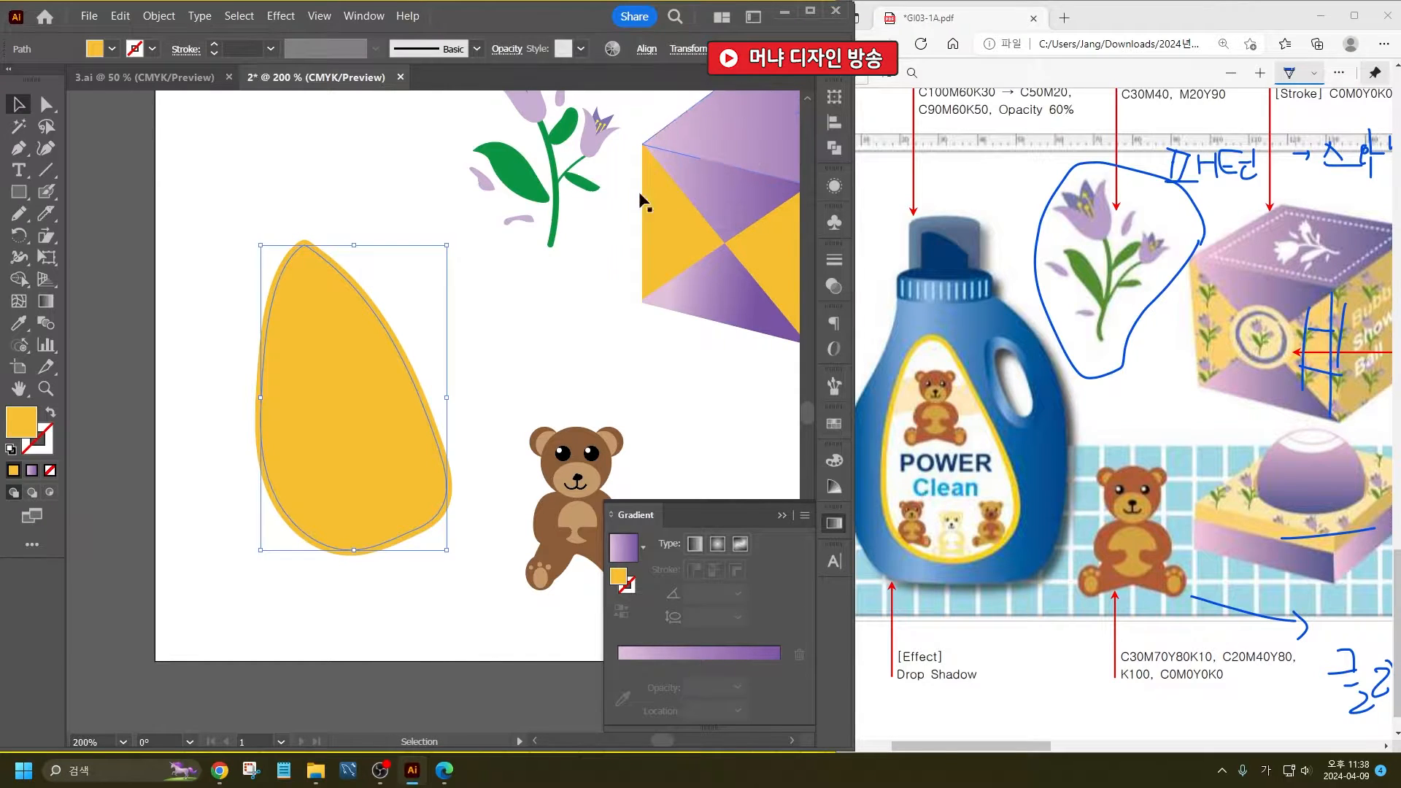
- Fill the inner offset teardrop with white, leaving a yellow border around it
left_click(112, 49)
left_click(31, 79)
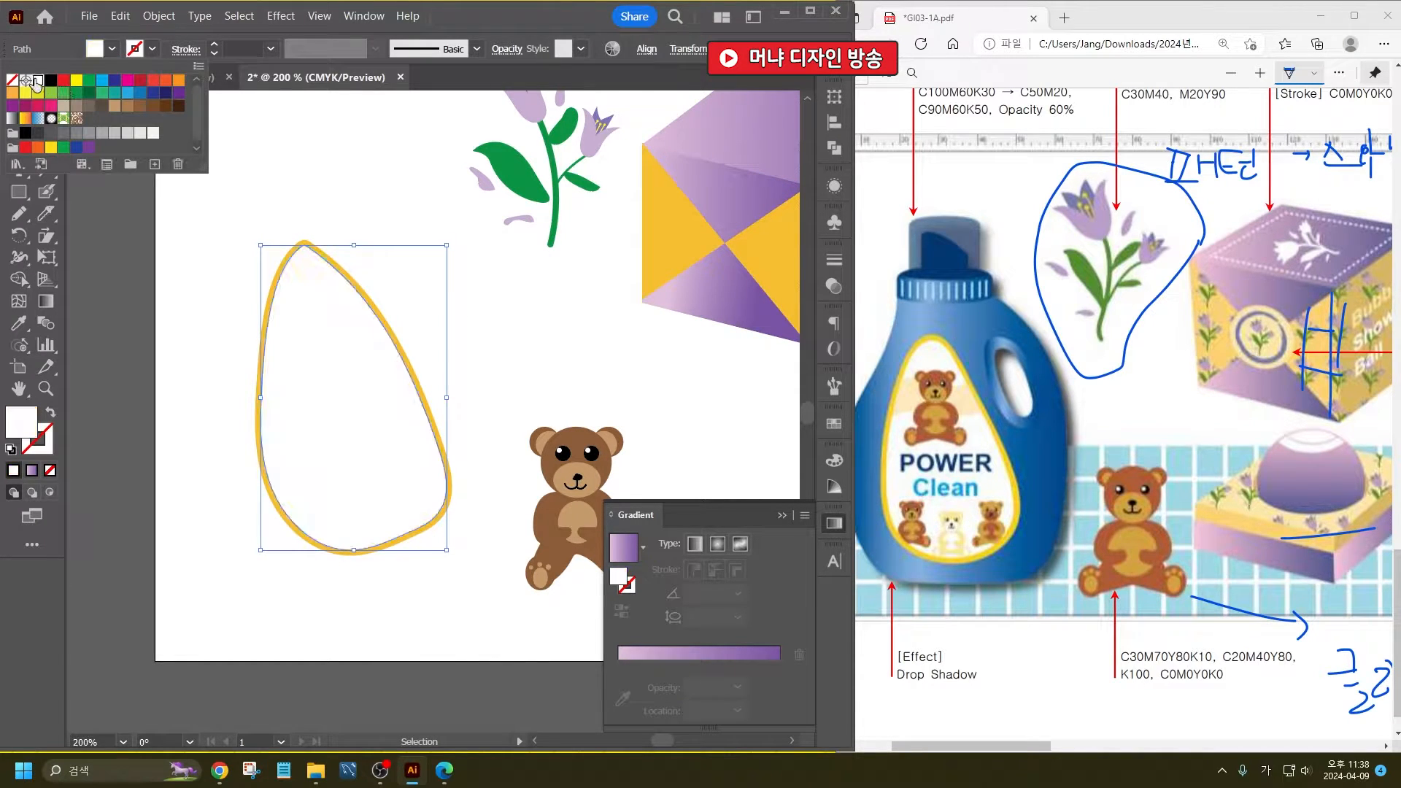
left_click(333, 201)
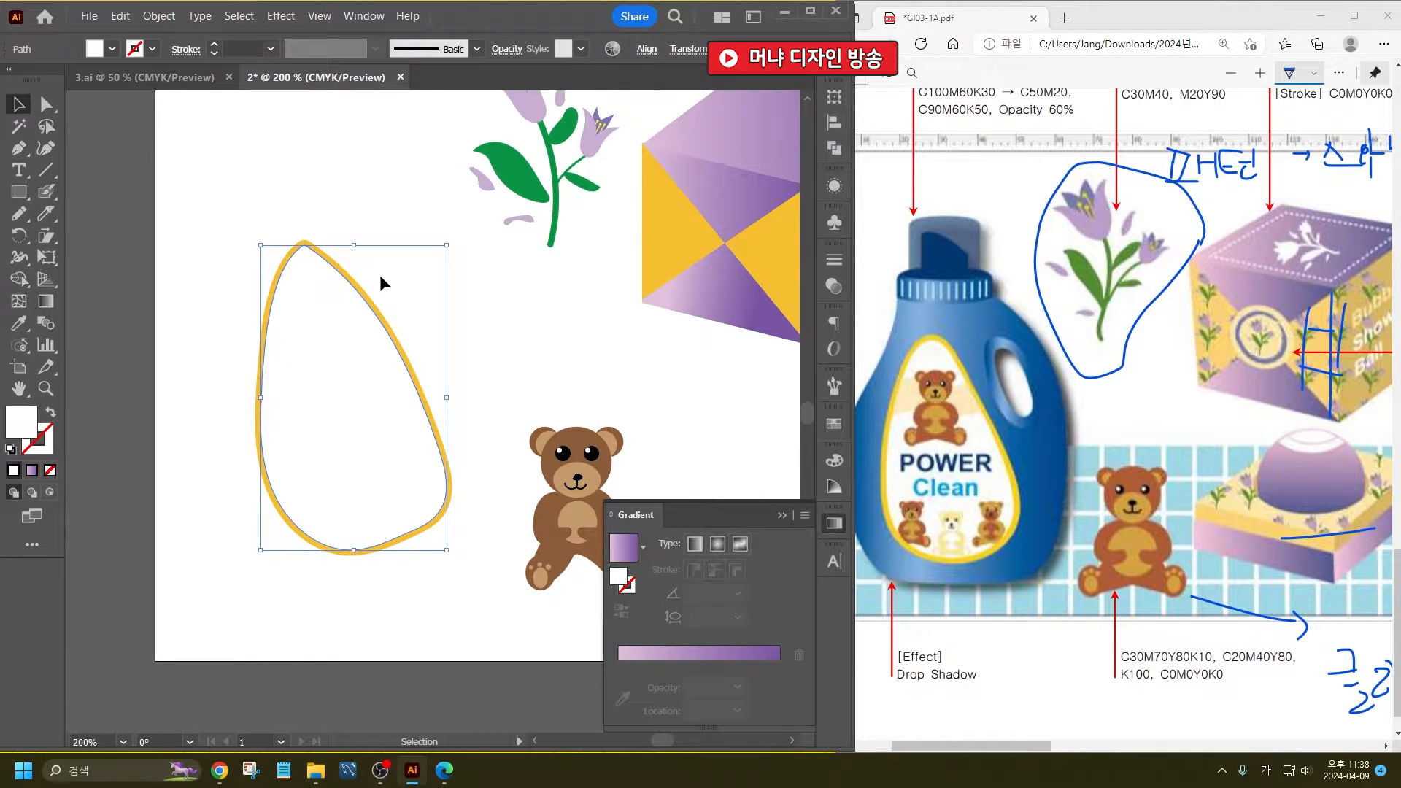
left_click(501, 347)
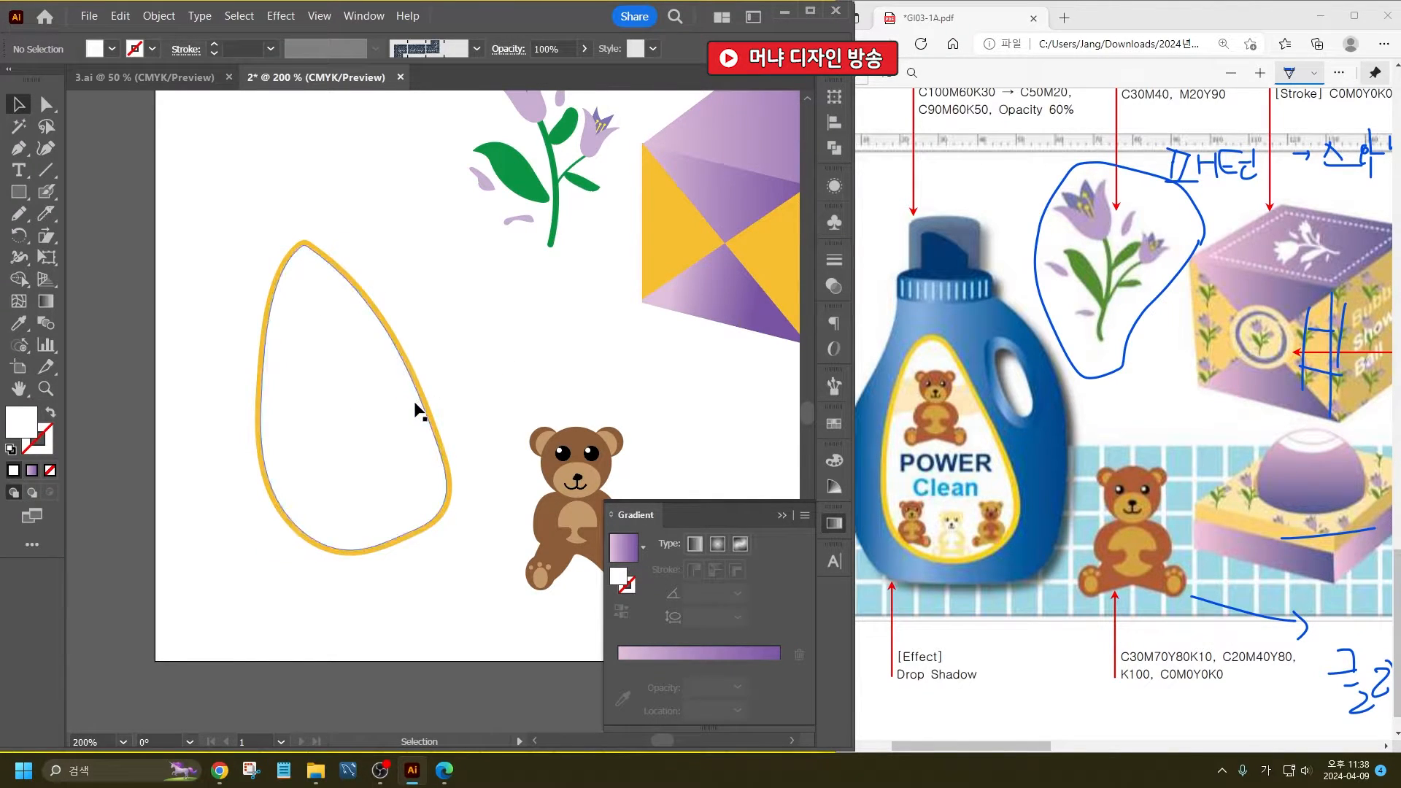
- Trace the bottle label in the reference PDF with ink and place a copy of the white teardrop beside the artboard
mouse_move(918, 542)
left_mouse_down()
mouse_move(899, 449)
mouse_move(920, 367)
left_mouse_up()
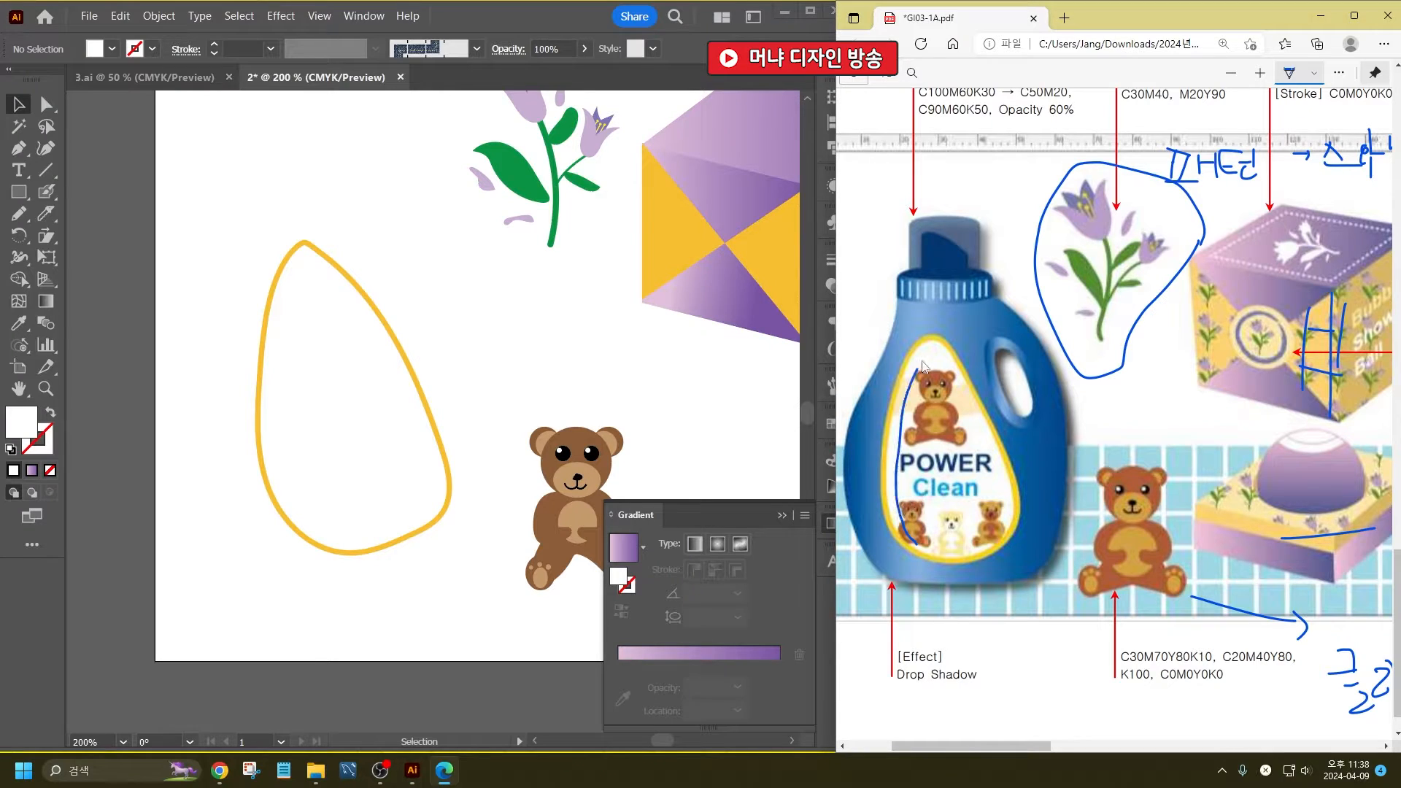
mouse_move(1003, 478)
left_mouse_down()
mouse_move(1006, 538)
mouse_move(887, 552)
left_mouse_up()
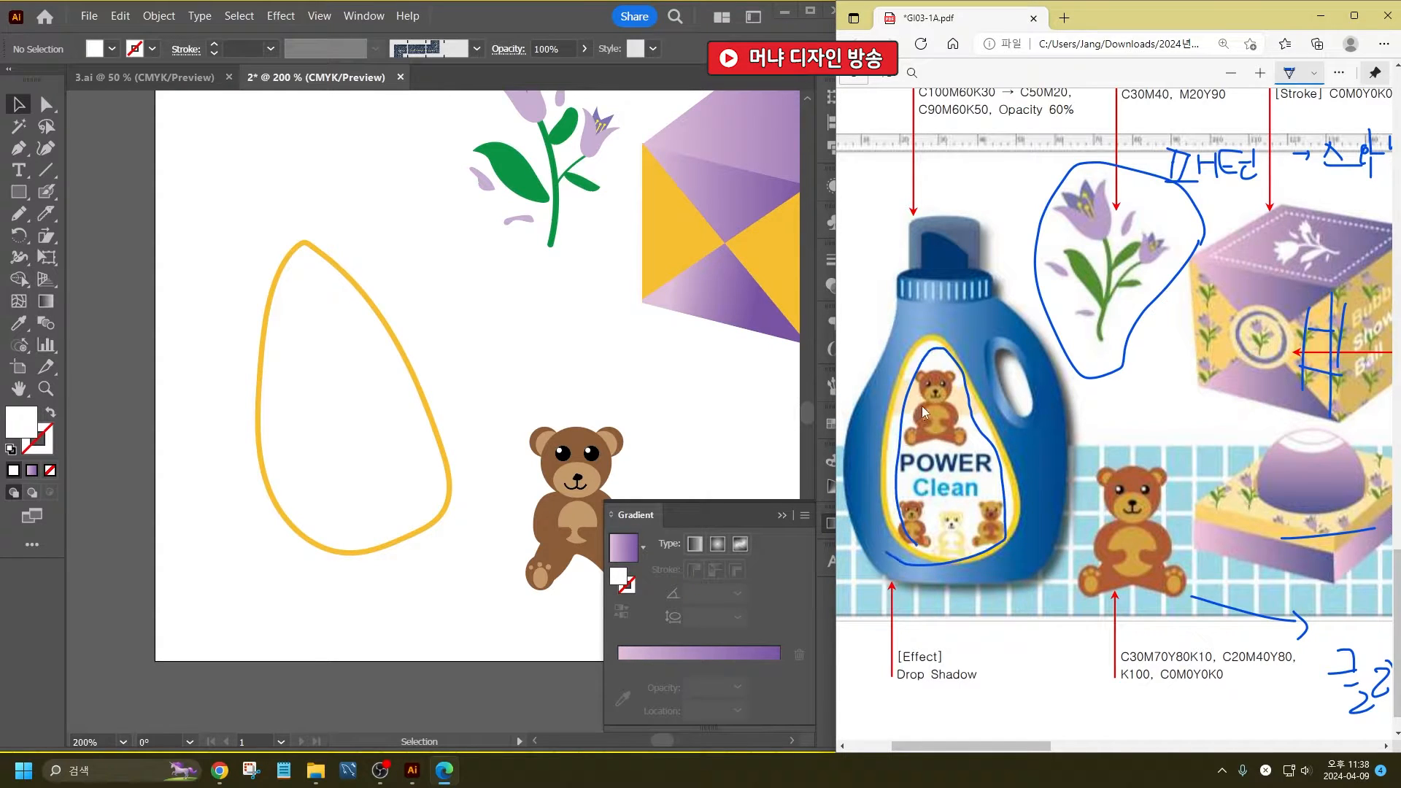
left_click_drag(387, 353, 117, 427)
left_click(213, 218)
- Slice the inner white teardrop with two wavy Knife cuts to create a horizontal band across its upper part
left_click(313, 368)
left_click(46, 216)
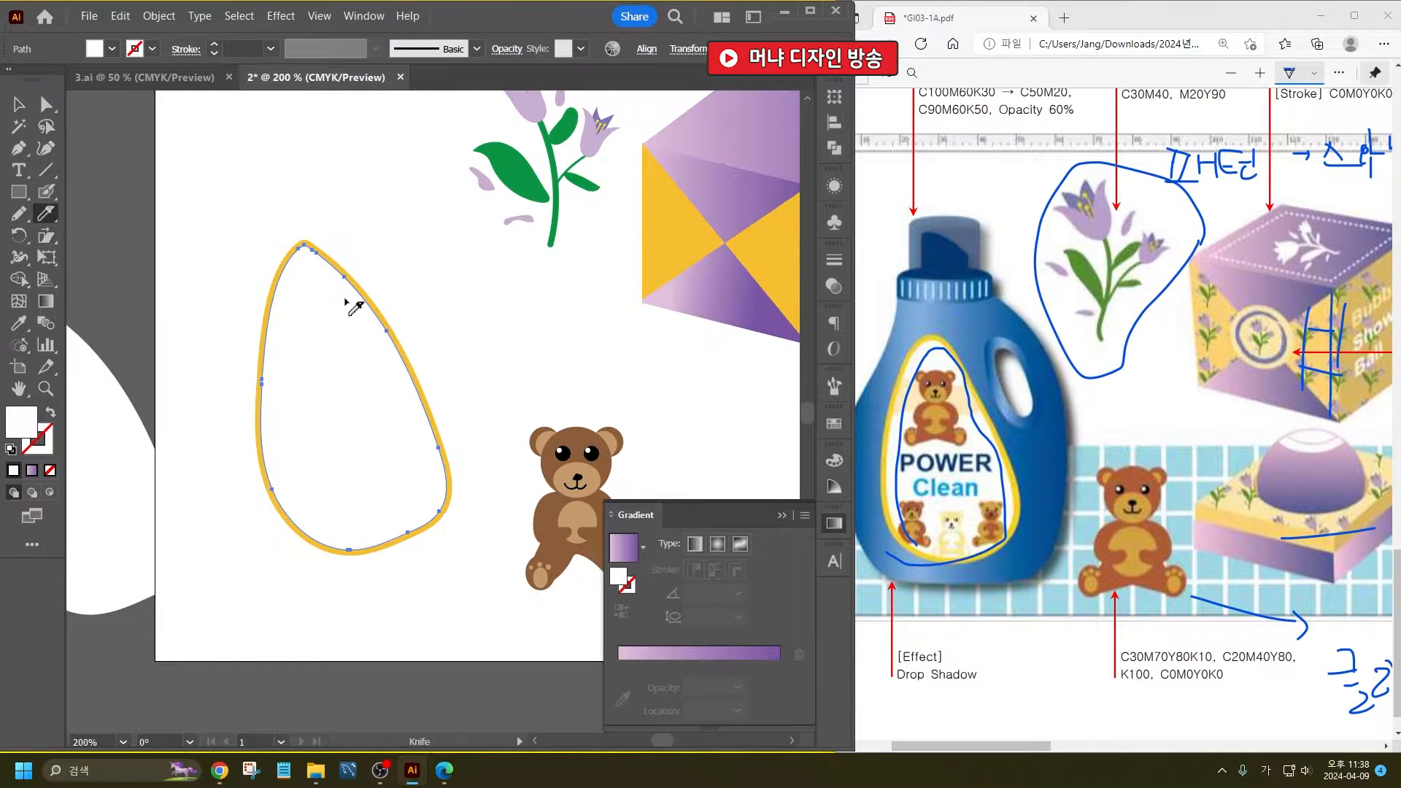
mouse_move(260, 321)
left_mouse_down()
mouse_move(377, 303)
mouse_move(264, 364)
mouse_move(362, 365)
mouse_move(426, 343)
left_mouse_up()
left_click(17, 104)
left_click(116, 131)
left_click(315, 307)
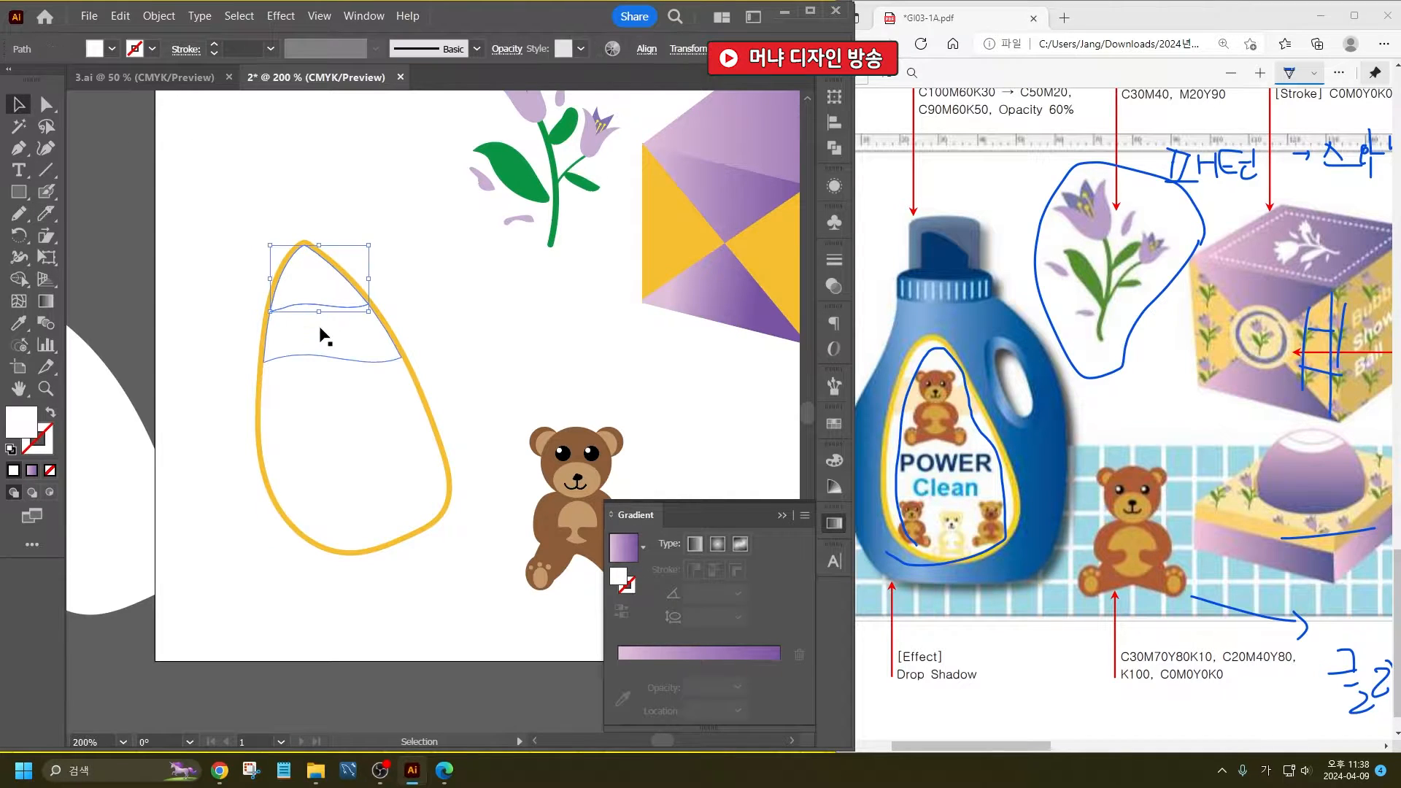
- Underline the C90M60K50 note in the reference PDF and fill the label's wavy band with C90 M60 K50
left_click(318, 325)
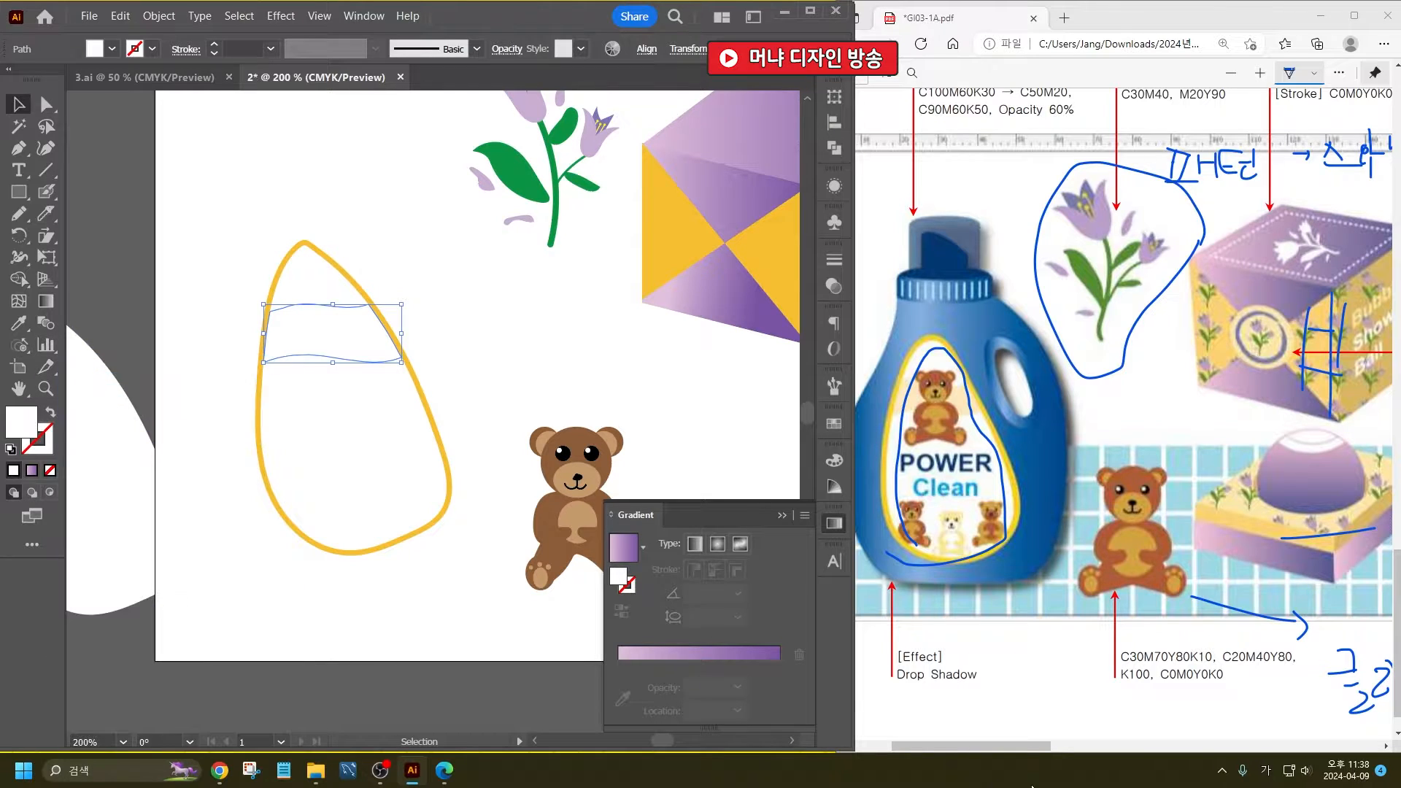
mouse_move(1003, 743)
left_mouse_down()
mouse_move(961, 742)
mouse_move(1005, 741)
left_mouse_up()
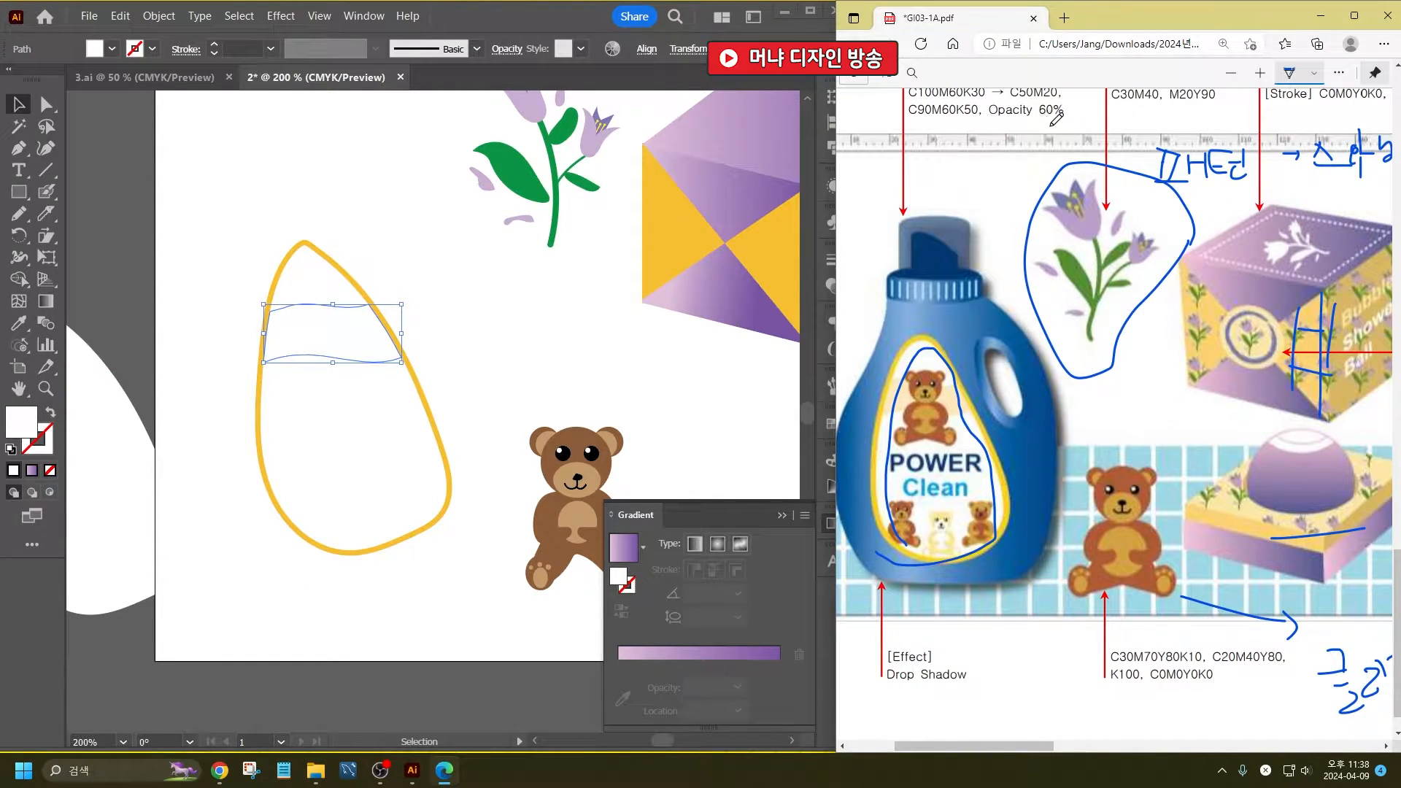
left_click_drag(1065, 127, 910, 136)
left_click(112, 49, "shift")
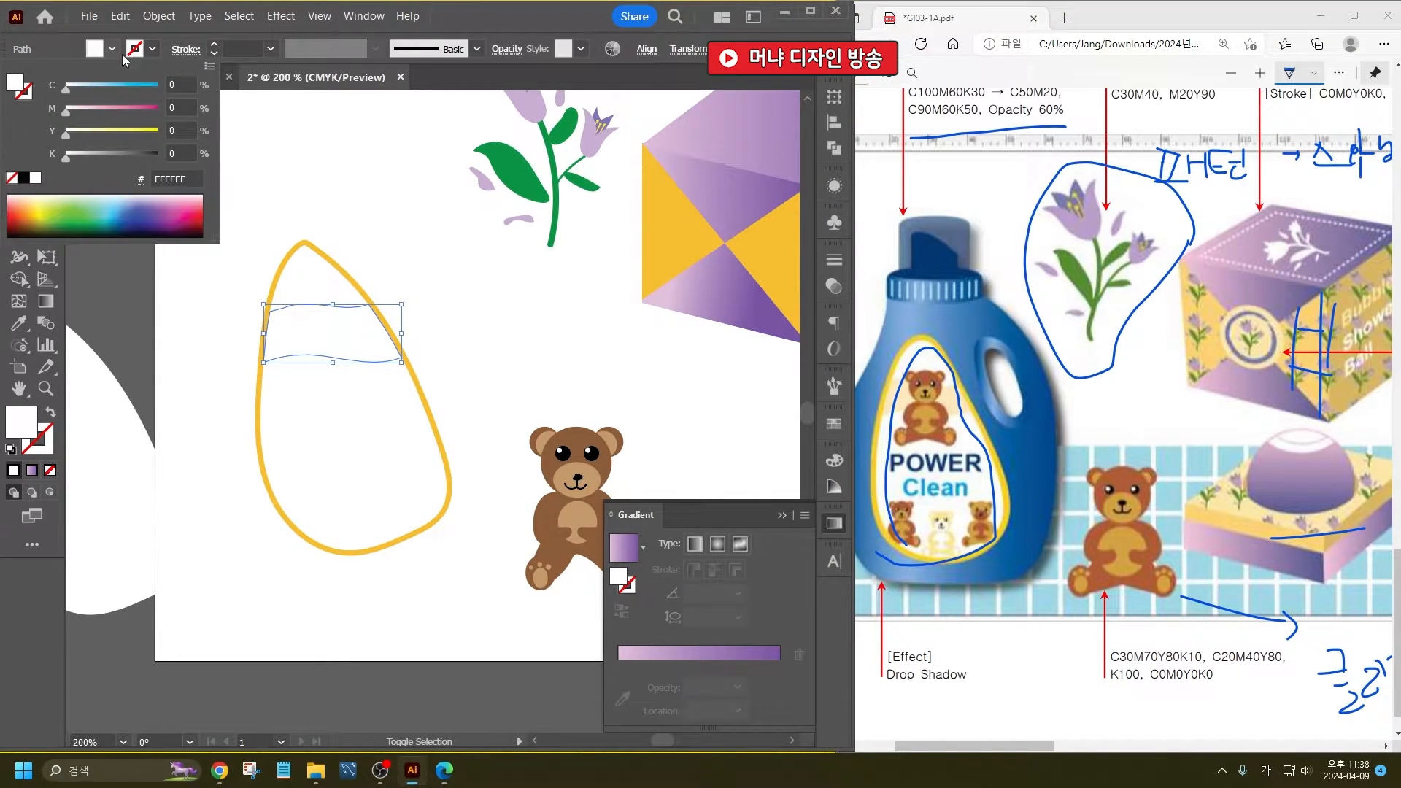
left_click(184, 85)
type("90")
key("Tab")
type("60")
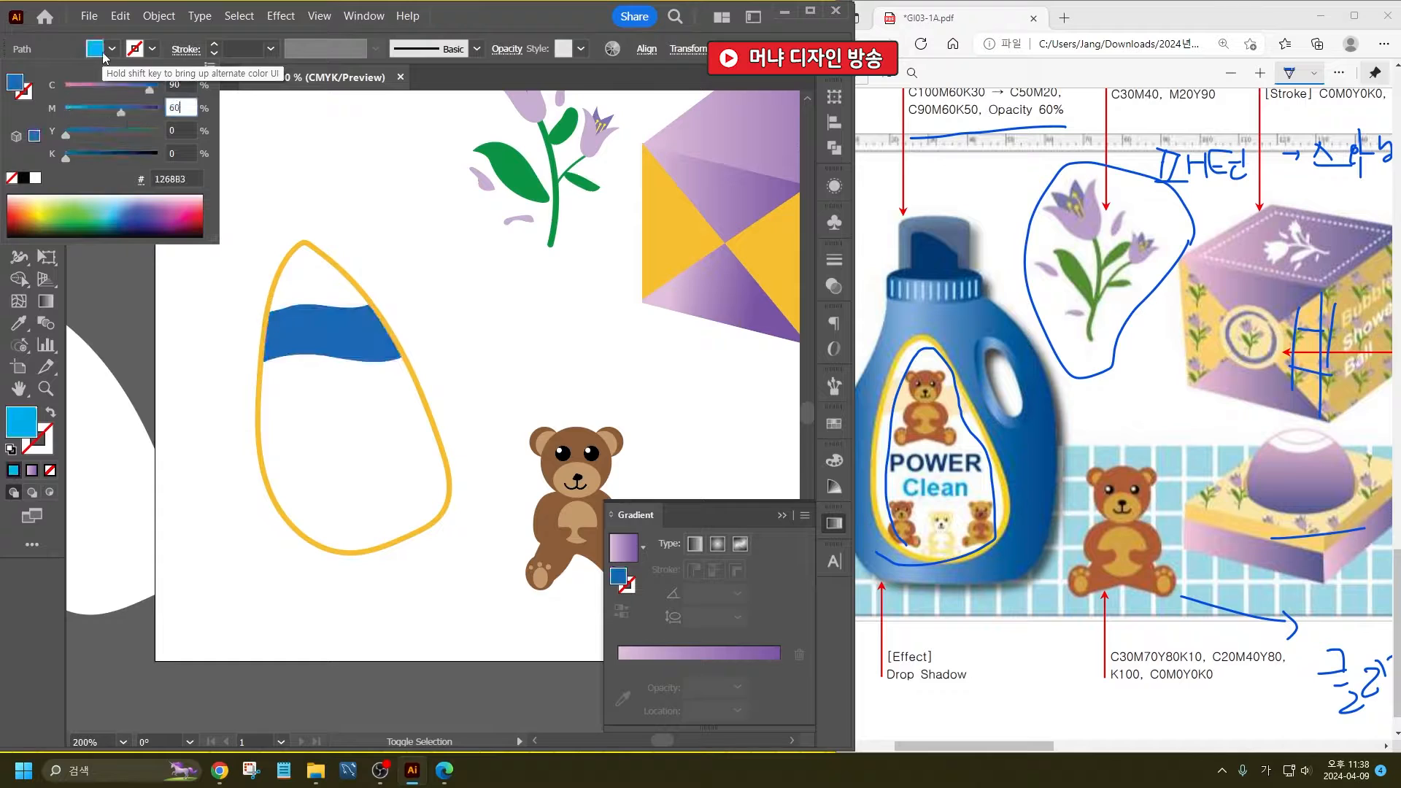
key("Tab")
key("Tab")
type("50")
key("Return")
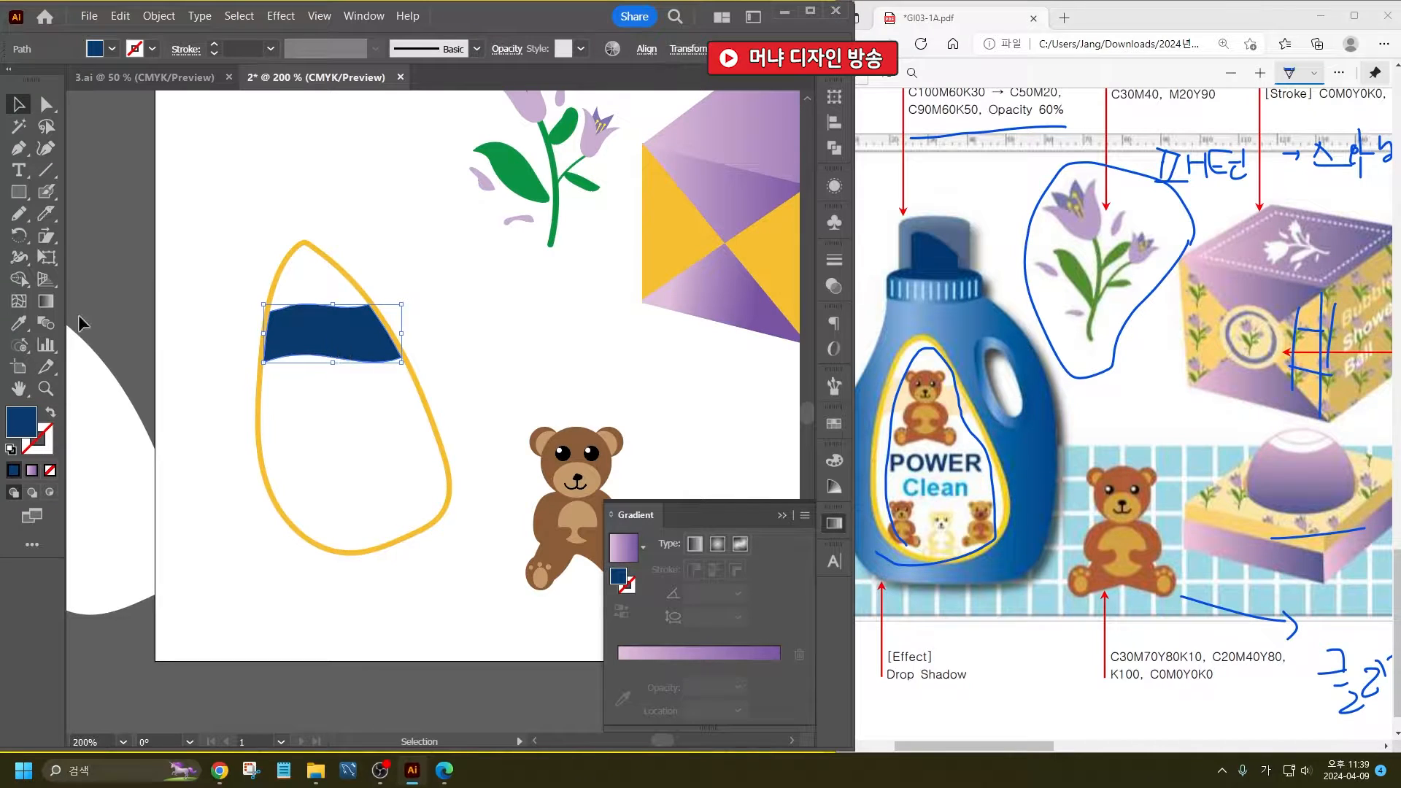
- Copy the gift box's golden yellow fill onto the label's wavy band with the Eyedropper
left_click(19, 323)
left_click(722, 230)
left_click(672, 221)
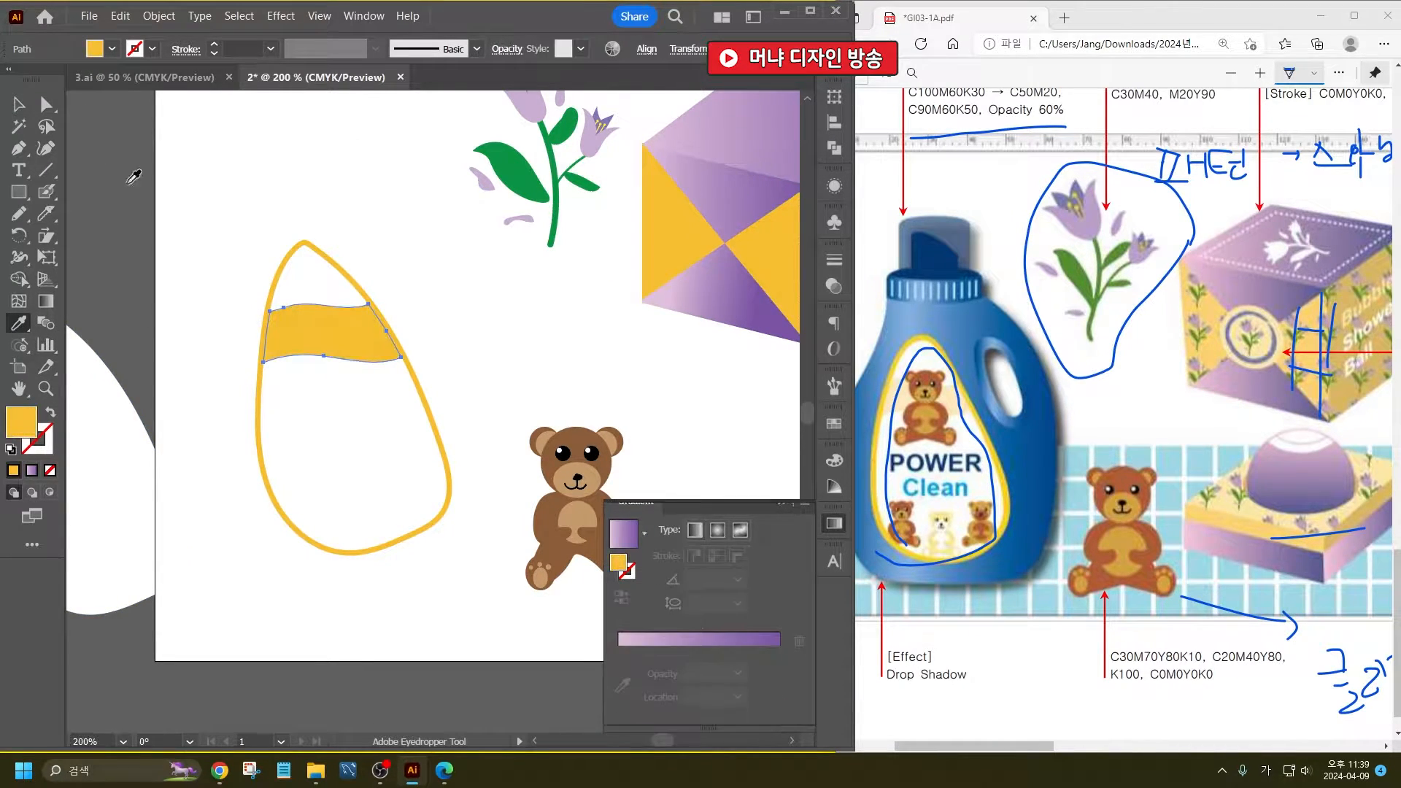
left_click(17, 106)
double_click(30, 430)
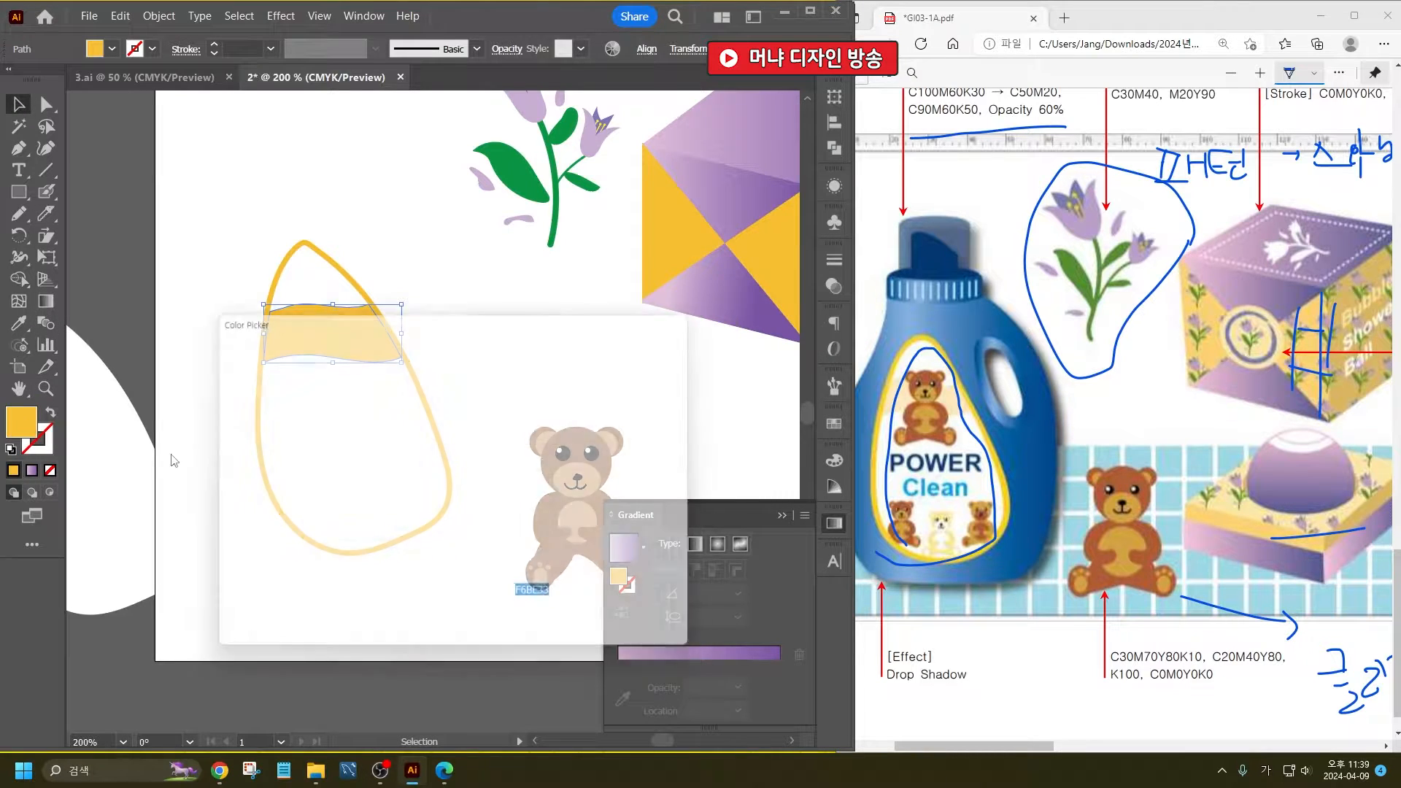
left_click(303, 380)
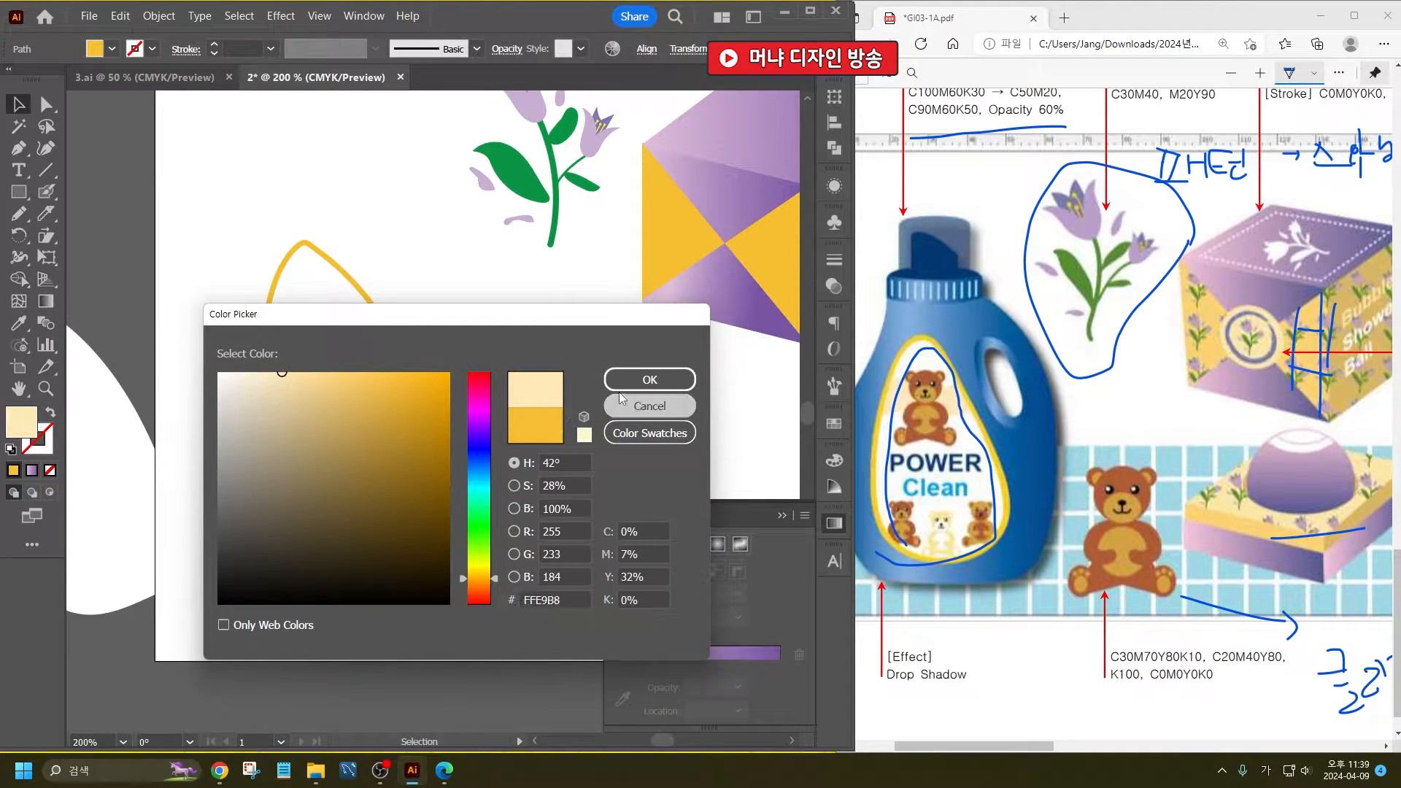
left_click(646, 405)
left_click(615, 383)
left_click(369, 326)
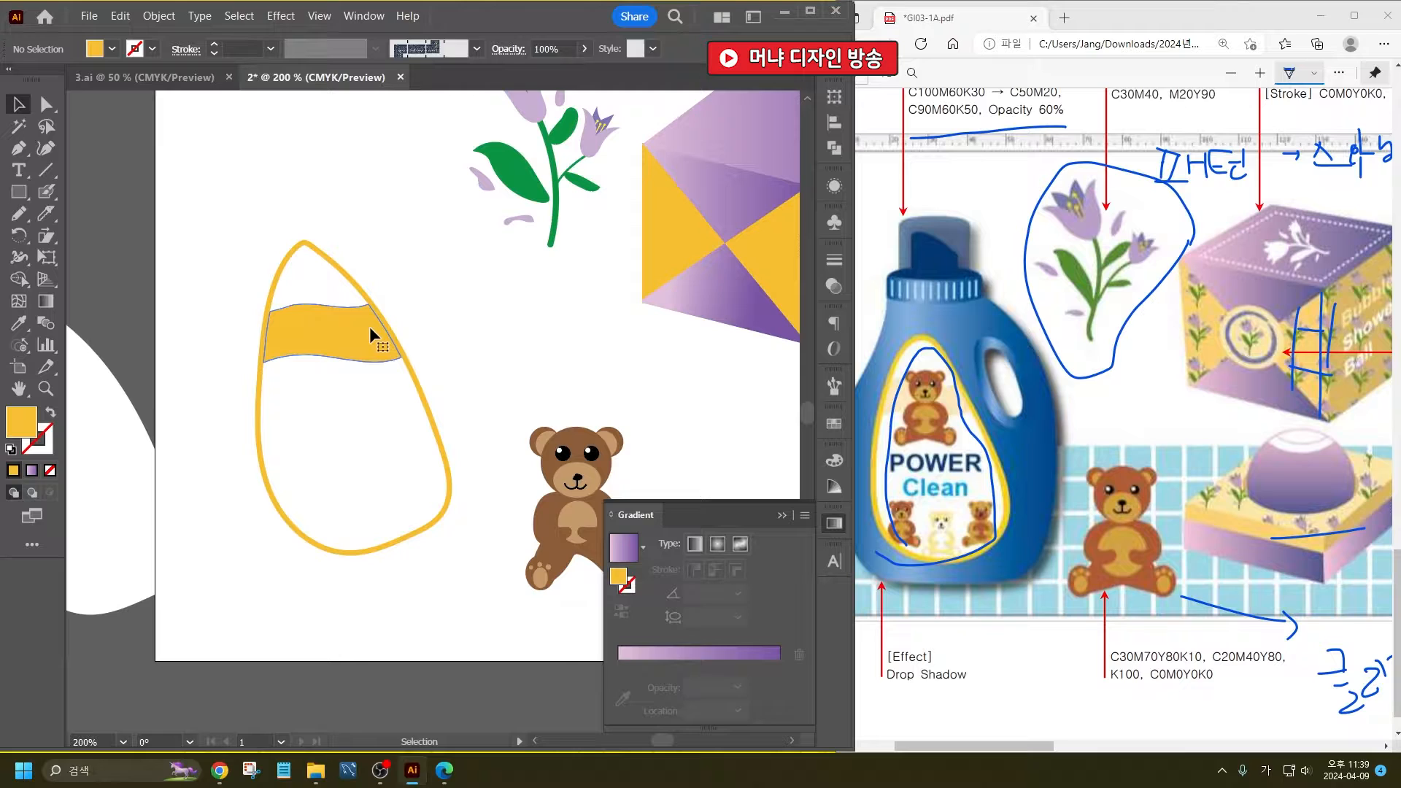
- Lighten the wavy band's fill to cream #F4DFB0
double_click(29, 427)
left_click(287, 381)
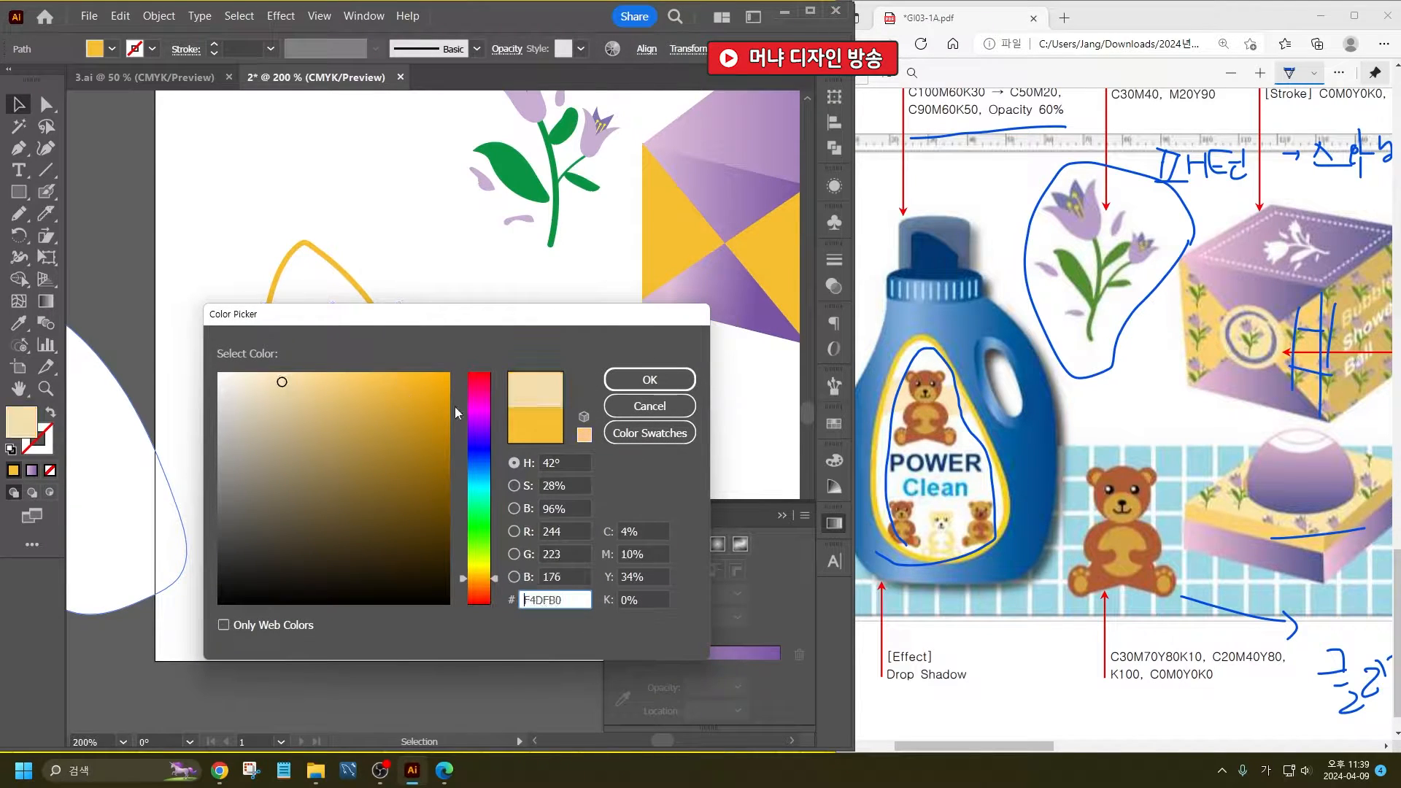
left_click(649, 379)
left_click(471, 362)
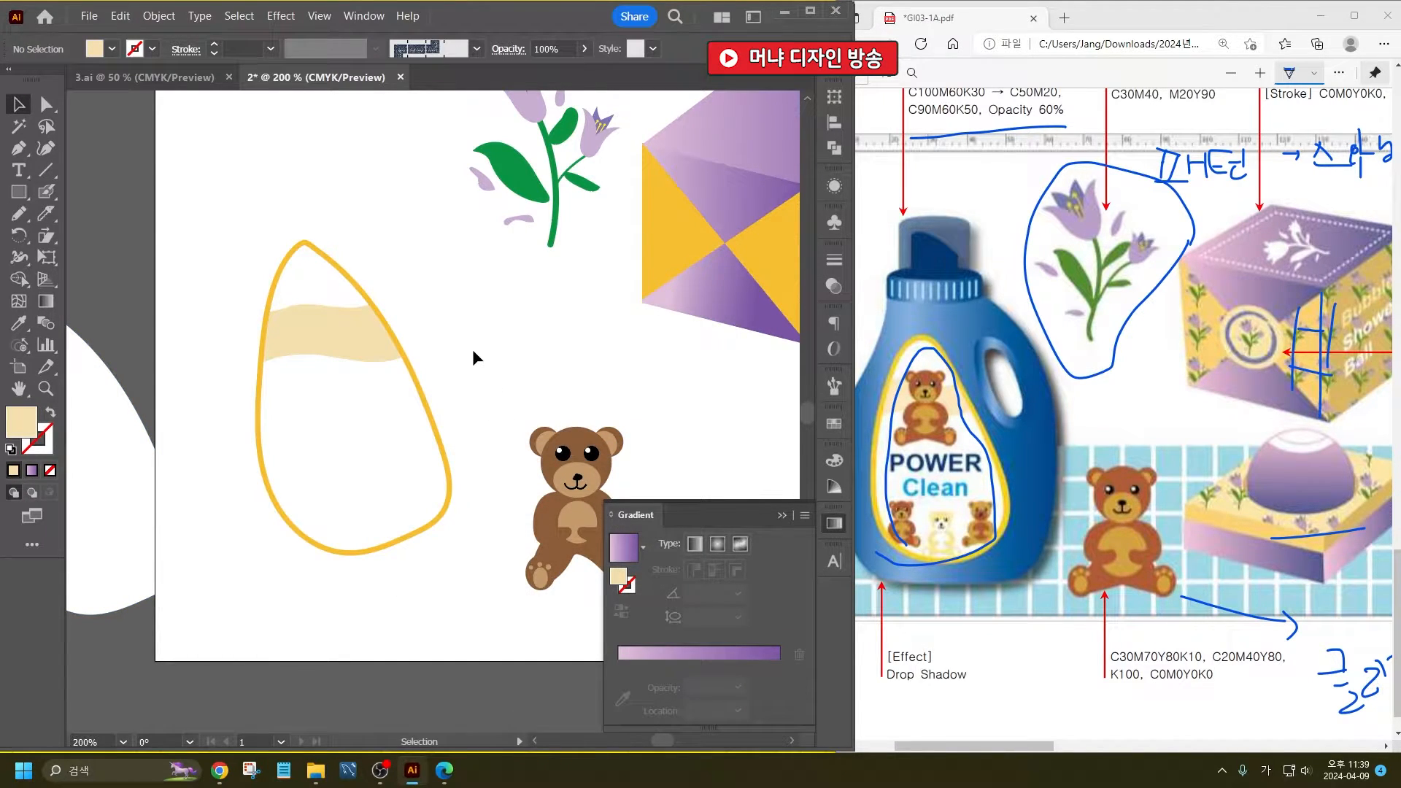
- Place a copy of the bear on the label, overlapping the cream band
left_click_drag(494, 366, 664, 637)
left_click_drag(576, 513, 333, 389)
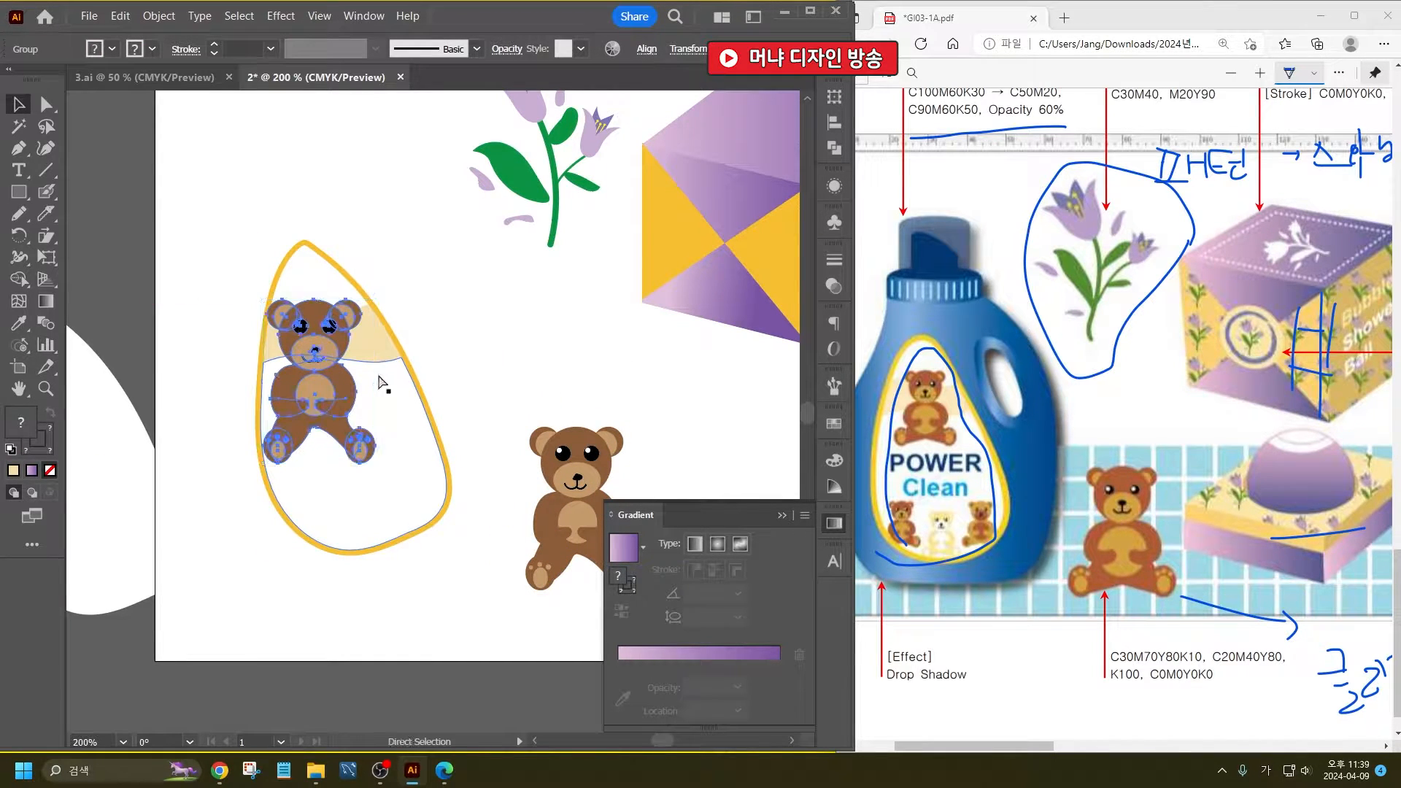
key("ctrl+t")
key("a")
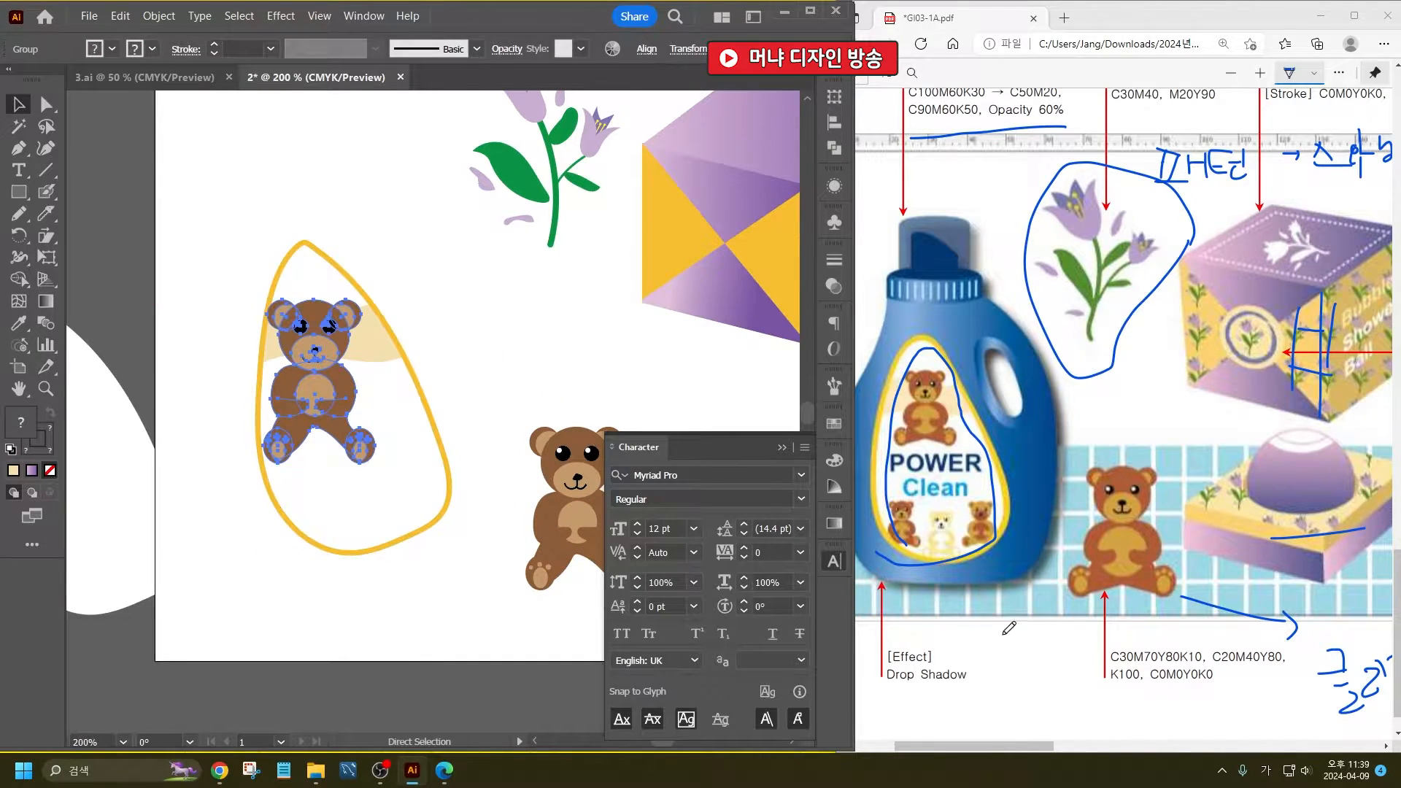
key("ctrl+r")
key("ctrl+r")
left_click(782, 448)
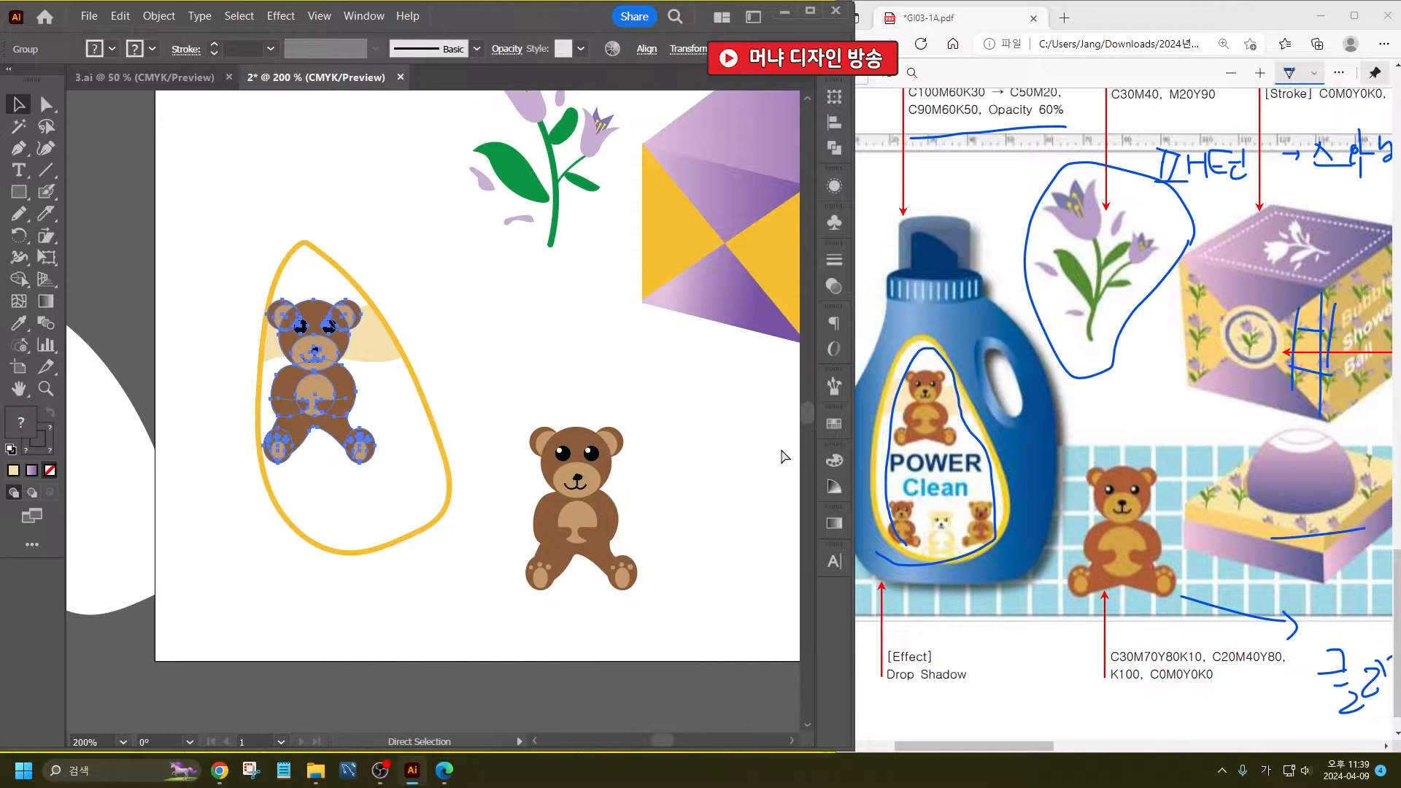
- Reposition the bear copy over the label's cream band and scale it down to fit the teardrop's upper part
key("v")
left_click_drag(325, 389, 336, 390)
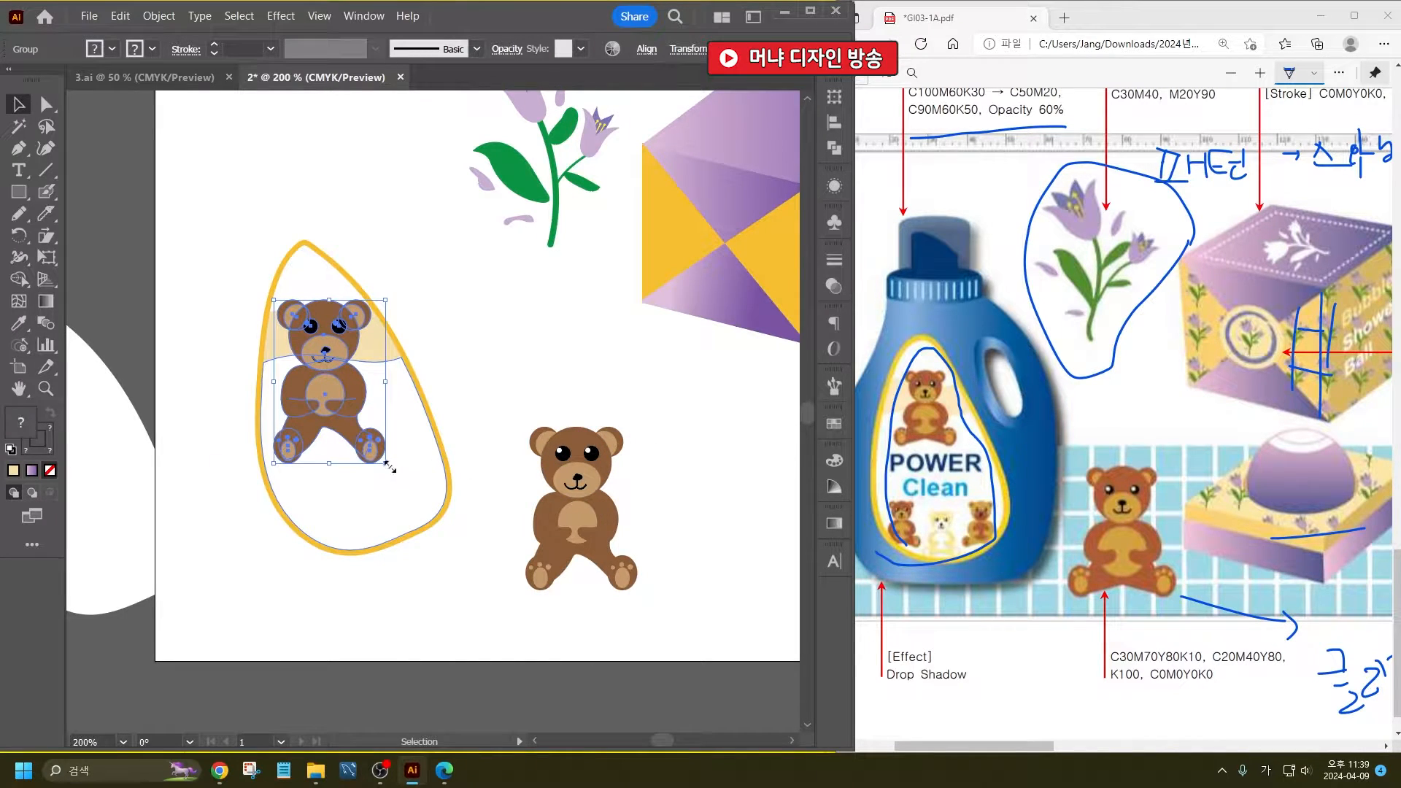
left_click_drag(391, 467, 339, 395)
- Place smaller bear copies, about 8.6 × 12.6 mm, along the label's lower edge
left_click_drag(334, 369, 313, 521)
left_click_drag(340, 567, 318, 533)
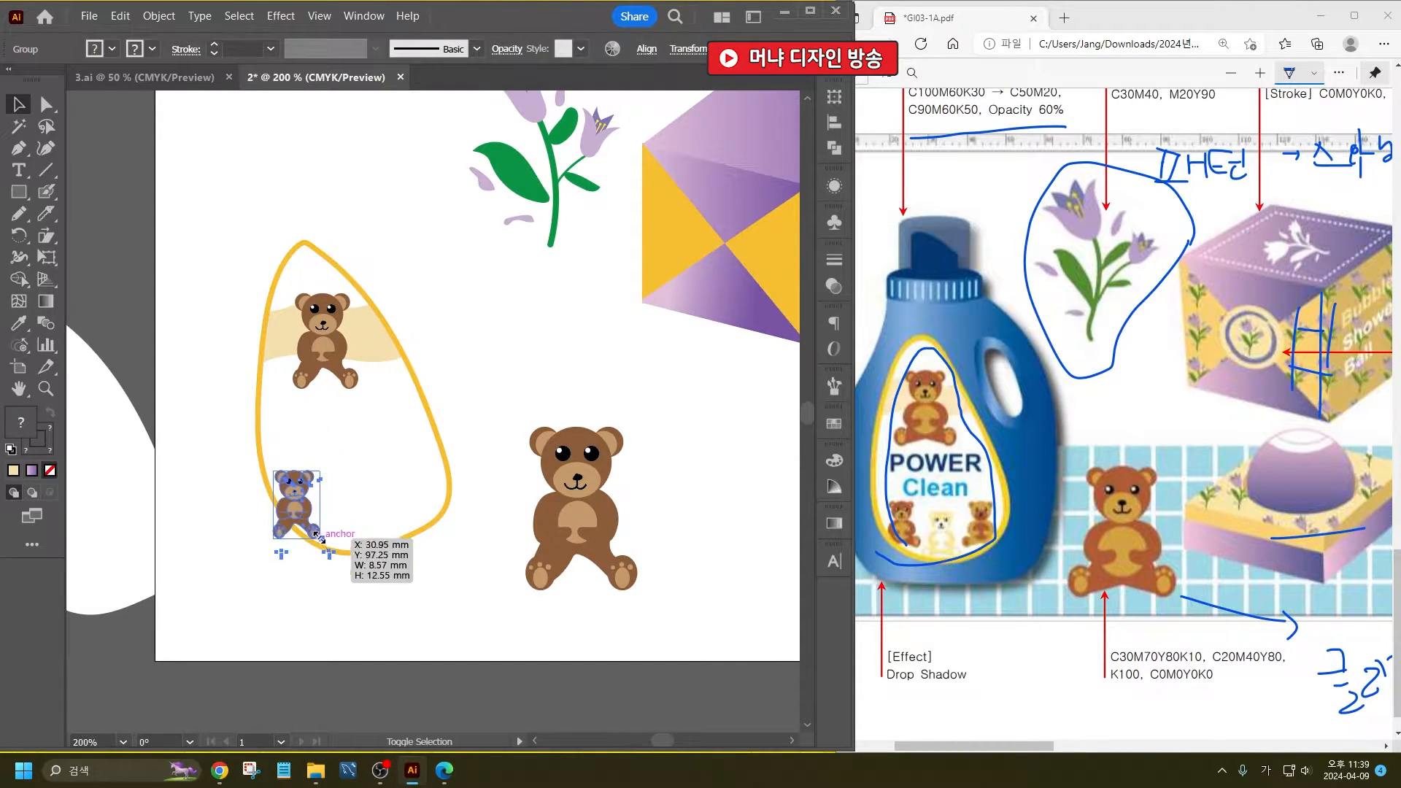
left_click_drag(297, 483, 419, 471)
left_click(480, 416)
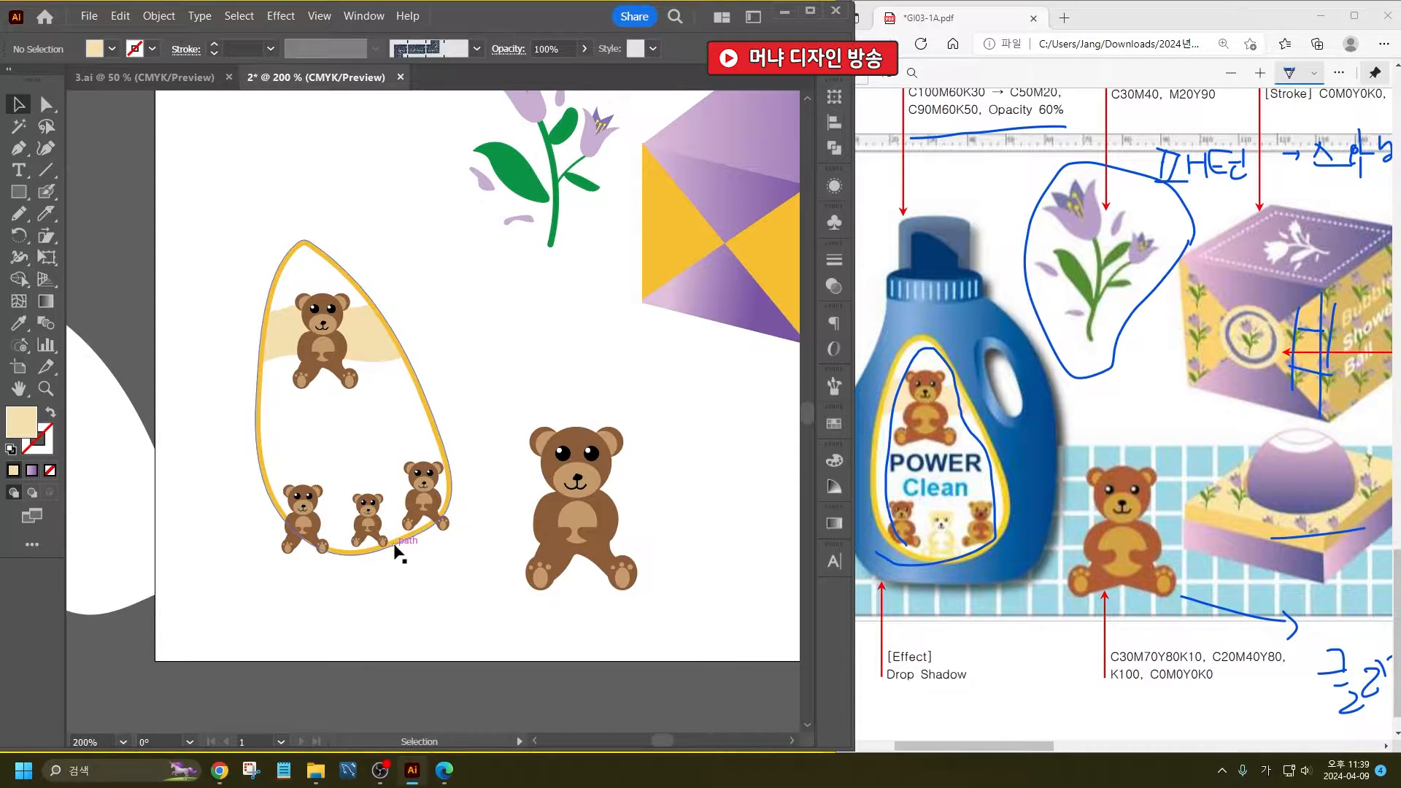
- Replace the undersized middle bear with a copy matching its neighbours, keeping three bears in the bottom row
left_click(362, 502)
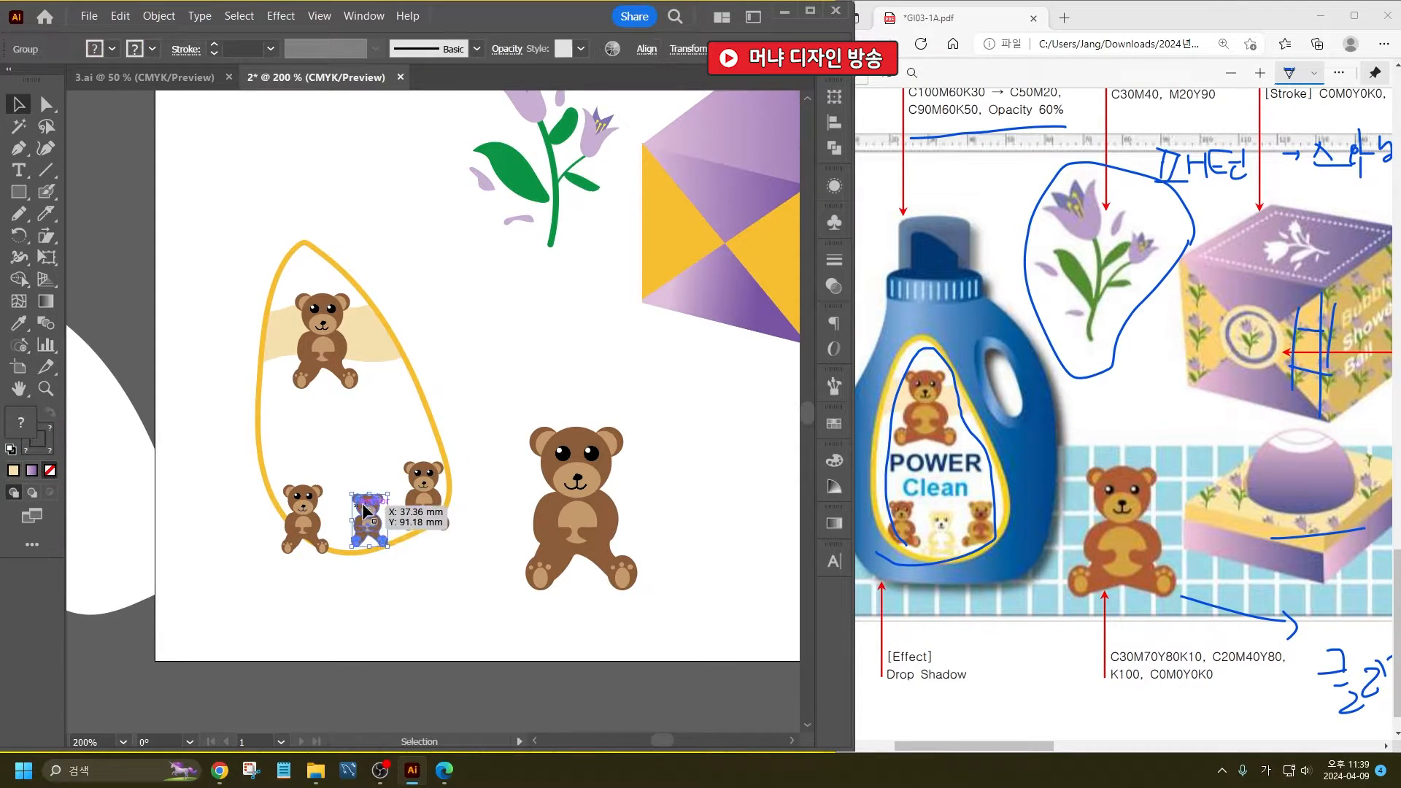
key("Delete")
left_click_drag(418, 487, 289, 491, "alt")
left_click(458, 437)
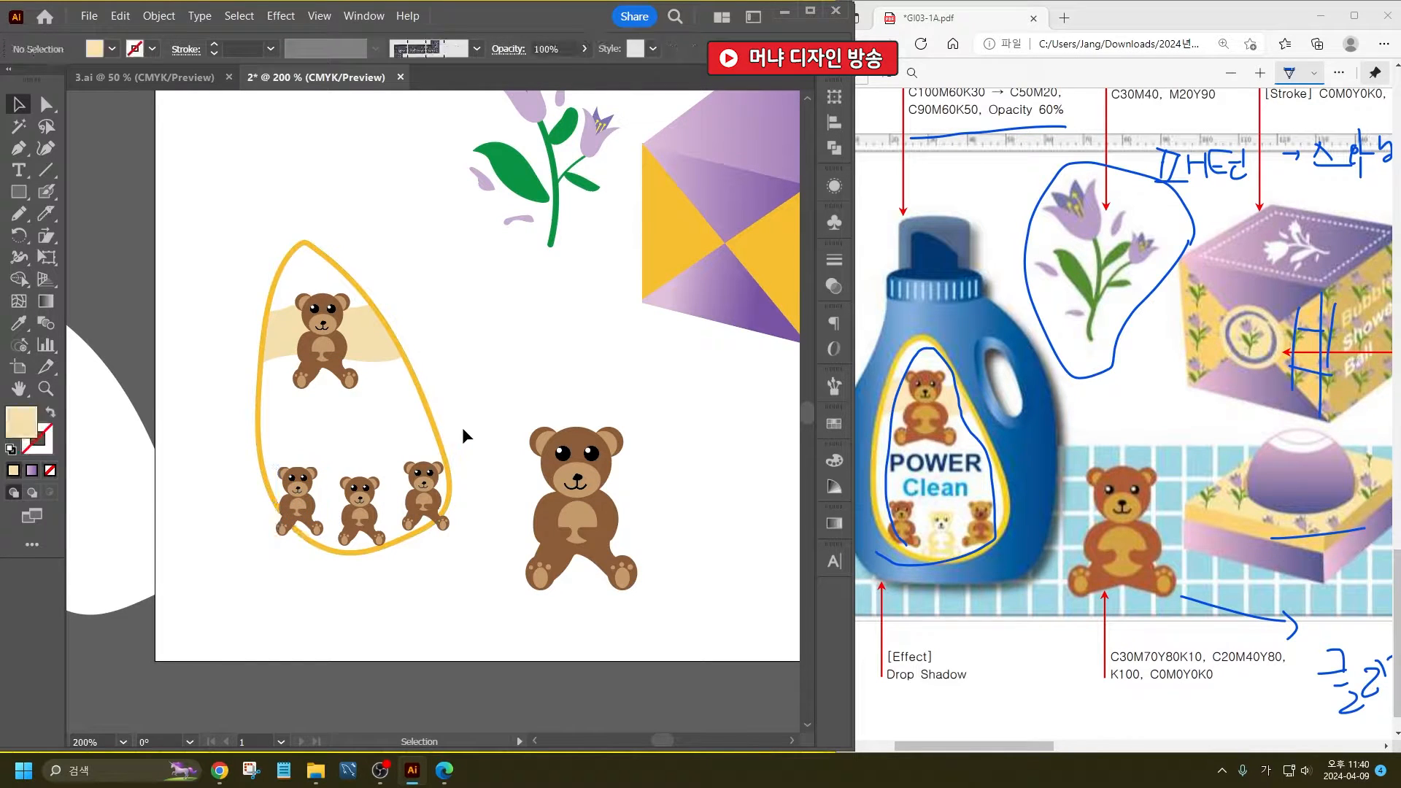
- Recolor the bottom-row middle bear's belly, paw pads, inner ears and muzzle white with the Eyedropper
left_click(379, 497)
left_click(366, 504)
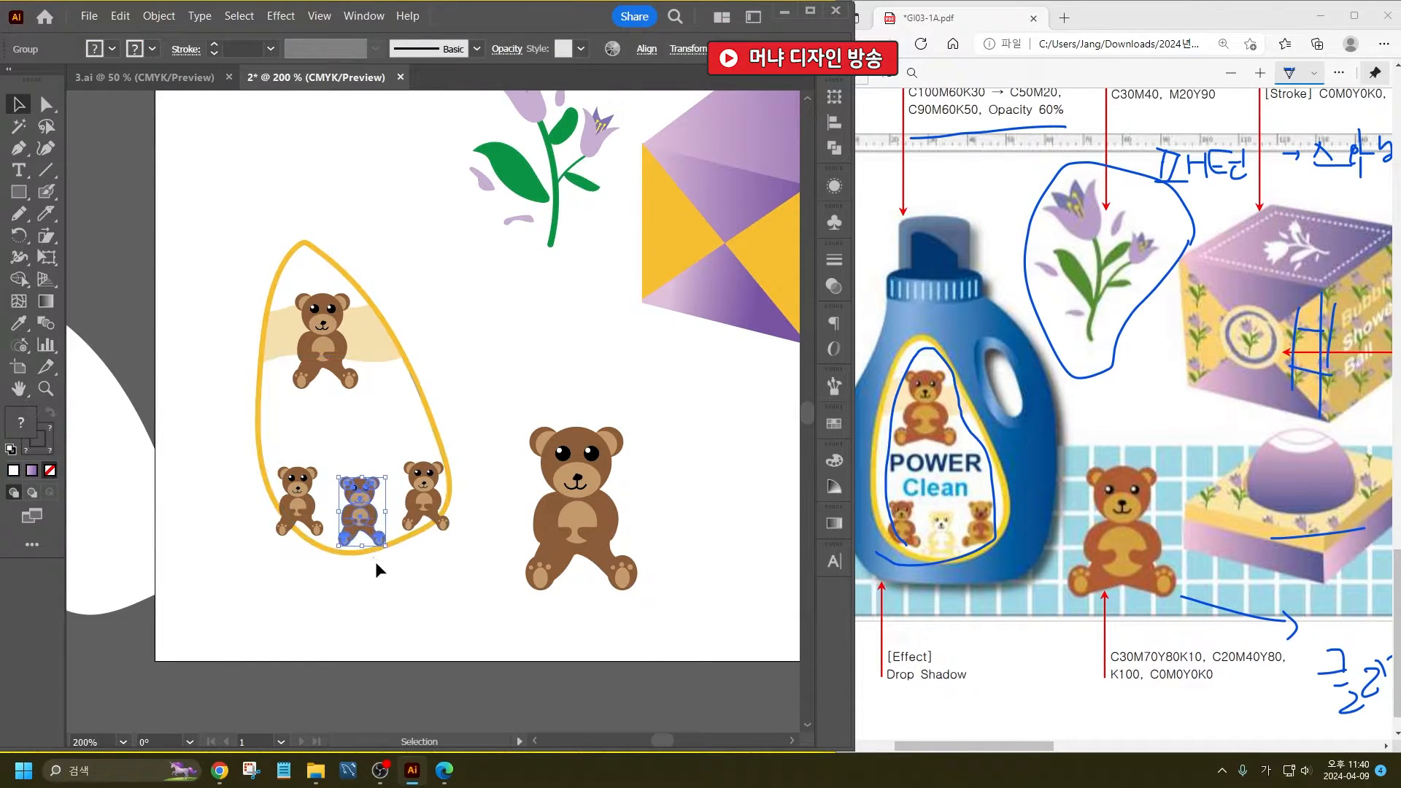
scroll(375, 563, "up", 3)
left_click(720, 346)
scroll(419, 436, "up", 2)
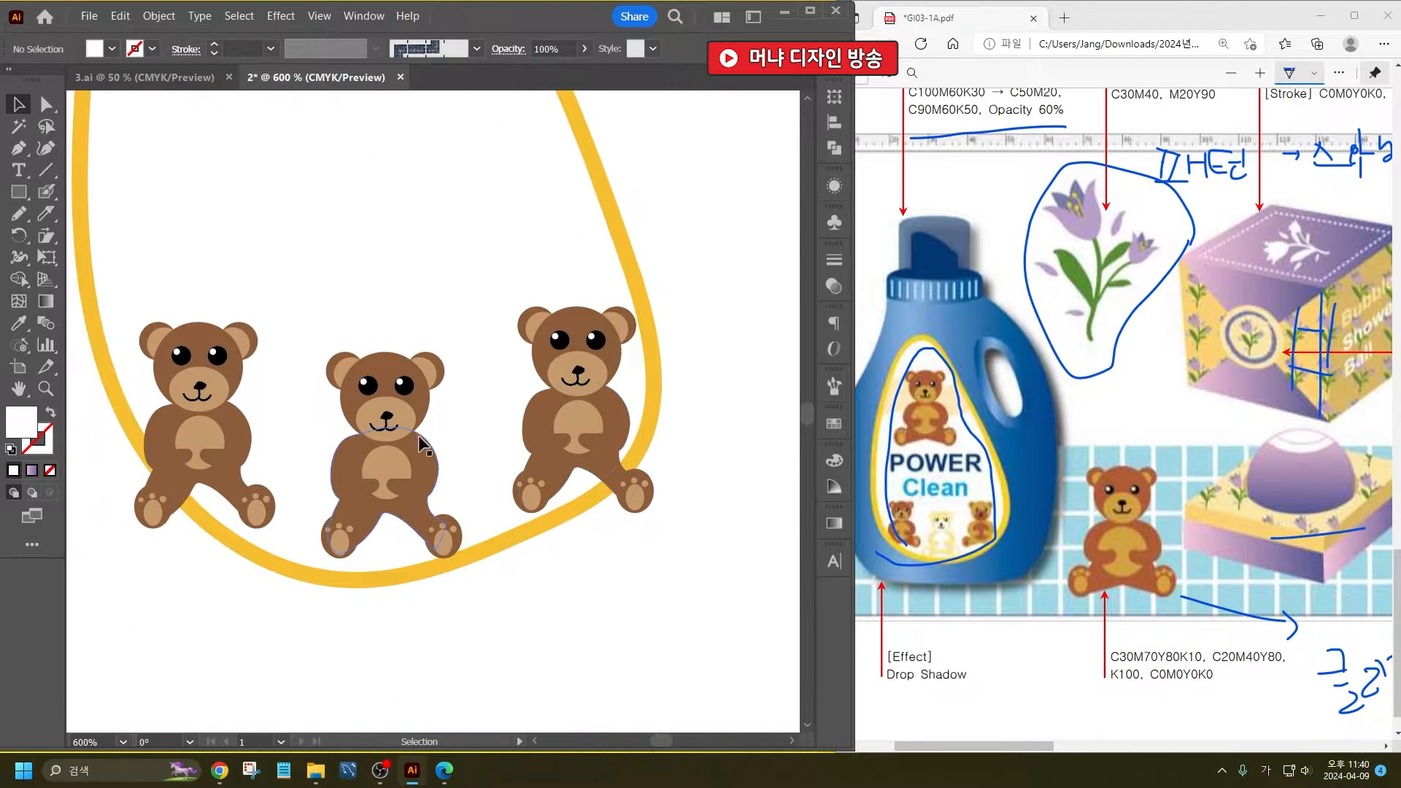
left_click(15, 323)
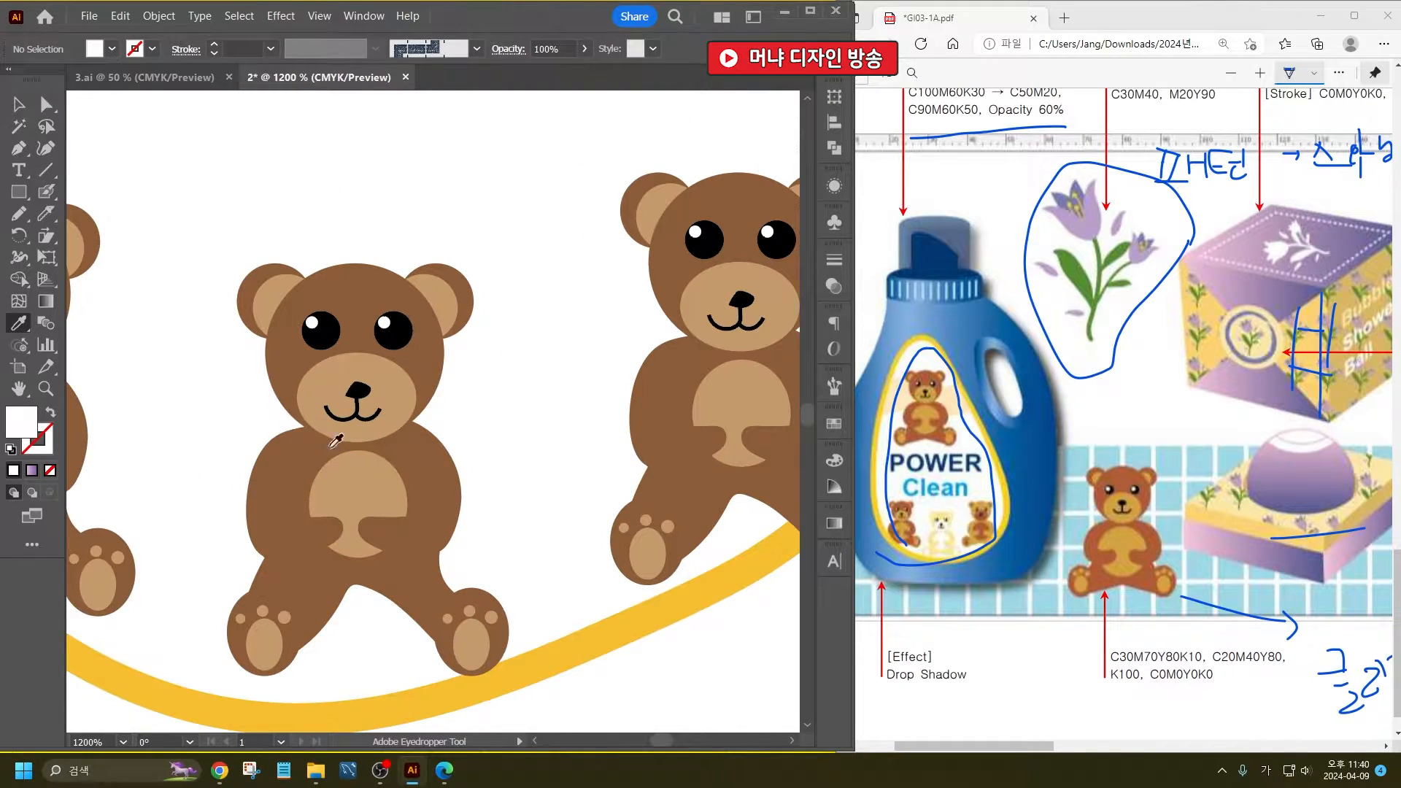
left_click(348, 481, "alt")
left_click(463, 614, "alt")
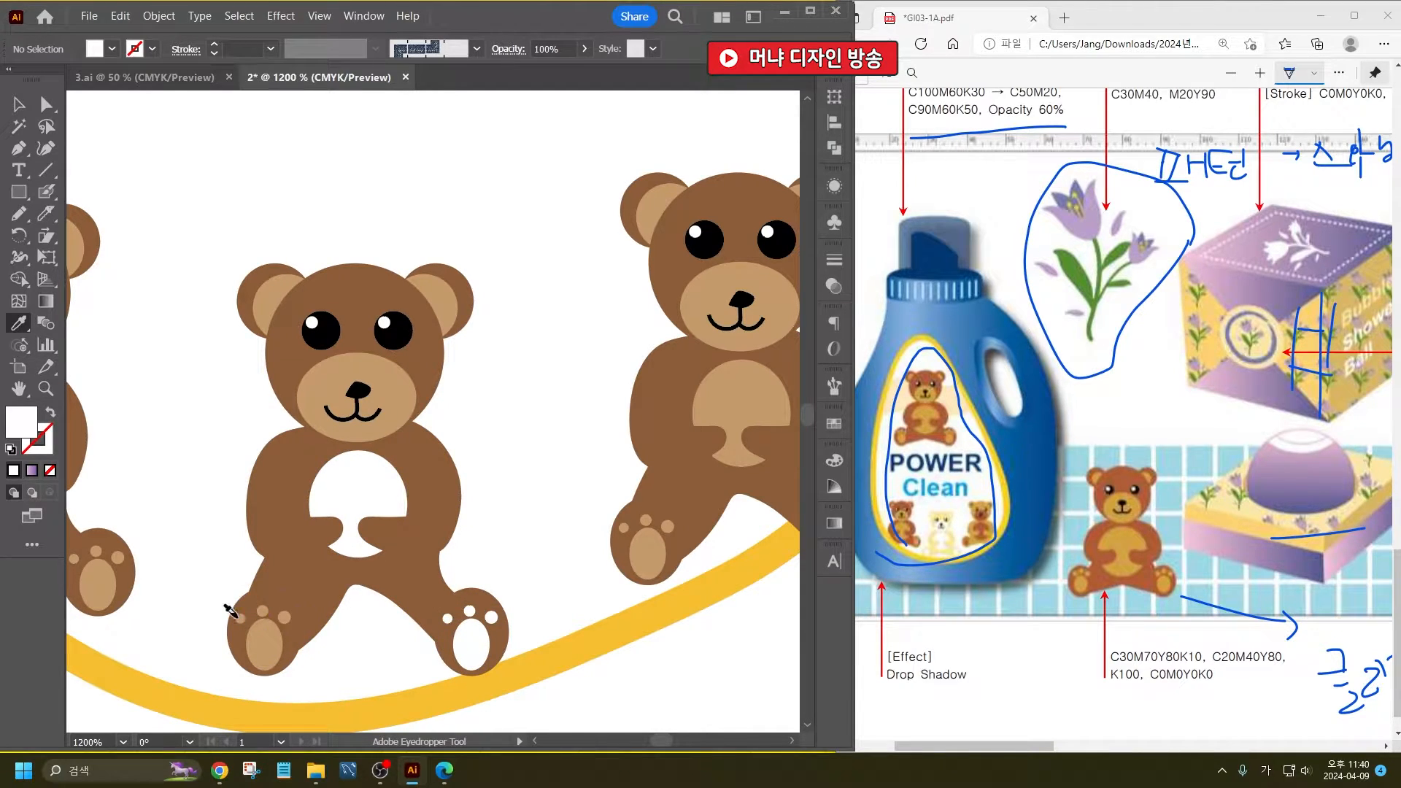
left_click(260, 627, "alt")
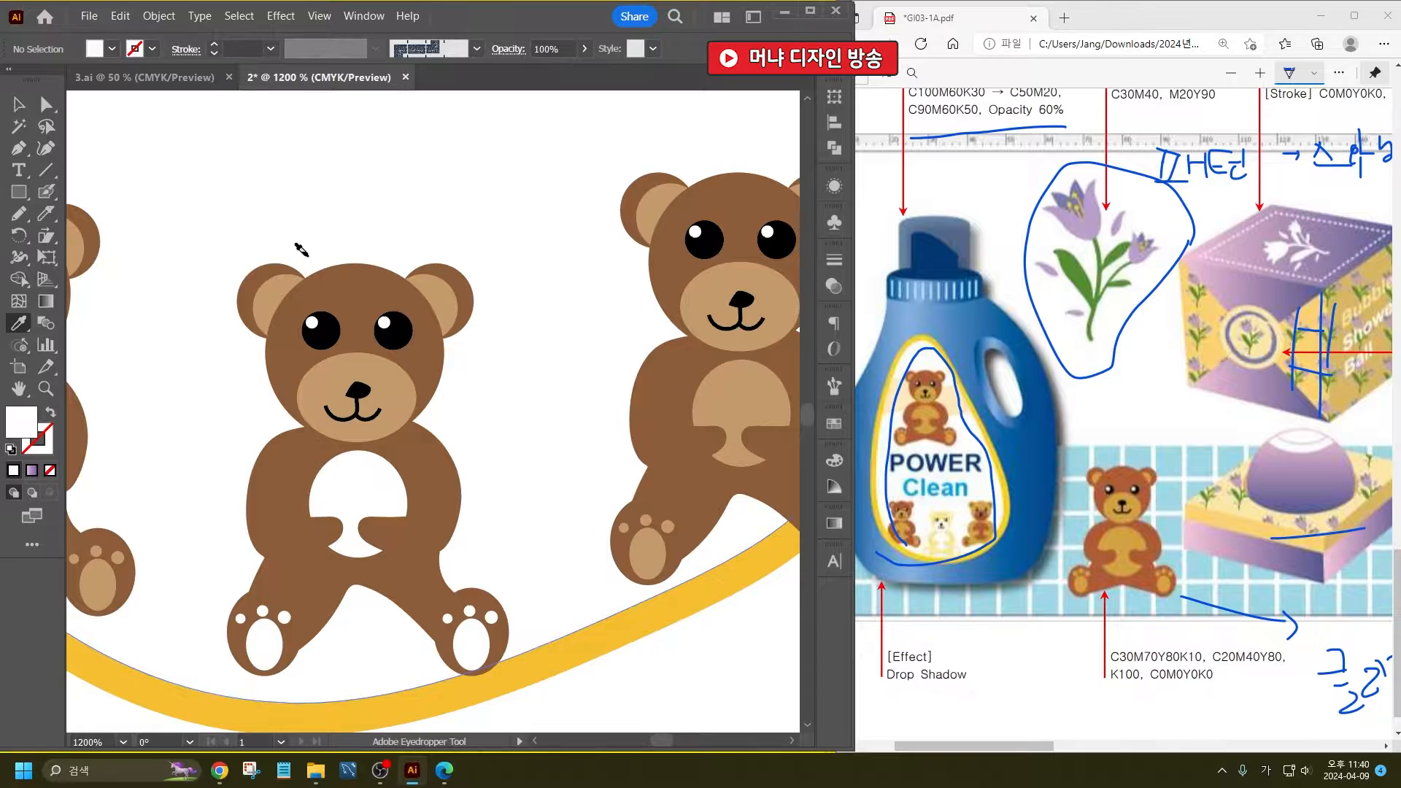
left_click(275, 303, "alt")
left_click(327, 376, "alt")
left_click(436, 298, "alt")
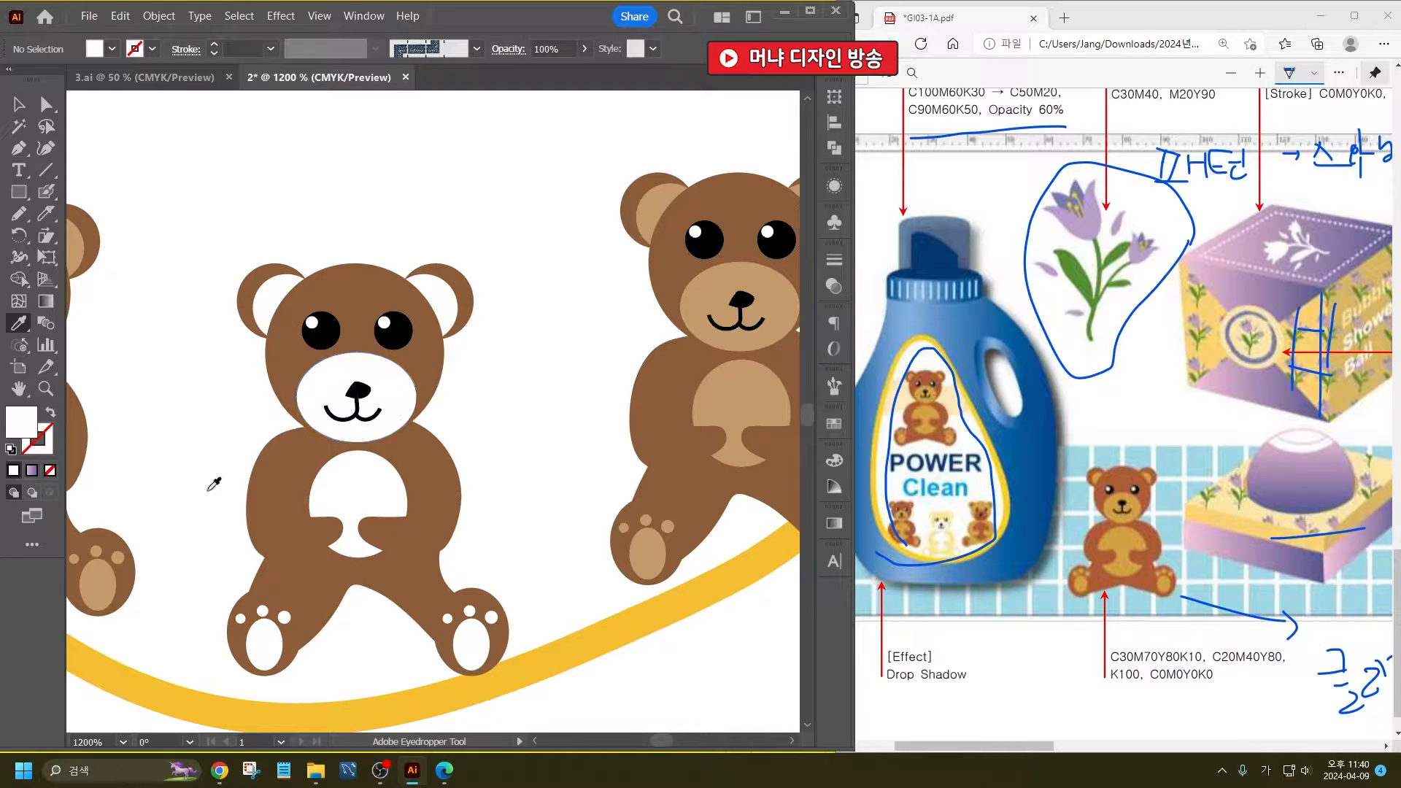
- Sample the wavy band's cream and apply it to all brown parts of the bottom-row middle bear
scroll(374, 487, "down", 4)
left_click(400, 232)
scroll(356, 496, "up", 4)
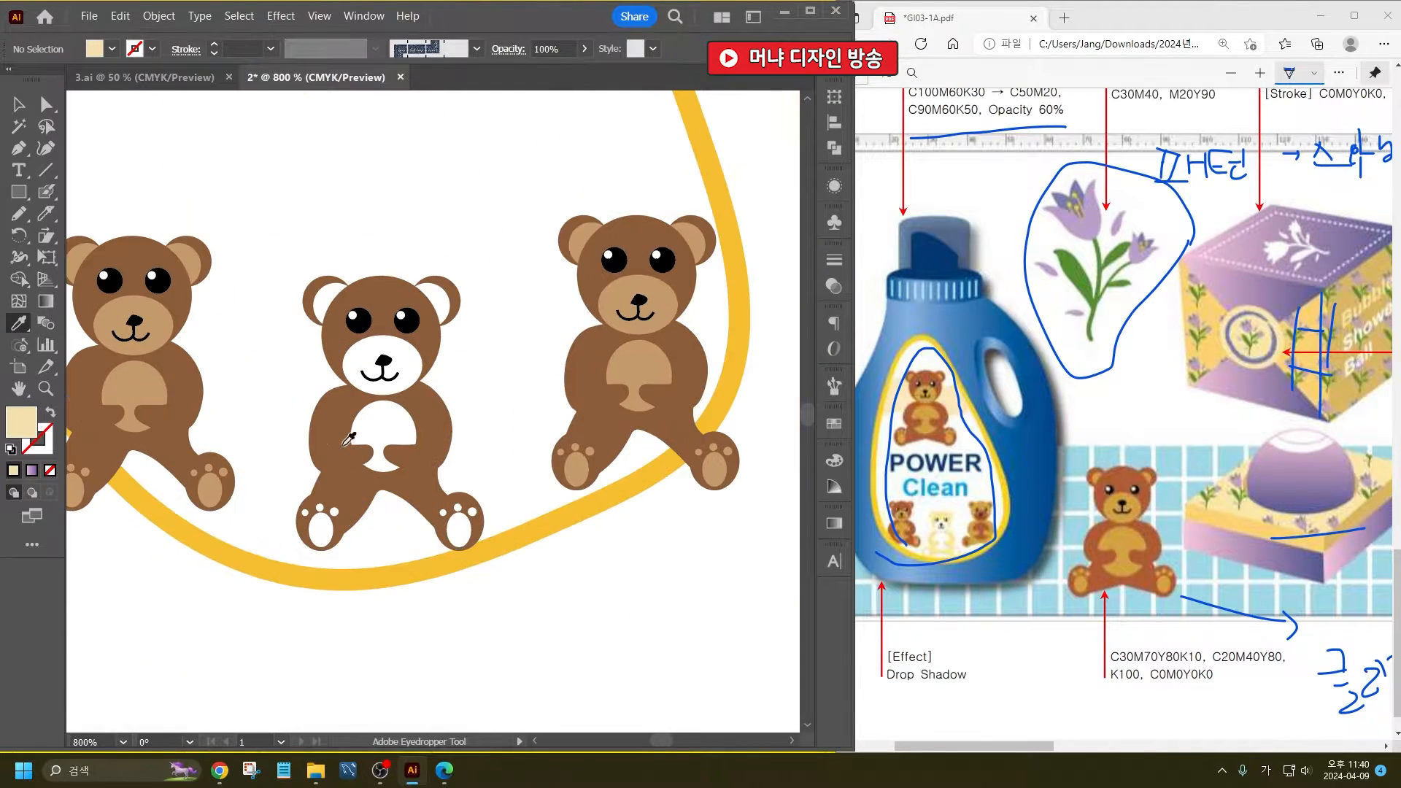
left_click(286, 259, "alt")
left_click(344, 259, "alt")
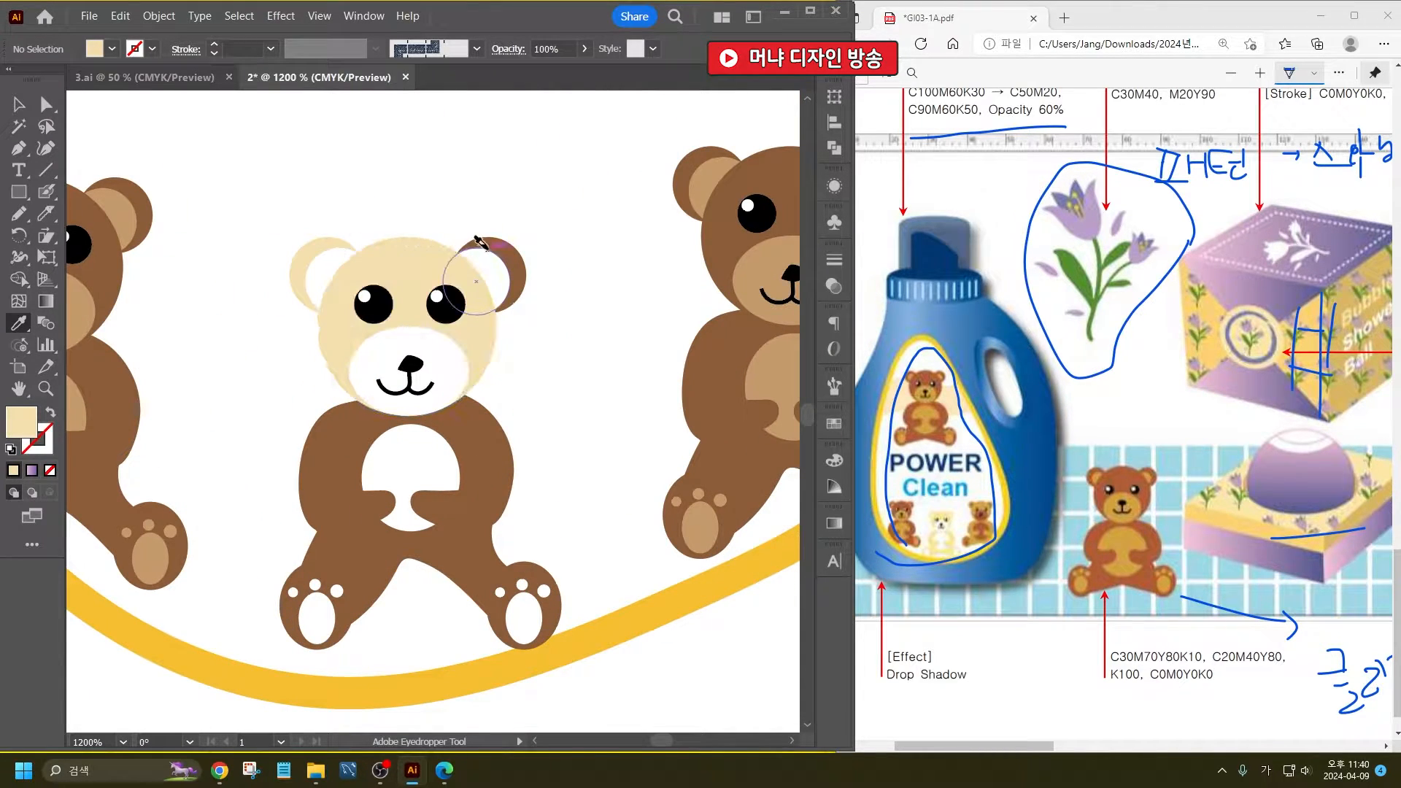
left_click(509, 265, "alt")
left_click(460, 509, "alt")
left_click(379, 511, "alt")
left_click(445, 414, "alt")
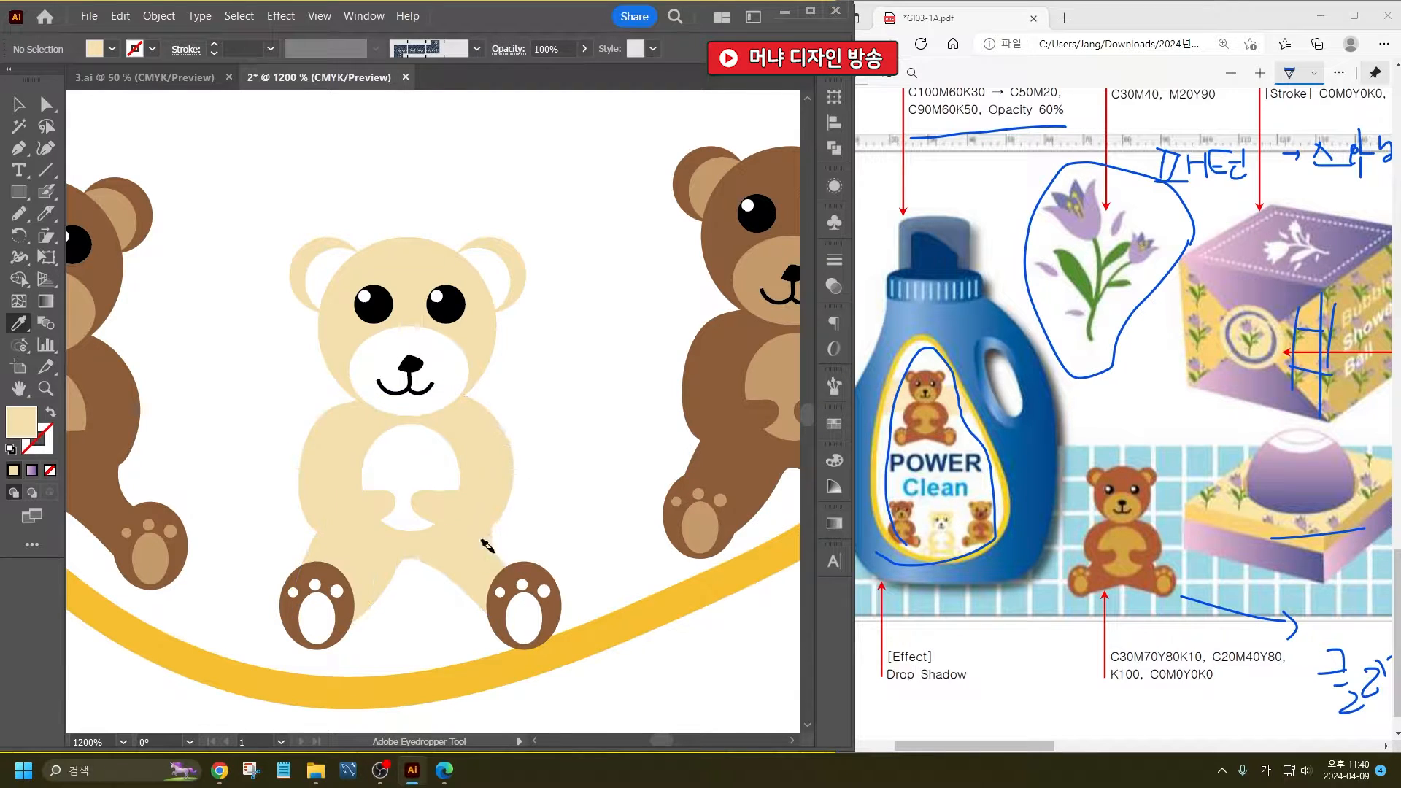
left_click(487, 583, "alt")
left_click(318, 573, "alt")
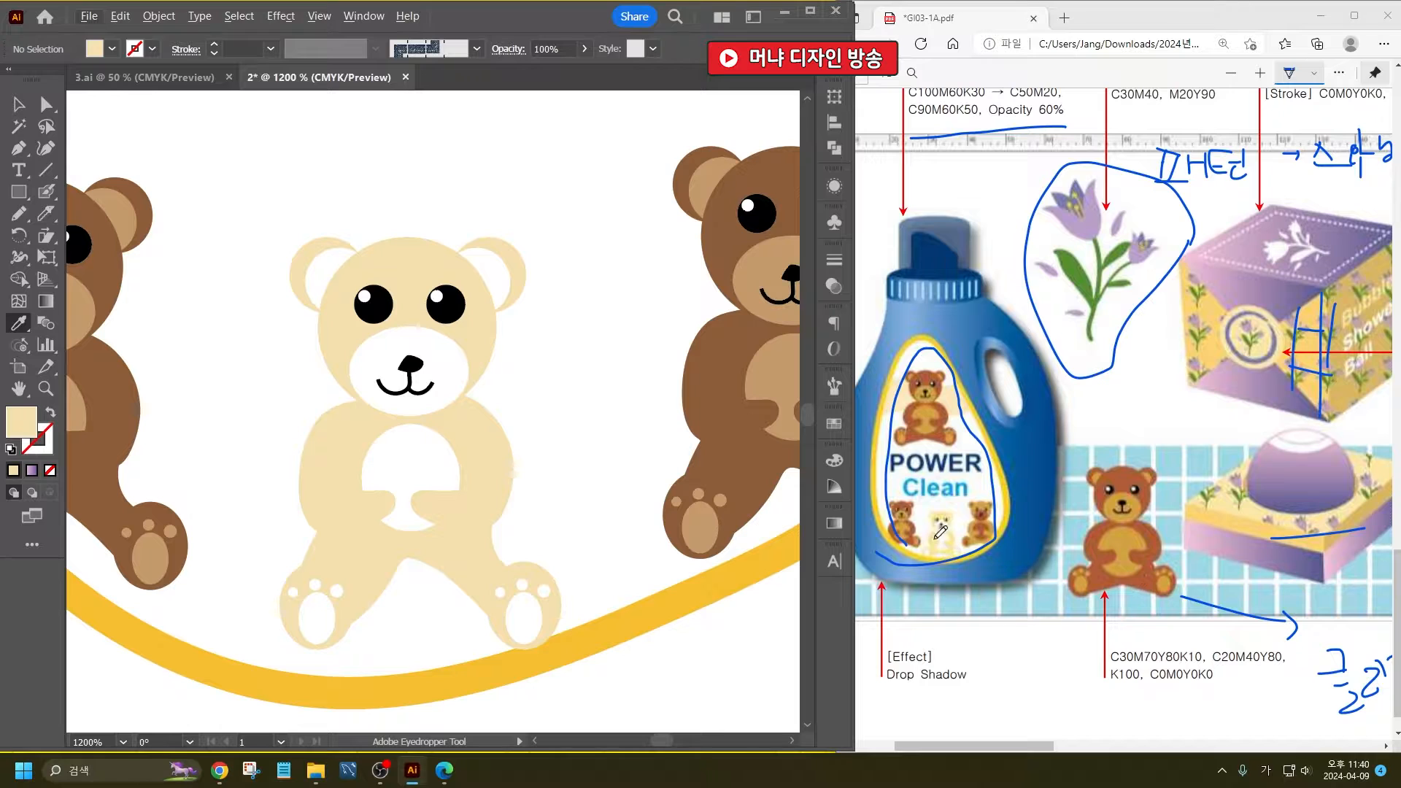
- Place a copy of the whole label with its band and bears outside the artboard, near the white teardrop
scroll(313, 432, "down", 5)
left_click(19, 104)
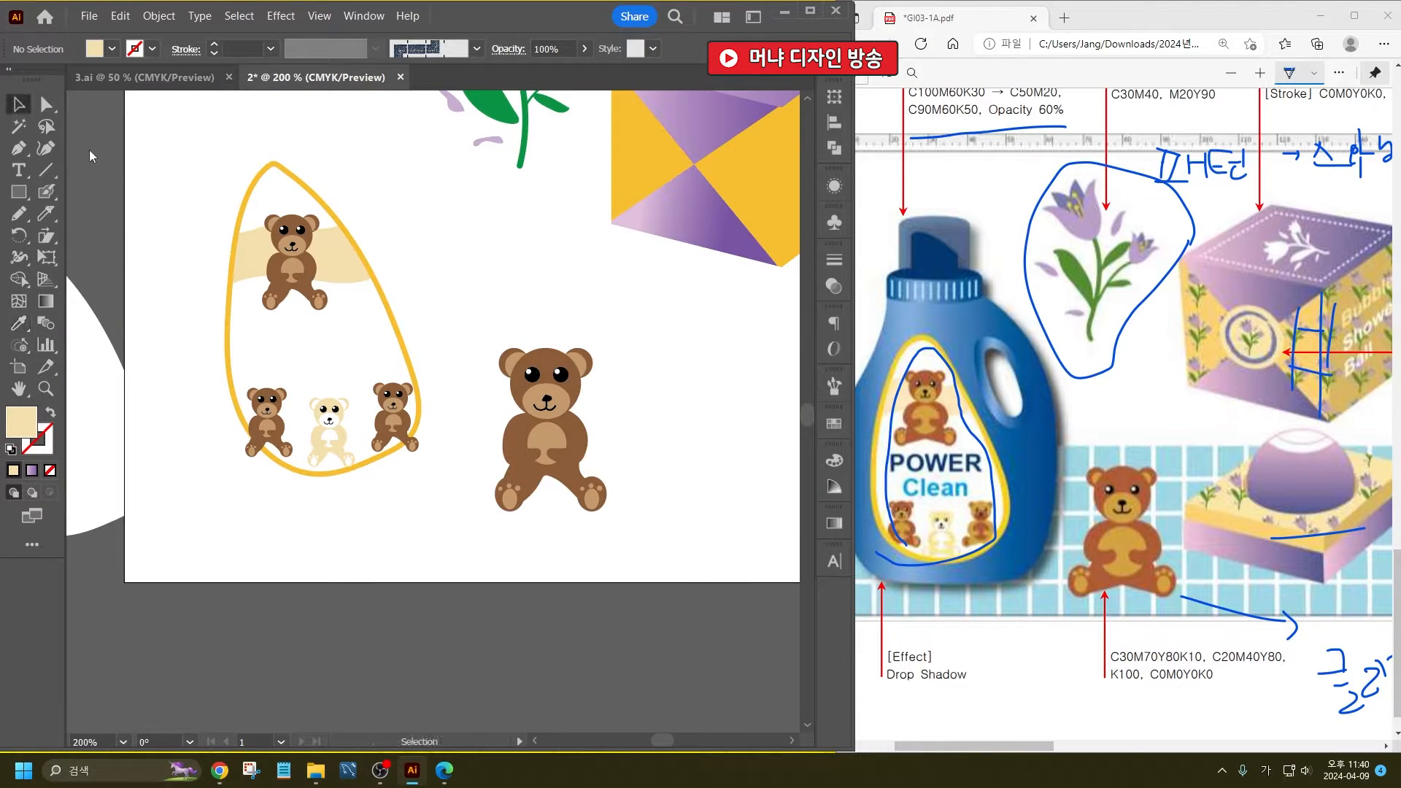
left_click_drag(343, 358, 497, 441)
left_click_drag(208, 485, 160, 437)
left_click(453, 349)
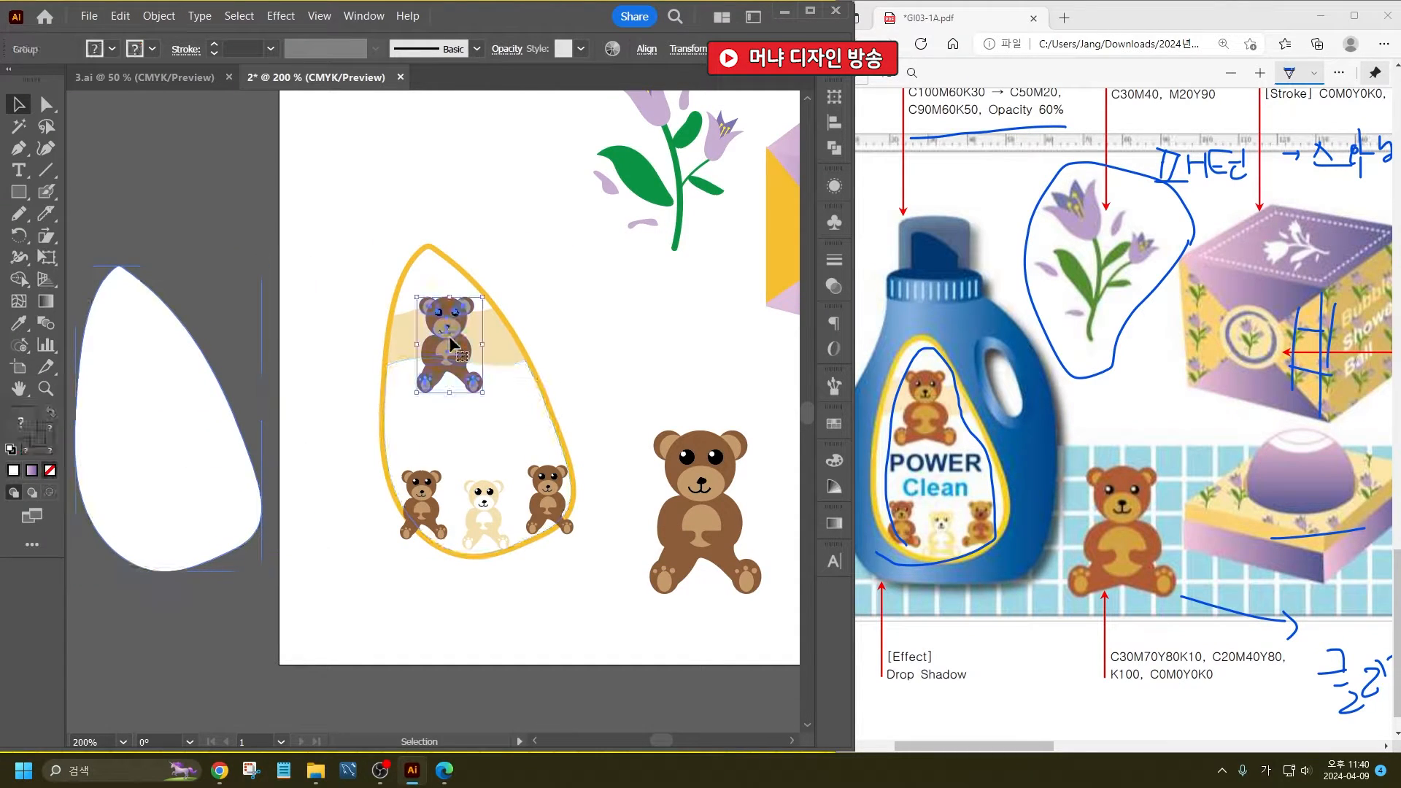
left_click_drag(576, 576, 420, 315)
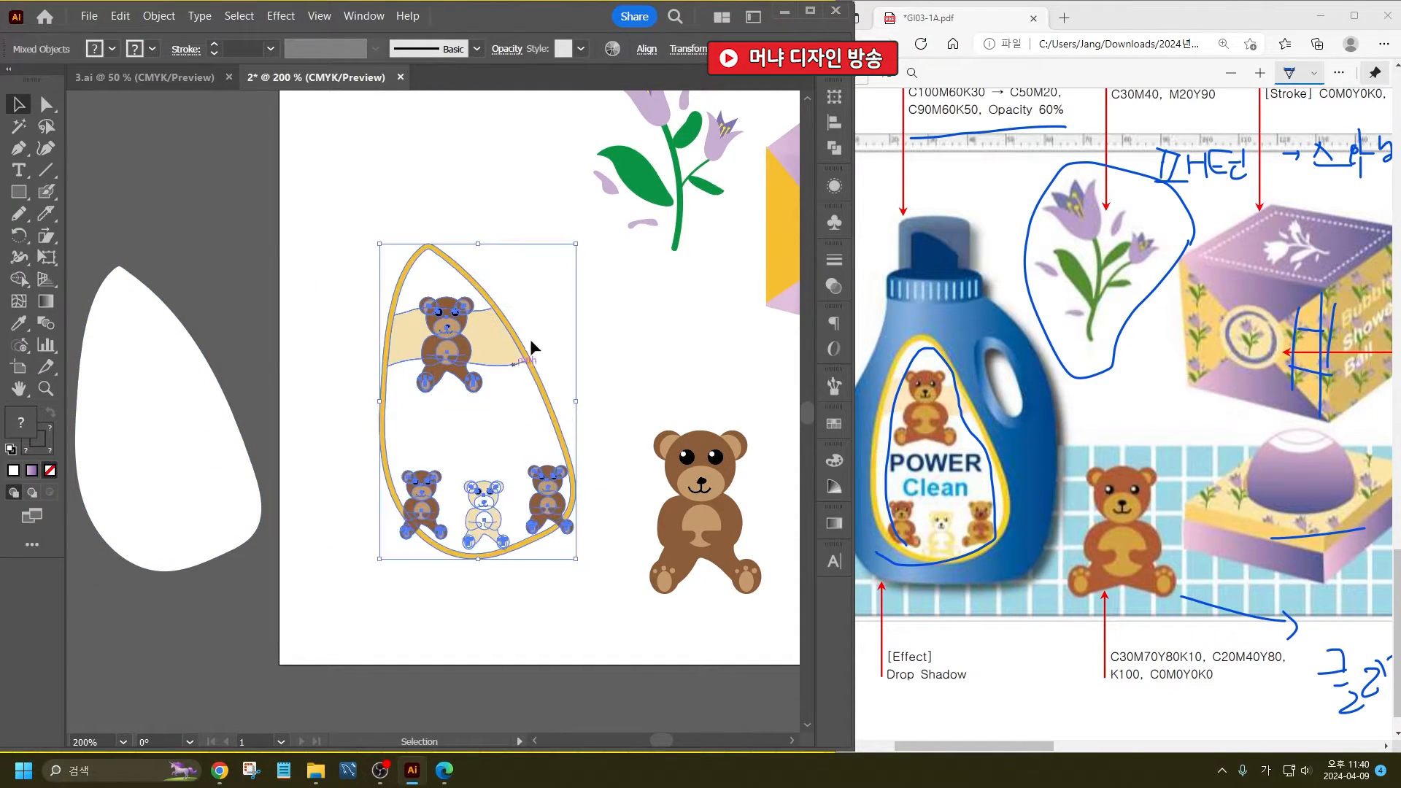
scroll(530, 338, "down", 1)
left_click_drag(509, 343, 151, 382)
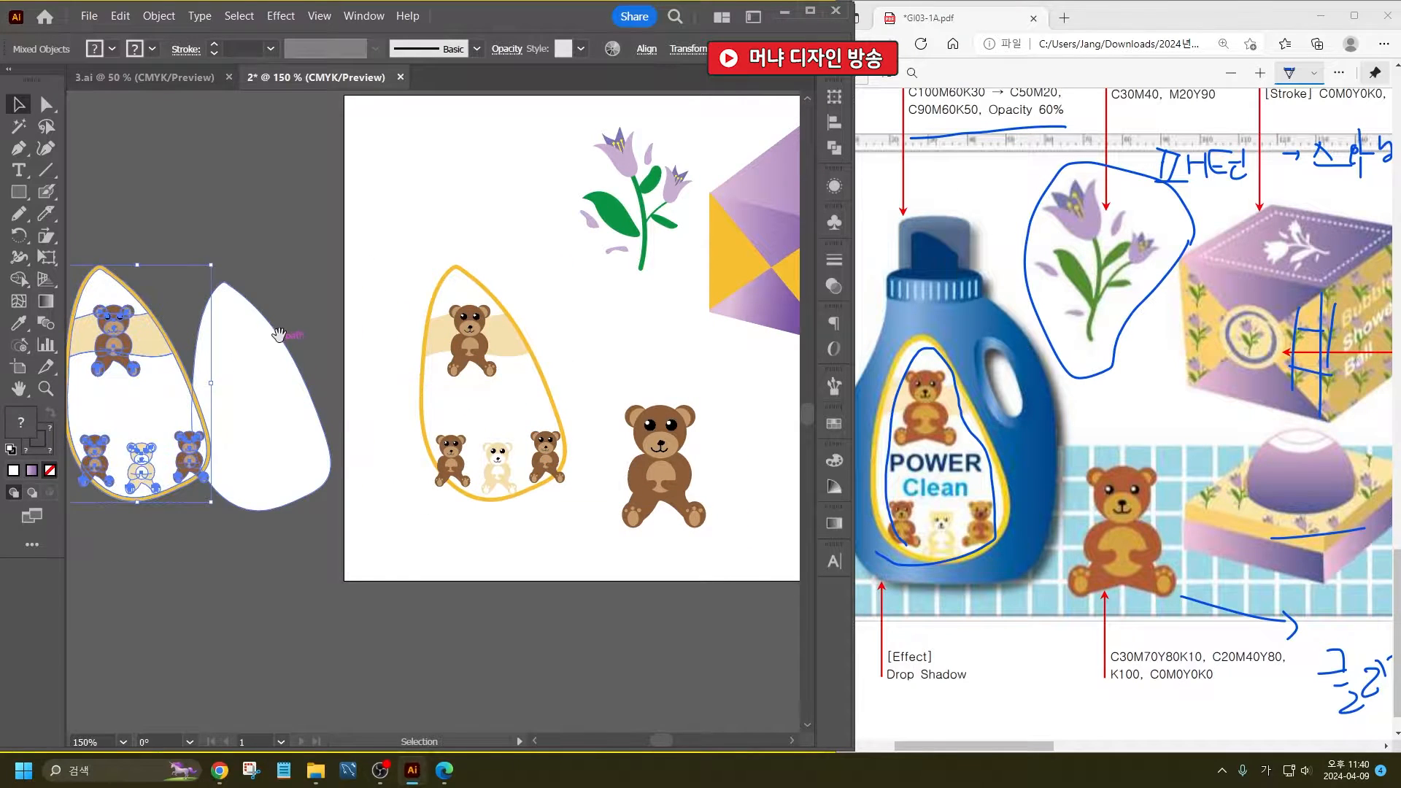
- Move the white teardrop in front of the copied label, aligned with the inside of its golden border
left_click_drag(296, 403, 387, 400)
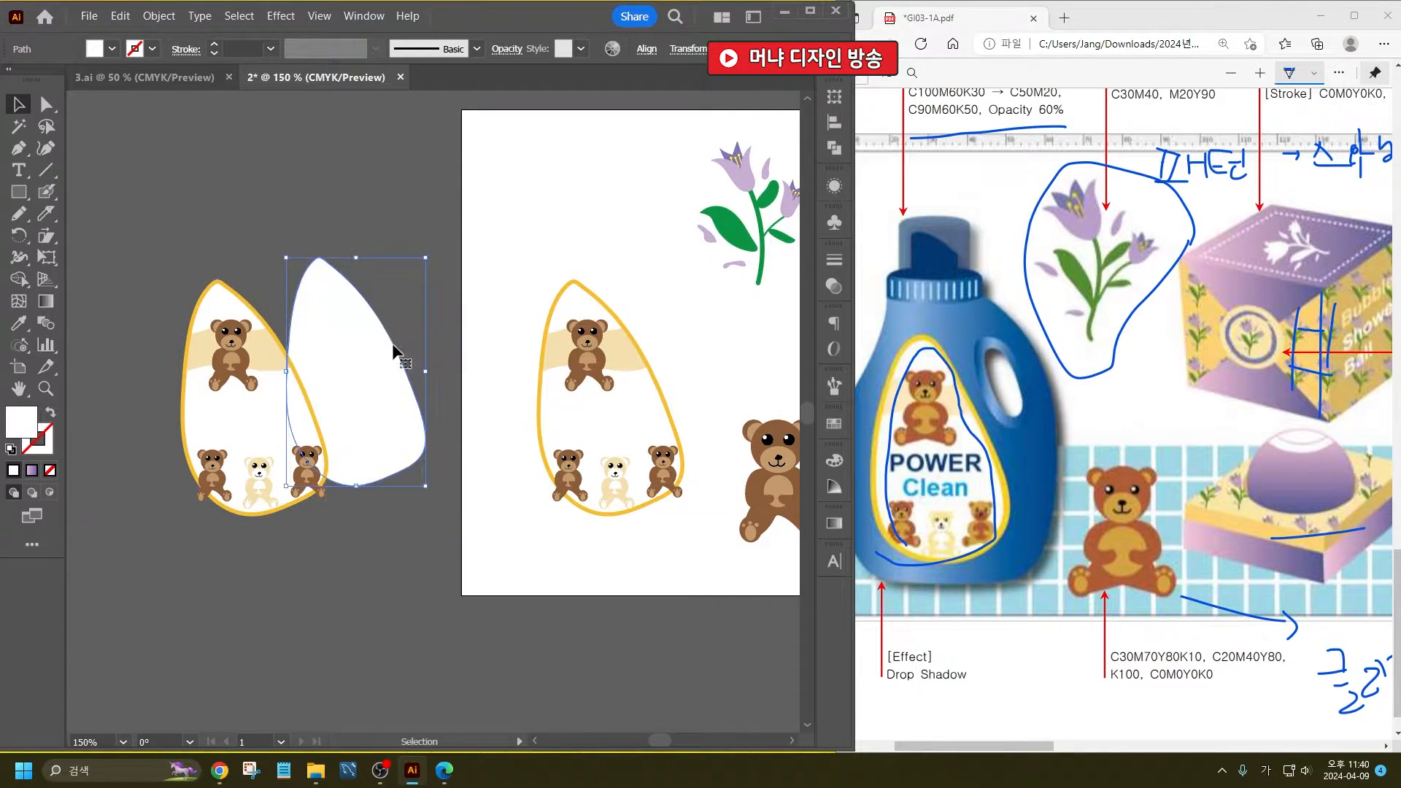
left_click_drag(409, 348, 404, 339)
scroll(176, 331, "up", 2)
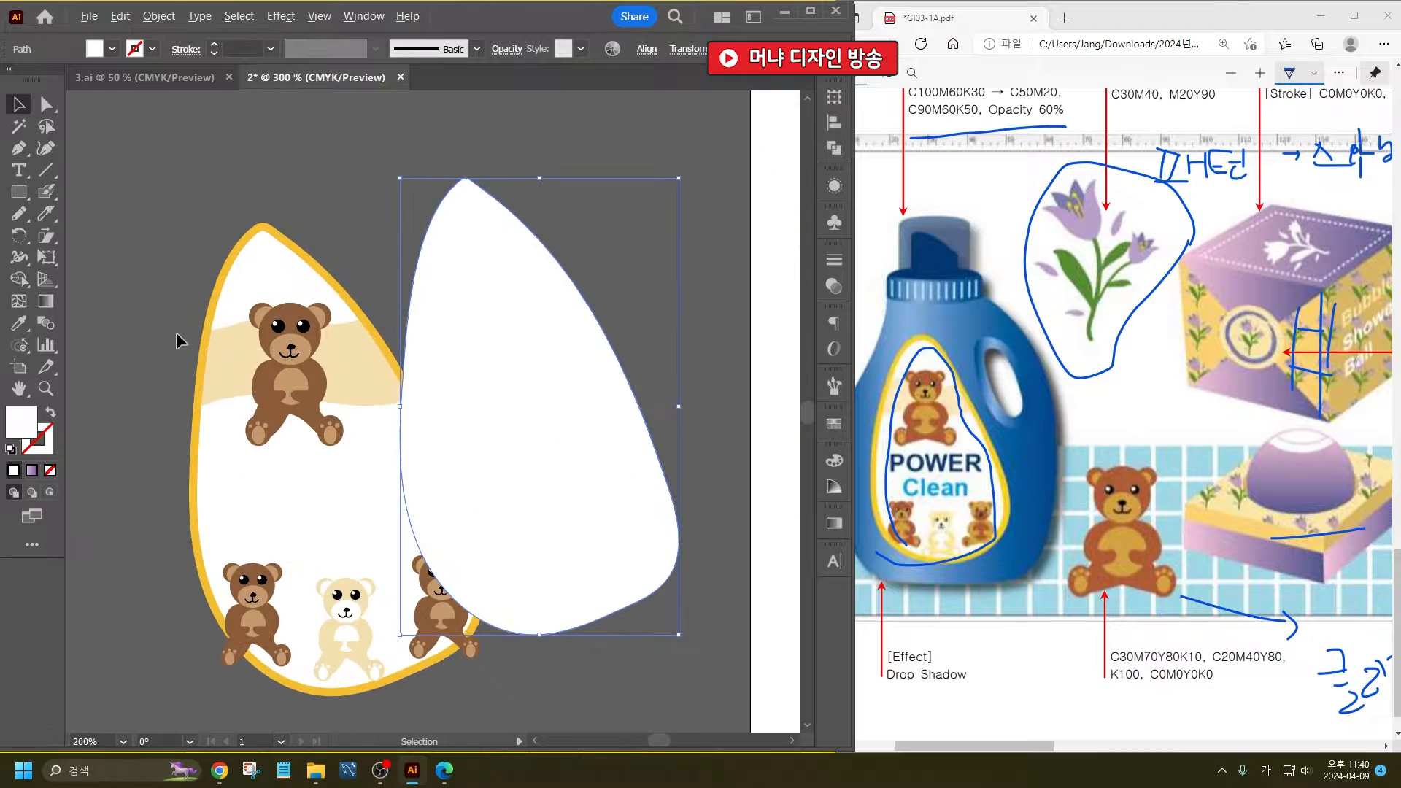
left_click_drag(579, 402, 383, 444)
left_click(439, 400)
left_click(418, 432)
left_click(430, 397)
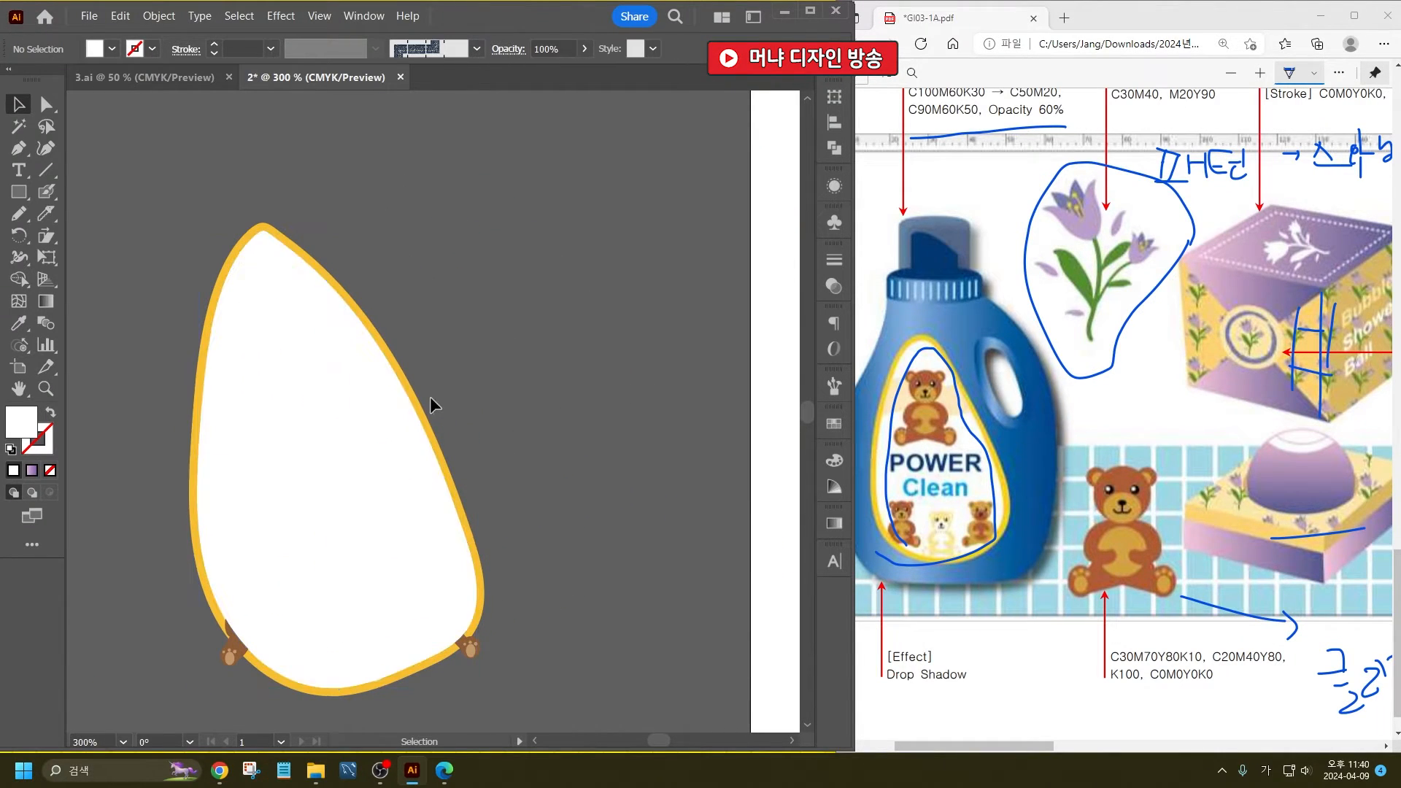
- Delete the golden border from the copied label and clip its artwork to the white teardrop with a clipping mask
left_click(336, 403)
key("Delete")
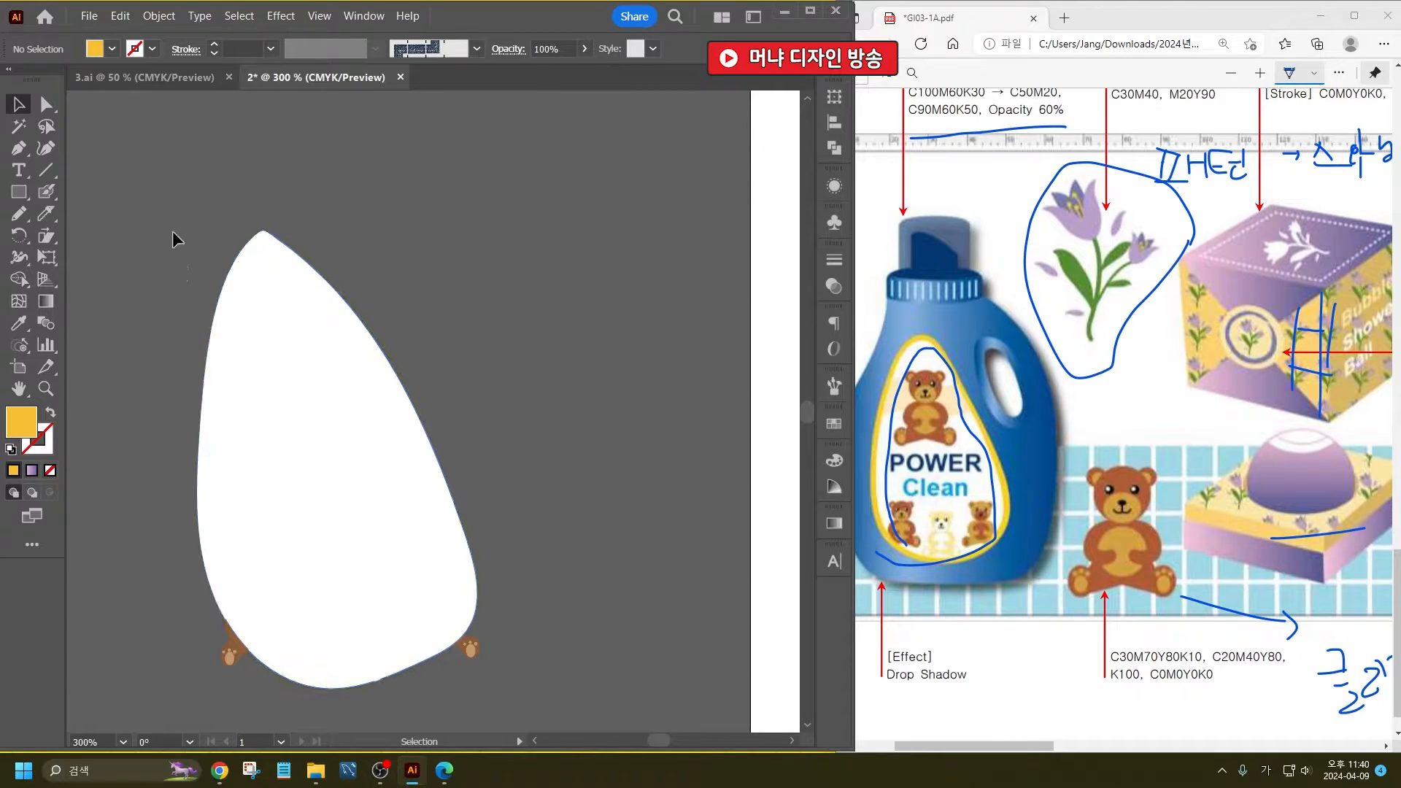
key("ctrl+a")
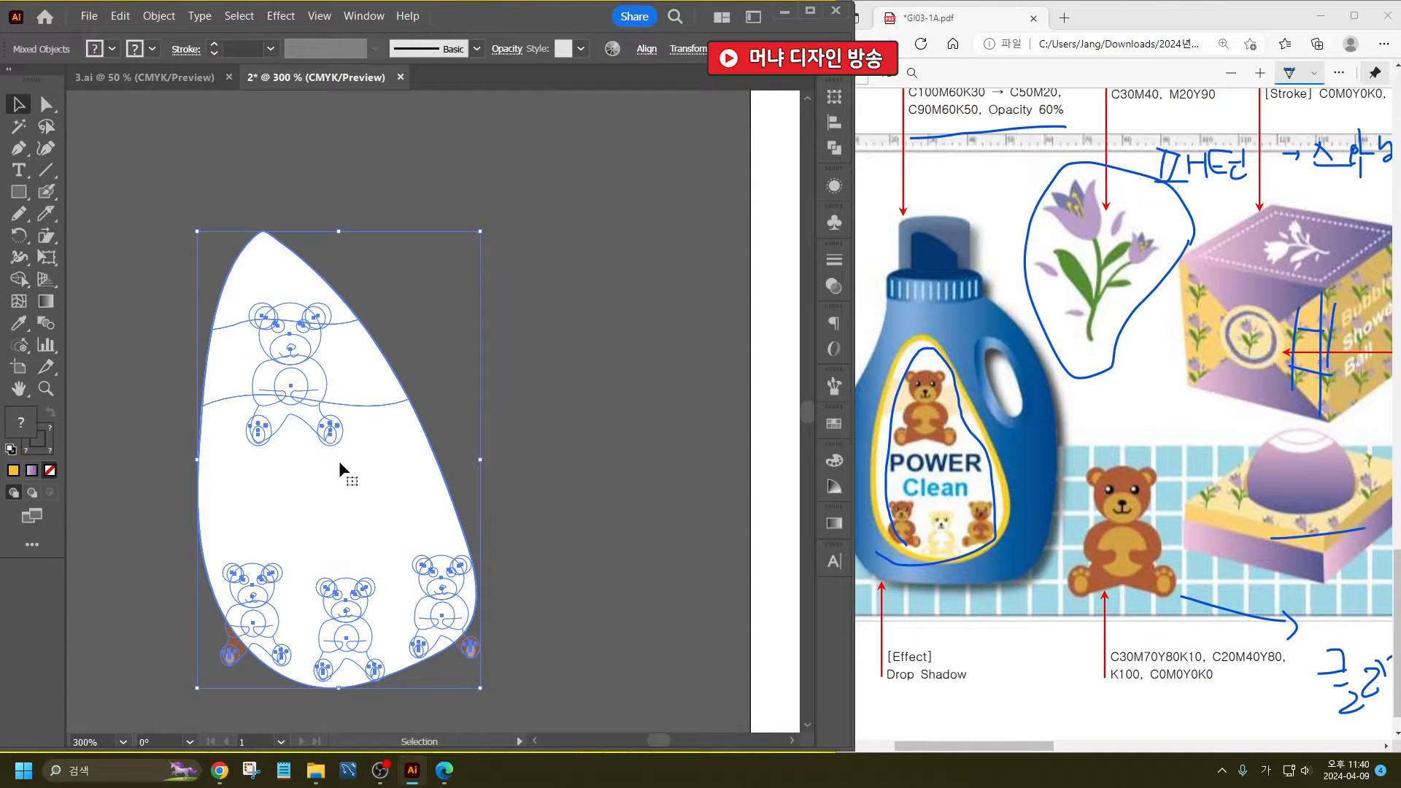
right_click(339, 365)
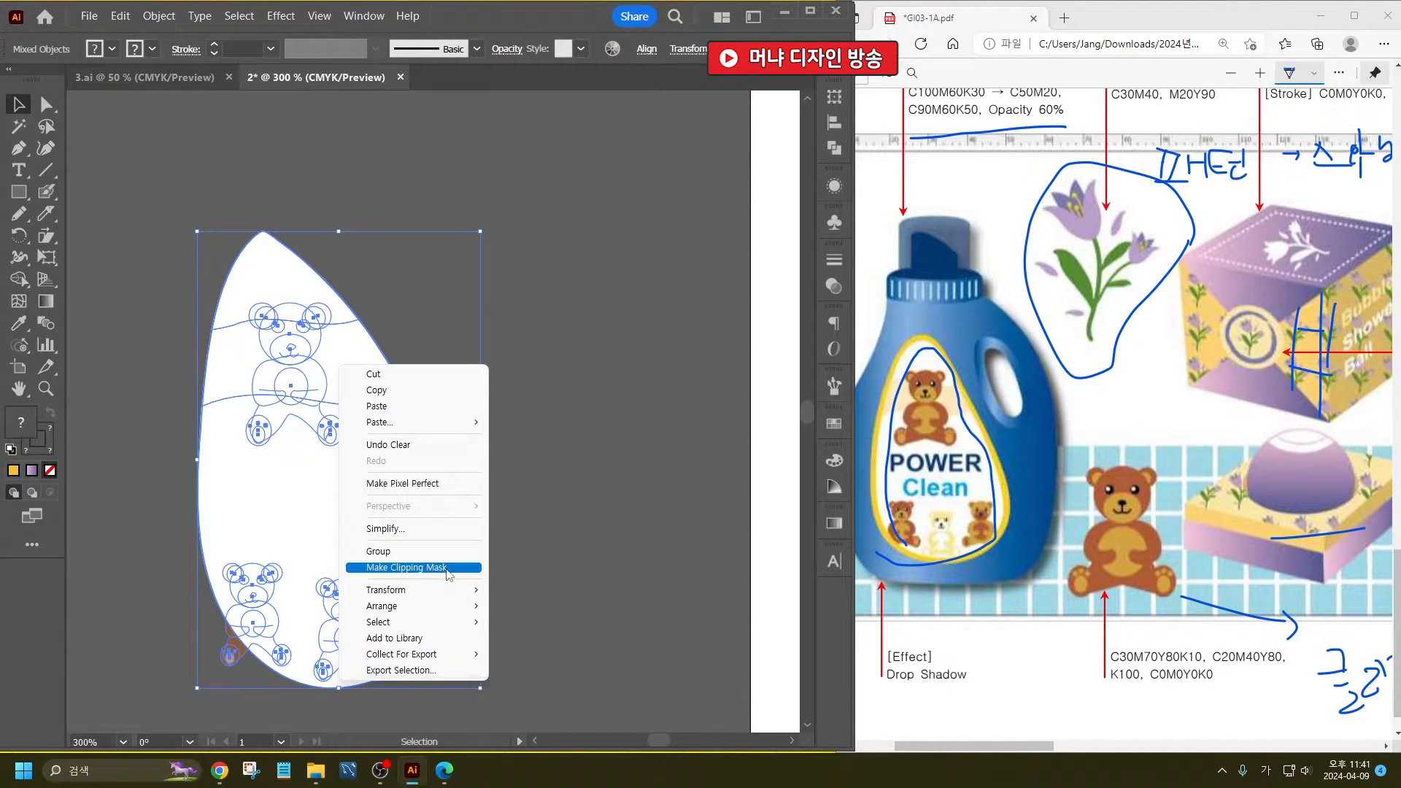
left_click(405, 567)
scroll(328, 431, "down", 4)
scroll(352, 444, "up", 2)
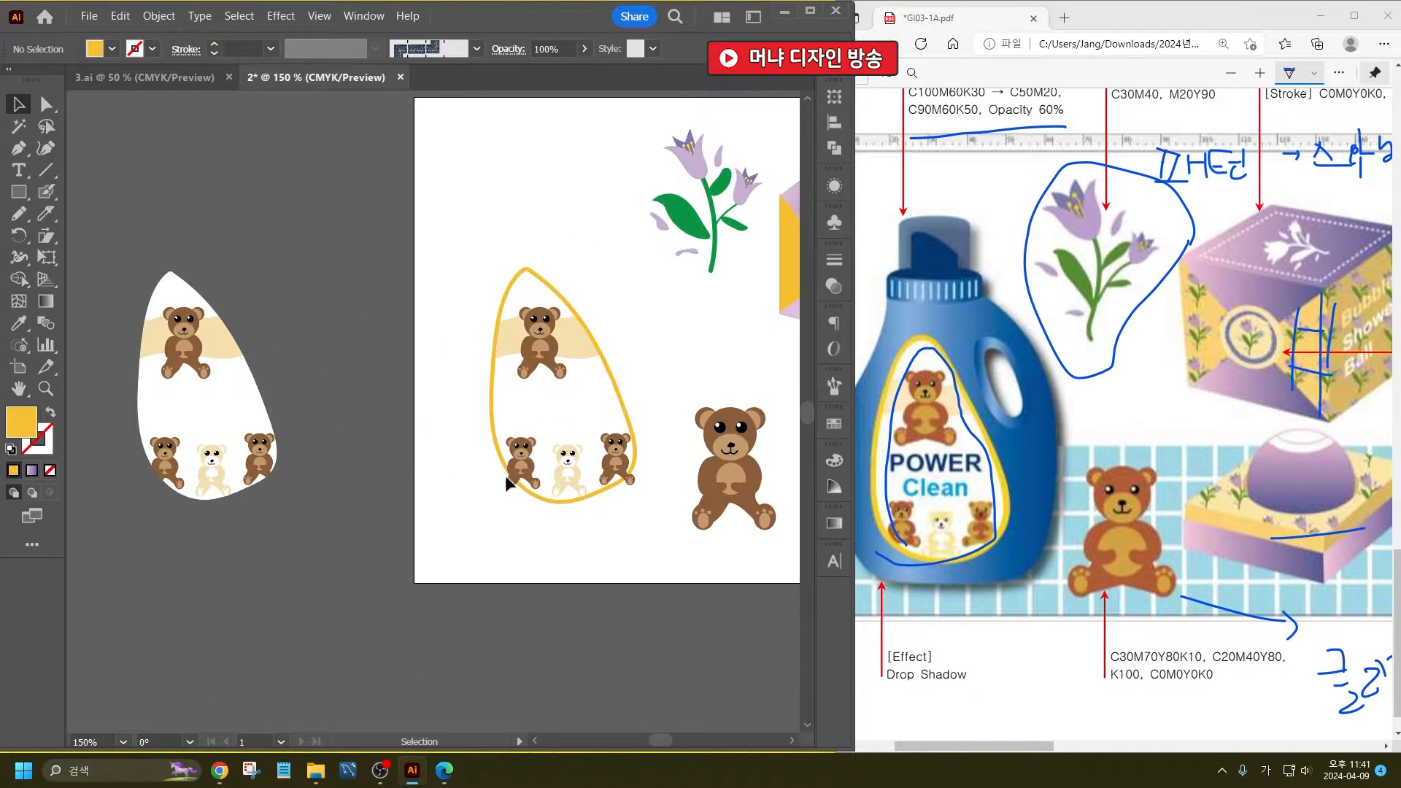
- Delete the bears, cream band and inner pieces from the original label, keeping only its golden outline
left_click(528, 473)
key("Delete")
left_click(611, 460)
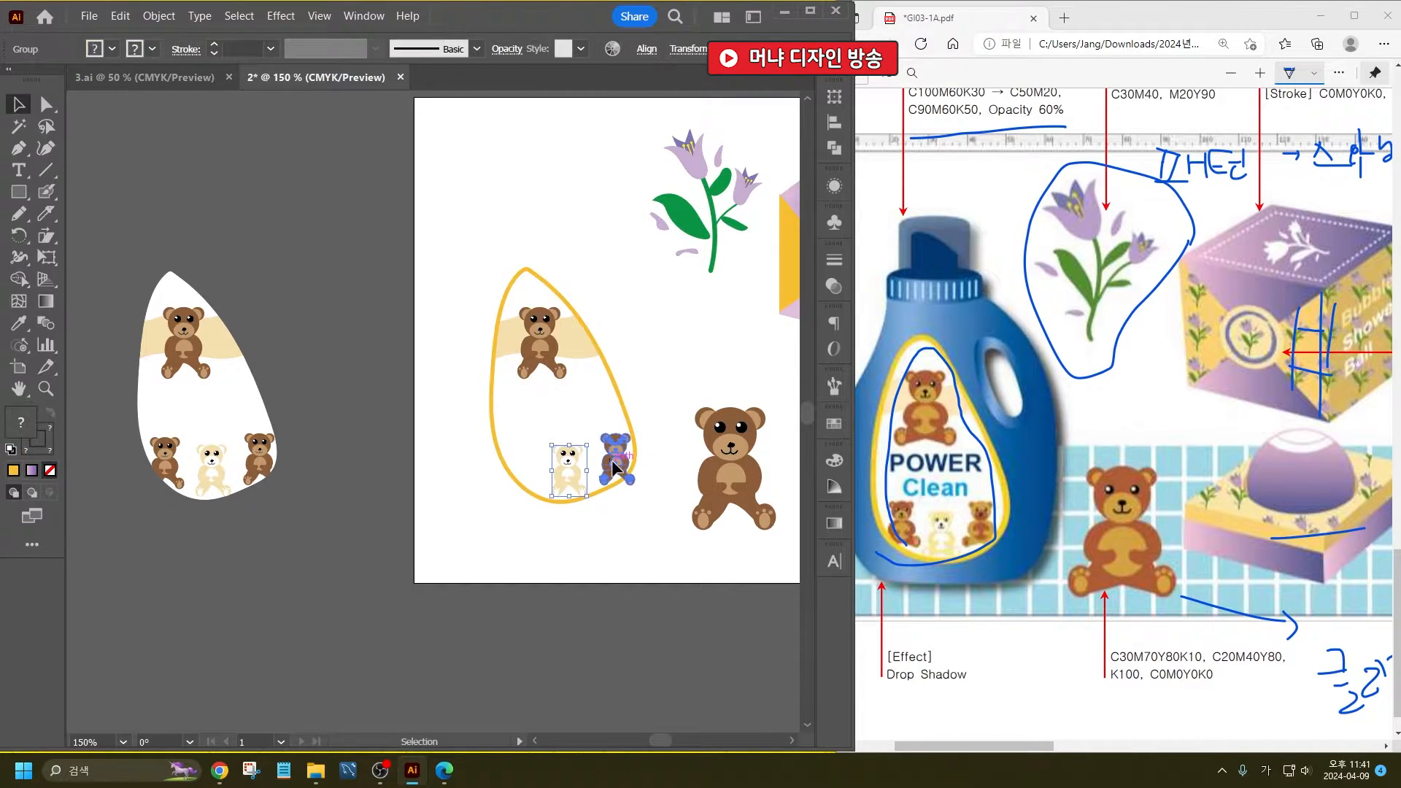
key("Delete")
left_click(552, 370)
key("Delete")
left_click(574, 488)
key("Delete")
left_click(549, 340)
key("Delete")
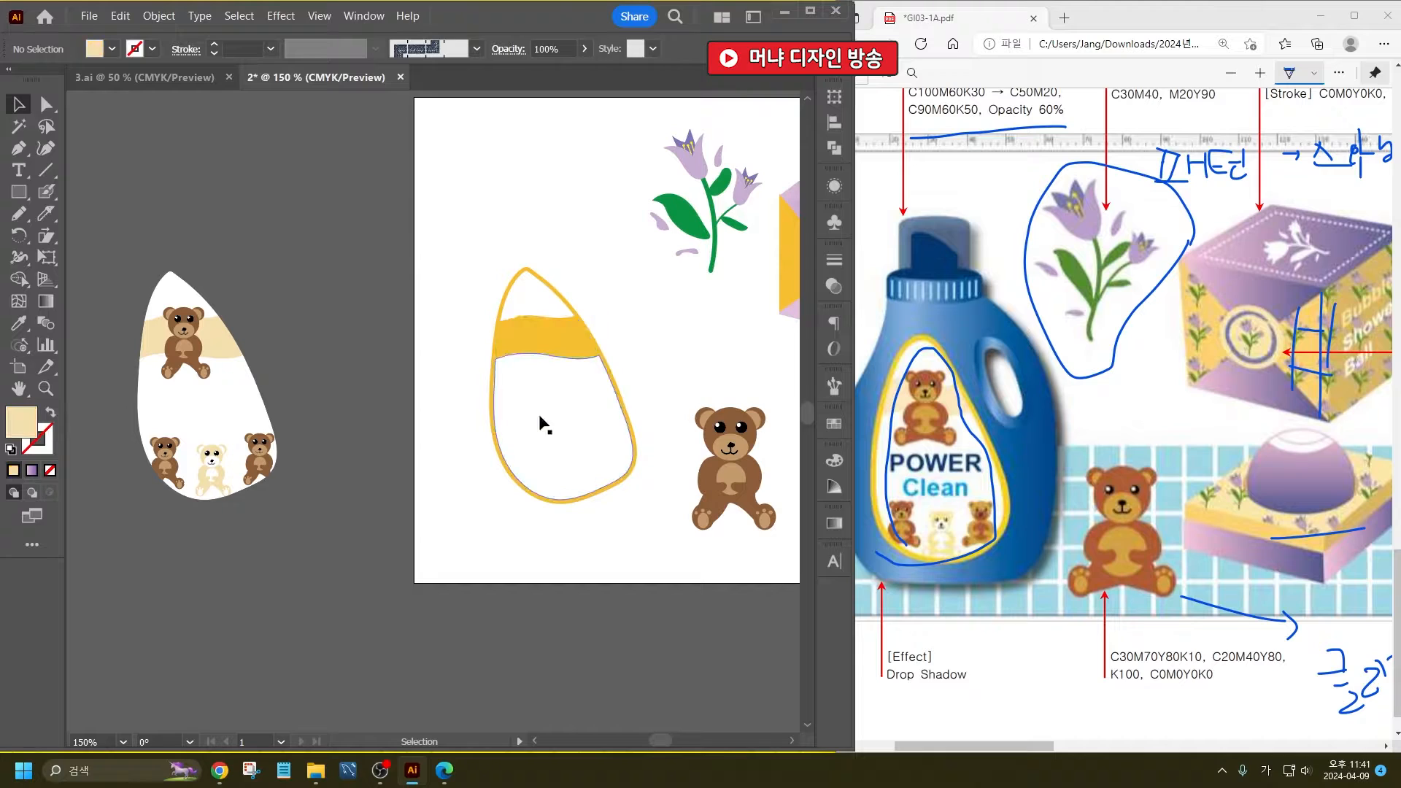
left_click(539, 416)
key("Delete")
left_click(531, 310)
key("Delete")
- Move the clipped label artwork into the golden teardrop outline on the artboard
left_click_drag(210, 355, 562, 358)
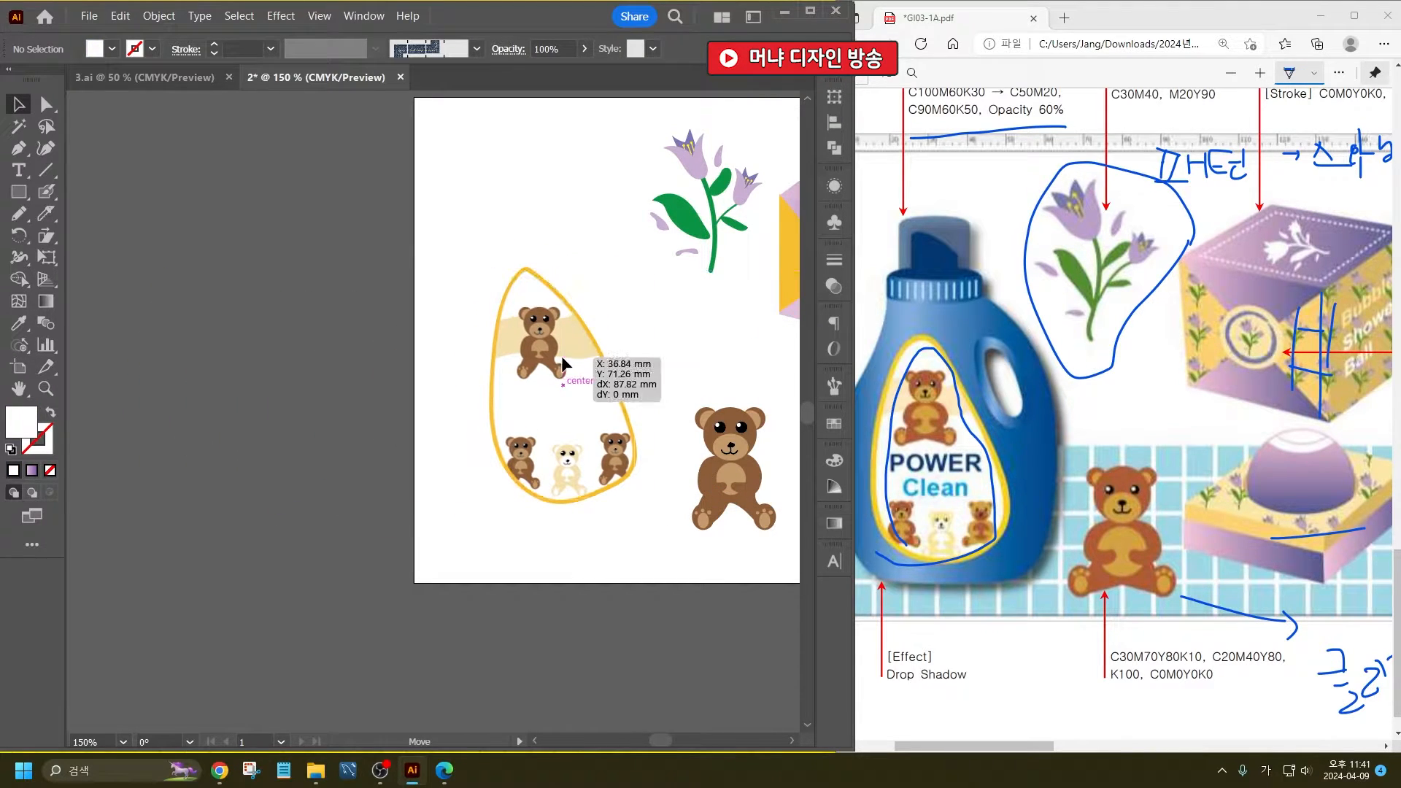
left_click(637, 570)
scroll(620, 562, "up", 1)
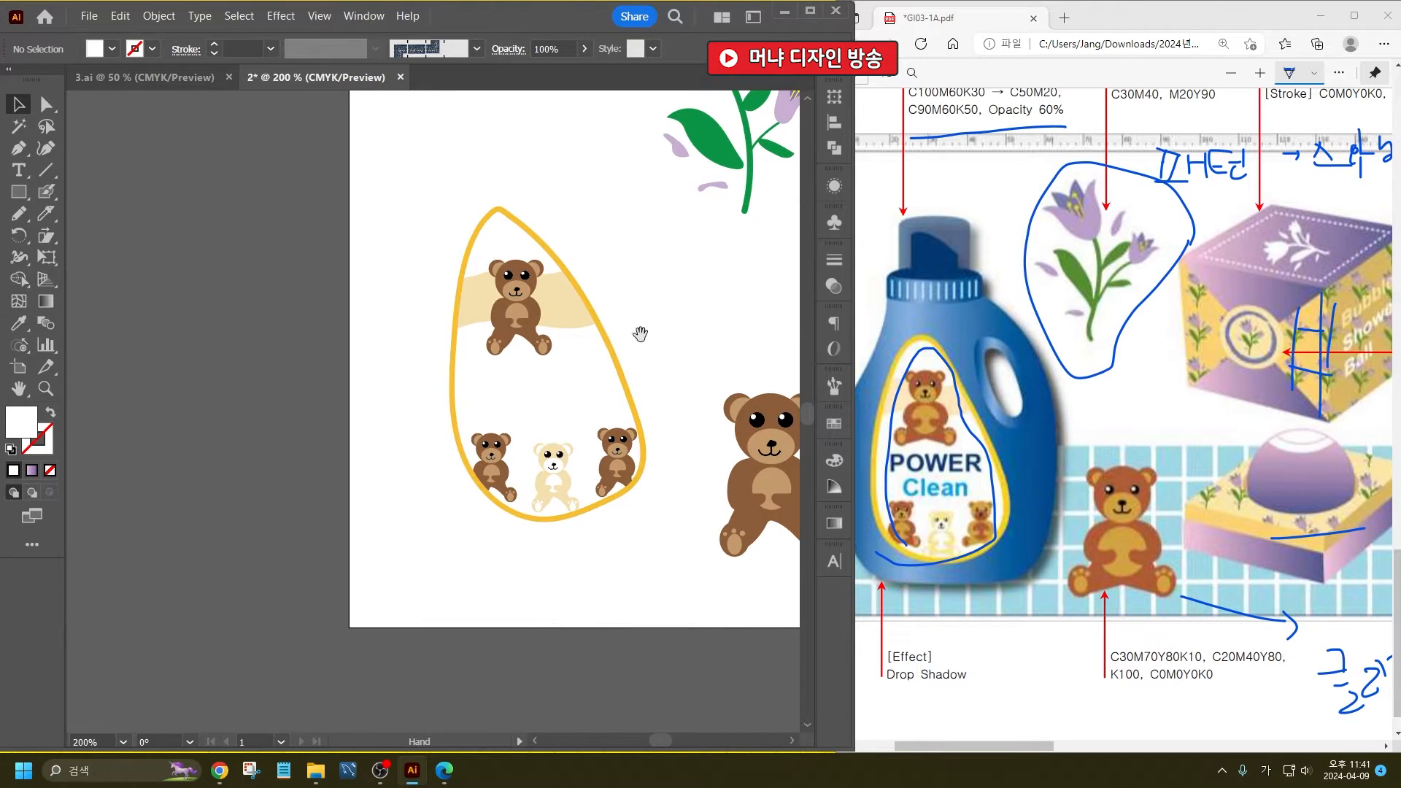
- Add the purple flower artwork to the Swatches as a pattern swatch
scroll(640, 333, "down", 1)
scroll(363, 467, "down", 1)
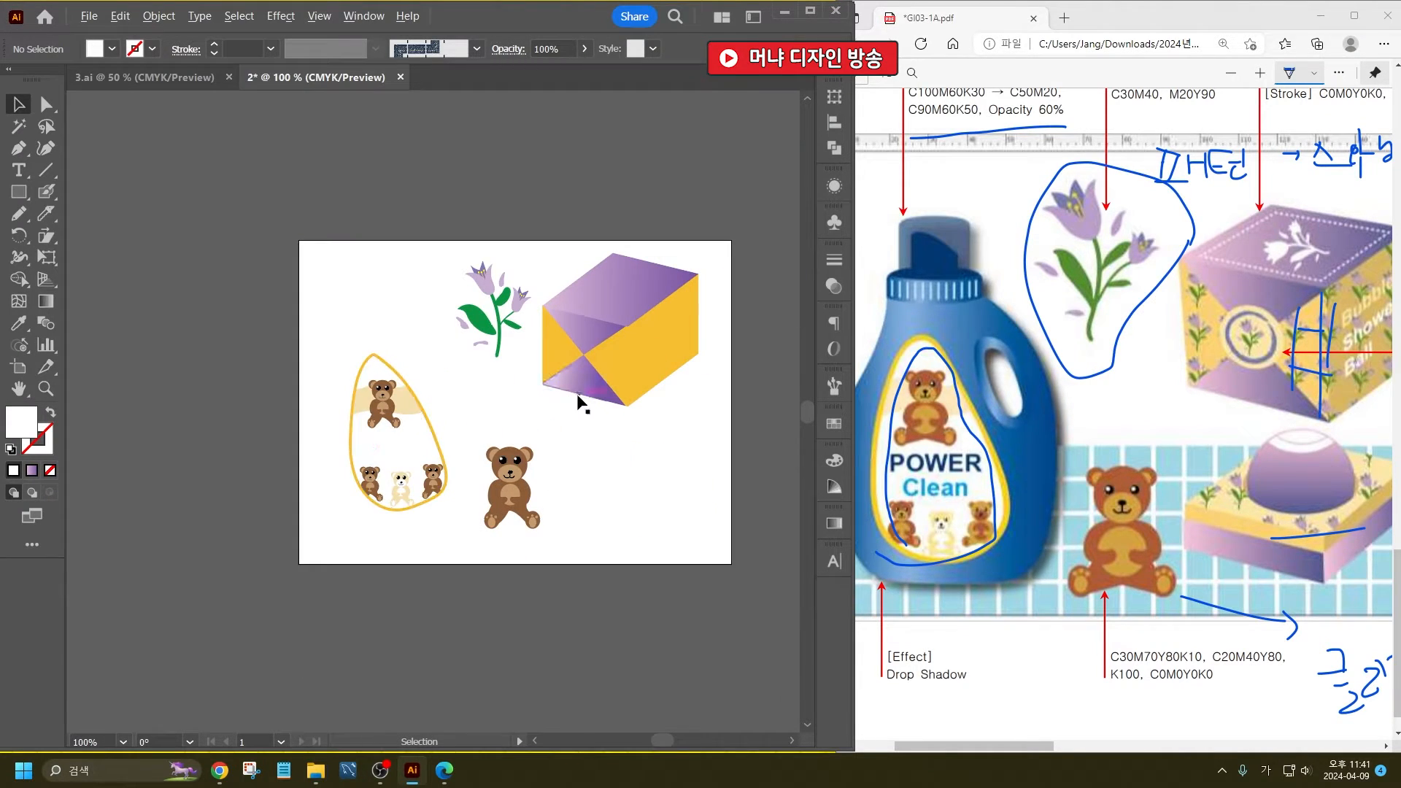
scroll(577, 396, "up", 1)
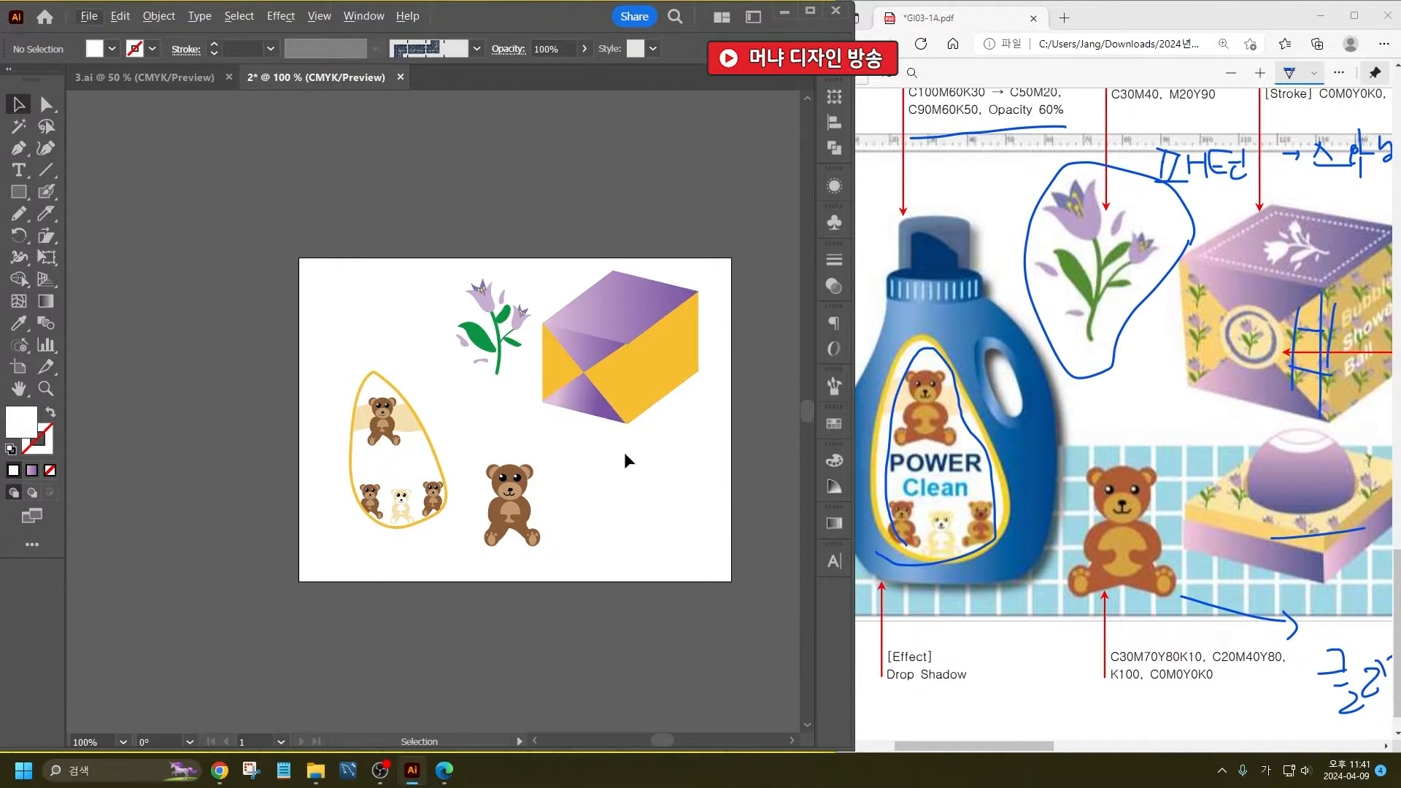
left_click_drag(624, 461, 542, 475)
left_click(834, 424)
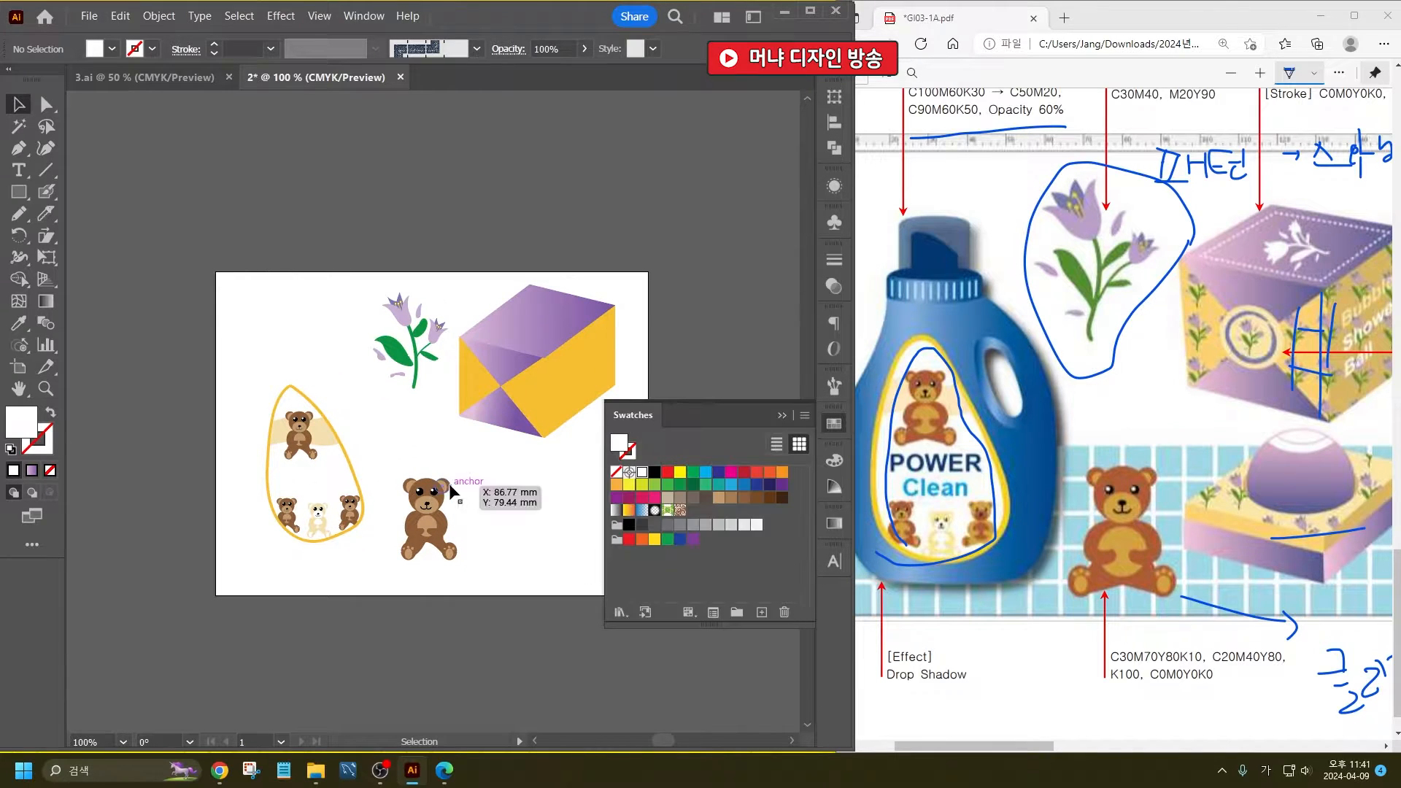
left_click_drag(375, 277, 711, 516)
- Fill the gift box's golden front triangles and side face with the flower pattern swatch
left_click(503, 380)
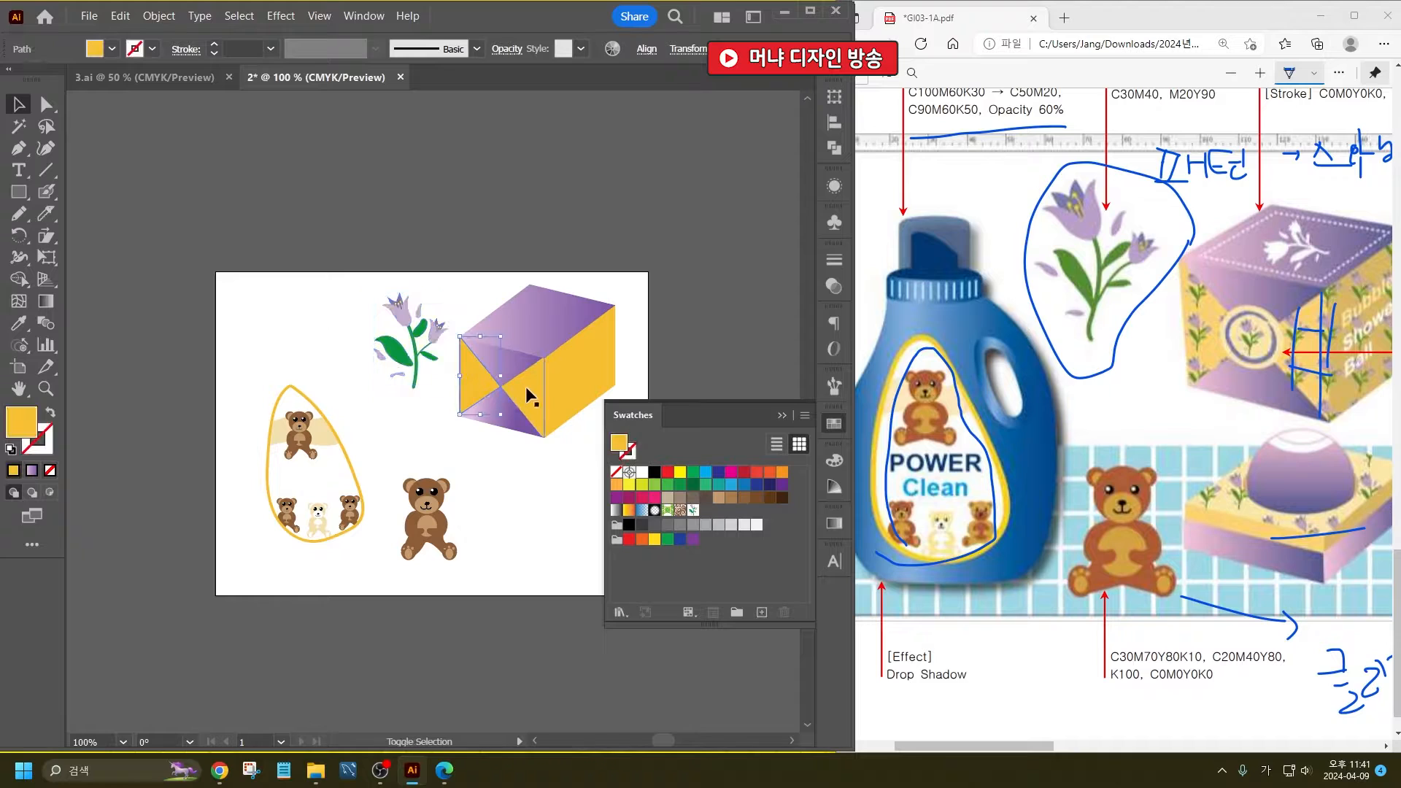
left_click(693, 510)
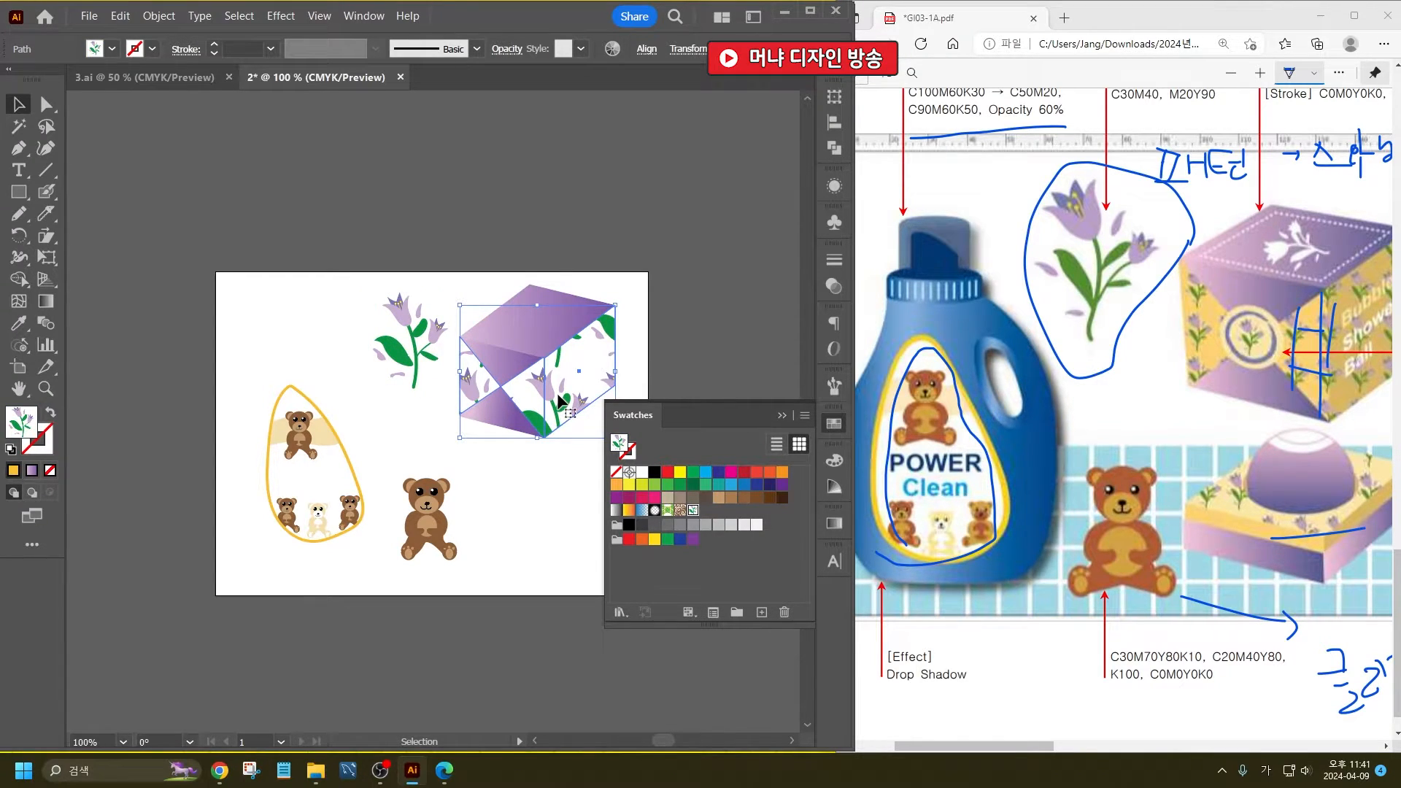
- Undo the pattern fill on the gift box and duplicate its golden front triangles and side face above the box
key("ctrl+z")
left_click(524, 447)
left_click(470, 373)
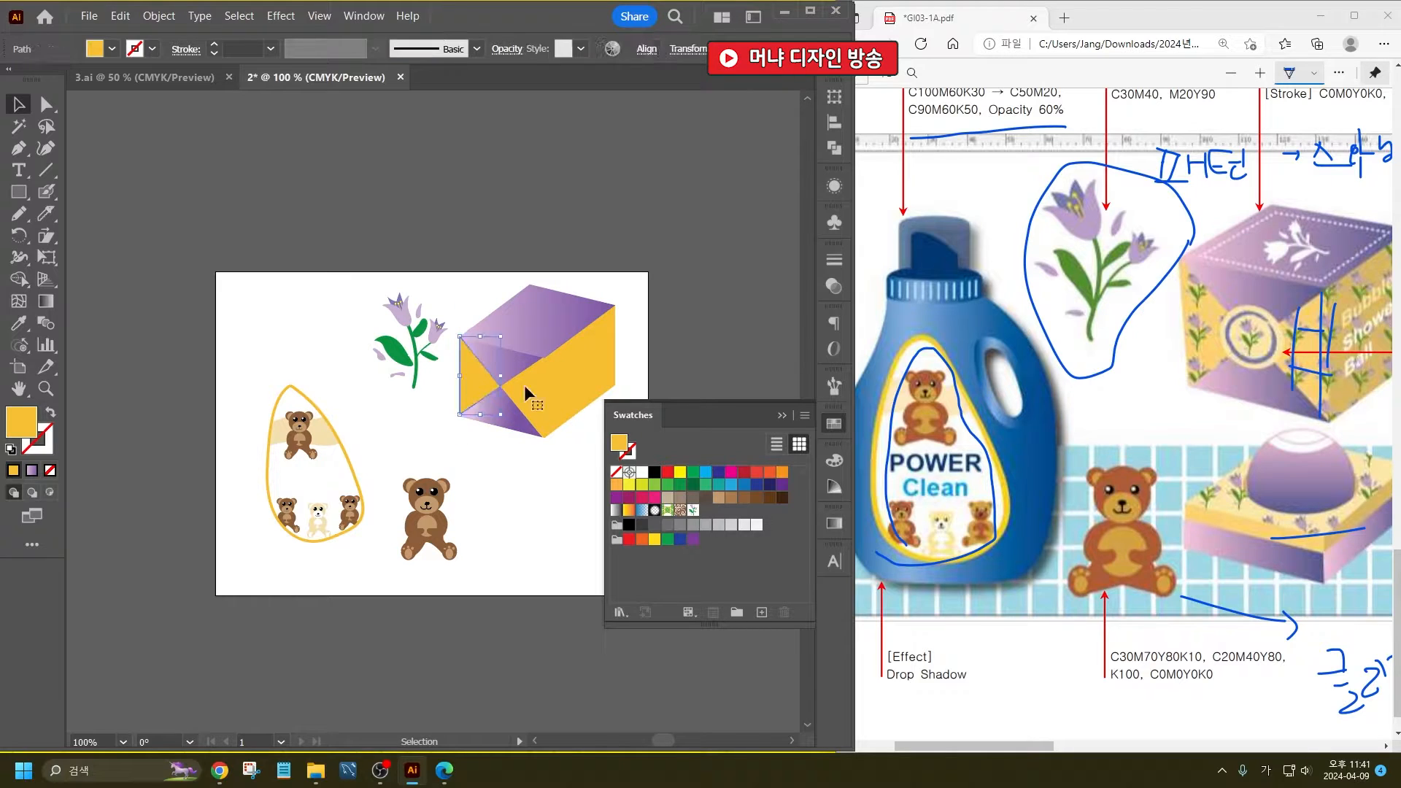
left_click(553, 381, "shift")
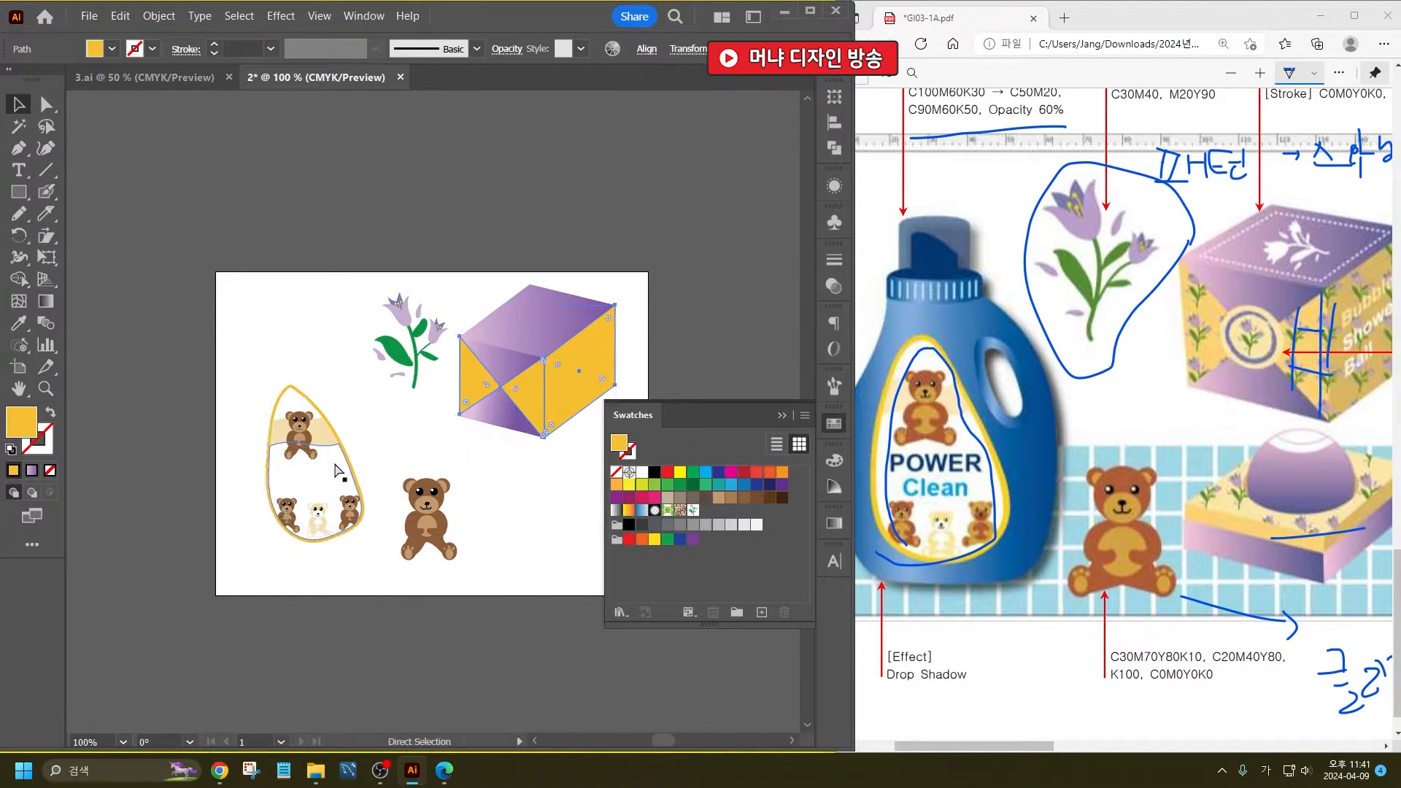
left_click_drag(581, 382, 568, 245)
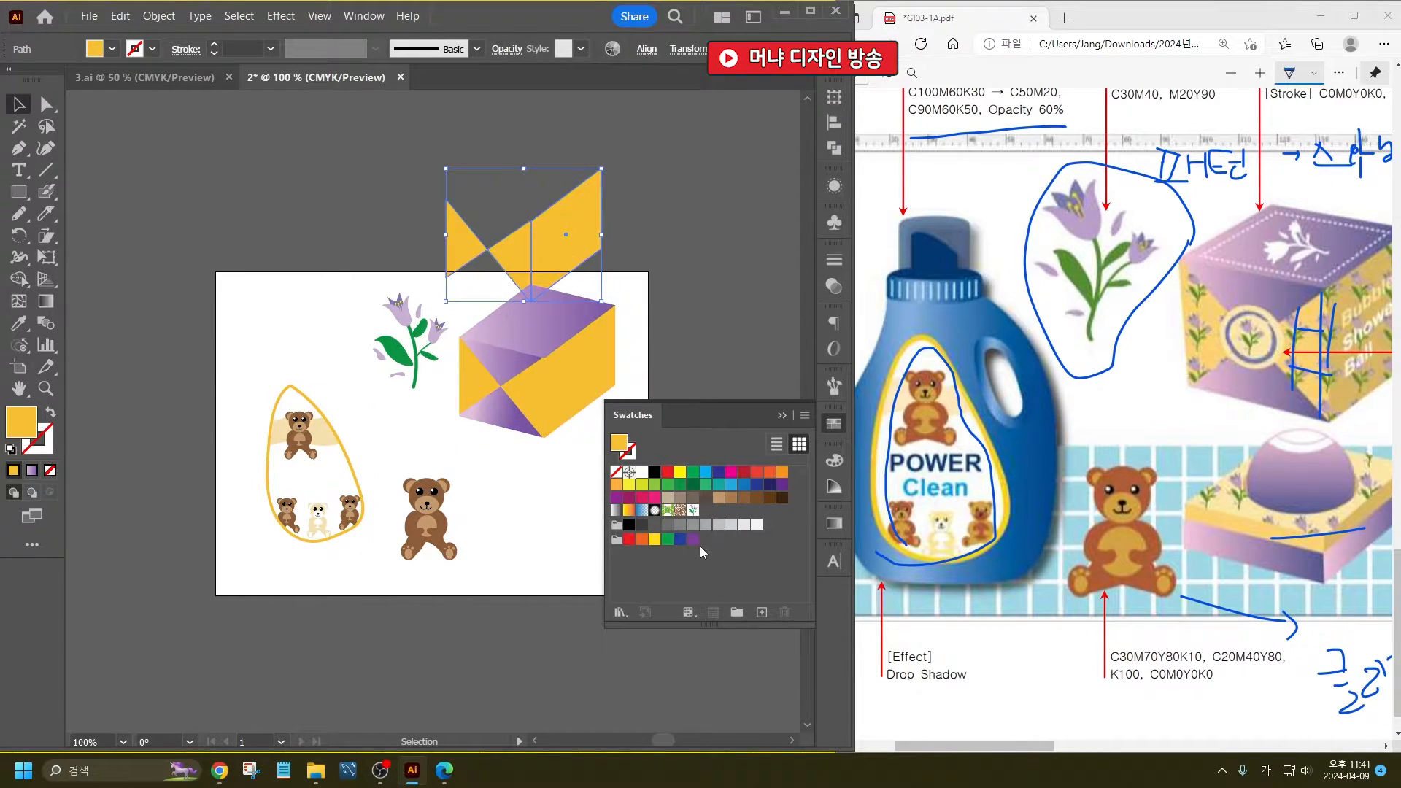
- Fill the duplicated faces with the flower pattern swatch and scale only the pattern uniformly to 24%, leaving the objects untransformed
left_click(694, 511)
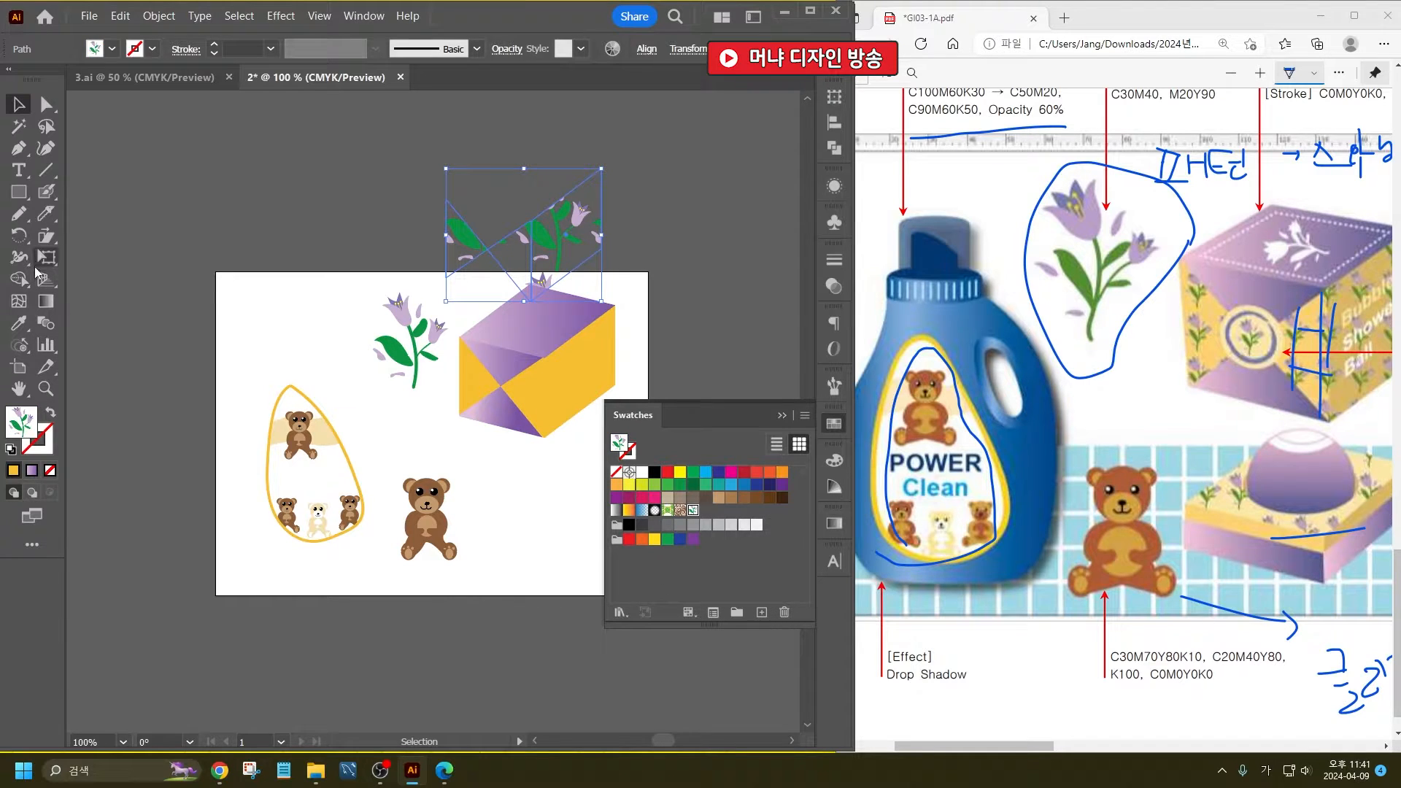
left_click(46, 235)
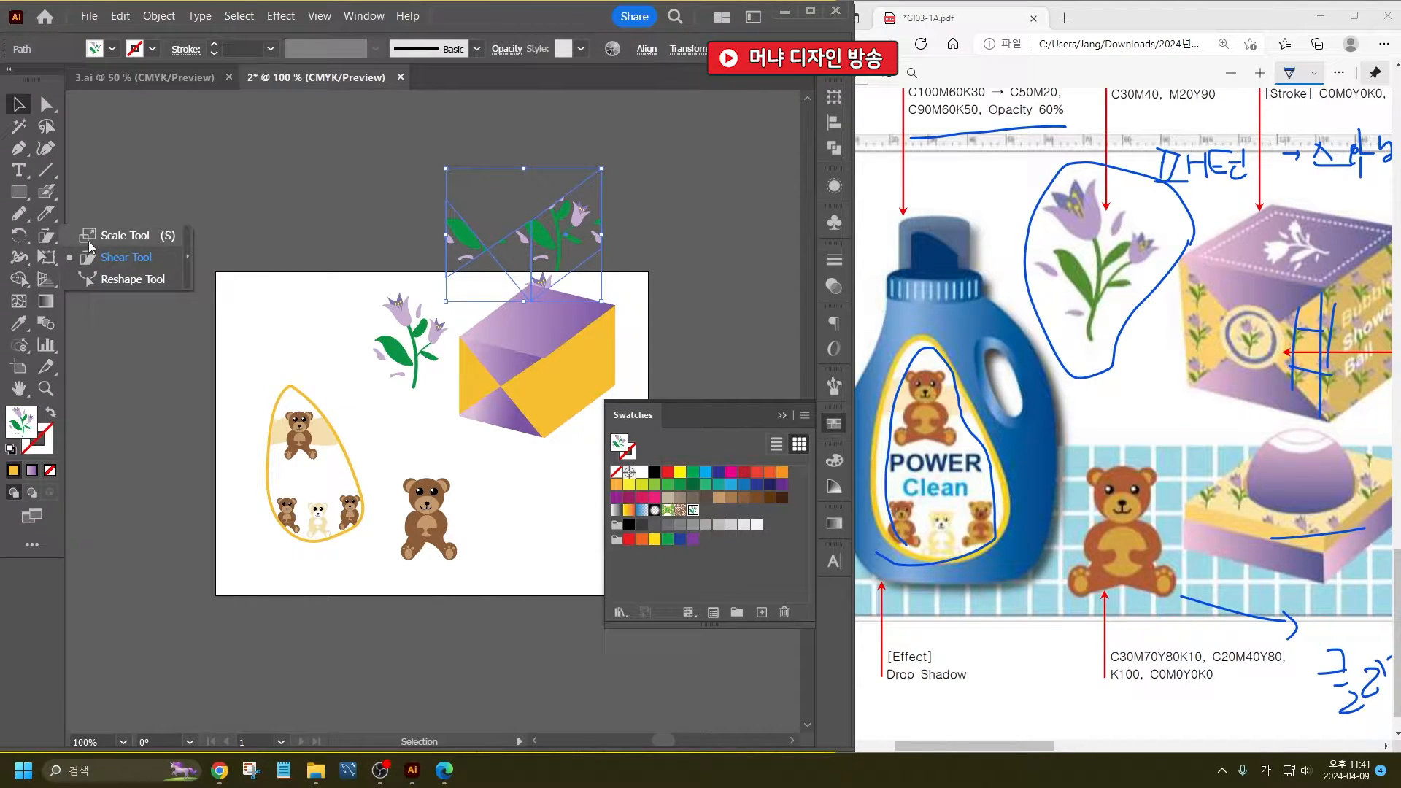
left_click(90, 237)
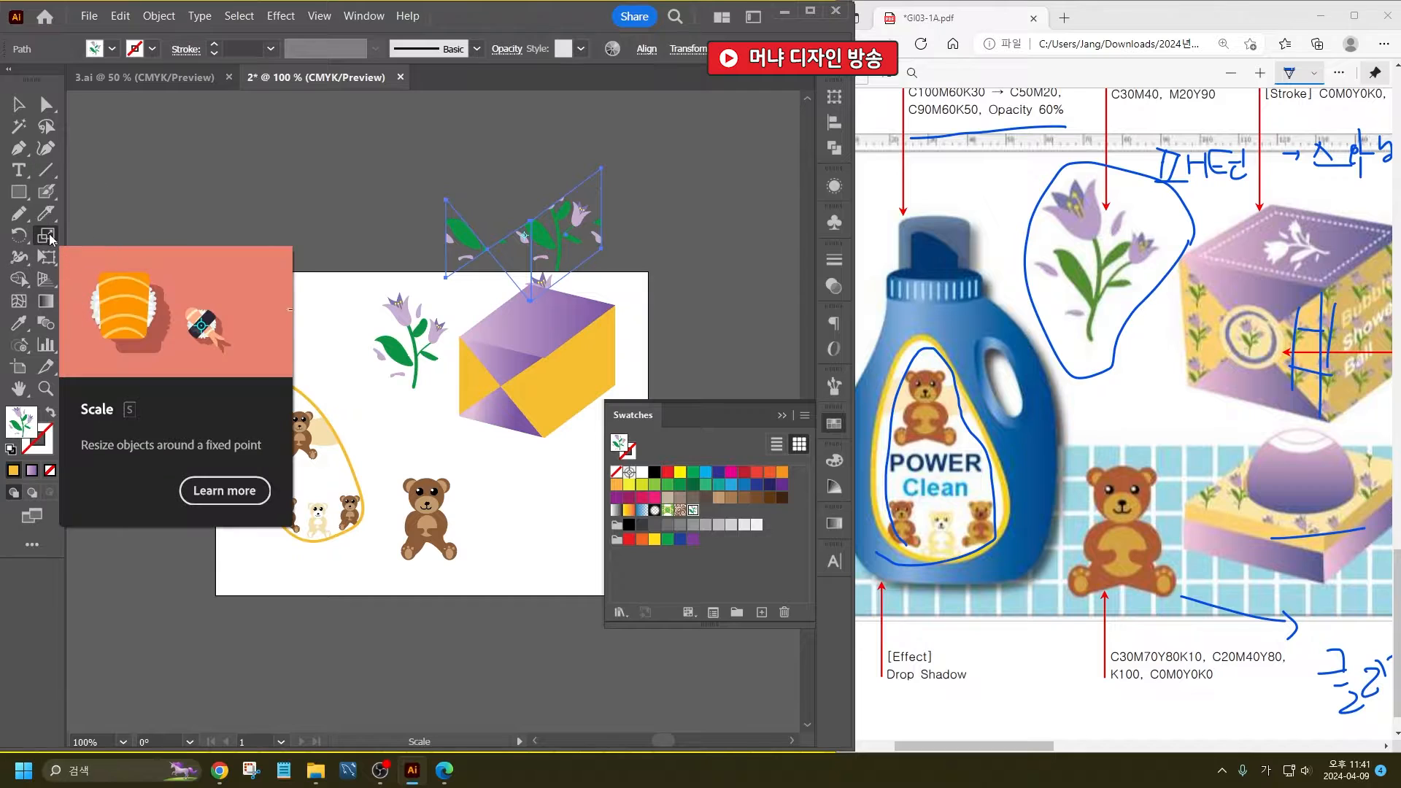
double_click(46, 235)
left_click_drag(684, 134, 763, 130)
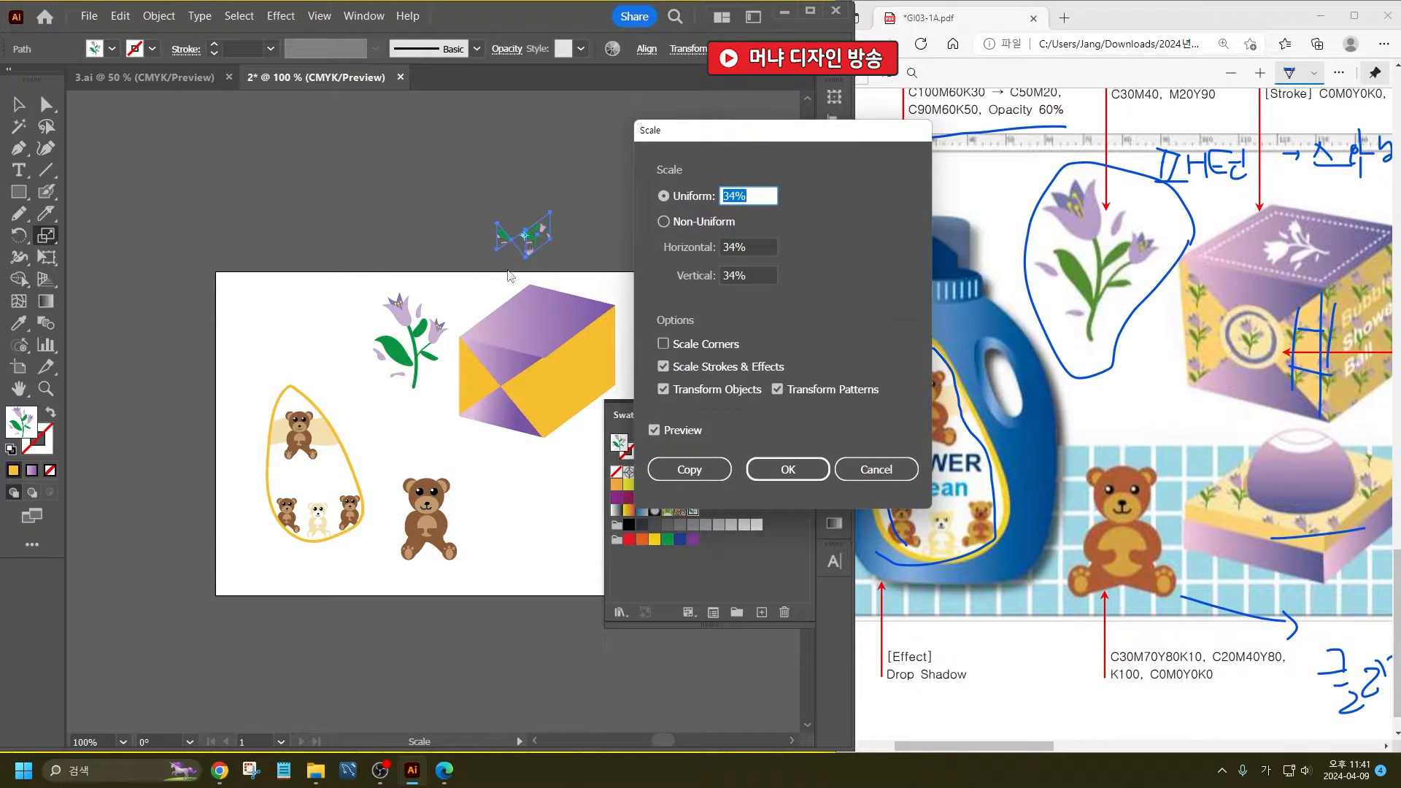
left_click(682, 392)
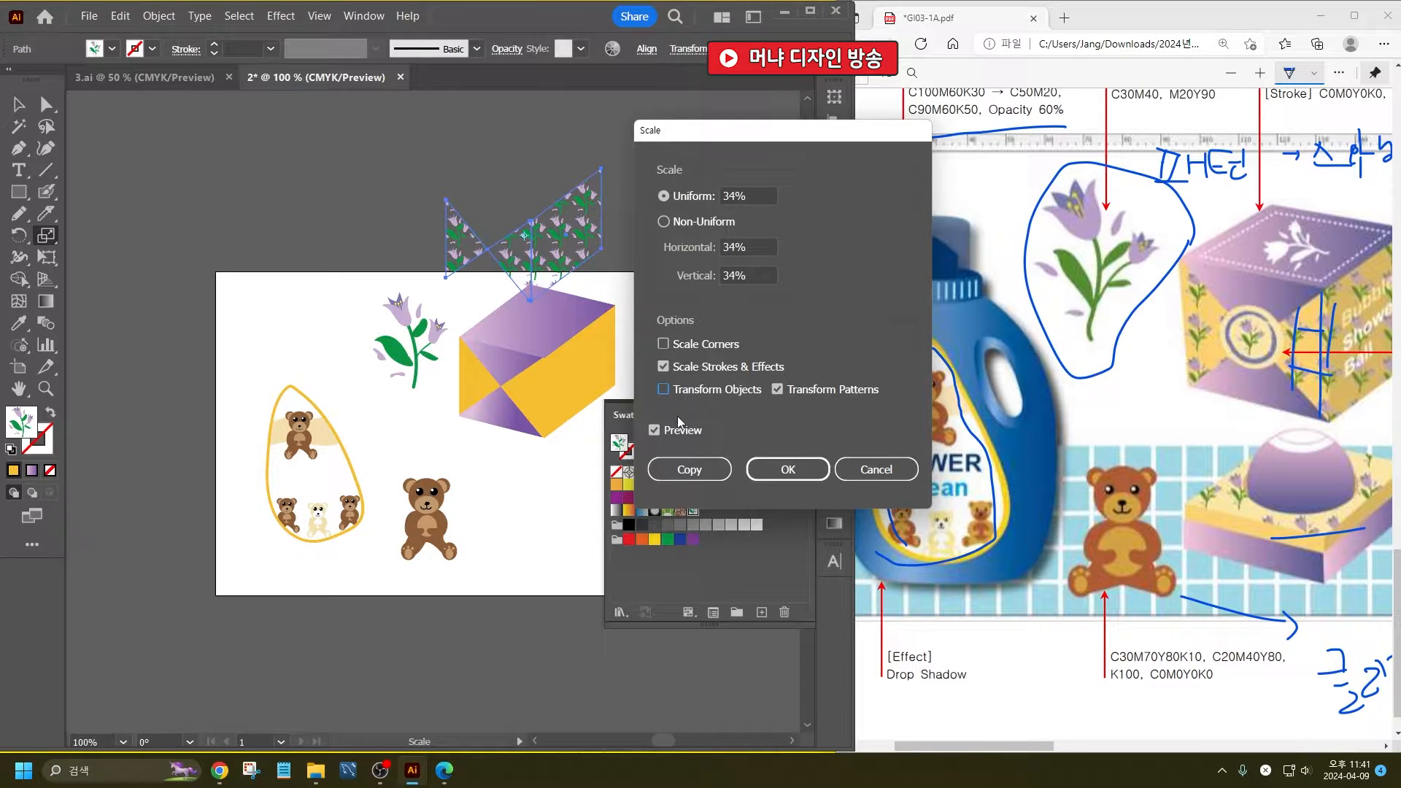
left_click(761, 193)
key("Down")
key("Down")
key("Down")
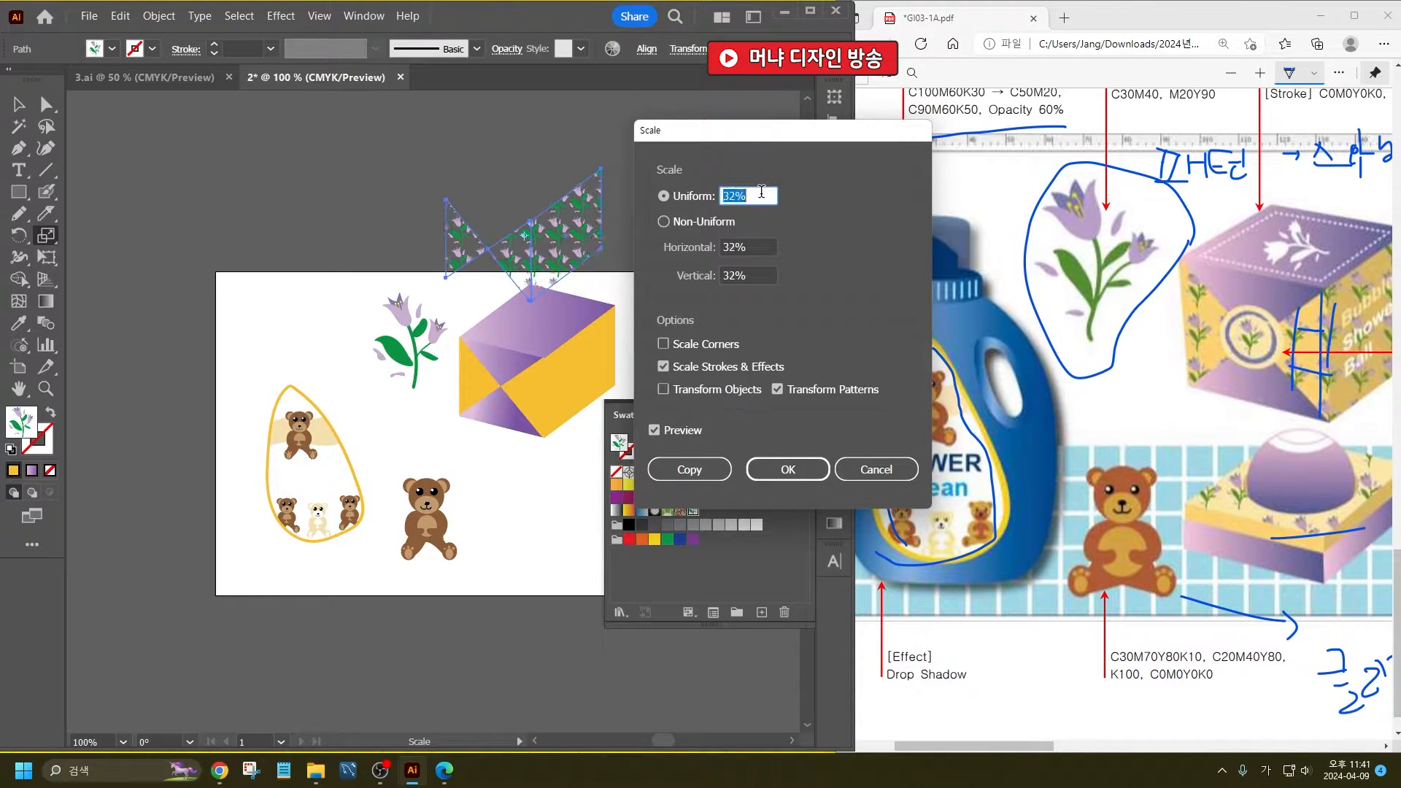
key("Down")
key("Down")
key("Down")
key("Down")
key("Down")
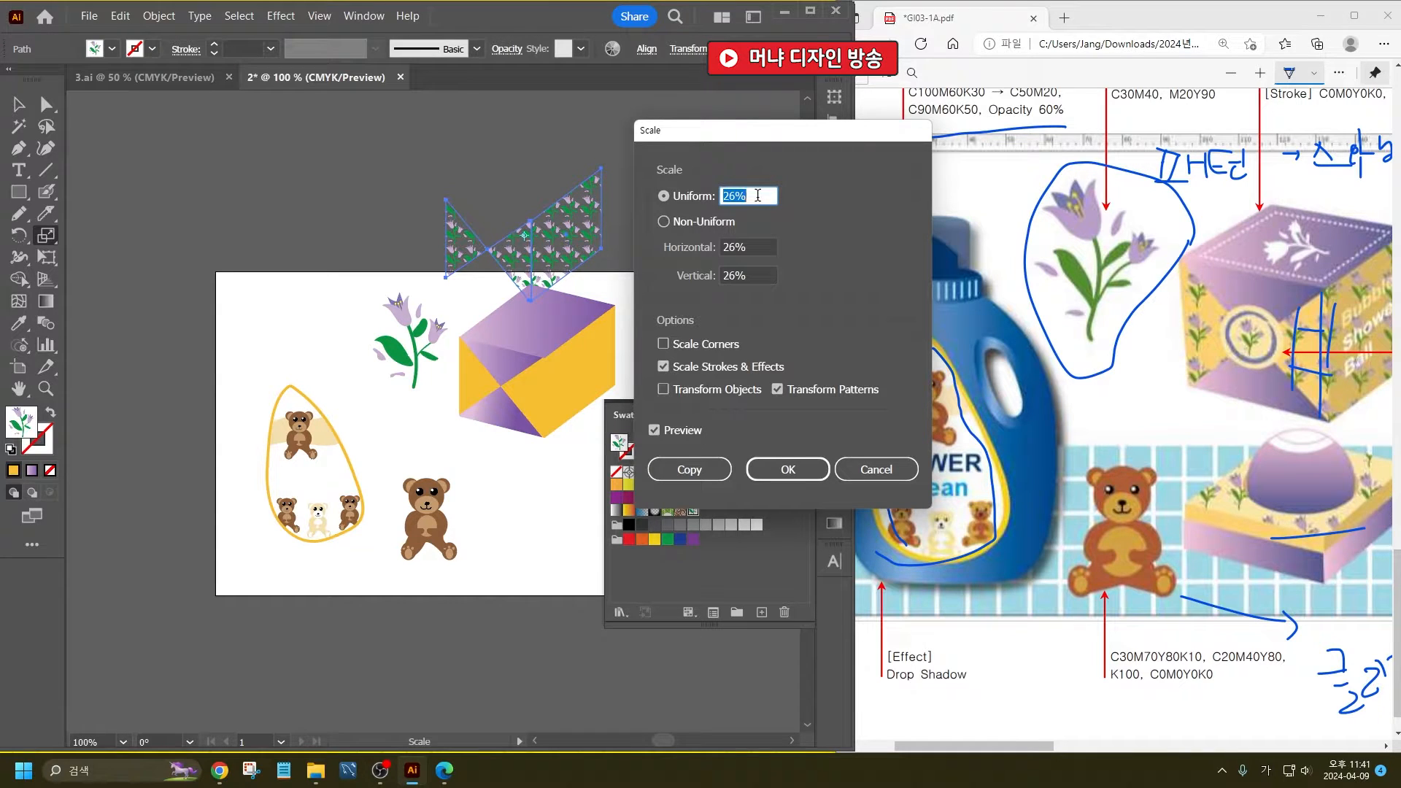
key("Down")
key("Down")
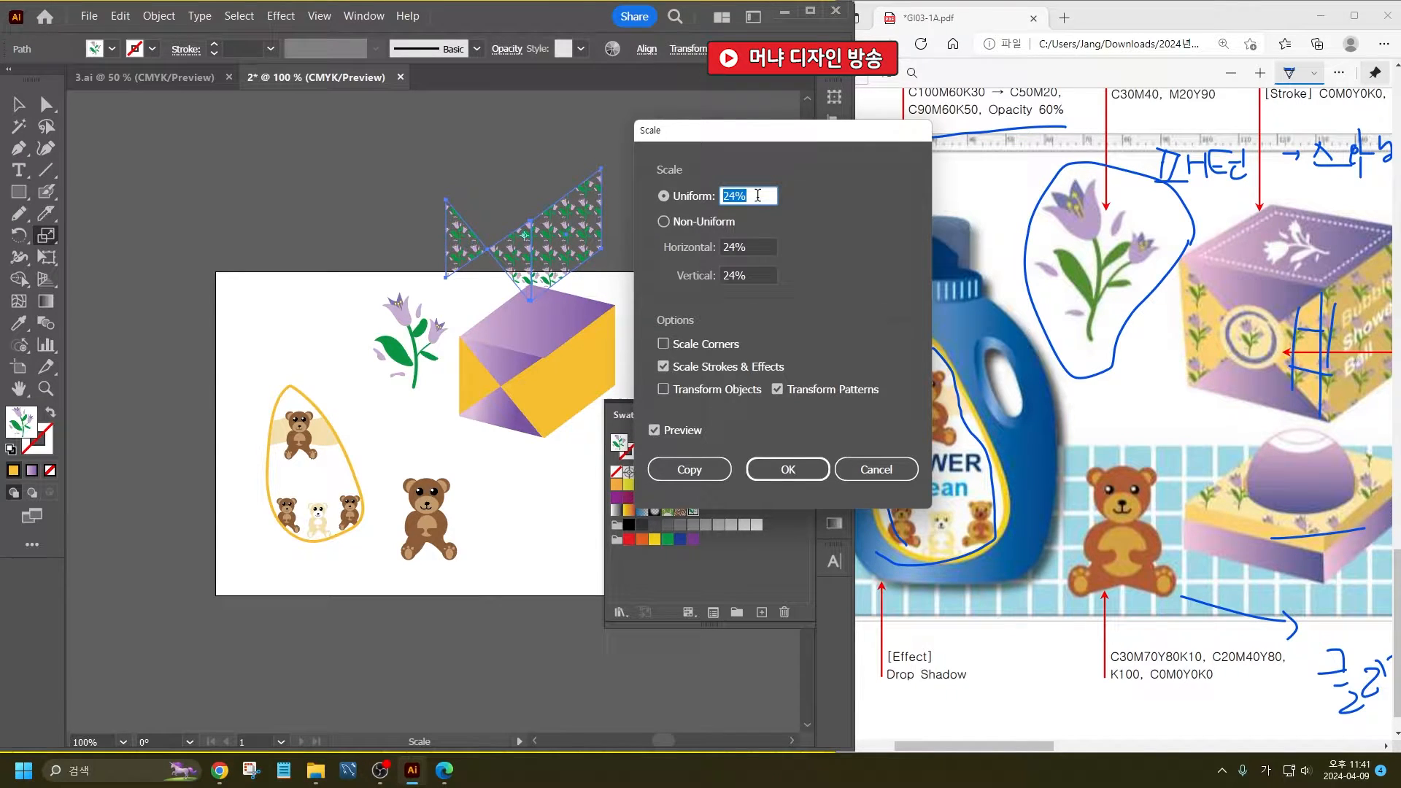
left_click(788, 469)
- Move the patterned faces down so they align exactly over the gift box's golden faces
left_click(20, 105)
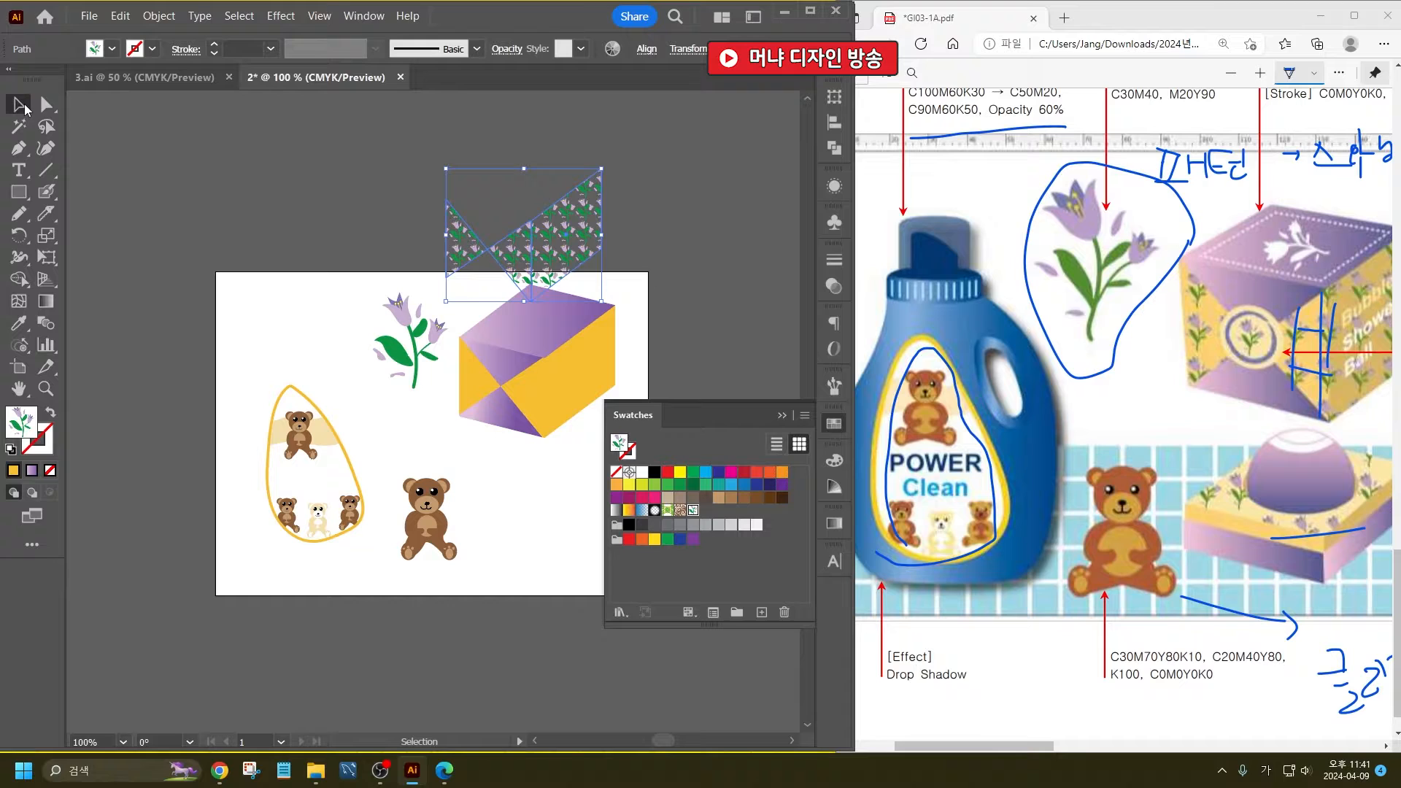
scroll(549, 283, "up", 3)
left_click_drag(572, 283, 567, 559)
scroll(368, 394, "down", 2)
left_click(561, 291)
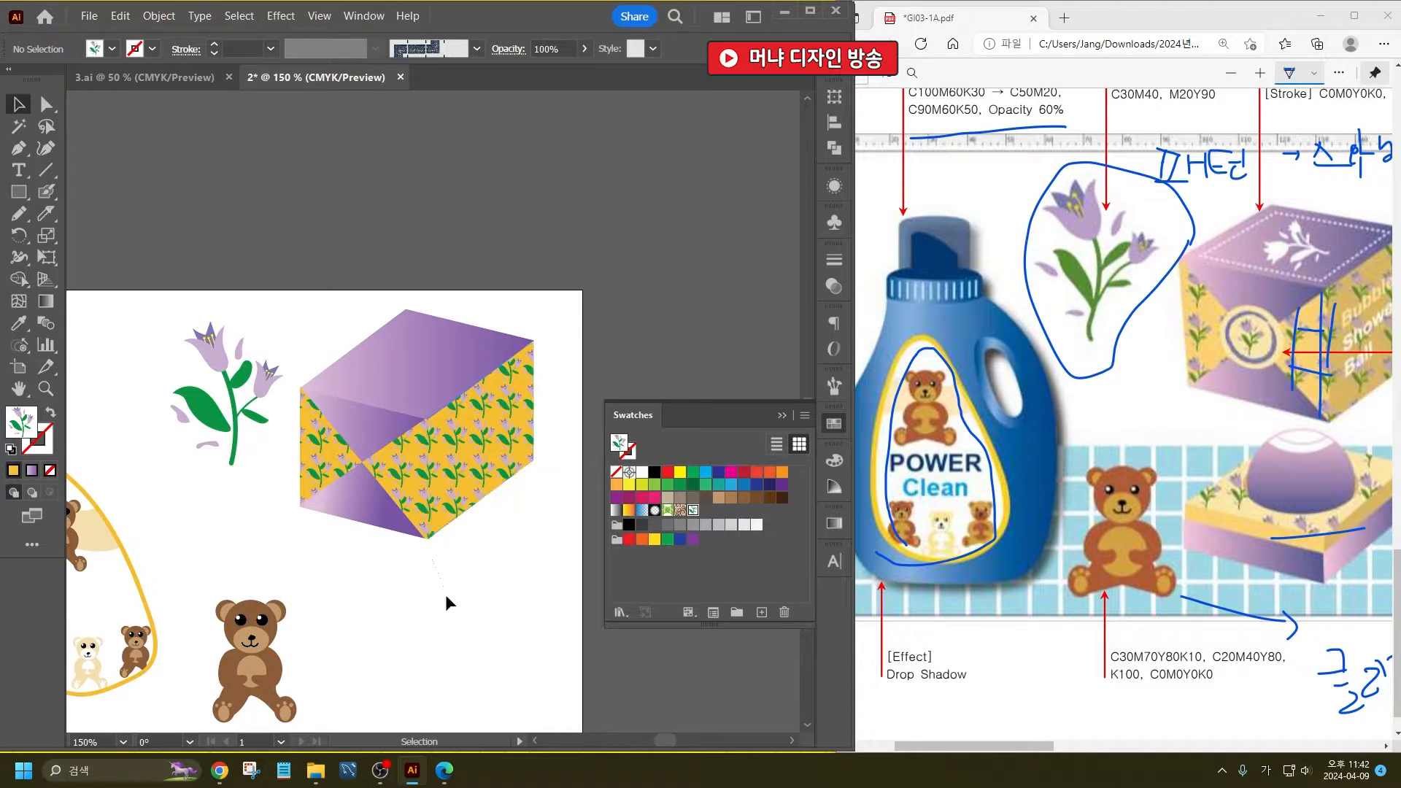
scroll(428, 367, "down", 2)
scroll(349, 466, "up", 1)
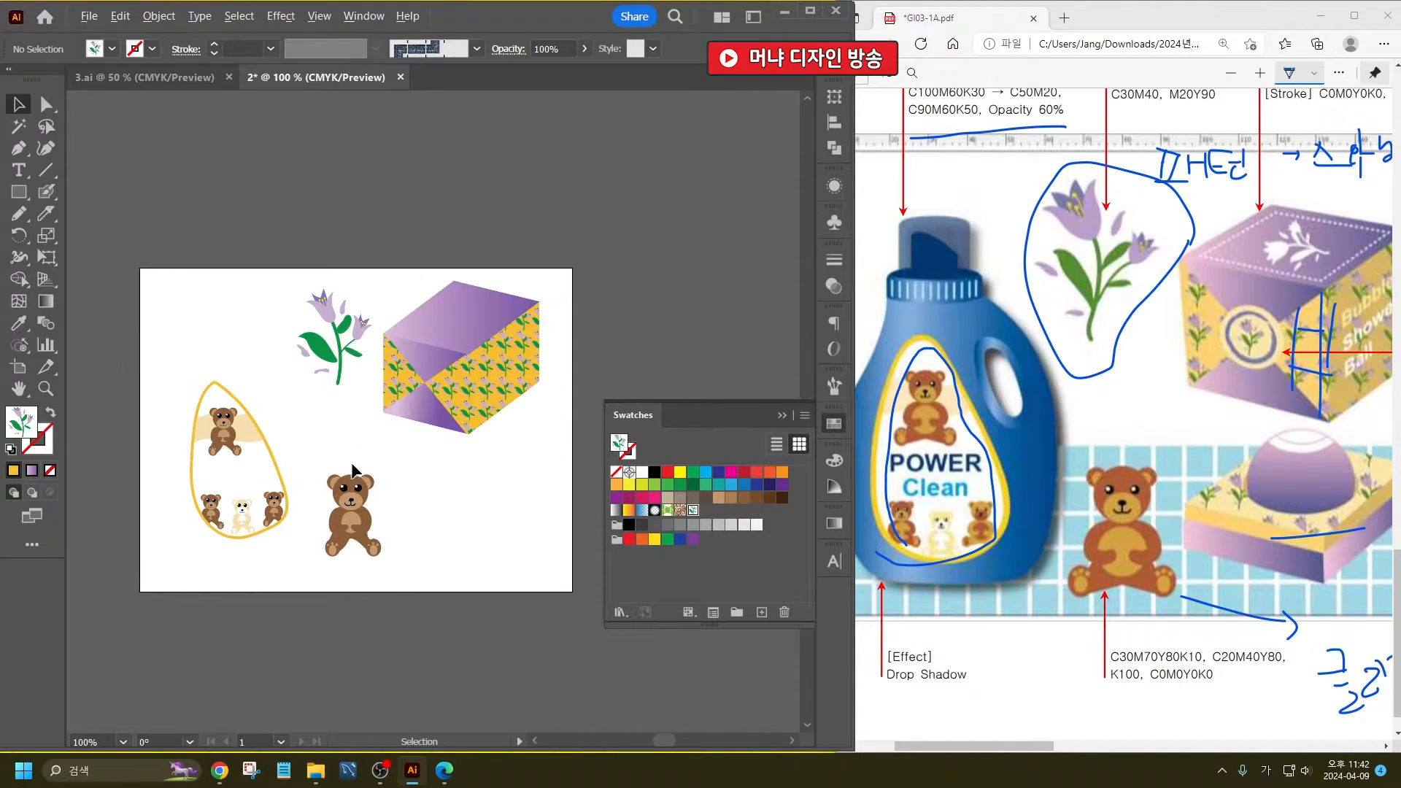
- Save the illustration document as 2.ai
key("ctrl+s")
key("Return")
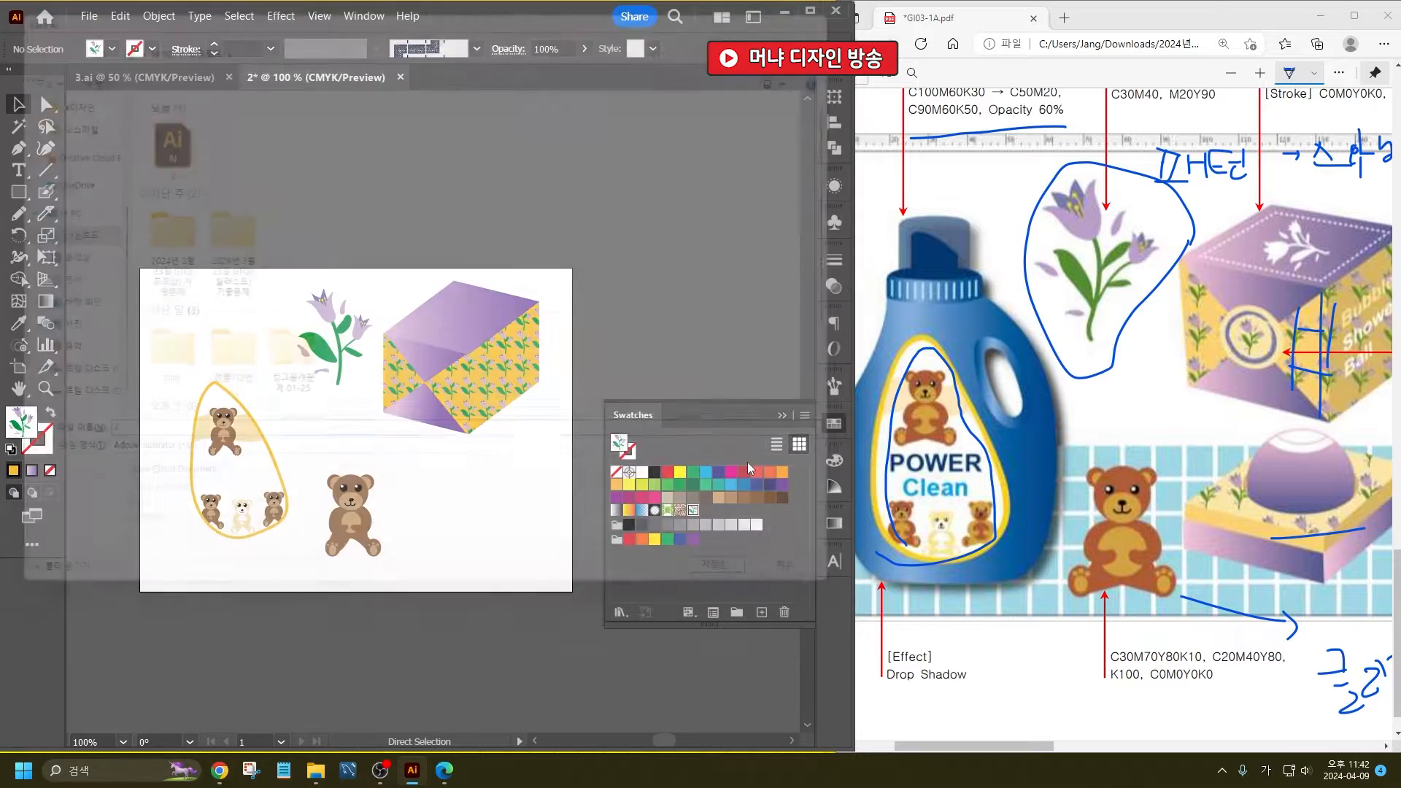
key("v")
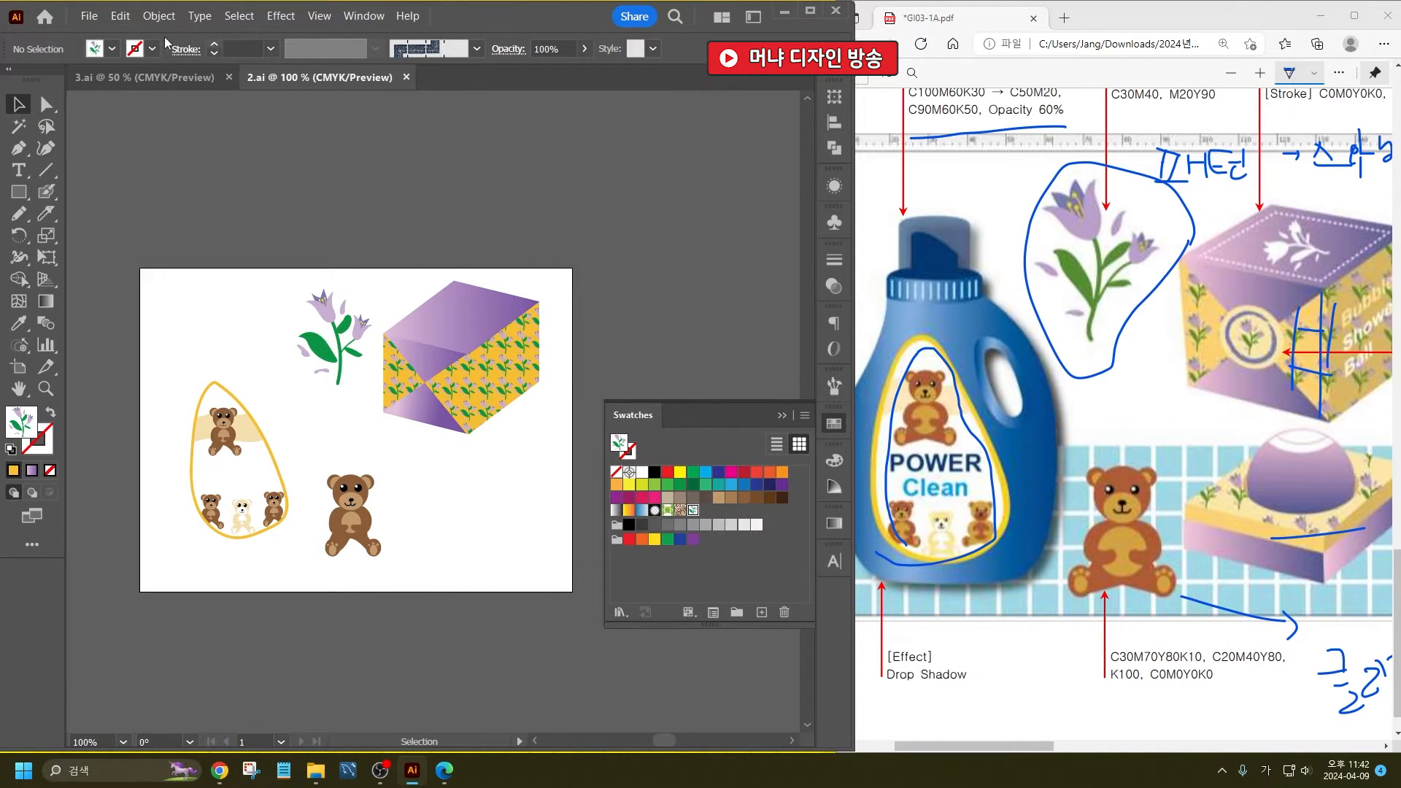
- Switch to the 3.ai poster document with the Professional Cleaning reference in view and put the Swatches away
left_click(145, 77)
left_click_drag(1036, 746, 1341, 750)
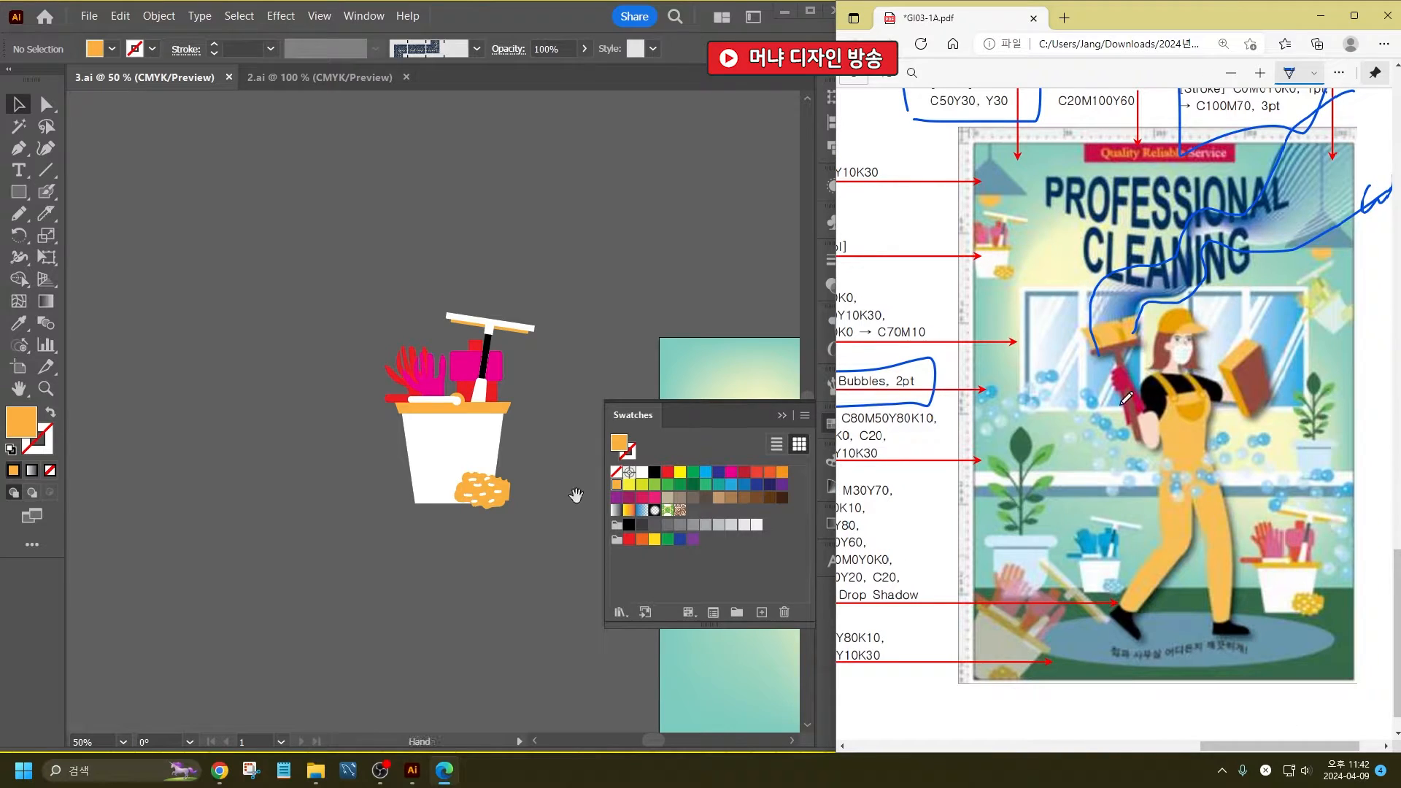
left_click_drag(576, 496, 202, 387)
left_click_drag(533, 357, 388, 276)
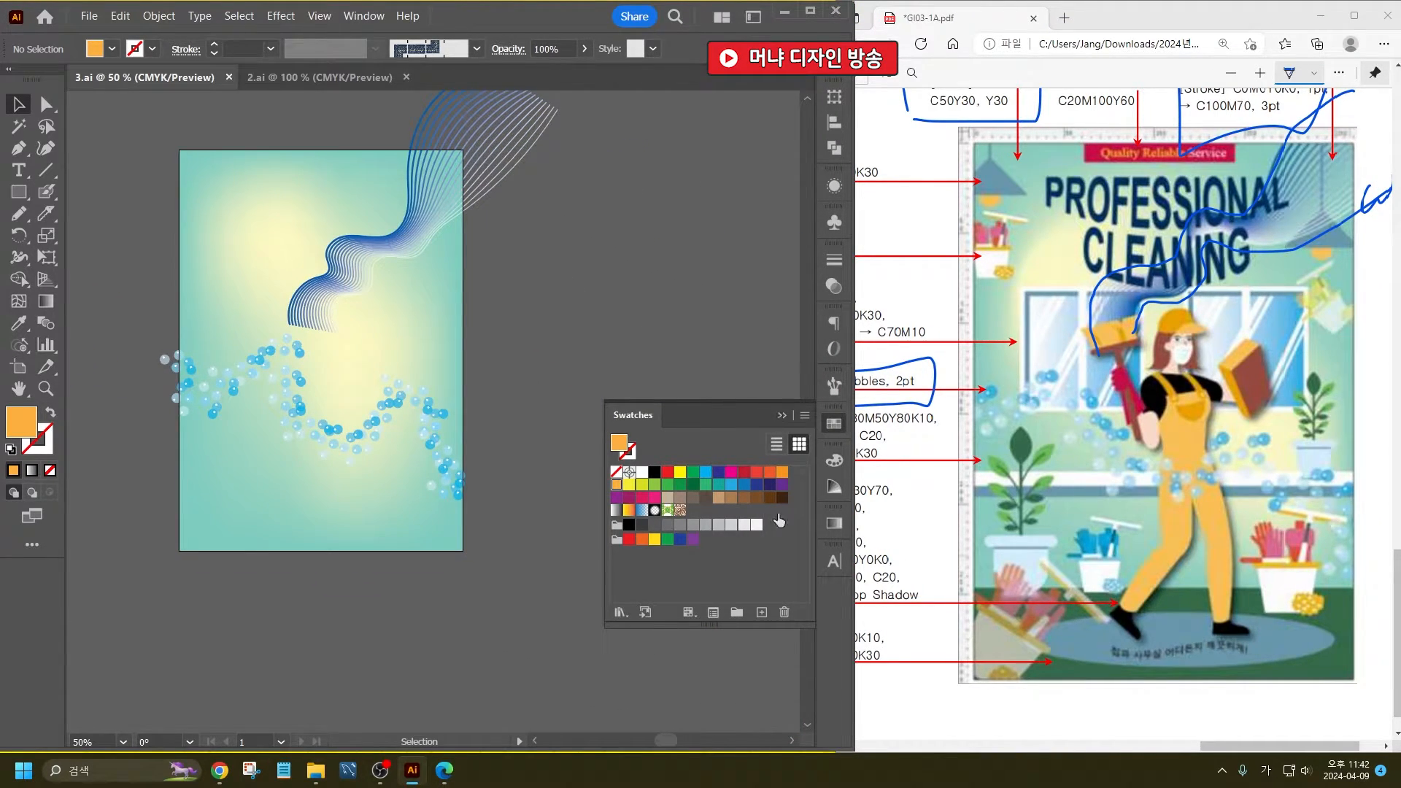
left_click(782, 415)
scroll(680, 361, "up", 1)
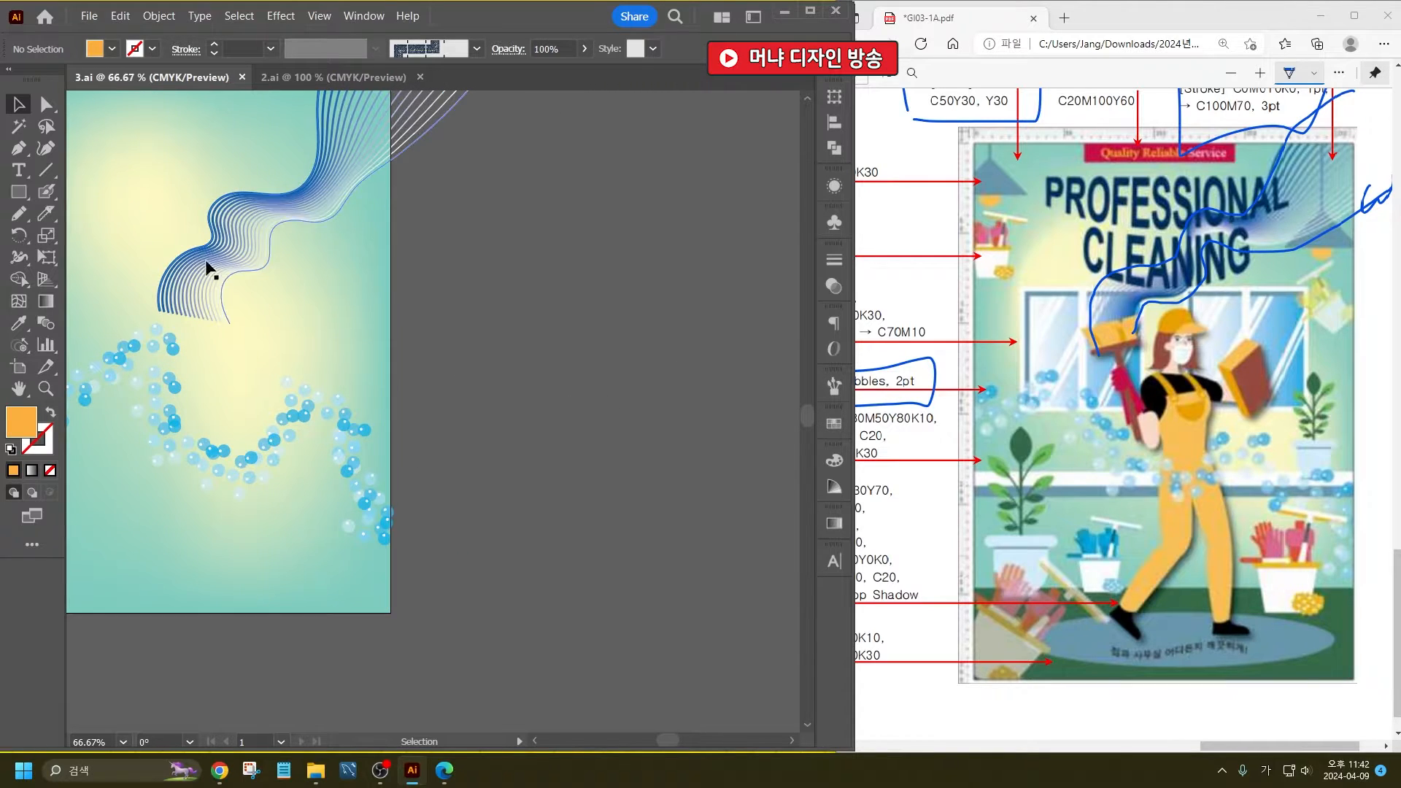
- Draw the cleaner's cap outline beside the poster with the Pencil tool and cut off its brim with the Knife
left_click(19, 213)
key("ctrl+semicolon")
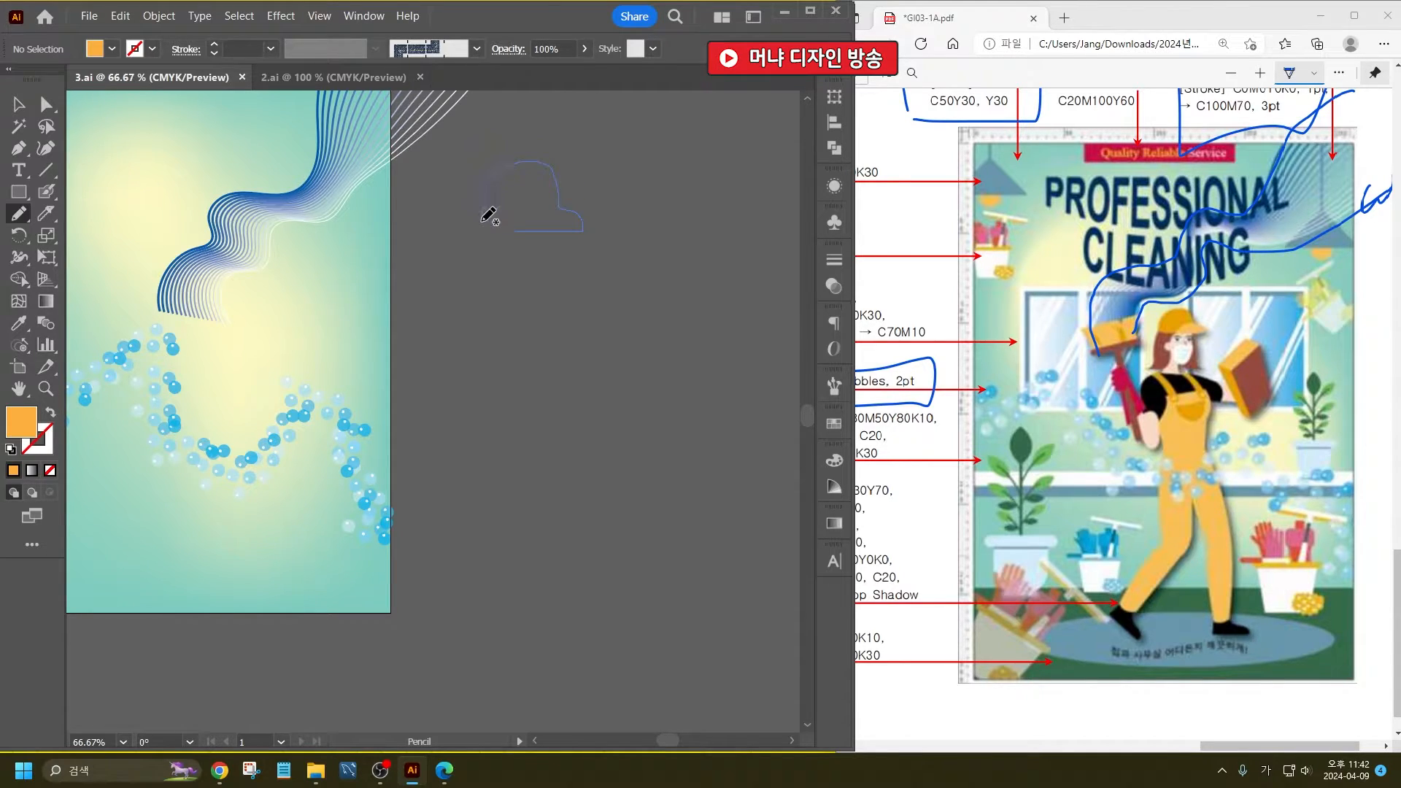
left_click_drag(486, 229, 489, 233)
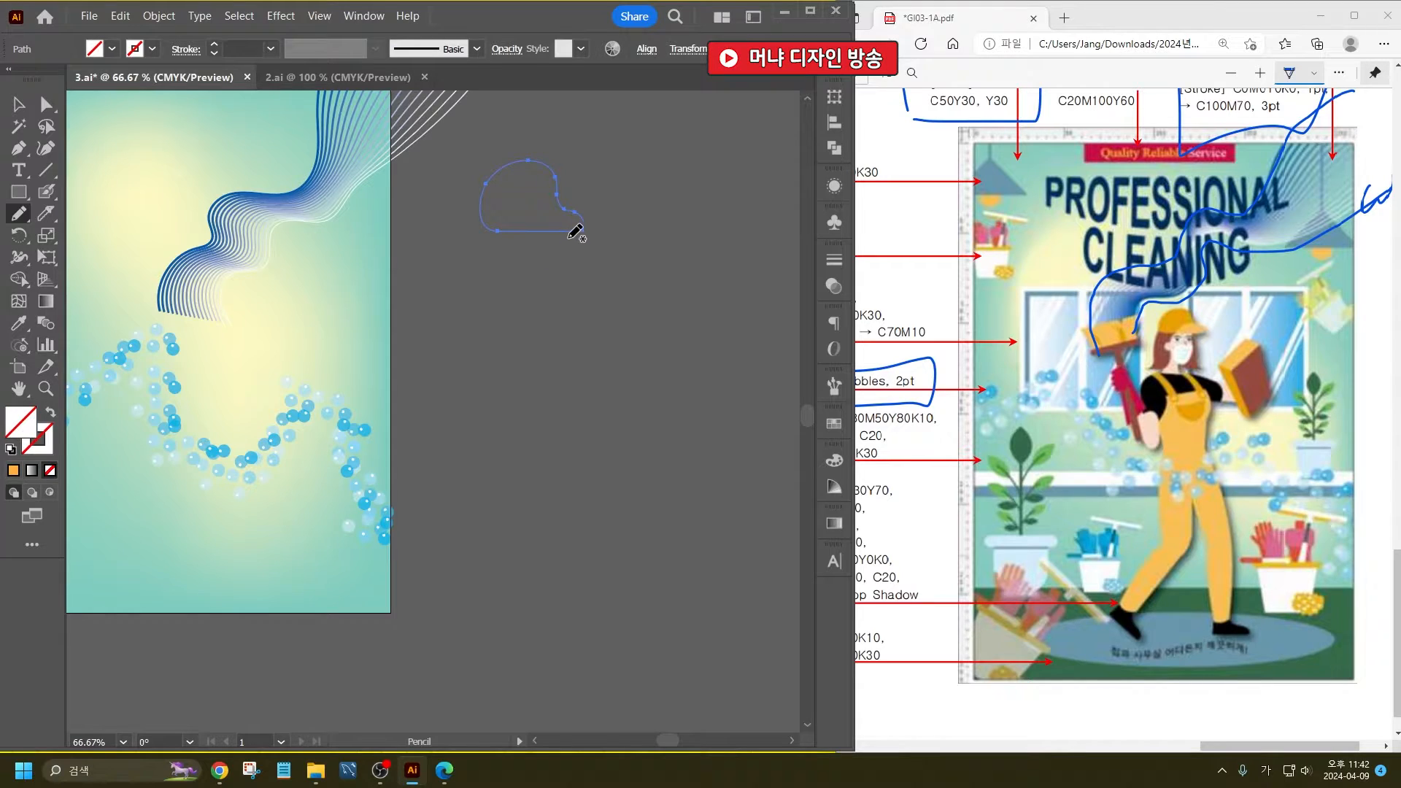
left_click(45, 213)
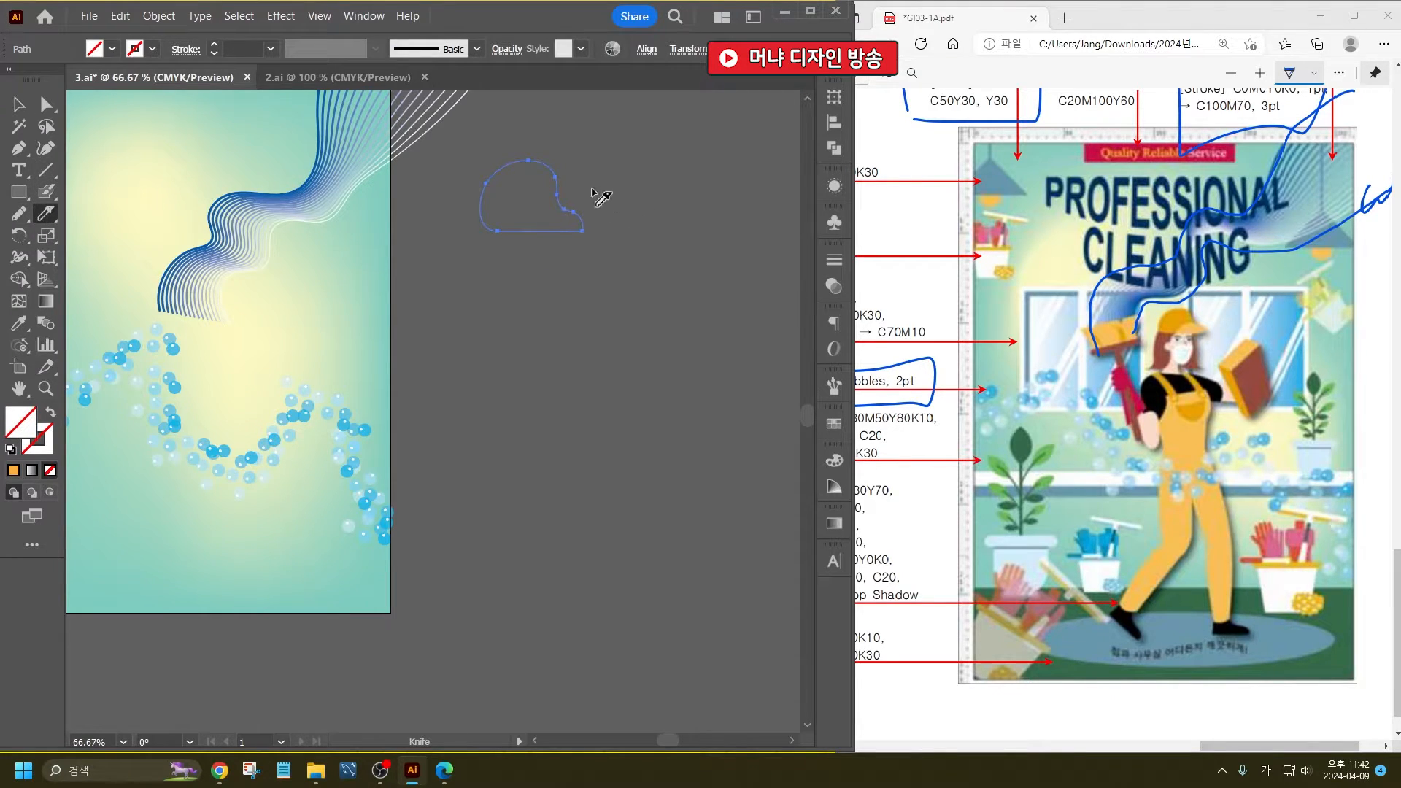
left_click_drag(540, 254, 540, 255)
- Apply the default white fill and black 1 pt stroke to both cap pieces
left_click(19, 213)
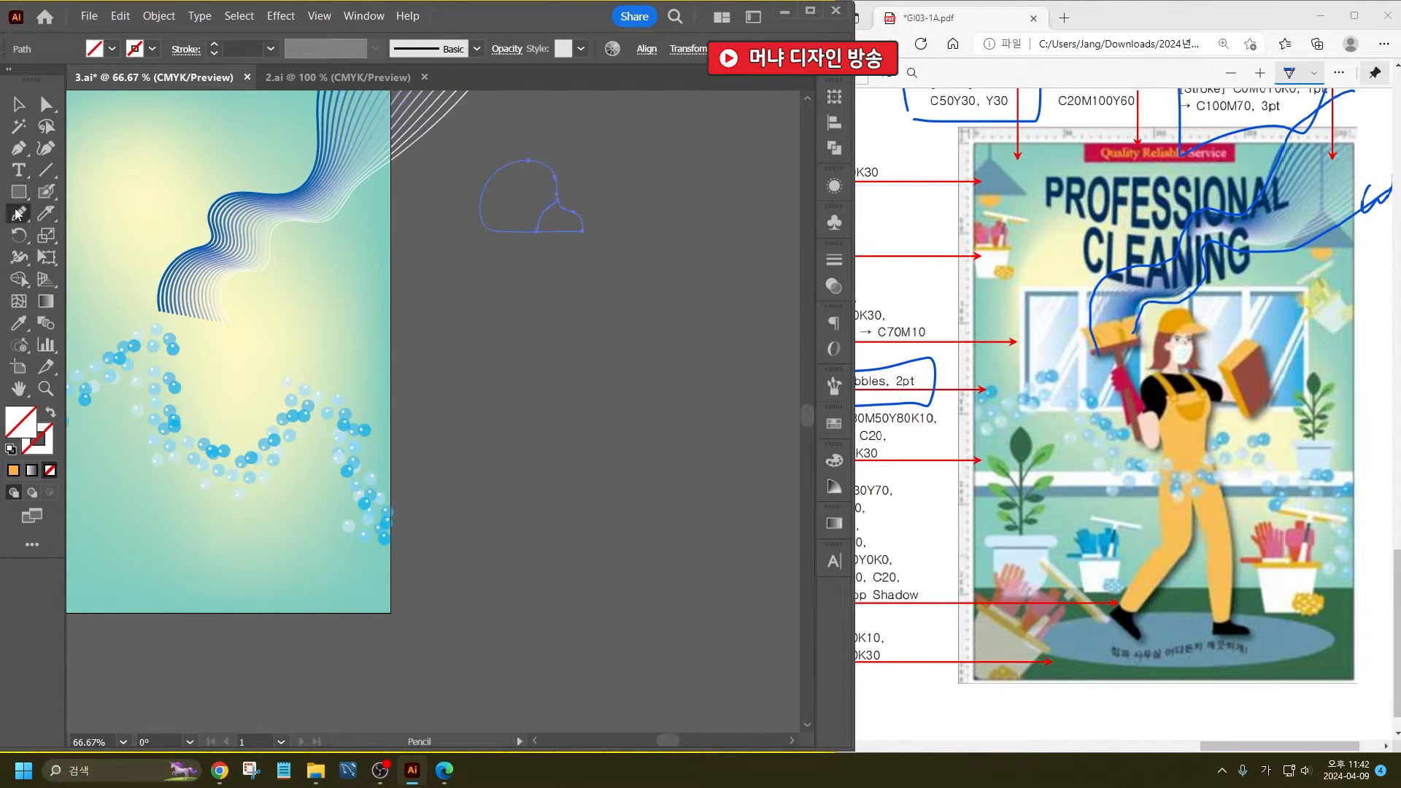
scroll(566, 237, "up", 2)
scroll(325, 346, "down", 1)
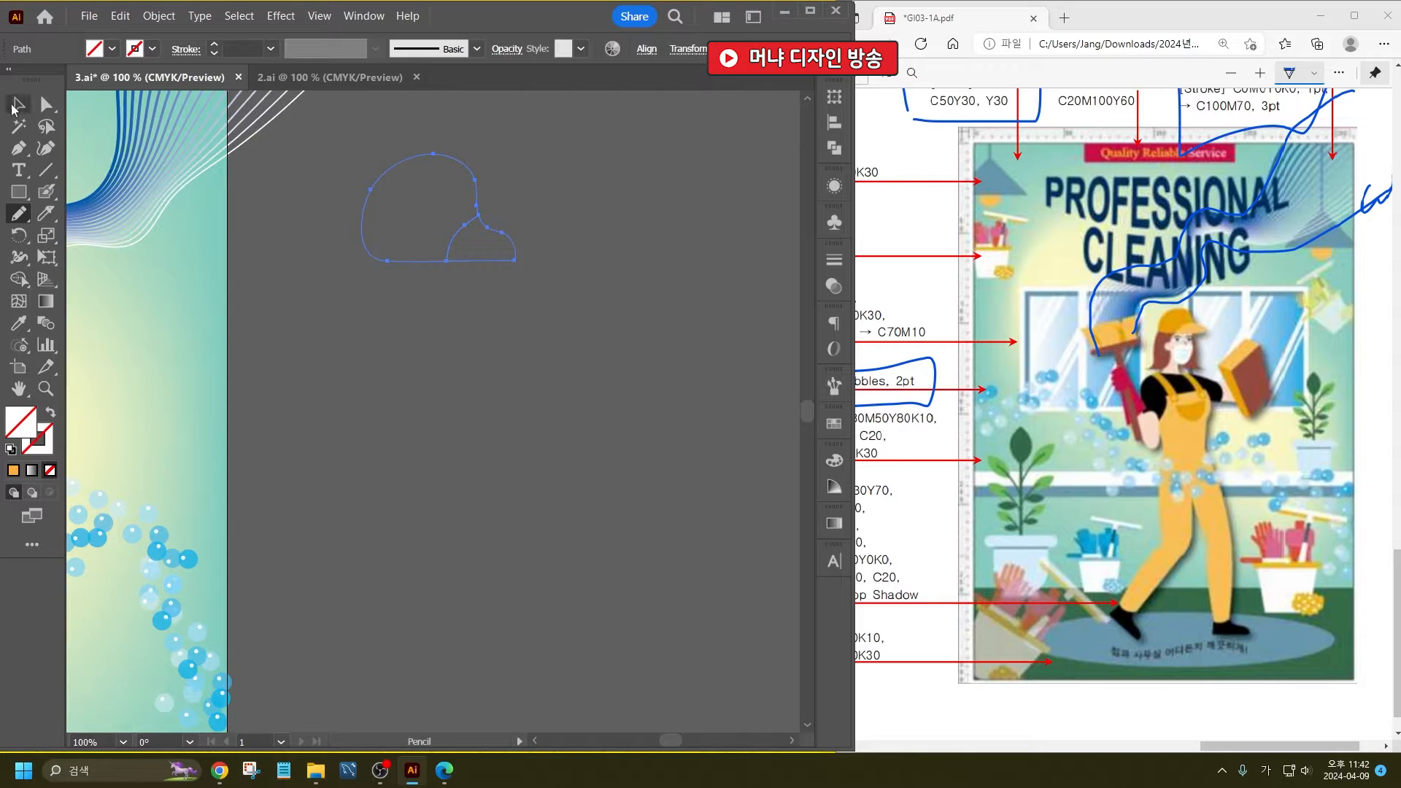
left_click(19, 103)
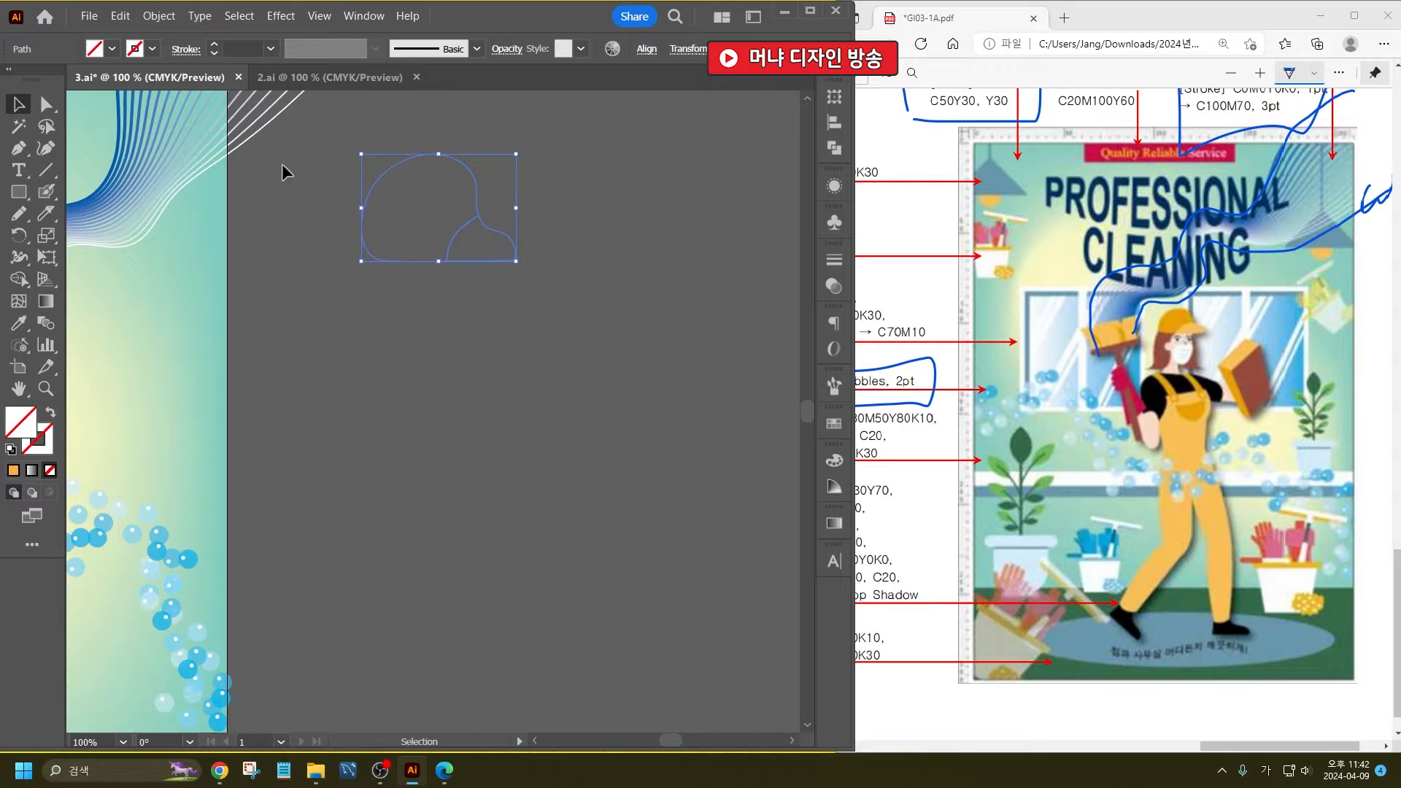
left_click(11, 449)
left_click(485, 349)
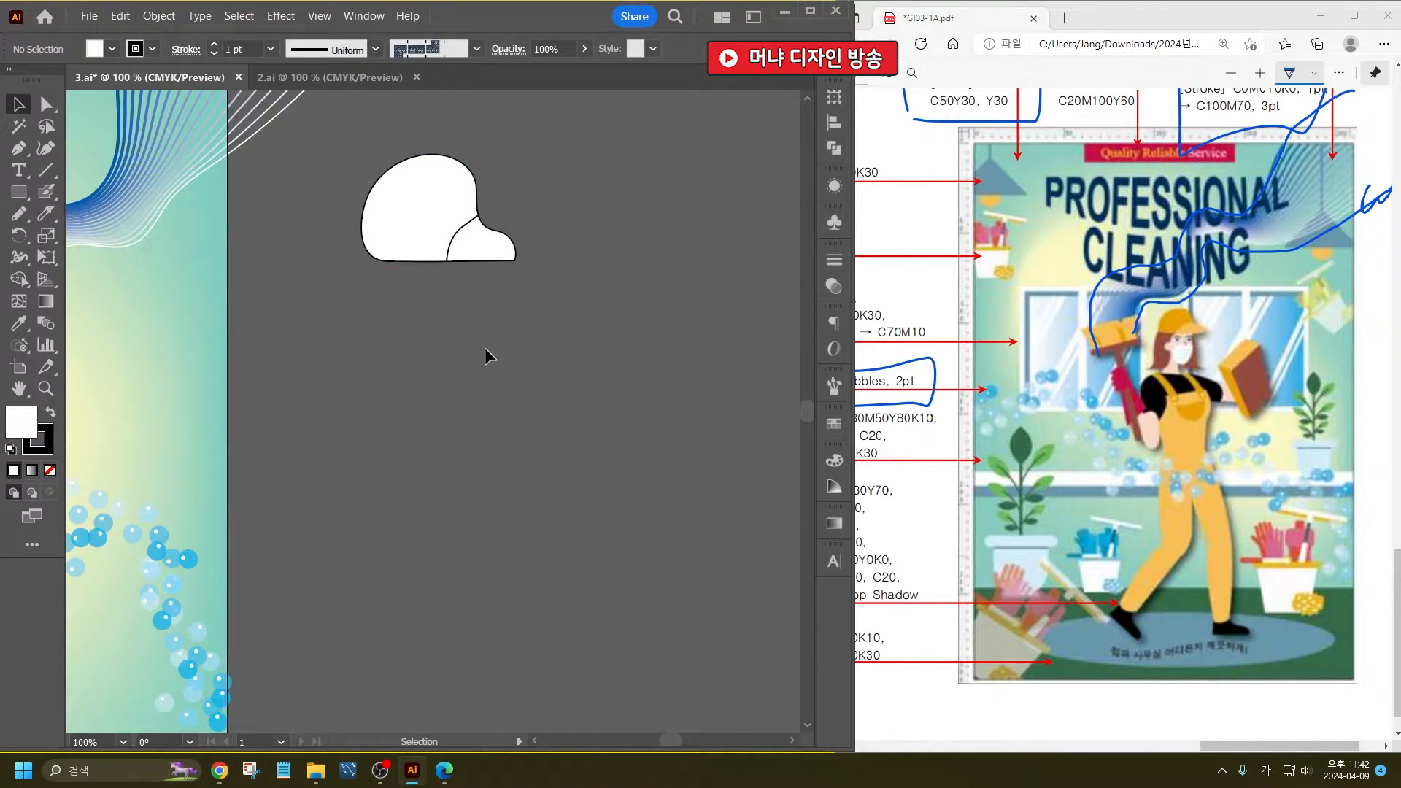
- Sketch the cleaner's head below the cap with the Pencil tool: long hair, face with ear and neck, eyebrows, eyes and nose
left_click(19, 213)
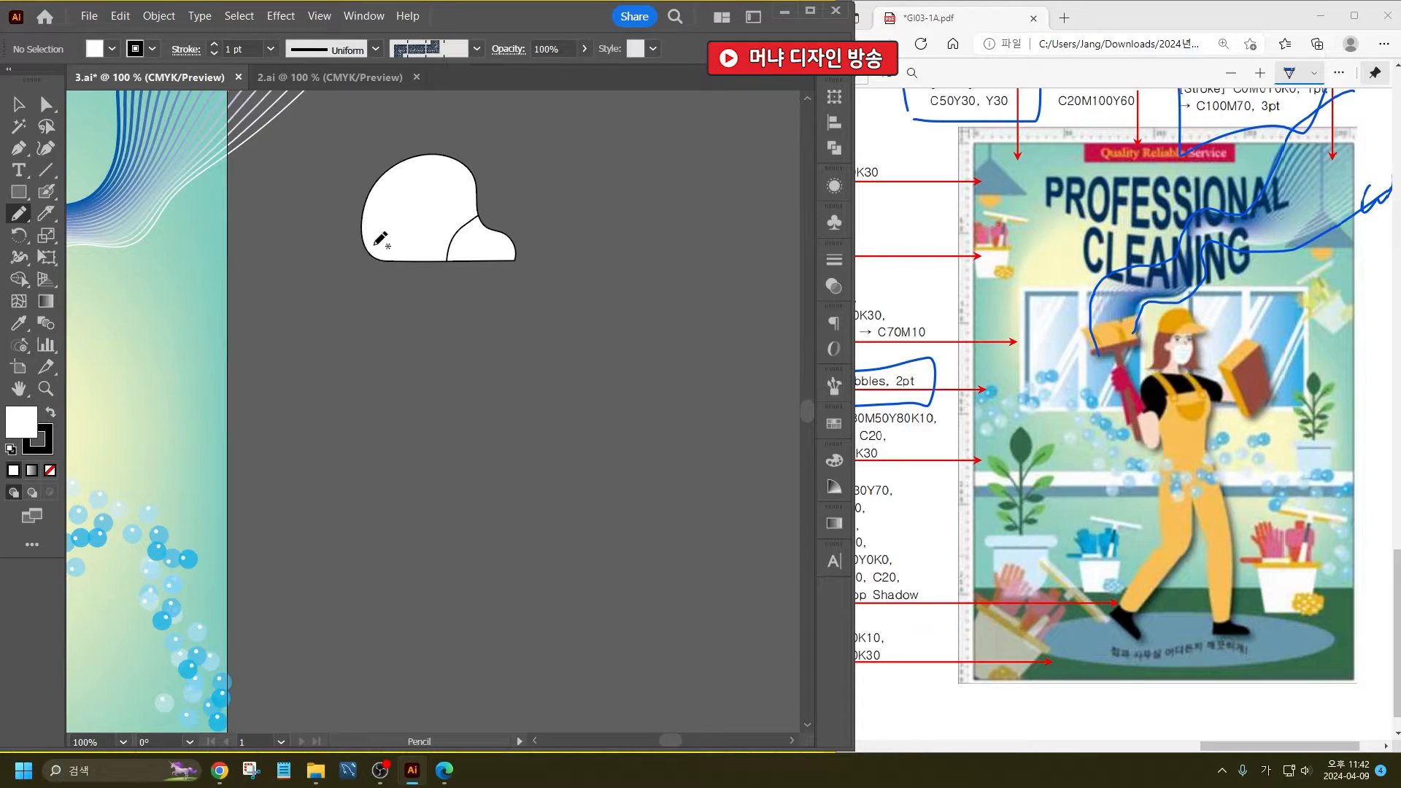
mouse_move(371, 337)
left_mouse_down()
mouse_move(349, 364)
mouse_move(430, 348)
mouse_move(532, 356)
mouse_move(502, 245)
mouse_move(374, 245)
left_mouse_up()
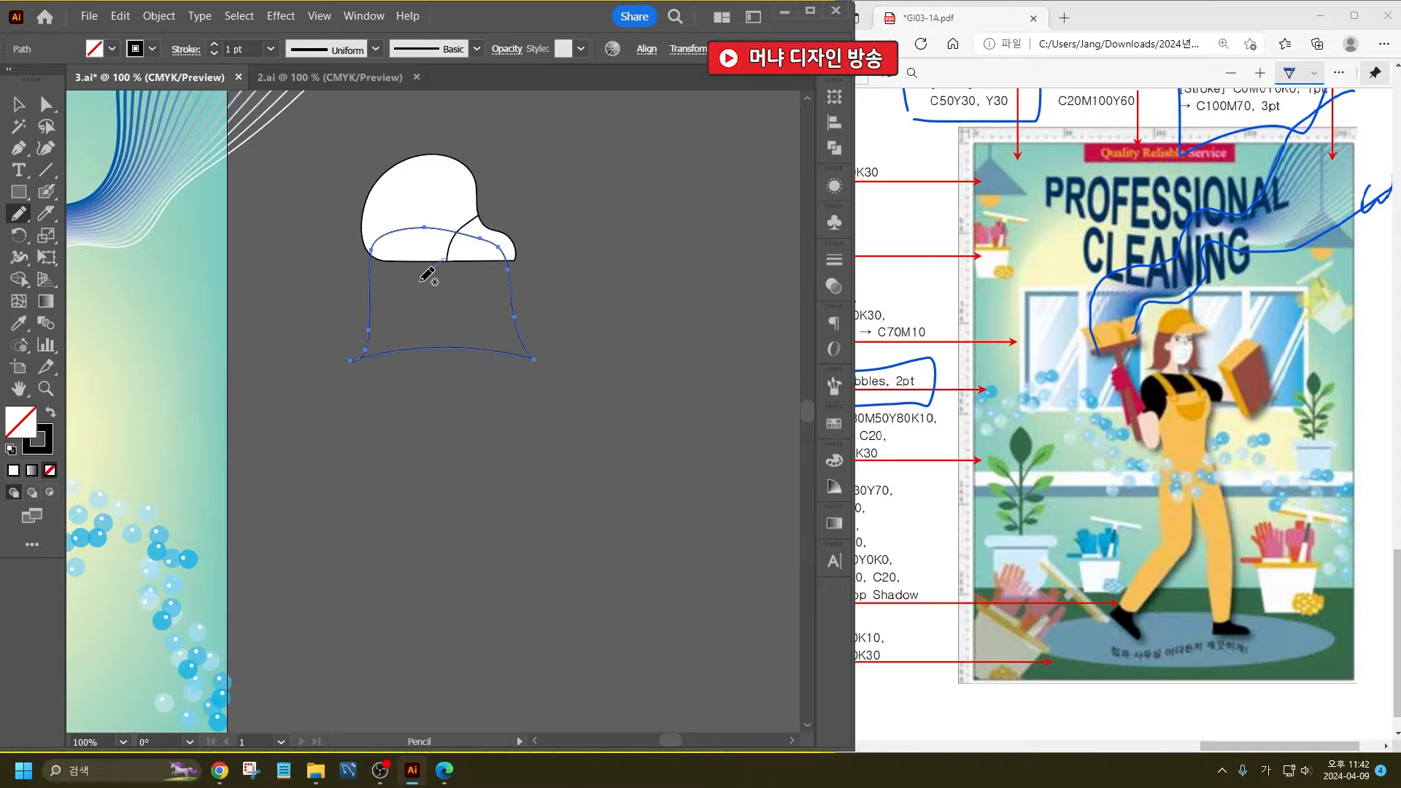
mouse_move(421, 281)
left_mouse_down()
mouse_move(401, 368)
mouse_move(456, 369)
mouse_move(456, 343)
mouse_move(500, 295)
mouse_move(497, 262)
mouse_move(444, 257)
left_mouse_up()
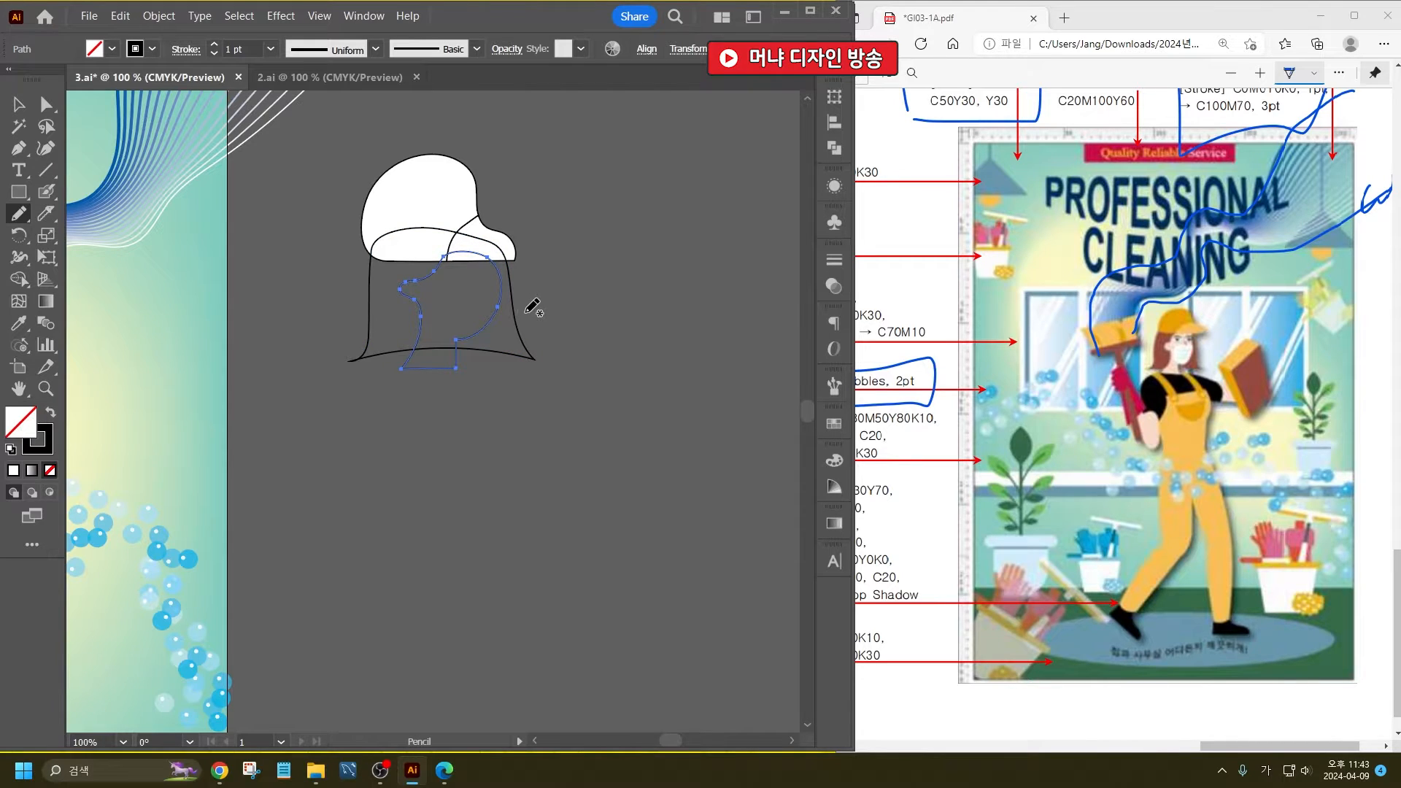
scroll(461, 233, "up", 2)
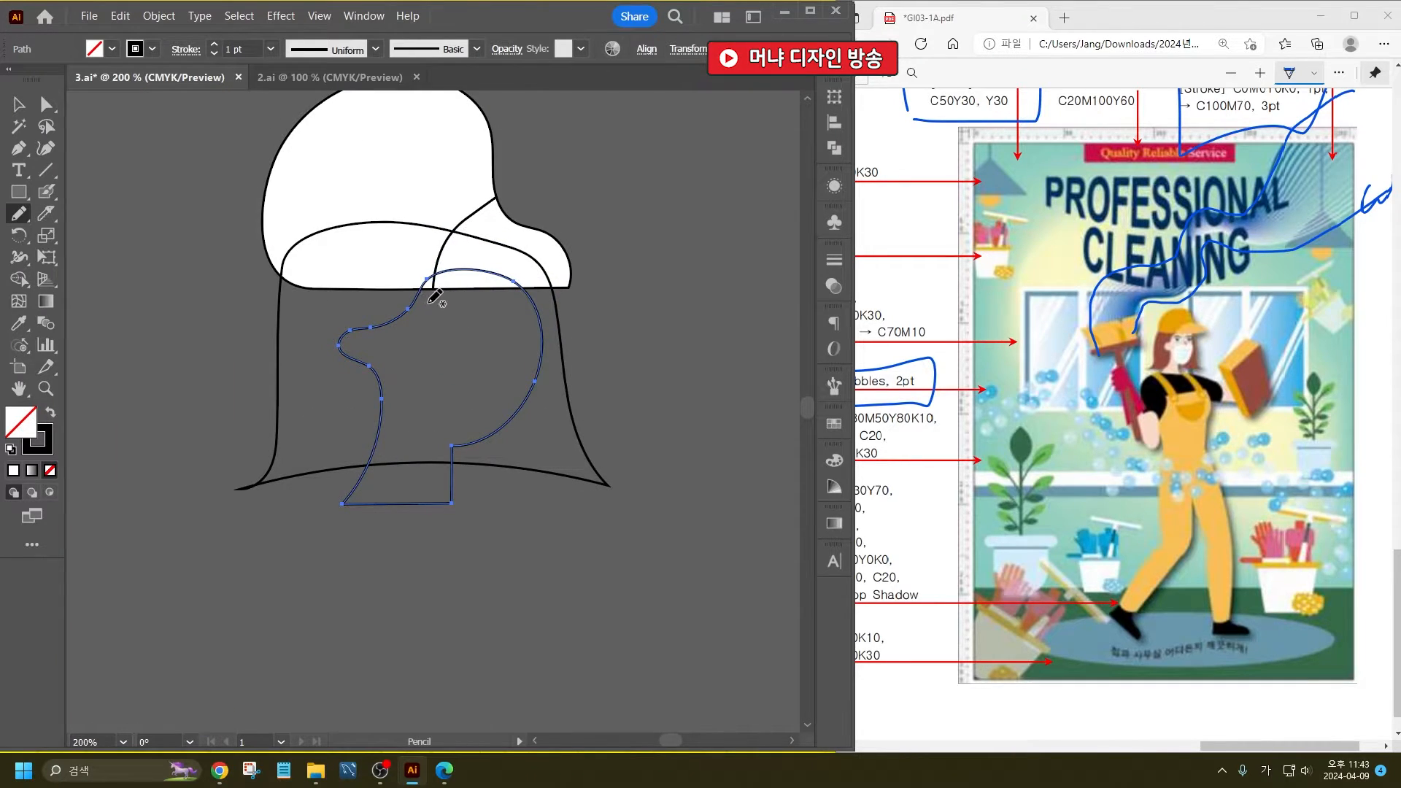
mouse_move(421, 306)
left_mouse_down()
mouse_move(460, 317)
mouse_move(525, 313)
mouse_move(443, 326)
mouse_move(510, 329)
mouse_move(472, 348)
left_mouse_up()
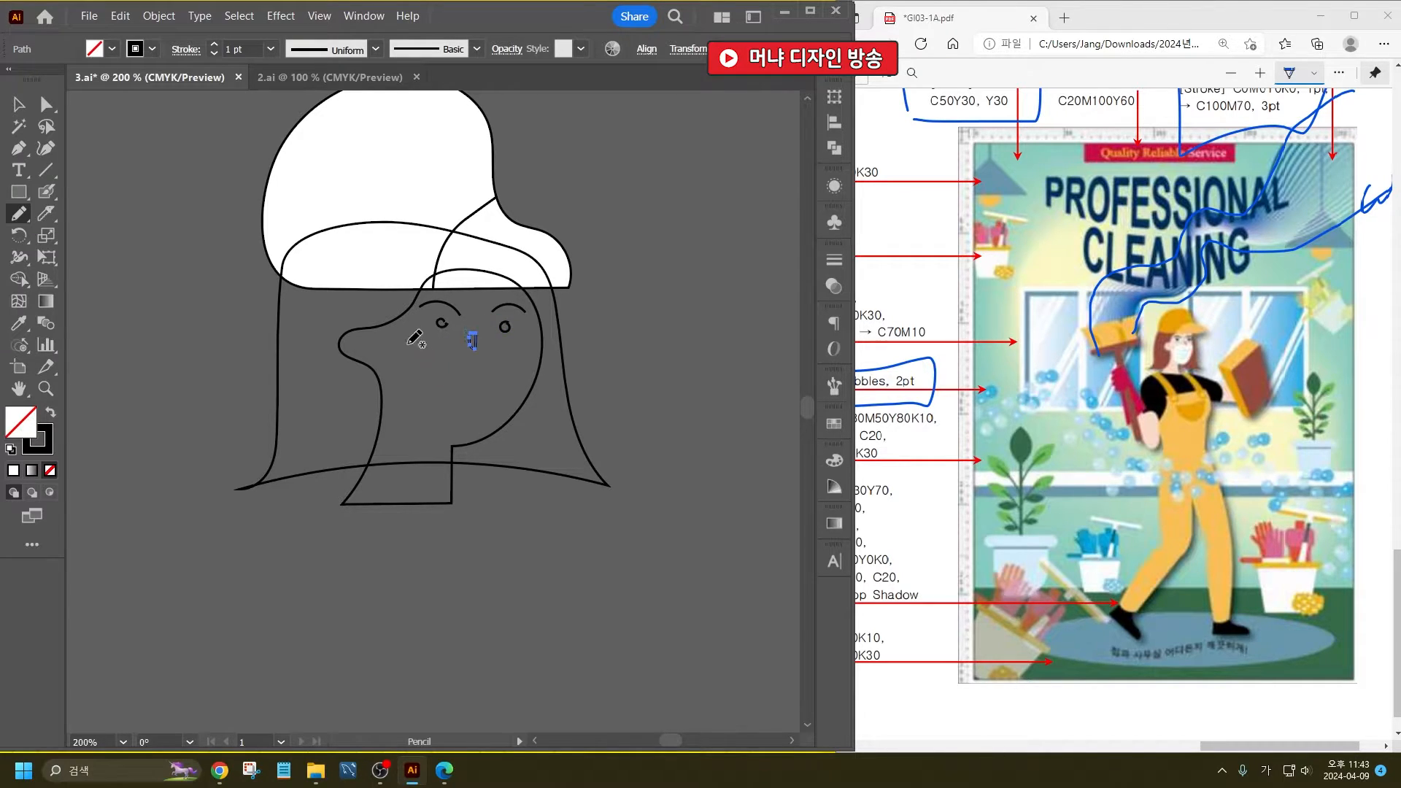
mouse_move(407, 341)
left_mouse_down()
mouse_move(465, 363)
mouse_move(541, 347)
left_mouse_up()
key("ctrl+z")
left_click_drag(407, 355, 537, 357)
left_click_drag(547, 356, 556, 358)
key("ctrl+z")
- Cut the mask shape out of the lower part of the face outline with a curved Knife cut across the nose
left_click(29, 106)
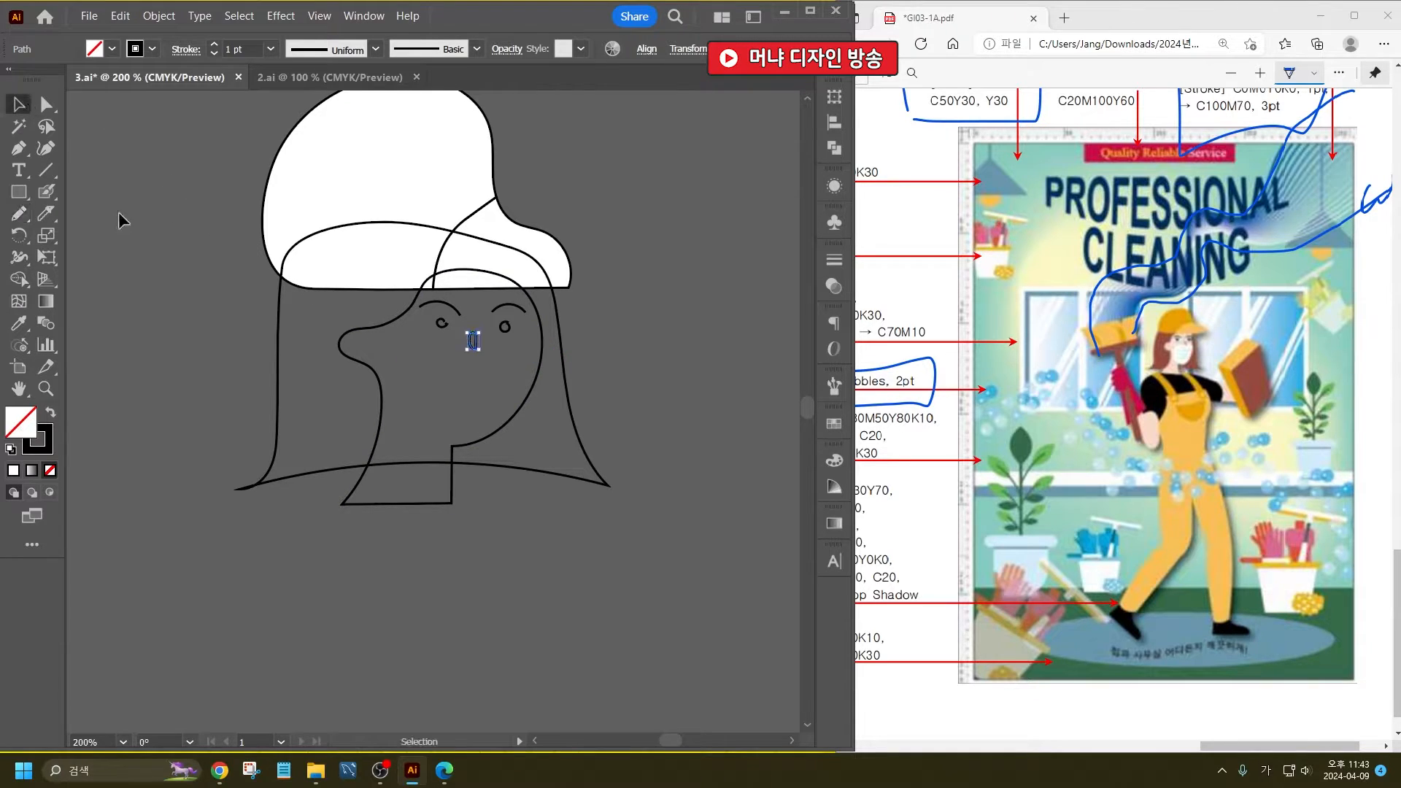
left_click(118, 219)
left_click(472, 413)
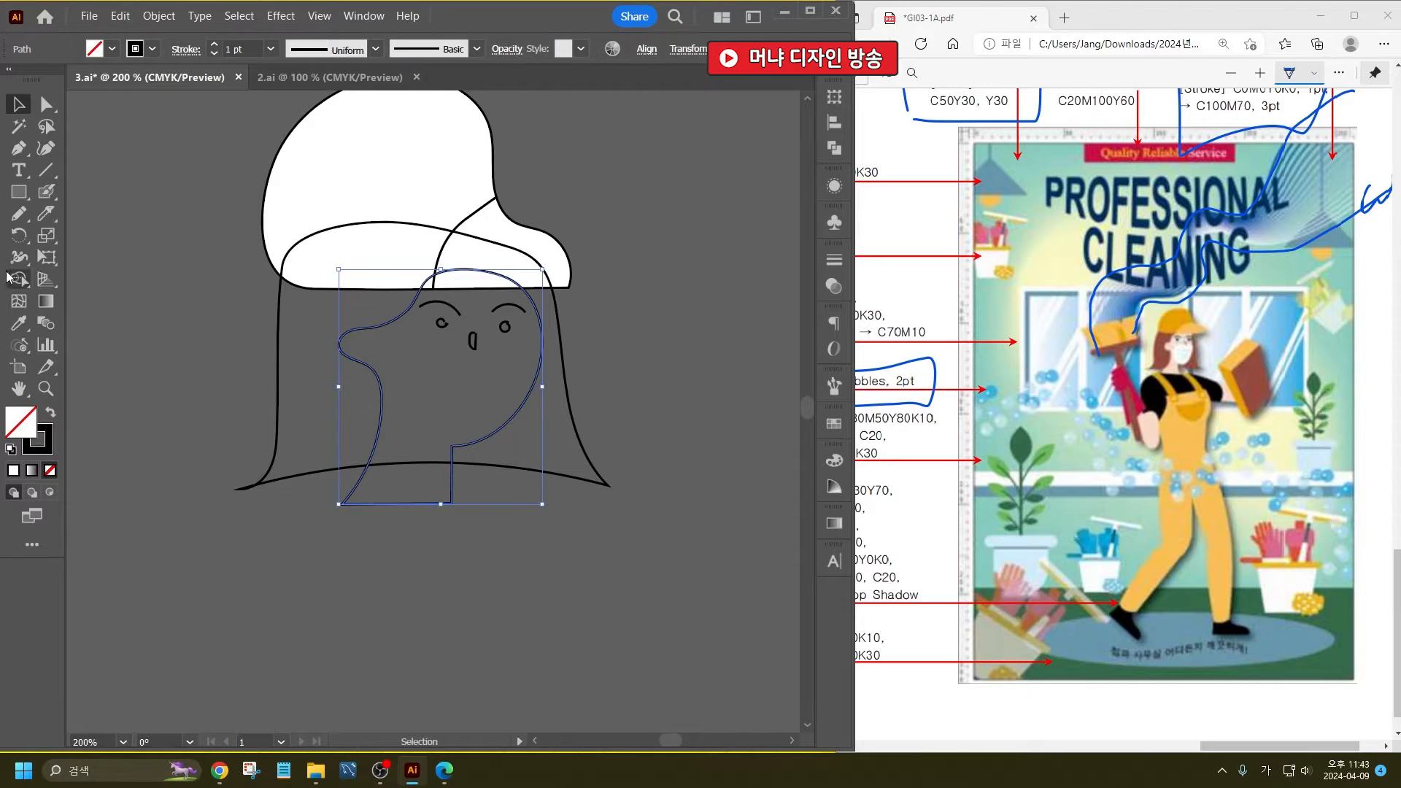
left_click(46, 213)
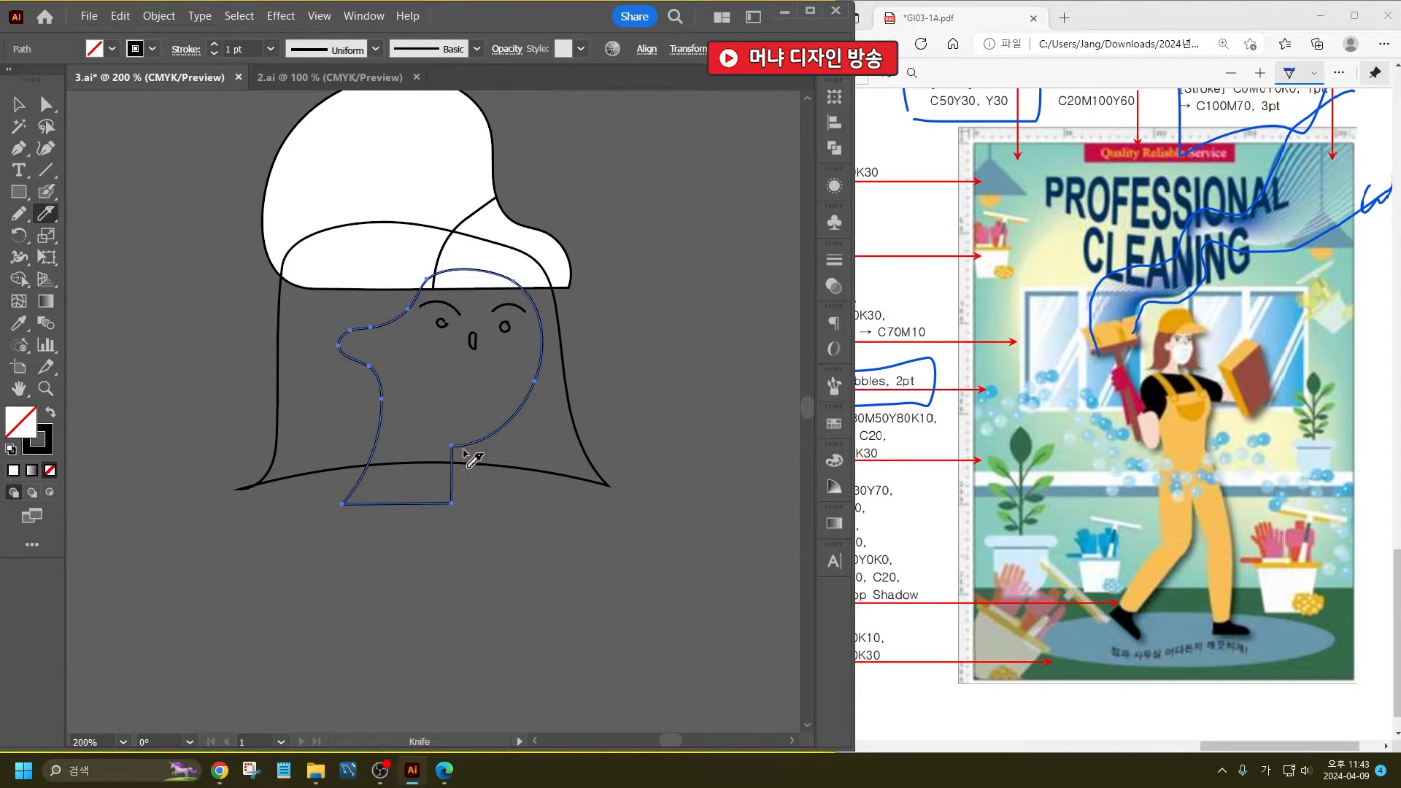
mouse_move(454, 455)
left_mouse_down()
mouse_move(410, 398)
mouse_move(404, 365)
mouse_move(419, 340)
mouse_move(530, 367)
mouse_move(559, 403)
left_mouse_up()
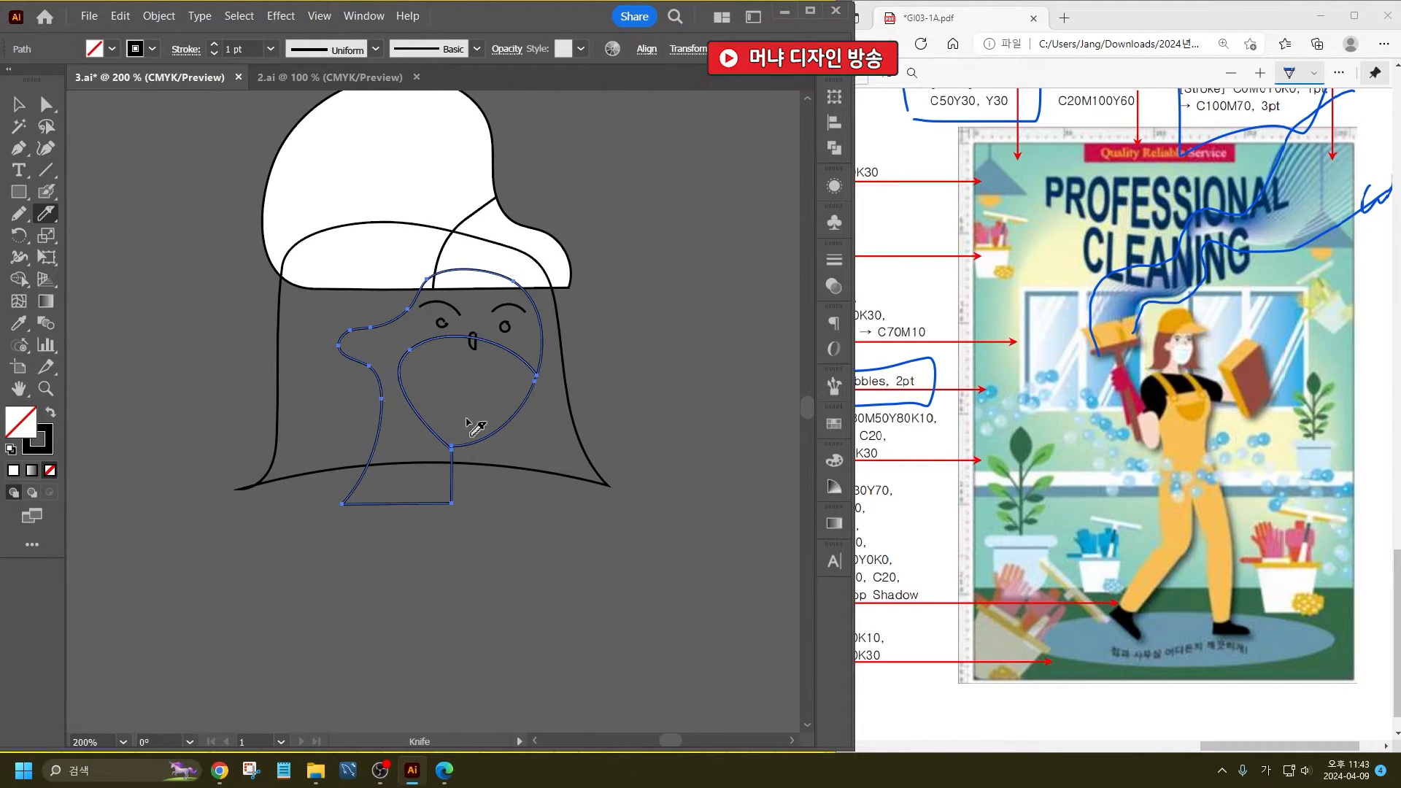
- Draw the cleaner's full body outline below the neck with the Pencil tool, including a raised arm, an outstretched arm and two legs
scroll(474, 427, "down", 4)
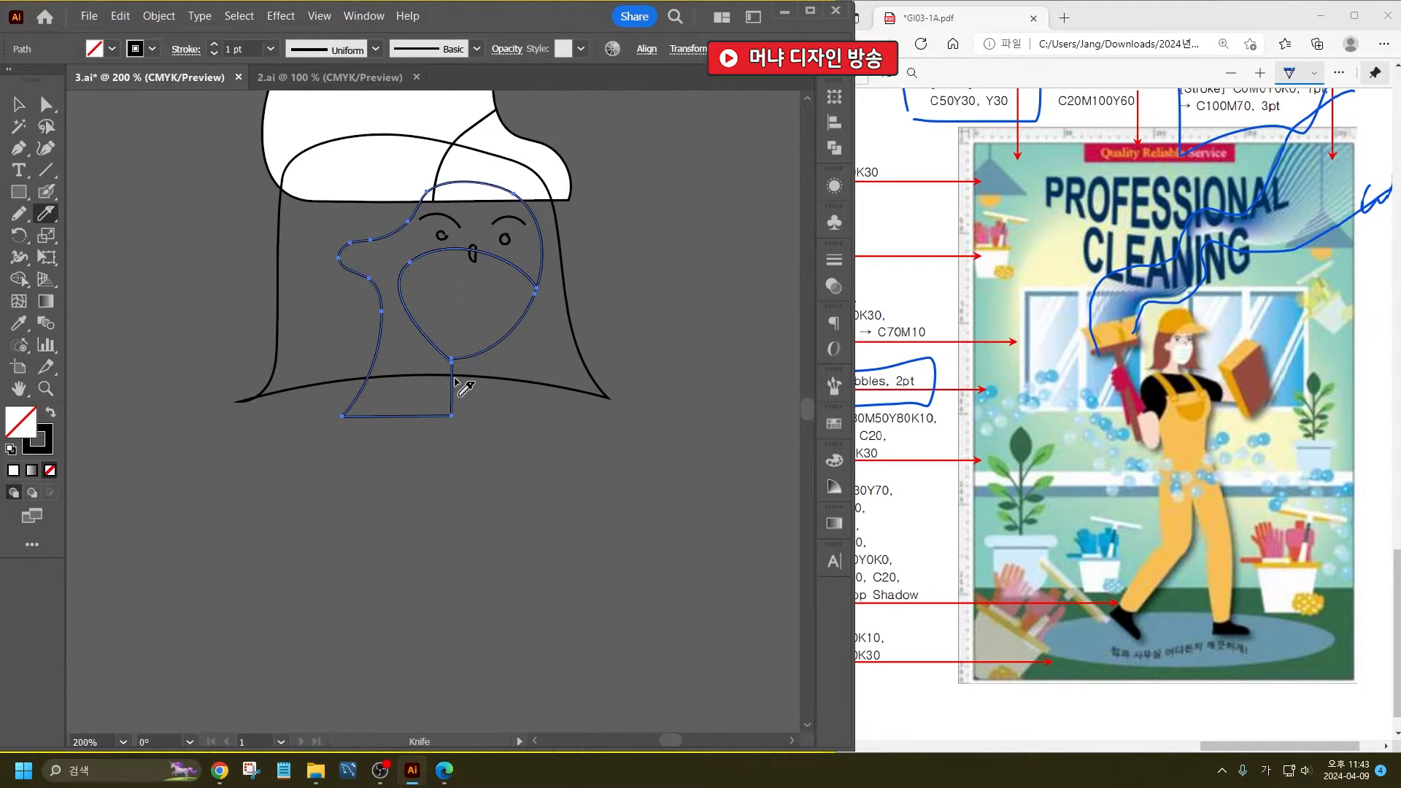
left_click(19, 213)
scroll(496, 343, "down", 3)
scroll(489, 358, "up", 2)
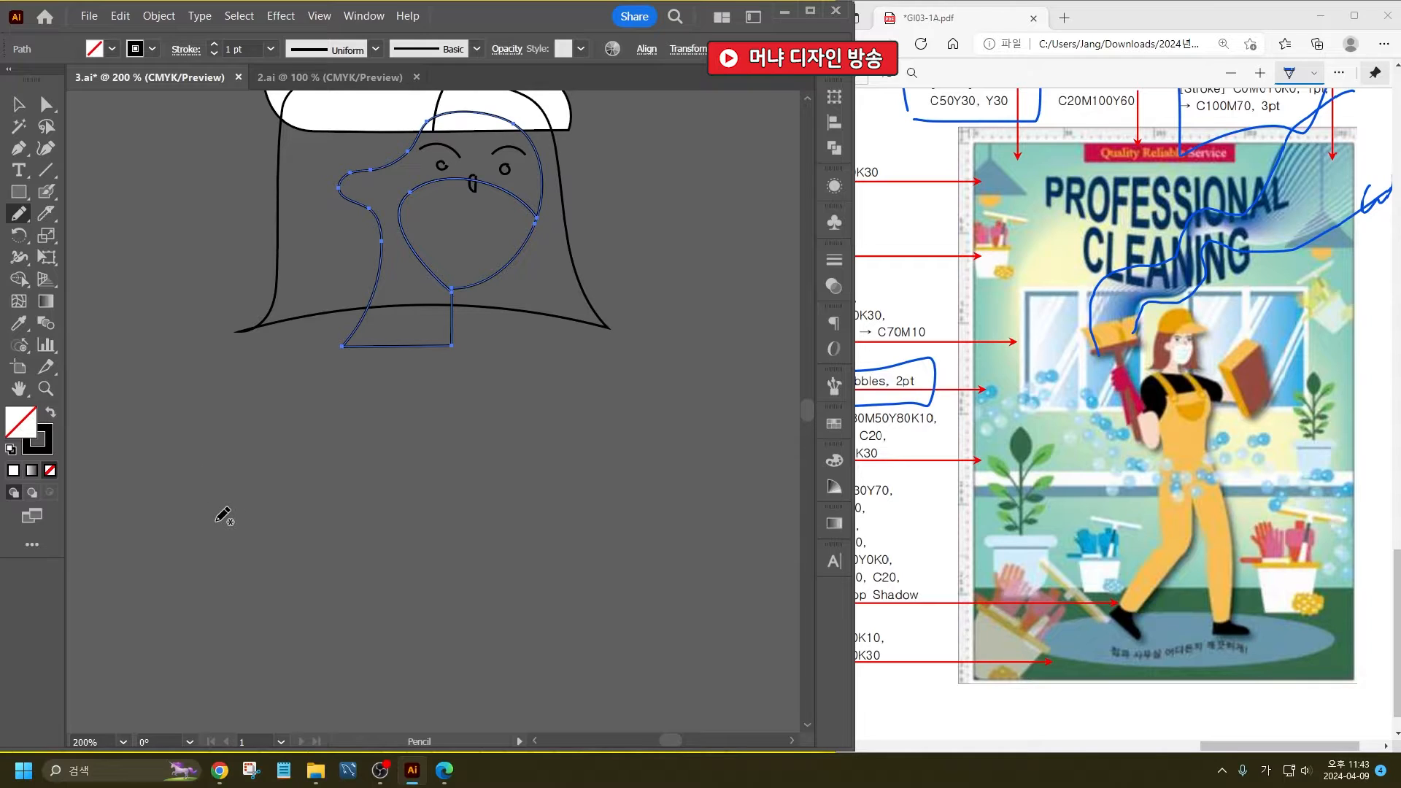
mouse_move(215, 521)
left_mouse_down()
mouse_move(214, 402)
mouse_move(265, 369)
mouse_move(337, 350)
mouse_move(453, 348)
mouse_move(529, 385)
mouse_move(695, 400)
mouse_move(701, 486)
mouse_move(550, 441)
mouse_move(569, 497)
mouse_move(556, 535)
mouse_move(588, 744)
left_mouse_up()
key("ctrl+z")
scroll(370, 244, "down", 3)
scroll(376, 359, "up", 1)
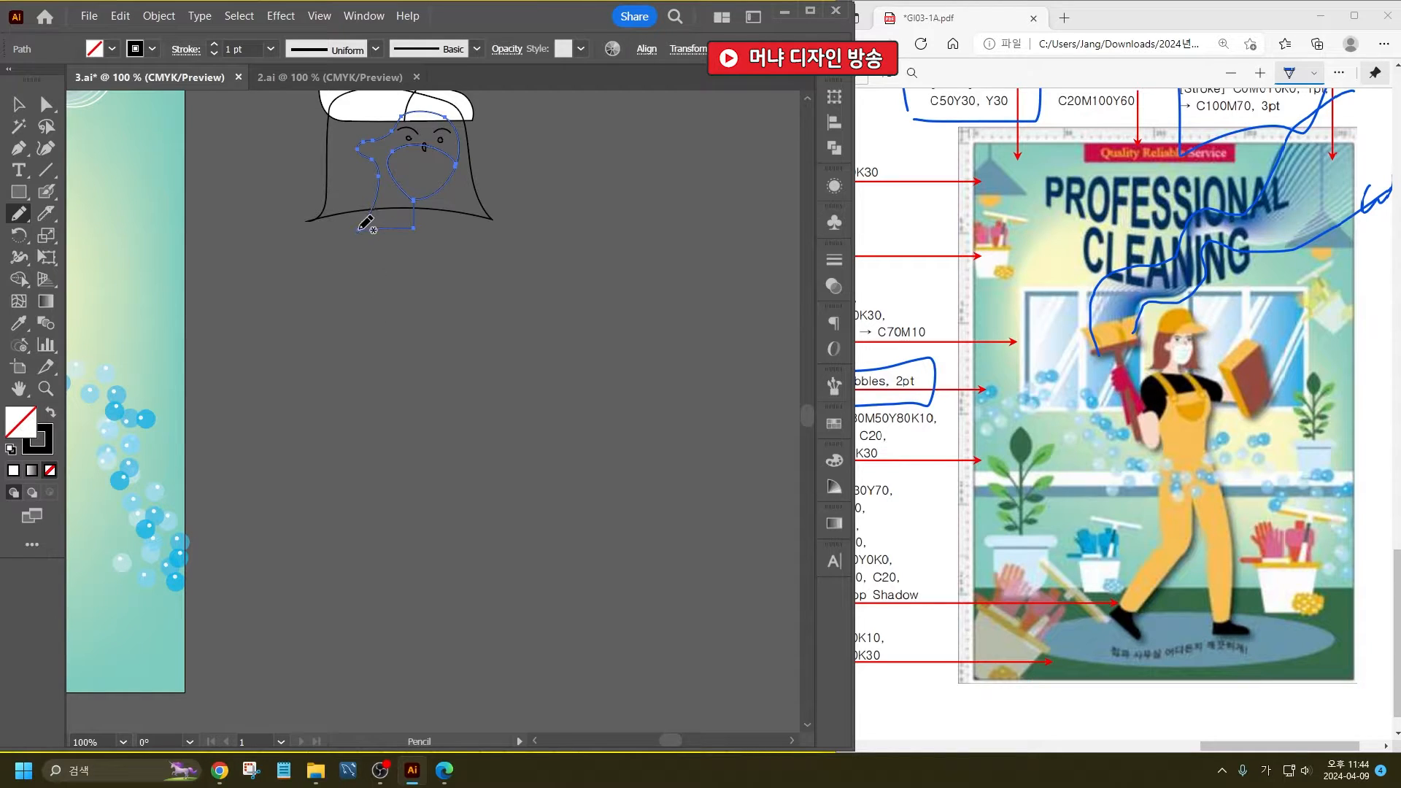
mouse_move(361, 223)
left_mouse_down()
mouse_move(334, 232)
mouse_move(311, 292)
mouse_move(288, 245)
mouse_move(245, 227)
mouse_move(236, 246)
left_mouse_up()
mouse_move(264, 286)
left_mouse_down()
mouse_move(295, 377)
mouse_move(304, 365)
mouse_move(328, 408)
mouse_move(347, 388)
mouse_move(349, 401)
mouse_move(349, 496)
mouse_move(277, 641)
mouse_move(306, 669)
mouse_move(357, 593)
mouse_move(408, 441)
mouse_move(433, 648)
mouse_move(466, 659)
mouse_move(474, 514)
mouse_move(448, 313)
left_mouse_up()
mouse_move(469, 282)
left_mouse_down()
mouse_move(520, 288)
mouse_move(531, 258)
mouse_move(422, 223)
mouse_move(360, 229)
left_mouse_up()
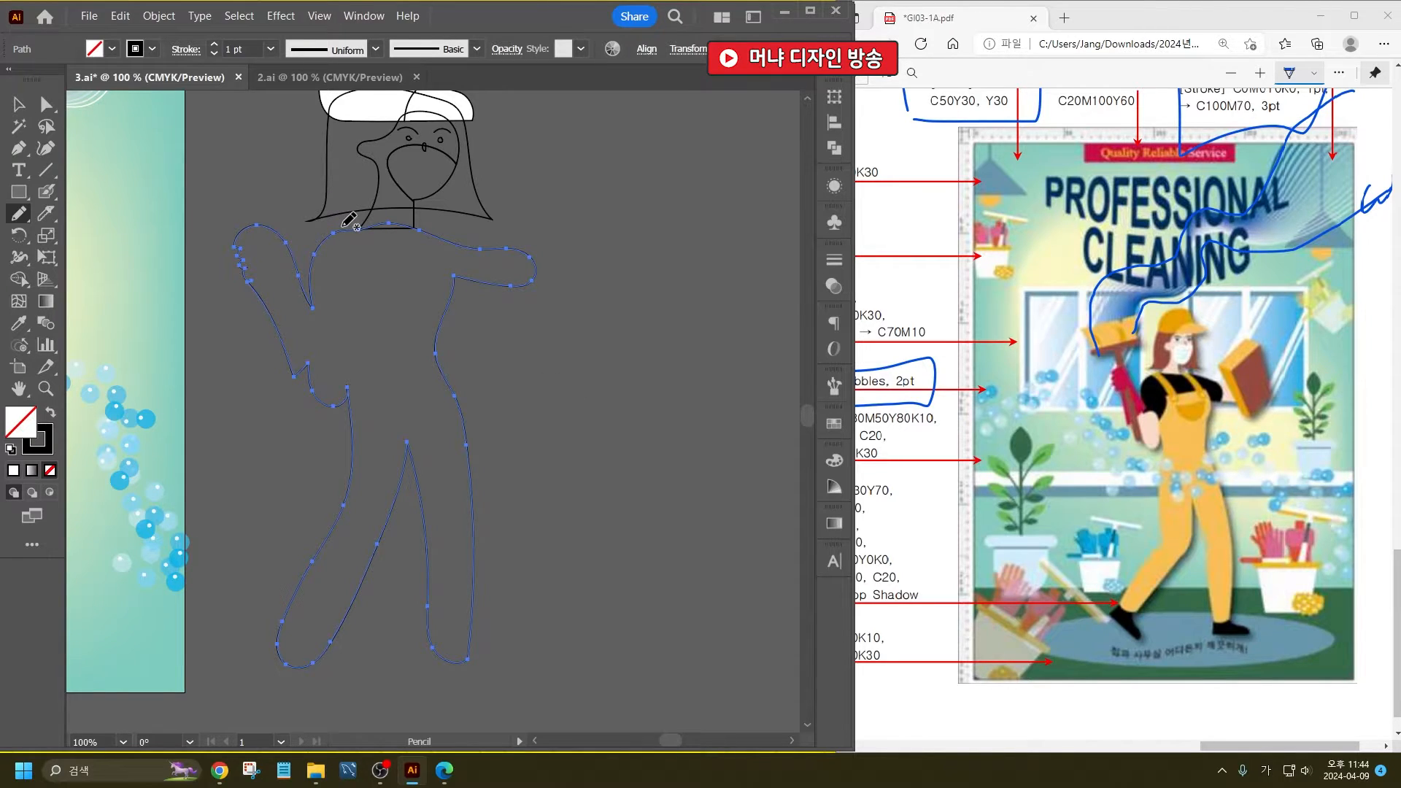
left_click(46, 194)
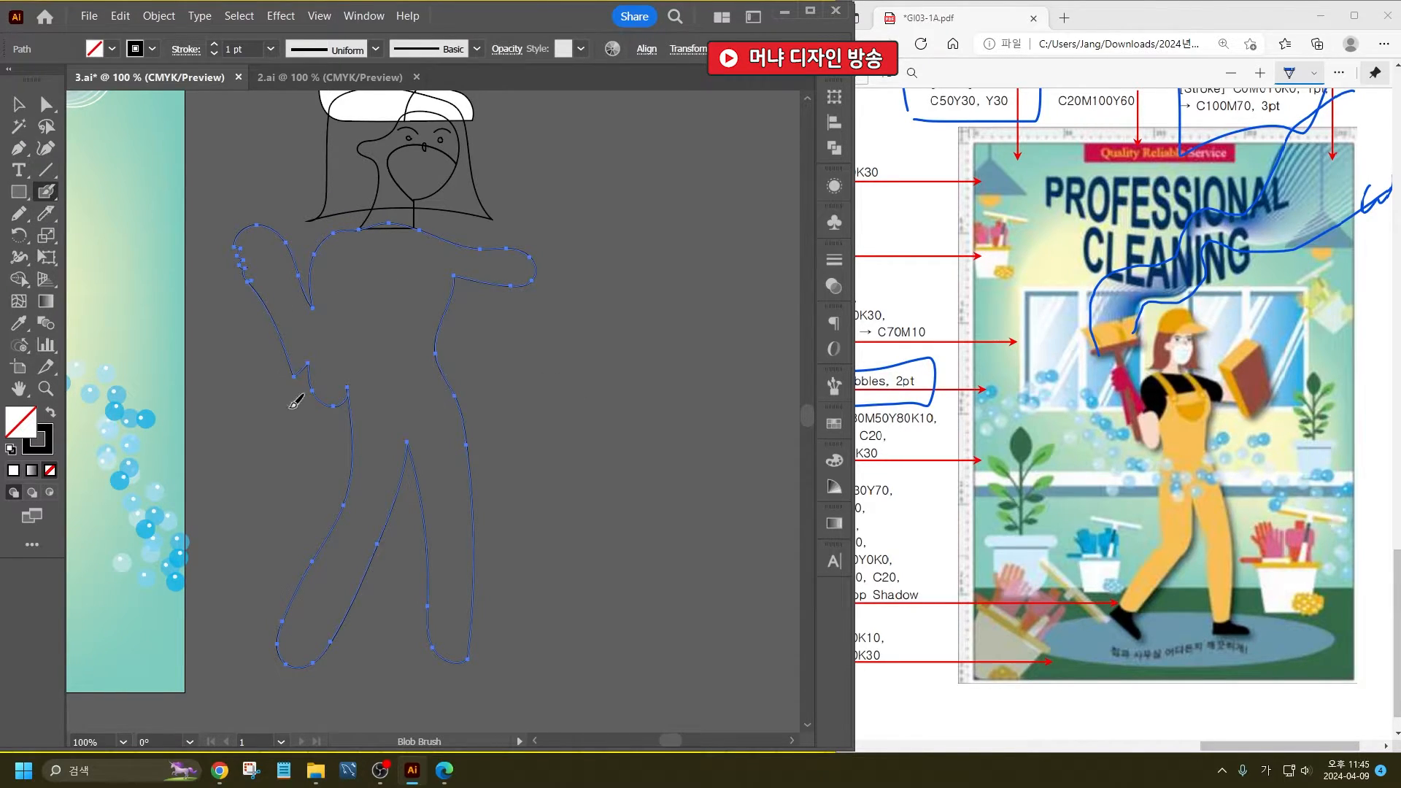
key("ctrl+shift+a")
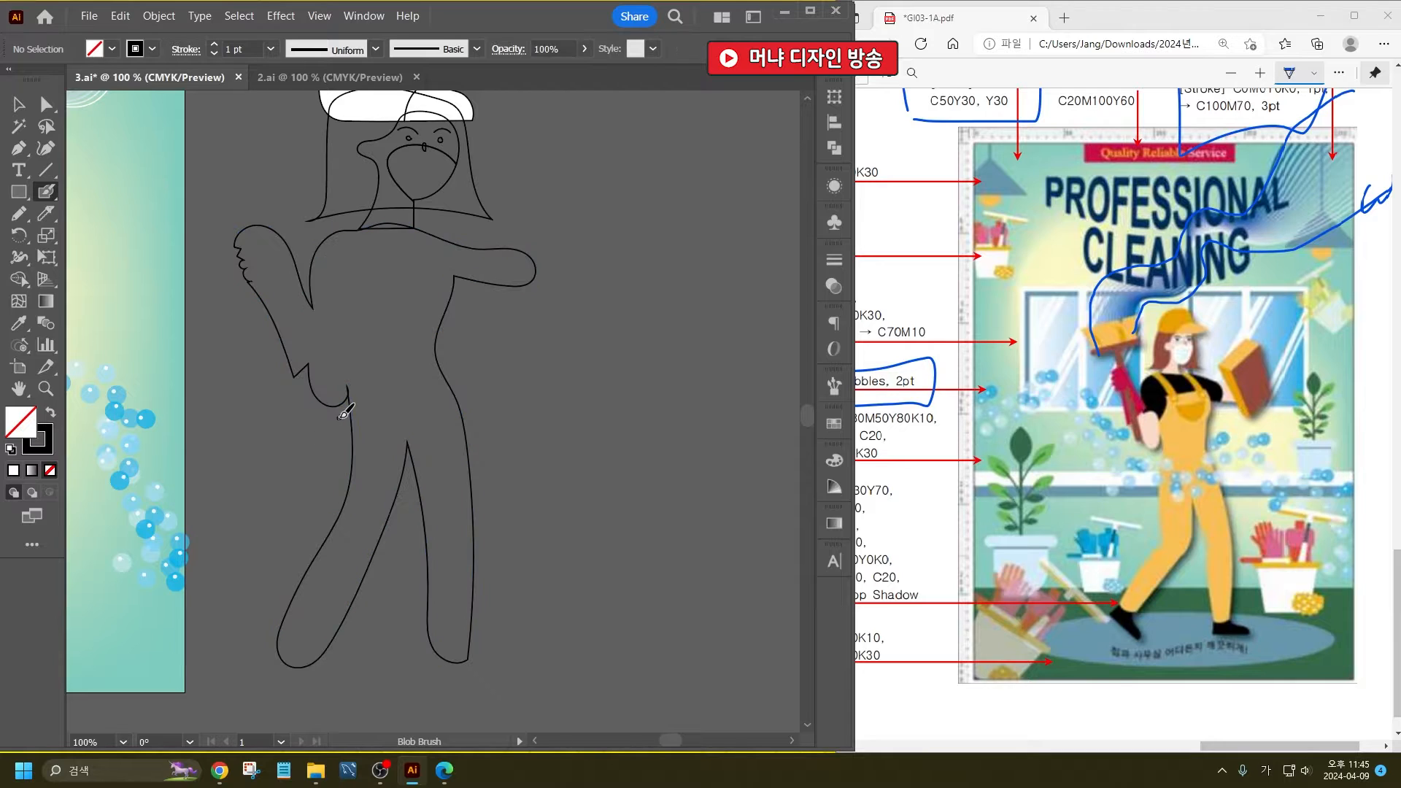
left_click(18, 107)
key("ctrl+z")
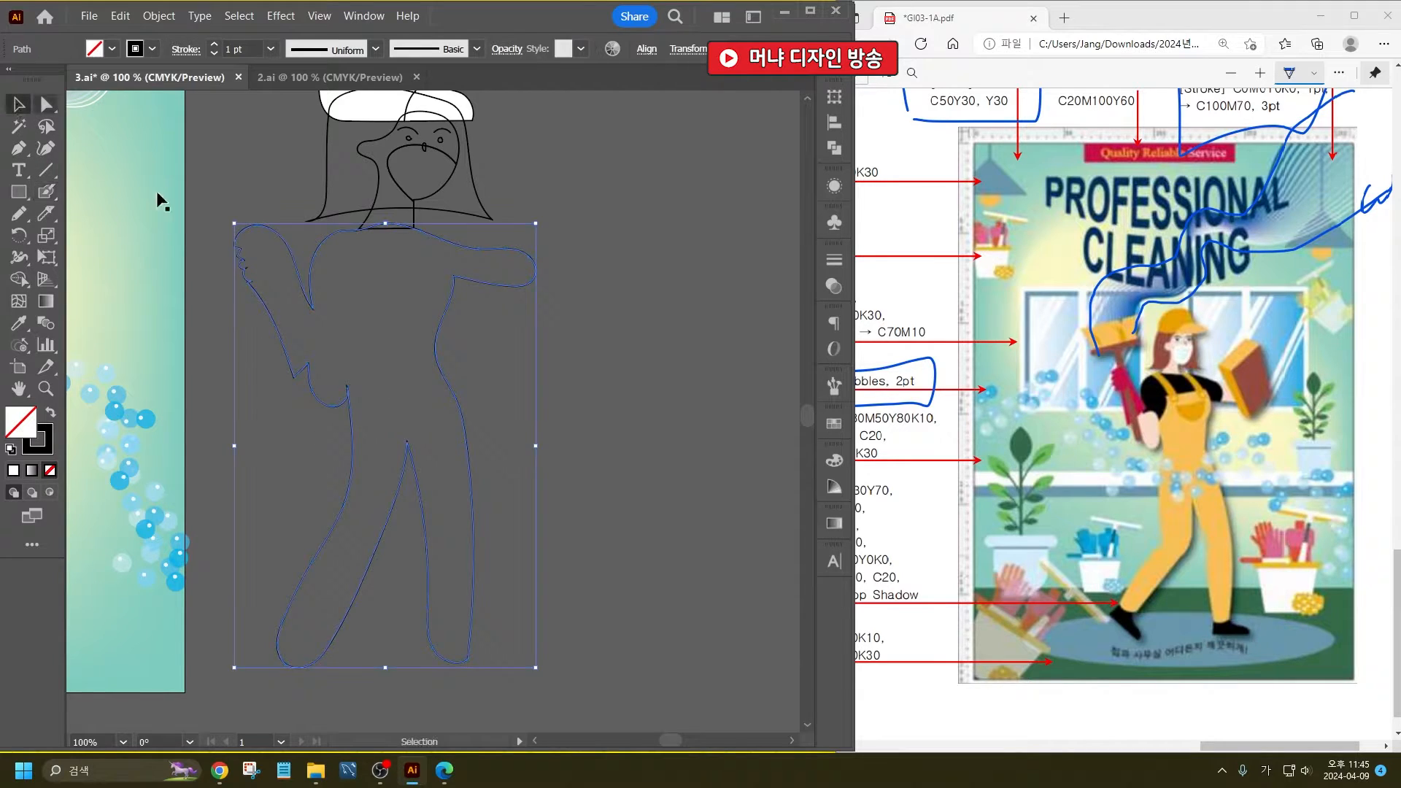
- Cut the body outline with the Knife from the waist up around the chest to separate the overalls from the shirt and arms
left_click(46, 214)
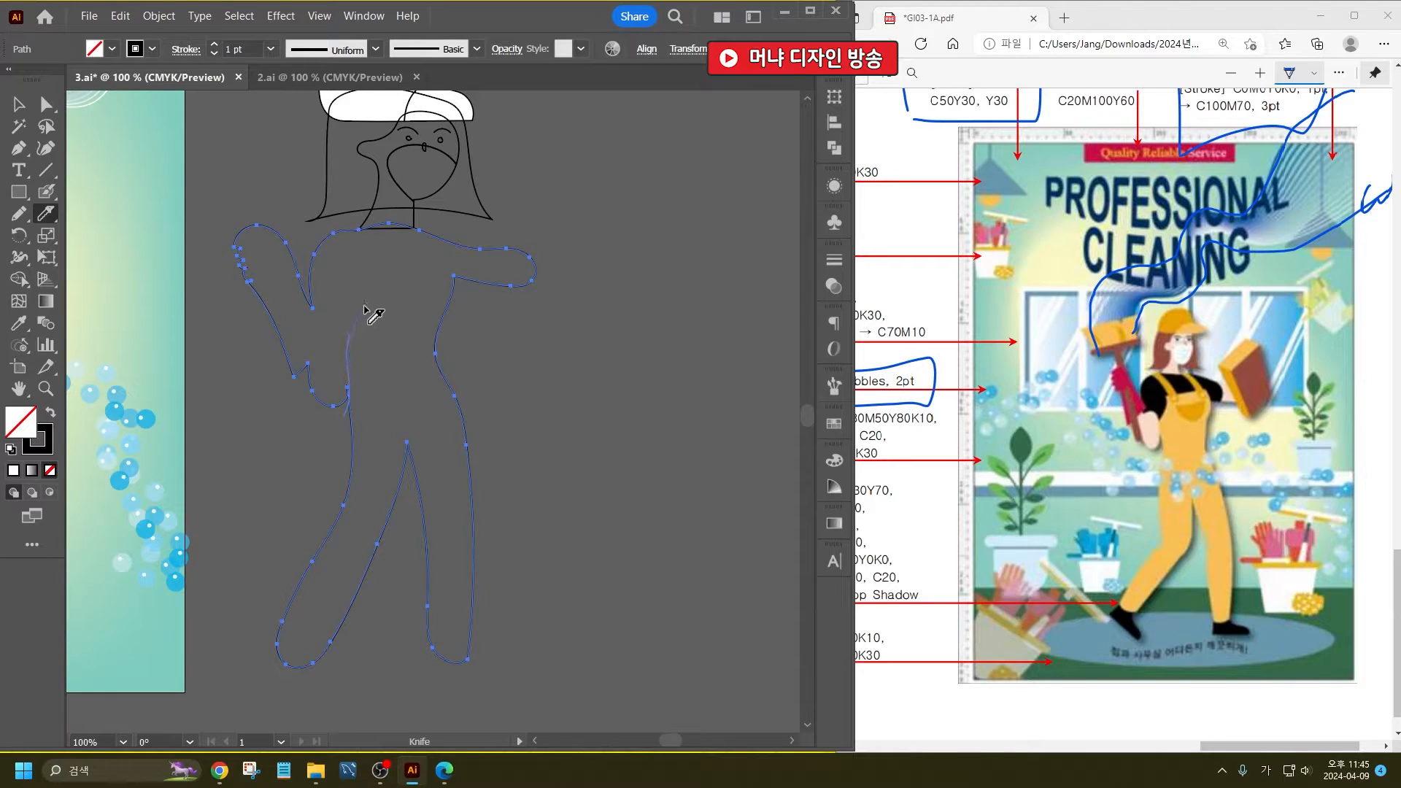
mouse_move(363, 305)
left_mouse_down()
mouse_move(370, 267)
mouse_move(449, 268)
mouse_move(463, 366)
left_mouse_up()
left_click(413, 418, "ctrl")
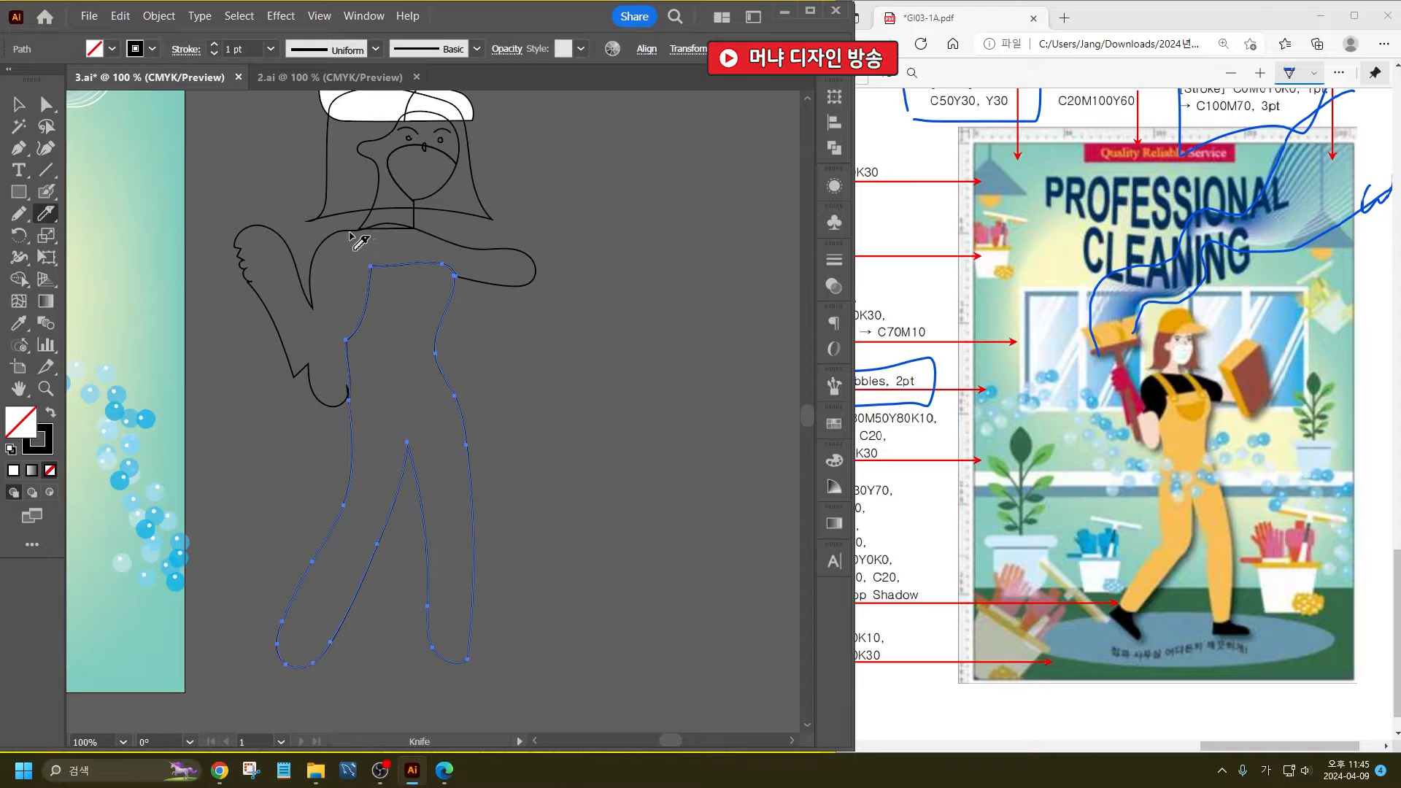
- Select the upper-body piece and cut both arms off the short-sleeved shirt with the Knife
key("ctrl")
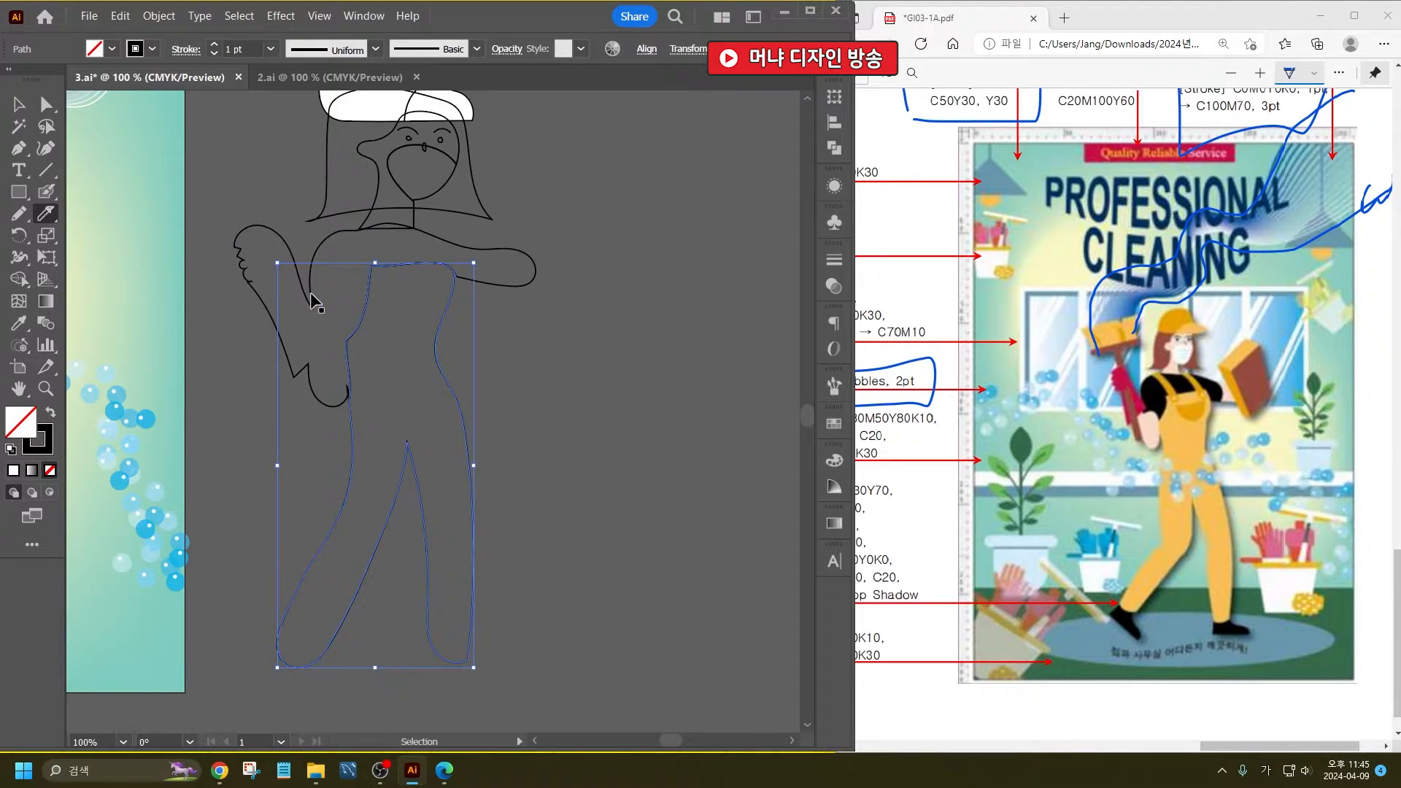
left_click(307, 299, "ctrl")
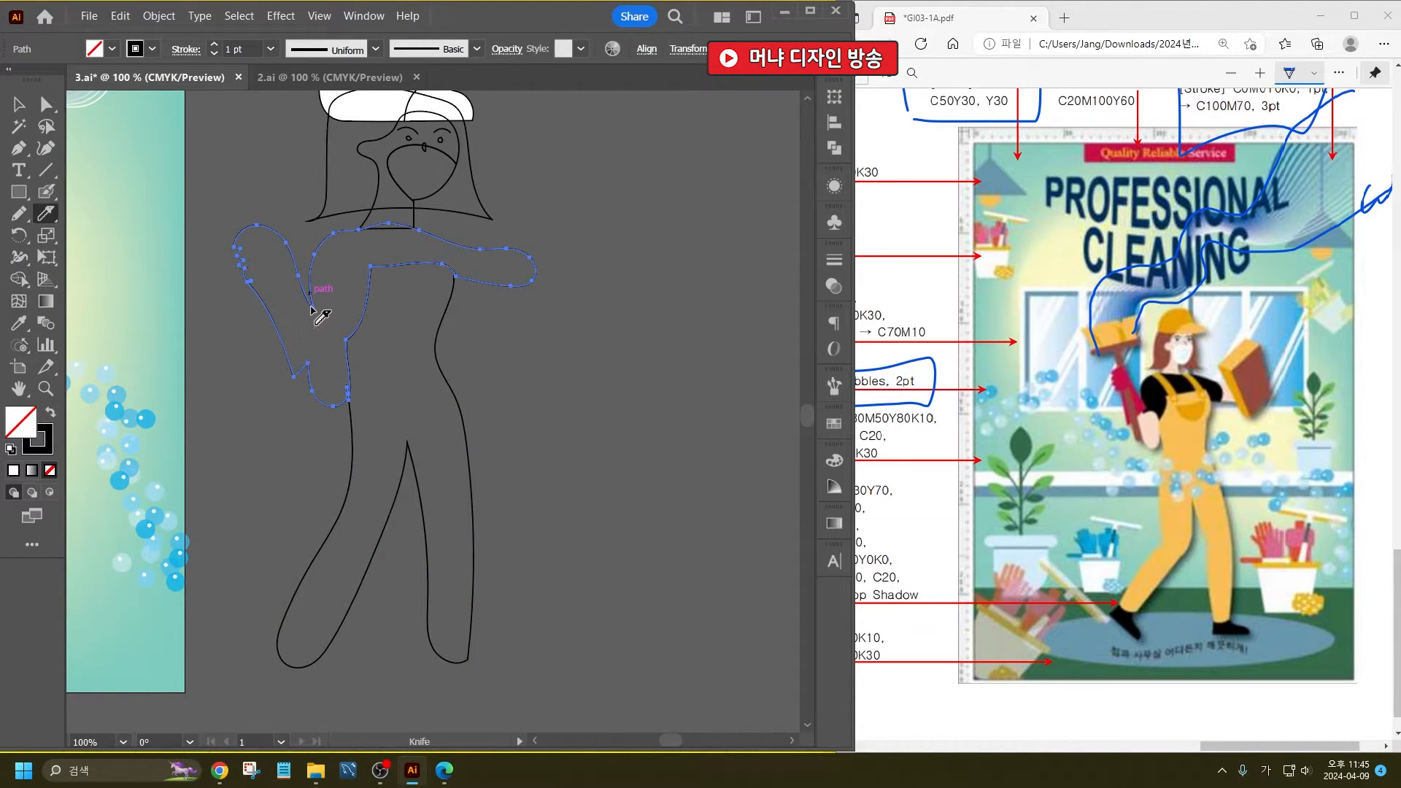
left_click_drag(311, 306, 357, 367)
left_click_drag(478, 238, 500, 313)
- Draw a circle beside the body, cut it with a sagging Knife curve and delete its upper piece, leaving a crescent
left_click_drag(19, 191, 73, 232)
left_click_drag(500, 337, 647, 476)
left_click(45, 213)
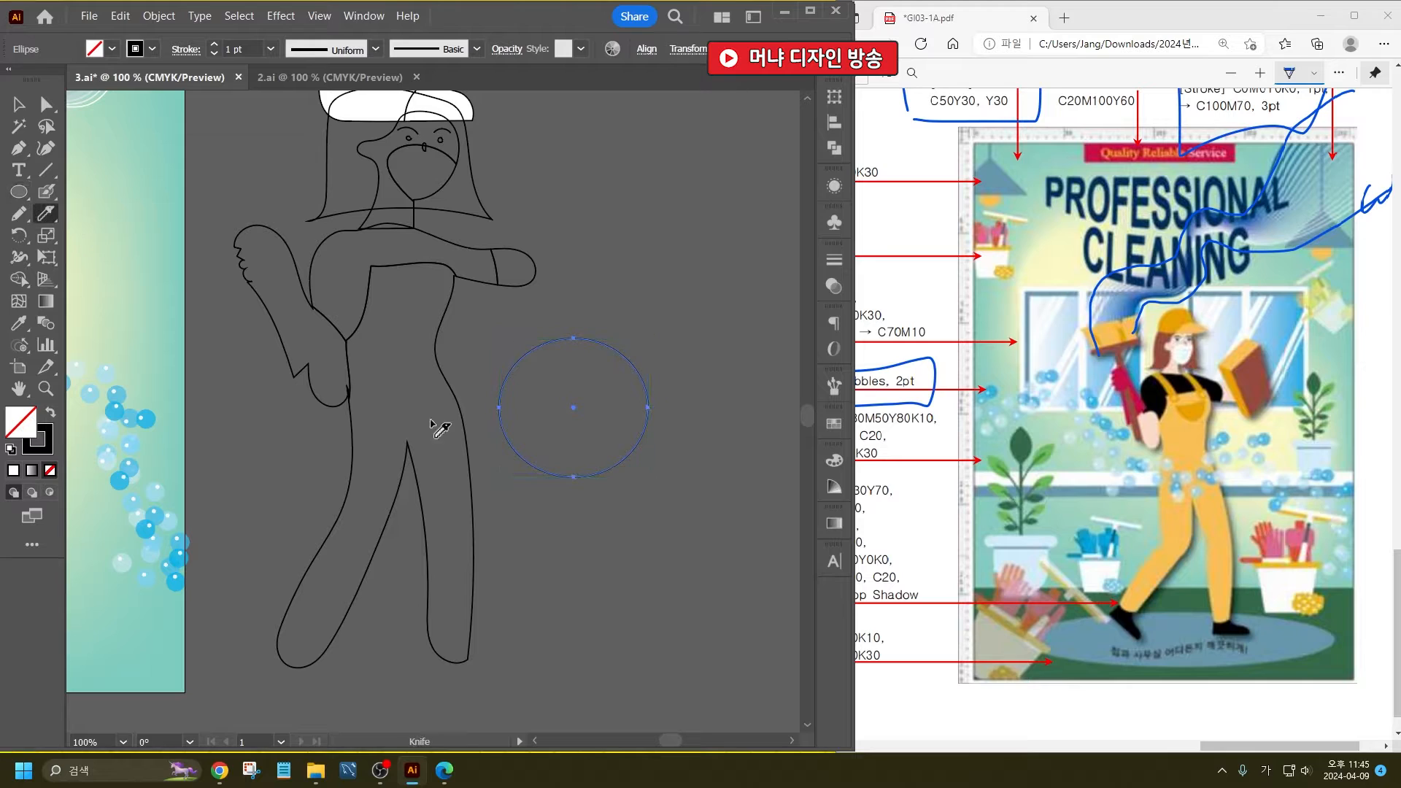
mouse_move(475, 387)
left_mouse_down()
mouse_move(534, 426)
mouse_move(605, 418)
mouse_move(668, 397)
left_mouse_up()
left_click(19, 104)
left_click(585, 308)
left_click(592, 379)
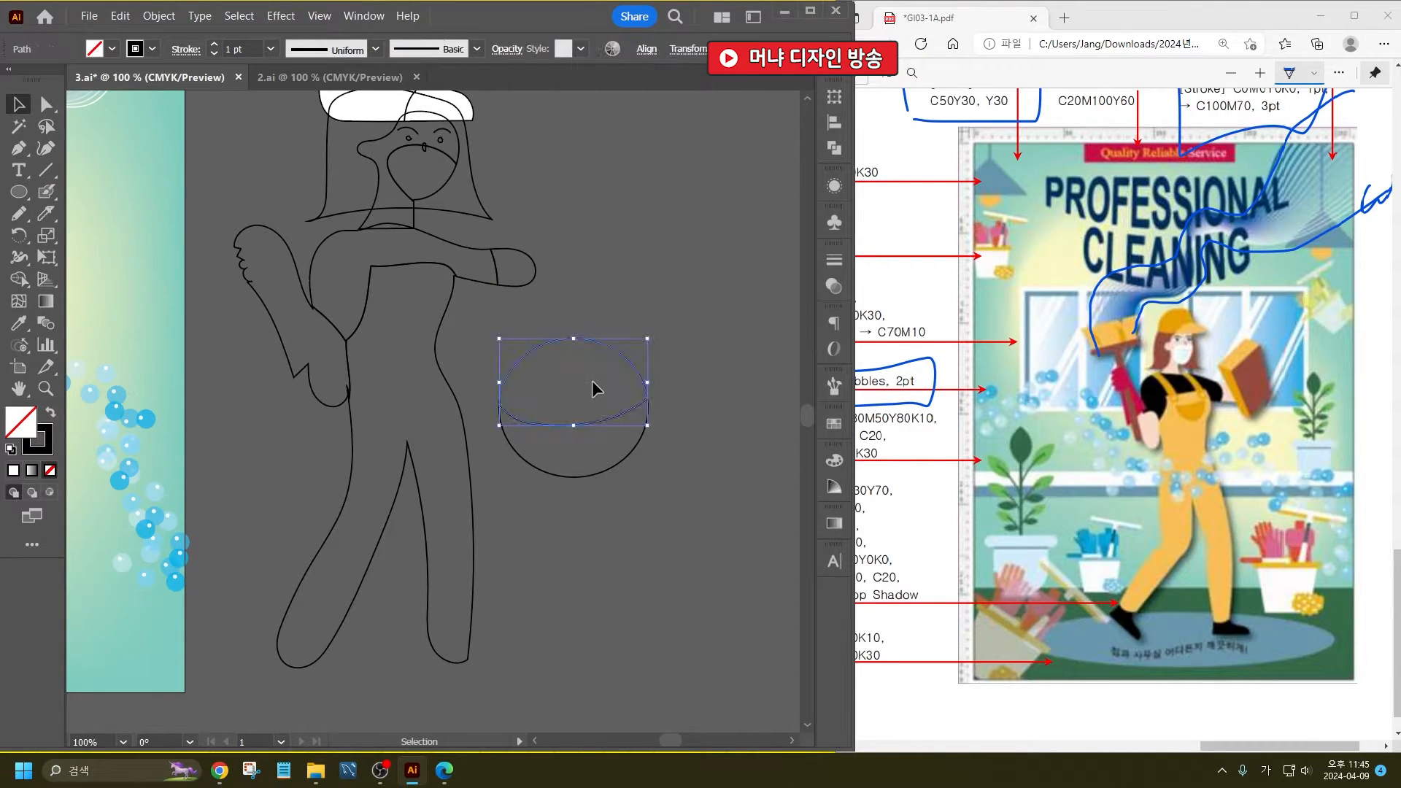
key("Delete")
- Scale the crescent down and place it on the bib of the overalls as the pocket
left_click(639, 403)
mouse_move(648, 403)
left_mouse_down()
mouse_move(617, 400)
mouse_move(566, 432)
mouse_move(419, 290)
mouse_move(440, 276)
mouse_move(416, 286)
left_mouse_up()
left_click(572, 379)
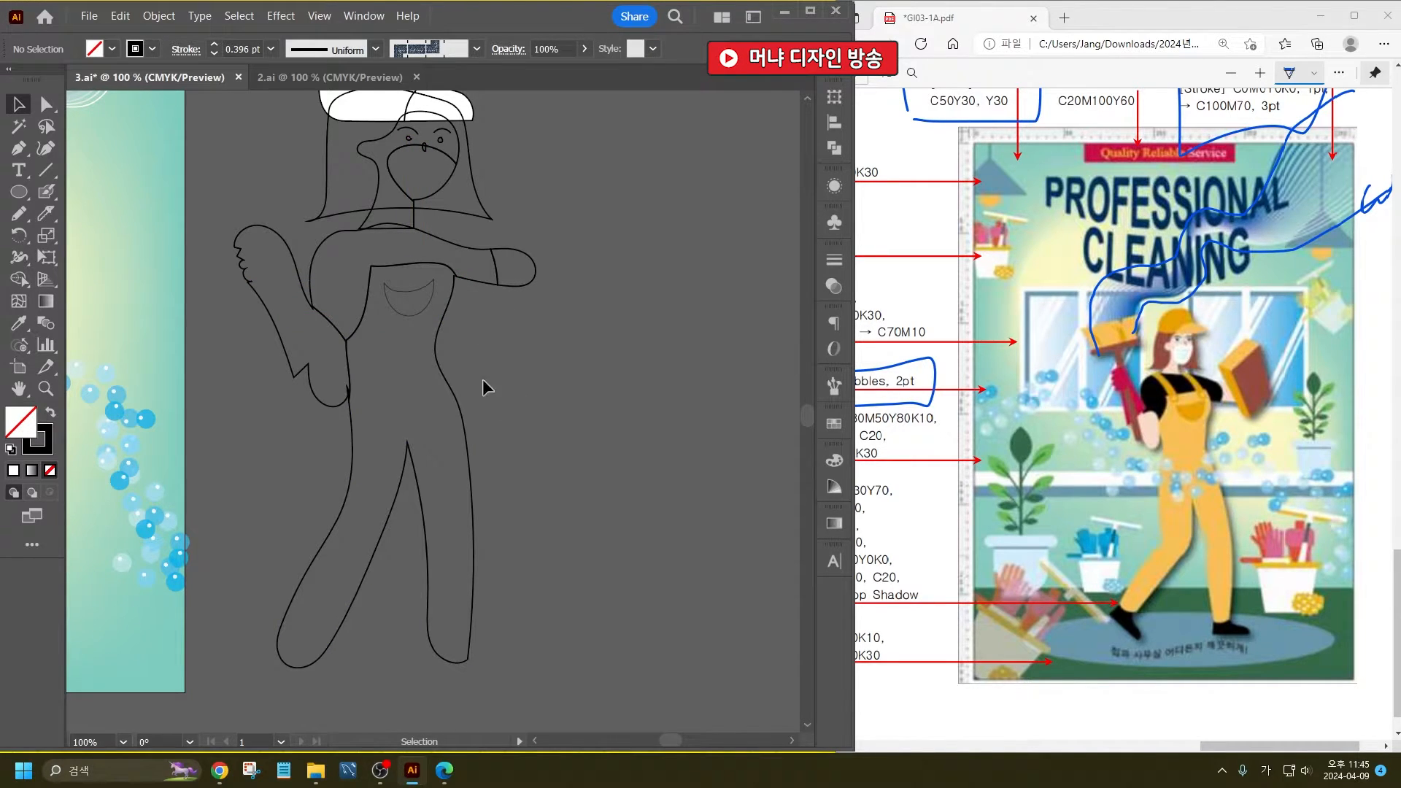
- Draw the two shoulder straps running from the shoulders down to the overalls' bib with the Pencil tool
left_click(19, 214)
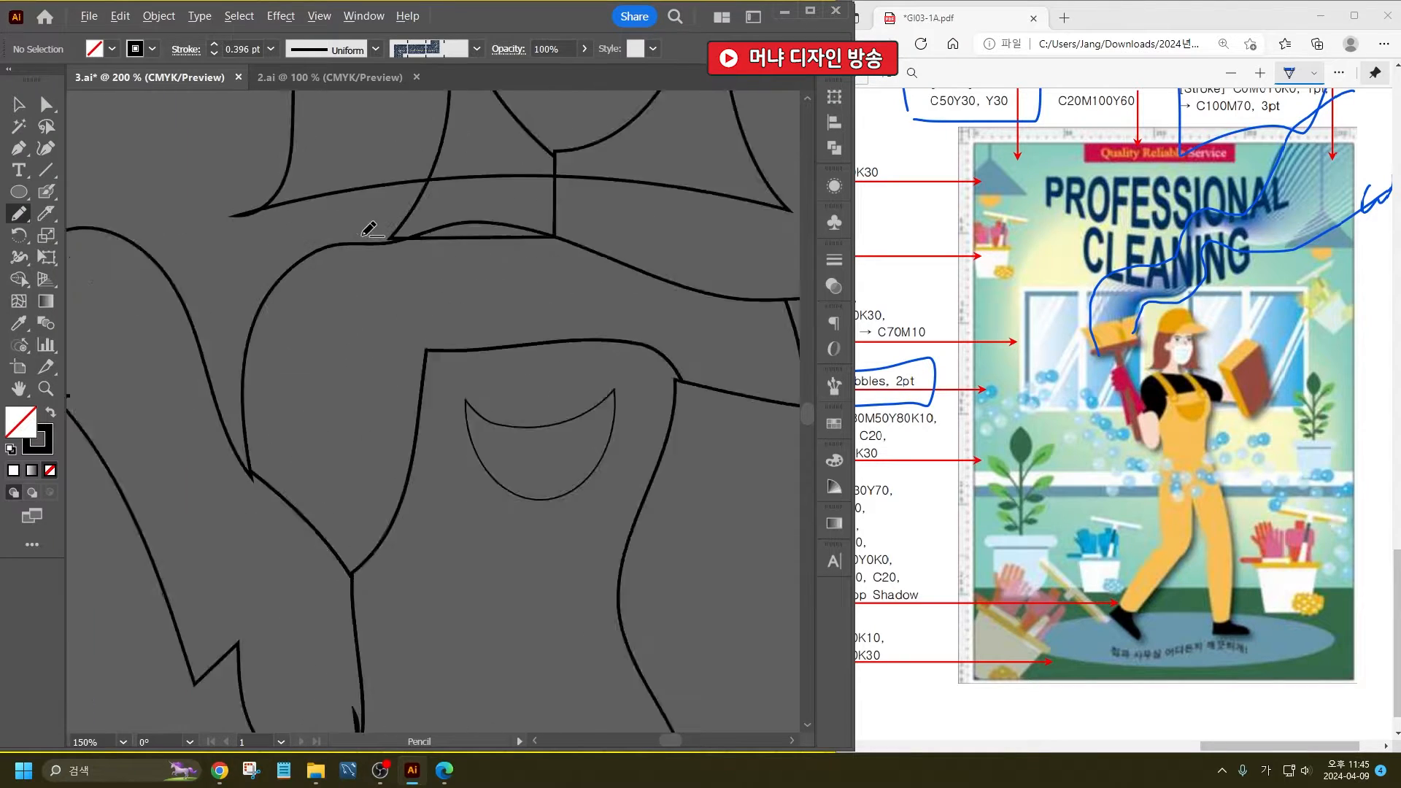
scroll(365, 227, "up", 3)
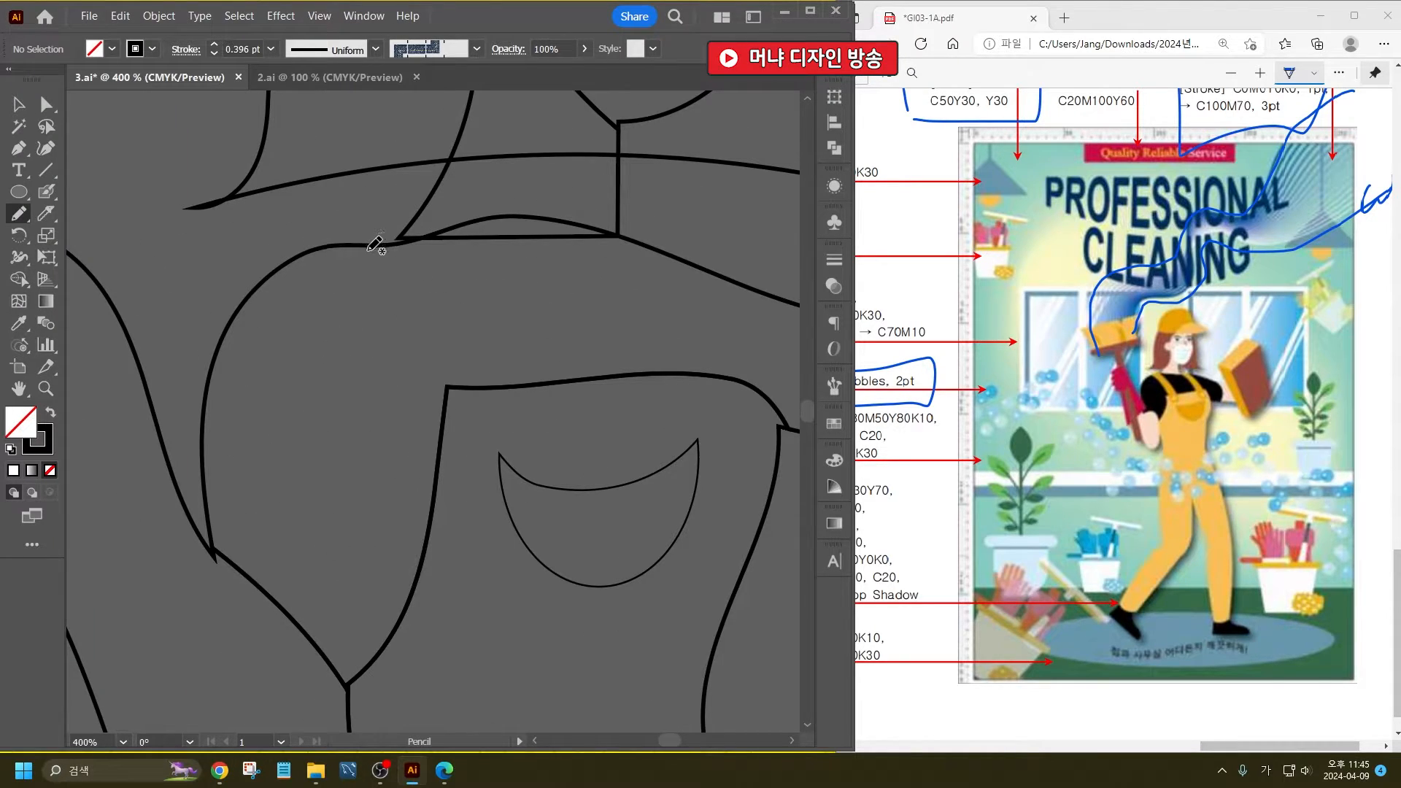
mouse_move(367, 248)
left_mouse_down()
mouse_move(450, 356)
mouse_move(462, 431)
mouse_move(515, 430)
mouse_move(472, 301)
mouse_move(436, 259)
mouse_move(369, 250)
left_mouse_up()
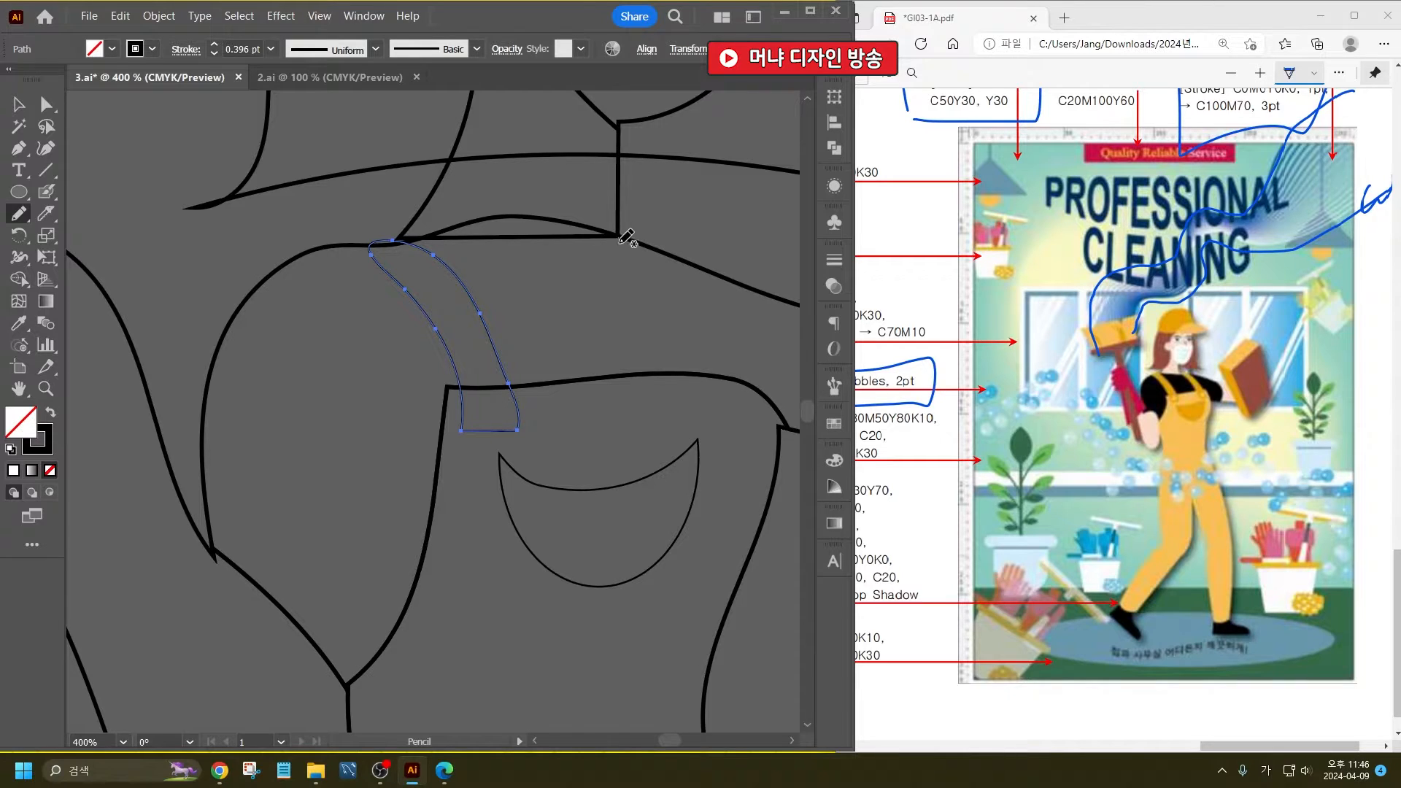
mouse_move(620, 234)
left_mouse_down()
mouse_move(701, 418)
mouse_move(735, 419)
mouse_move(699, 302)
mouse_move(621, 235)
left_mouse_up()
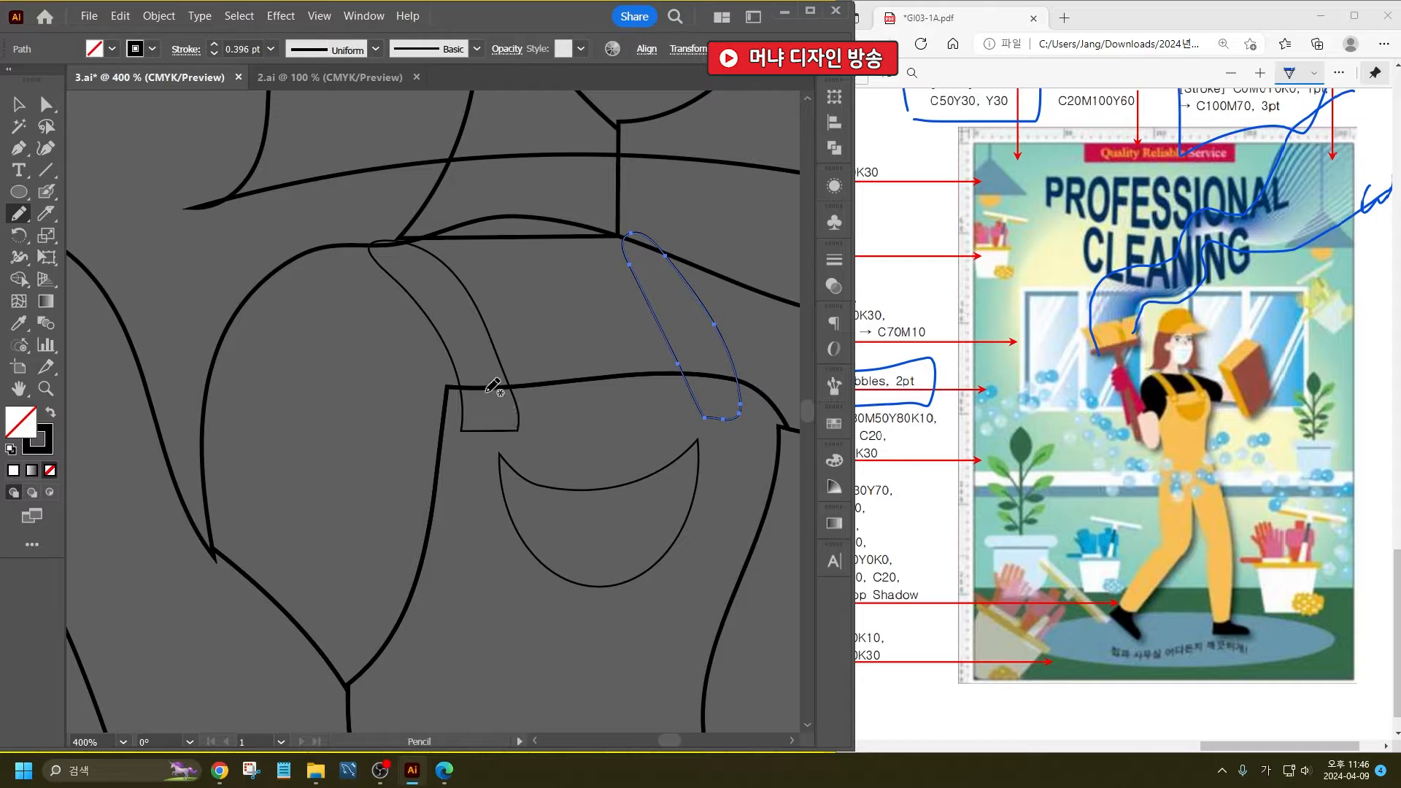
- Draw a small round button at the lower end of each shoulder strap with the Pencil tool
left_click_drag(491, 409, 483, 392)
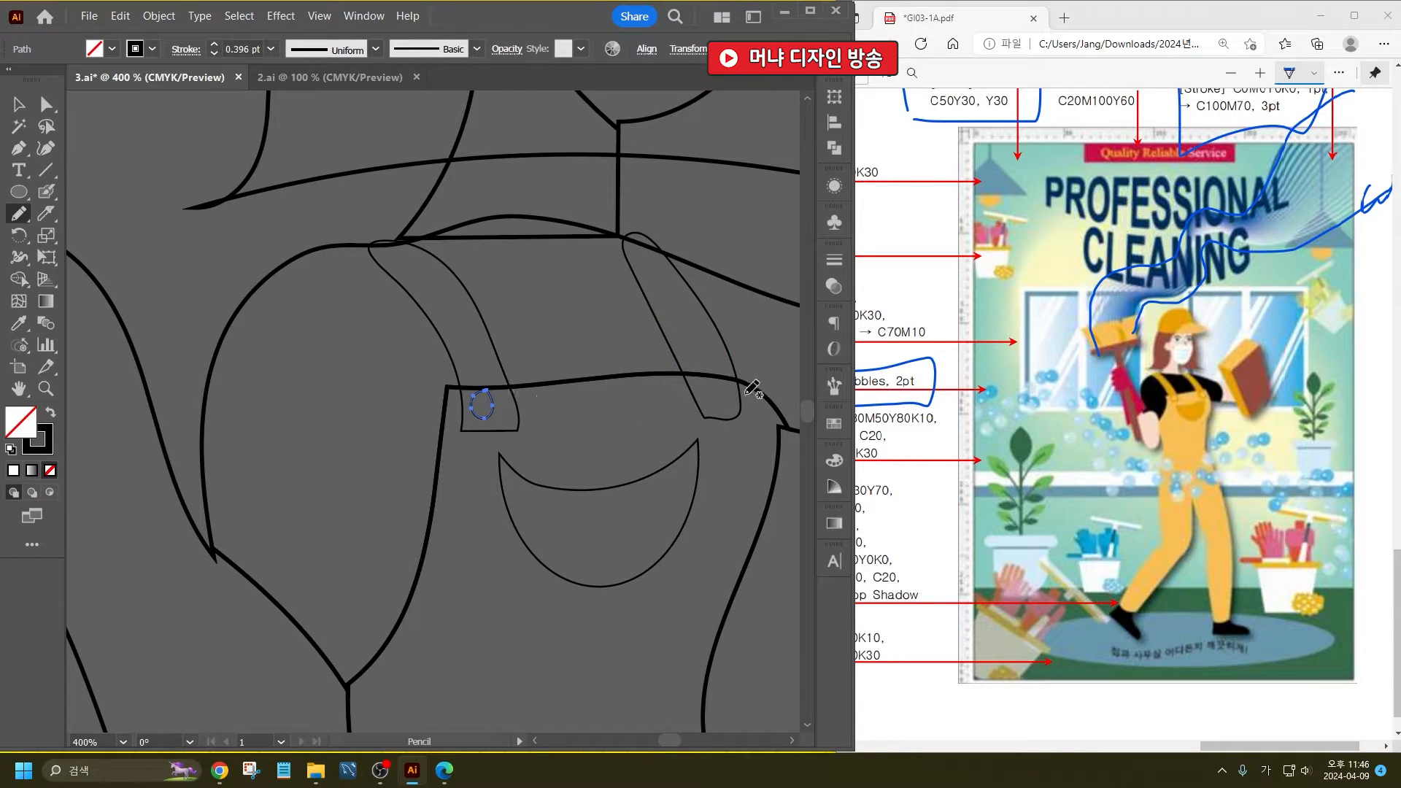
mouse_move(703, 388)
left_mouse_down()
mouse_move(714, 413)
mouse_move(720, 387)
left_mouse_up()
key("ctrl+z")
- Select the raised arm and cut its forearm off at the elbow with the Knife
scroll(576, 360, "down", 3)
scroll(564, 355, "down", 2)
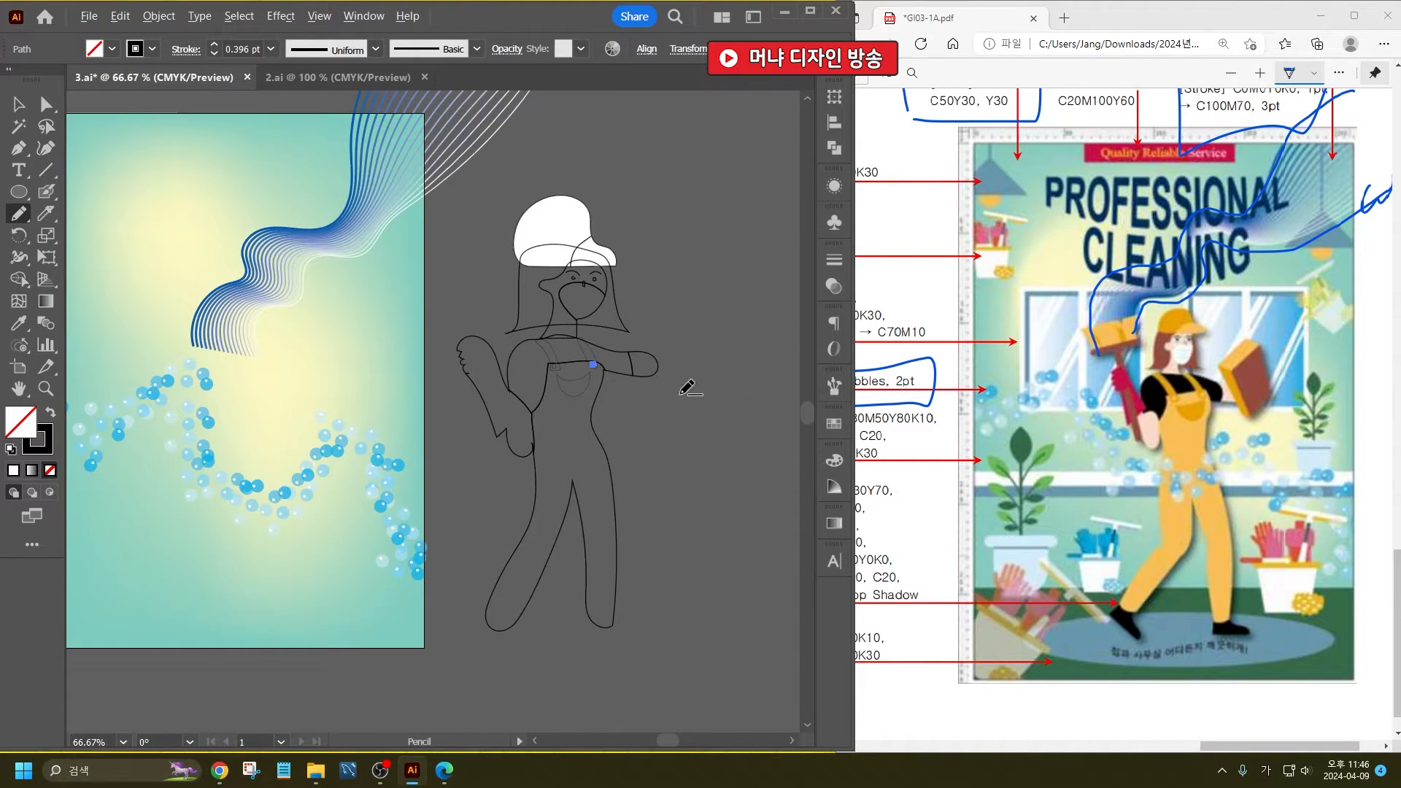
scroll(665, 365, "up", 1)
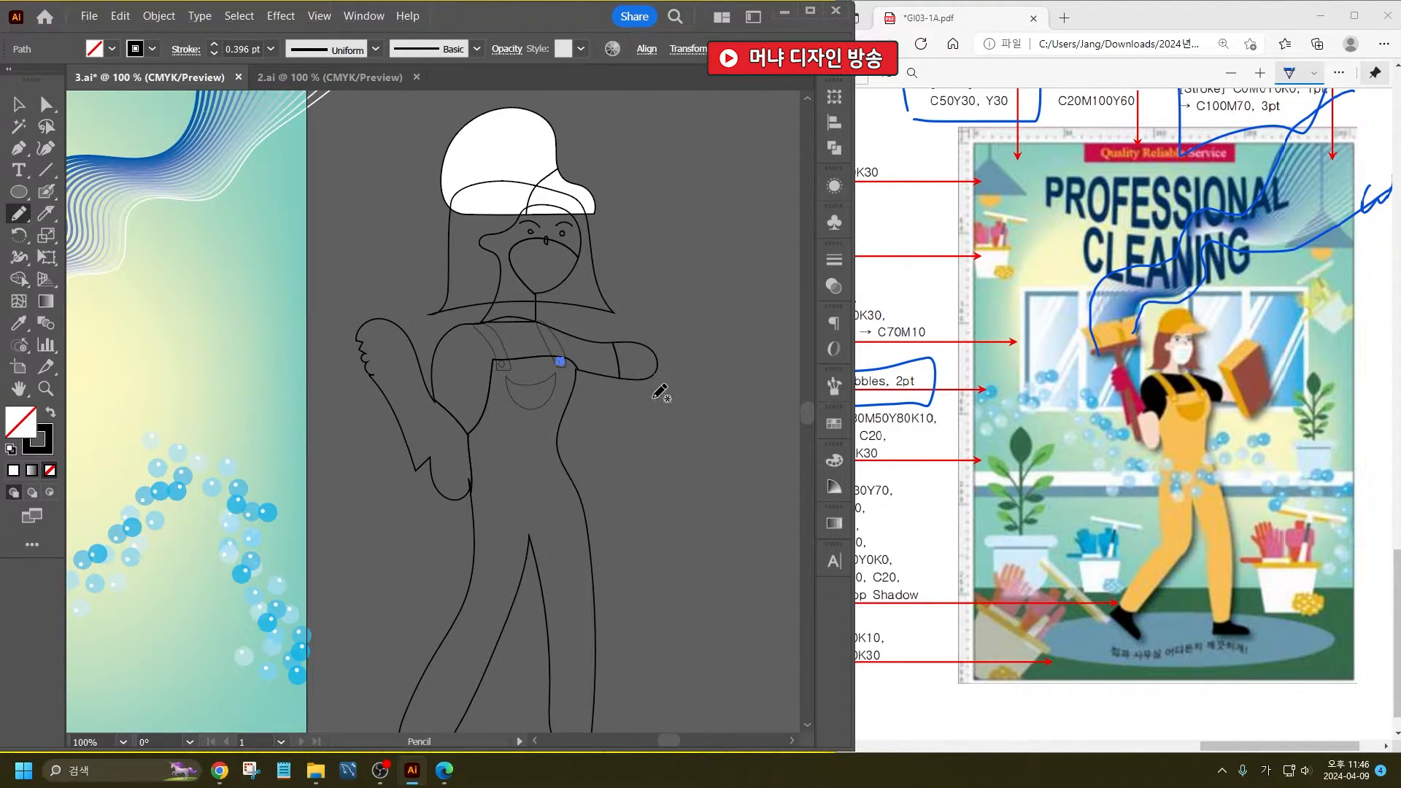
left_click(46, 213)
left_click(372, 386, "ctrl")
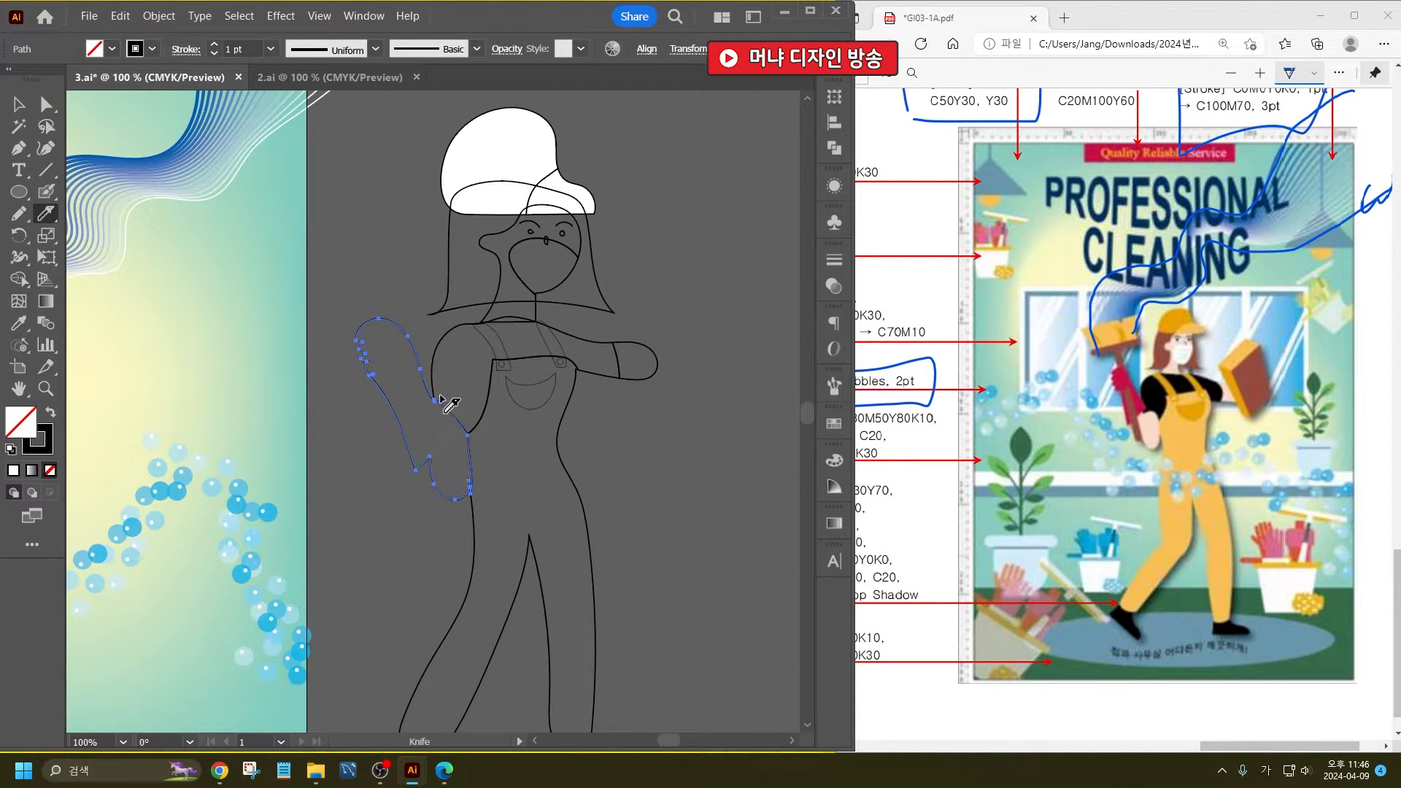
left_click_drag(434, 380, 431, 447)
- Reshape the raised forearm's outer edge by moving its pointed elbow anchor upward with the Direct Selection tool
left_click(46, 105)
left_click(420, 261)
left_click(416, 471)
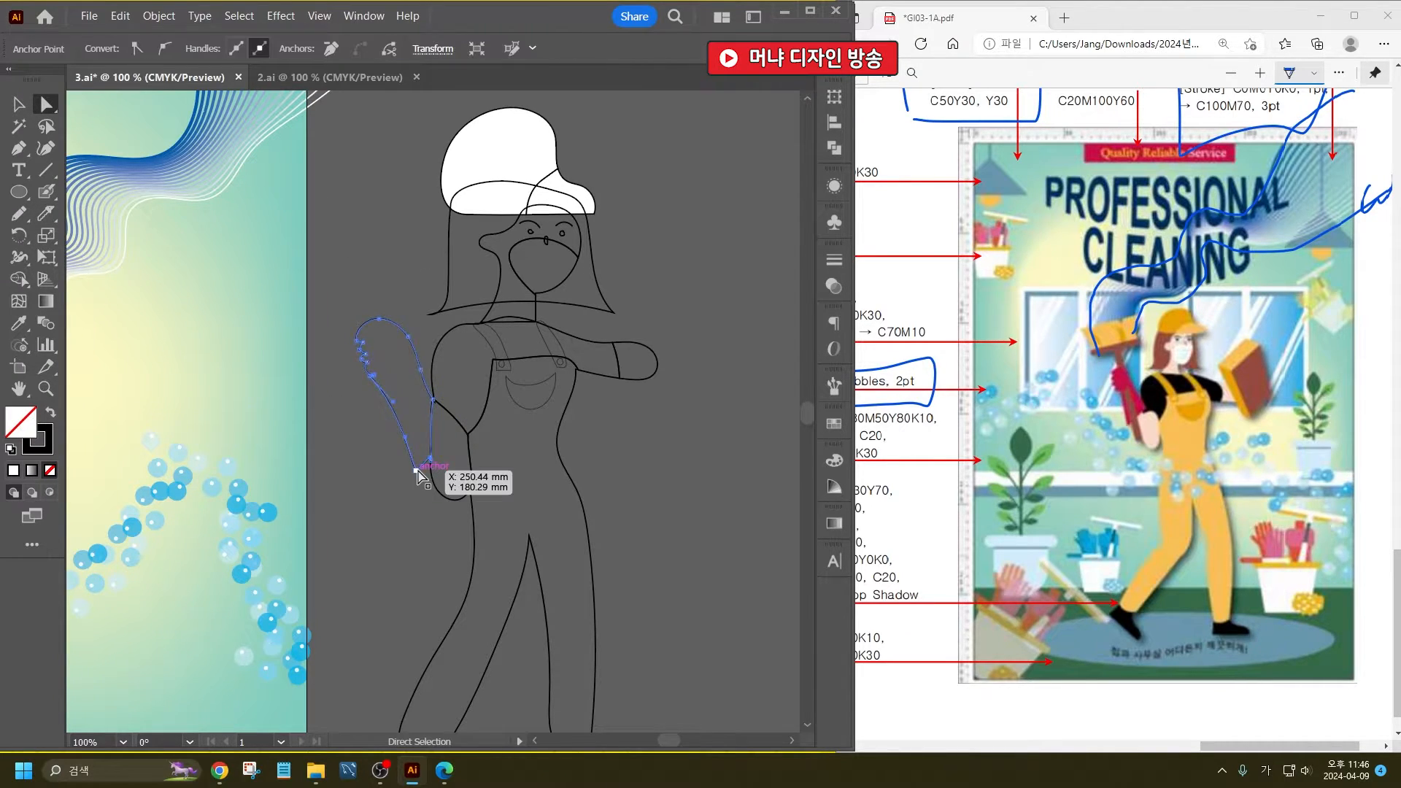
left_click_drag(417, 470, 420, 438)
left_click(413, 280)
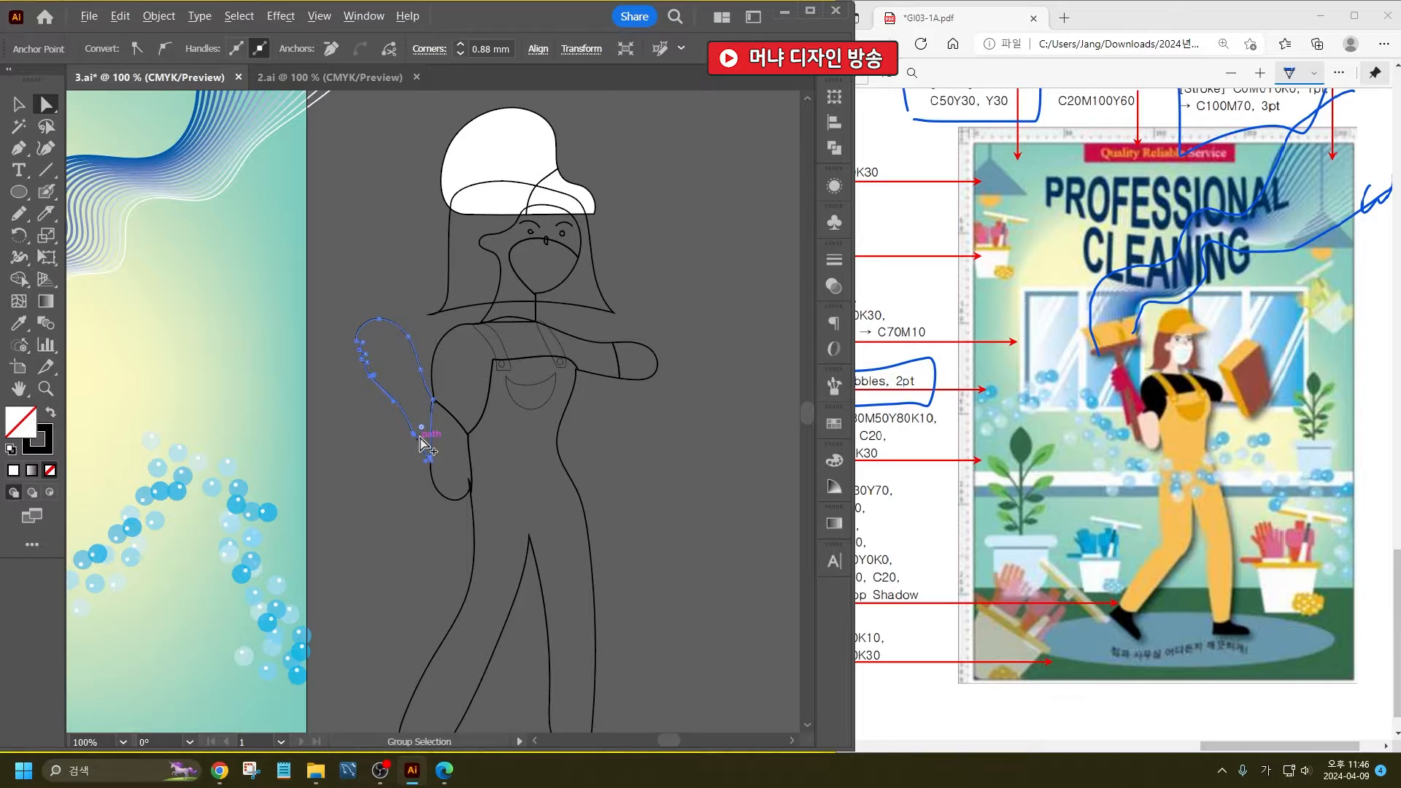
- Even out the bumps along the raised forearm's outer edge with the Smooth tool
scroll(420, 437, "up", 5)
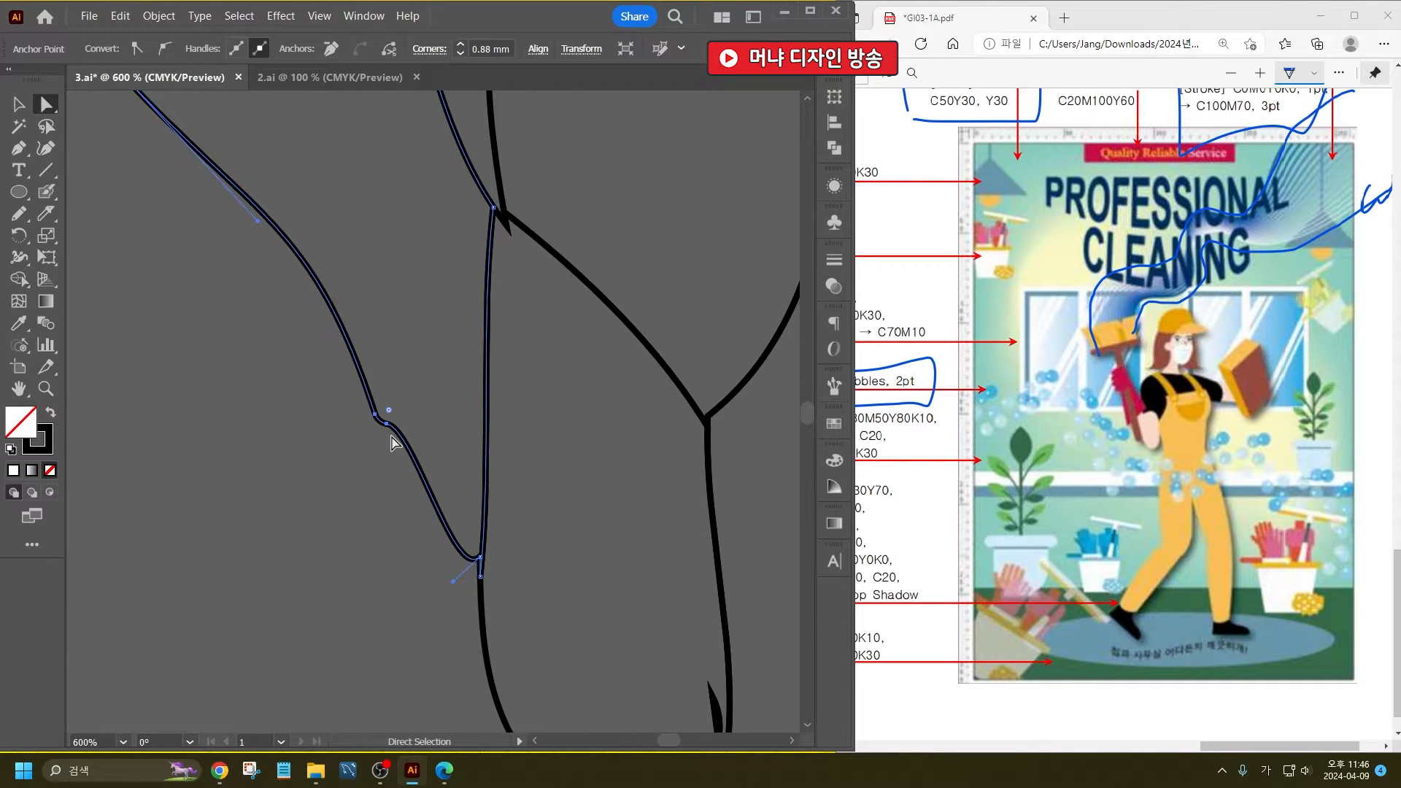
left_click_drag(19, 213, 73, 261)
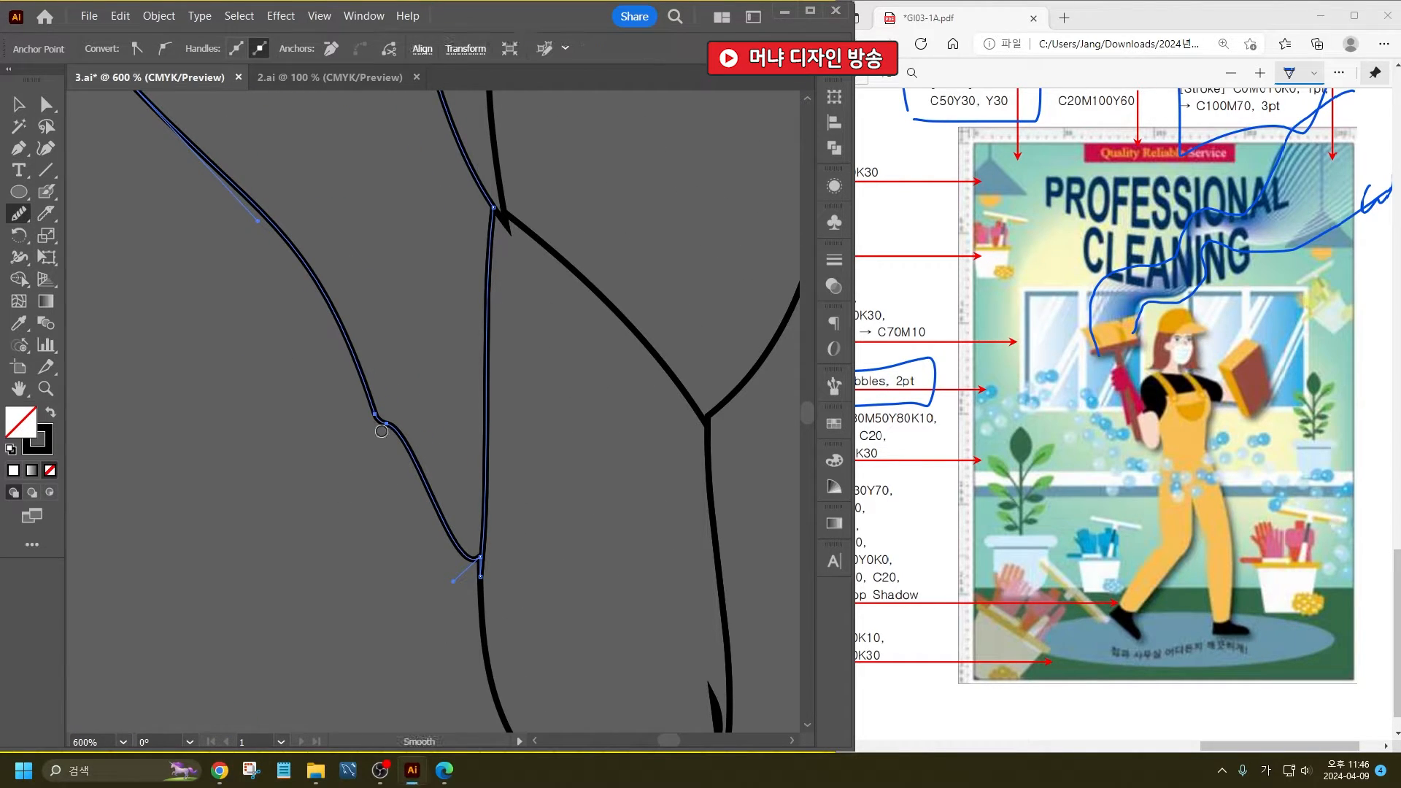
left_click_drag(381, 431, 323, 316)
left_click_drag(373, 387, 373, 396)
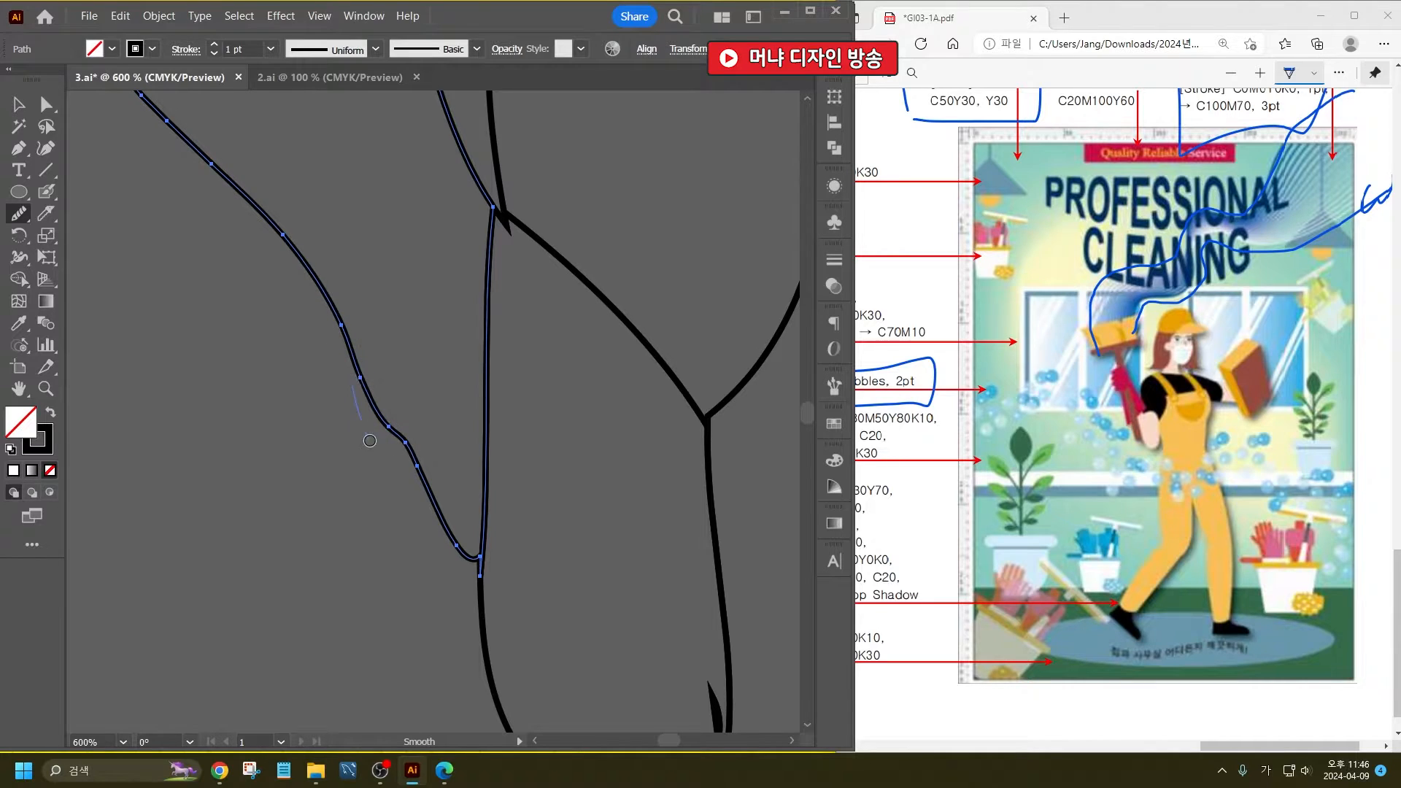
mouse_move(384, 451)
left_mouse_down()
mouse_move(372, 390)
mouse_move(327, 312)
mouse_move(419, 486)
mouse_move(364, 373)
left_mouse_up()
left_click_drag(410, 496, 429, 507)
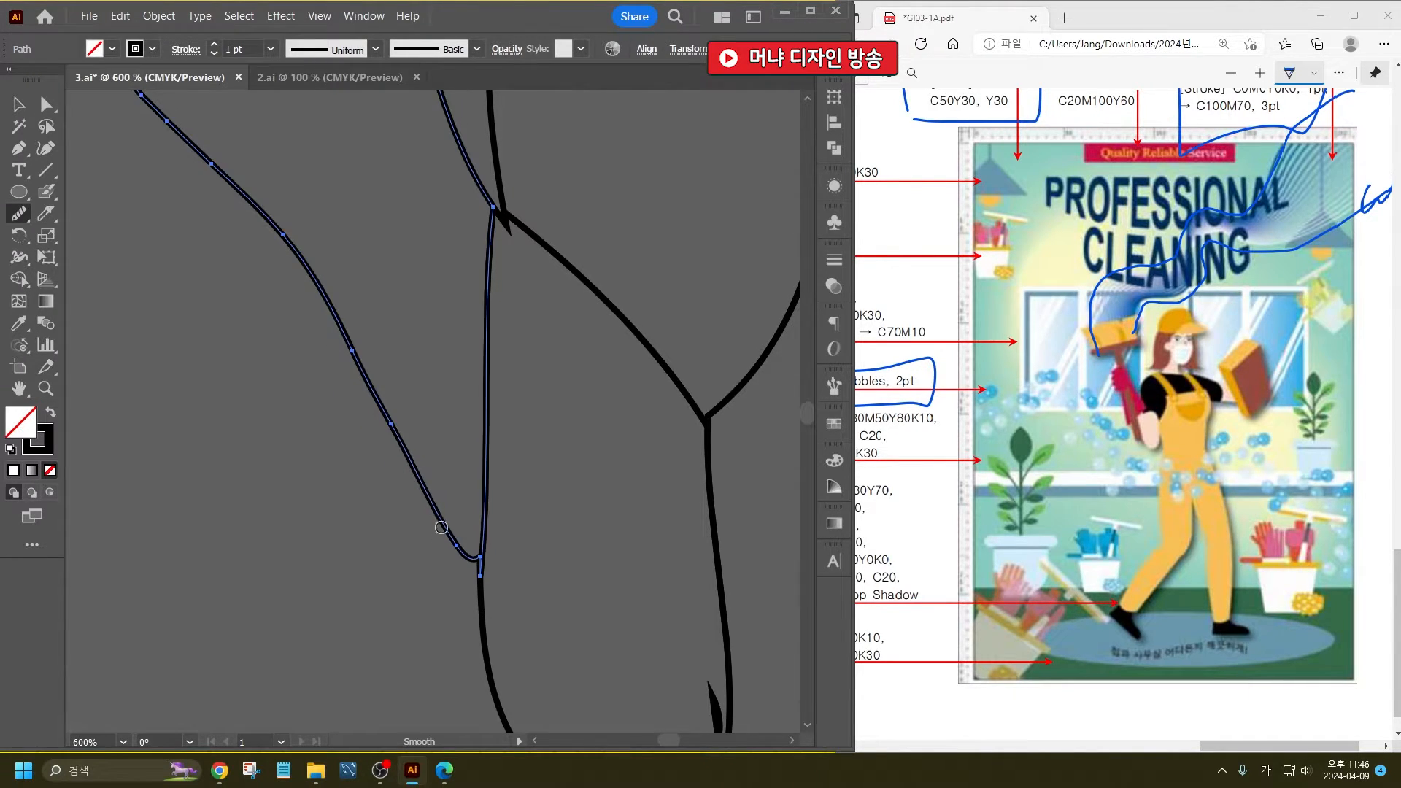
- Slim the raised forearm below the hand with a Knife cut, and delete the trimmed sliver and its leftover fragment
scroll(401, 438, "down", 5)
scroll(397, 420, "up", 3)
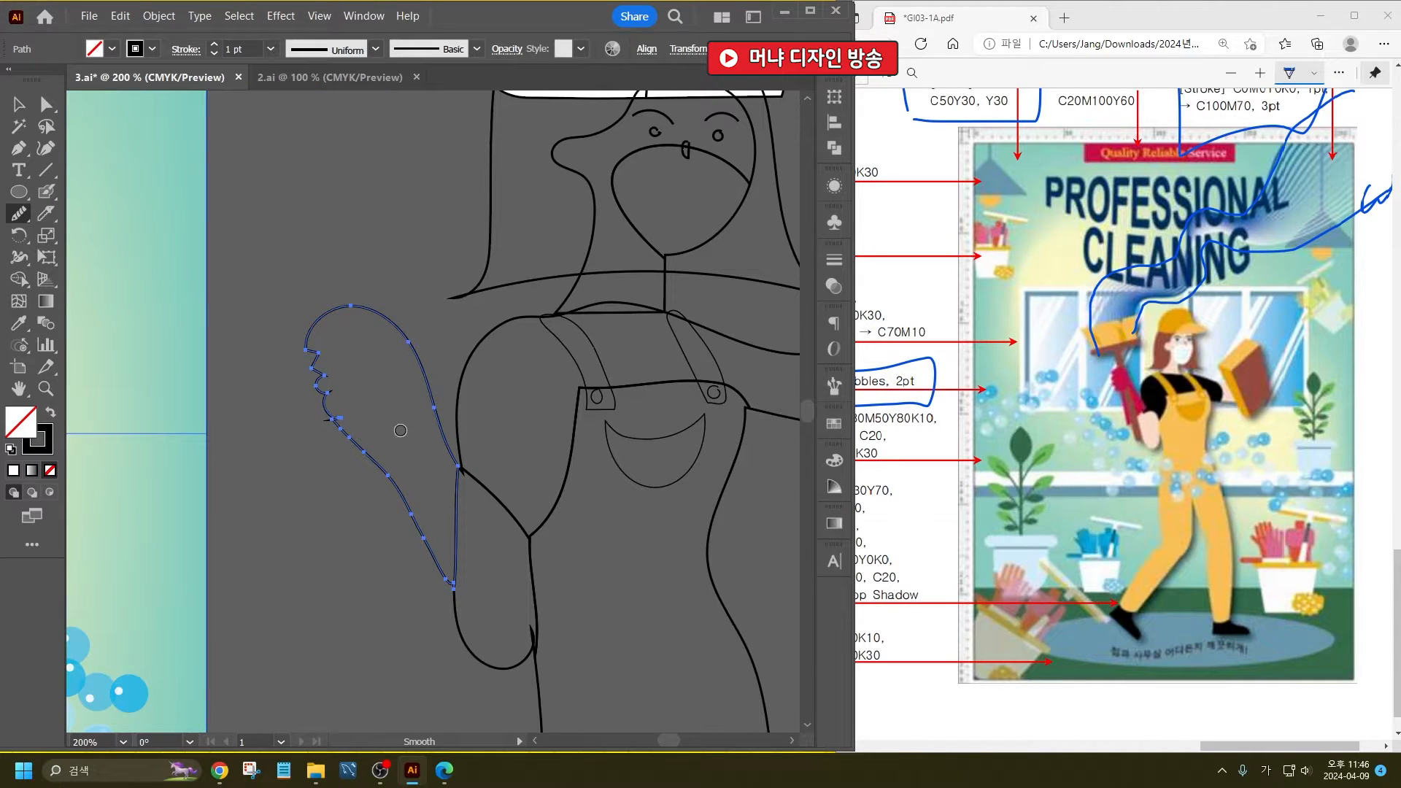
left_click(46, 213)
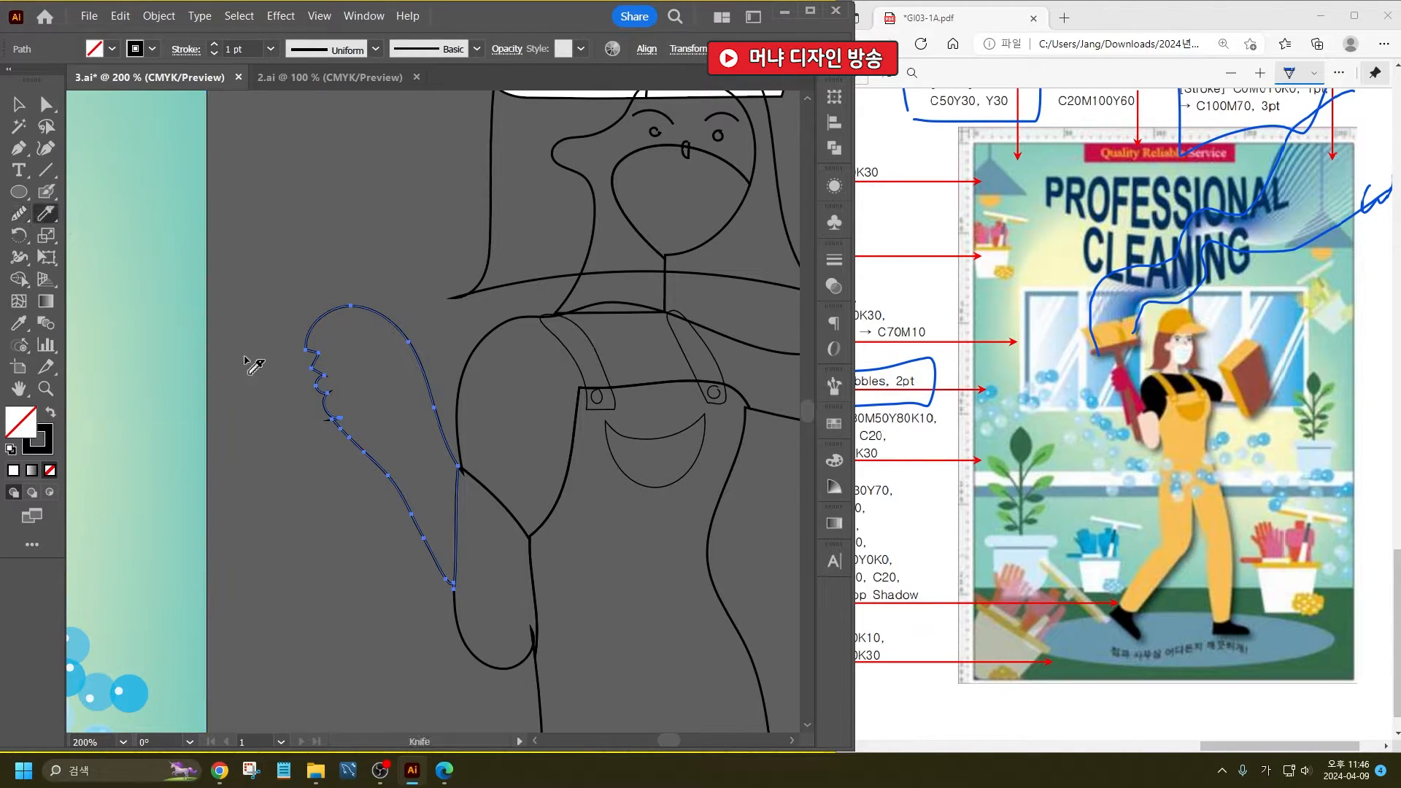
mouse_move(416, 557)
left_mouse_down()
mouse_move(354, 406)
mouse_move(316, 425)
left_mouse_up()
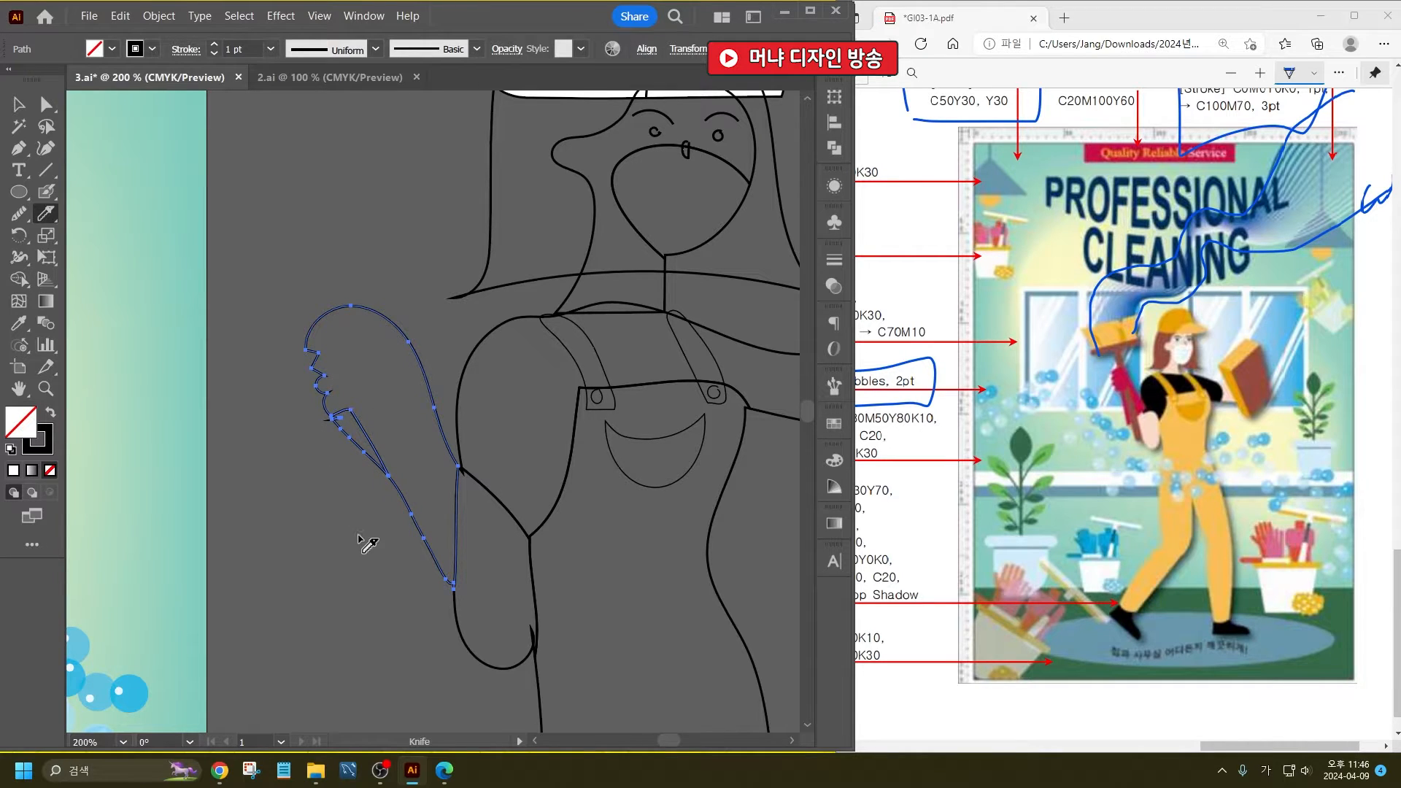
left_click(347, 437, "ctrl")
key("Delete")
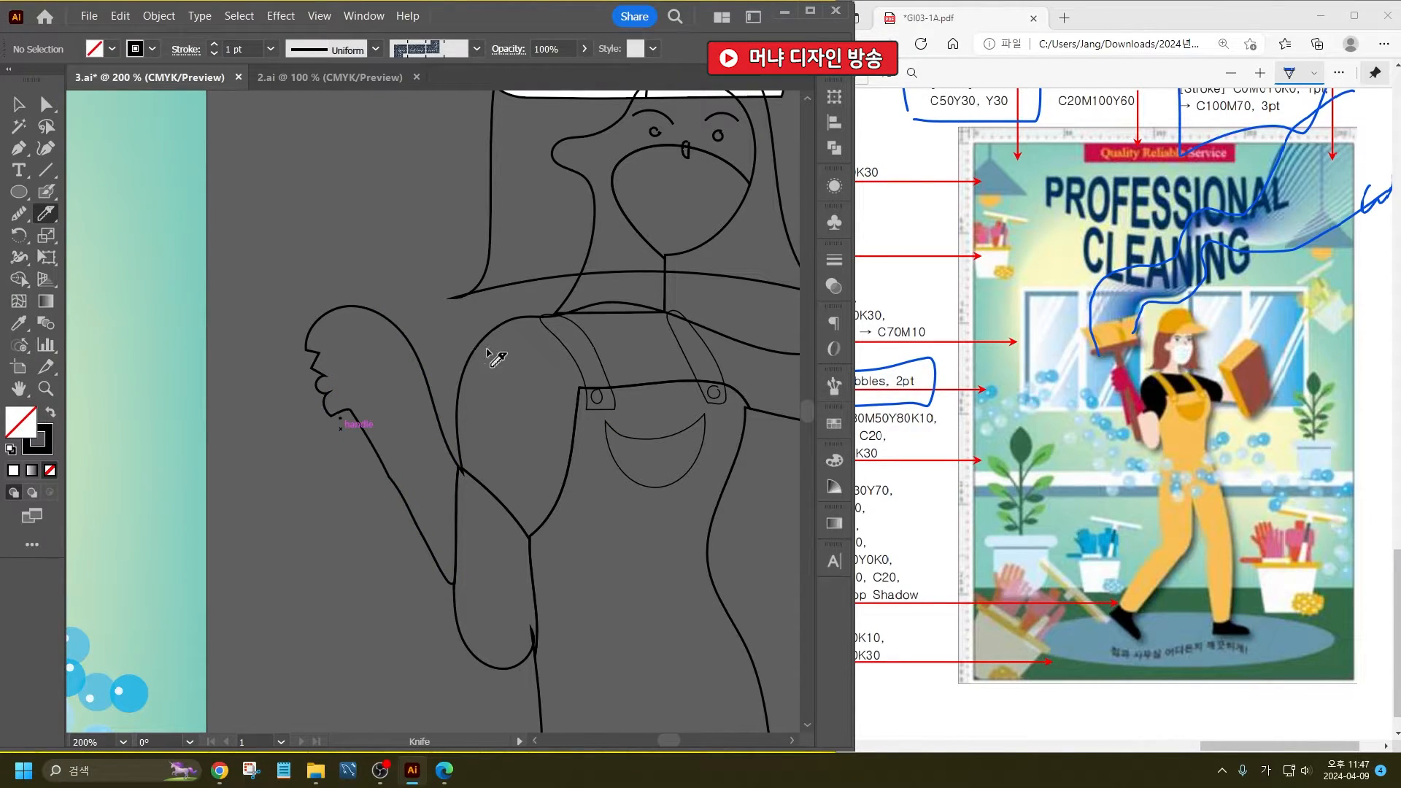
left_click(18, 104)
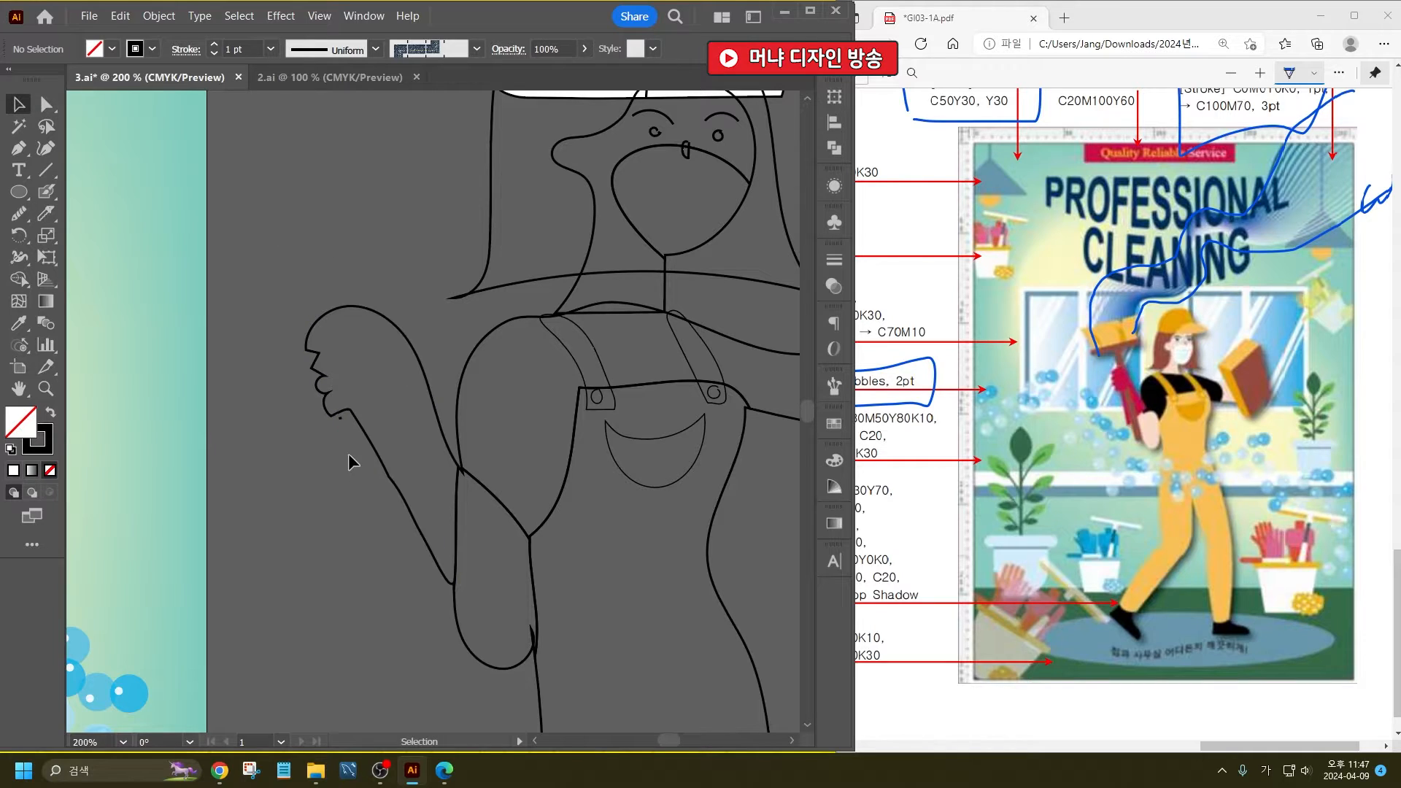
left_click(340, 418)
key("Delete")
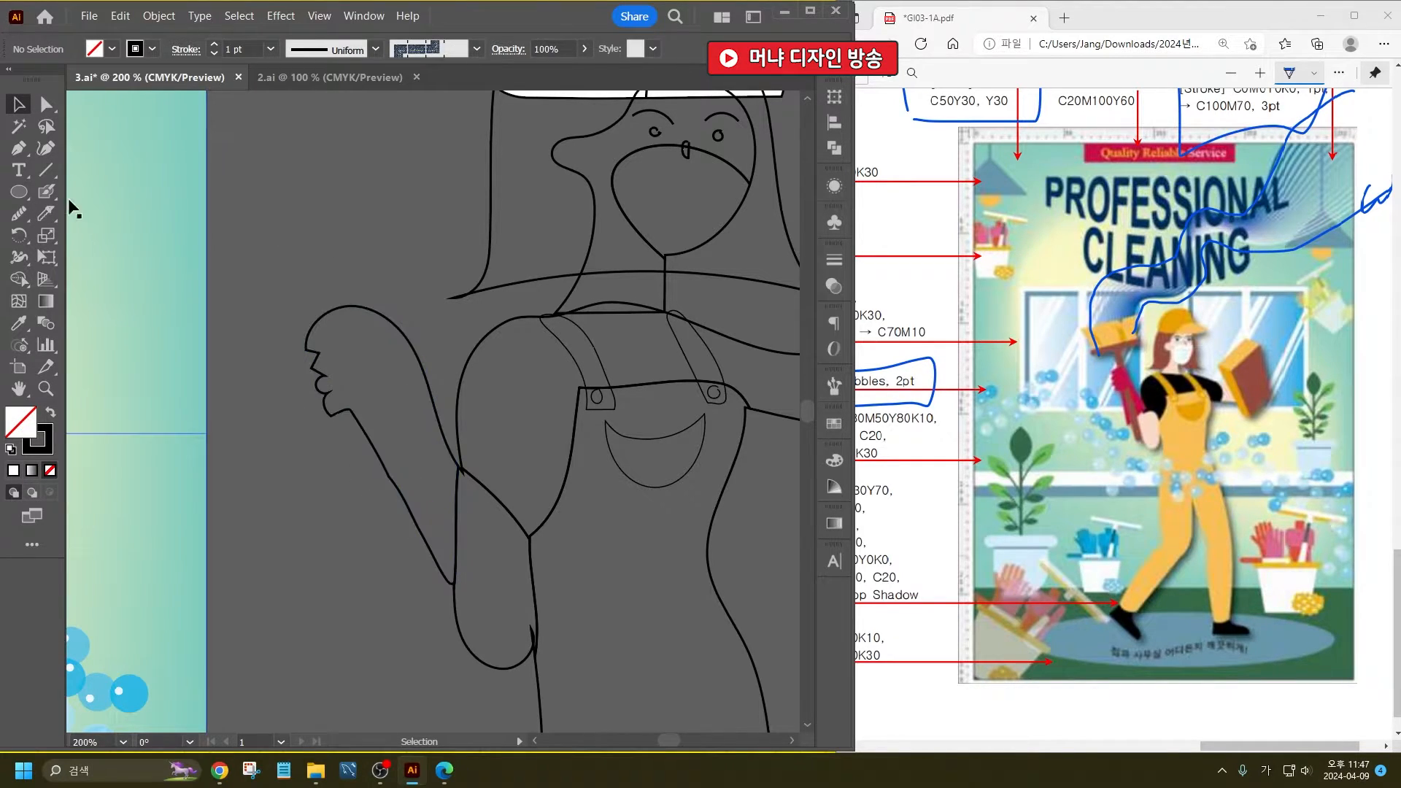
- Draw a slanted straight line from above the raised hand down to the elbow as the cleaning brush's handle
left_click(46, 171)
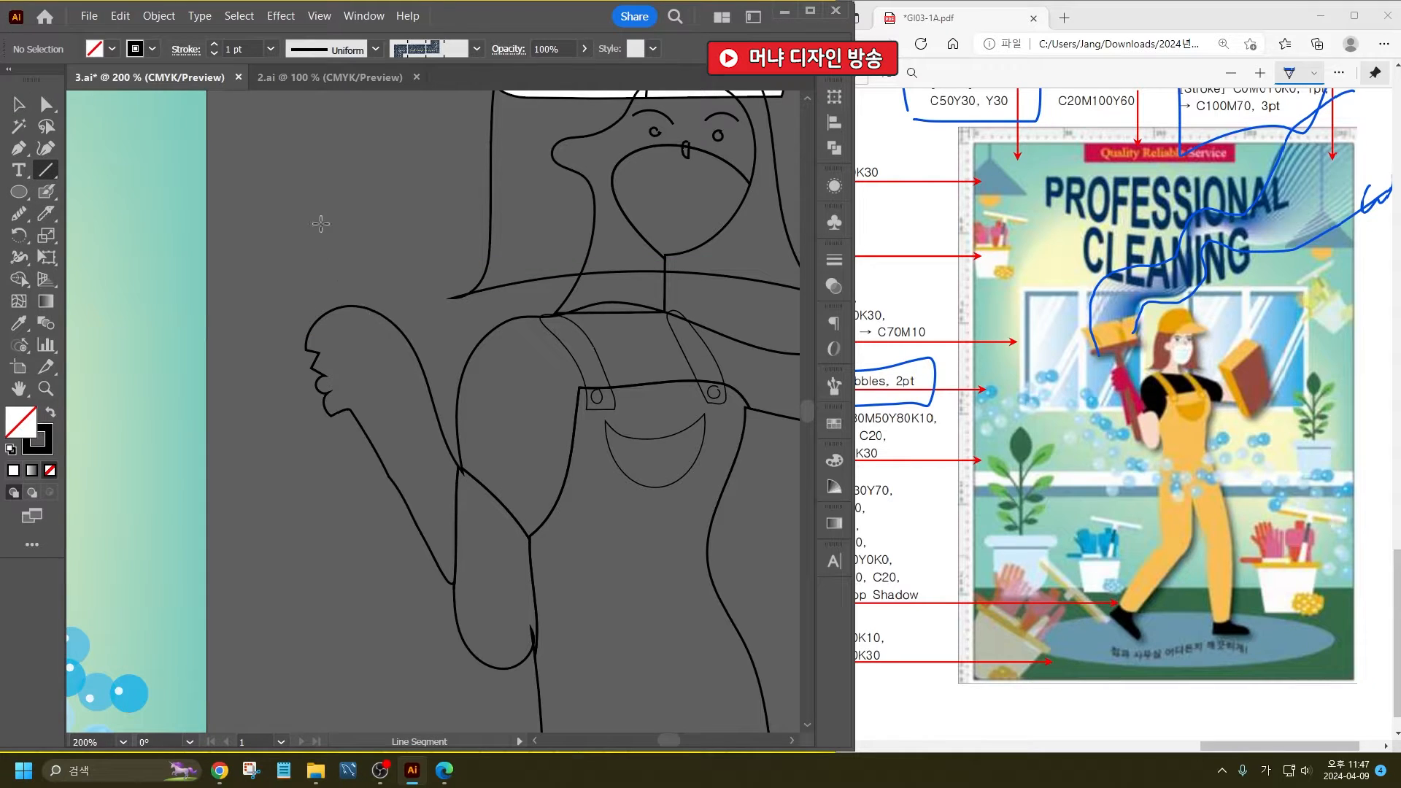
left_click_drag(320, 221, 459, 628)
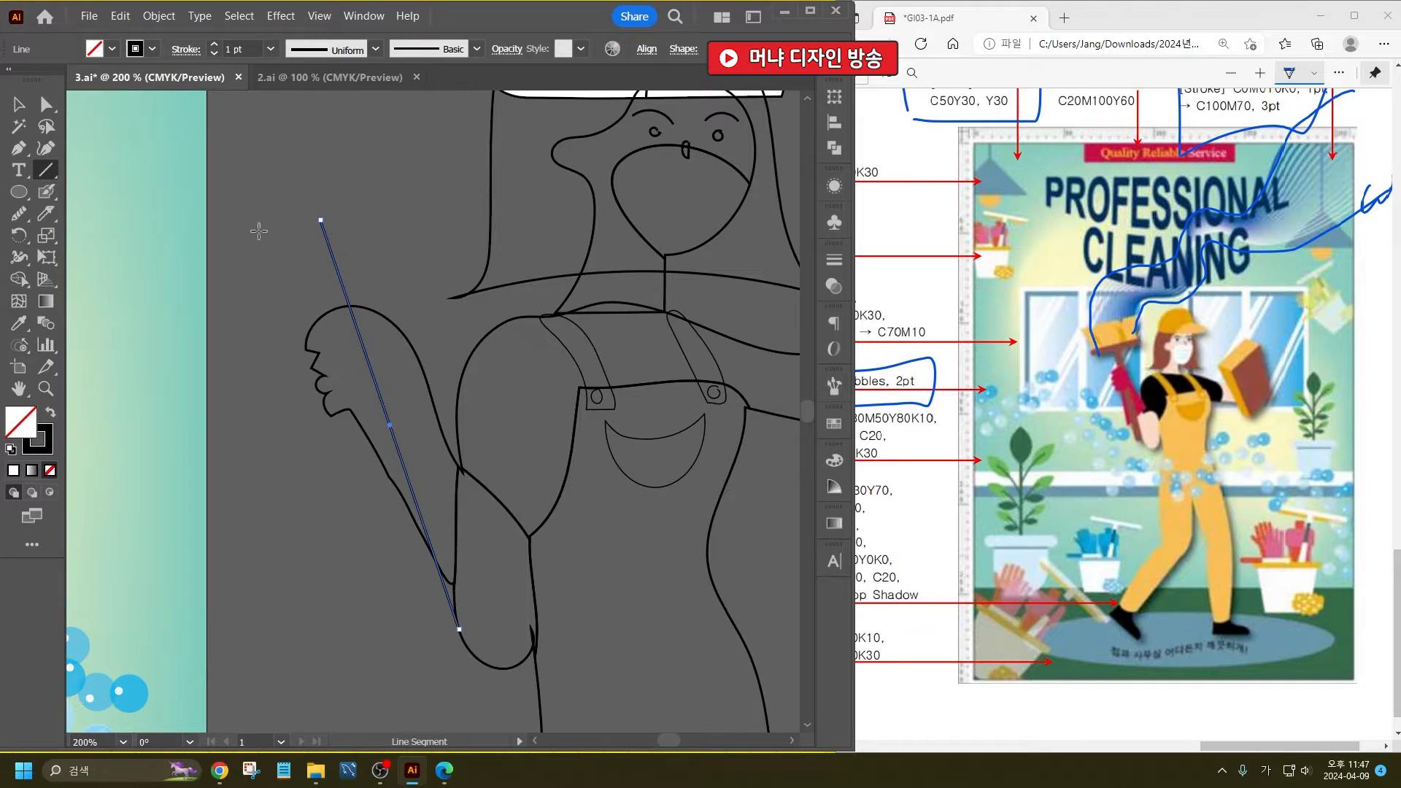
- Draw a slanted straight crossbar over the top end of the brush handle and set its stroke weight to 8 pt
left_click_drag(259, 235, 399, 201)
left_click(18, 104)
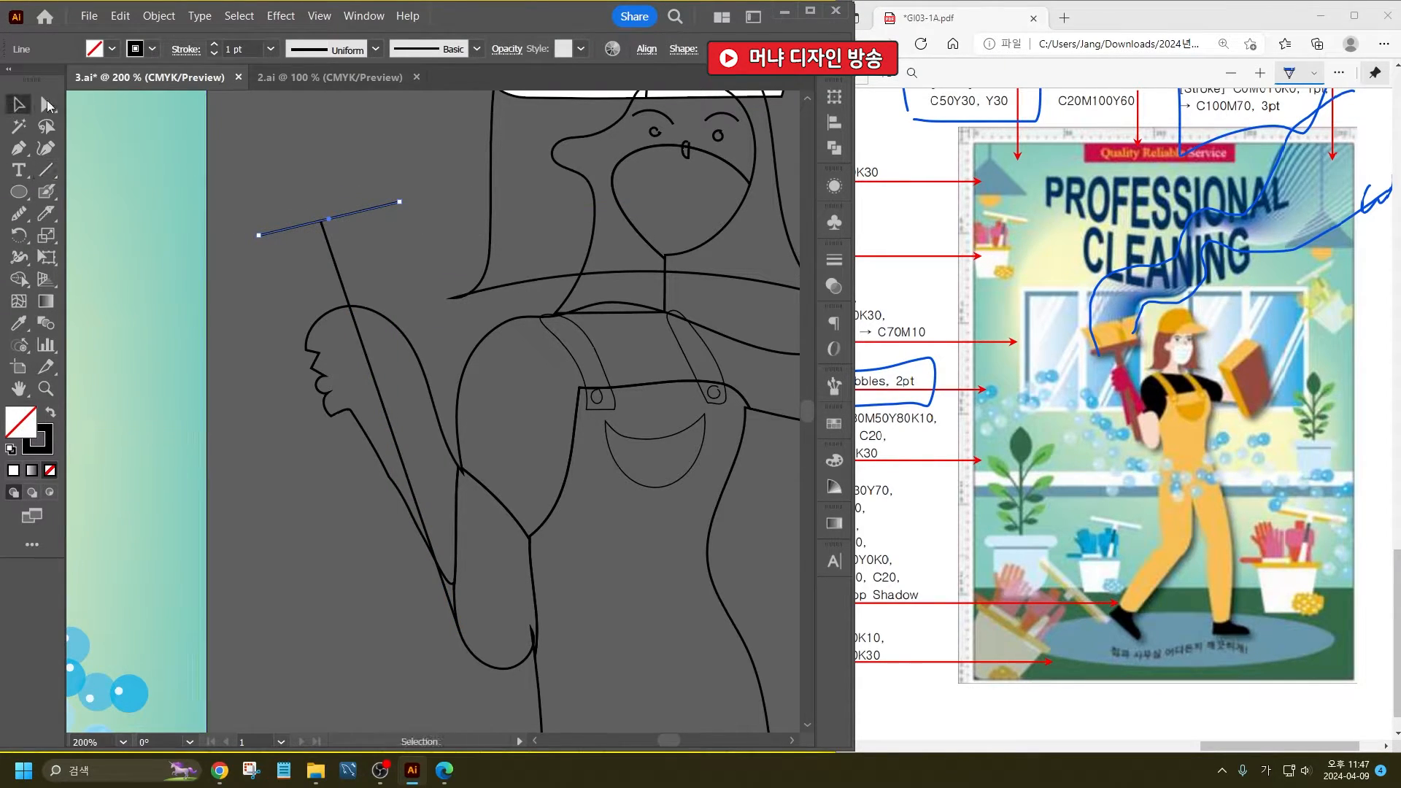
left_click(186, 48)
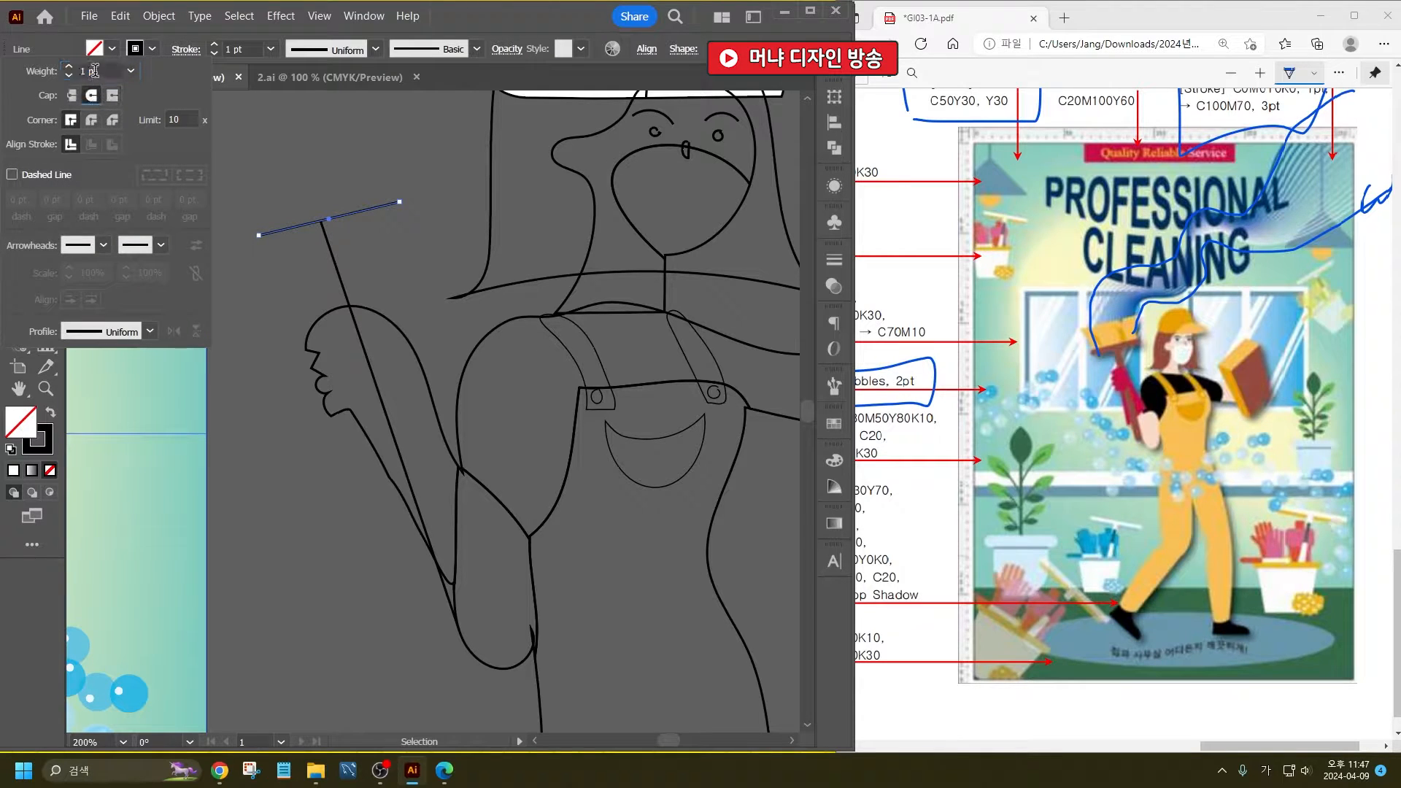
left_click(95, 70)
scroll(94, 70, "up", 7)
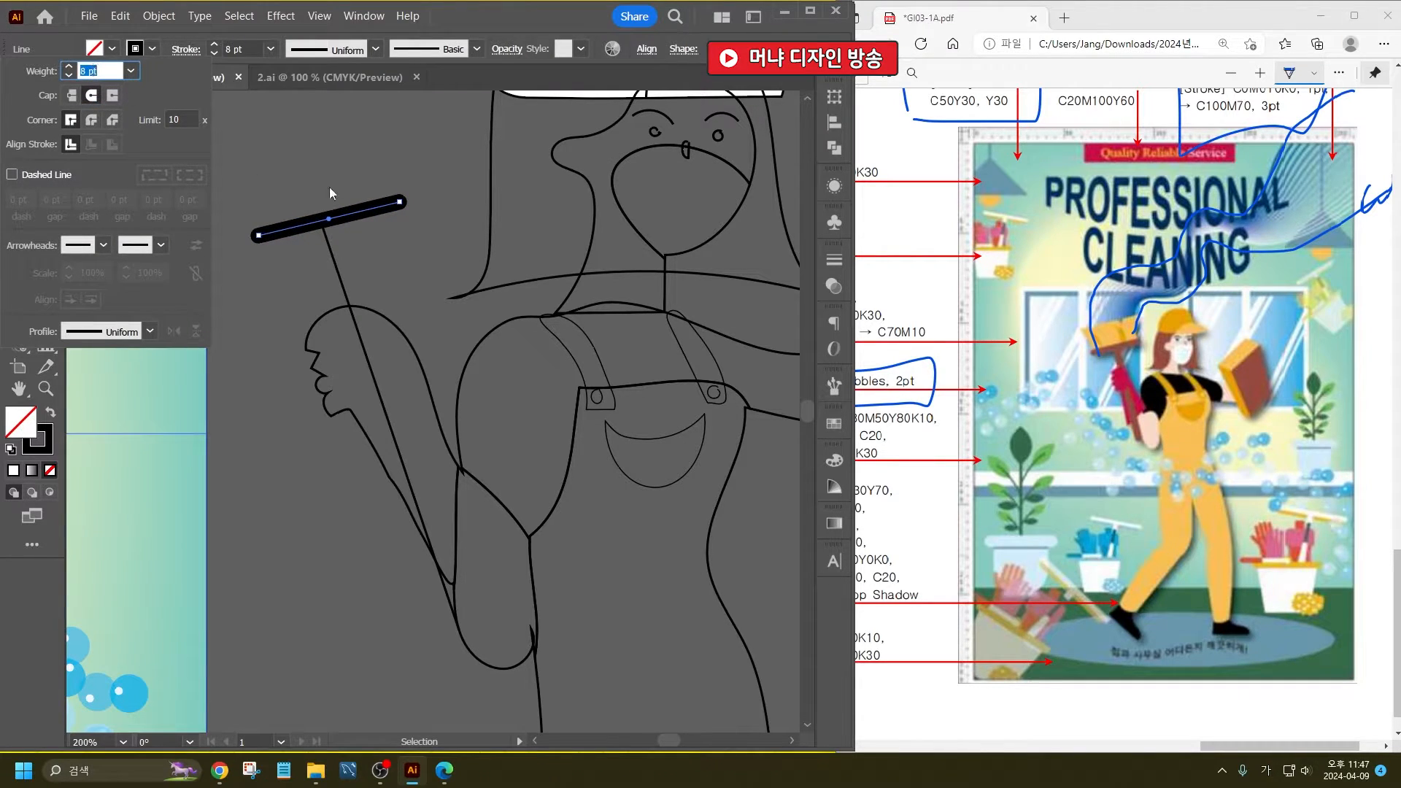
key("Return")
scroll(334, 217, "up", 3)
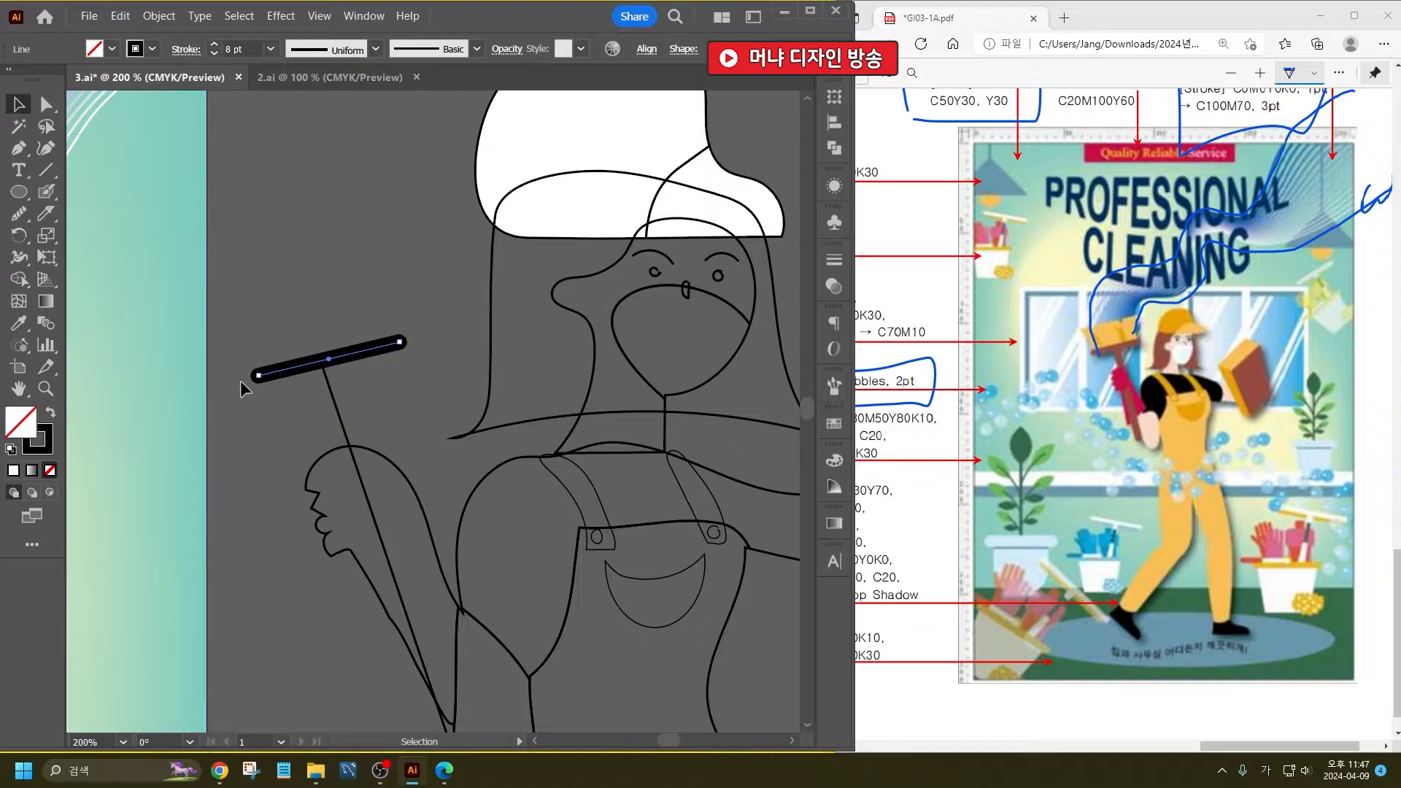
- Sketch the brush head's outline above the crossbar with the Pencil tool, with a notch in its upper edge
left_click(19, 214)
left_click(20, 212)
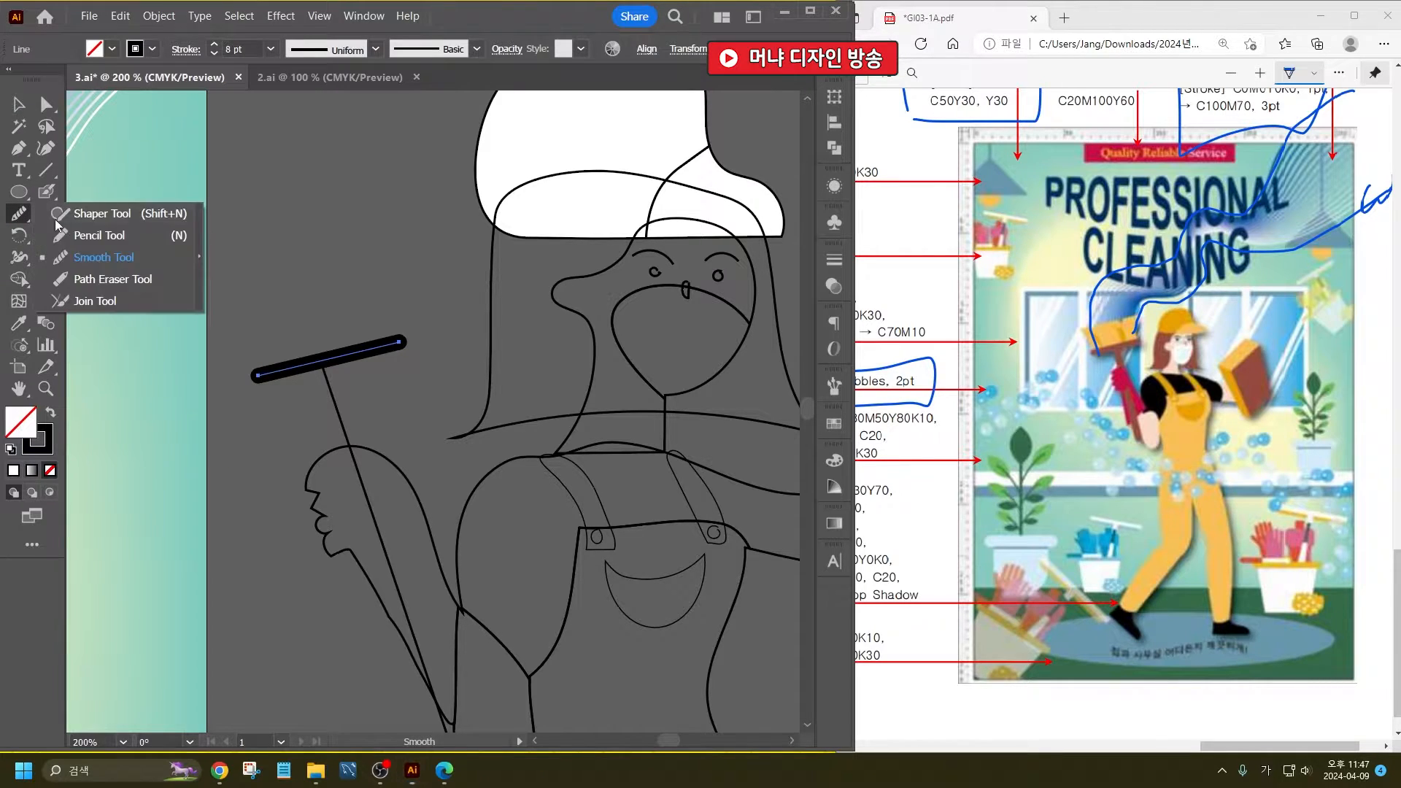
left_click(79, 234)
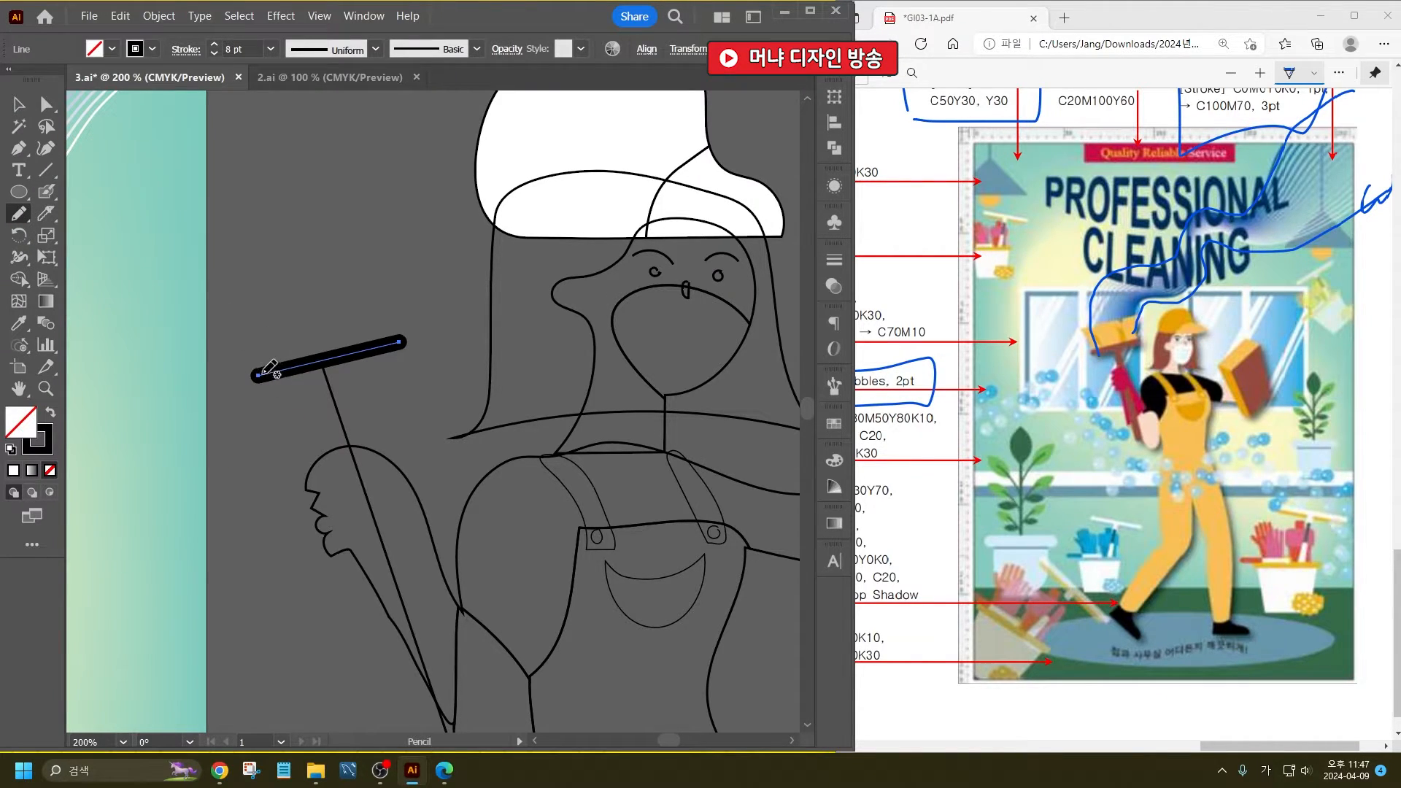
mouse_move(258, 369)
left_mouse_down()
mouse_move(218, 302)
mouse_move(277, 288)
left_mouse_up()
mouse_move(394, 325)
left_mouse_down()
mouse_move(398, 343)
mouse_move(260, 372)
left_mouse_up()
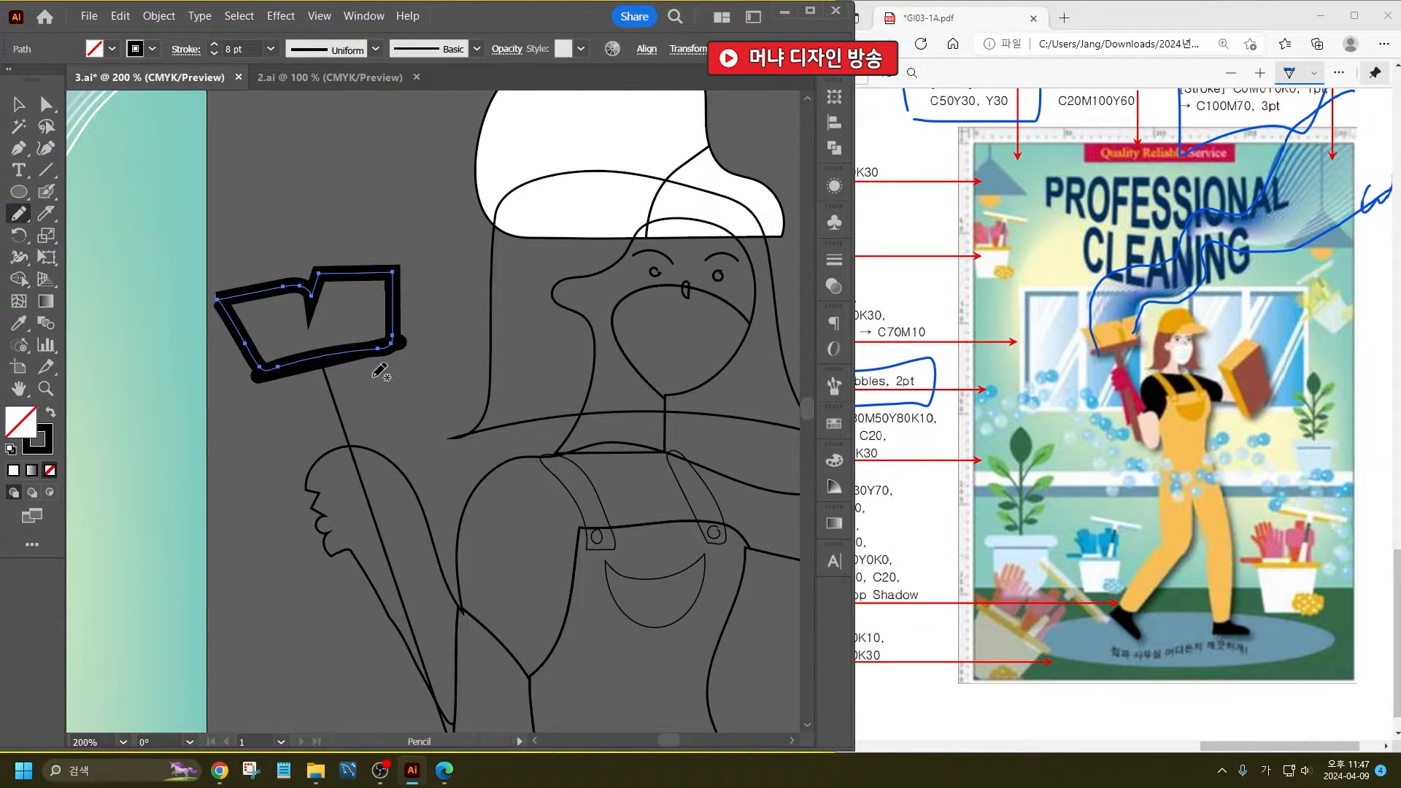
- Add freehand bristle strokes inside the brush head, undoing a stray stroke, and deselect the artwork
mouse_move(353, 346)
left_mouse_down()
mouse_move(341, 284)
mouse_move(359, 355)
mouse_move(267, 346)
mouse_move(256, 322)
mouse_move(283, 368)
left_mouse_up()
key("ctrl+z")
left_click(19, 104)
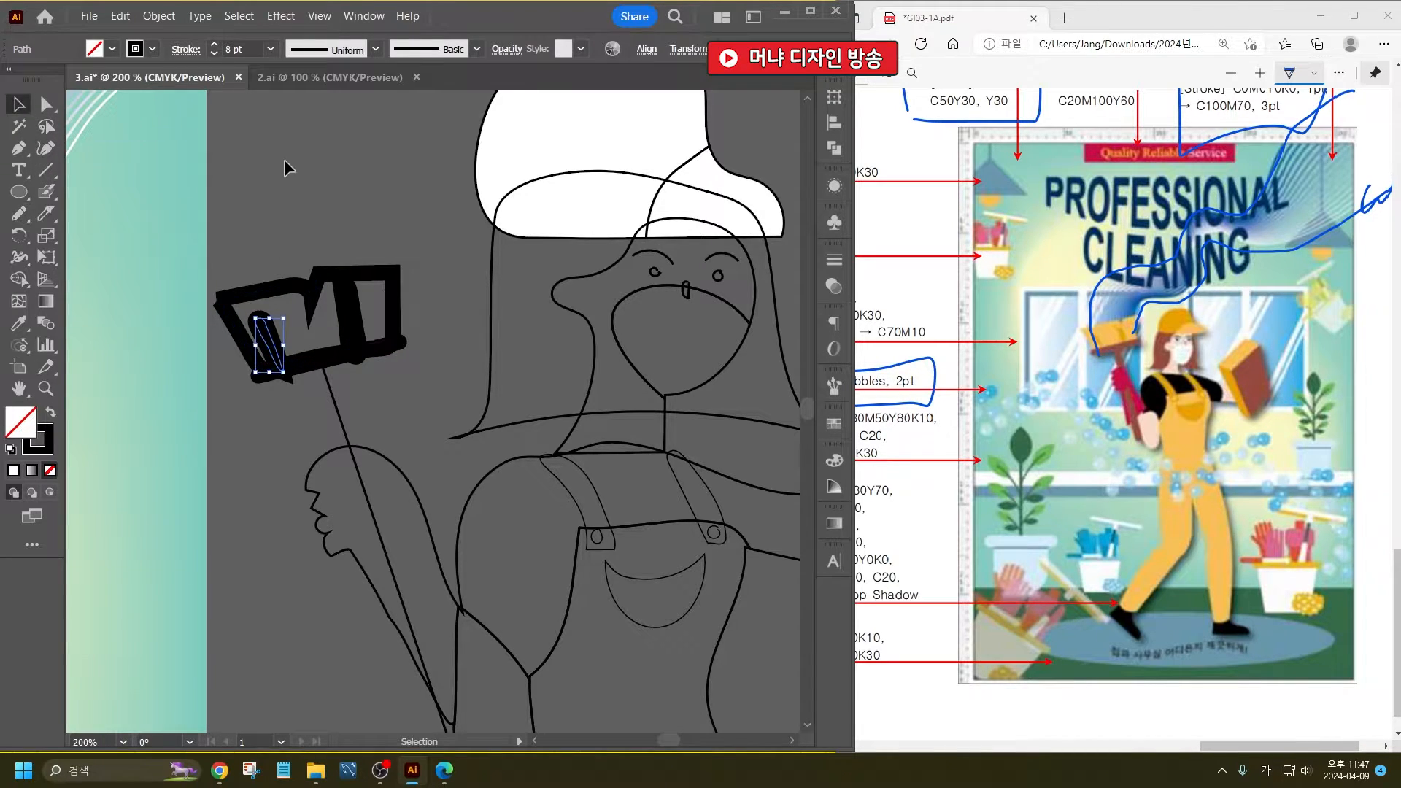
left_click(283, 159)
- Draw a tilted four-cornered sponge face beside the outstretched arm with the Pen tool, and taper it by pulling its lower outer corner inward
left_click_drag(458, 471, 371, 349)
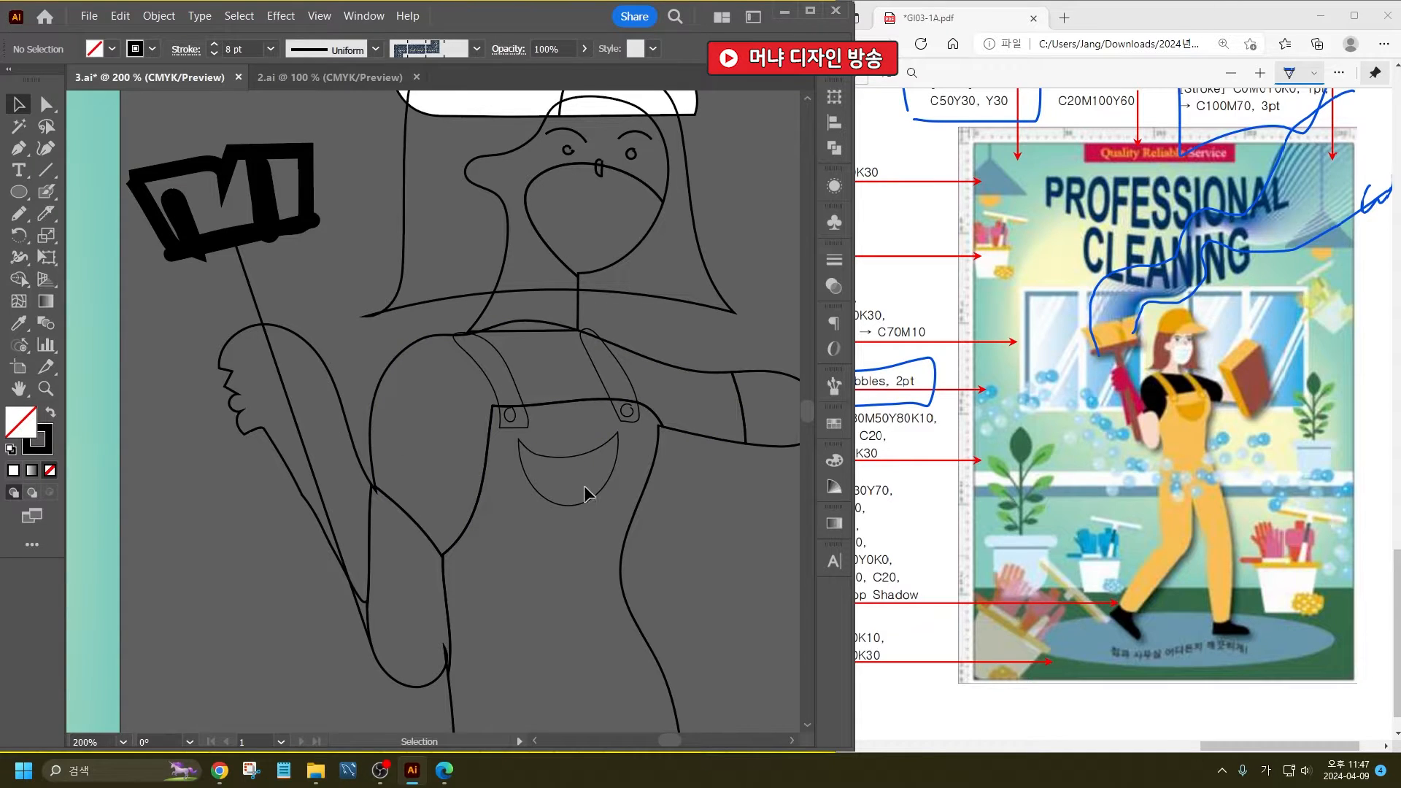
left_click_drag(680, 453, 390, 428)
left_click_drag(541, 377, 510, 377)
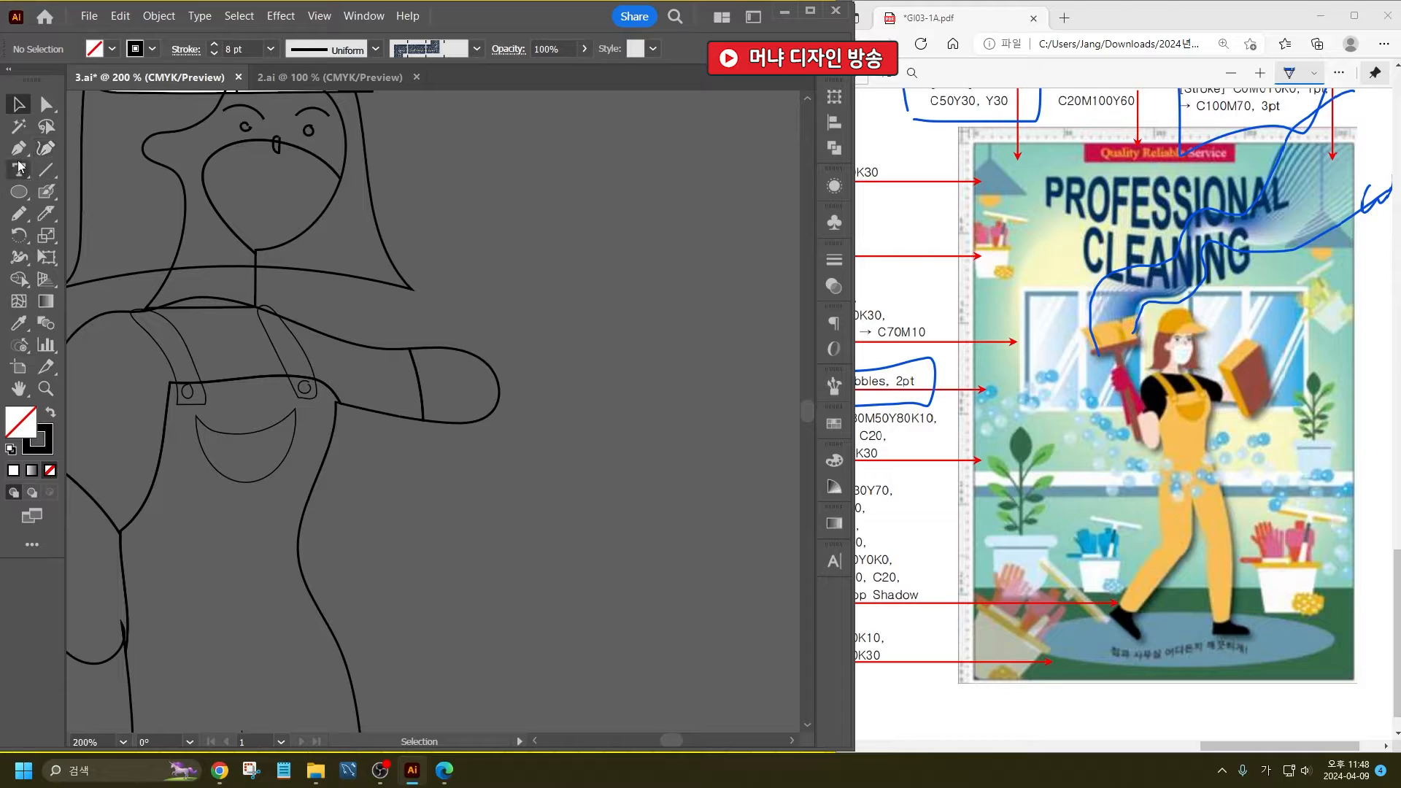
key("p")
left_click(651, 254)
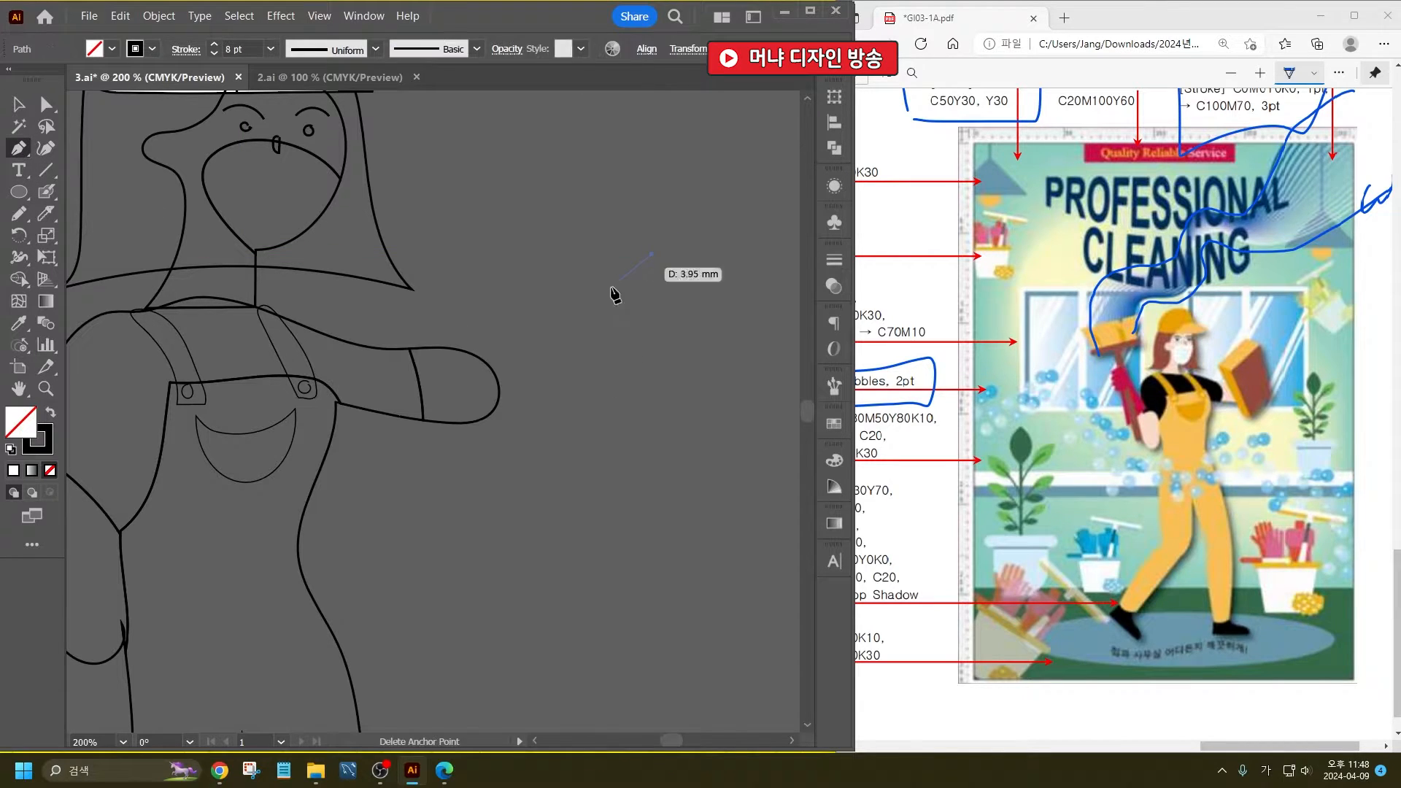
left_click(555, 329)
left_click(665, 497)
left_click(748, 409)
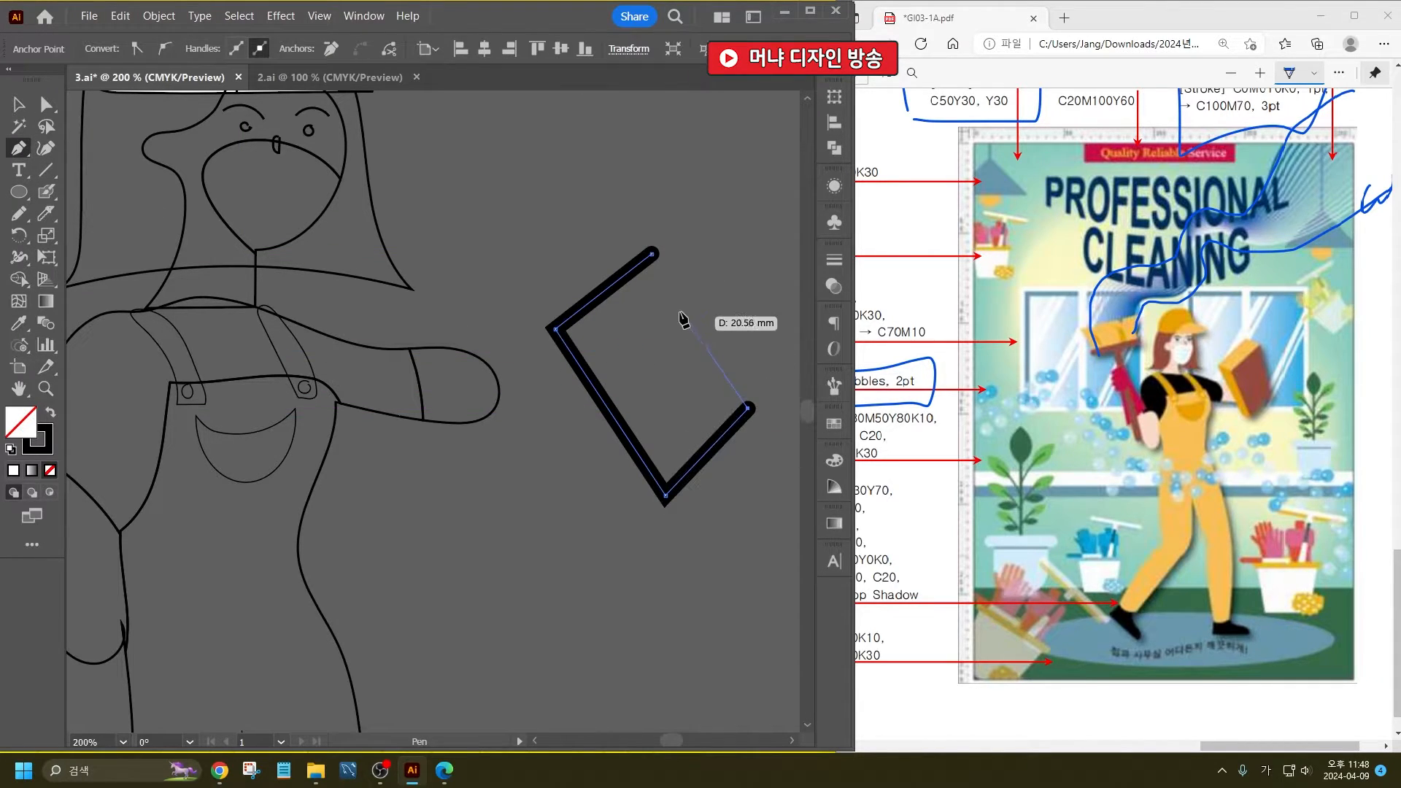
left_click(652, 253)
left_click(46, 104)
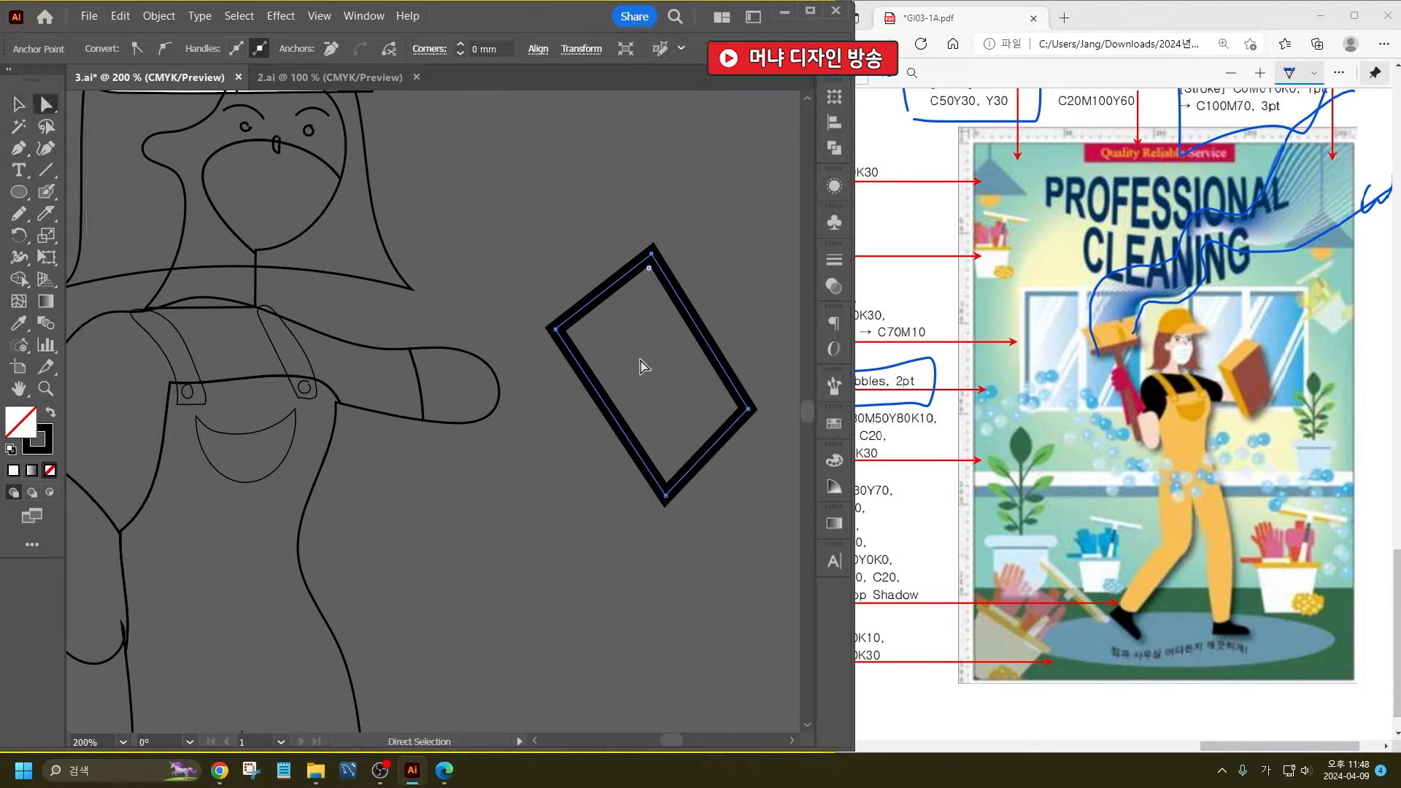
left_click_drag(748, 409, 720, 437)
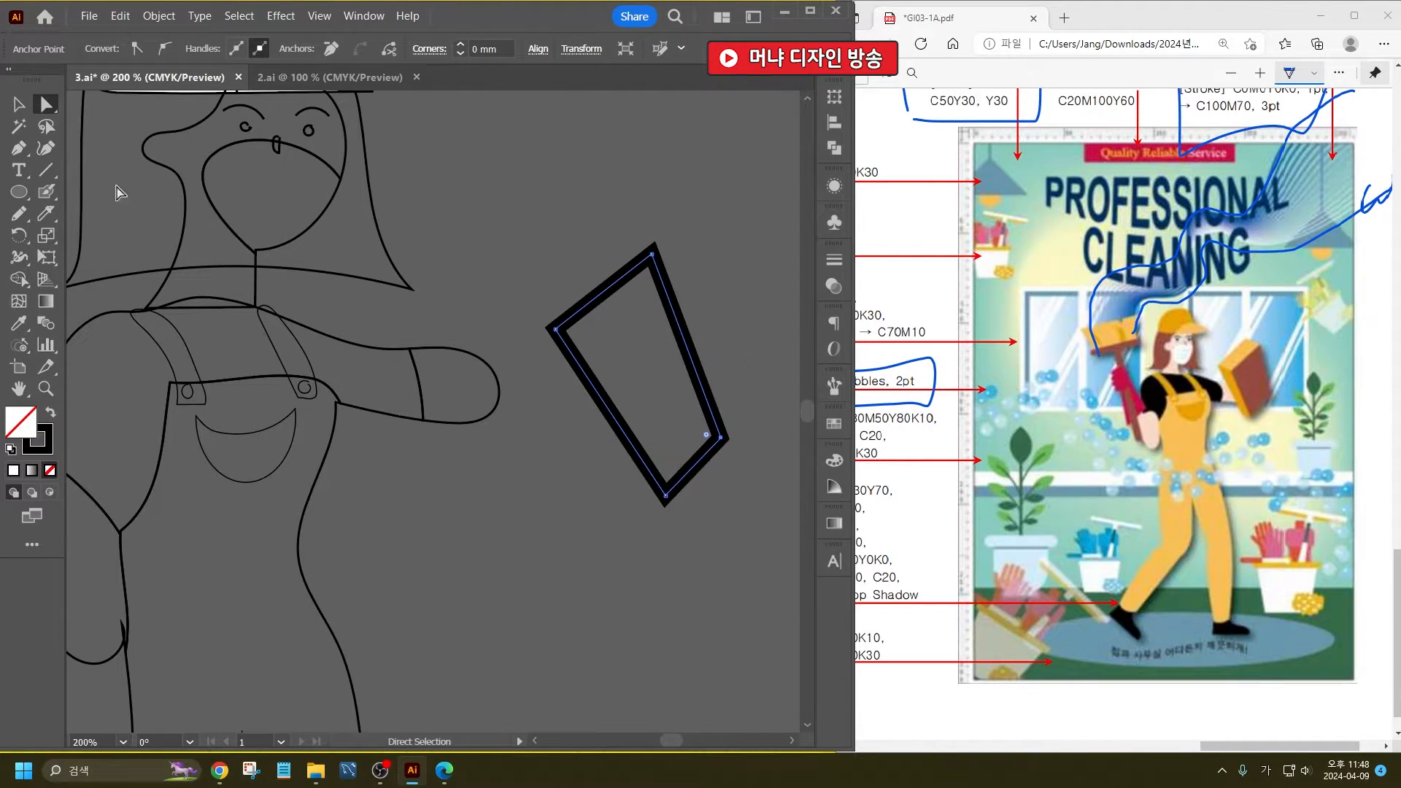
- Draw a narrow closed side face along the sponge's long edge nearest the arm with the Pen tool
left_click(18, 148)
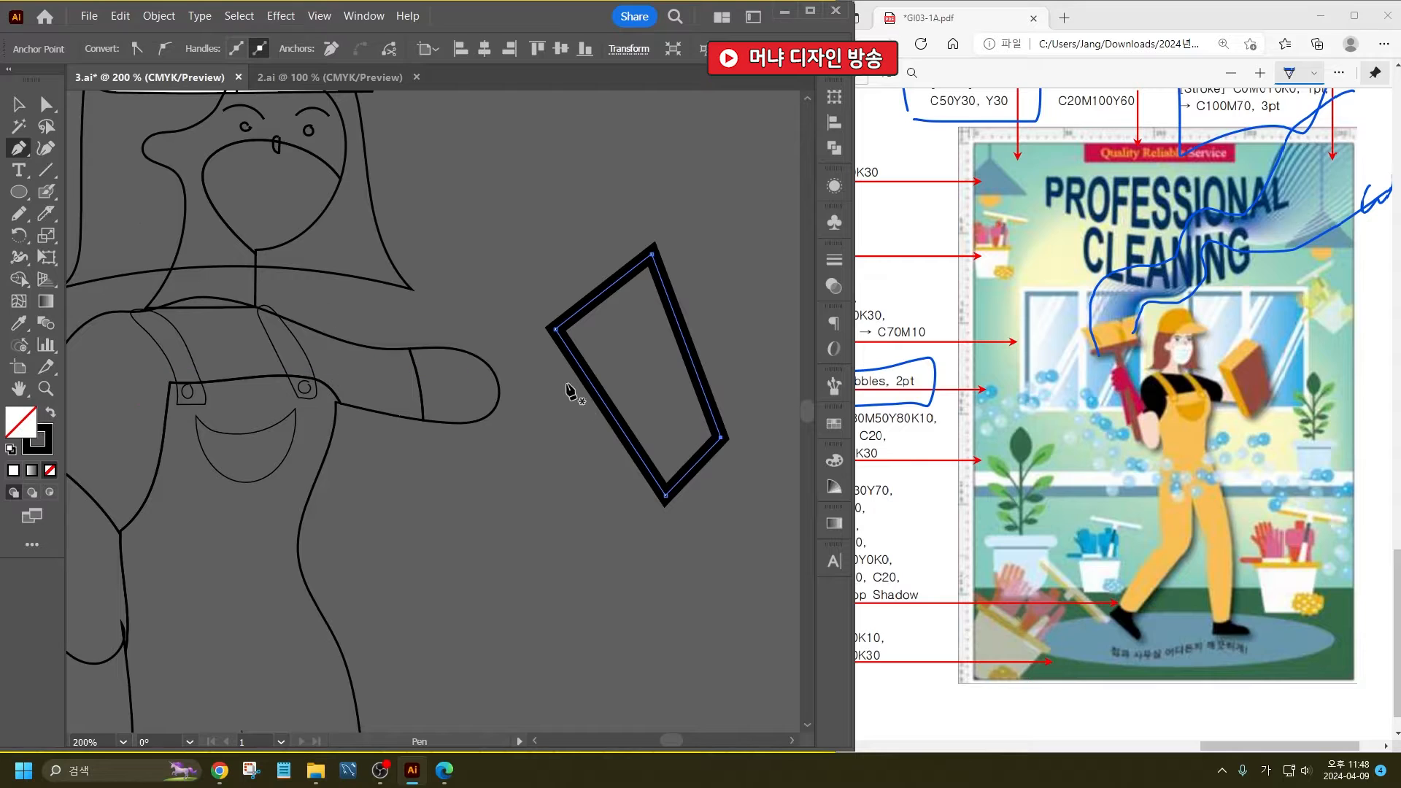
left_click(519, 320)
left_click(556, 328)
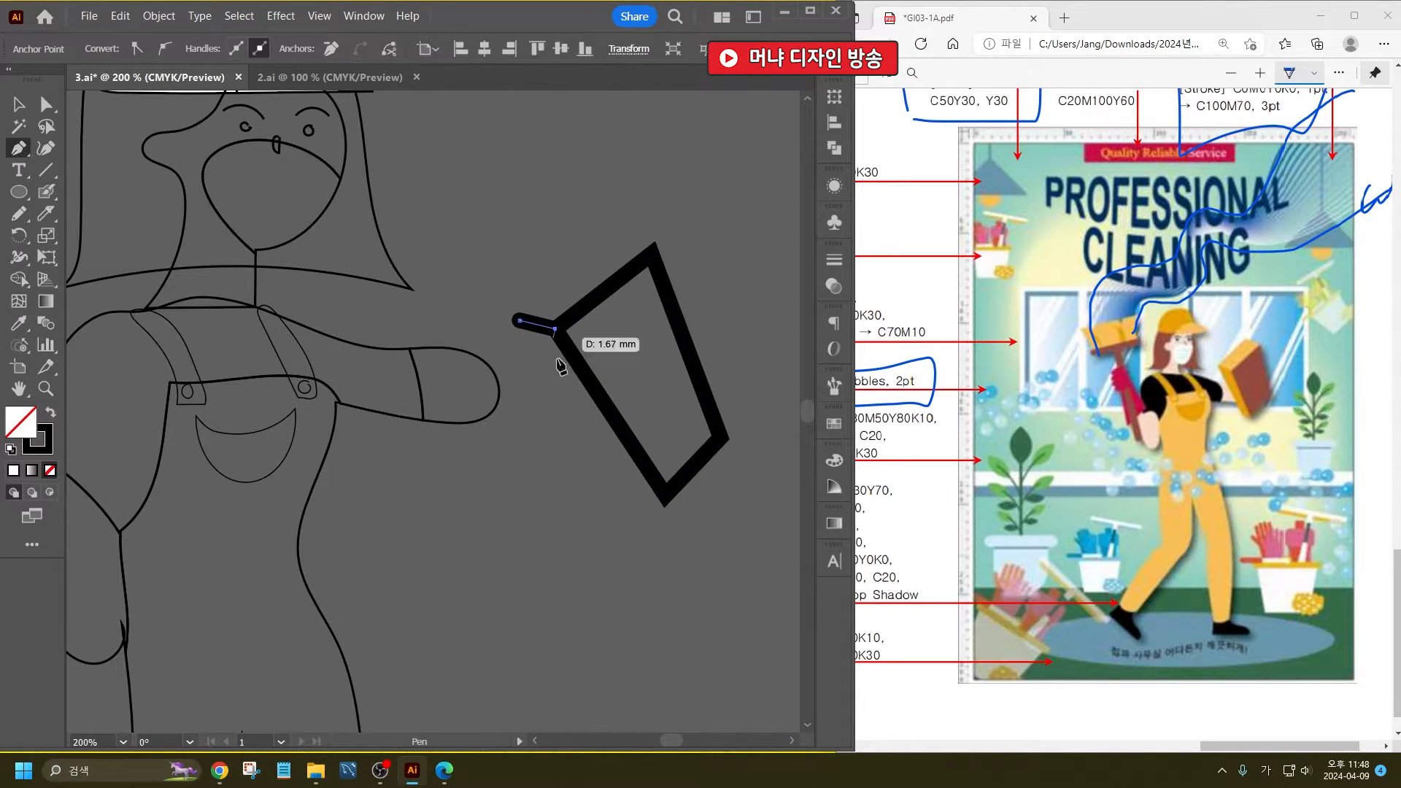
left_click(664, 495)
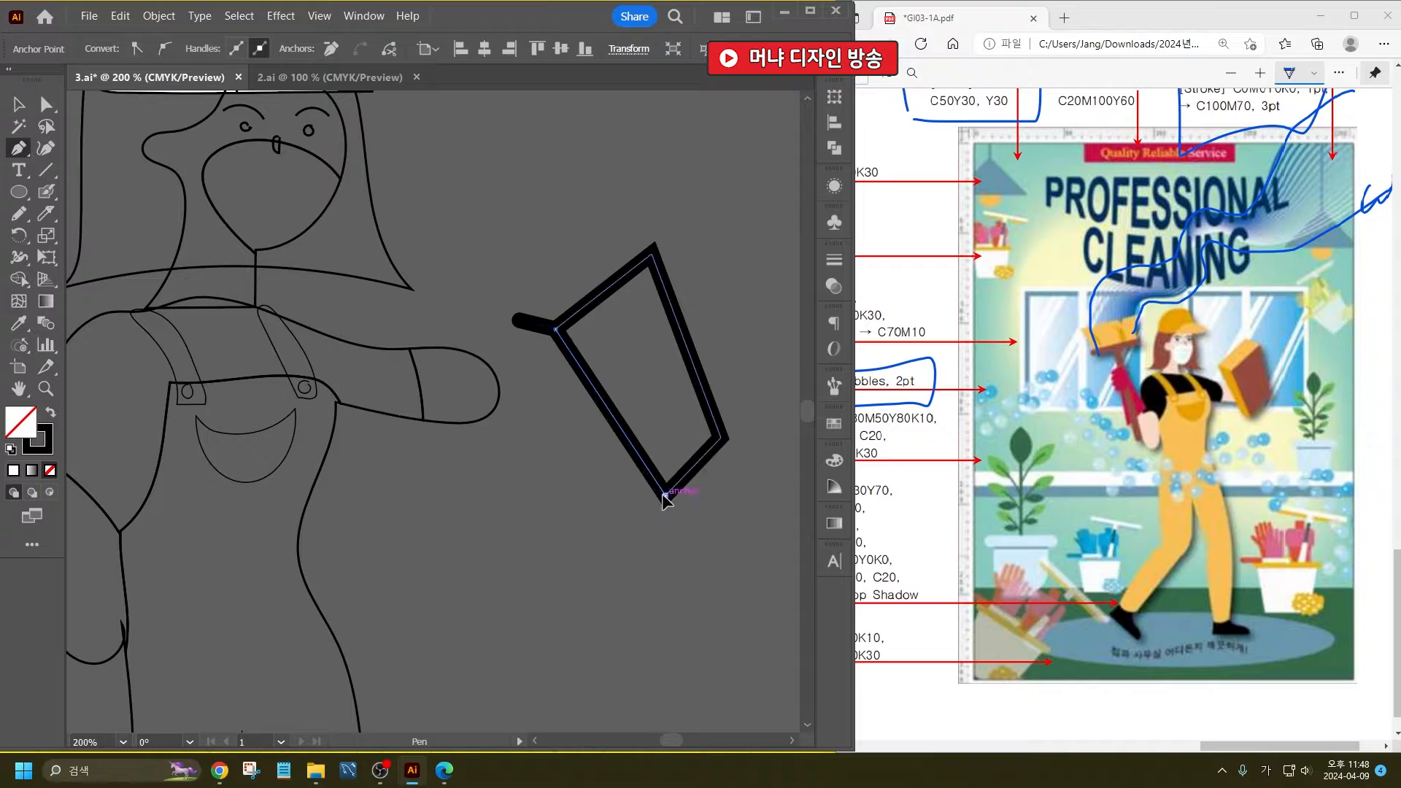
left_click(634, 498)
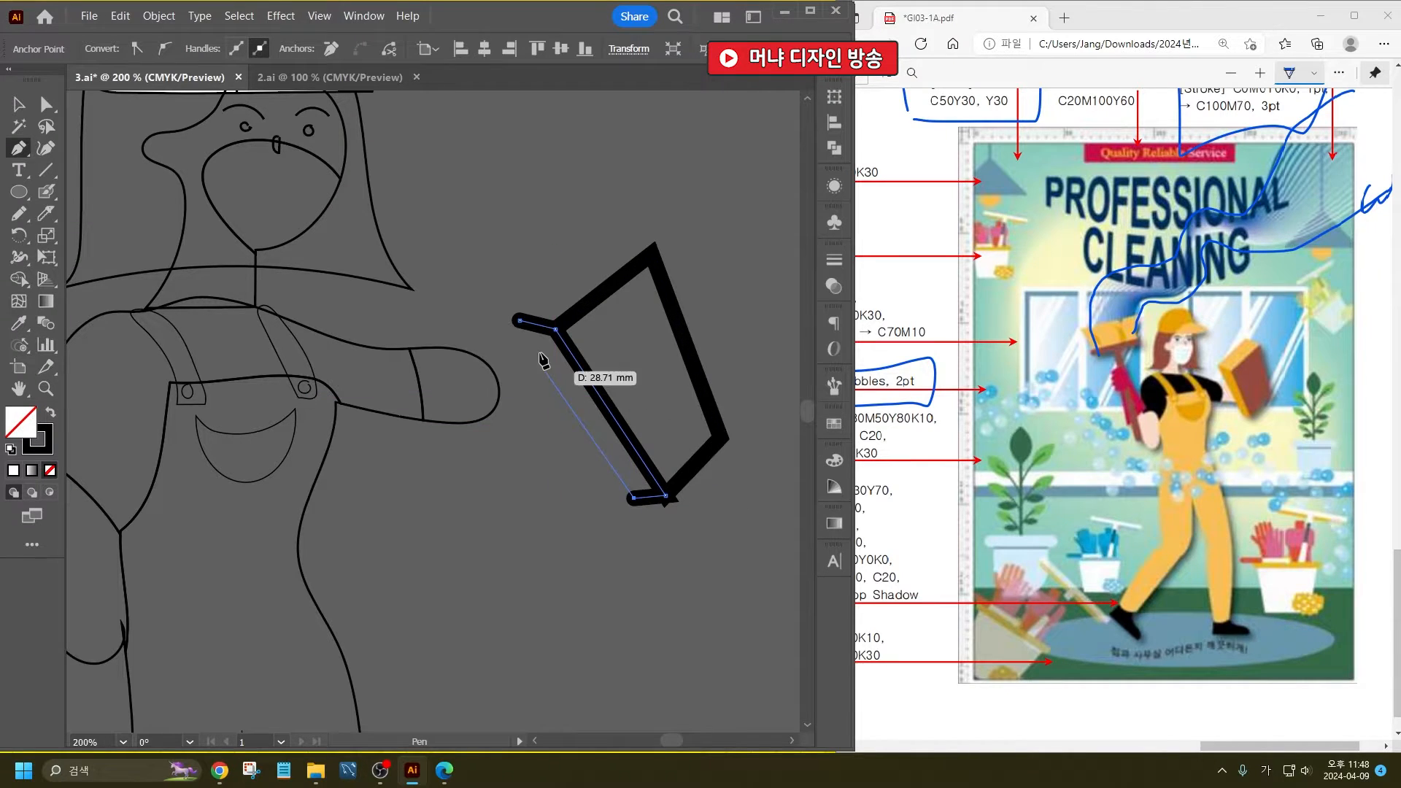
left_click(520, 321)
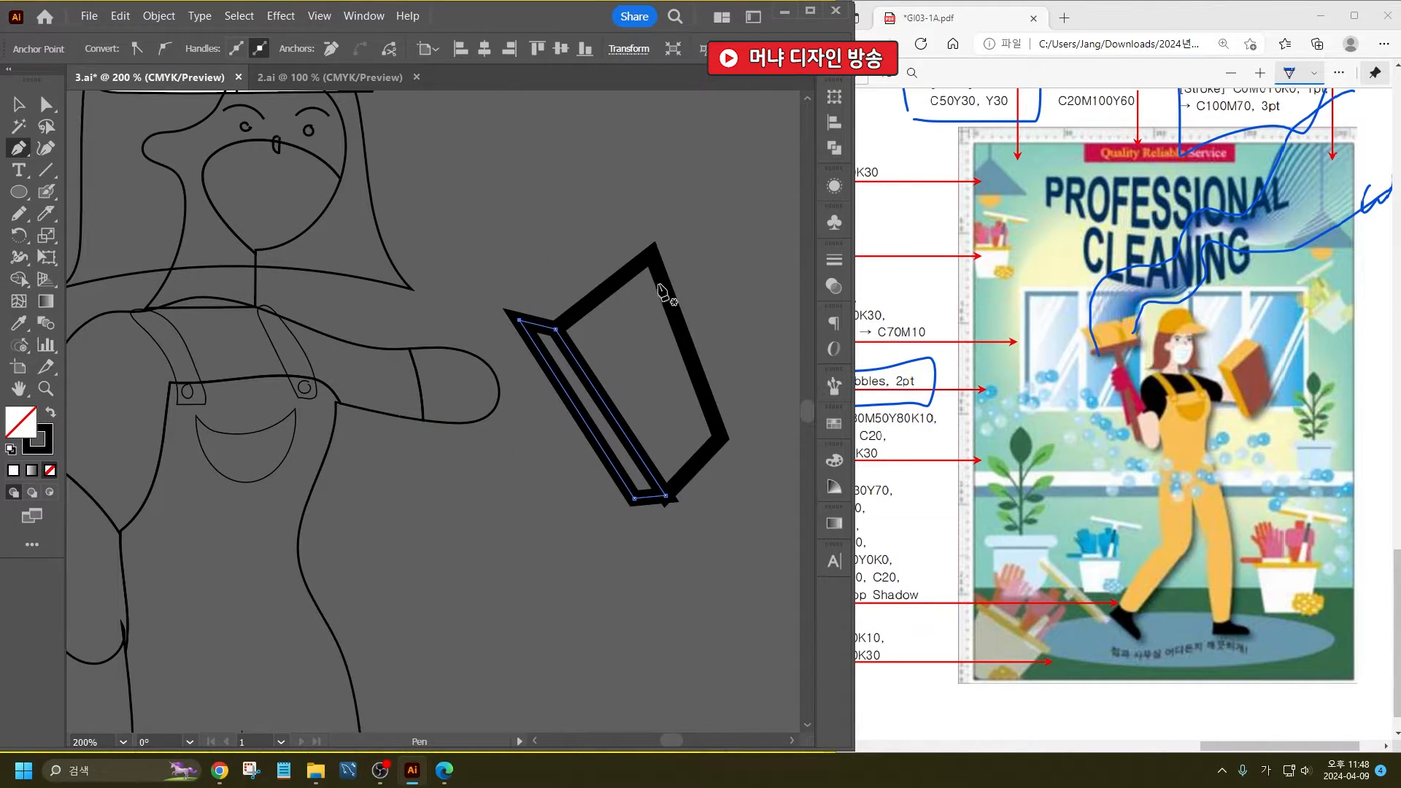
- Draw the sponge's closed top face with the Pen tool, joining the upper corners of the front and side faces
left_click(651, 254)
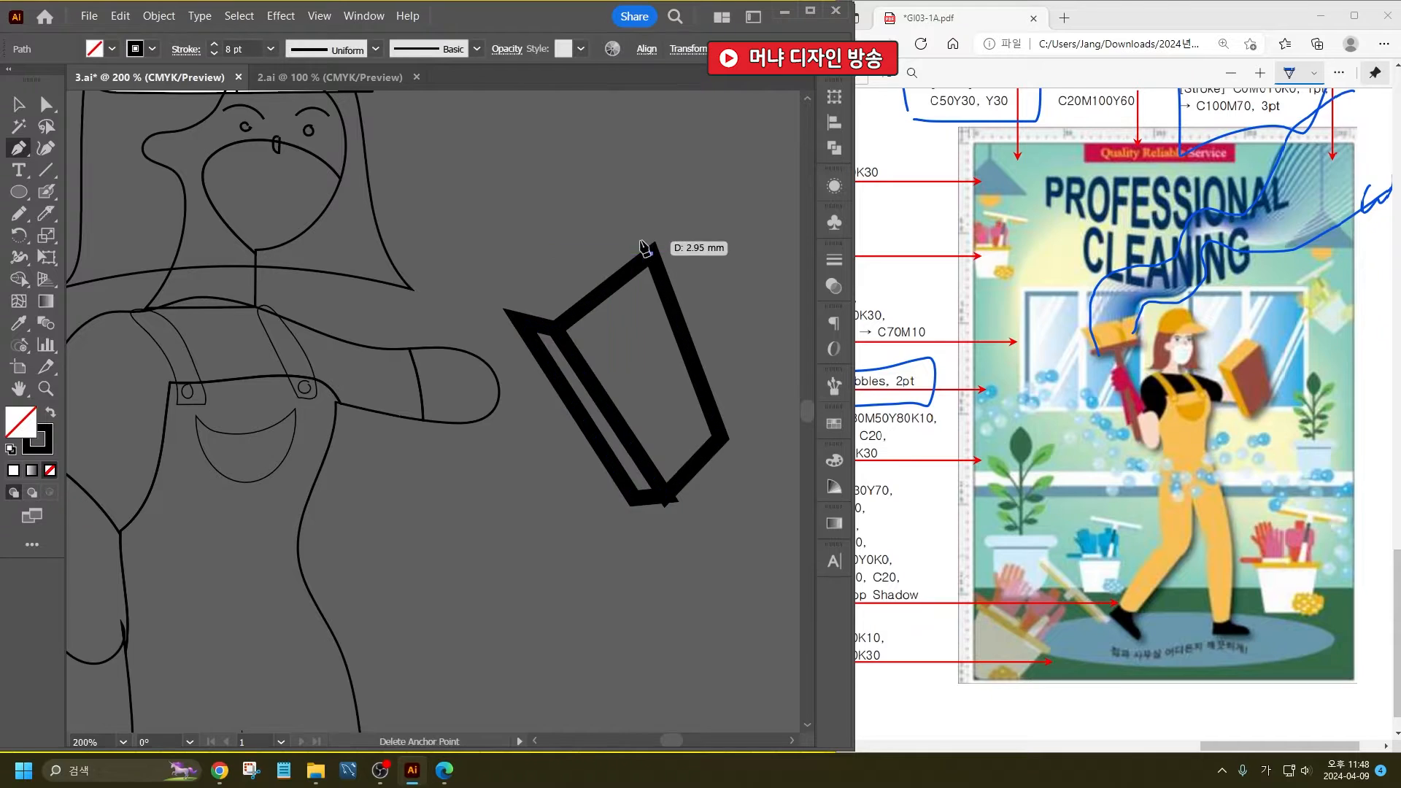
left_click(605, 231)
left_click(515, 316)
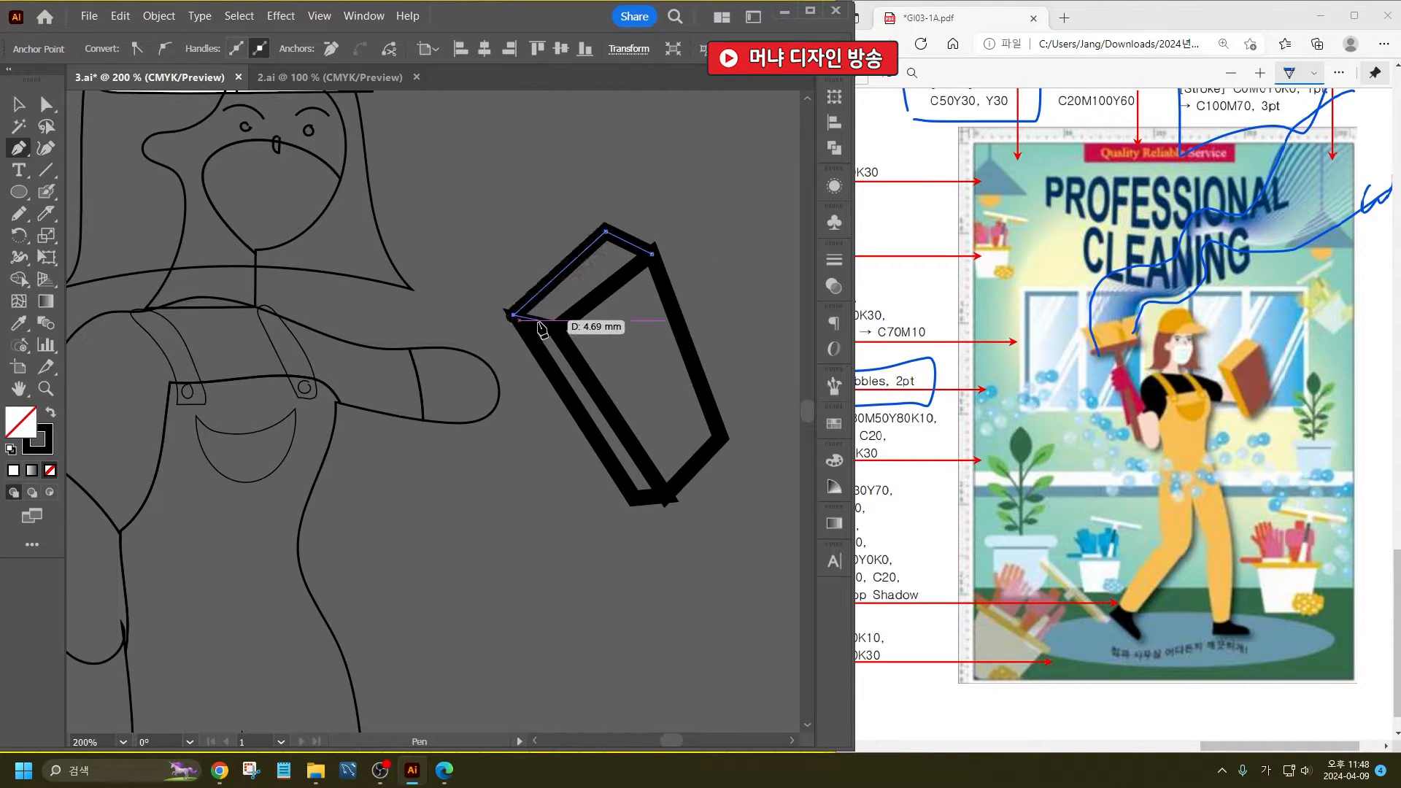
left_click(554, 329)
left_click(651, 254)
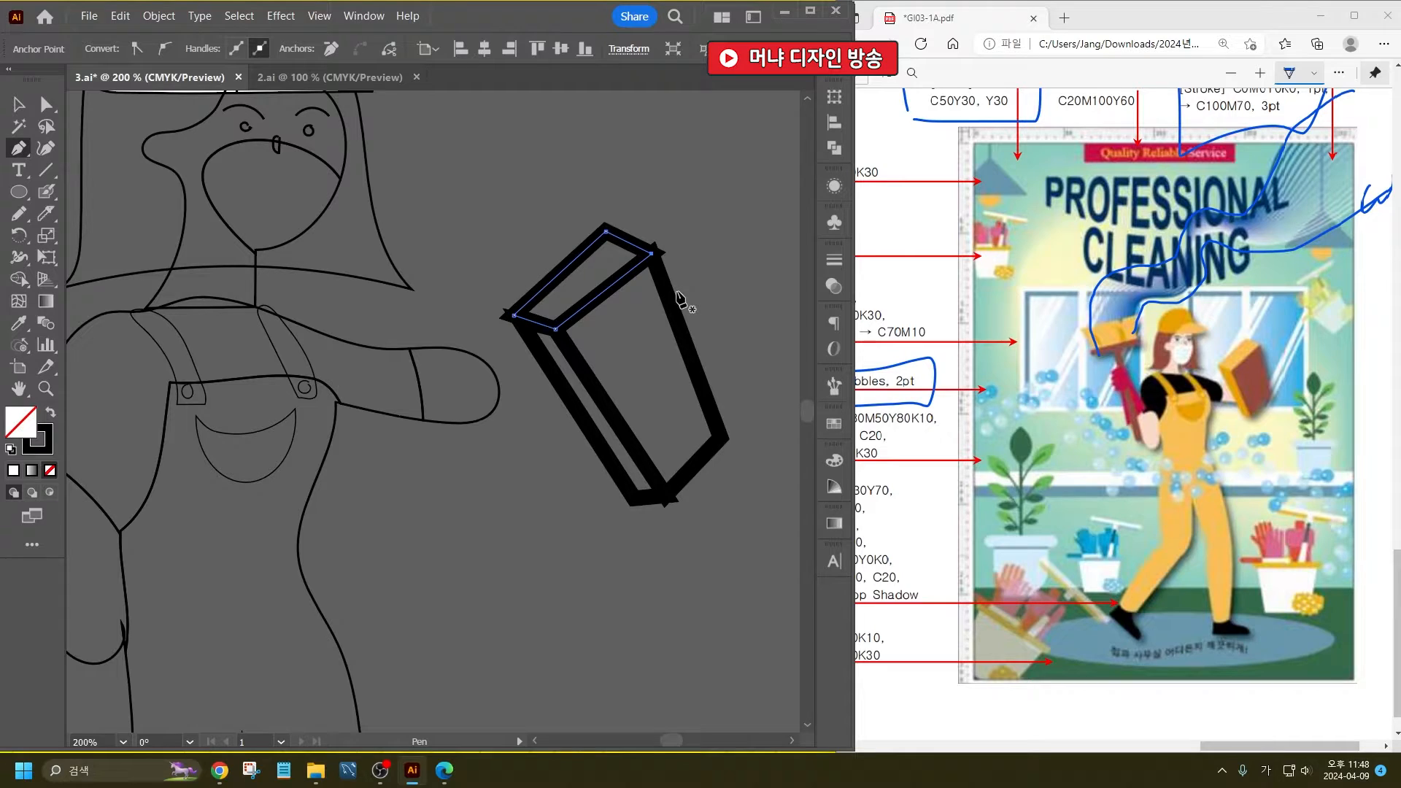
- Move the three sponge faces together onto the end of the outstretched arm and rotate them clockwise until nearly upright
left_click(18, 104)
left_click(578, 375)
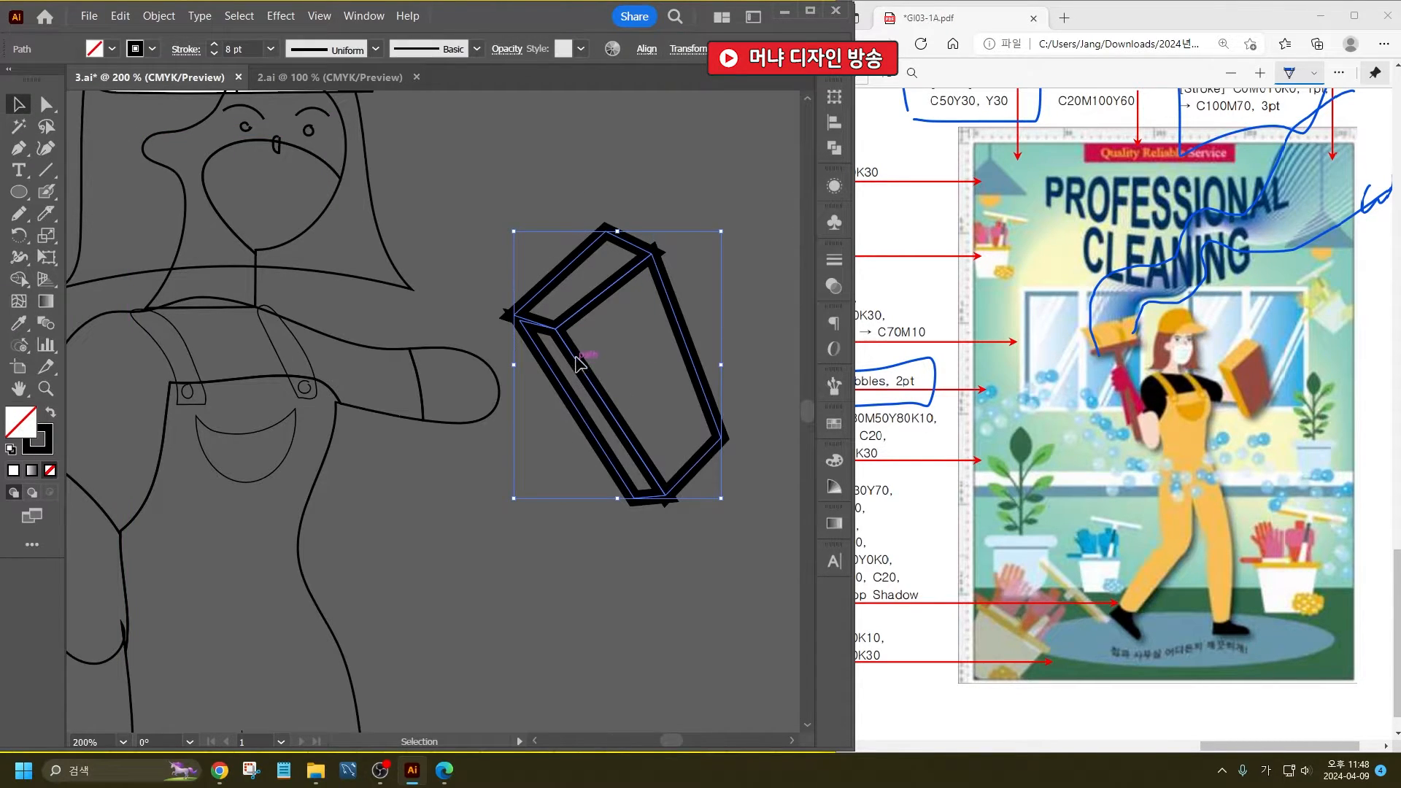
left_click_drag(578, 363, 461, 362)
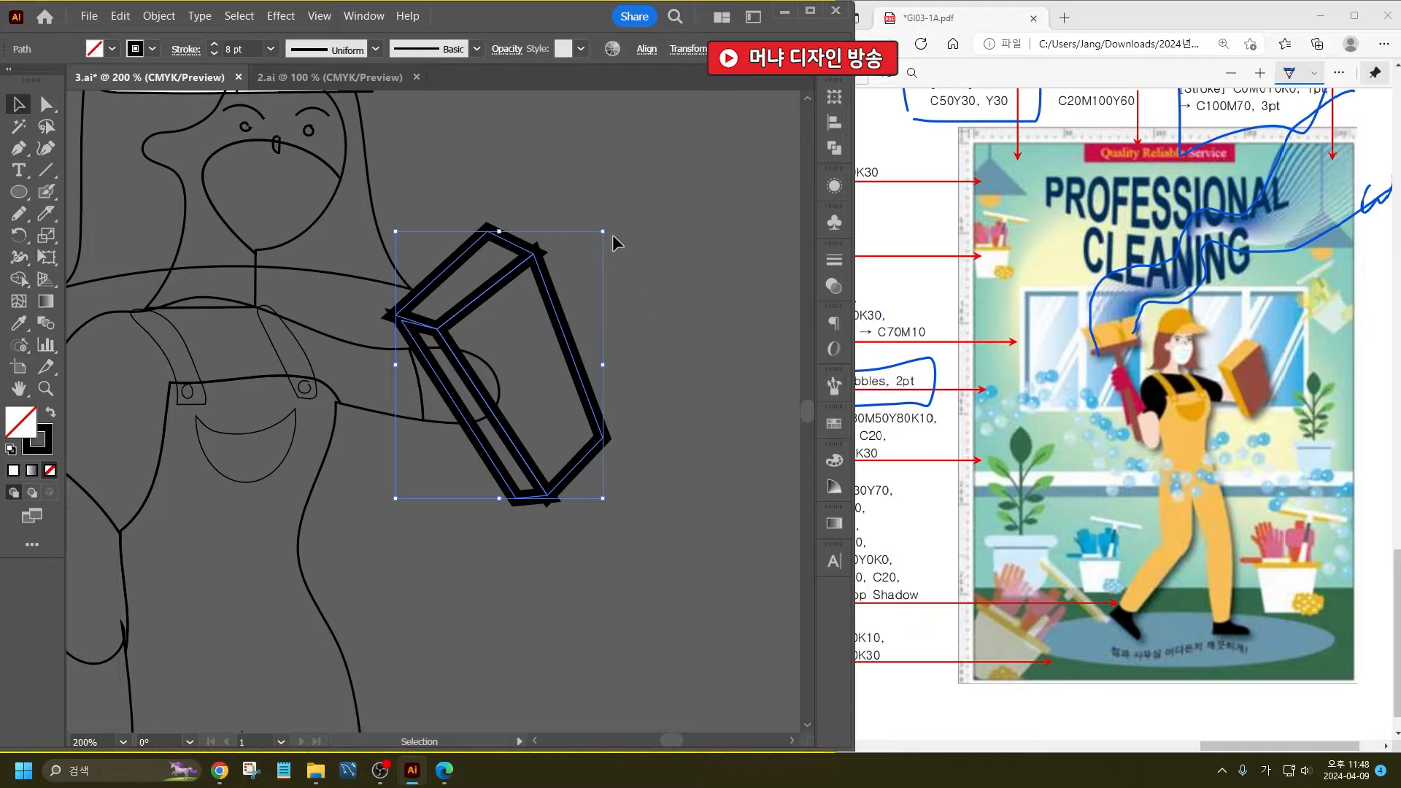
left_click_drag(609, 231, 649, 293)
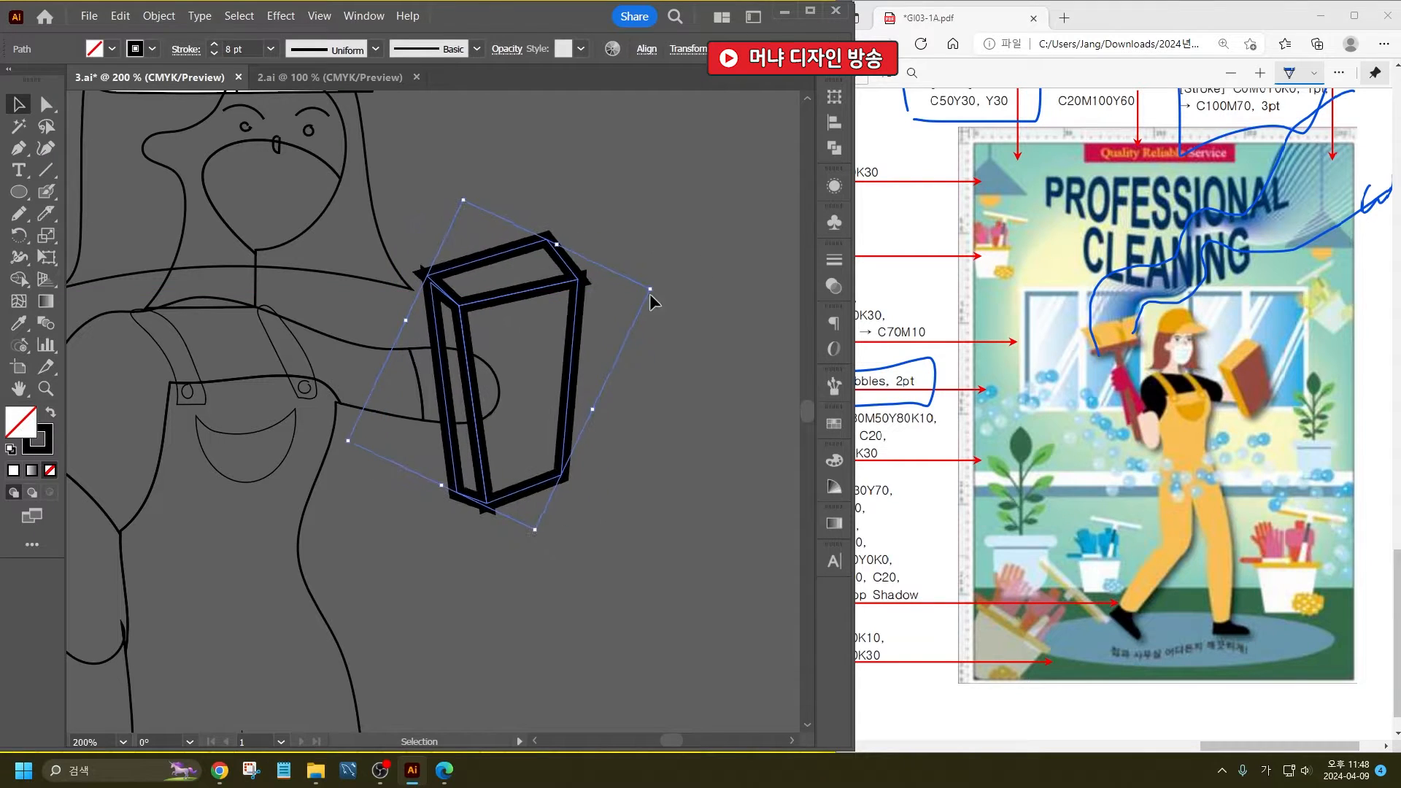
mouse_move(514, 303)
left_mouse_down()
mouse_move(514, 323)
mouse_move(538, 291)
left_mouse_up()
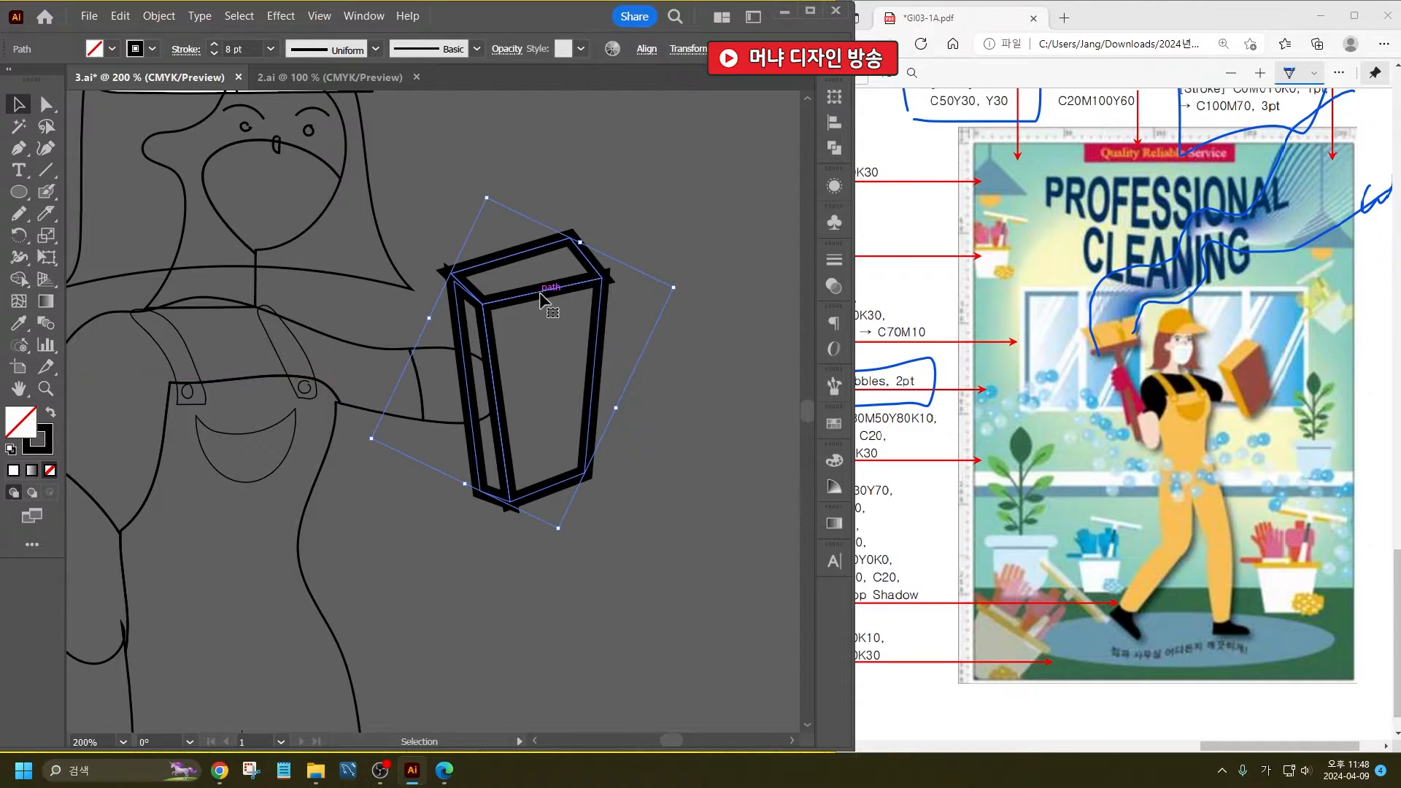
left_click(723, 521)
- Draw a flat, wide rounded rectangle with fully rounded ends in the empty area beside the cleaner's legs
scroll(667, 386, "down", 2)
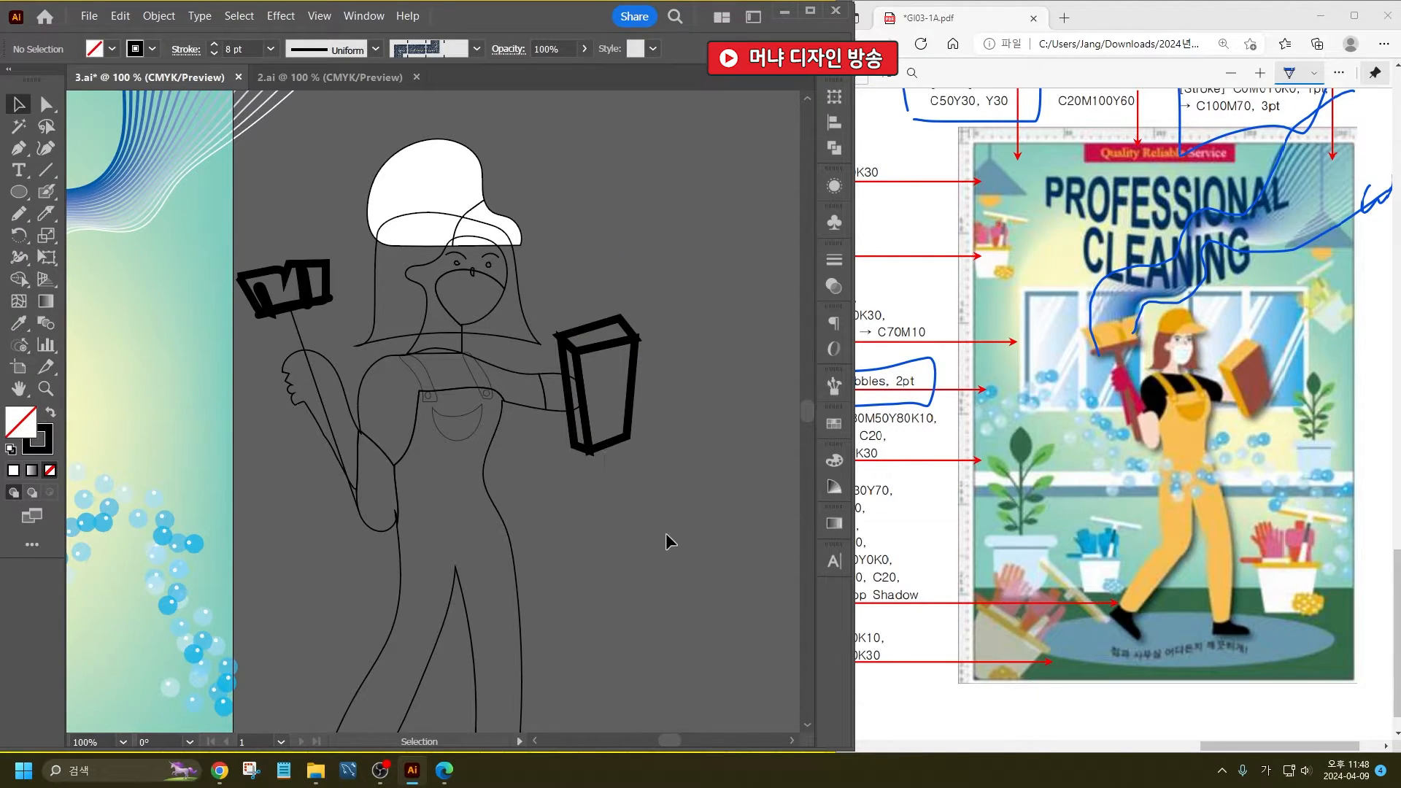
left_click_drag(671, 562, 456, 429)
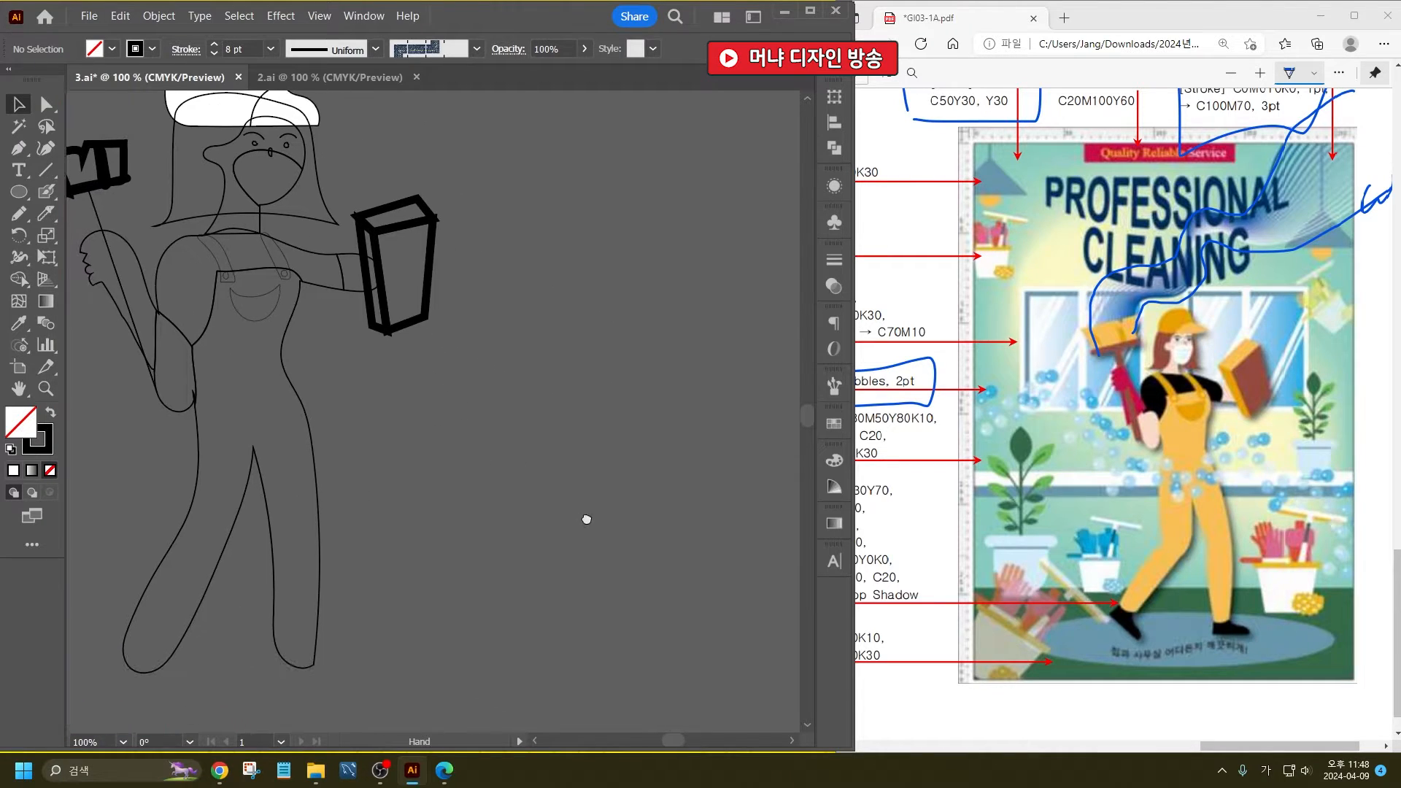
left_click_drag(584, 516, 531, 471)
left_click(19, 192)
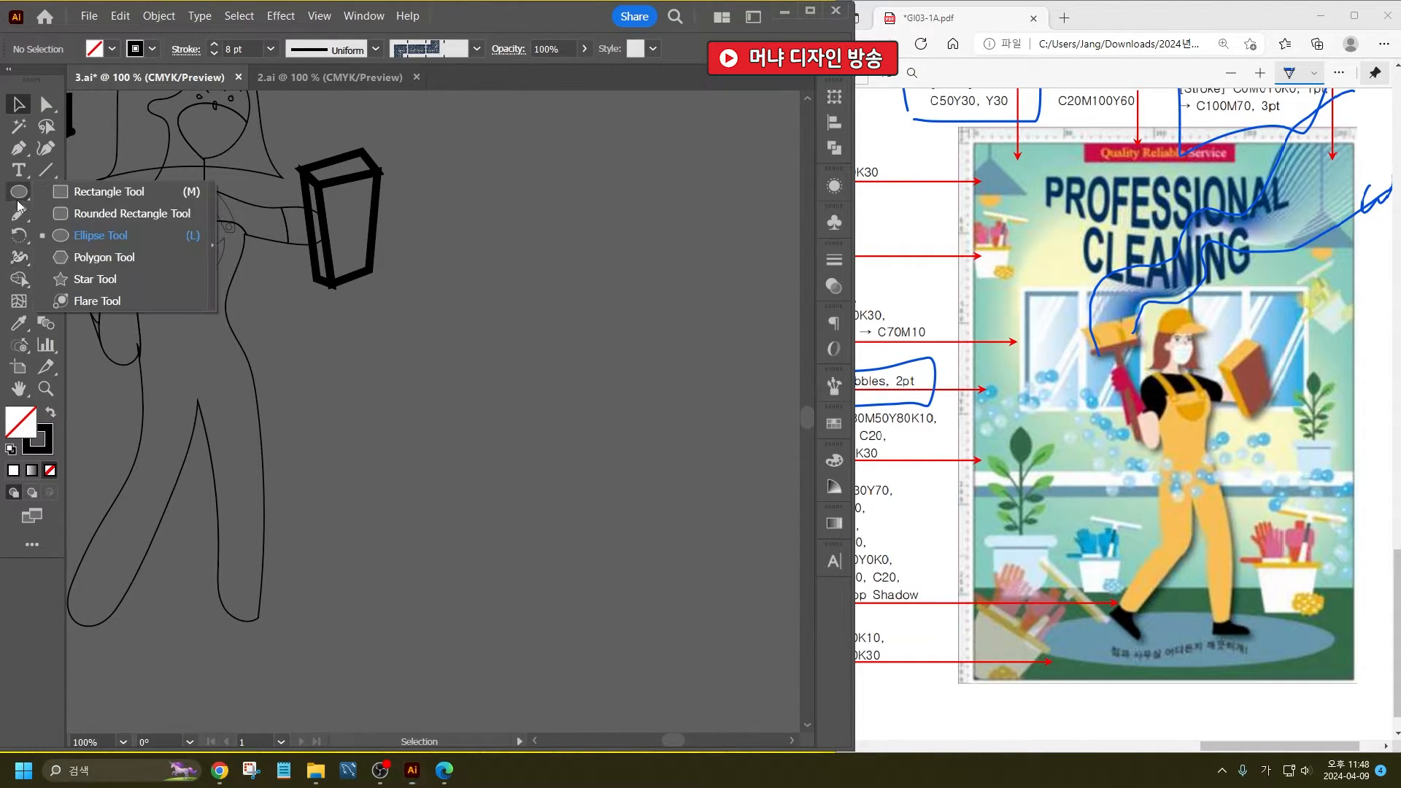
left_click(80, 210)
left_click_drag(376, 407, 559, 440)
key("Up")
key("Up")
key("Up")
key("Up")
key("Up")
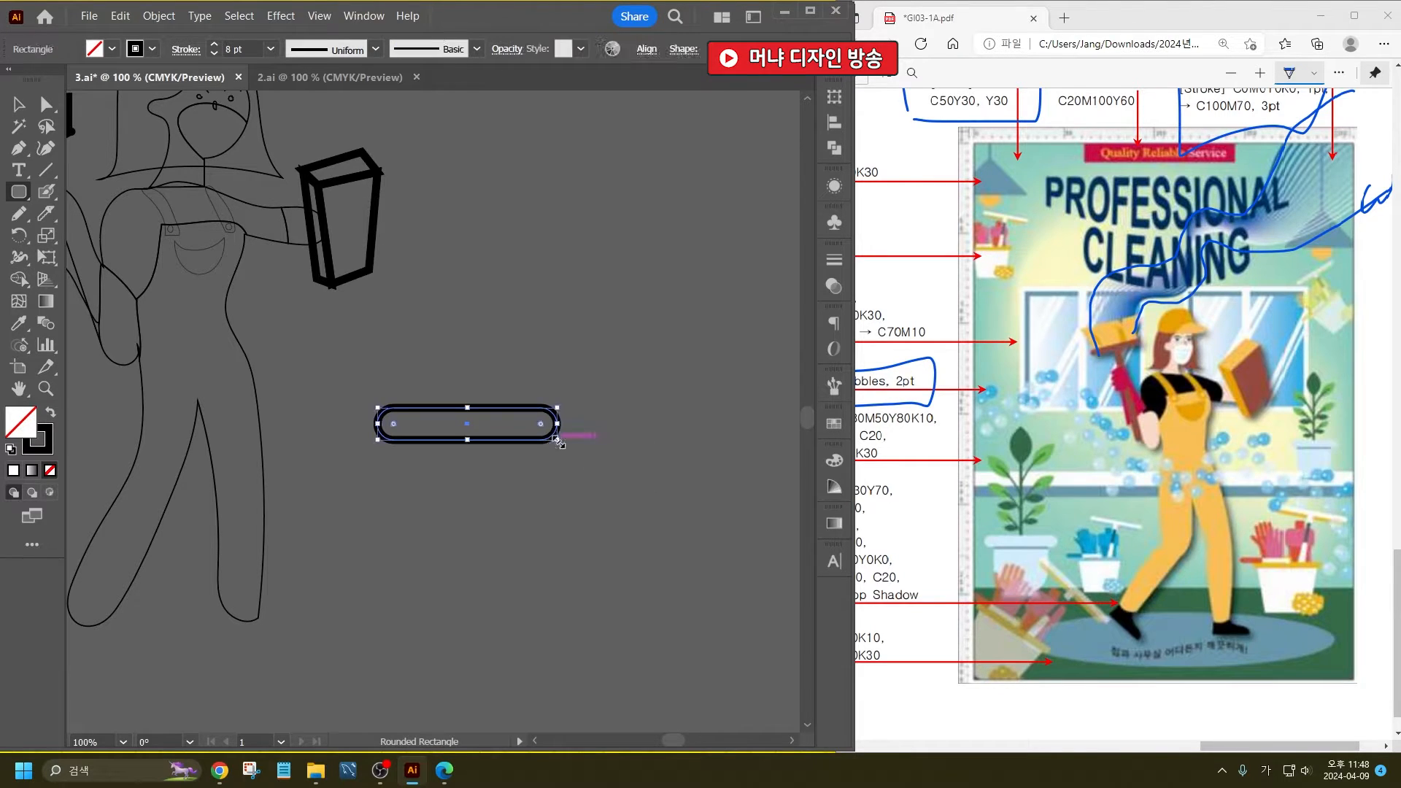
- Draw a tall rounded rectangle with maximum corner rounding, overlapping the outer end of the flat pill shape
left_click(19, 192)
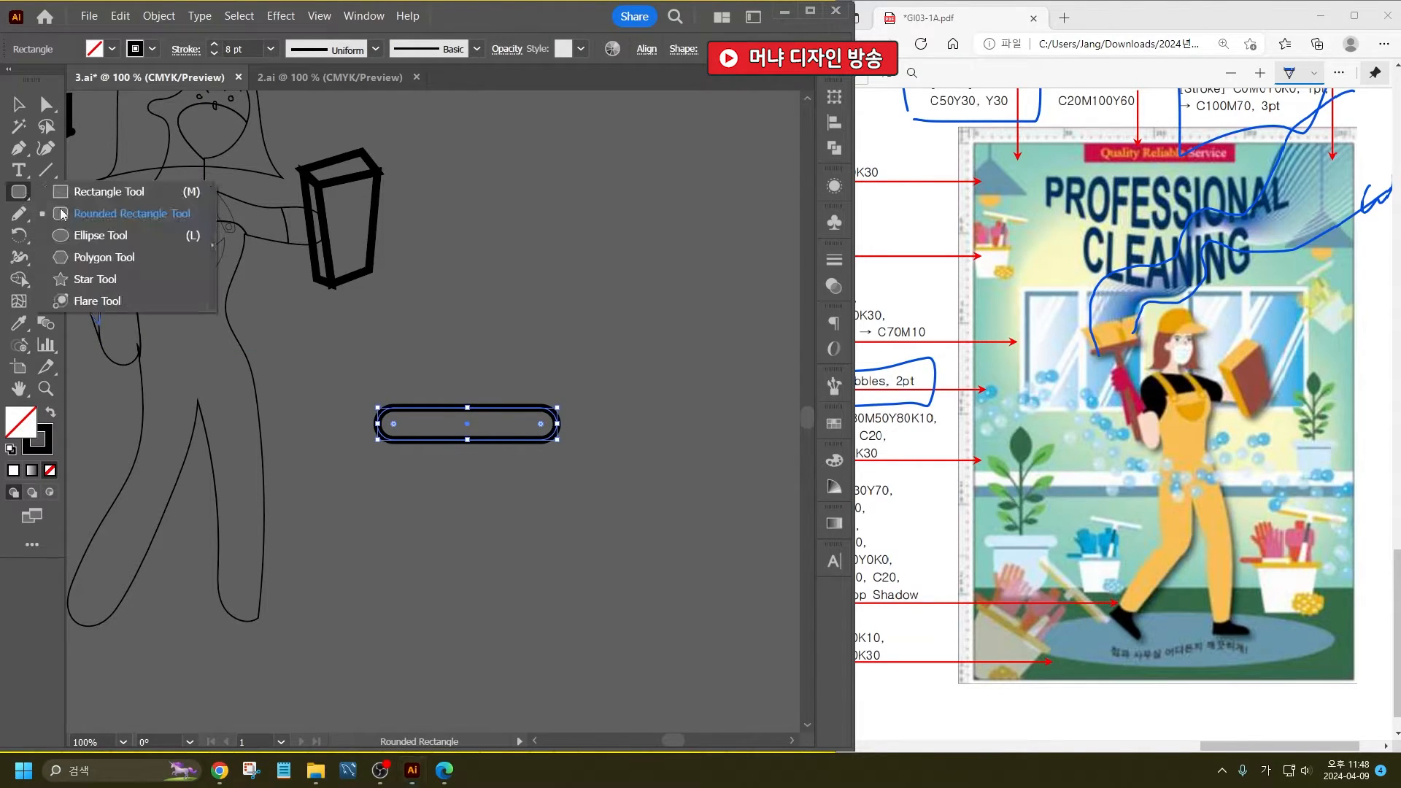
left_click(125, 213)
left_click_drag(538, 252, 738, 590)
key("Up")
key("Up")
key("Up")
key("Up")
key("Up")
key("Up")
key("Up")
key("Up")
key("Up")
key("Up")
key("Up")
key("Up")
key("Up")
key("Up")
key("Up")
key("Up")
key("Up")
key("Up")
key("Up")
key("Up")
key("Up")
key("Up")
key("Up")
key("Up")
key("Up")
key("Up")
key("Up")
key("Up")
key("Up")
key("Up")
key("Up")
key("Up")
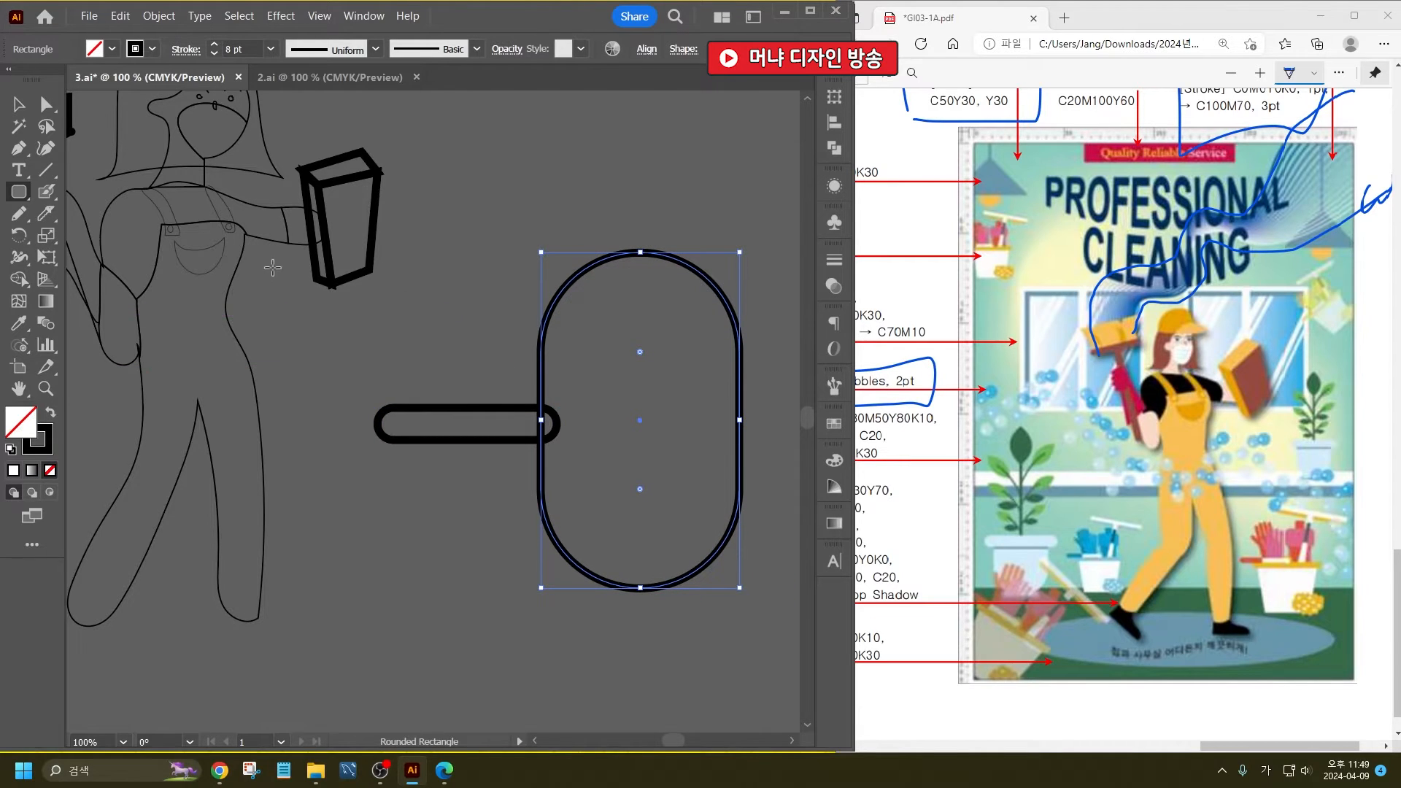
- Cut straight across the upper part of the tall rounded shape with the Knife tool and delete the domed top piece
left_click(46, 214)
left_click_drag(531, 381, 797, 388)
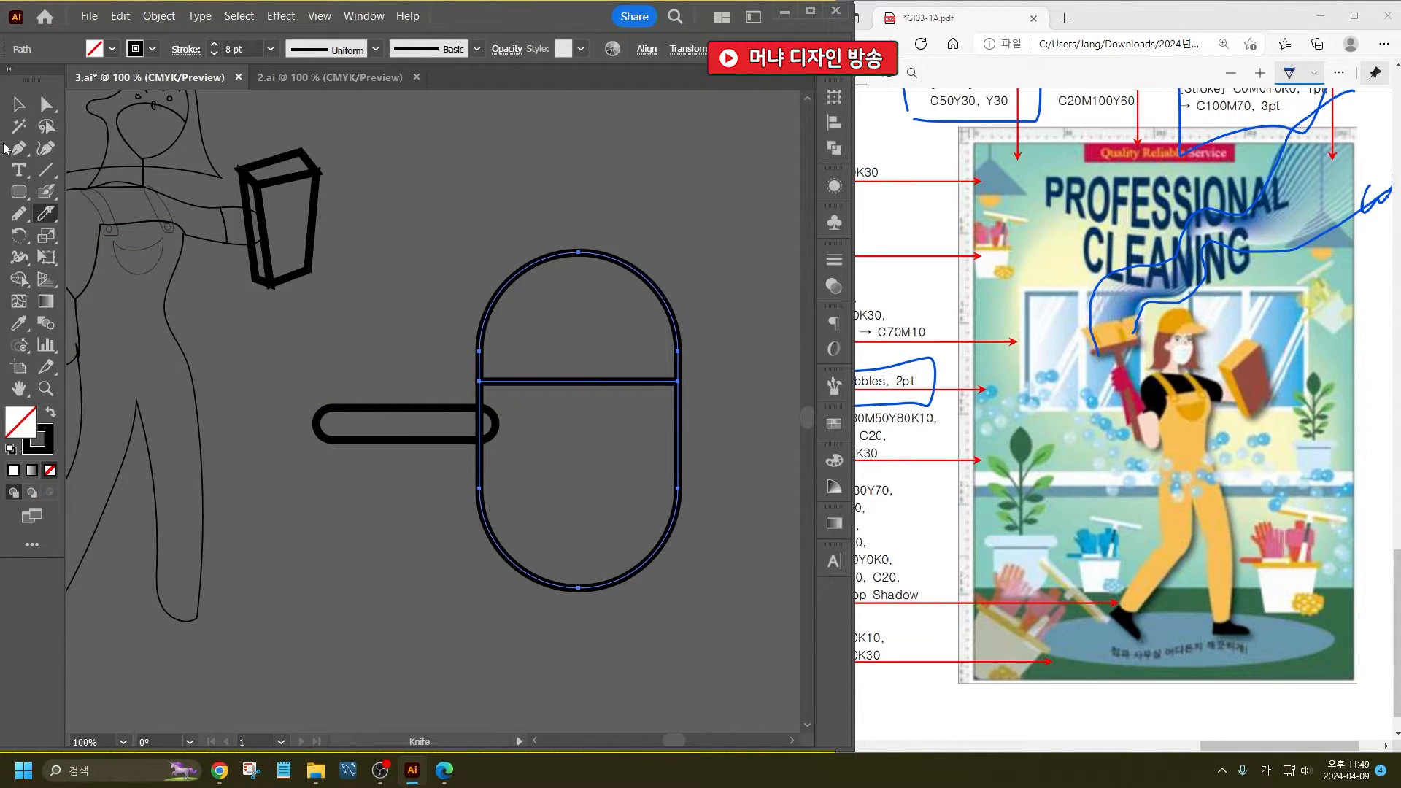
left_click(19, 104)
left_click_drag(557, 201, 638, 313)
key("Delete")
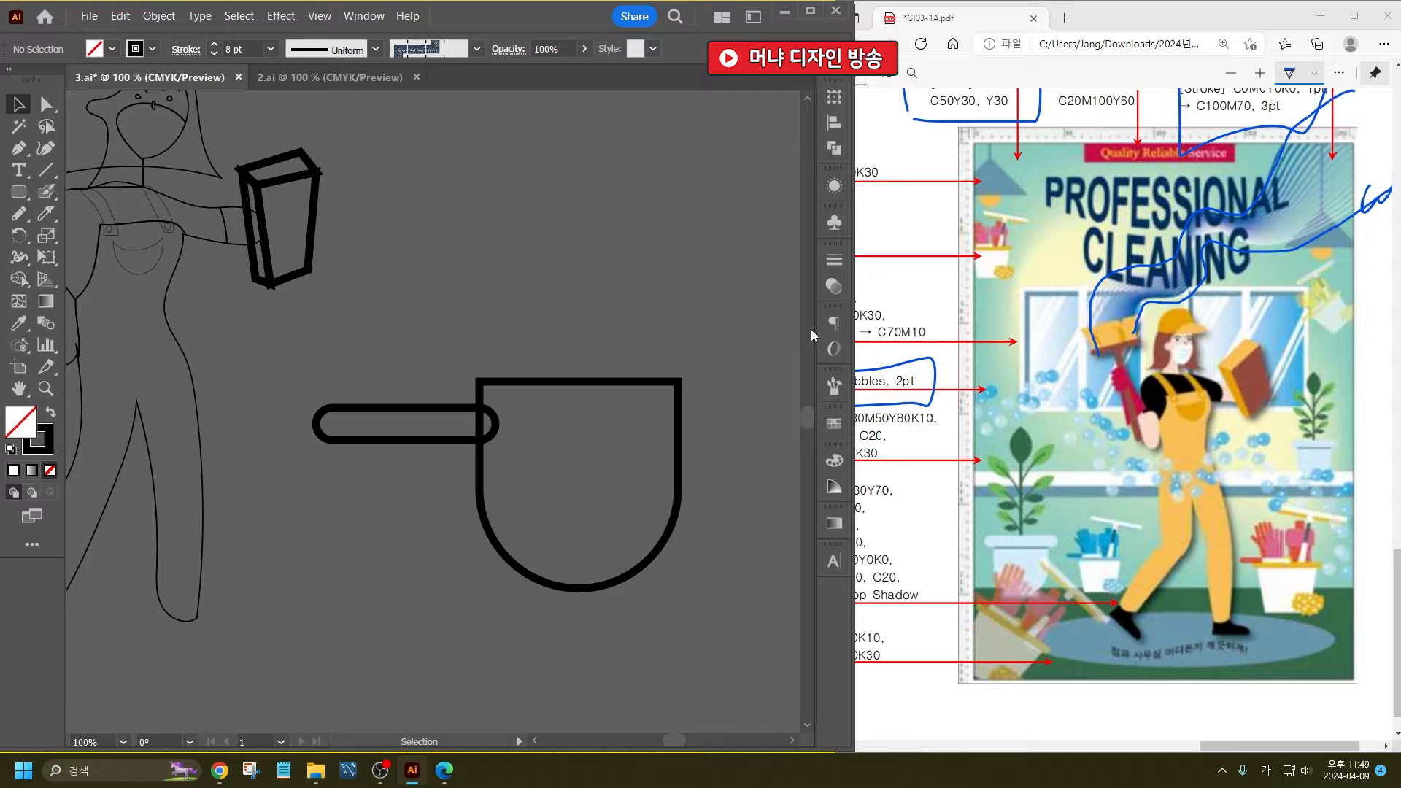
left_click(677, 378)
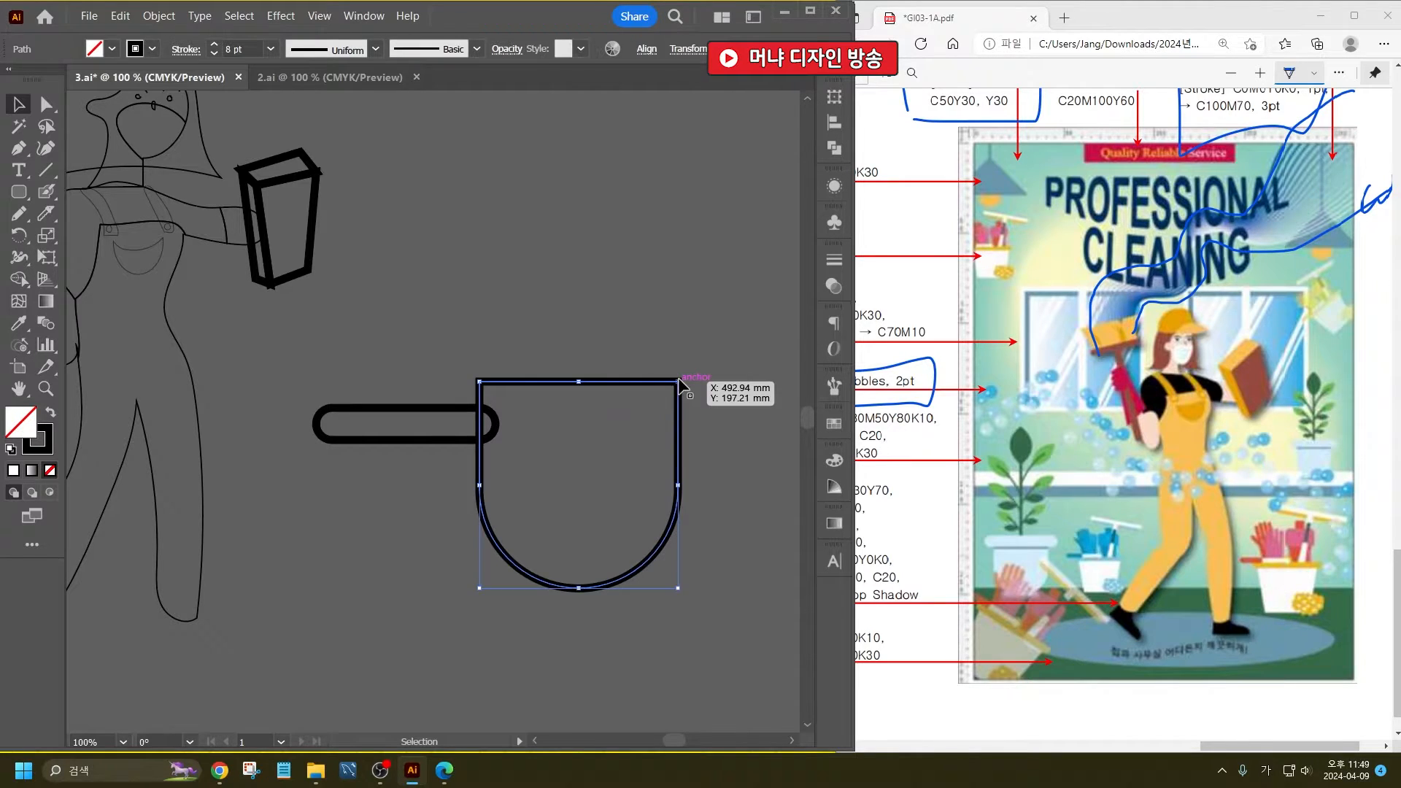
- Move the U-shaped body directly beneath the flat pill rim and scale it down proportionally until it is narrower than the rim
mouse_move(677, 378)
left_mouse_down()
mouse_move(641, 438)
mouse_move(447, 461)
mouse_move(469, 448)
left_mouse_up()
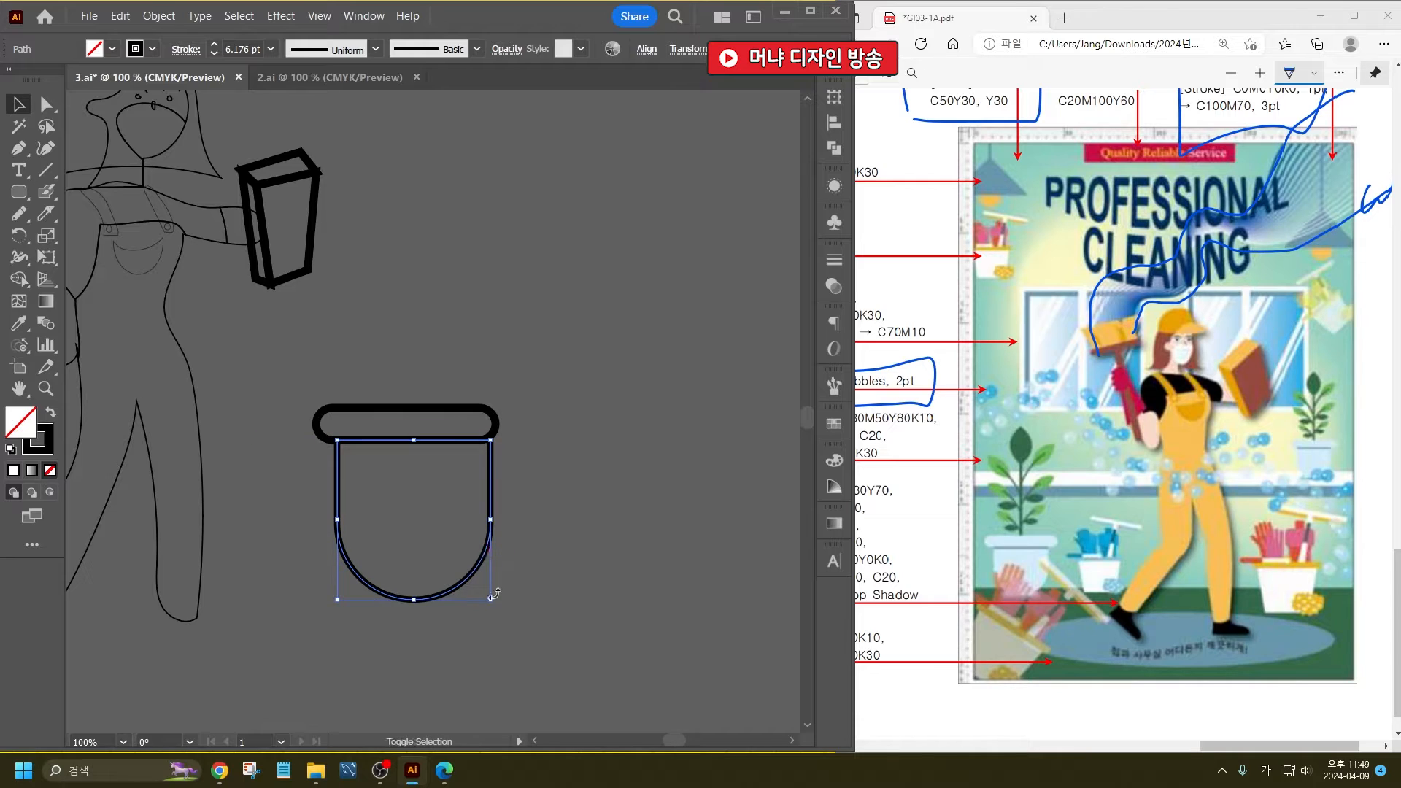
left_click_drag(493, 600, 467, 572)
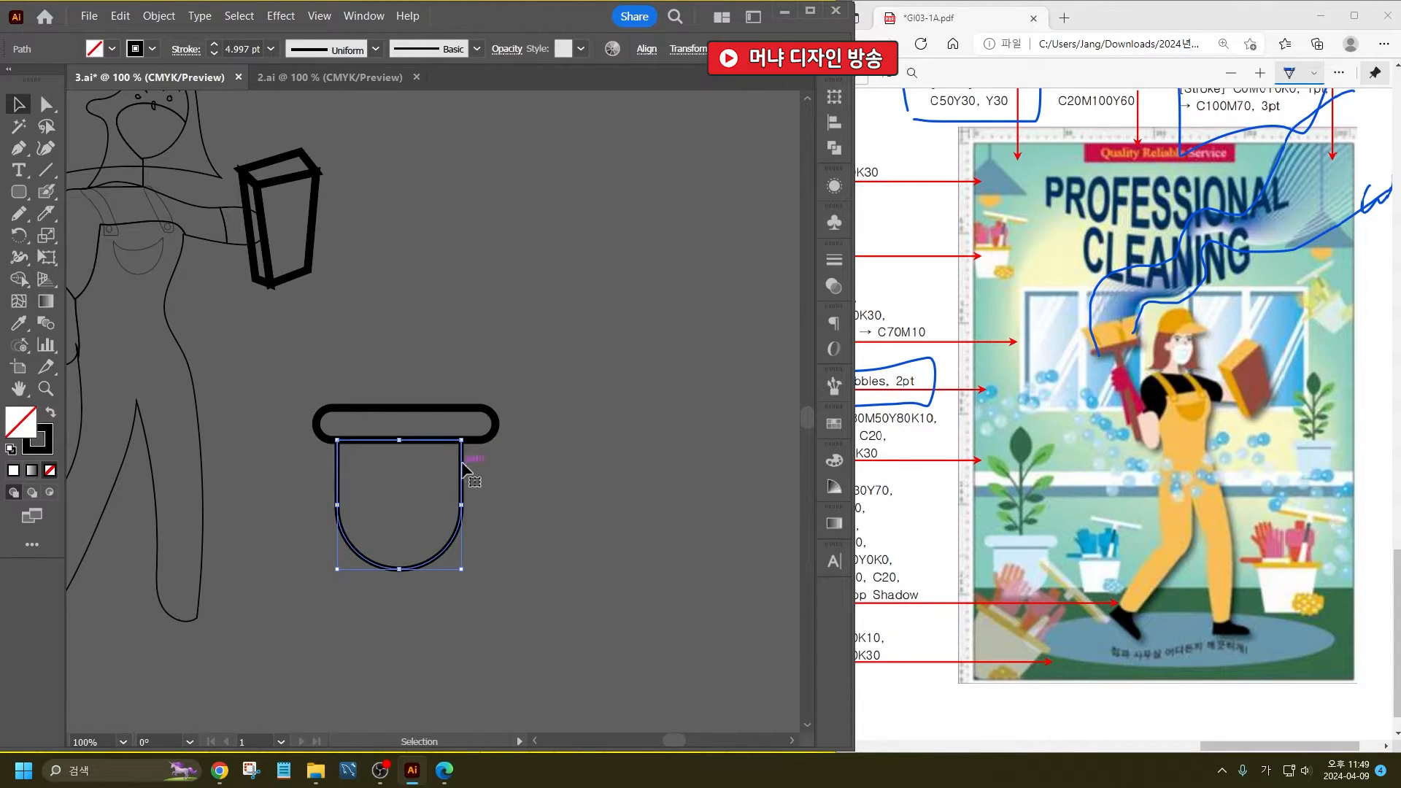
left_click_drag(462, 471, 467, 470)
left_click(603, 516)
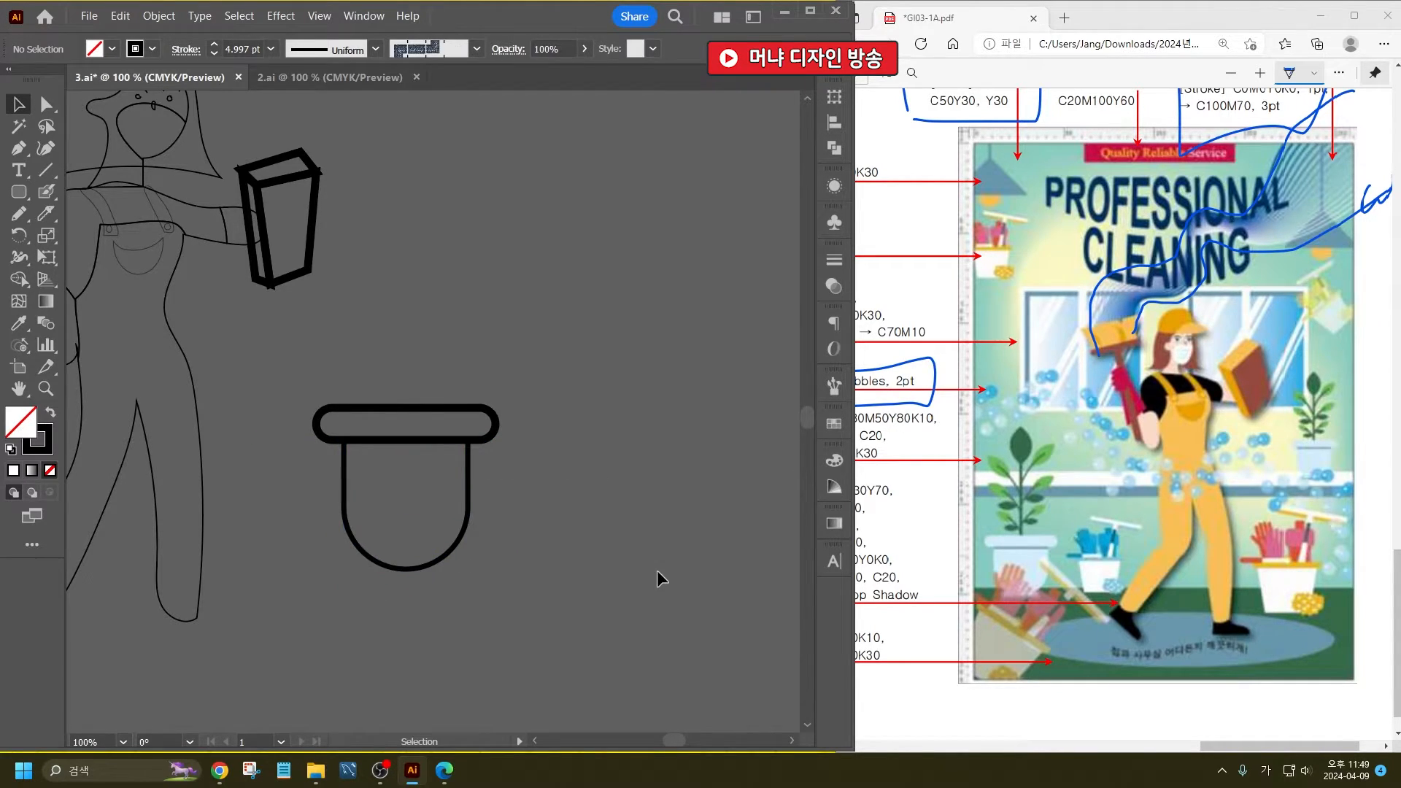
- Cut straight across the pot body just below the rim with the Knife tool
scroll(351, 440, "up", 3)
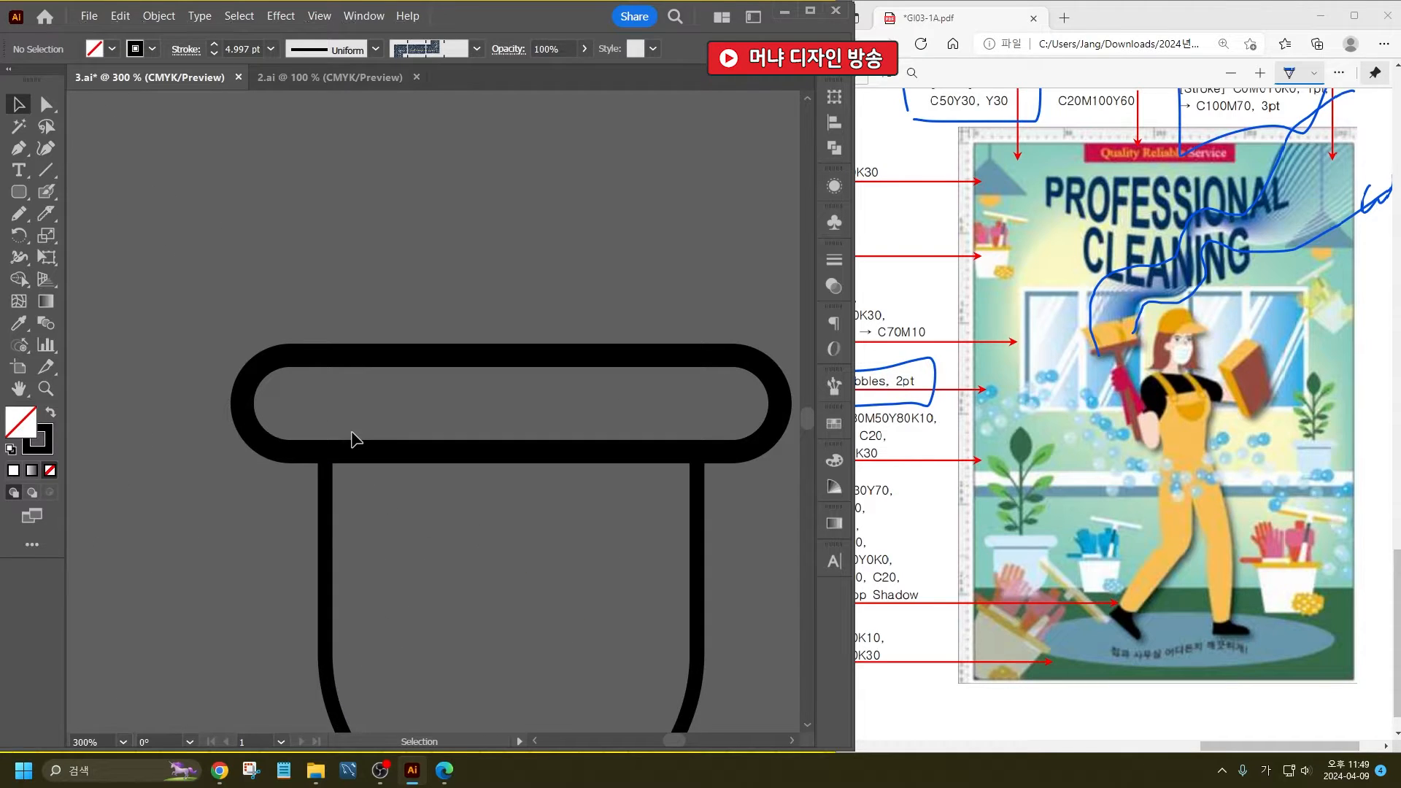
left_click(693, 553)
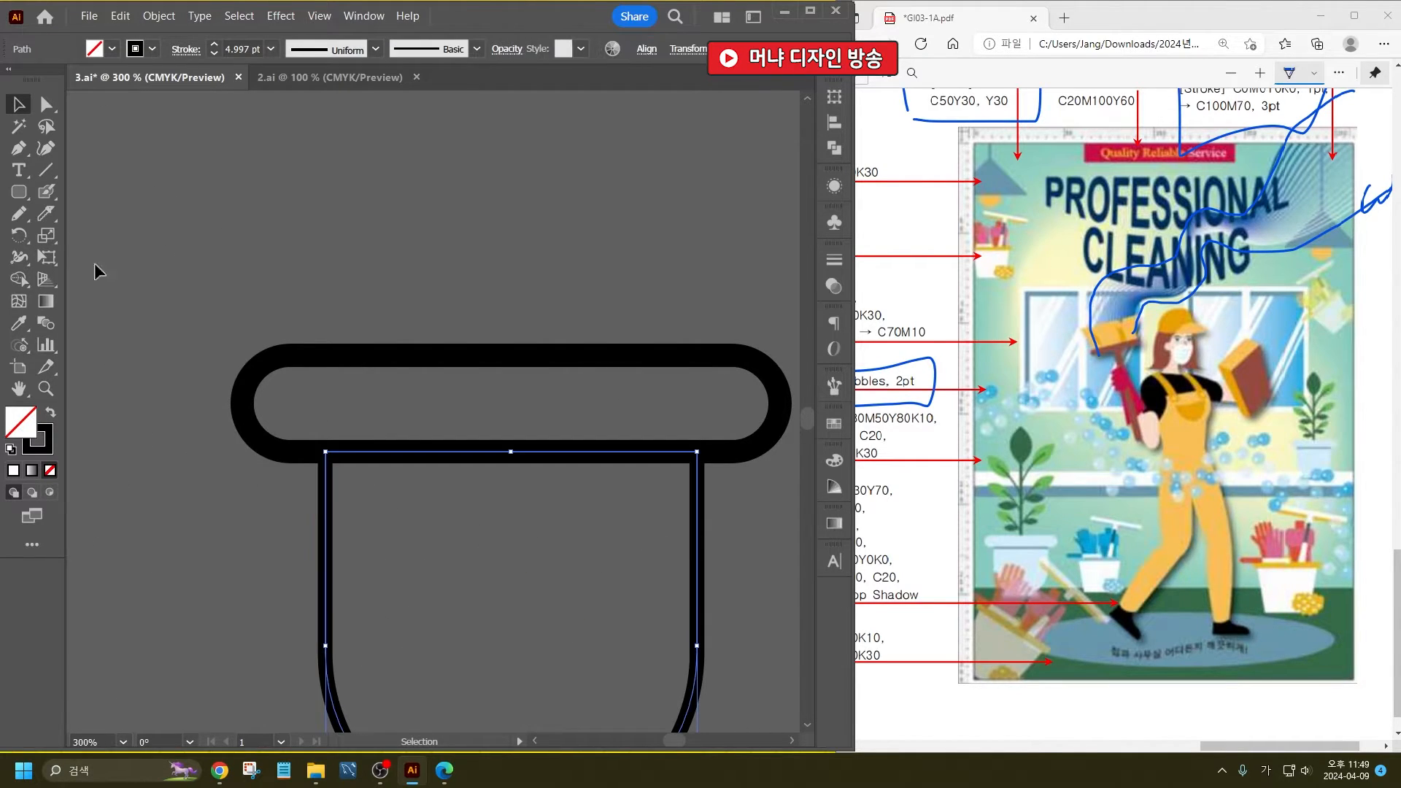
left_click(49, 213)
left_click_drag(316, 467, 794, 486)
key("v")
left_click(508, 253)
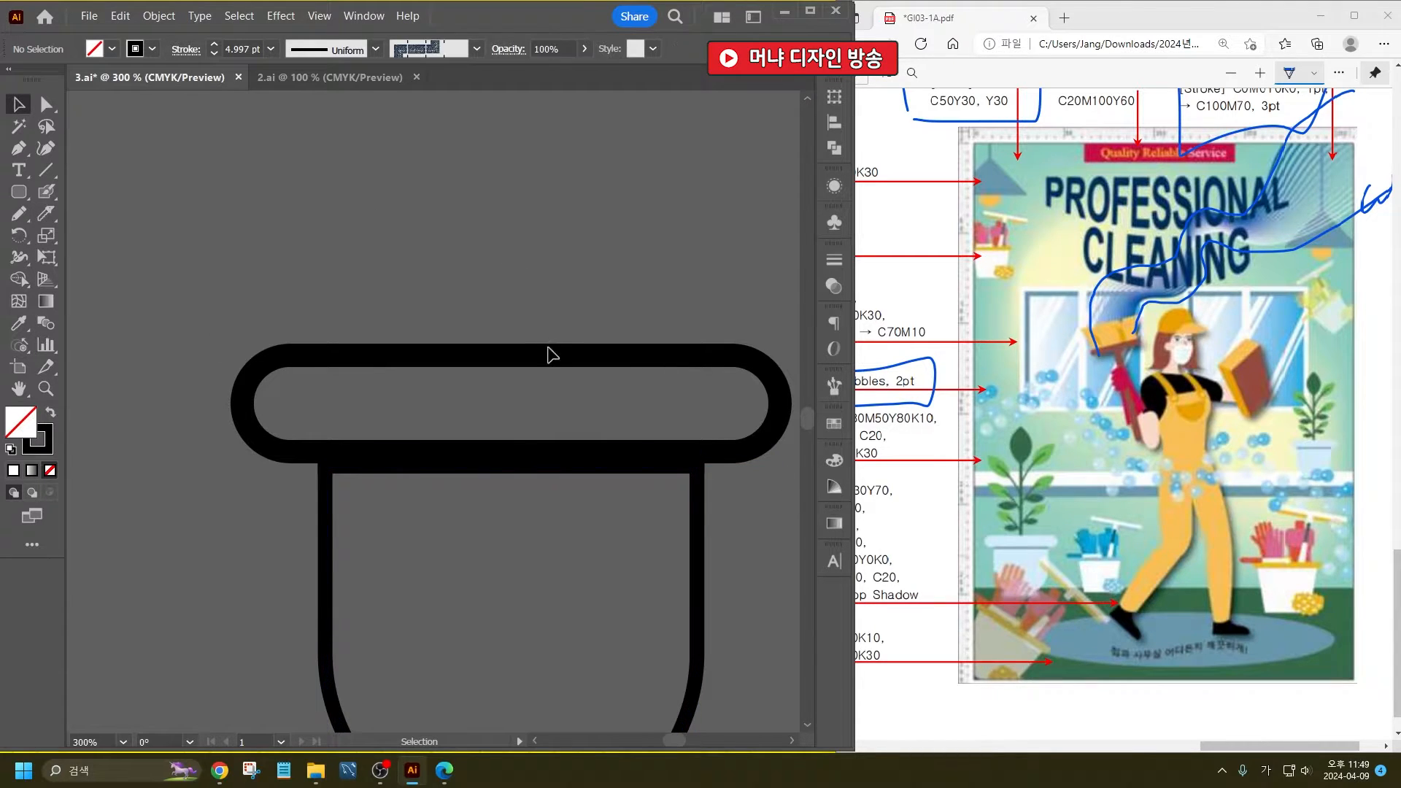
- Draw a straight vertical line rising from the middle of the pot's rim as the plant's stem
scroll(494, 394, "down", 1, "alt")
scroll(495, 387, "down", 1, "alt")
scroll(514, 237, "up", 2)
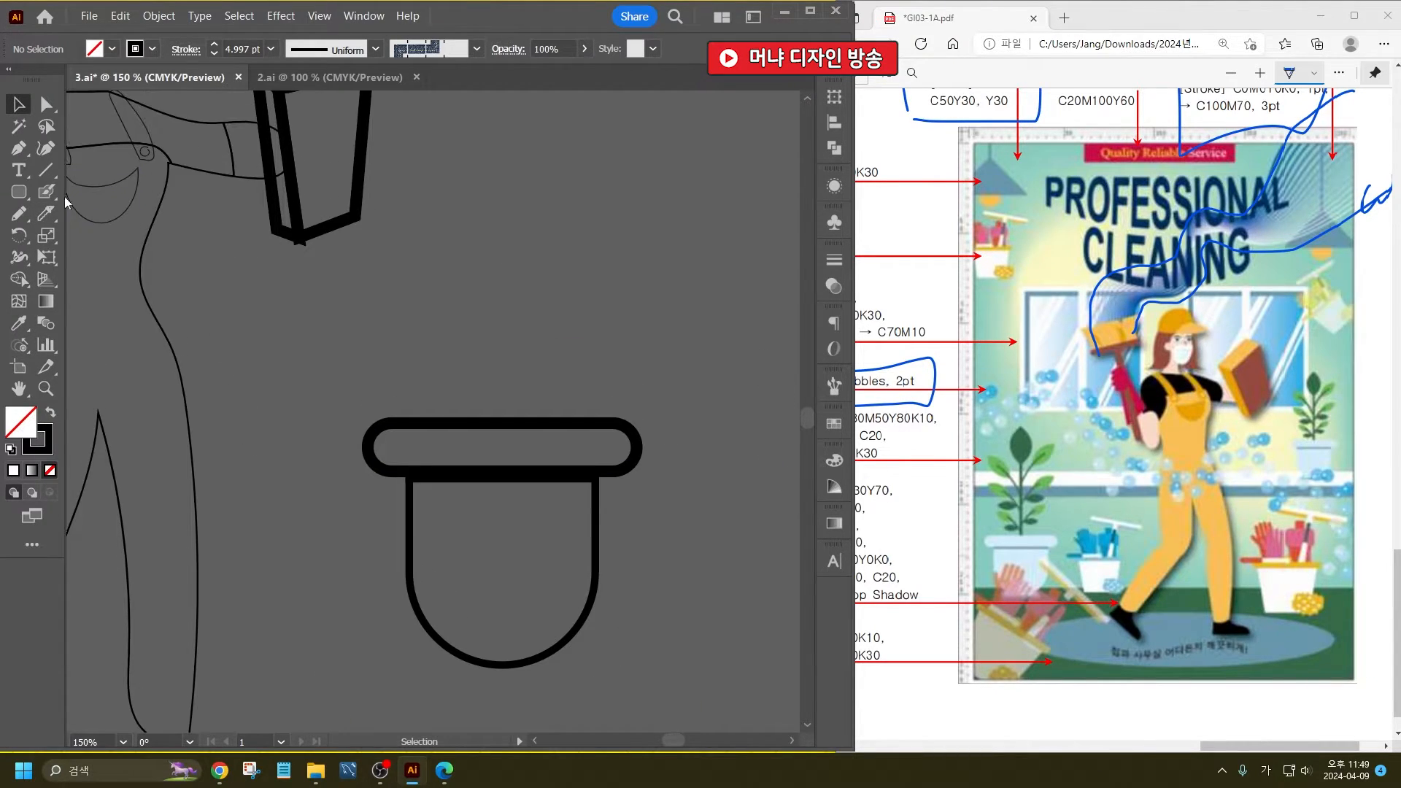
left_click(46, 172)
left_click_drag(496, 434, 496, 223)
- Draw a small upright ellipse beside the stem and convert its upper and lower anchor points to corners to form a leaf
scroll(505, 194, "up", 1)
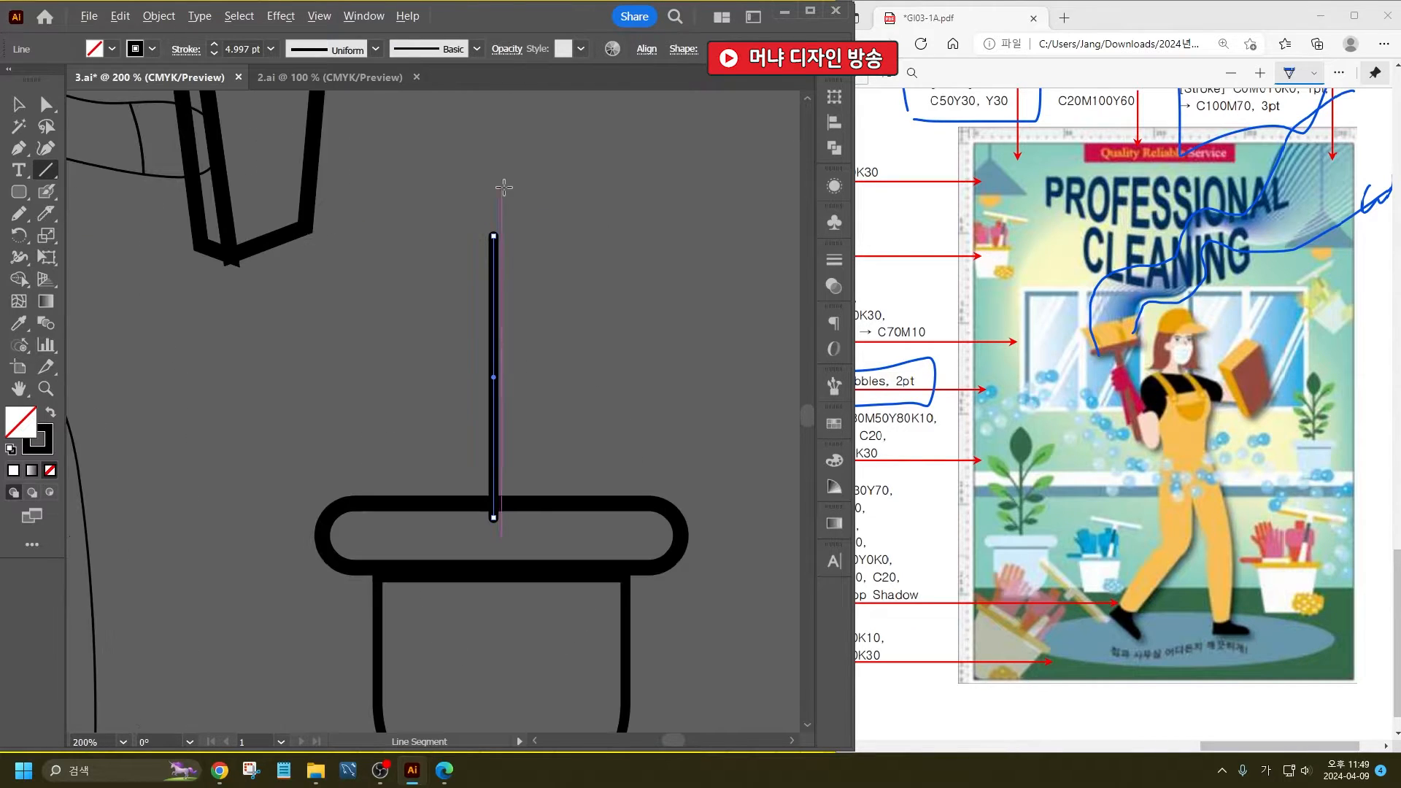
left_click_drag(19, 192, 69, 235)
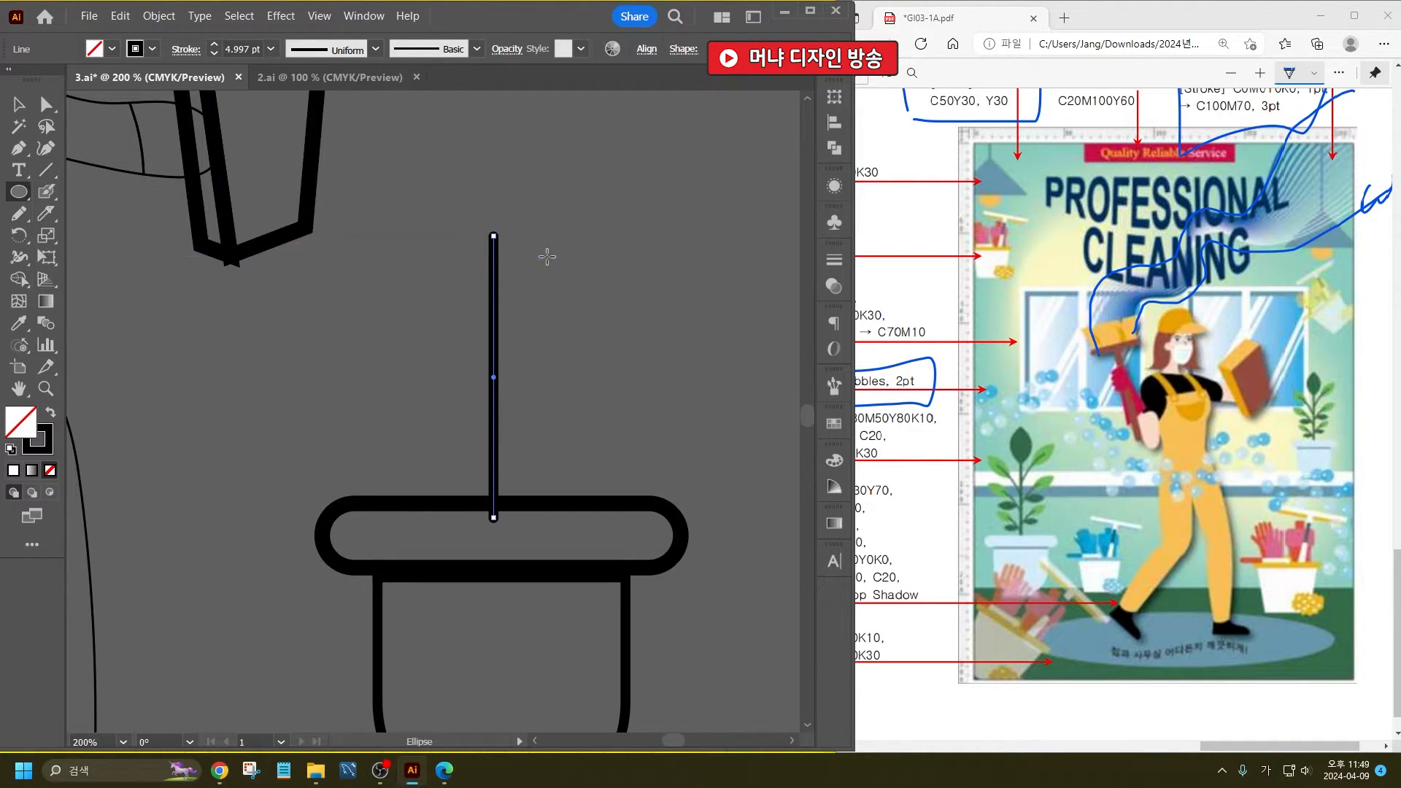
left_click_drag(549, 223, 611, 330)
key("a")
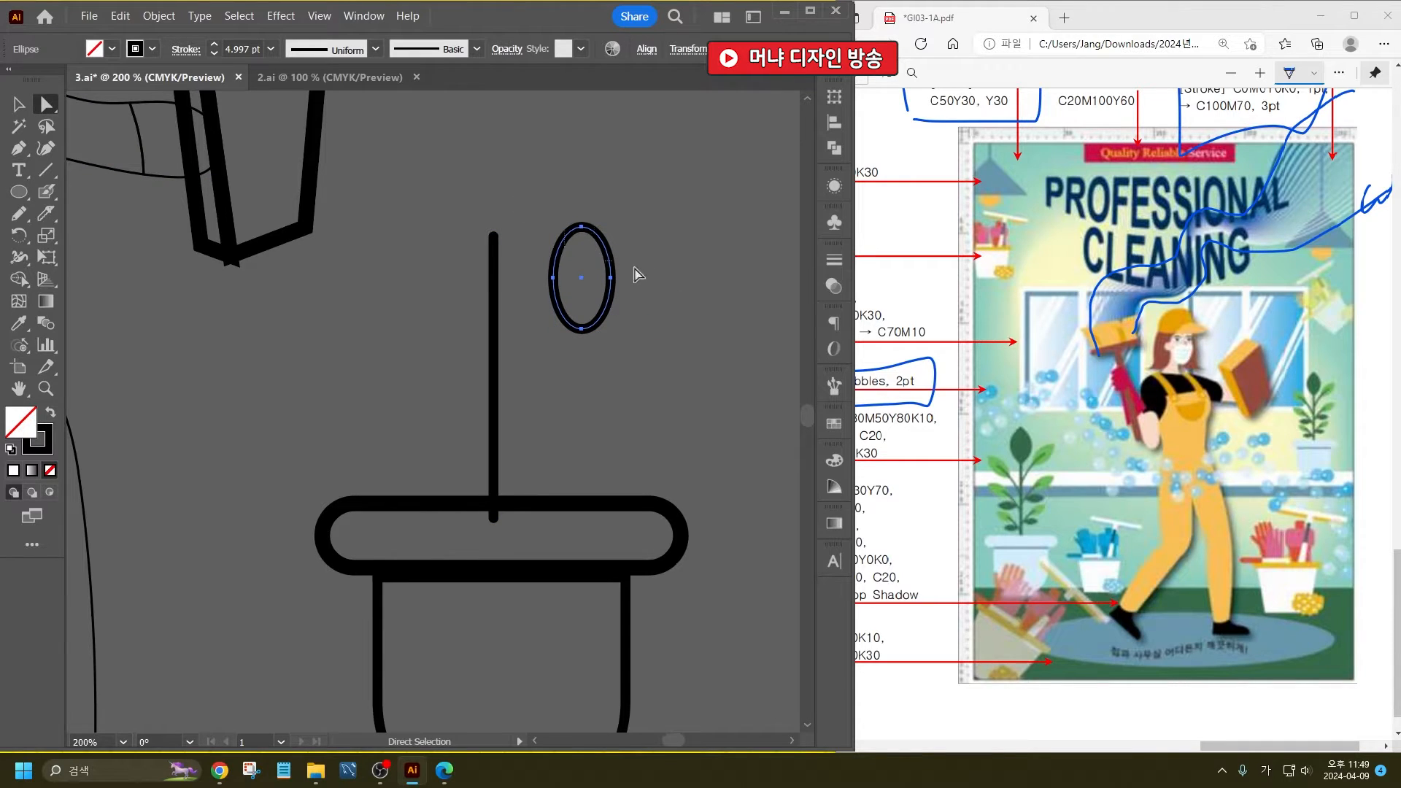
left_click(144, 50)
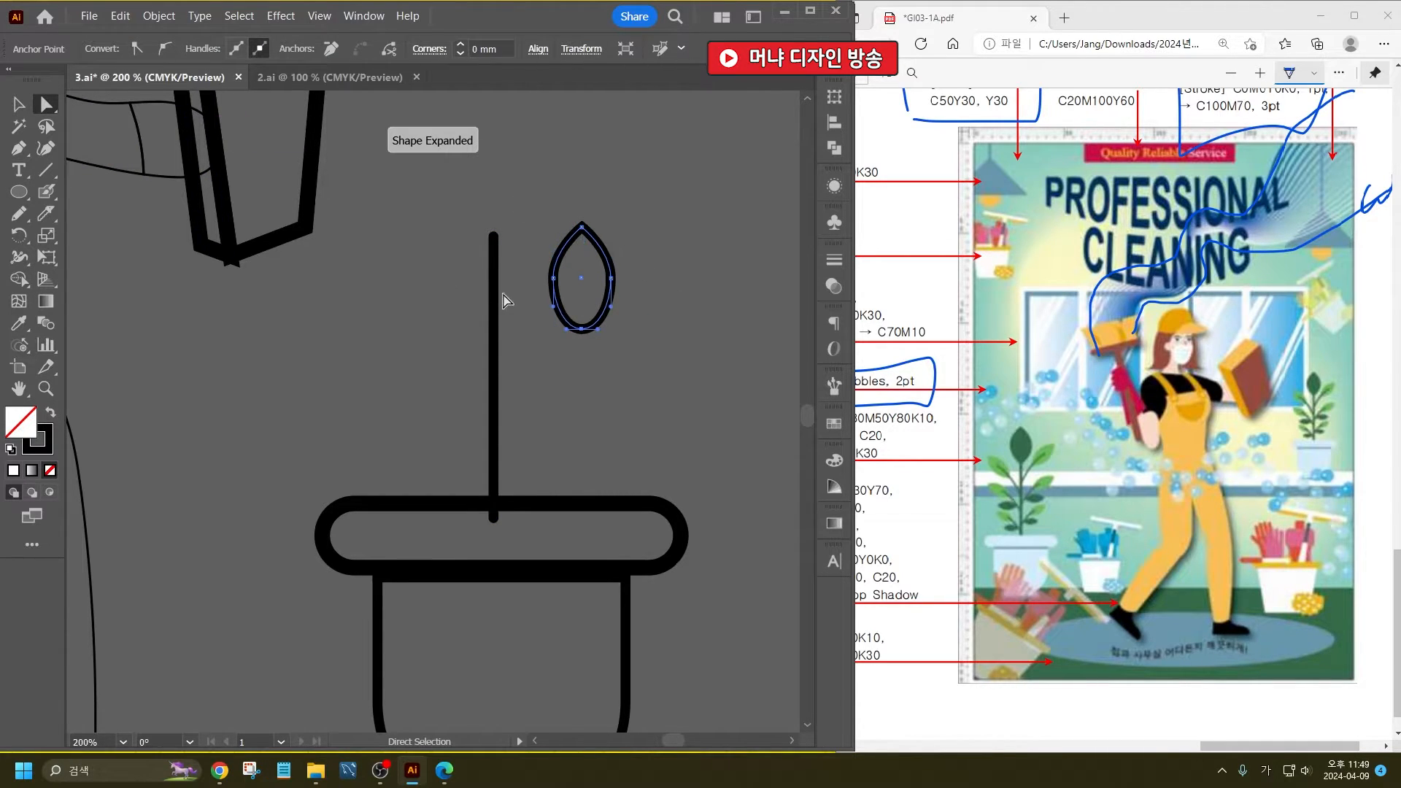
left_click(167, 151)
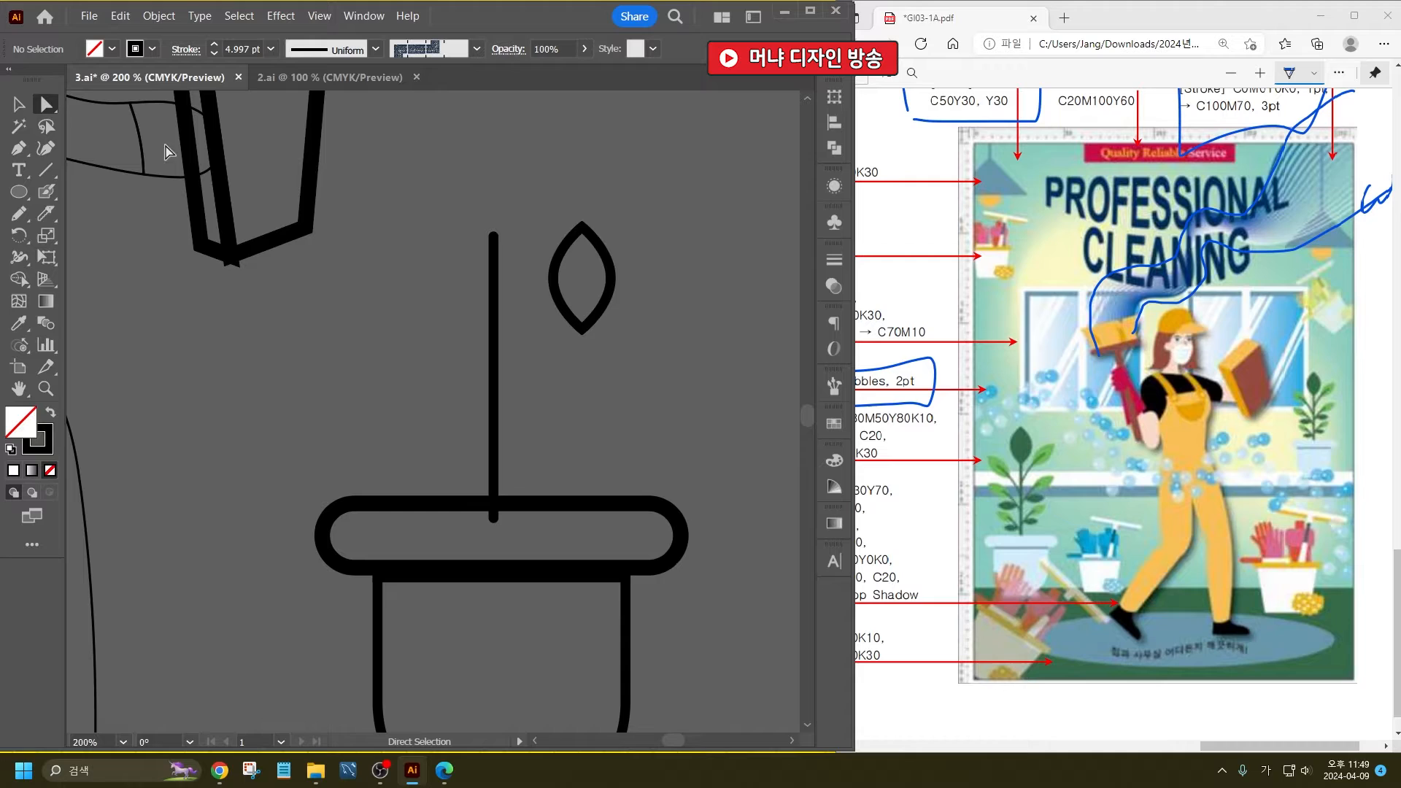
- Place the leaf on the upper end of the stem, scaled down slightly
left_click(27, 106)
left_click(616, 282)
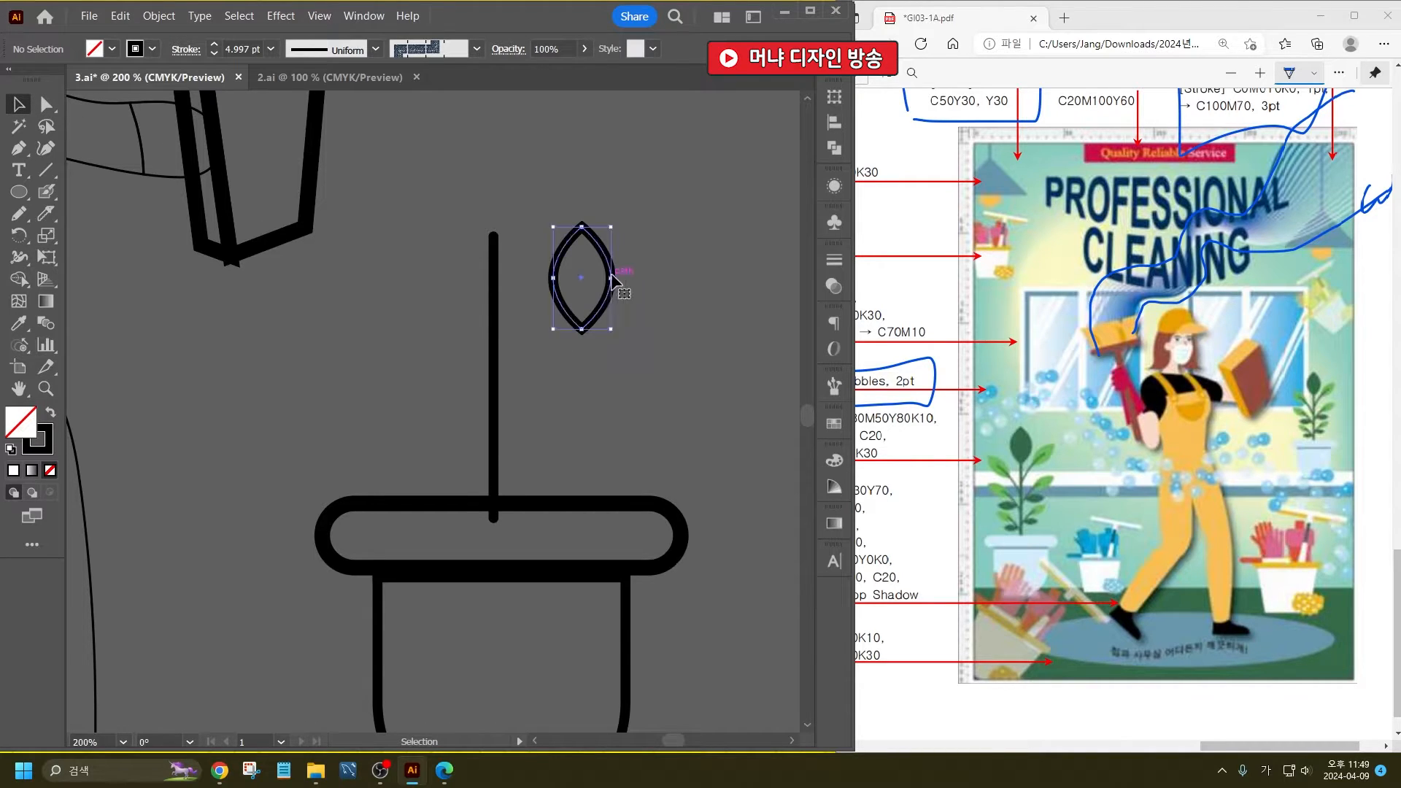
mouse_move(615, 278)
left_mouse_down()
mouse_move(515, 204)
mouse_move(517, 183)
left_mouse_up()
left_click(531, 195)
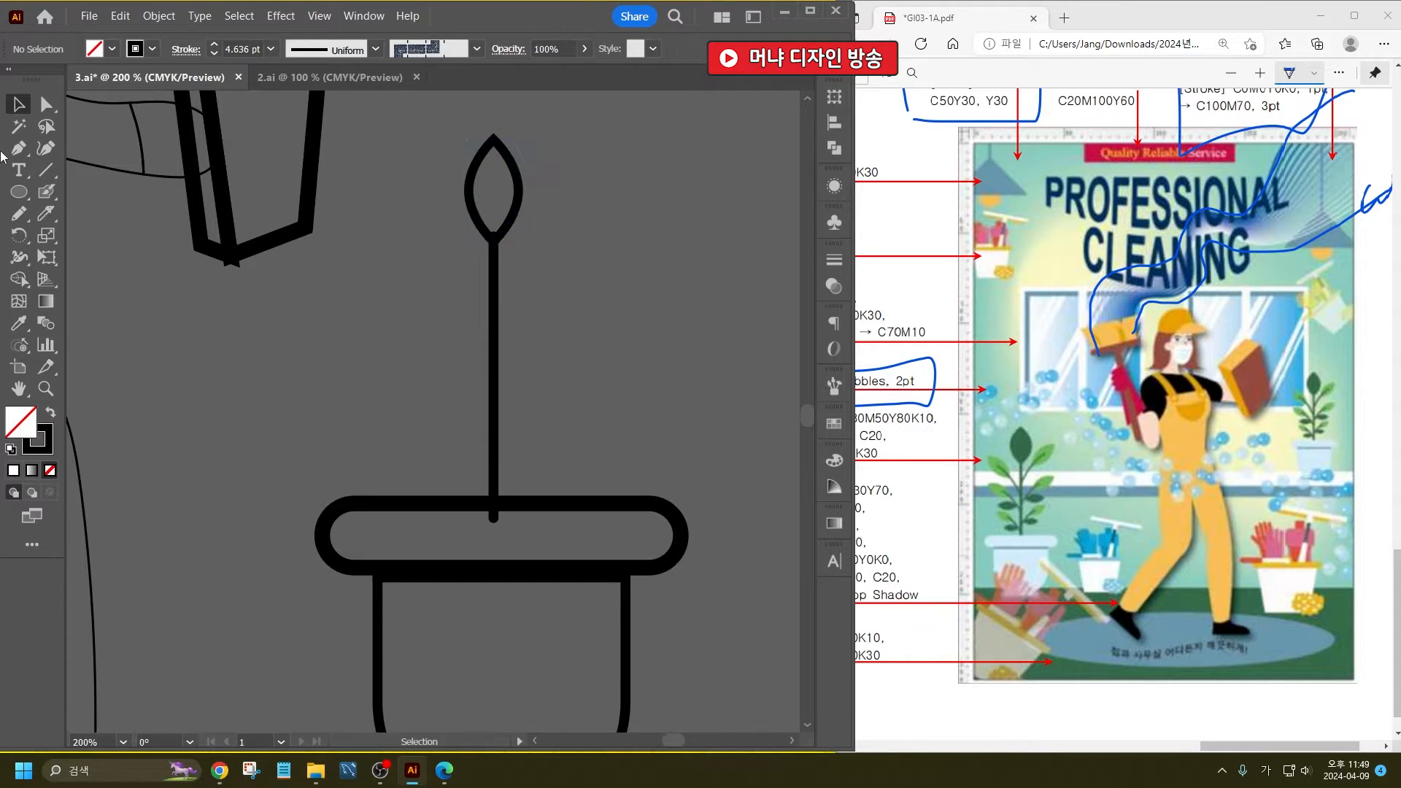
- Draw a short branch rising diagonally outward from the upper part of the stem with the Pencil tool
left_click(18, 148)
left_click(18, 213)
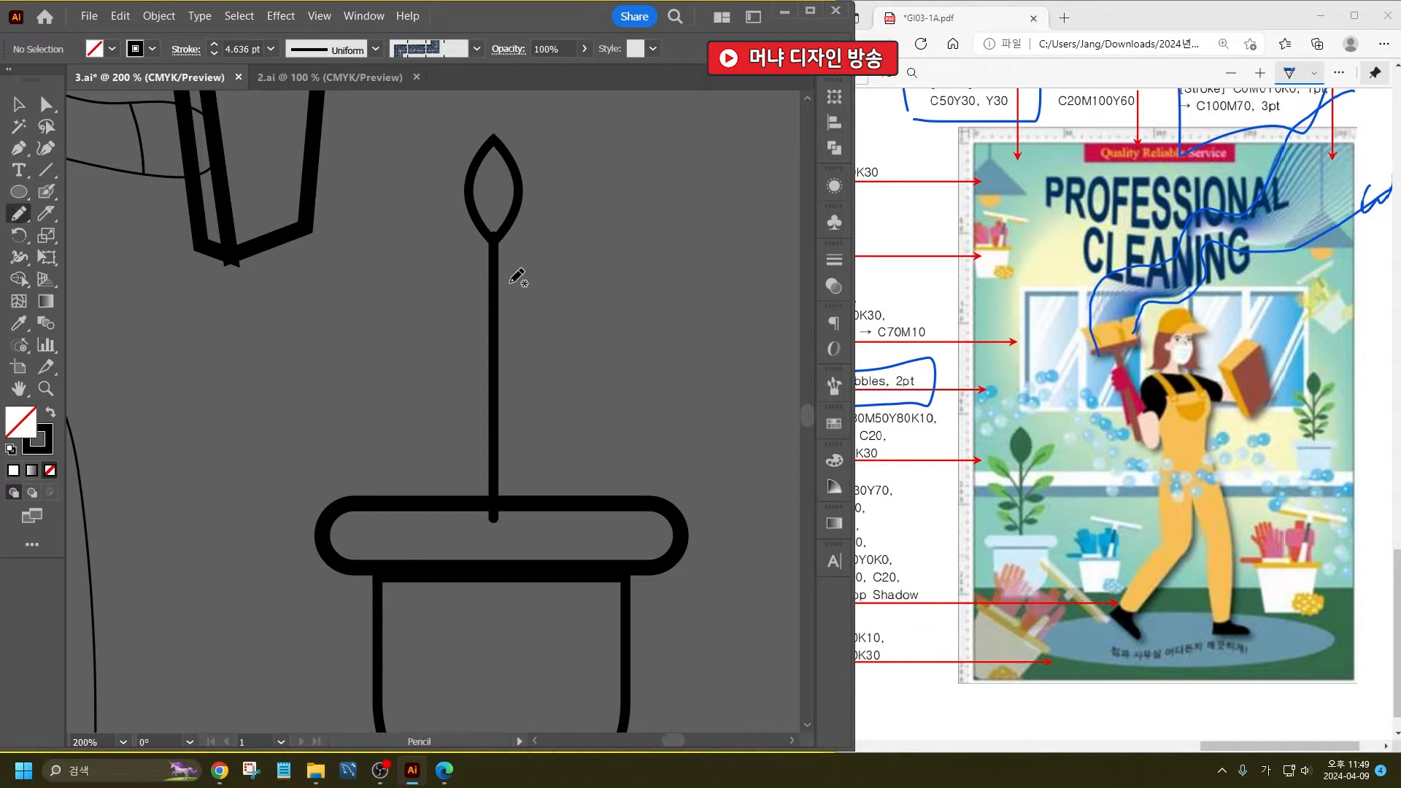
left_click_drag(489, 291, 557, 217)
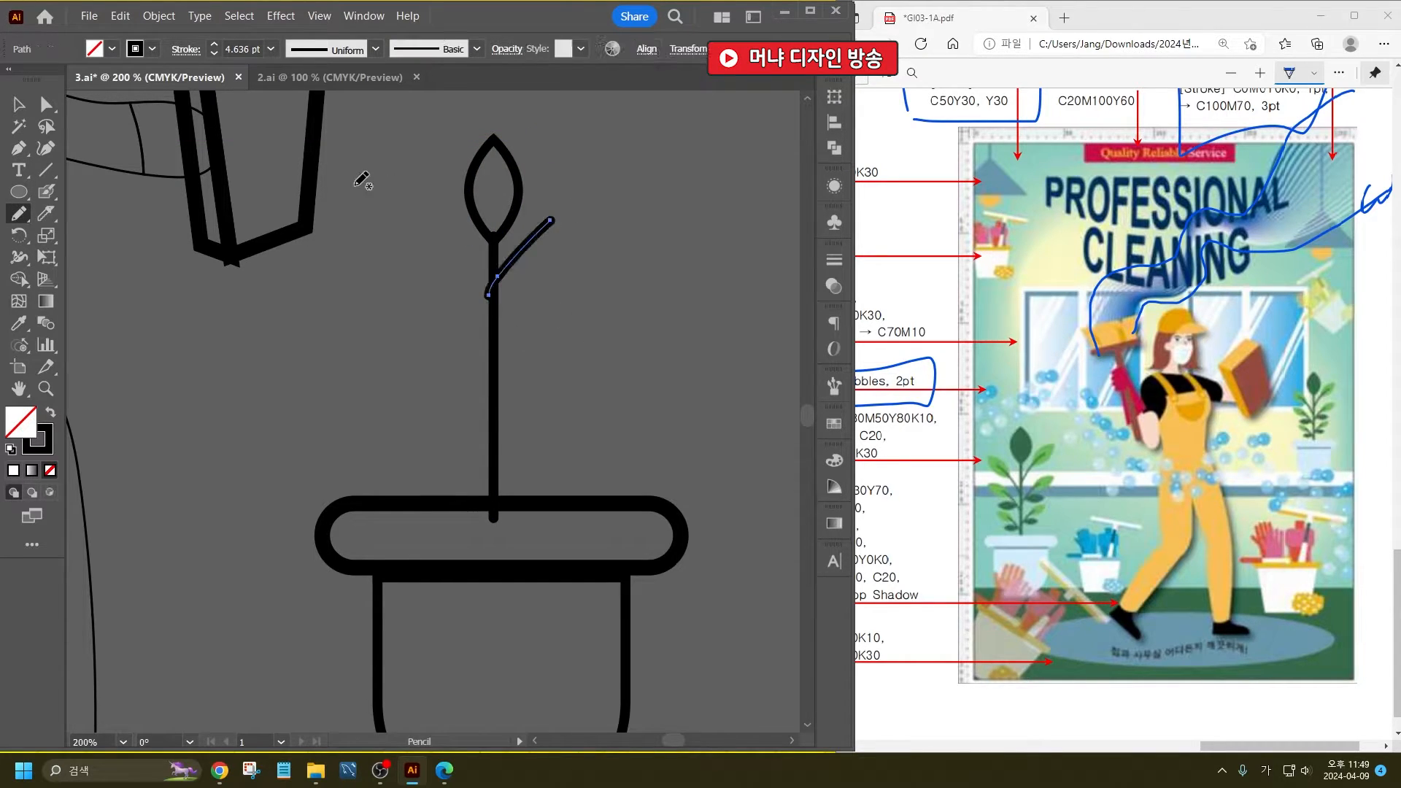
- Copy the leaf to the outer end of the branch and rotate it clockwise to follow the branch's direction
left_click(18, 106)
left_click_drag(513, 152, 613, 196)
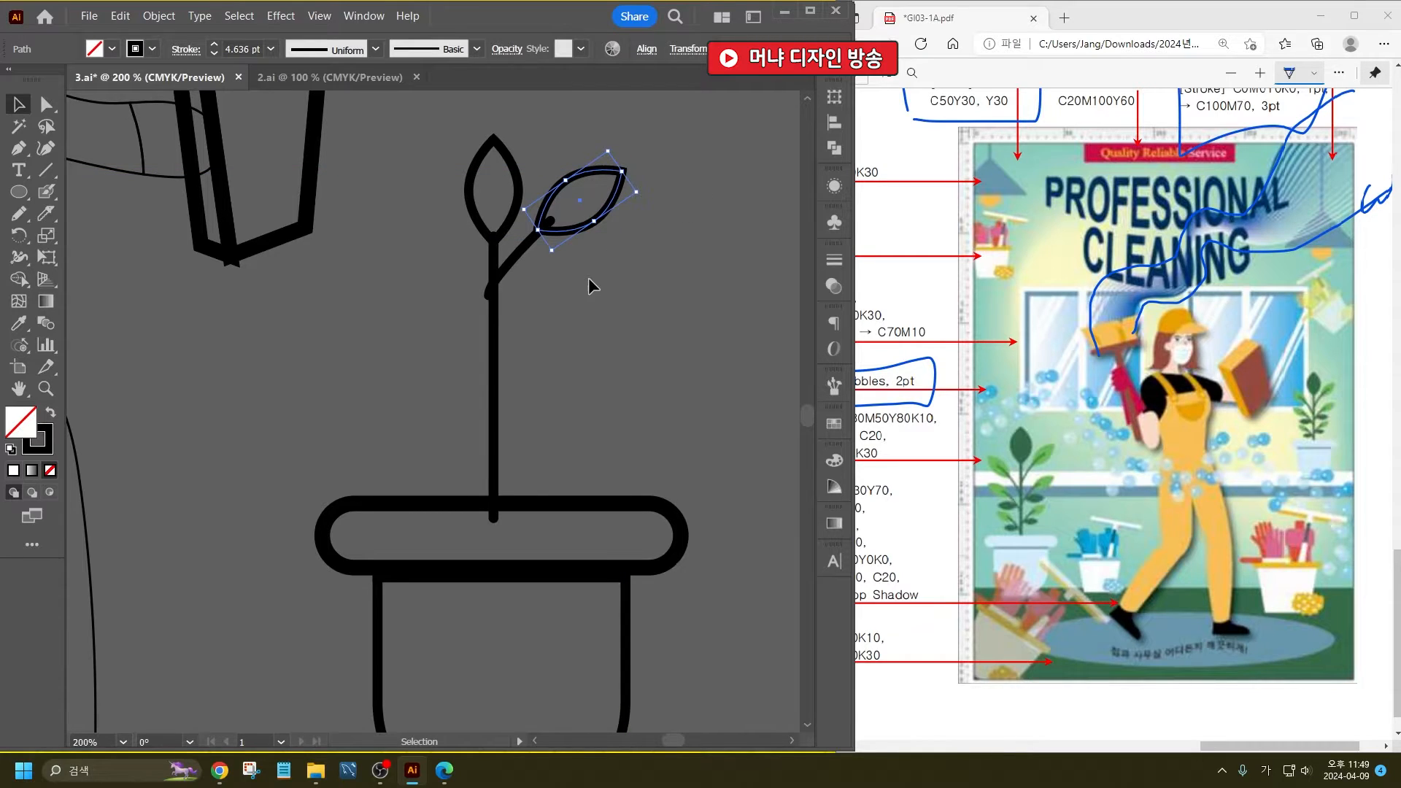
left_click(551, 226, "shift")
left_click_drag(423, 289, 425, 289)
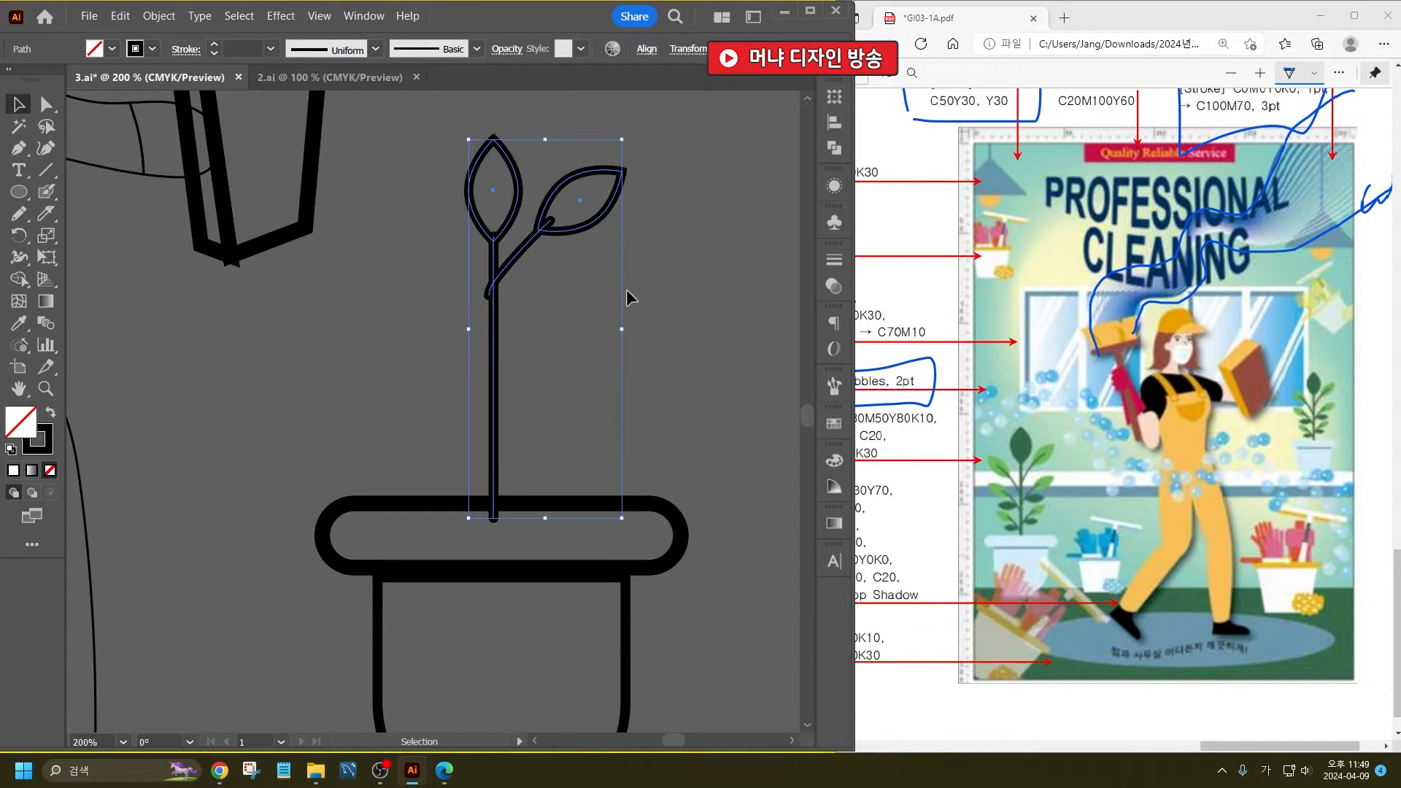
left_click(624, 287)
- Fill the upright leaf with green and the tilted side leaf with light yellow-green
left_click(509, 156)
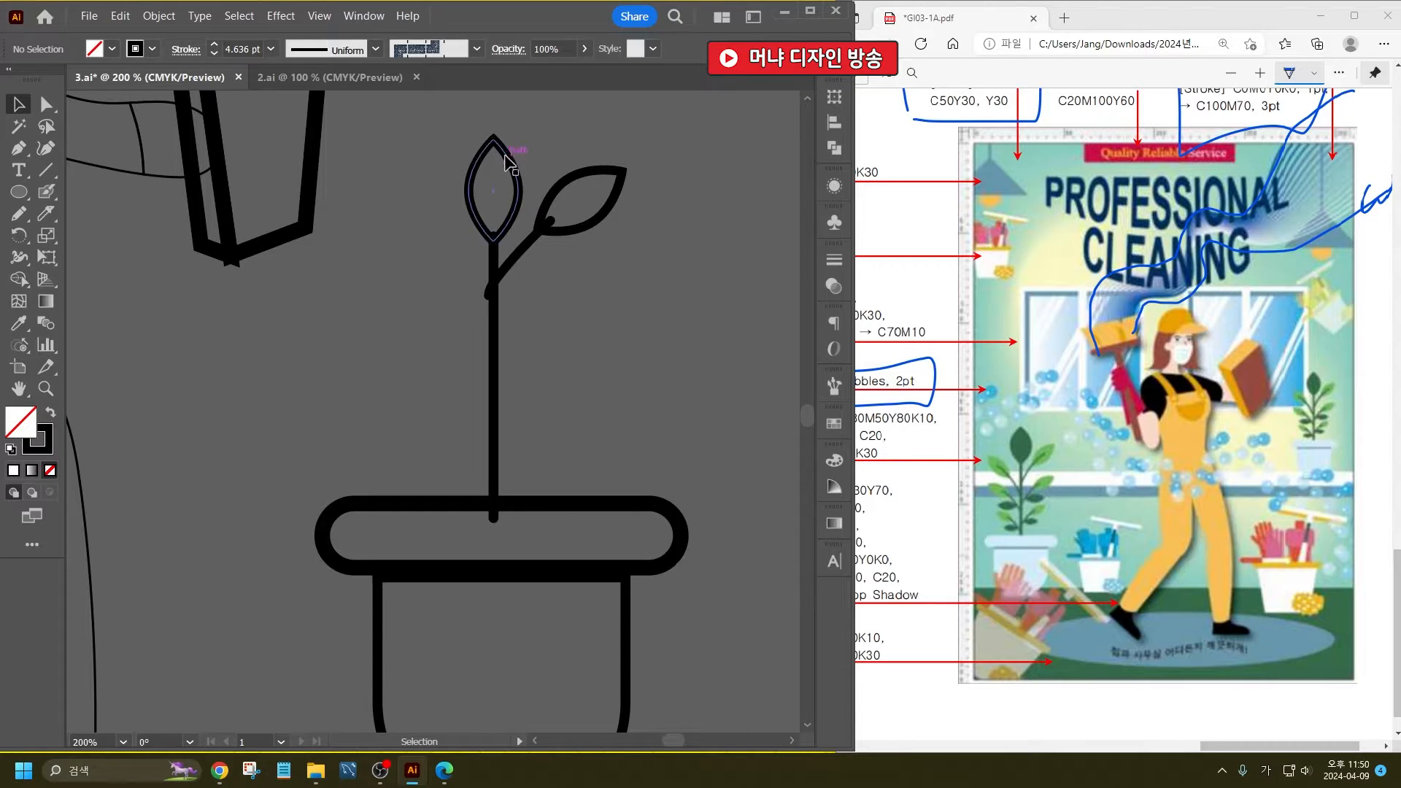
left_click(112, 49)
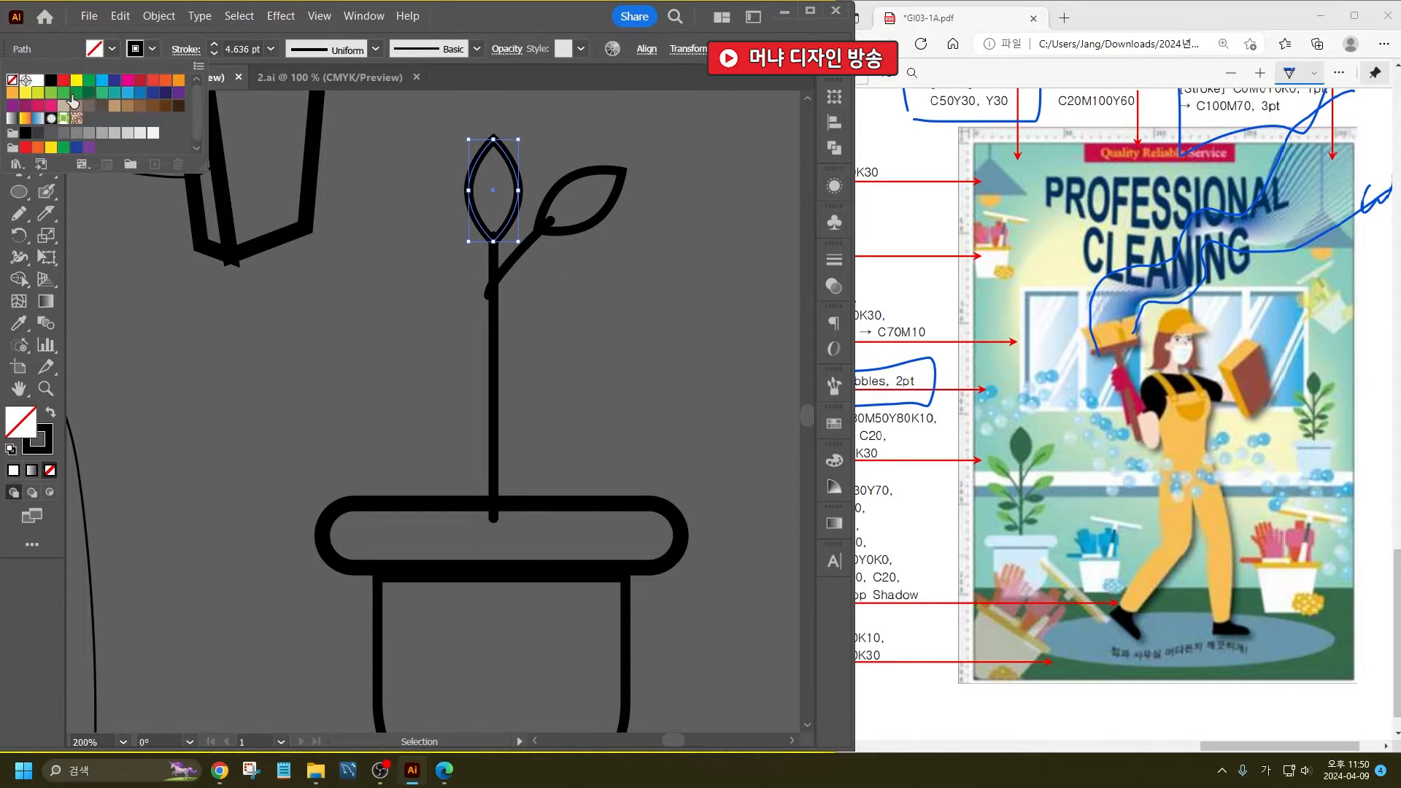
left_click(73, 100)
left_click(615, 189)
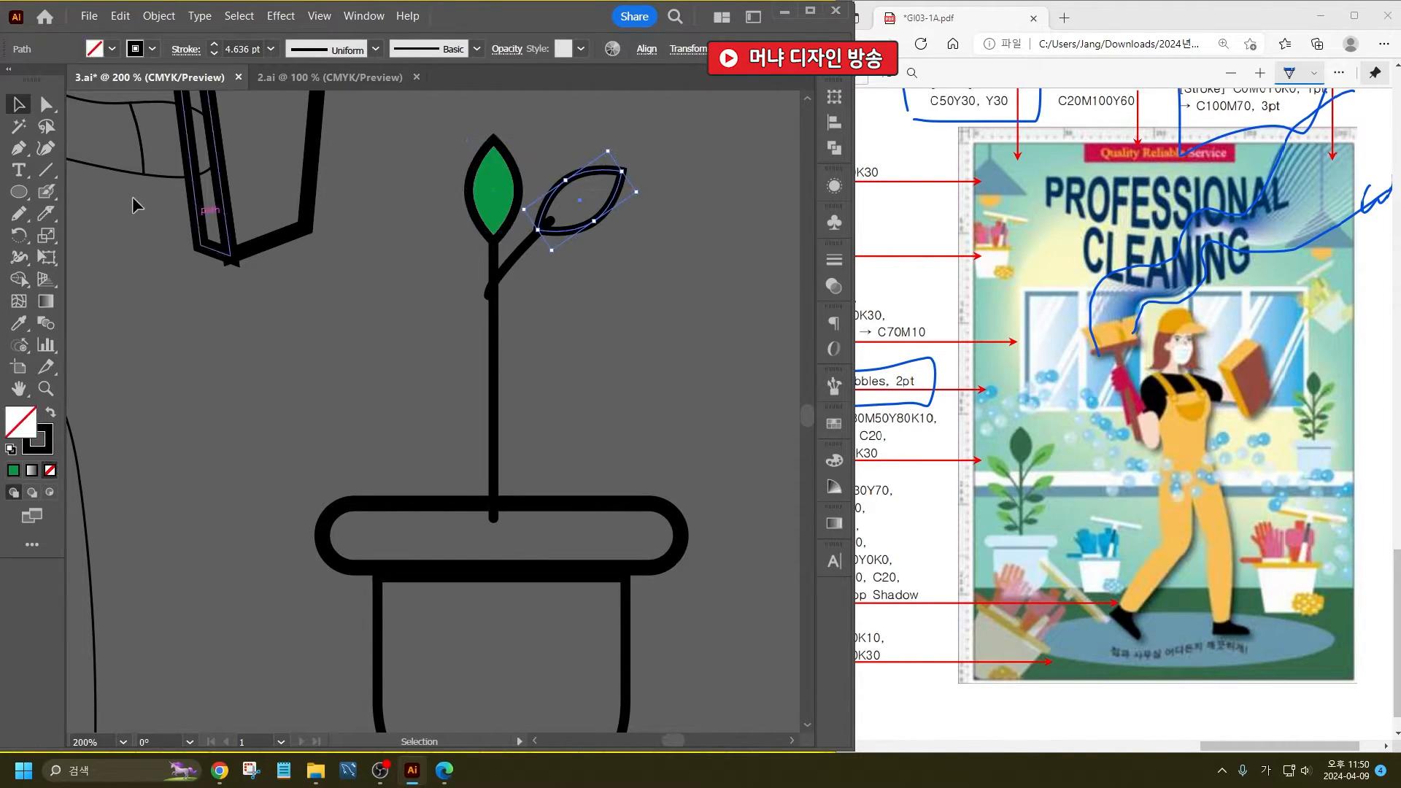
left_click(111, 49)
left_click(52, 94)
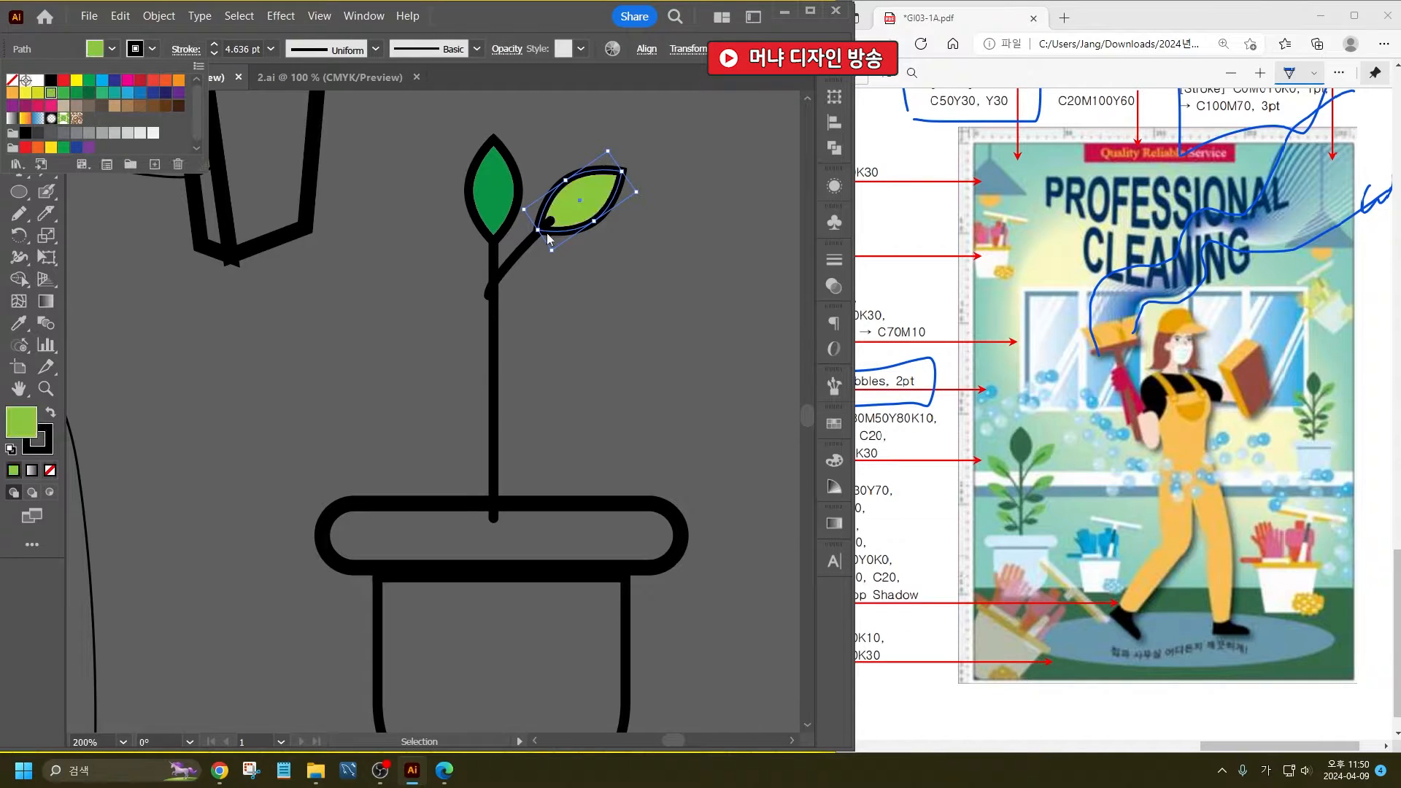
- Remove the stroke from both leaves
left_click(517, 153, "shift")
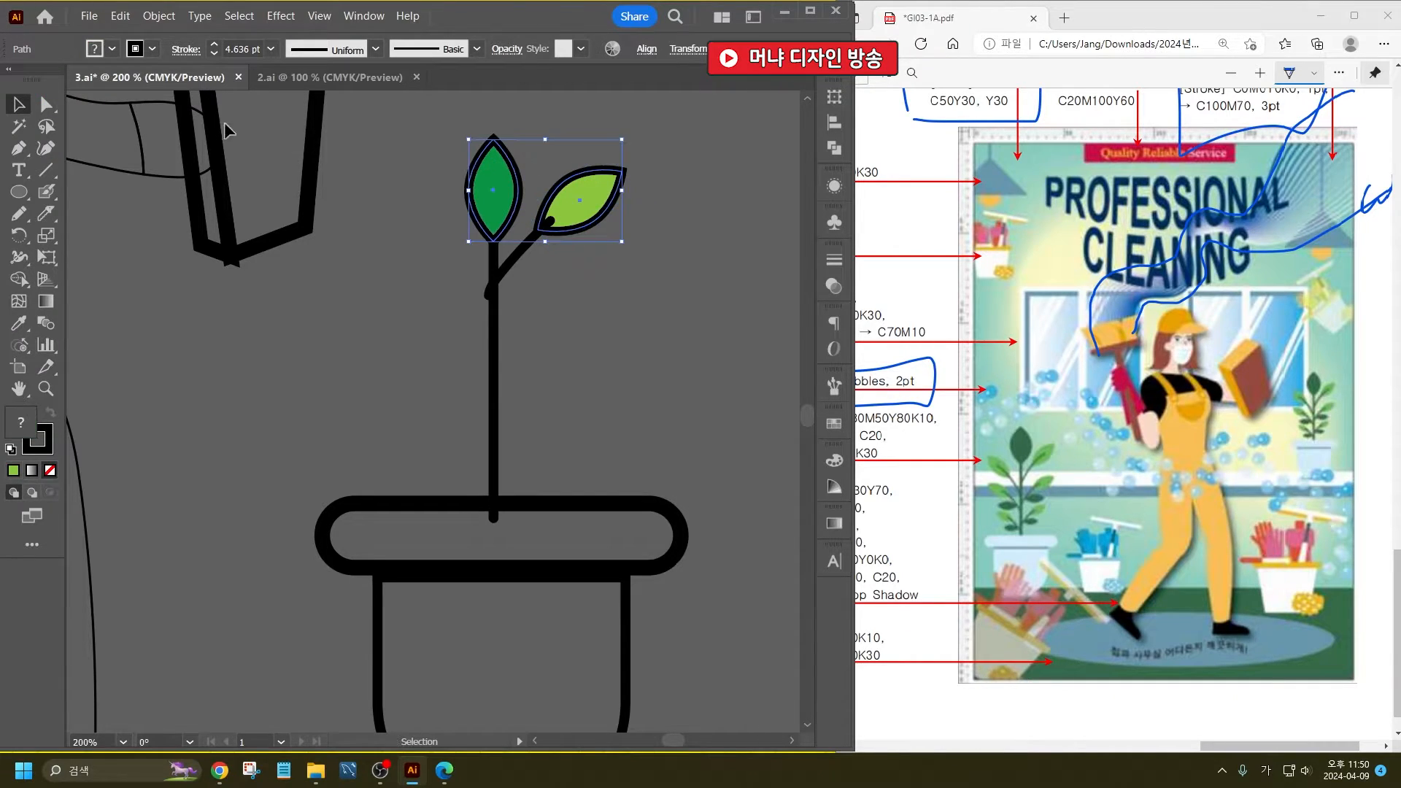
left_click(152, 51)
left_click(12, 80)
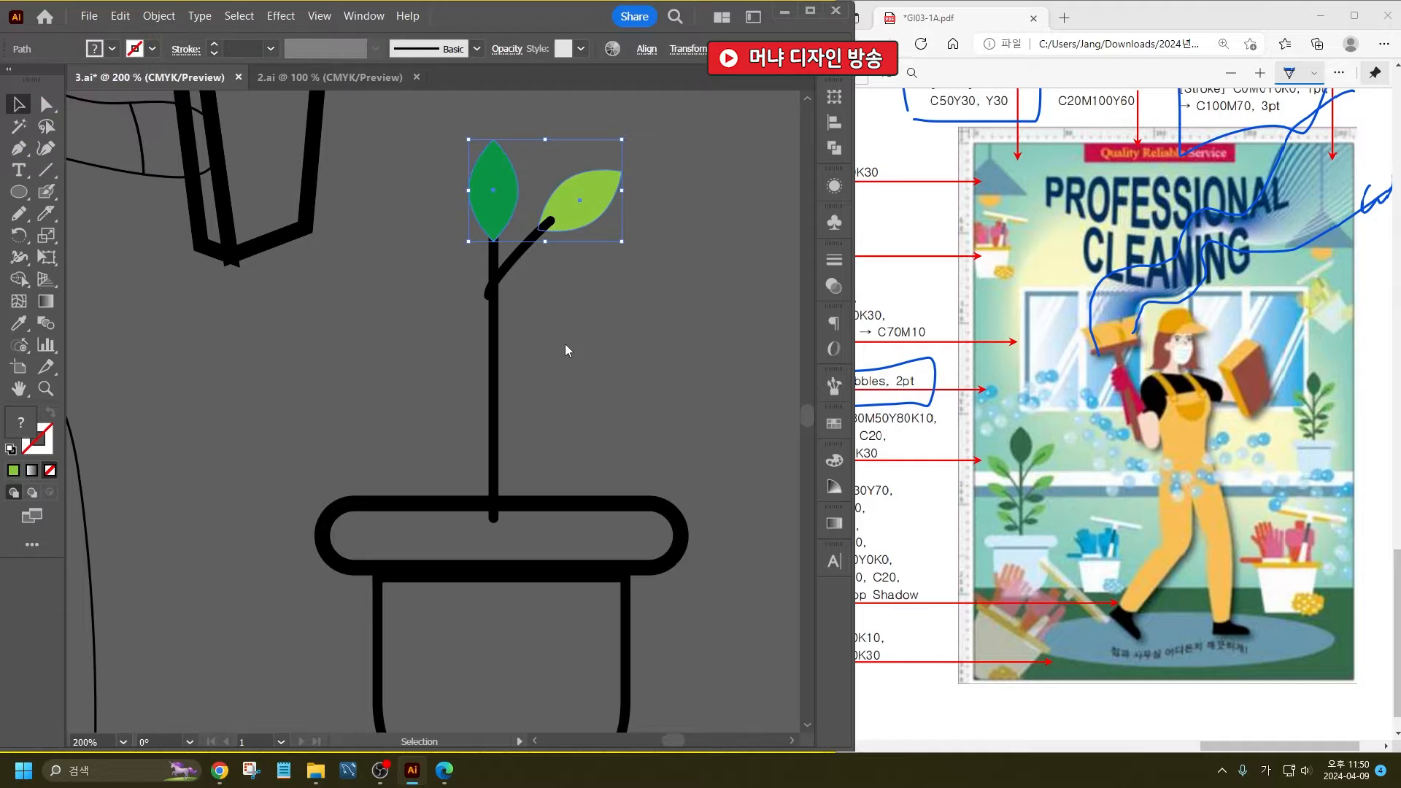
- Set the stroke of the stem and the side branch to medium green
left_click(487, 296)
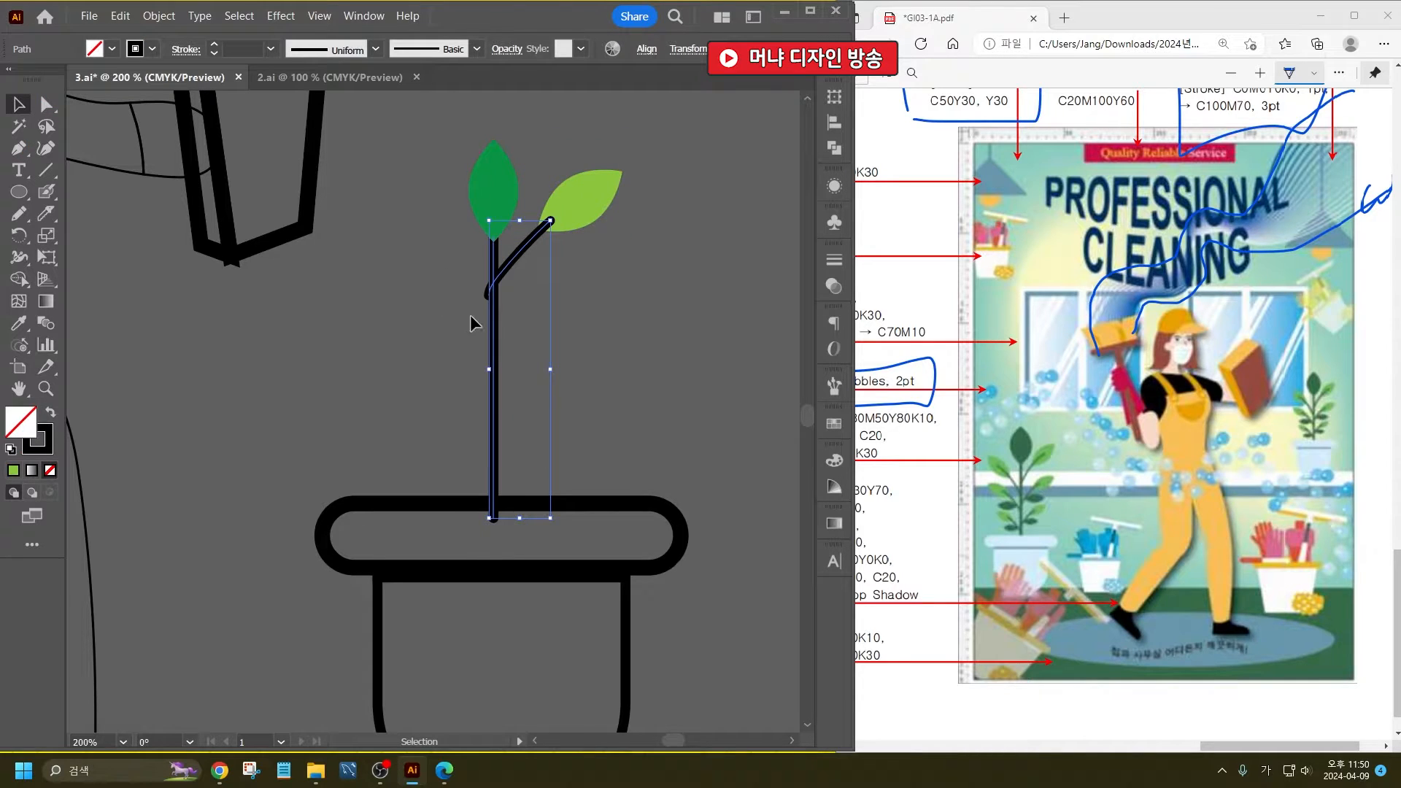
left_click(151, 49)
left_click(77, 95)
left_click(458, 409)
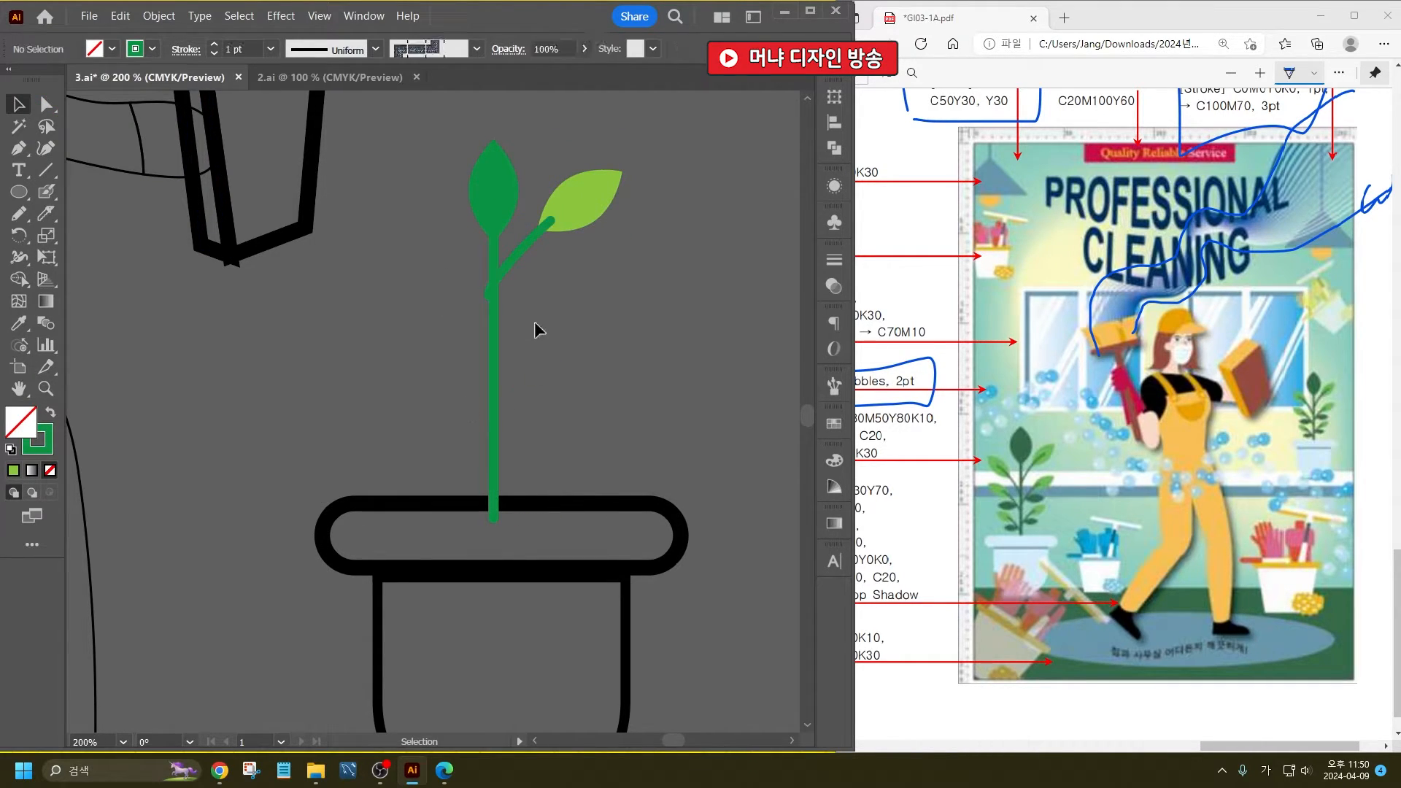
- Change the upright leaf's fill to dark green
left_click(491, 195)
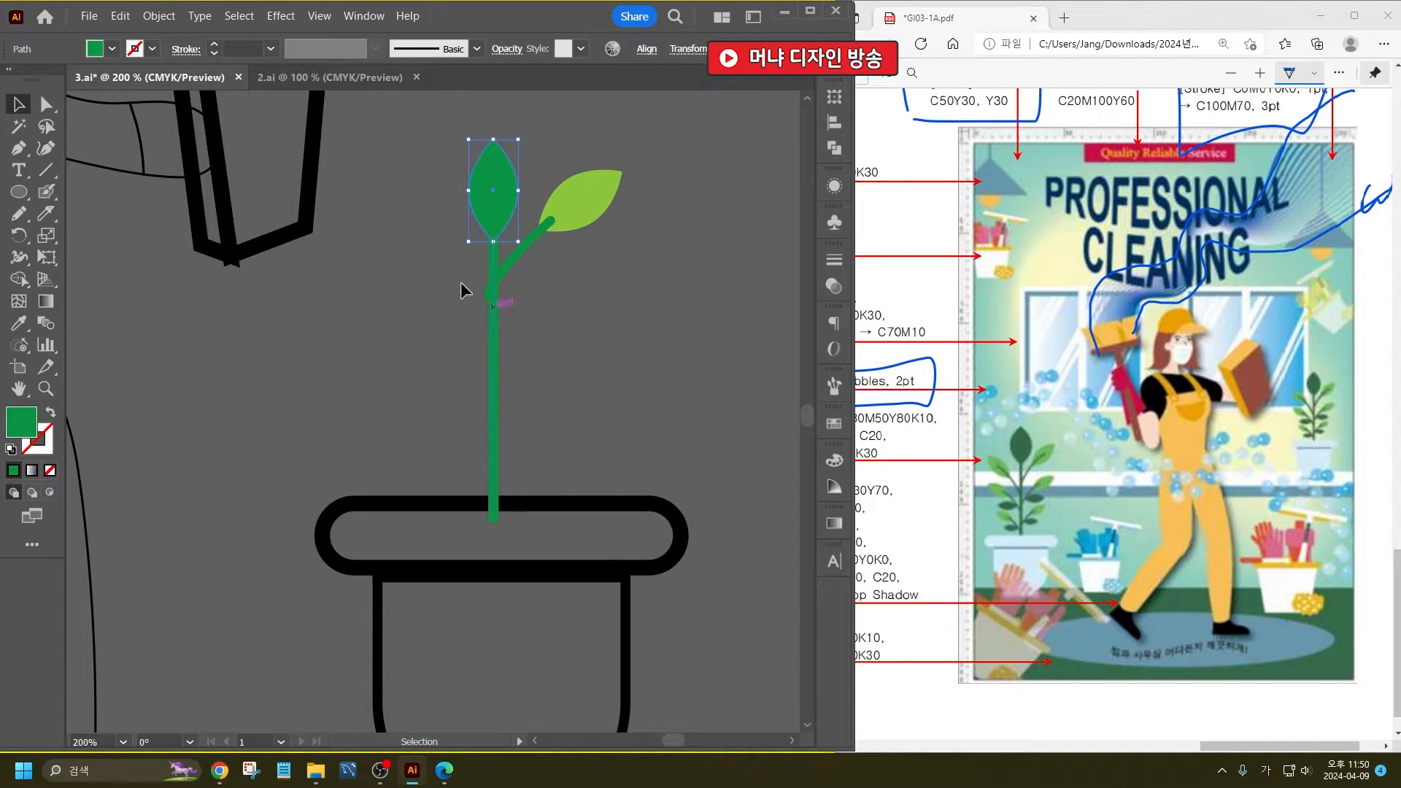
left_click(111, 48)
left_click(93, 97)
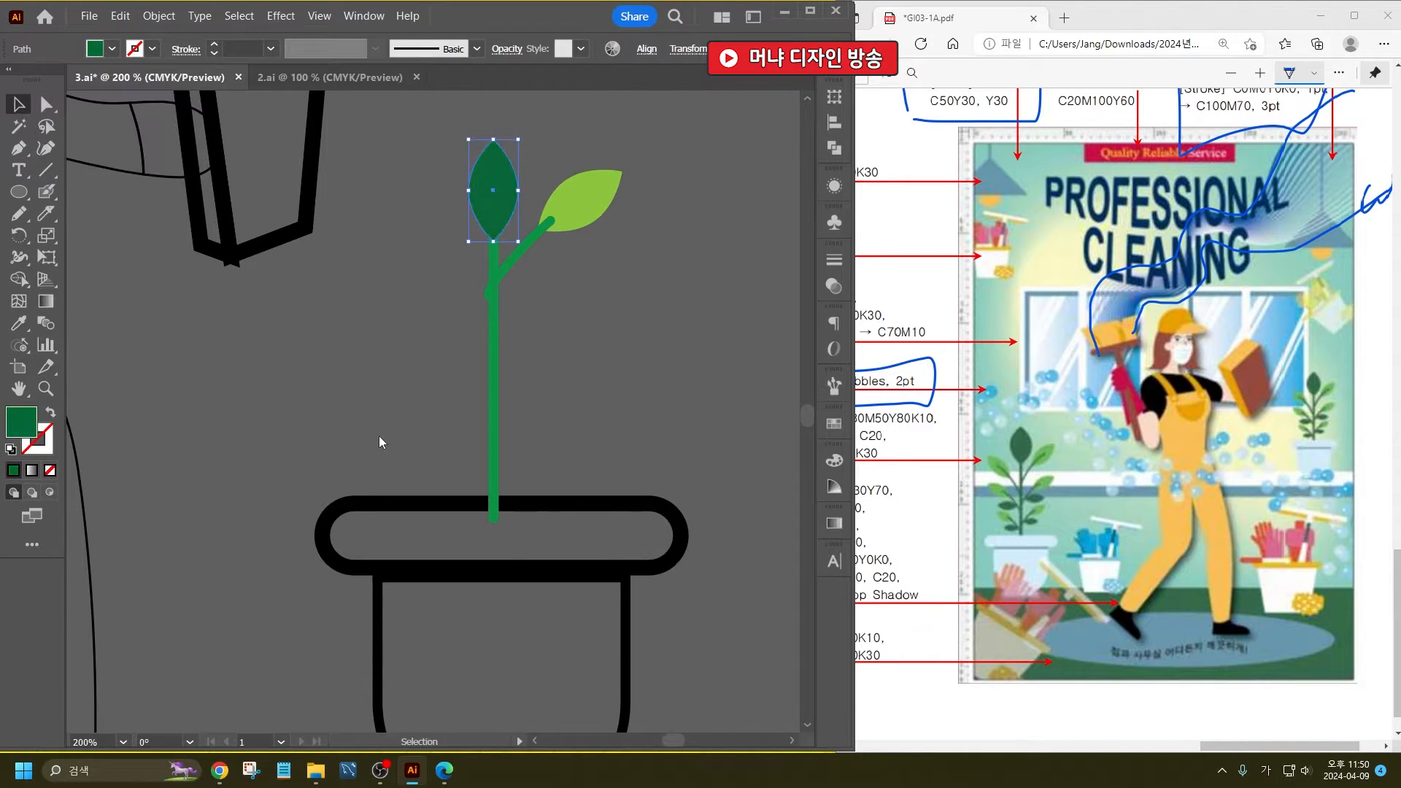
- Change the stroke colour of the stem and the side branch to dark green
left_click(493, 443)
left_click(135, 49)
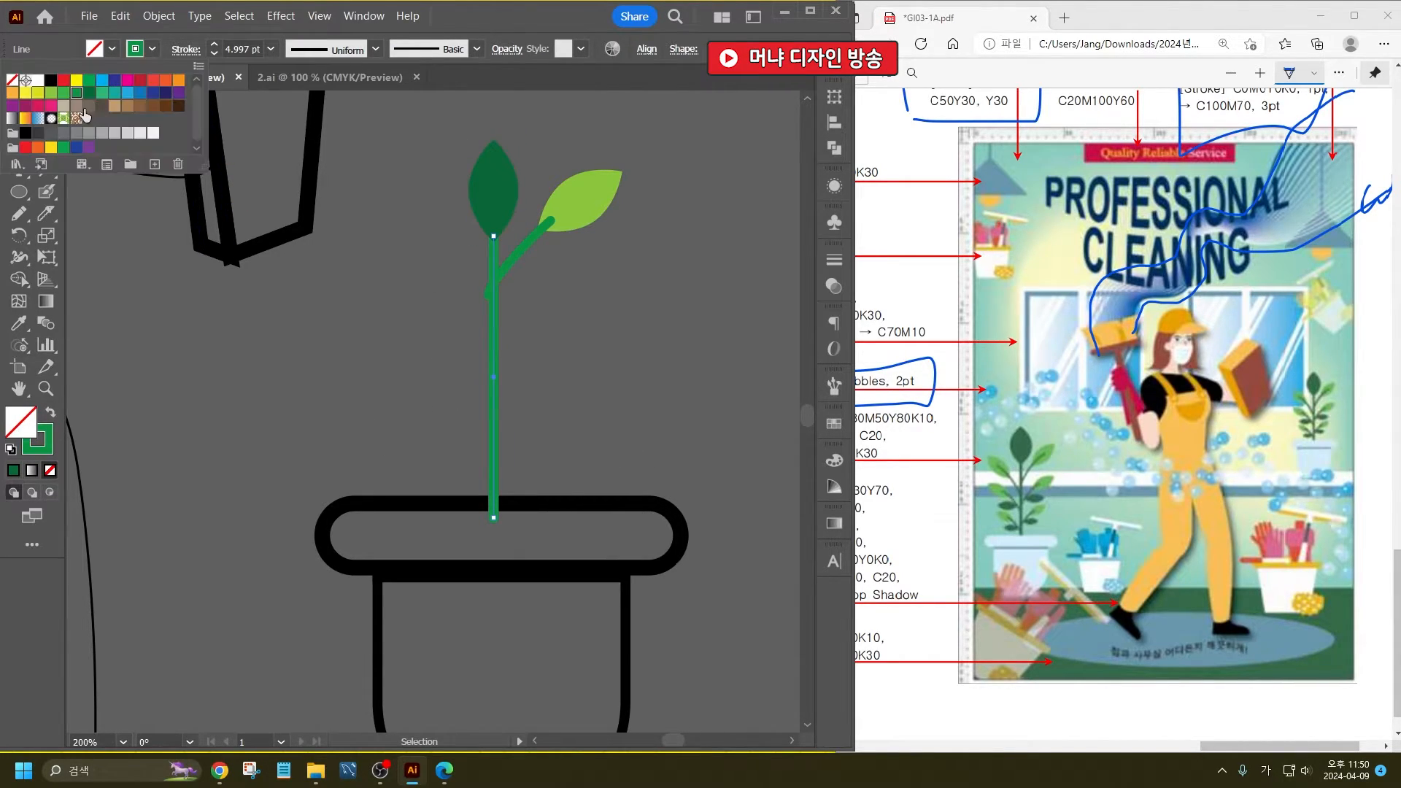
left_click(91, 96)
left_click(602, 355)
left_click(527, 252)
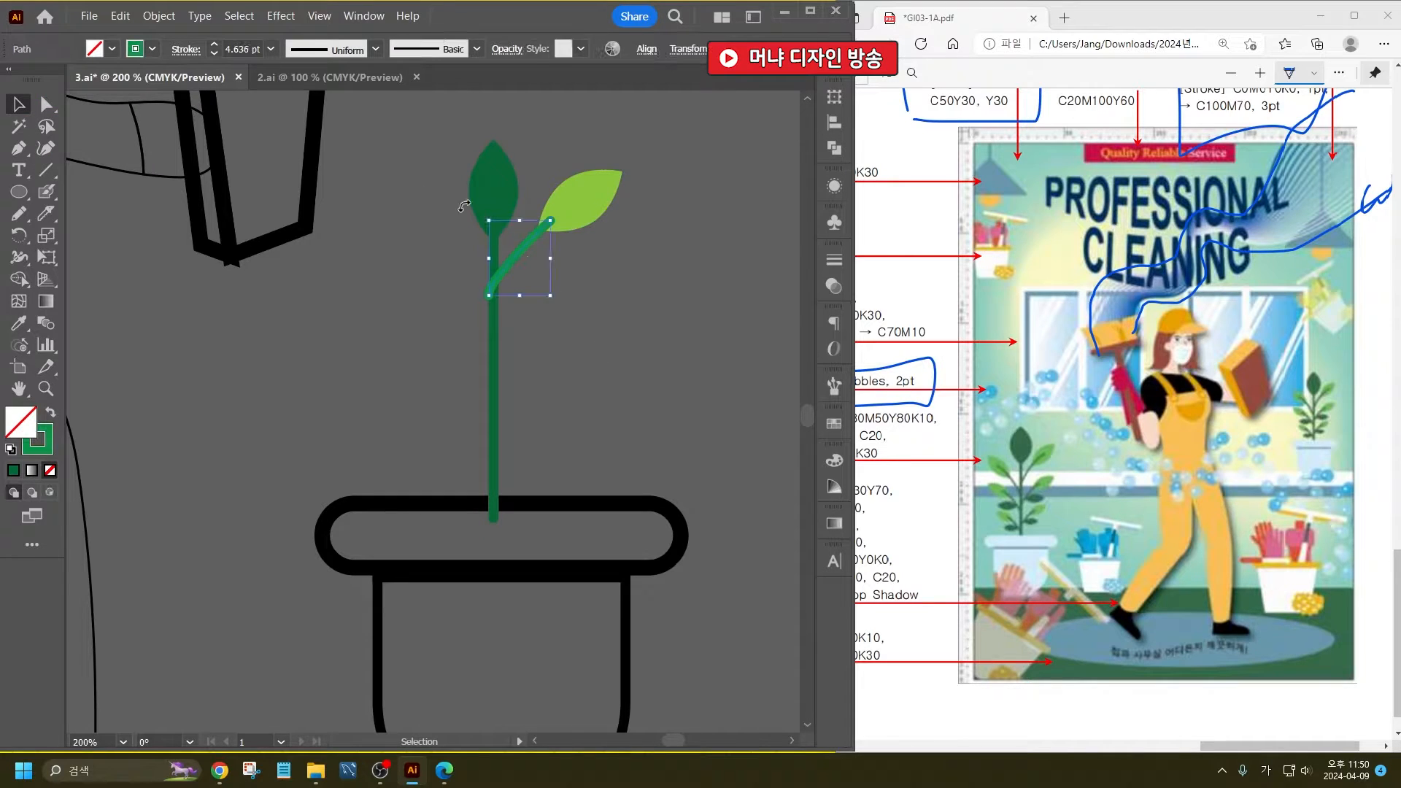
left_click(135, 49)
left_click(91, 94)
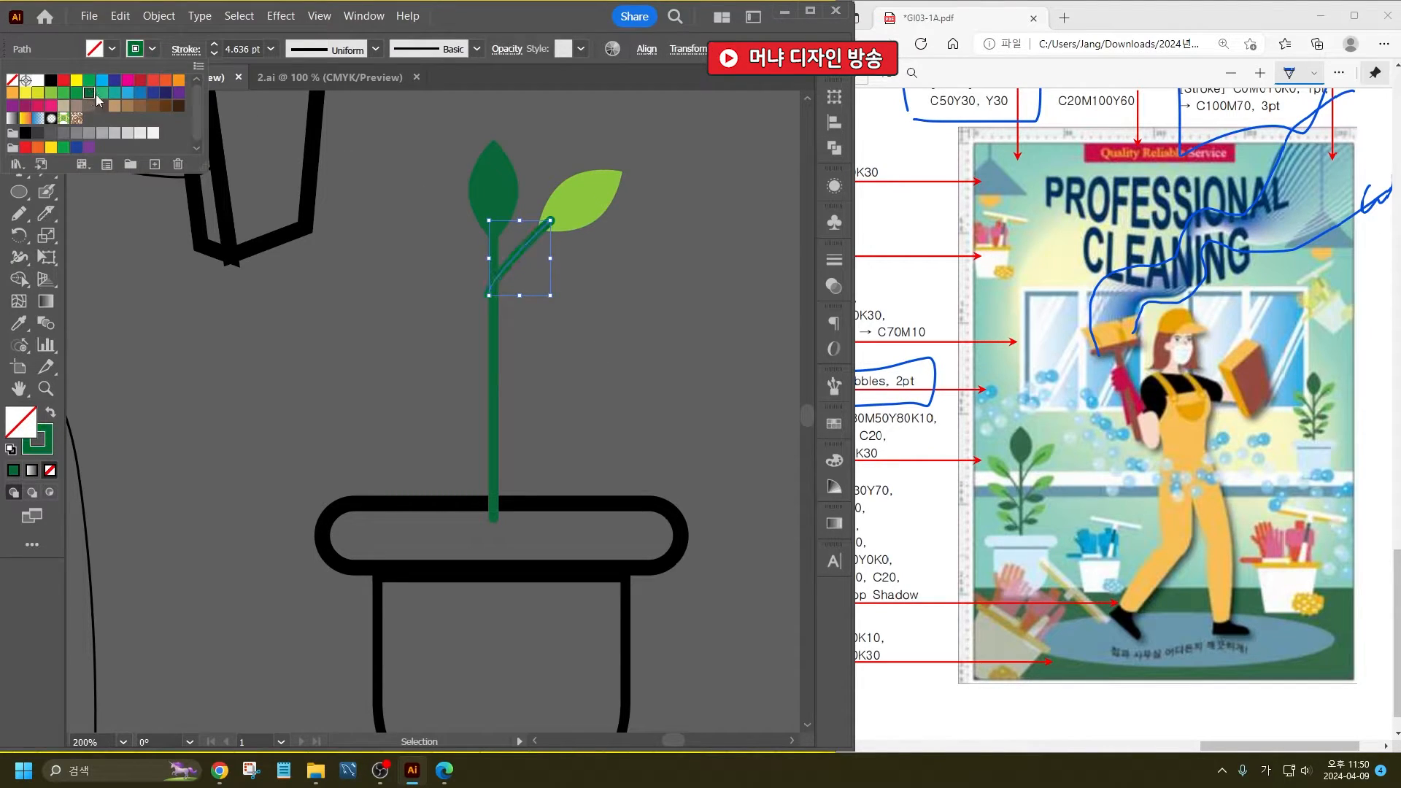
- Set the side branch's stroke weight to 2 pt and shift the branch slightly so its base sits on the stem
double_click(234, 49)
type("3")
key("Return")
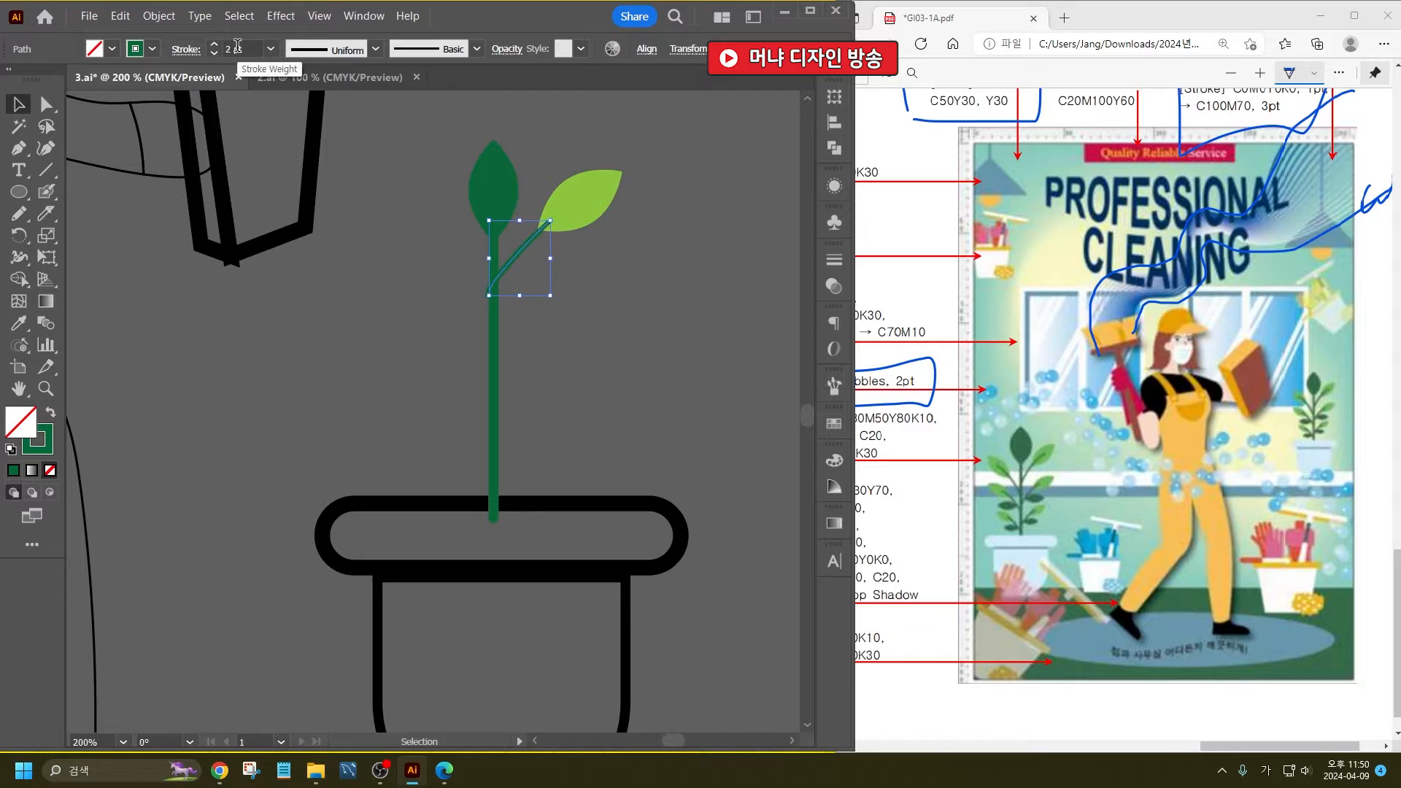
left_click_drag(514, 261, 518, 261)
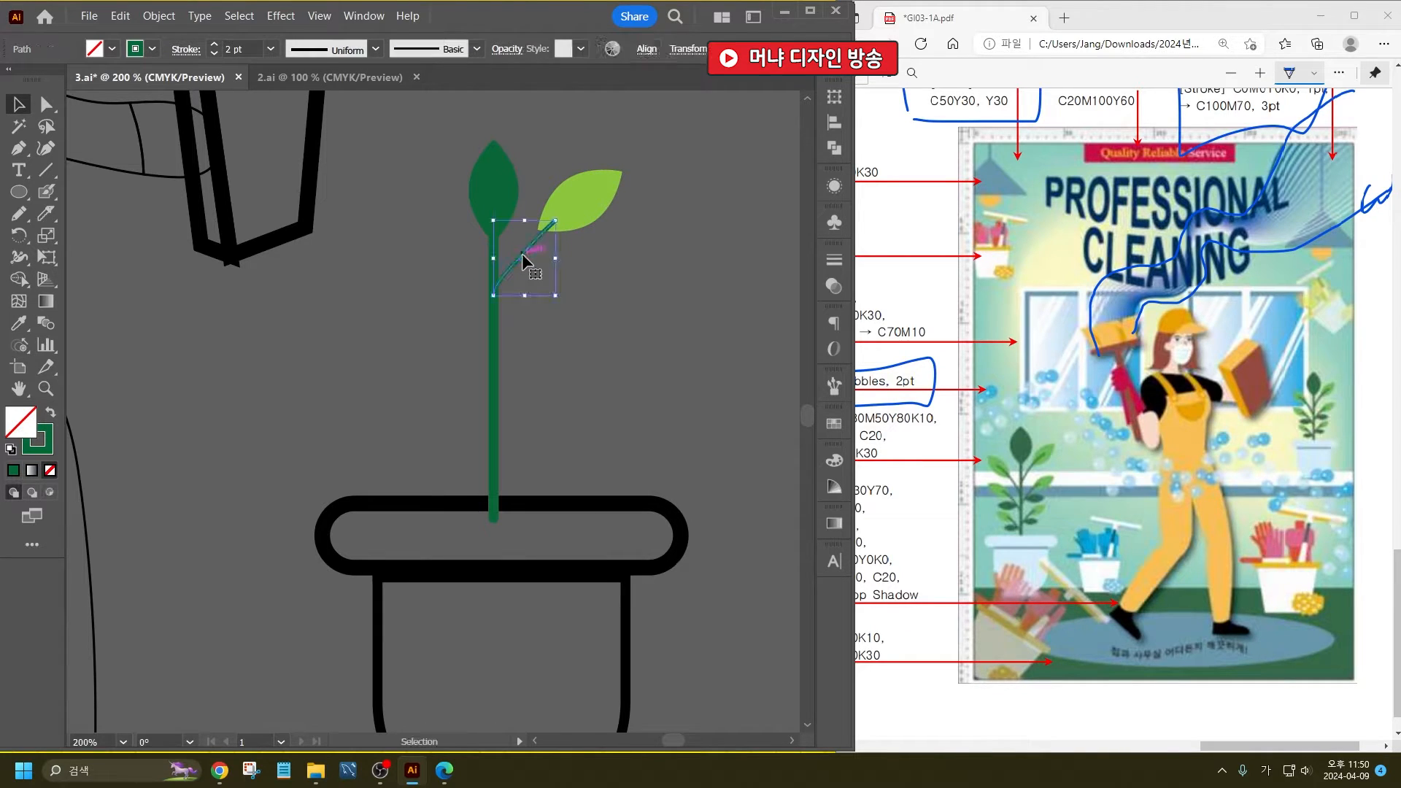
- Move the light green leaf further down onto the branch and enlarge the dark green top leaf from its centre
left_click_drag(567, 207, 559, 220)
left_click(599, 278)
left_click(554, 234)
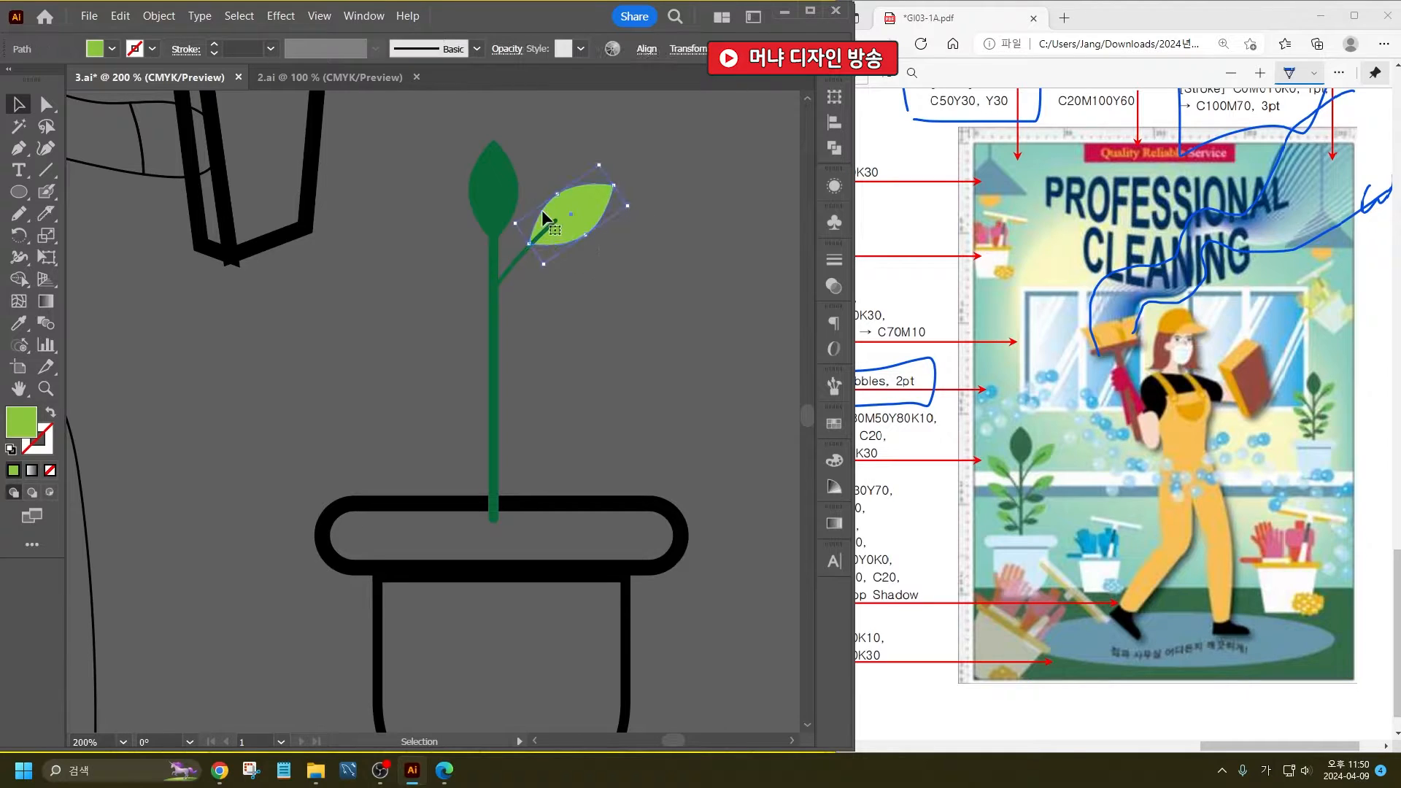
left_click(504, 168)
left_click_drag(519, 138, 531, 121)
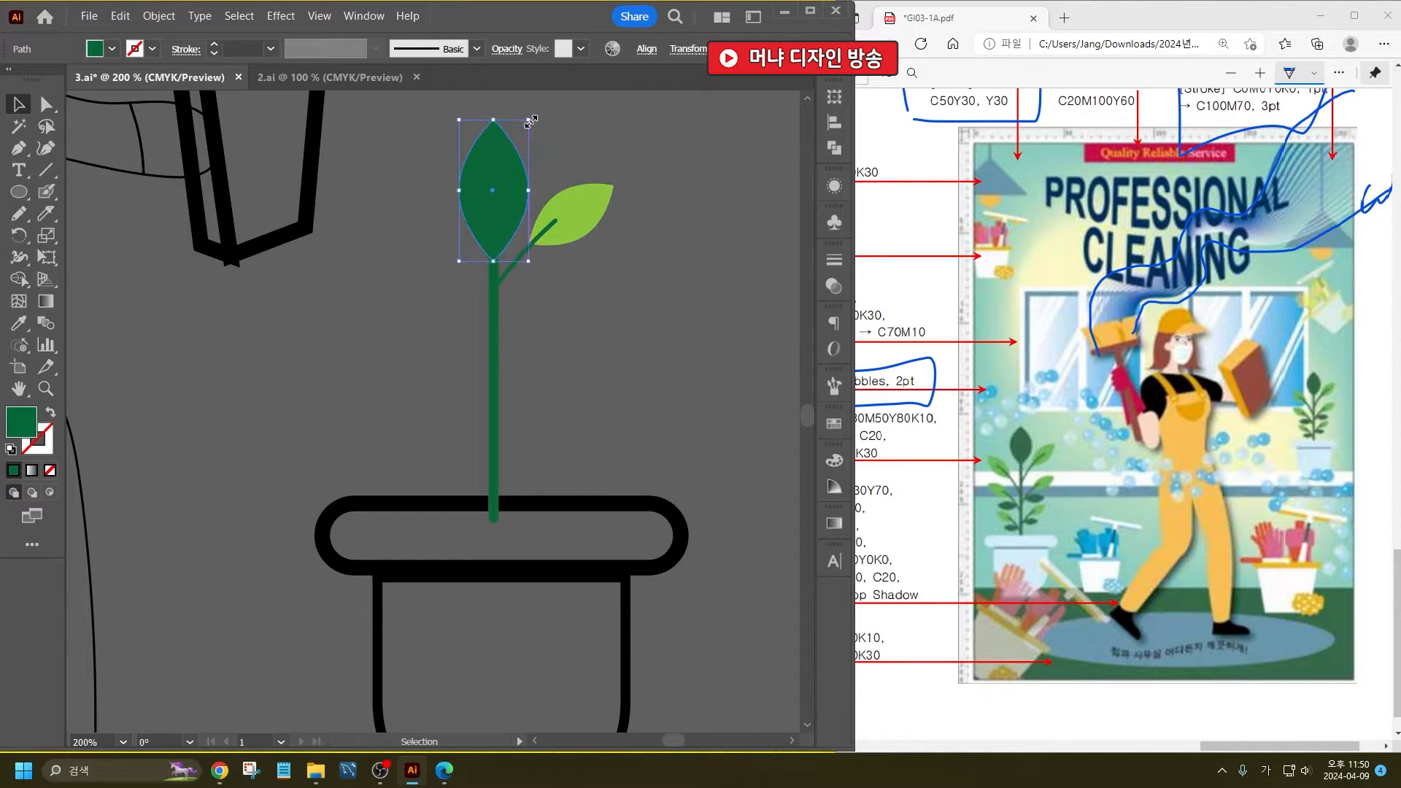
- Move the light green leaf and its branch slightly down the stem and place a copy of the pair lower on the stem
left_click(556, 229)
left_click_drag(556, 229, 553, 239)
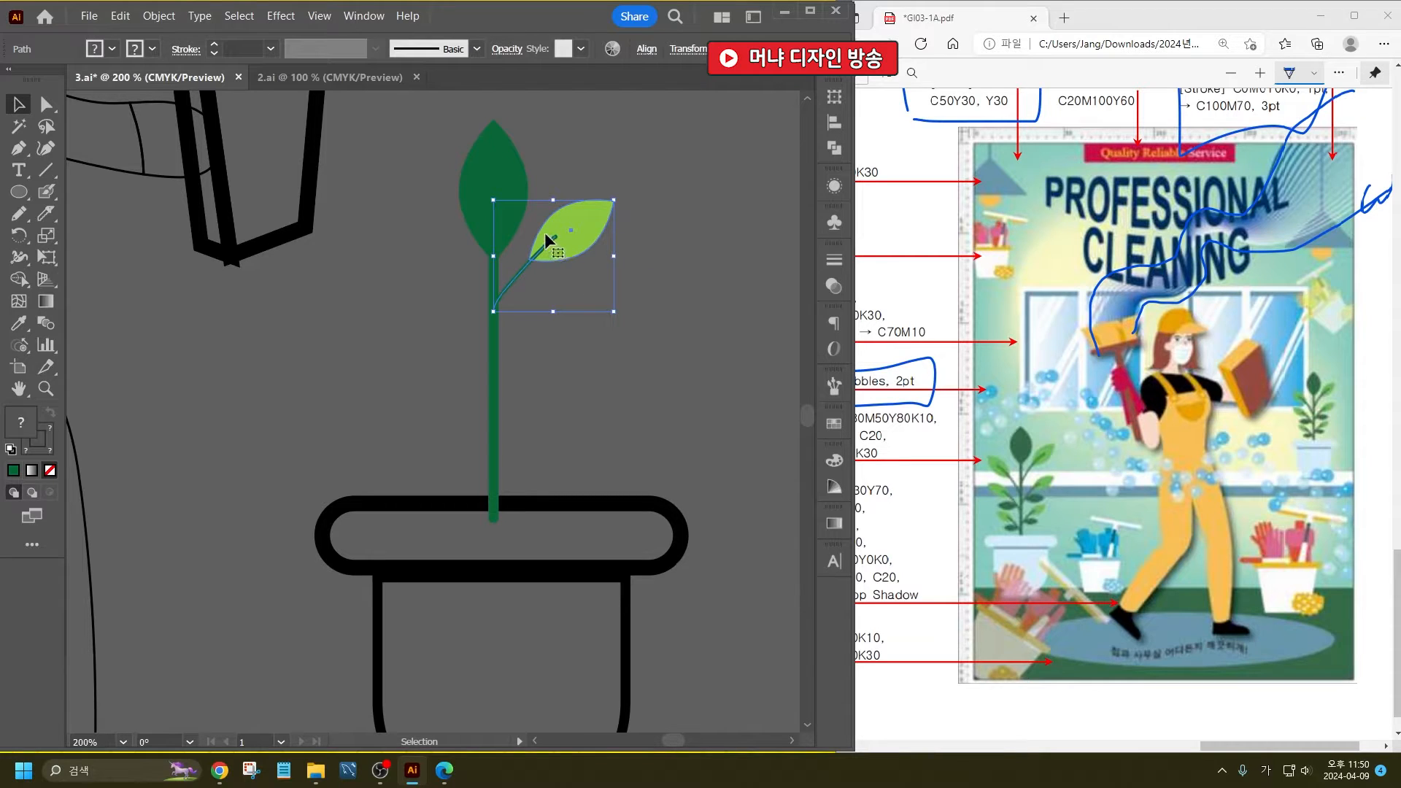
mouse_move(544, 238)
left_mouse_down()
mouse_move(553, 326)
mouse_move(522, 378)
left_mouse_up()
left_click(686, 308)
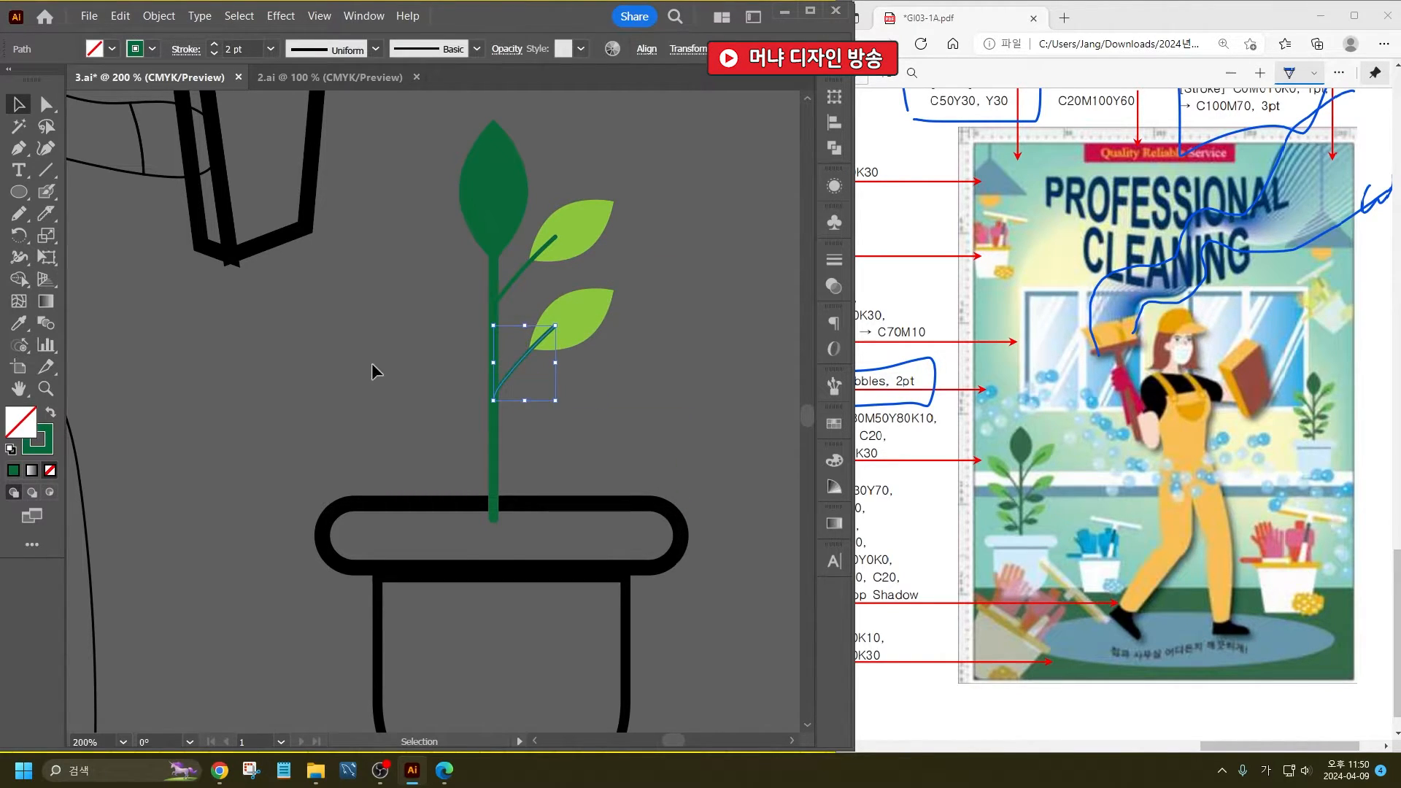
- Draw a short dark green branch growing from the stem just below the lower light green leaf
left_click(19, 213)
left_click_drag(493, 407, 522, 387)
left_click(18, 105)
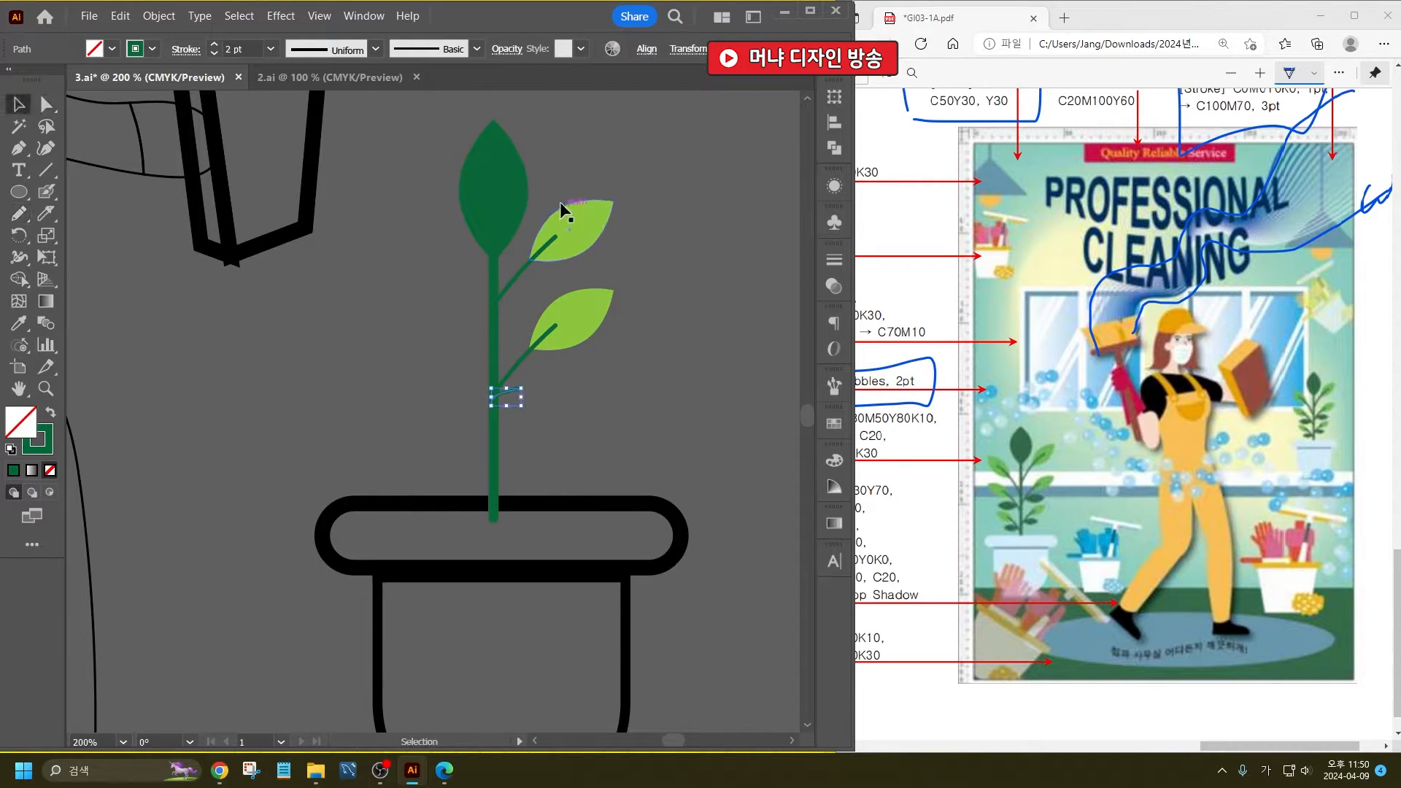
- Copy the dark green top leaf beside the short branch, rotate it nearly horizontal, shrink it and fit it onto the branch end
left_click(475, 168)
left_click_drag(475, 168, 562, 348)
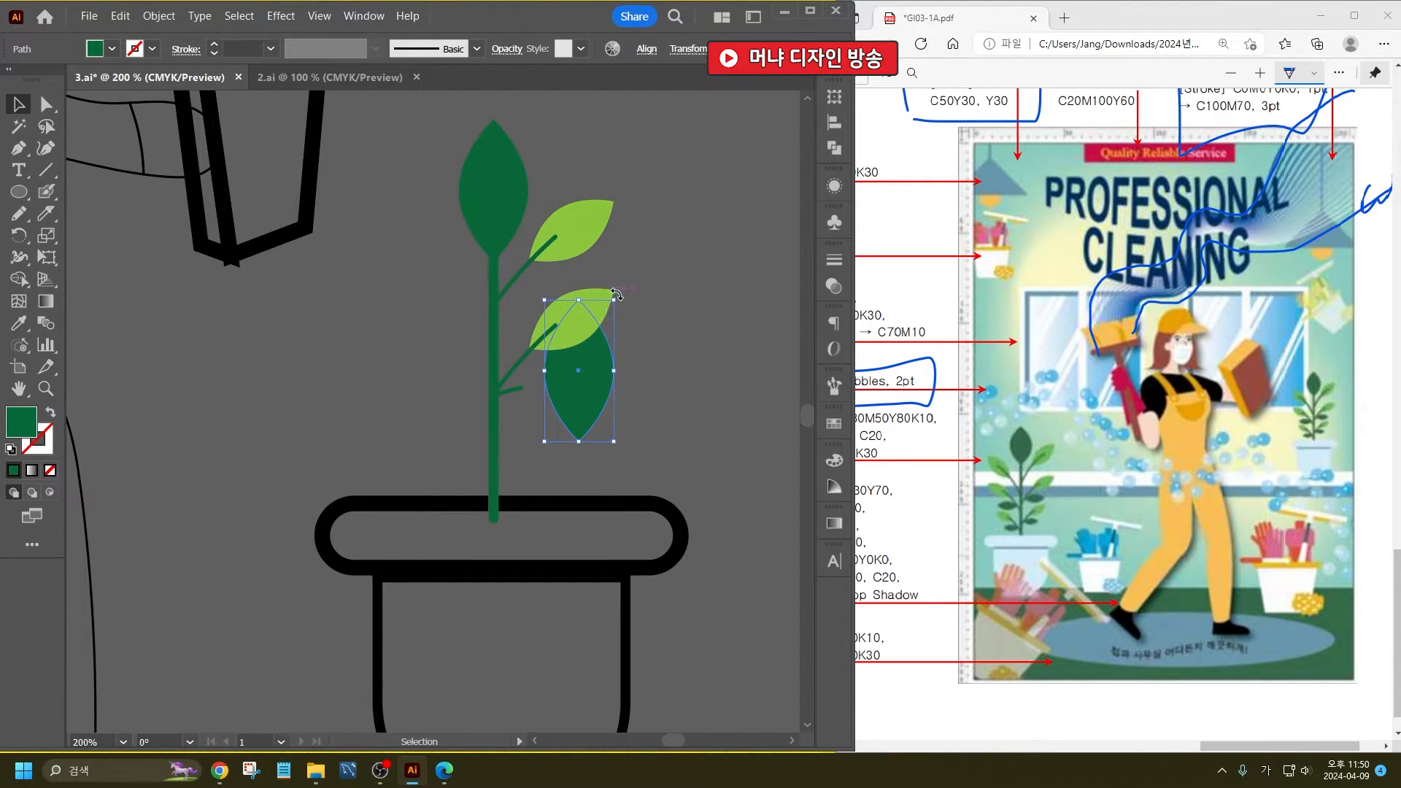
left_click_drag(617, 293, 659, 406)
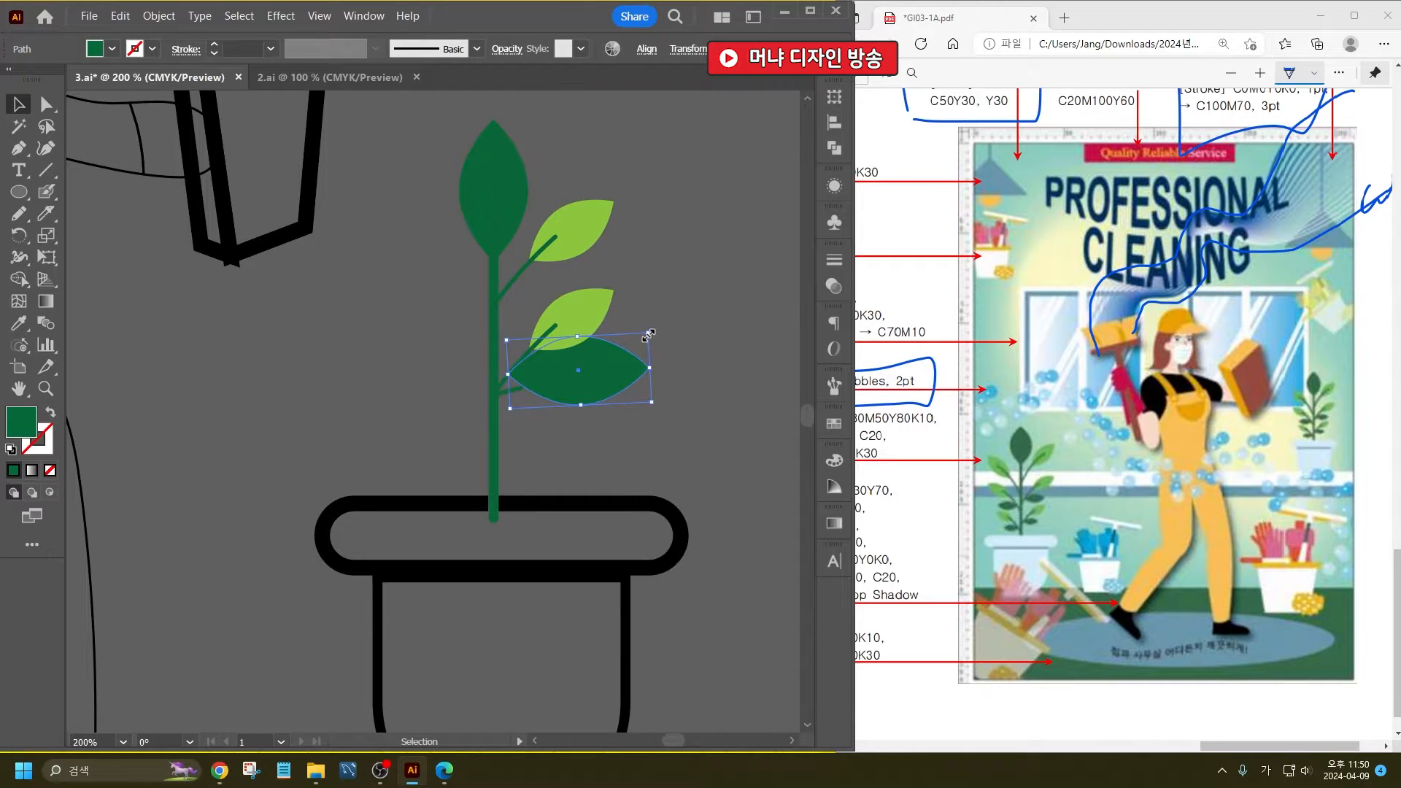
left_click_drag(648, 335, 583, 353)
left_click_drag(555, 393, 553, 386)
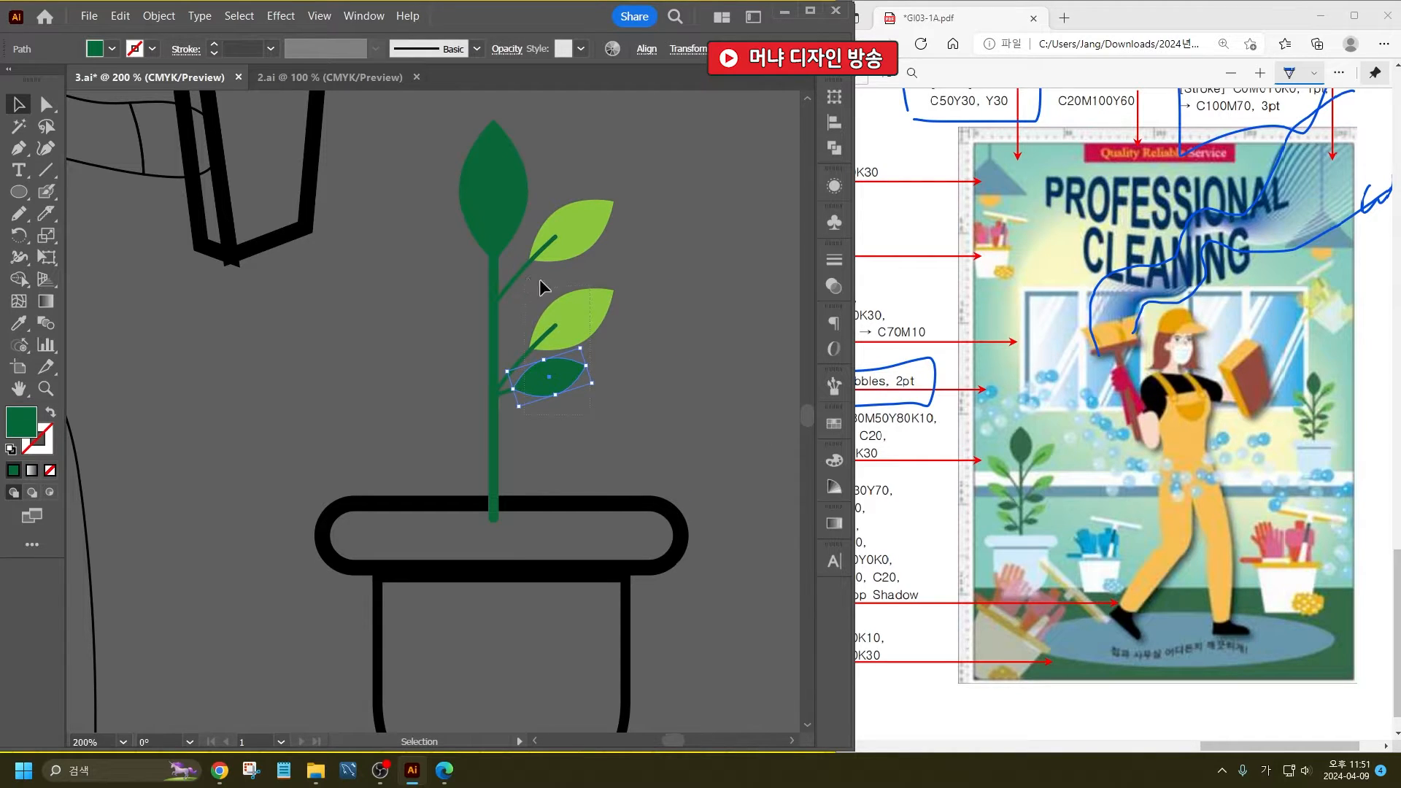
- Duplicate the lower light green and dark green leaves with their branches further down the stem
left_click_drag(529, 303, 527, 301)
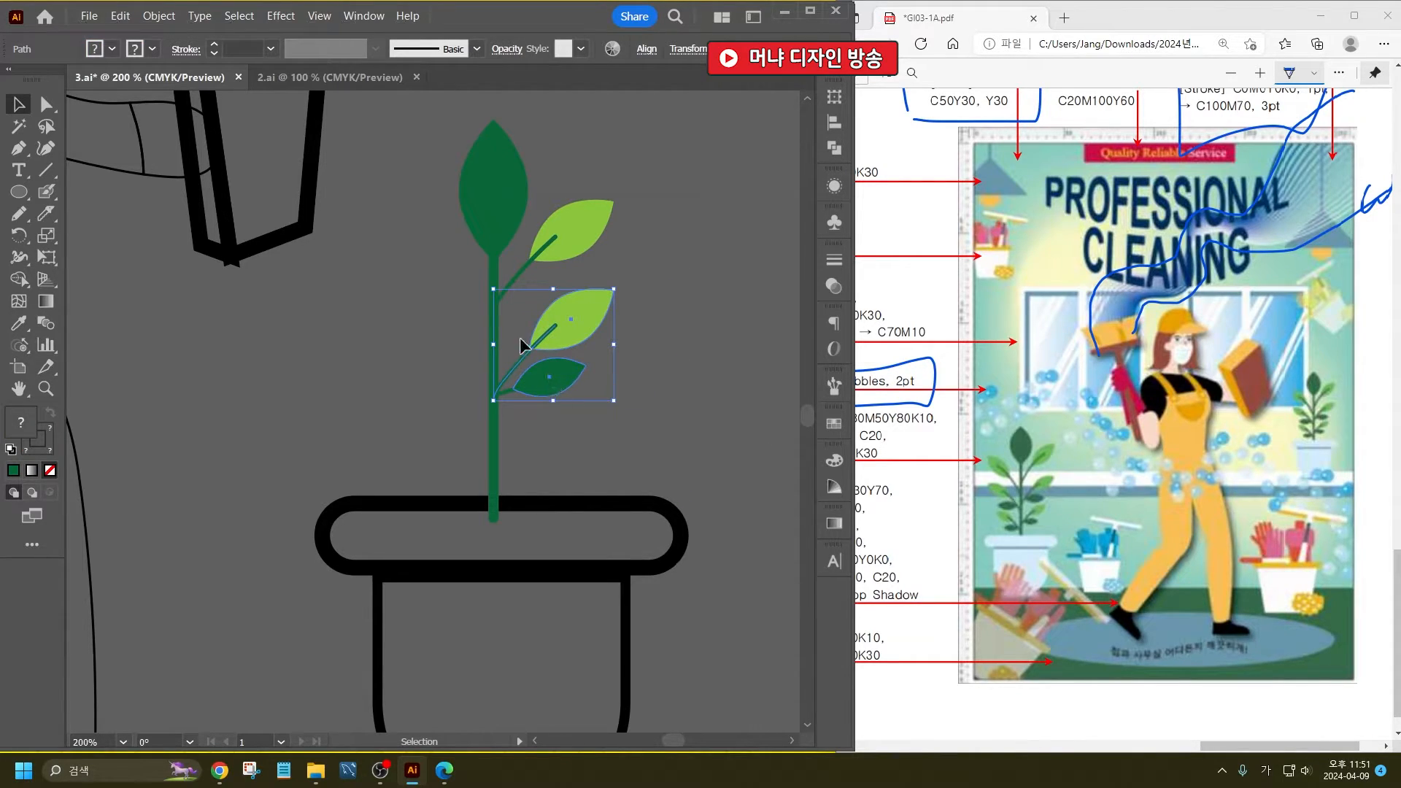
left_click_drag(534, 349, 565, 429)
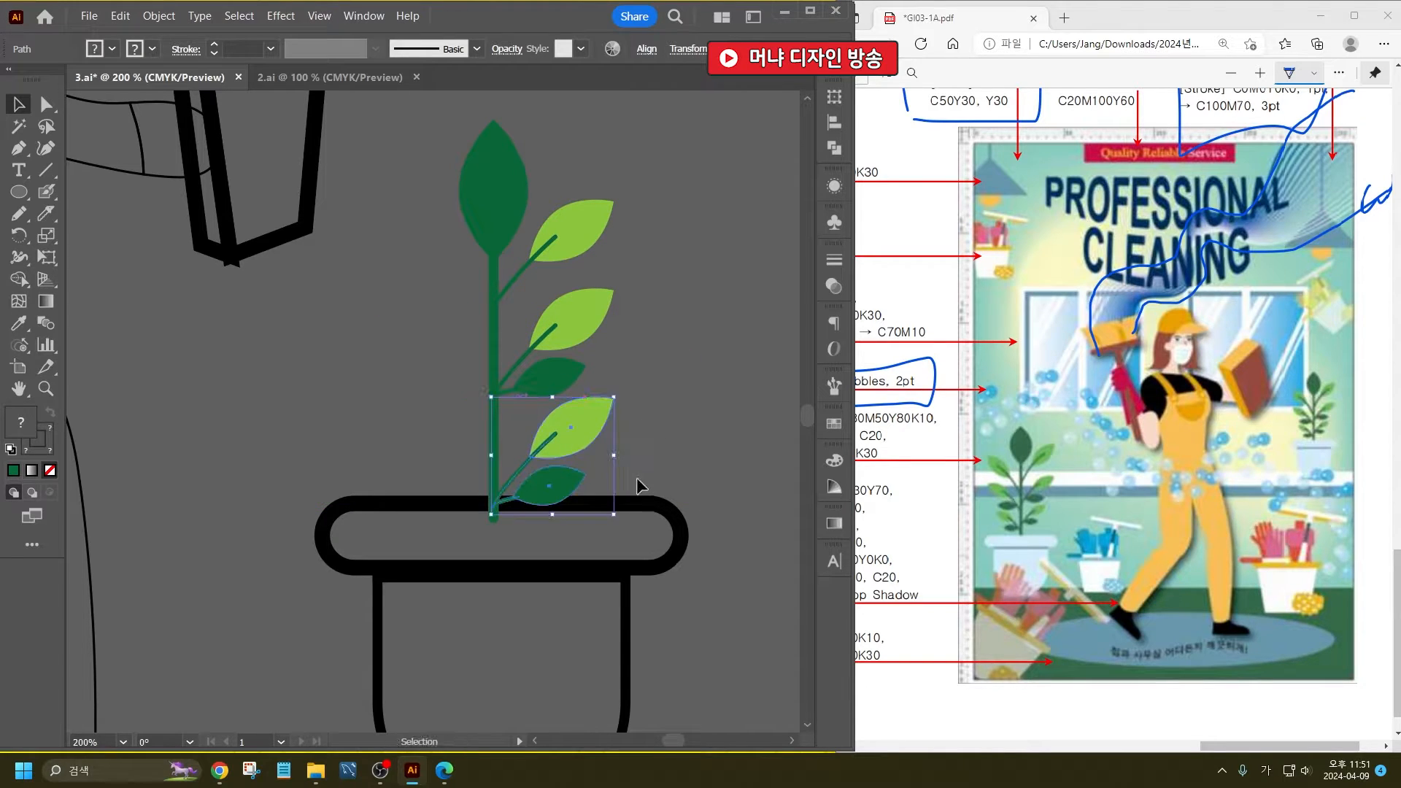
left_click(709, 481)
- Move the whole pot slightly down and lengthen the stem so its base reaches into the pot rim
left_click(626, 602)
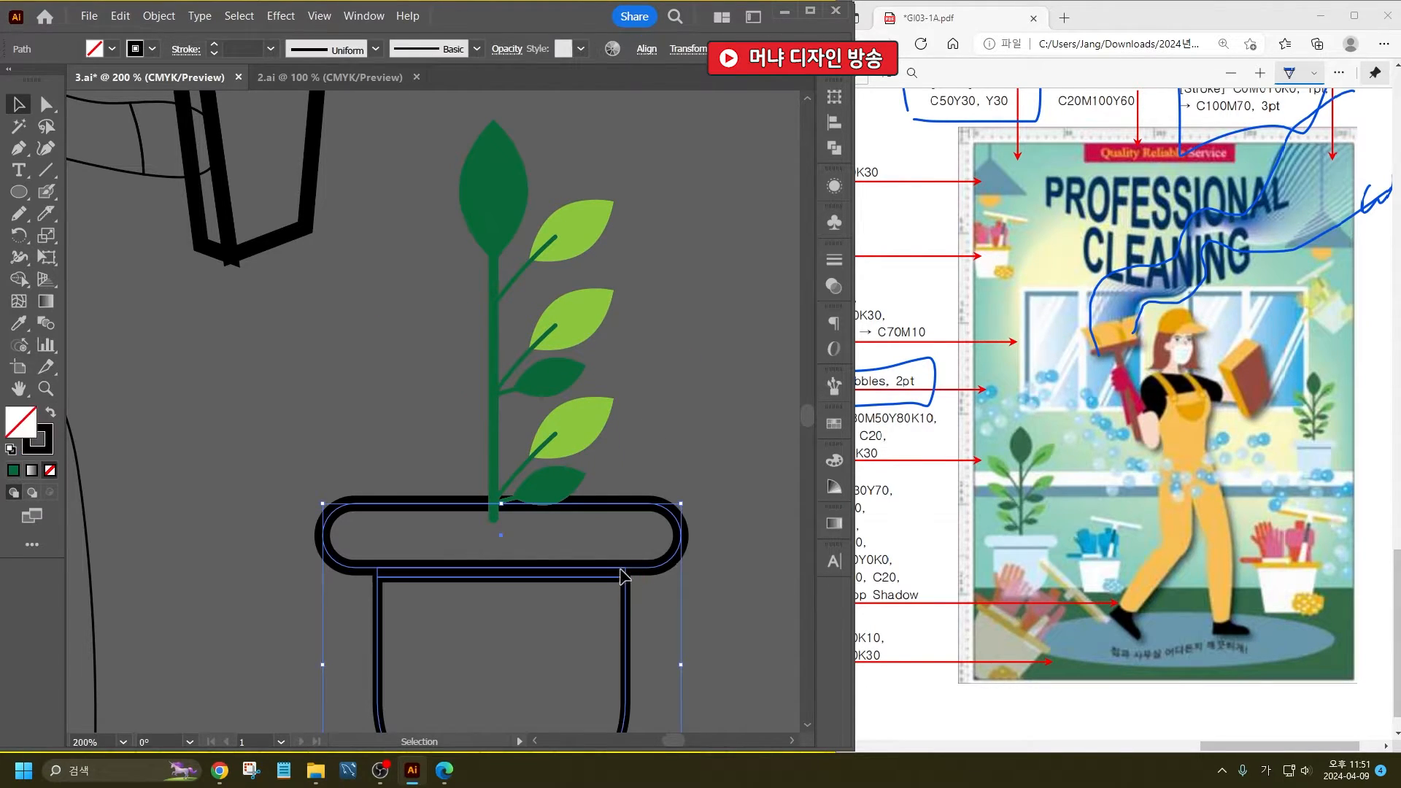
left_click_drag(620, 574, 619, 613)
left_click(489, 505)
left_click(494, 505)
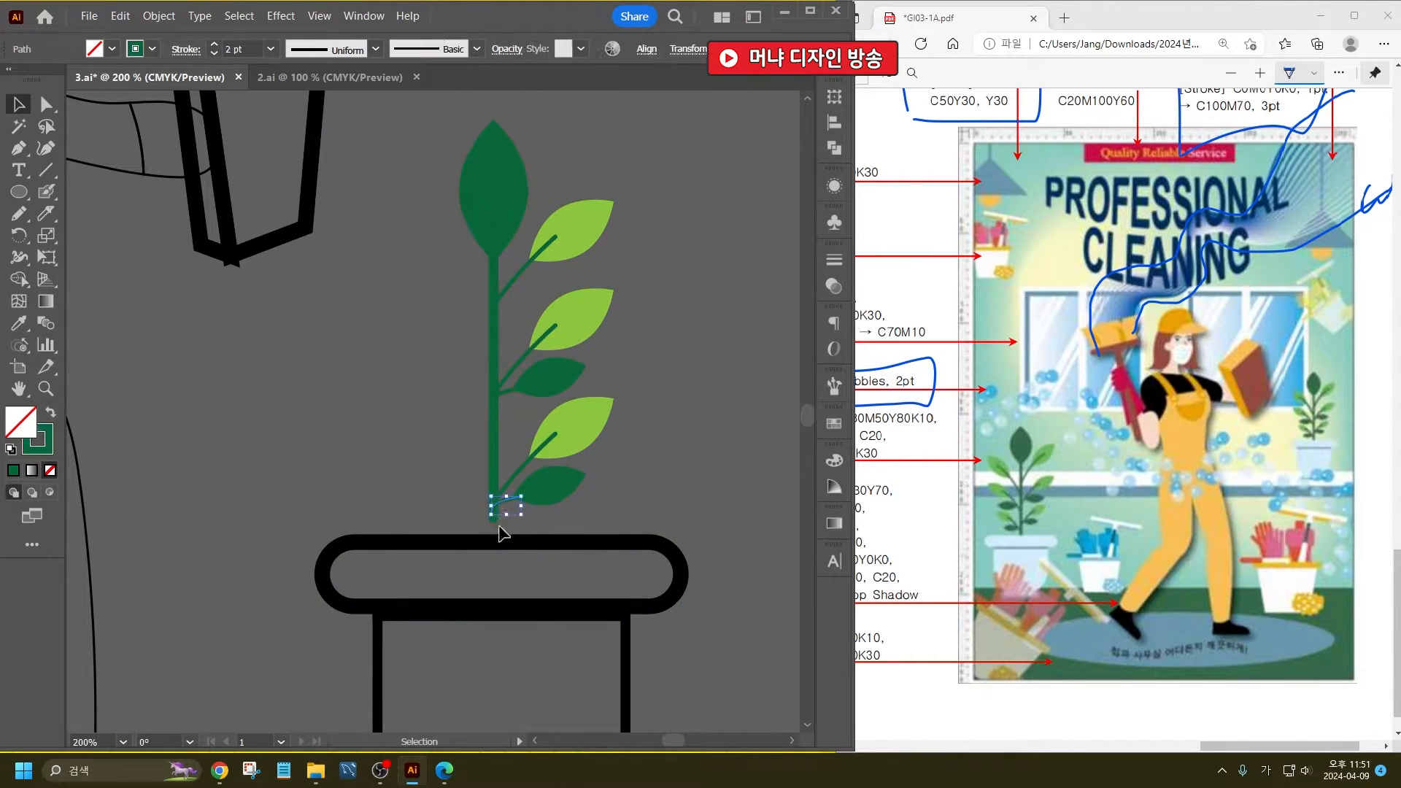
left_click(495, 460)
left_click_drag(494, 522, 494, 572)
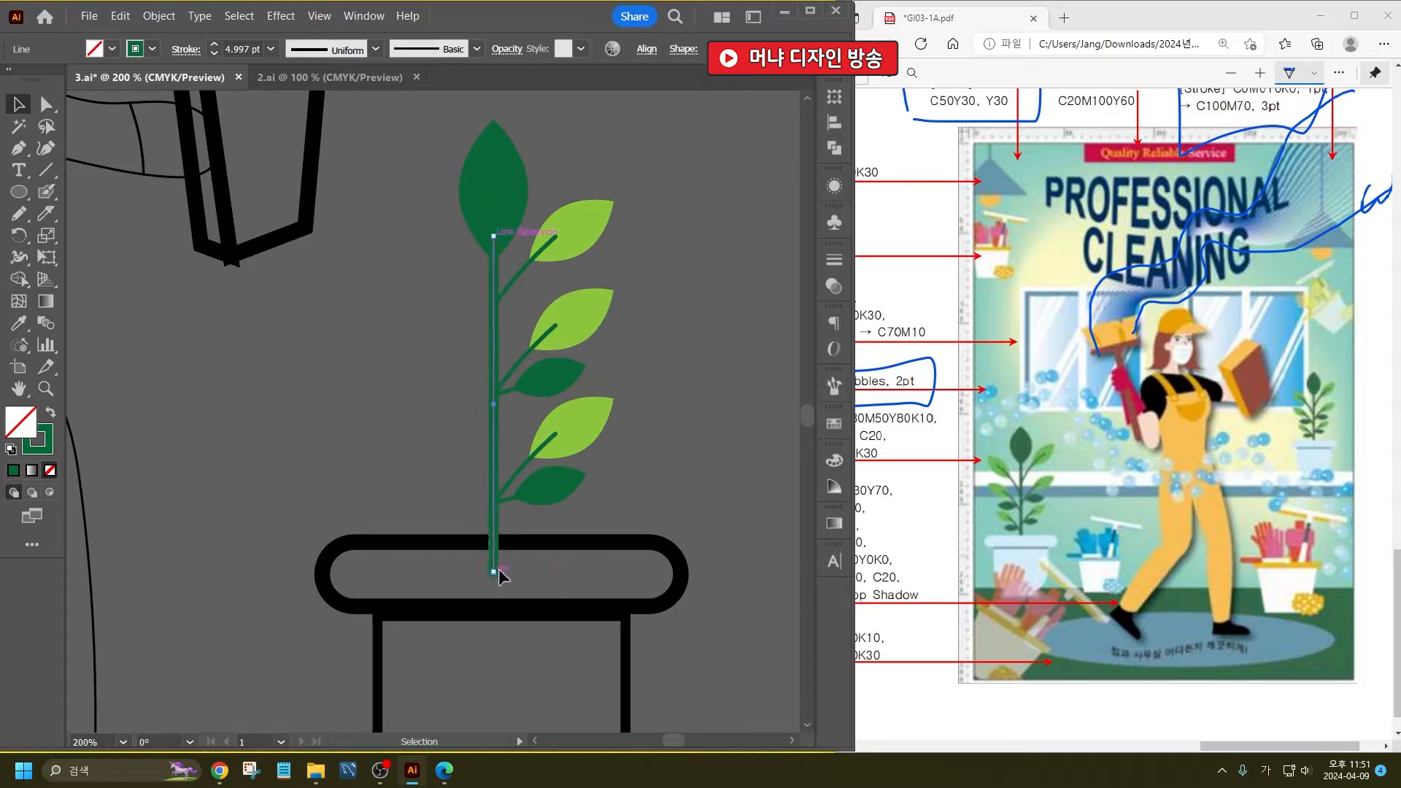
- Make a vertical-axis reflected copy of all side leaves and branches and place it on the stem's left side
left_click(607, 489)
left_click(559, 250)
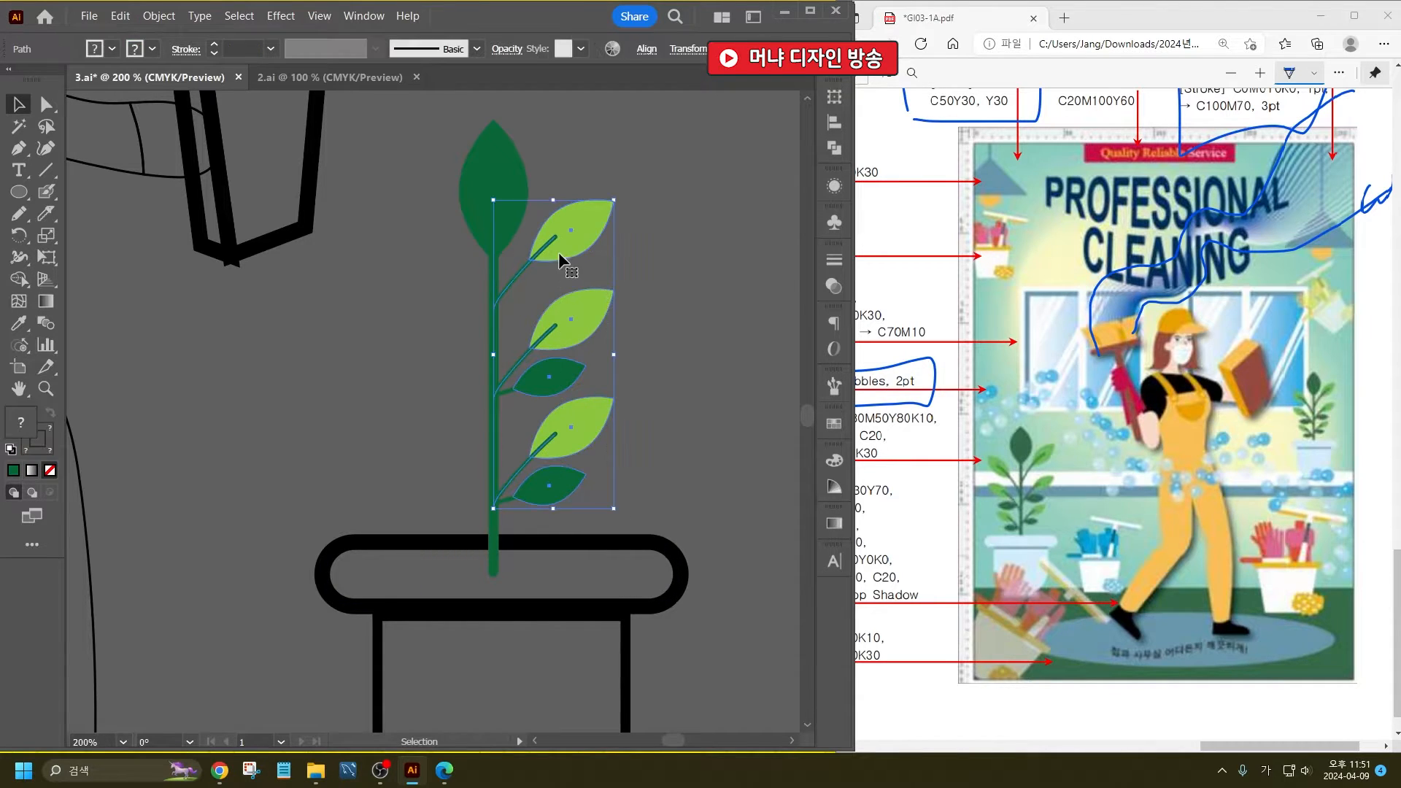
right_click(561, 245)
mouse_move(629, 559)
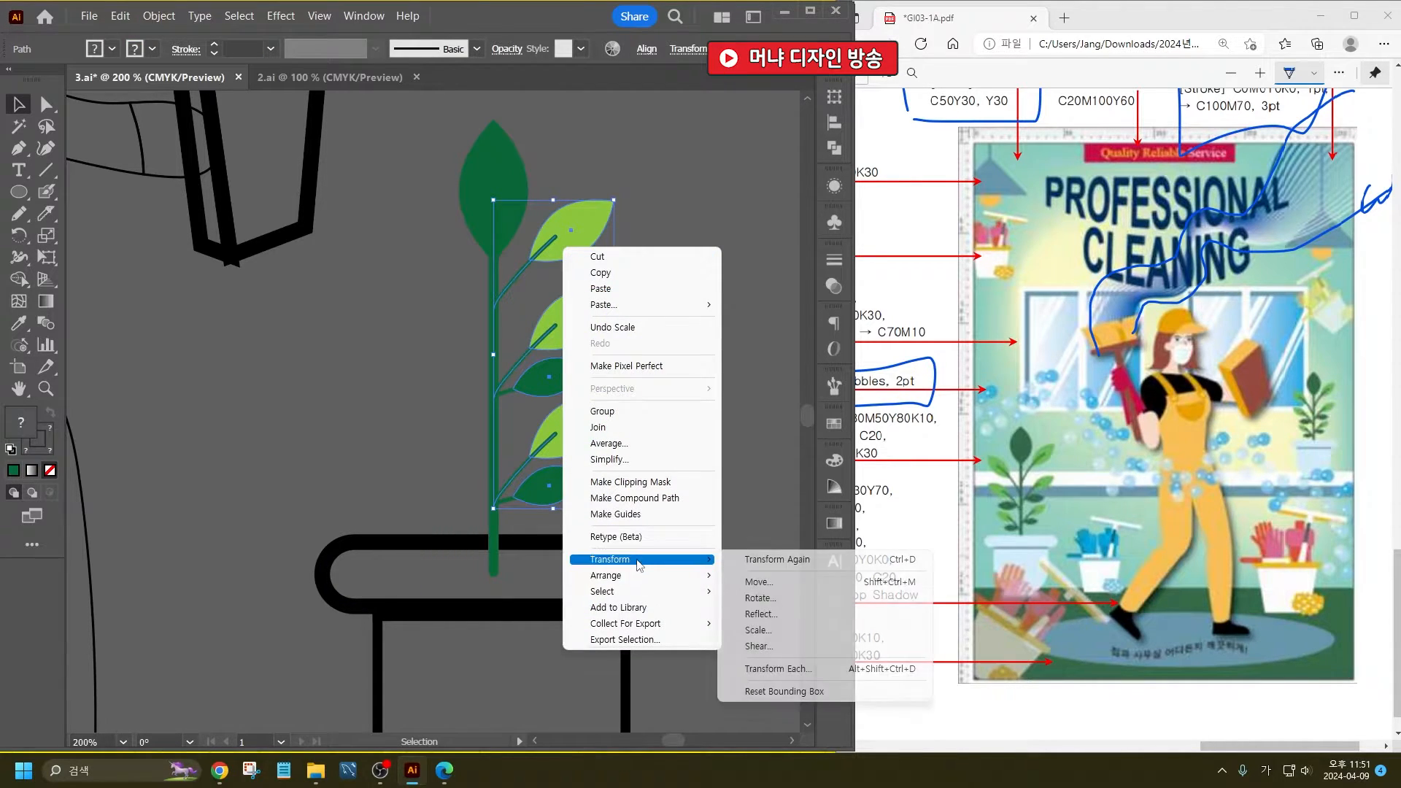
left_click(784, 621)
left_click(656, 526)
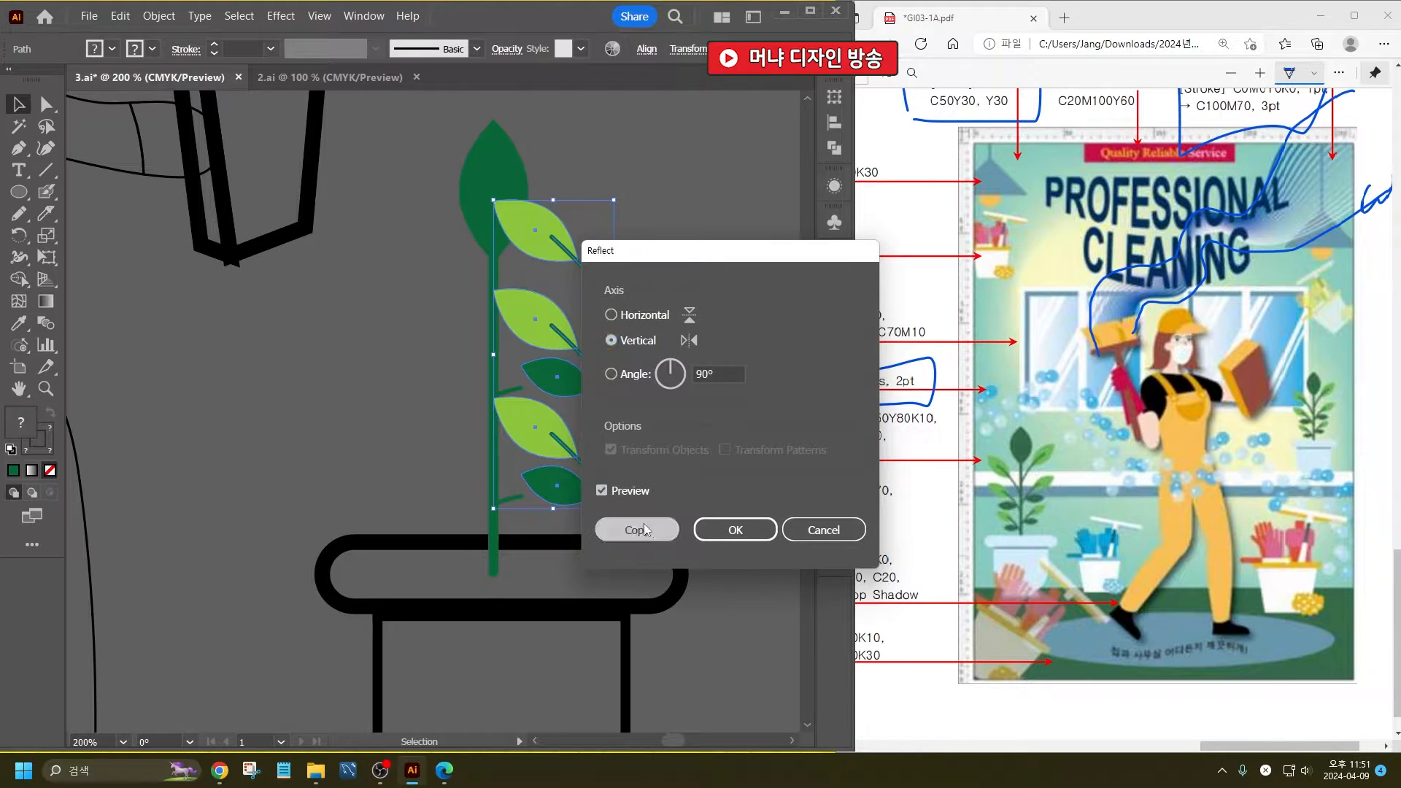
left_click_drag(540, 217, 438, 257)
left_click(672, 423)
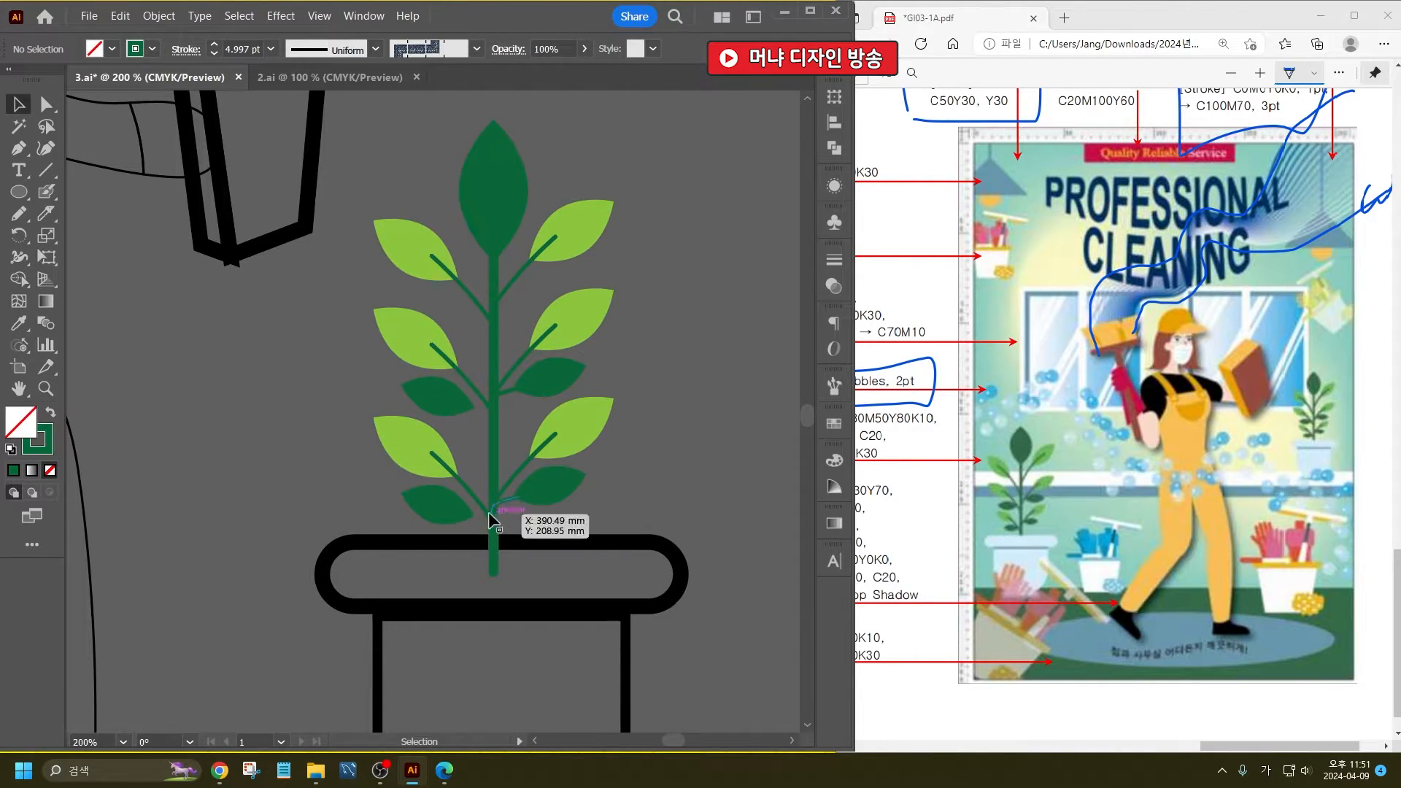
- Make a vertical-axis reflected copy of the two short branches and place it between the stem and the left dark green leaves
left_click(508, 398)
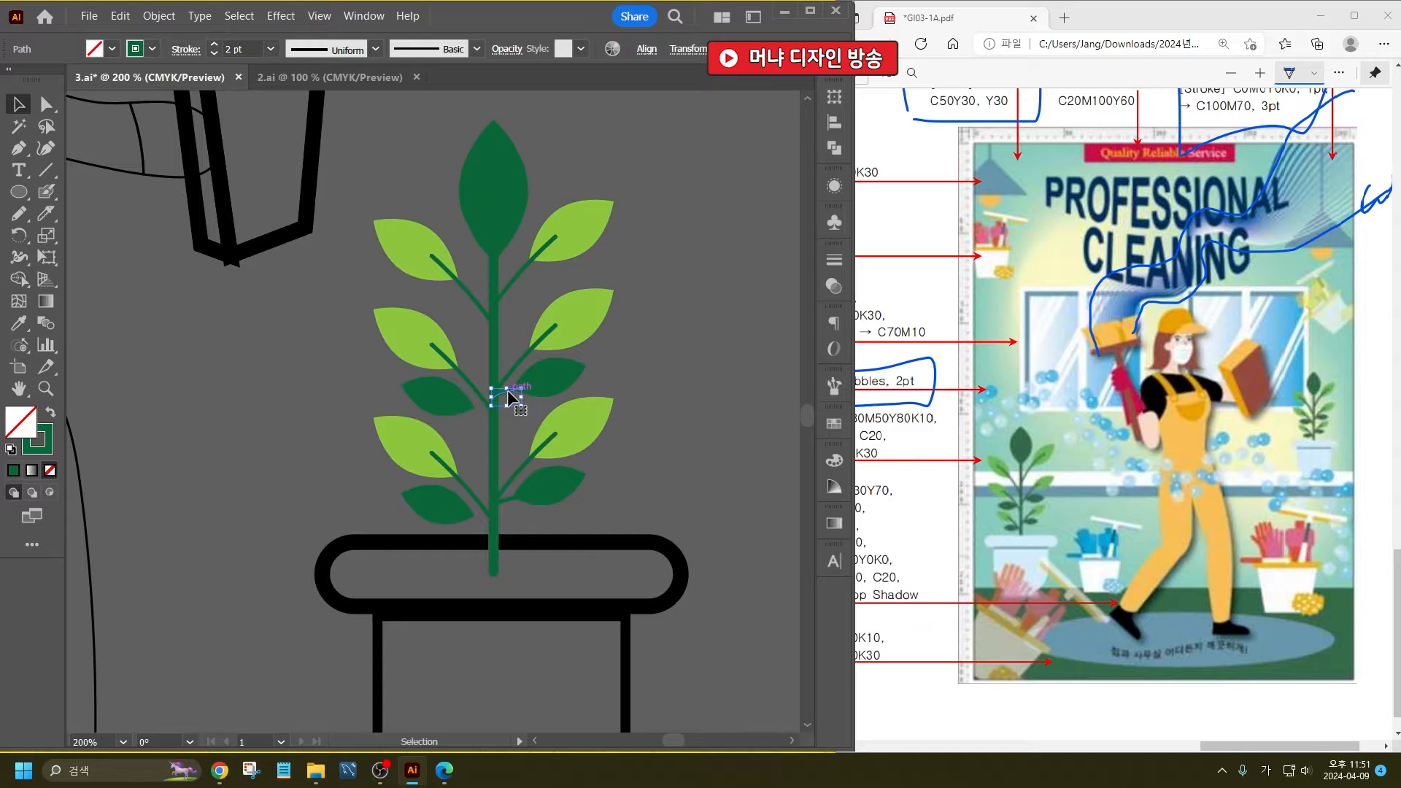
left_click(508, 509, "shift")
right_click(509, 509)
mouse_move(584, 406)
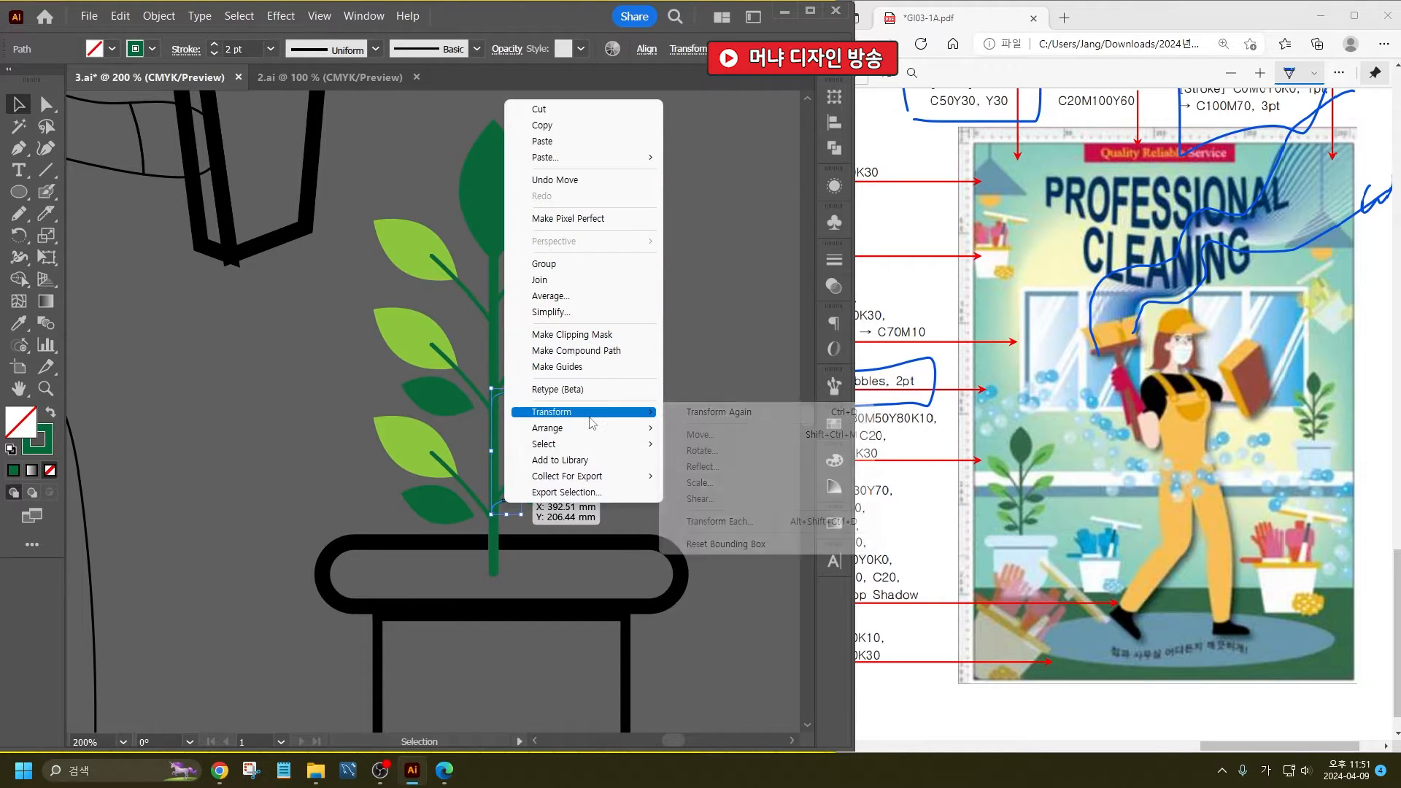
left_click(701, 465)
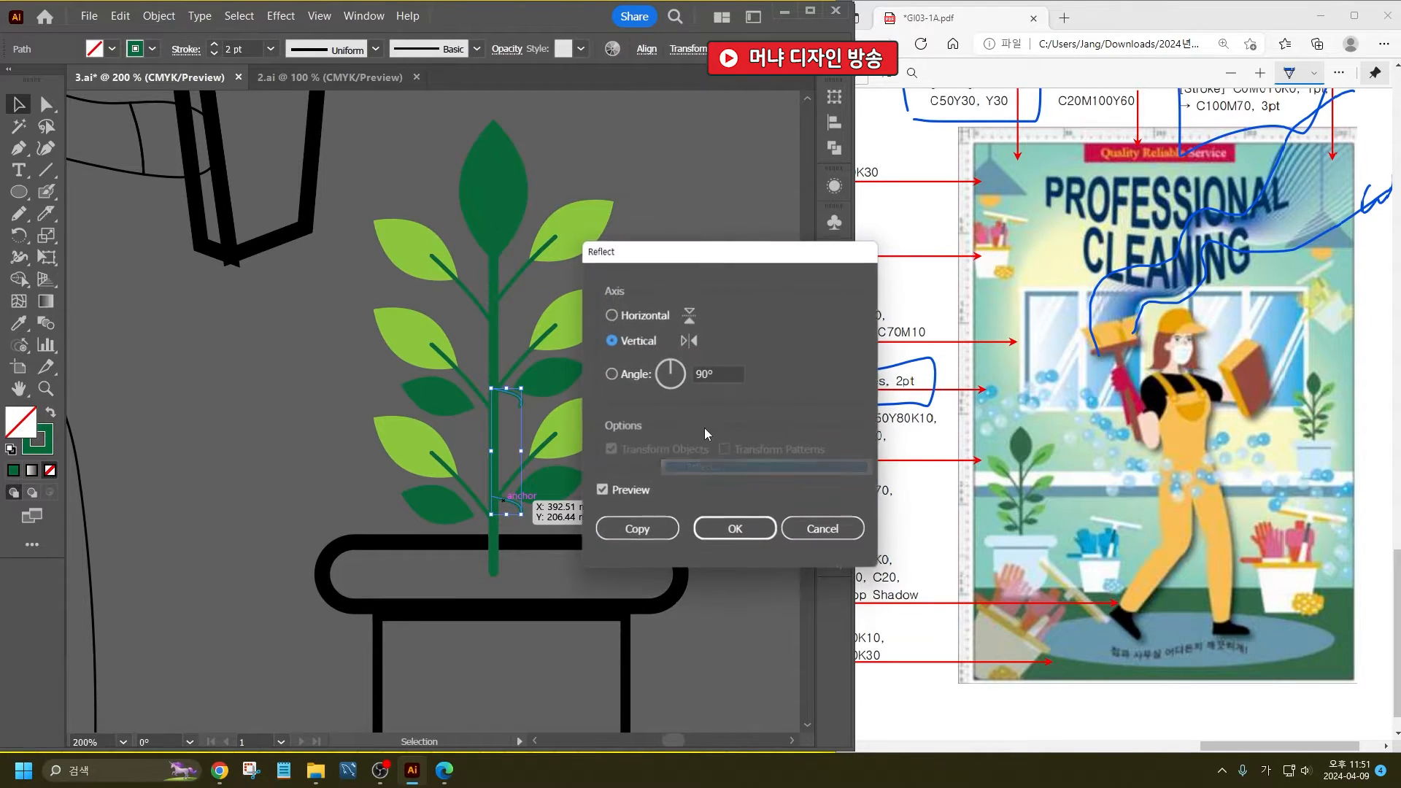
left_click(735, 528)
right_click(515, 400)
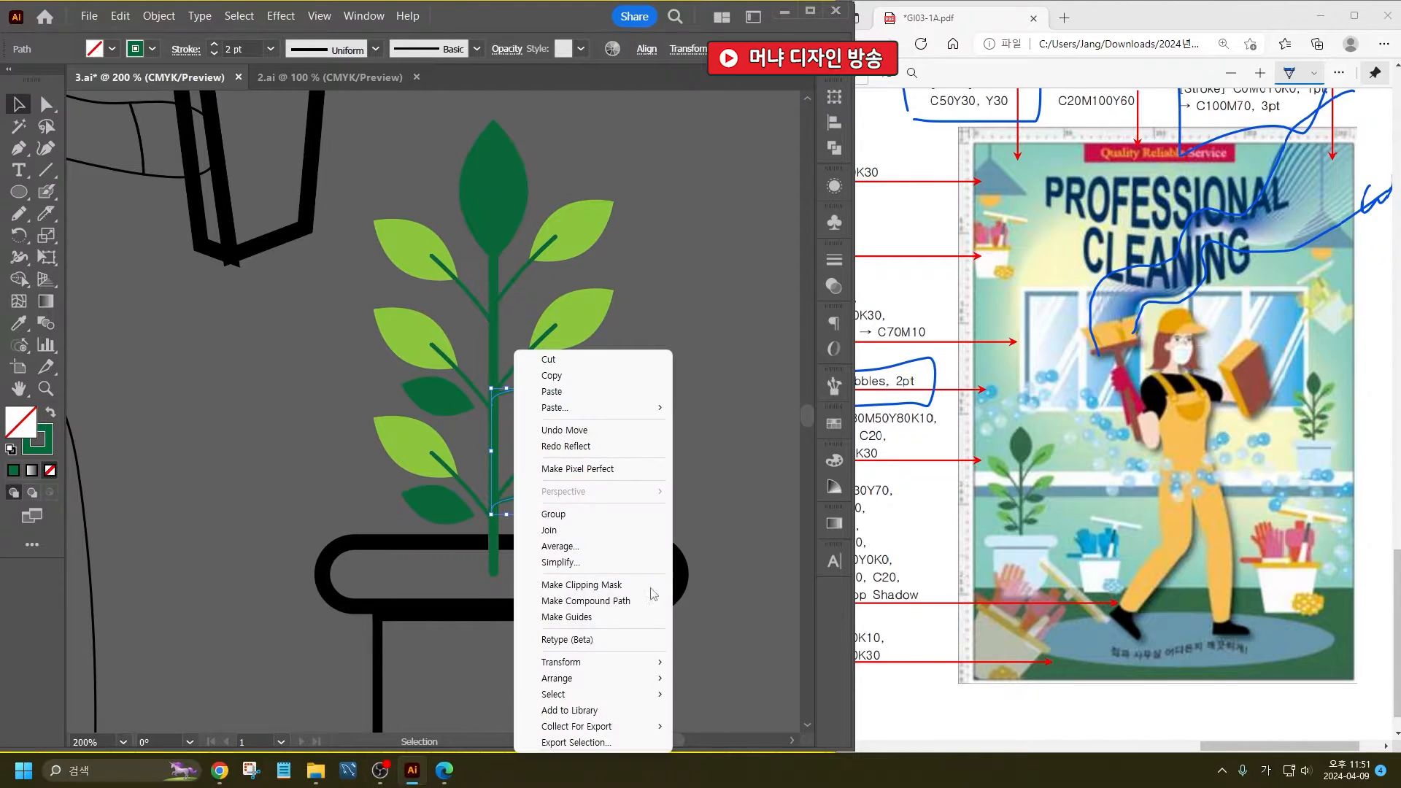
mouse_move(634, 661)
left_click(715, 584)
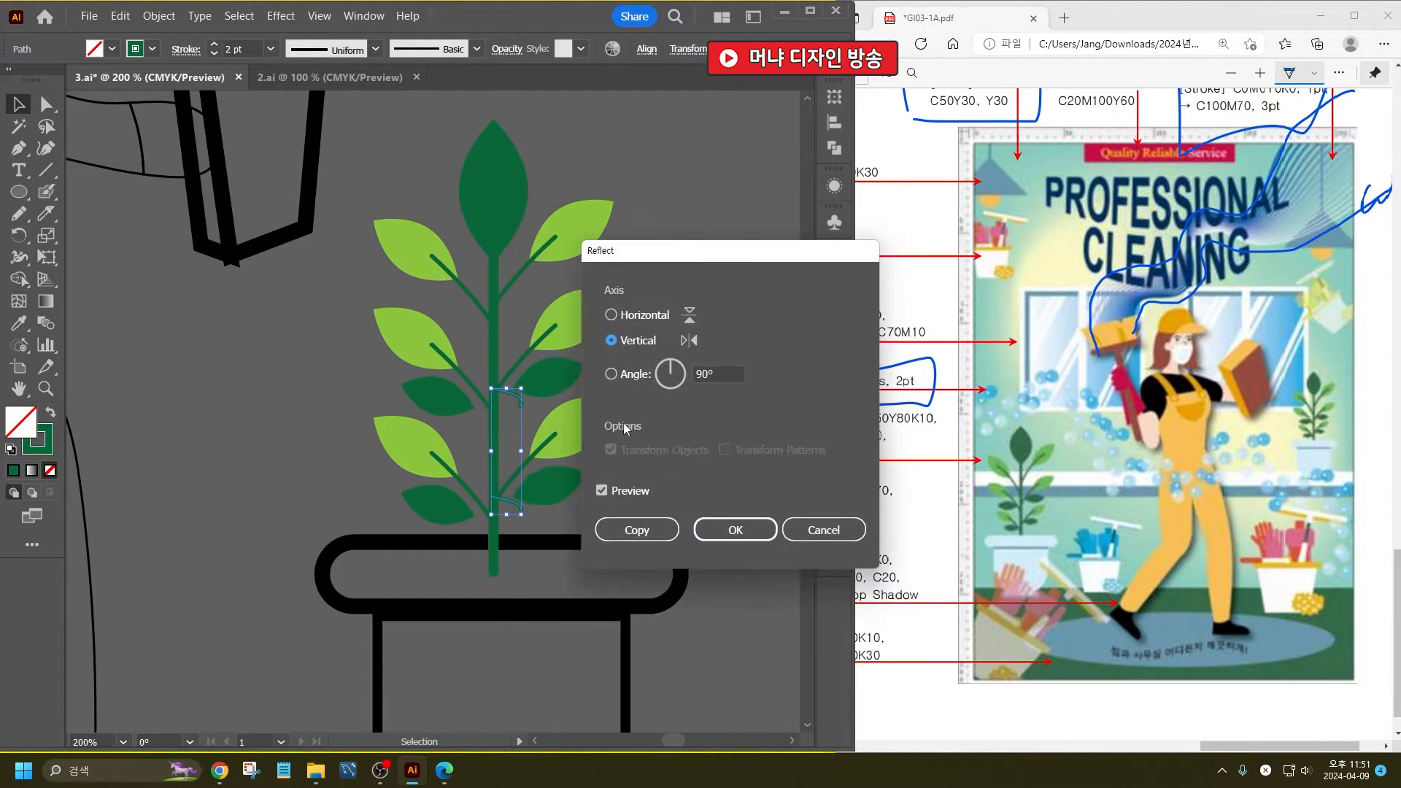
left_click(636, 529)
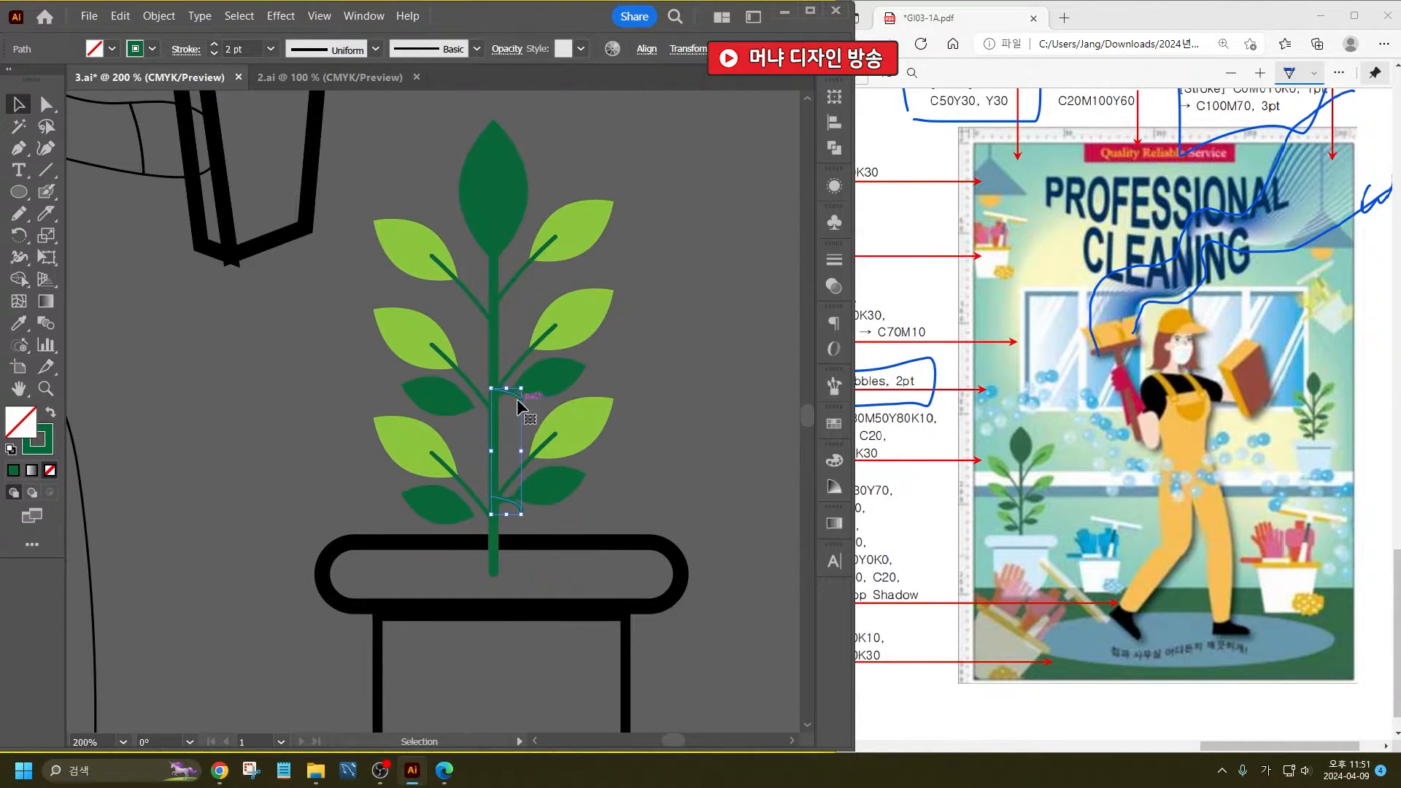
left_click_drag(517, 399, 489, 410)
left_click(738, 387)
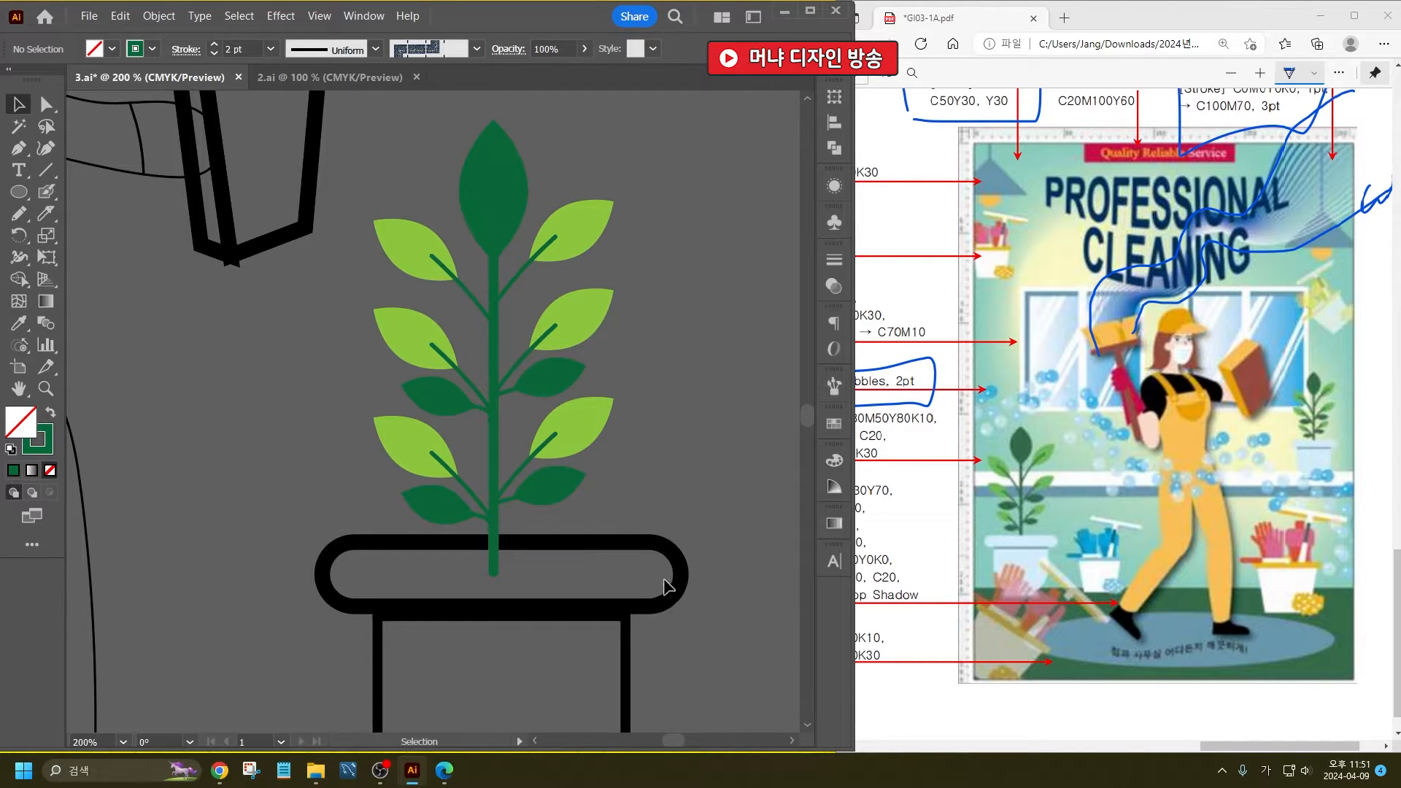
- Fill the pot's rim and rounded body with a light sky blue
left_click(670, 551)
scroll(515, 443, "down", 5)
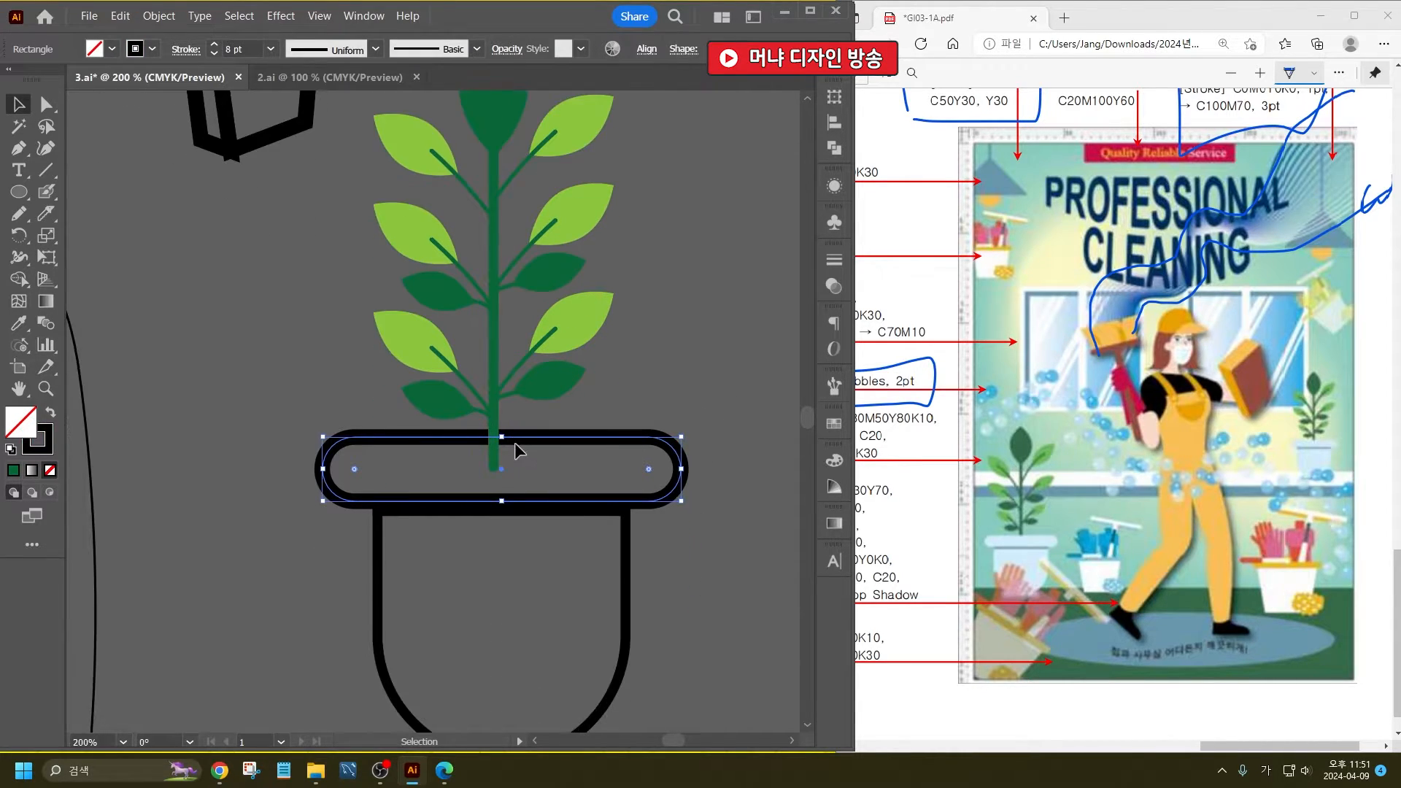
left_click(550, 522)
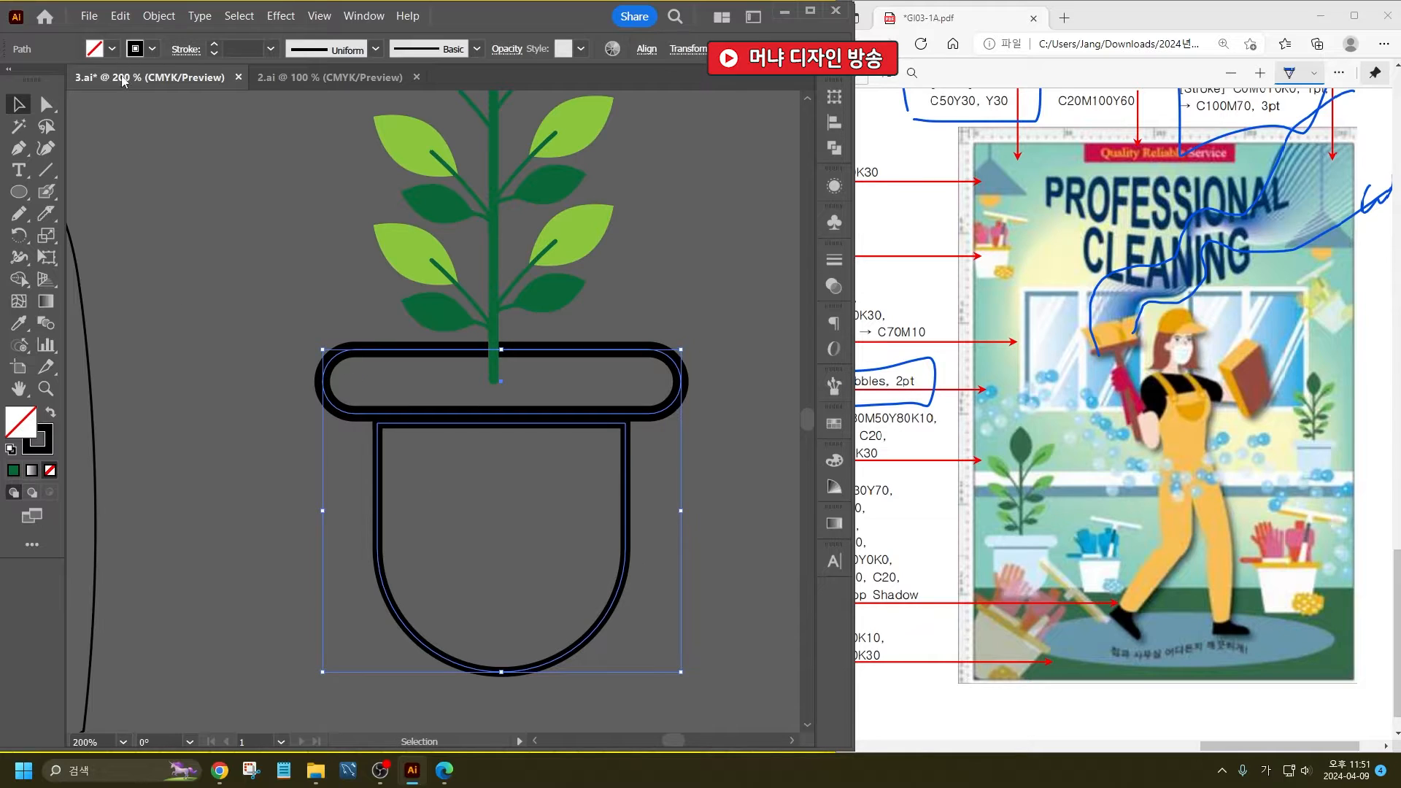
double_click(18, 424)
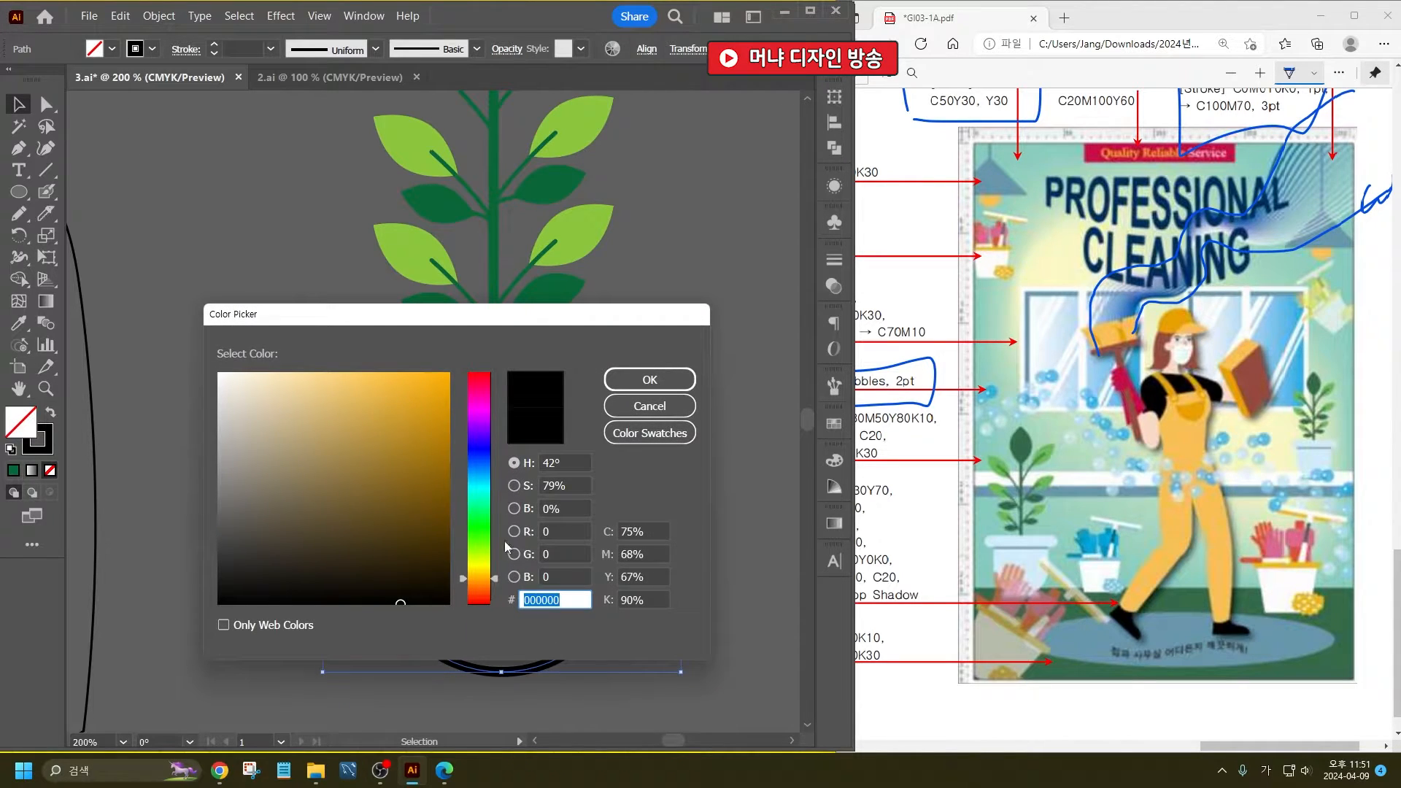
left_click(478, 482)
left_click(351, 386)
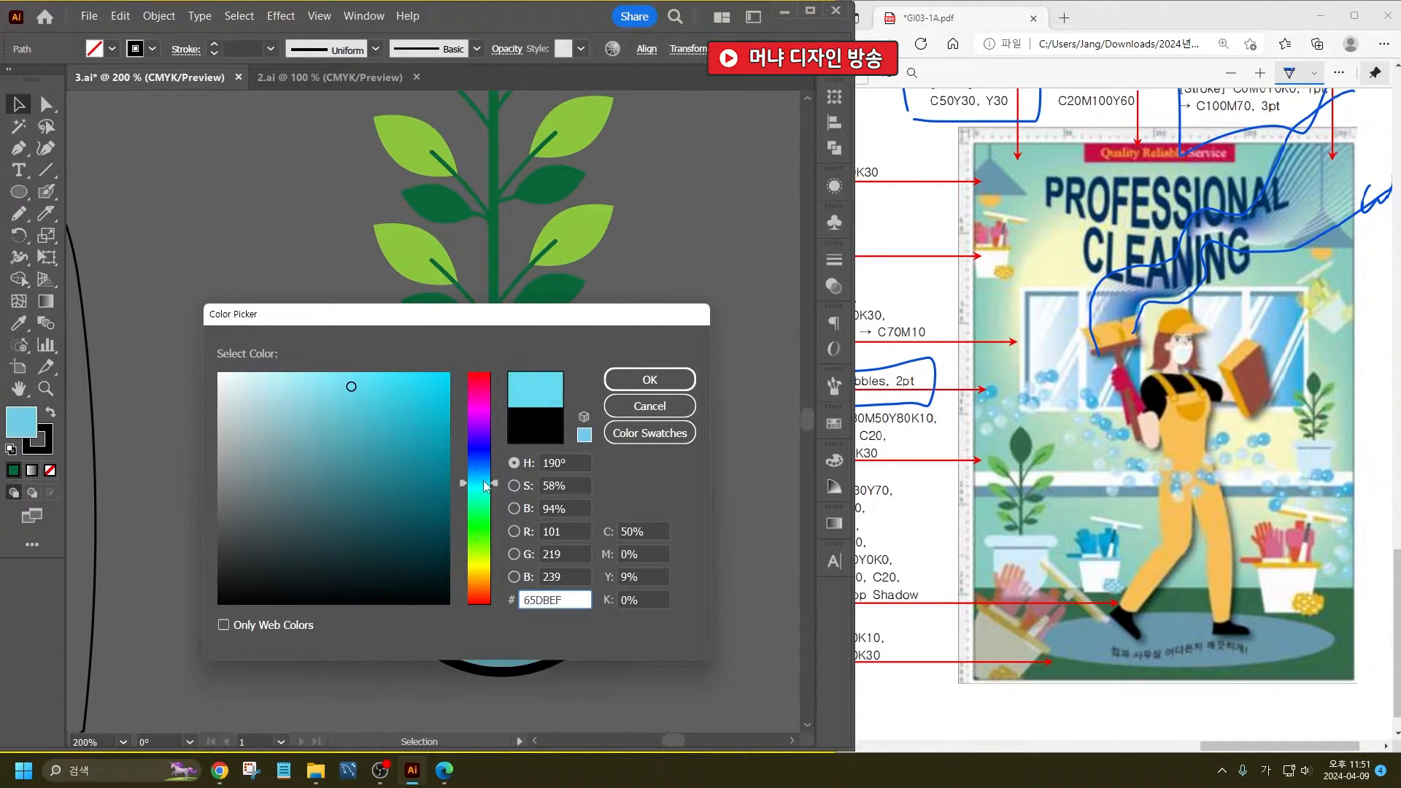
left_click_drag(372, 384, 317, 359)
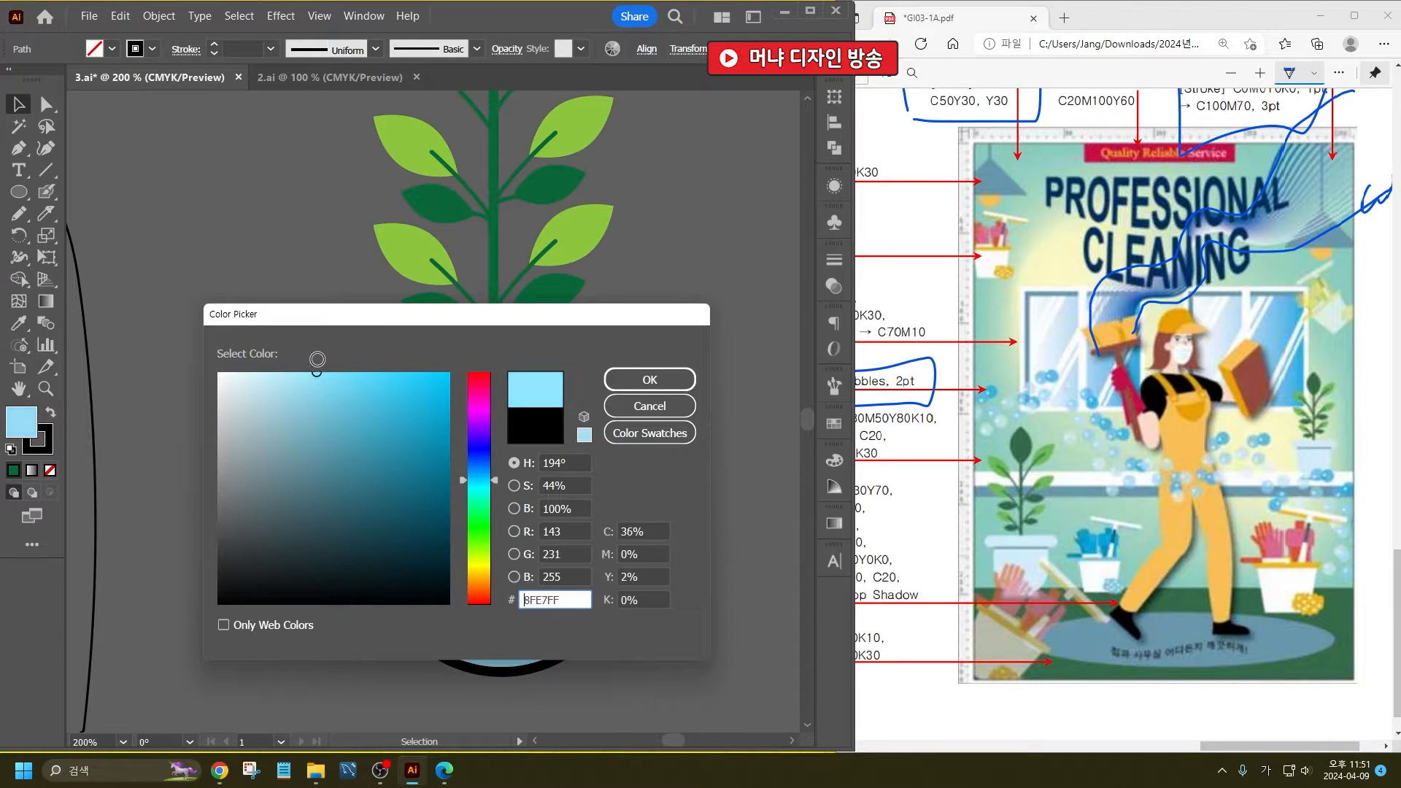
left_click(679, 381)
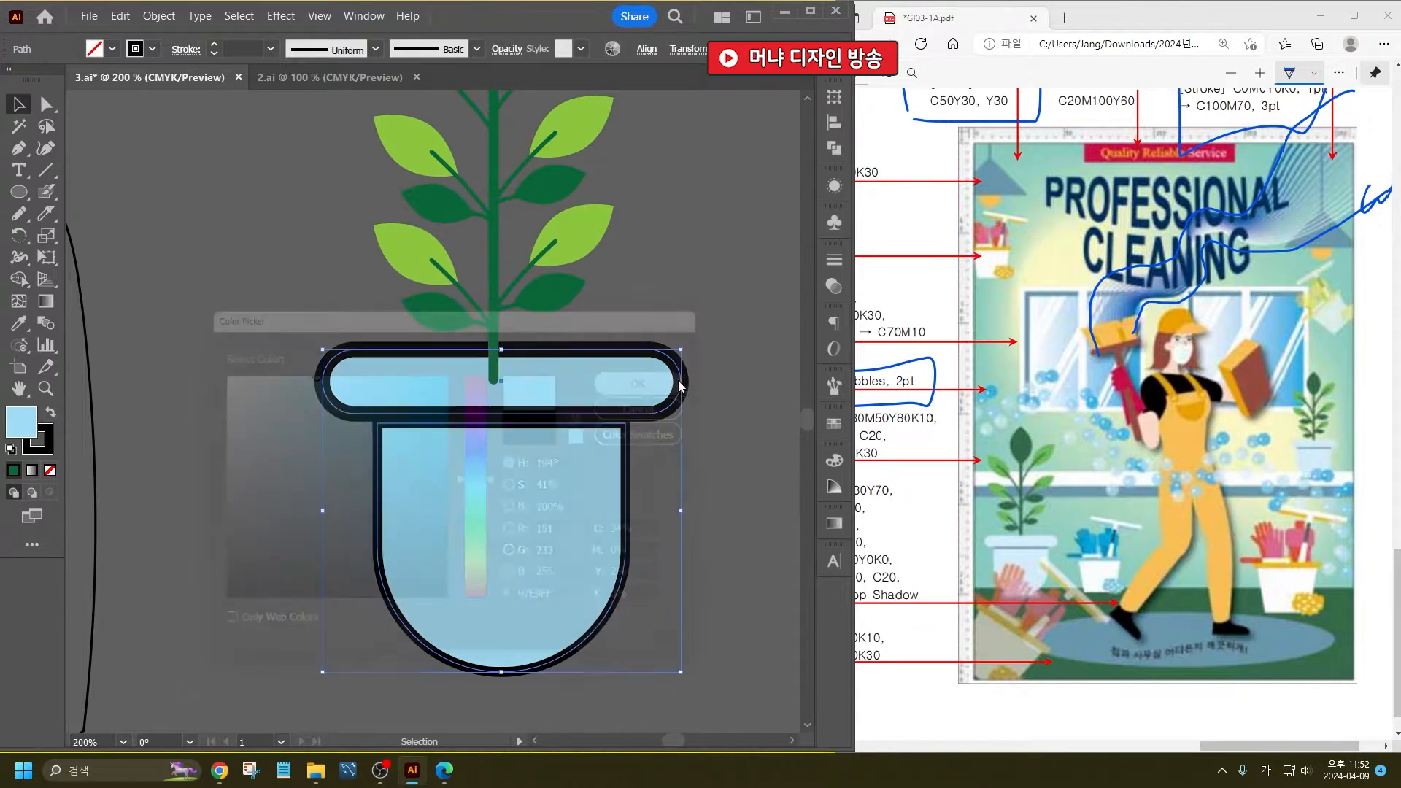
- Remove the black stroke from the pot's rim and body
left_click(152, 49)
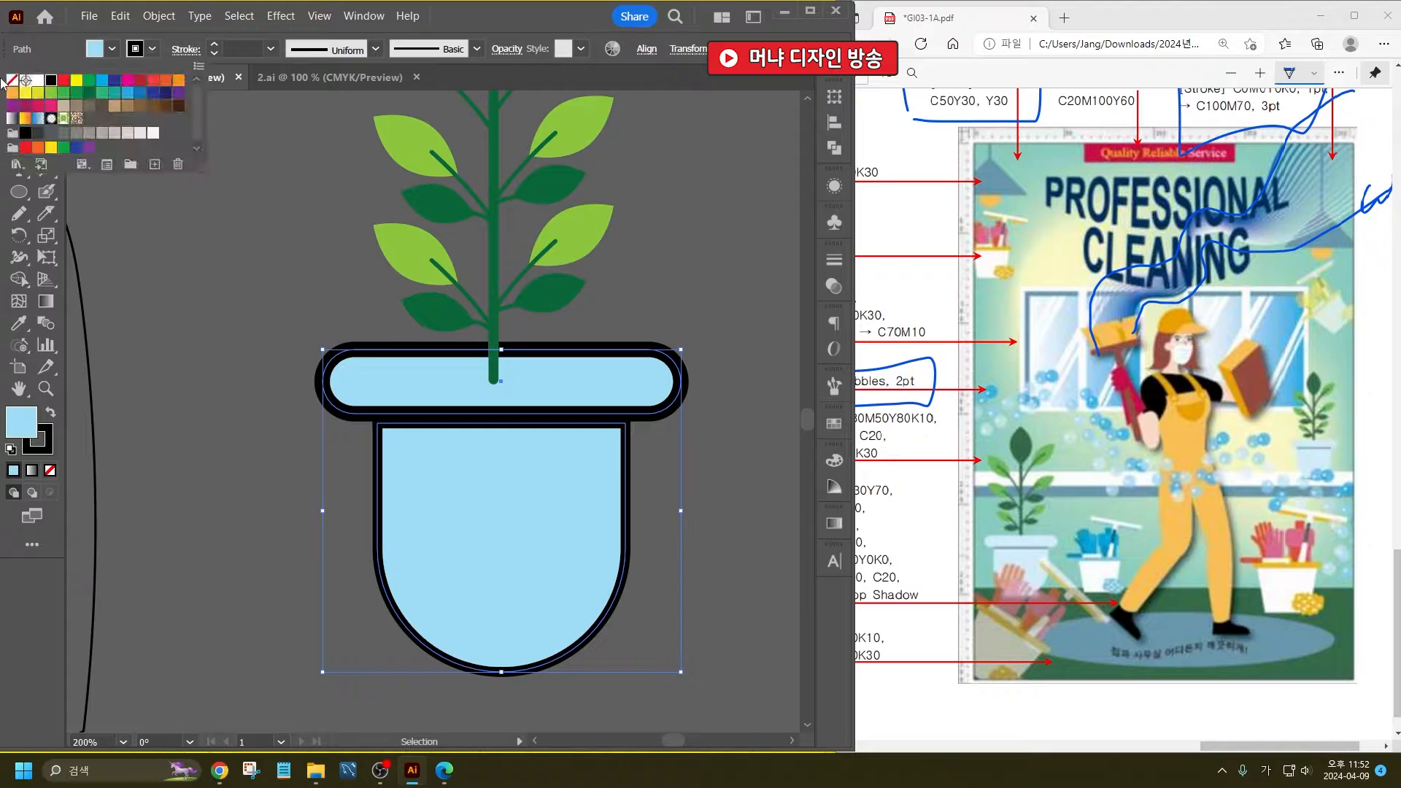
left_click(8, 82)
left_click(468, 419)
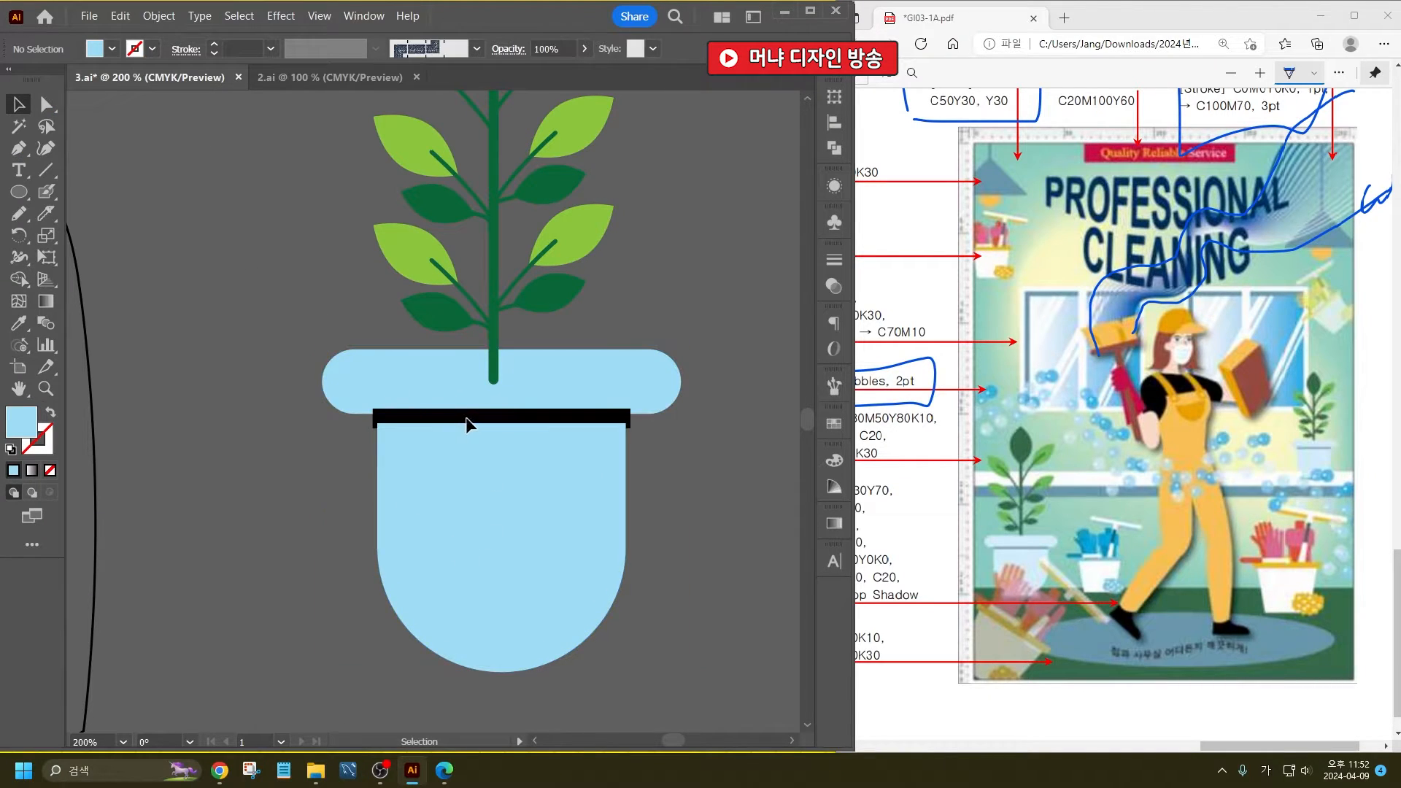
- Fill the narrow band beneath the pot rim with light grey and remove its stroke
left_click(413, 419)
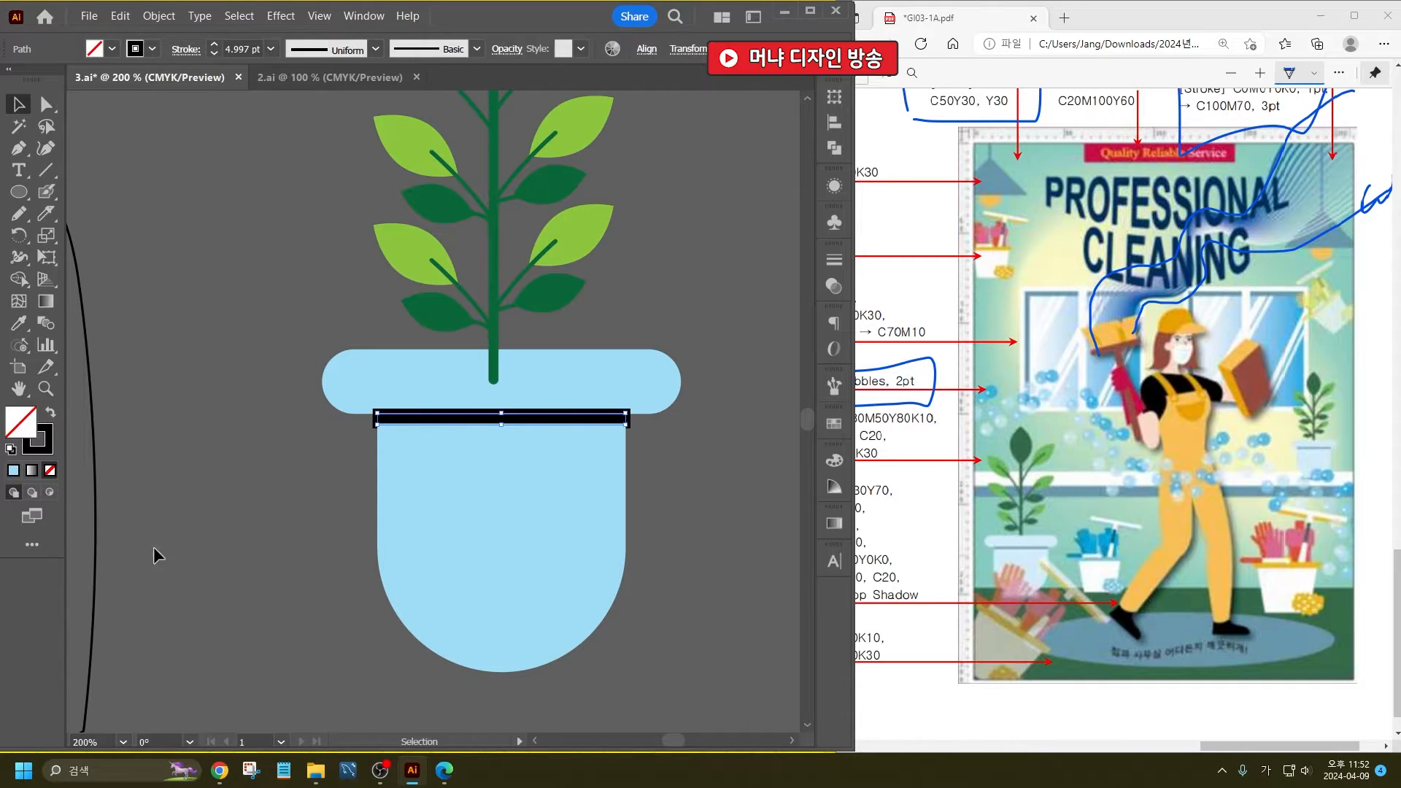
left_click(110, 50)
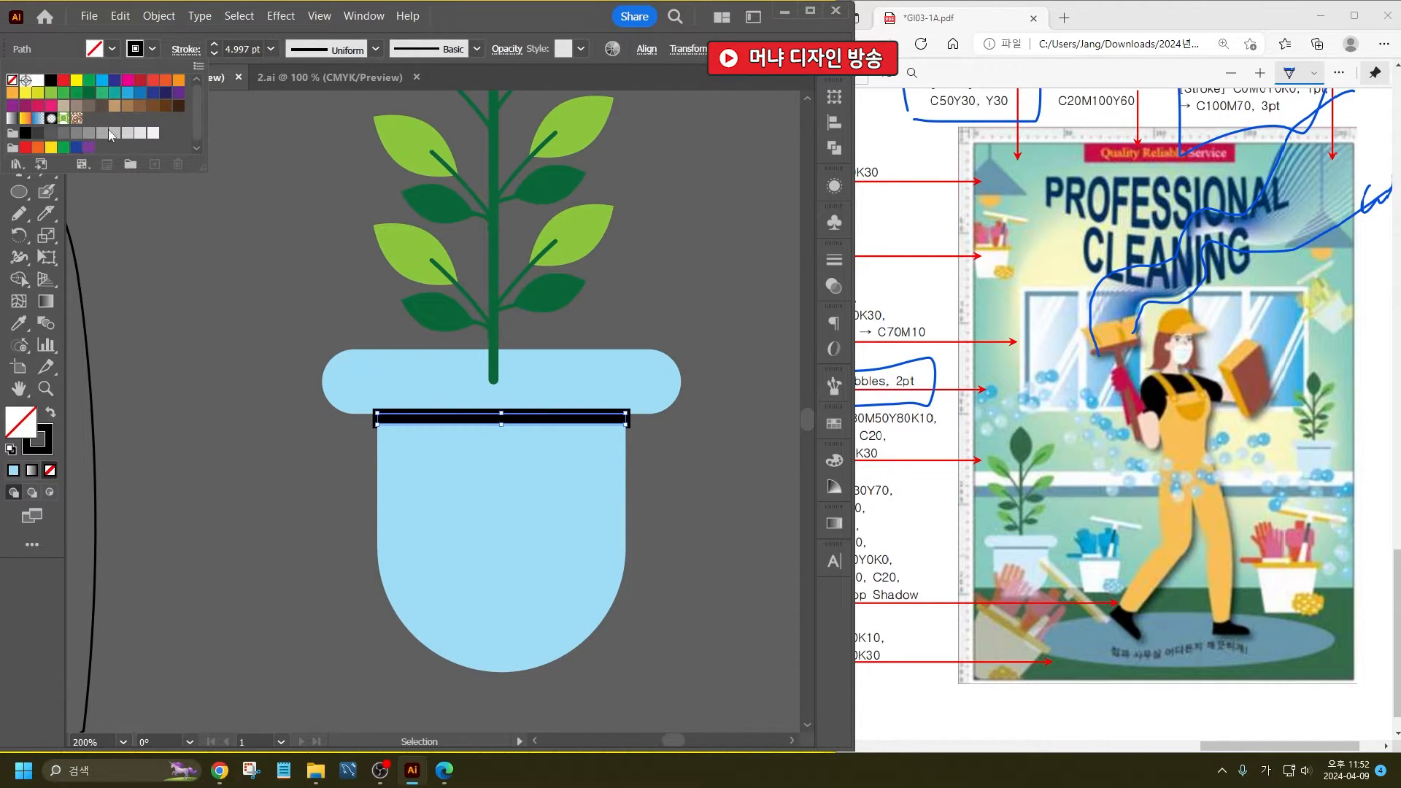
left_click(110, 130)
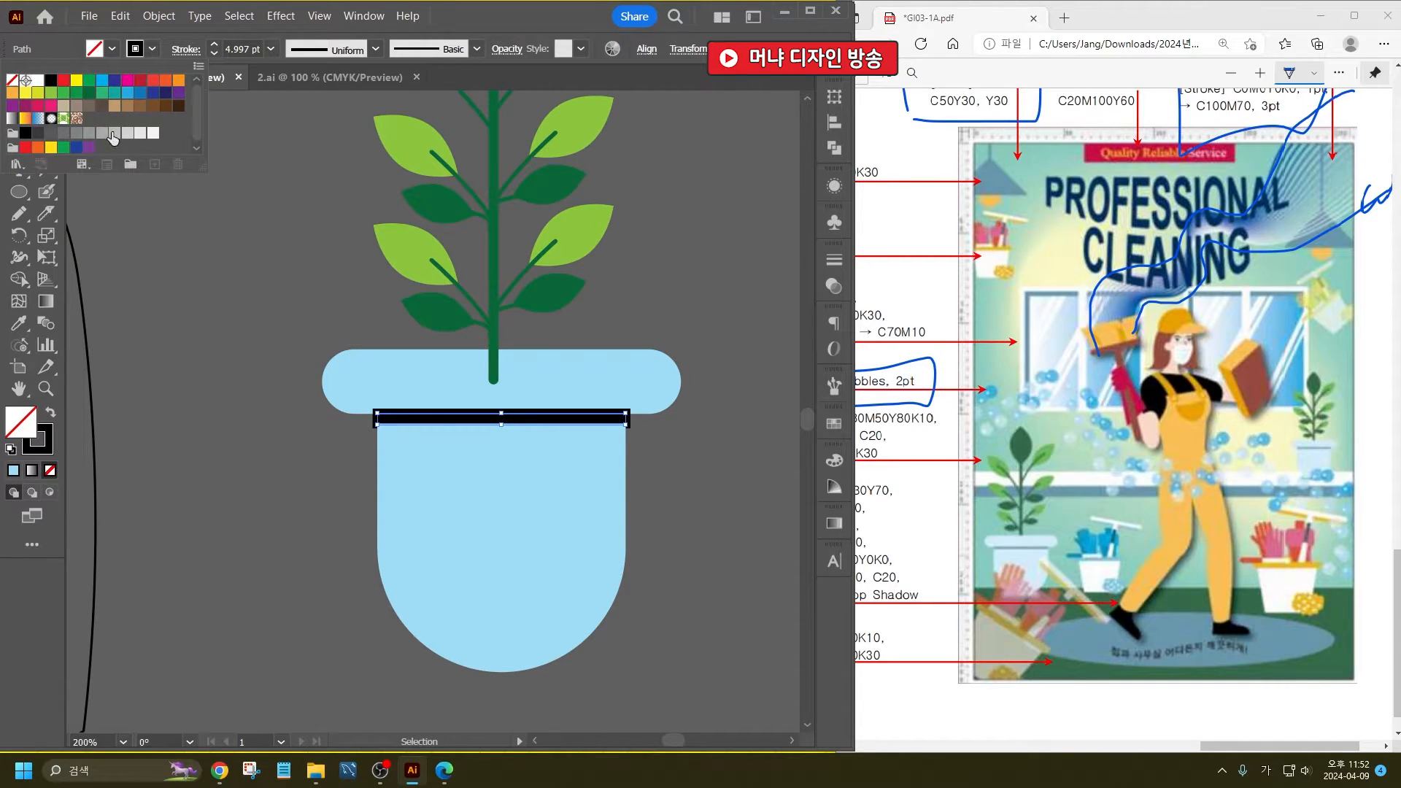
left_click(134, 58)
left_click(135, 49)
left_click(13, 80)
left_click(261, 276)
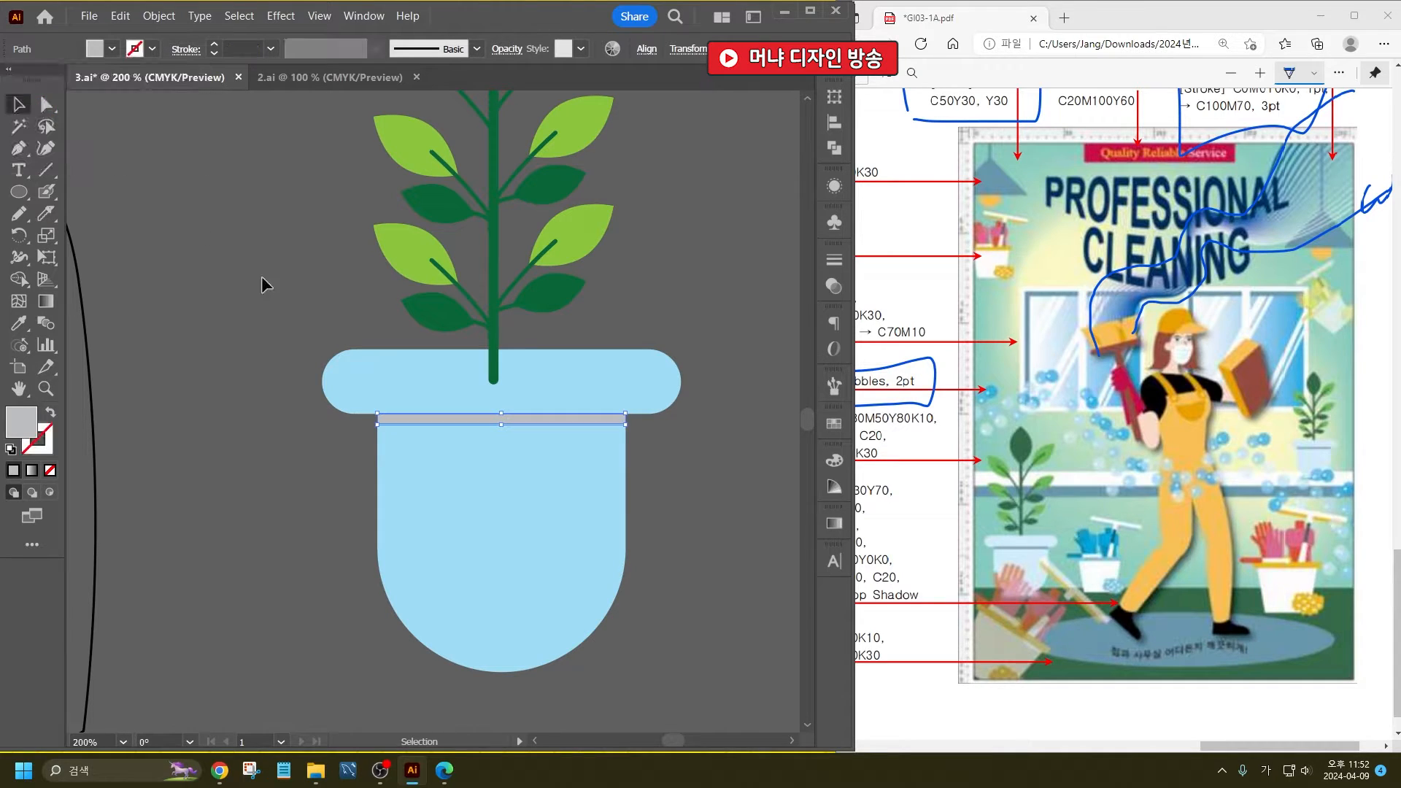
left_click(261, 276)
- Recolour the narrow band beneath the pot rim with a dark grey fill
left_click(613, 431)
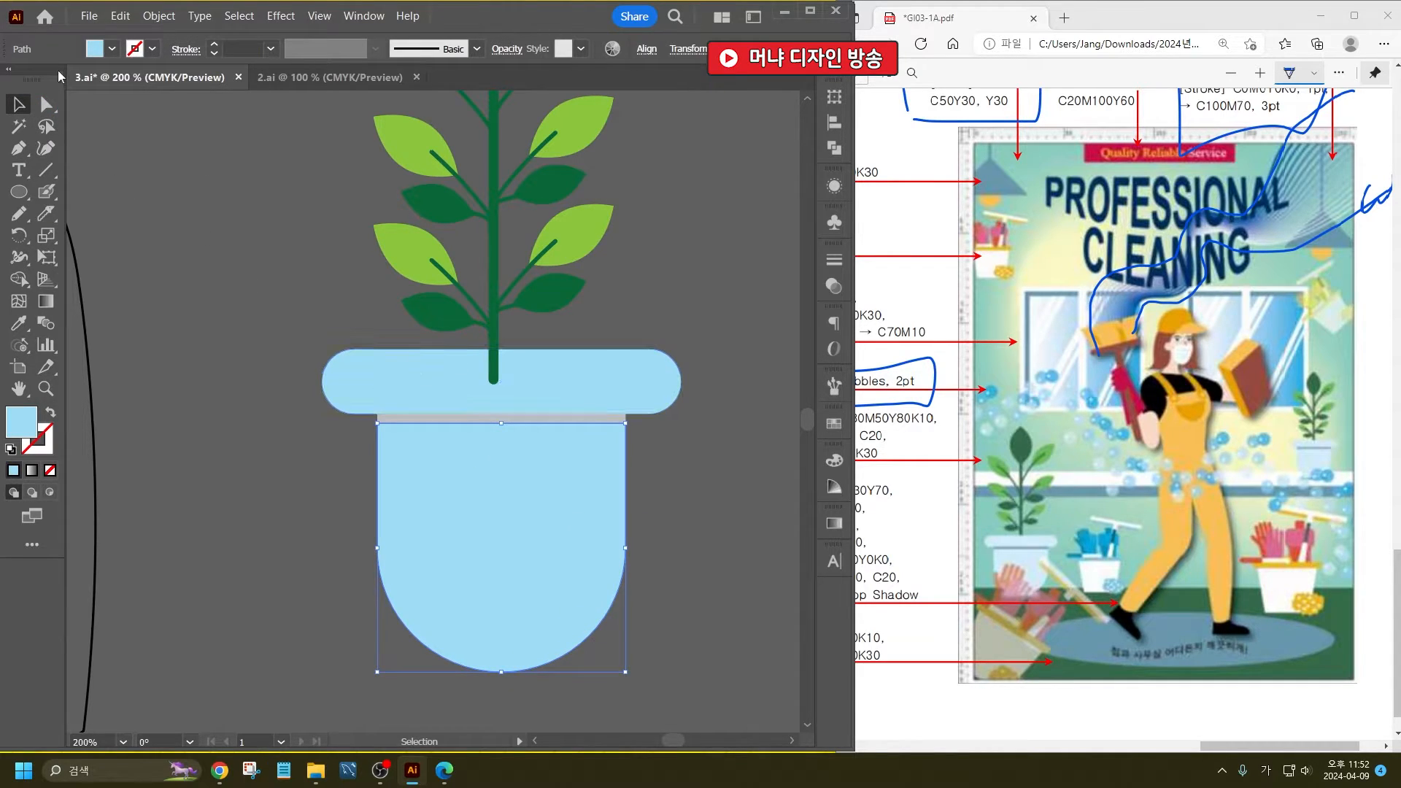
left_click(111, 49)
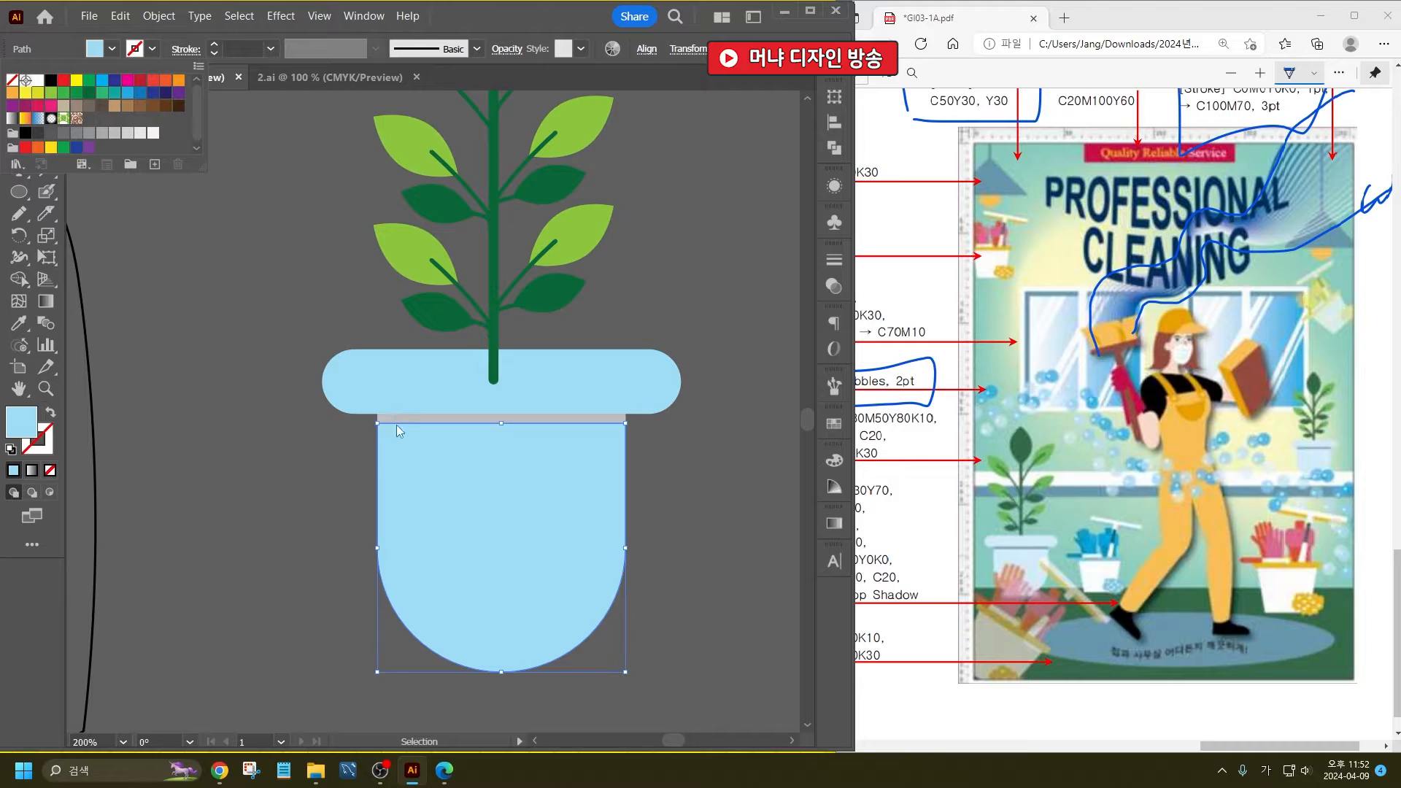
left_click(397, 421)
left_click(102, 55)
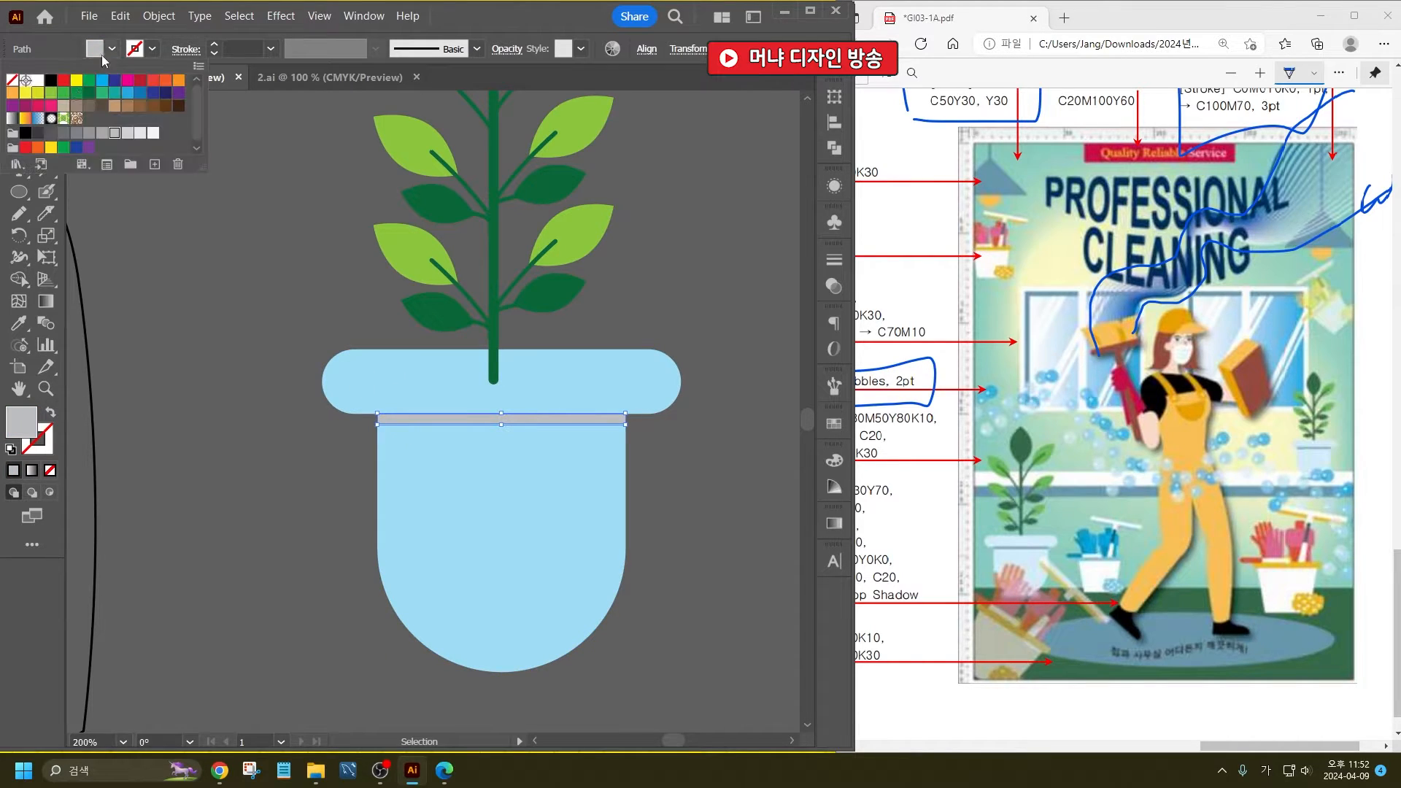
left_click(62, 134)
left_click(227, 326)
left_click(226, 325)
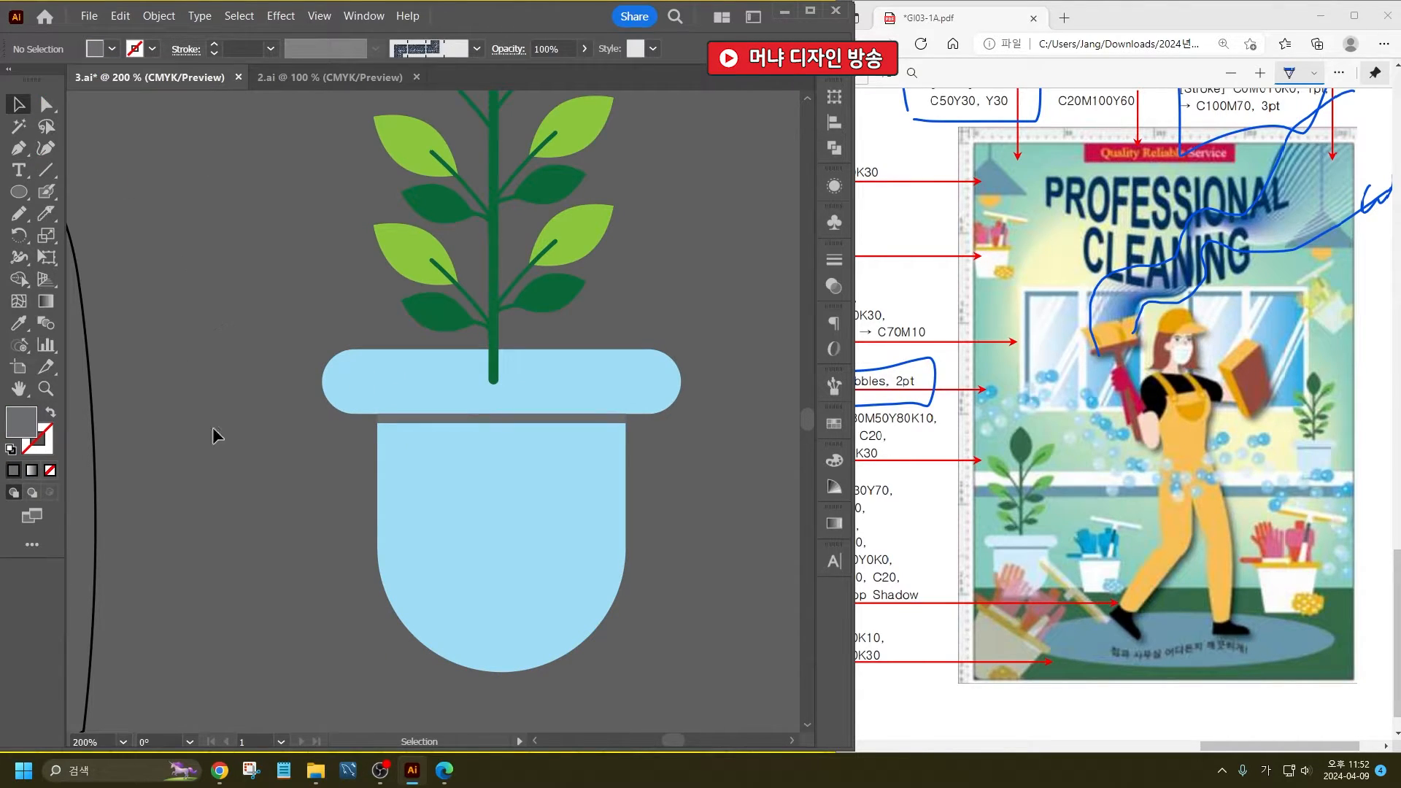
- Select every part of the potted plant, including its leaves, stem and pot, and group them
key("ctrl+minus")
key("ctrl+minus")
key("ctrl+minus")
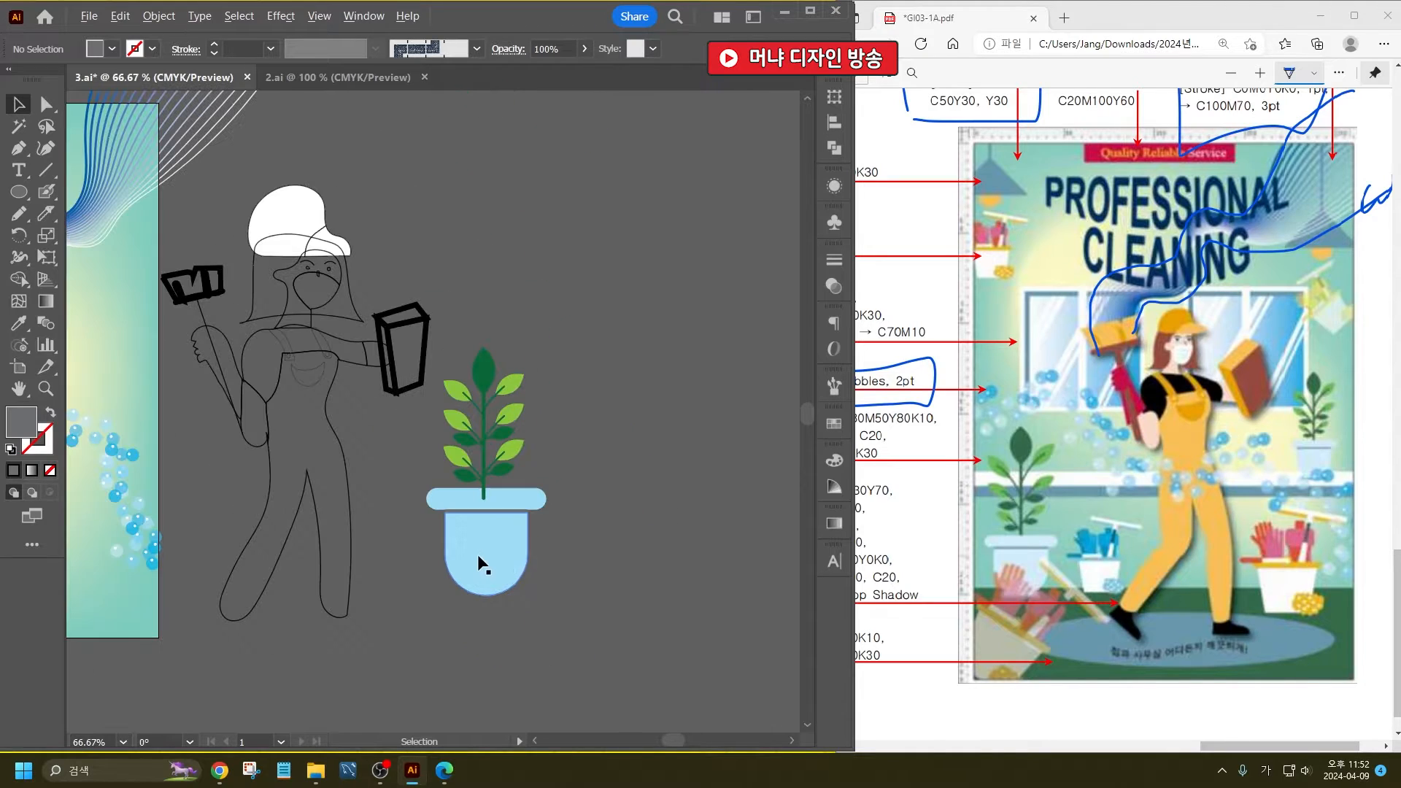
left_click(502, 500)
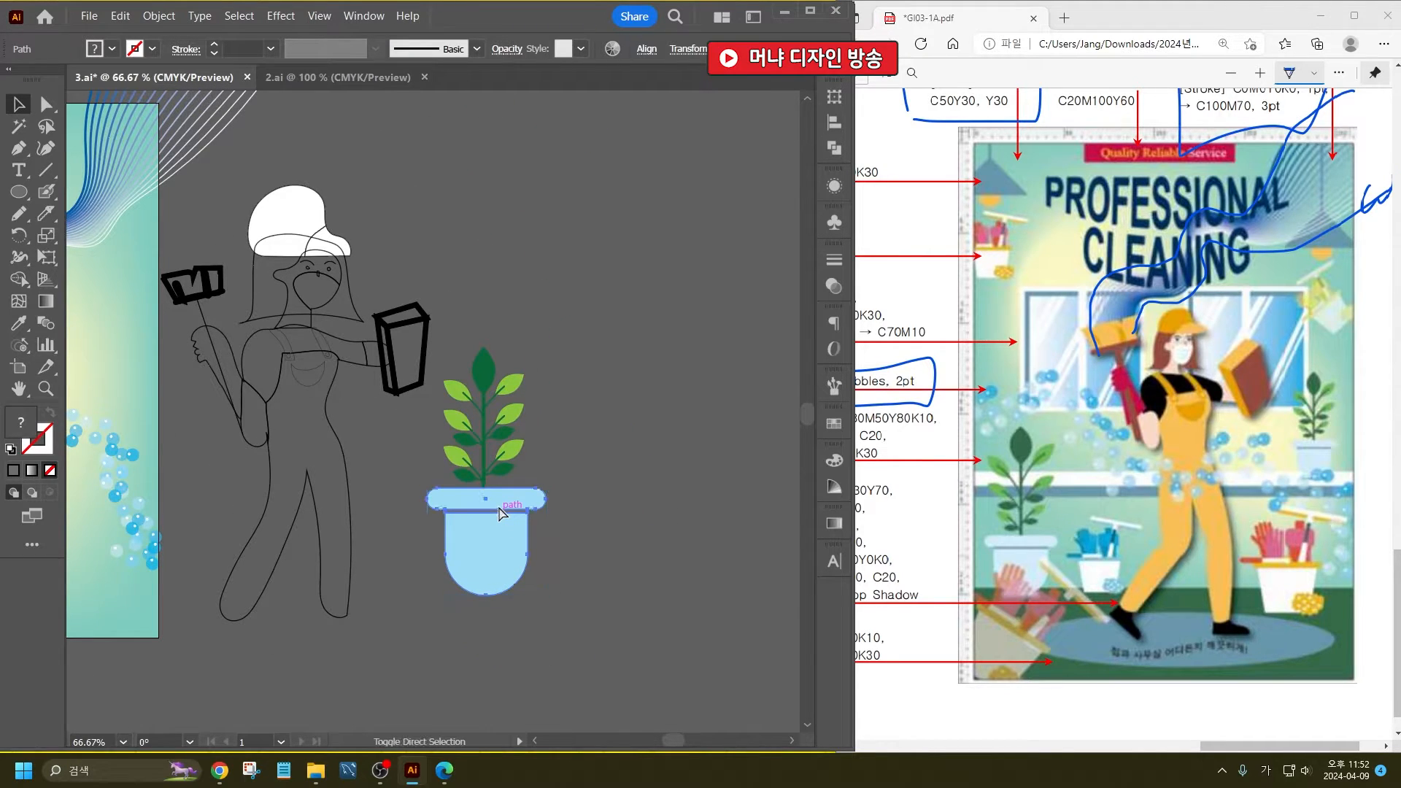
left_click(506, 365)
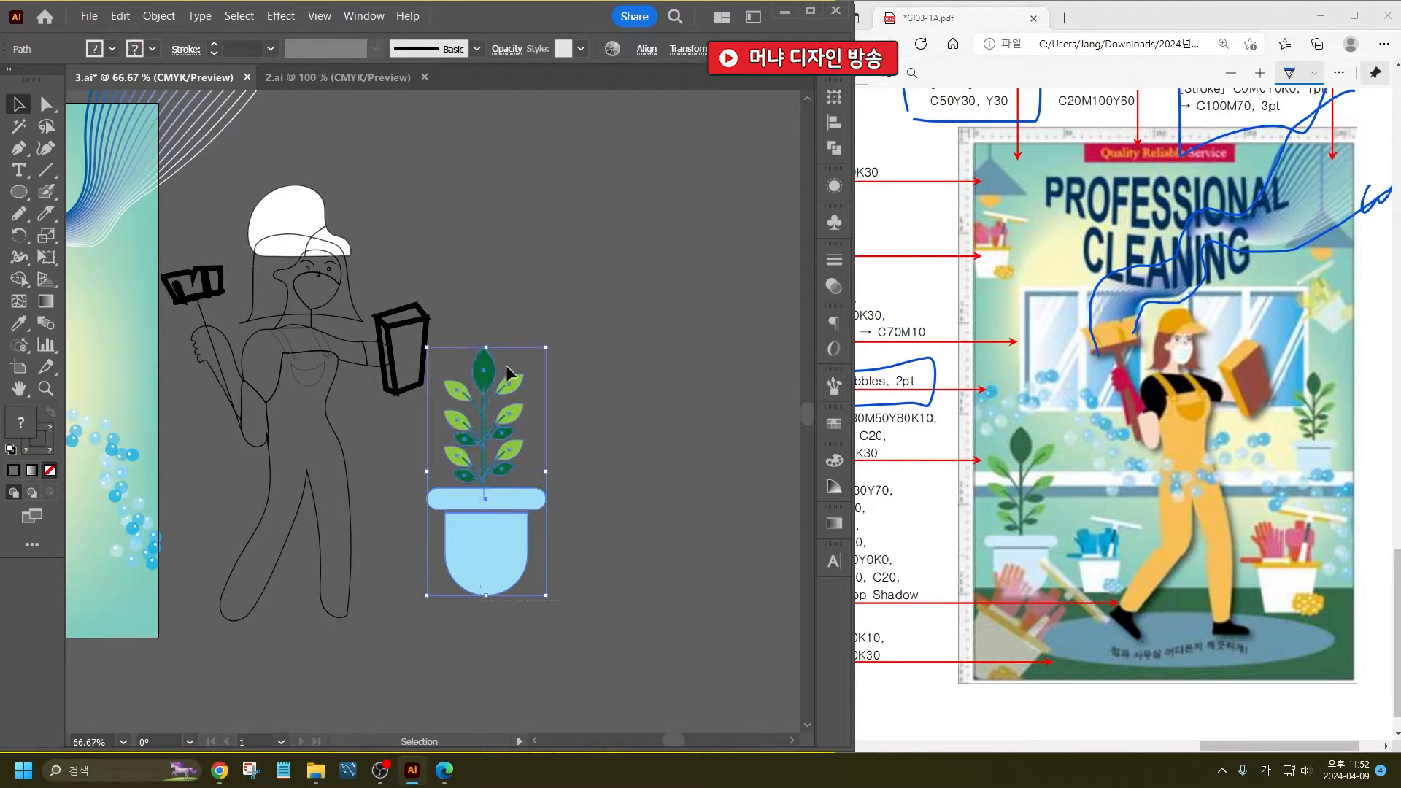
left_click_drag(518, 392, 387, 478)
- Draw a tall upright rectangle for a window pane on the empty canvas above the plant and fill it white
left_click_drag(558, 349, 584, 543)
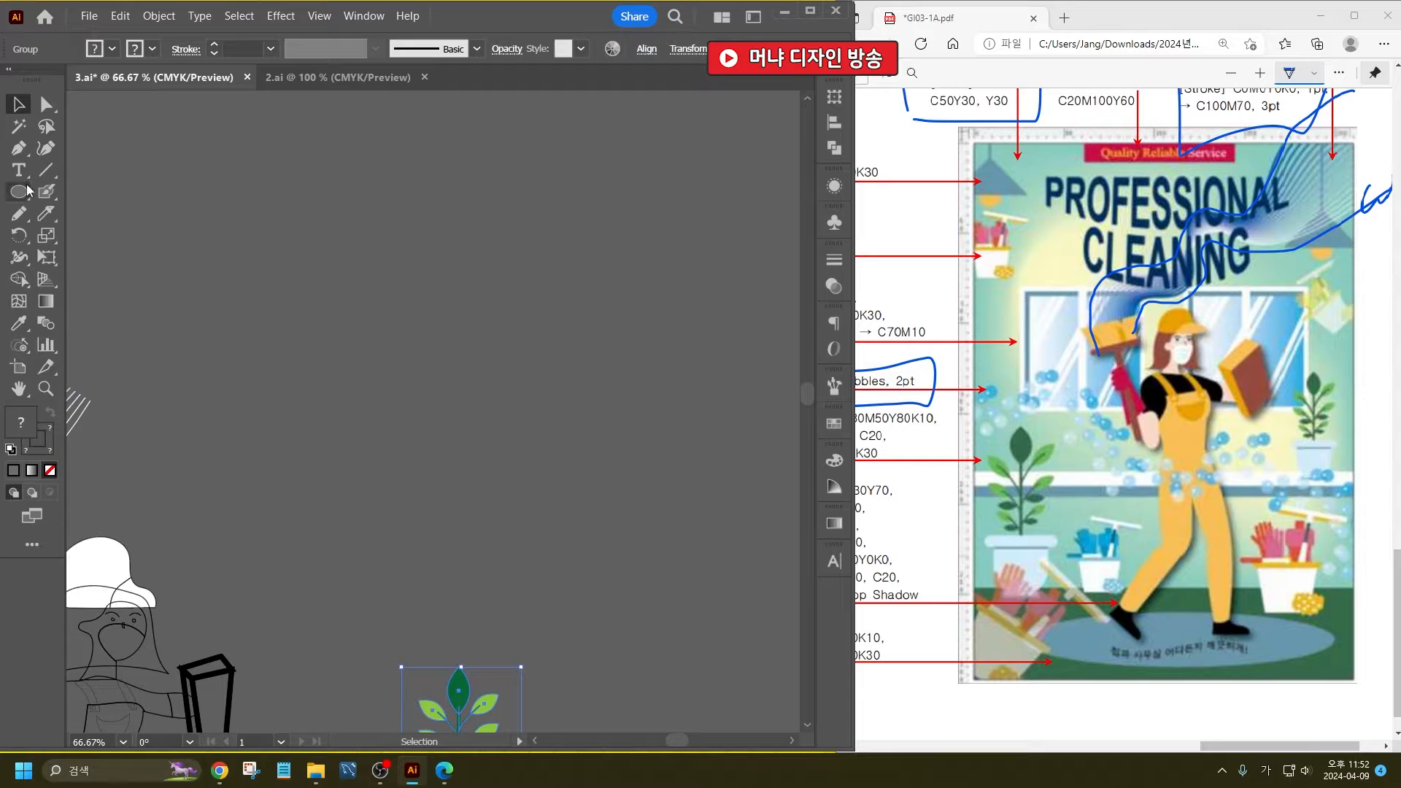
left_click_drag(19, 192, 88, 188)
left_click_drag(247, 193, 410, 501)
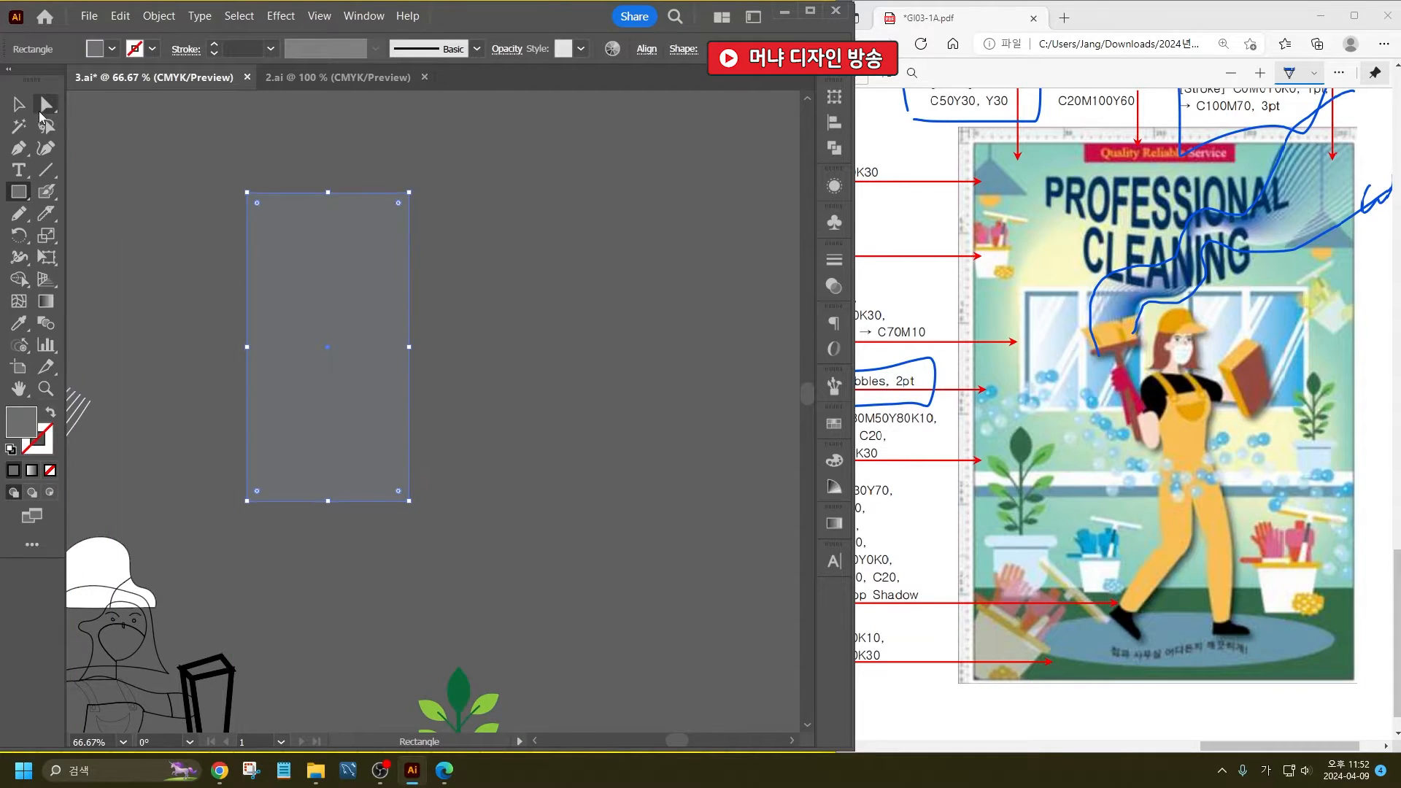
key("v")
left_click(111, 50)
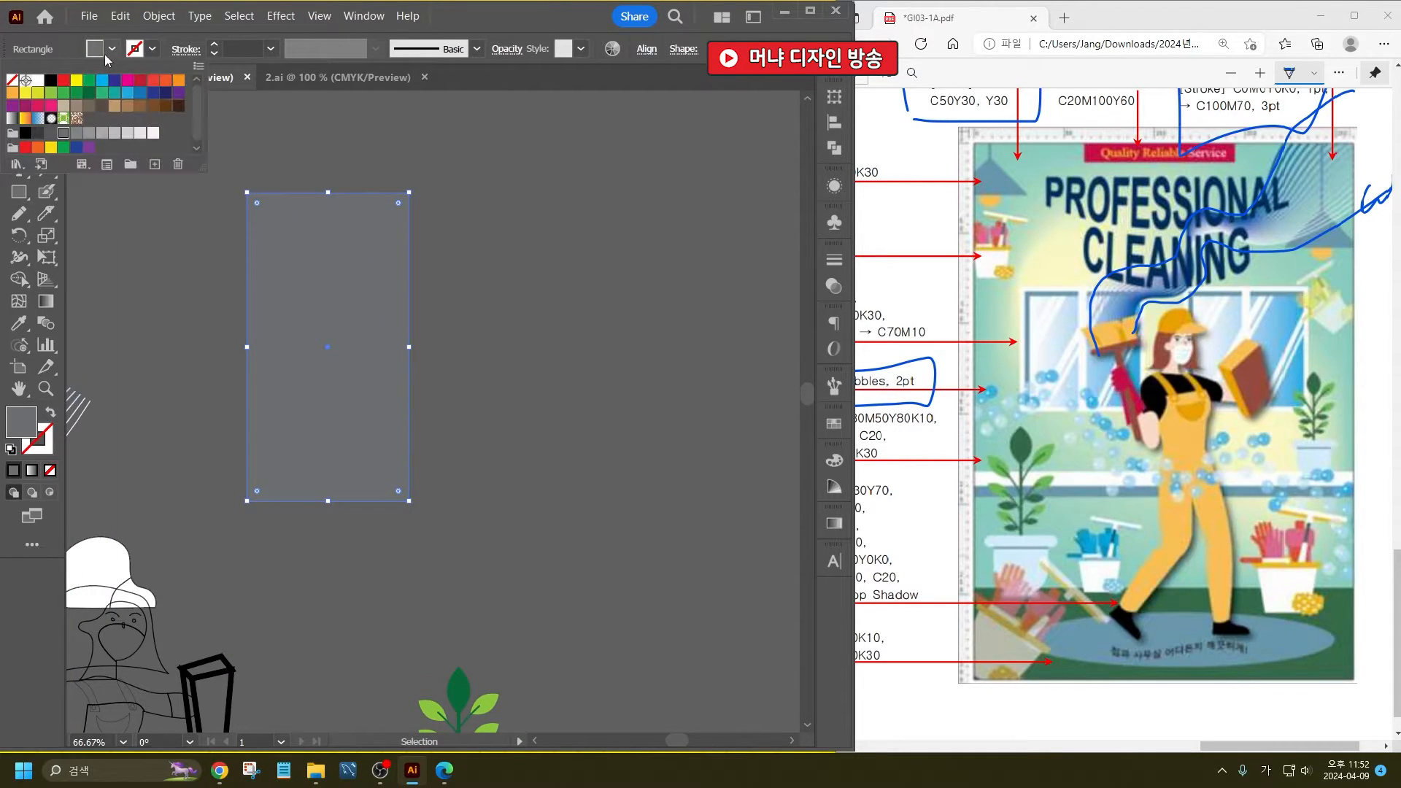
left_click(35, 81)
left_click(554, 228)
- Offset the white rectangle's path by -7 mm with Miter joins and a miter limit of 4
left_click(406, 279)
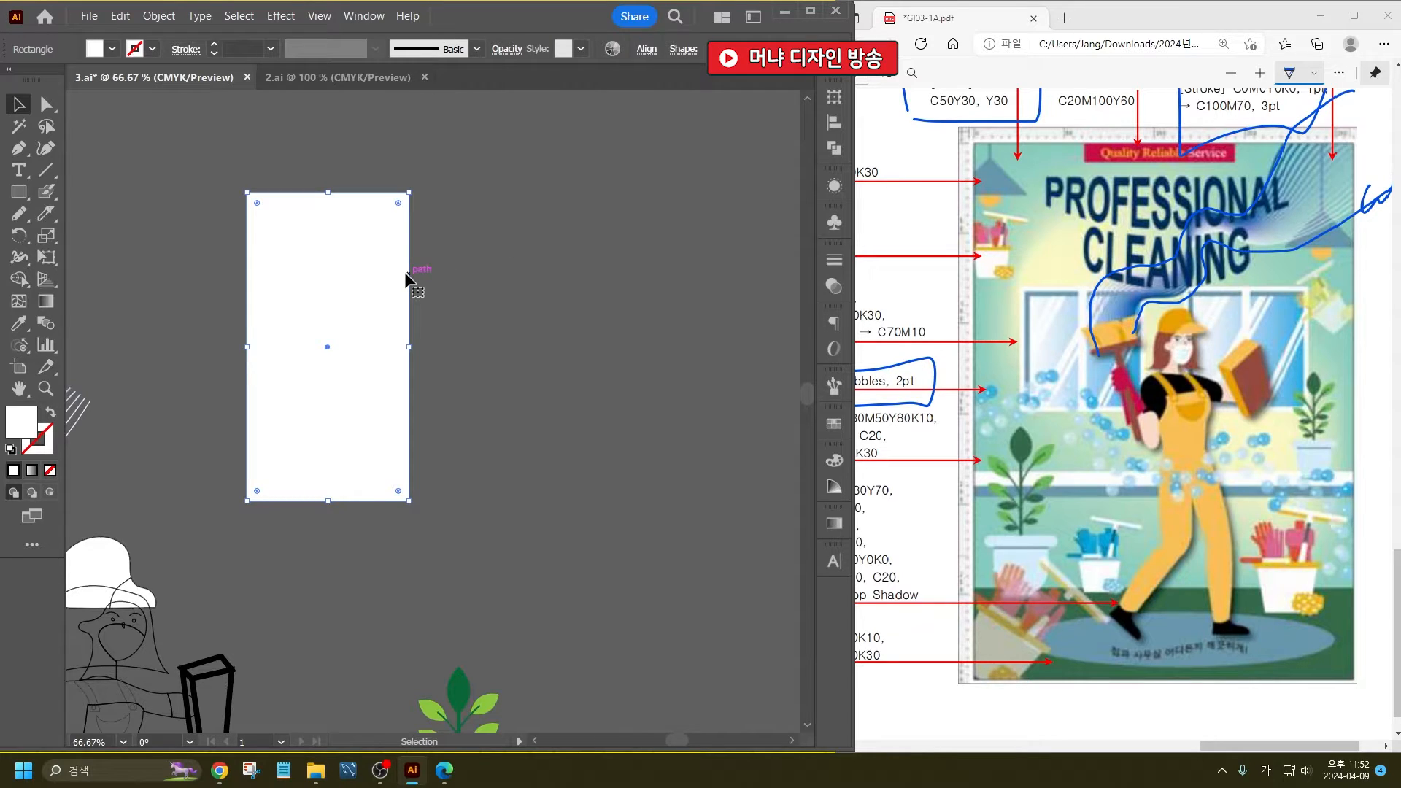
key("a")
key("v")
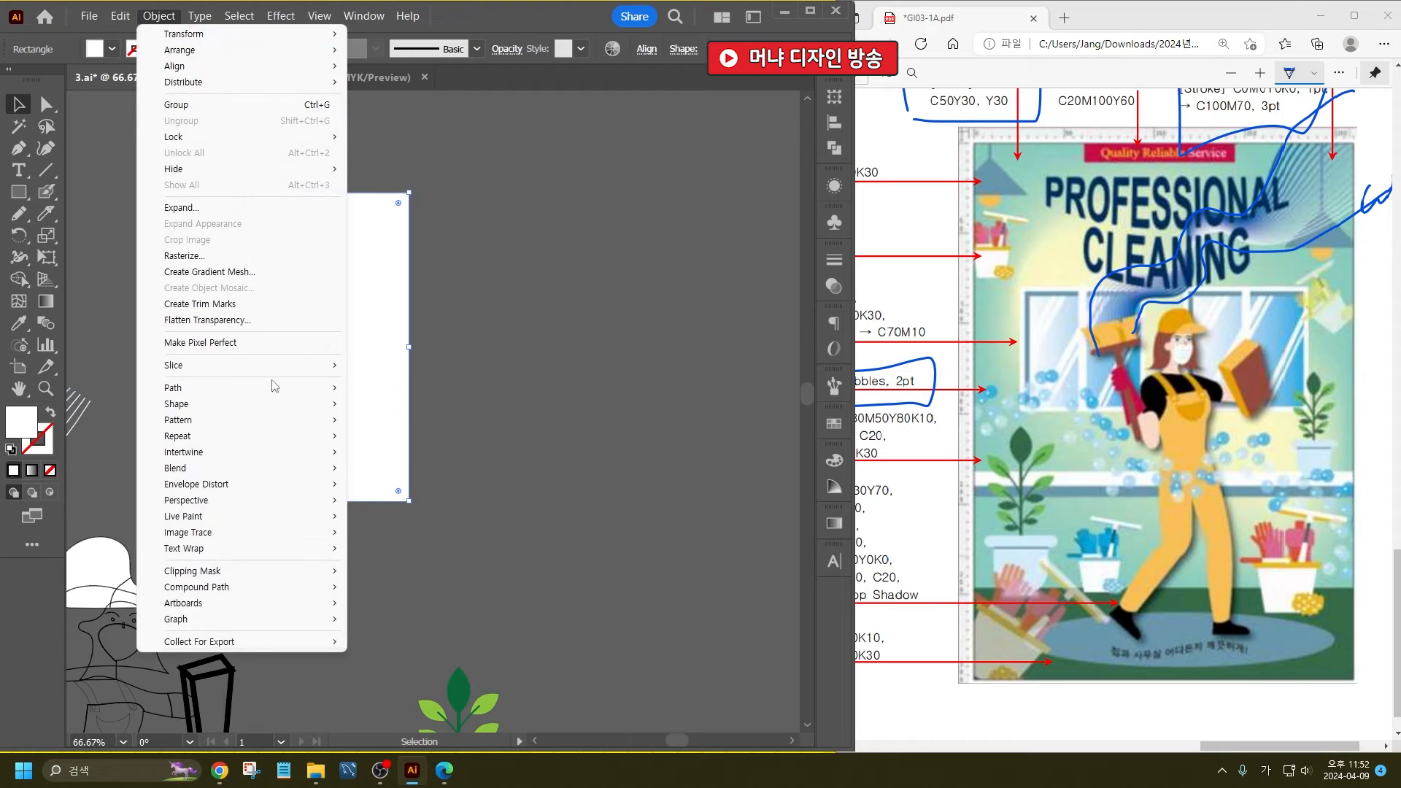
mouse_move(307, 389)
left_click(432, 443)
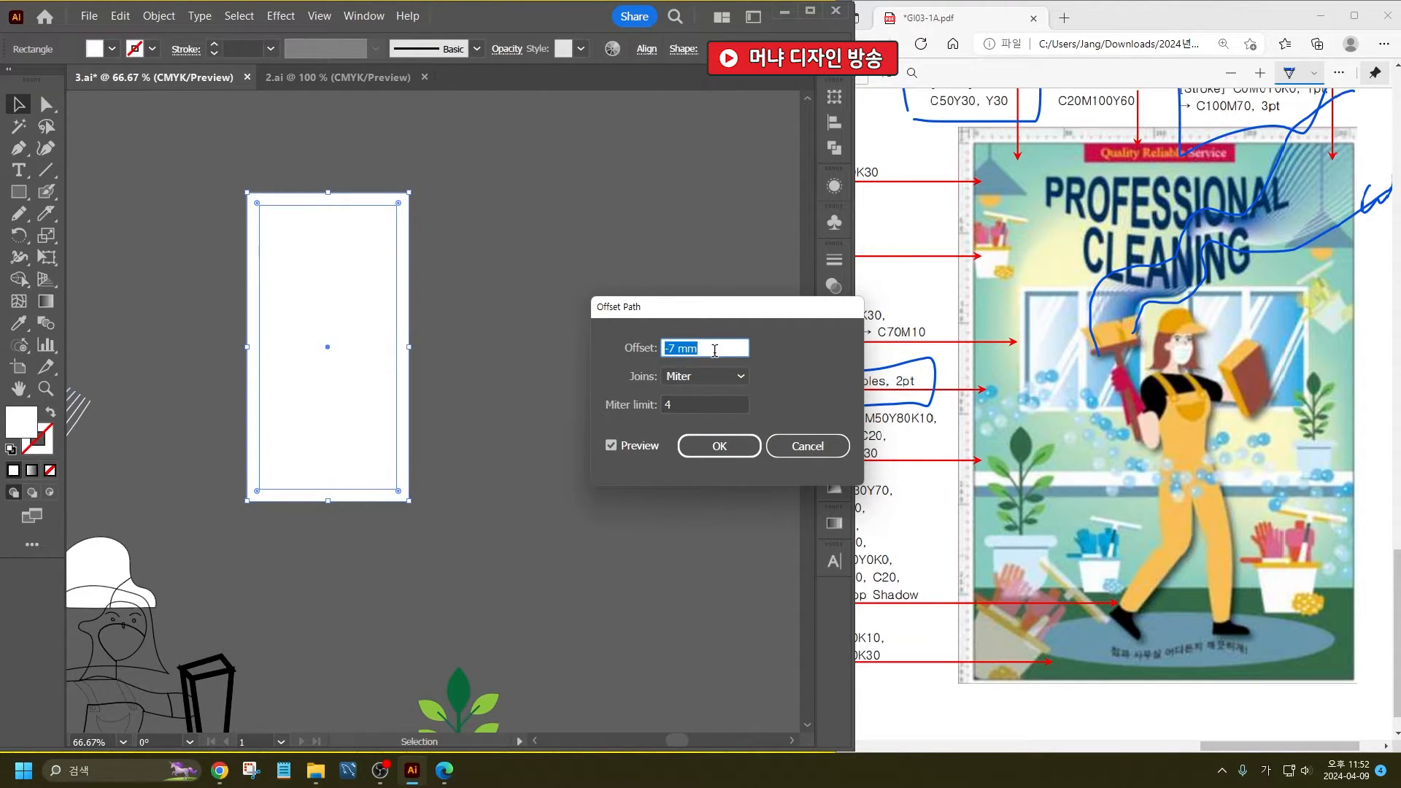
left_click(732, 446)
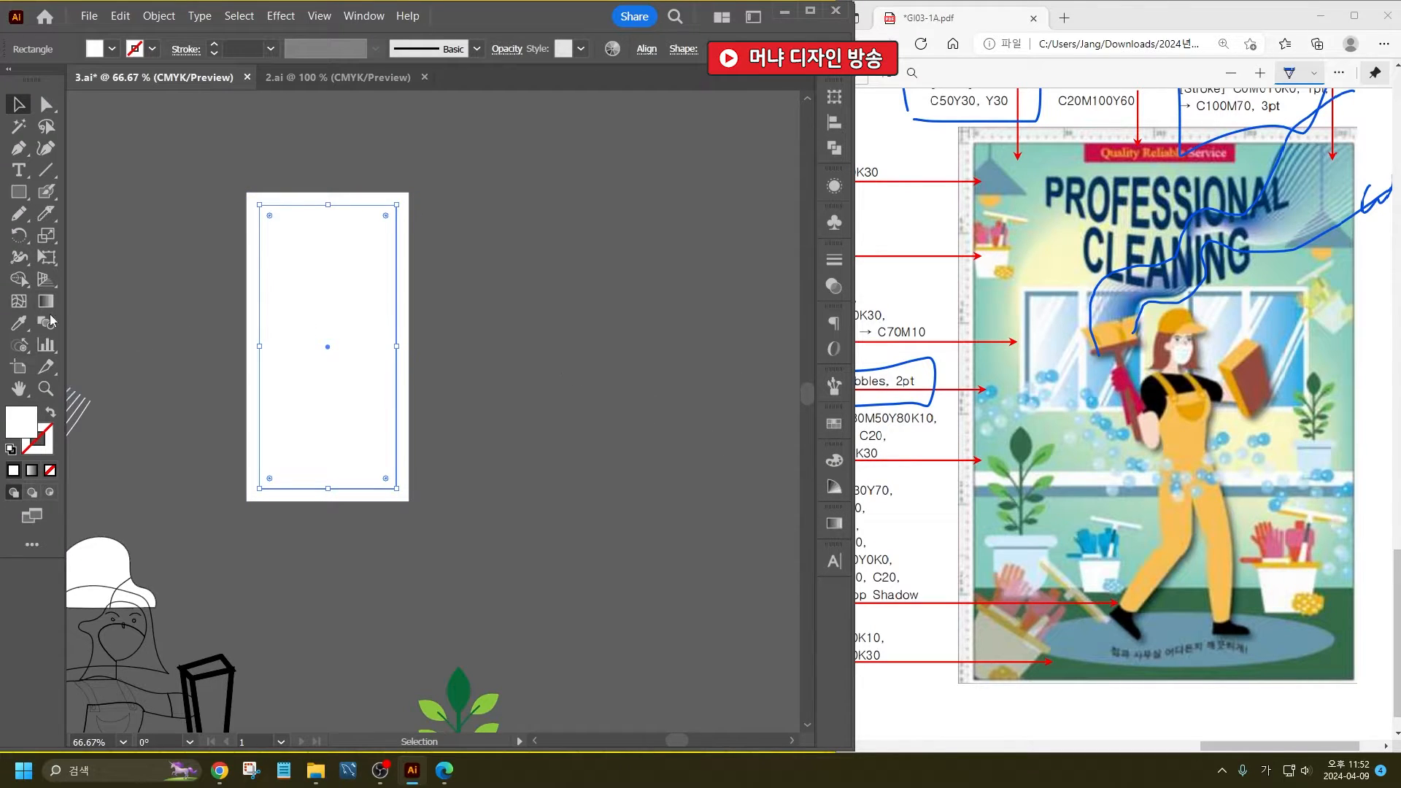
- Fill the inner offset rectangle with the blue #0086D8
double_click(25, 419)
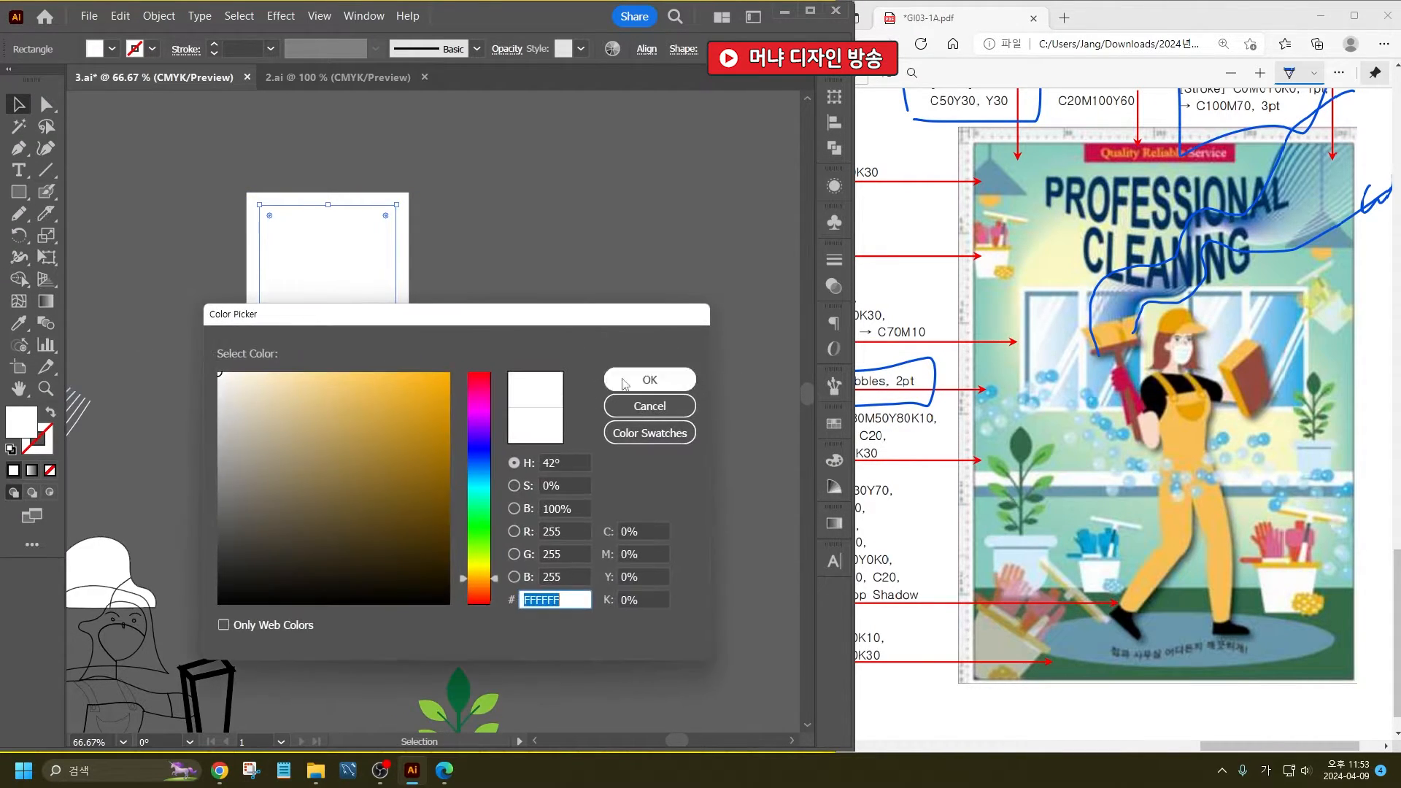
left_click(482, 464)
left_click(373, 372)
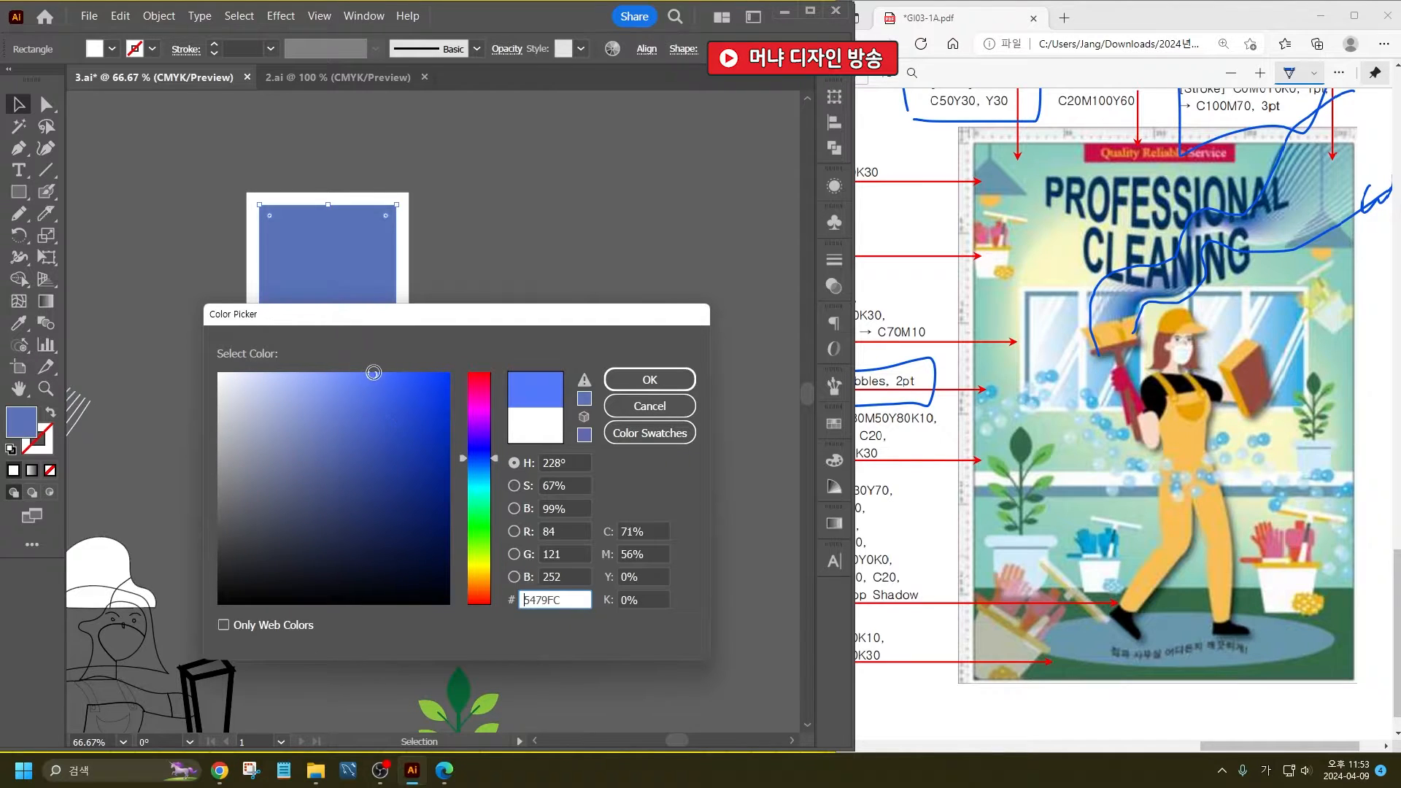
left_click_drag(476, 467, 484, 474)
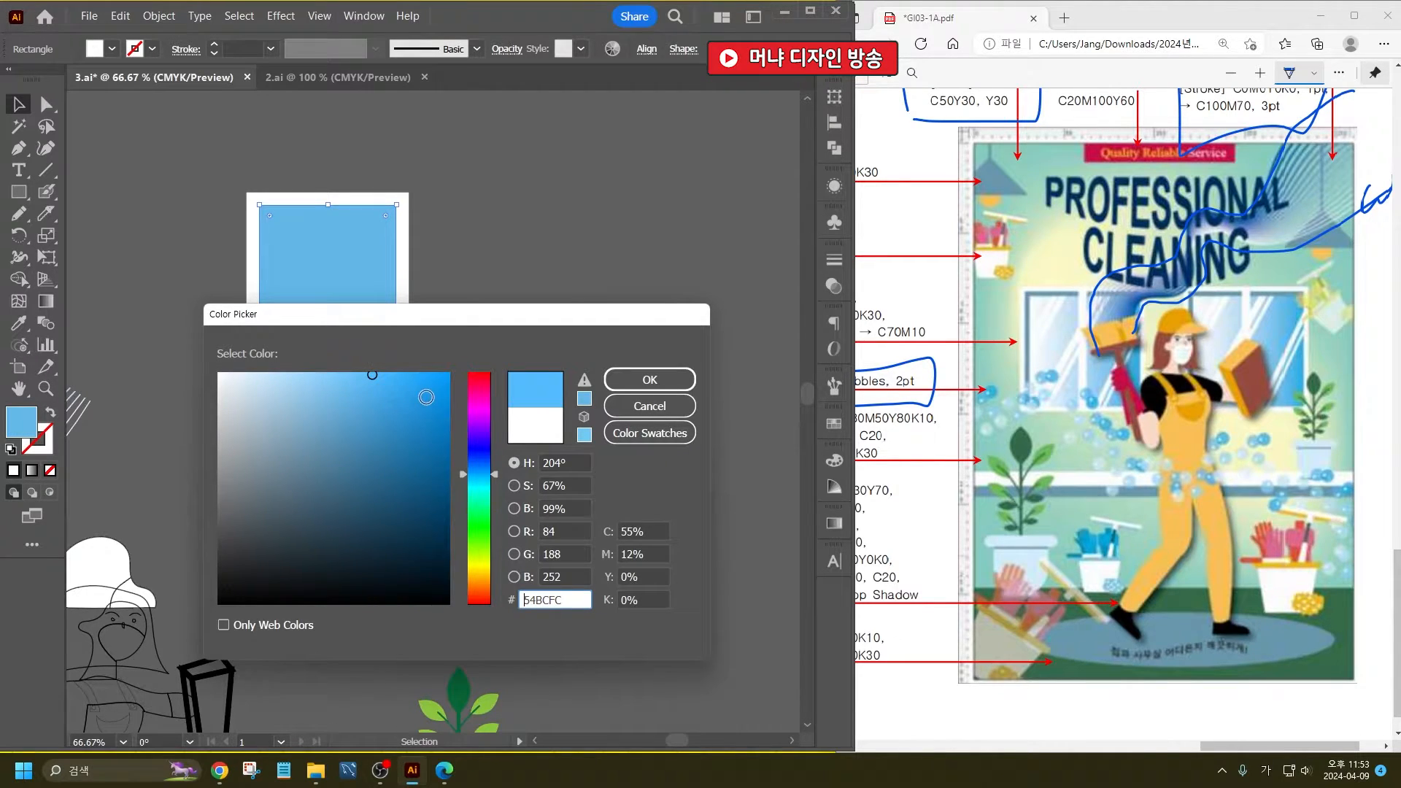
left_click_drag(426, 397, 450, 407)
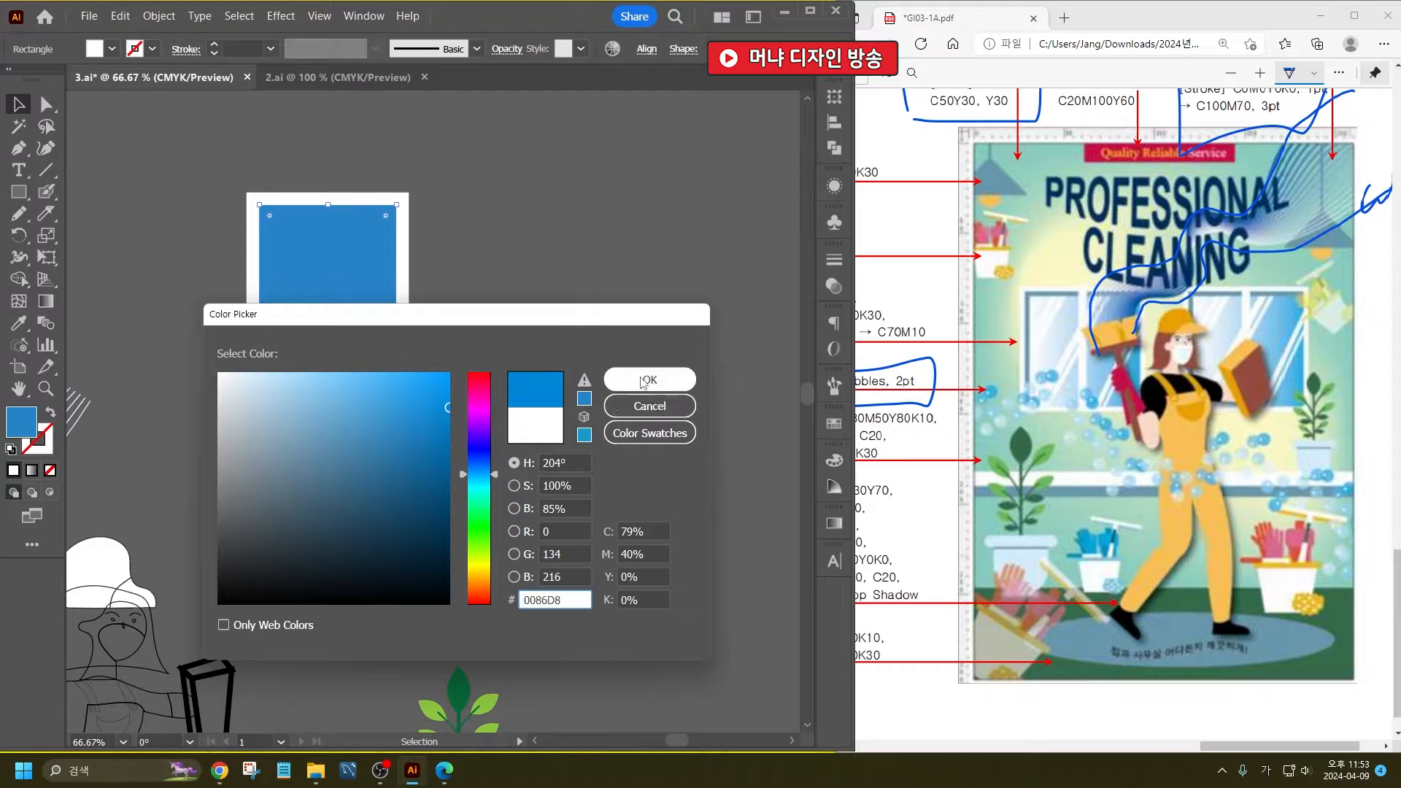
left_click(643, 381)
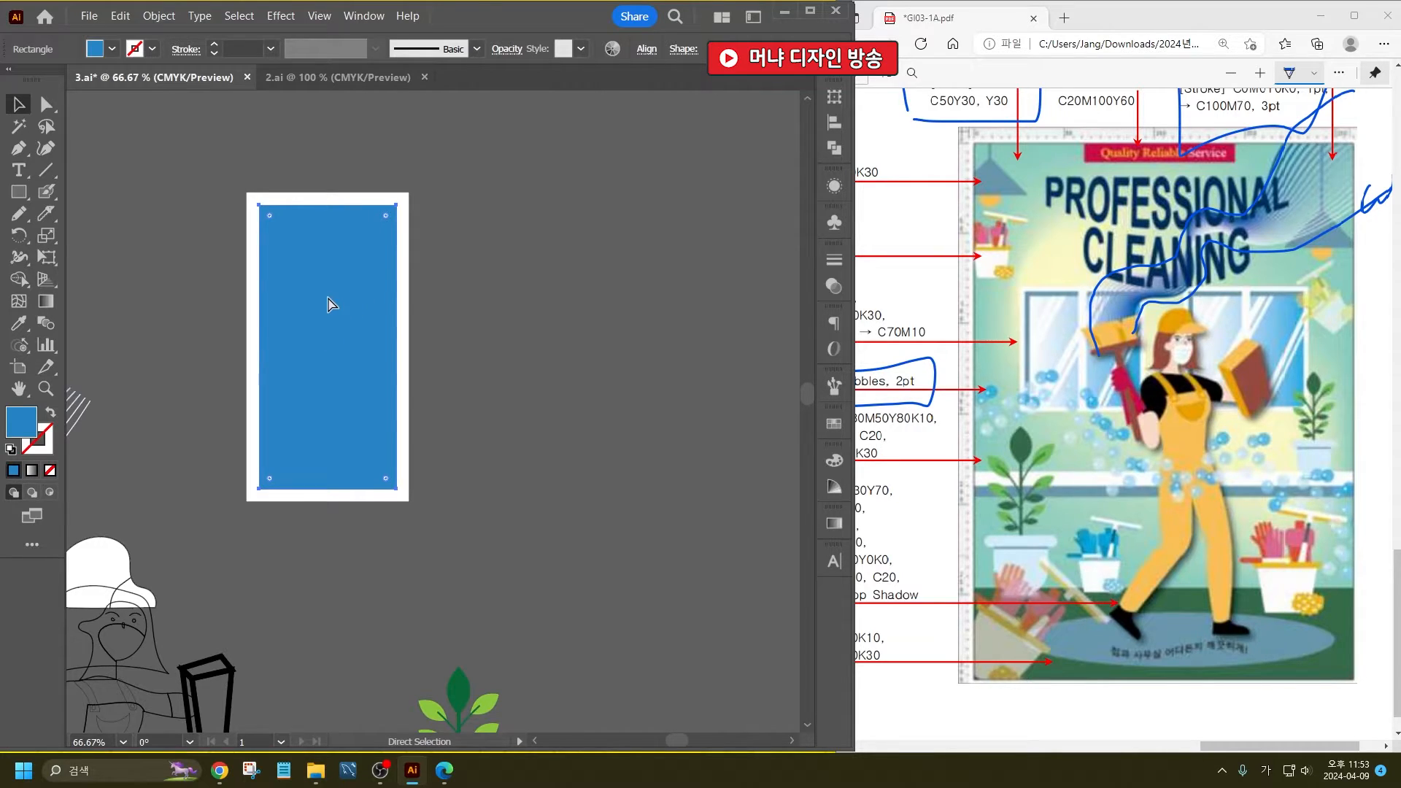
- Duplicate the blue inner rectangle slightly down and to the right, and fill the copy with a linear white-to-light-blue gradient
left_click_drag(308, 294, 318, 300)
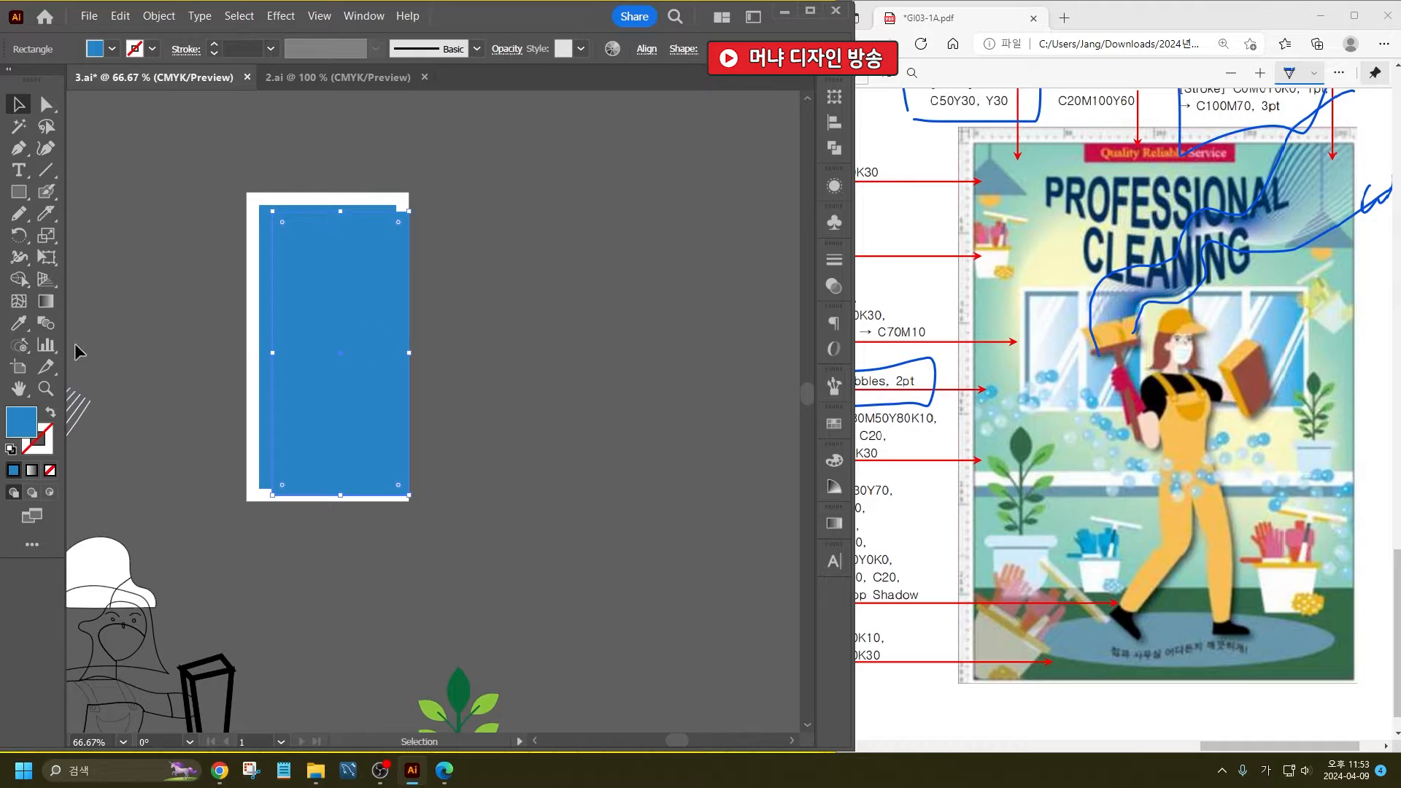
left_click(45, 300)
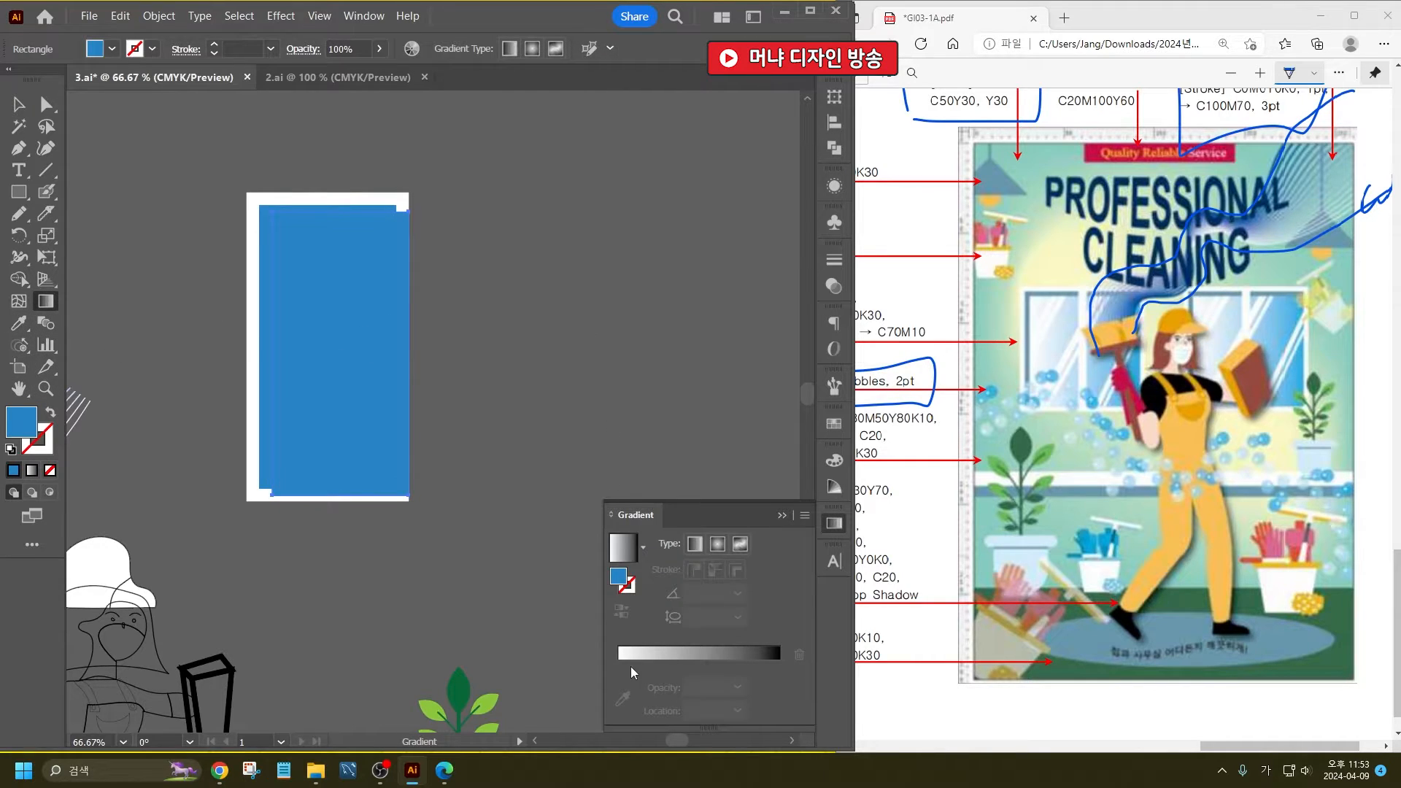
left_click(631, 667)
double_click(779, 664)
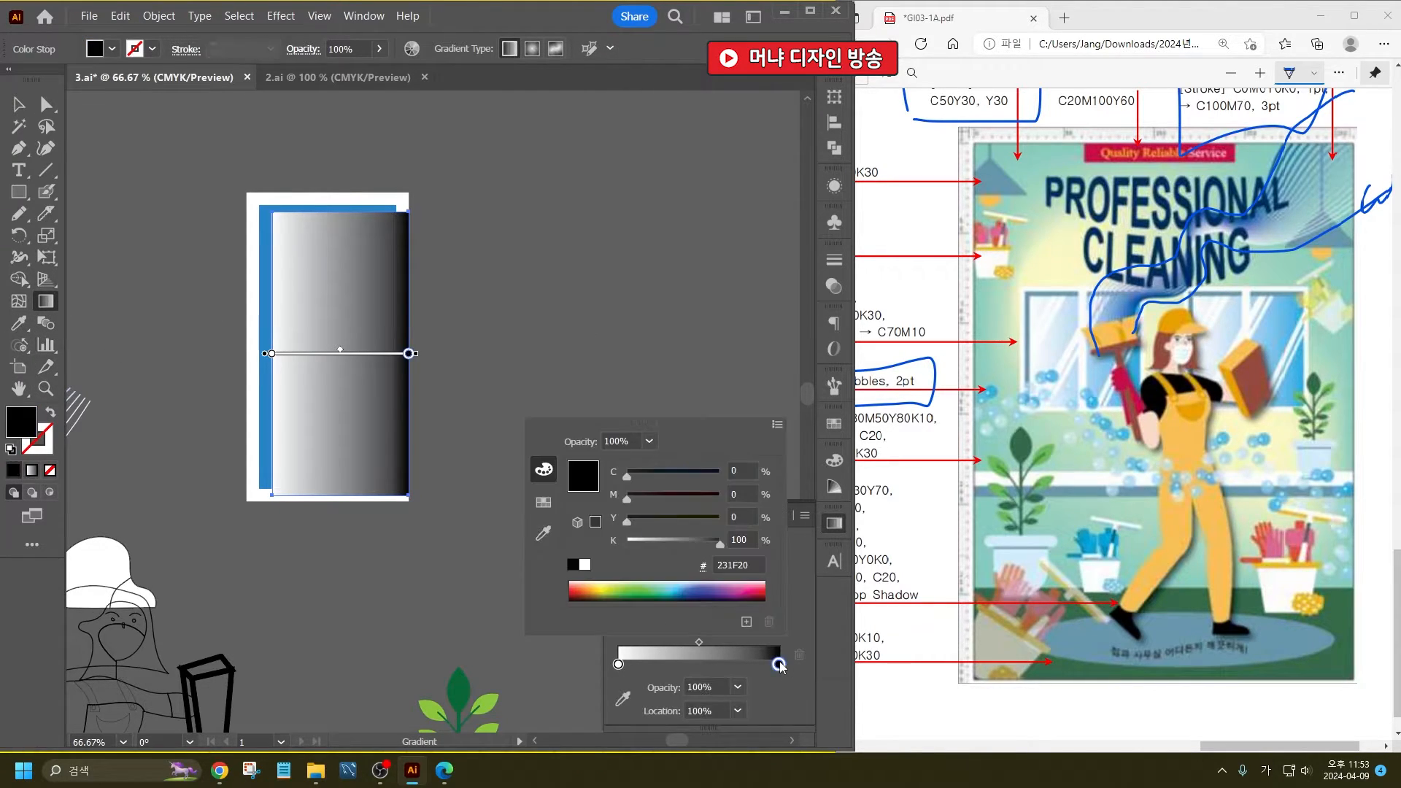
left_click(674, 582)
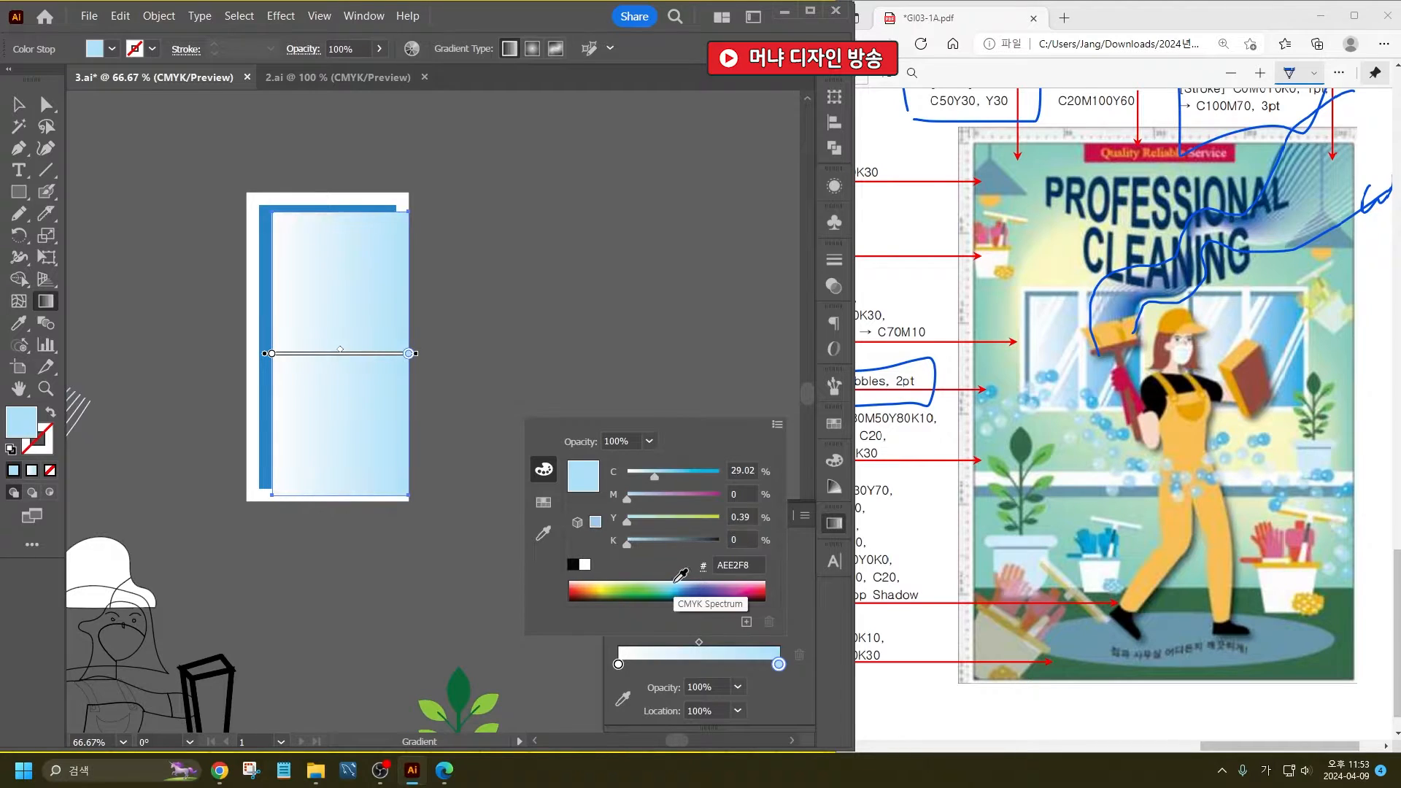
left_click(674, 582)
left_click(655, 235)
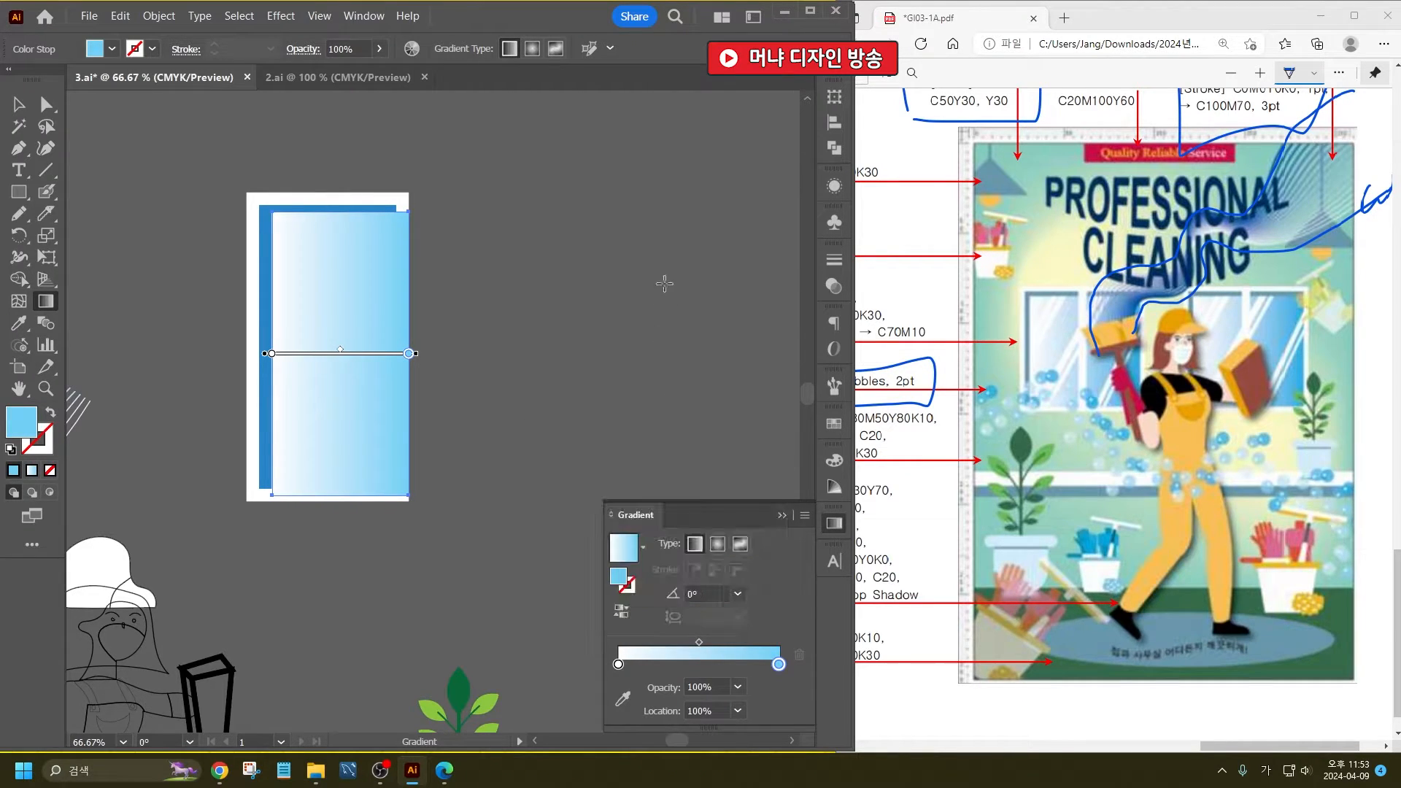
left_click(834, 523)
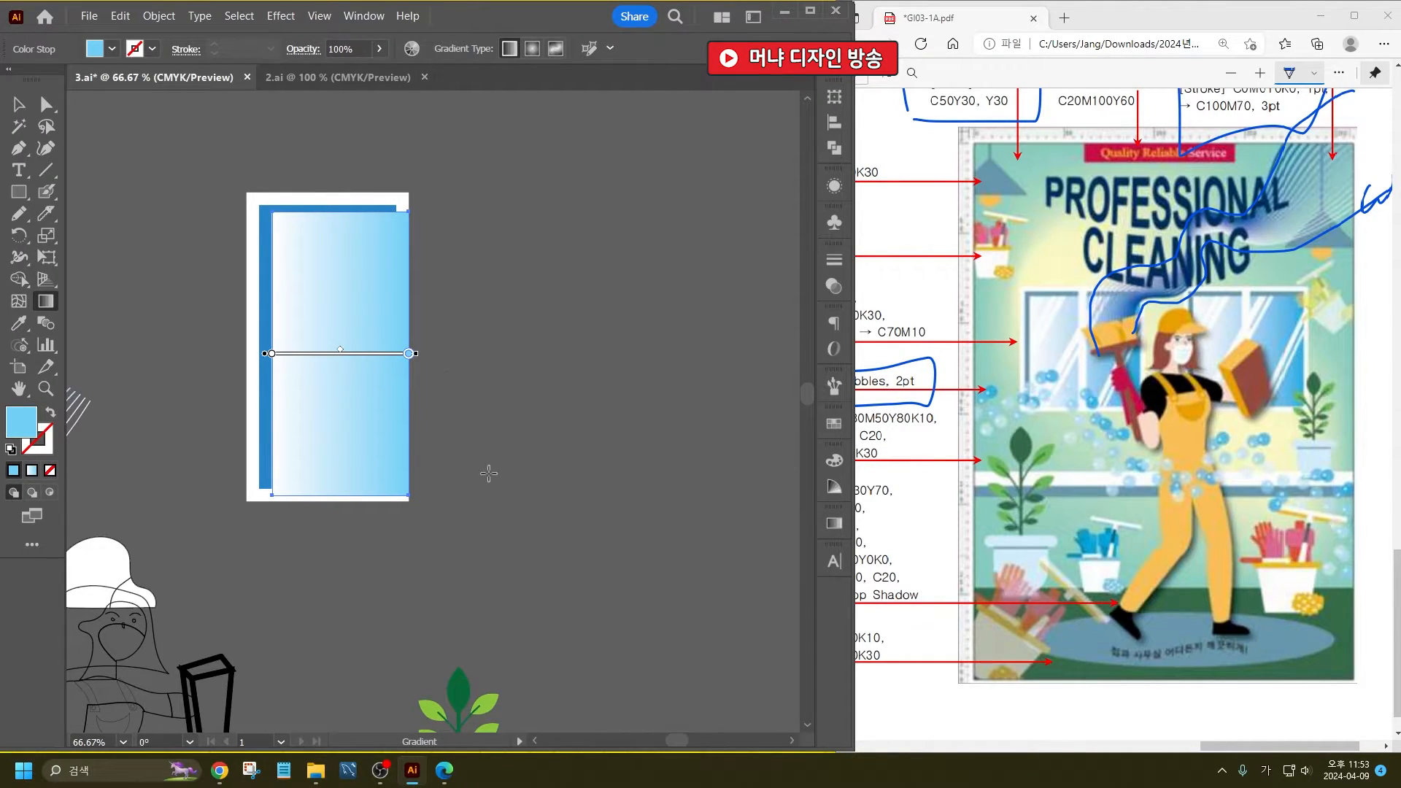
- Cut the gradient rectangle with the Knife along the blue pane's right and bottom edges and delete the overhanging strips
left_click(18, 104)
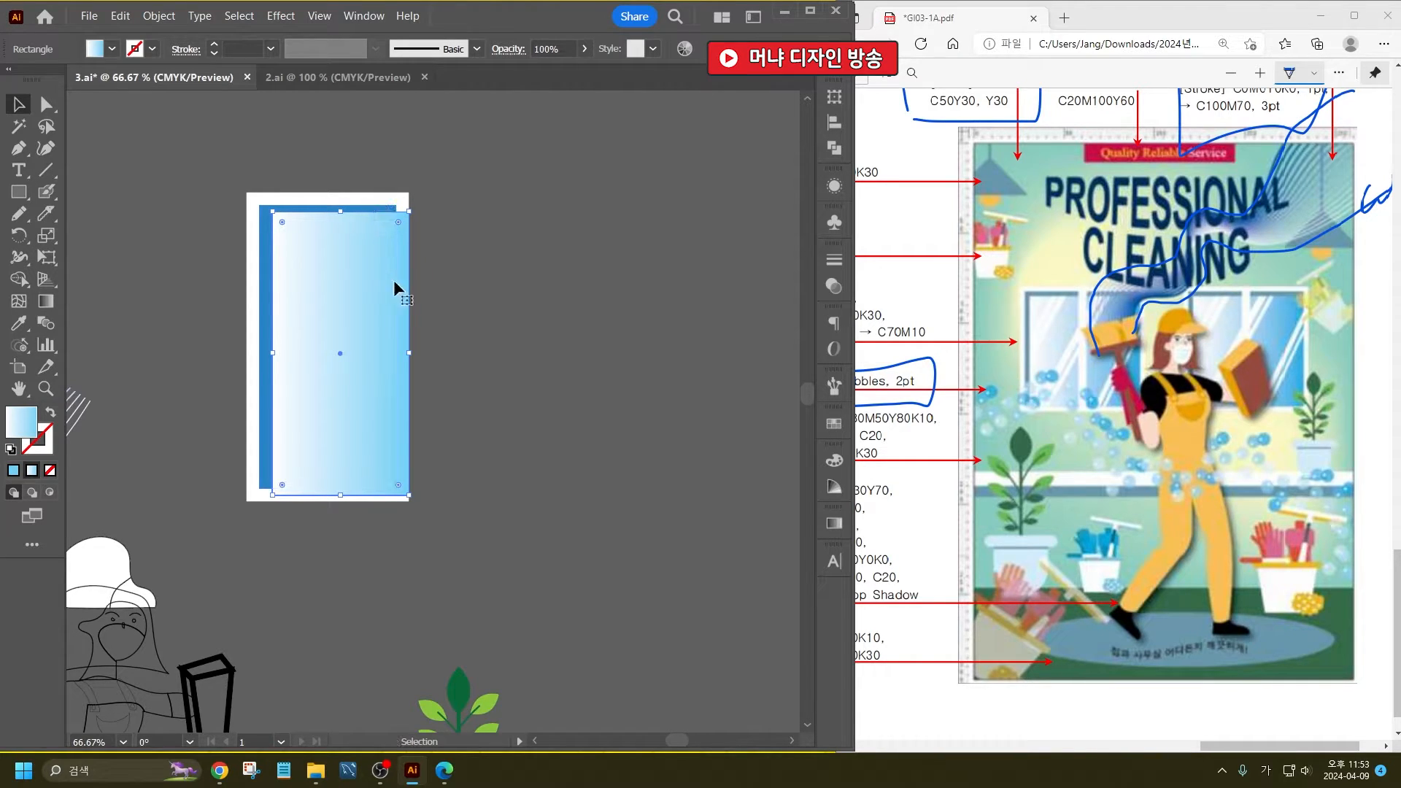
left_click(46, 213)
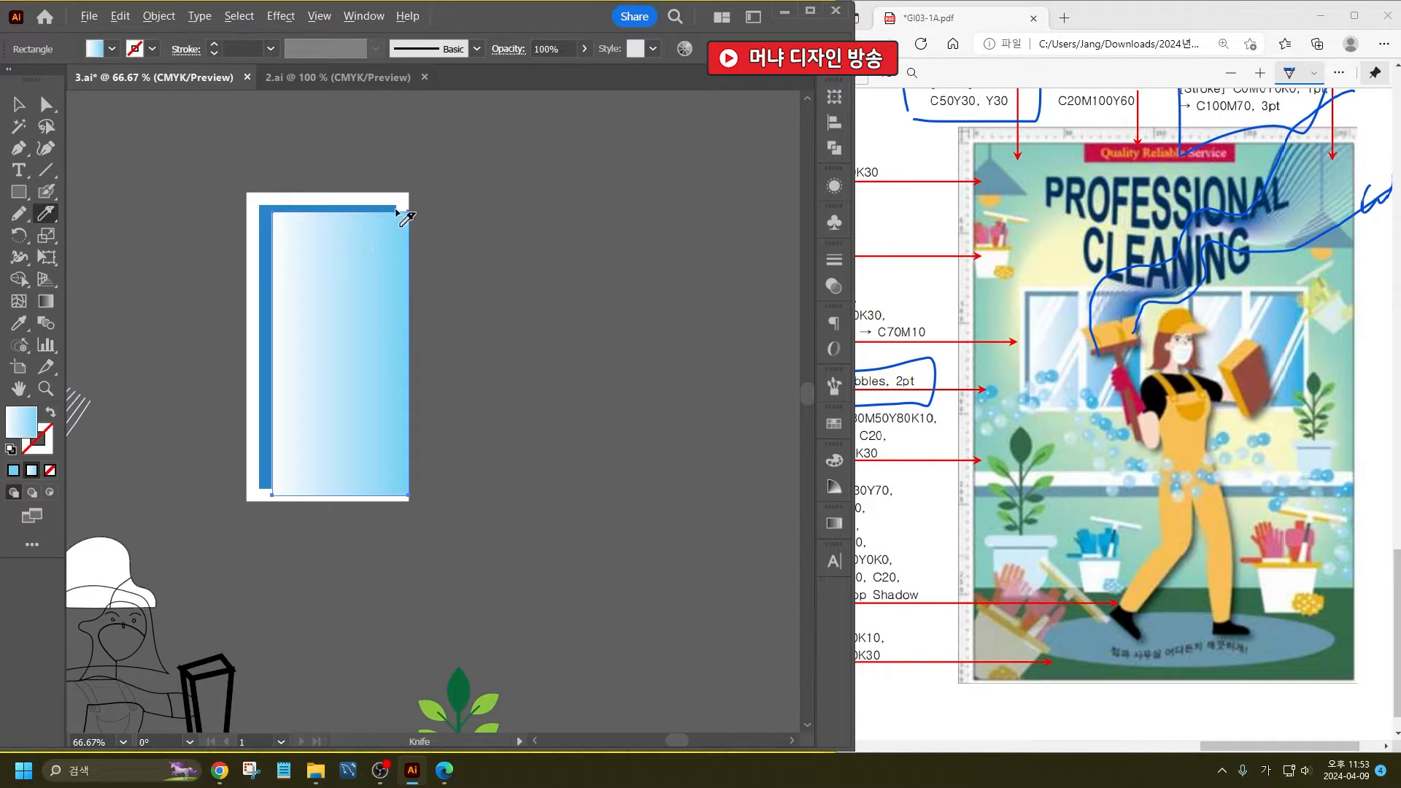
left_click_drag(395, 205, 432, 591)
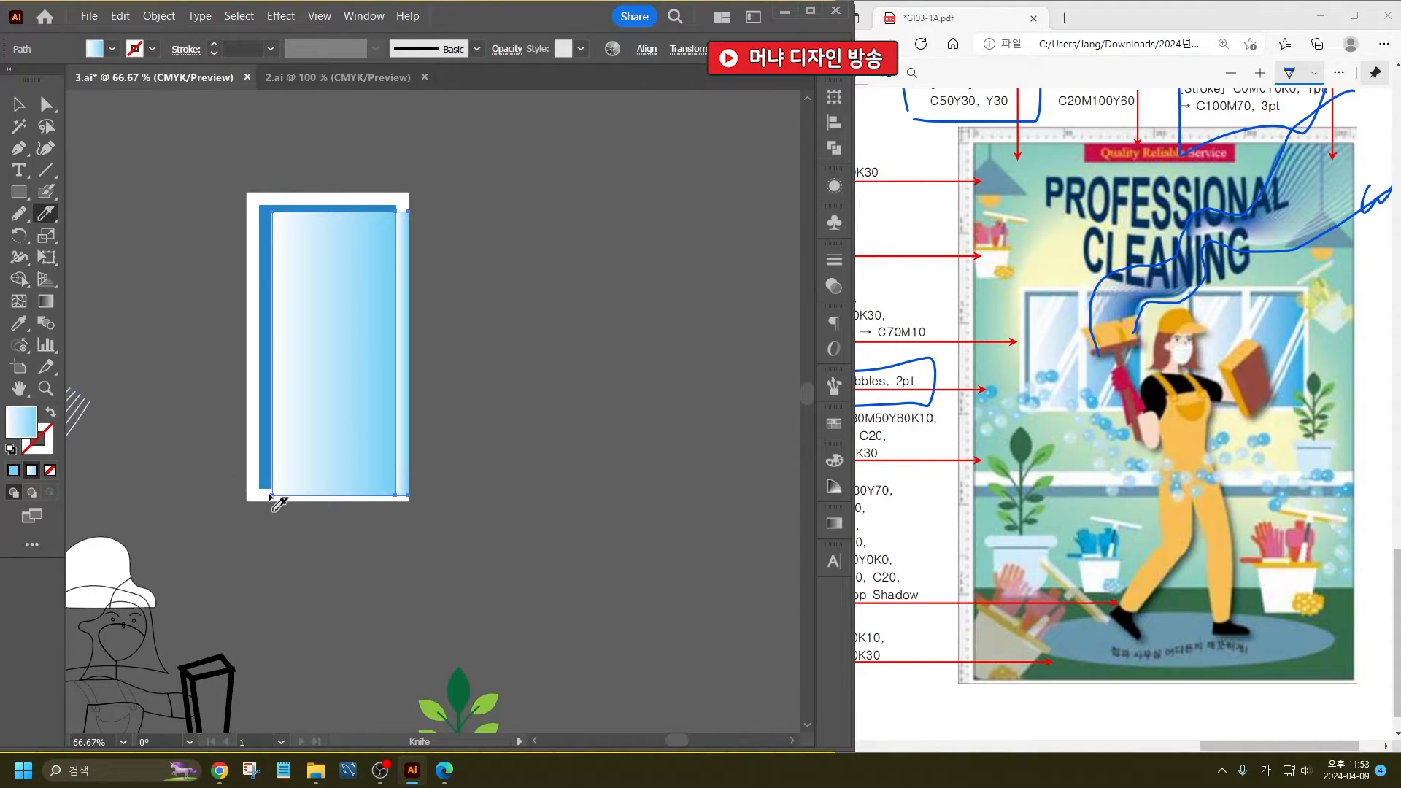
left_click_drag(261, 489, 524, 482)
left_click(18, 104)
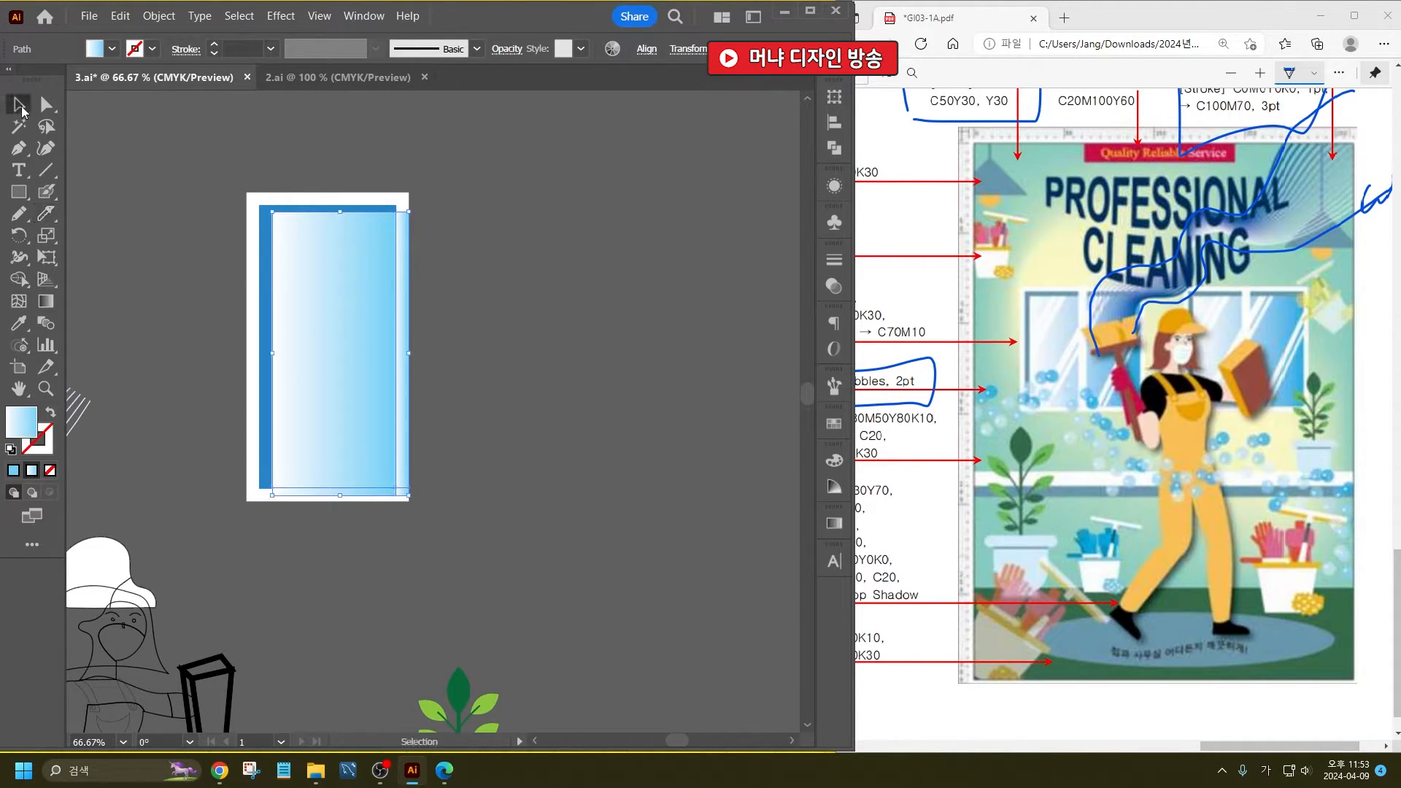
left_click(422, 514)
left_click(371, 496)
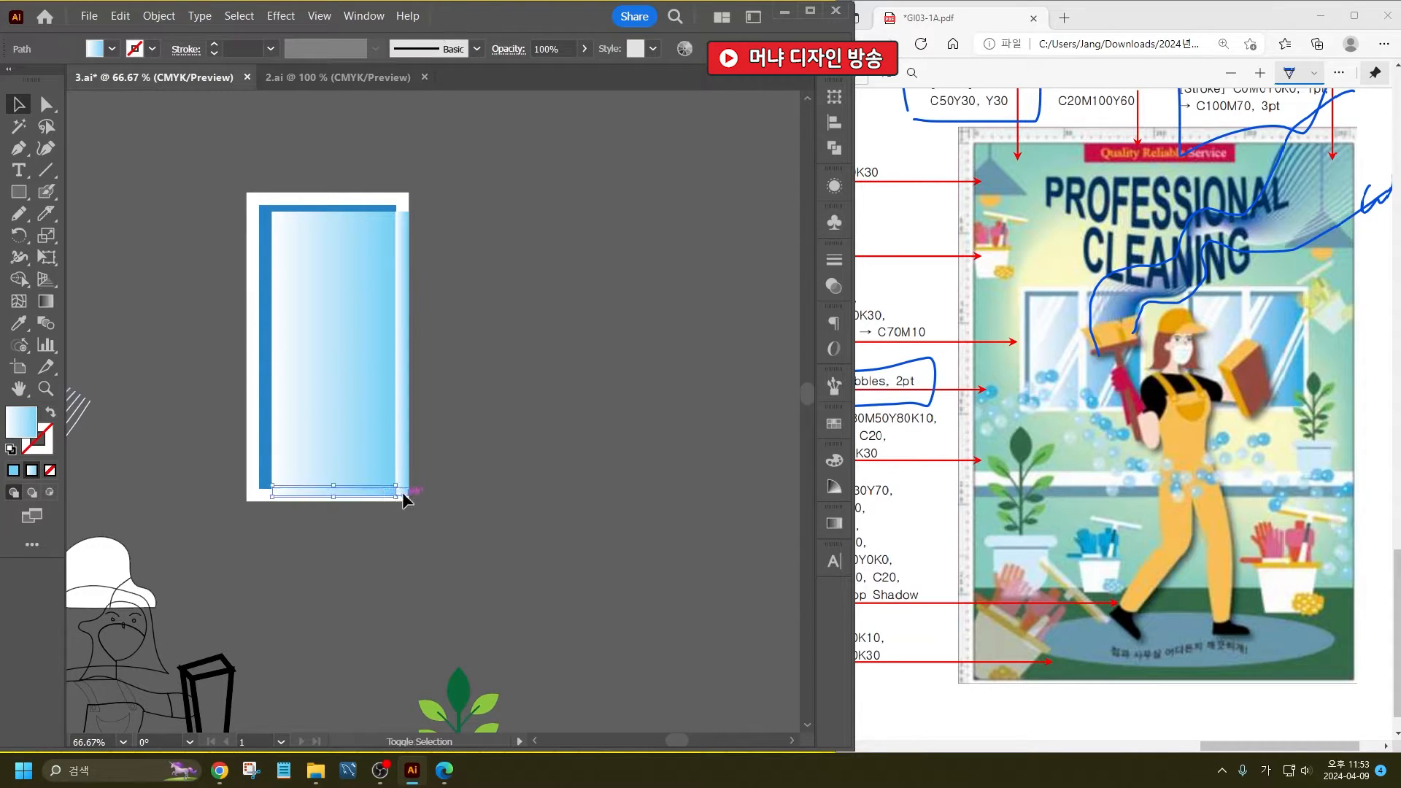
key("Delete")
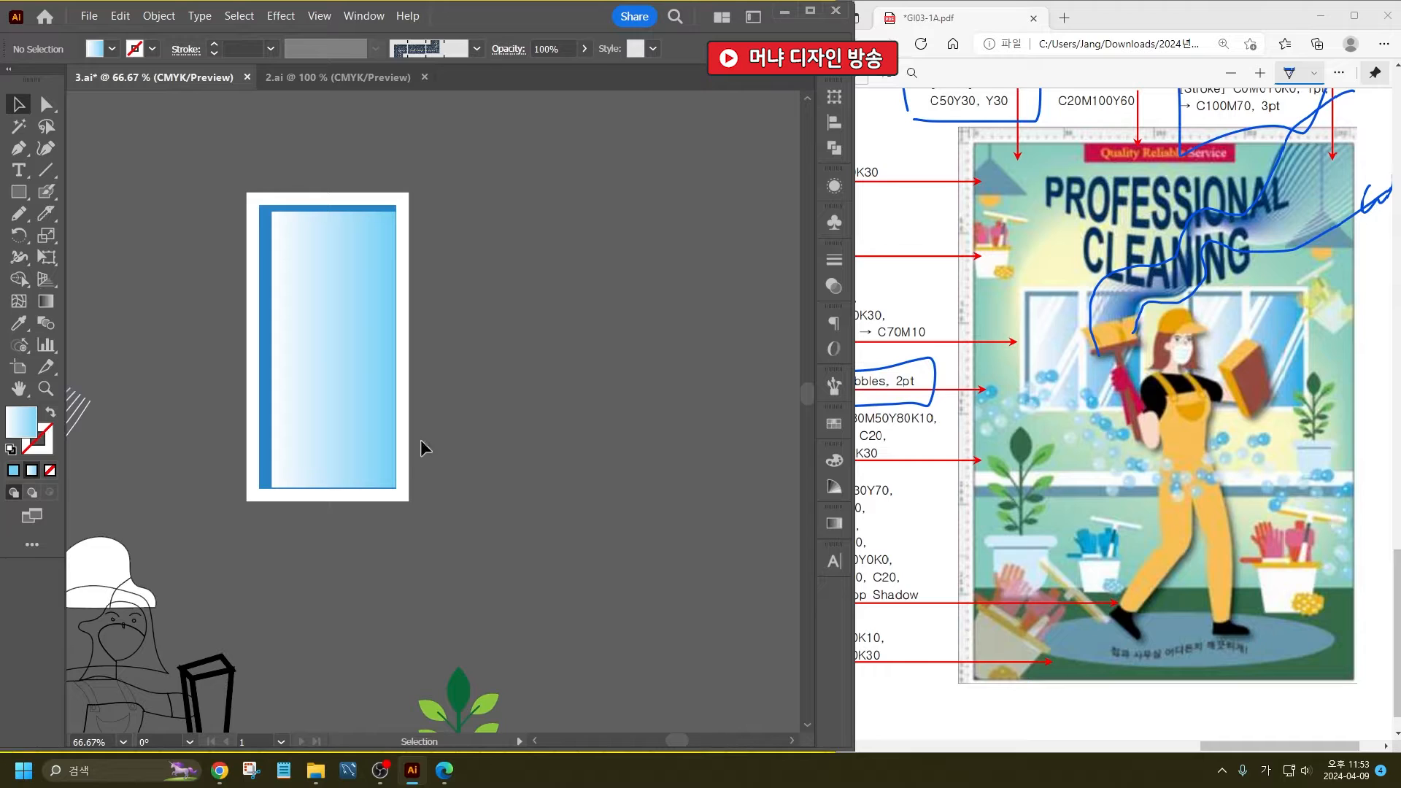
- Adjust the gradient glass's top edge slightly down and its left edge slightly outward to even the blue border
left_click(351, 456)
scroll(343, 480, "up", 4)
left_click_drag(365, 422, 369, 429)
scroll(394, 506, "down", 7)
left_click(423, 455)
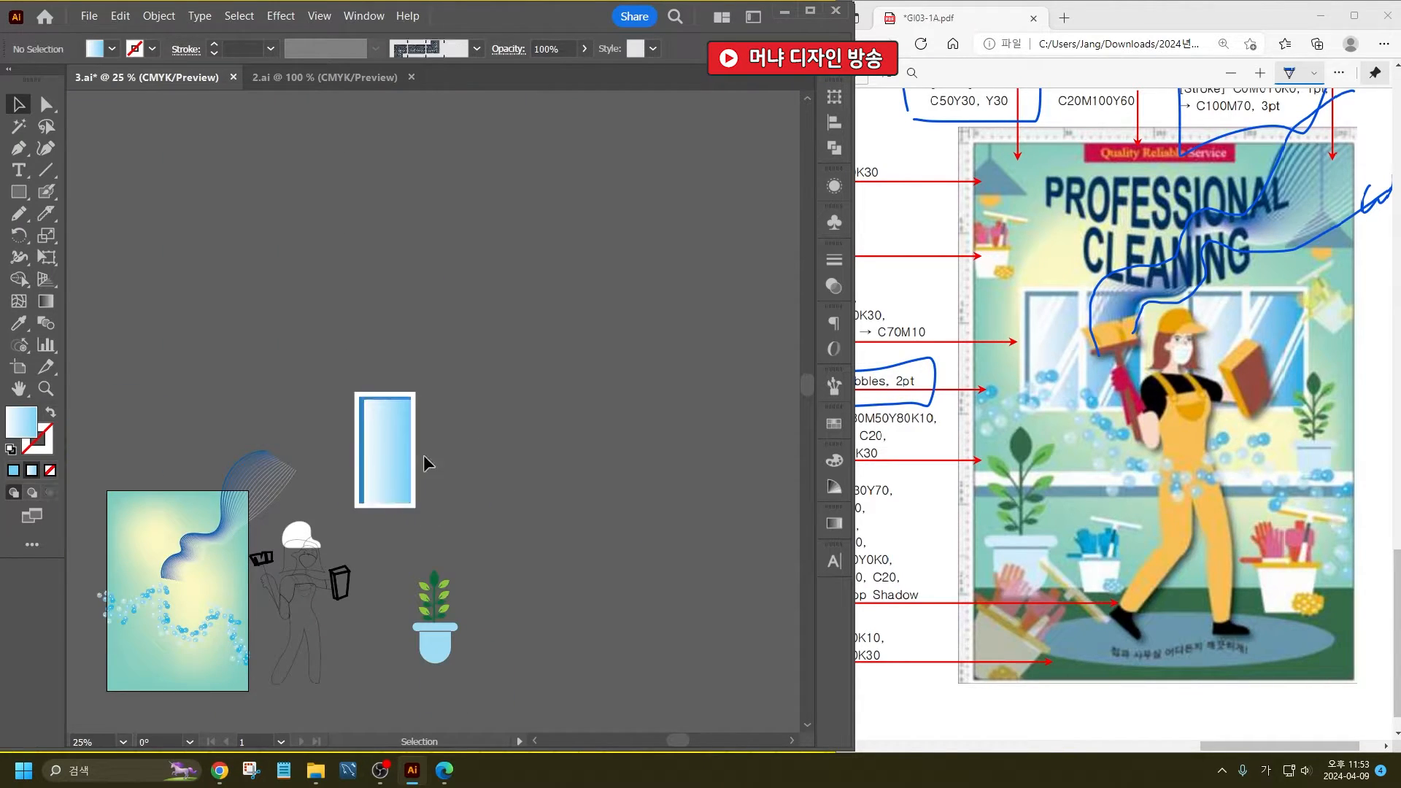
scroll(383, 419, "up", 5)
left_click(330, 217)
left_click_drag(374, 197, 373, 209)
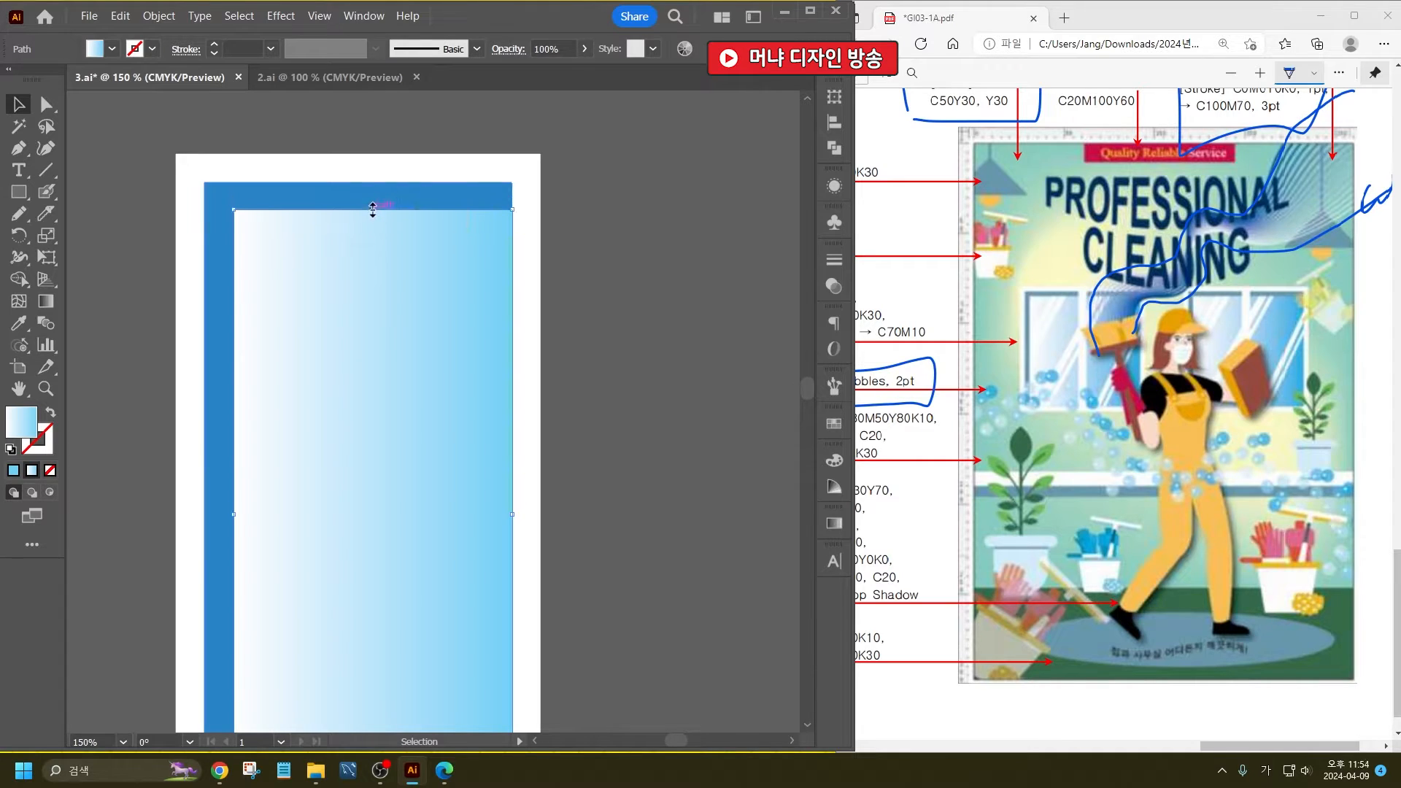
left_click_drag(235, 517, 227, 518)
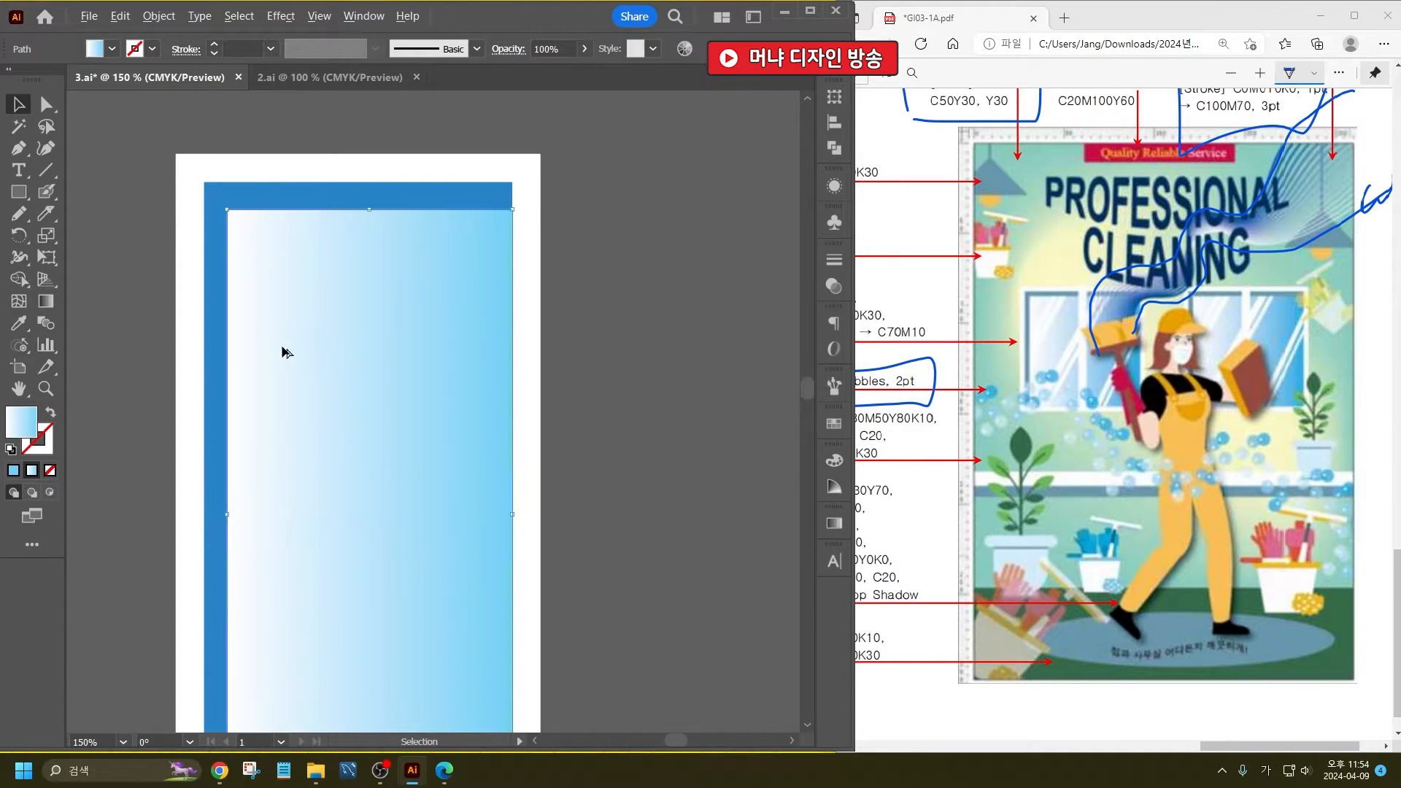
- Select the whole window pane and duplicate it to the right so the two white frames overlap
scroll(277, 329, "down", 3)
scroll(378, 404, "up", 1)
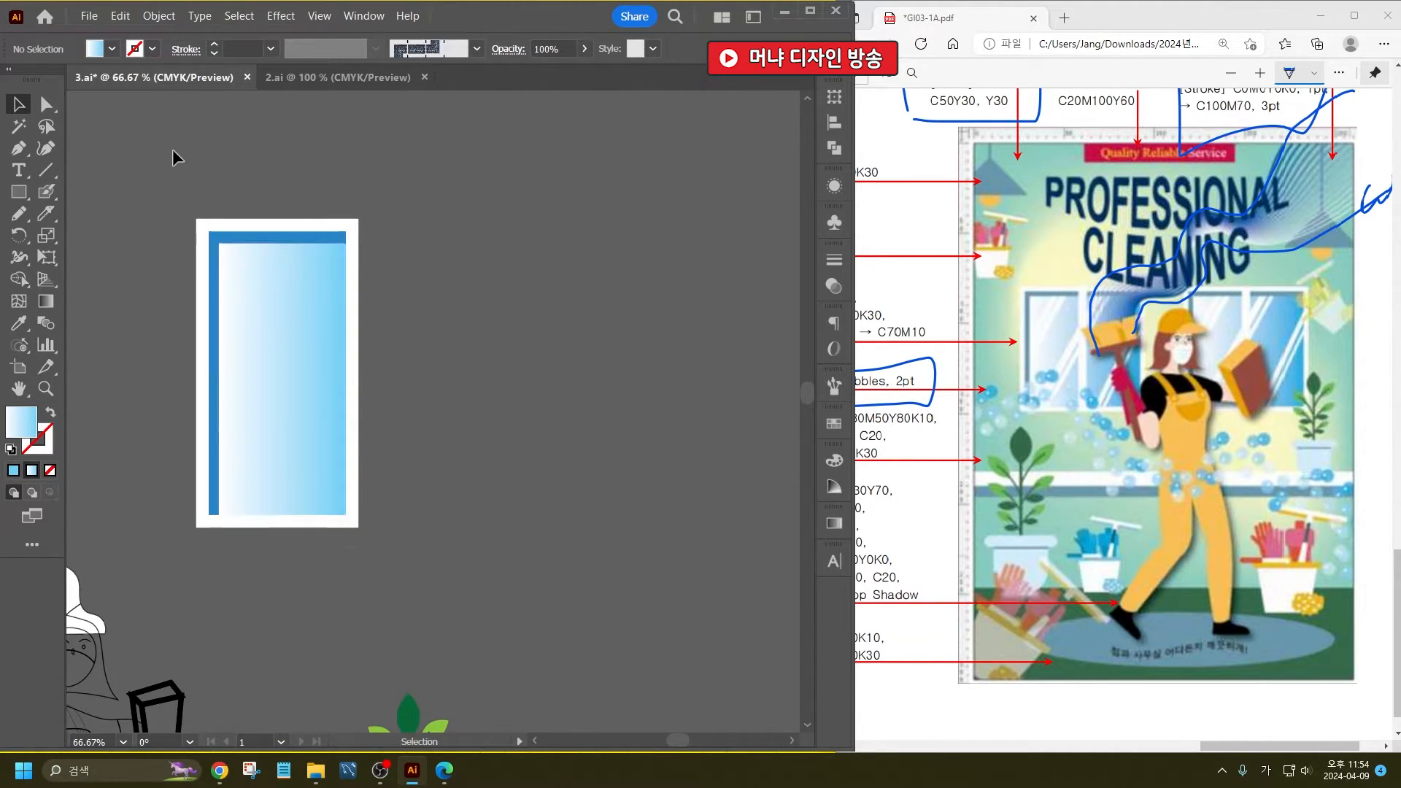
left_click_drag(172, 156, 401, 337)
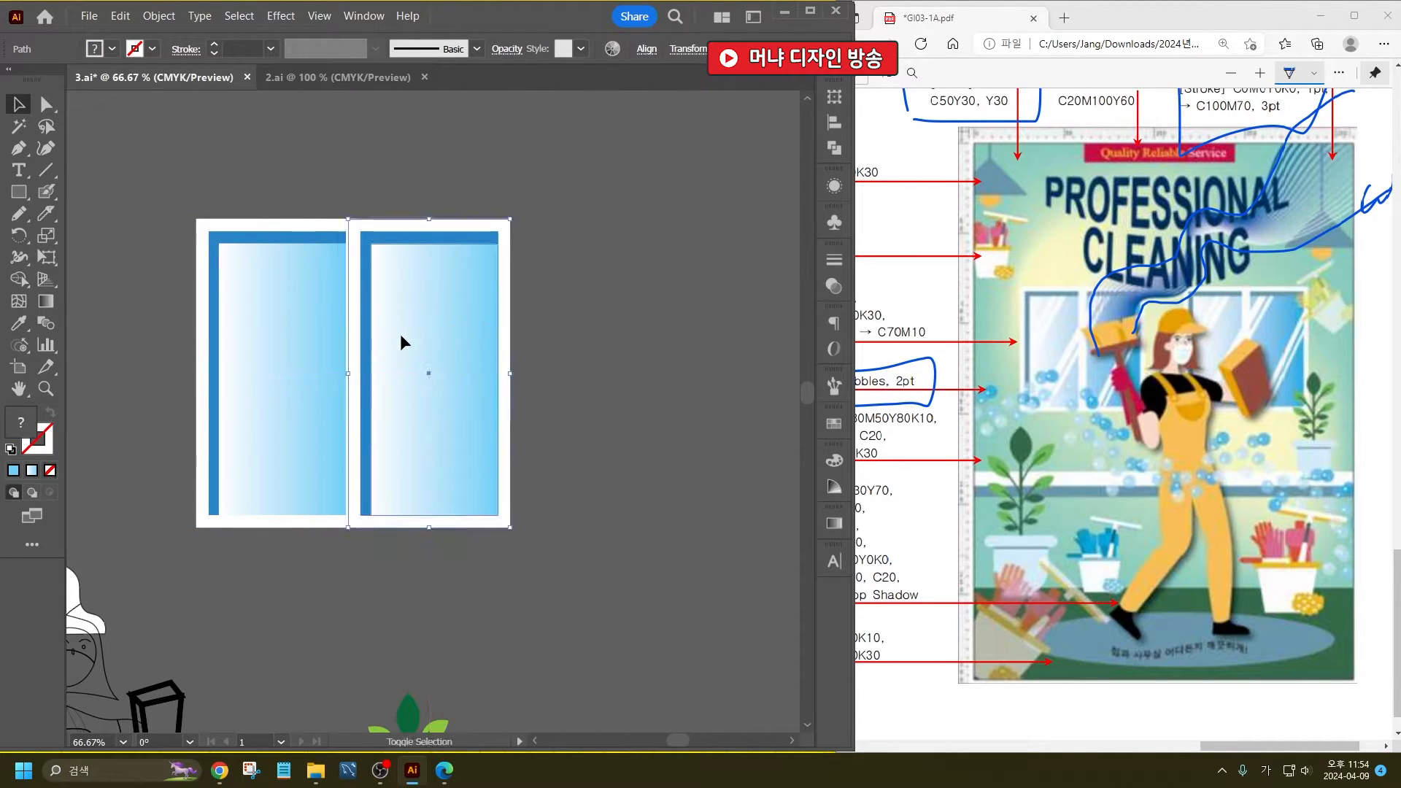
key("ctrl+d")
key("ctrl+d")
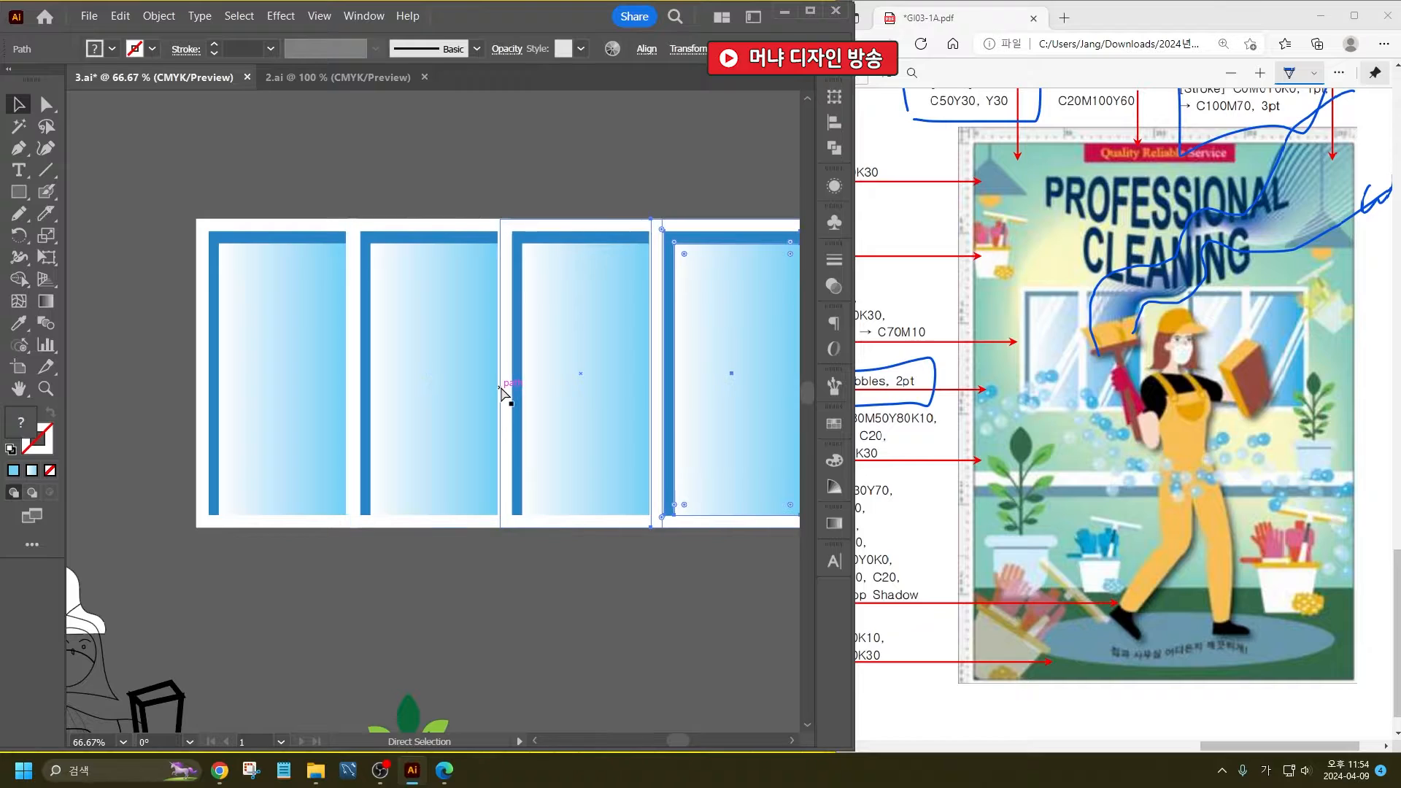
scroll(344, 367, "down", 2)
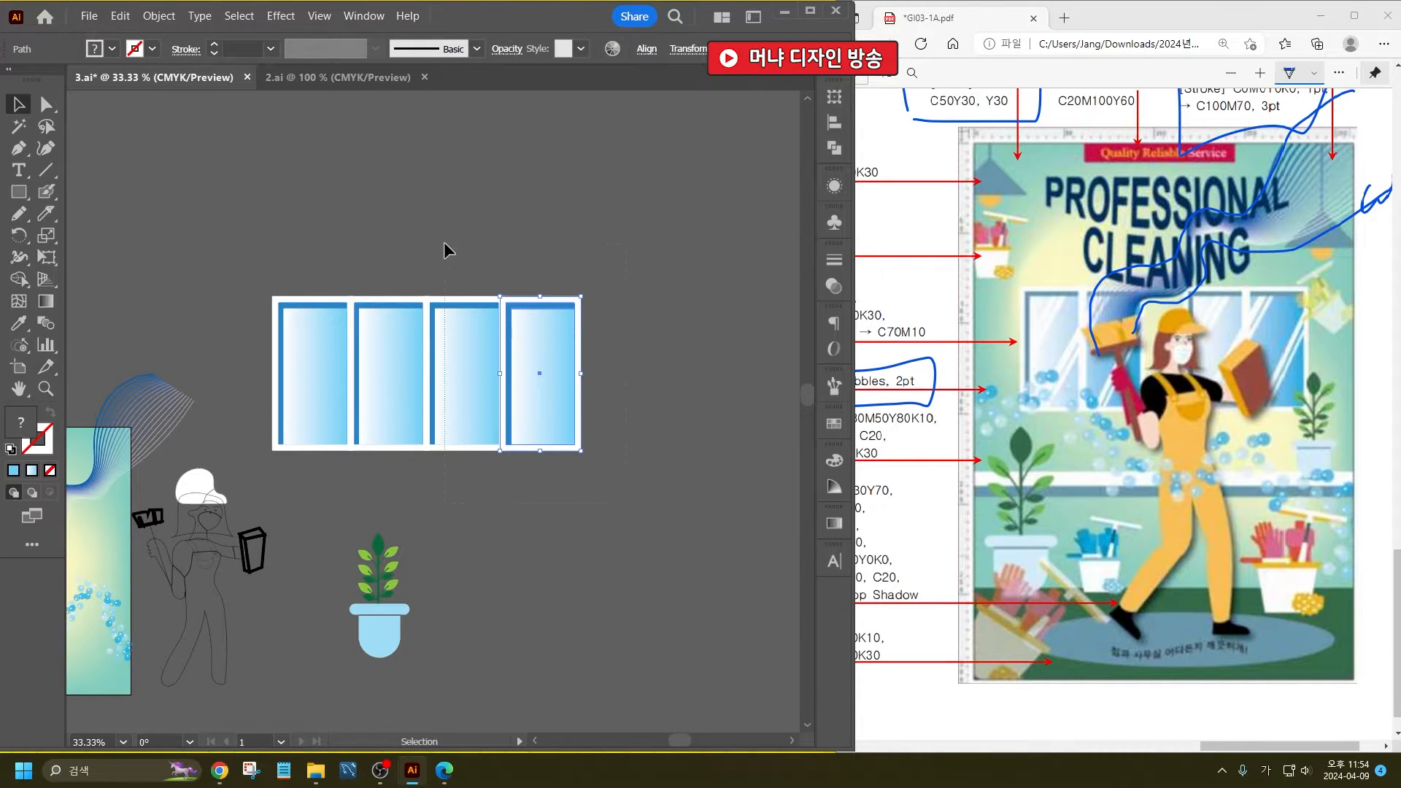
key("ctrl+z")
key("ctrl+z")
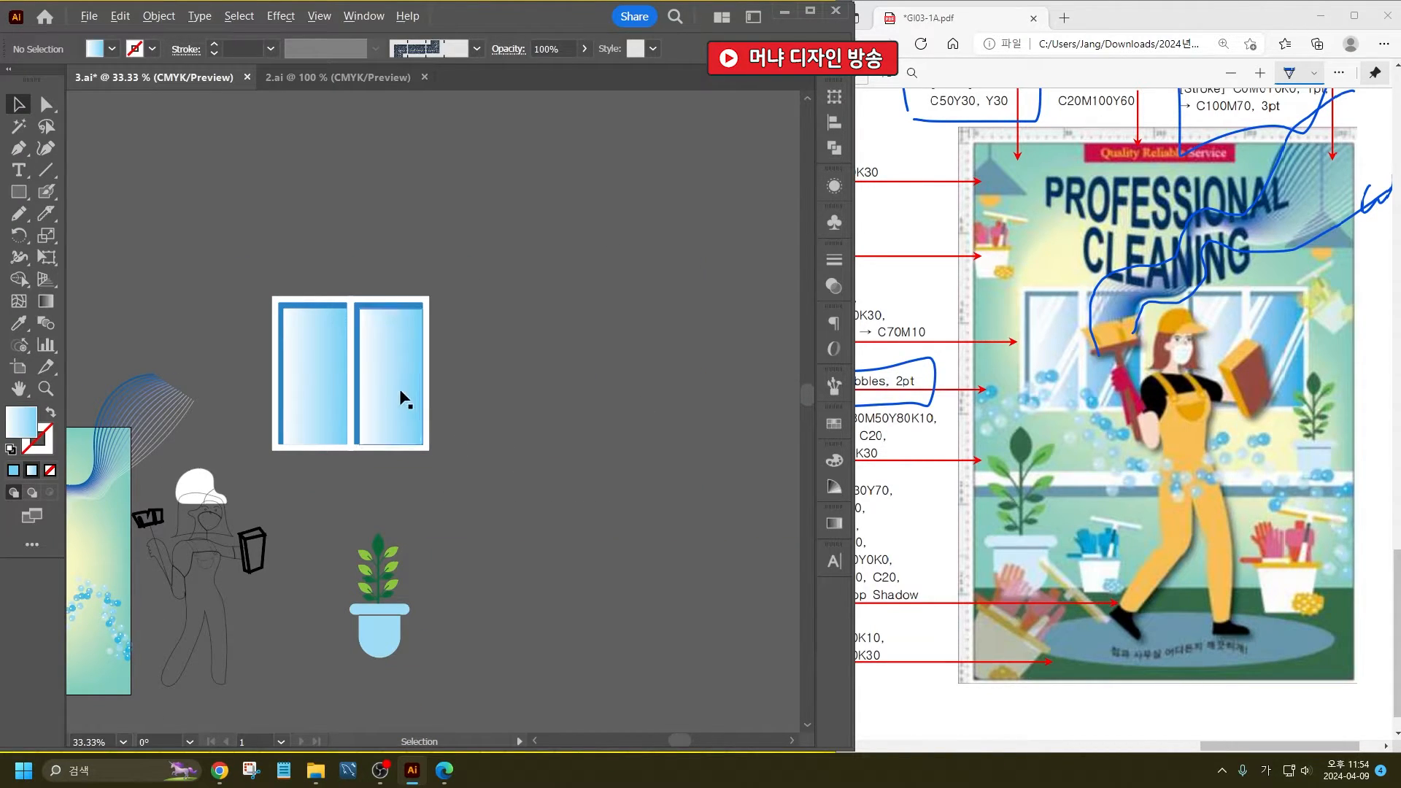
- Draw two parallel diagonal line segments across the upper-left corner of the first pane's glass
scroll(378, 357, "up", 2)
scroll(378, 363, "up", 1)
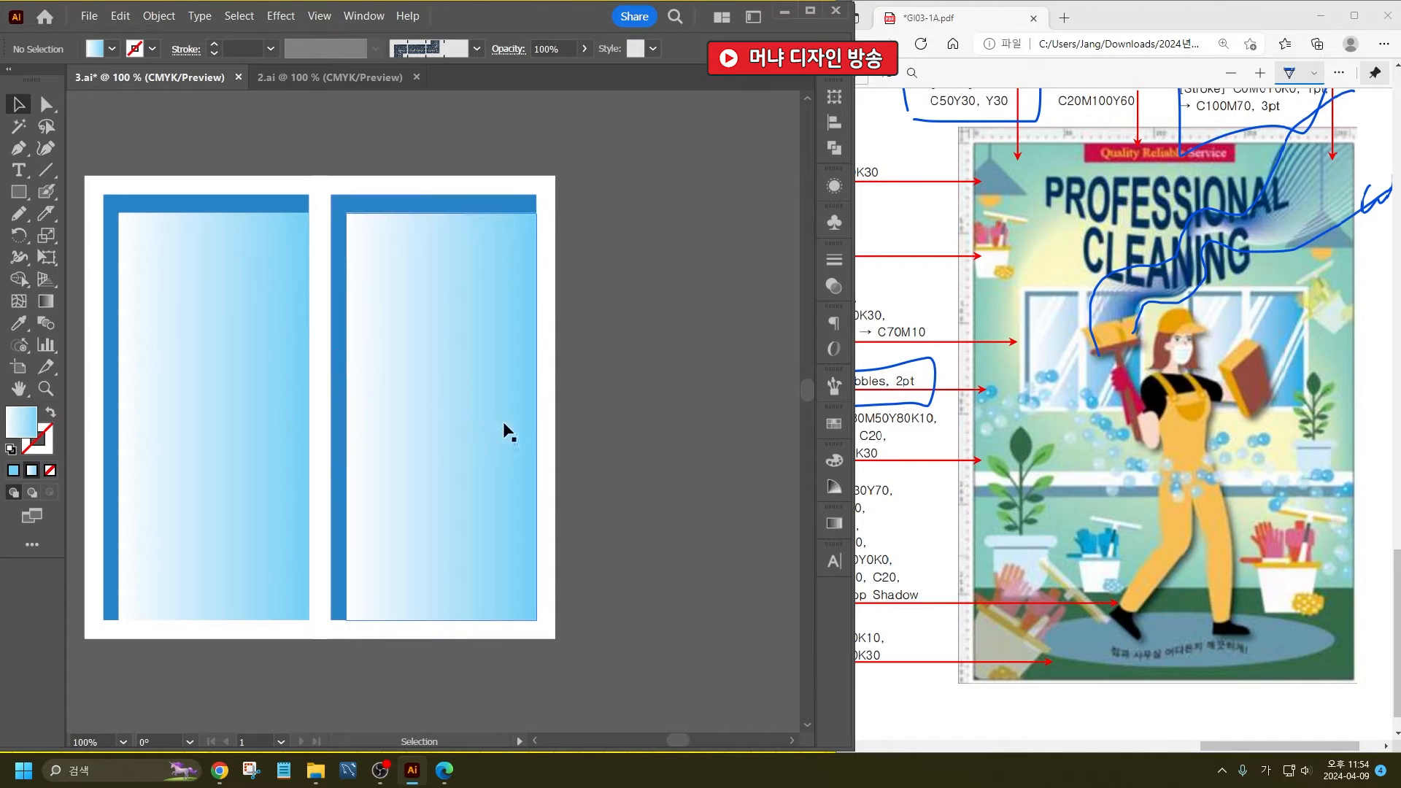
left_click(51, 170)
left_click_drag(226, 337, 278, 328)
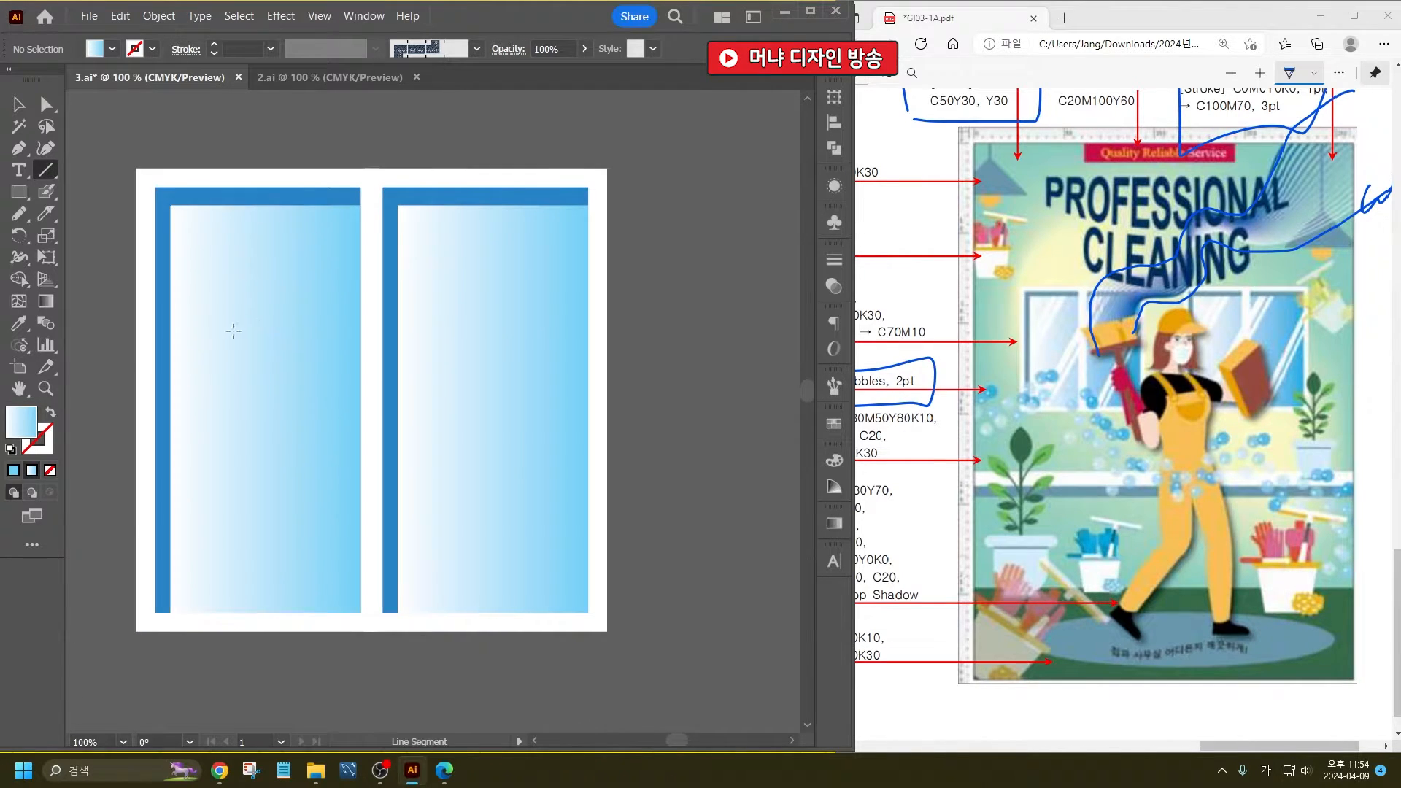
left_click_drag(257, 206, 169, 316)
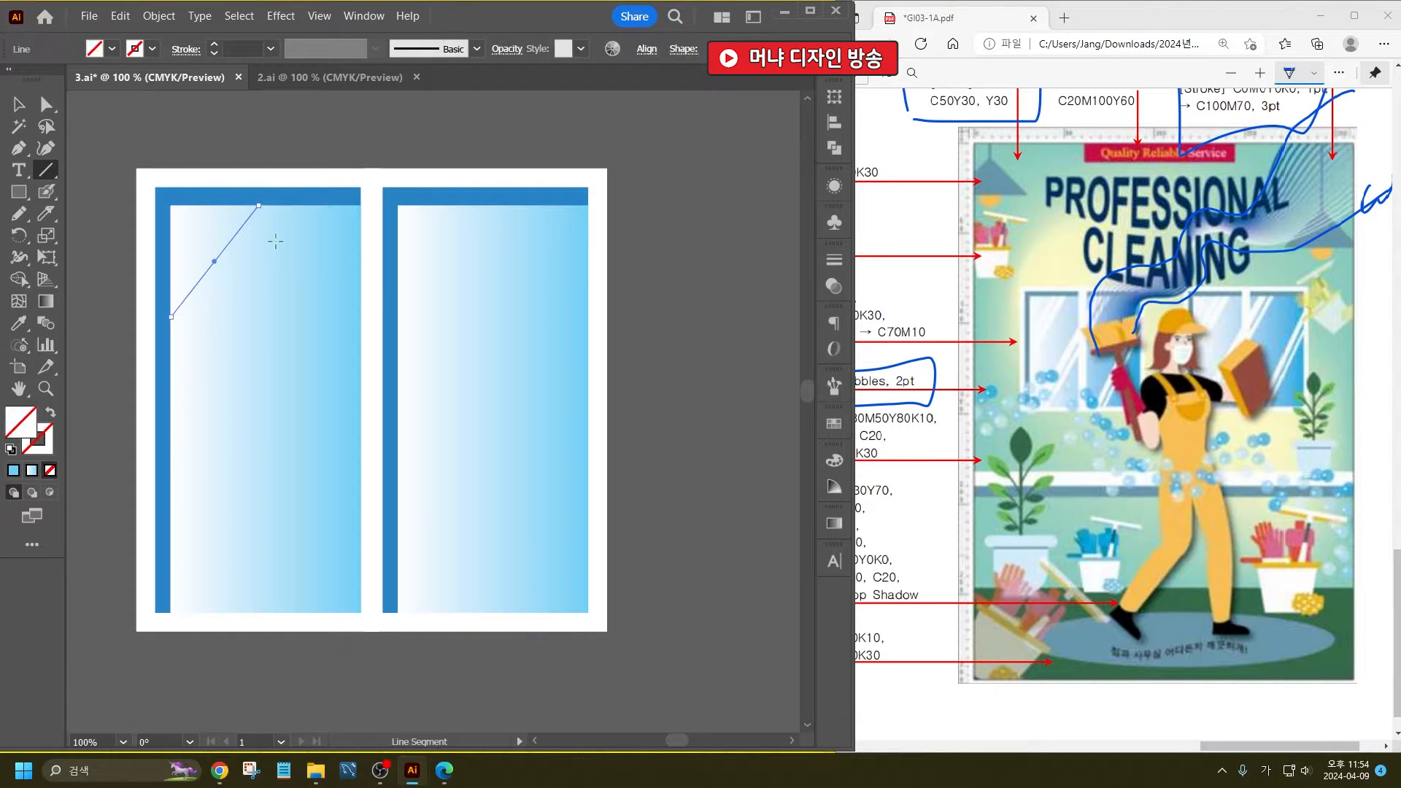
key("ctrl+z")
left_click_drag(283, 205, 171, 343)
- Select both diagonal lines and give them a white stroke with a weight of 6 pt
left_click(19, 105)
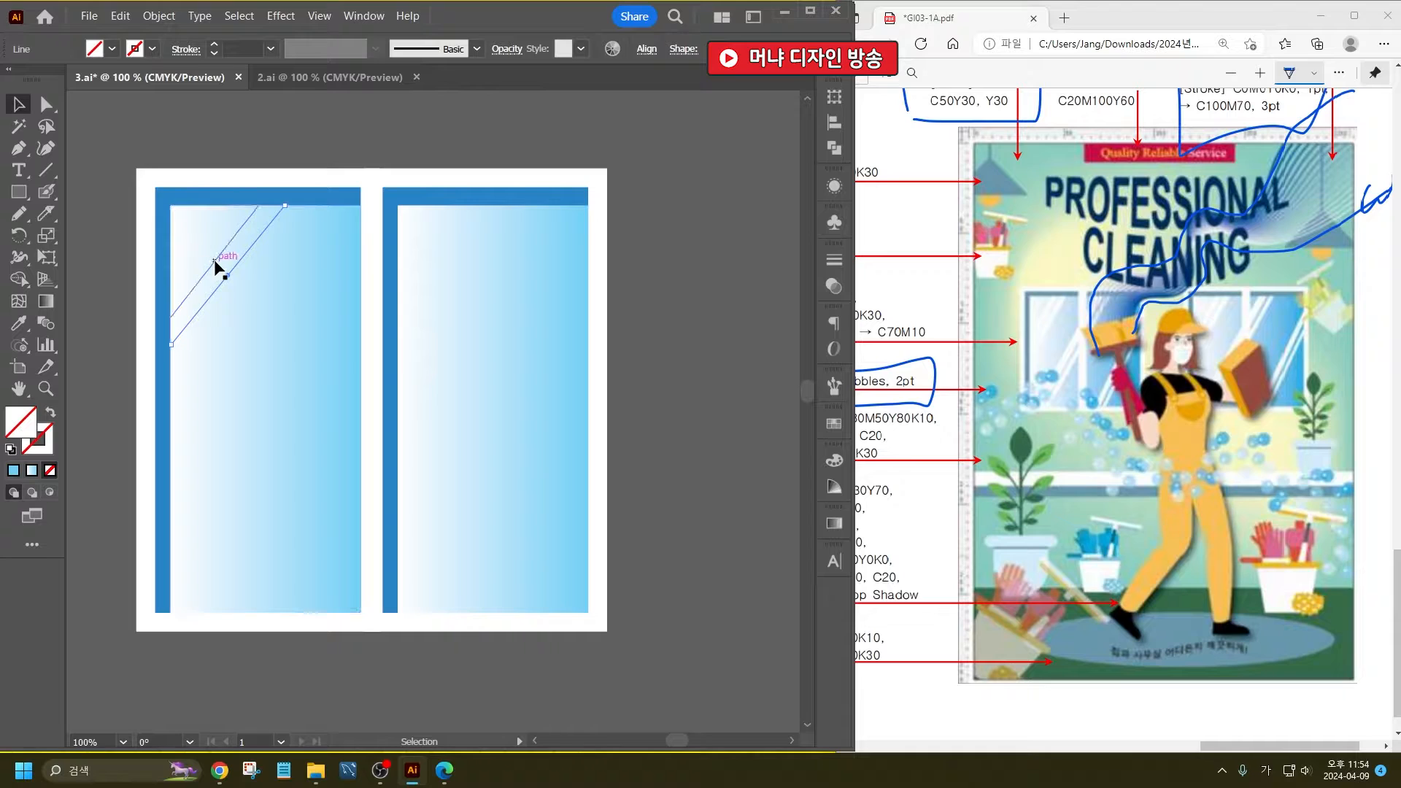
left_click(215, 262)
left_click(234, 264, "shift")
left_click(234, 267, "shift")
left_click(152, 49)
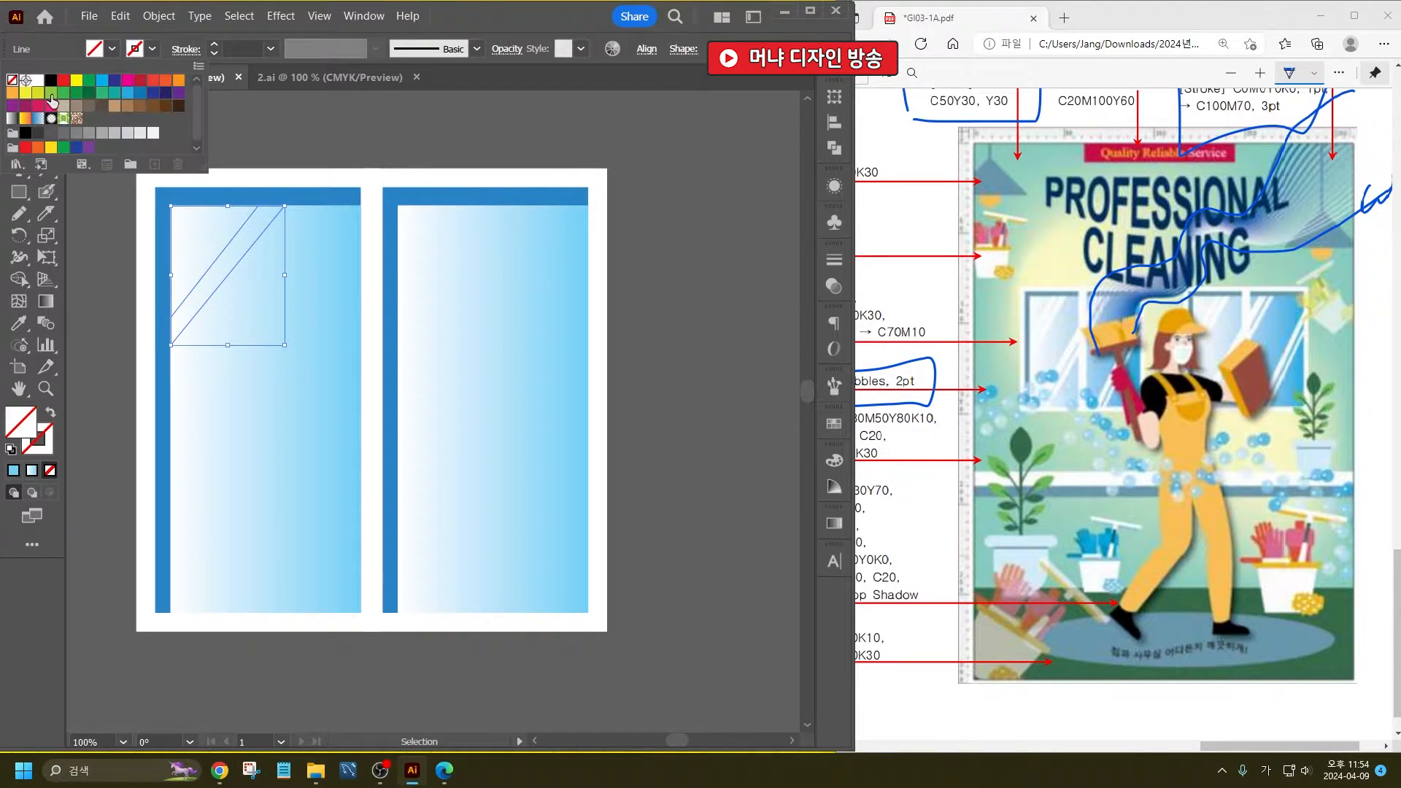
left_click(38, 82)
left_click(248, 49)
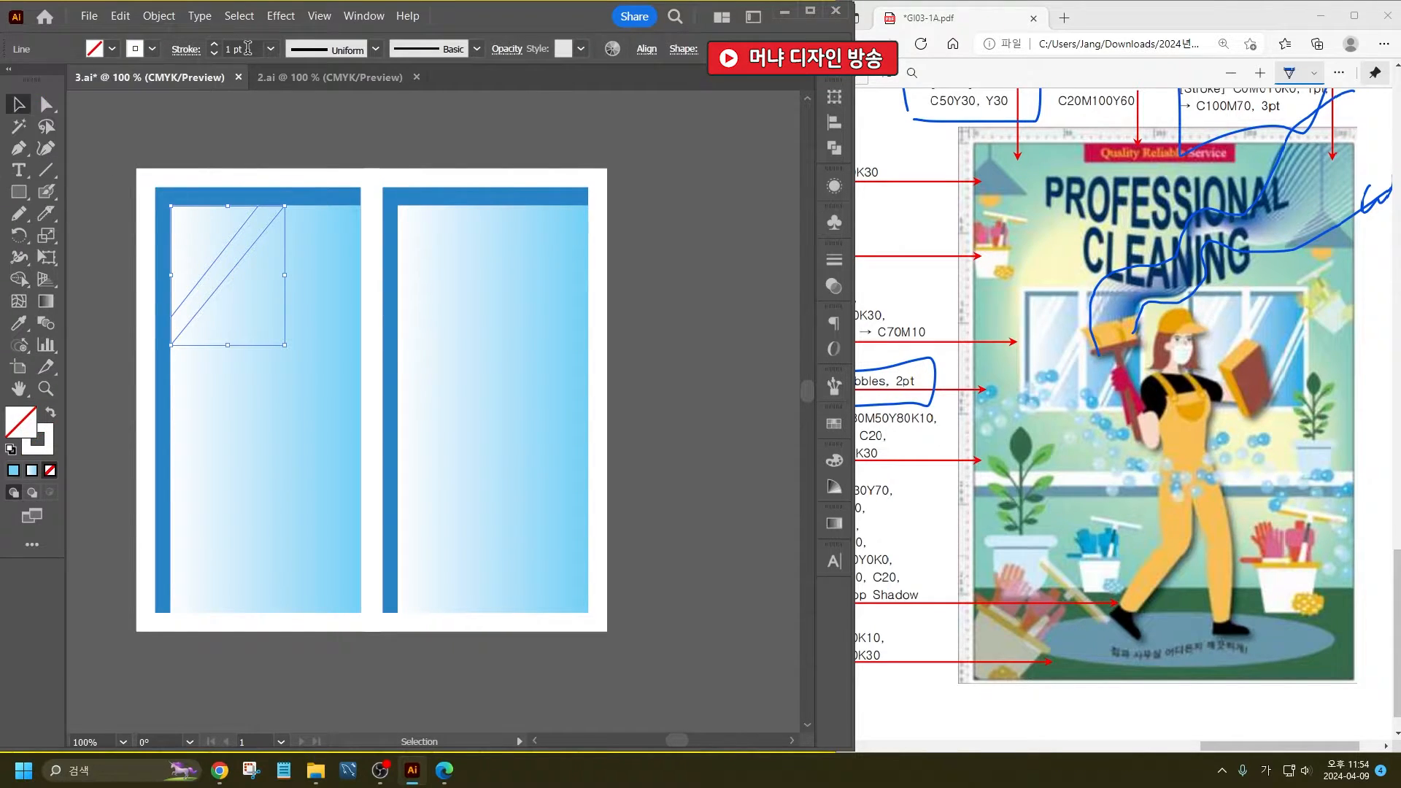
scroll(248, 49, "up", 5)
left_click(287, 120)
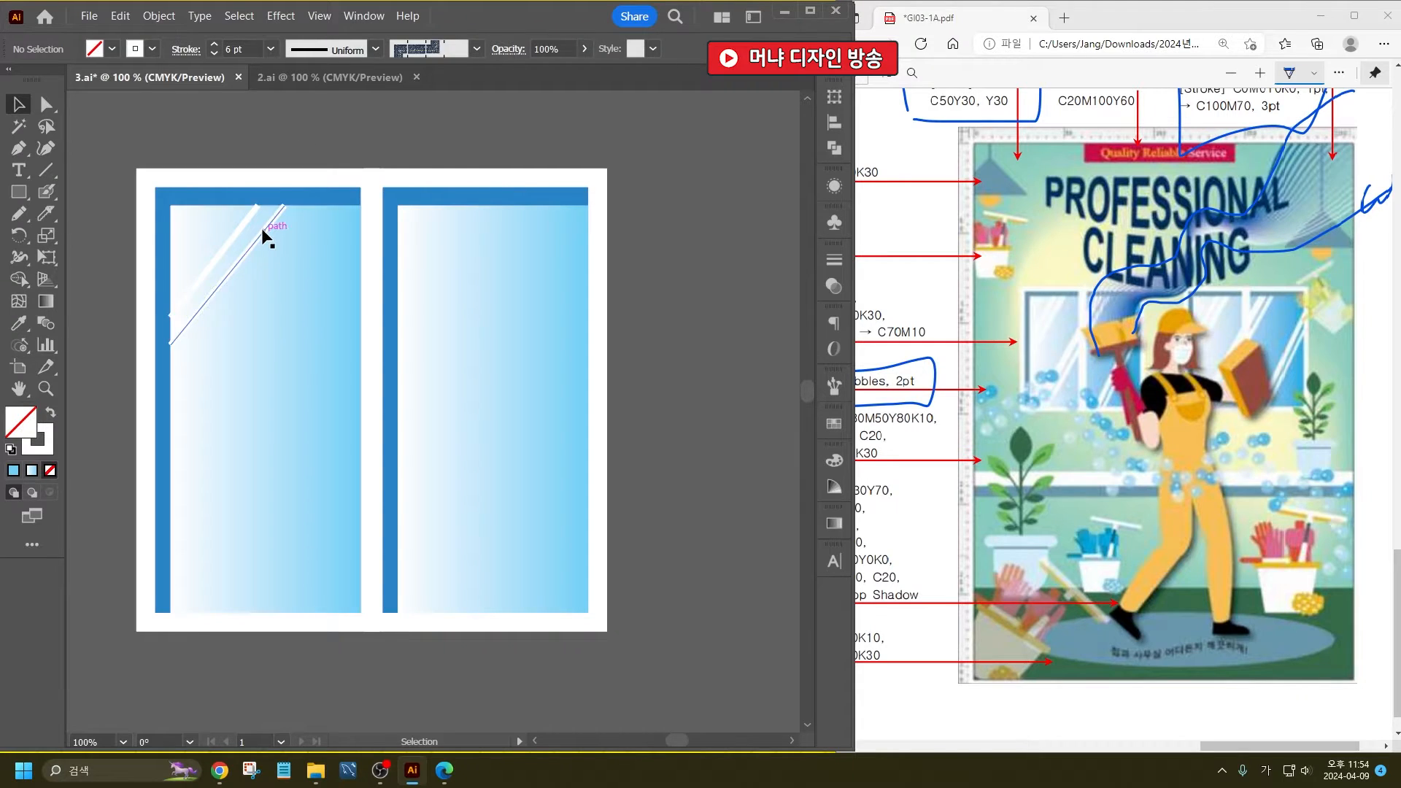
- Set the lower diagonal line's stroke weight to 12 pt
left_click(264, 235)
left_click(249, 50)
scroll(249, 50, "up", 5)
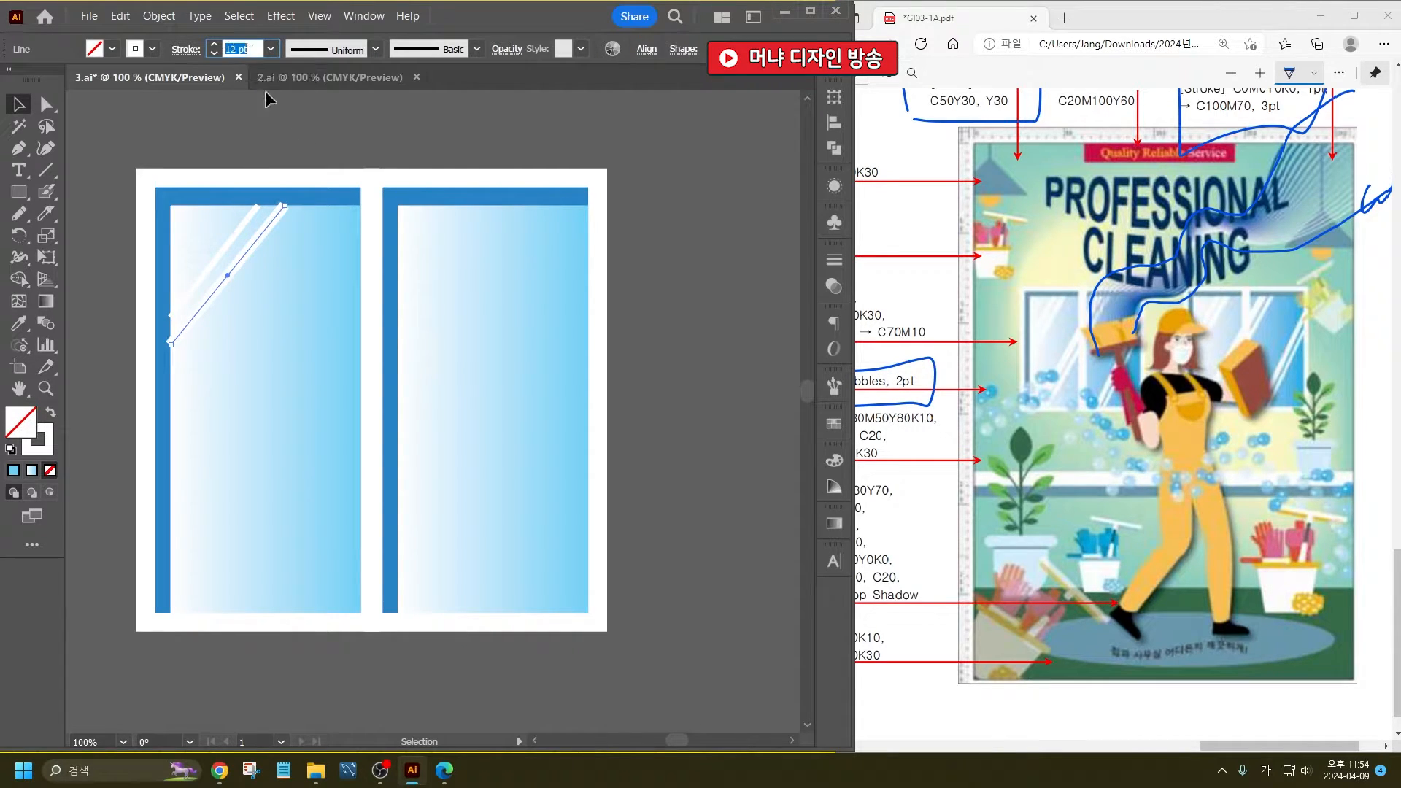
left_click(339, 138)
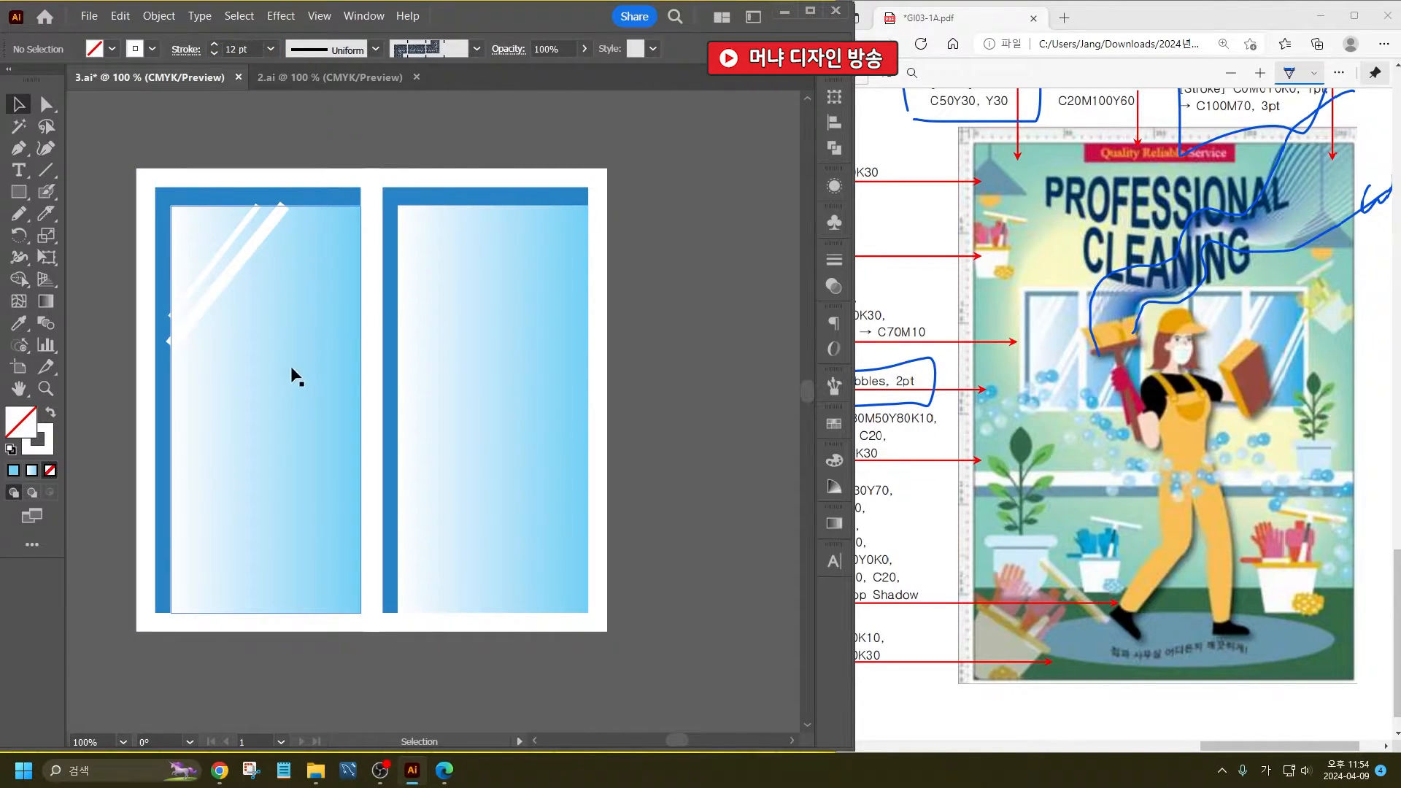
- Duplicate the two diagonal highlight lines further down and enlarge the copies until they stretch across both window panes
left_click(227, 244)
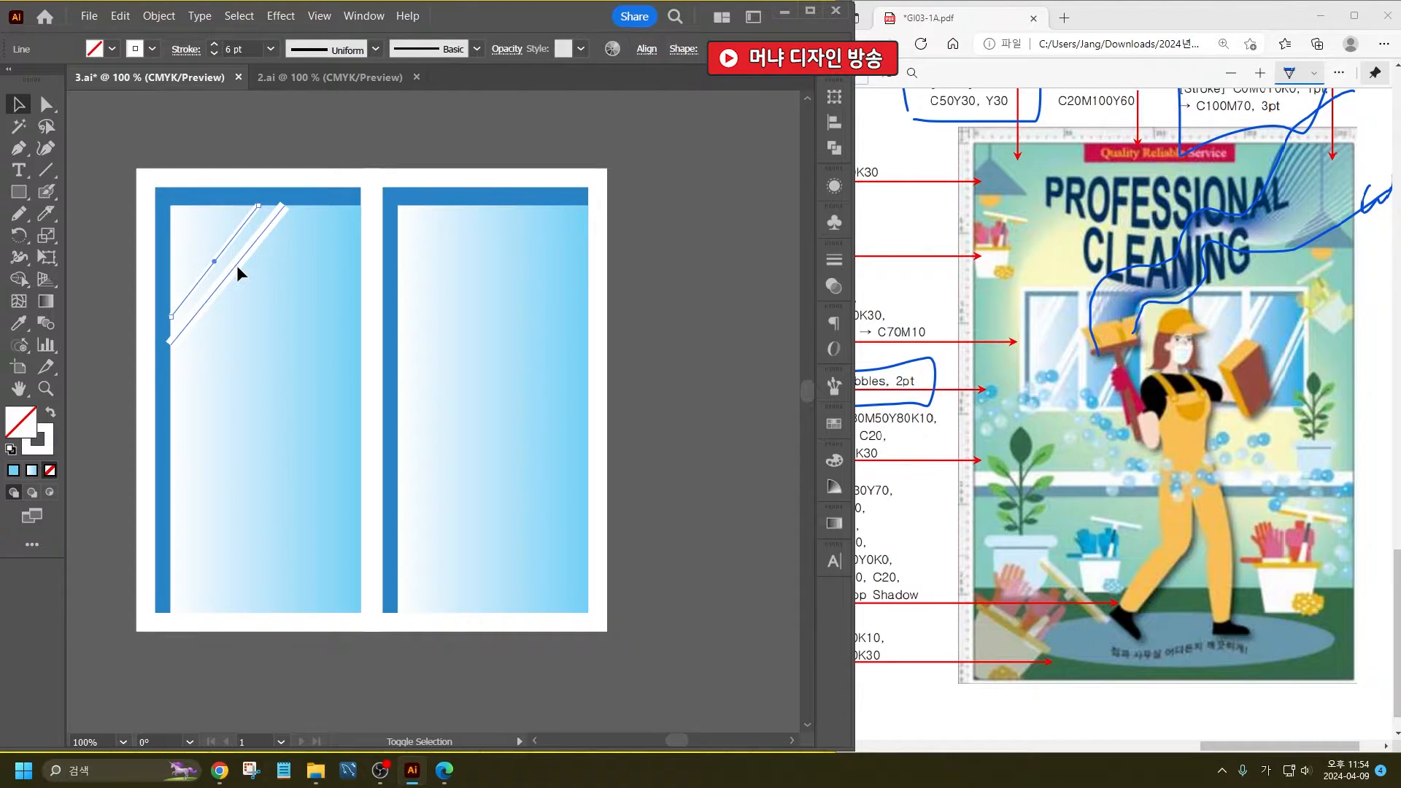
left_click(236, 265, "shift")
left_click_drag(237, 265, 241, 541)
left_click_drag(289, 478, 499, 209)
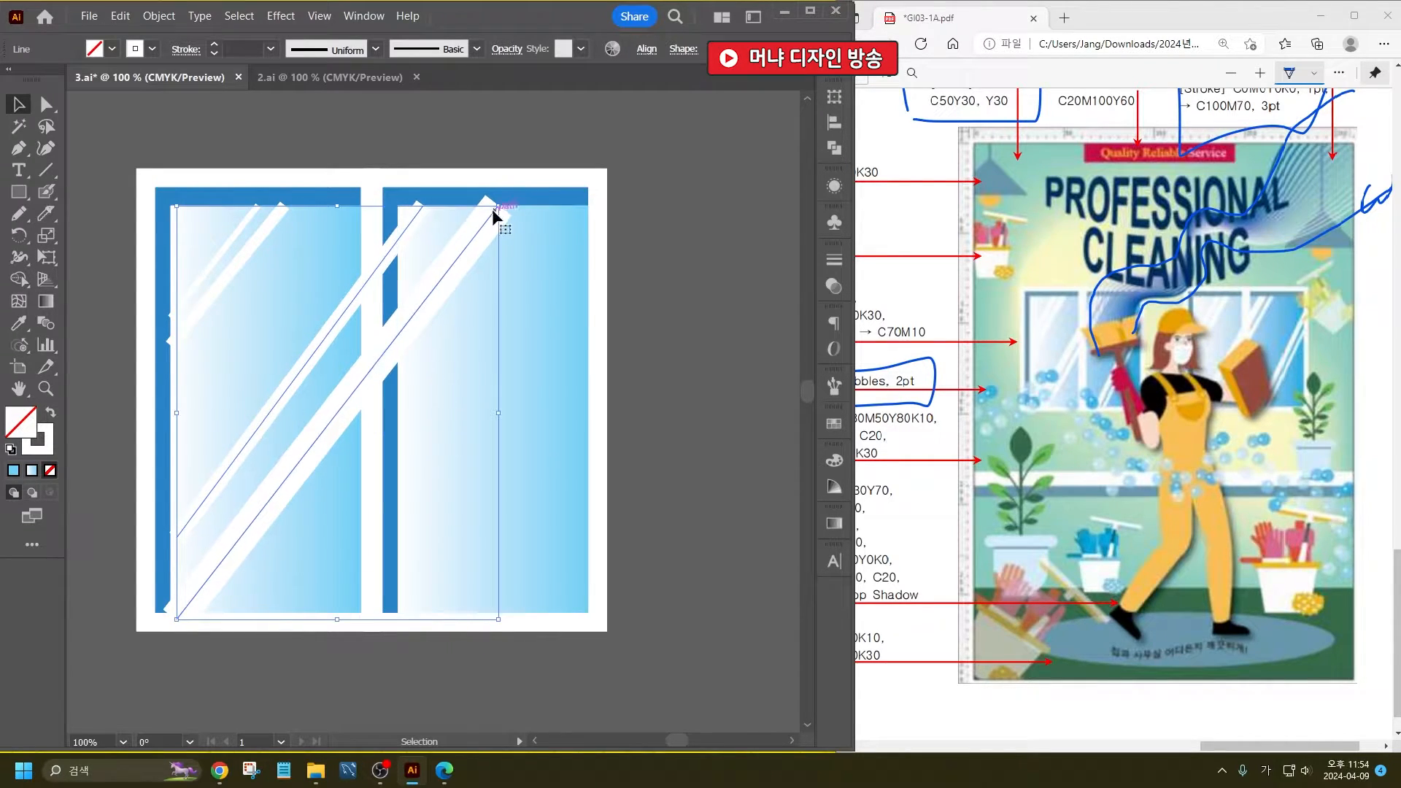
- Thicken the upper large diagonal highlight and thin the lower one so their stroke weights are closer
left_click(669, 304)
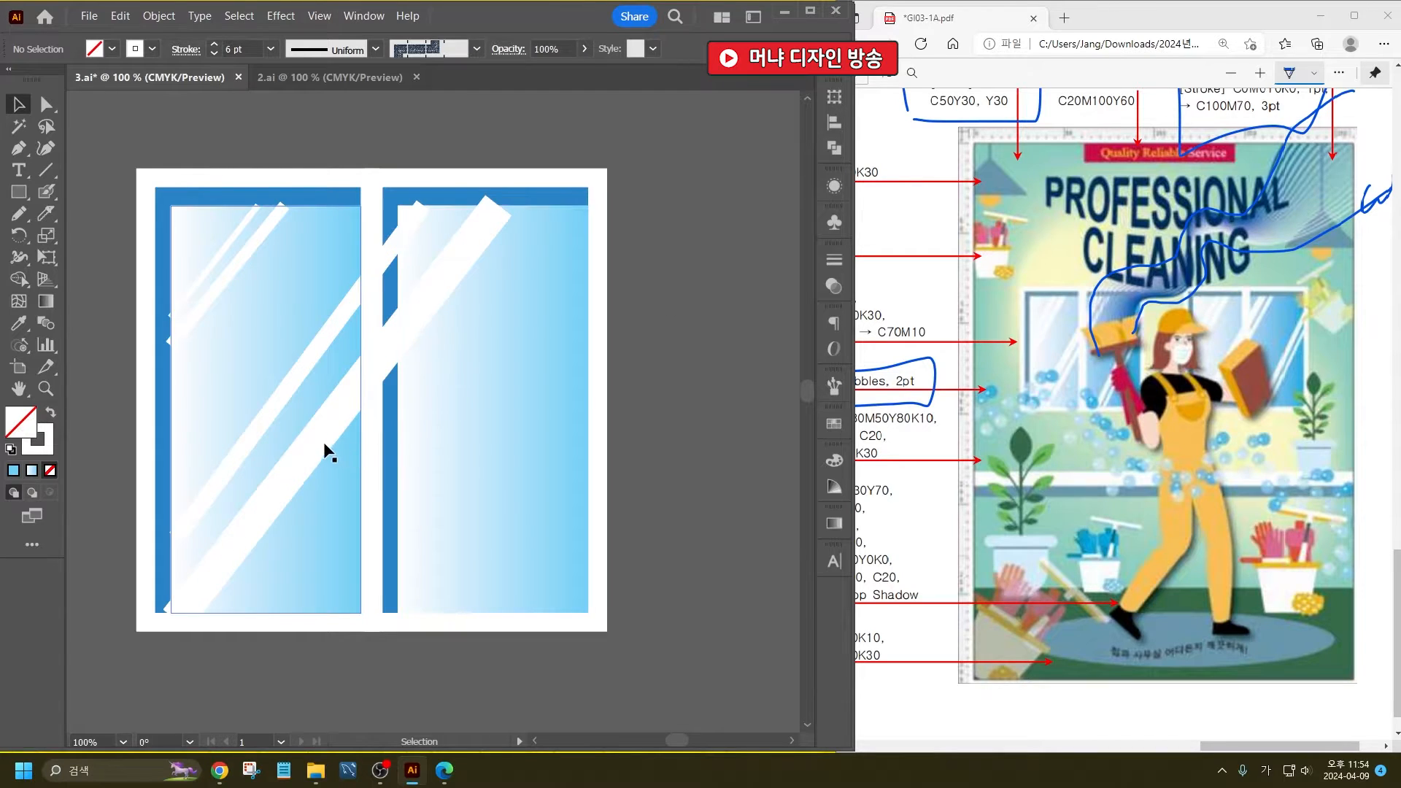
left_click(310, 348)
left_click(249, 49)
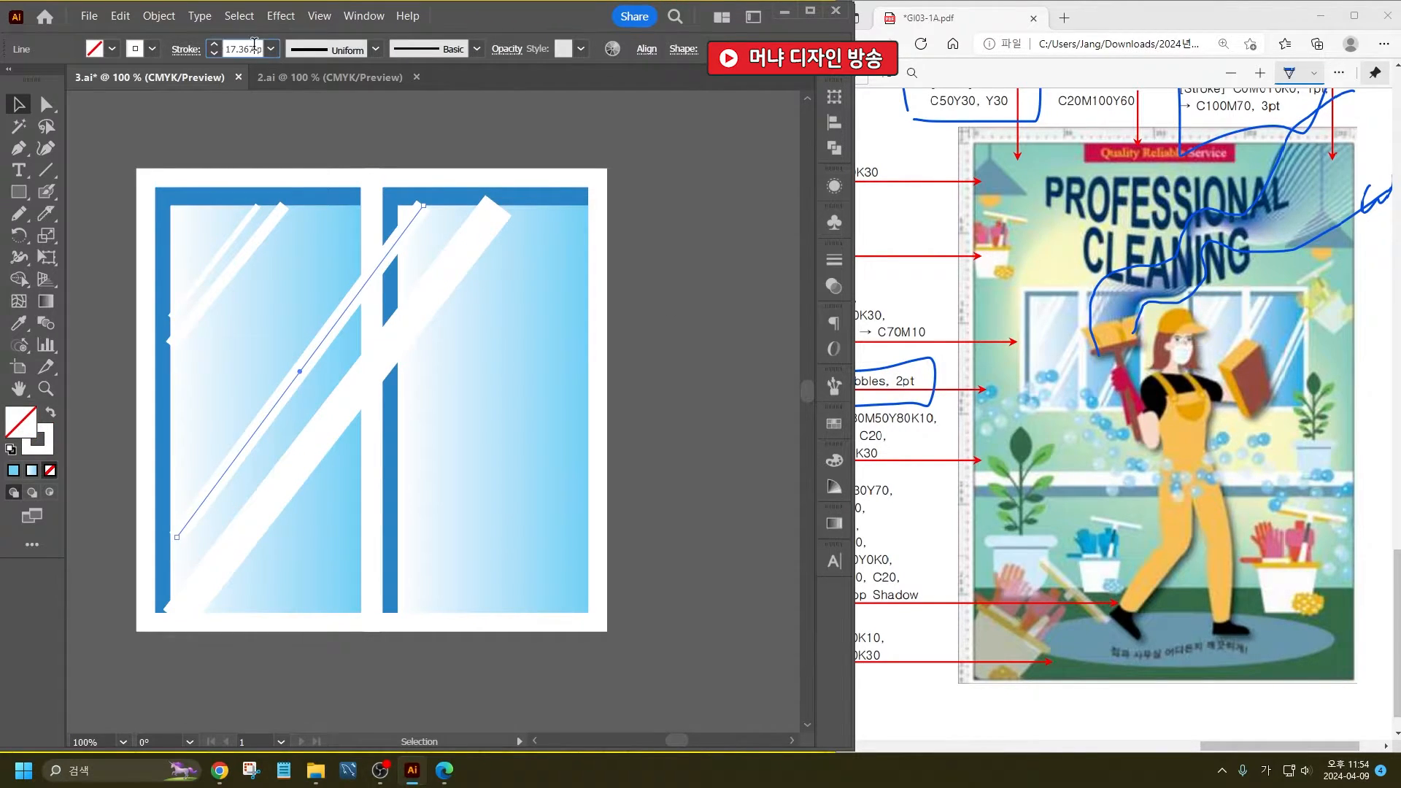
scroll(248, 49, "up", 2)
left_click(349, 400)
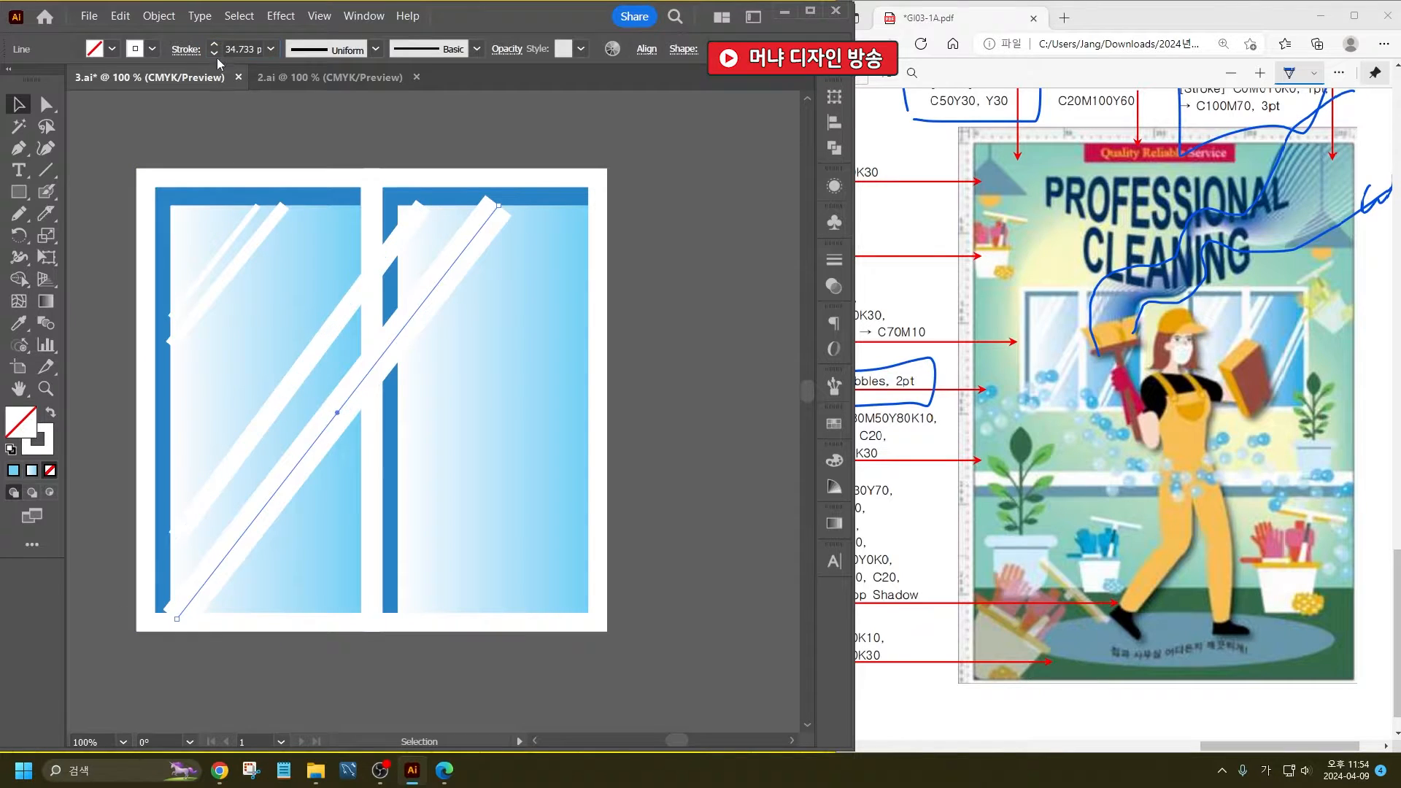
left_click(233, 49)
scroll(233, 49, "down", 14)
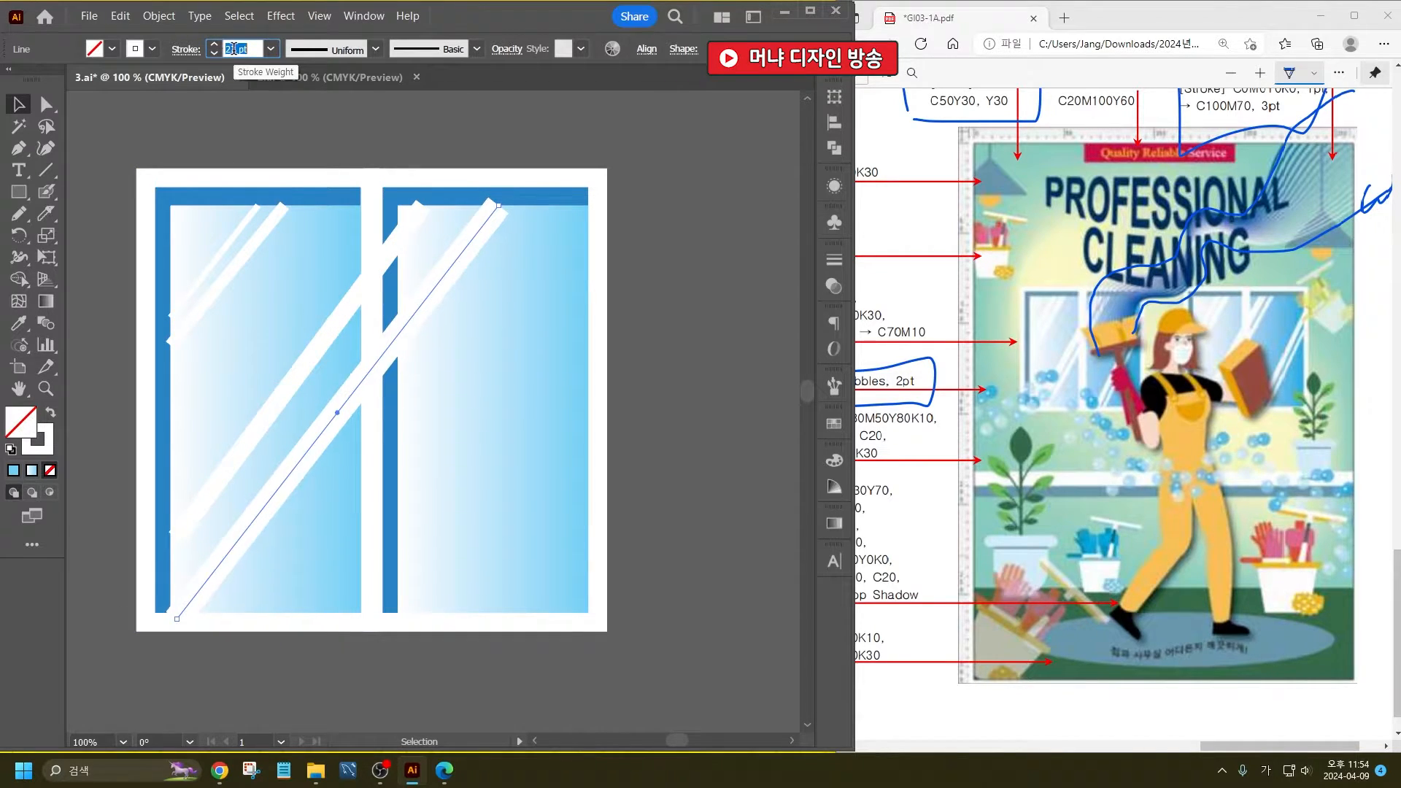
- Move the two large diagonal highlight lines closer together and set the lower one's stroke weight to 10 pt
scroll(233, 49, "down", 7)
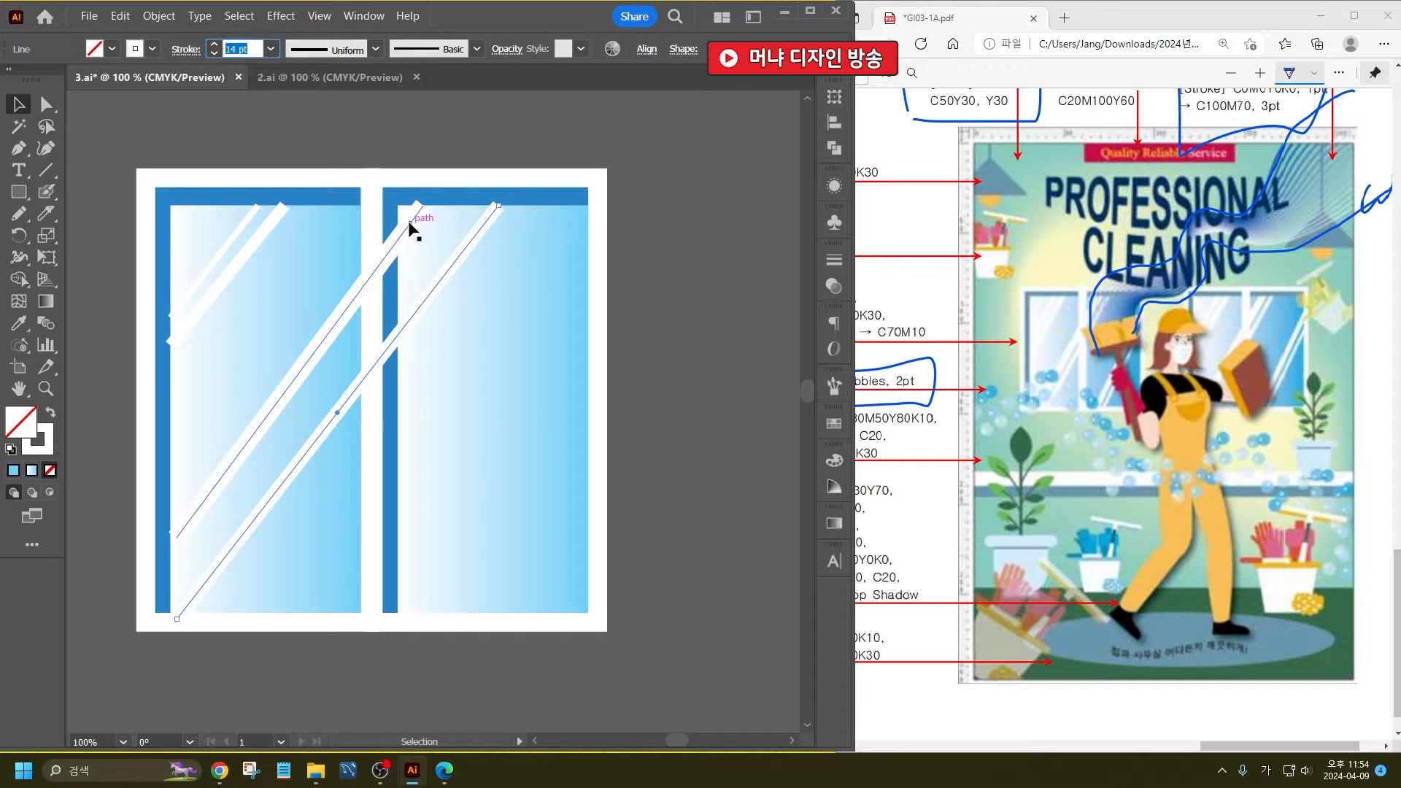
mouse_move(409, 225)
left_mouse_down()
mouse_move(406, 250)
mouse_move(452, 203)
left_mouse_up()
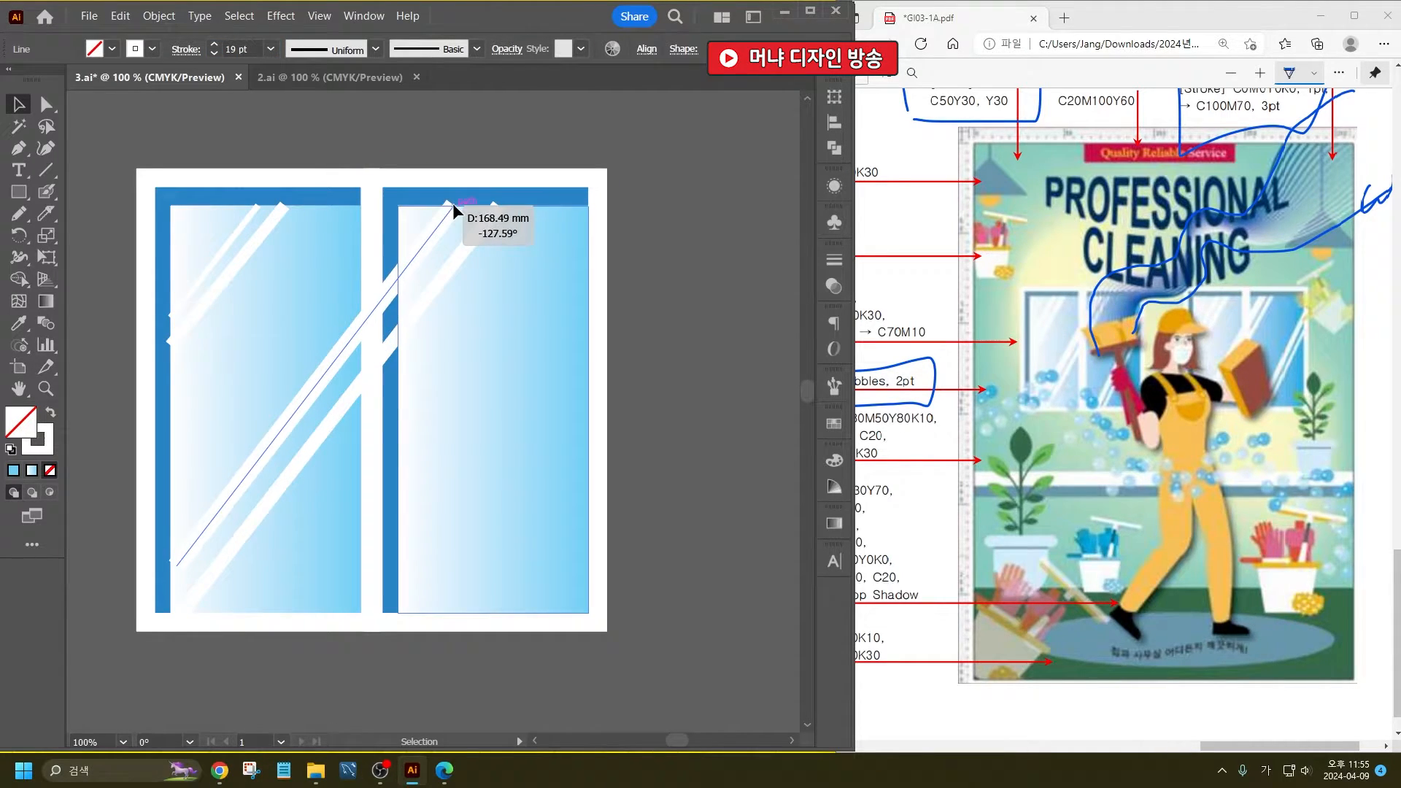
left_click(686, 275)
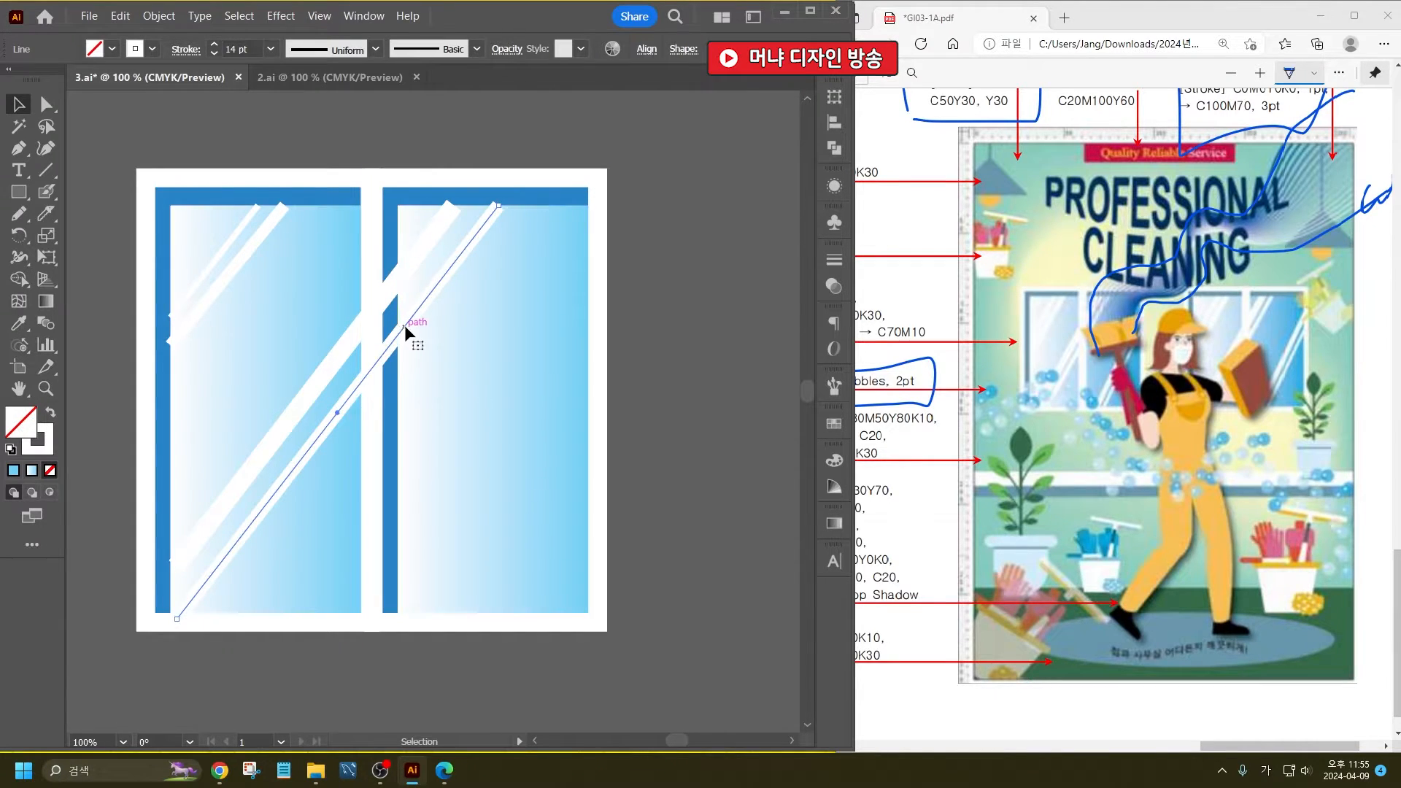
left_click_drag(407, 328, 403, 324)
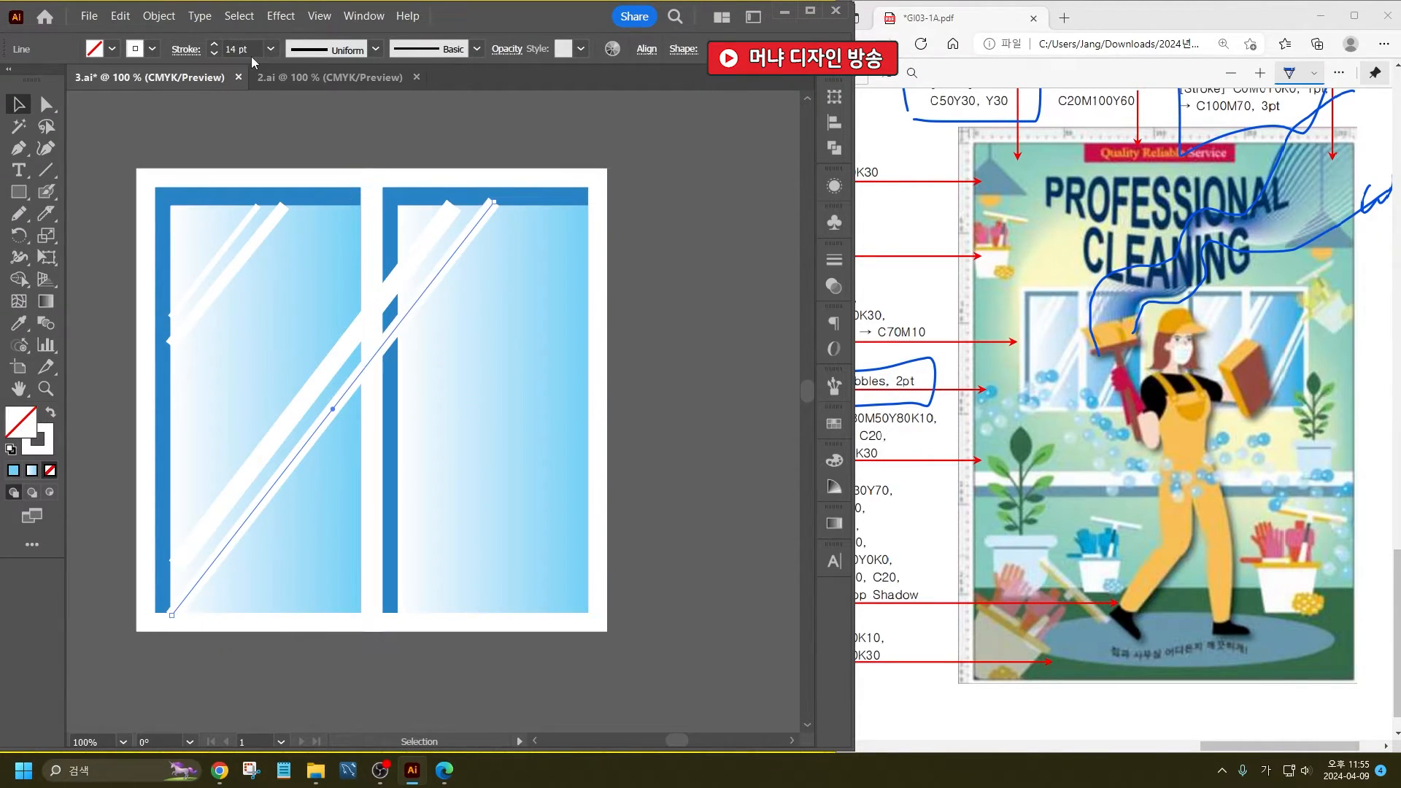
scroll(252, 46, "down", 4)
left_click(687, 374)
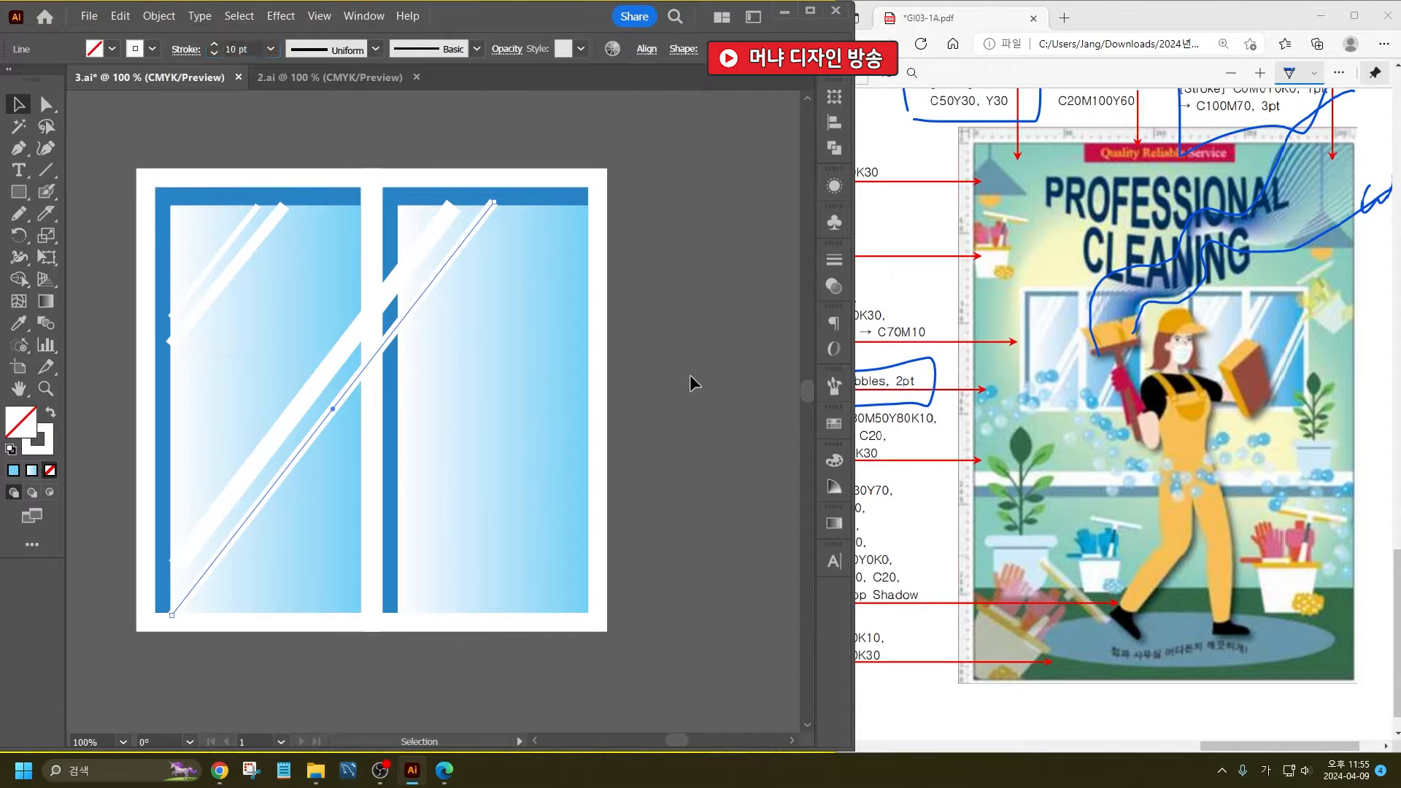
- Duplicate the two large highlight lines, scale the copies down and place them across the lower part of the second window pane
left_click(320, 403)
left_click_drag(330, 410, 559, 535)
left_click_drag(720, 321, 594, 445)
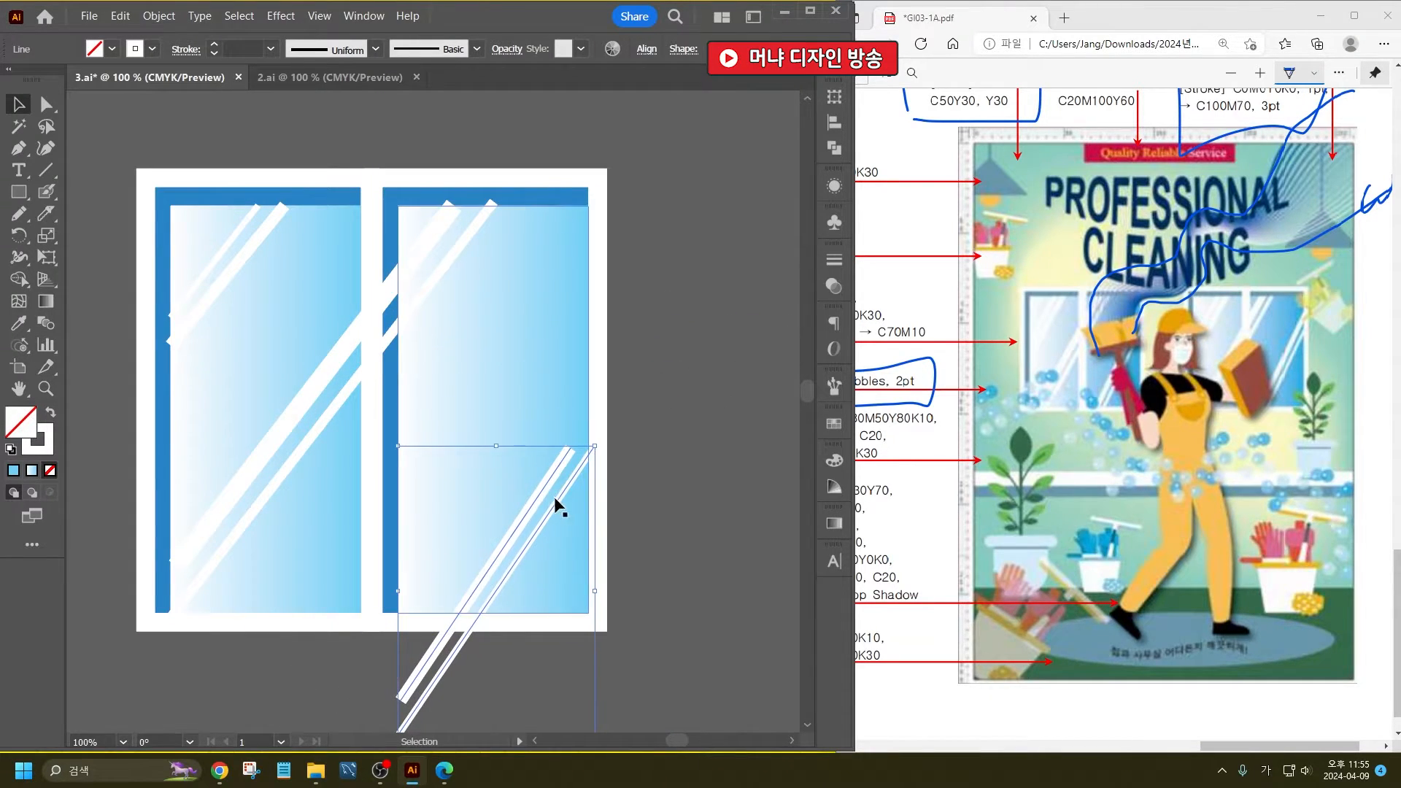
mouse_move(559, 501)
left_mouse_down()
mouse_move(539, 450)
mouse_move(561, 378)
mouse_move(548, 393)
left_mouse_up()
key("ctrl+z")
left_click(555, 505)
left_click(650, 340)
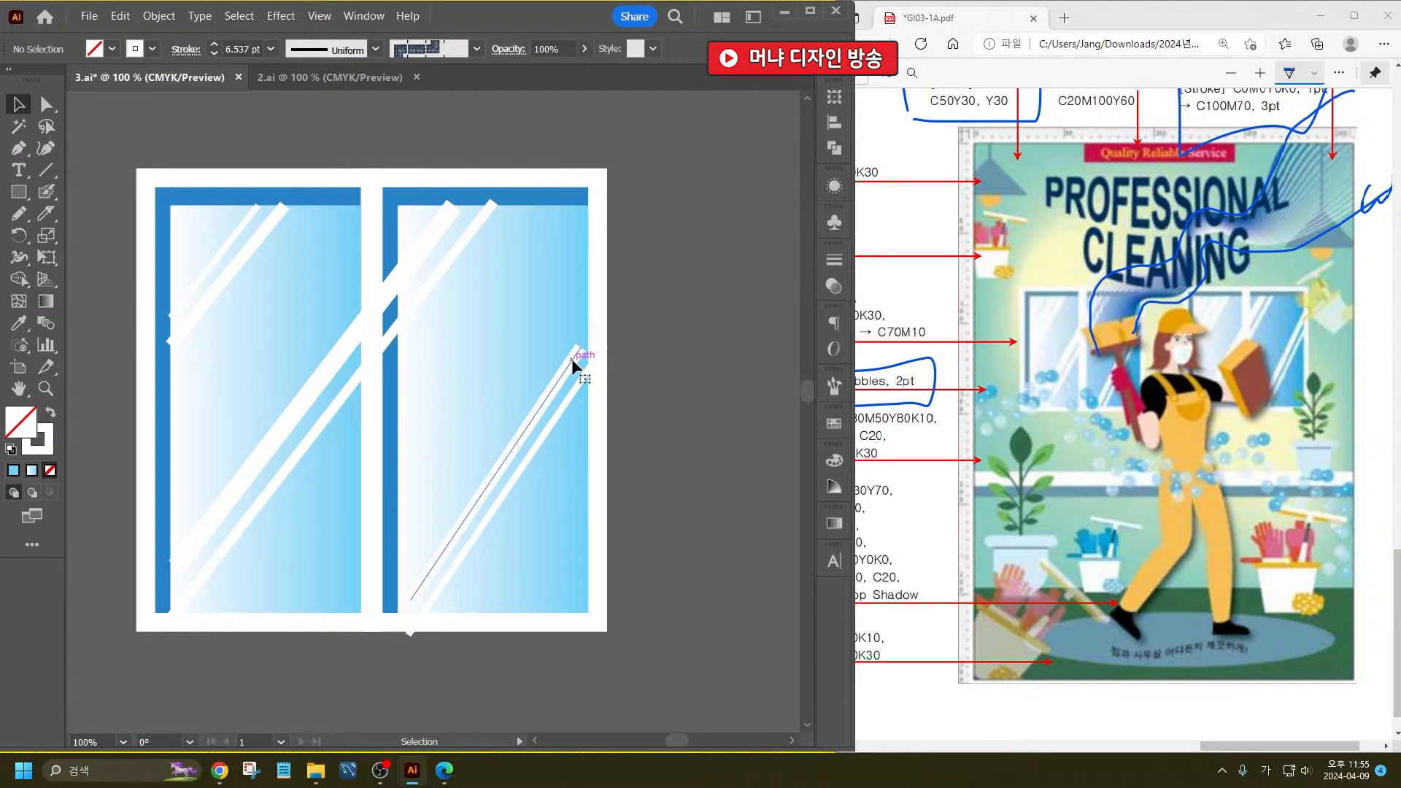
- Extend the upper line of the copied pair to the pane's edge and lengthen the original 19 pt line's upper end slightly
left_click(579, 348)
left_click_drag(579, 348, 590, 326)
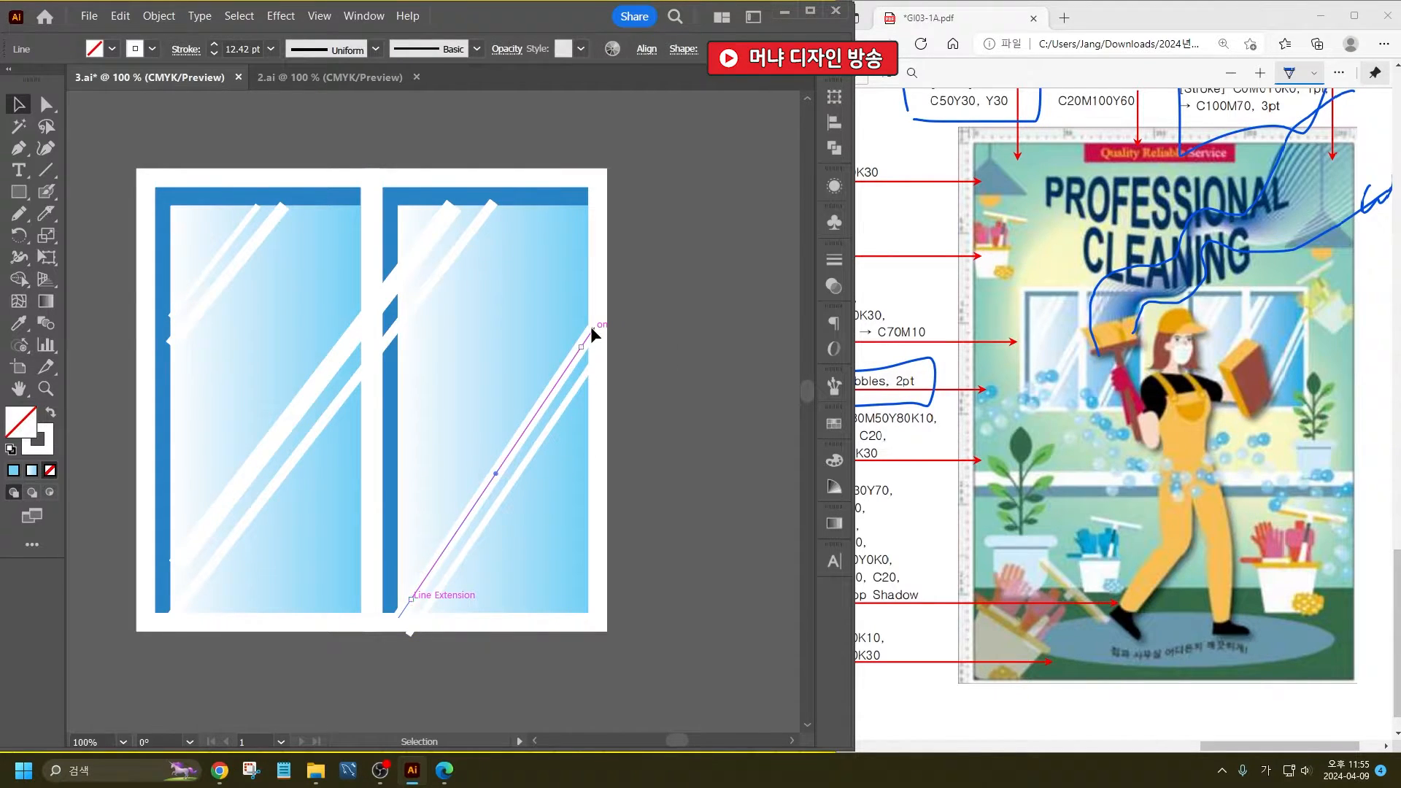
left_click(668, 323)
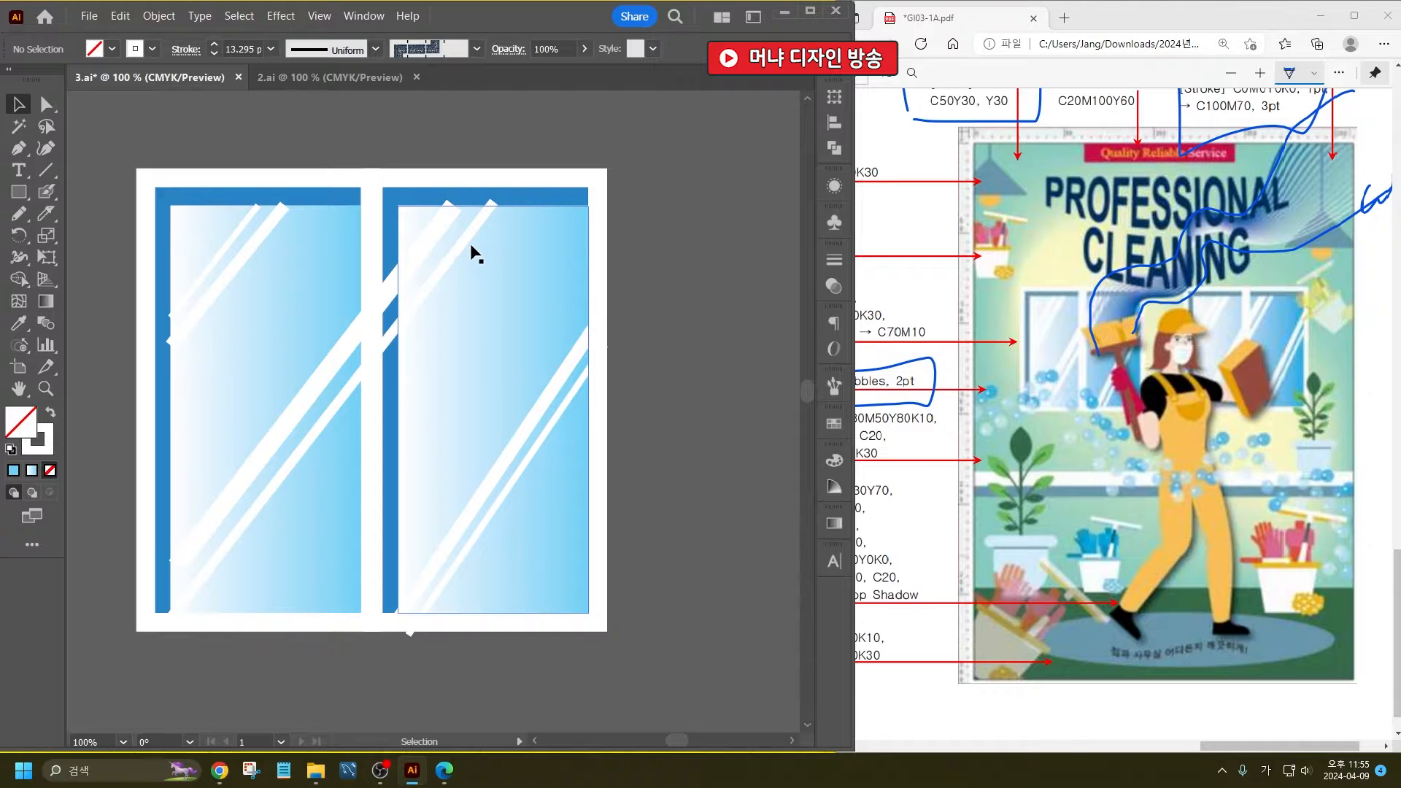
left_click(450, 206)
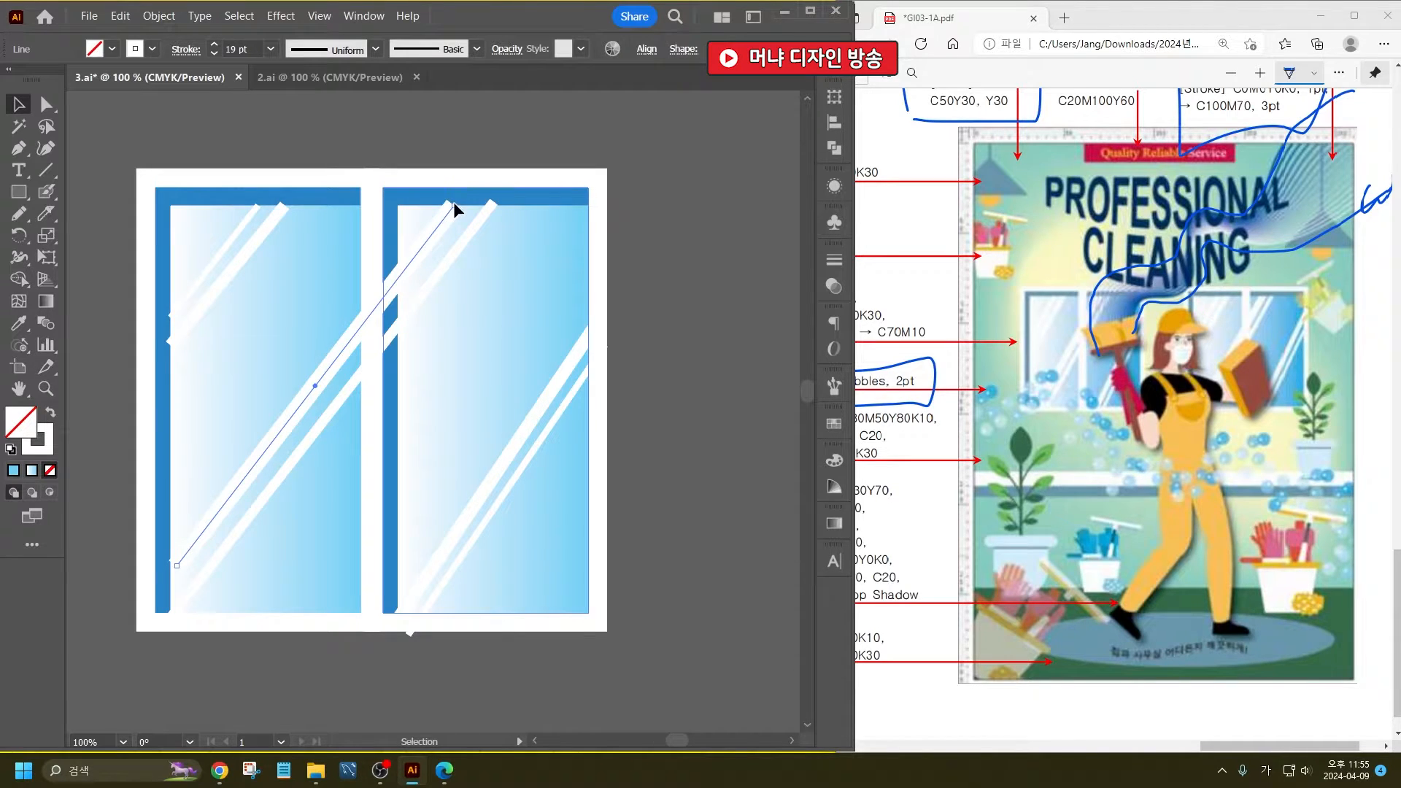
left_click_drag(453, 201, 457, 197)
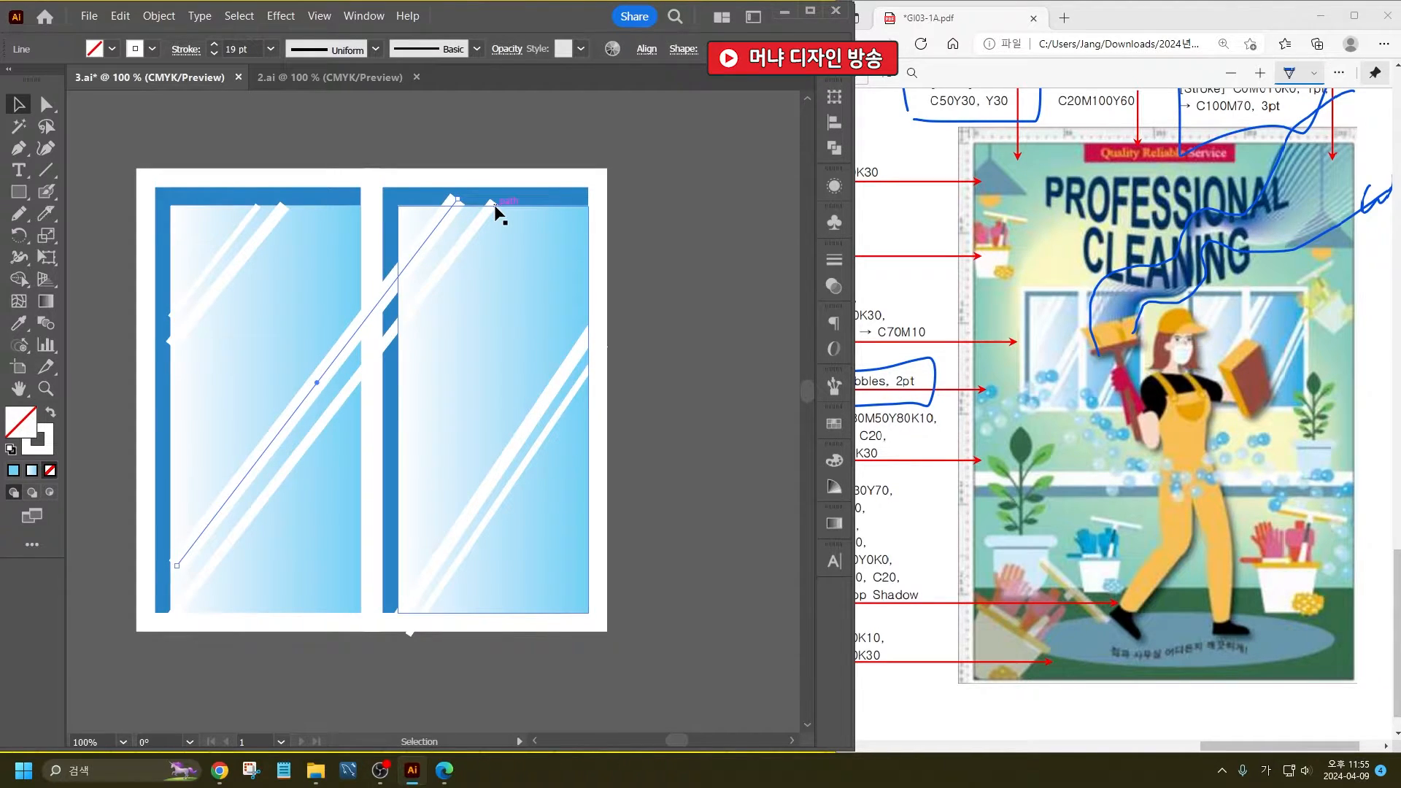
- Try other corner and cap styles on the 19 pt highlight line's stroke
left_click(186, 49)
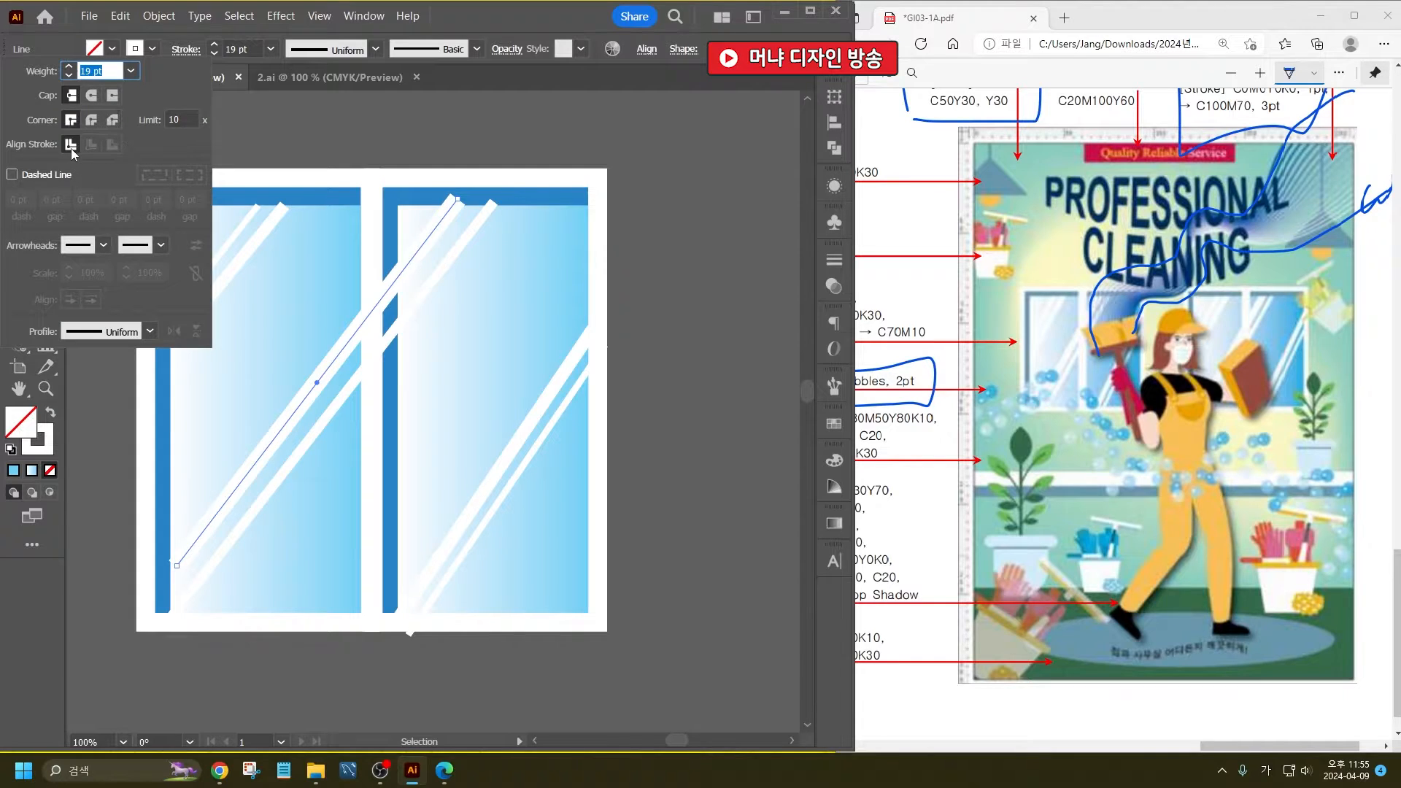
left_click(97, 121)
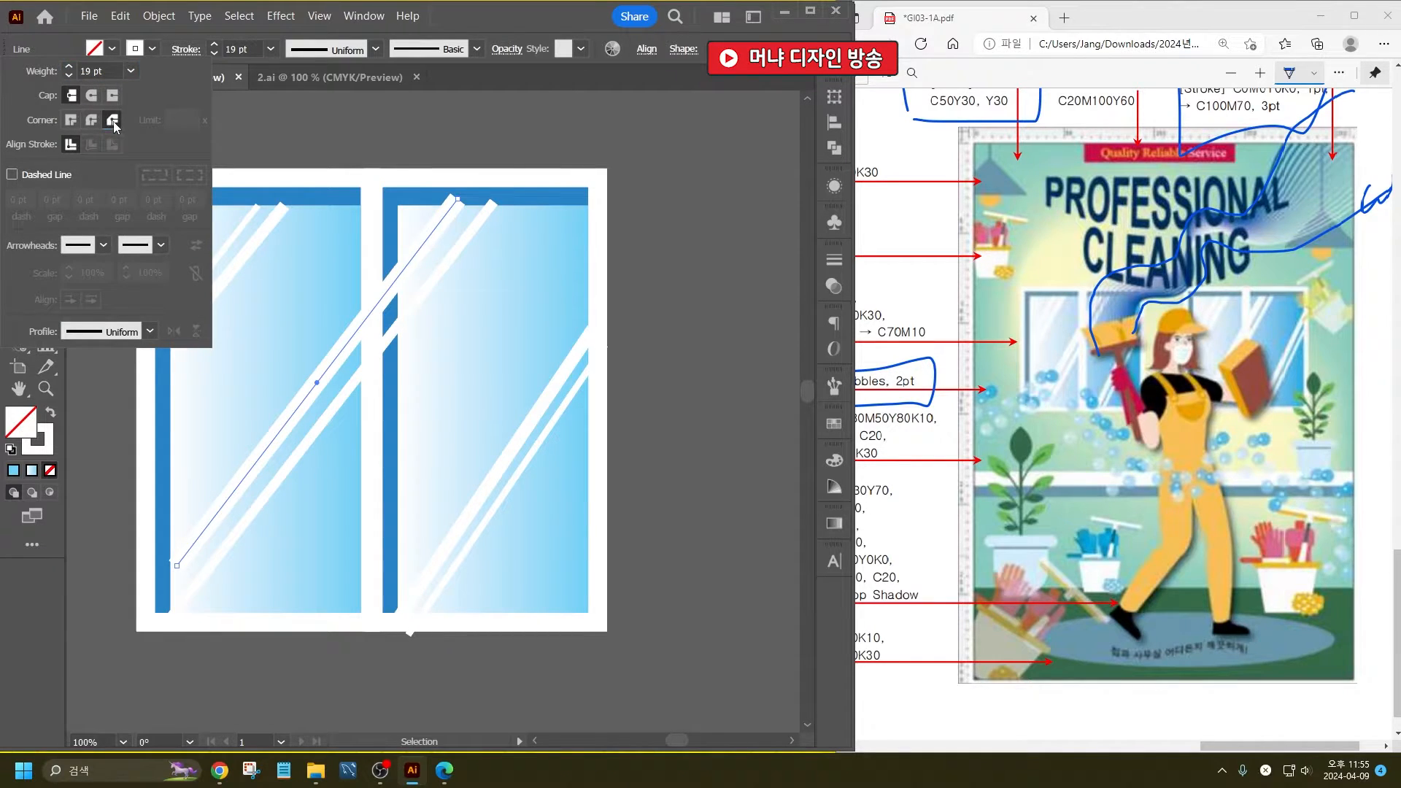
left_click(71, 120)
left_click(112, 96)
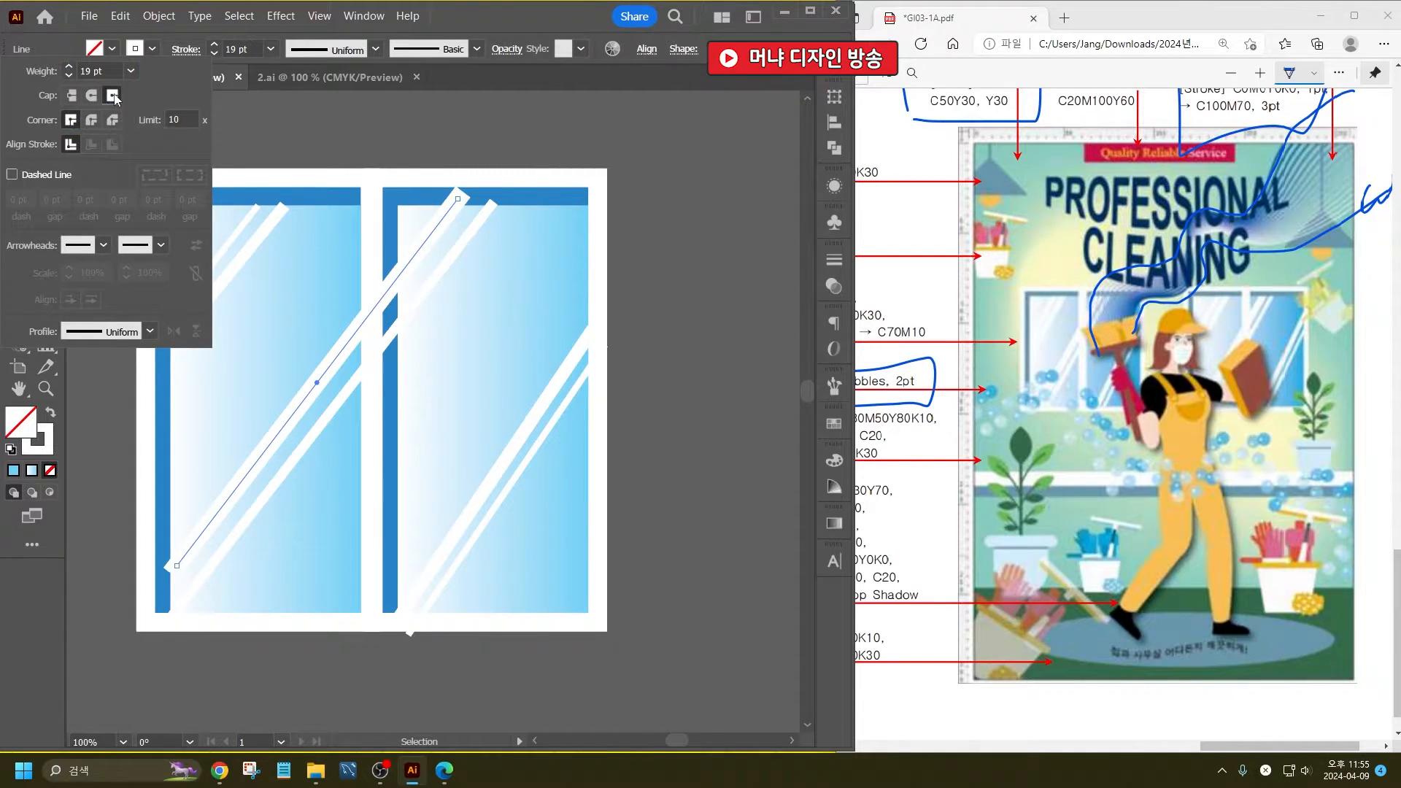
left_click(67, 98)
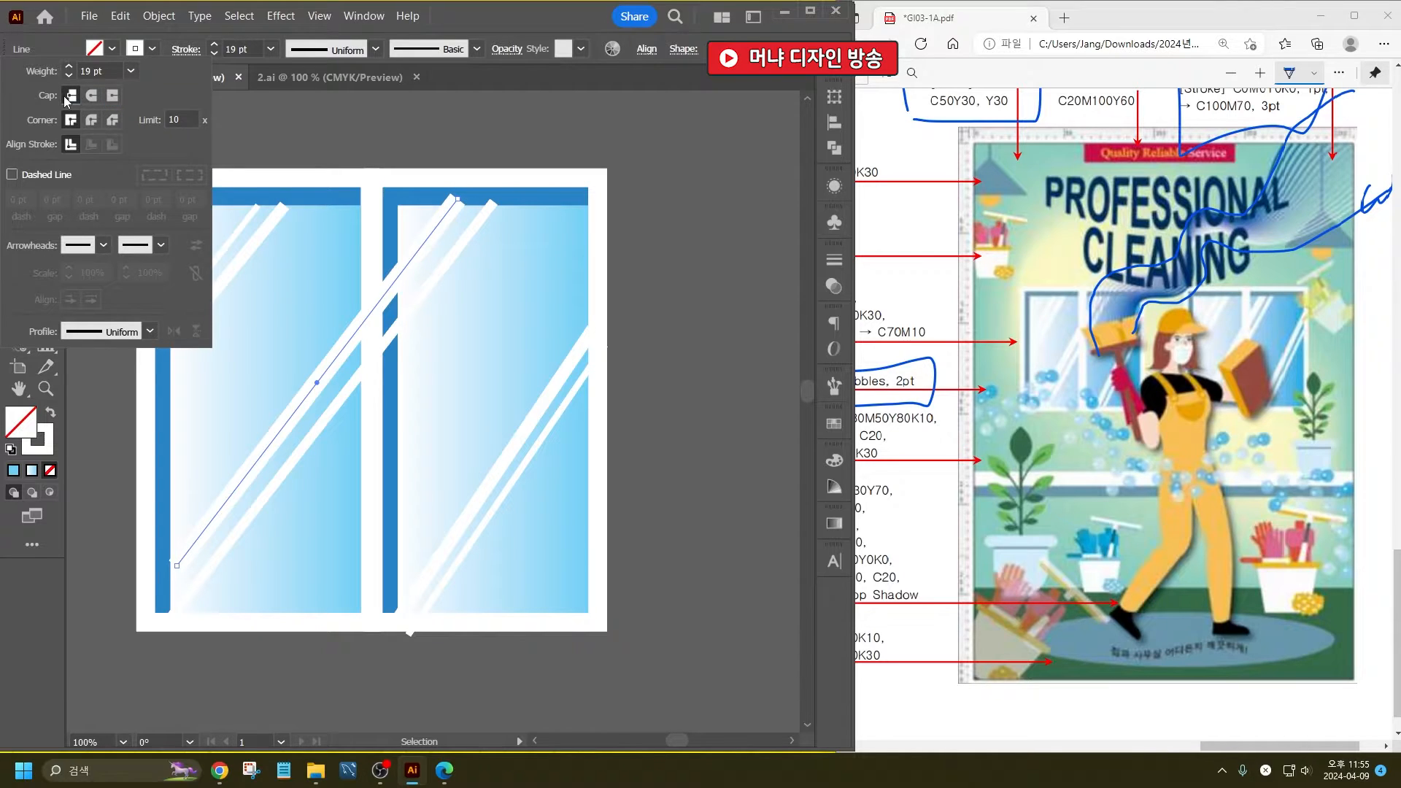
left_click(279, 134)
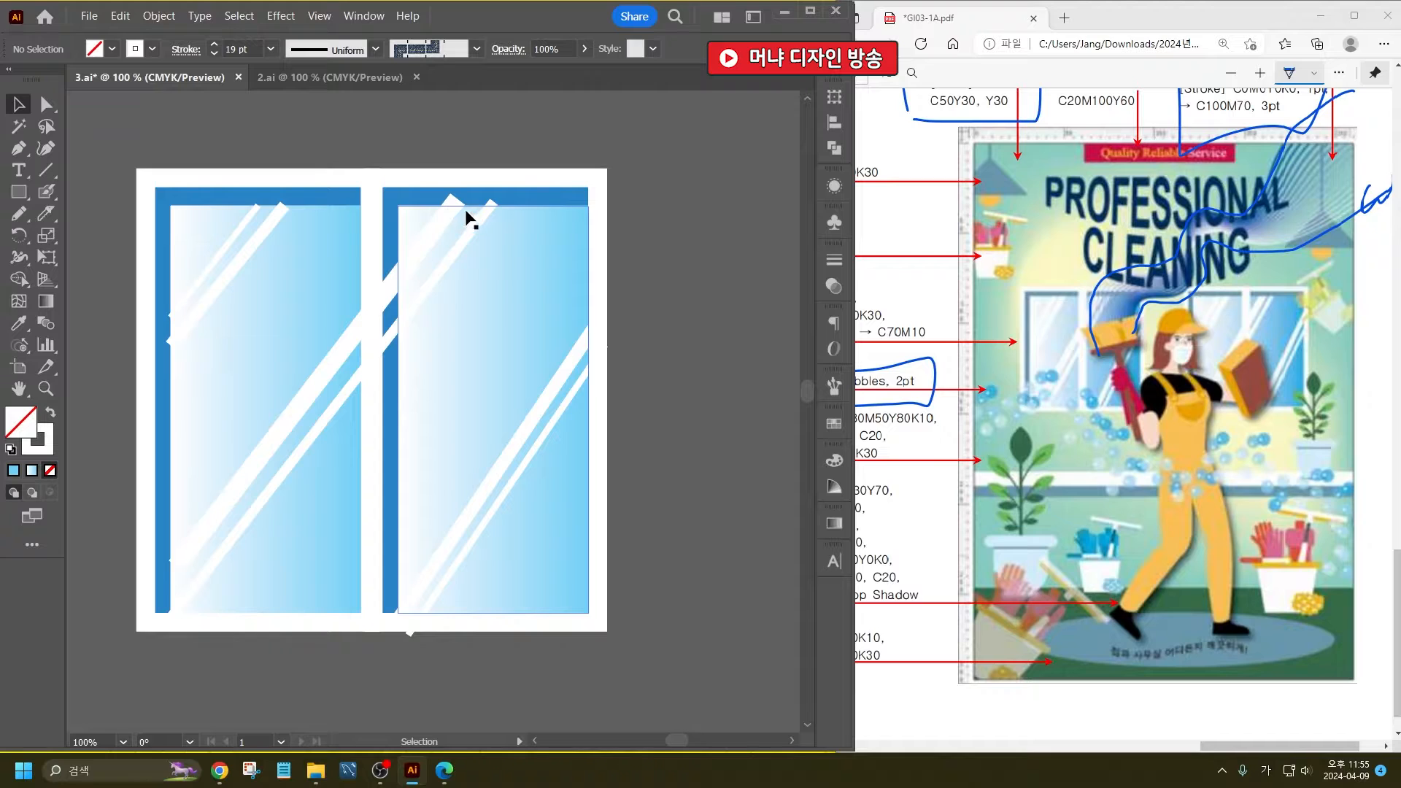
- Convert the thickest diagonal highlight line into a filled shape with Outline Stroke
left_click(442, 226)
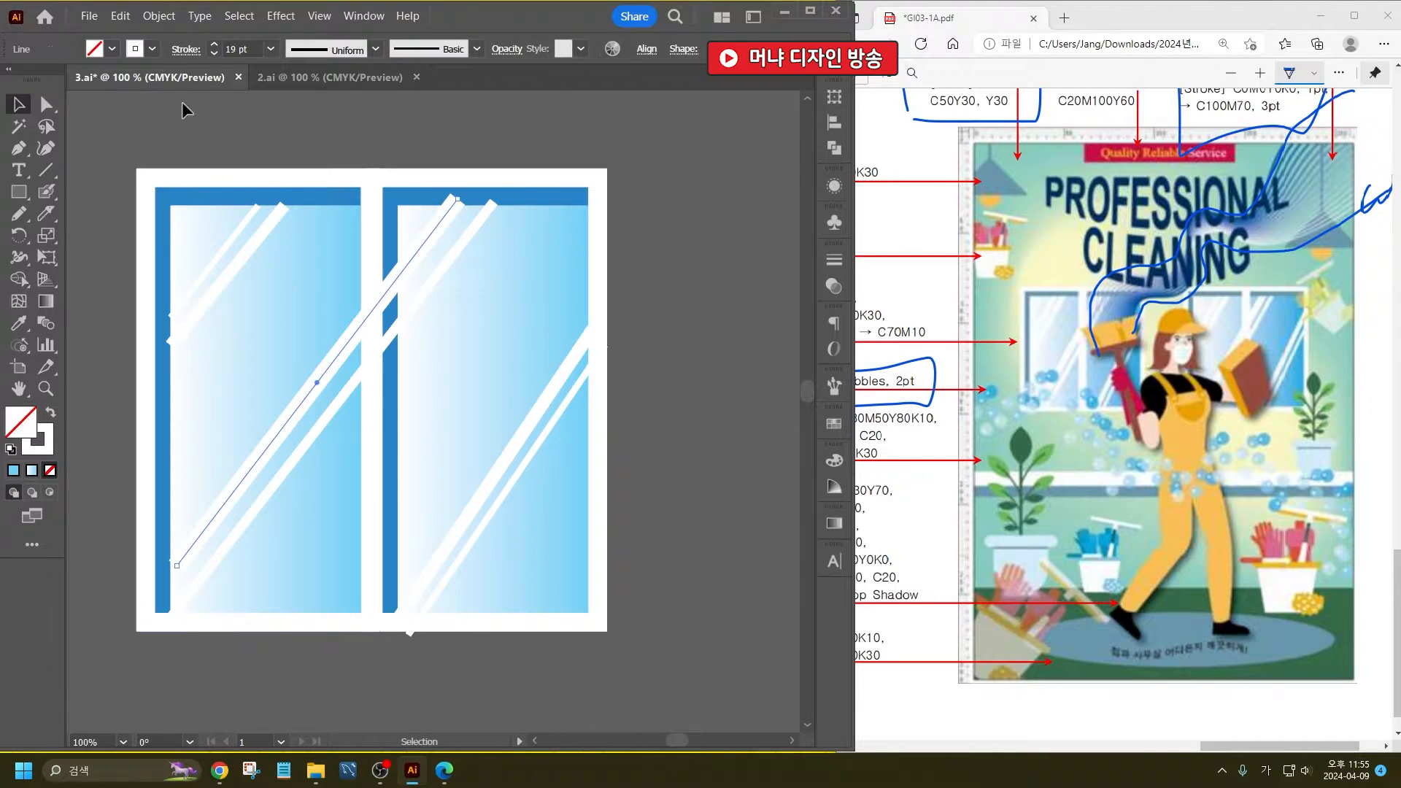
left_click(159, 15)
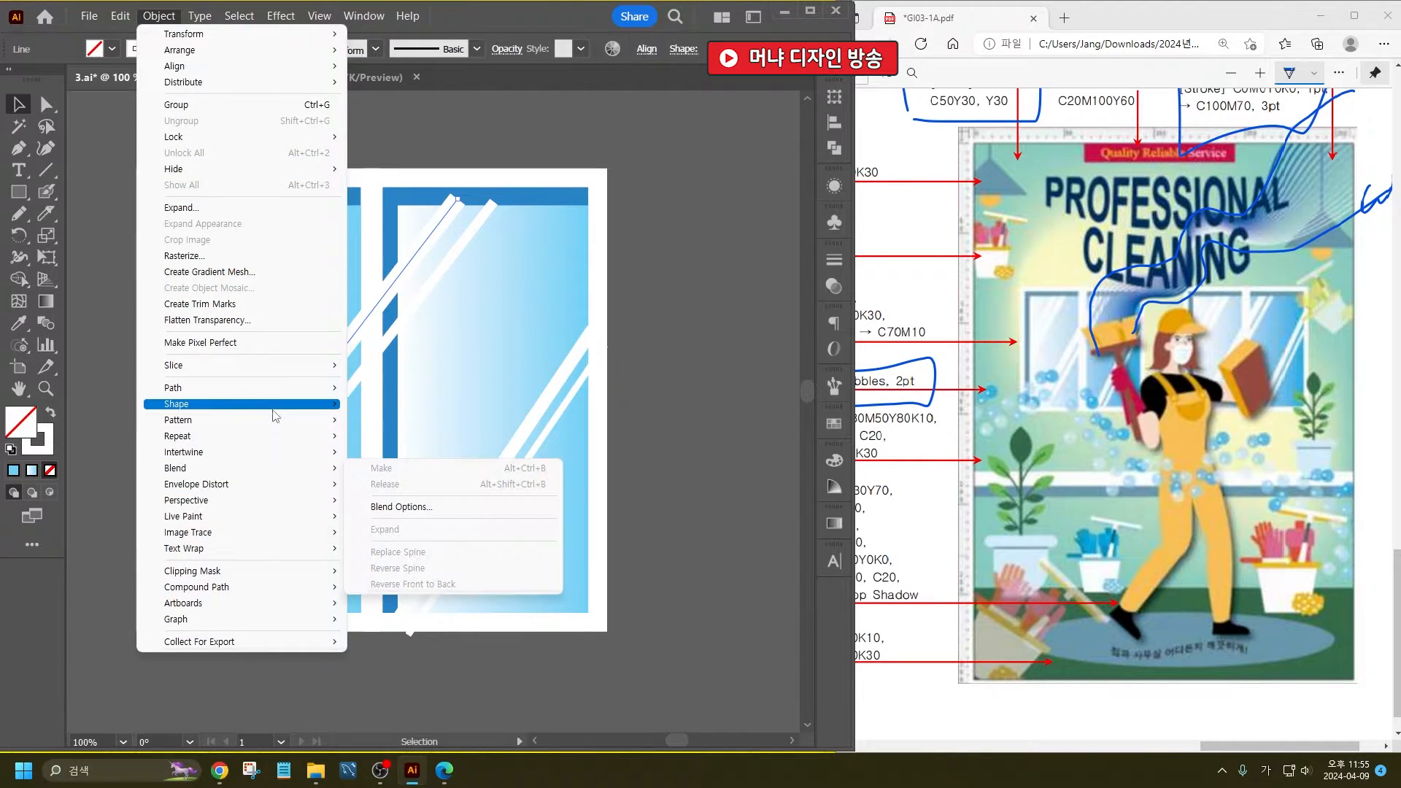
mouse_move(277, 396)
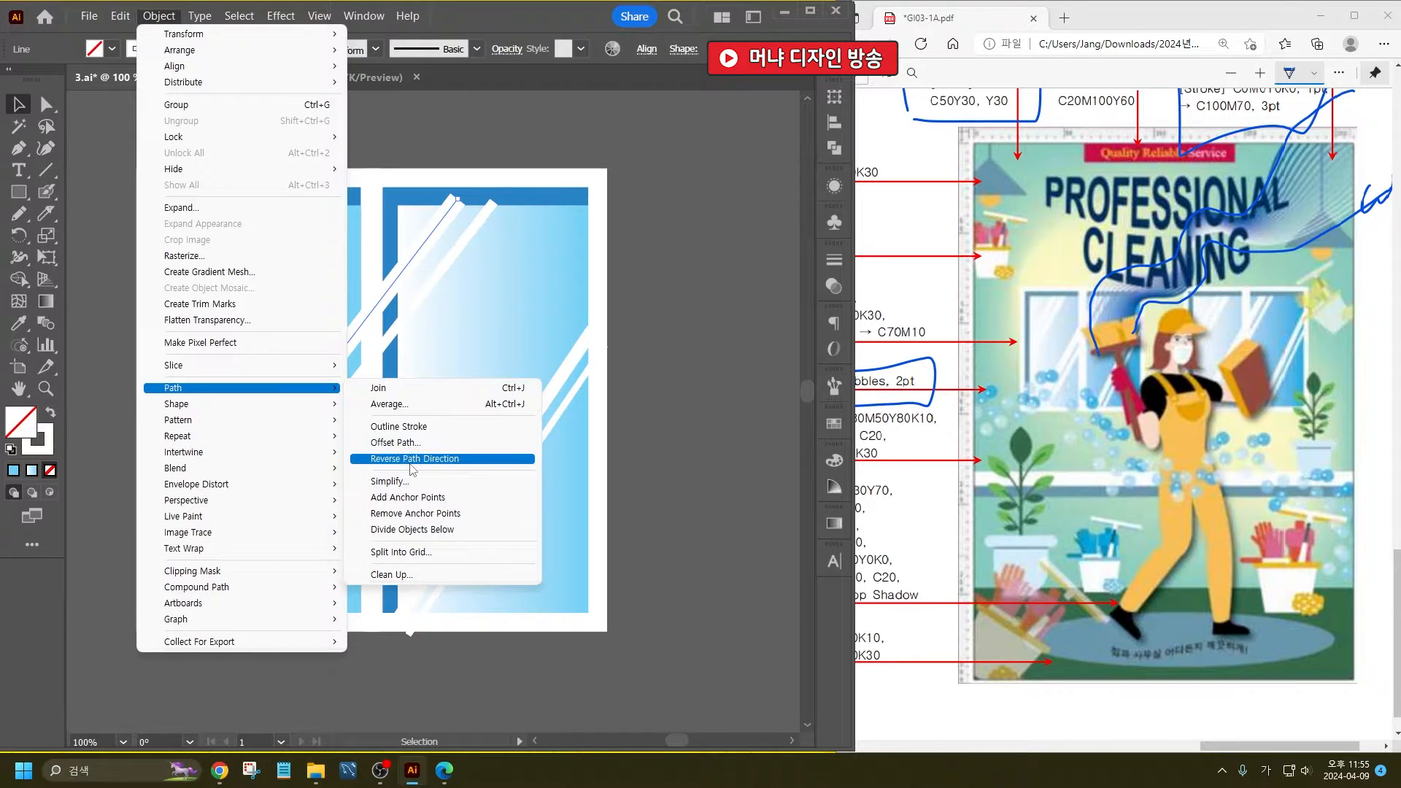
left_click(429, 429)
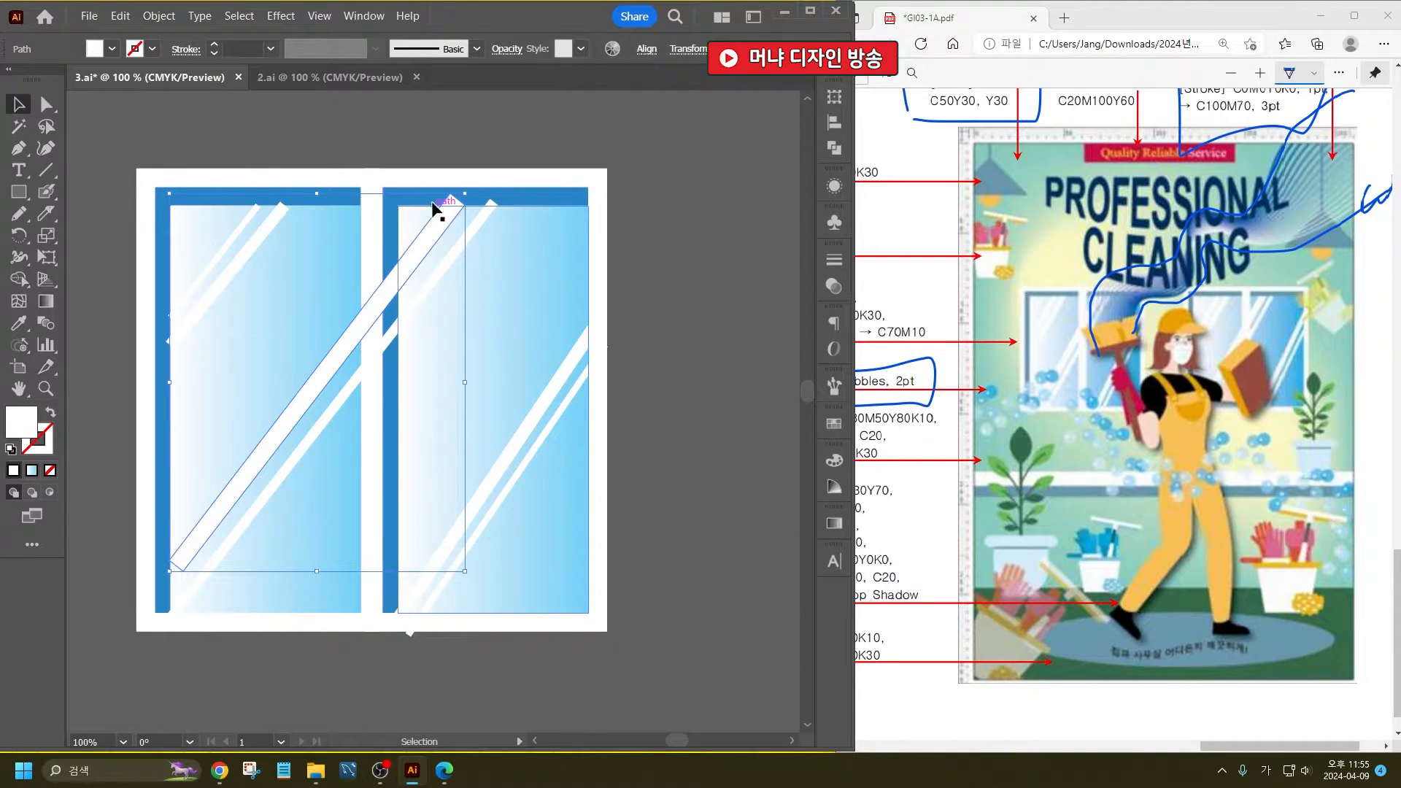
left_click(648, 436)
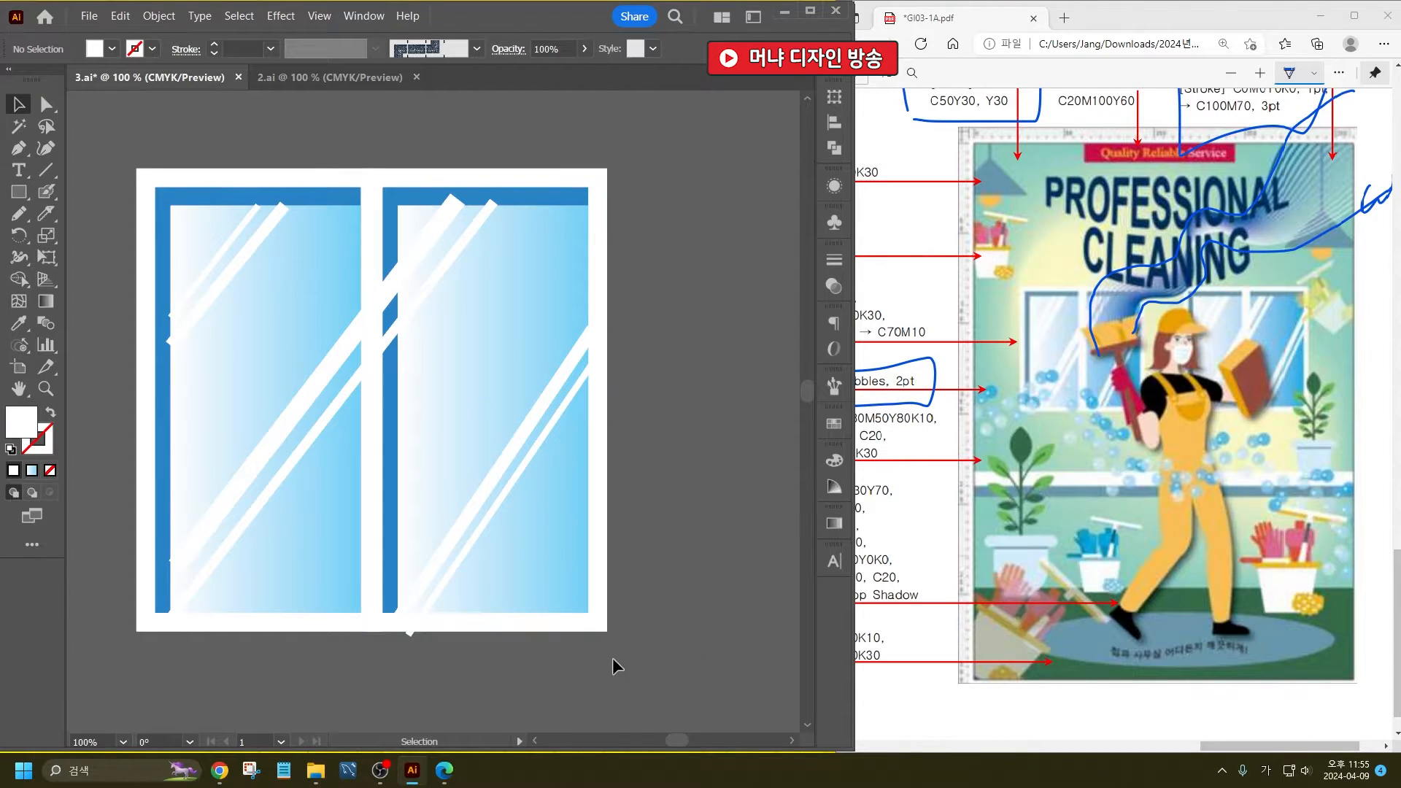
- Duplicate the complete window with its reflections and place the copy beside the original at the same height
left_click_drag(613, 660, 96, 187)
key("ctrl+minus")
left_click_drag(241, 328, 550, 303)
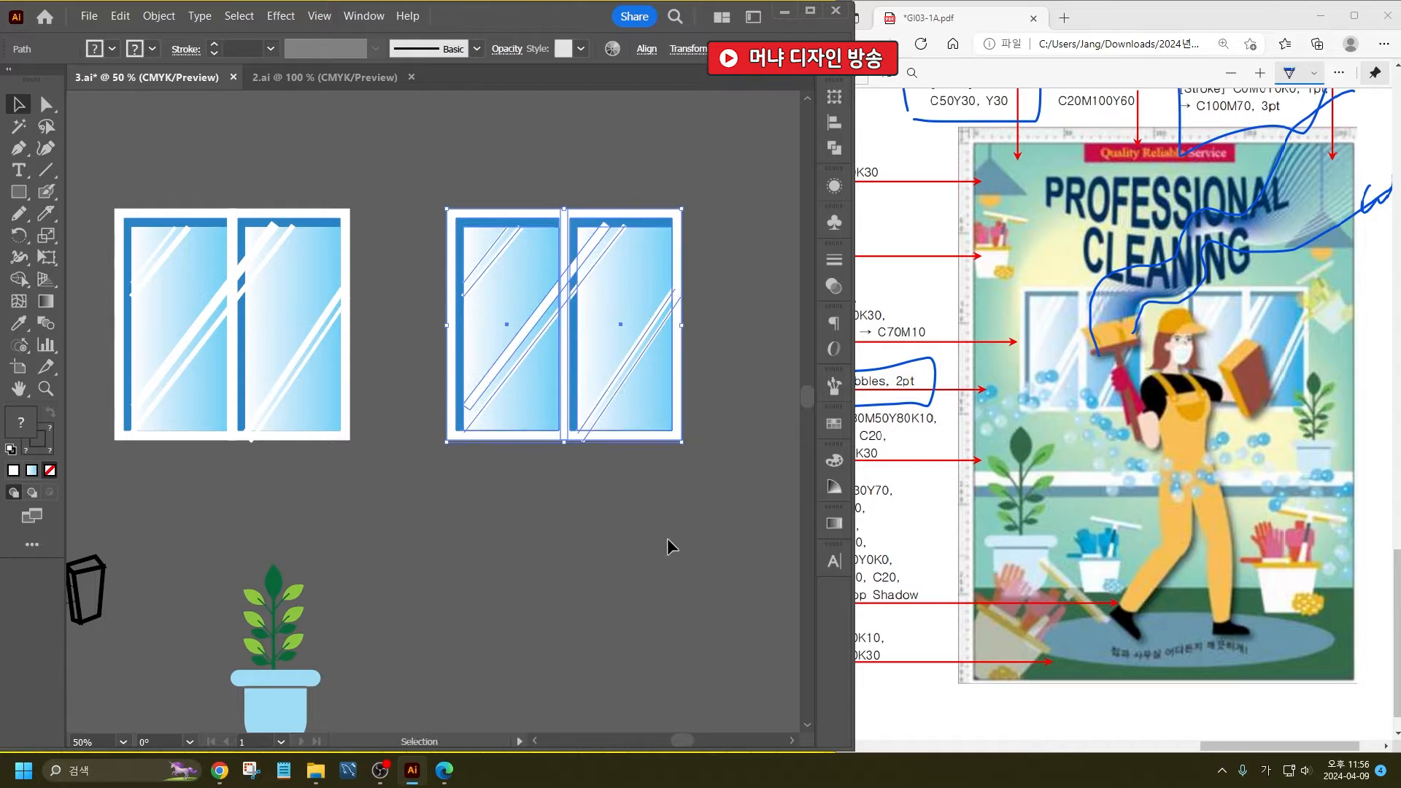
- Select both windows and scale them down together to about half their size
left_click_drag(681, 497, 81, 159)
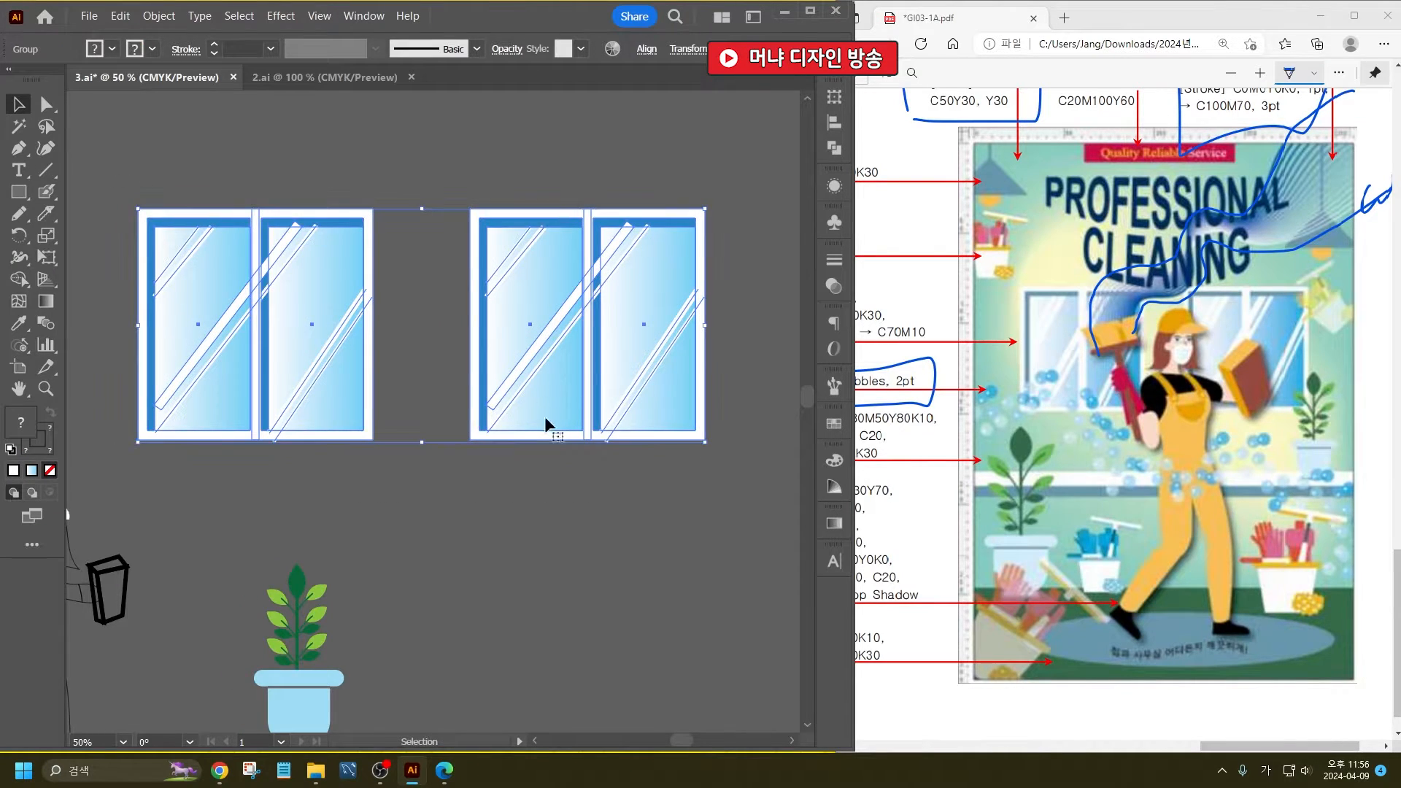
left_click(696, 598)
scroll(647, 378, "down", 1)
scroll(647, 378, "down", 1)
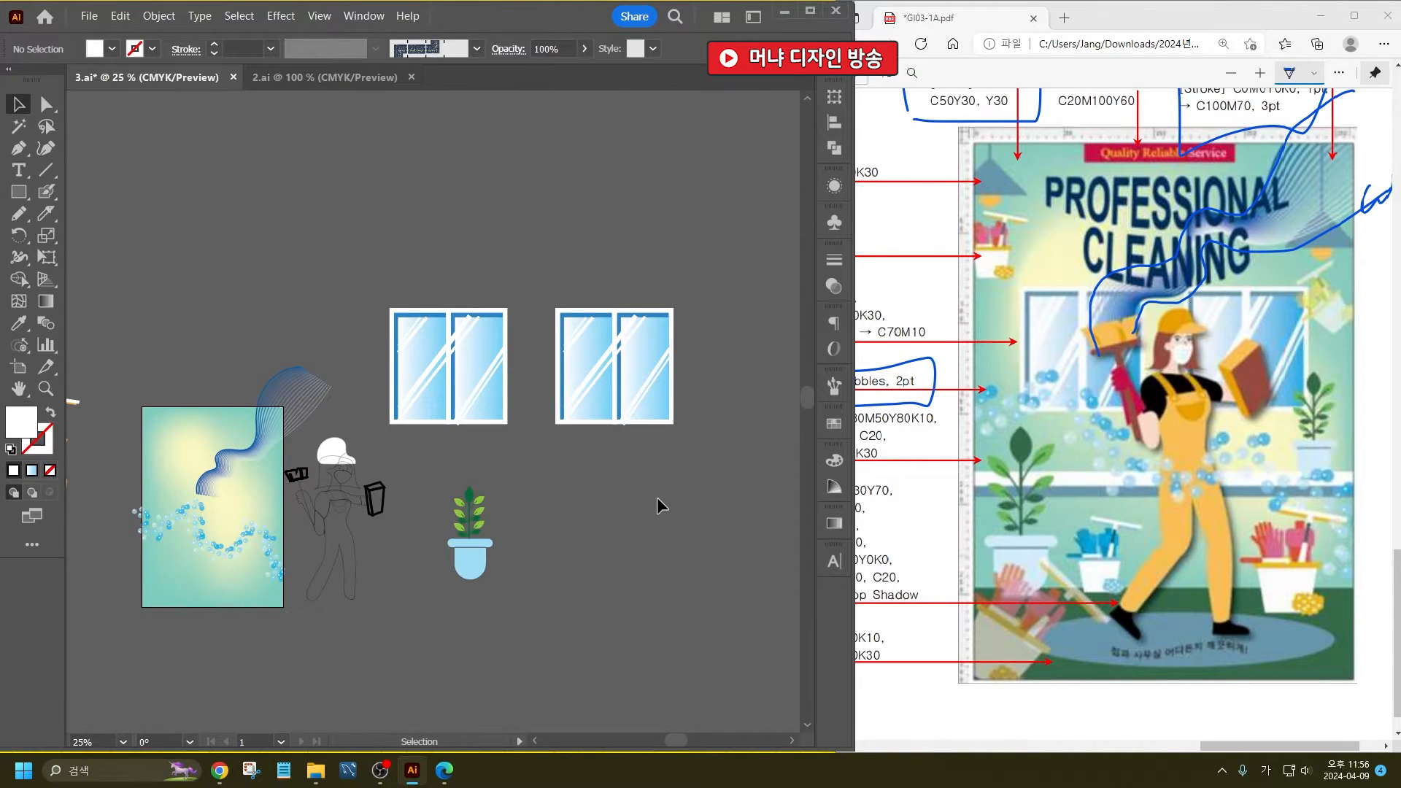
left_click(485, 310)
left_click_drag(679, 311, 593, 341)
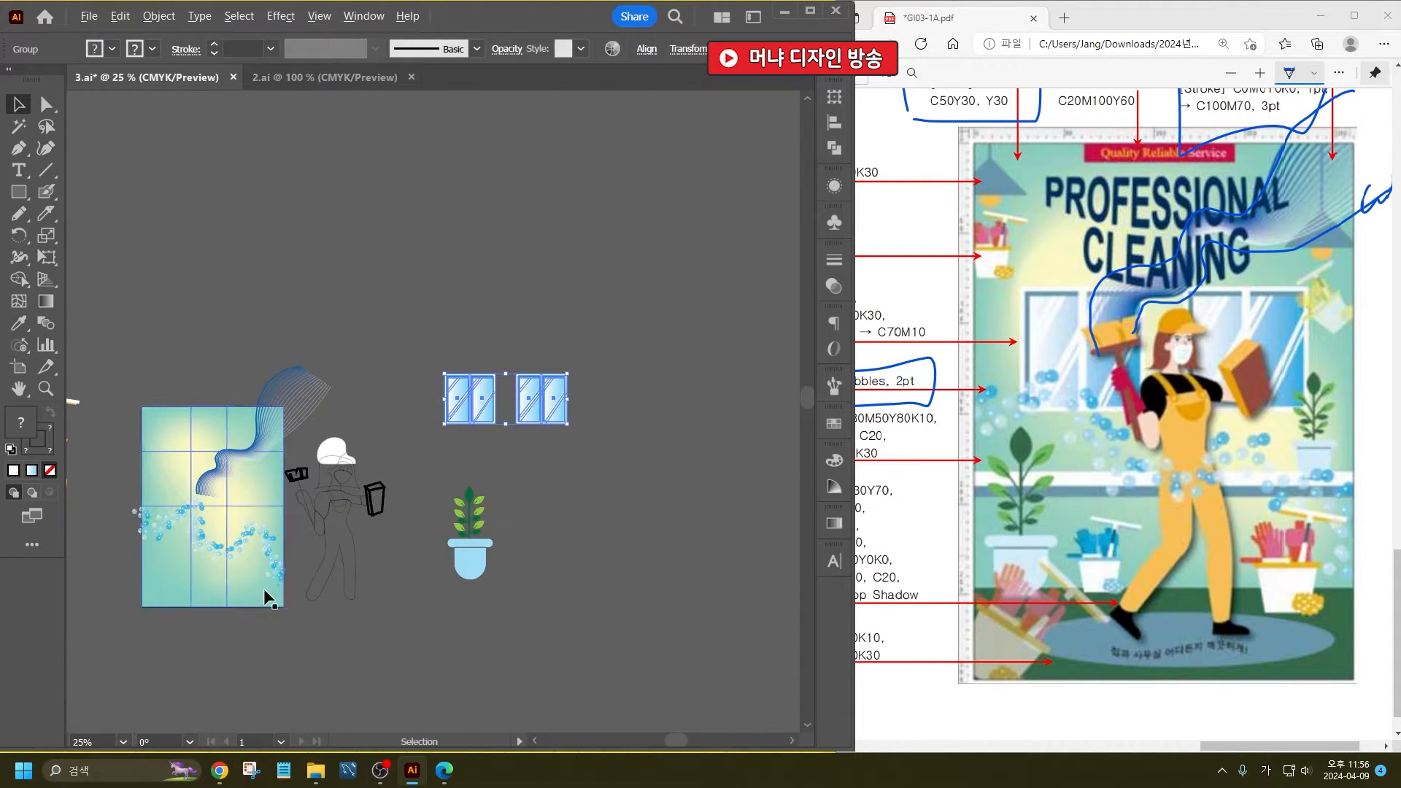
- Draw a closed shoe outline at the foot of each of the cleaner's legs with the Pencil tool
scroll(268, 588, "up", 4)
left_click(651, 402)
left_click_drag(651, 403, 581, 438)
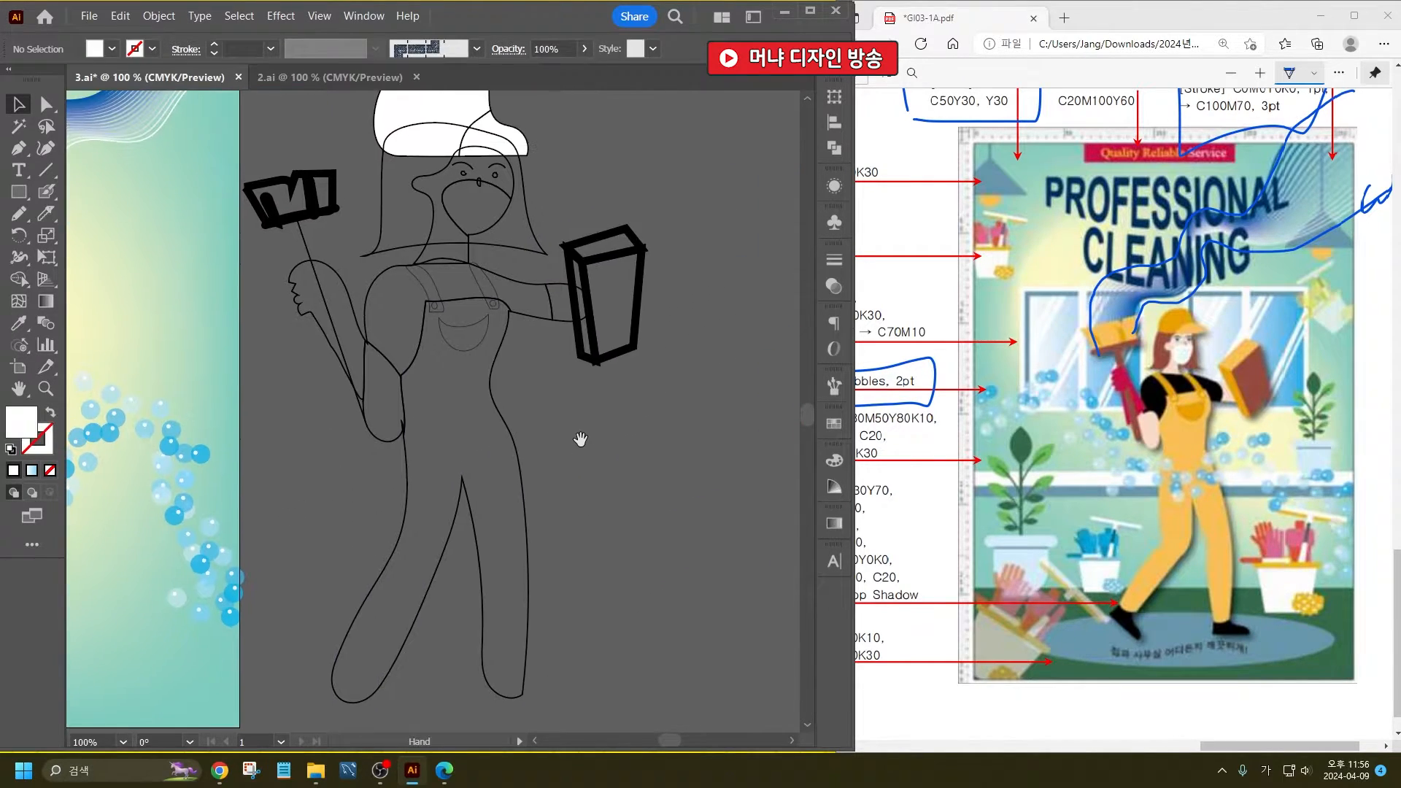
key("n")
scroll(538, 618, "down", 3)
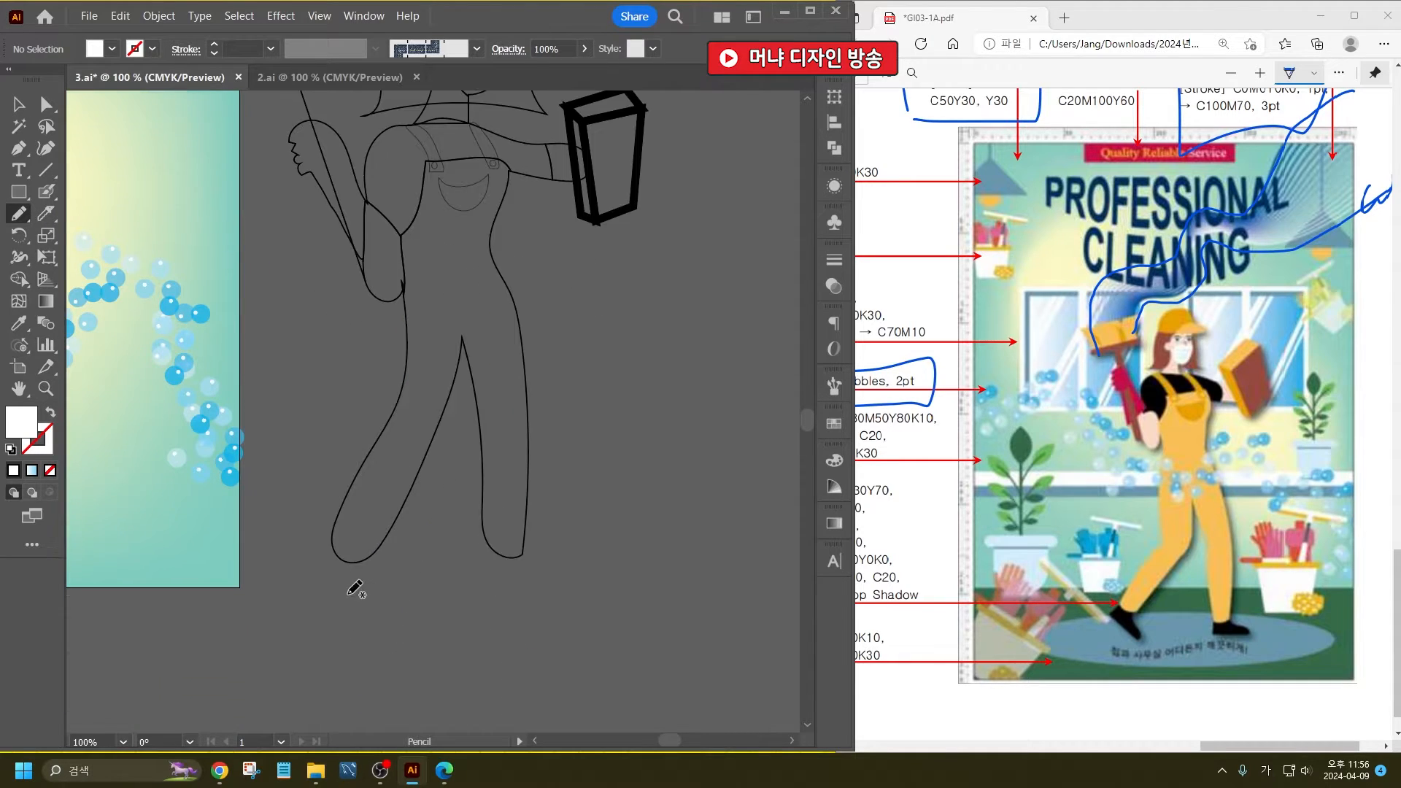
mouse_move(337, 546)
left_mouse_down()
mouse_move(321, 573)
mouse_move(387, 603)
mouse_move(348, 538)
mouse_move(337, 546)
left_mouse_up()
mouse_move(496, 543)
left_mouse_down()
mouse_move(490, 591)
mouse_move(568, 595)
mouse_move(502, 544)
left_mouse_up()
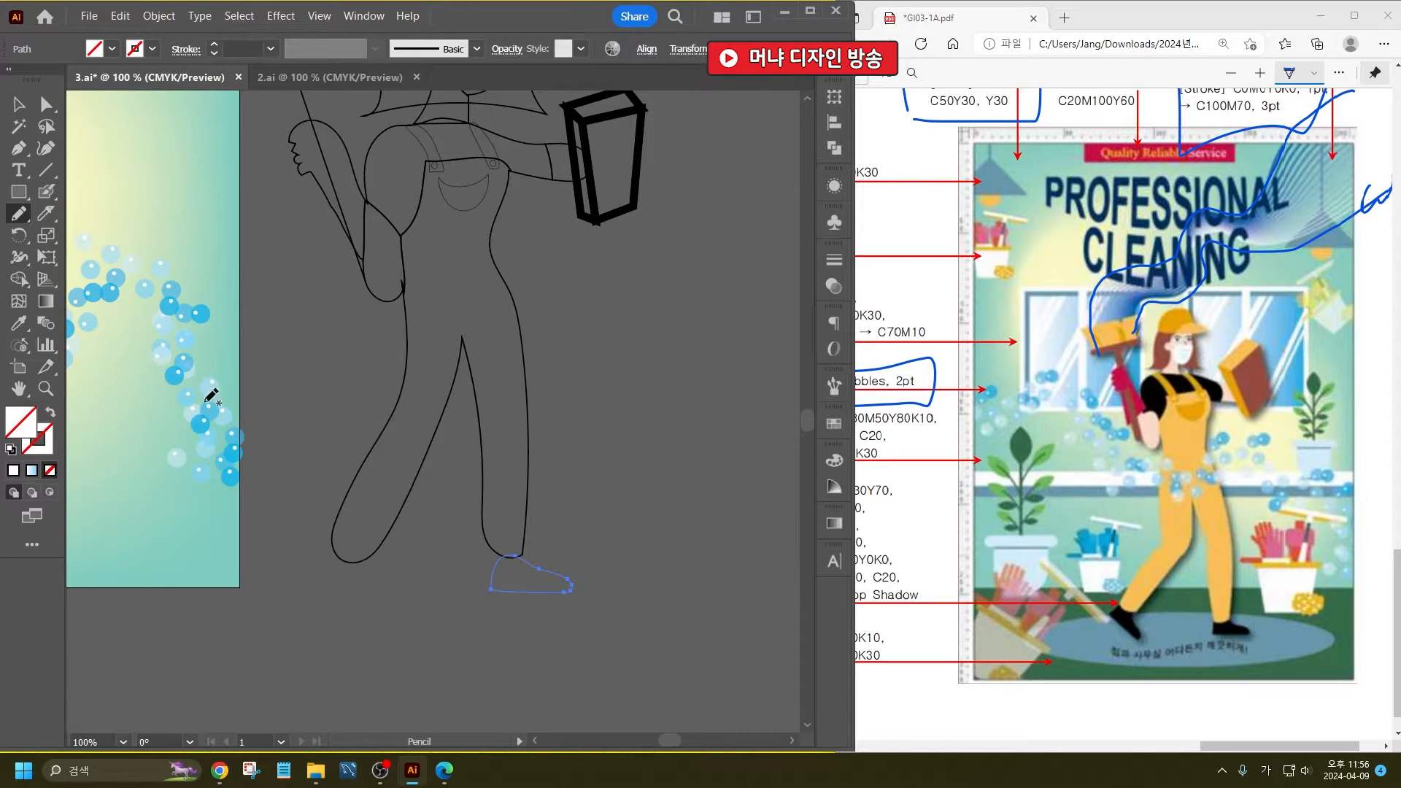
- Select both shoe outlines and fill them with black
key("v")
left_click(307, 392)
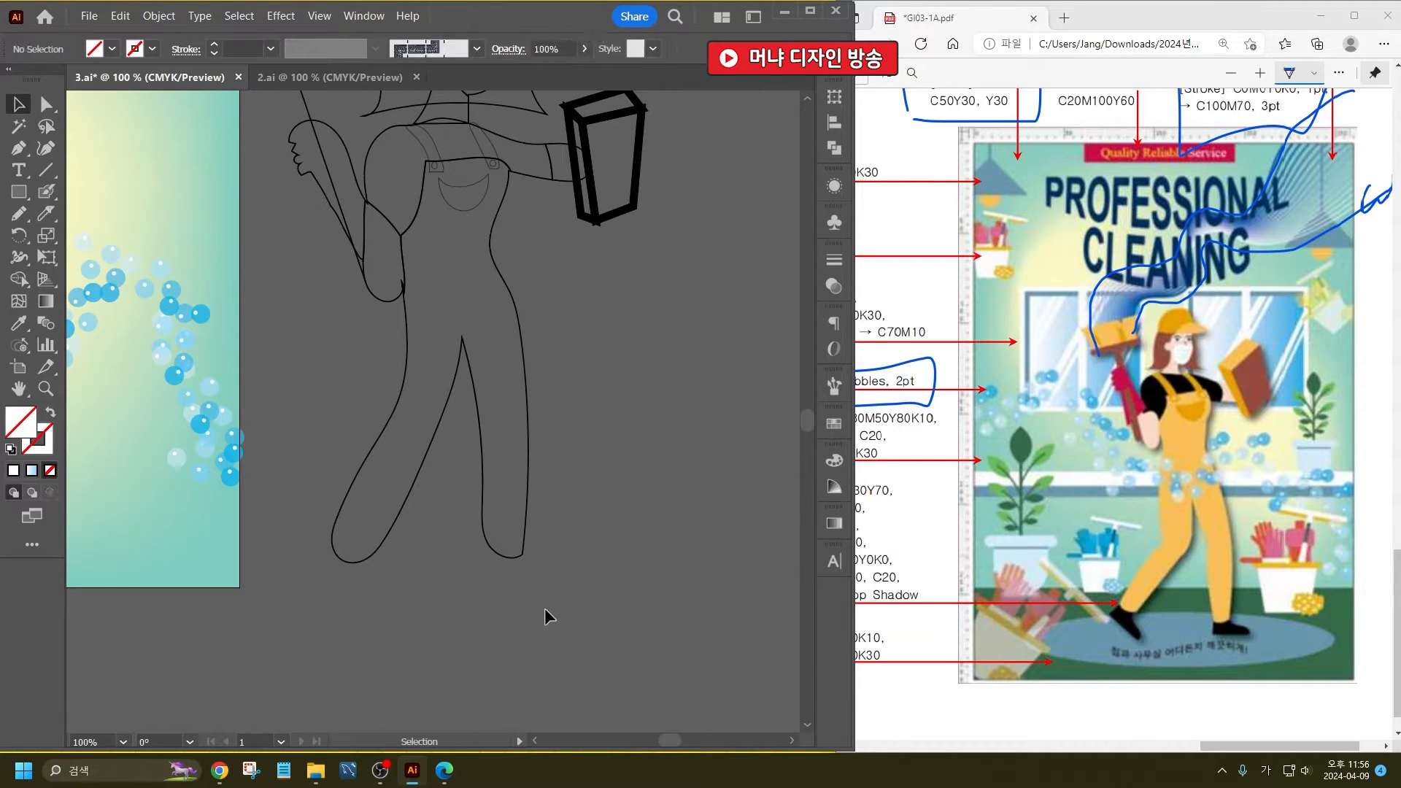
left_click(321, 575)
left_click(111, 49)
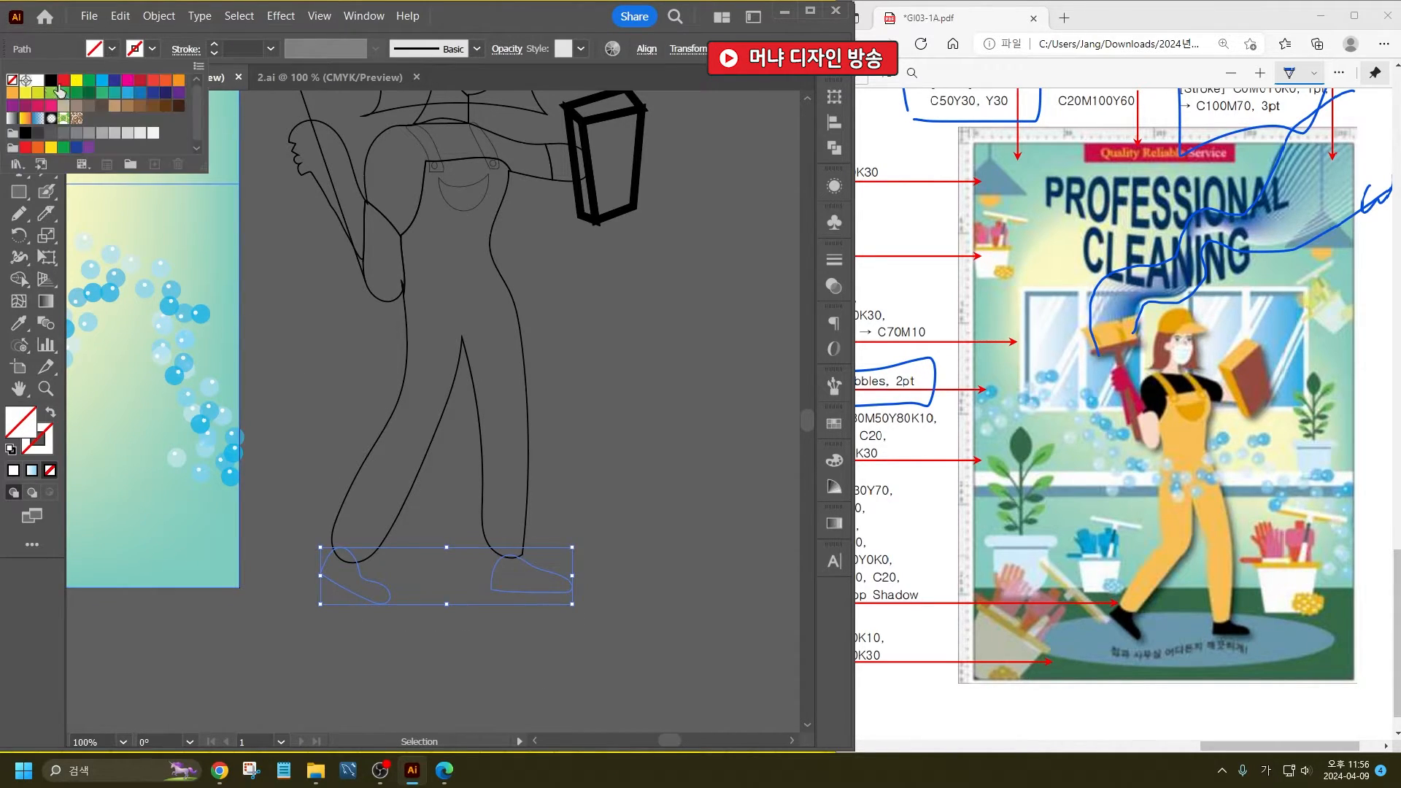
left_click(49, 82)
- Fill the cleaner's overalls with the orange sampled from the bucket's rim using the Eyedropper
left_click(385, 338)
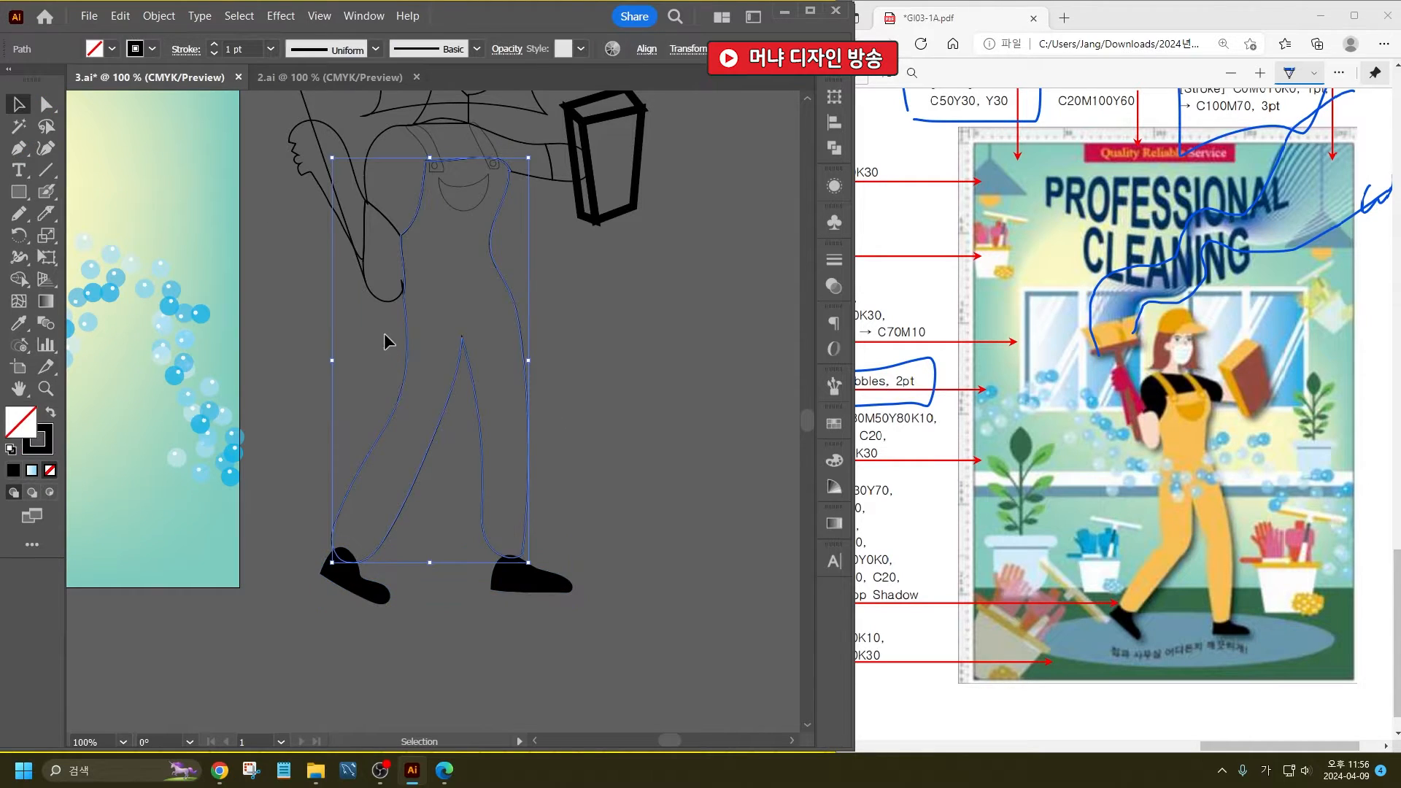
scroll(509, 465, "up", 2)
scroll(509, 465, "up", 1)
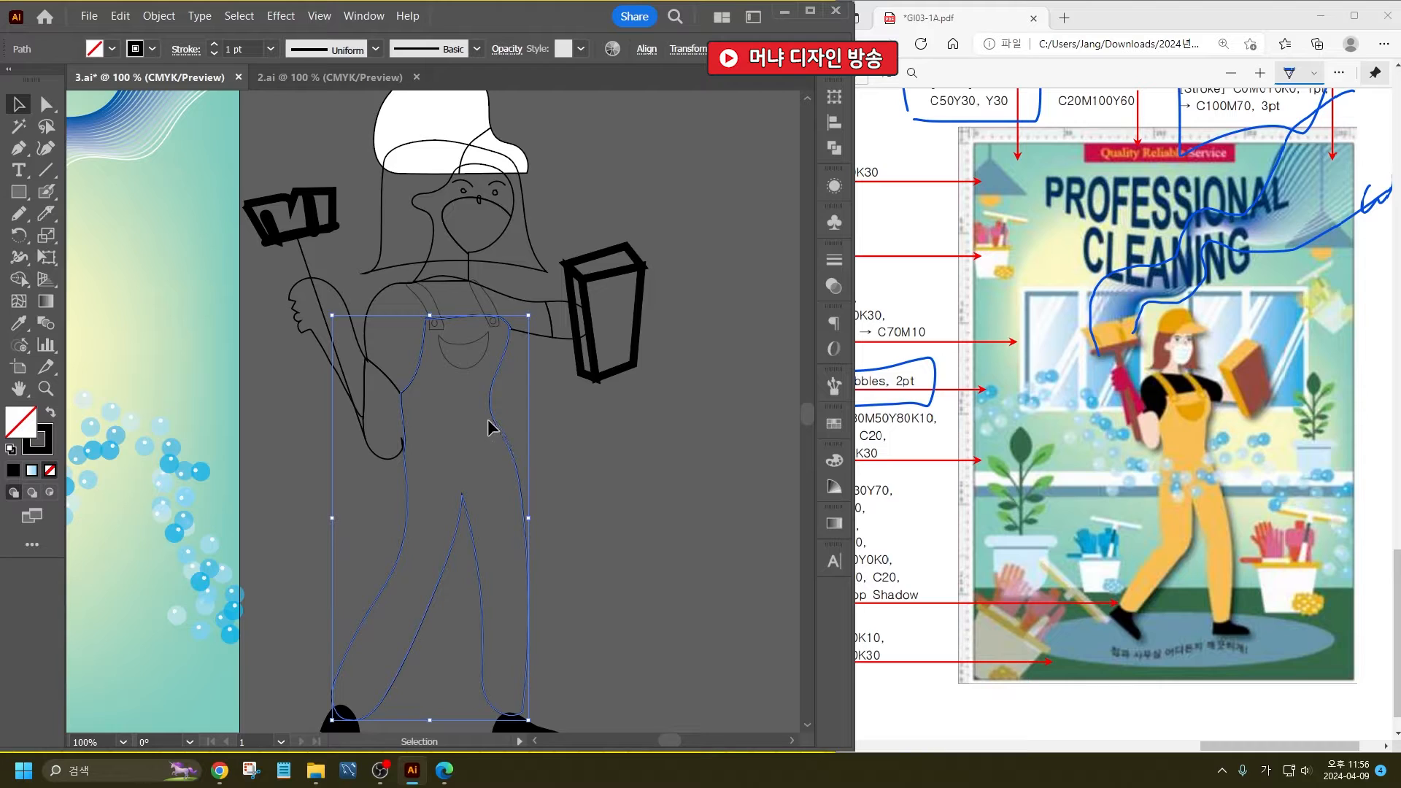
scroll(513, 471, "down", 4)
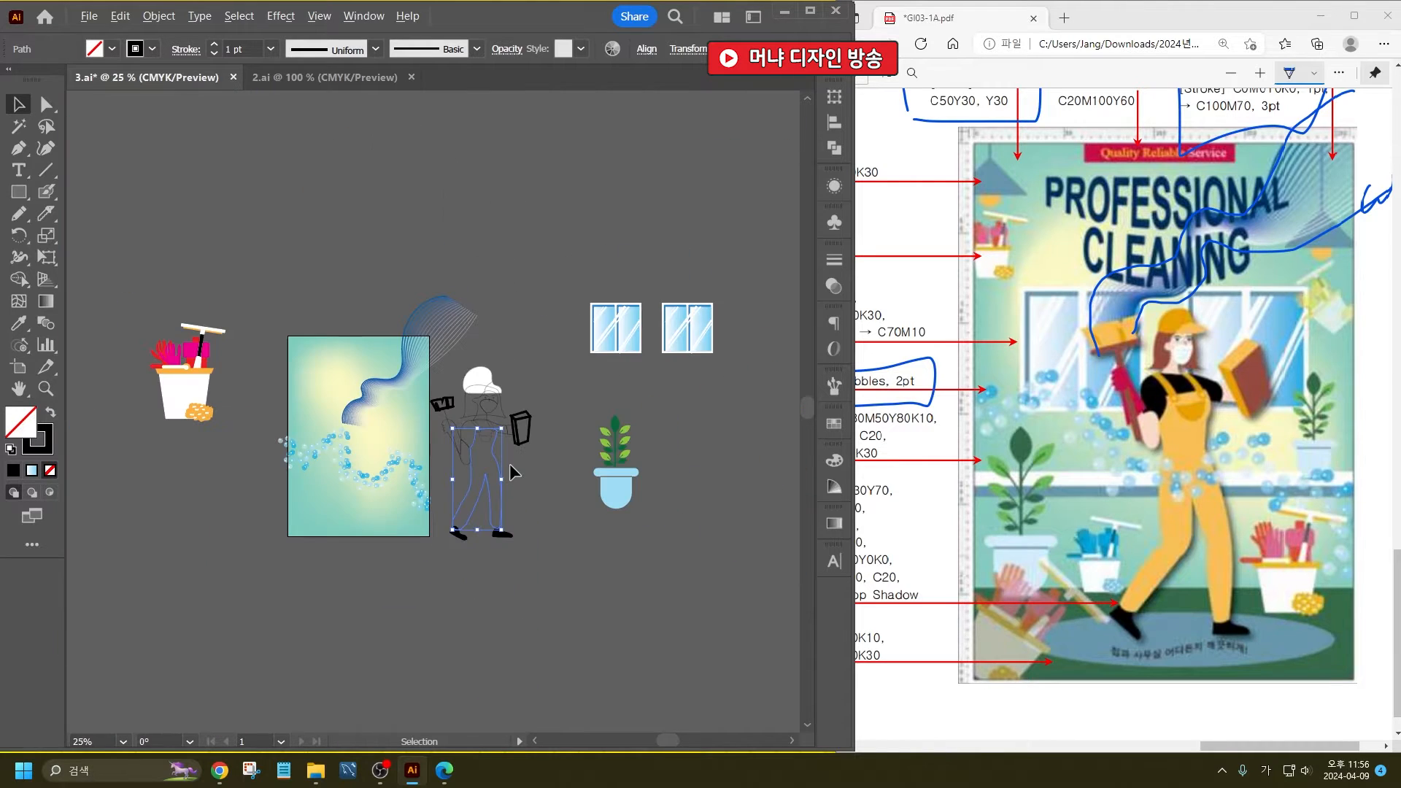
scroll(209, 370, "up", 2)
key("i")
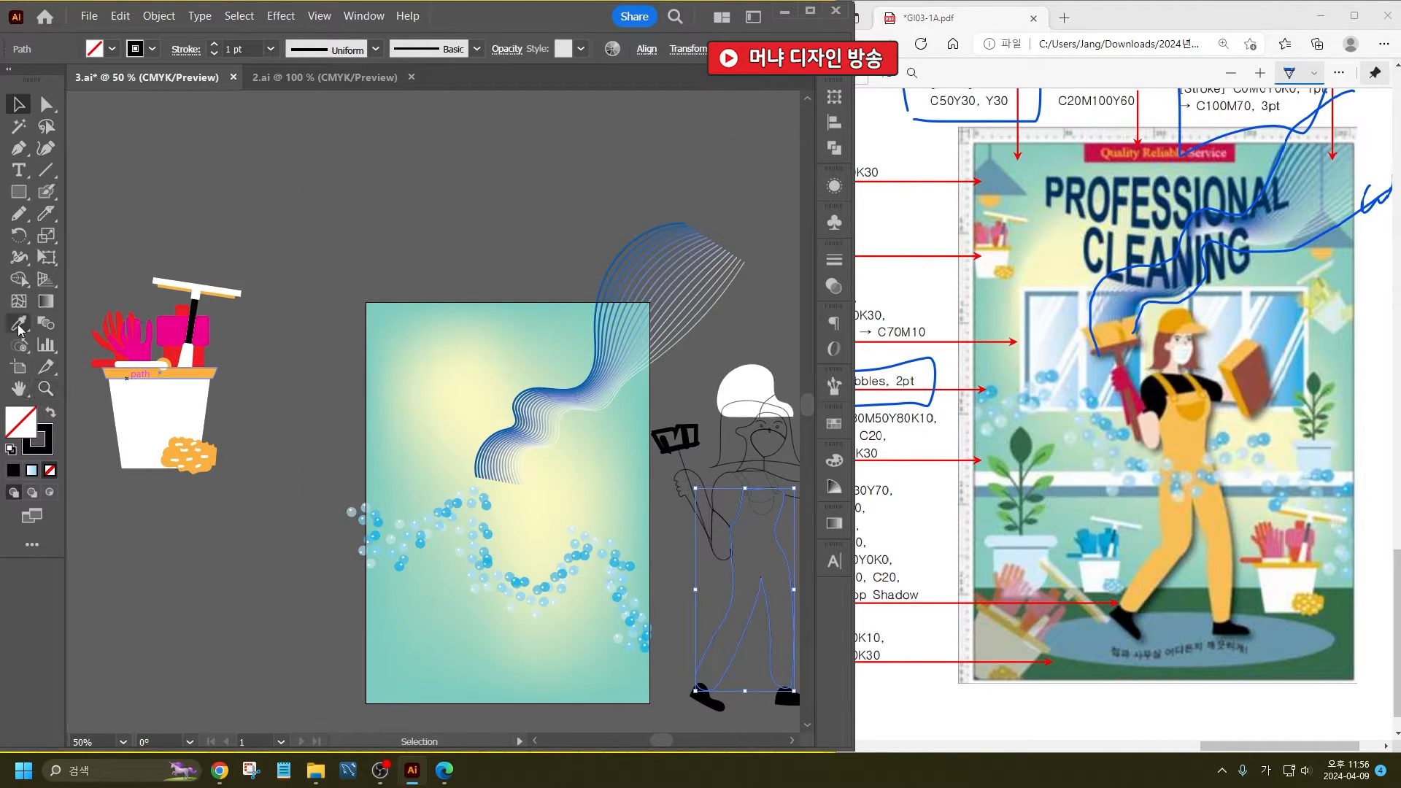
left_click(205, 368)
- Fill the overalls' strap buttons, the sponge's top face and the brush head with the overalls' orange using the Eyedropper
left_click_drag(760, 523, 641, 509)
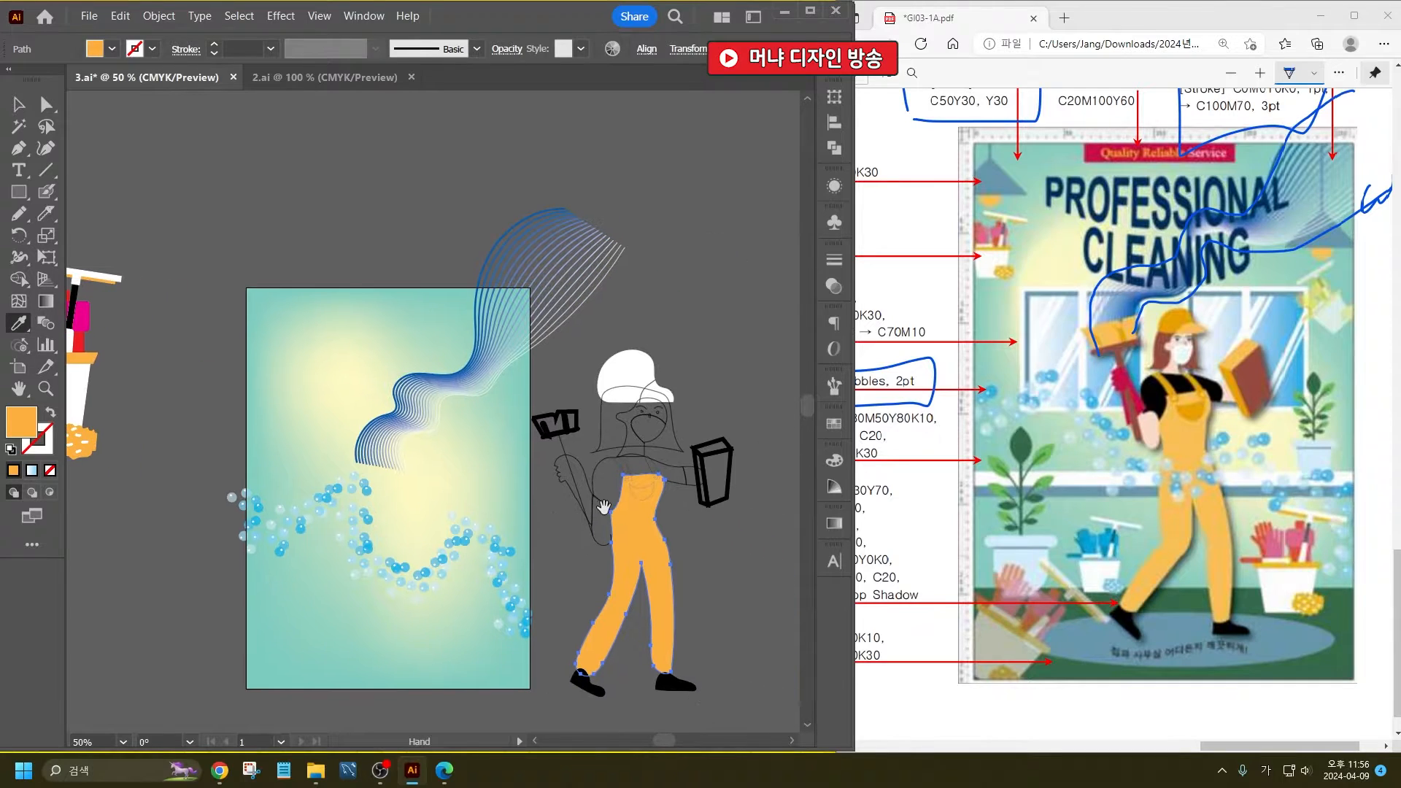
left_click(640, 502, "ctrl")
left_click_drag(425, 533, 529, 515)
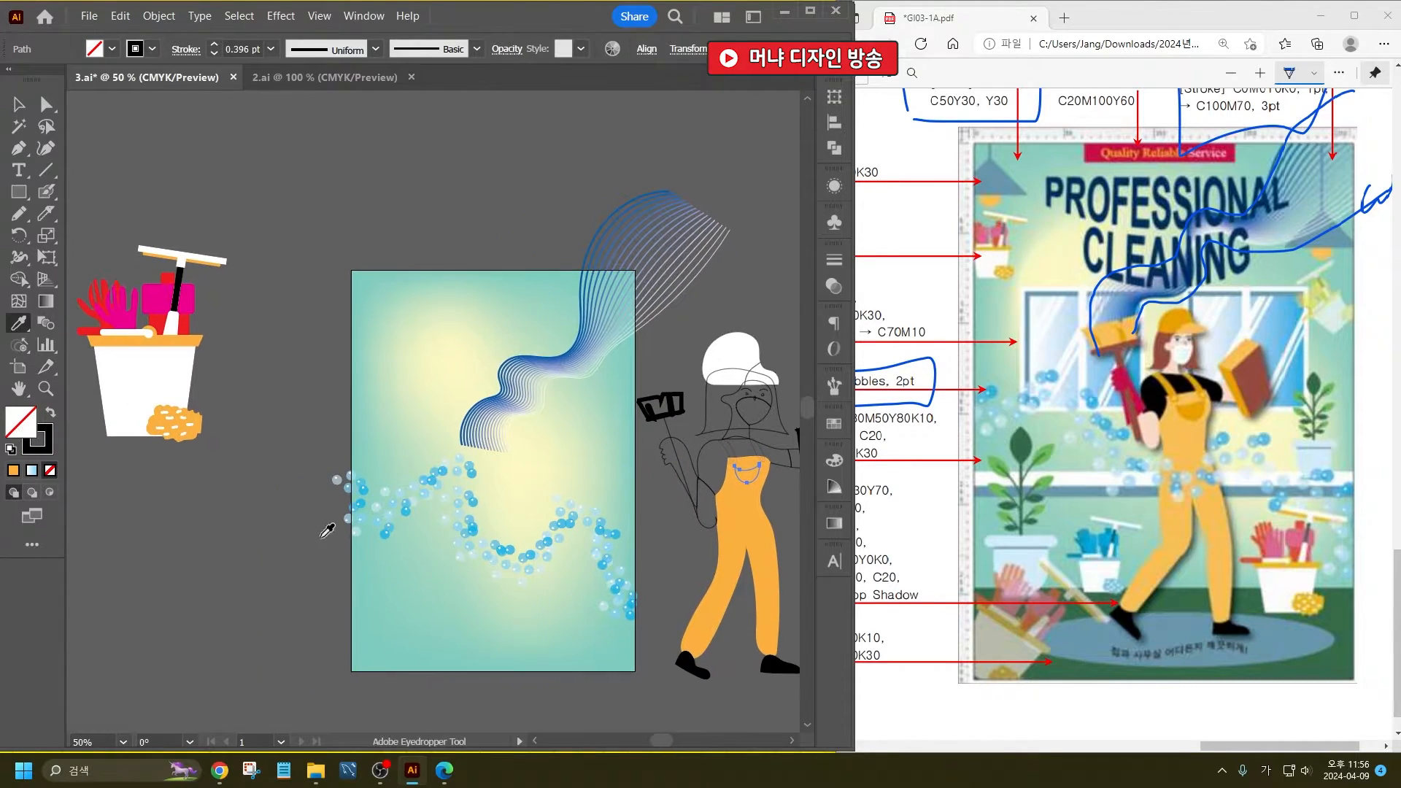
left_click(320, 533, "ctrl")
scroll(766, 458, "up", 3)
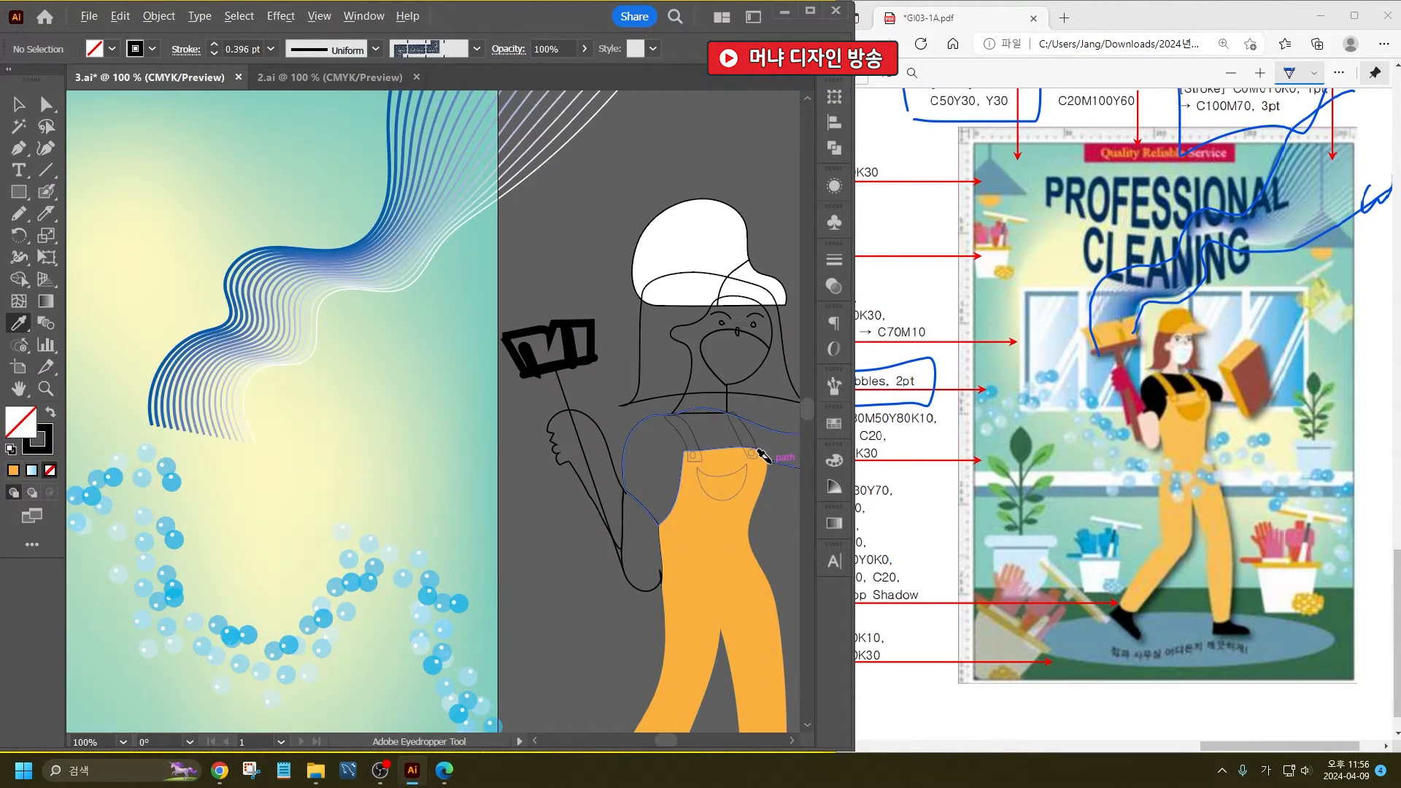
left_click_drag(769, 462, 646, 452)
left_click(575, 536)
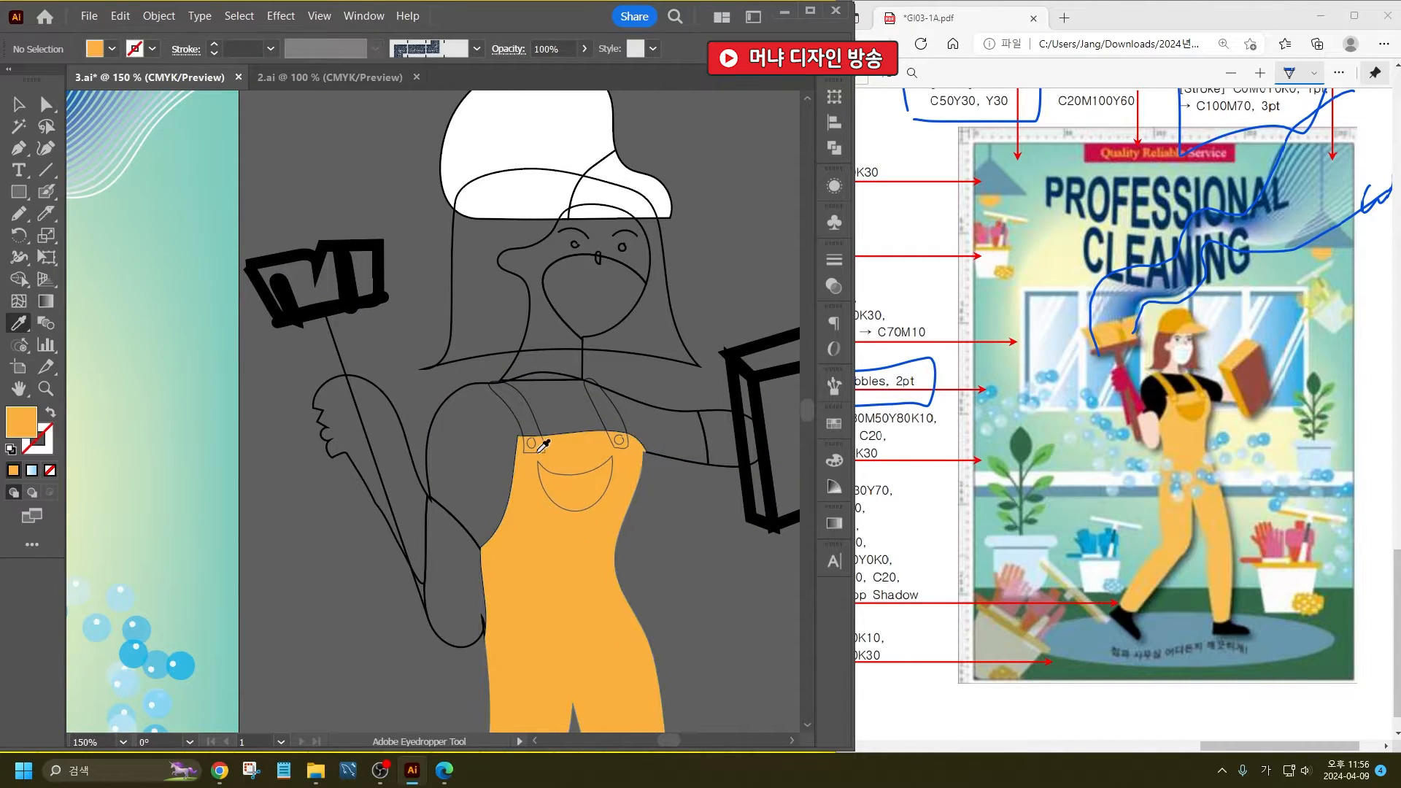
left_click(525, 440, "alt")
left_click(763, 351, "alt")
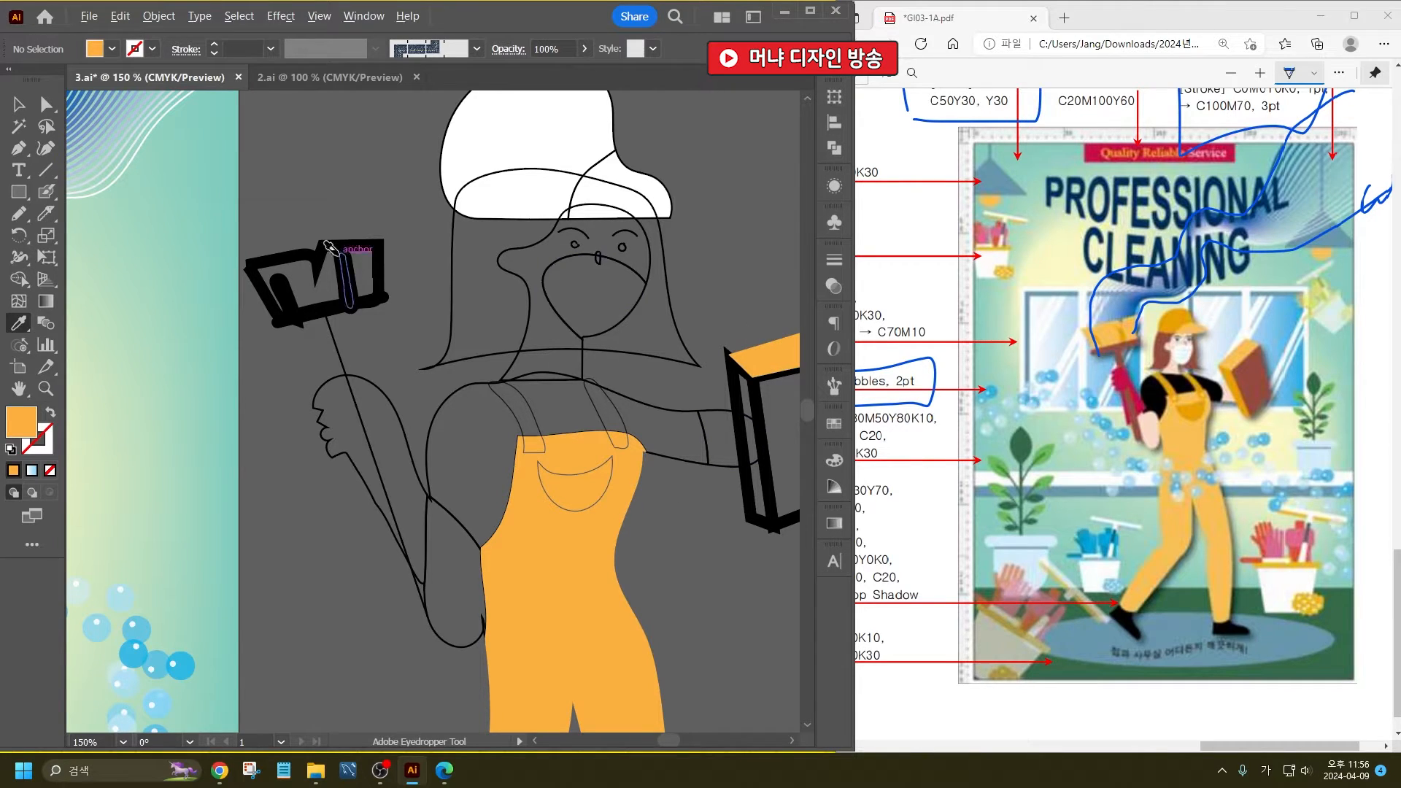
left_click(290, 252, "alt")
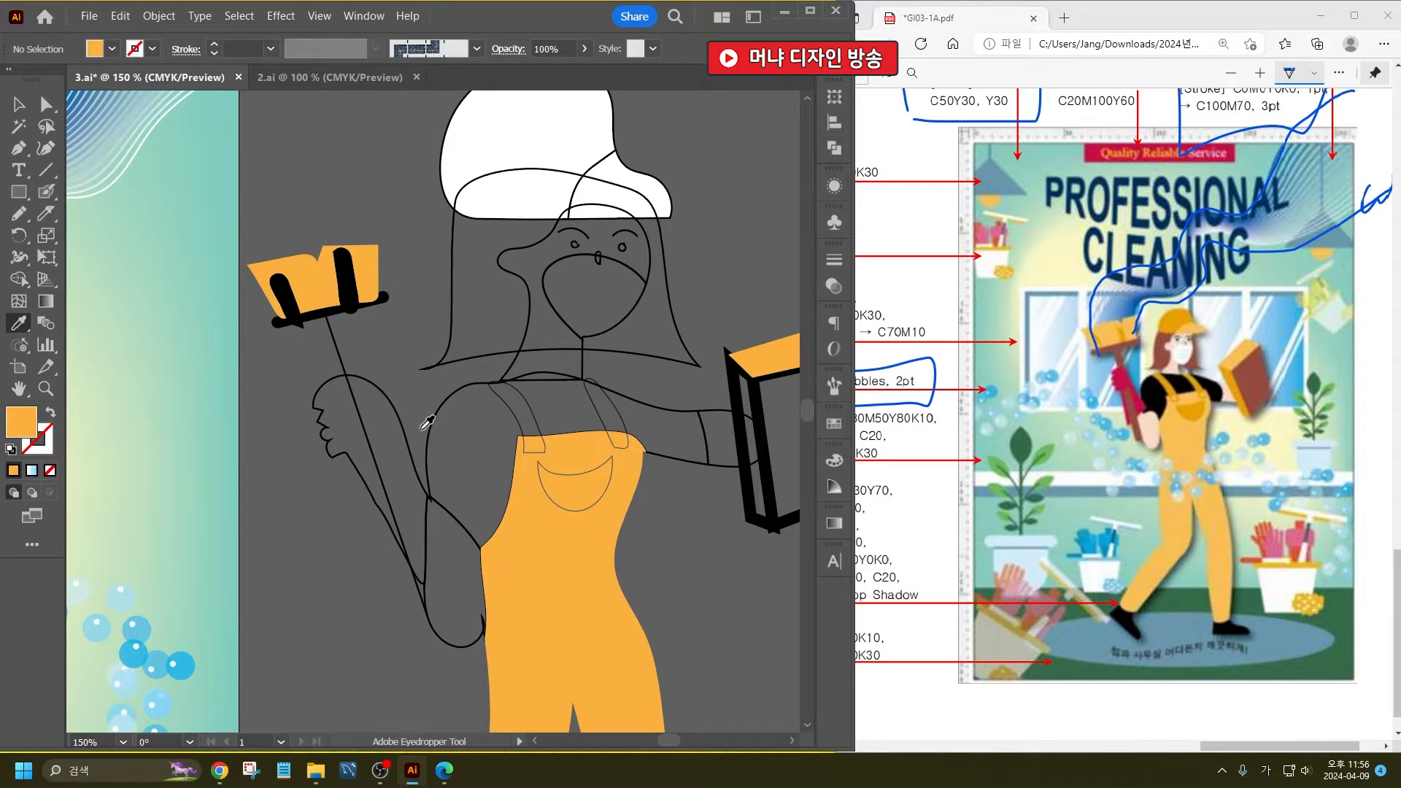
- Choose a darker orange as the fill colour and apply it to the overalls' pocket and both shoulder straps
double_click(24, 418)
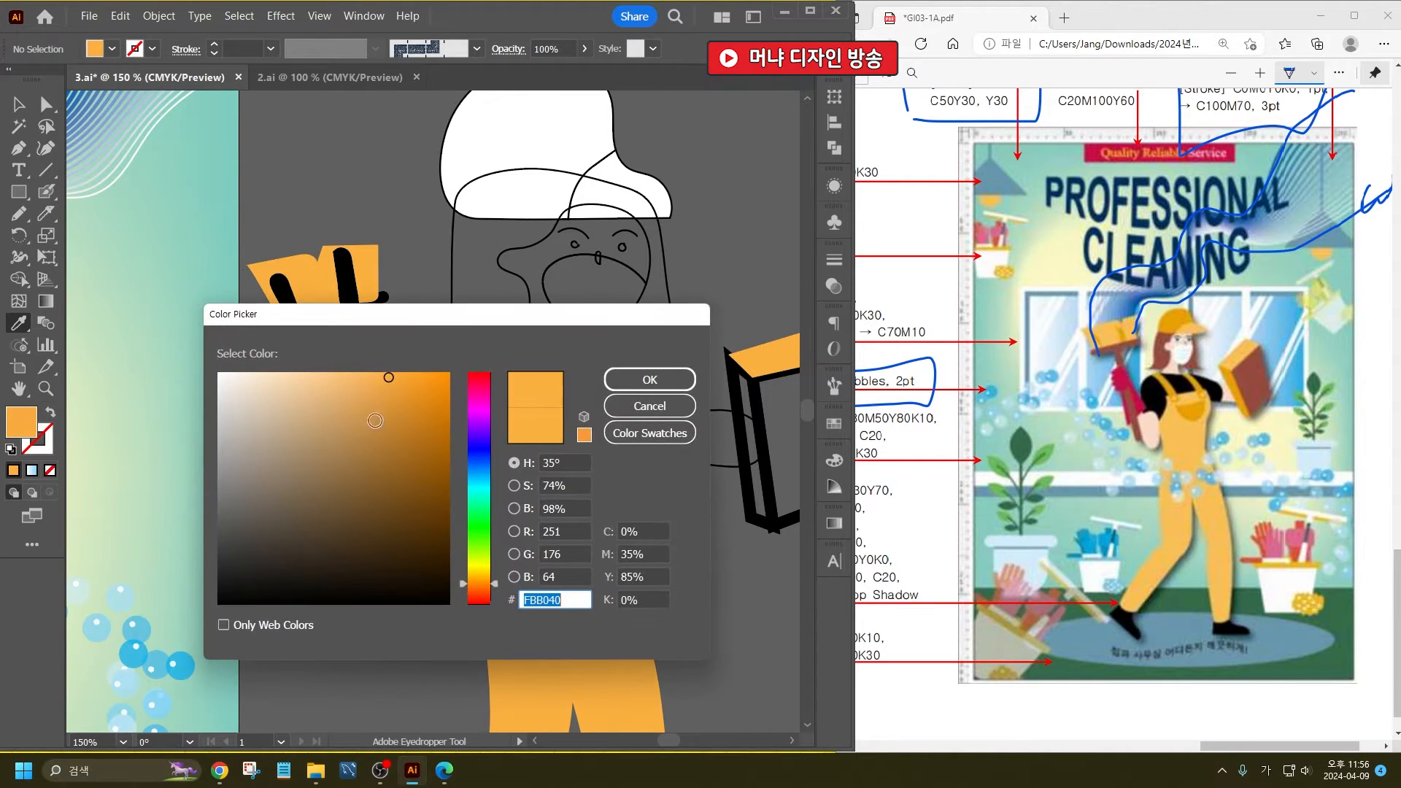
left_click(417, 410)
left_click(644, 378)
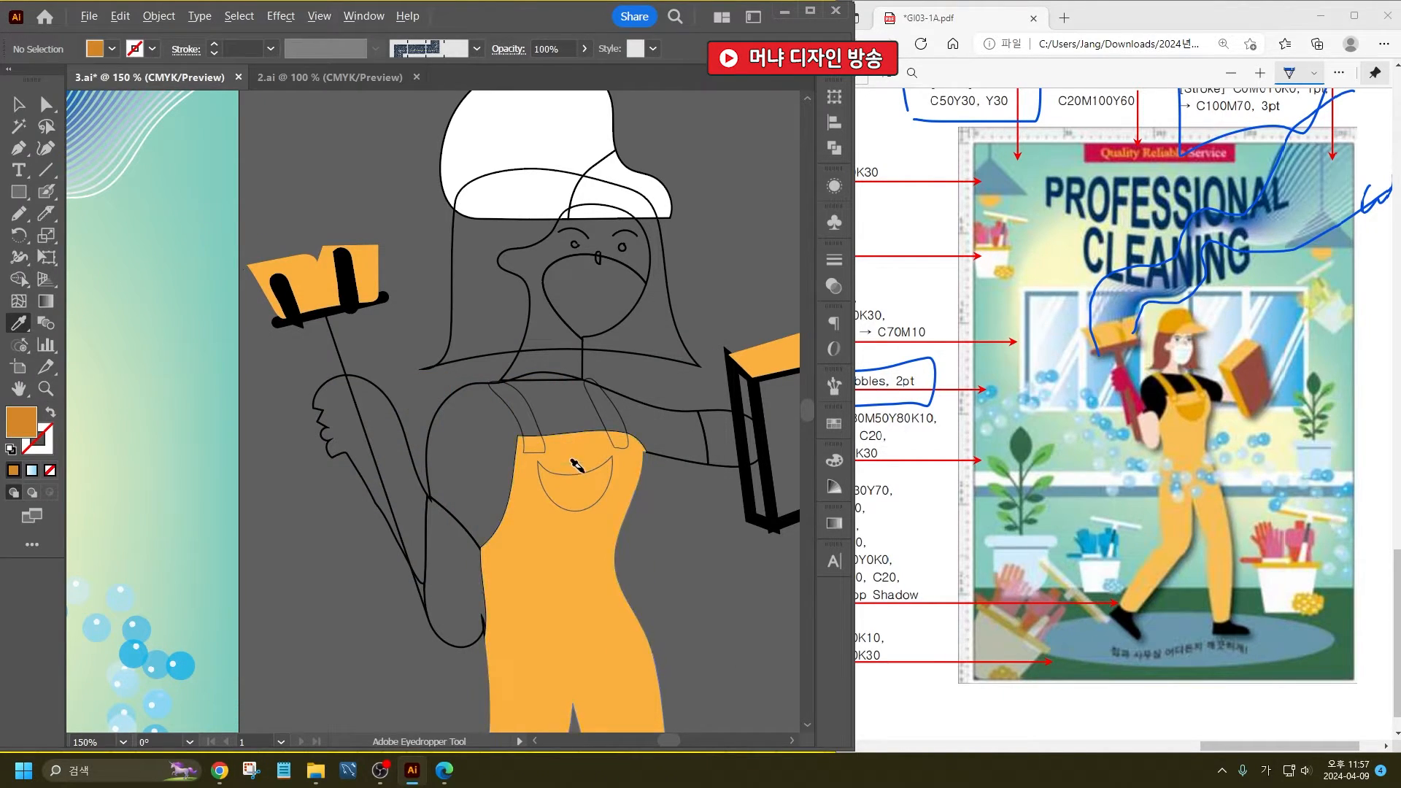
left_click(577, 467, "alt")
left_click(592, 398, "alt")
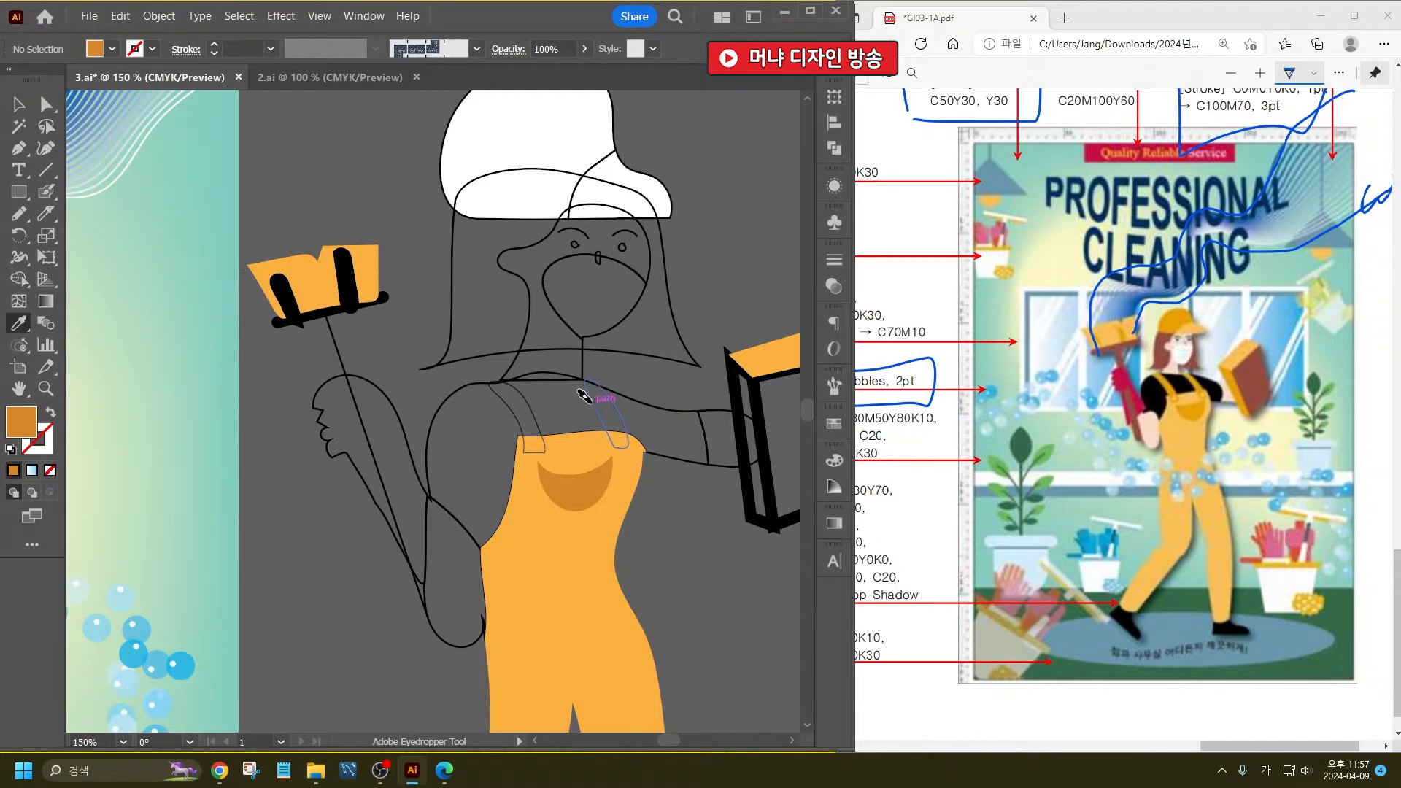
left_click(497, 392, "alt")
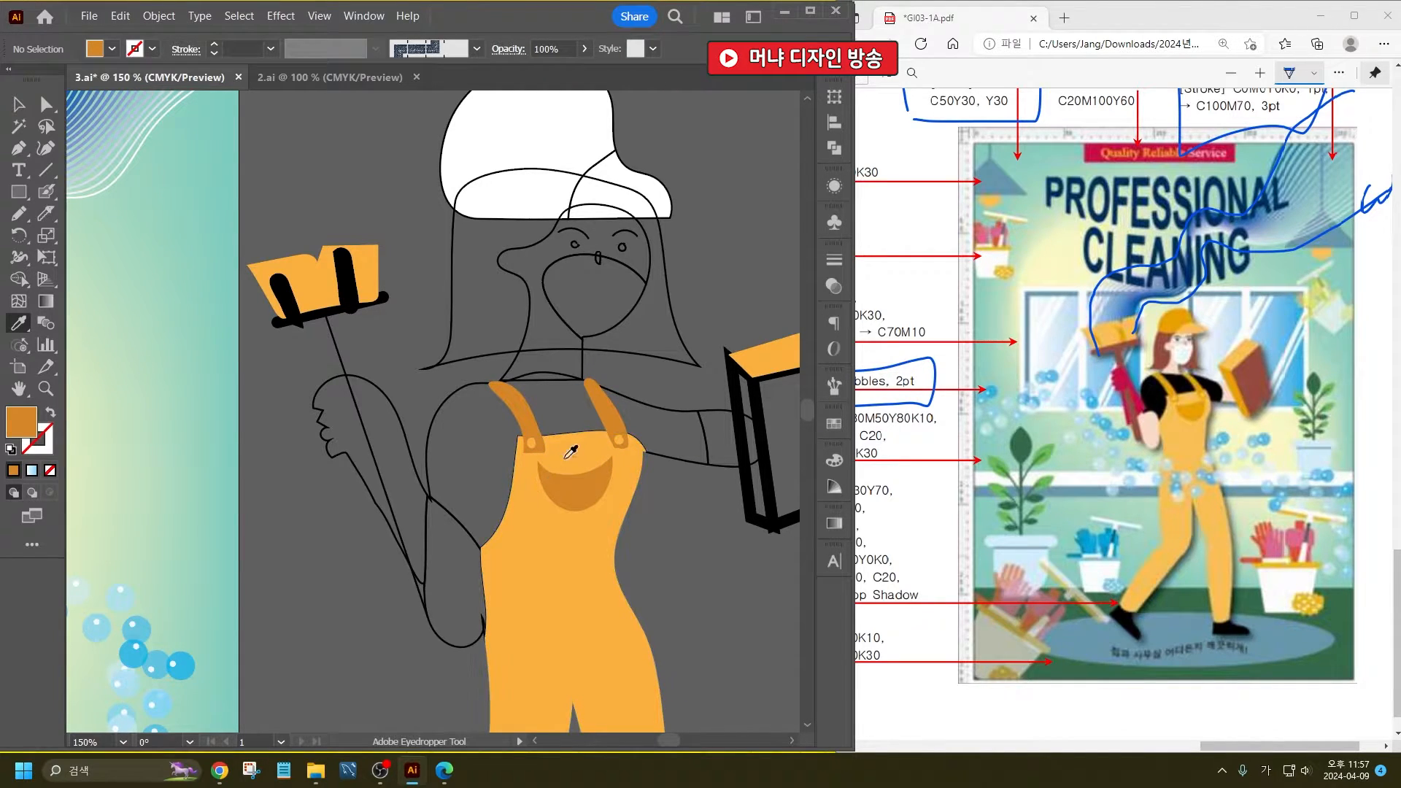
- Fill the sponge's narrow side face and the two strips on the brush head with the same darker orange
left_click(730, 383, "alt")
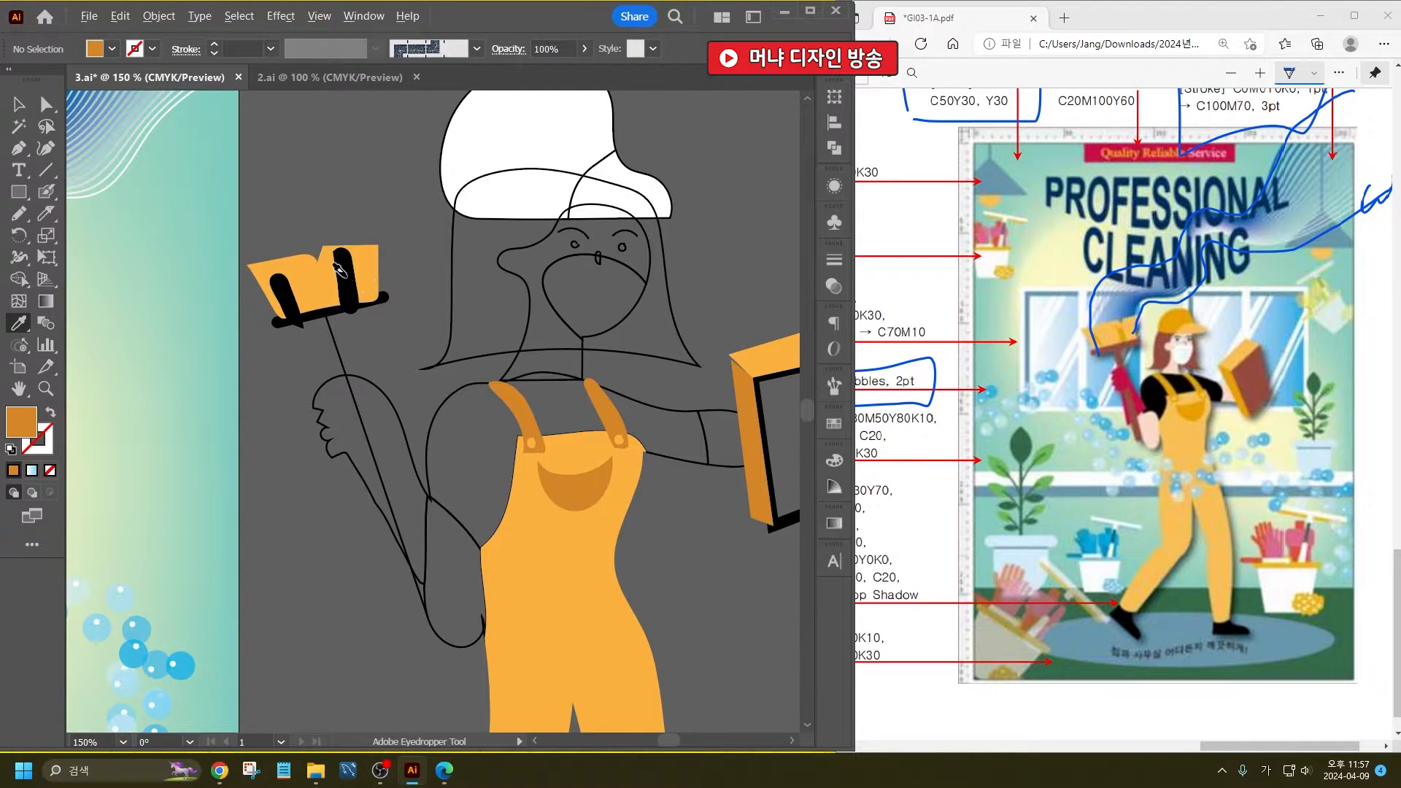
left_click(345, 290, "alt")
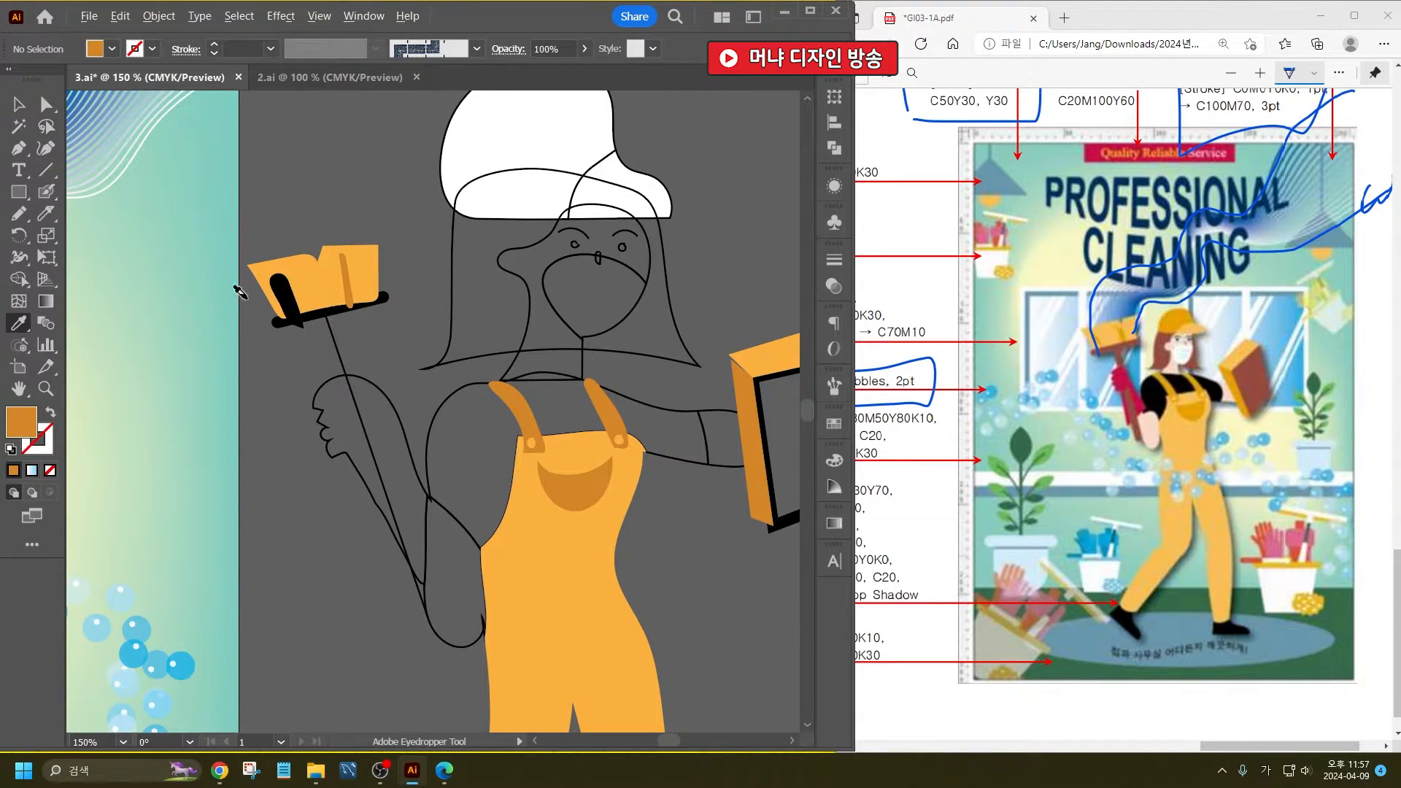
left_click(275, 286, "alt")
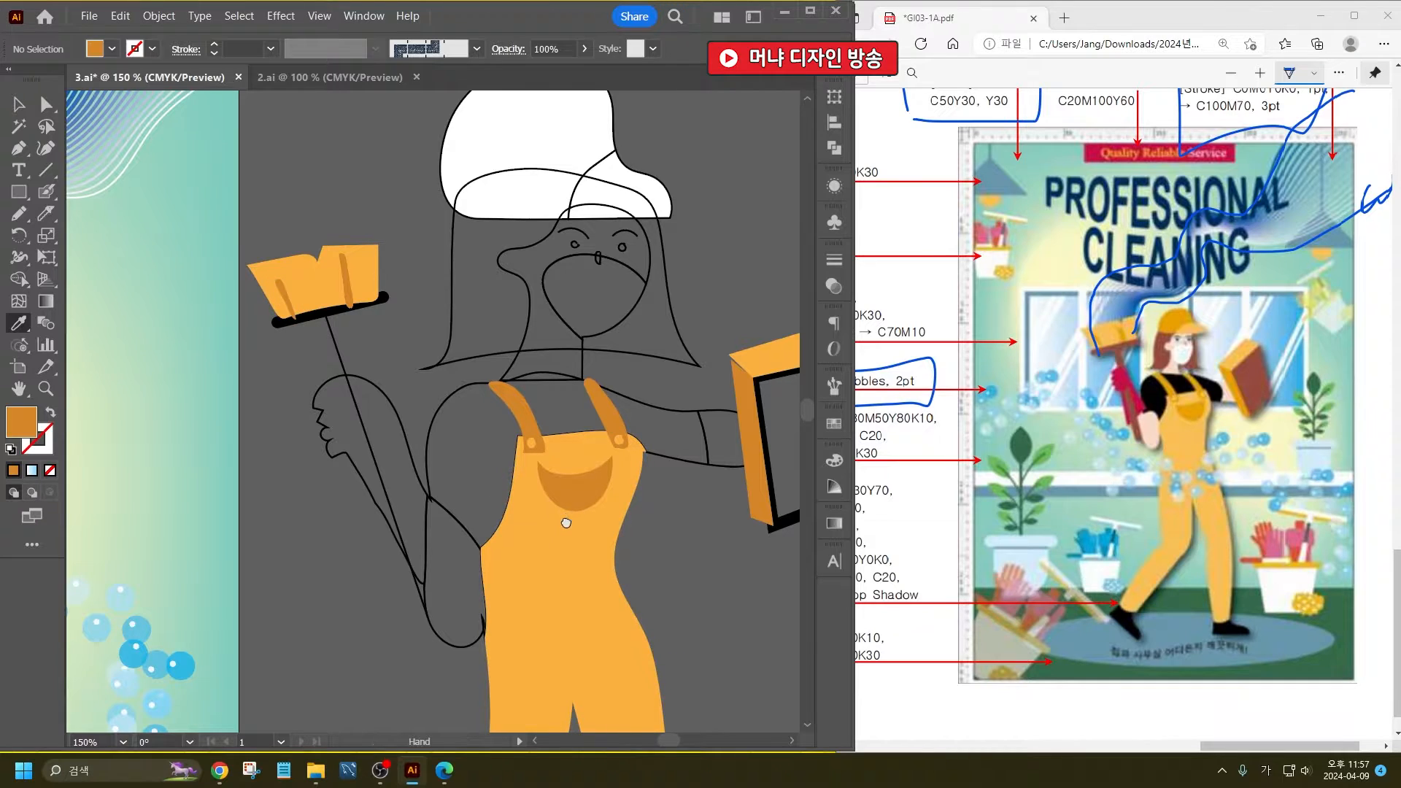
- Set the fill colour to black and apply it to the cleaner's shirt
left_click_drag(570, 520, 490, 435)
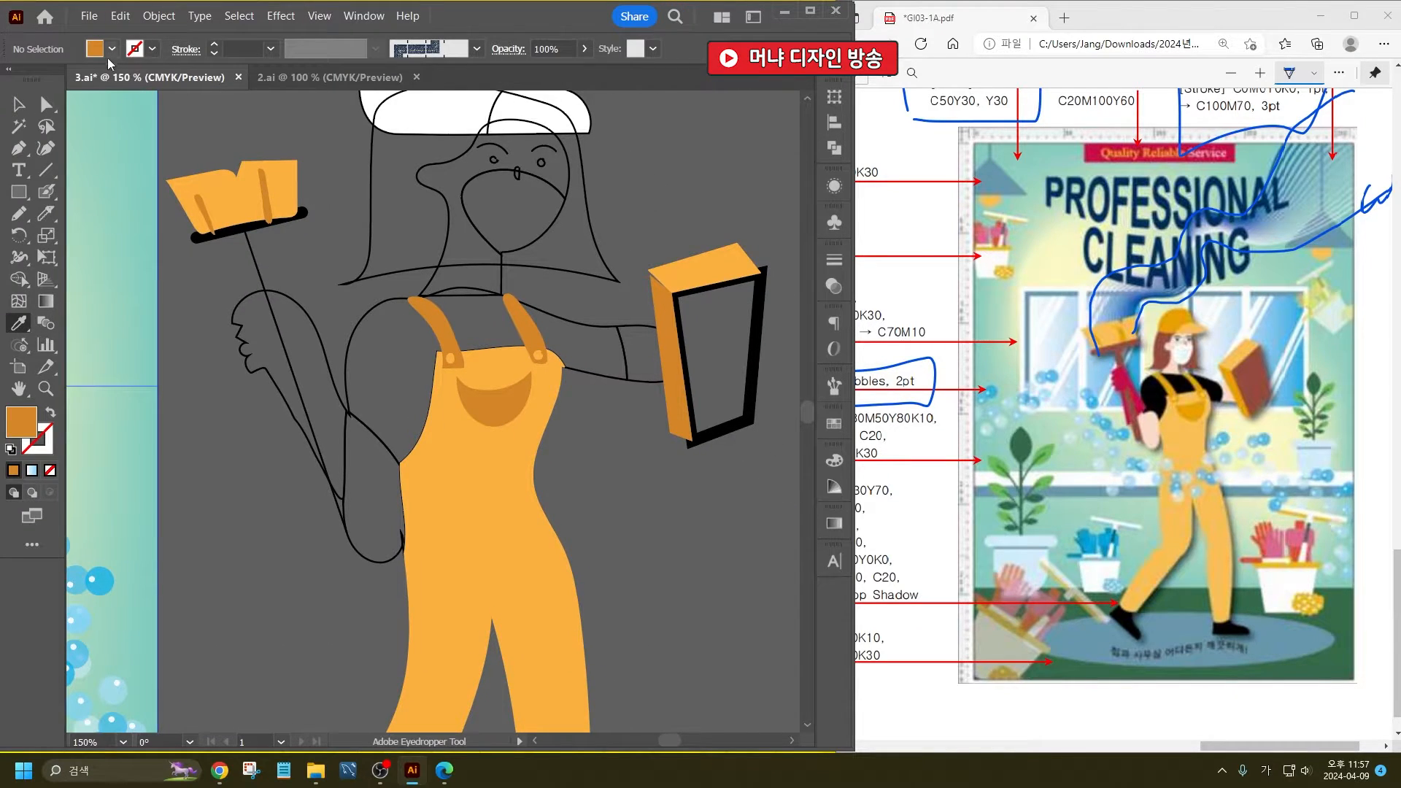
left_click(110, 49)
left_click(45, 78)
left_click(478, 19)
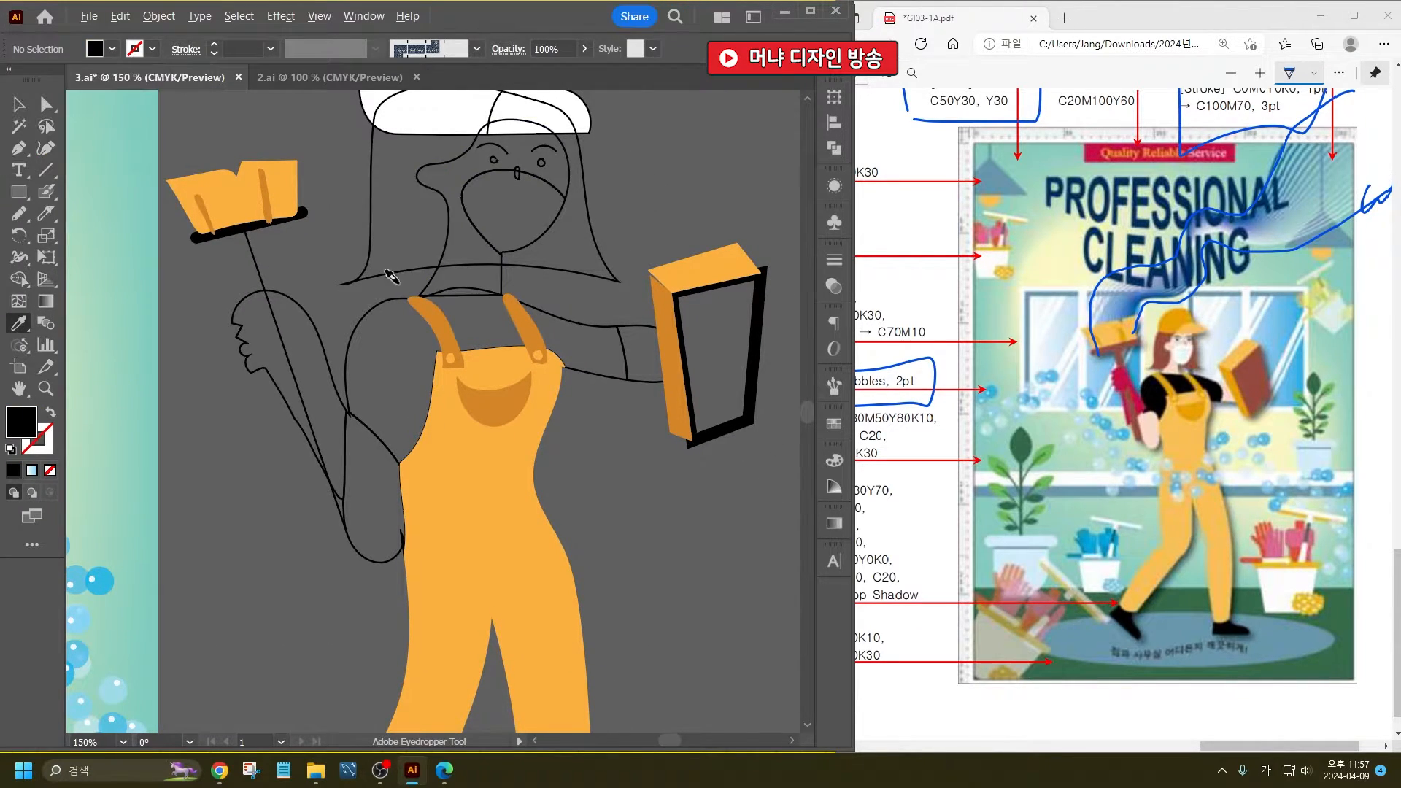
left_click(375, 305, "alt")
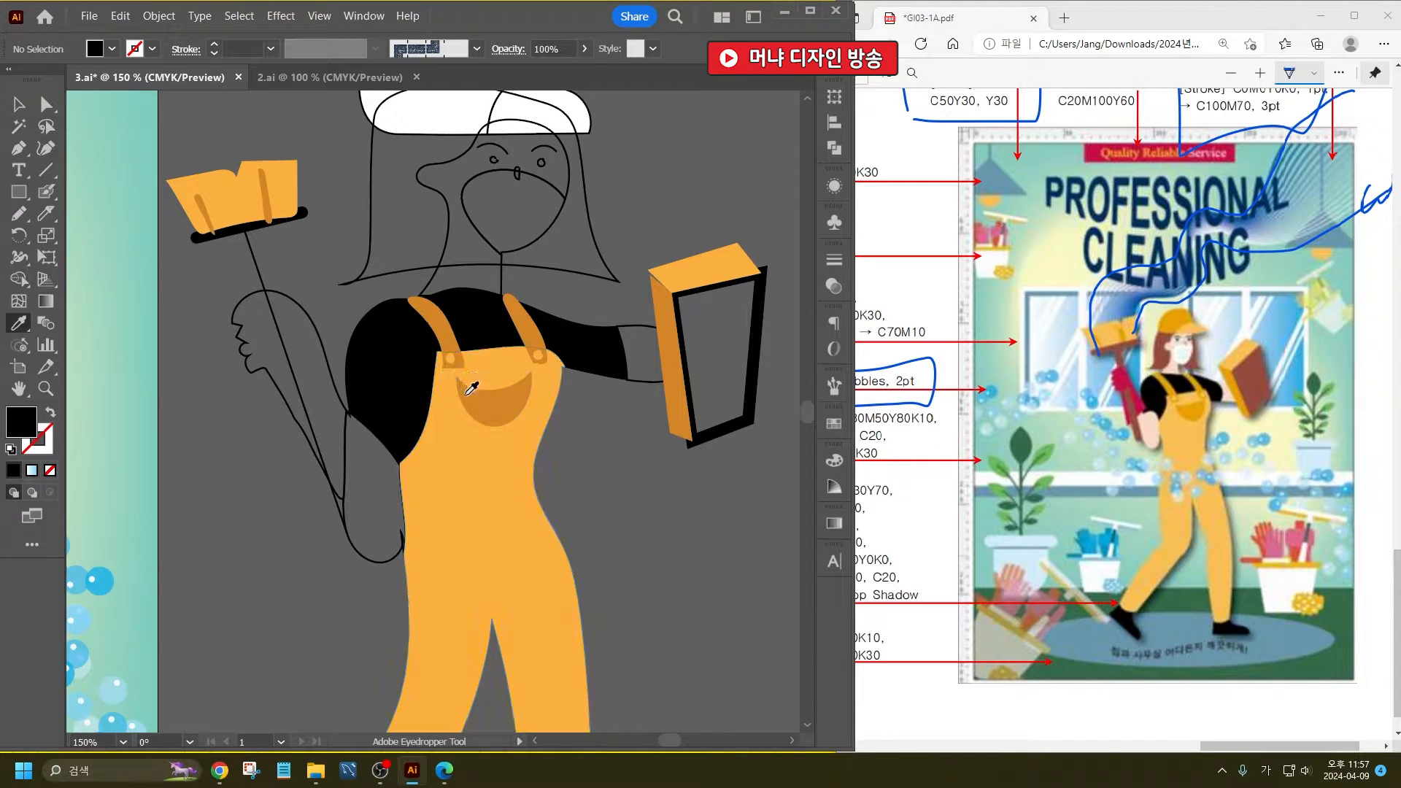
- Choose a light peach skin tone as the fill colour and apply it to the cleaner's lower arms, face and neck
double_click(16, 430)
left_click_drag(481, 577, 485, 582)
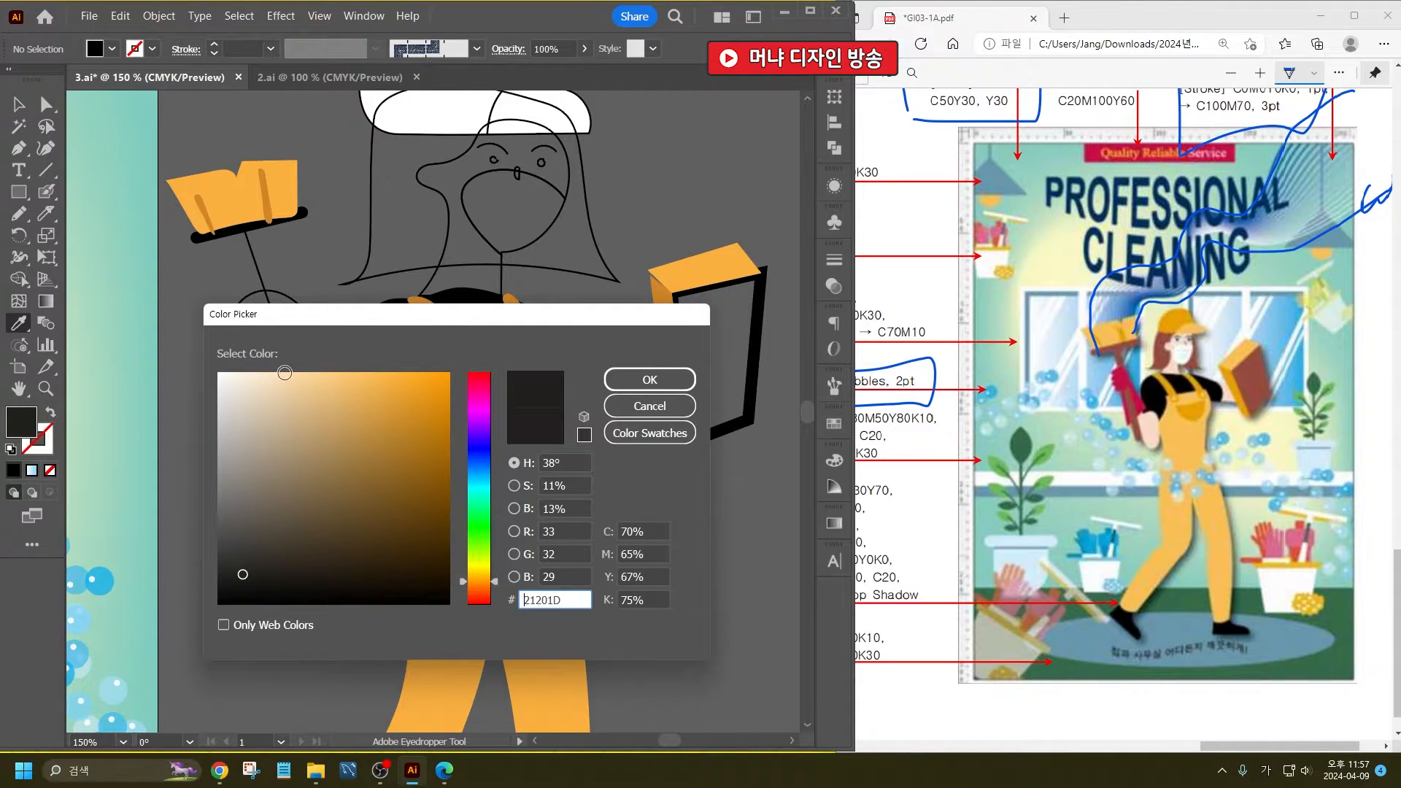
left_click(283, 374)
left_click_drag(279, 389, 288, 381)
left_click(645, 380)
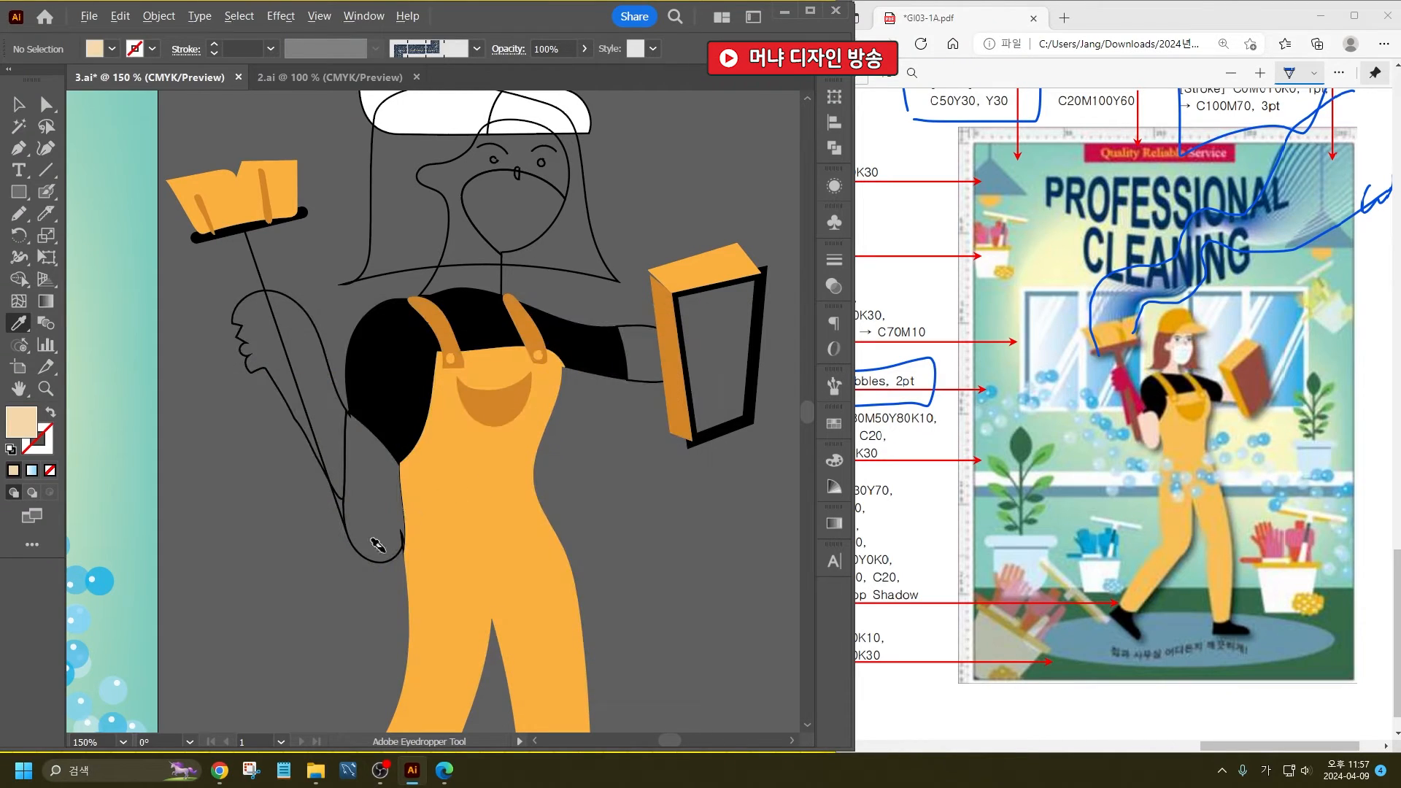
left_click(376, 548, "alt")
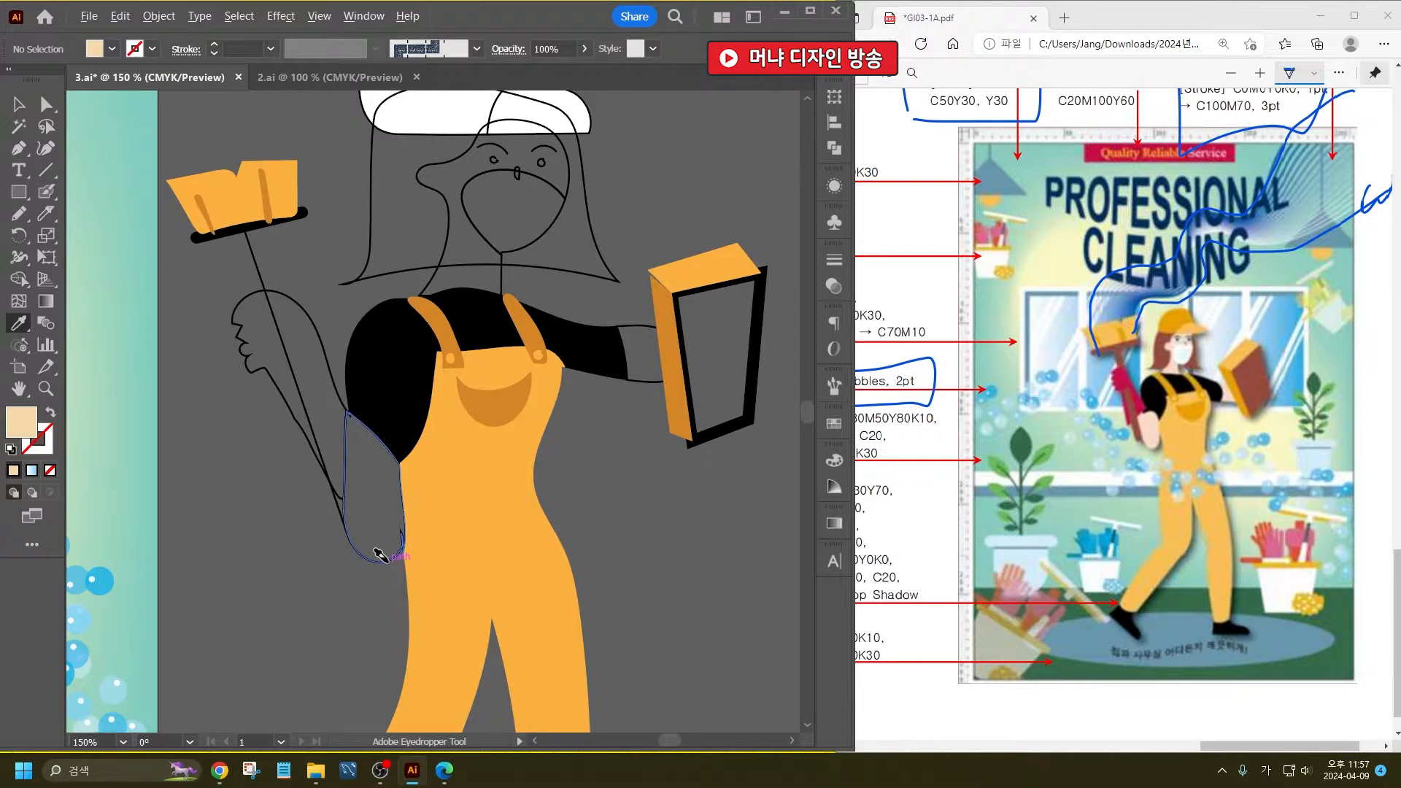
left_click(441, 244, "alt")
left_click(632, 323, "alt")
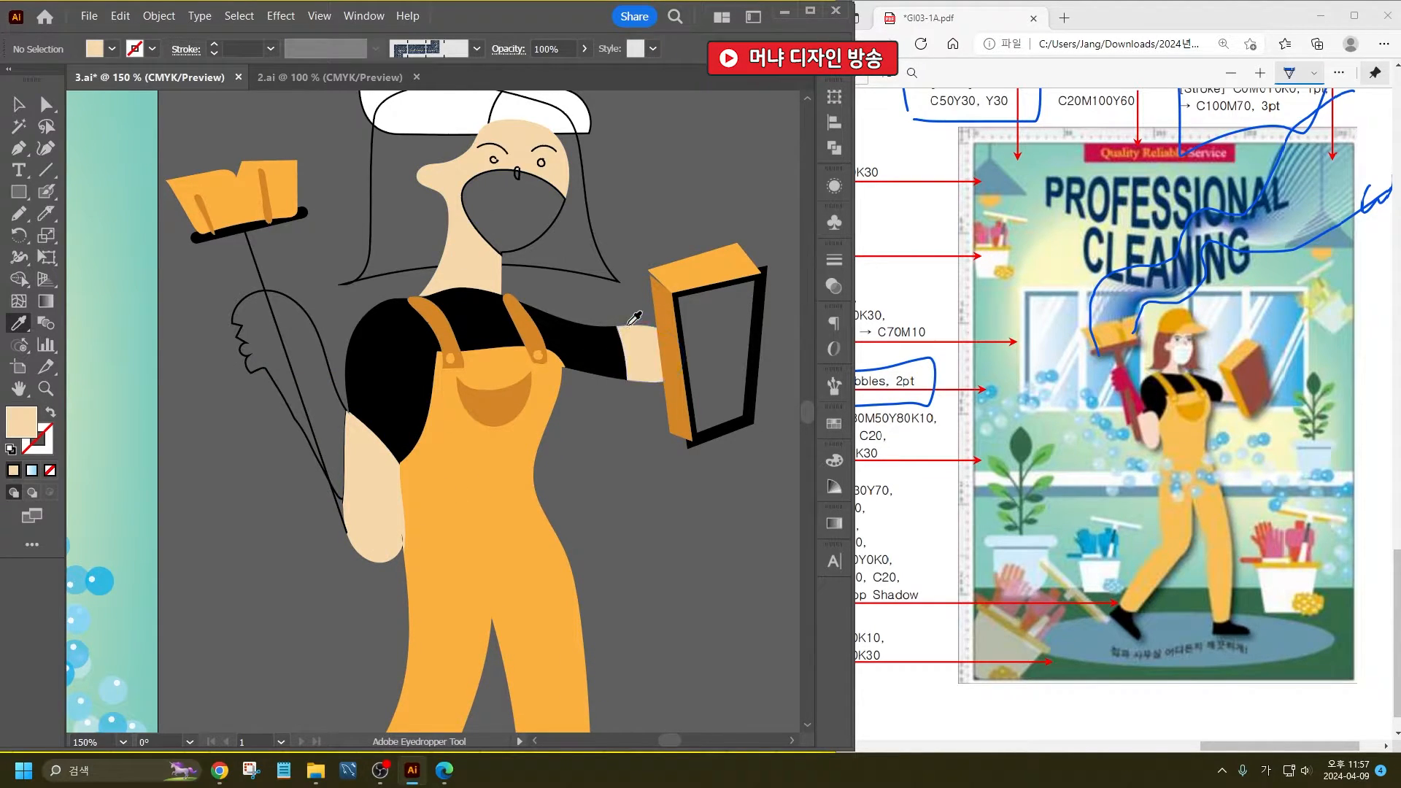
- Fill the cap's crown with the pocket's darker orange and its brim with the overalls' orange using the Eyedropper
scroll(573, 286, "up", 2)
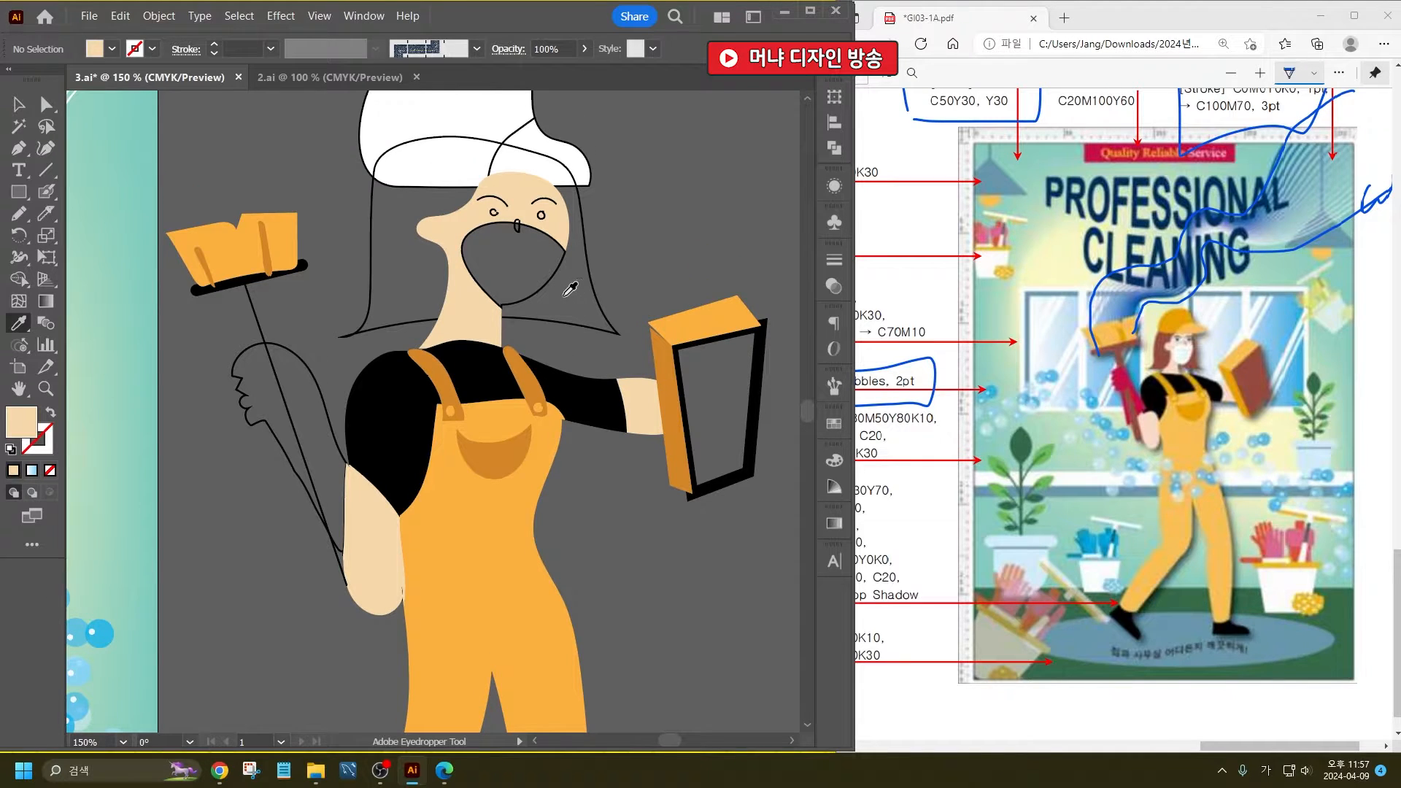
scroll(524, 326, "up", 1)
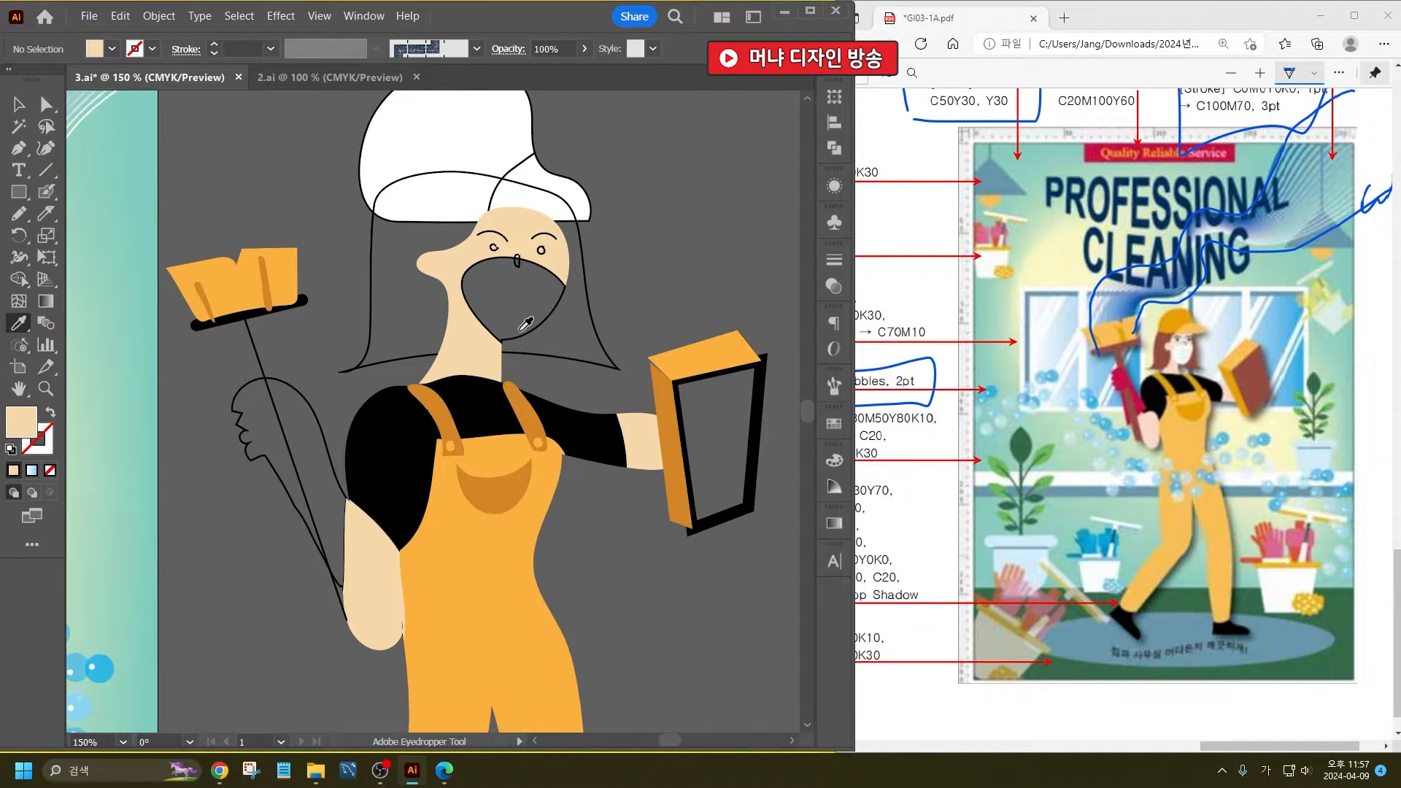
left_click(517, 486)
left_click(463, 194, "alt")
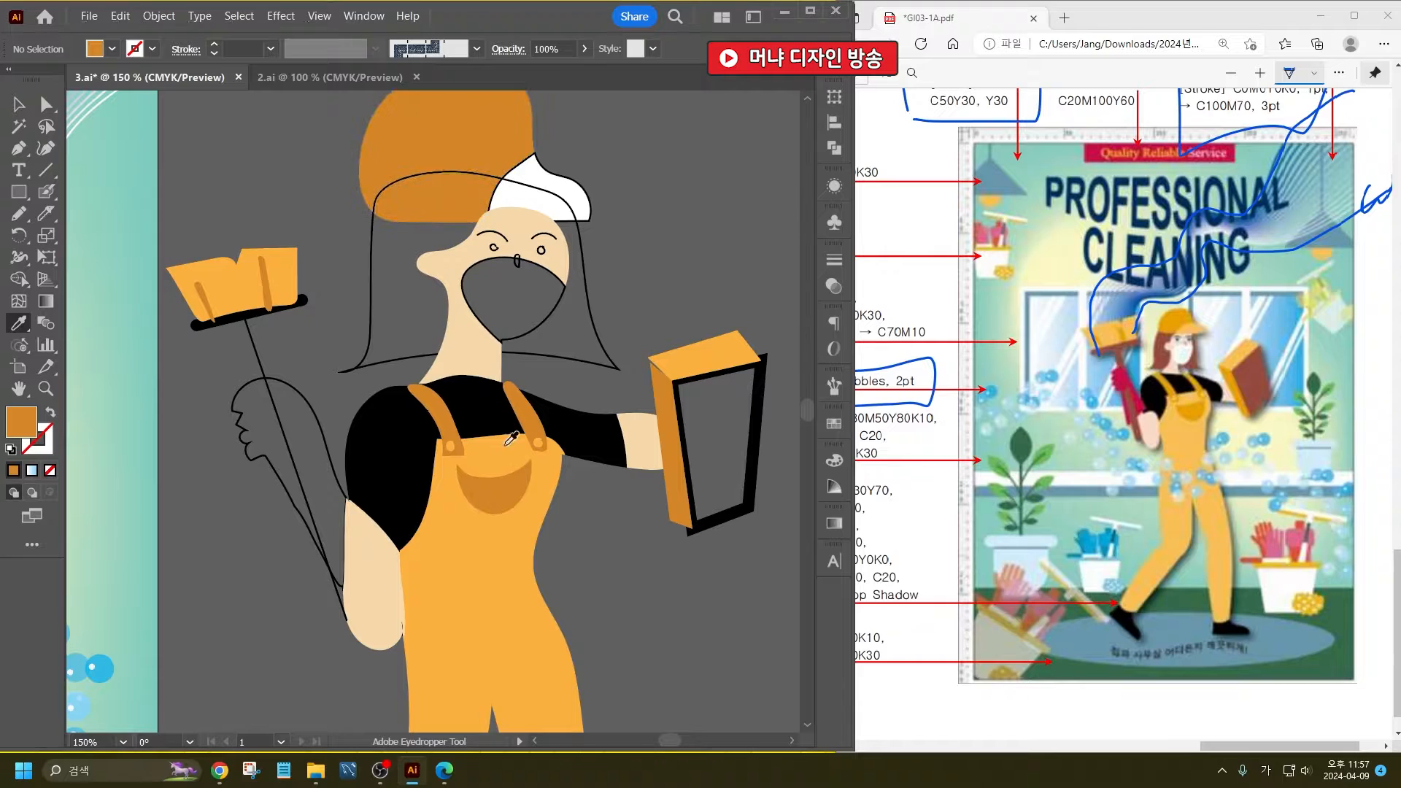
left_click(532, 474)
left_click(544, 193, "alt")
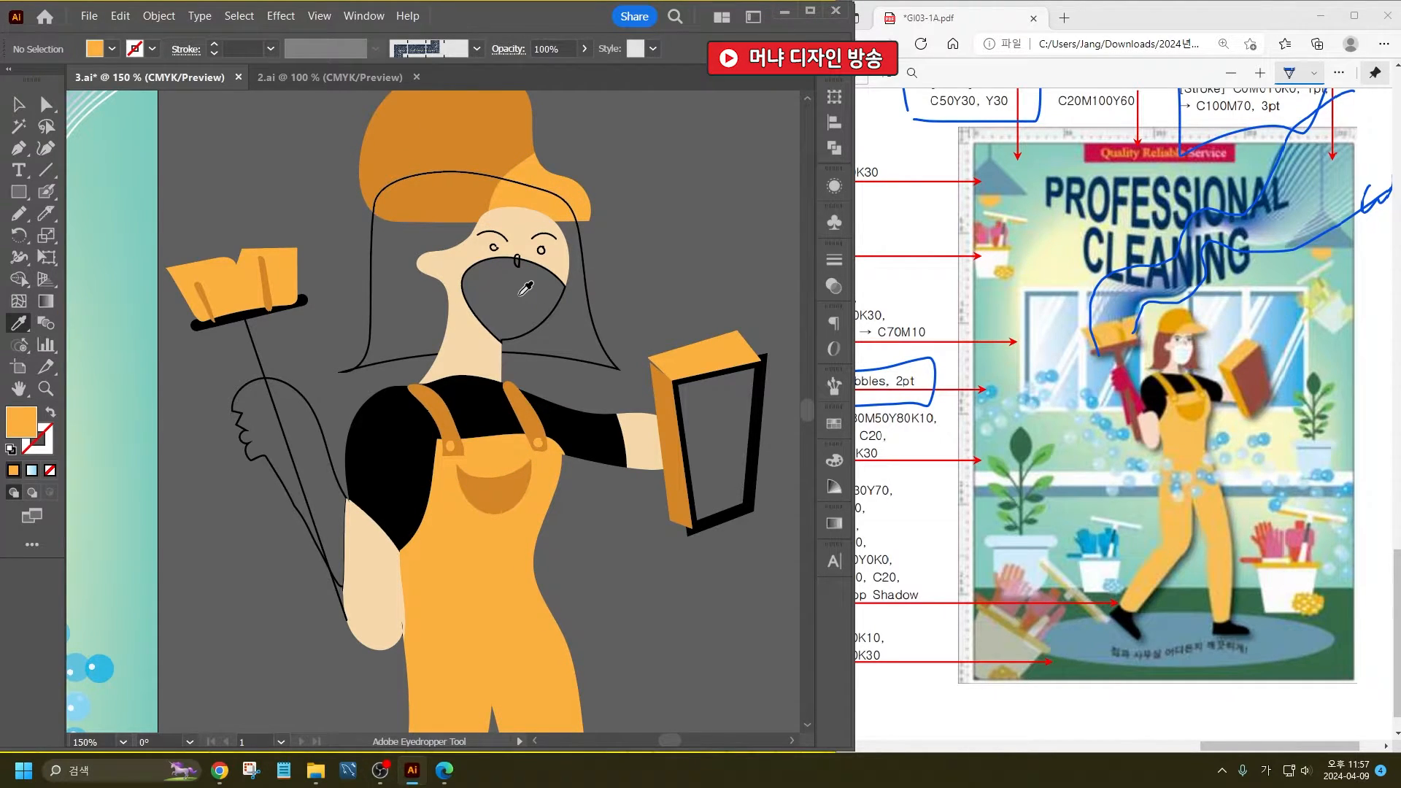
- Set the fill colour to reddish brown 8E3816 and apply it to the cleaner's hair and the sponge's front face
double_click(20, 432)
left_click_drag(492, 583, 493, 595)
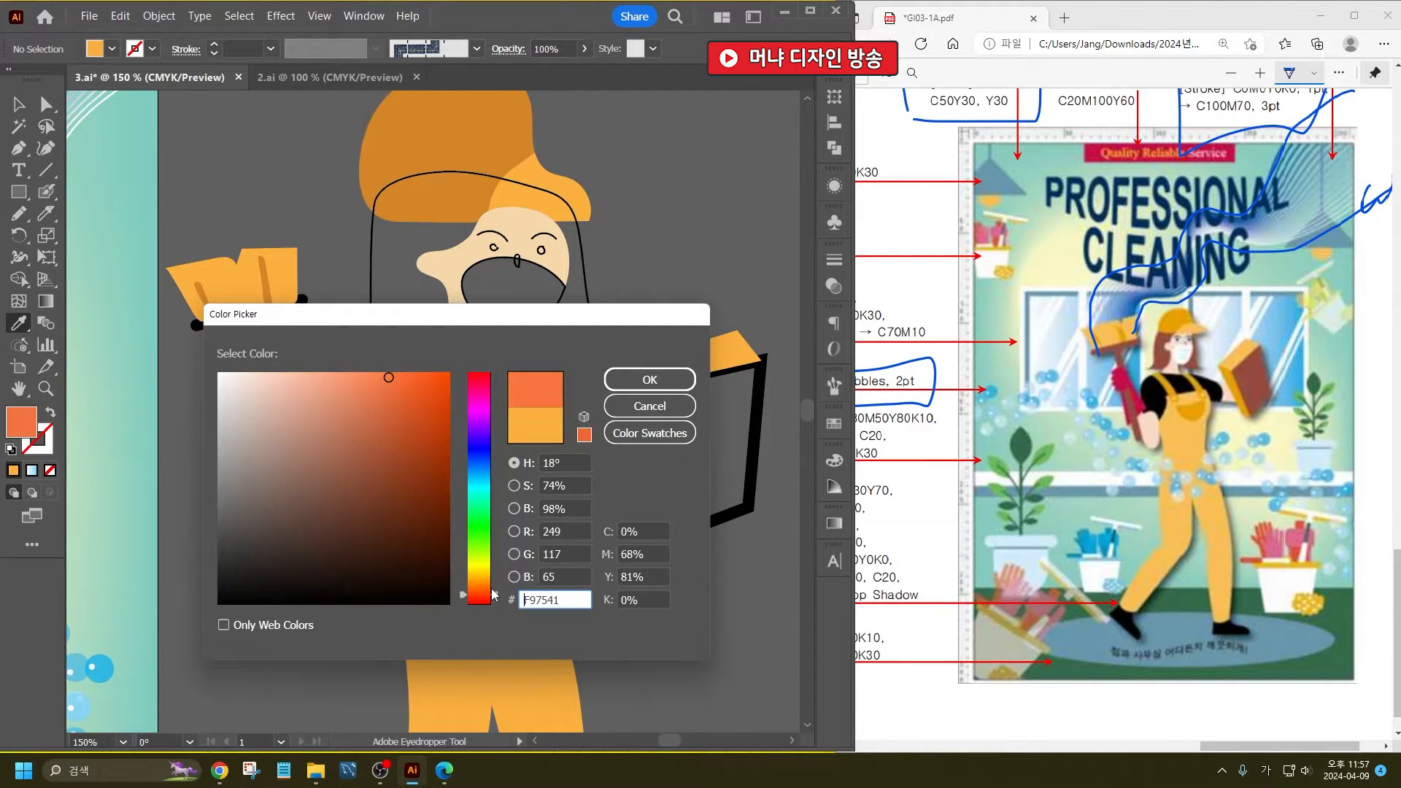
left_click(406, 466)
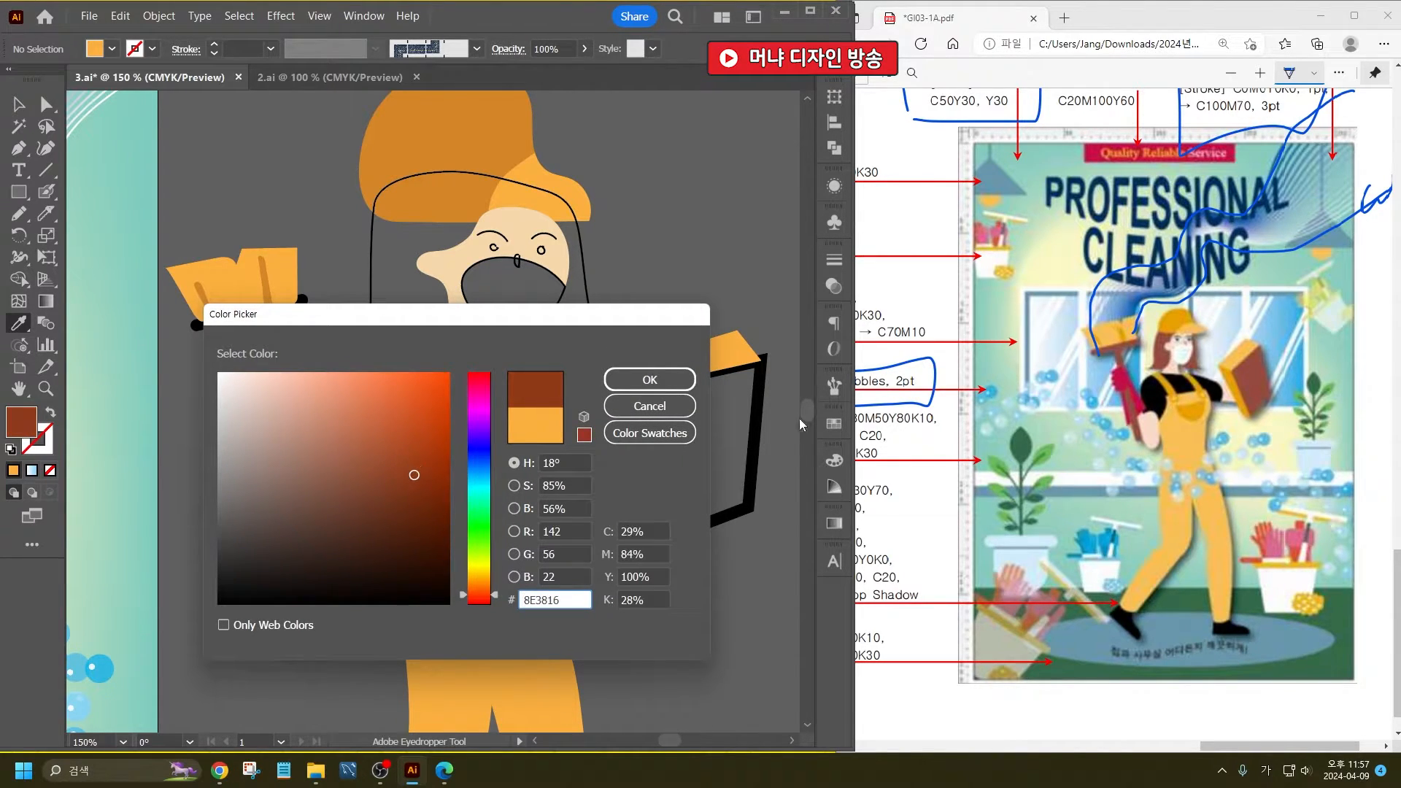
left_click(650, 379)
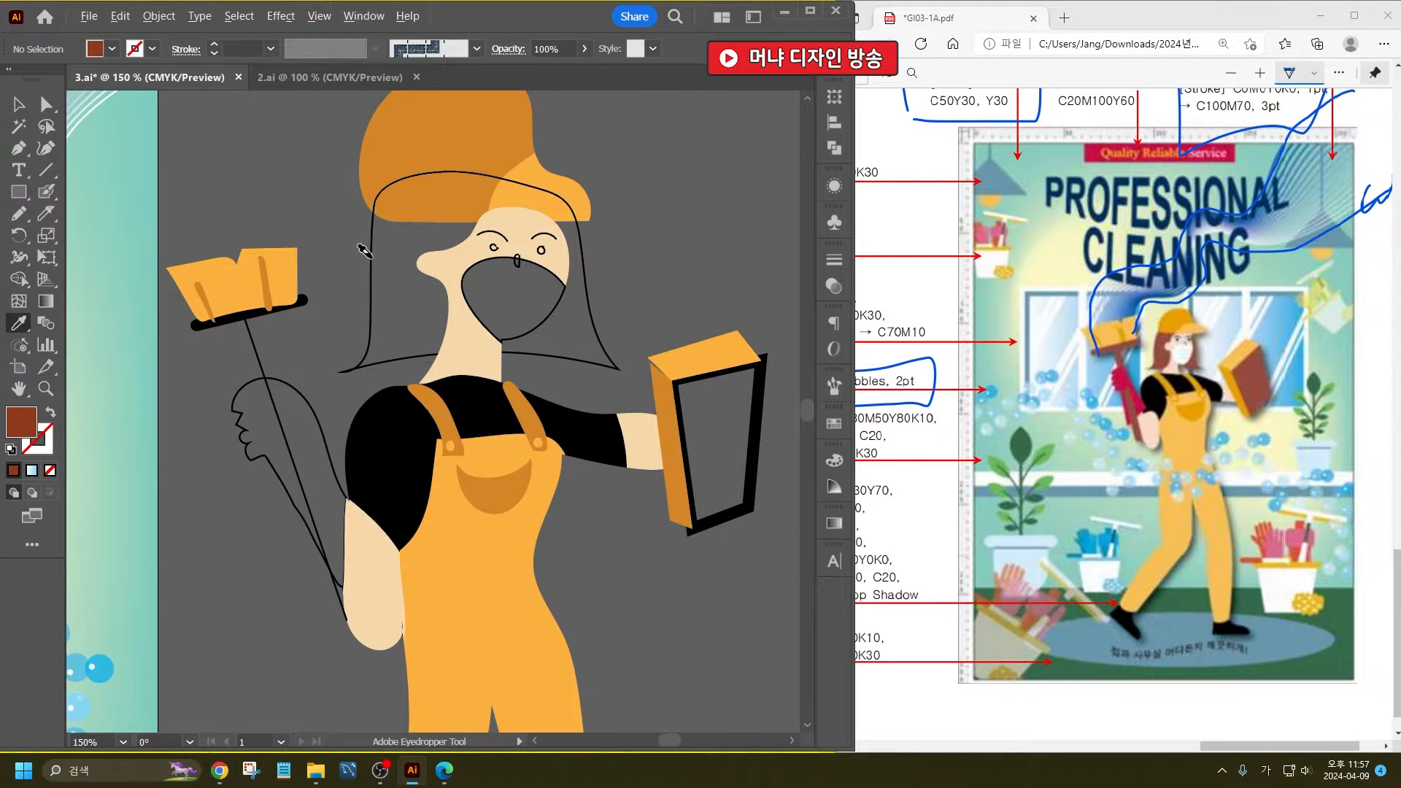
left_click(371, 258, "alt")
left_click(759, 365, "alt")
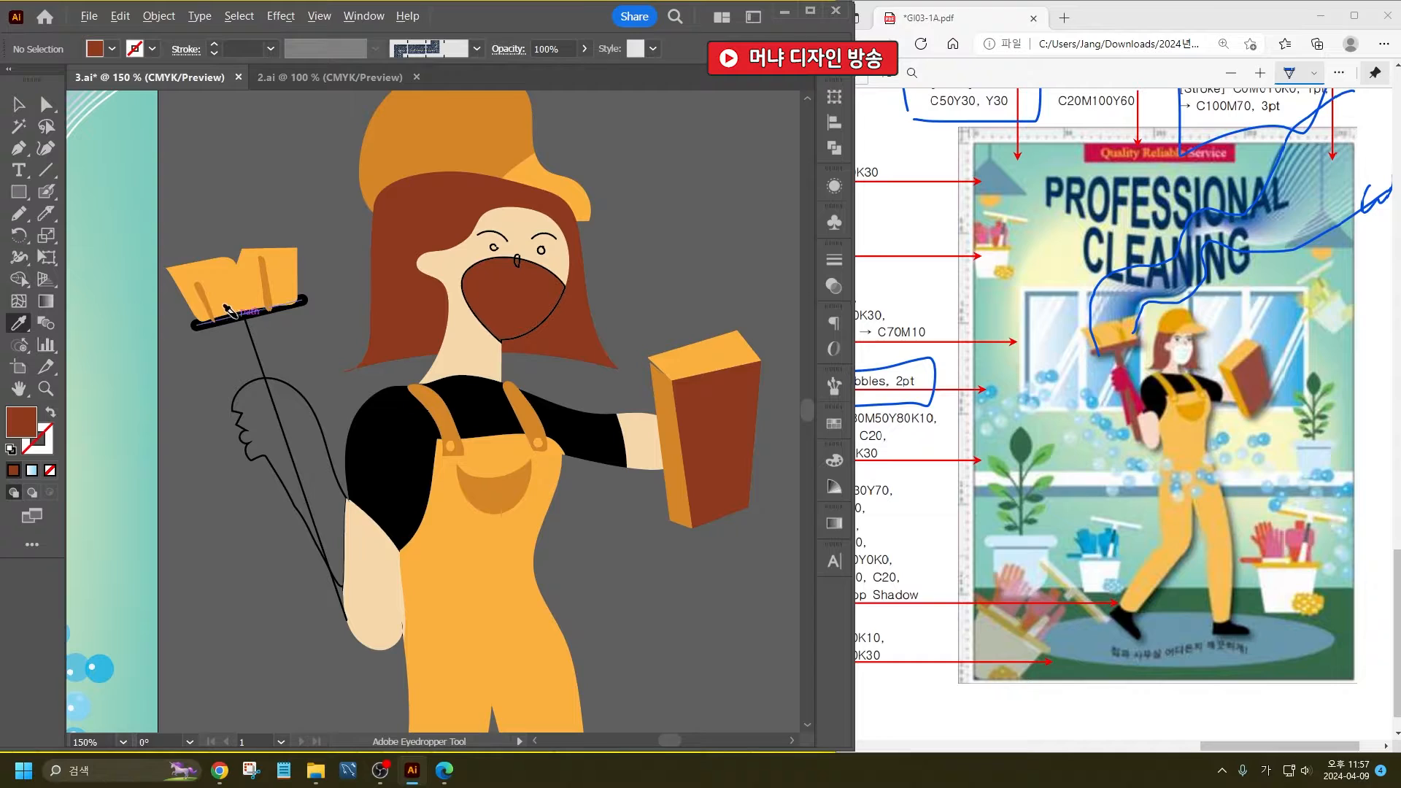
- Copy the hex code 8E3816 from the sponge's front face and try to recolour the brush's handle line with it
left_click(19, 105)
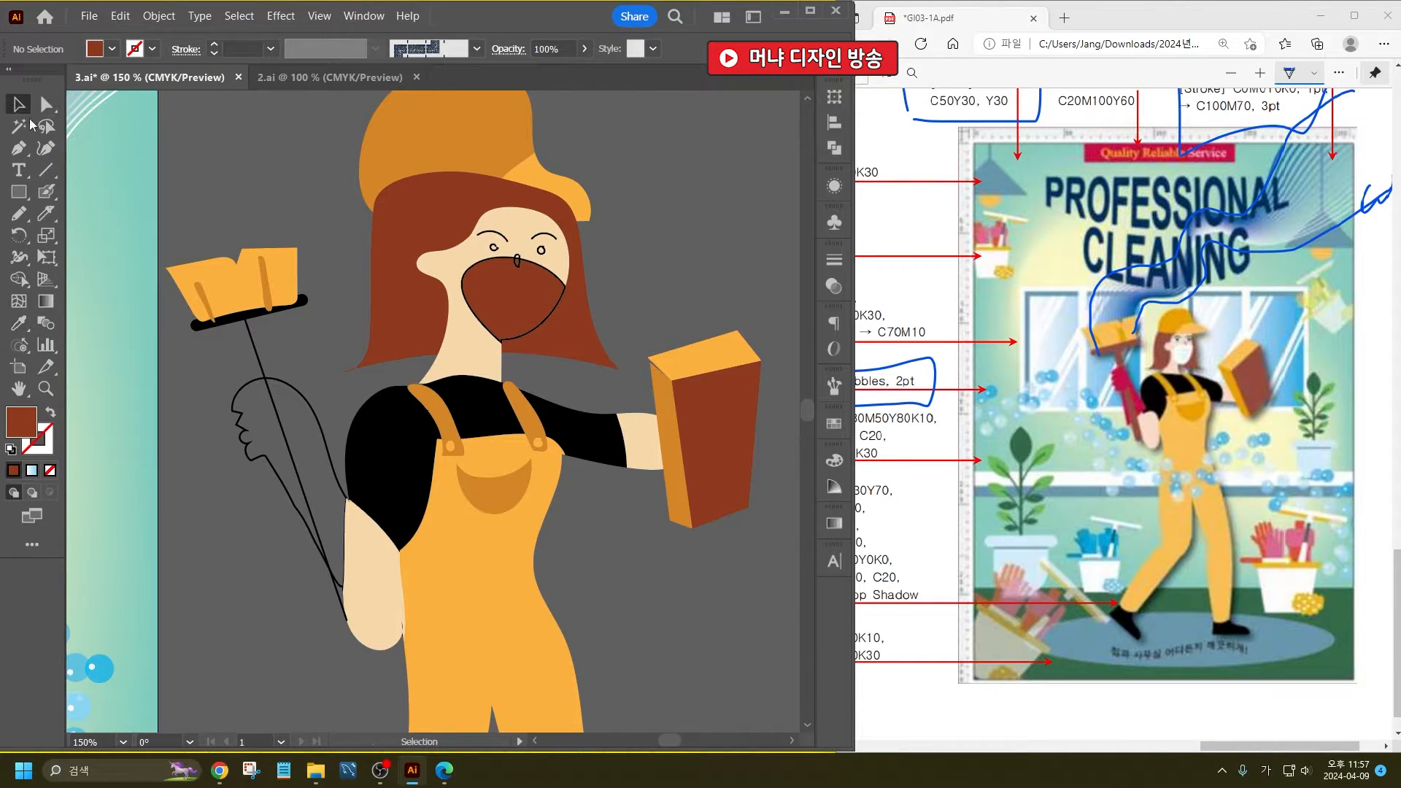
left_click(253, 352)
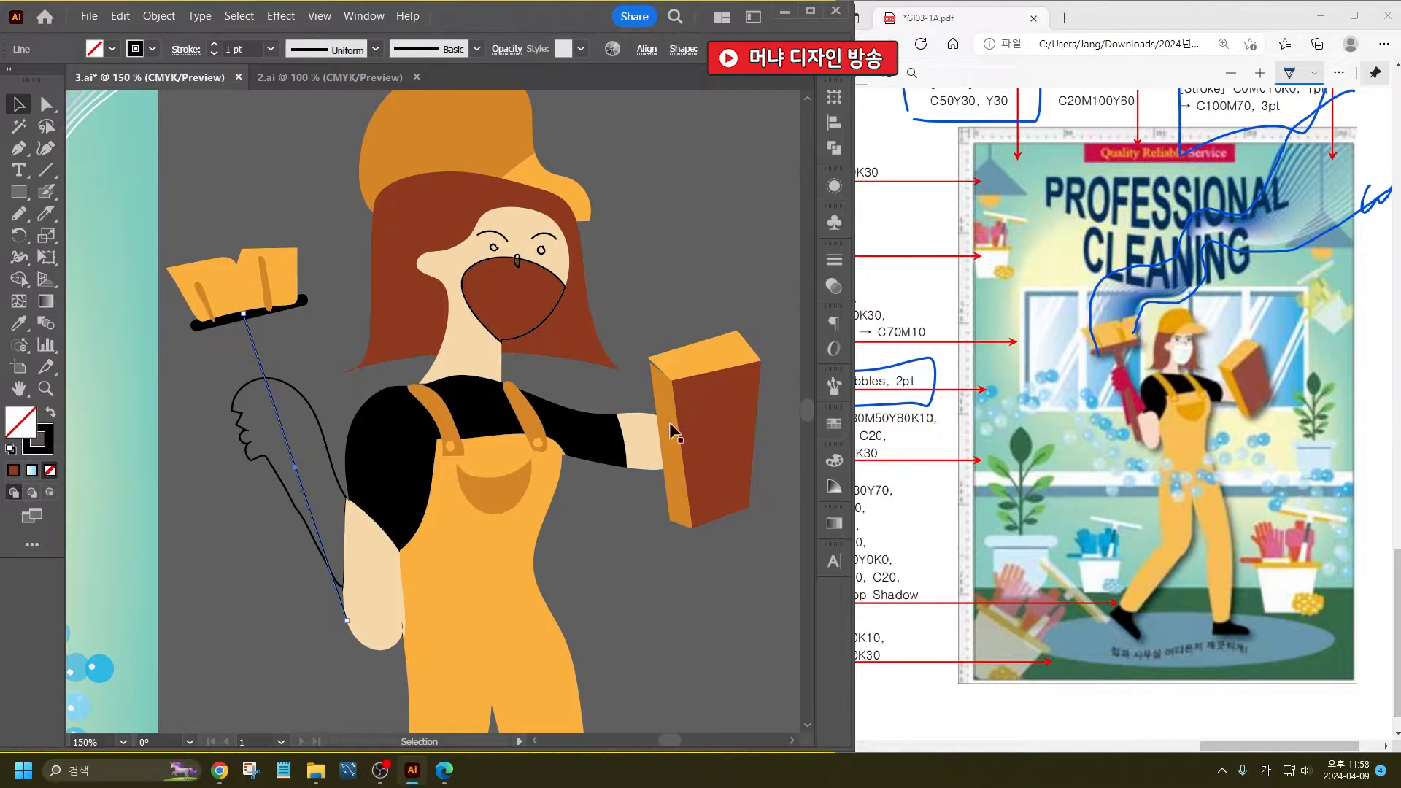
left_click(732, 447)
double_click(32, 427)
key("ctrl+c")
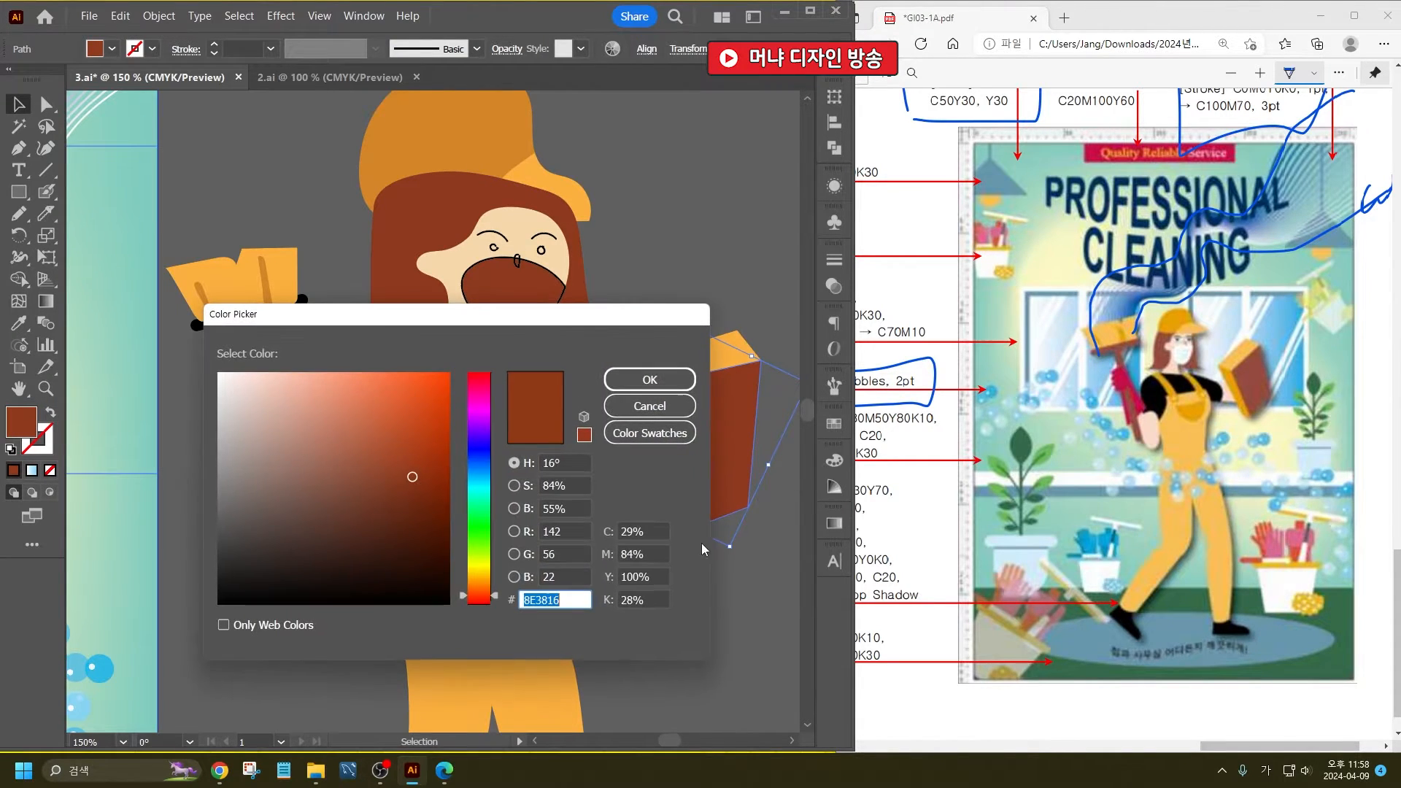
left_click(647, 409)
left_click(602, 391)
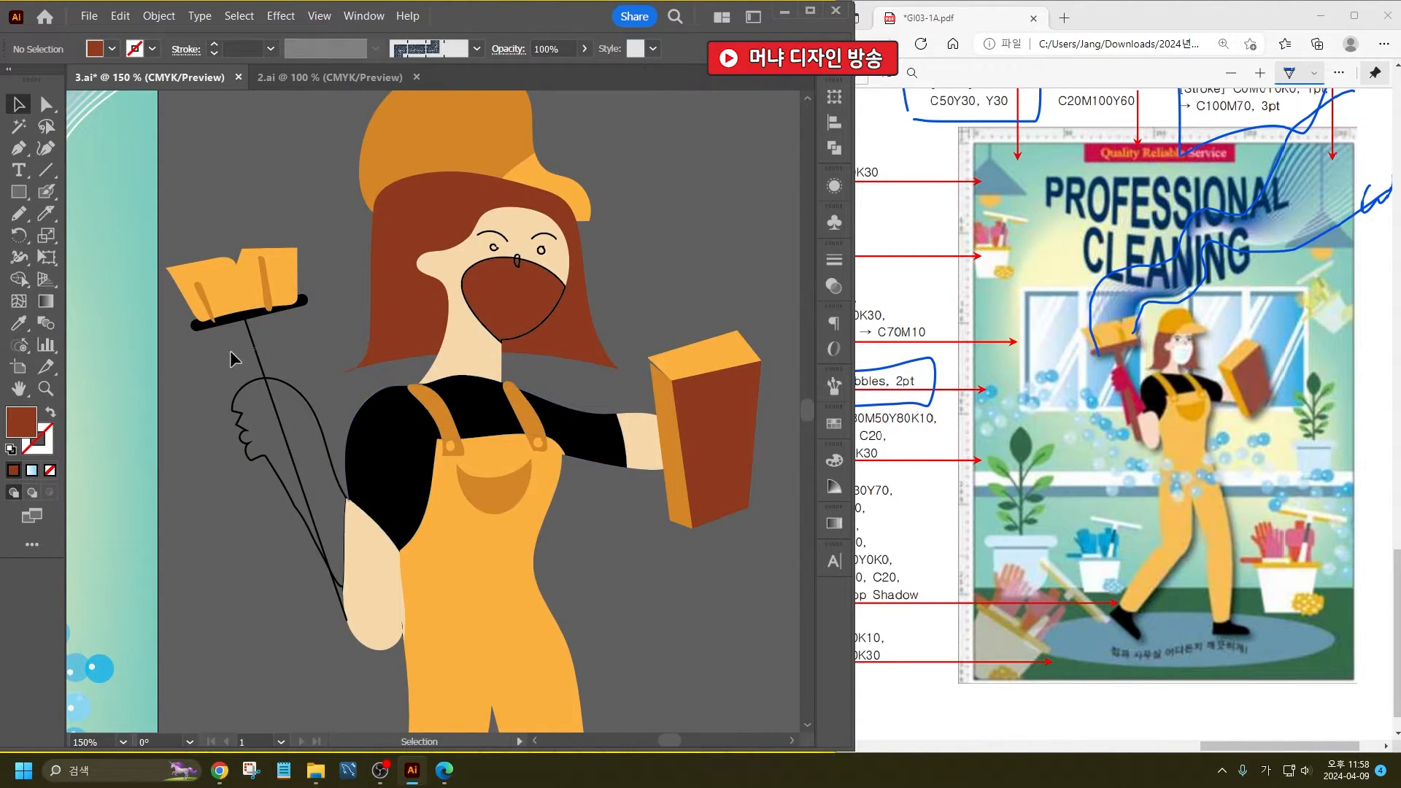
left_click(254, 348)
double_click(54, 436)
key("ctrl+v")
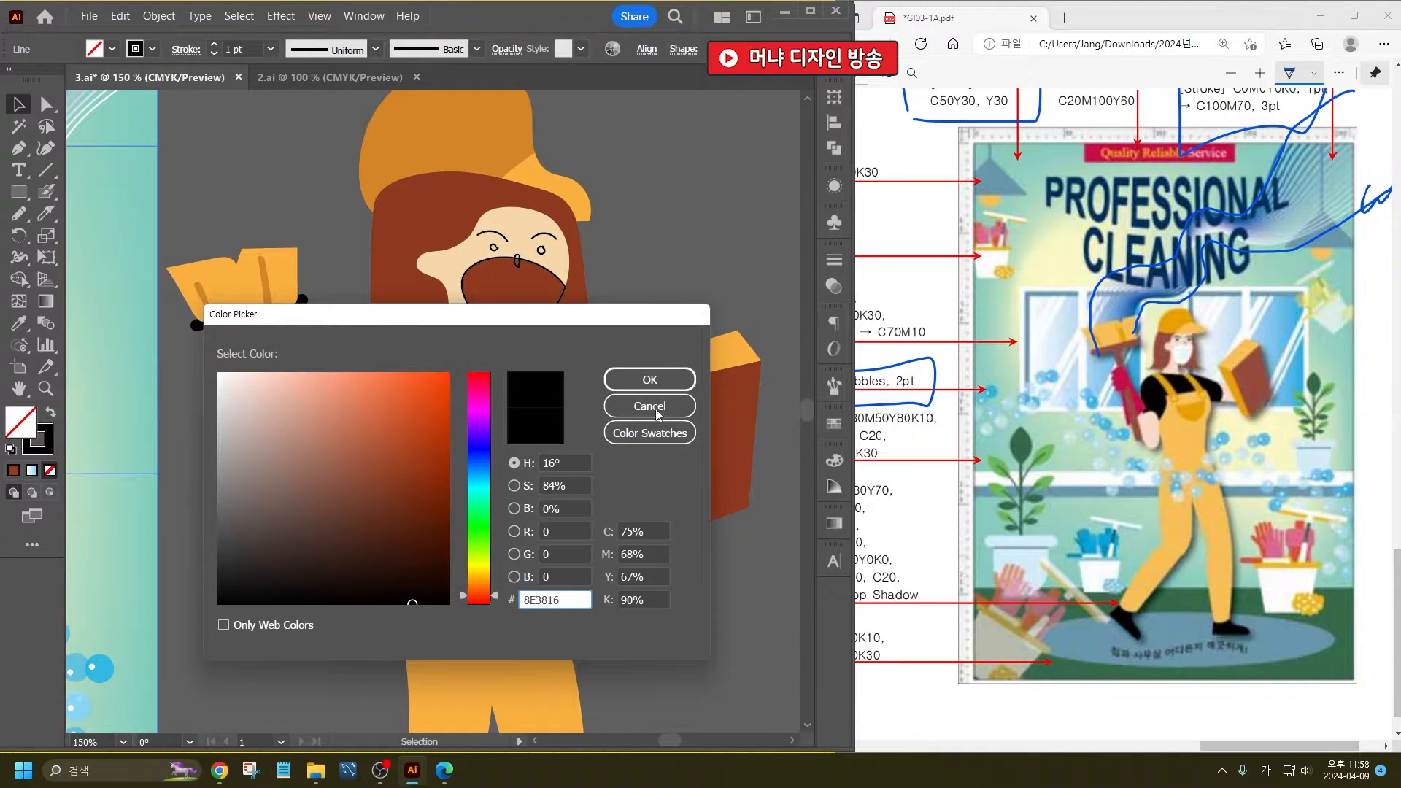
left_click(652, 380)
- Set the stroke colour of the thick bar under the brush's bristles to 8E3816
left_click(300, 305)
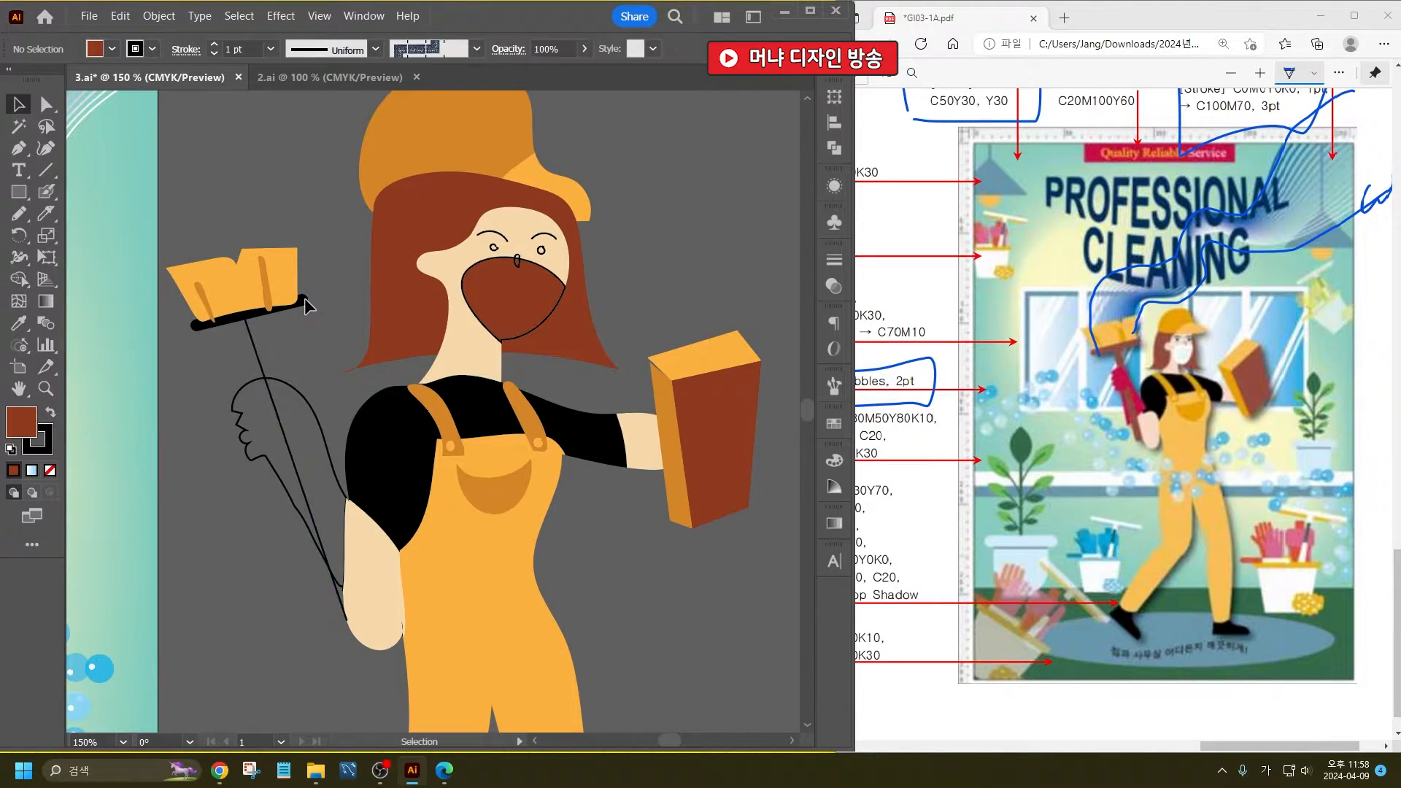
left_click(48, 467)
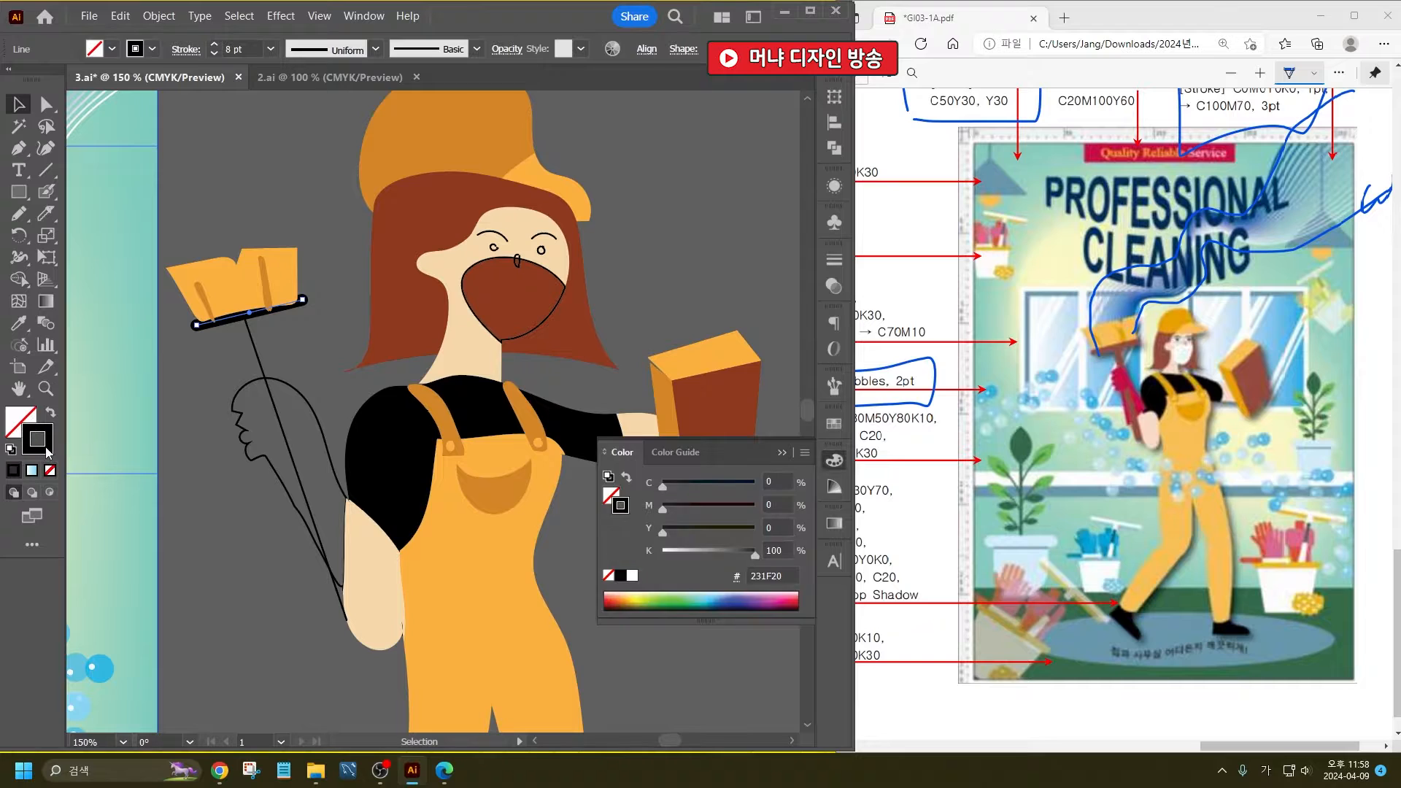
double_click(36, 438)
key("ctrl+v")
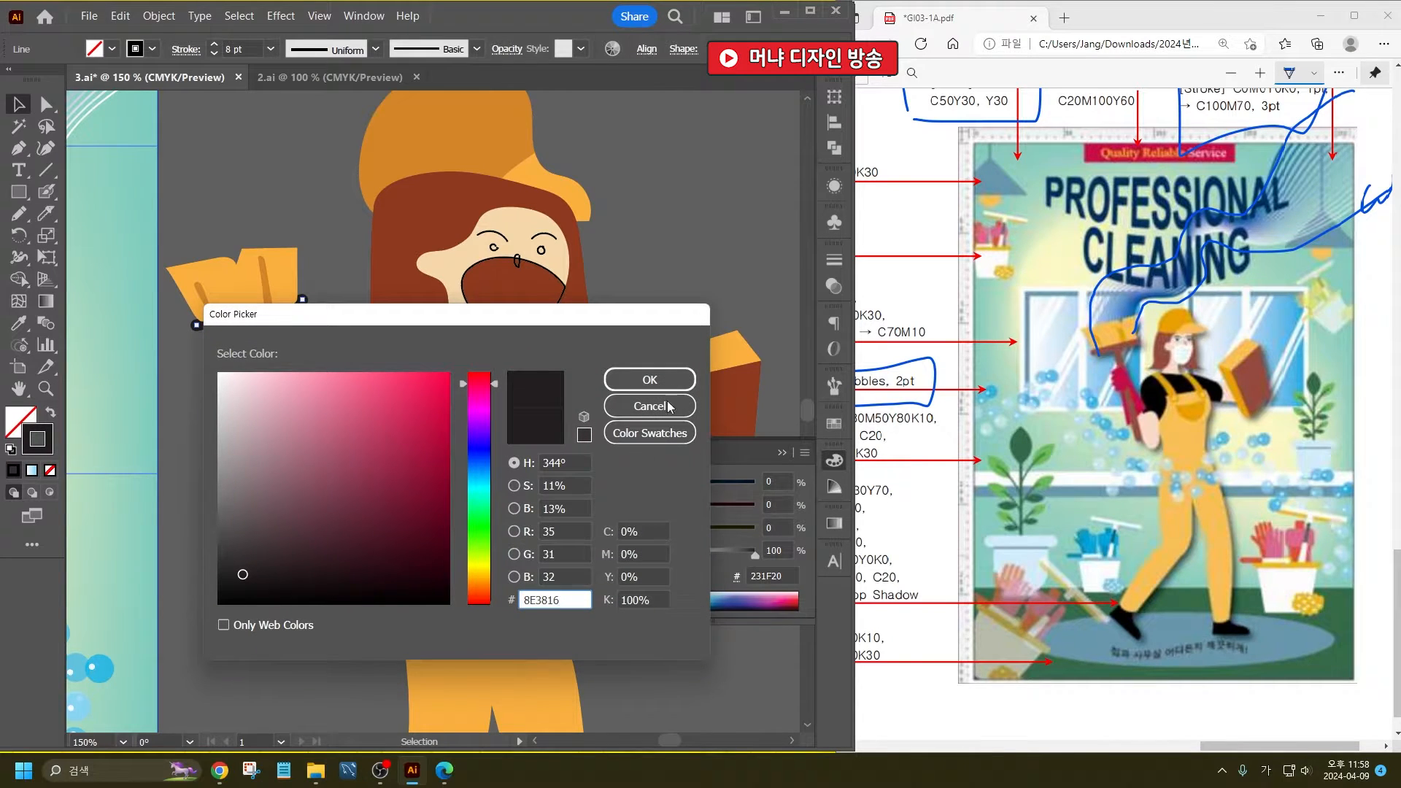
left_click(654, 382)
- Set the stroke colour of the brush's long handle line to 8E3816
left_click(258, 359)
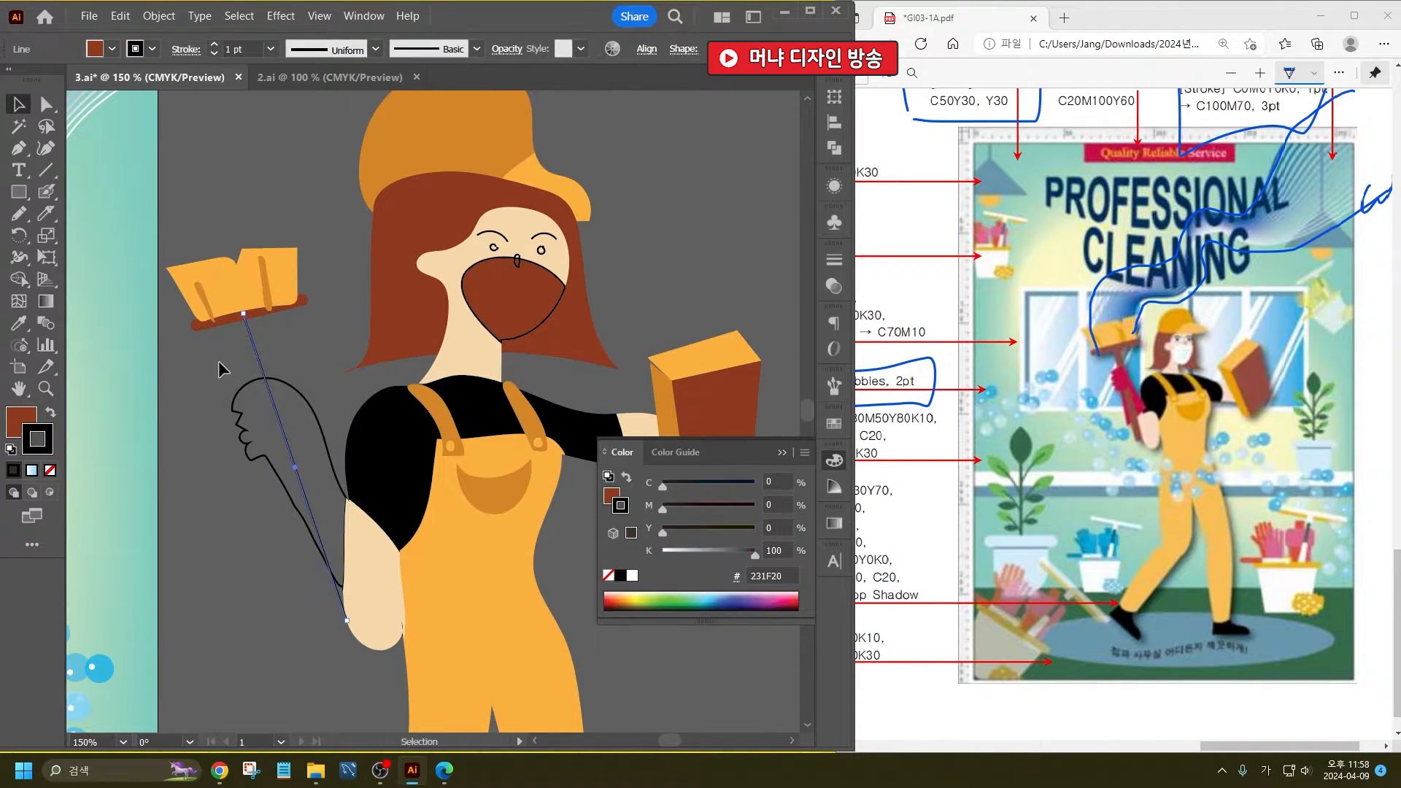
double_click(36, 438)
key("ctrl+v")
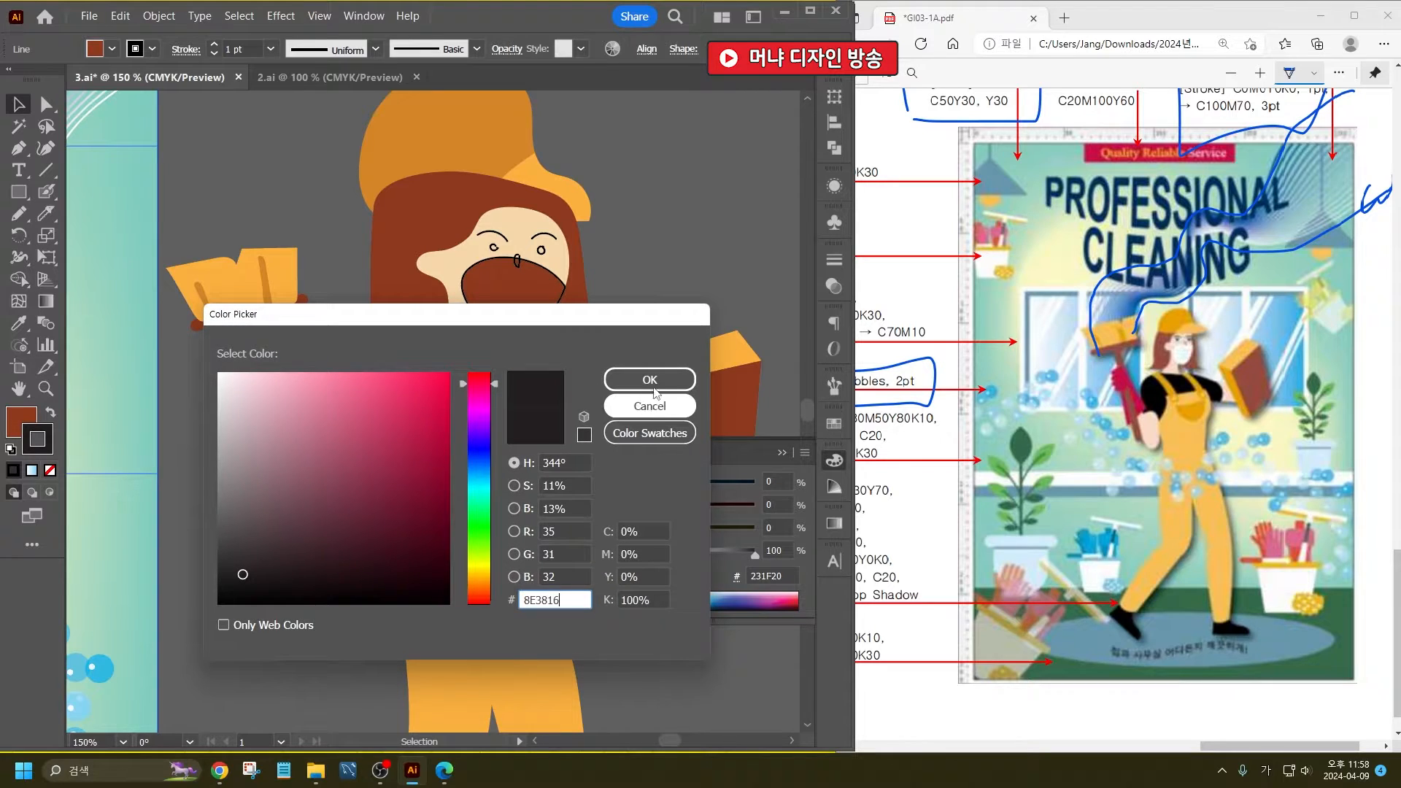
left_click(654, 389)
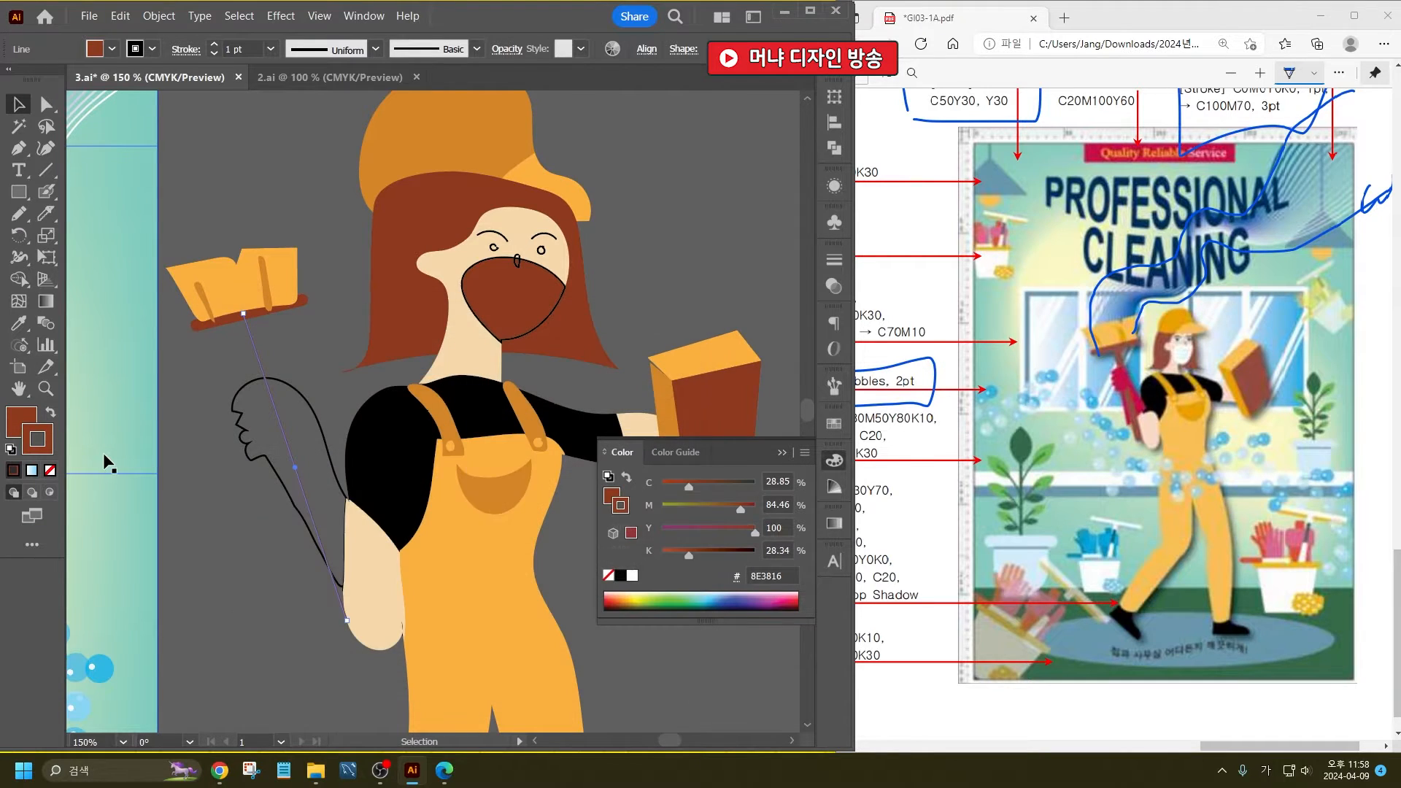
- Thicken the brush handle's stroke to 8 pt and give it round caps
left_click(245, 48)
type("5")
key("Return")
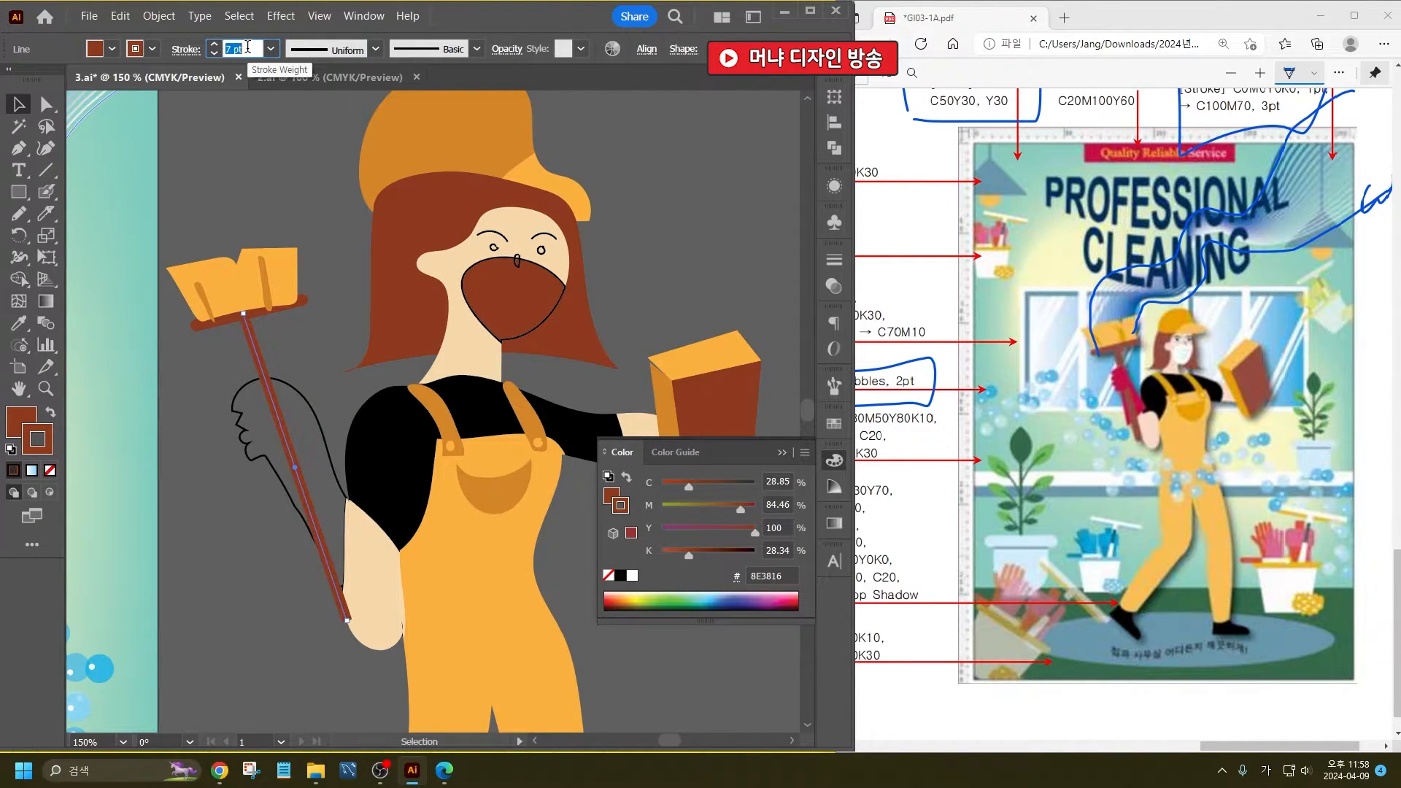
left_click(185, 49)
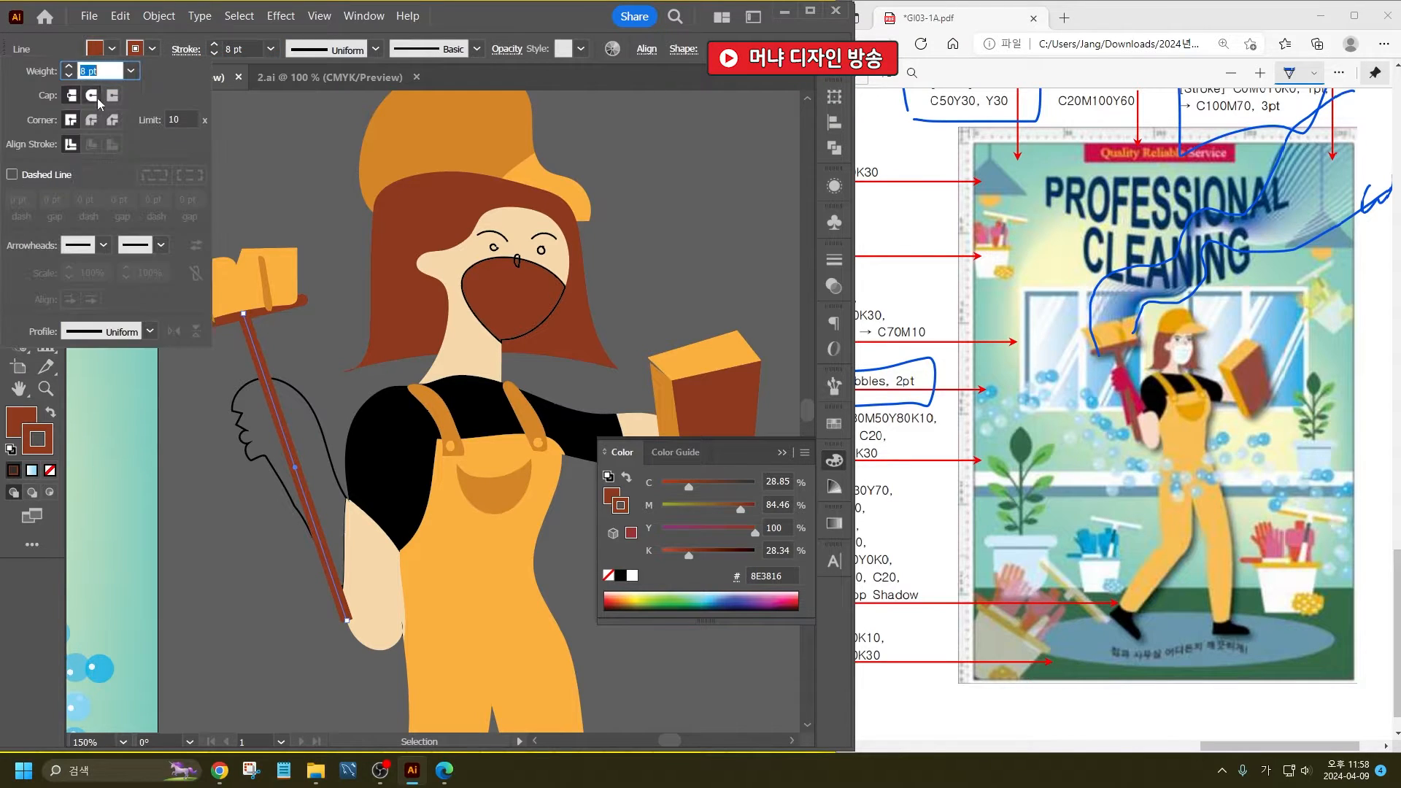
left_click(299, 200)
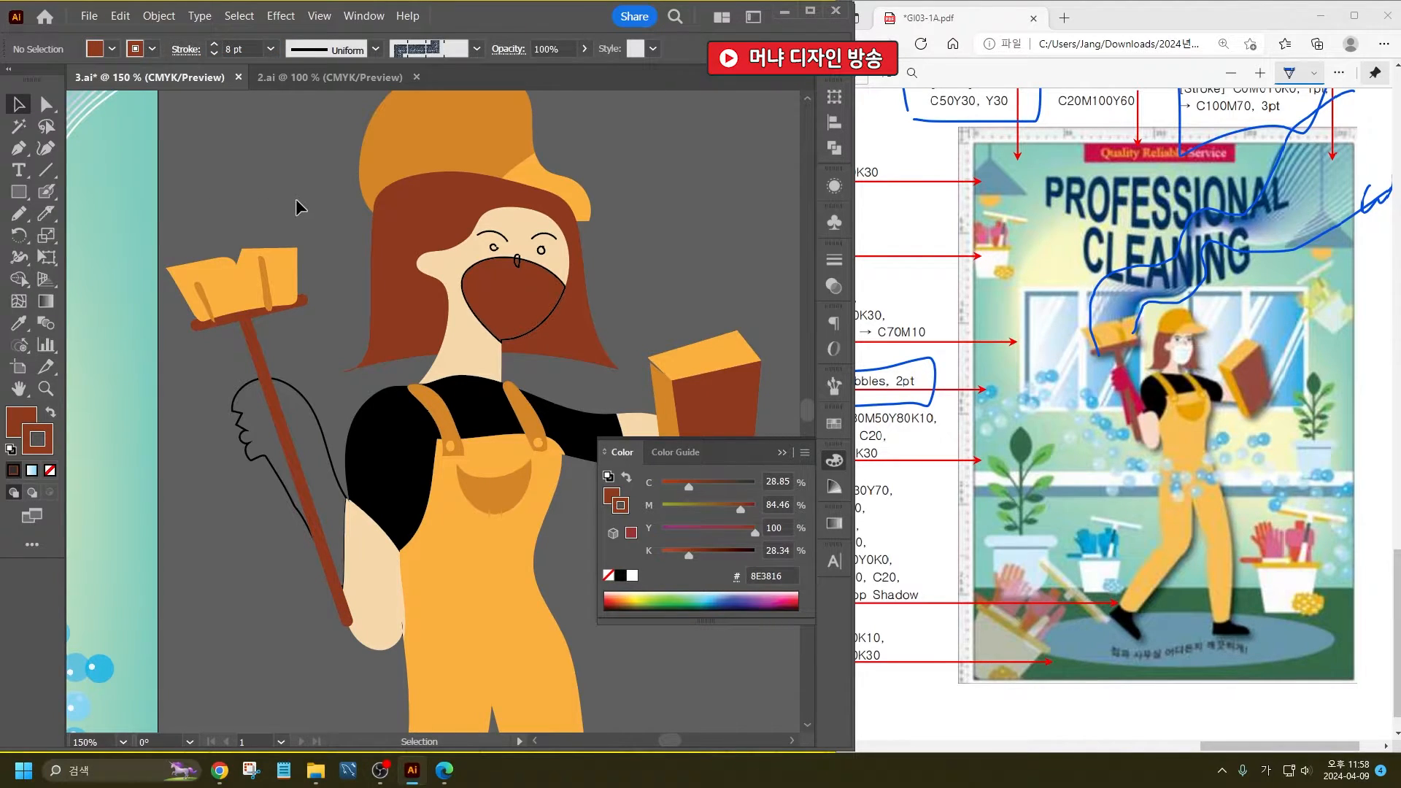
- Fill the glove holding the brush with red and remove its outline
left_click(296, 383)
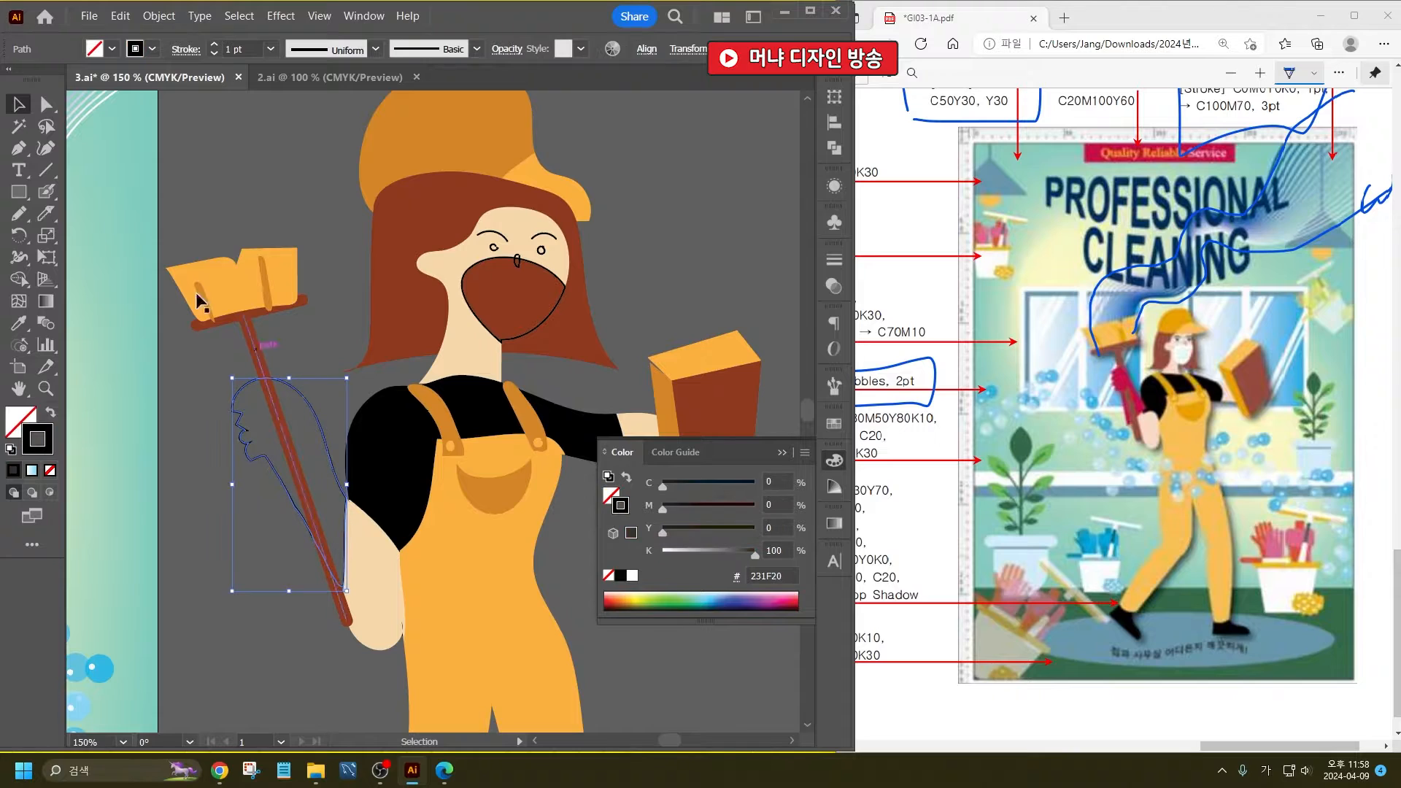
left_click(112, 49)
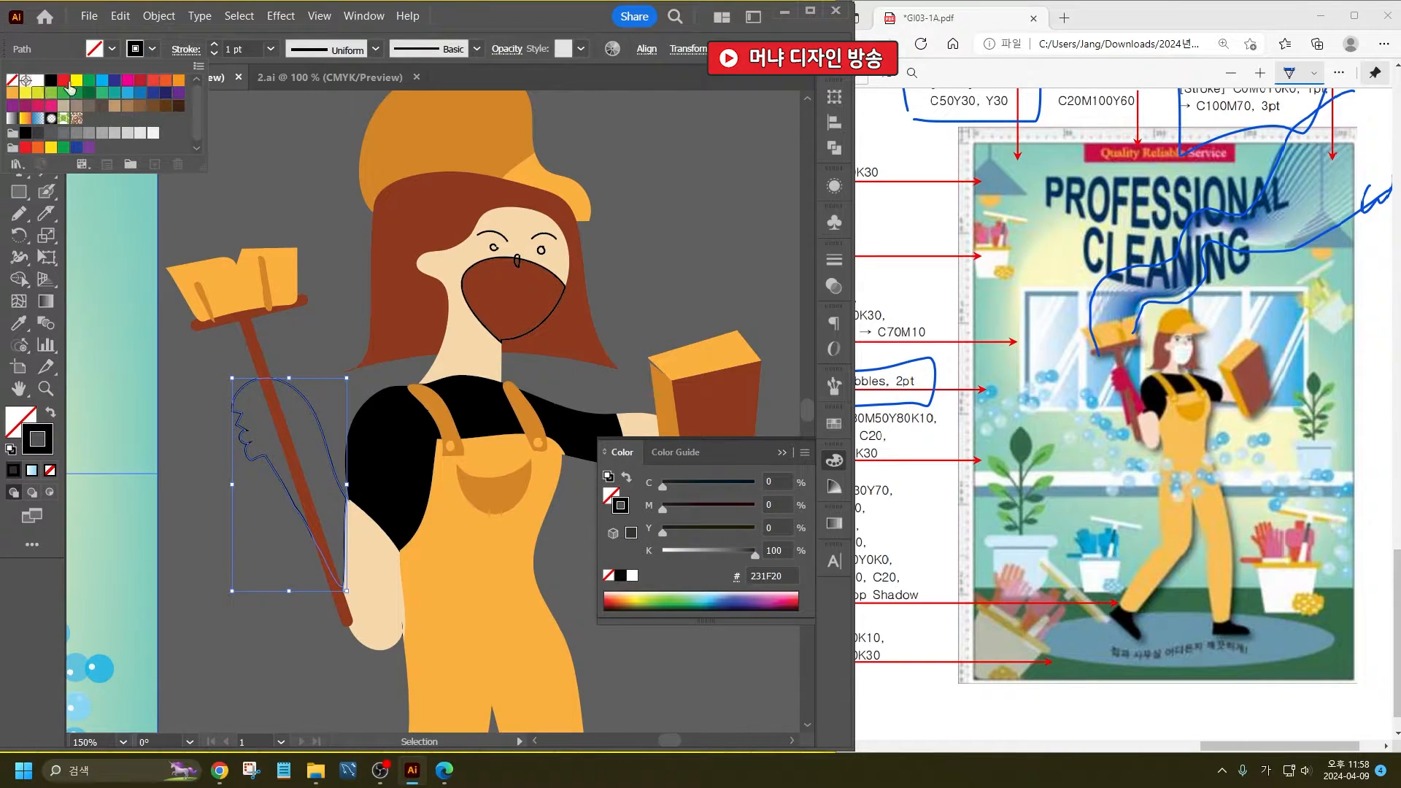
left_click(63, 81)
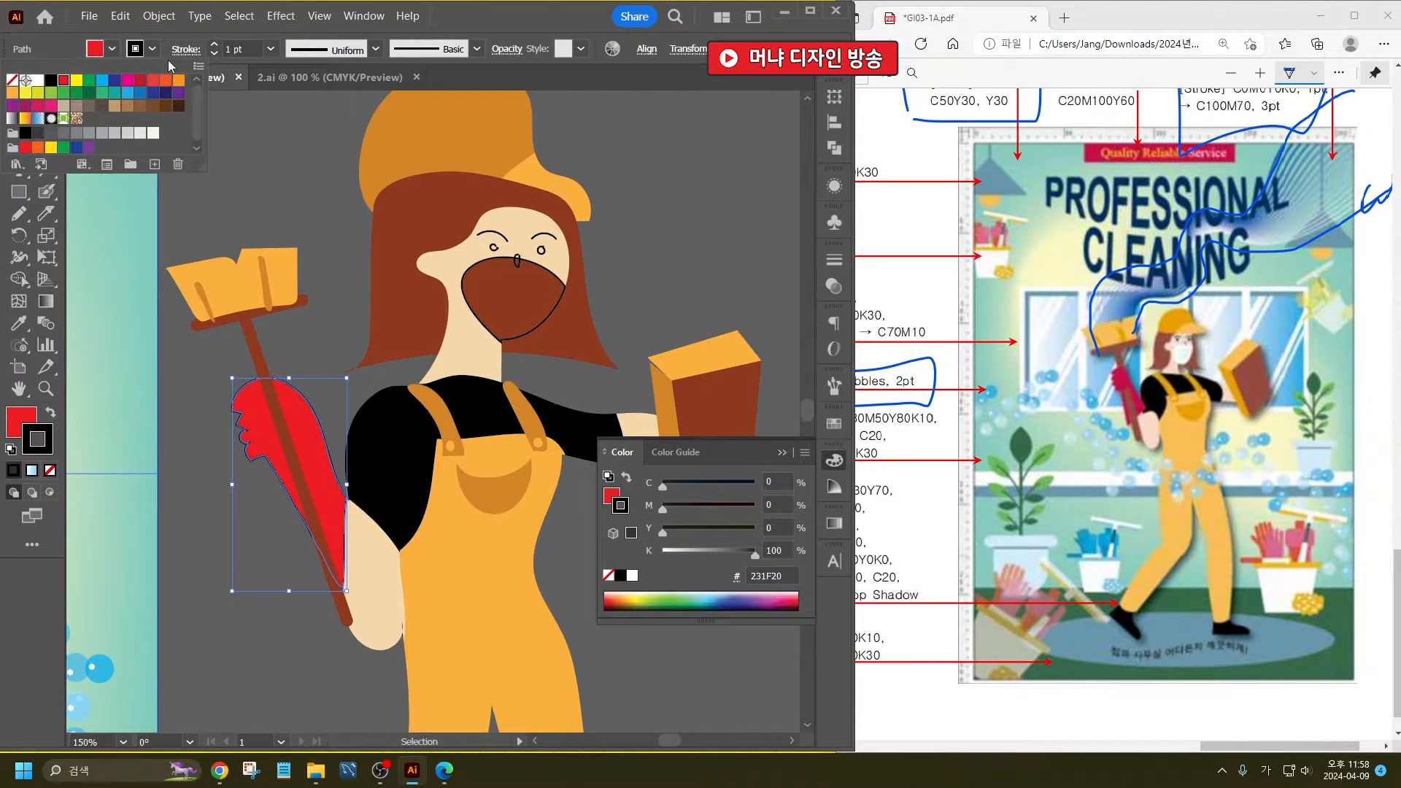
left_click(11, 79)
left_click(264, 179)
left_click(265, 179)
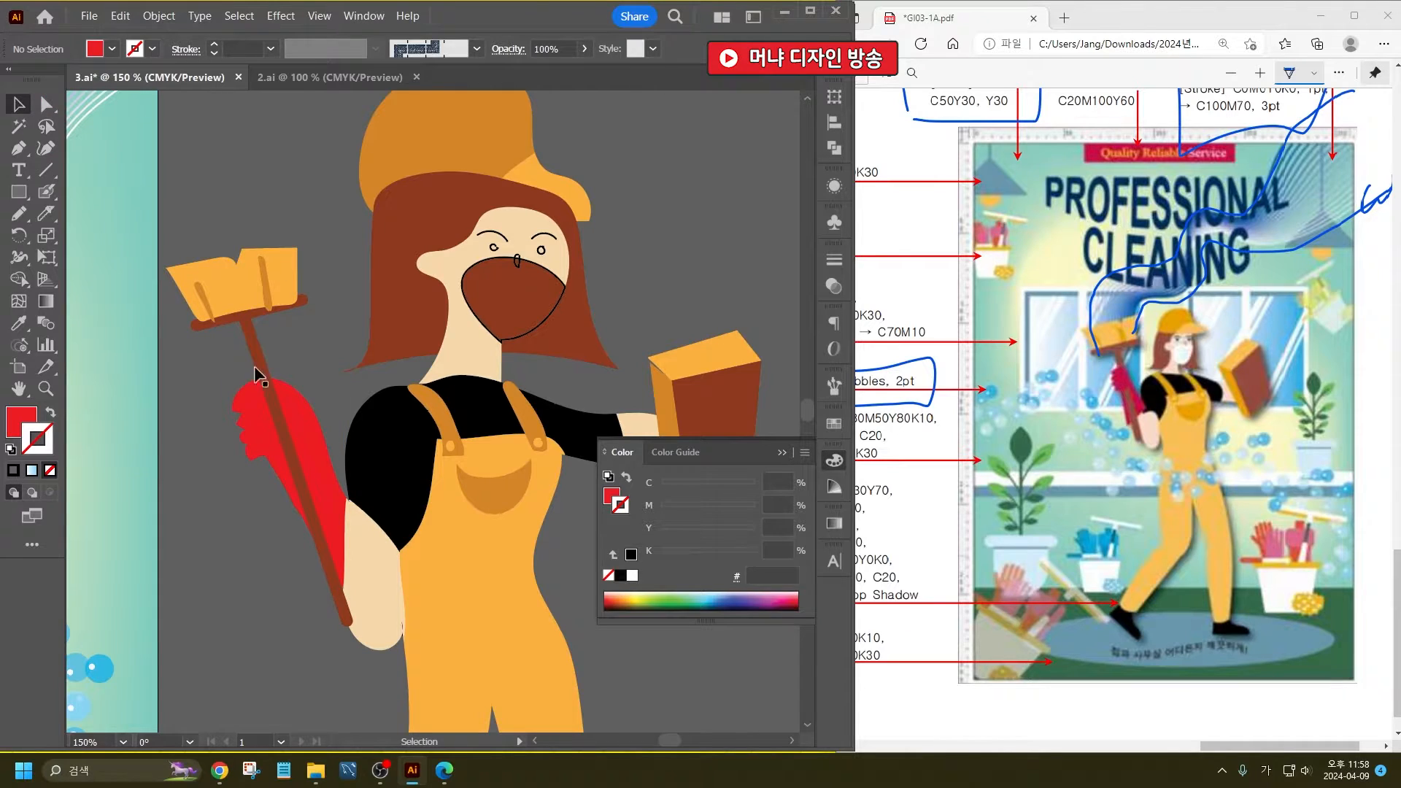
left_click(232, 316)
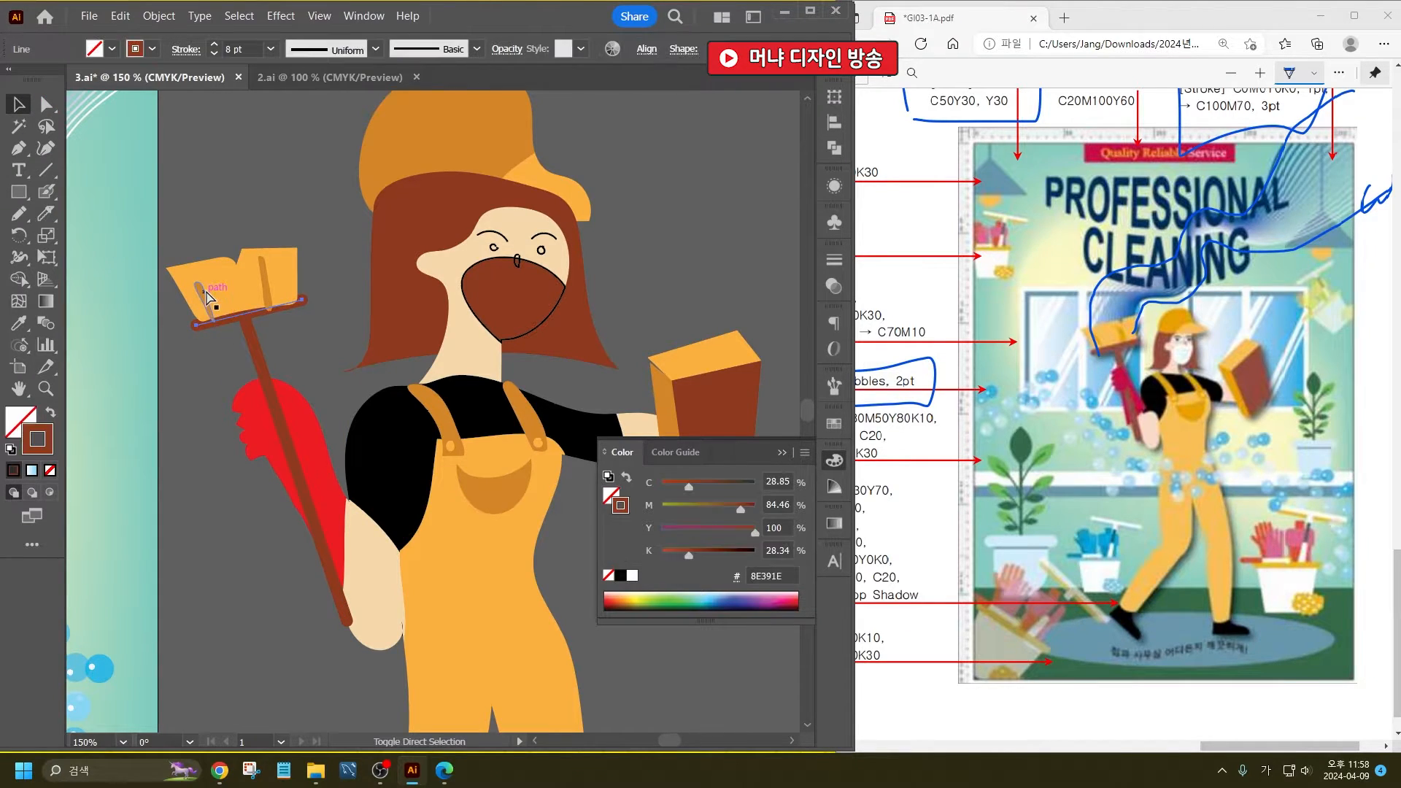
left_click(248, 217)
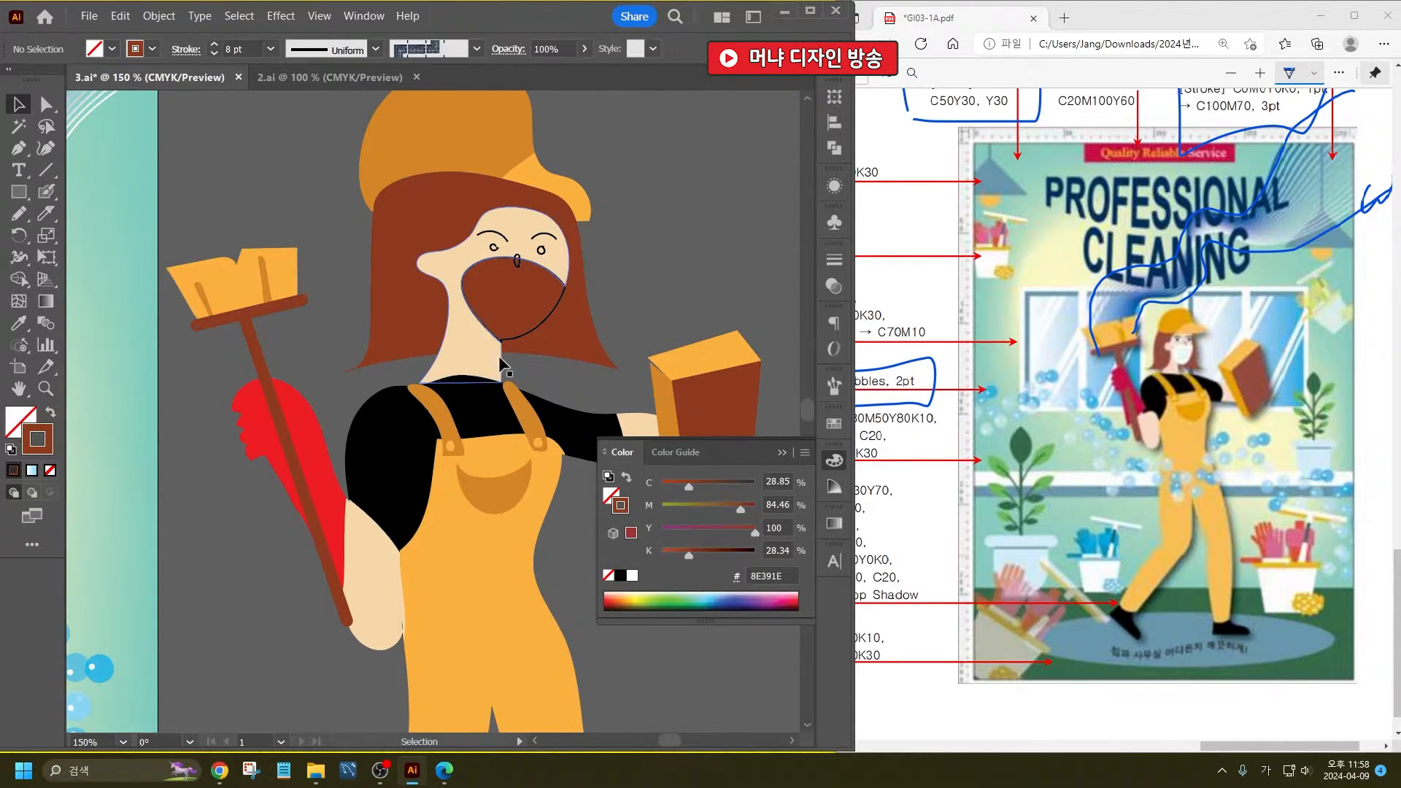
- Fill the cleaner's face mask with white, remove its outline, and fill her eyes with black
left_click(556, 316)
left_click(111, 49)
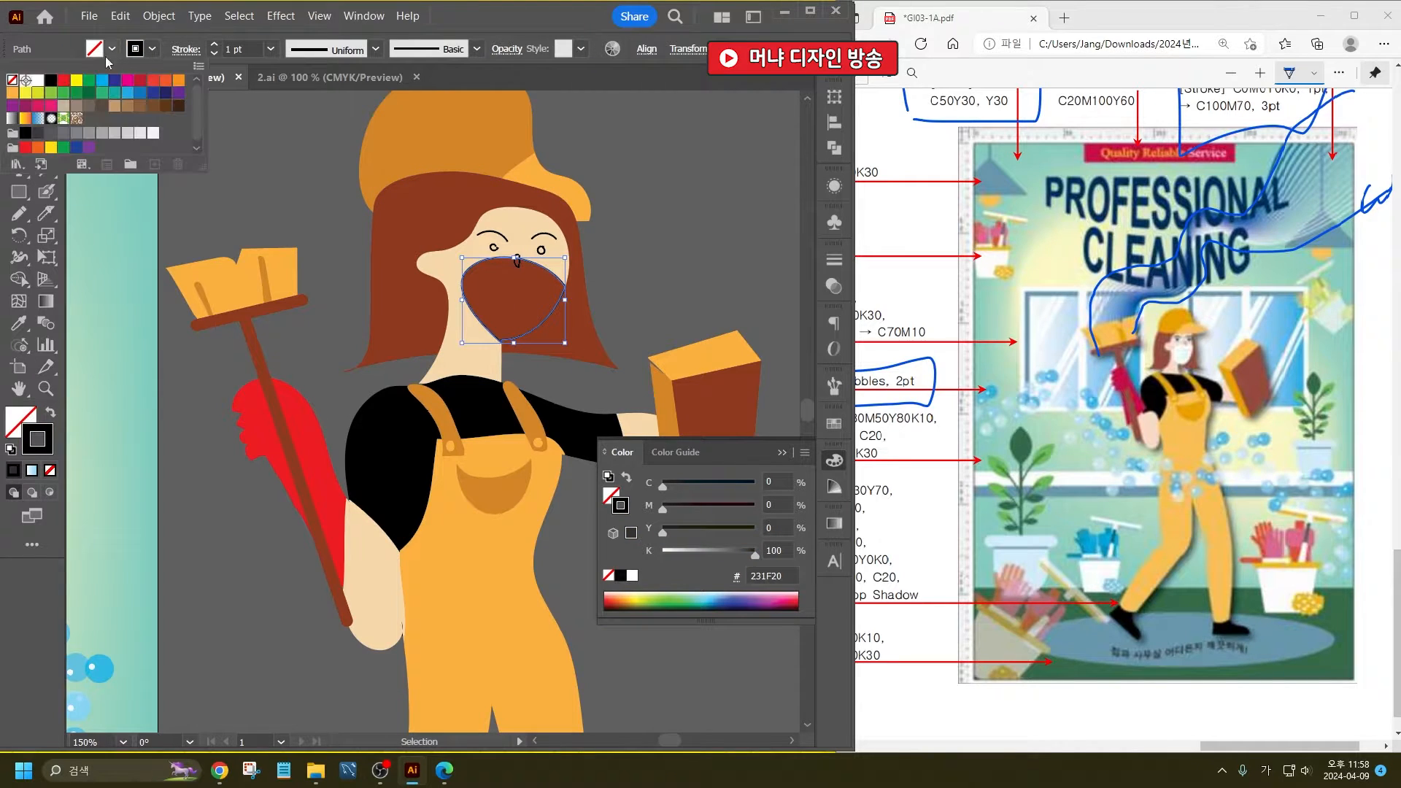
left_click(38, 80)
left_click(152, 49)
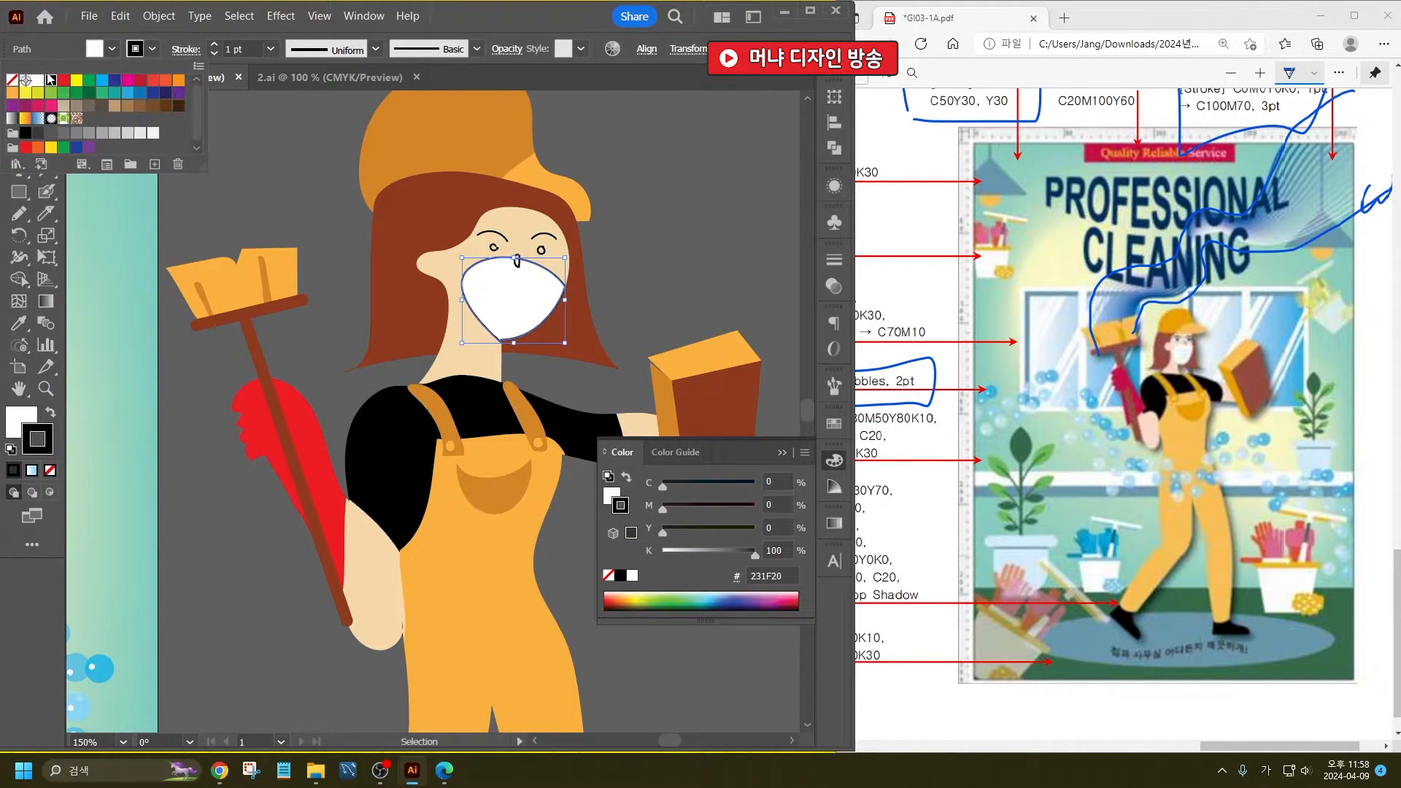
left_click(12, 80)
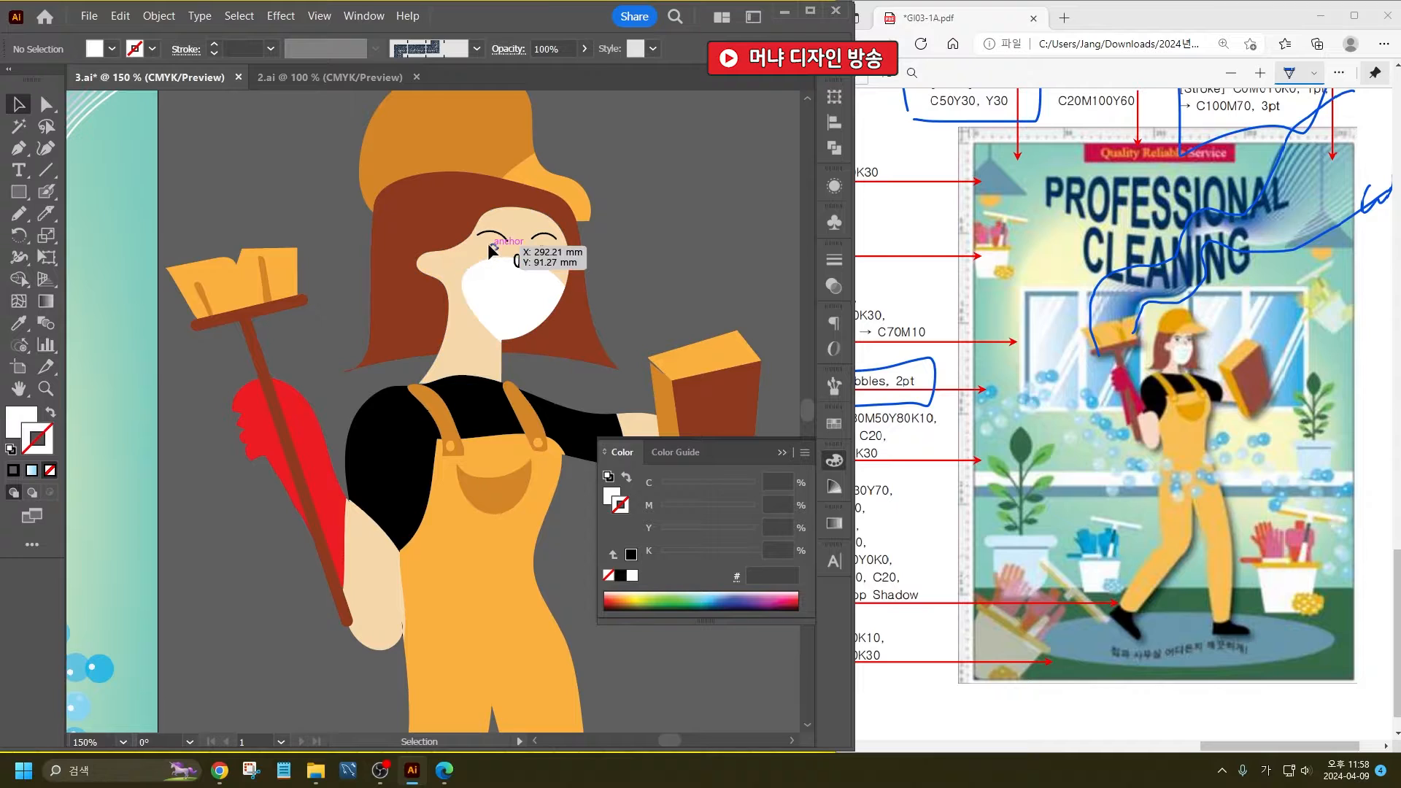
left_click(541, 249)
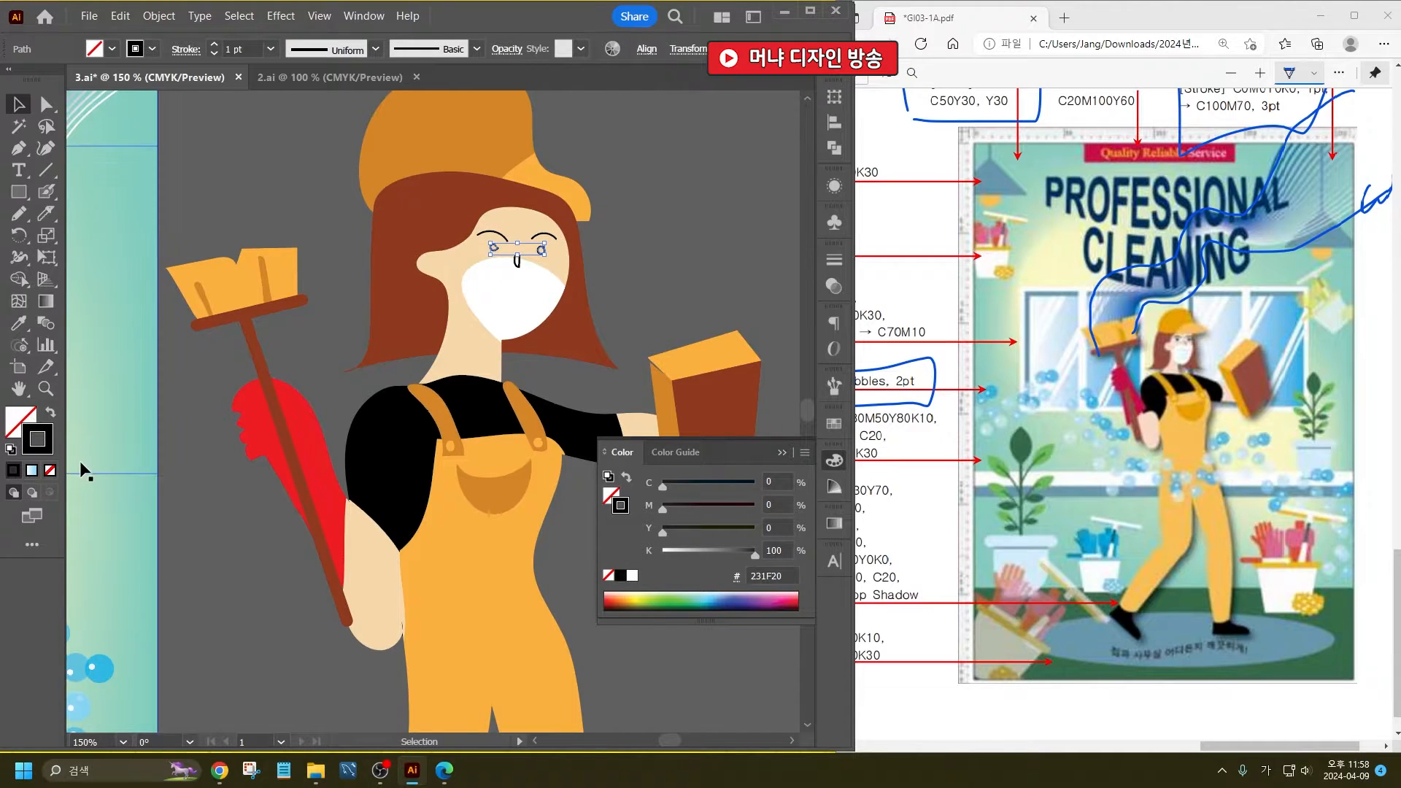
- Nudge the nose up slightly and fill it with the brush bristles' darker orange using the Eyedropper
double_click(517, 264)
double_click(676, 372)
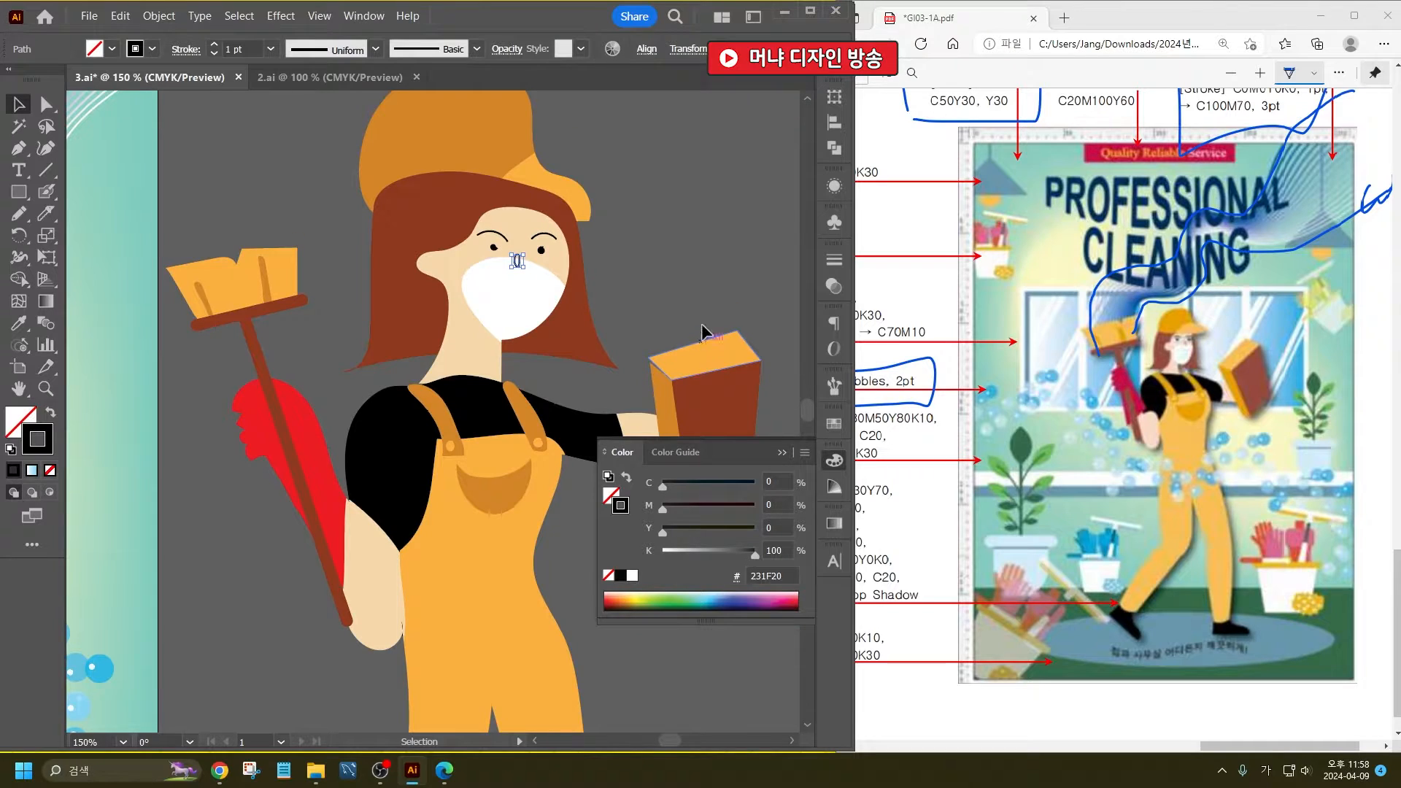
scroll(516, 216, "up", 3)
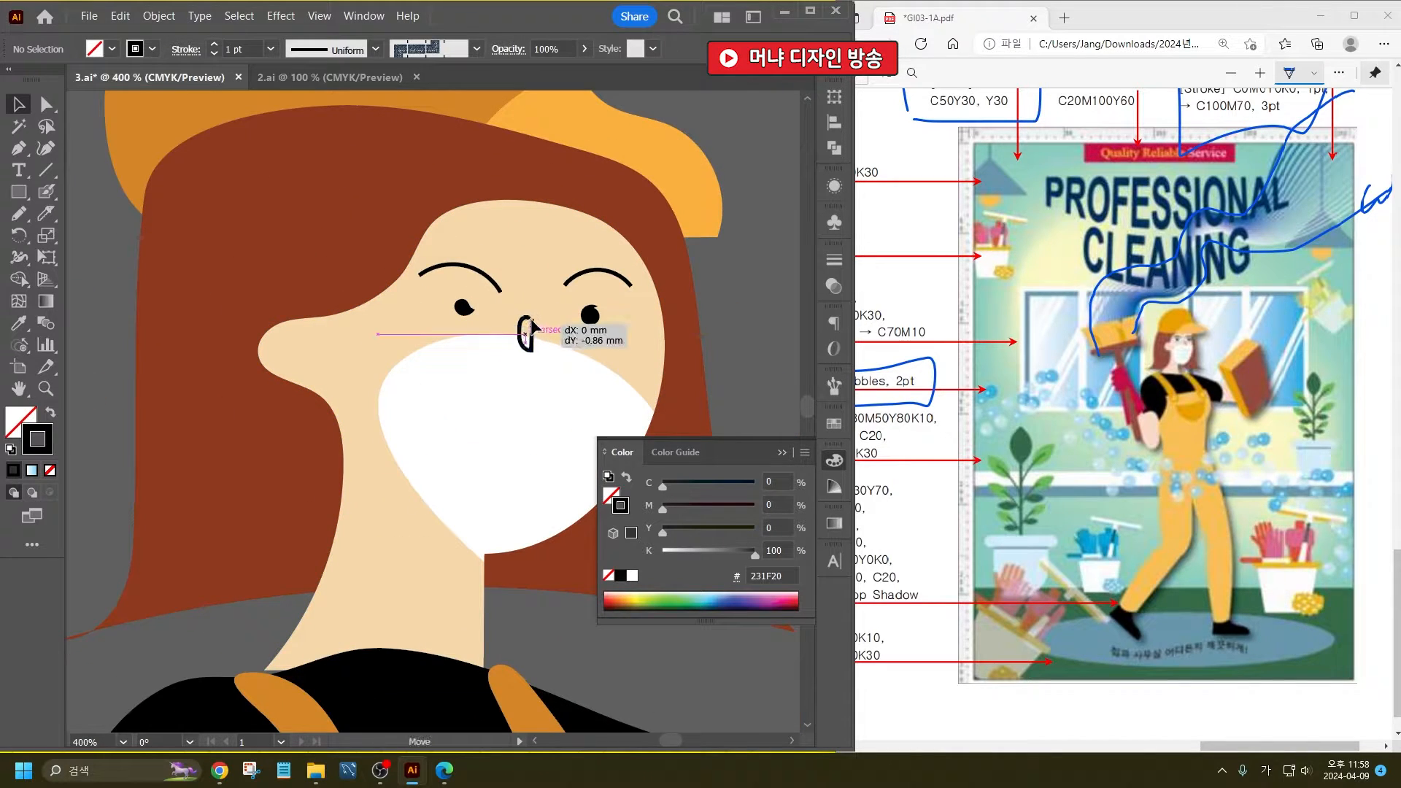
left_click(527, 336)
scroll(527, 336, "down", 2)
left_click(18, 323)
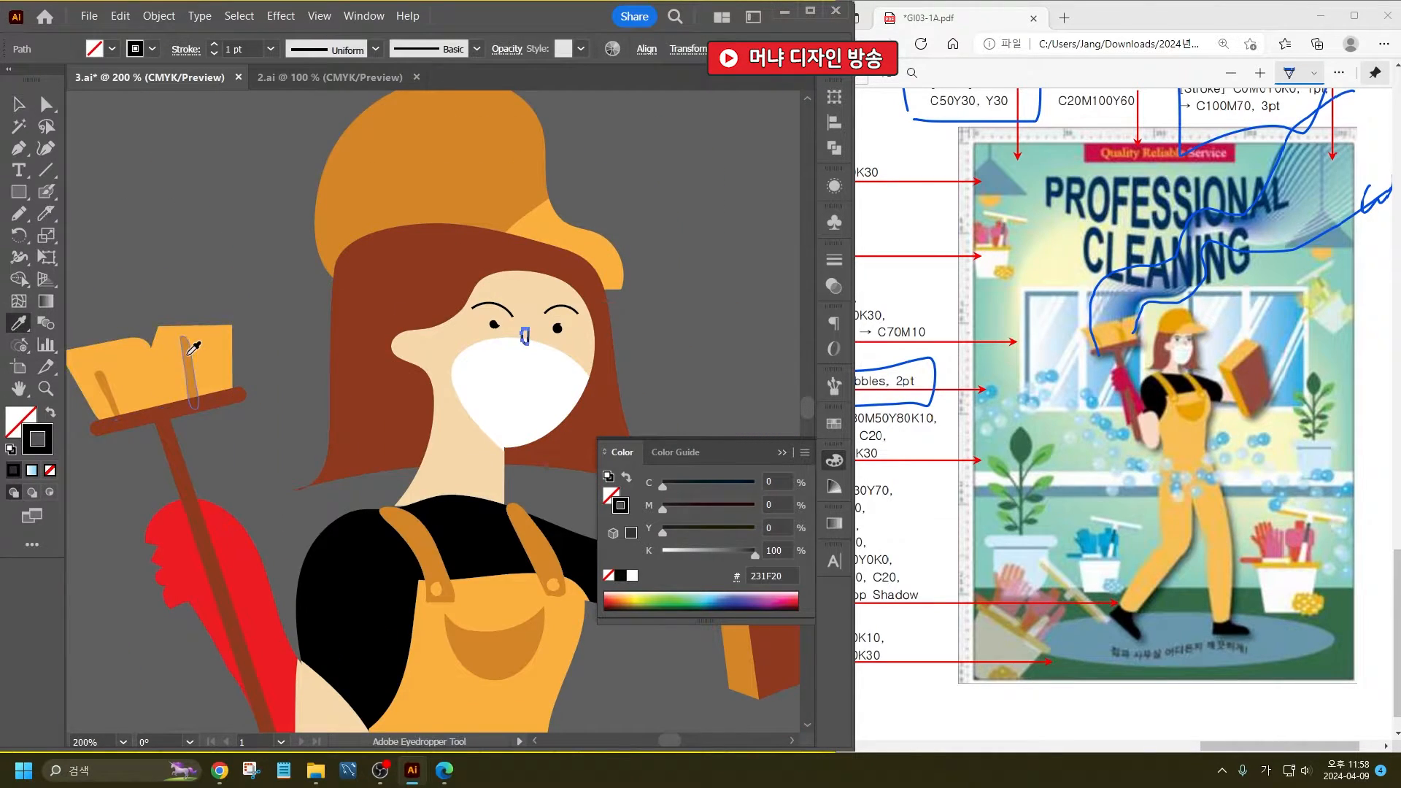
left_click(184, 349)
left_click(18, 104)
left_click(186, 208)
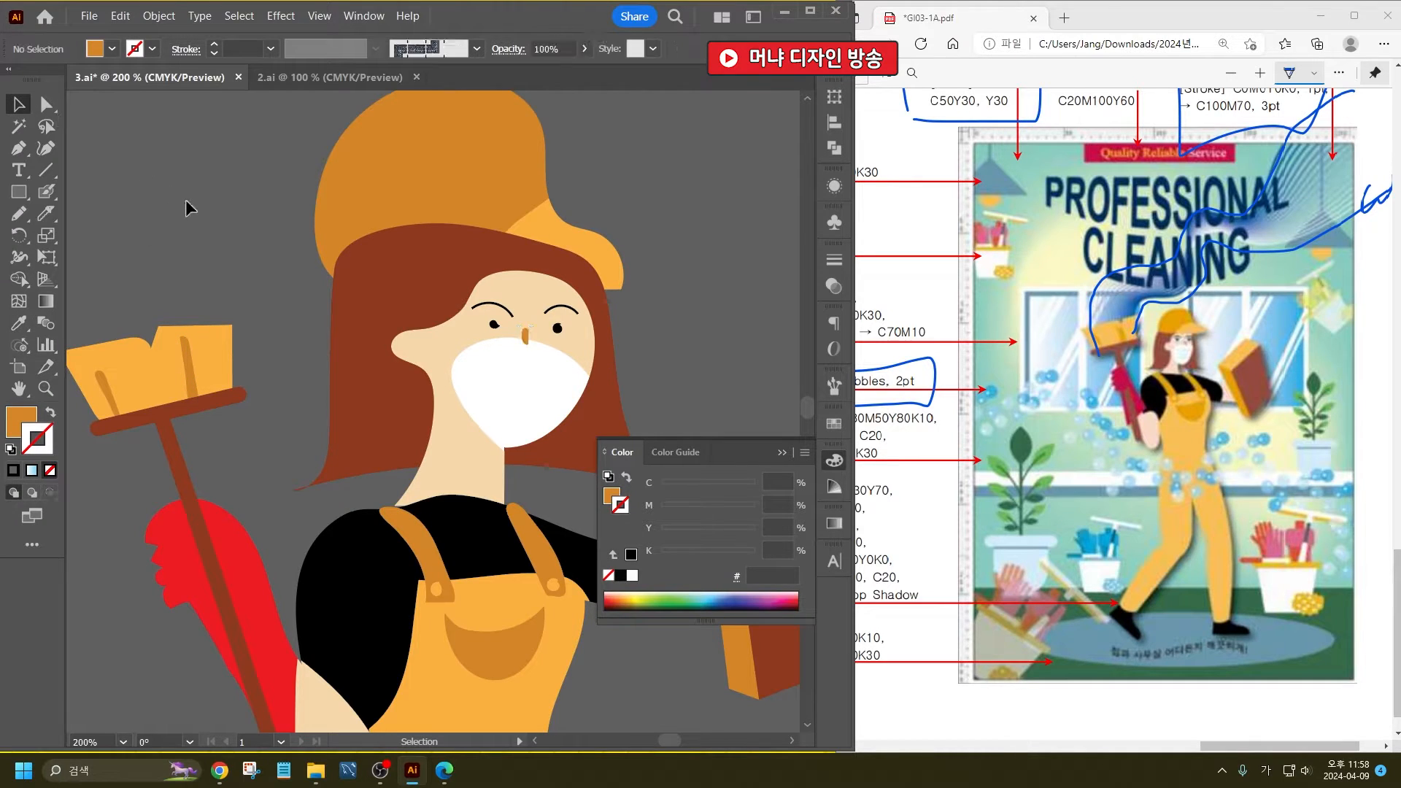
- Bring the cap's crown and brim to the front so they cover the top of the hair
left_click(510, 188)
key("ctrl+shift+bracketright")
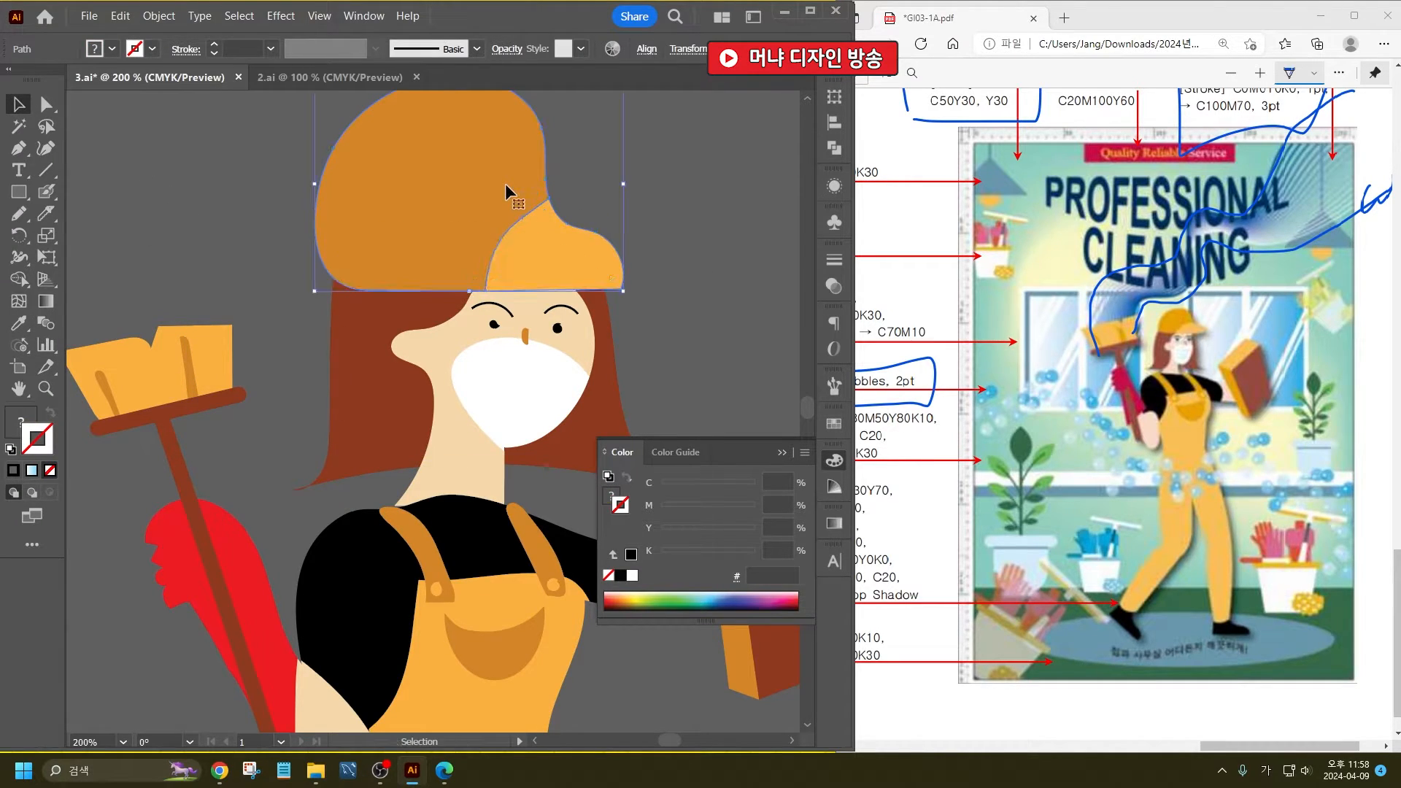
left_click(697, 349)
- Group all the cleaner's shapes, scale the group down proportionally, and place it just outside the artboard
scroll(508, 356, "down", 4)
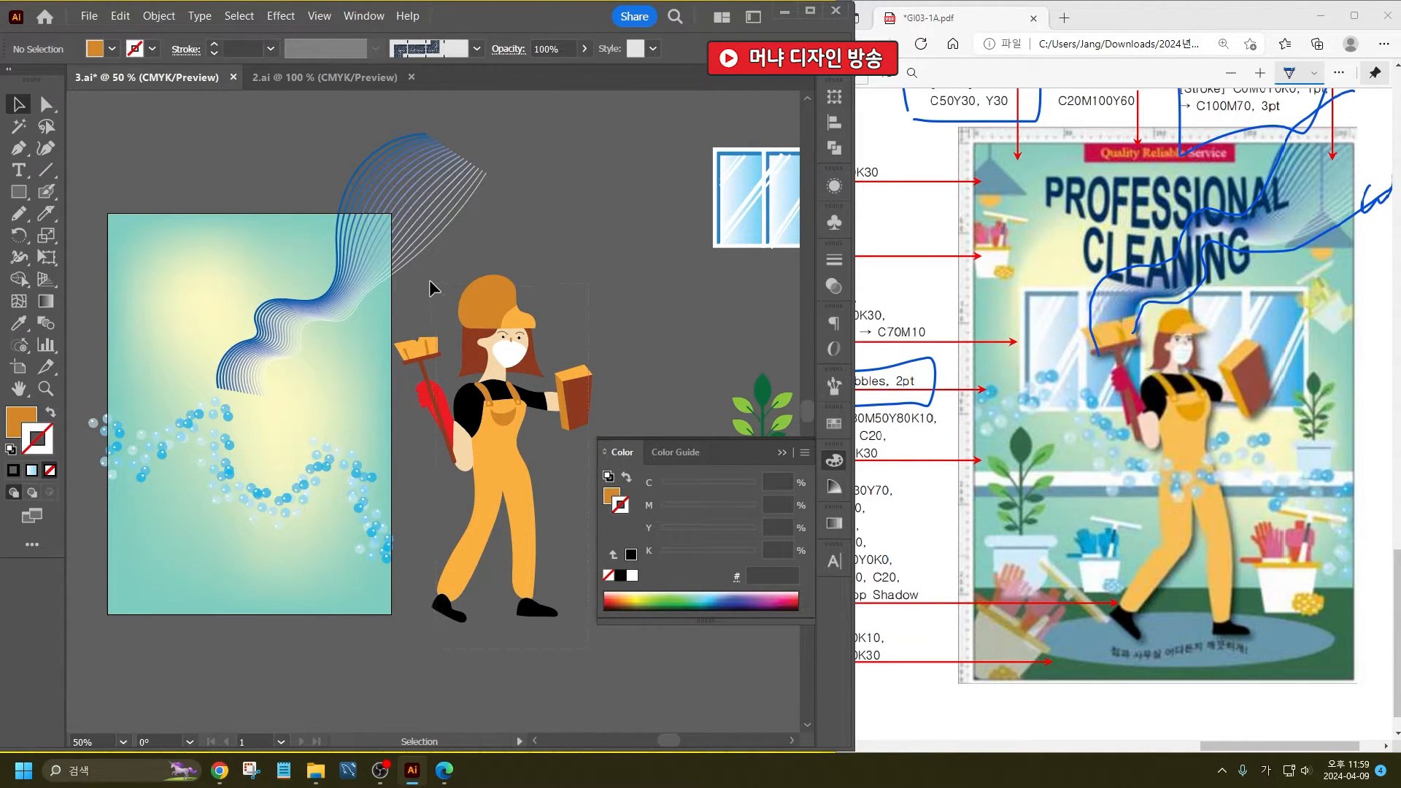
left_click_drag(432, 288, 496, 378)
left_click_drag(632, 670, 413, 319)
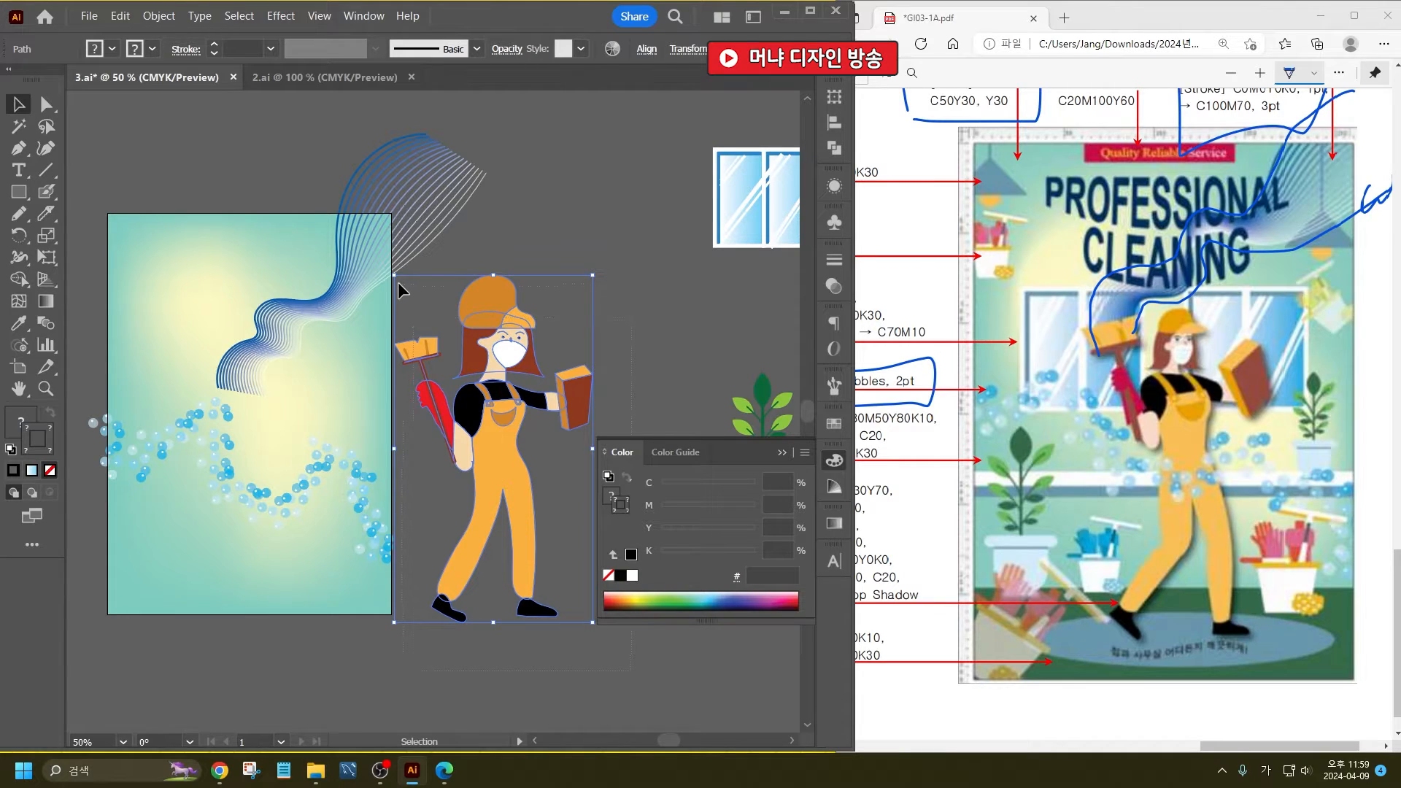
key("ctrl+g")
left_click_drag(592, 276, 518, 406)
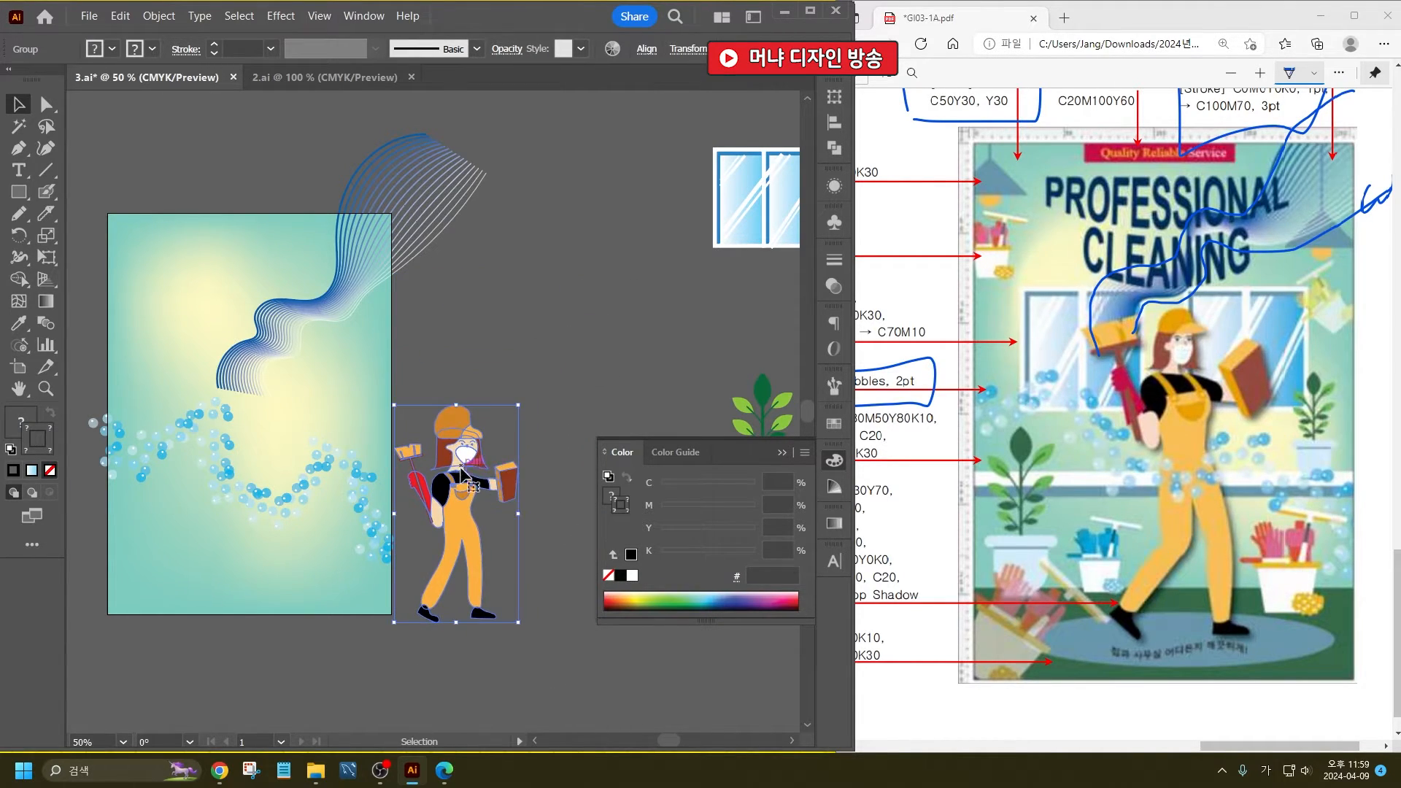
left_click_drag(465, 469, 490, 403)
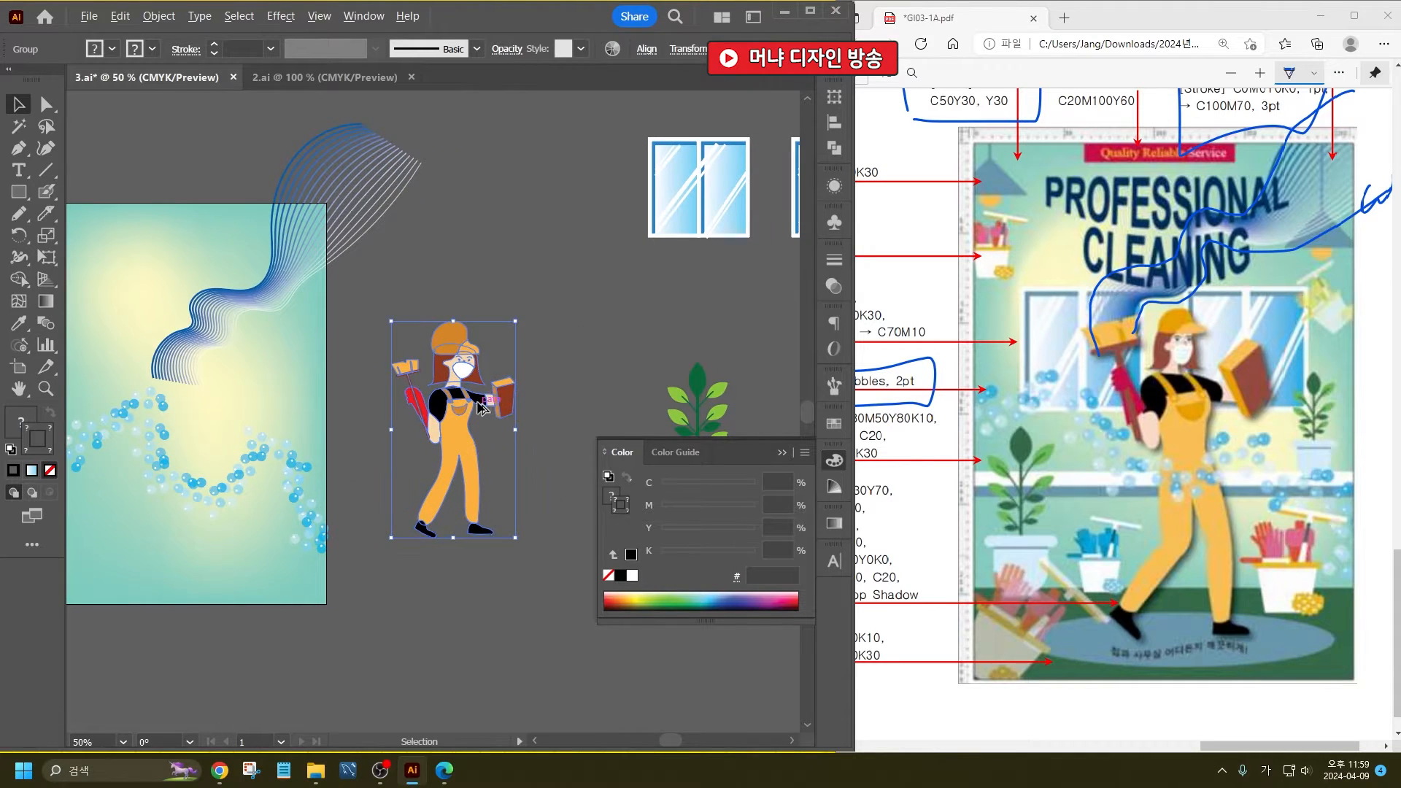
- Apply the Drop Shadow effect with its default settings to the cleaner group and shift the figure slightly
scroll(475, 402, "up", 1)
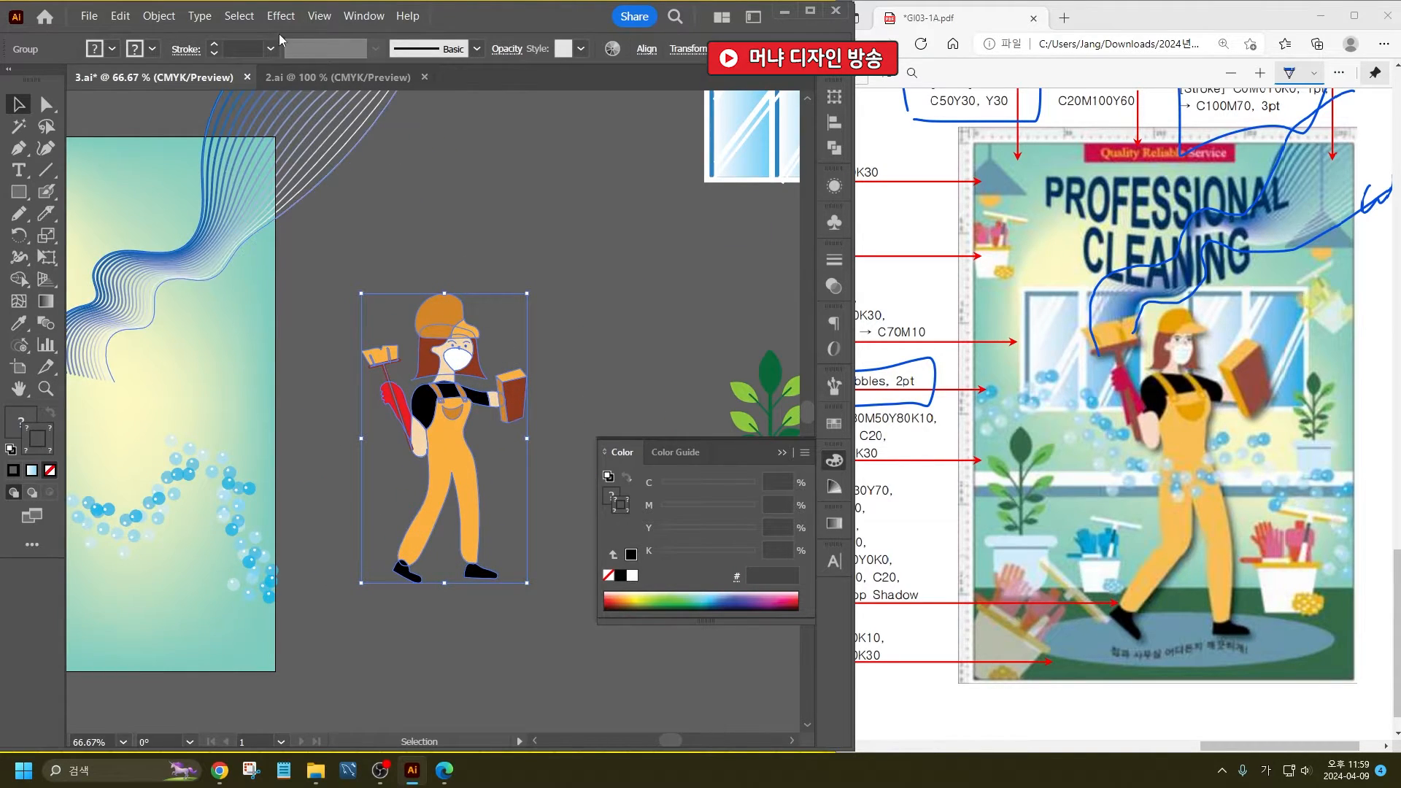
left_click(280, 16)
mouse_move(353, 182)
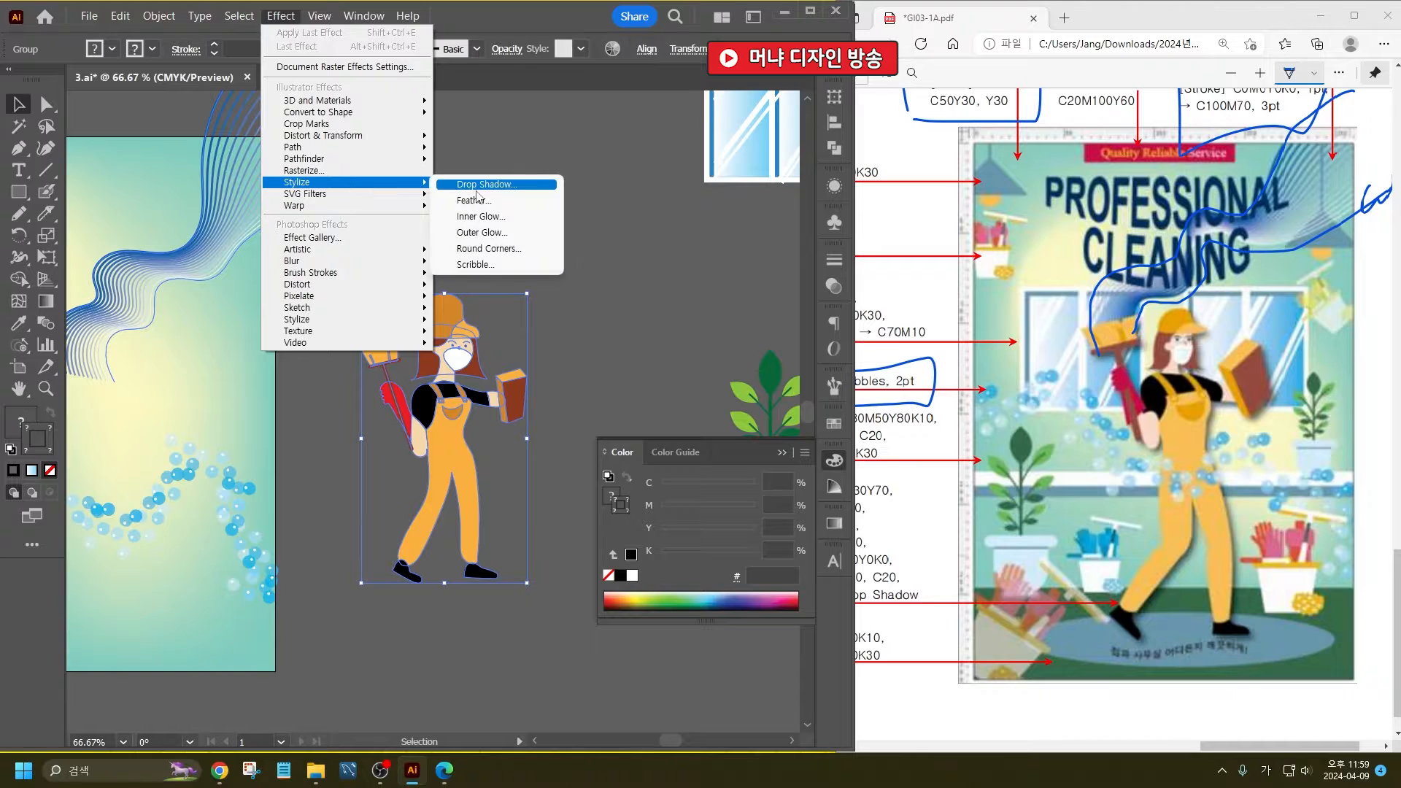
left_click(475, 183)
key("Return")
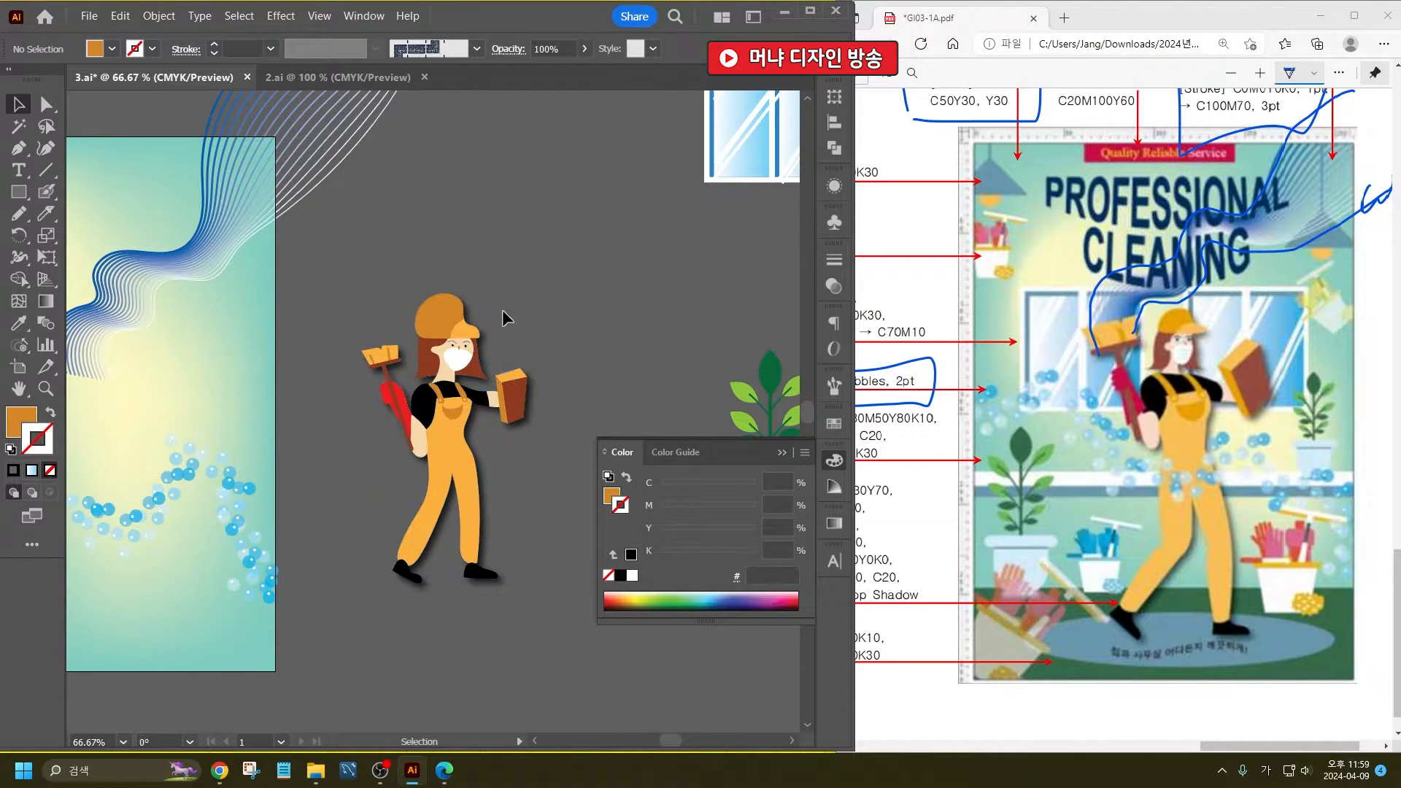
left_click_drag(503, 399, 486, 401)
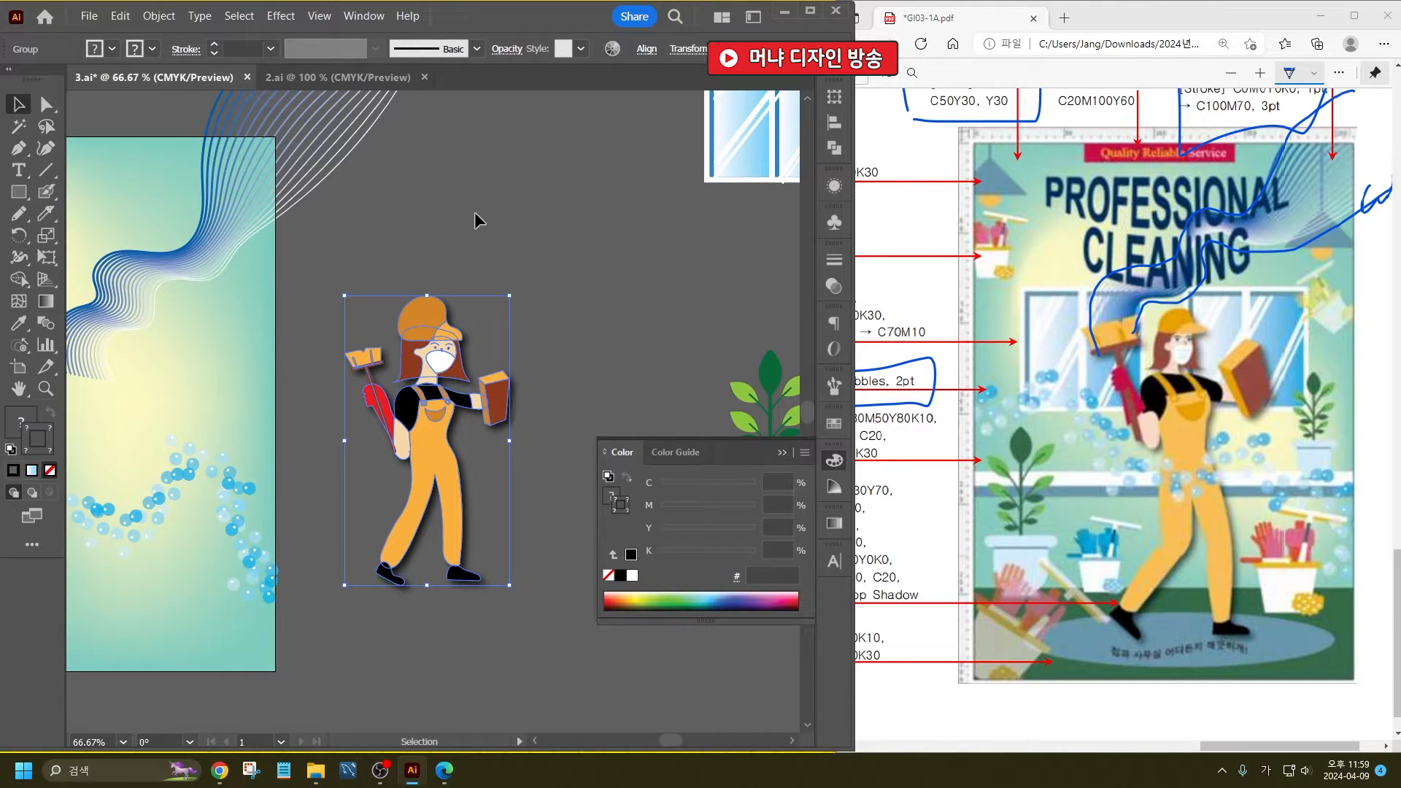
- Draw a short vertical line above the cleaner for the lamp's cord and give it a blue 0D77A0 stroke
scroll(435, 316, "up", 6)
scroll(437, 319, "up", 2)
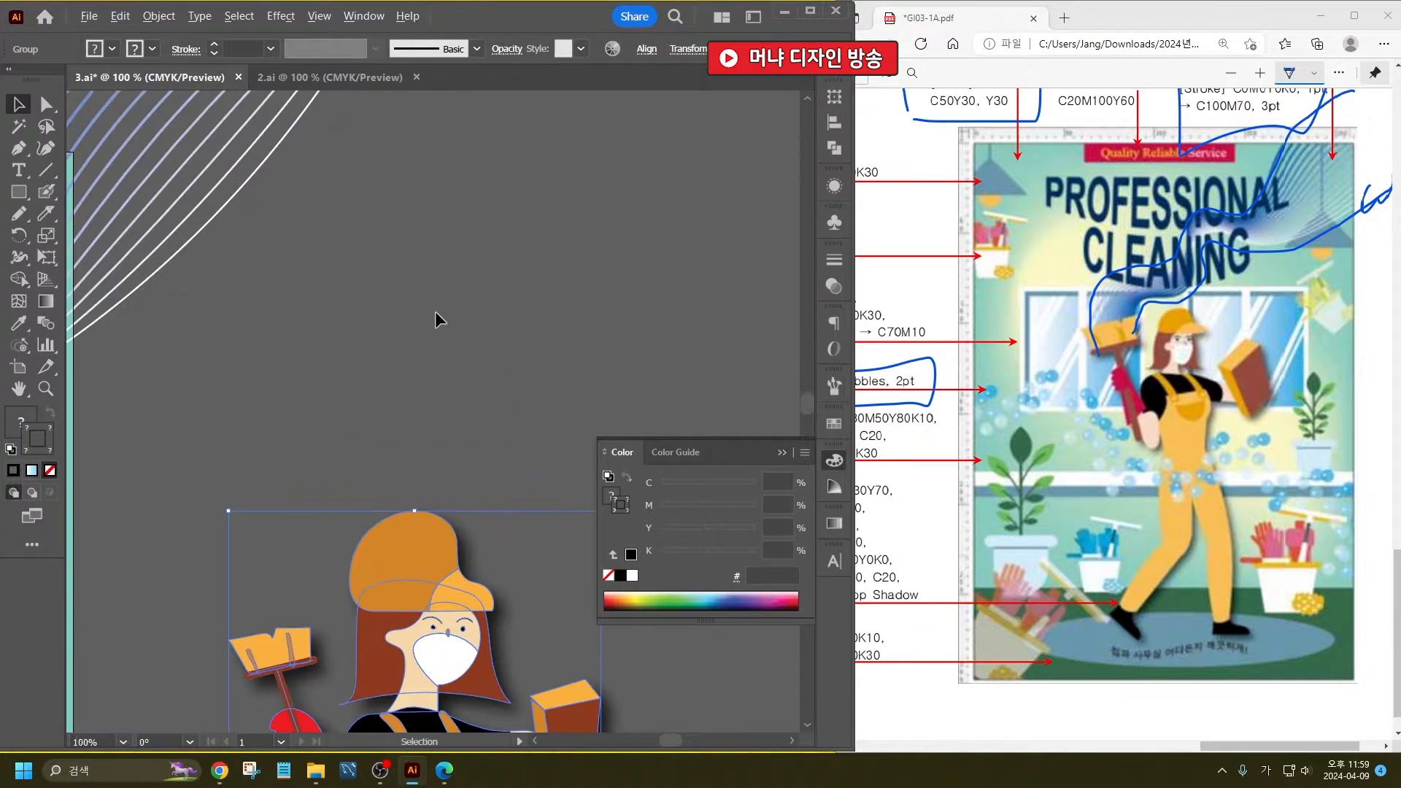
left_click(45, 169)
left_click_drag(448, 176, 448, 241)
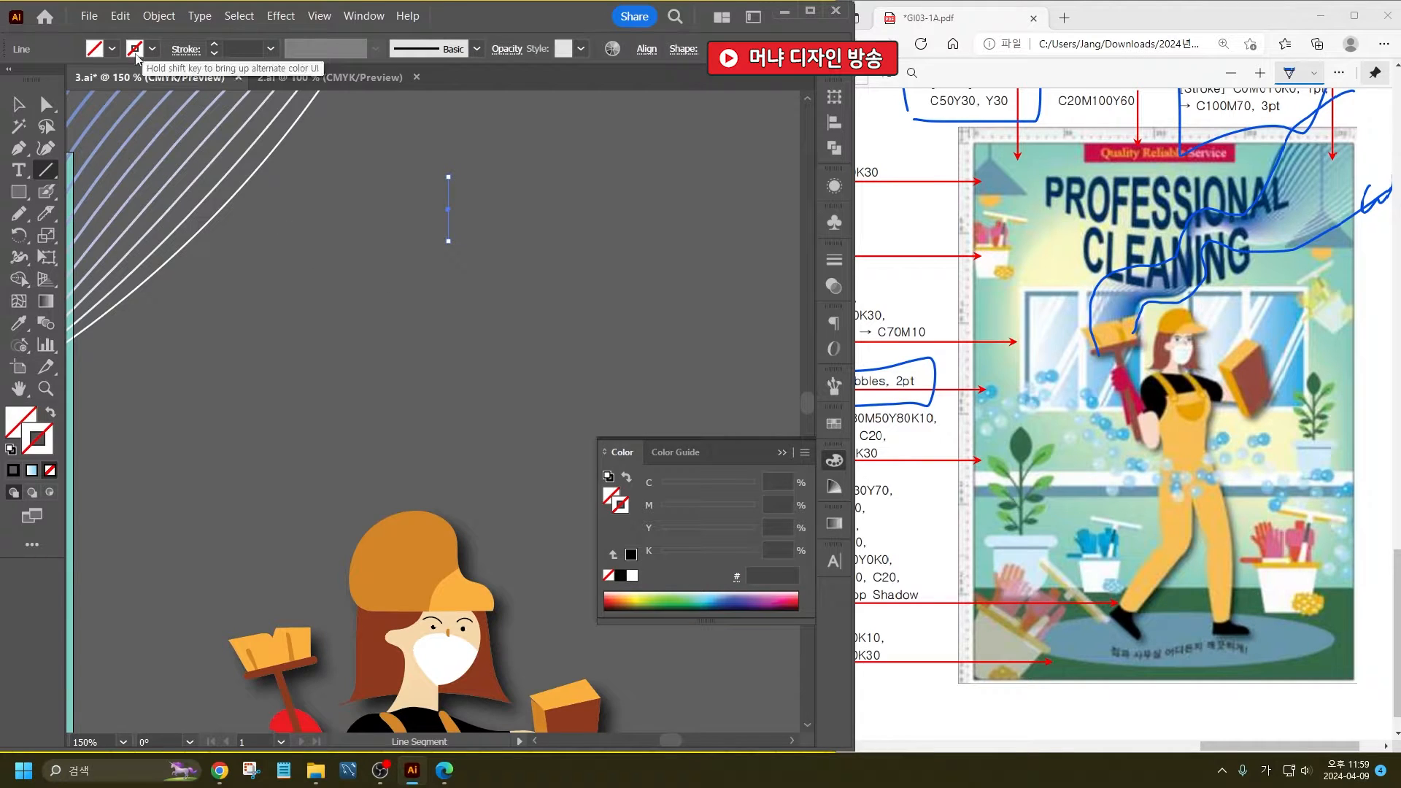
double_click(33, 436)
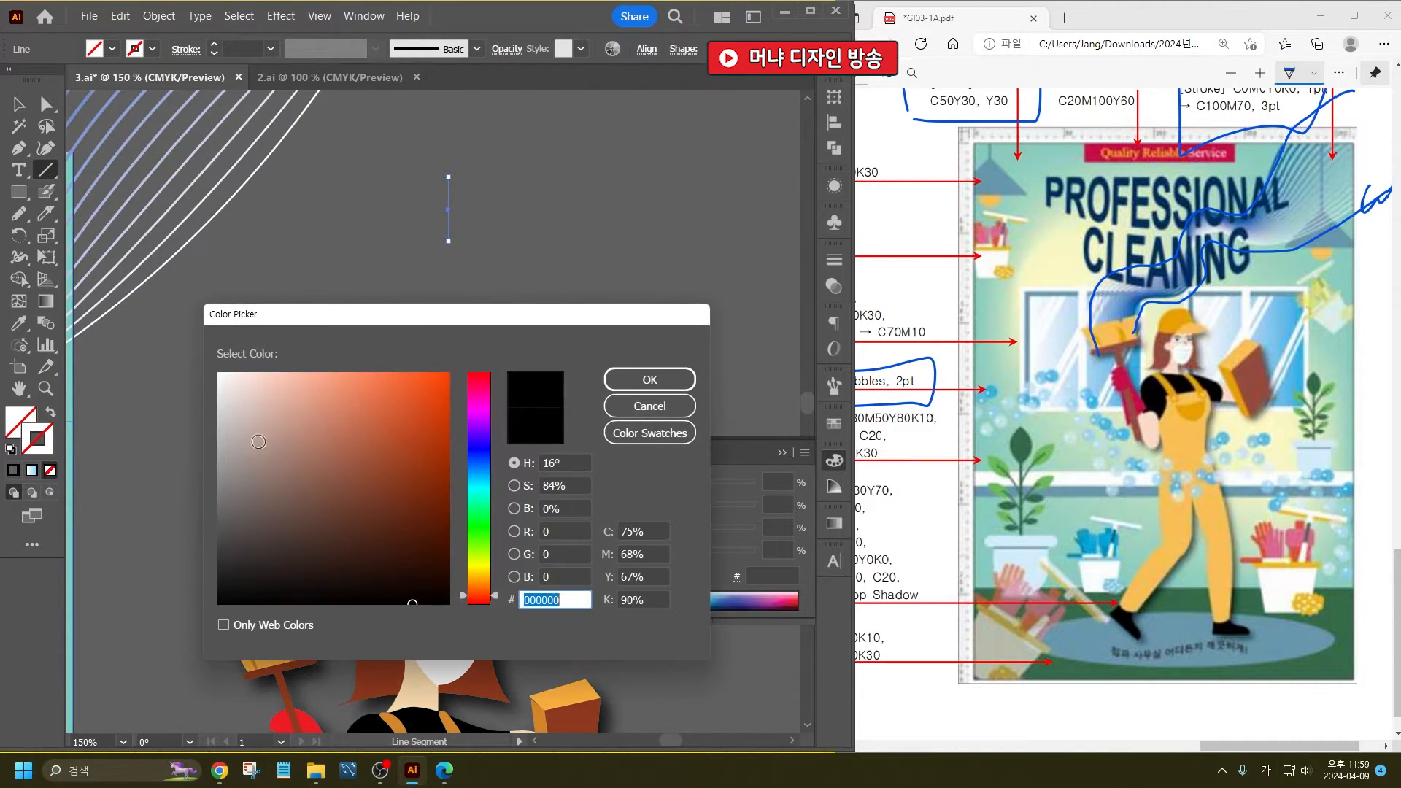
left_click(424, 447)
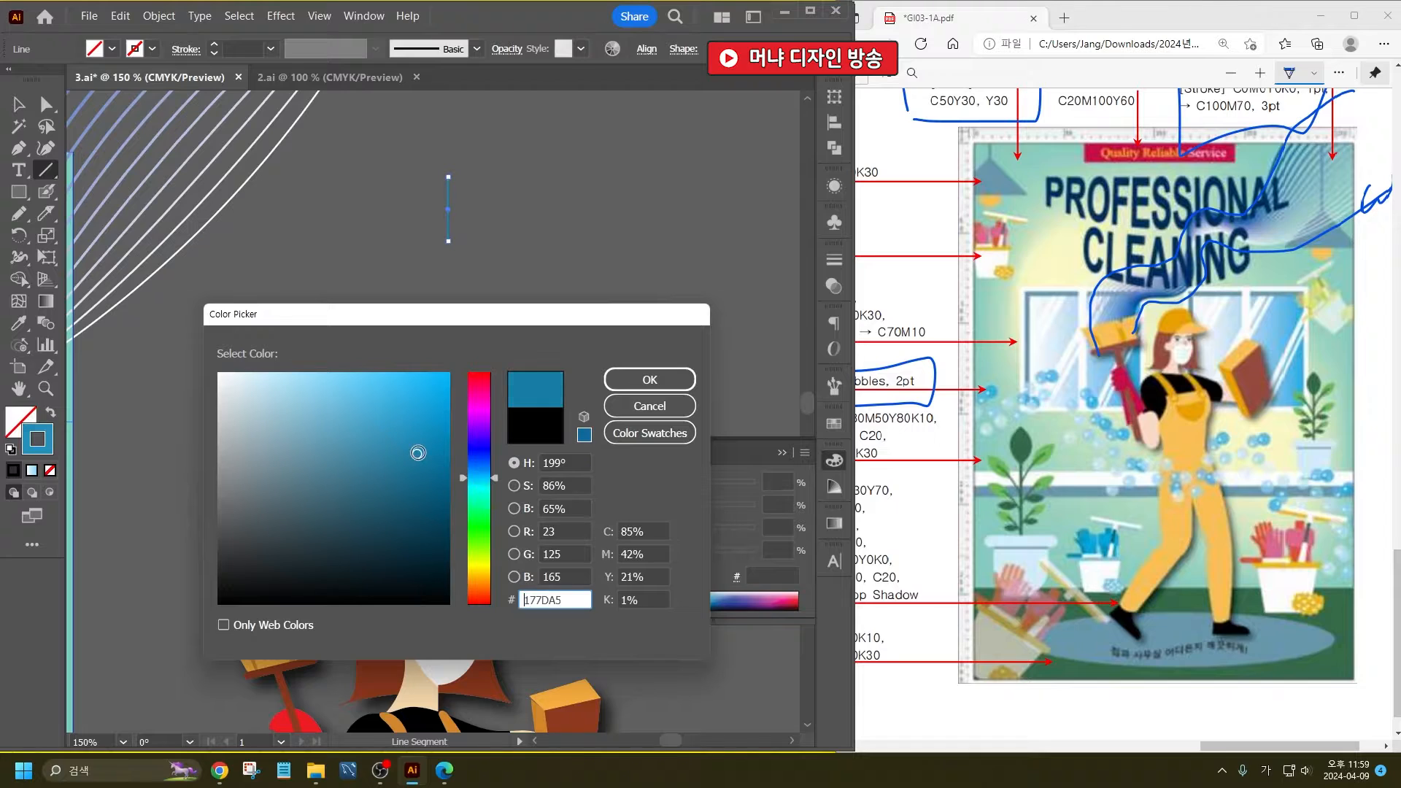
mouse_move(426, 443)
left_mouse_down()
mouse_move(445, 440)
mouse_move(432, 458)
left_mouse_up()
left_click(650, 379)
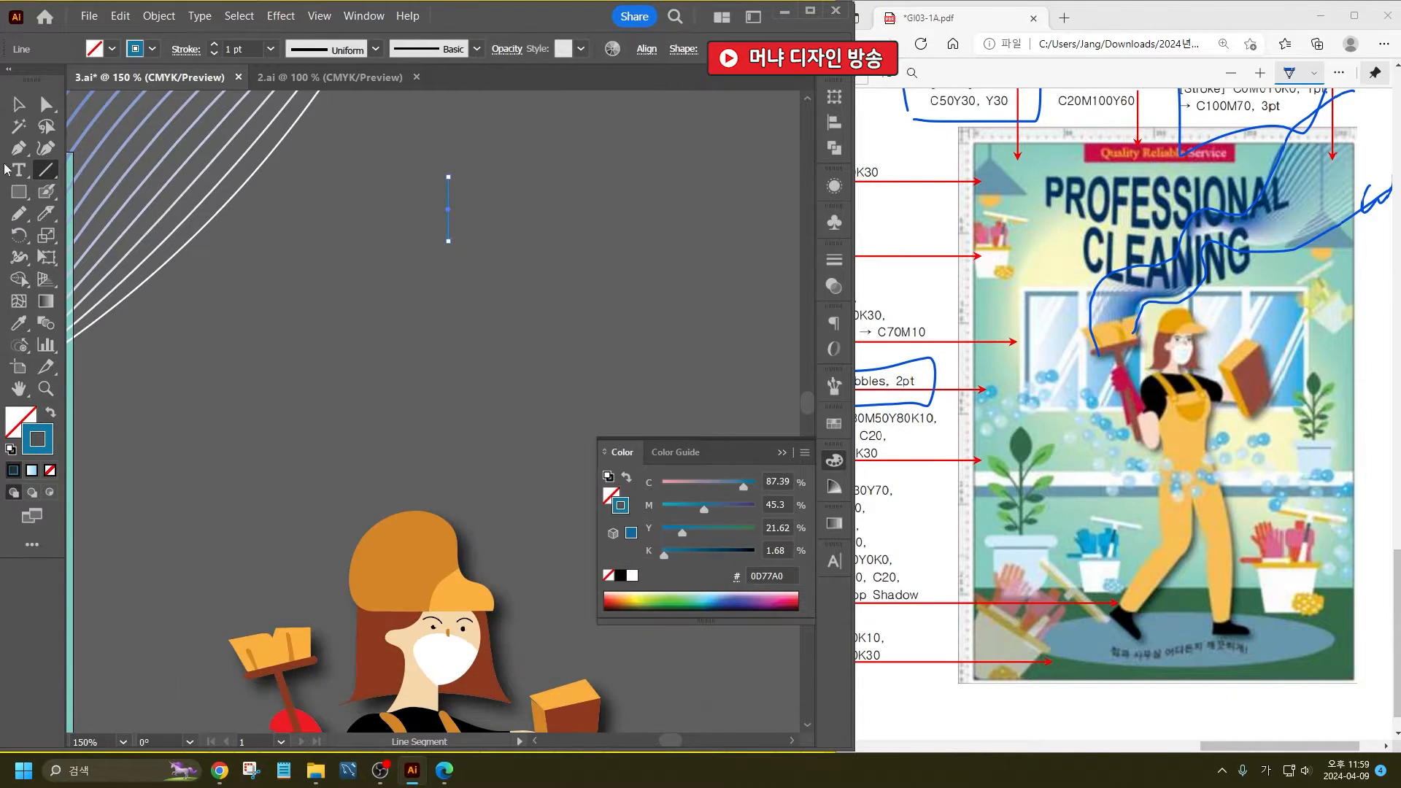
left_click(18, 105)
left_click(203, 287)
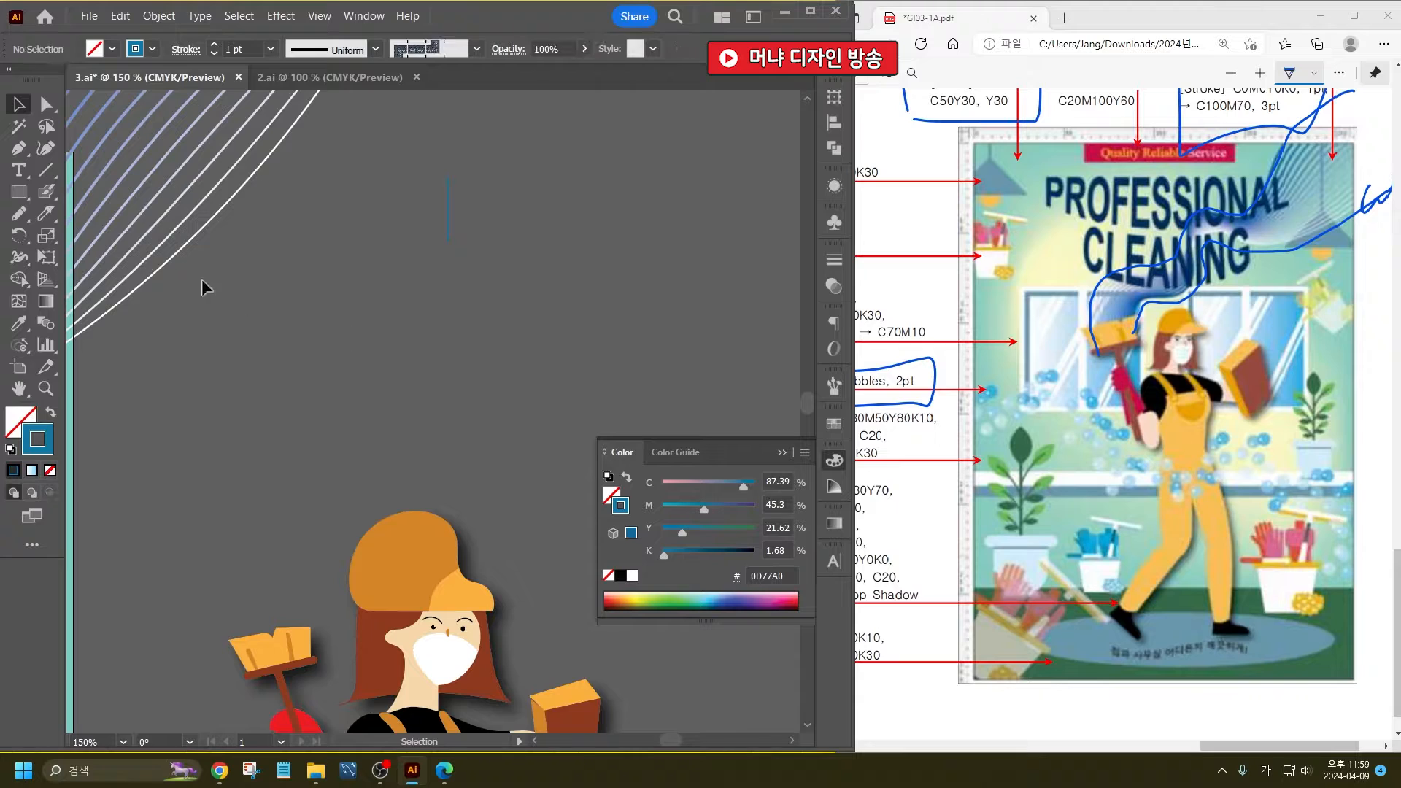
- Draw a square beside the cord and remove one corner anchor point to make a right triangle
left_click(15, 193)
left_click_drag(290, 264, 412, 383)
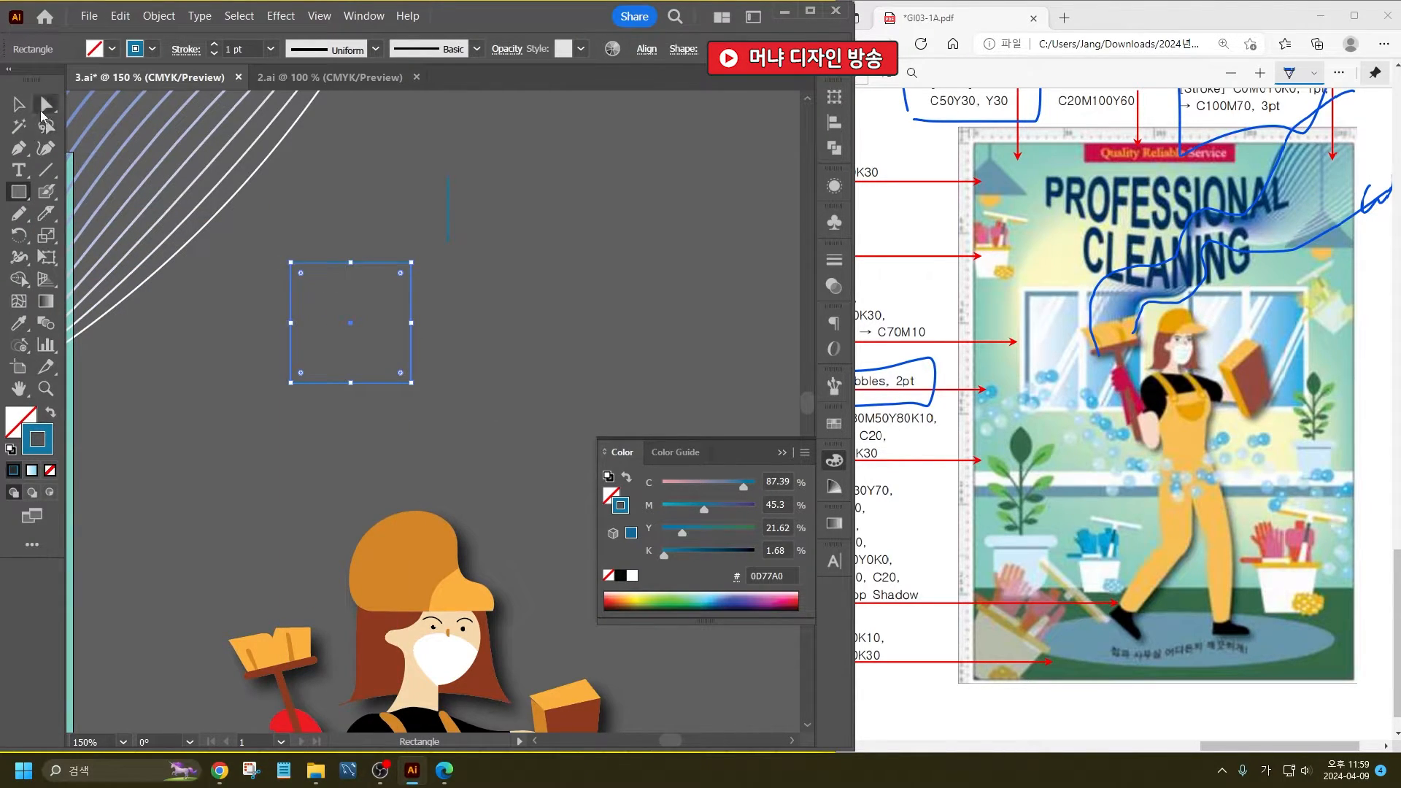
left_click(18, 148)
left_click(411, 262)
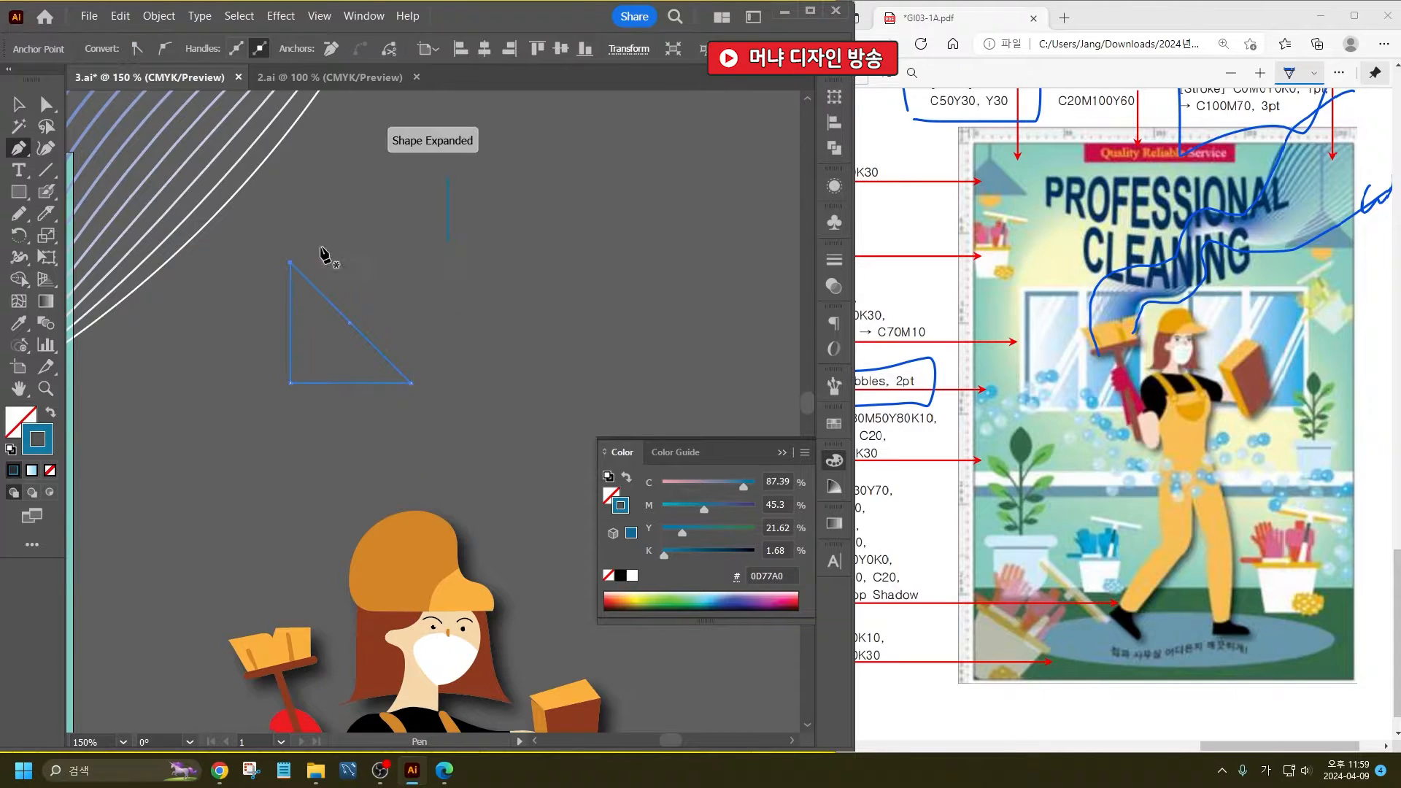
- Rotate the triangle so its right angle points up, centre it under the cord, and give it the blue fill with no stroke
key("v")
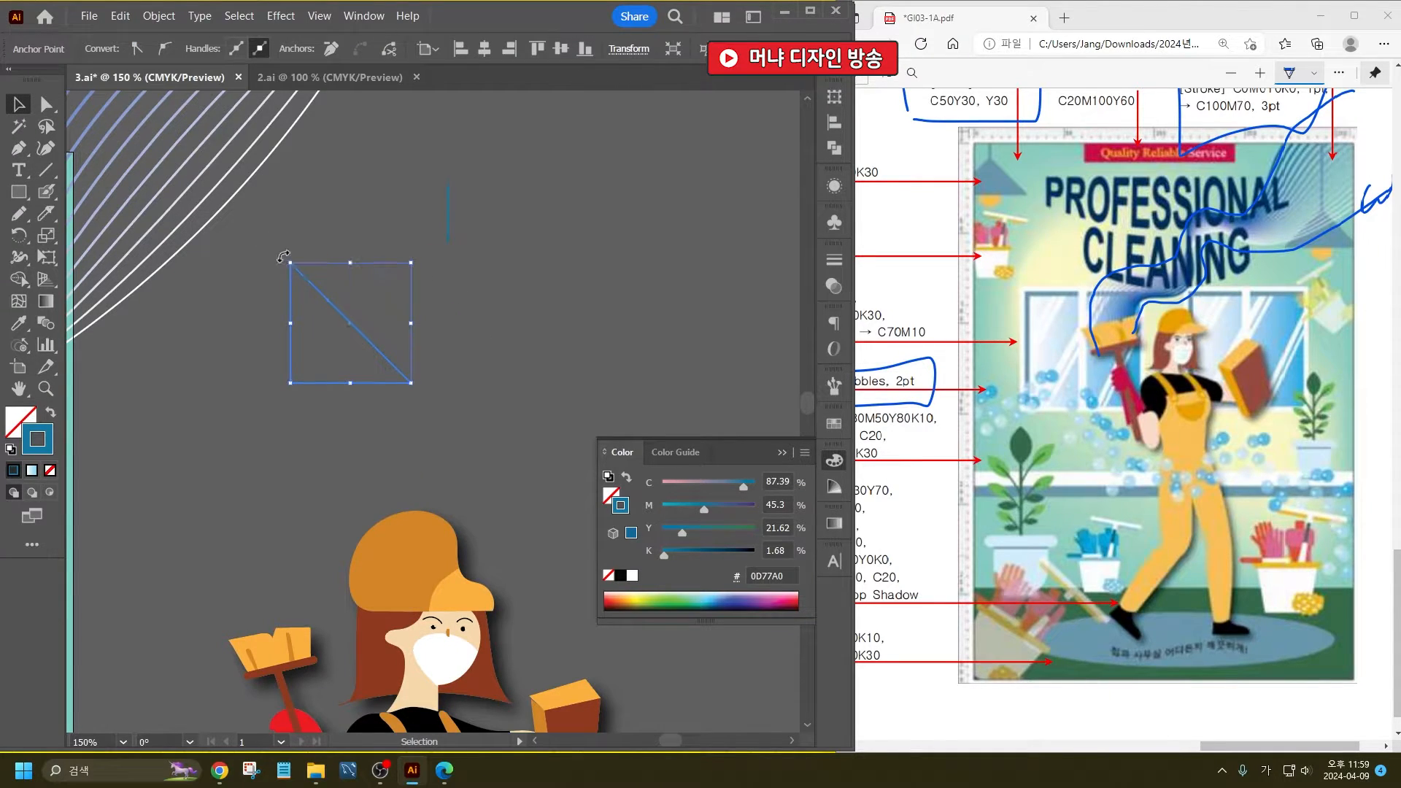
left_click_drag(283, 256, 459, 337)
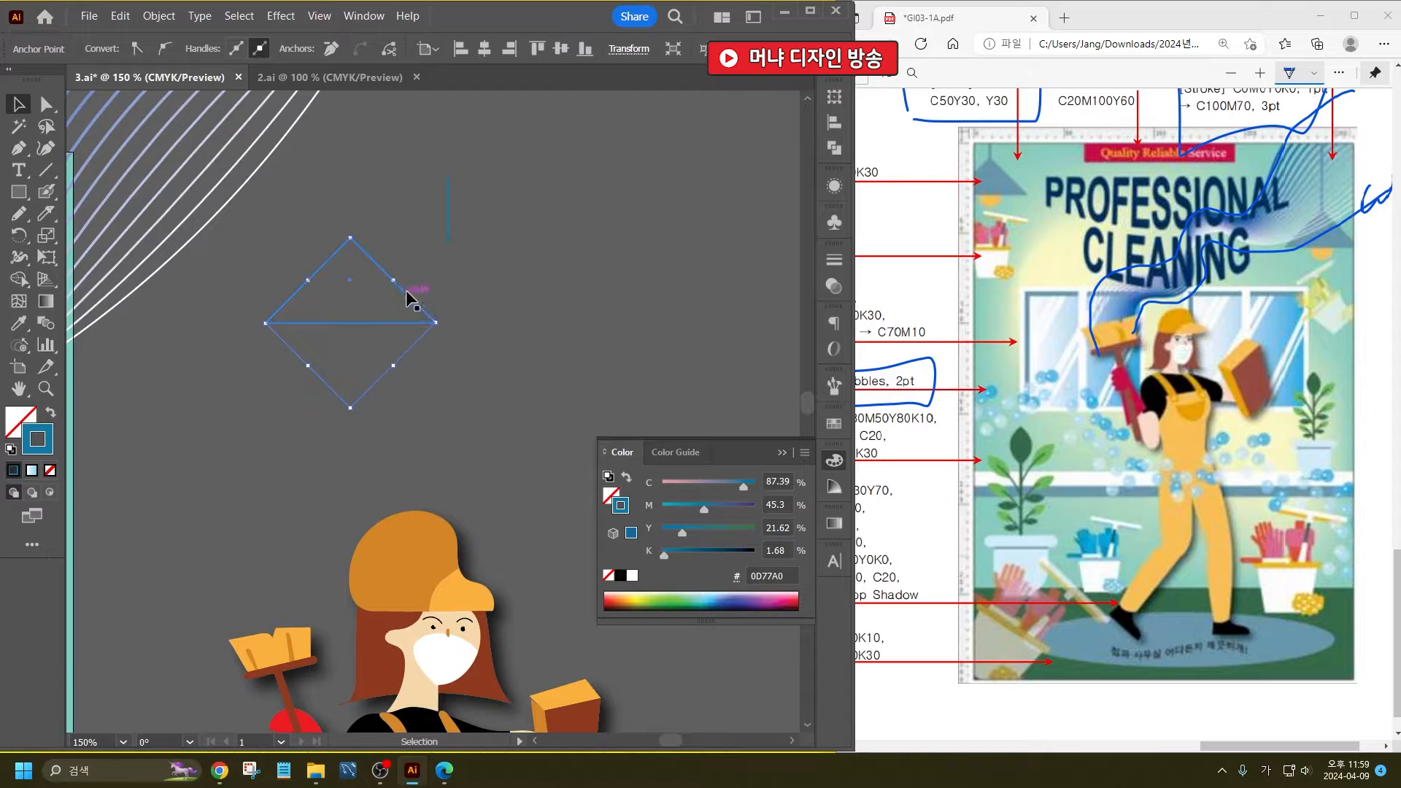
left_click_drag(406, 292, 498, 301)
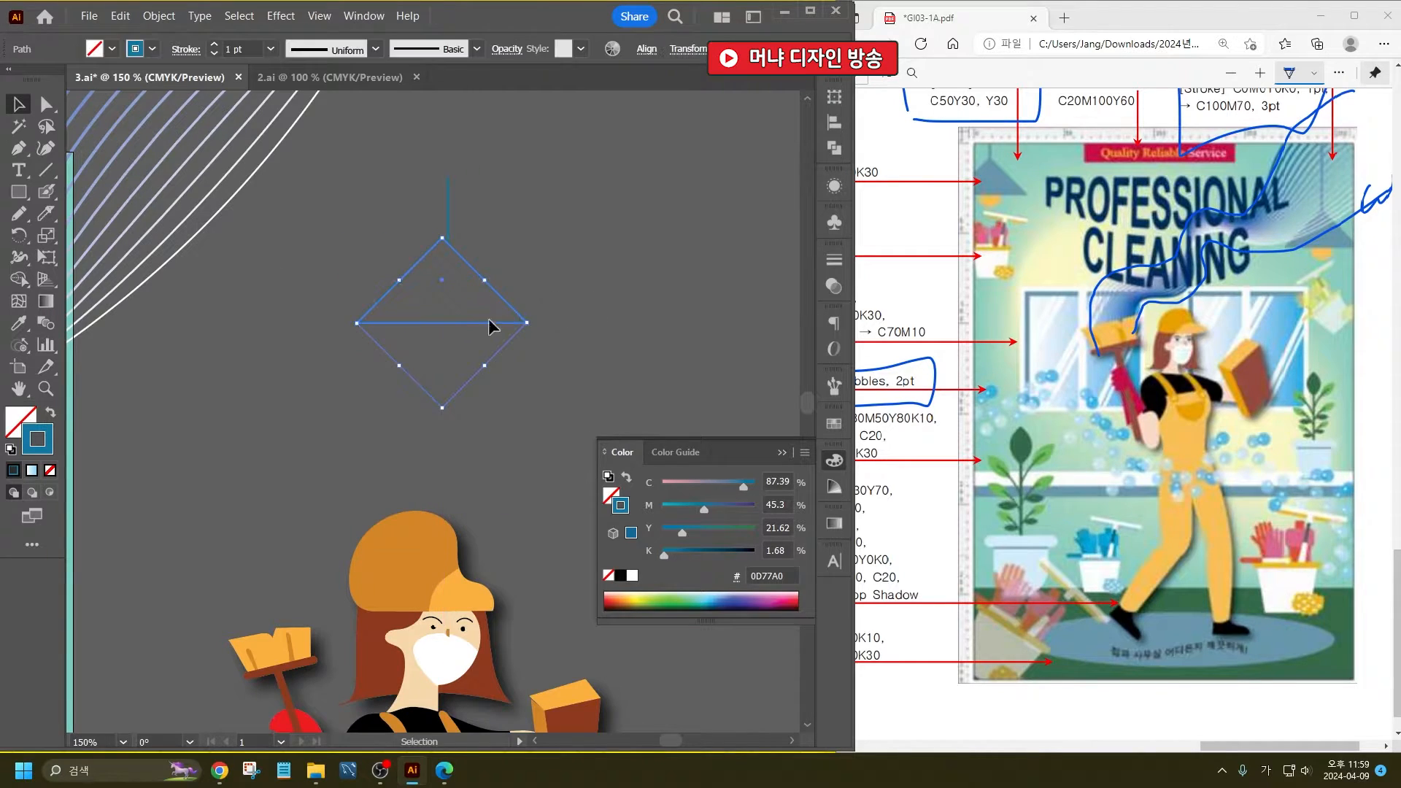
left_click(51, 413)
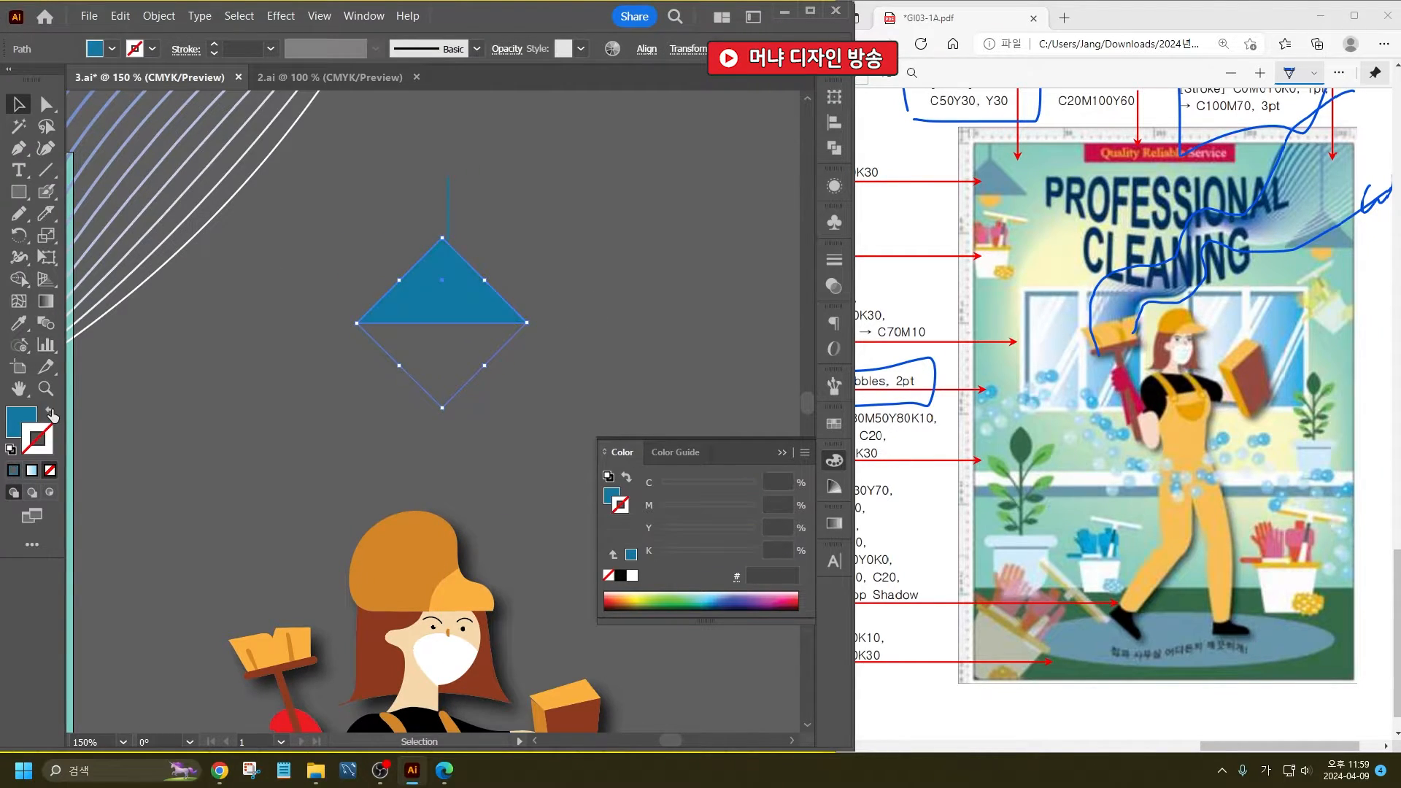
left_click(289, 456)
left_click_drag(484, 330, 490, 329)
left_click(556, 228)
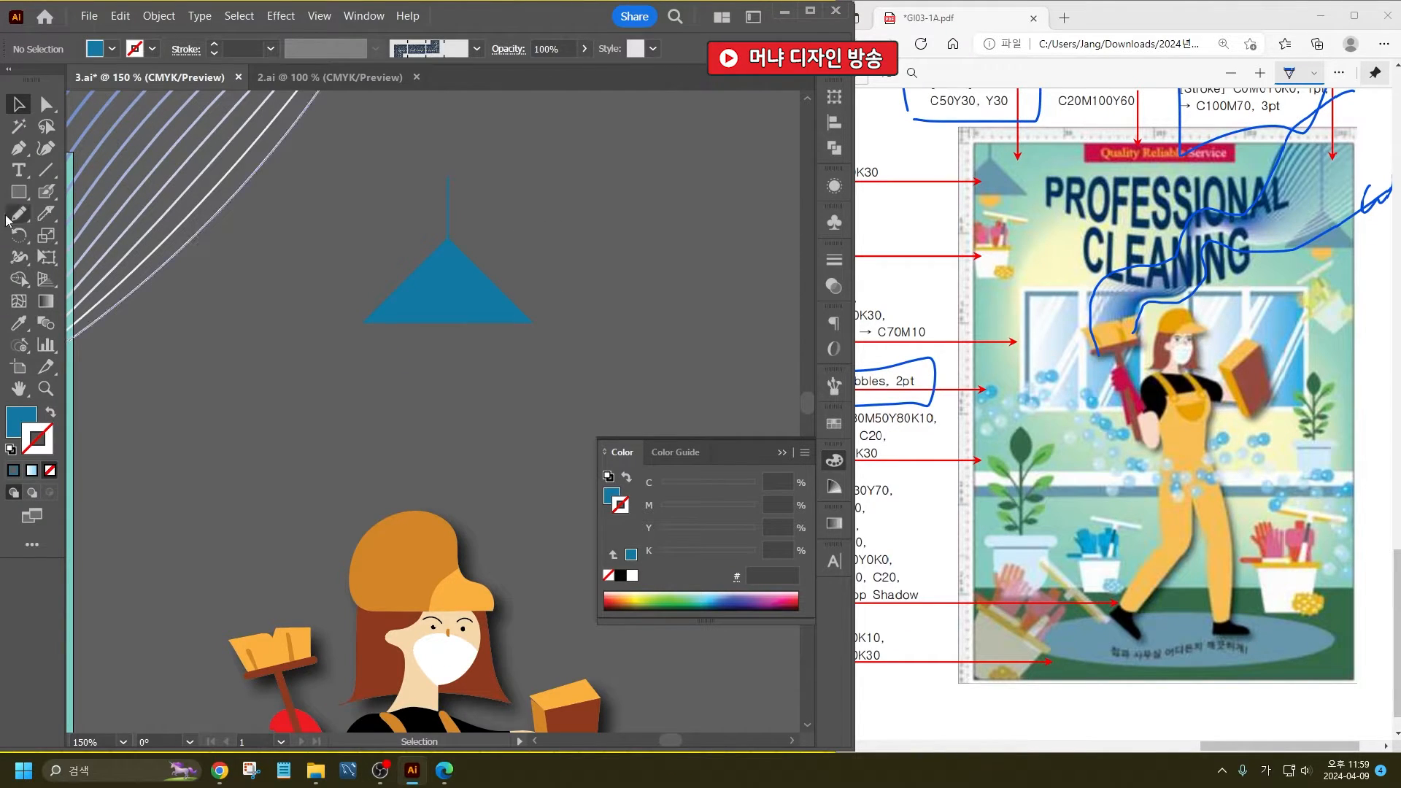
- Draw a circle centred on the lampshade's lower edge for the bulb and thicken the cord's stroke
left_click(19, 192)
left_click(95, 234)
mouse_move(437, 298)
left_mouse_down()
mouse_move(491, 350)
mouse_move(459, 321)
left_mouse_up()
key("v")
left_click(432, 182)
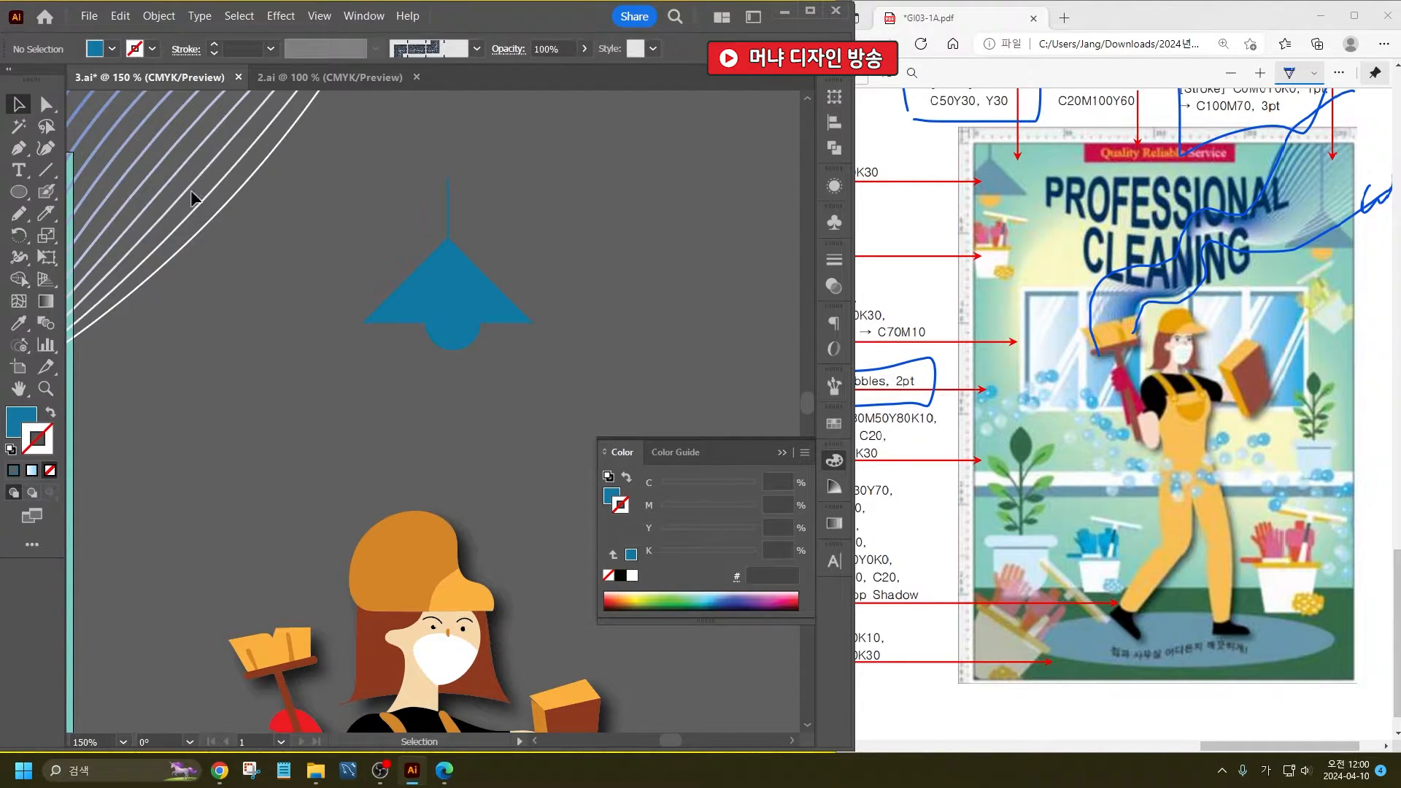
left_click(448, 196)
left_click(244, 45)
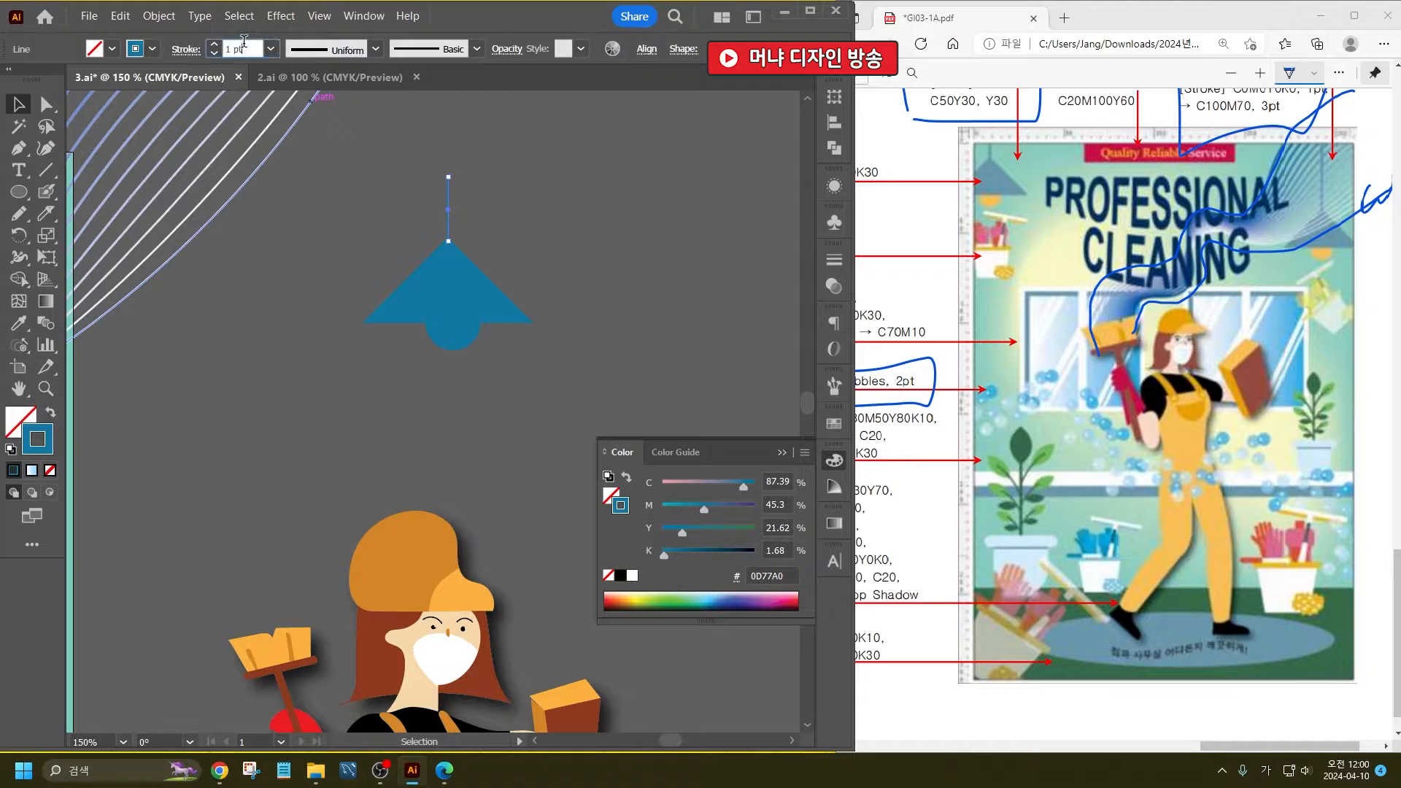
- Fill the bulb circle with the light orange of the cleaner's cap brim using the Eyedropper
left_click(452, 335)
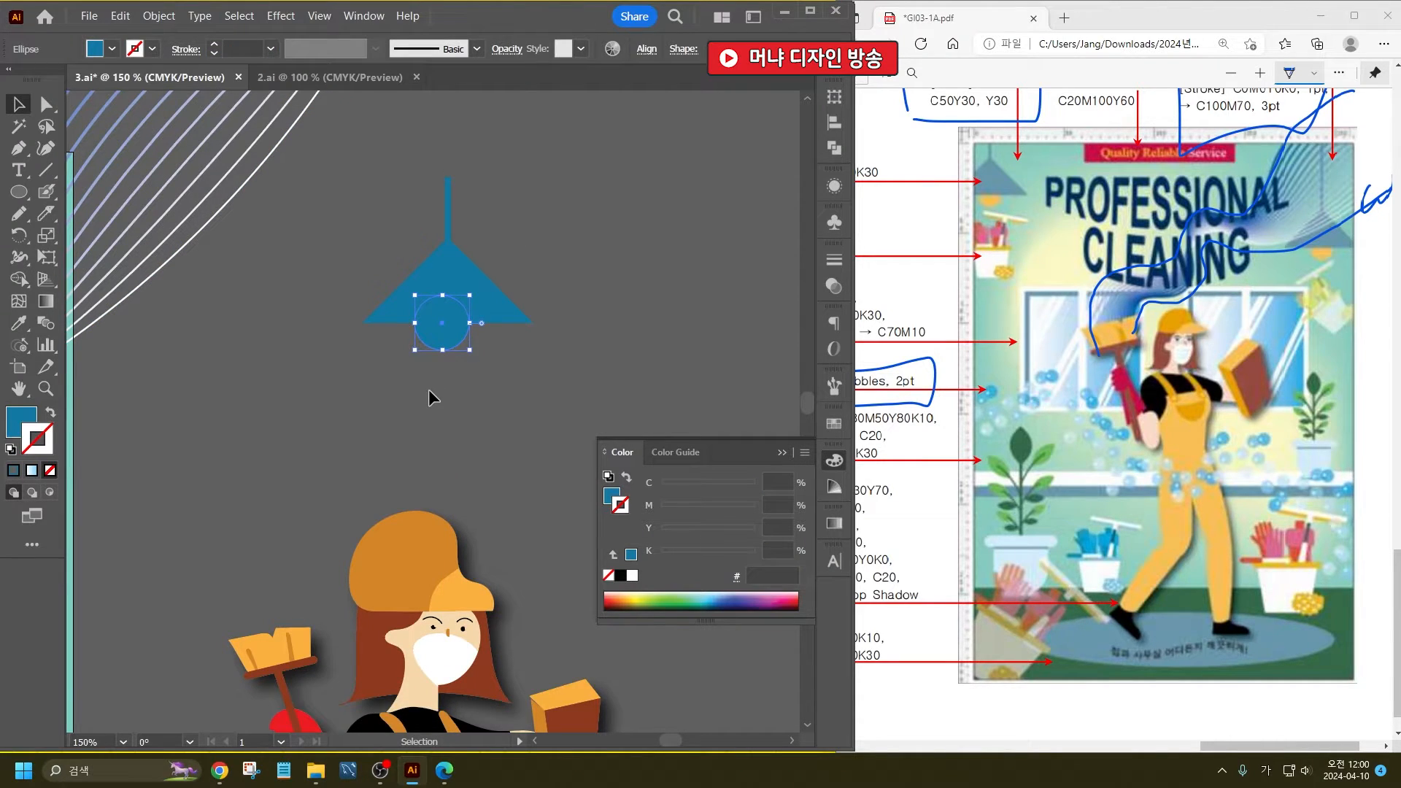
key("i")
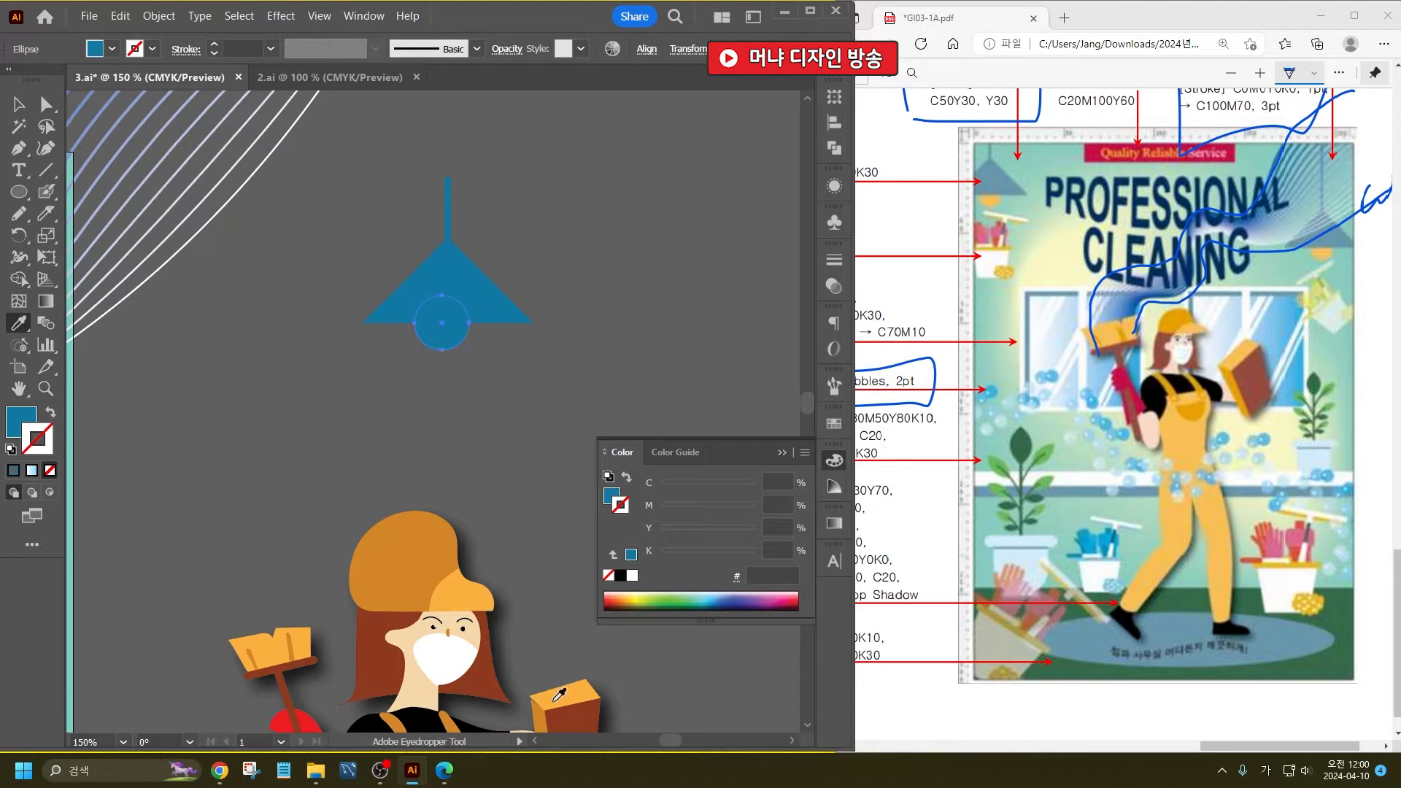
scroll(559, 694, "down", 3)
left_click(481, 487)
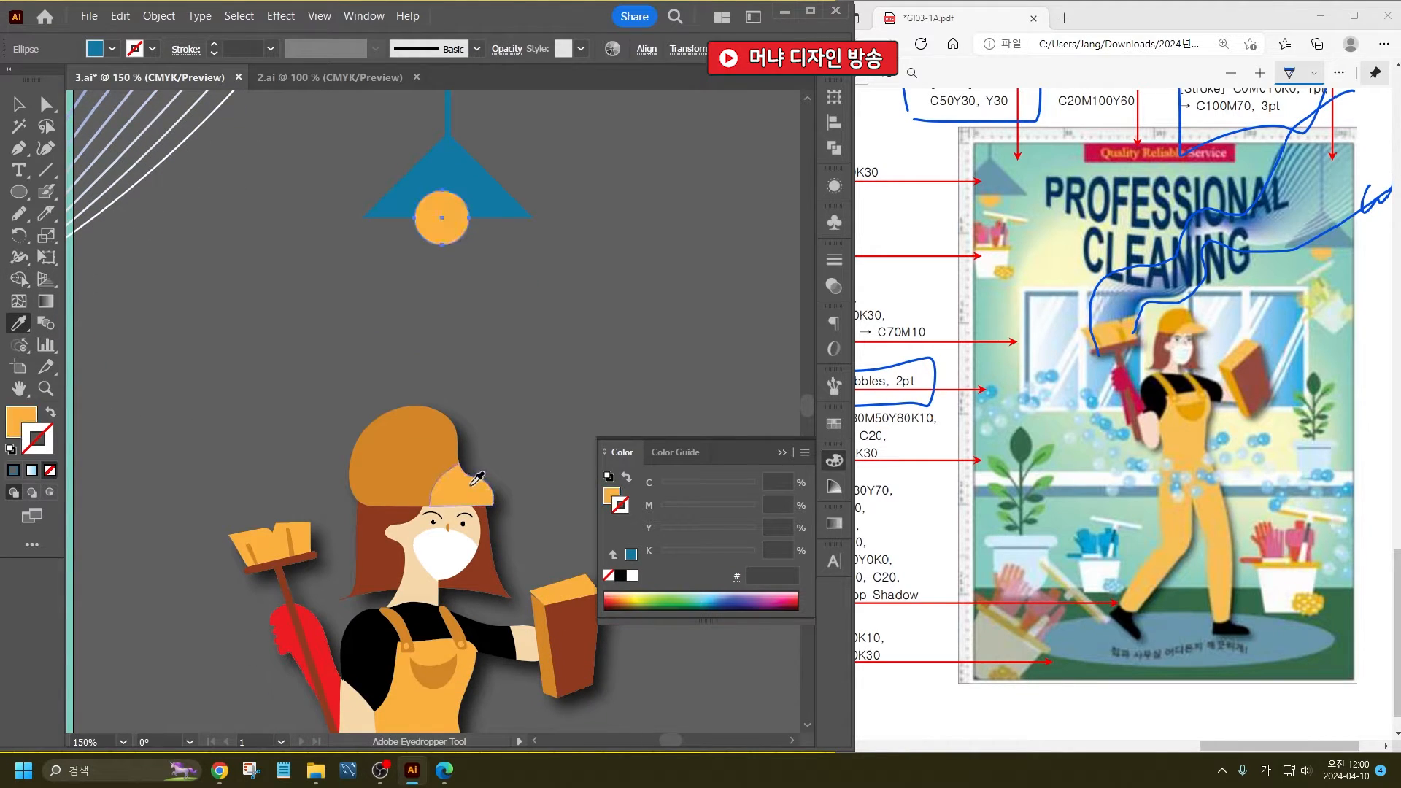
- Bring the lampshade and cord in front of the bulb and centre the bulb under the shade
left_click(11, 108)
left_click_drag(502, 150, 381, 121)
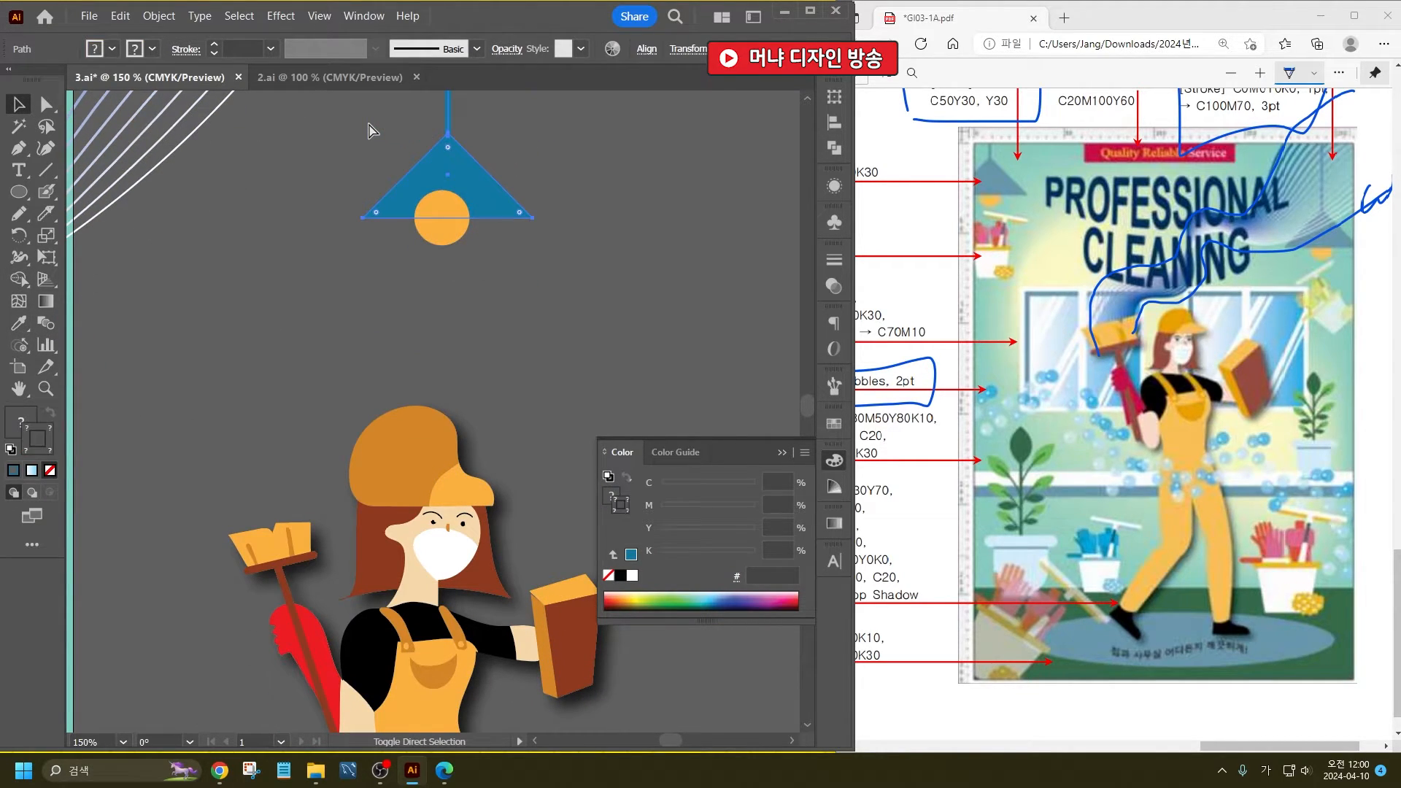
key("ctrl+shift+bracketright")
left_click(498, 295)
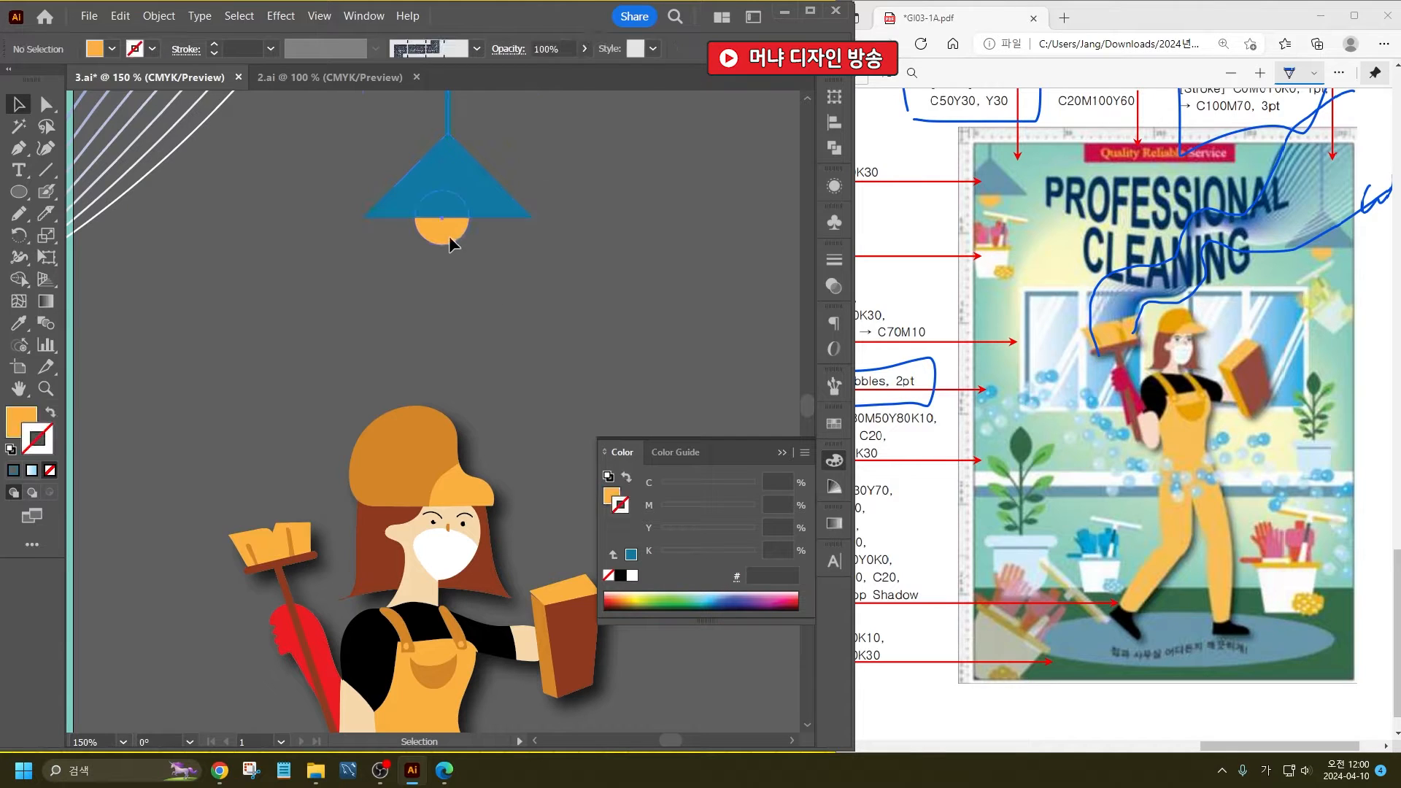
left_click_drag(448, 238, 456, 238)
left_click(489, 323)
- Group the cord, shade and bulb into one lamp and save the document
scroll(449, 307, "down", 3)
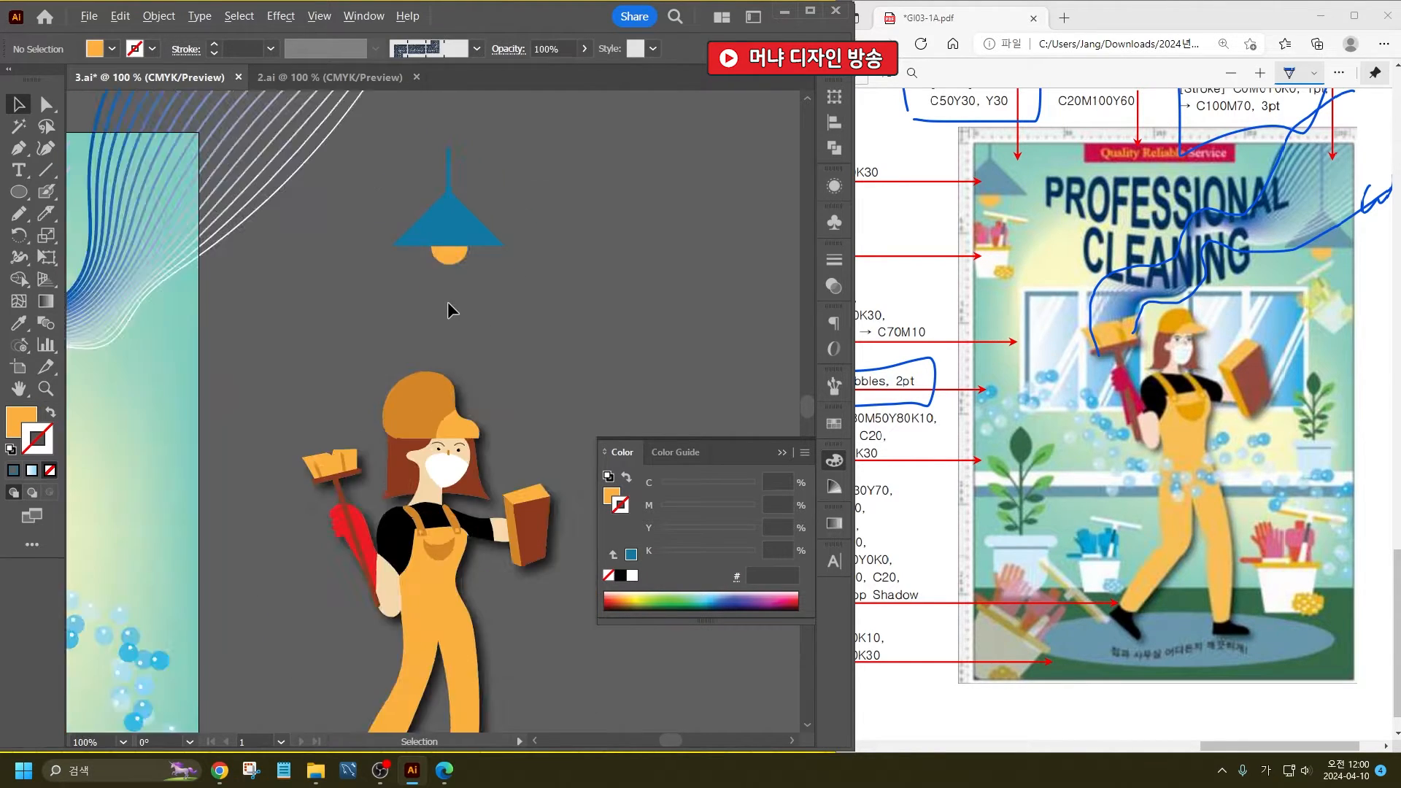
left_click_drag(505, 310, 436, 223)
key("ctrl+g")
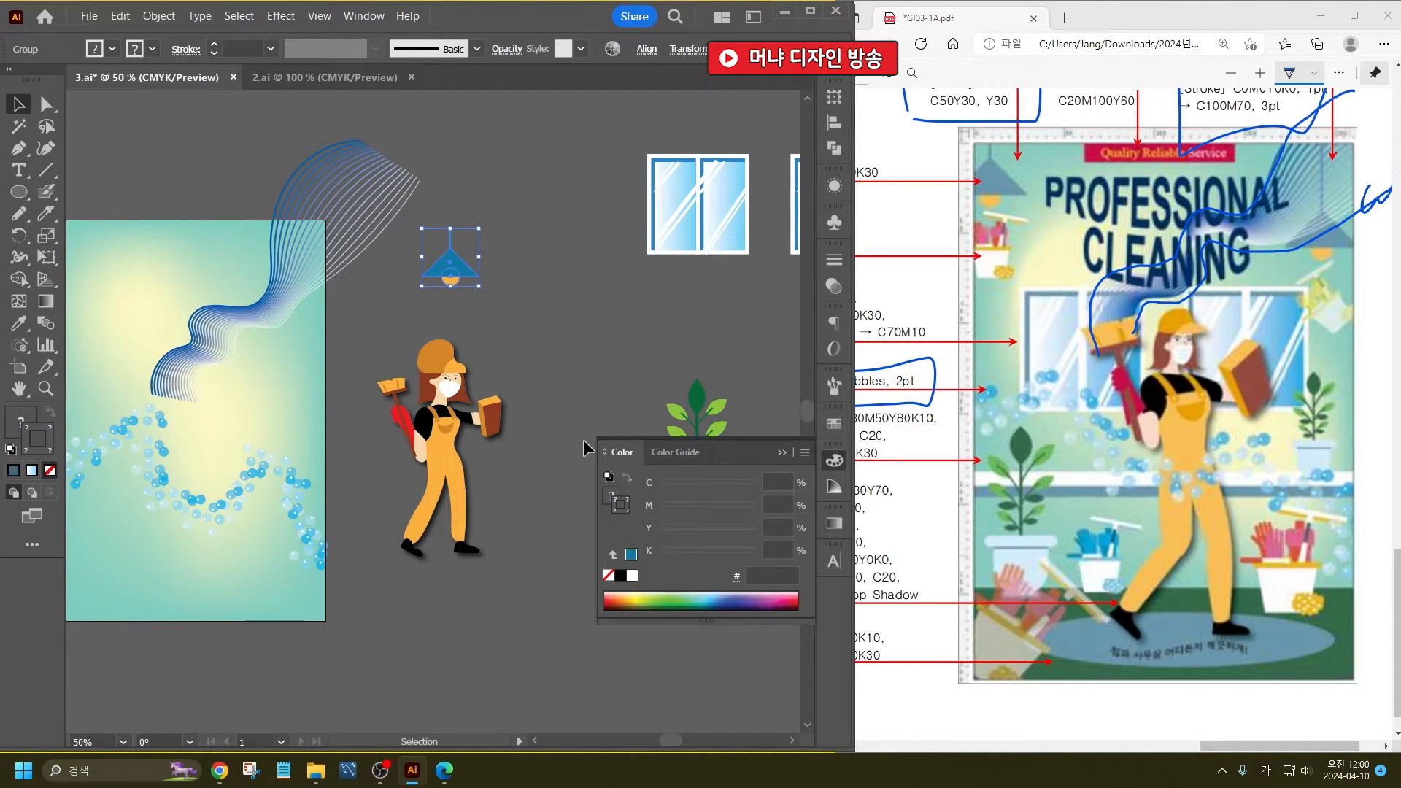
left_click(566, 391)
left_click_drag(362, 413, 478, 420)
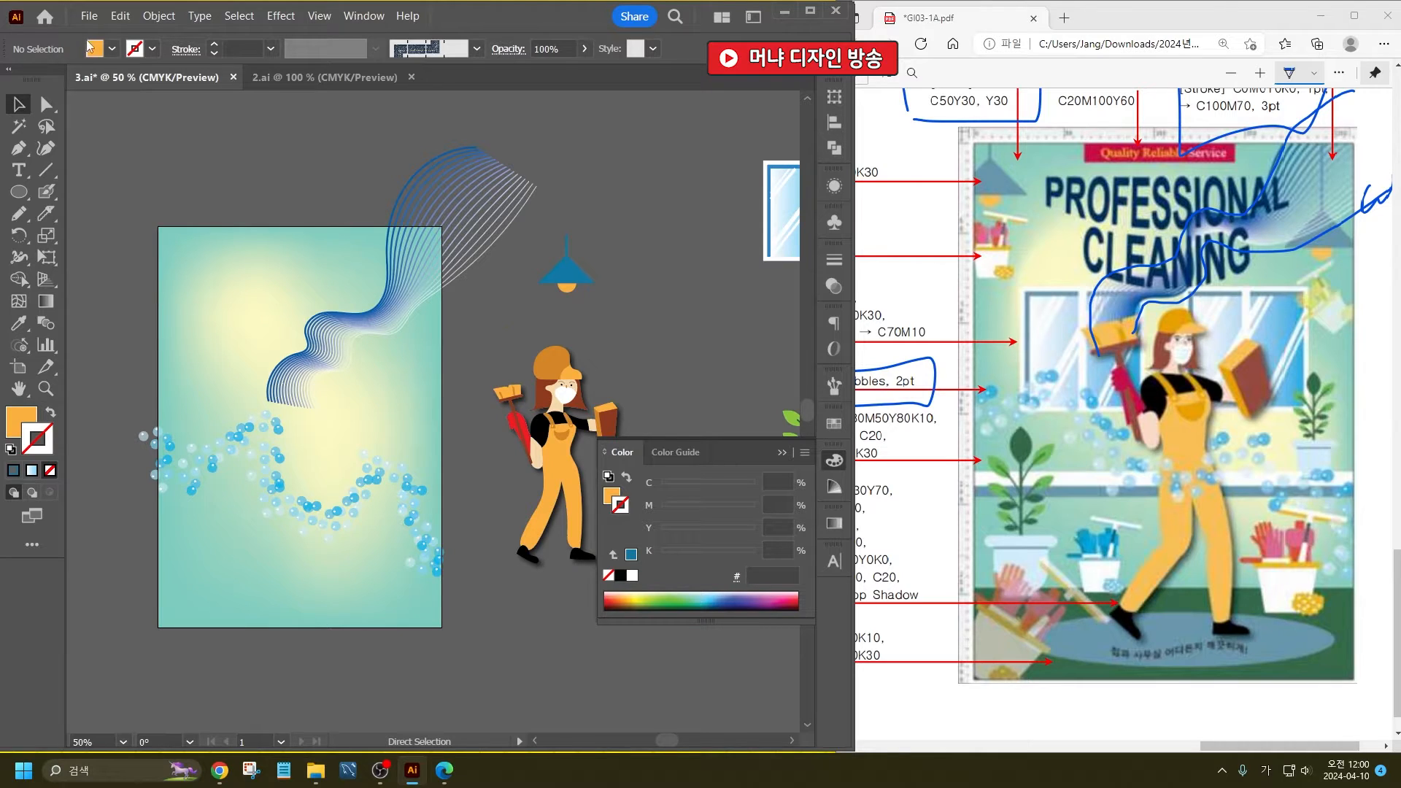
key("ctrl+s")
- Switch to 2.ai and create an inset copy of the box's top face with Offset Path at -2 mm
left_click(321, 77)
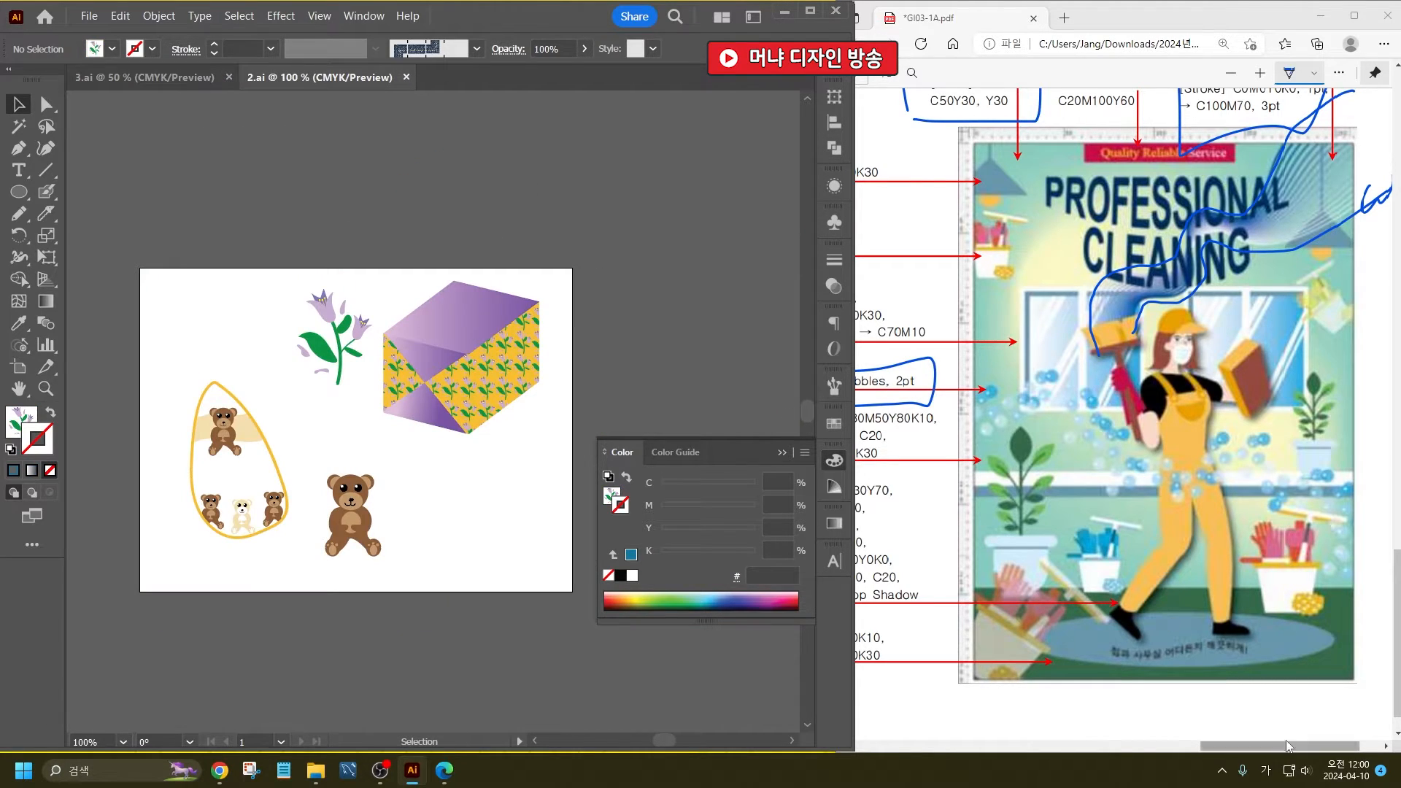
left_click_drag(1287, 745, 1024, 748)
scroll(451, 318, "up", 3)
left_click(508, 325)
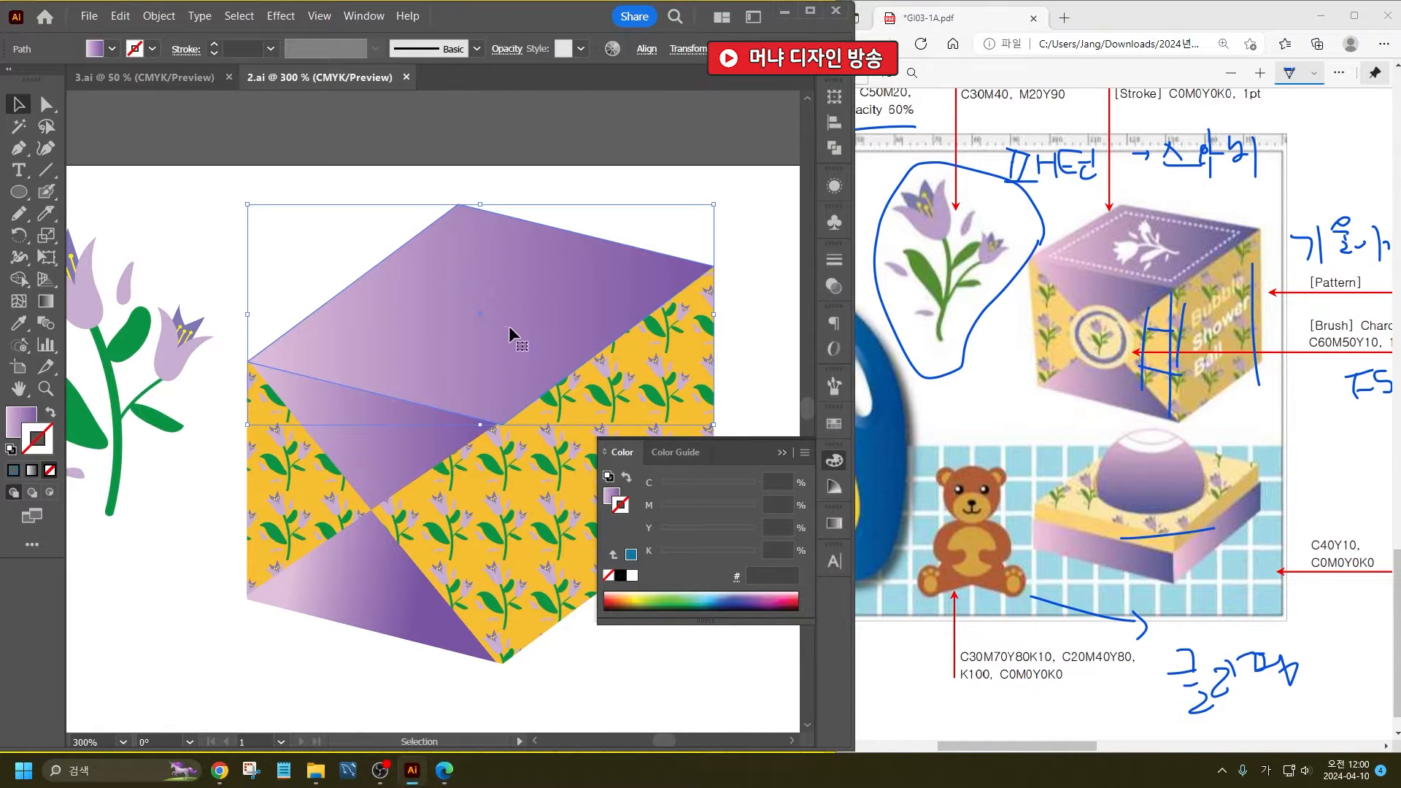
left_click(159, 16)
mouse_move(288, 390)
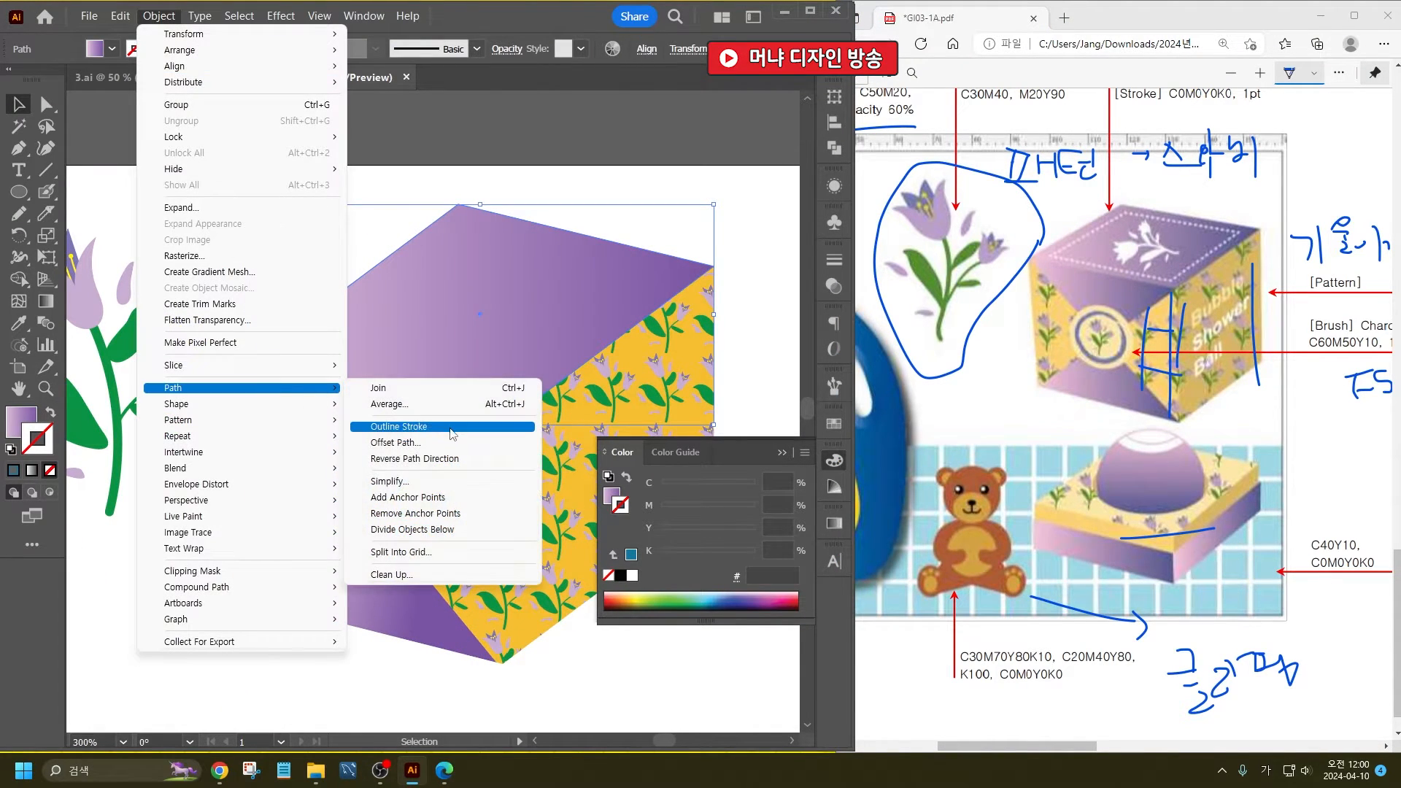
left_click(453, 442)
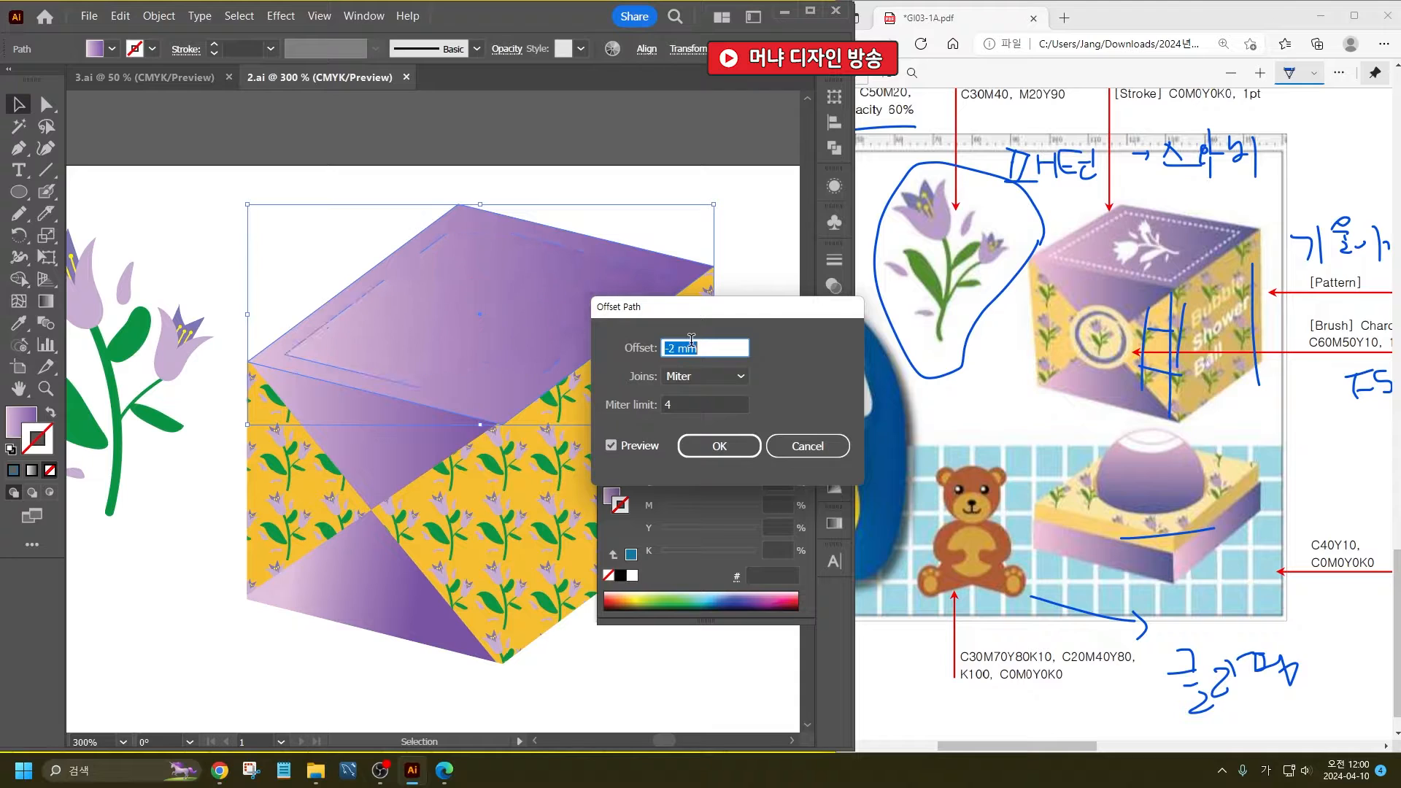
left_click(719, 446)
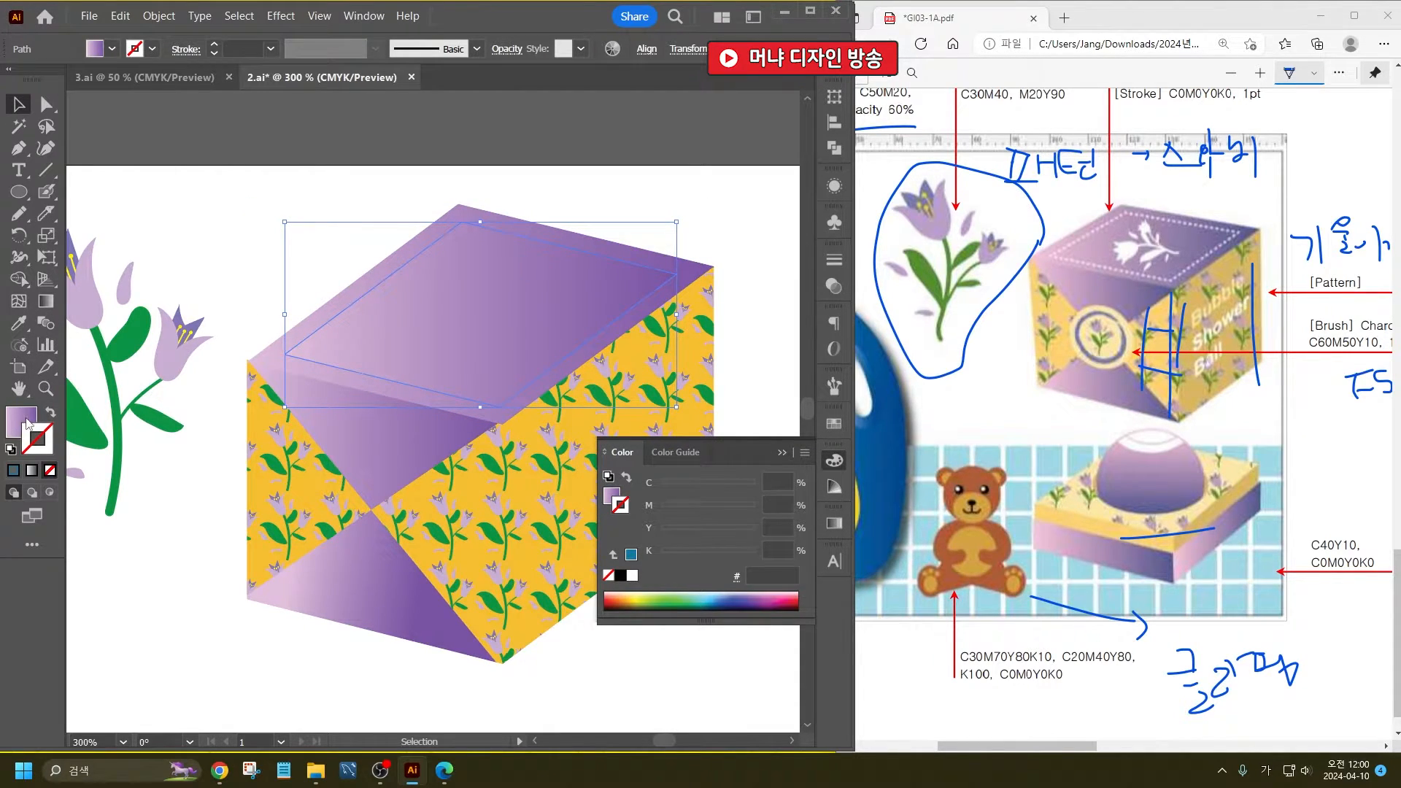
- Give the inset path a 1 pt white stroke without fill and make it a dashed line with 3 pt dashes
left_click(49, 413)
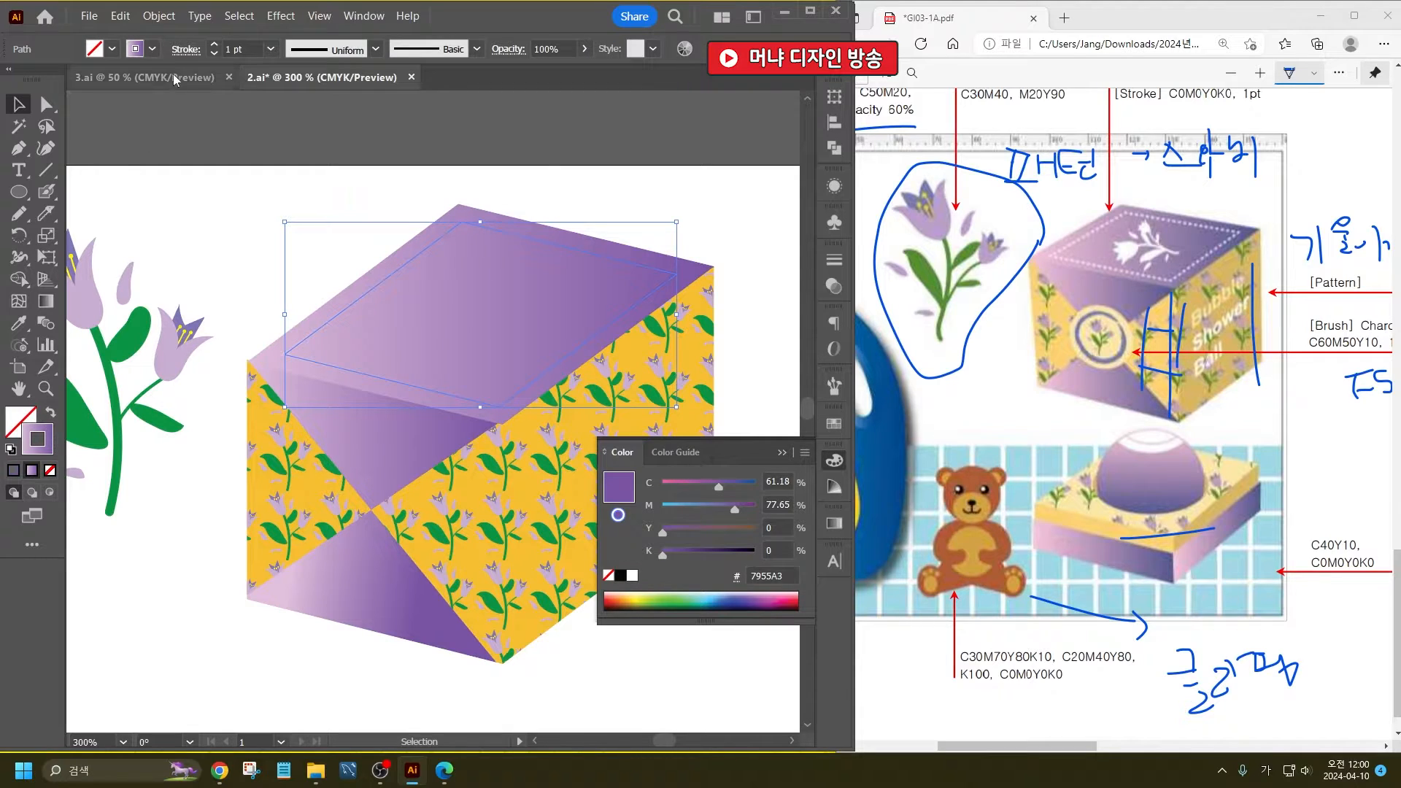
left_click(150, 50)
left_click(38, 80)
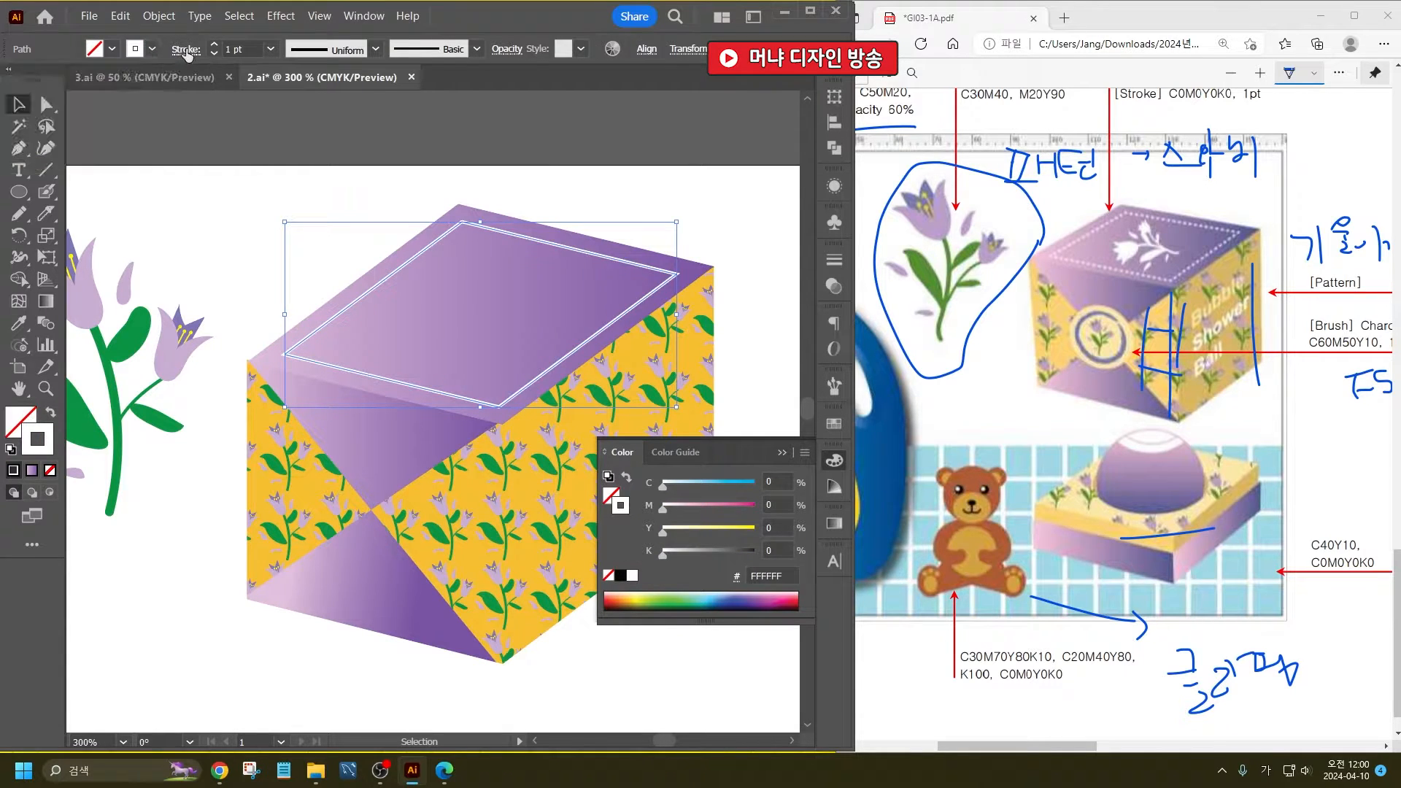
left_click(185, 51)
left_click(46, 176)
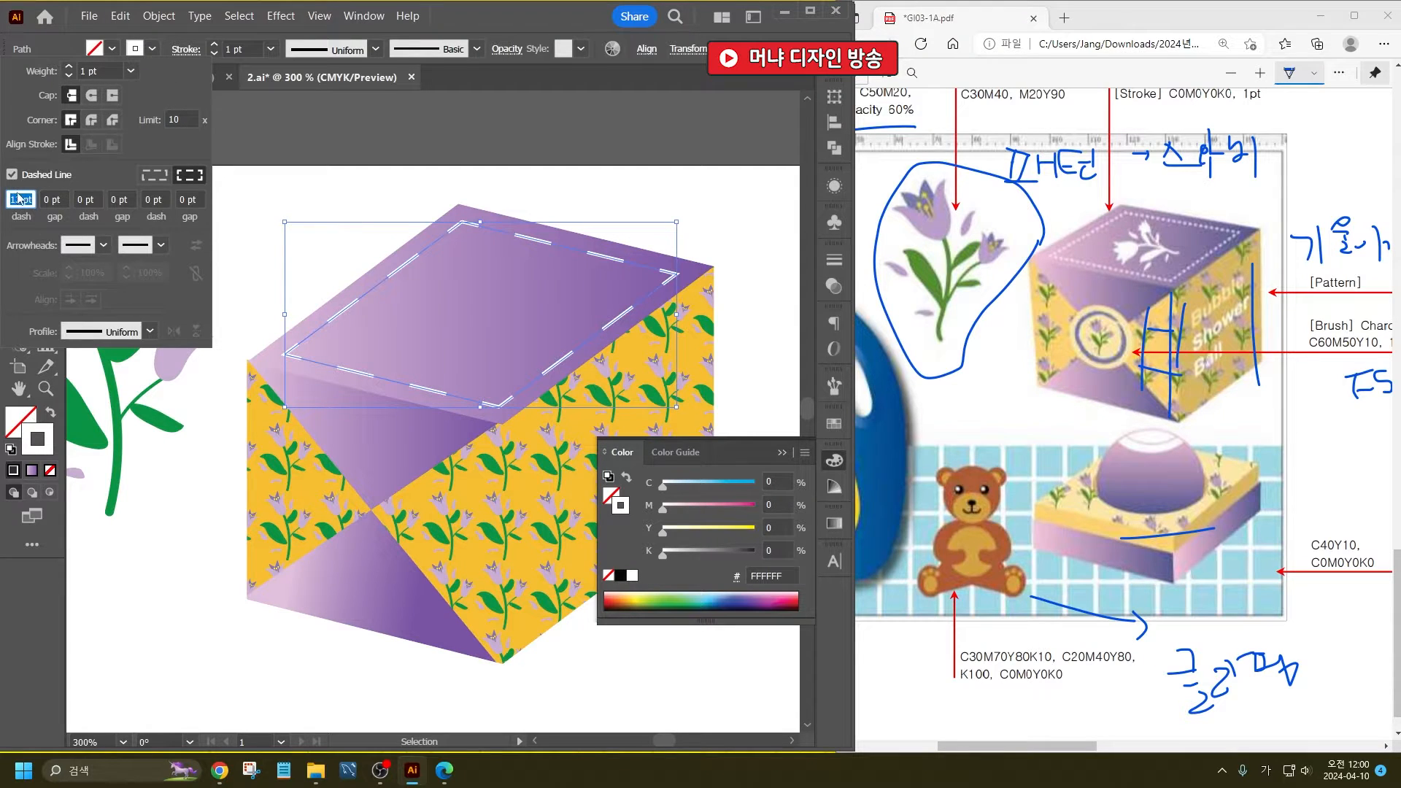
type("3")
key("Return")
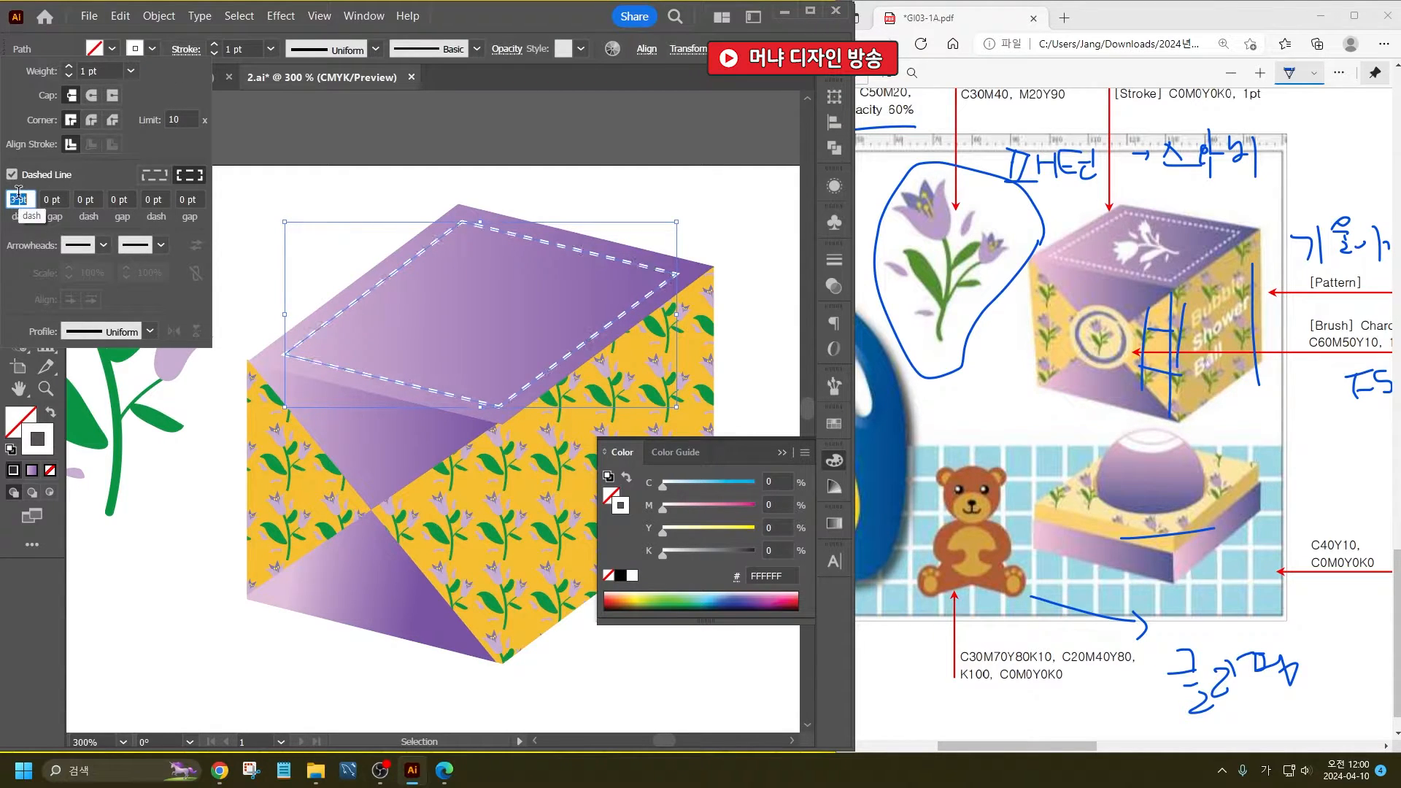
left_click(458, 151)
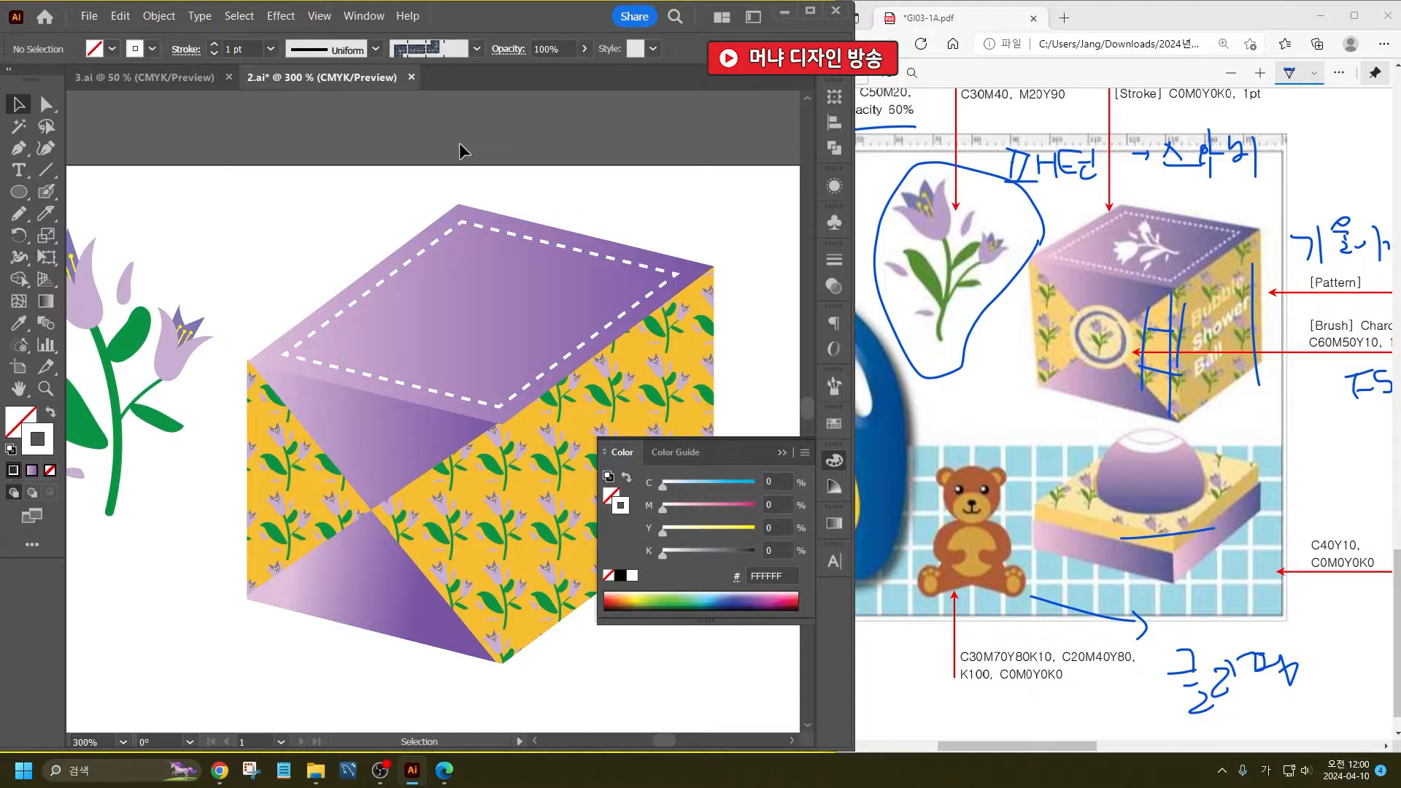
- Place a copy of the grouped tulip illustration over the box's top face
scroll(278, 292, "down", 4)
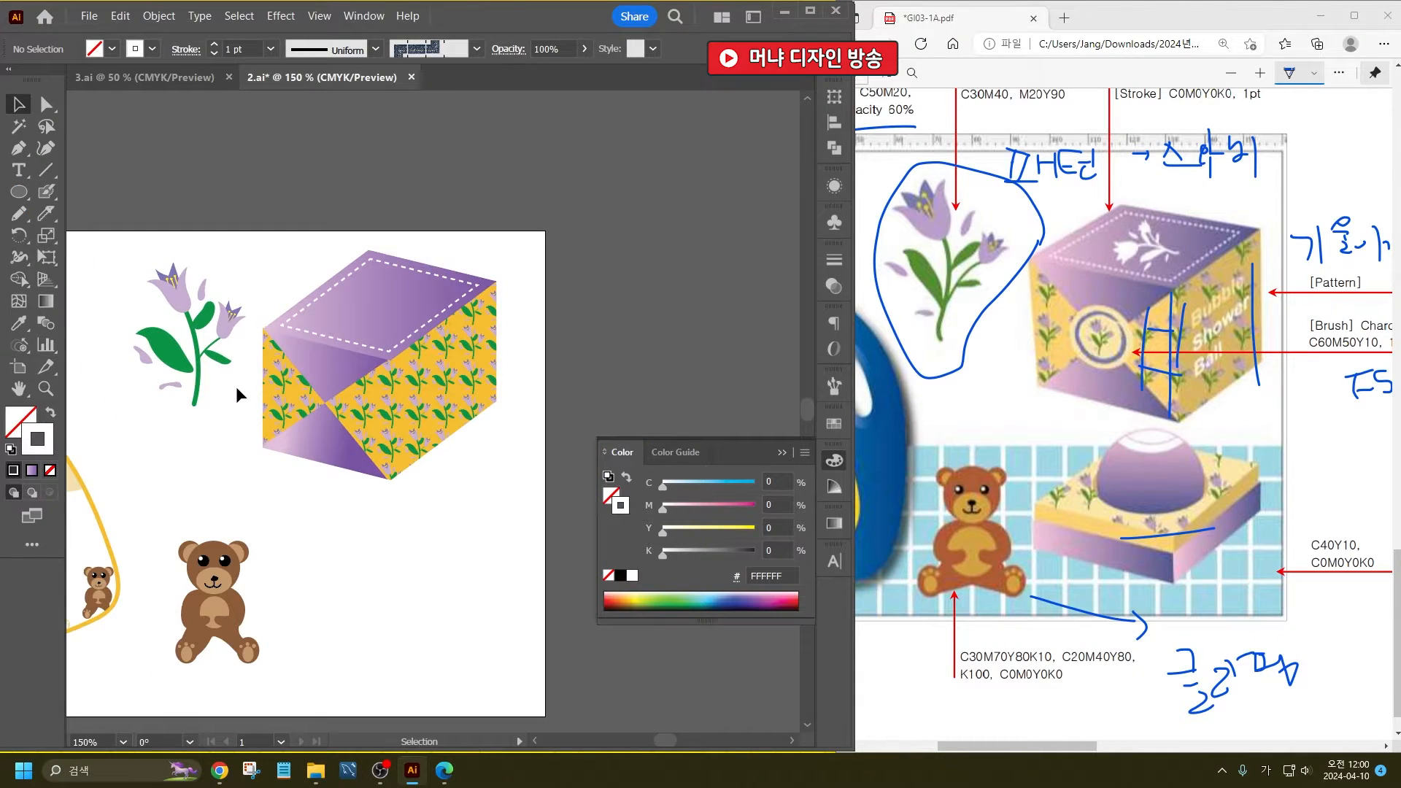
left_click(193, 324)
left_click_drag(186, 305, 362, 286)
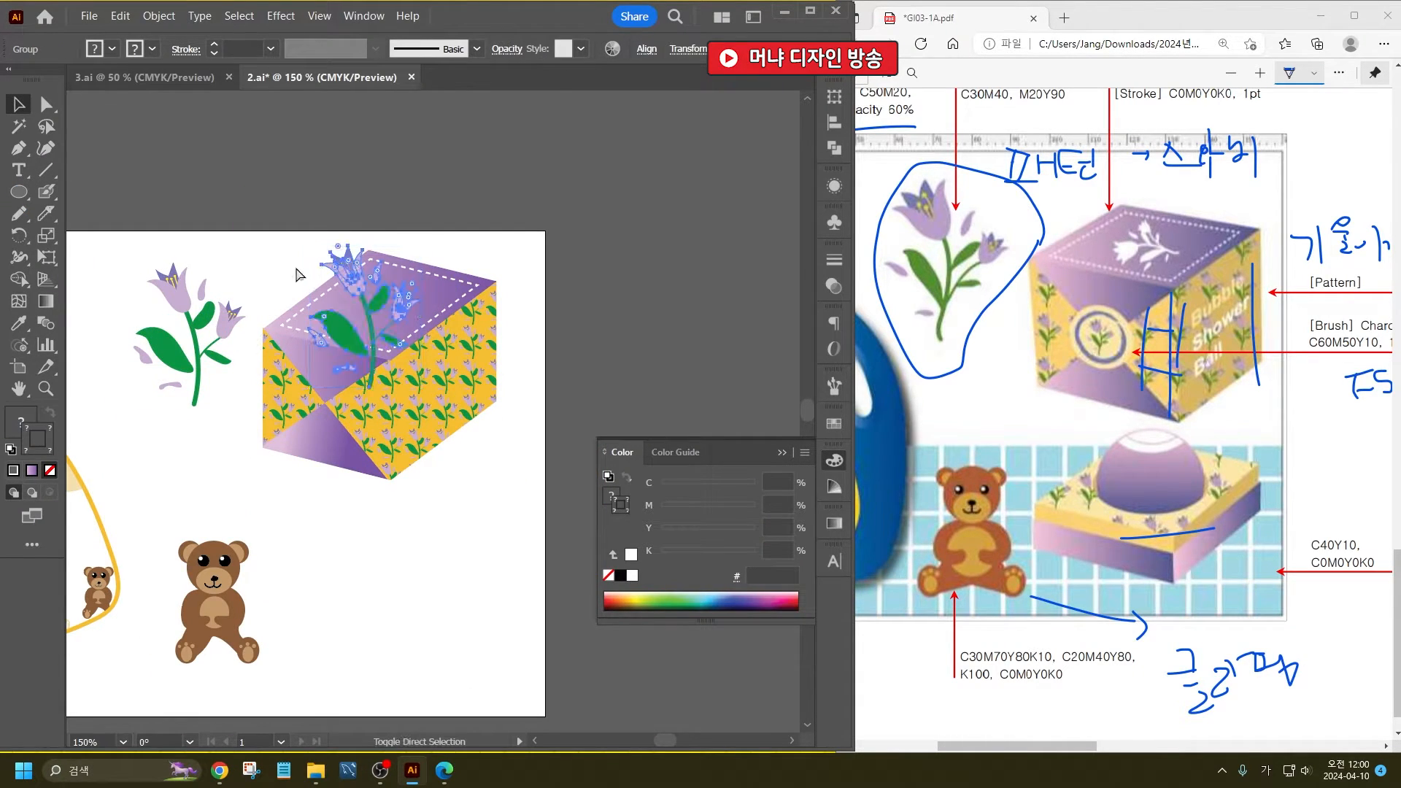
- Rotate the tulip copy counter-clockwise and fit it inside the dashed outline on the box's top face
left_click_drag(421, 248, 379, 272)
left_click_drag(377, 328, 390, 299)
scroll(431, 261, "up", 2)
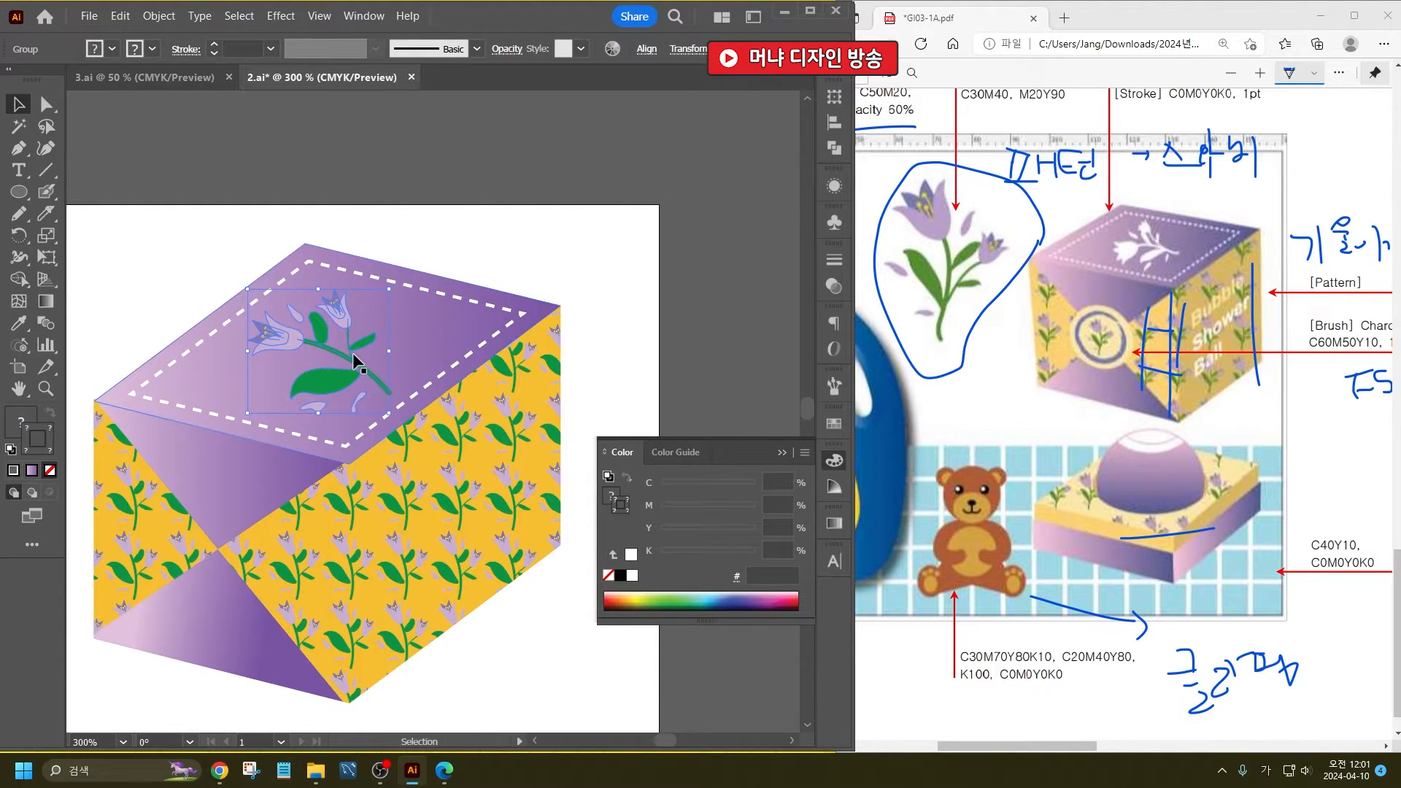
- Recolor the tulip on the top face as a solid white silhouette without a stroke
left_click(162, 17)
mouse_move(322, 387)
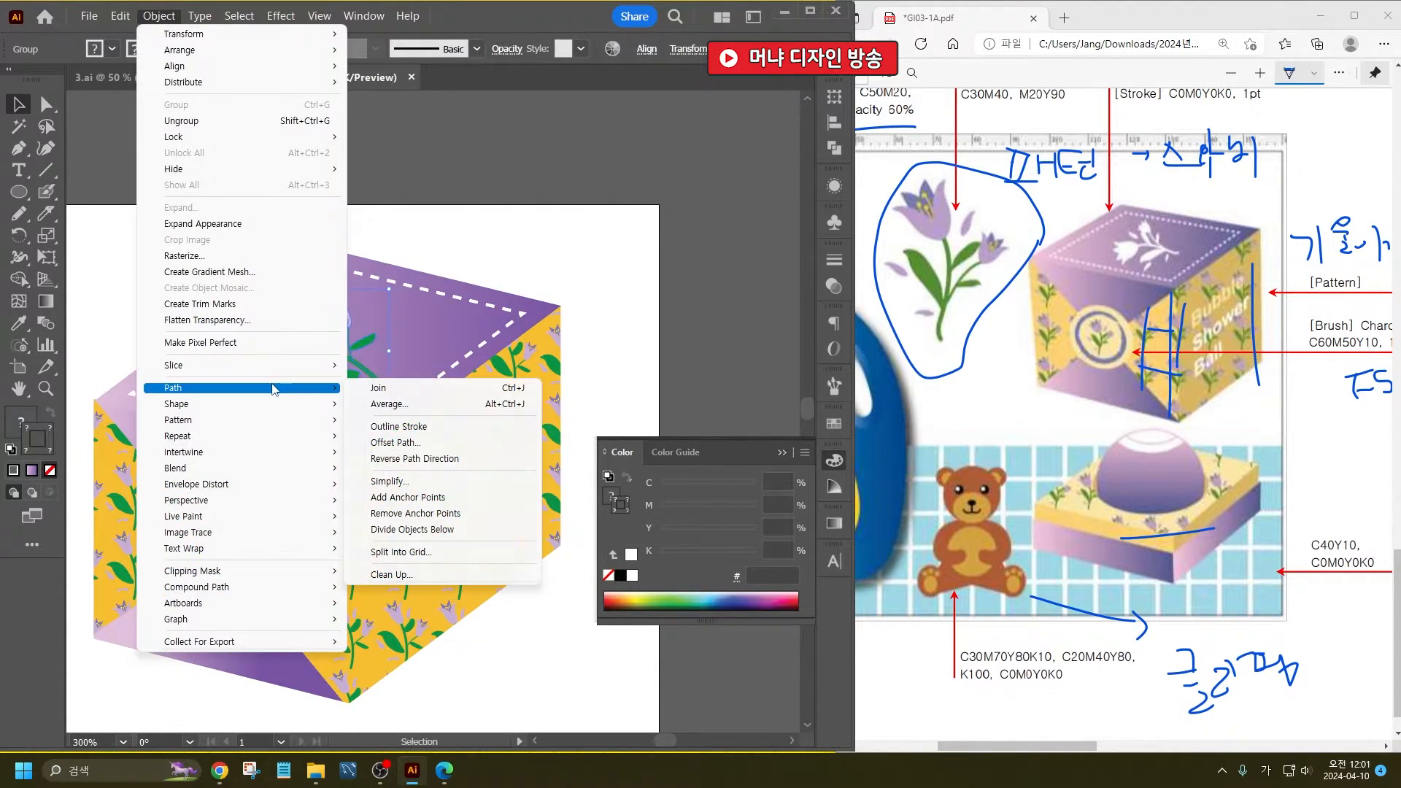
left_click(458, 428)
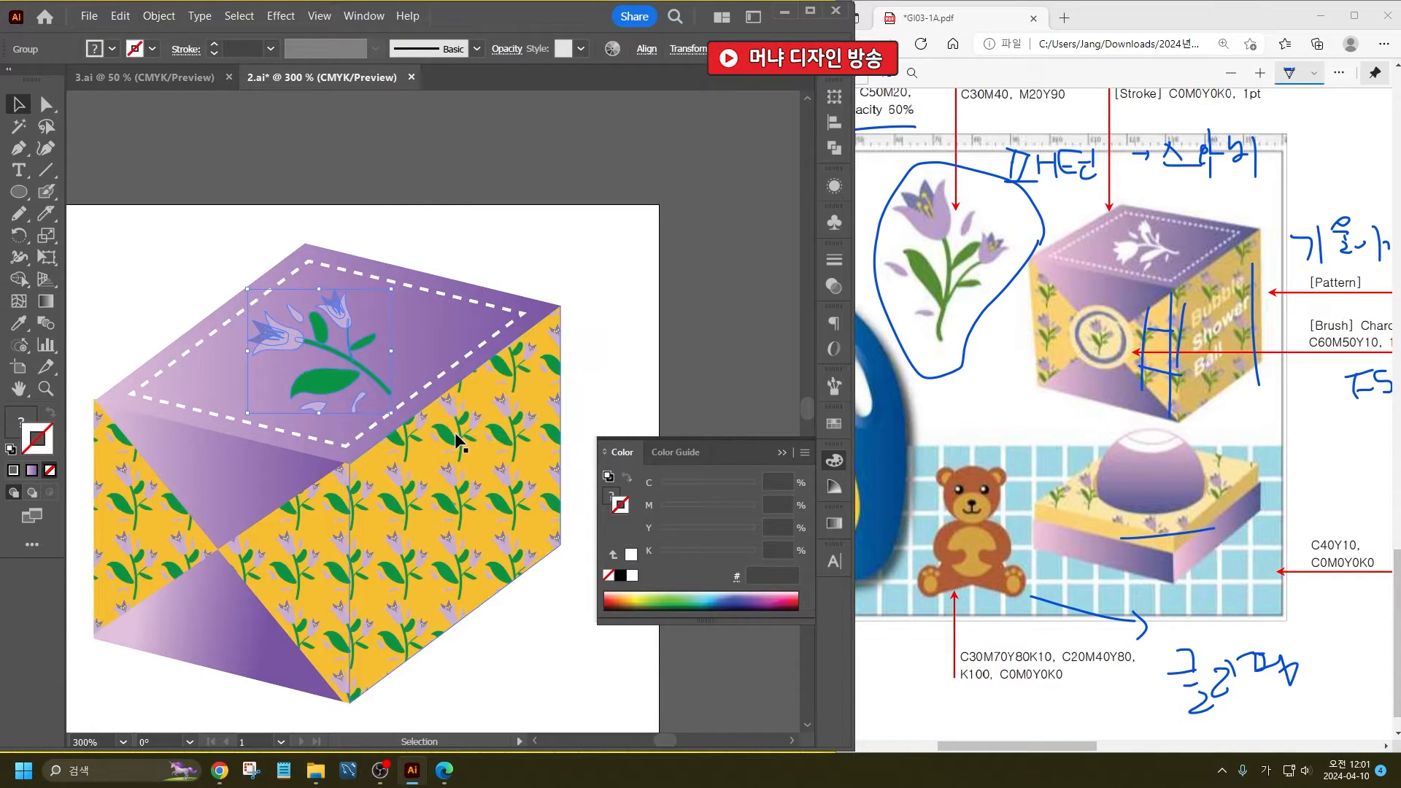
left_click(113, 50)
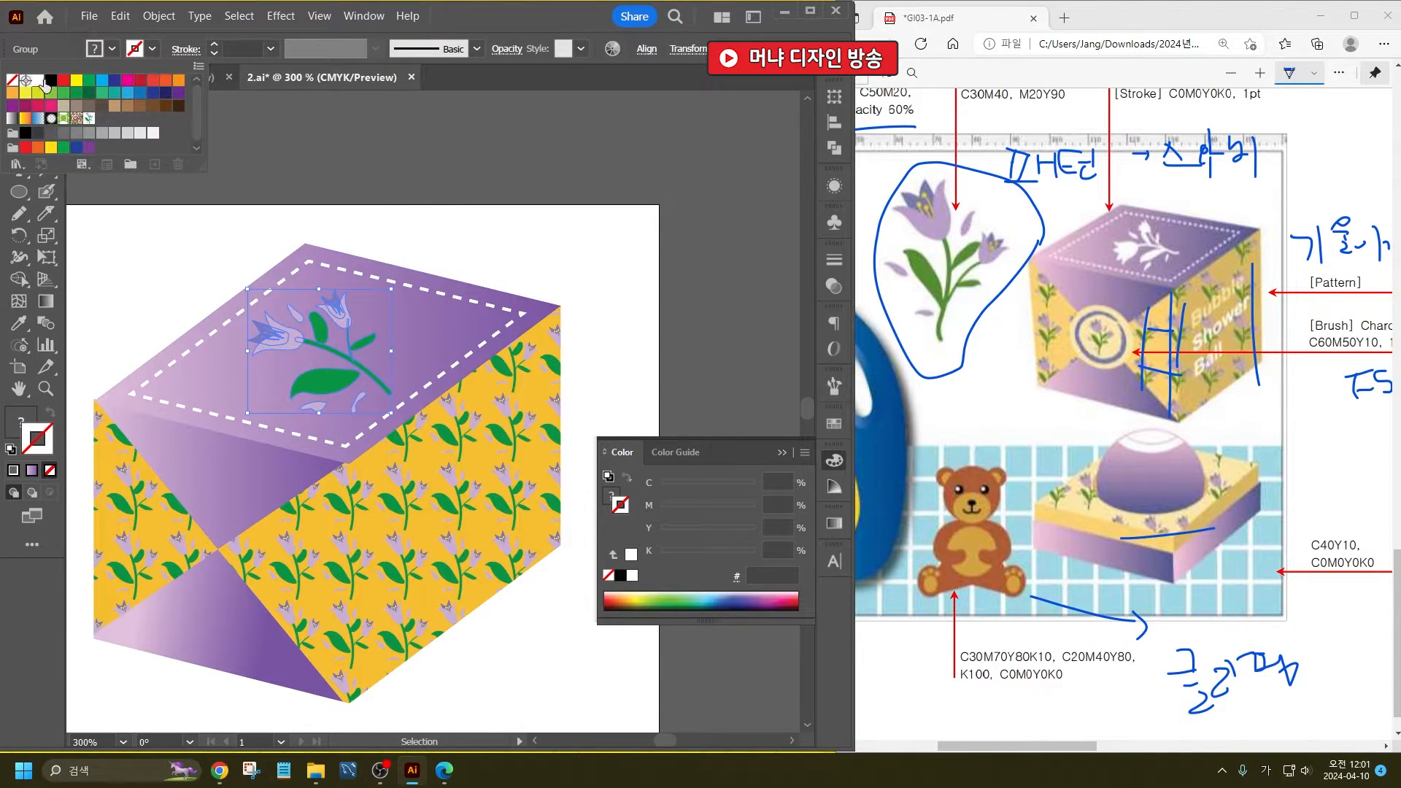
left_click(42, 81)
left_click(416, 157)
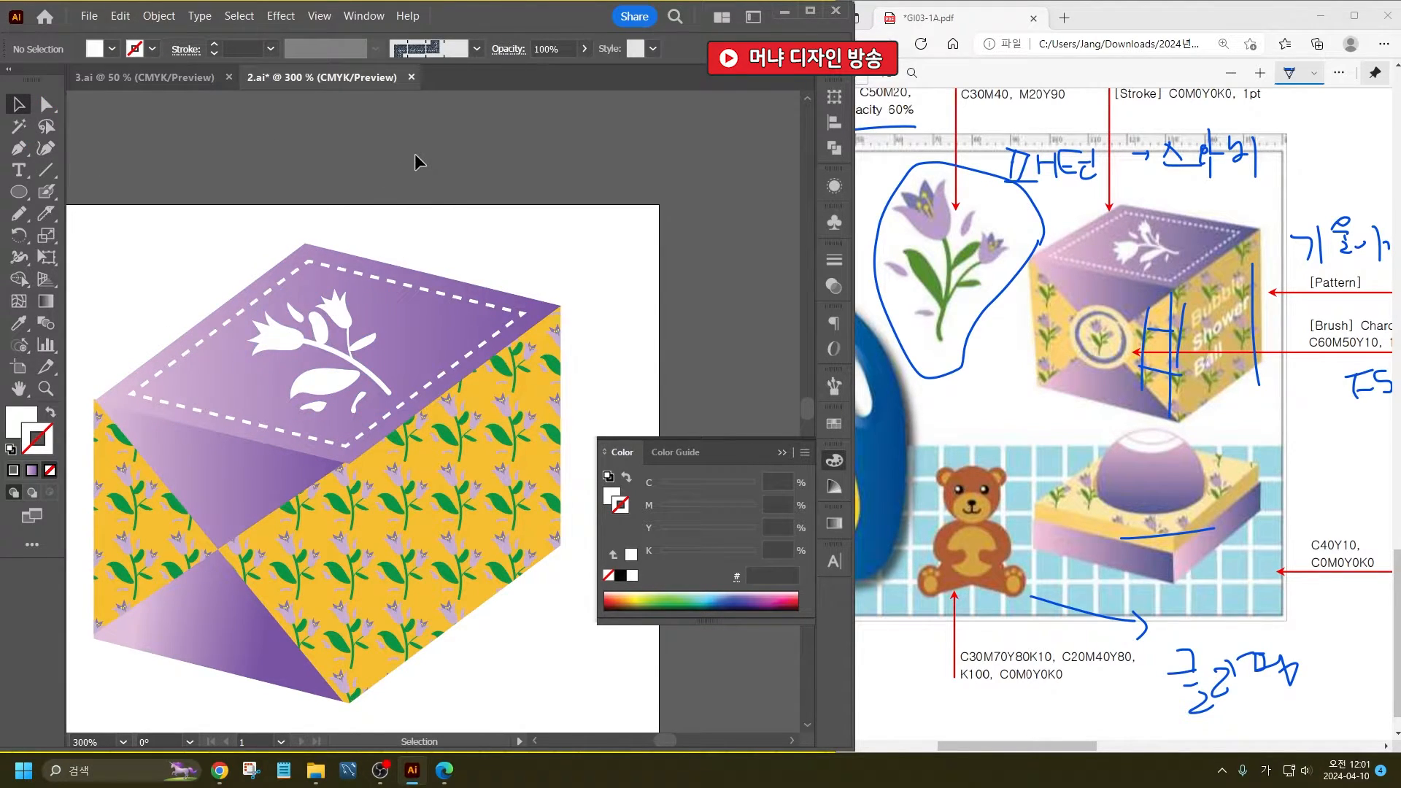
- Draw a circle centered where the purple triangles meet on the box's front face
scroll(324, 265, "down", 1)
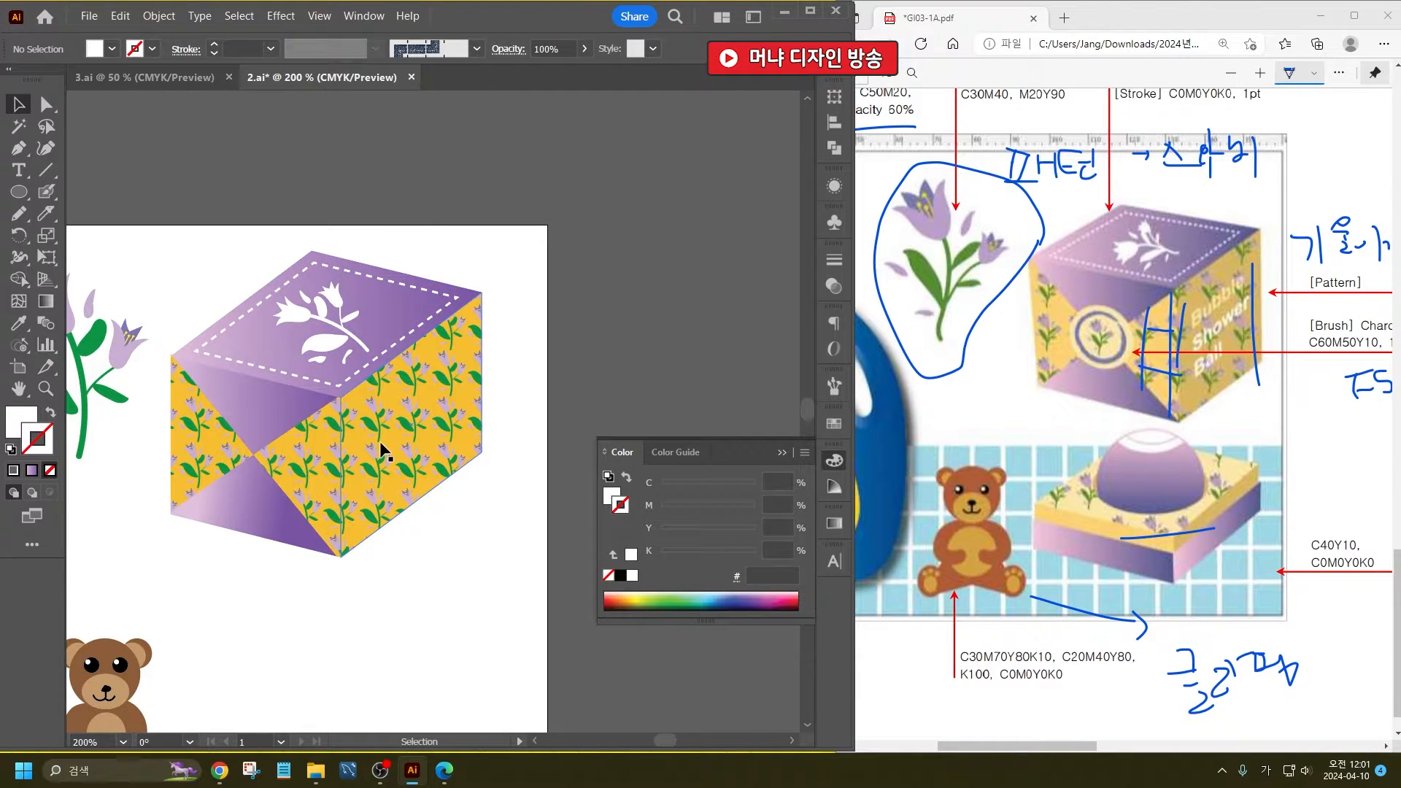
key("l")
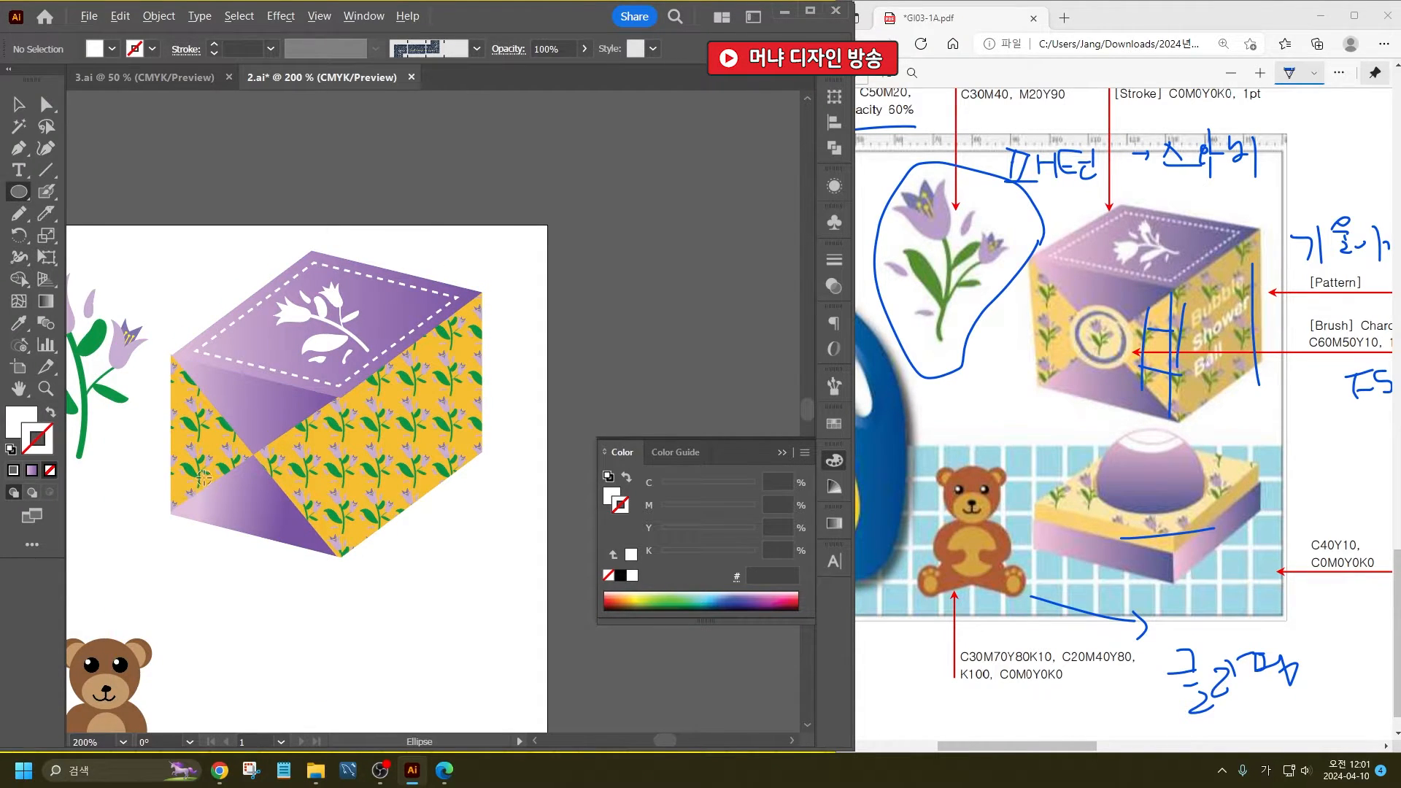
scroll(203, 477, "up", 4)
left_click_drag(394, 356, 337, 165)
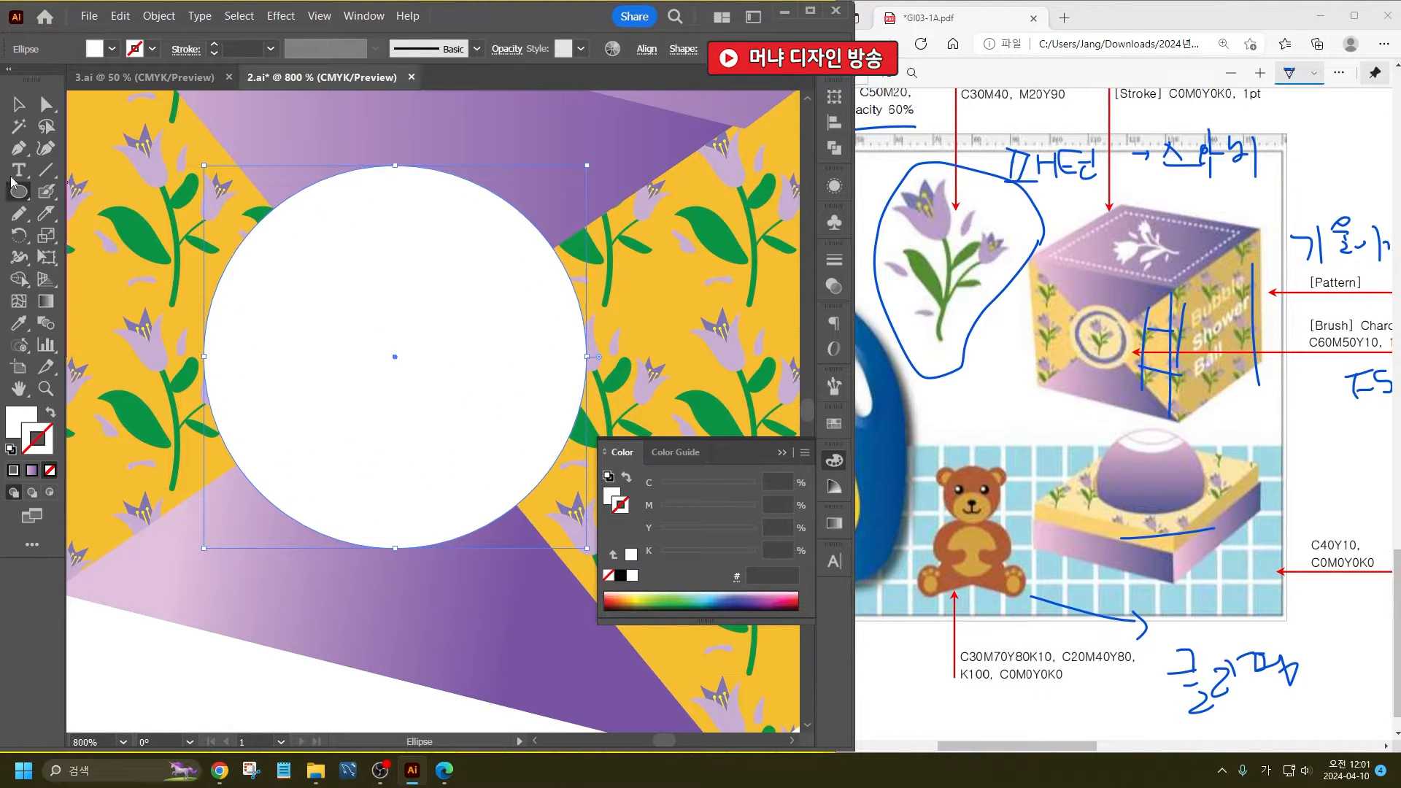
key("v")
key("ctrl+0")
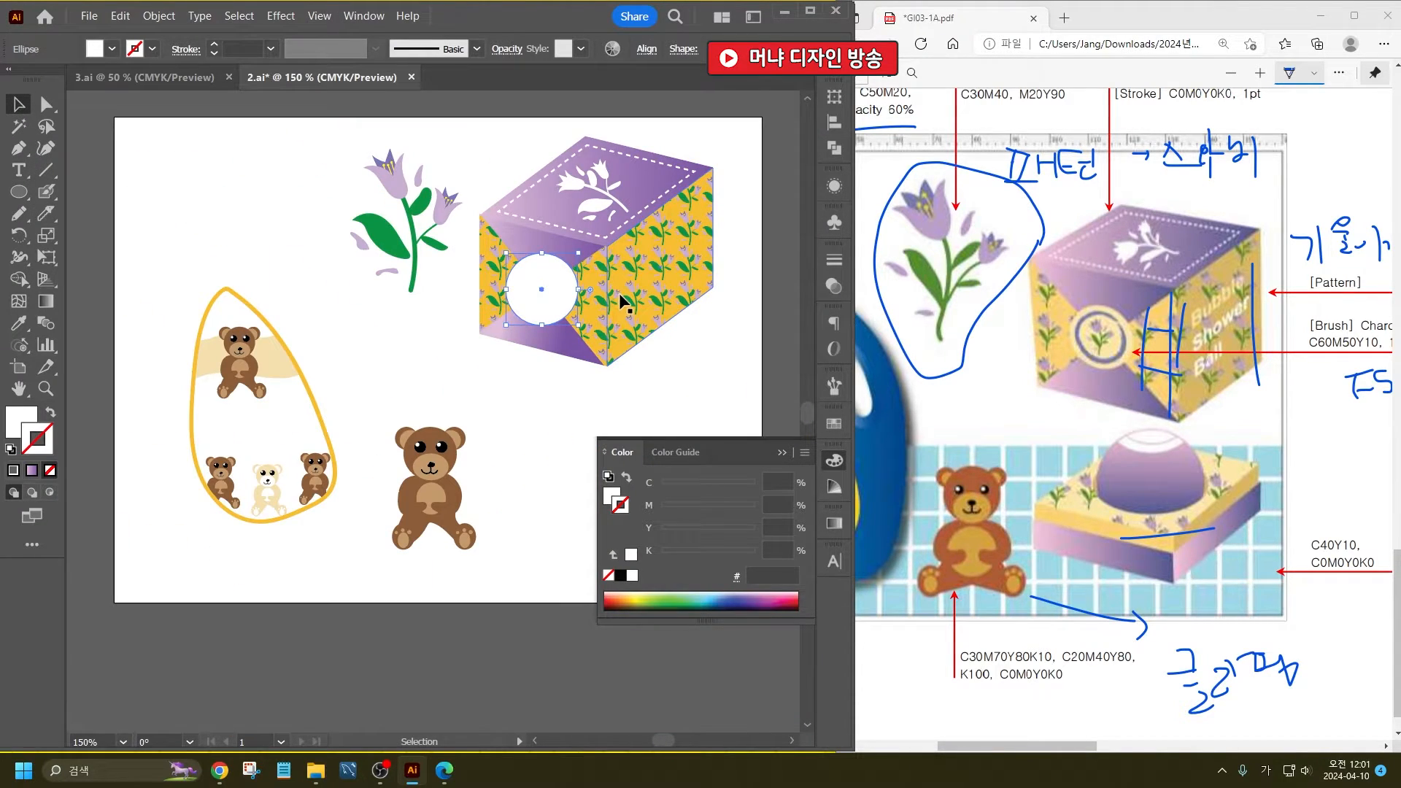
- Sample the bear's tan fill onto the circle and lighten it to F4CEA8
scroll(598, 312, "up", 2)
left_click(19, 323)
left_click(285, 610)
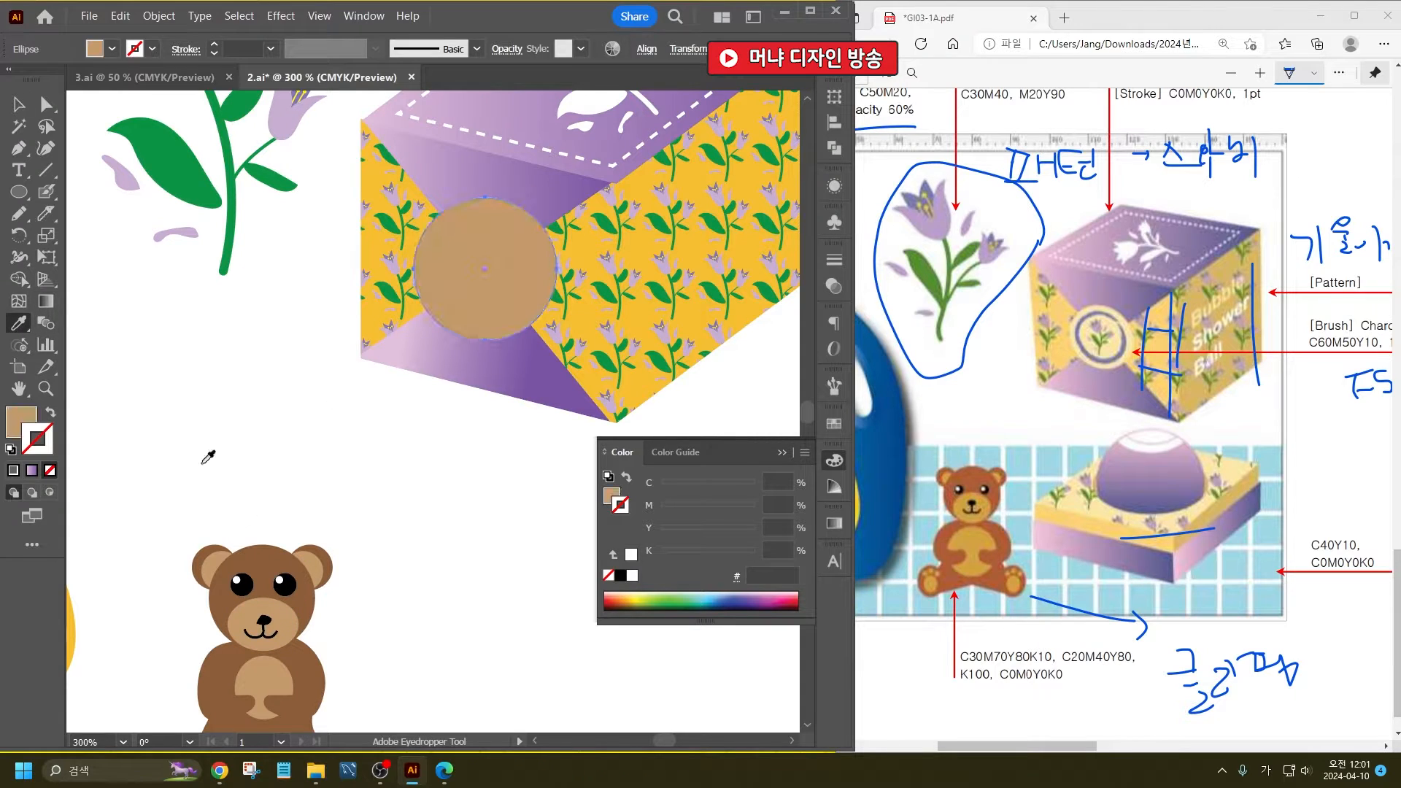
left_click(20, 106)
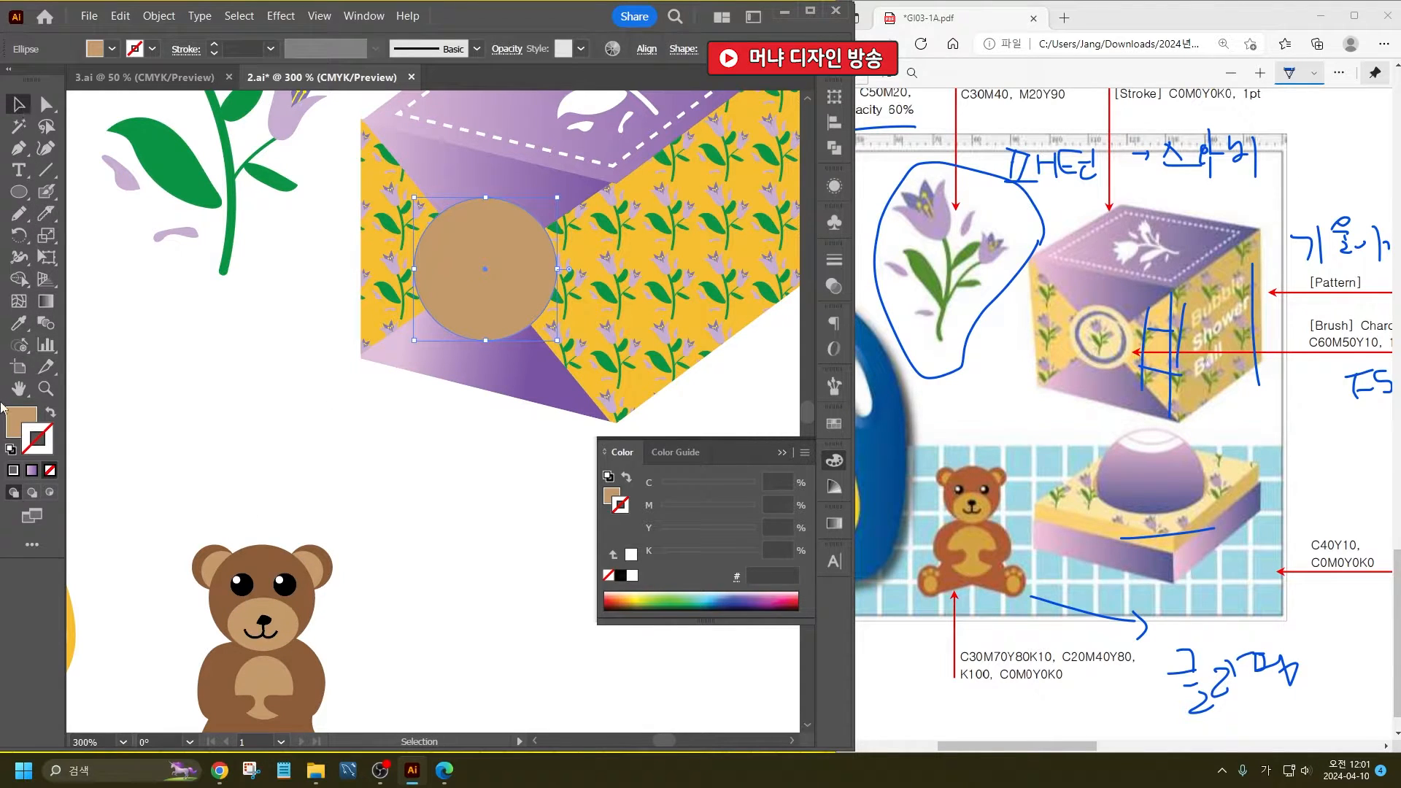
double_click(21, 420)
left_click(290, 381)
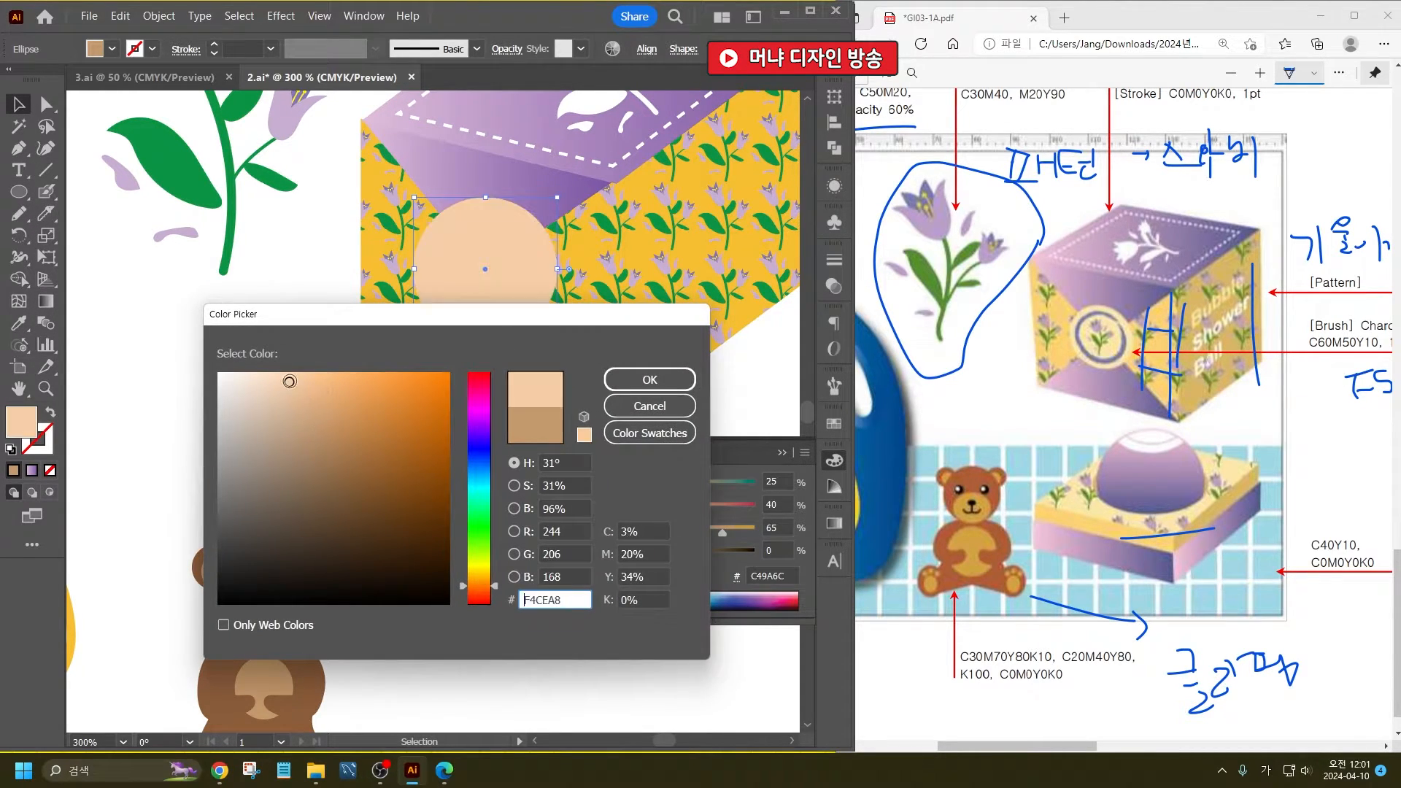
left_click(649, 379)
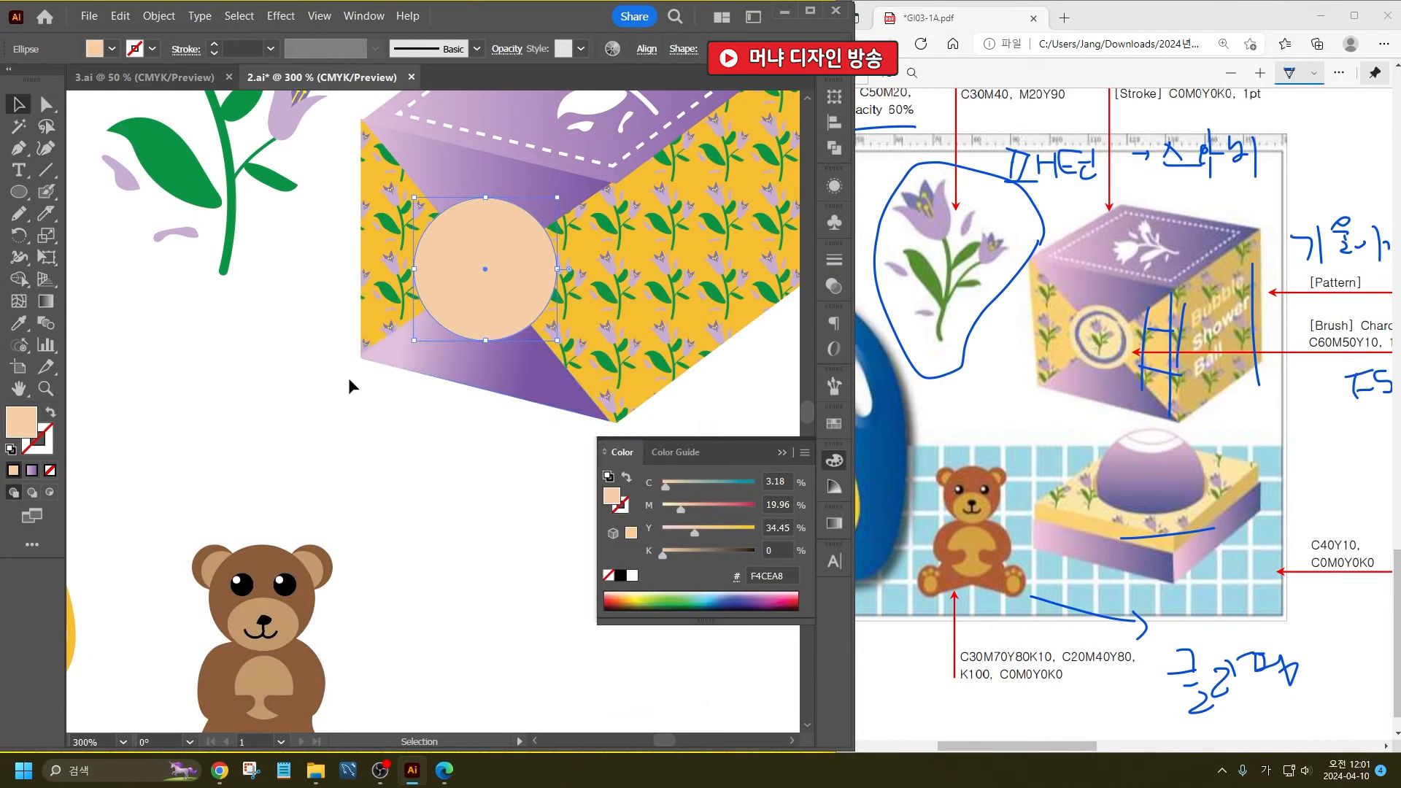
- Change the circle's fill to pale yellow F9E0A0
double_click(12, 426)
left_click_drag(494, 586, 492, 576)
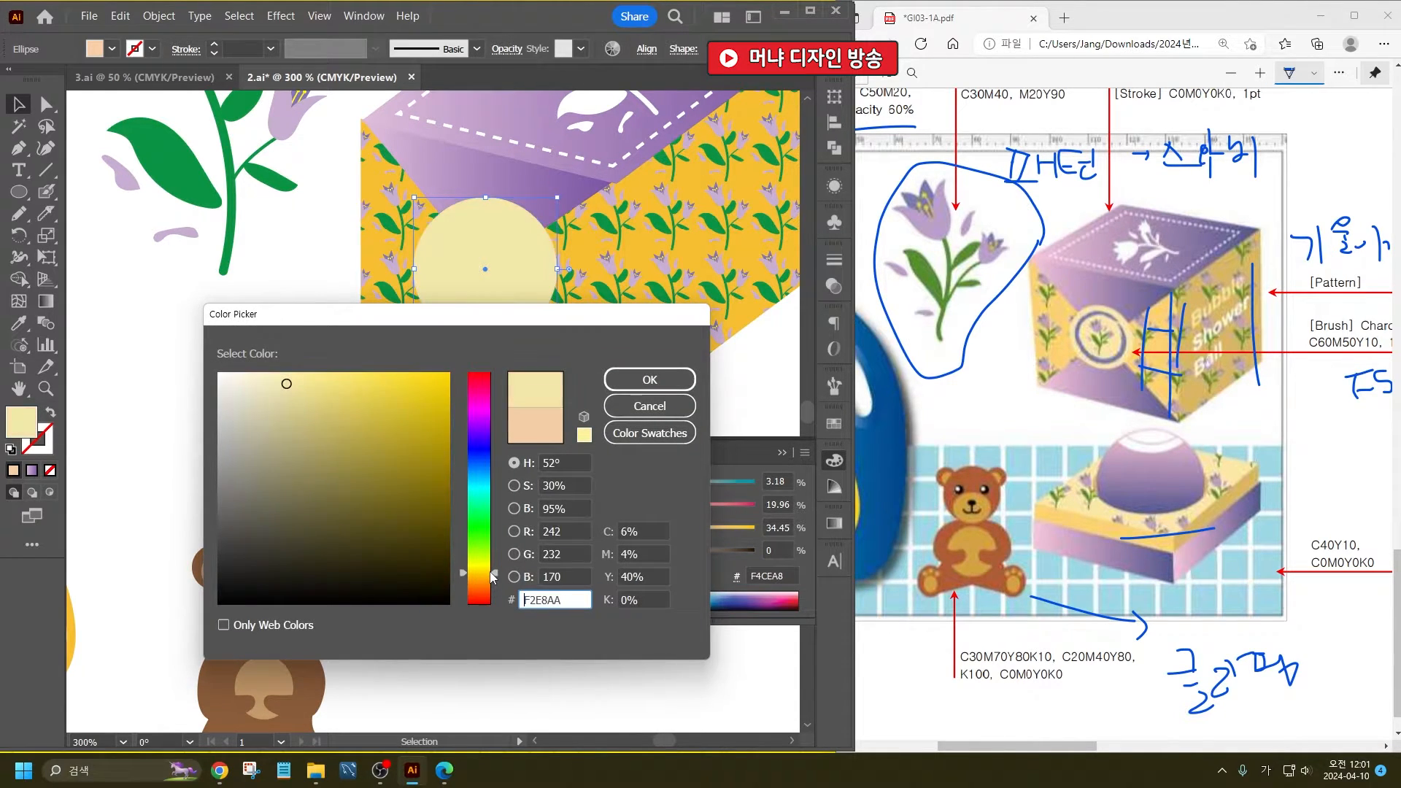
left_click_drag(285, 394, 300, 375)
left_click_drag(502, 572, 500, 578)
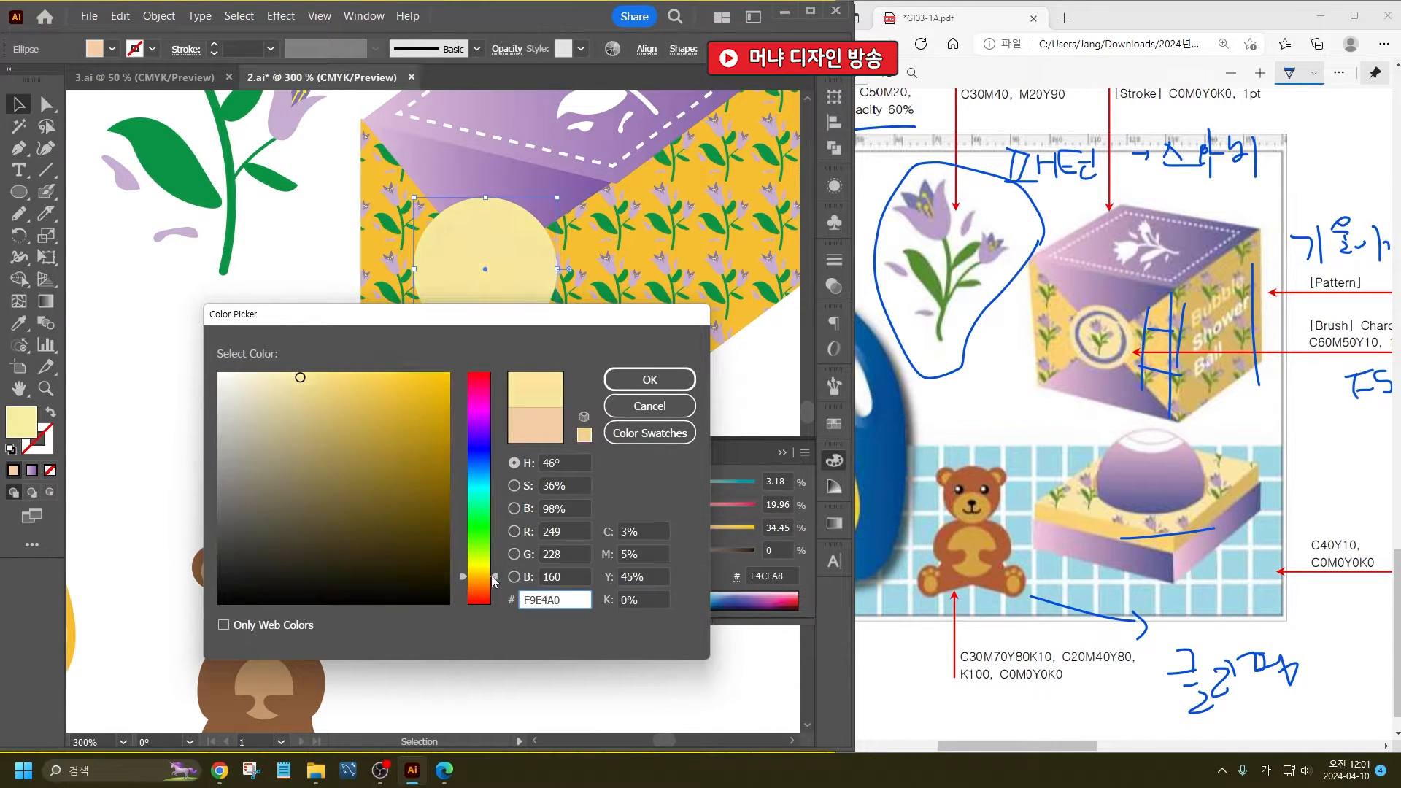
left_click(648, 379)
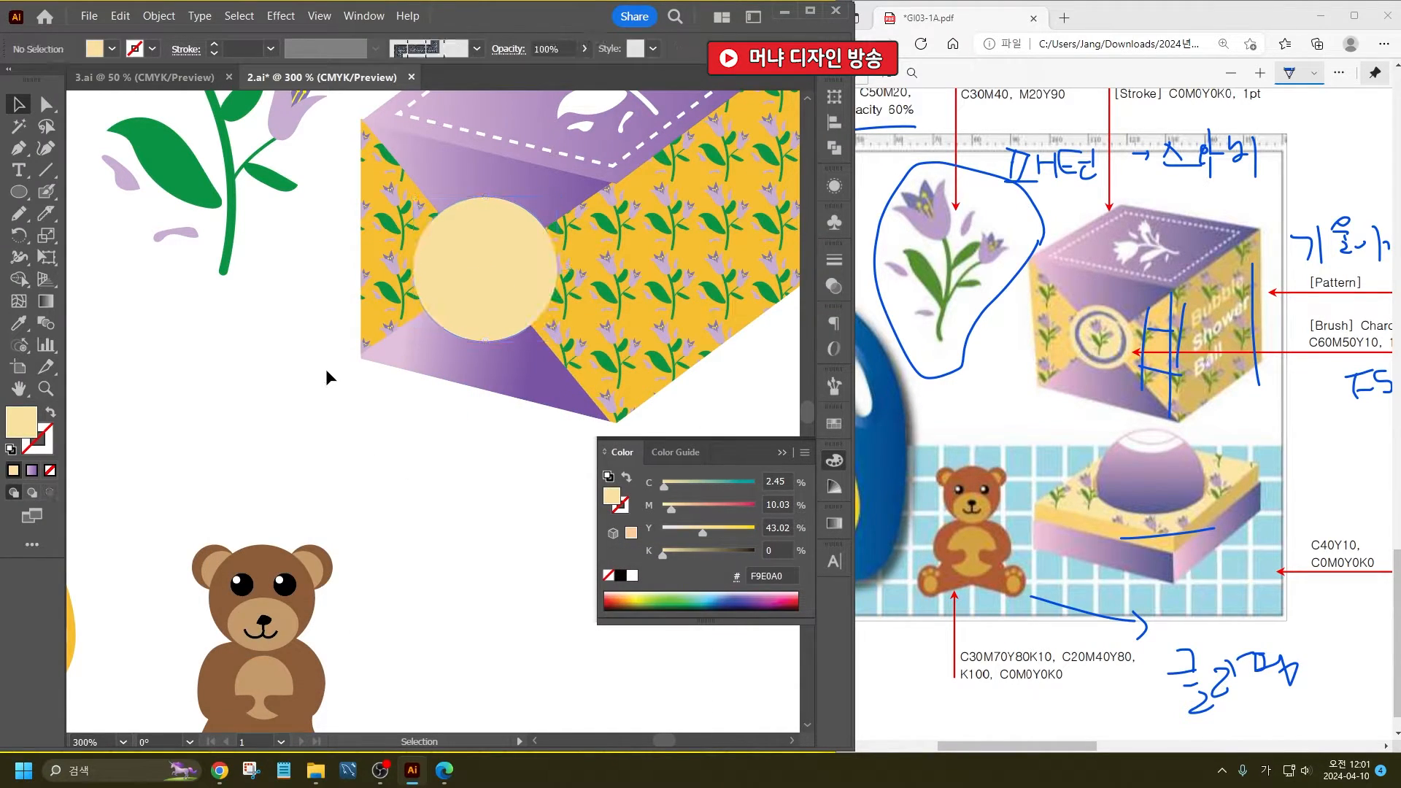
- Create a smaller concentric copy of the pale yellow circle with Offset Path at -2 mm
scroll(515, 257, "up", 1, "alt")
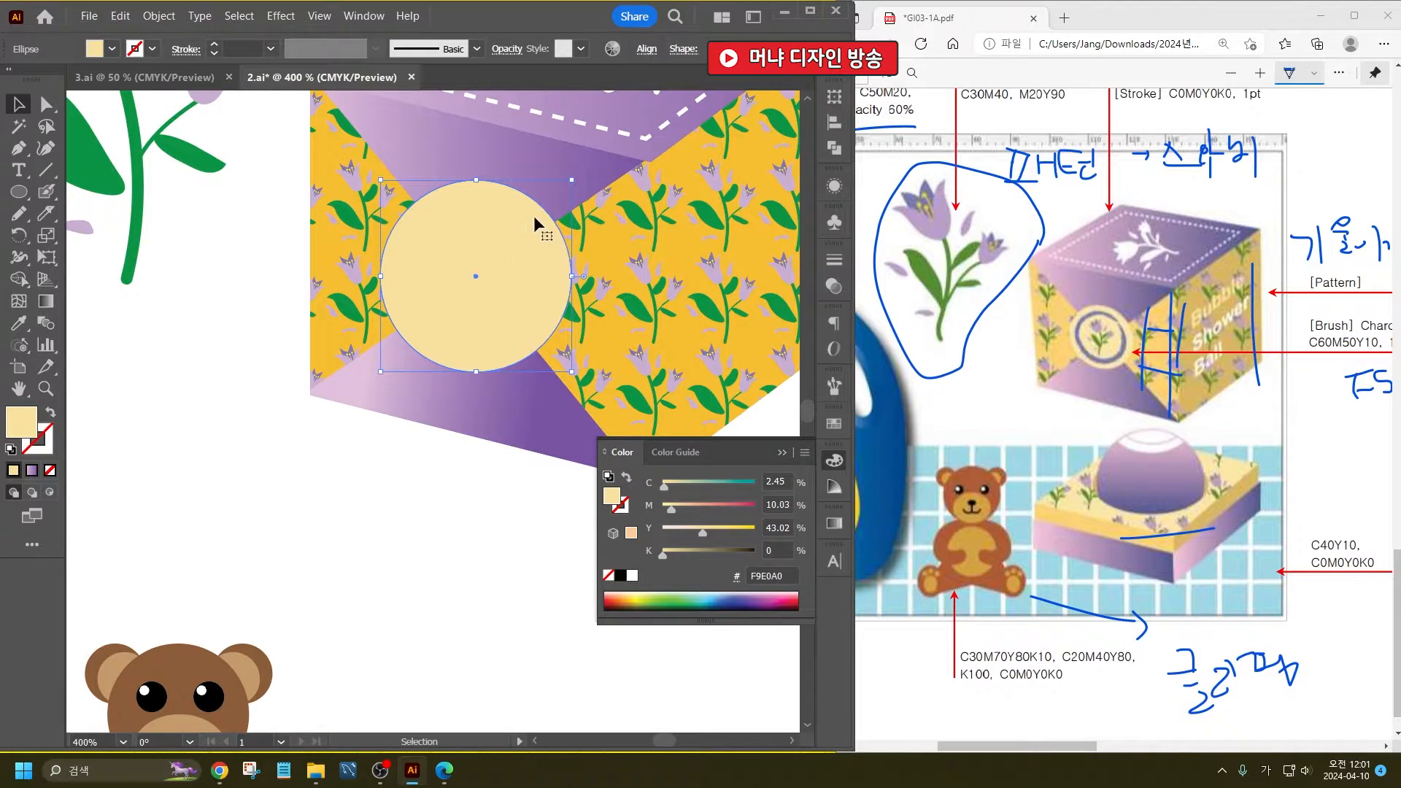
left_click(159, 16)
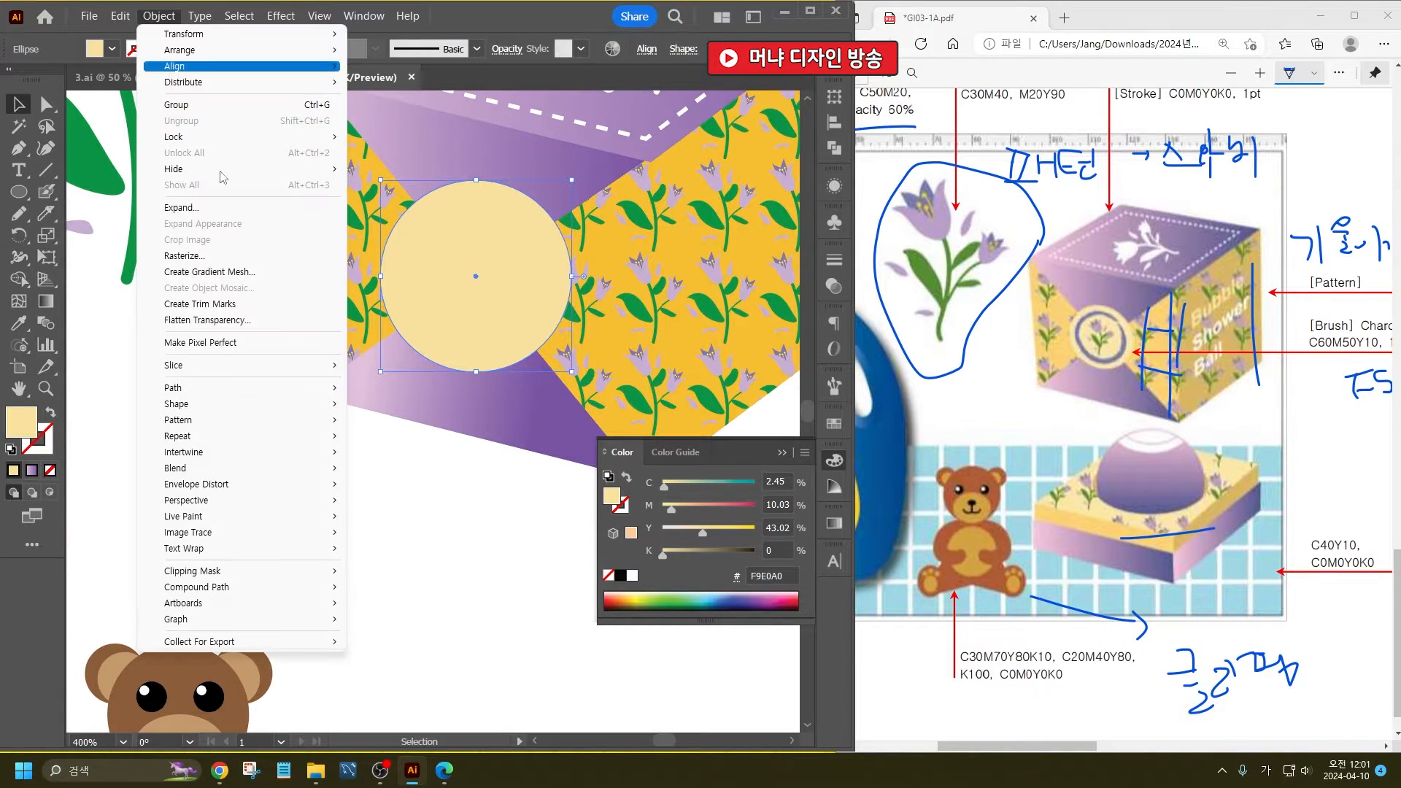
mouse_move(278, 394)
left_click(436, 441)
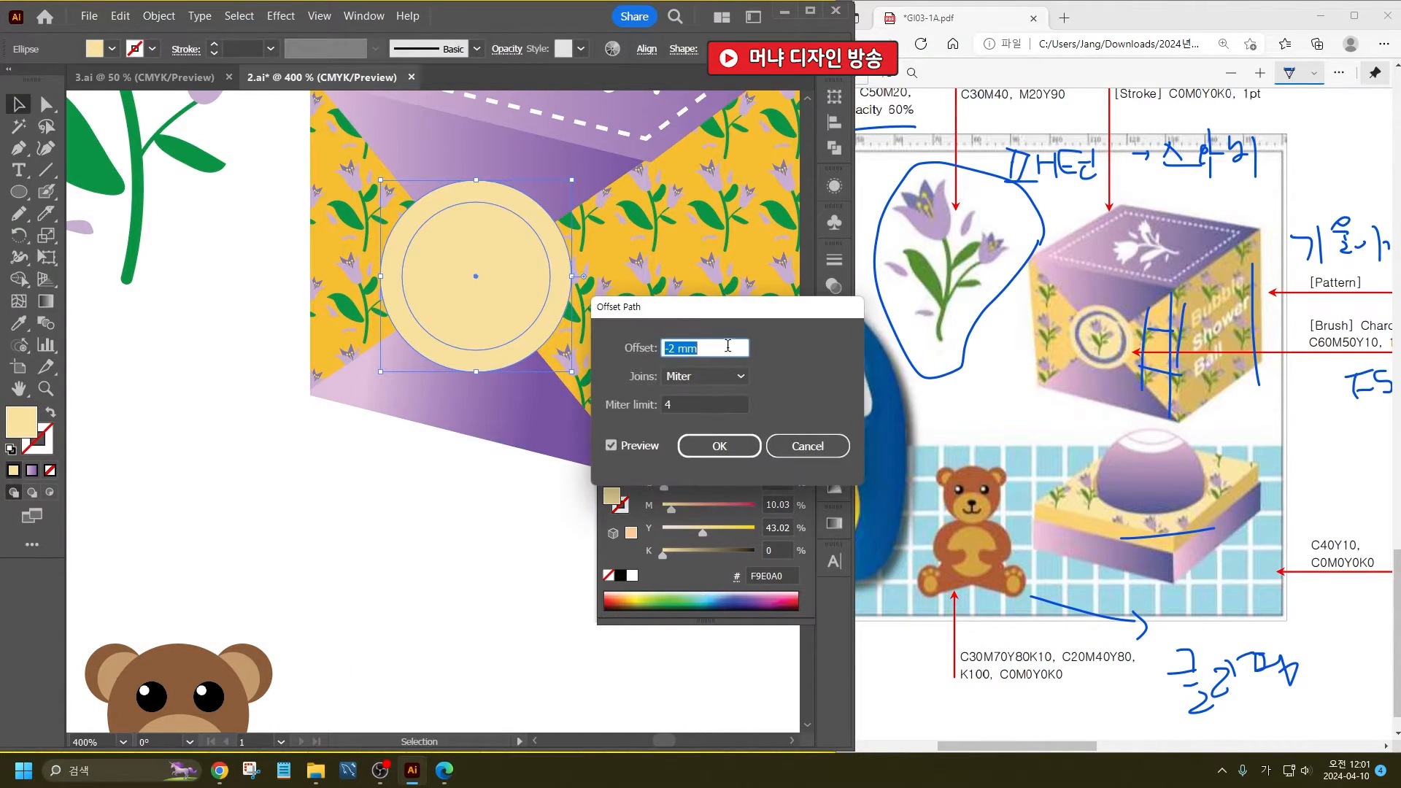
left_click(721, 445)
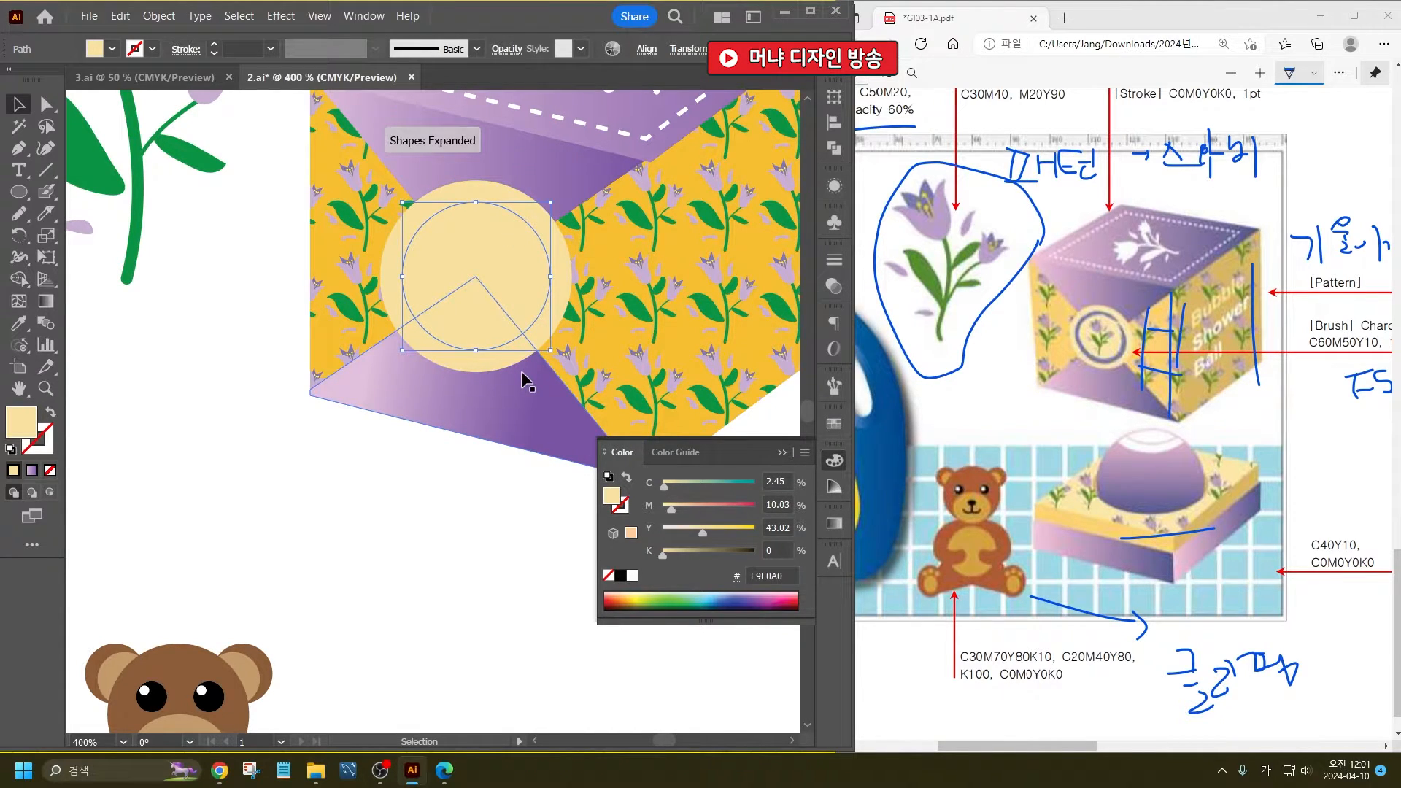
- Give the inner circle a 1 pt stroke in C60 M50 Y10 K0 and remove its fill
left_click(1103, 749)
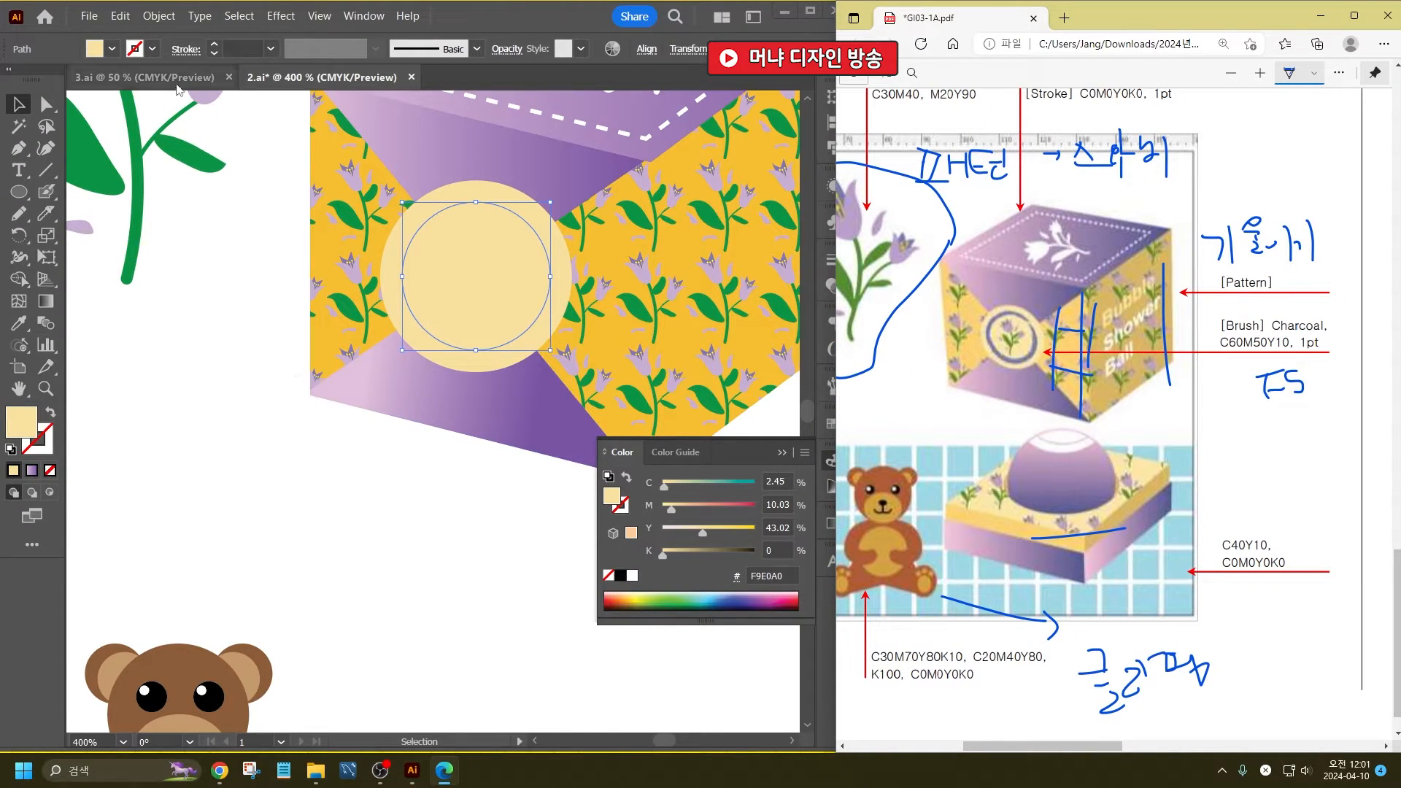
left_click(114, 51)
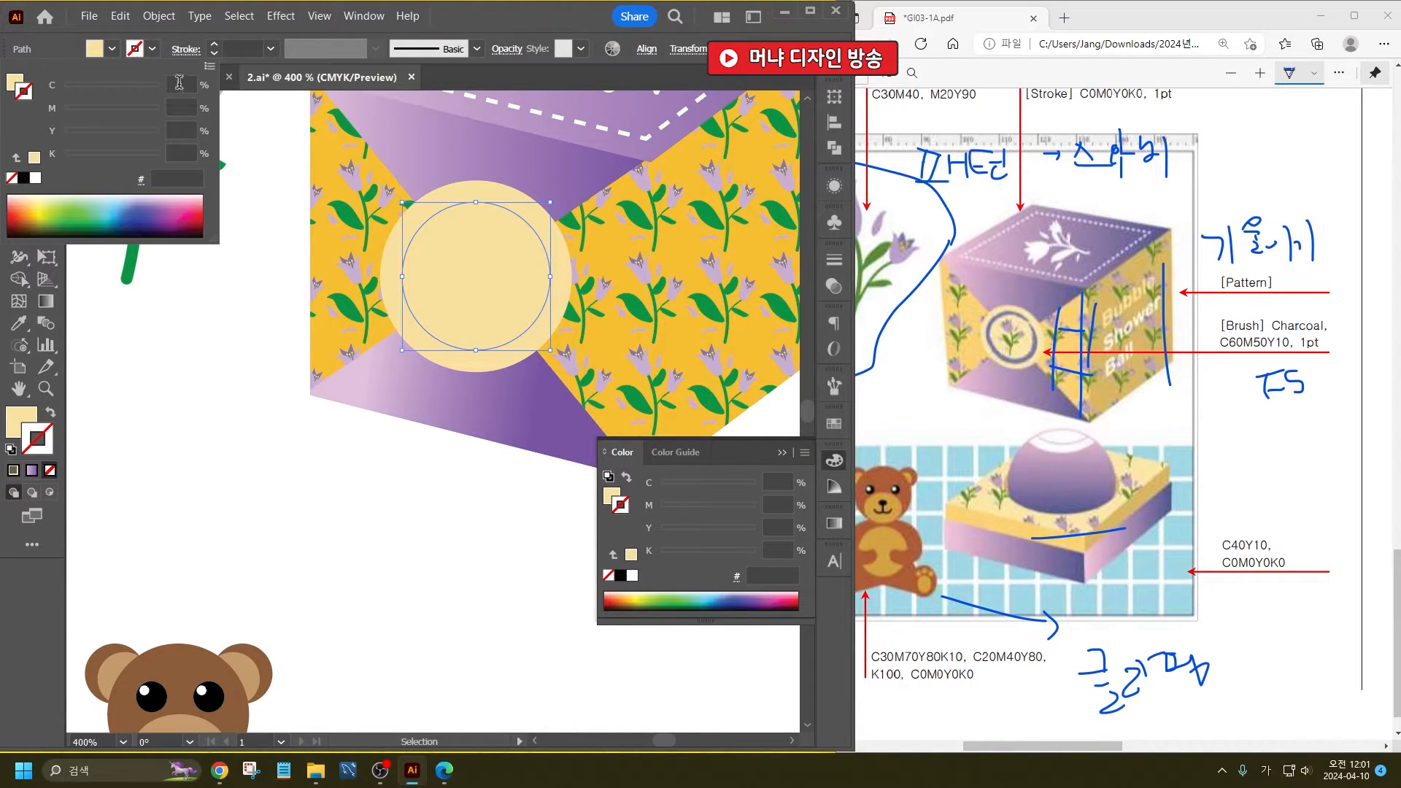
left_click(184, 84)
type("60")
key("Tab")
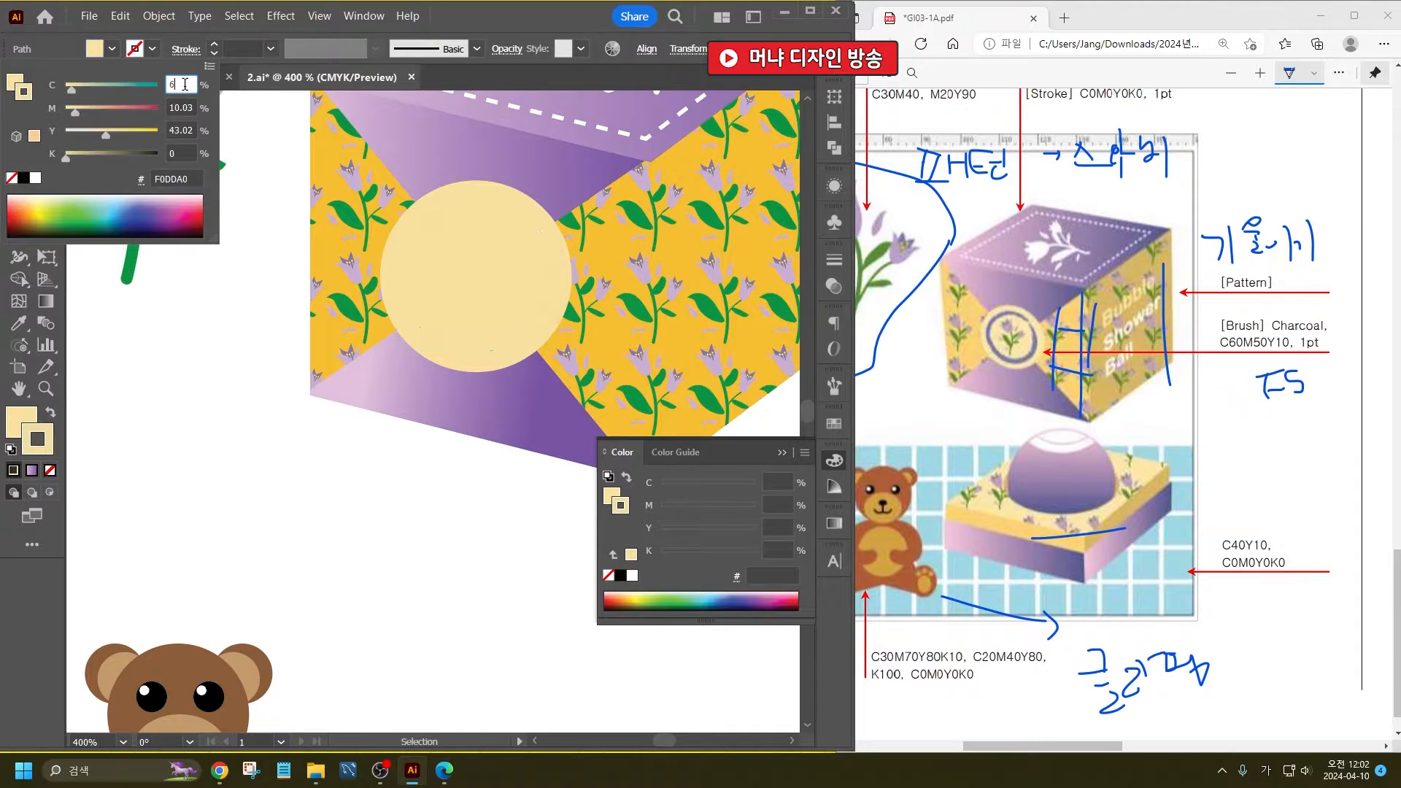
type("50")
key("Tab")
type("100")
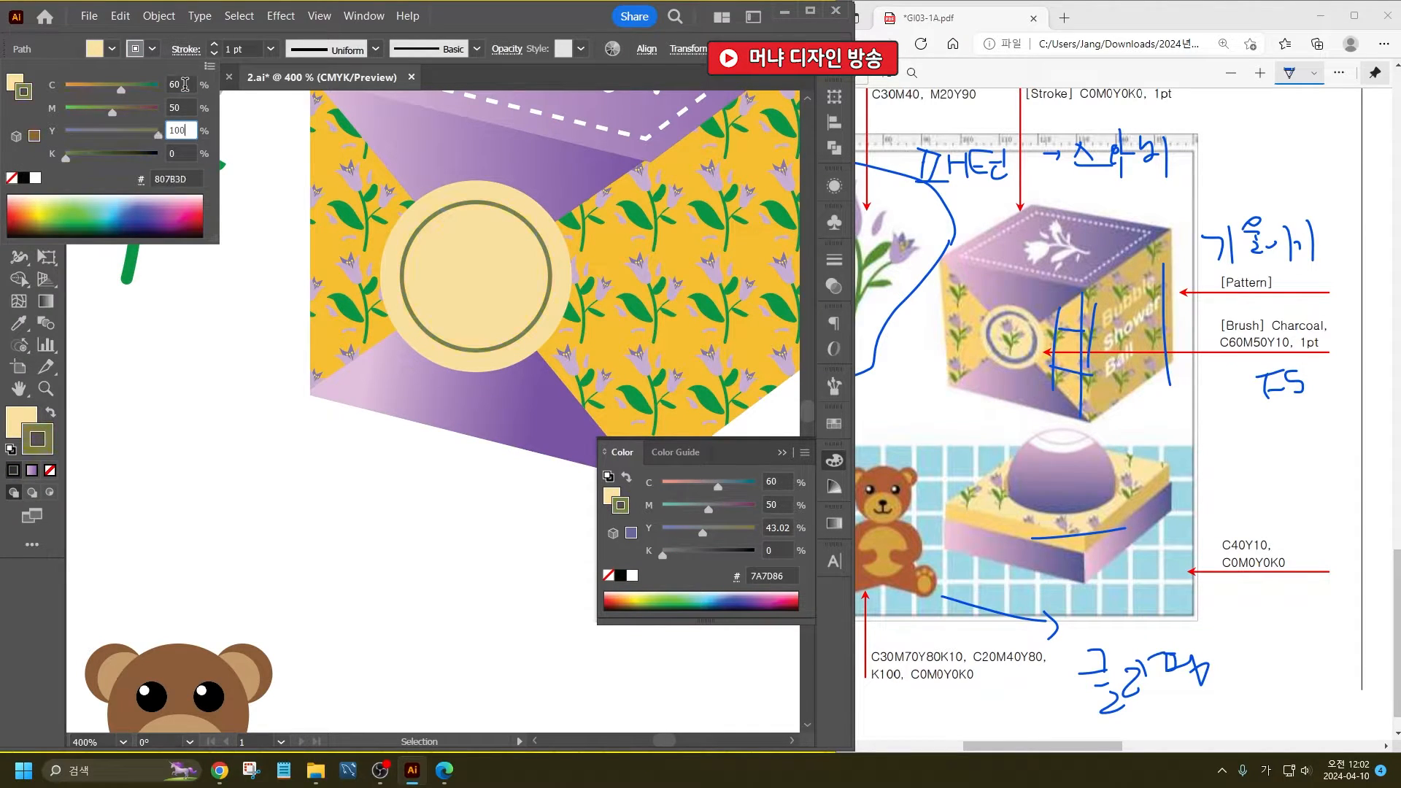
key("Tab")
type("0")
key("shift+Tab")
type("10")
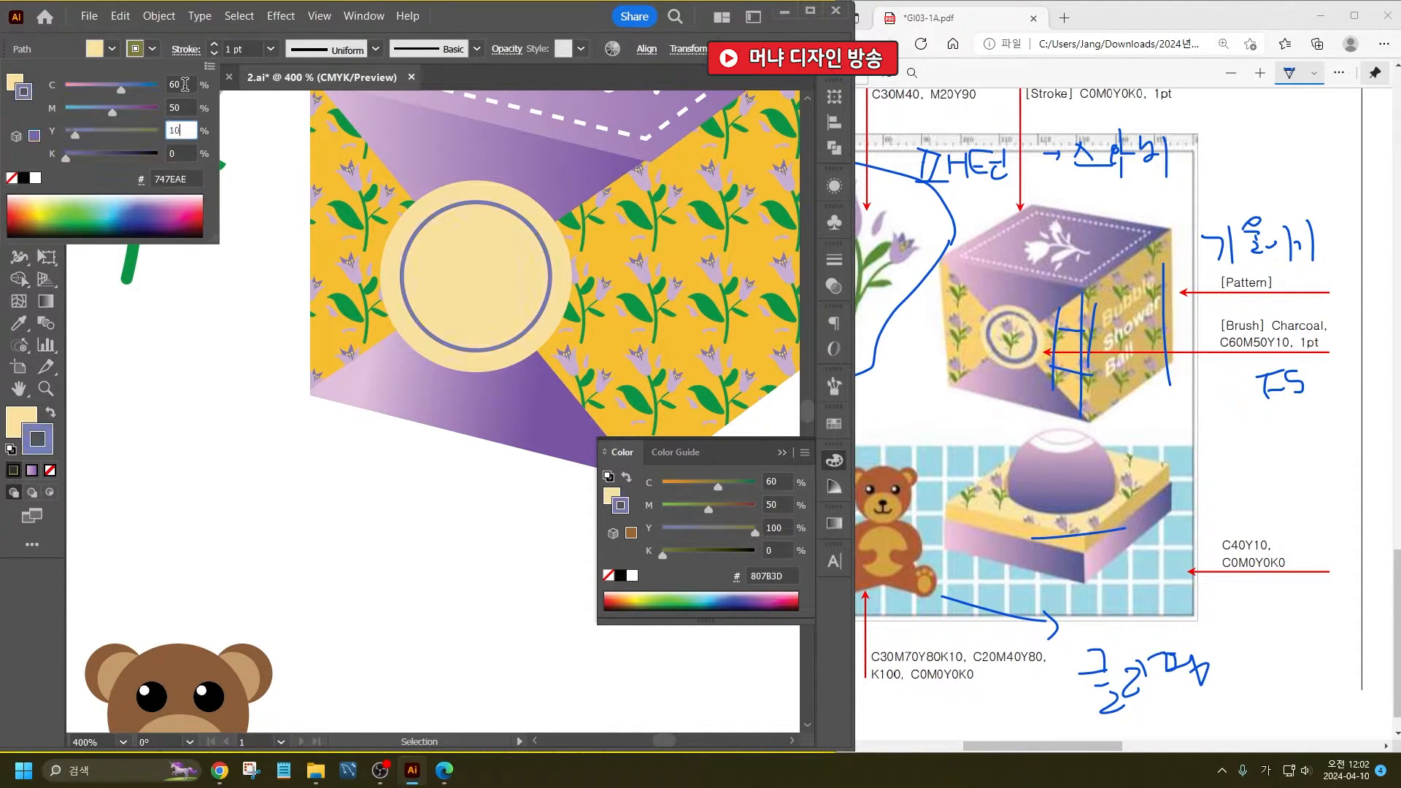
key("Return")
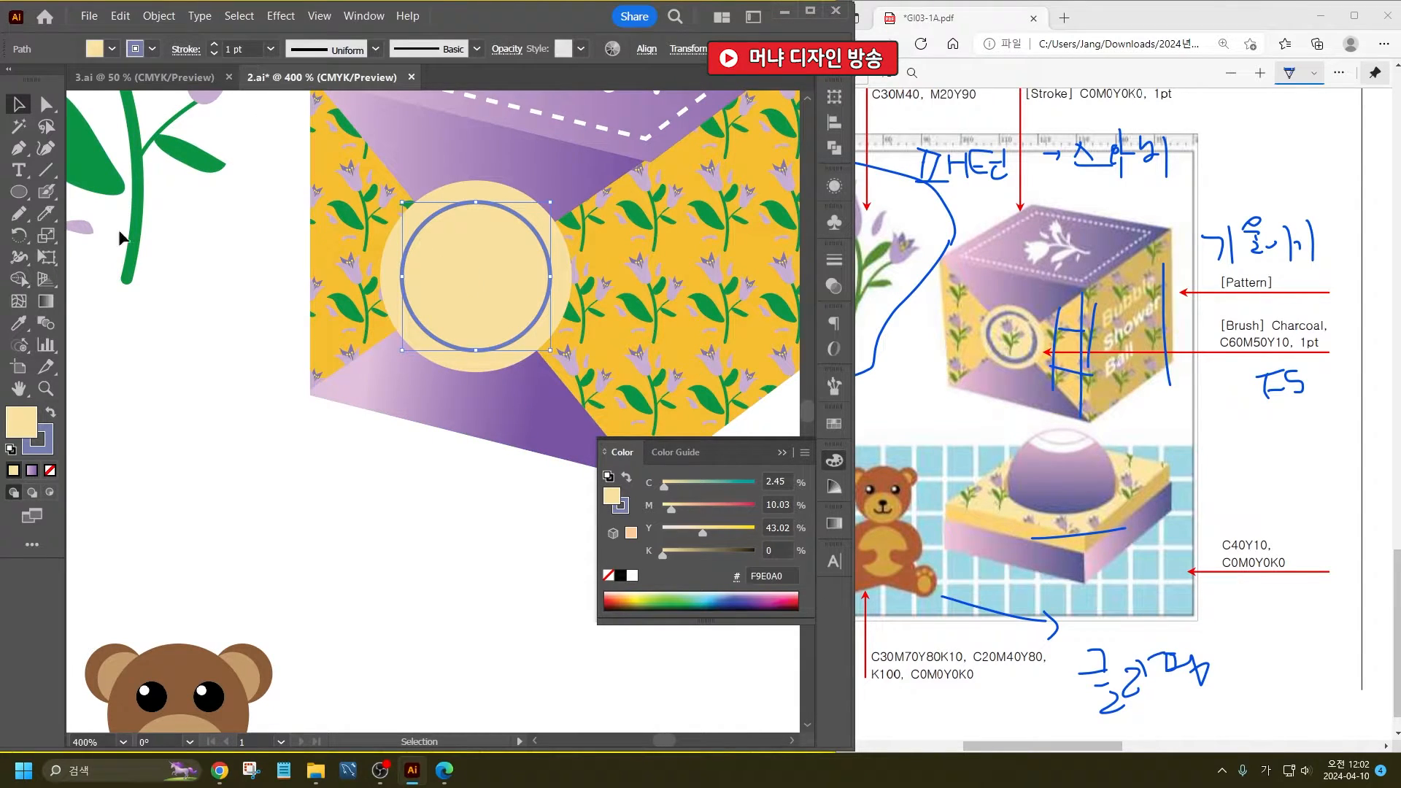
left_click(49, 471)
left_click(56, 447)
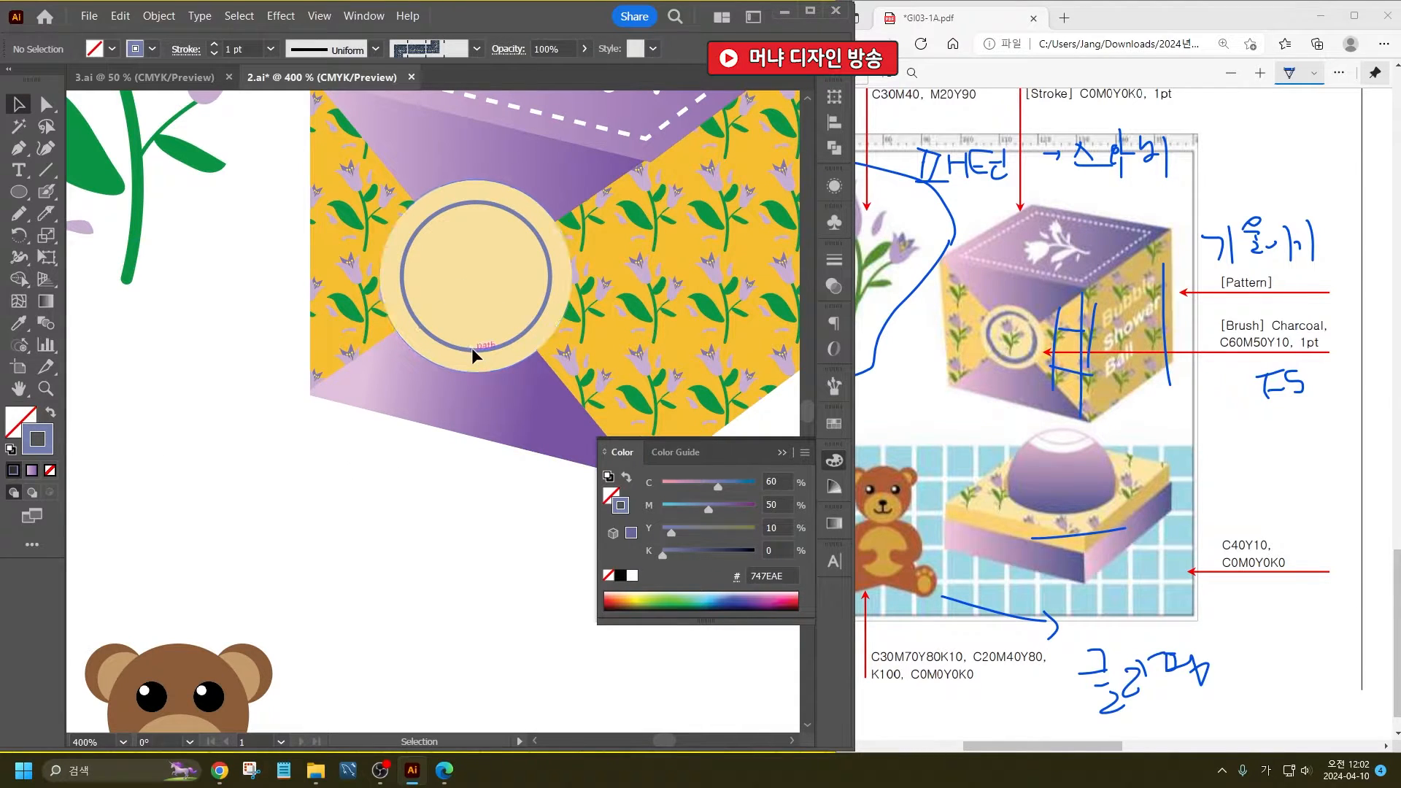
- Apply the Charcoal brush from the Artistic_ChalkCharcoalPencil library to the inner circle's stroke
key("F5")
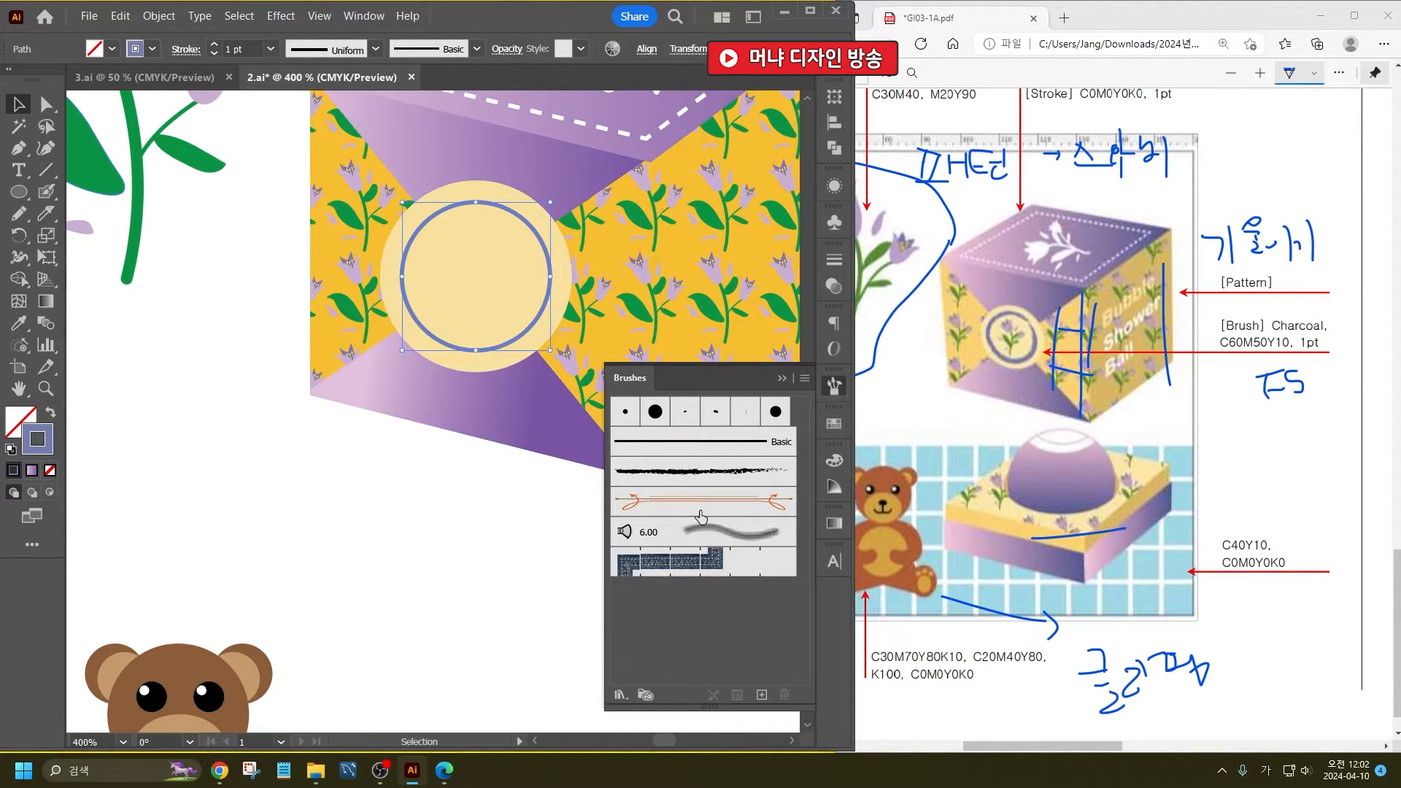
left_click(622, 692)
mouse_move(712, 545)
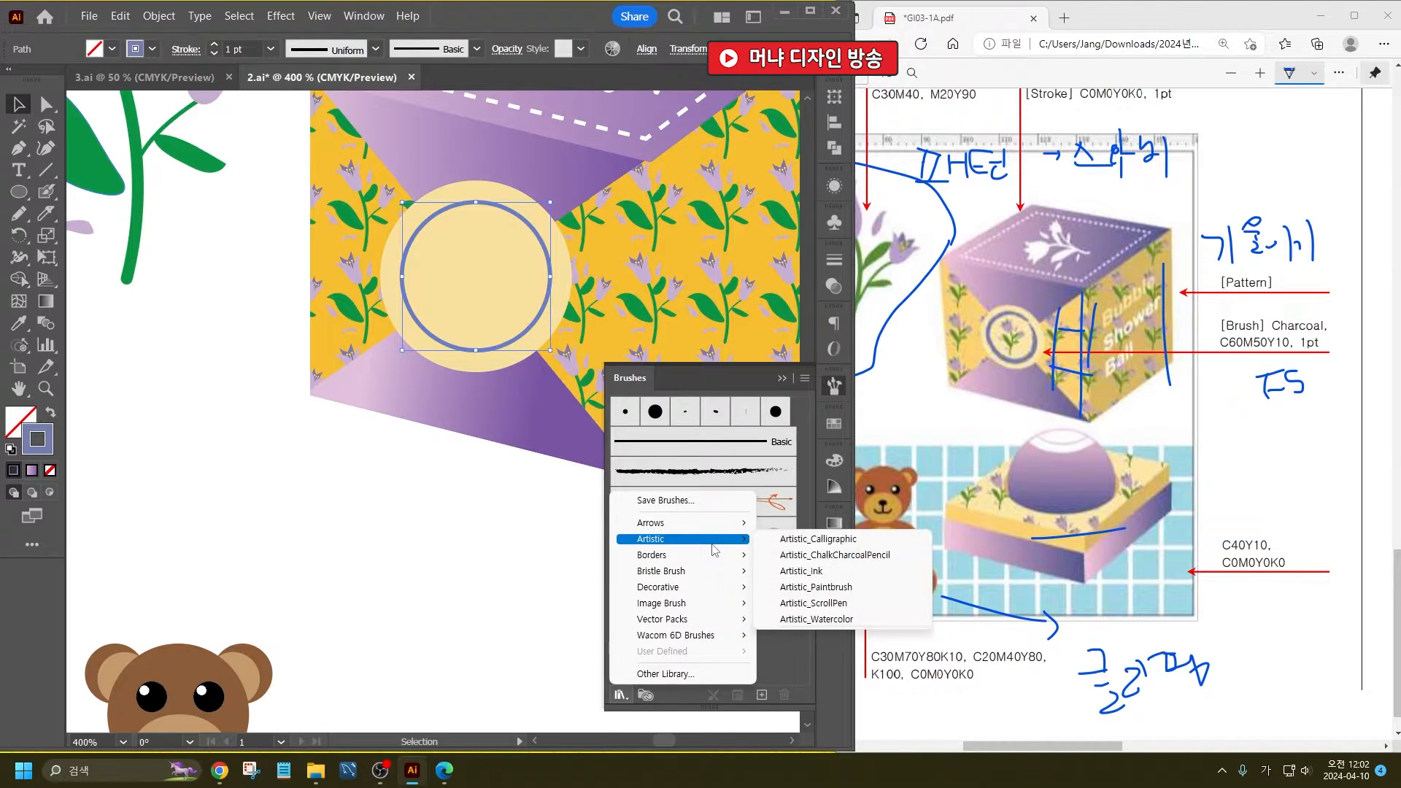
left_click(823, 556)
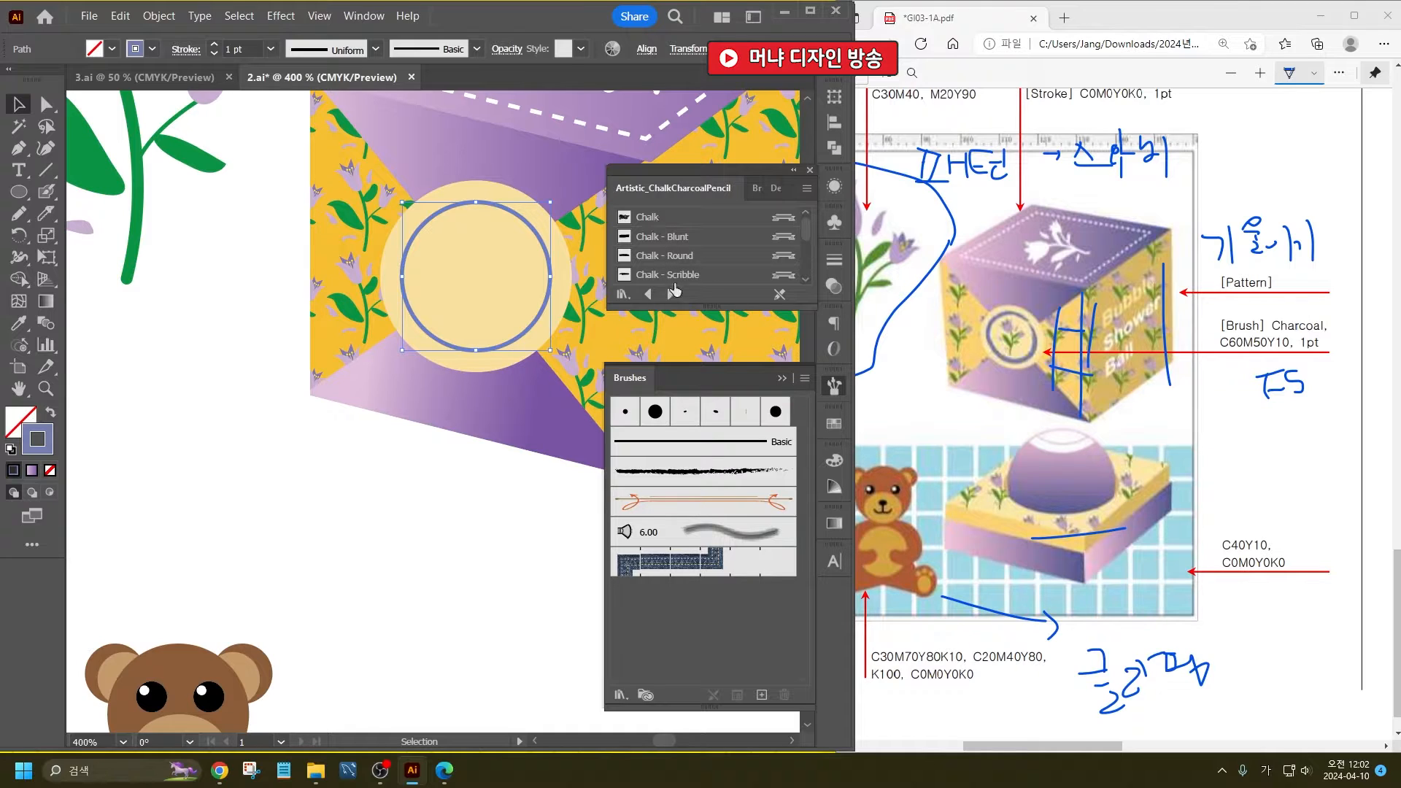
left_click_drag(681, 310, 680, 507)
left_click(669, 294)
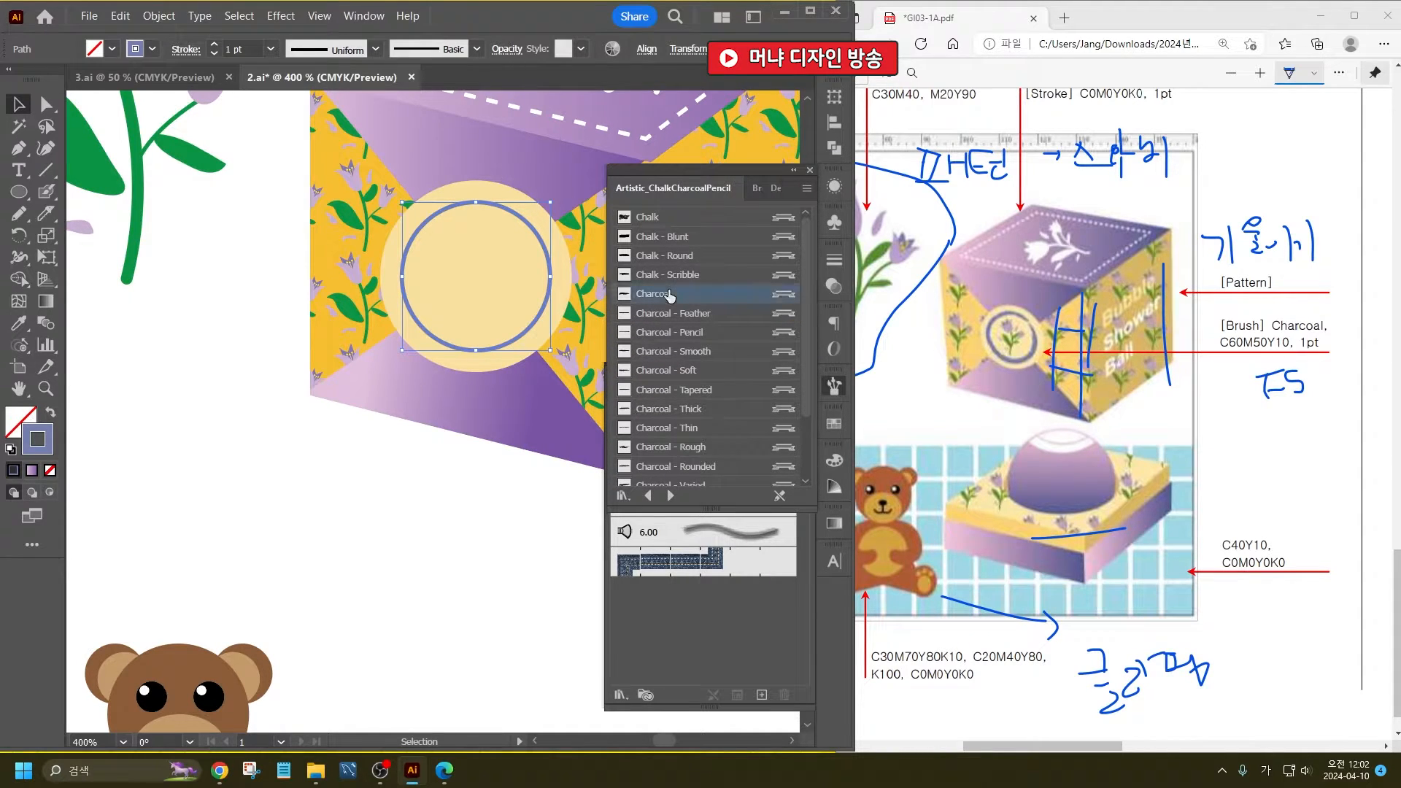
left_click(810, 171)
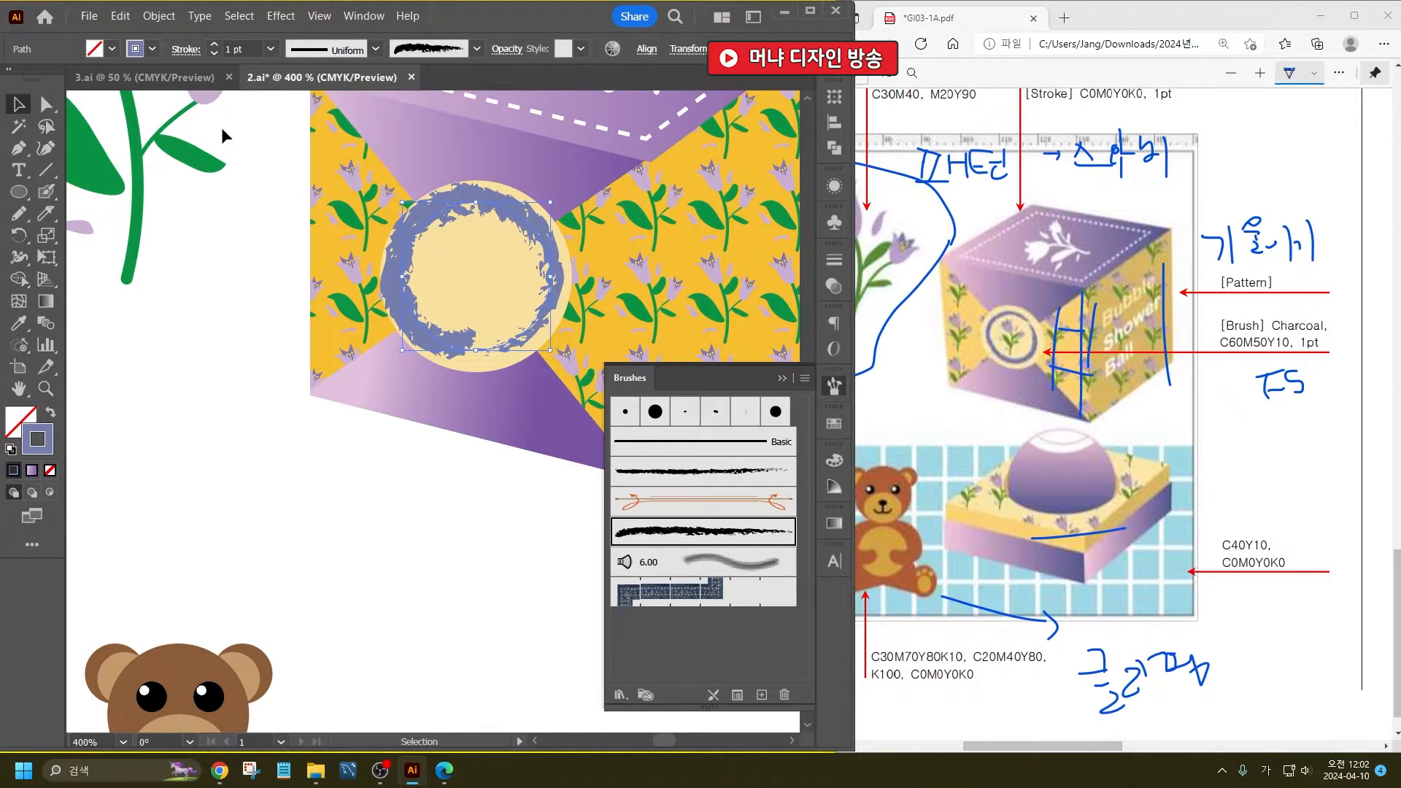
- Shrink the charcoal ring slightly, rotate it counter-clockwise and reposition it within the pale yellow circle
left_click_drag(407, 207, 421, 221)
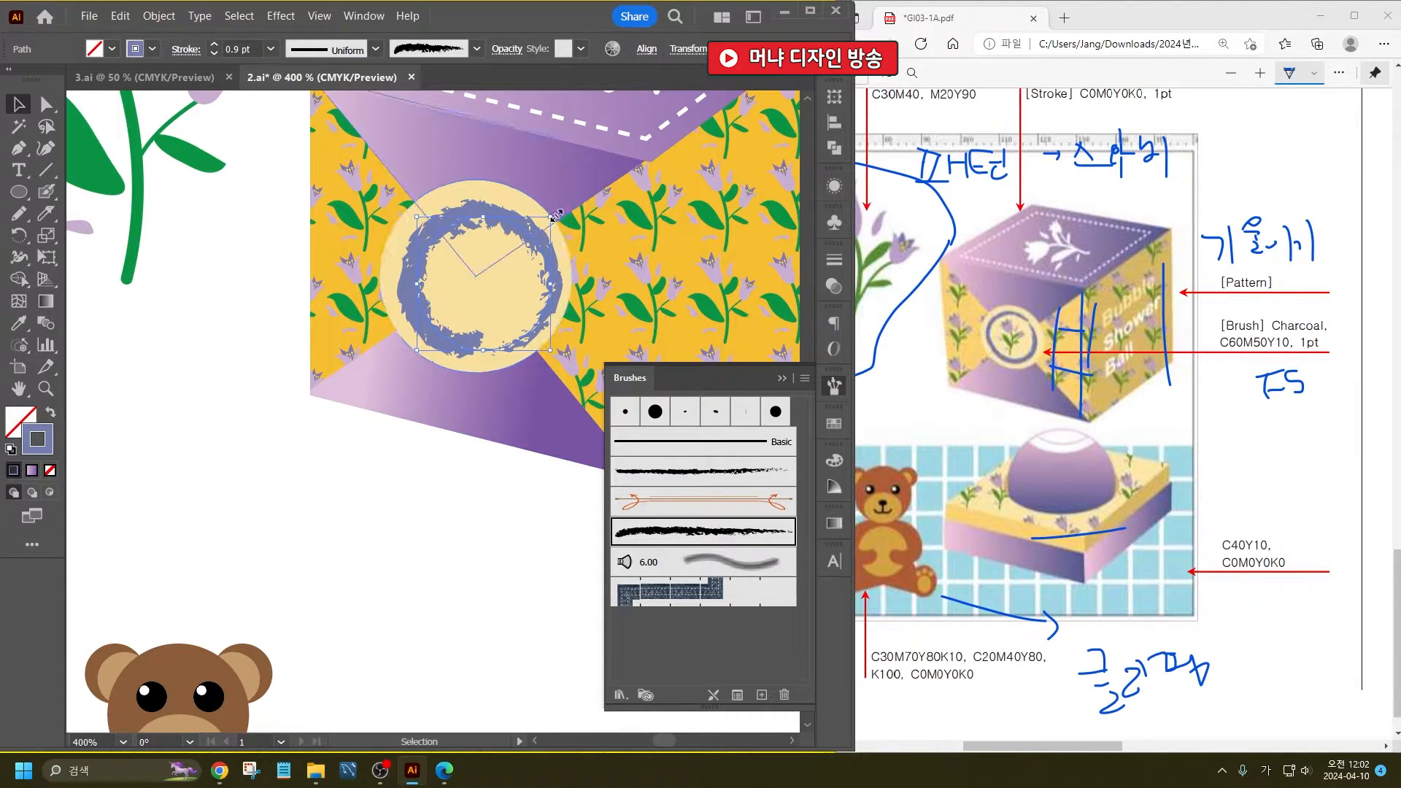
left_click_drag(558, 219, 438, 194)
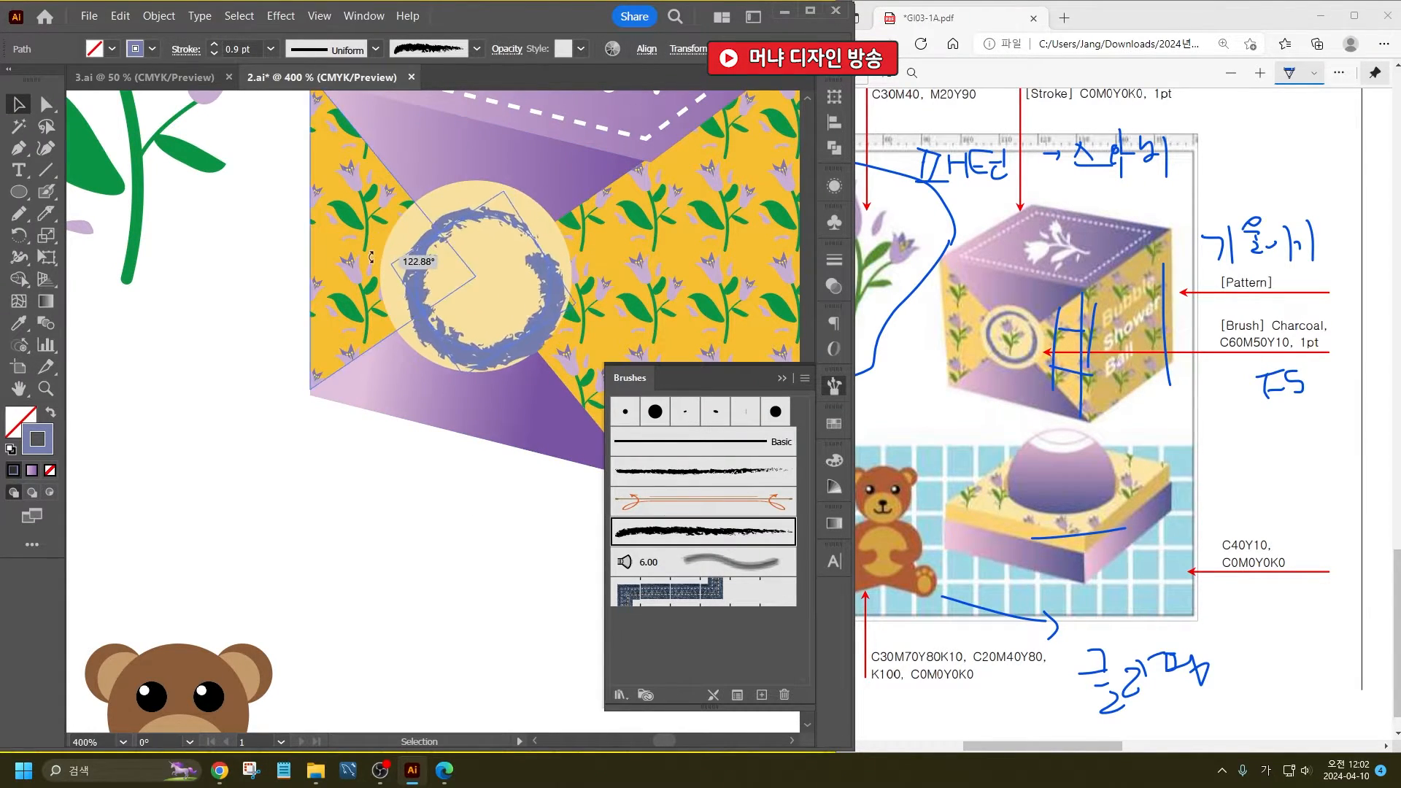
left_click_drag(546, 292, 537, 284)
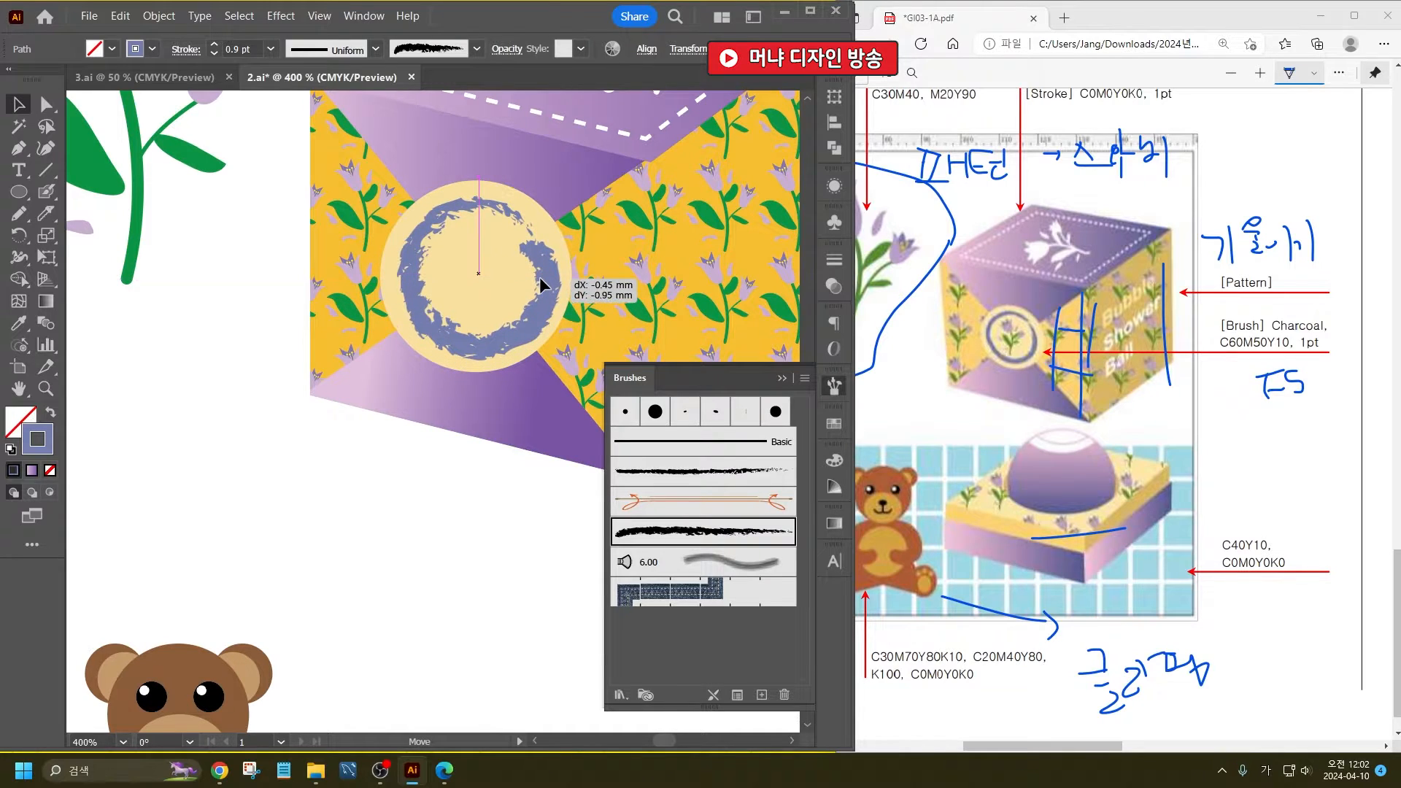
- Set the charcoal ring's stroke weight to 1 pt
left_click(429, 452)
scroll(384, 408, "down", 2)
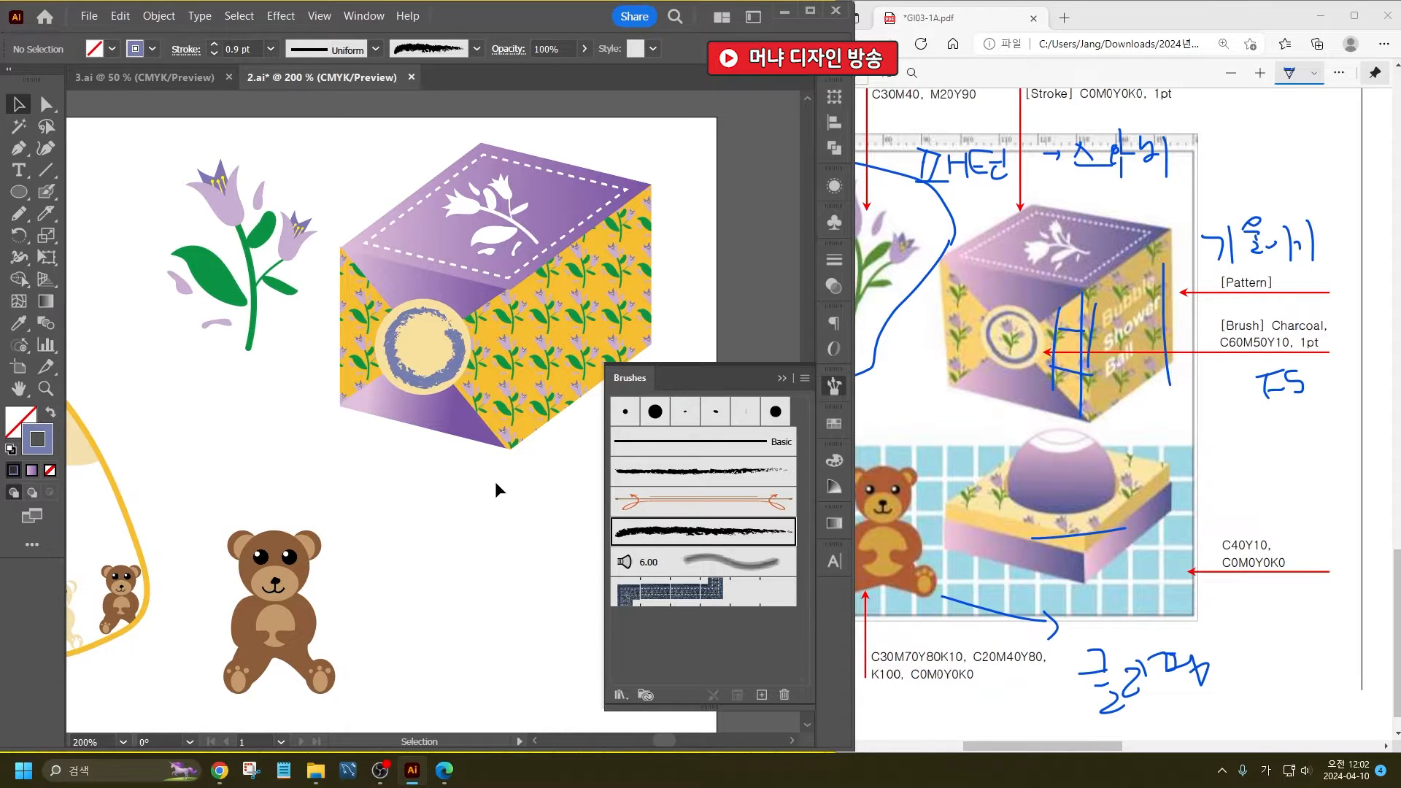
scroll(401, 356, "up", 3)
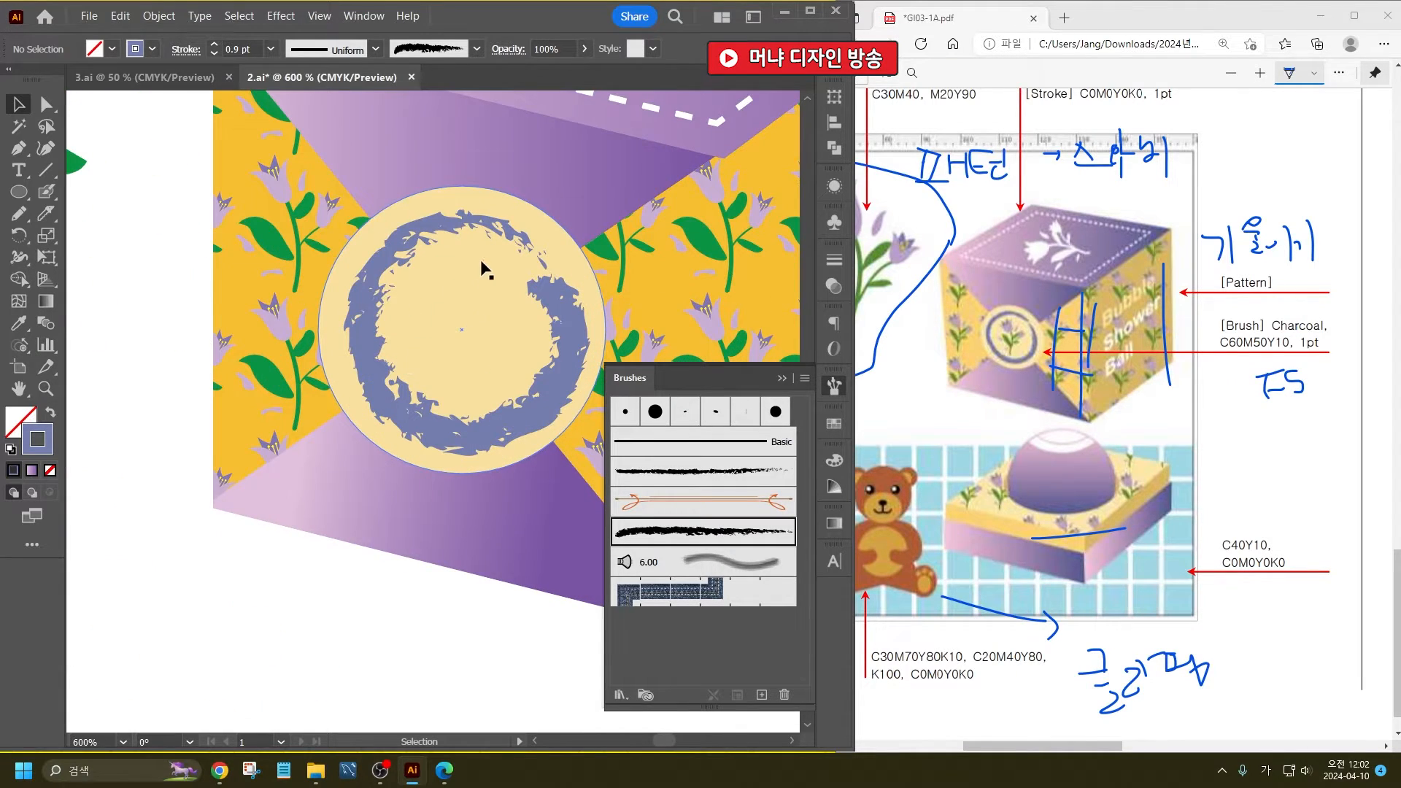
left_click(481, 234)
left_click(270, 50)
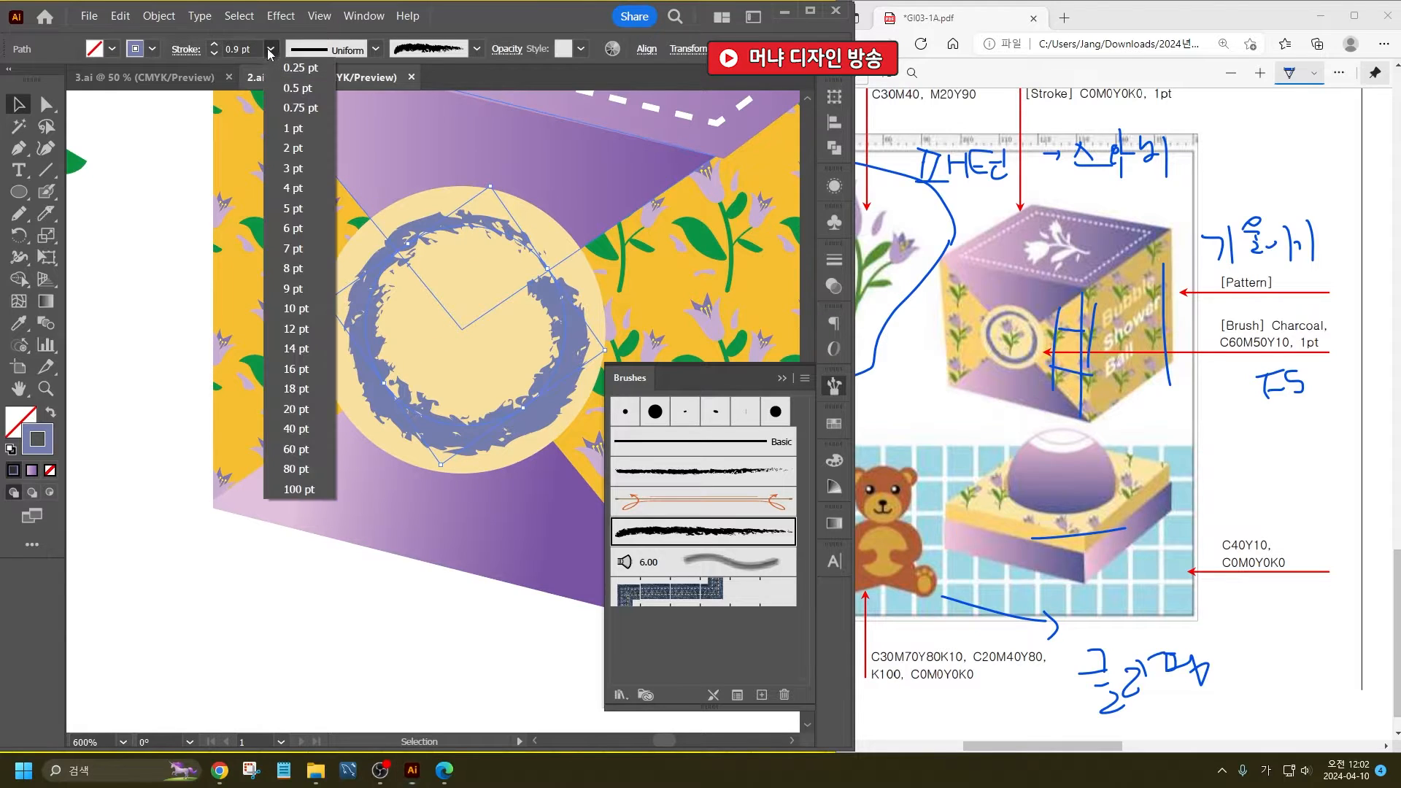
left_click(301, 130)
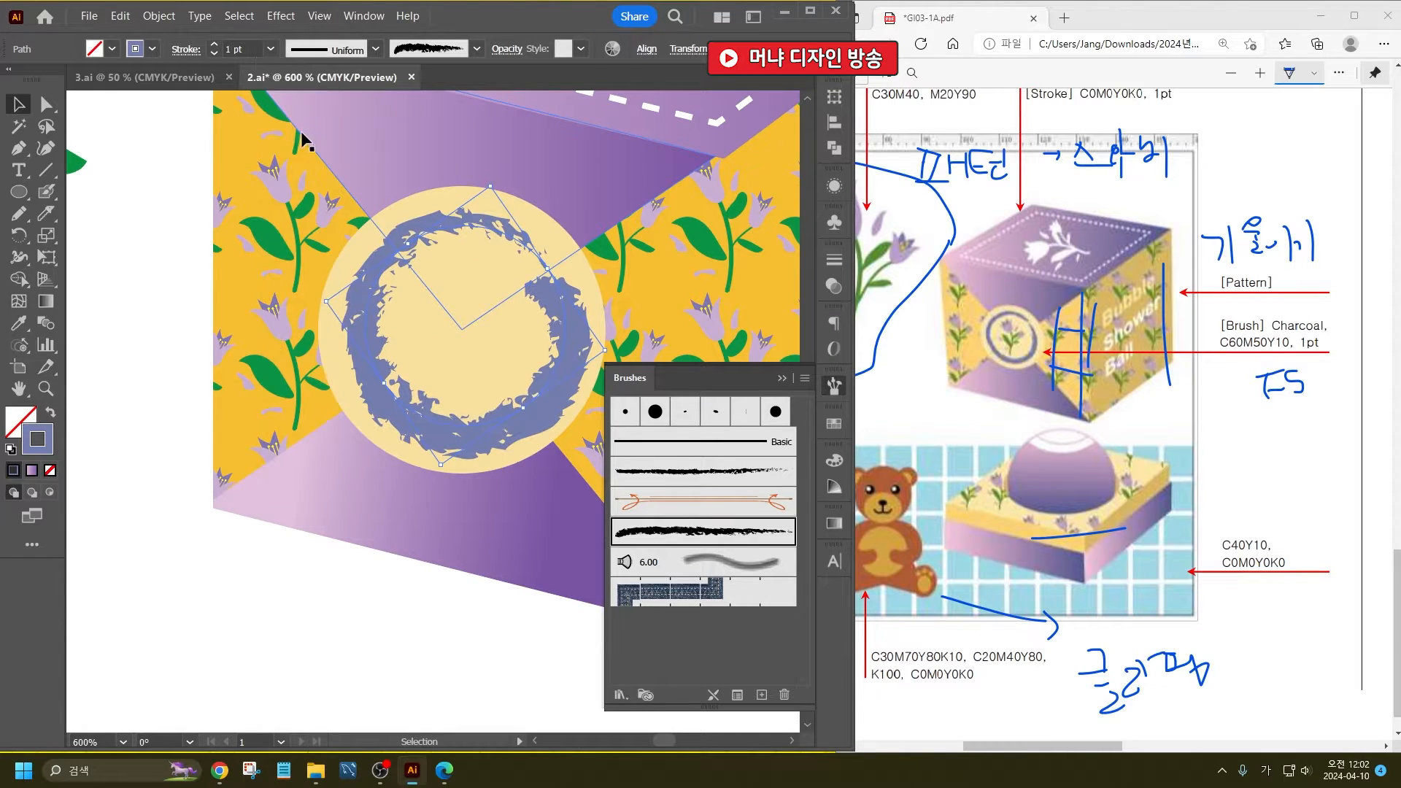
left_click(296, 536)
scroll(275, 387, "down", 2)
- Set the charcoal ring's stroke weight to 0.5 pt and enlarge the ring slightly within the pale yellow circle
left_click(346, 413)
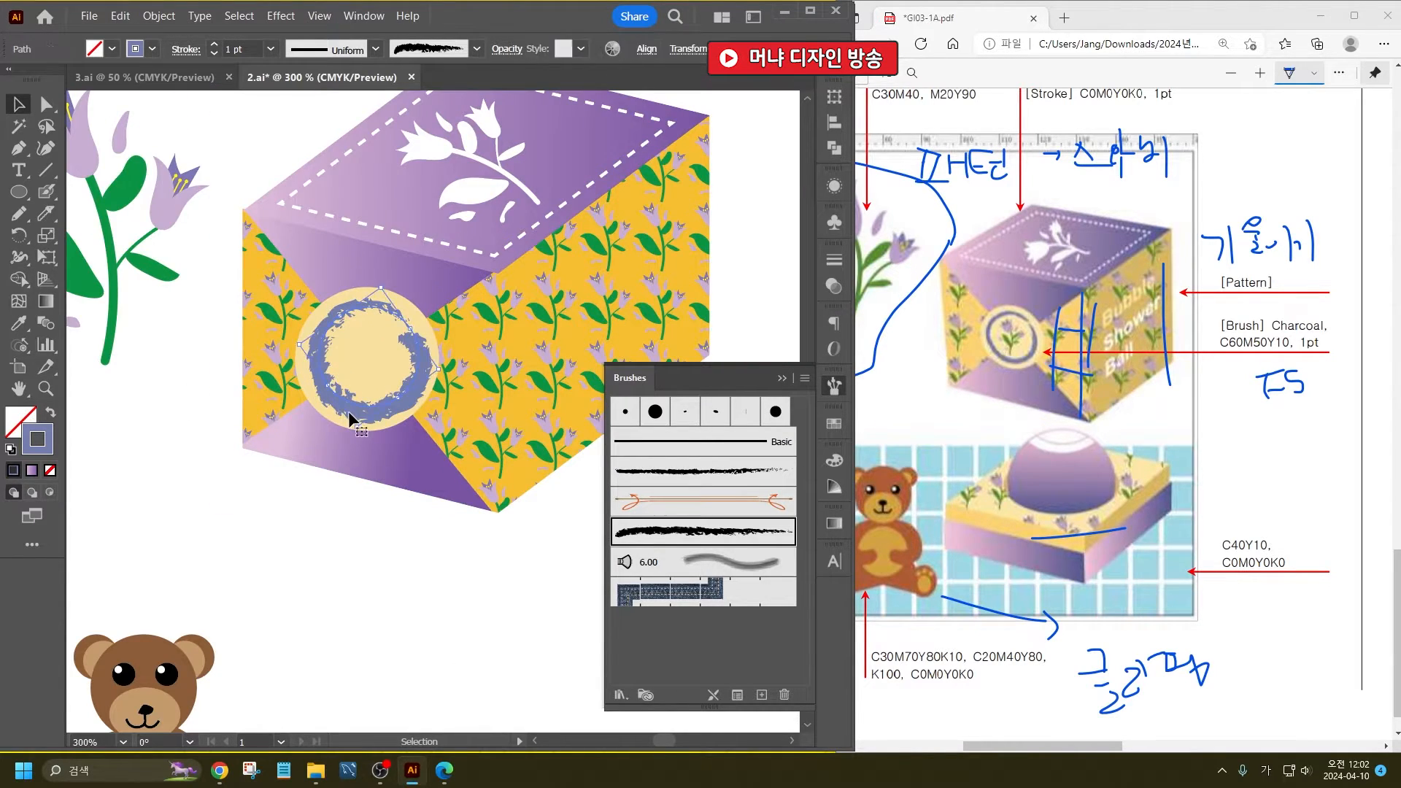
left_click(270, 49)
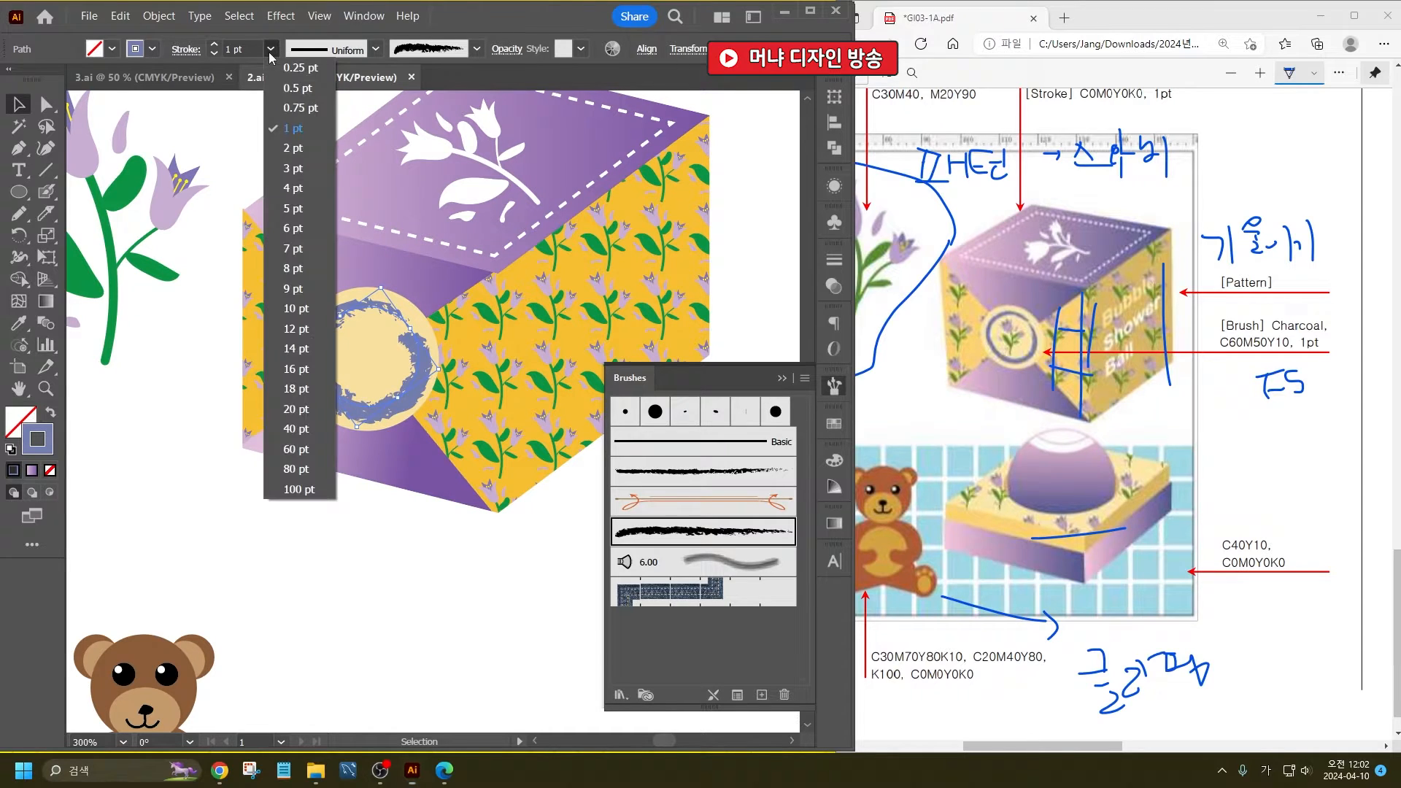
left_click(299, 91)
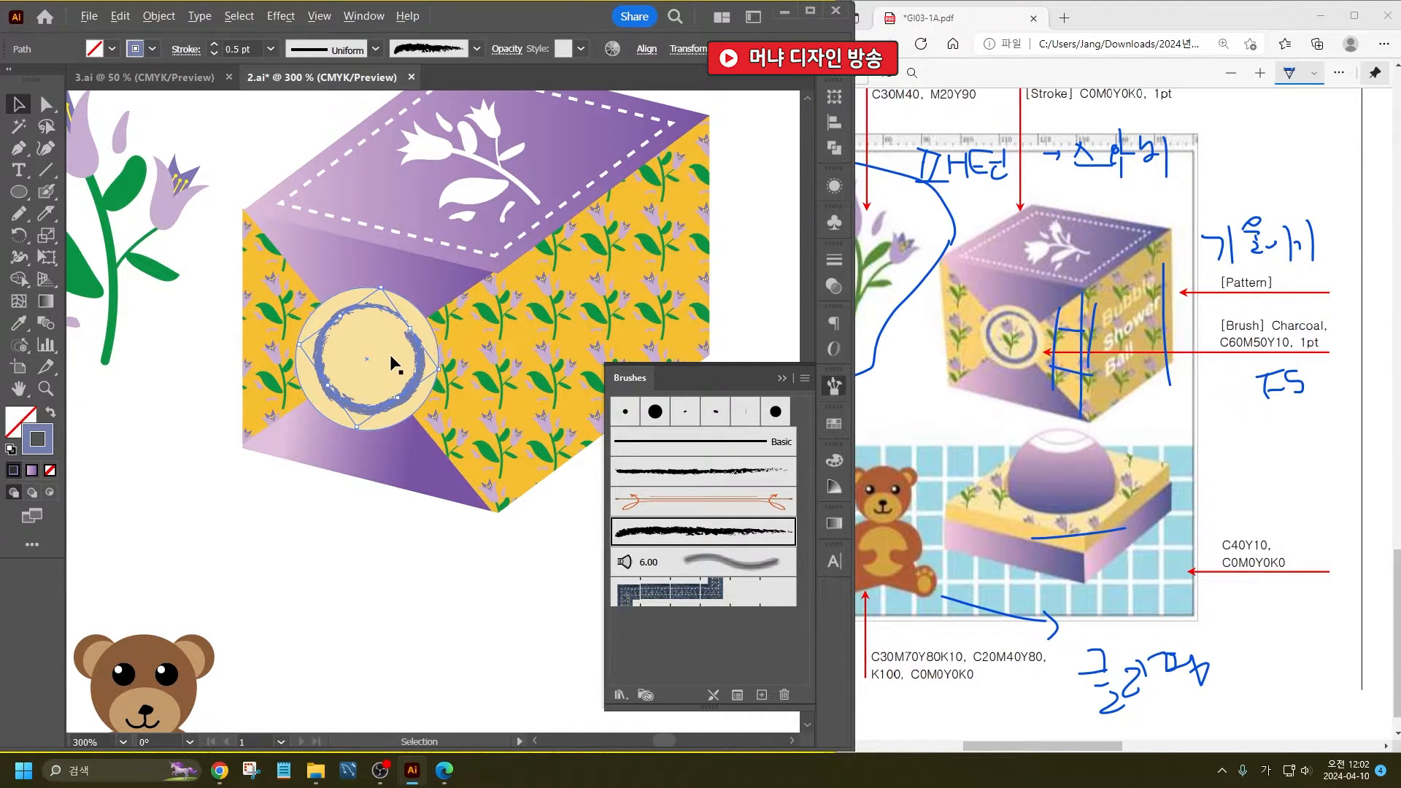
scroll(393, 363, "up", 3)
left_click_drag(361, 163, 366, 153)
scroll(443, 260, "down", 4)
left_click(426, 510)
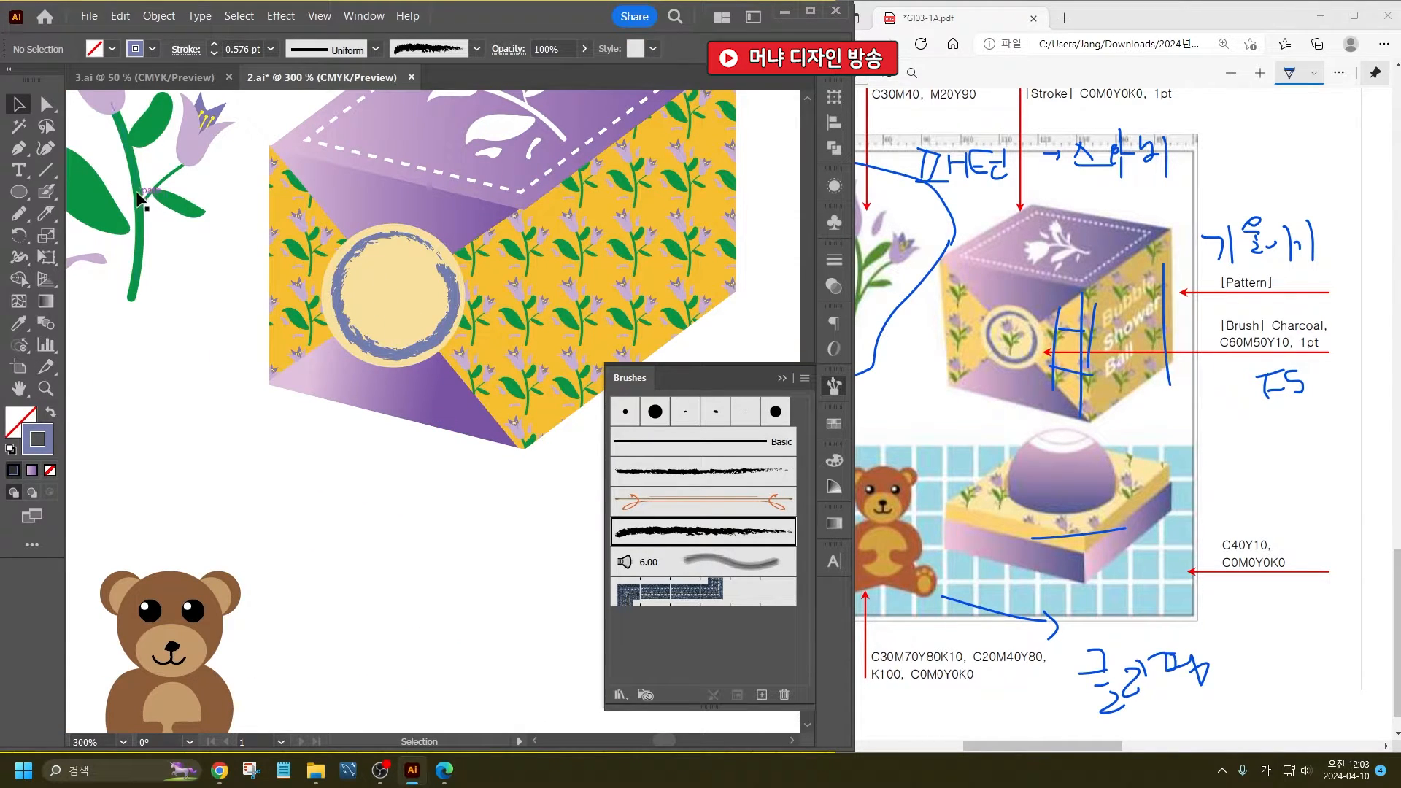
- Copy the colored tulip illustration onto the round emblem and scale it down to fit inside the charcoal ring
left_click_drag(139, 197, 449, 277)
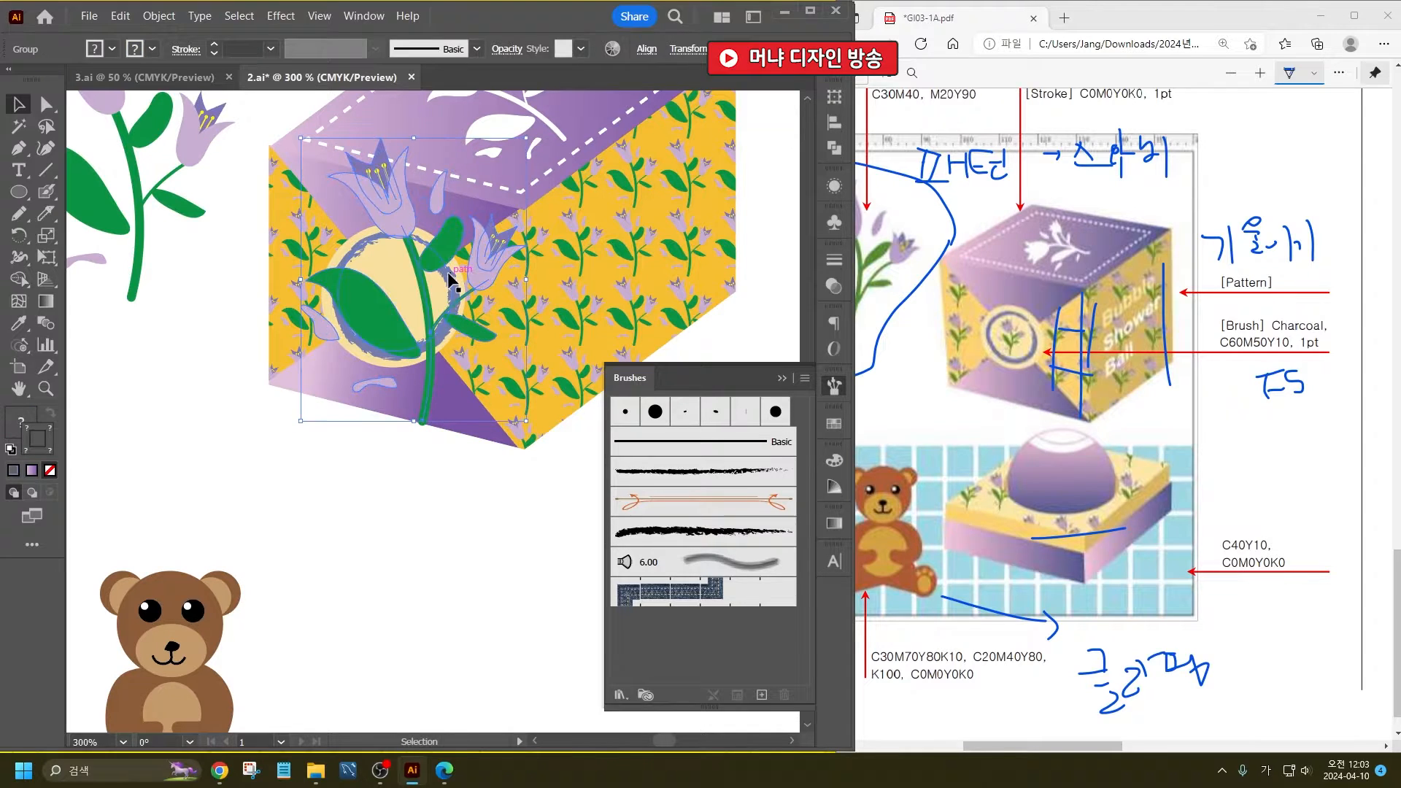
left_click_drag(526, 138, 391, 267)
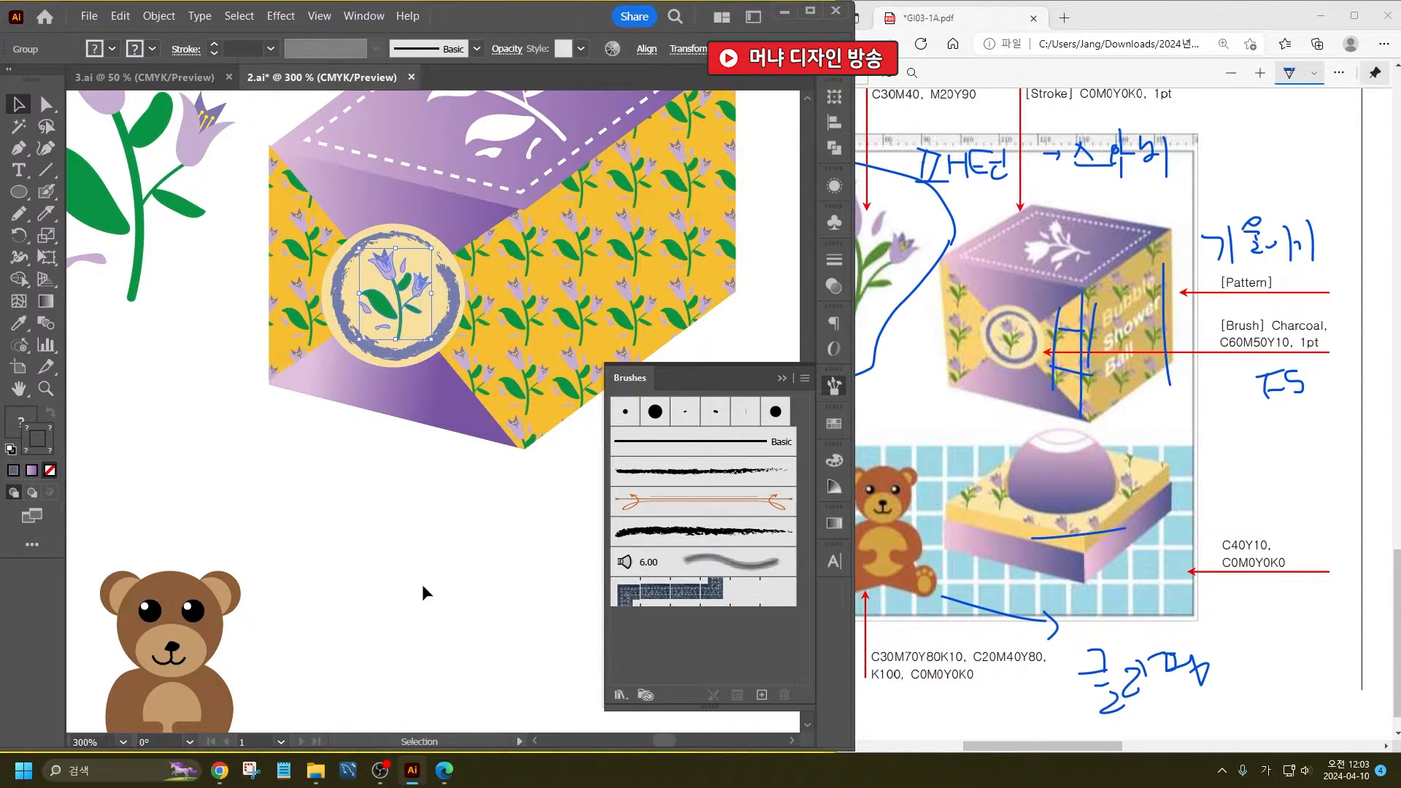
left_click(425, 614)
key("ctrl+1")
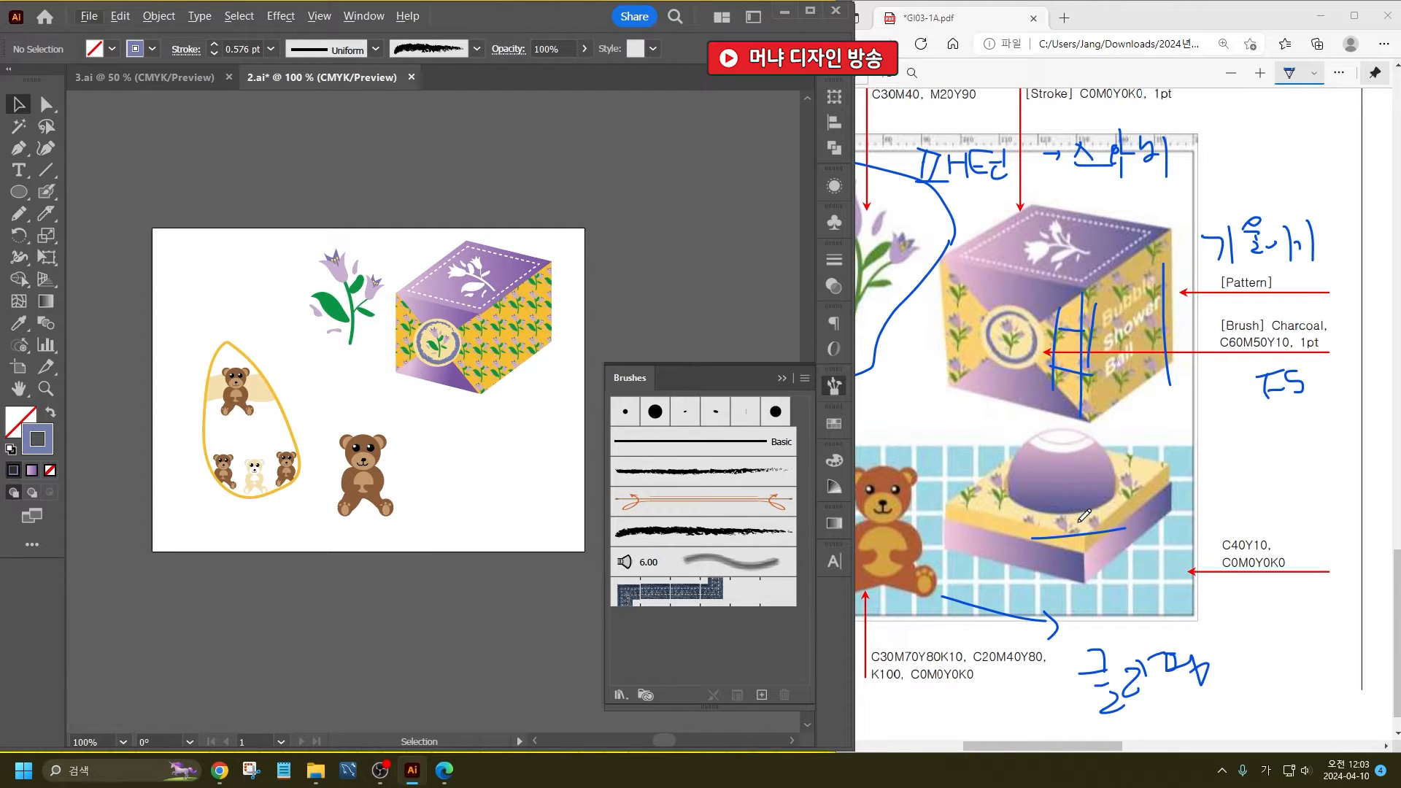
- Draw a rectangle beside the large bear and slant it into a downward-sloping parallelogram for the soap box's left side
scroll(522, 517, "up", 1, "alt")
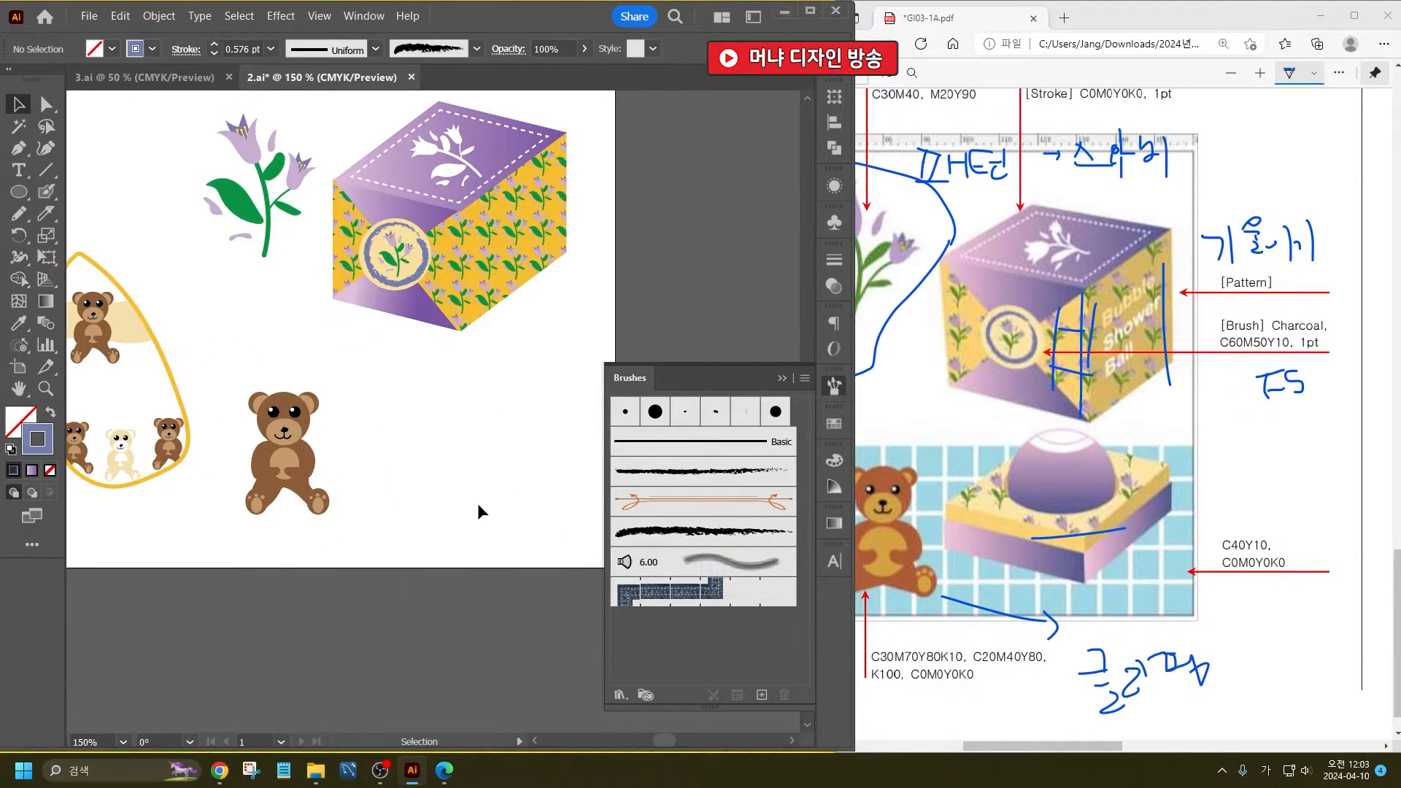
left_click(19, 191)
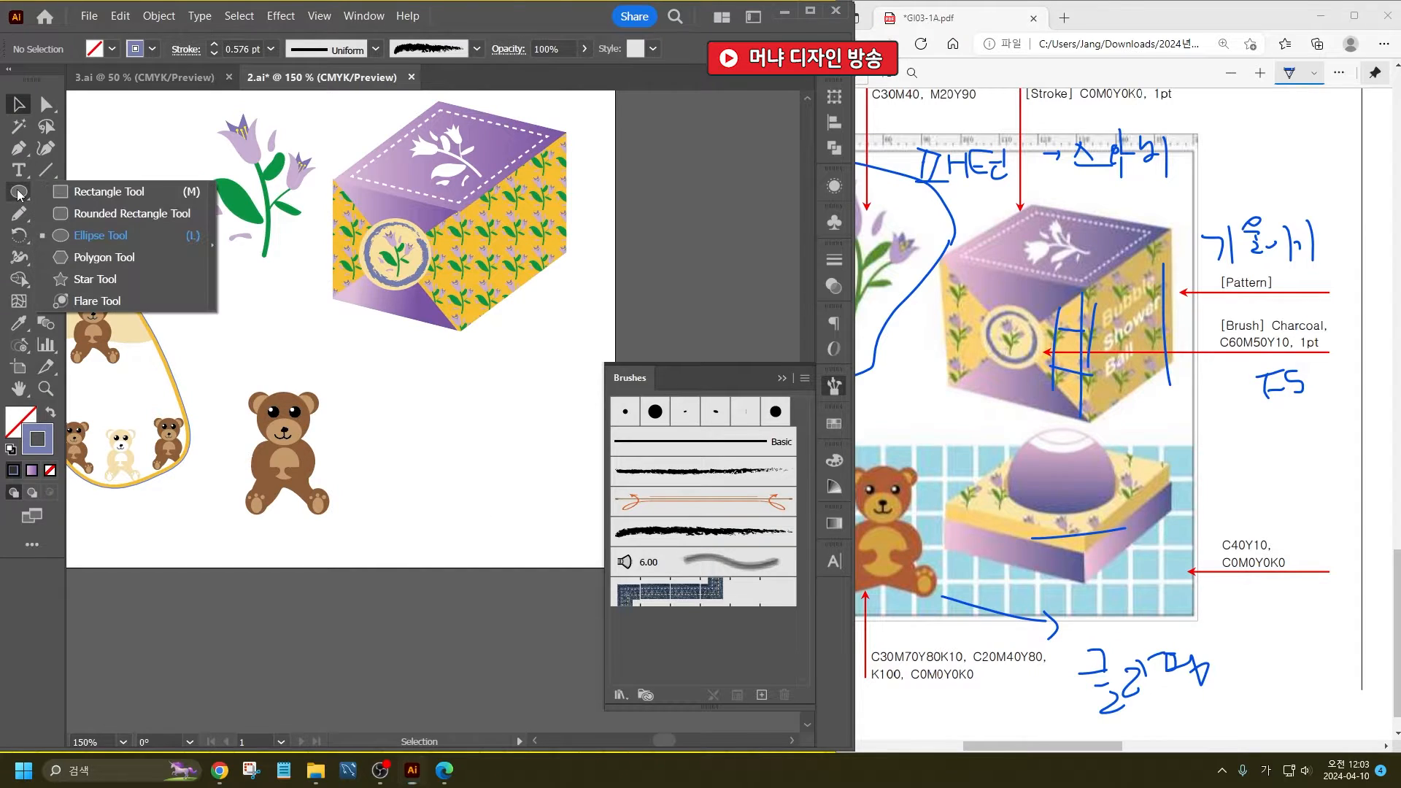
left_click(87, 191)
left_click_drag(352, 438, 482, 511)
left_click(46, 104)
left_click(17, 107)
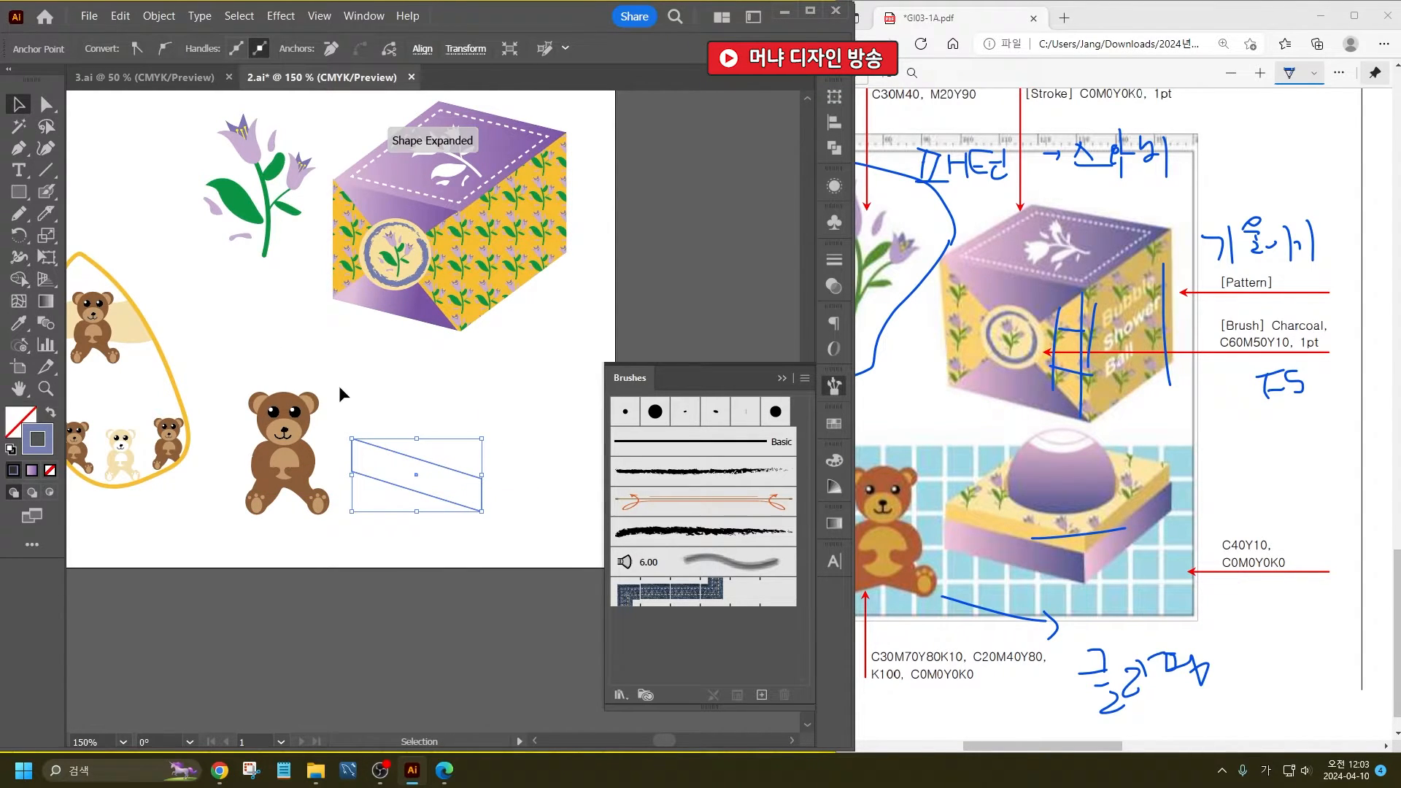
- Create a reflected copy of the parallelogram and place it against the original's right edge to form a V-shaped pair
right_click(422, 475)
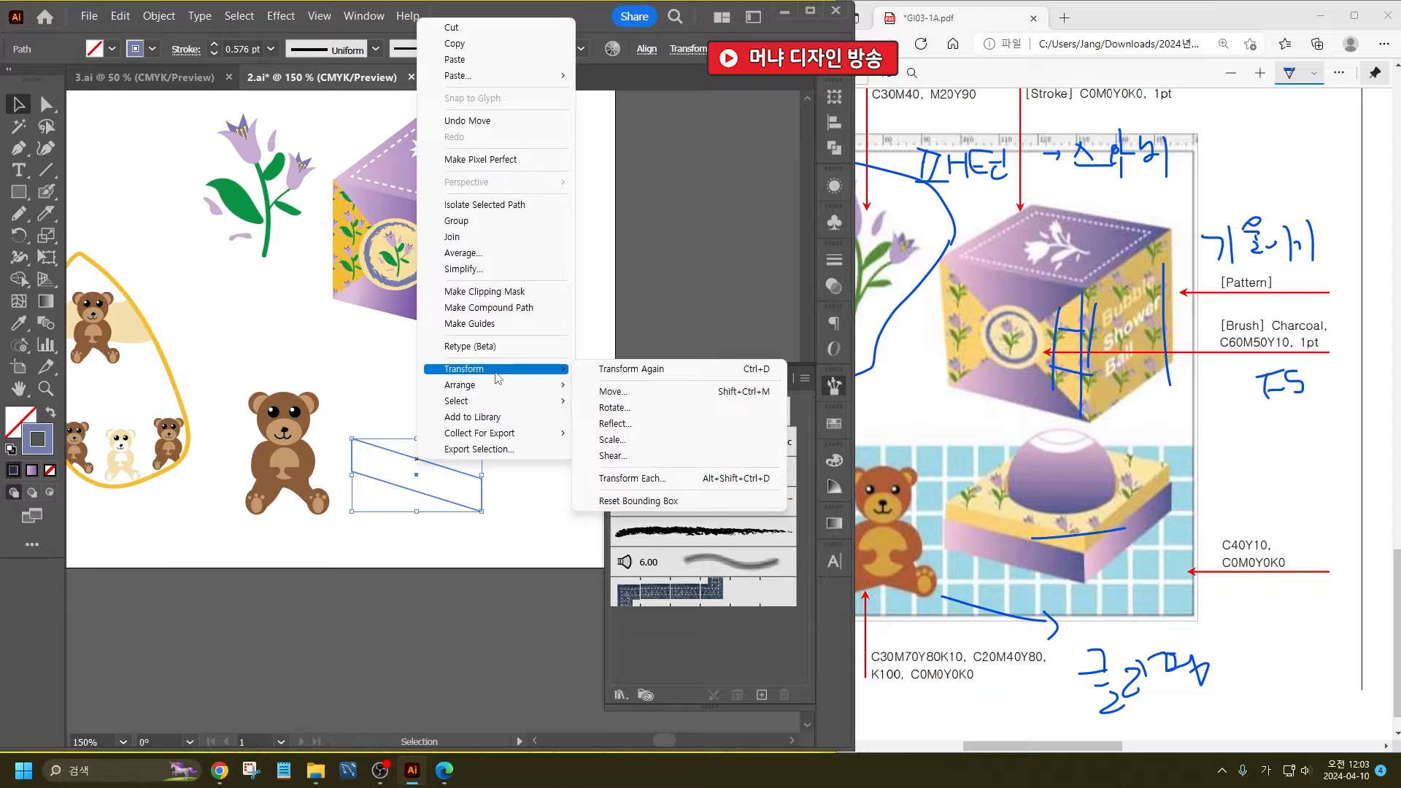
mouse_move(547, 378)
left_click(642, 423)
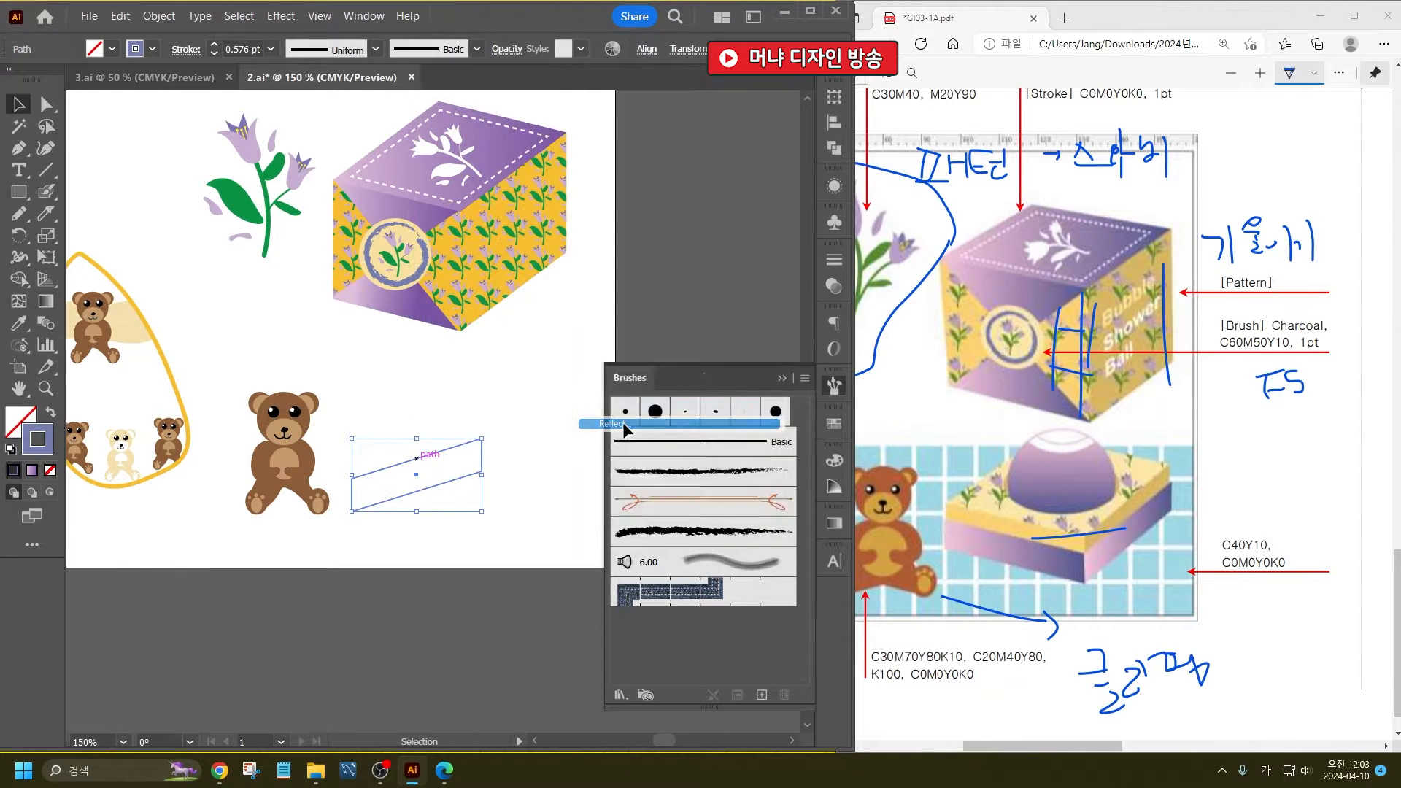
left_click(652, 527)
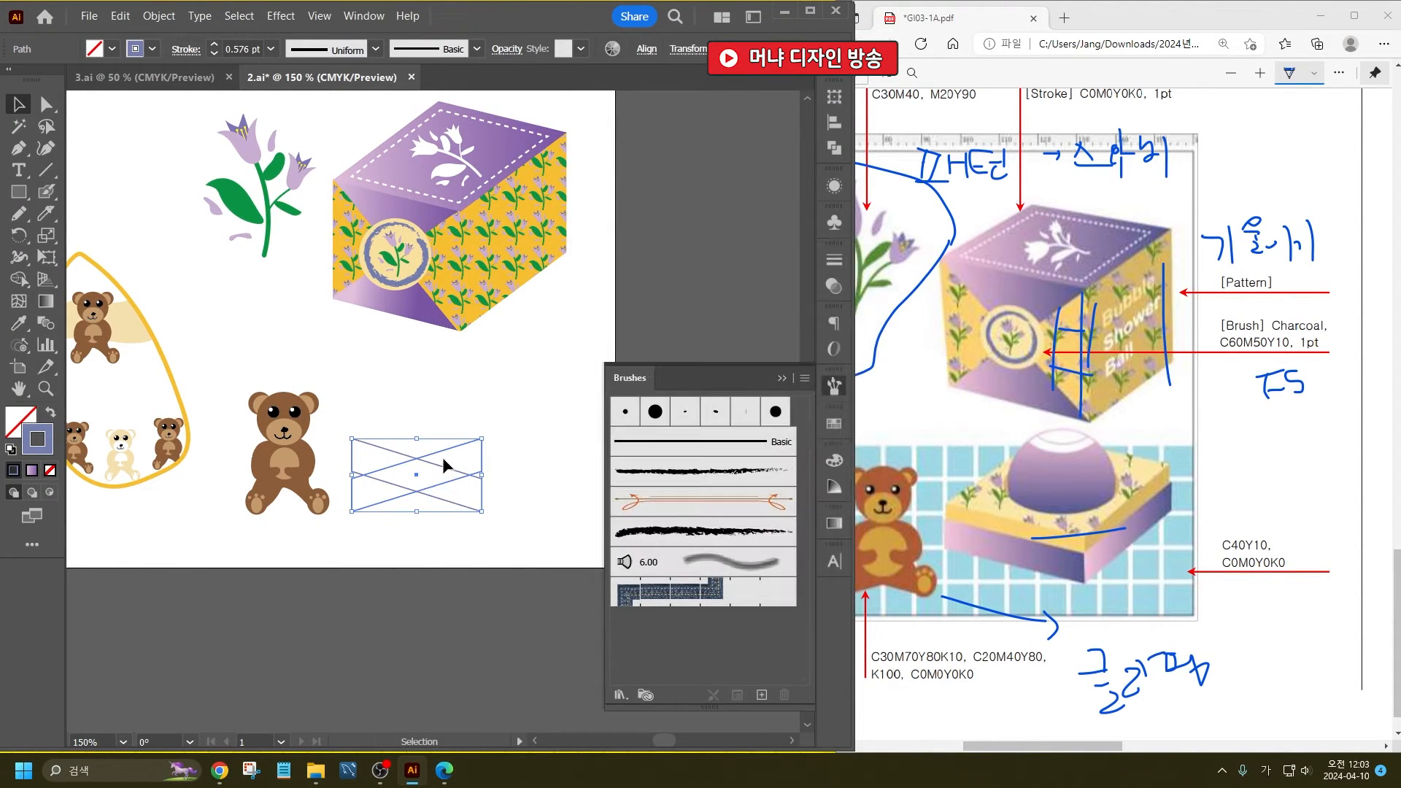
left_click_drag(441, 453, 575, 440)
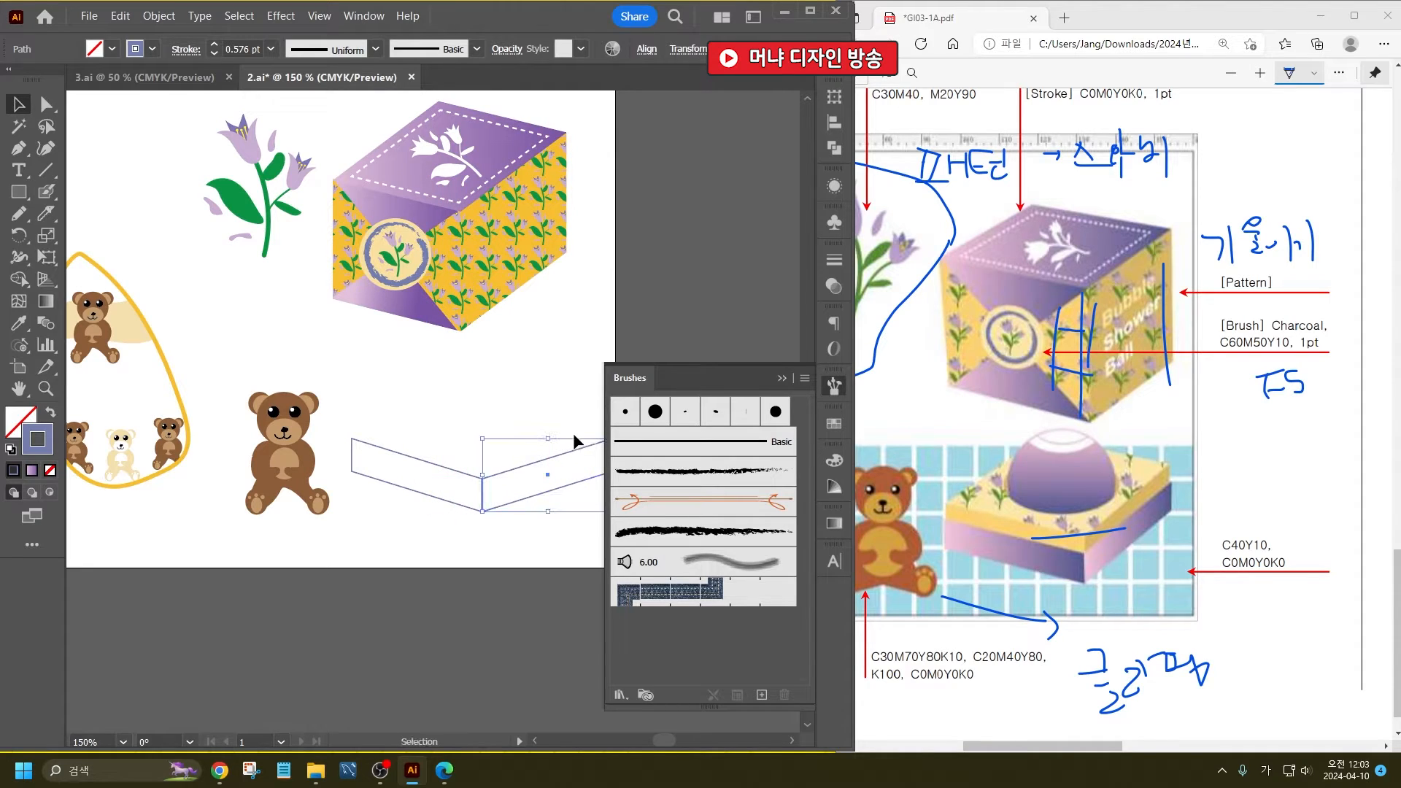
- Select both side panels and narrow the pair to fit beside the bear
left_click_drag(459, 425, 488, 460)
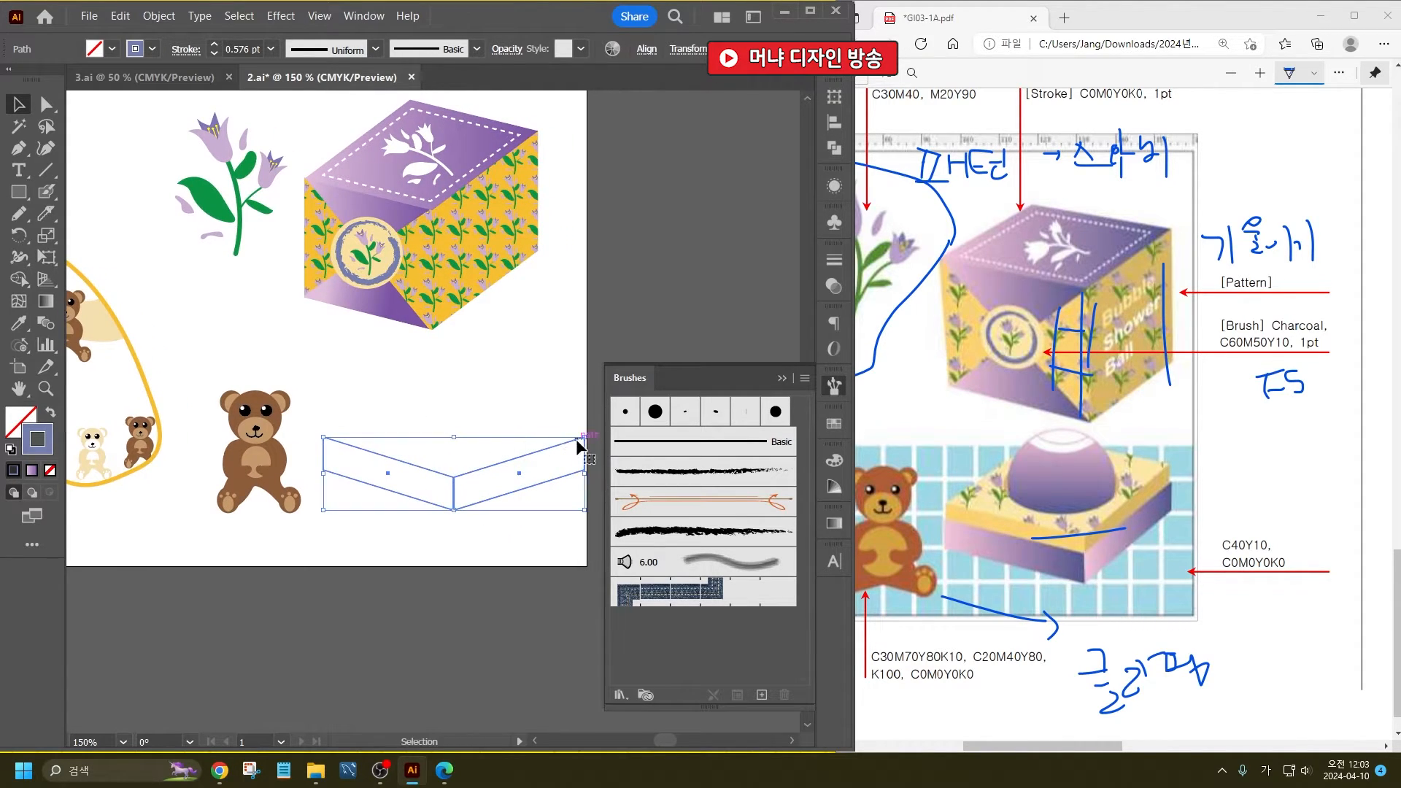
left_click_drag(588, 439, 537, 438)
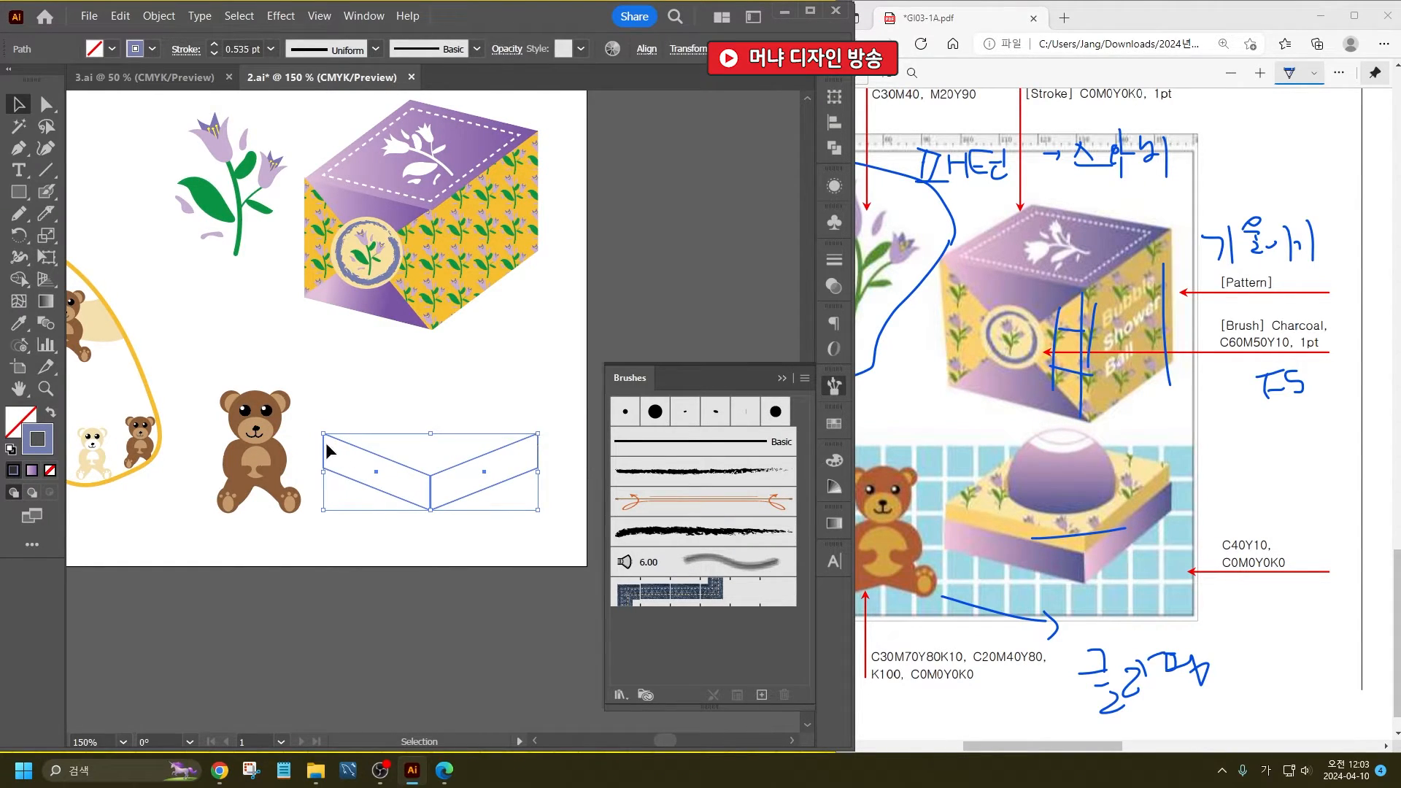
left_click_drag(324, 435, 317, 434)
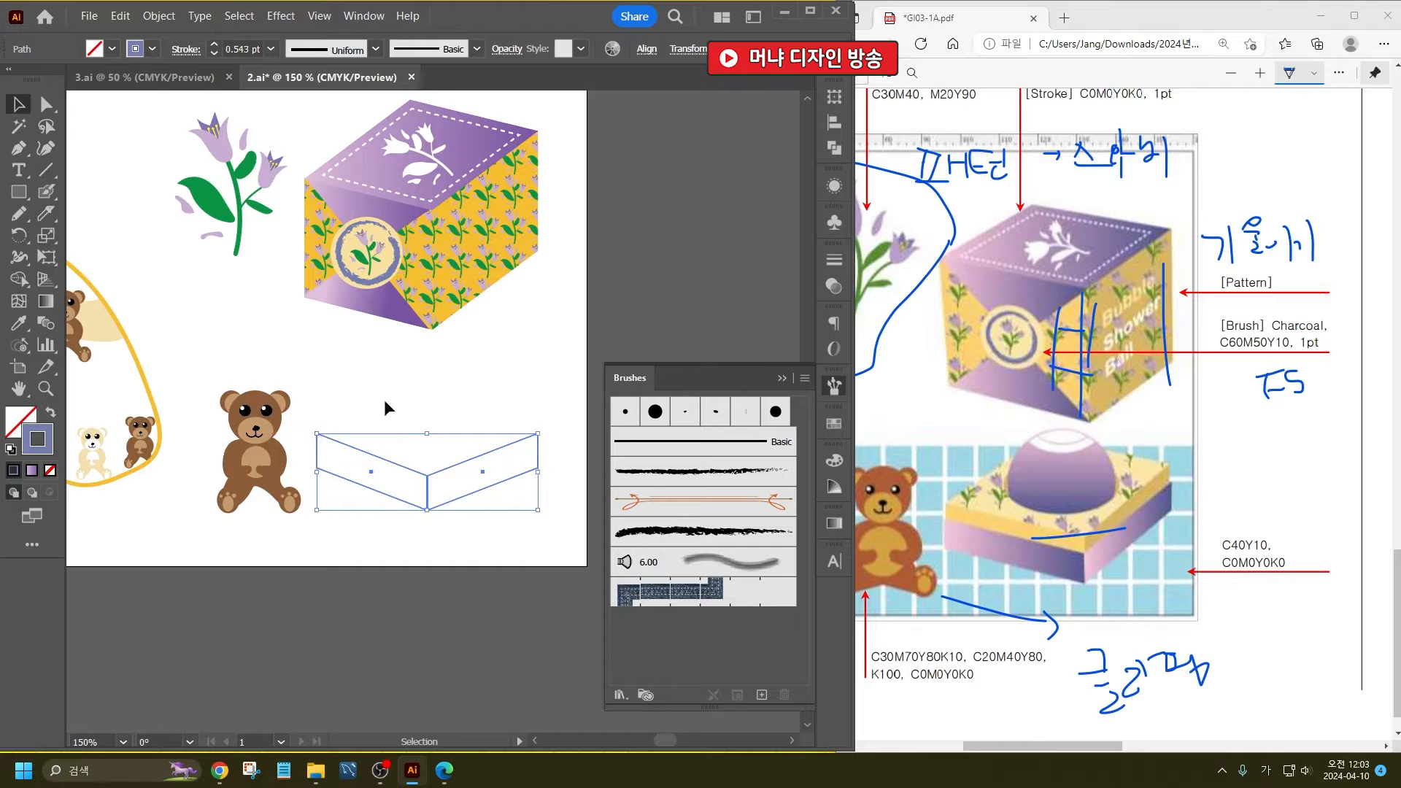
left_click_drag(443, 474, 430, 417)
key("ctrl+z")
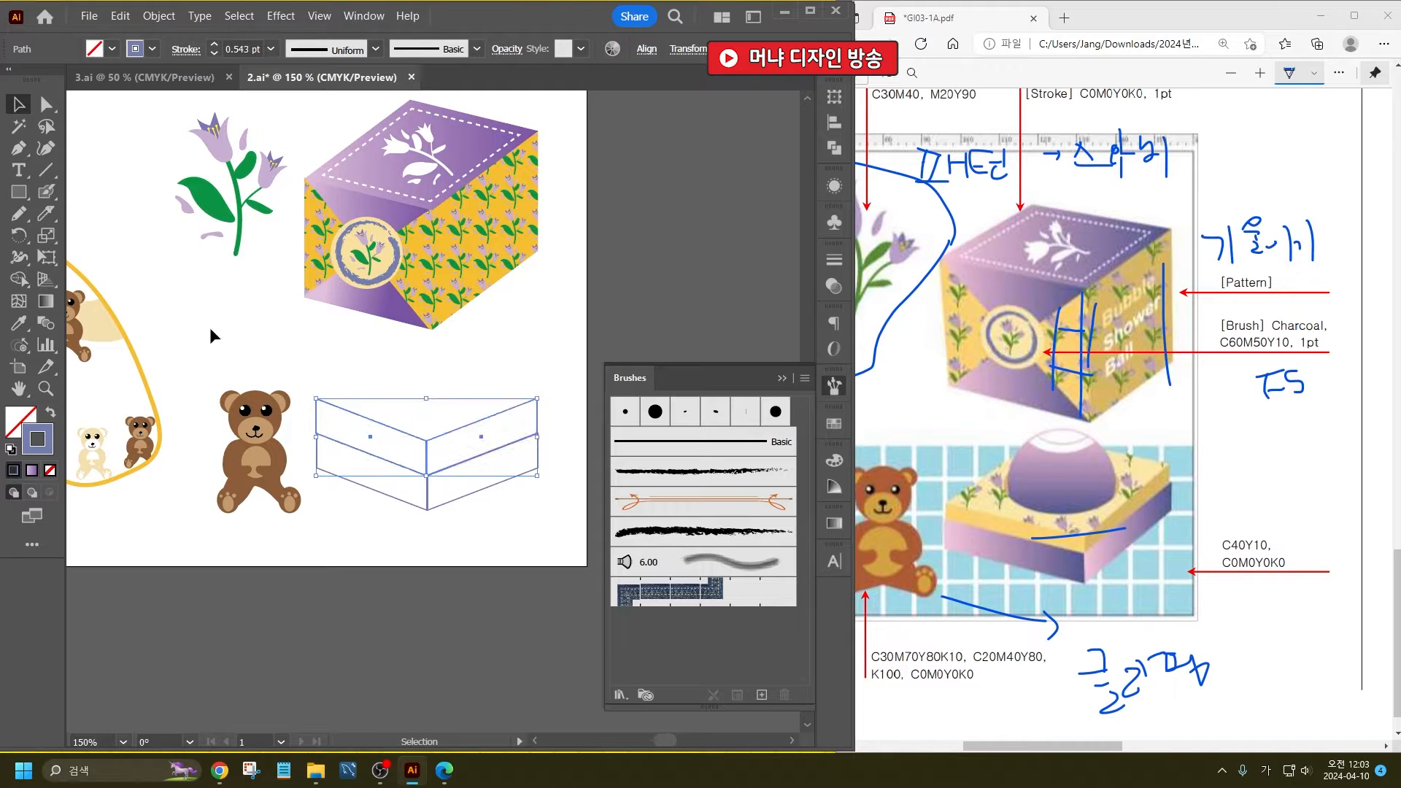
left_click(46, 104)
left_click_drag(296, 387, 552, 434)
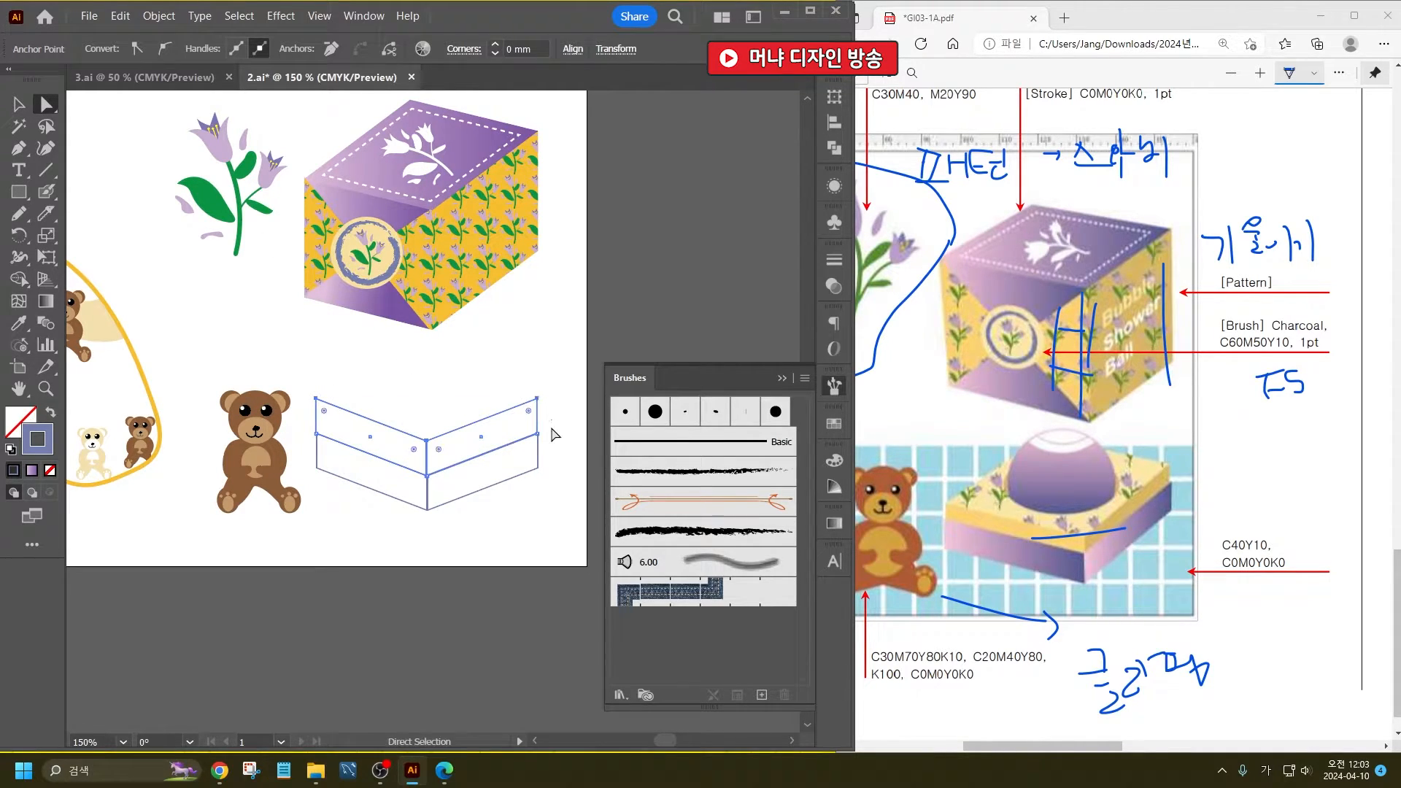
key("ctrl+z")
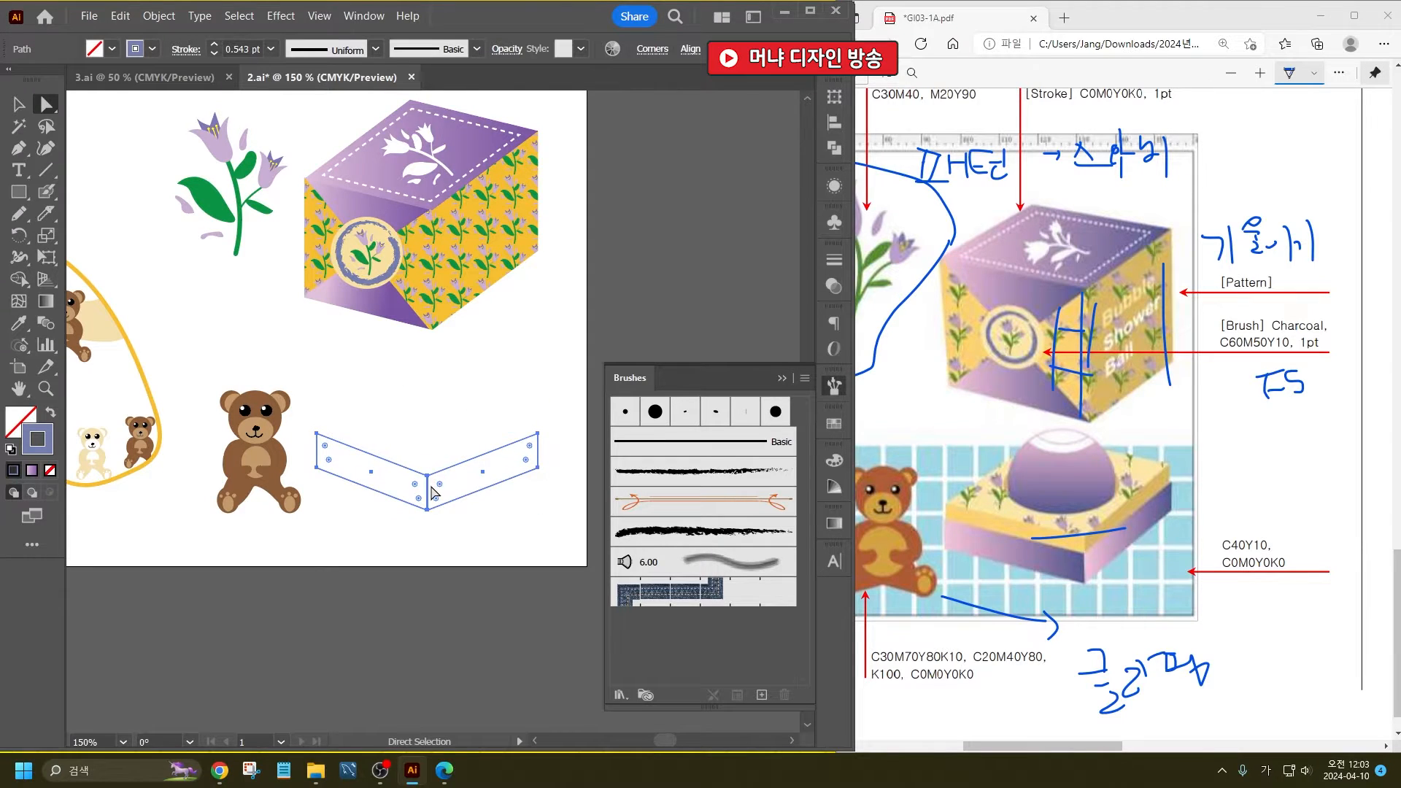
scroll(432, 484, "up", 5)
left_click(26, 108)
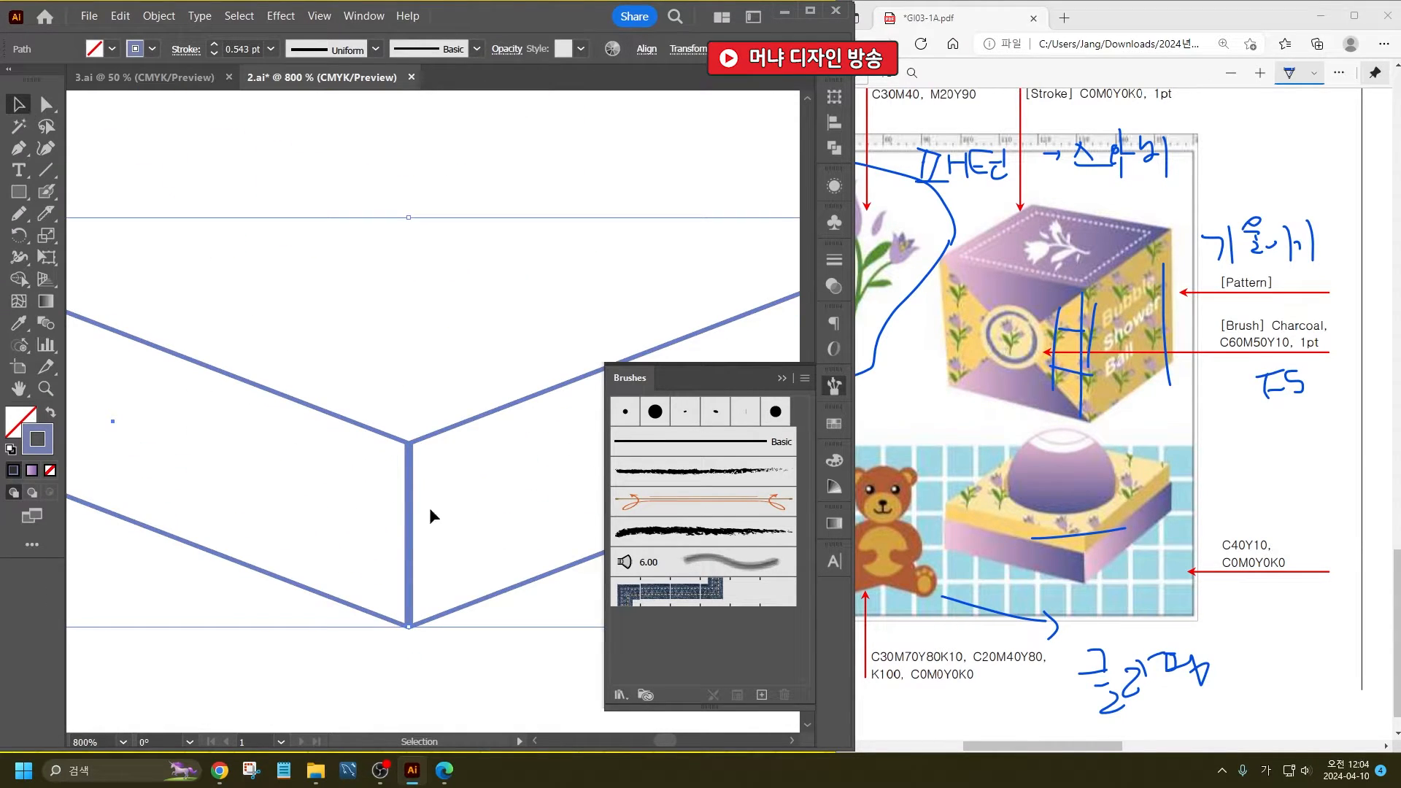
left_click_drag(412, 516, 411, 449)
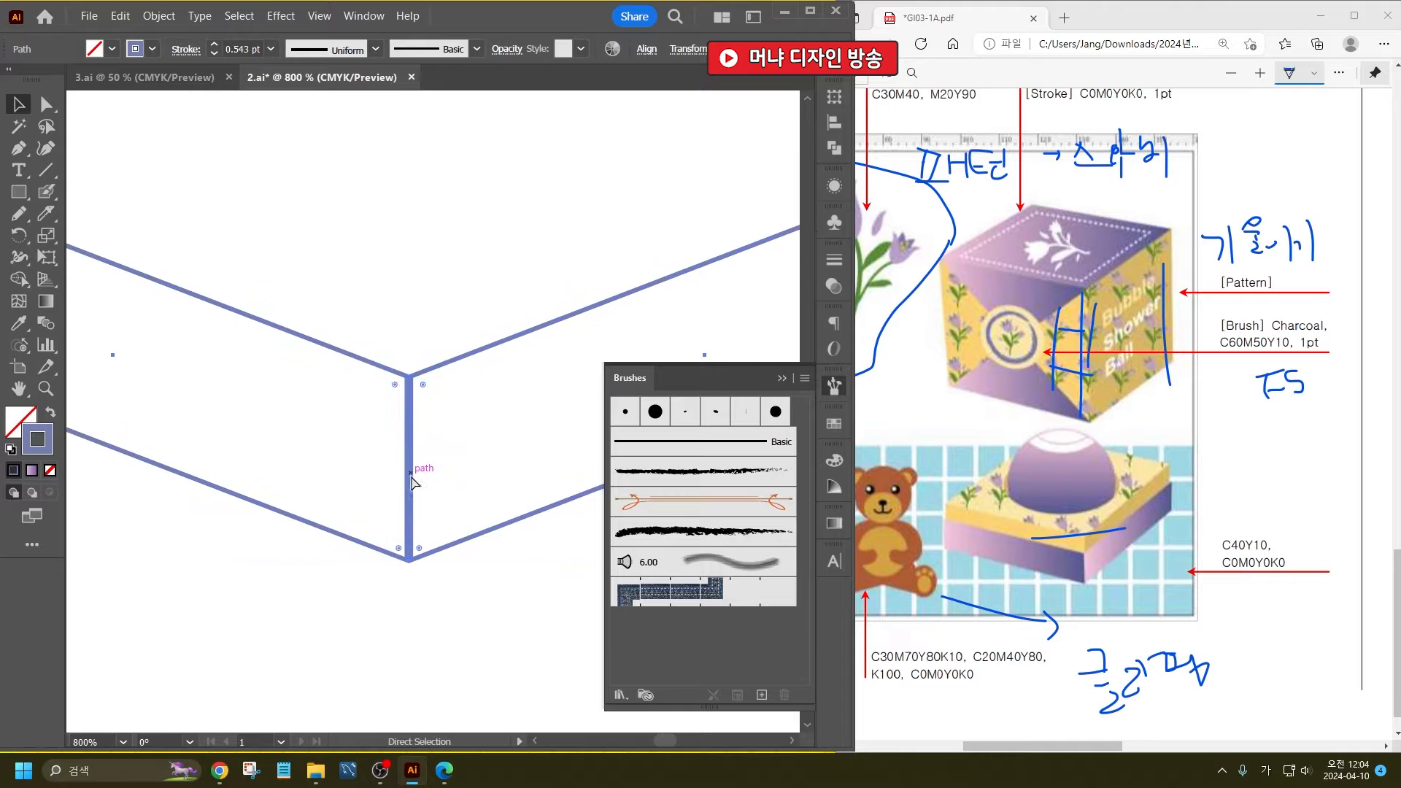
key("ctrl+z")
- Duplicate the pair of side panels directly above the originals so their edges meet
scroll(426, 491, "down", 3)
scroll(416, 467, "up", 4)
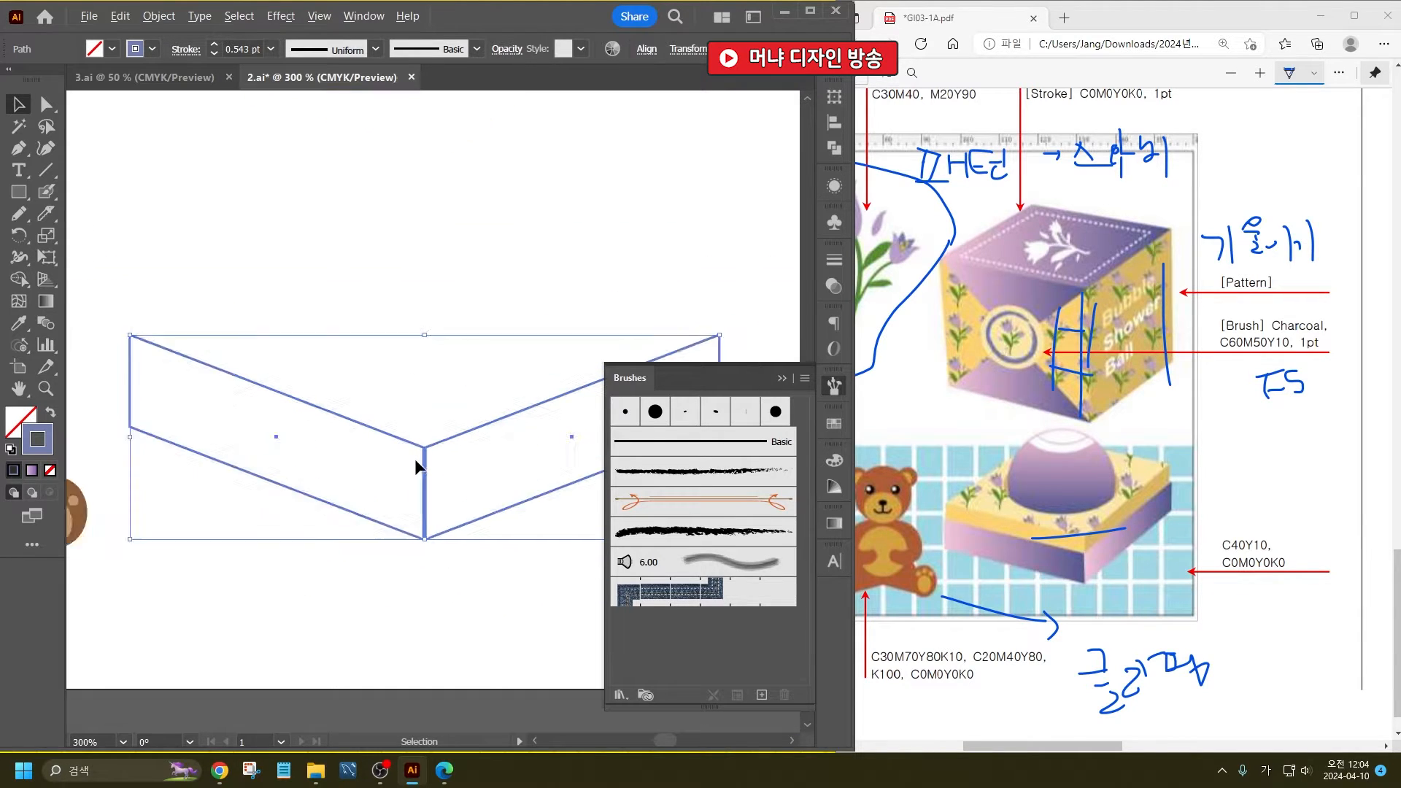
left_click_drag(451, 494, 453, 217)
scroll(387, 467, "down", 5)
scroll(387, 423, "up", 2)
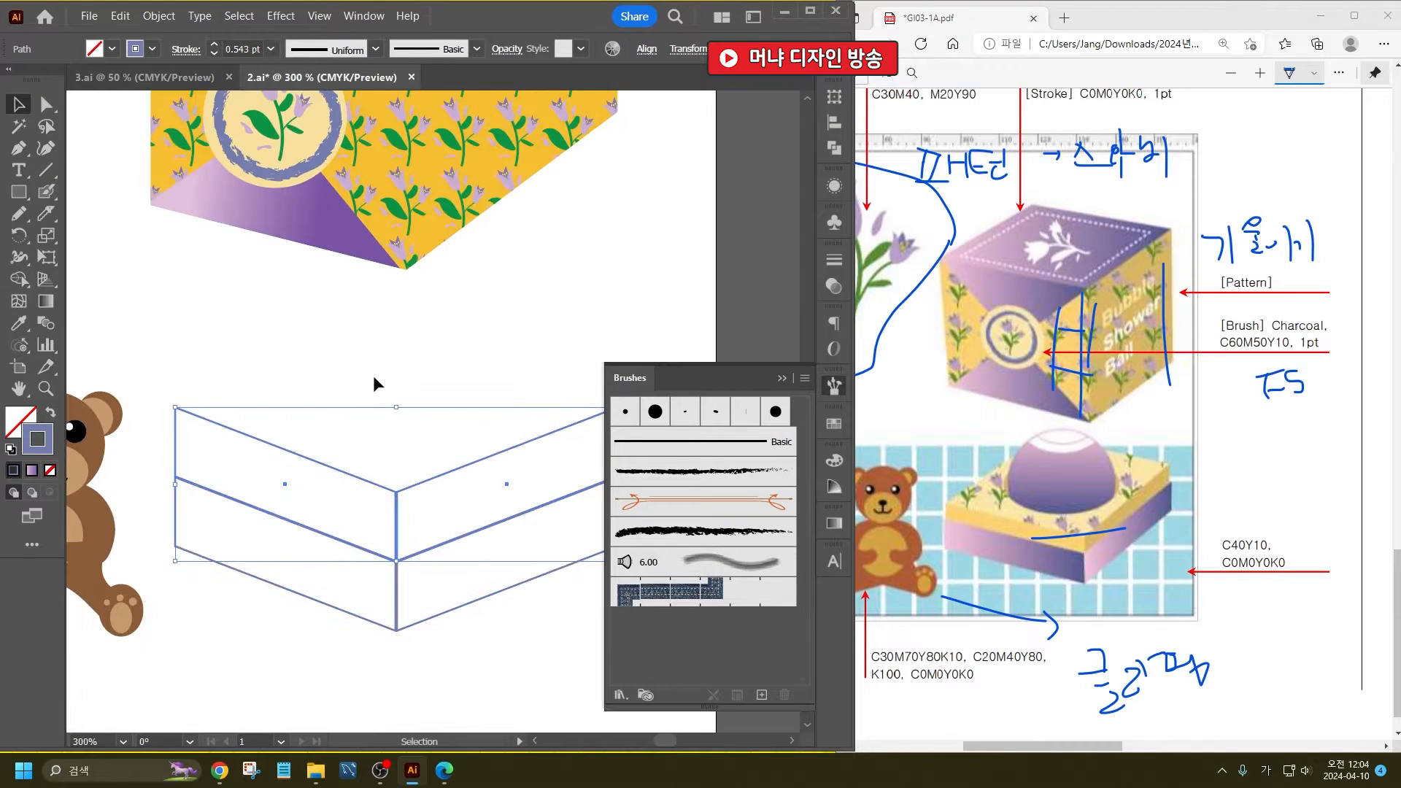
left_click(371, 384)
- Lower the top anchor points of the upper panels to make that tier about half as tall
scroll(178, 321, "down", 2)
left_click(53, 113)
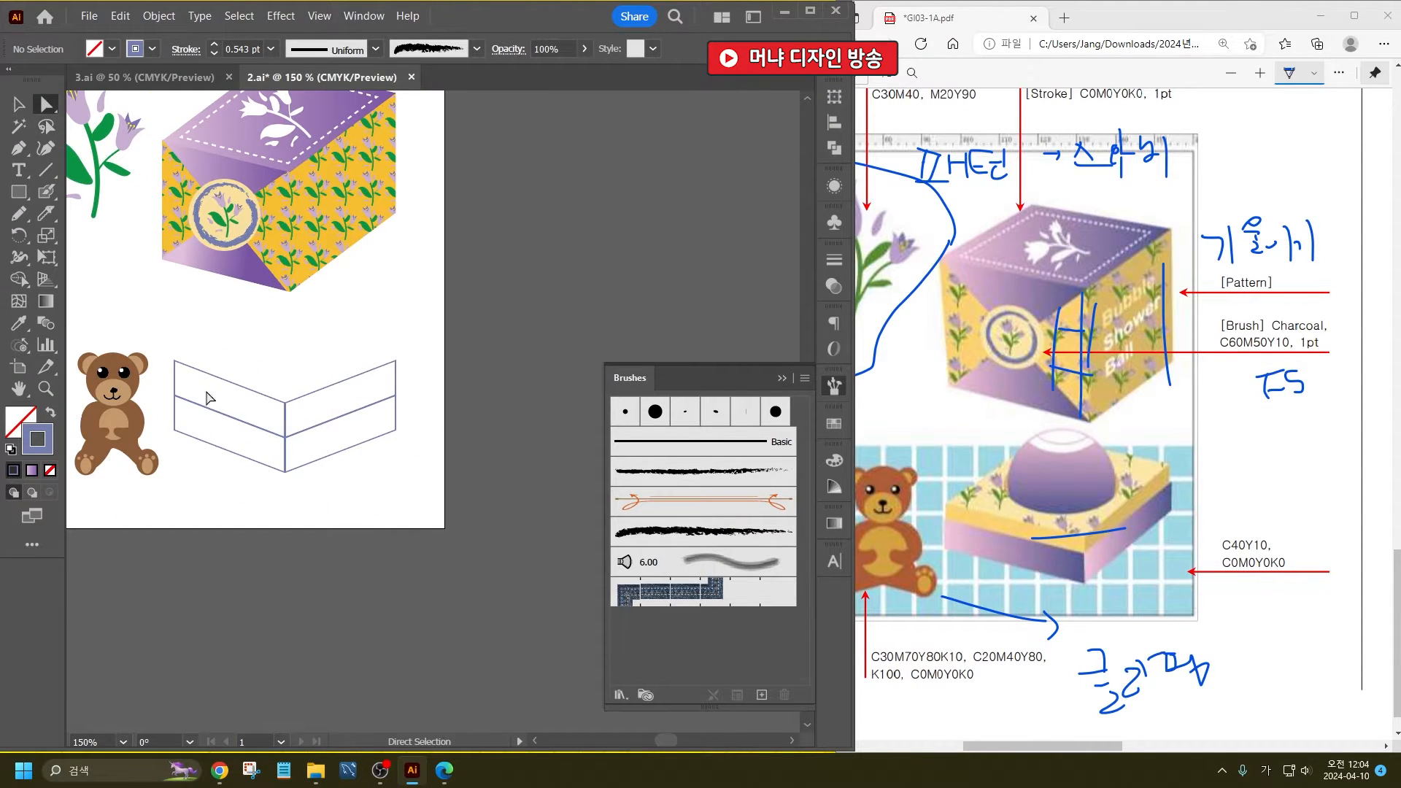
left_click_drag(192, 364, 294, 413)
left_click_drag(362, 344, 414, 365)
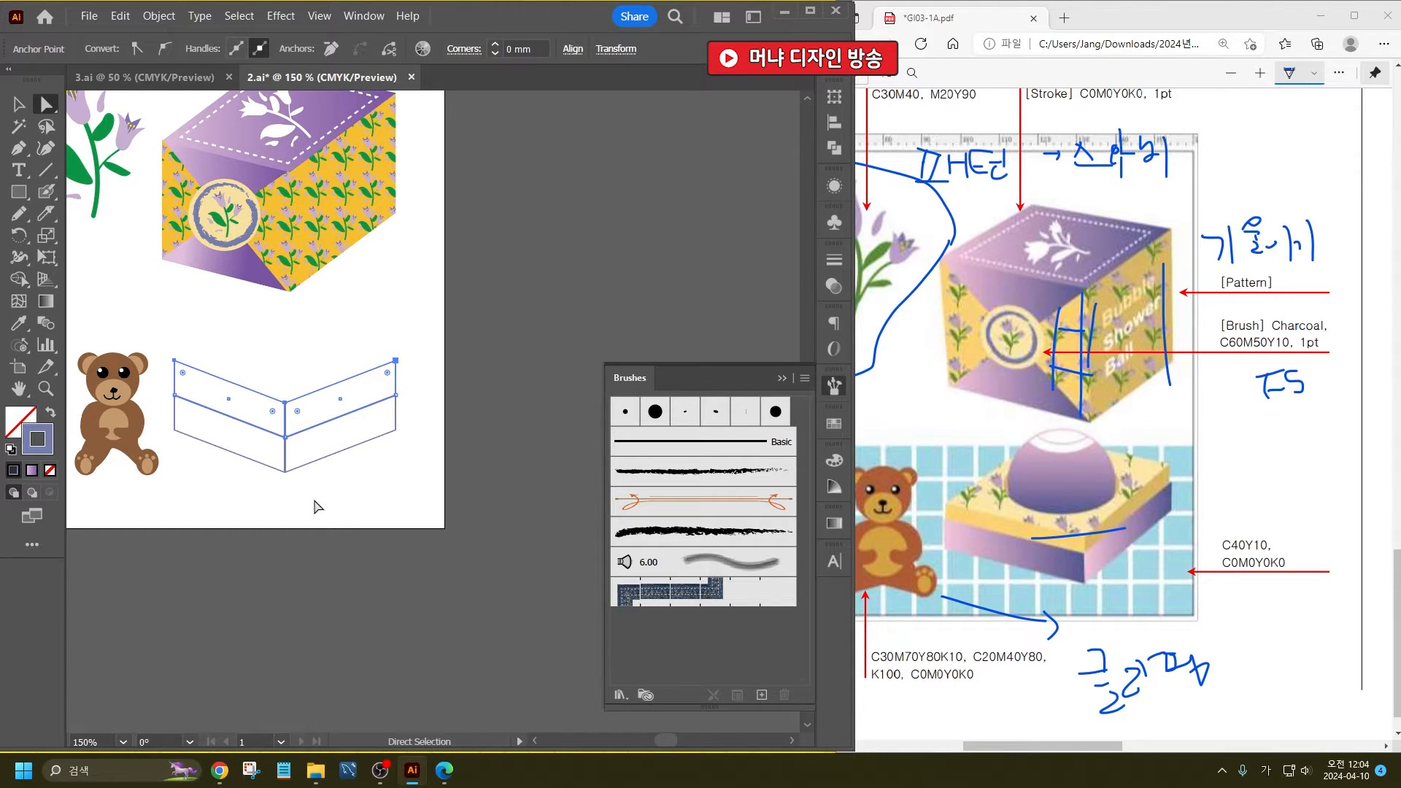
scroll(209, 366, "up", 3)
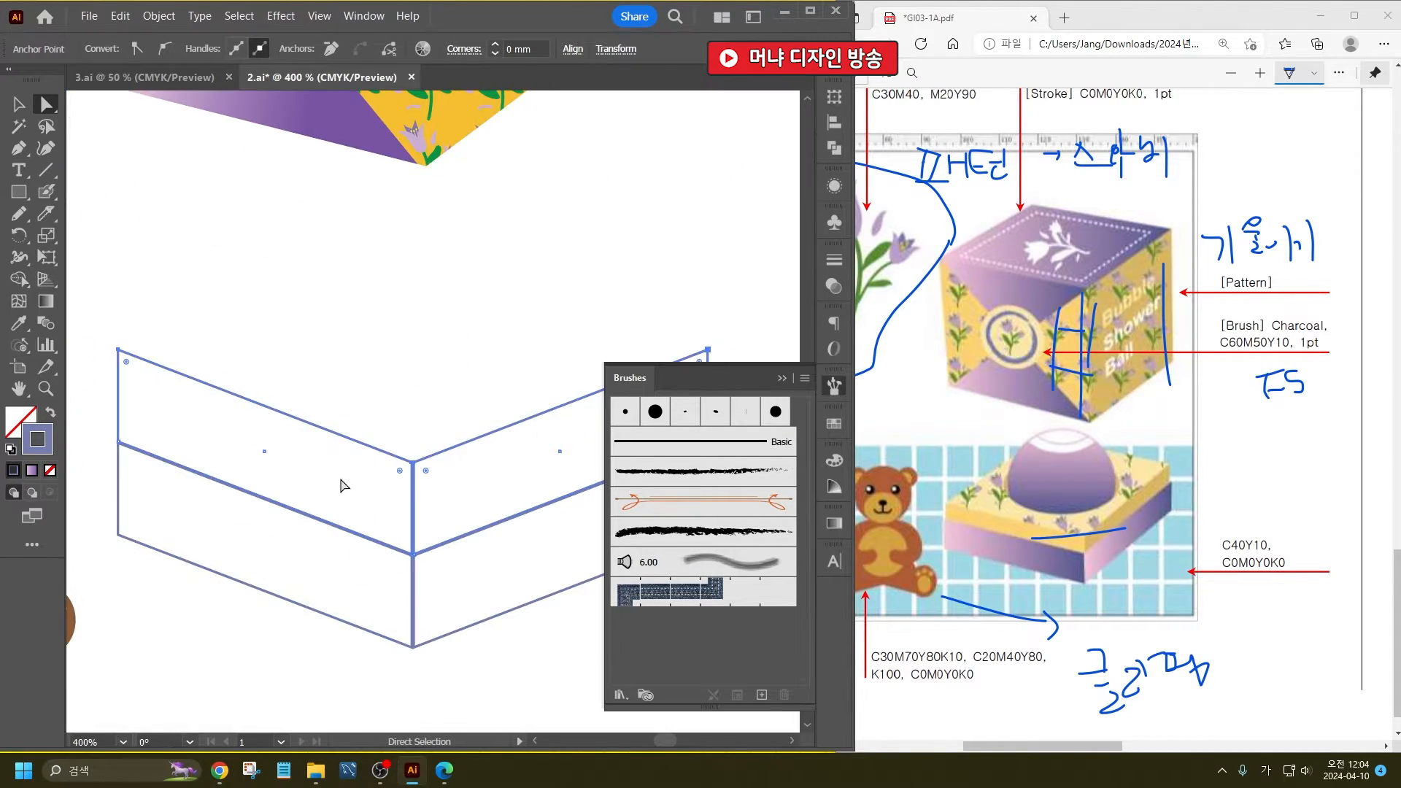
left_click_drag(415, 468, 413, 513)
left_click(422, 413)
scroll(369, 459, "down", 2)
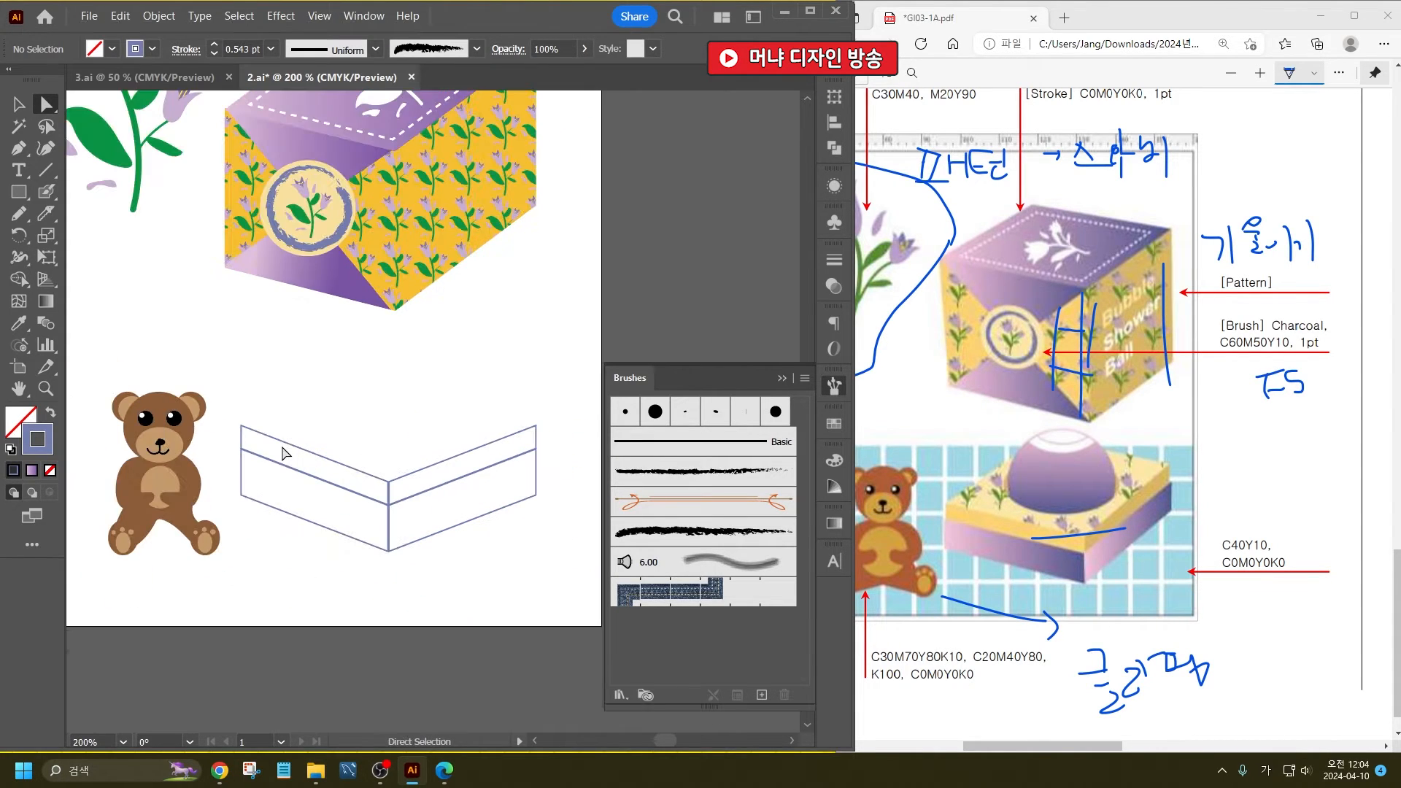
- Draw a closed four-sided top face with the Pen tool, joining the upper corners of the soap box's side panels
left_click(19, 148)
left_click(242, 424)
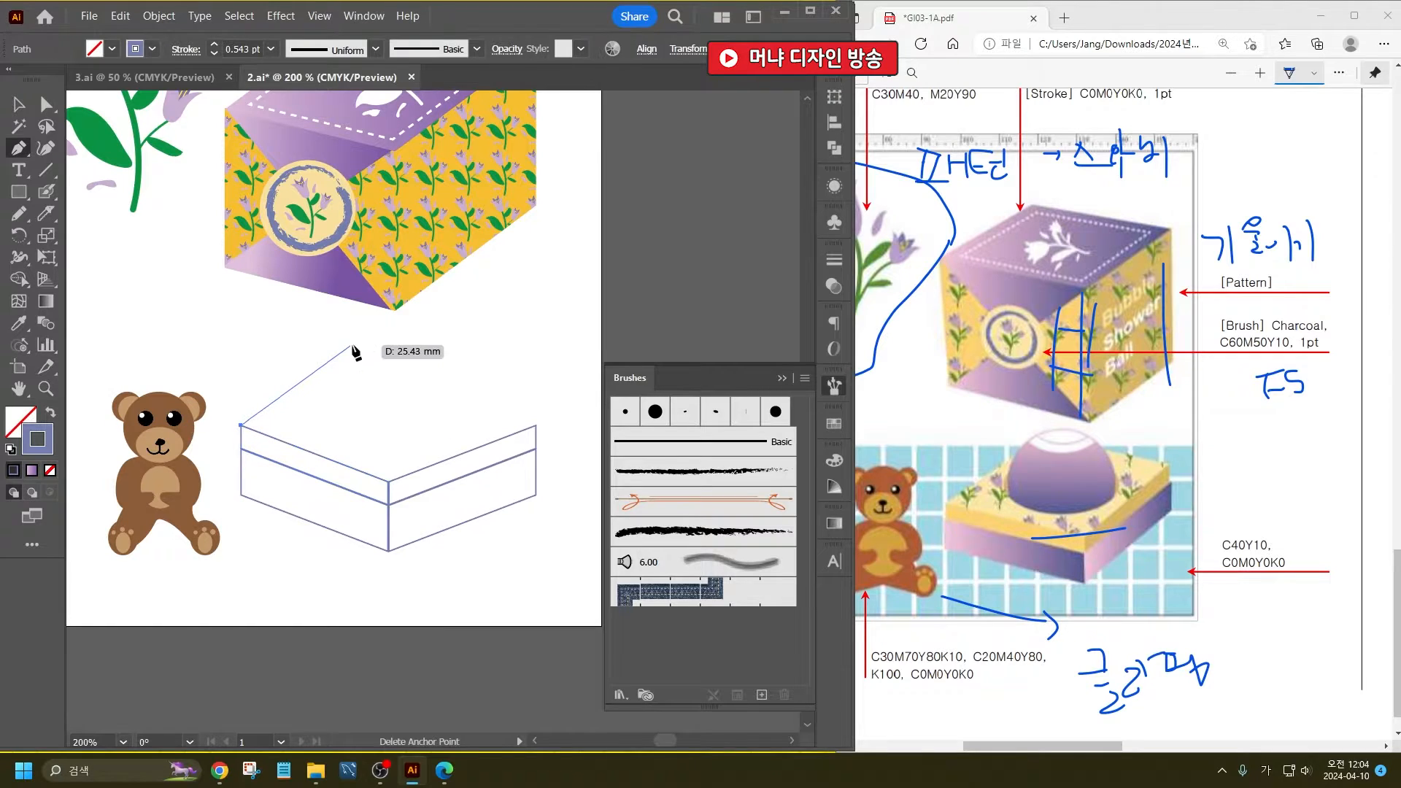
left_click(388, 354)
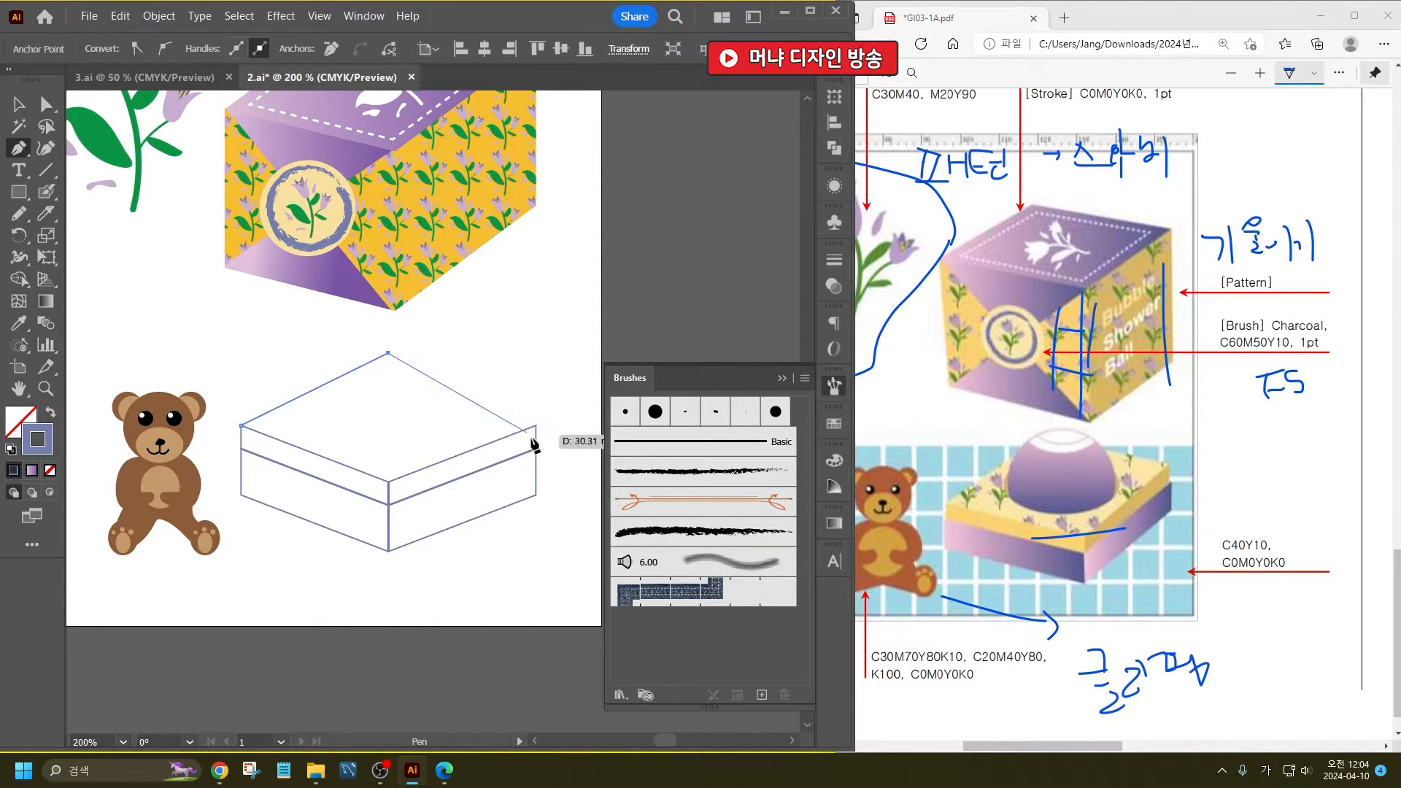
left_click(535, 425)
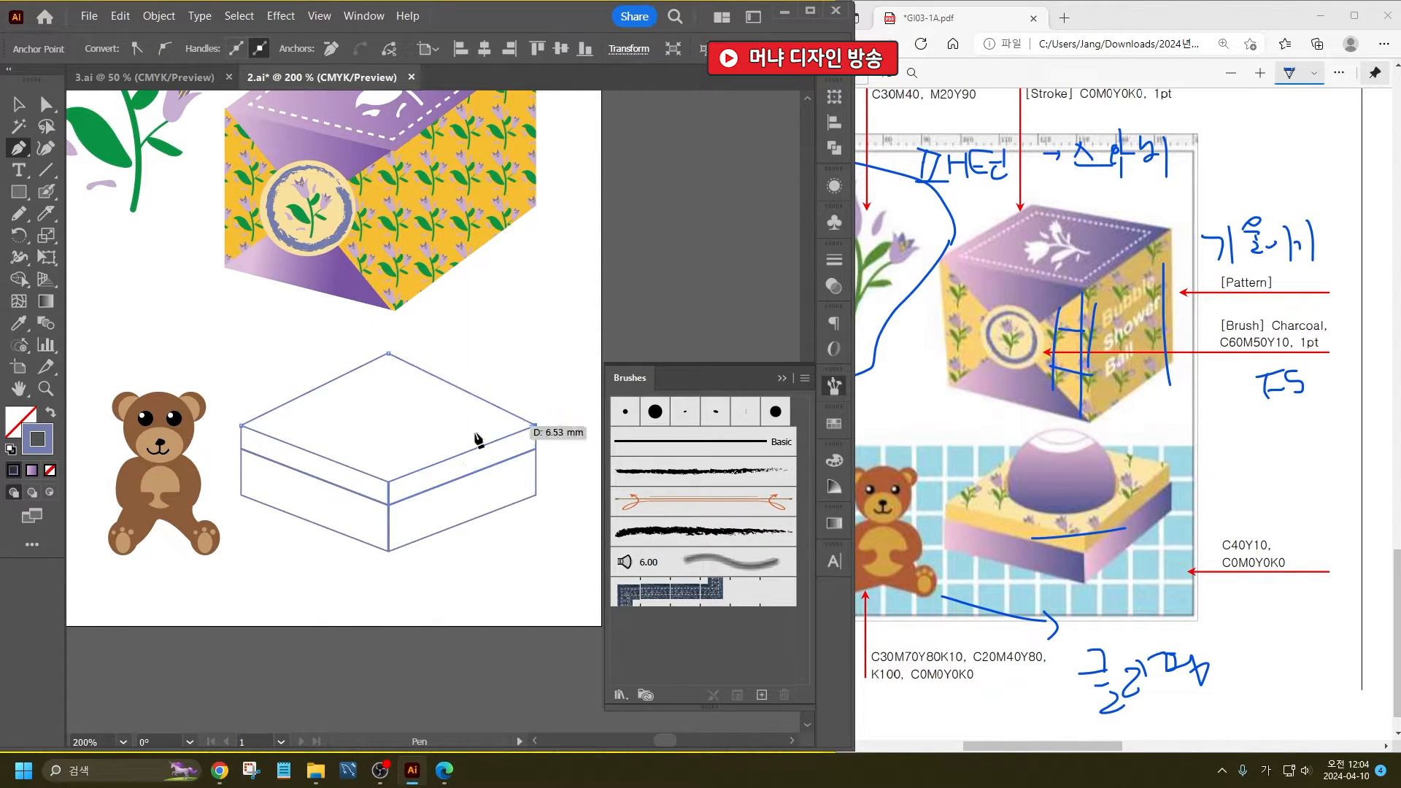
left_click(388, 481)
left_click(241, 424)
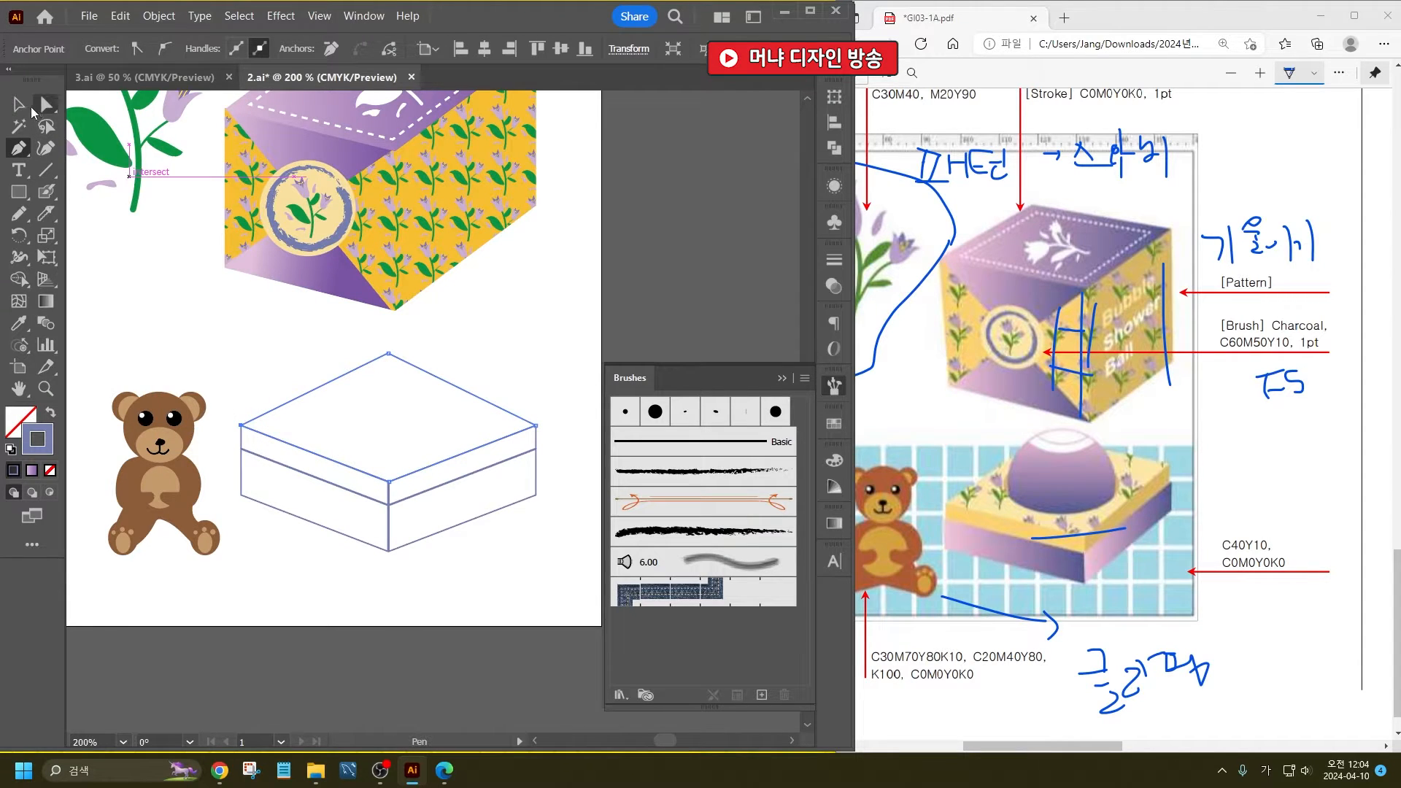
- Lower the back corner anchor of the soap box's top face to flatten its perspective
left_click(45, 105)
left_click(413, 360)
left_click_drag(394, 358, 401, 388)
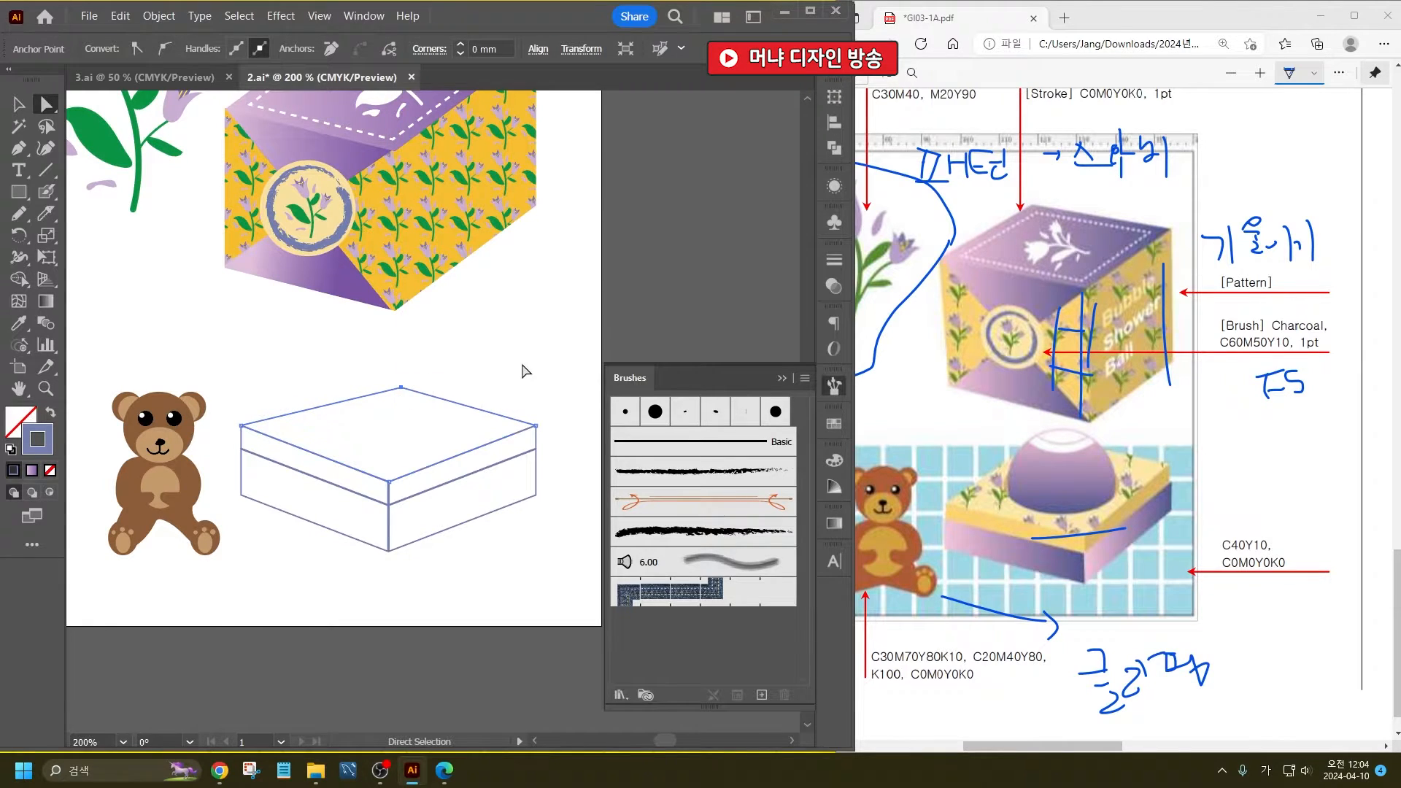
left_click(526, 365)
- Draw a large circle over the soap box's top face and cut across it with a curved Knife stroke
left_click_drag(19, 191, 110, 235)
left_click_drag(295, 285, 504, 493)
left_click(46, 213)
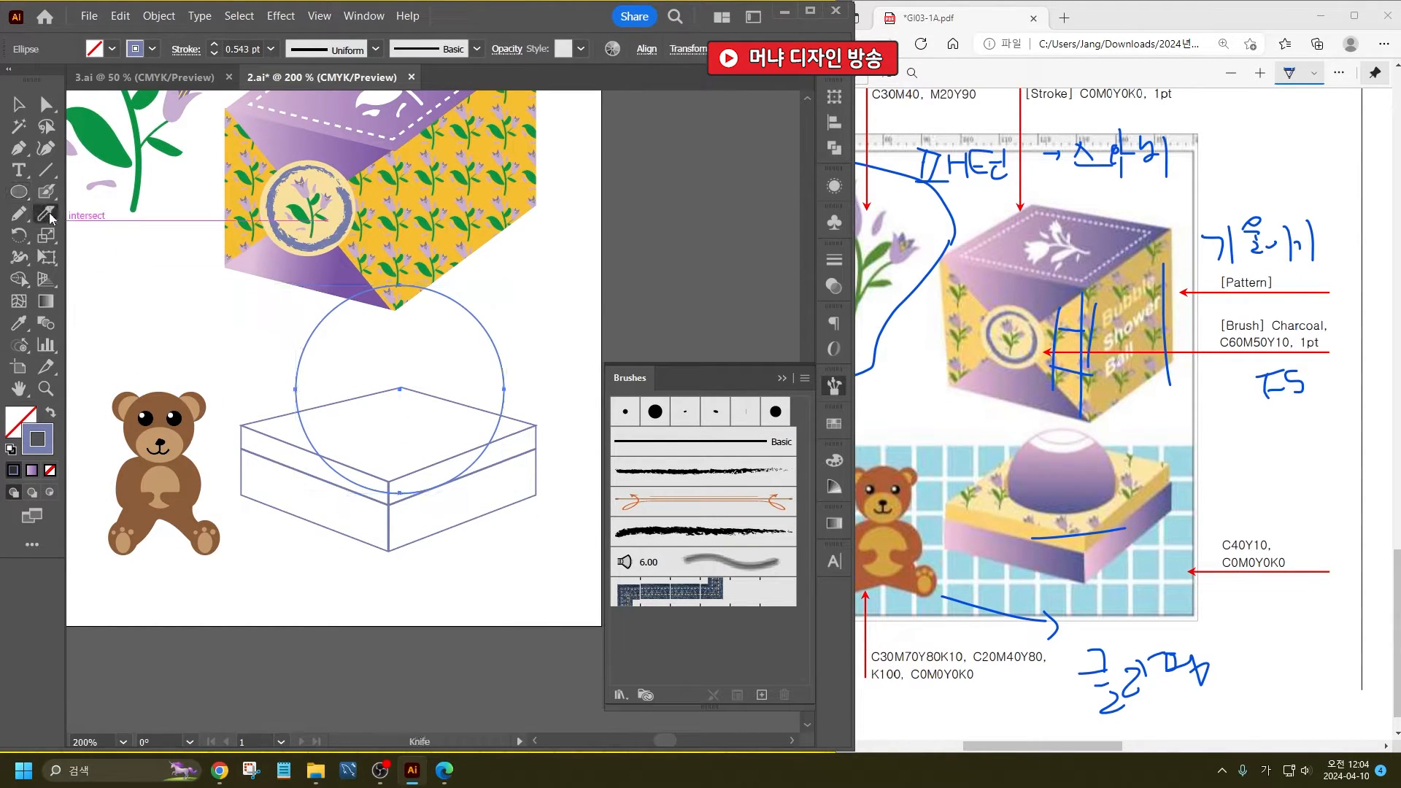
mouse_move(264, 389)
left_mouse_down()
mouse_move(363, 422)
mouse_move(438, 414)
mouse_move(500, 398)
mouse_move(557, 347)
left_mouse_up()
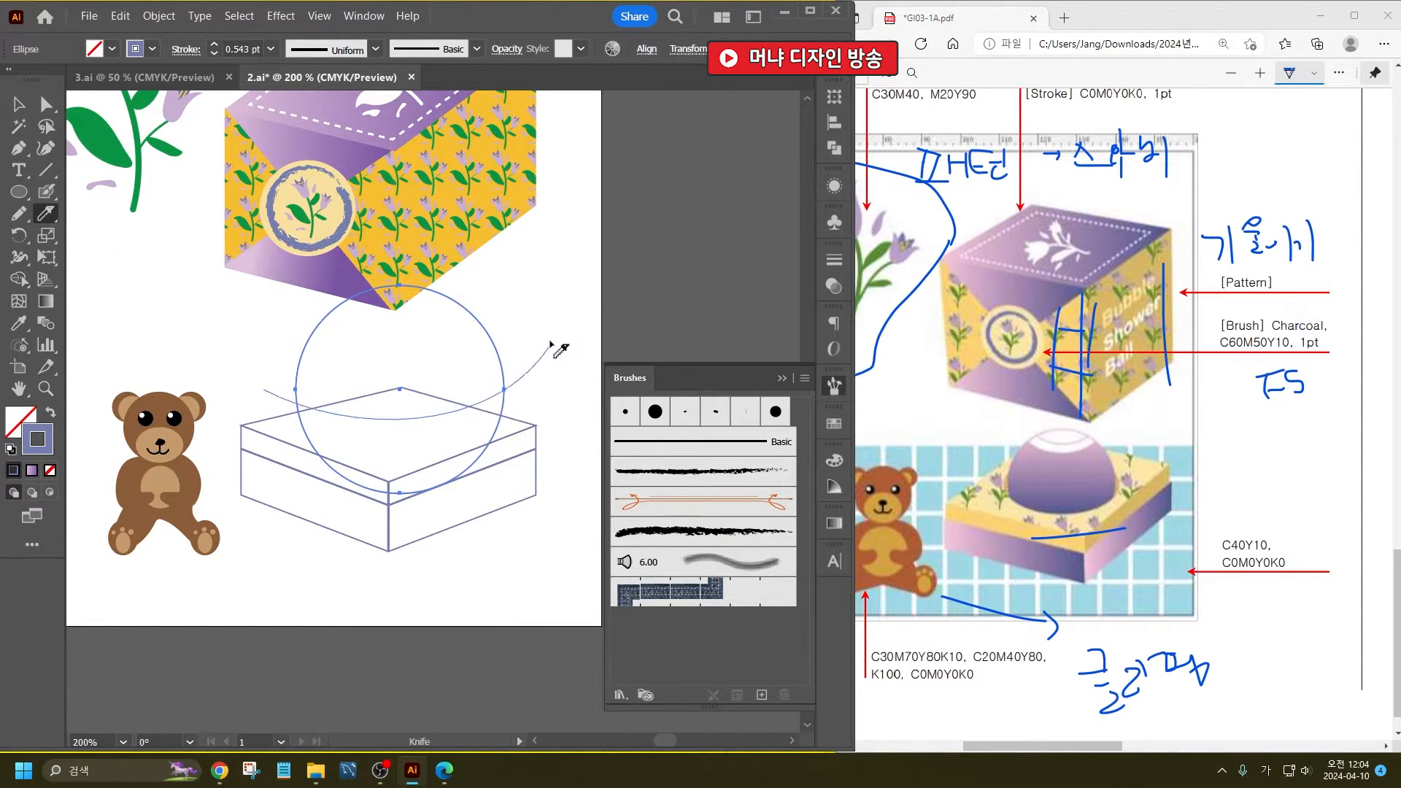
- Delete the lower piece of the cut circle and scale the remaining dome down to sit on the box's top face
left_click(19, 104)
left_click(494, 432)
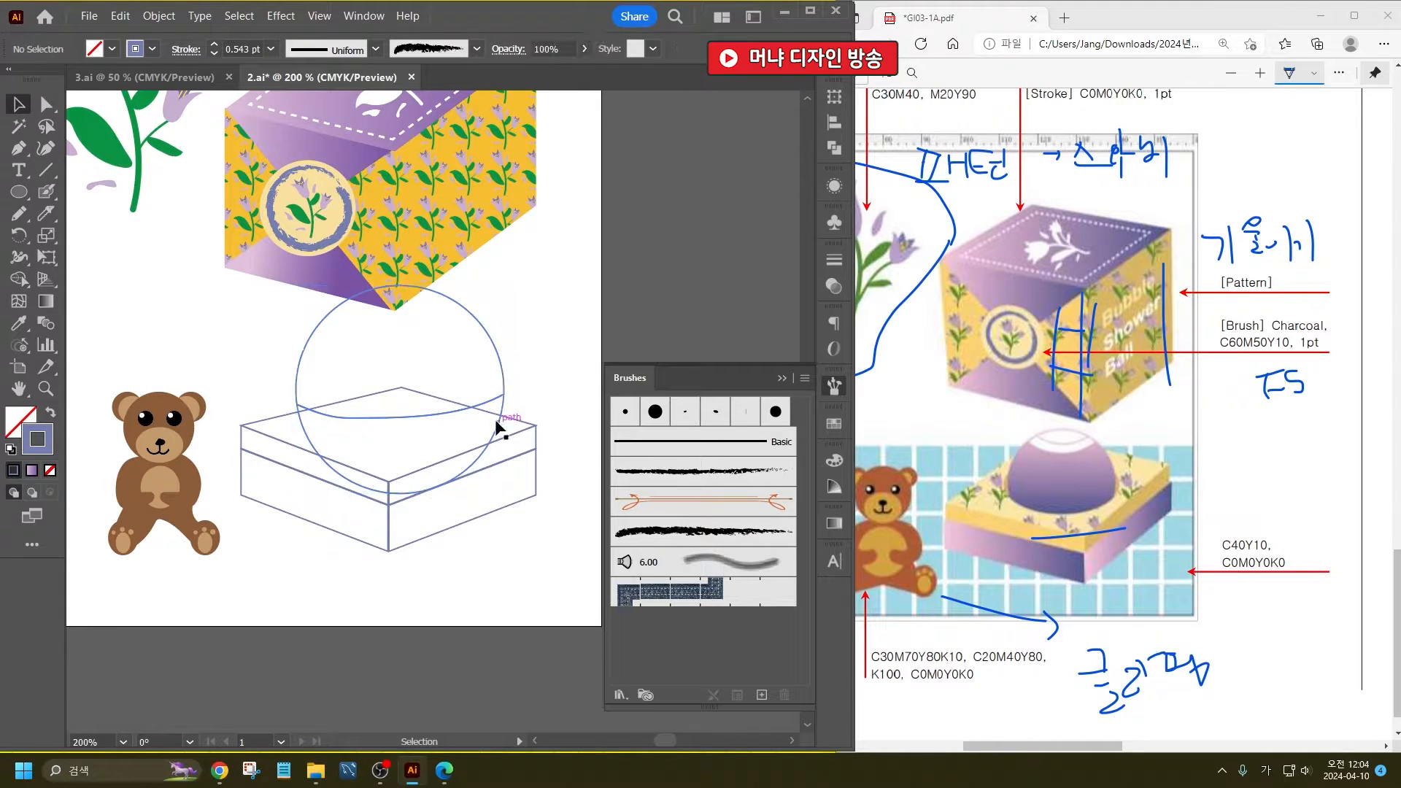
key("Delete")
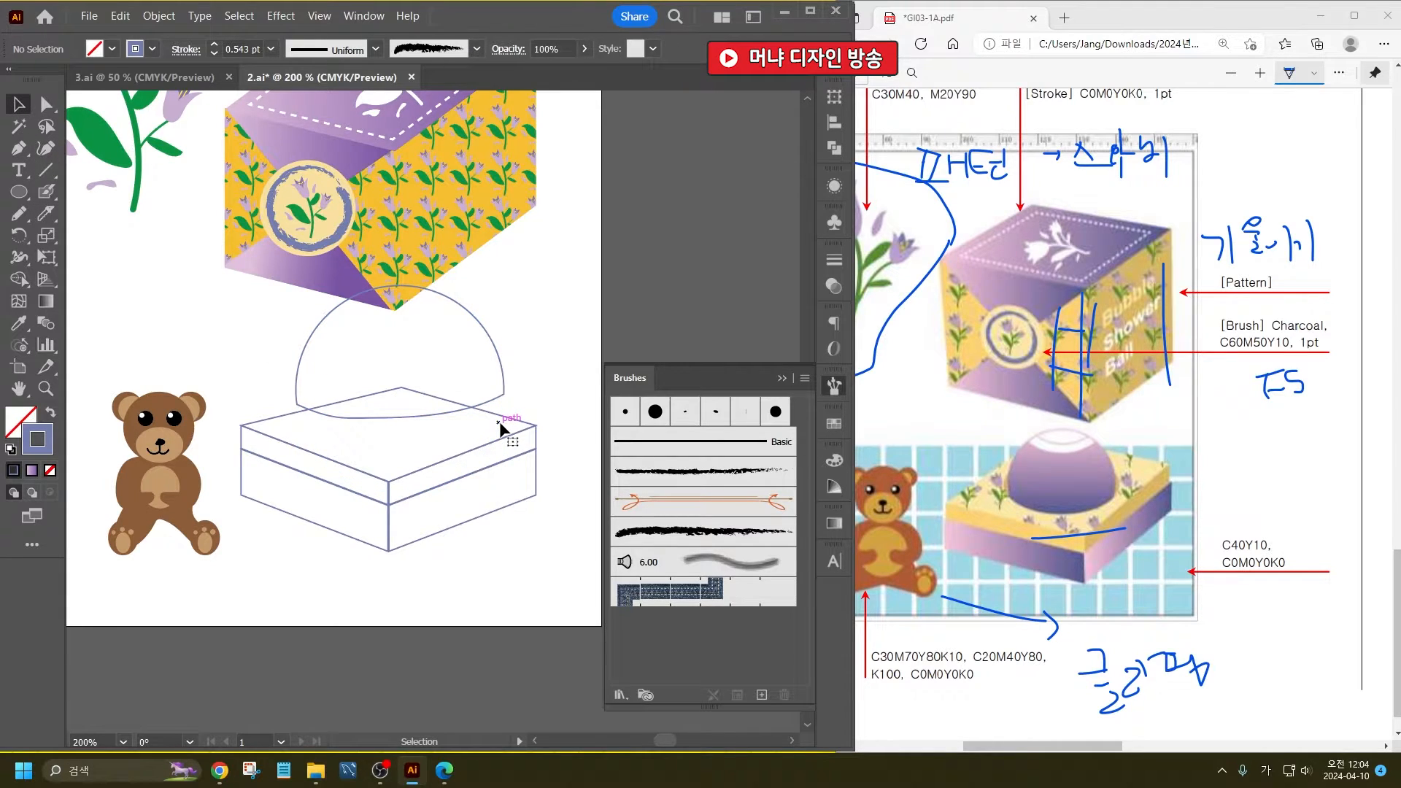
left_click(489, 344)
mouse_move(503, 284)
left_mouse_down()
mouse_move(453, 312)
mouse_move(432, 379)
mouse_move(443, 378)
mouse_move(402, 343)
left_mouse_up()
- Slice the upper part of the dome with two curved Knife cuts to form a small cap and a band
left_click(41, 212)
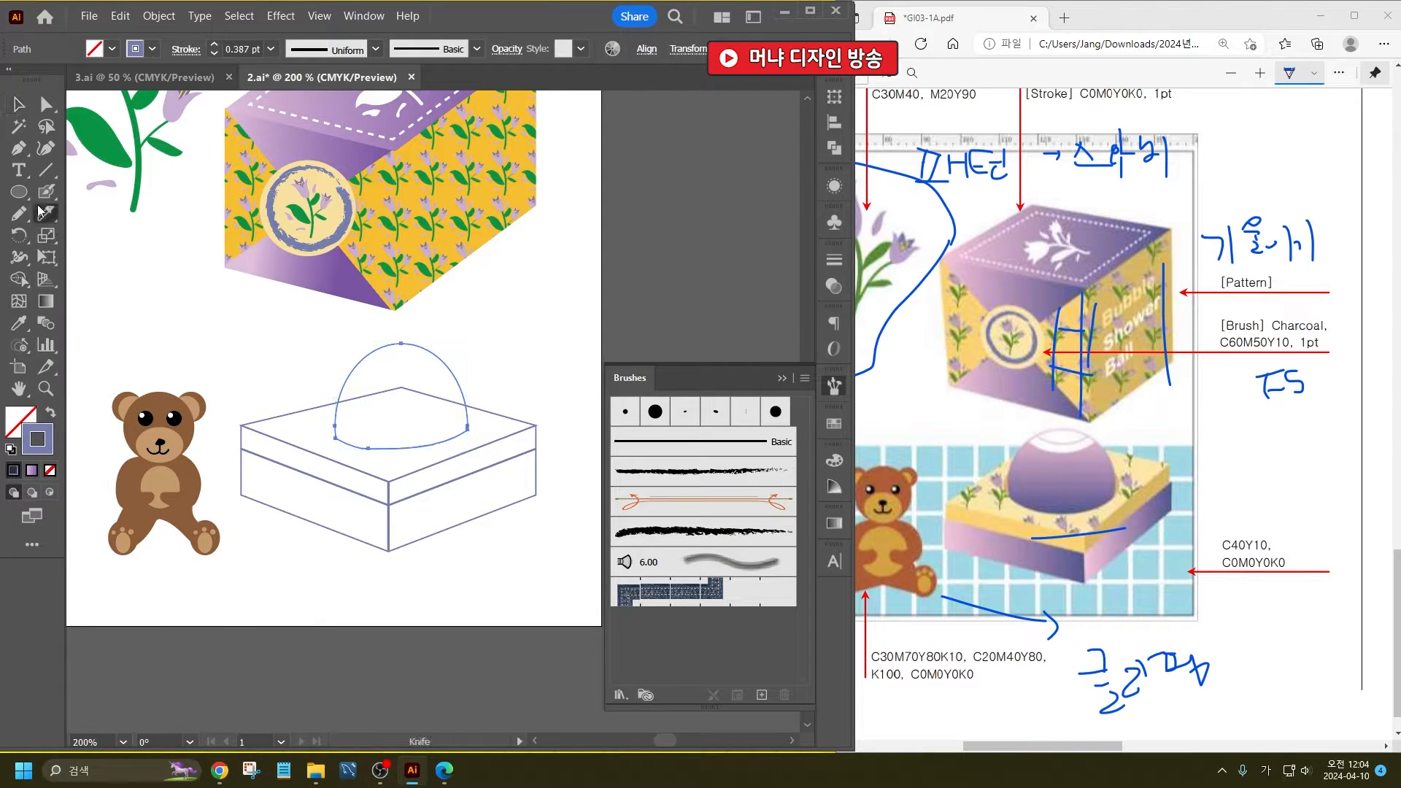
scroll(432, 350, "up", 1)
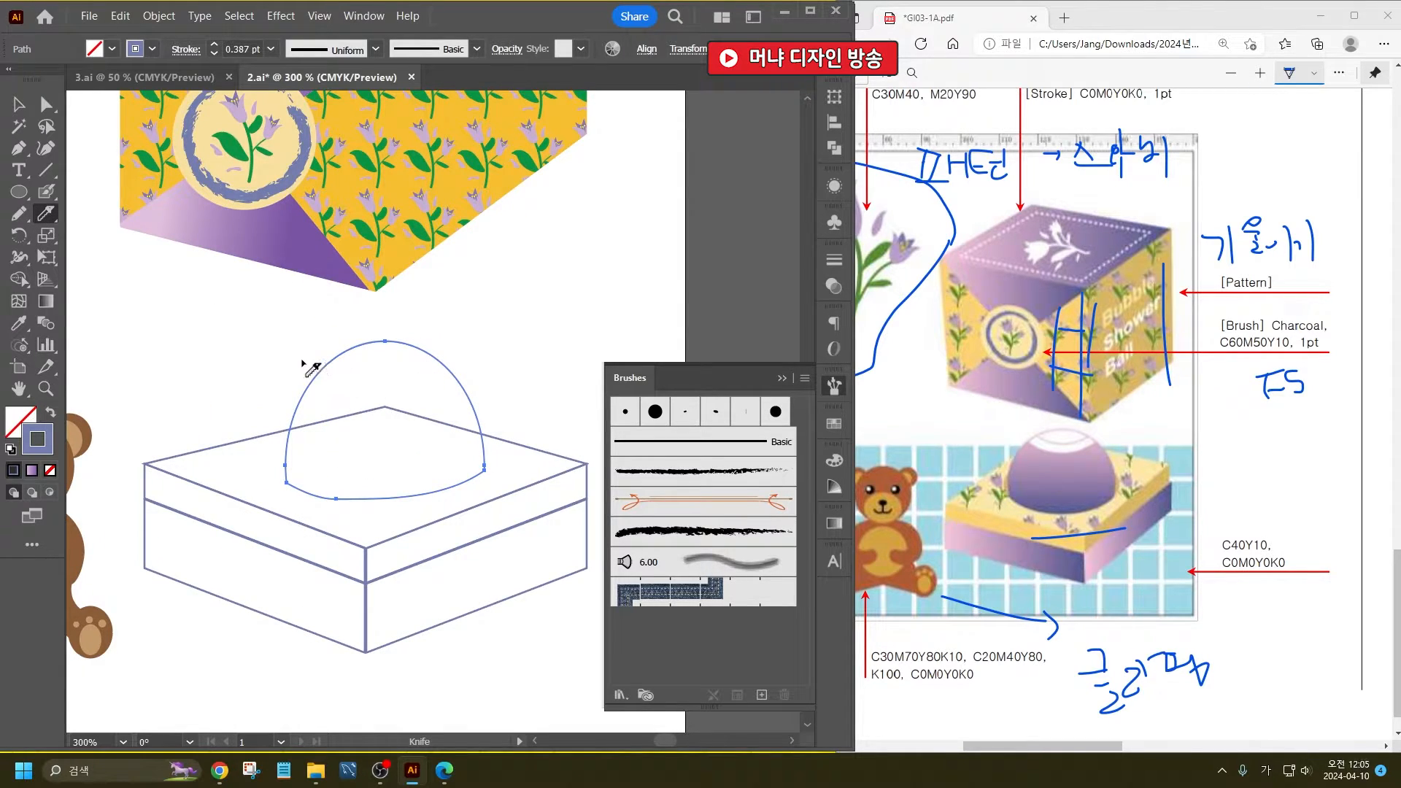
mouse_move(302, 363)
left_mouse_down()
mouse_move(432, 400)
mouse_move(538, 326)
left_mouse_up()
mouse_move(332, 341)
left_mouse_down()
mouse_move(436, 368)
mouse_move(485, 321)
left_mouse_up()
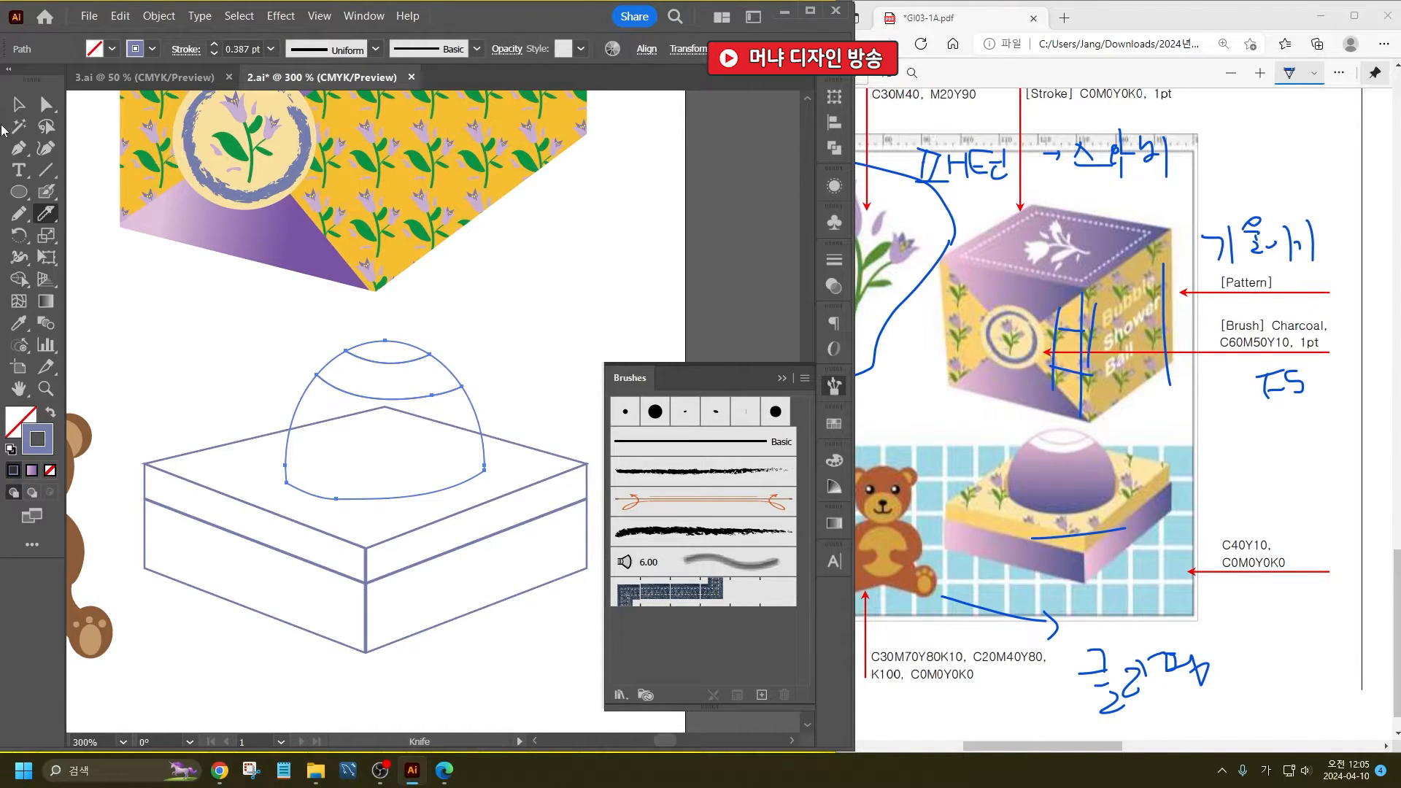
- Fill the dome's top cap and the band below it with white
left_click(20, 108)
left_click(315, 334)
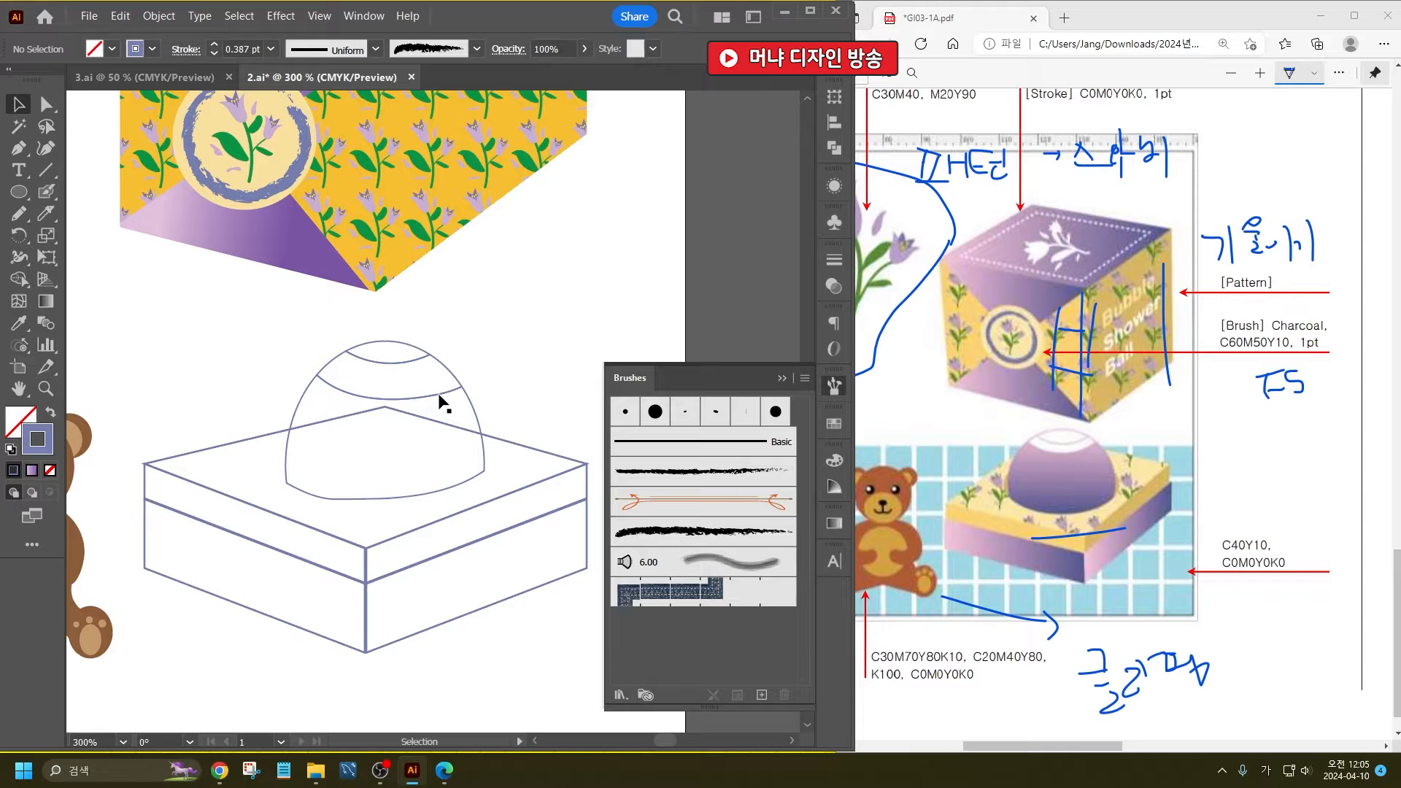
left_click(388, 350)
left_click(111, 50)
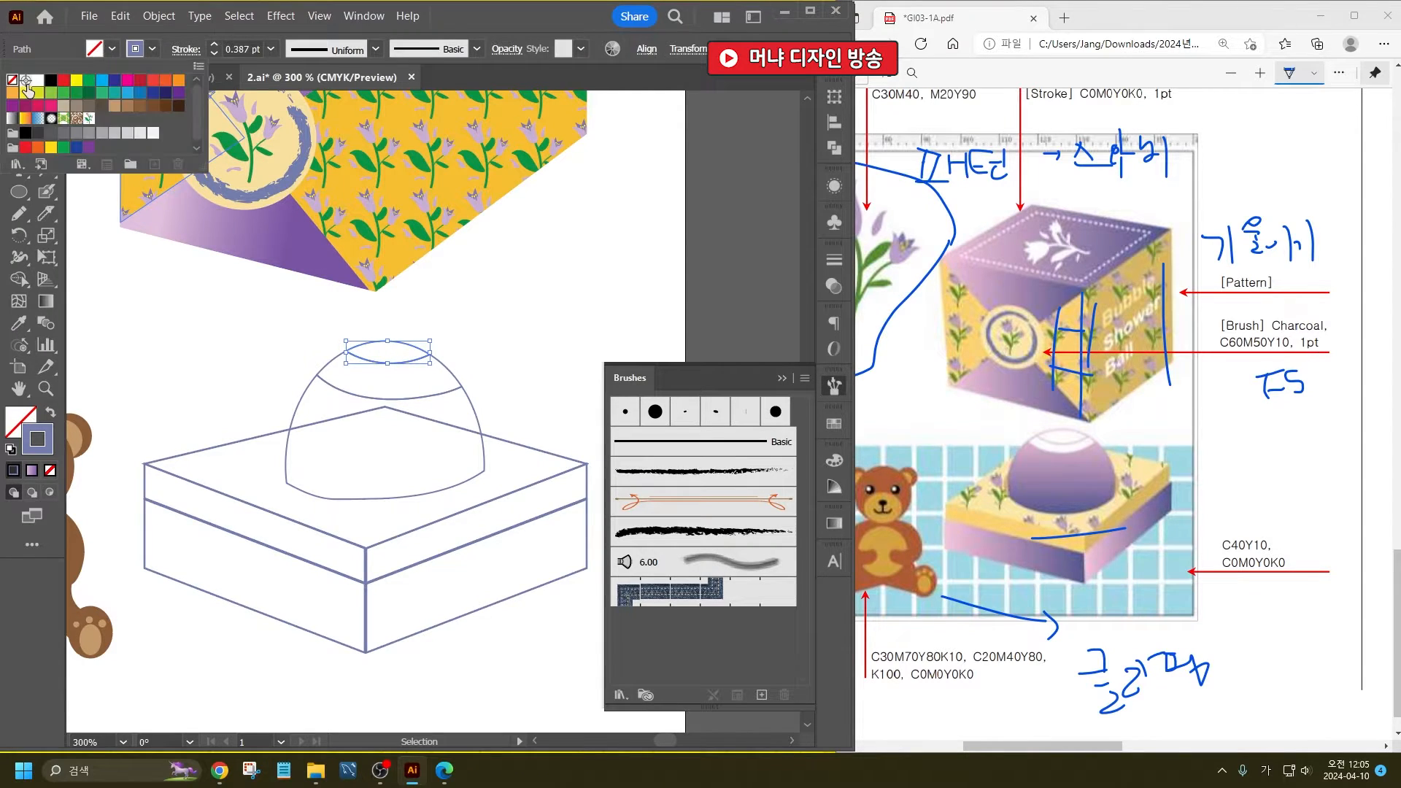
left_click(38, 92)
left_click(38, 80)
left_click(525, 315)
left_click(508, 326)
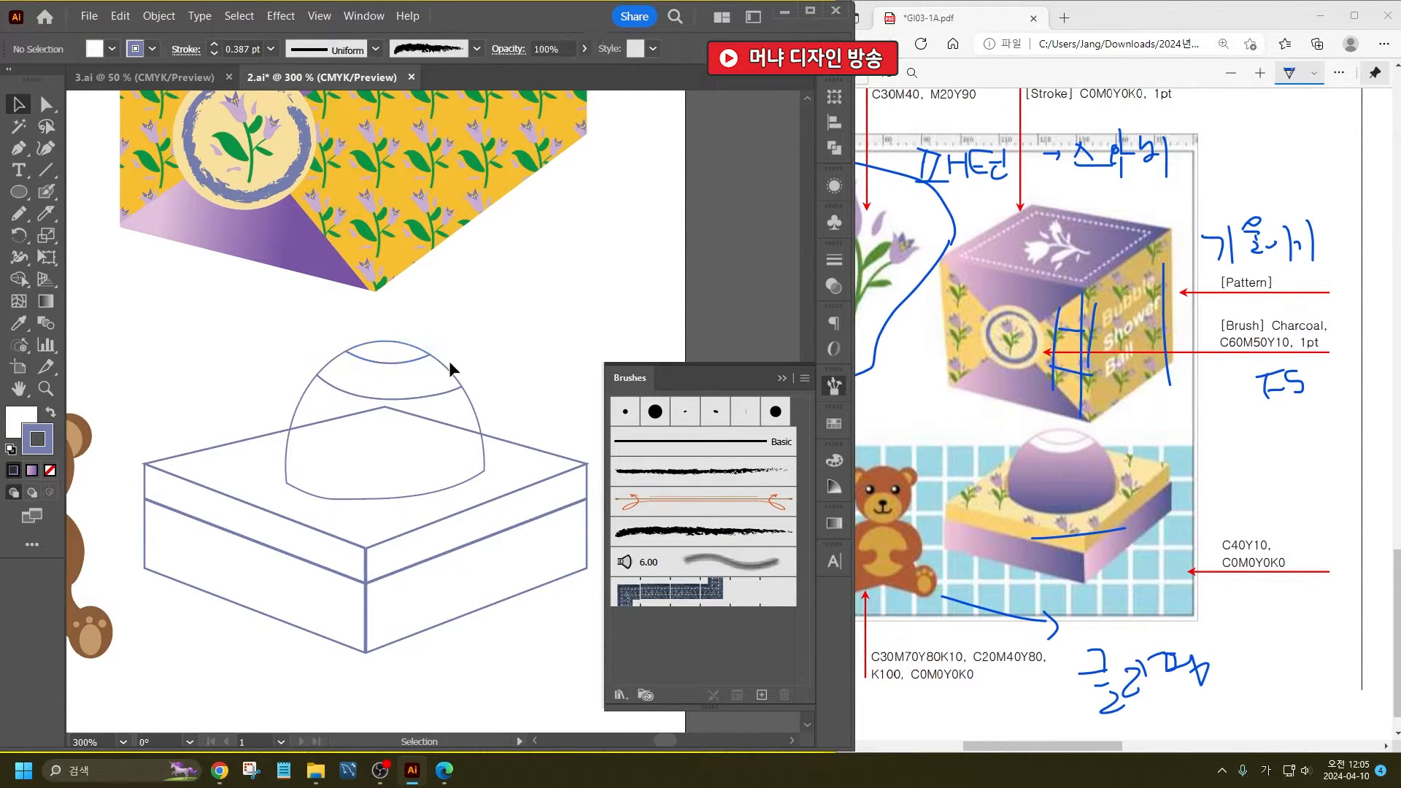
left_click(429, 394)
left_click(111, 50)
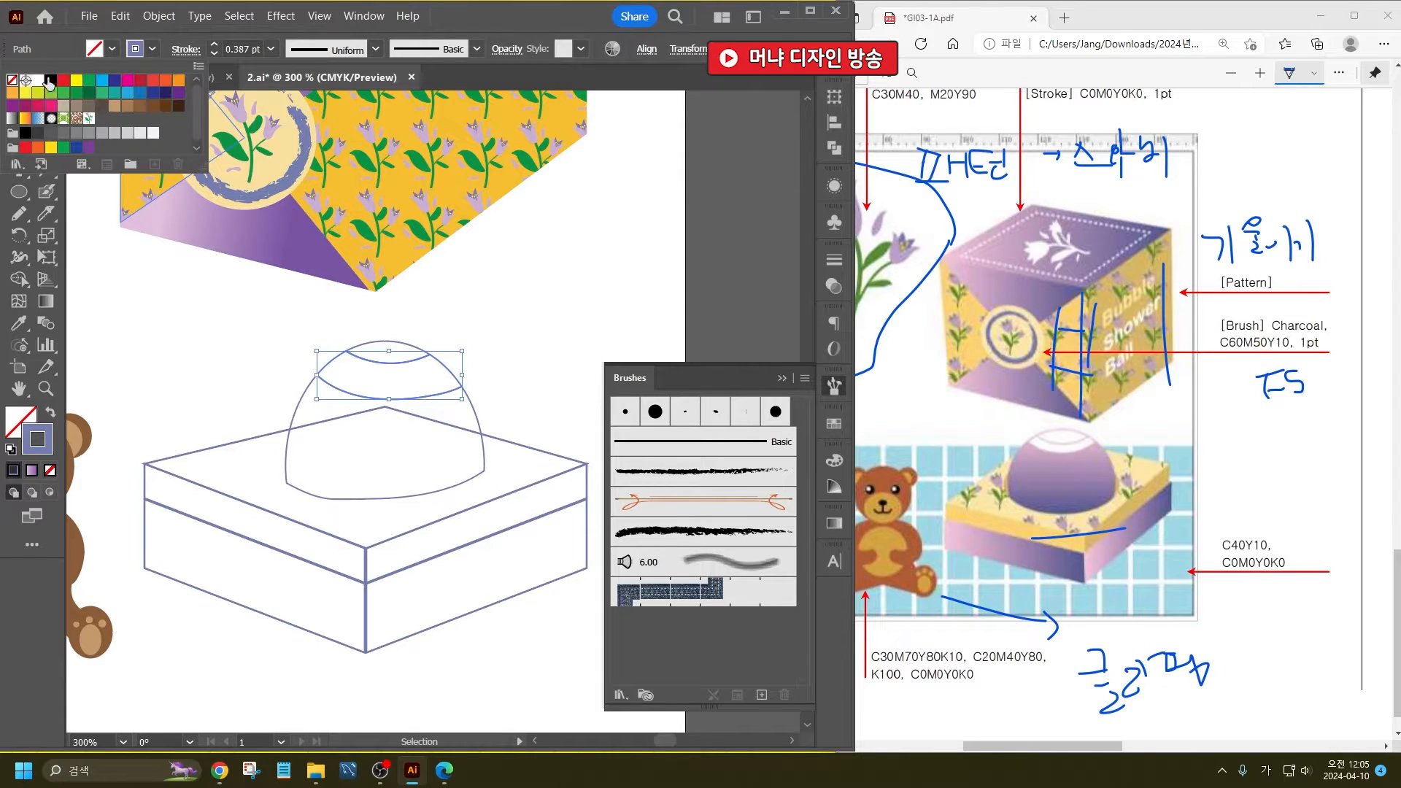
left_click(41, 82)
left_click(515, 370)
- Sample the gift box's purple gradient and apply it to the dome's lower body and both lower side panels
left_click(475, 410)
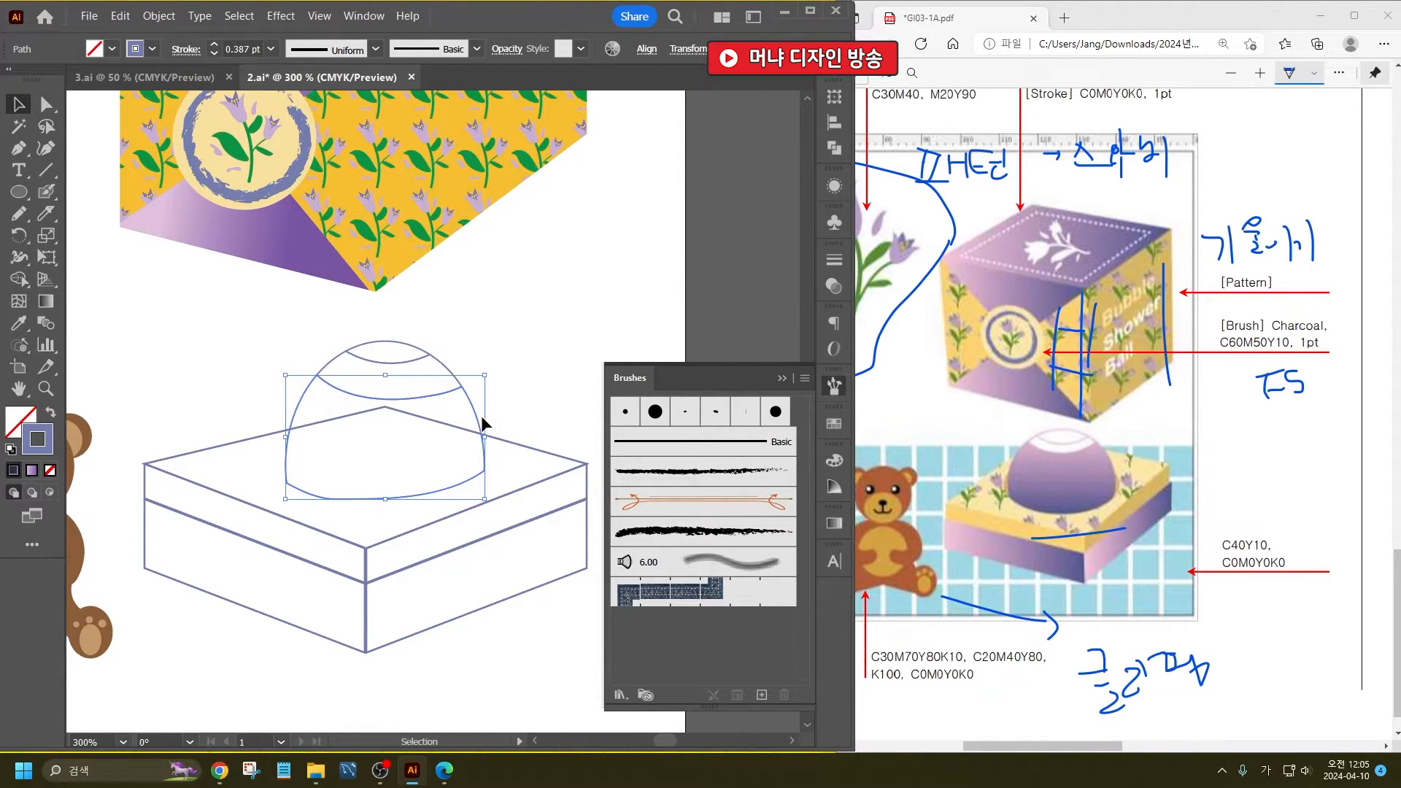
left_click(509, 338)
left_click(20, 323)
left_click(237, 232)
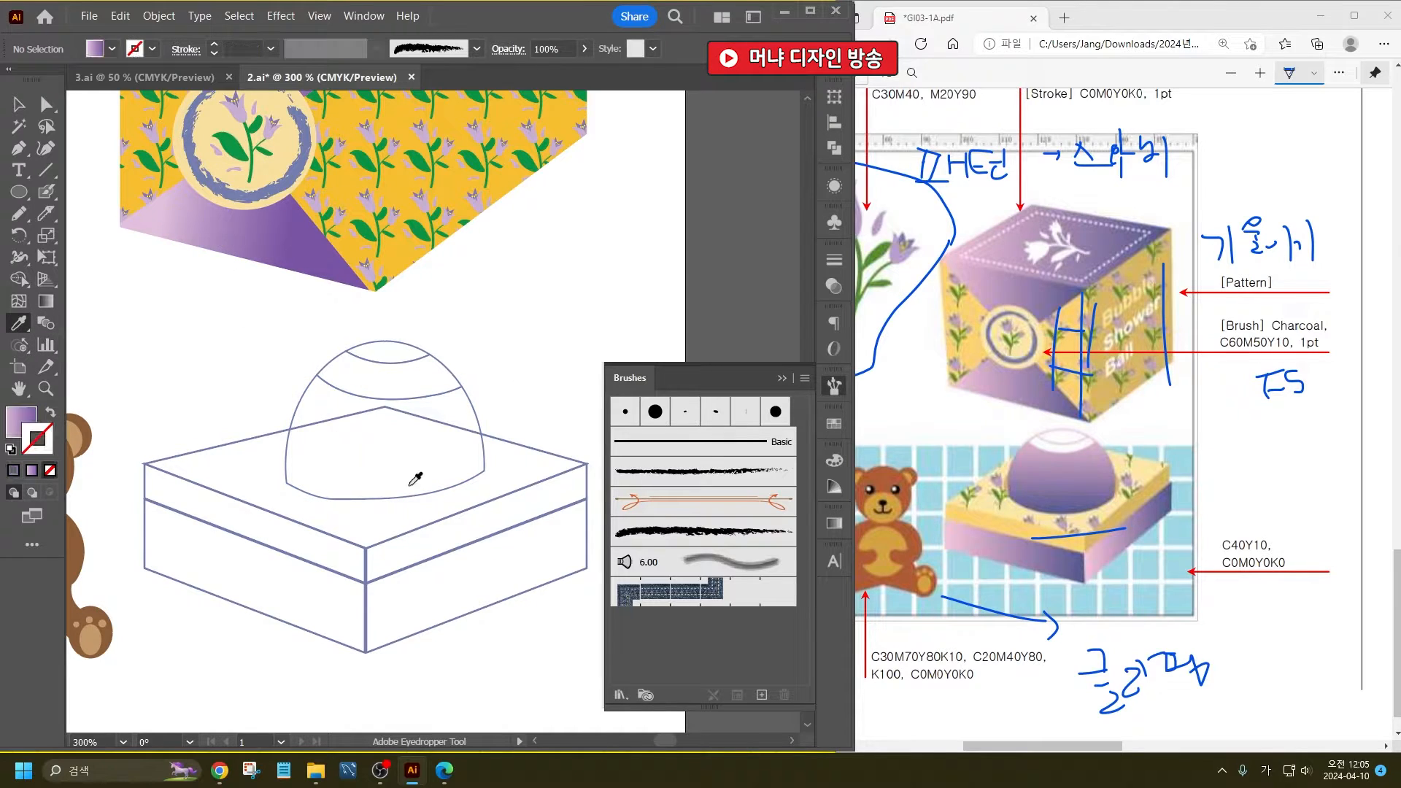
left_click(296, 395, "alt")
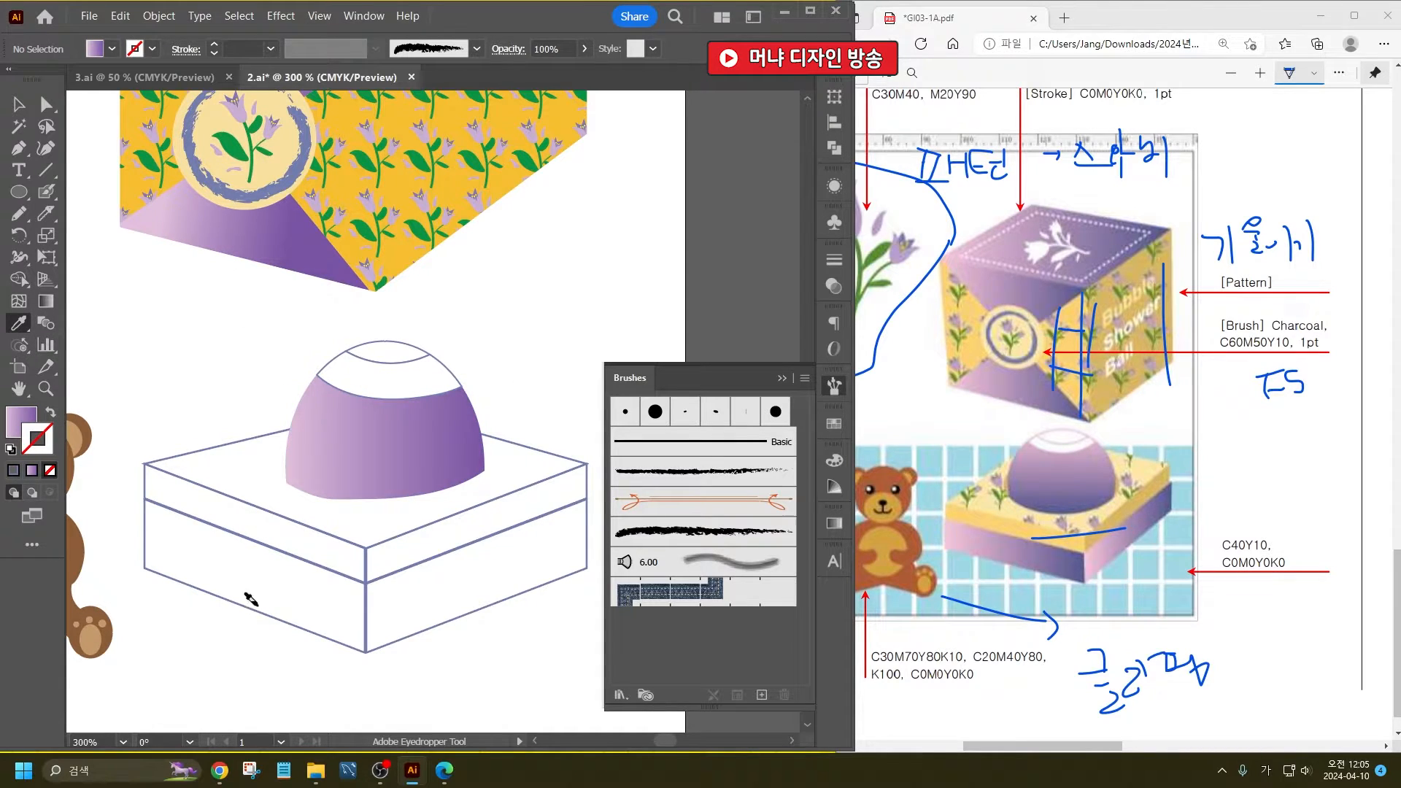
left_click(296, 622, "alt")
left_click(401, 629, "alt")
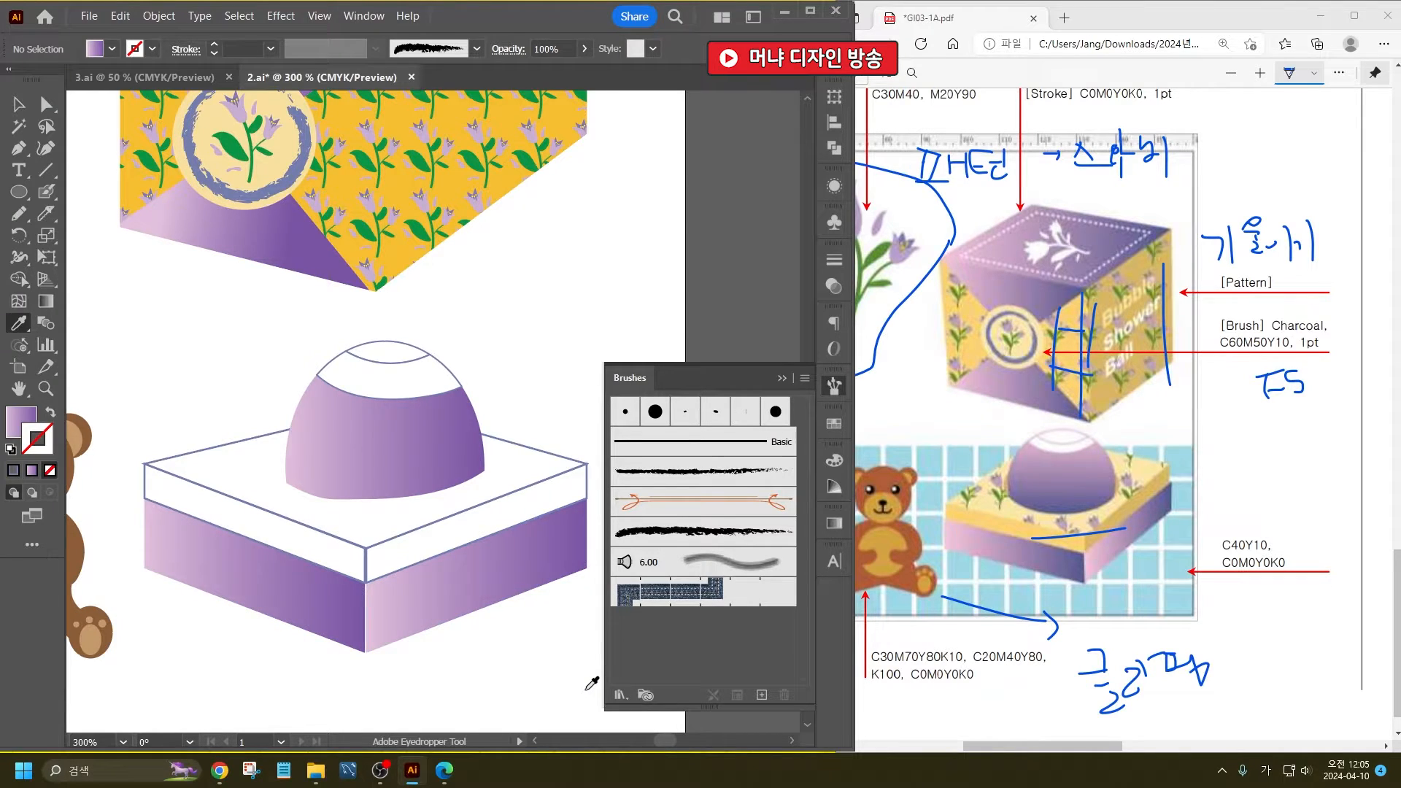
- Give the dome's gradient body a 1 pt stroke in C60 M50 Y10
left_click(18, 104)
left_click(432, 483)
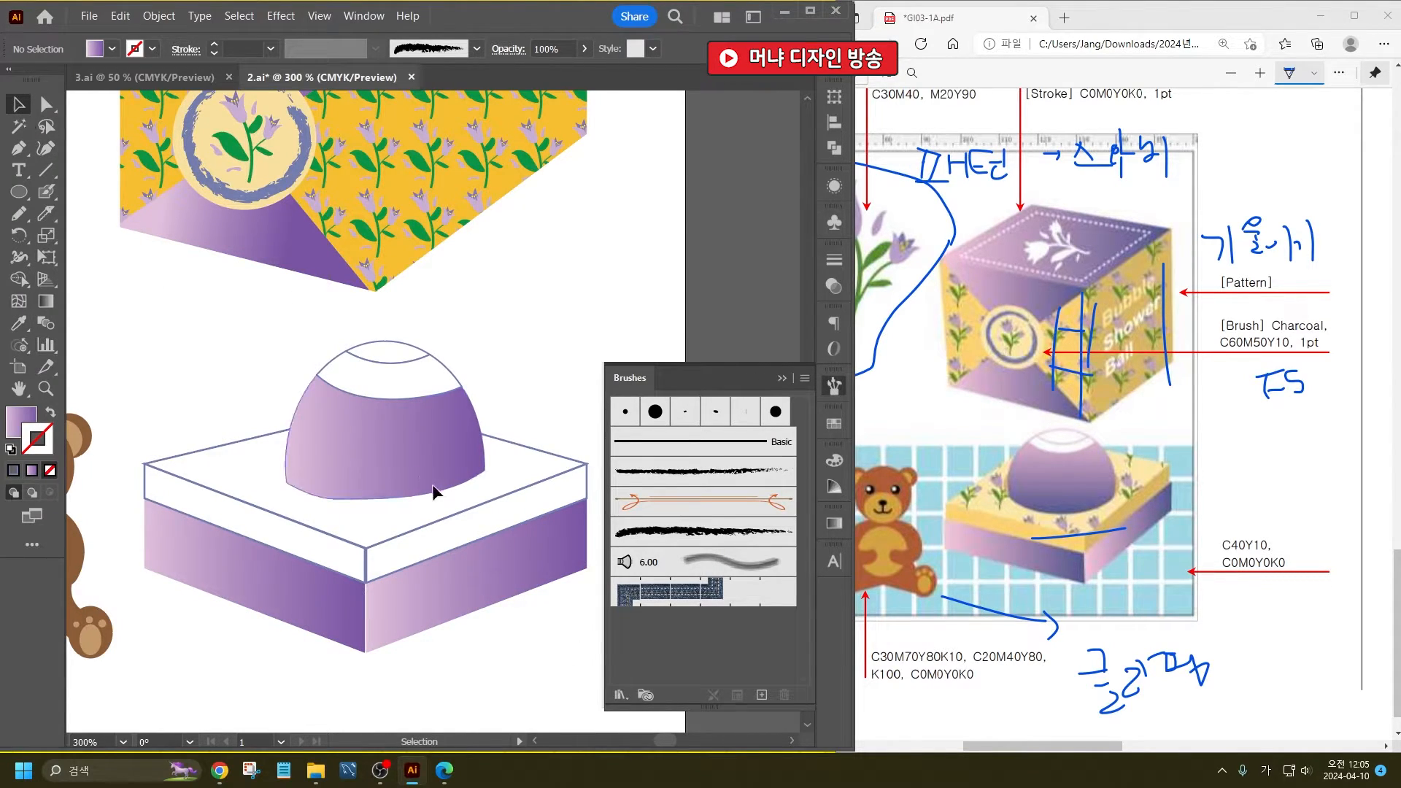
left_click(397, 361)
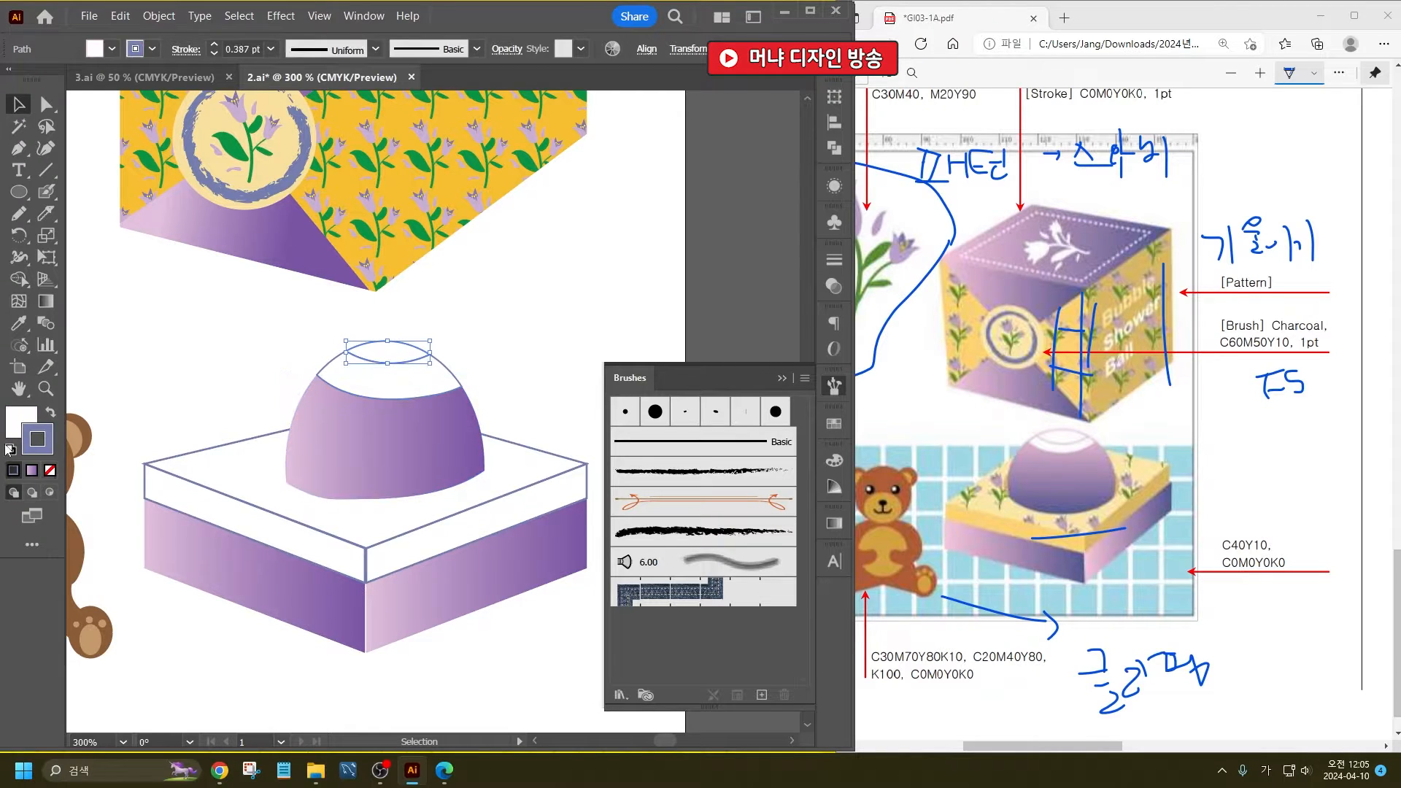
double_click(48, 446)
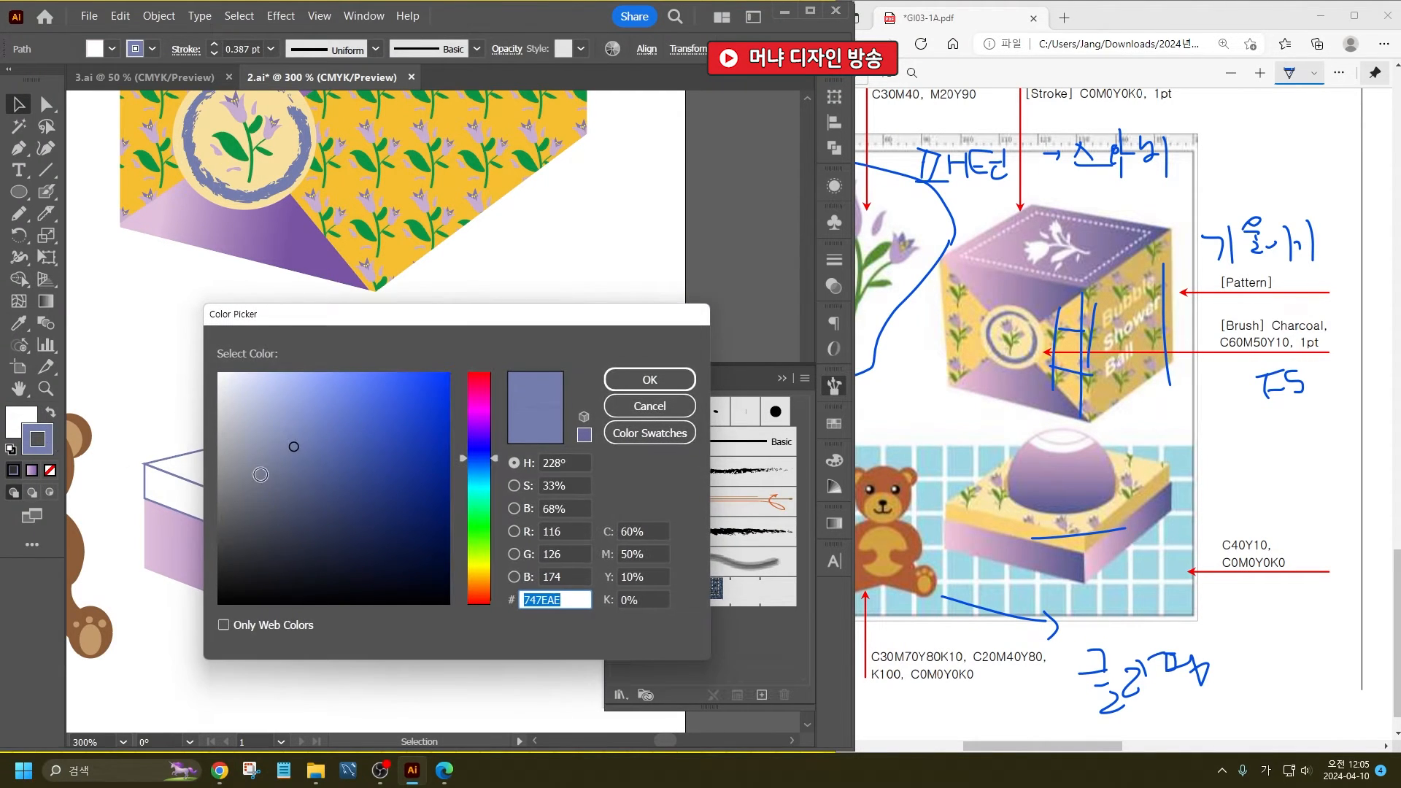
left_click(649, 405)
left_click(369, 463)
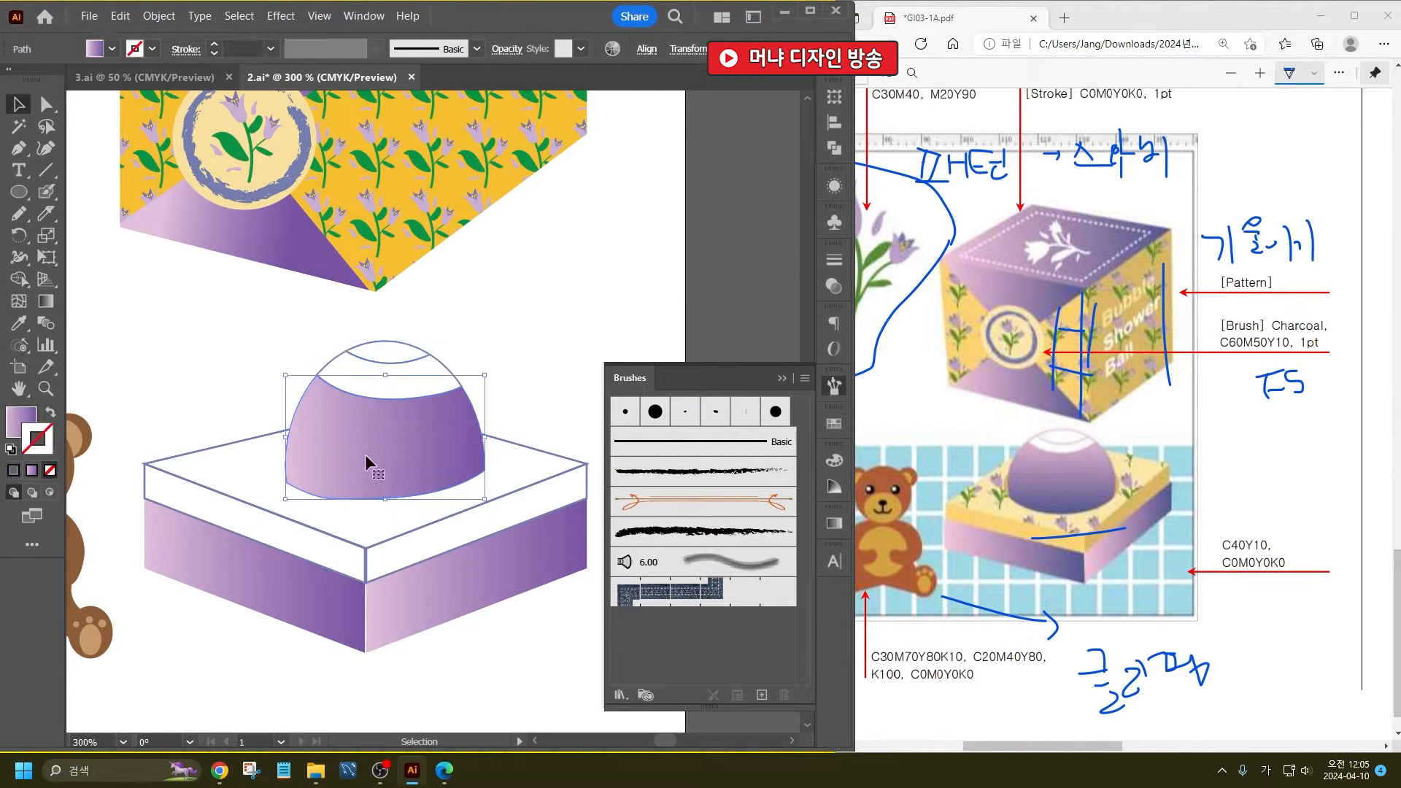
double_click(30, 440)
key("Return")
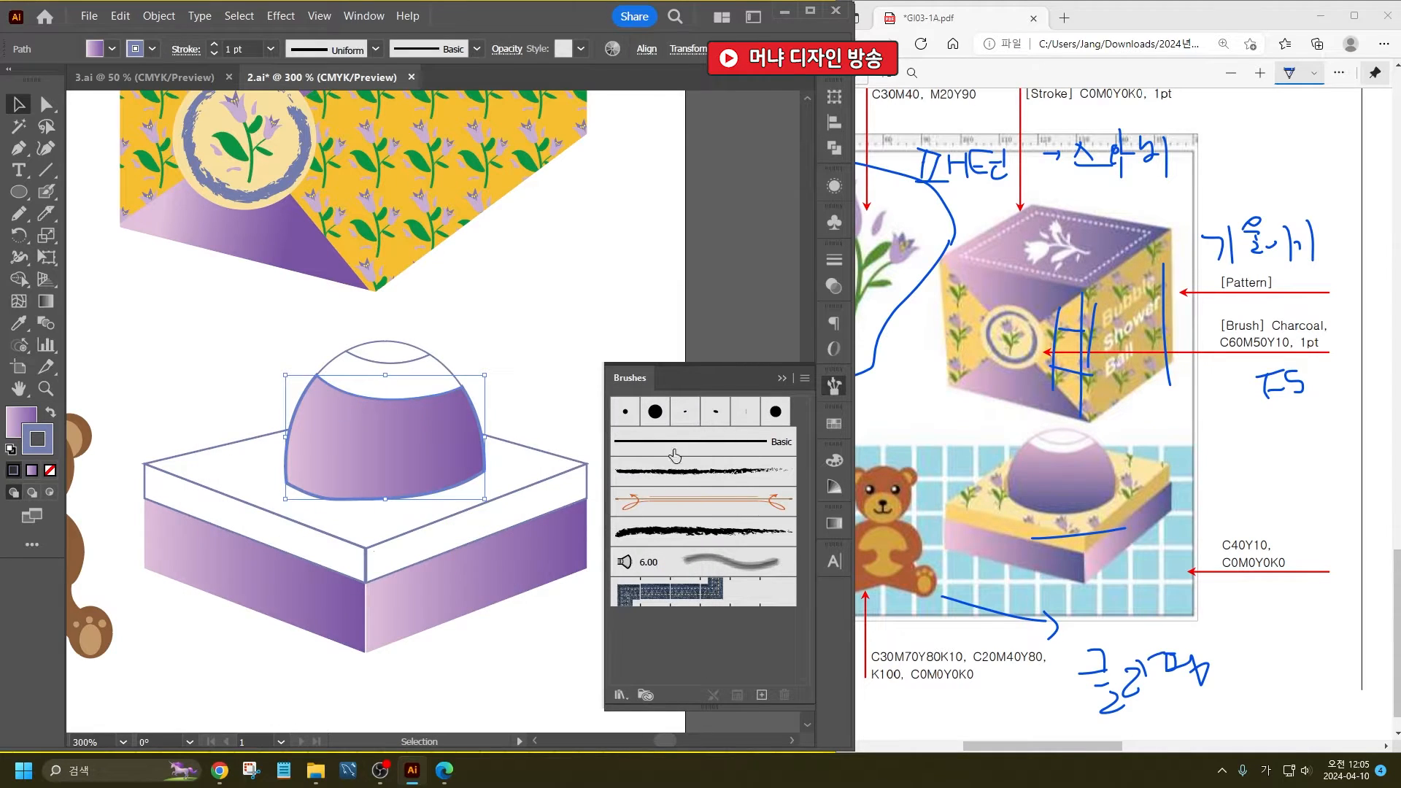
left_click(527, 329)
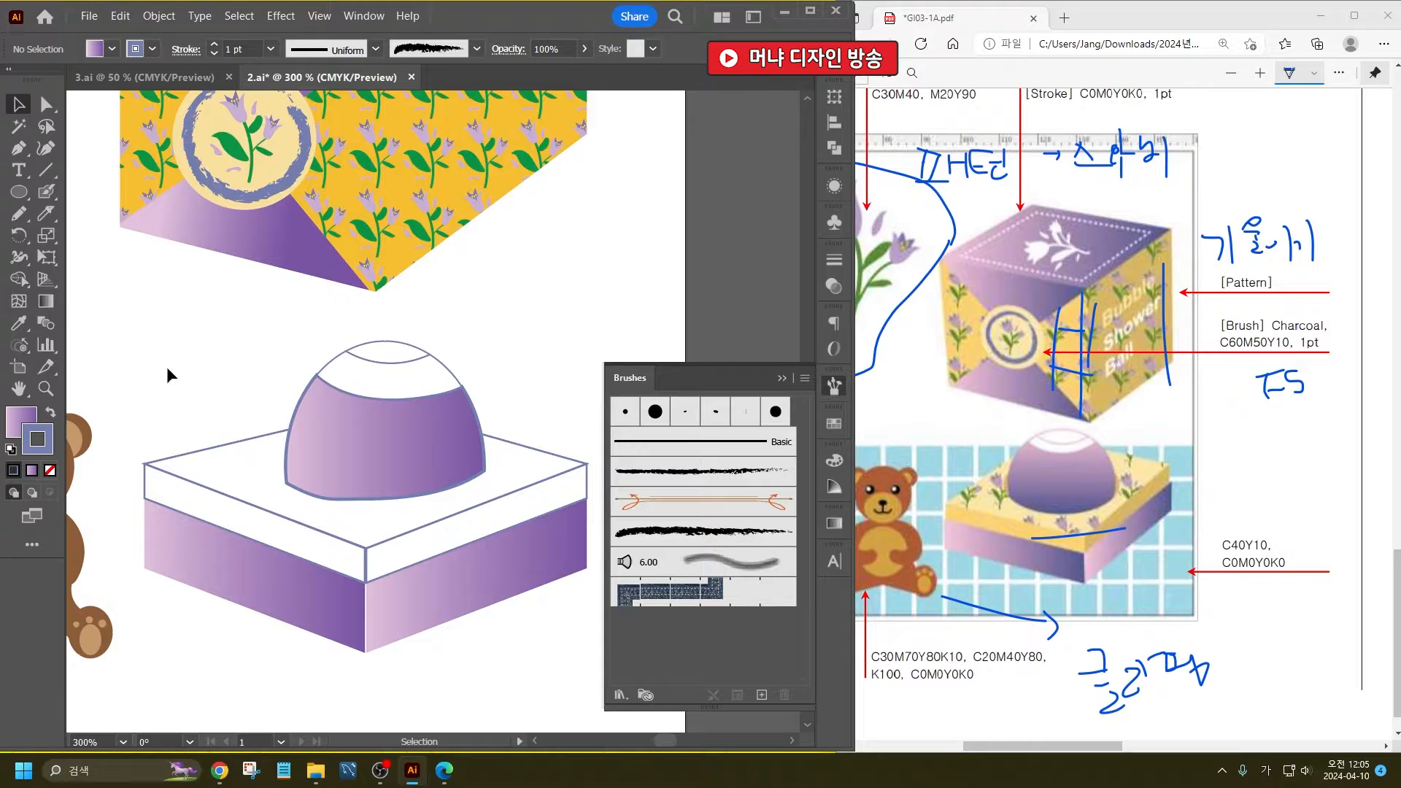
- Move the floral pattern triangle off the gift box's left face to expose the yellow panel beneath it
left_click(18, 321)
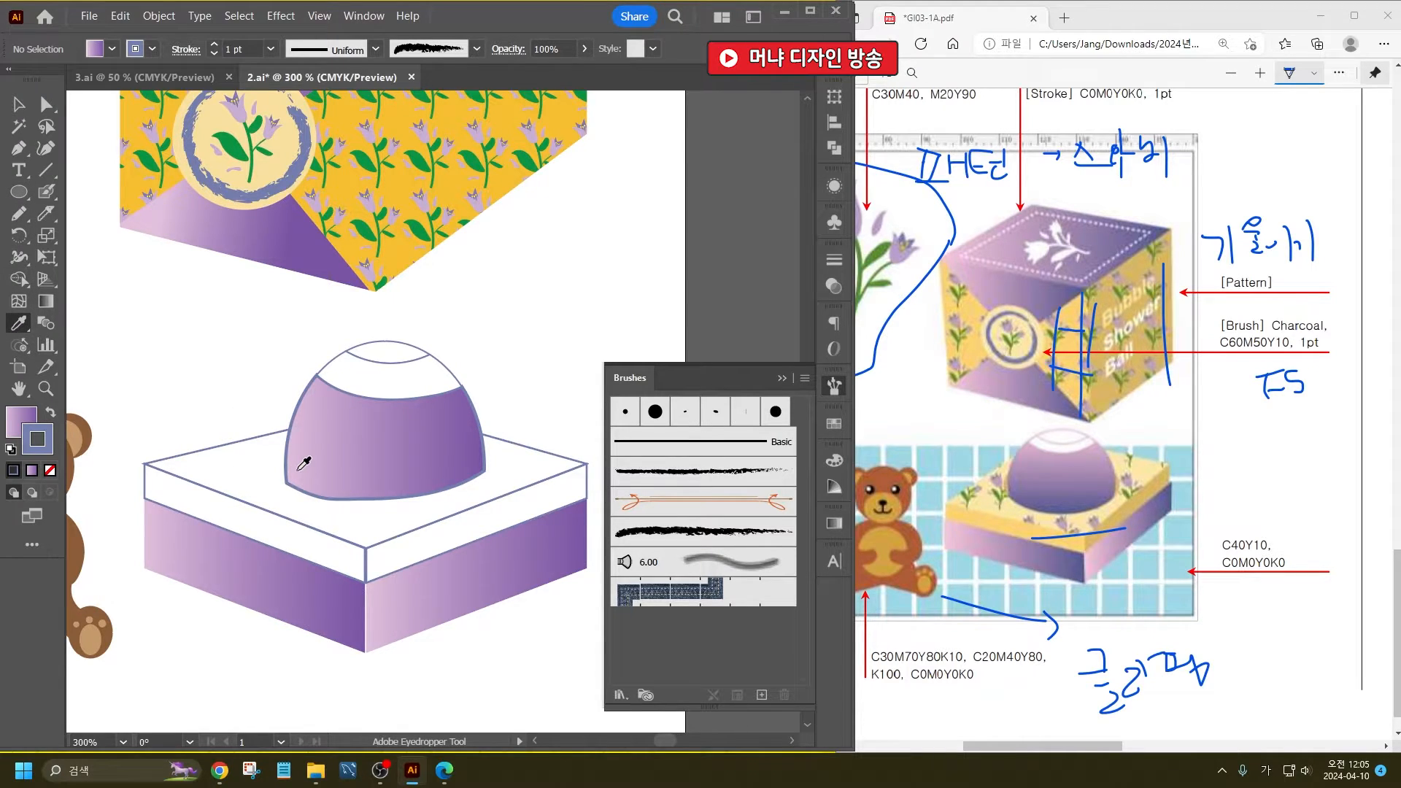
scroll(354, 467, "down", 2, "alt")
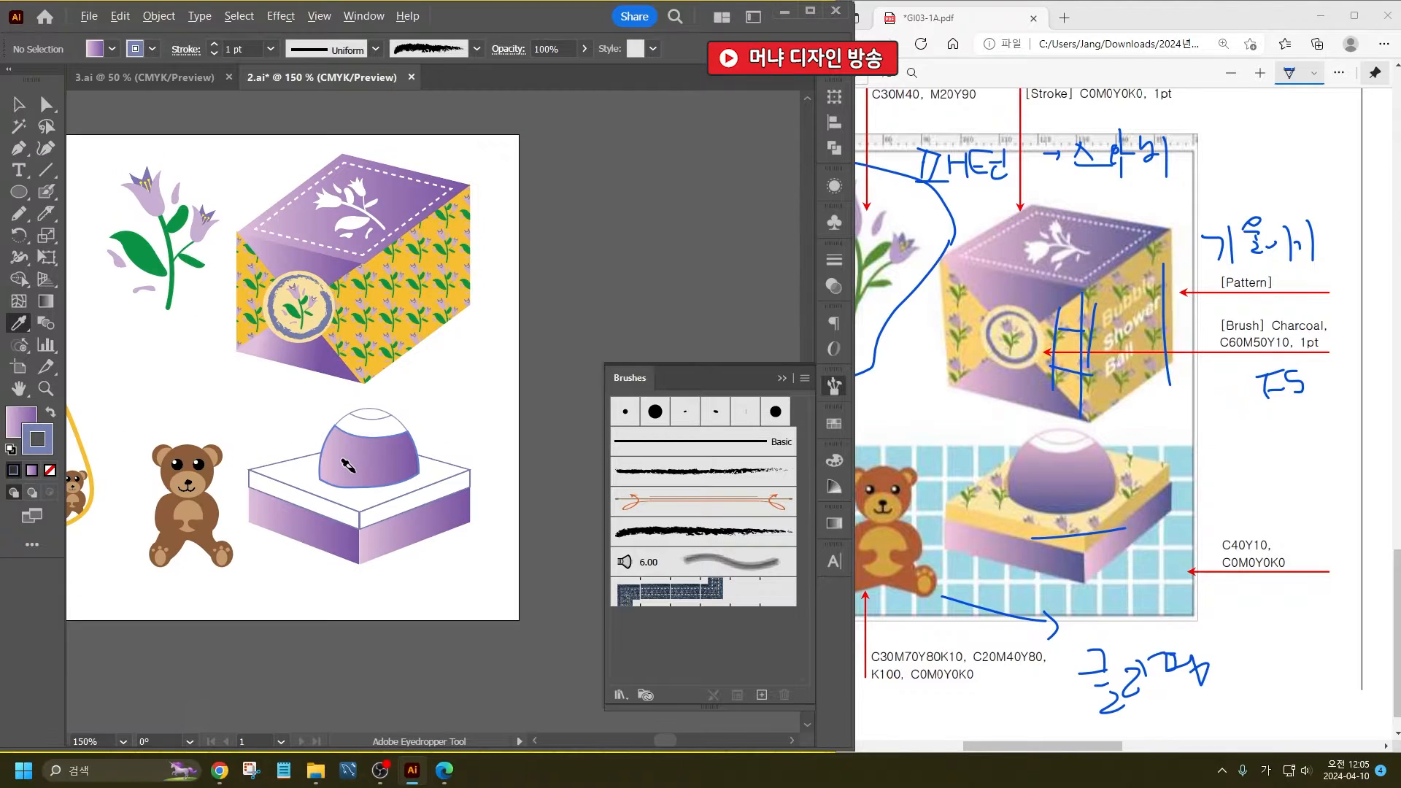
scroll(349, 467, "down", 1, "alt")
scroll(260, 436, "up", 3, "alt")
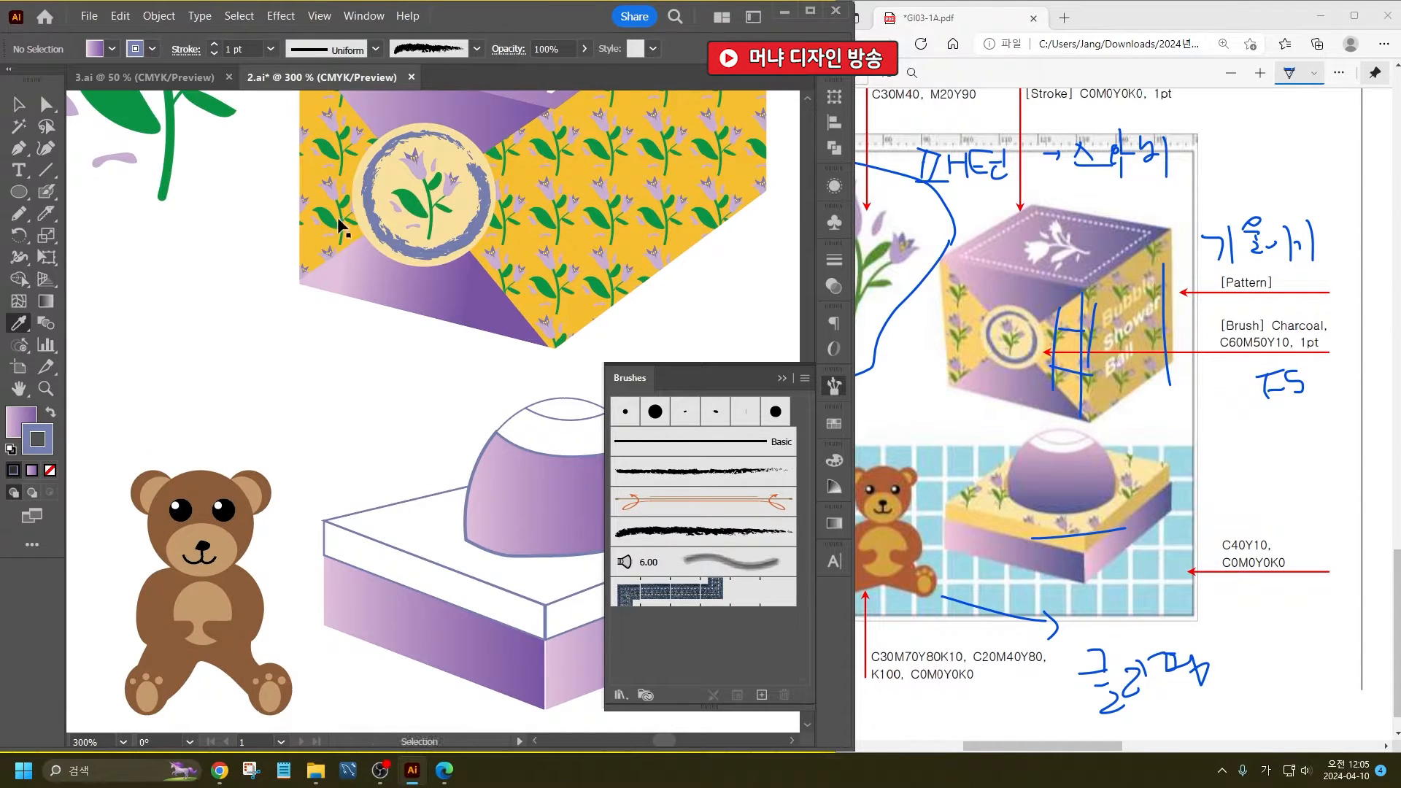
left_click_drag(338, 233, 275, 217, "ctrl")
left_click(323, 238)
key("ctrl+z")
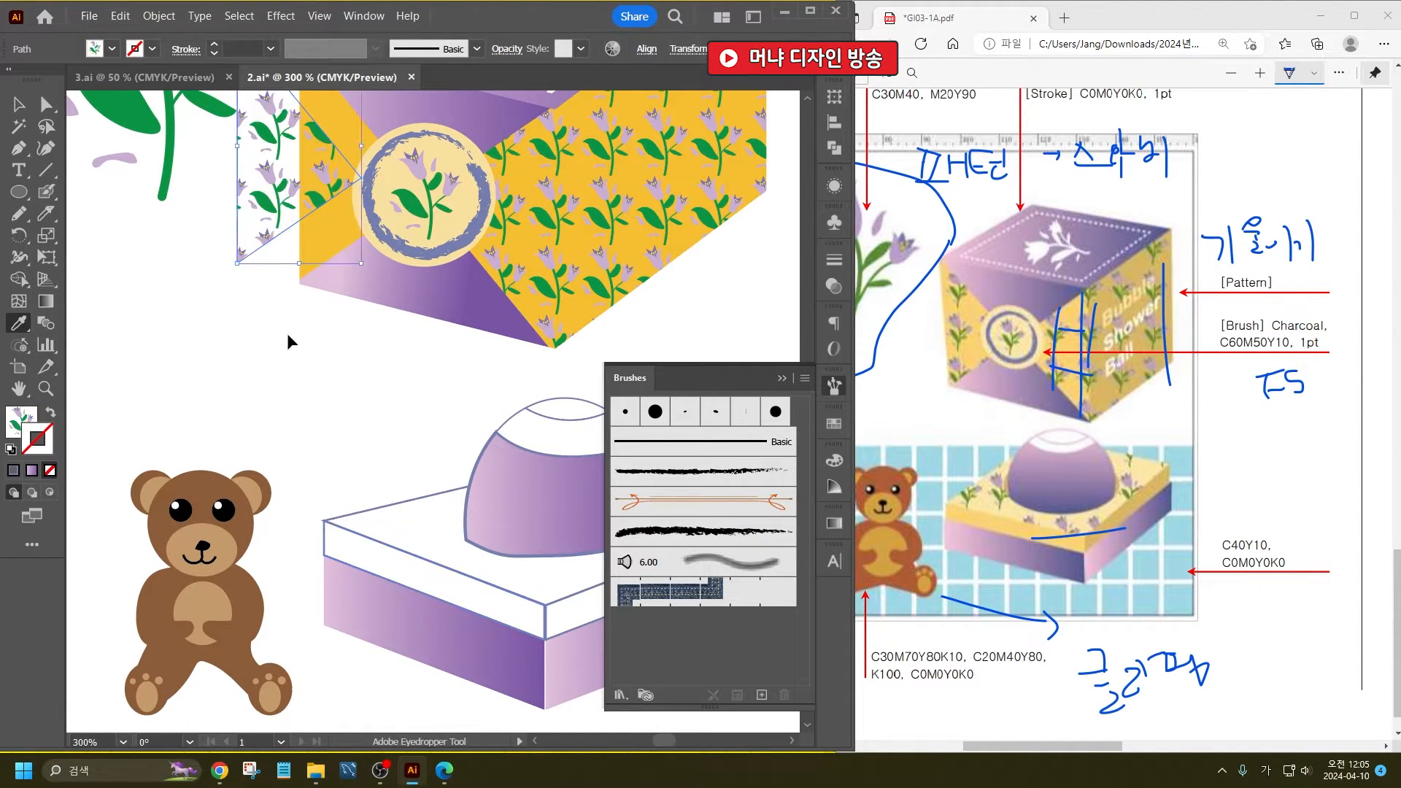
left_click(286, 333, "ctrl")
- Sample the gift box's plain yellow fill and apply it to both upper side panels of the soap box
left_click(334, 227)
left_click(330, 546, "alt")
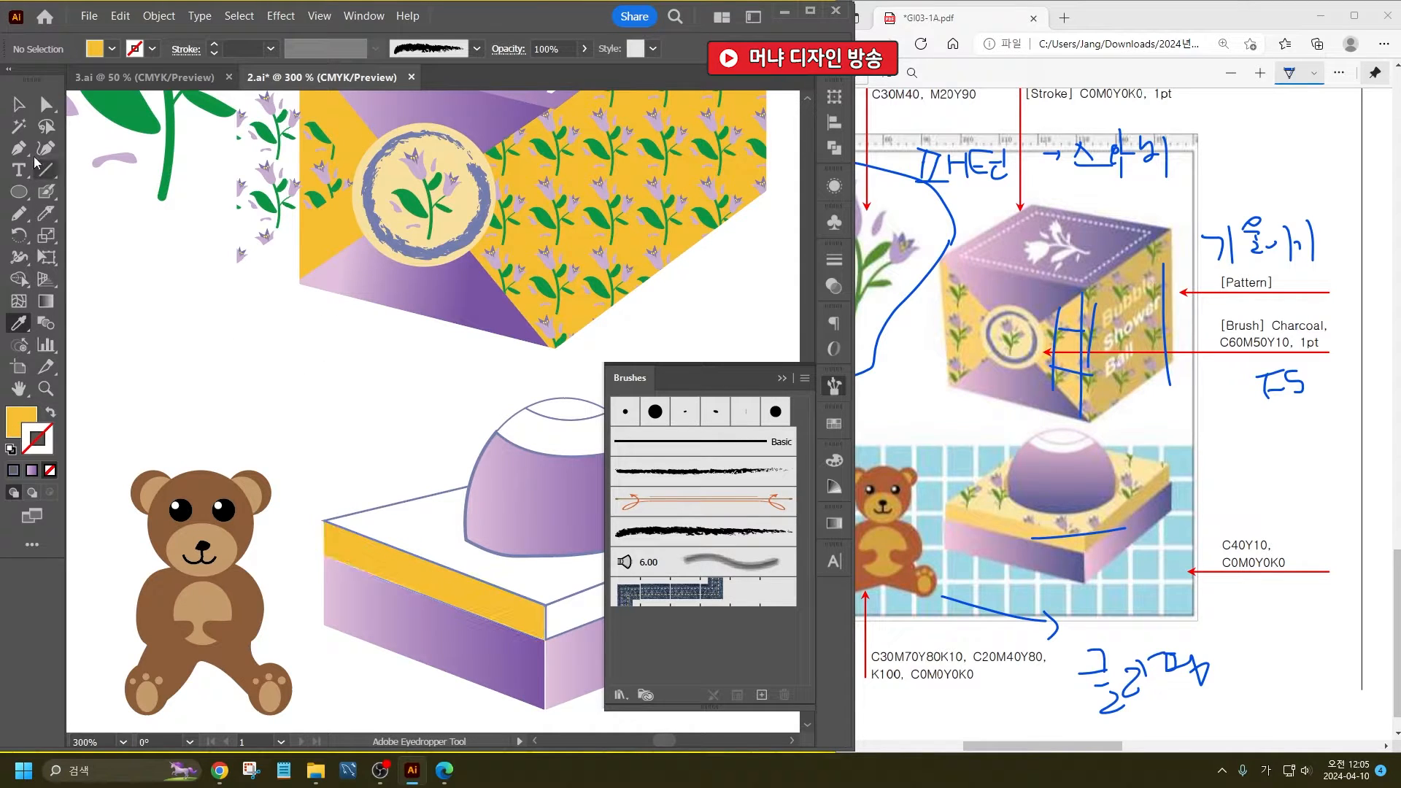
left_click_drag(485, 588, 321, 516)
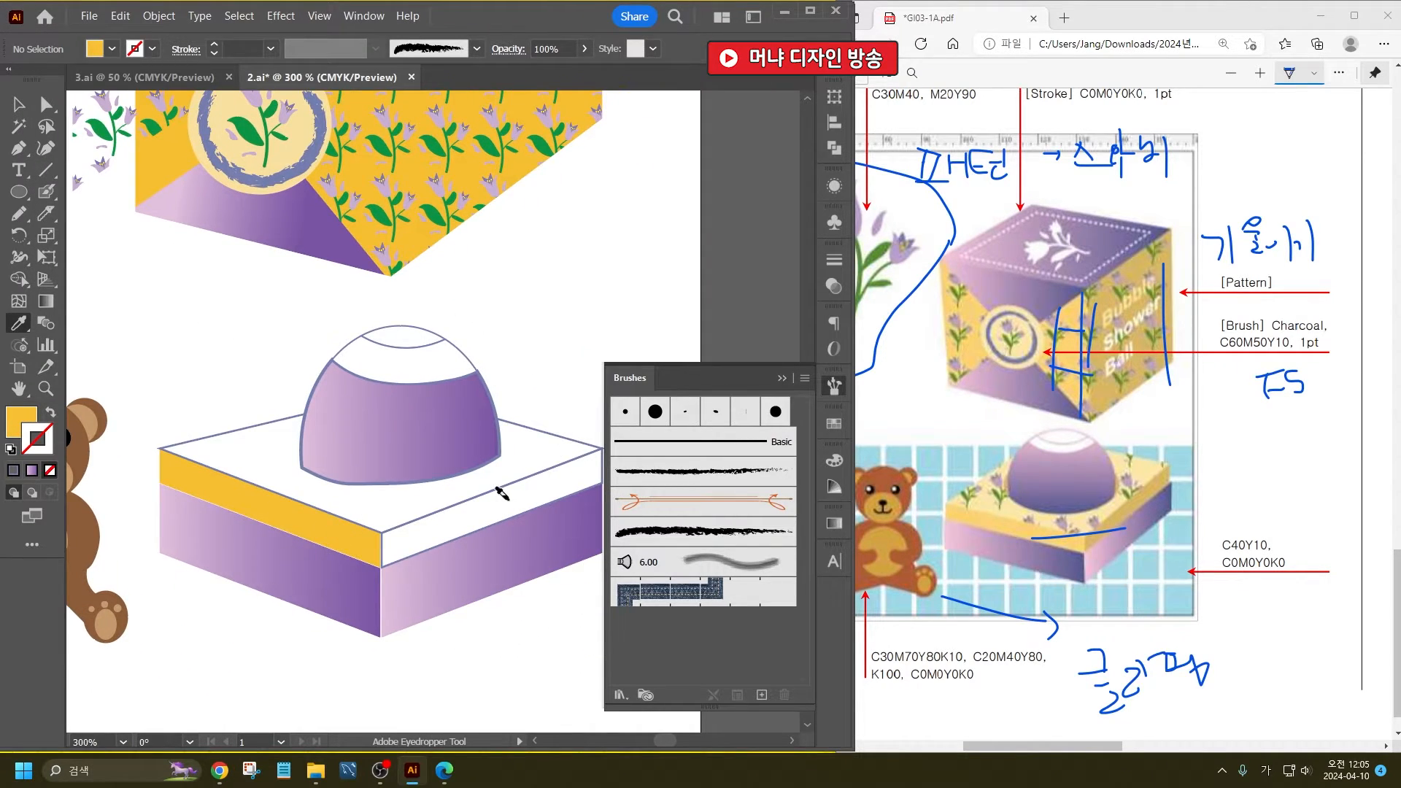
left_click(593, 461, "alt")
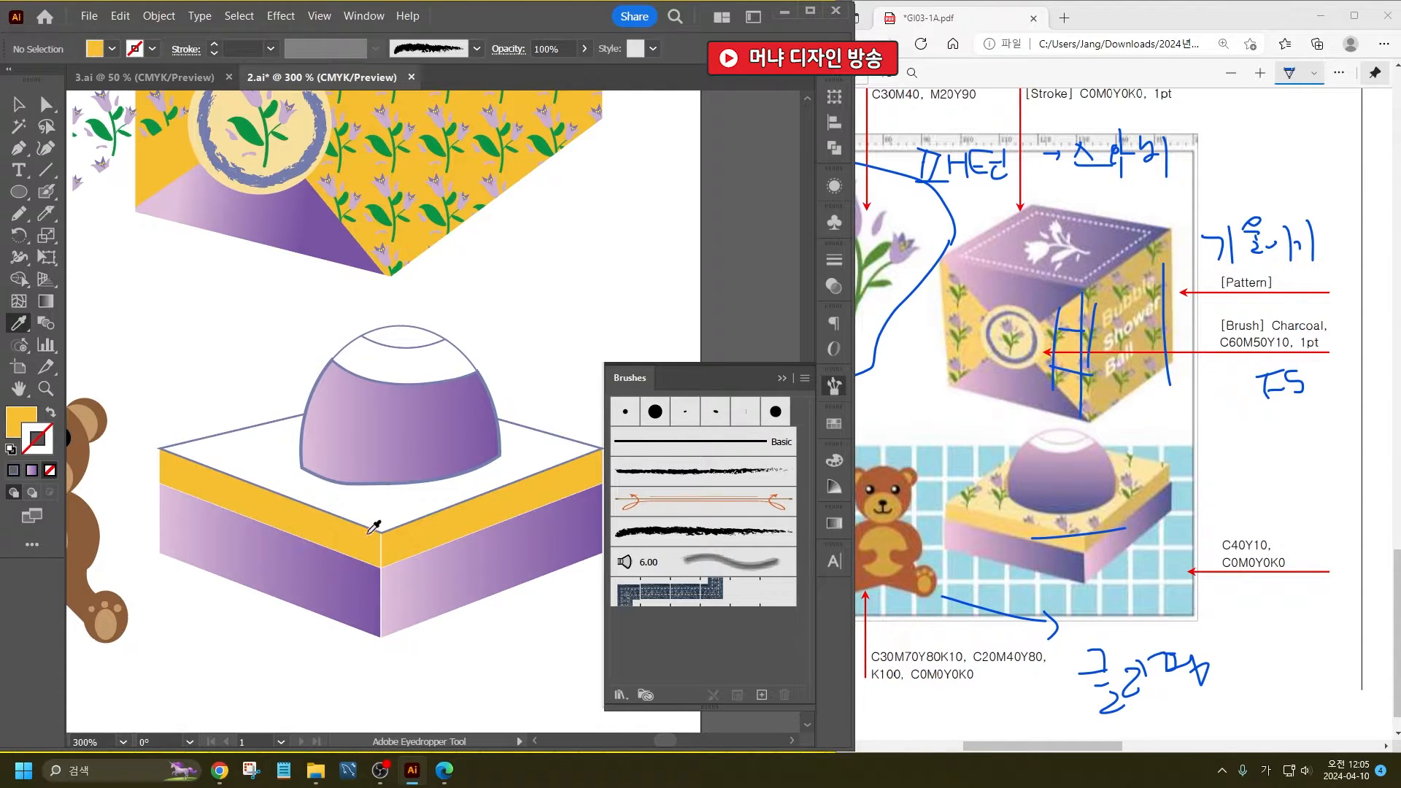
- Darken the soap box's upper right side panel to the ochre yellow D3A337
double_click(16, 419)
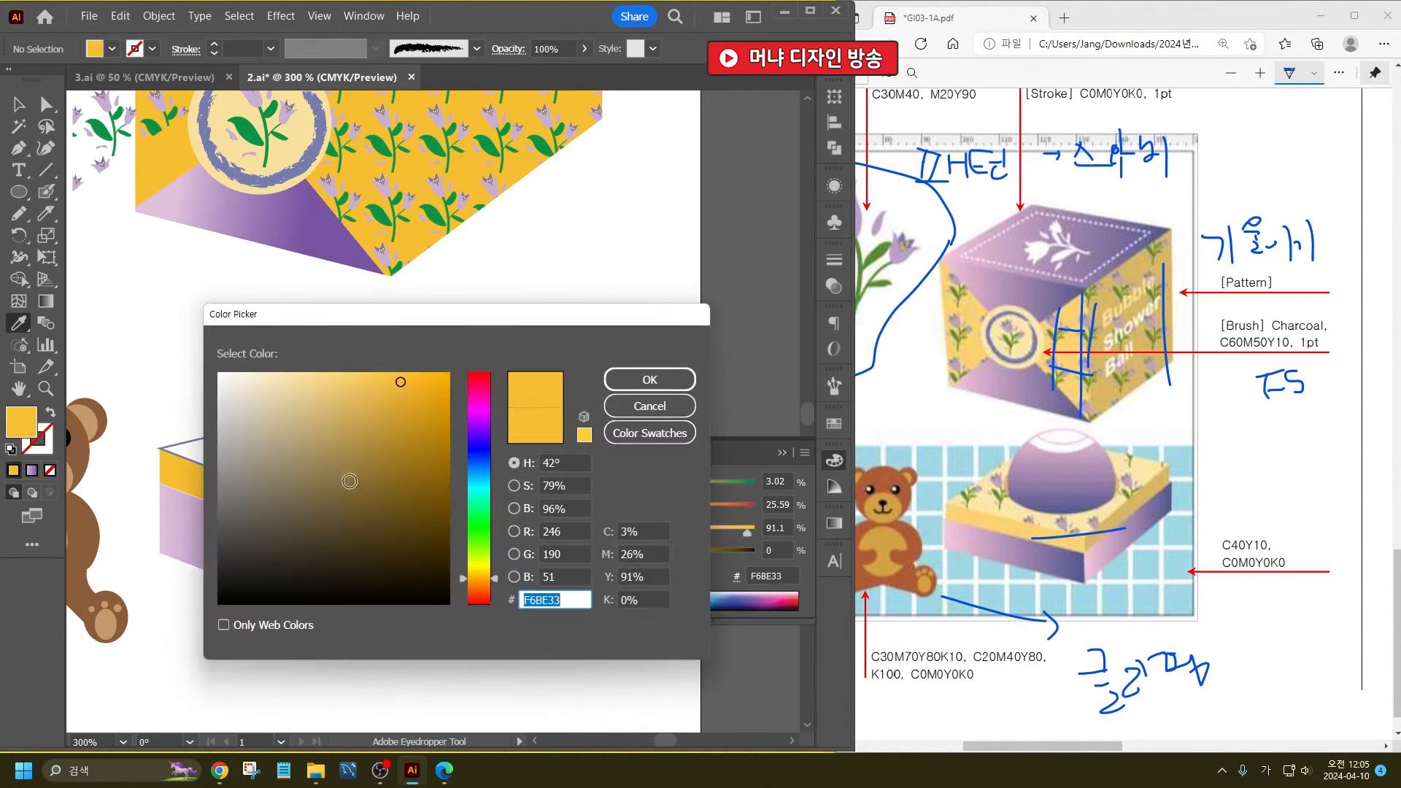
key("Escape")
left_click(17, 107)
left_click(414, 551)
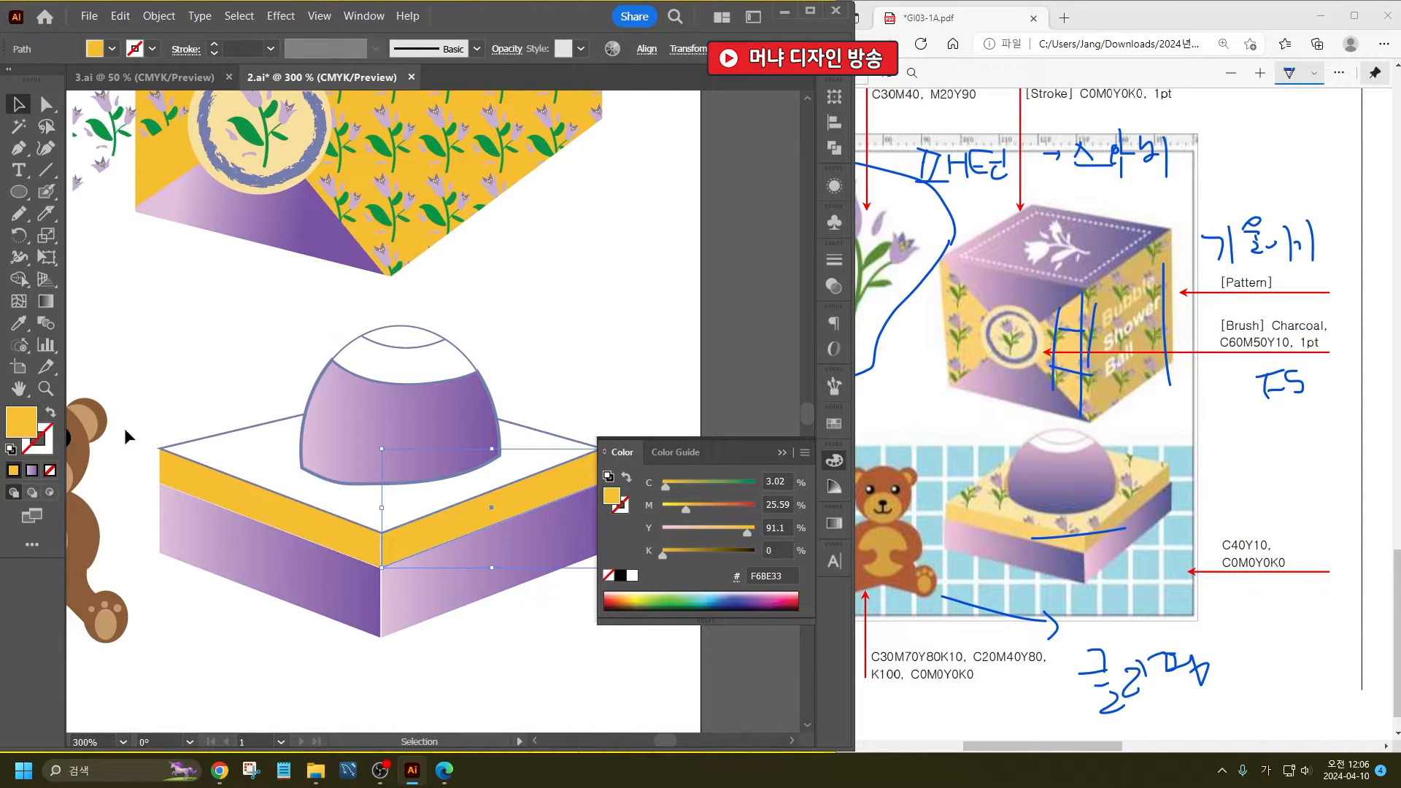
double_click(32, 429)
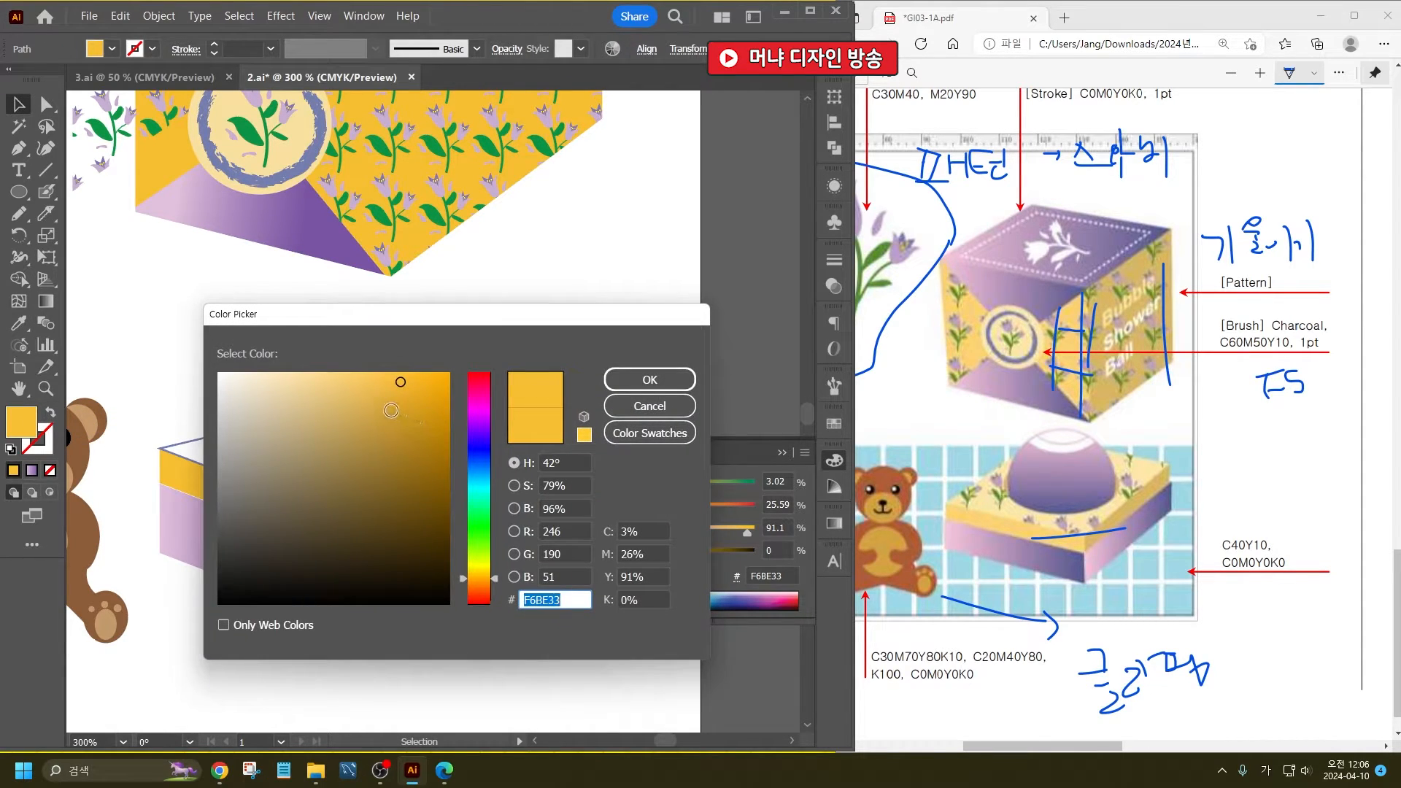
left_click(391, 410)
left_click(650, 380)
left_click(578, 325)
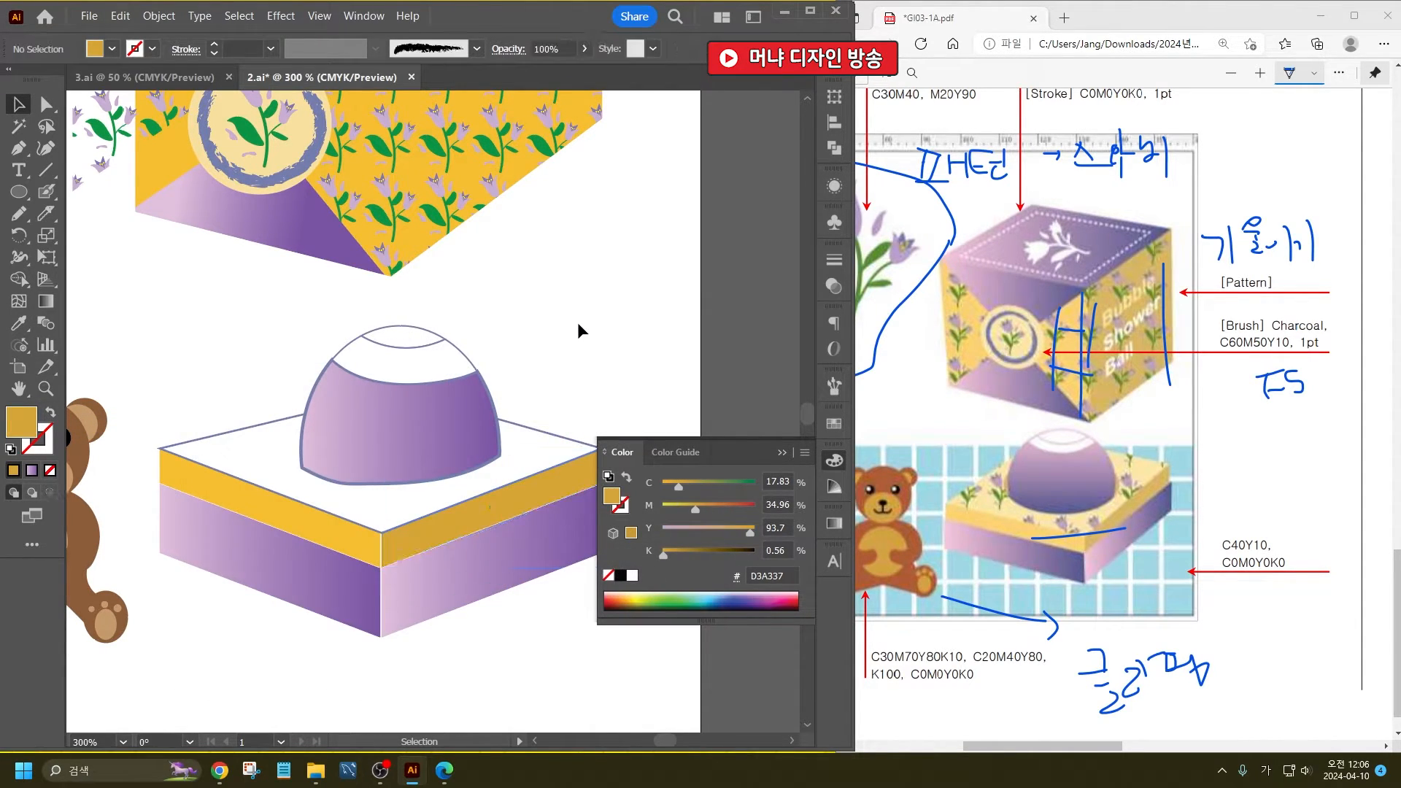
- Fill the soap box's top face with the pale cream F4D9A4 and remove its stroke
left_click(276, 423)
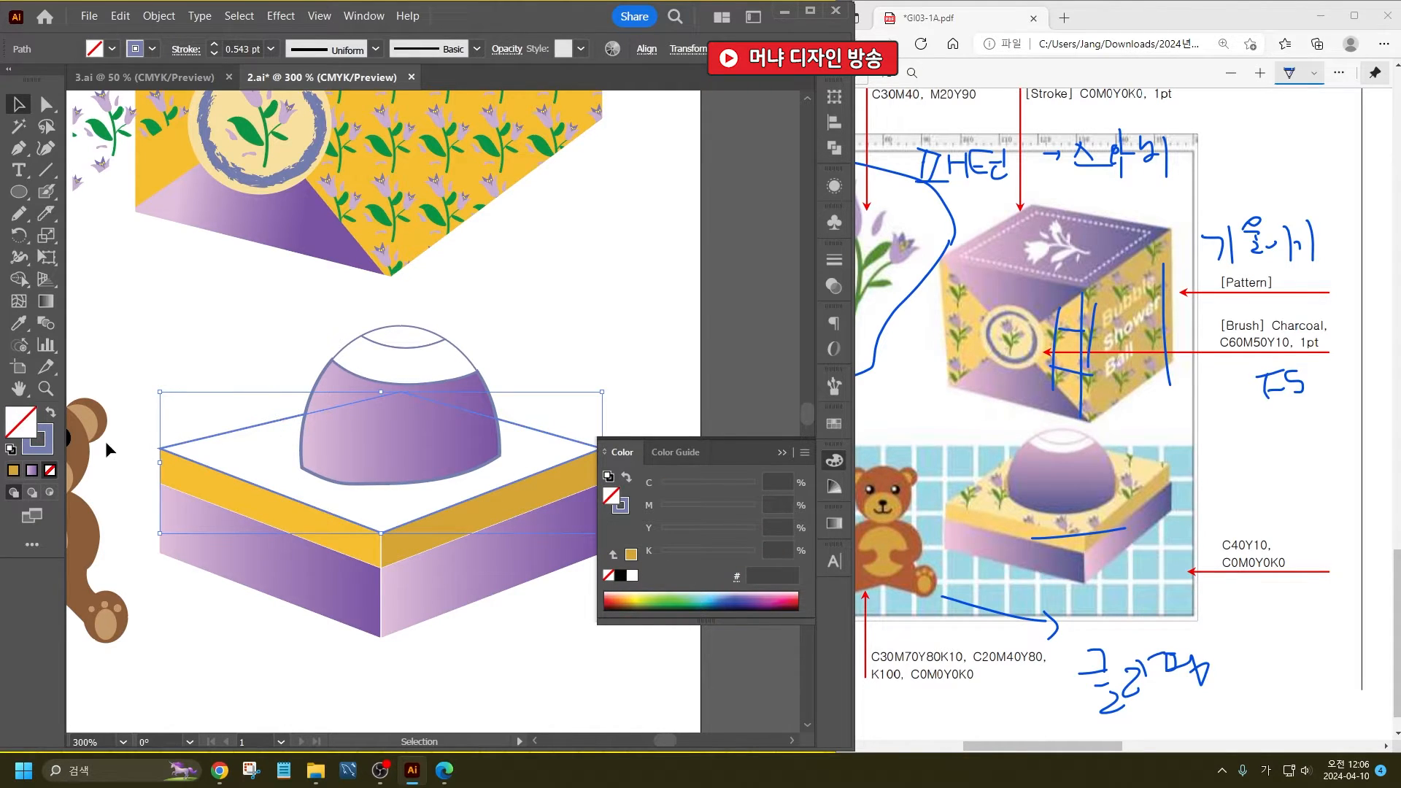
double_click(27, 423)
left_click(294, 382)
left_click(648, 381)
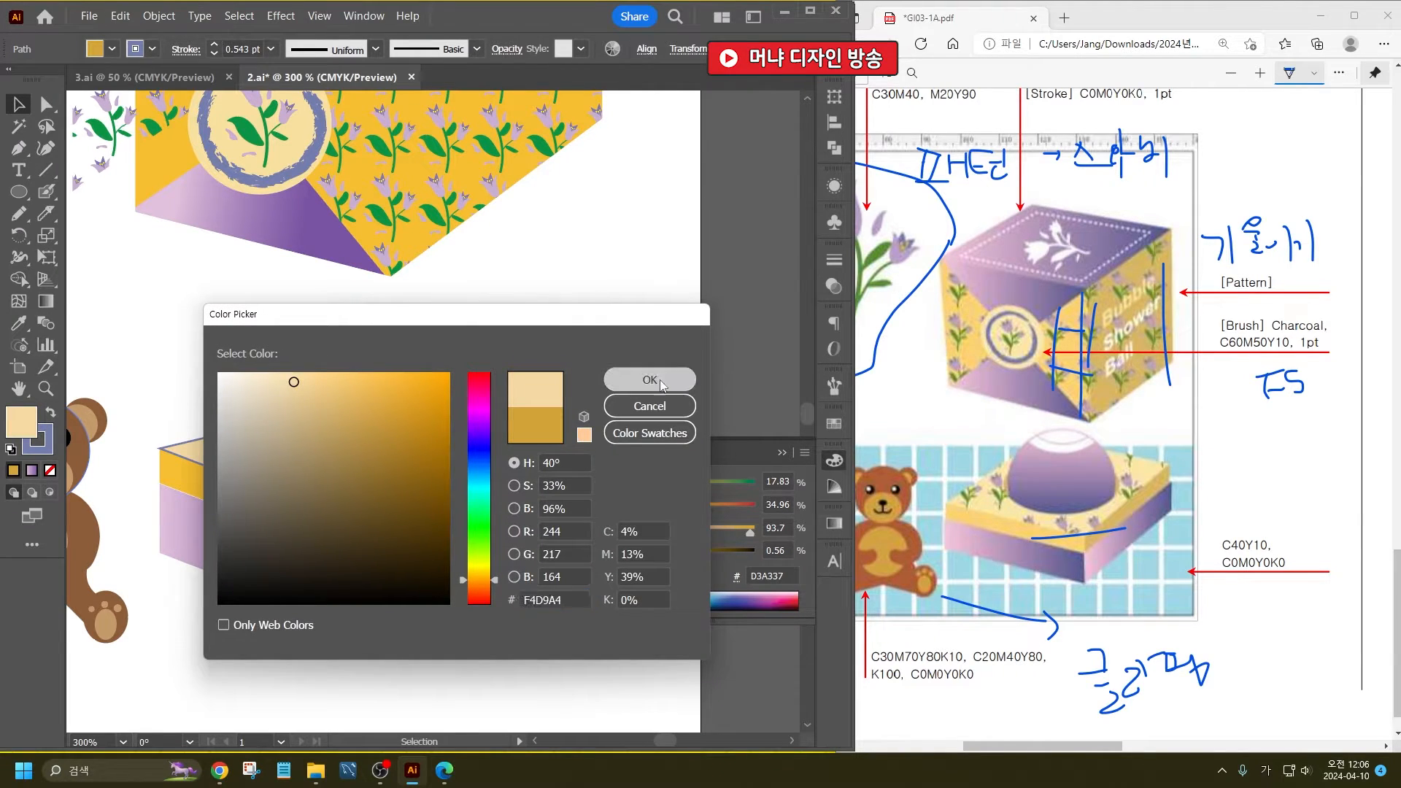
left_click(613, 261)
left_click(212, 460)
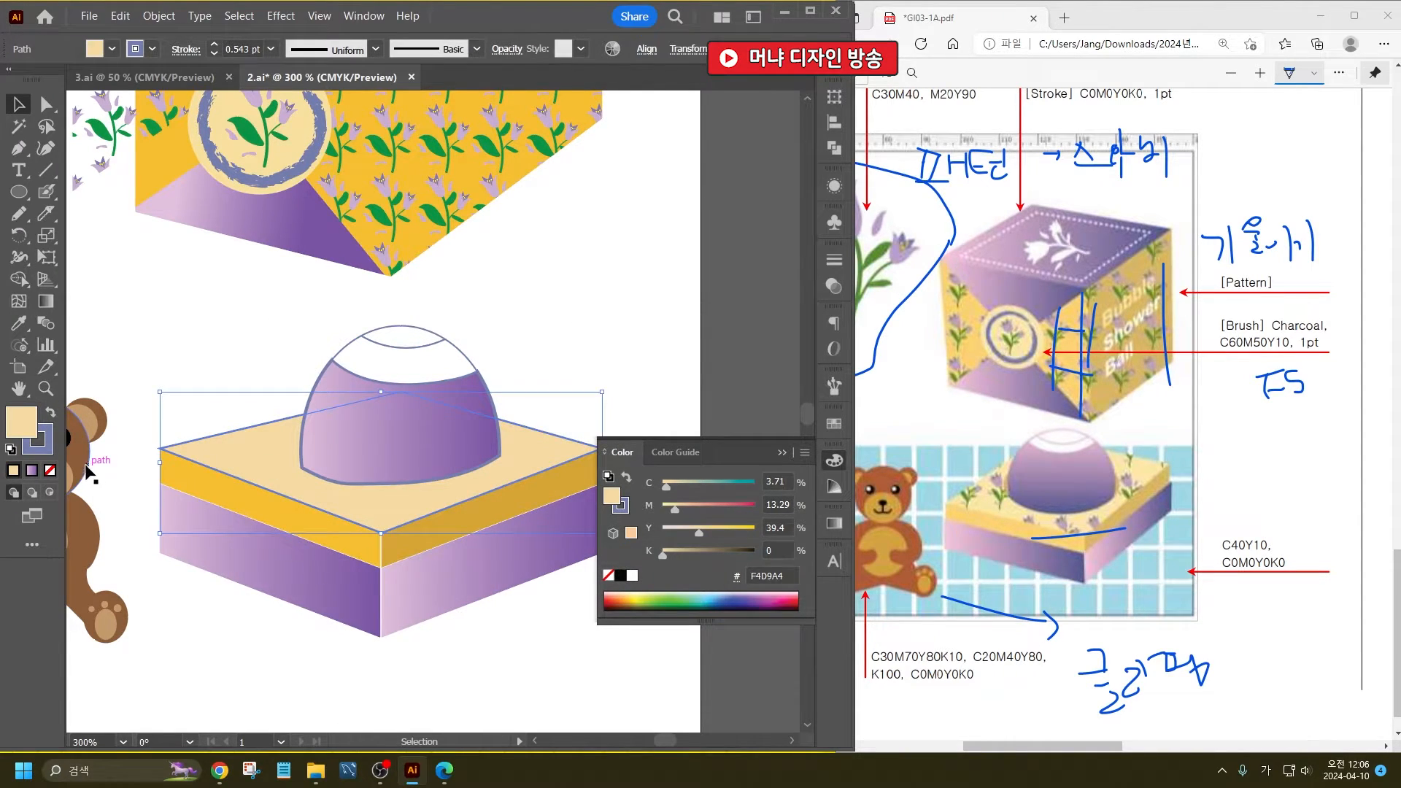
left_click(48, 447)
left_click(50, 471)
- Overlay the soap box's cream top face with the floral pattern sampled from the gift box's right face
left_click(17, 417)
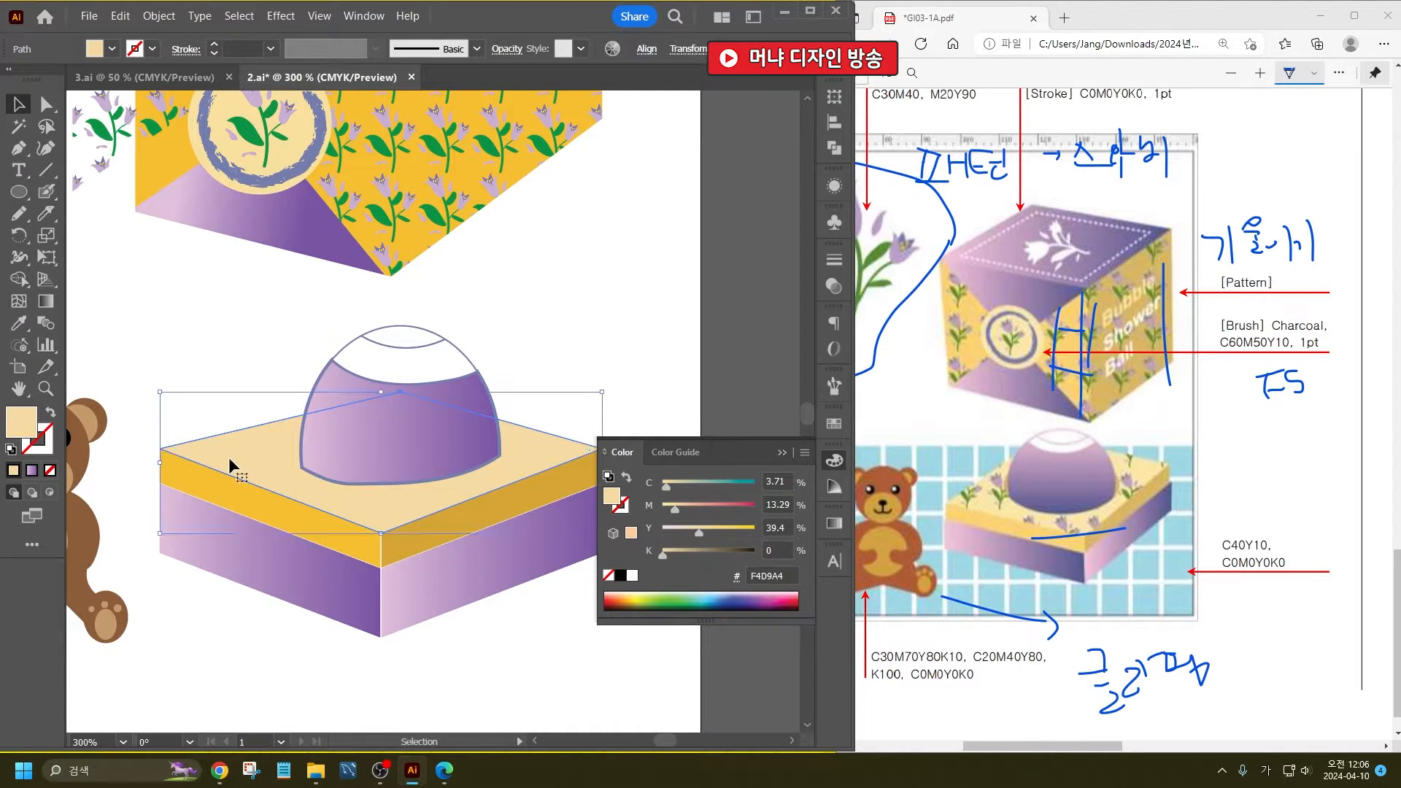
key("i")
left_click(507, 198)
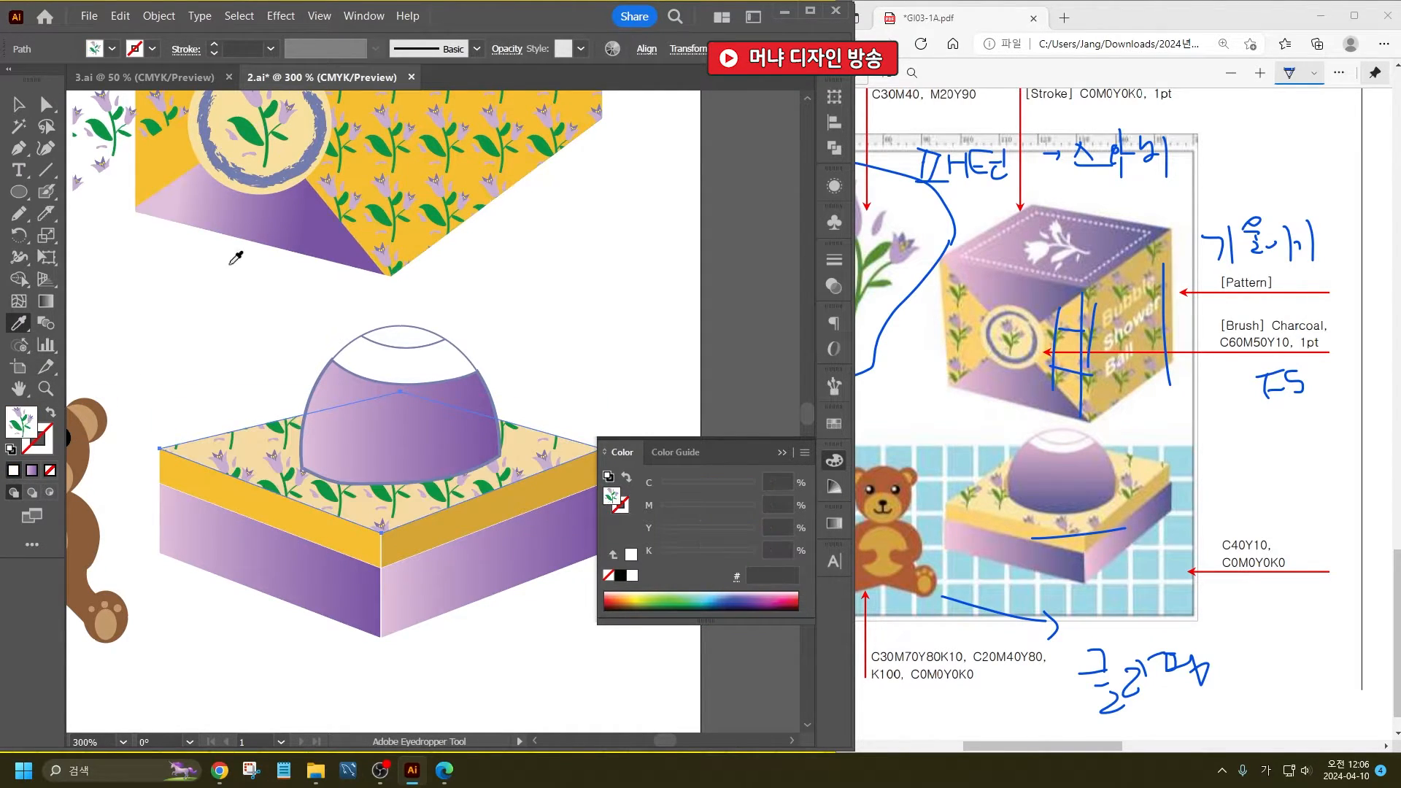
left_click(19, 104)
left_click(197, 290)
- Redirect the dome body's gradient vertically, from light purple at the top to dark purple at the bottom
key("space")
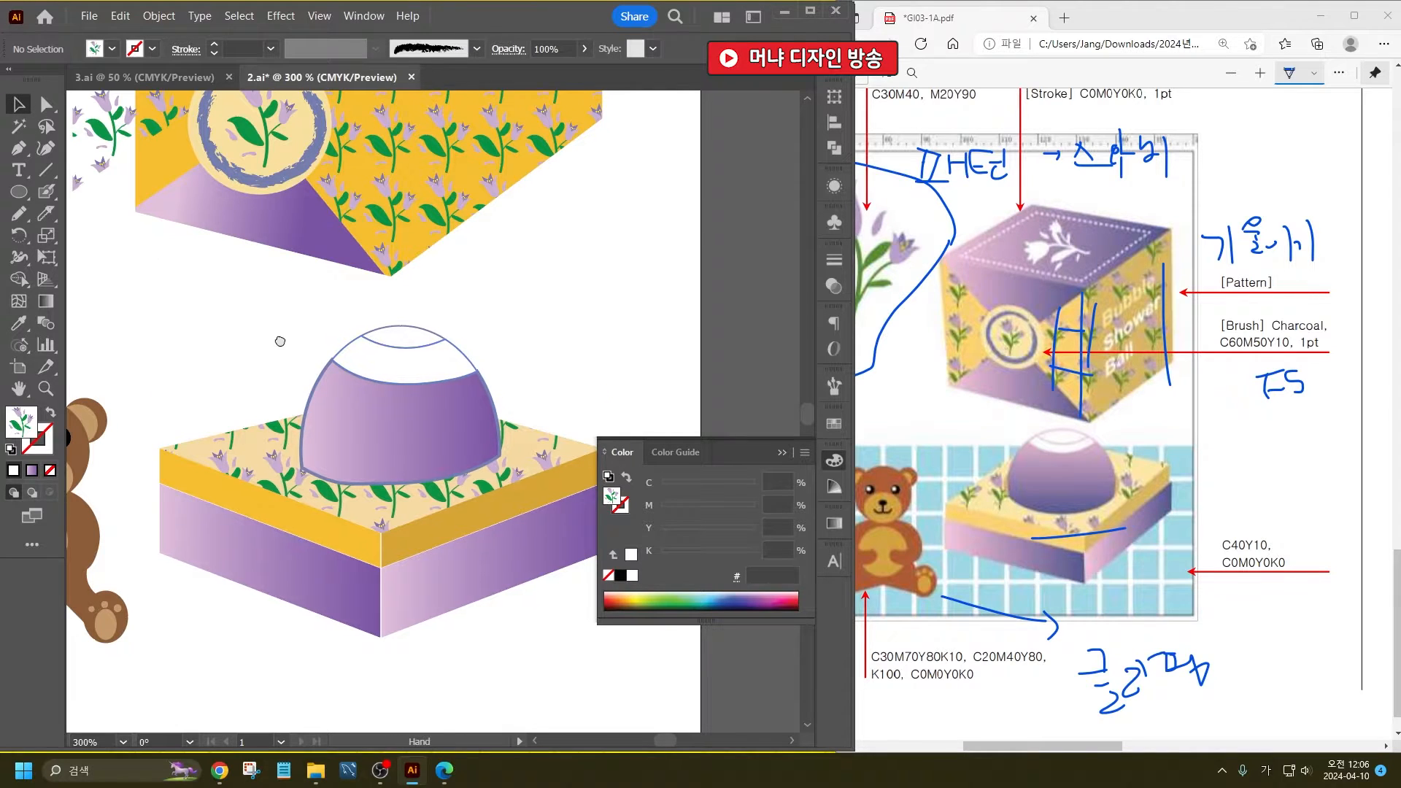
left_click_drag(278, 341, 354, 410)
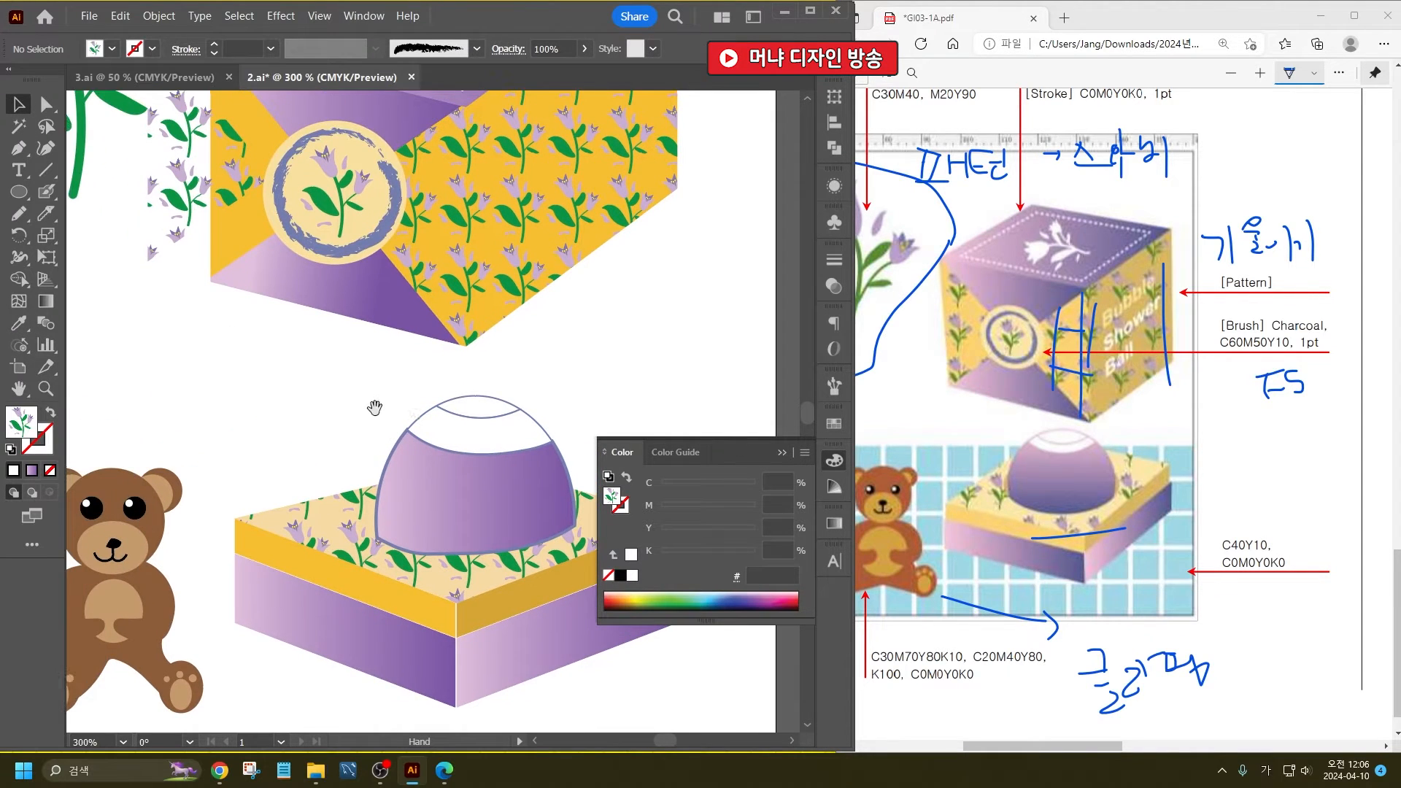
left_click(494, 502)
left_click(45, 301)
mouse_move(473, 537)
left_mouse_down()
mouse_move(470, 454)
mouse_move(475, 540)
left_mouse_up()
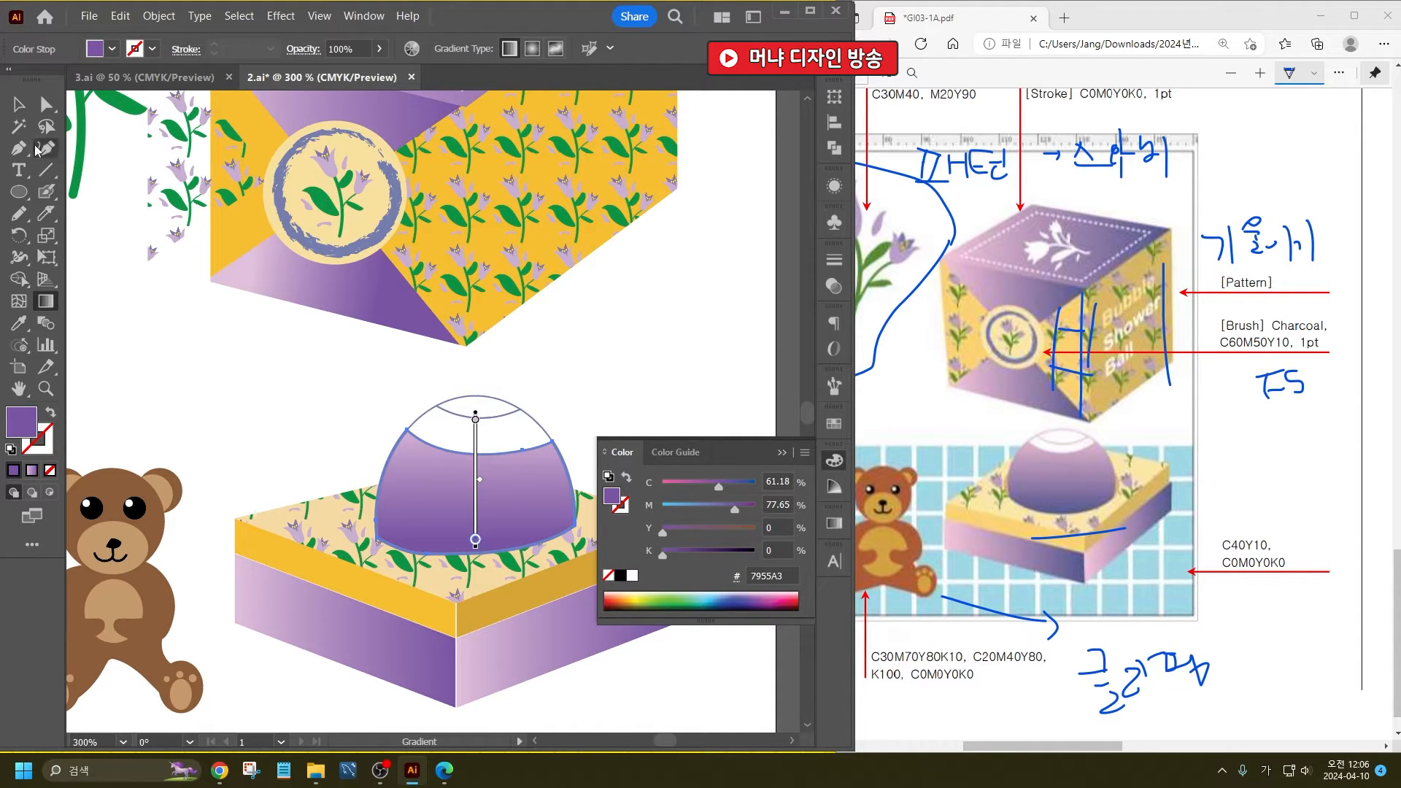
left_click(18, 104)
left_click(339, 435)
- Move the floral pattern triangle back onto the gift box's left face, aligned with the yellow panel's edges
scroll(336, 440, "up", 2)
scroll(165, 208, "up", 3)
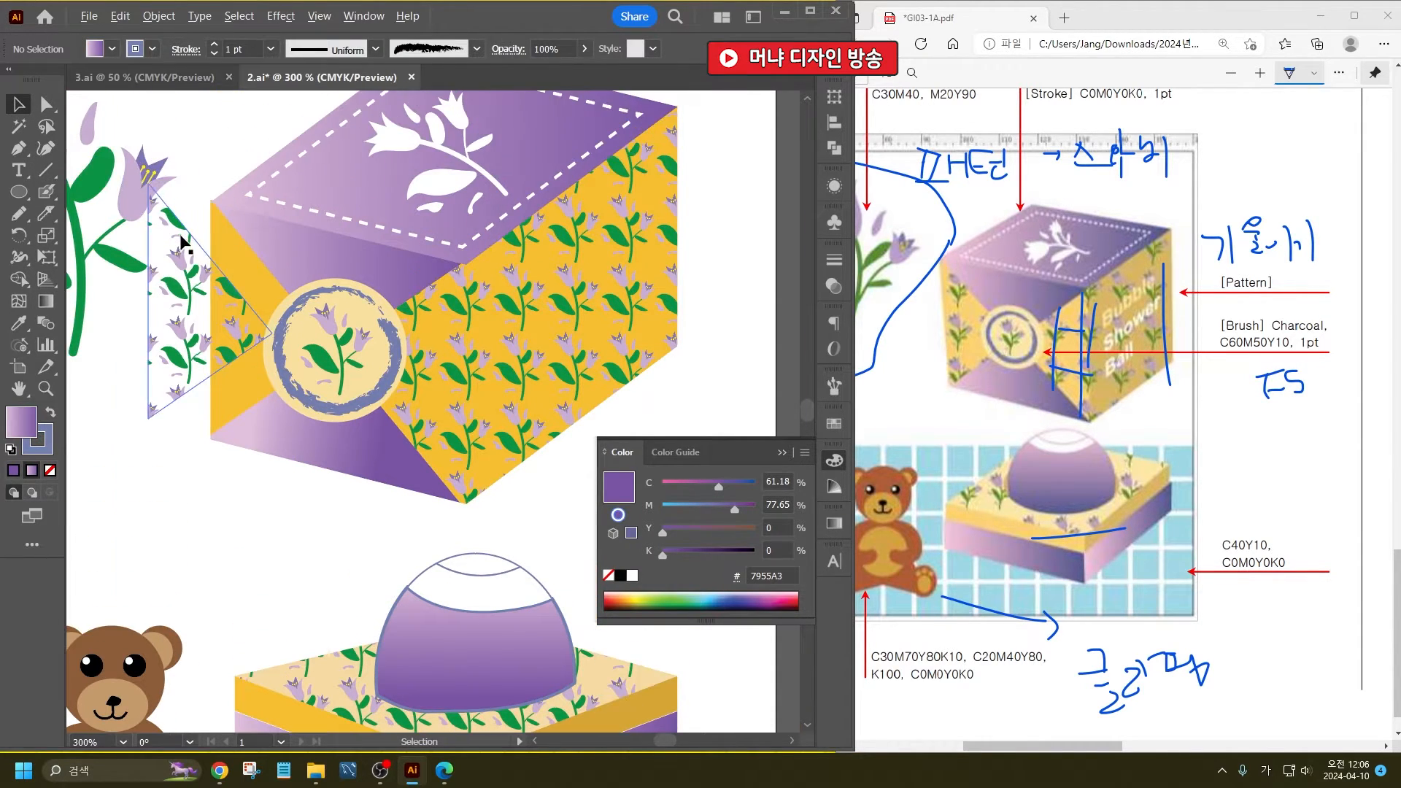
scroll(180, 241, "up", 3)
left_click_drag(211, 355, 375, 386)
scroll(336, 543, "down", 2)
left_click_drag(332, 608, 332, 626)
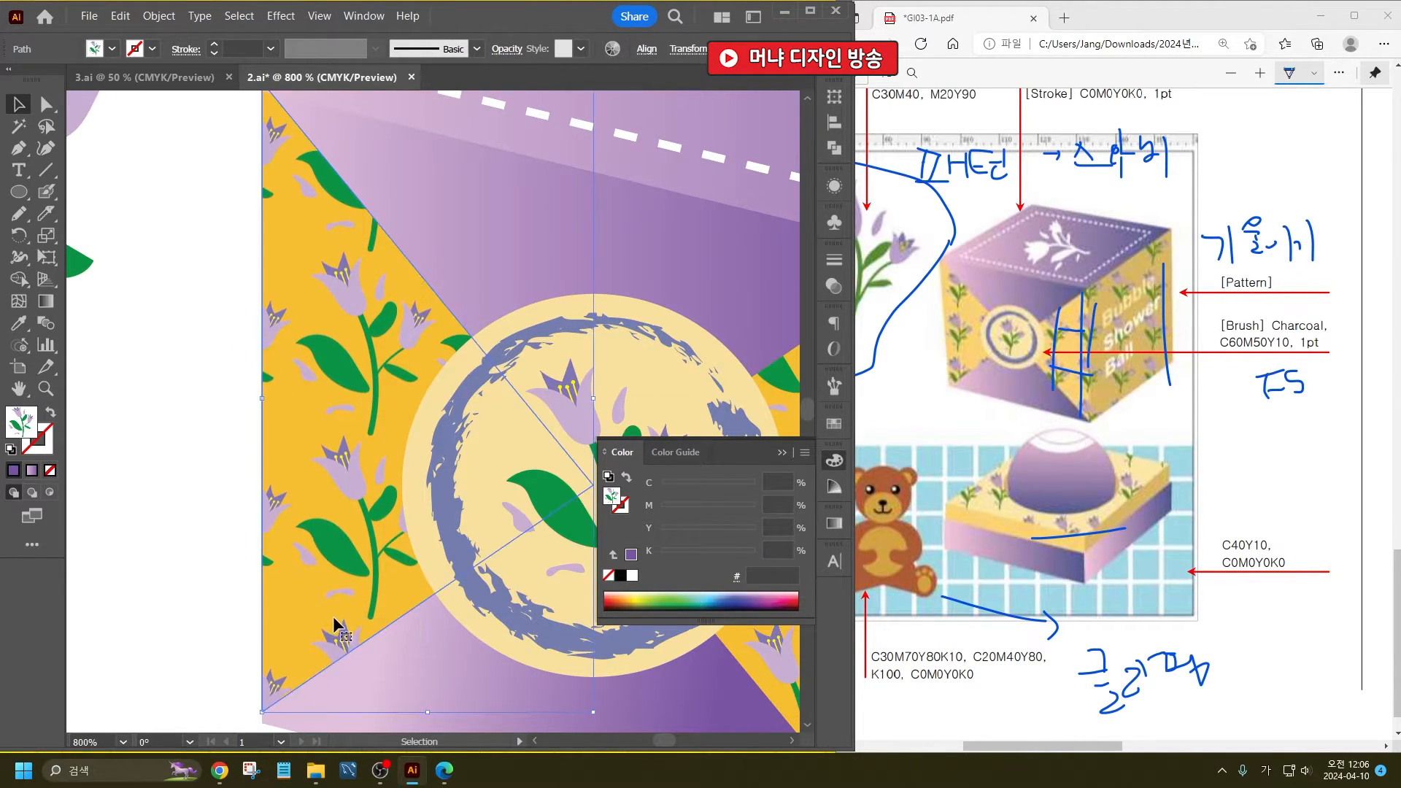
scroll(334, 620, "up", 2)
left_click(193, 422)
scroll(197, 272, "down", 4)
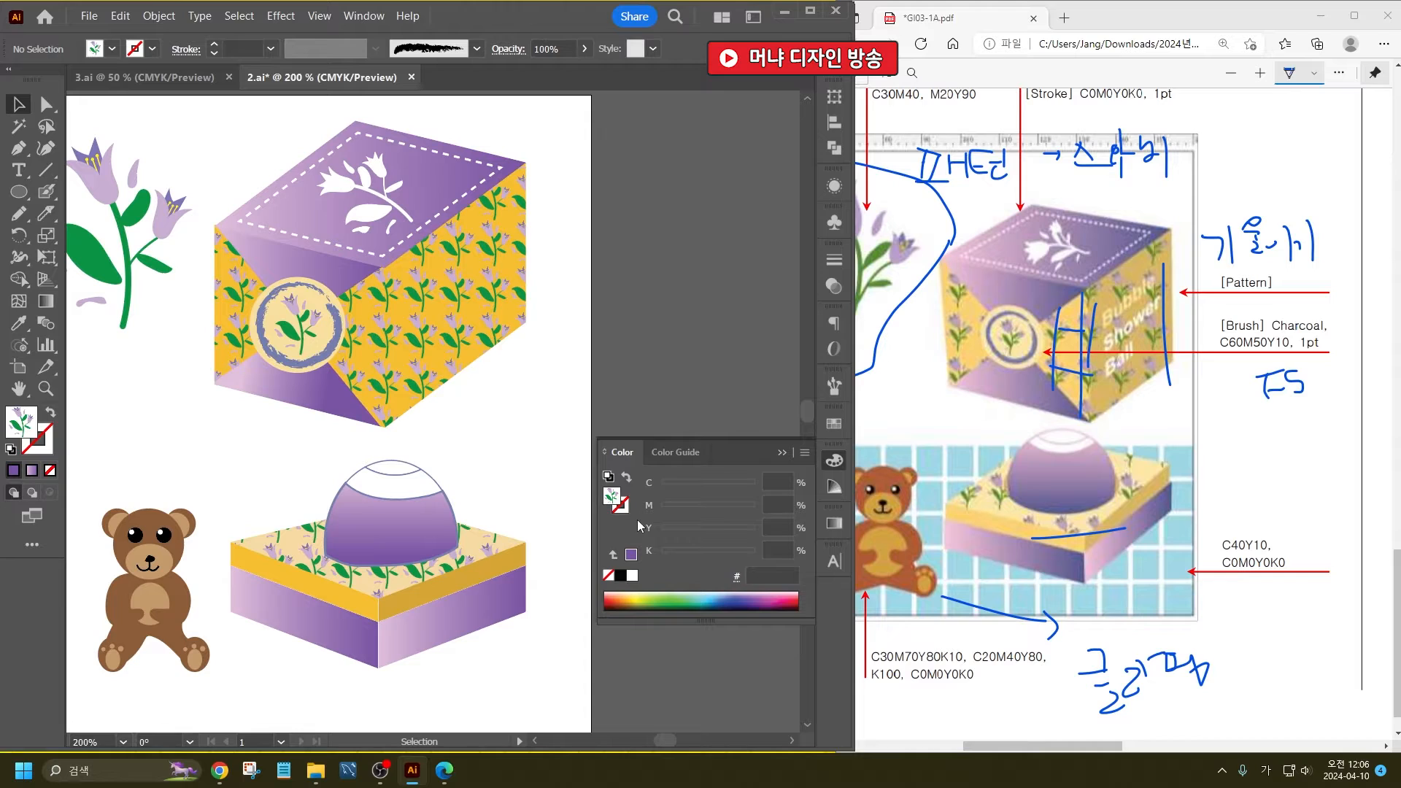
- Bring the reference PDF back beside the artwork and display its detergent bottle illustration
scroll(529, 420, "down", 2)
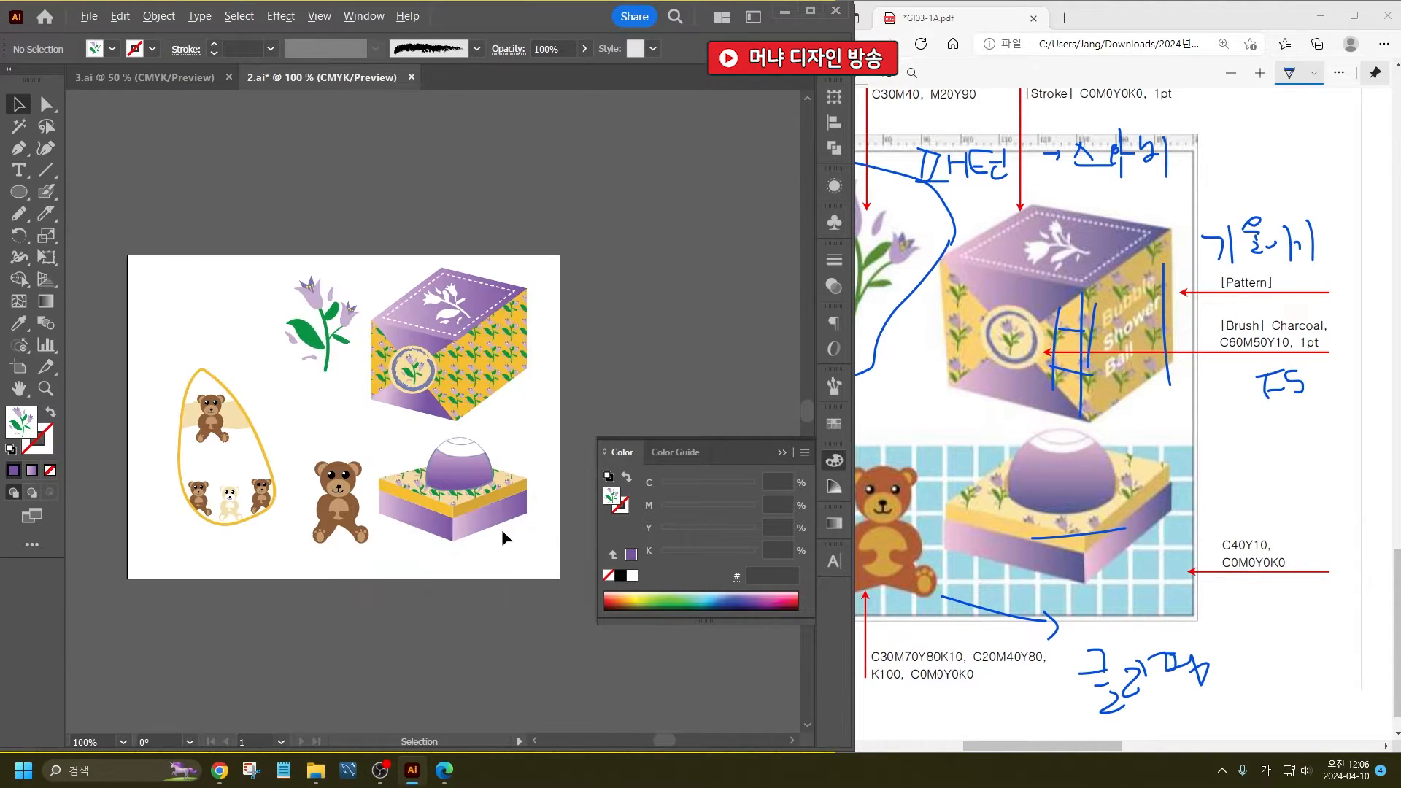
scroll(408, 526, "up", 1)
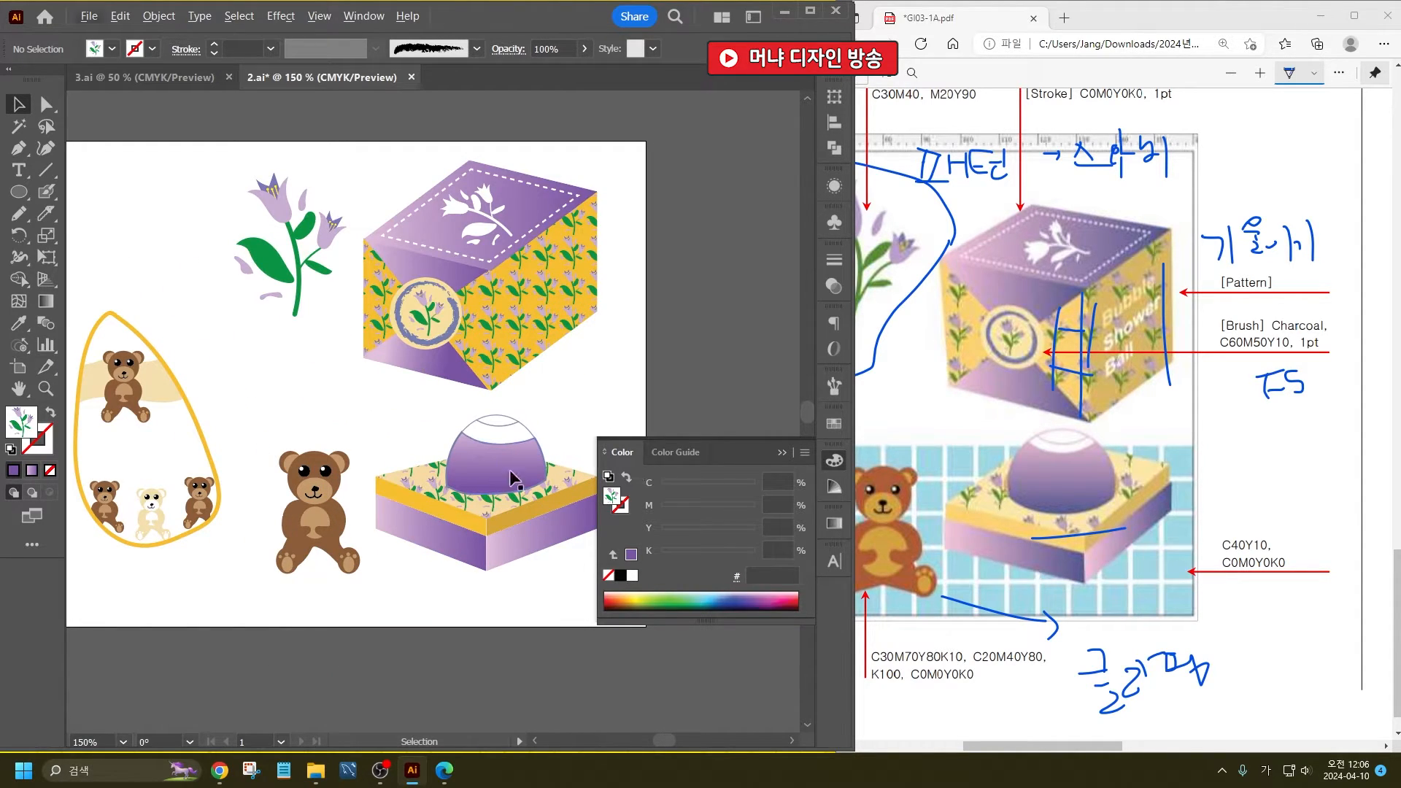
left_click(1007, 751)
left_click_drag(1007, 752, 1007, 747)
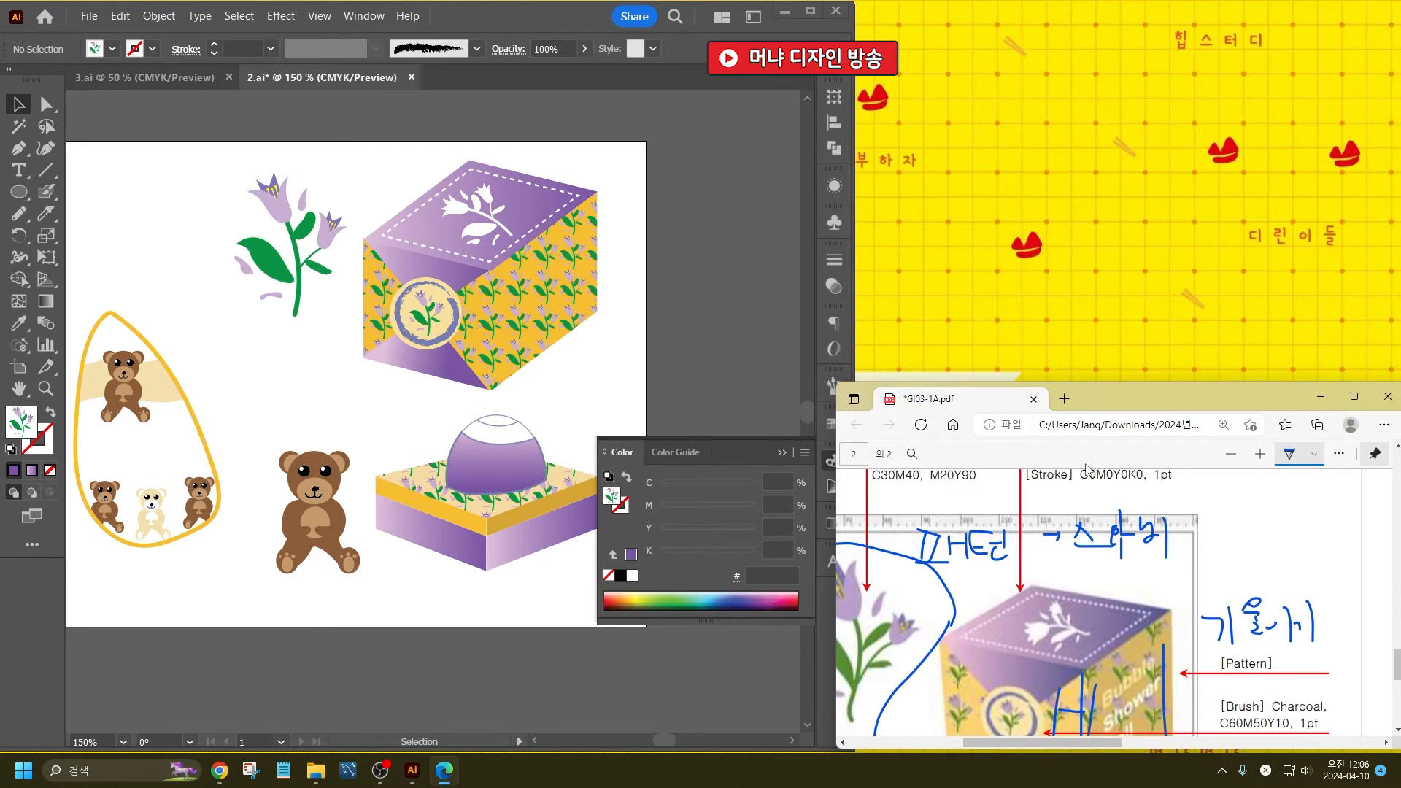
left_click_drag(1130, 383, 1129, 2)
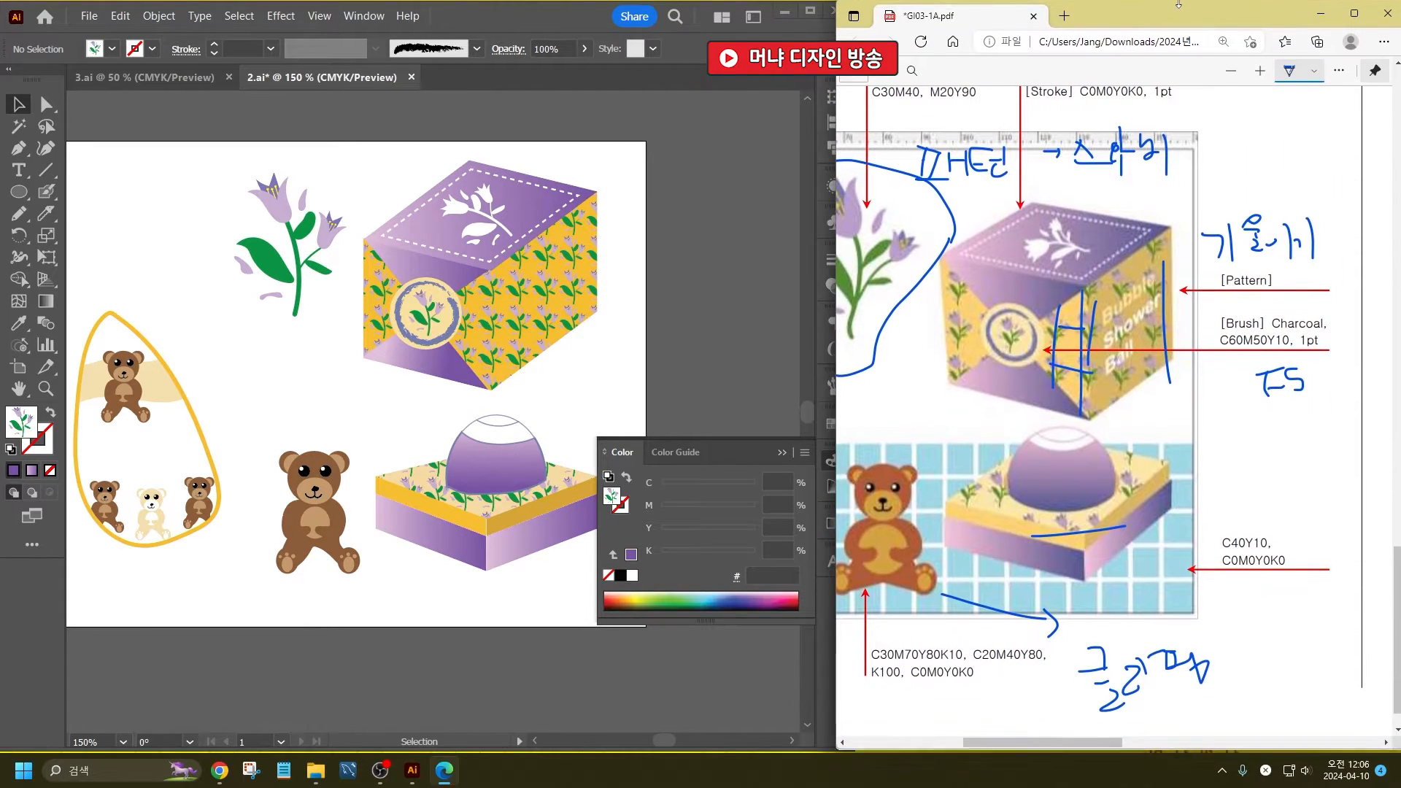
left_click_drag(1044, 747, 948, 746)
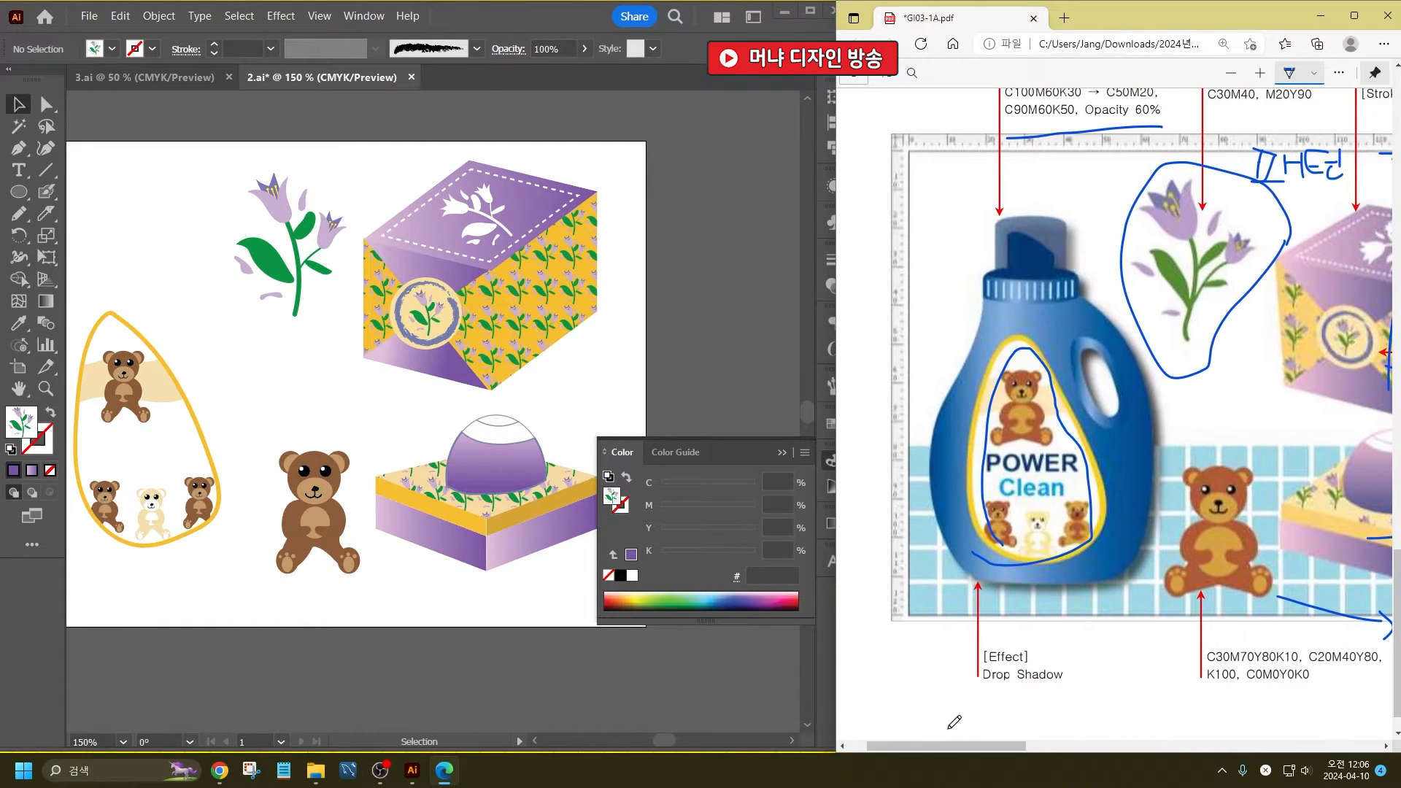
- Draw a wide, flat ellipse on the empty canvas beside the artboard for the bottle cap's top
key("space")
left_click_drag(164, 453, 563, 453)
scroll(313, 280, "up", 2)
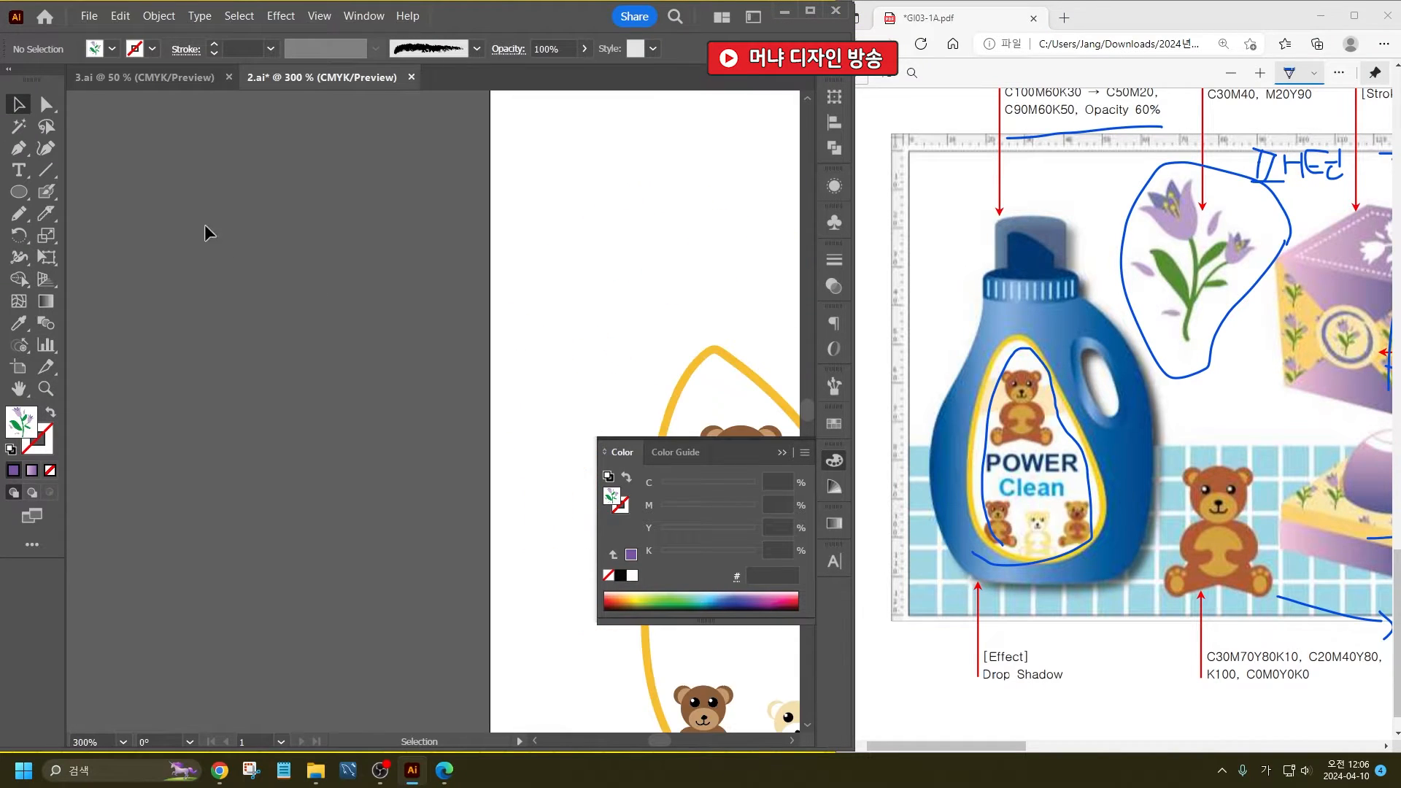
left_click(18, 192)
left_click_drag(305, 267, 436, 293)
- Draw a rectangle for the cap's body, extending downward from the middle of the flat ellipse
left_click_drag(22, 192, 95, 151)
scroll(327, 269, "up", 2)
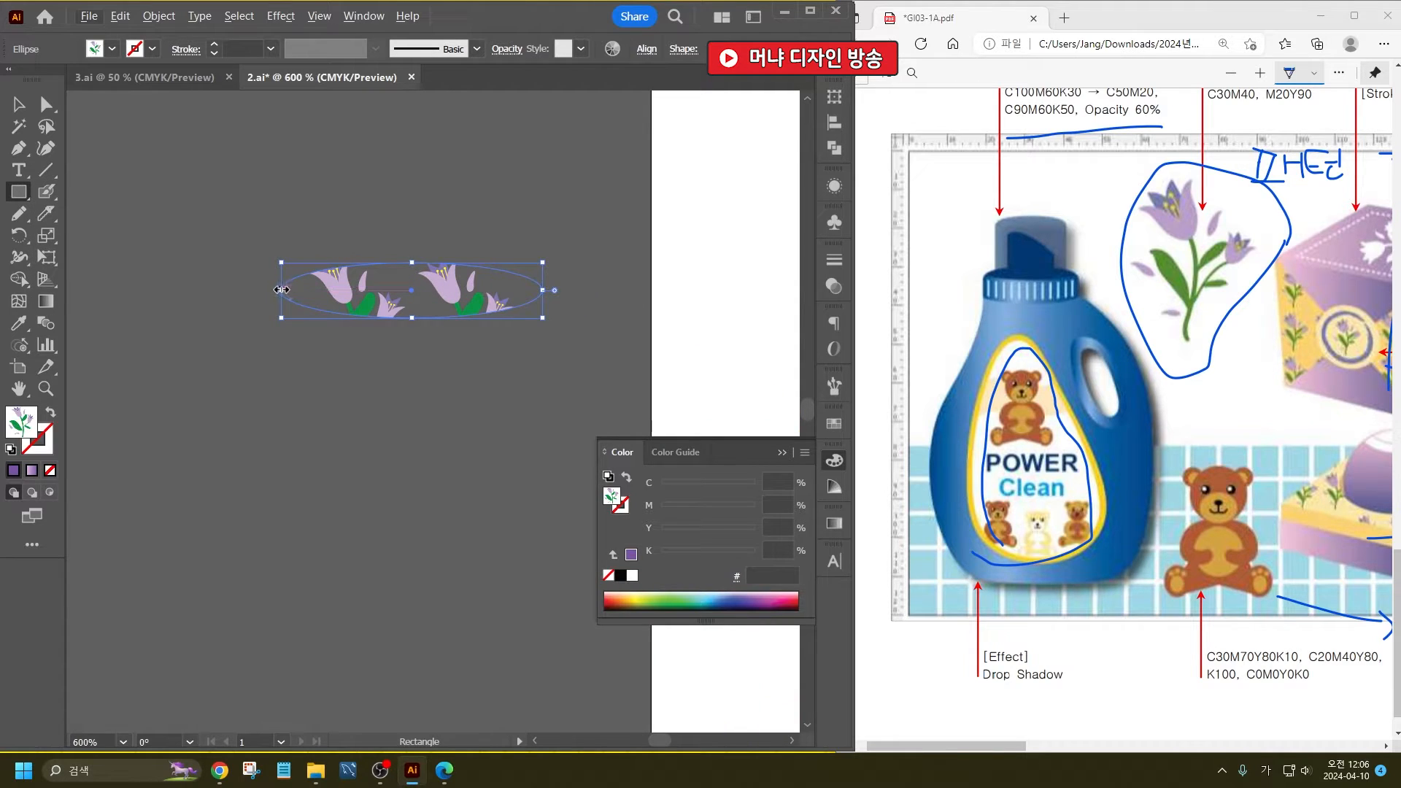
left_click(257, 300)
key("Escape")
left_click_drag(285, 291, 524, 426)
- Fill both the ellipse and the rectangle with C90 M60 Y0 K50
left_click(16, 103)
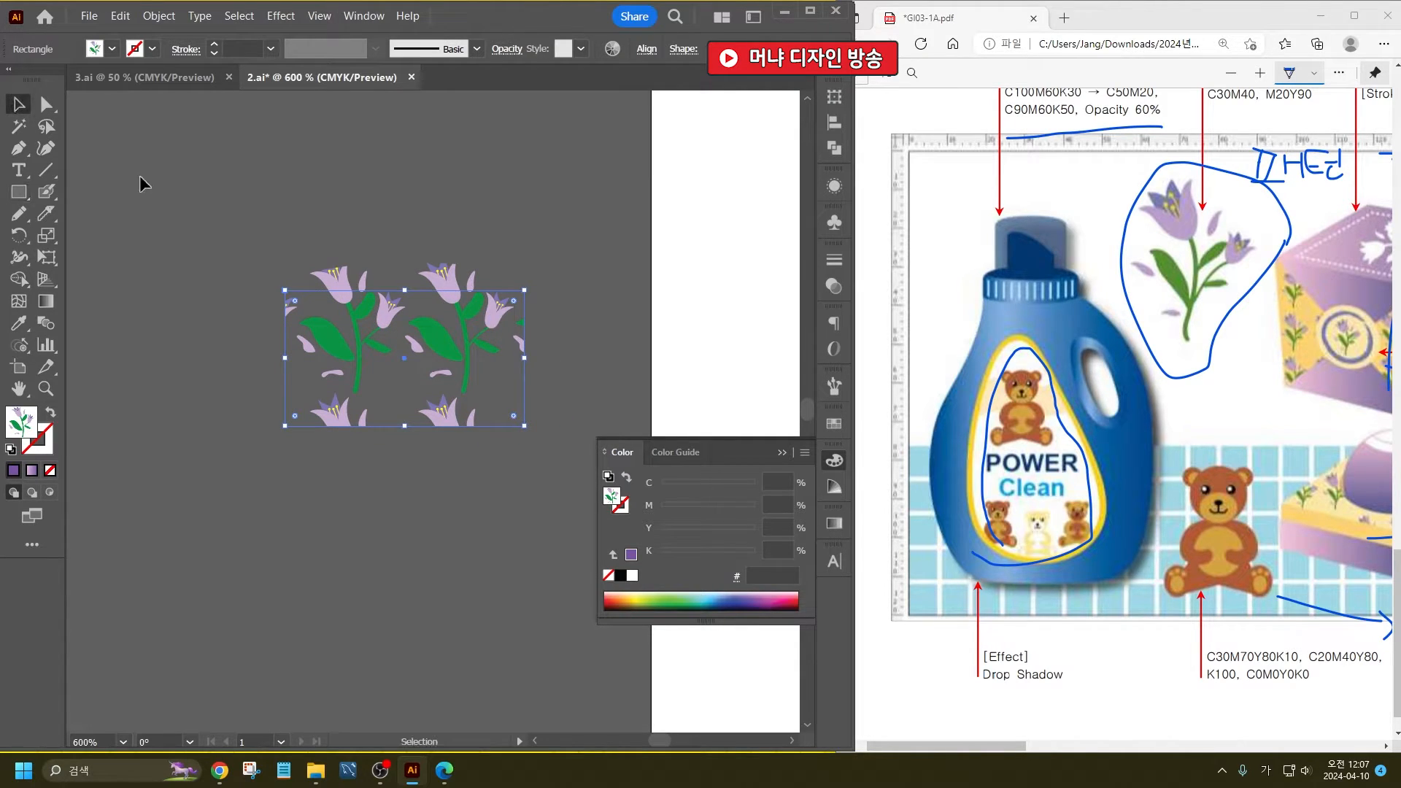
left_click_drag(140, 178, 382, 403)
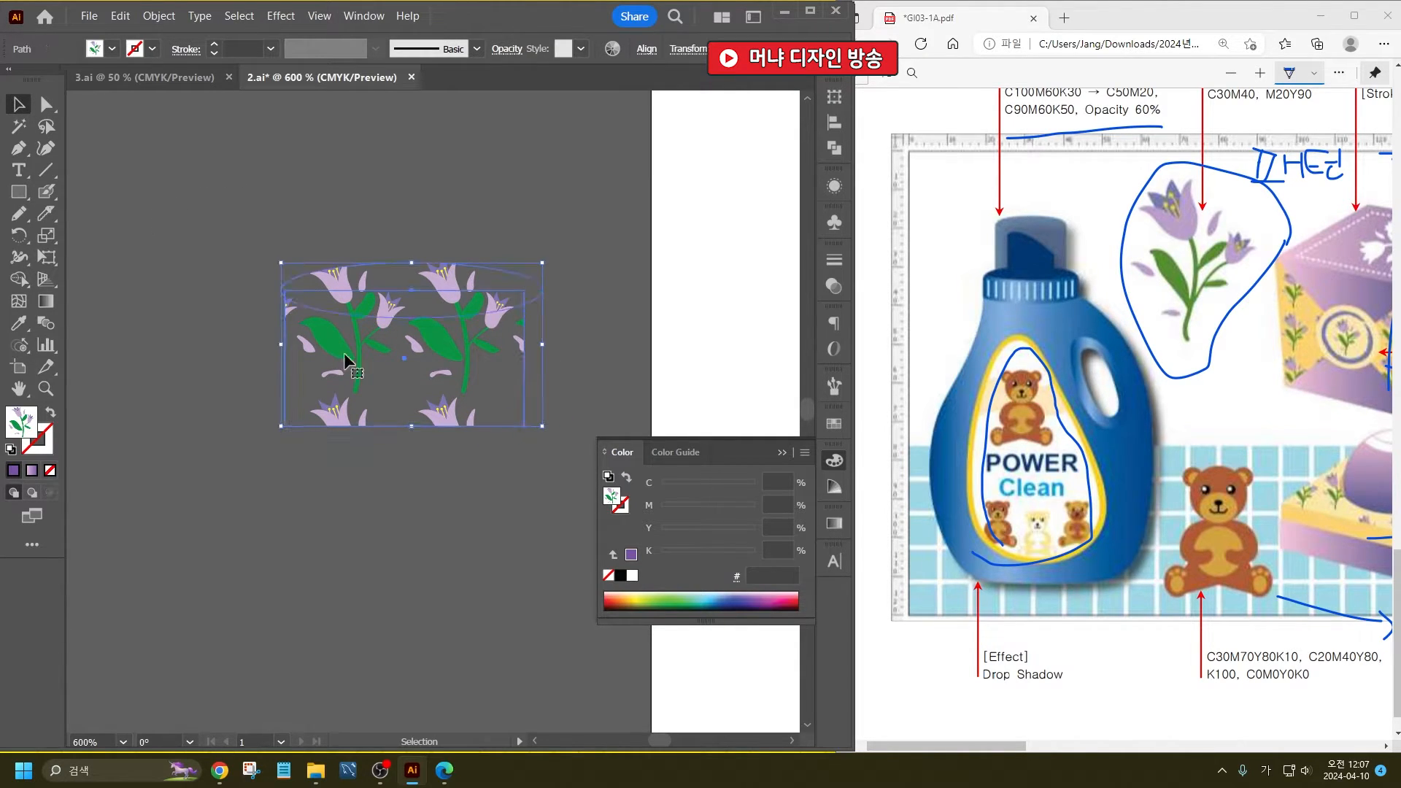
left_click(112, 51, "shift")
left_click(187, 83)
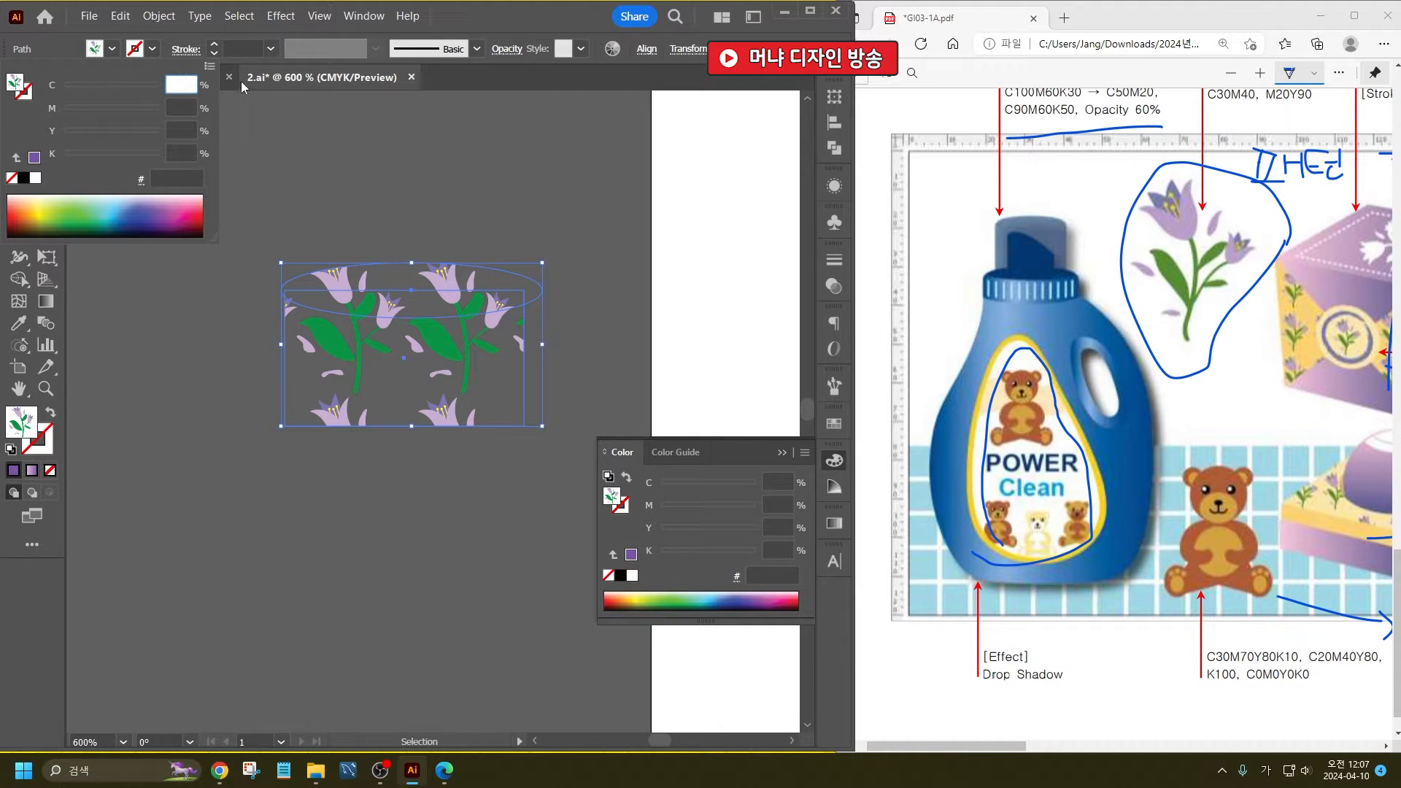
type("90")
key("Tab")
type("60")
key("Tab")
type("450")
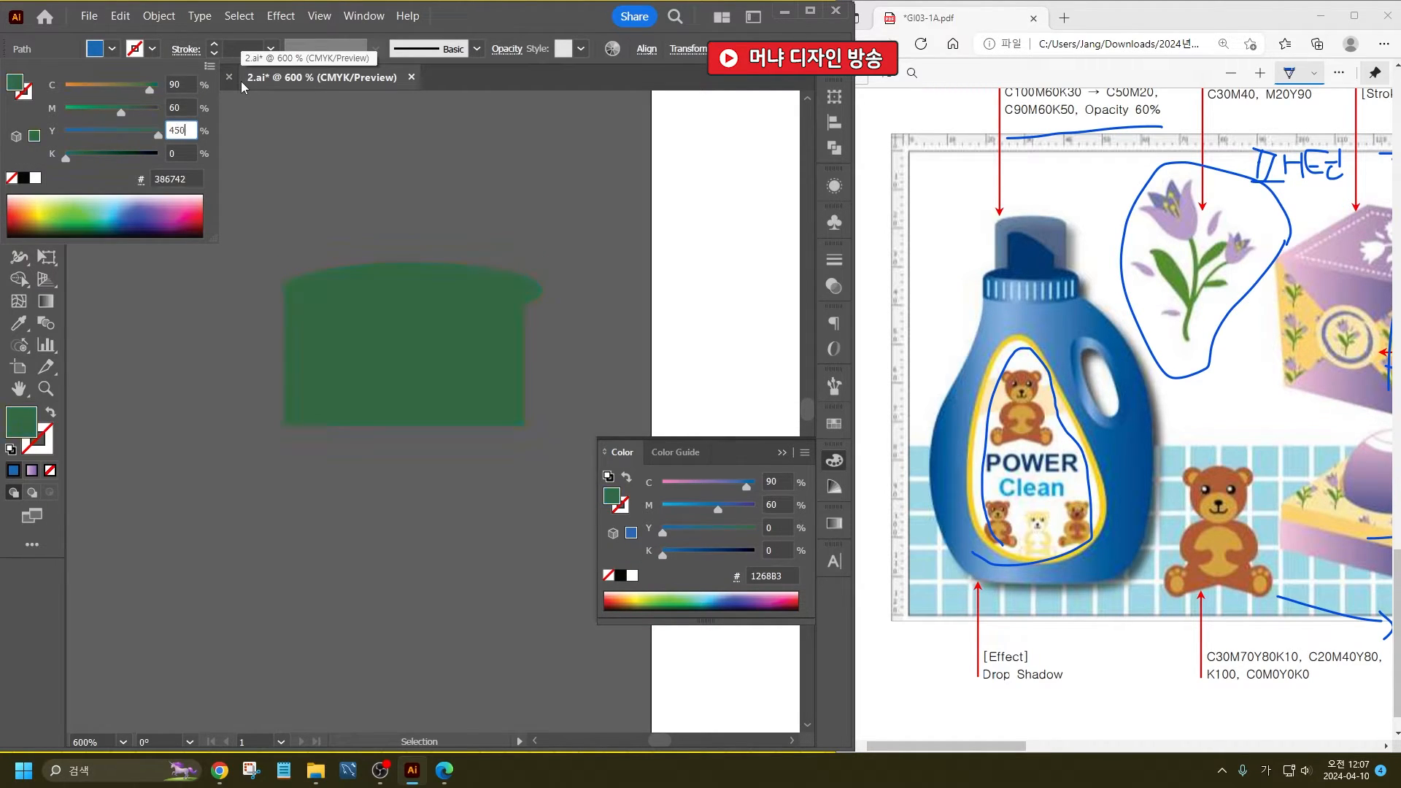
key("BackSpace")
key("BackSpace")
key("BackSpace")
type("0")
key("Tab")
type("50")
key("Return")
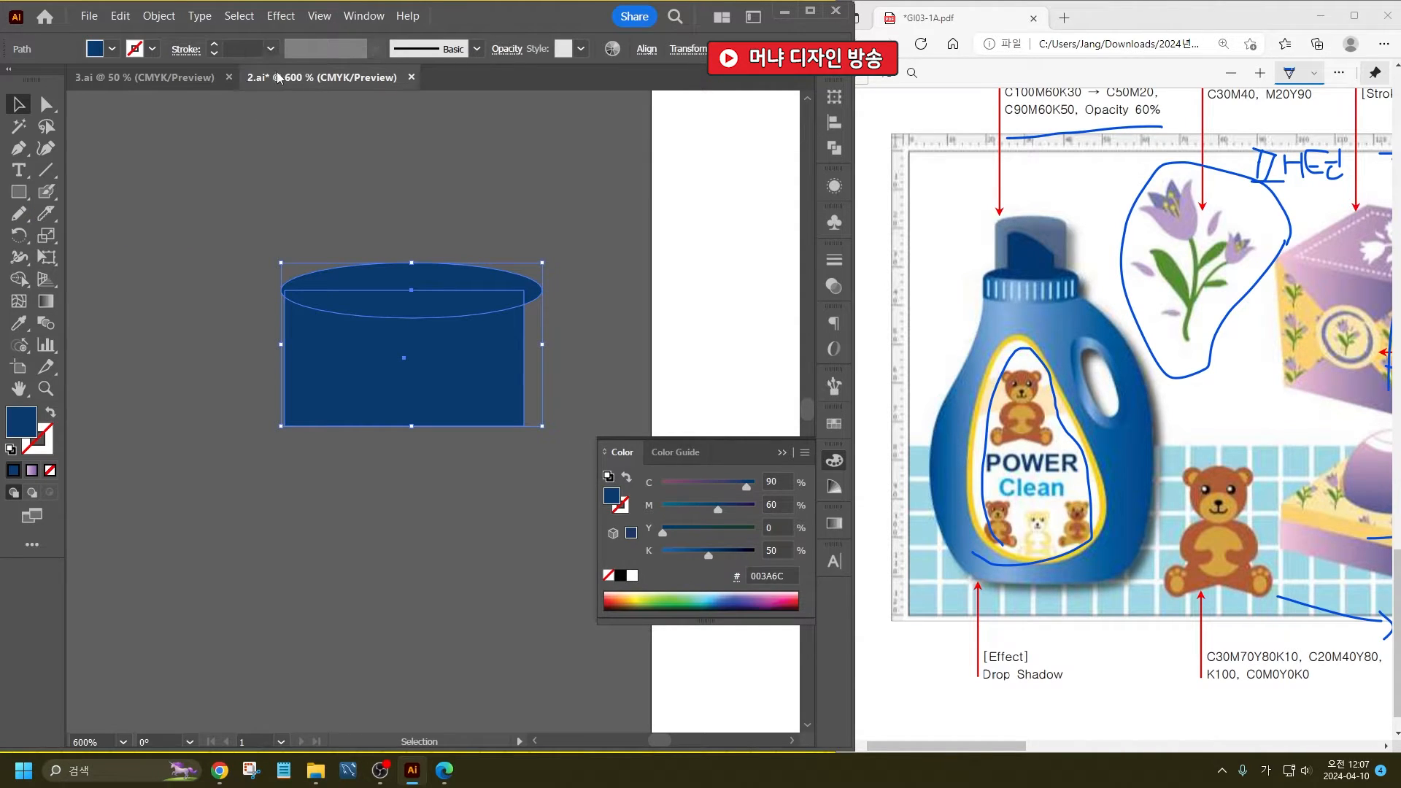
- Set the opacity of both cap shapes to 60%
left_click(507, 49)
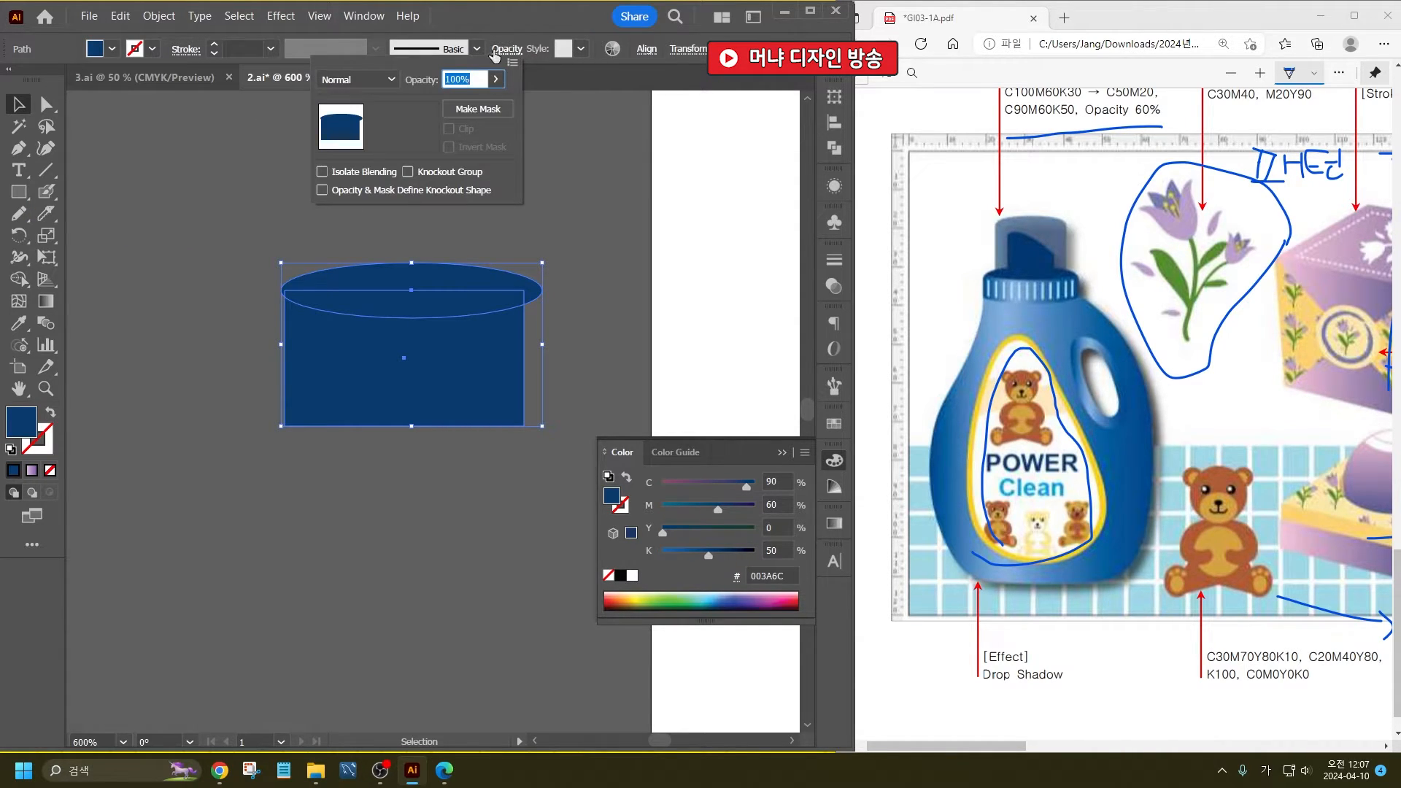
type("60")
key("Return")
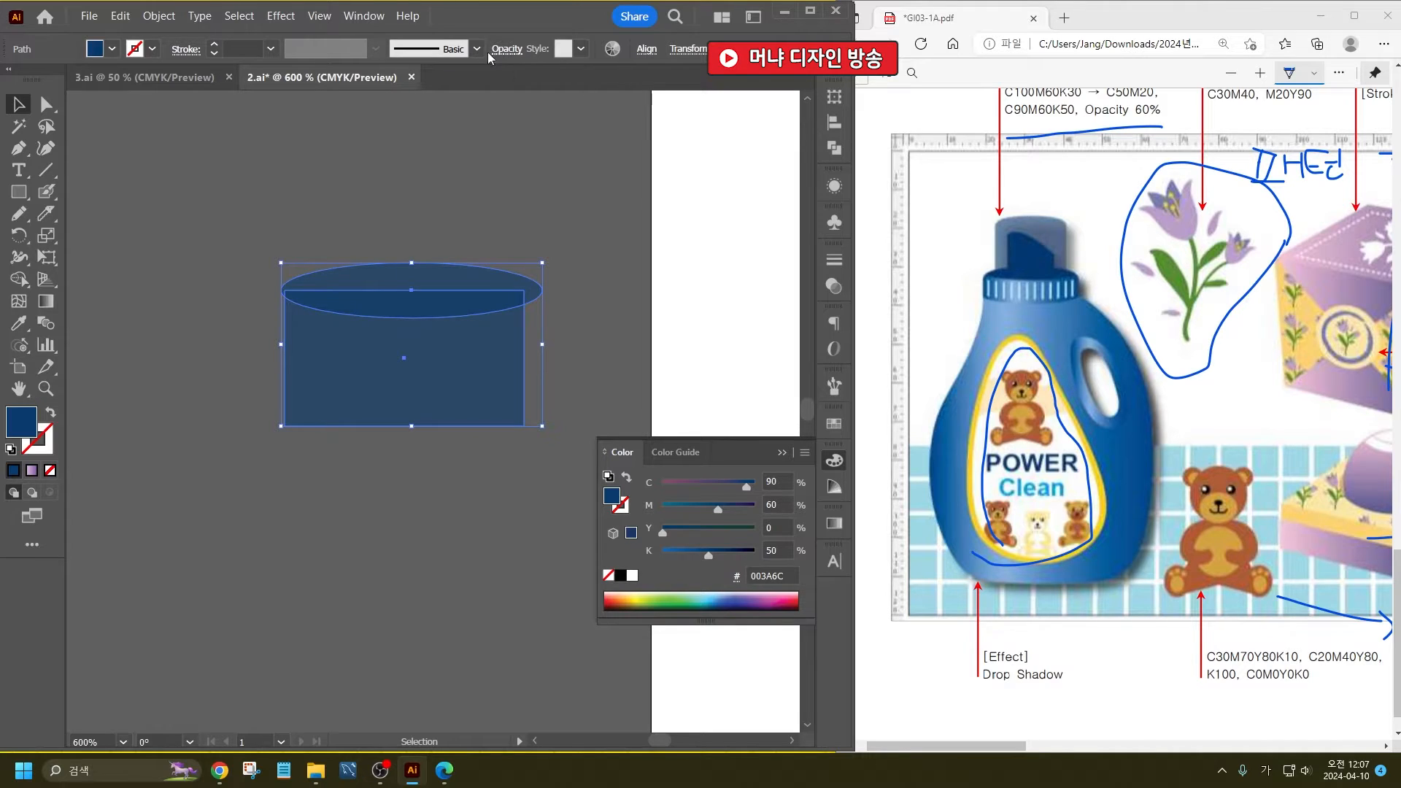
- Align the rectangle with the ellipse's left edge and narrow the ellipse to the rectangle's width
left_click(316, 497)
left_click_drag(397, 406, 395, 386)
left_click(540, 290)
left_click_drag(541, 291, 148, 517)
left_click(556, 282)
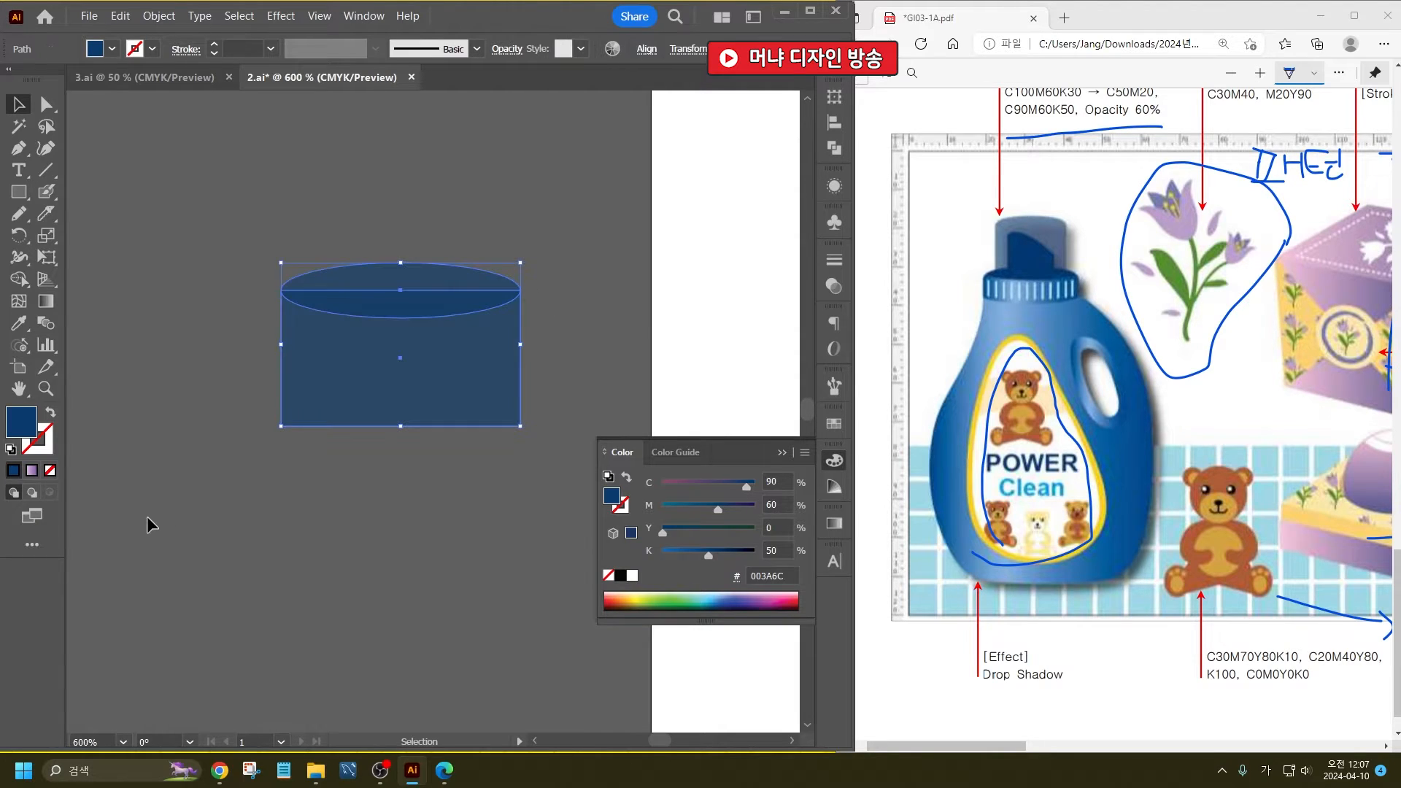
left_click(336, 458)
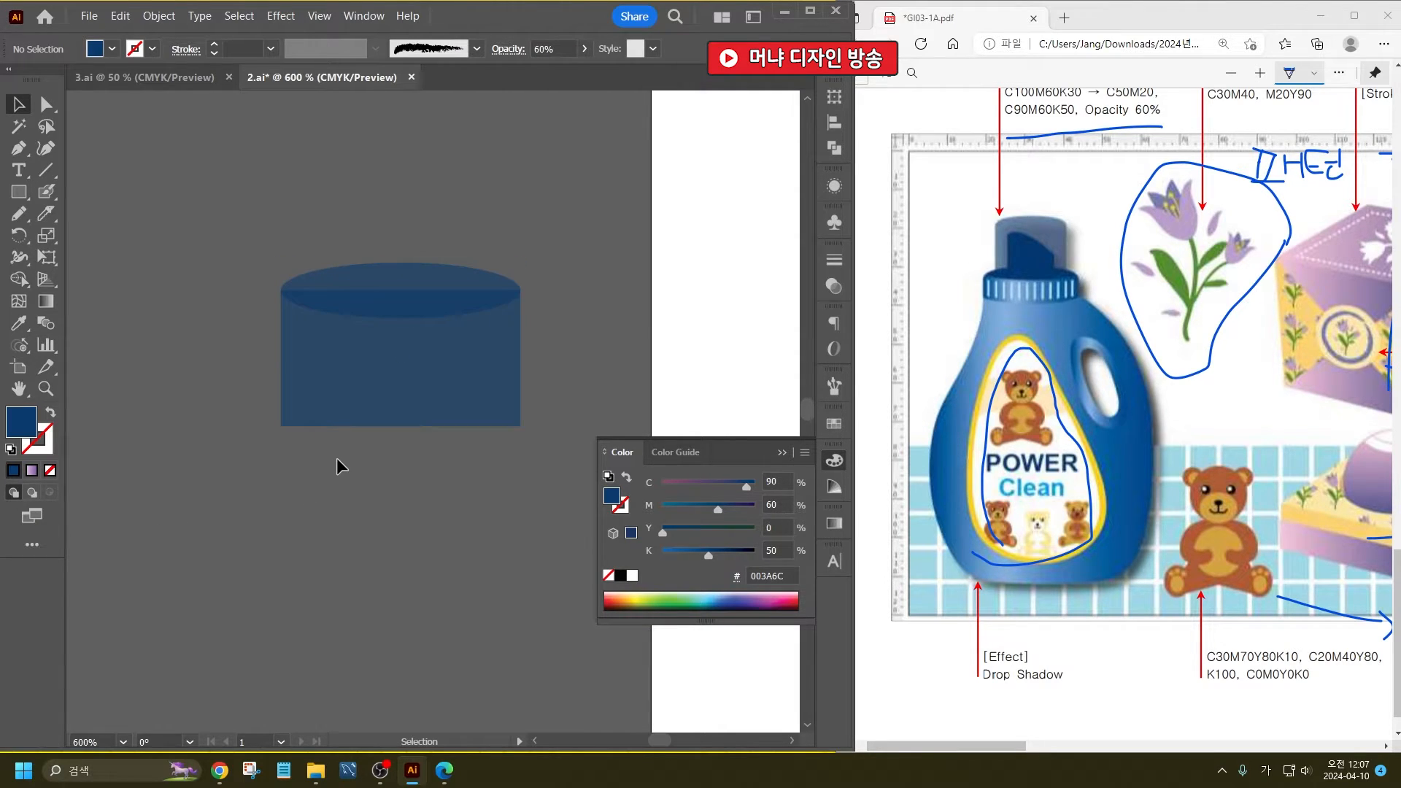
- Narrow the ellipse and rectangle together to about three quarters of their width
left_click(369, 409)
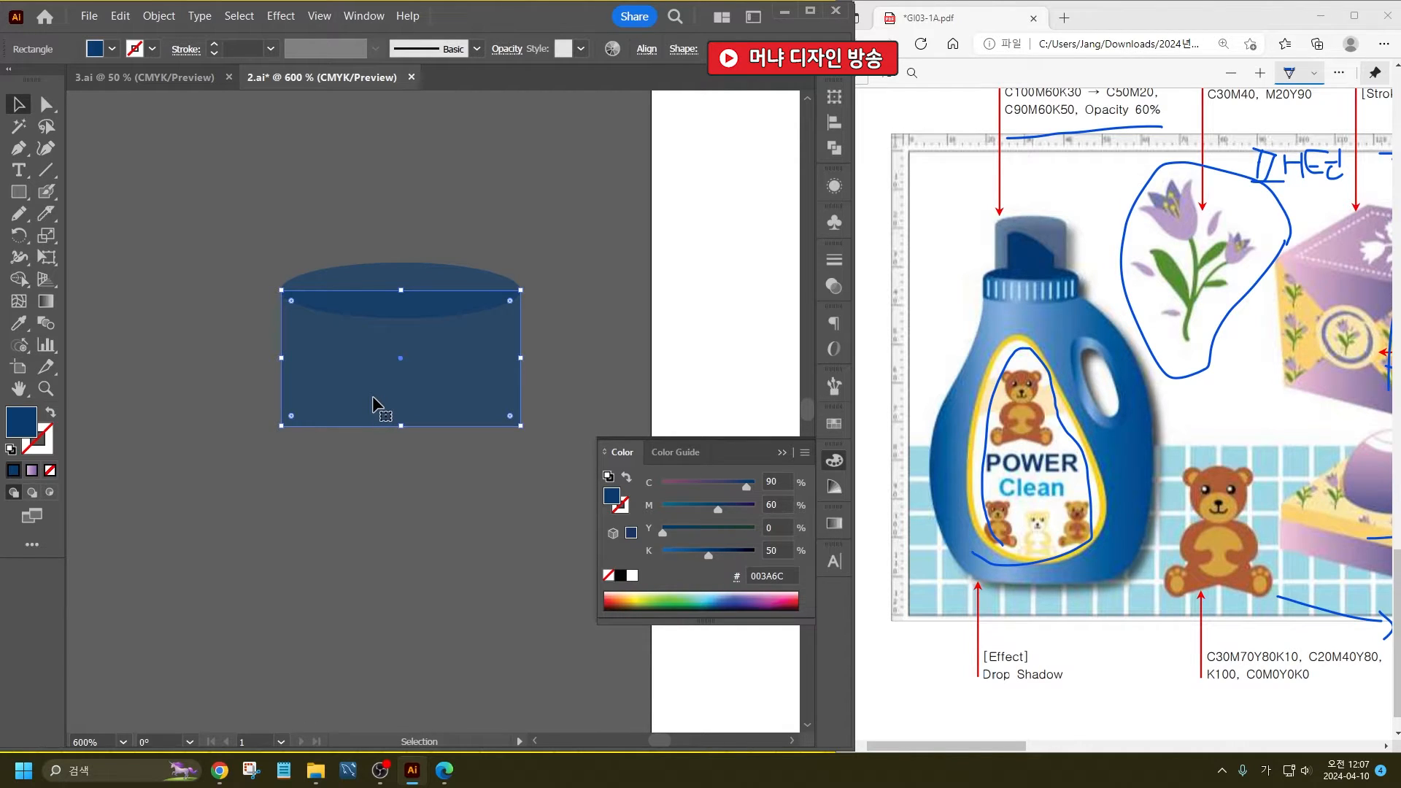
left_click(400, 475)
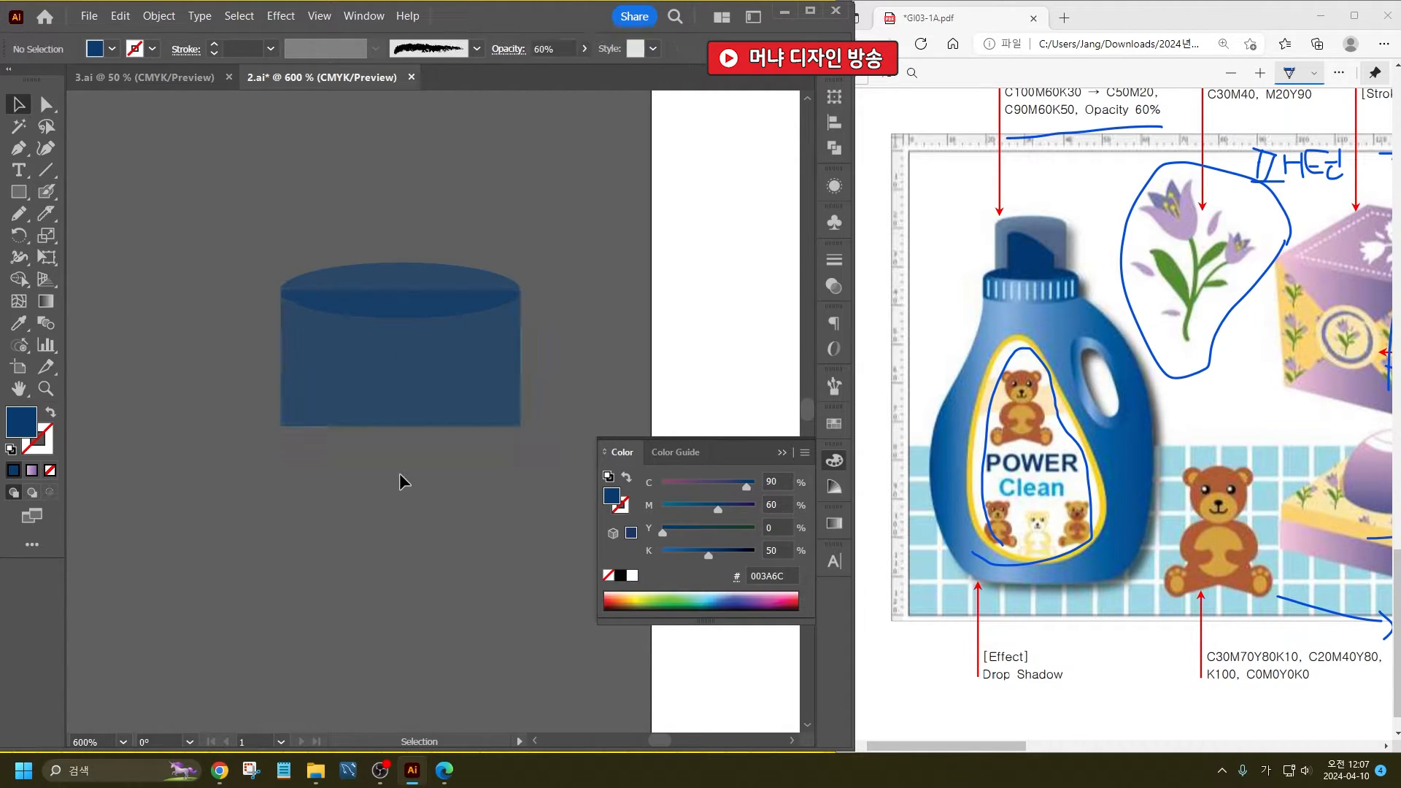
left_click_drag(490, 465, 294, 281)
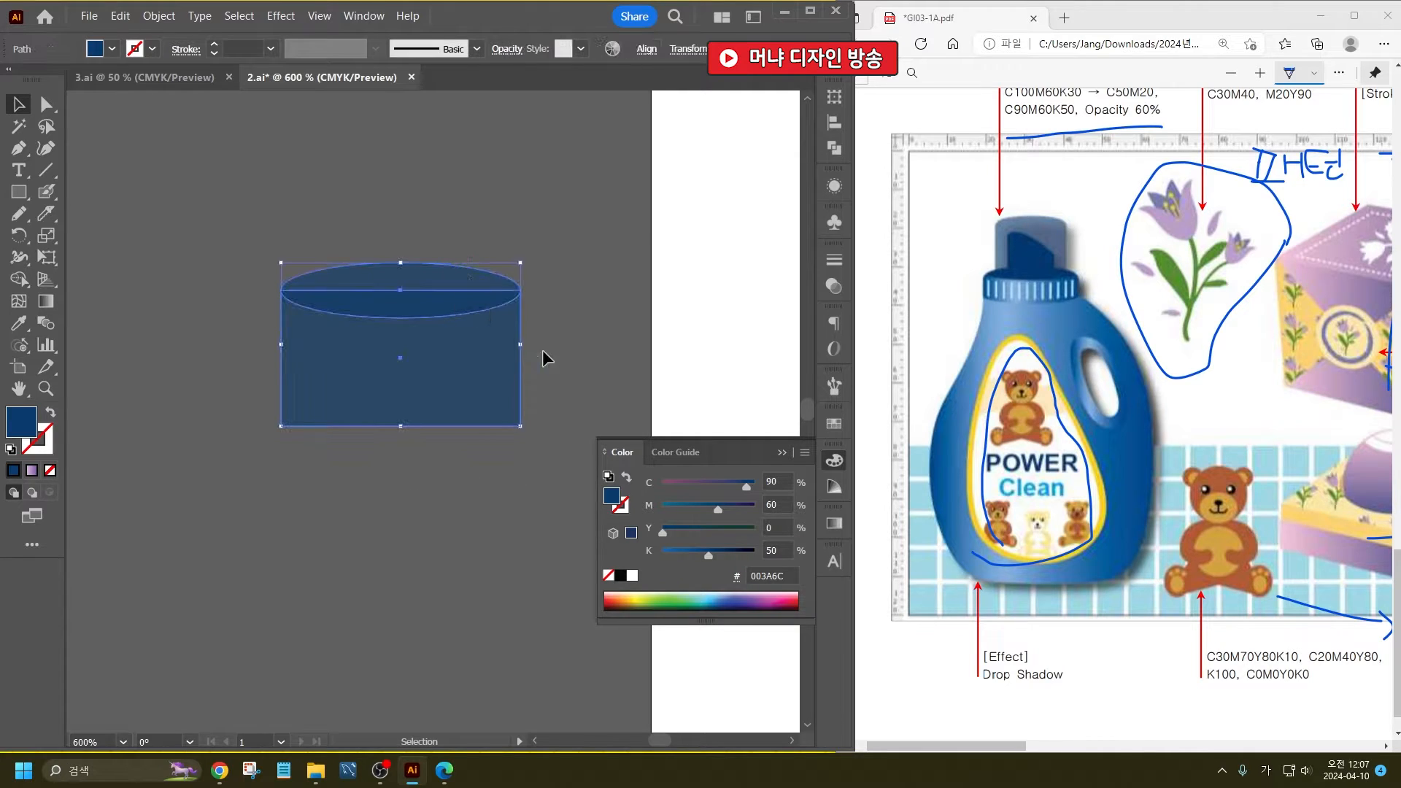
left_click_drag(518, 342, 462, 343)
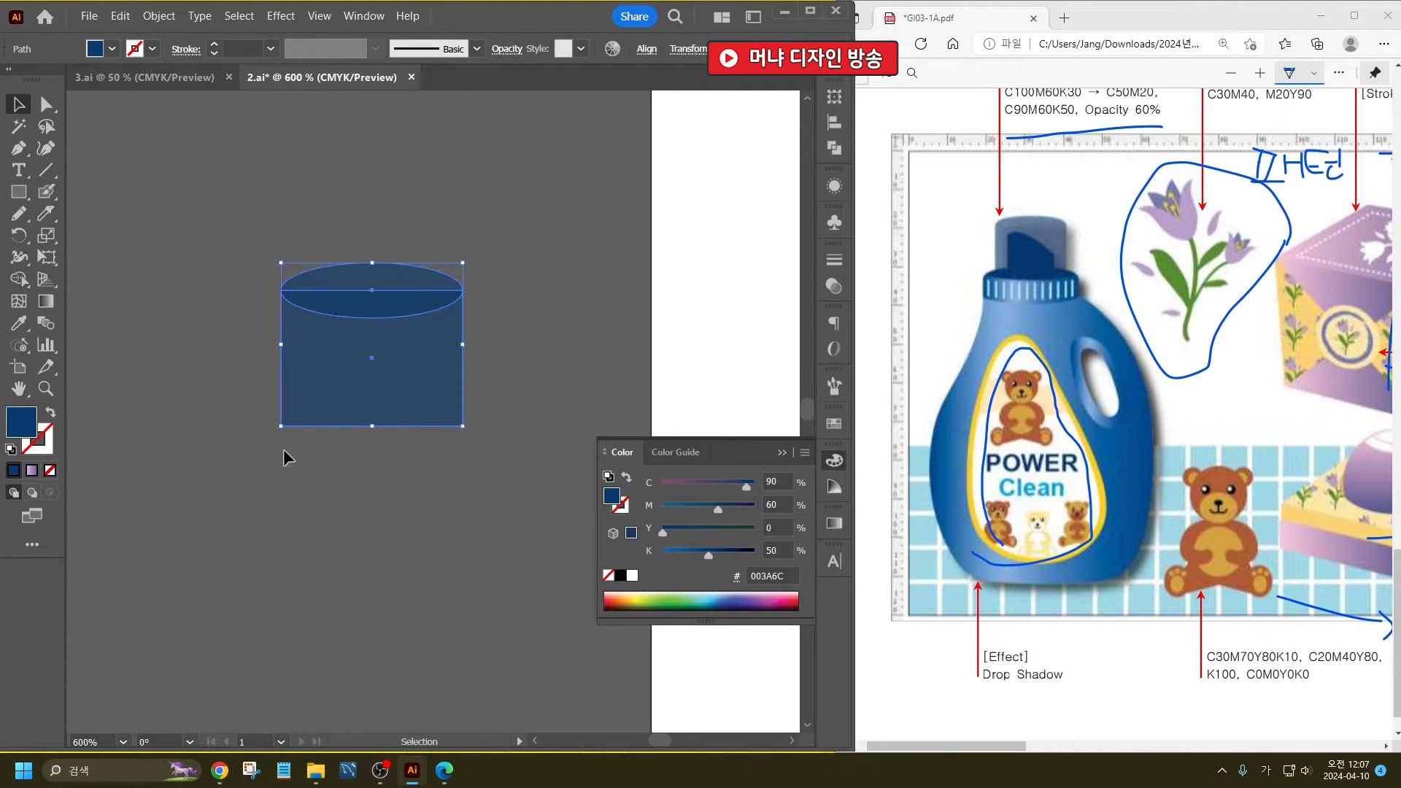
- Merge the ellipse and rectangle into a single round-topped cap shape with the Shape Builder tool
left_click(19, 279)
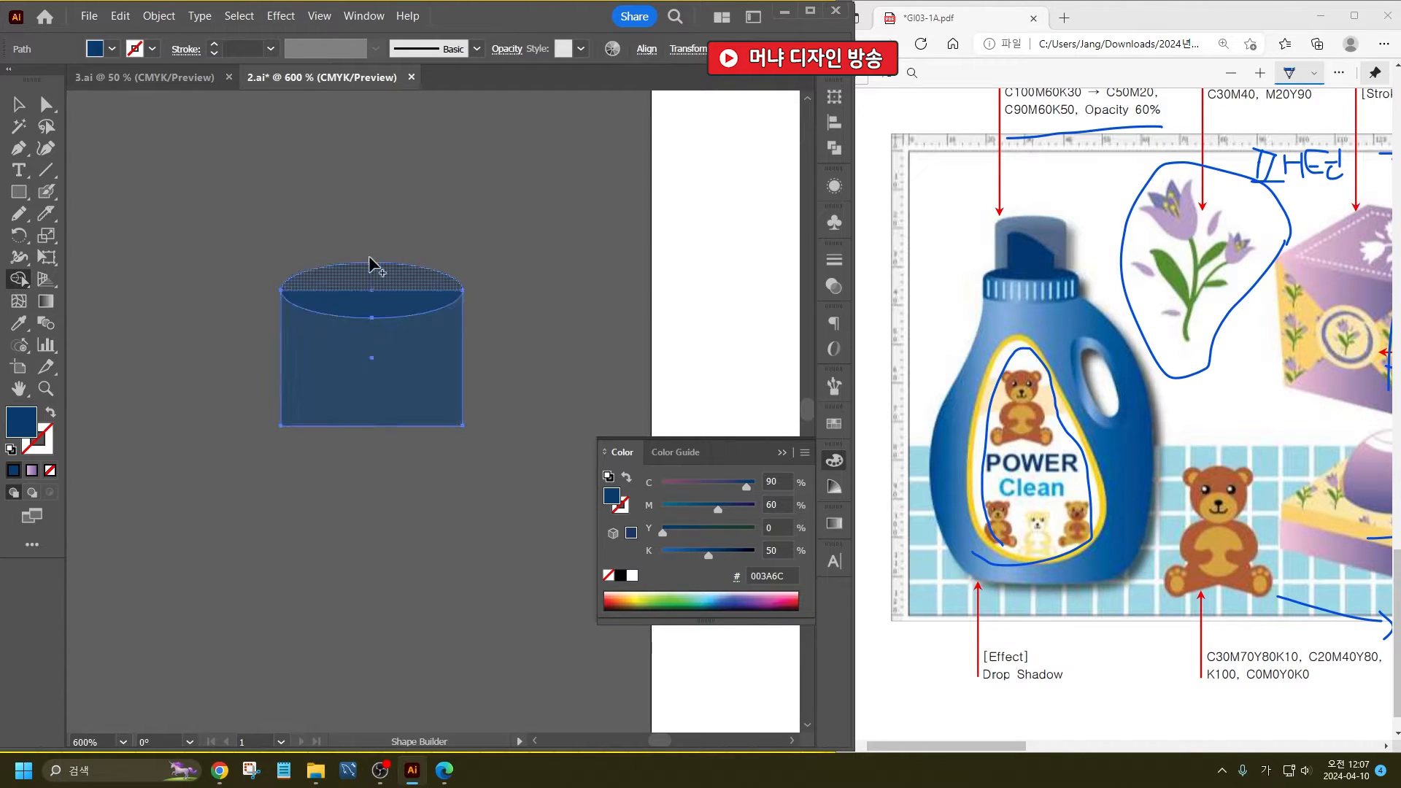
left_click(372, 264)
left_click(19, 105)
left_click(336, 191)
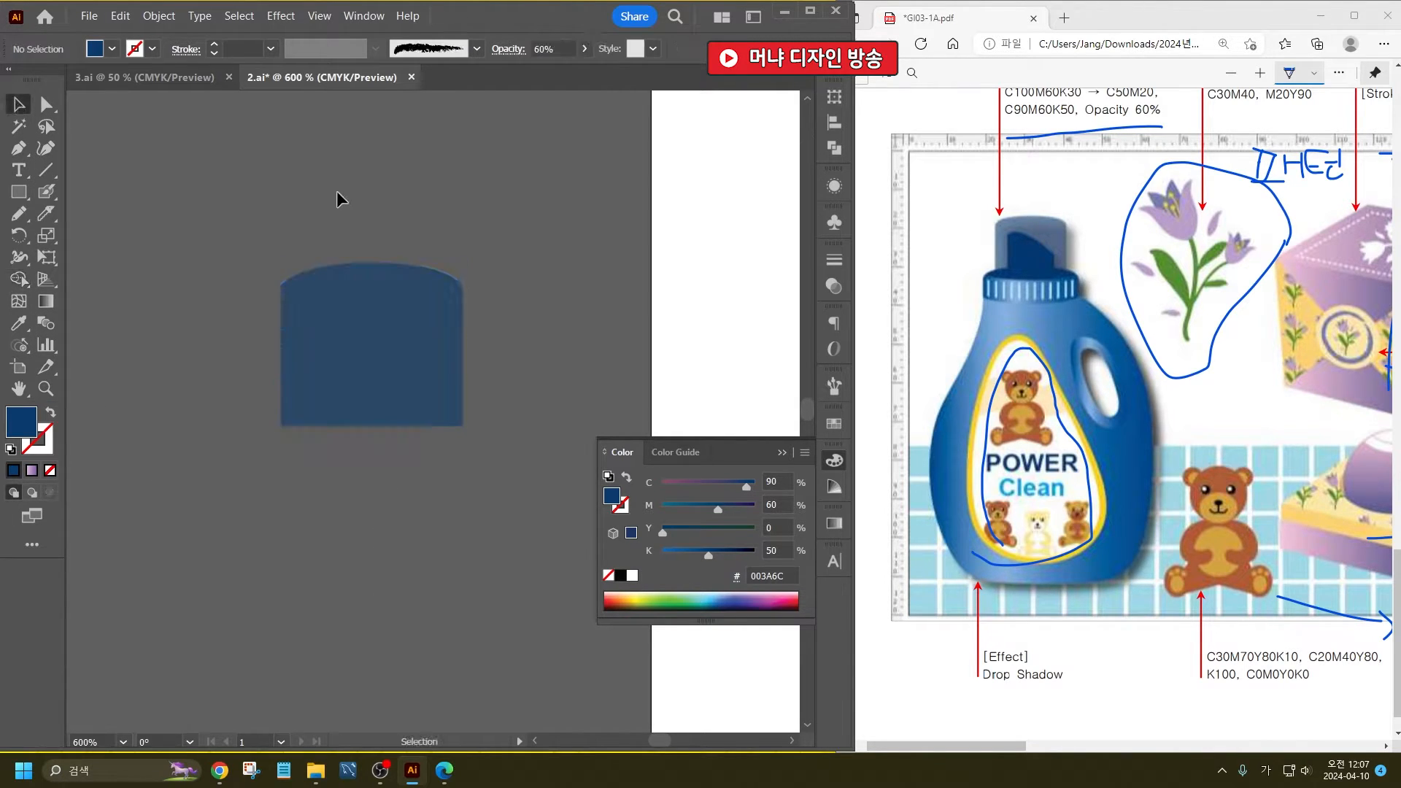
- Draw a closed spout shape with a curved upper right side inside the cap using the Pencil tool
left_click(19, 213)
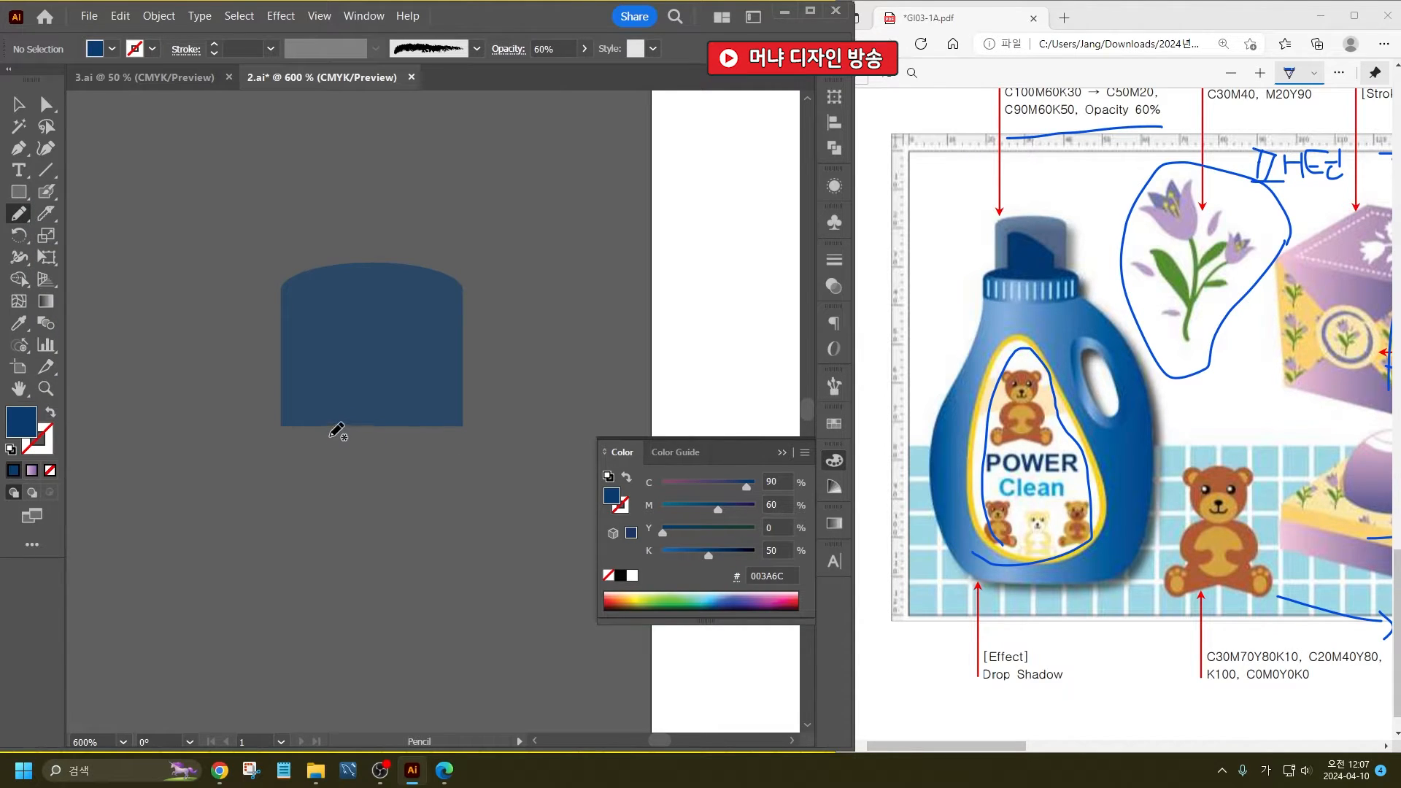
left_click(338, 335, "ctrl")
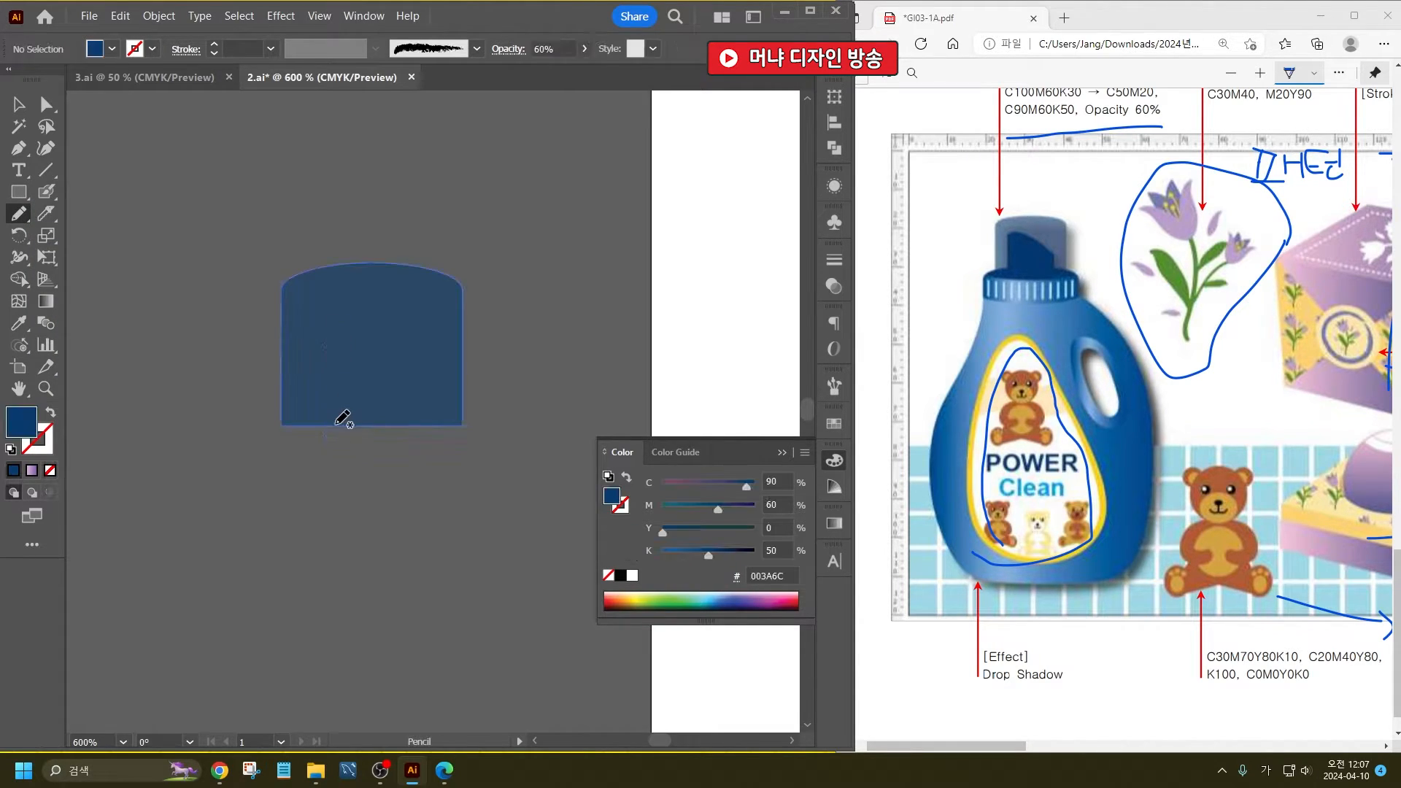
mouse_move(321, 426)
left_mouse_down()
mouse_move(320, 294)
mouse_move(407, 319)
mouse_move(423, 342)
mouse_move(426, 429)
mouse_move(330, 427)
left_mouse_up()
key("v")
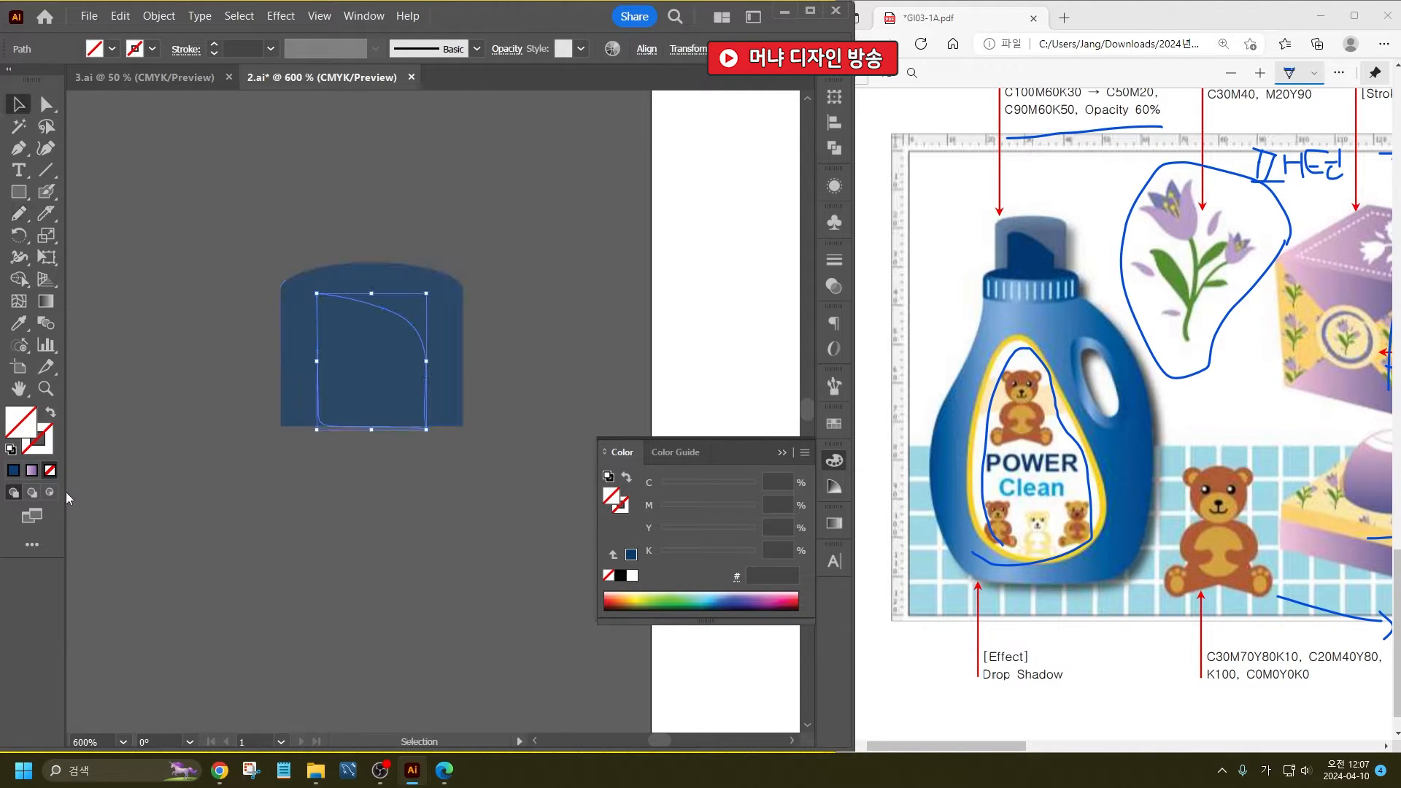
- Fill the spout shape with dark navy 0A105E and place it behind the translucent cap
double_click(18, 428)
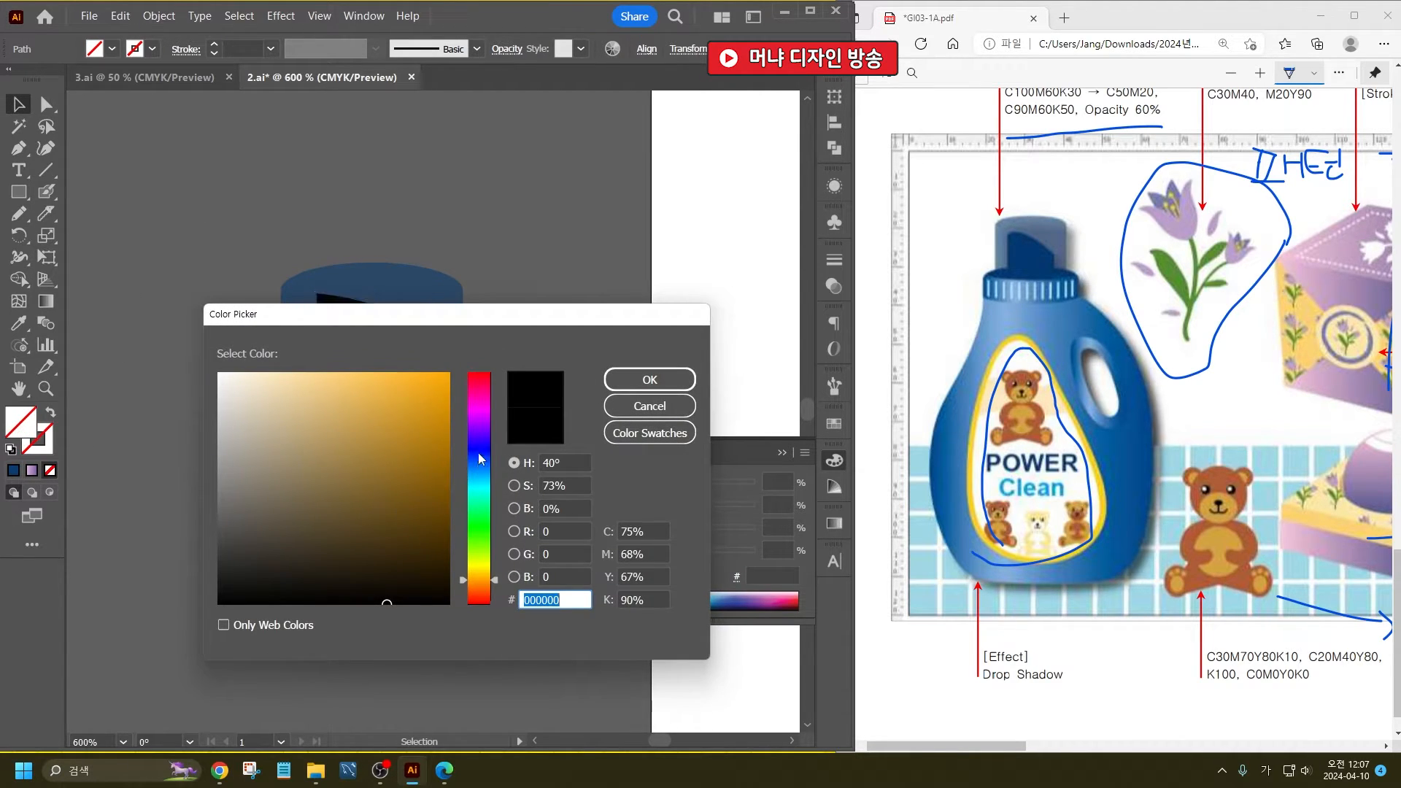
type("0A105E")
left_click(650, 380)
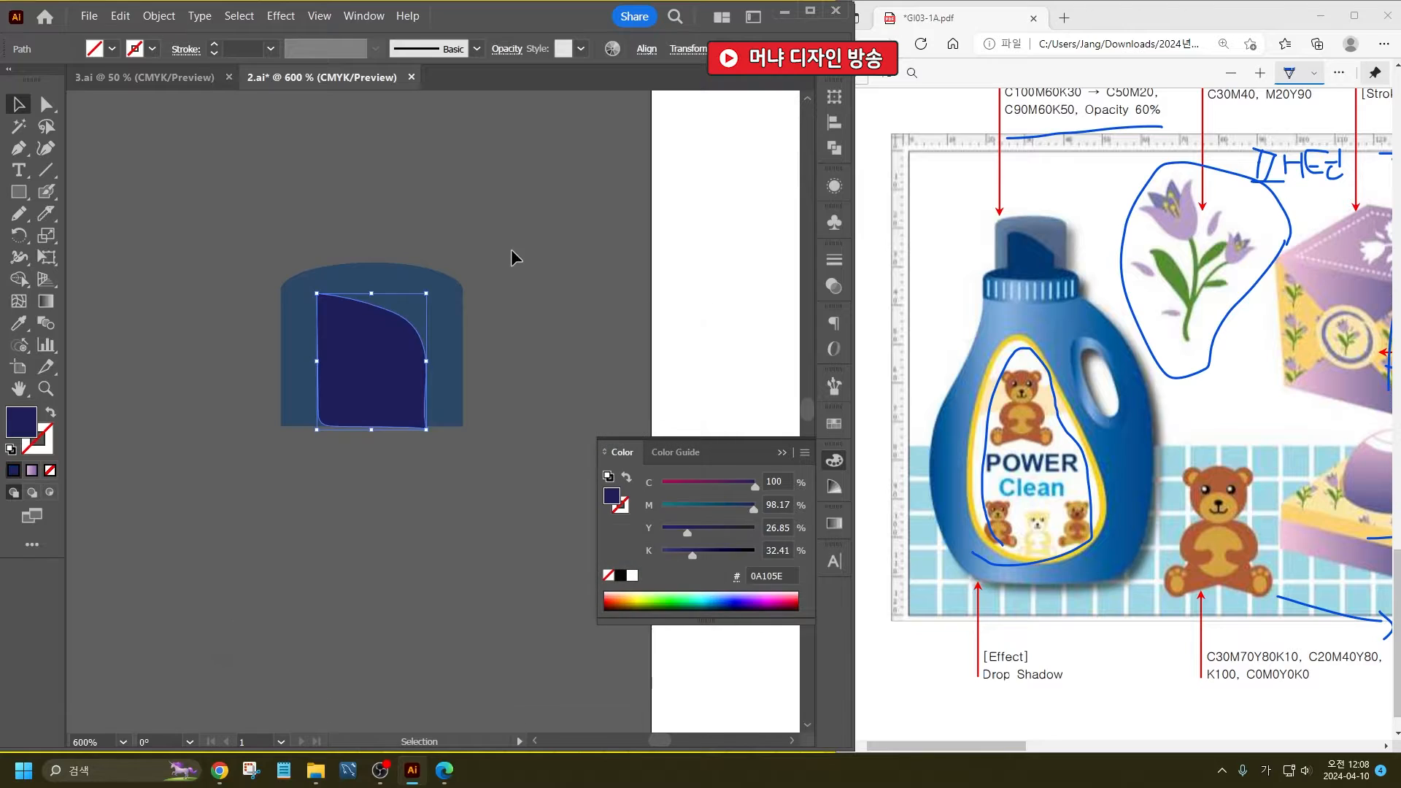
left_click(406, 369)
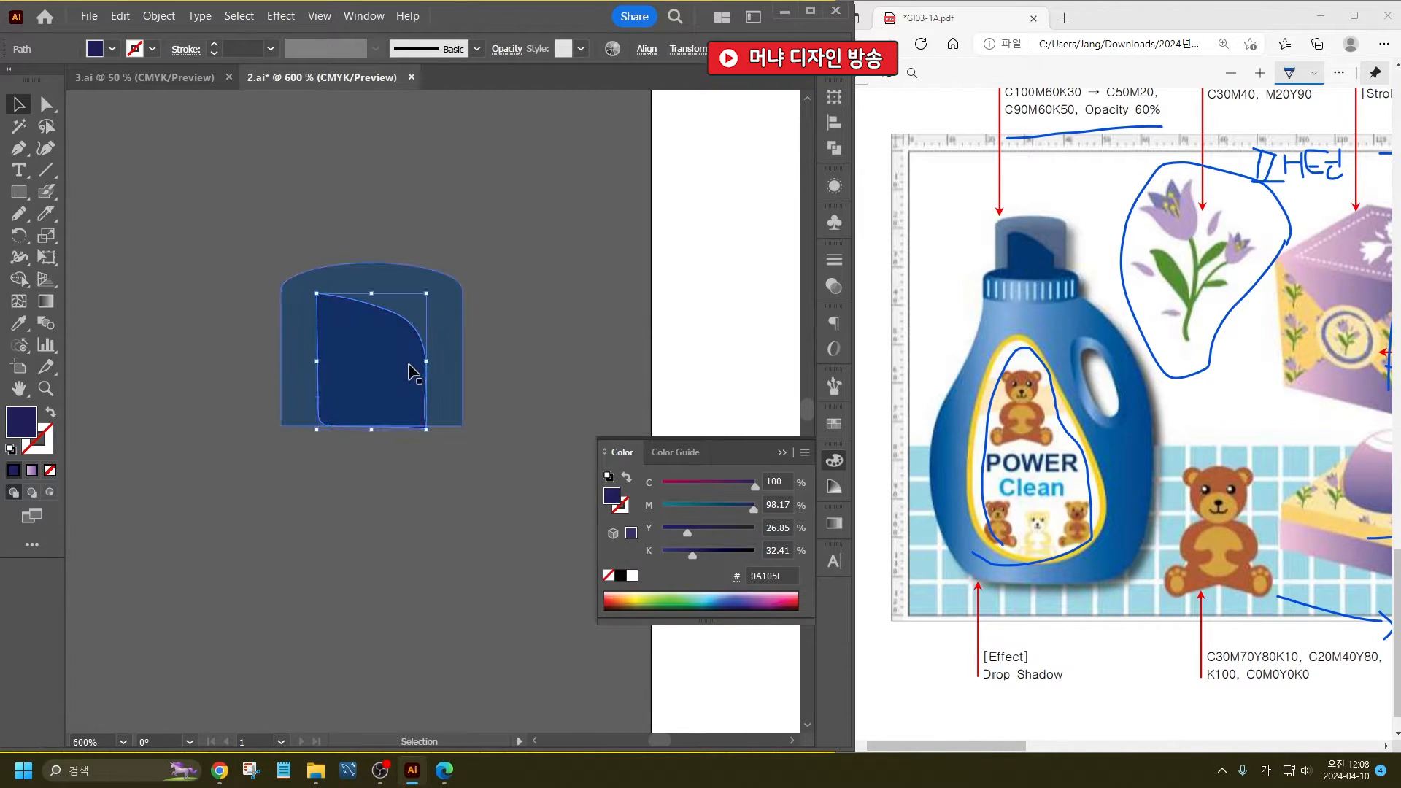
left_click(420, 524)
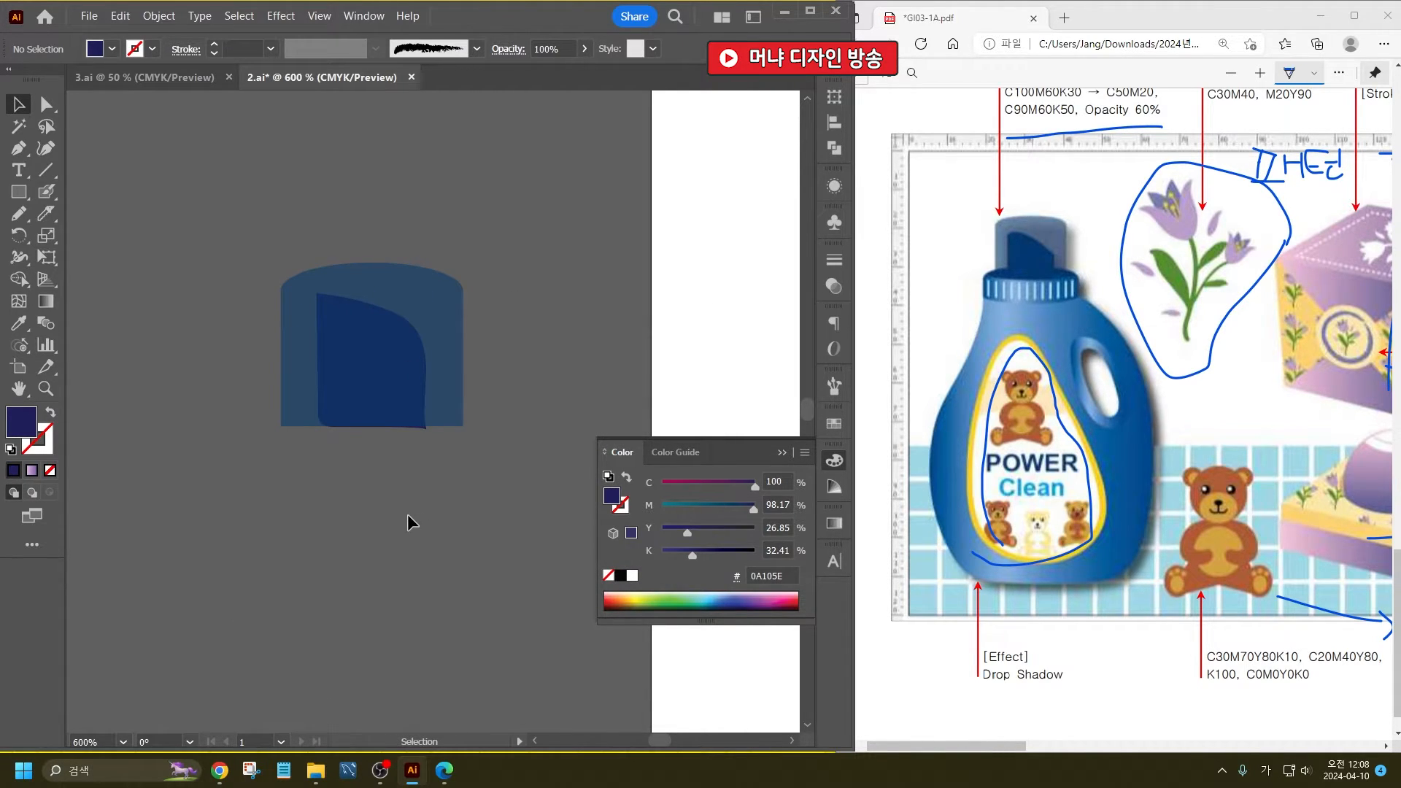
- Draw a flat navy ellipse across the cap's base, slightly wider than the cap, and send it to the back
left_click_drag(19, 192, 73, 234)
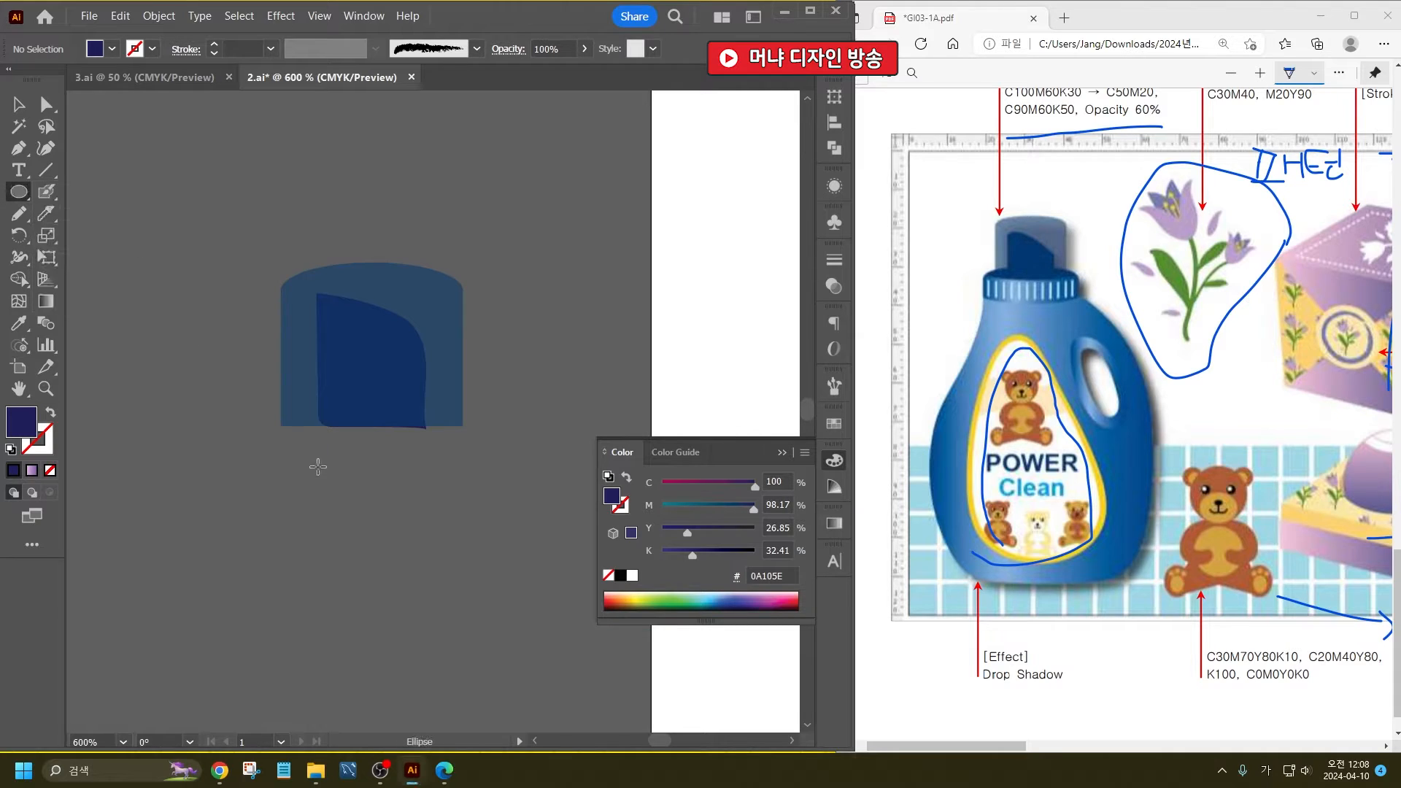
mouse_move(280, 417)
left_mouse_down()
mouse_move(438, 441)
mouse_move(478, 464)
mouse_move(440, 442)
left_mouse_up()
left_click(19, 105)
key("ctrl+shift+bracketleft")
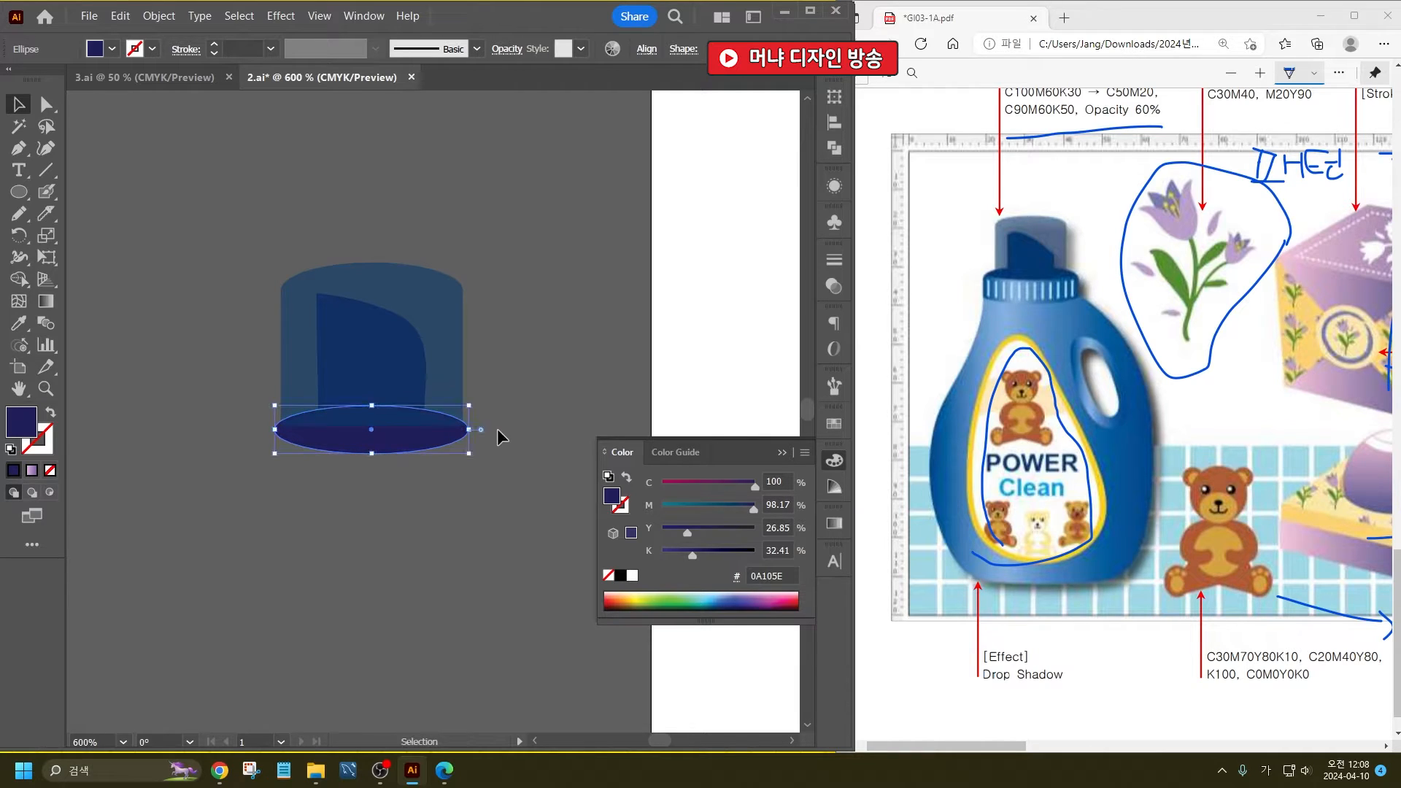
left_click(502, 430)
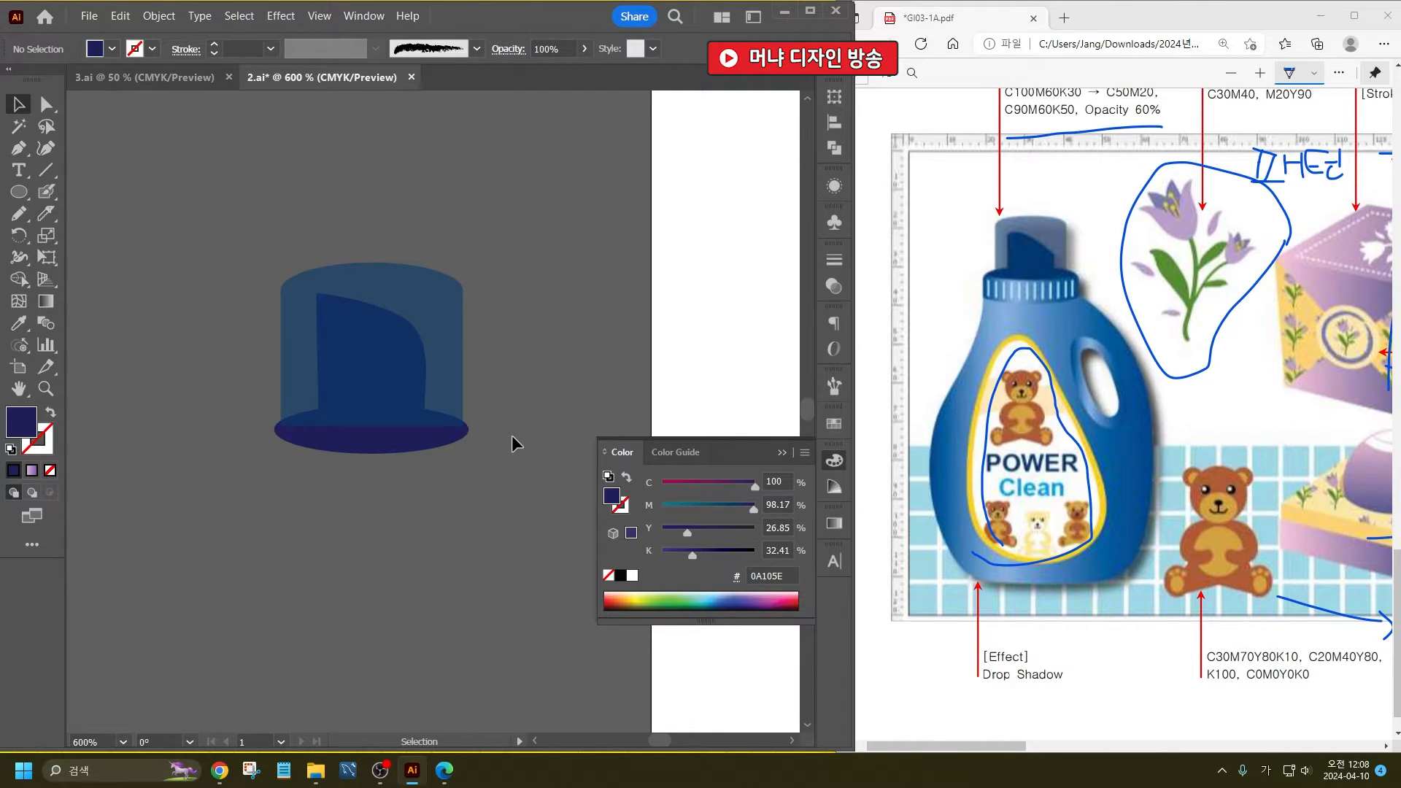
- Widen the base ellipse slightly on both sides and select the translucent cap shape
left_click(358, 445)
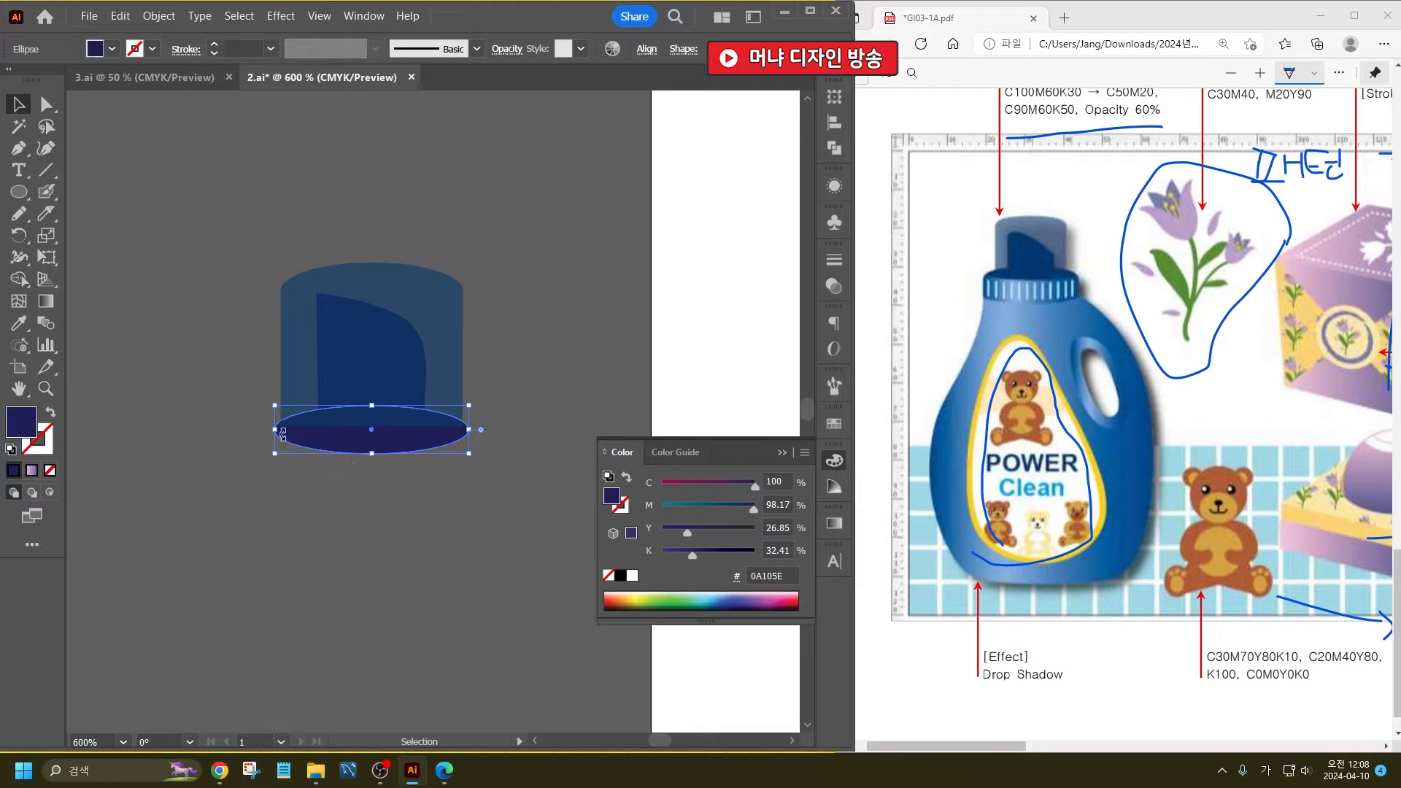
left_click_drag(278, 432, 271, 431)
left_click_drag(468, 431, 476, 431)
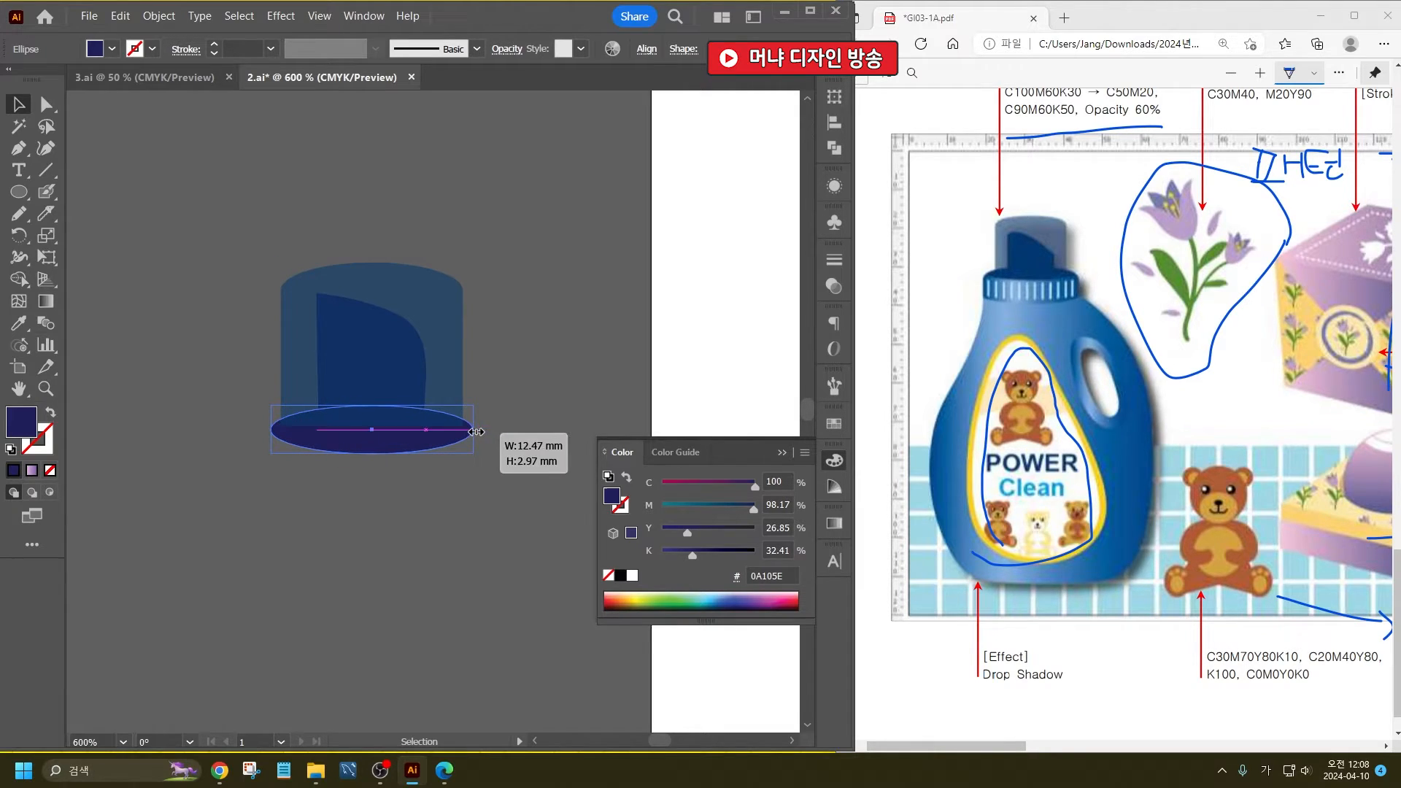
left_click(497, 361)
left_click(448, 339)
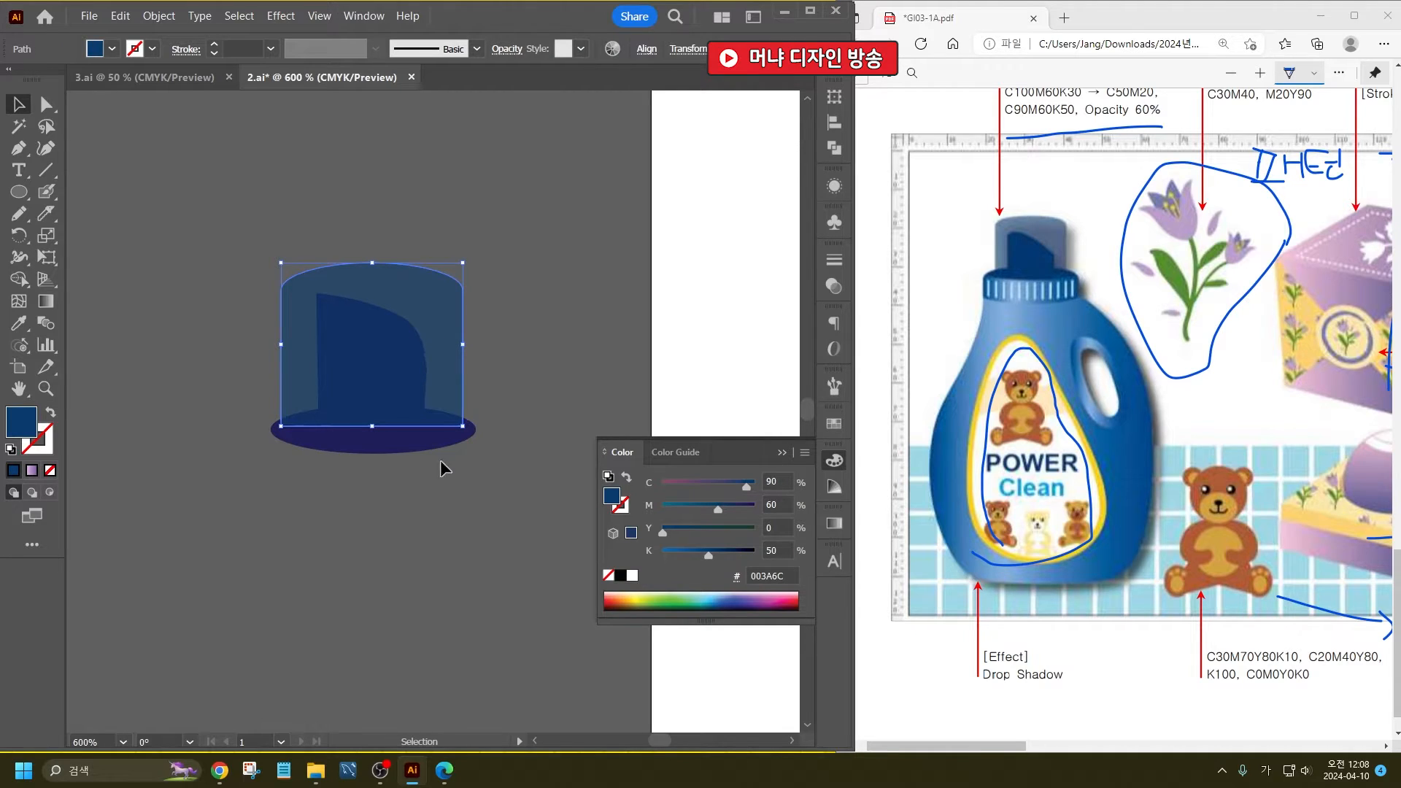
- Flatten the navy base ellipse by raising its lower edge
left_click(440, 498)
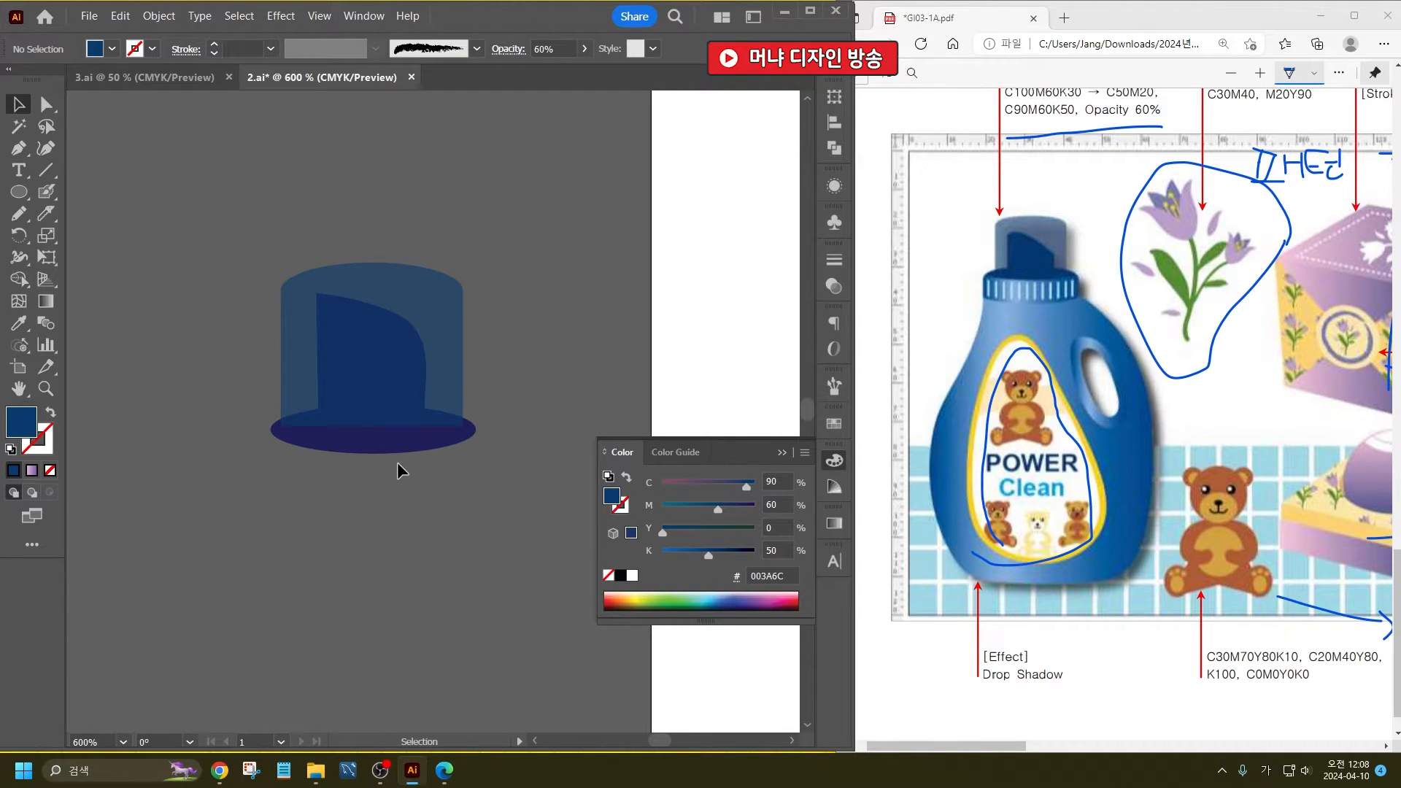
left_click(370, 448)
left_click_drag(373, 456, 375, 437)
left_click(417, 505)
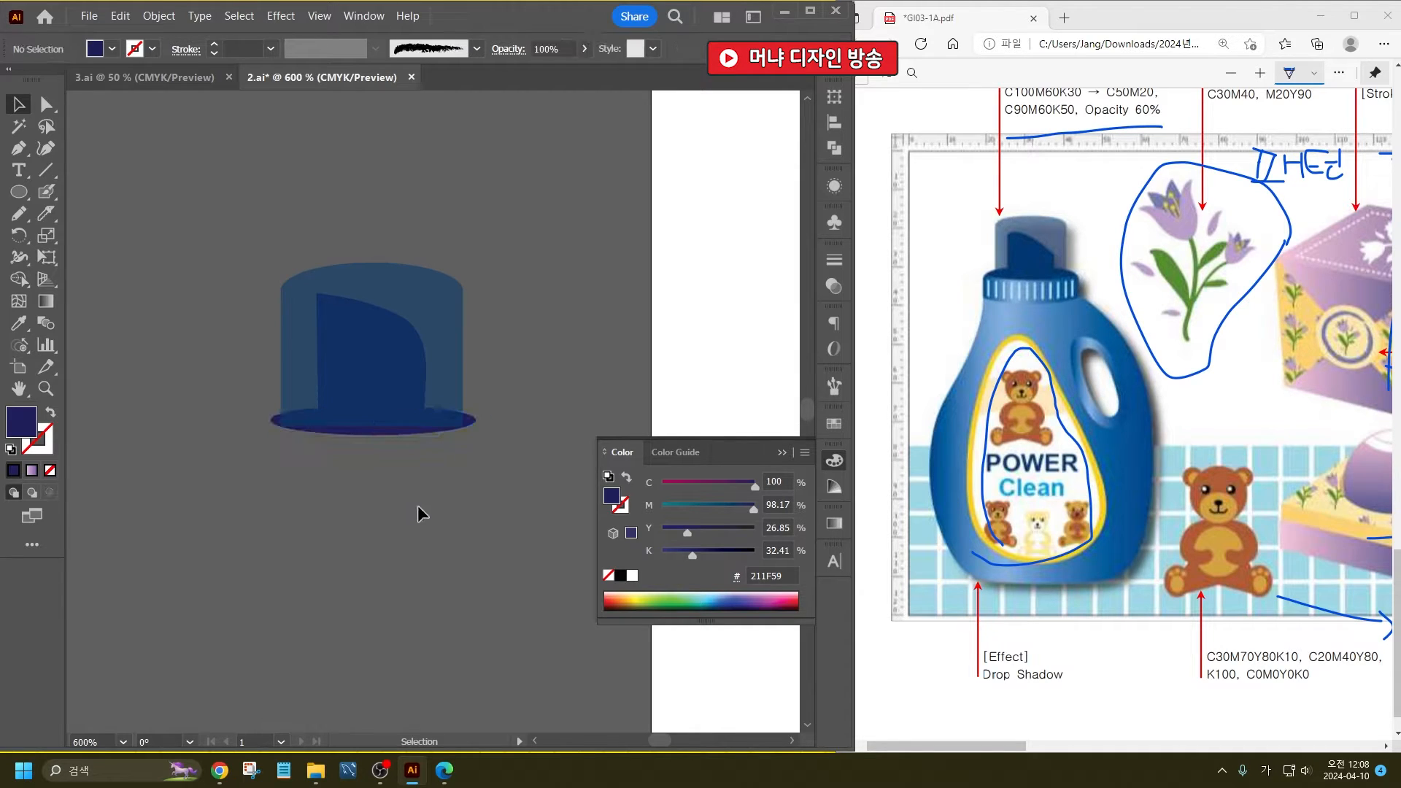
- Stretch the translucent cap shape downward so its lower edge extends just past the base ellipse
left_click(436, 409)
scroll(427, 423, "up", 1)
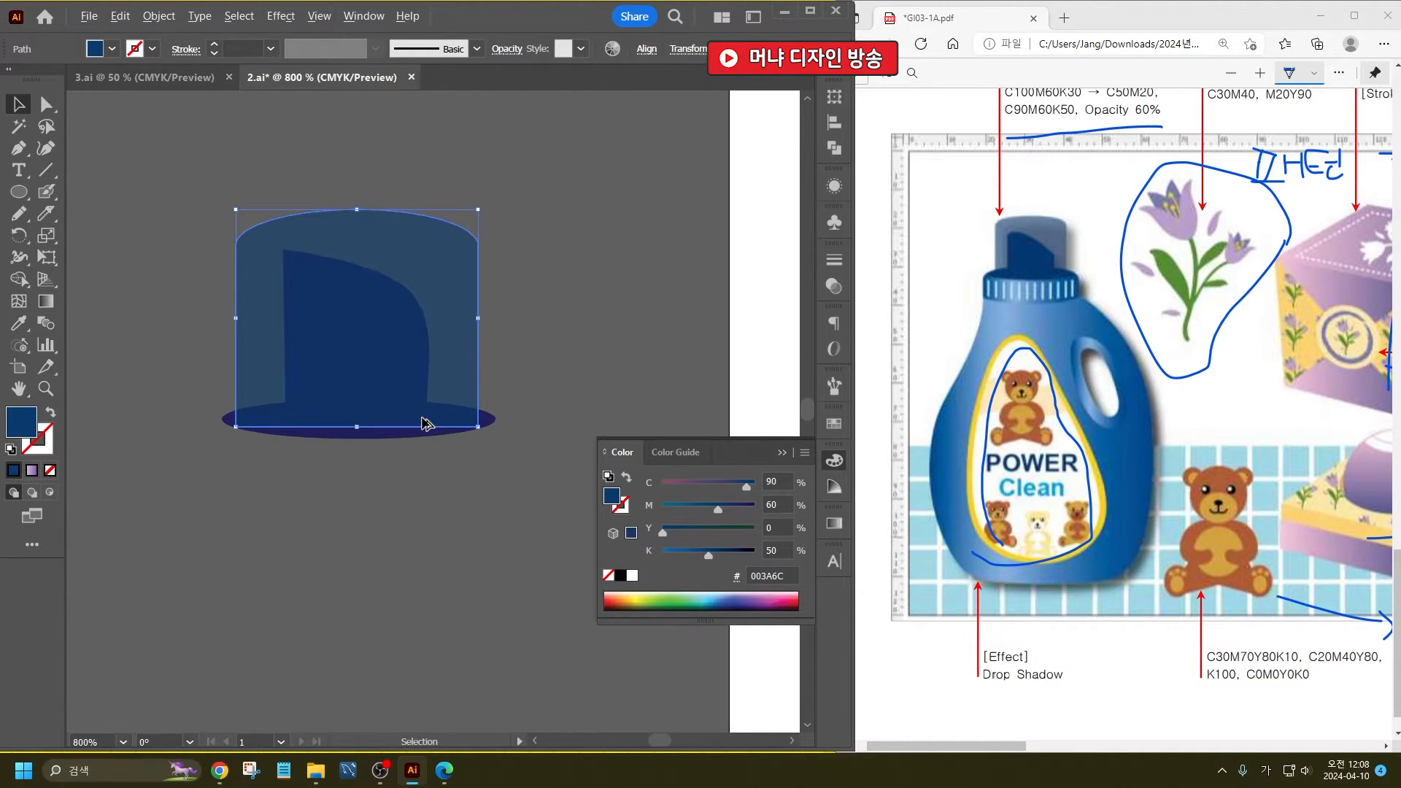
left_click(389, 478)
left_click(382, 418)
left_click_drag(357, 427, 356, 446)
left_click(389, 500)
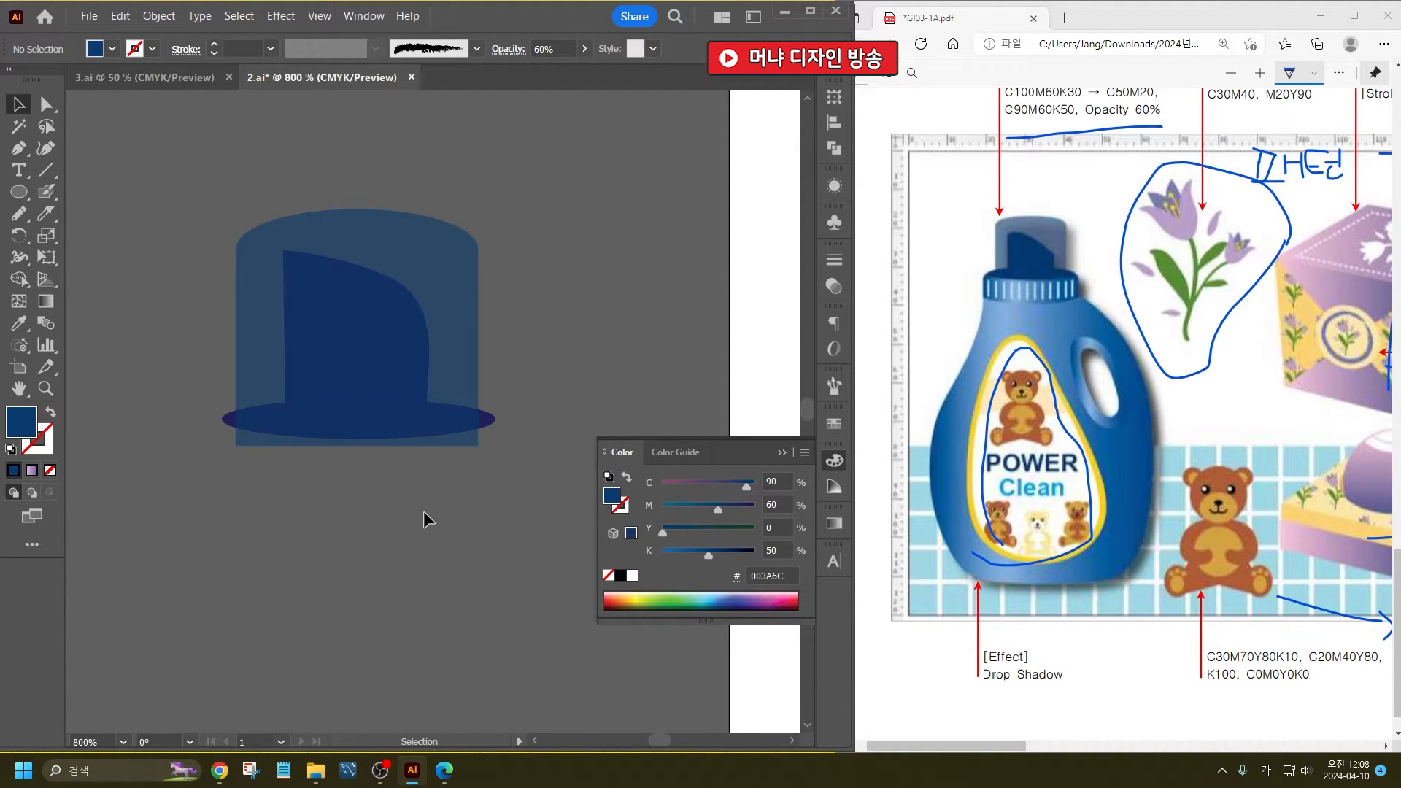
- Draw a wide, thin horizontal rectangle below the cap, slightly wider than the base ellipse
scroll(434, 495, "down", 1)
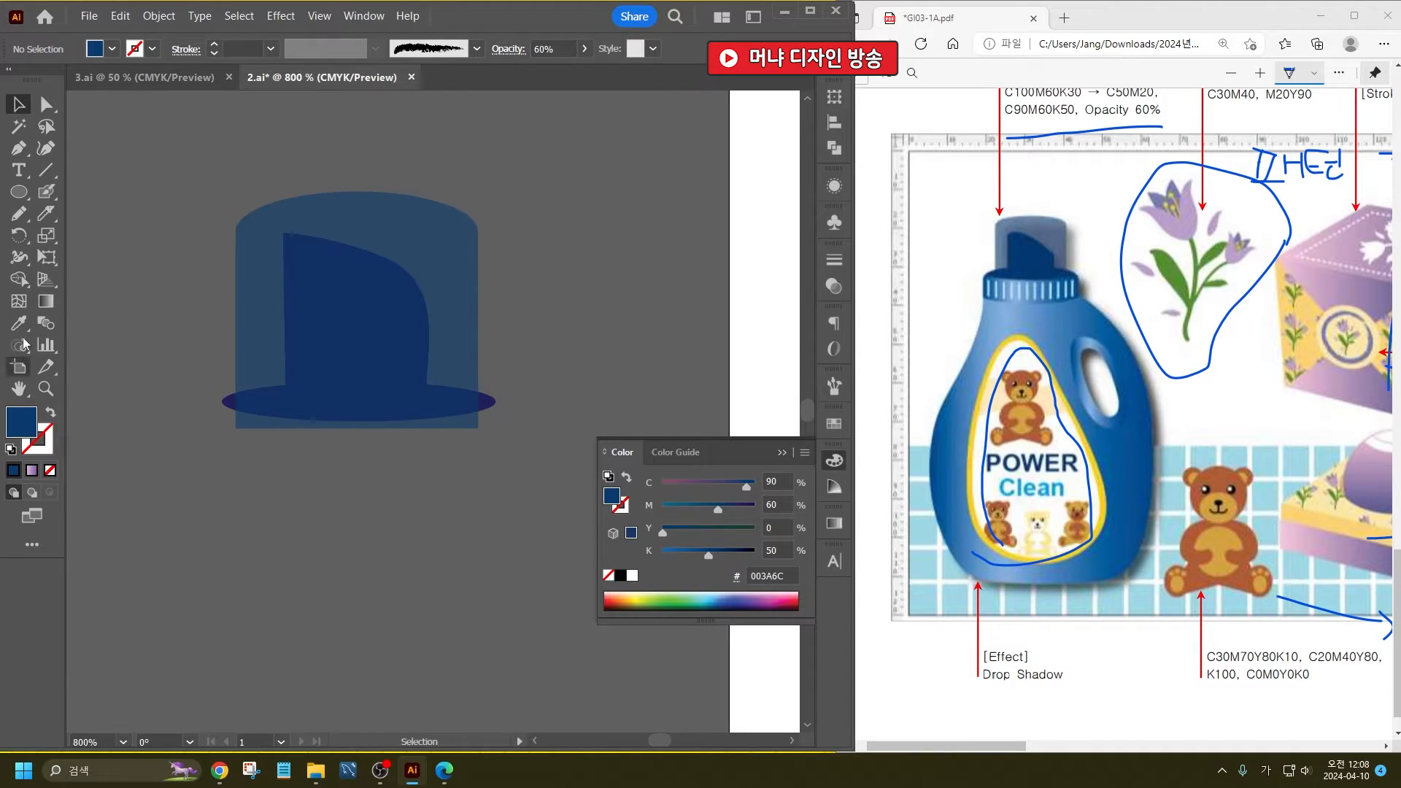
left_click_drag(19, 192, 77, 197)
left_click(77, 197)
left_click_drag(212, 472, 520, 530)
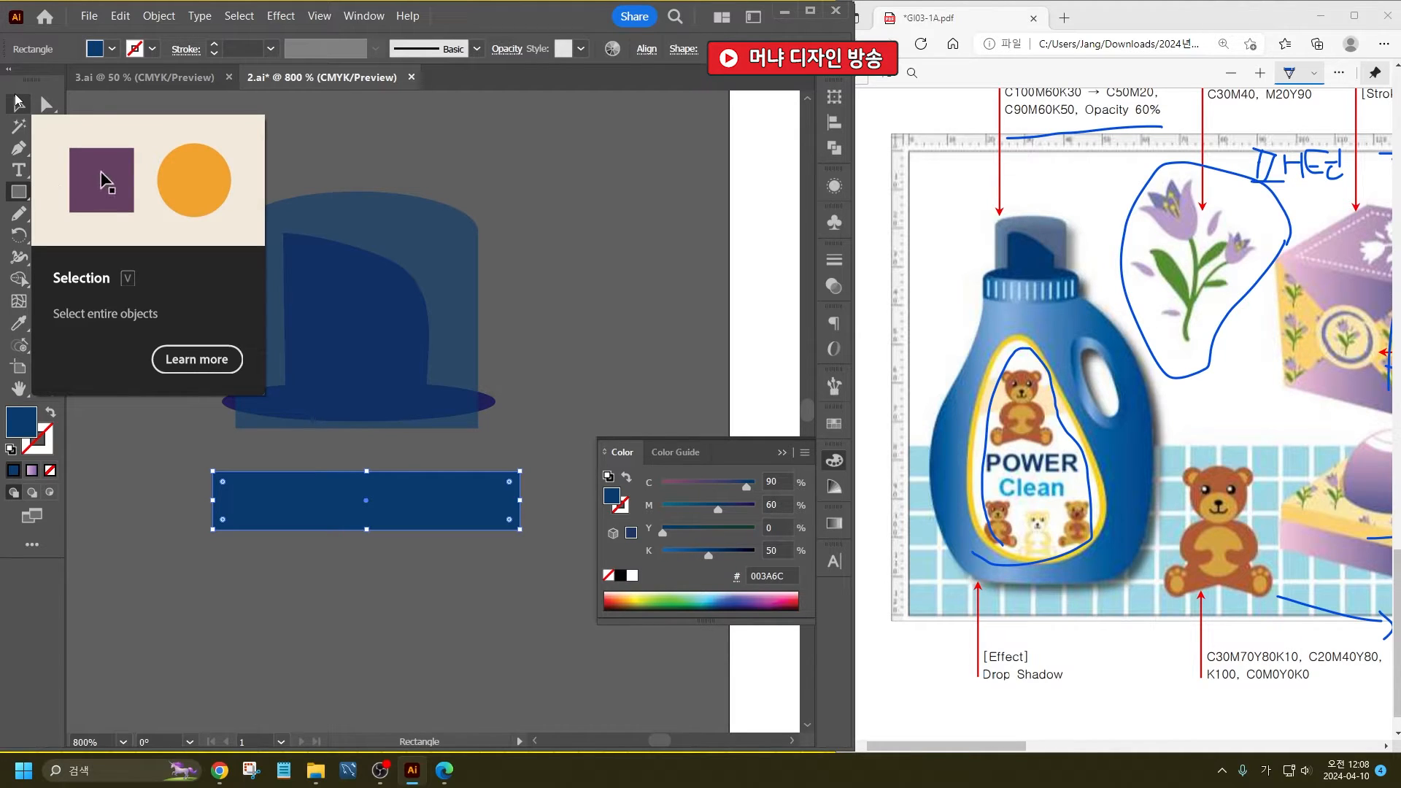
- Apply a linear gradient fill to the rectangle and add a color stop between its two ends
left_click(16, 103)
double_click(45, 301)
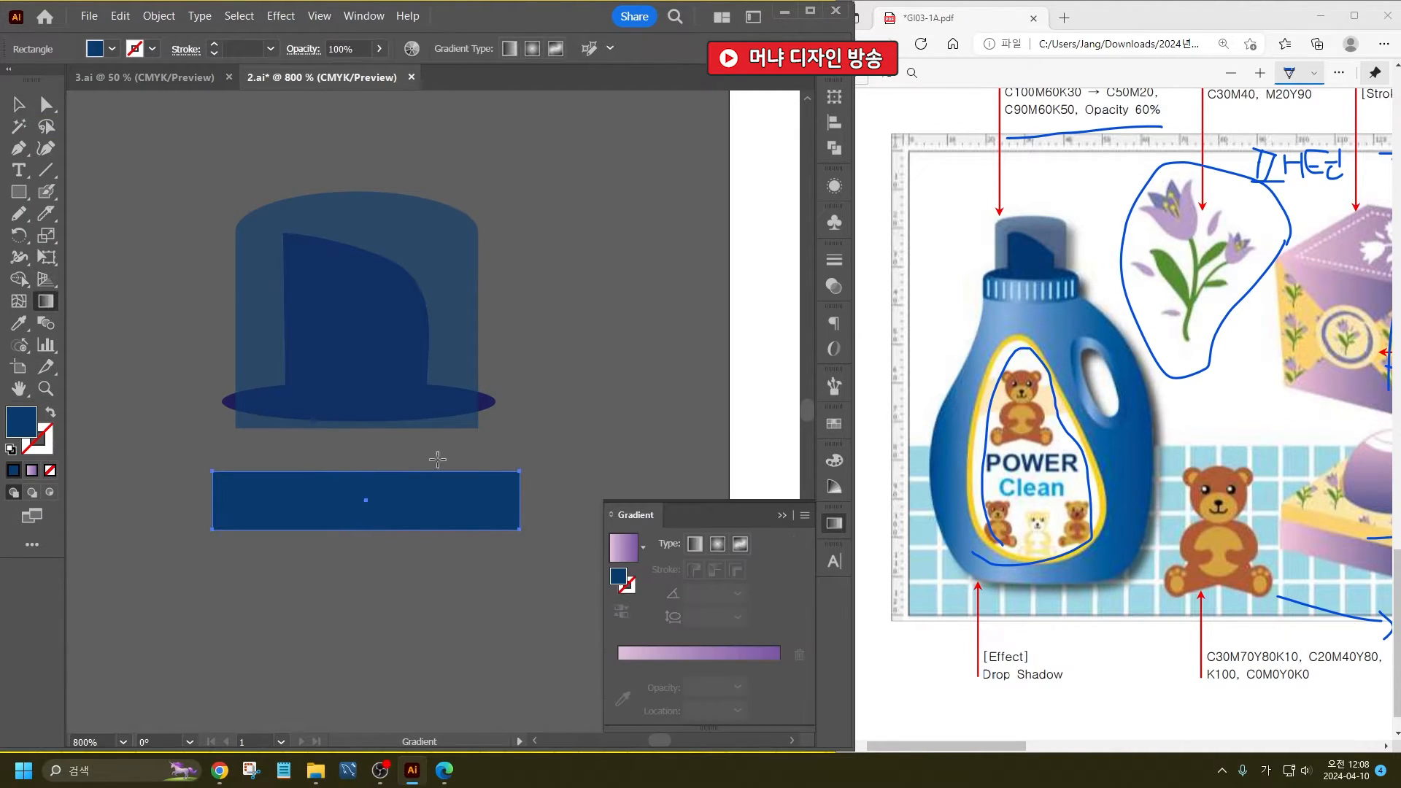
left_click(620, 673)
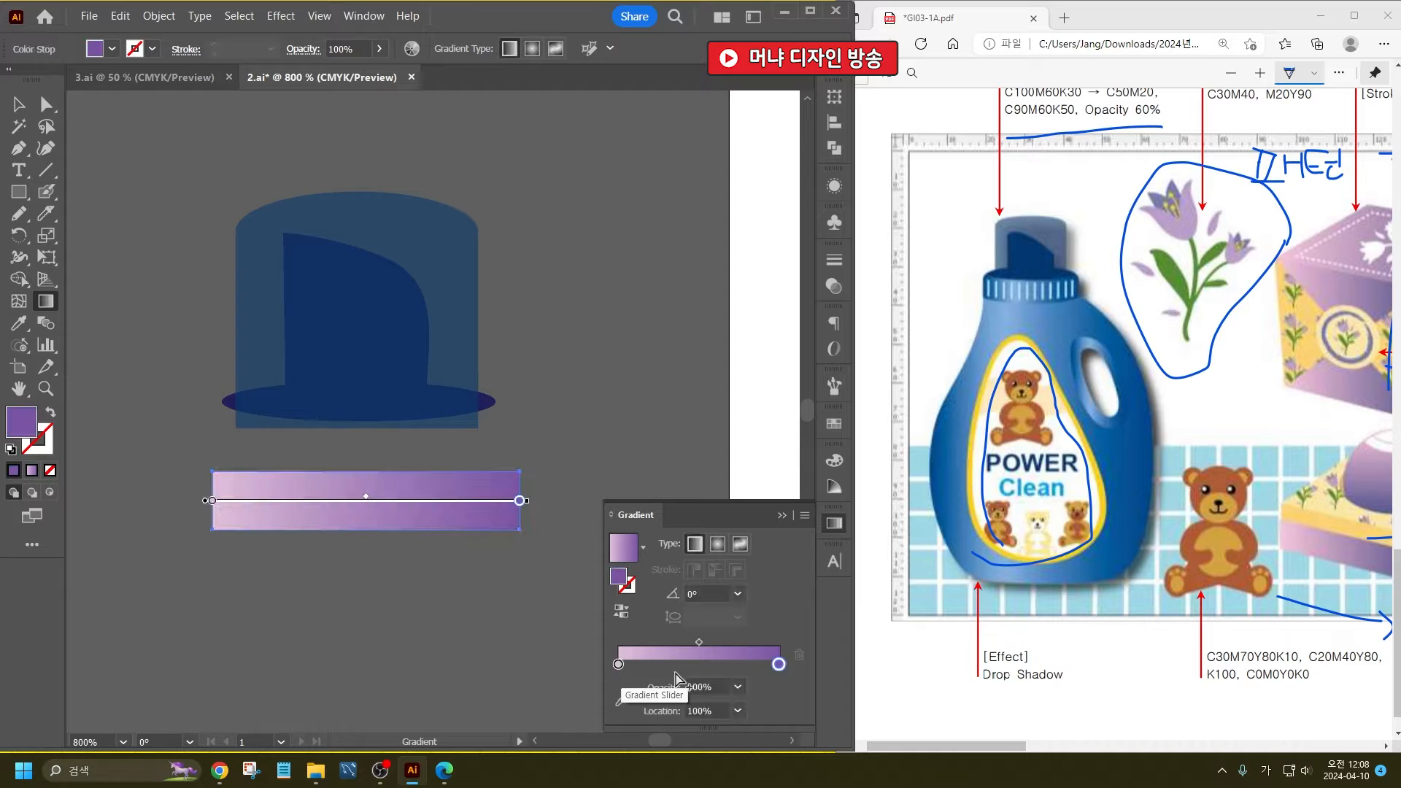
left_click(618, 665)
- Set the gradient's left color stop to C100 M60 Y0 K30
double_click(618, 666)
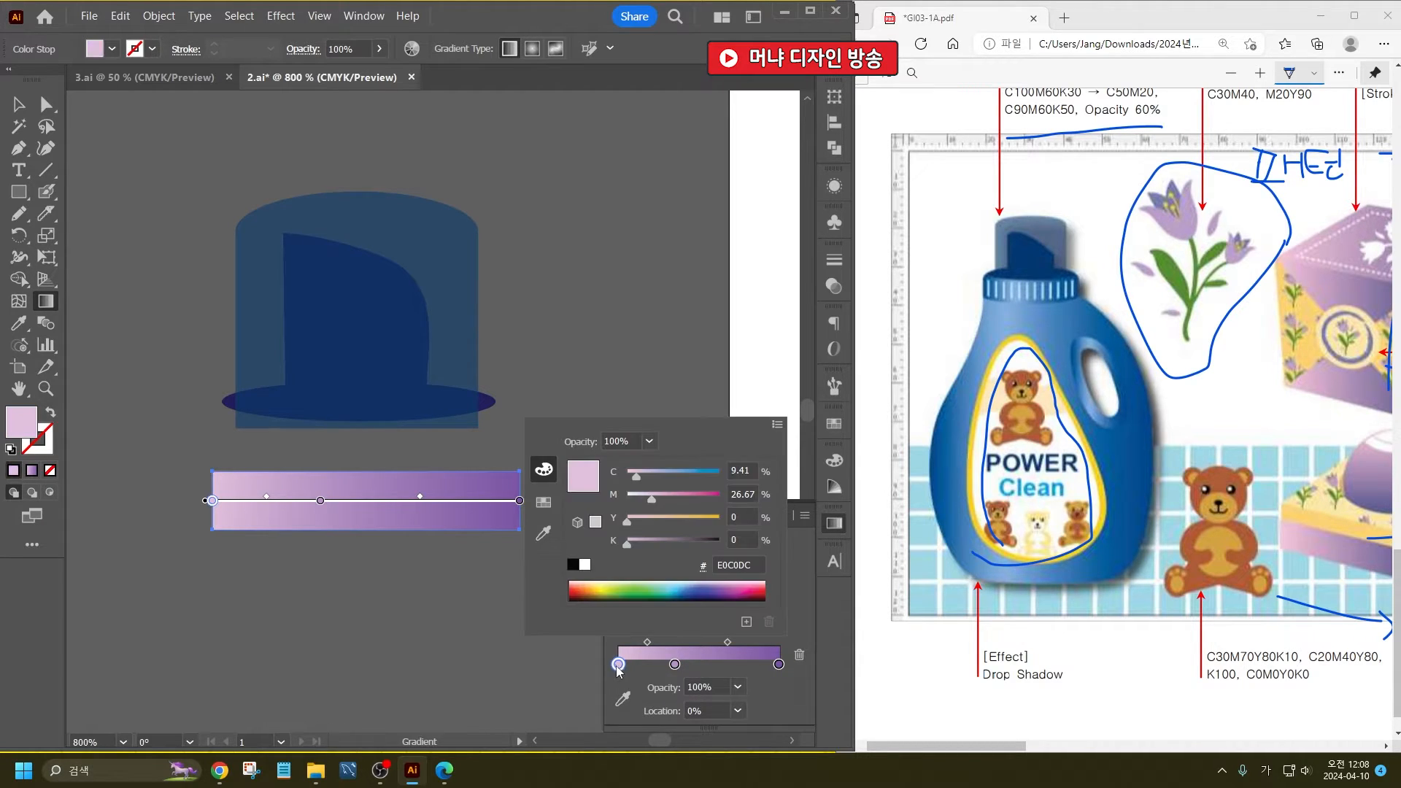
left_click_drag(703, 593, 705, 586)
scroll(1056, 284, "up", 3)
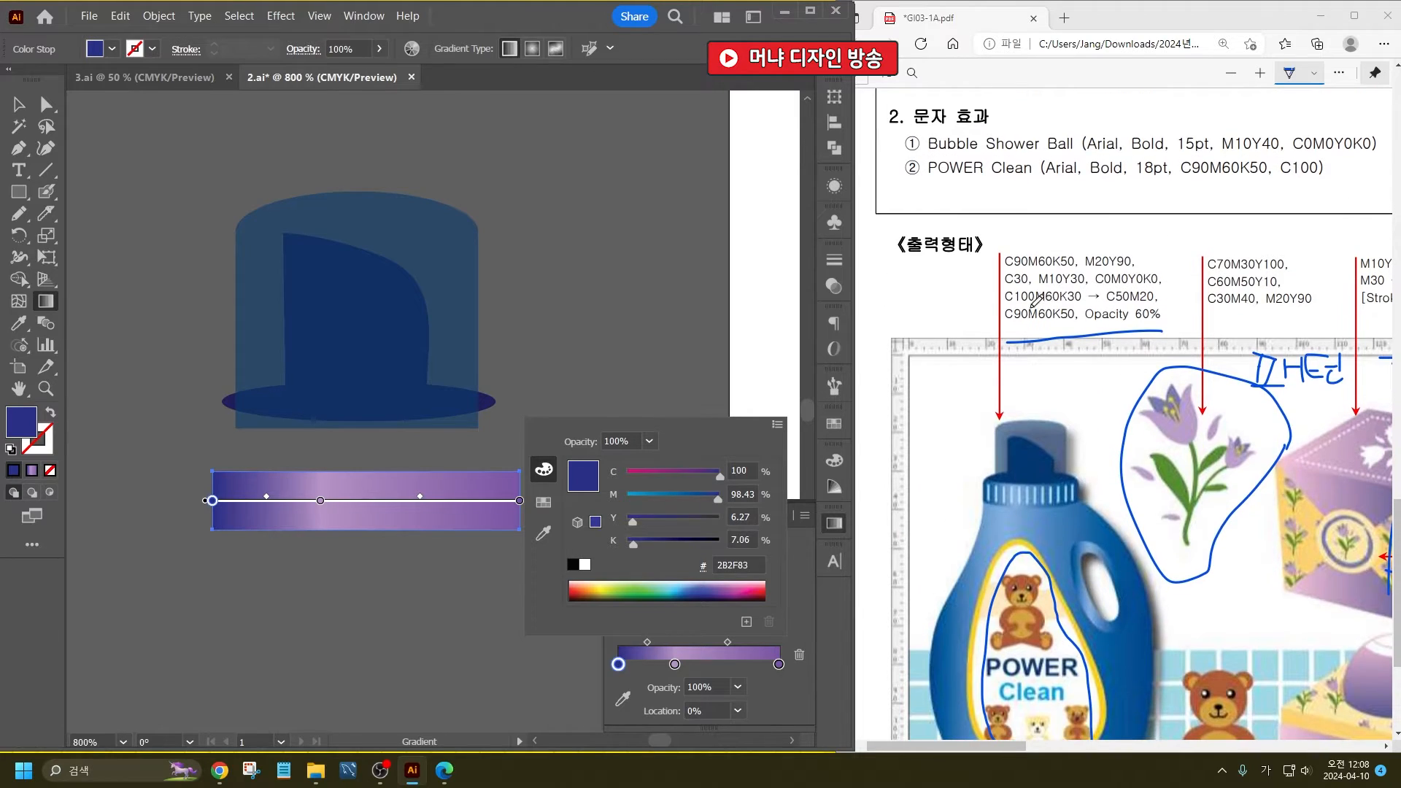
left_click(740, 472)
type("100")
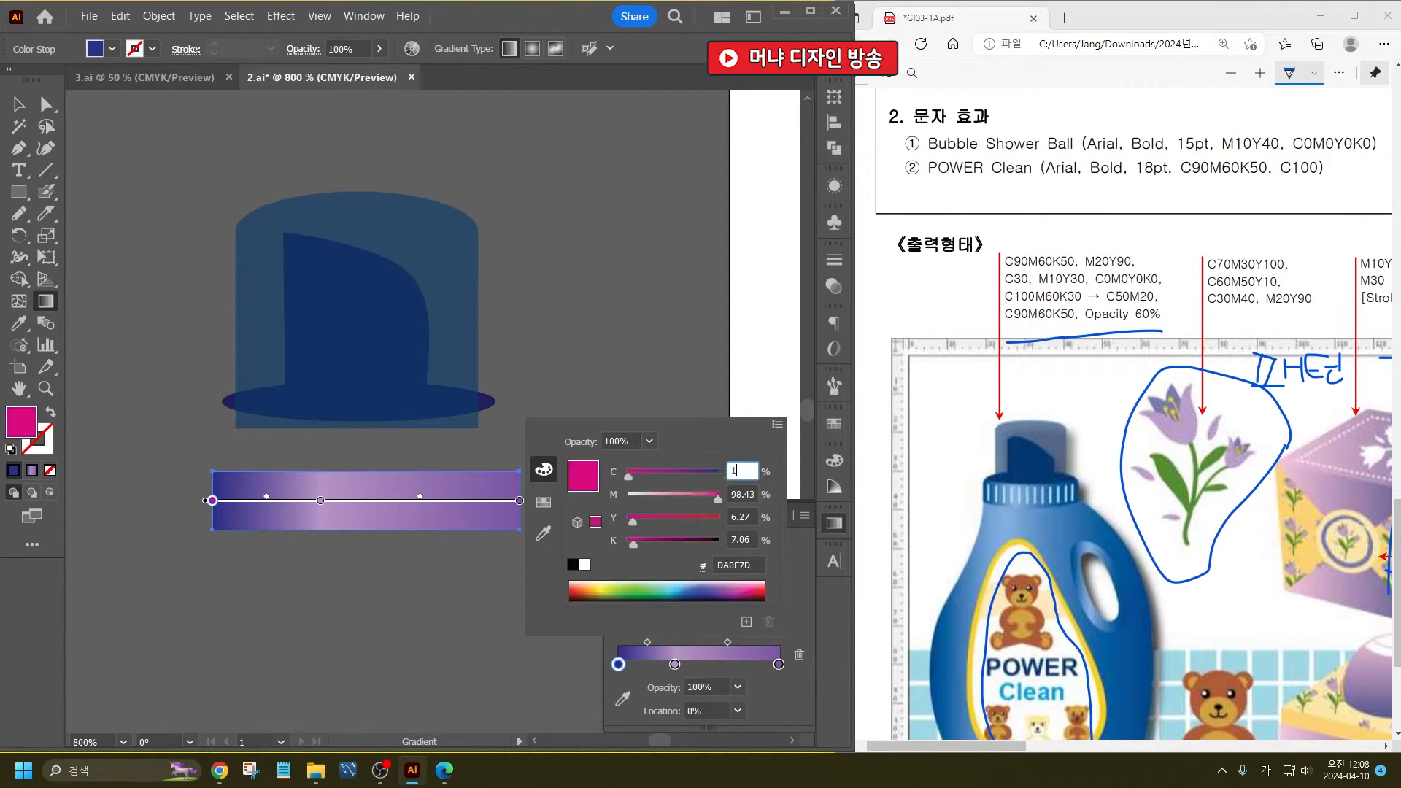
key("Tab")
type("60")
key("Tab")
type("0")
key("Tab")
type("30")
key("Return")
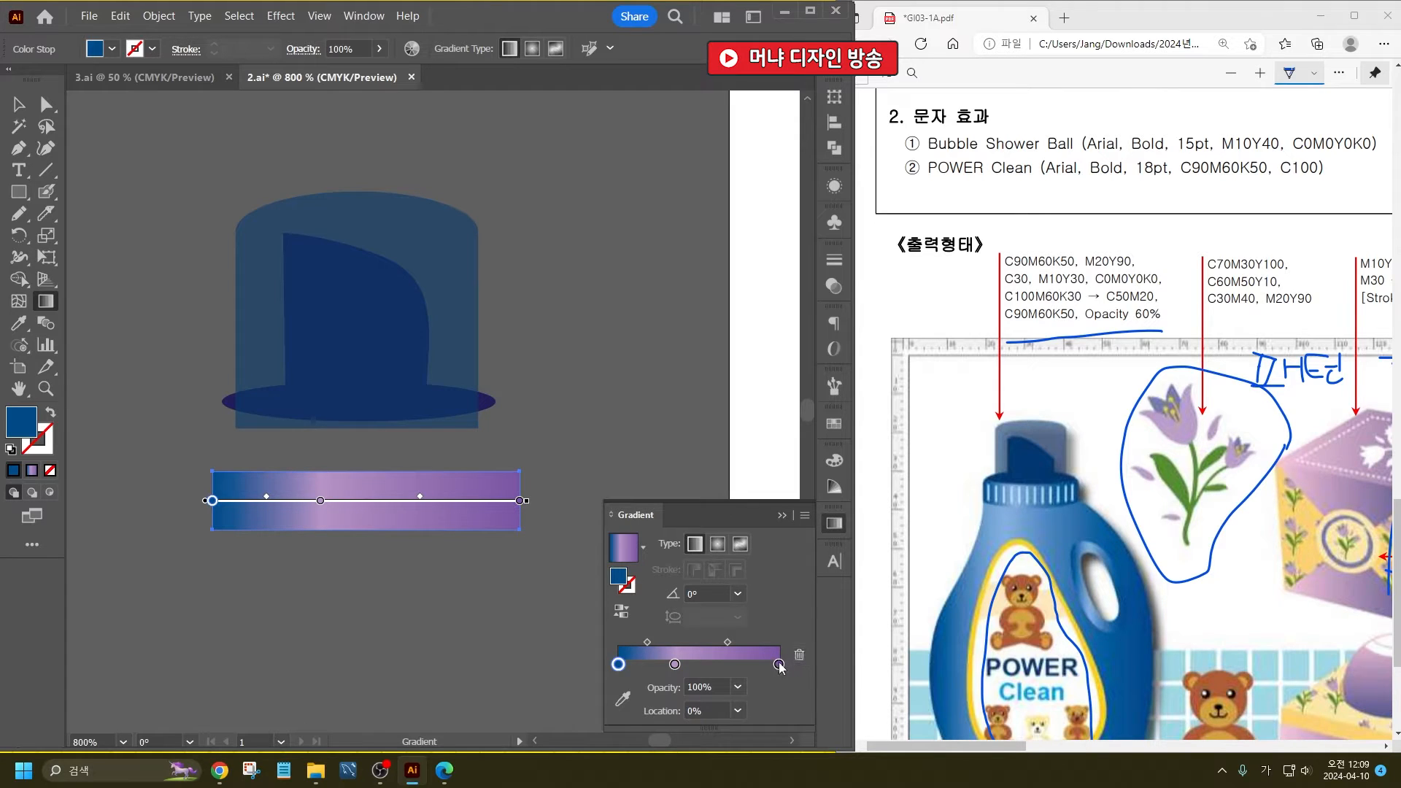
- Remove the purple end stop from the gradient and set the middle stop to C50 M20
left_click_drag(778, 664, 778, 708)
double_click(675, 664)
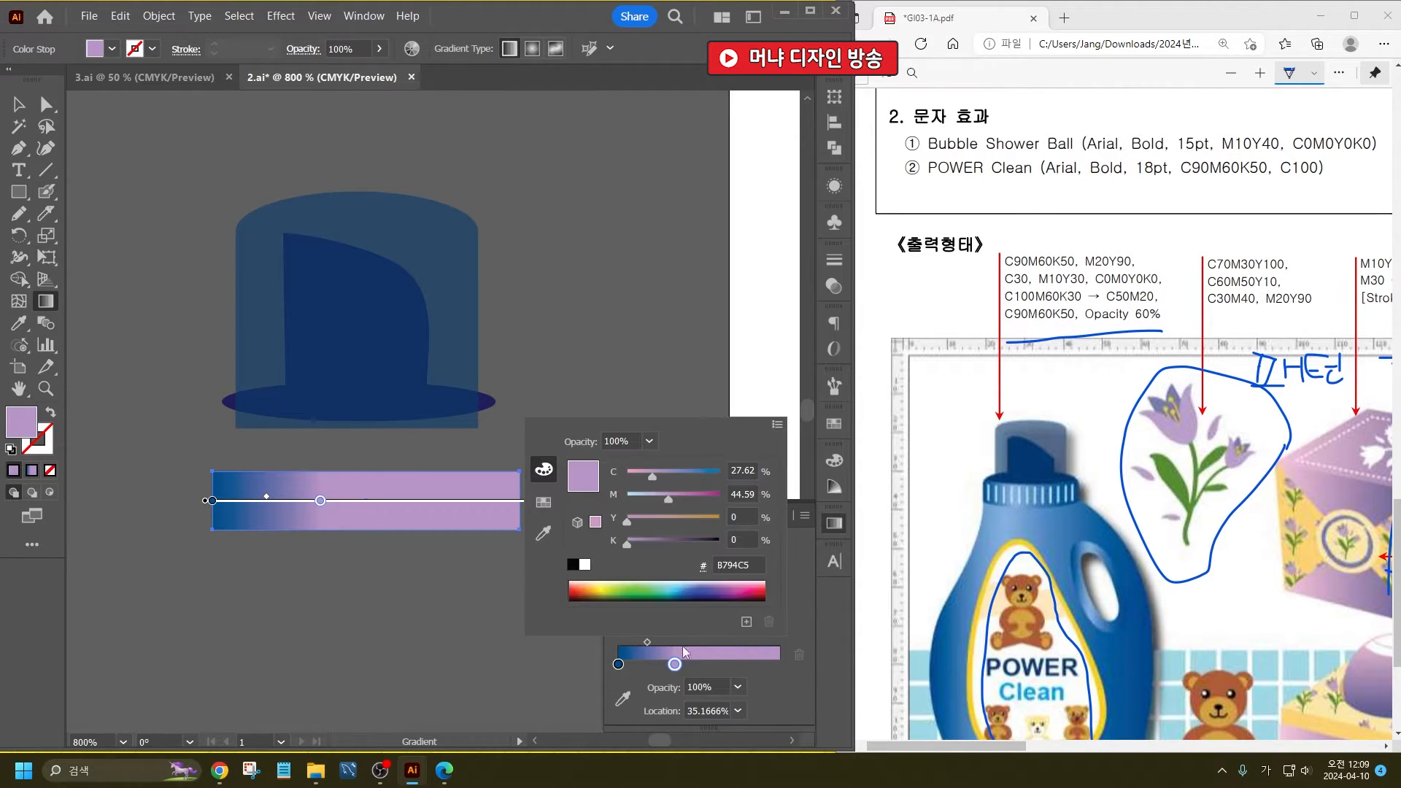
left_click(742, 470)
type("50")
key("Tab")
type("20")
key("Tab")
key("Return")
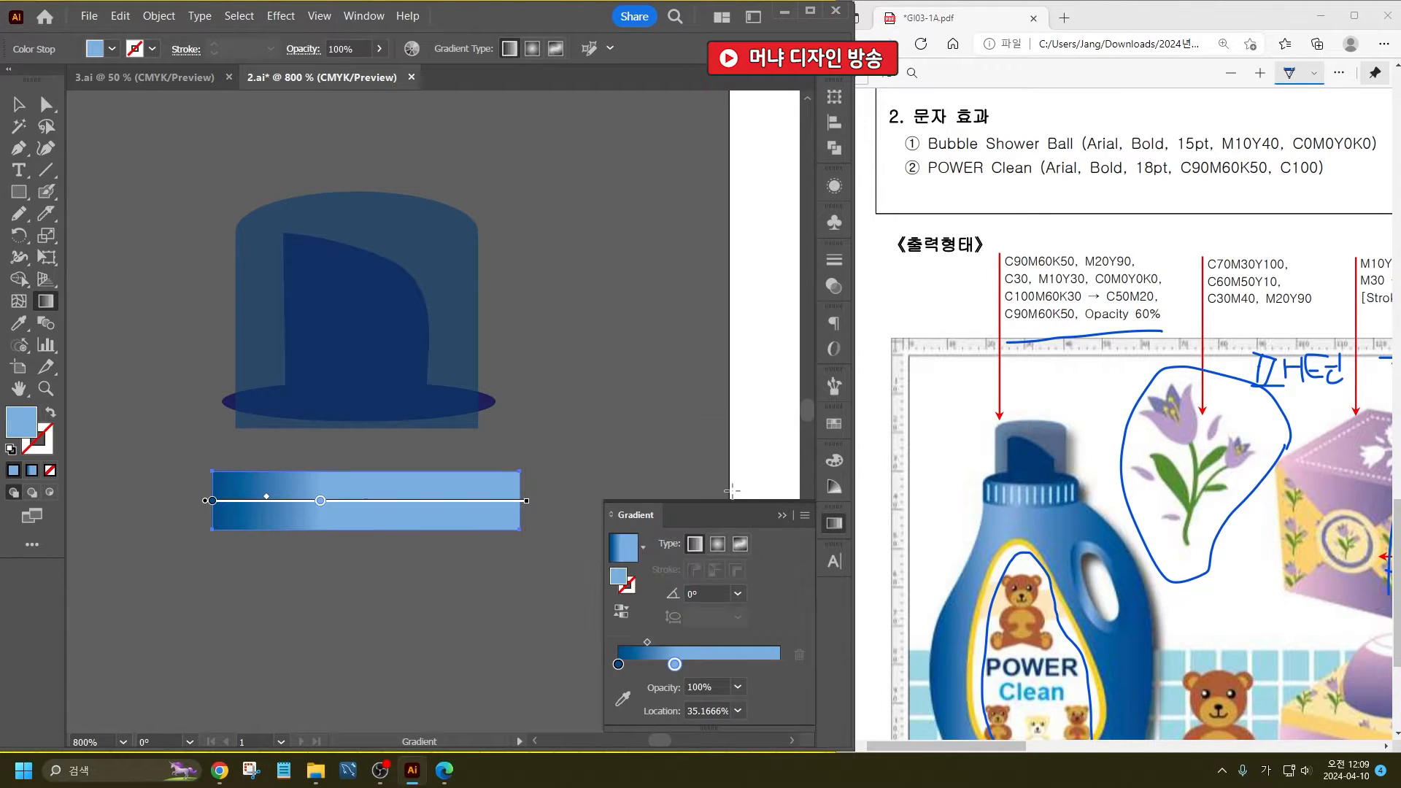
- Duplicate the dark blue color stop to the gradient's right end at 100% and deselect the rectangle
left_click_drag(618, 665, 780, 664)
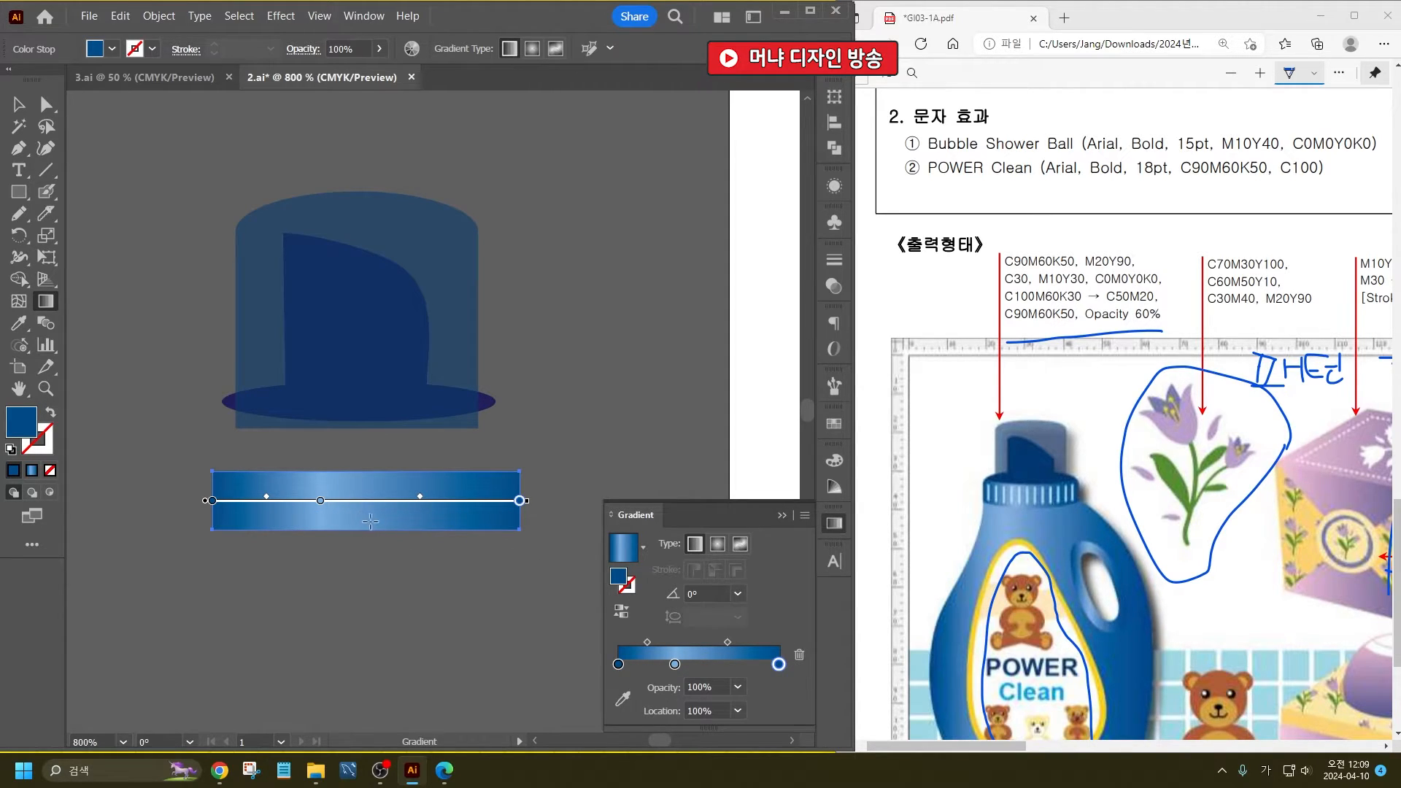
left_click(19, 103)
left_click(132, 212)
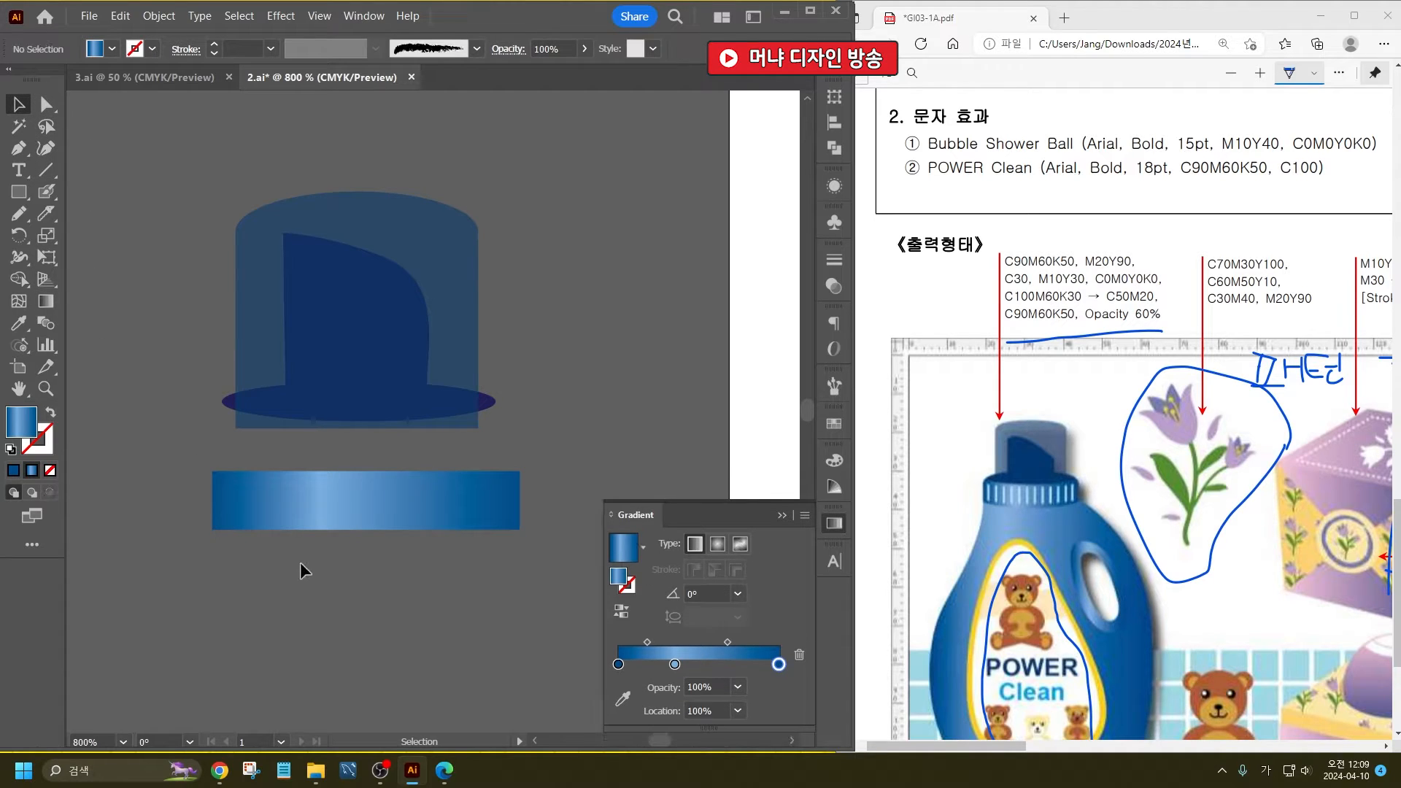
- Draw a short vertical line below the gradient rectangle with a 0.5 pt stroke and round caps
left_click(998, 482)
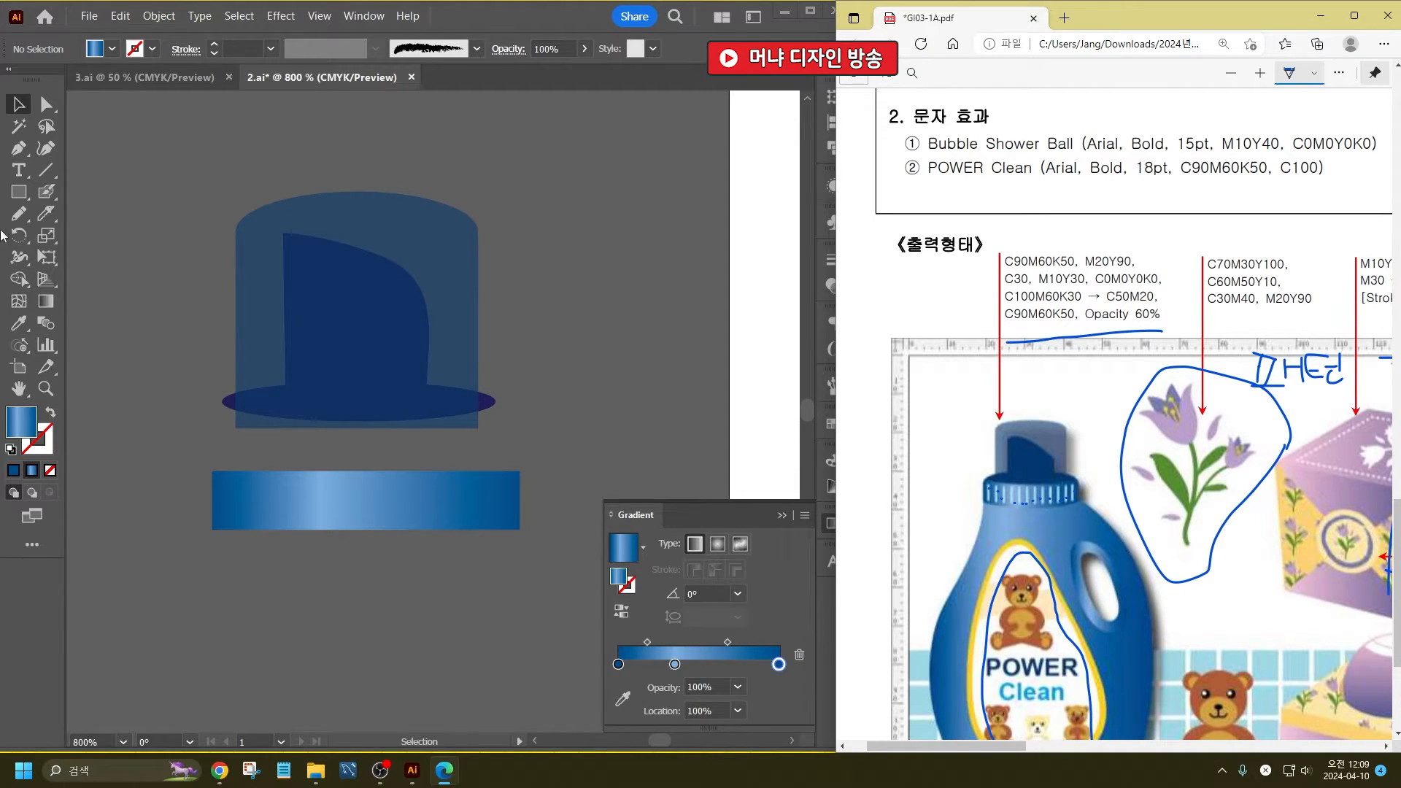
left_click(45, 170)
left_click_drag(254, 548, 254, 618)
left_click(256, 48)
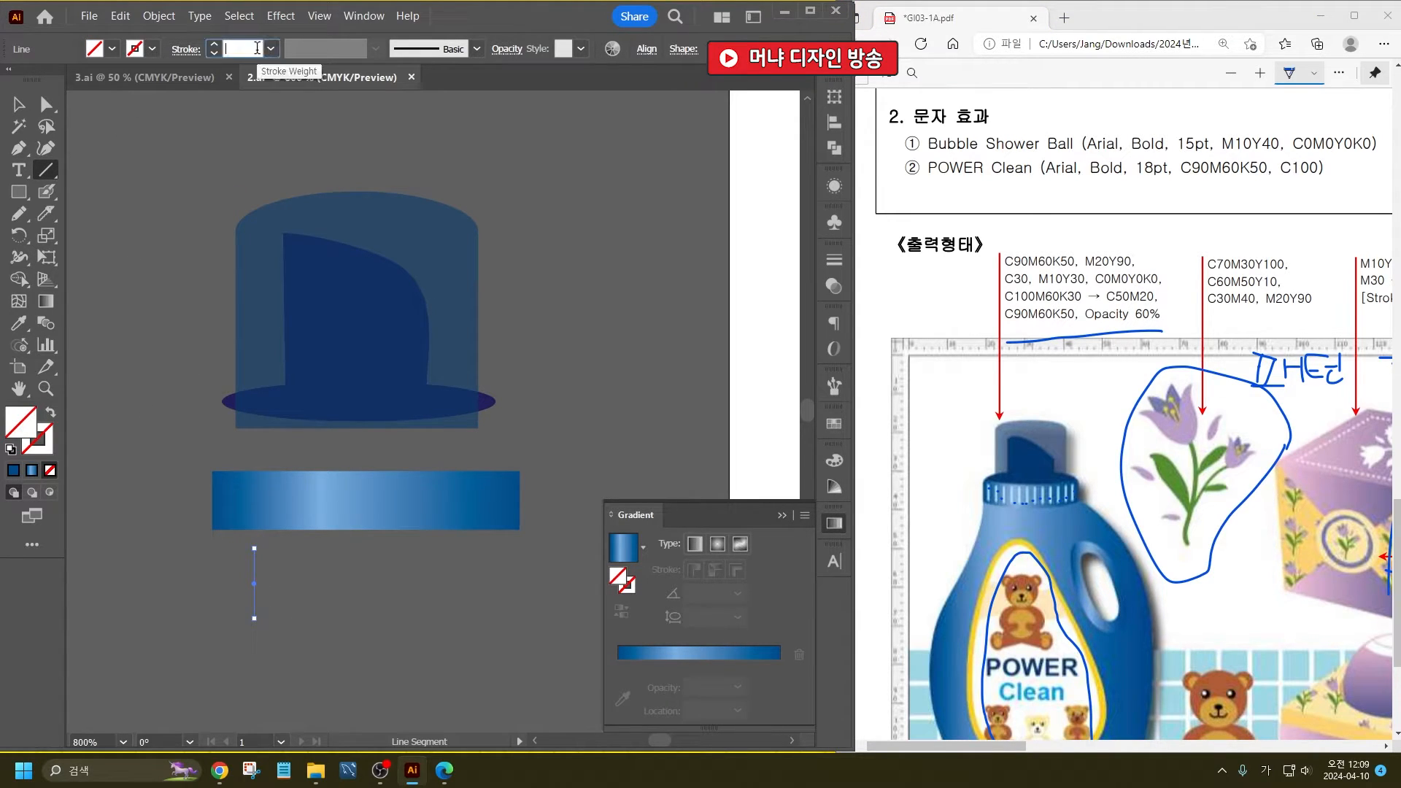
left_click(142, 54)
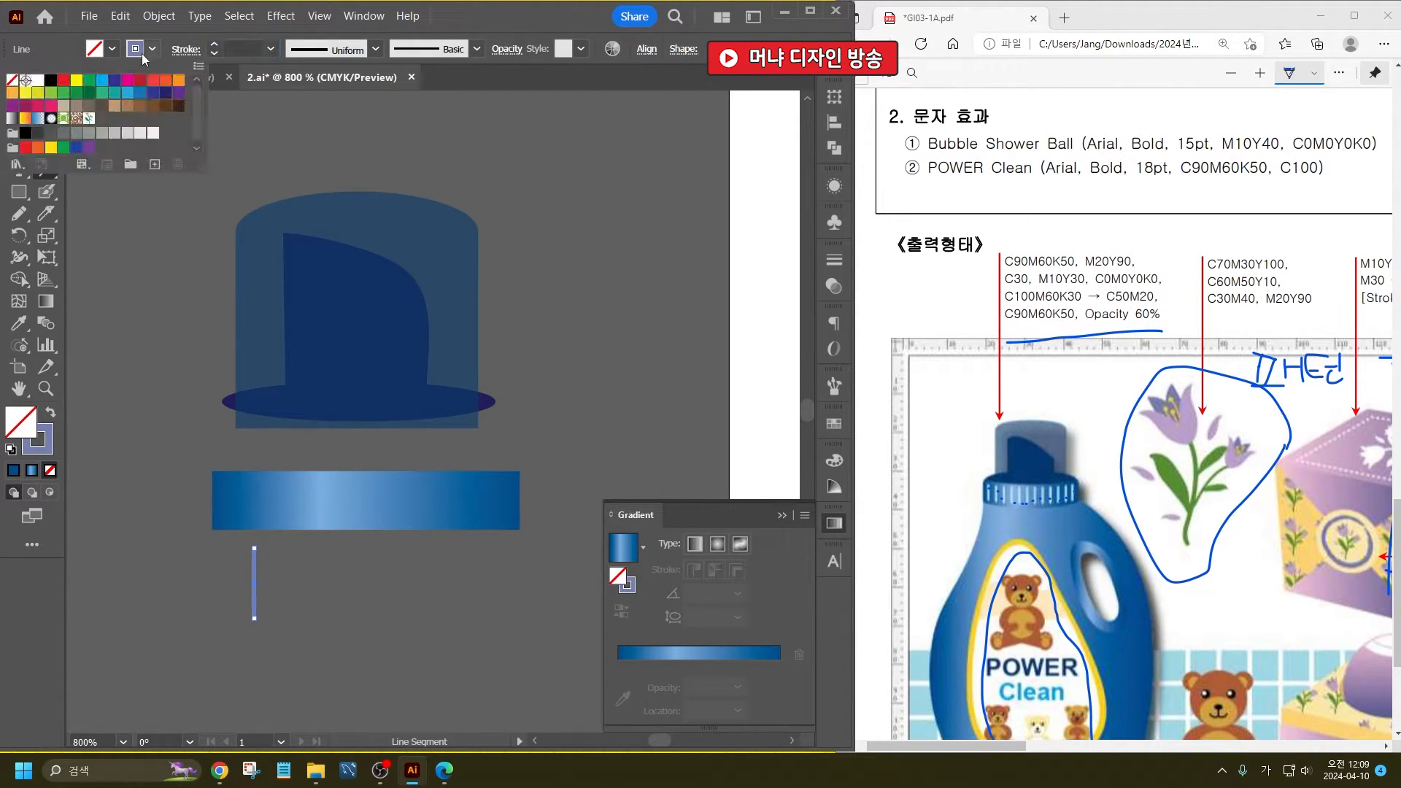
left_click(185, 49)
left_click(186, 48)
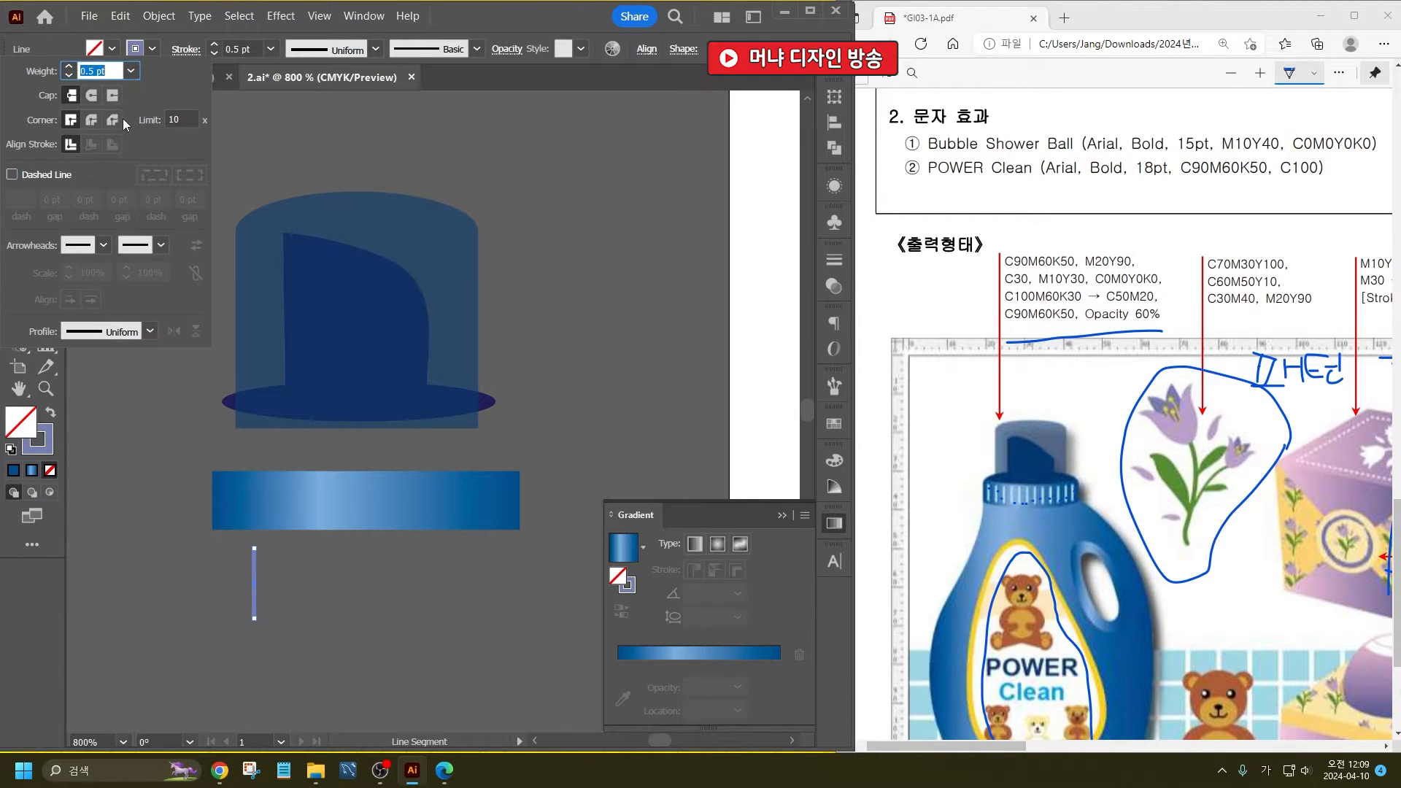
left_click(91, 96)
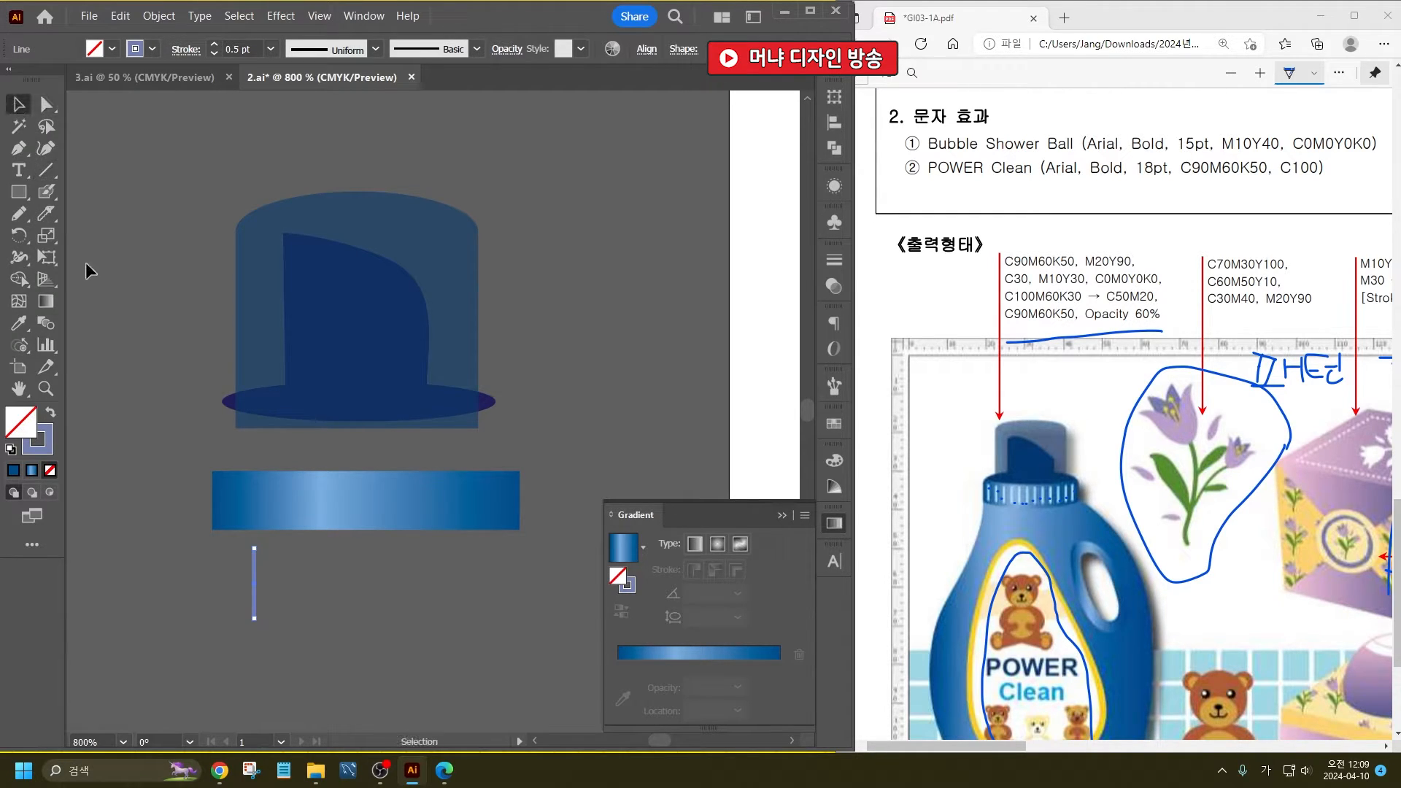
- Move the vertical line under the rectangle's left end and make its stroke white
left_click(85, 261)
left_click_drag(253, 589, 221, 589)
left_click(143, 53)
left_click(38, 78)
left_click(203, 656)
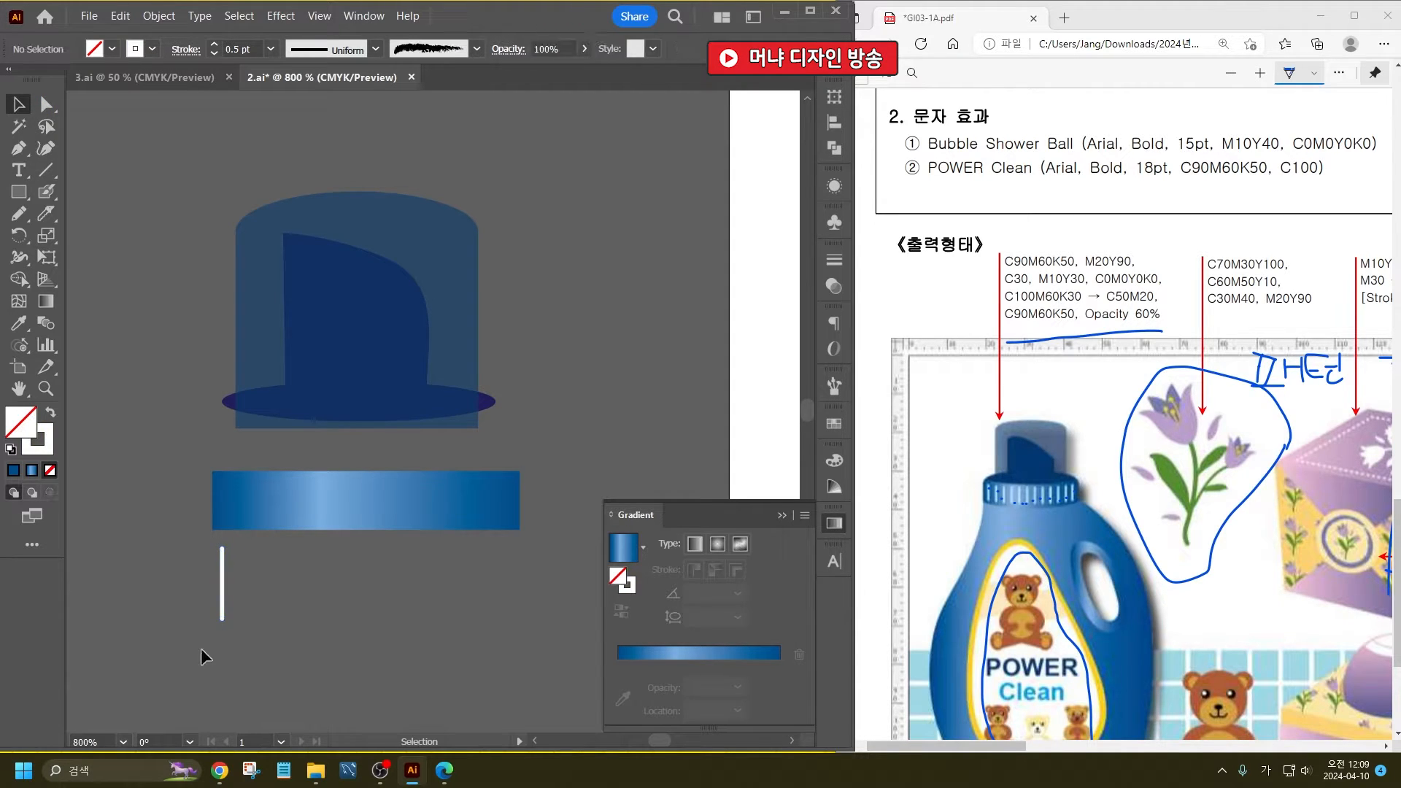
- Copy the white line a short distance to the right and repeat the copy to form twelve evenly spaced lines
left_click_drag(219, 587, 233, 588)
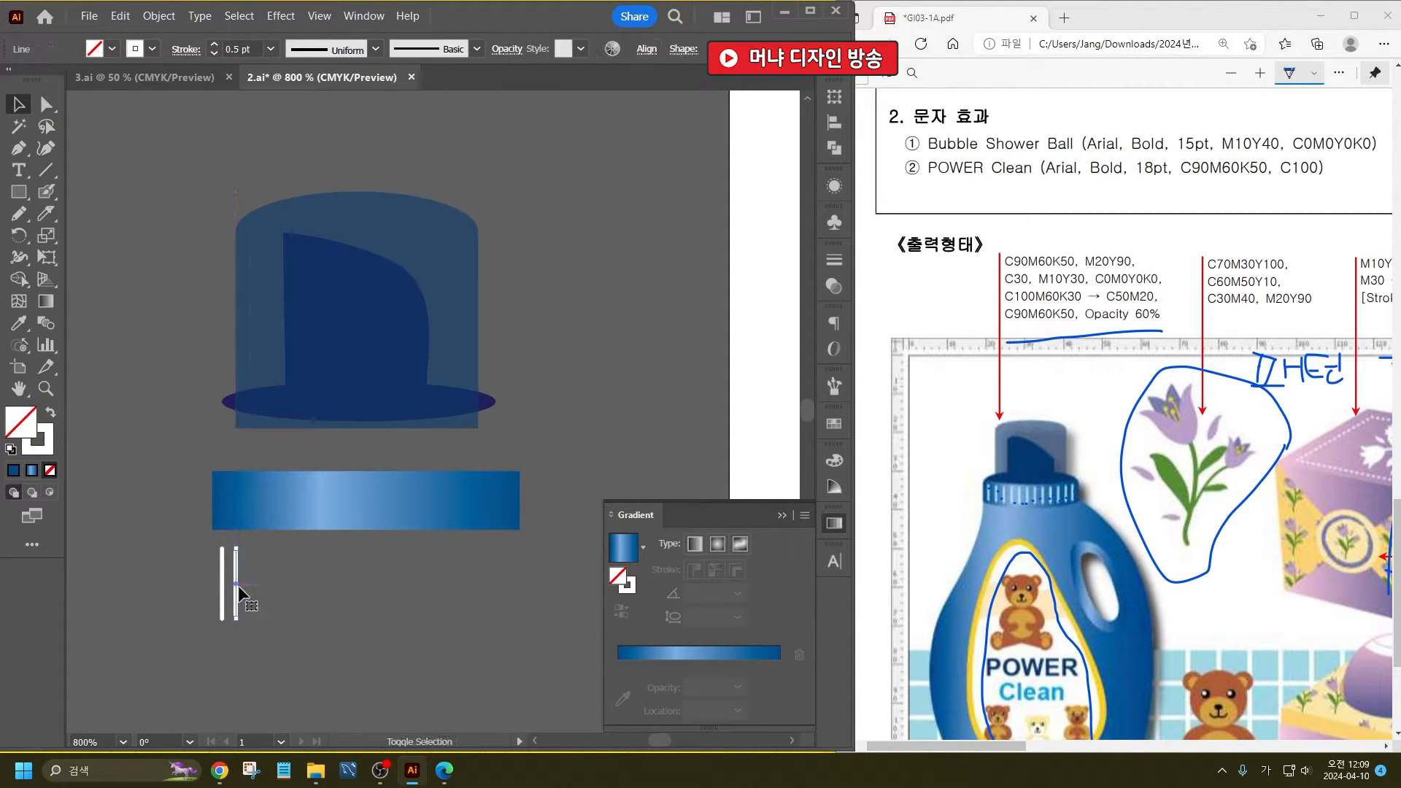
key("ctrl+d")
key("ctrl+d")
key("ctrl+d")
key("ctrl+d")
key("ctrl+d")
key("ctrl+d")
key("ctrl+d")
key("ctrl+d")
key("ctrl+d")
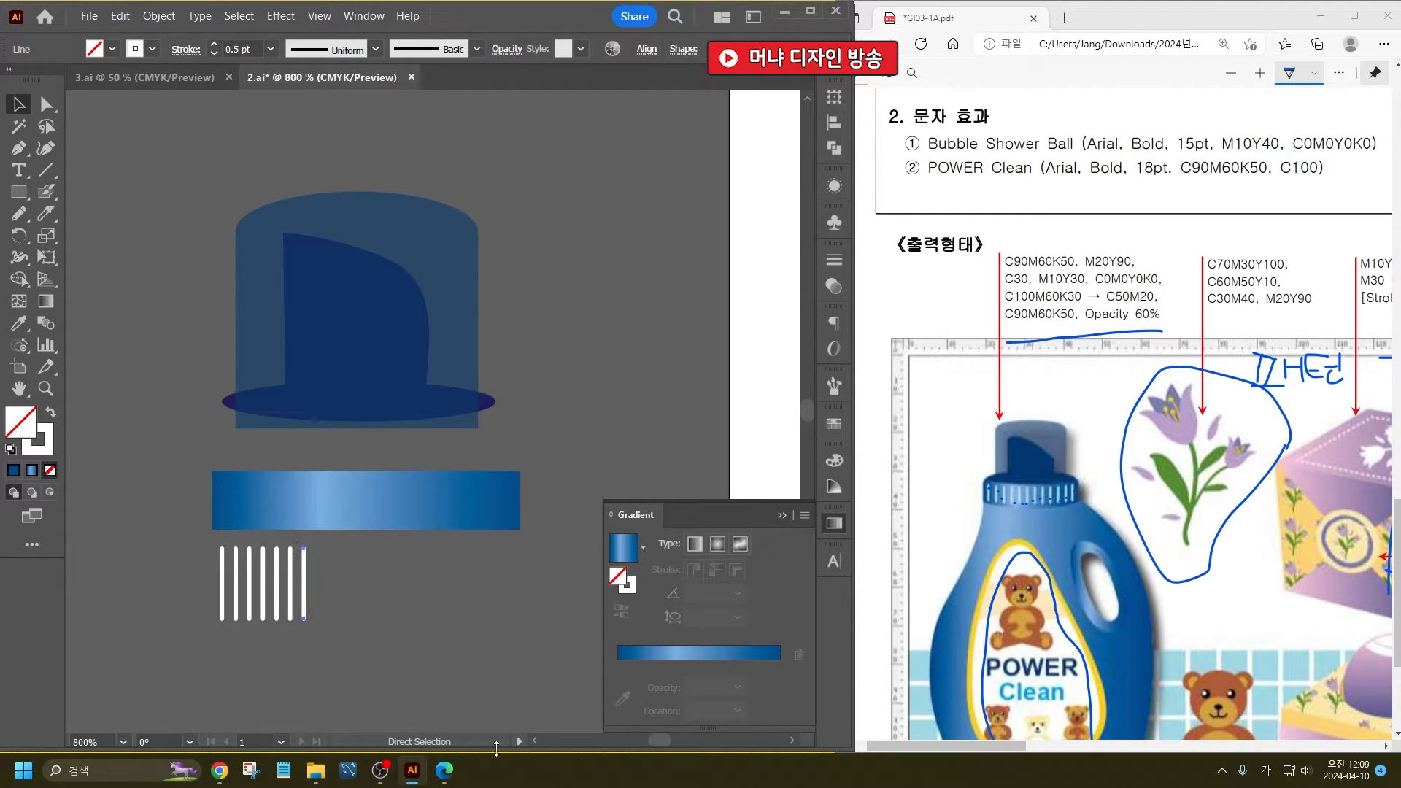
key("ctrl+d")
- Place the row of white lines over the gradient rectangle, spread across its width and fitted within its height
left_click_drag(428, 641, 207, 573)
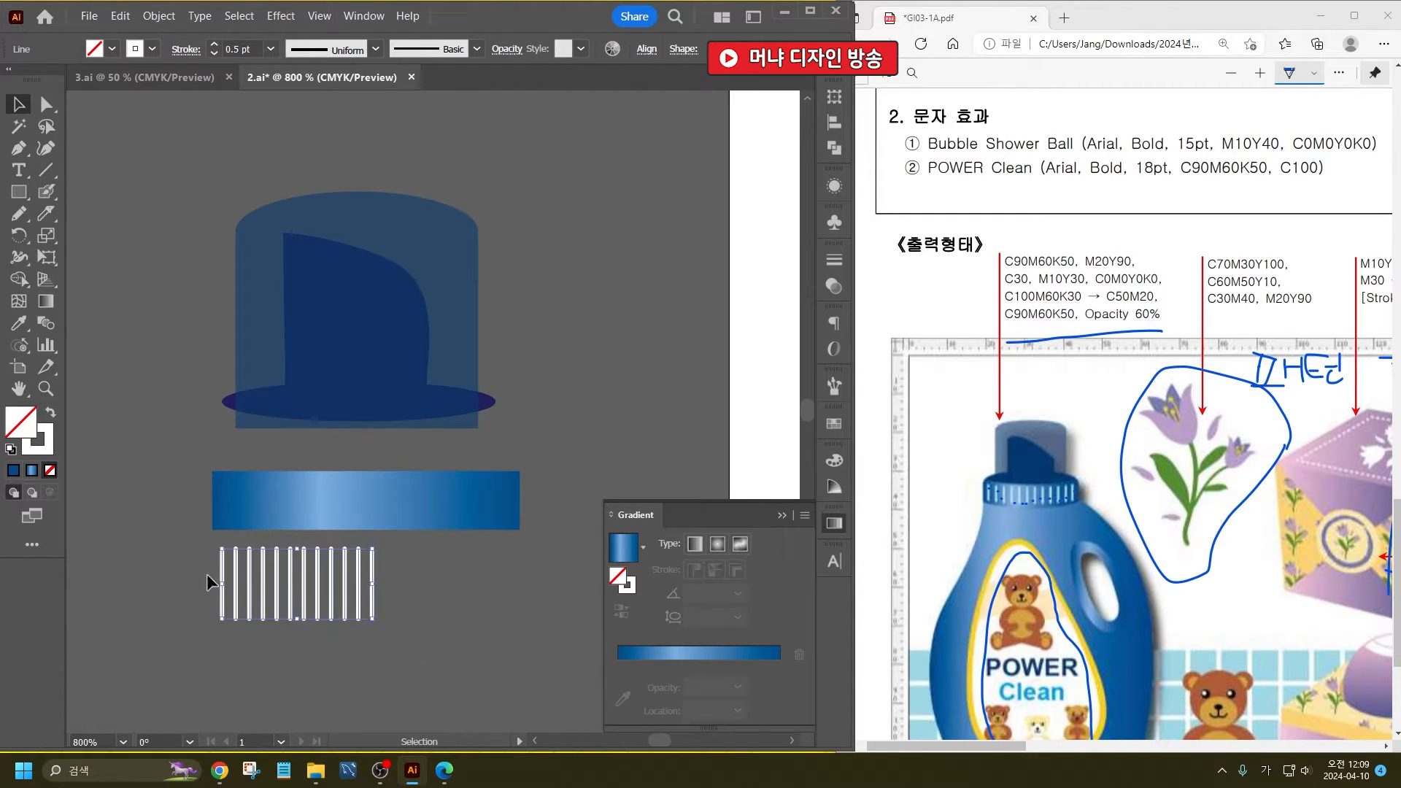
mouse_move(374, 586)
left_mouse_down()
mouse_move(521, 586)
mouse_move(496, 589)
mouse_move(504, 537)
left_mouse_up()
left_click_drag(367, 551, 368, 524)
left_click(401, 600)
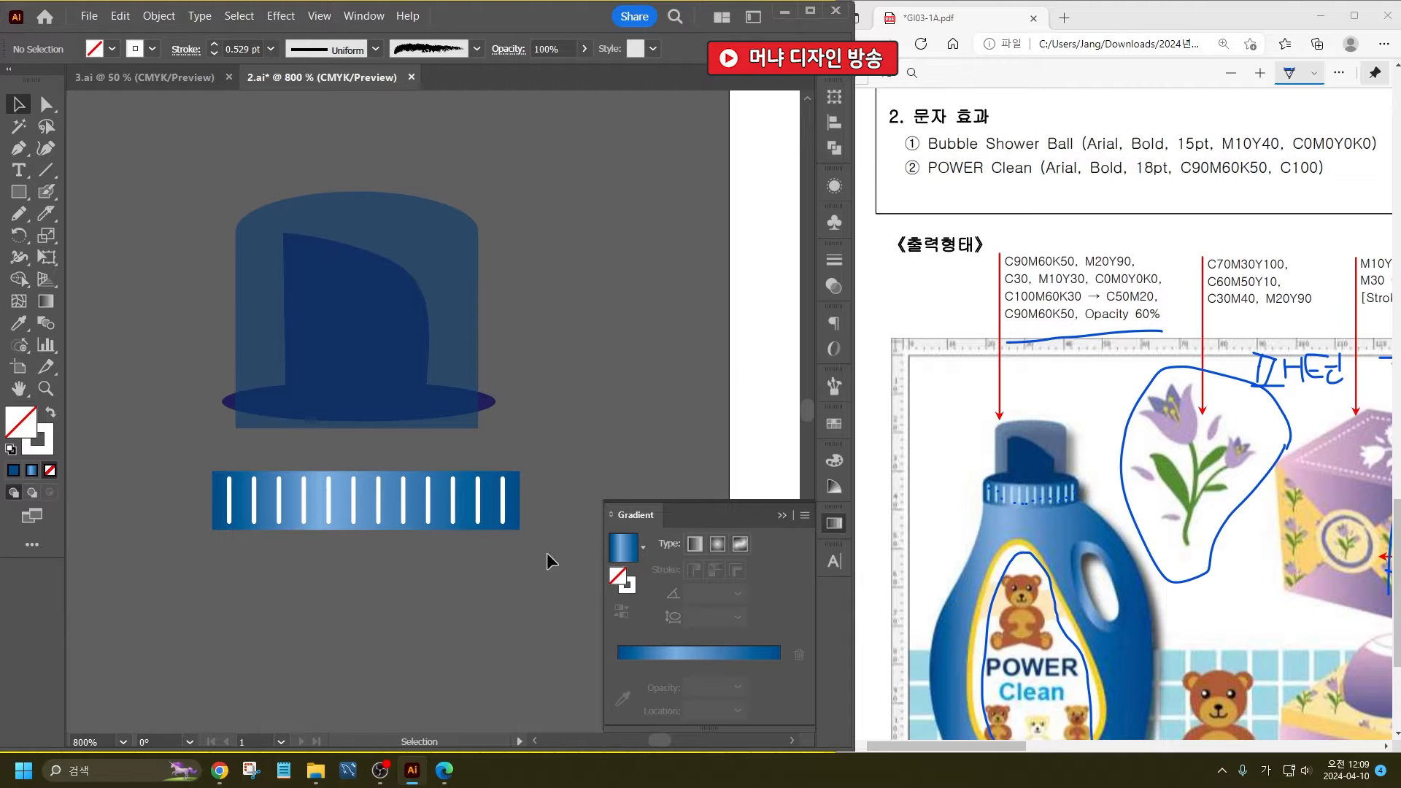
- Select all the vertical lines on the rectangle and change their stroke color to pale cyan
left_click_drag(202, 489, 199, 487)
left_click(219, 501, "shift")
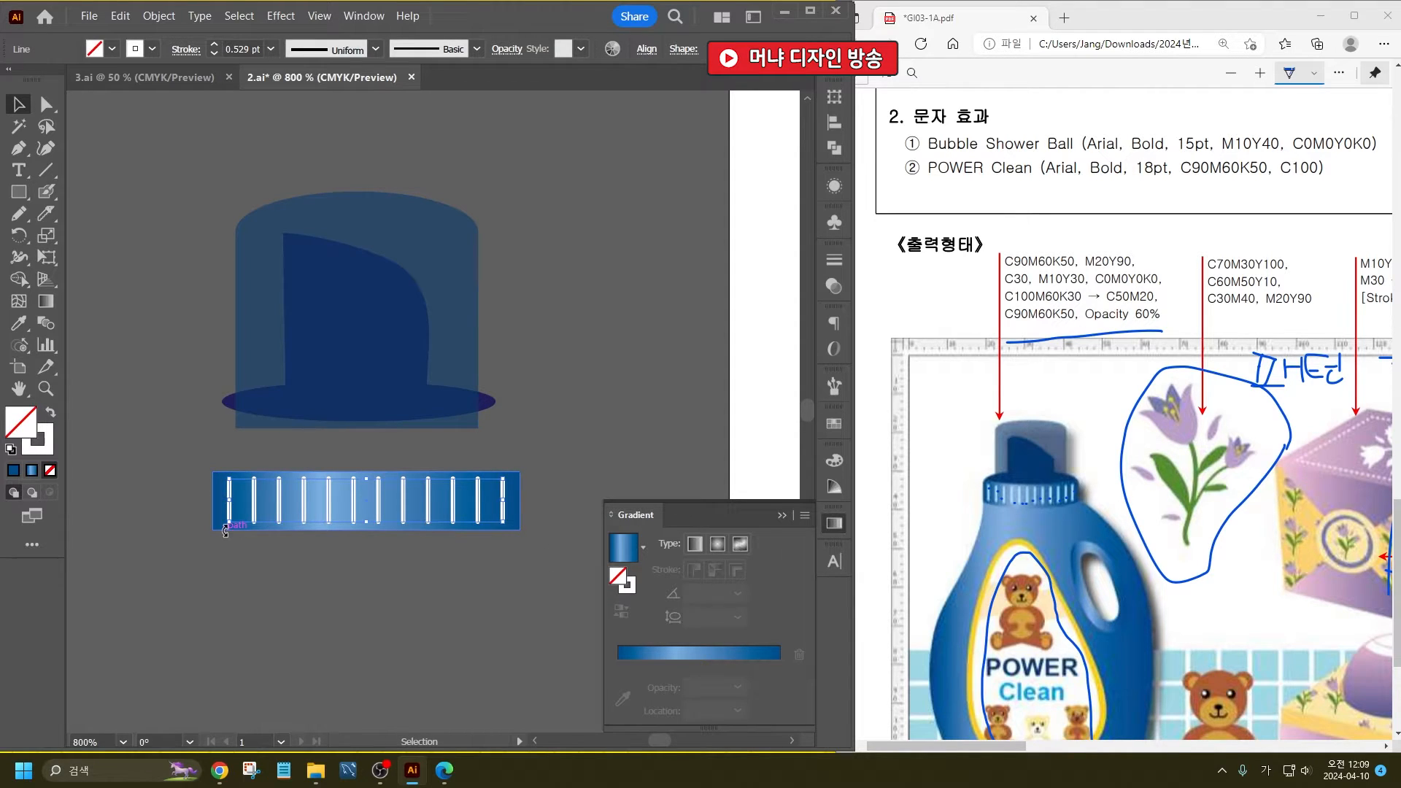
left_click(49, 435)
double_click(50, 436)
left_click(472, 480)
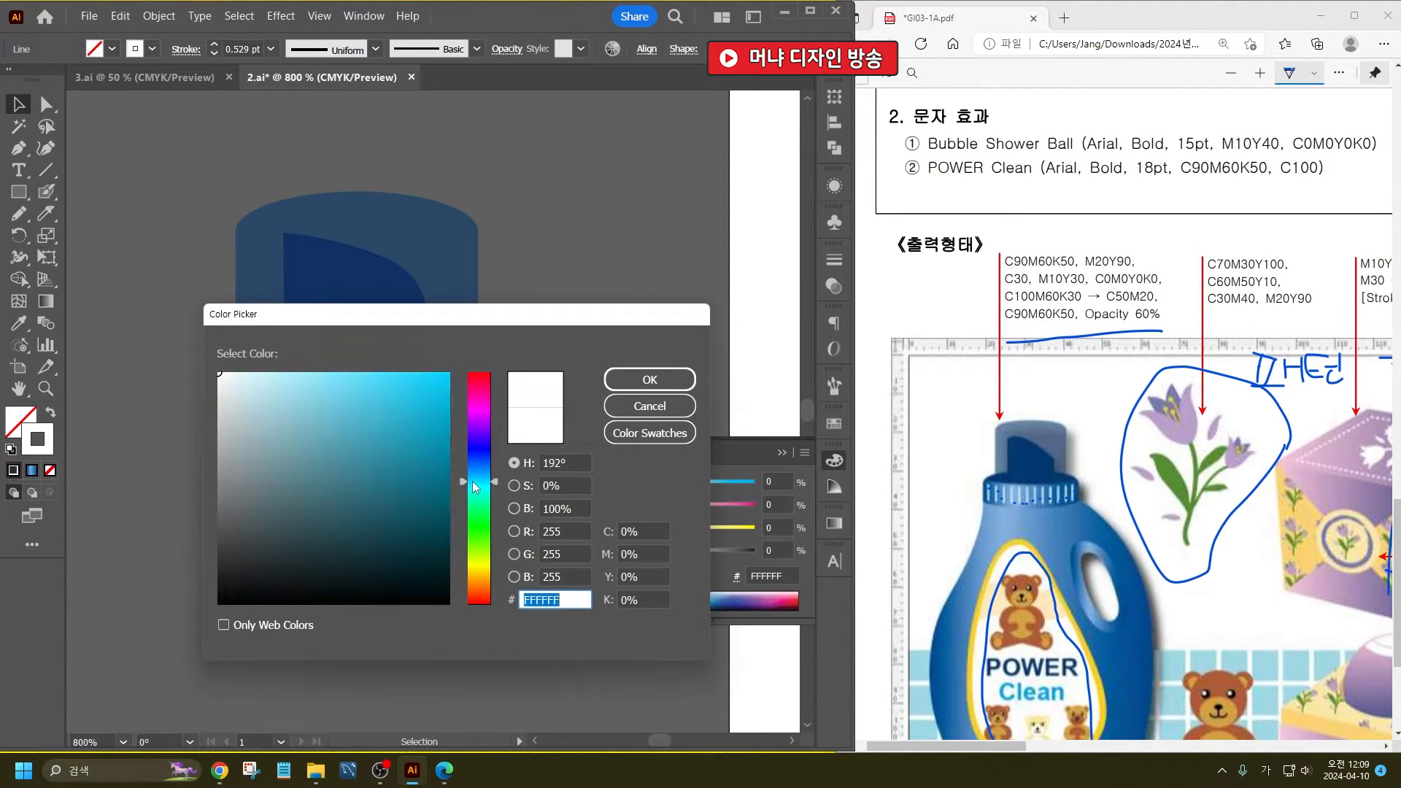
left_click(279, 378)
left_click(666, 380)
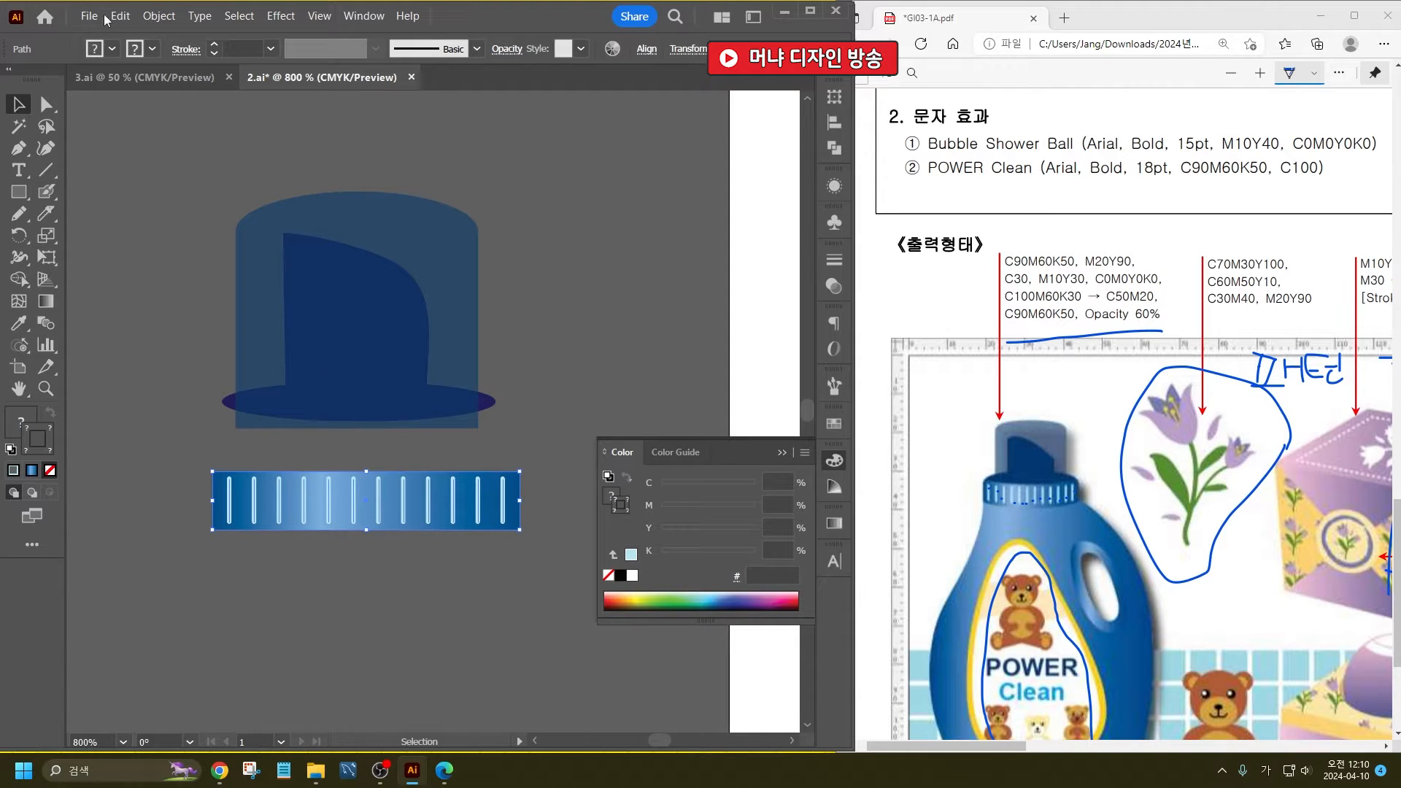
- Warp the rectangle and its lines with an Arch envelope, horizontal, with a bend of -13%
left_click(158, 15)
mouse_move(298, 484)
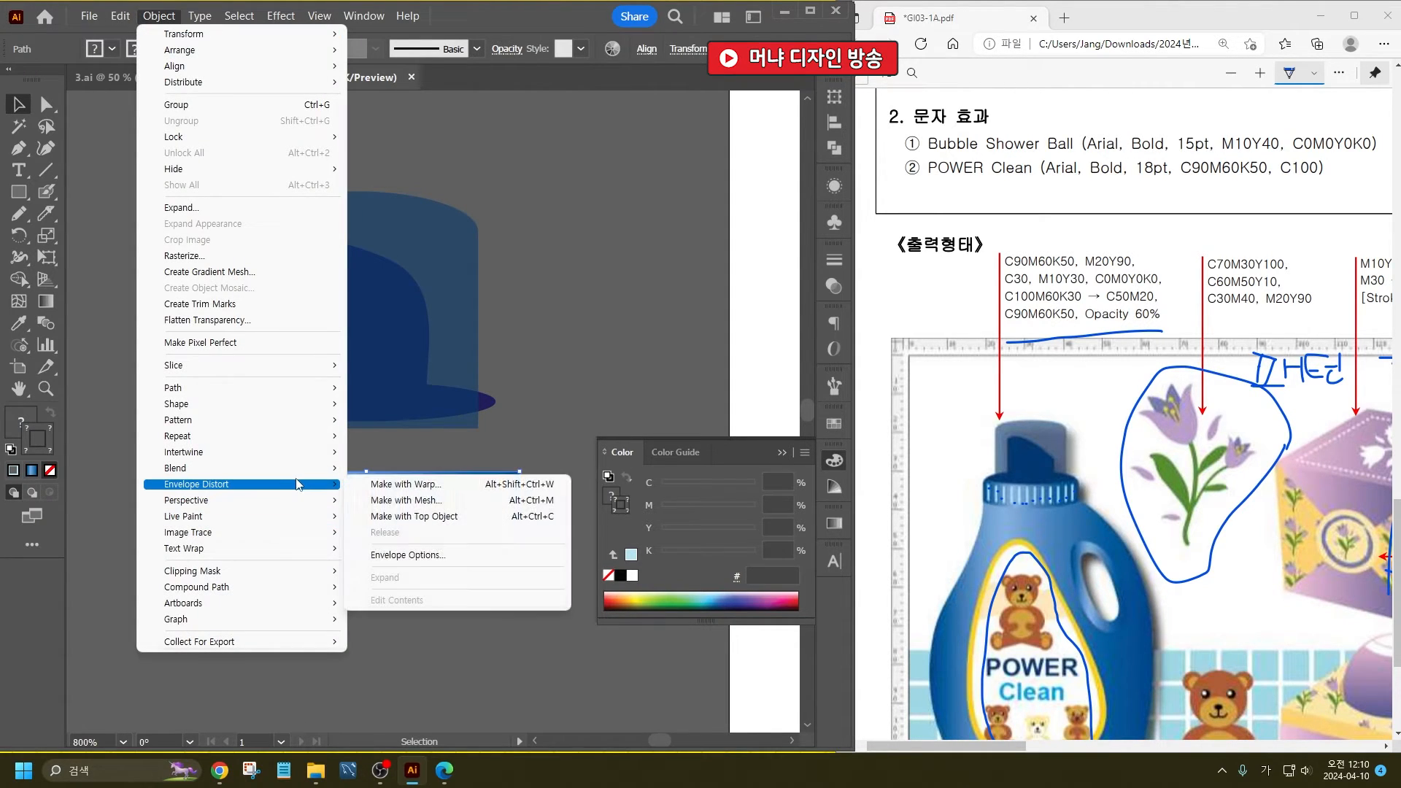
left_click(406, 484)
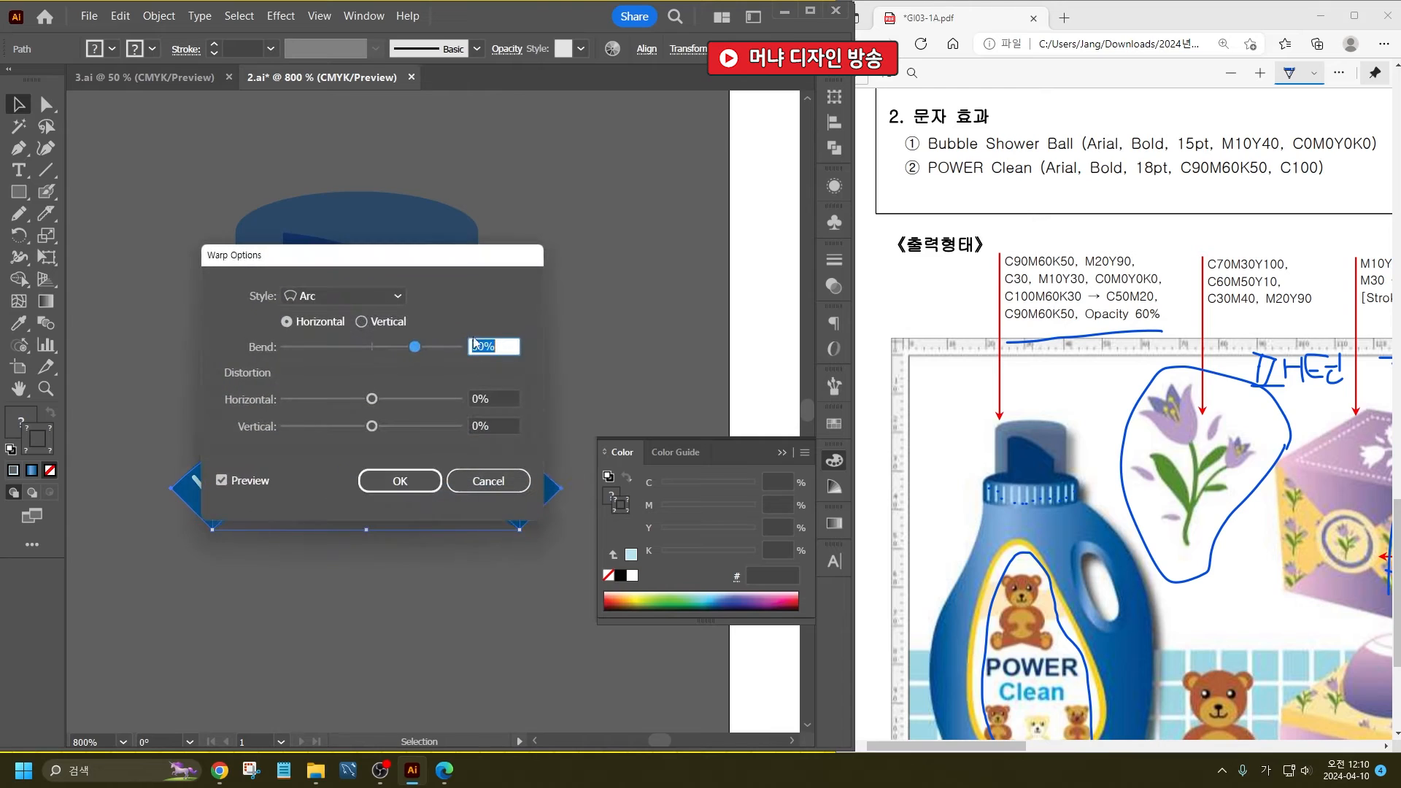
left_click(380, 299)
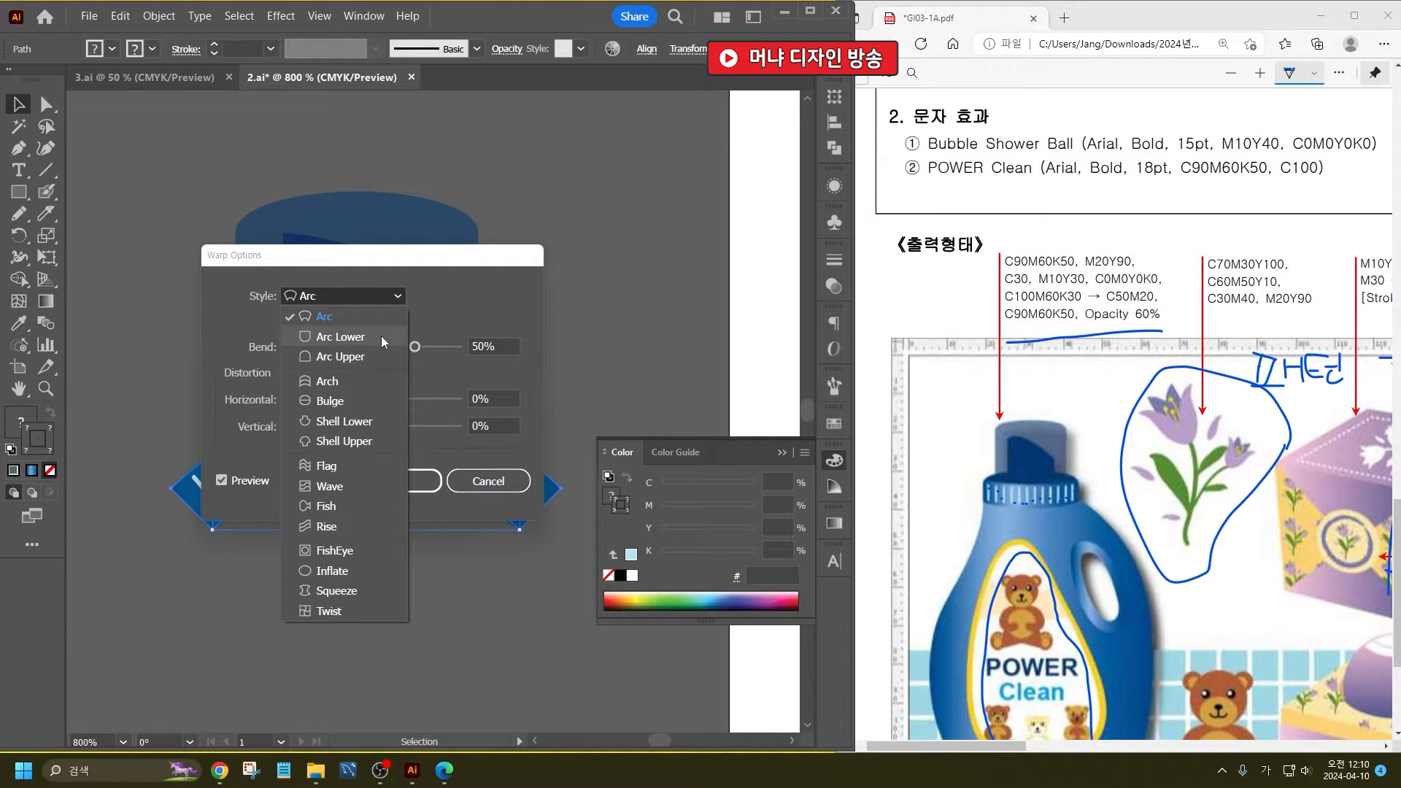
left_click(381, 381)
left_click_drag(410, 264, 631, 172)
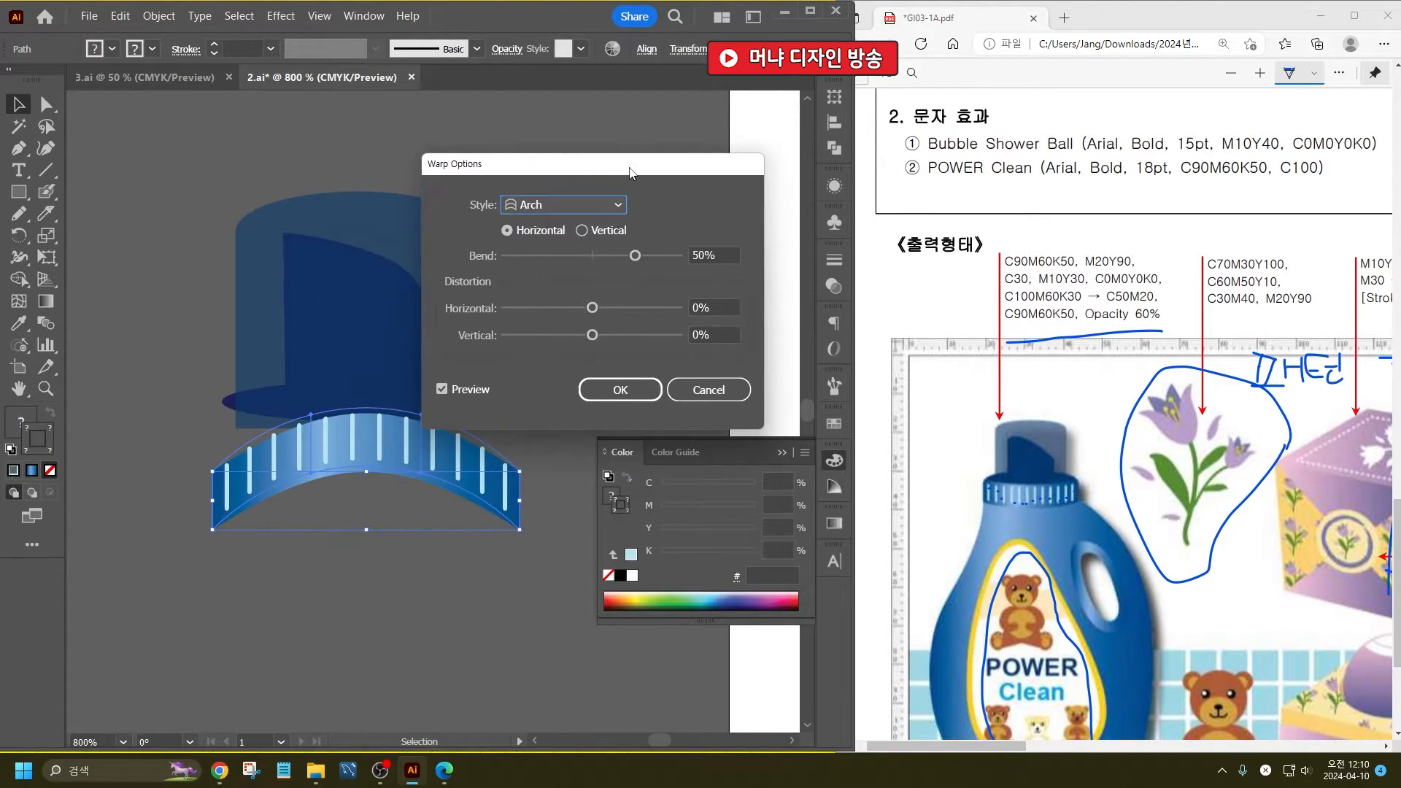
left_click(582, 256)
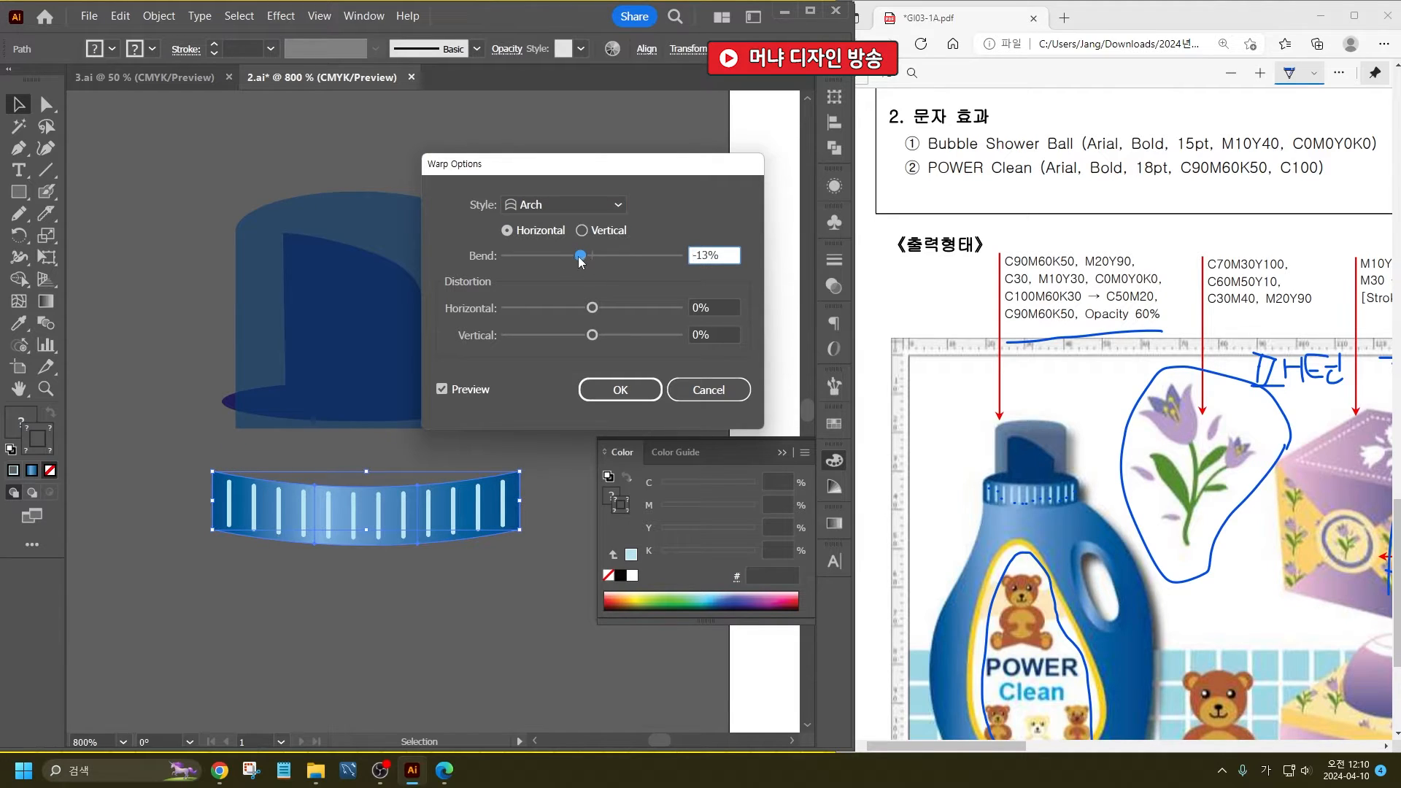
left_click(641, 400)
- Move the arched band up over the cap's base and narrow it to the width of the base ellipse
left_click_drag(467, 535, 499, 441)
left_click_drag(215, 439, 219, 440)
left_click(361, 544)
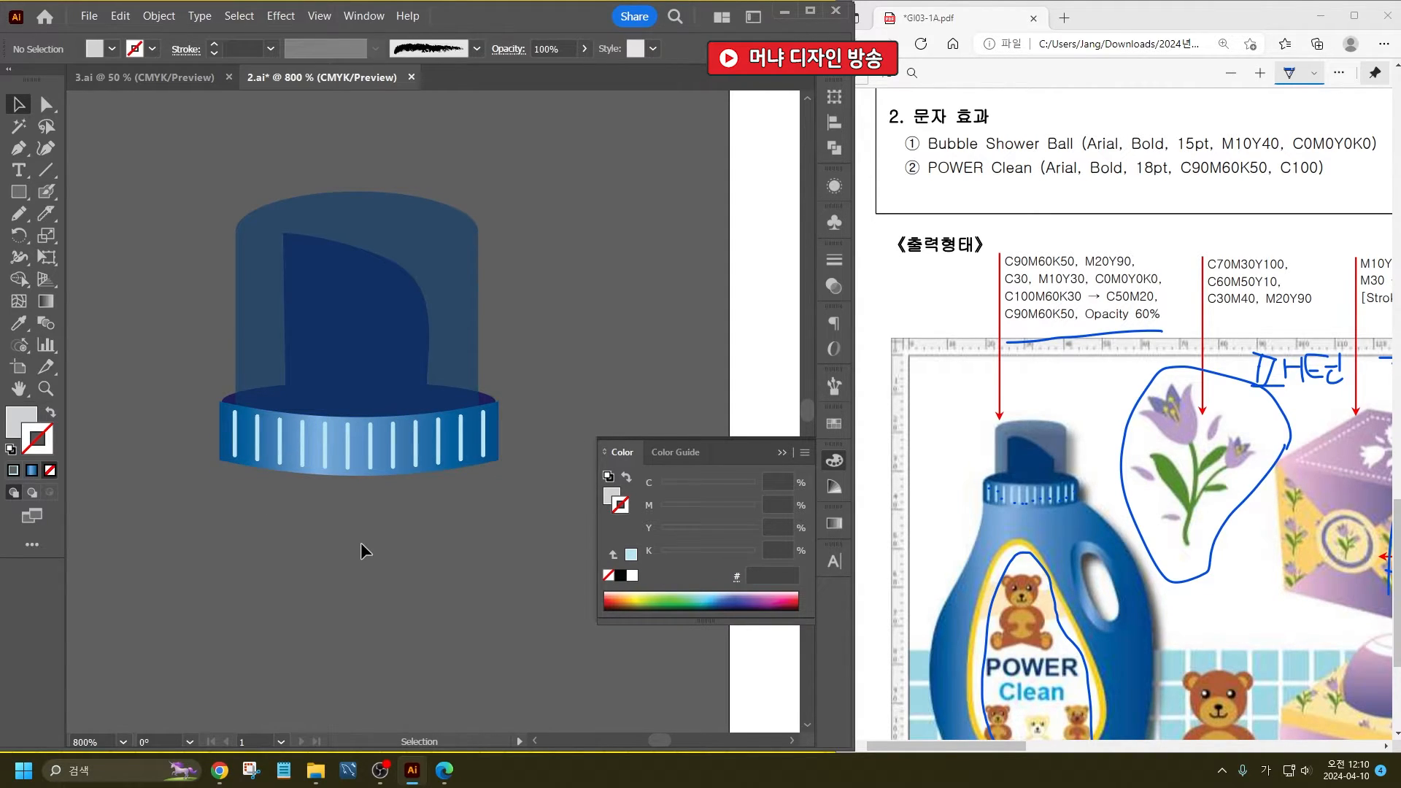
- Sketch the bottle body's closed outline freehand with the Pencil, starting at the neck band and leaning wide toward the base
scroll(388, 511, "down", 2)
scroll(1060, 403, "down", 3)
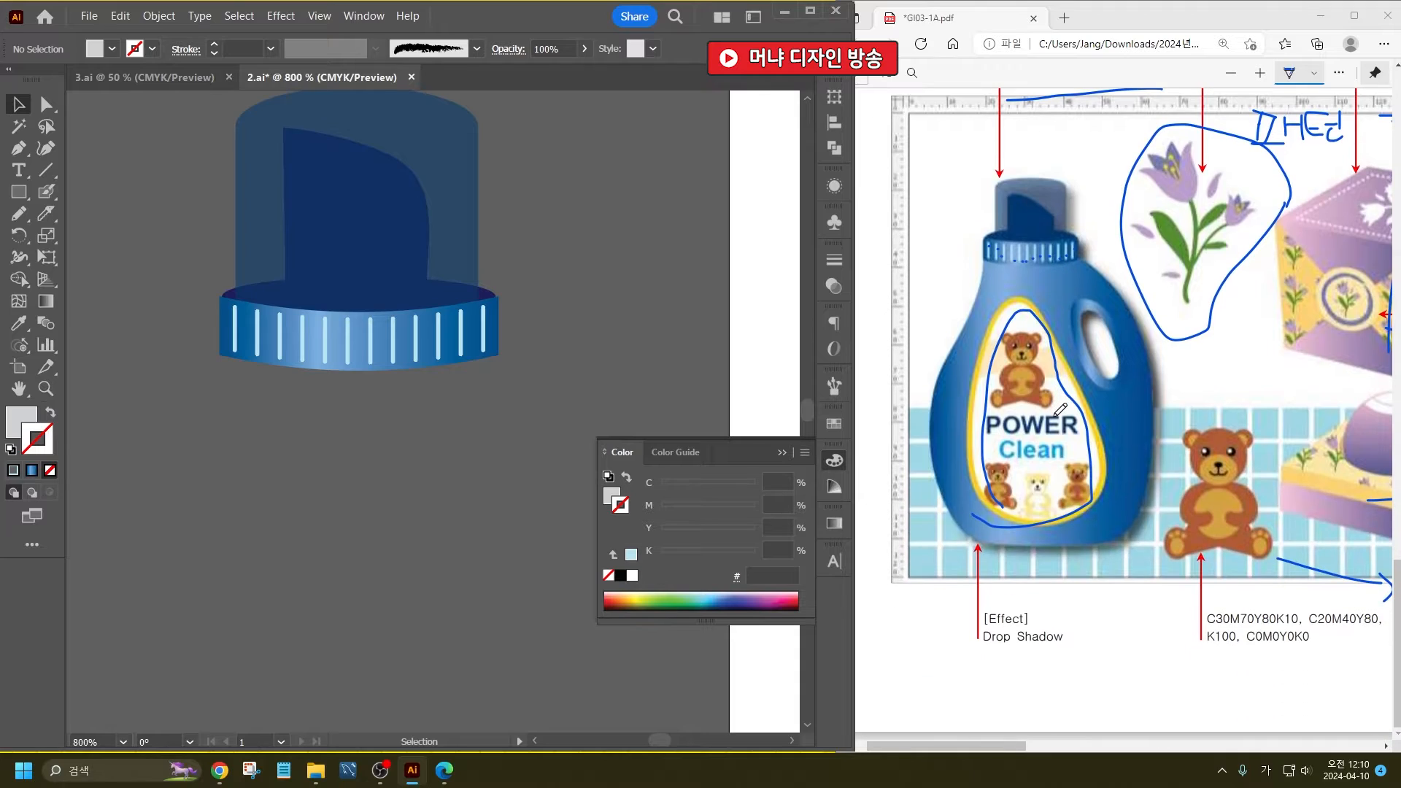
scroll(263, 335, "down", 2)
key("b")
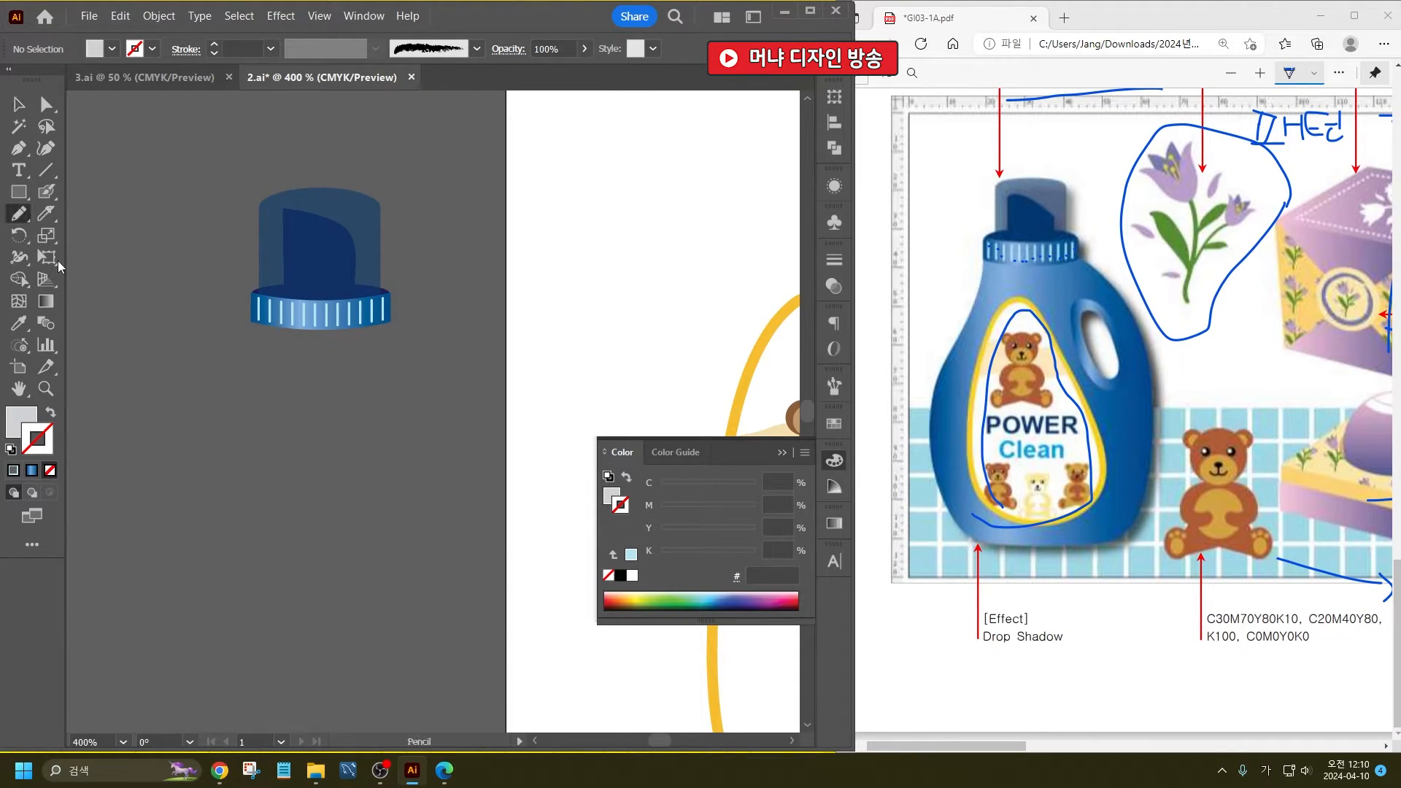
left_click_drag(263, 423, 341, 373)
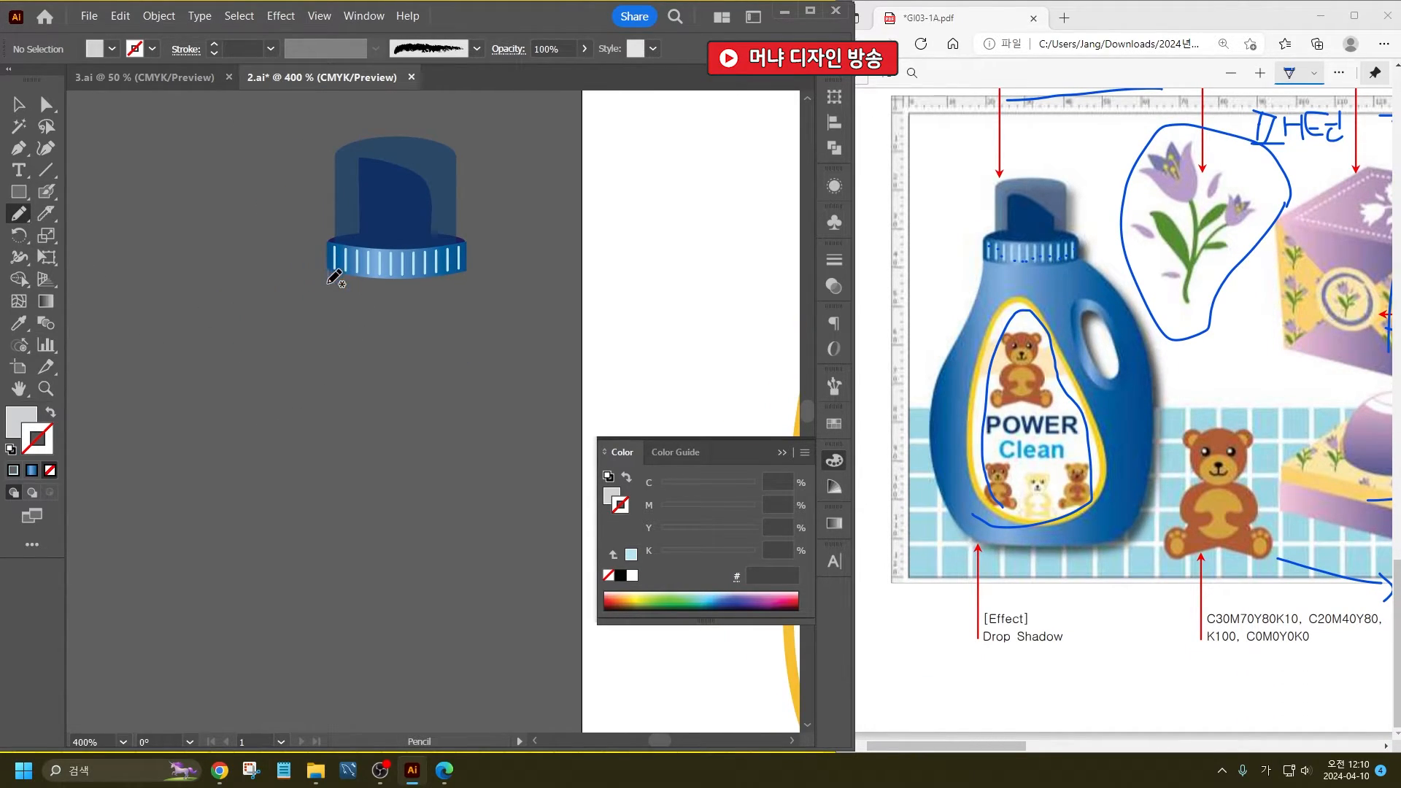
mouse_move(329, 282)
left_mouse_down()
mouse_move(318, 345)
mouse_move(252, 434)
mouse_move(232, 531)
mouse_move(237, 609)
mouse_move(259, 644)
mouse_move(294, 660)
mouse_move(465, 674)
mouse_move(486, 665)
mouse_move(514, 573)
mouse_move(494, 323)
mouse_move(474, 281)
mouse_move(431, 254)
mouse_move(333, 263)
left_mouse_up()
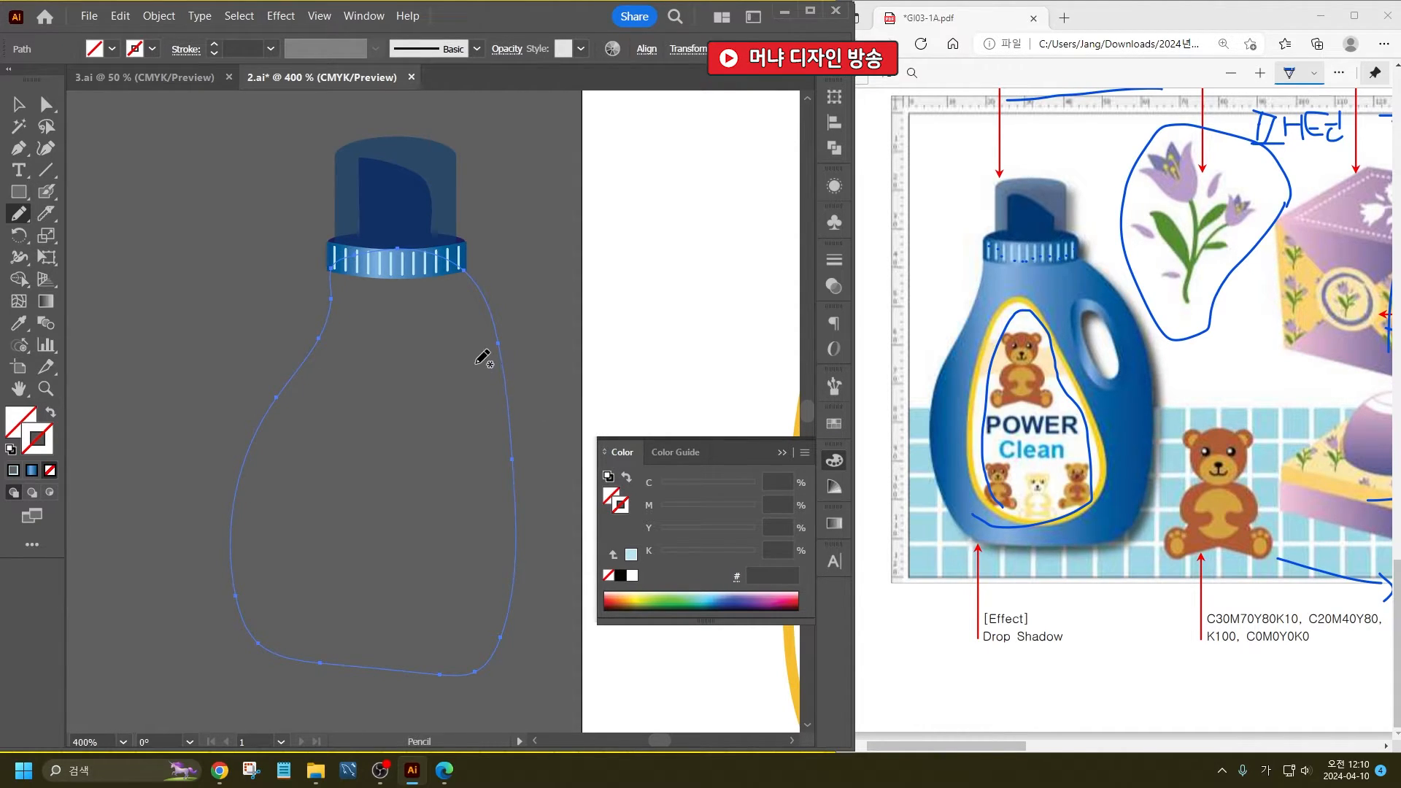
- Sketch the handle's narrow hole freehand inside the upper body and a larger teardrop outline around it
mouse_move(474, 374)
left_mouse_down()
mouse_move(447, 394)
mouse_move(467, 435)
mouse_move(475, 372)
left_mouse_up()
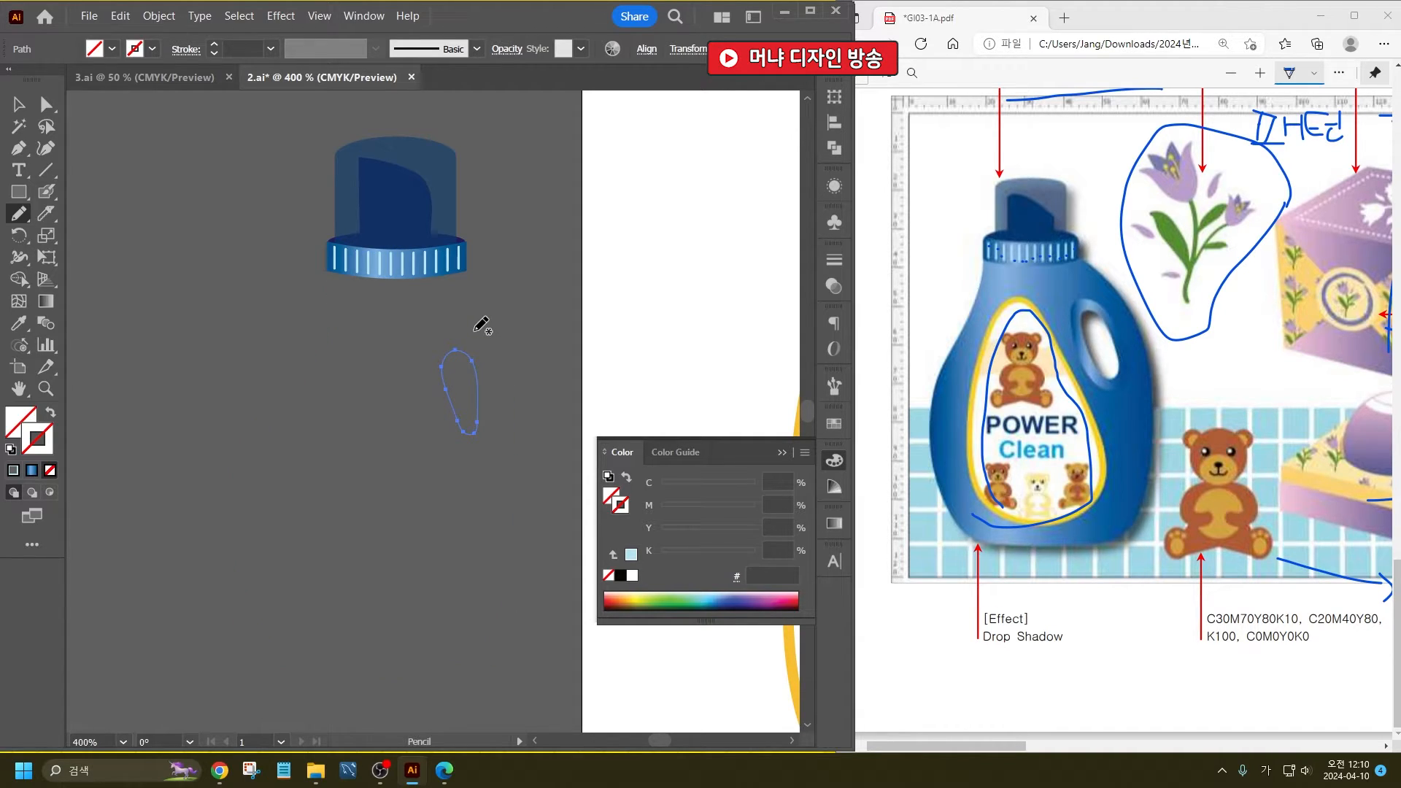
mouse_move(464, 315)
left_mouse_down()
mouse_move(421, 357)
mouse_move(449, 445)
mouse_move(476, 460)
mouse_move(493, 424)
mouse_move(481, 331)
left_mouse_up()
key("v")
left_click_drag(455, 446, 488, 489)
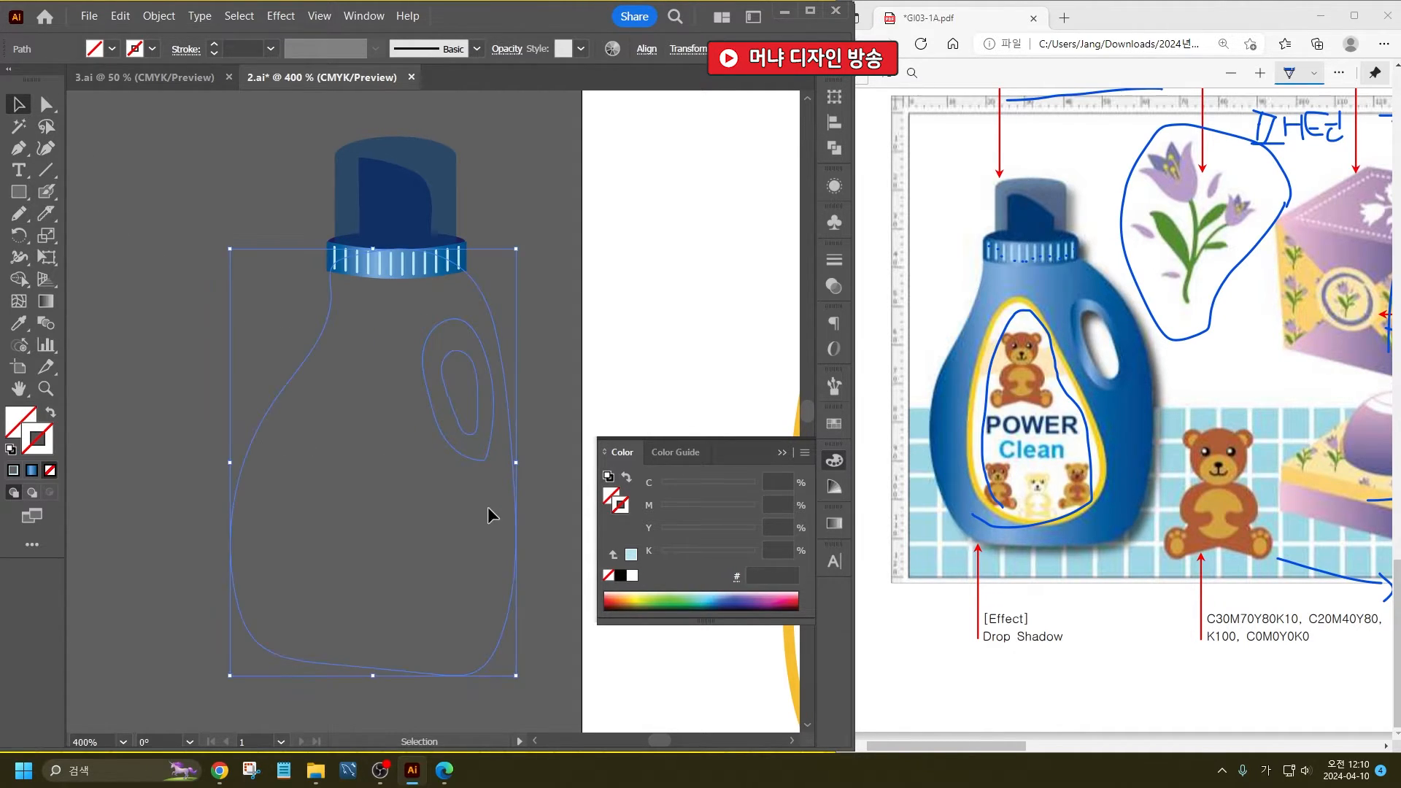
- Widen the body outline slightly and shift it so its neck lines up with the ribbed band
left_click(526, 510)
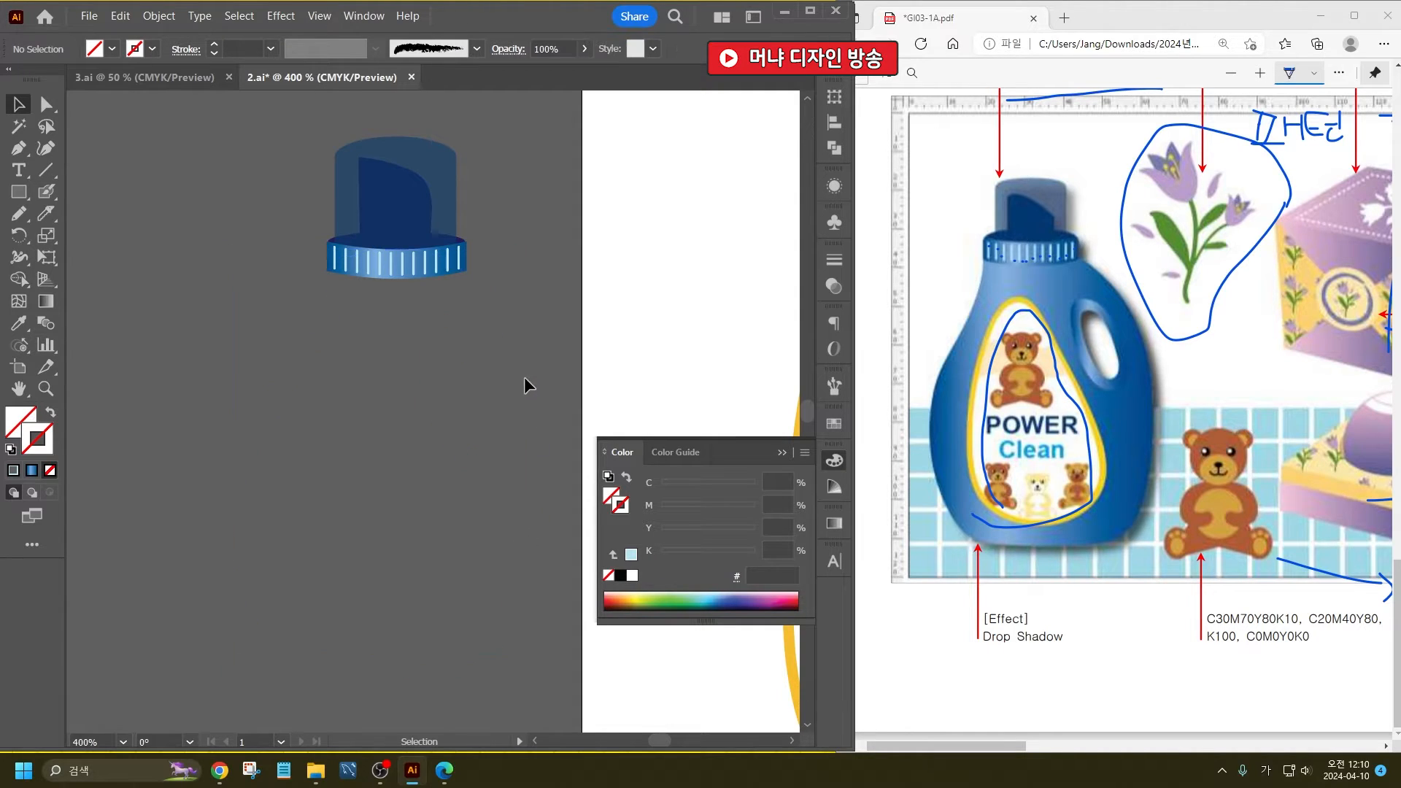
left_click(501, 364)
left_click_drag(520, 466, 537, 437)
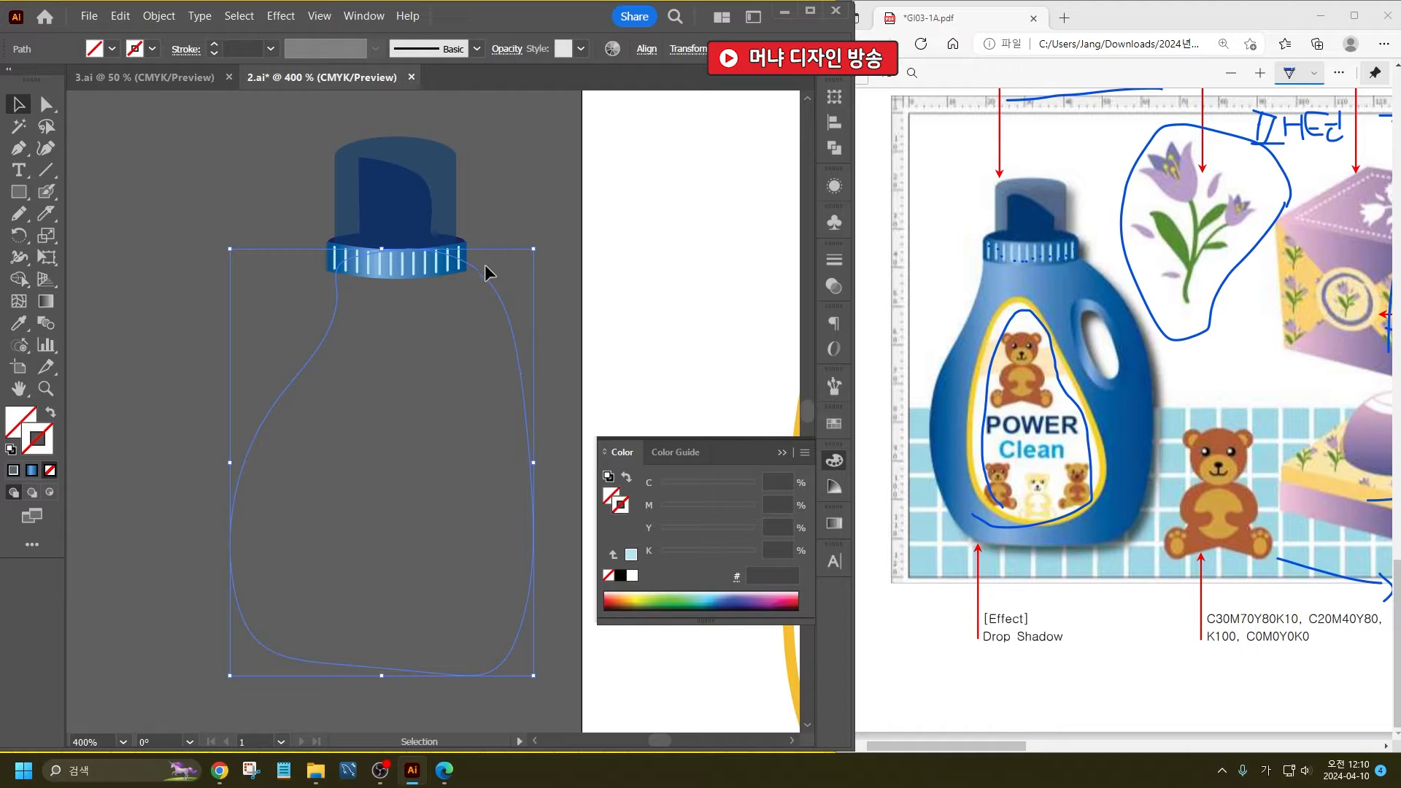
left_click_drag(487, 273, 467, 278)
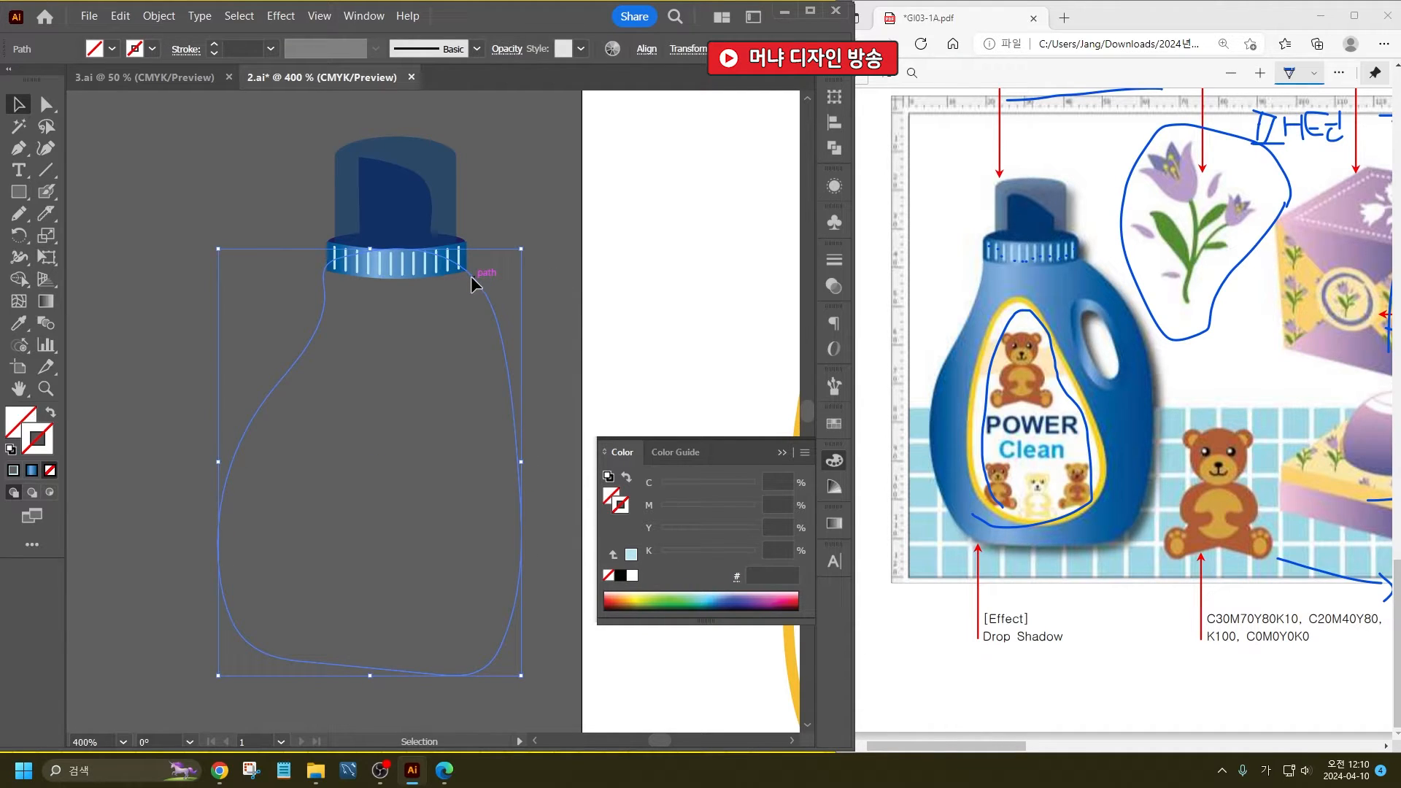
- Fill the body with the neck band's blue gradient using the Eyedropper and send it behind the band
left_click(19, 323)
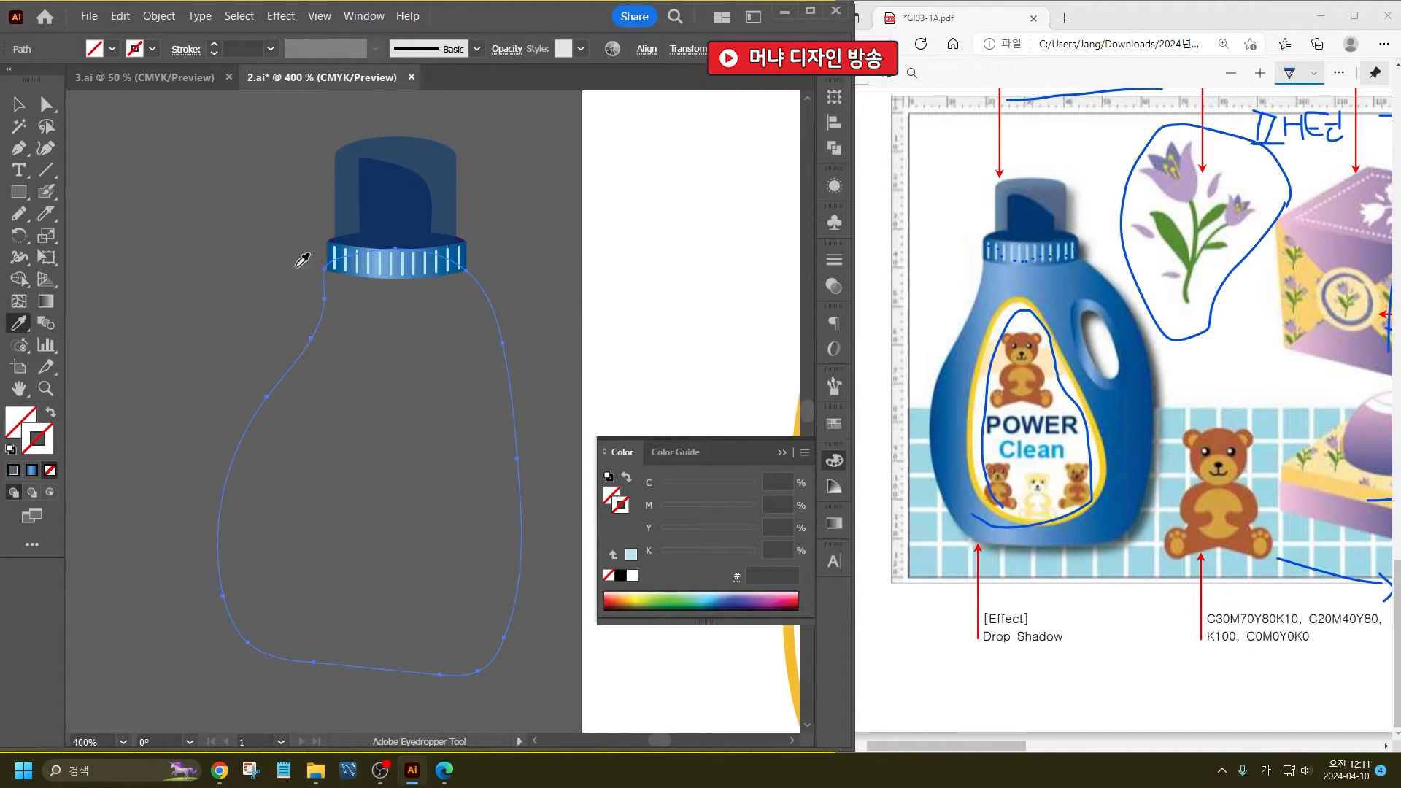
left_click(380, 254)
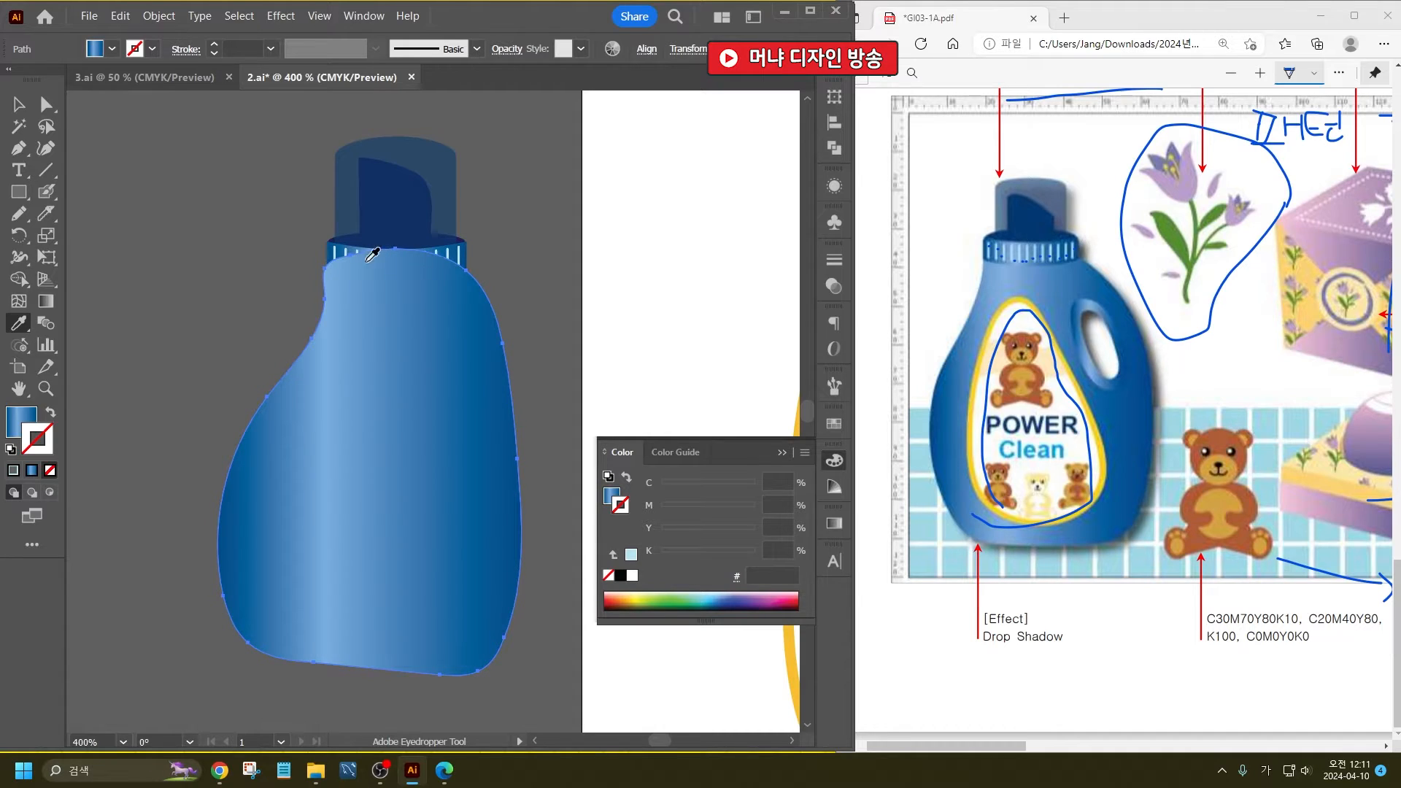
left_click(20, 106)
key("ctrl+[")
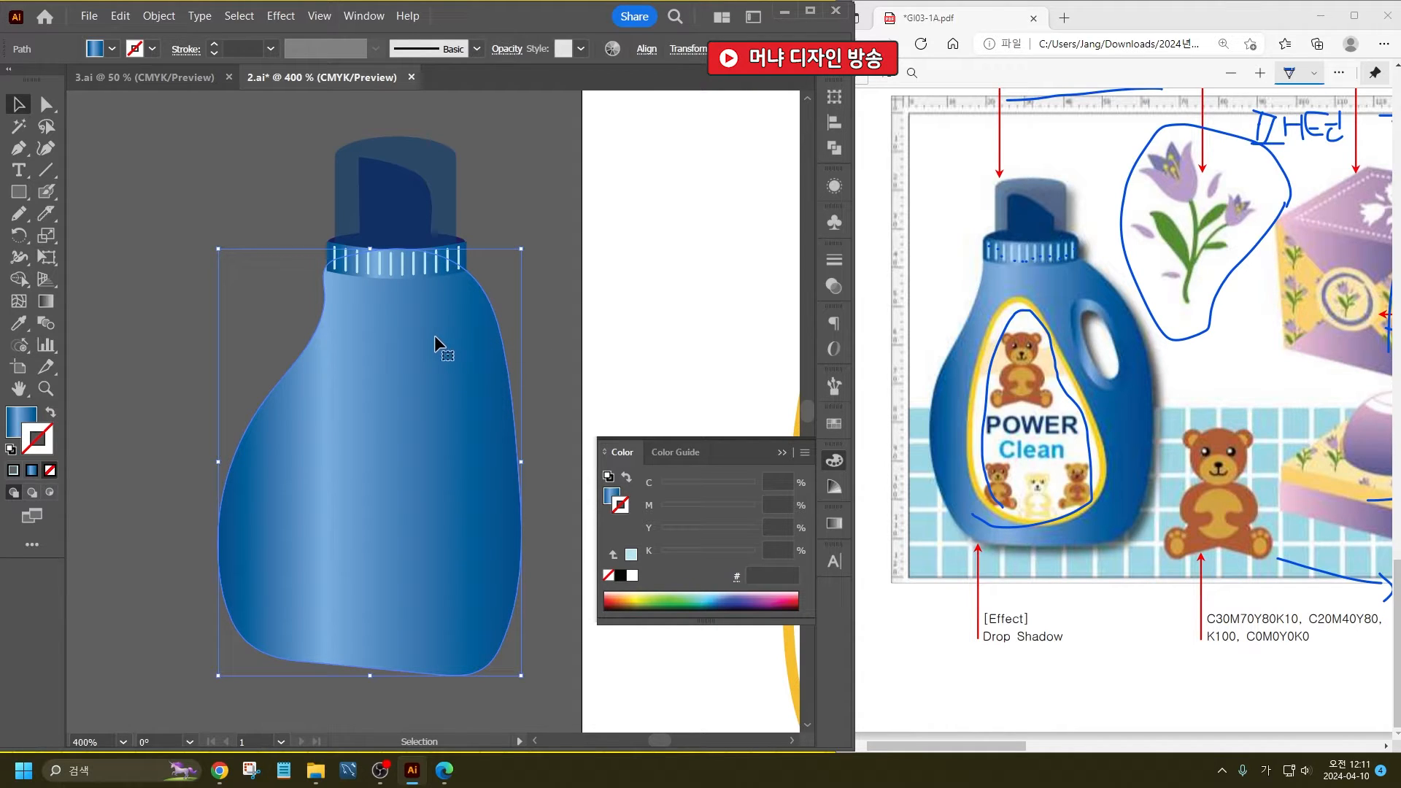
- Select the outer handle outline and fill it with the body's blue gradient
left_click(459, 376)
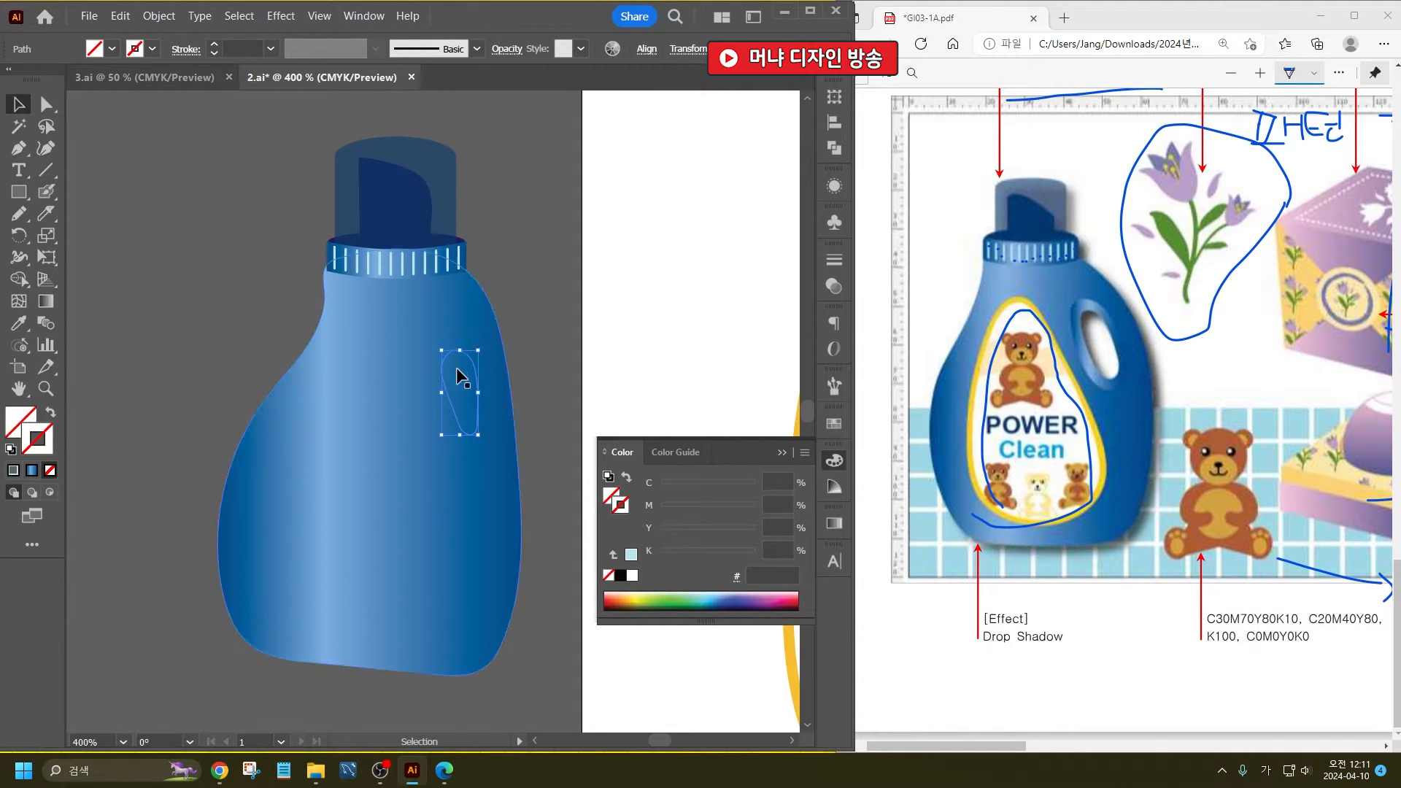
key("ctrl+y")
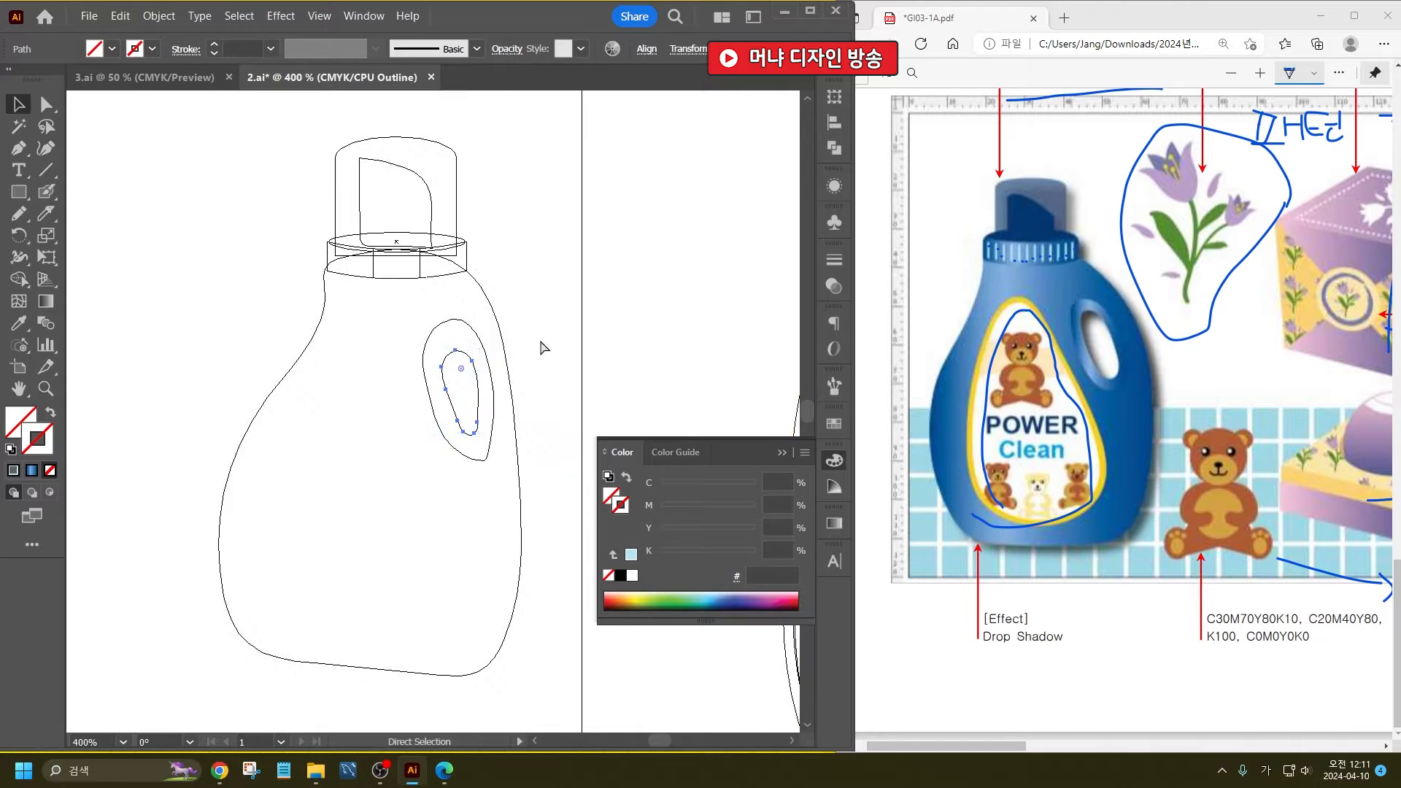
left_click(470, 336)
key("ctrl+y")
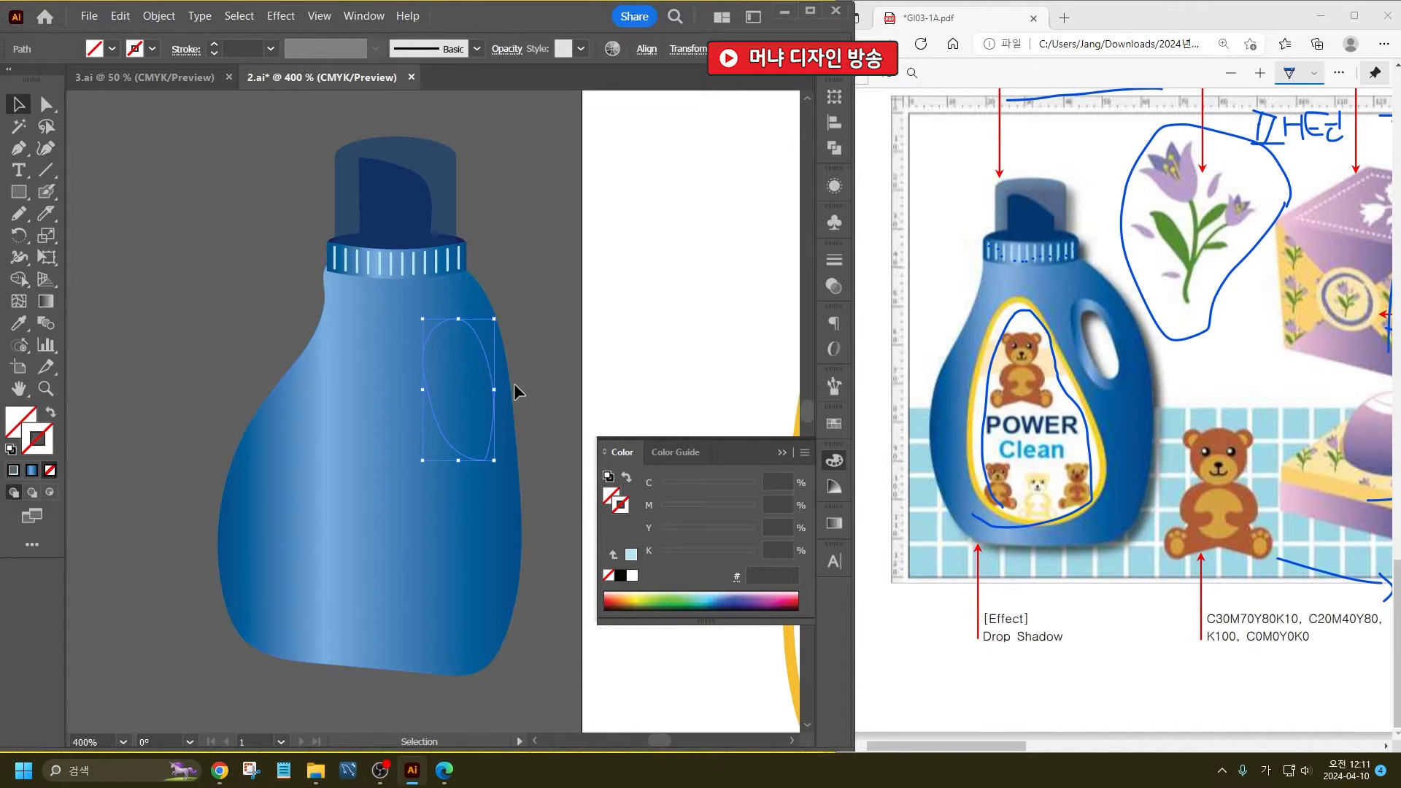
left_click(19, 325)
left_click(356, 375)
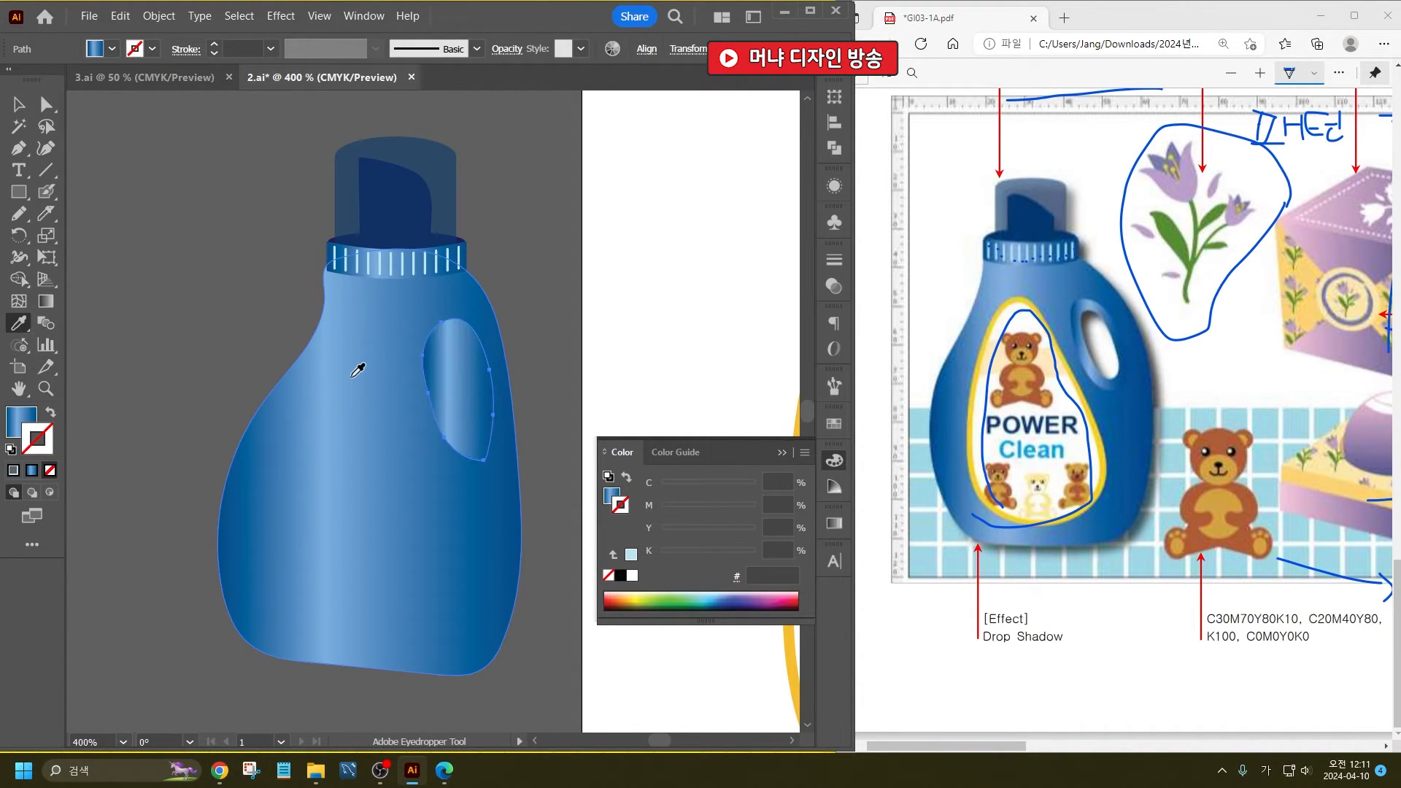
left_click(19, 104)
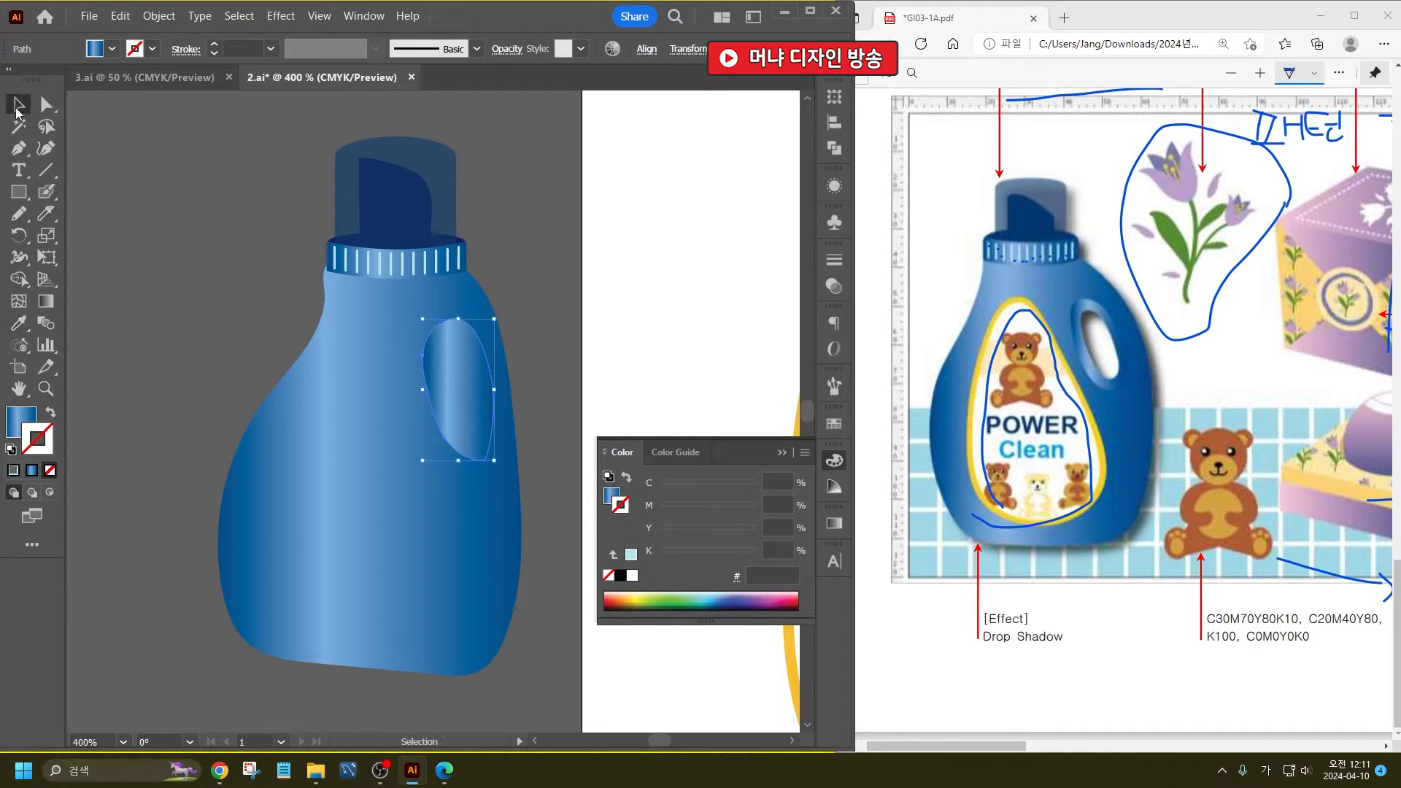
left_click(556, 297)
- Select the body with both handle shapes and cut the inner hole through them with Shape Builder
left_click(447, 385)
left_click_drag(530, 408, 443, 371)
left_click(421, 502, "shift")
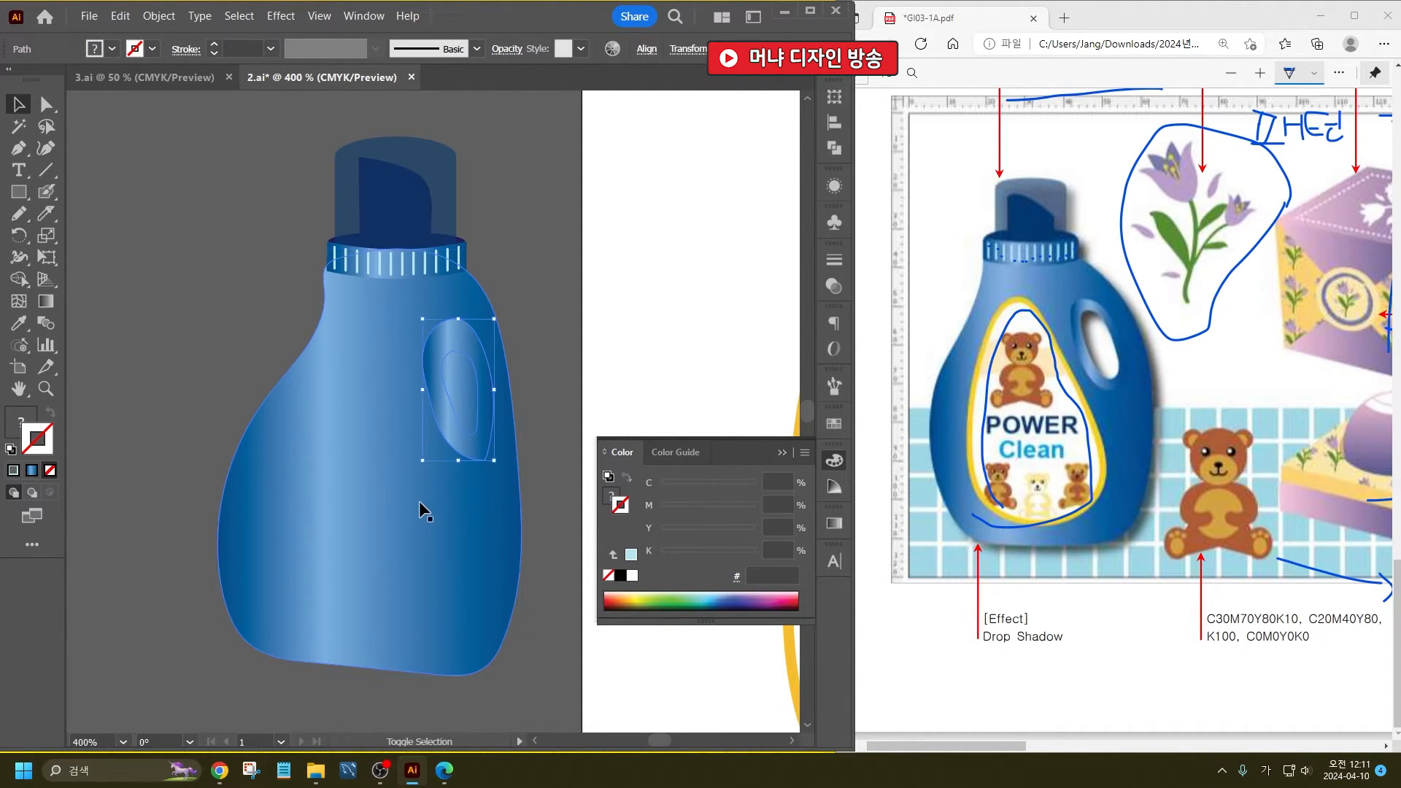
left_click(450, 416)
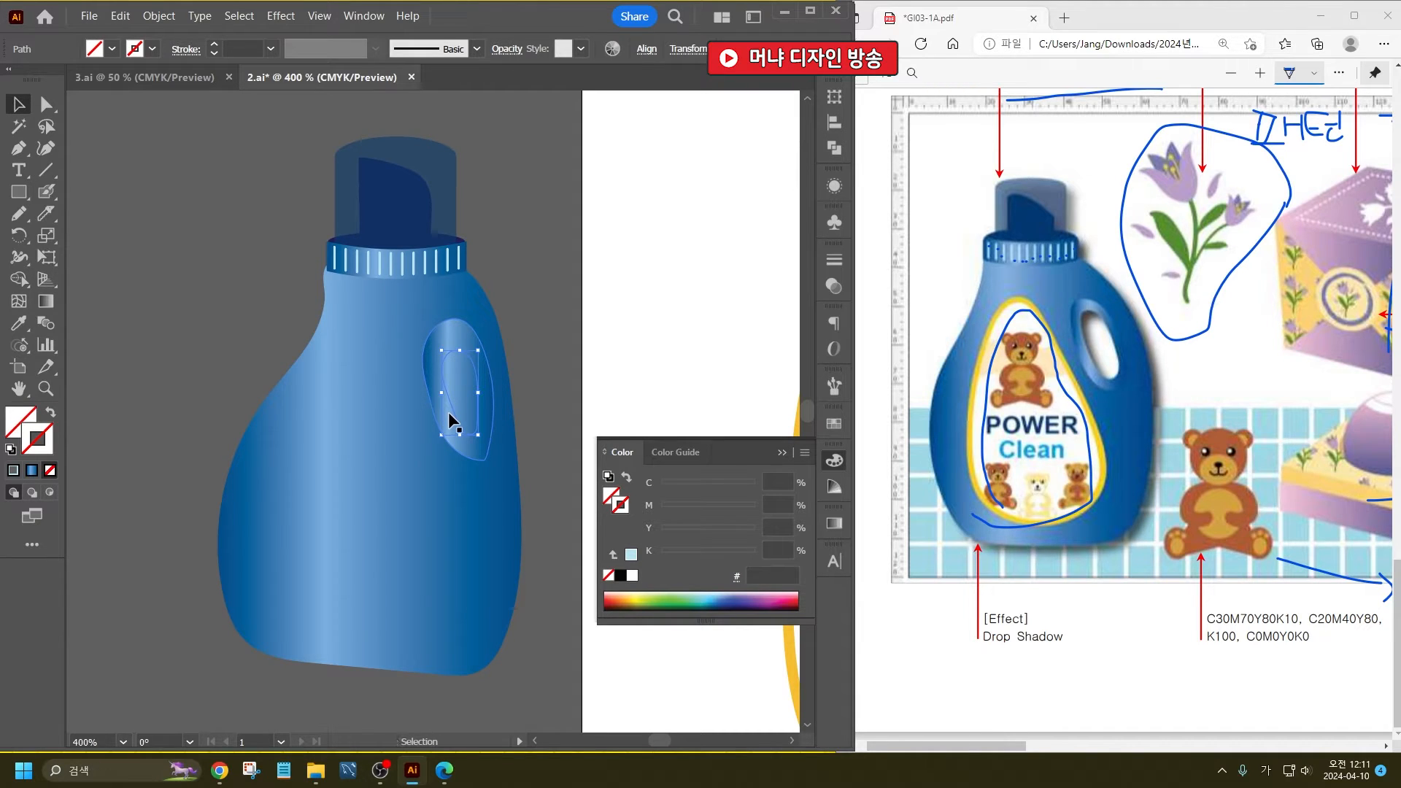
left_click(519, 441, "shift")
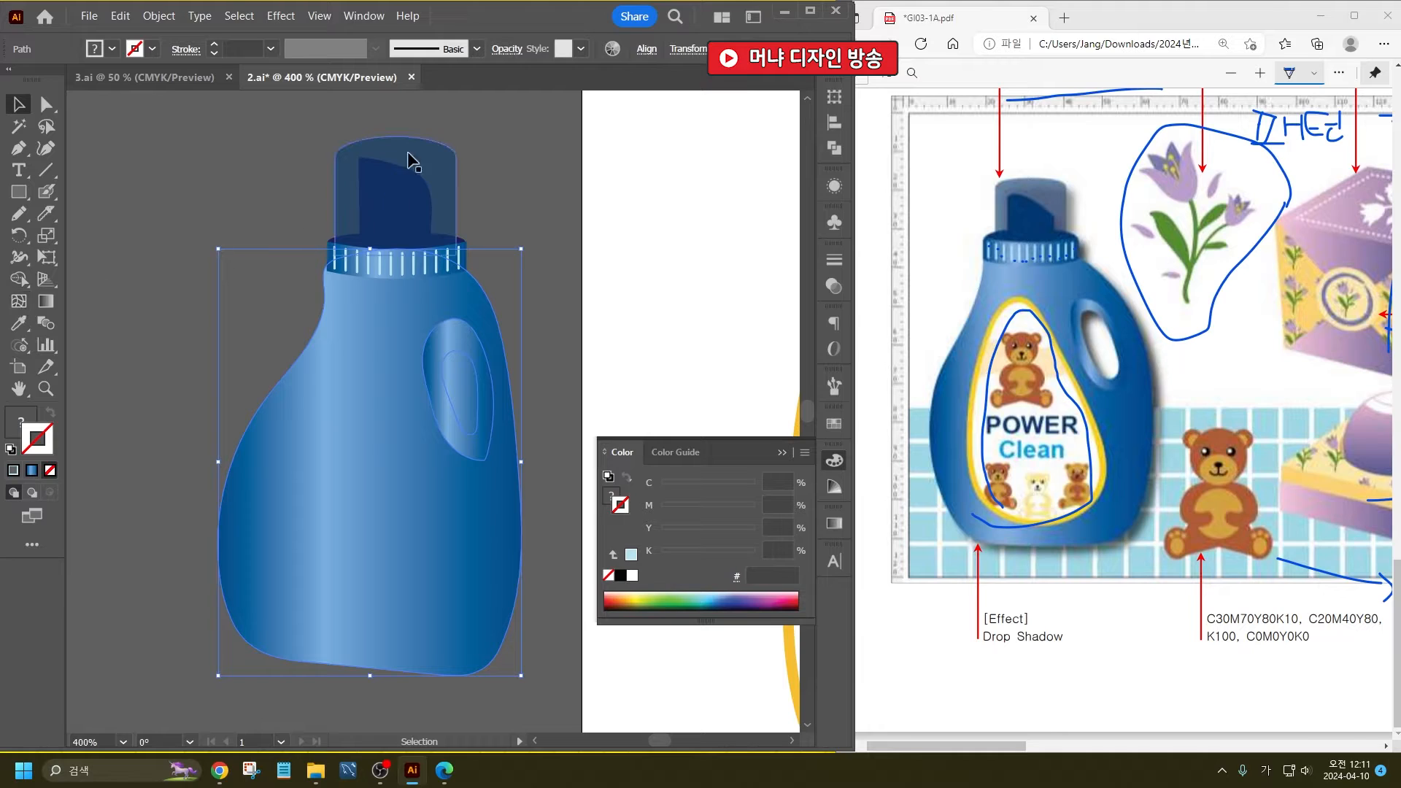
left_click(18, 285)
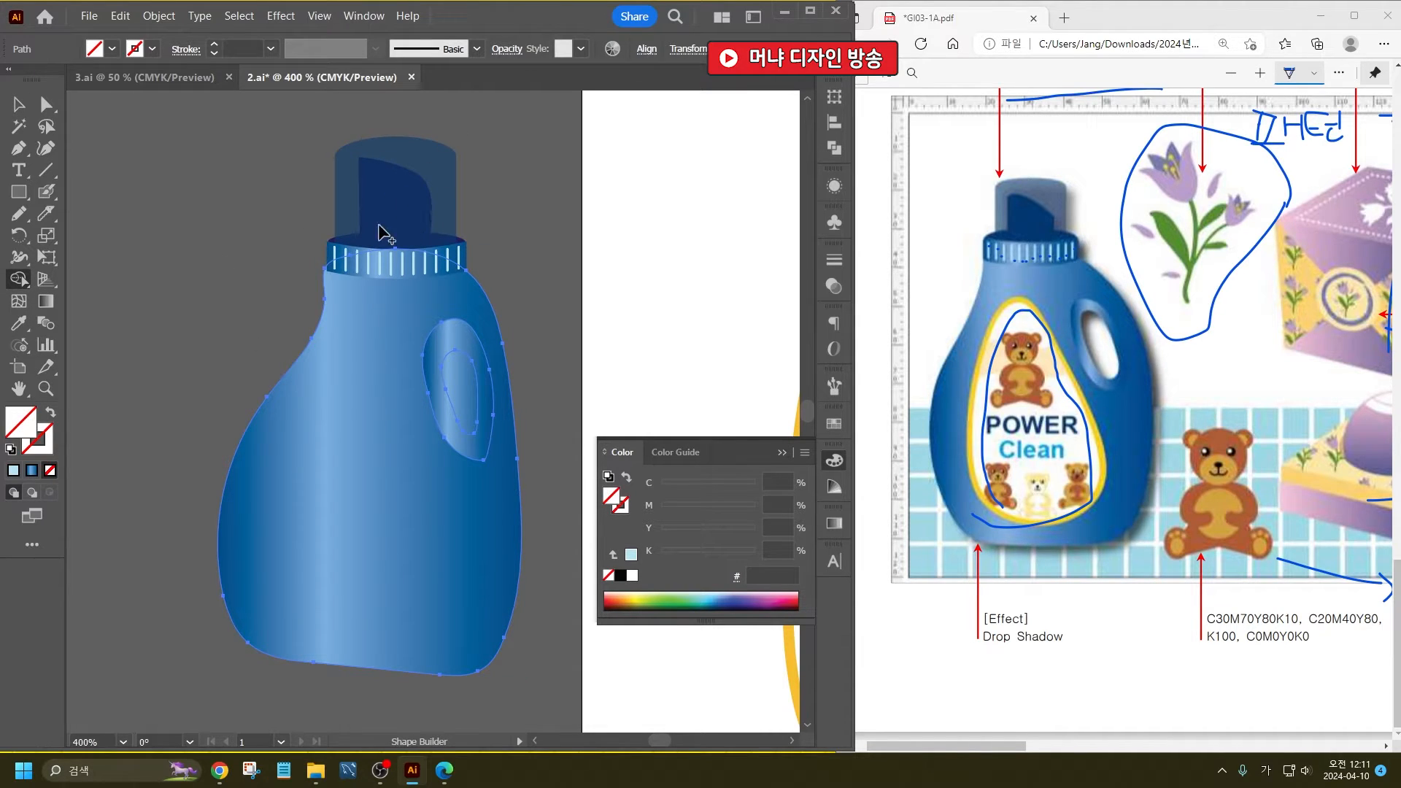
left_click(467, 400, "alt")
left_click(18, 105)
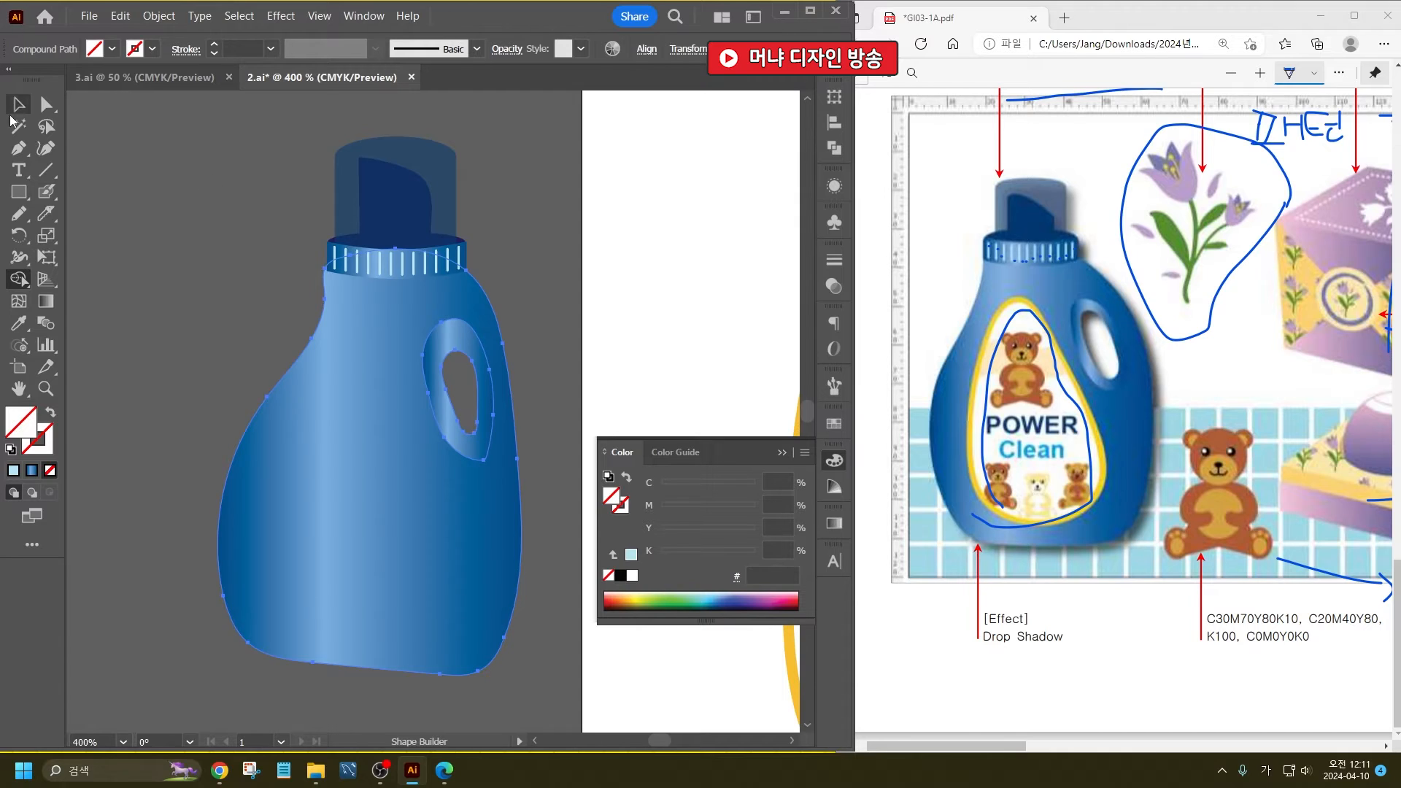
left_click(203, 246)
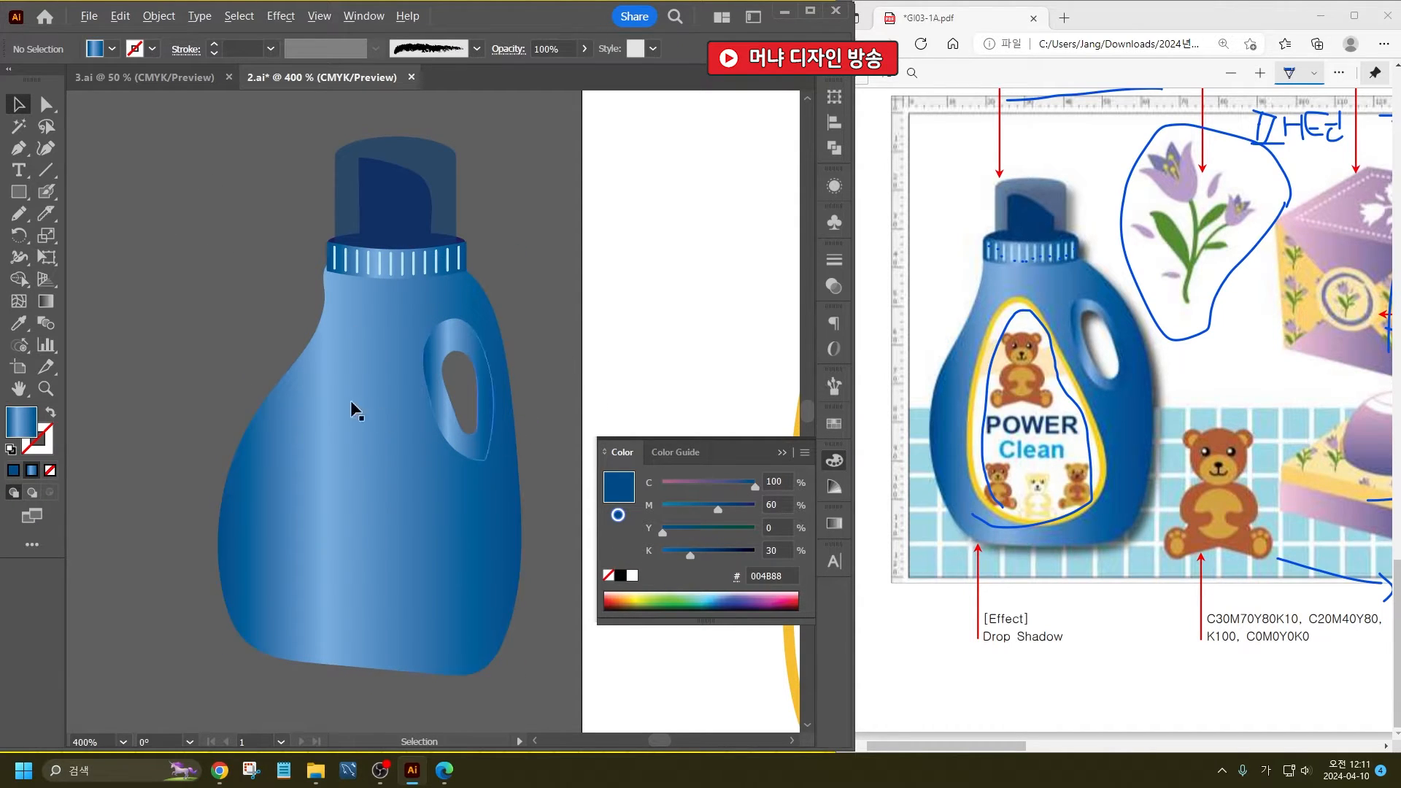
- Try rotating the whole bottle slightly counterclockwise
key("ctrl+minus")
scroll(172, 303, "down", 1)
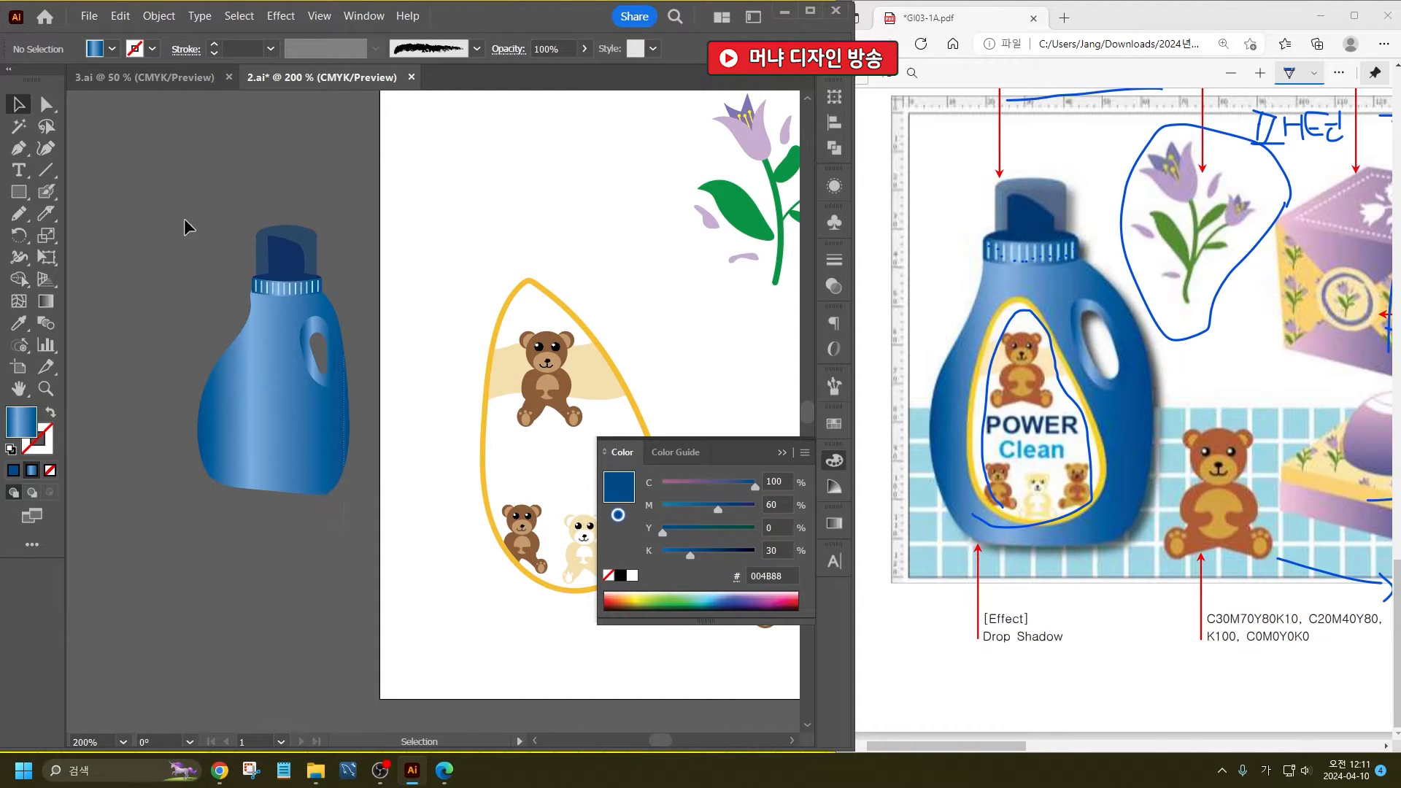
left_click_drag(184, 218, 361, 394)
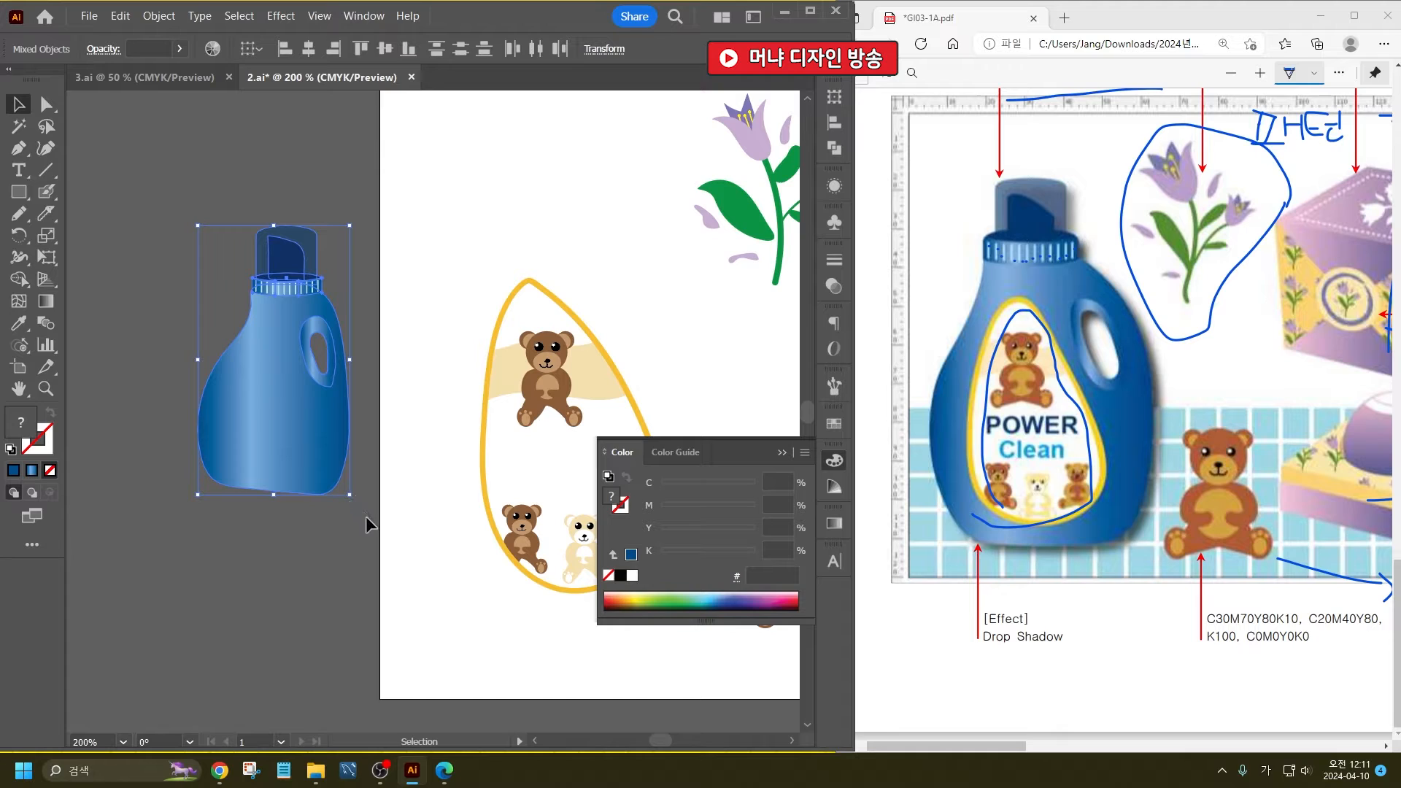
left_click_drag(356, 497, 369, 502)
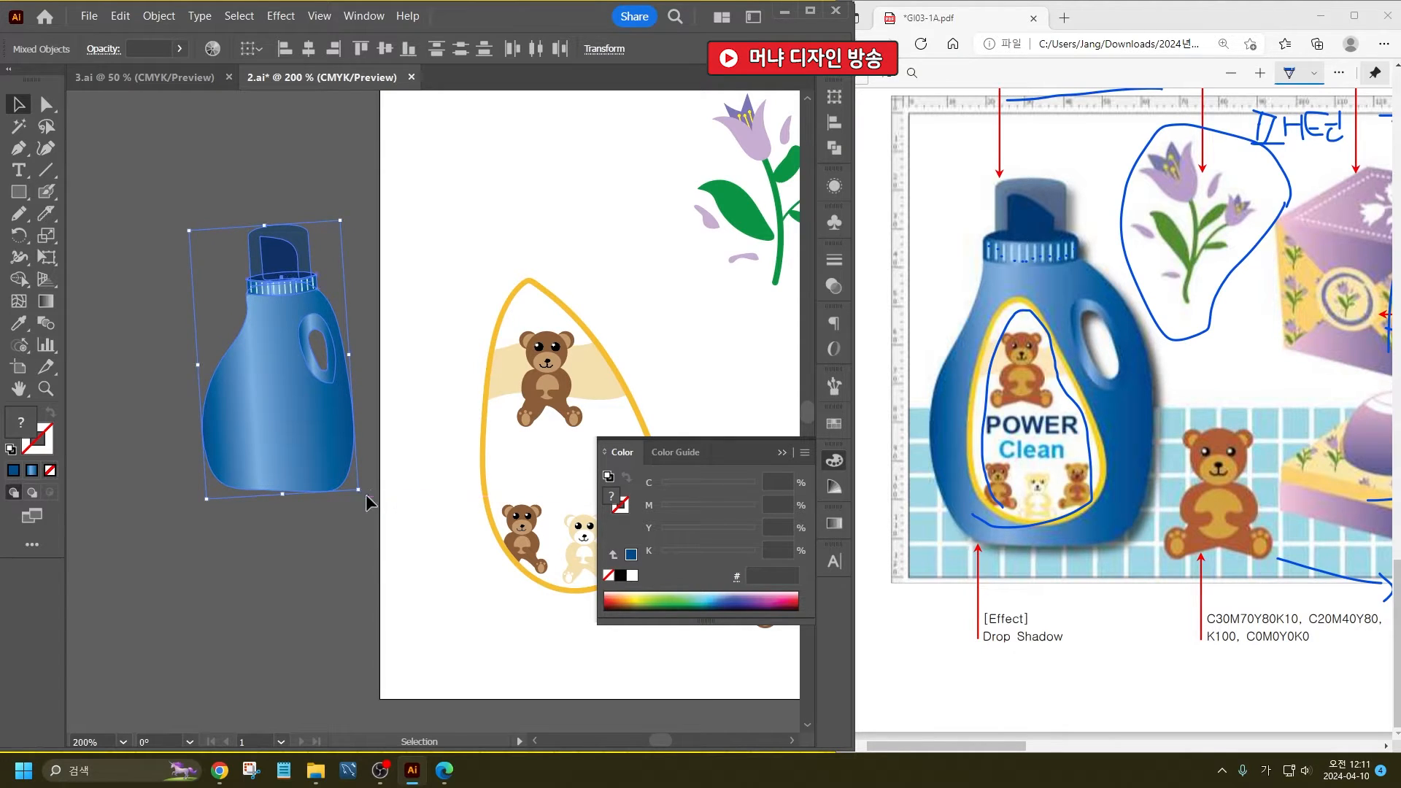
key("ctrl+z")
- Nudge the bottle's body slightly to the right beneath the neck band and group all the bottle's parts
left_click(277, 382)
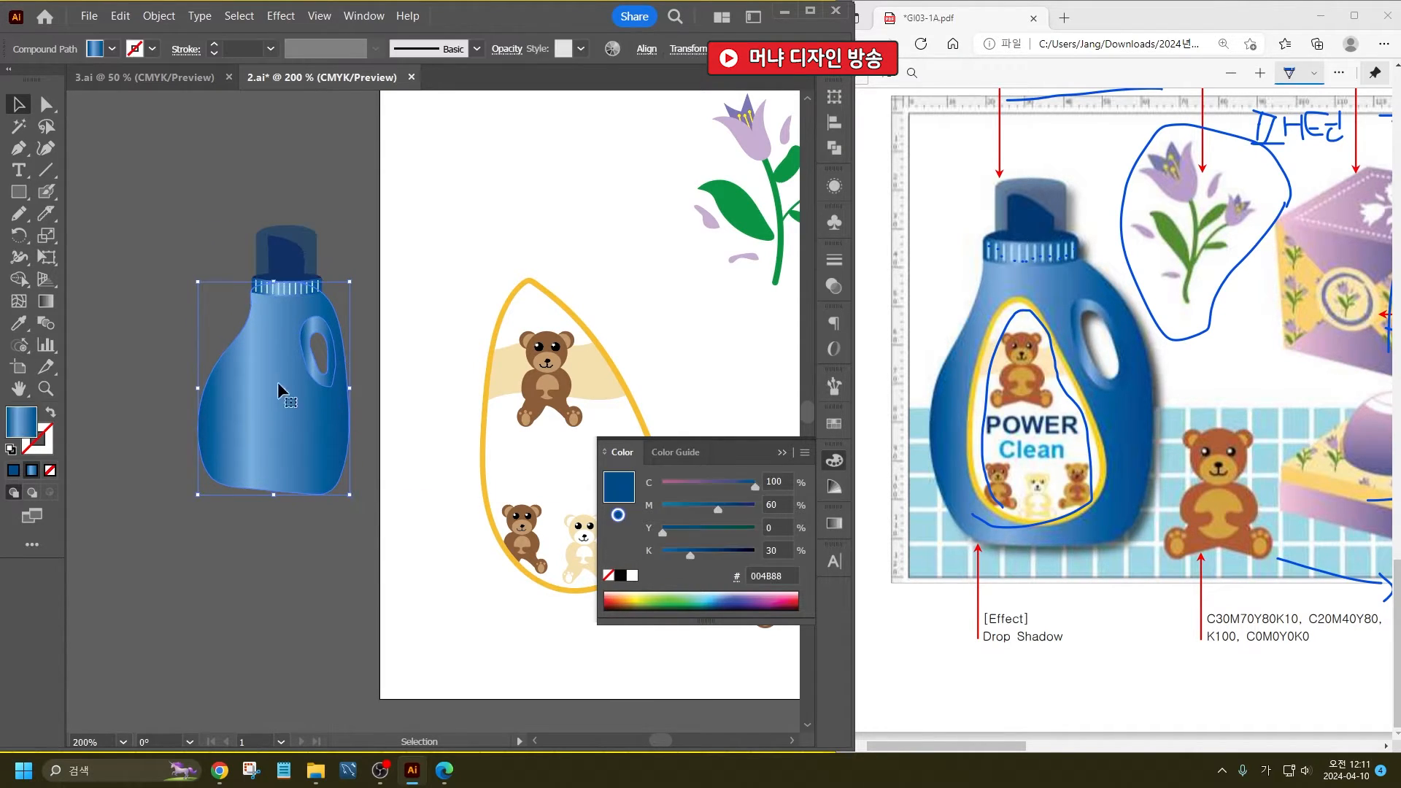
left_click_drag(316, 406, 320, 406)
left_click_drag(378, 524, 270, 266)
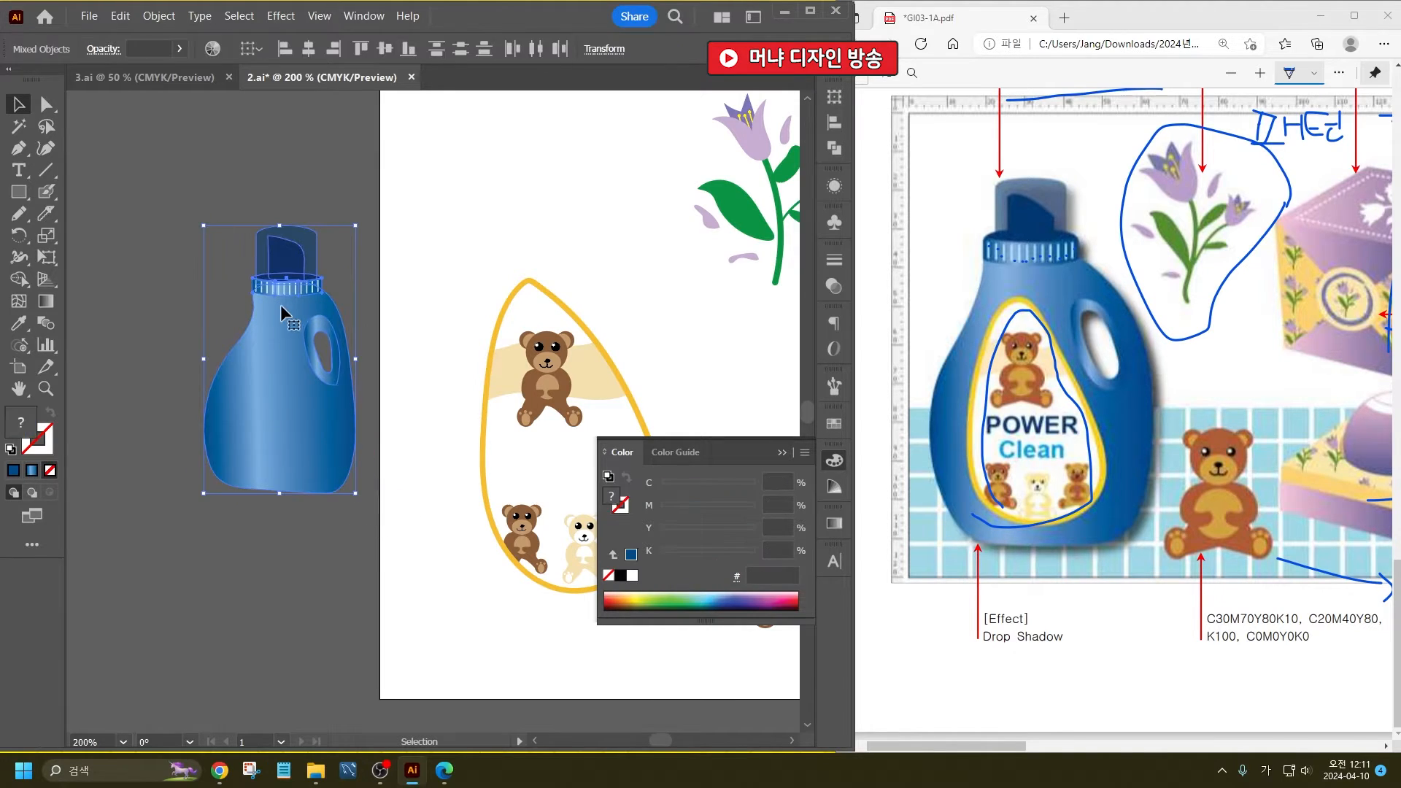
key("ctrl+g")
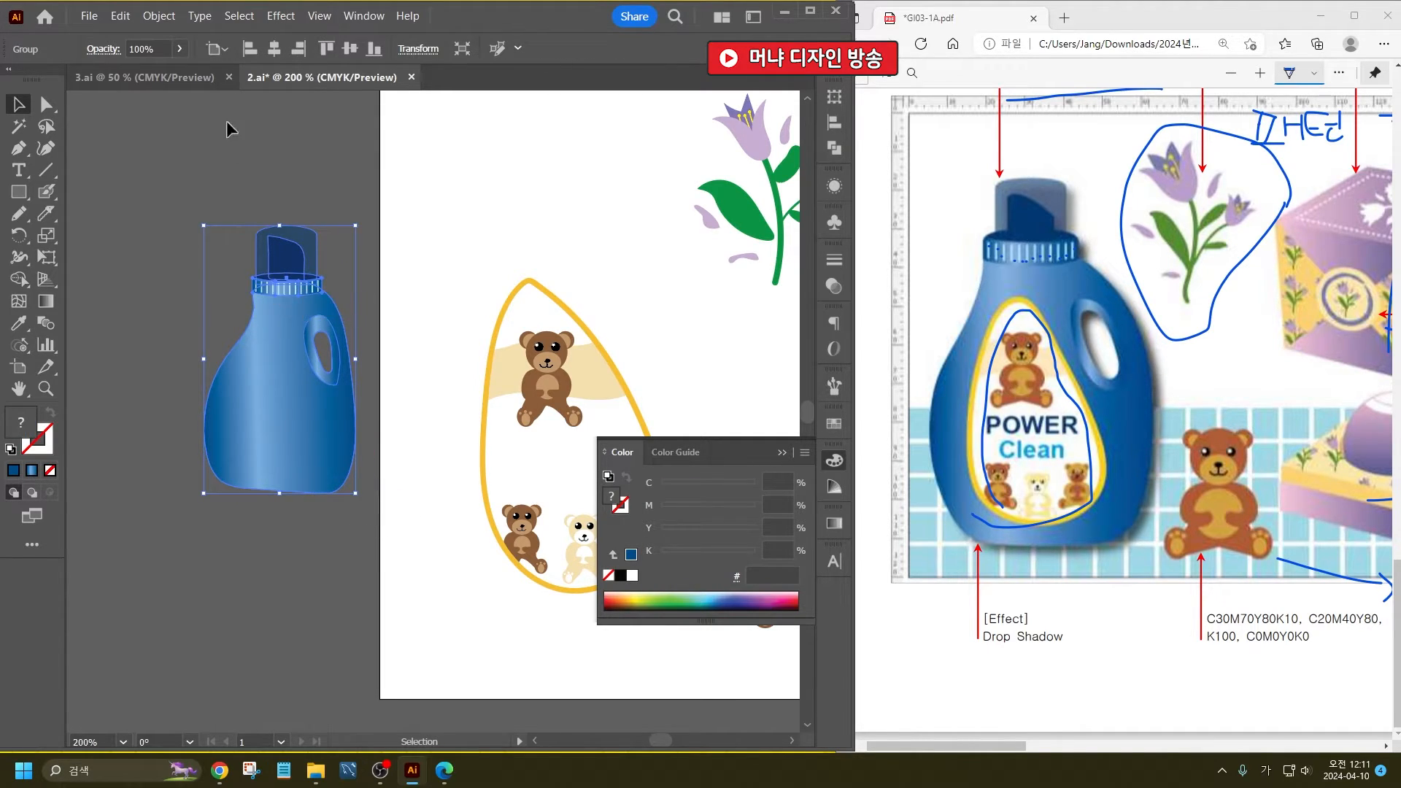
- Apply a Drop Shadow effect to the grouped bottle
left_click(280, 16)
mouse_move(379, 189)
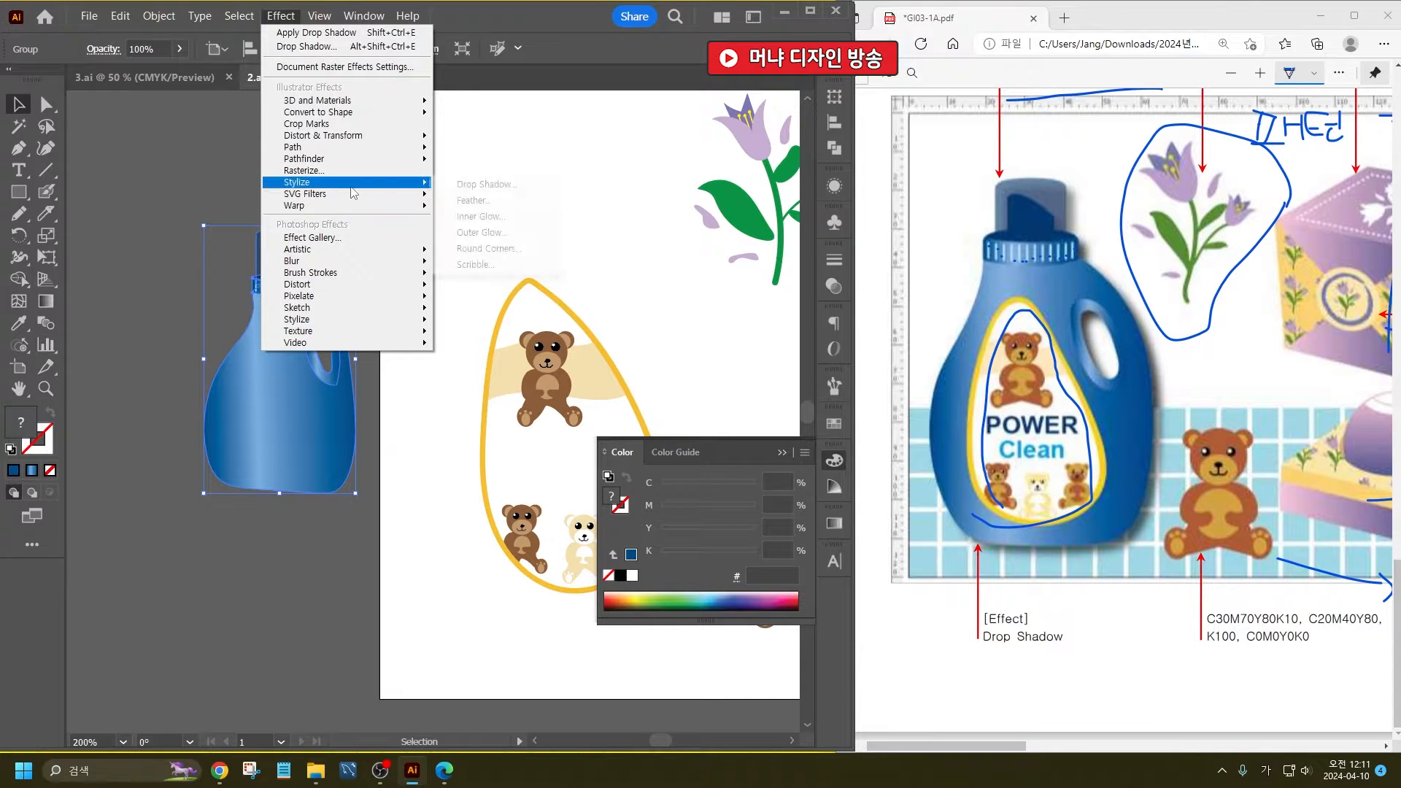
left_click(445, 186)
key("Return")
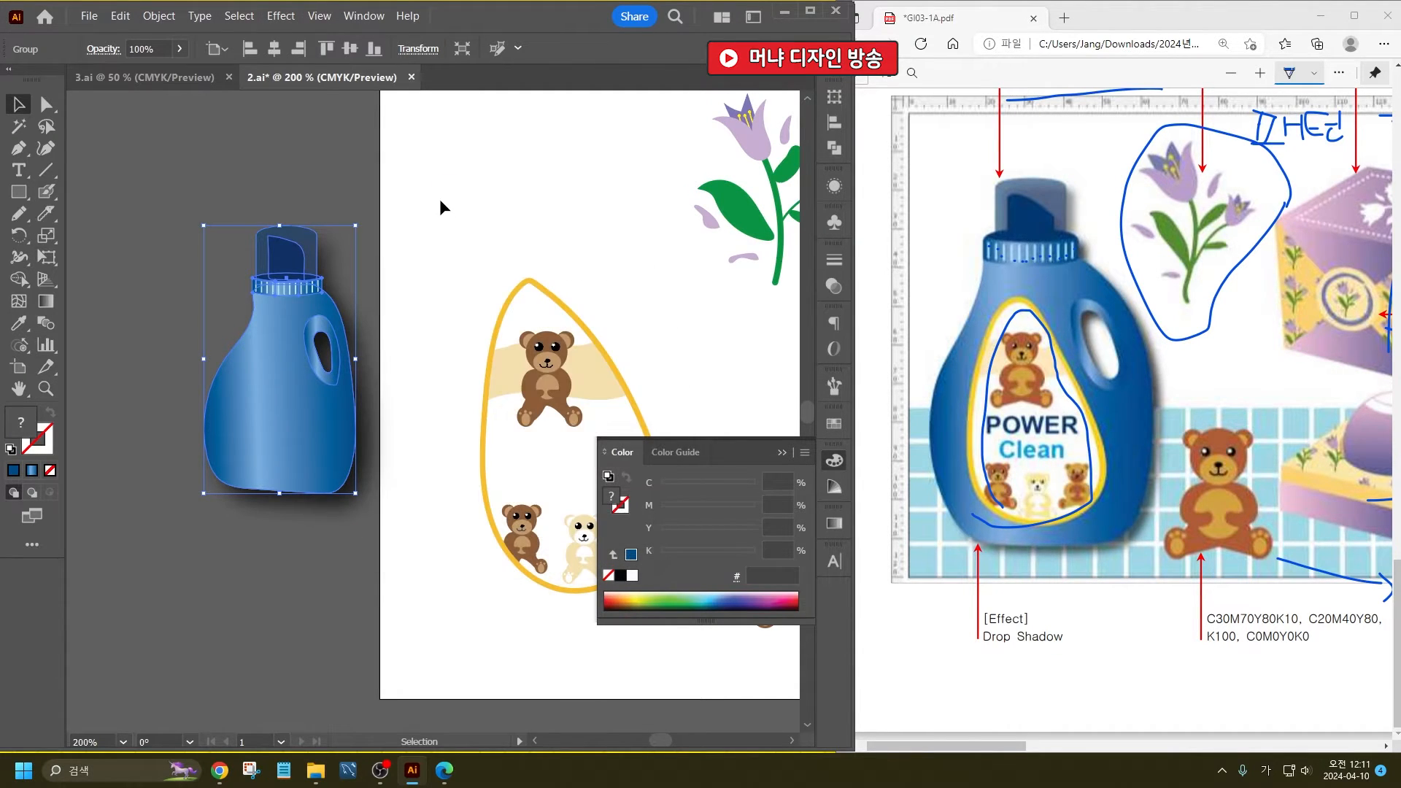
- Enlarge the bottle, move it onto the artboard over the bear label, and send it to the back
left_click_drag(300, 394, 291, 240)
left_click_drag(310, 379, 493, 592)
left_click_drag(328, 467, 299, 425)
key("ctrl+minus")
key("ctrl+minus")
key("ctrl+shift+bracketleft")
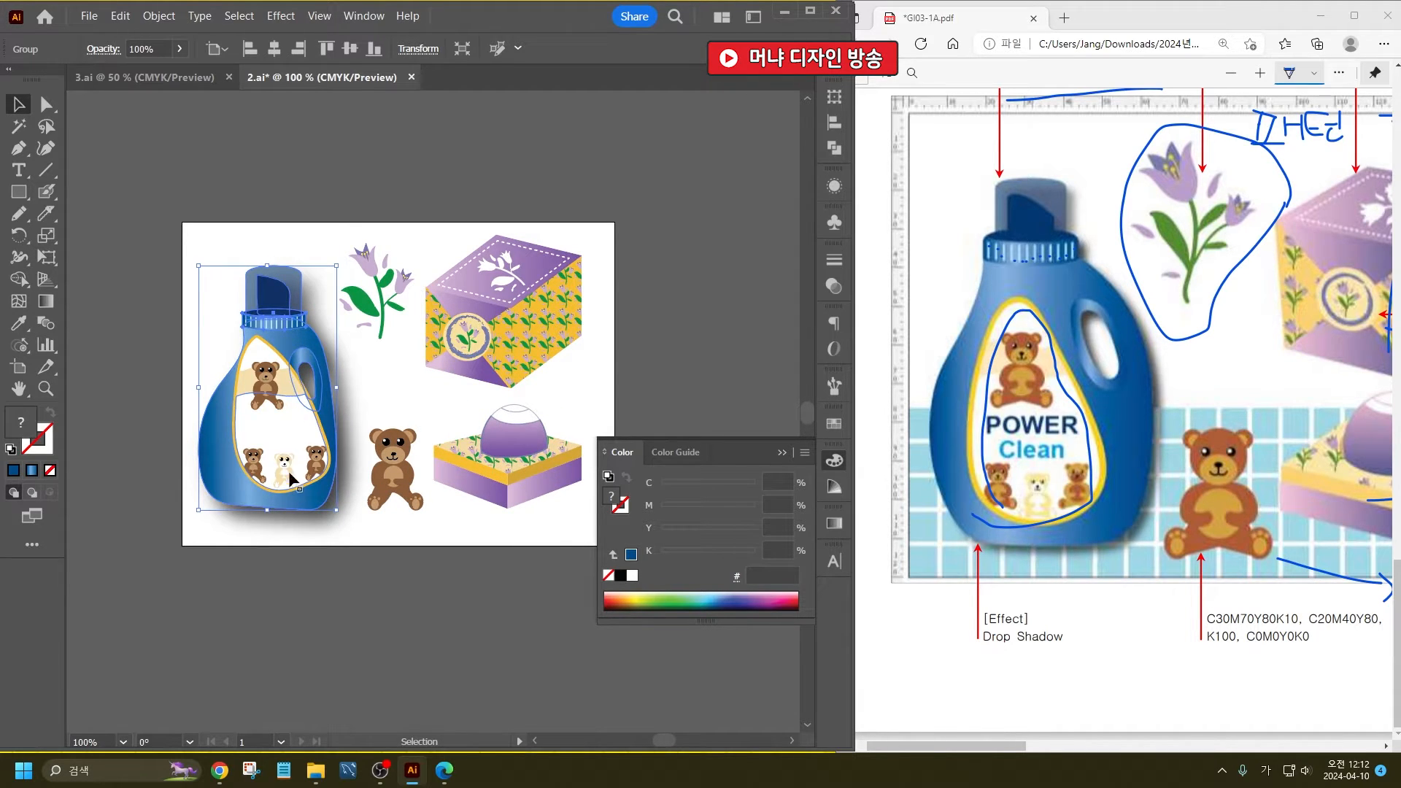
- Move the bear label onto the bottle's body and rotate it slightly clockwise to fit beside the handle
key("ctrl+plus")
key("ctrl+plus")
left_click(252, 404)
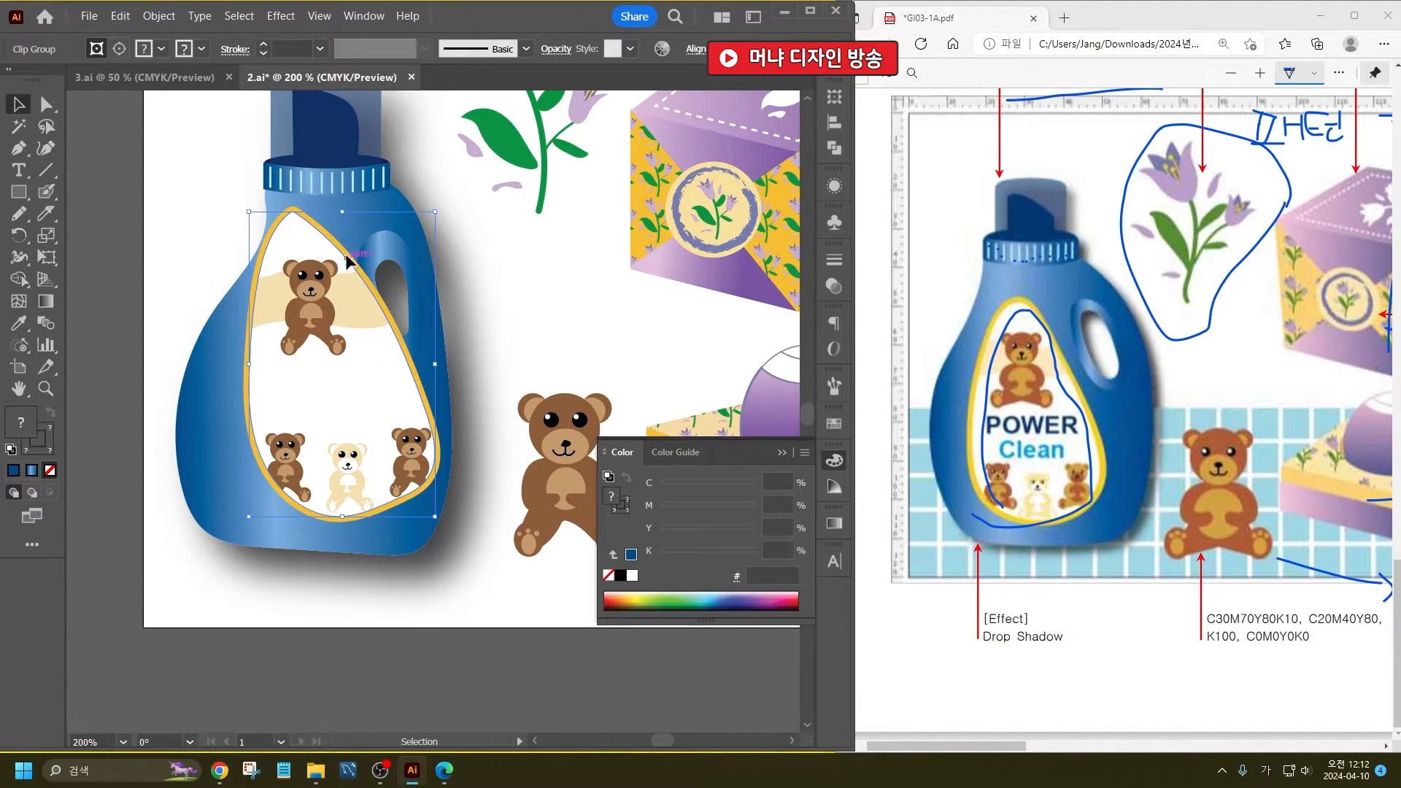
left_click_drag(369, 350, 337, 373)
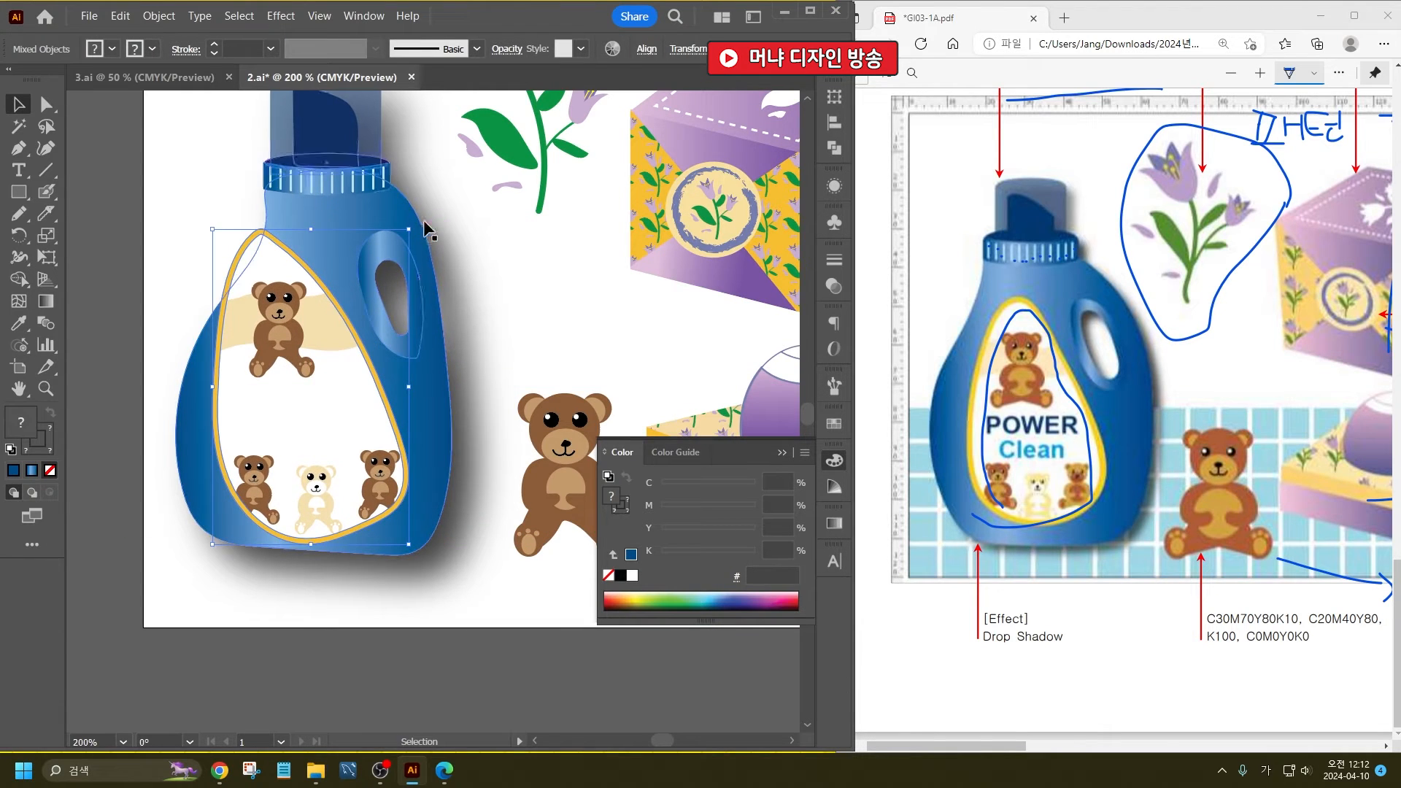
mouse_move(427, 230)
left_mouse_down()
mouse_move(453, 226)
mouse_move(469, 275)
mouse_move(434, 249)
left_mouse_up()
left_click_drag(322, 319, 331, 318)
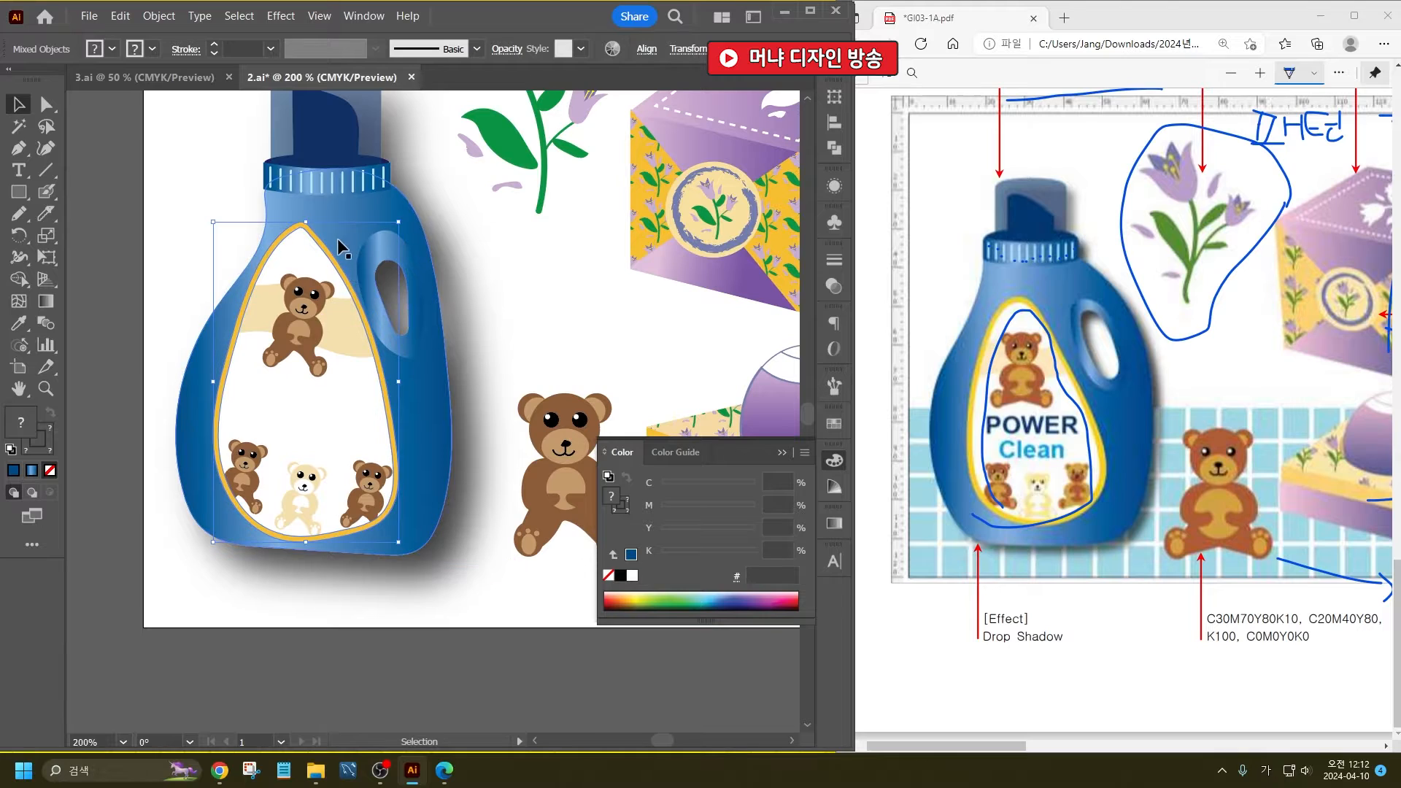
- Shrink the bear label, reposition it lower on the bottle's body, and adjust its tilt to fit beside the handle
left_click_drag(305, 222, 305, 246)
left_click_drag(297, 345, 294, 338)
left_click_drag(303, 247, 304, 247)
left_click_drag(388, 242, 383, 238)
left_click_drag(313, 323, 318, 327)
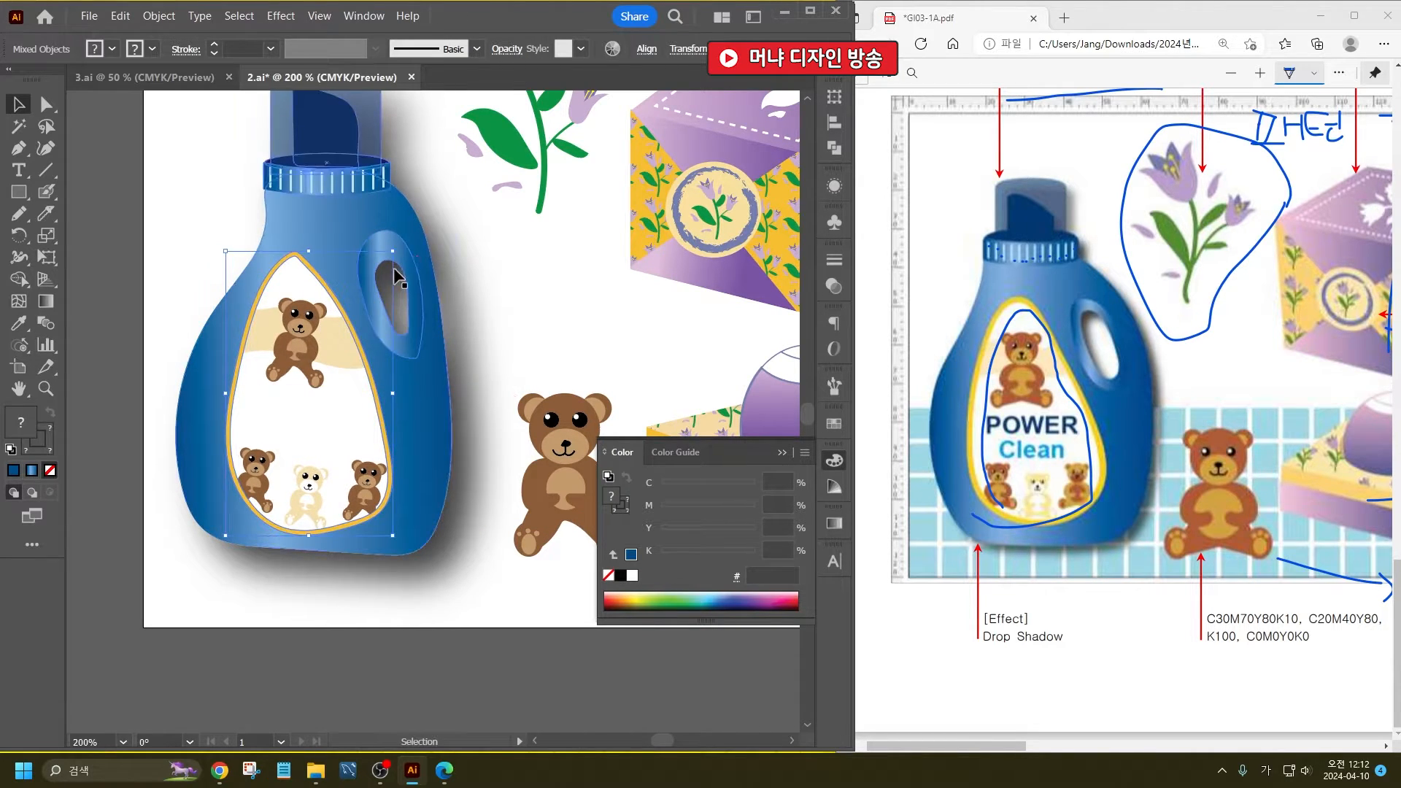
left_click_drag(395, 250, 395, 249)
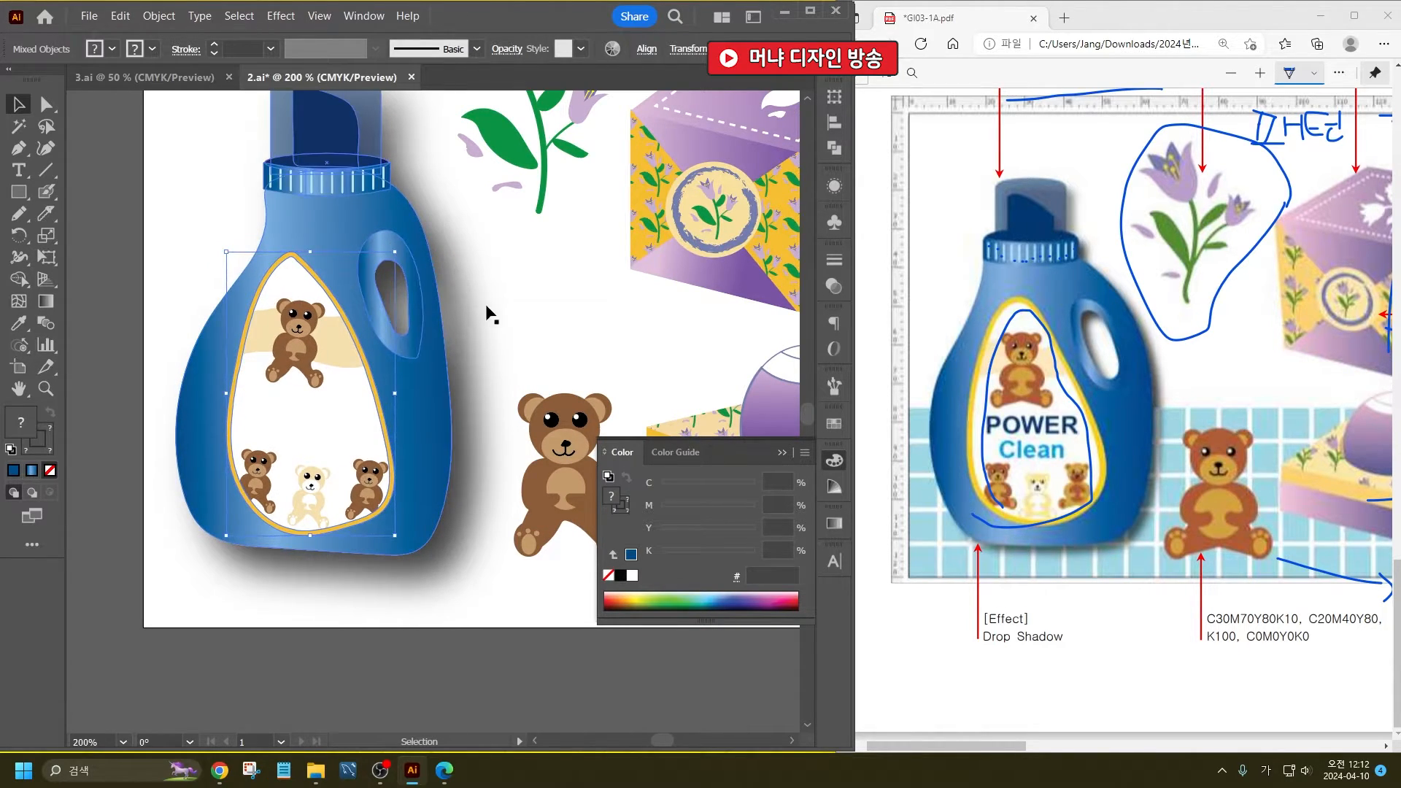
double_click(503, 324)
left_click(498, 320)
key("Escape")
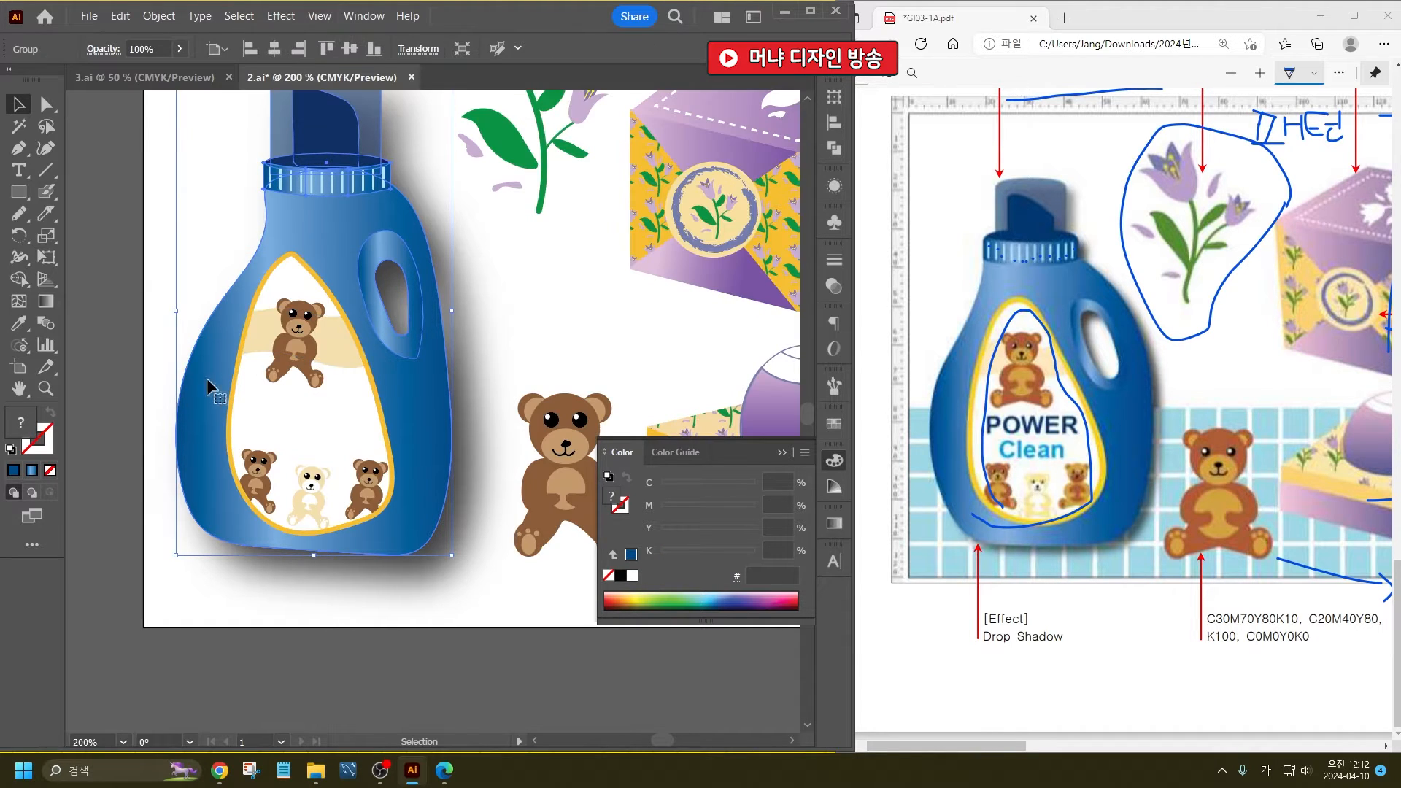
left_click(130, 256)
key("ctrl+1")
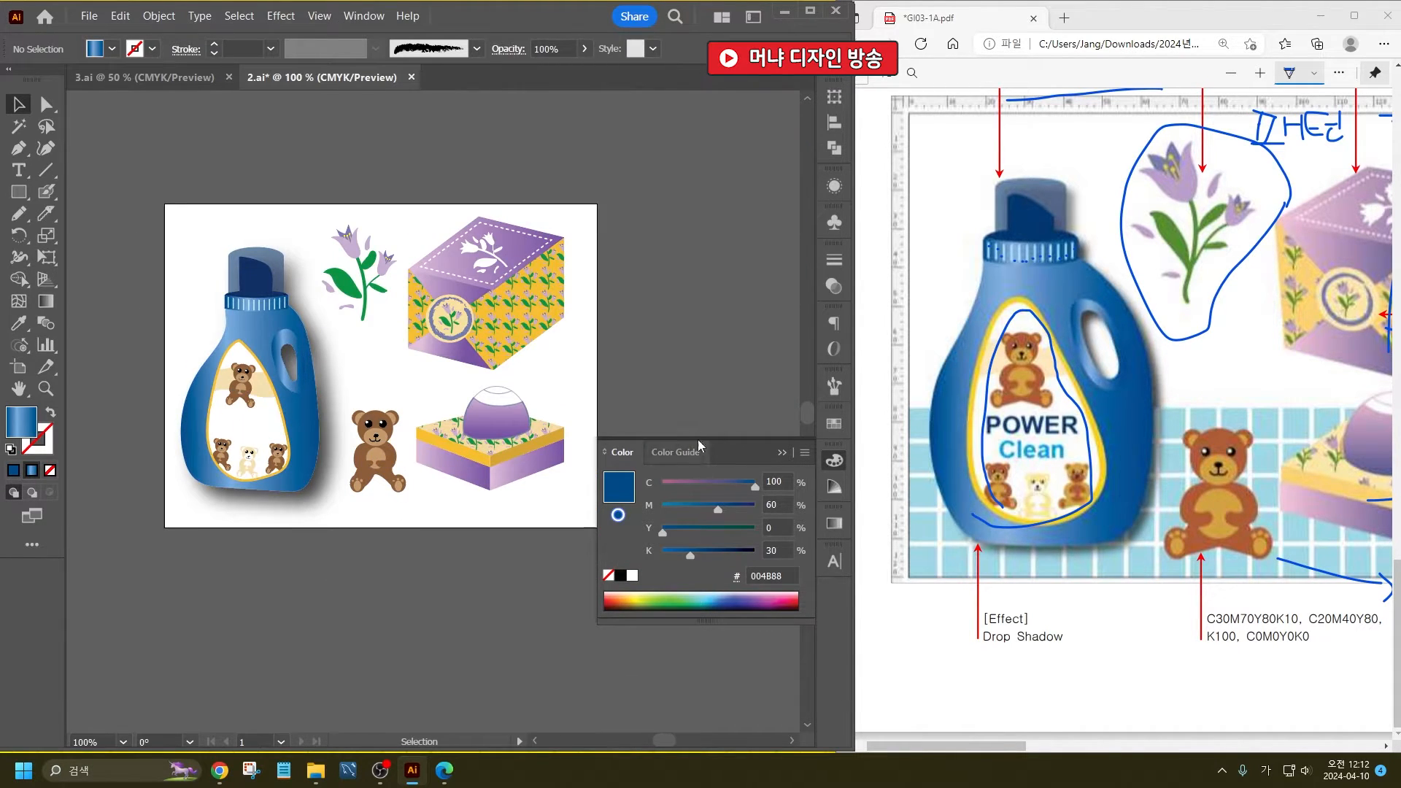
- Draw a rectangle spanning the artboard's width across its lower half and fill it with white
left_click_drag(1006, 752, 1033, 757)
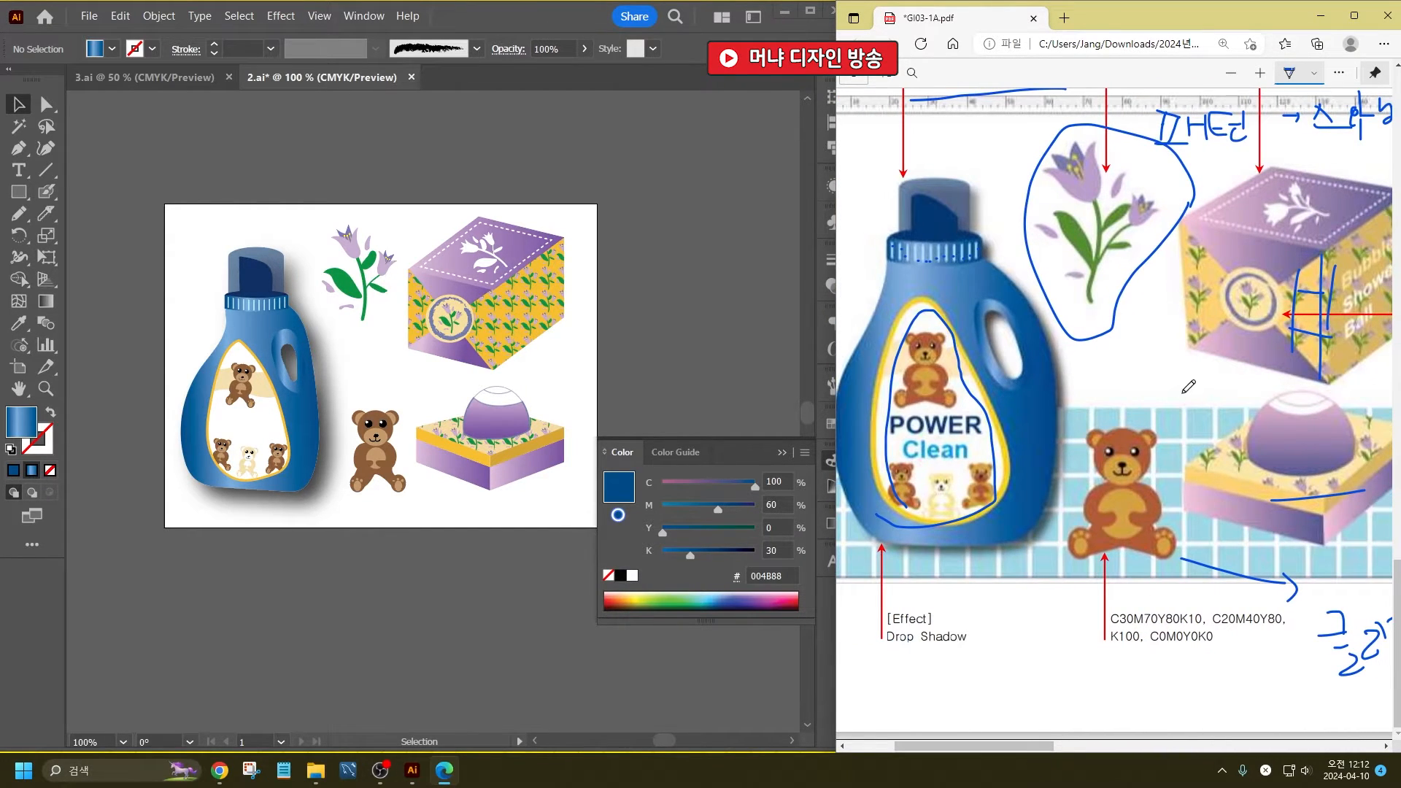
key("ctrl")
key("ctrl")
mouse_move(1029, 759)
left_mouse_down()
mouse_move(1090, 753)
mouse_move(1059, 760)
left_mouse_up()
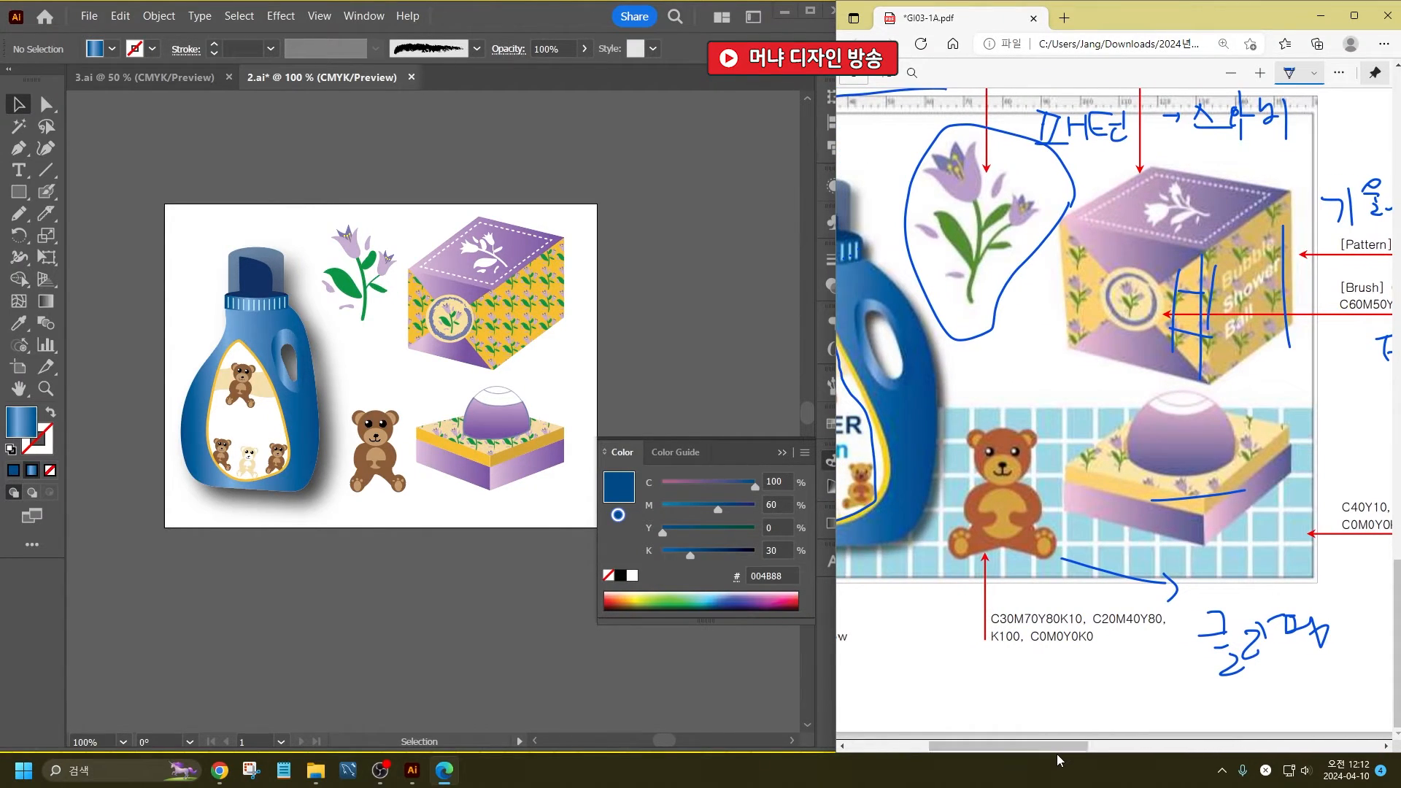
scroll(1089, 552, "down", 3)
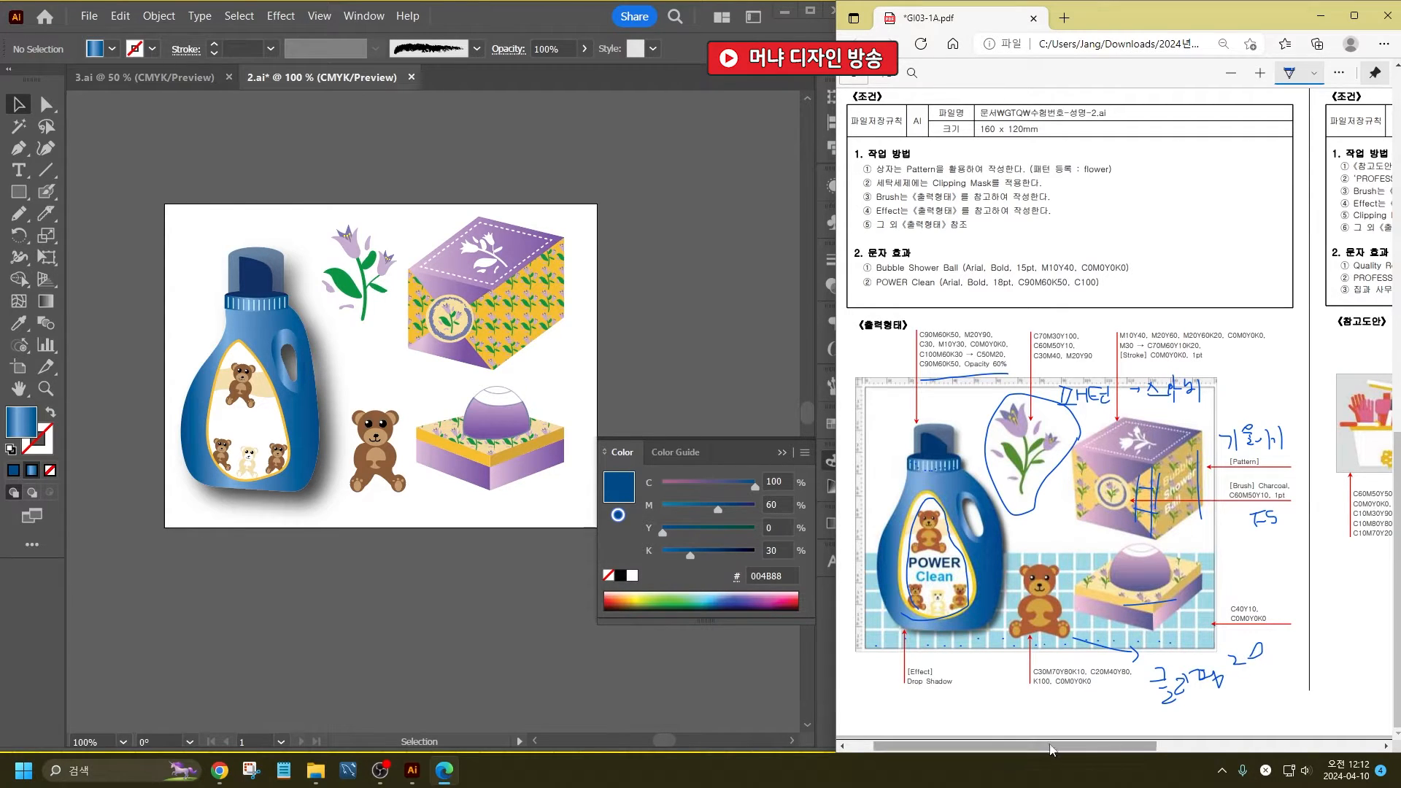
left_click_drag(235, 622, 292, 353)
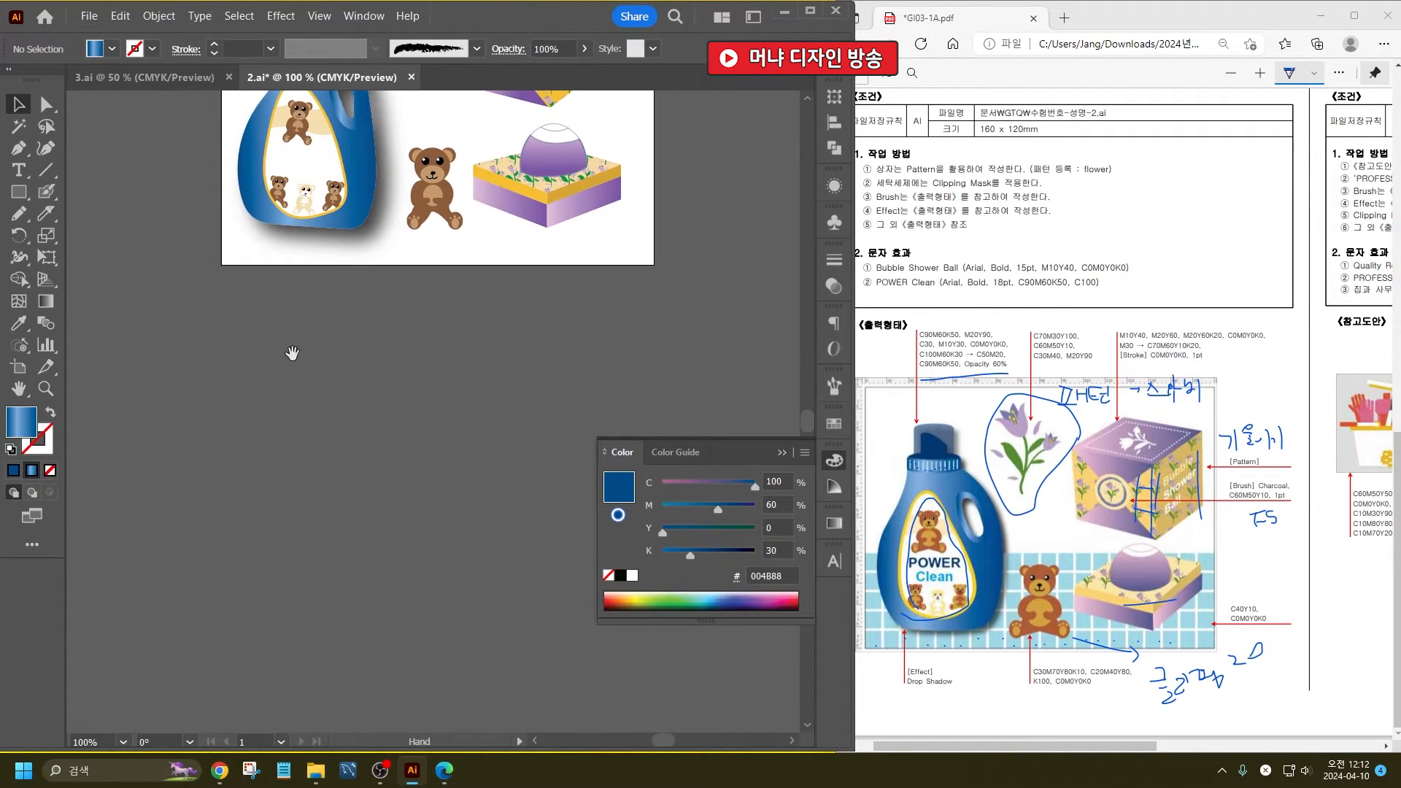
left_click(19, 192)
scroll(354, 401, "up", 3)
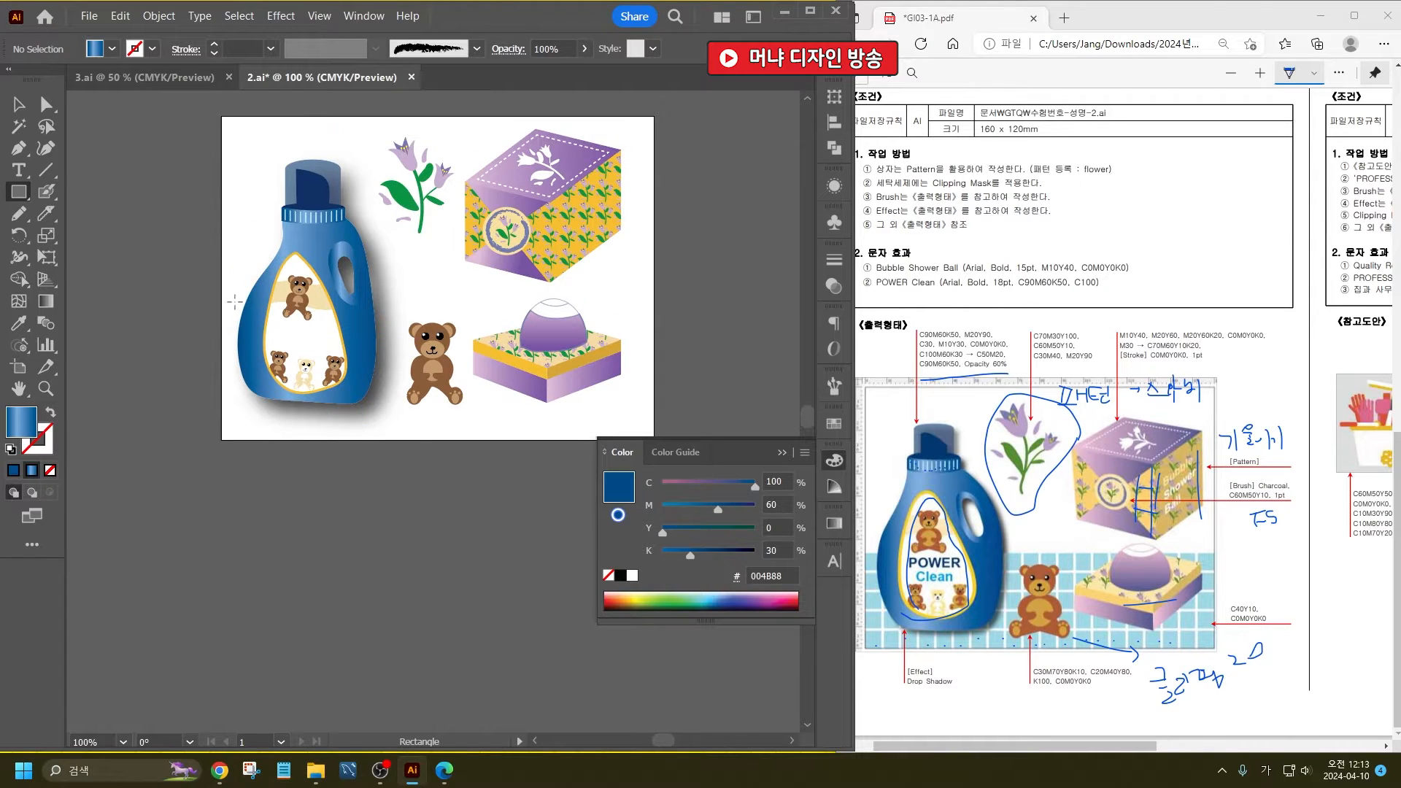
left_click_drag(222, 278, 654, 439)
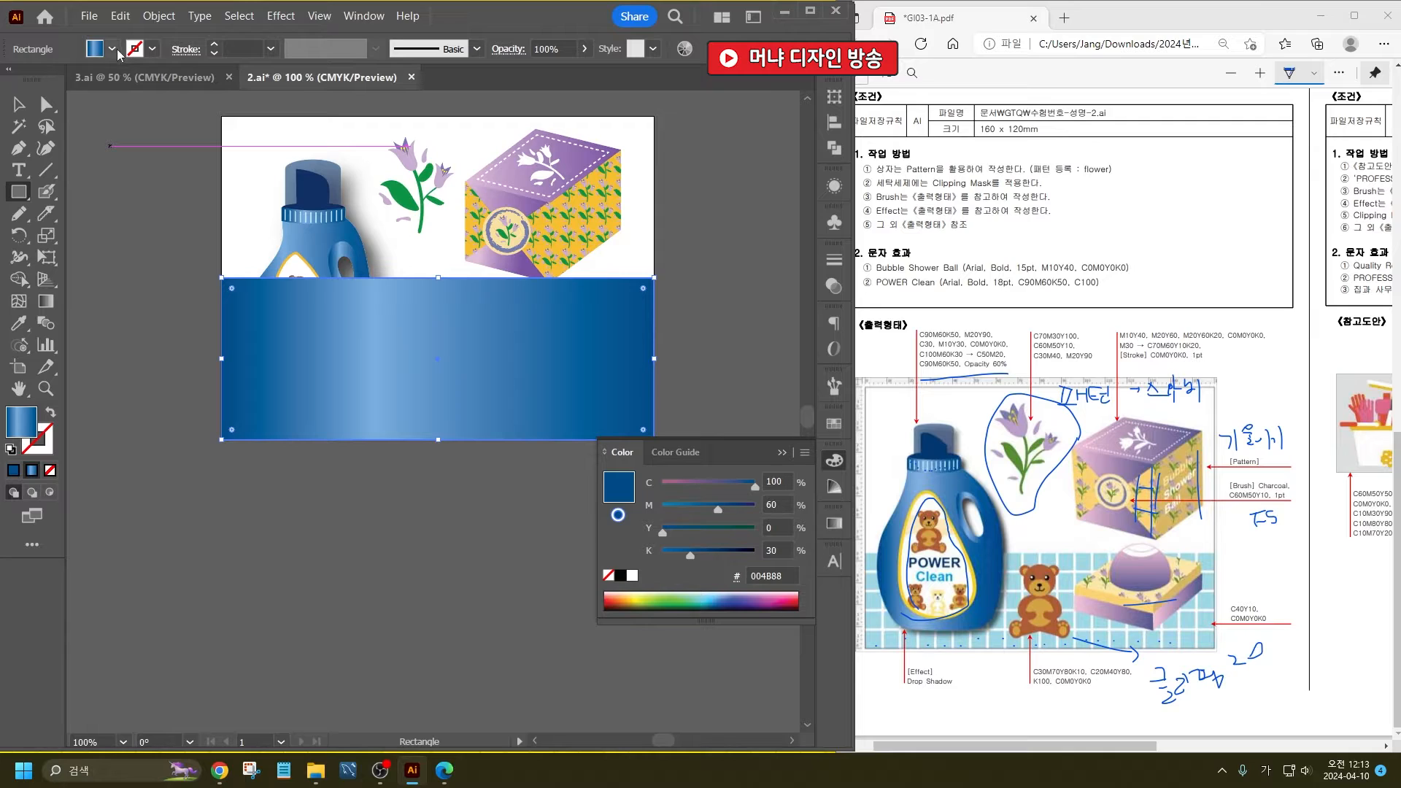
left_click(113, 49)
left_click(35, 81)
key("Escape")
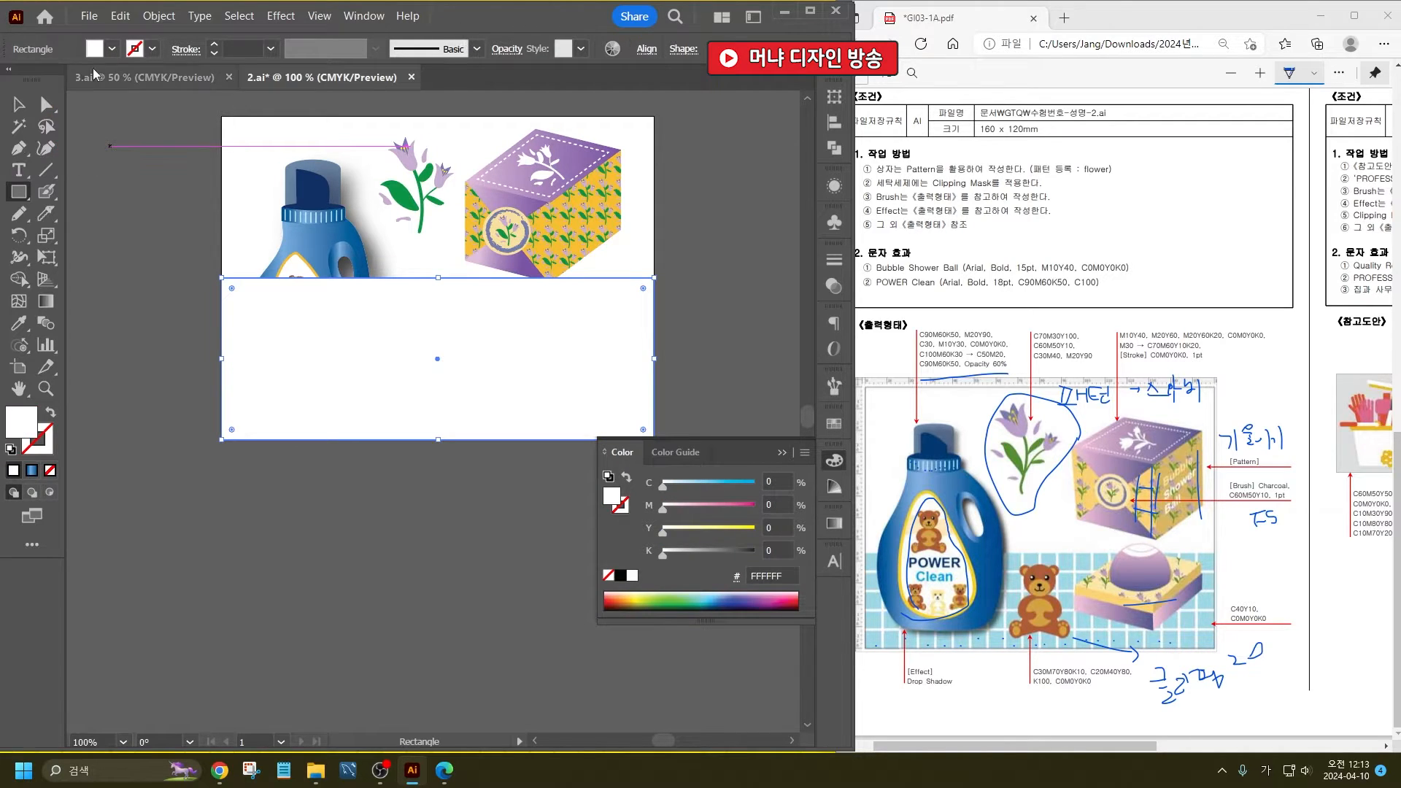
- Send the white rectangle to the back and lower its upper edge to about the middle of the bear label
key("v")
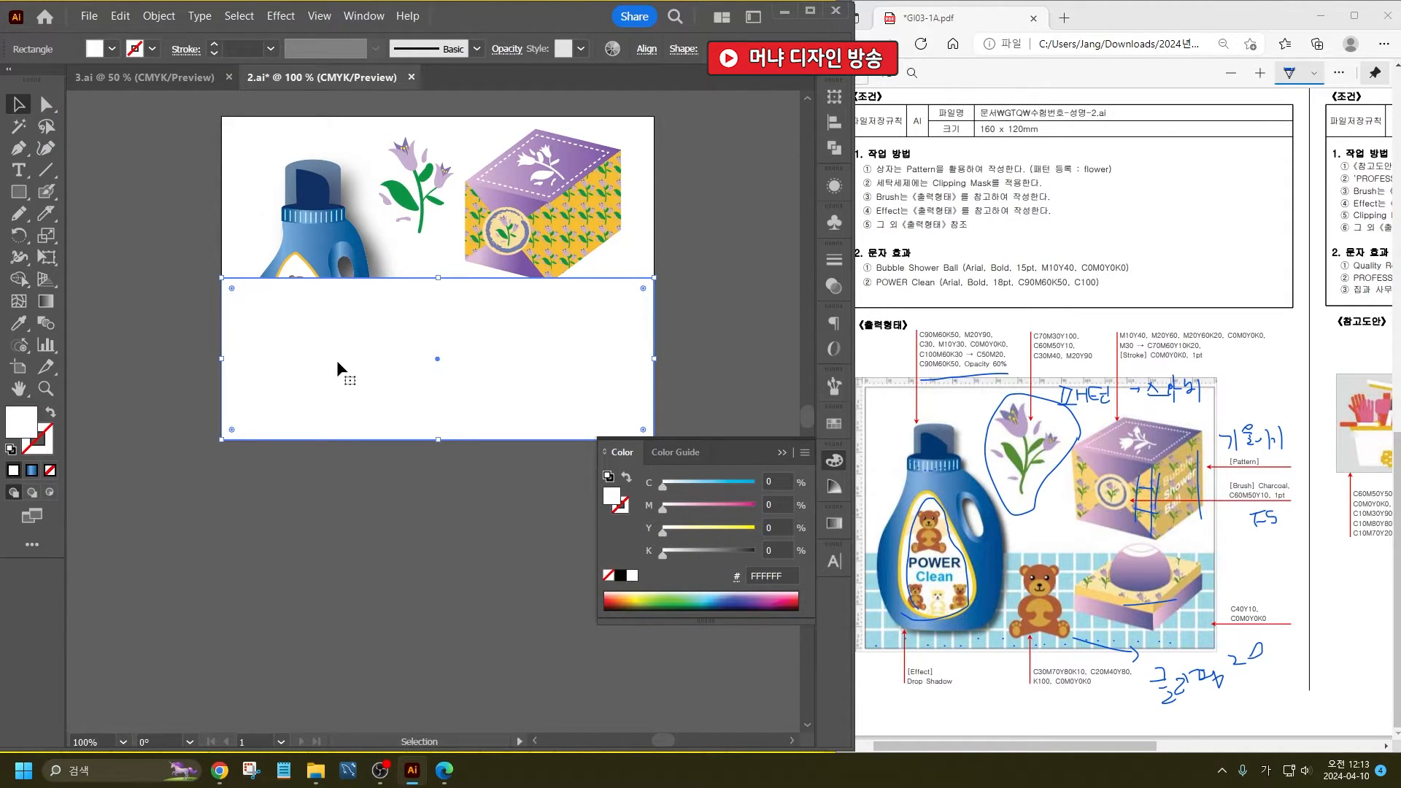
key("ctrl+shift+bracketleft")
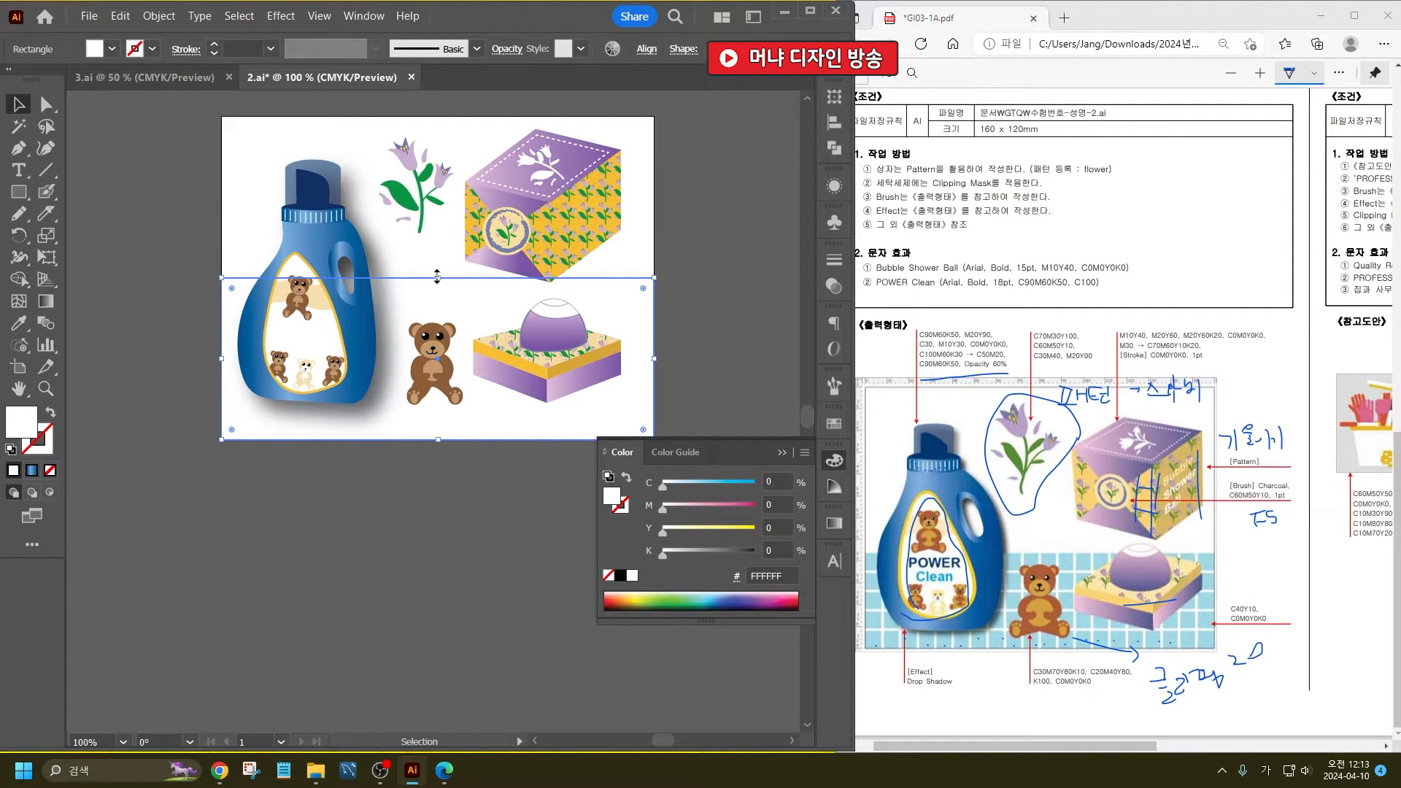
left_click_drag(437, 275, 449, 310)
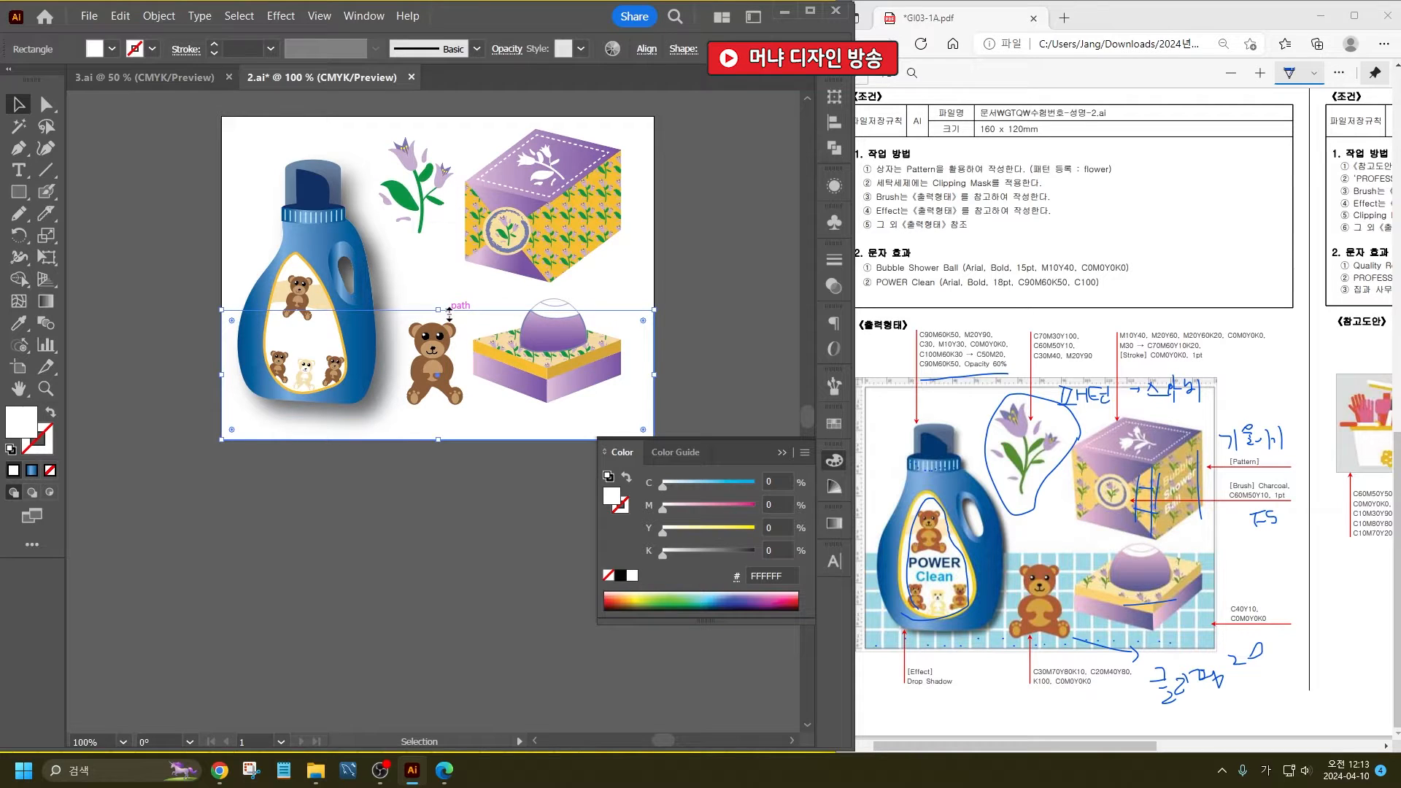
left_click(427, 541)
- Draw a small square below the artboard and fill it with C40 Y10
left_click(19, 192)
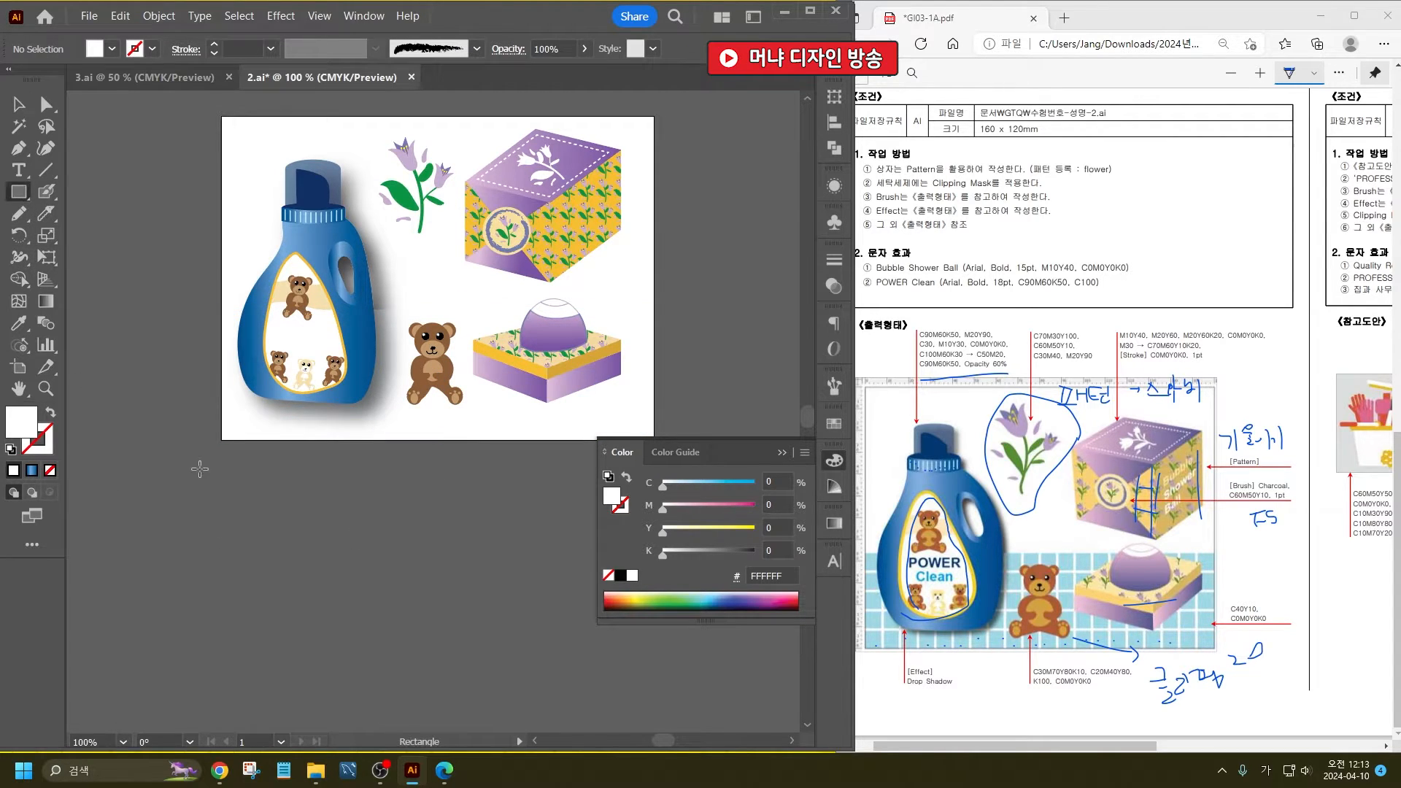
left_click_drag(200, 468, 228, 495)
left_click(113, 49)
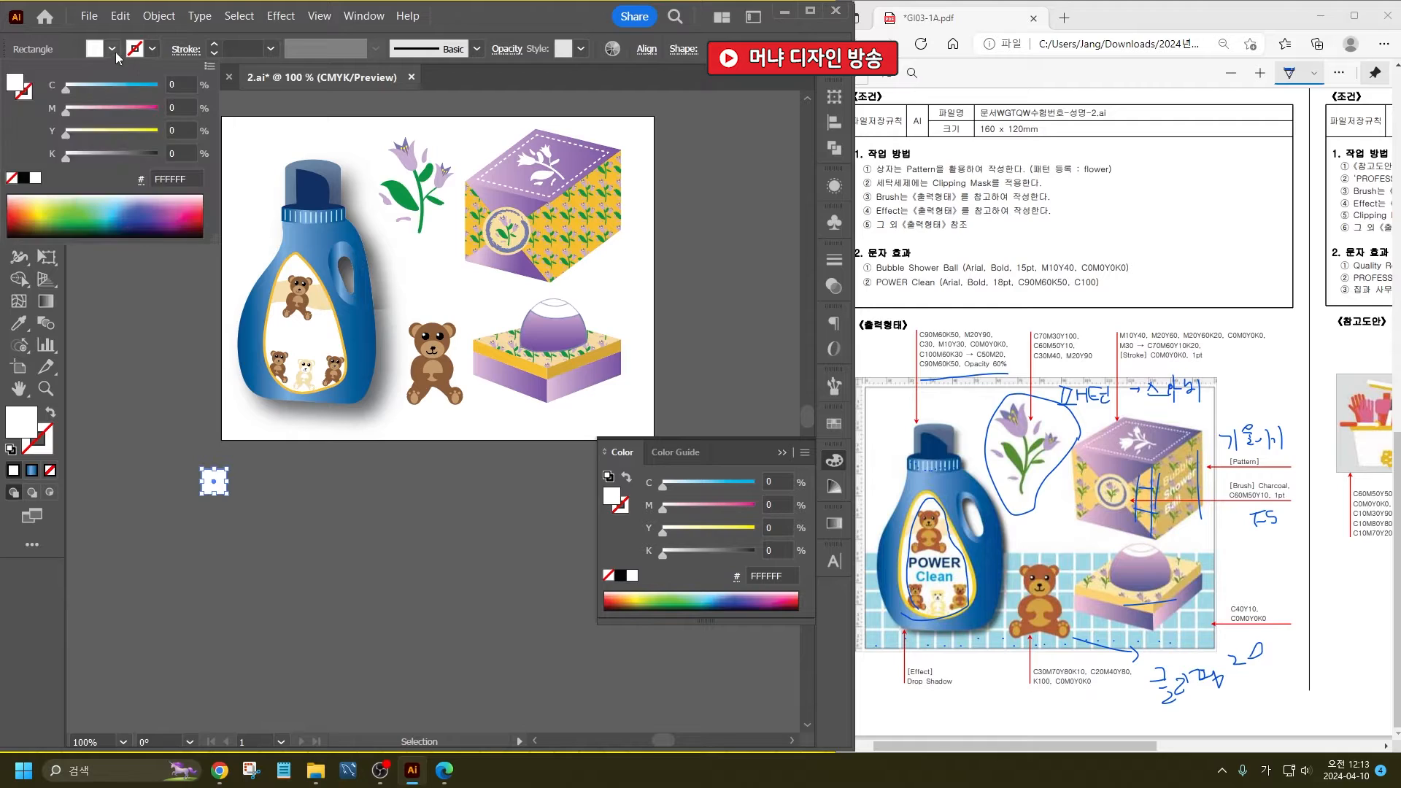
left_click(183, 92)
type("40")
key("Tab")
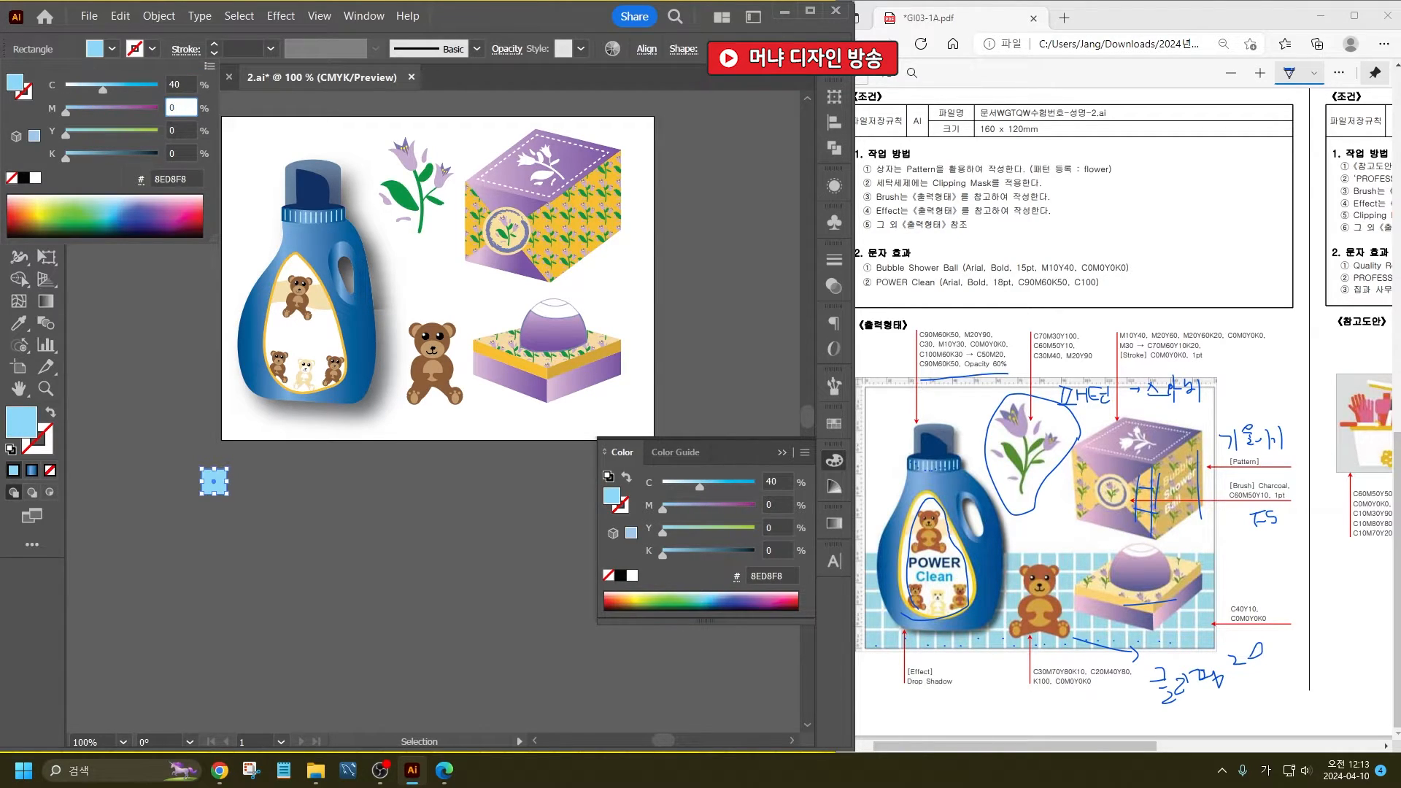
key("Tab")
type("10")
key("Return")
key("v")
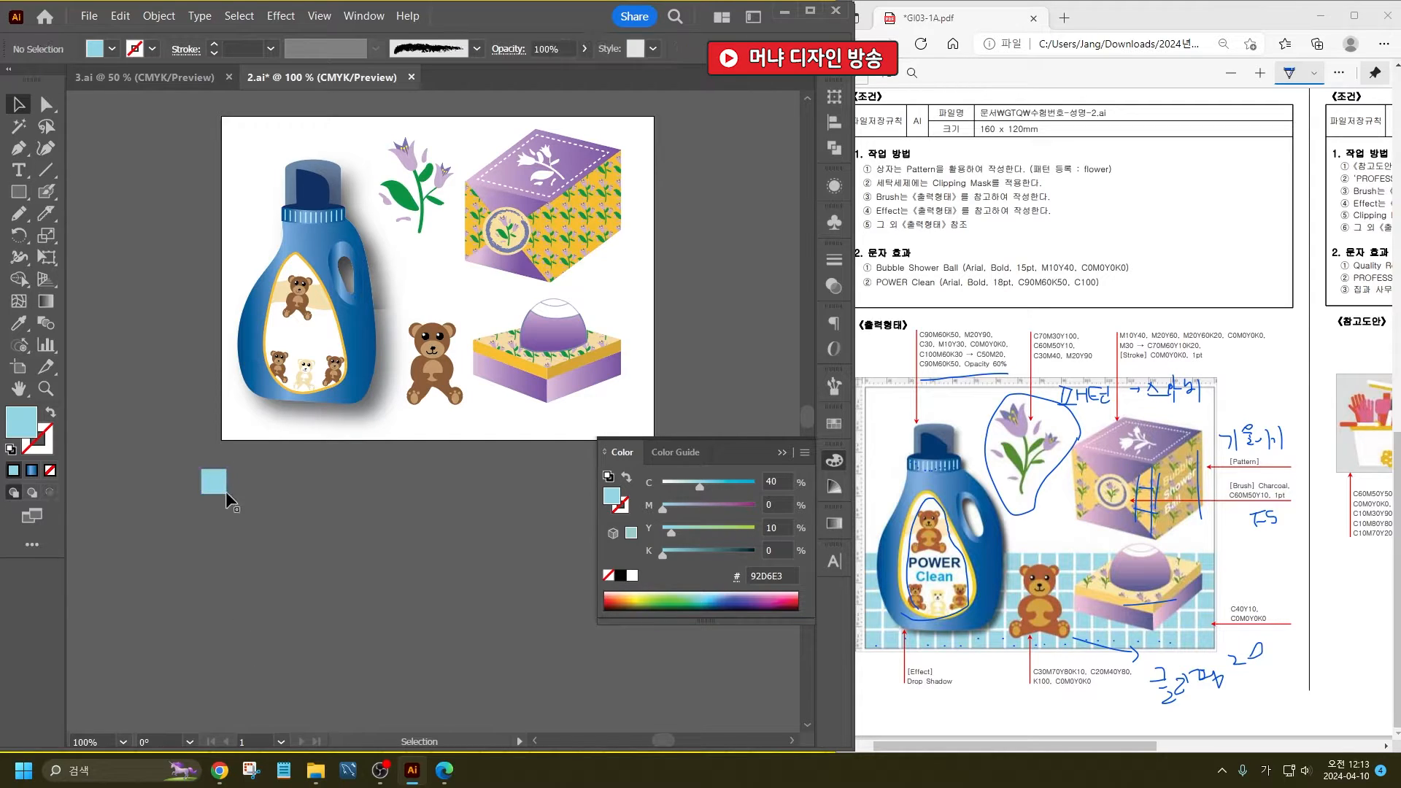
- Copy the blue square sideways with a narrow gap and repeat the copy into a row wider than the artboard
left_click_drag(230, 482, 260, 485, "alt")
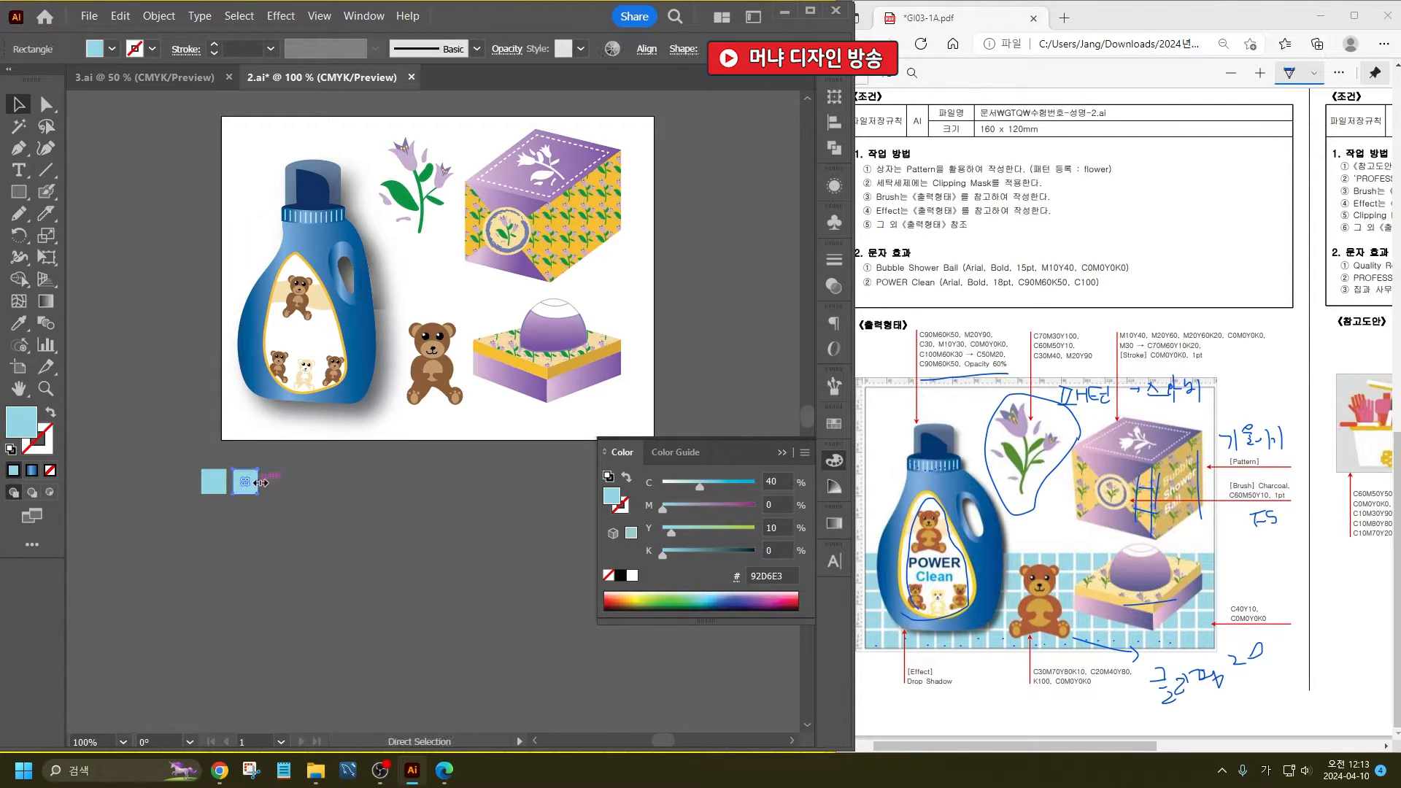
key("ctrl+d")
key("ctrl+d")
key("ctrl+d")
key("ctrl+d")
key("ctrl+d")
key("ctrl+d")
key("ctrl+d")
key("ctrl+d")
key("ctrl+d")
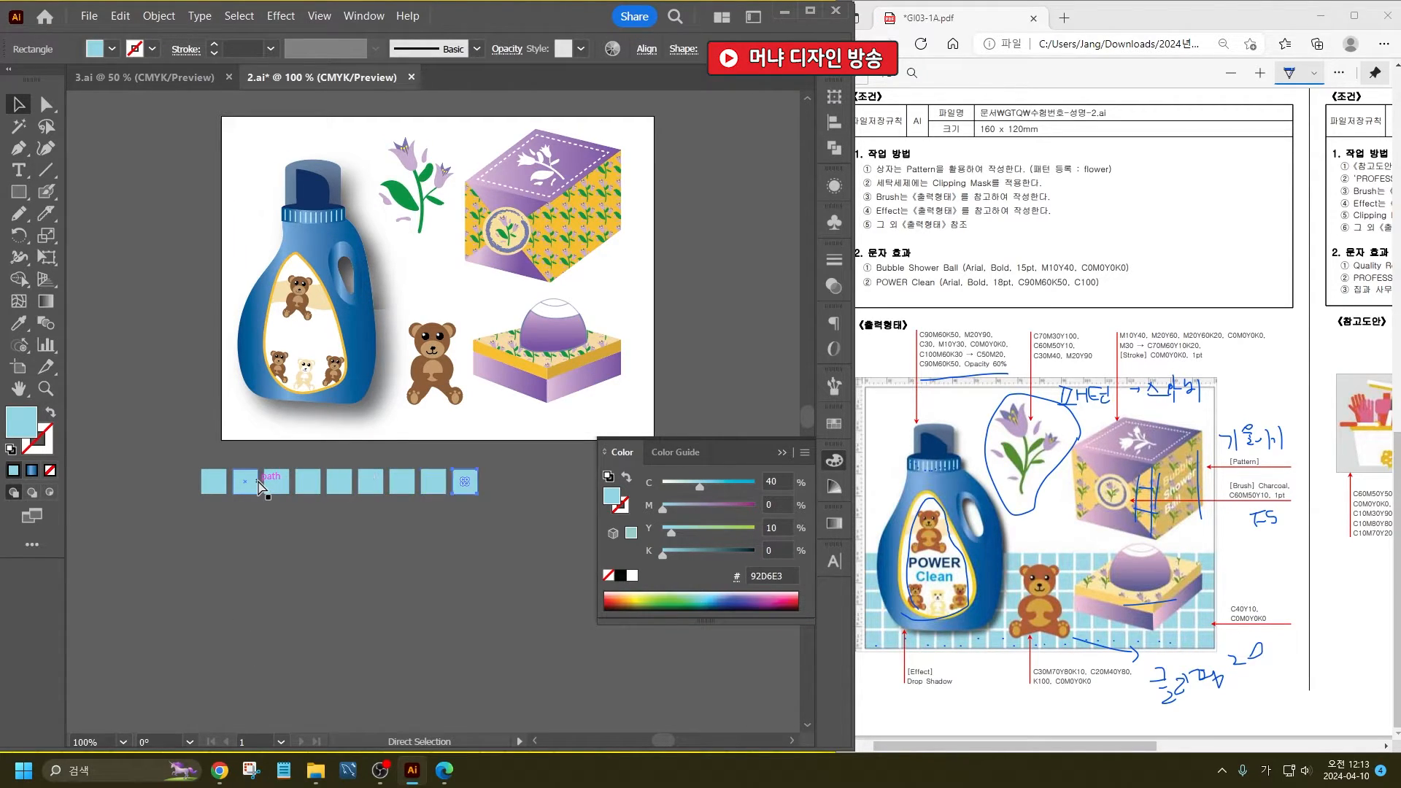
key("ctrl+d")
key("ctrl+d")
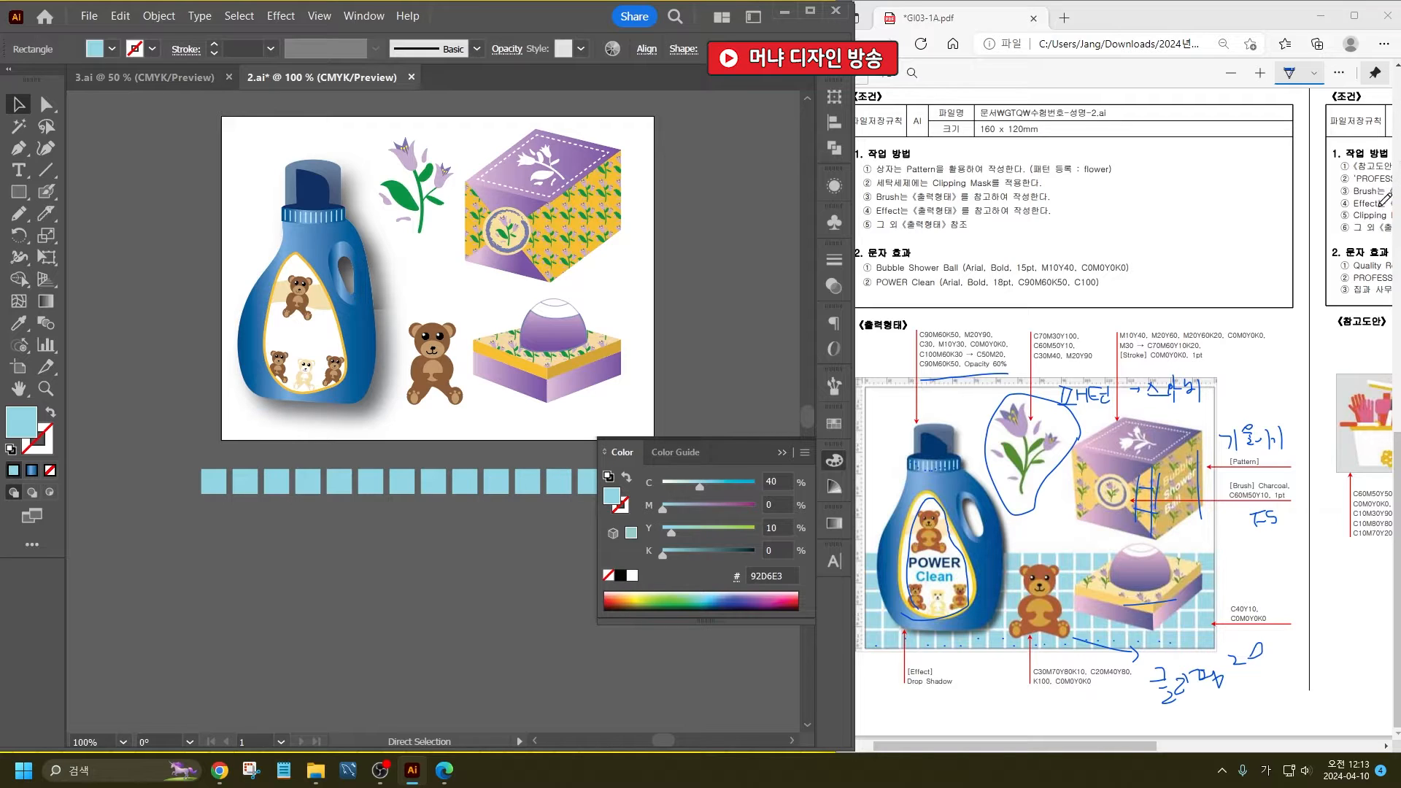
scroll(459, 146, "down", 4, "alt")
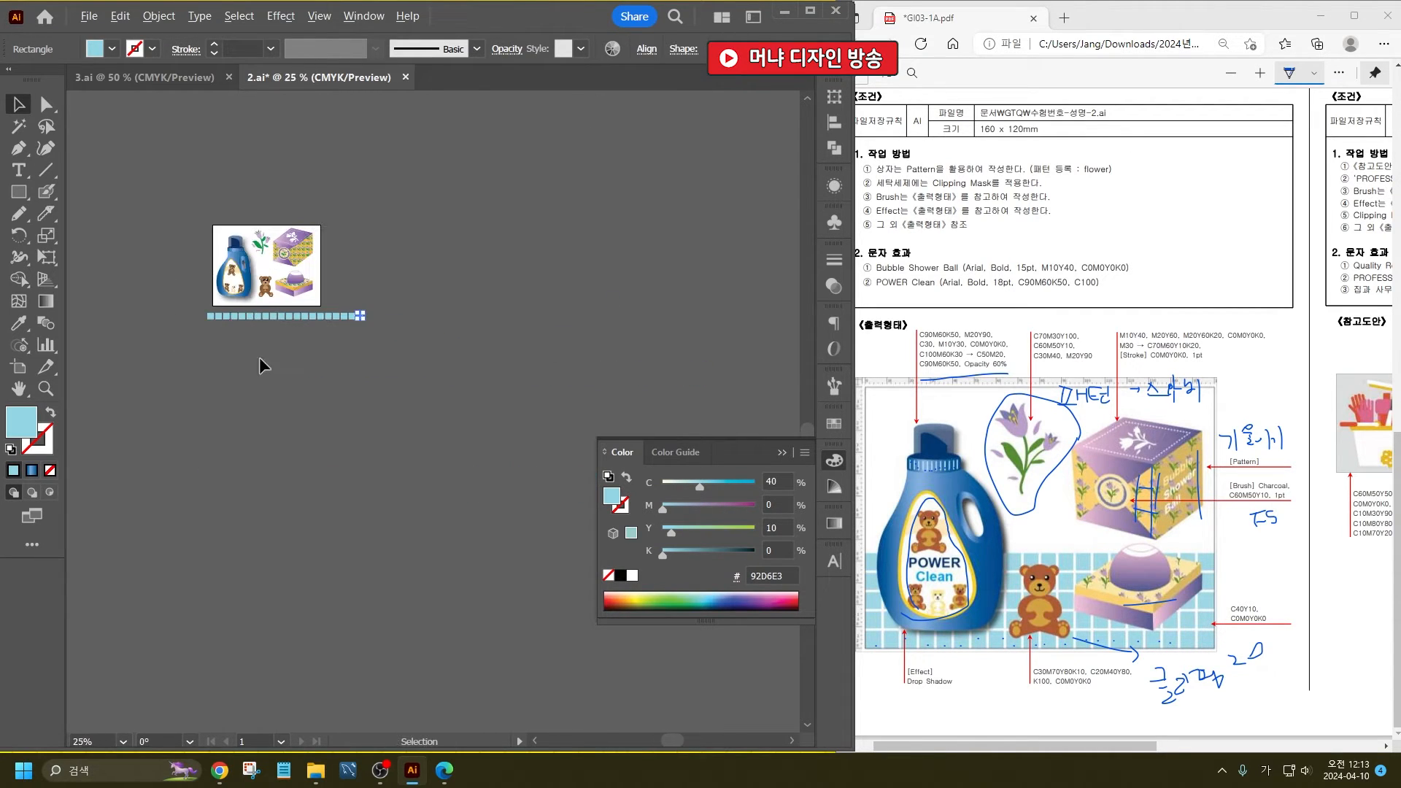
- Select only the row of blue squares, copy it downward with a matching gap, and repeat to make five rows
scroll(263, 317, "up", 2, "alt")
left_click_drag(317, 340, 462, 328)
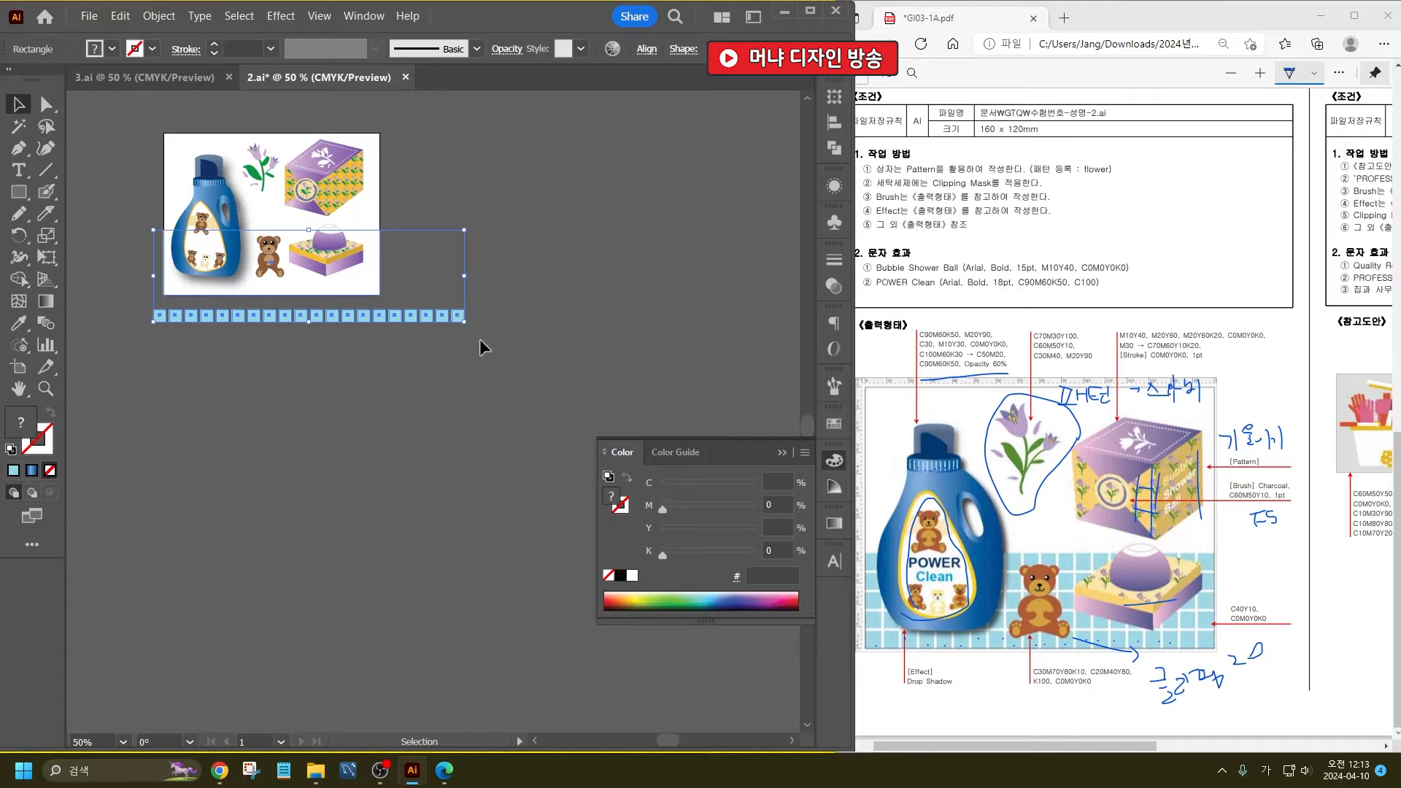
left_click(167, 319, "shift")
scroll(167, 319, "up", 3, "alt")
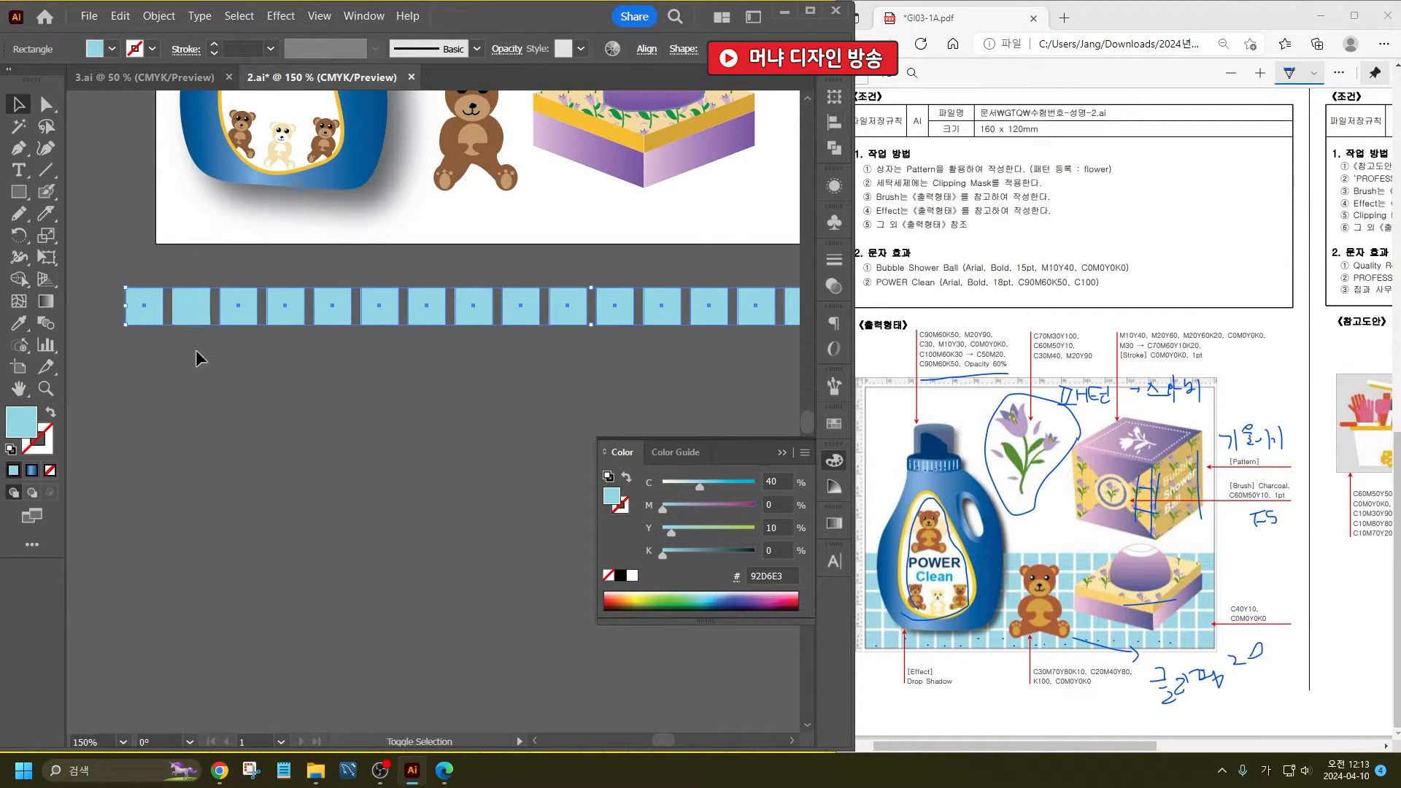
scroll(157, 314, "down", 3, "alt")
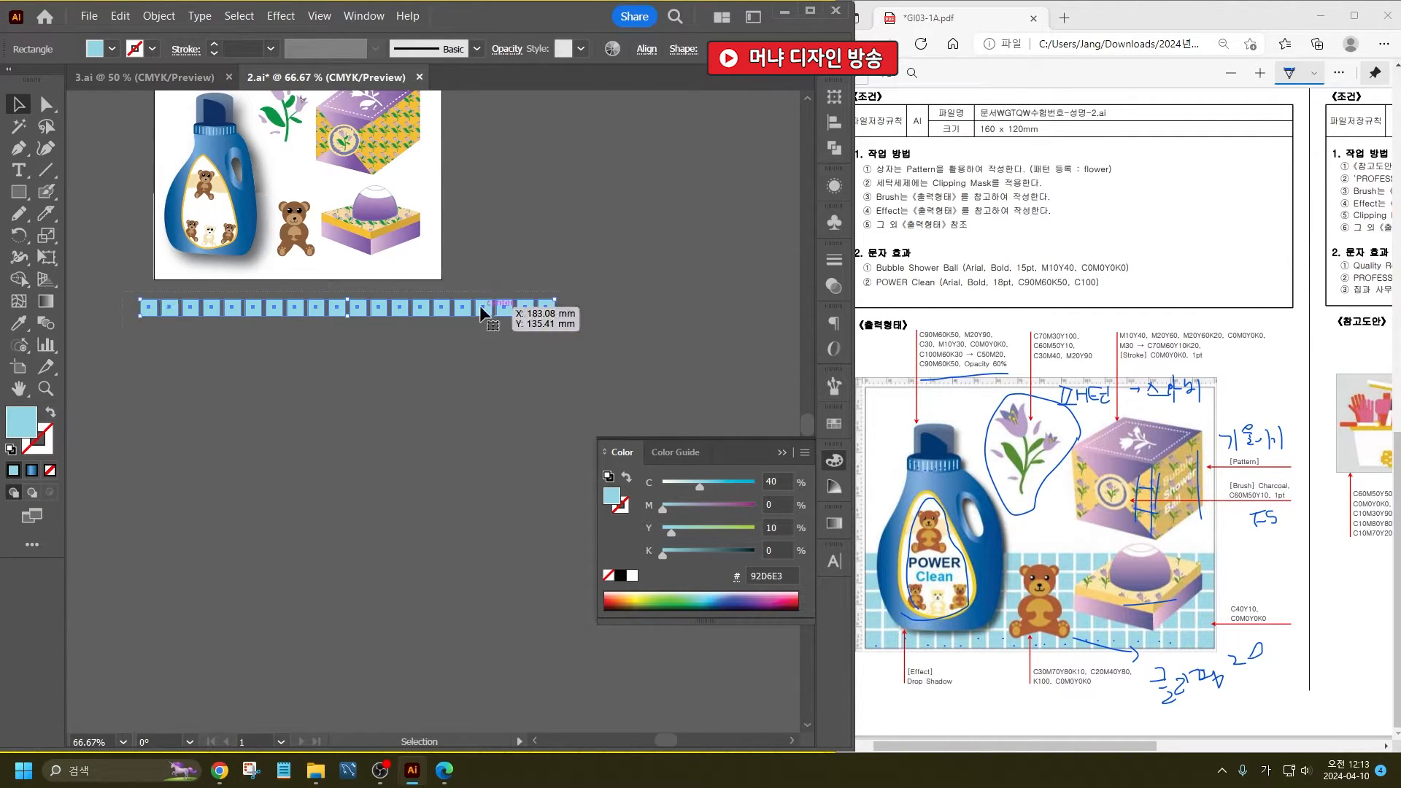
scroll(563, 319, "up", 5, "alt")
left_click_drag(502, 322, 506, 424)
scroll(533, 347, "down", 4, "alt")
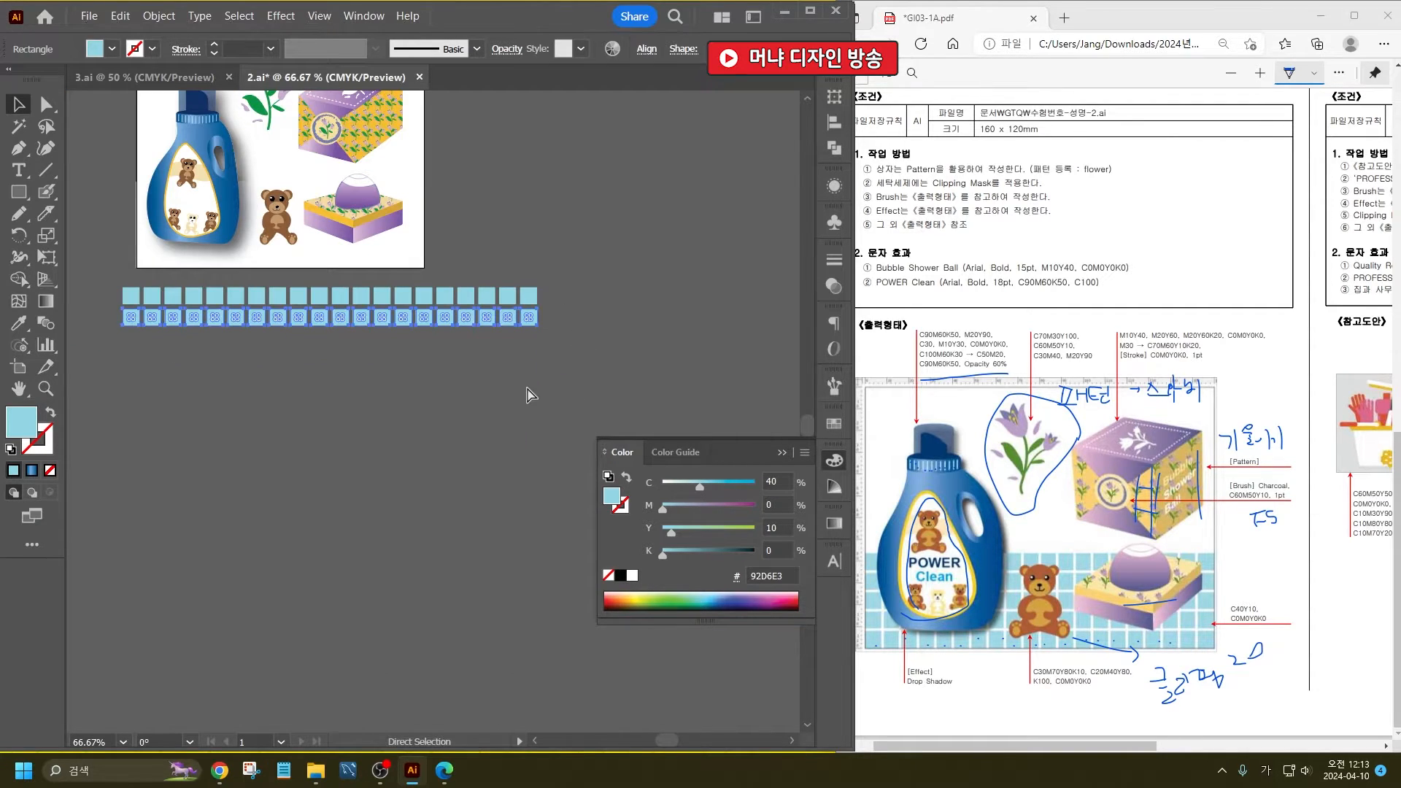
key("ctrl+d")
key("ctrl+d")
key("ctrl+d")
- Scale down the tile grid, move it onto the artboard's lower part, and align it to the artboard's bottom and left edges
left_click_drag(551, 427, 125, 292)
left_click_drag(538, 390, 459, 360)
left_click_drag(362, 344, 378, 239)
left_click(645, 49)
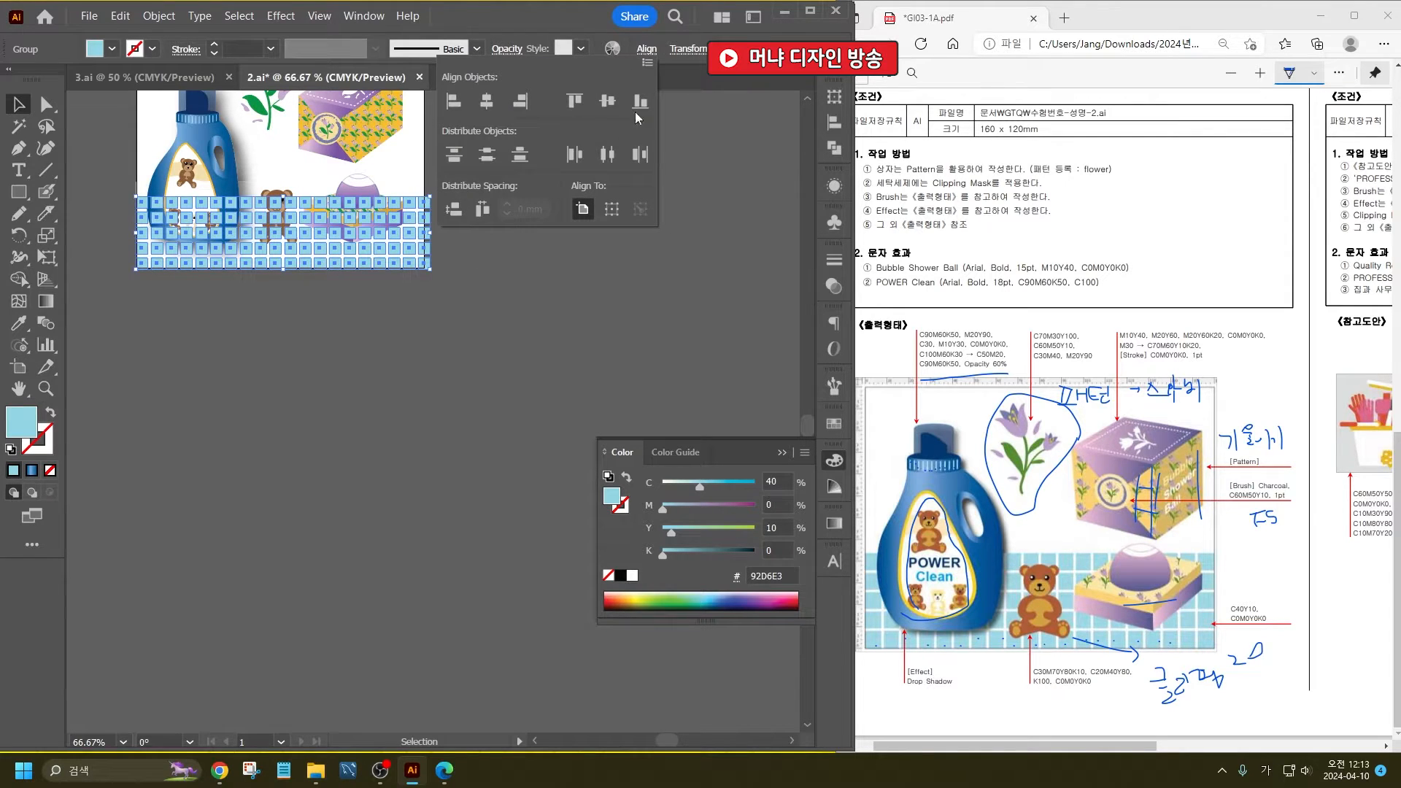
left_click(639, 102)
left_click(454, 102)
left_click(499, 325)
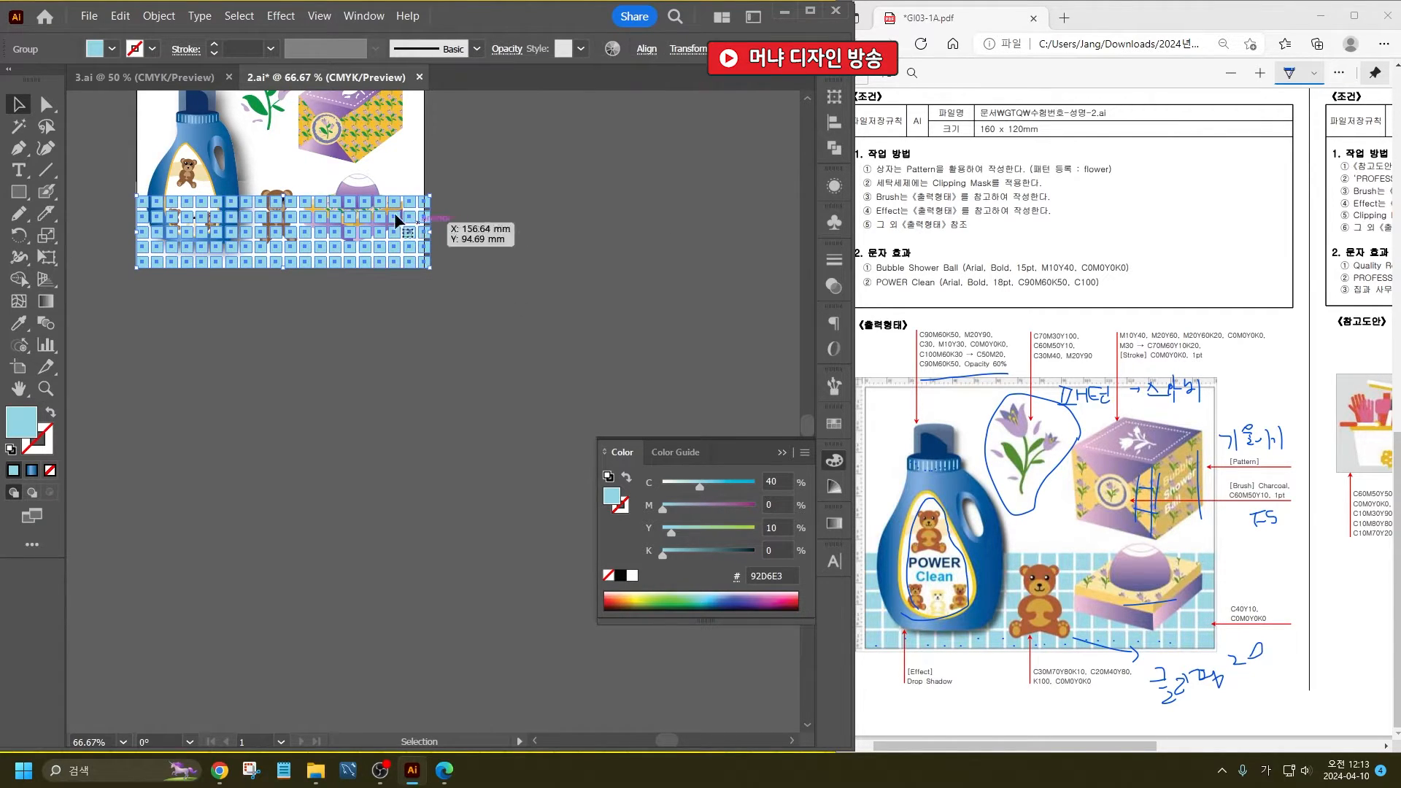
- Narrow the tile grid to the artboard's right edge and send it with the white rectangle behind the artwork
key("ctrl+equal")
key("ctrl+equal")
left_click_drag(570, 219, 557, 229)
left_click(549, 232, "shift")
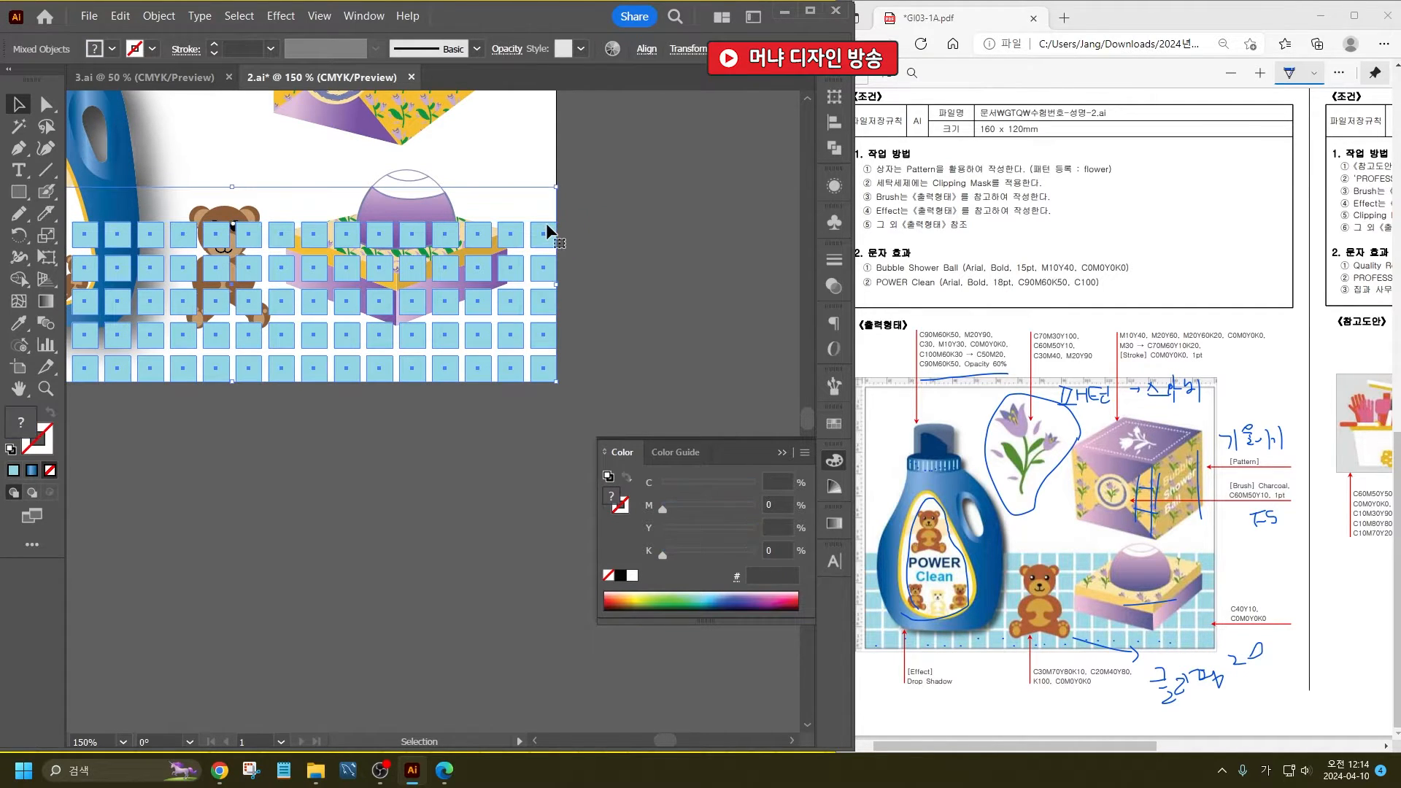
key("ctrl+shift+bracketleft")
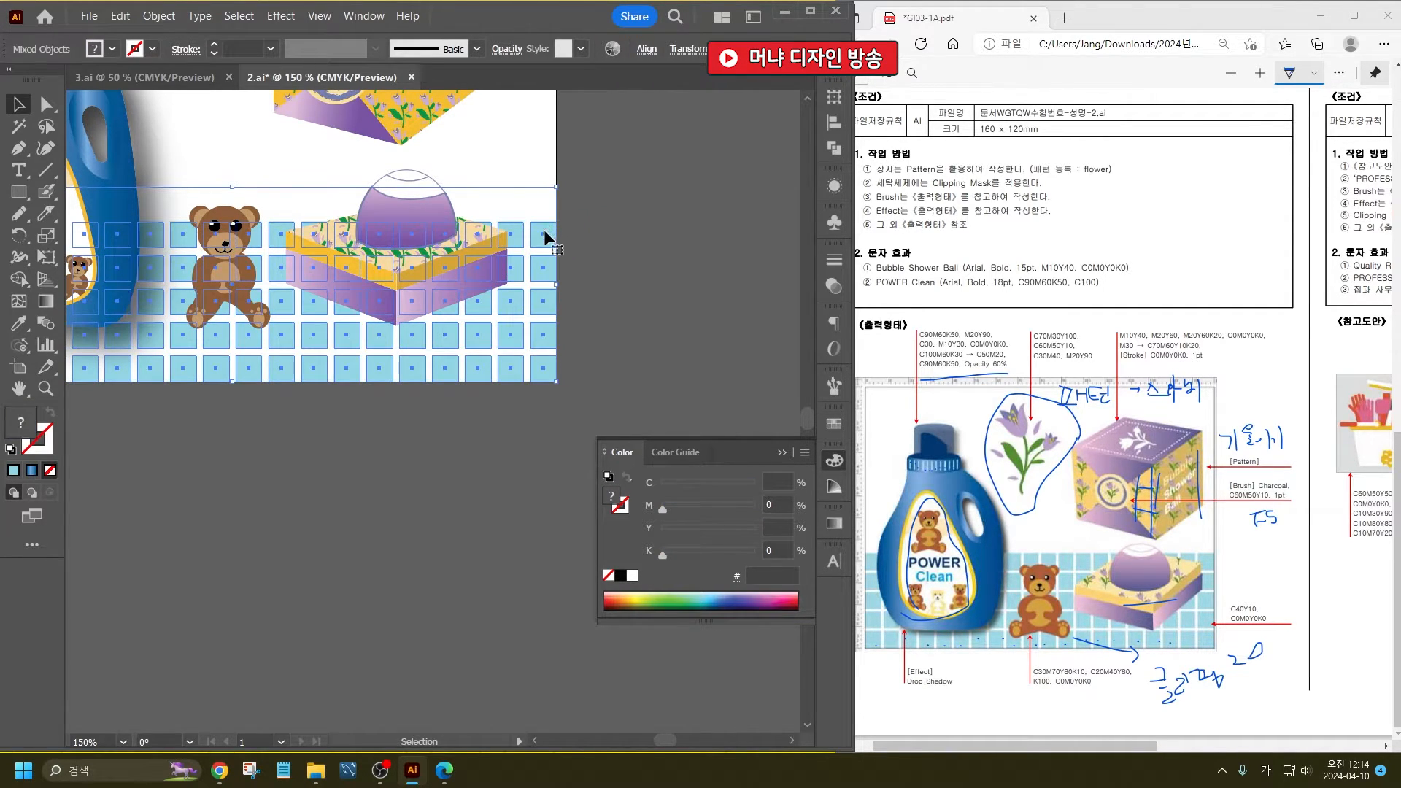
left_click(595, 279)
- Select all parts of the flat box with the purple ball and move them slightly down over the tiles
scroll(601, 282, "down", 3)
scroll(461, 255, "up", 1)
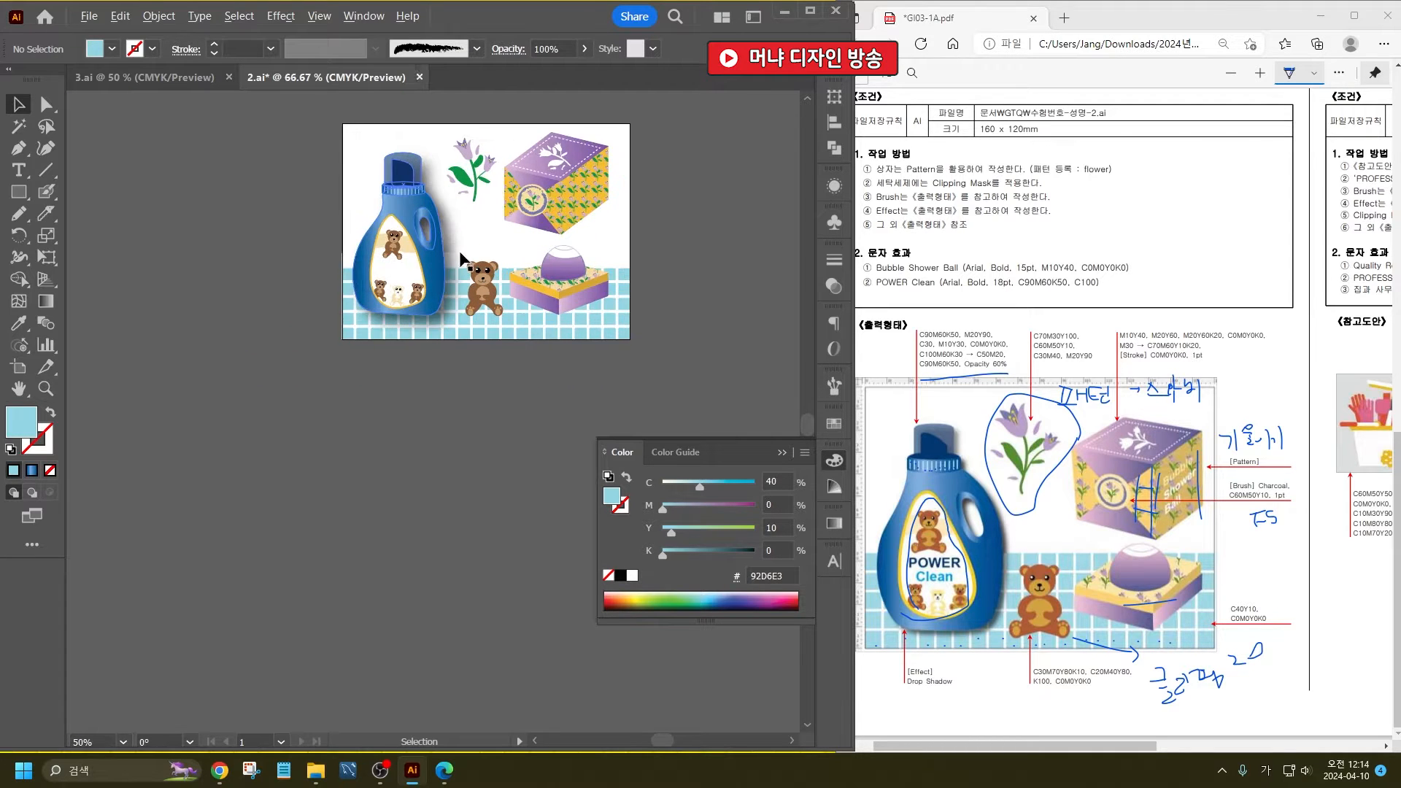
scroll(462, 256, "up", 1)
left_click(493, 306)
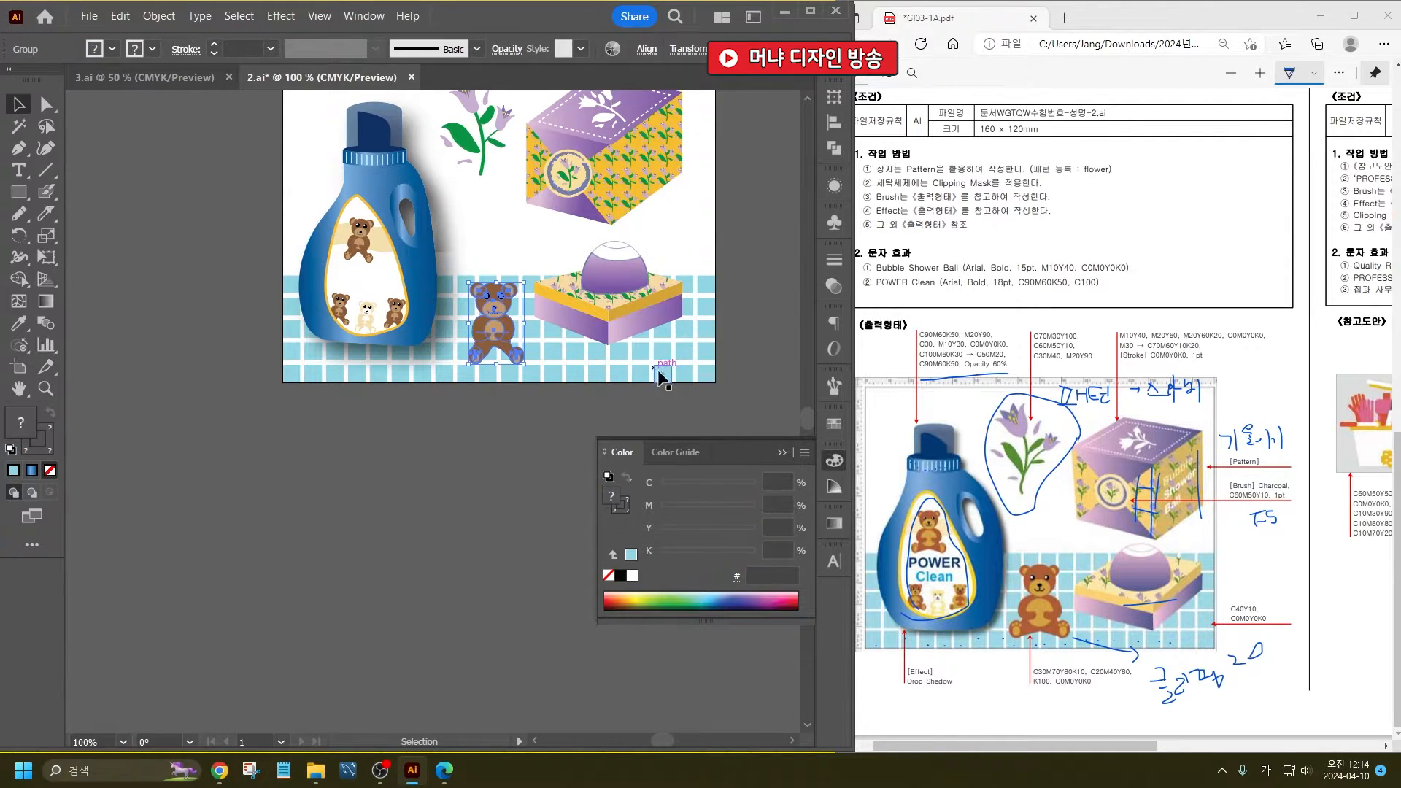
left_click_drag(670, 396, 583, 253)
left_click(686, 357, "shift")
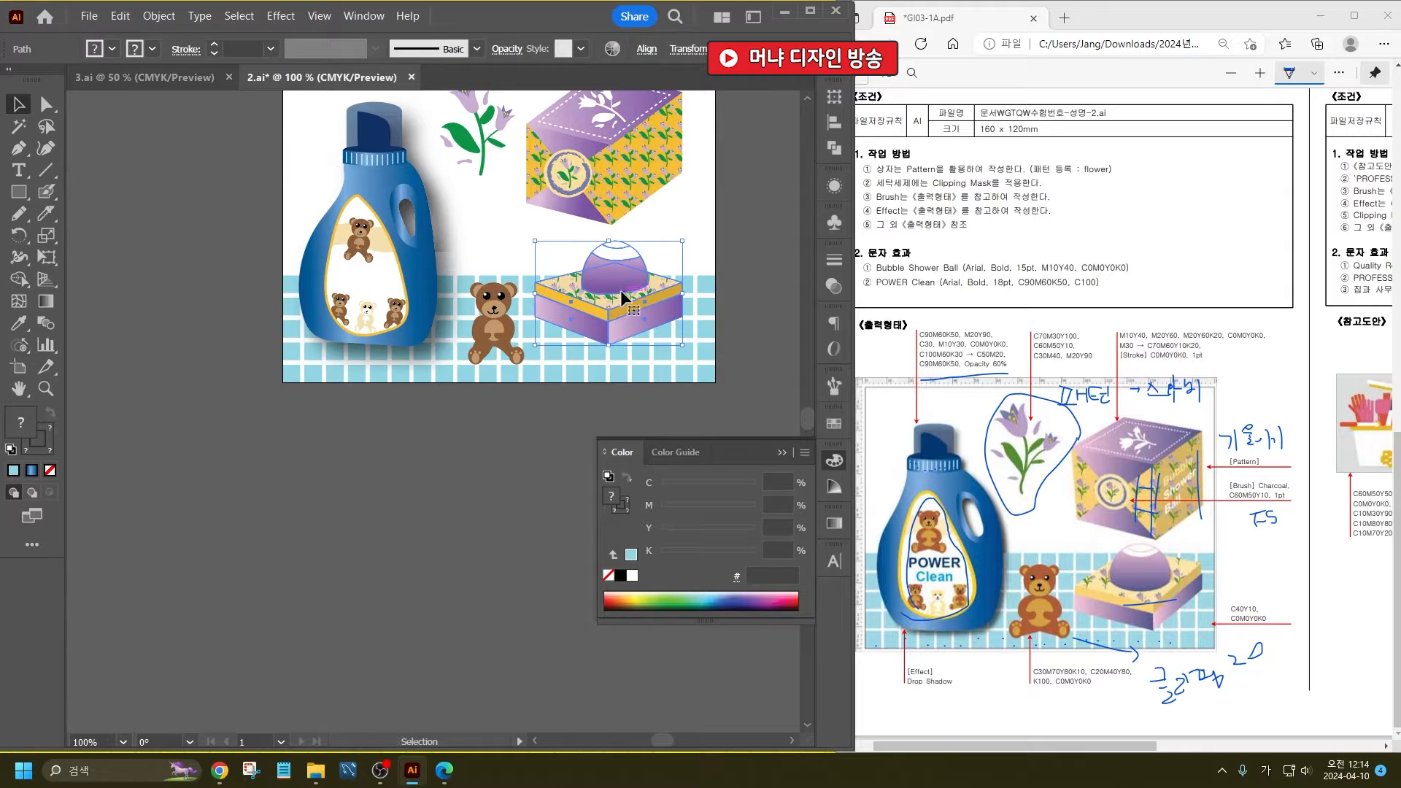
left_click_drag(624, 298, 624, 319)
- Select the whole flower-patterned box, shift it slightly to the right, and enlarge it
scroll(666, 307, "up", 2)
left_click_drag(751, 284, 529, 122)
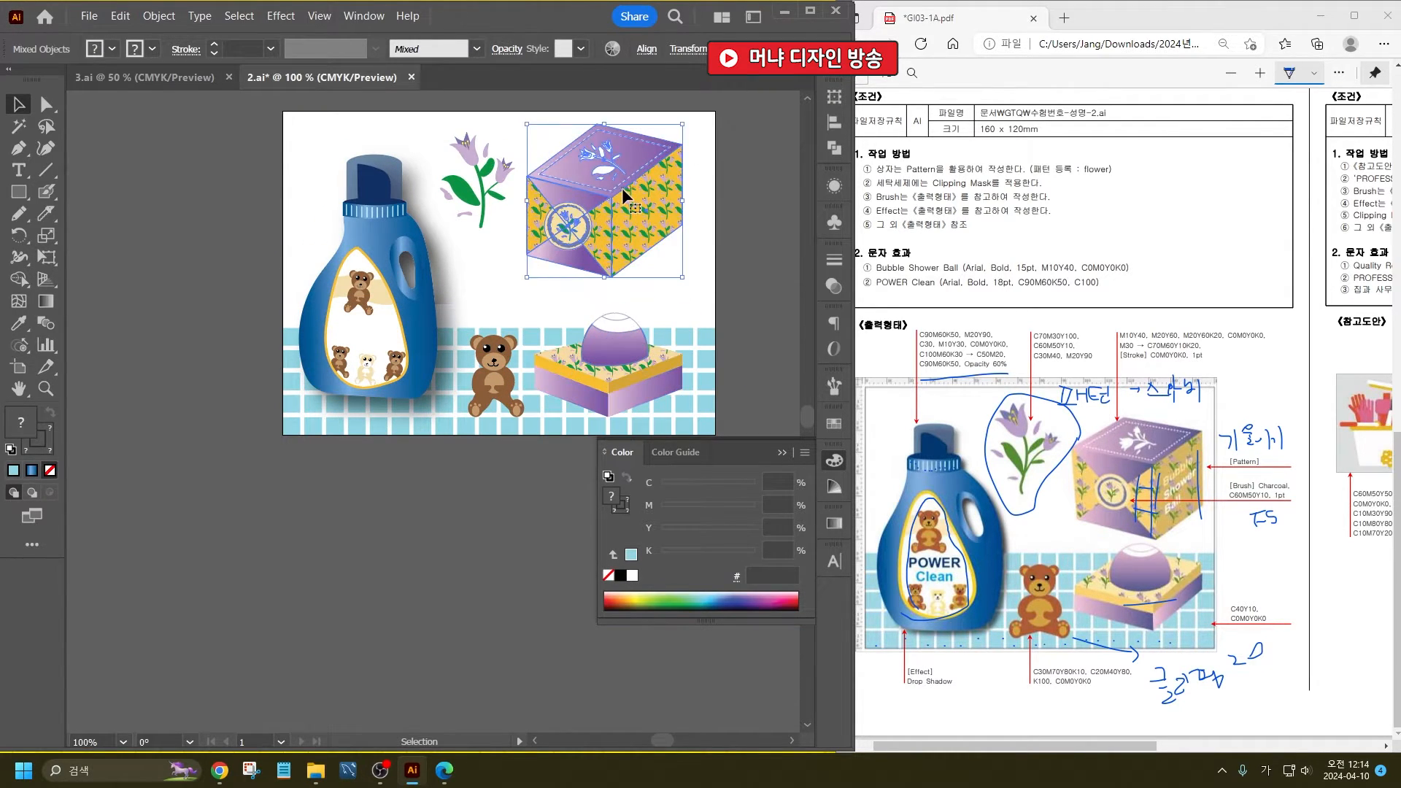
left_click_drag(628, 184, 644, 187)
left_click_drag(544, 278, 521, 300)
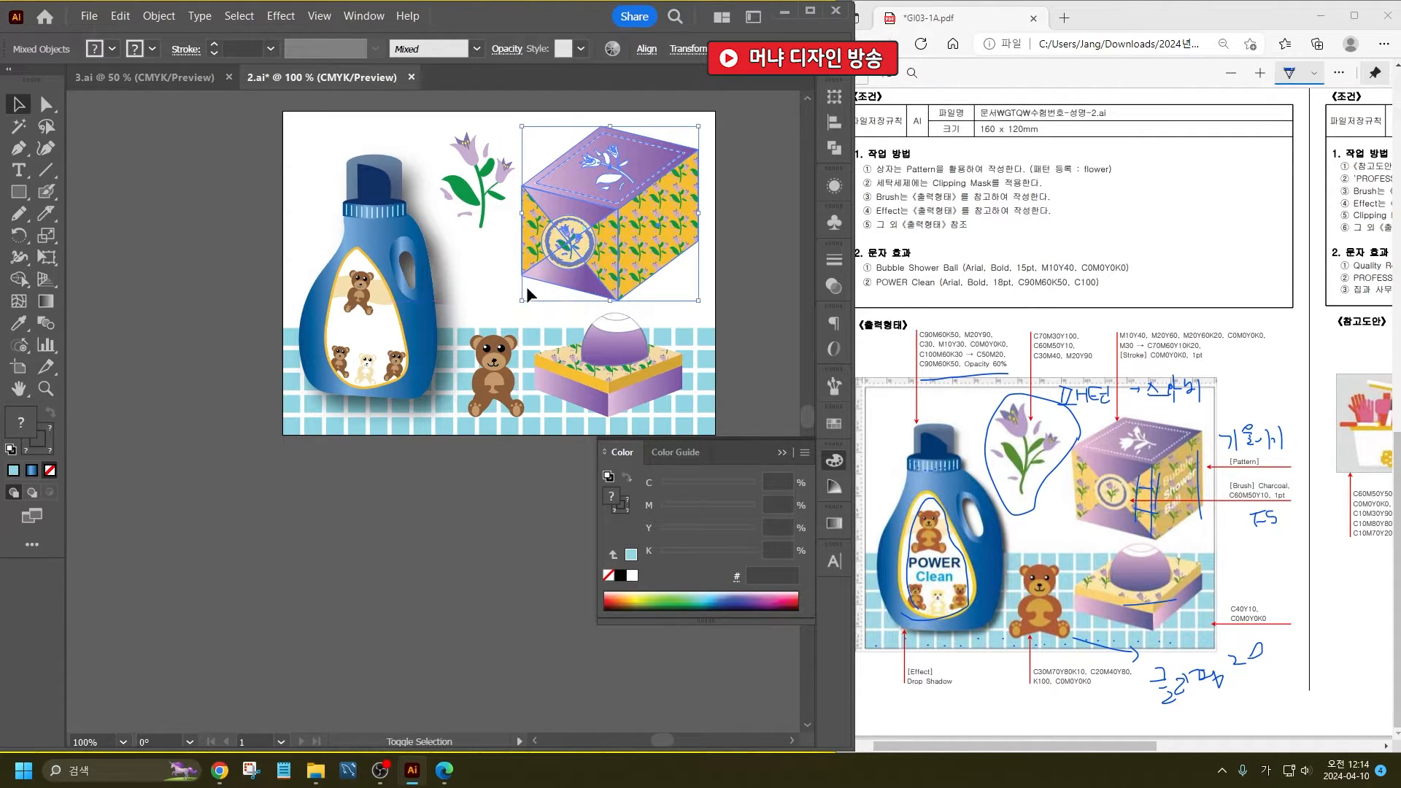
- Reshape the flower-patterned box by pulling its right-hand corners and the lid's rear corner slightly inward
left_click(575, 262)
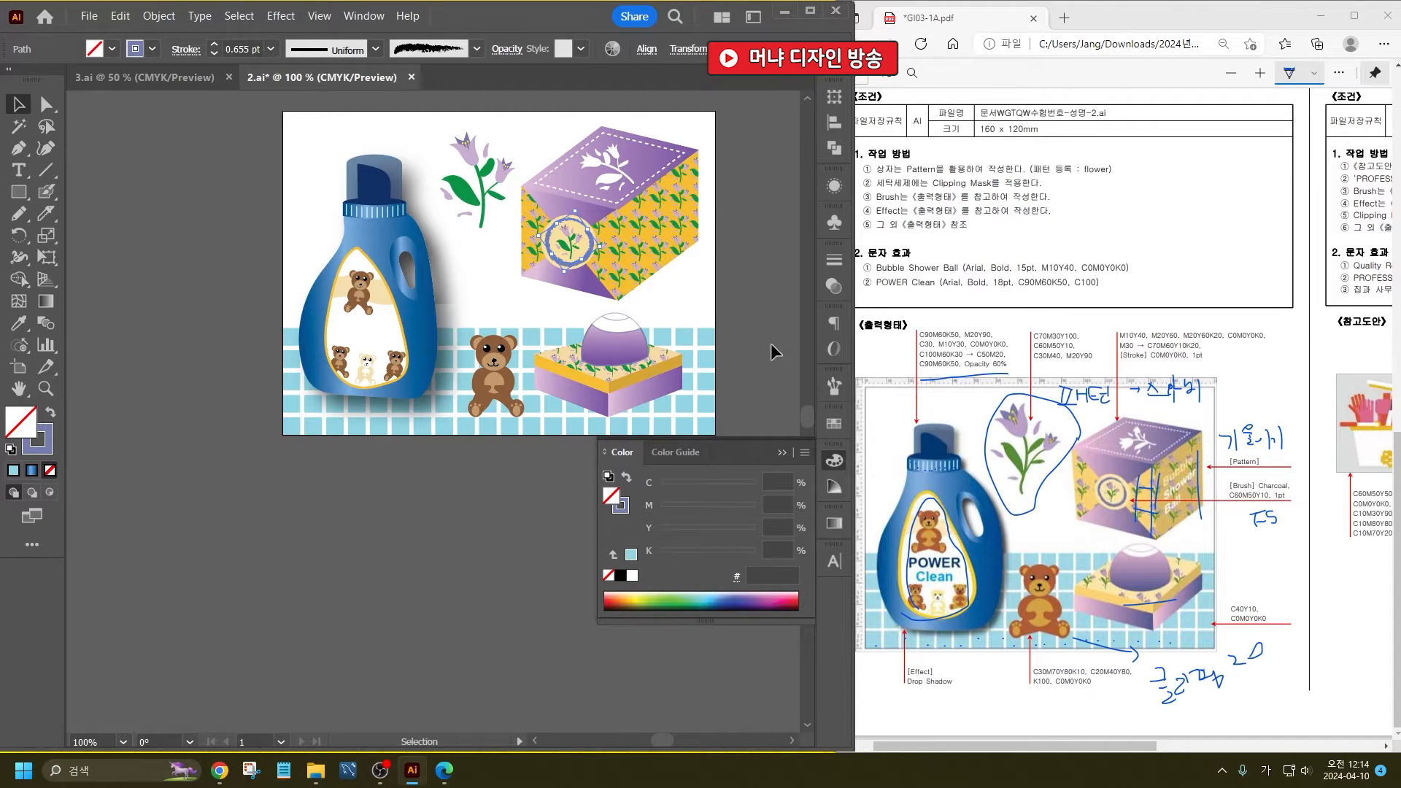
left_click(763, 278)
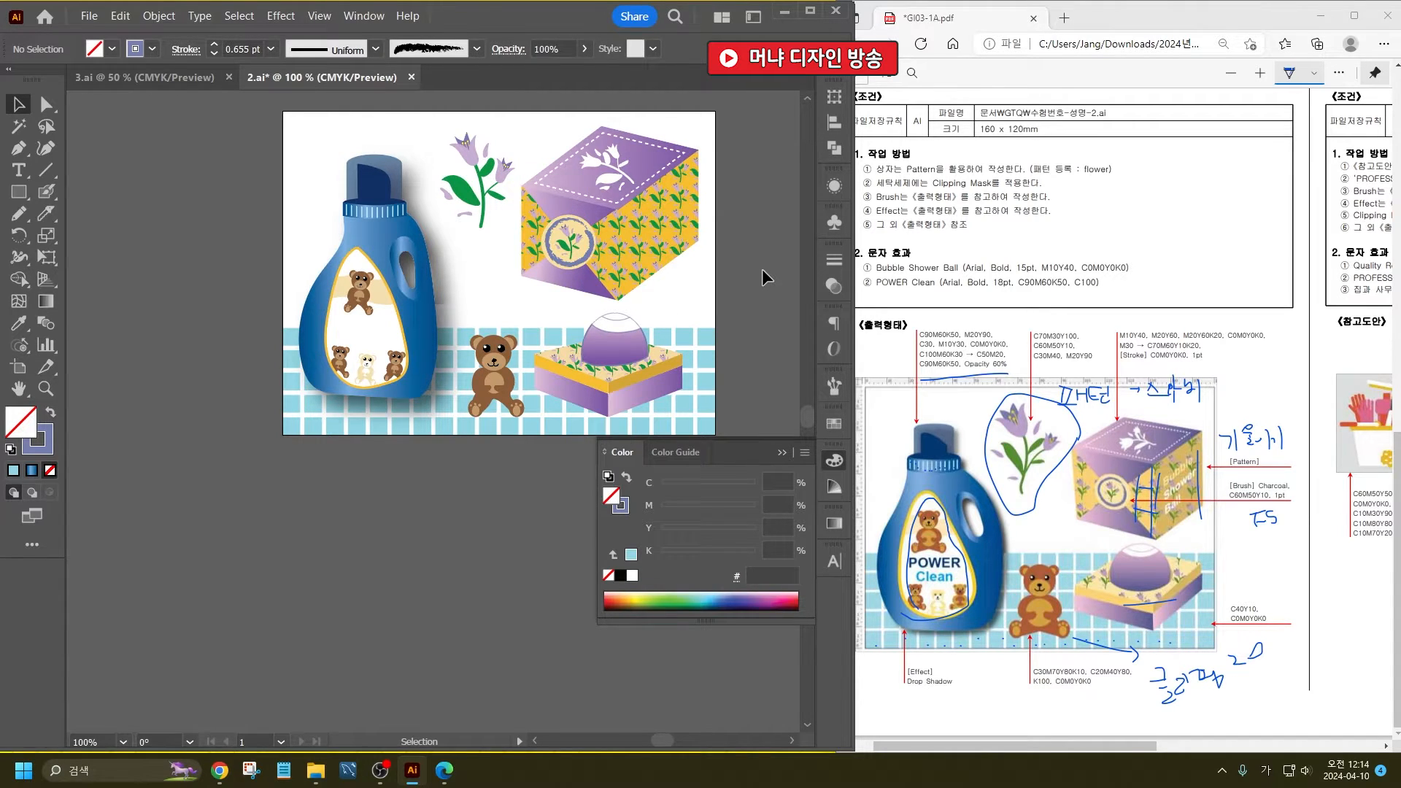
left_click(46, 105)
left_click(697, 150)
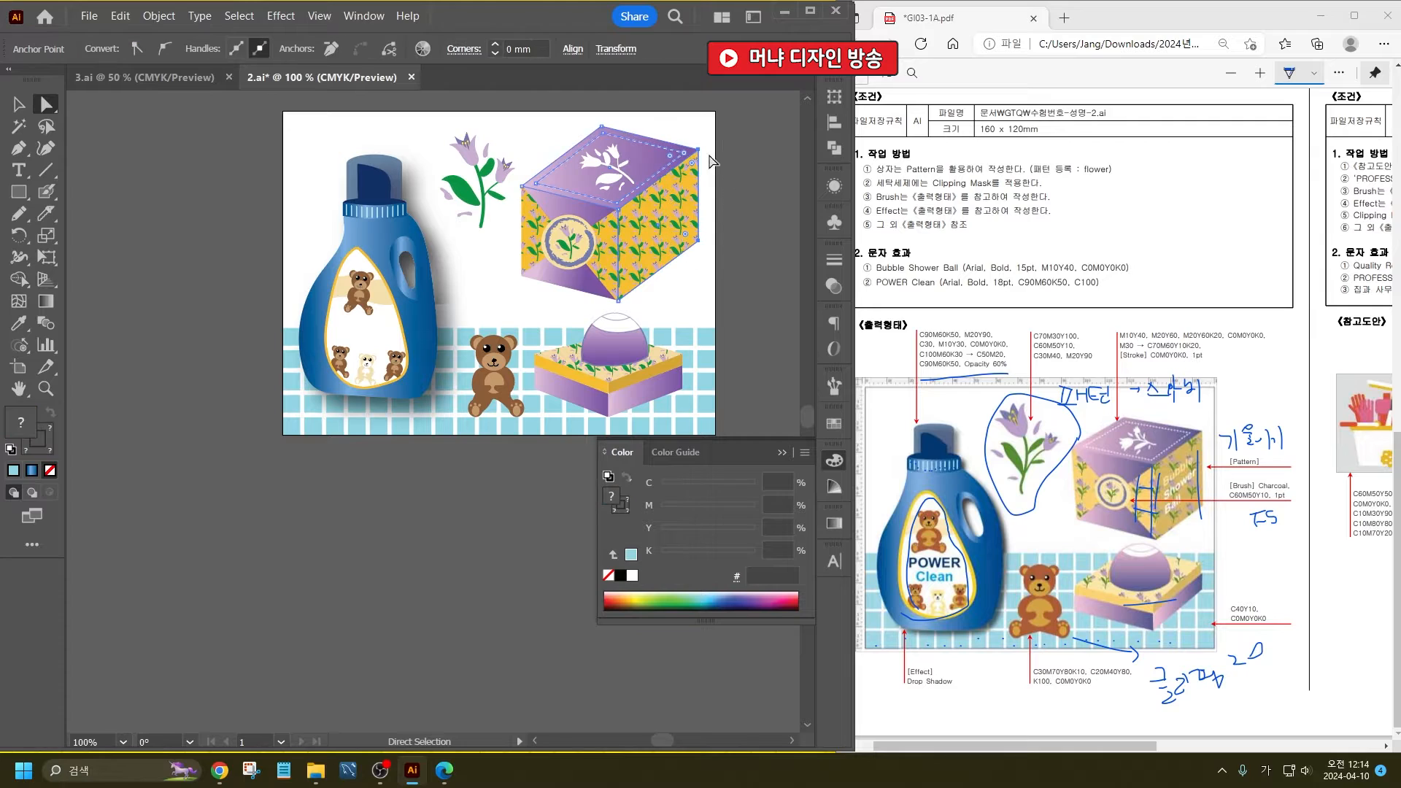
left_click_drag(696, 151, 677, 156)
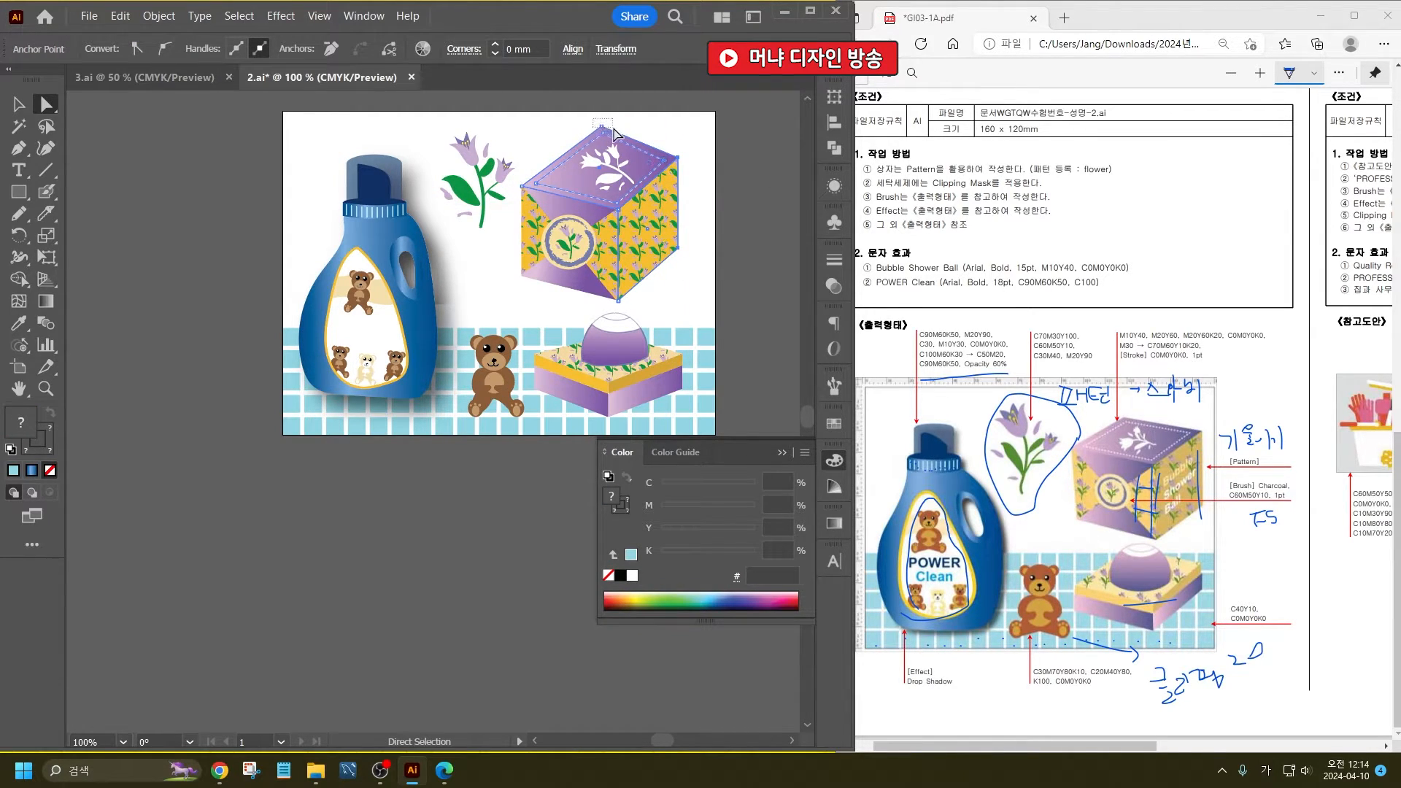
left_click_drag(602, 126, 593, 137)
left_click(18, 106)
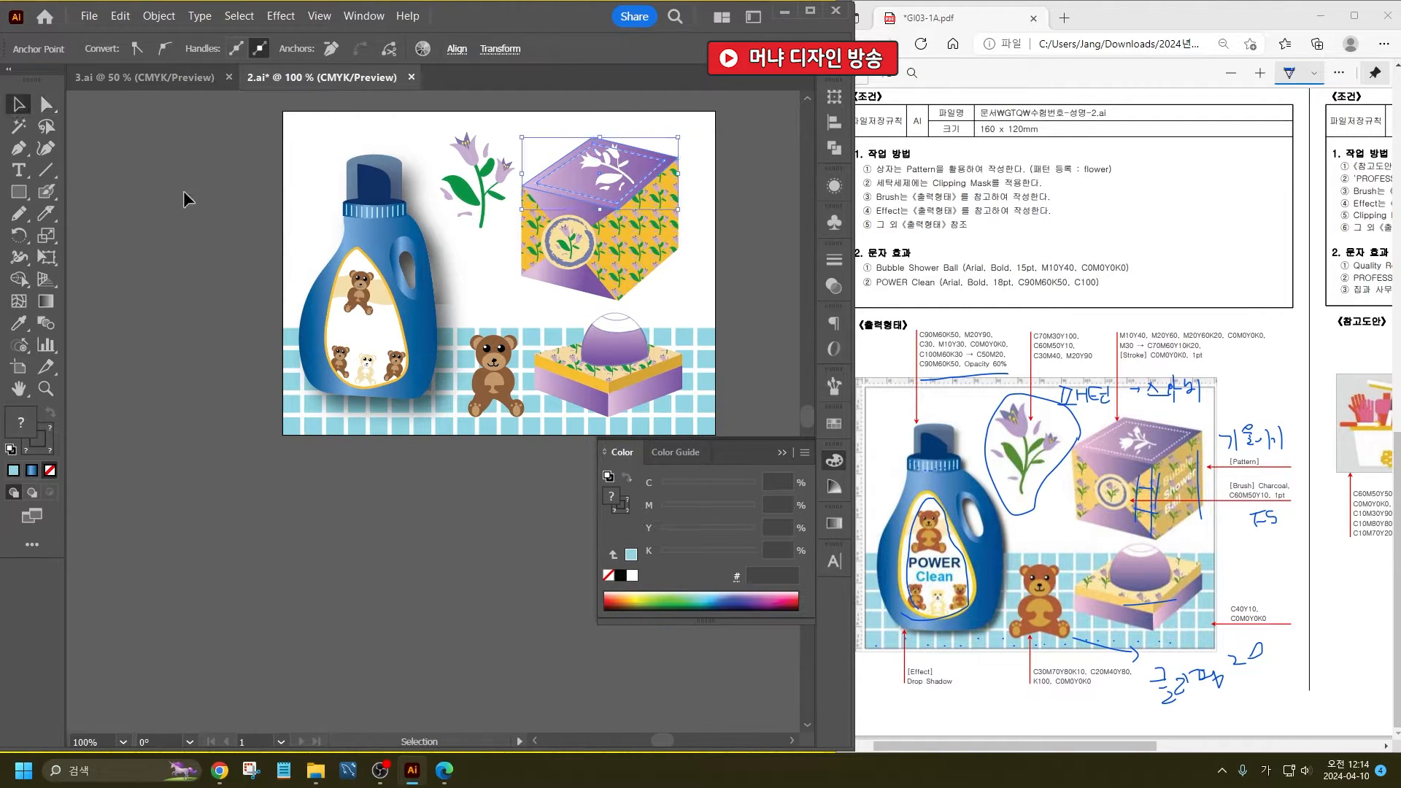
- Refit the white flower on the narrowed lid and slightly enlarge the whole flower-patterned box
left_click(629, 167)
scroll(635, 168, "up", 2)
left_click_drag(629, 119, 612, 134)
scroll(549, 166, "down", 2)
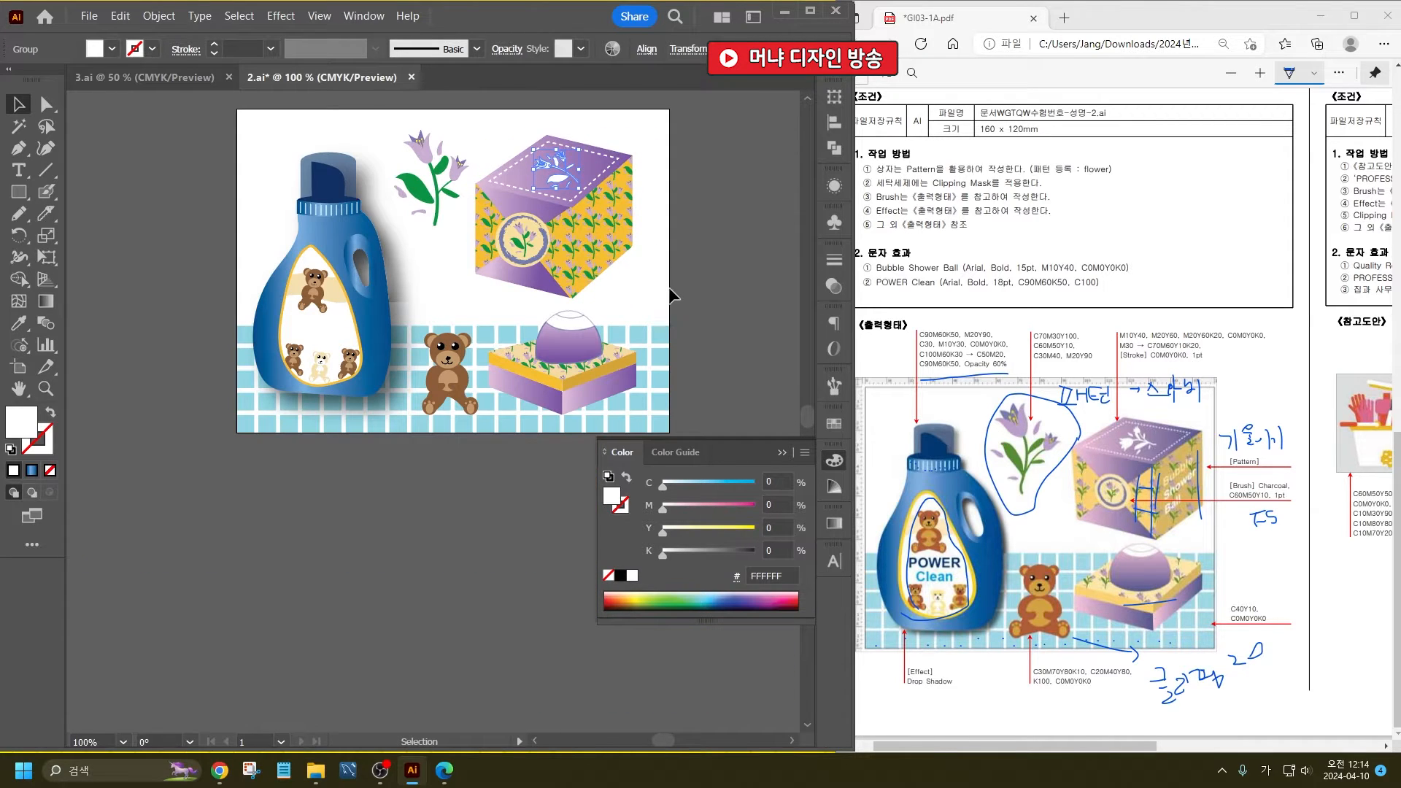
left_click_drag(672, 295, 530, 146)
left_click_drag(634, 136, 595, 169)
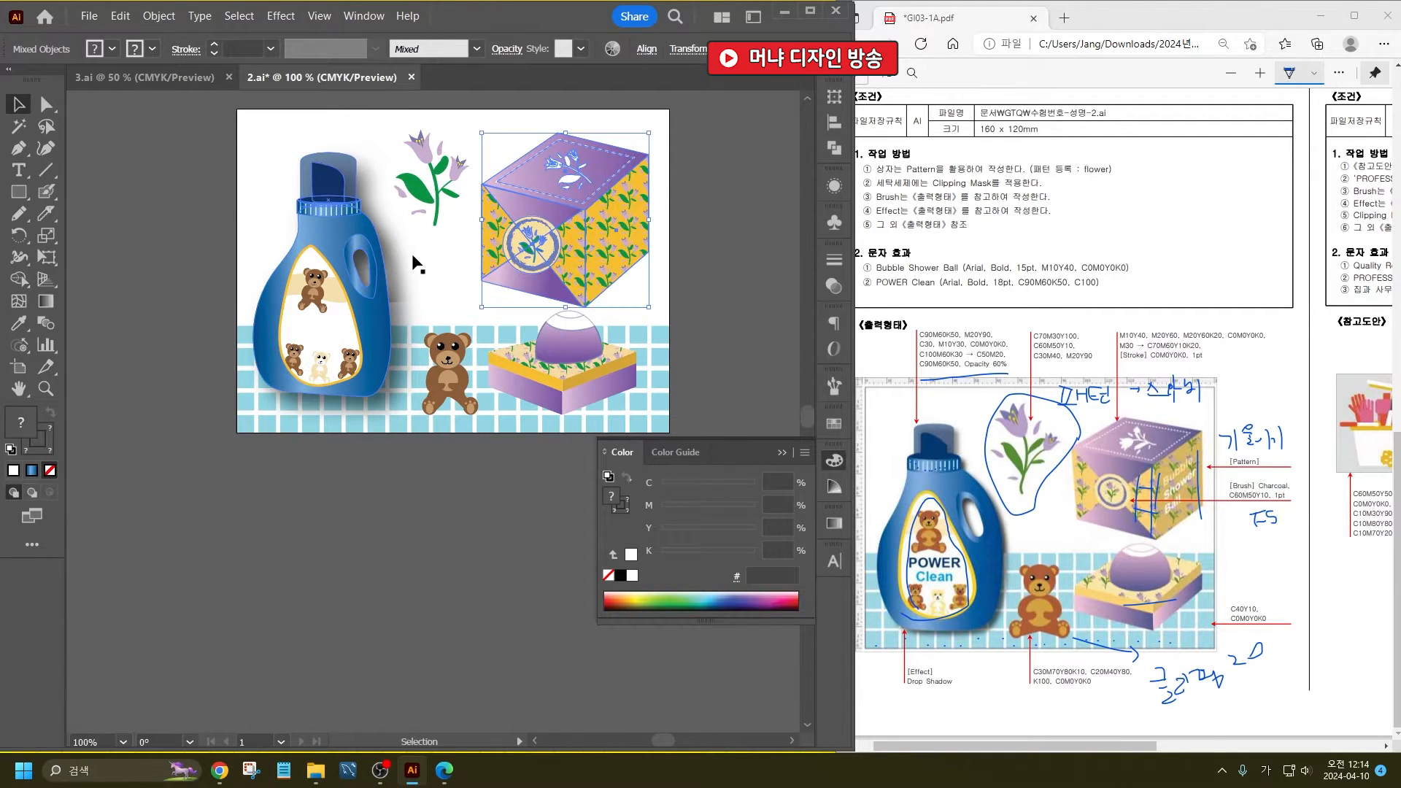
- Select all parts of the detergent bottle, move it slightly down and enlarge it
left_click(440, 210)
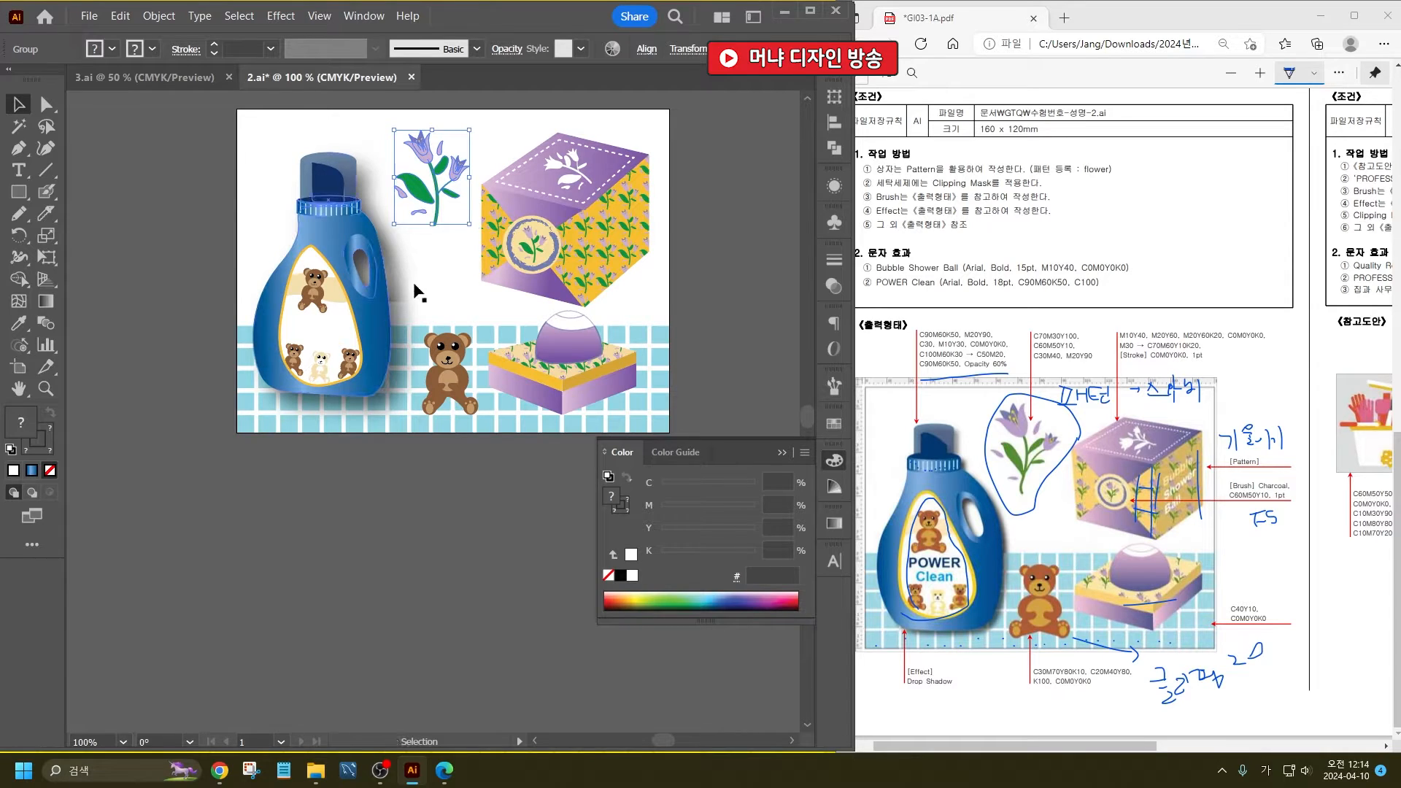
left_click(353, 261)
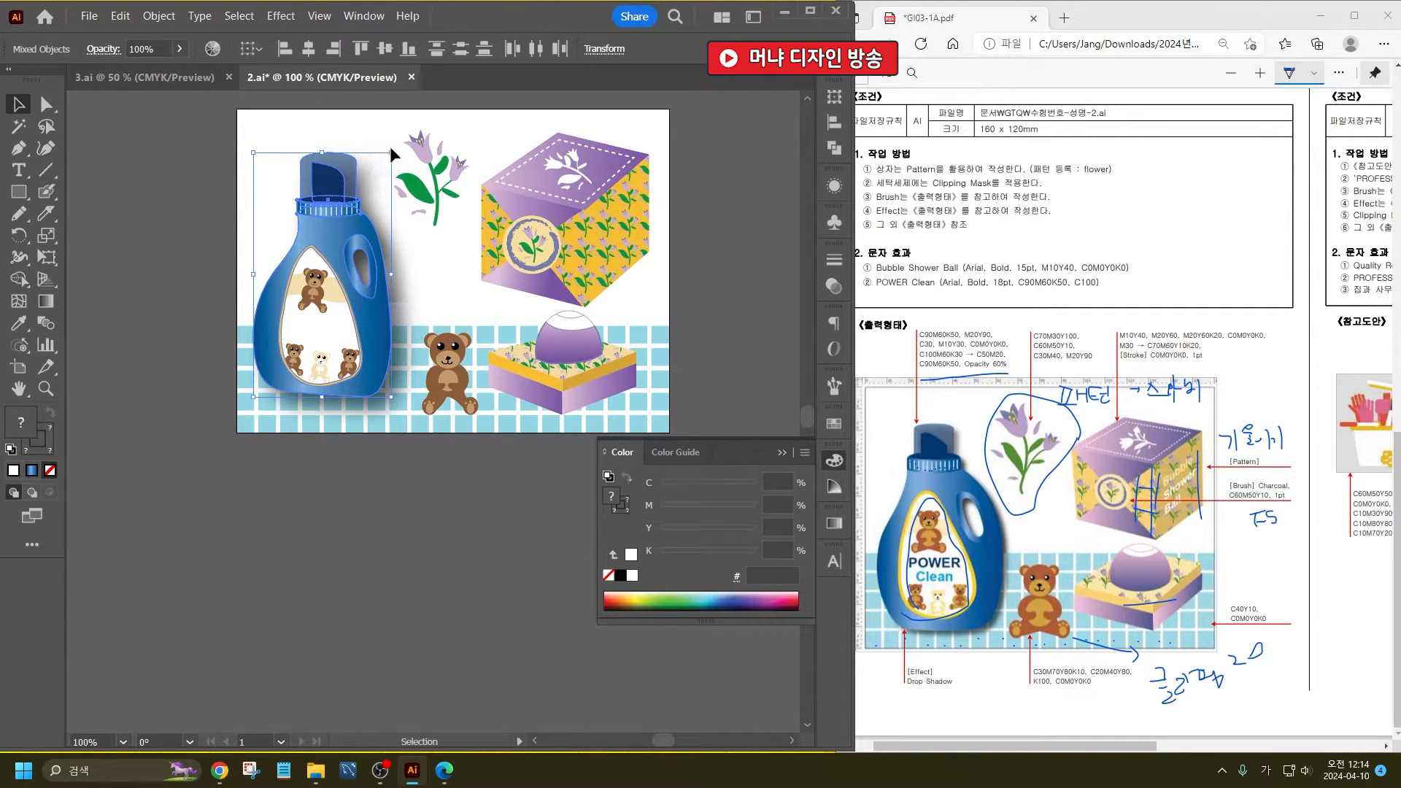
left_click_drag(330, 211, 332, 224)
left_click_drag(392, 166, 402, 151)
- Enlarge the flower sprig between the bottle and the box, and nudge it and the standing bear into place
left_click(422, 183)
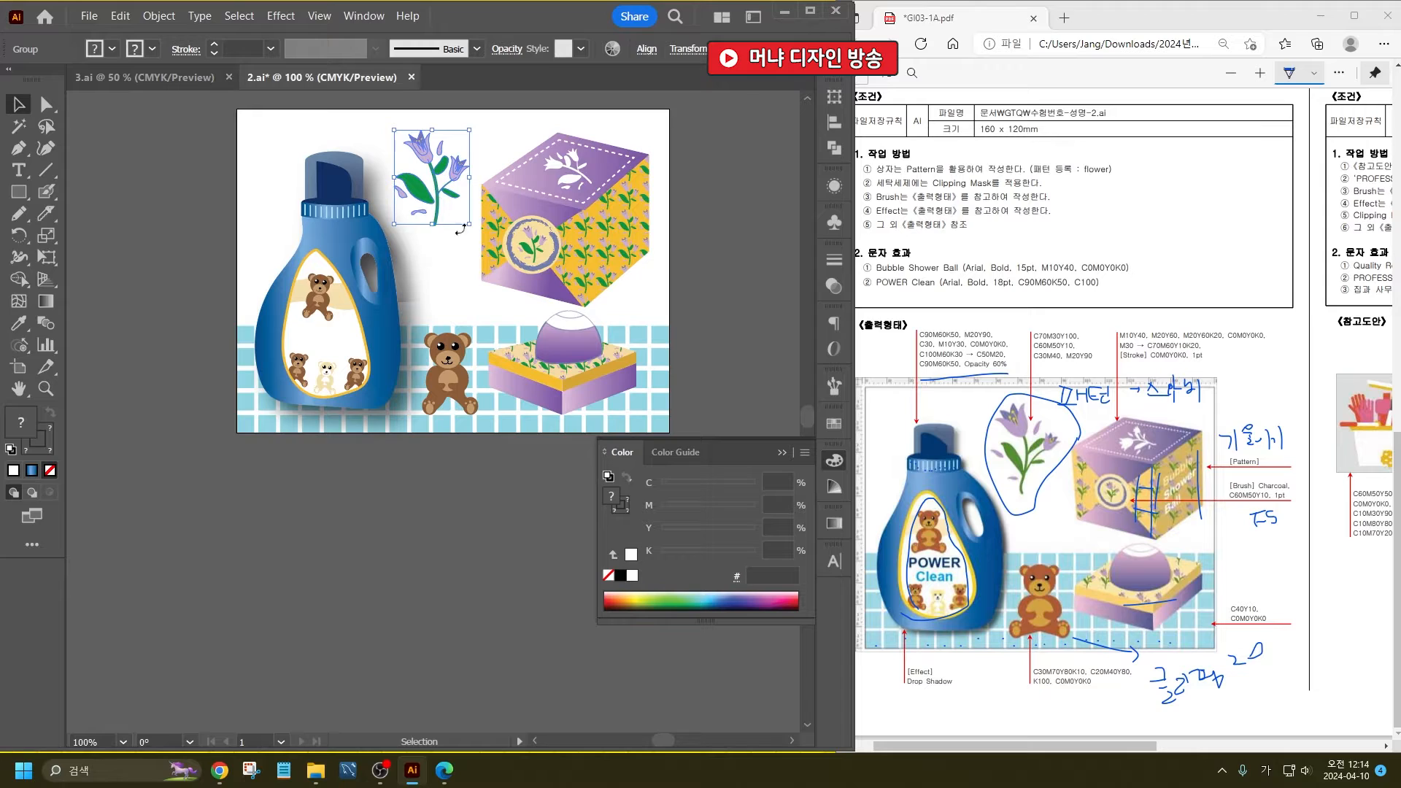
left_click_drag(469, 226, 476, 232)
left_click(429, 172)
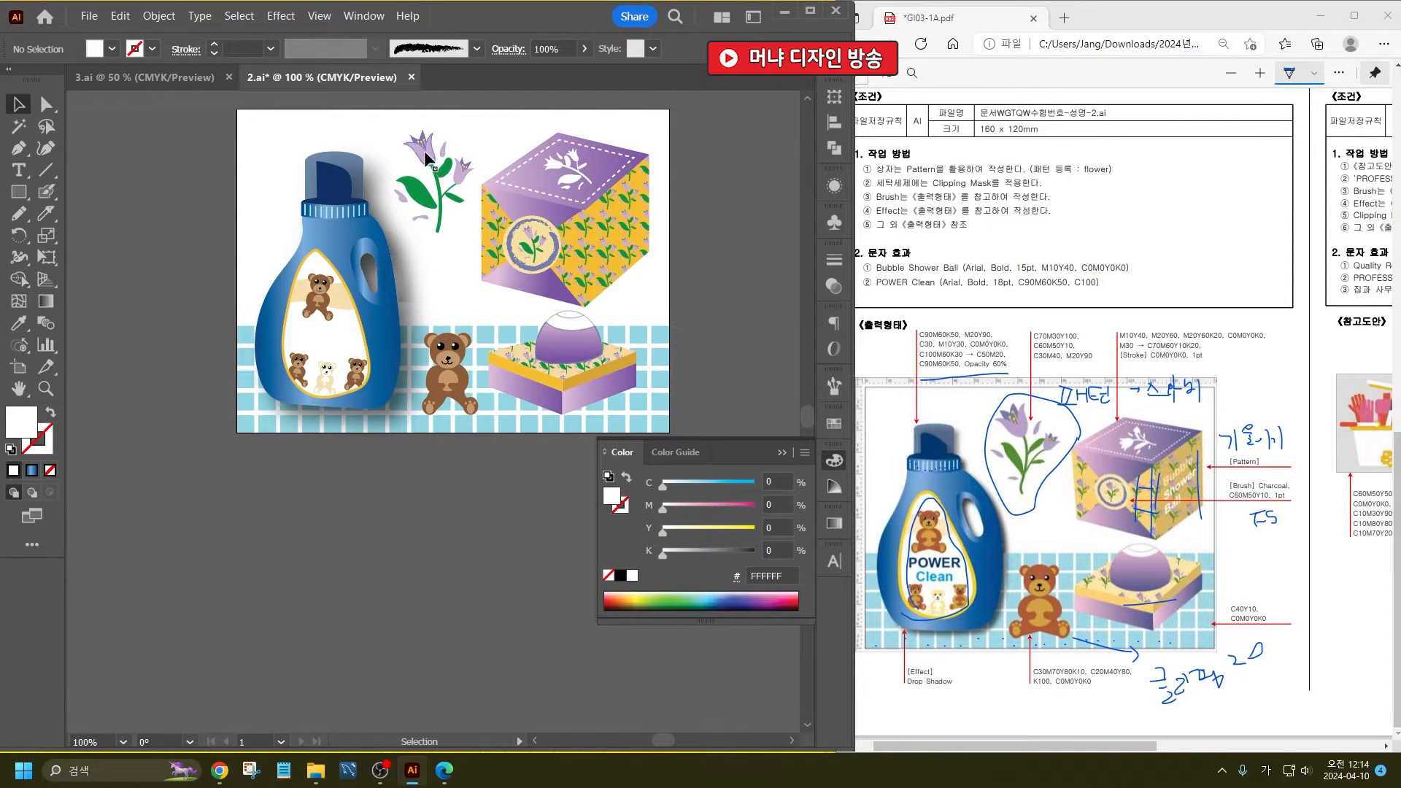
left_click_drag(425, 152, 427, 156)
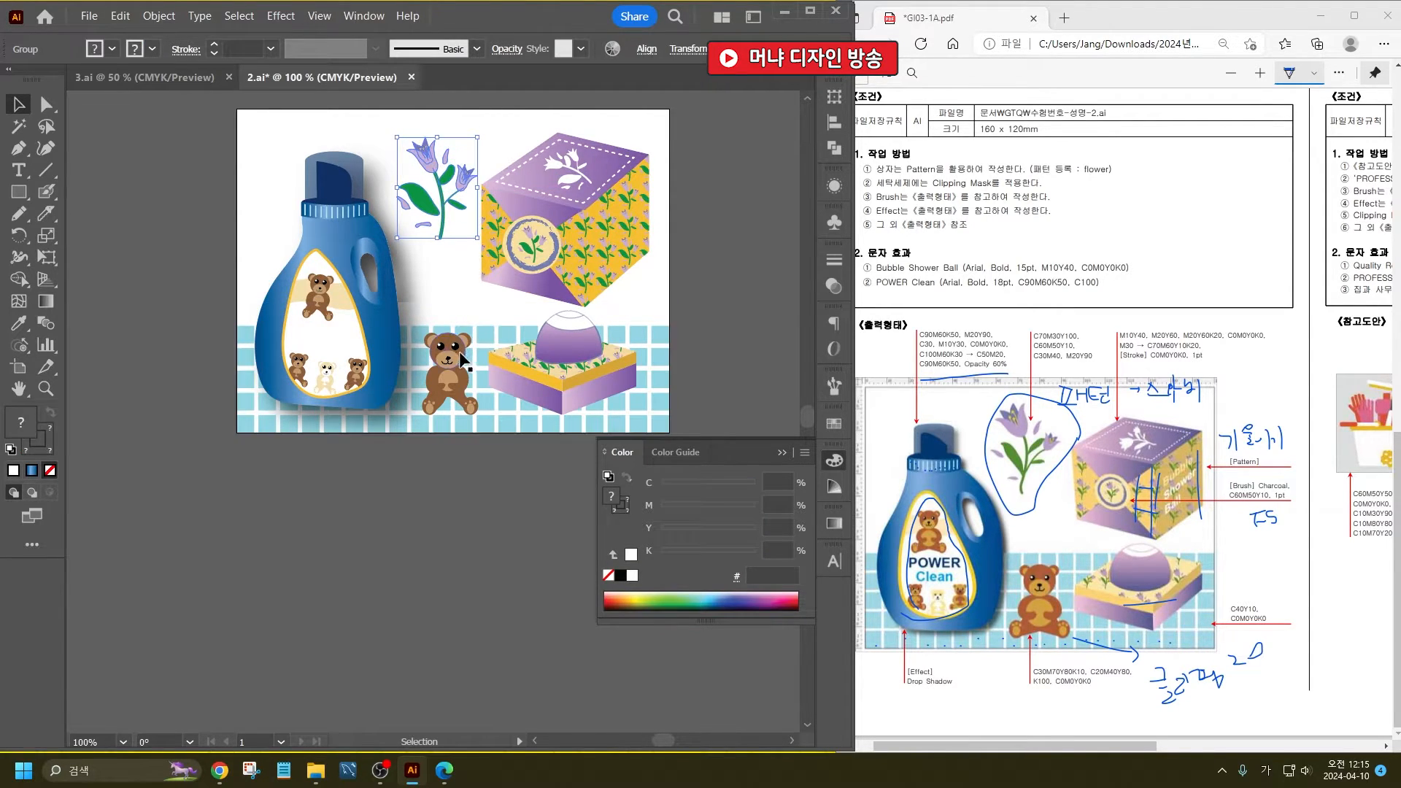
left_click_drag(459, 360, 462, 357)
- Lower the top edge of the white rectangle behind the tiles to the tile grid's top, and save 2.ai
left_click(469, 313)
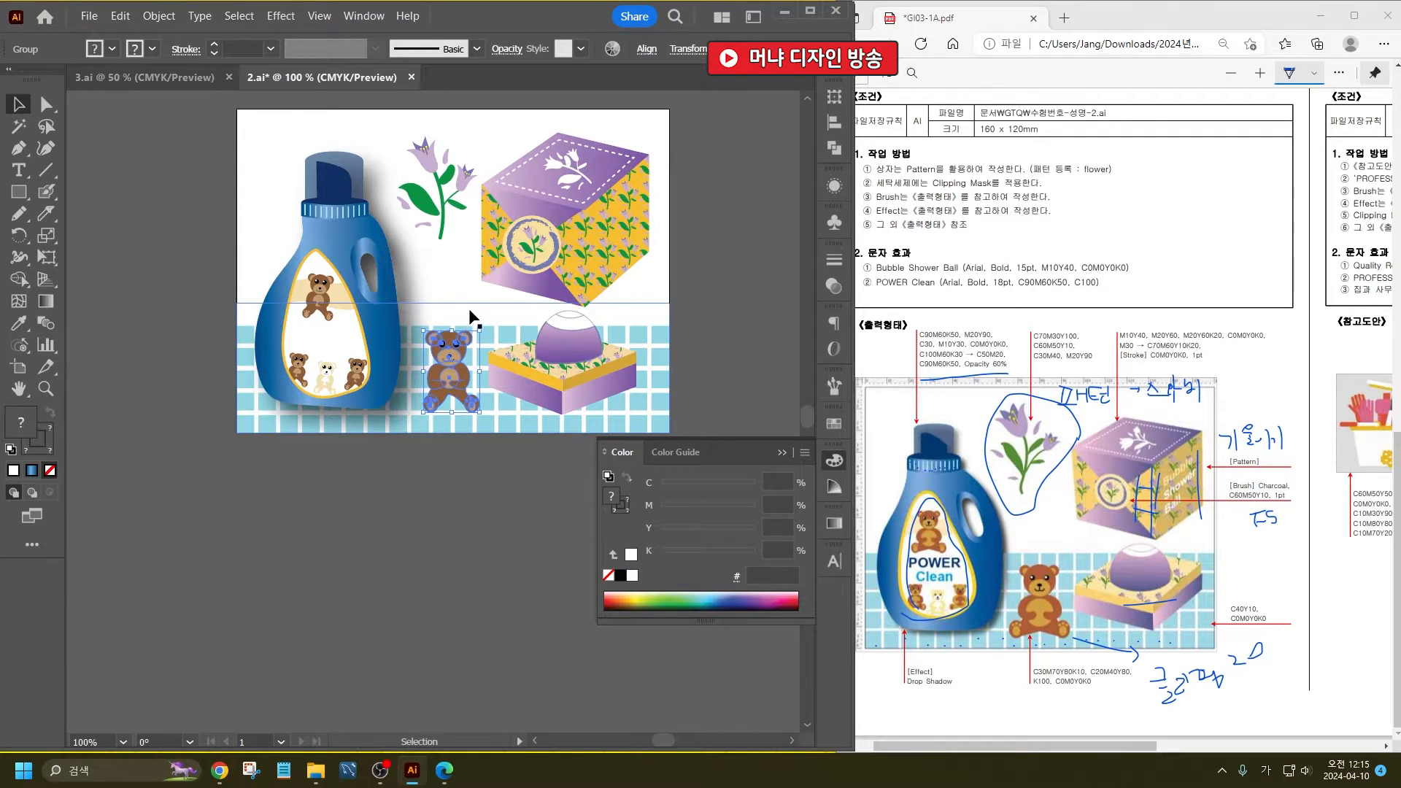
left_click_drag(455, 305, 456, 326)
left_click(750, 314)
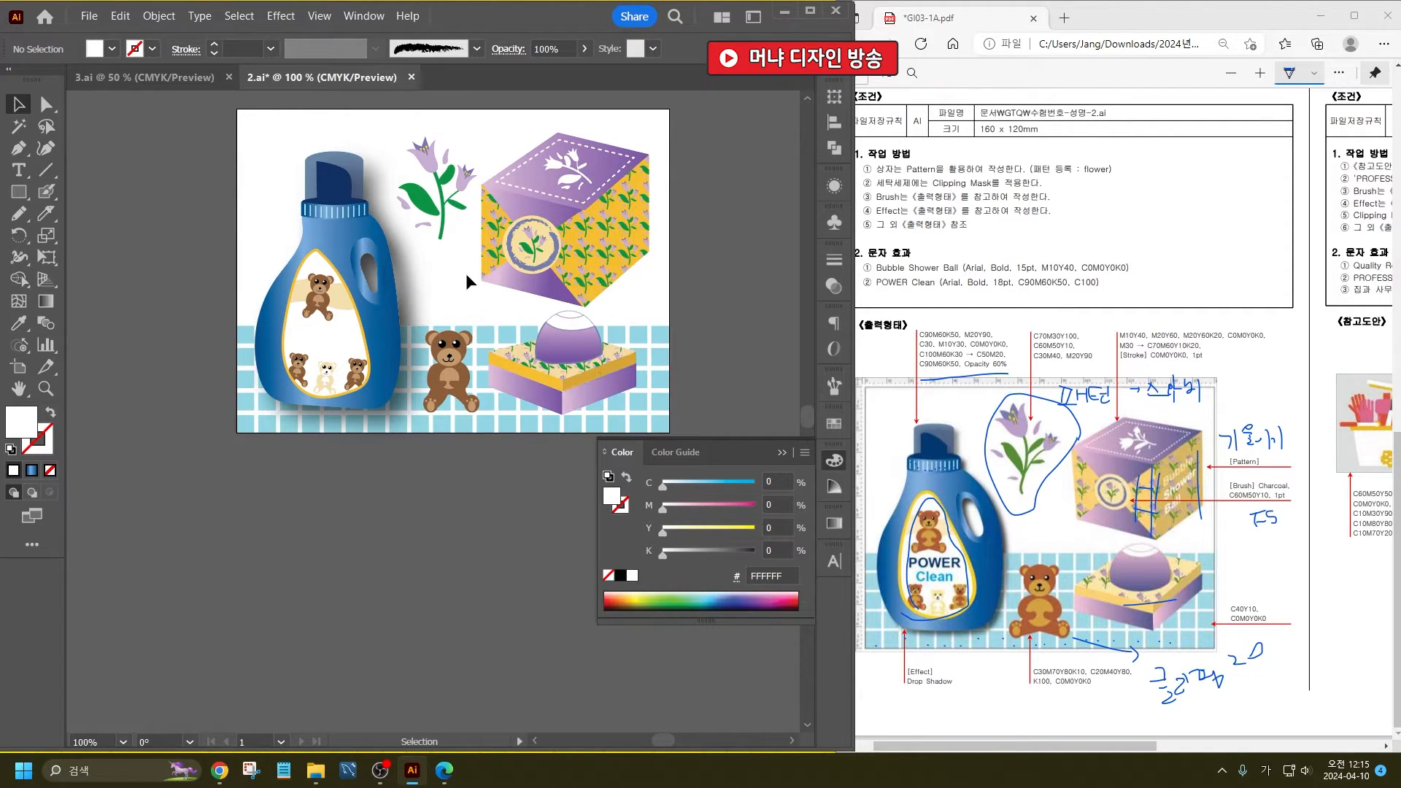
key("ctrl+s")
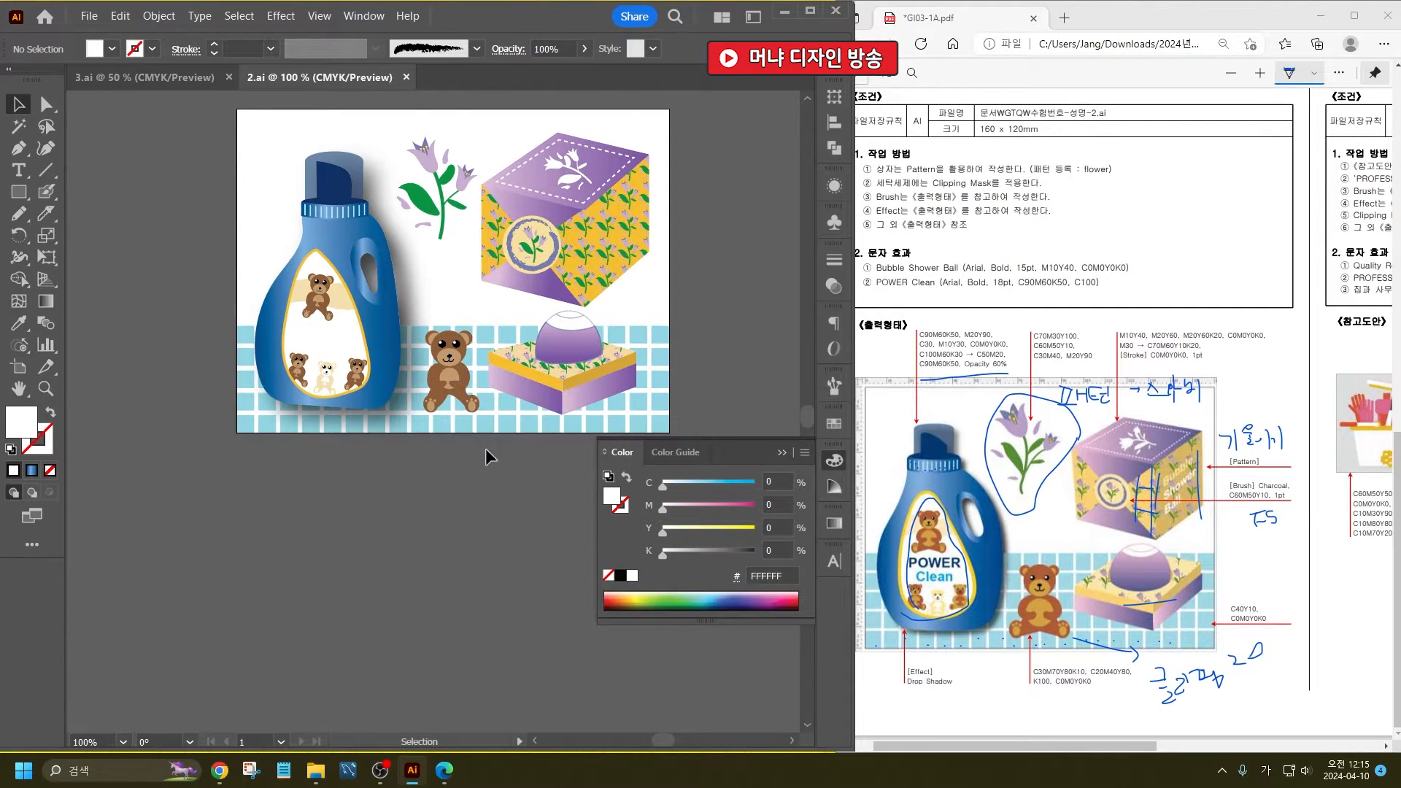
- Switch to 3.ai and place the window and a copy of it side by side across the poster's middle
left_click(165, 78)
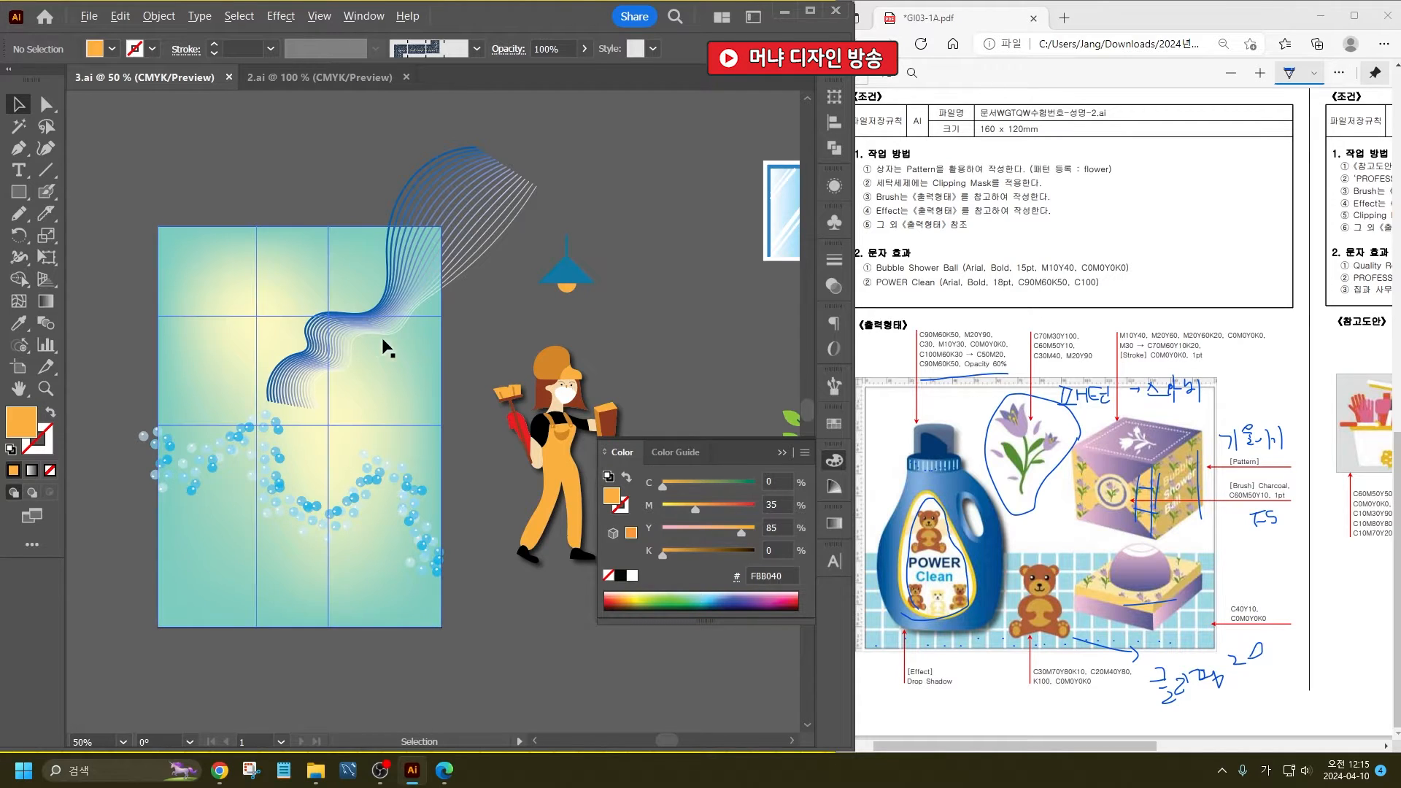
left_click_drag(1089, 746, 1314, 745)
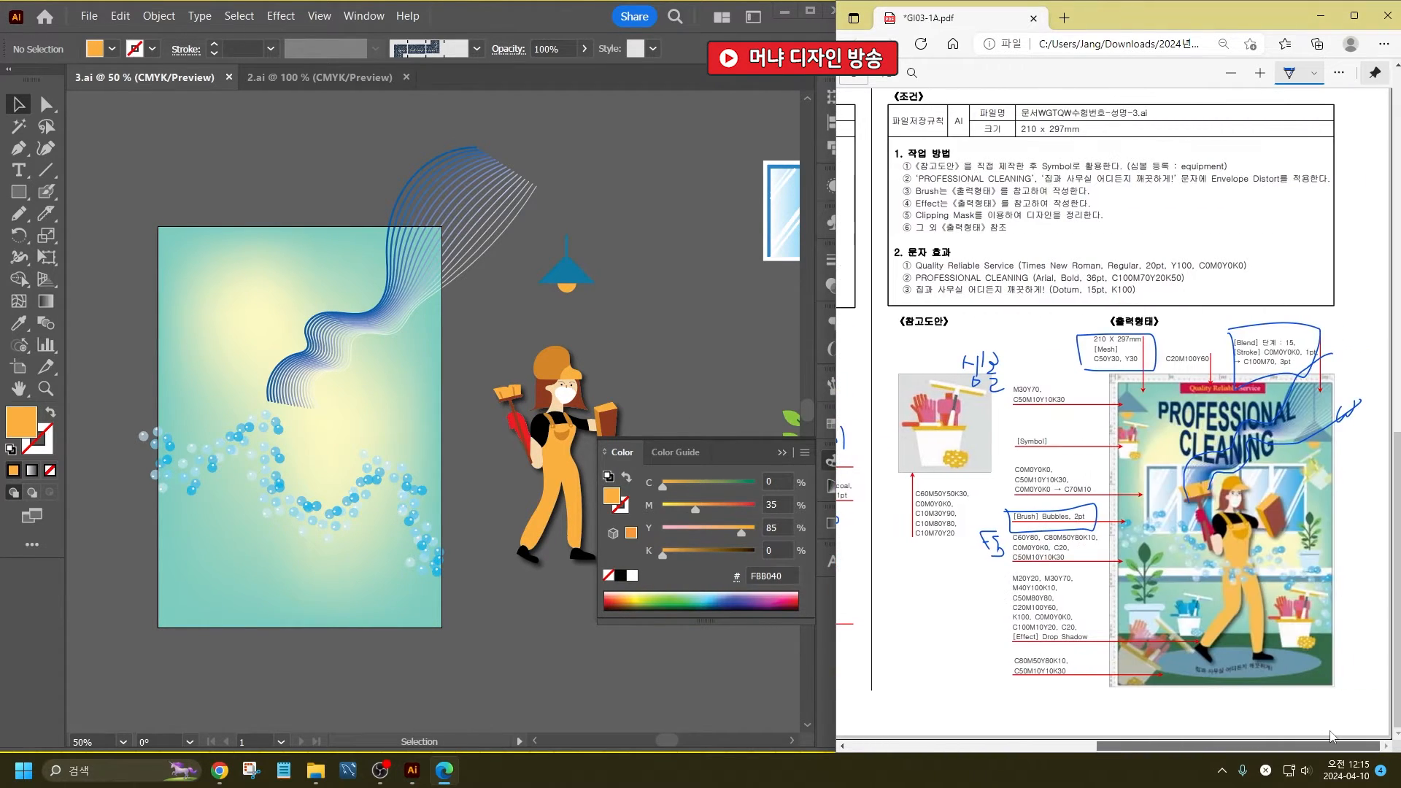
left_click(777, 202)
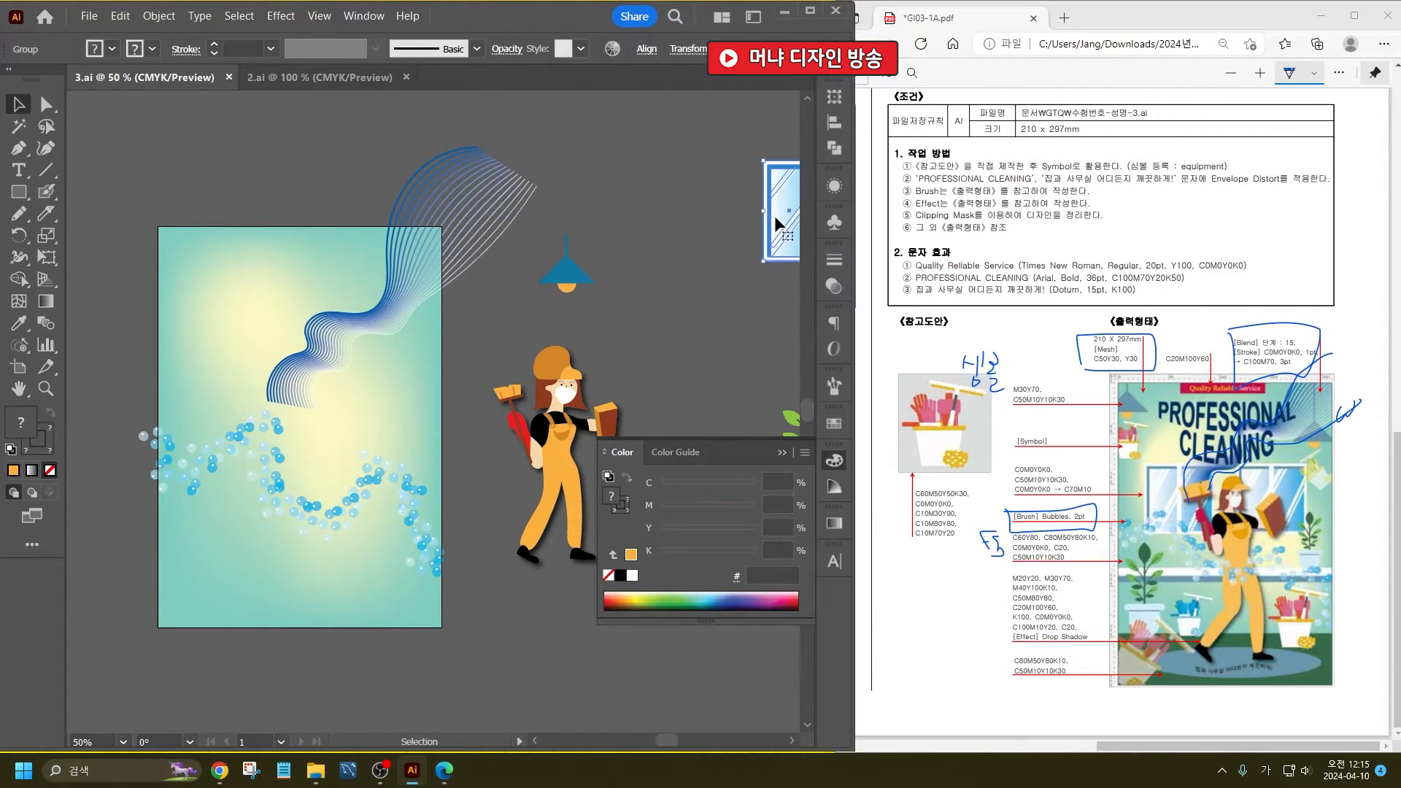
left_click_drag(777, 217, 208, 378)
key("ctrl+z")
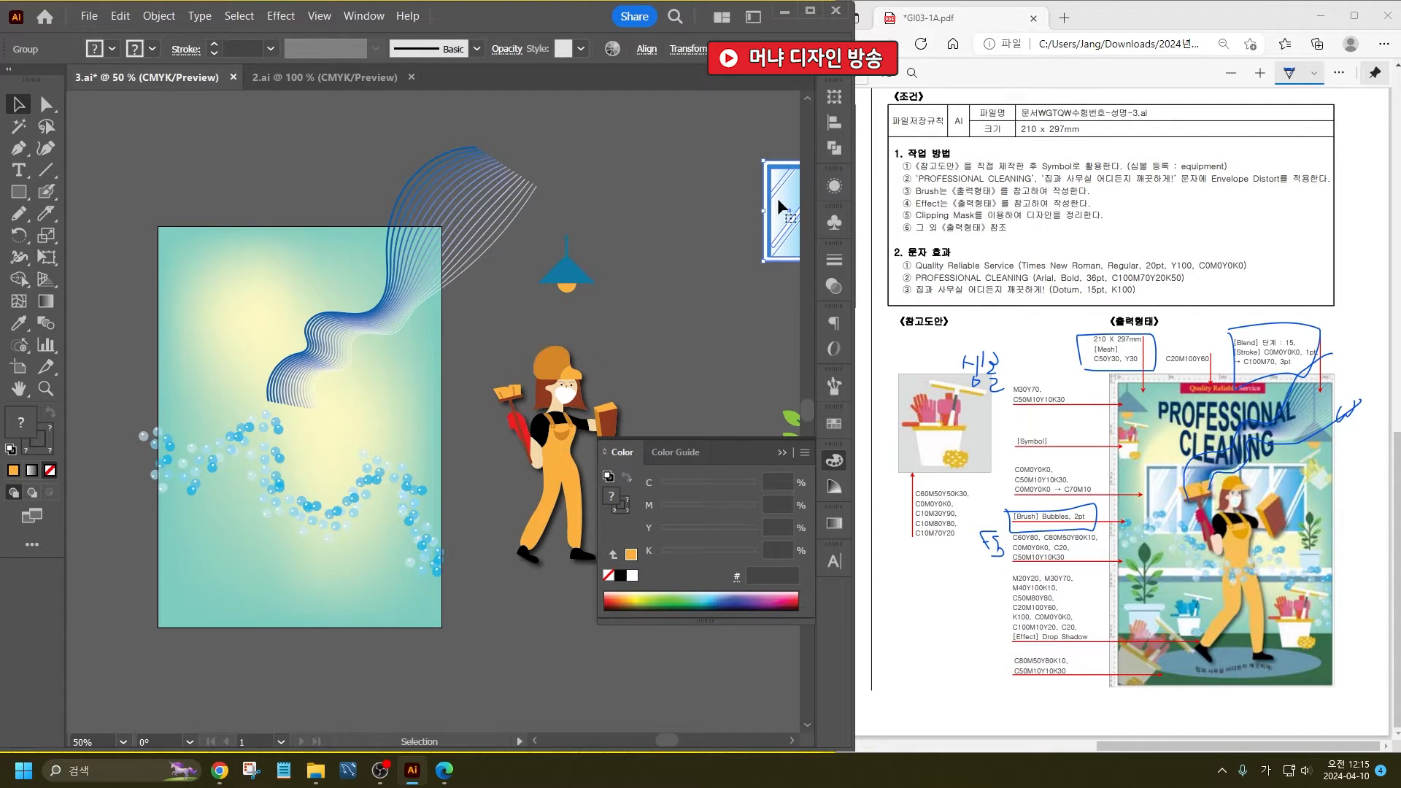
left_click_drag(778, 207, 234, 366)
left_click_drag(383, 319, 415, 418)
left_click_drag(399, 382, 392, 401)
left_click(391, 371, "shift")
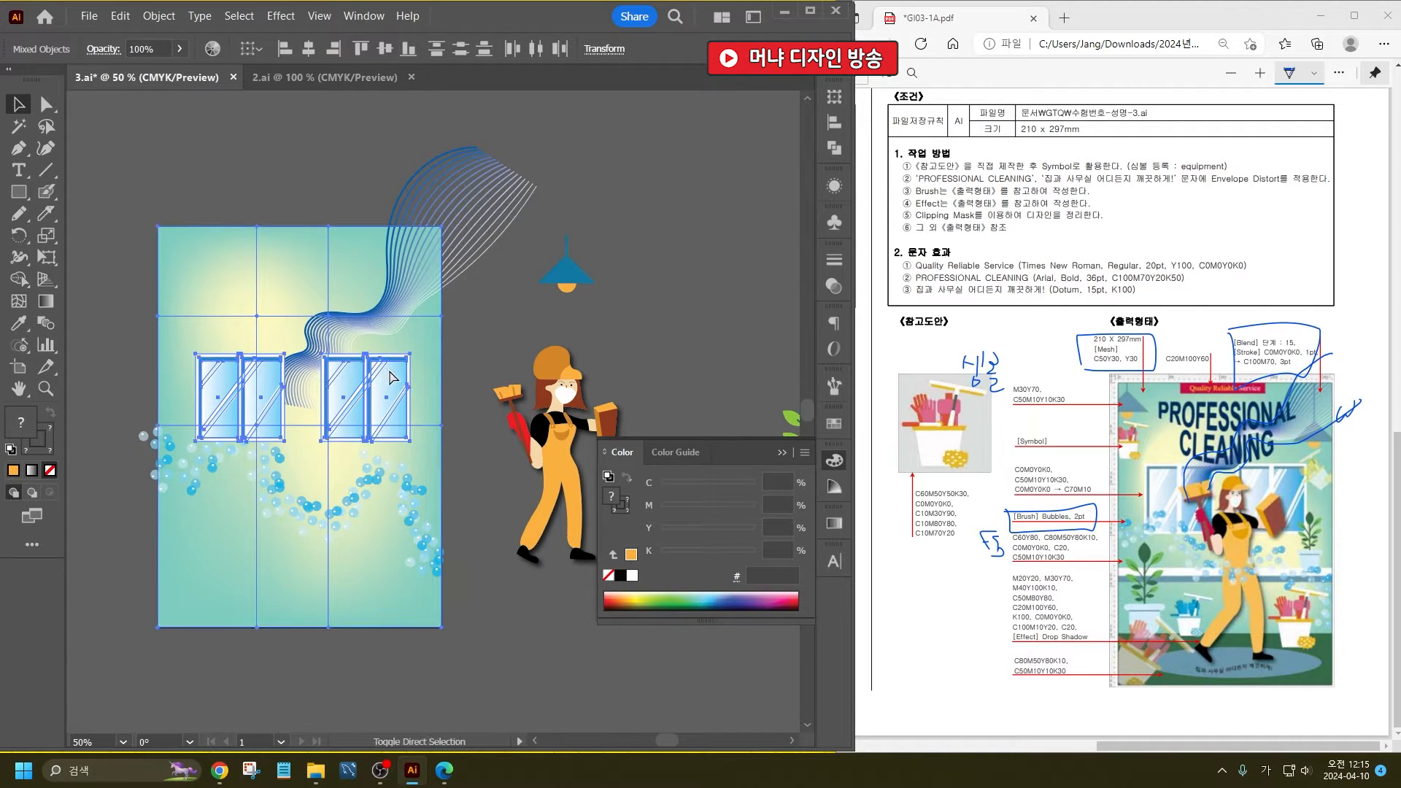
- Move the cleaning woman in front of the windows and enlarge her to fill the poster's lower half
left_click_drag(566, 392, 338, 410)
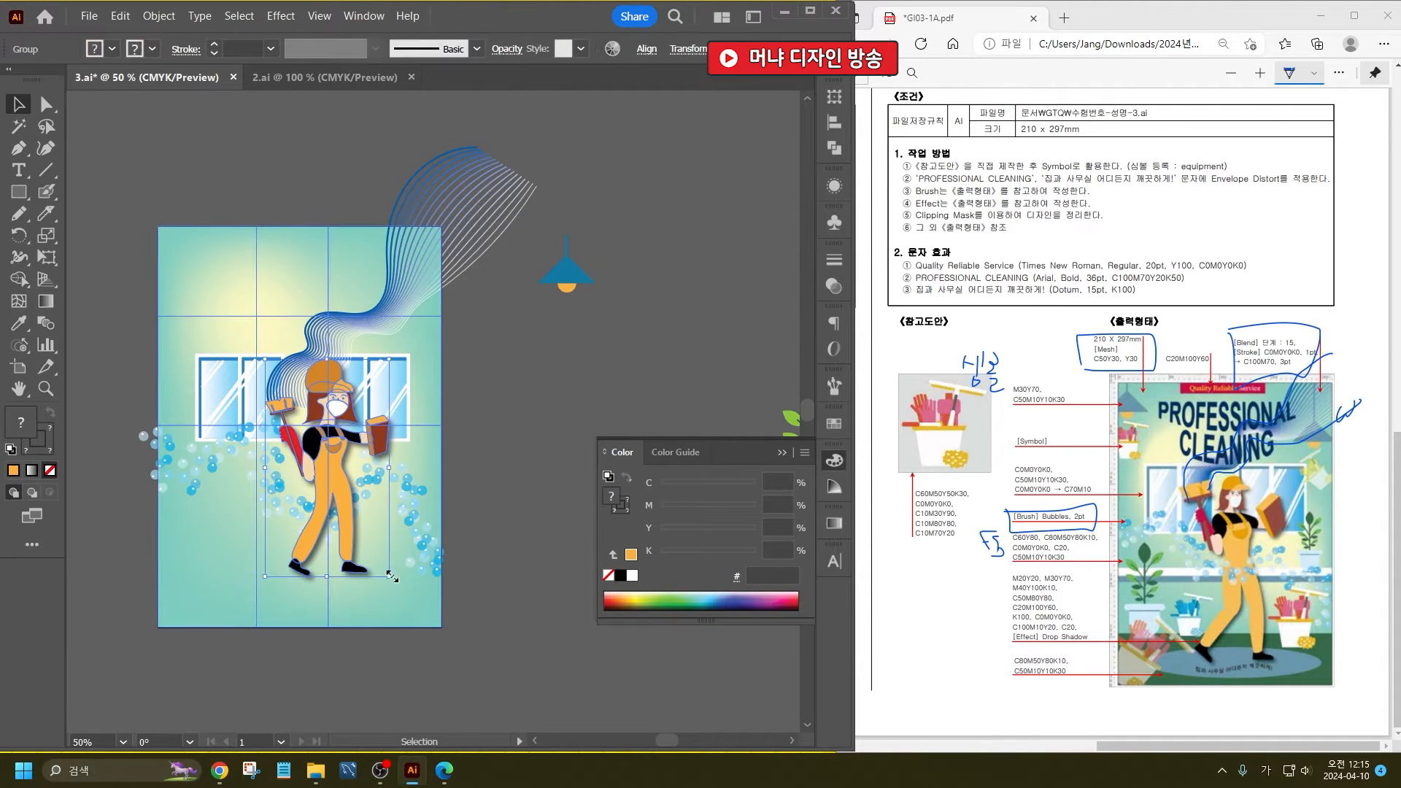
left_click_drag(394, 578, 438, 622)
left_click_drag(353, 508, 339, 479)
- Shrink the blended wave lines, fit them behind the woman's head, and rotate them slightly
left_click_drag(403, 310, 392, 296)
left_click_drag(531, 129, 483, 176)
left_click_drag(386, 250, 392, 259)
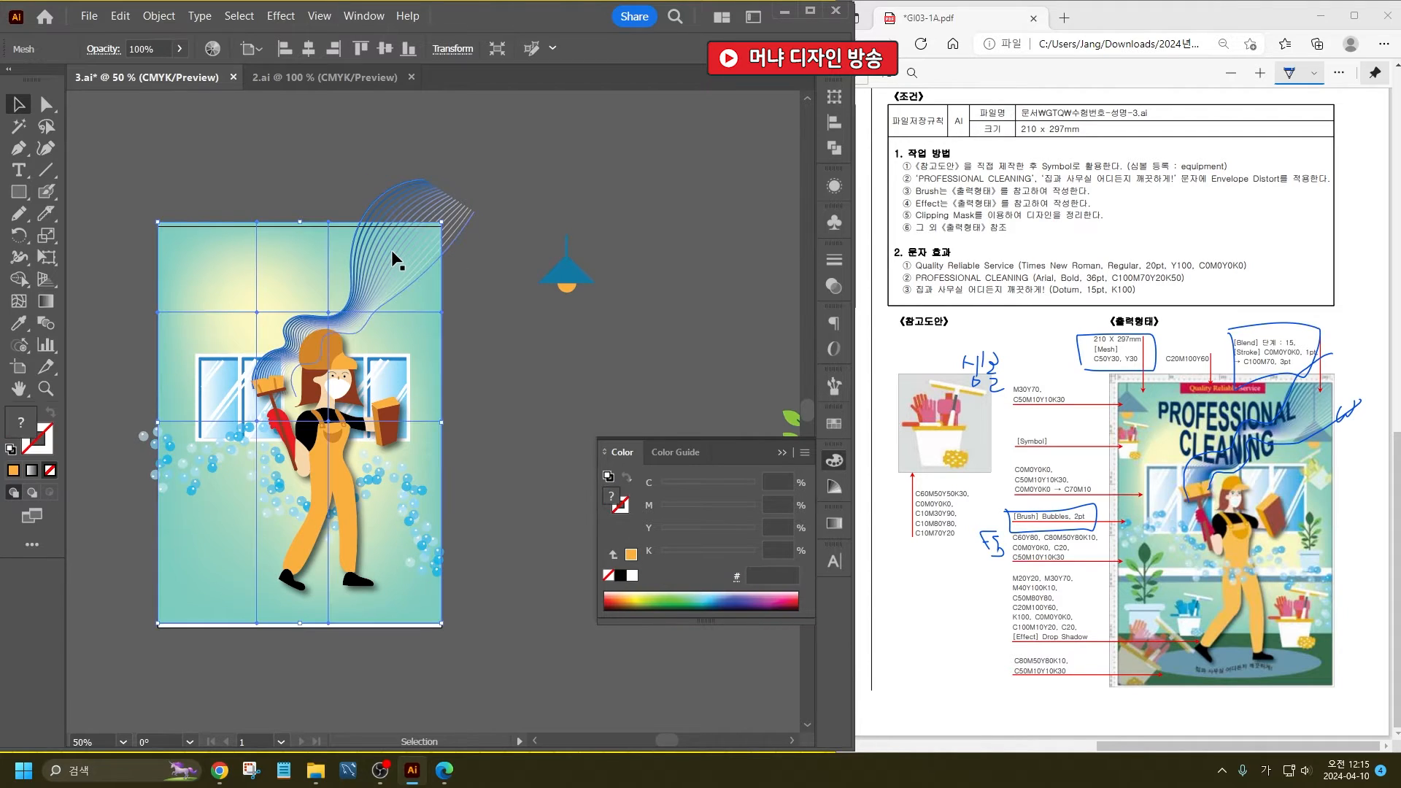
left_click(421, 210)
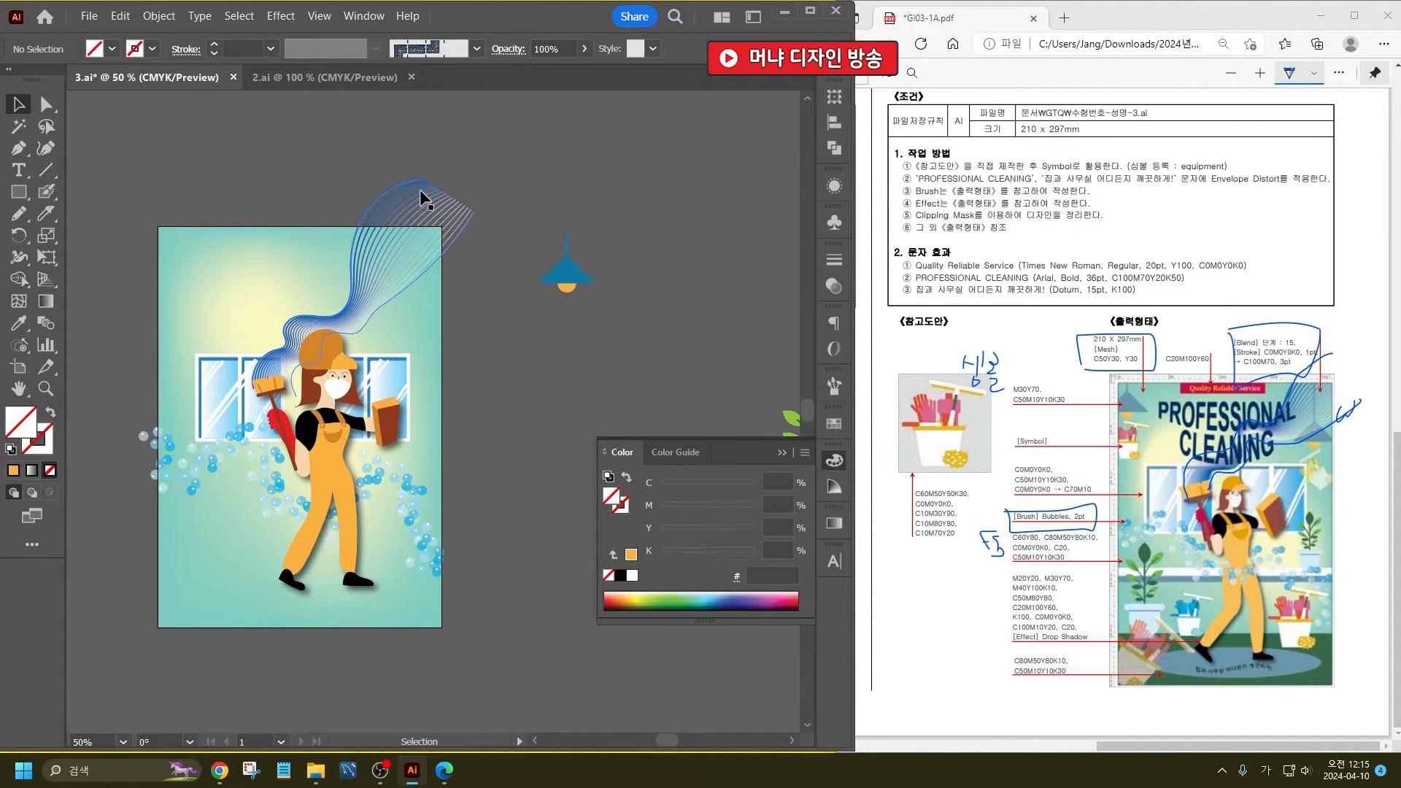
left_click(426, 186)
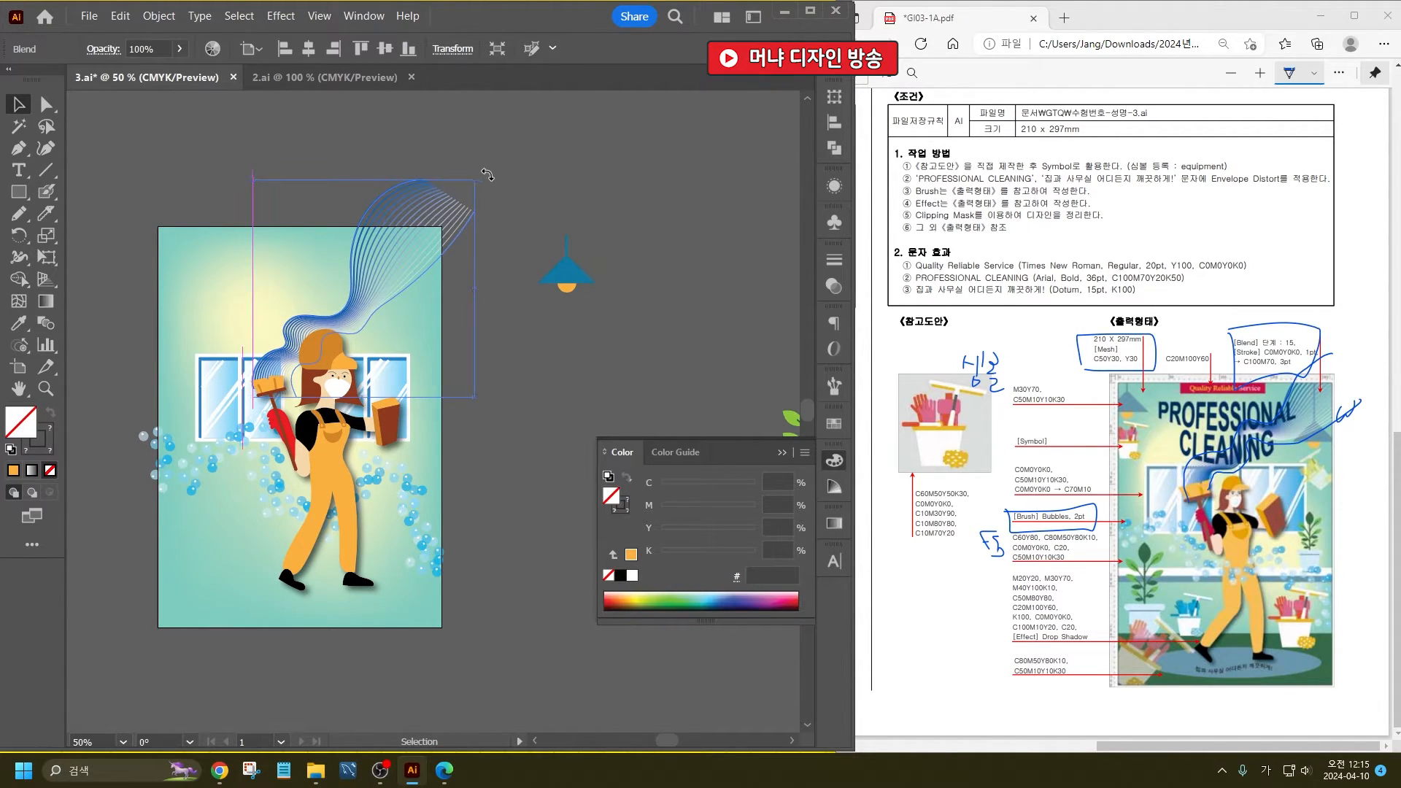
left_click_drag(487, 176, 491, 177)
left_click(556, 500)
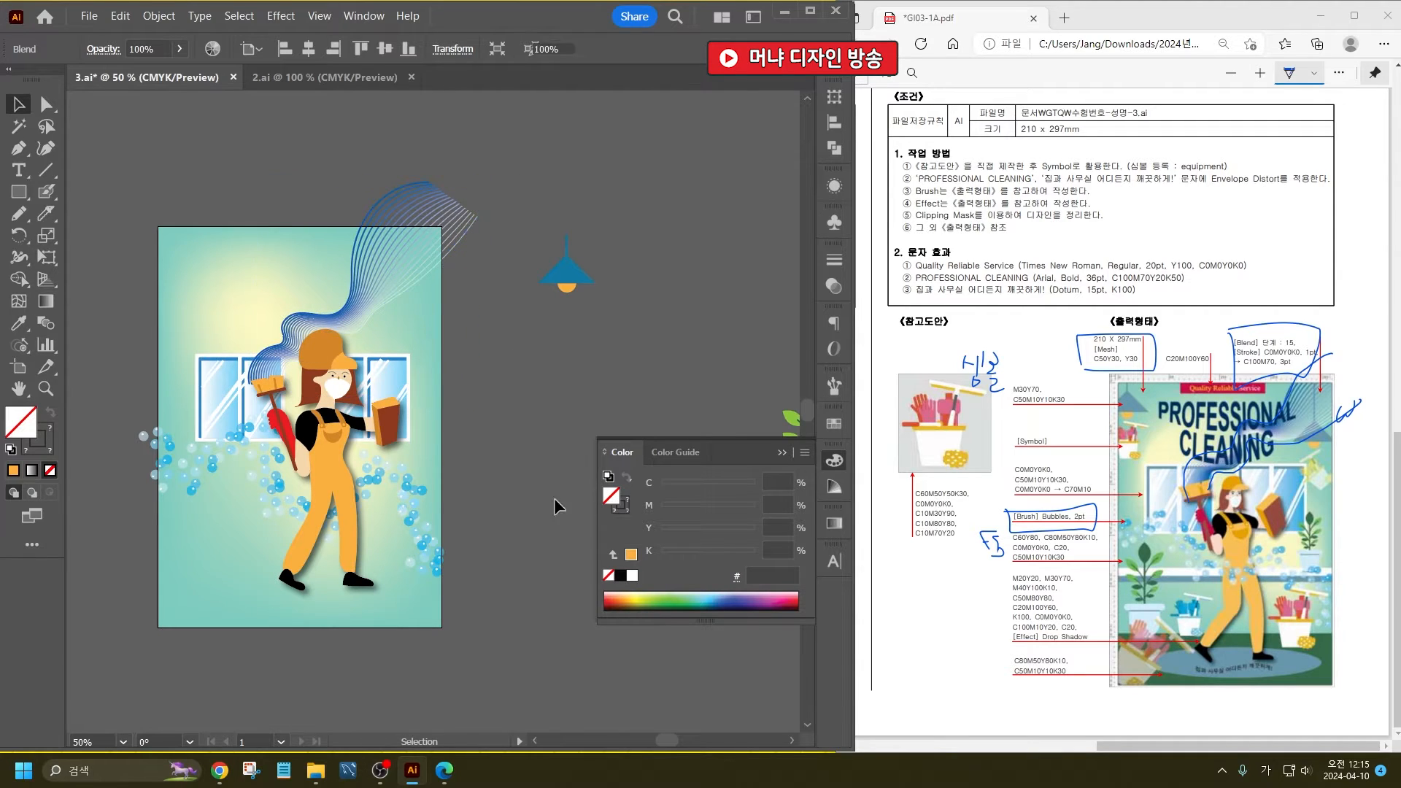
- Fine-tune the cleaning woman's size and move her slightly lower on the poster
left_click(358, 500)
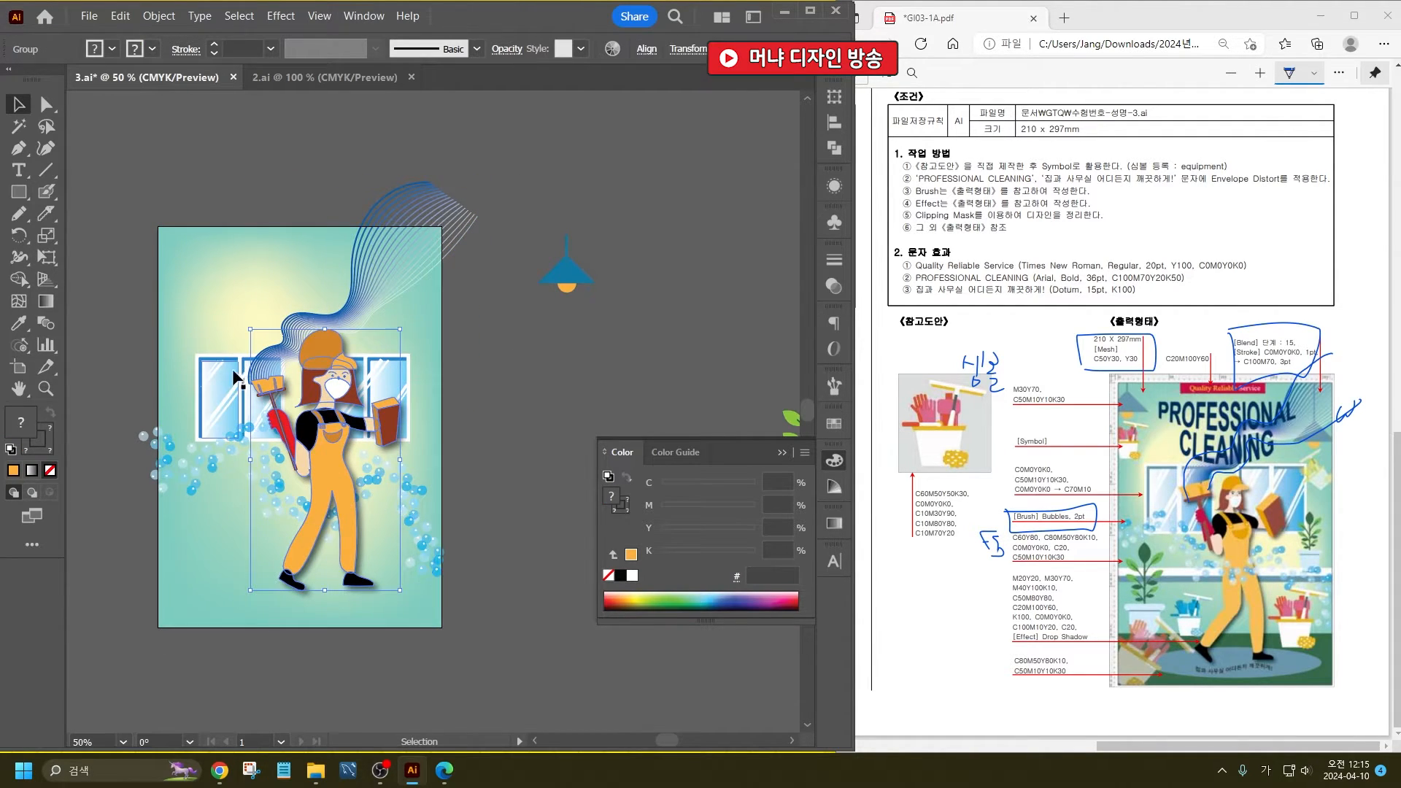
left_click_drag(250, 329, 236, 305)
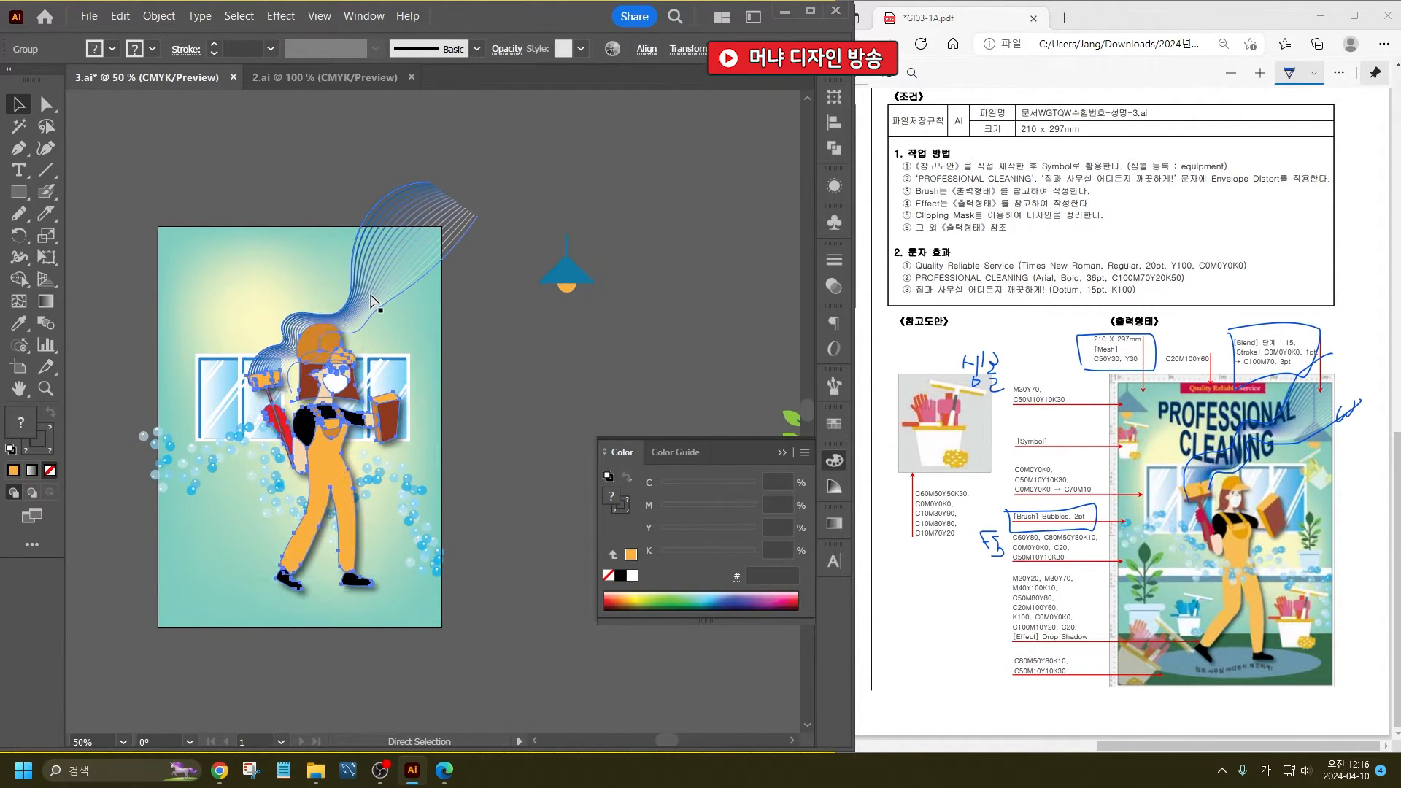
left_click(523, 433)
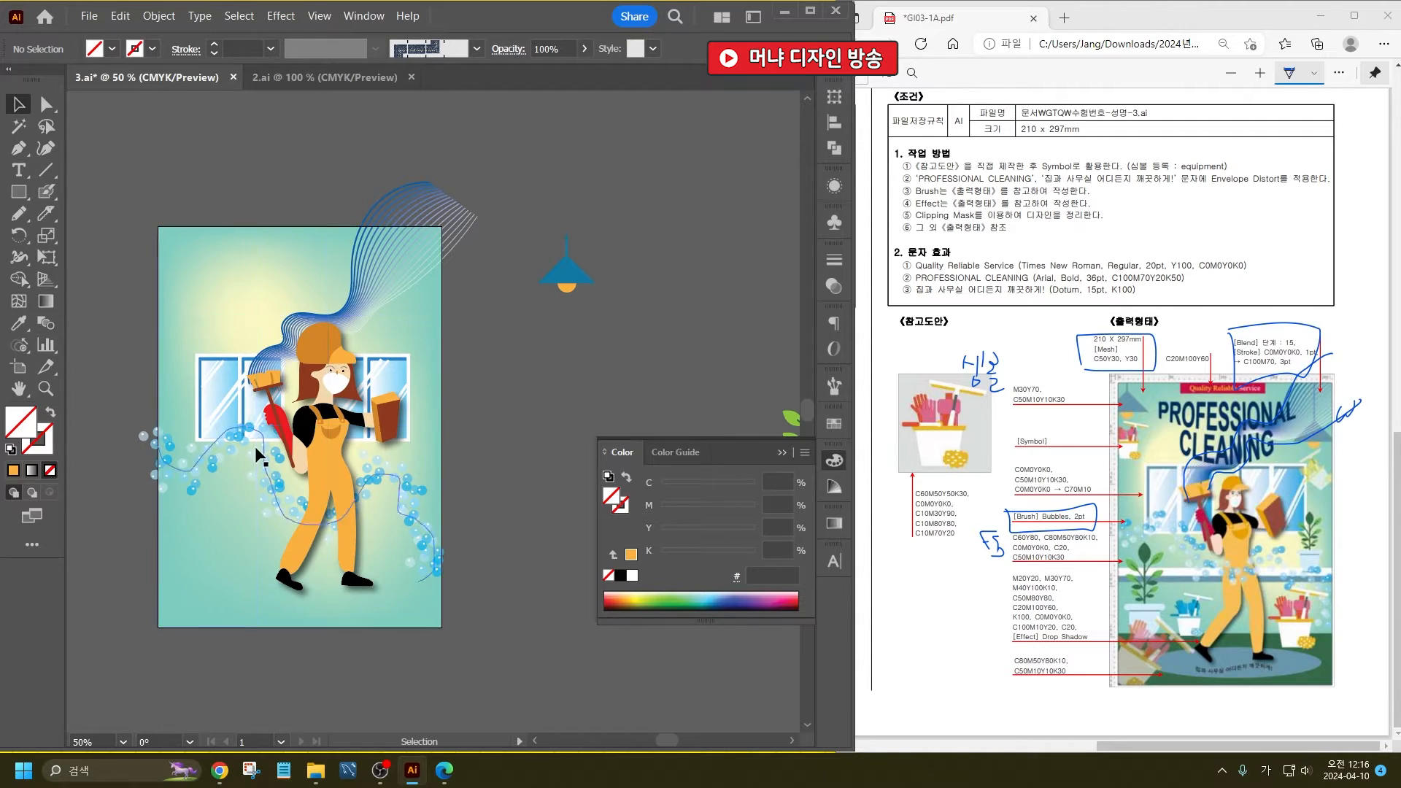
left_click_drag(326, 373, 326, 385)
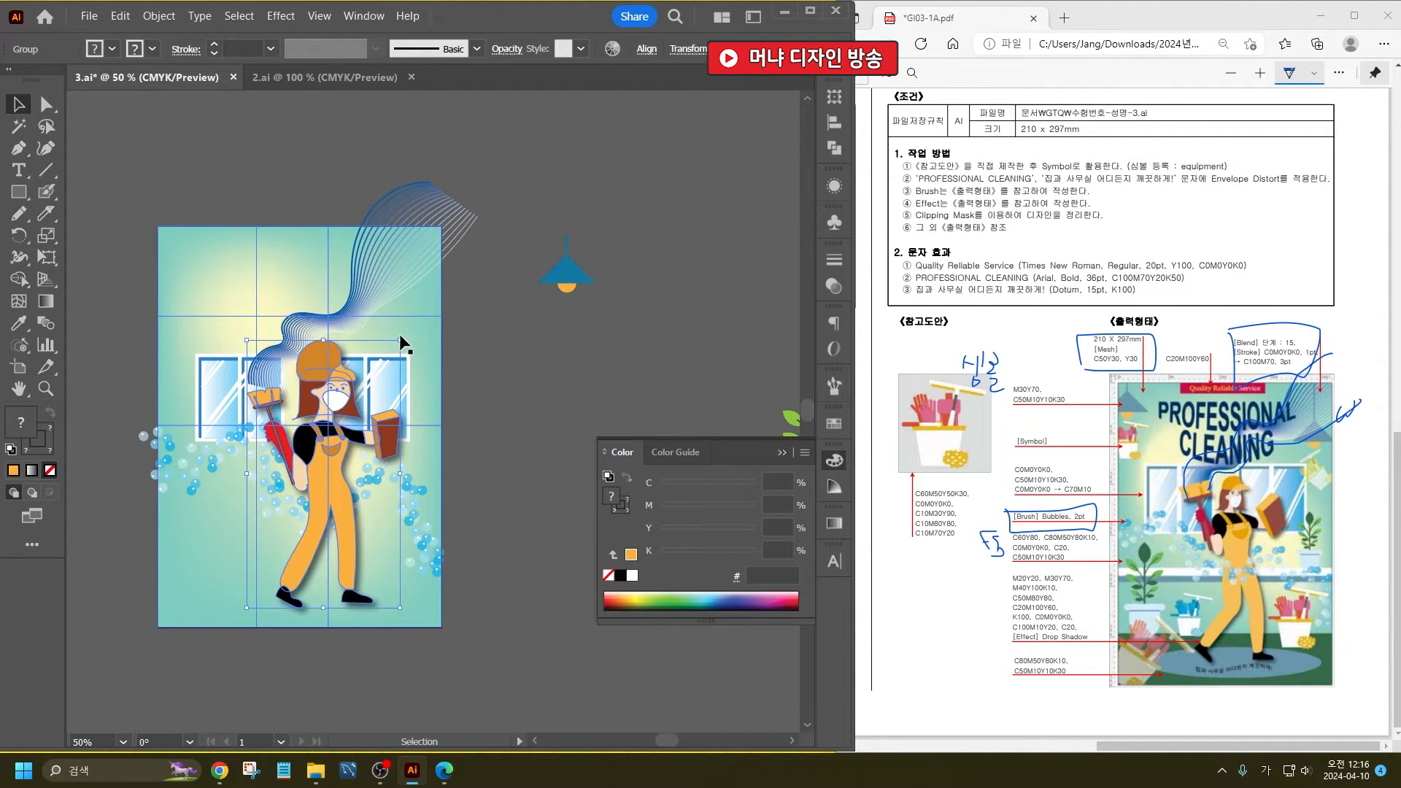
left_click(496, 364)
left_click(324, 368)
left_click_drag(400, 340, 392, 353)
- Move the blended wave lines down to meet the brush in the woman's hand
left_click(476, 352)
left_click_drag(298, 338, 298, 363)
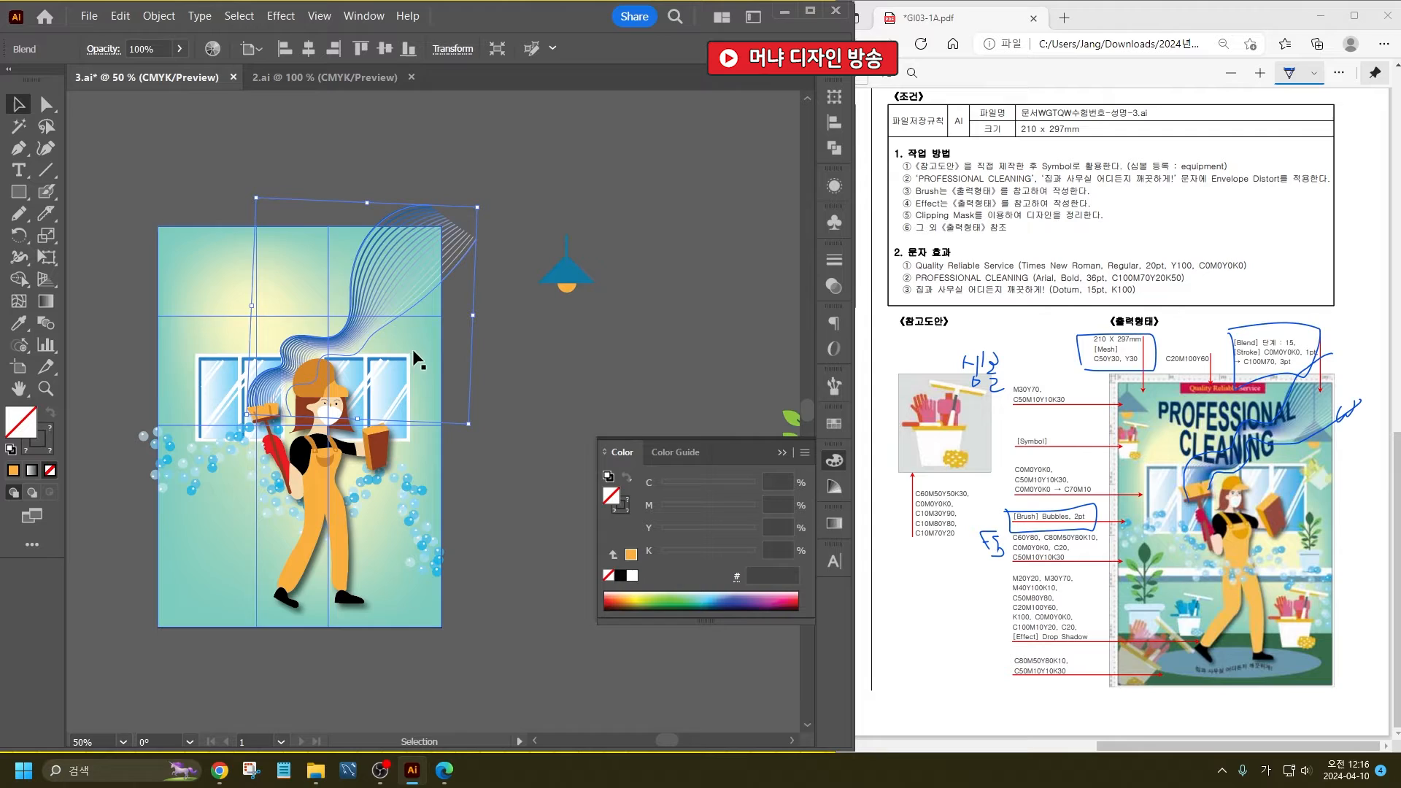
left_click(545, 376)
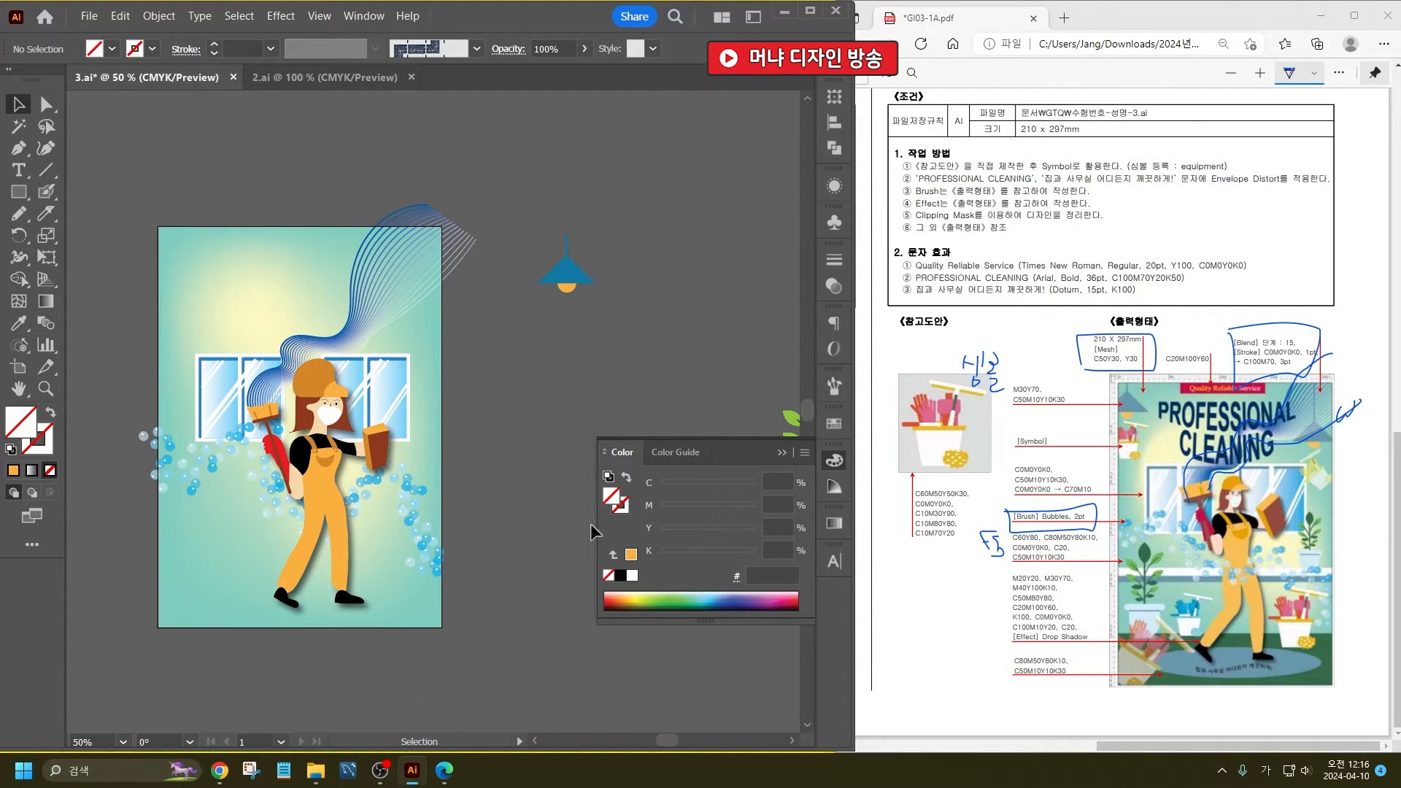
- Place hanging lamps near the poster's upper left and upper right, and extend the right lamp's cord beyond the poster's top edge
left_click_drag(582, 276, 425, 328)
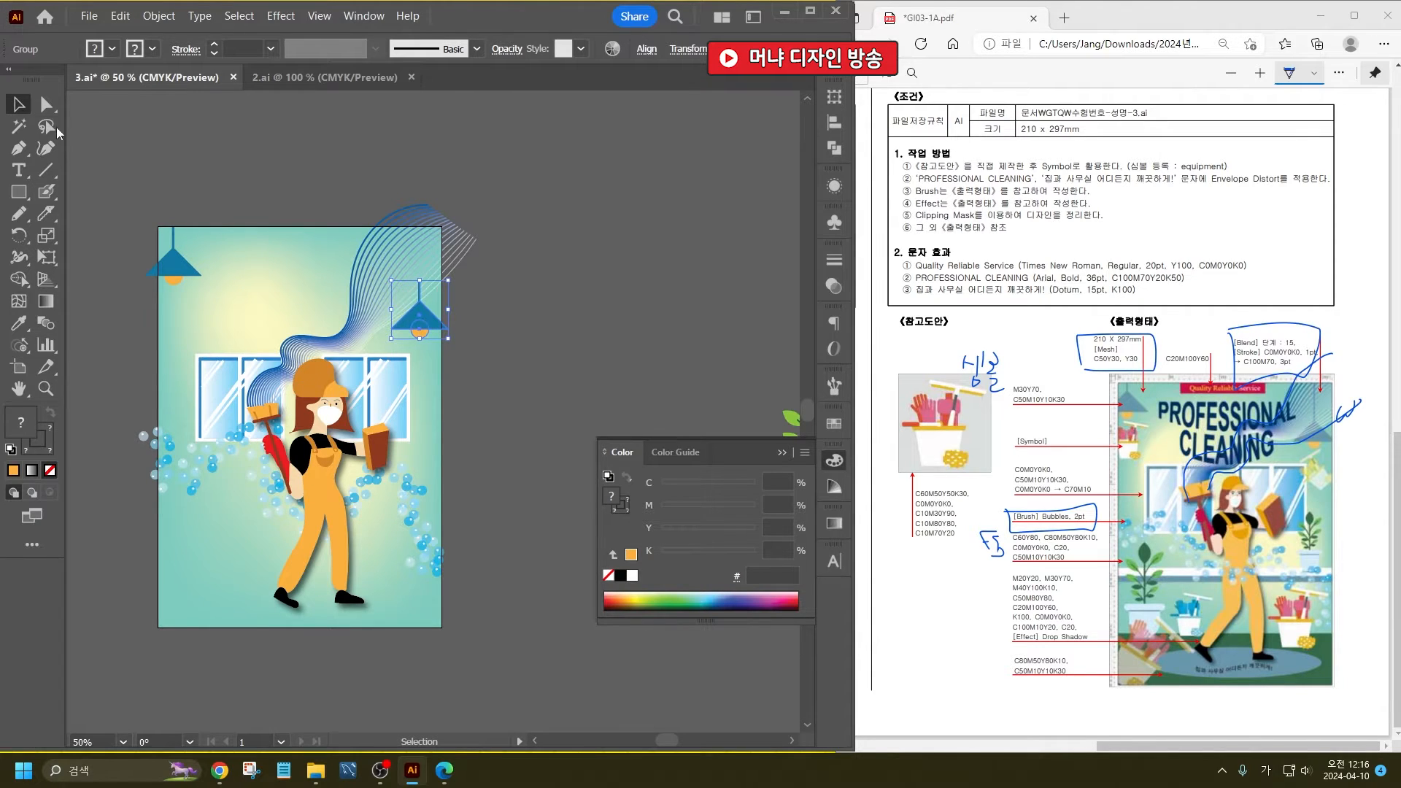
left_click(46, 104)
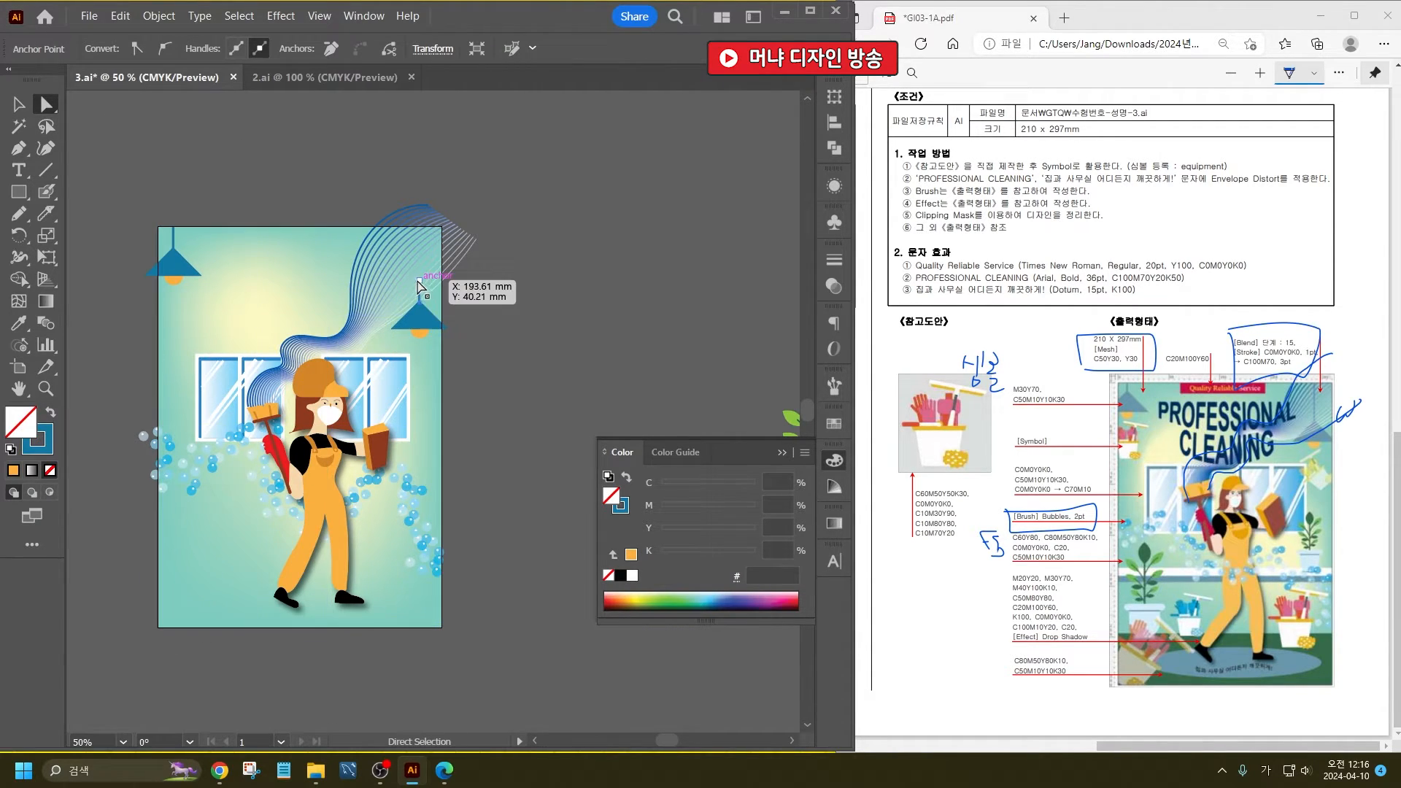
left_click_drag(420, 285, 420, 210)
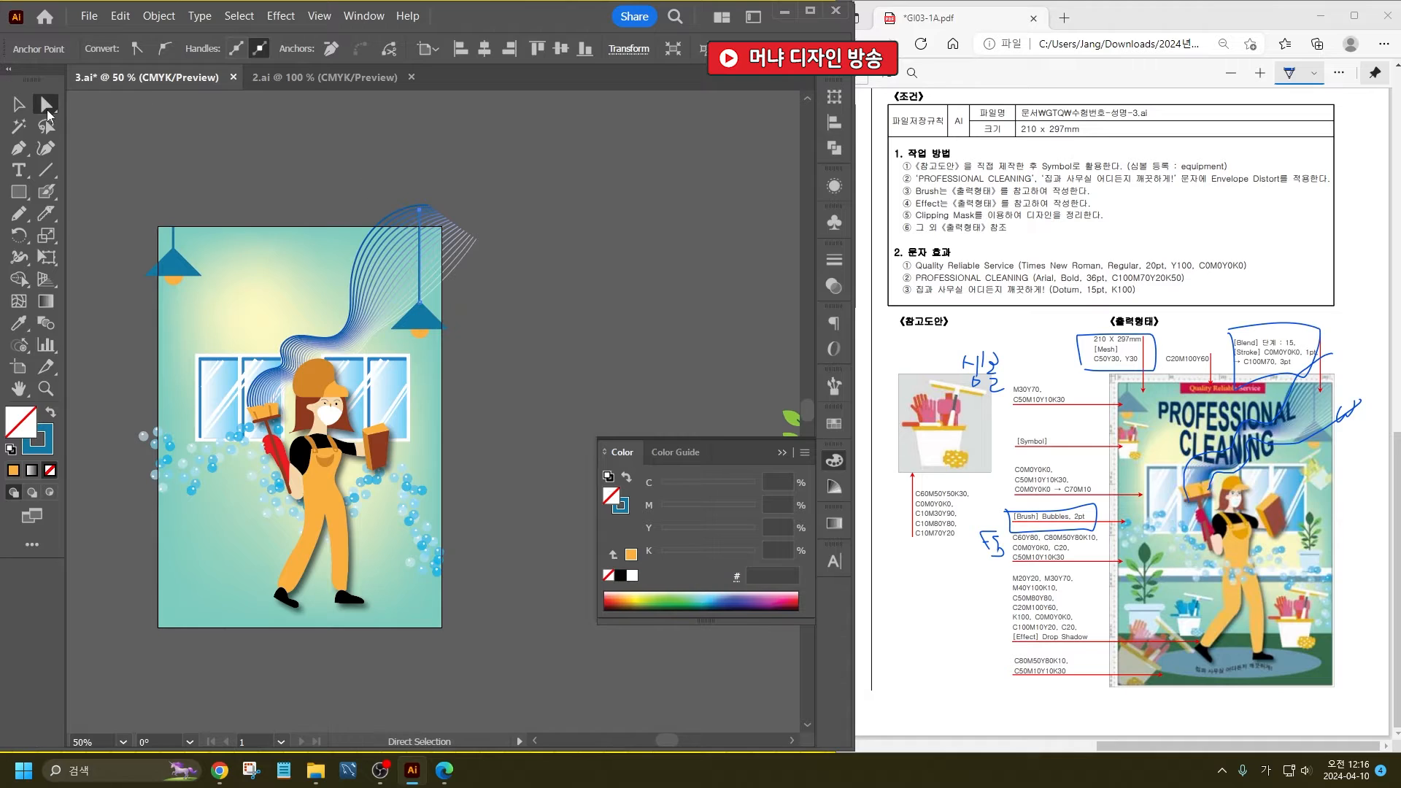
key("v")
left_click(313, 217)
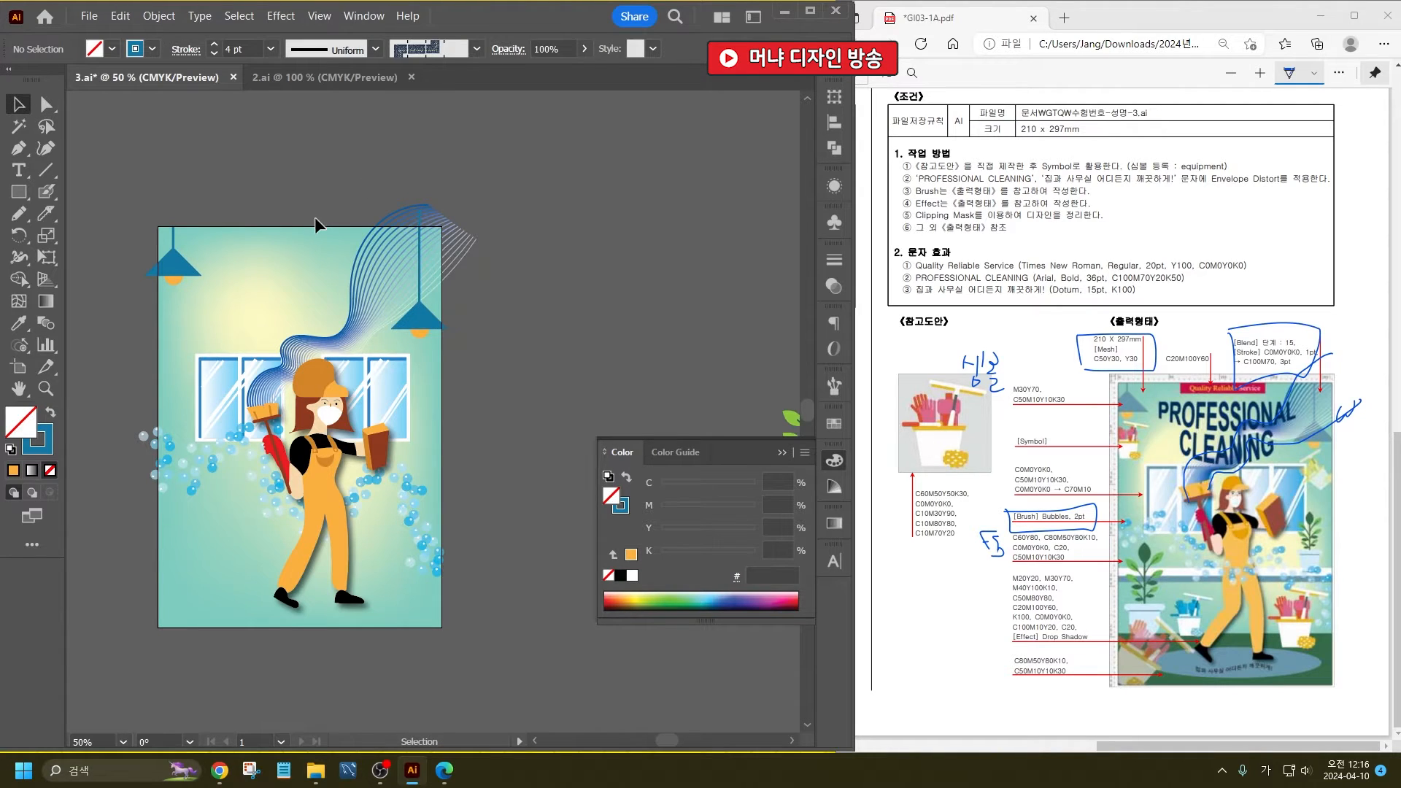
left_click(422, 324)
left_click(419, 355, "shift")
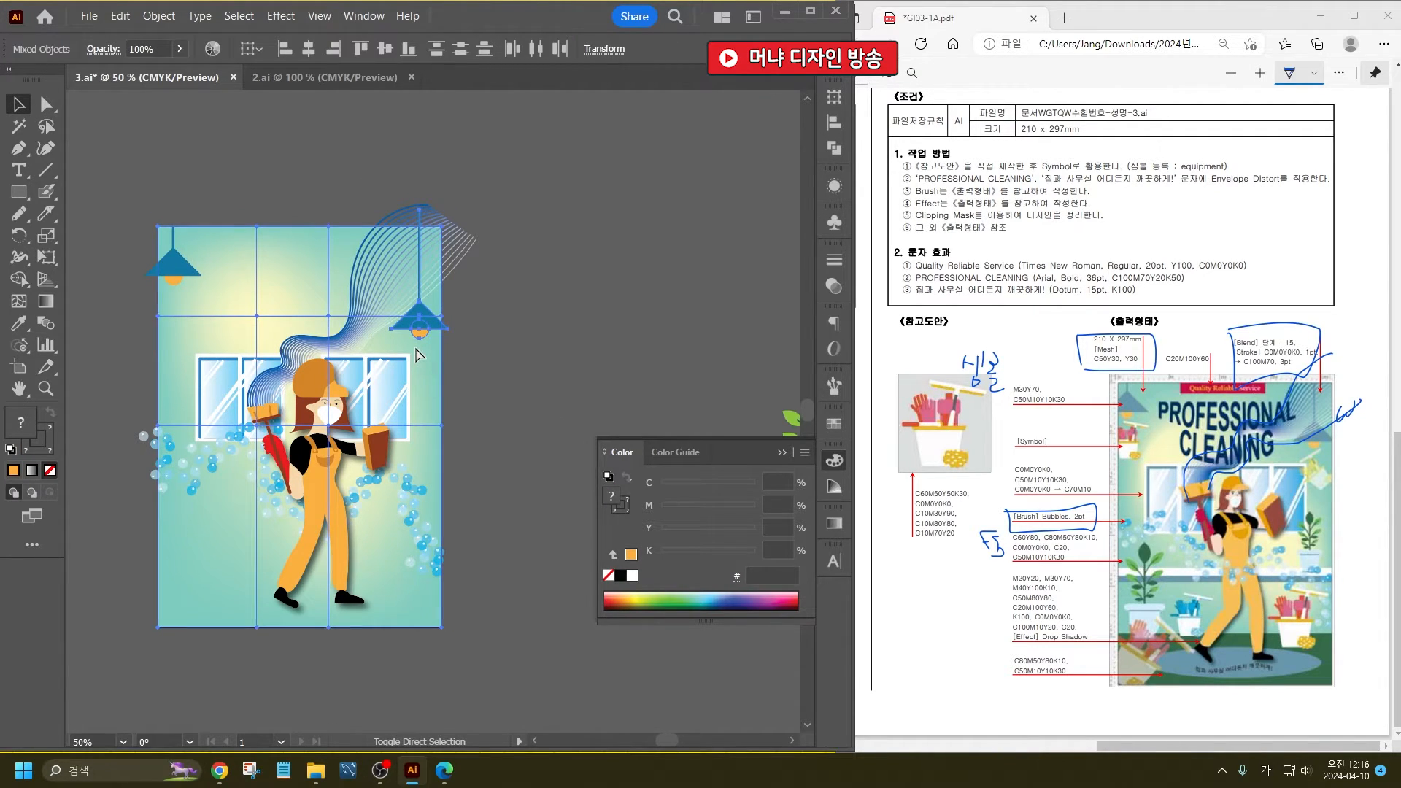
left_click(535, 364)
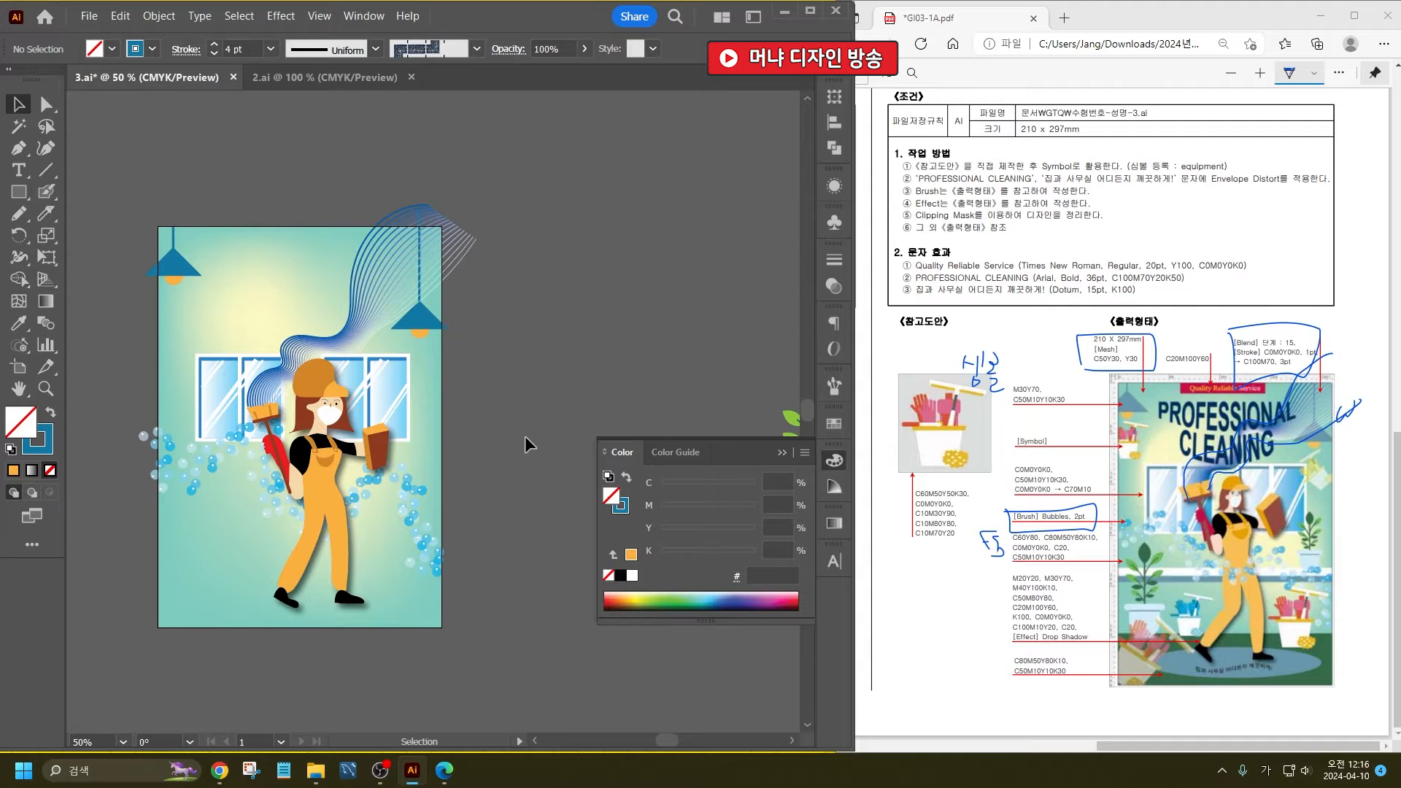
scroll(525, 437, "down", 1)
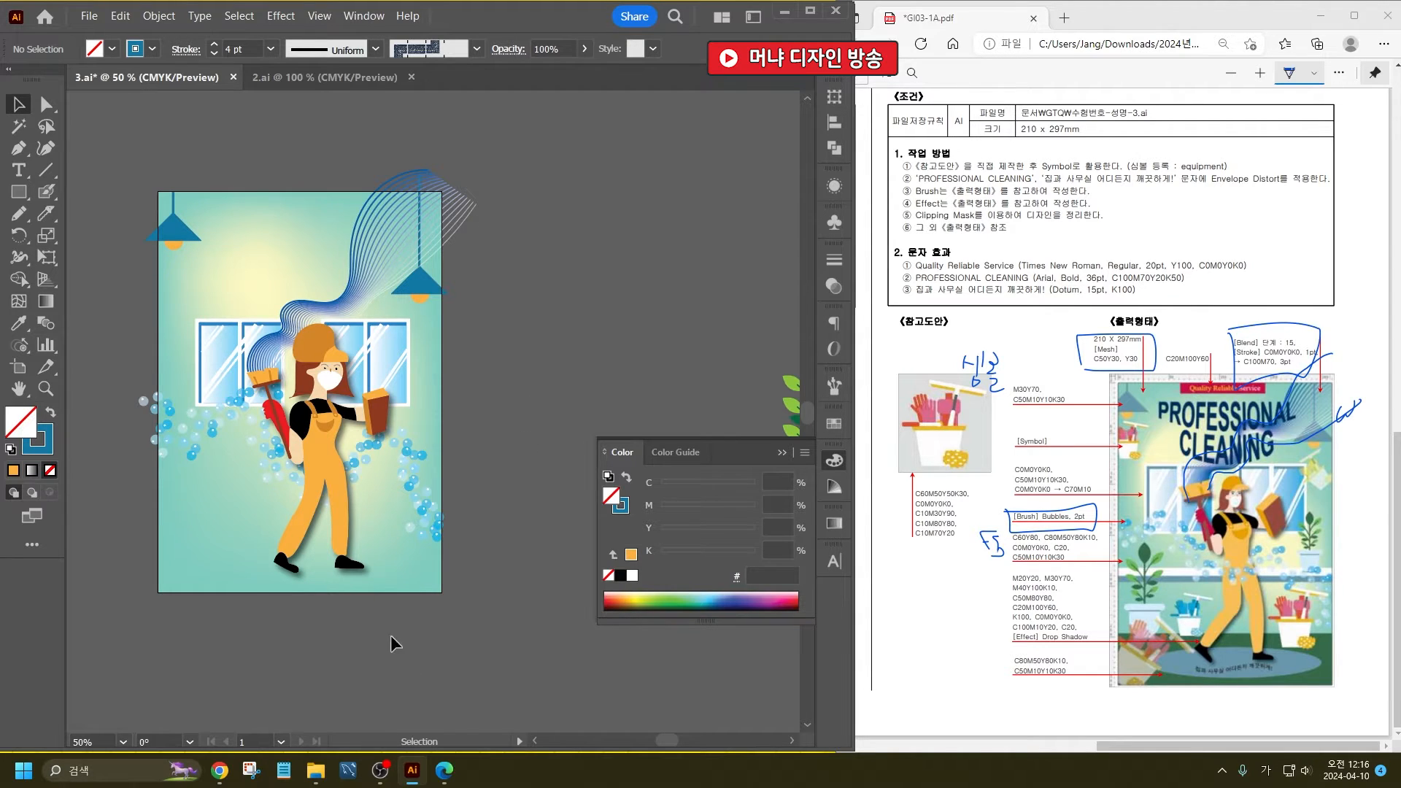
- Draw a white rectangular band across the poster's full width and move it down to the woman's waist
left_click(413, 571)
key("ctrl+2")
left_click(19, 191)
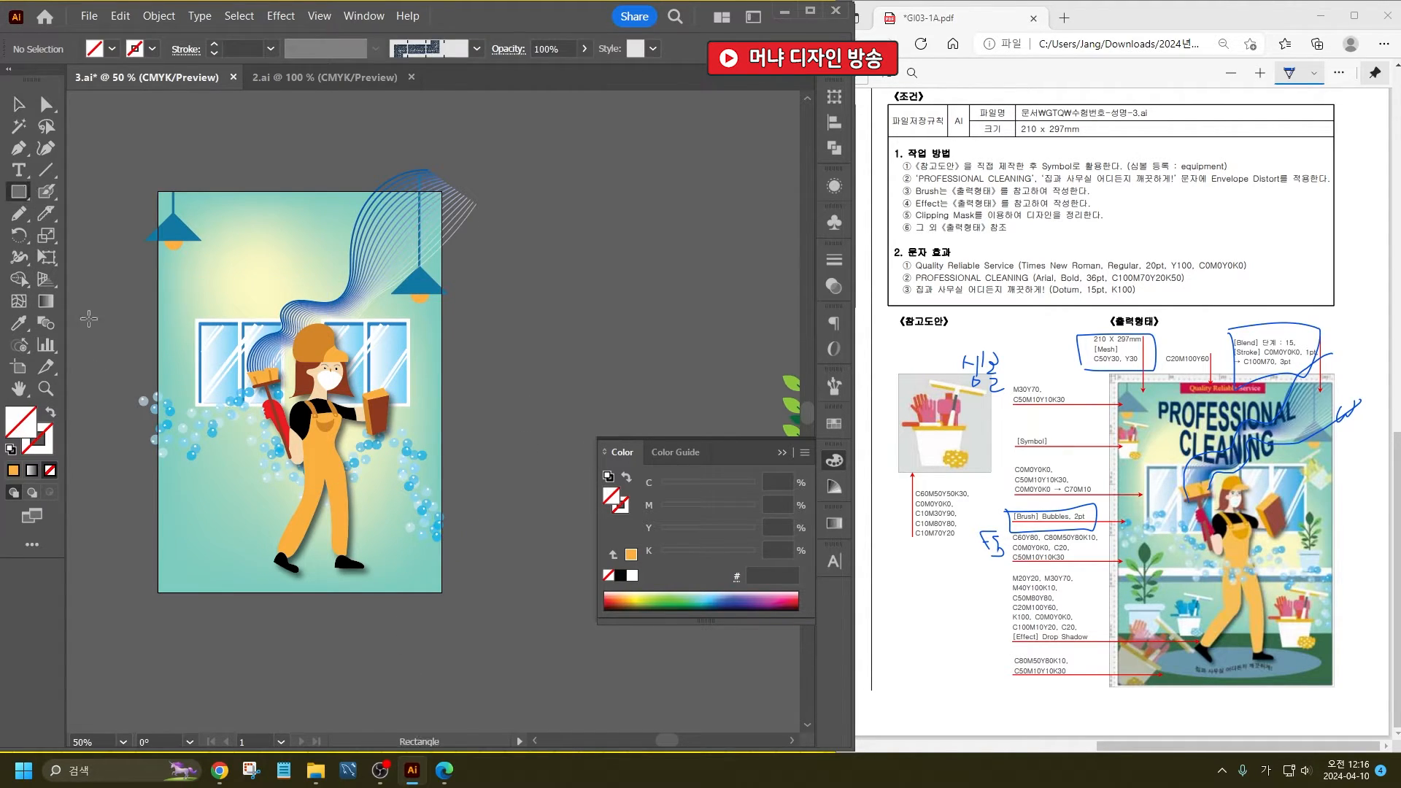
mouse_move(158, 374)
left_mouse_down()
mouse_move(280, 398)
mouse_move(429, 389)
mouse_move(469, 406)
mouse_move(441, 393)
mouse_move(441, 408)
left_mouse_up()
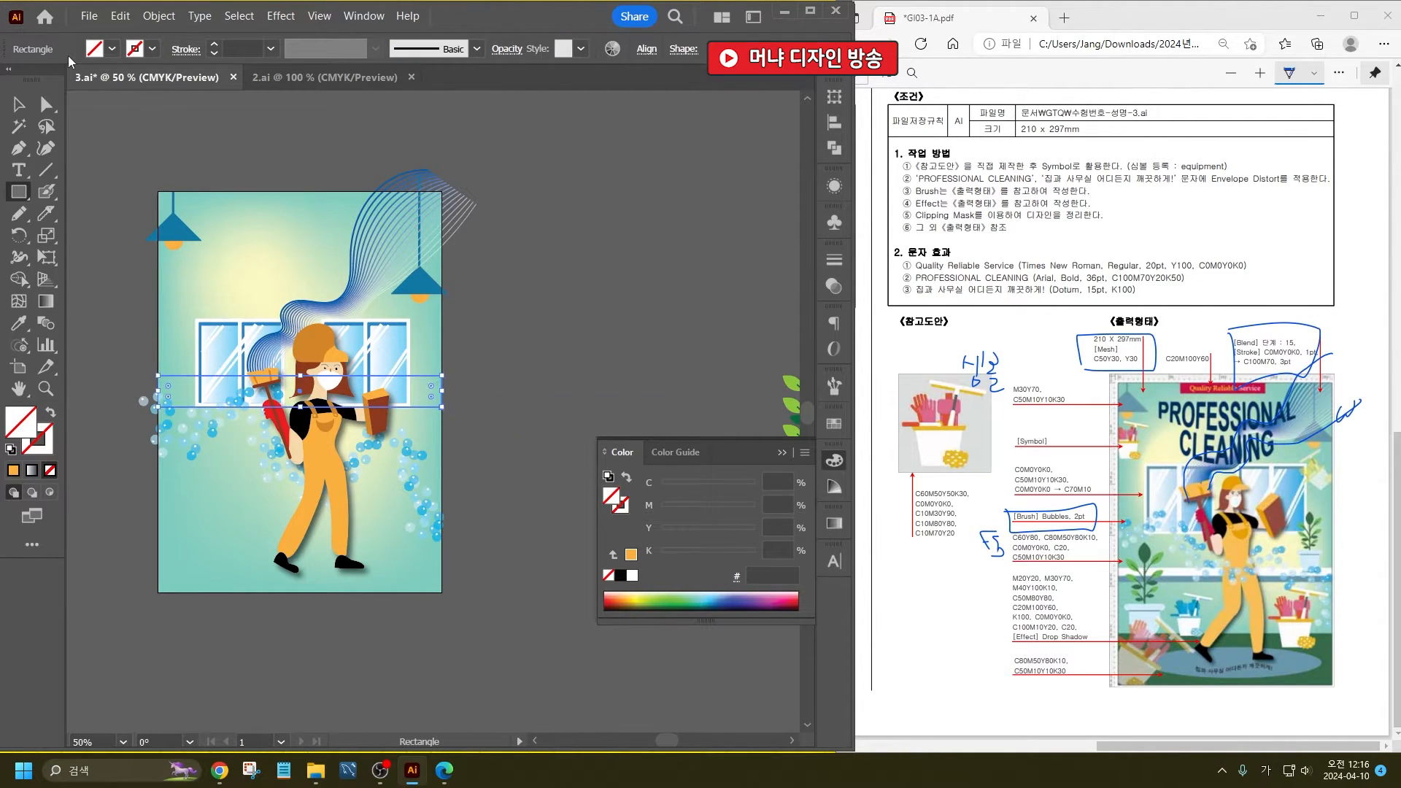
left_click(112, 49)
left_click(41, 84)
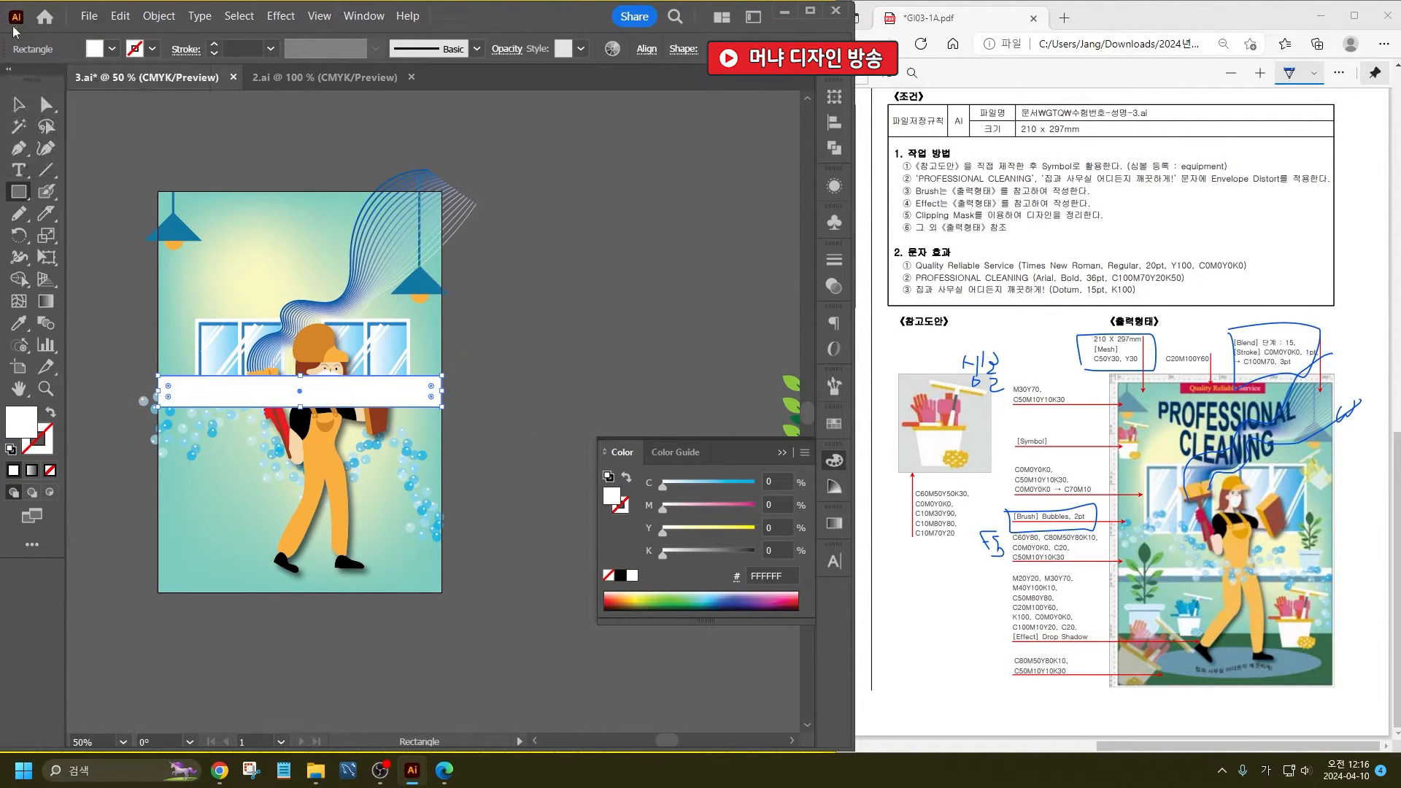
left_click(20, 104)
double_click(391, 395)
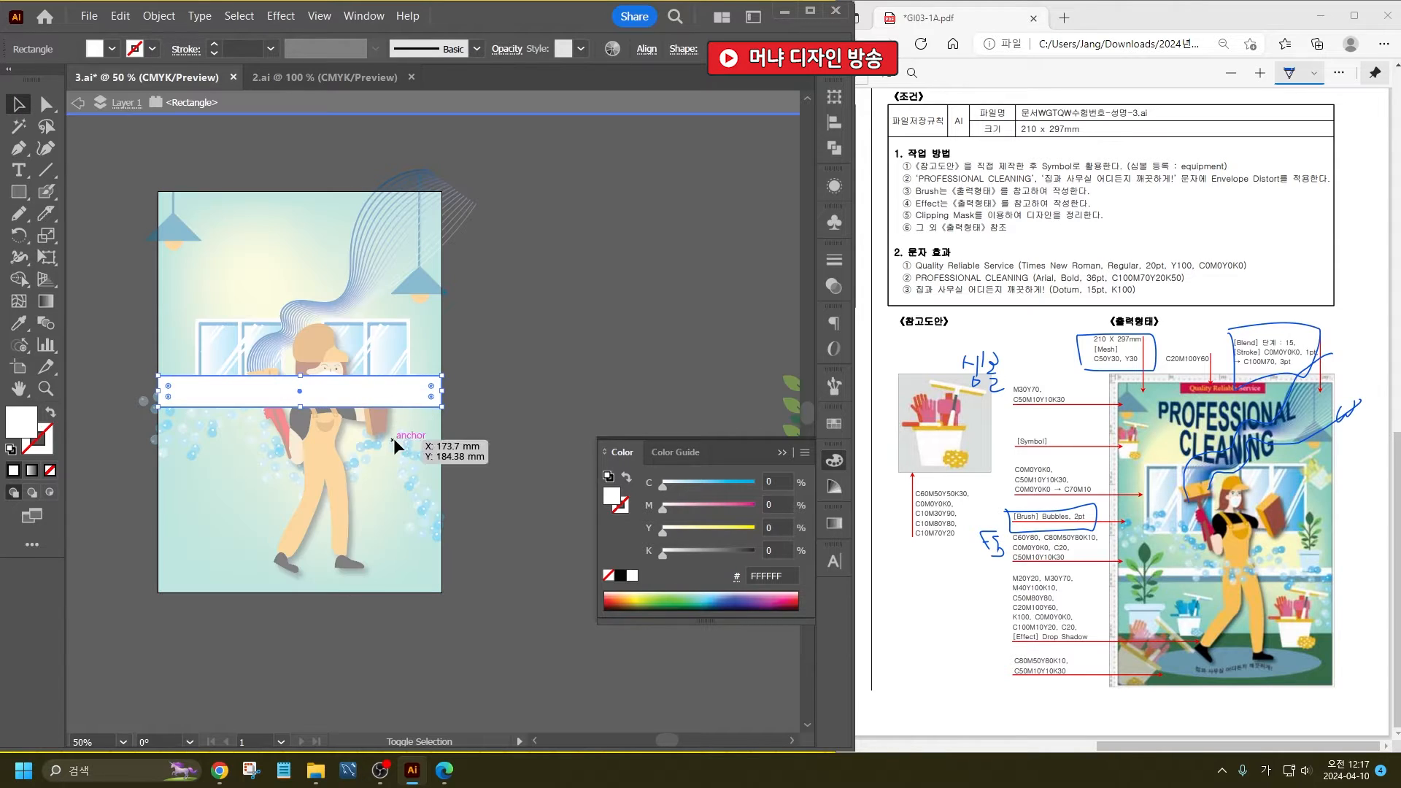
key("Escape")
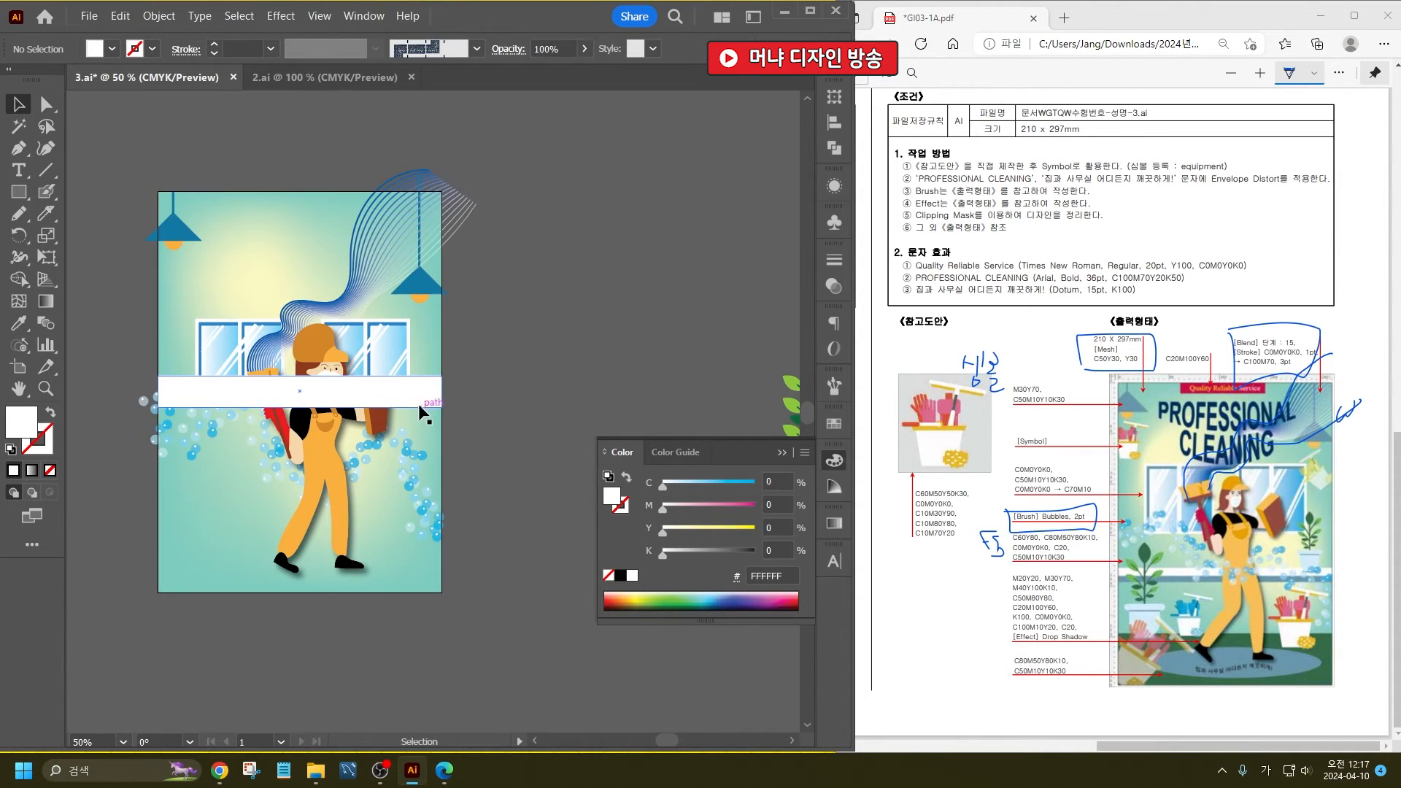
left_click_drag(417, 404, 414, 460)
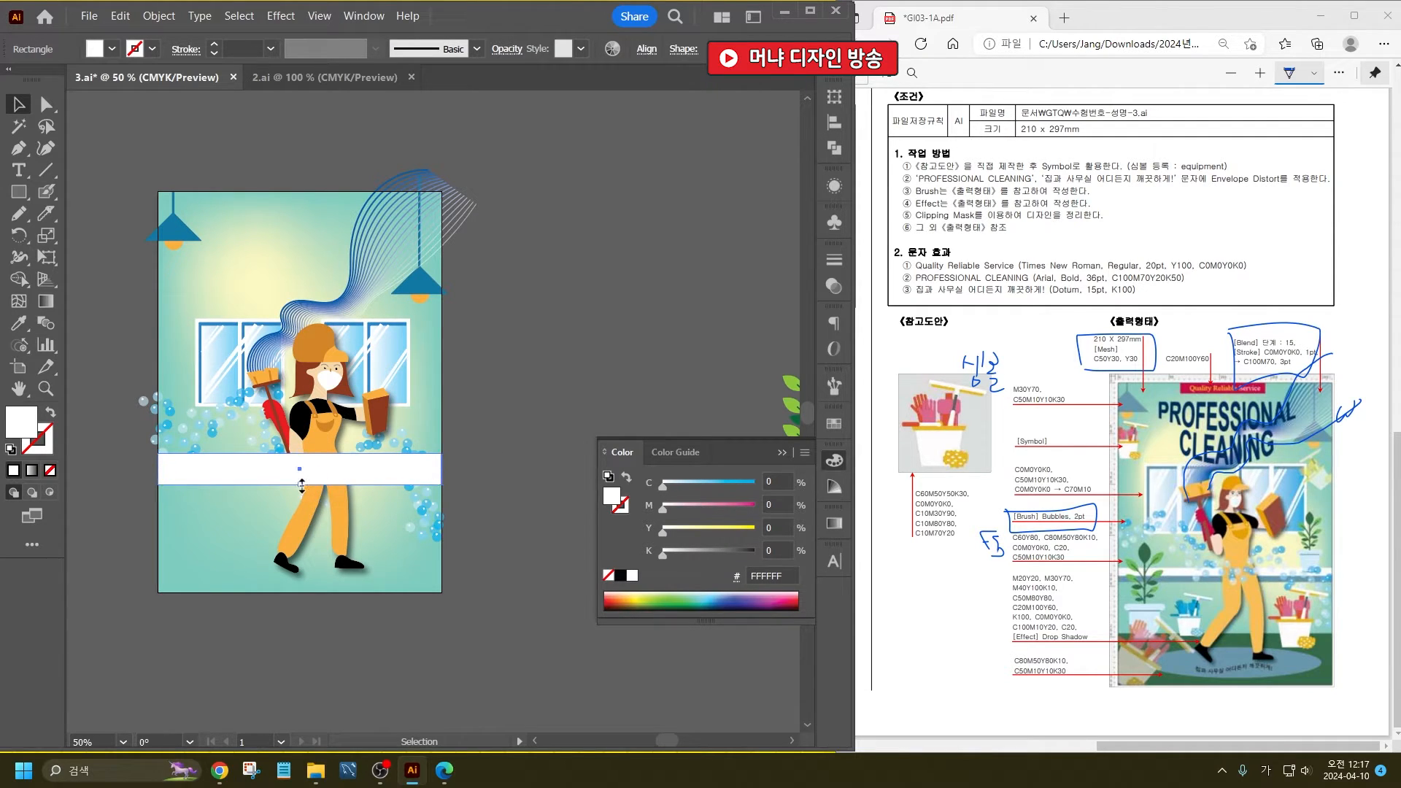
- Duplicate the white band as a thin strip along its lower edge and fill it with the window frame's blue
mouse_move(301, 484)
left_mouse_down()
mouse_move(301, 470)
mouse_move(319, 480)
mouse_move(302, 482)
left_mouse_up()
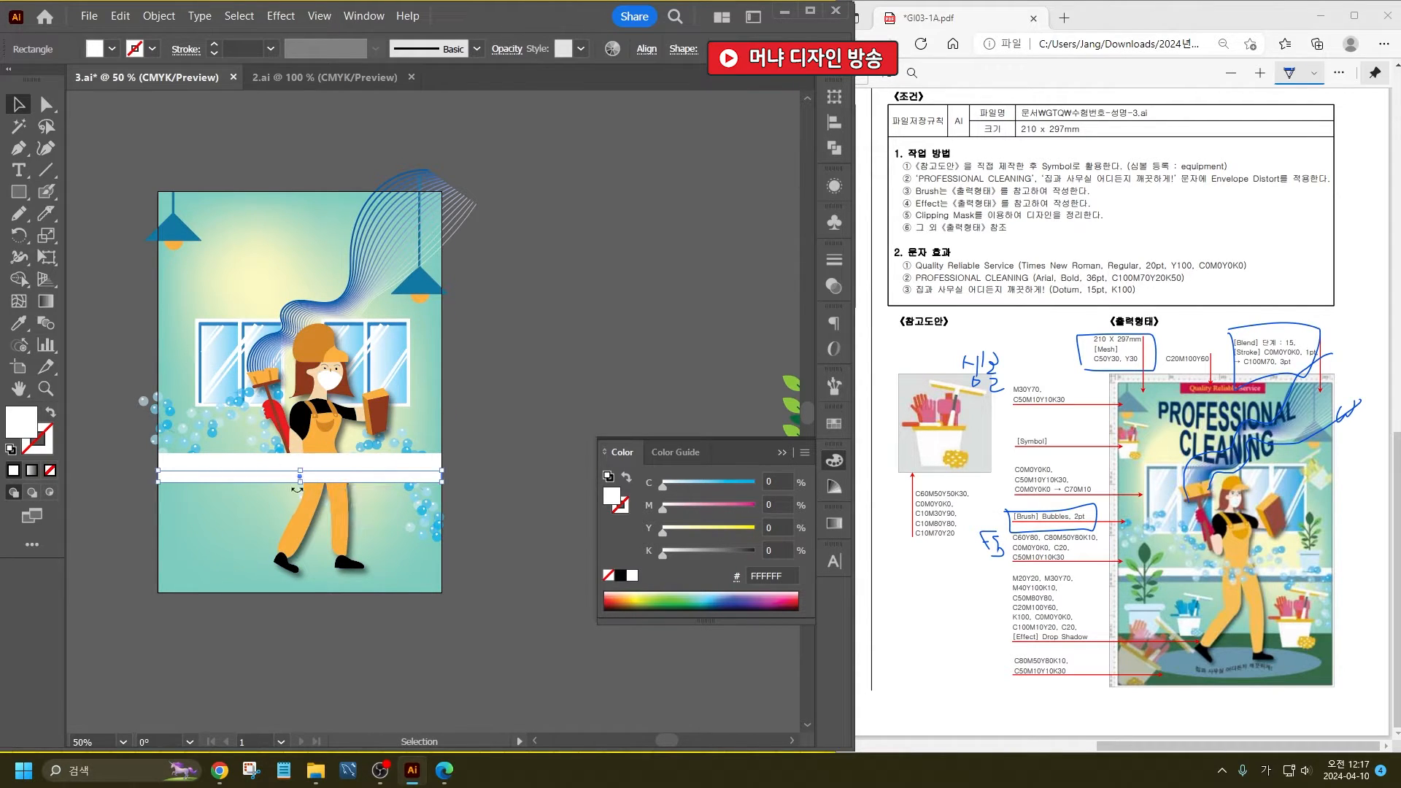
double_click(27, 424)
left_click(637, 409)
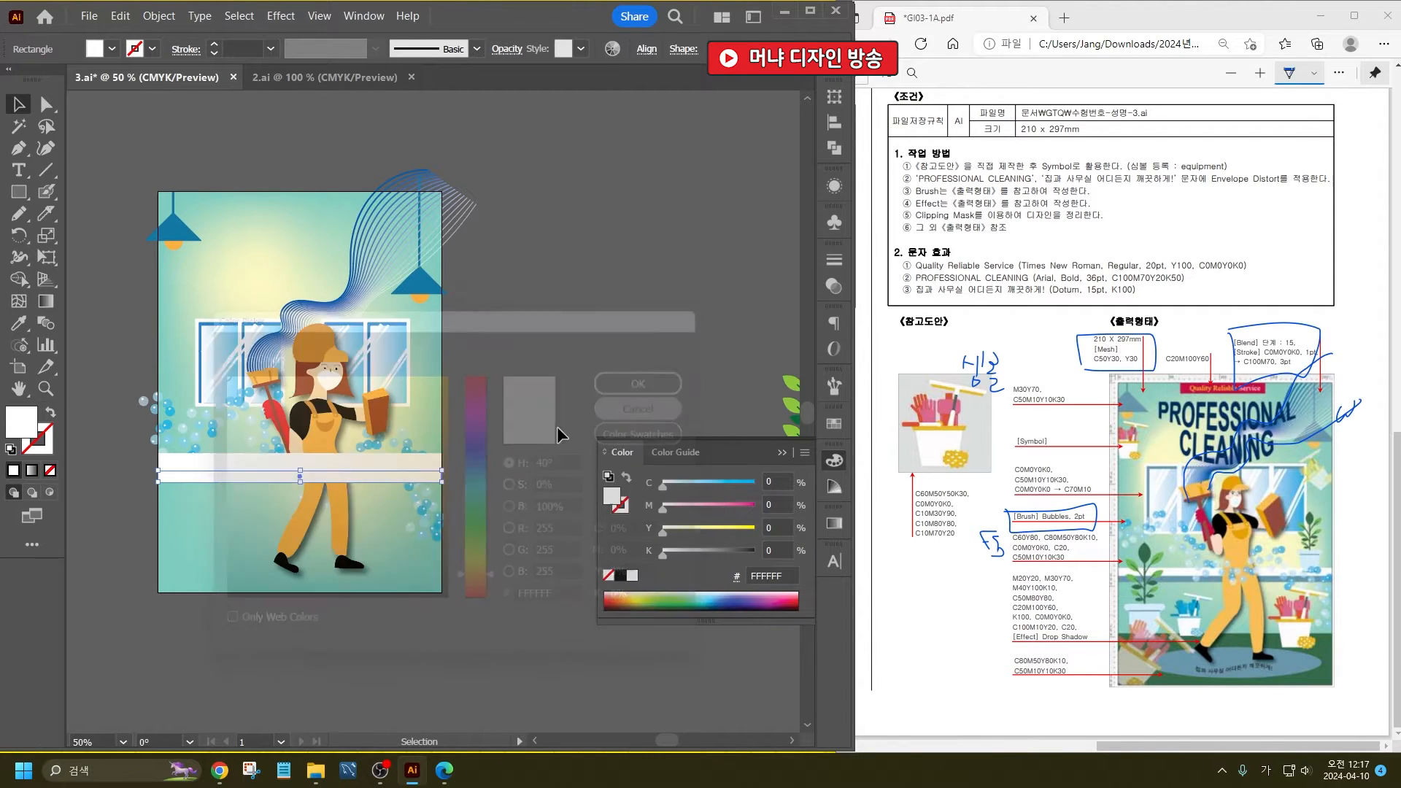
left_click(20, 323)
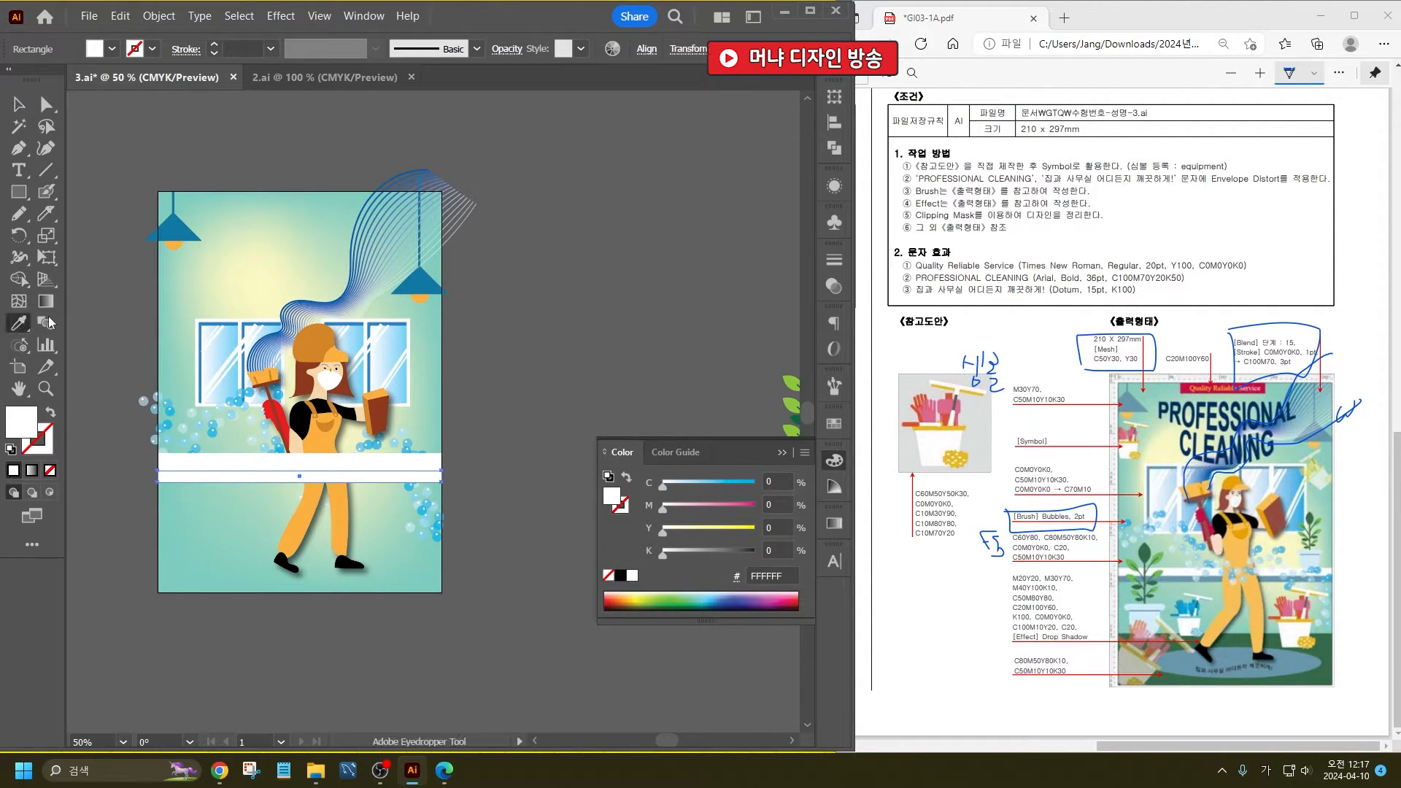
left_click(205, 320)
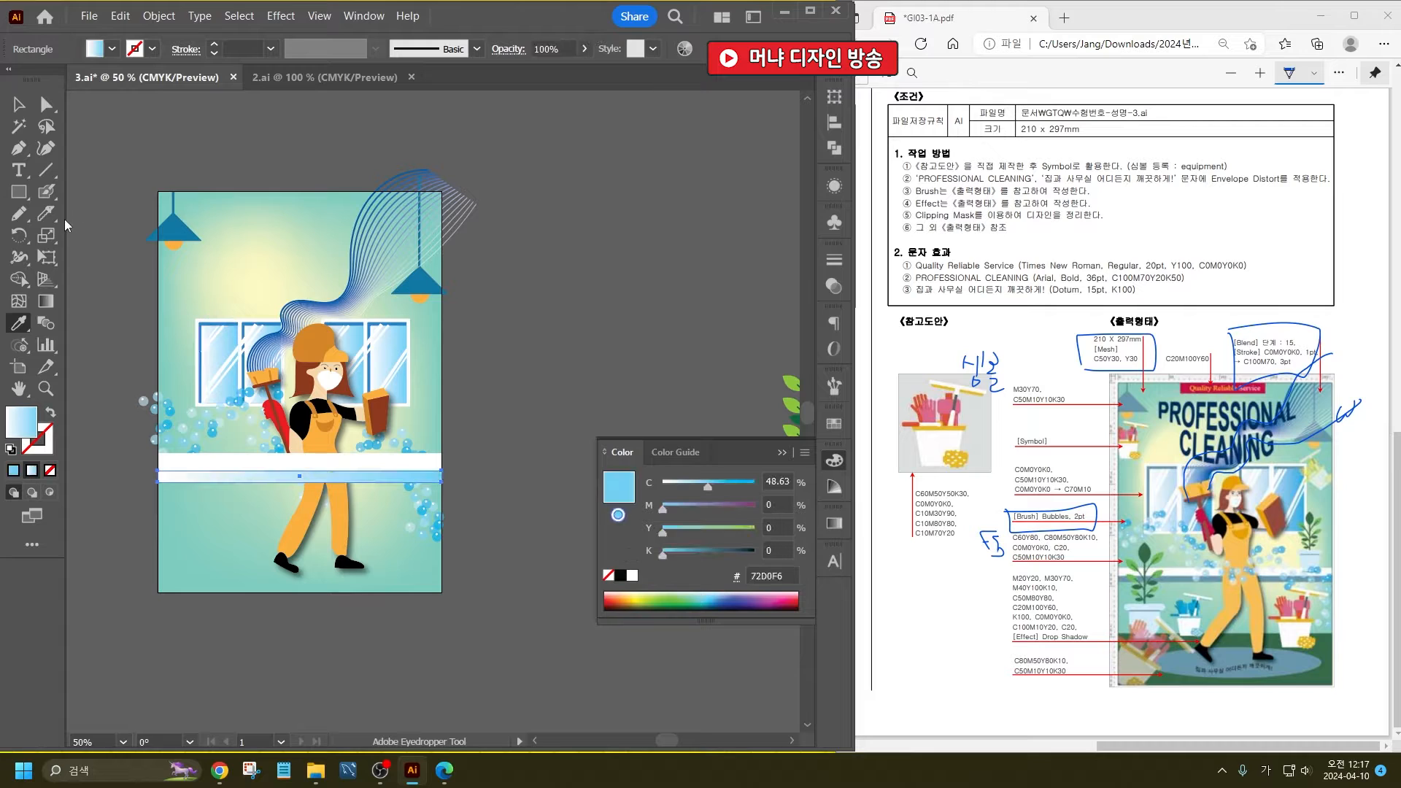
scroll(200, 319, "up", 4)
left_click(217, 332)
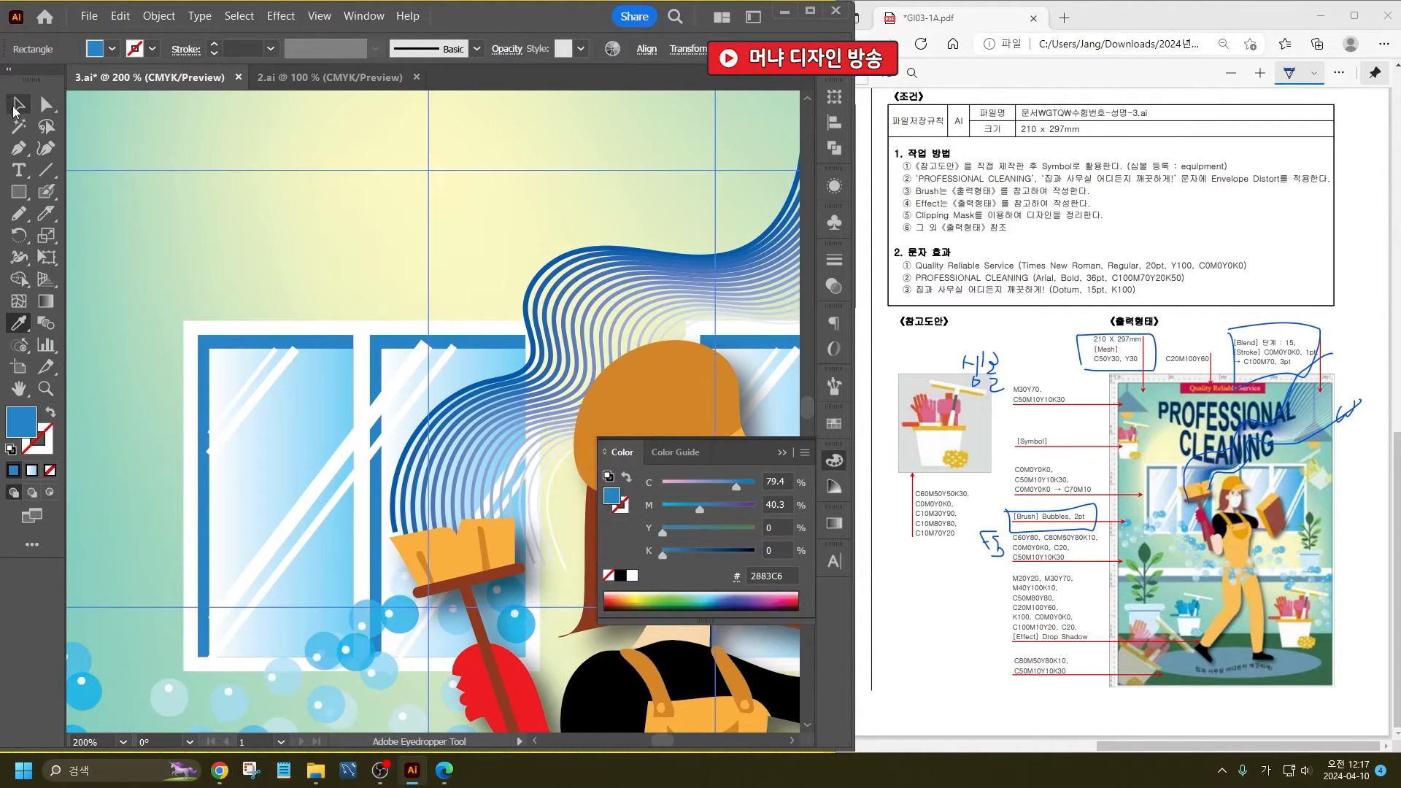
left_click(19, 104)
- Make the white and blue bands slightly shallower, set them a little lower, and send them behind the woman
scroll(286, 231, "down", 5)
scroll(338, 326, "up", 2)
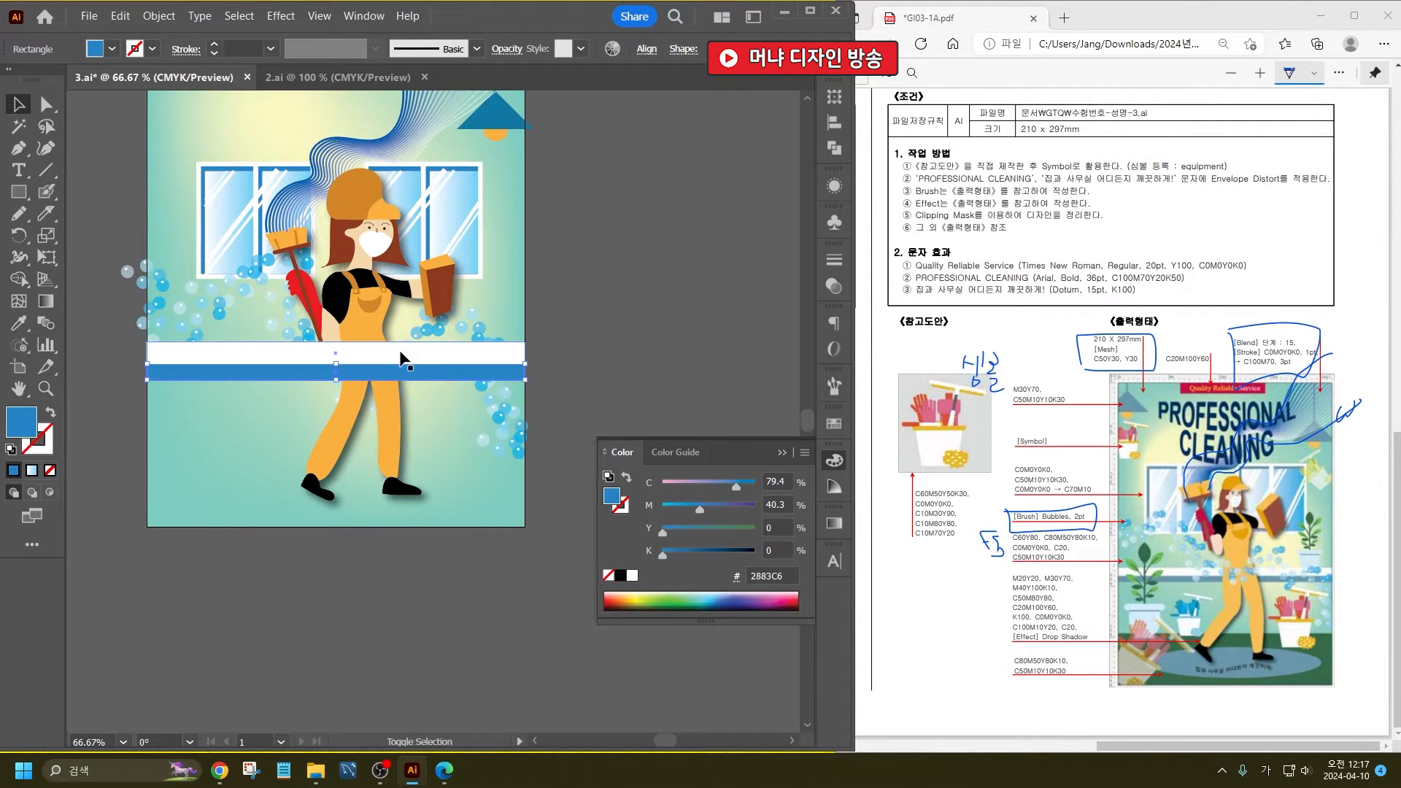
left_click(369, 340, "shift")
left_click_drag(335, 379, 360, 377)
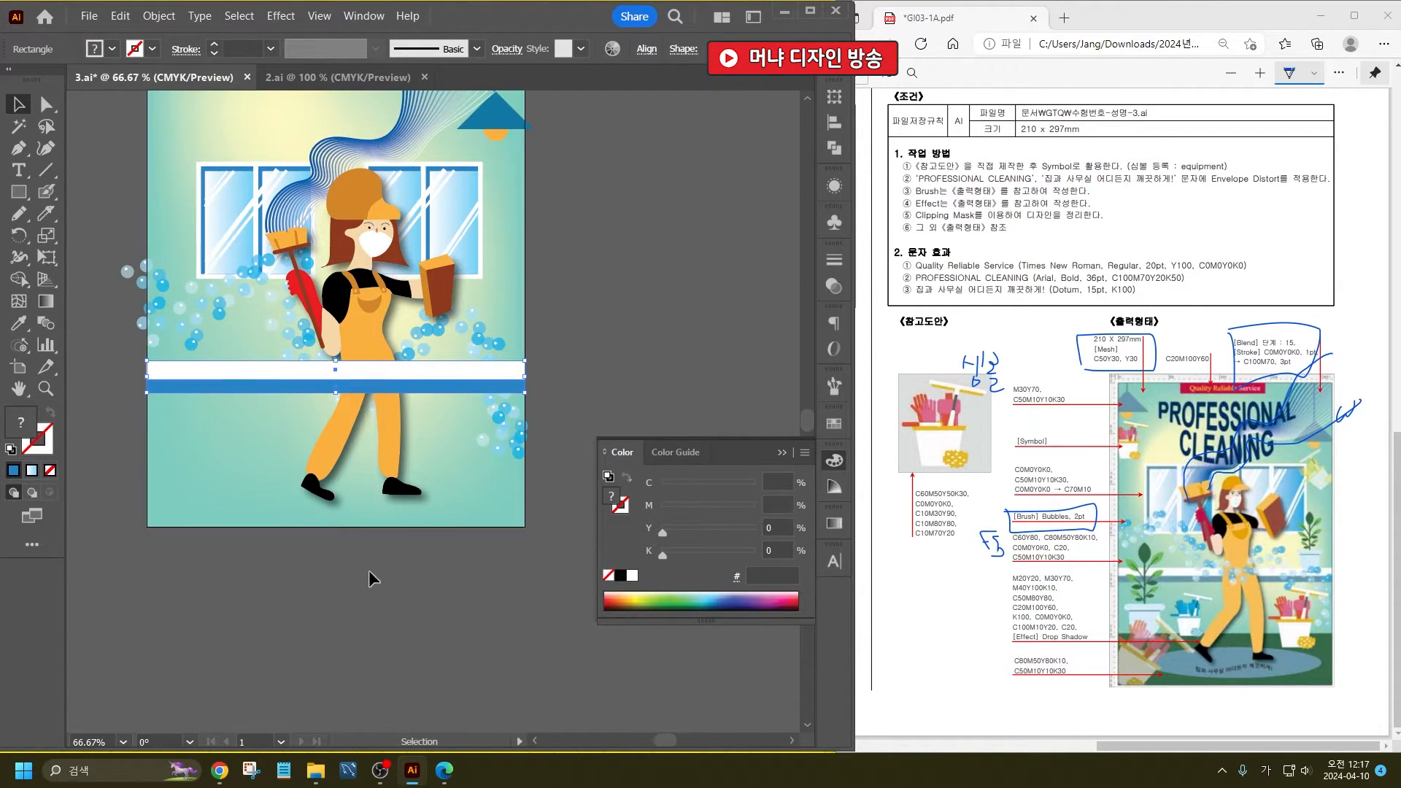
left_click(164, 475, "shift")
key("ctrl+shift+[")
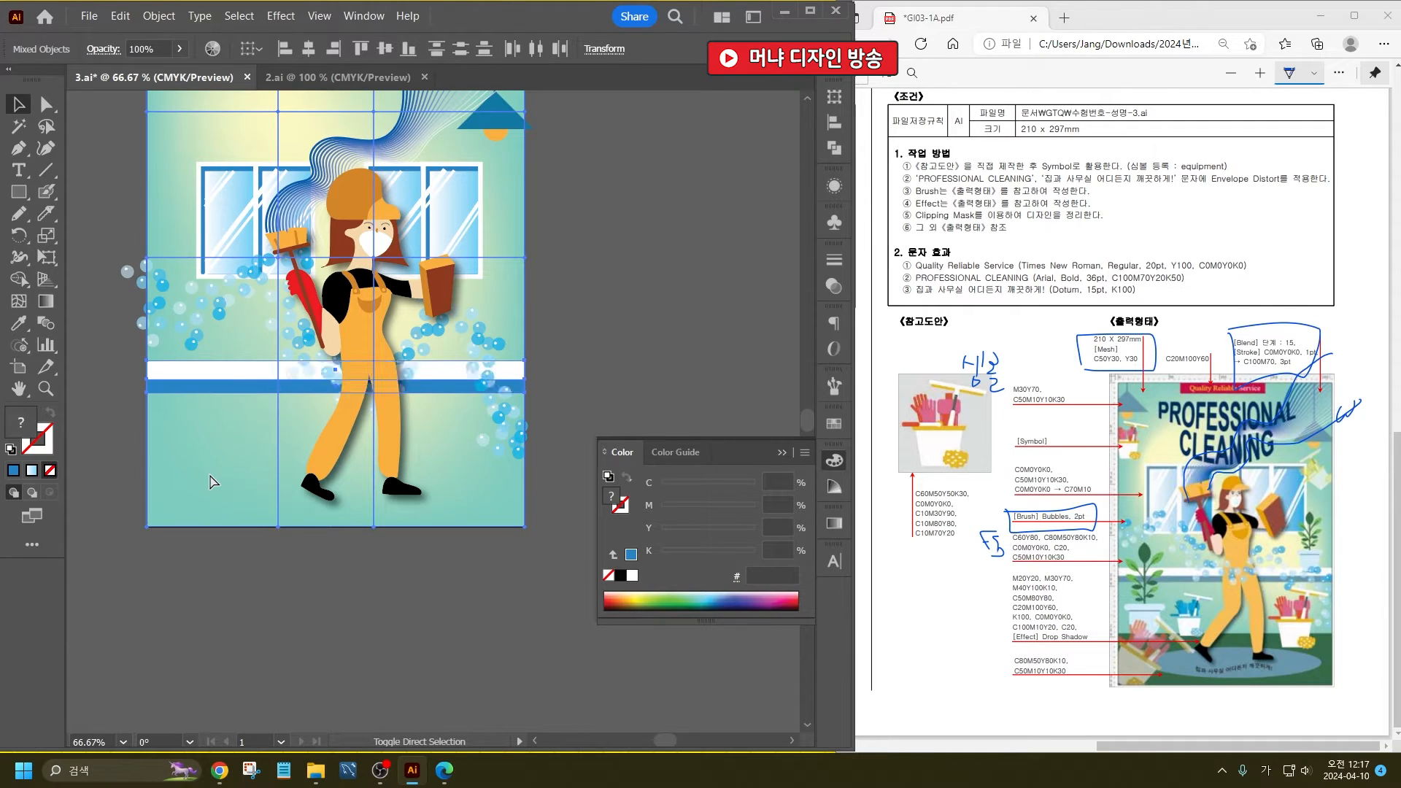
left_click(593, 336)
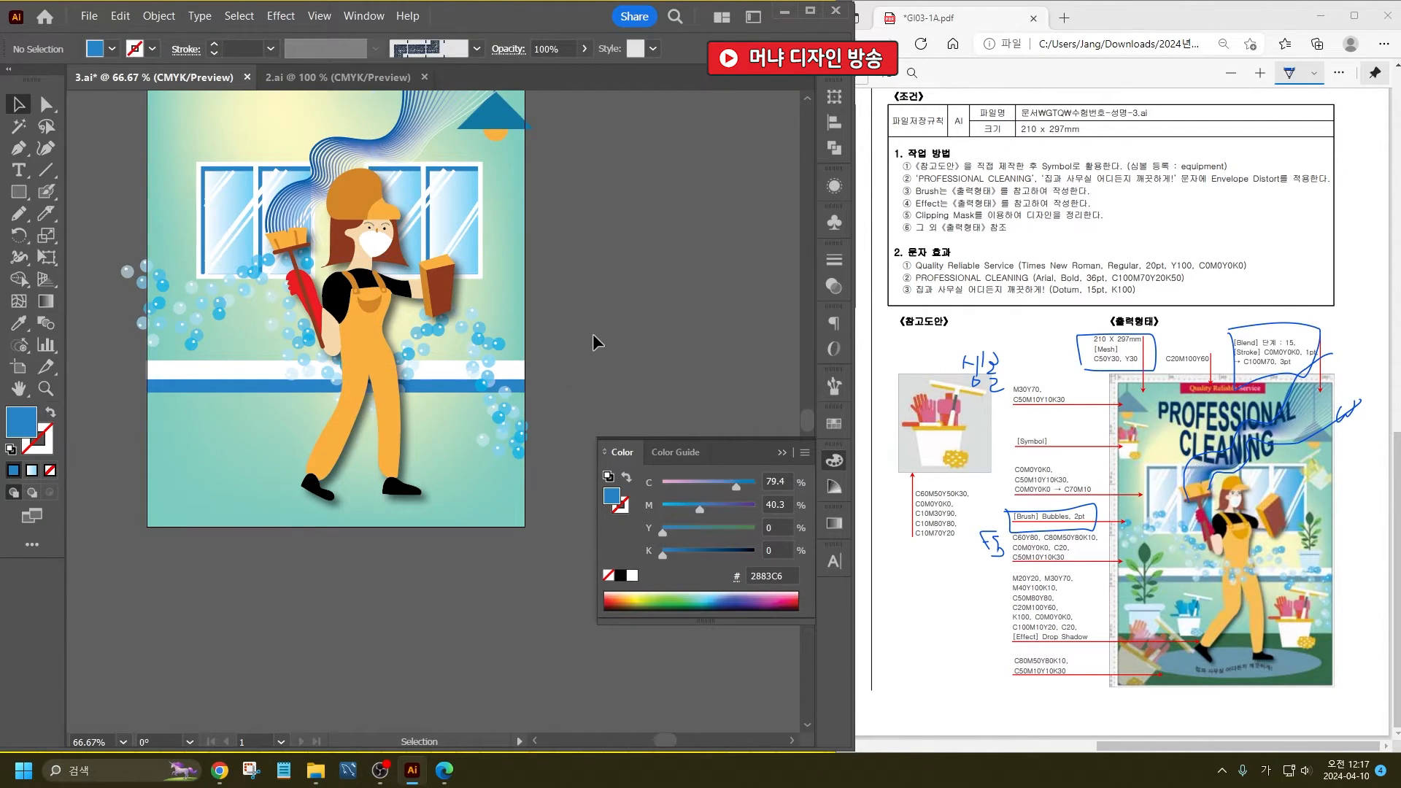
- Copy the white band to the poster's bottom edge, enlarge it into a floor, and fill it with dark green C90 M30 Y95 K30
left_click_drag(197, 372, 211, 516)
left_click_drag(336, 501, 350, 443)
left_click(112, 49)
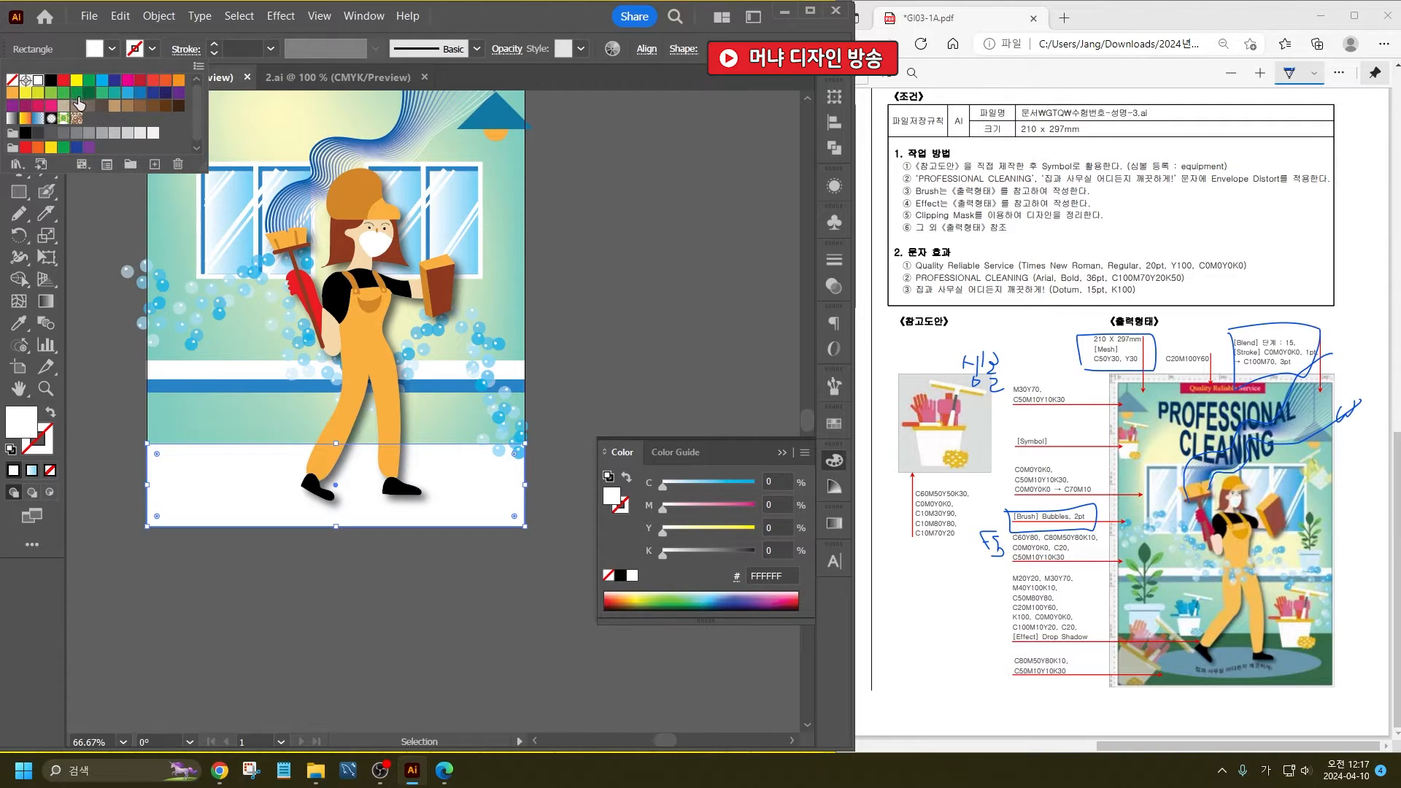
left_click(79, 104)
left_click(404, 610)
left_click(405, 610)
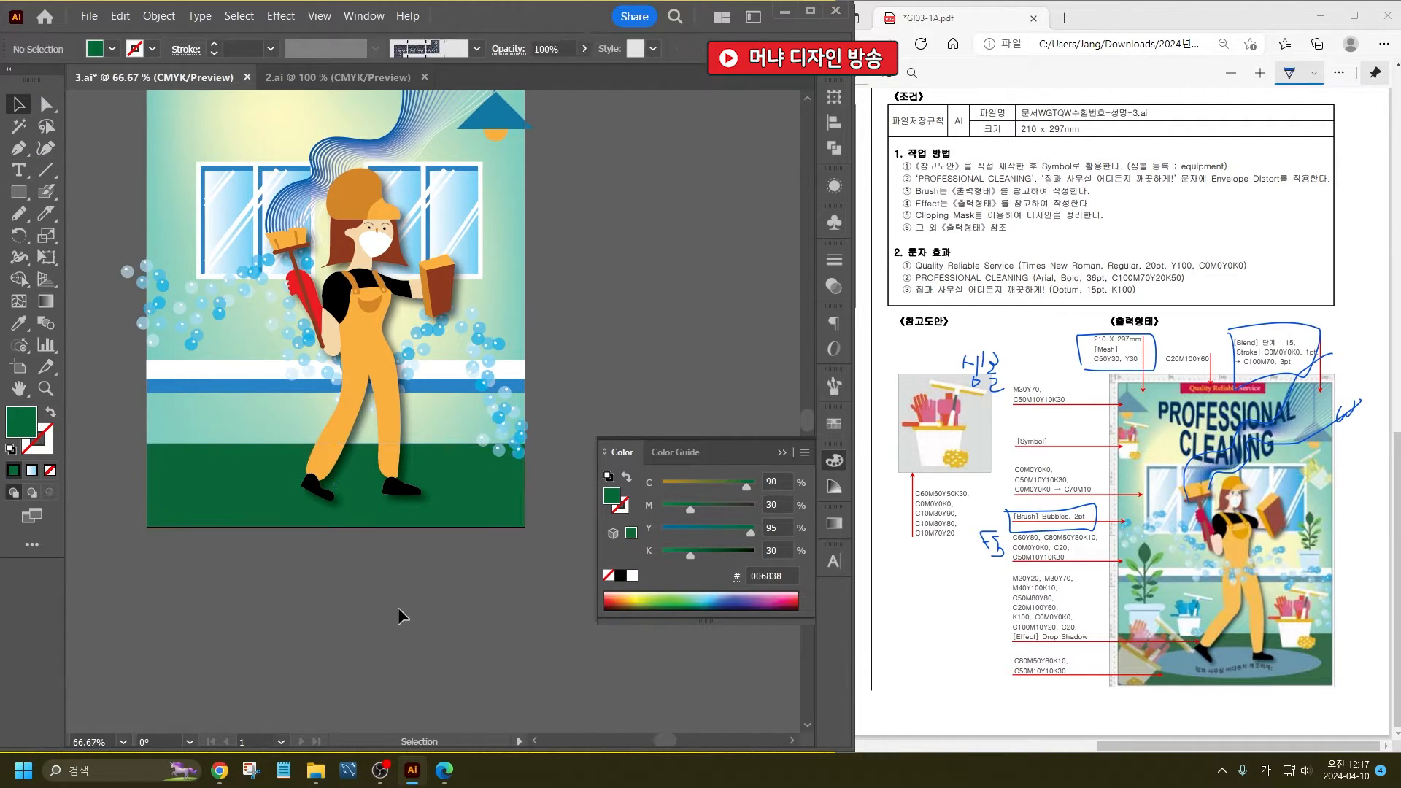
- Draw a wide flat ellipse at the woman's feet and fill it with C20 M0 Y0 K0
left_click_drag(19, 191, 88, 235)
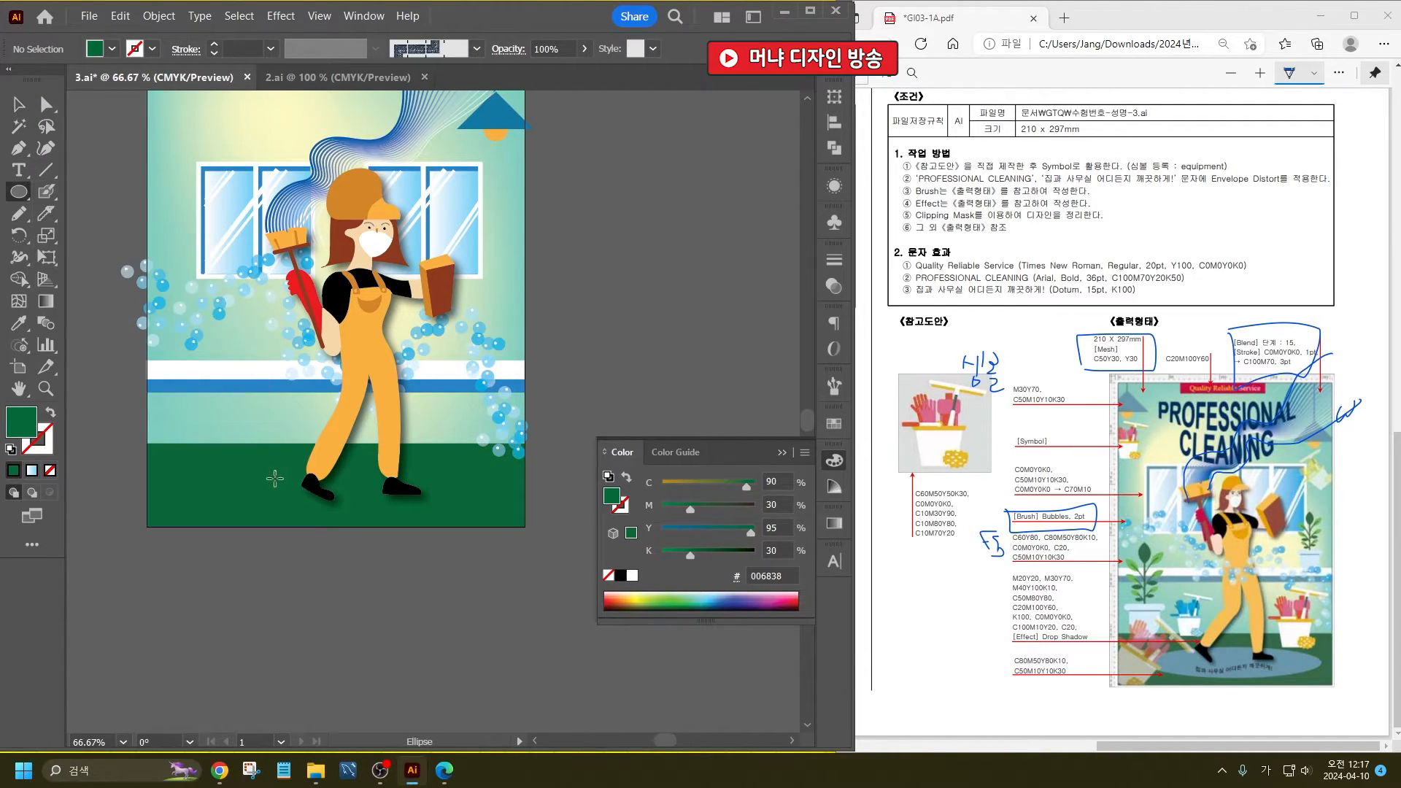
left_click_drag(220, 461, 470, 516)
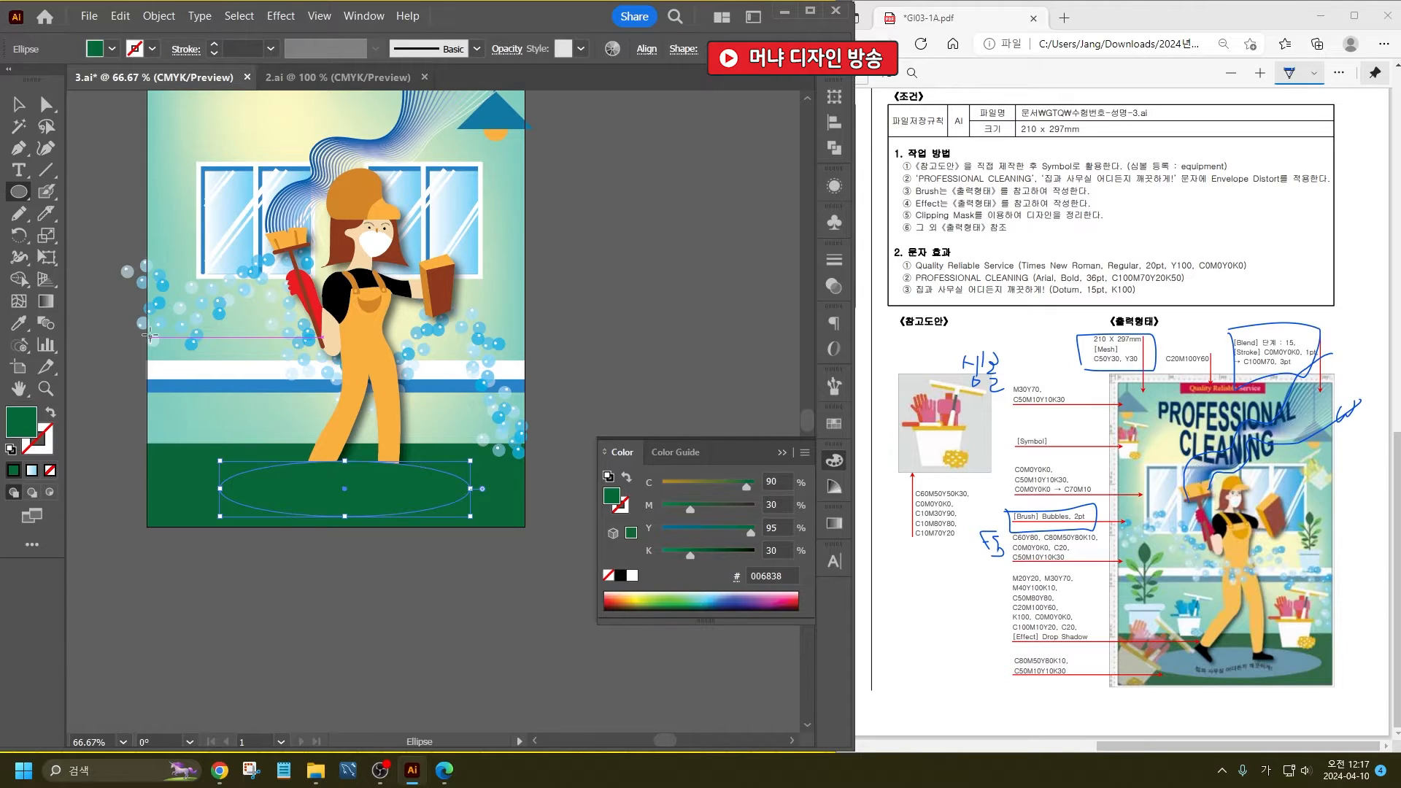
left_click(112, 49)
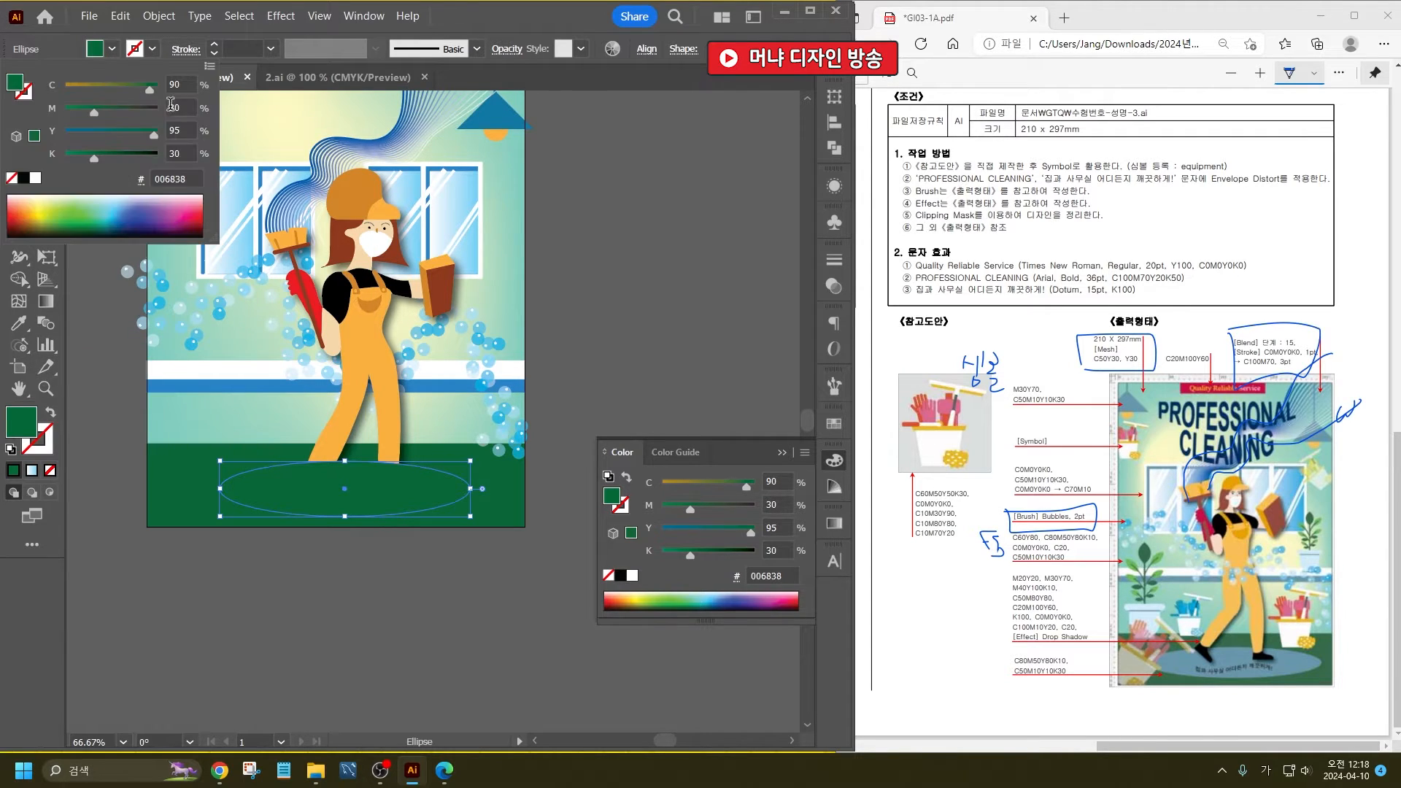
type("20")
key("Tab")
type("0")
key("Tab")
type("0")
key("Tab")
type("0")
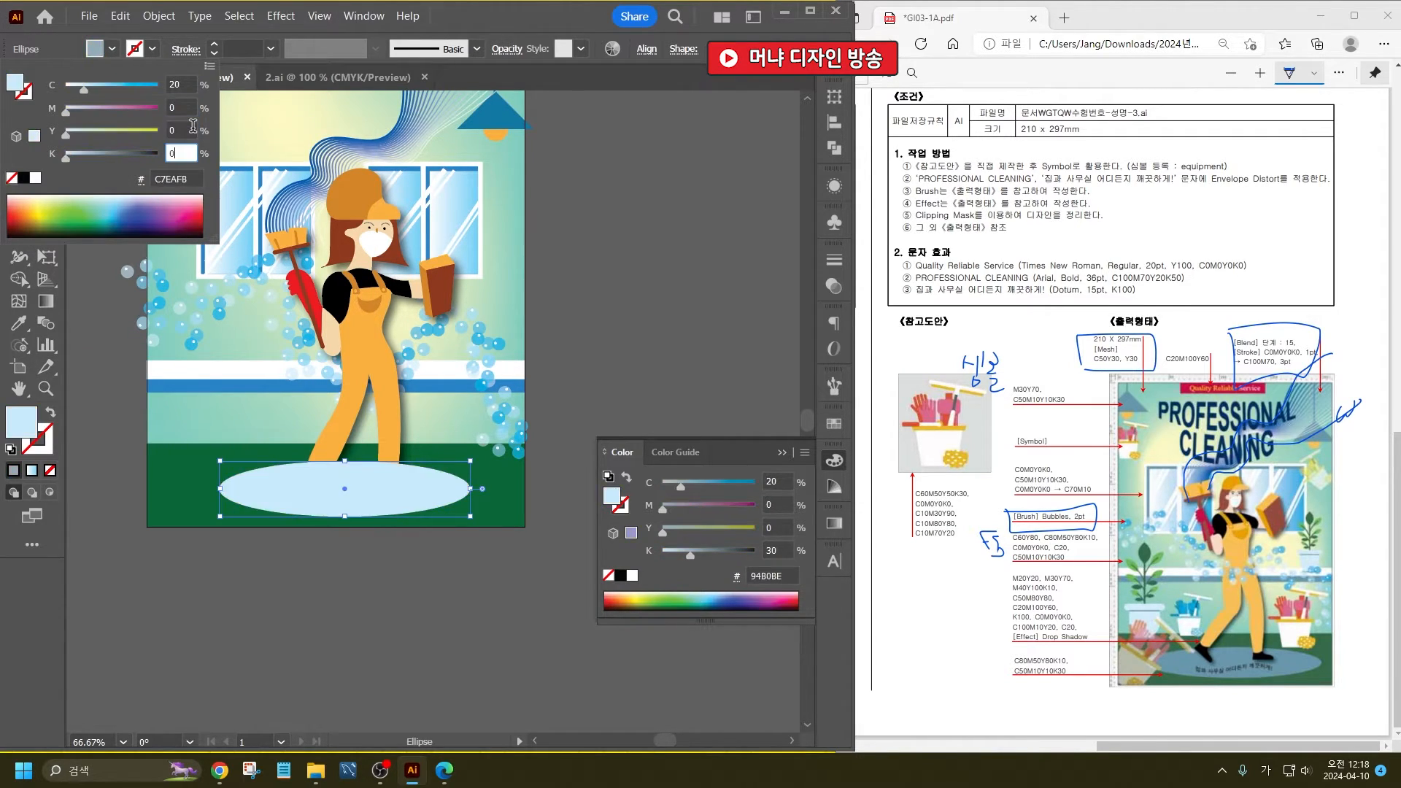
key("Return")
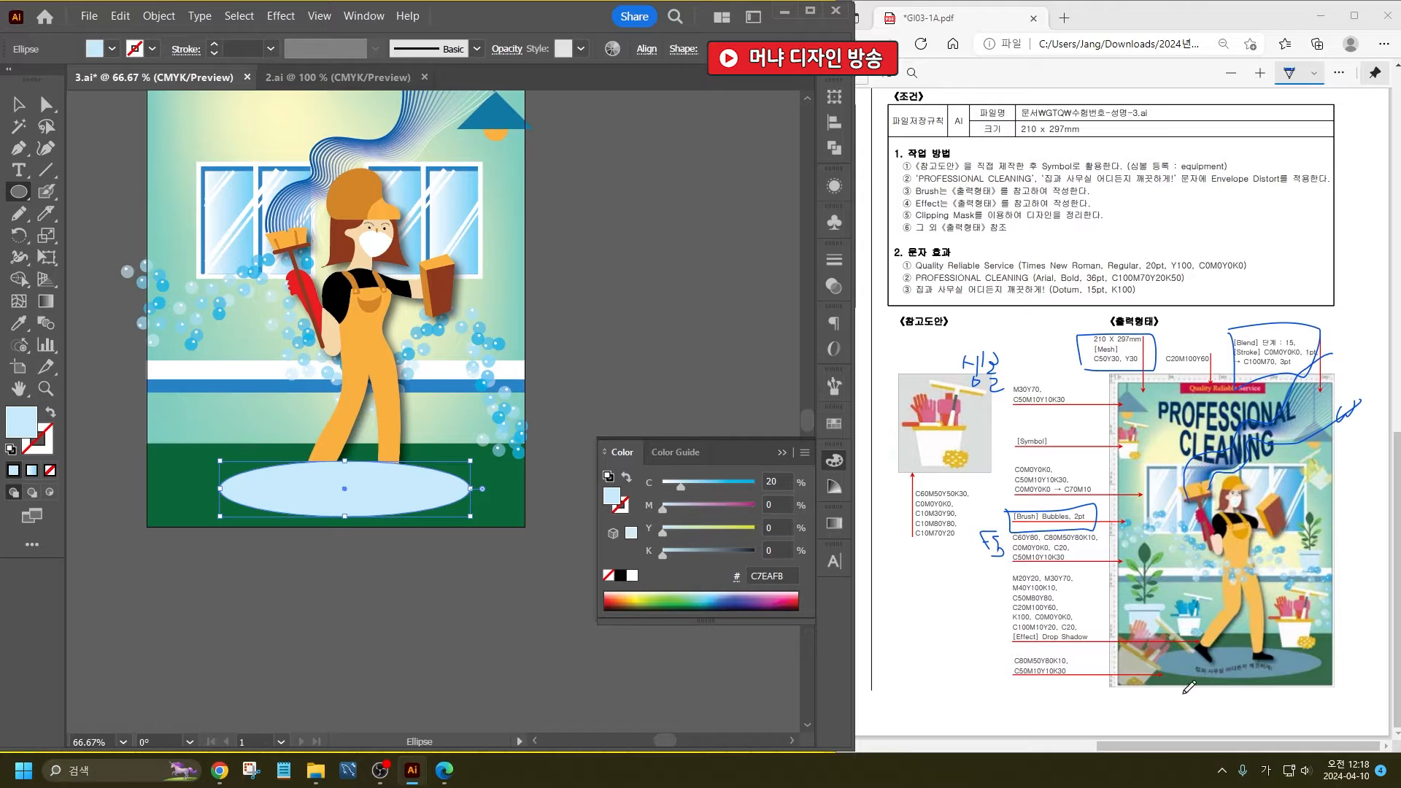
- Send the green floor and pale blue ellipse behind the woman, and nudge her slightly up and to the left
key("v")
left_click_drag(276, 537, 207, 462)
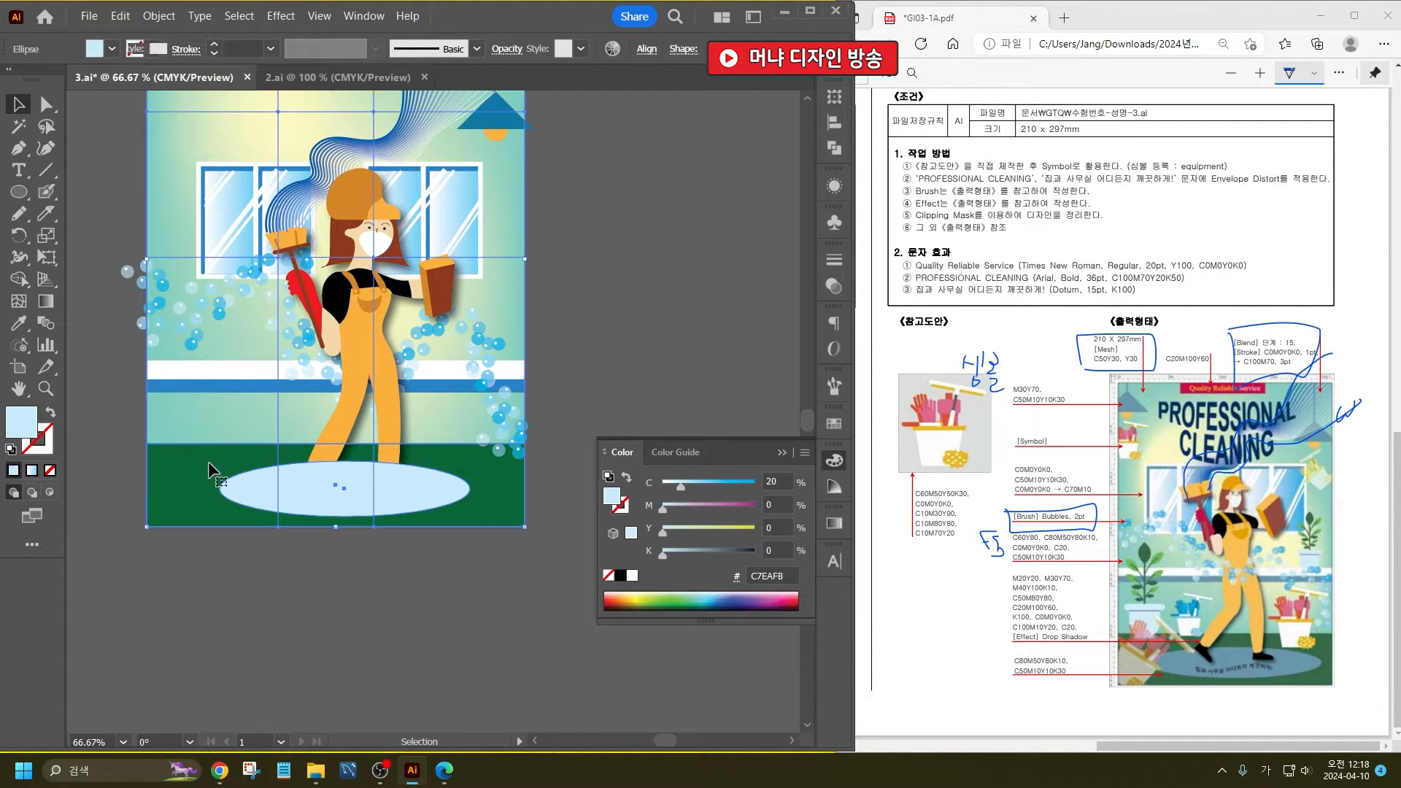
key("ctrl+shift+[")
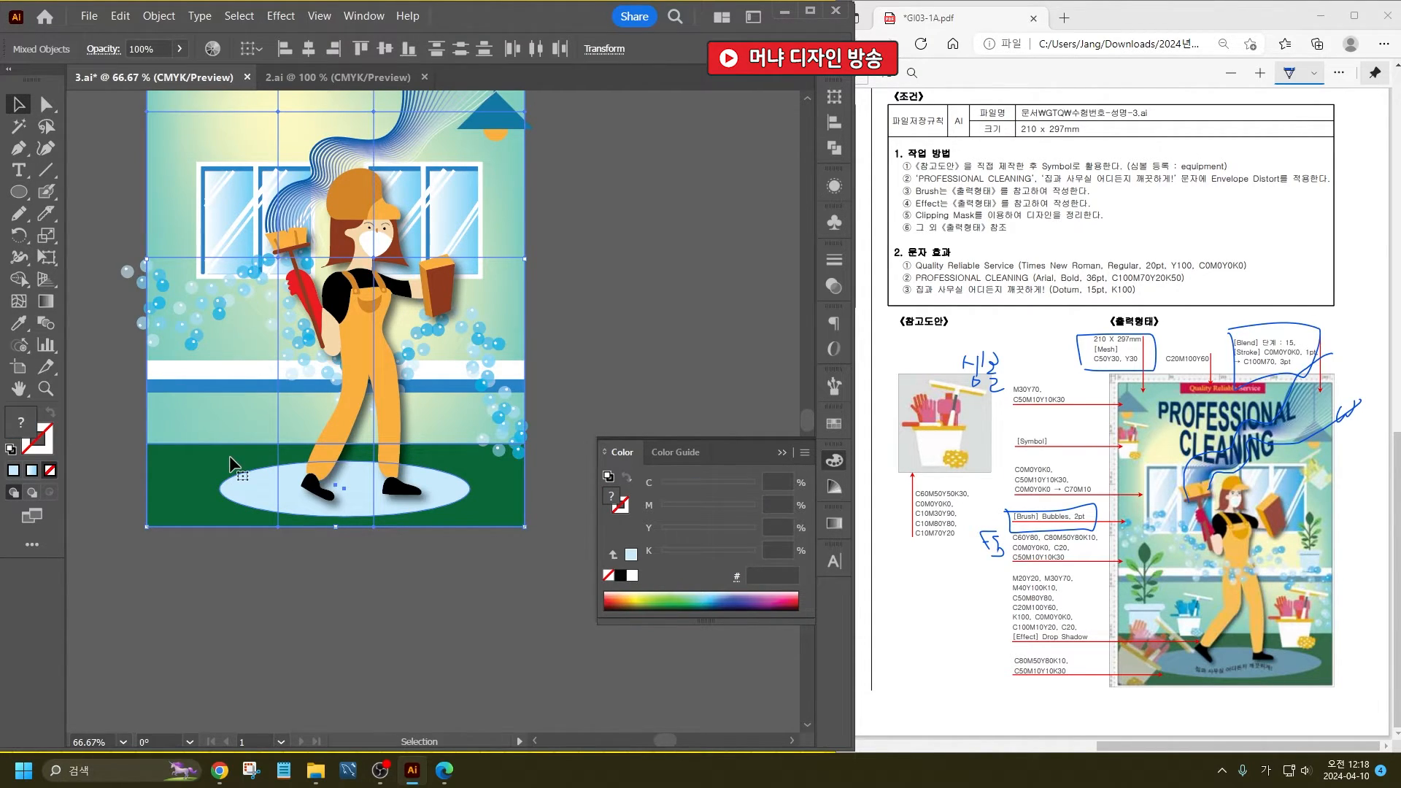
left_click(380, 534)
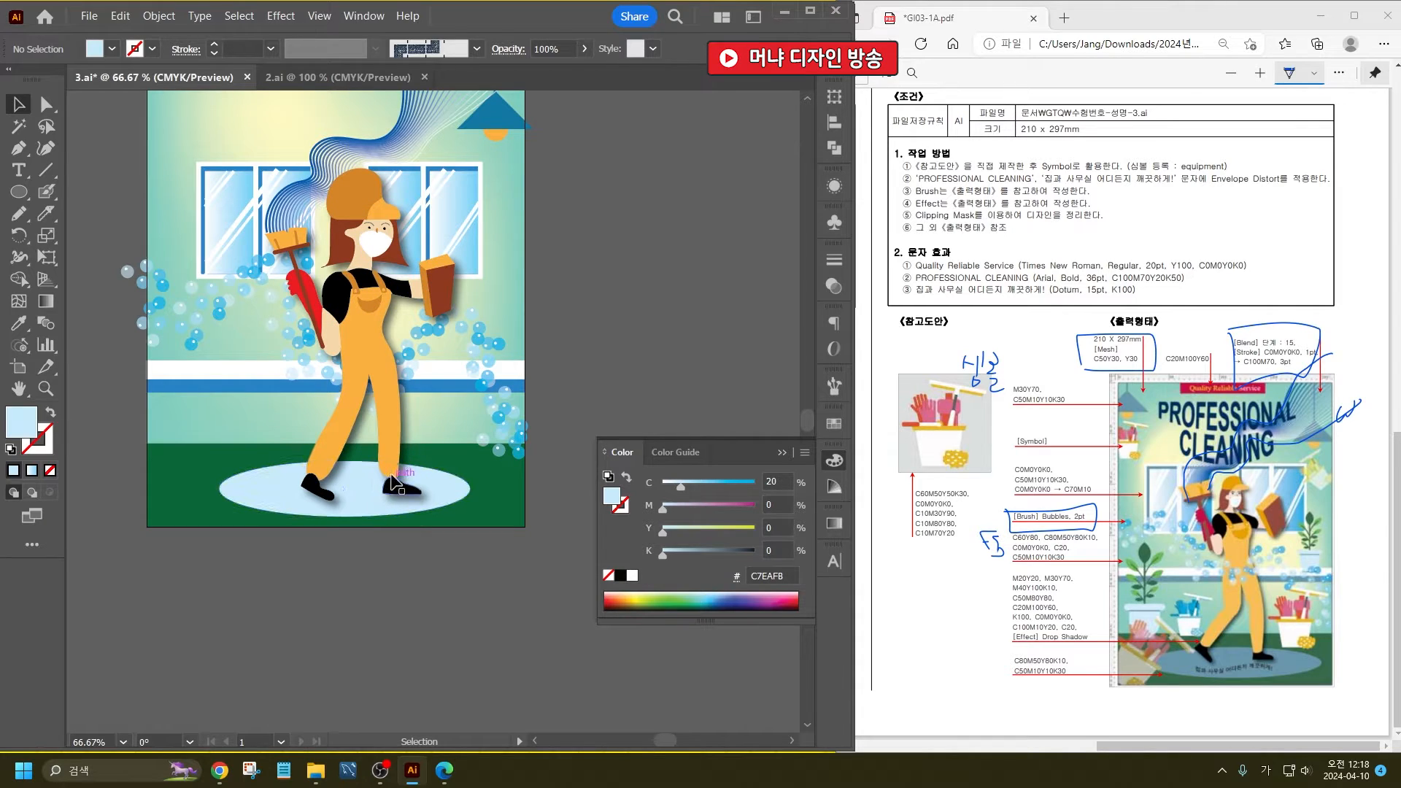
left_click_drag(392, 481, 383, 476)
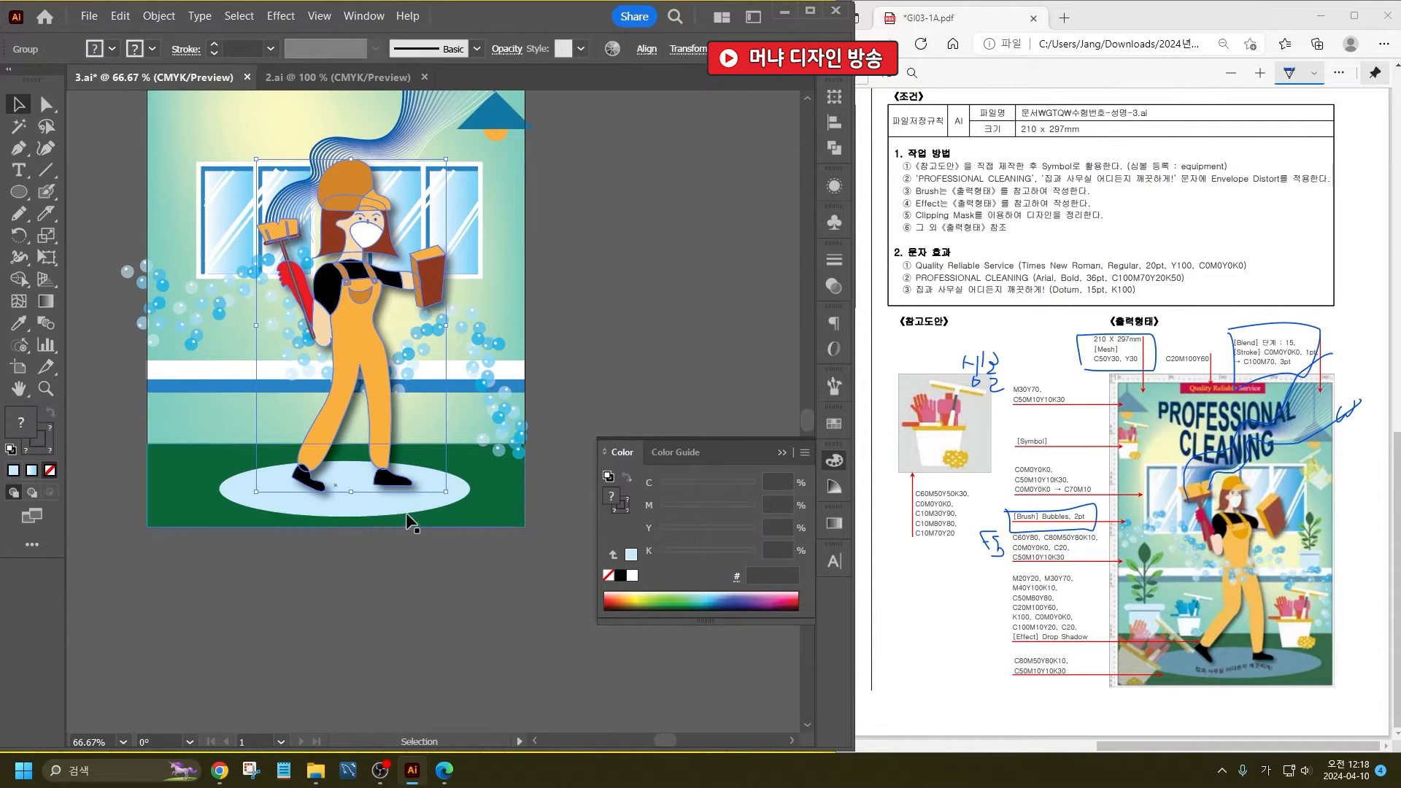
left_click(563, 287)
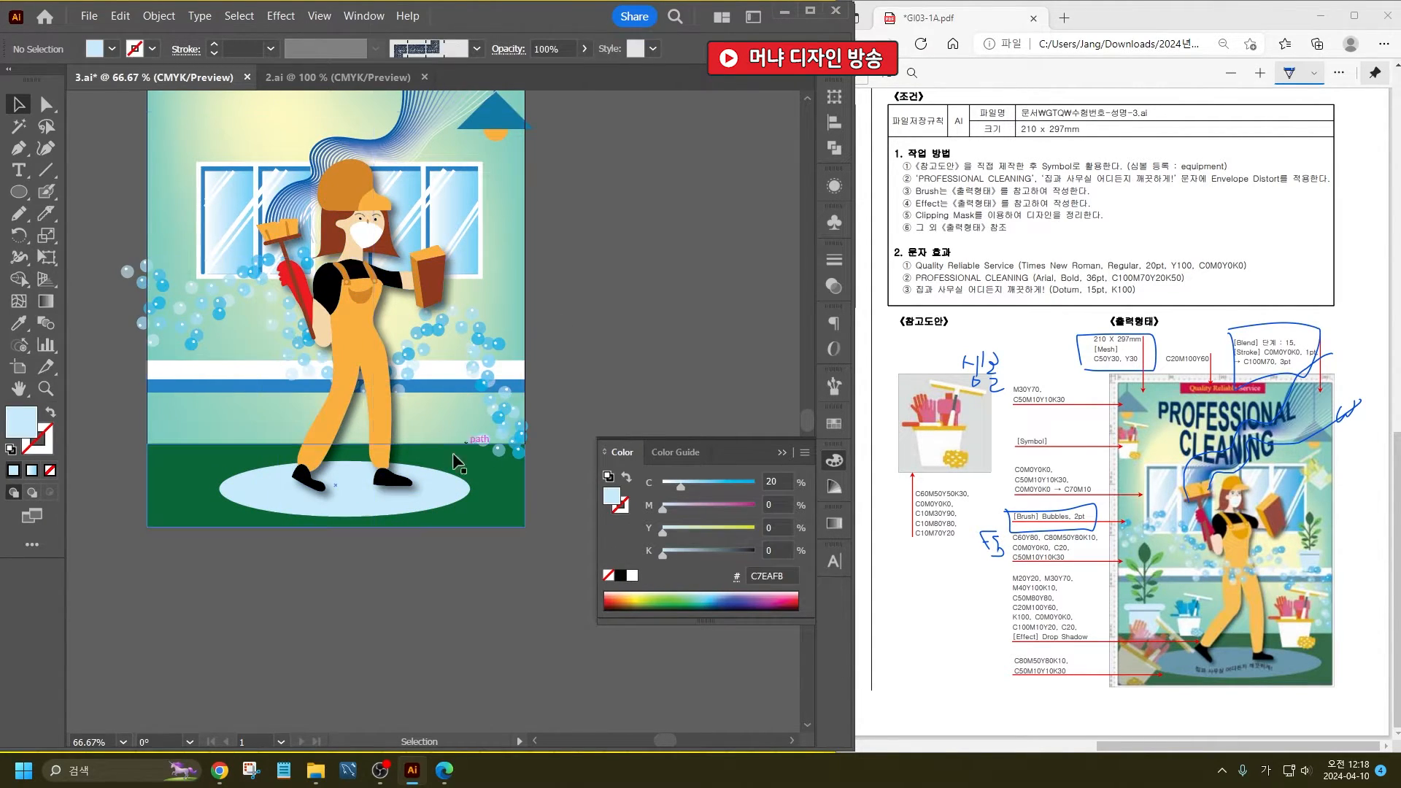
- Move the potted plant onto the poster's left side and scale it down to stand beside the woman
scroll(406, 397, "down", 2)
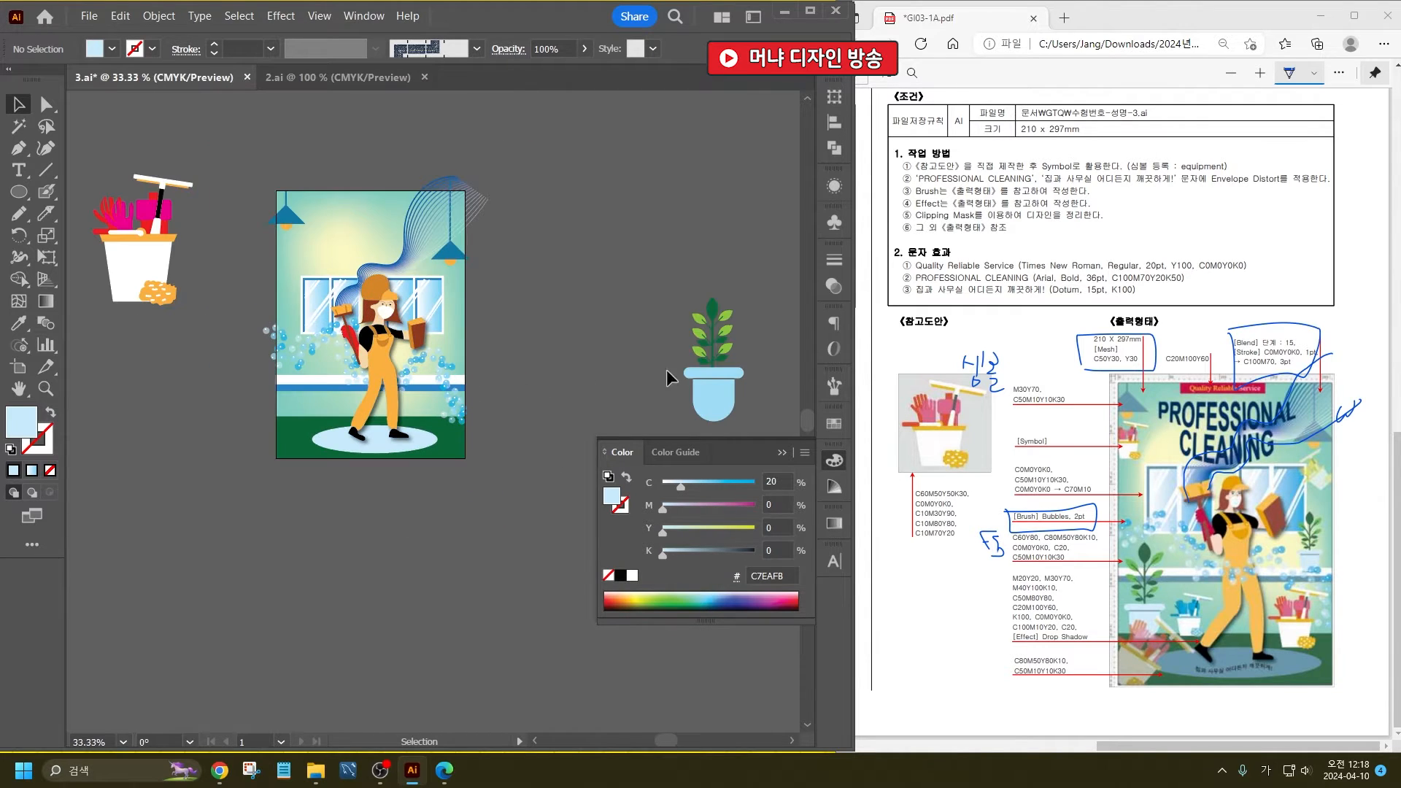
left_click_drag(716, 379, 305, 388)
scroll(305, 389, "up", 2)
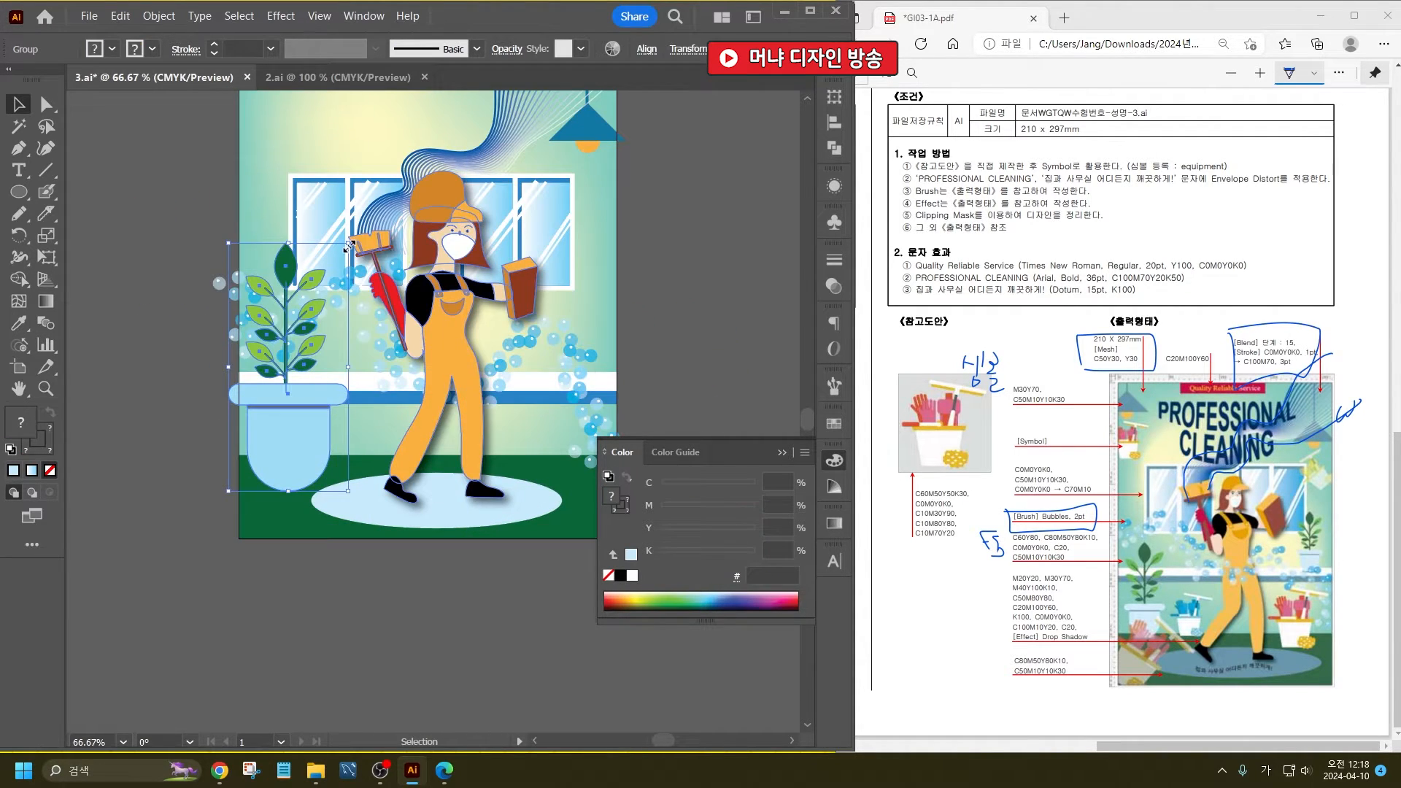
left_click_drag(348, 246, 299, 341)
left_click_drag(257, 449, 271, 413)
- Shrink the left potted plant further and reposition the bubble trail slightly higher on the poster
left_click_drag(316, 314, 311, 263)
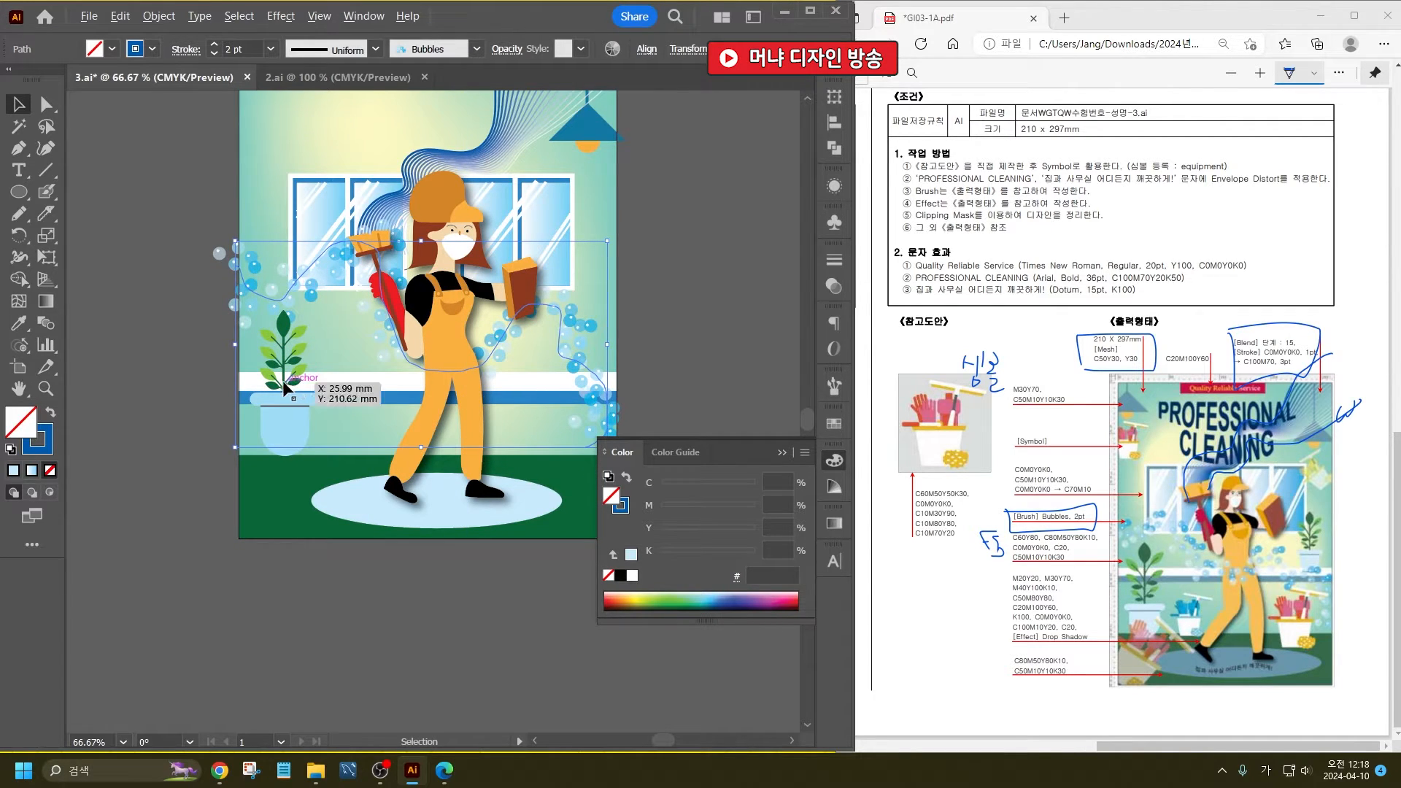
left_click(281, 380)
left_click_drag(321, 310, 301, 348)
mouse_move(299, 292)
left_mouse_down()
mouse_move(290, 283)
mouse_move(291, 299)
left_mouse_up()
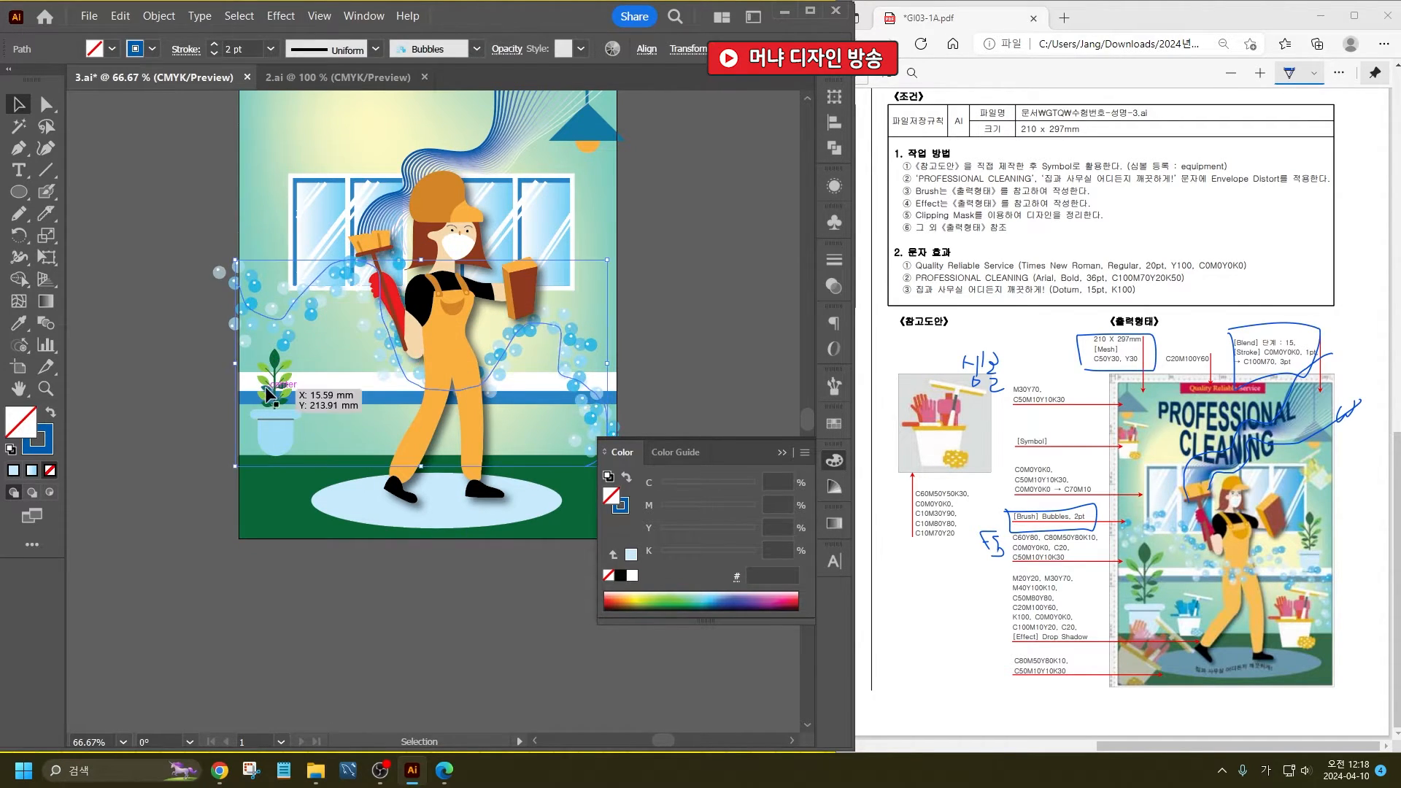
- Duplicate the potted plant beside the woman and position the copy near the poster's right edge, below the window's corner
left_click_drag(273, 430, 590, 370)
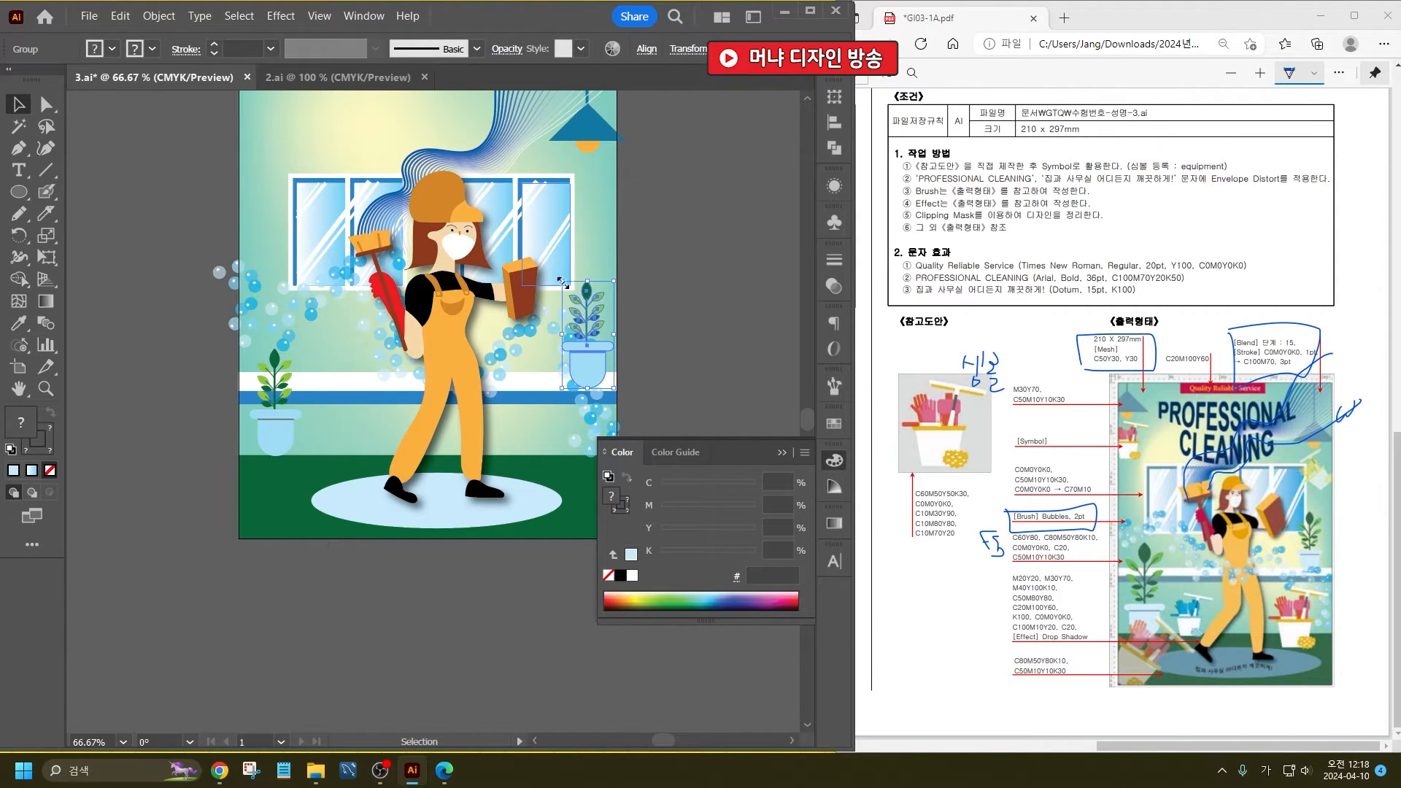
mouse_move(561, 281)
left_mouse_down()
mouse_move(586, 359)
mouse_move(554, 271)
left_mouse_up()
left_click(668, 300)
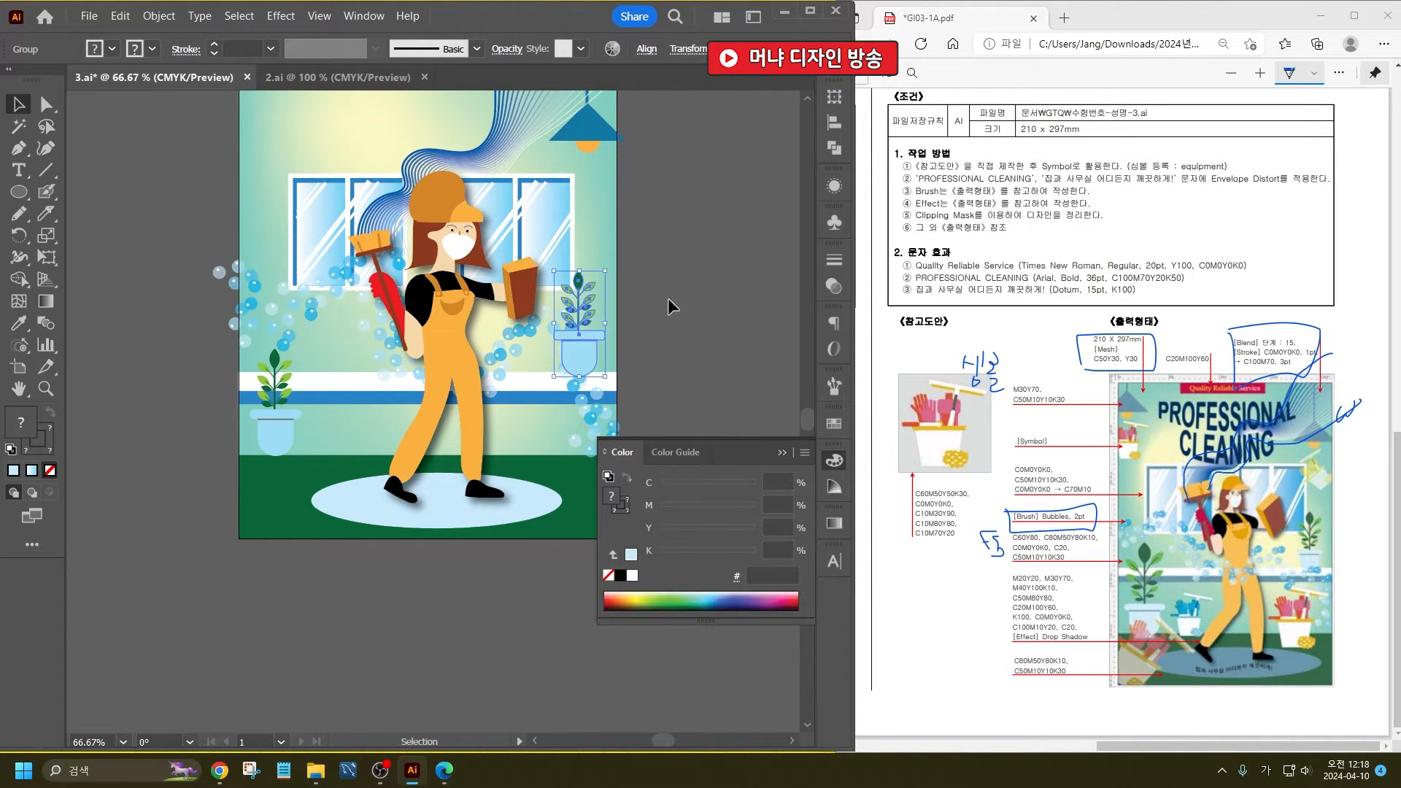
left_click_drag(585, 351, 588, 348)
left_click(693, 299)
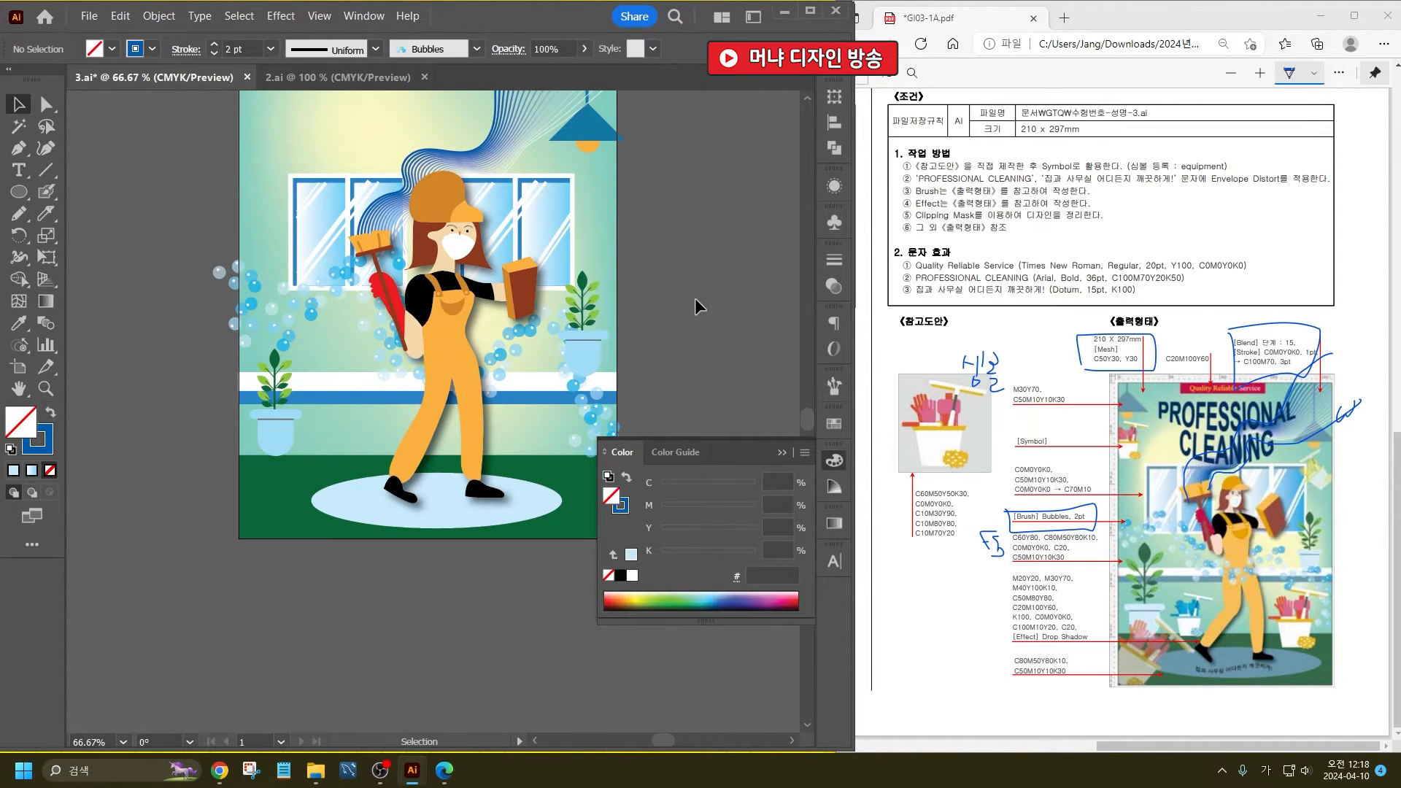
key("ctrl+a")
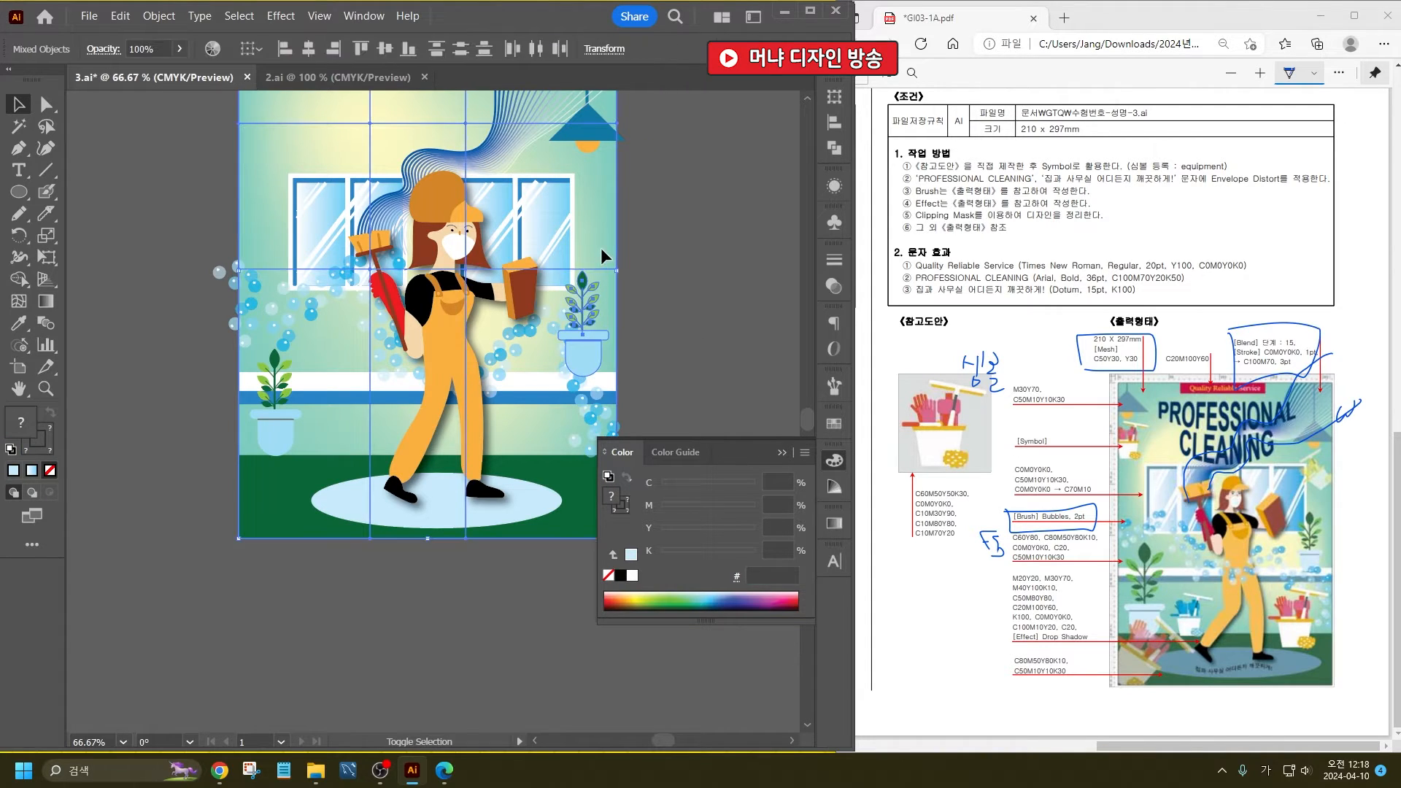
left_click(670, 322)
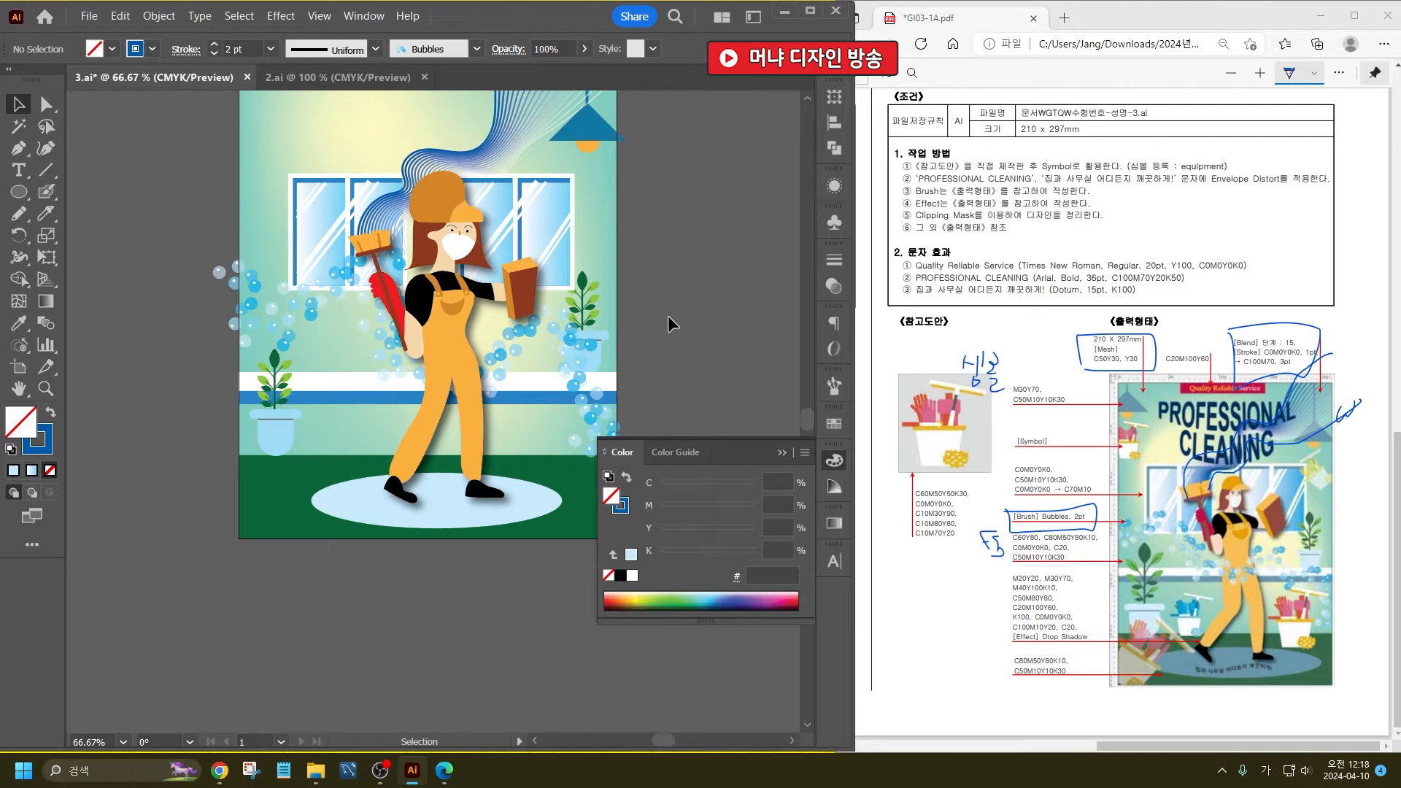
scroll(422, 418, "down", 1)
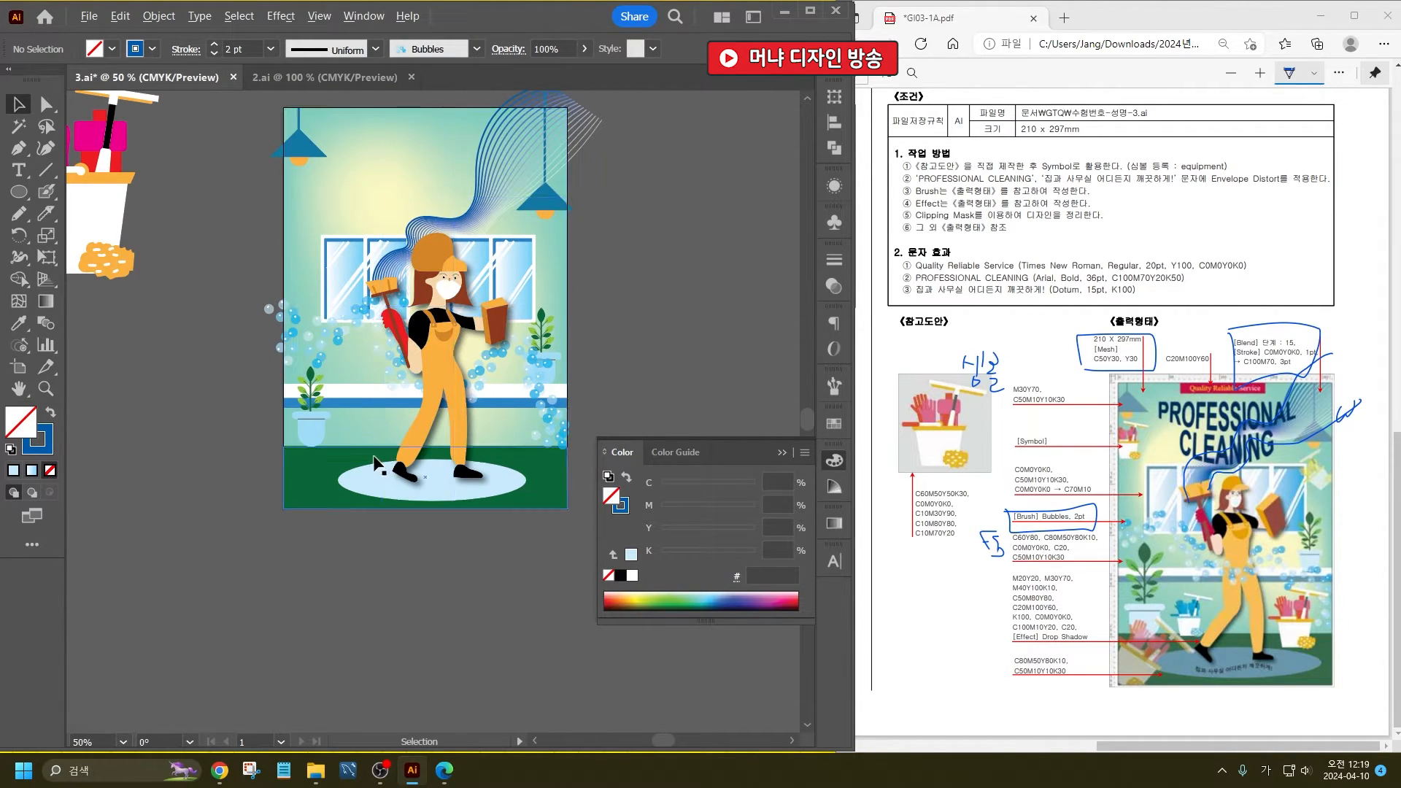
scroll(440, 269, "up", 1)
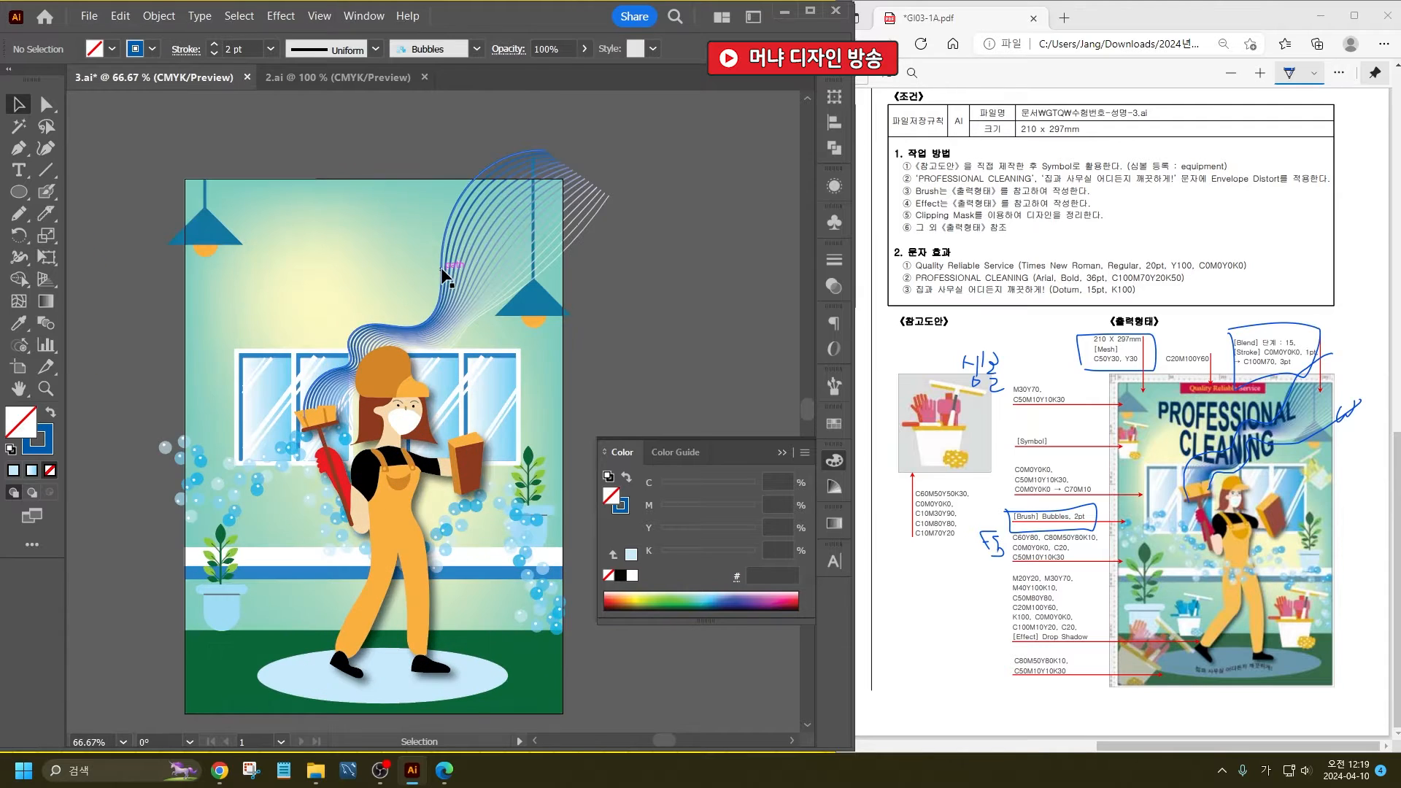
left_click(319, 227)
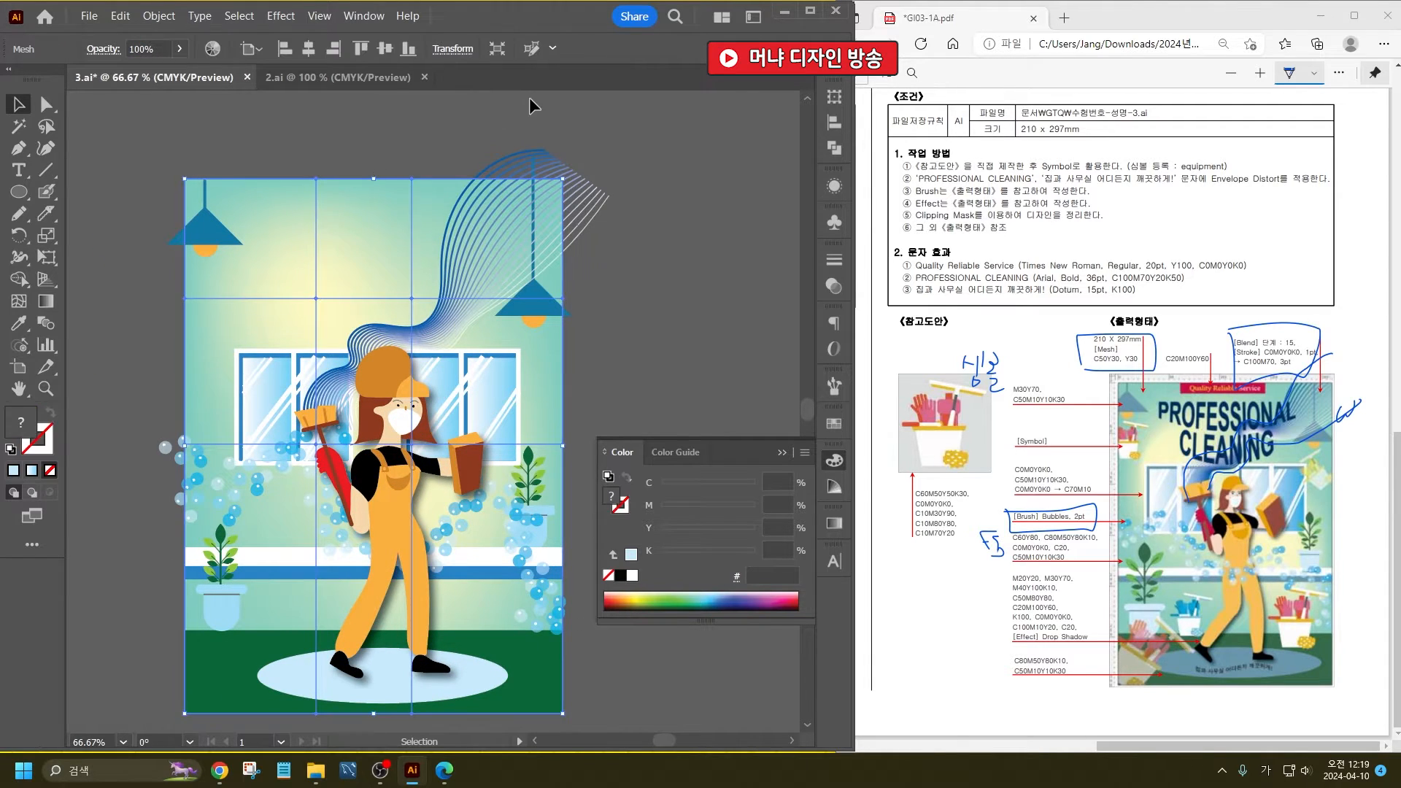
left_click(639, 210)
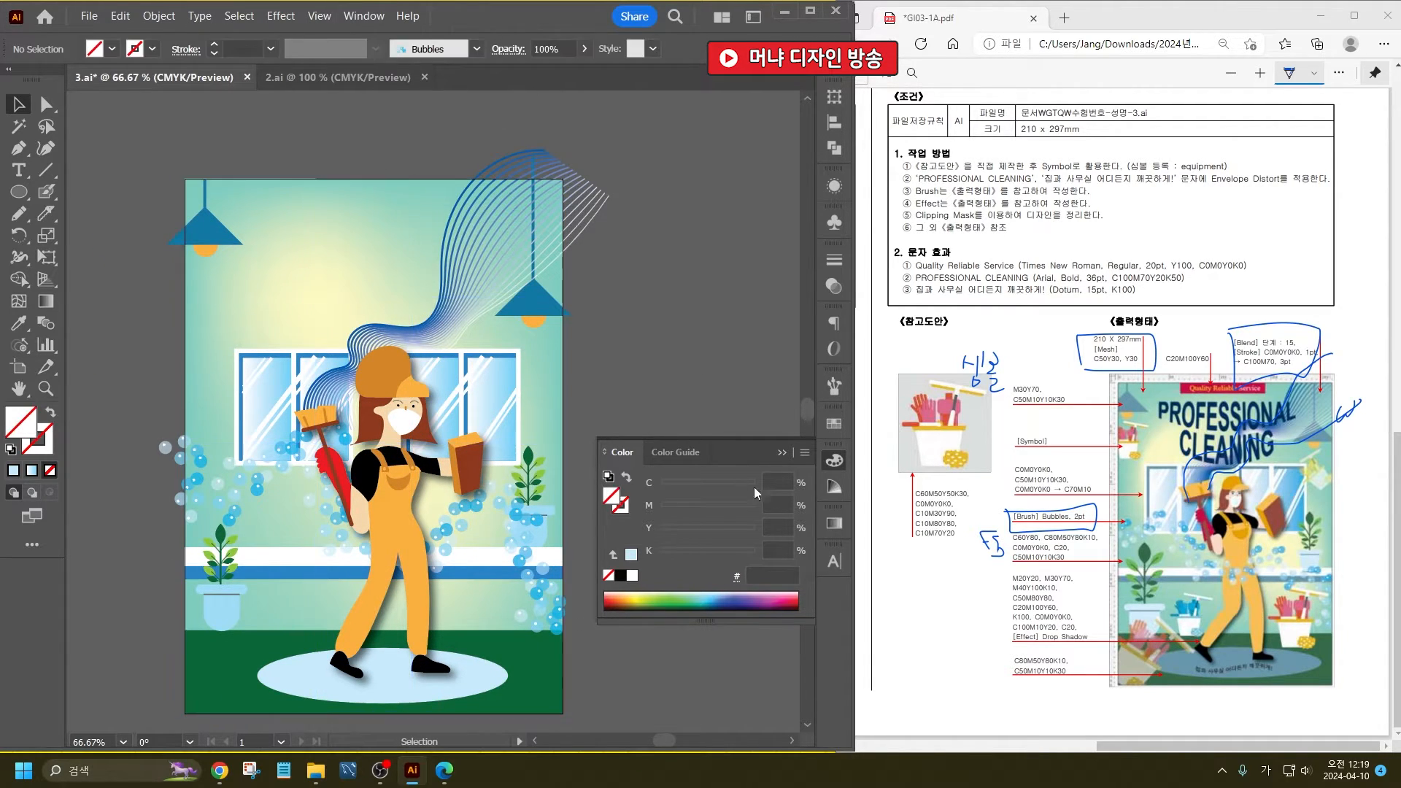
- Scale down the cleaning-bucket illustration beside the artboard
left_click(784, 452)
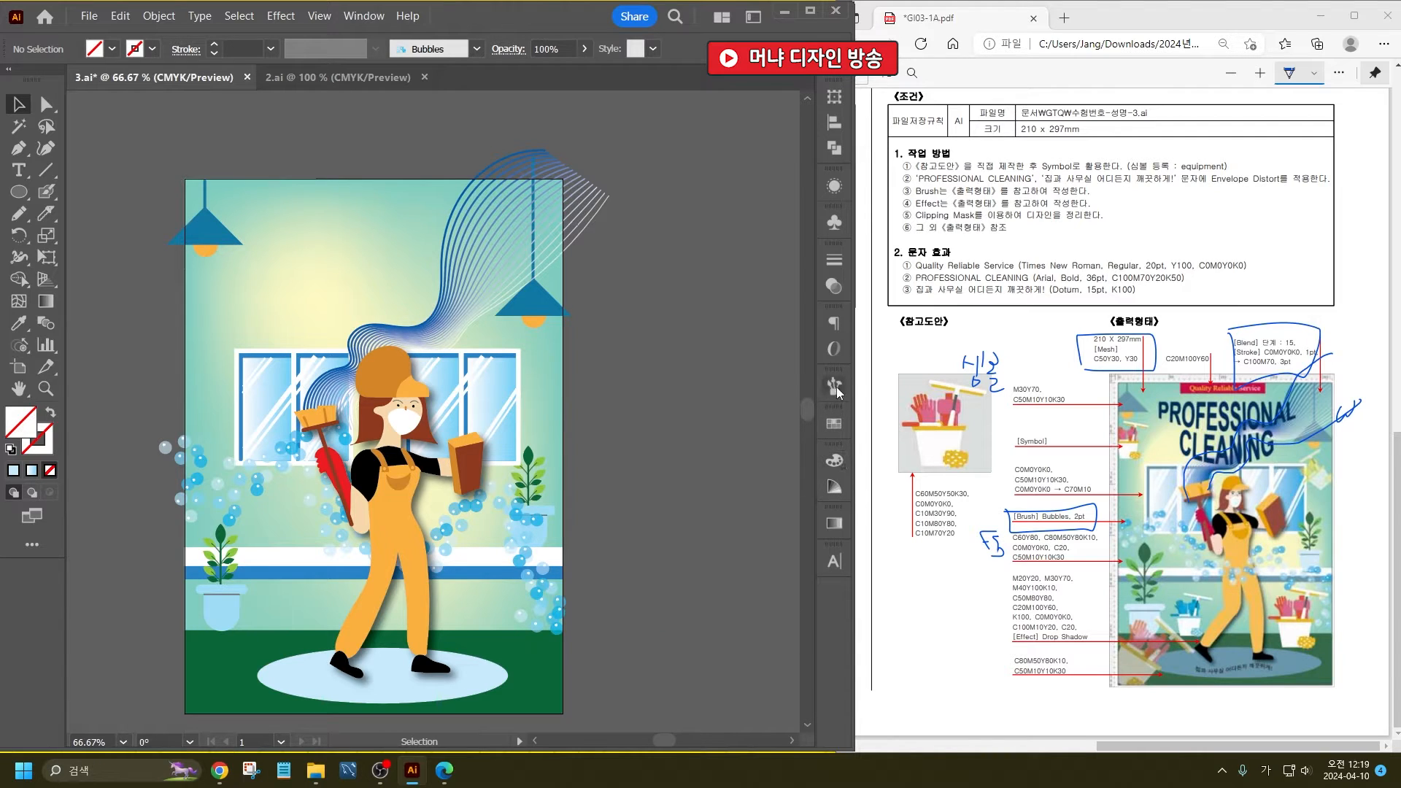
left_click(836, 389)
scroll(612, 332, "down", 1)
scroll(244, 333, "down", 1)
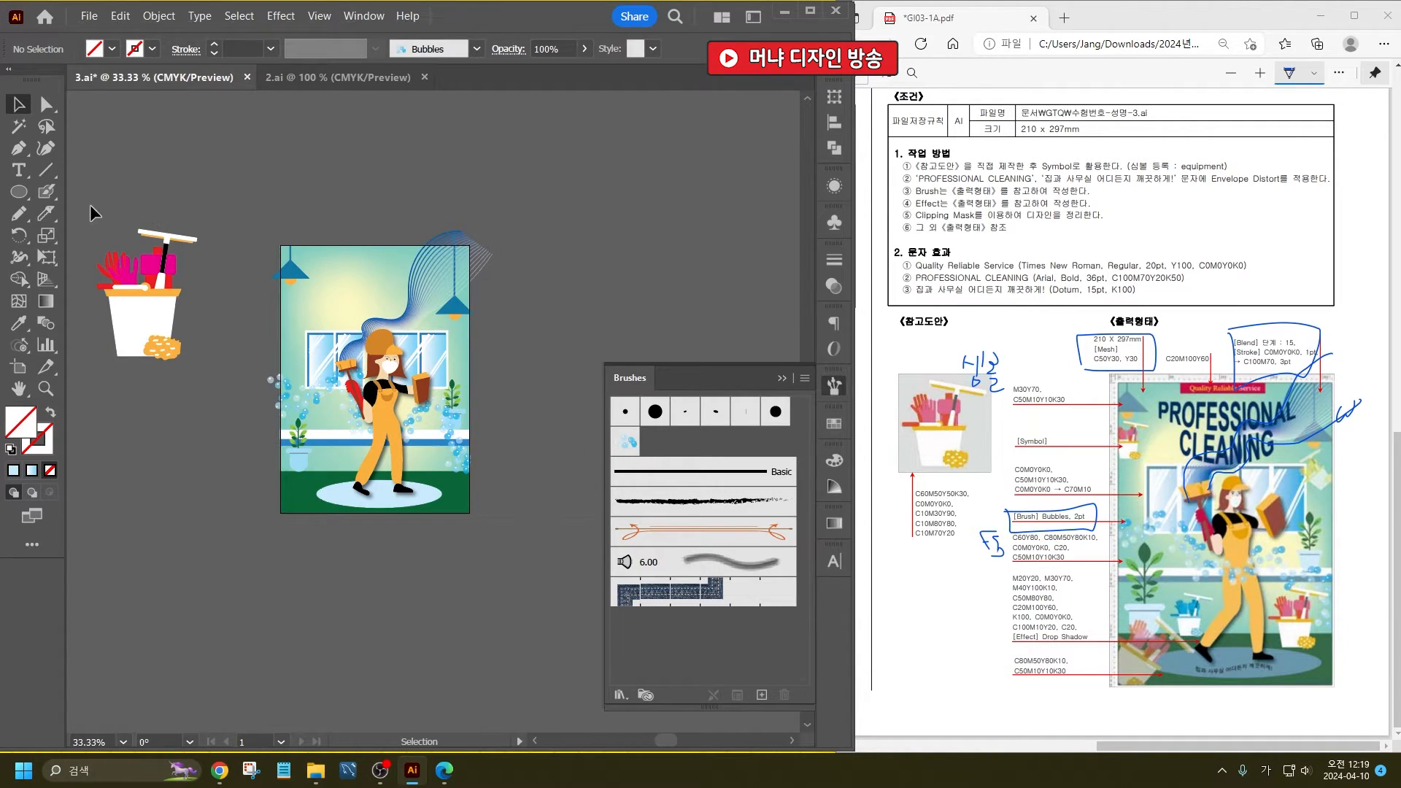
left_click(146, 306)
mouse_move(197, 230)
left_mouse_down()
mouse_move(212, 234)
mouse_move(166, 270)
mouse_move(731, 478)
mouse_move(695, 441)
left_mouse_up()
left_click(835, 467)
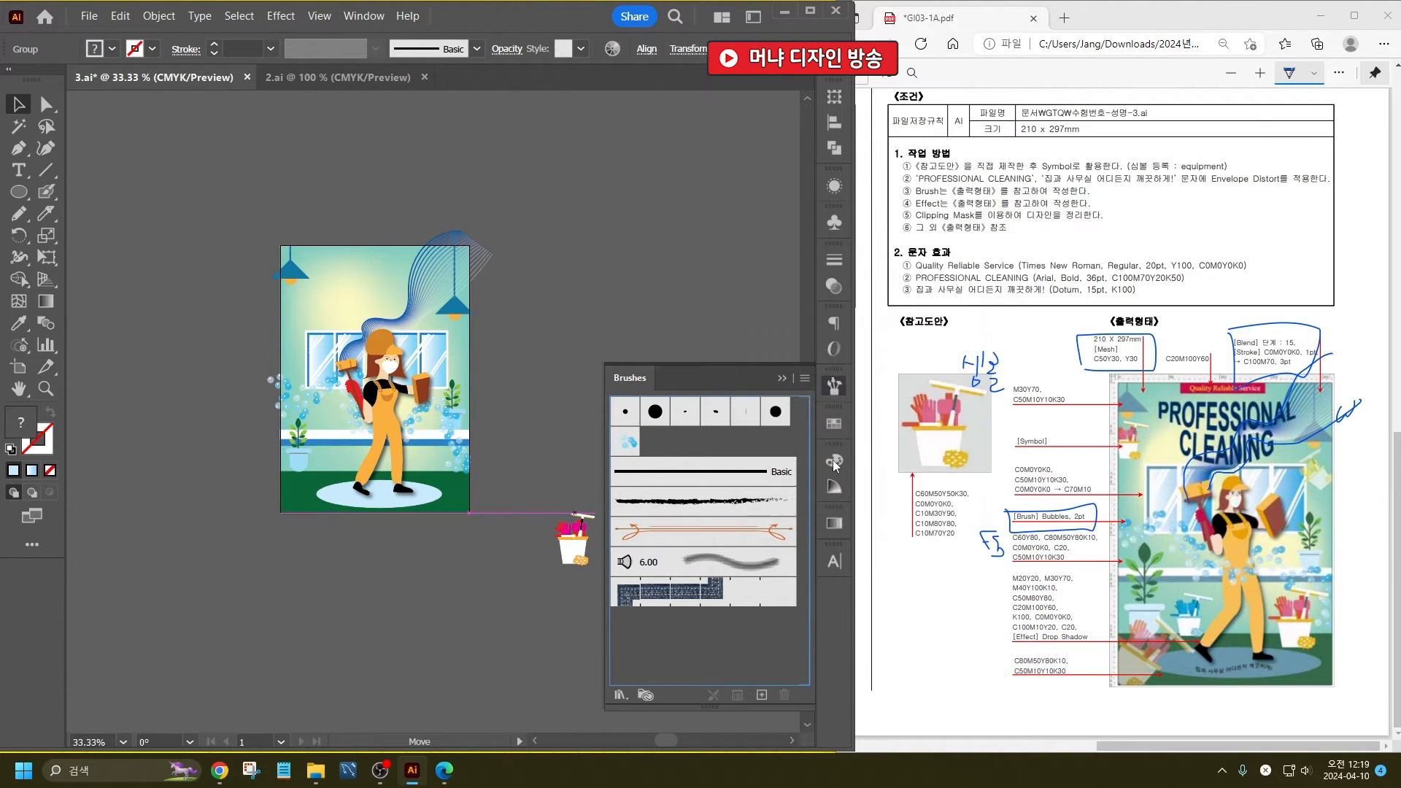
left_click(922, 566)
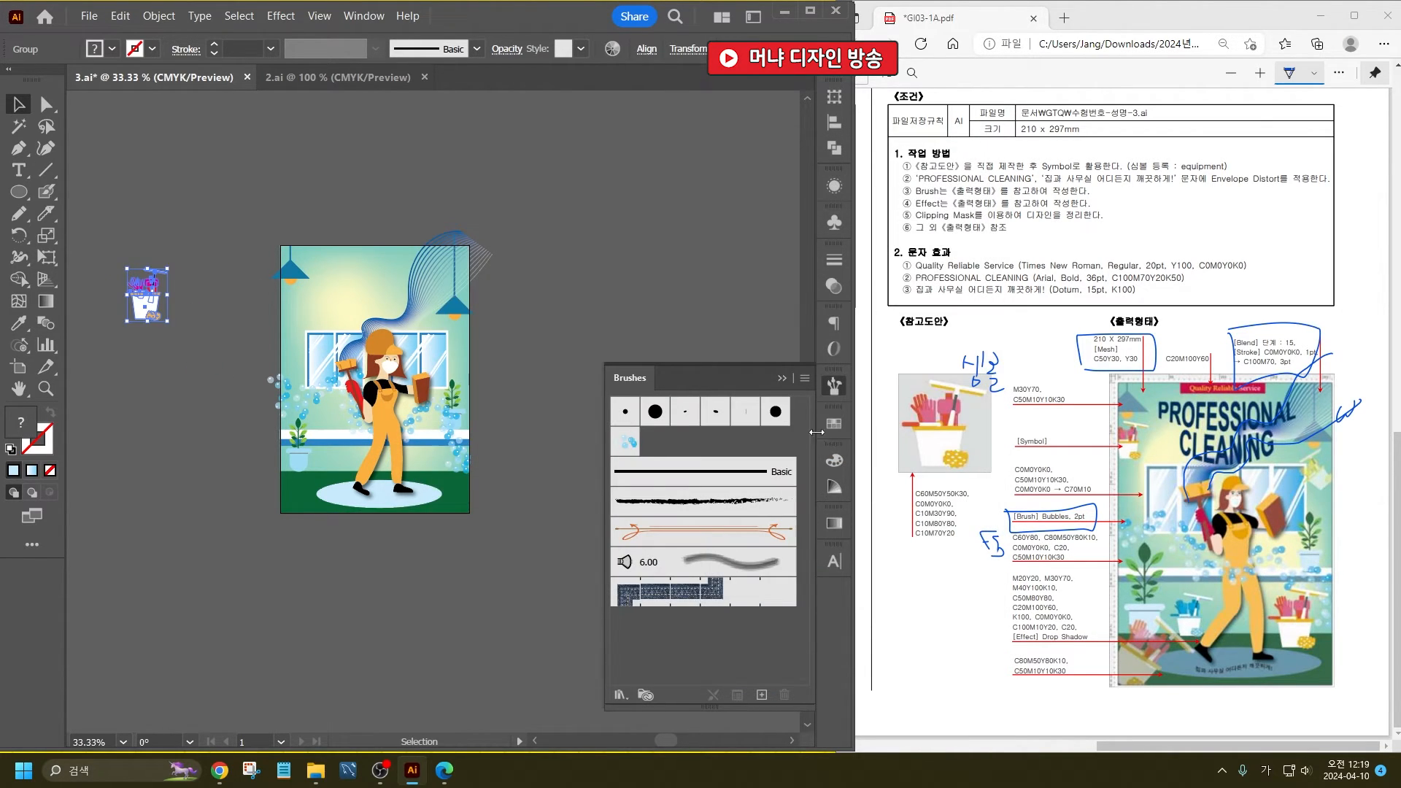
left_click(780, 379)
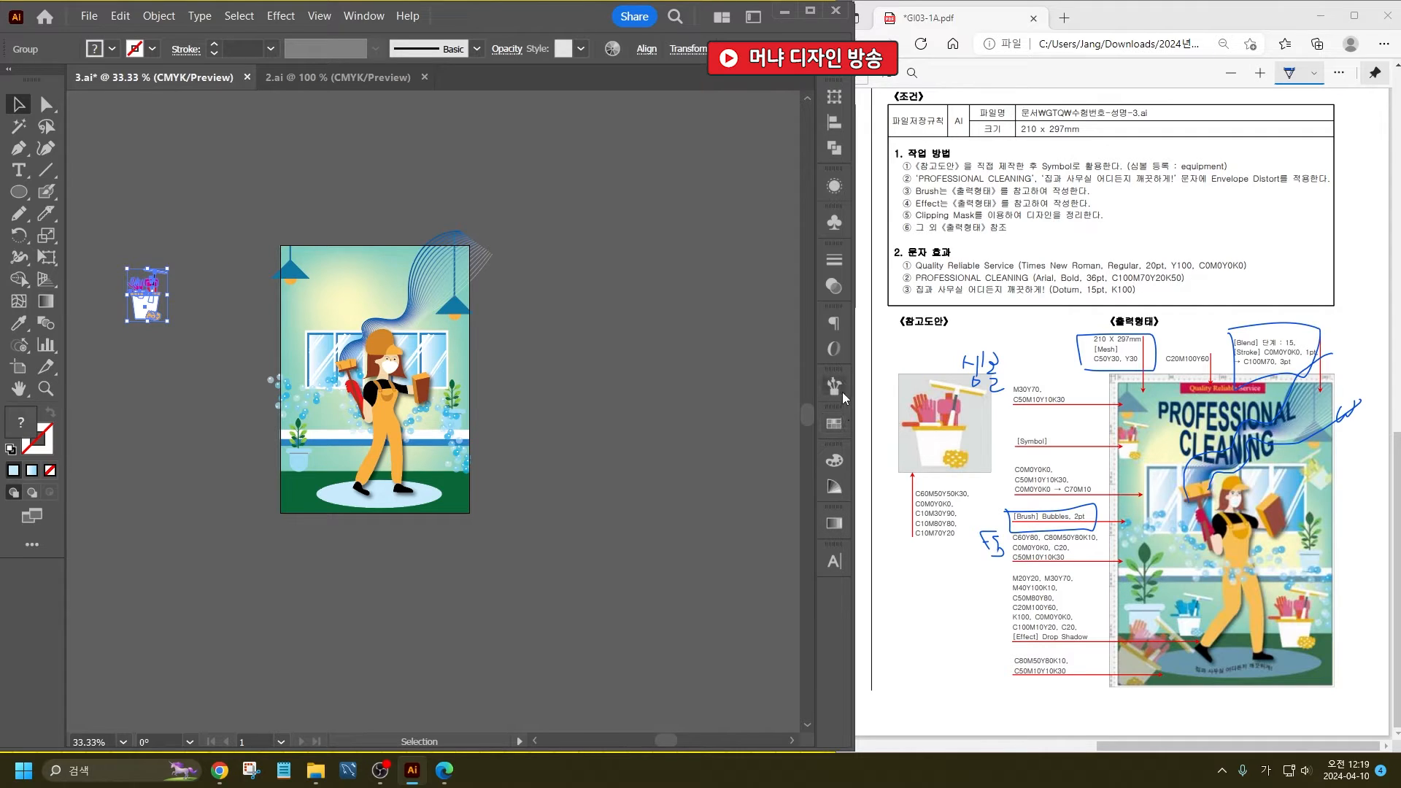
- Register the small cleaning bucket as a dynamic Movie Clip symbol named New Symbol
left_click(835, 225)
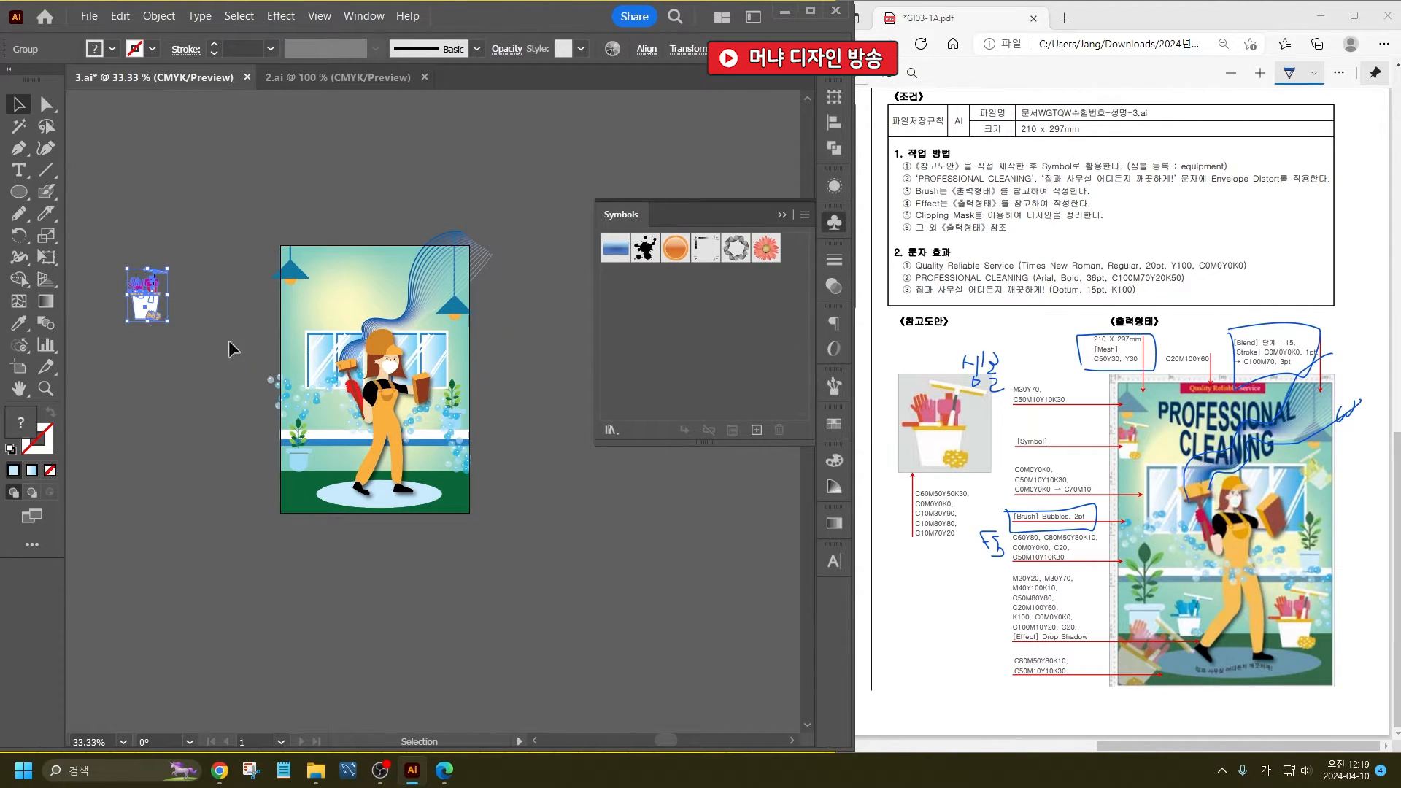
left_click(354, 16)
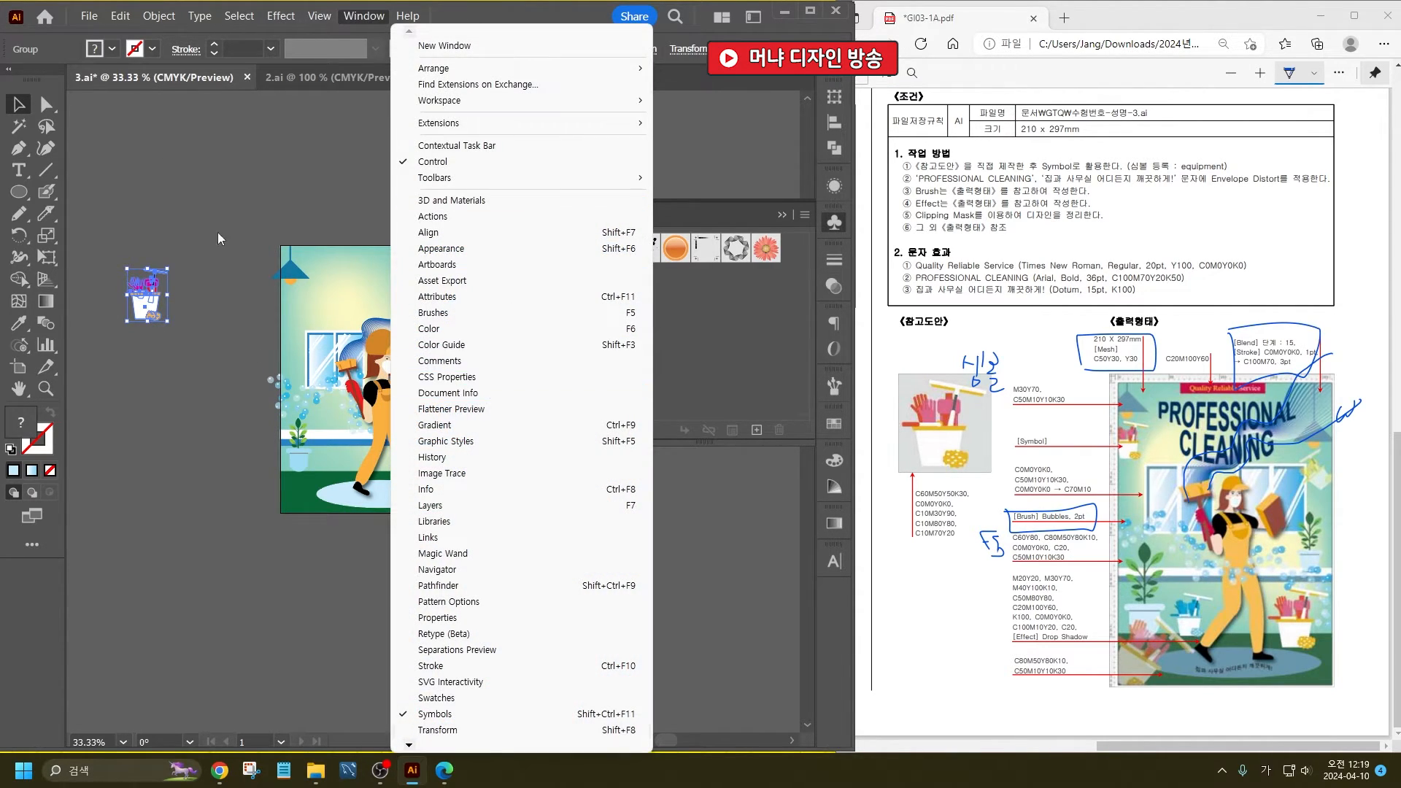
left_click_drag(148, 292, 752, 304)
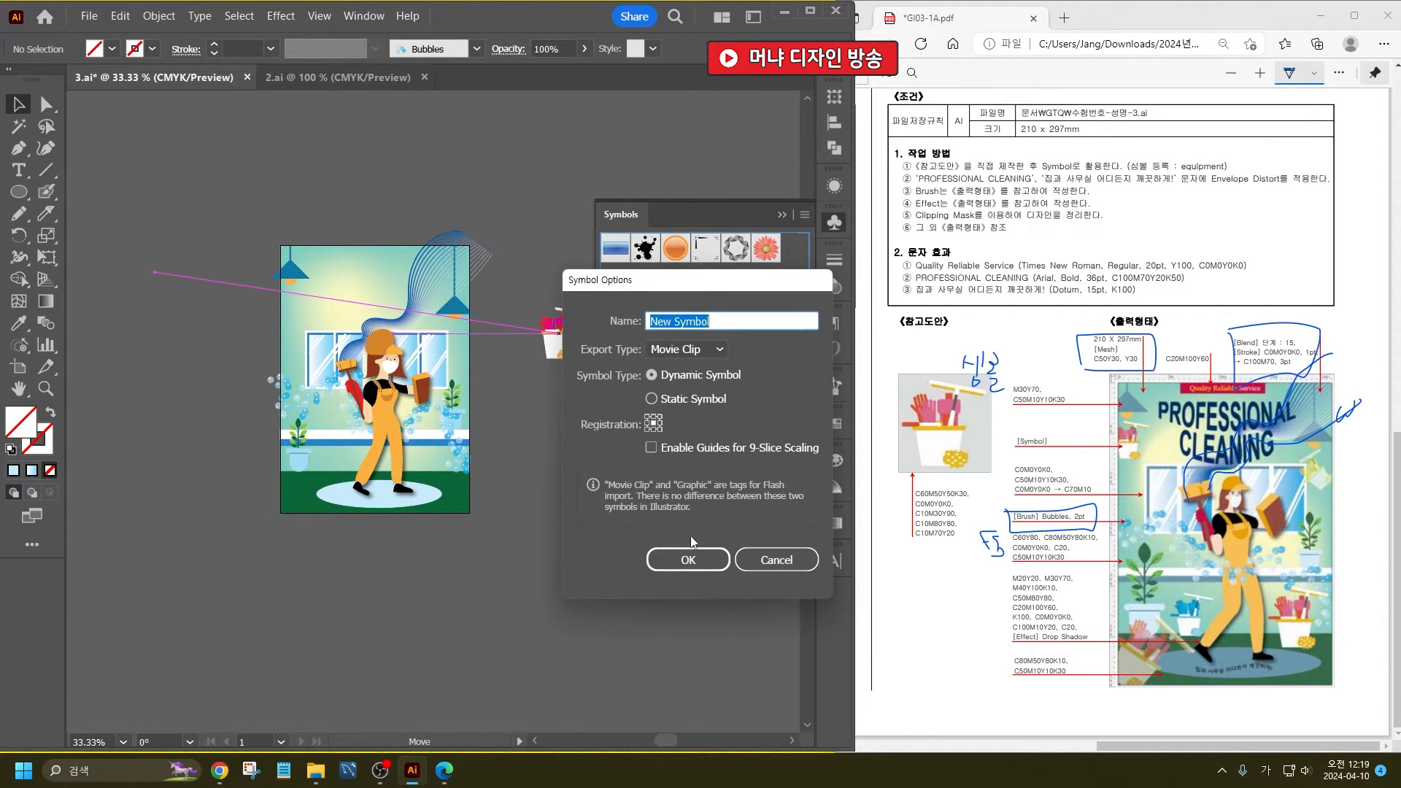
left_click(697, 559)
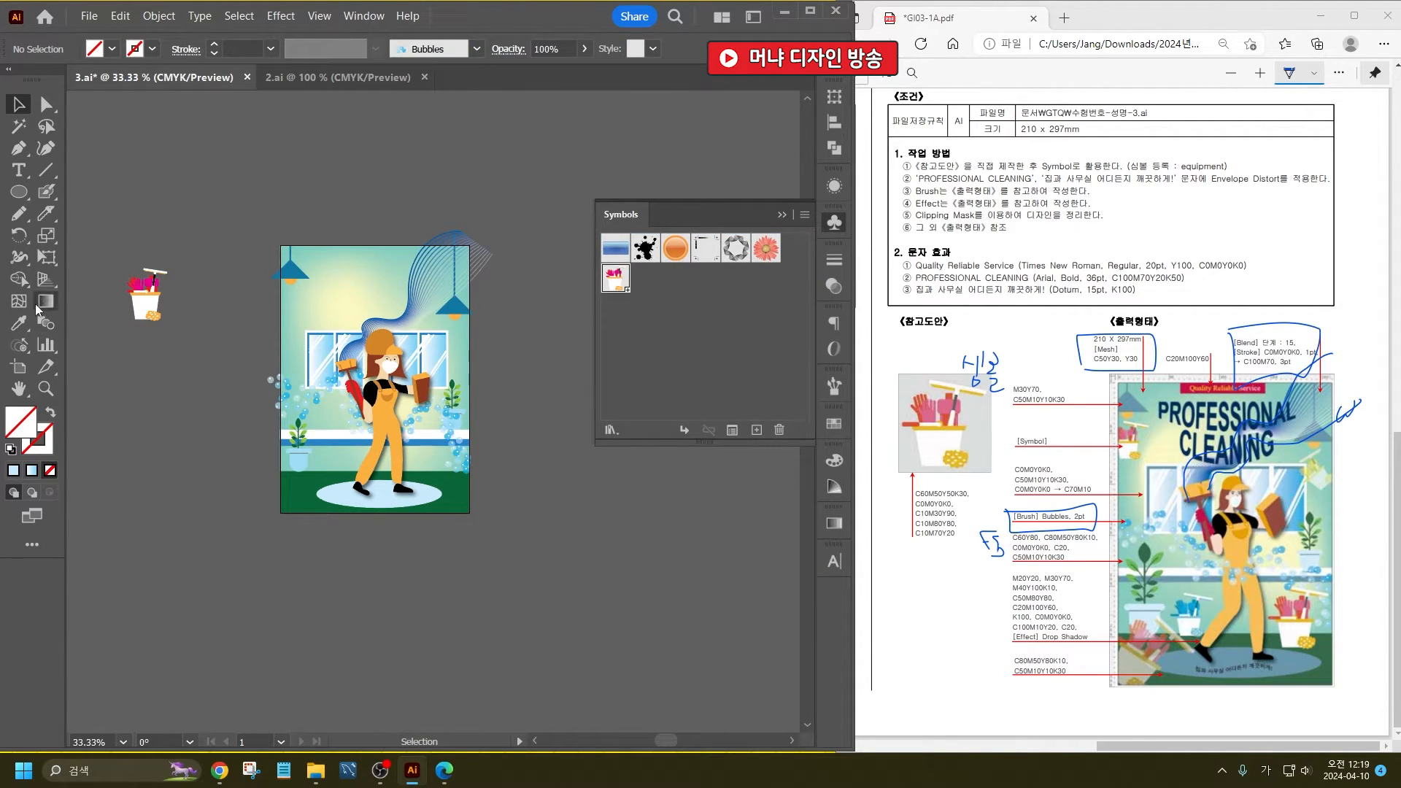
- Spray bucket symbols with the Symbol Sprayer at the poster's upper-left, lower-left, middle-left, lower-right and upper-right areas, keeping the symbol tools detached
left_click(26, 350)
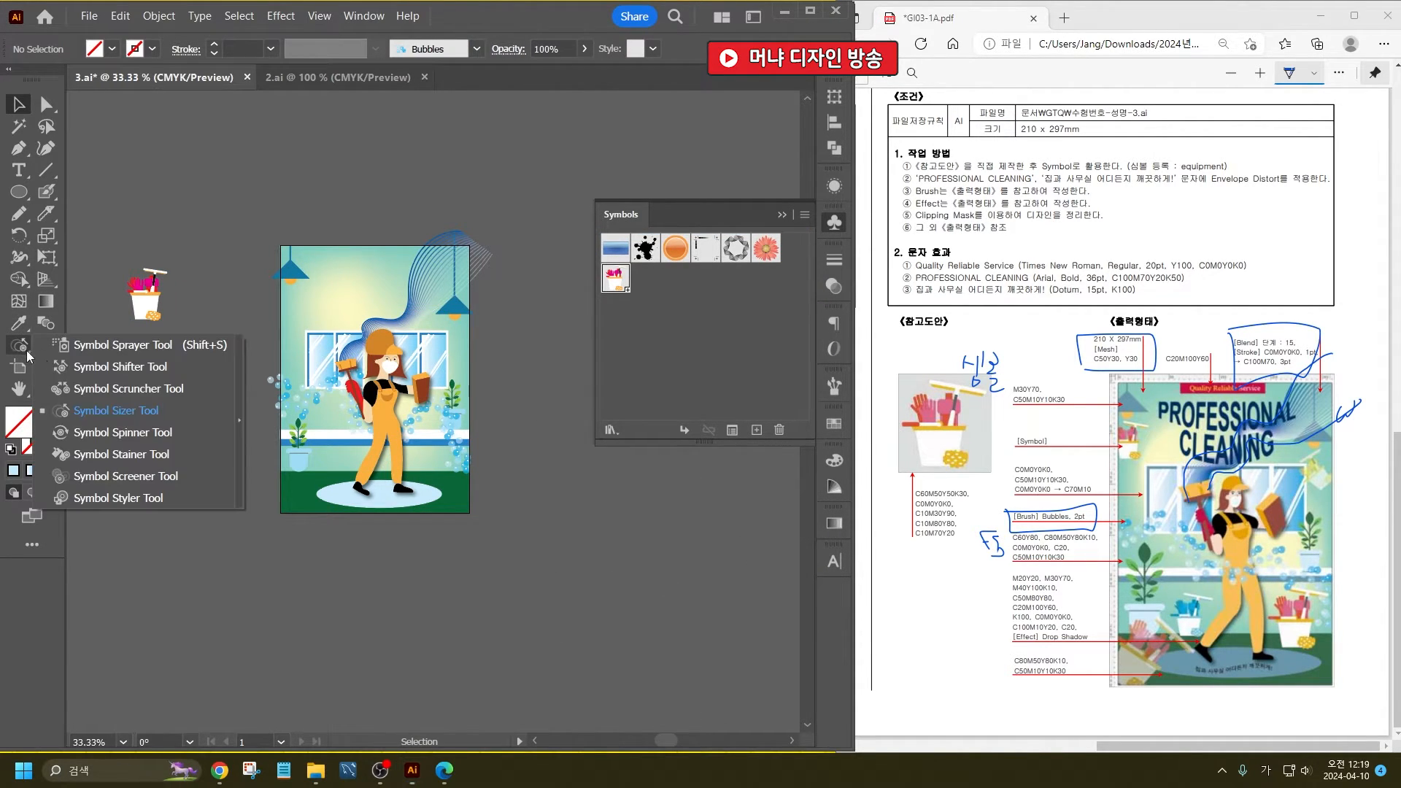
left_click(241, 420)
left_click_drag(208, 339, 401, 140)
left_click(233, 193)
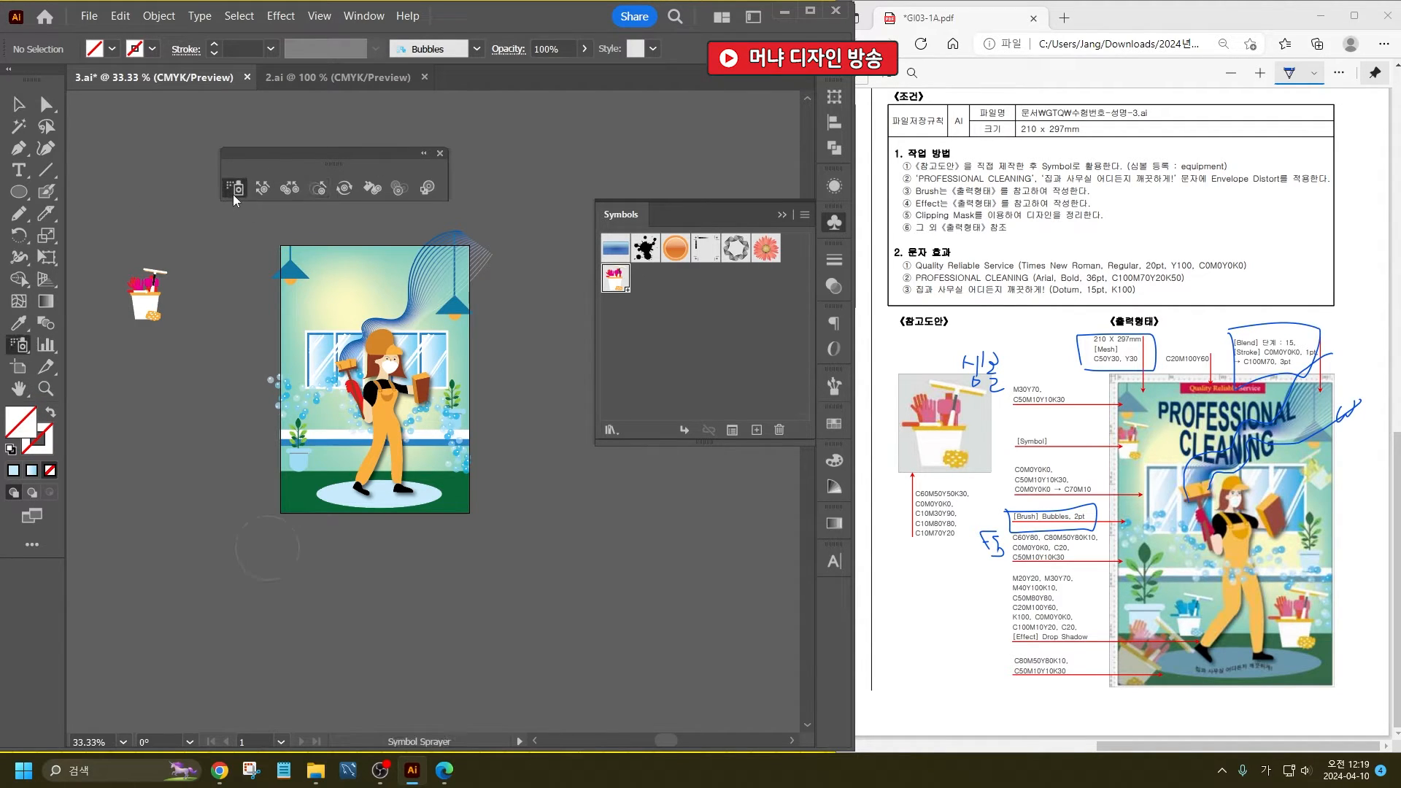
left_click(286, 308)
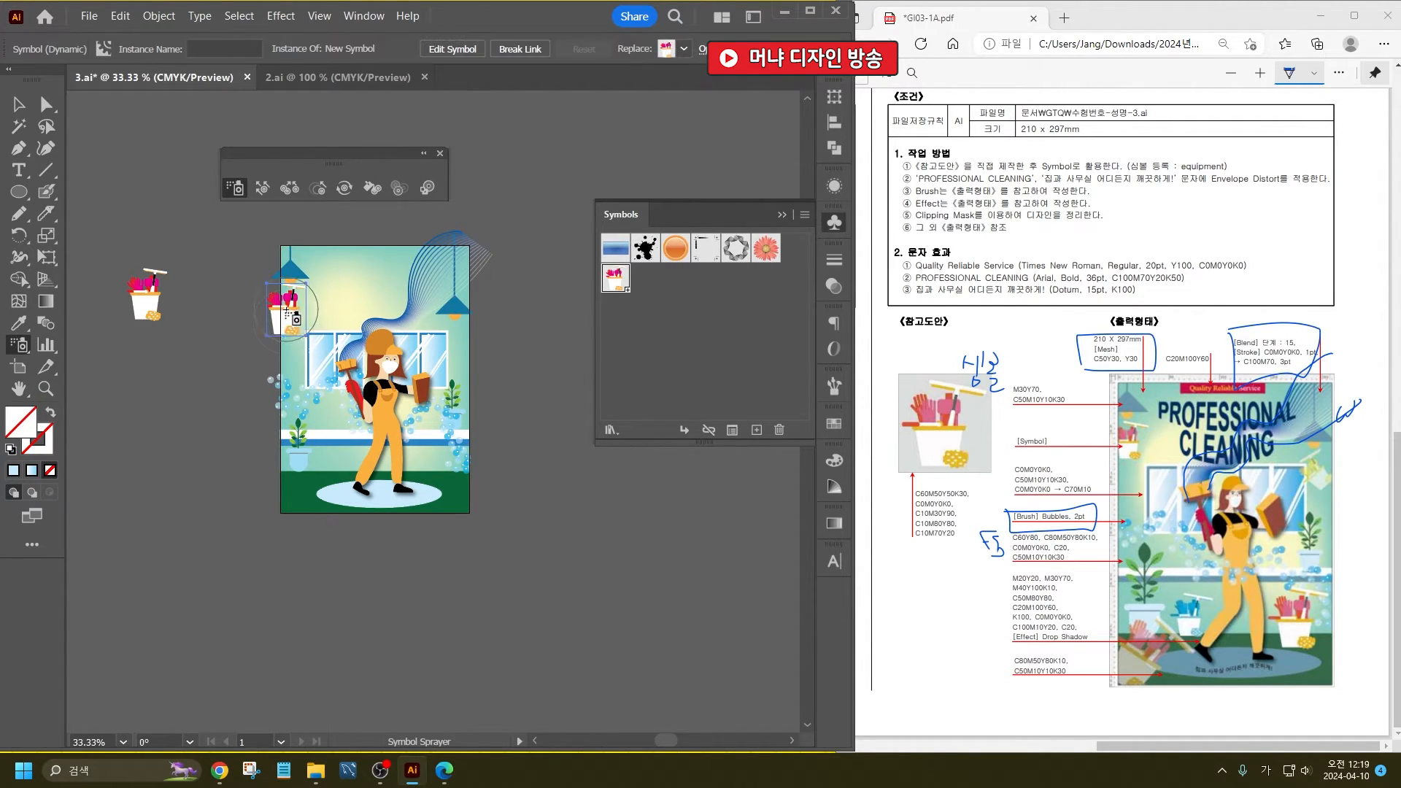
left_click(295, 502)
left_click(336, 448)
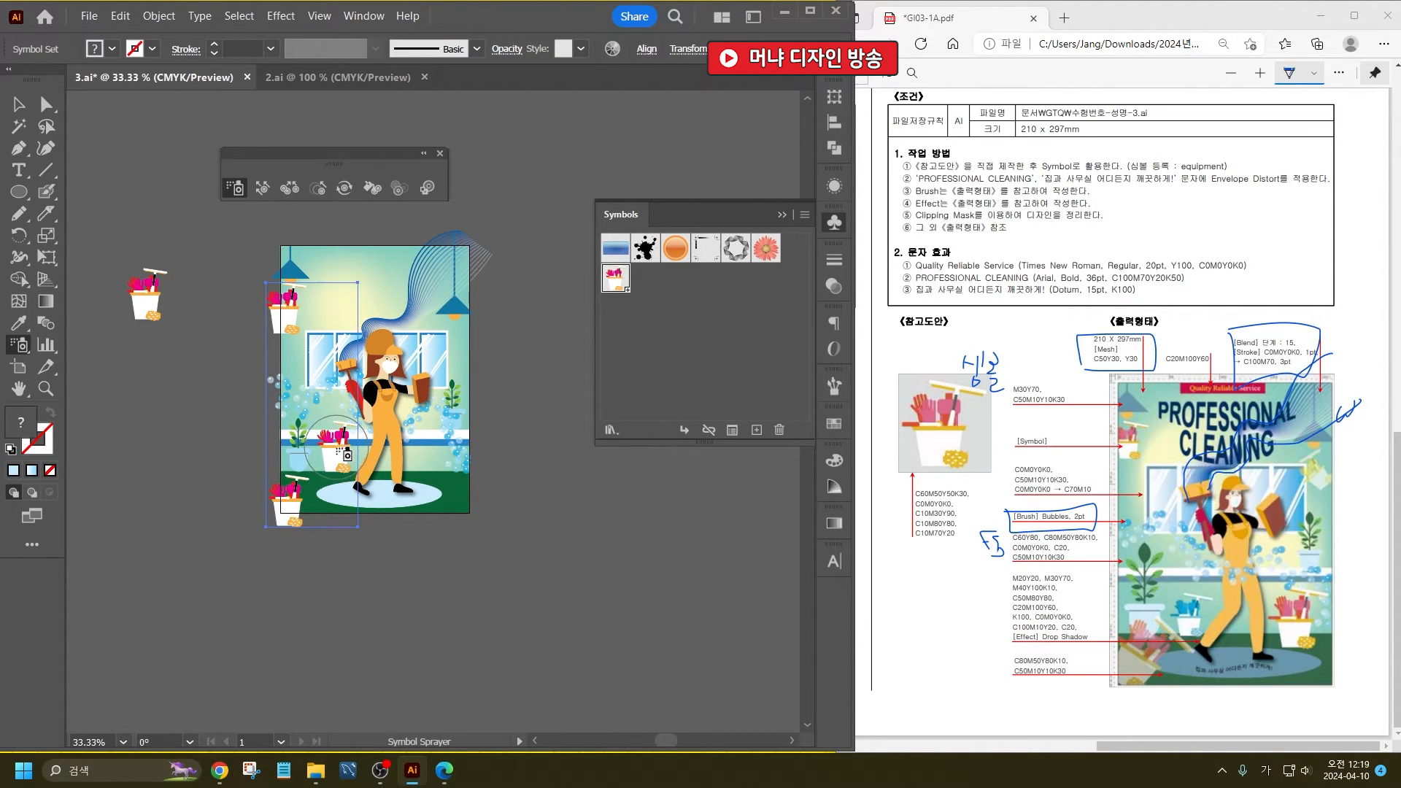
left_click(437, 476)
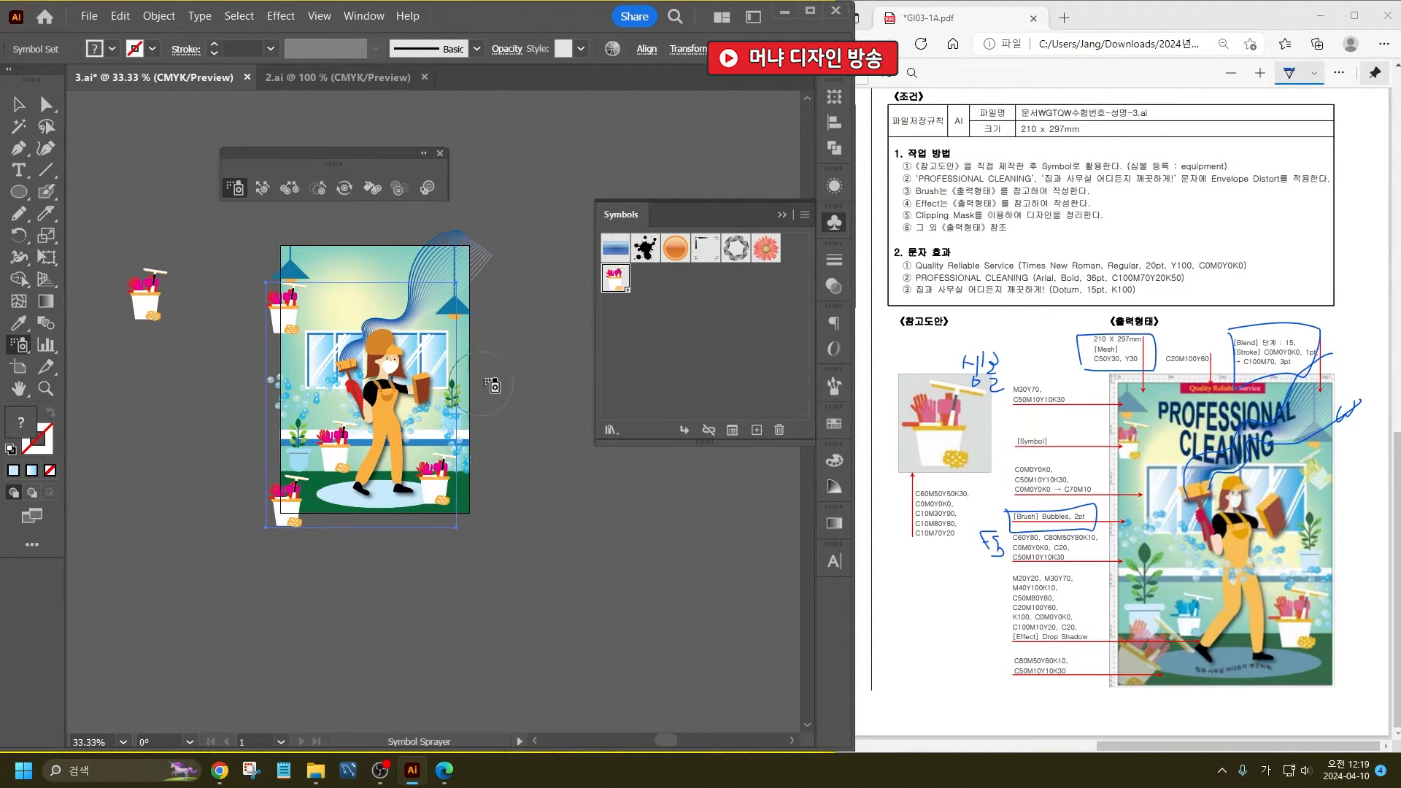
left_click(454, 330)
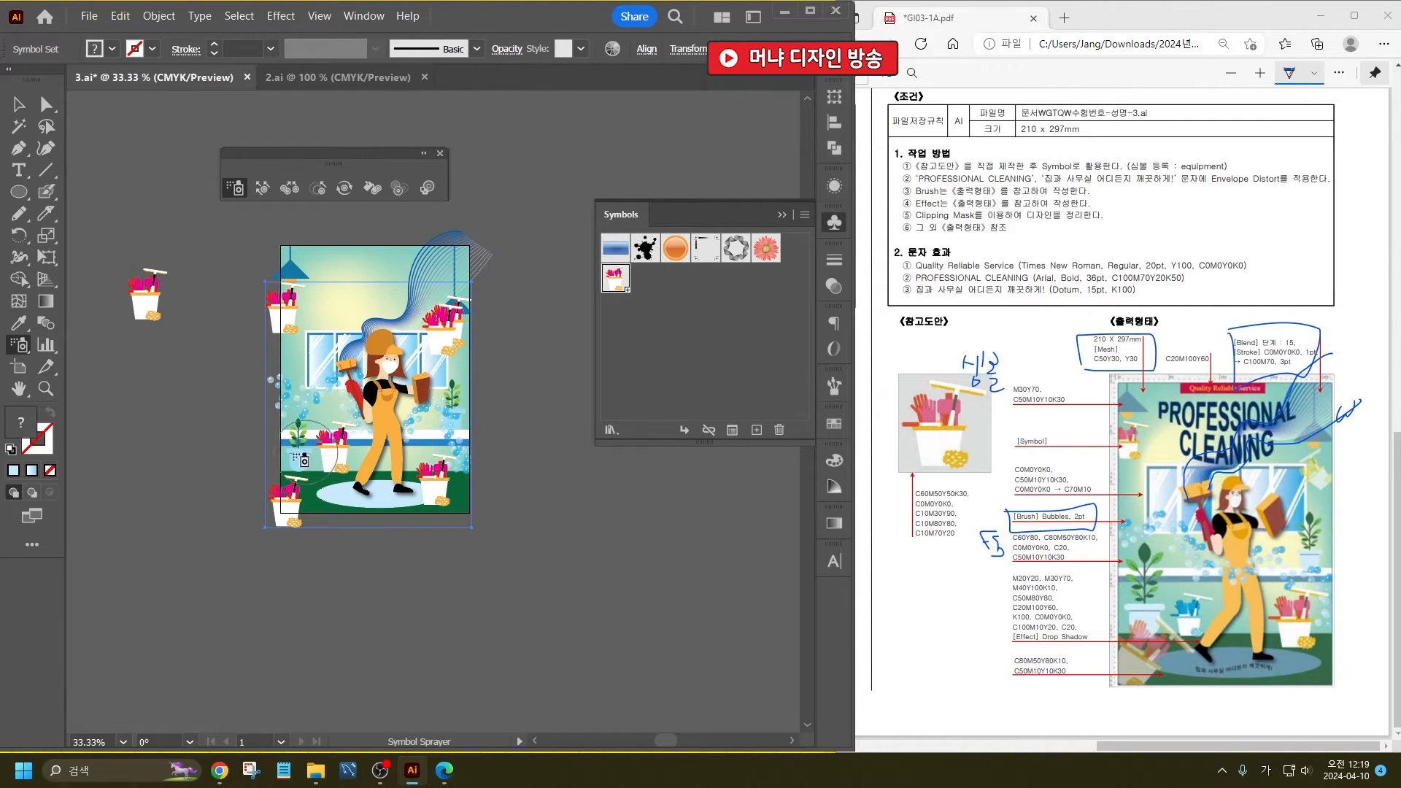
- Enlarge the two lower corner buckets, shrink the middle-left and both upper ones with Symbol Sizer, and remove the overlapping upper-right duplicate
left_click(319, 191)
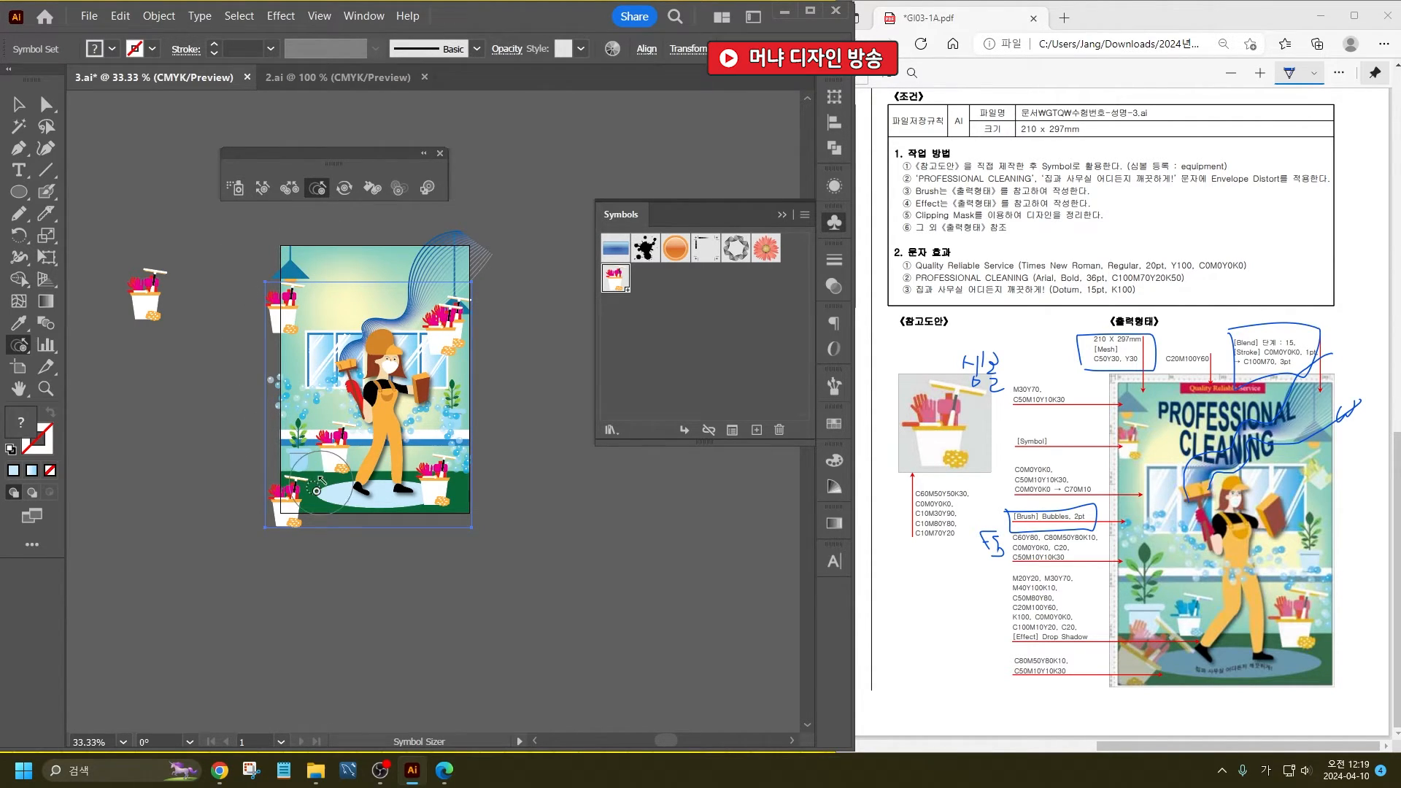
left_click(286, 514)
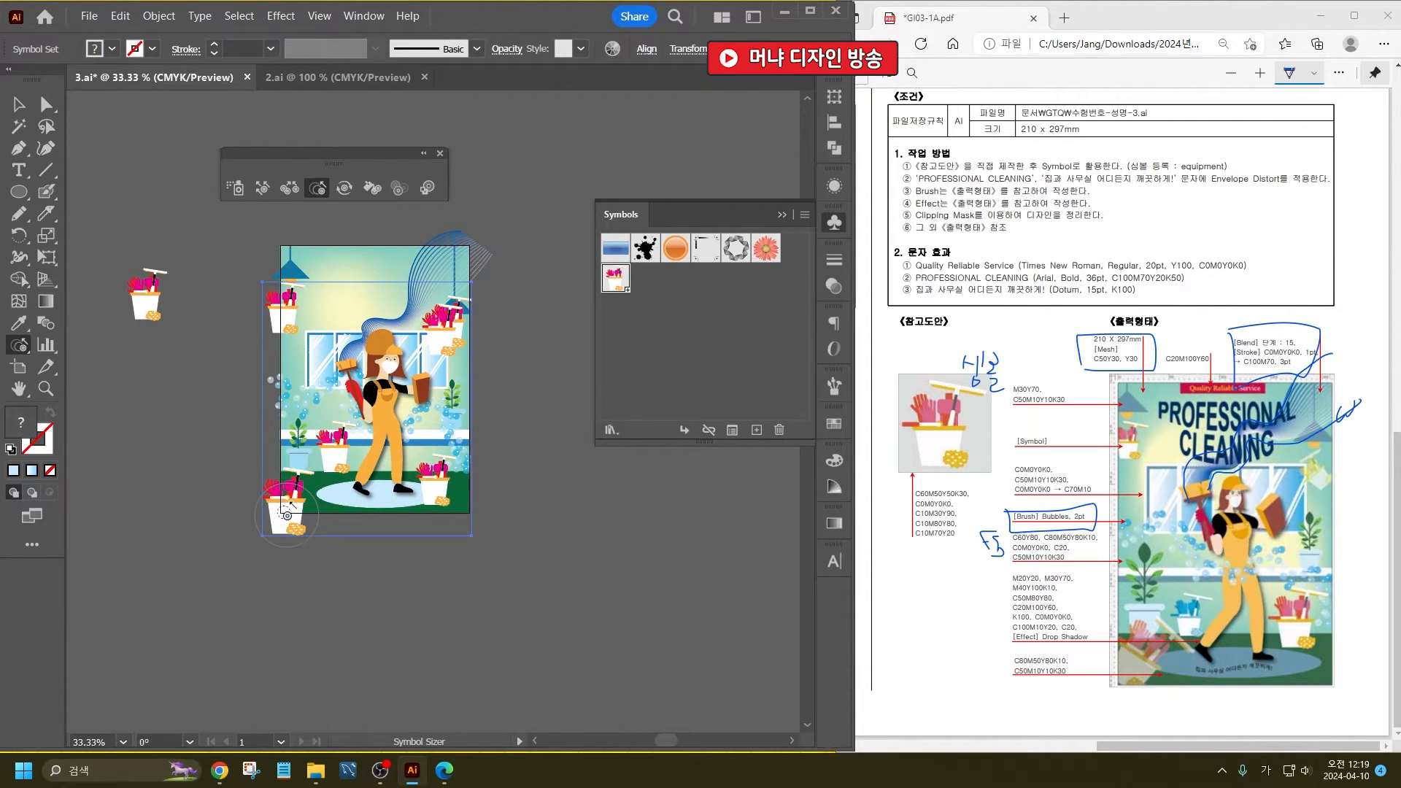
left_click(433, 482)
left_click(337, 442, "alt")
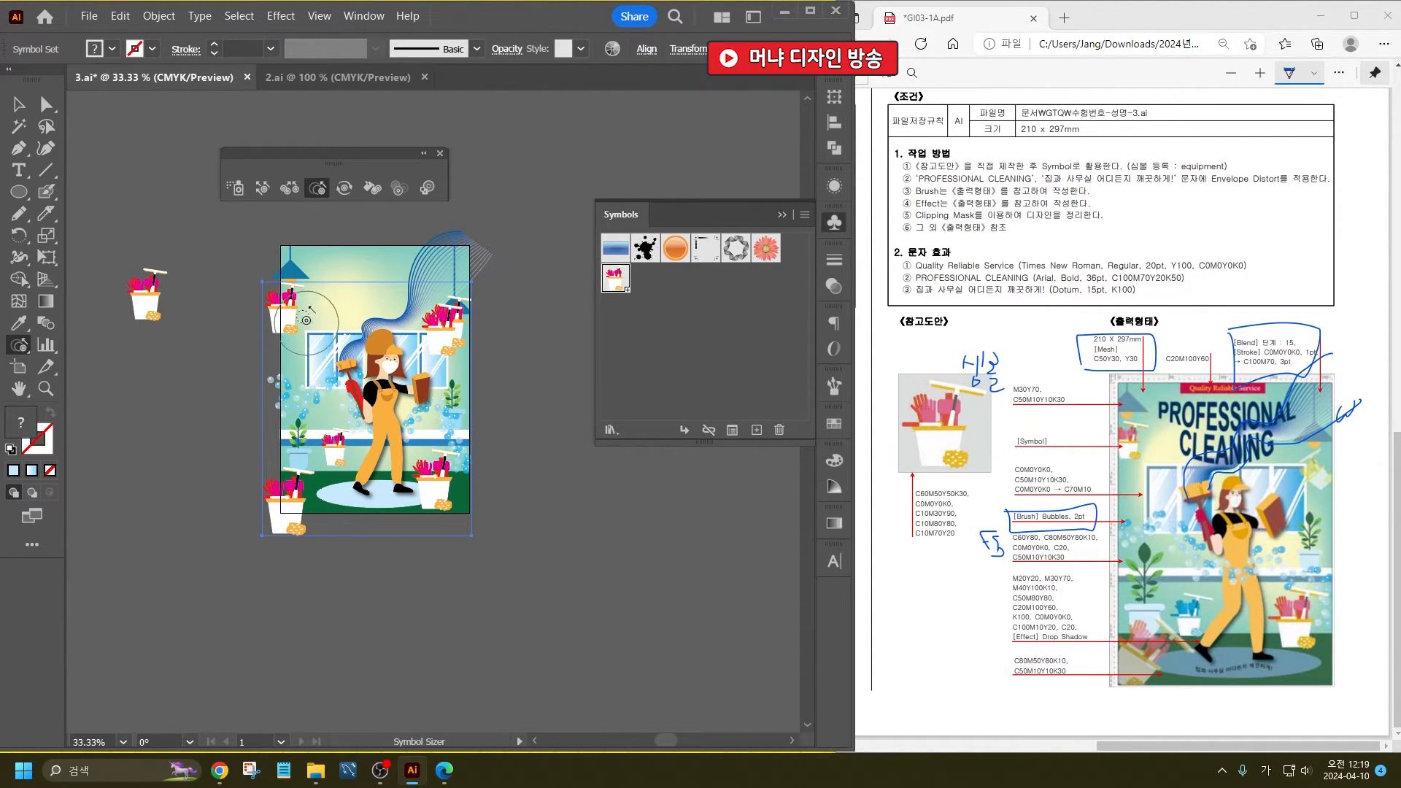
left_click(289, 297, "alt")
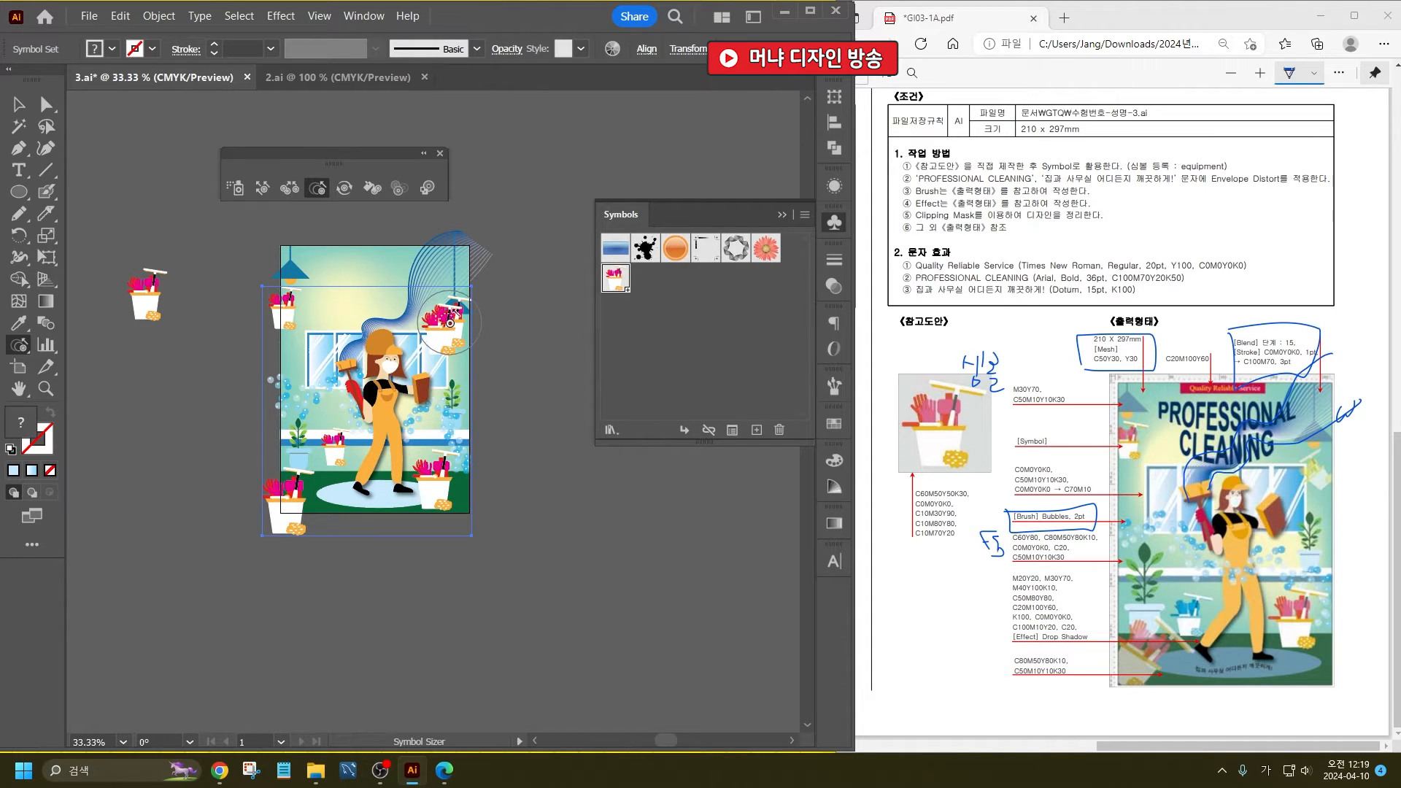
left_click(449, 322, "alt")
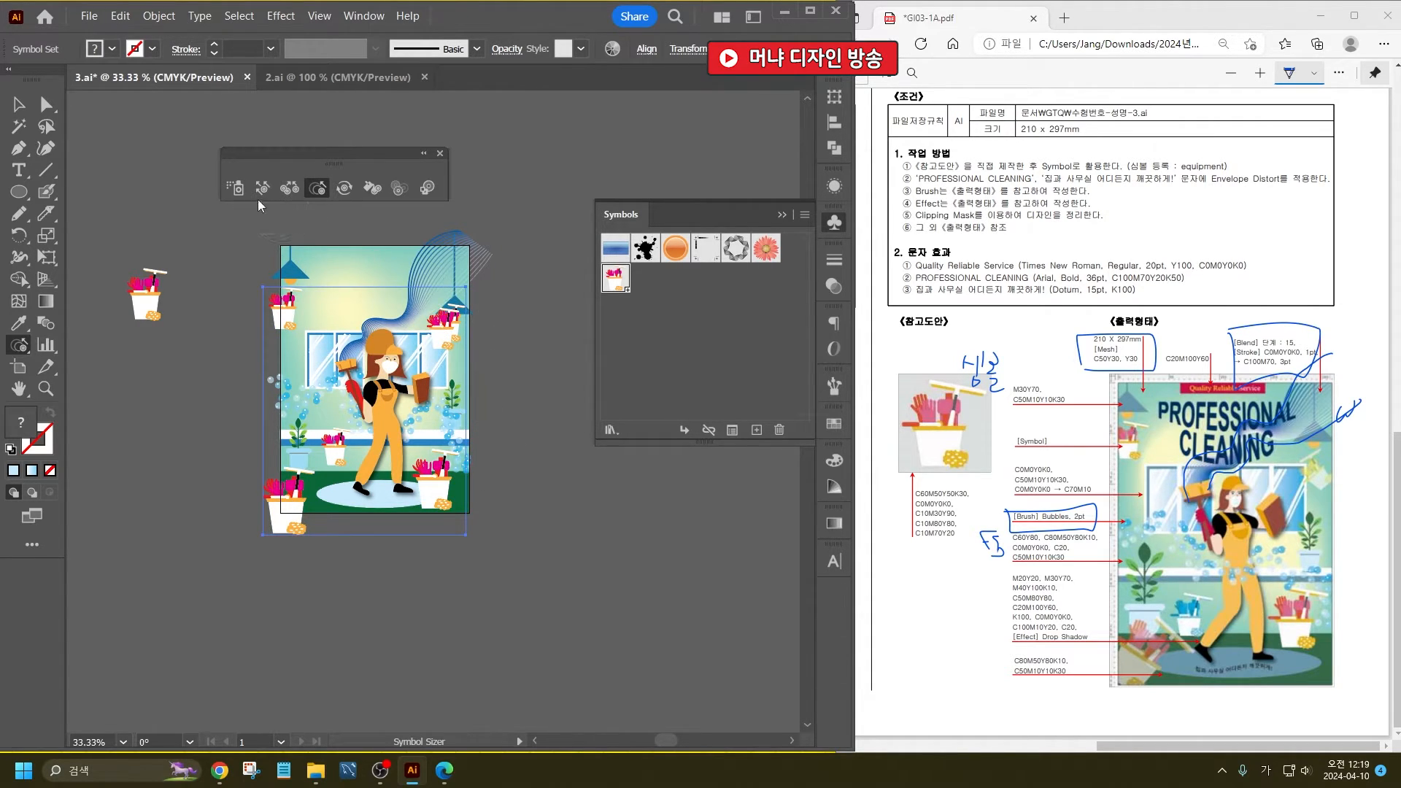
left_click(242, 189)
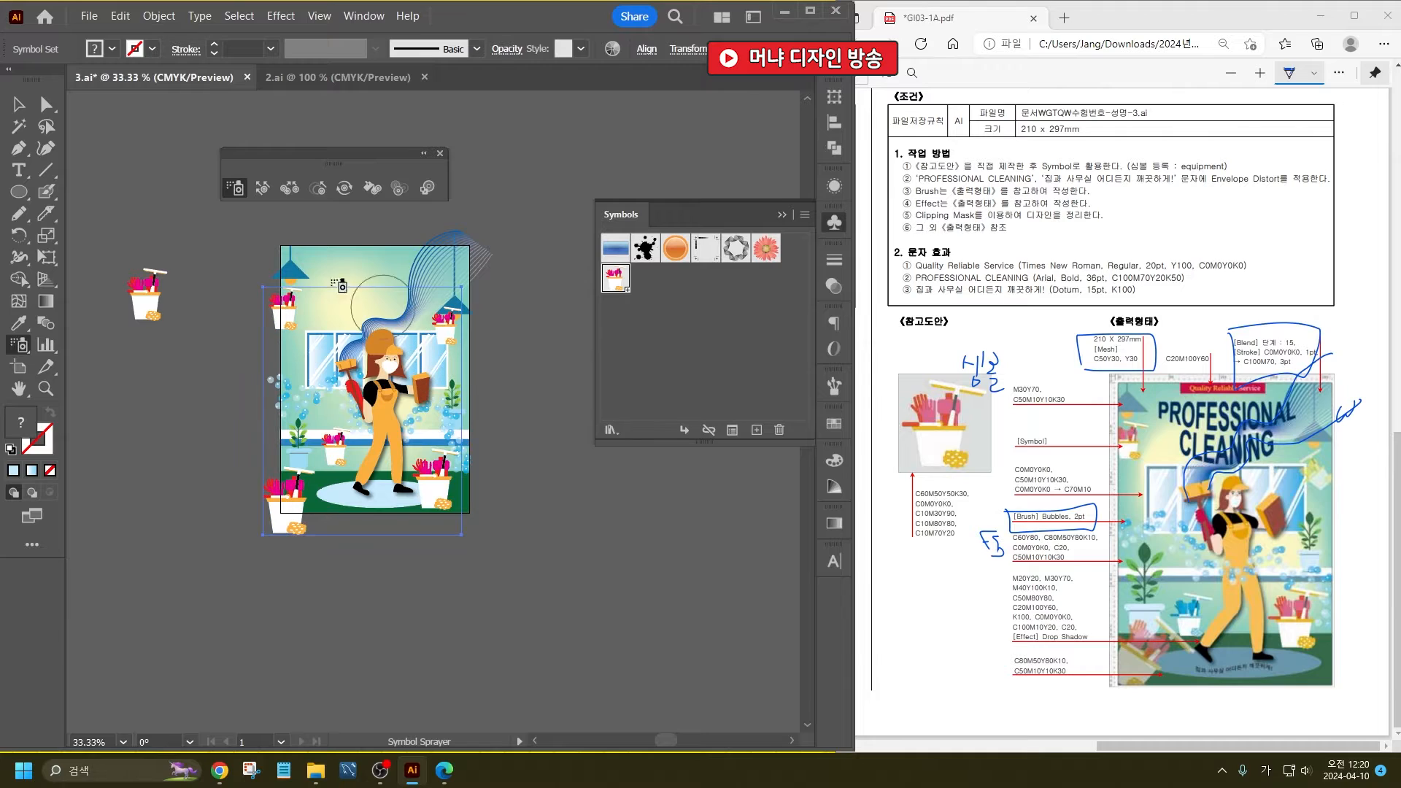
- Tilt the upper-right and lower-left bucket symbols clockwise with the Symbol Spinner
left_click(345, 188)
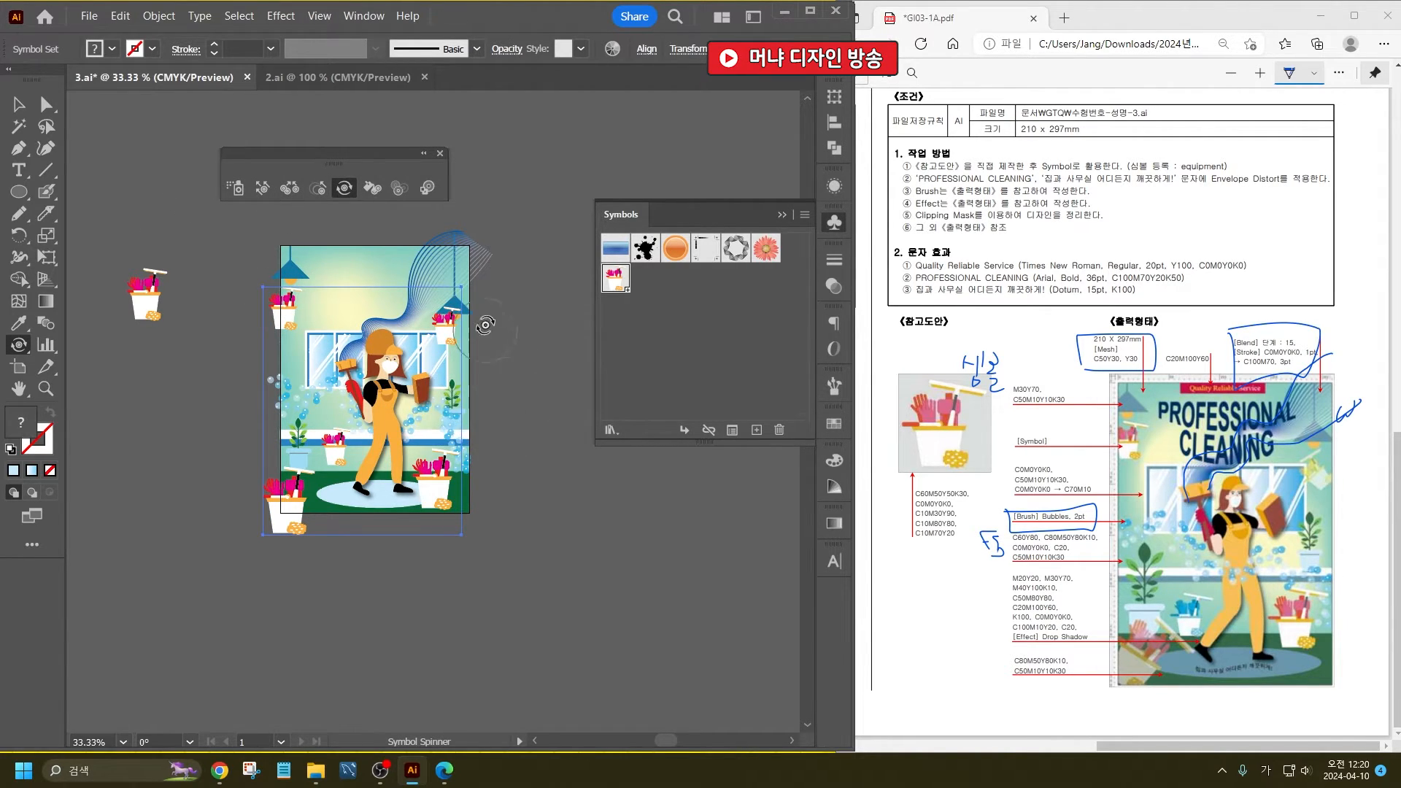
left_click_drag(447, 327, 421, 347)
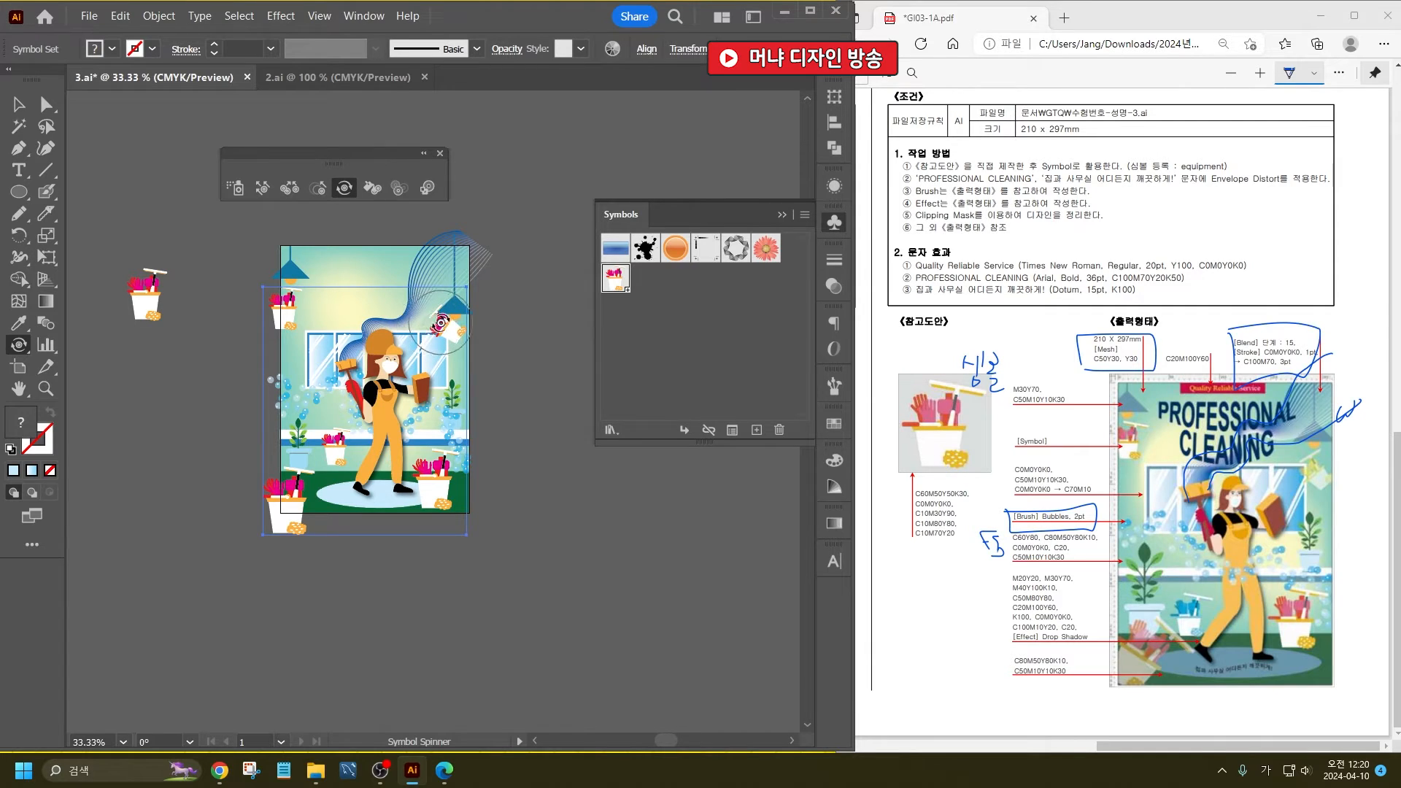
mouse_move(283, 502)
left_mouse_down()
mouse_move(297, 489)
mouse_move(304, 501)
left_mouse_up()
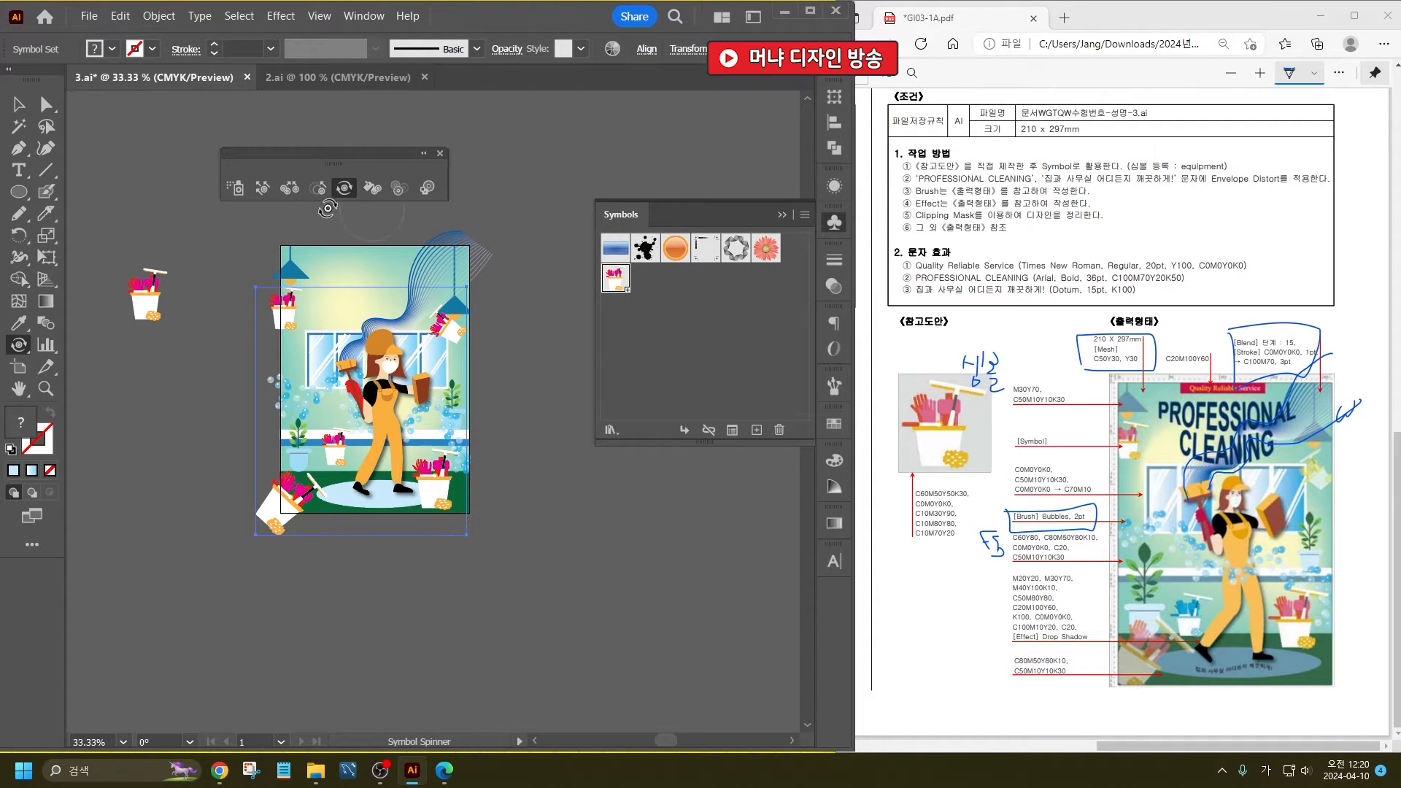
- Shift the lower-right bucket symbol slightly upward and the middle-left one slightly downward with the Symbol Shifter
left_click(262, 188)
left_click_drag(434, 487, 436, 467)
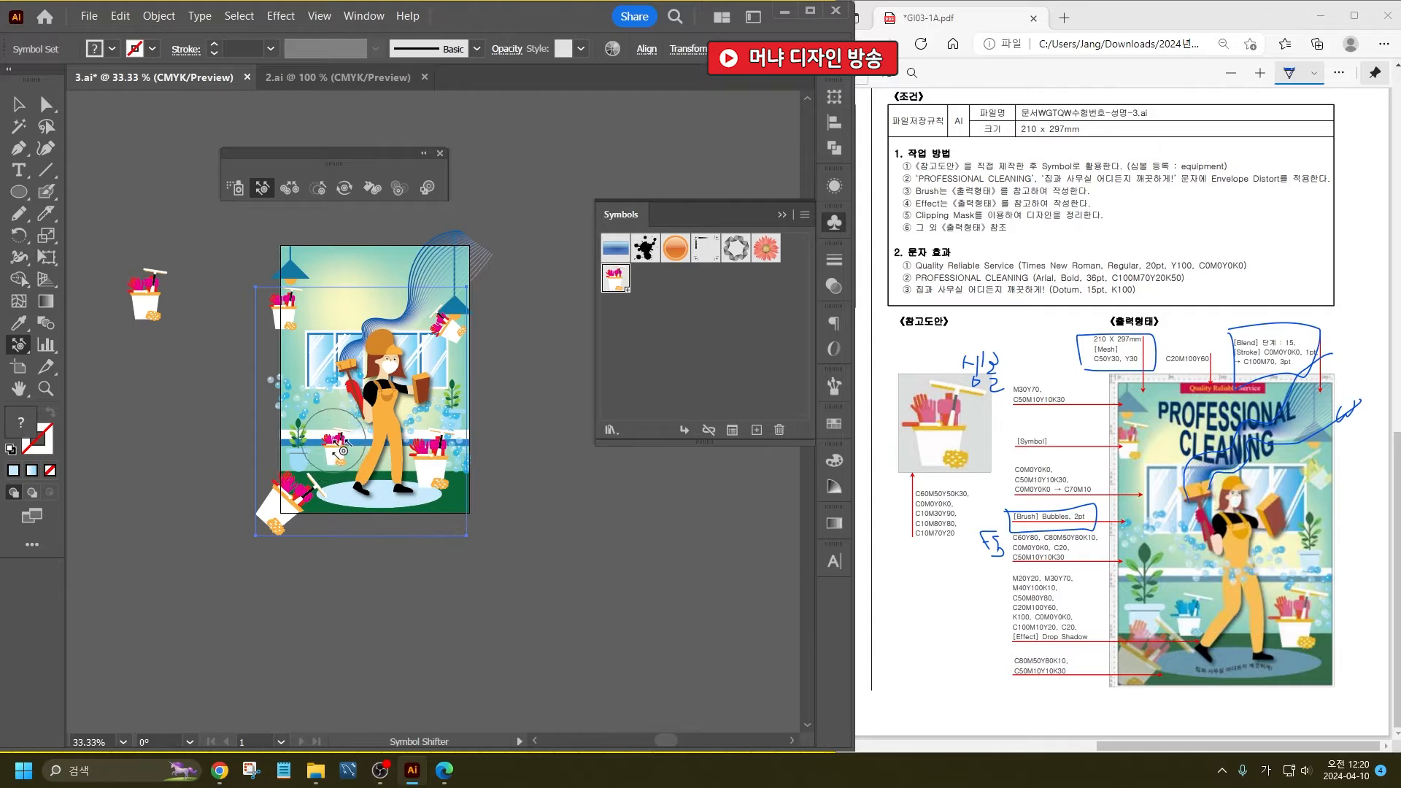
left_click_drag(338, 447, 338, 461)
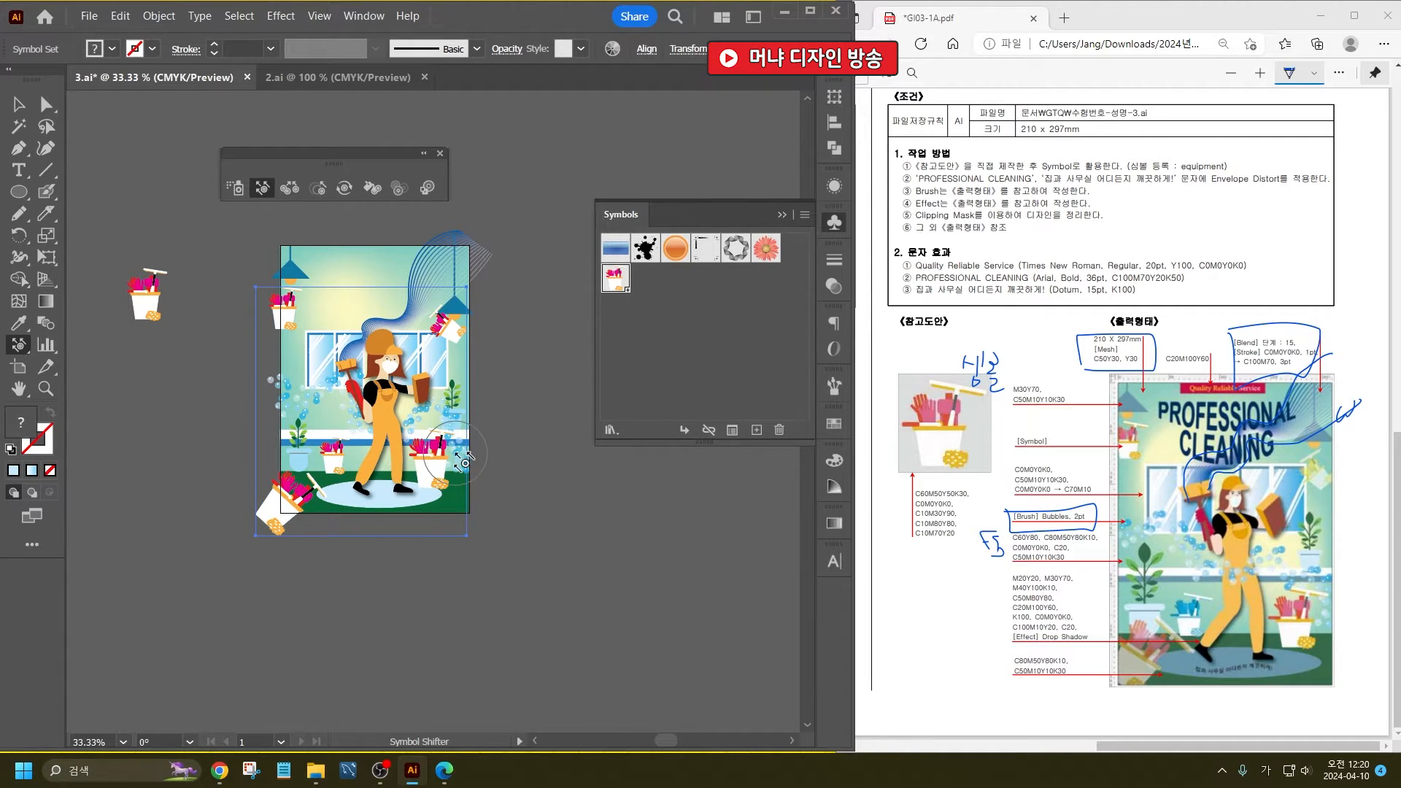
- Shrink the lower-right, middle-left, upper-left and upper-right bucket symbols with the Symbol Sizer
left_click(318, 188)
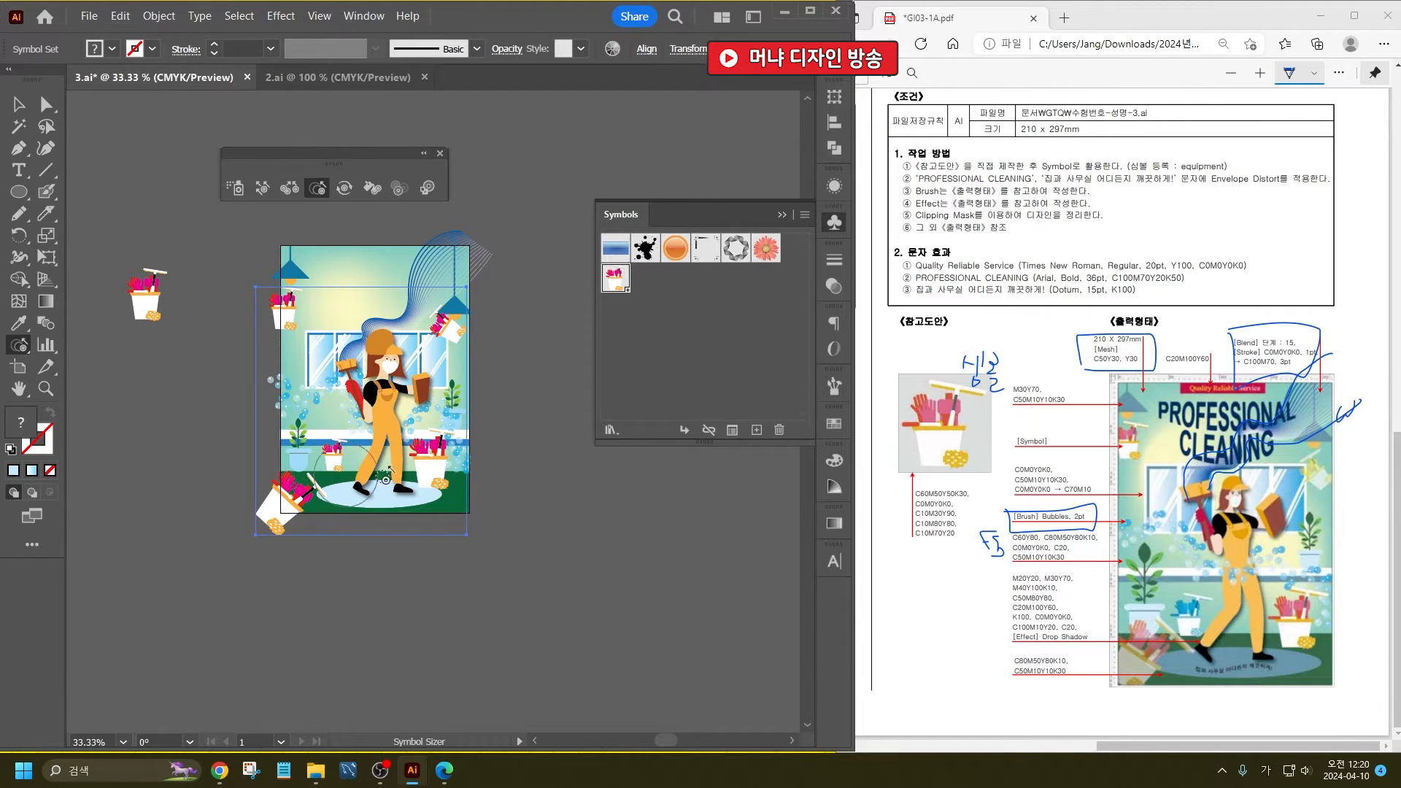
left_click_drag(431, 461, 430, 461)
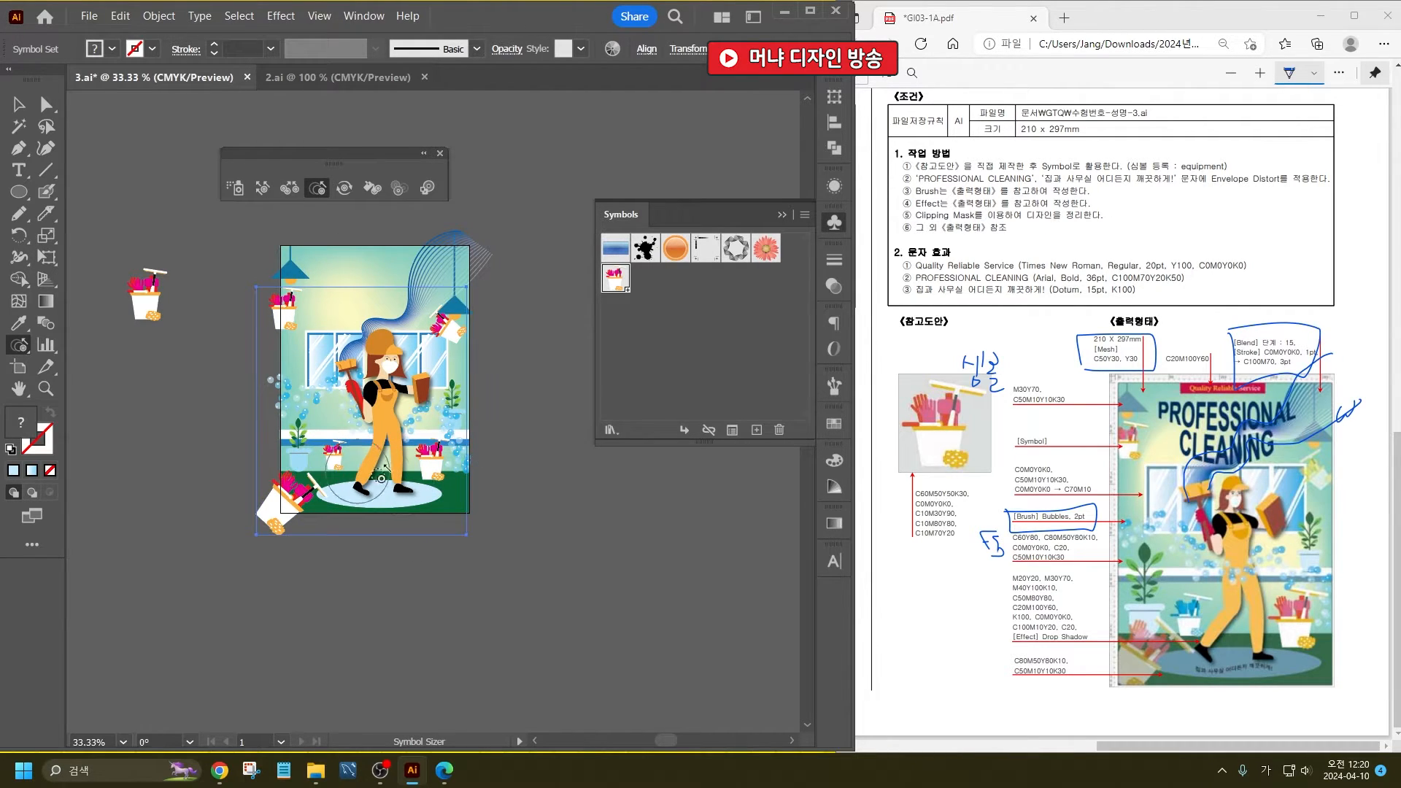
left_click(429, 461, "alt")
left_click(334, 459, "alt")
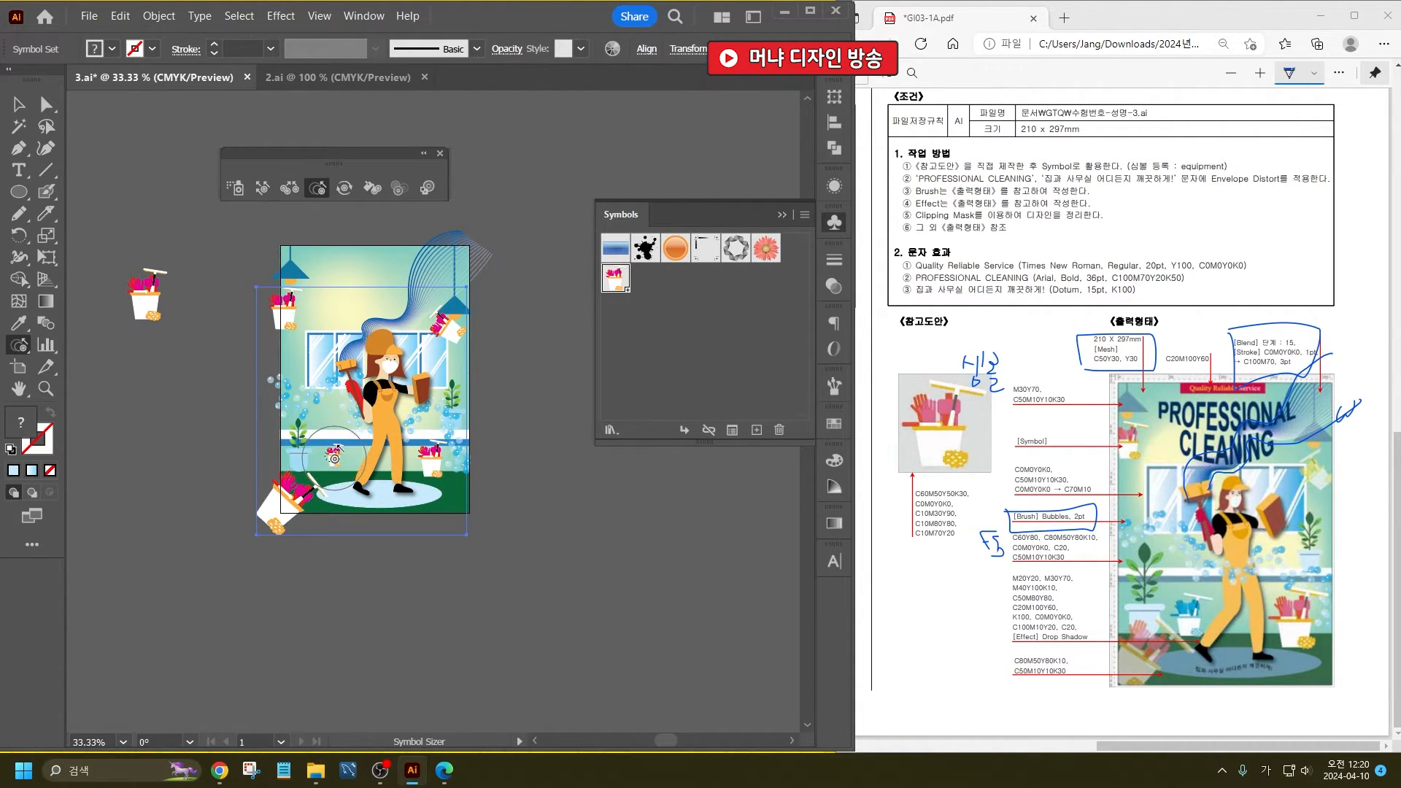
key("alt")
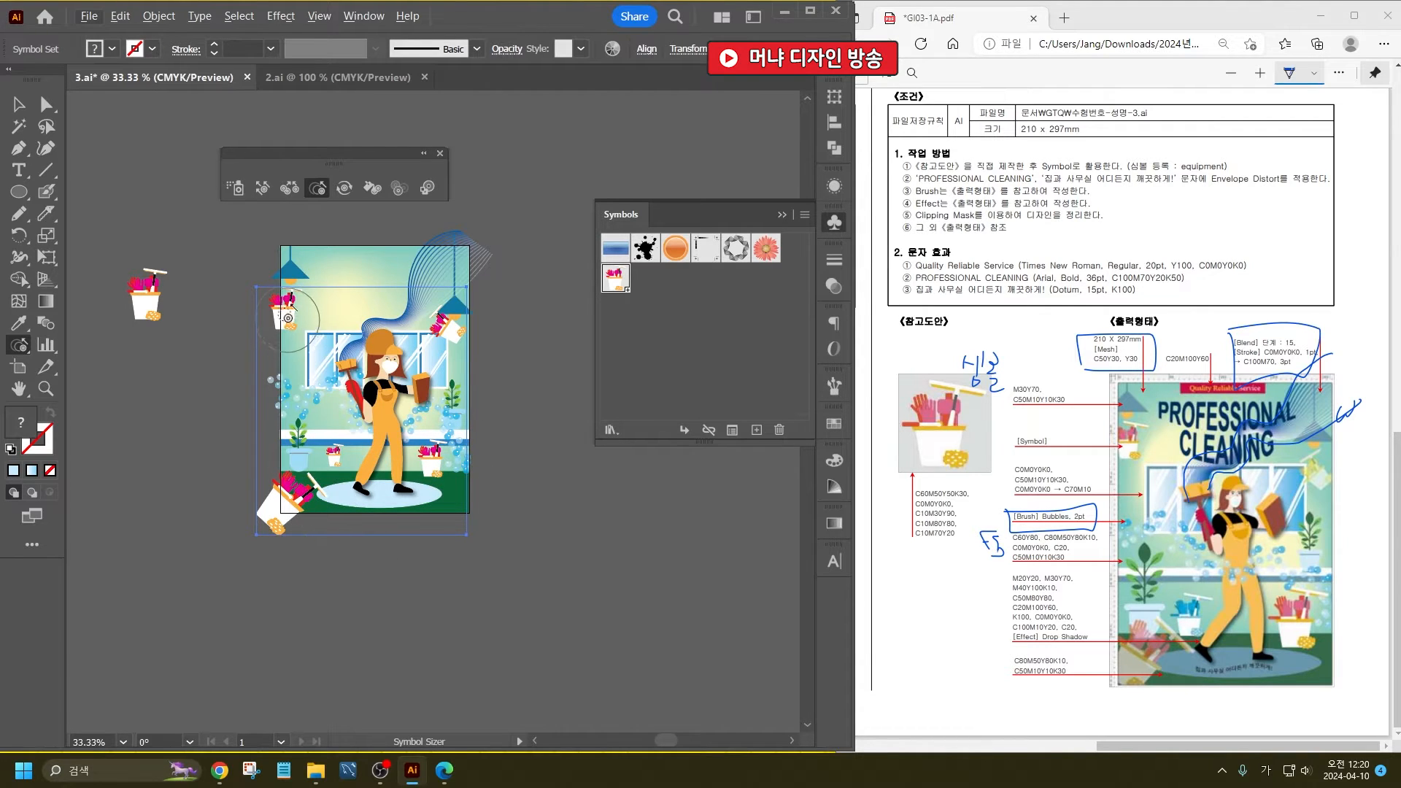
left_click(288, 314, "alt")
left_click(447, 325, "alt")
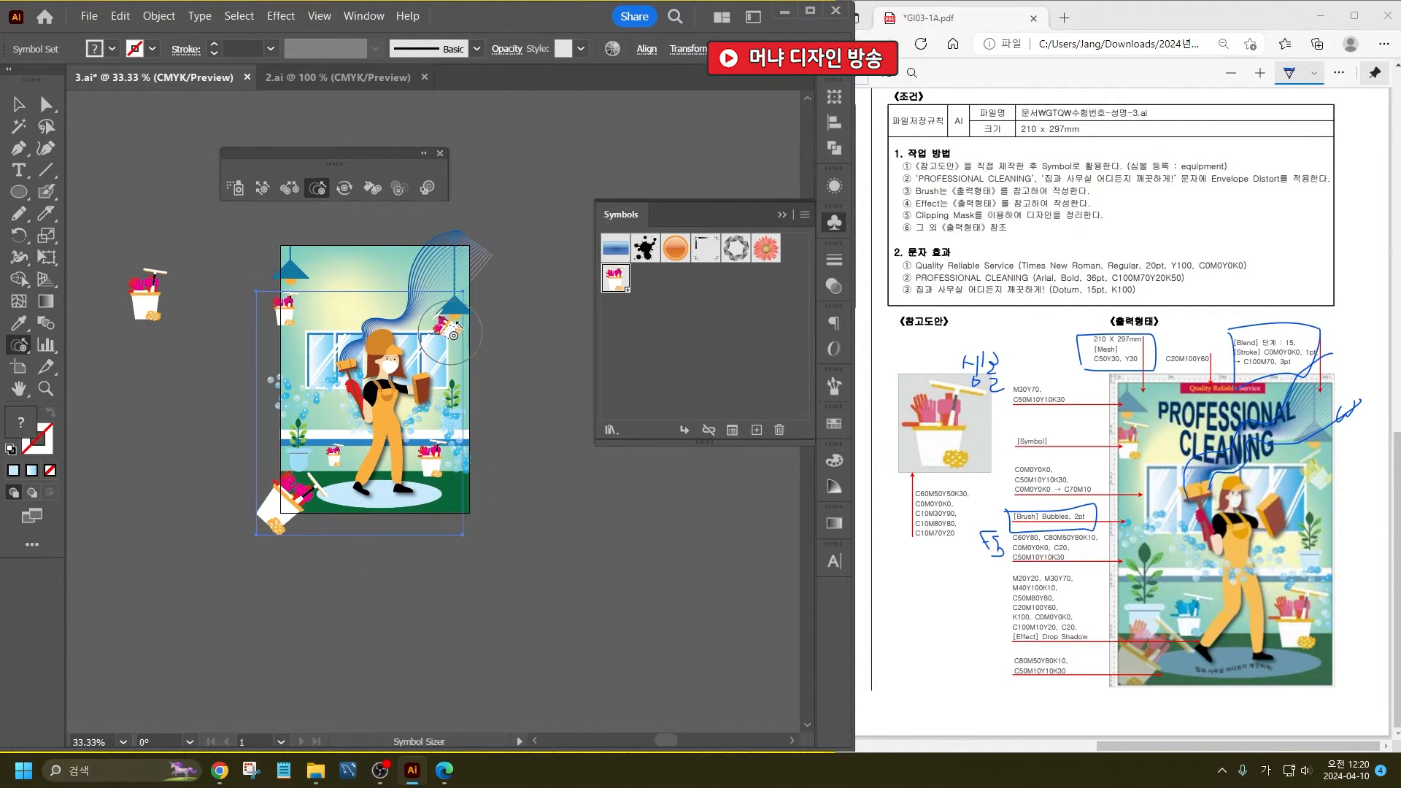
- Nudge the upper-left bucket up and inward, and the lower-right and middle-left buckets slightly downward with the Symbol Shifter
left_click(262, 188)
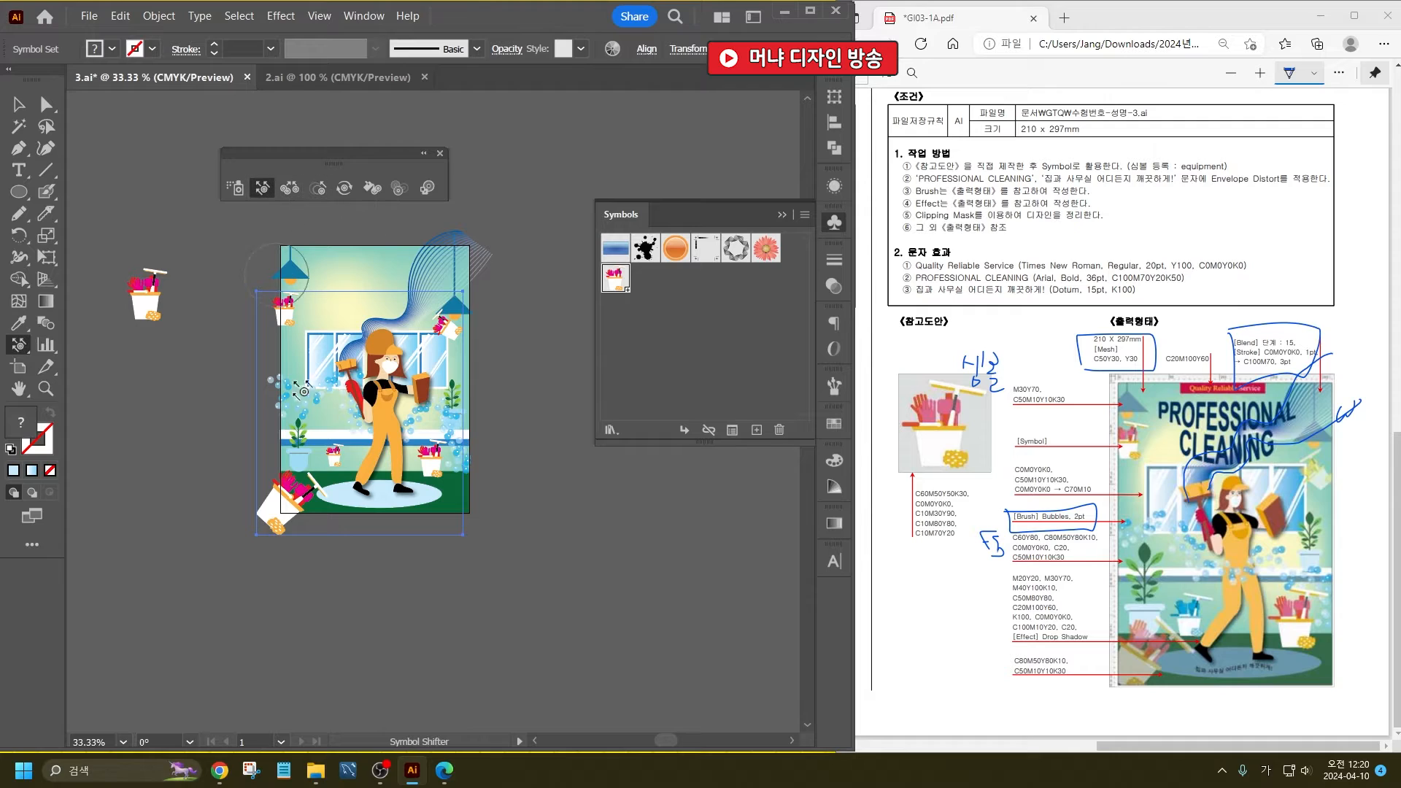
left_click_drag(284, 304, 285, 304)
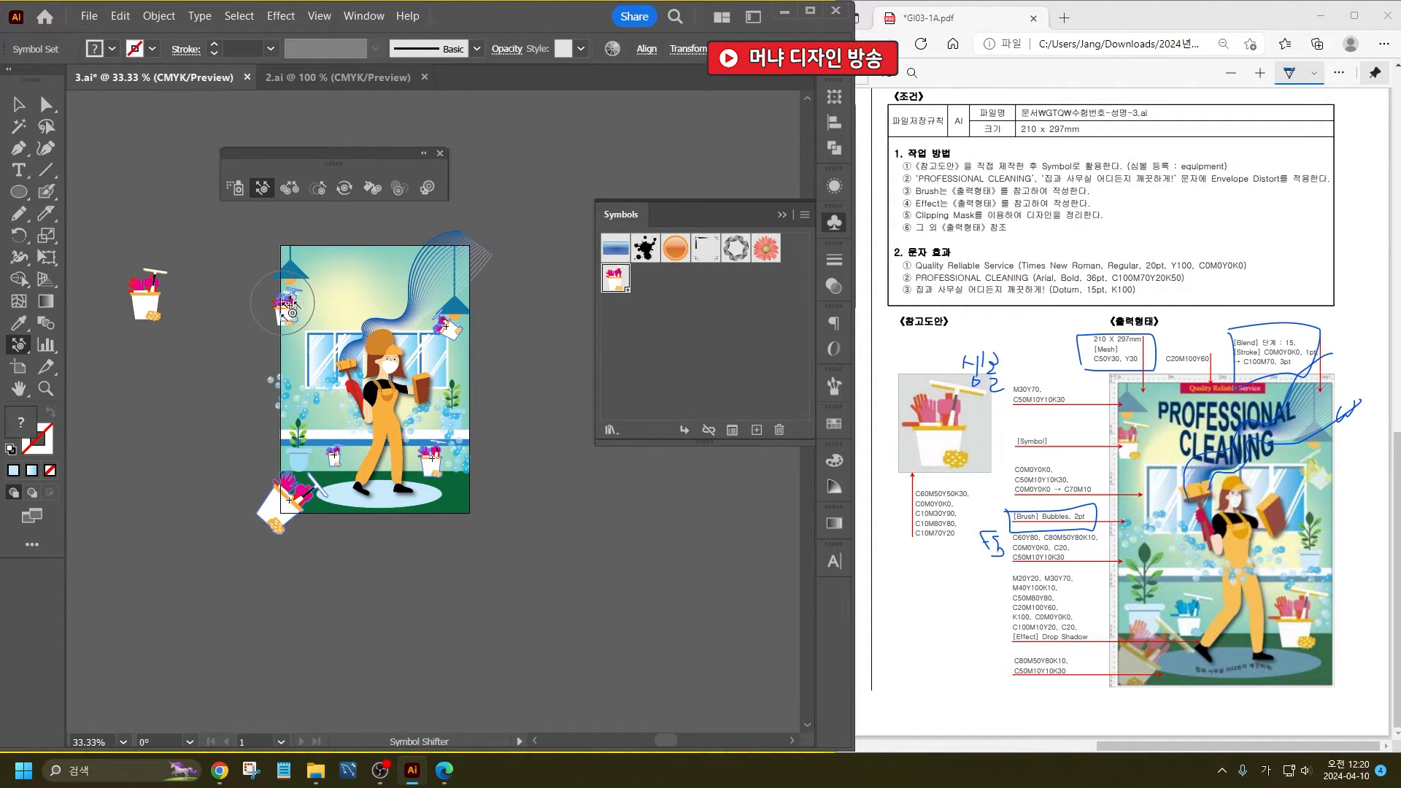
left_click_drag(428, 452, 428, 457)
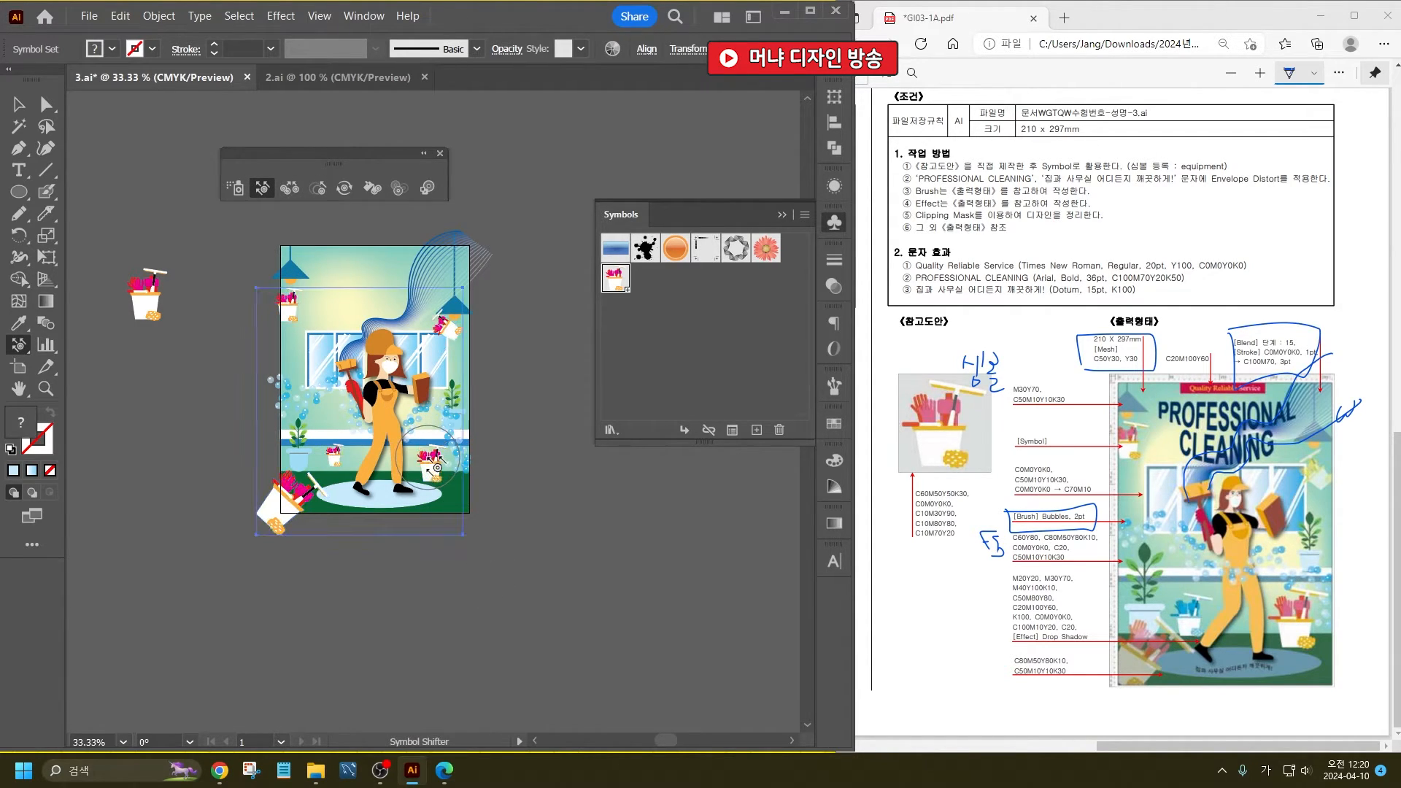
left_click_drag(326, 437, 335, 456)
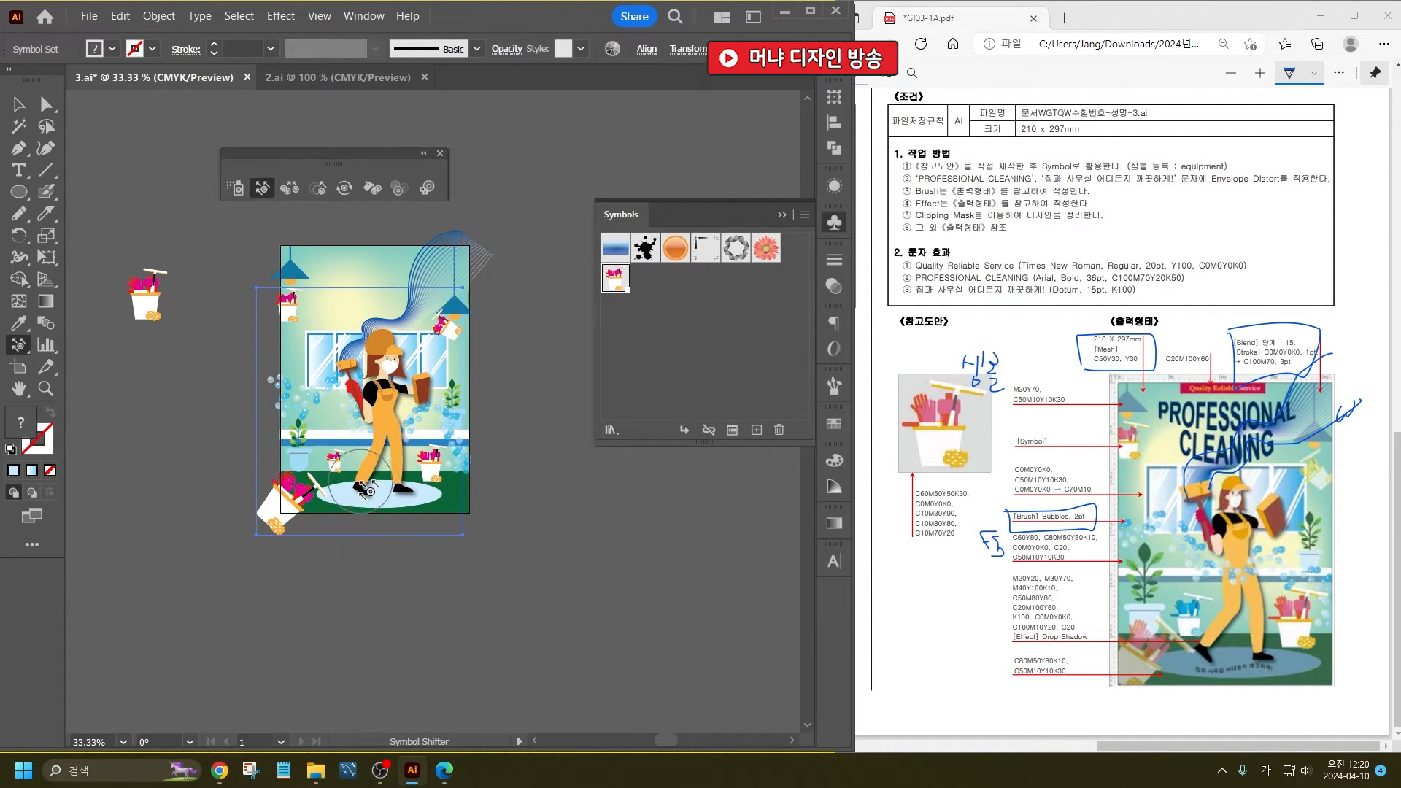
left_click_drag(335, 466, 327, 464)
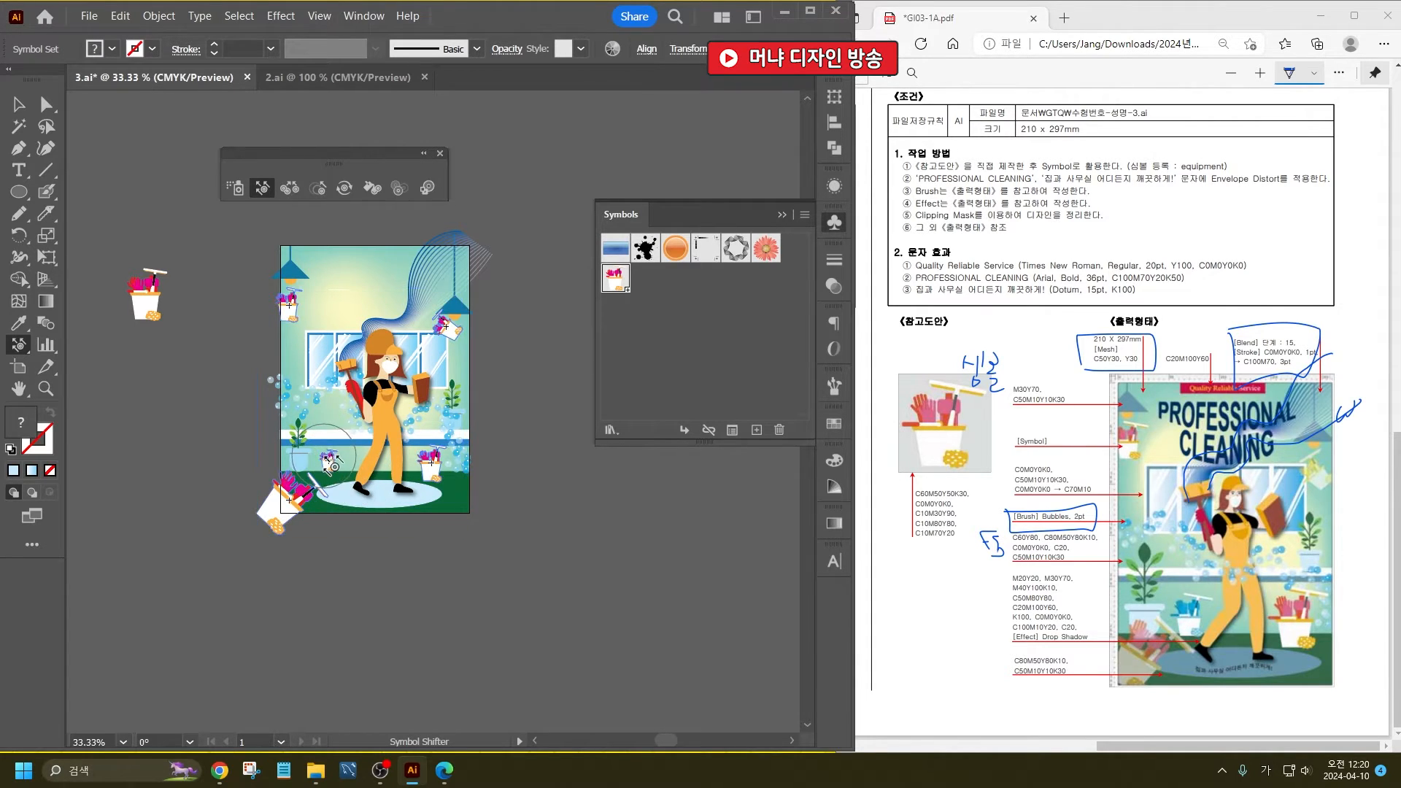
- Tint the middle-left bucket symbol cyan blue and the upper-right one yellow-green with the Symbol Stainer
left_click(318, 189)
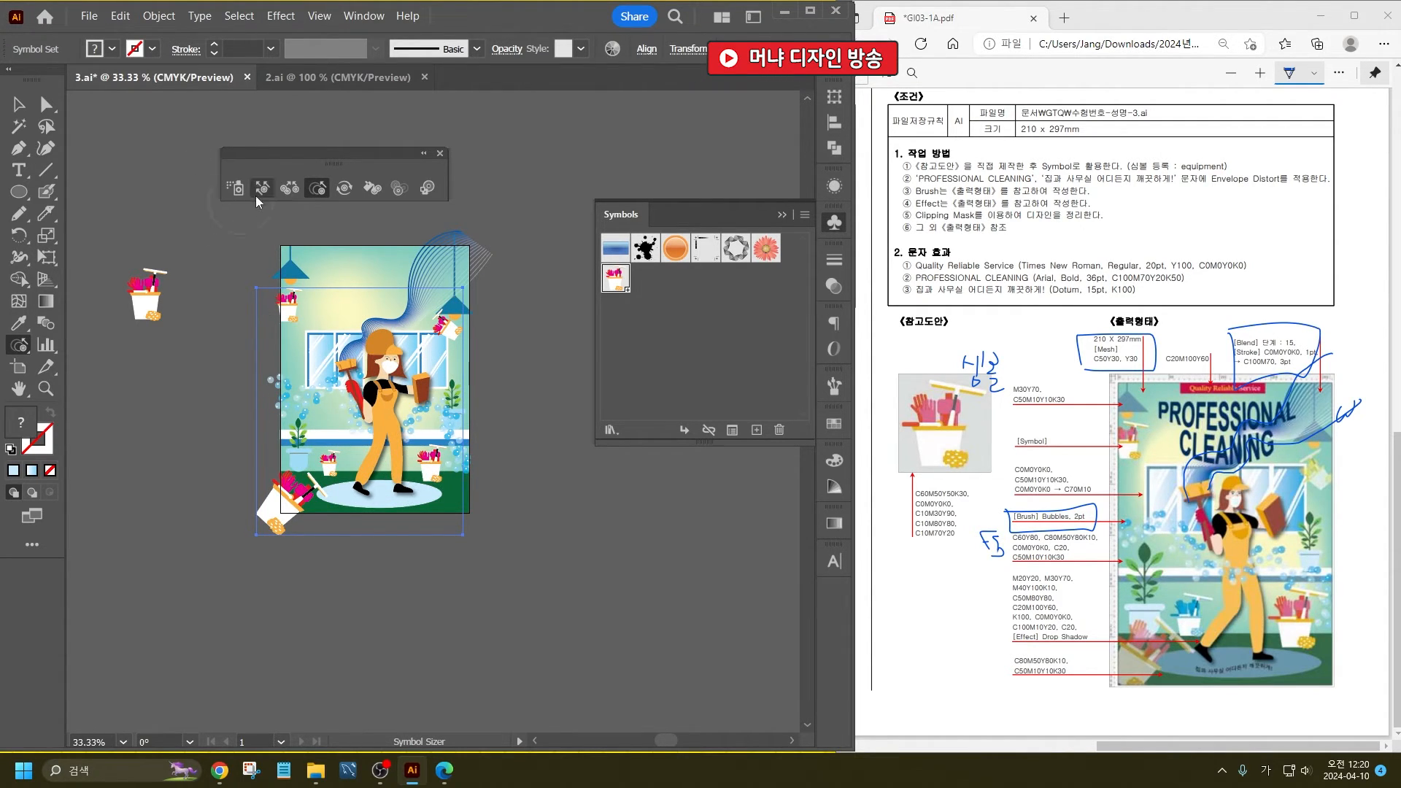
left_click(365, 189)
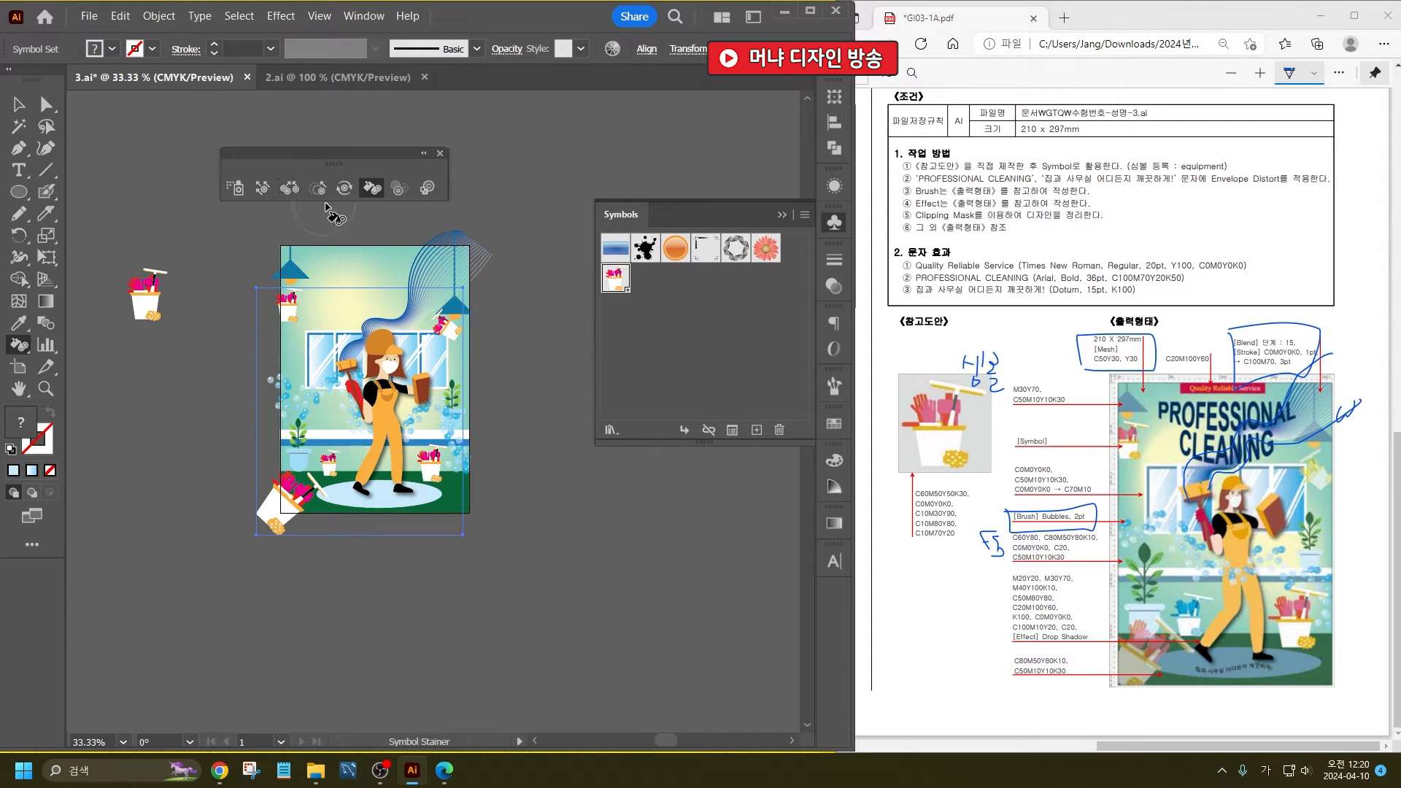
left_click(111, 51)
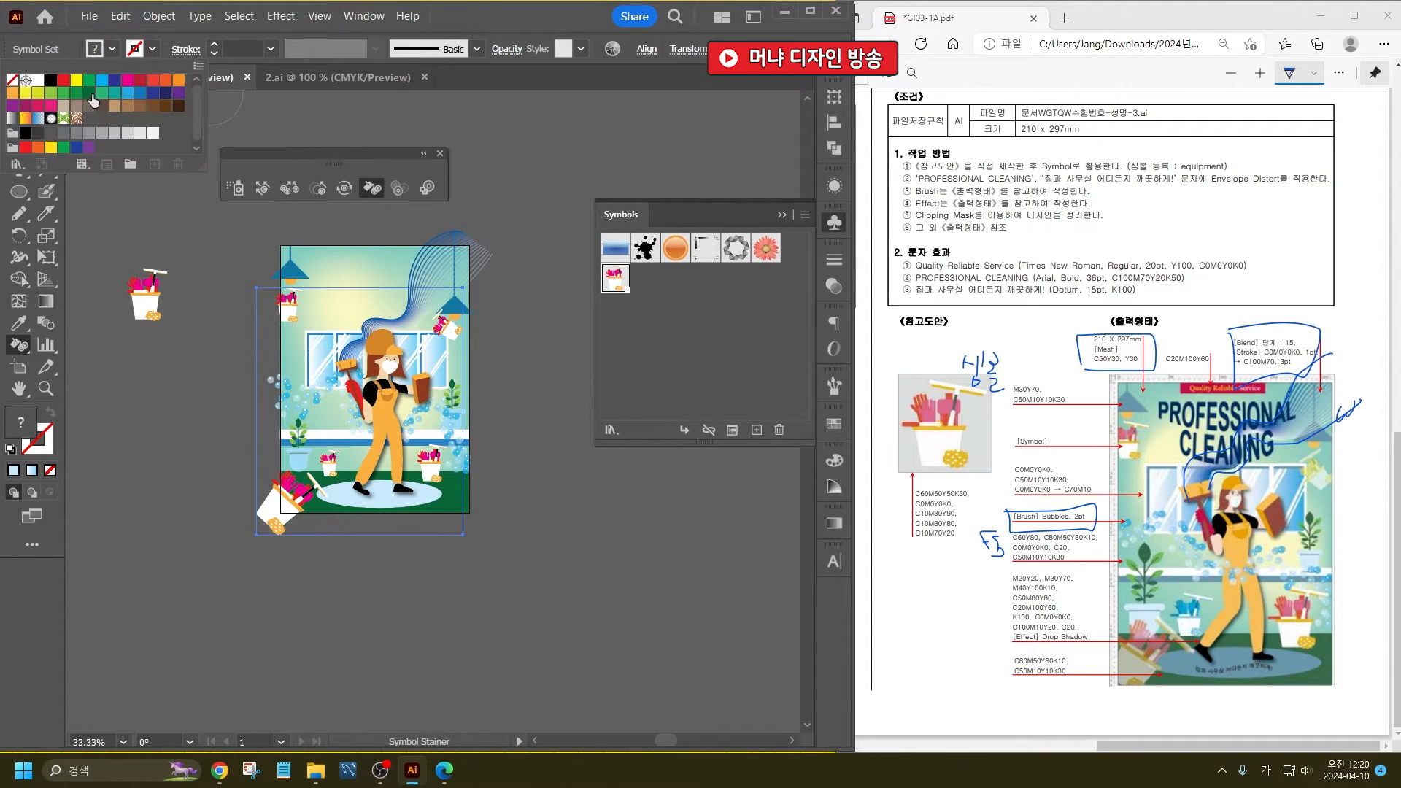
left_click(103, 80)
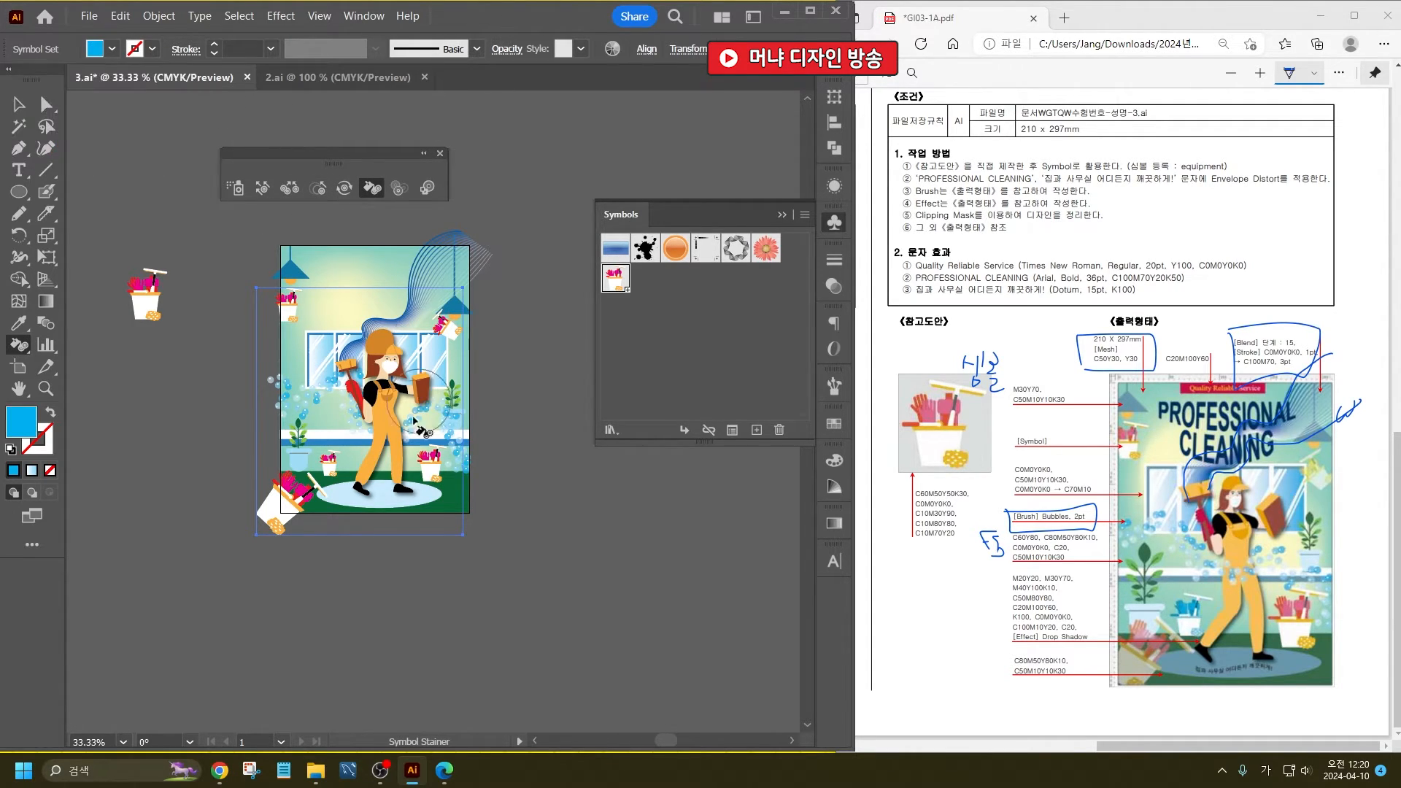
left_click(330, 459)
left_click(111, 49)
left_click(37, 93)
left_click(441, 327)
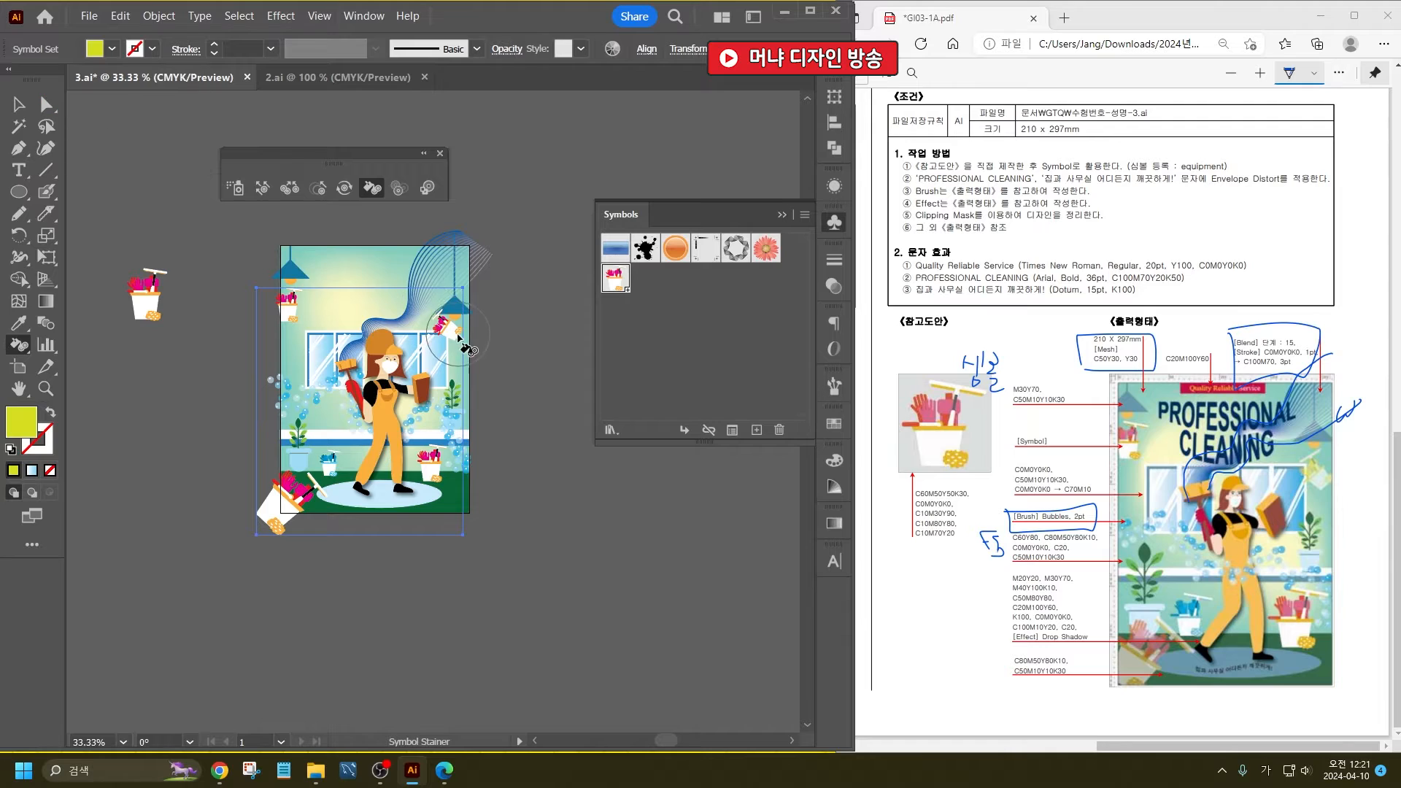
- Shift the upper-right bucket slightly down and to the right, and fade it and the lower-left bucket with the Symbol Screener
mouse_move(450, 330)
left_mouse_down()
mouse_move(448, 315)
mouse_move(464, 355)
left_mouse_up()
left_click(262, 187)
left_click(399, 187)
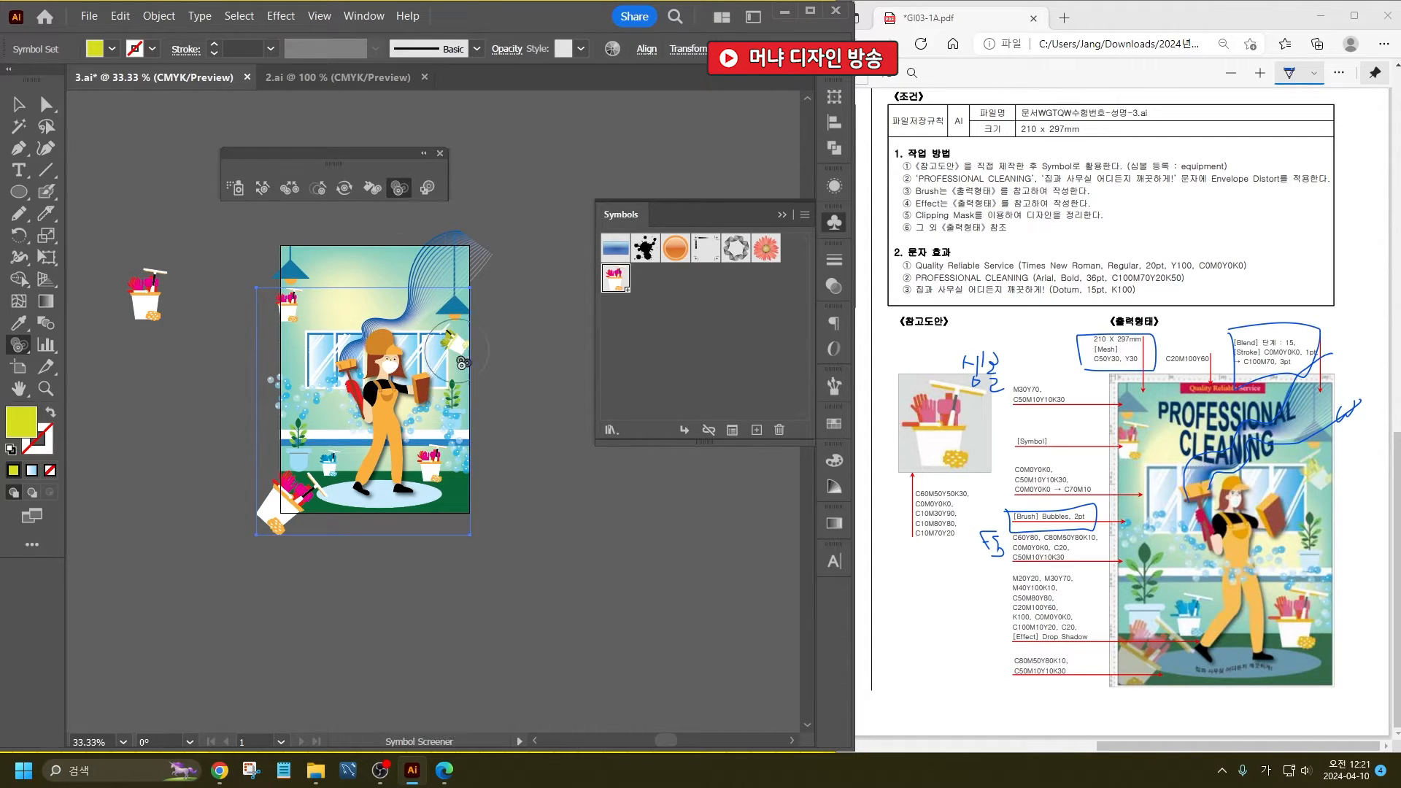
left_click(449, 339)
left_click_drag(267, 518, 271, 534)
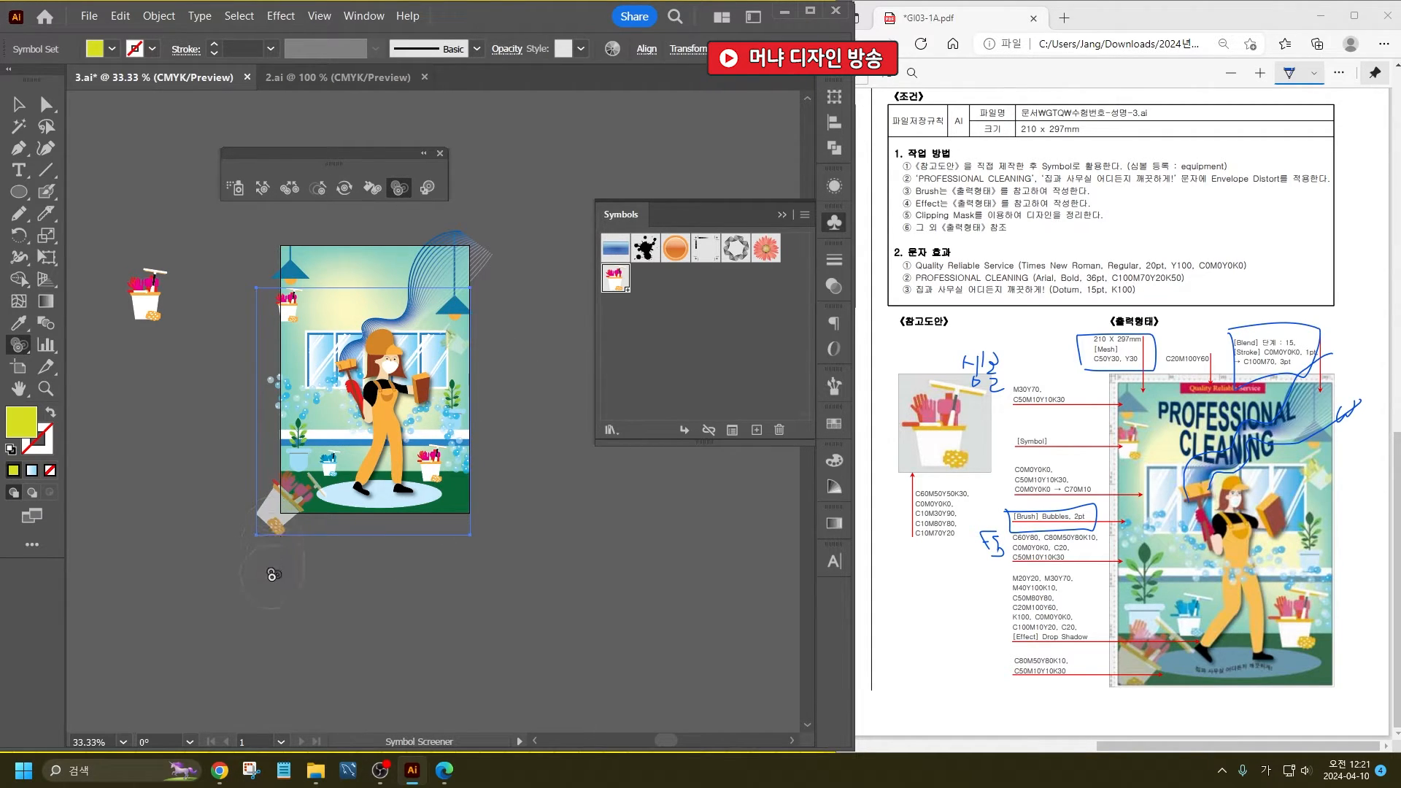
- Shift the faded lower-left bucket up and inward over the poster's corner, deselect the symbol set and save the document
left_click(261, 189)
left_click_drag(322, 530, 321, 487)
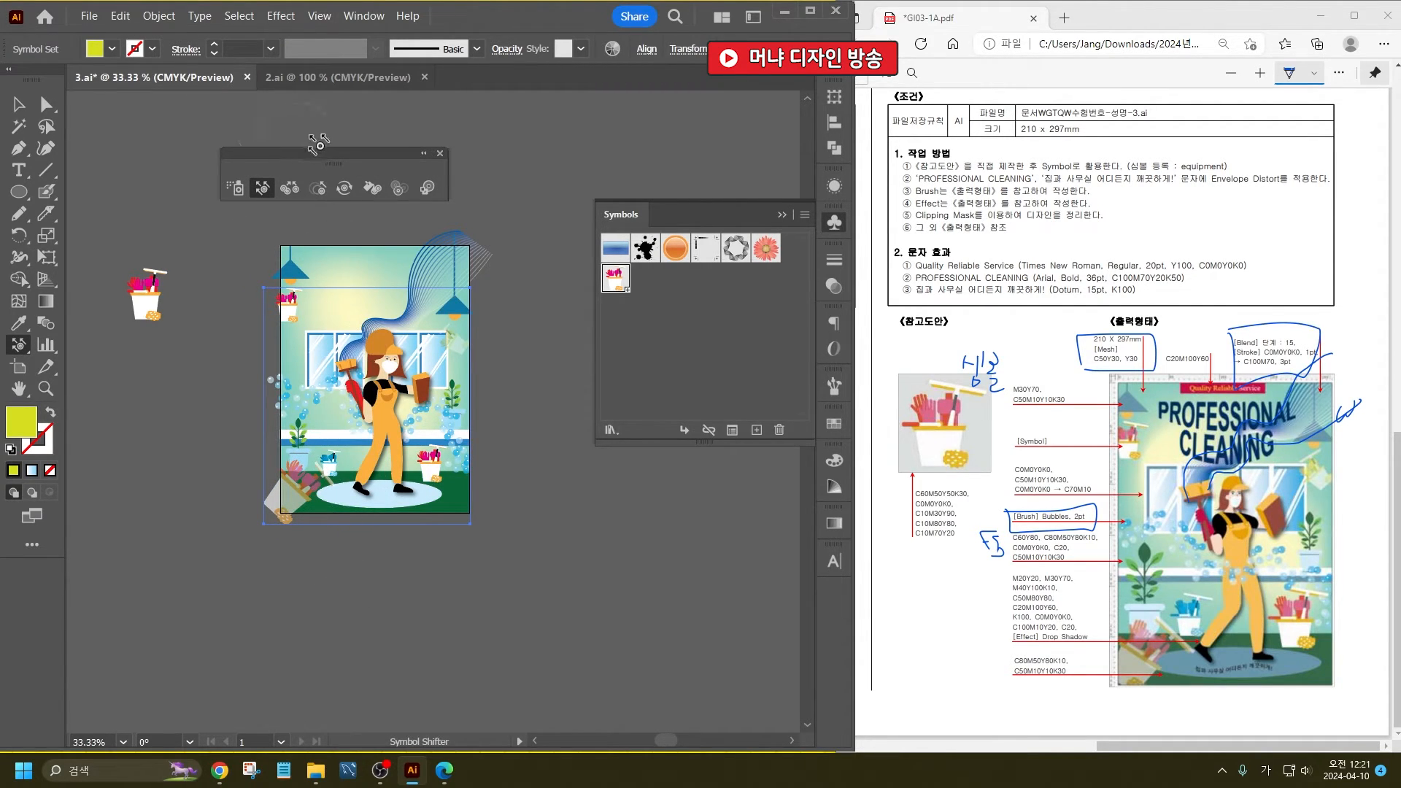
left_click(19, 126)
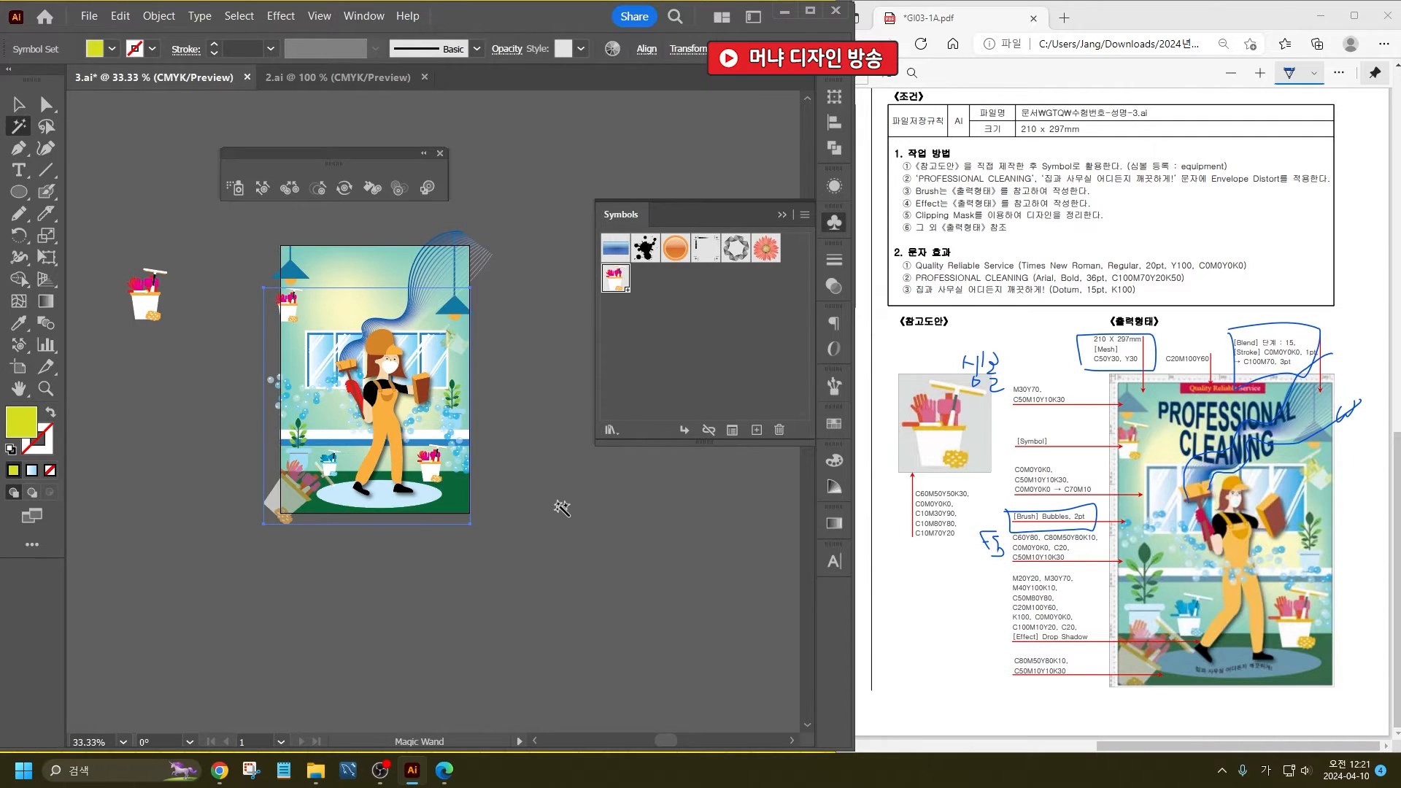
key("v")
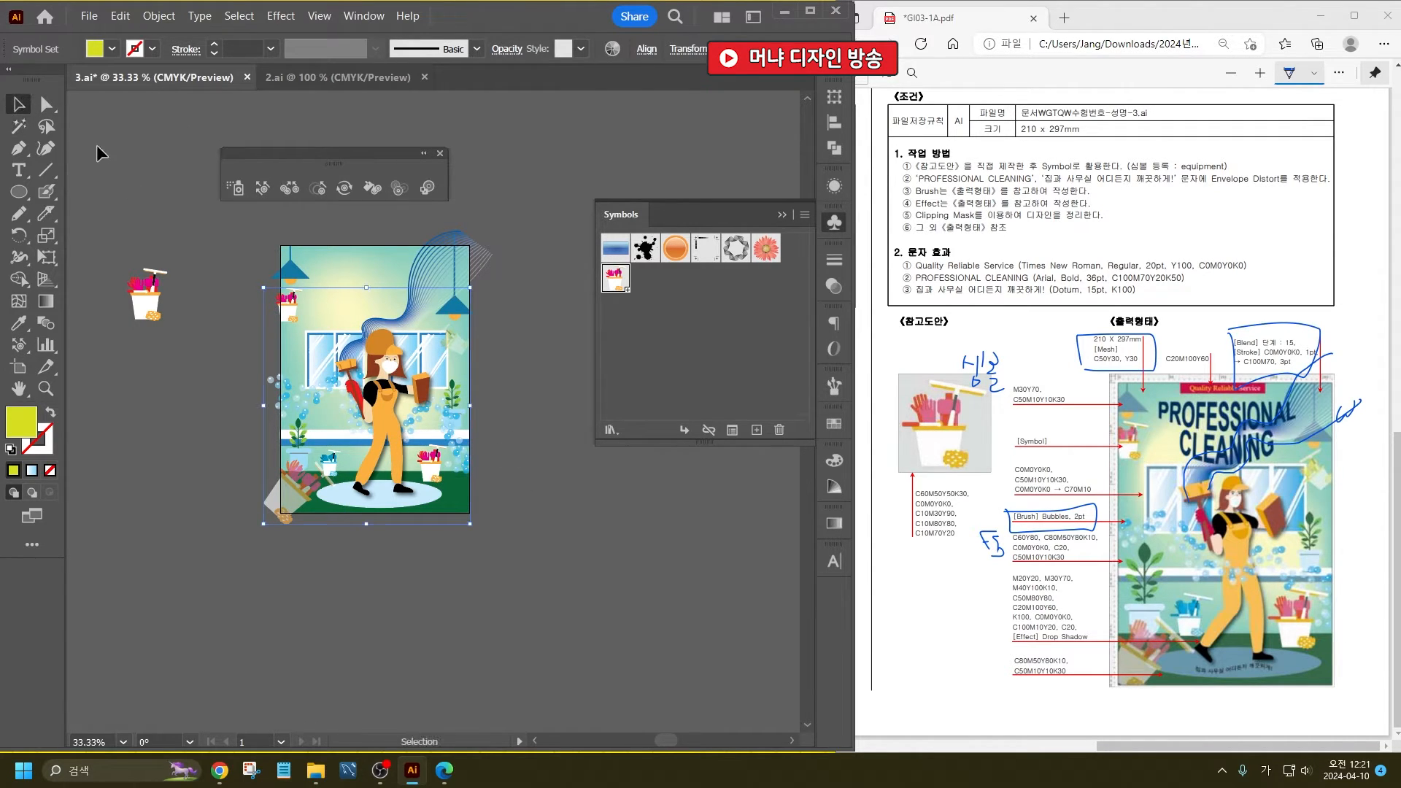
left_click(96, 144)
key("ctrl+s")
- Start a point text object in the empty area below the poster
left_click_drag(604, 453, 633, 326)
left_click(19, 170)
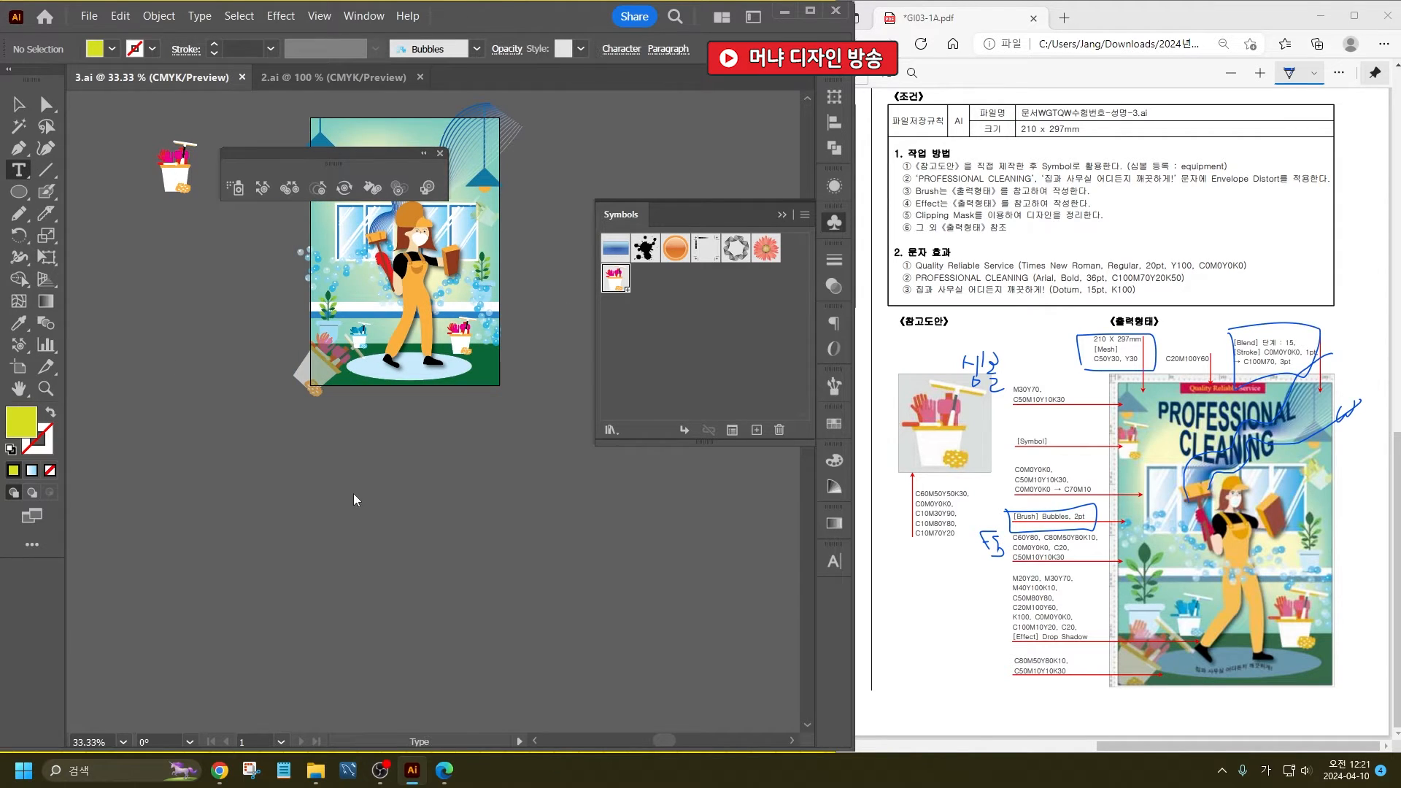
left_click(337, 475)
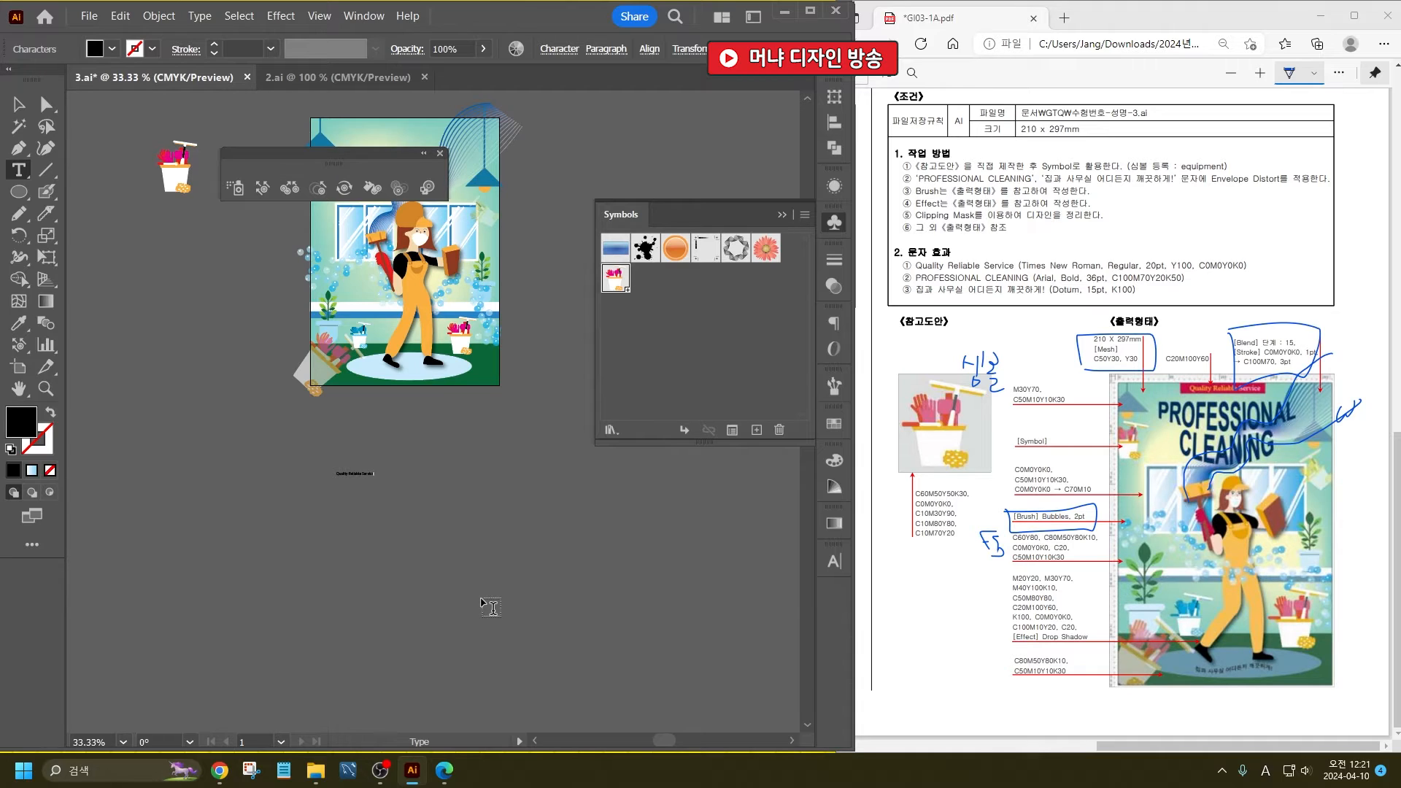
- Scale the Quality Reliable Service text up to about 114 pt and shift it left in the empty area below the poster
left_click(18, 104)
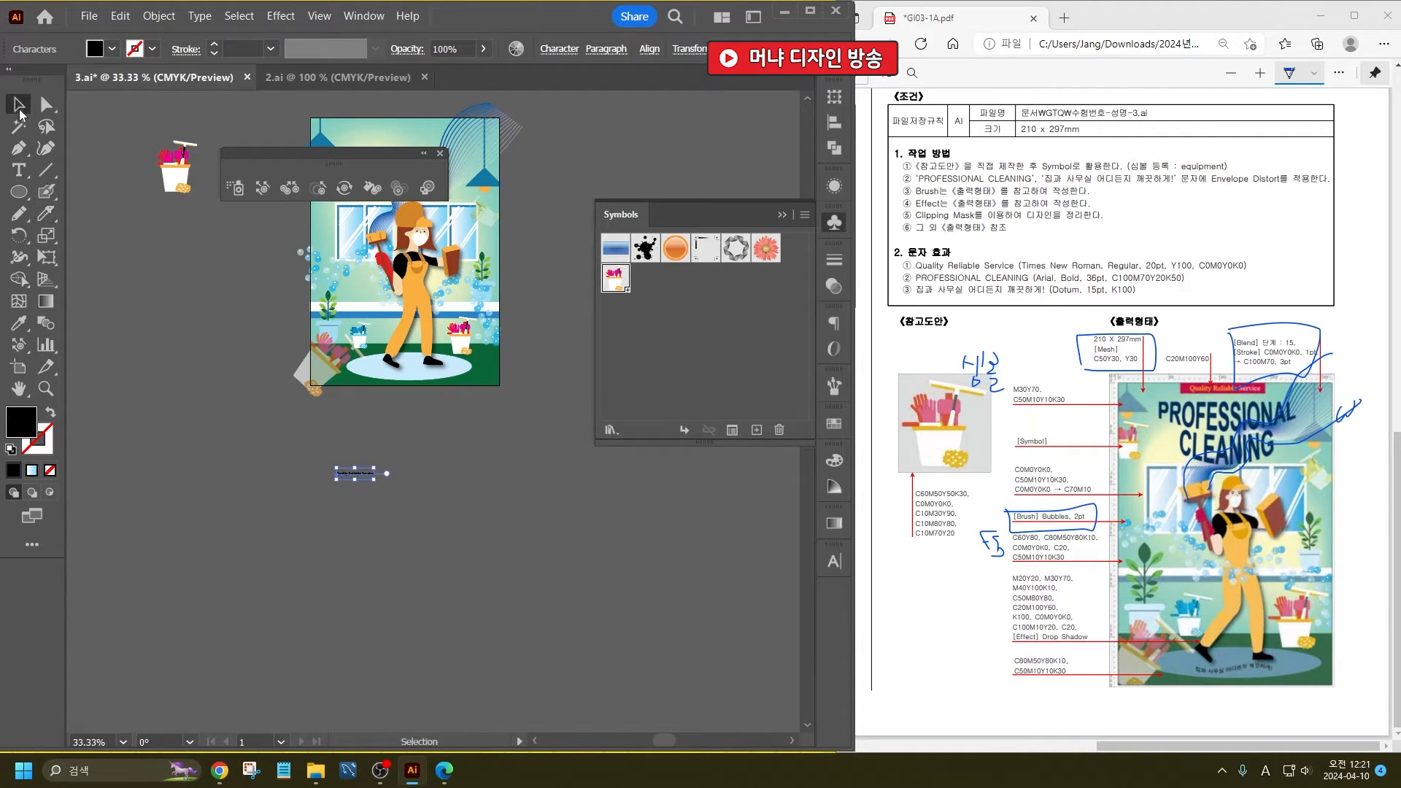
left_click_drag(373, 476, 690, 511)
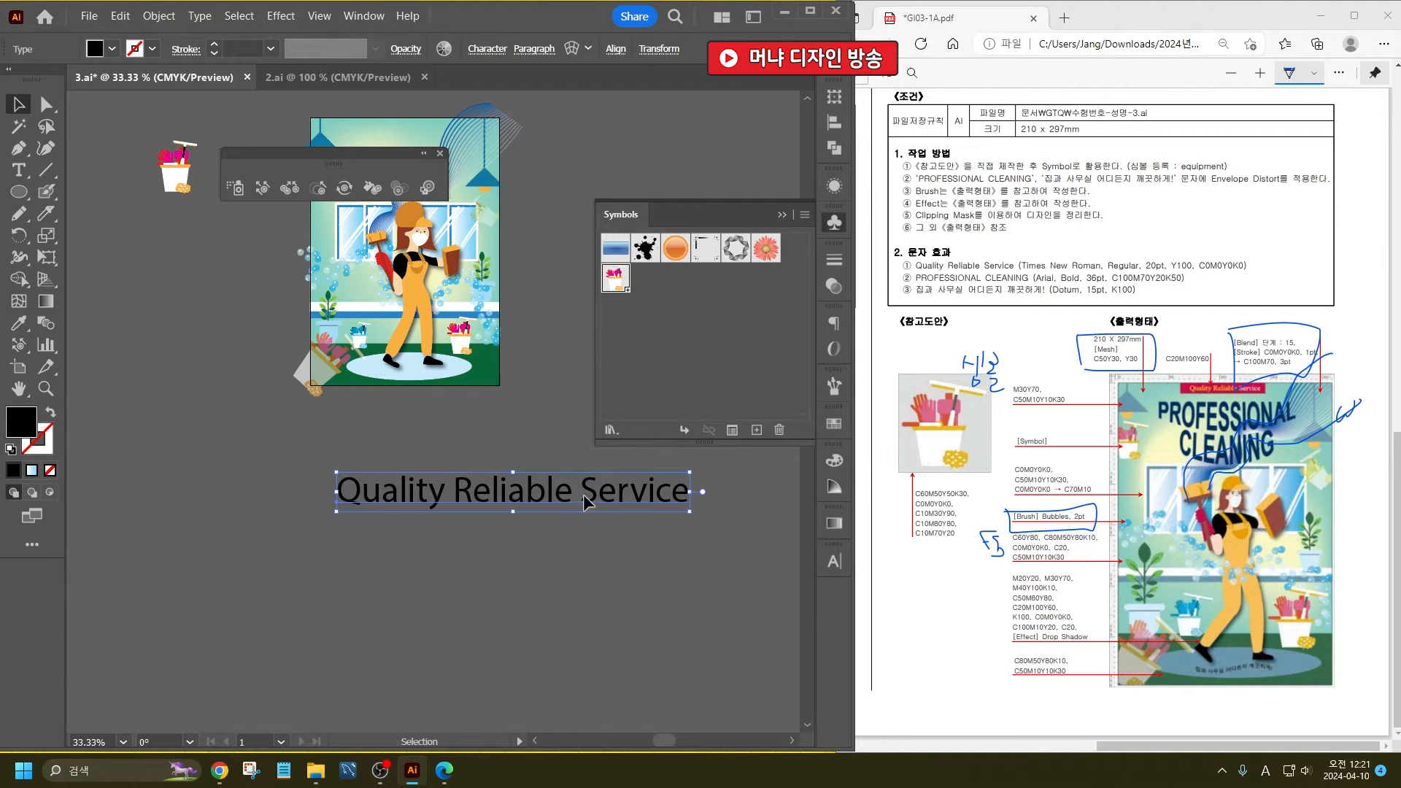
left_click_drag(583, 493, 499, 476)
left_click(17, 169)
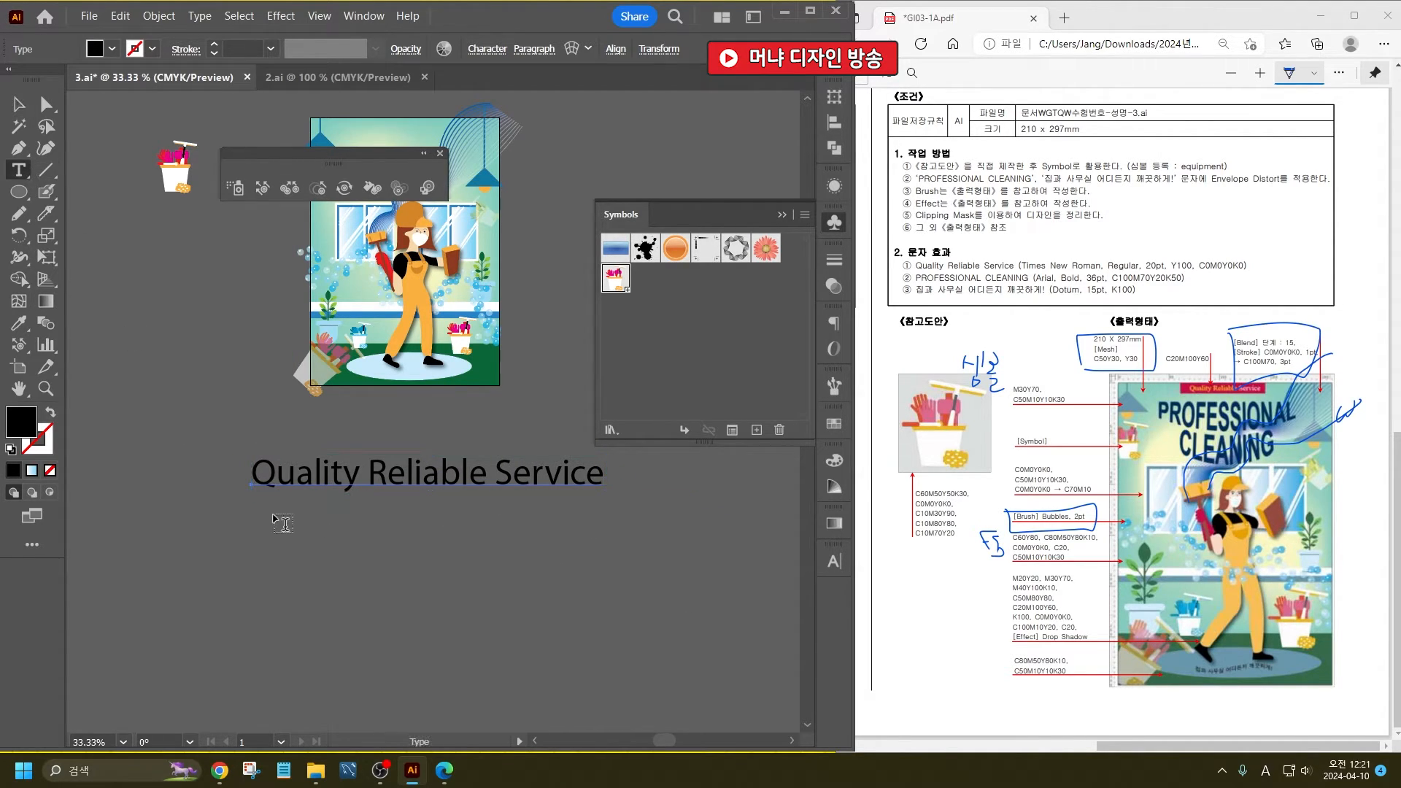
left_click(275, 514)
key("ctrl+z")
left_click(18, 109)
- Duplicate the Quality Reliable Service line straight down twice at equal spacing to get three stacked lines, and deselect
left_click_drag(300, 485, 309, 558)
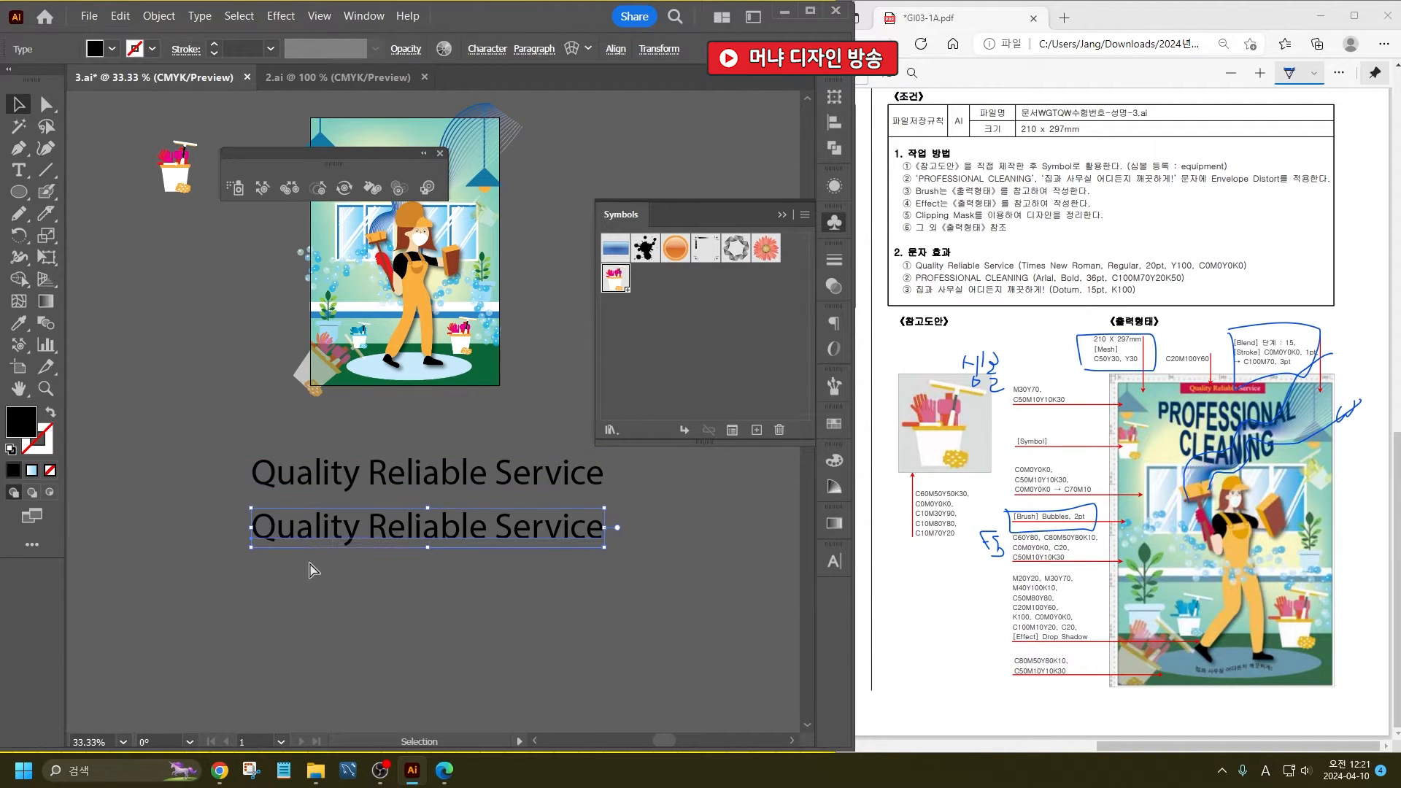
key("ctrl+d")
left_click(110, 322)
- Replace the middle line's text with RPOFESSIONAL CLEANING
left_click(22, 175)
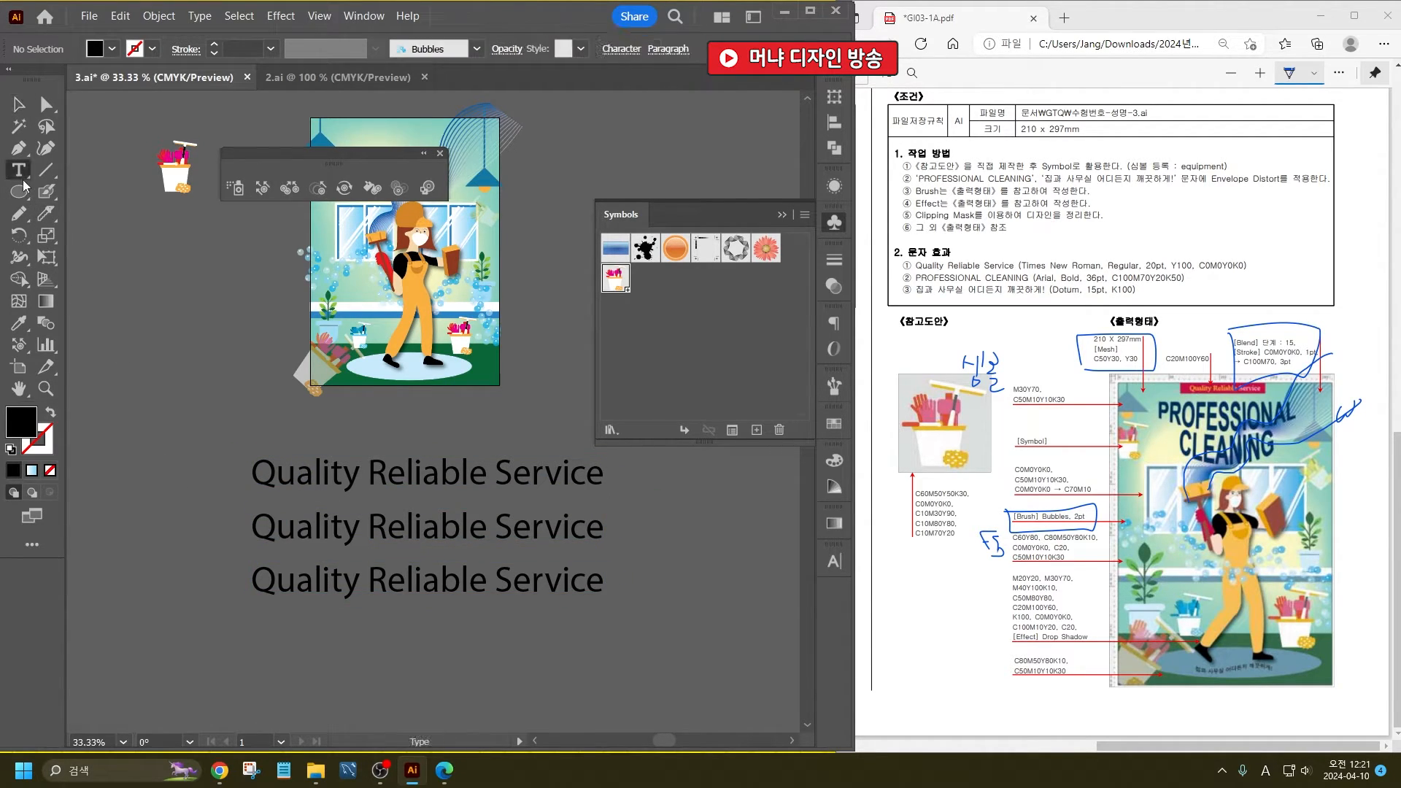
left_click(262, 534)
key("ctrl+a")
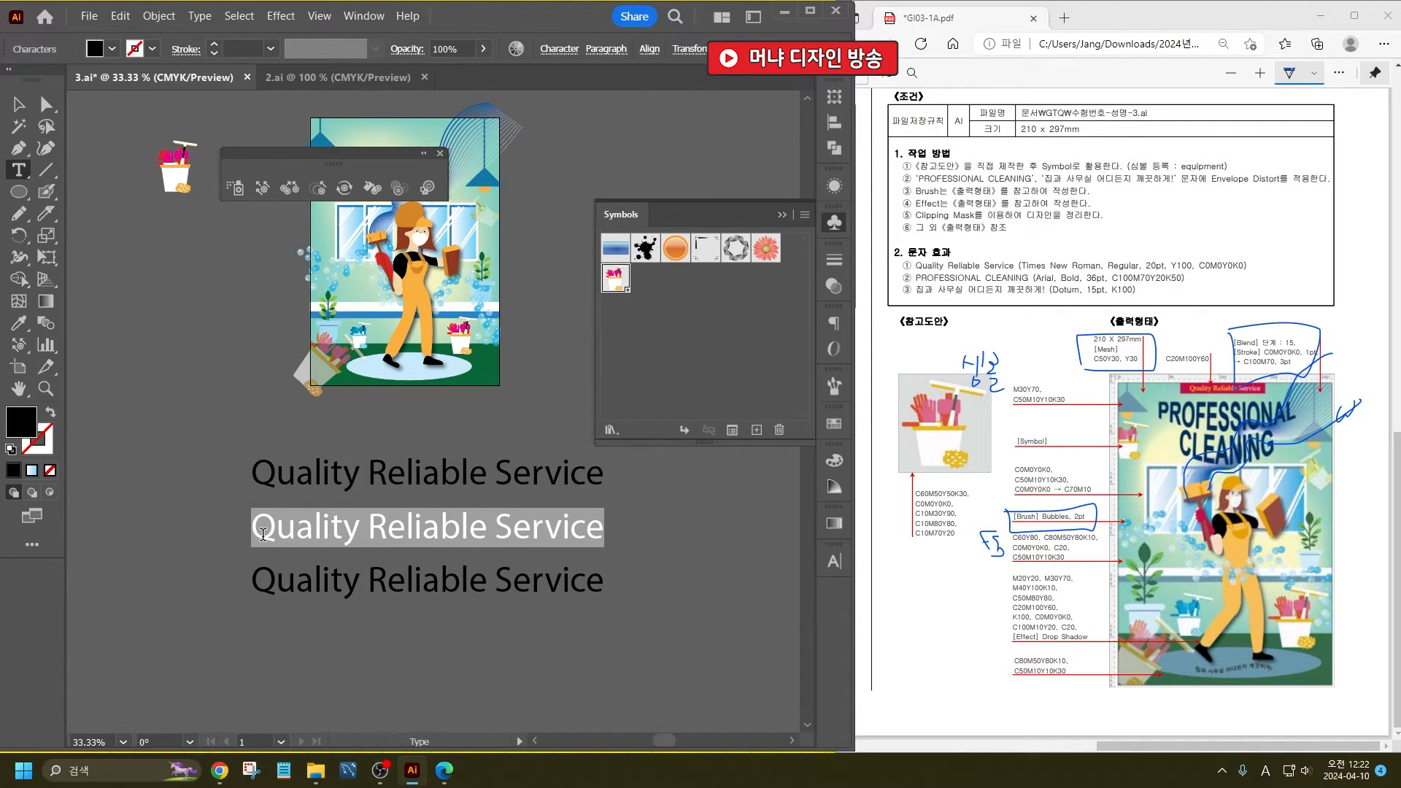
type("PPO")
type("FES")
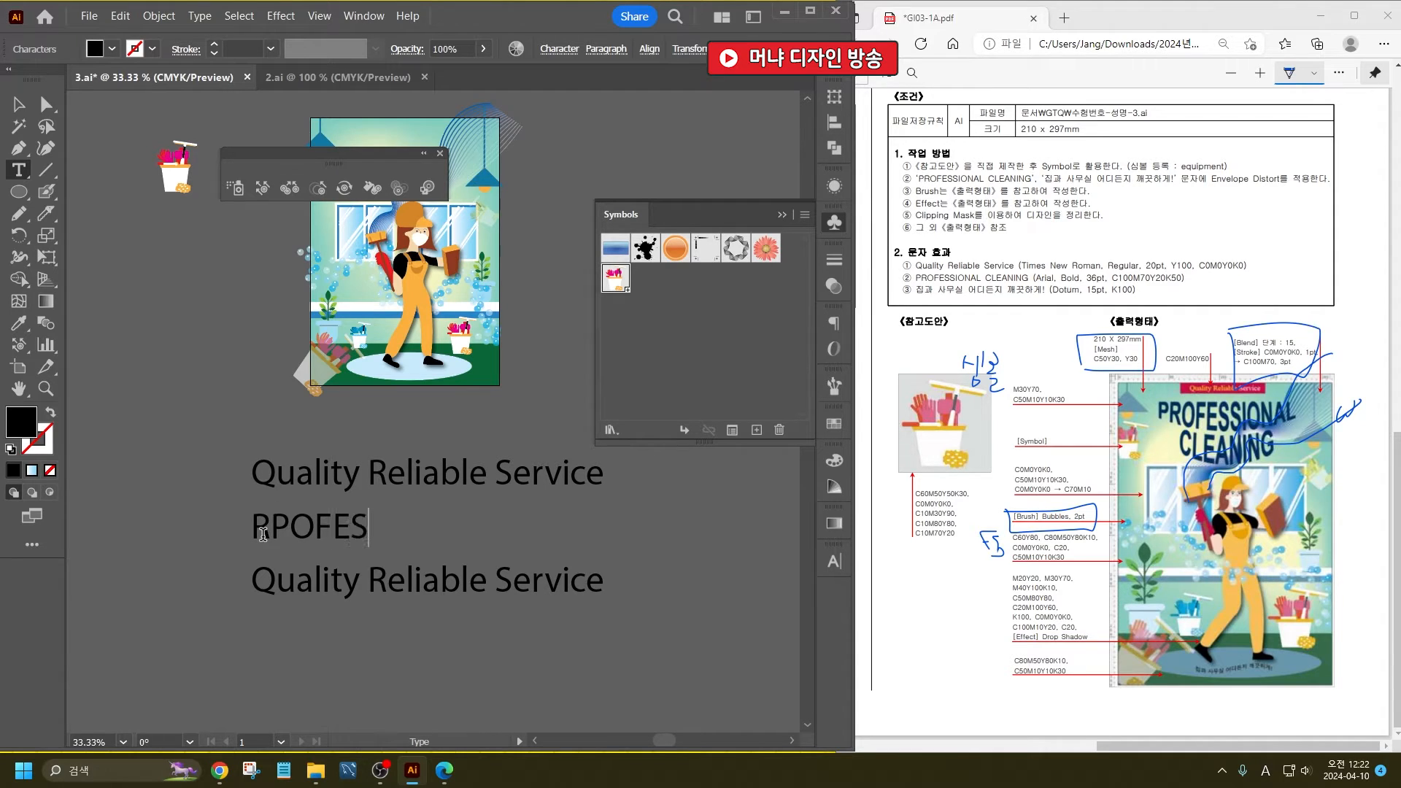
type("SIONAL CLEA")
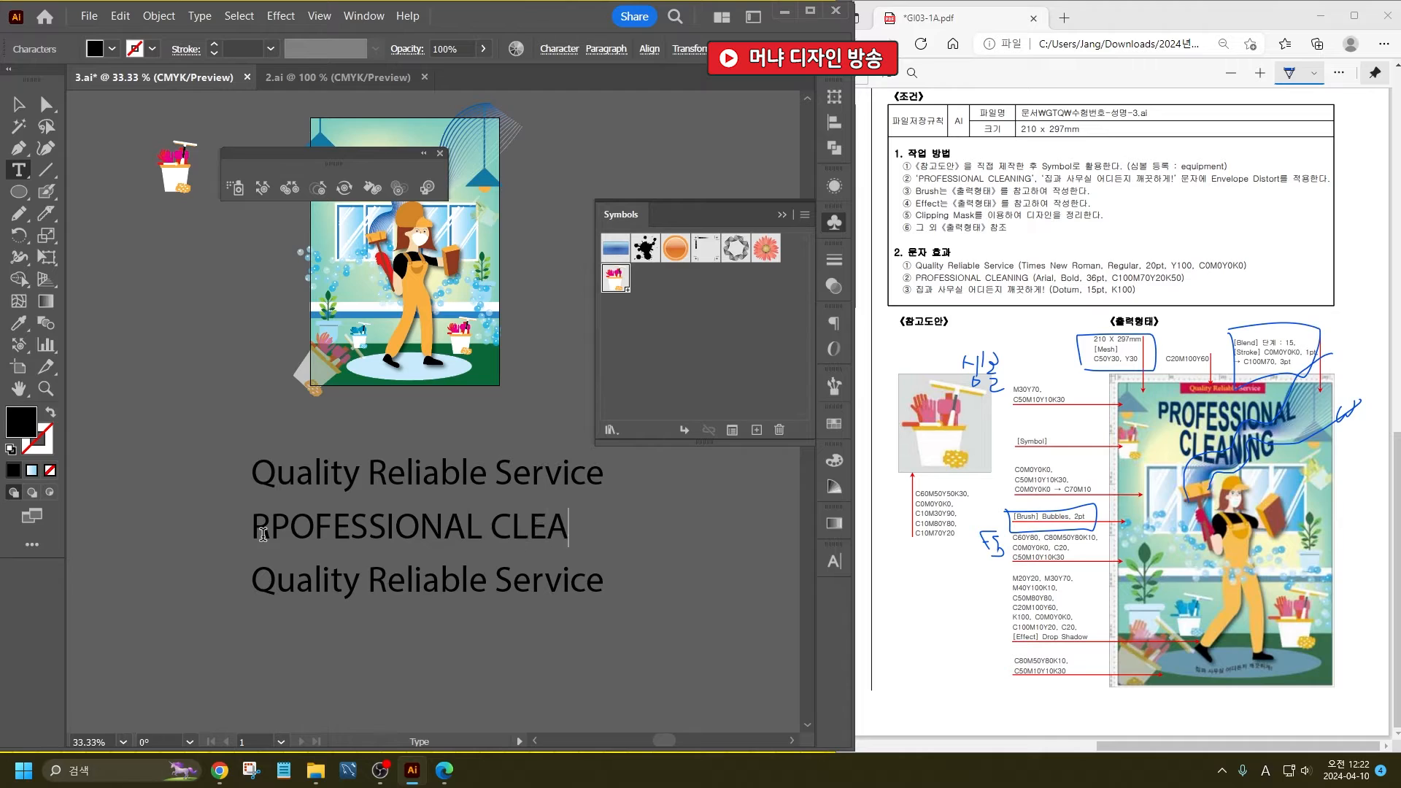
type("NING")
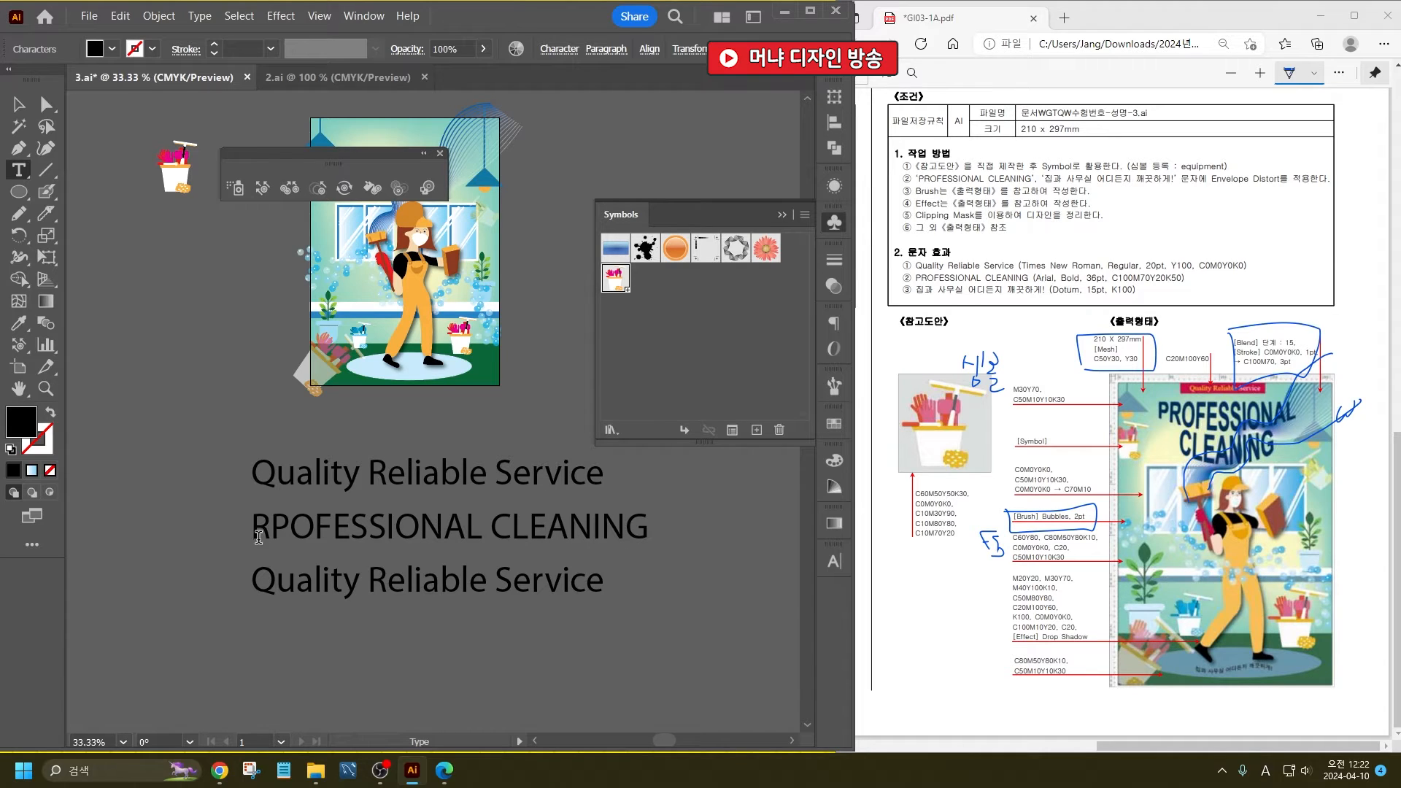
- Replace the lowest line's text with 집과 사무실 어디든지 깨끗하게! and finish text editing
triple_click(267, 569)
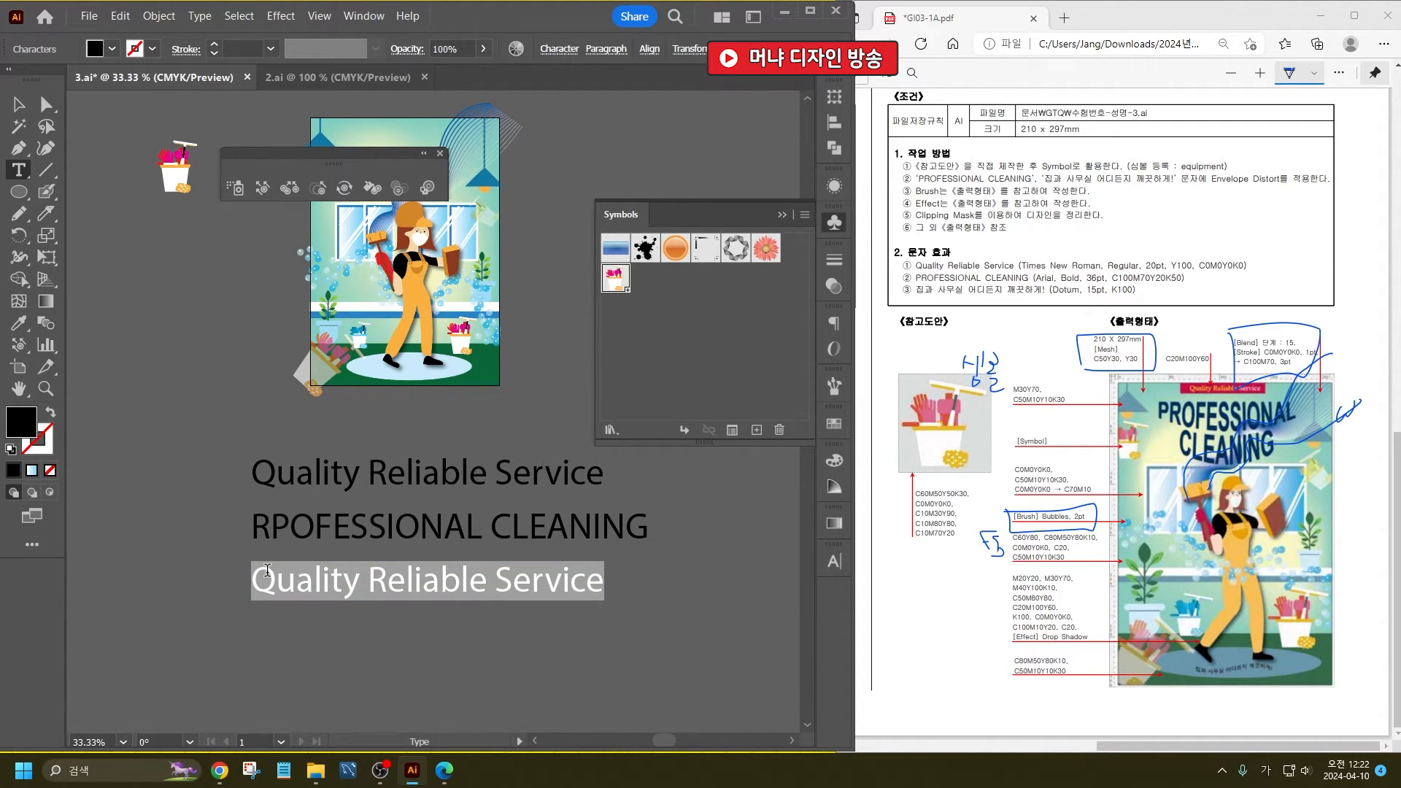
type("집ㄱ과 ㅅ사무실 어디듶")
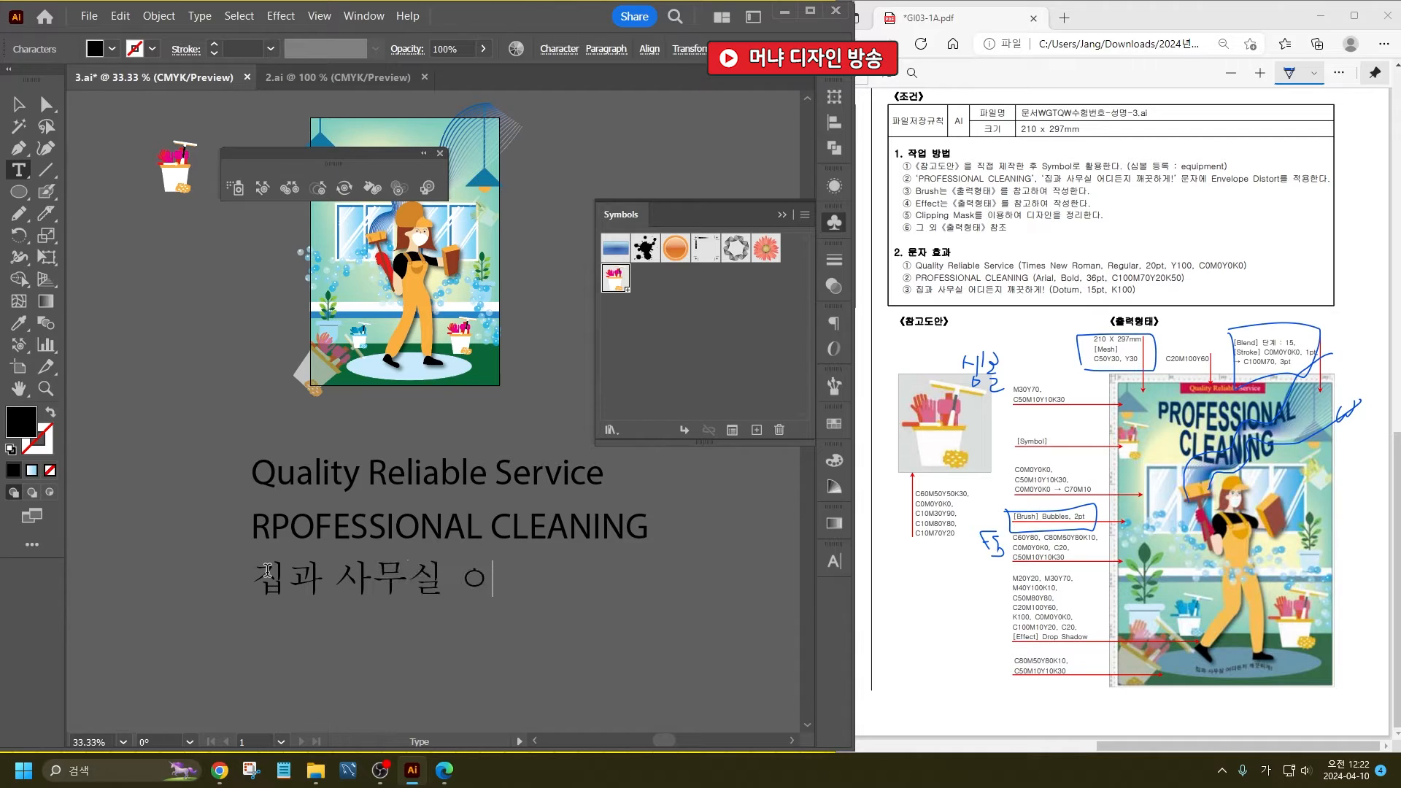
type("지 깨끗하게!")
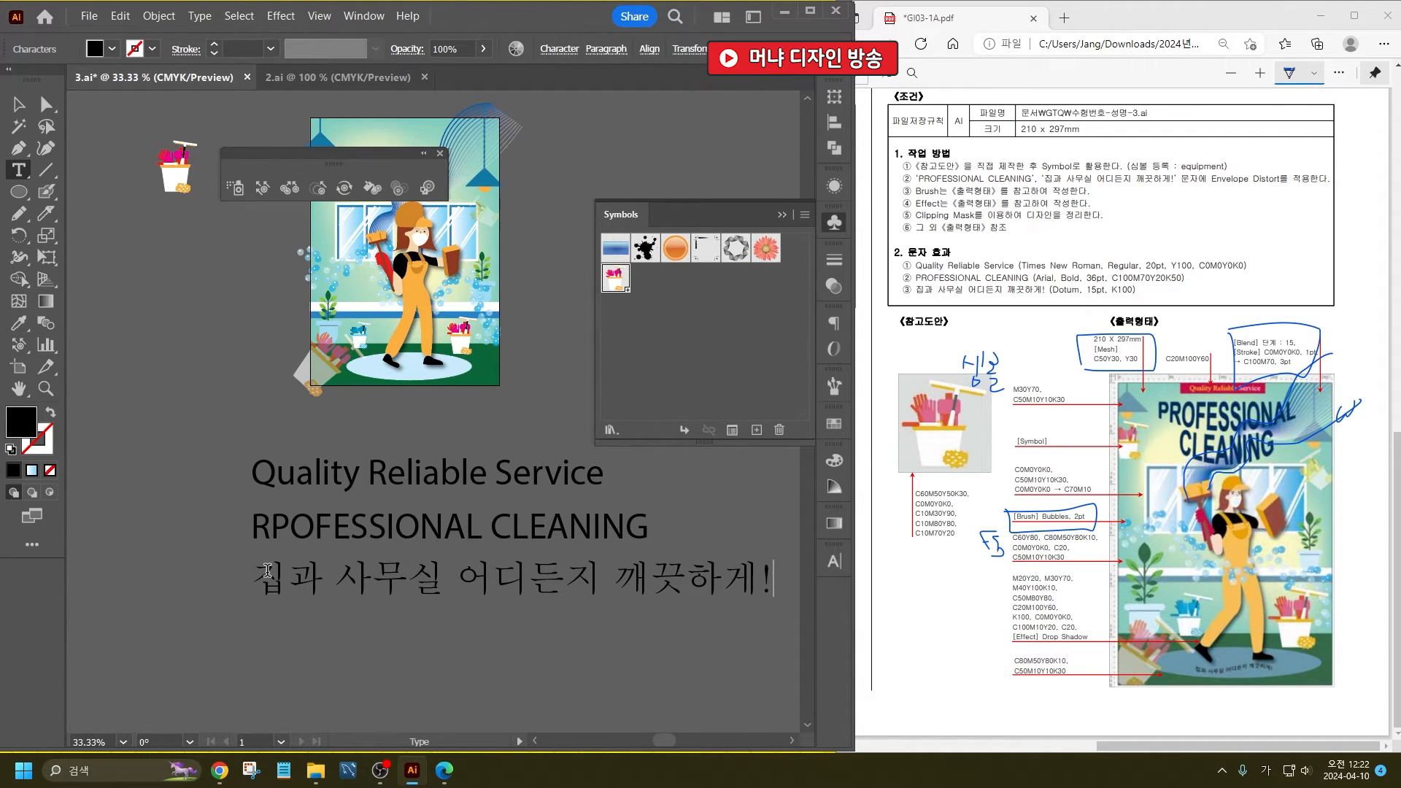
key("Escape")
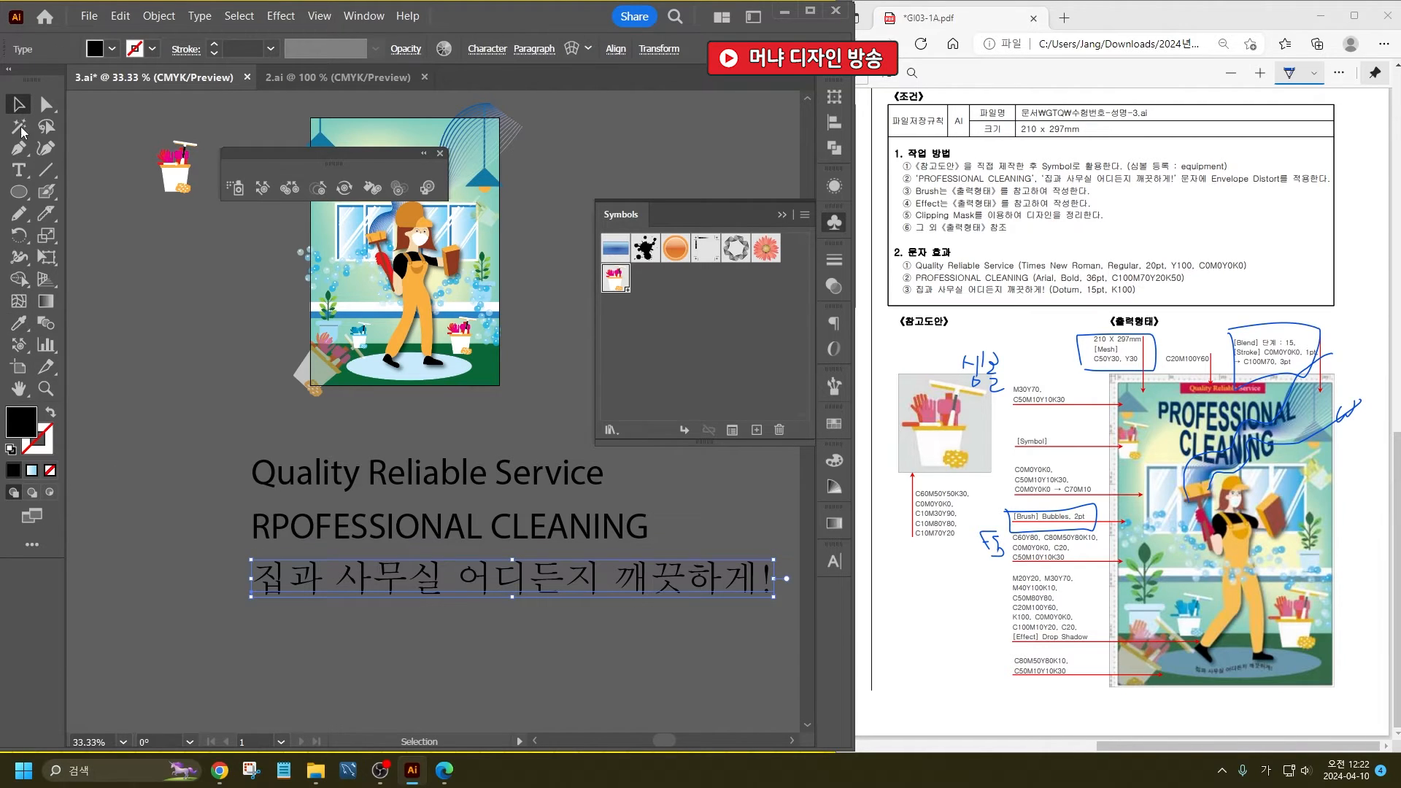
- Format the Quality Reliable Service line in Times New Roman Regular at 20 pt
left_click(408, 471)
key("ctrl+t")
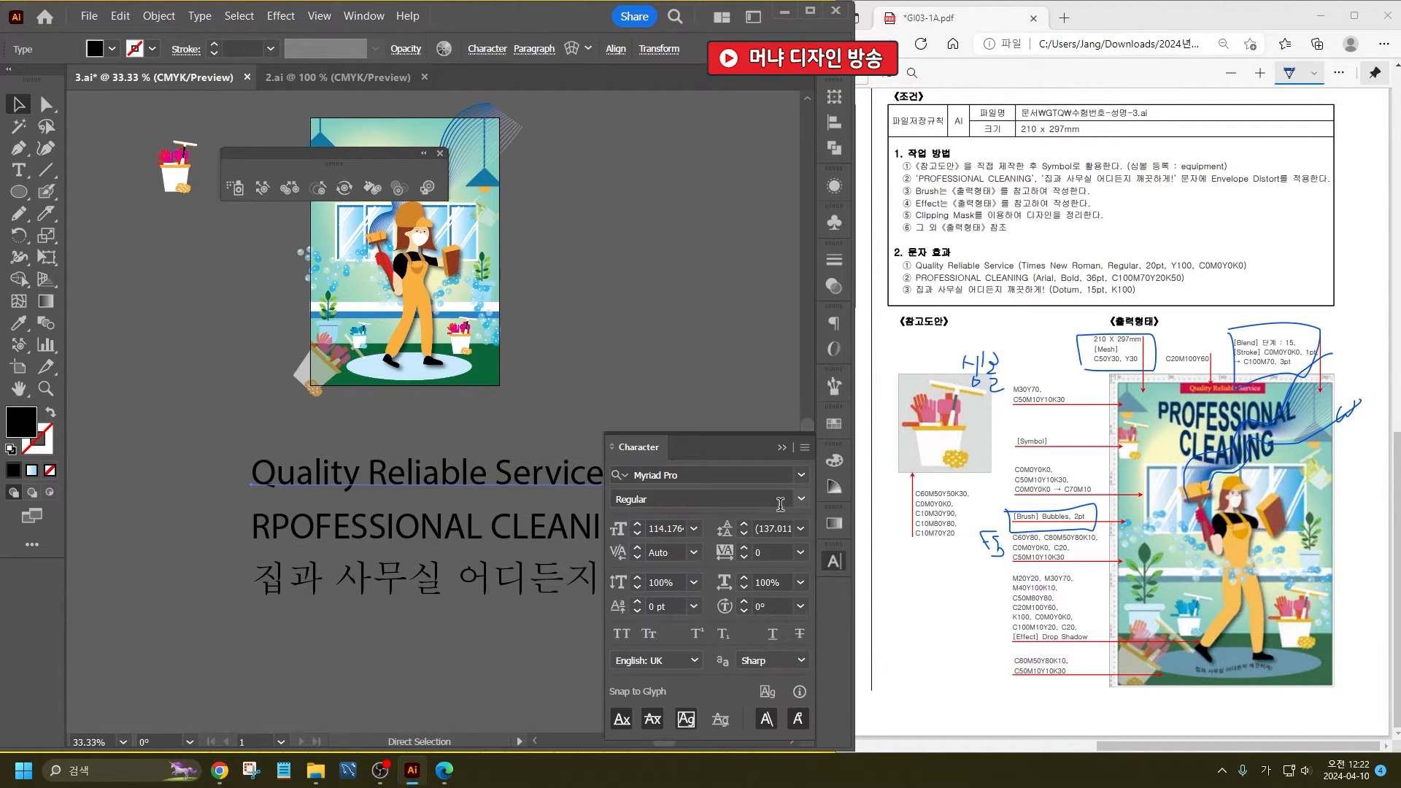
left_click_drag(745, 449, 691, 125)
left_click(692, 141)
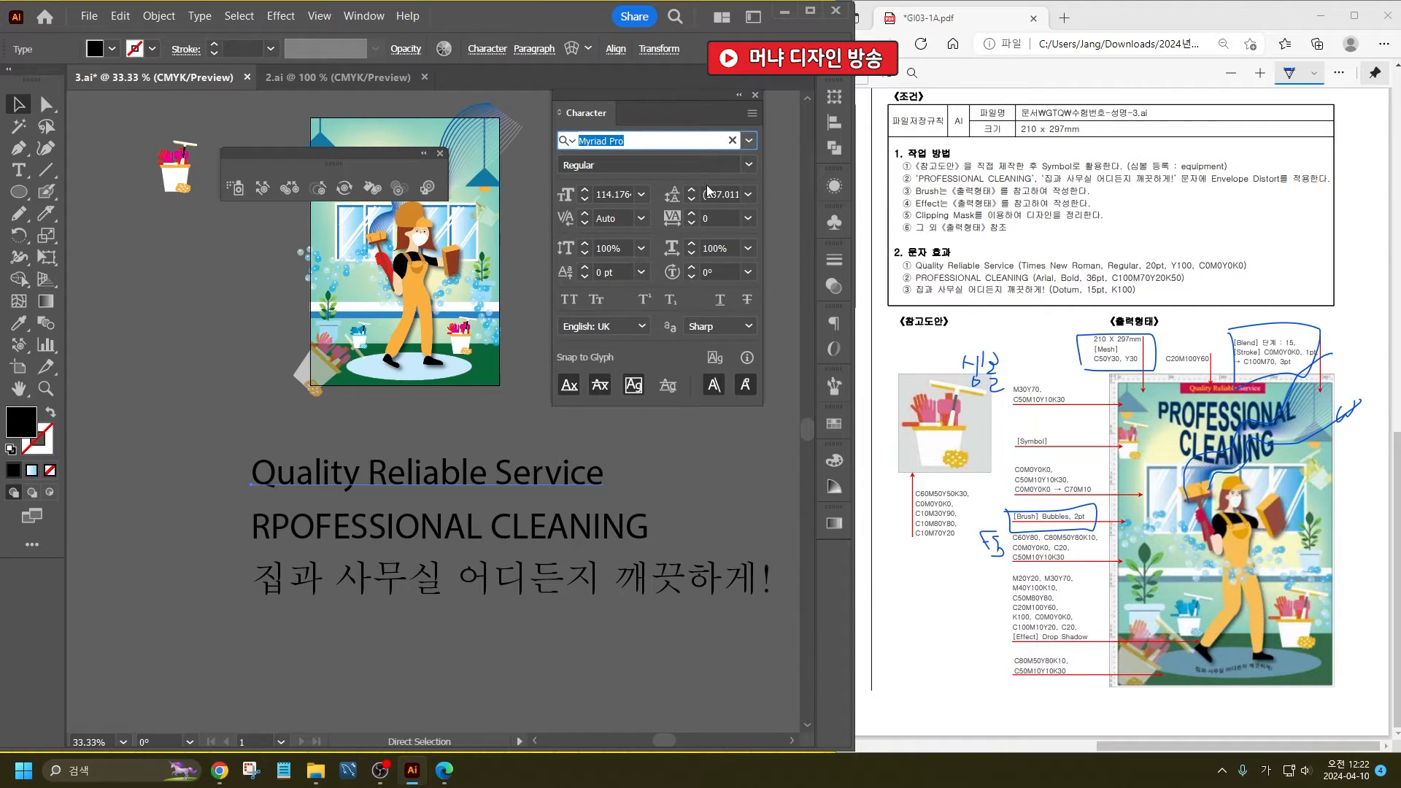
type("샤ㅡ")
key("BackSpace")
key("BackSpace")
key("Hangul")
type("TIM")
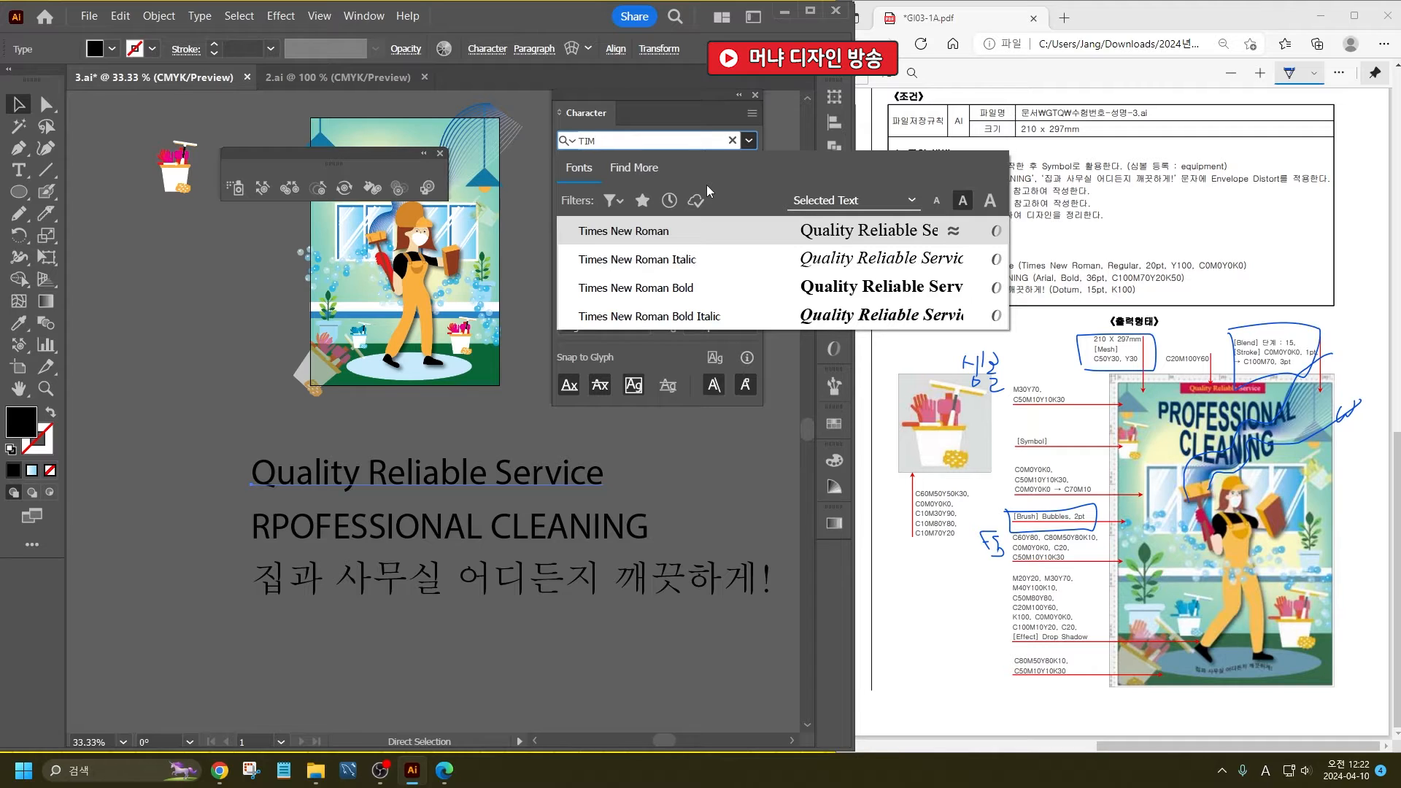
key("Return")
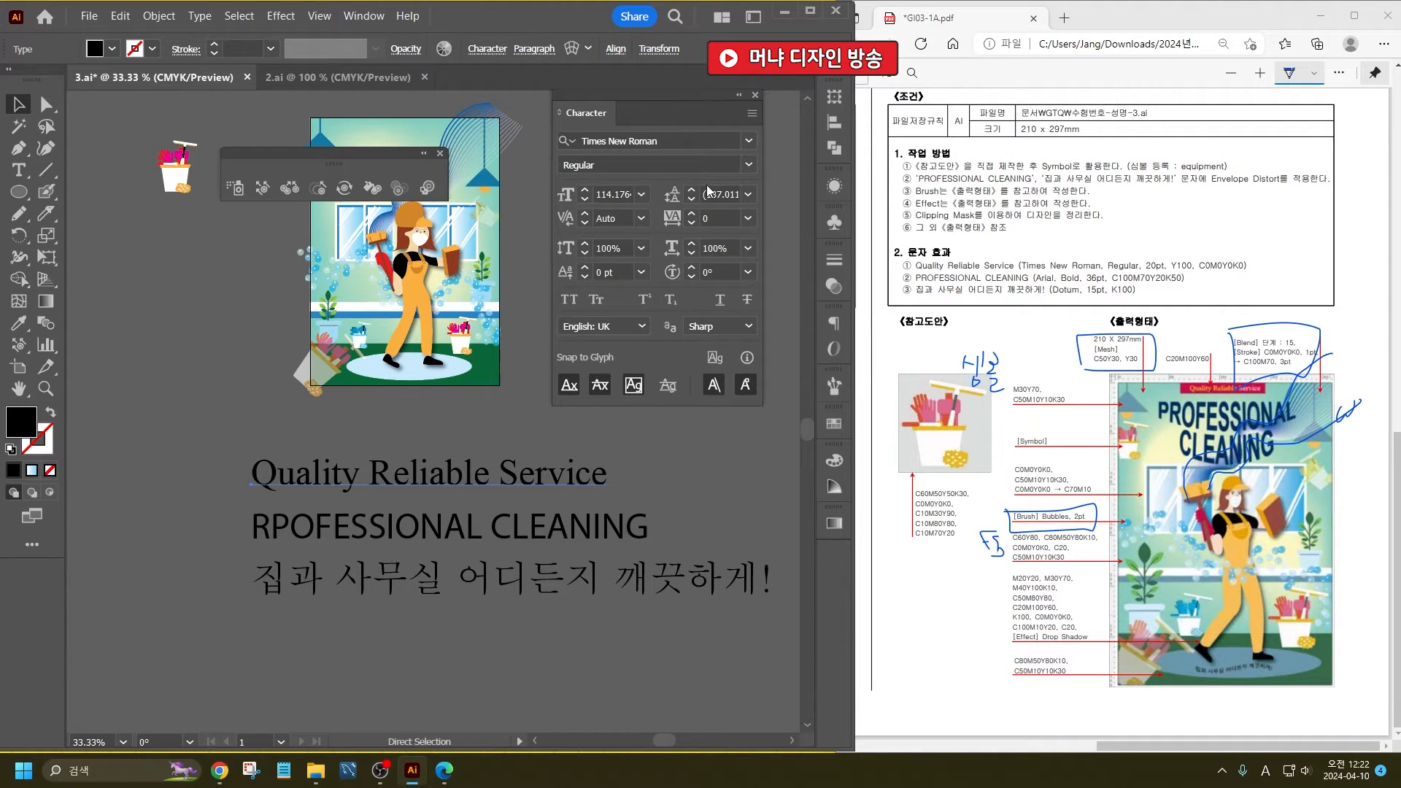
left_click(623, 195)
type("20")
key("Return")
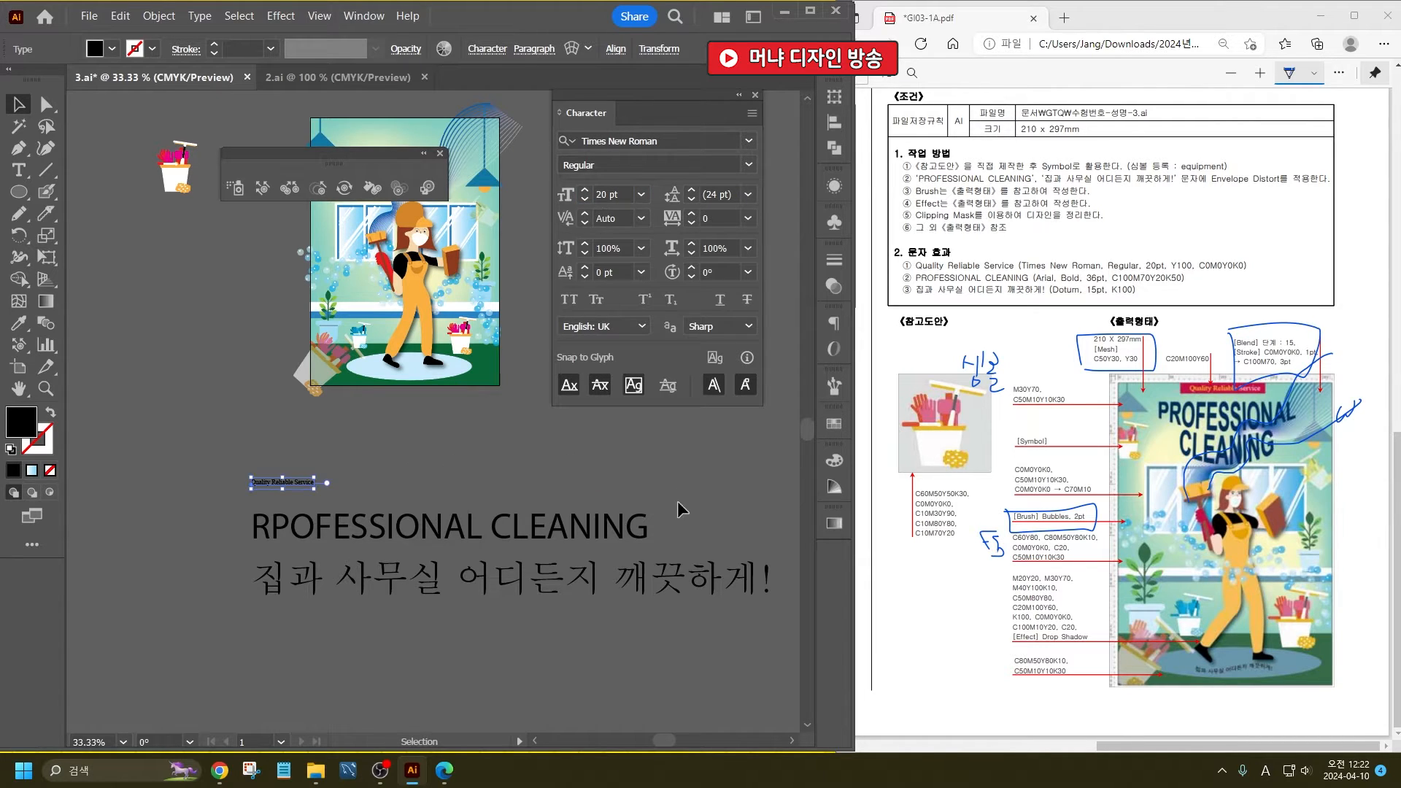
- Fill the words Quality Reliable with C0 M0 Y20 K0
scroll(277, 479, "up", 5)
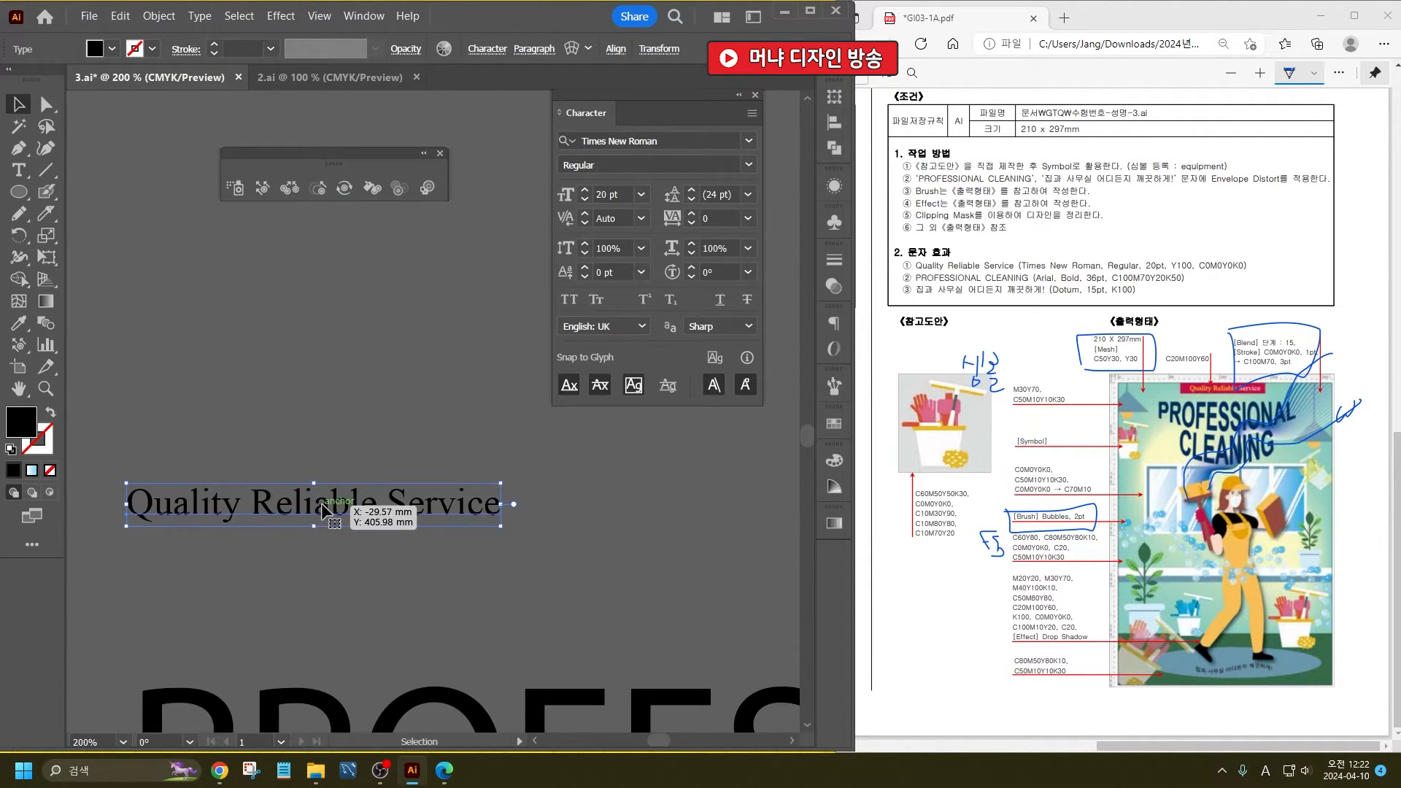
double_click(391, 511)
left_click_drag(378, 511, 130, 485)
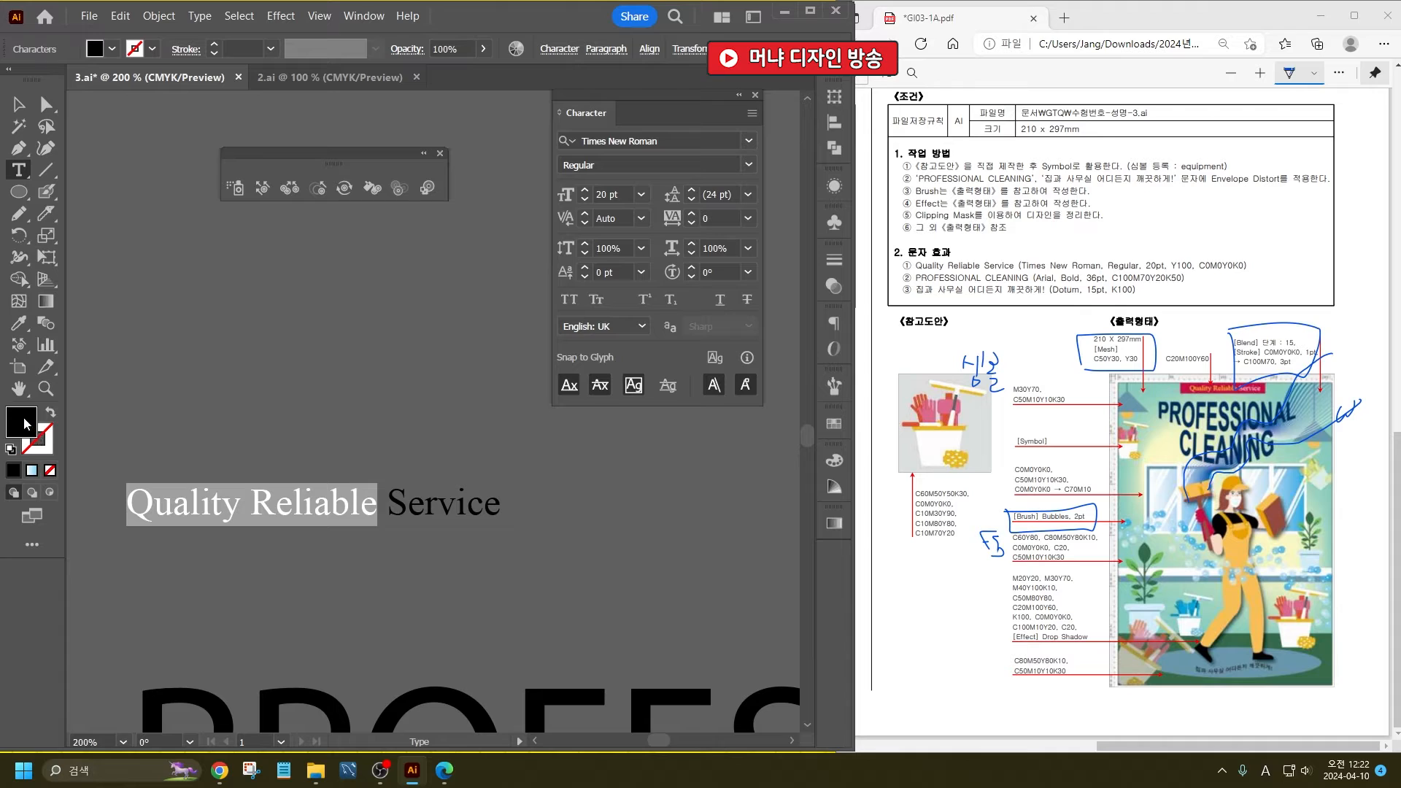
double_click(22, 421)
double_click(648, 554)
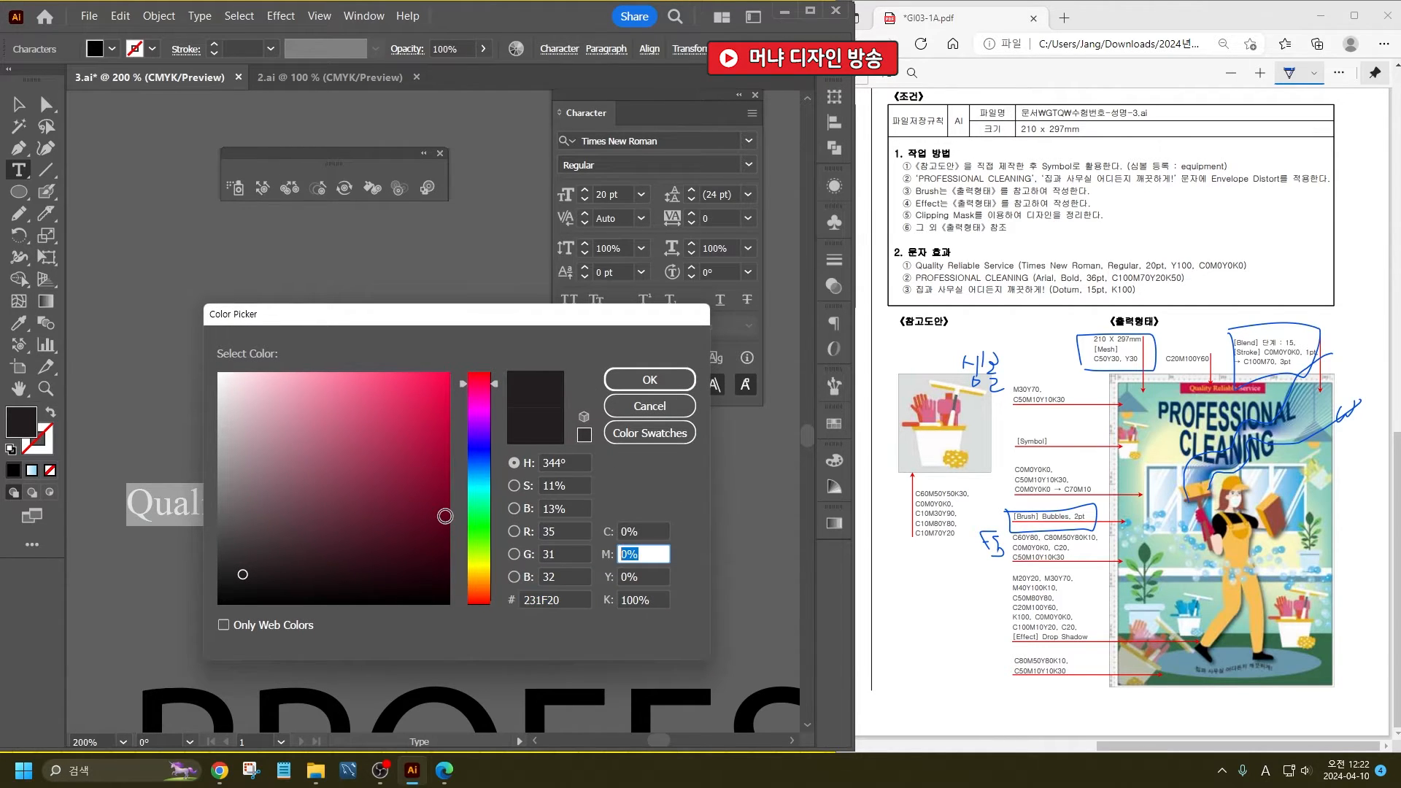
key("Tab")
type("20")
key("Tab")
type("0")
key("Return")
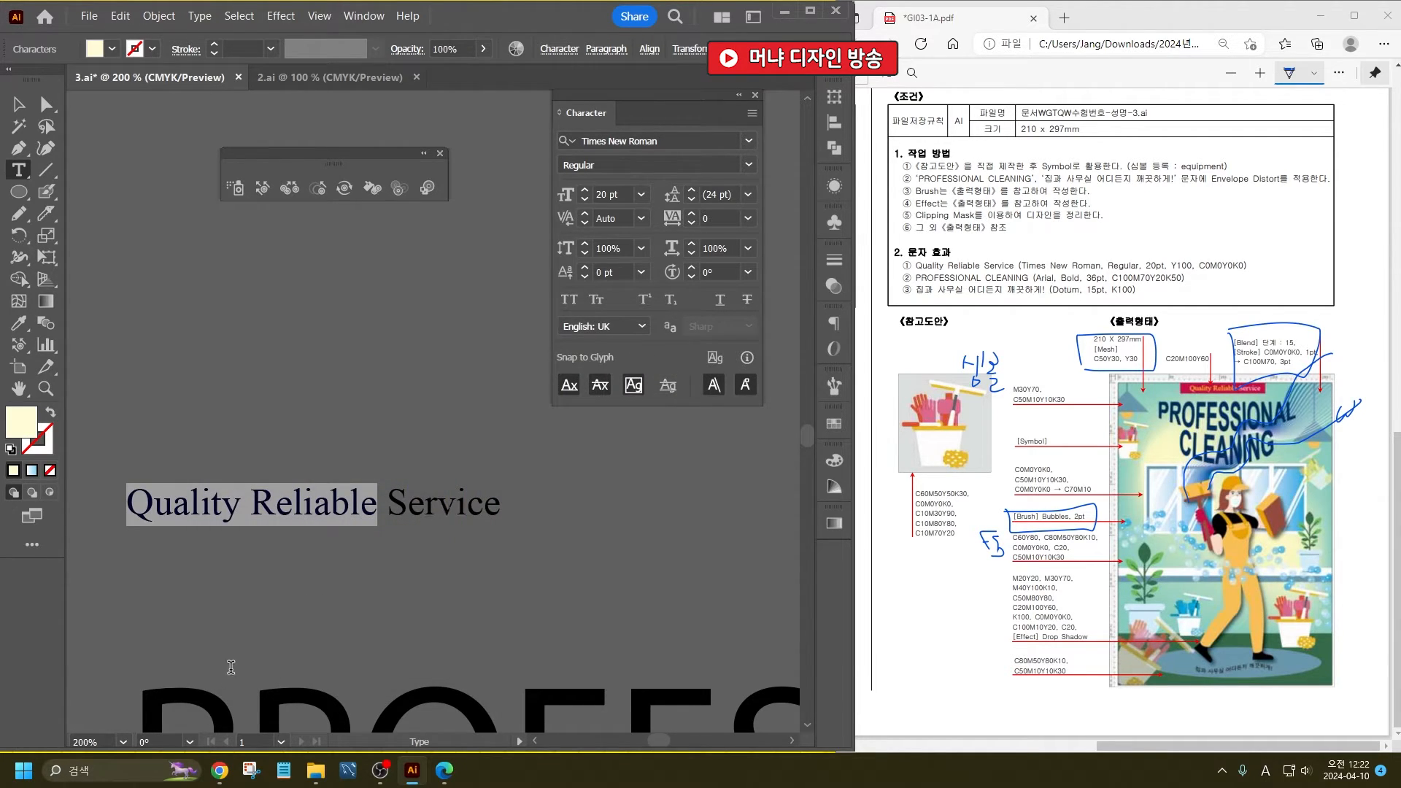
- Raise the yellow value of the words Quality Reliable to 100% in their fill colour
left_click(386, 505)
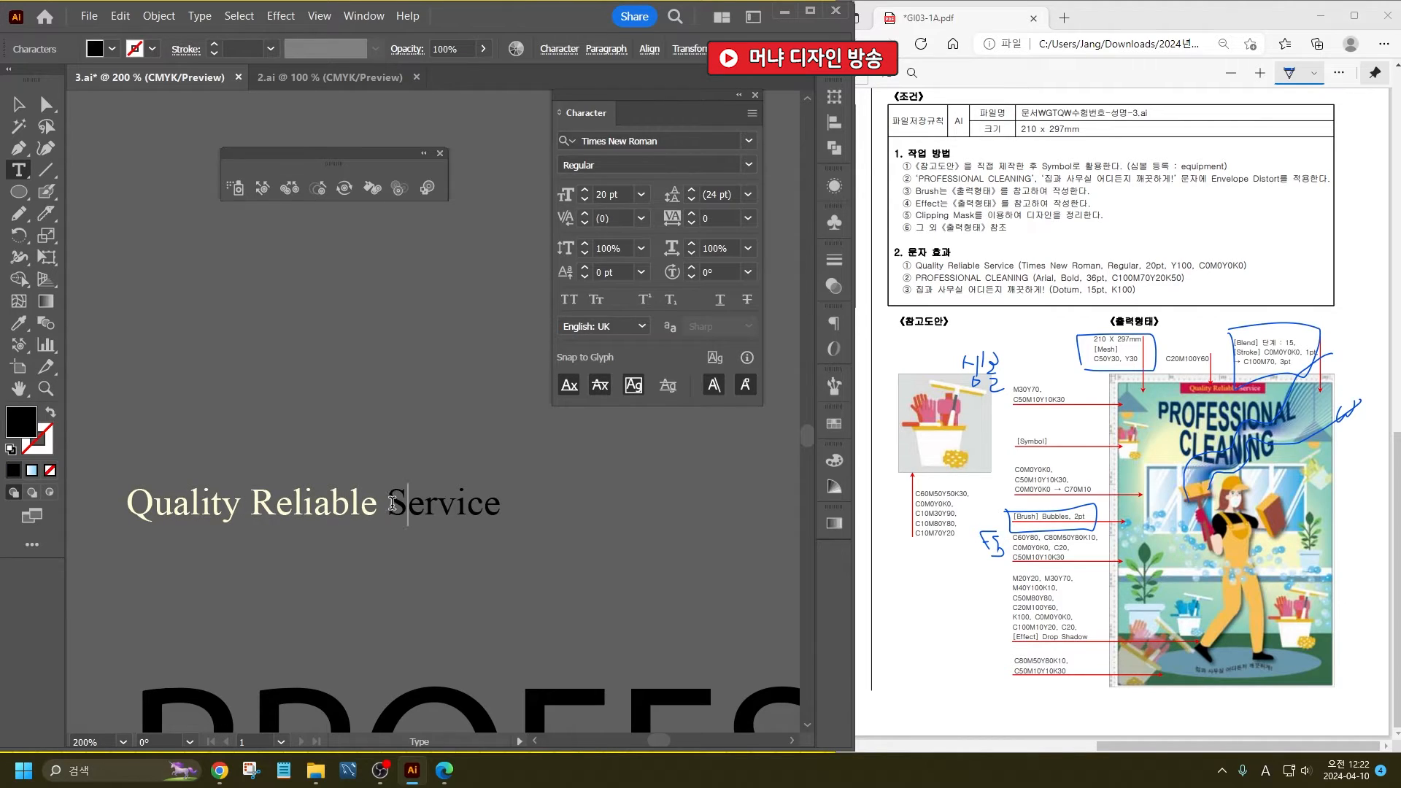
left_click_drag(391, 502, 500, 503)
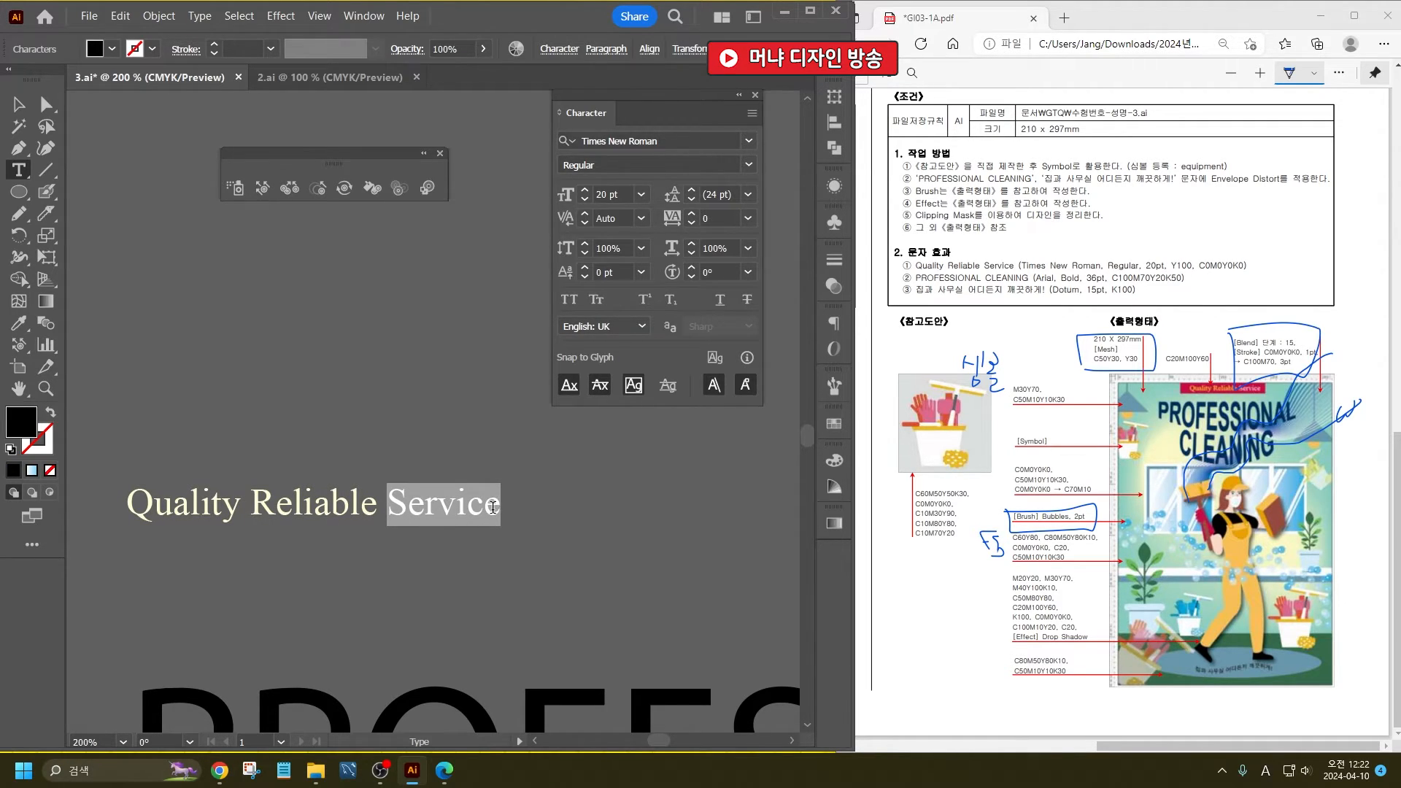
left_click_drag(387, 503, 44, 511)
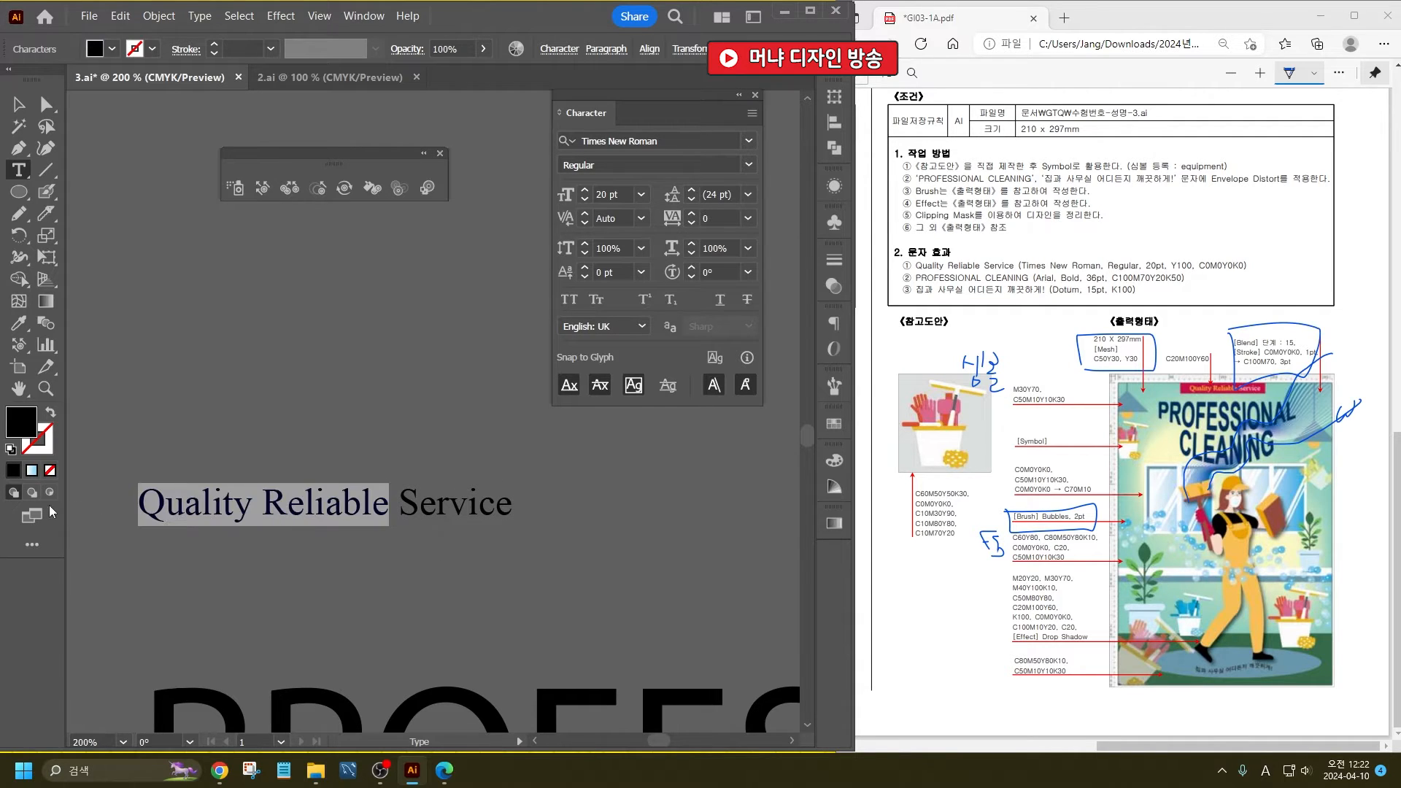
double_click(13, 422)
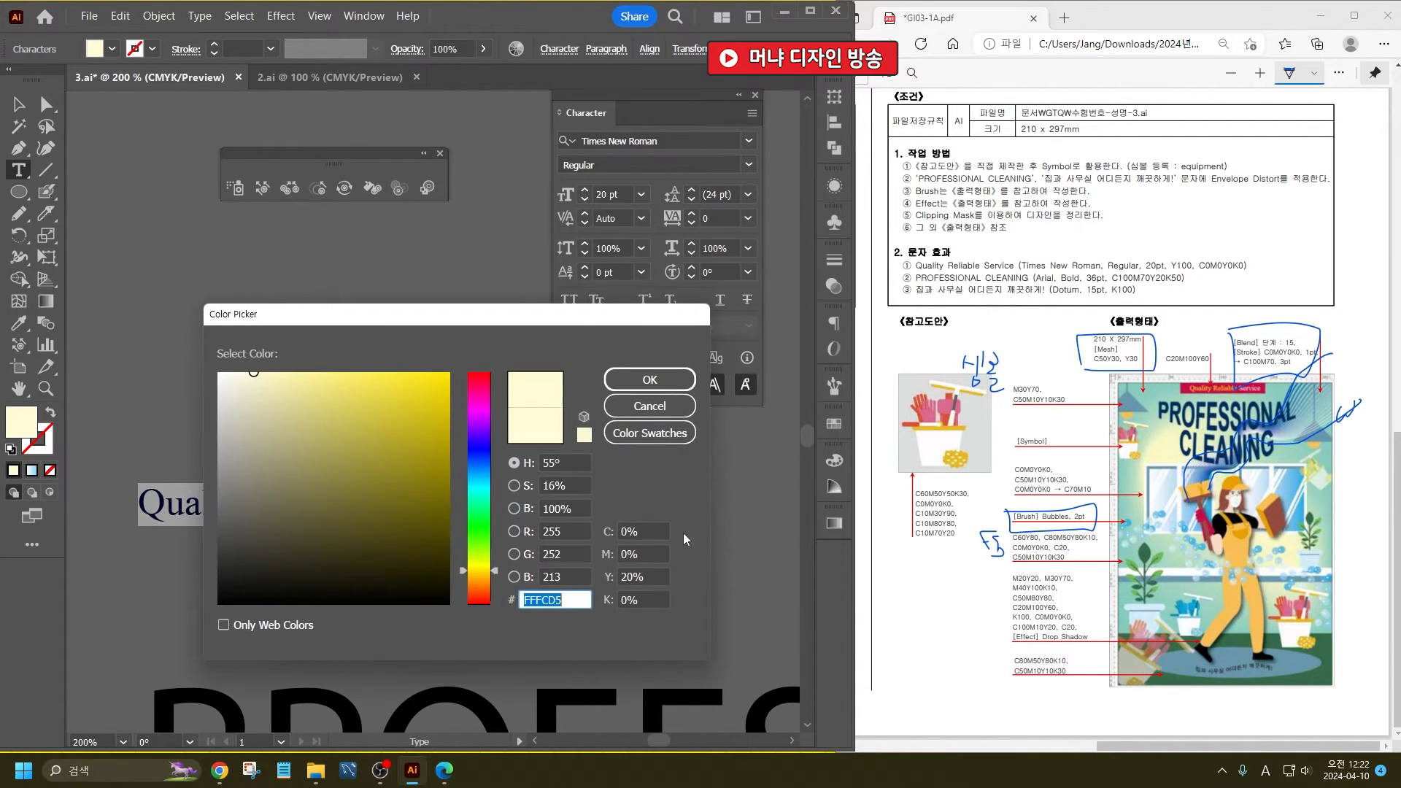
left_click(645, 573)
type("100")
key("Return")
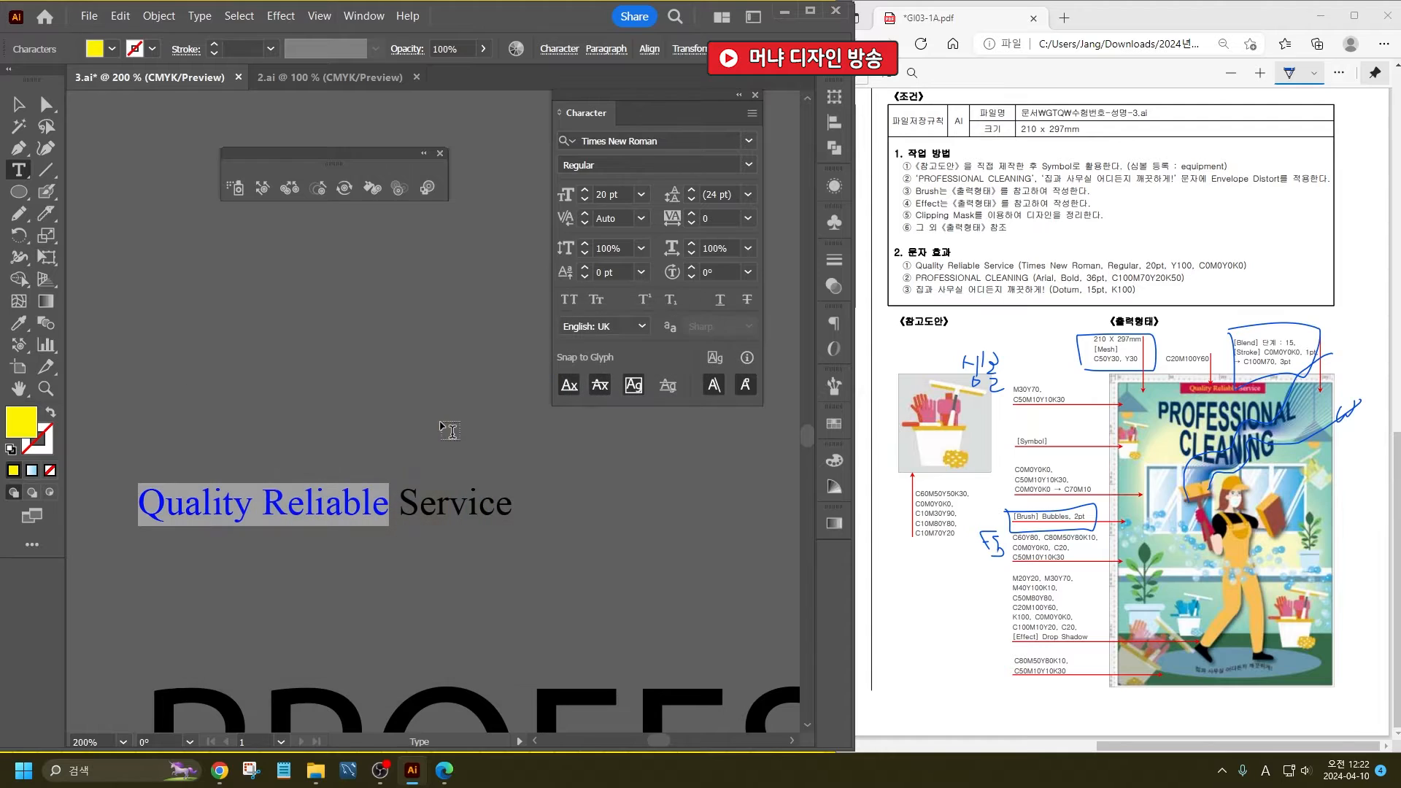
- Fill the word Service with white, C0 M0 Y0 K0, and finish editing the line
left_click_drag(397, 521, 540, 513)
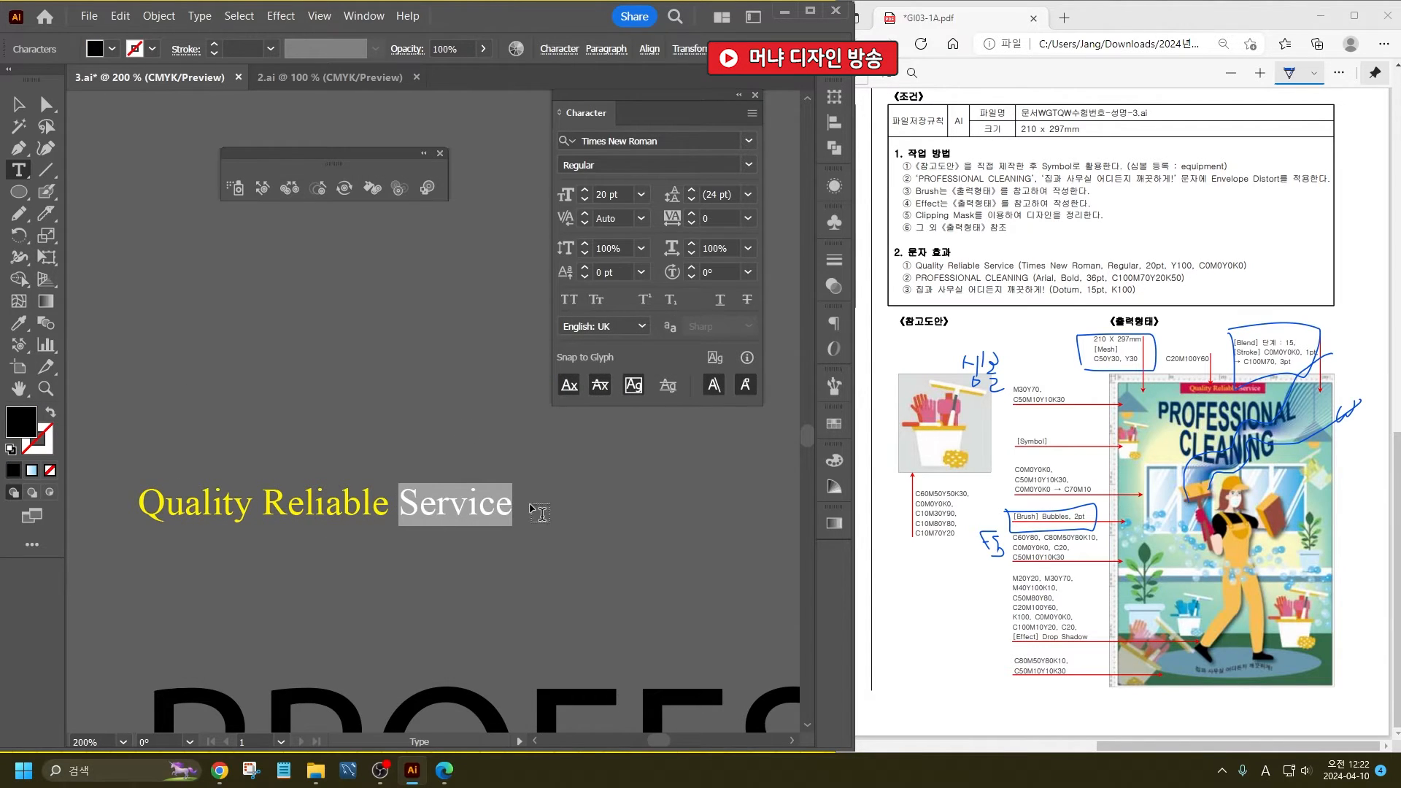
double_click(22, 430)
double_click(651, 597)
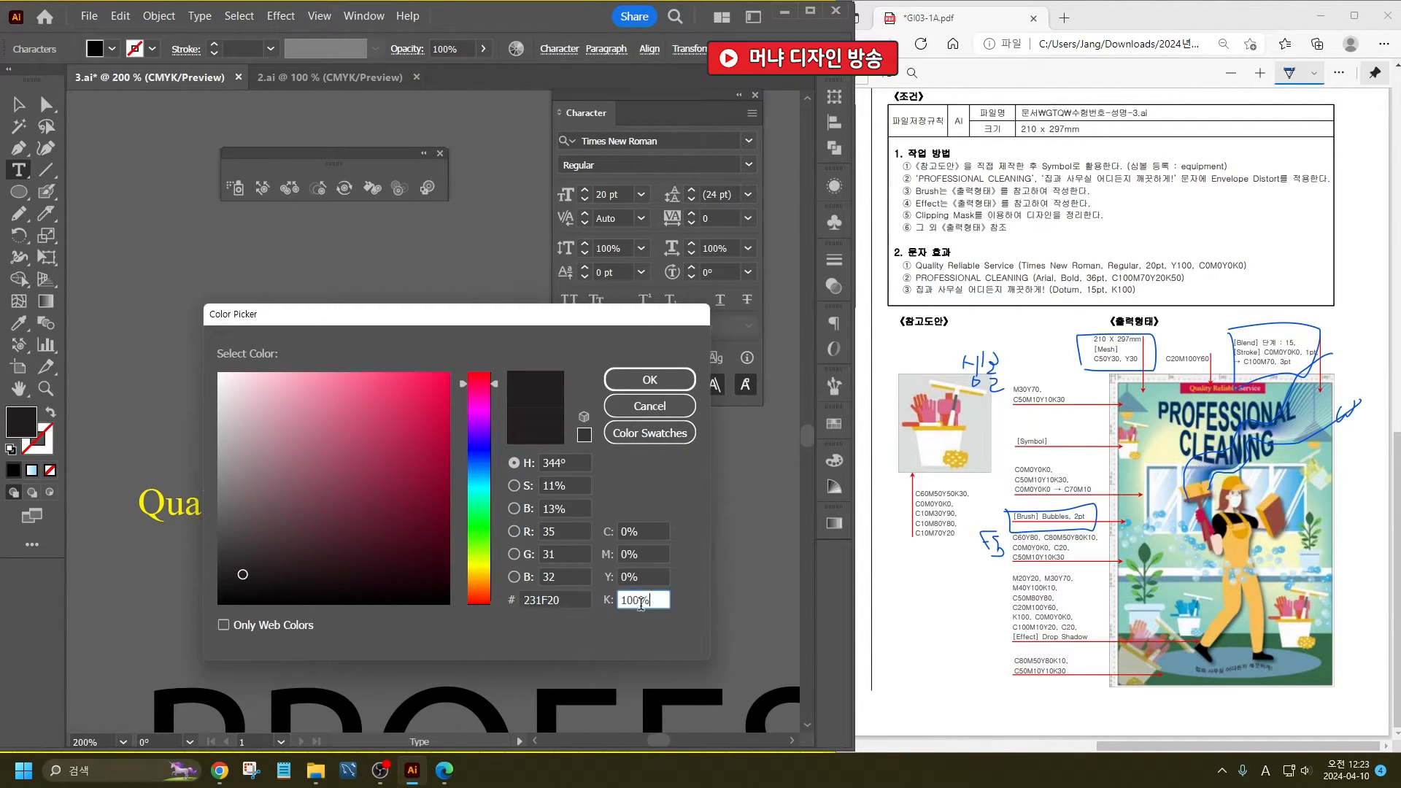
type("0")
key("Return")
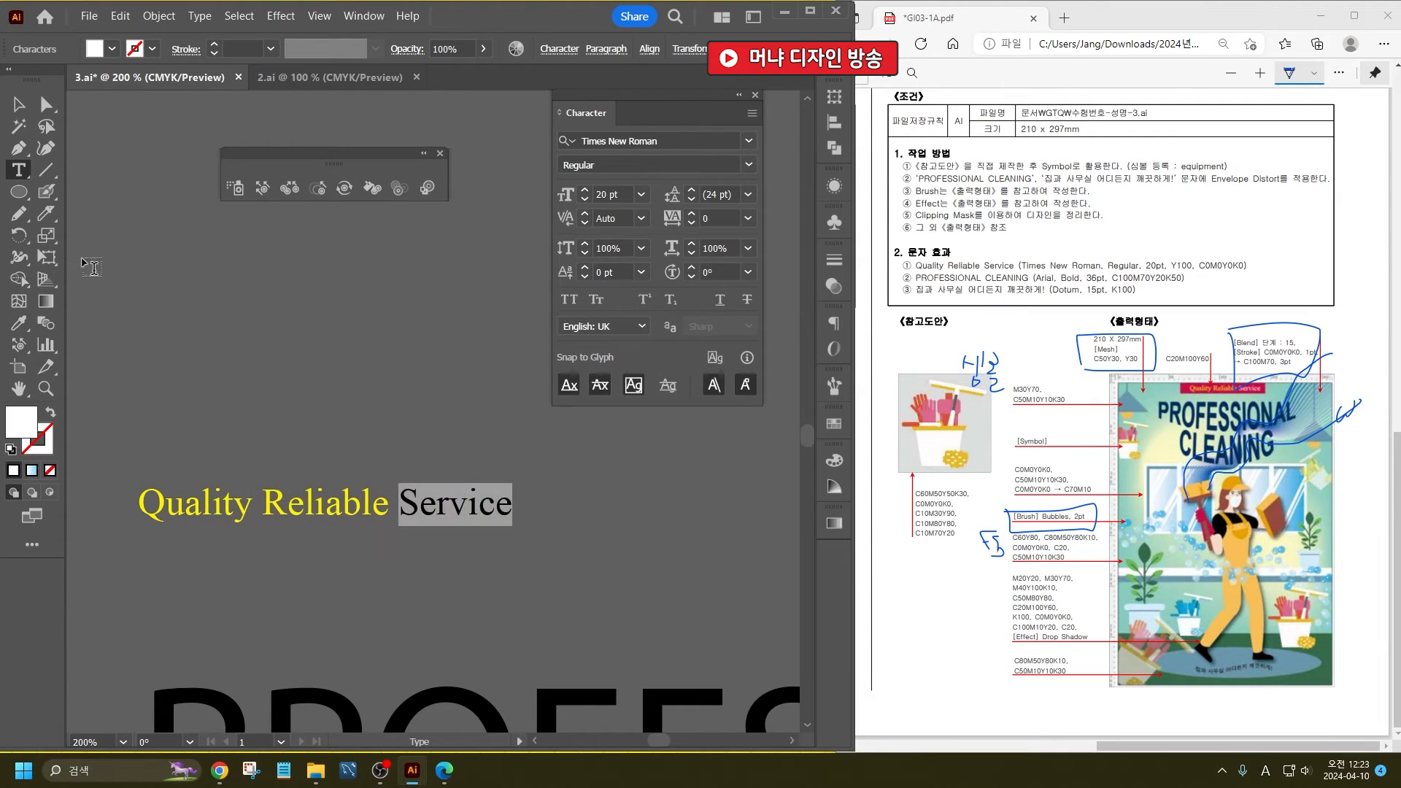
scroll(134, 391, "down", 4)
key("Escape")
- Format the RPOFESSIONAL CLEANING line in Arial Bold at 36 pt
left_click(337, 617)
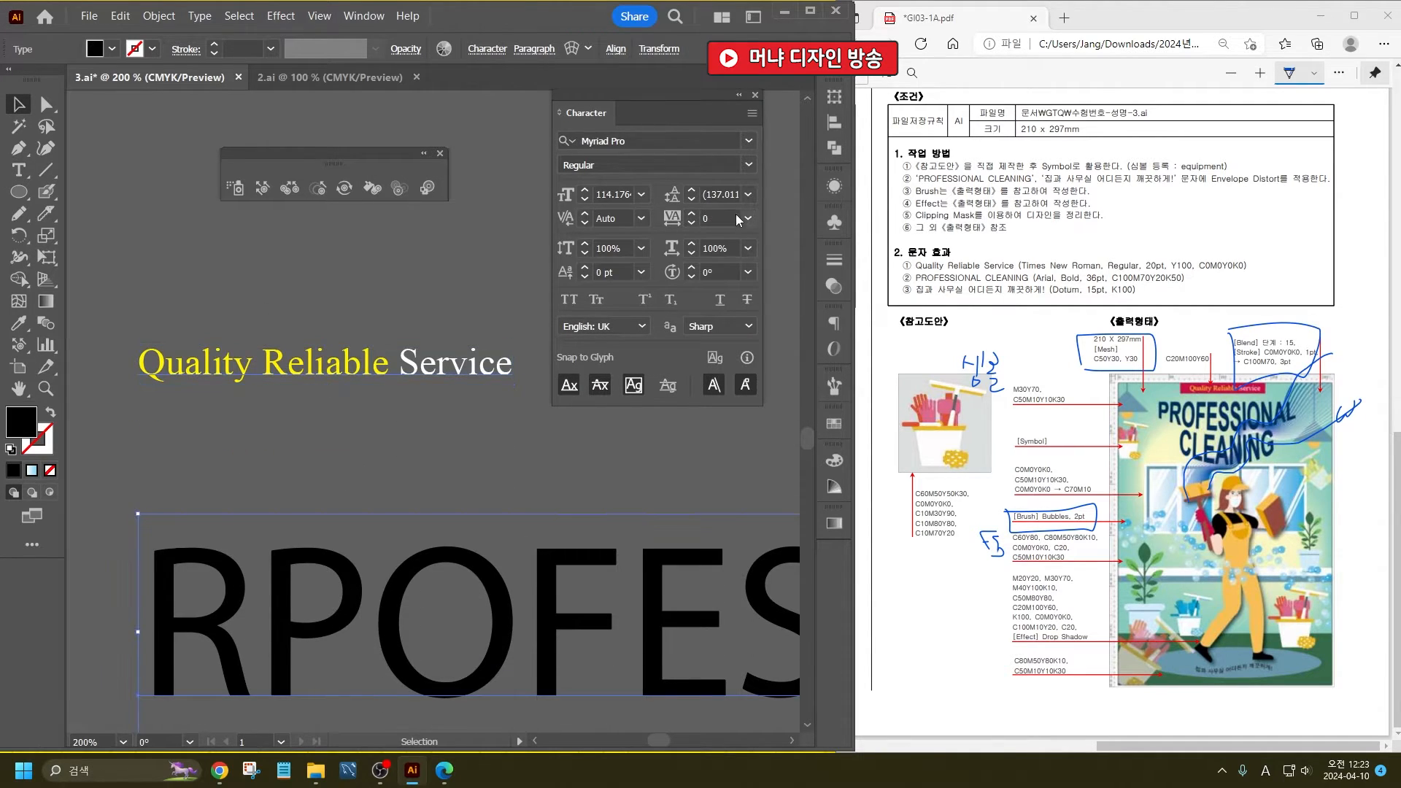
left_click(619, 140)
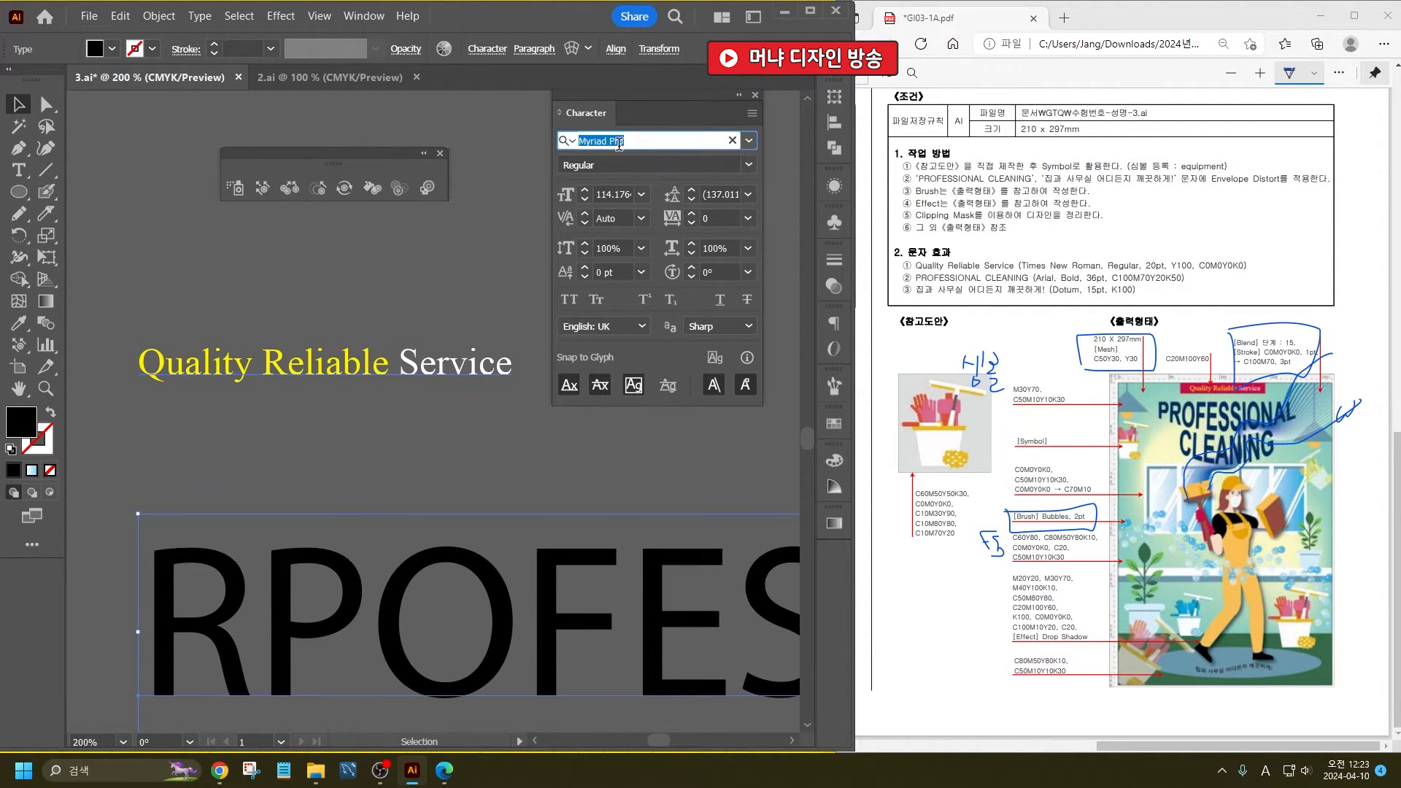
type("AR")
key("Down")
key("Down")
key("Down")
key("Down")
key("Down")
key("Down")
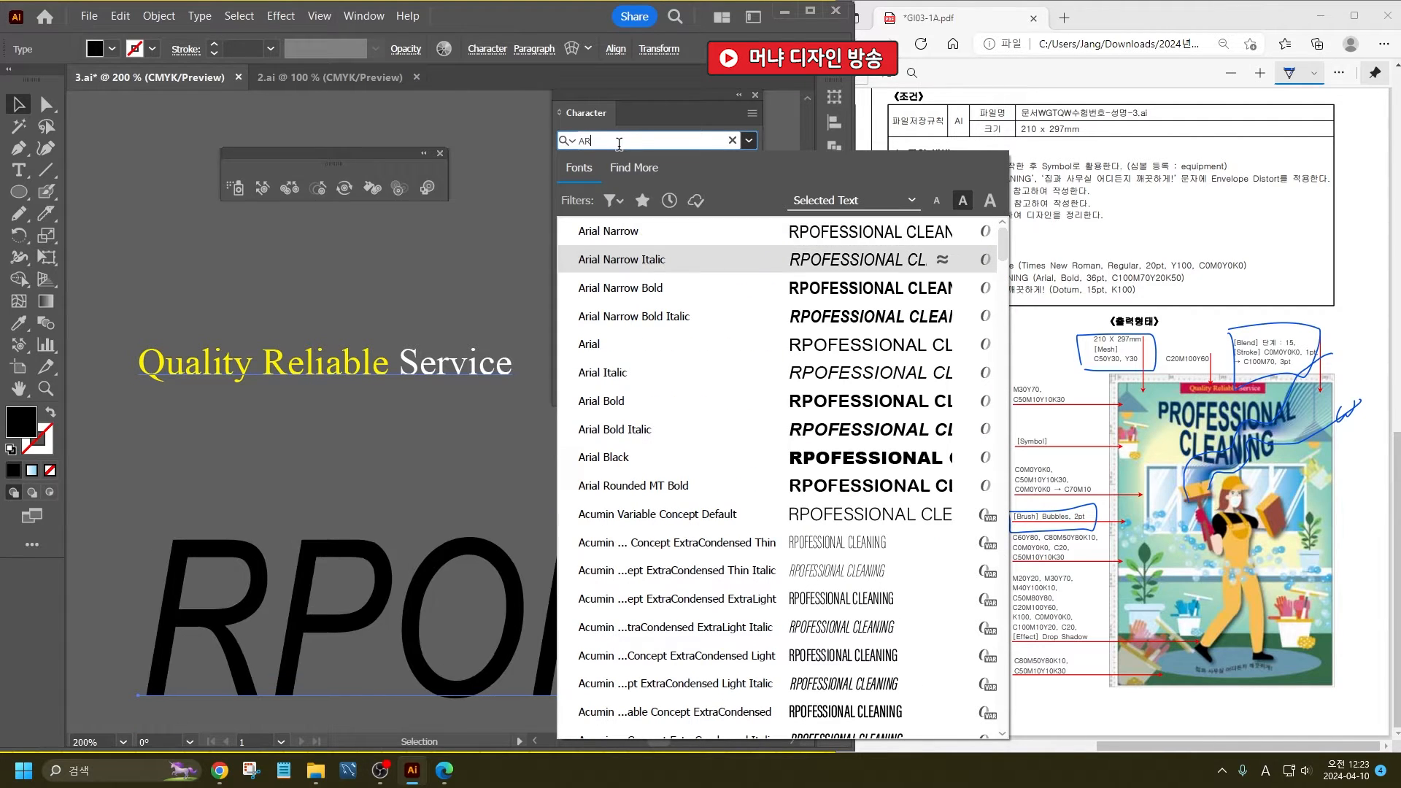
key("Return")
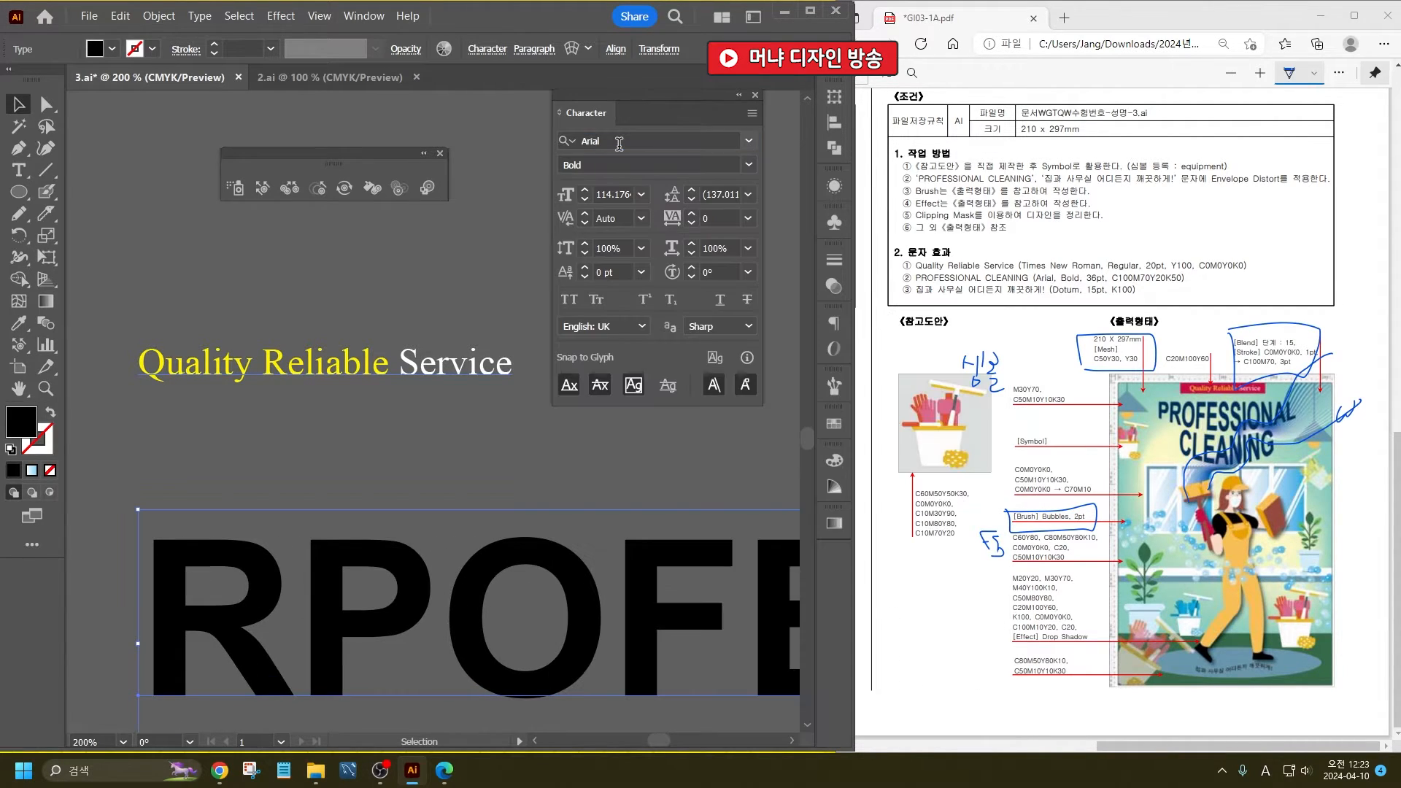
double_click(621, 193)
key("Return")
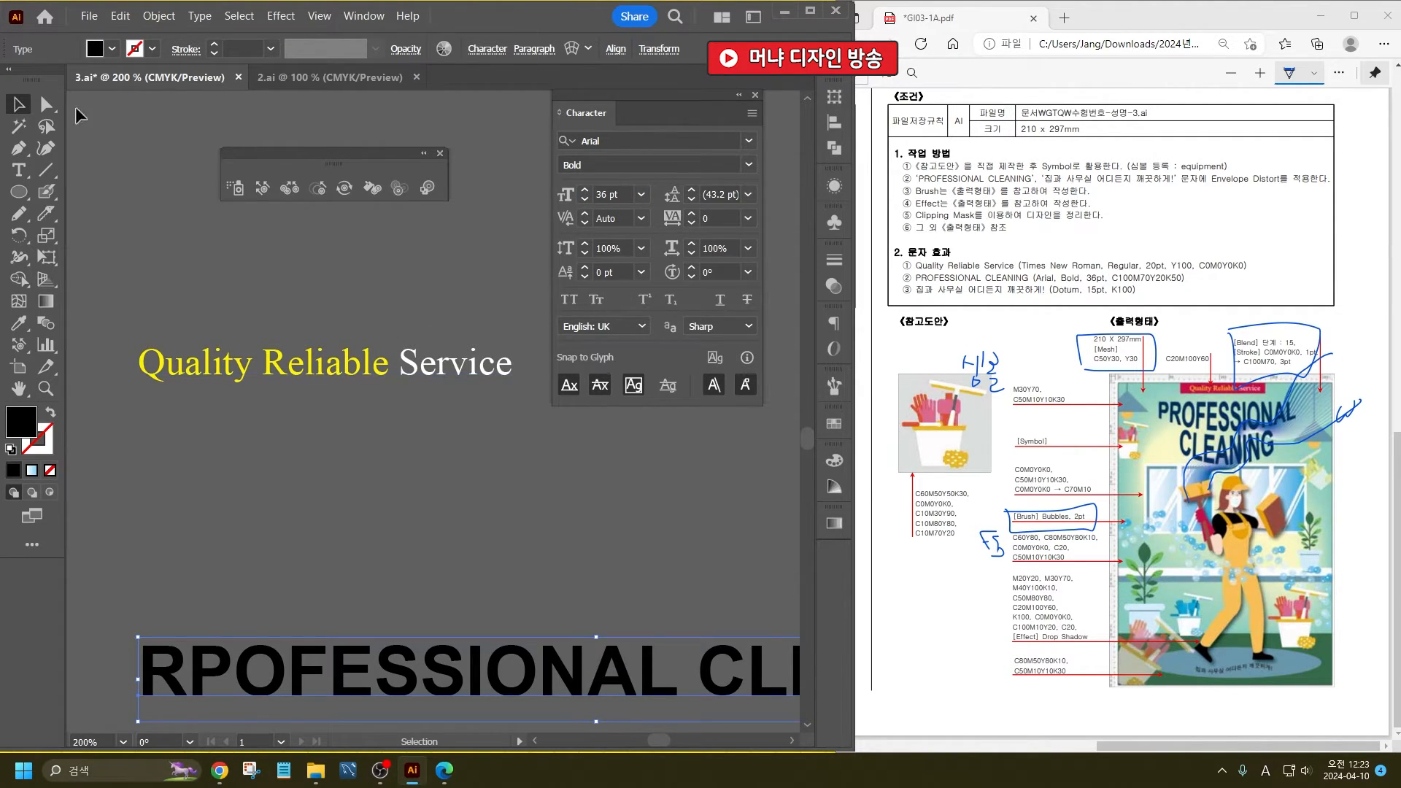
- Fill the RPOFESSIONAL CLEANING title with C100 M70 Y20 K50
left_click(99, 54, "shift")
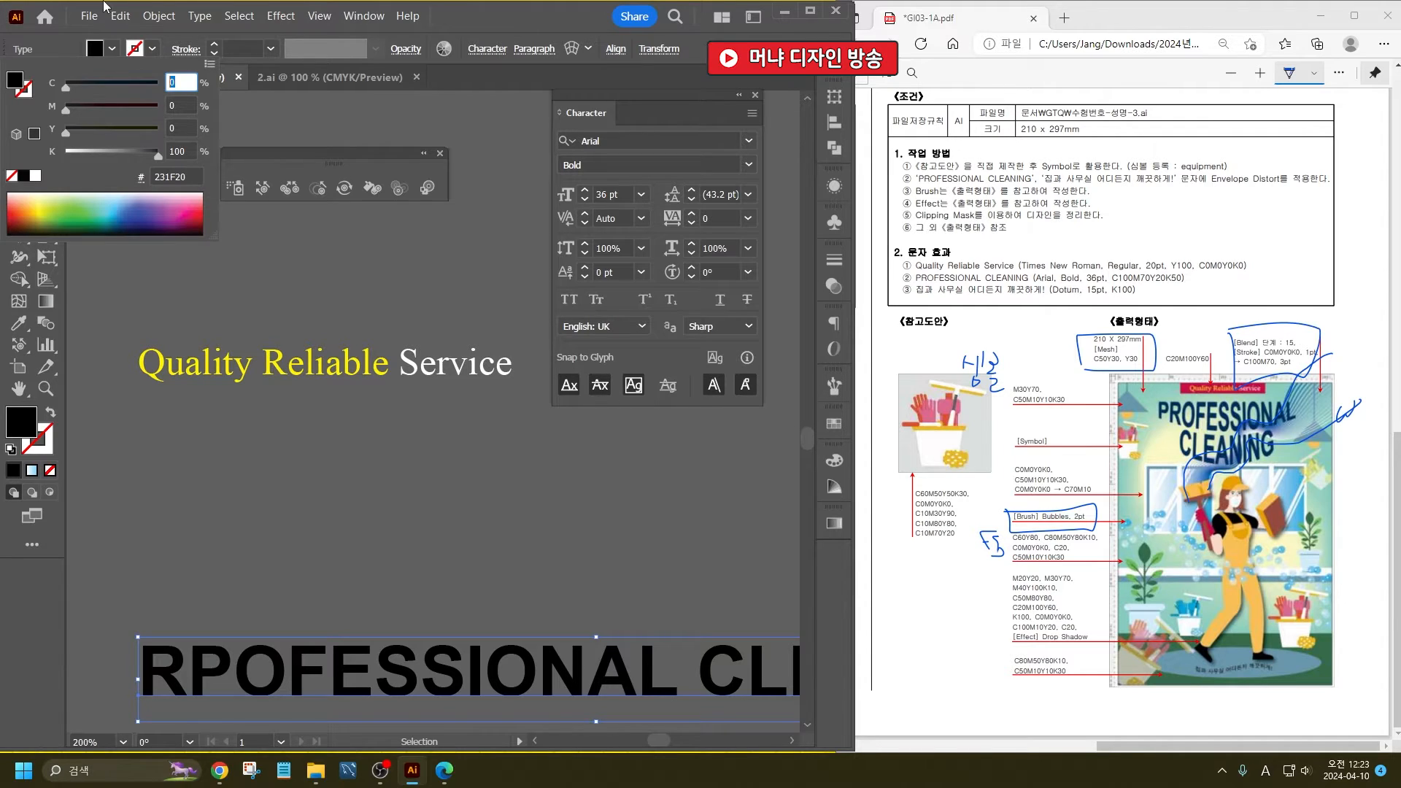
type("100")
key("Tab")
type("70")
key("Tab")
type("20")
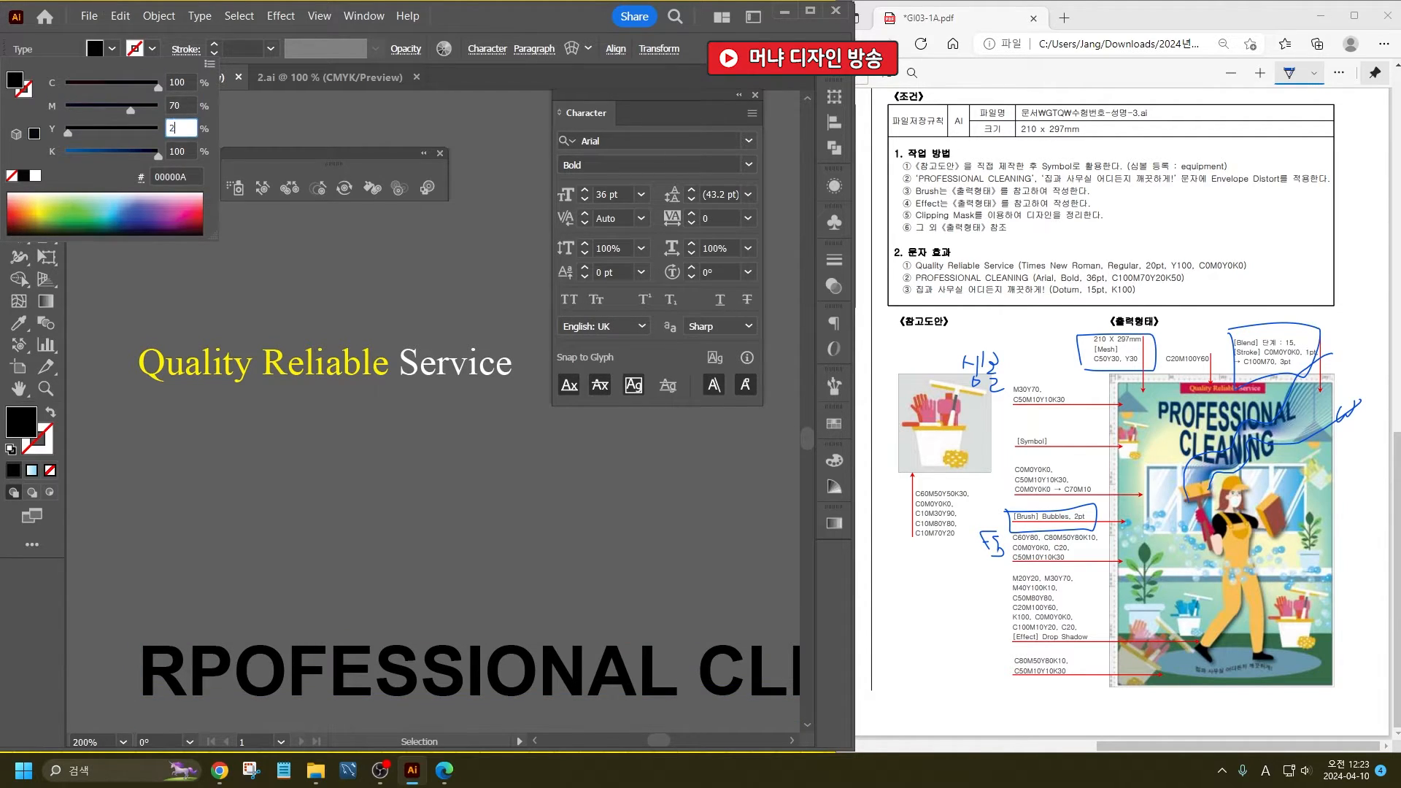
key("Tab")
type("50")
key("Return")
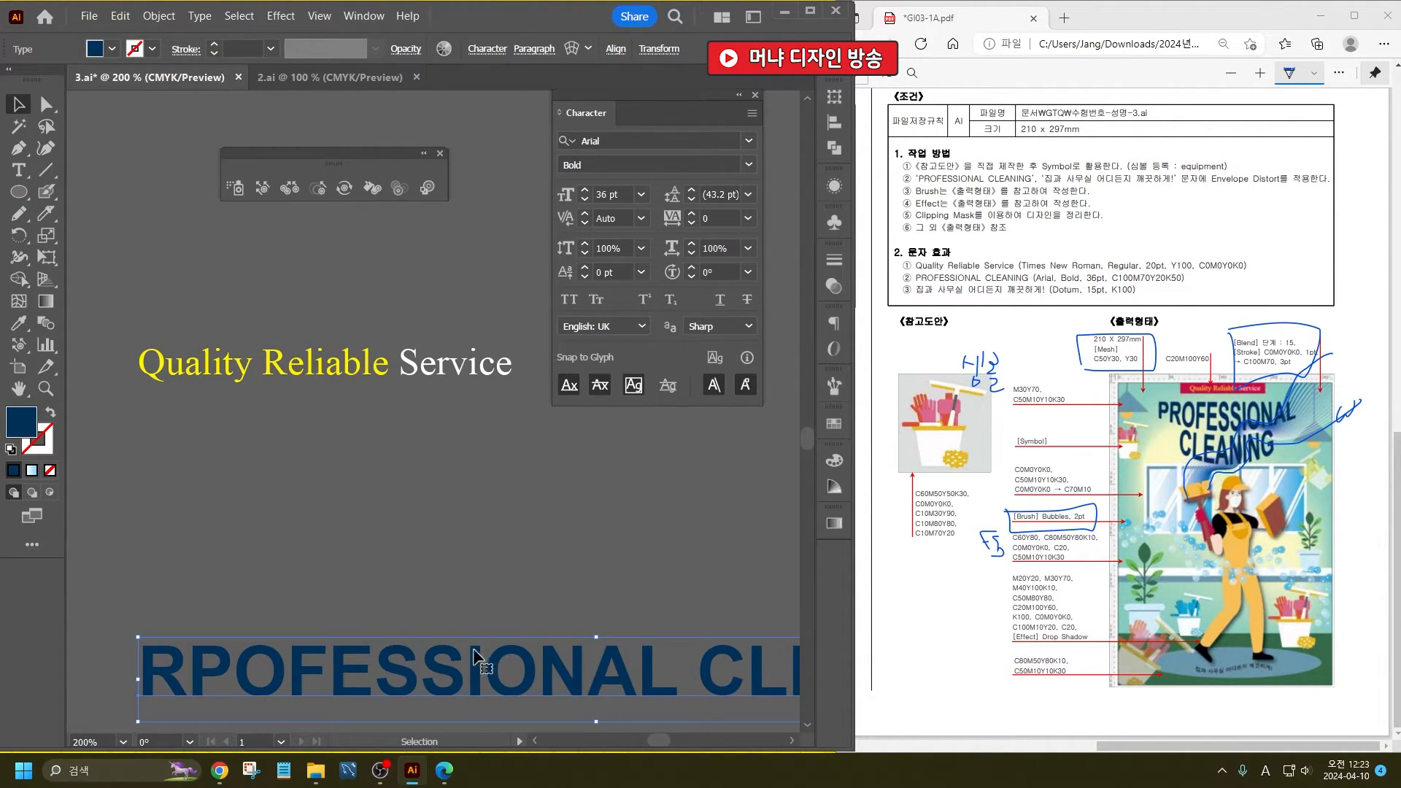
- Move the RPOFESSIONAL CLEANING title up towards the Quality Reliable Service line and break it into two lines before CLEANING
left_click_drag(476, 657, 435, 498)
scroll(454, 415, "down", 4)
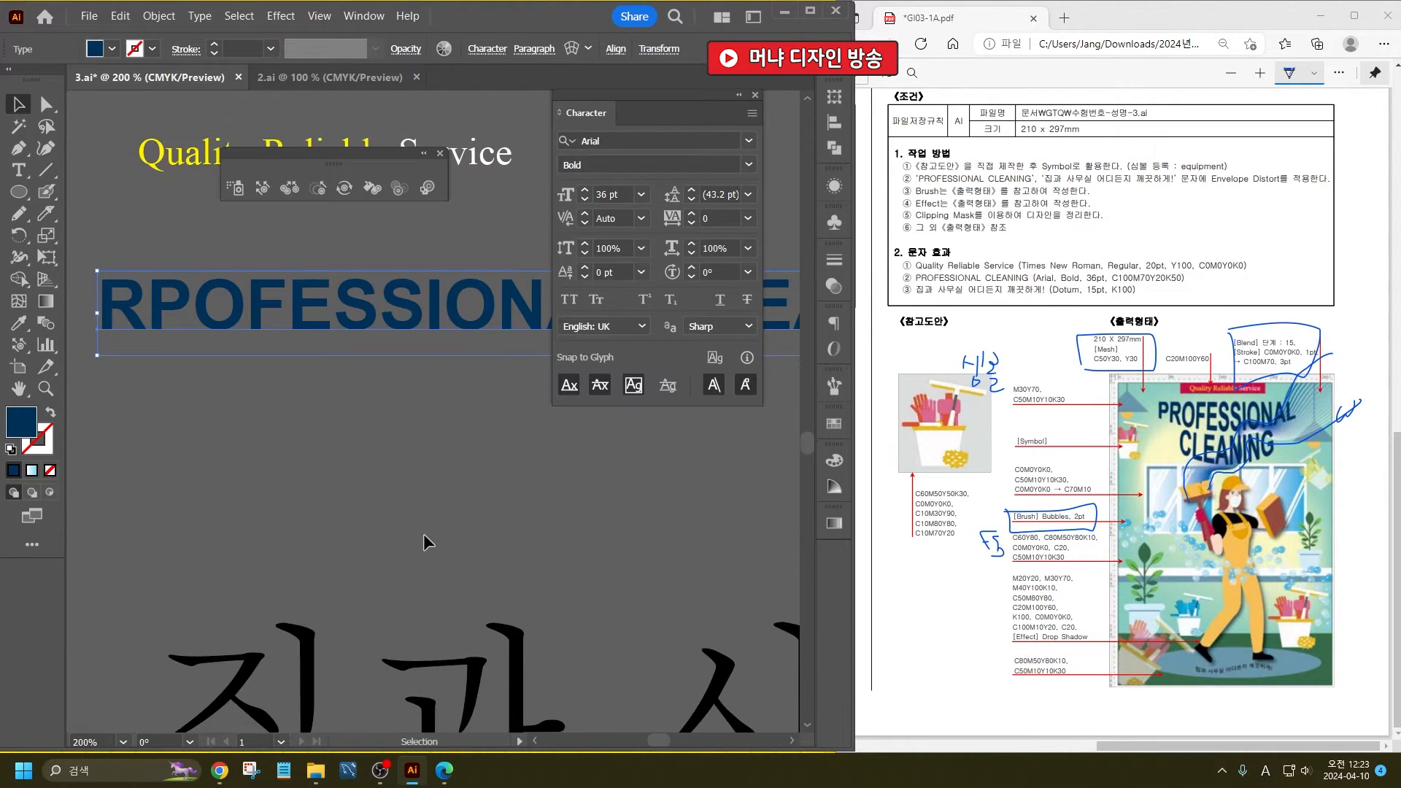
scroll(423, 540, "down", 2)
scroll(410, 500, "up", 4)
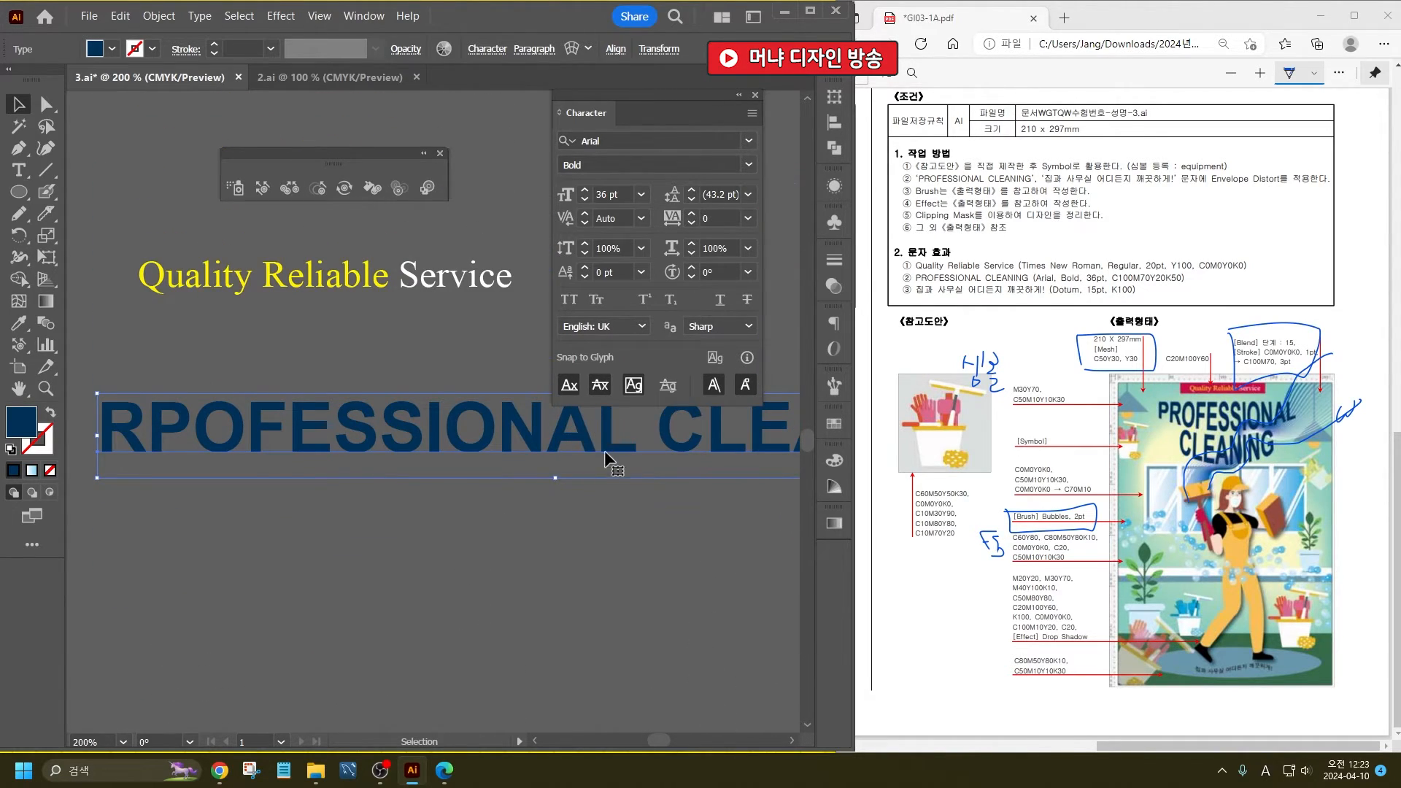
double_click(604, 449)
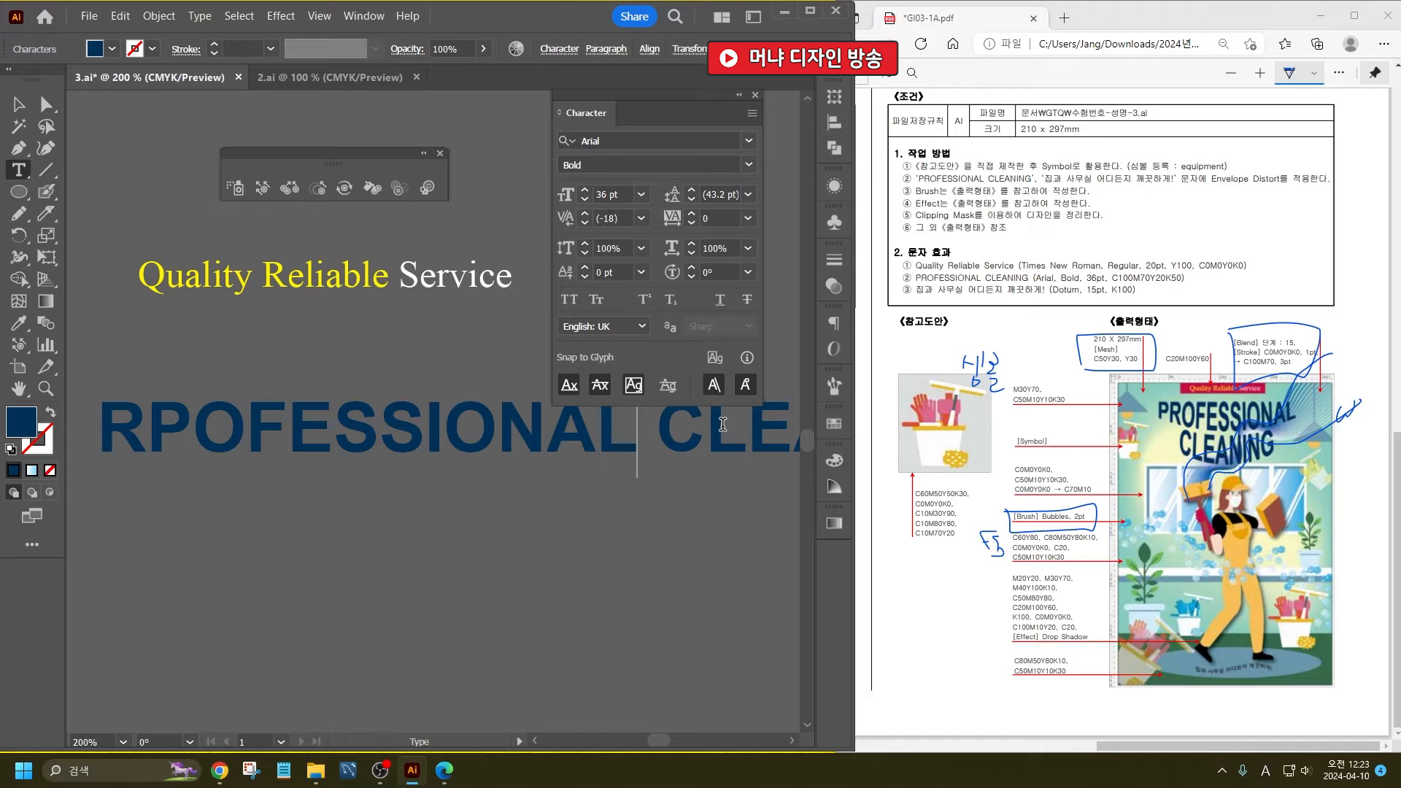
key("Return")
key("ctrl+a")
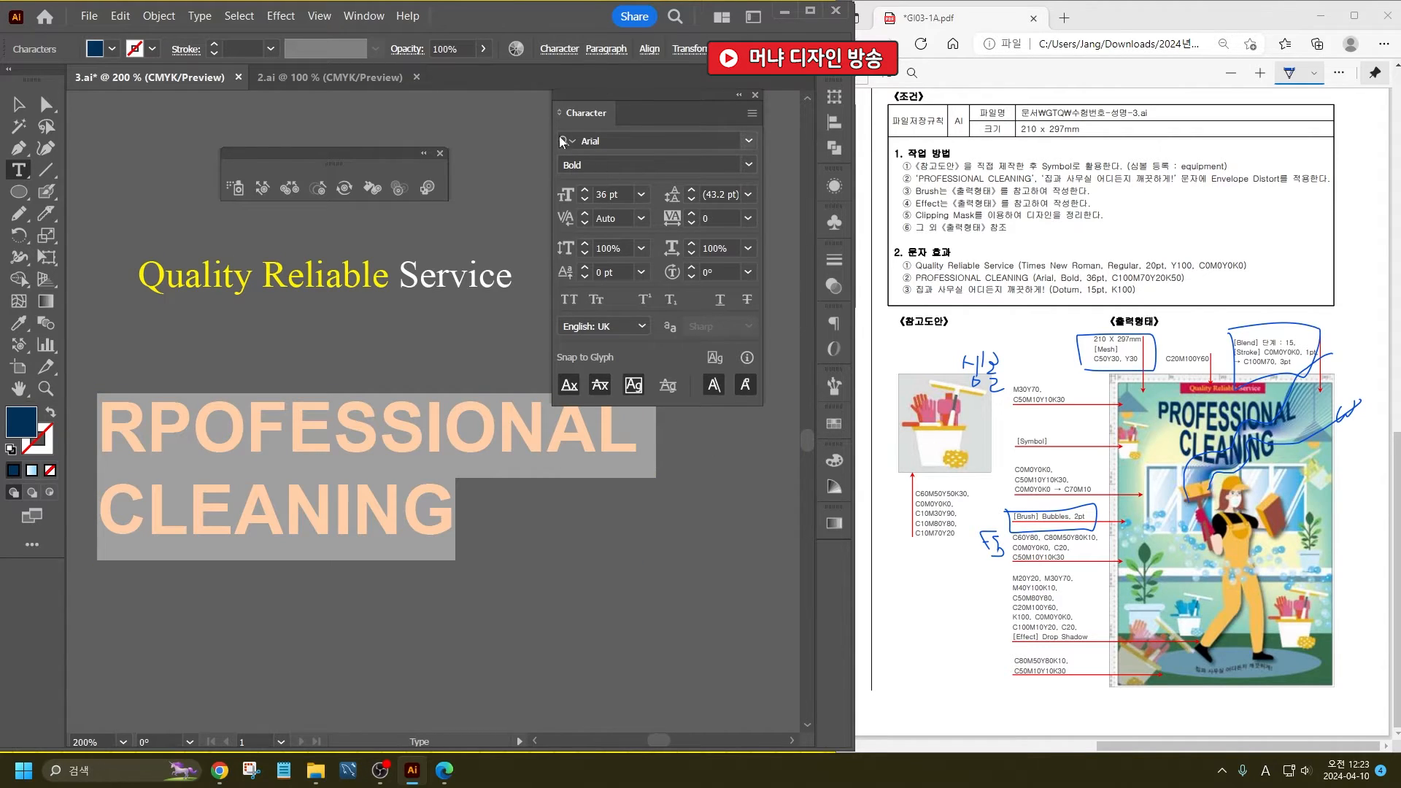
- Centre-align the two title lines and move the text block about 24 mm to the right
left_click(604, 49)
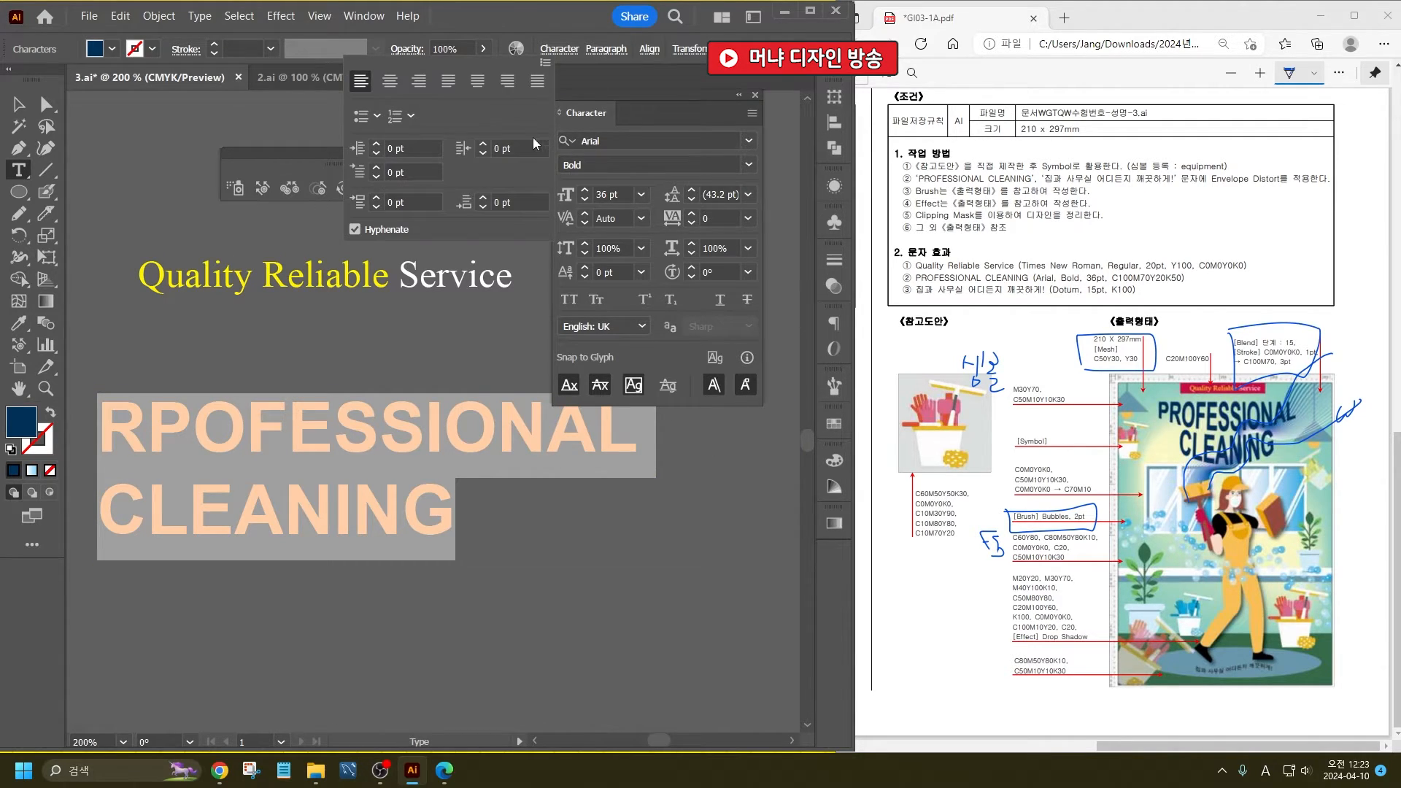
left_click(404, 89)
left_click_drag(212, 435, 343, 421)
left_click(18, 104)
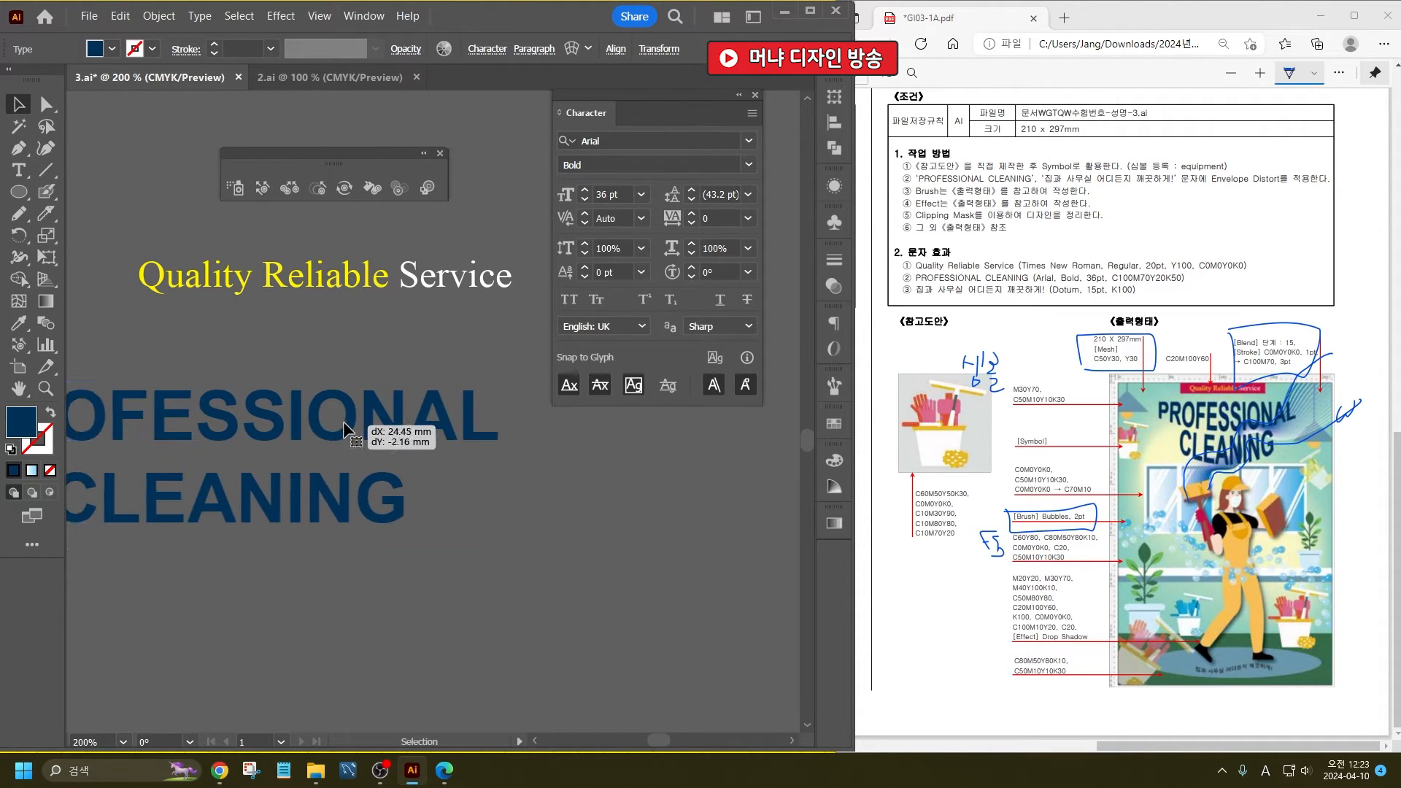
- Select the Korean slogan line and underline the font name Dotum in the text specifications of the exam PDF
scroll(535, 528, "down", 3)
left_click(568, 608)
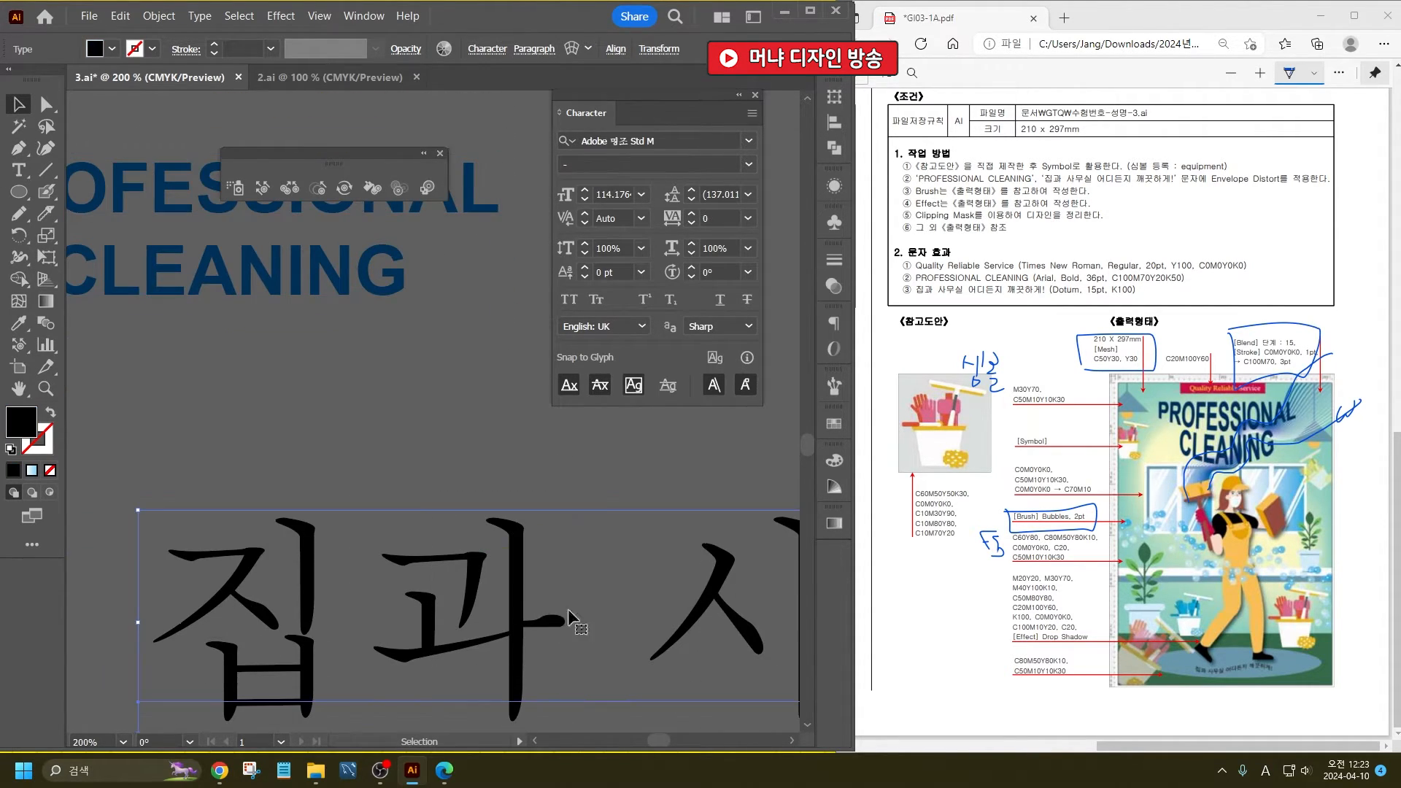
left_click_drag(1084, 295, 1044, 295)
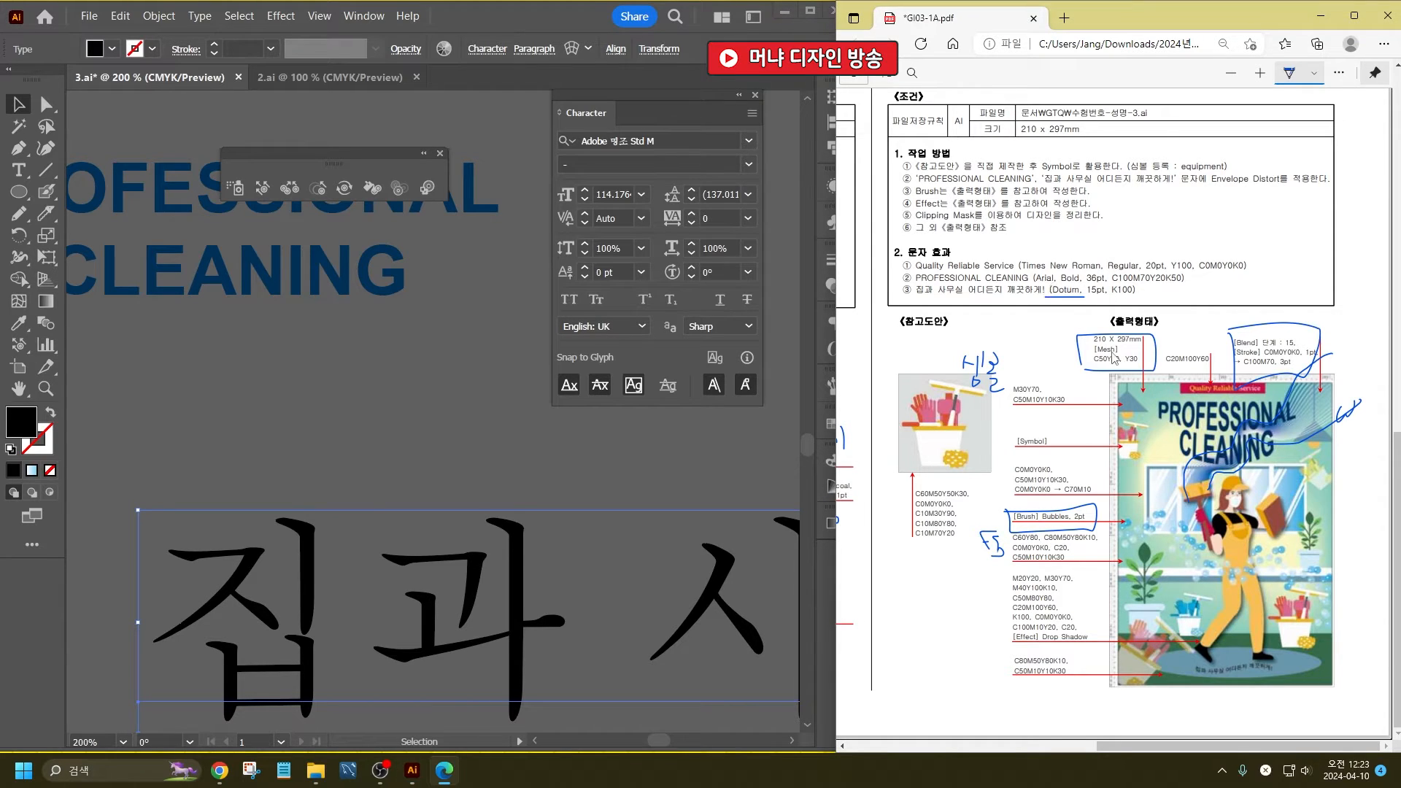
- Format the Korean slogan line in the font 돋움 at 15 pt
left_click(655, 140)
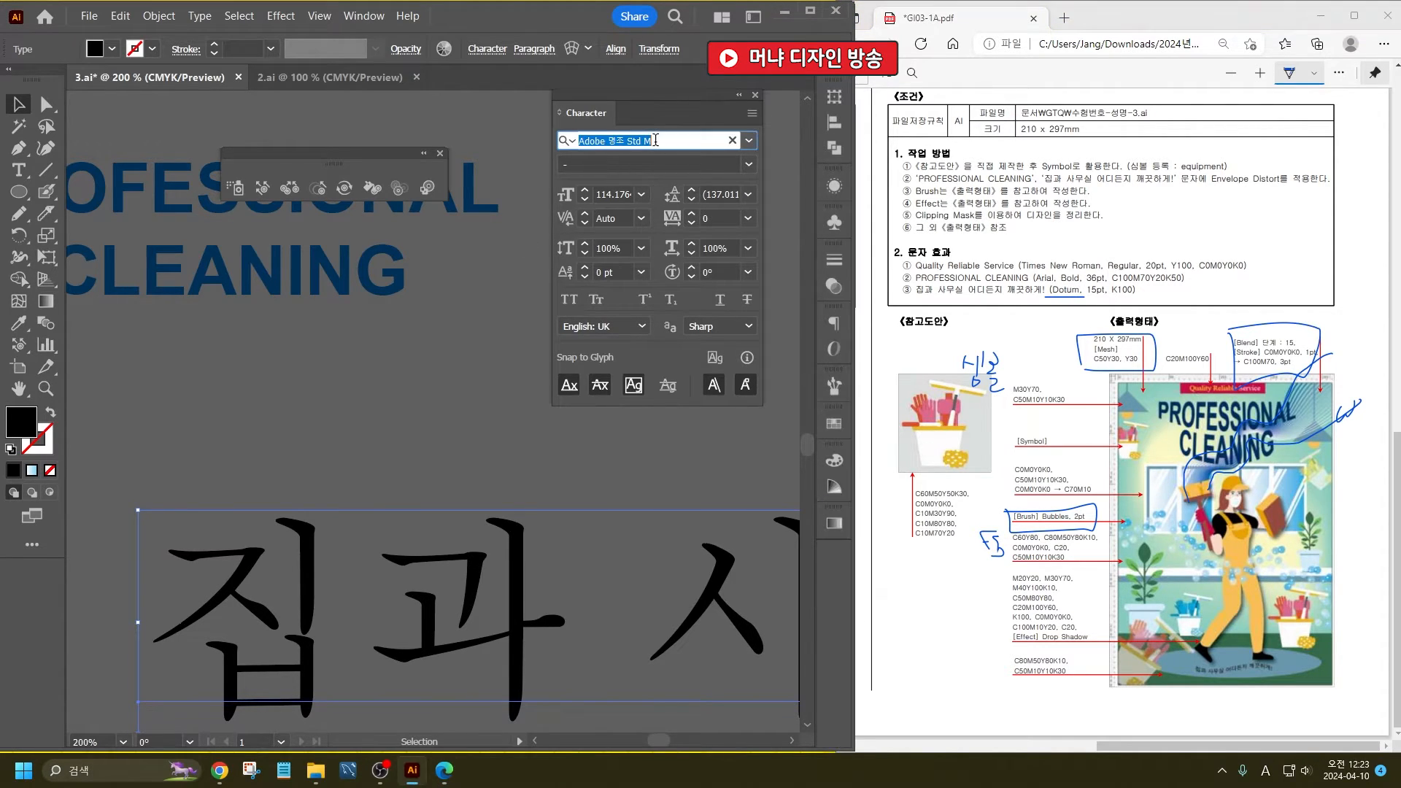
type("DOU")
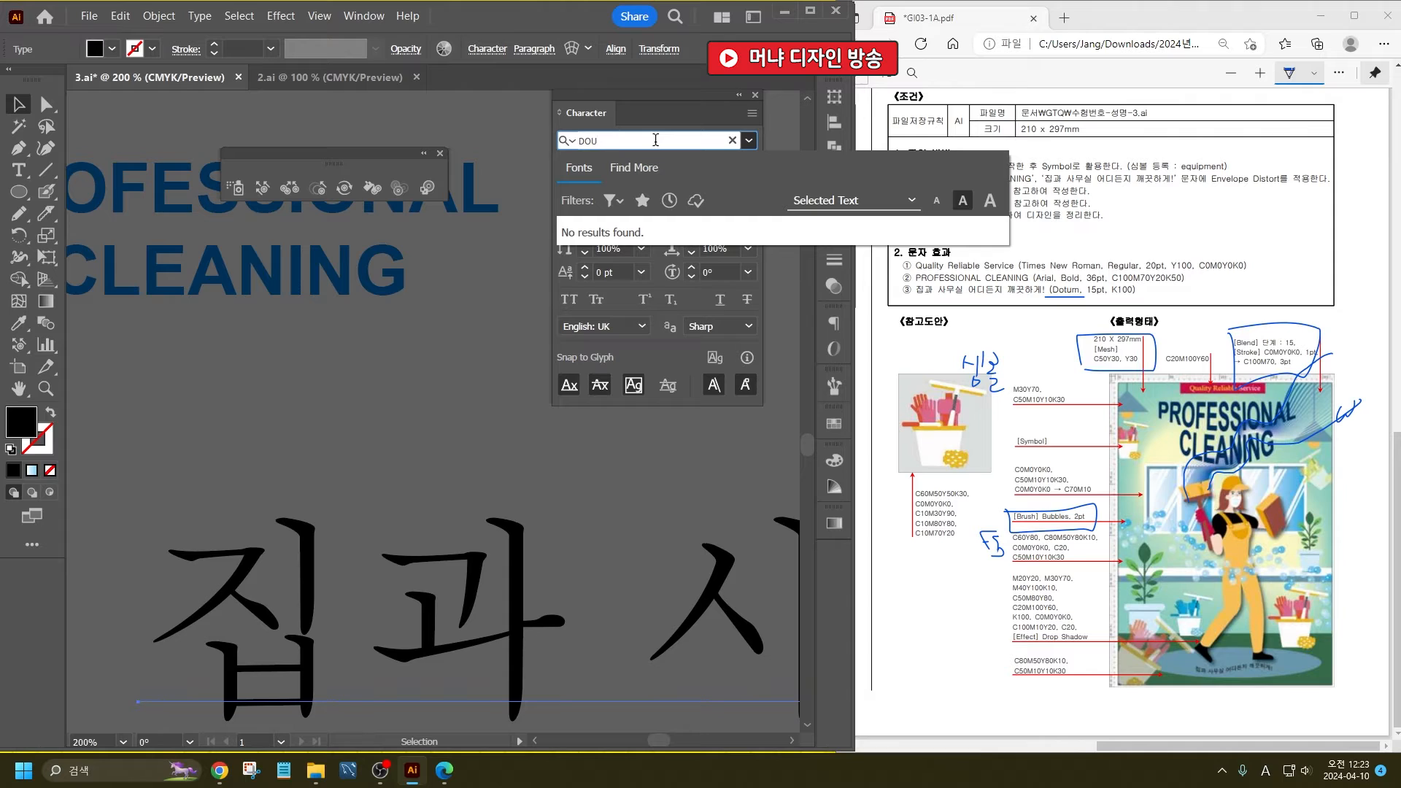
key("BackSpace")
key("BackSpace")
key("BackSpace")
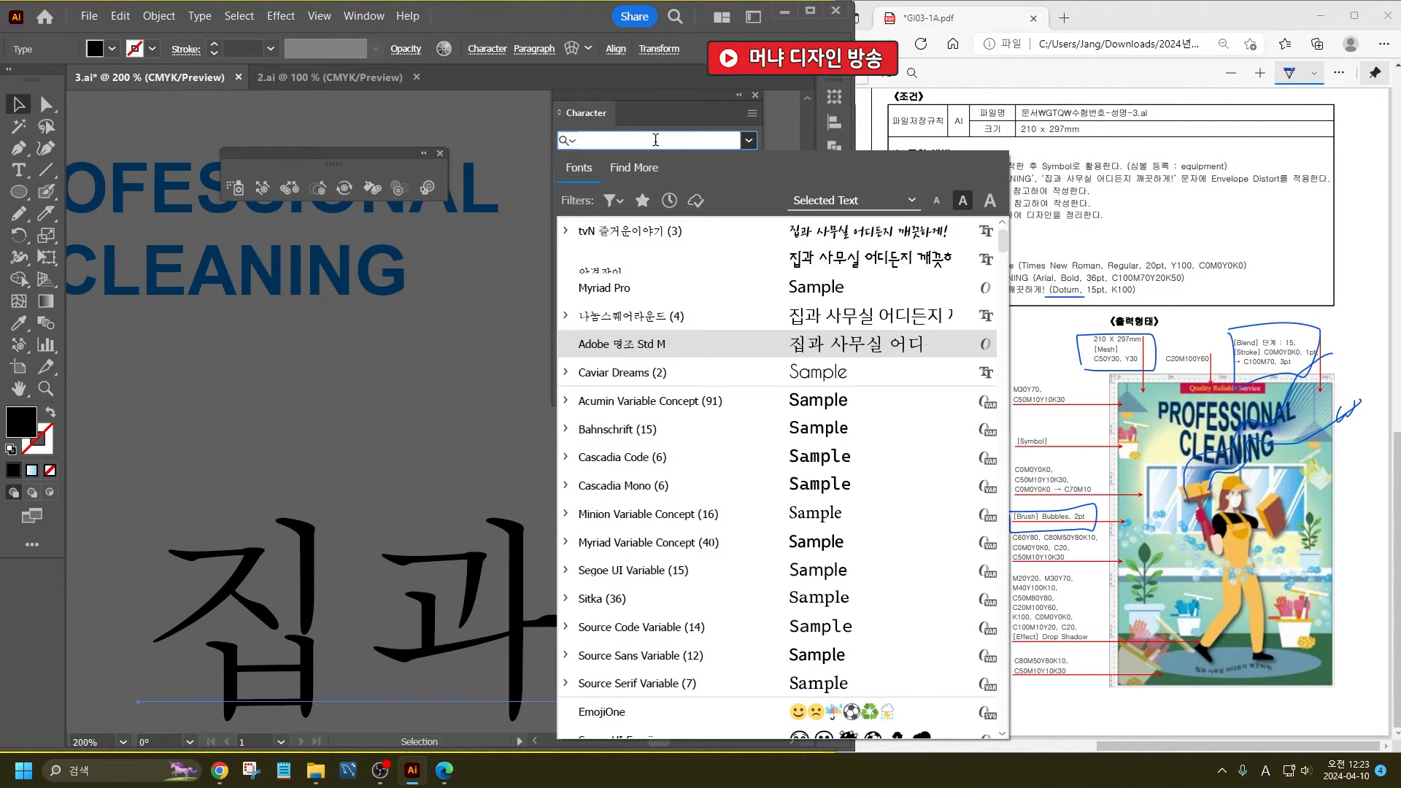
type("돋ㅇ")
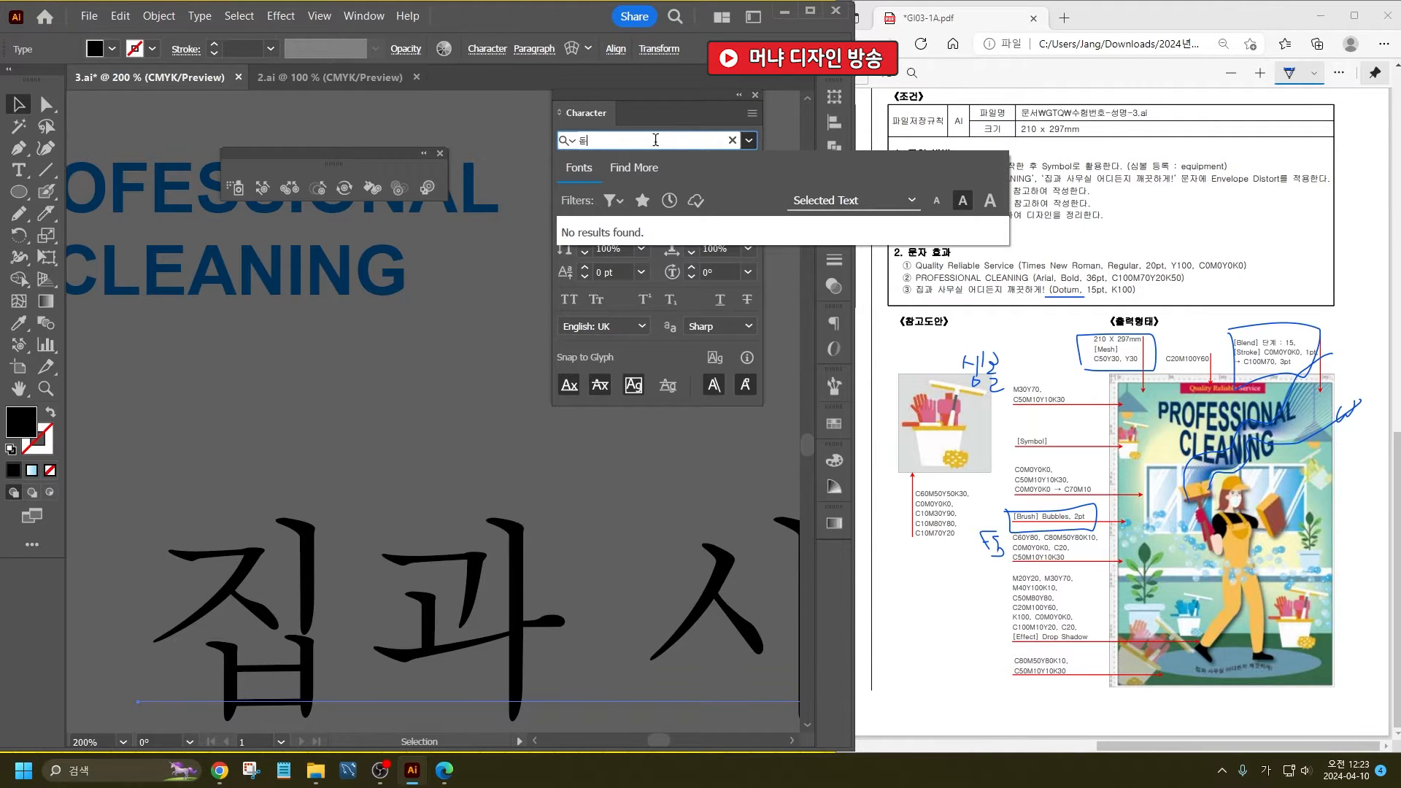
key("BackSpace")
type("ㄷ")
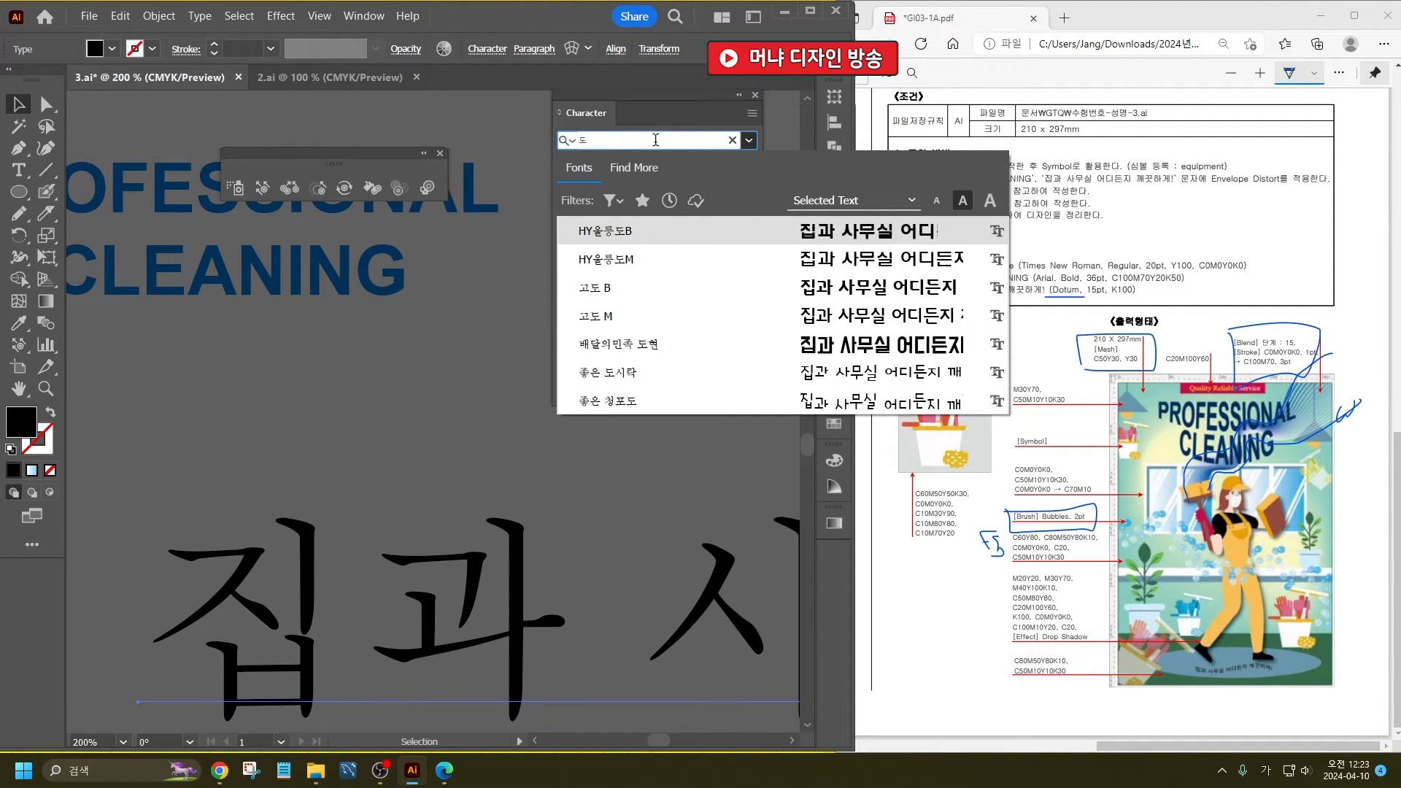
type("ㄷ")
key("BackSpace")
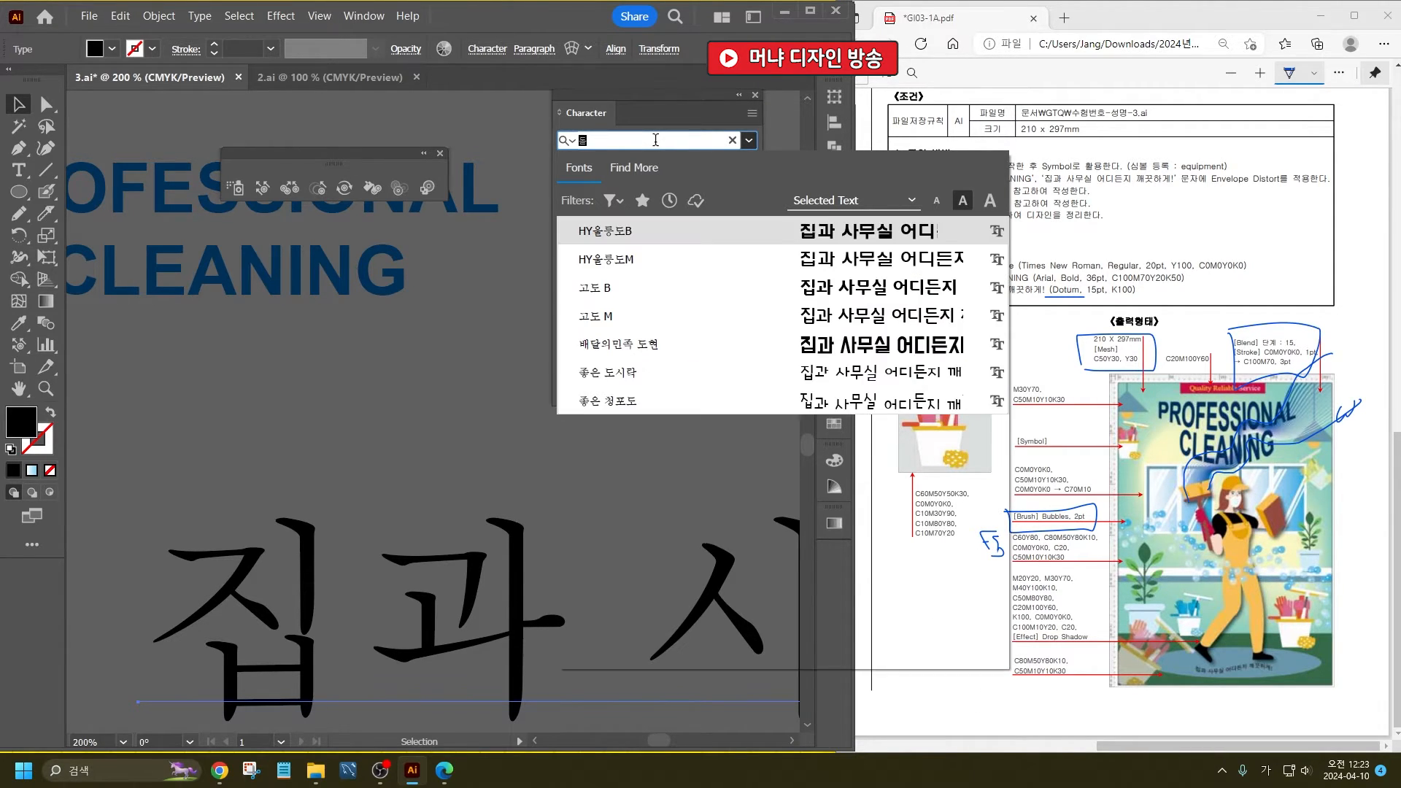
type("ㄷ")
key("Return")
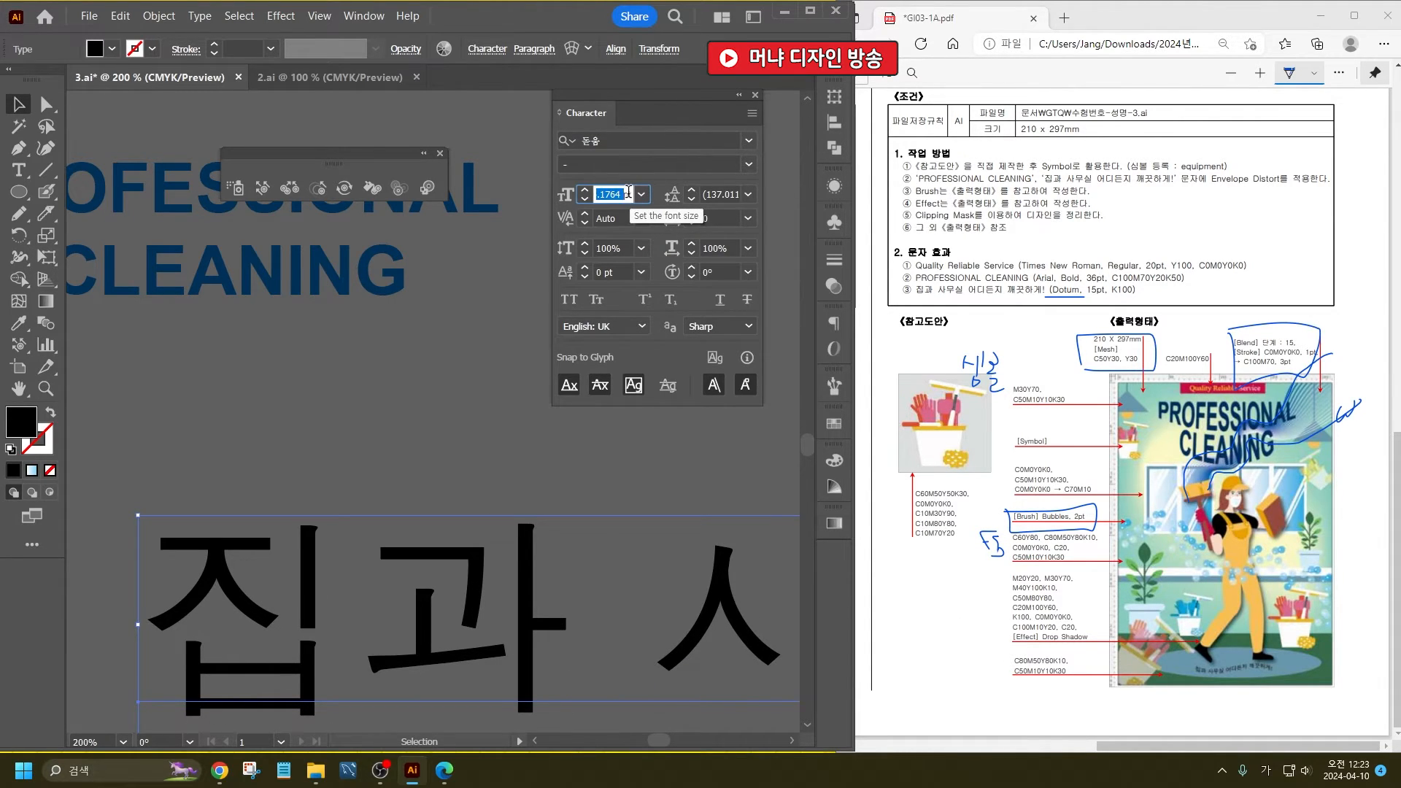
key("Return")
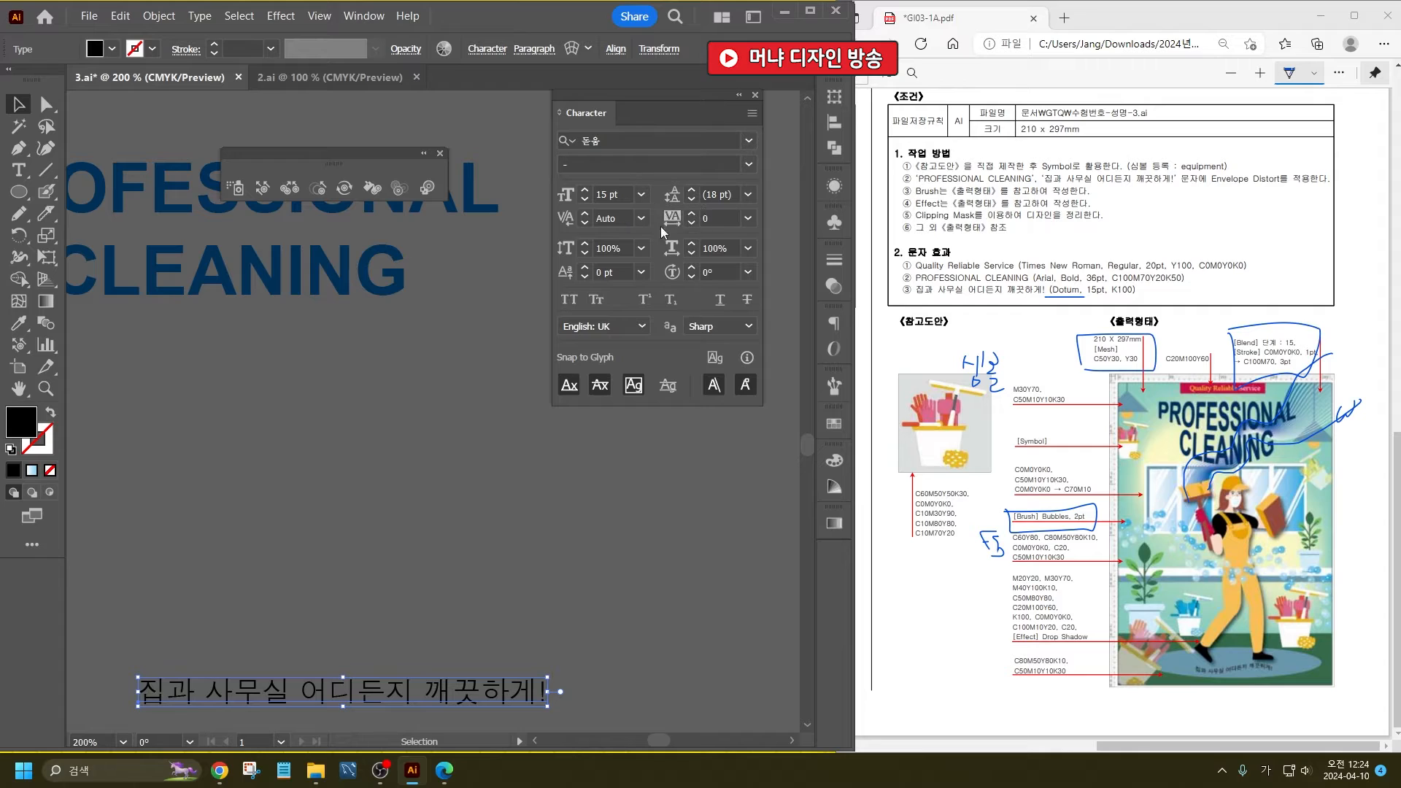
- Move the Korean slogan line up, closer below the RPOFESSIONAL CLEANING title
left_click(357, 559)
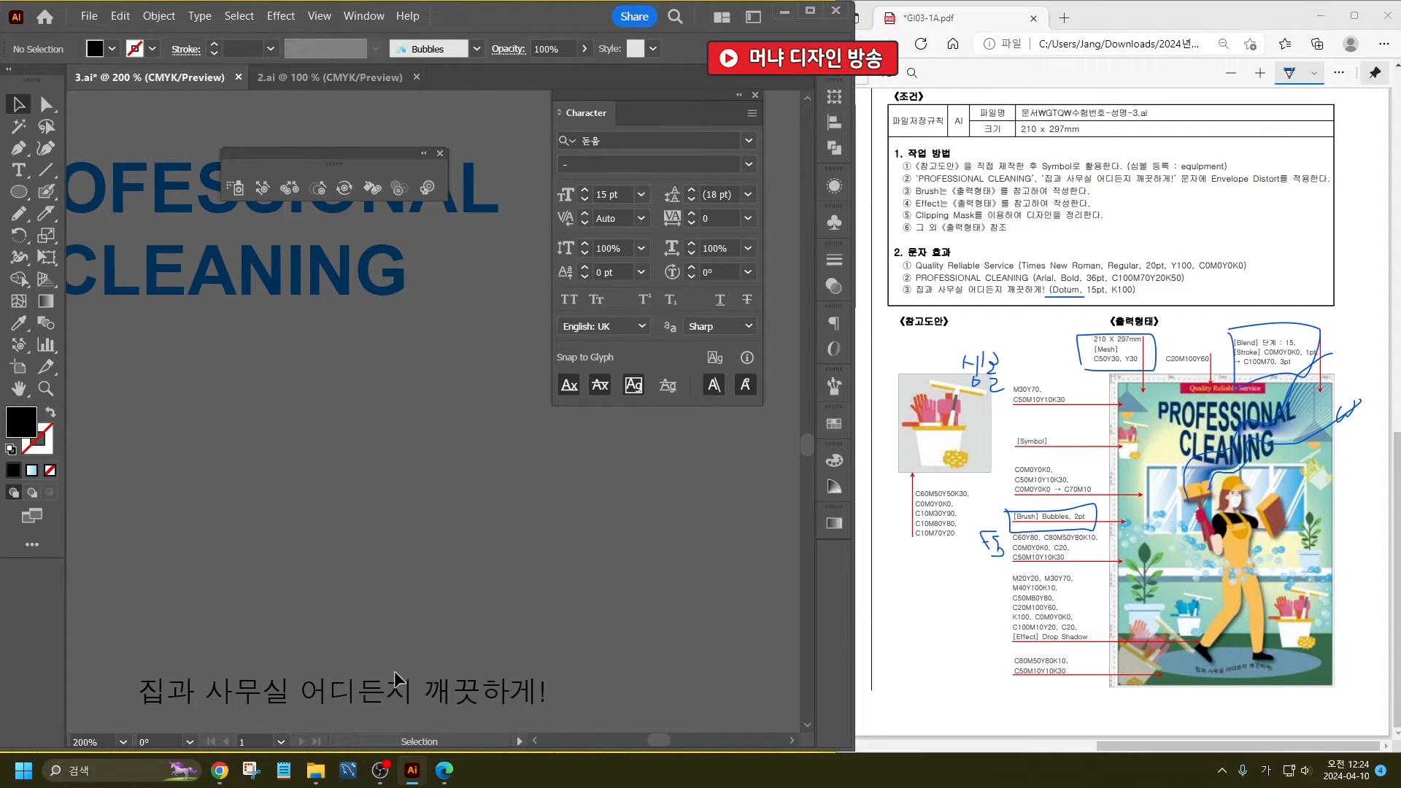
left_click_drag(394, 671, 358, 532)
scroll(435, 475, "down", 3)
scroll(419, 374, "up", 1)
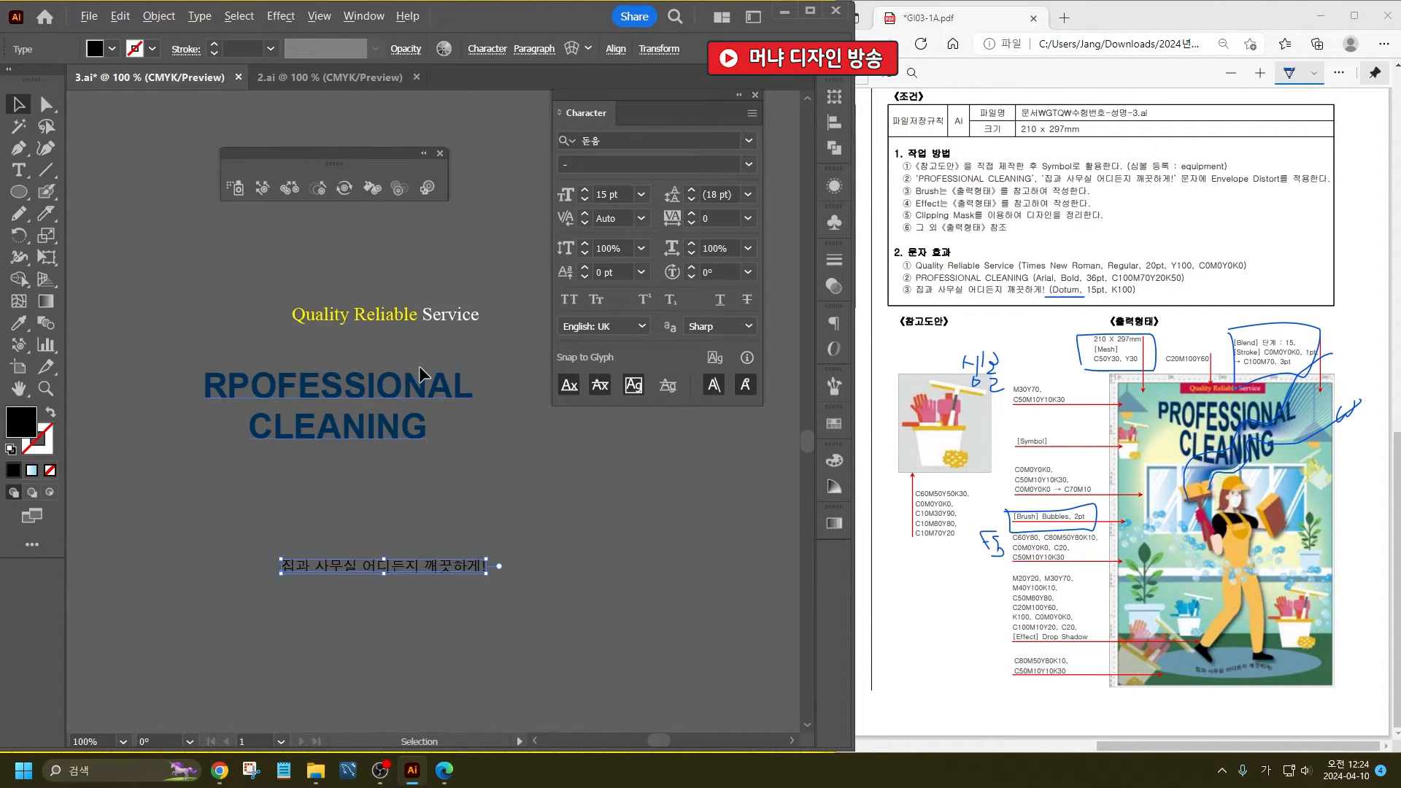
- Draw a banner rectangle about 84 mm wide and 12 mm high at the centre of the poster's top edge
scroll(368, 483, "down", 3)
scroll(454, 453, "up", 2)
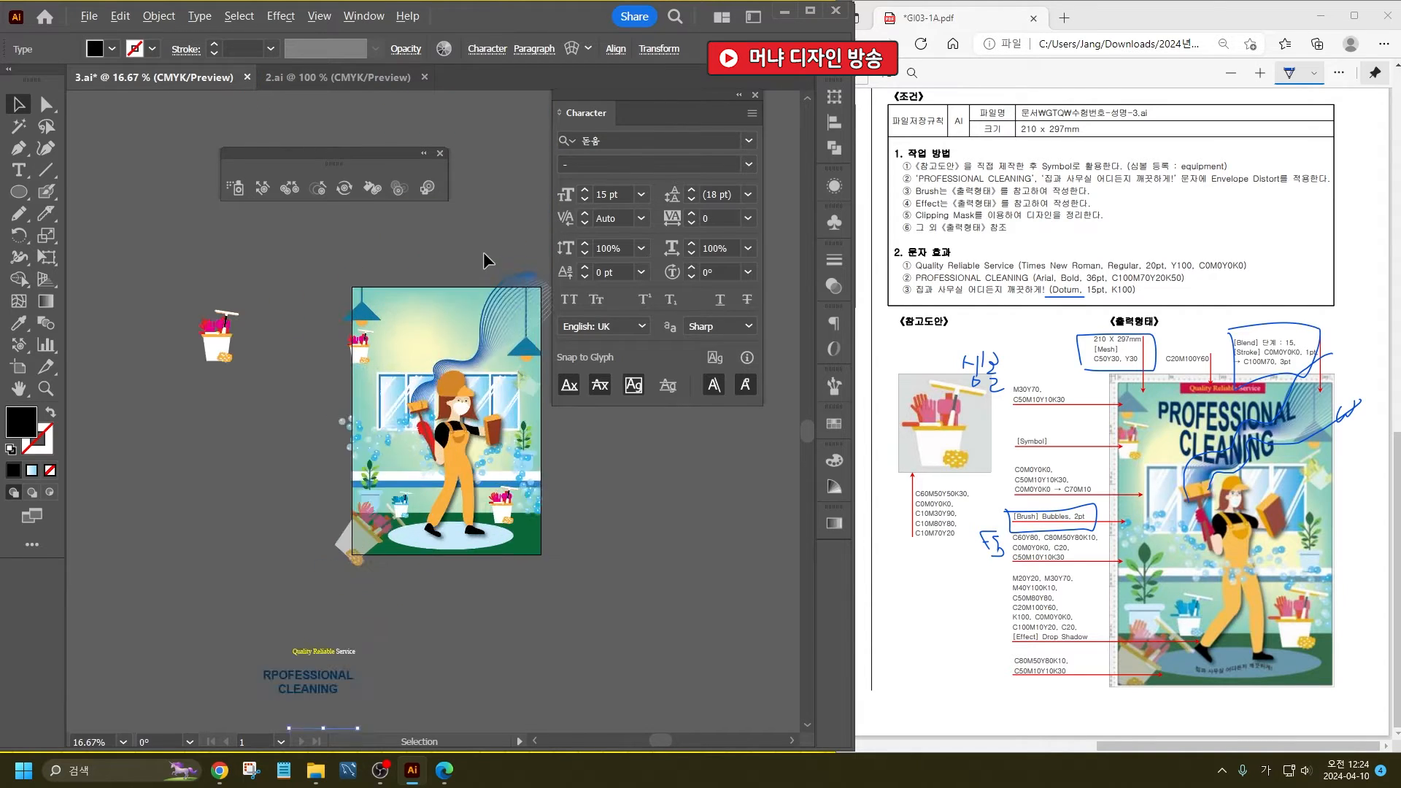
left_click_drag(19, 191, 76, 188)
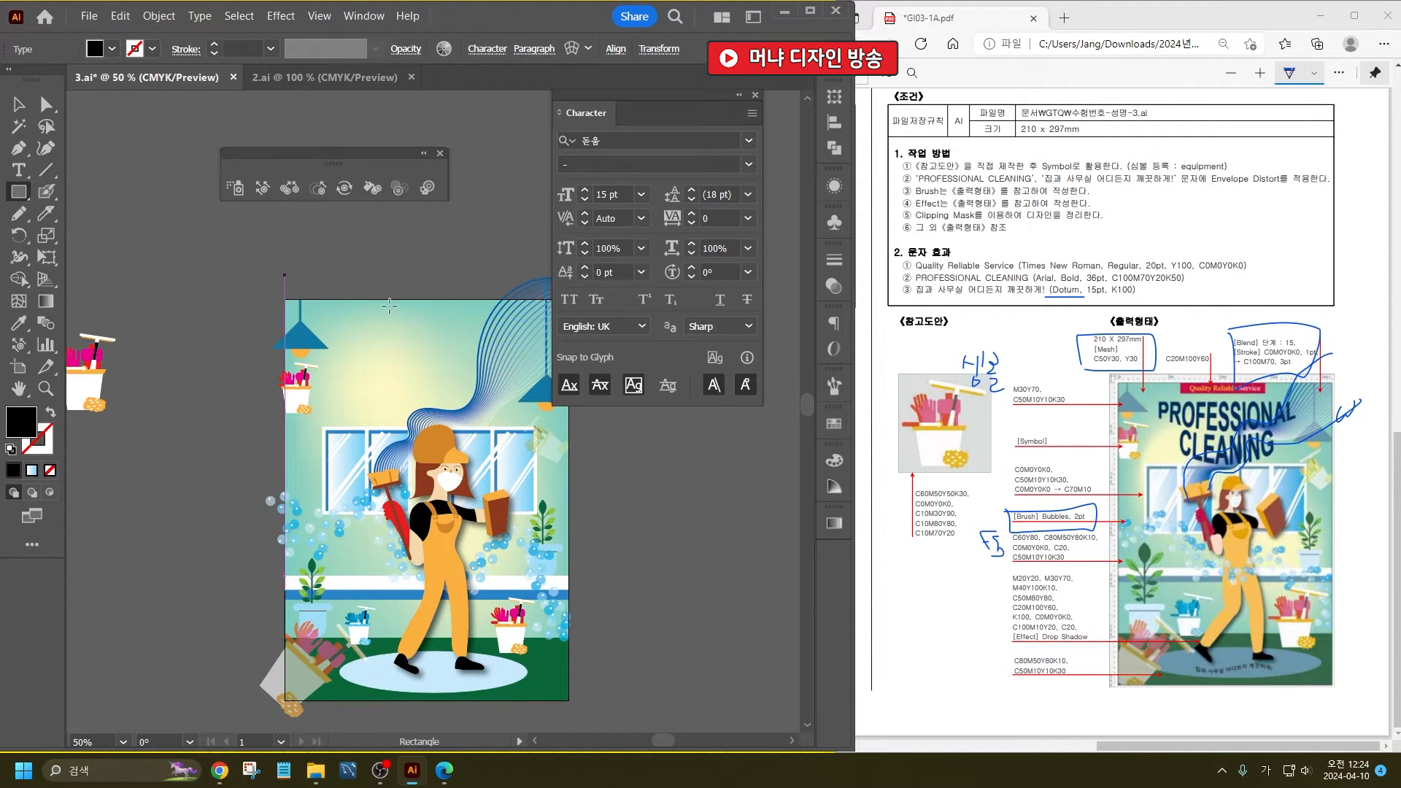
left_click_drag(369, 300, 483, 316)
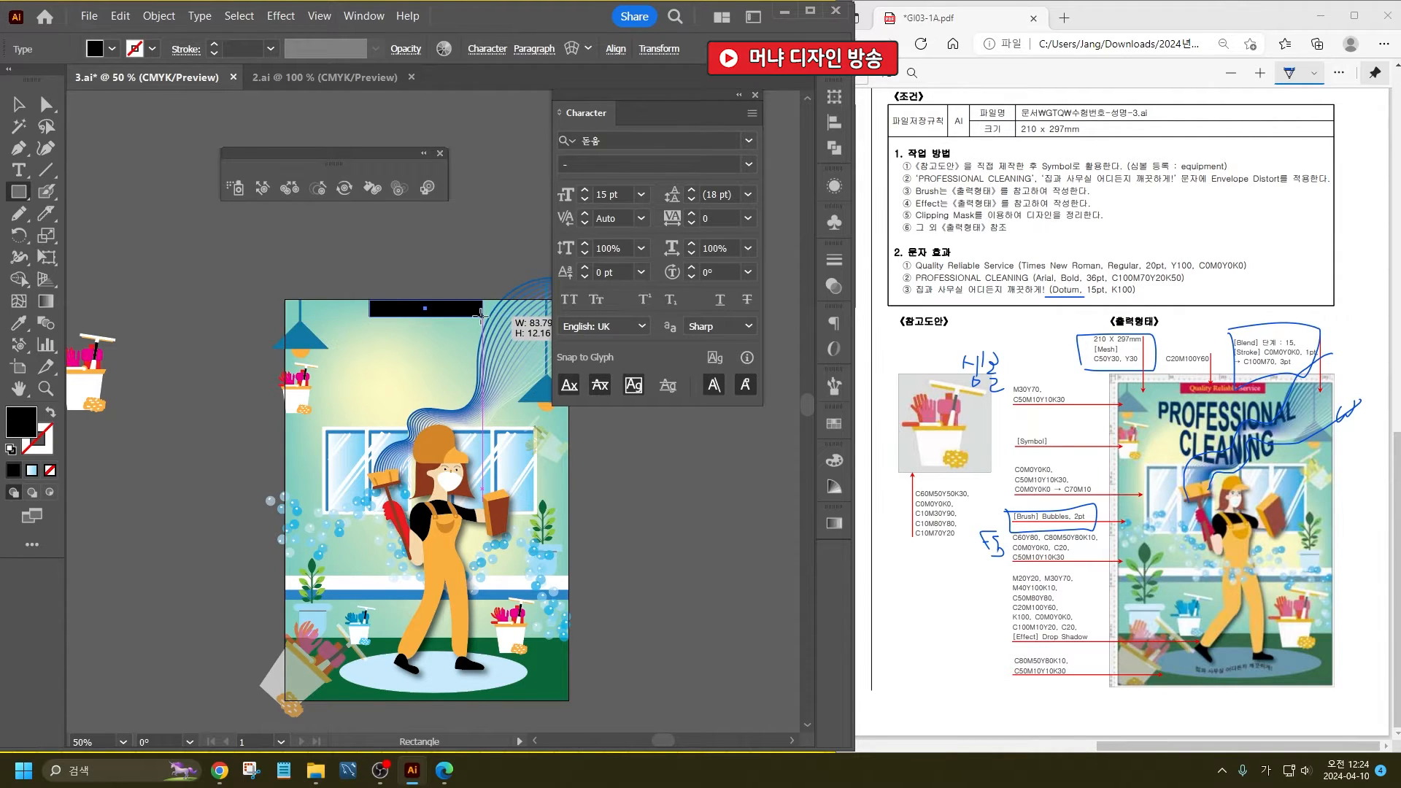
left_click(19, 105)
- Fill the banner rectangle with the magenta swatch and deselect it
left_click(111, 49)
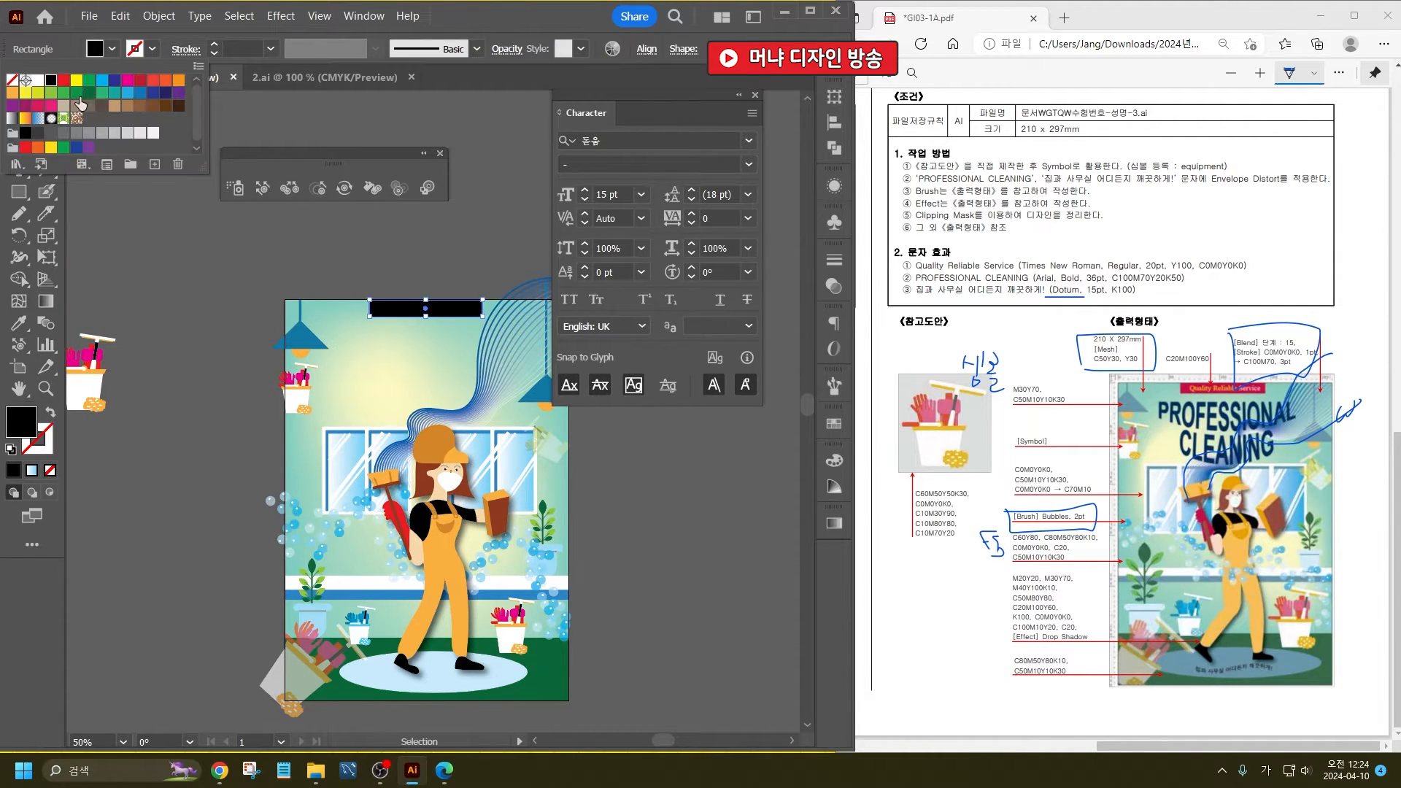
left_click(127, 81)
left_click(160, 243)
- Move the Quality Reliable Service line onto the magenta banner and close the floating tool strip covering it
scroll(383, 321, "down", 3)
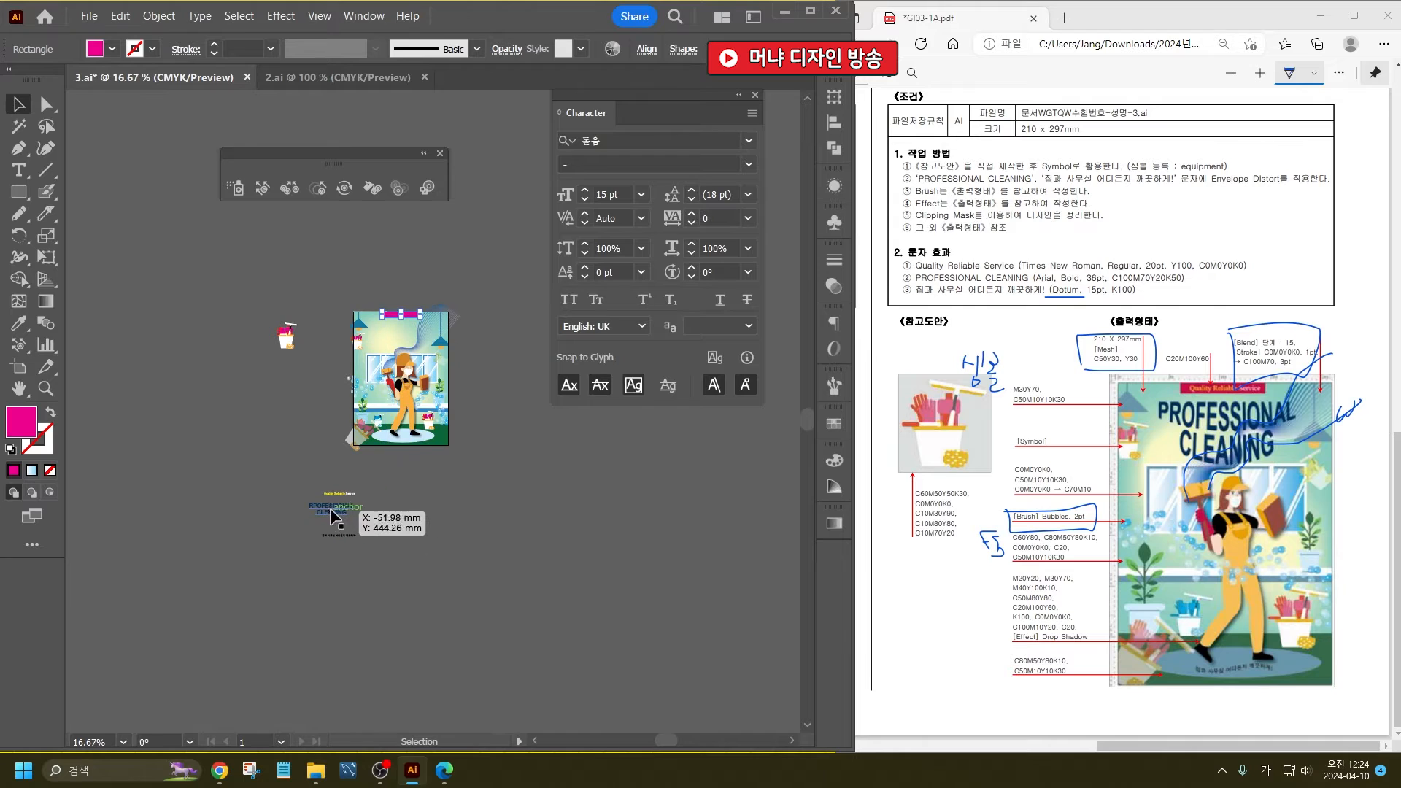
scroll(325, 507, "up", 2)
left_click_drag(351, 483, 474, 134)
scroll(476, 109, "up", 5)
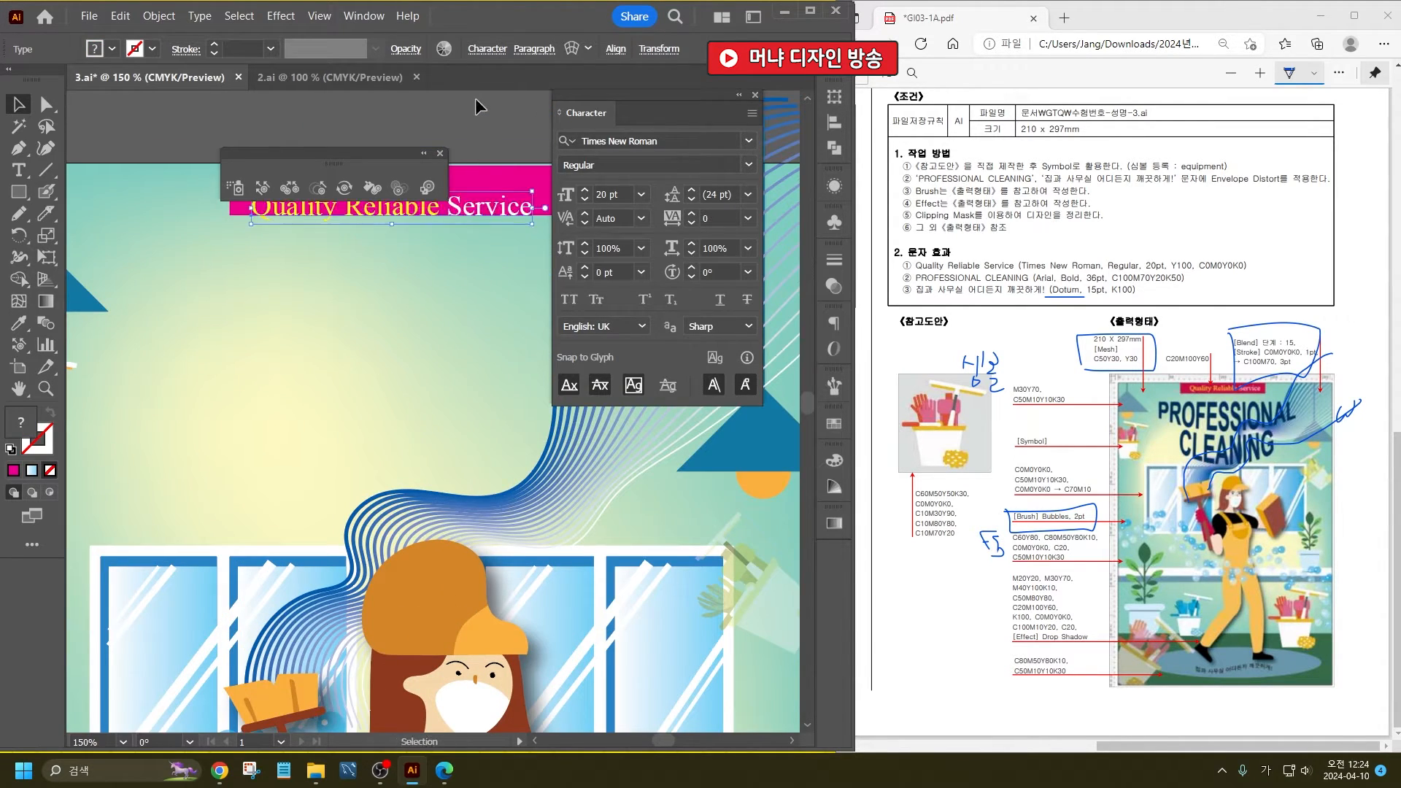
left_click(440, 153)
left_click(457, 136)
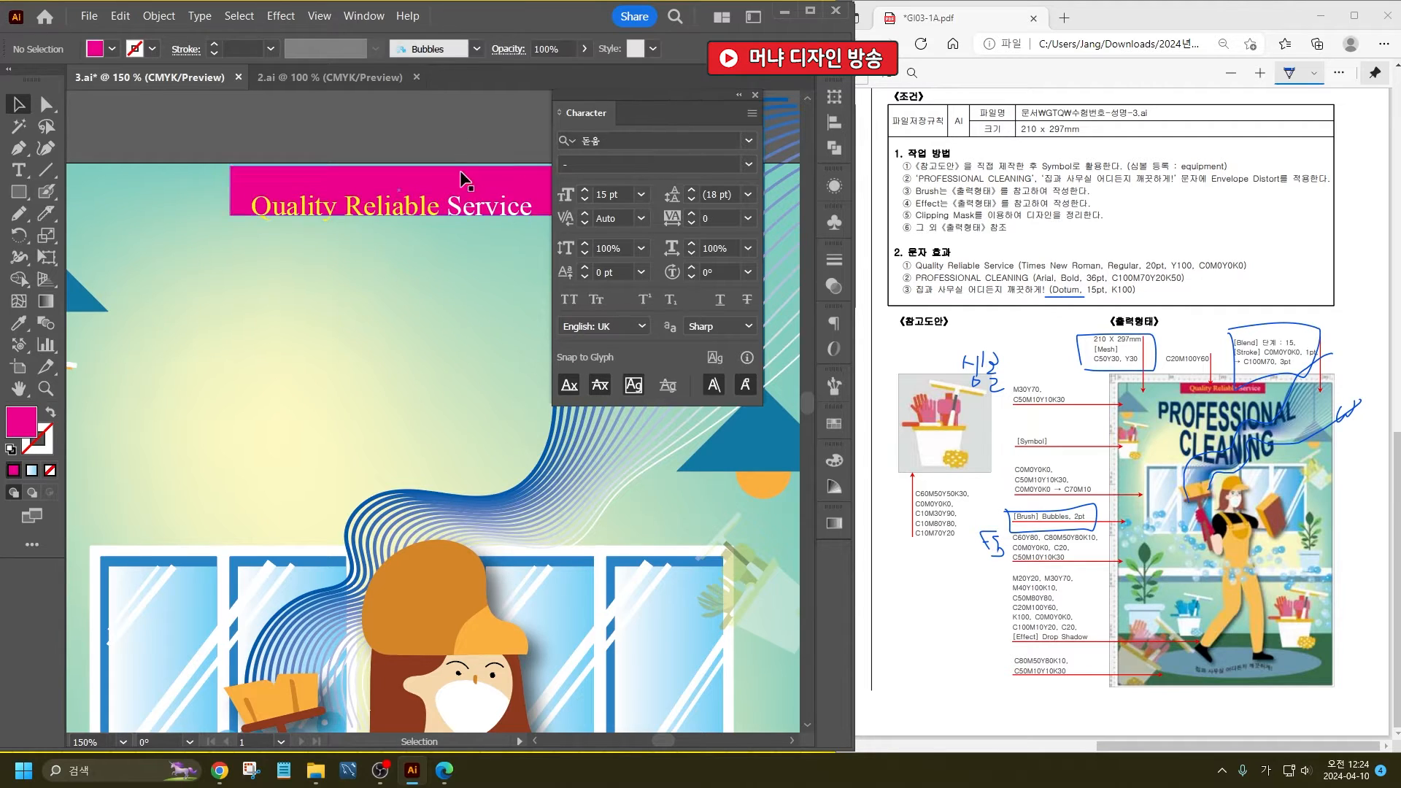
- Raise the Quality Reliable Service text inside the magenta banner and align both objects on their horizontal centres
scroll(441, 167, "up", 3)
left_click_drag(441, 197, 441, 191)
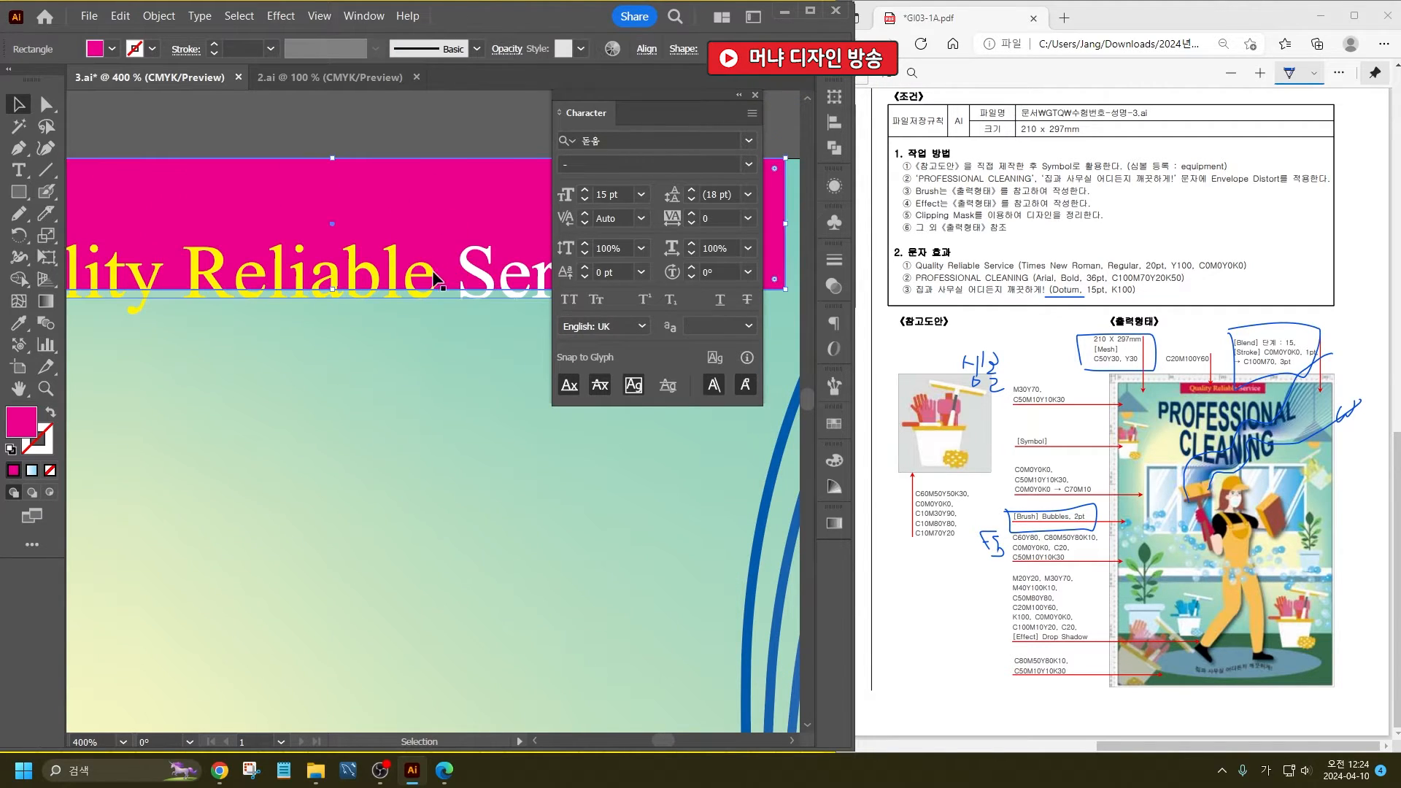
left_click_drag(441, 276, 441, 241)
scroll(441, 240, "down", 3)
left_click(375, 259, "shift")
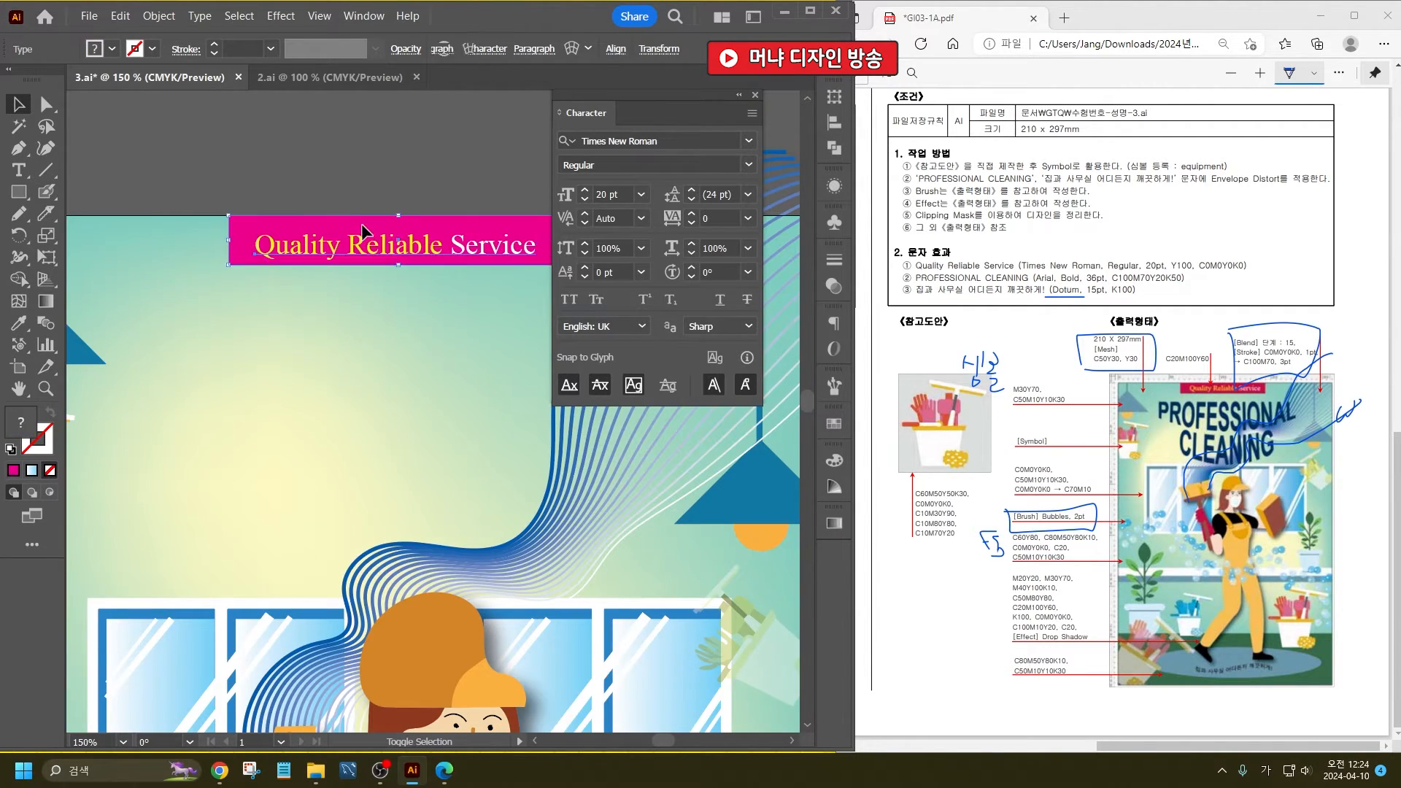
left_click(549, 49)
left_click(390, 103)
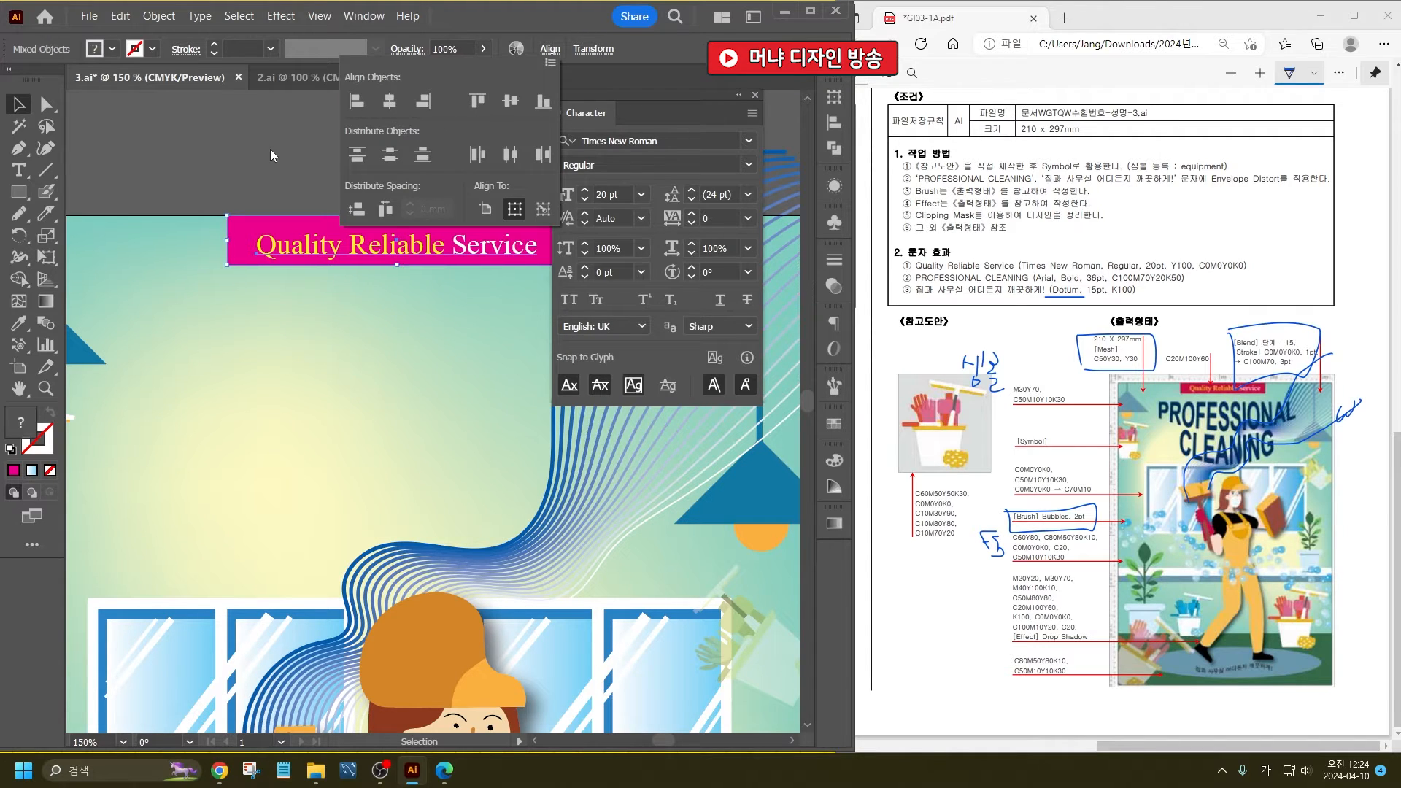
left_click(264, 147)
- Nudge the Quality Reliable Service text slightly to the right within the banner
scroll(219, 242, "down", 2)
scroll(219, 242, "down", 1)
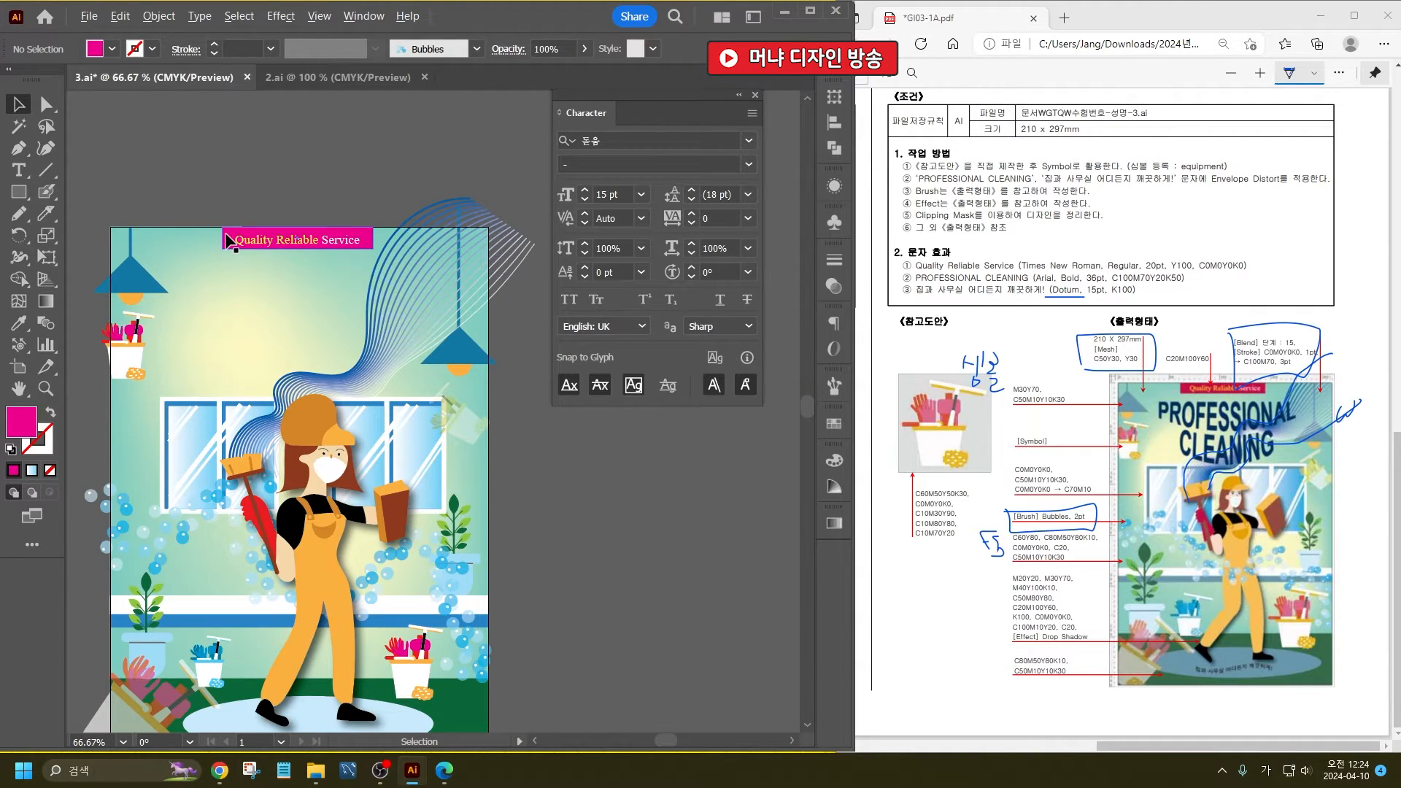
scroll(227, 235, "up", 2)
scroll(349, 242, "up", 2)
left_click_drag(349, 257, 351, 257)
- Move the RPOFESSIONAL CLEANING title from below the artboard onto the poster, just beneath the magenta banner
scroll(357, 277, "down", 5)
scroll(248, 612, "down", 3)
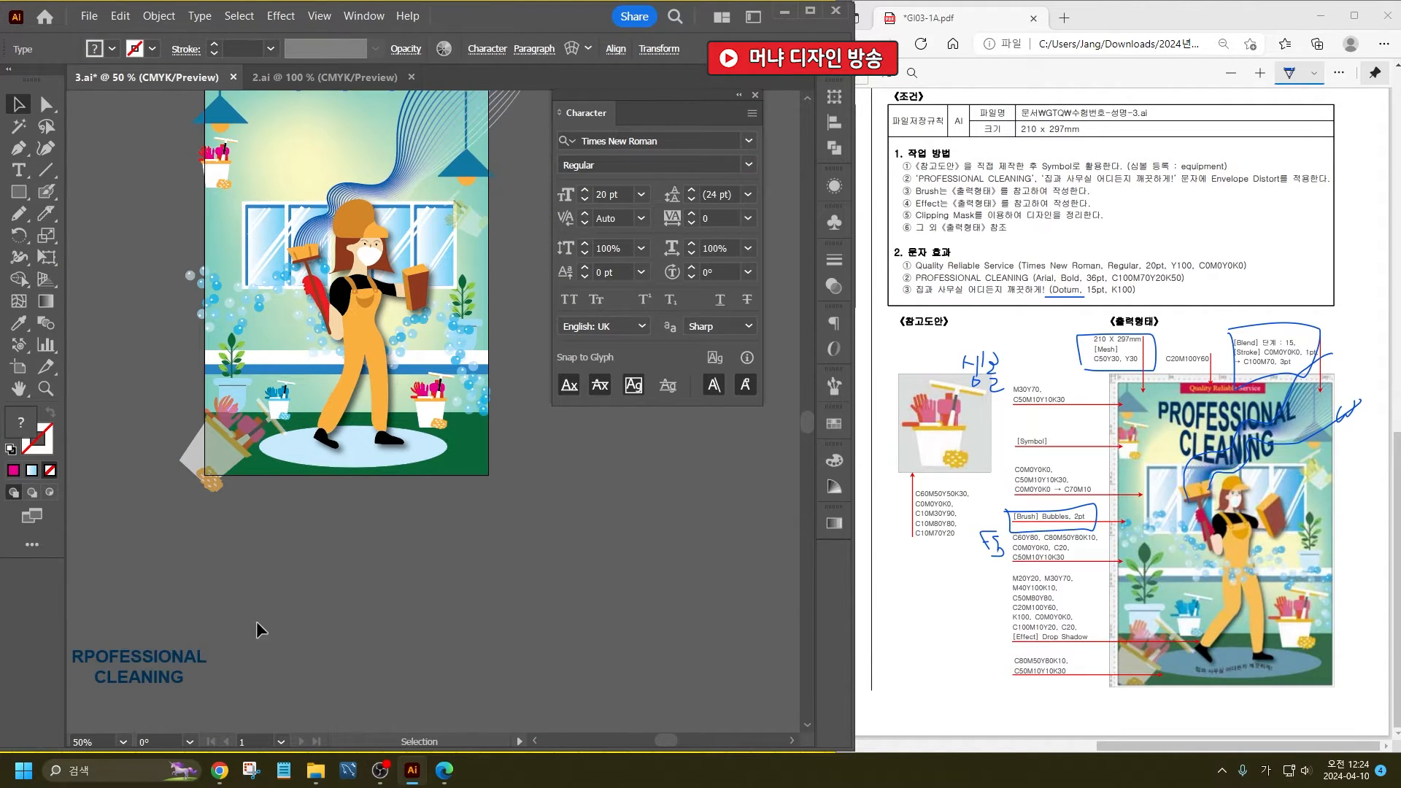
left_click_drag(193, 660, 353, 218)
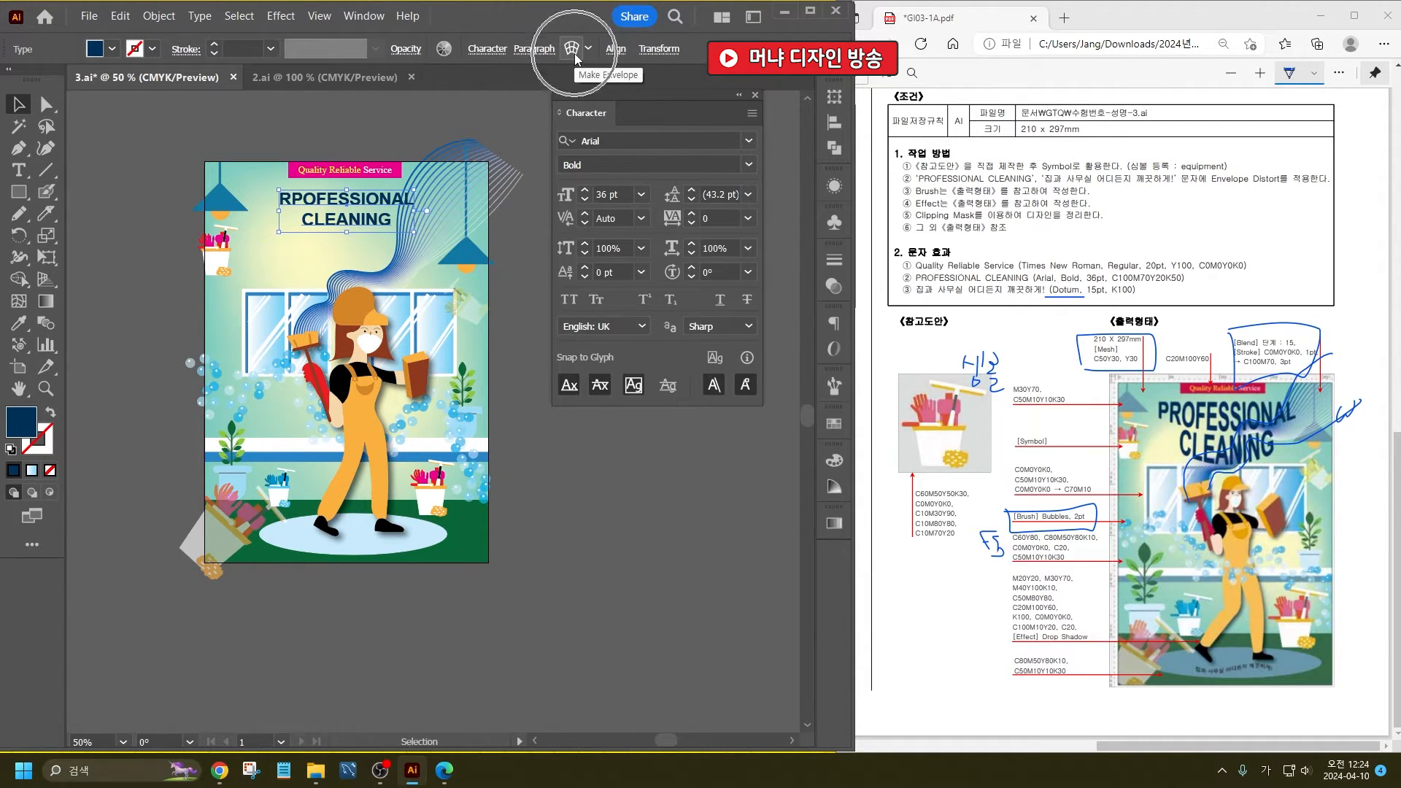
- Apply an envelope warp to the RPOFESSIONAL CLEANING title with the Arc Lower style and a 47% horizontal bend, and deselect it
left_click(160, 16)
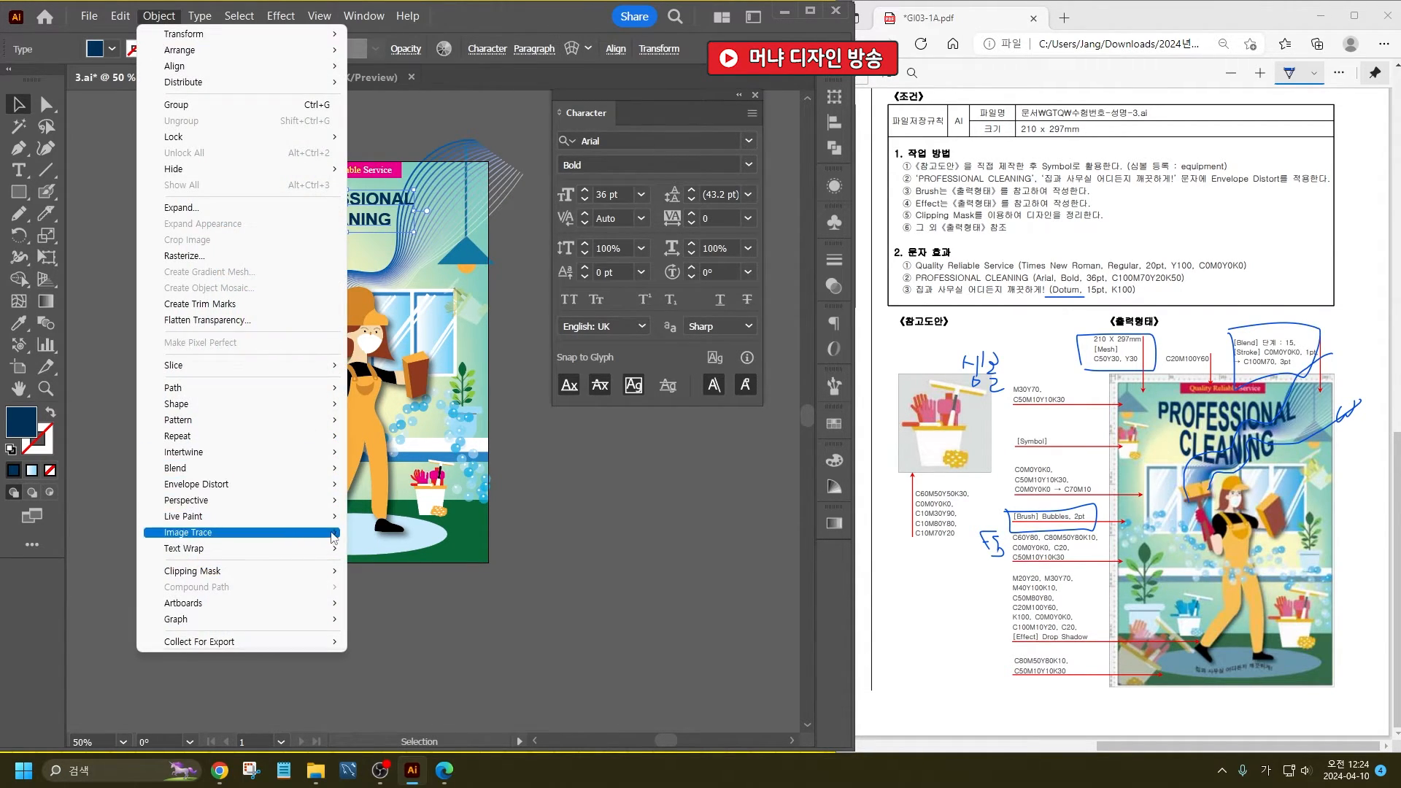
mouse_move(314, 487)
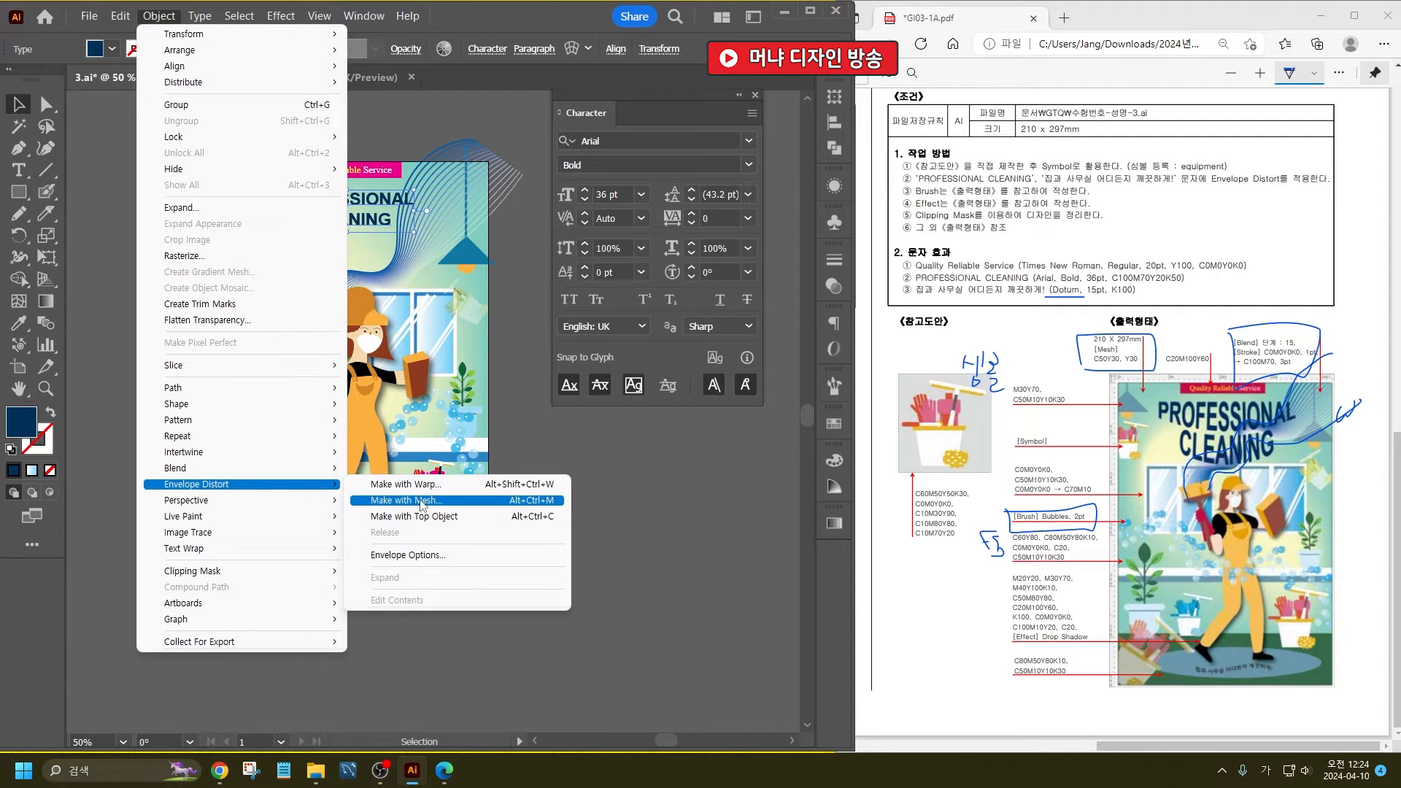
left_click(487, 481)
left_click(574, 207)
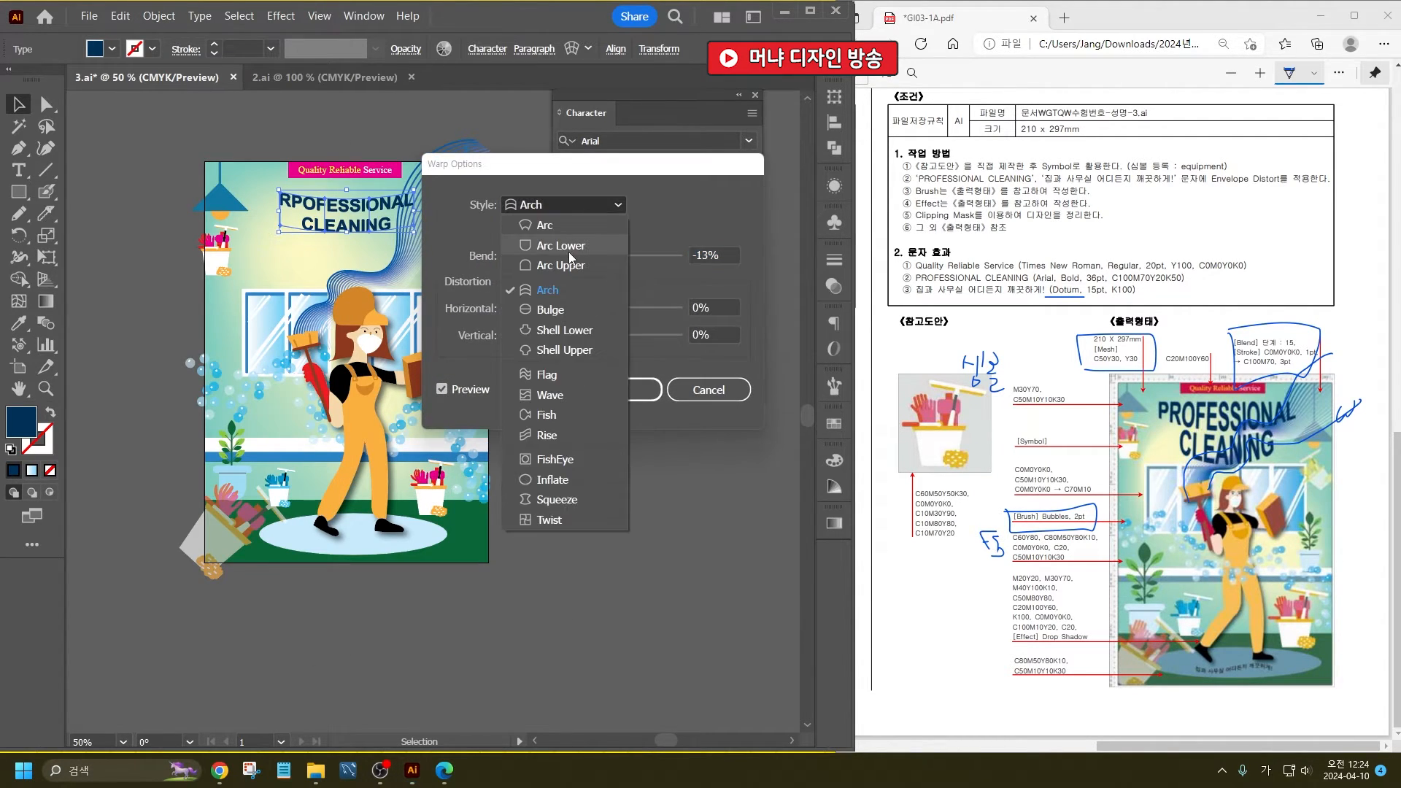
left_click(571, 248)
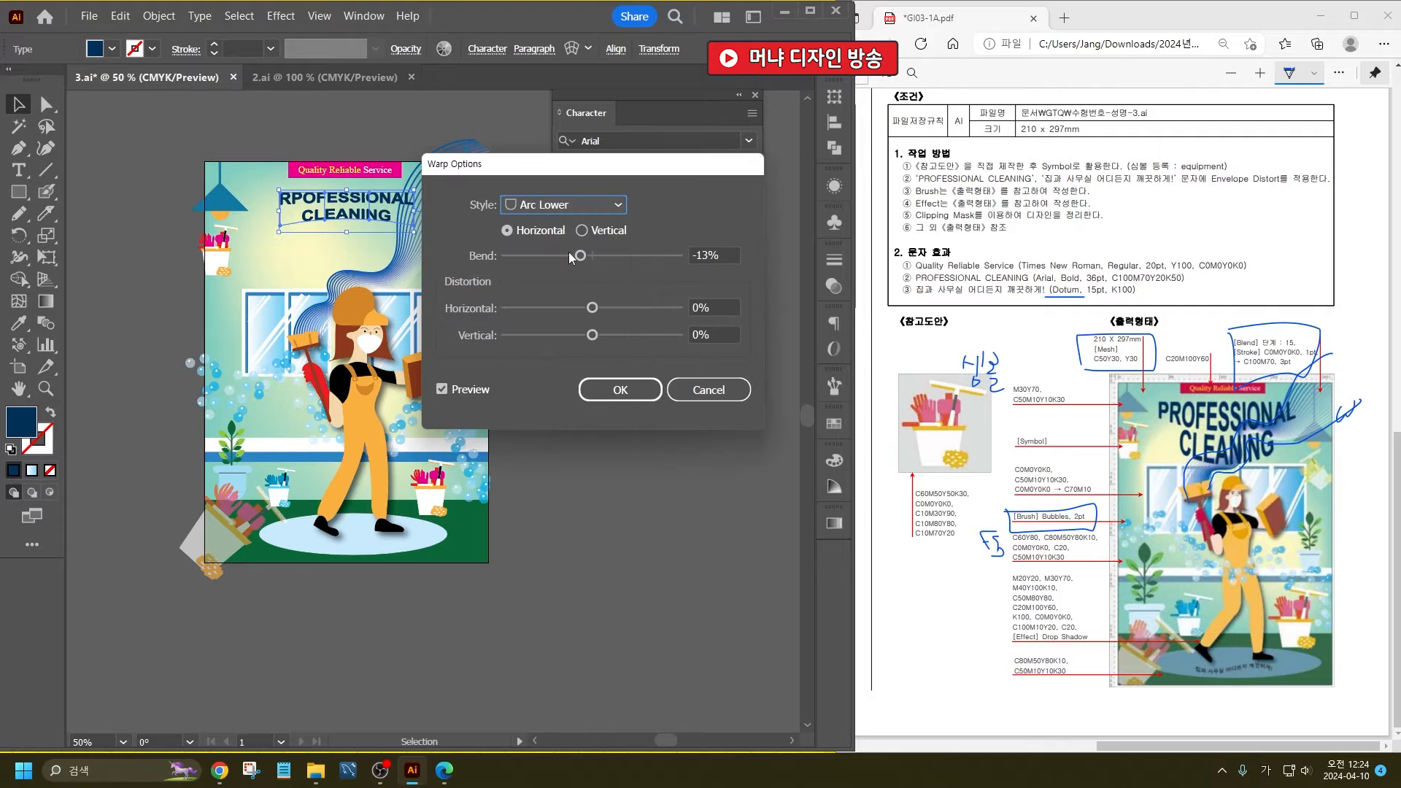
left_click_drag(581, 256, 638, 260)
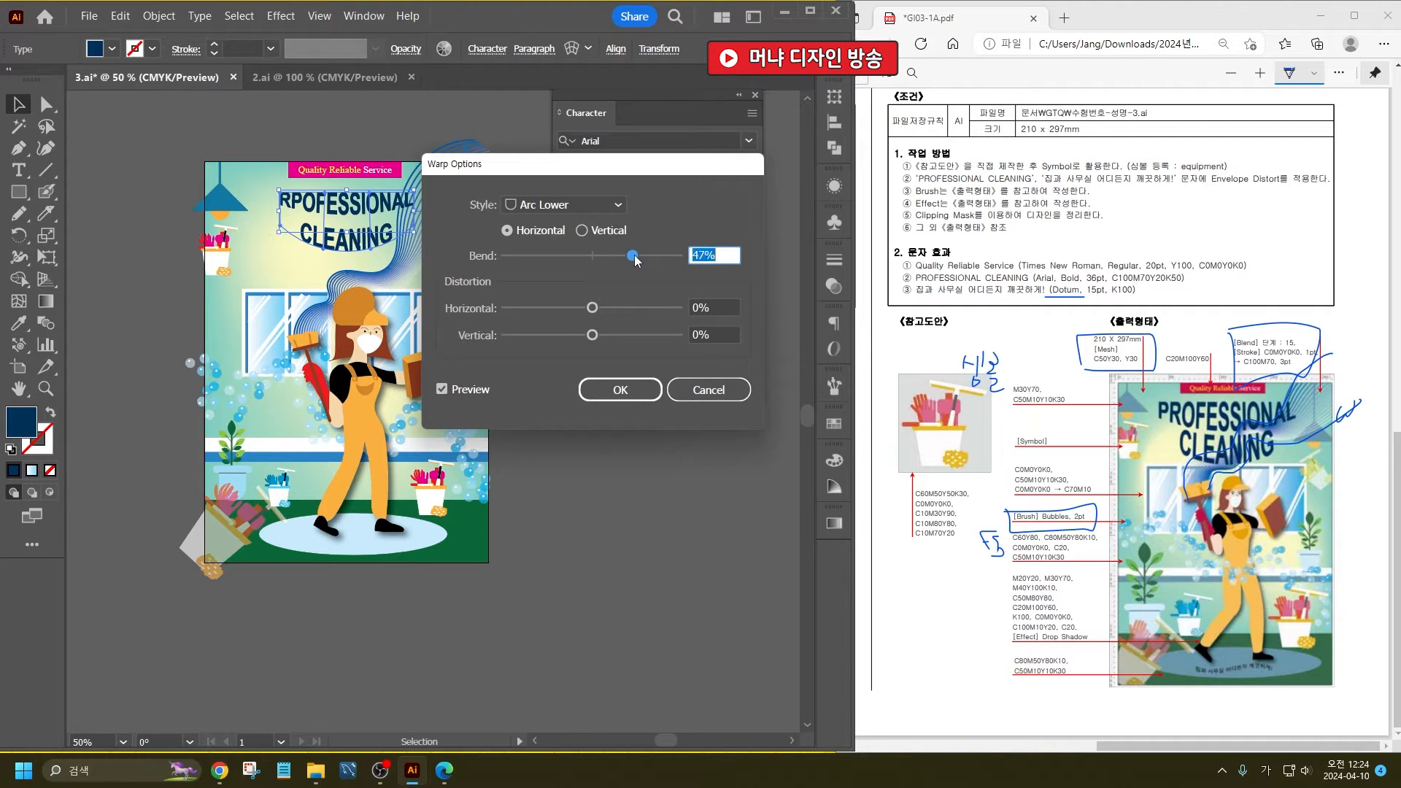
left_click(617, 391)
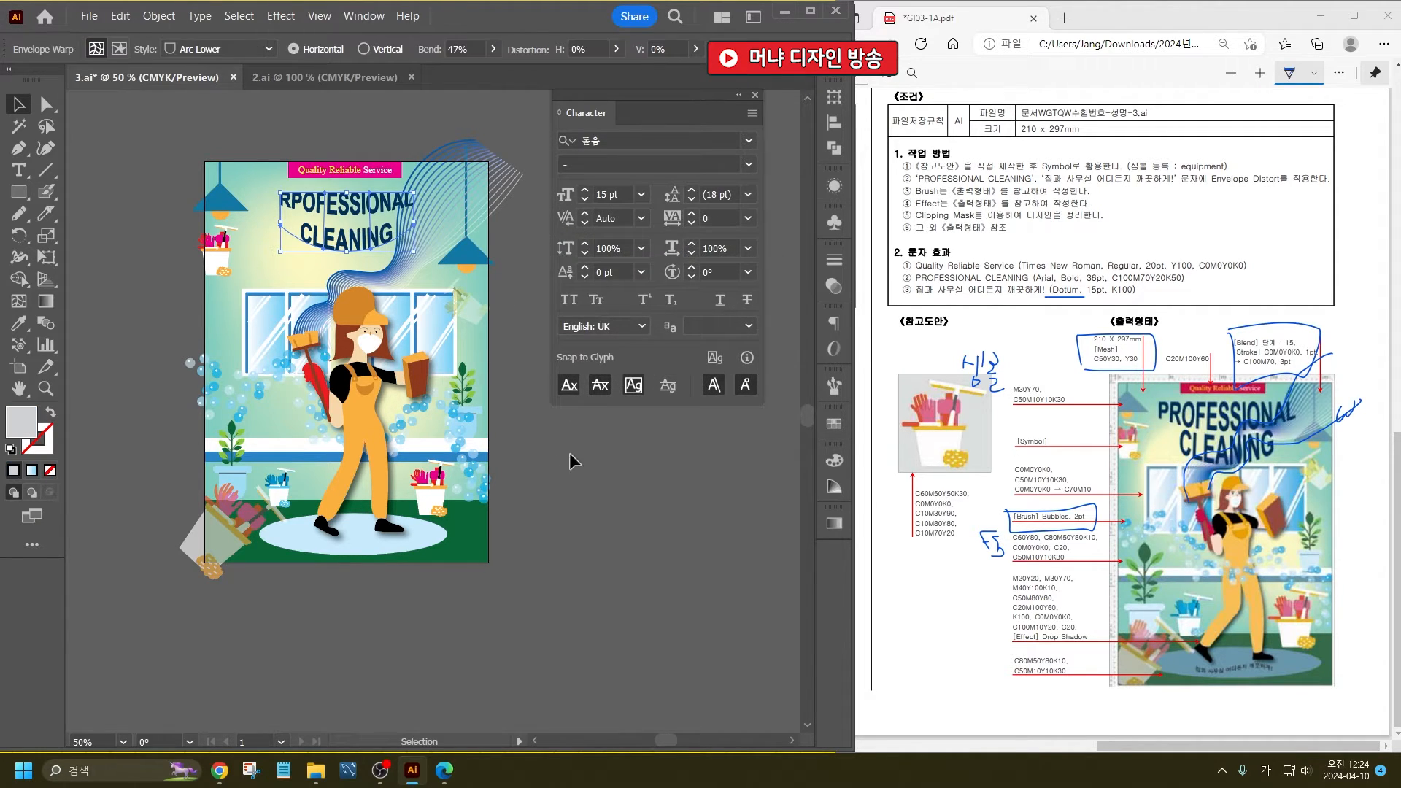
left_click(594, 471)
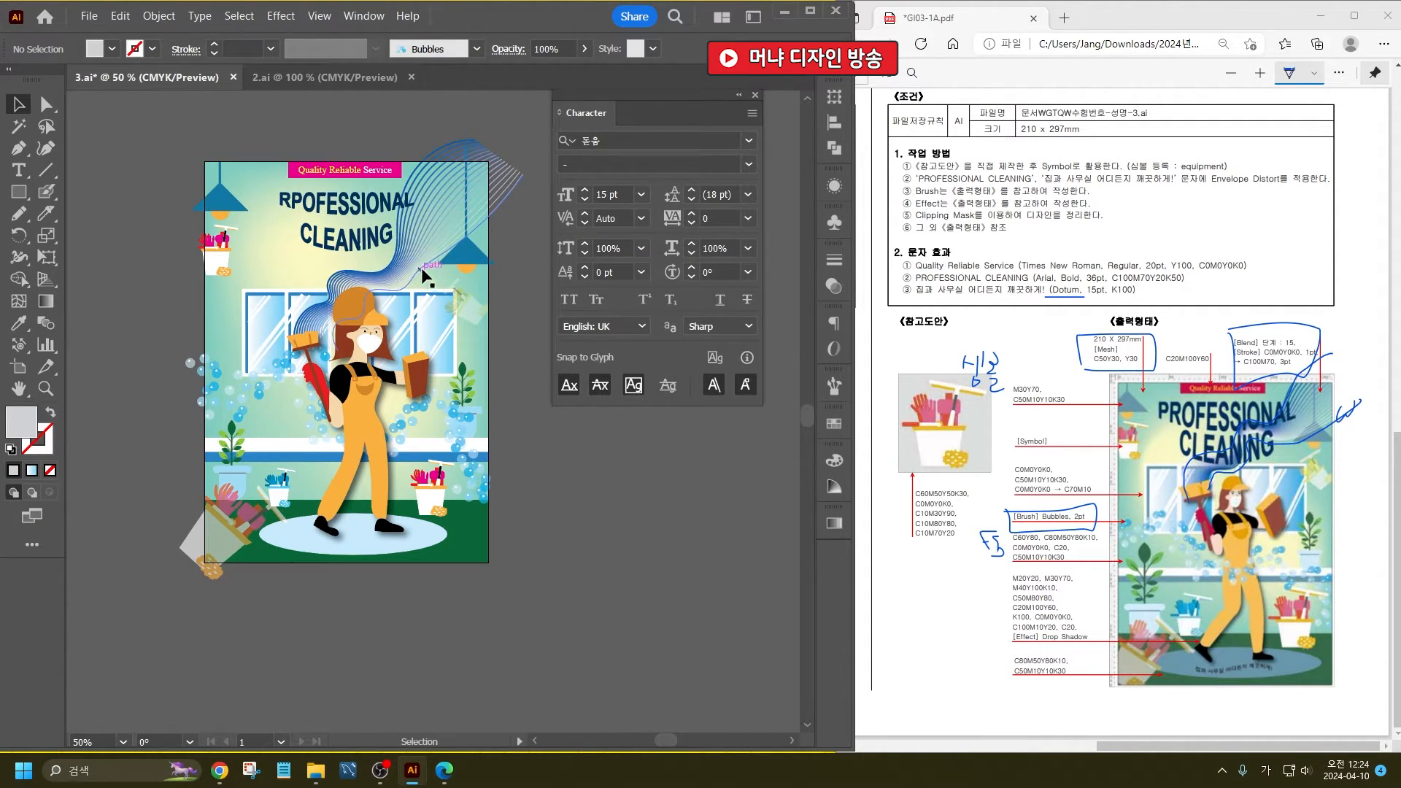
- Raise the window group and the cleaning woman slightly on the poster and deselect them
left_click(423, 313)
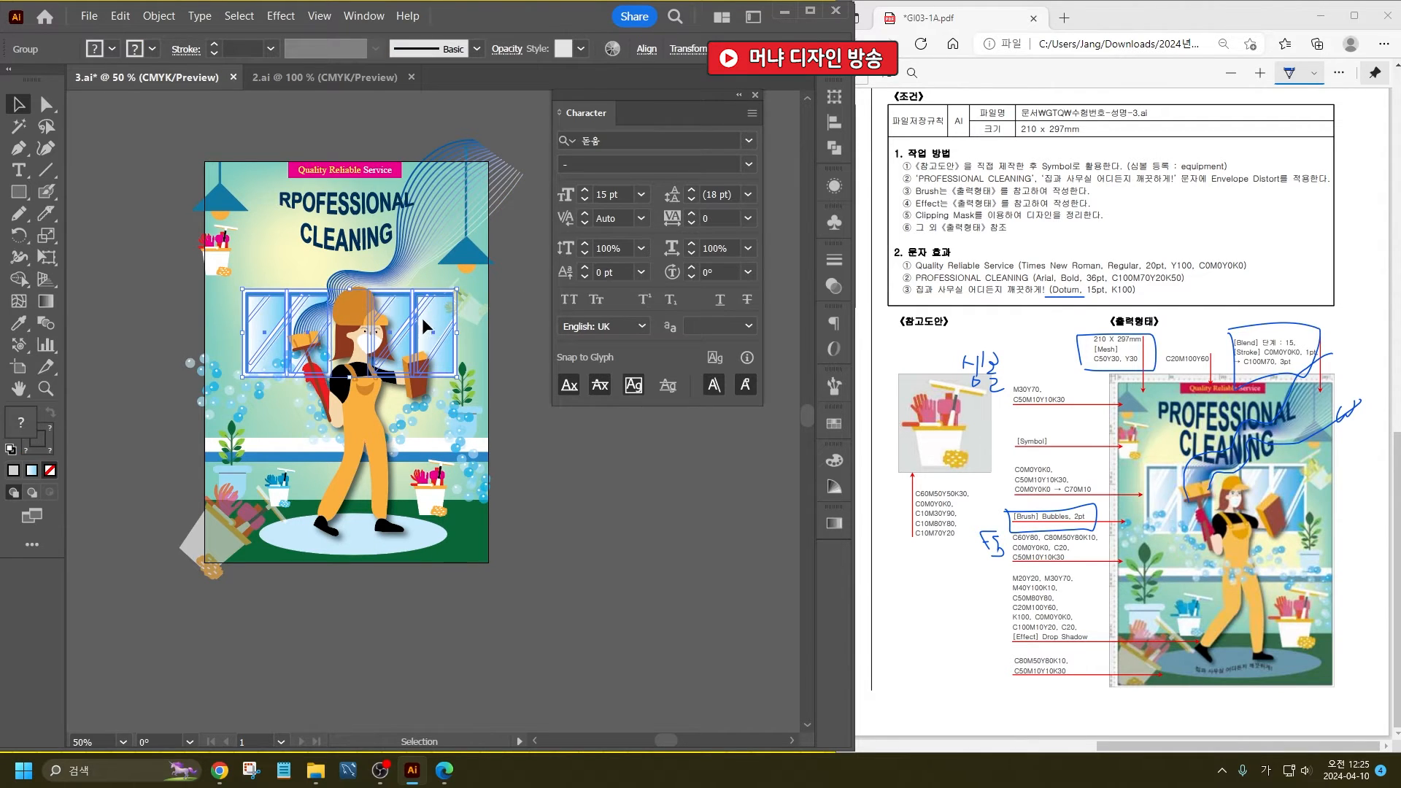
mouse_move(421, 318)
left_mouse_down()
mouse_move(409, 254)
mouse_move(409, 313)
left_mouse_up()
left_click(361, 326)
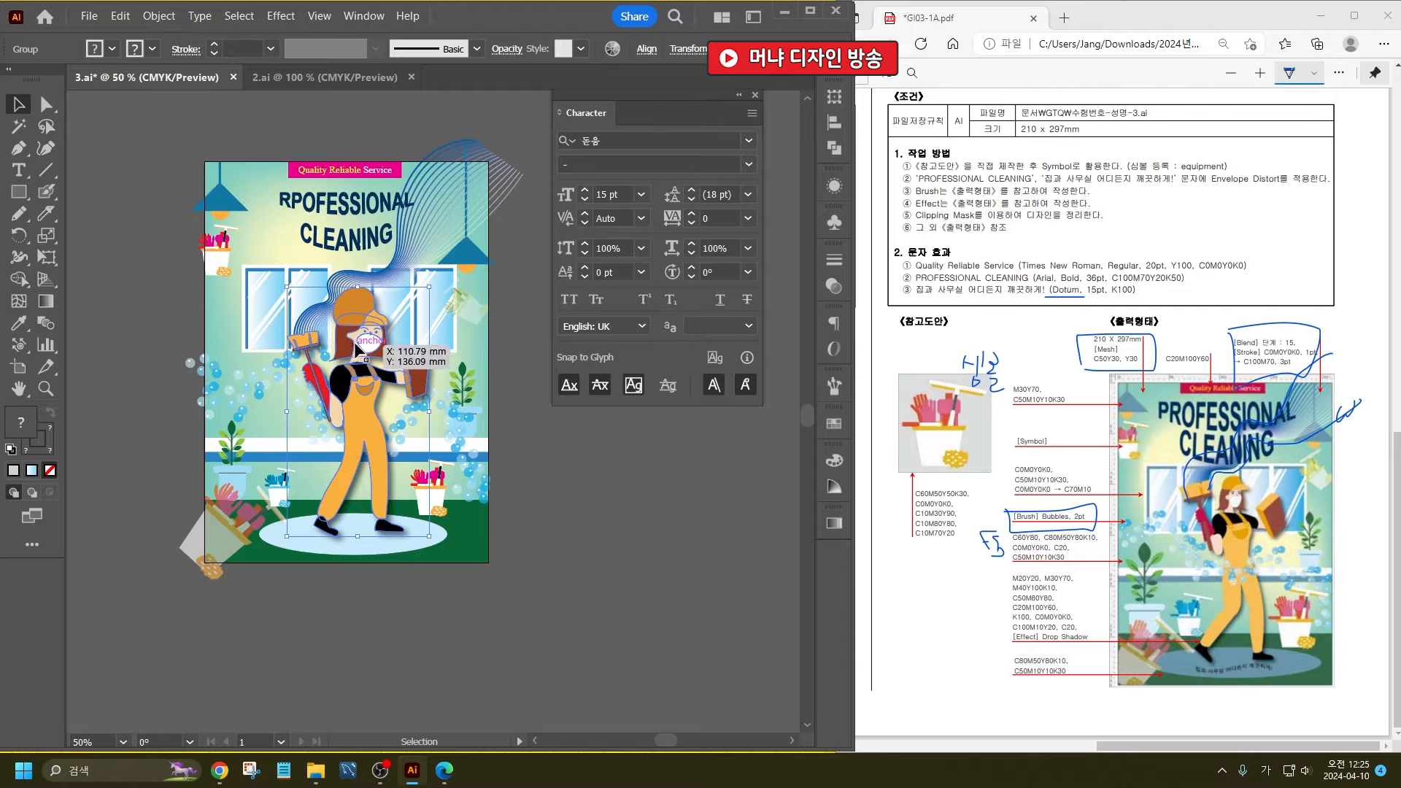
left_click(318, 317, "shift")
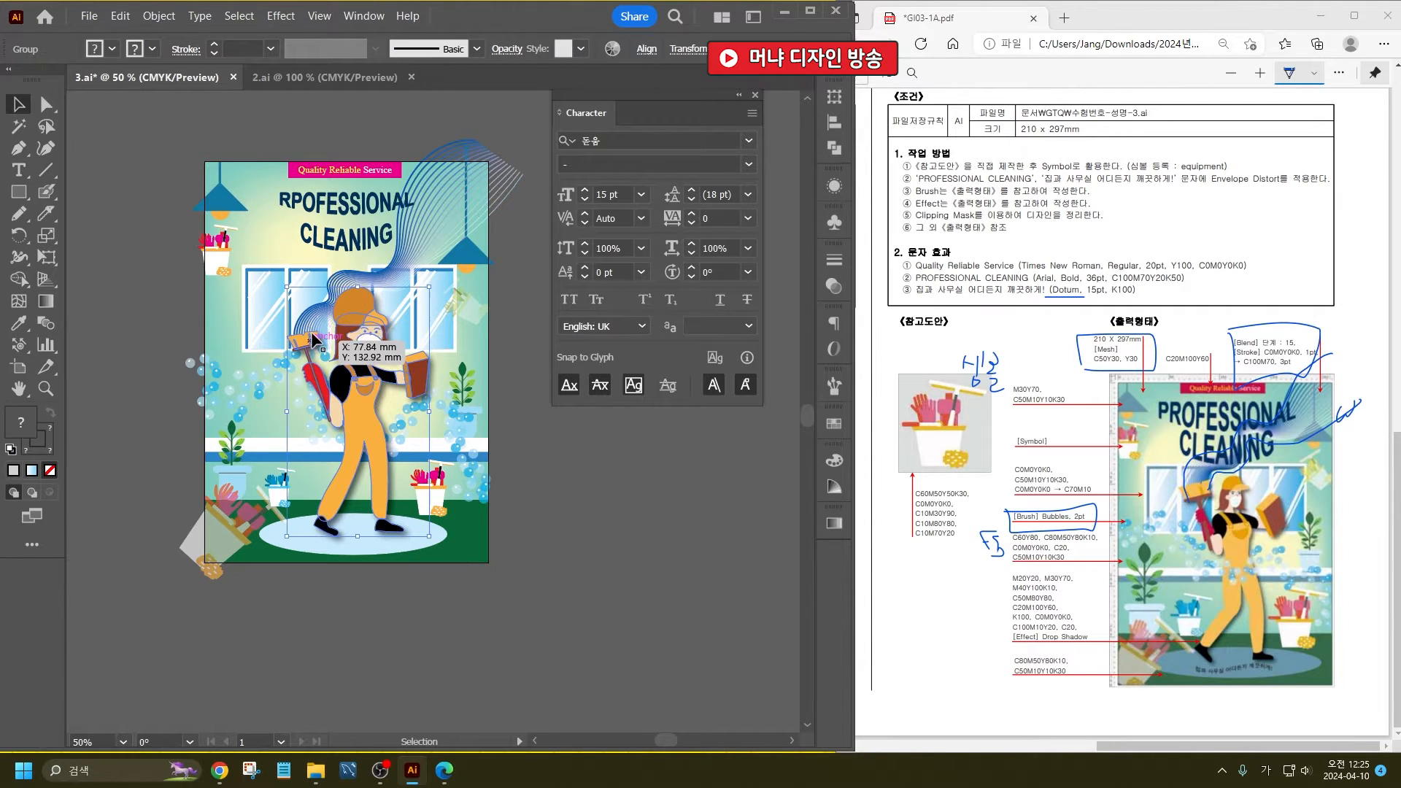
left_click_drag(317, 313, 315, 297)
left_click(664, 467)
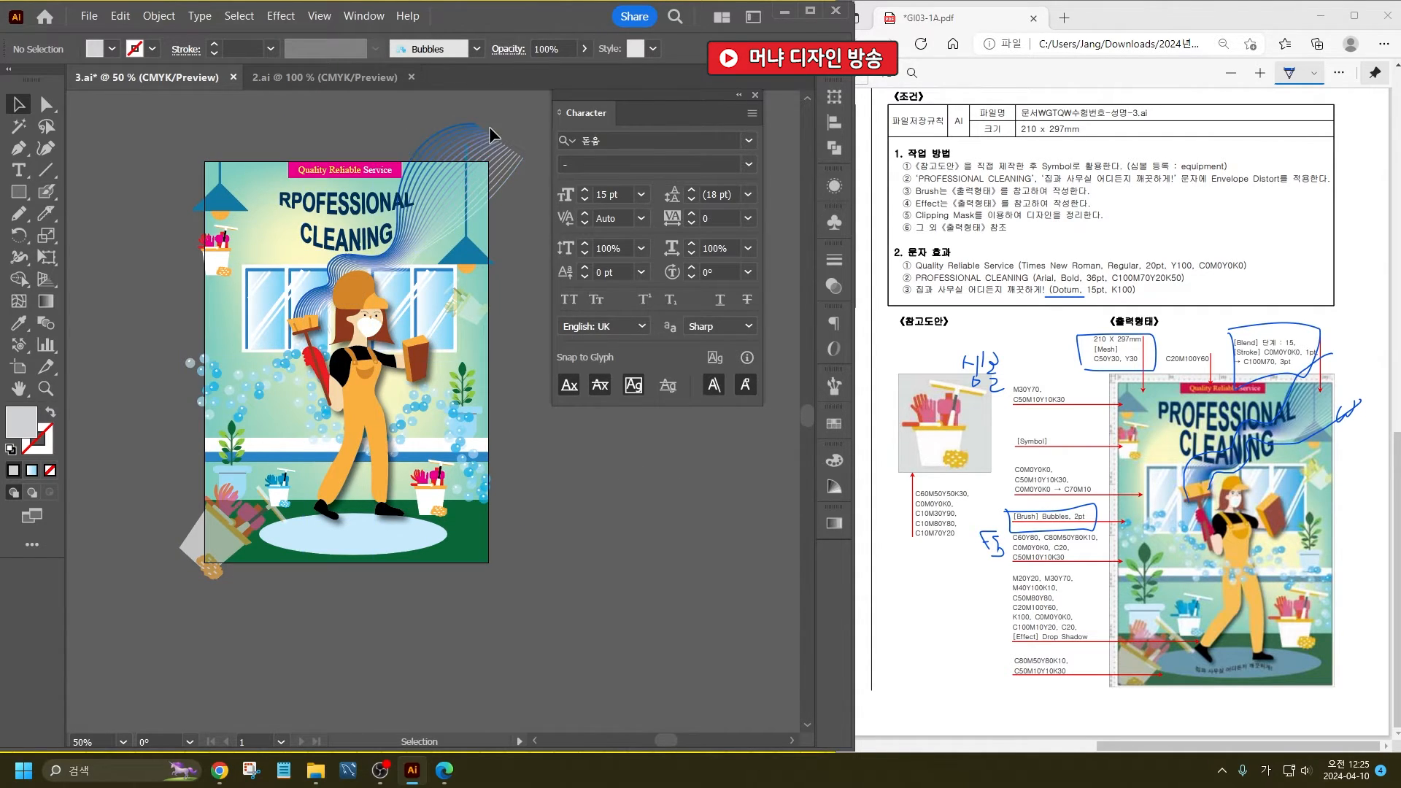
- Shift the blended wave lines and rotate them clockwise so they flow from the broom toward the poster's upper right corner
left_click_drag(444, 138, 411, 143)
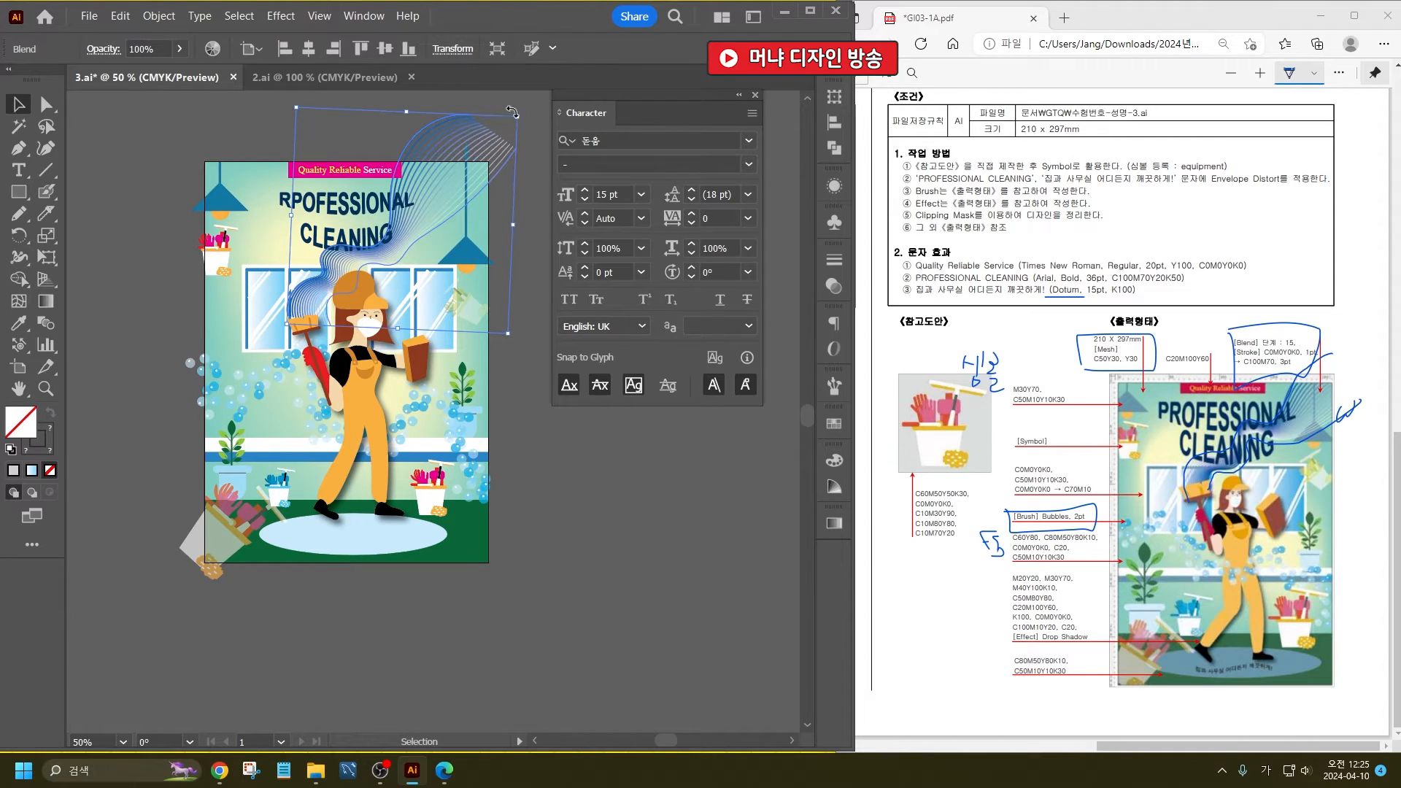
left_click_drag(522, 114, 535, 139)
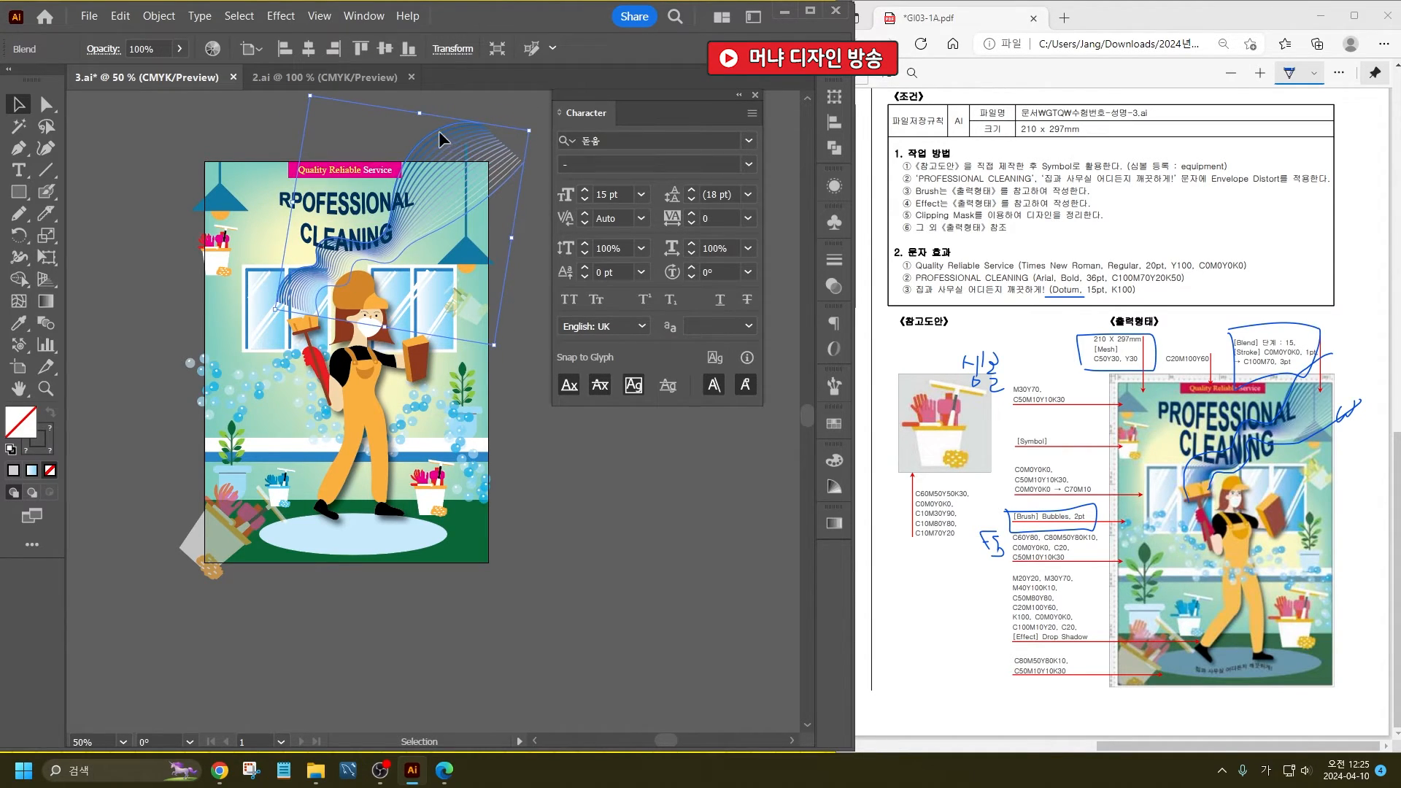
left_click_drag(438, 133, 432, 144)
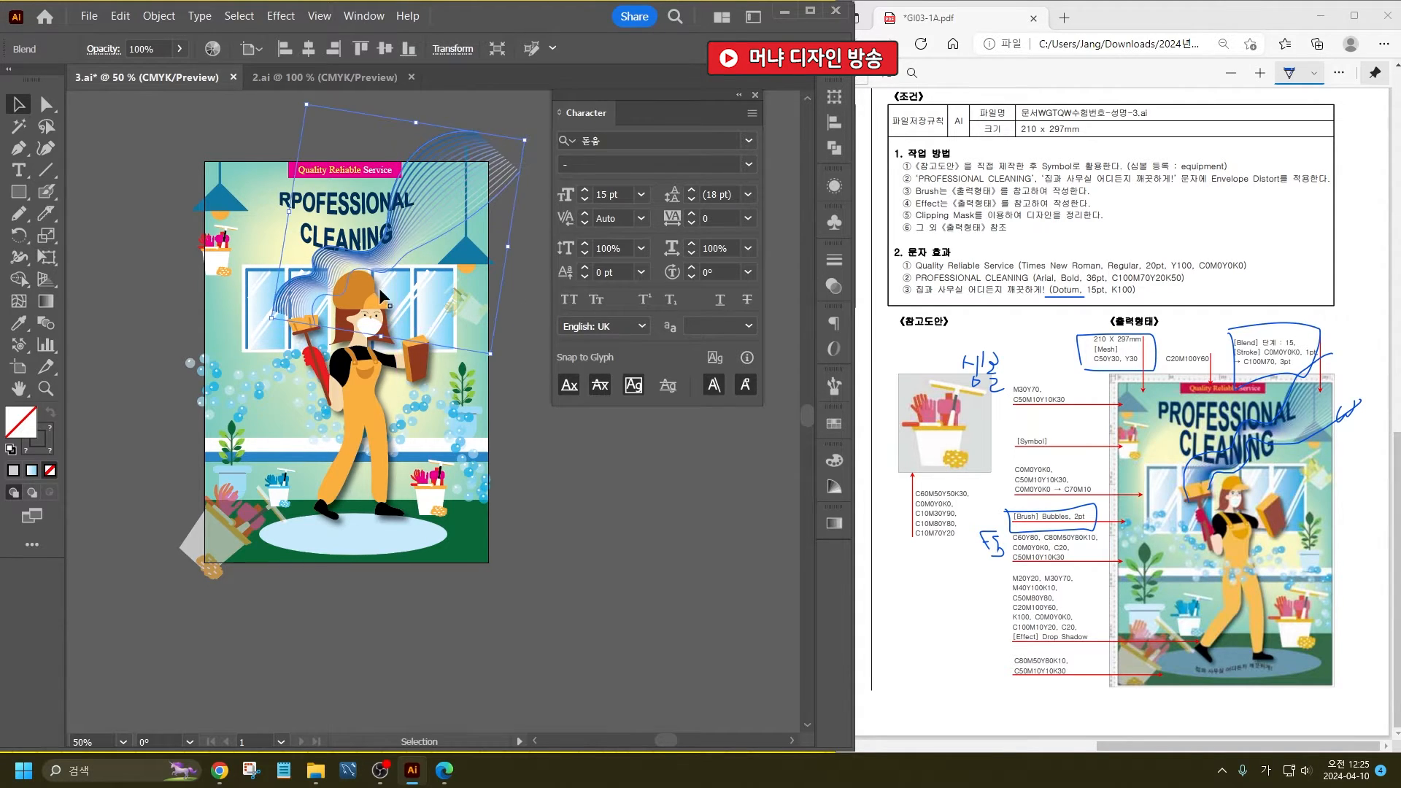
- Move the cleaning woman slightly left and up to meet the wave lines, and deselect her
left_click(359, 330)
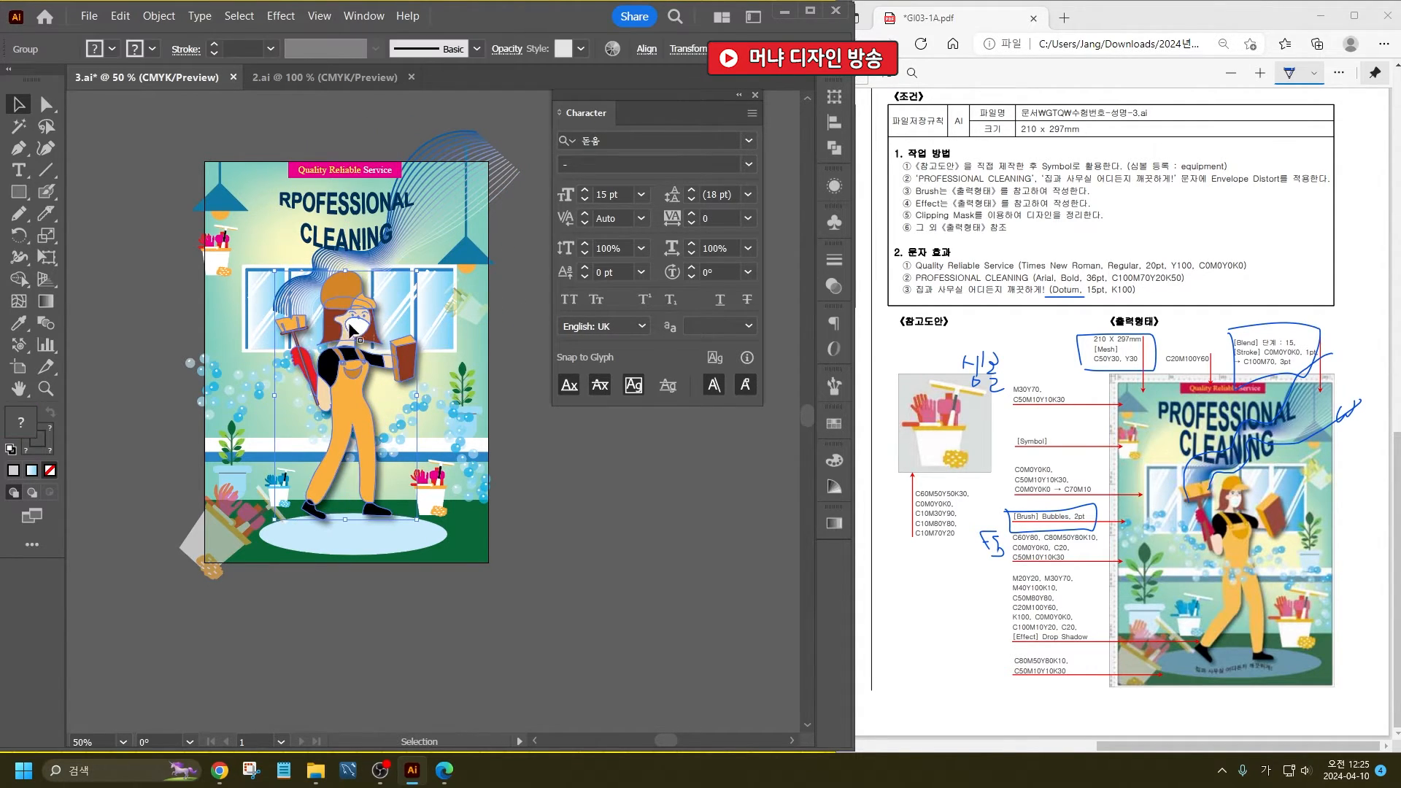
left_click_drag(355, 320, 355, 312)
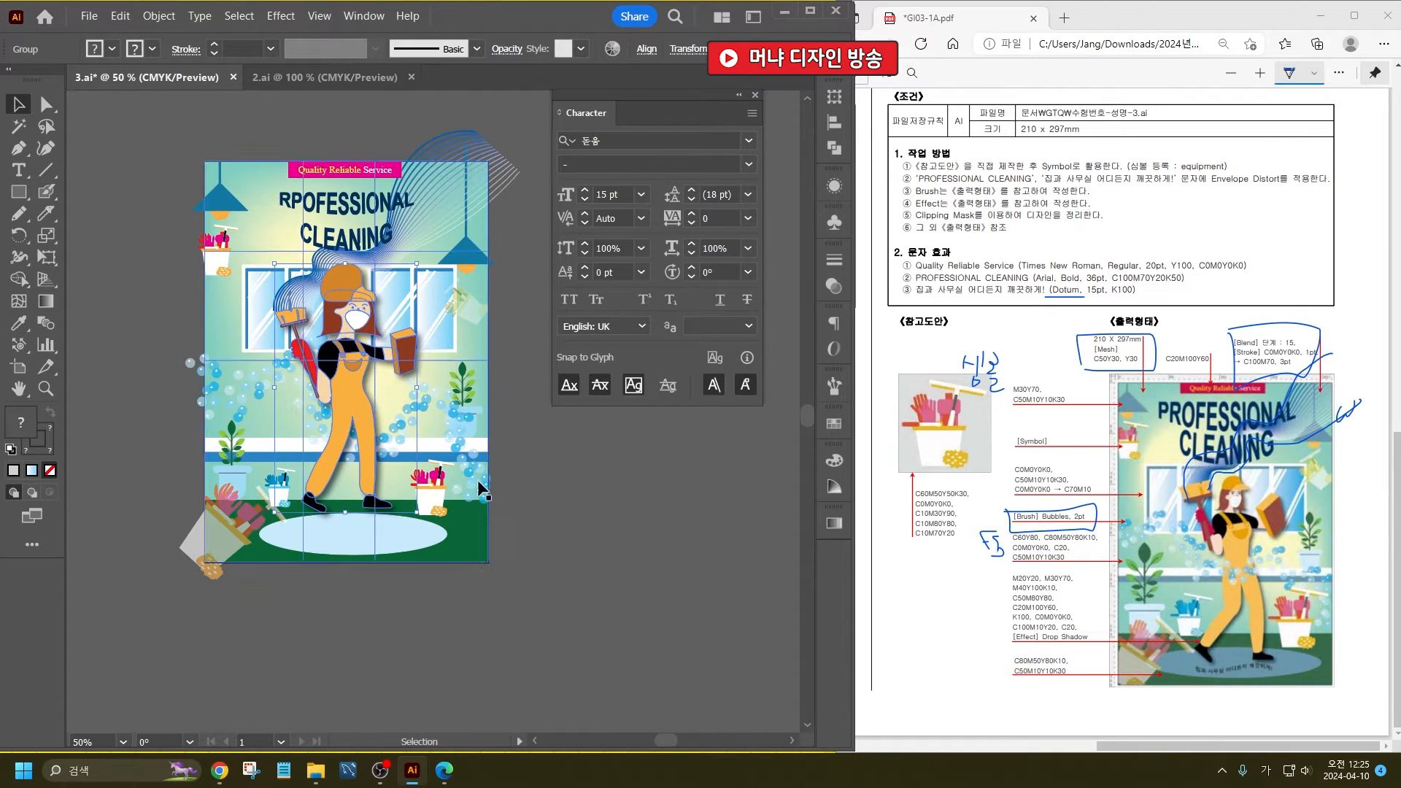
left_click(549, 534)
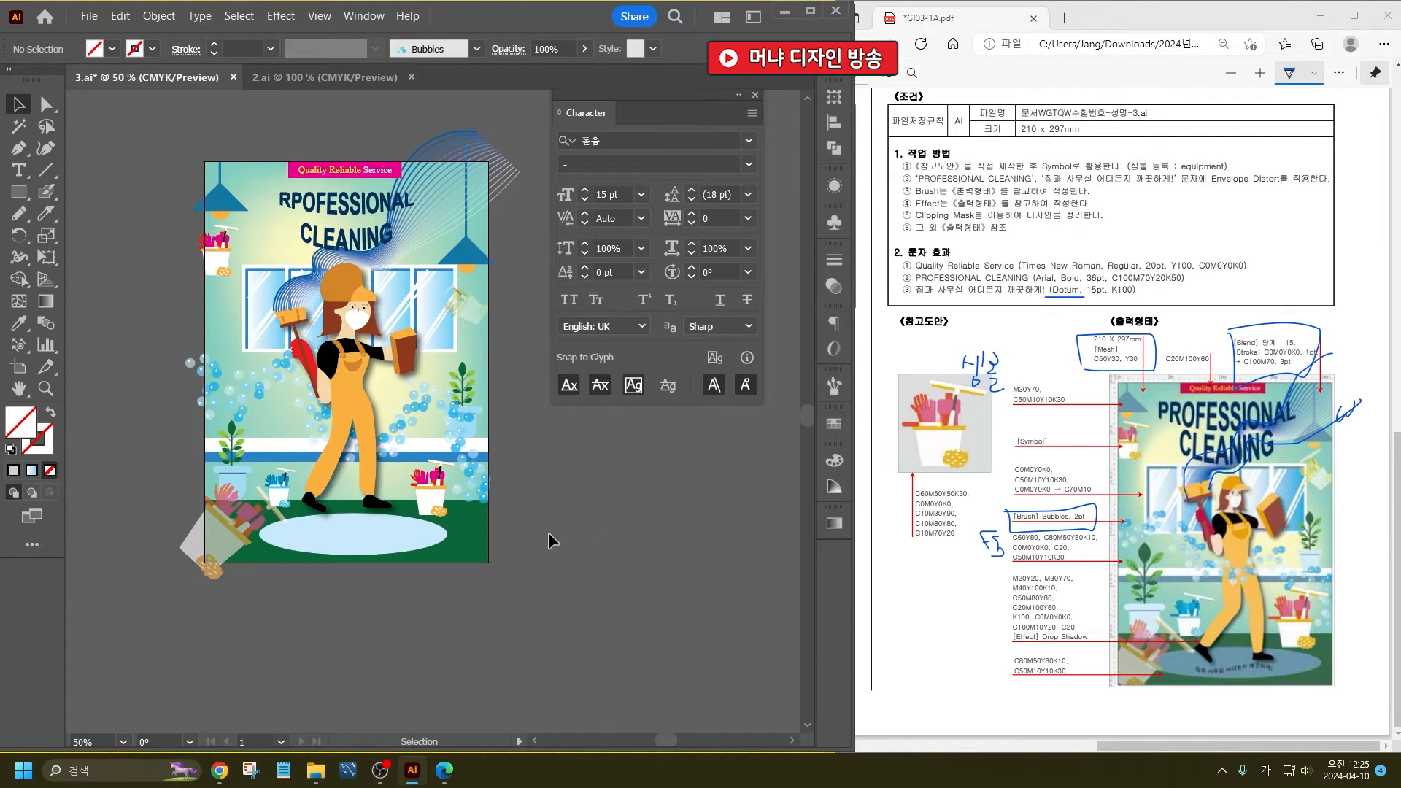
- Raise the horizontal blue-and-white wall strip slightly and deselect it
left_click(420, 452)
left_click_drag(427, 444, 426, 435)
left_click(596, 531)
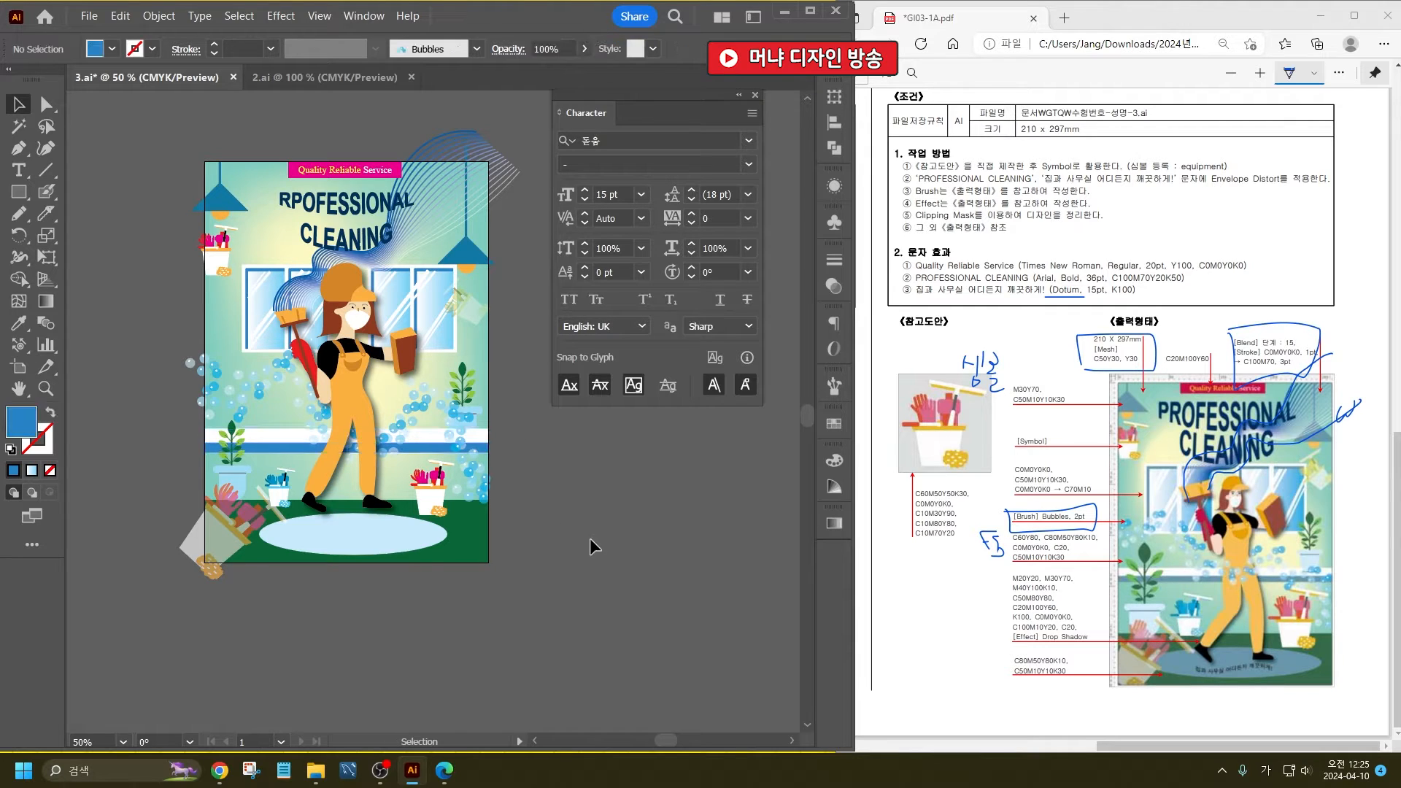
- Place the cleaning woman lower so her feet stand on the pale ellipse, and deselect her
left_click(376, 501)
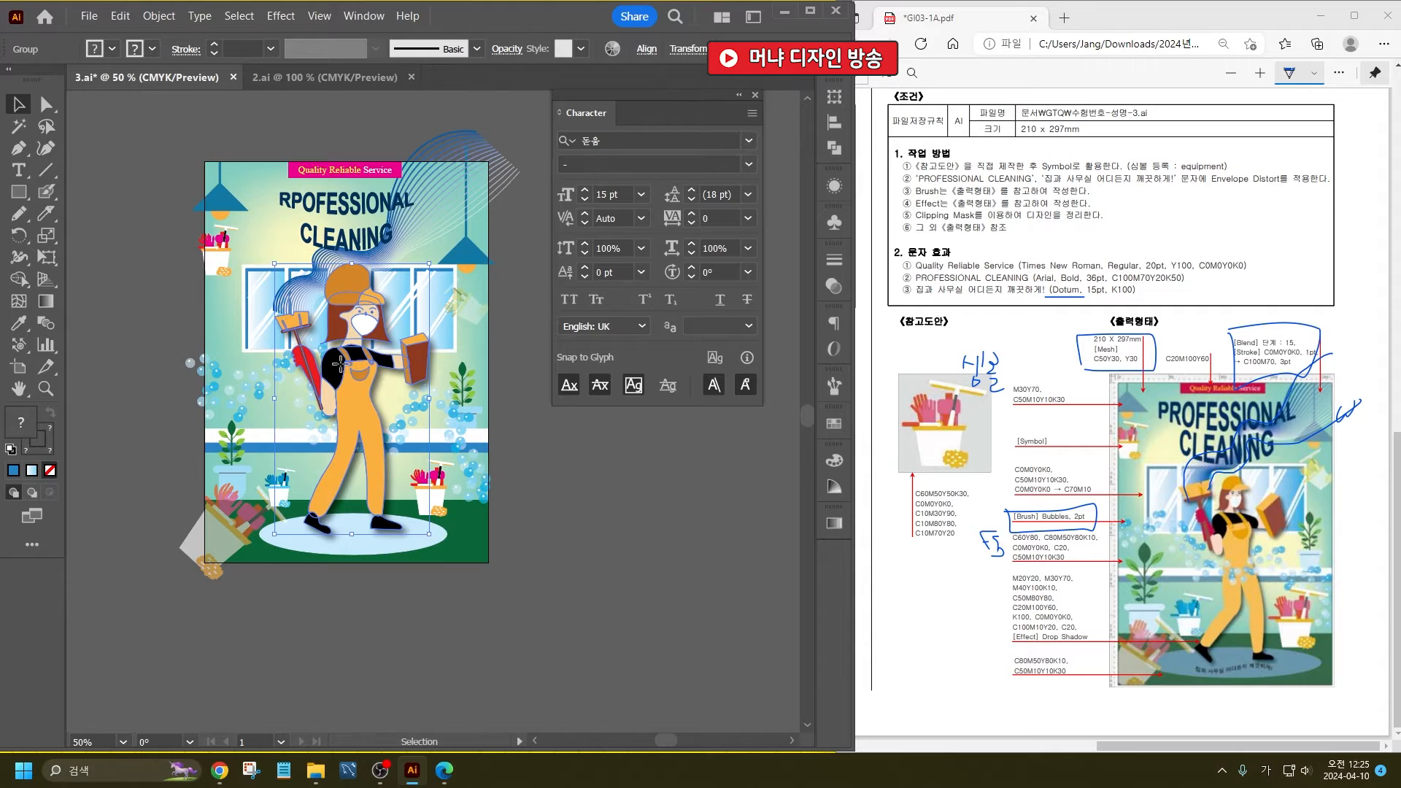
left_click_drag(342, 370, 336, 363)
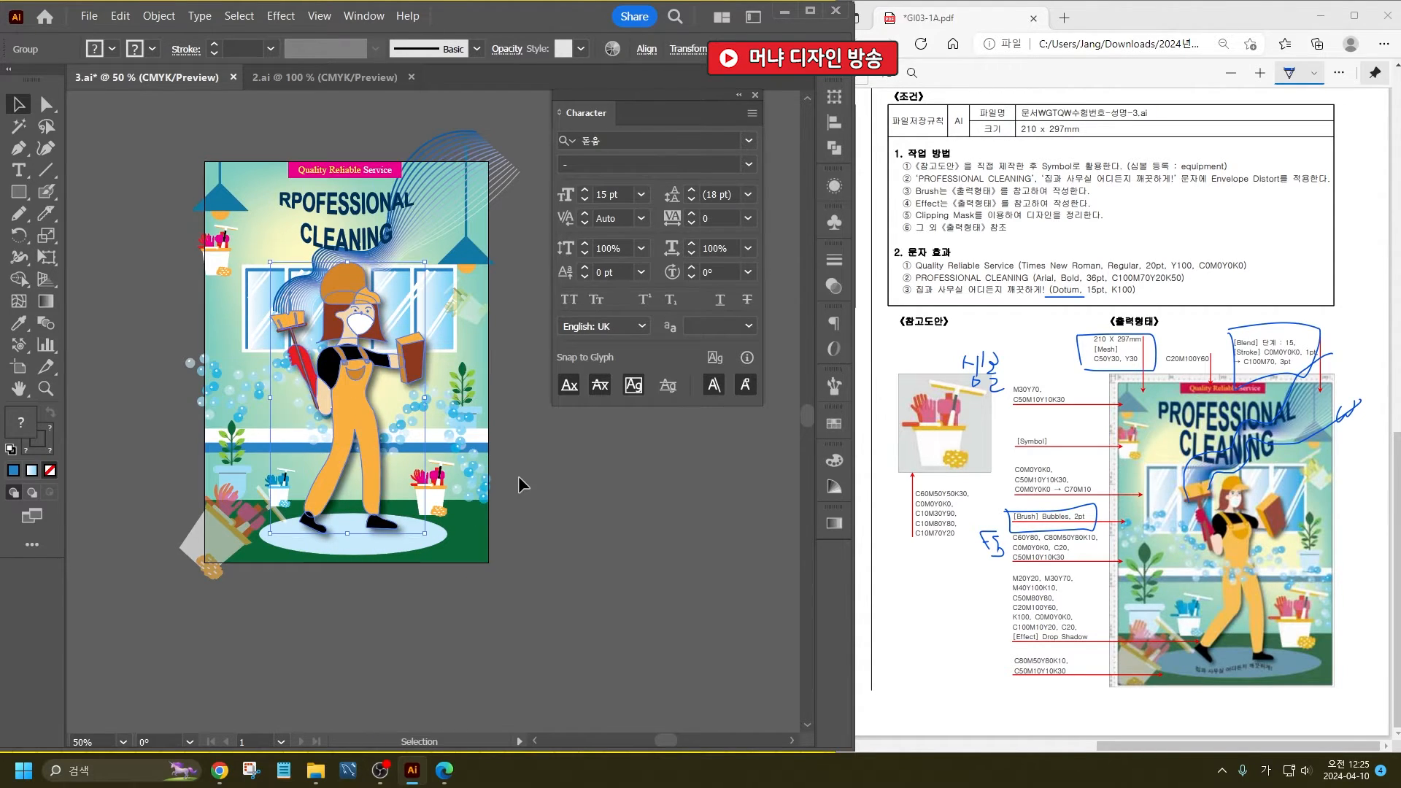
left_click(519, 476)
- Bring the Korean slogan just below the artboard and apply an envelope warp with the Flag style and a 47% horizontal bend
scroll(369, 602, "down", 2)
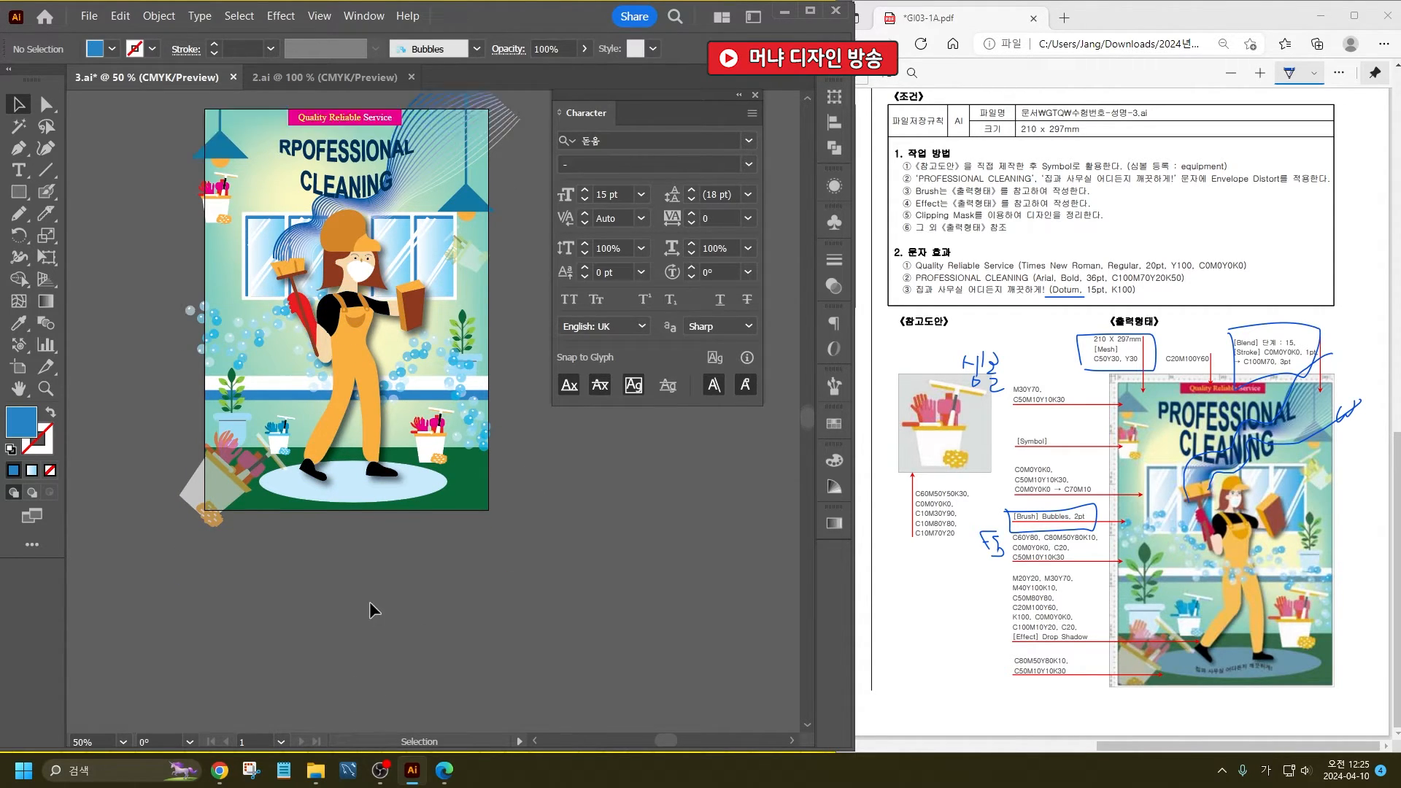
left_click_drag(207, 708, 394, 485)
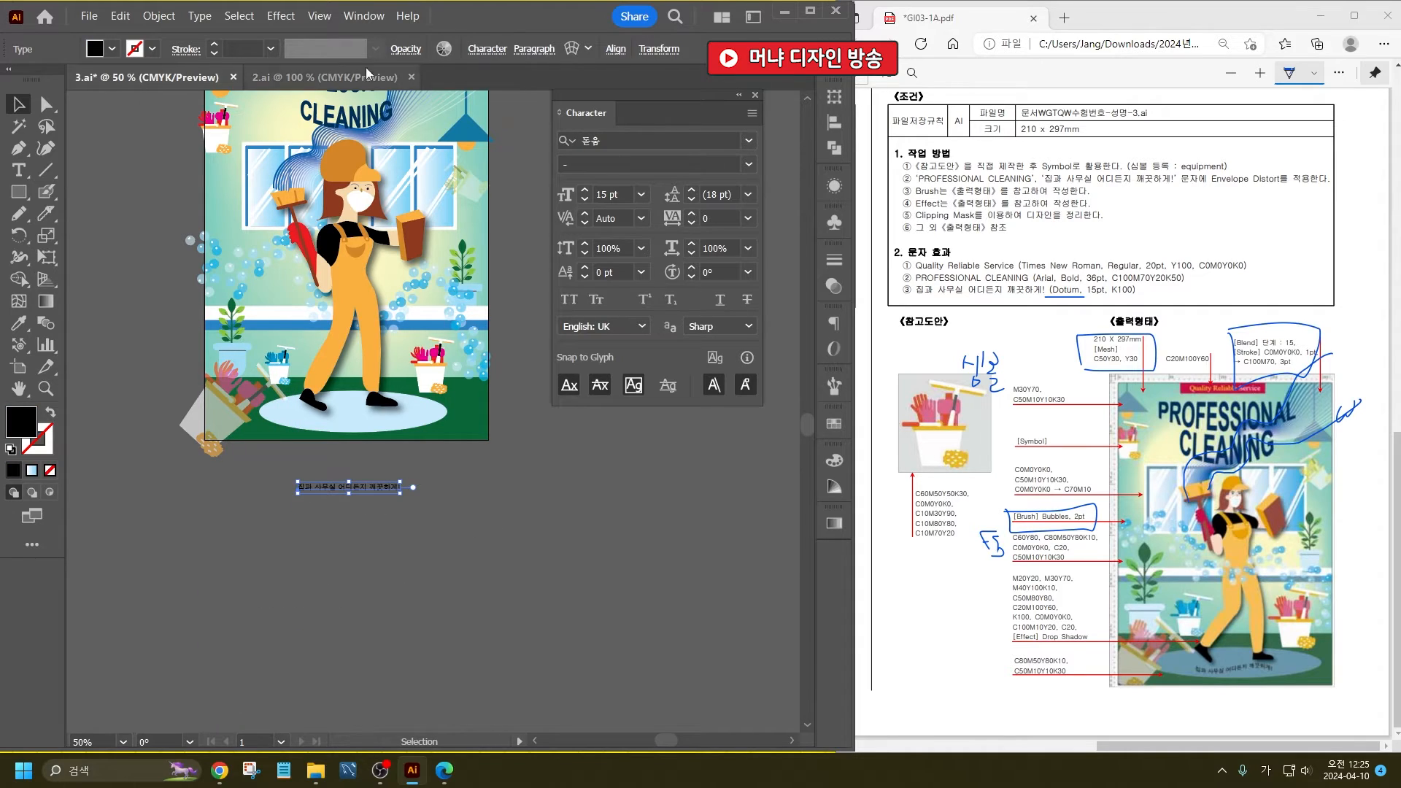
key("ctrl+alt+shift+w")
left_click(576, 207)
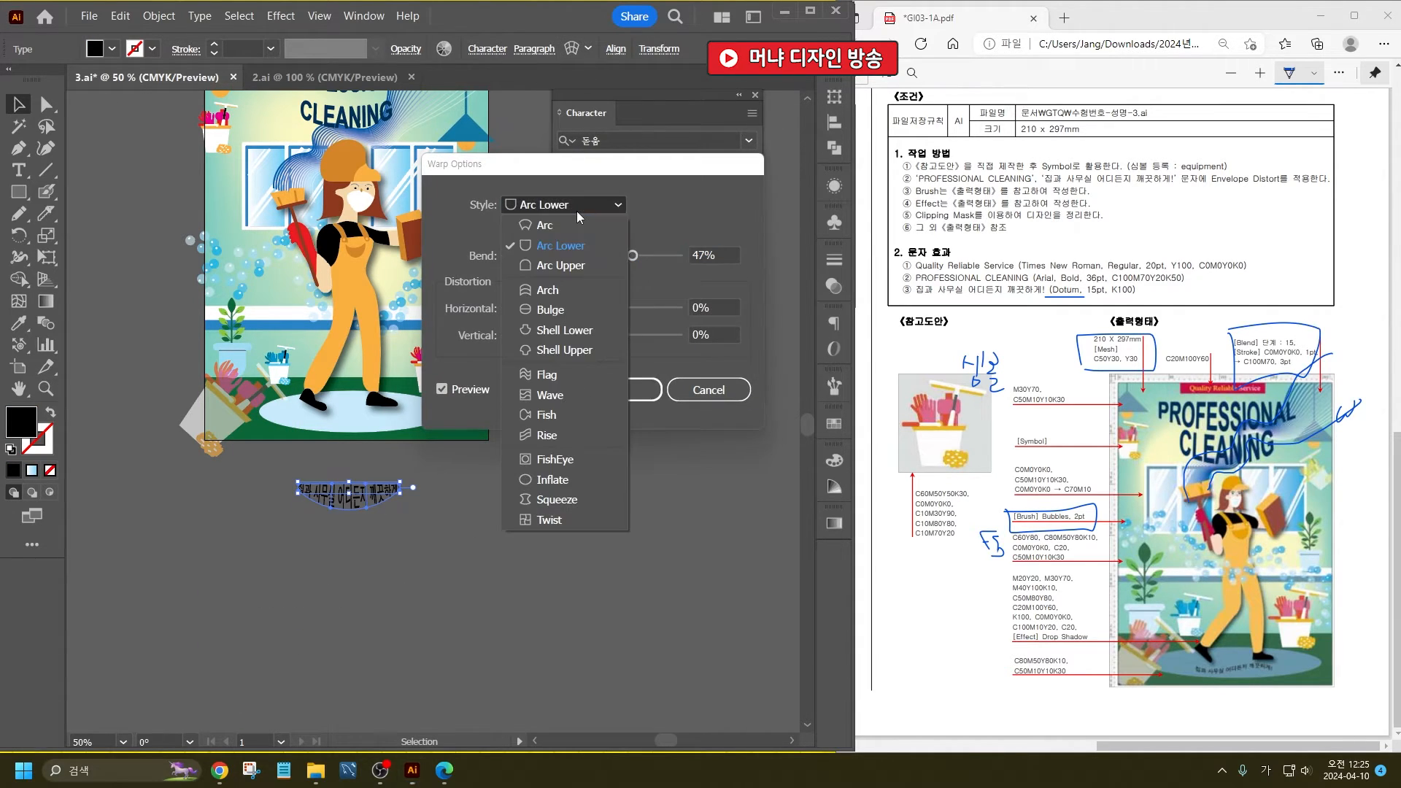
left_click(562, 375)
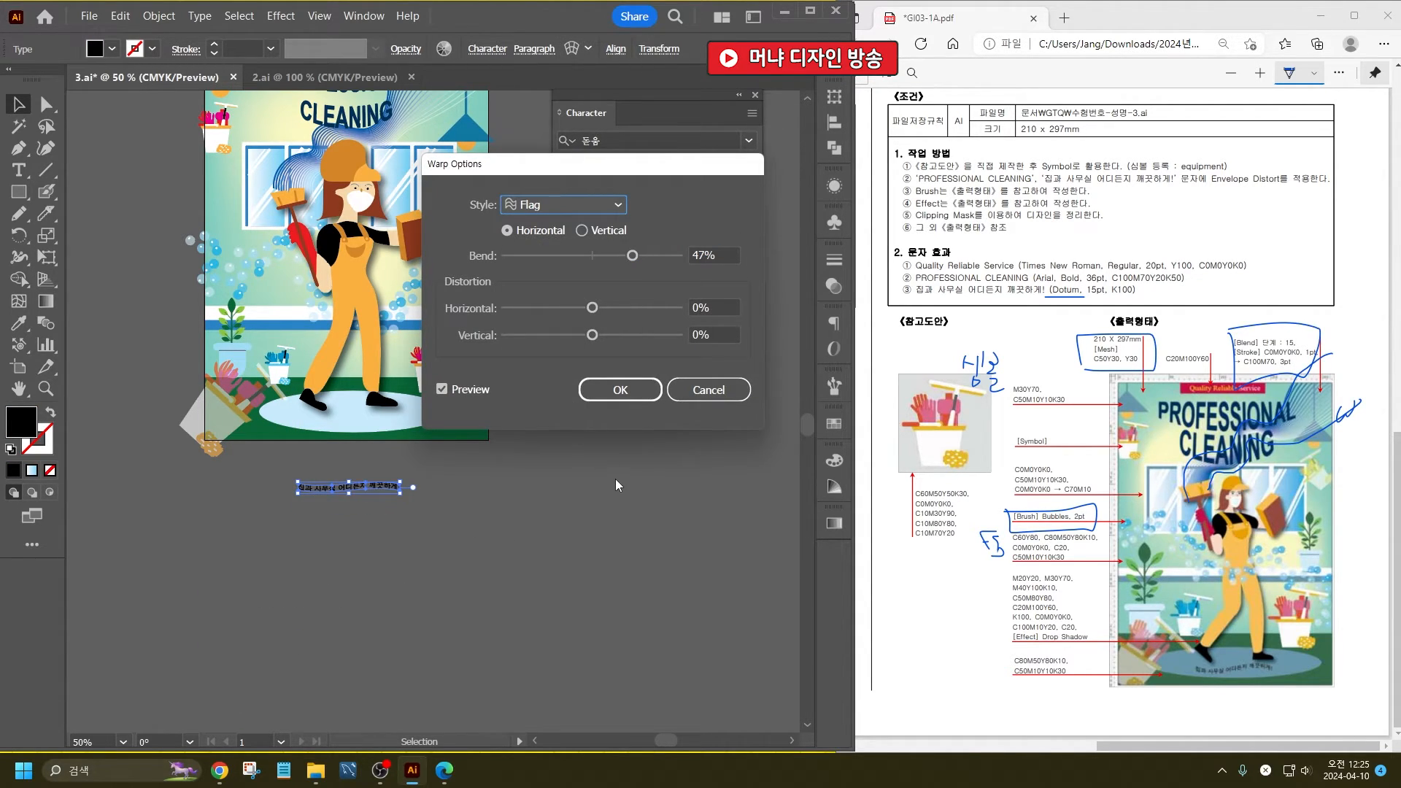
left_click(626, 391)
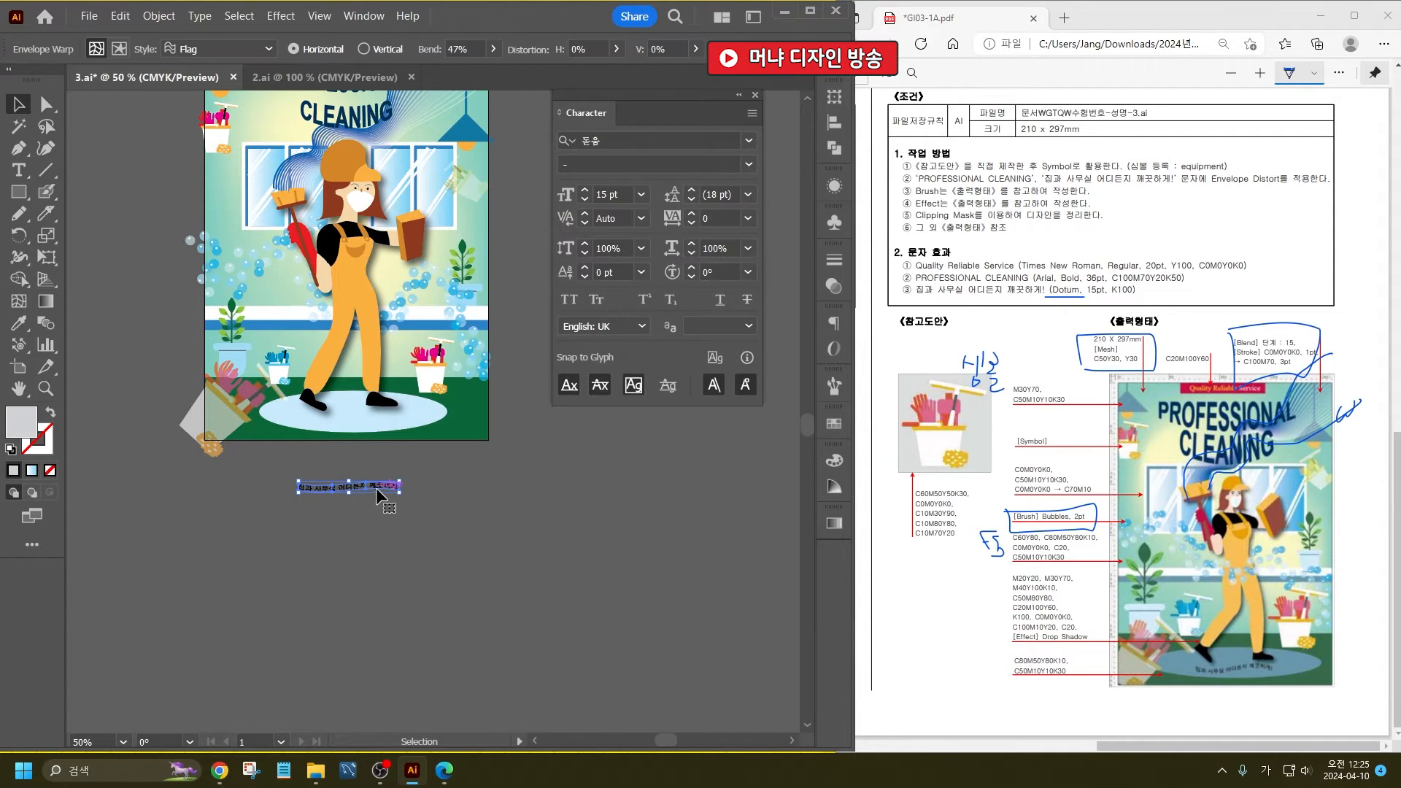
- Move the warped Korean slogan onto the pale ellipse beneath the woman's feet and deselect it
left_click_drag(377, 489, 381, 425)
left_click(443, 480)
scroll(496, 583, "up", 4)
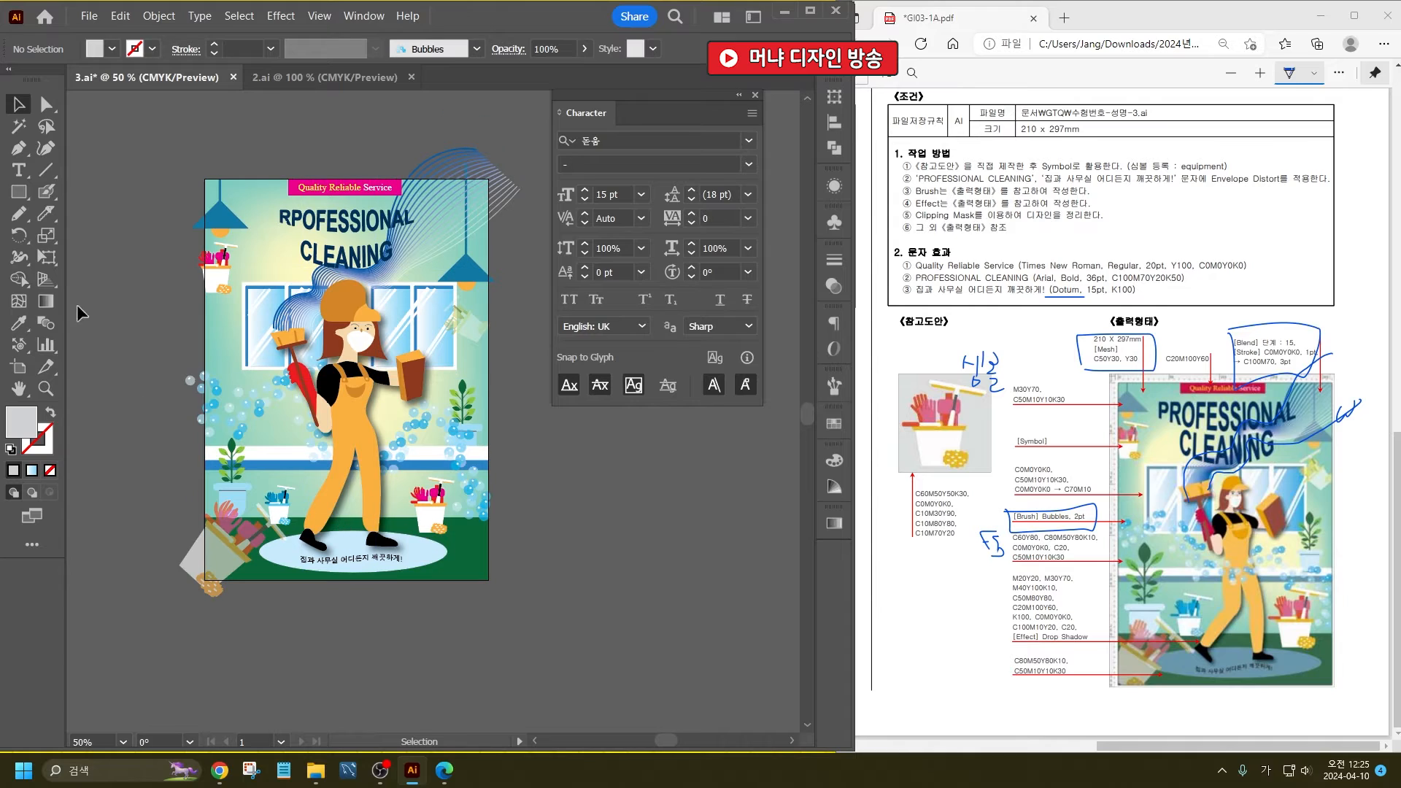
- Create a rectangle 210 mm wide and 297 mm high over the artwork
left_click(30, 194)
left_click(111, 200)
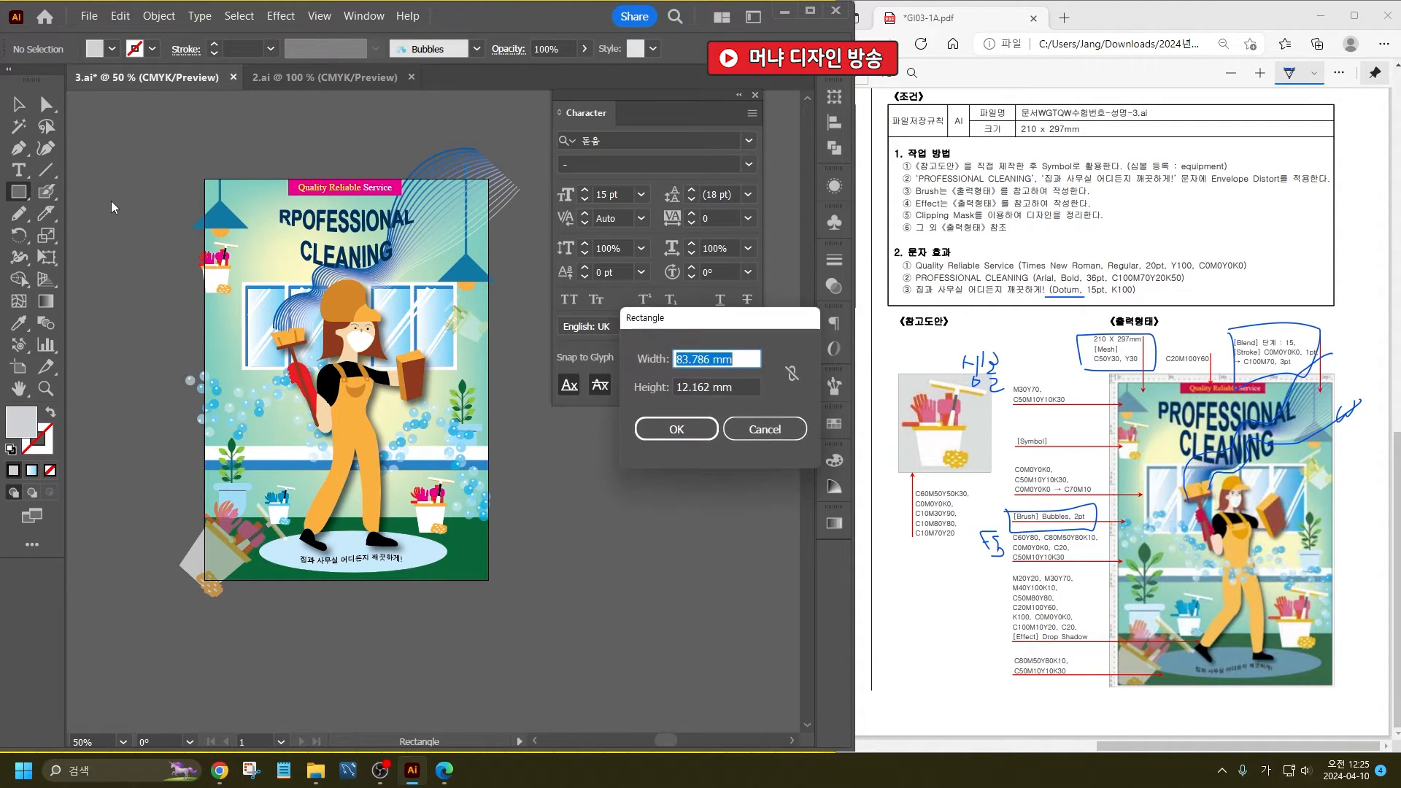
type("210")
key("Tab")
type("297")
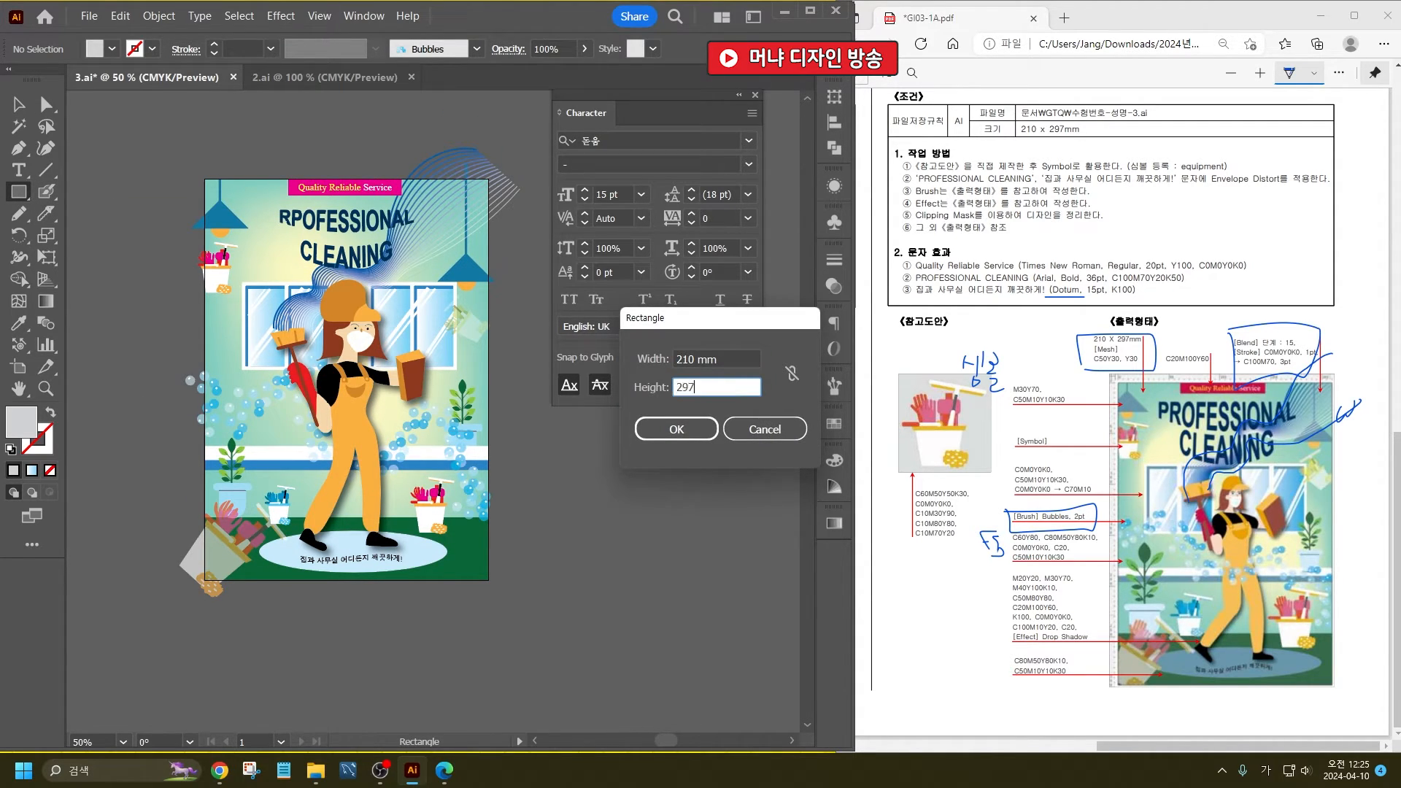
key("Return")
- Align the new rectangle to the artboard's horizontal and vertical centre
left_click(20, 105)
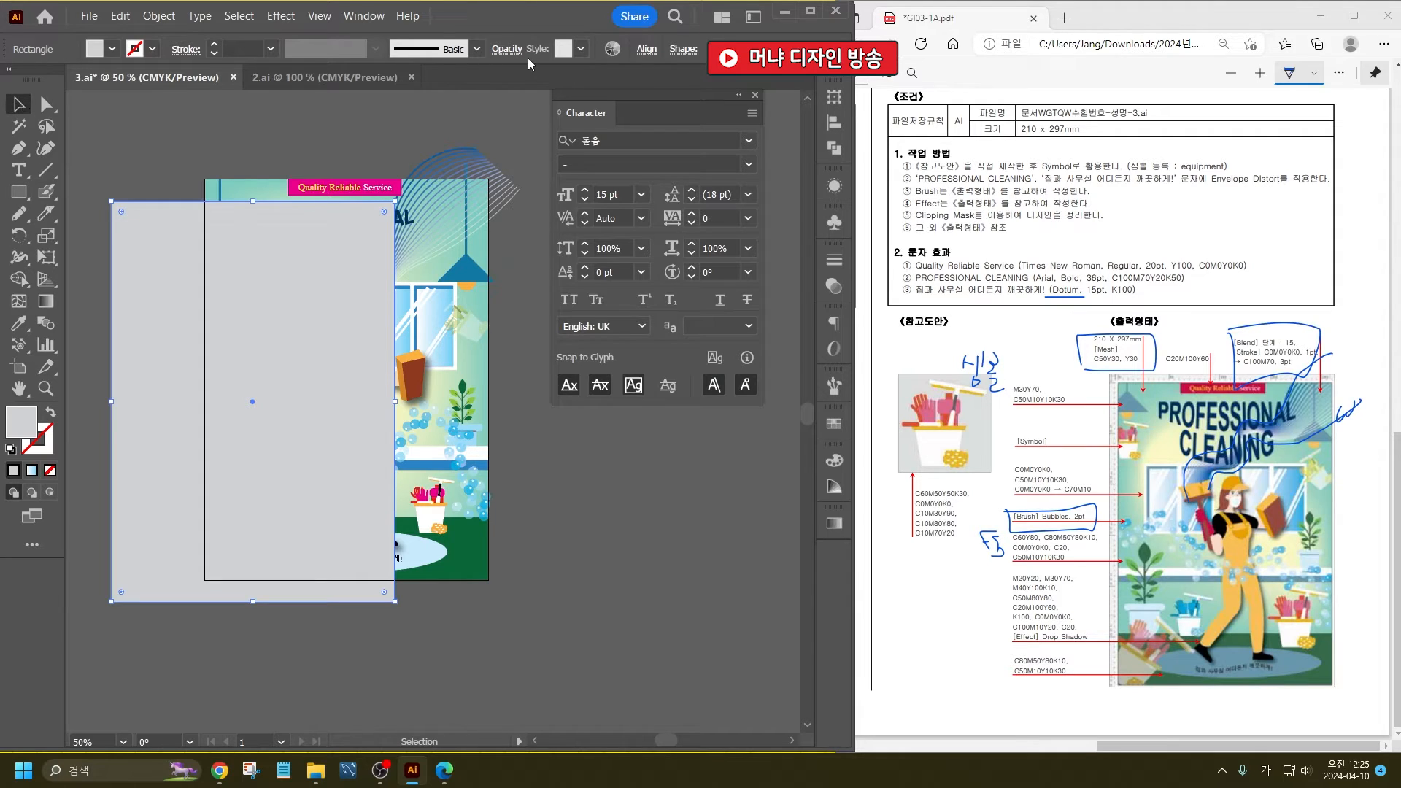
left_click(643, 52)
left_click(478, 107)
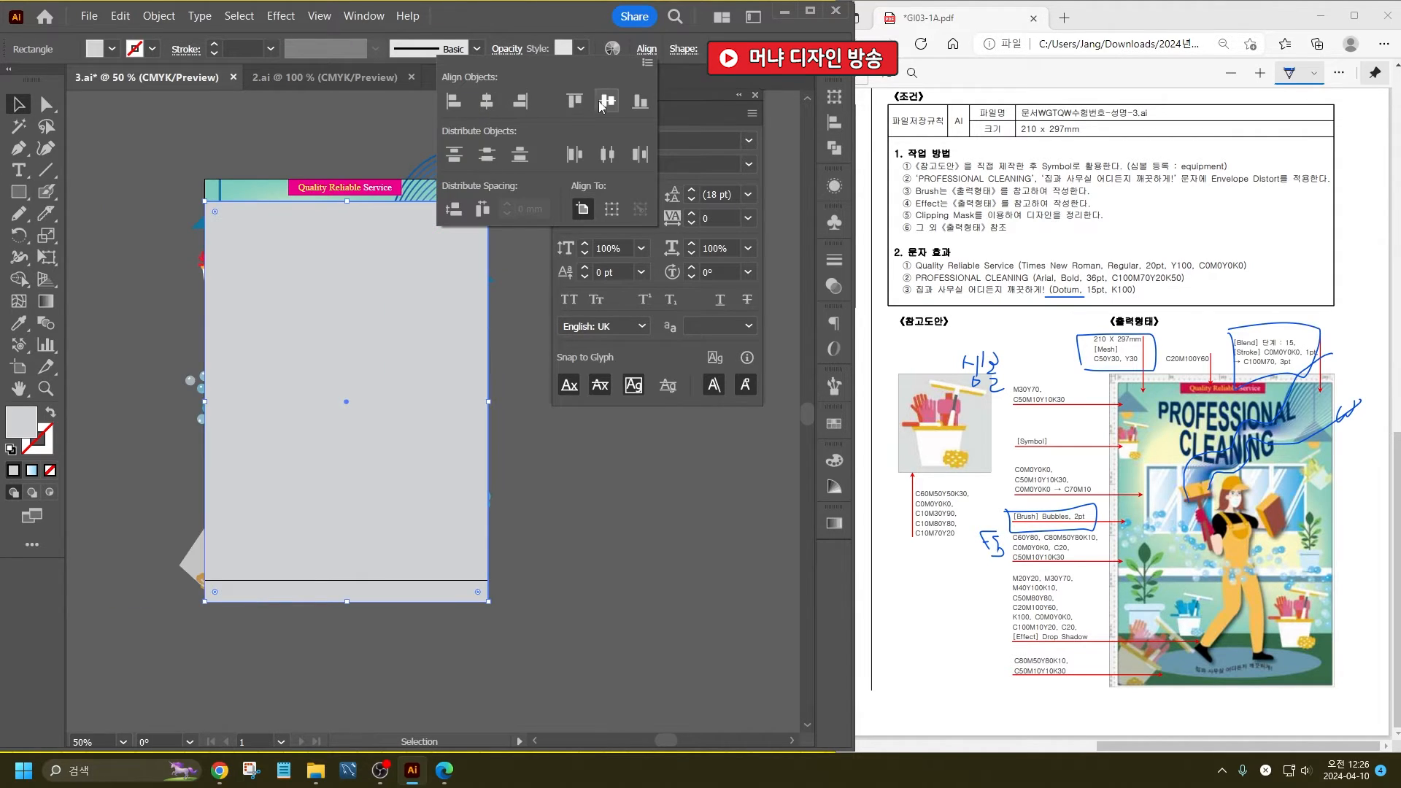
left_click(608, 102)
- Make a clipping mask from all the artwork using the page-sized rectangle, and deselect it
key("ctrl+a")
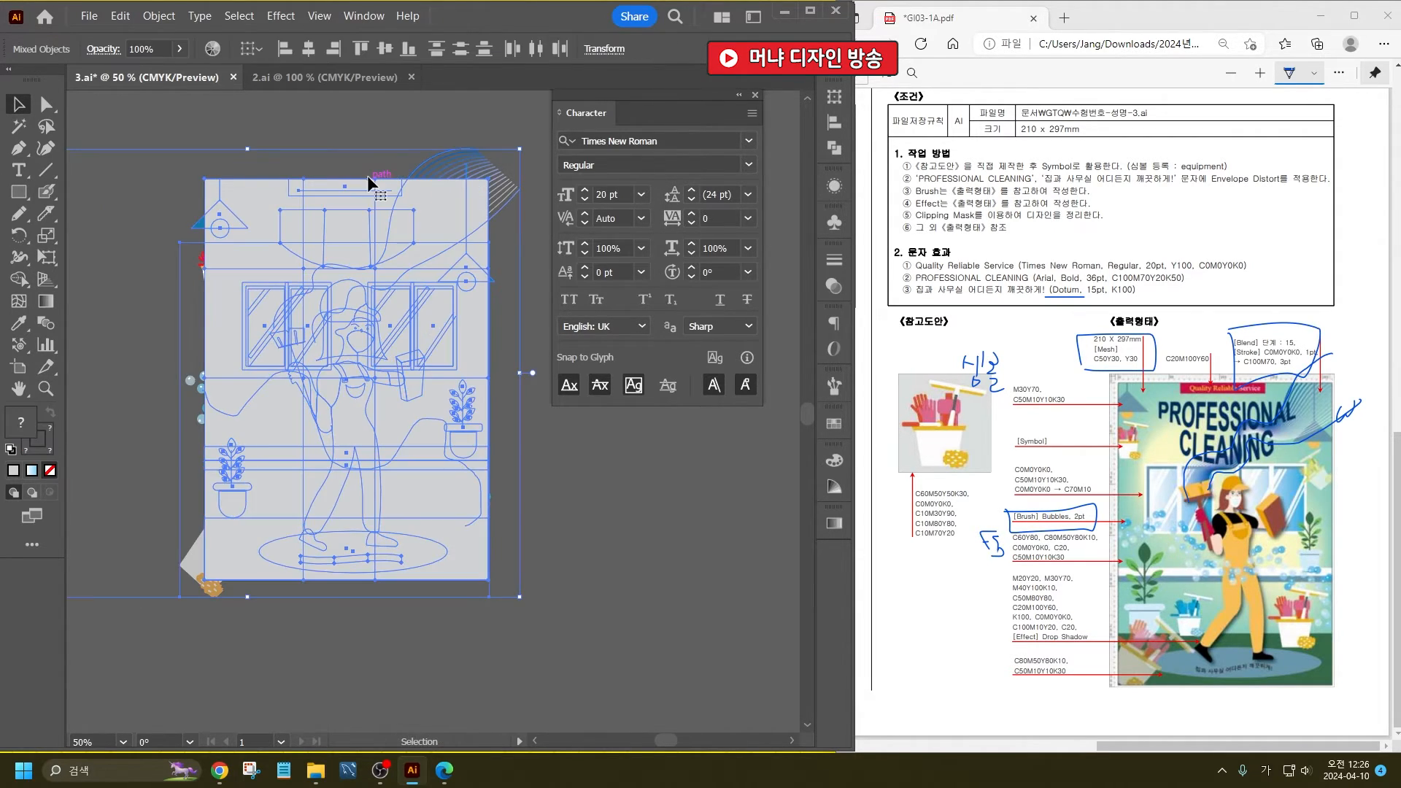
right_click(386, 221)
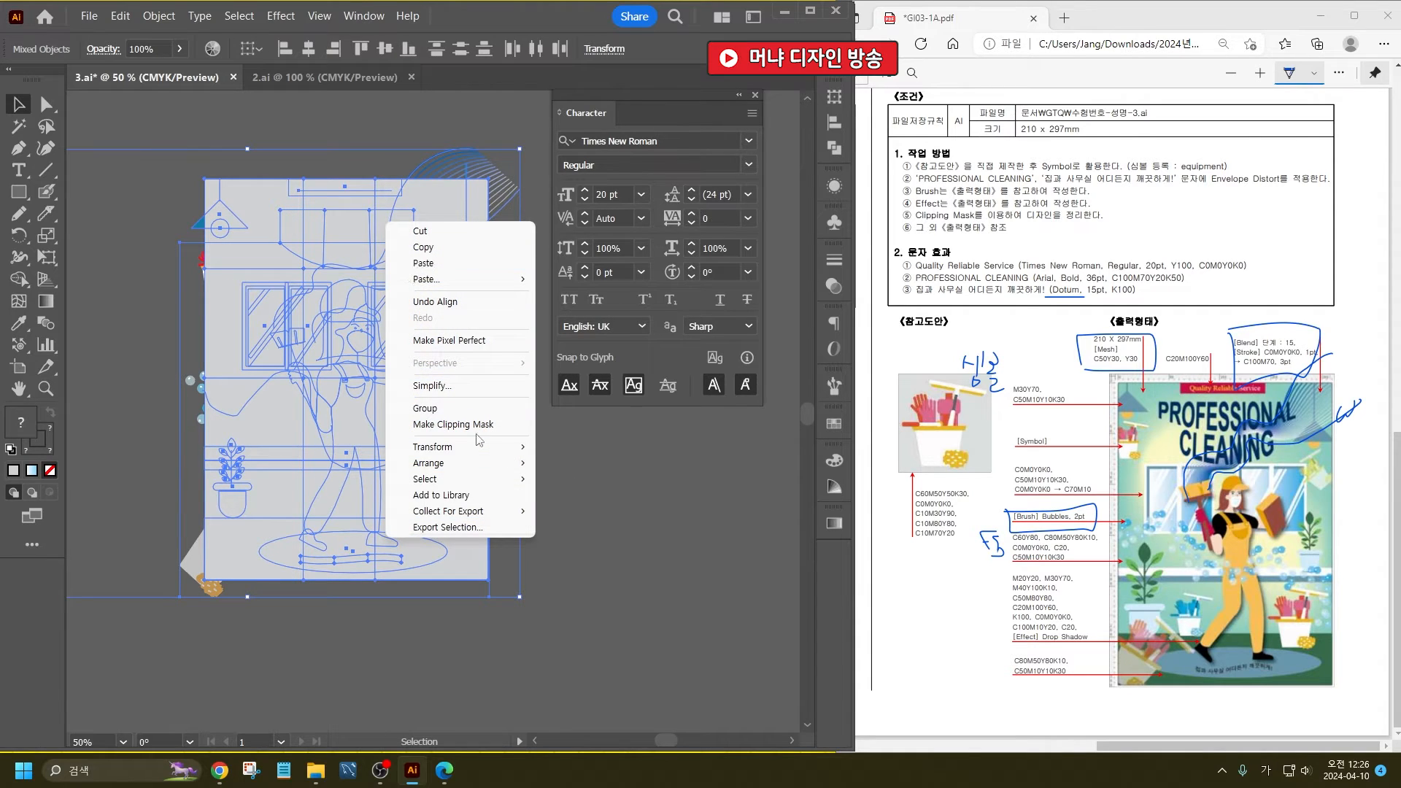
left_click(474, 424)
left_click(621, 536)
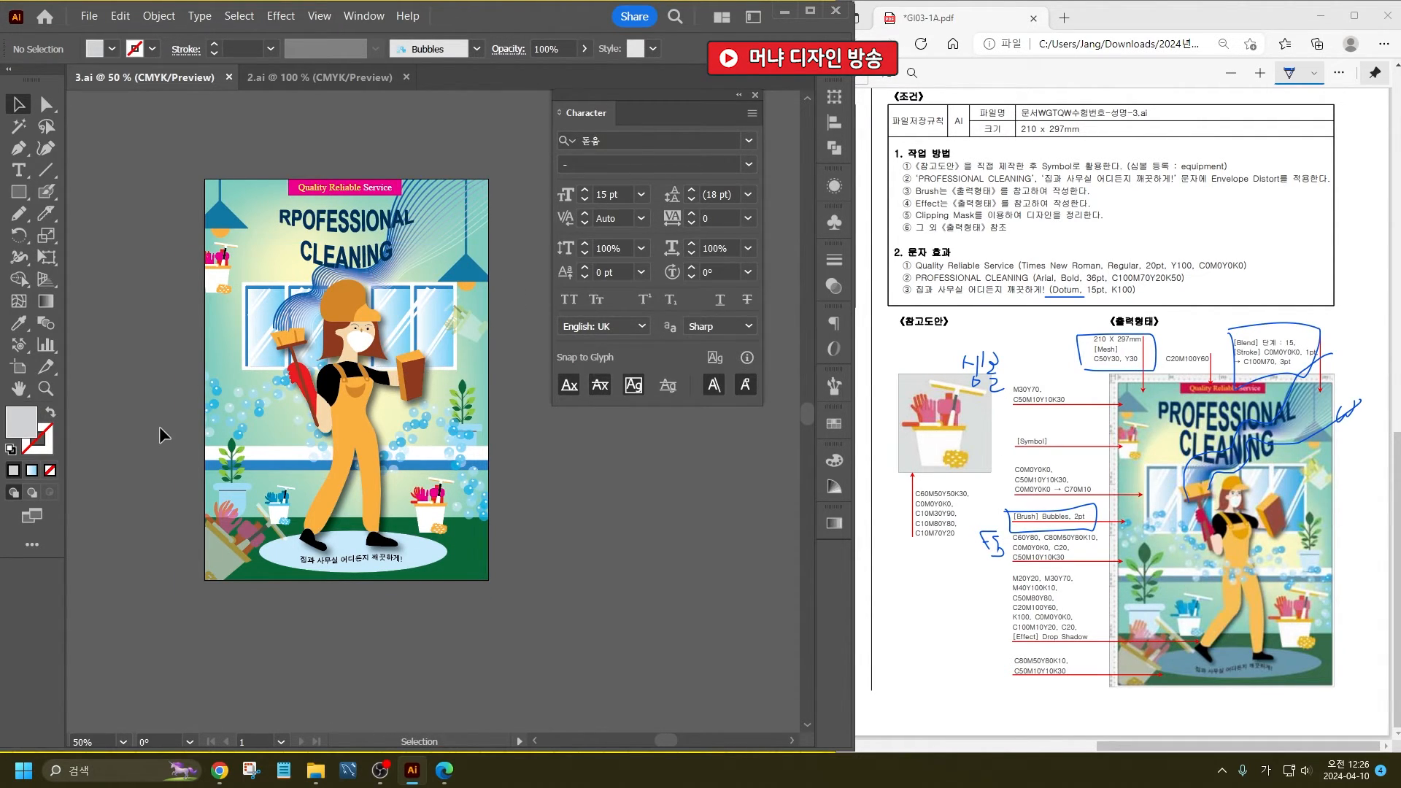
- Switch to the 2.ai document and bring its requirements and reference illustration into view in the exam PDF
left_click(323, 80)
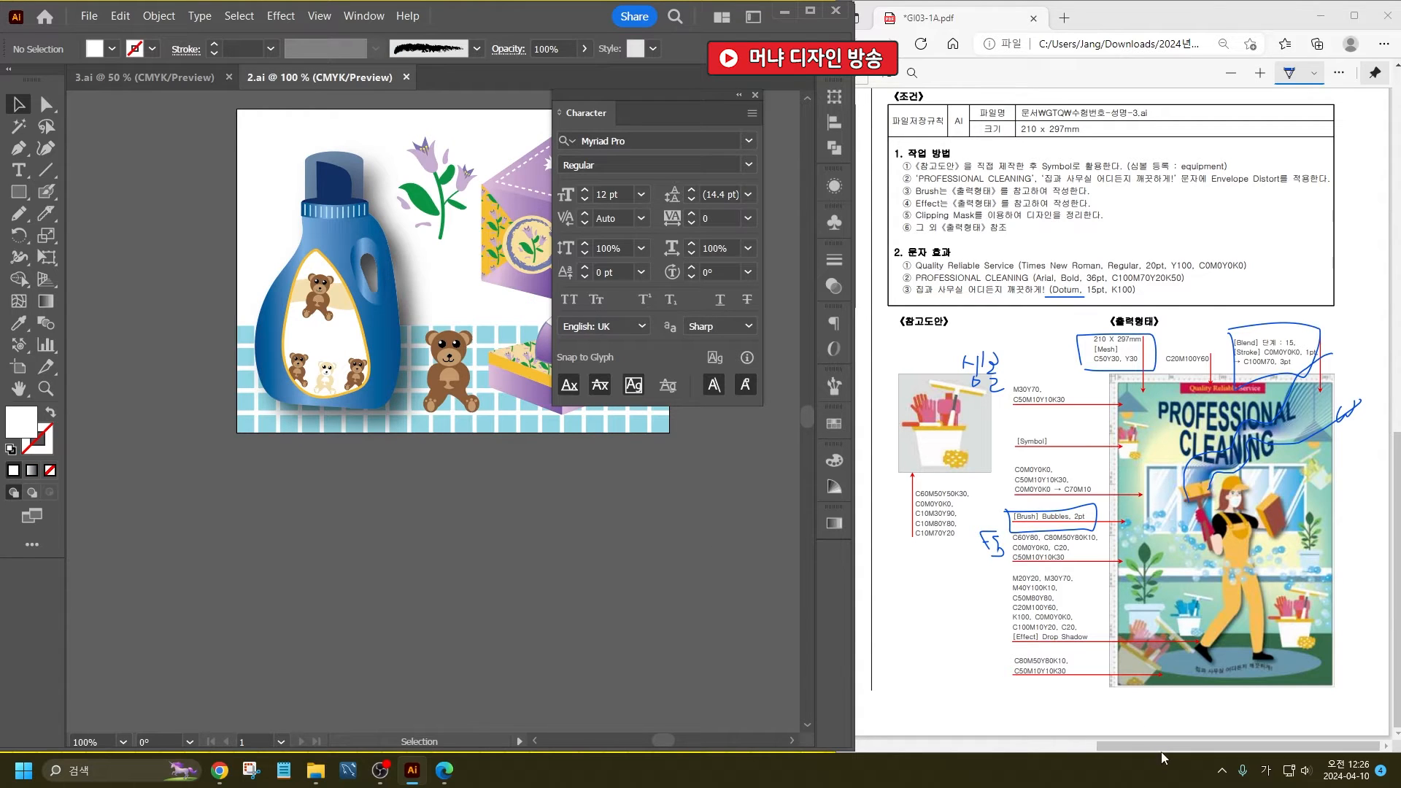
left_click_drag(1162, 747, 932, 748)
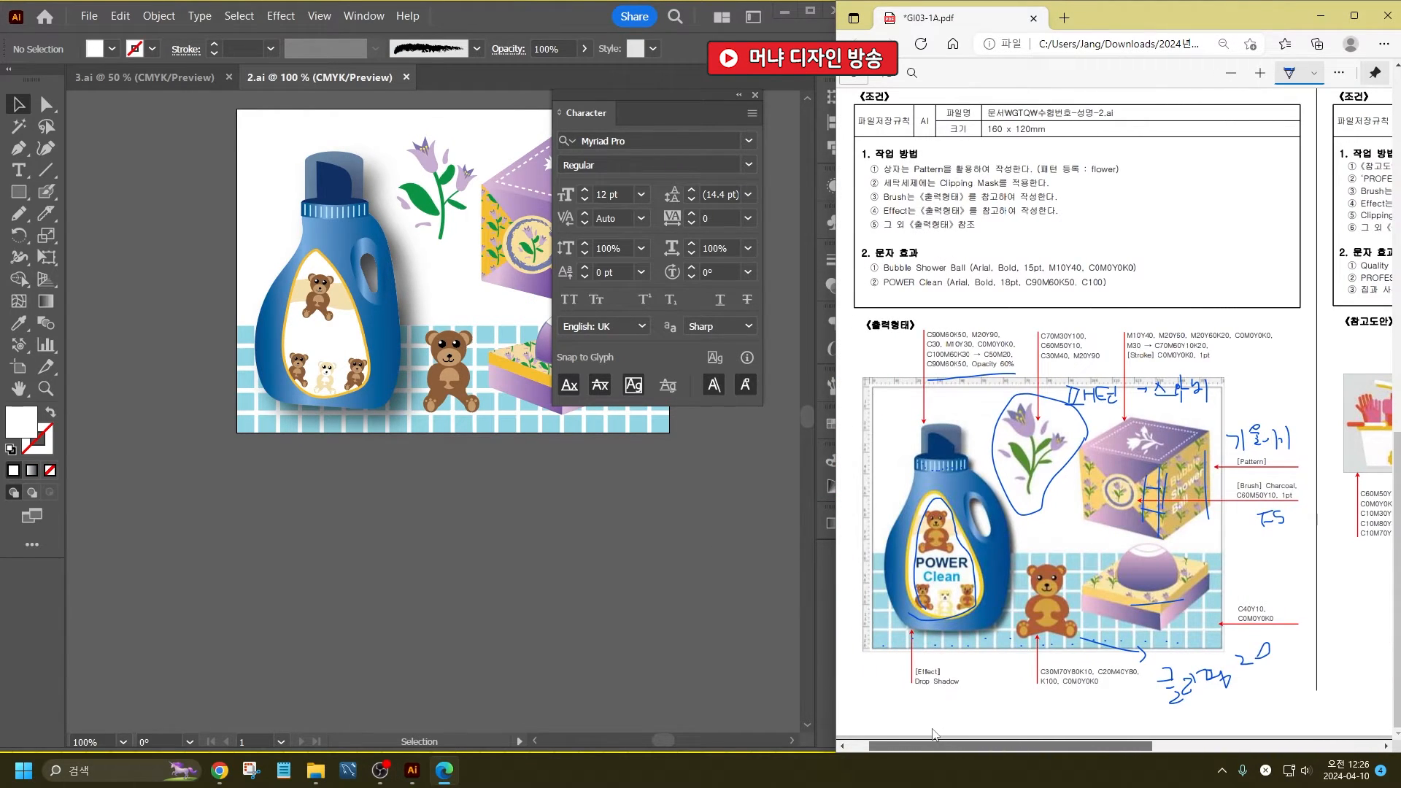
left_click(426, 577)
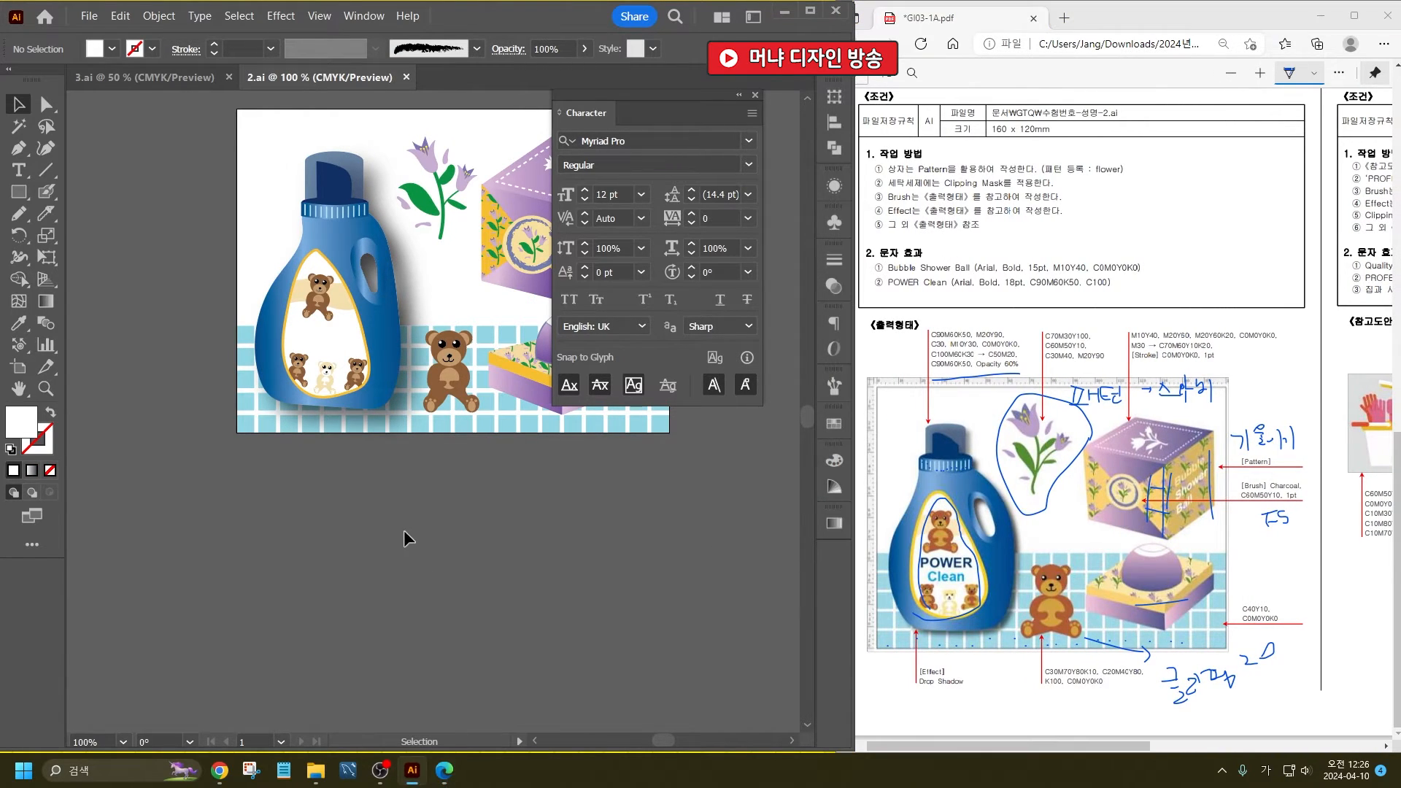
- Add the text "Bubble Shower Ball" on three lines in the empty area below the artboard
left_click(22, 180)
left_click(378, 502)
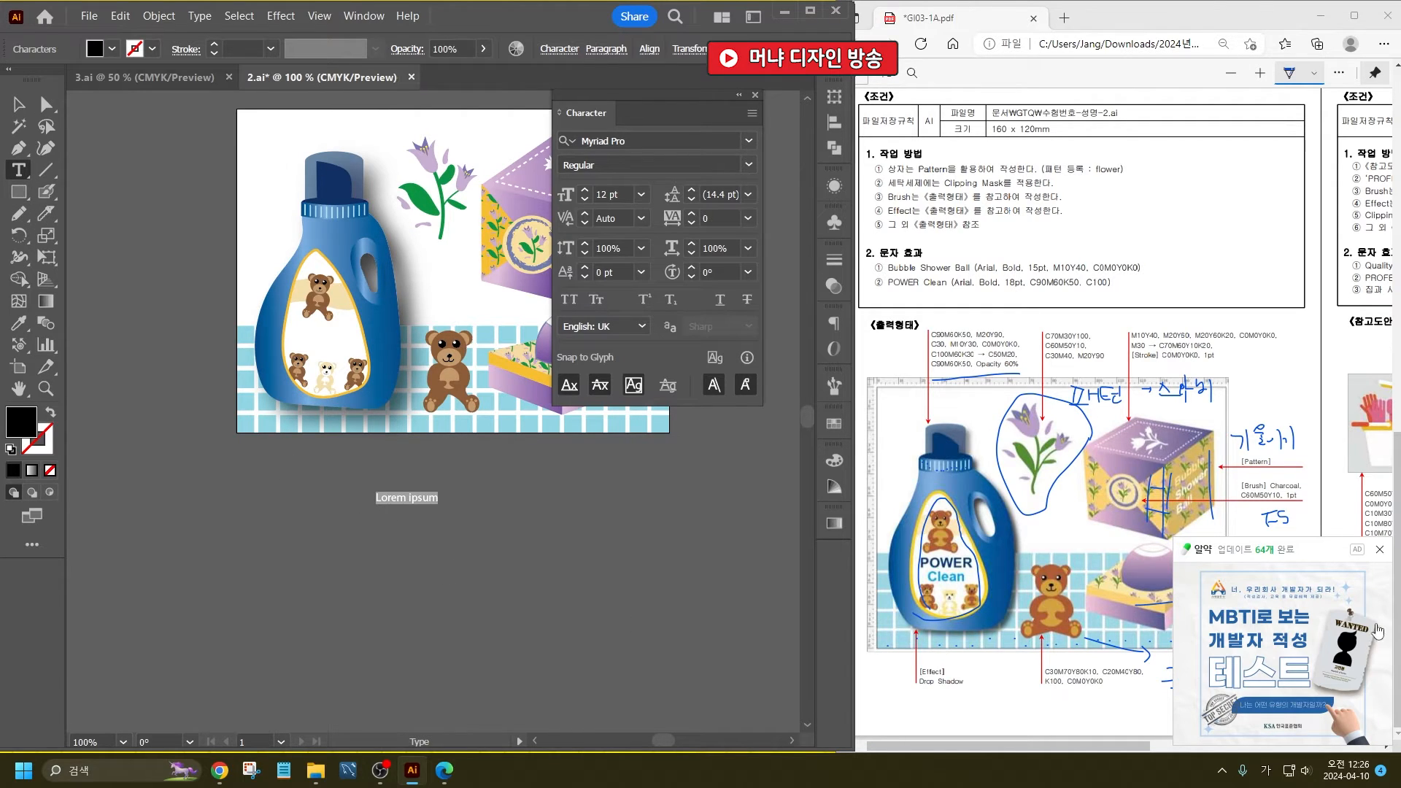
left_click(1379, 550)
left_click(1287, 676)
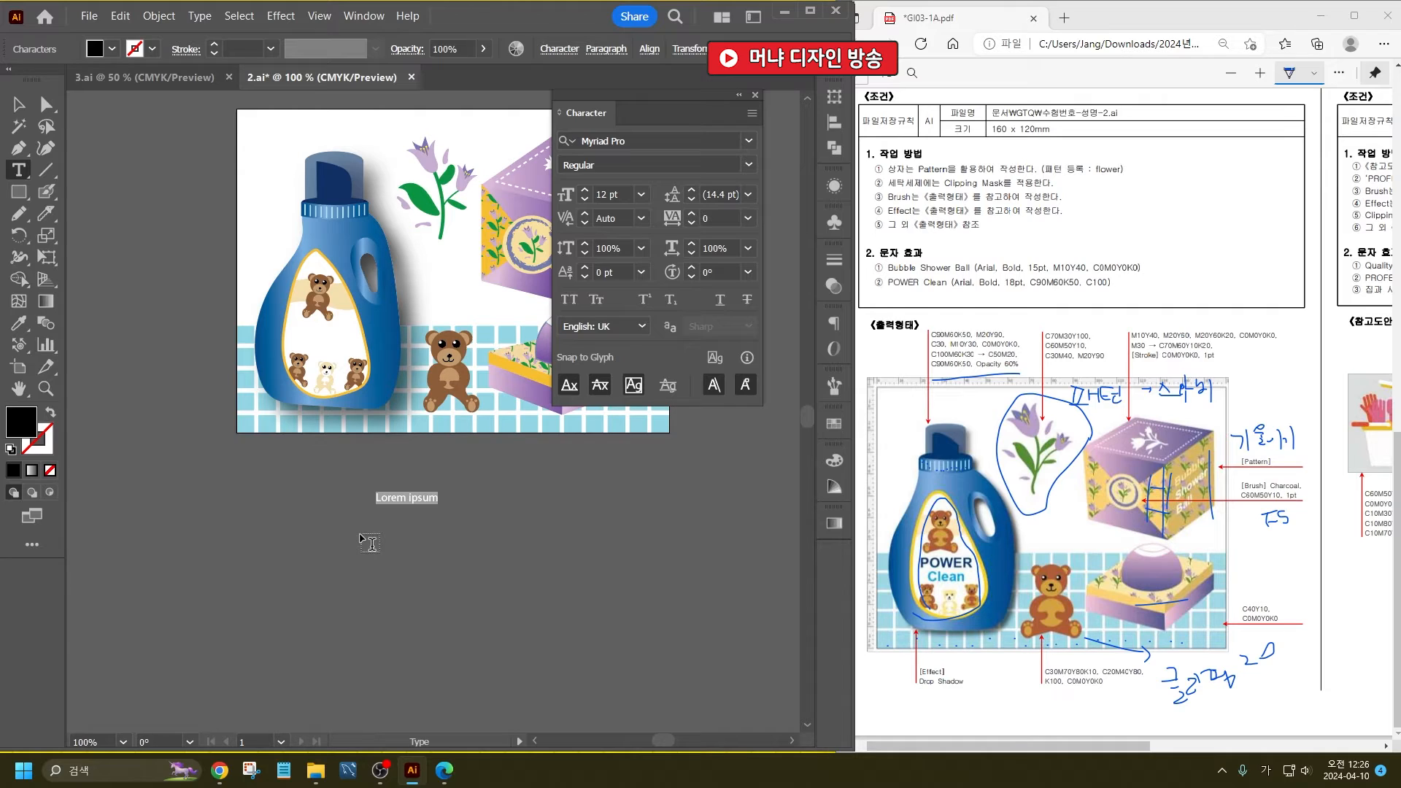
type("ㅠ")
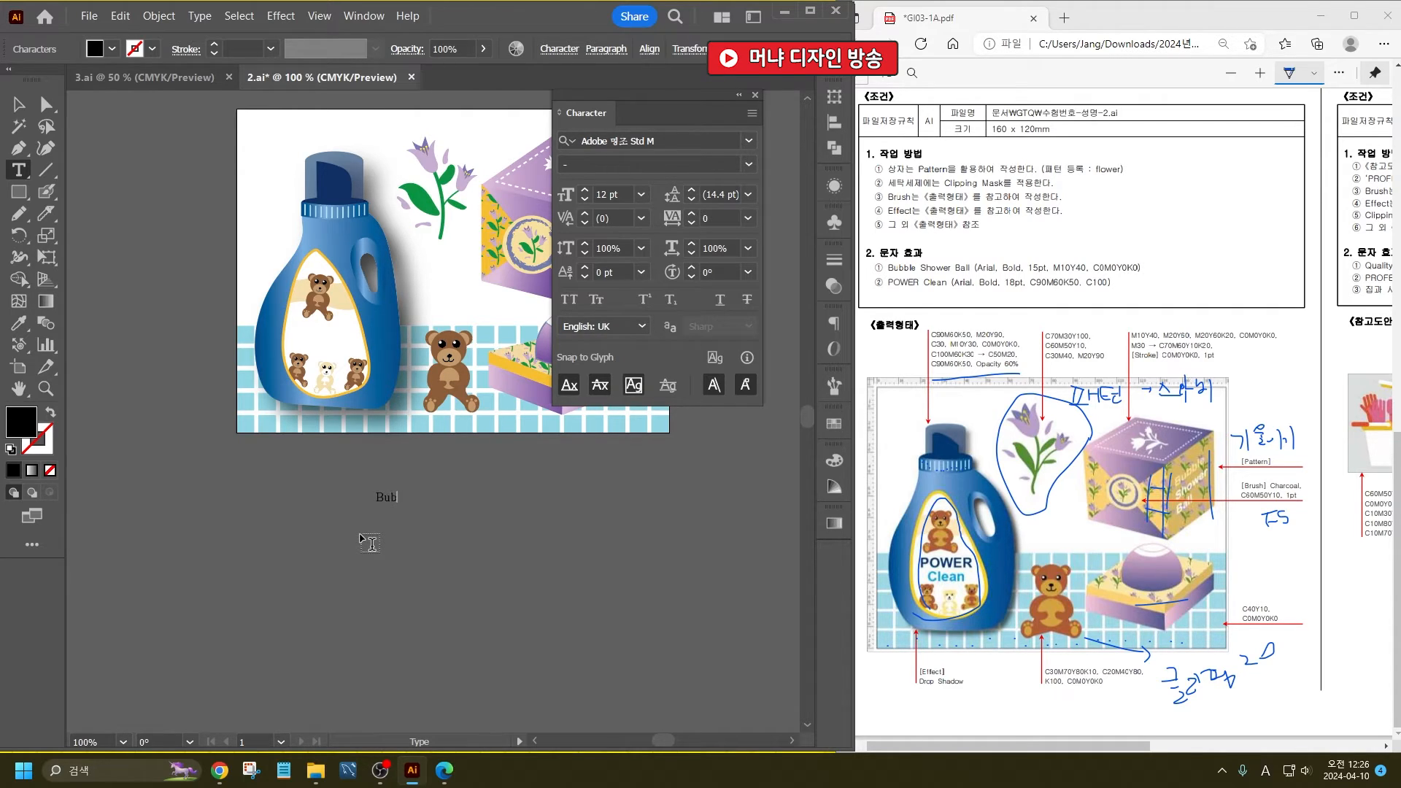
type("Bubble Shower Ball")
key("Return")
key("Delete")
key("Return")
key("Delete")
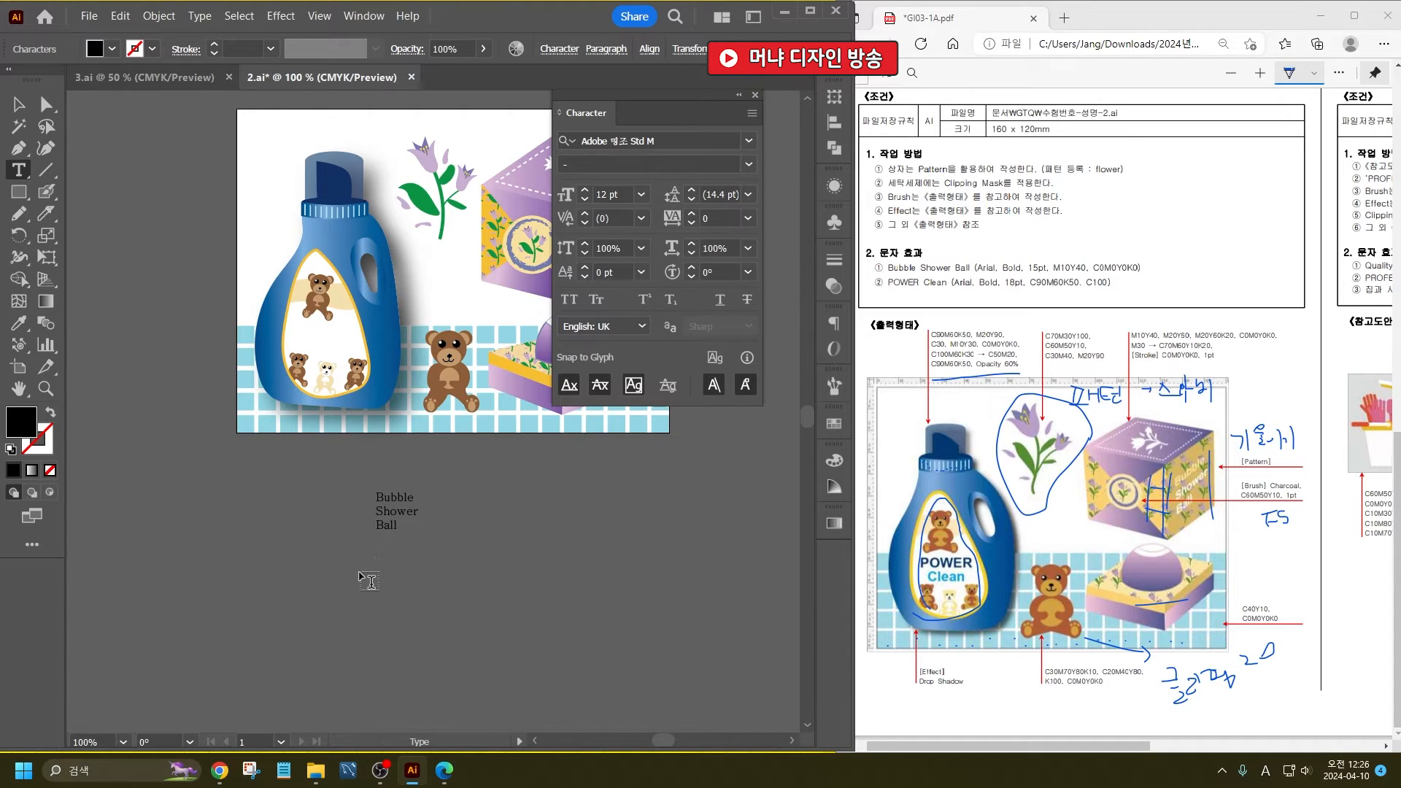
- Add the text "POWER Clean" on two lines beneath the Bubble Shower Ball text and select its characters
left_click(396, 551)
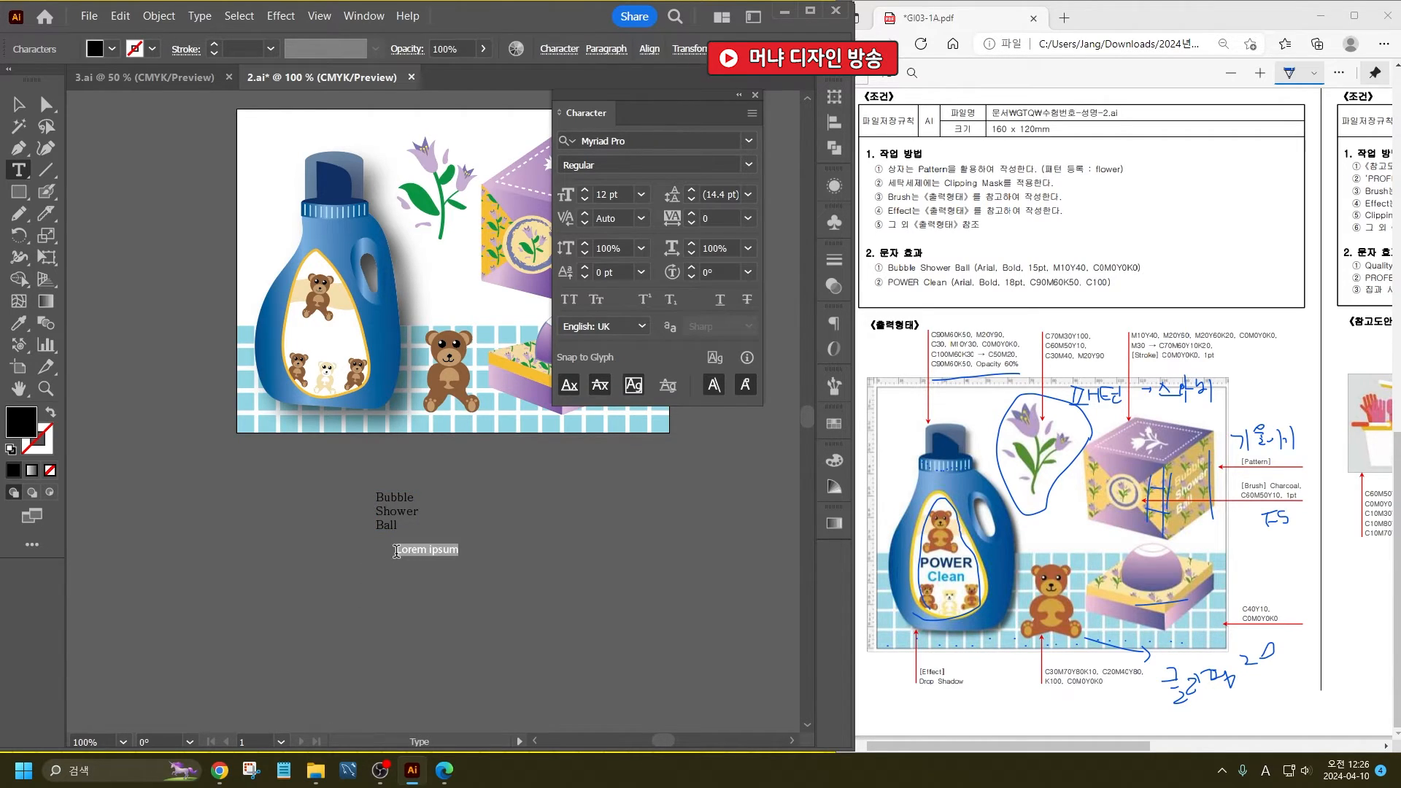
key("Delete")
left_click_drag(397, 551, 424, 566)
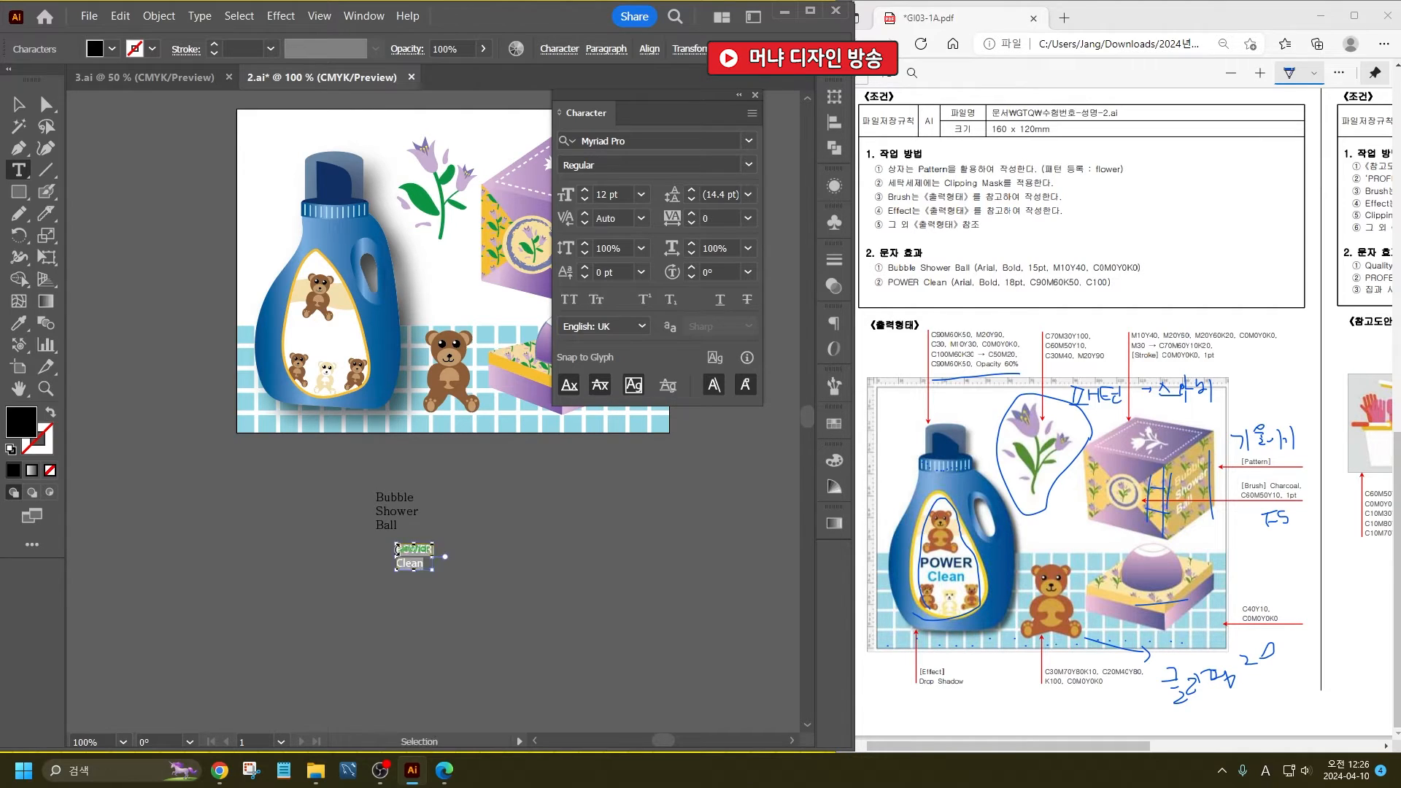
- Centre the two lines of the POWER Clean text and deselect it
left_click(606, 51)
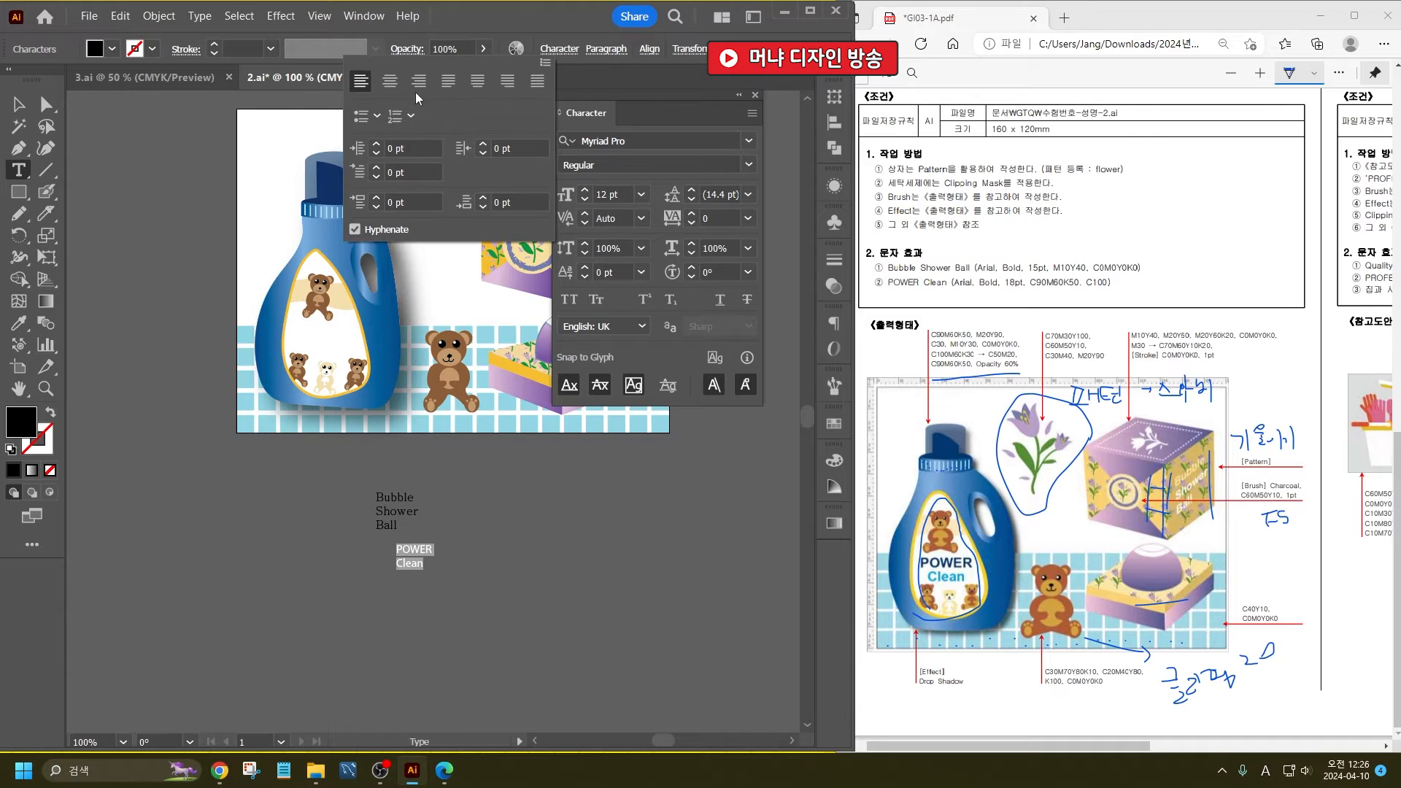
left_click(390, 81)
left_click(19, 106)
left_click(526, 588, "ctrl")
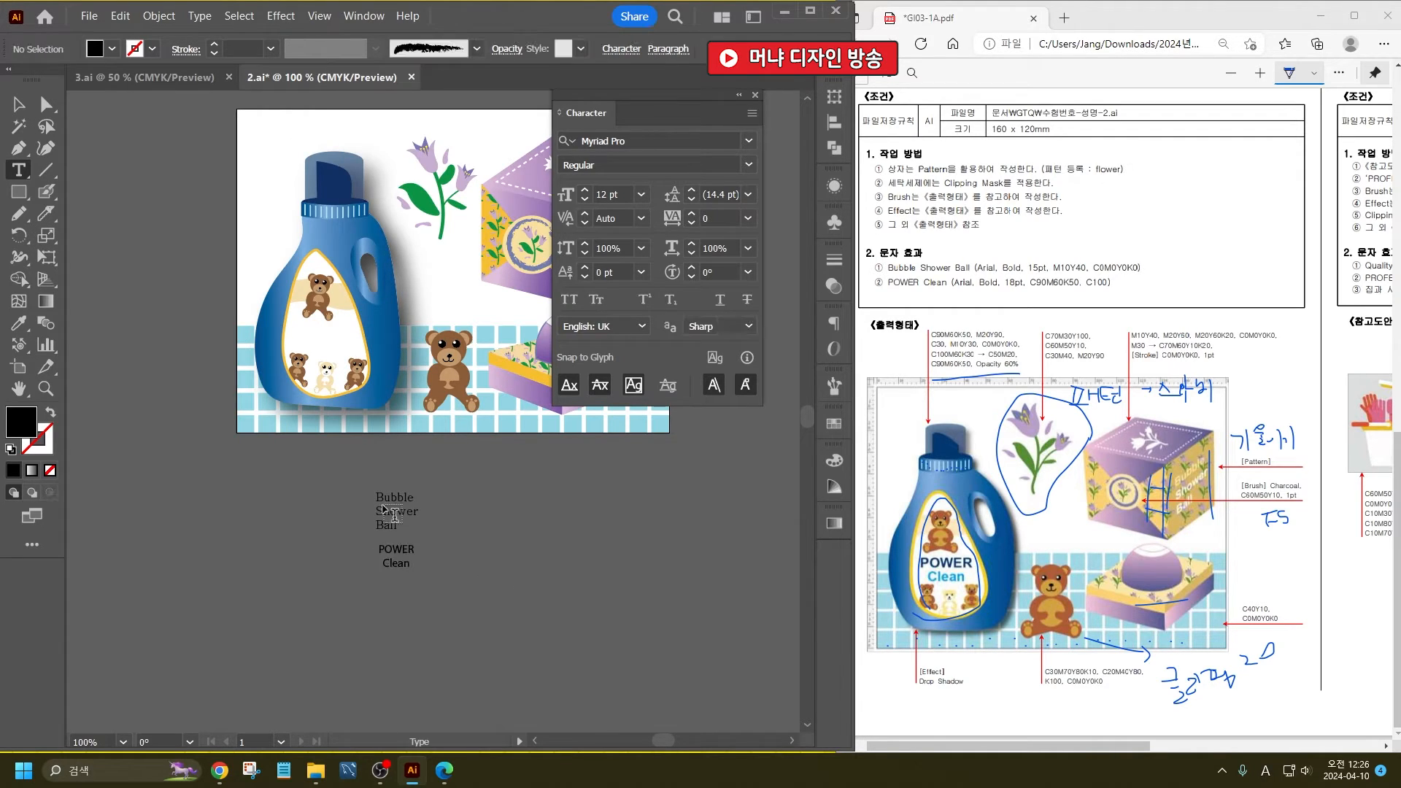
- Set the font of the Bubble Shower Ball text to Arial Bold
left_click(19, 104)
left_click(388, 506)
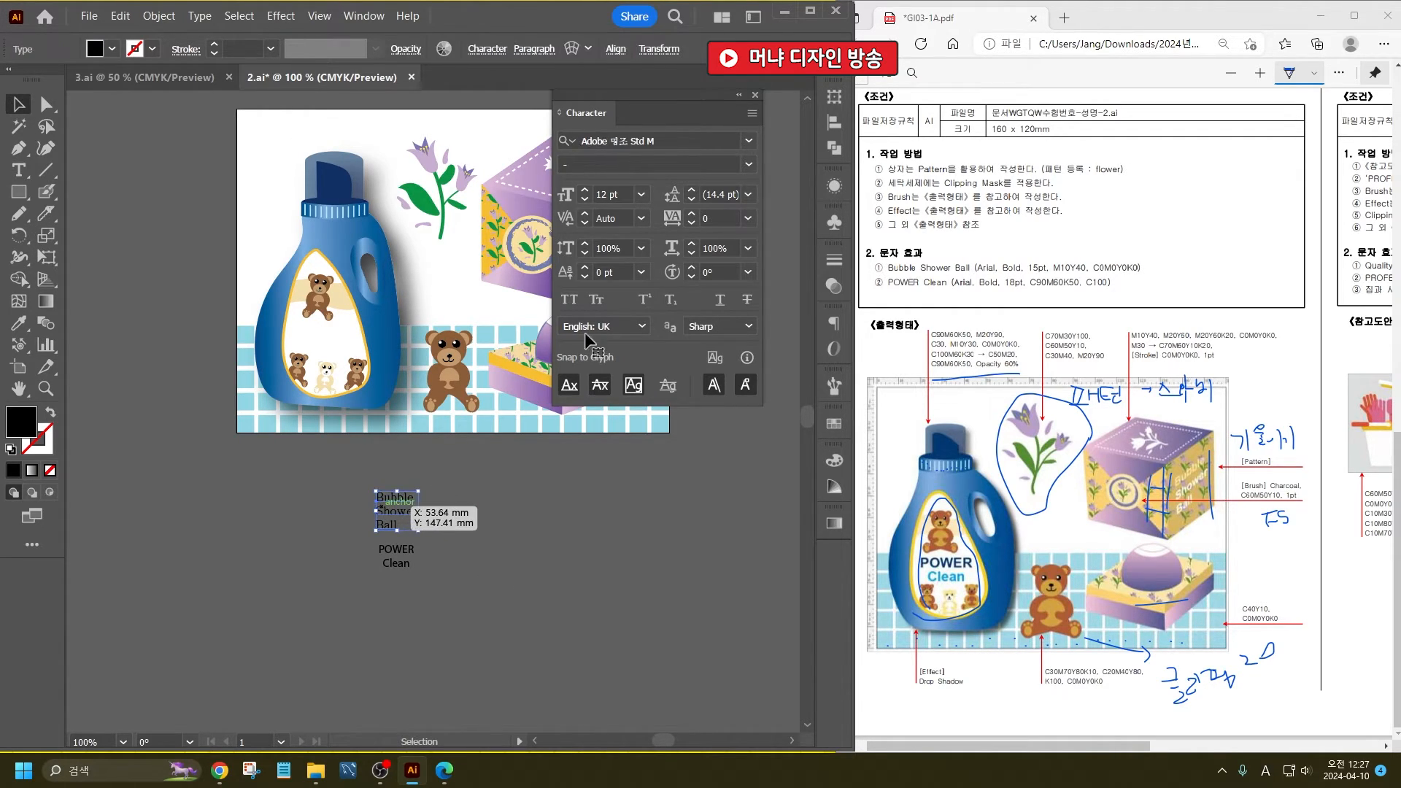
left_click(665, 141)
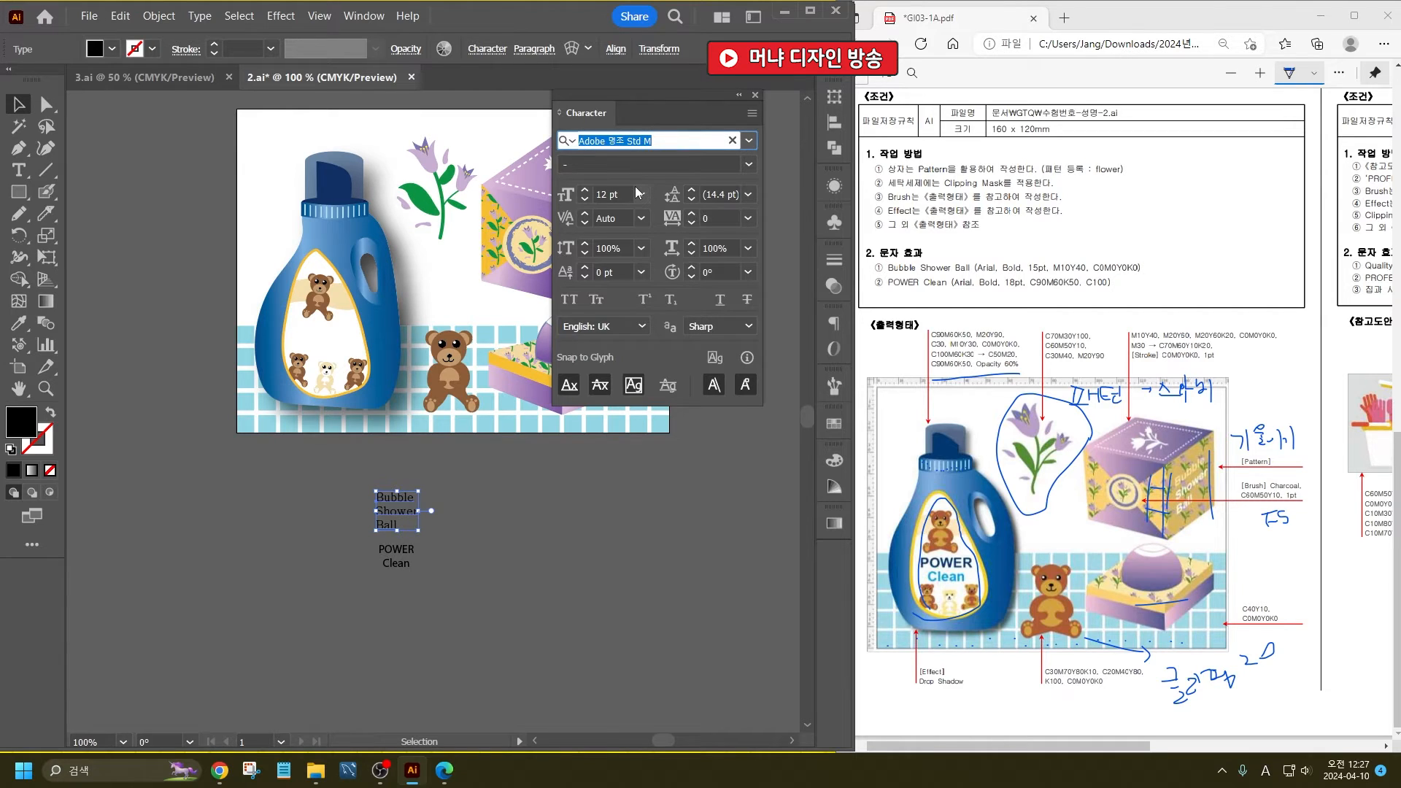
type("ar")
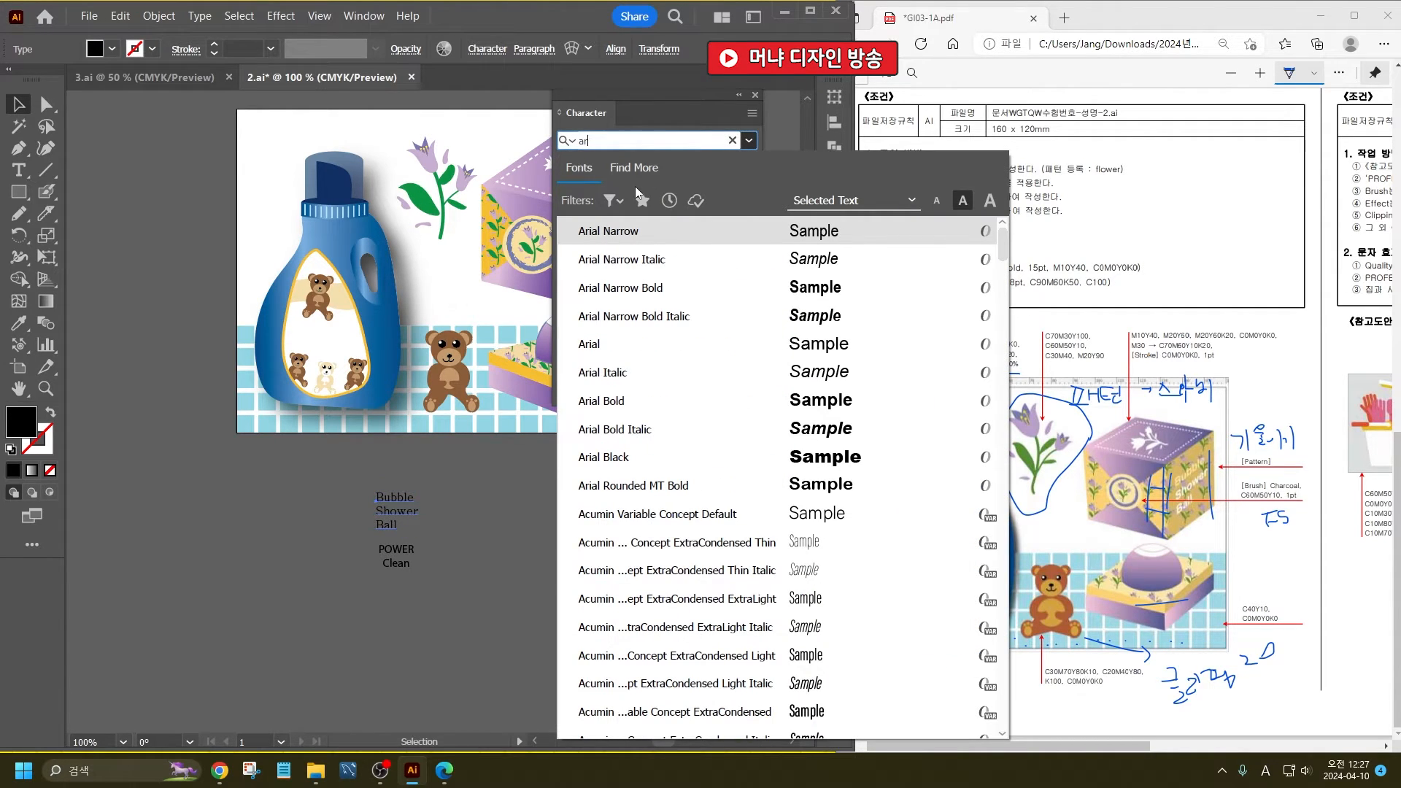
key("Down")
key("Down")
key("Down")
key("Down")
key("Down")
key("Down")
key("Return")
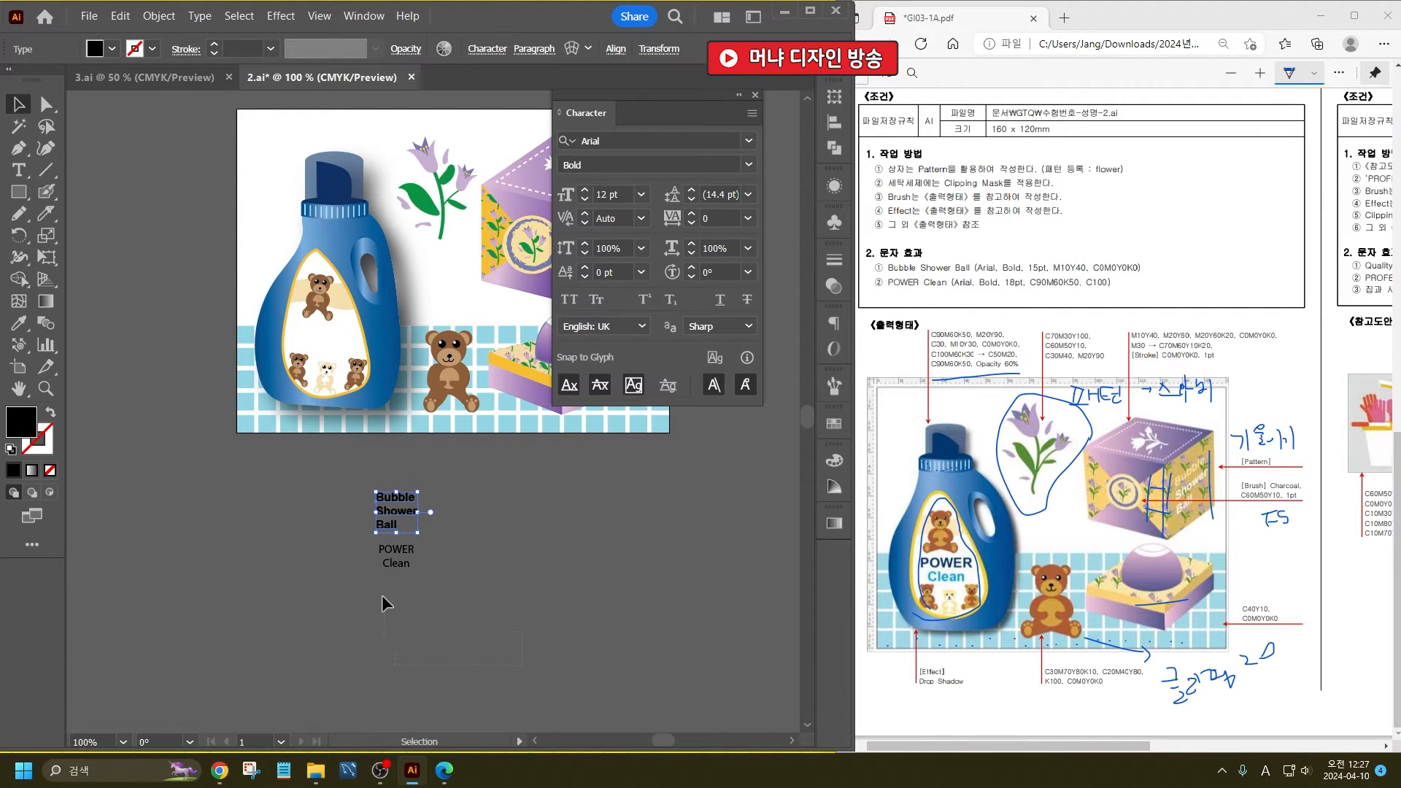
- Copy the Bubble Shower Ball text's formatting onto the POWER Clean text with the Eyedropper
left_click(379, 563)
left_click(19, 322)
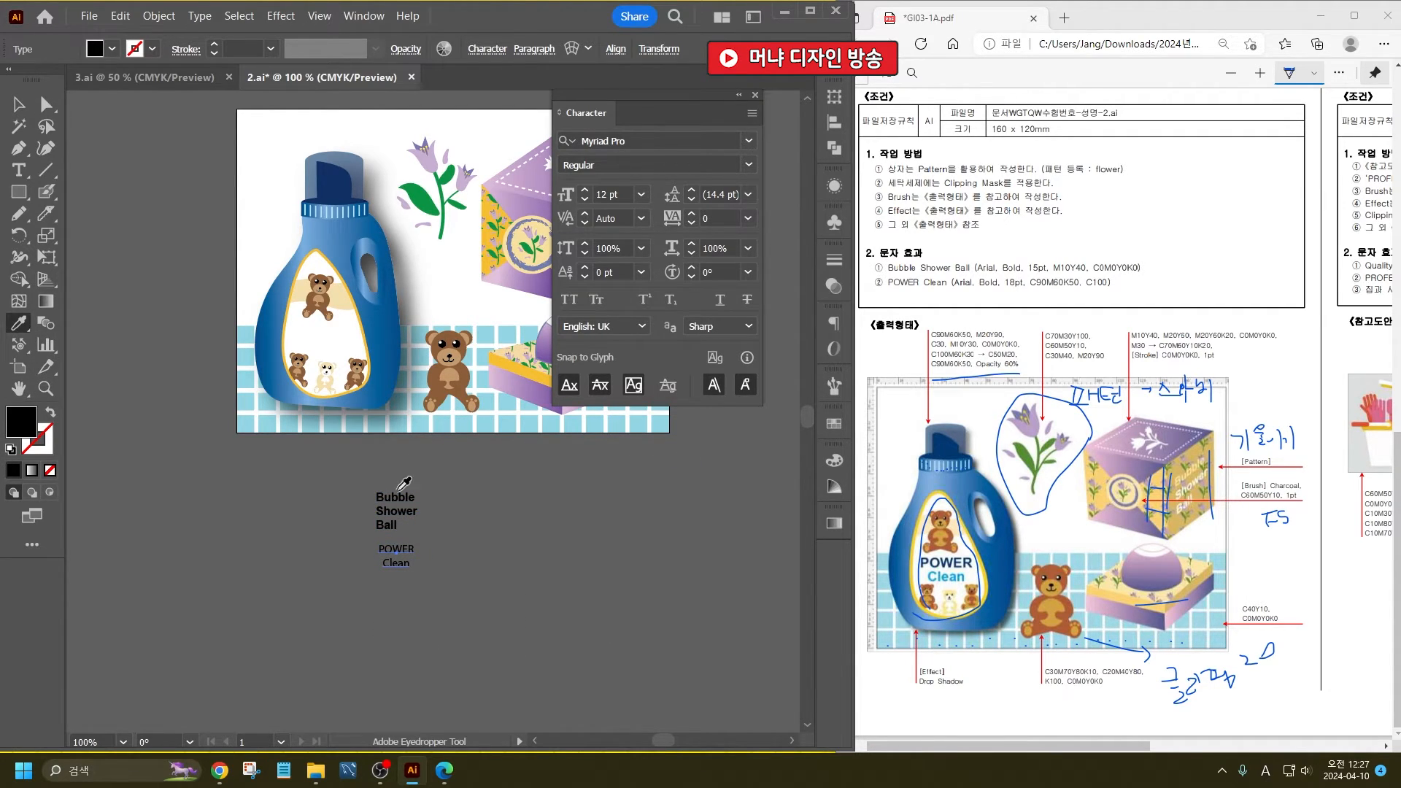
left_click(394, 496)
left_click(18, 102)
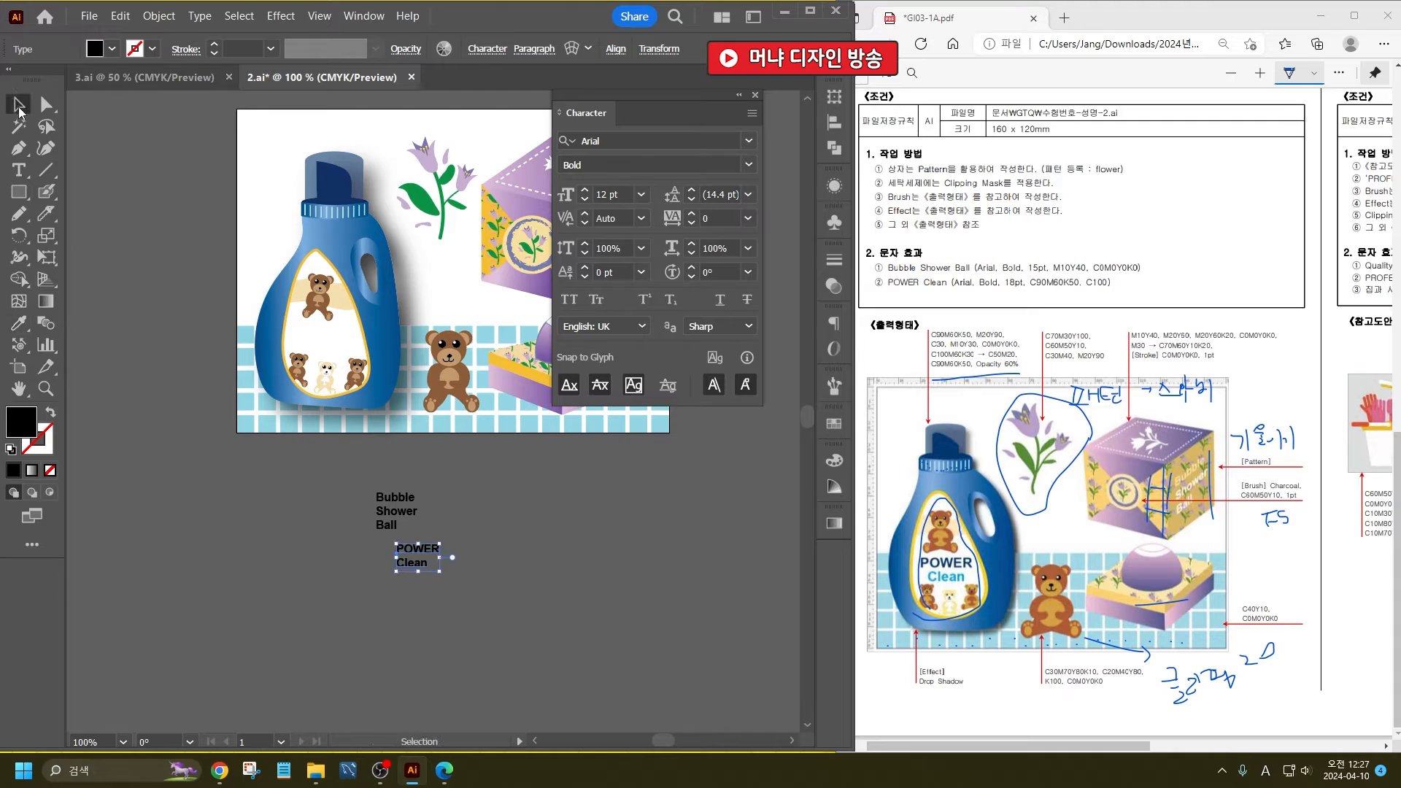
- Apply centre paragraph alignment to the POWER Clean text and deselect it
left_click(535, 49)
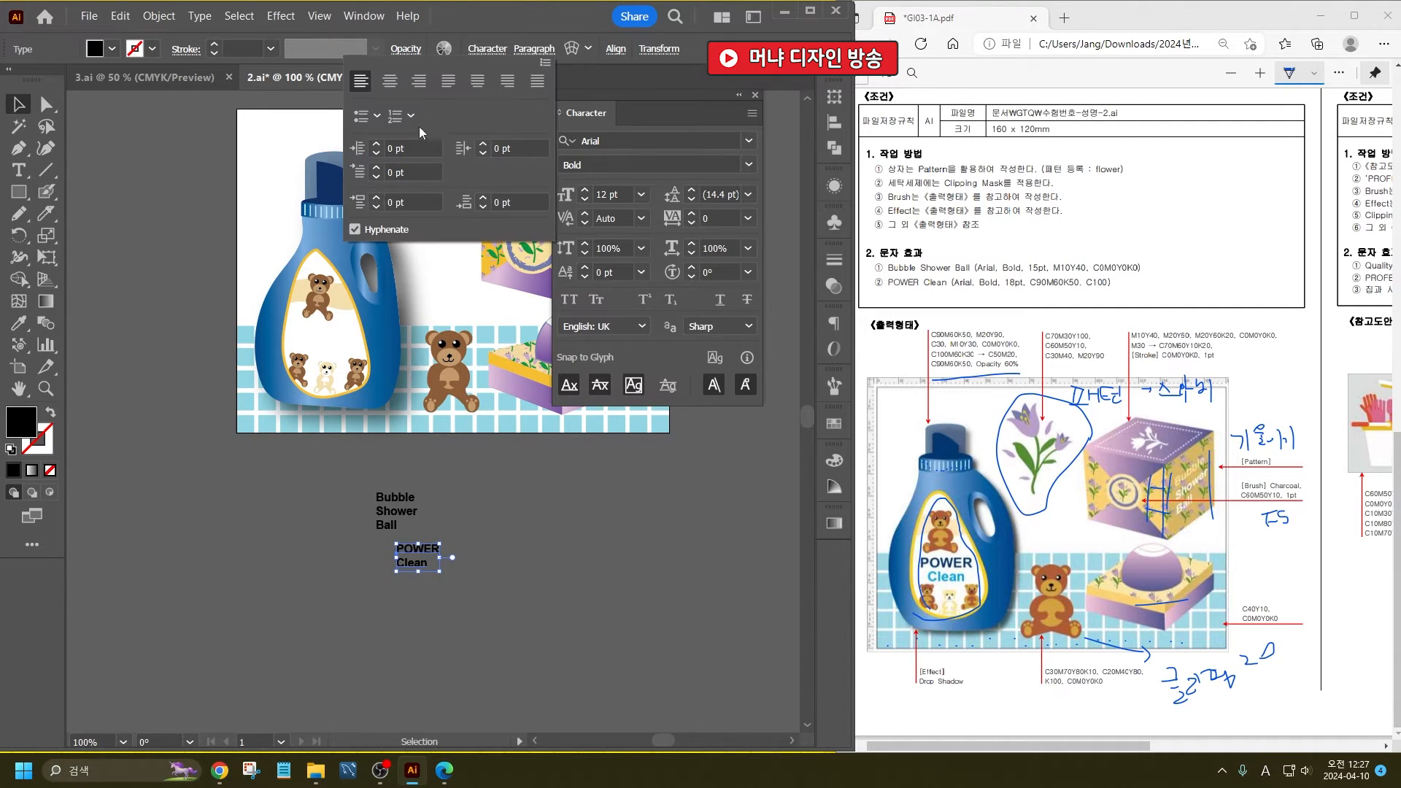
left_click(390, 76)
left_click(597, 573)
left_click(597, 574)
- Set the Bubble Shower Ball text to 15 pt and move it clear of the POWER Clean text
left_click(417, 514)
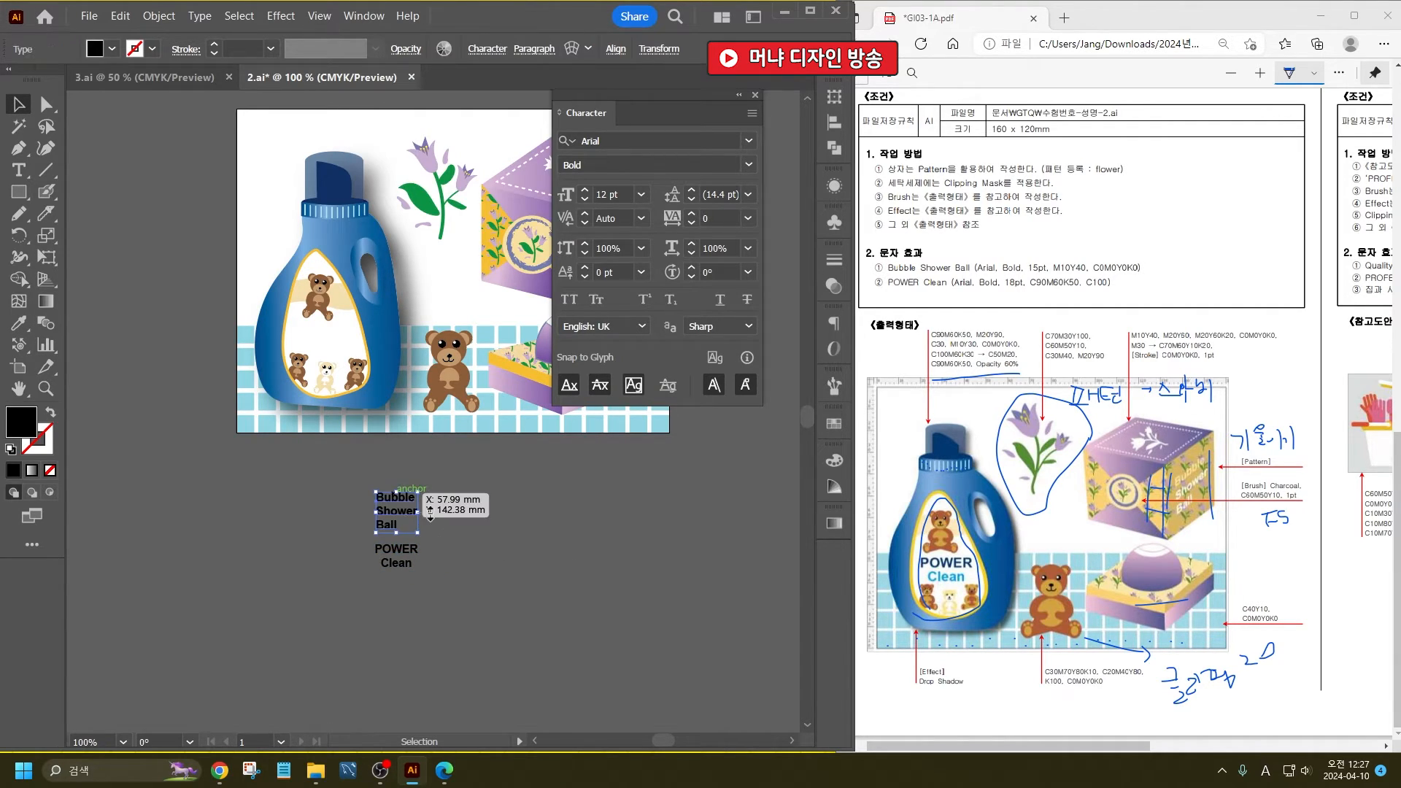
double_click(629, 197)
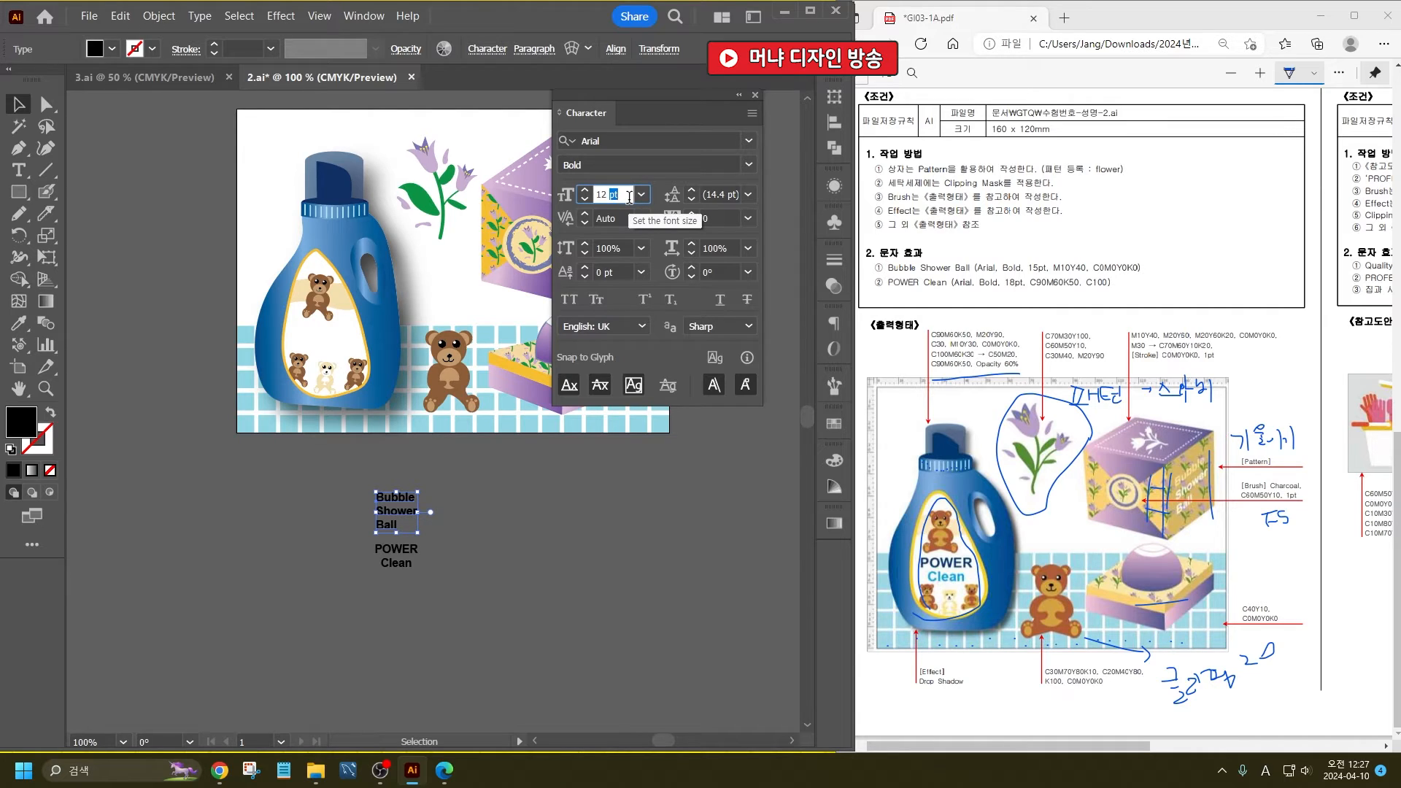
type("15")
key("Return")
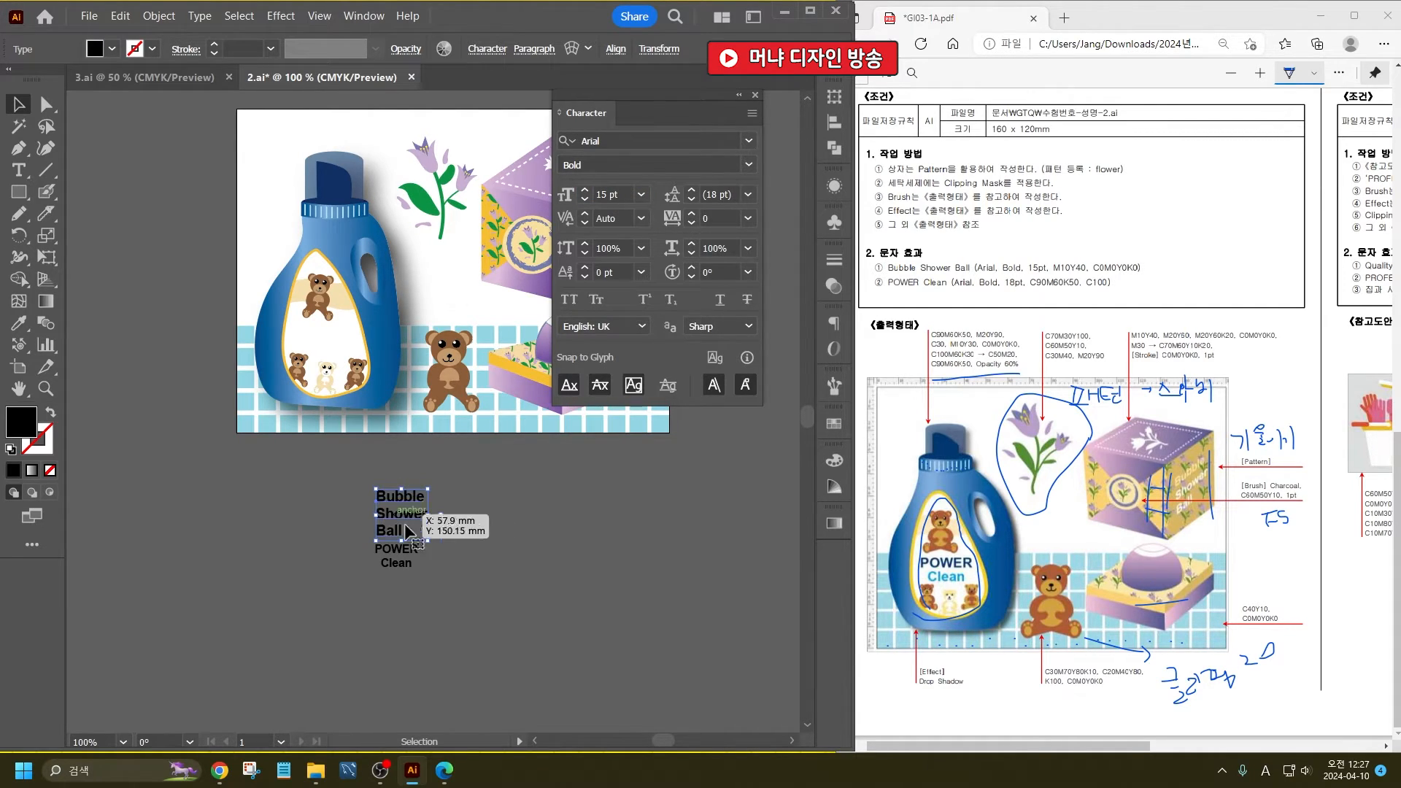
left_click_drag(398, 515, 471, 498)
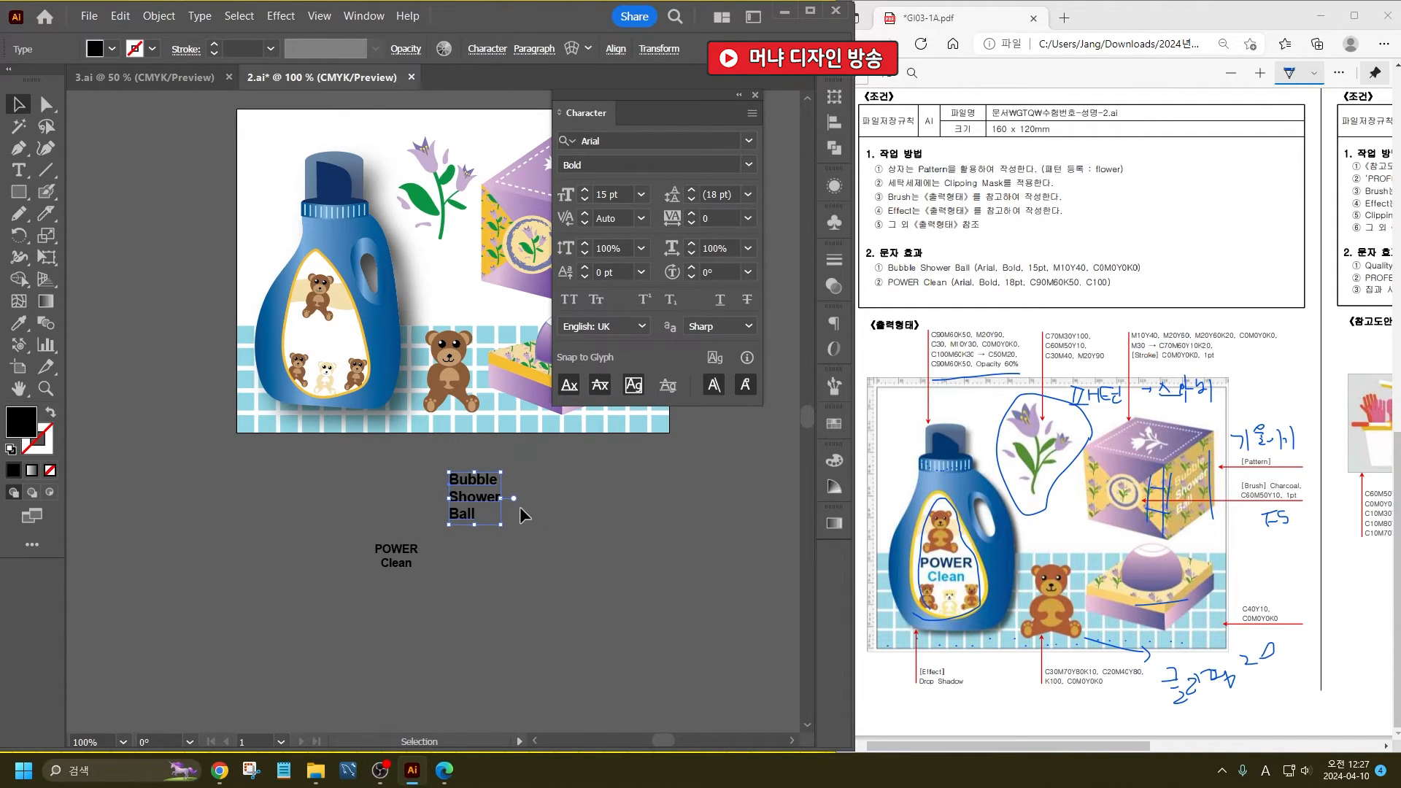
- Fill the word "Bubble" with C10 M0 Y40 K0
double_click(453, 476)
left_click_drag(453, 475, 564, 474)
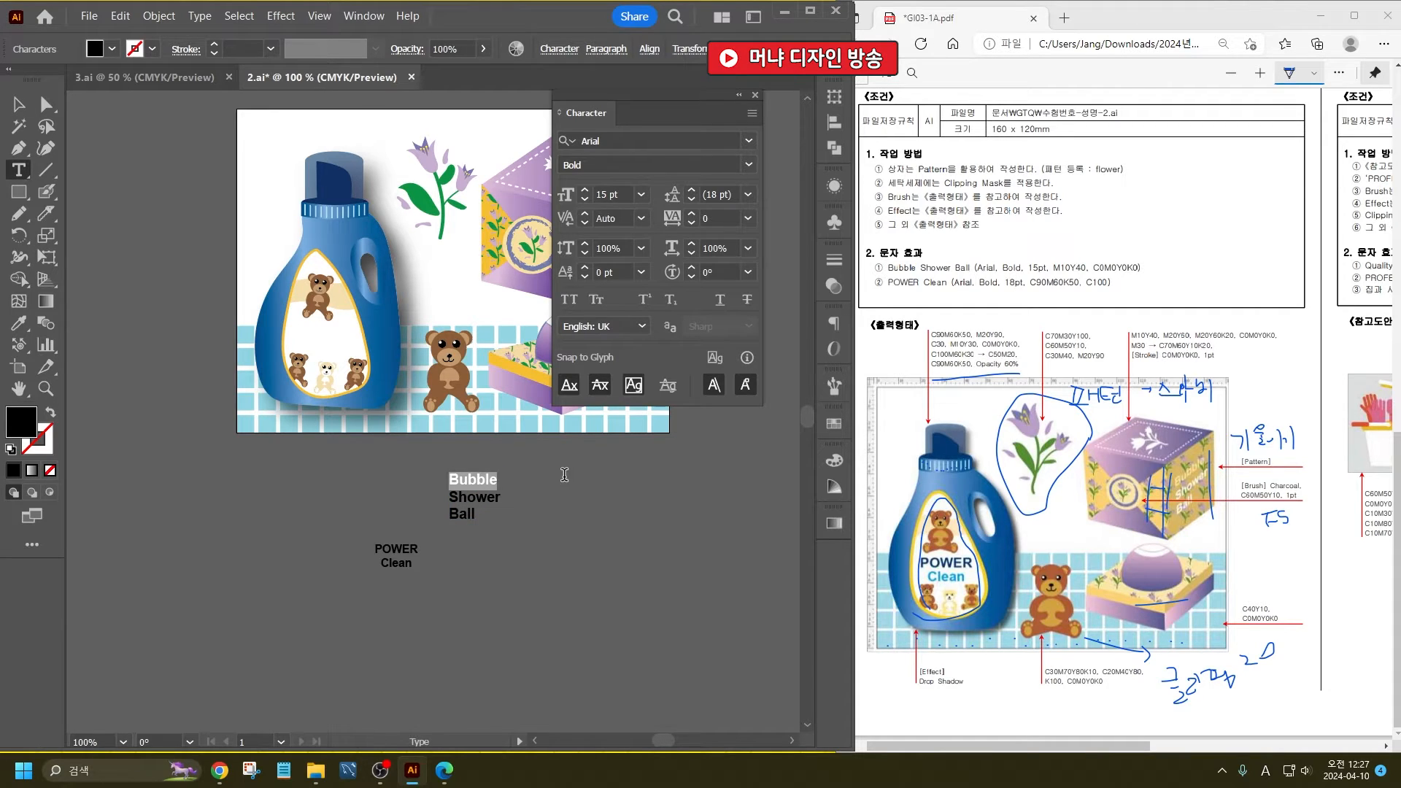
left_click(111, 49)
left_click(174, 83)
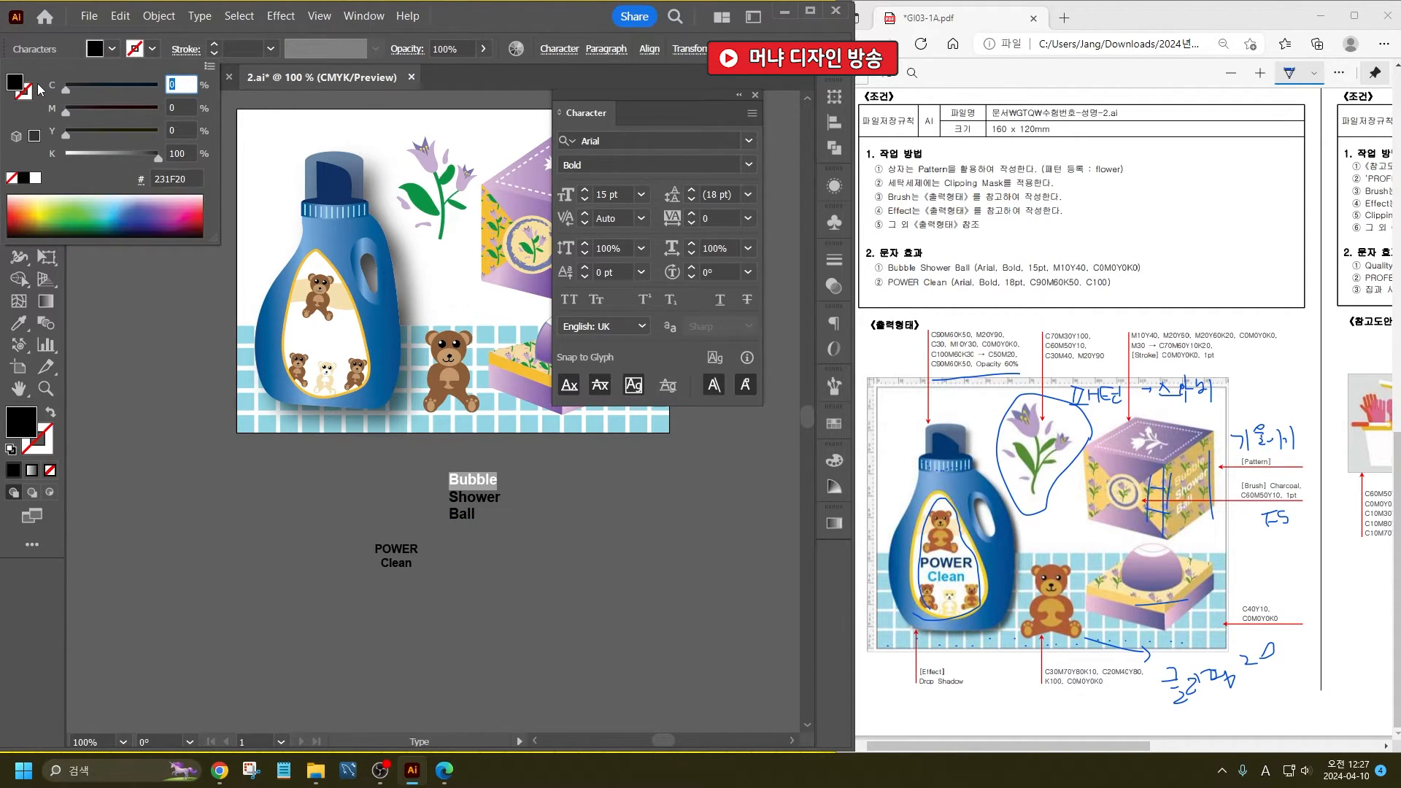
type("10")
key("Tab")
key("Tab")
type("40")
key("Tab")
type("0")
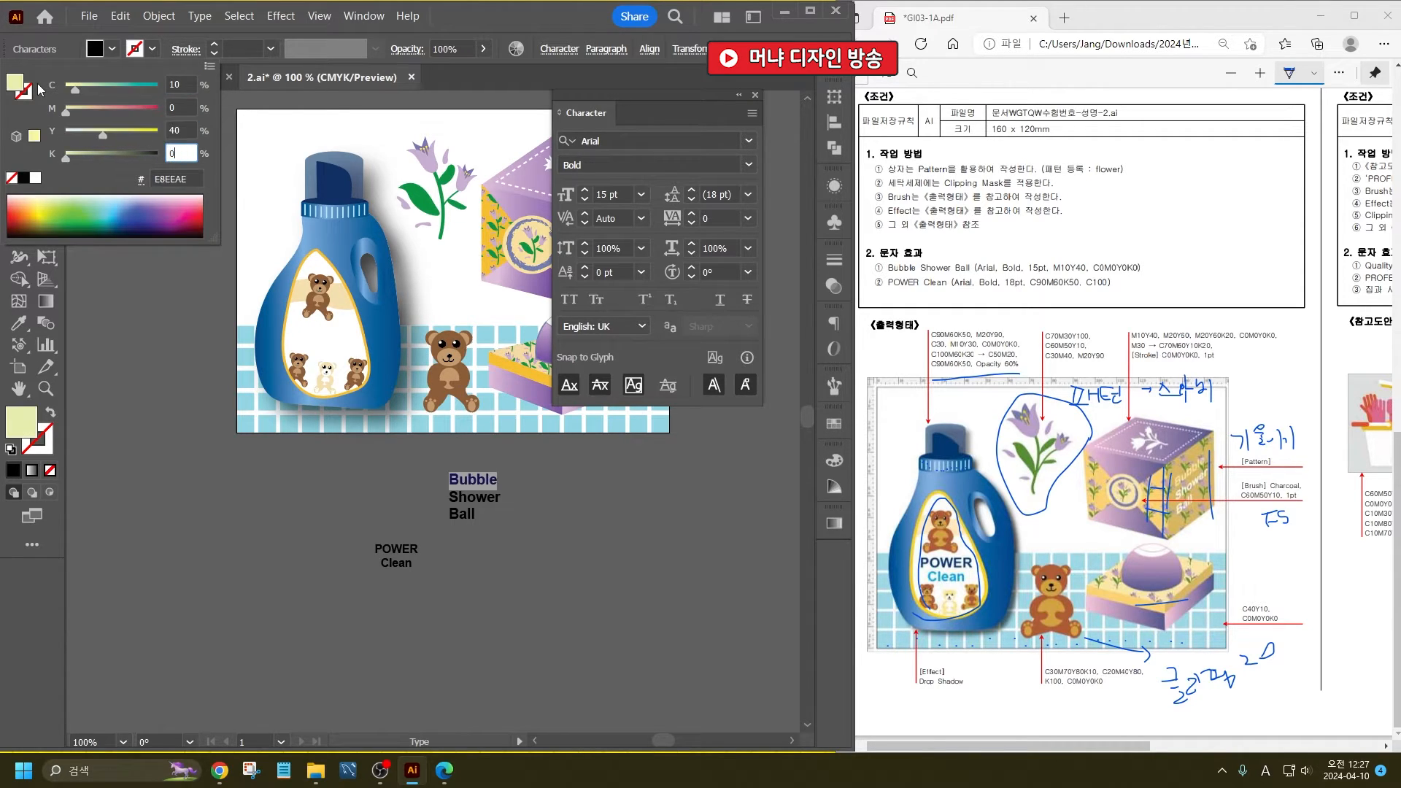
key("Return")
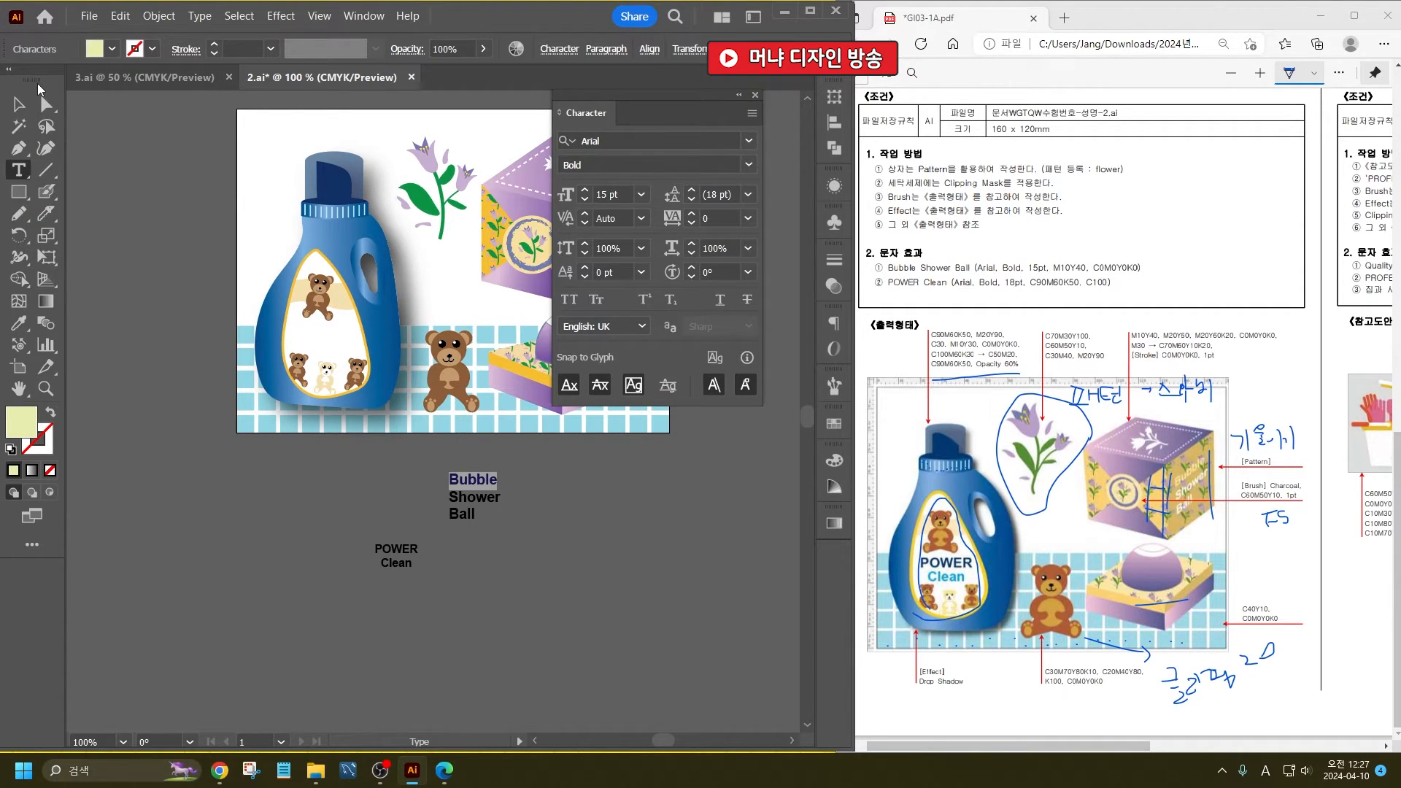
- Fill the words "Shower" and "Ball" with white
left_click(462, 498)
left_click_drag(453, 498, 475, 515)
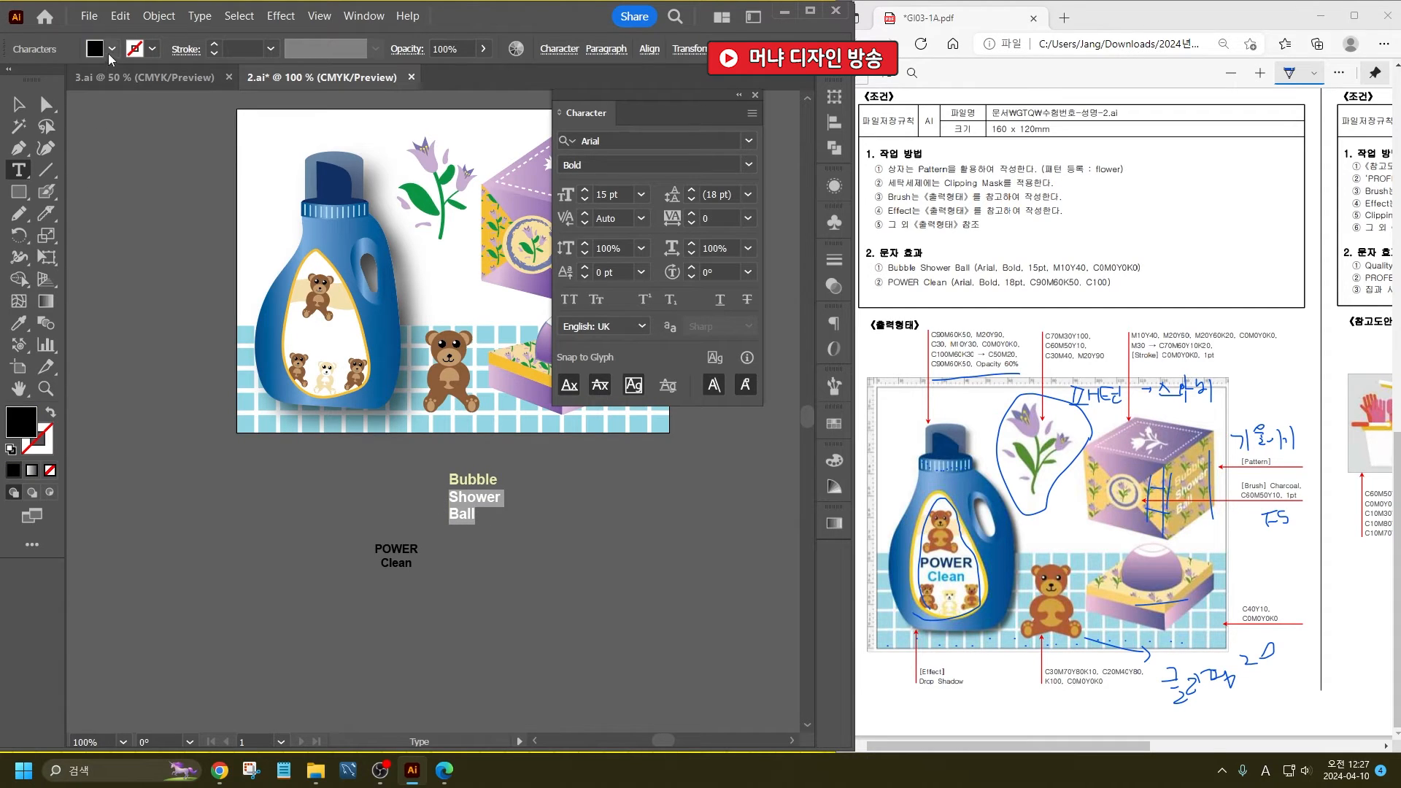
left_click(112, 49)
left_click(38, 83)
- Fill the word "POWER" with C90 M60 Y0 K50
left_click(401, 549)
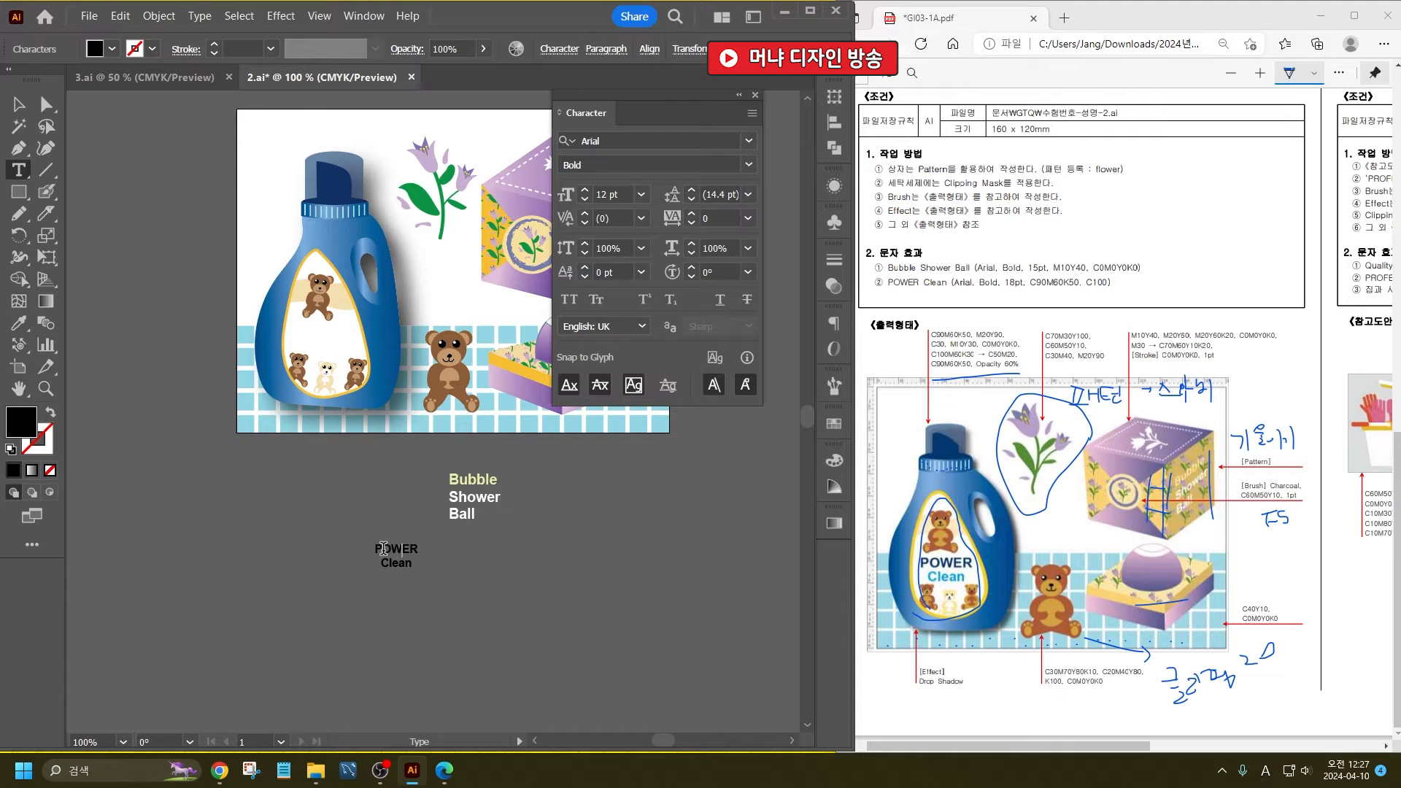
left_click_drag(378, 548, 419, 550)
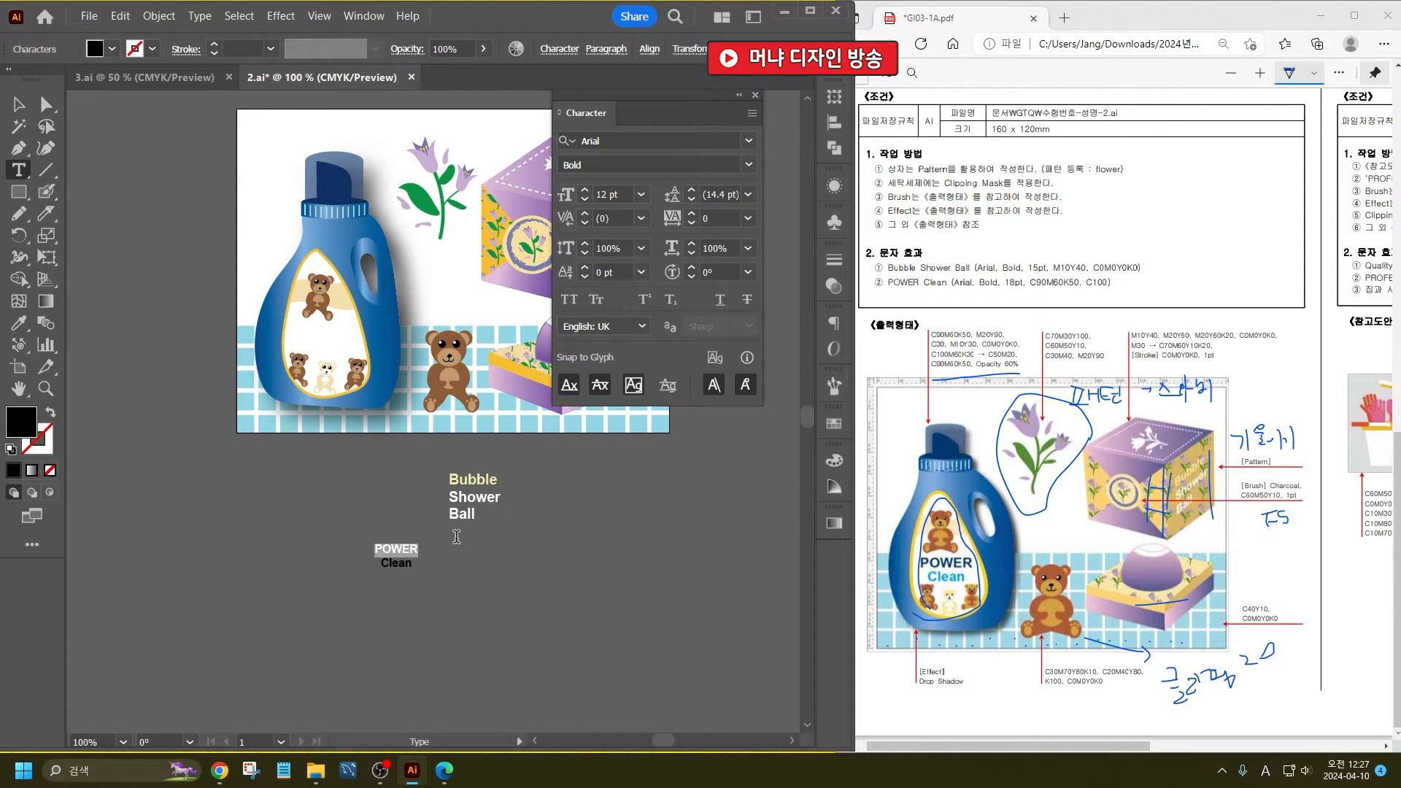
left_click(112, 49, "shift")
left_click(181, 85)
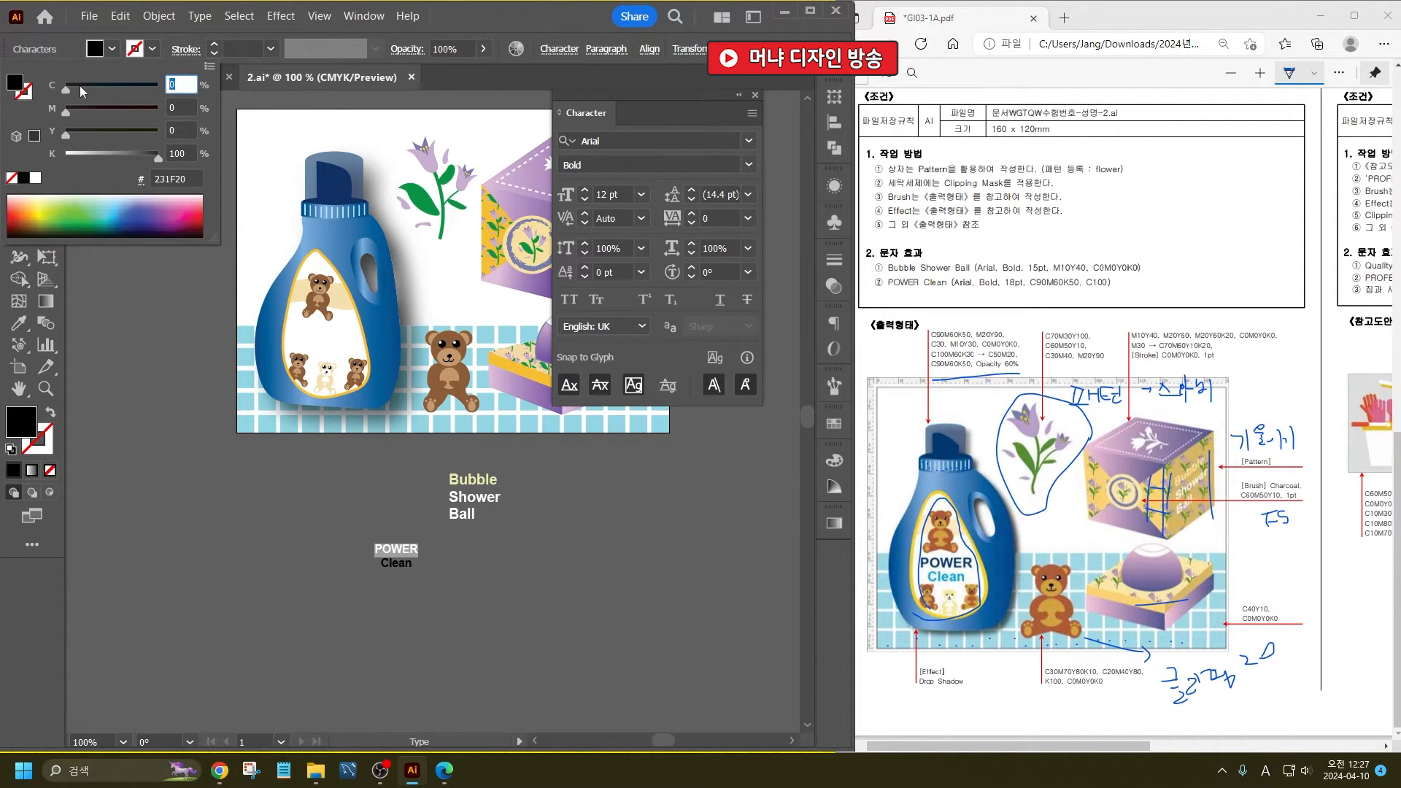
type("90")
key("Tab")
type("60")
key("Tab")
type("0")
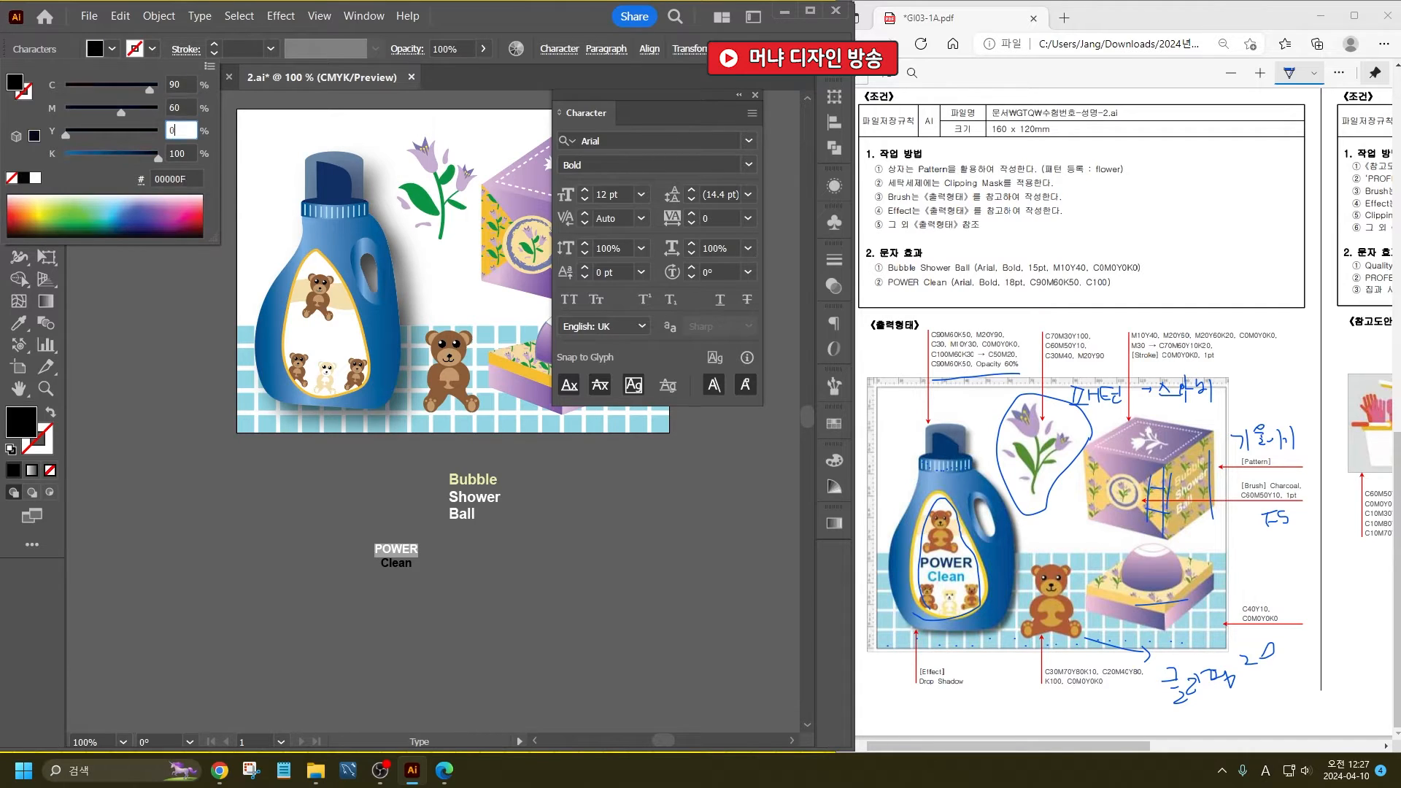
key("Tab")
type("5")
key("Return")
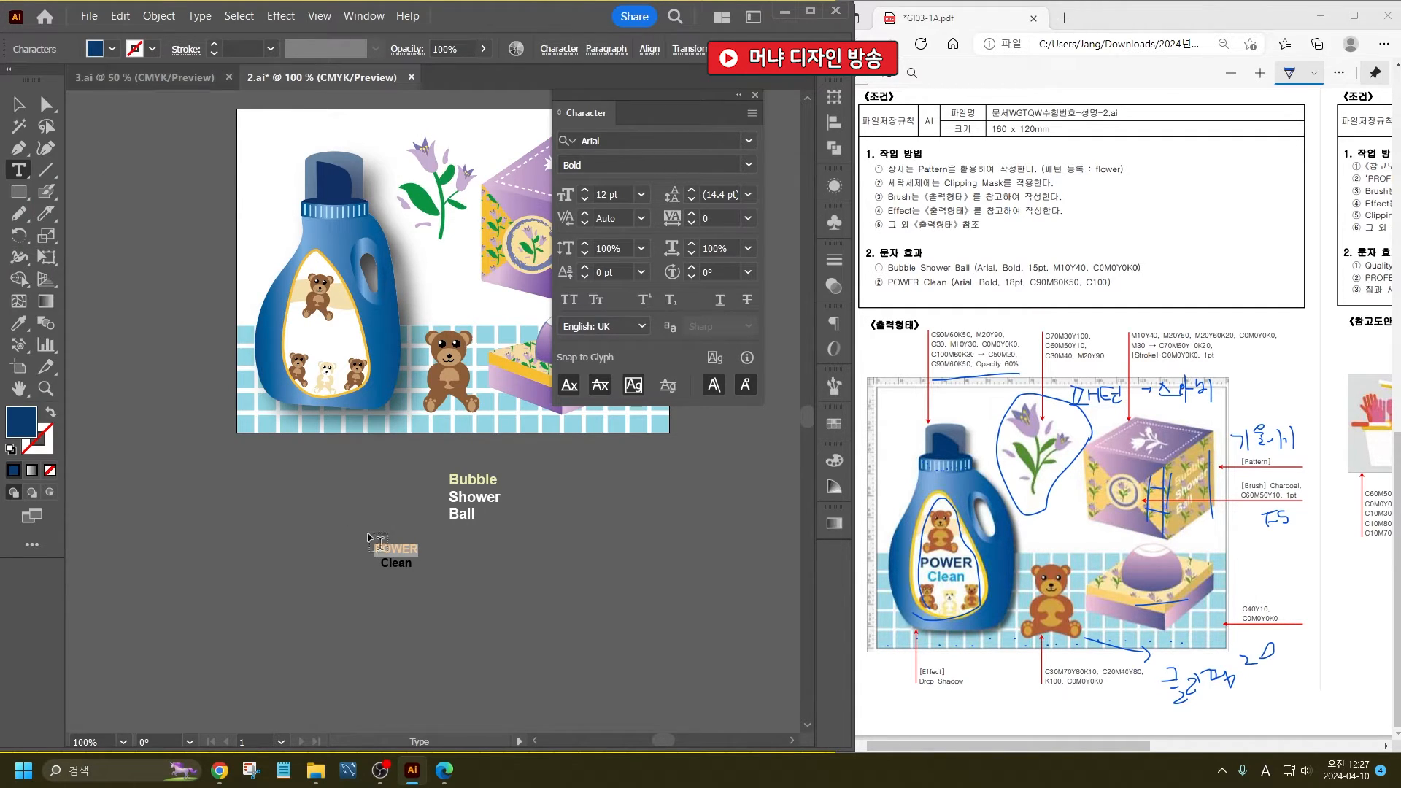
- Fill the word "Clean" with C100 M0 Y0 K0
left_click(395, 564)
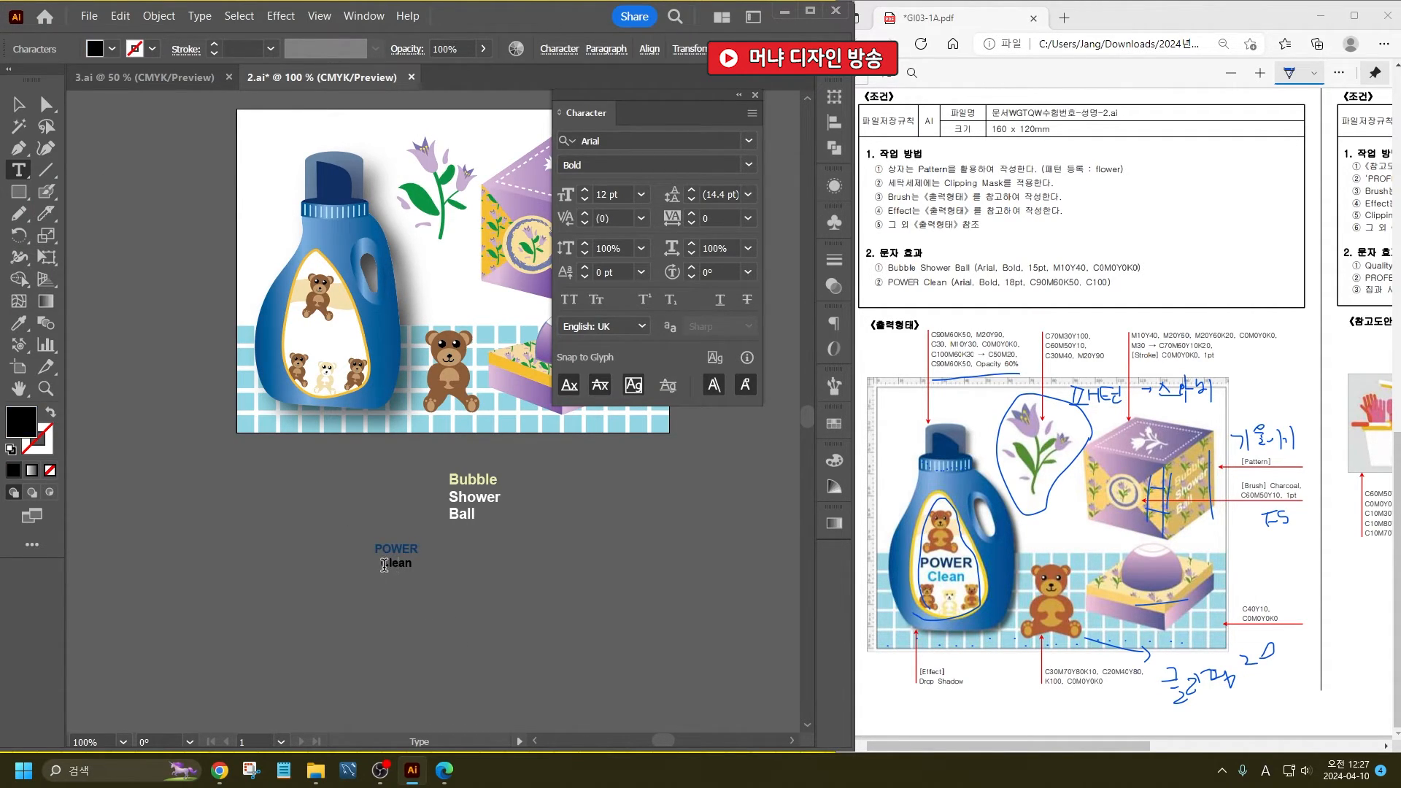
double_click(384, 565)
left_click(109, 48, "shift")
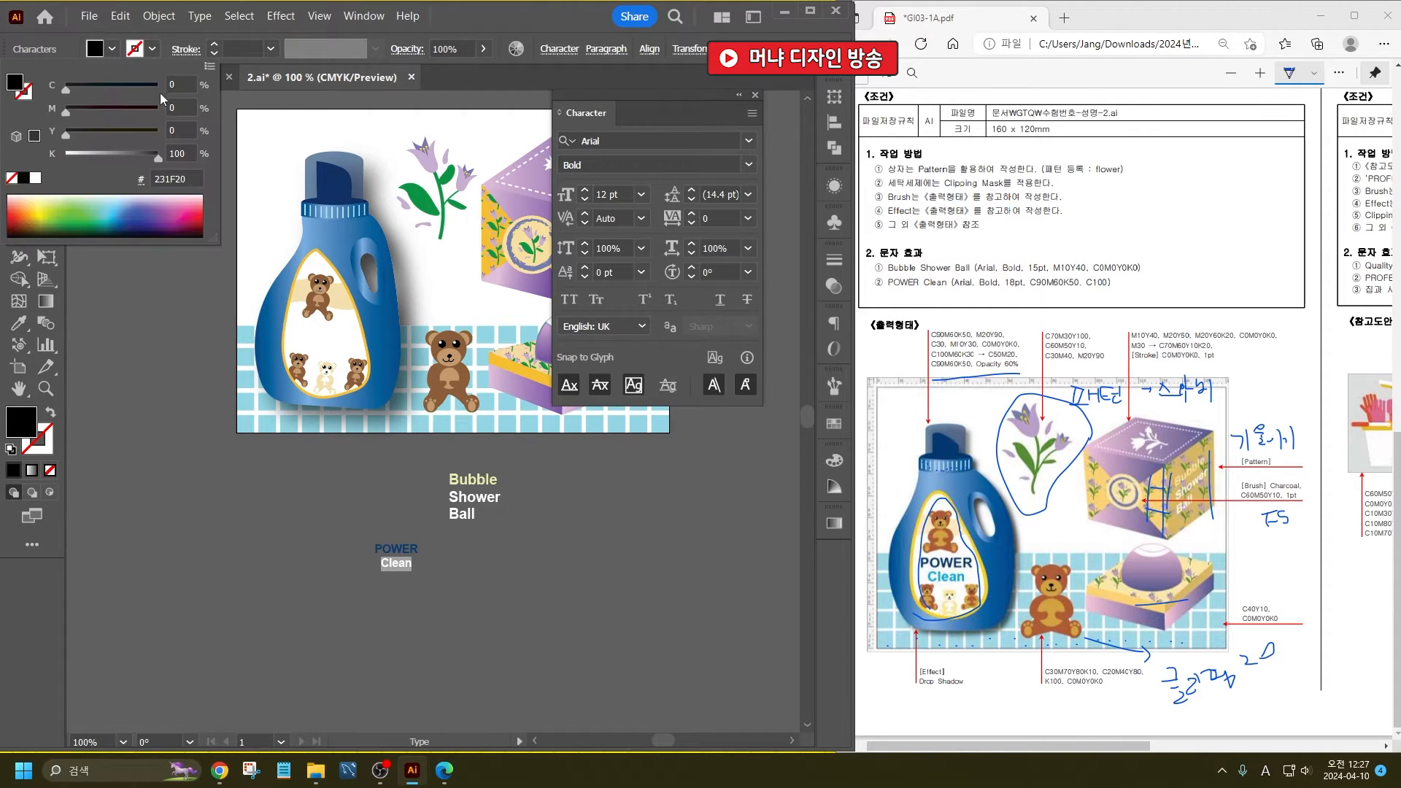
left_click(177, 85)
type("100")
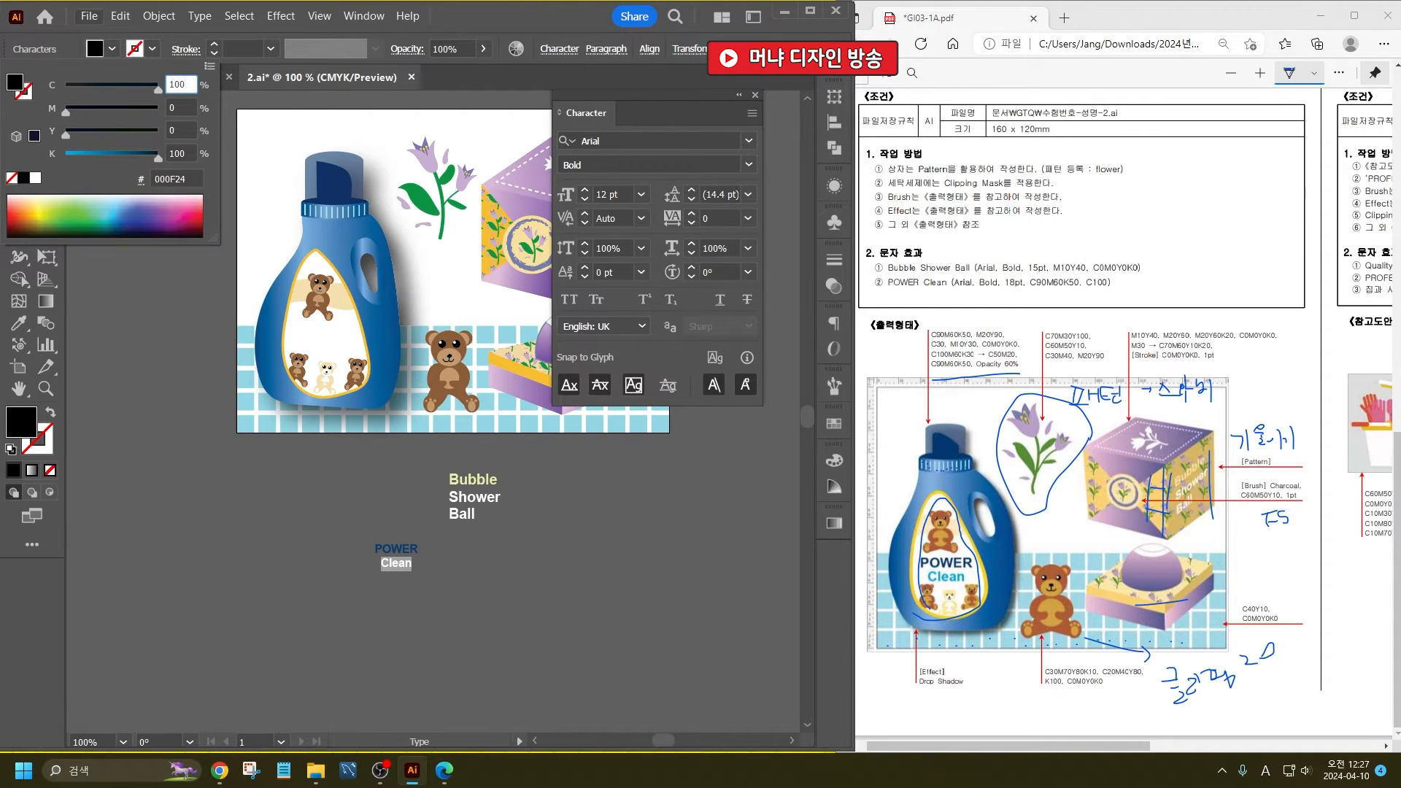
key("Tab")
type("0")
key("Tab")
key("Tab")
type("0")
key("Return")
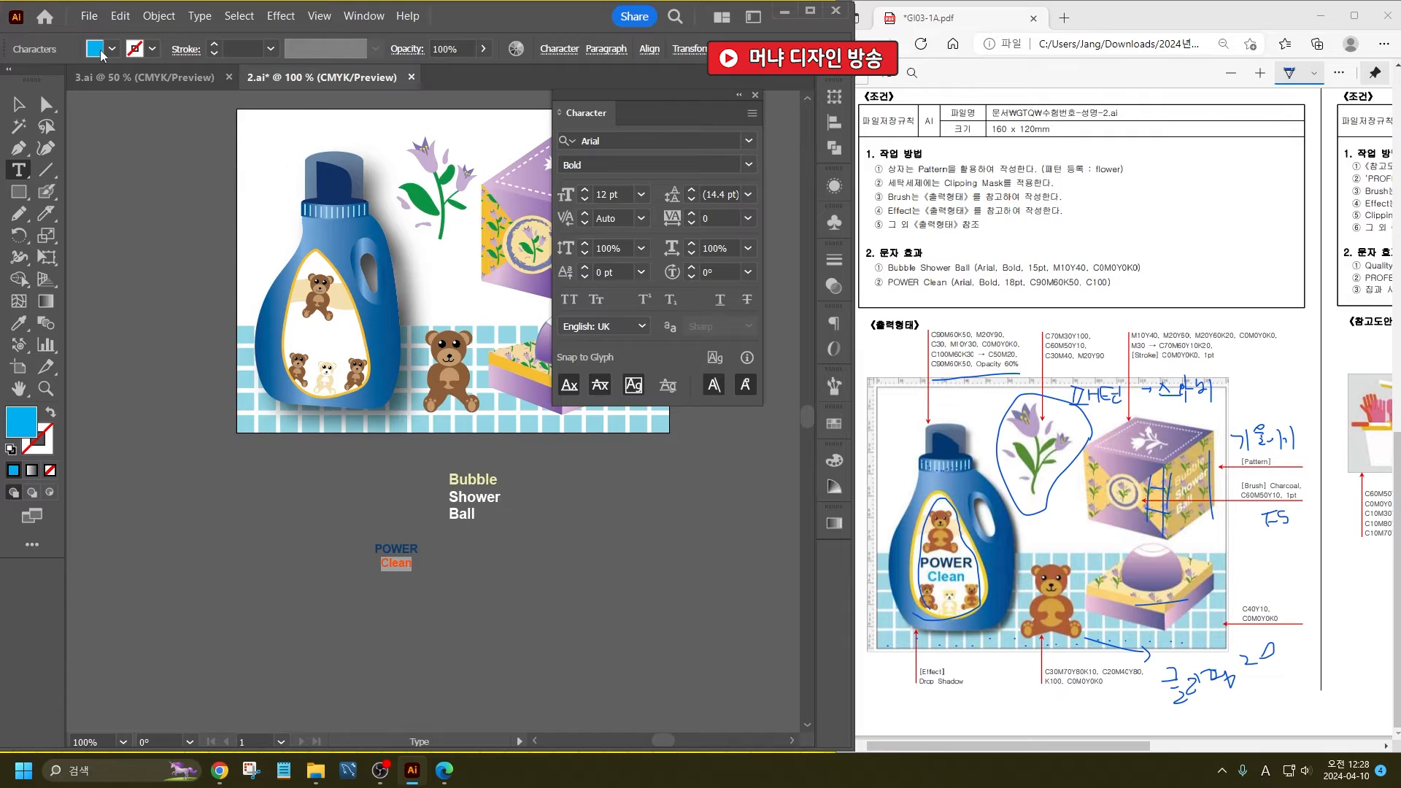
- Set the font size of the "POWER Clean" text to 18 pt
left_click(19, 105)
left_click(301, 579)
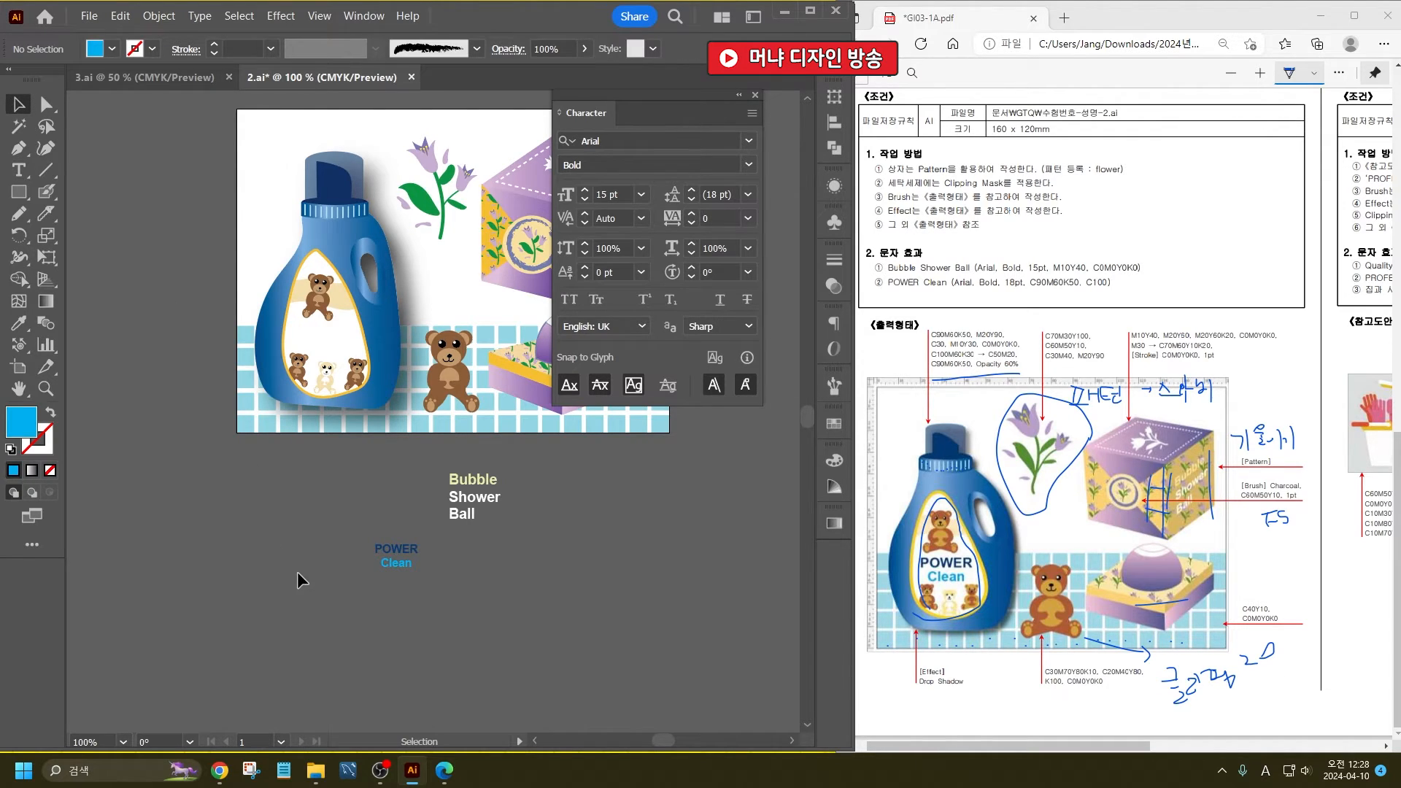
left_click(410, 559)
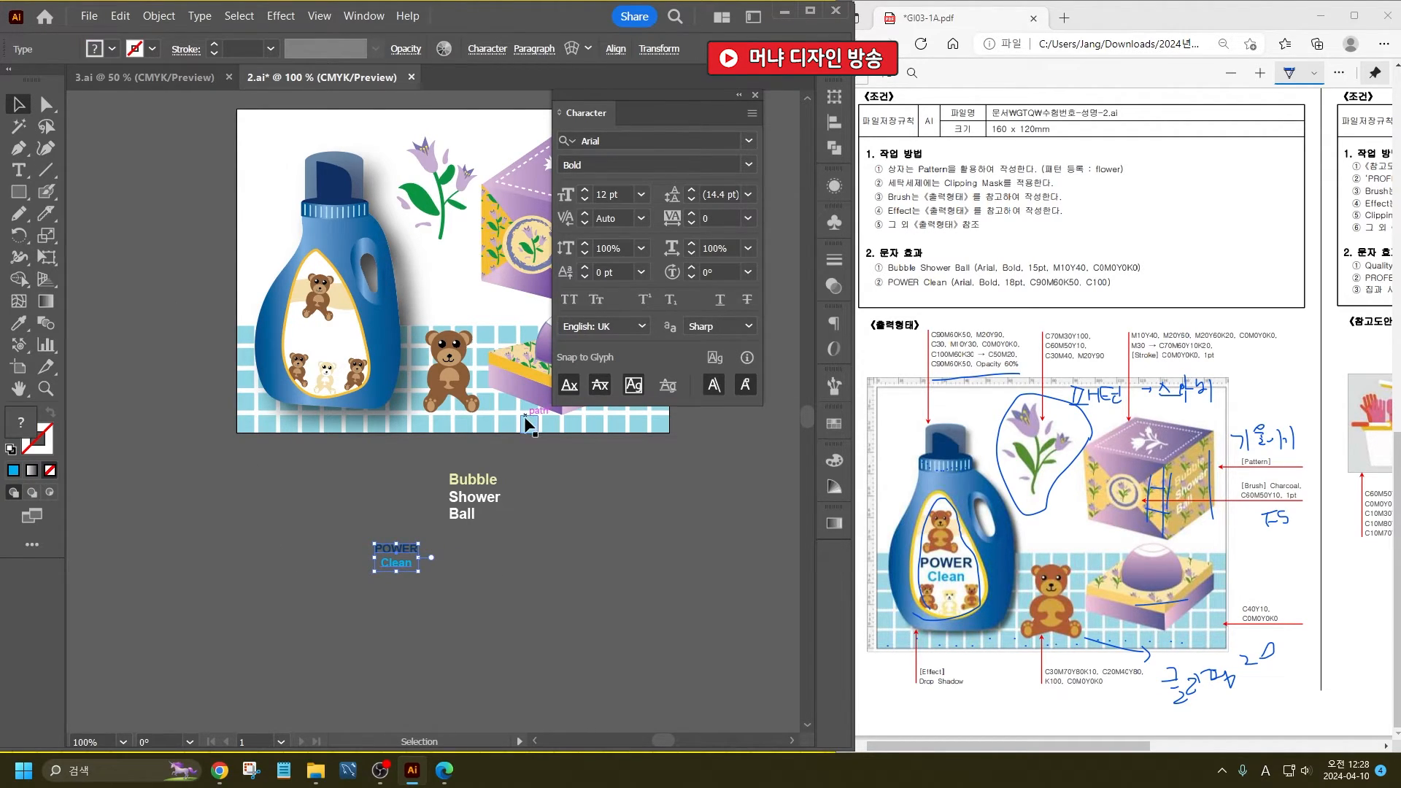
left_click(606, 195)
type("18")
key("Return")
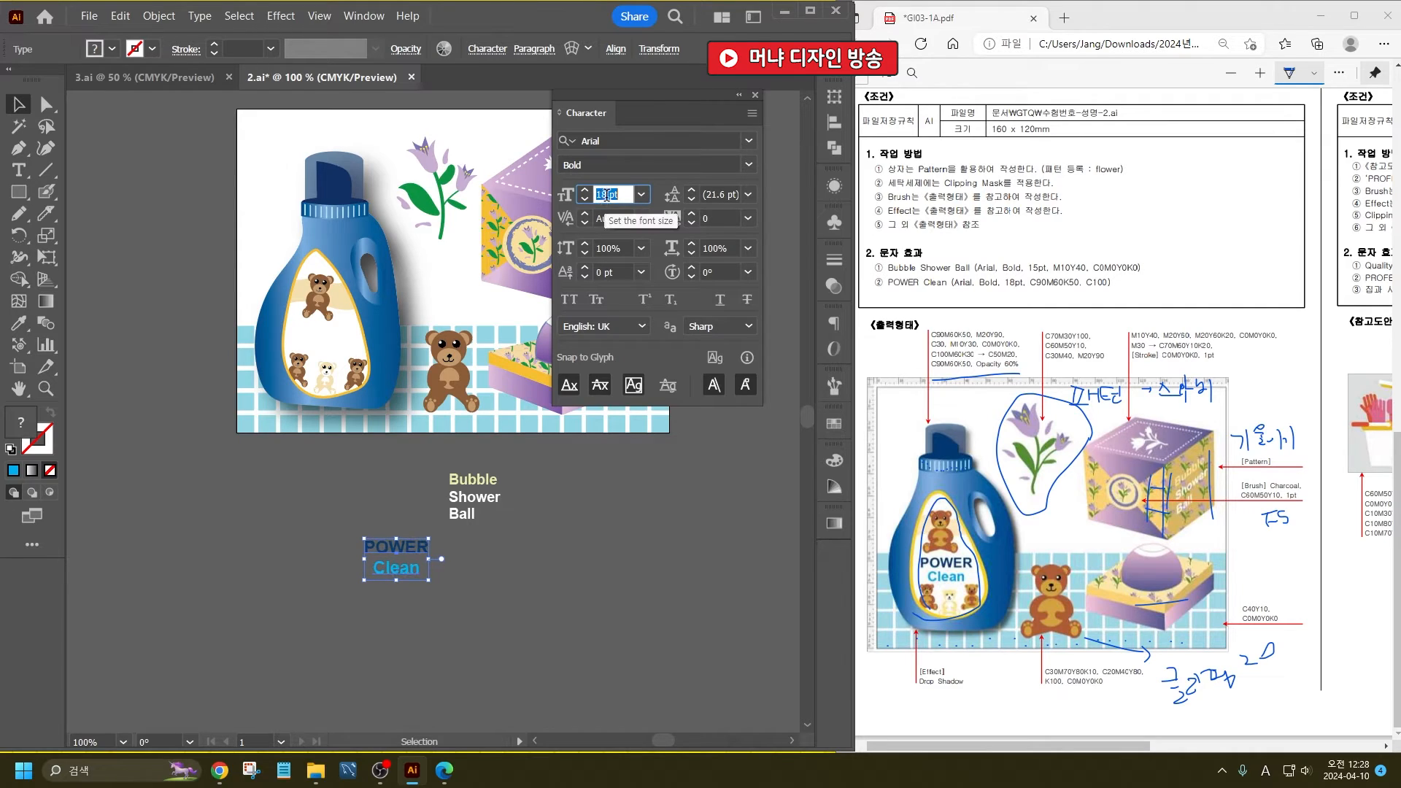
- Move the "POWER Clean" text onto the detergent bottle's label, between the upper bear and the three small bears
left_click(503, 597)
left_click_drag(408, 556, 338, 332)
left_click(562, 639)
- Move the "Bubble Shower Ball" text onto the flower-patterned side face of the box
left_click_drag(623, 493, 401, 593)
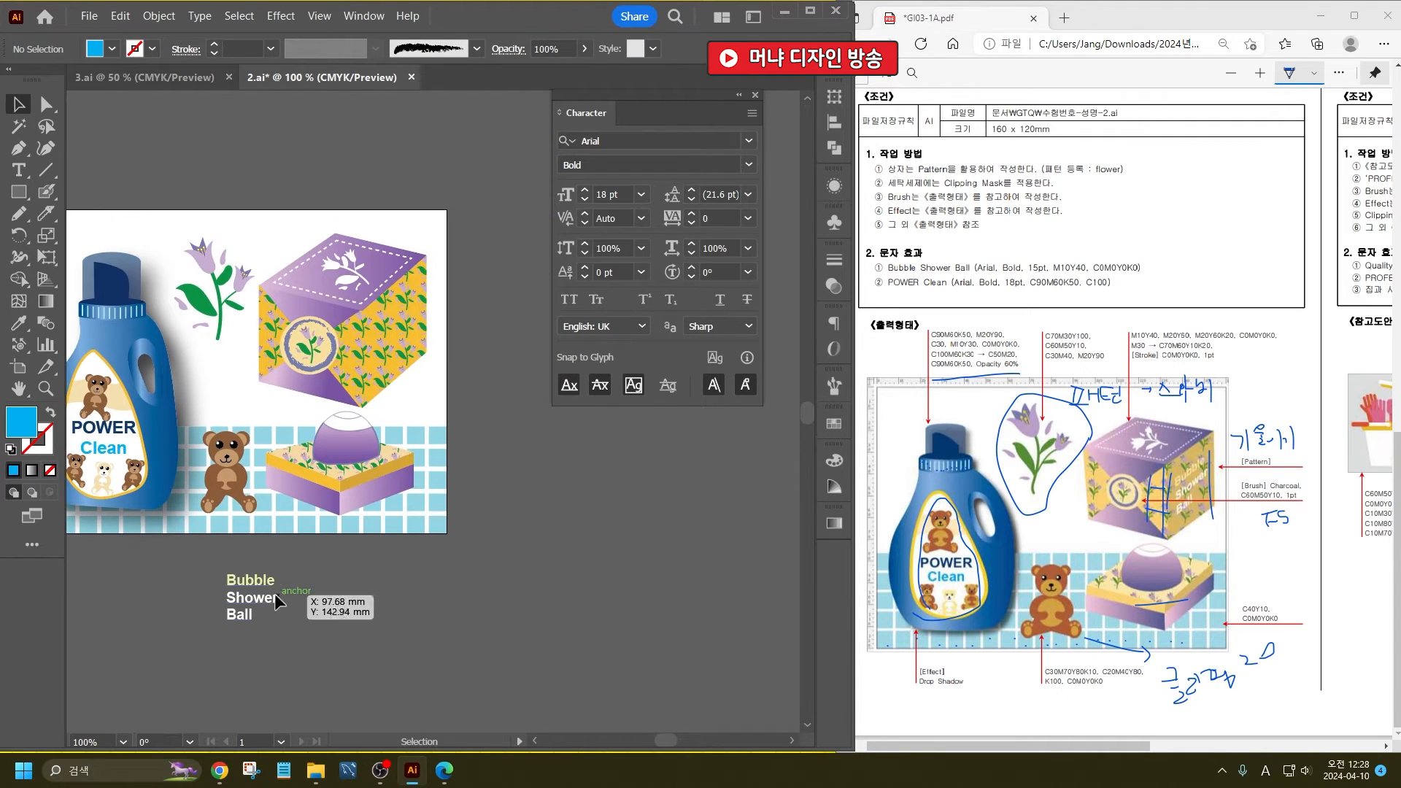
left_click_drag(259, 598, 406, 340)
scroll(427, 303, "up", 4)
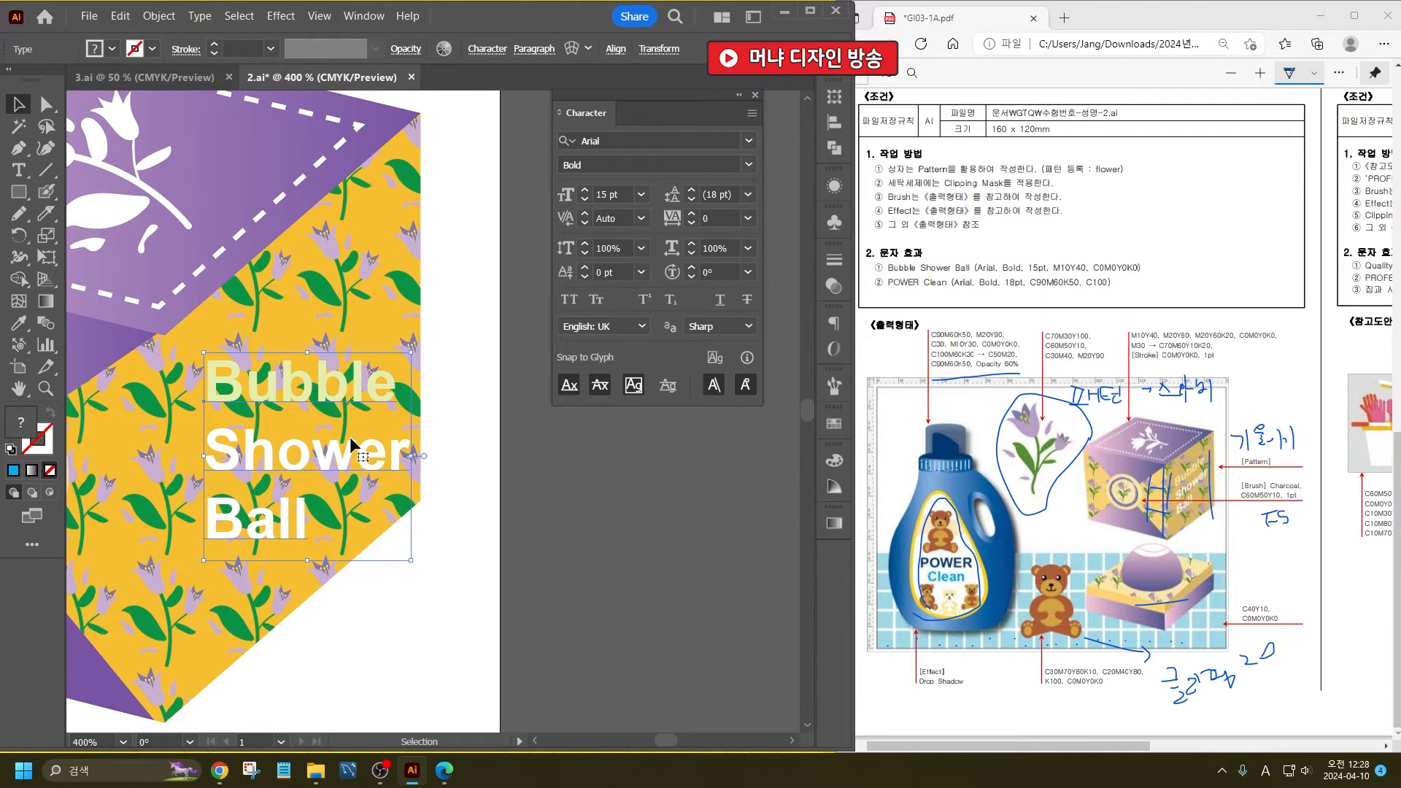
left_click_drag(352, 445, 347, 442)
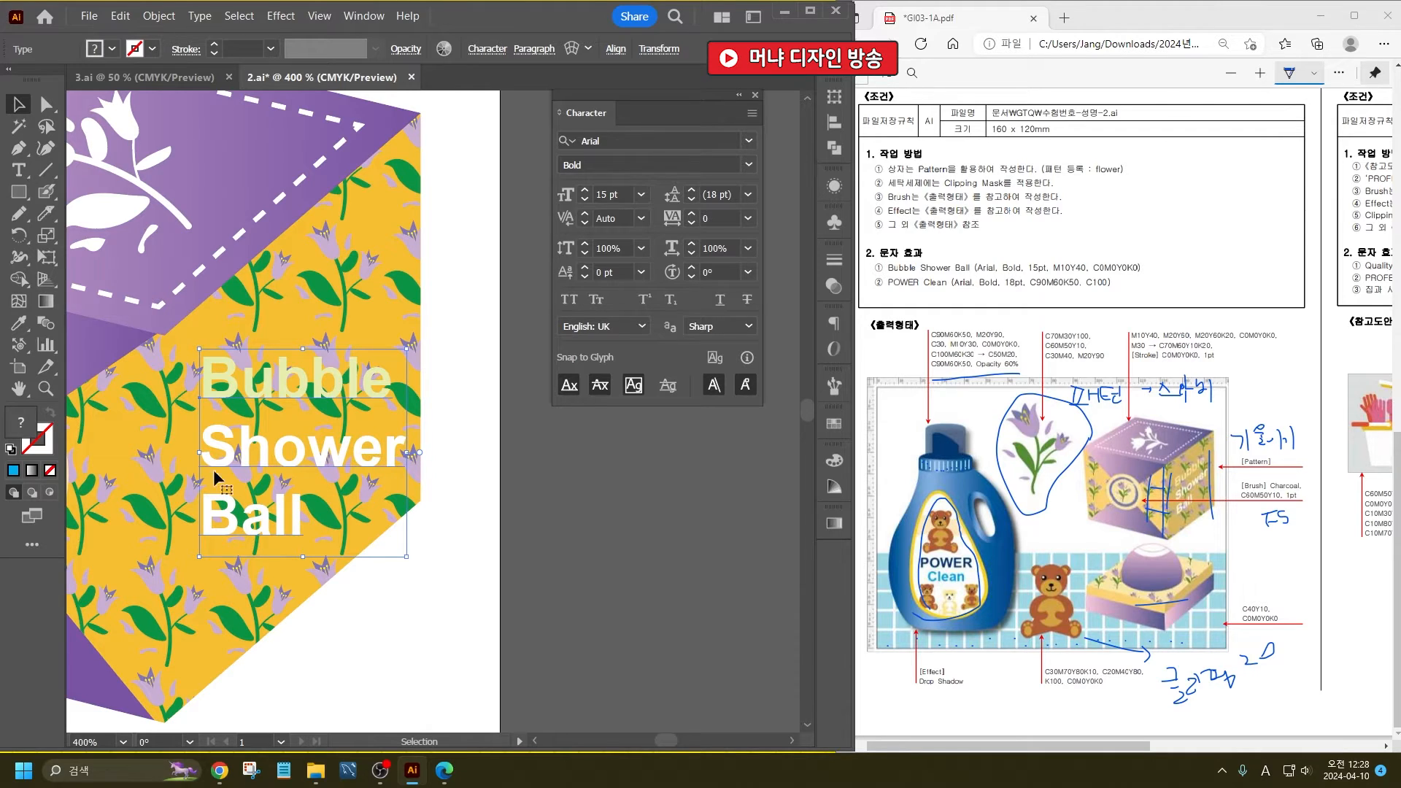
- Shear the "Bubble Shower Ball" text by -39° along the vertical axis and lower it to fit the box's side face
left_click_drag(46, 235, 83, 257)
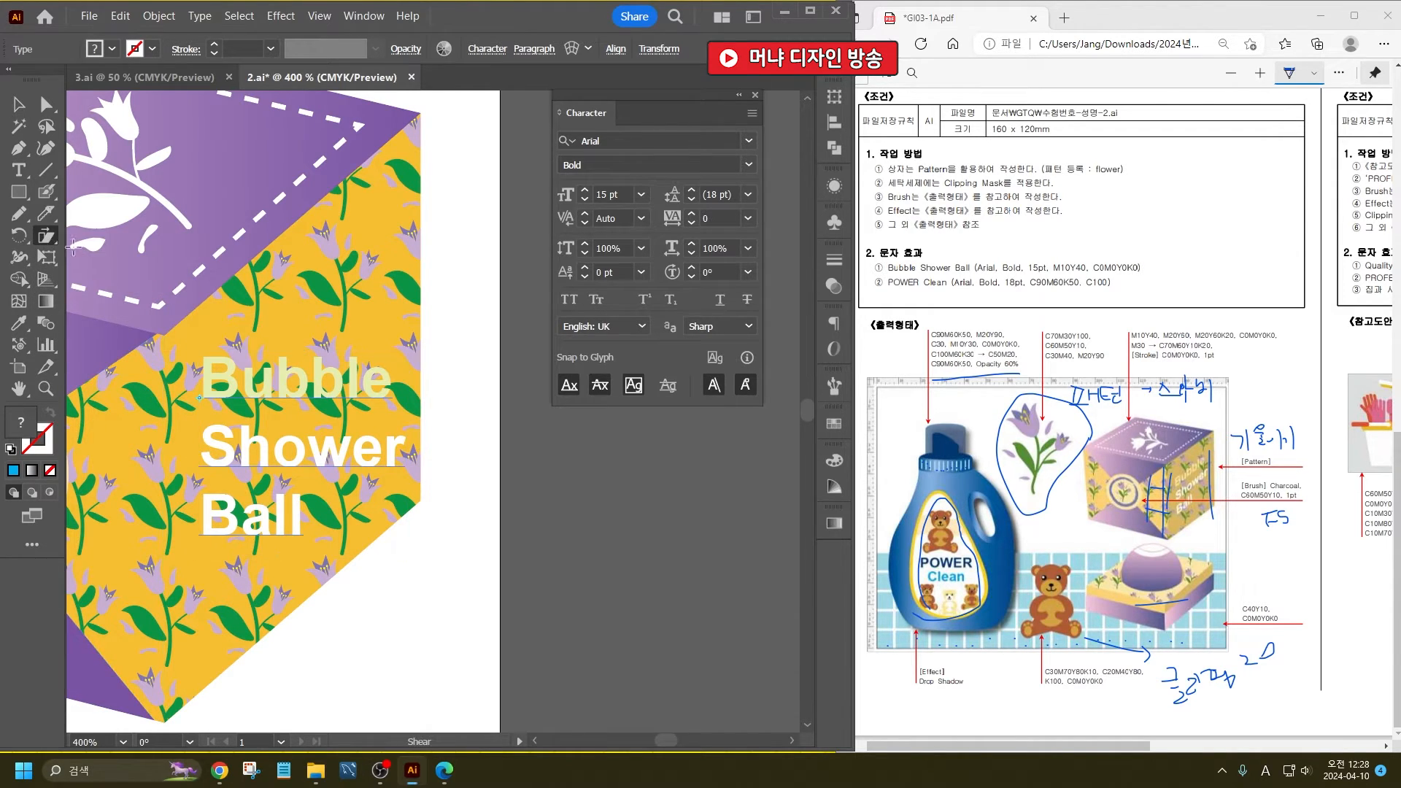
double_click(47, 236)
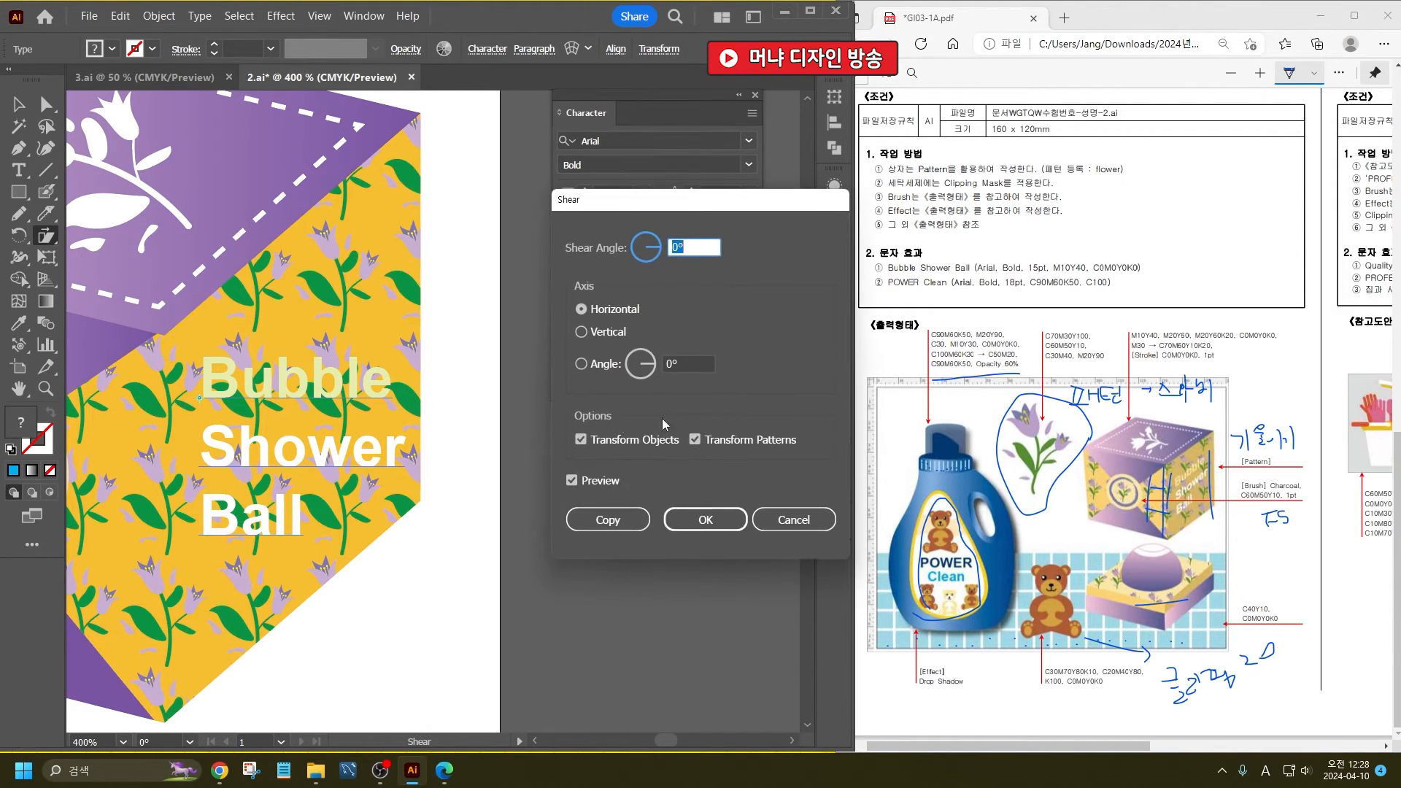
left_click(599, 337)
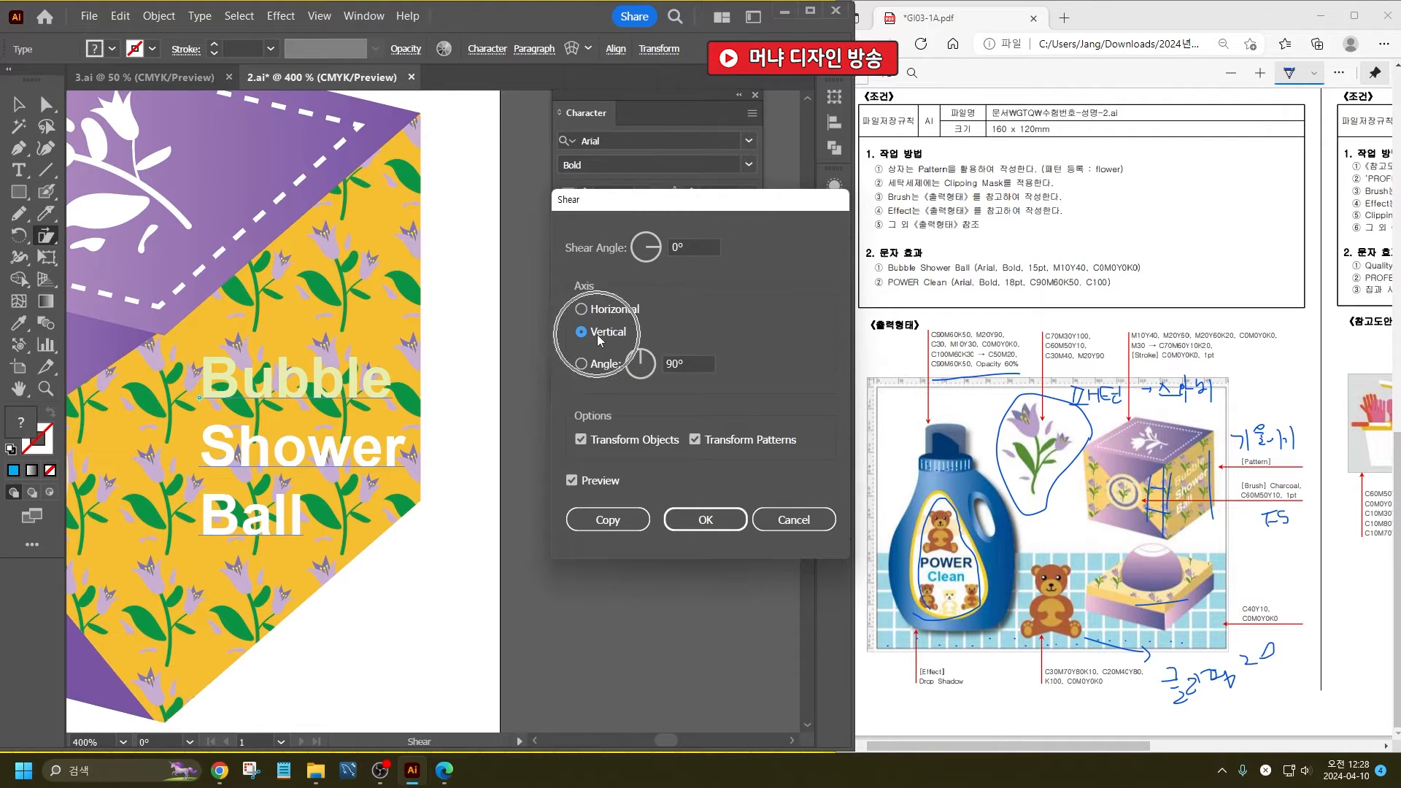
left_click(684, 248)
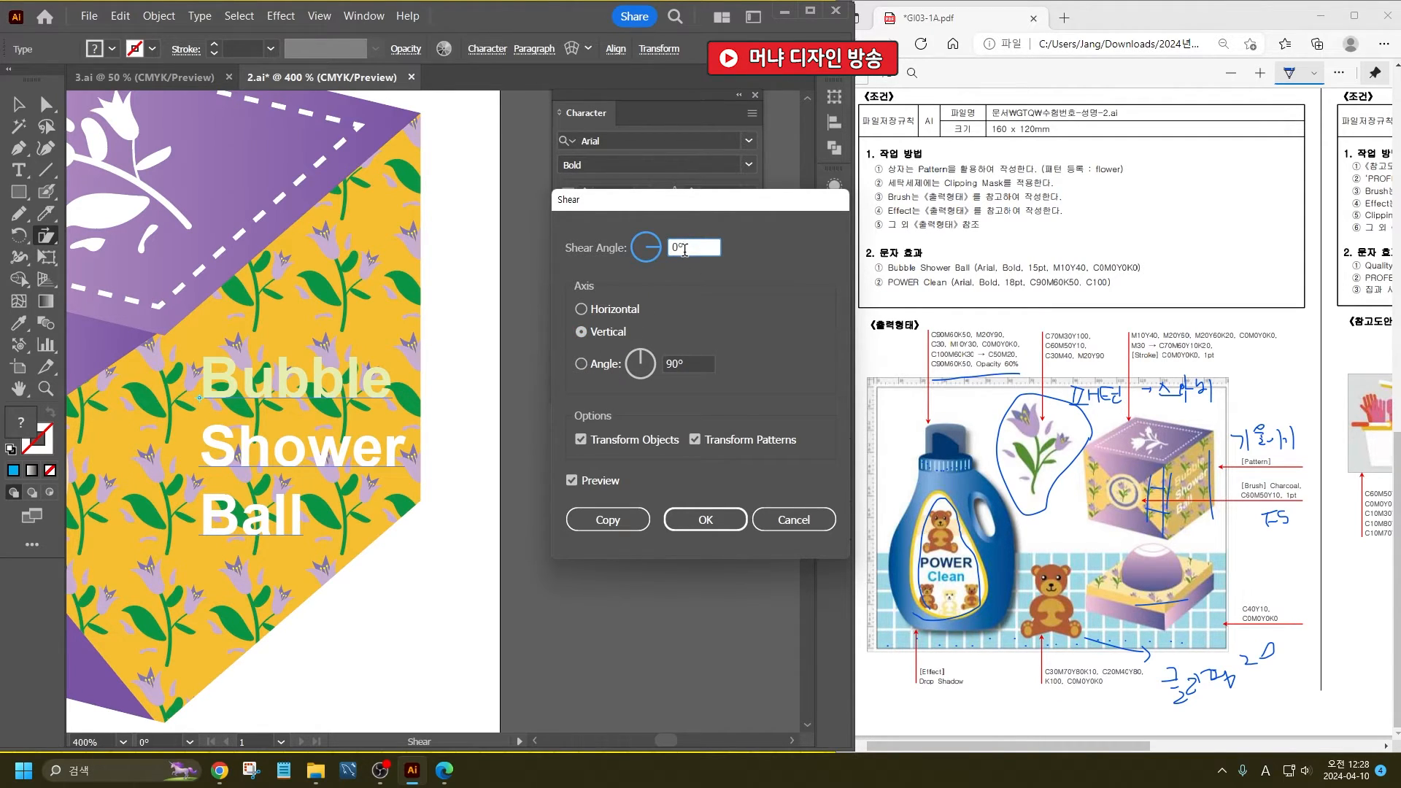
type("-15")
key("Tab")
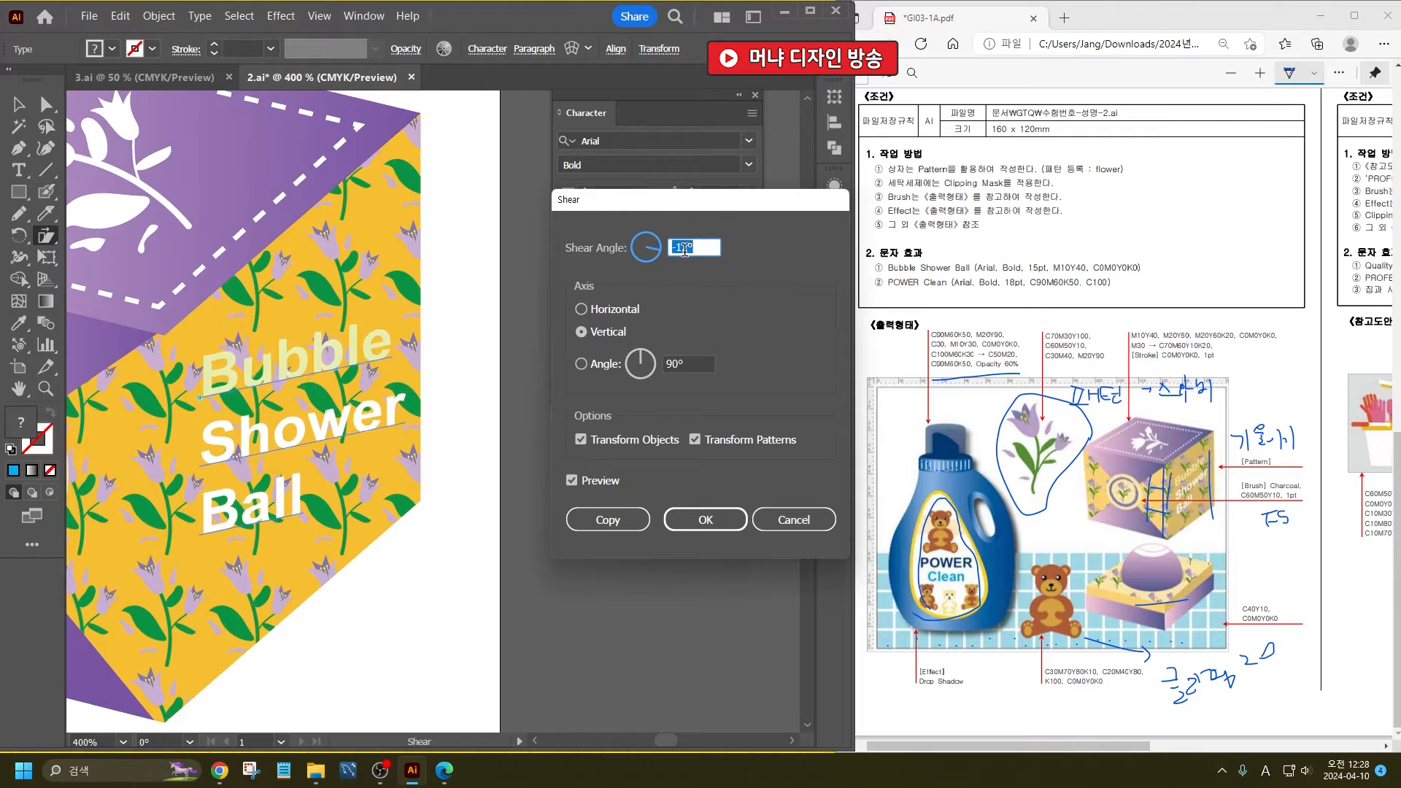
key("Down")
key("Down")
key("Down")
key("Down")
key("Down")
key("Down")
key("Down")
key("Down")
key("Down")
key("Down")
key("Down")
key("Down")
key("Down")
key("Down")
key("Down")
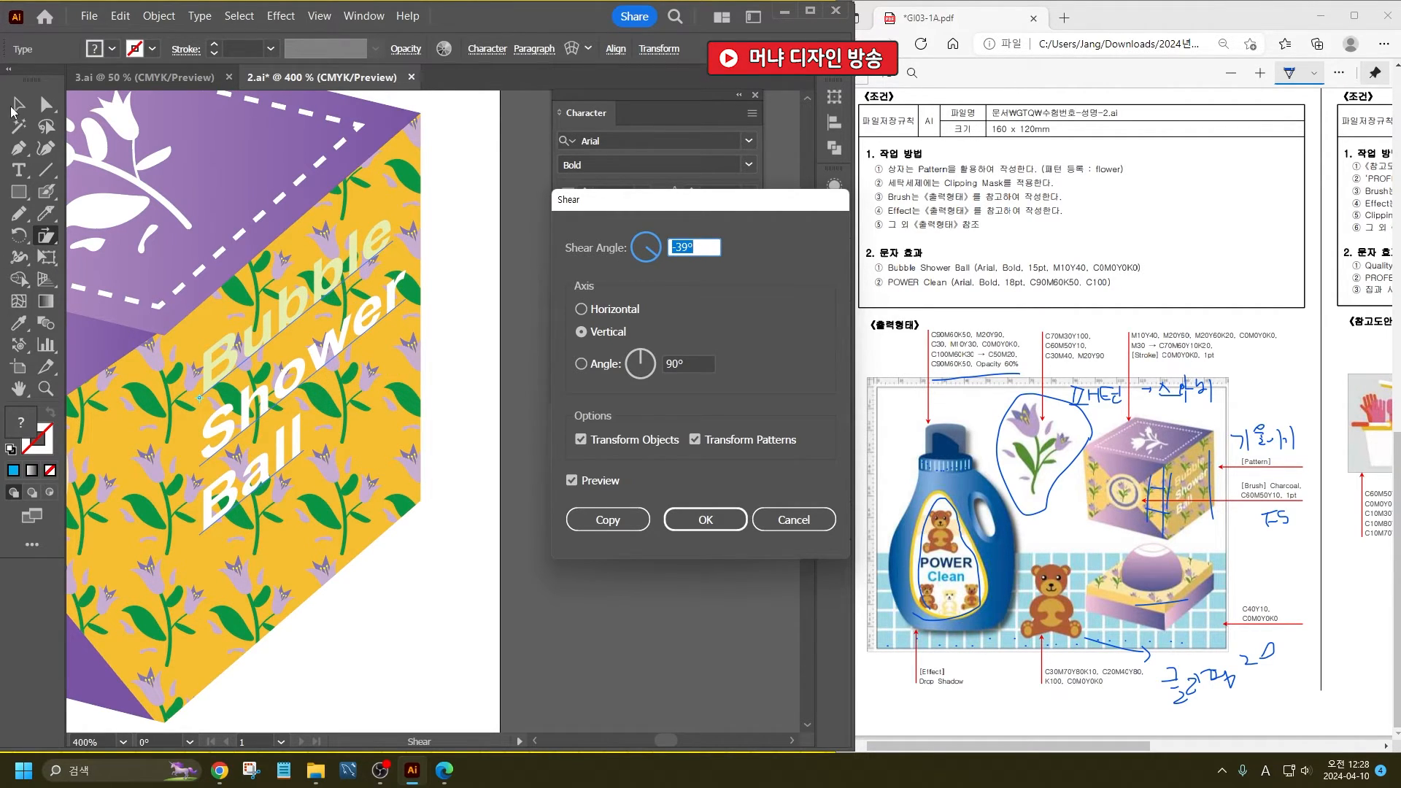
left_click(706, 519)
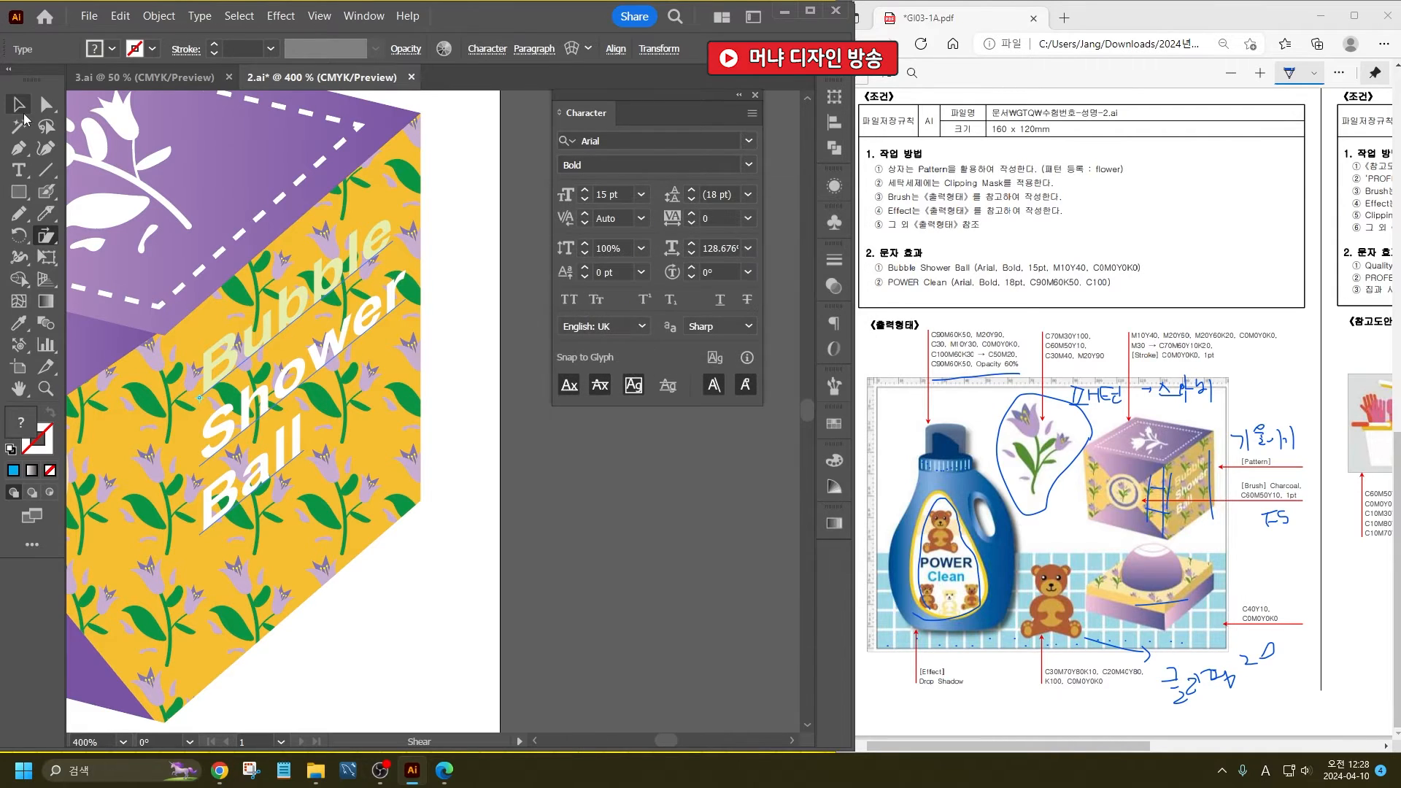
key("v")
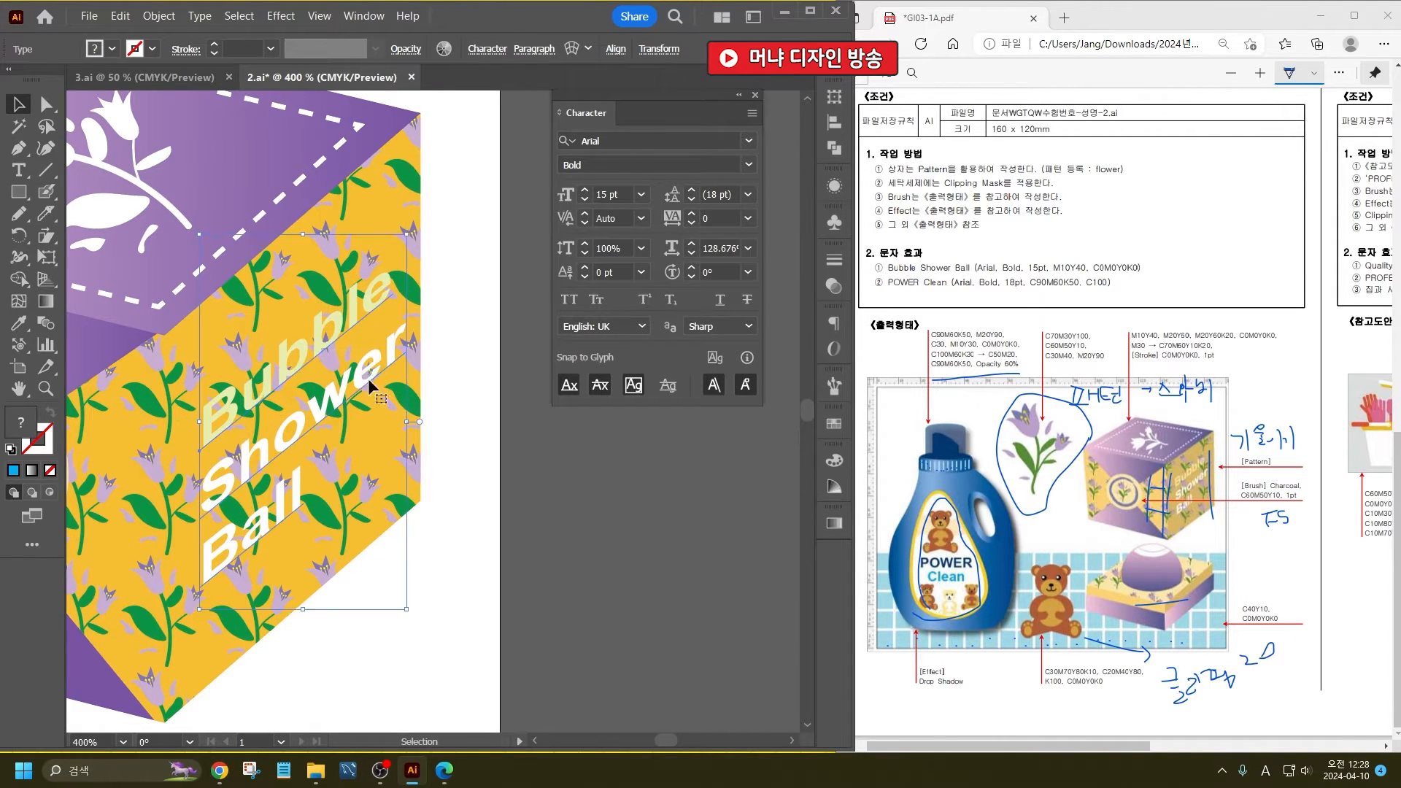
- Check the whole packaging artwork for stray objects and save 2.ai
key("ctrl+1")
left_click(479, 513)
left_click_drag(312, 579, 517, 575)
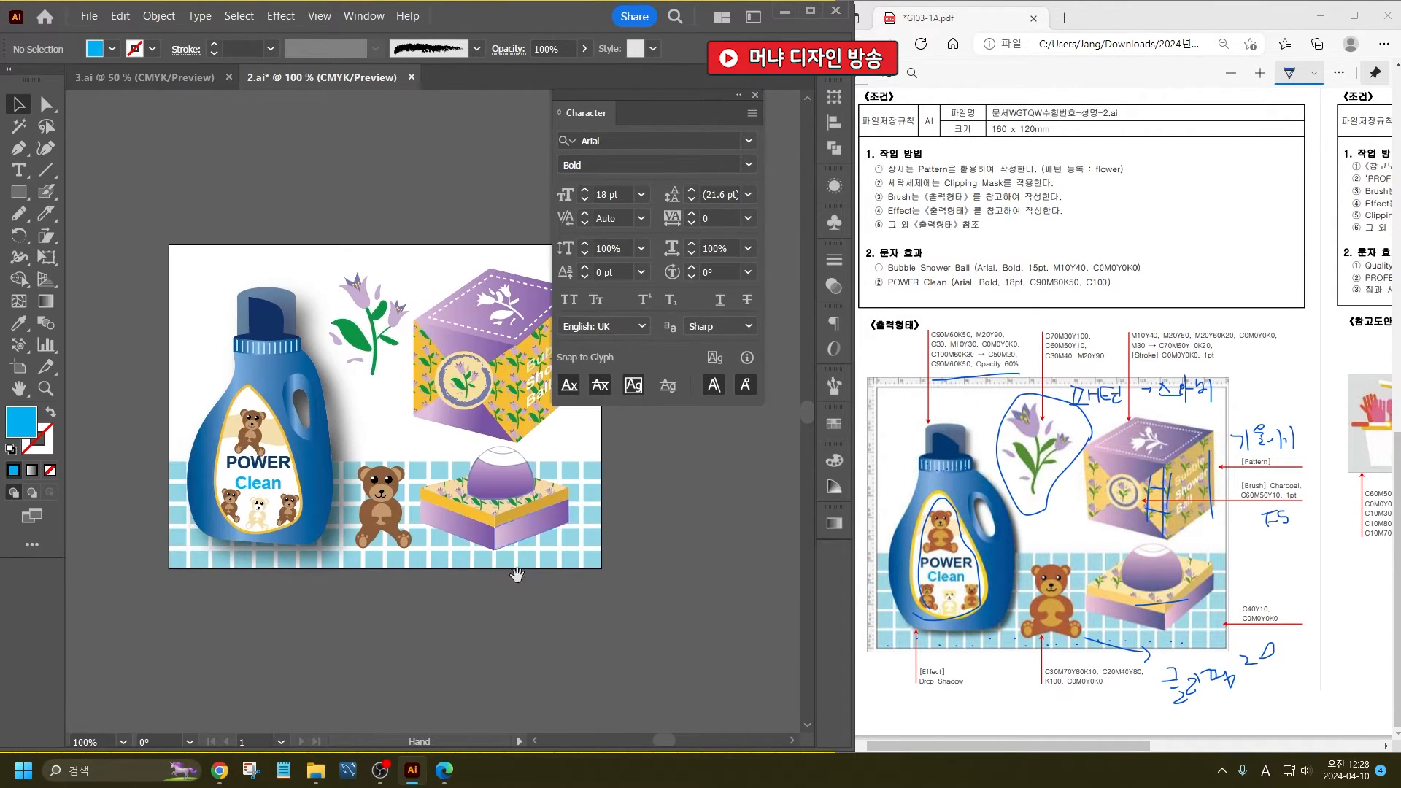
key("ctrl+minus")
key("ctrl+minus")
key("ctrl+minus")
key("ctrl+minus")
key("ctrl+a")
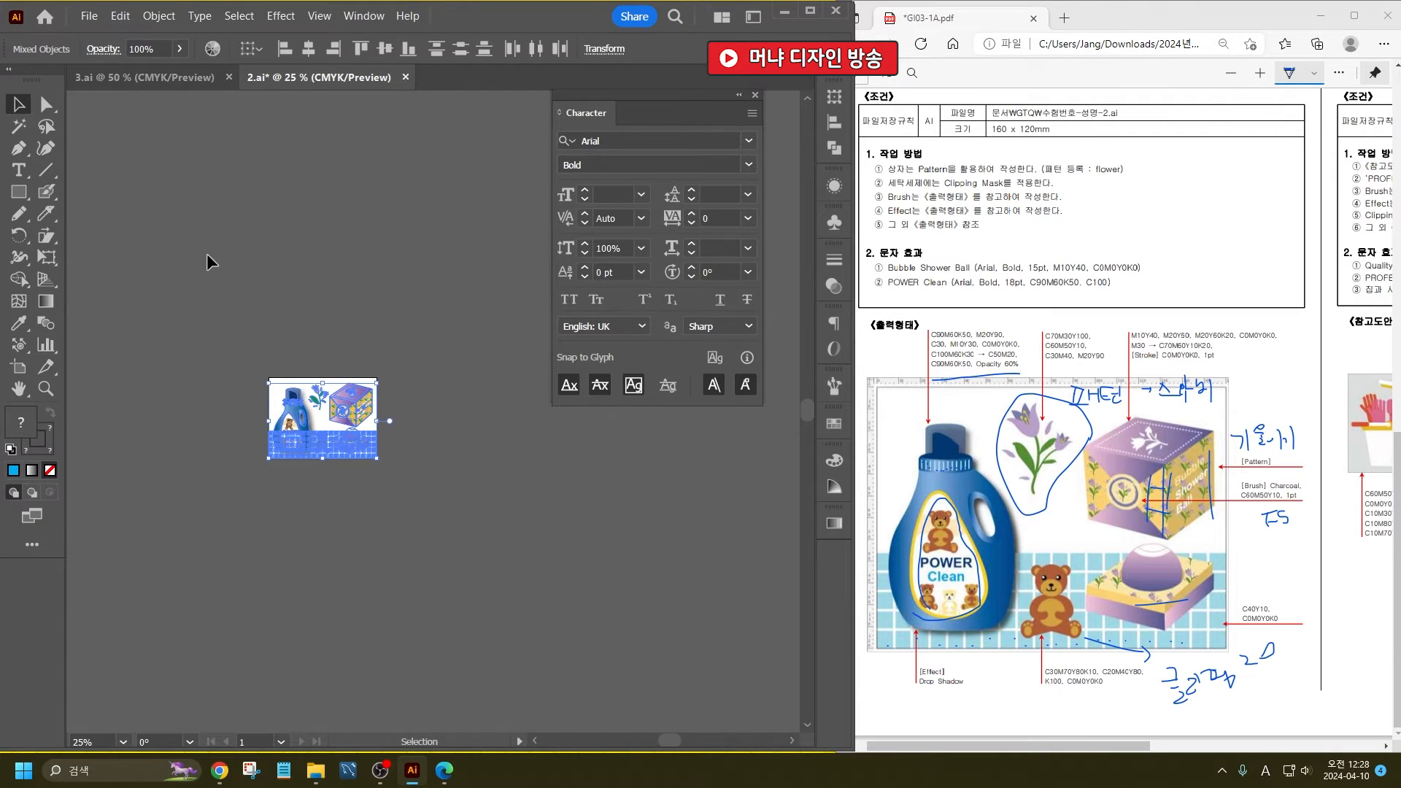
left_click(208, 254)
scroll(322, 419, "up", 2)
scroll(266, 431, "up", 2)
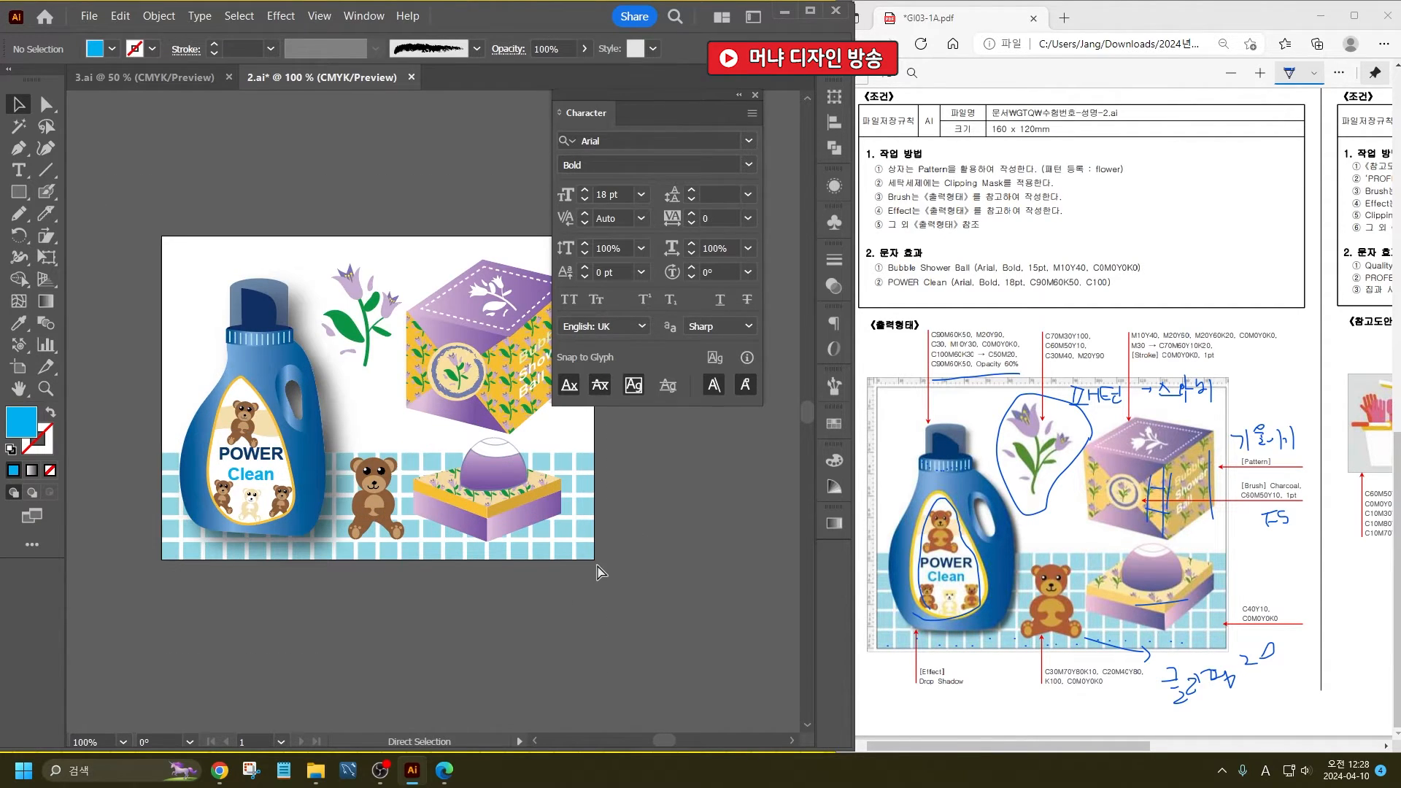
key("ctrl+s")
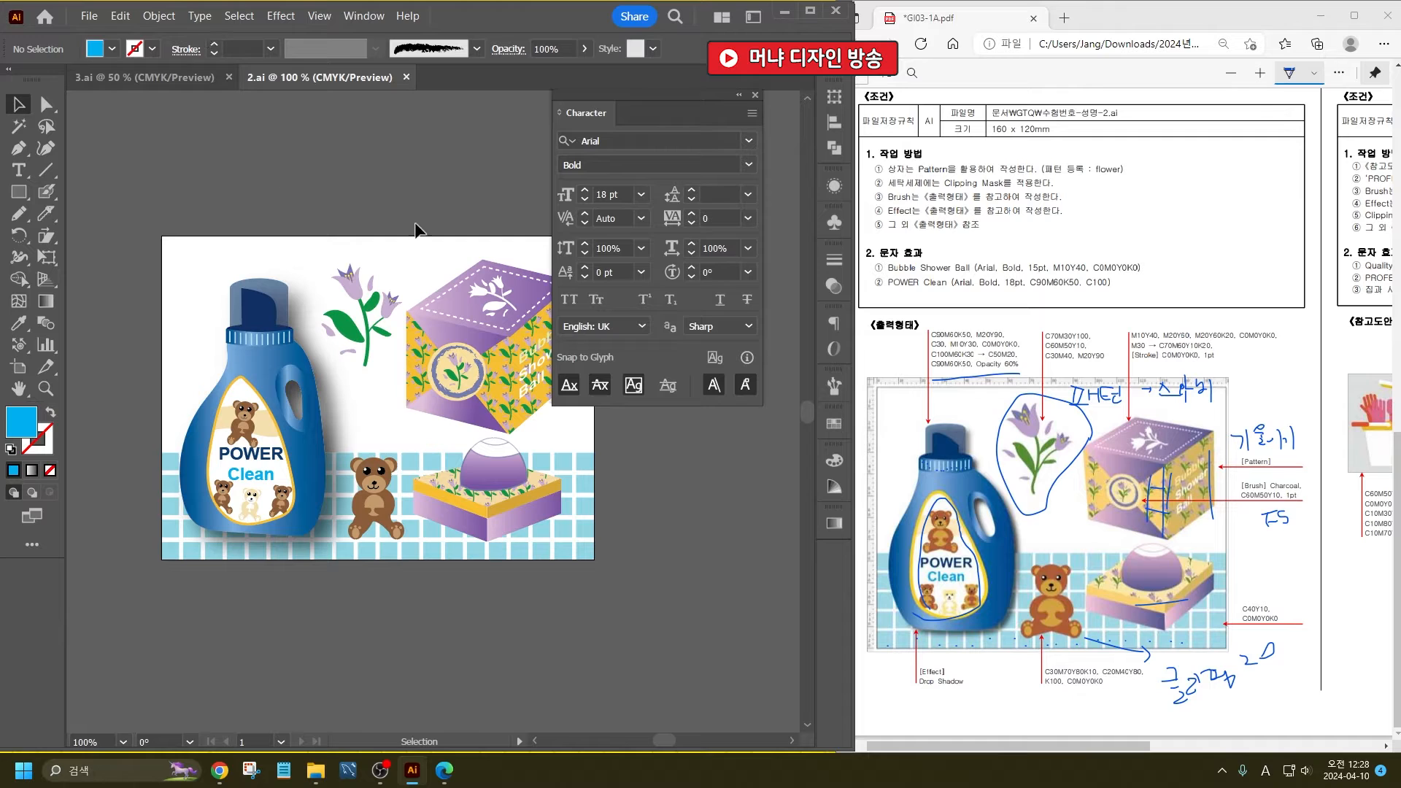
- Bring up the BATHING TIPS task in the exam PDF and create a 100 x 80 mm CMYK Illustrator document named 1
left_click_drag(1134, 747, 1355, 744)
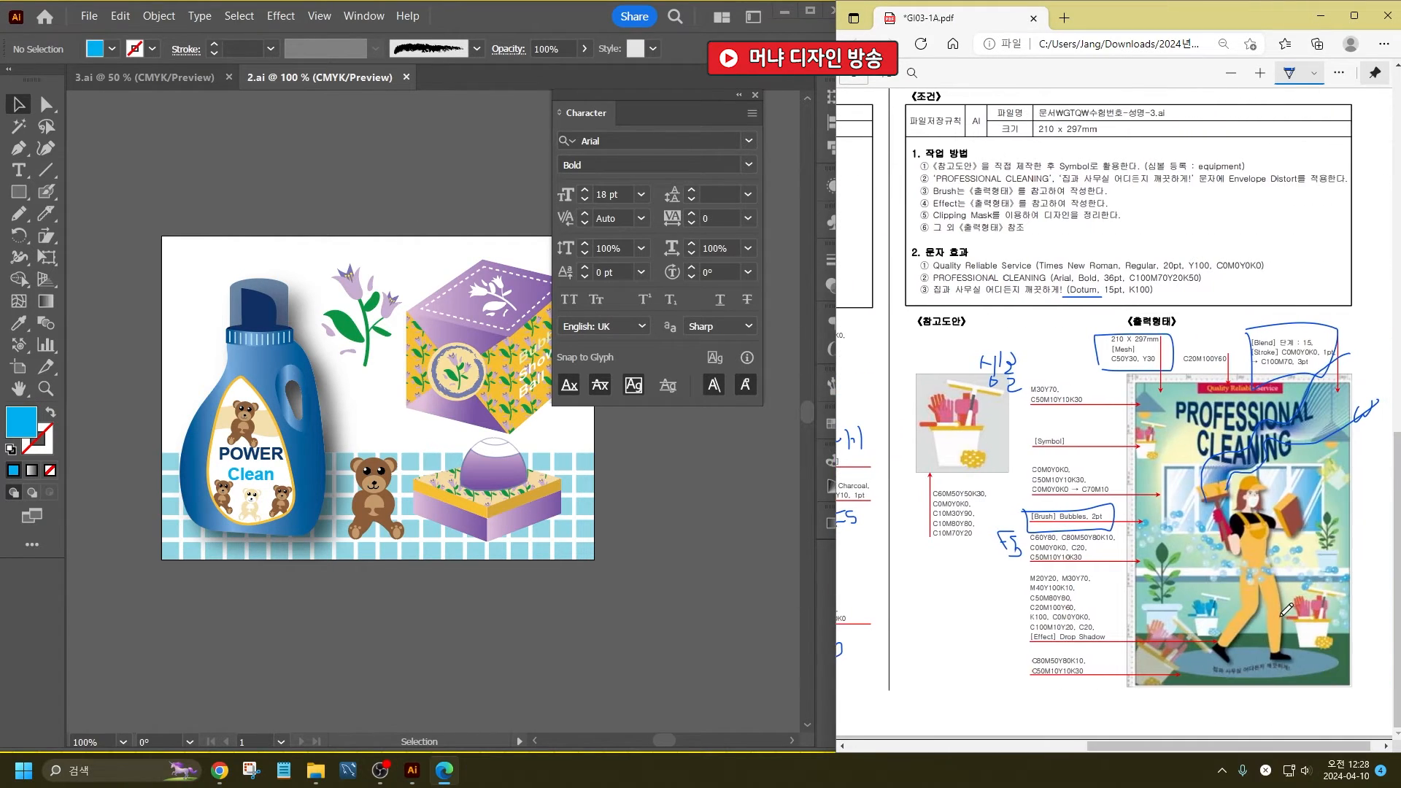
scroll(1283, 610, "up", 9)
scroll(1241, 598, "up", 3)
scroll(1212, 597, "down", 2)
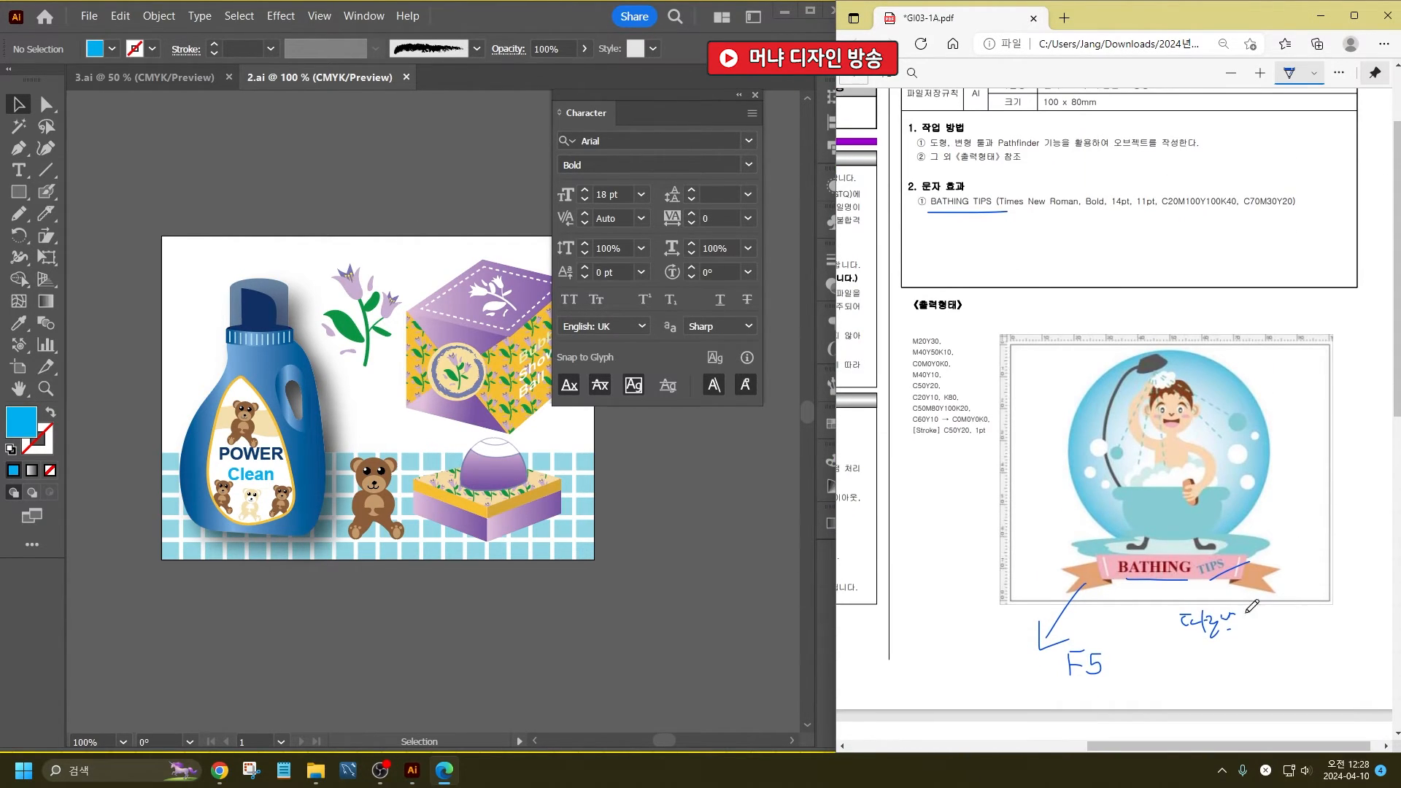
left_click(617, 660)
key("ctrl+n")
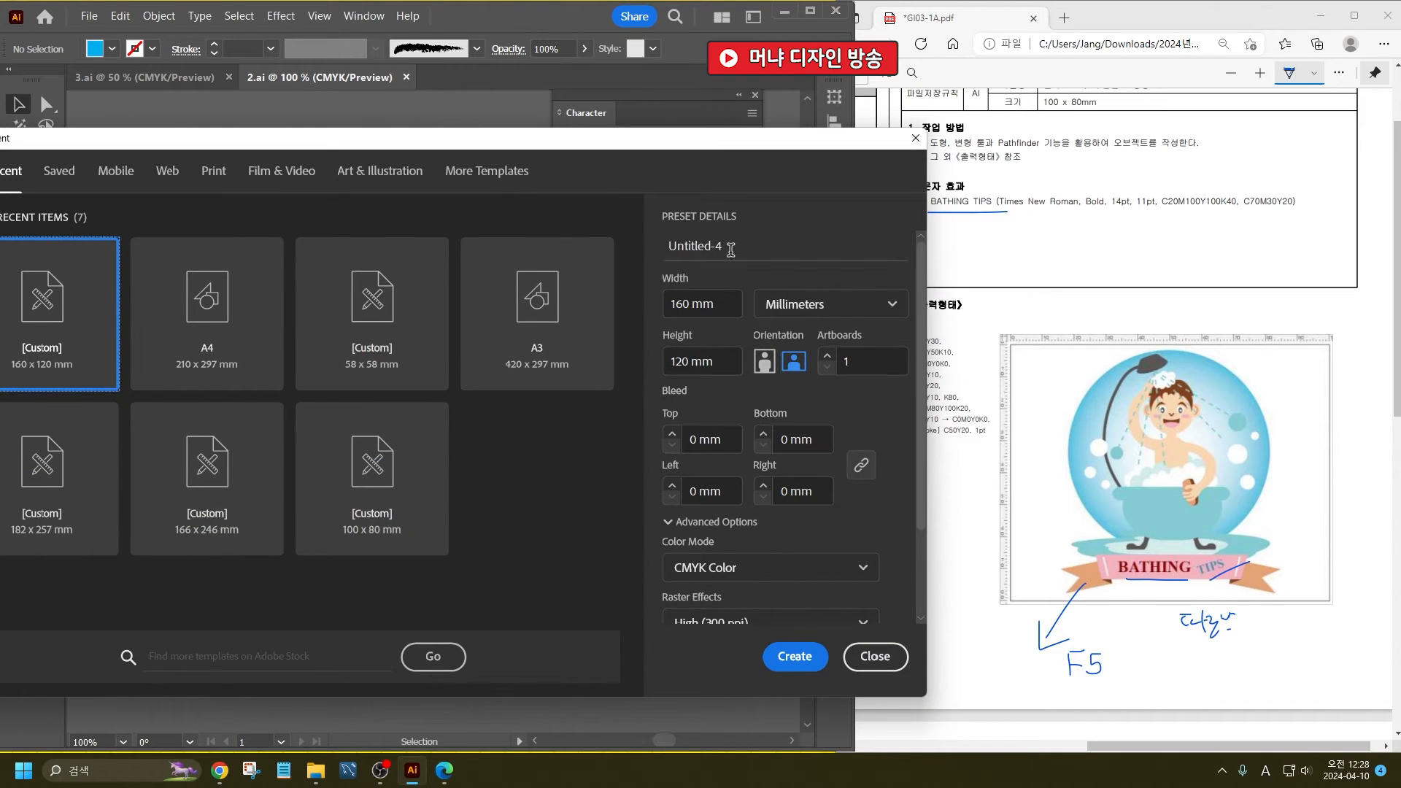
left_click(730, 250)
type("1")
key("Tab")
type("10")
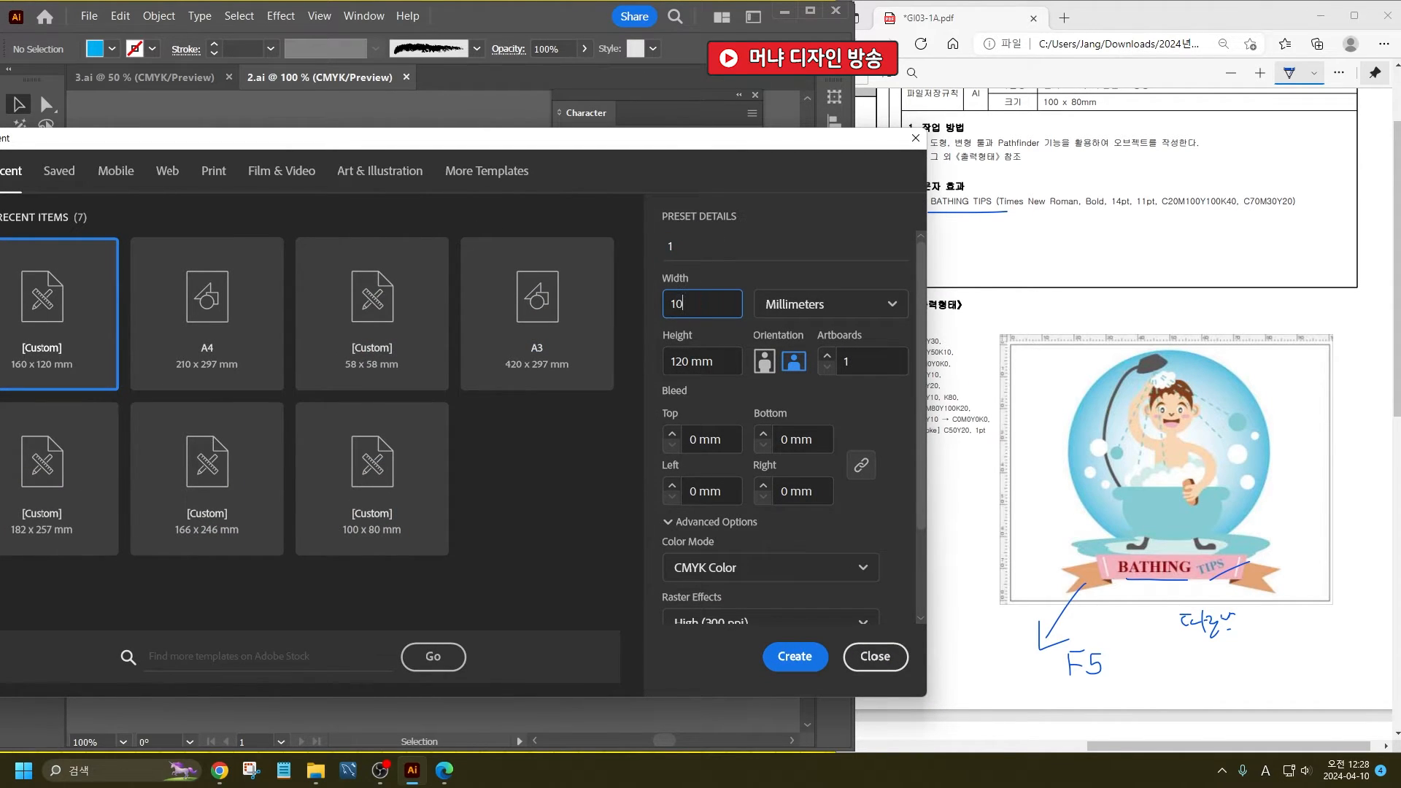
type("0")
key("Tab")
type("80")
key("Return")
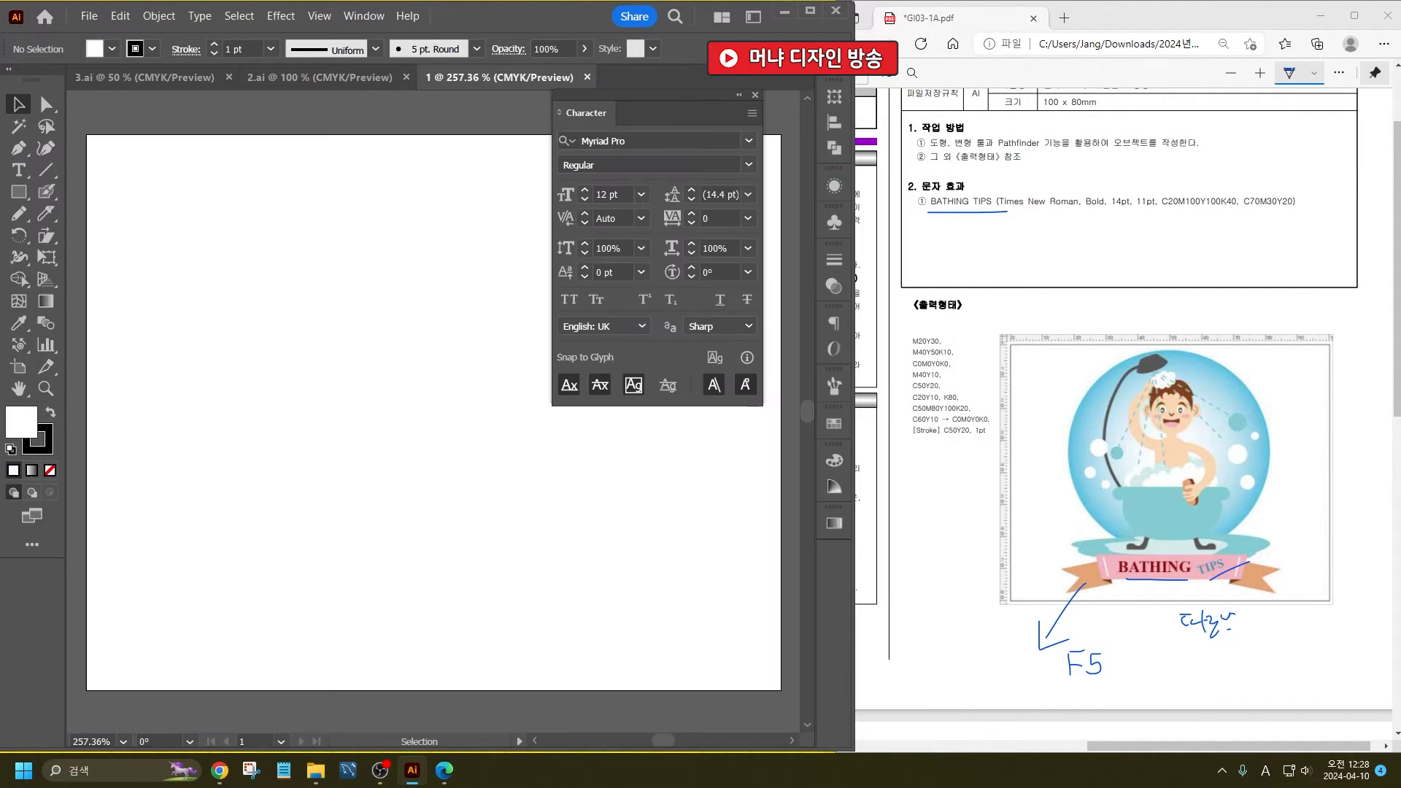
- Draw a large circle in the middle of the artboard as the background bubble and remove its fill
left_click(758, 96)
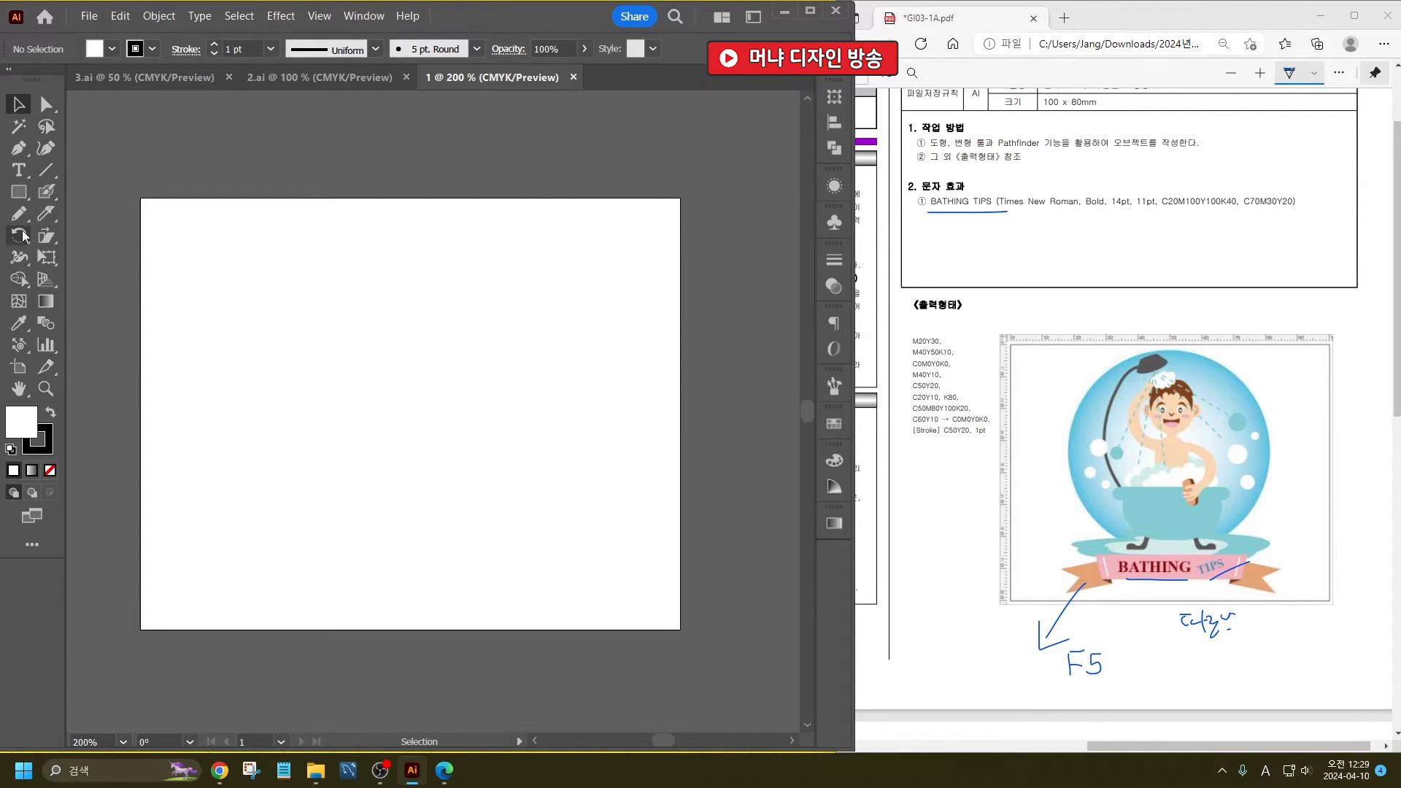
left_click_drag(19, 191, 88, 236)
mouse_move(224, 220)
left_mouse_down()
mouse_move(514, 409)
mouse_move(584, 487)
mouse_move(589, 527)
left_mouse_up()
scroll(333, 334, "up", 1)
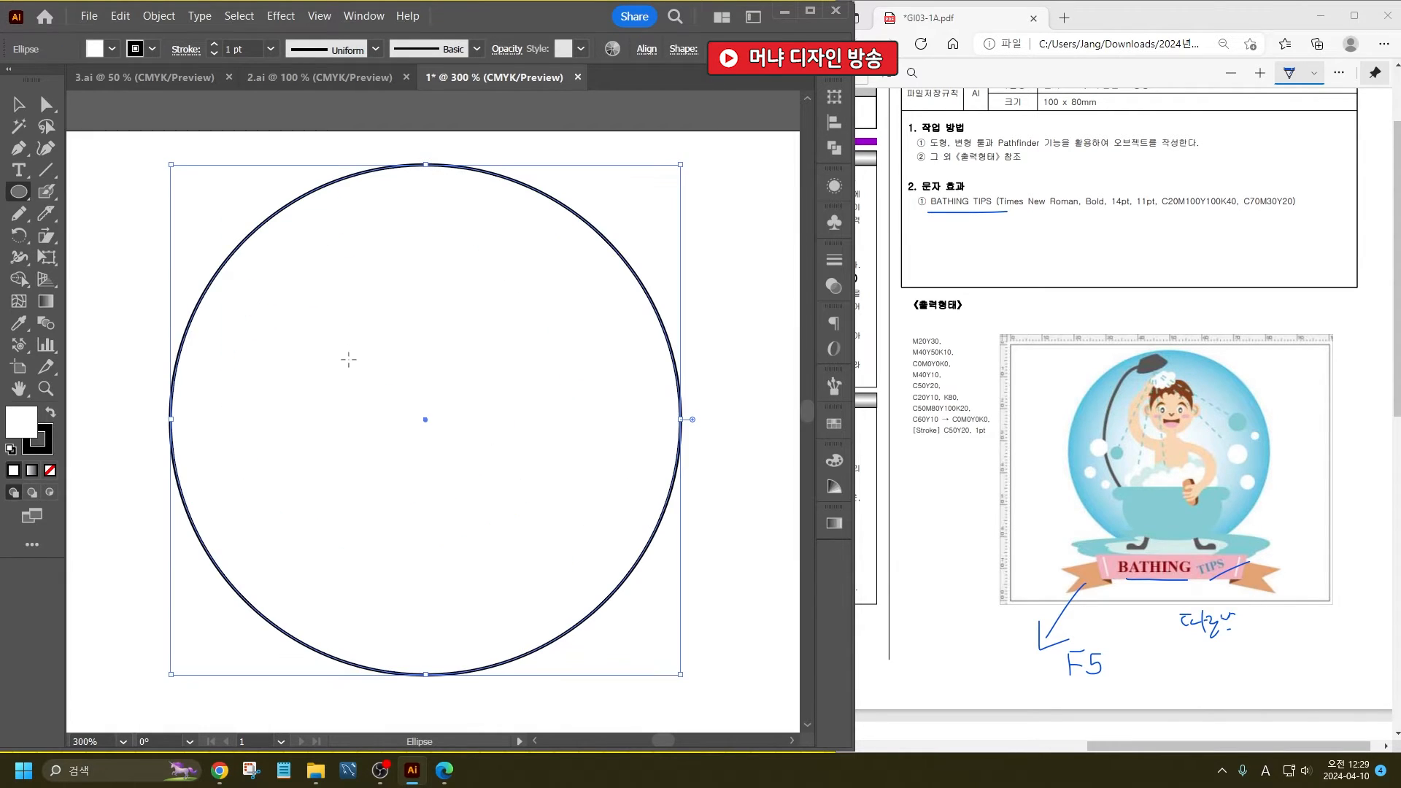
left_click(16, 106)
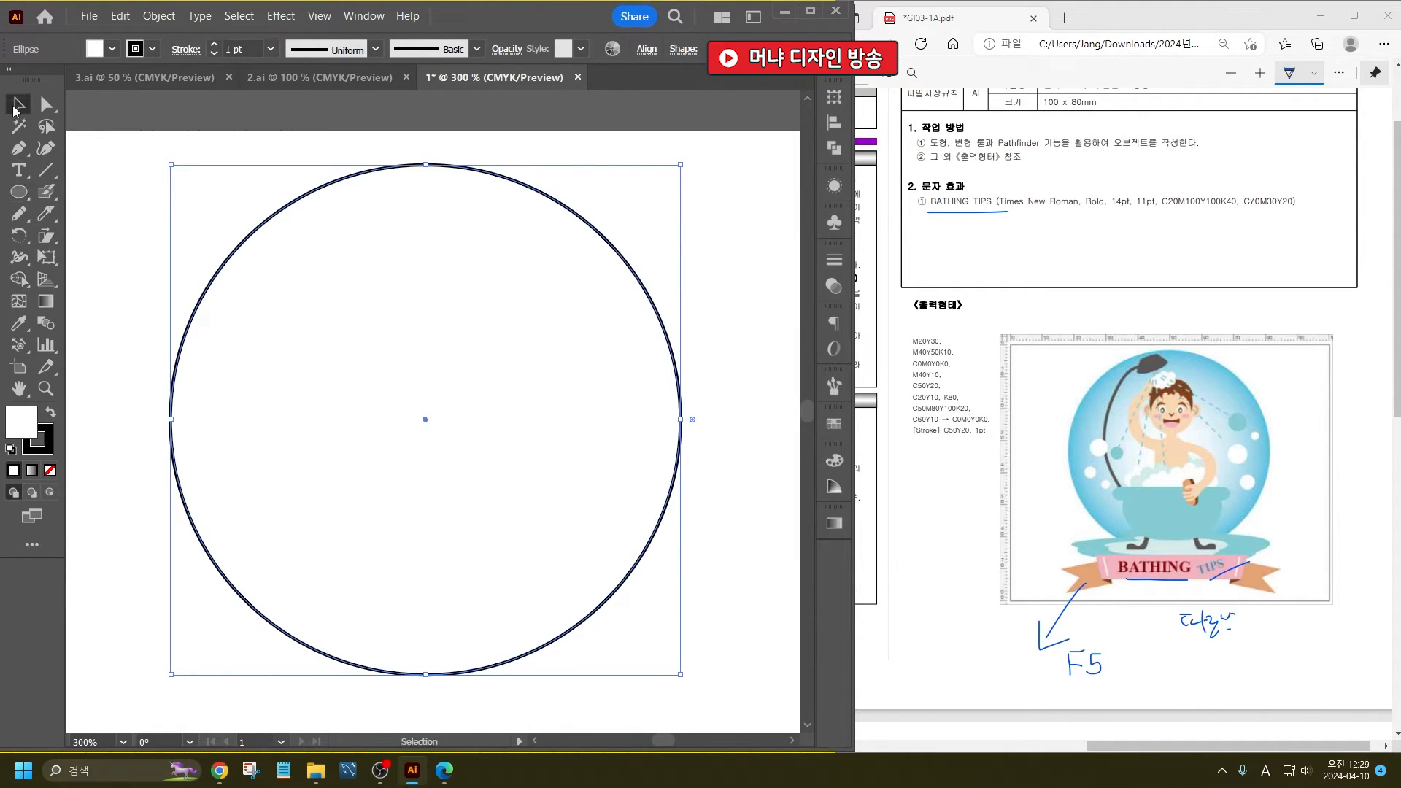
left_click(49, 469)
left_click(119, 276)
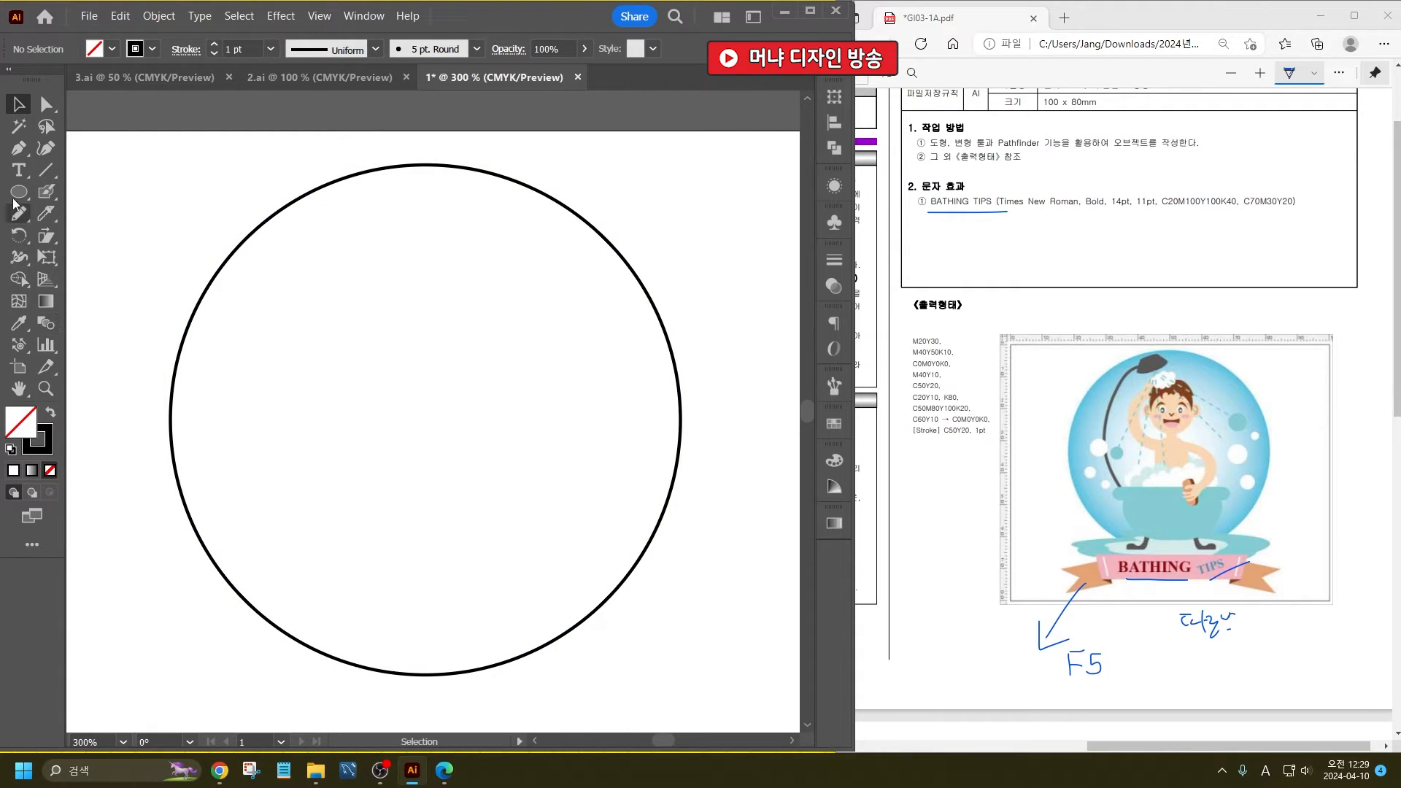
- Draw a thin rounded rectangle for the bathtub rim and a large rounded rectangle overlapping below it for the tub body
left_click_drag(19, 192, 68, 219)
left_click_drag(263, 456, 632, 483)
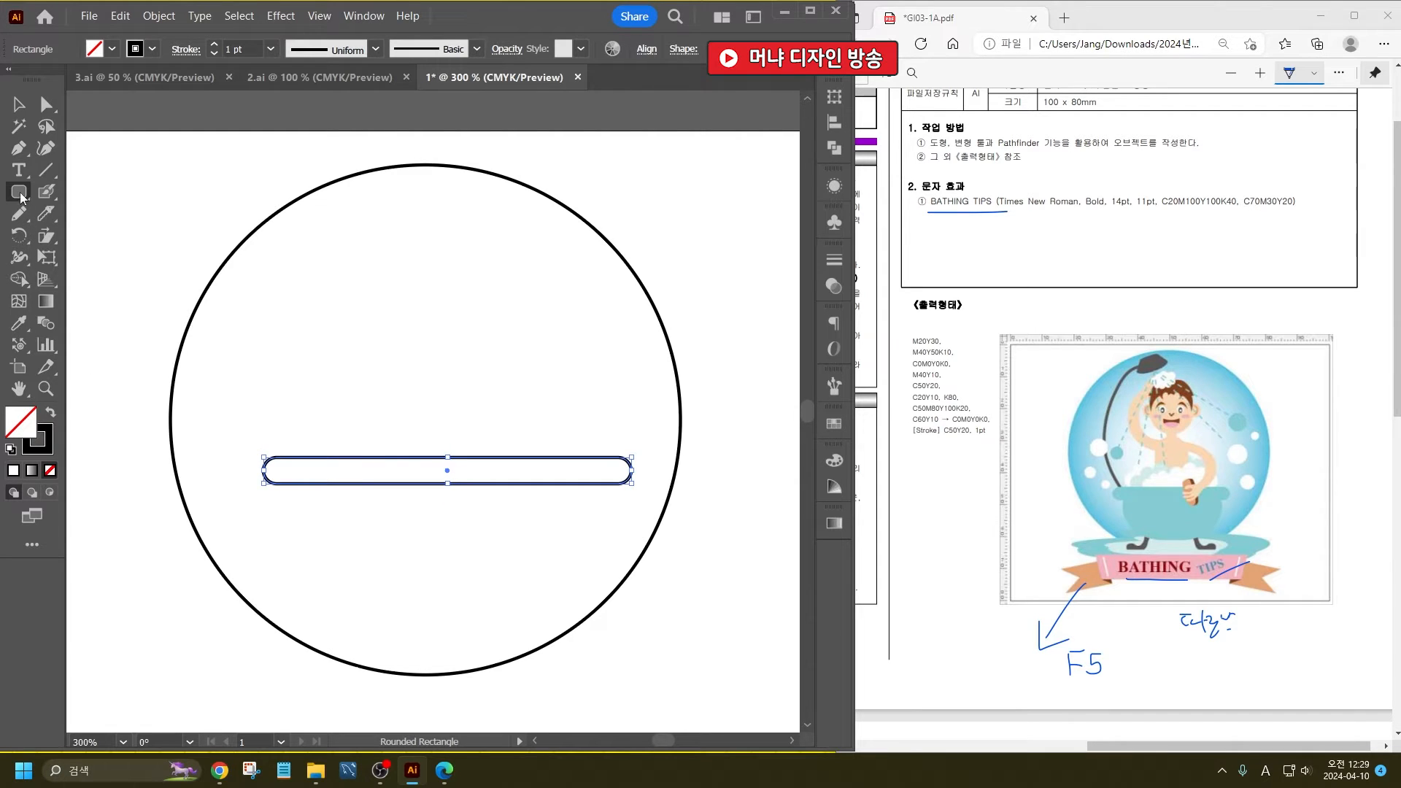
left_click_drag(304, 466, 594, 703)
- Cut the tub body horizontally below the rim with the Knife tool and delete its upper piece
left_click(45, 211)
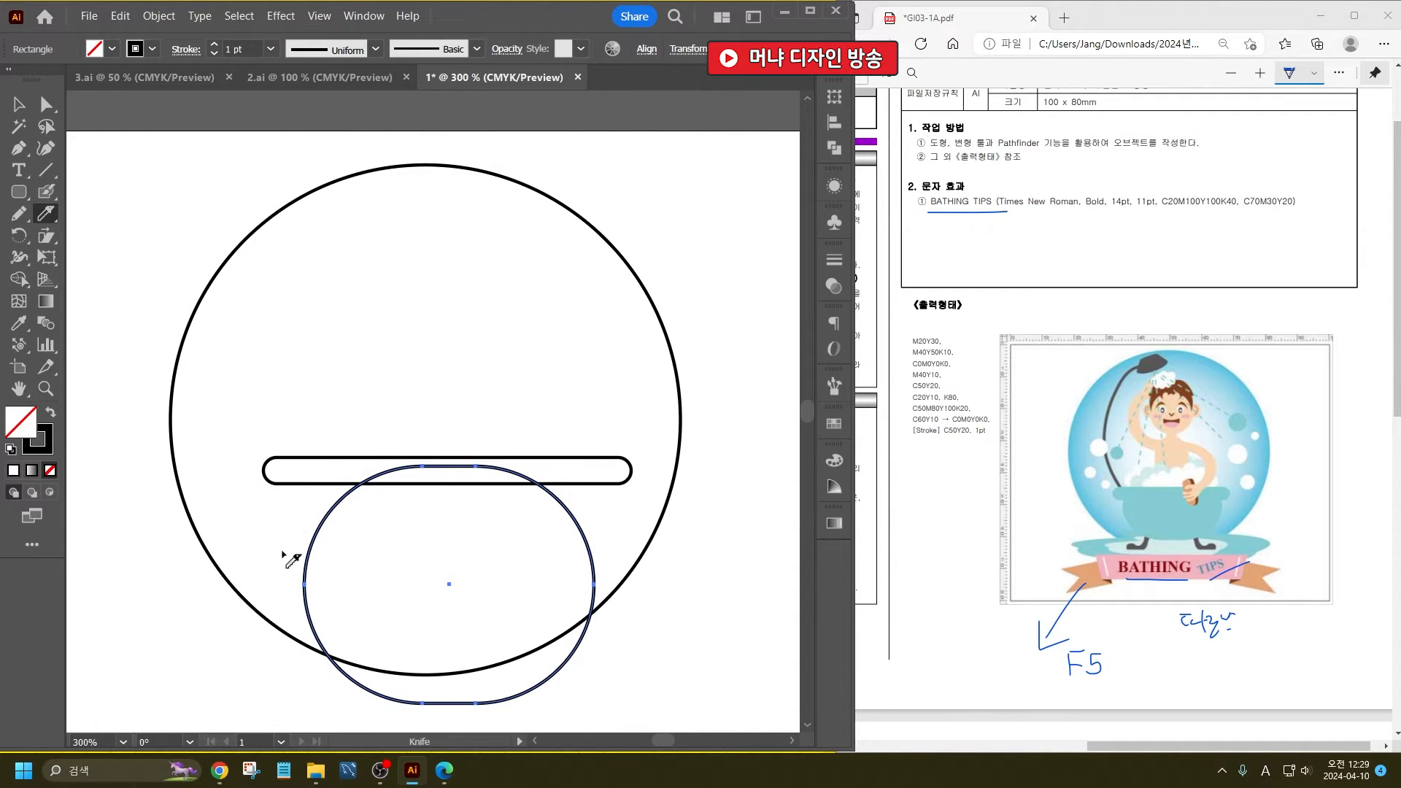
left_click_drag(284, 544, 899, 560)
left_click(18, 104)
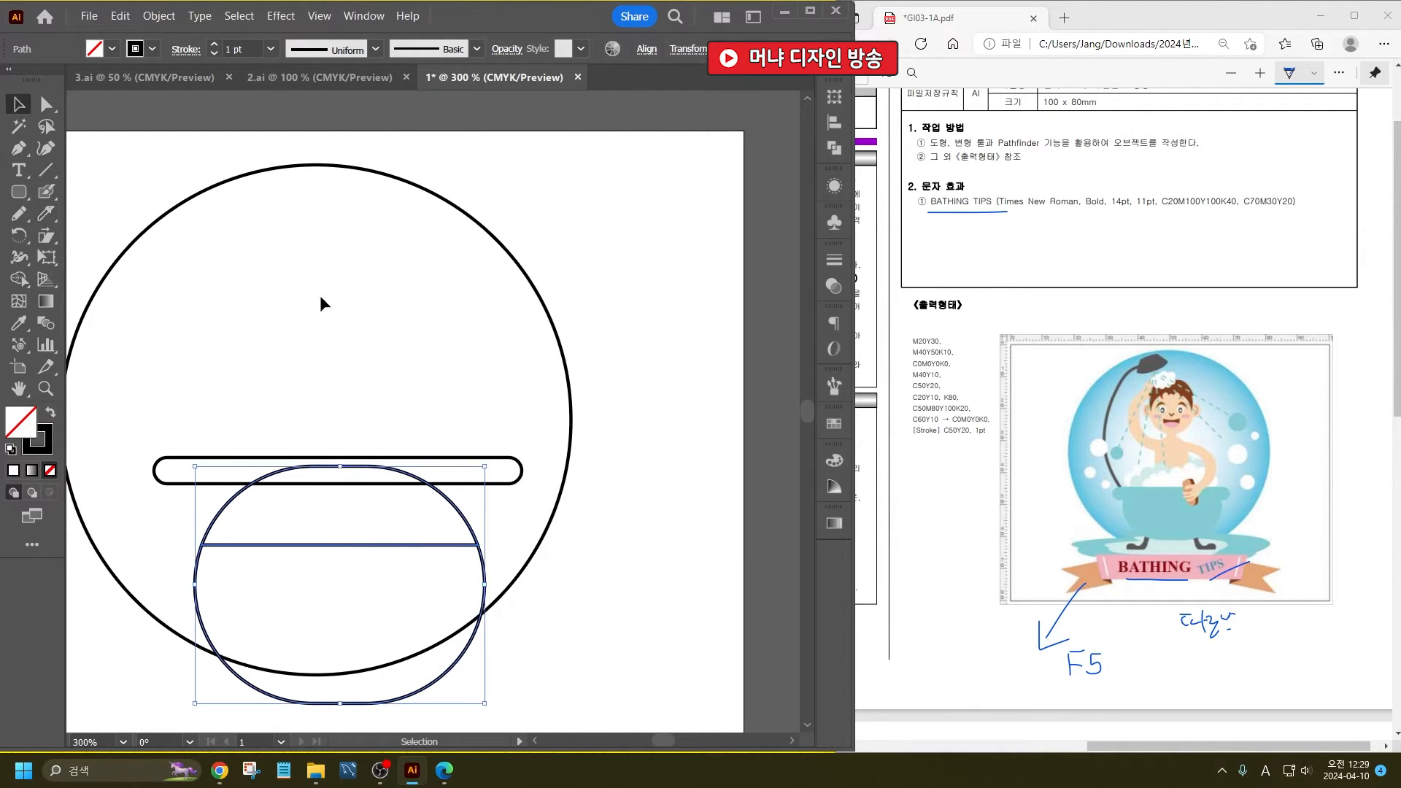
left_click(322, 302)
left_click(465, 518)
key("Delete")
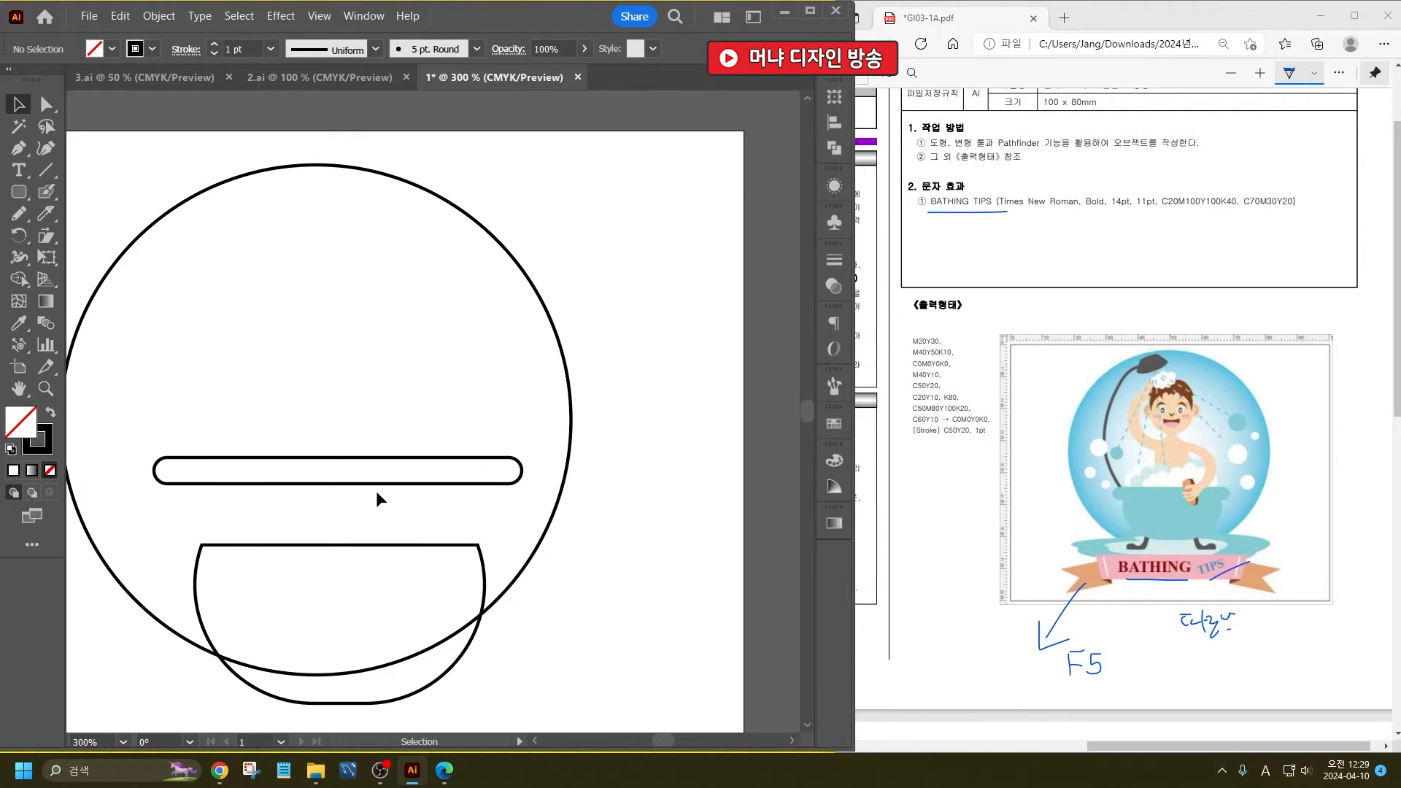
- Move the cut tub body up against the rim and enlarge it slightly to fit under the rim
left_click_drag(359, 546, 352, 499)
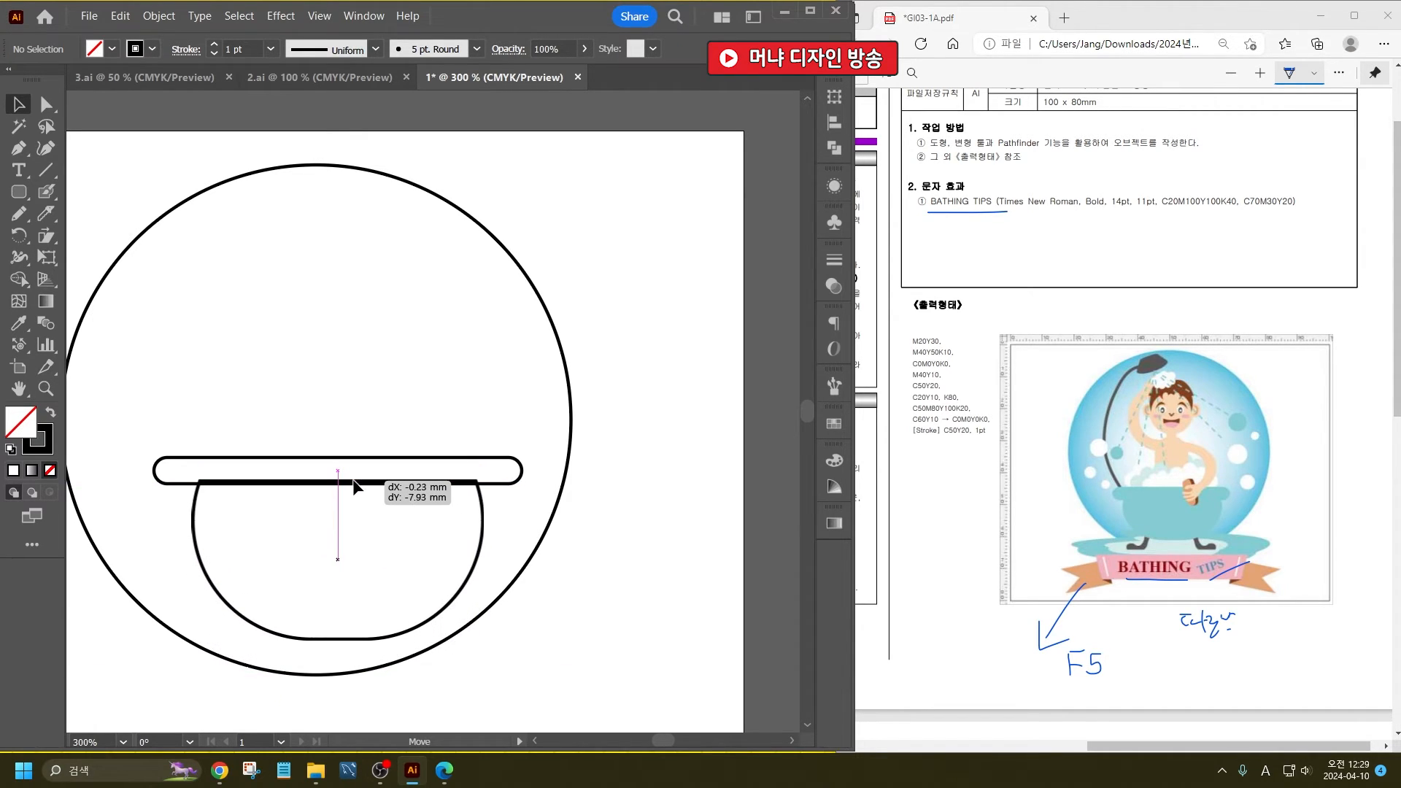
left_click_drag(355, 487, 355, 487)
left_click_drag(484, 640, 511, 654)
left_click_drag(513, 531, 498, 532)
left_click(552, 518)
- Draw a closed, scalloped foam shape with the Pencil tool, rising above the middle of the bathtub rim
left_click_drag(422, 482, 548, 527)
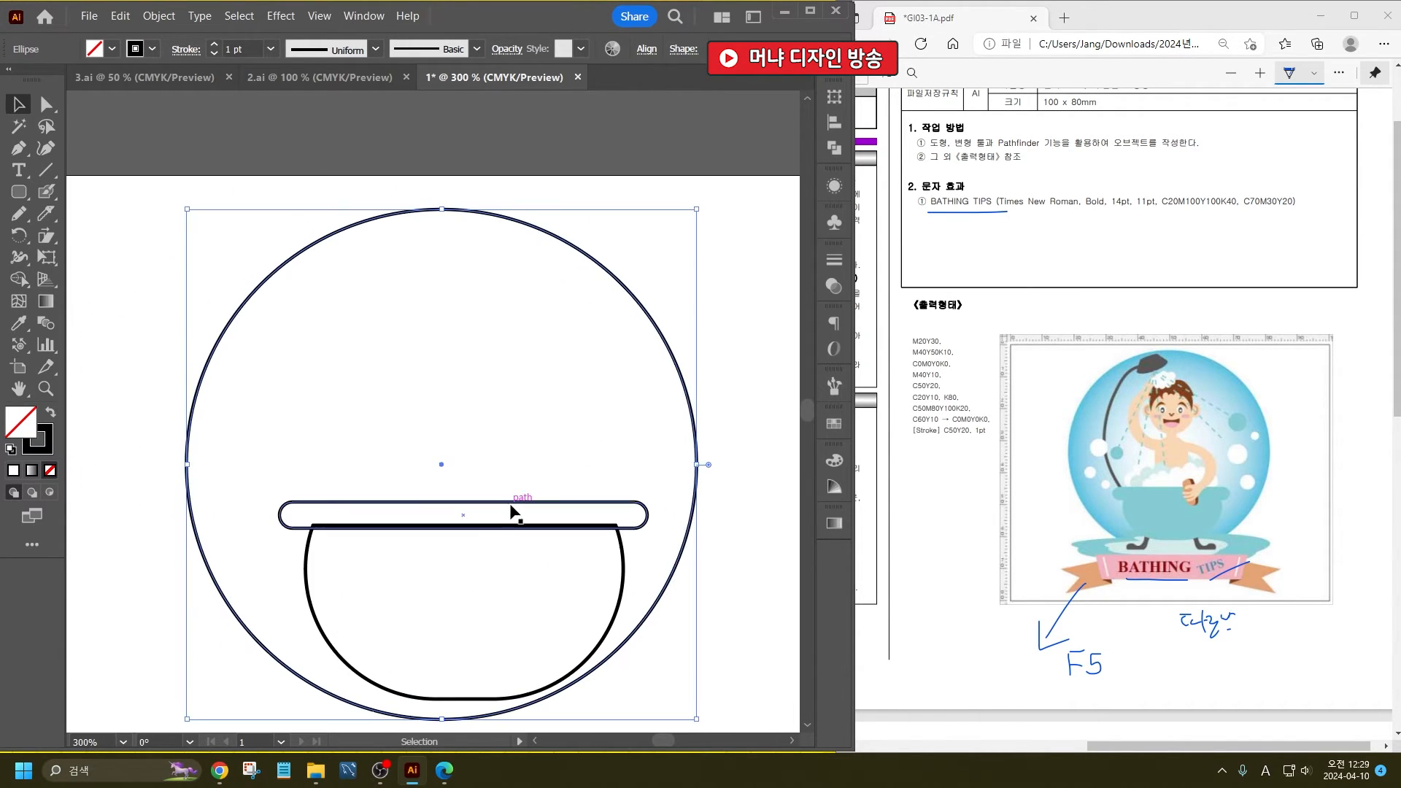
left_click(19, 213)
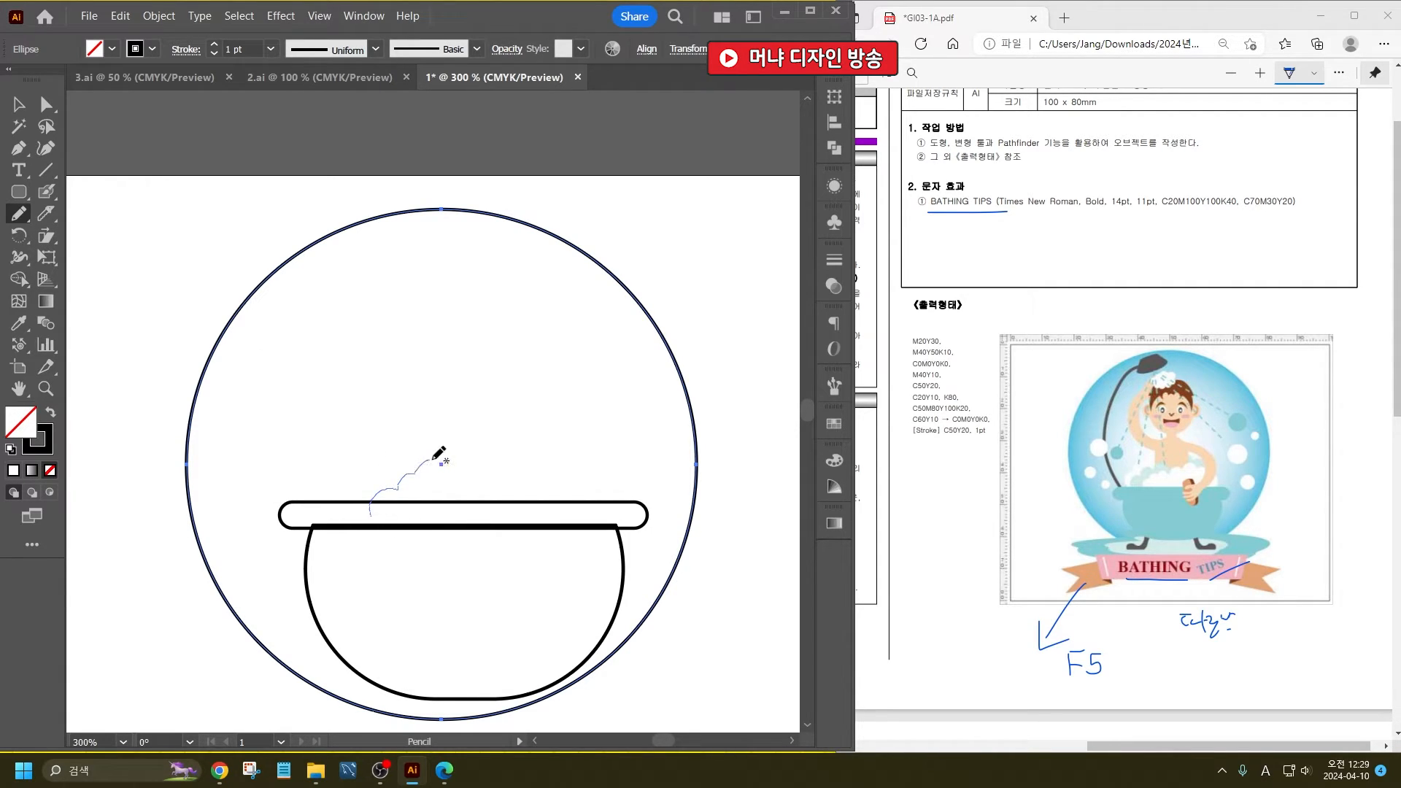
mouse_move(433, 460)
left_mouse_down()
mouse_move(485, 442)
mouse_move(498, 458)
mouse_move(563, 463)
mouse_move(571, 519)
mouse_move(402, 548)
mouse_move(370, 503)
left_mouse_up()
left_click(19, 104)
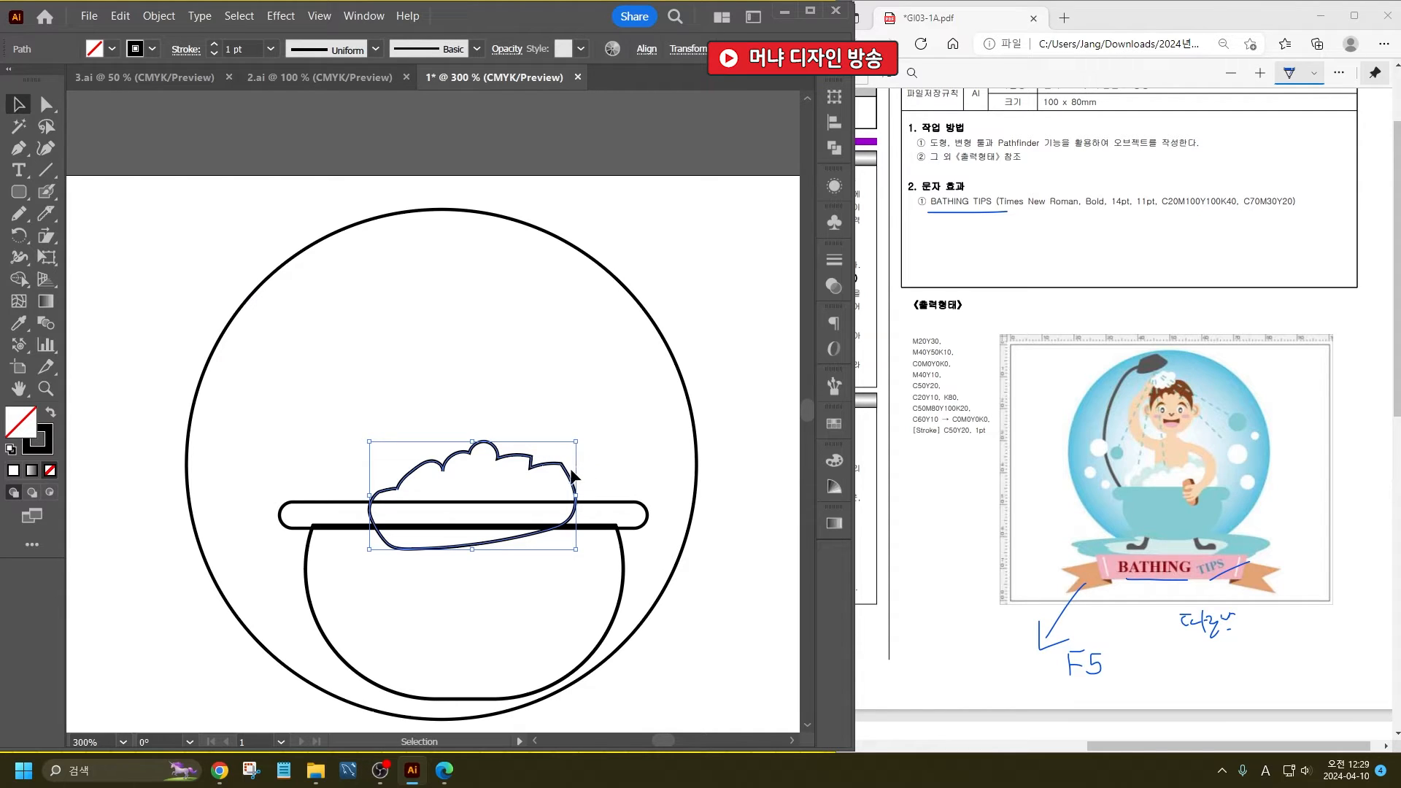
- Duplicate the foam shape into several overlapping copies spread along the bathtub rim
left_click_drag(572, 475, 486, 461)
left_click(464, 387)
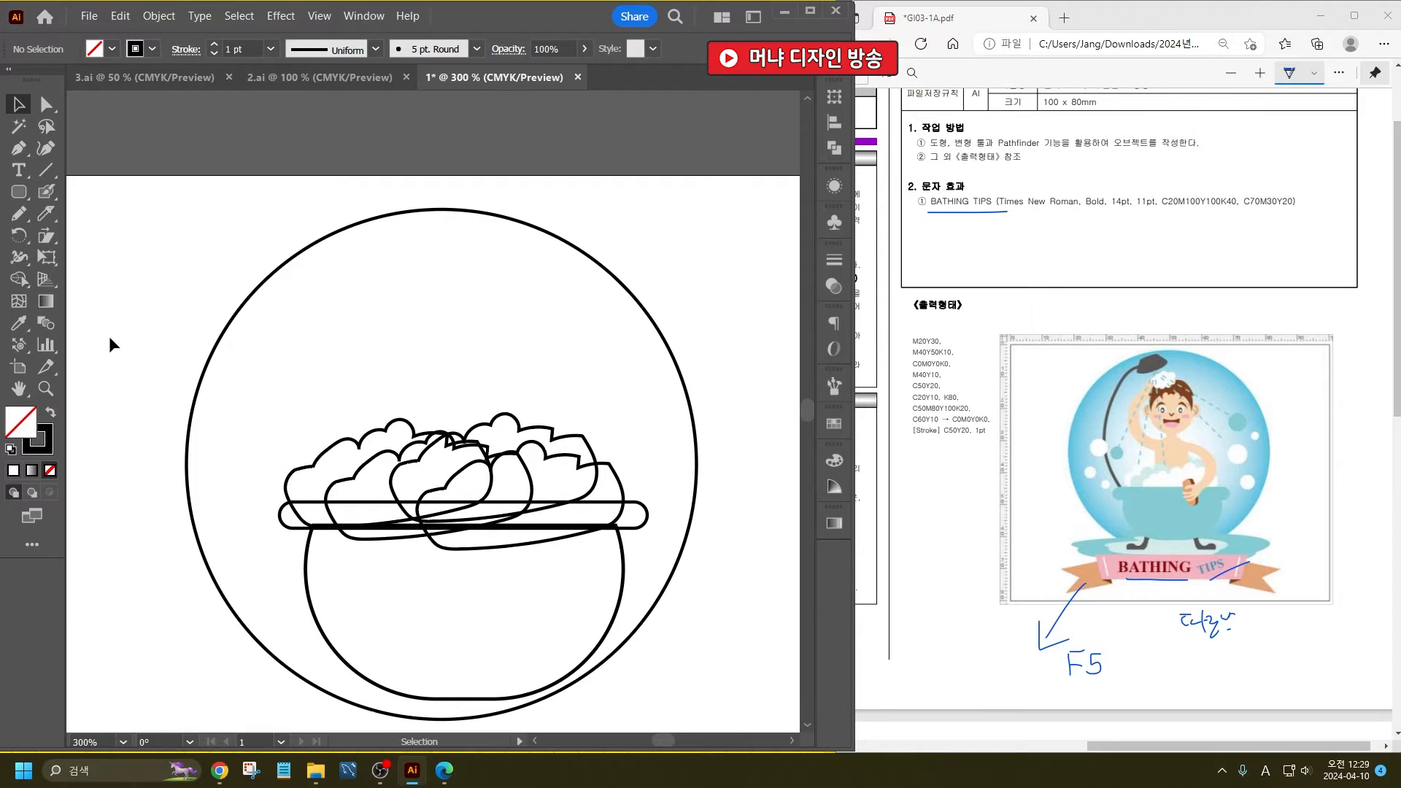
- Draw an upright ellipse for the bather's head above the foam, inside the upper half of the large circle
left_click(16, 217)
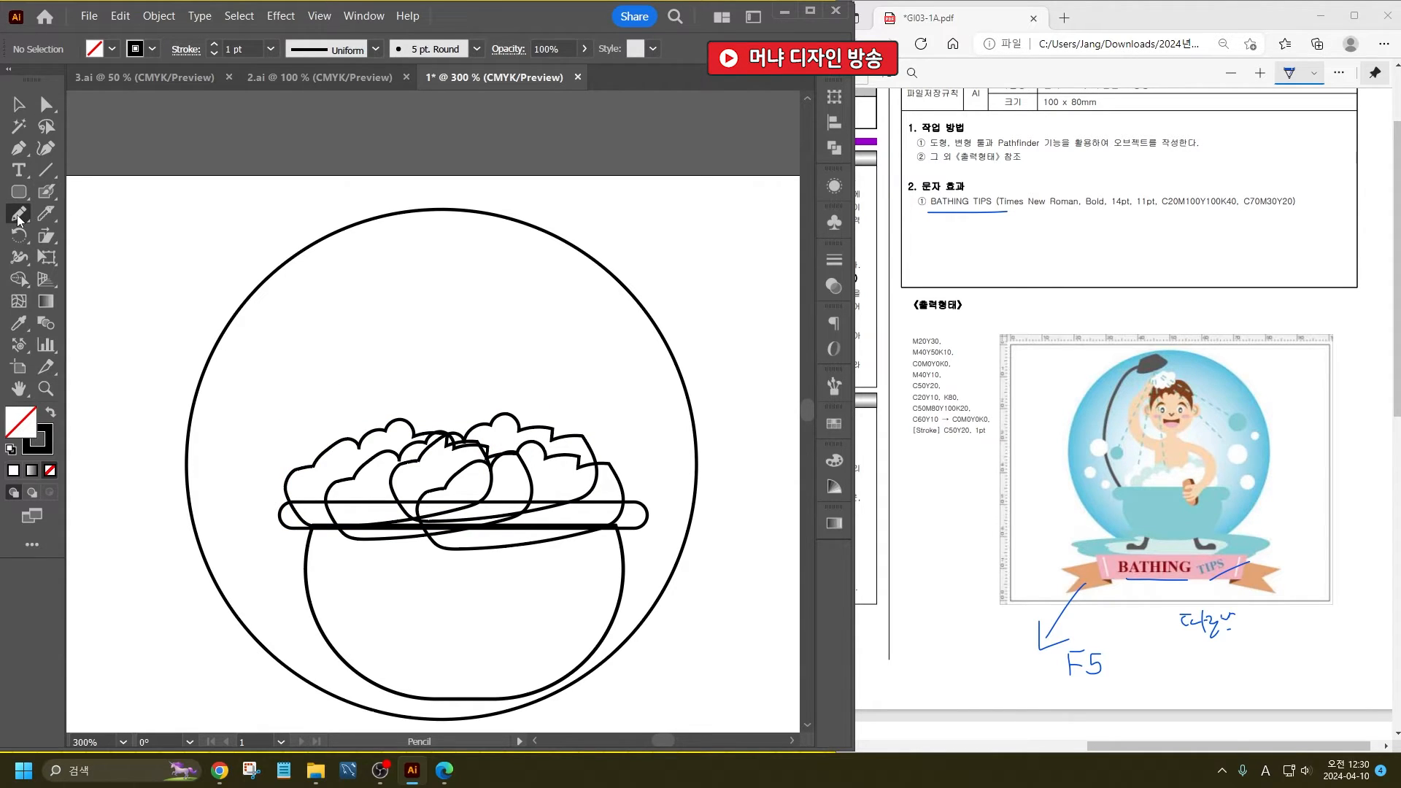
right_click(19, 192)
left_click(91, 234)
mouse_move(402, 252)
left_mouse_down()
mouse_move(494, 335)
mouse_move(497, 365)
left_mouse_up()
- Draw a circle in the lower face for the mouth and cut it with two curved Knife strokes, one sagging and one arching
scroll(478, 285, "up", 4)
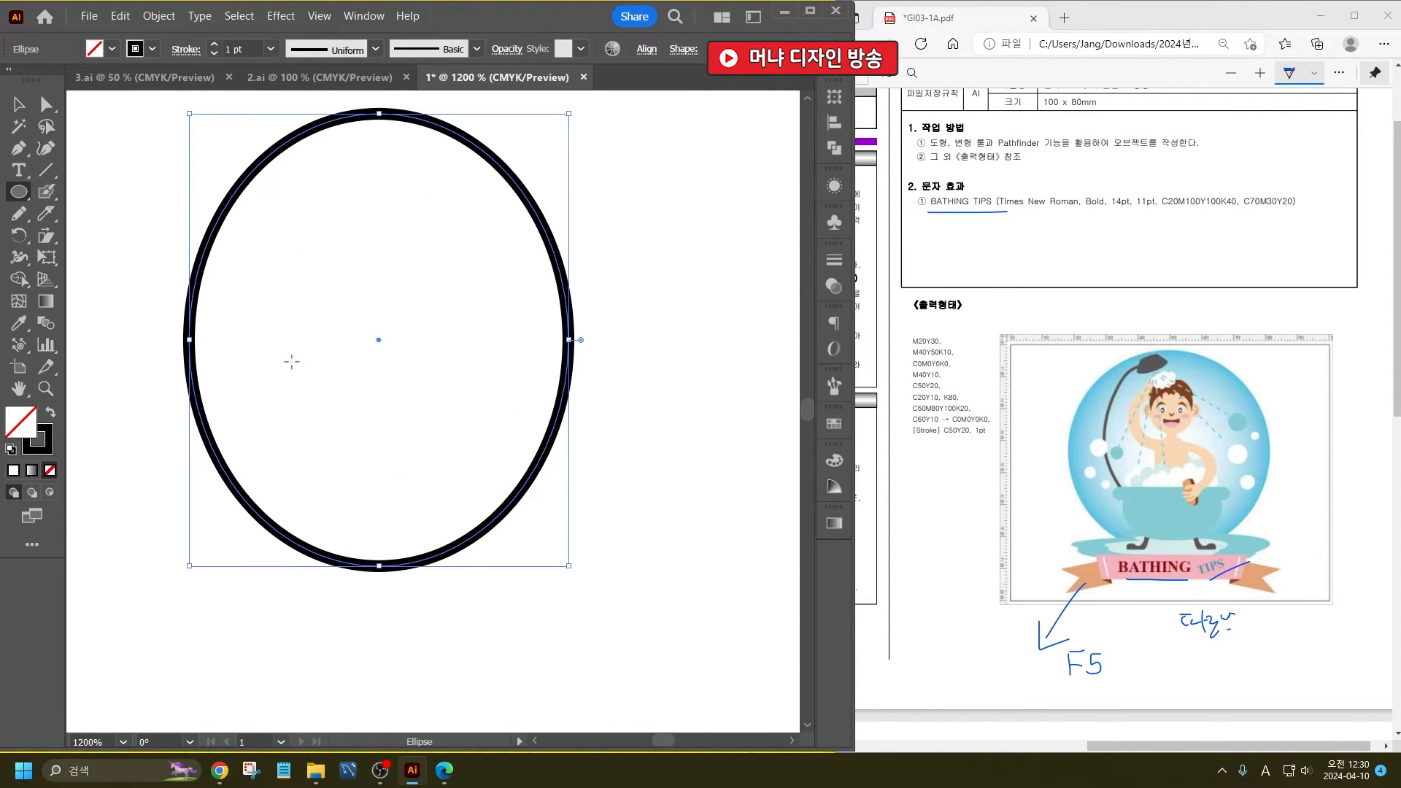
mouse_move(289, 336)
left_mouse_down()
mouse_move(455, 481)
mouse_move(467, 521)
left_mouse_up()
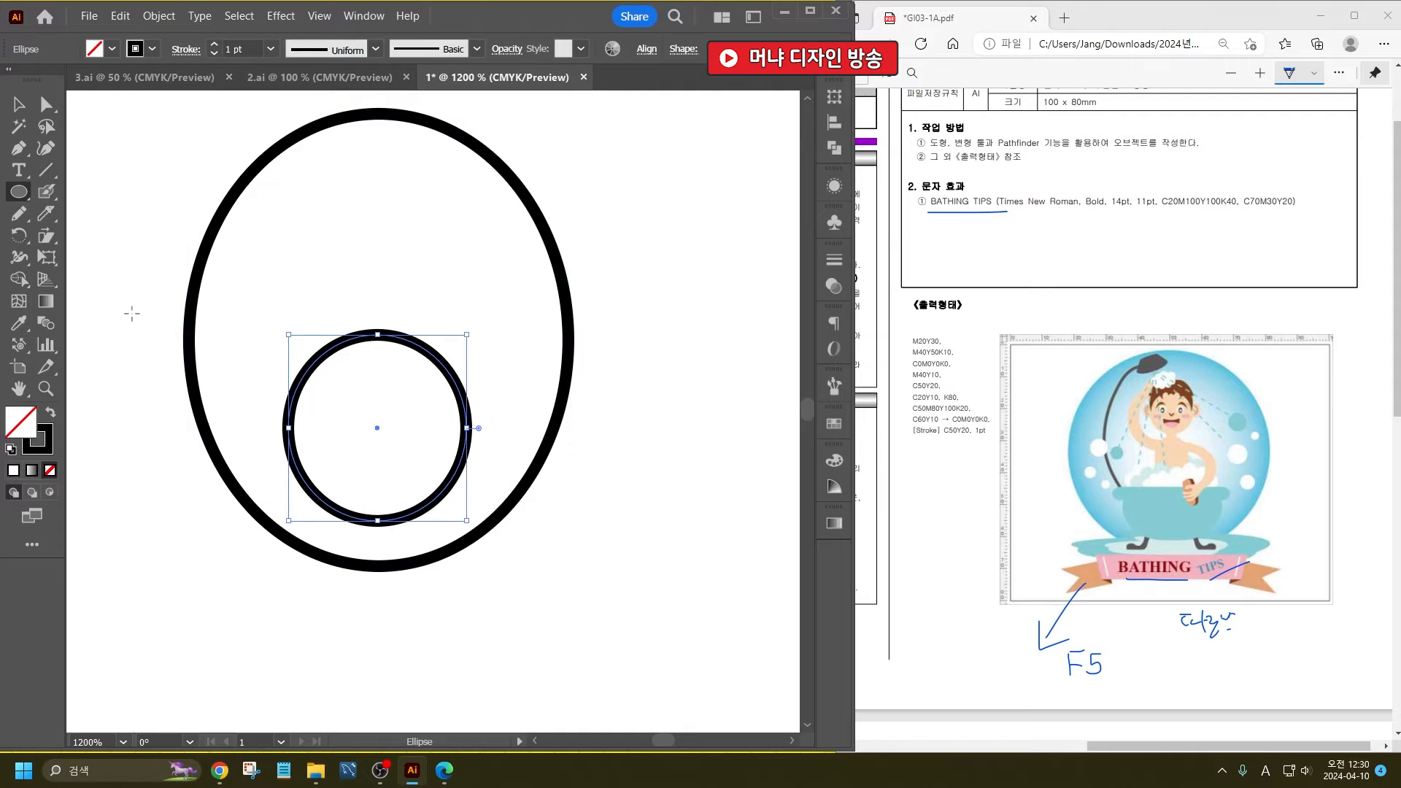
left_click(56, 215)
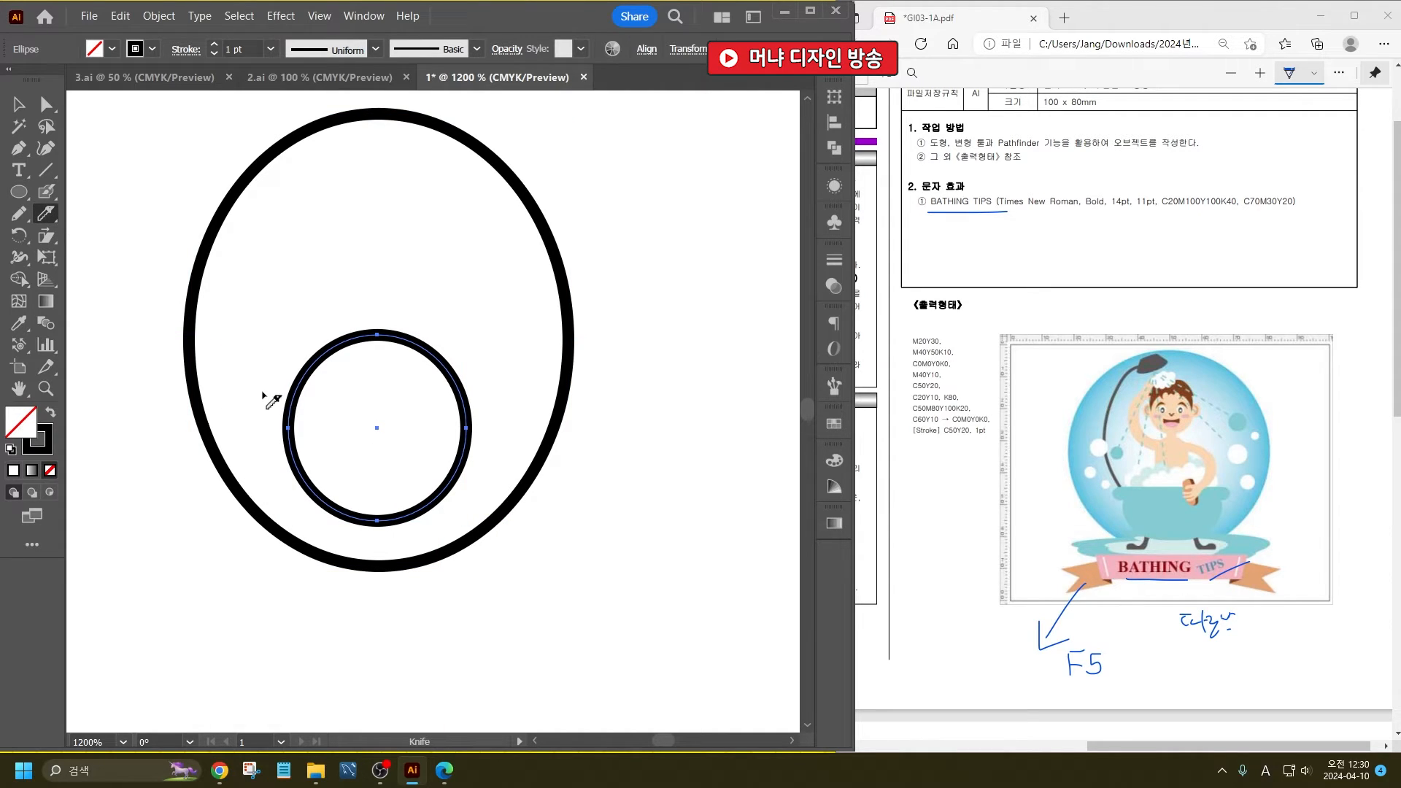
mouse_move(262, 393)
left_mouse_down()
mouse_move(360, 423)
mouse_move(517, 394)
left_mouse_up()
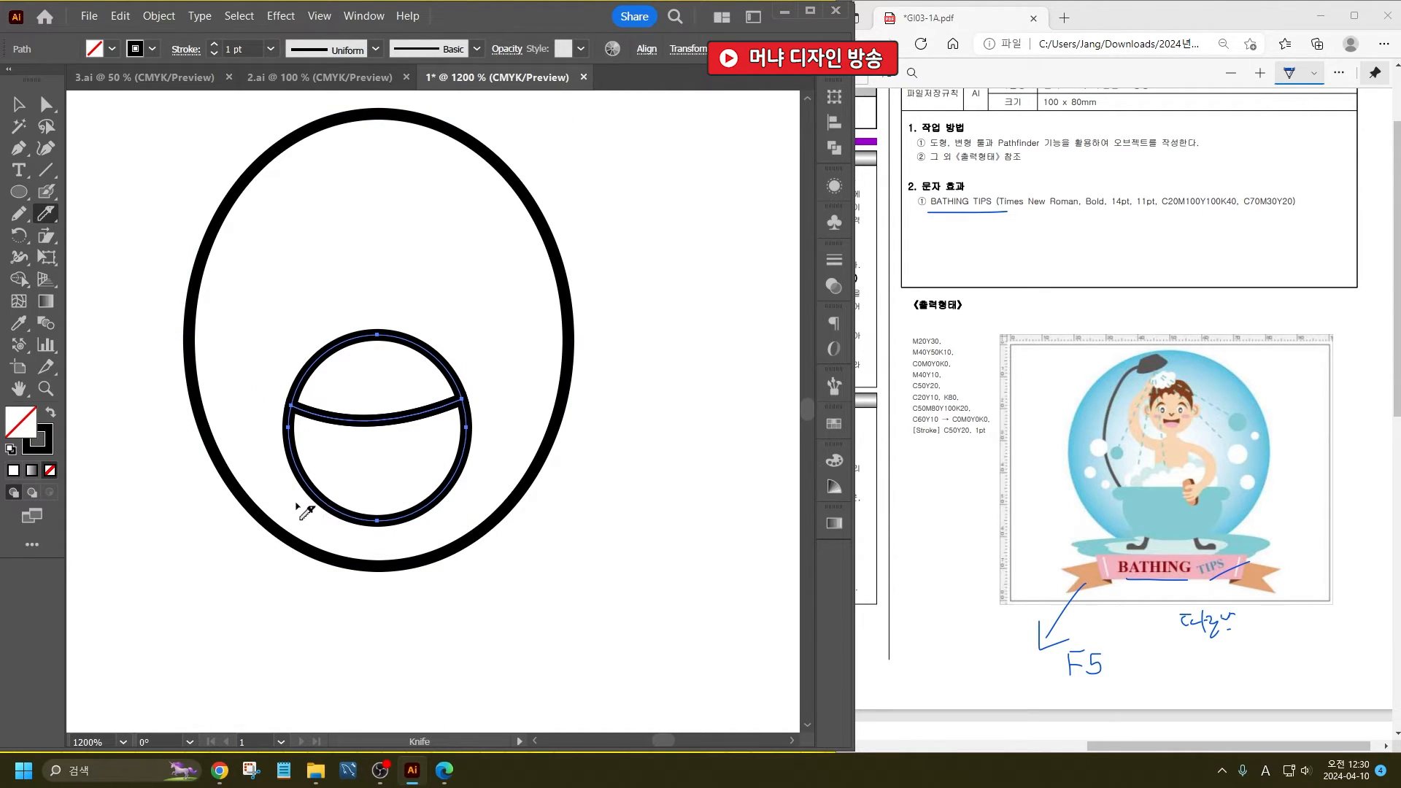
mouse_move(298, 505)
left_mouse_down()
mouse_move(347, 473)
mouse_move(463, 479)
mouse_move(504, 529)
left_mouse_up()
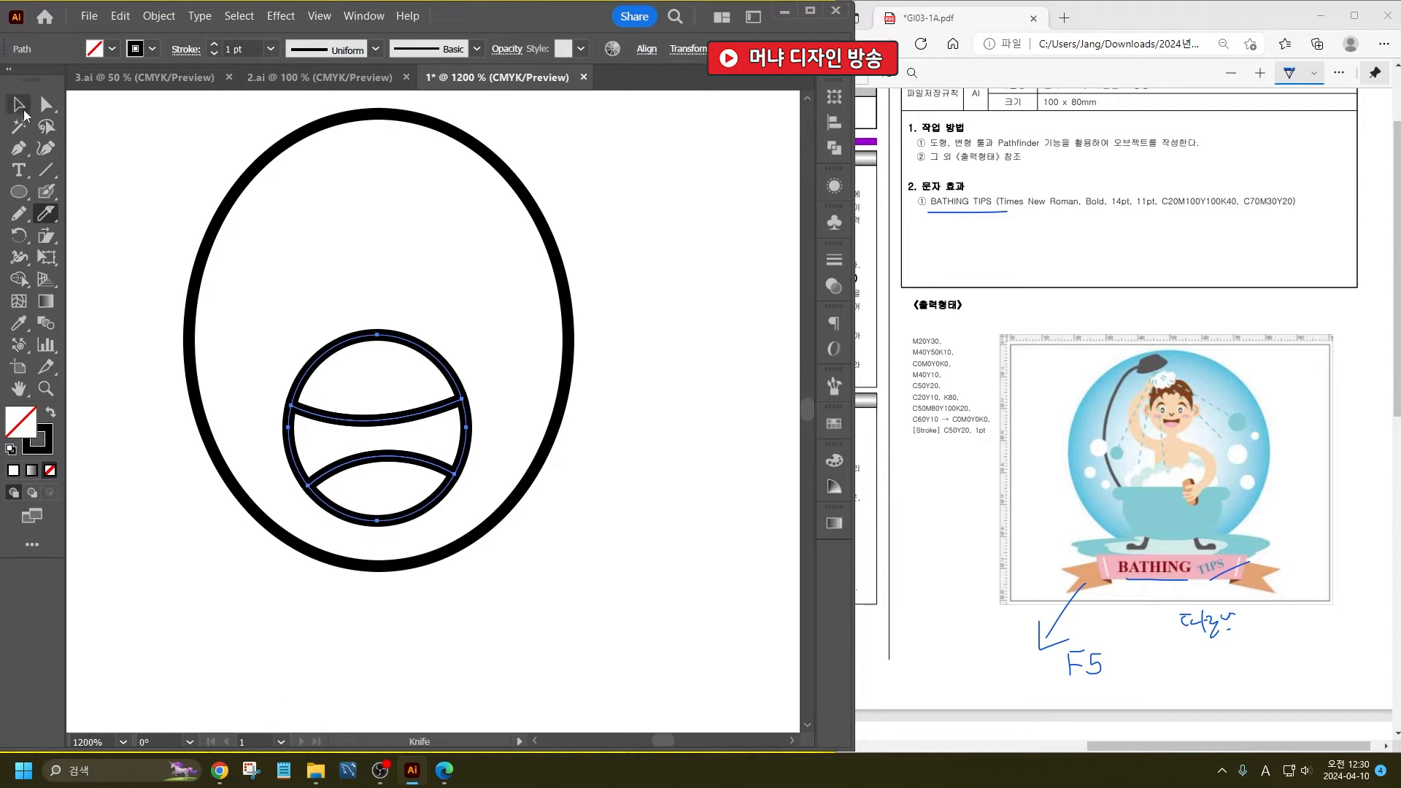
- Delete the top piece of the cut circle, leaving an open smiling mouth with a tongue
left_click(24, 111)
left_click(391, 373)
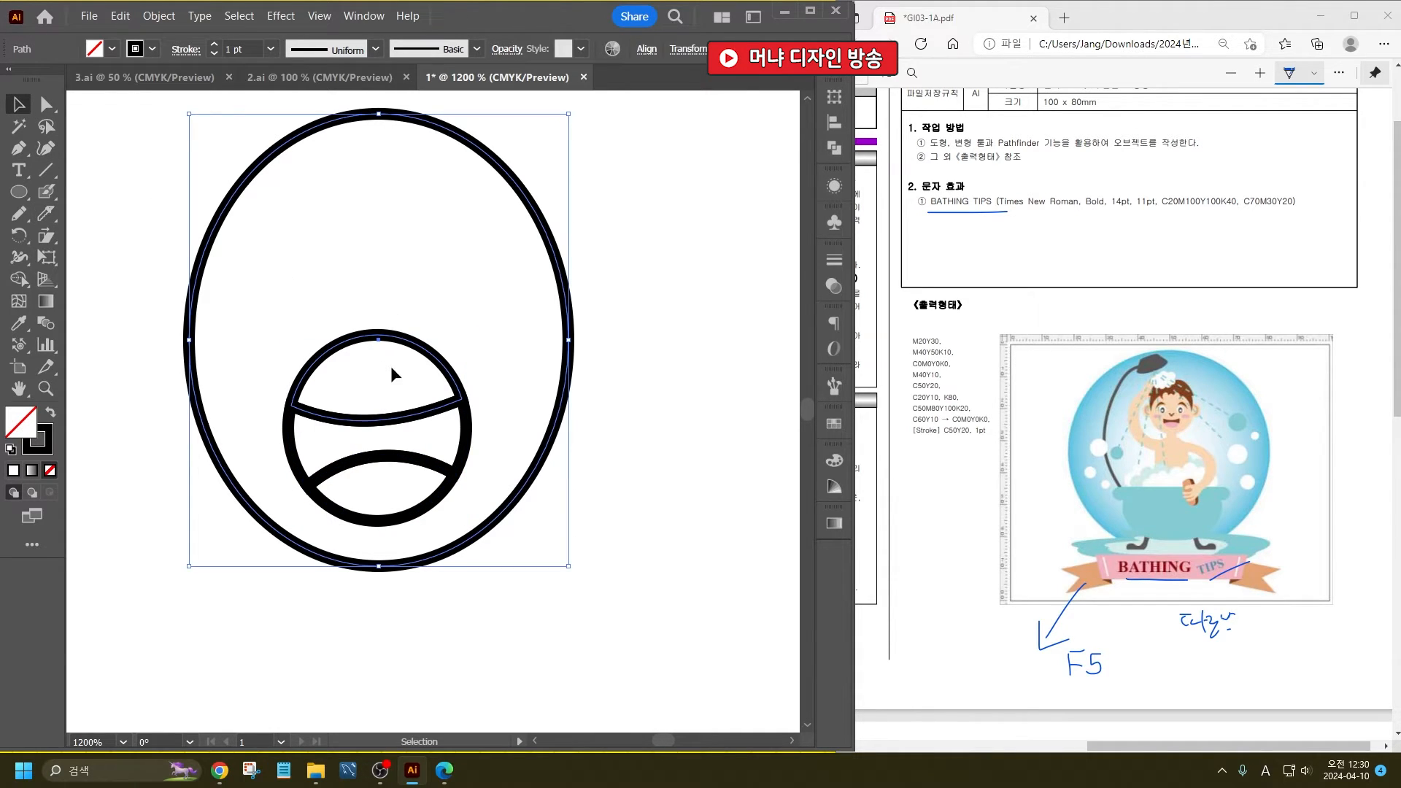
left_click(712, 456)
left_click(411, 341)
key("Delete")
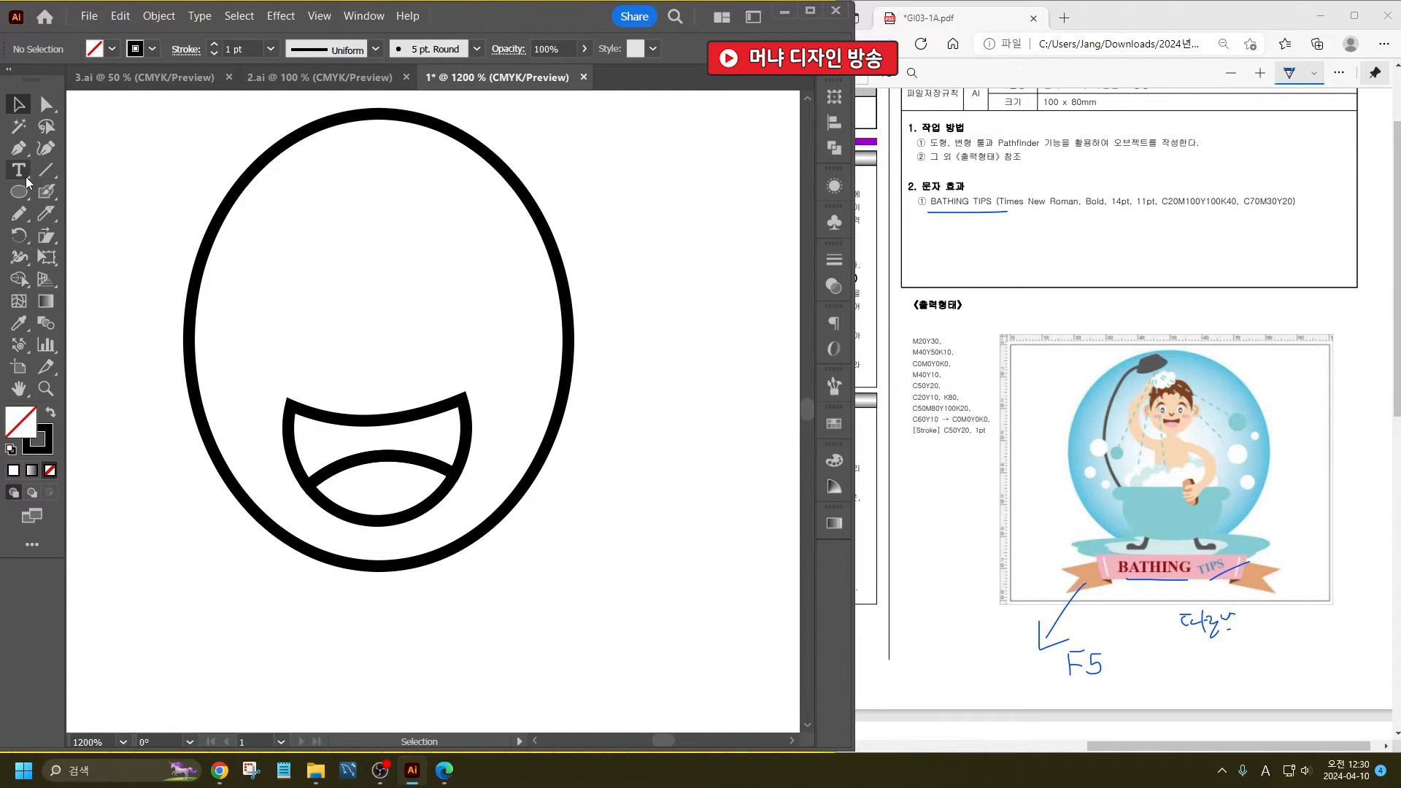
- Draw a closed, arched eyebrow with the Pencil tool in the upper left of the face
left_click(19, 213)
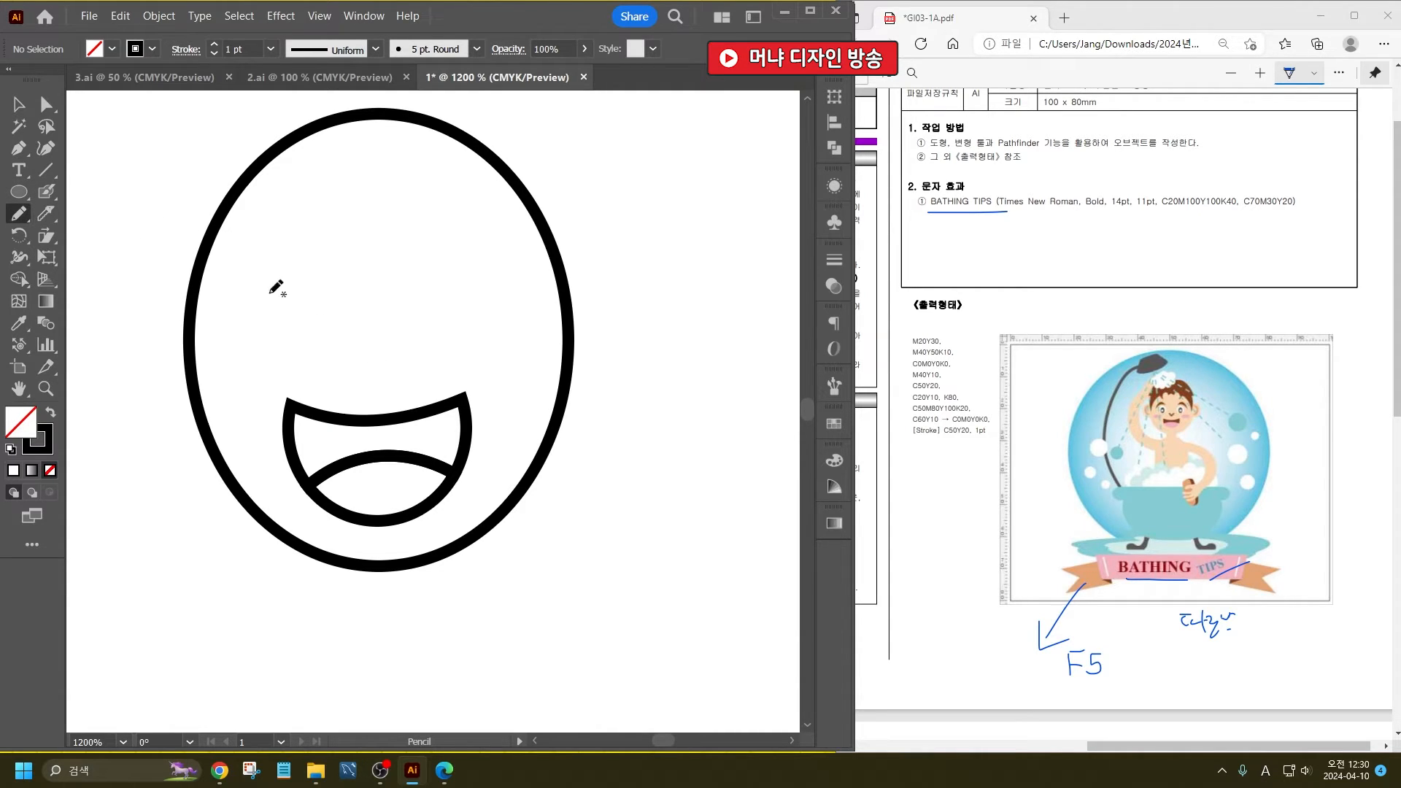
mouse_move(244, 273)
left_mouse_down()
mouse_move(283, 228)
mouse_move(343, 226)
mouse_move(302, 208)
mouse_move(272, 219)
mouse_move(243, 270)
left_mouse_up()
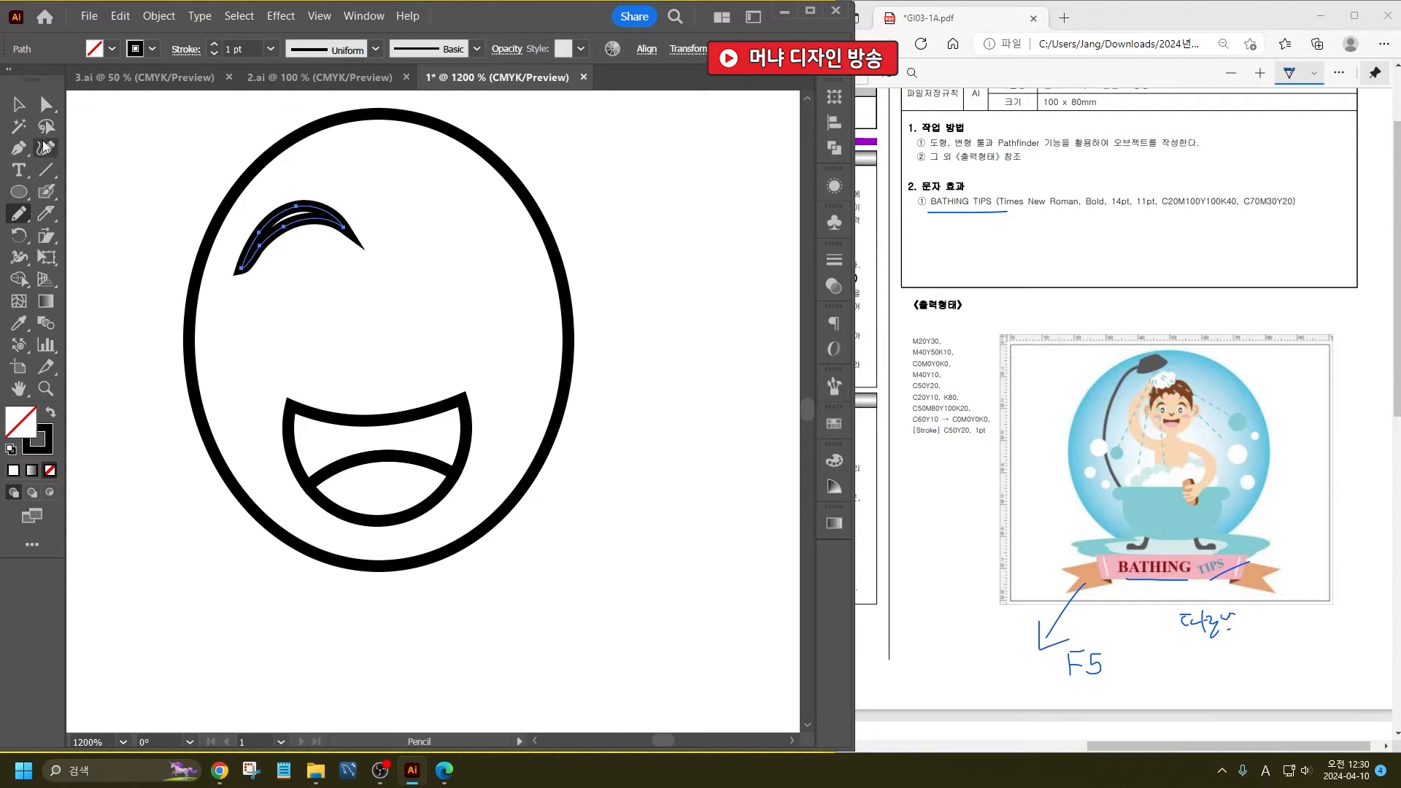
left_click(19, 103)
left_click(119, 152)
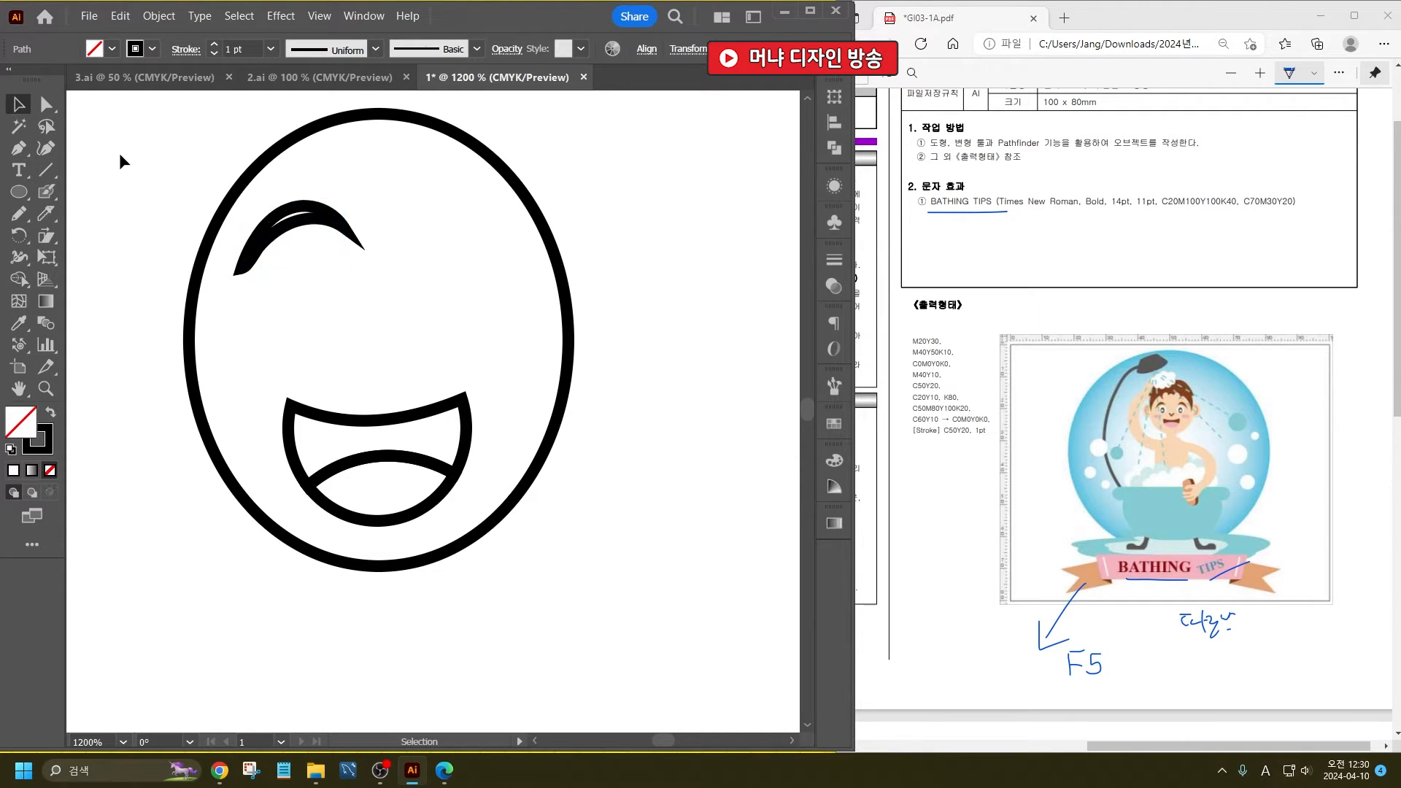
- Draw an eye below the eyebrow from a circle, a smaller upright ellipse inside it and a tiny ellipse at its centre
left_click(18, 191)
left_click_drag(273, 246, 372, 344)
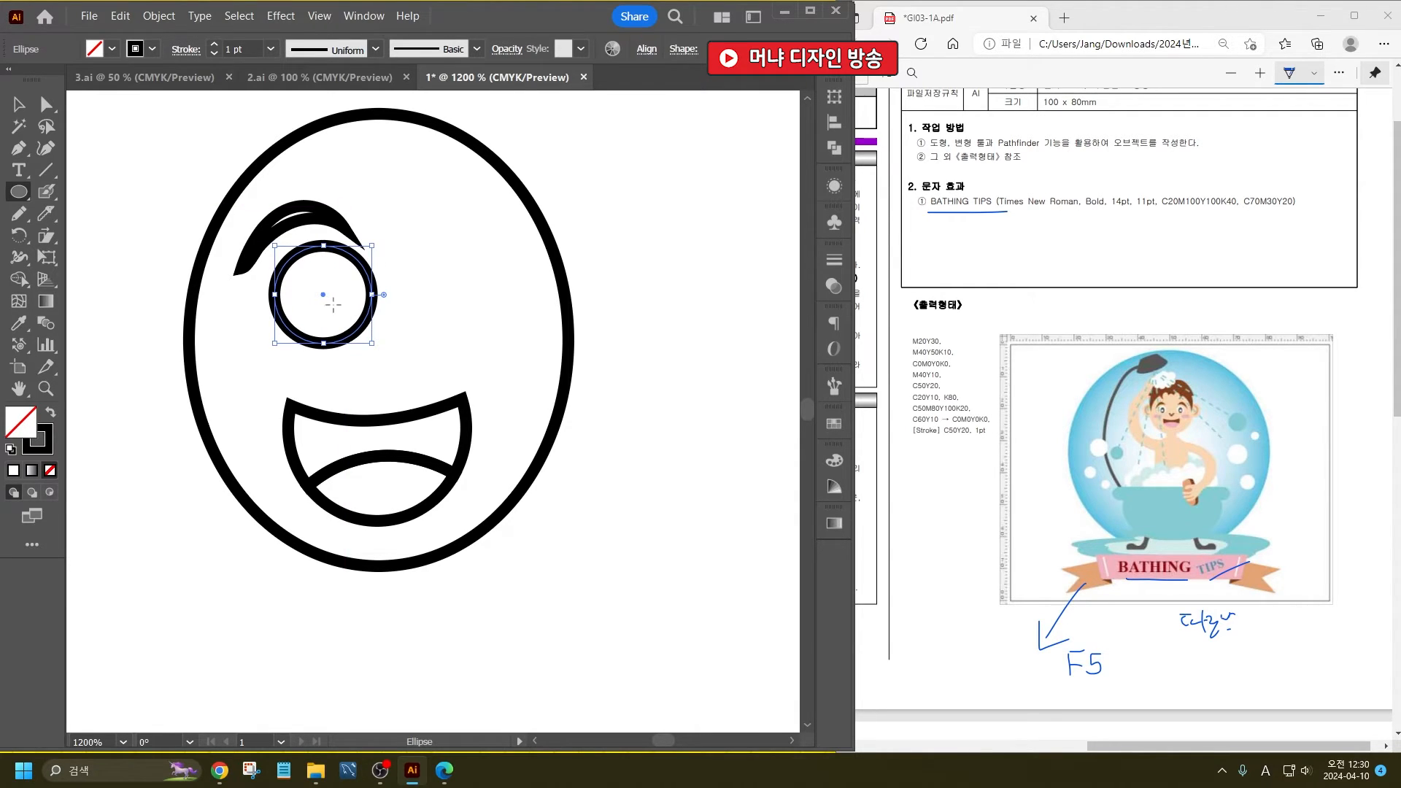
scroll(343, 292, "up", 4, "alt")
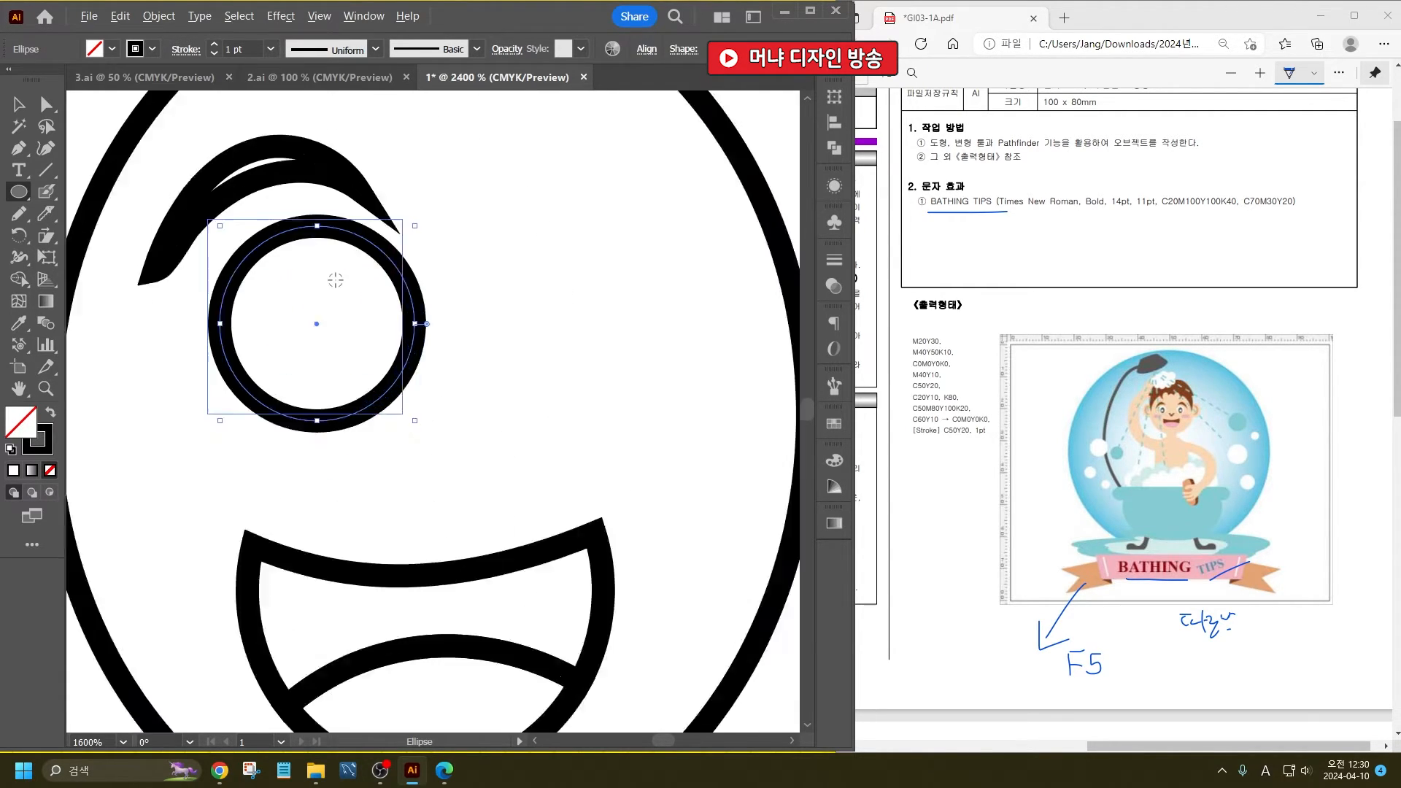
left_click_drag(235, 268, 381, 490)
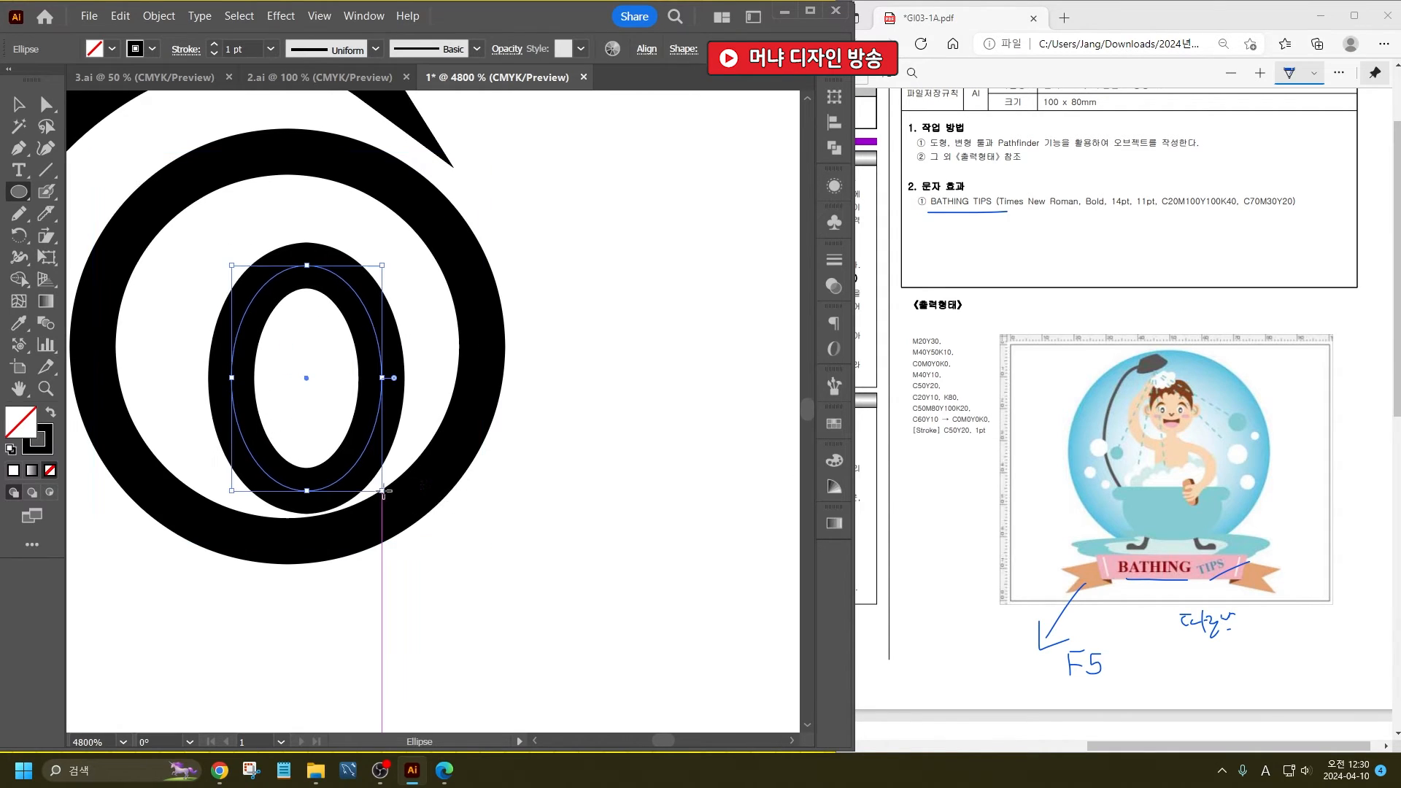
left_click_drag(287, 358, 332, 411)
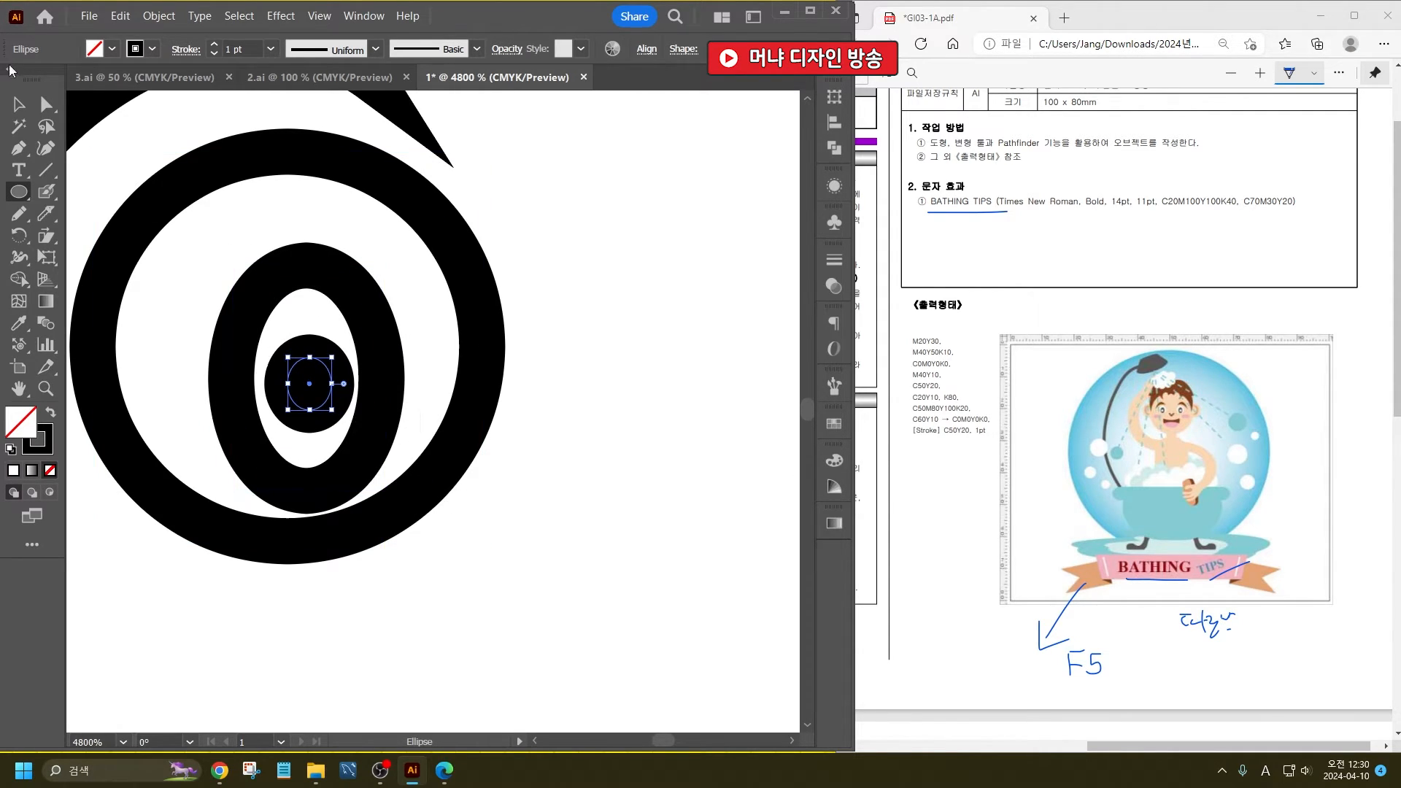
left_click(18, 104)
- Draw a small flat ellipse for the cheek, below and to the left of the eye
scroll(438, 357, "down", 1, "alt")
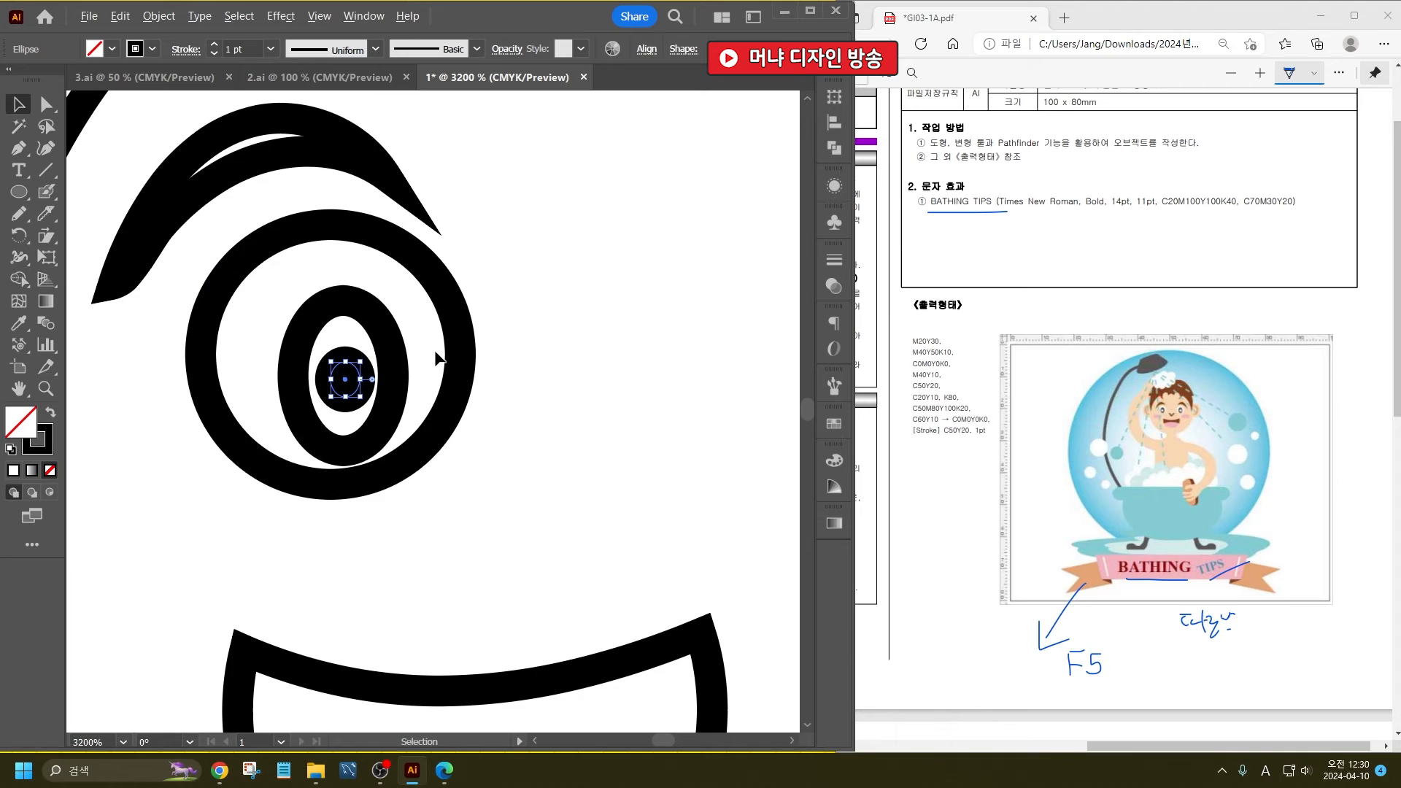
left_click(18, 192)
scroll(370, 488, "down", 2, "alt")
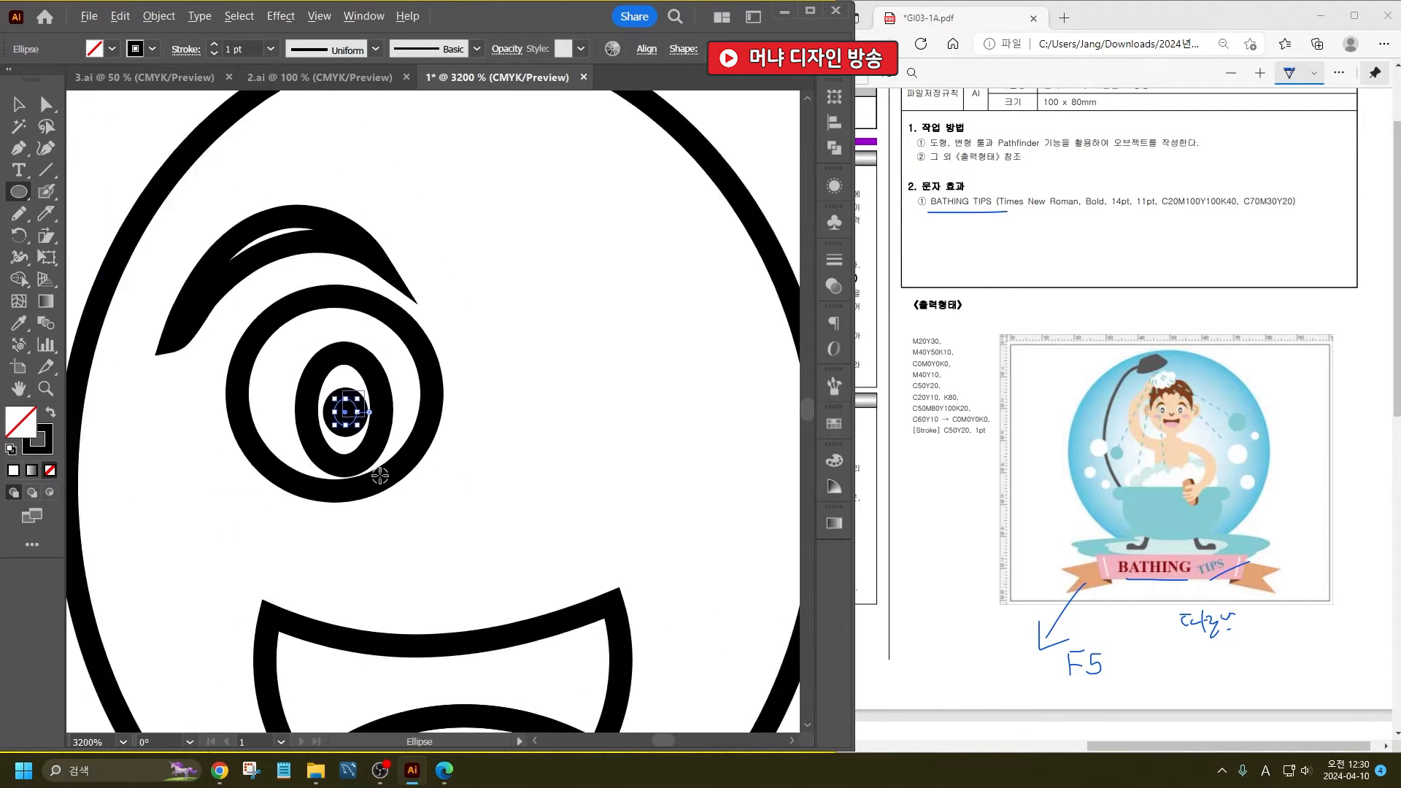
left_click_drag(215, 489, 298, 521)
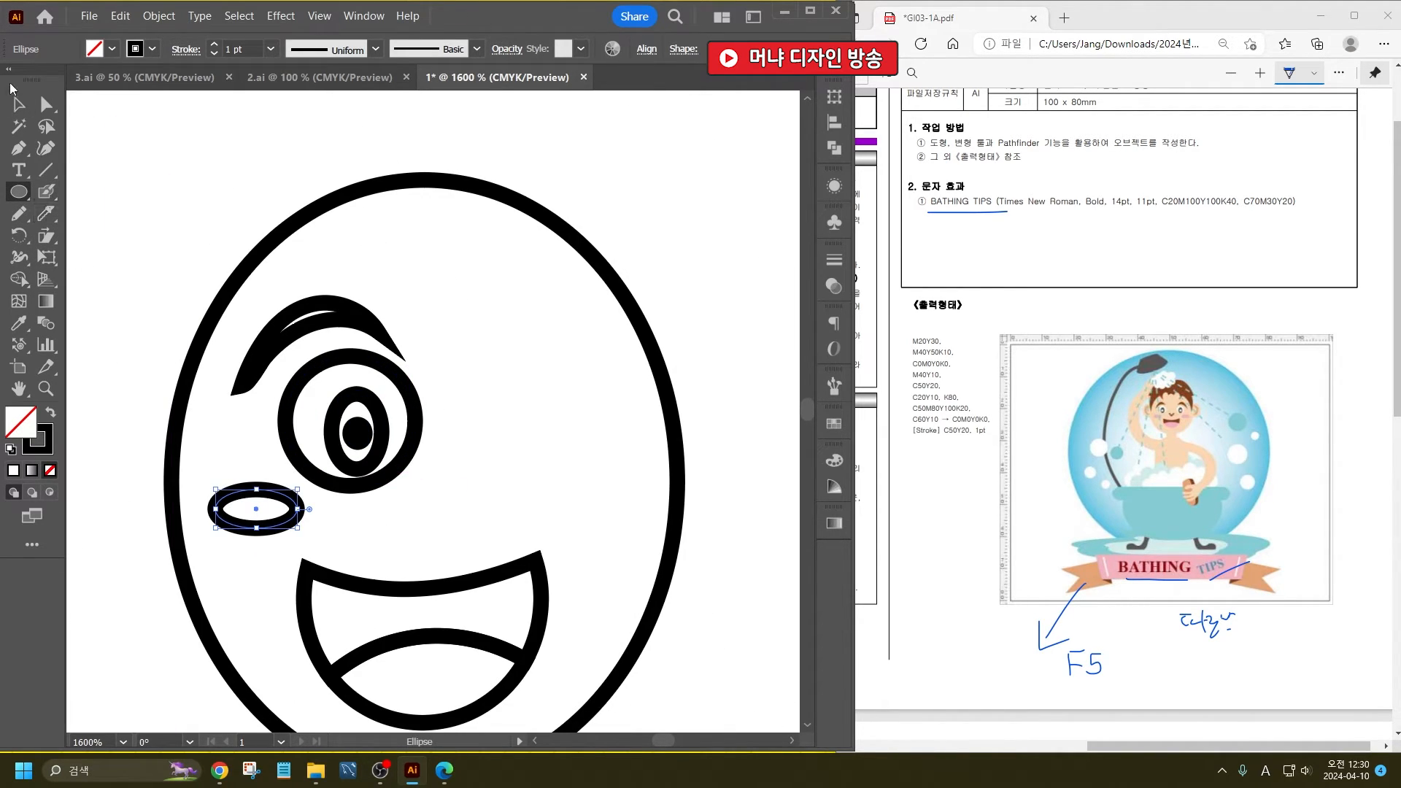
left_click(18, 105)
left_click(209, 226)
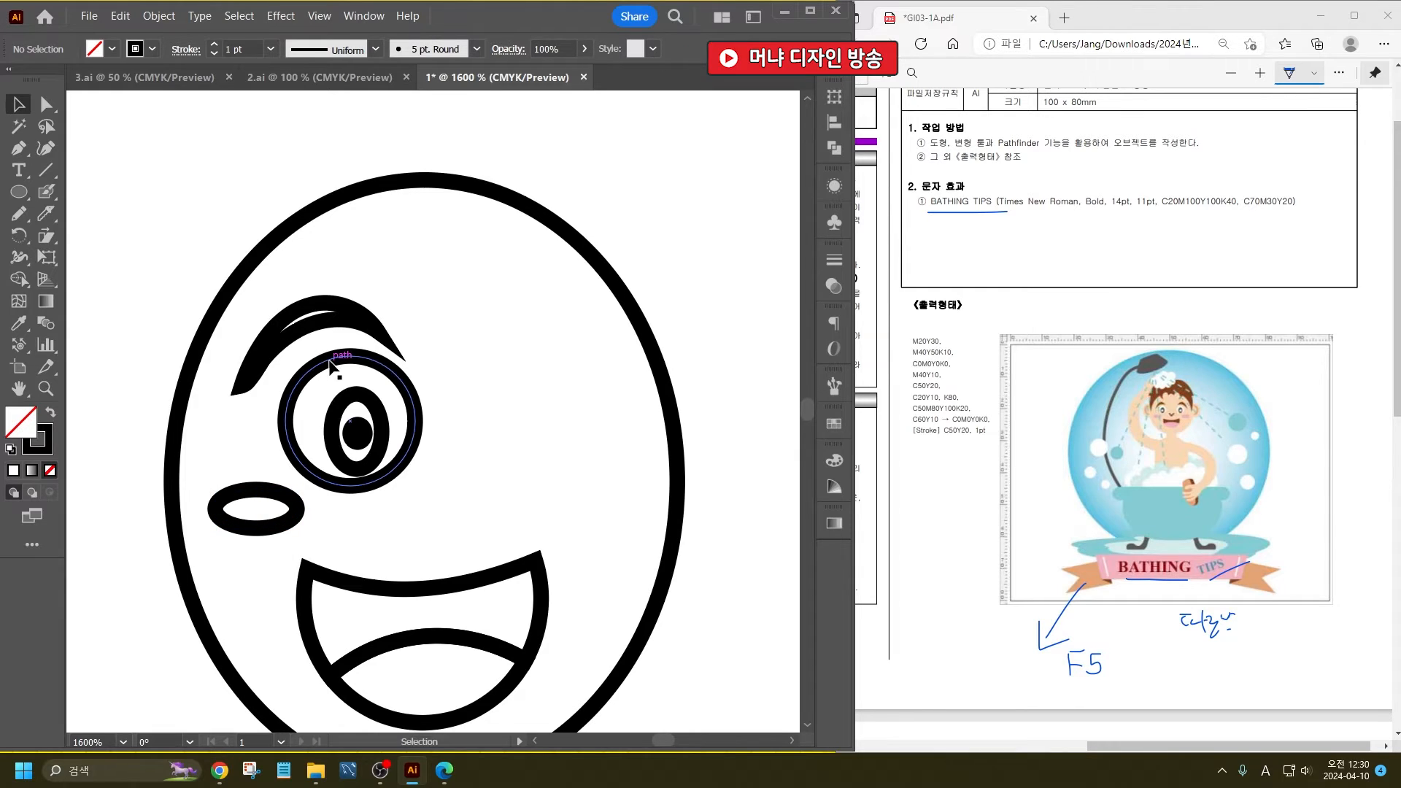
- Draw a closed hair shape around the top of the head with the Pencil tool, with curls and pointed tufts across the forehead
left_click(18, 214)
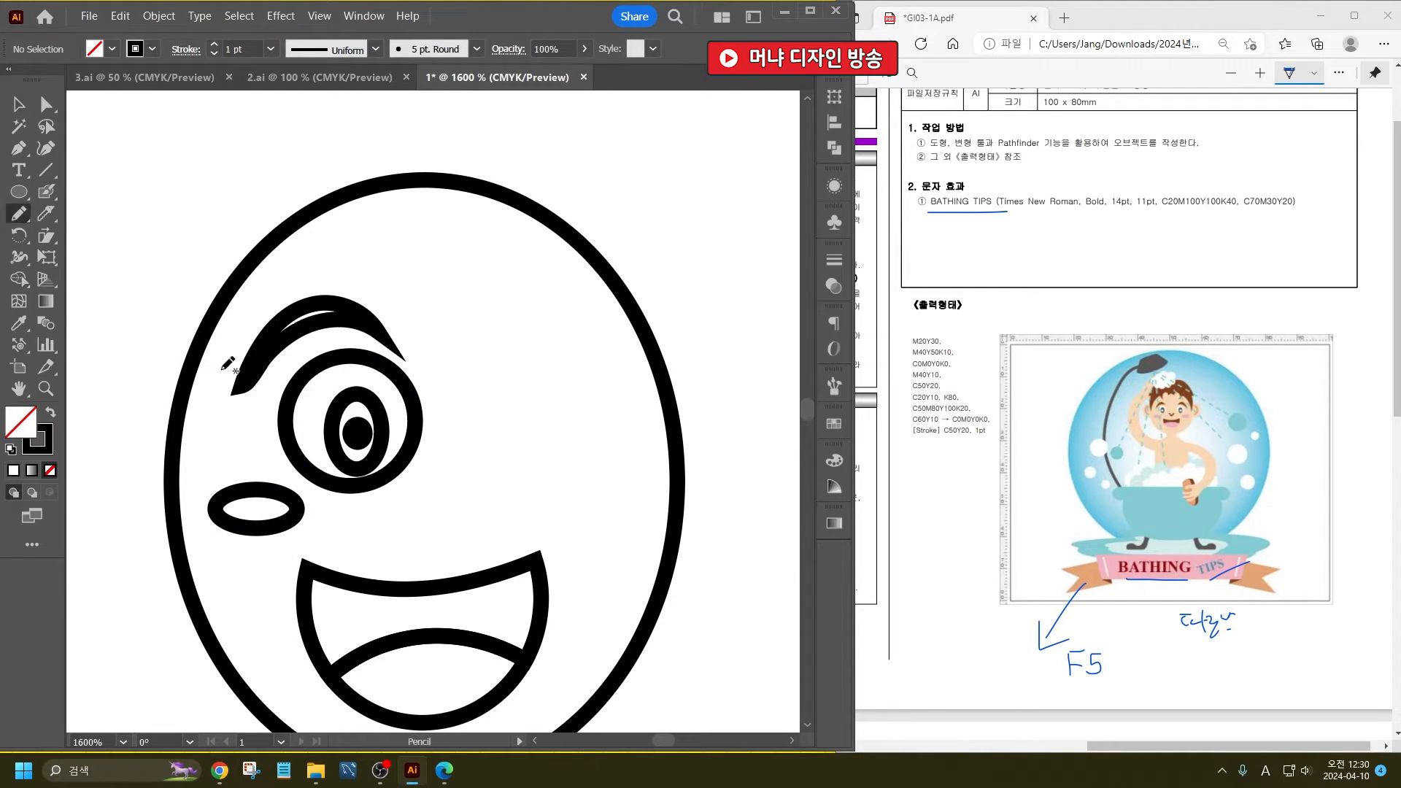
scroll(230, 402, "down", 1, "alt")
scroll(256, 360, "up", 1, "alt")
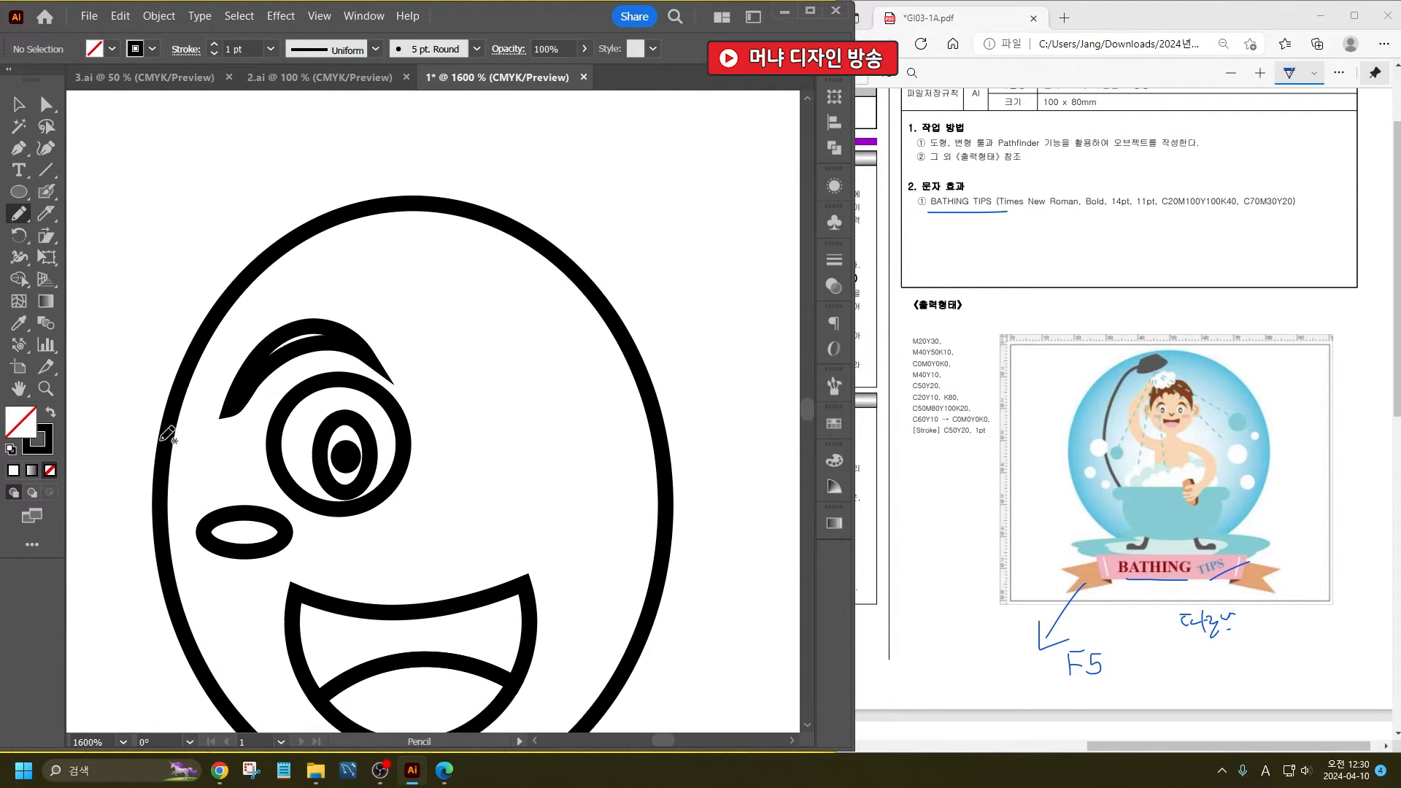
mouse_move(161, 438)
left_mouse_down()
mouse_move(205, 360)
mouse_move(274, 292)
mouse_move(325, 267)
mouse_move(362, 314)
left_mouse_up()
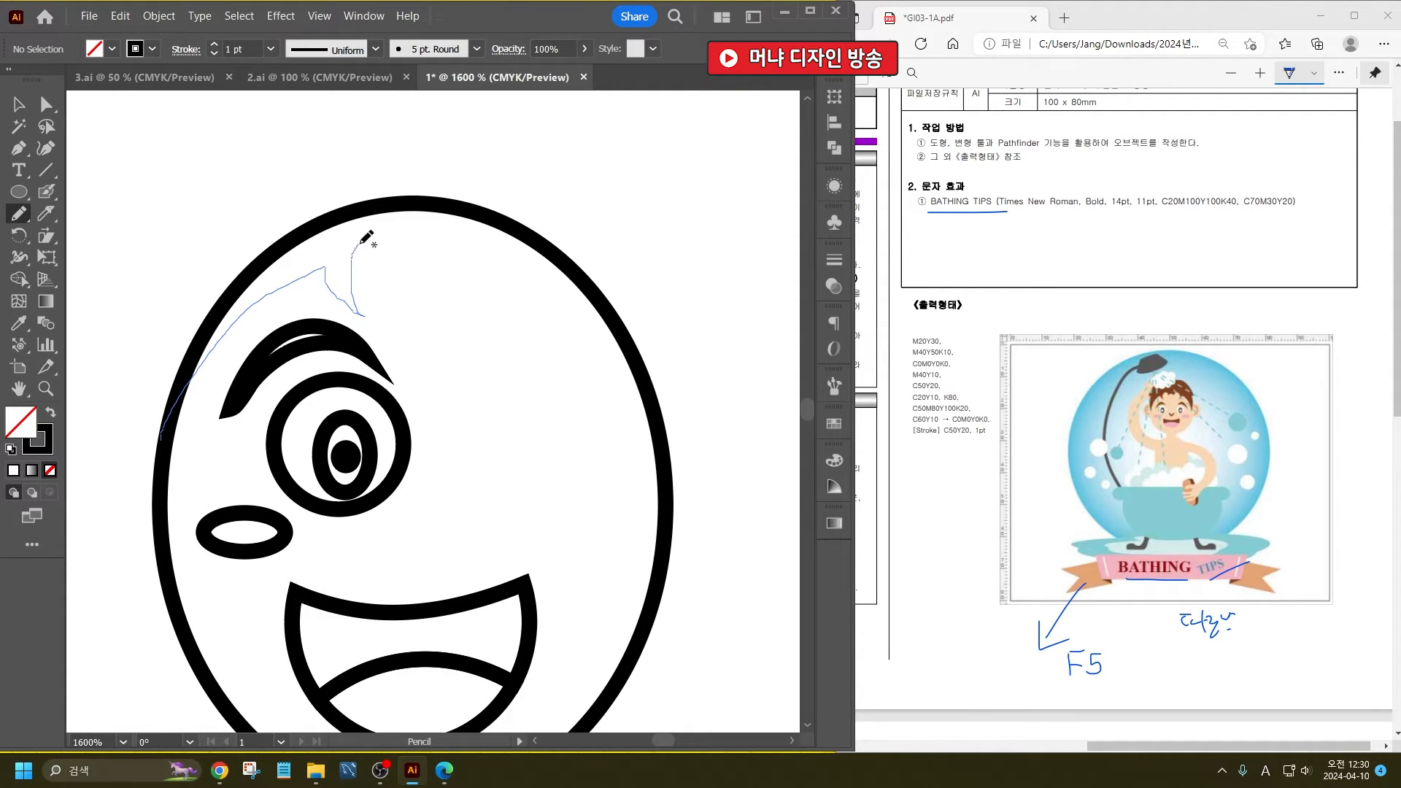
mouse_move(422, 254)
left_mouse_down()
mouse_move(465, 244)
mouse_move(465, 276)
mouse_move(504, 268)
mouse_move(562, 293)
mouse_move(593, 357)
left_mouse_up()
mouse_move(598, 410)
left_mouse_down()
mouse_move(625, 347)
mouse_move(612, 264)
mouse_move(632, 295)
mouse_move(600, 223)
mouse_move(502, 152)
mouse_move(281, 170)
mouse_move(174, 288)
mouse_move(152, 424)
left_mouse_up()
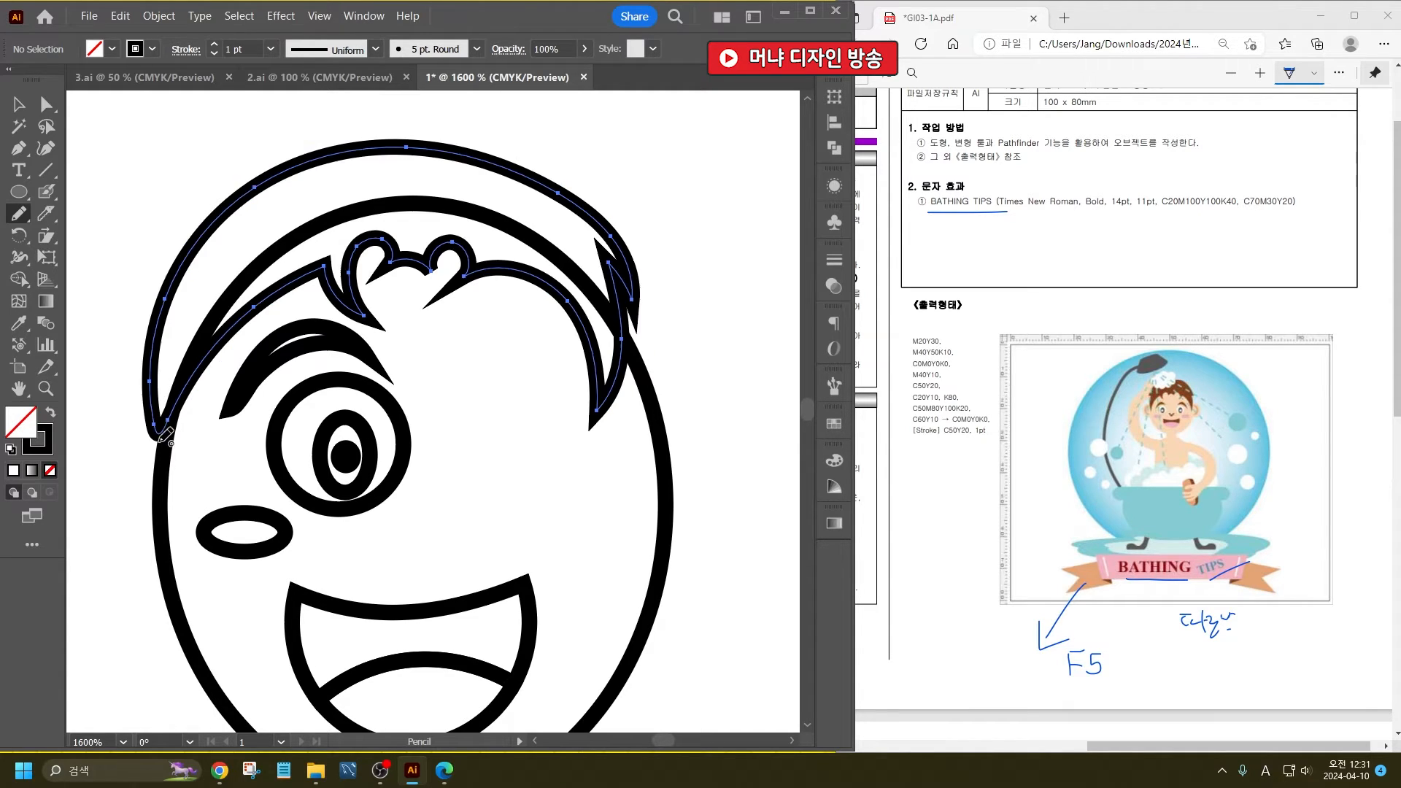
- Draw a circle for the ear on the left edge of the head and a crescent inside it with the Pencil tool
left_click(18, 192)
left_click_drag(160, 494, 208, 557)
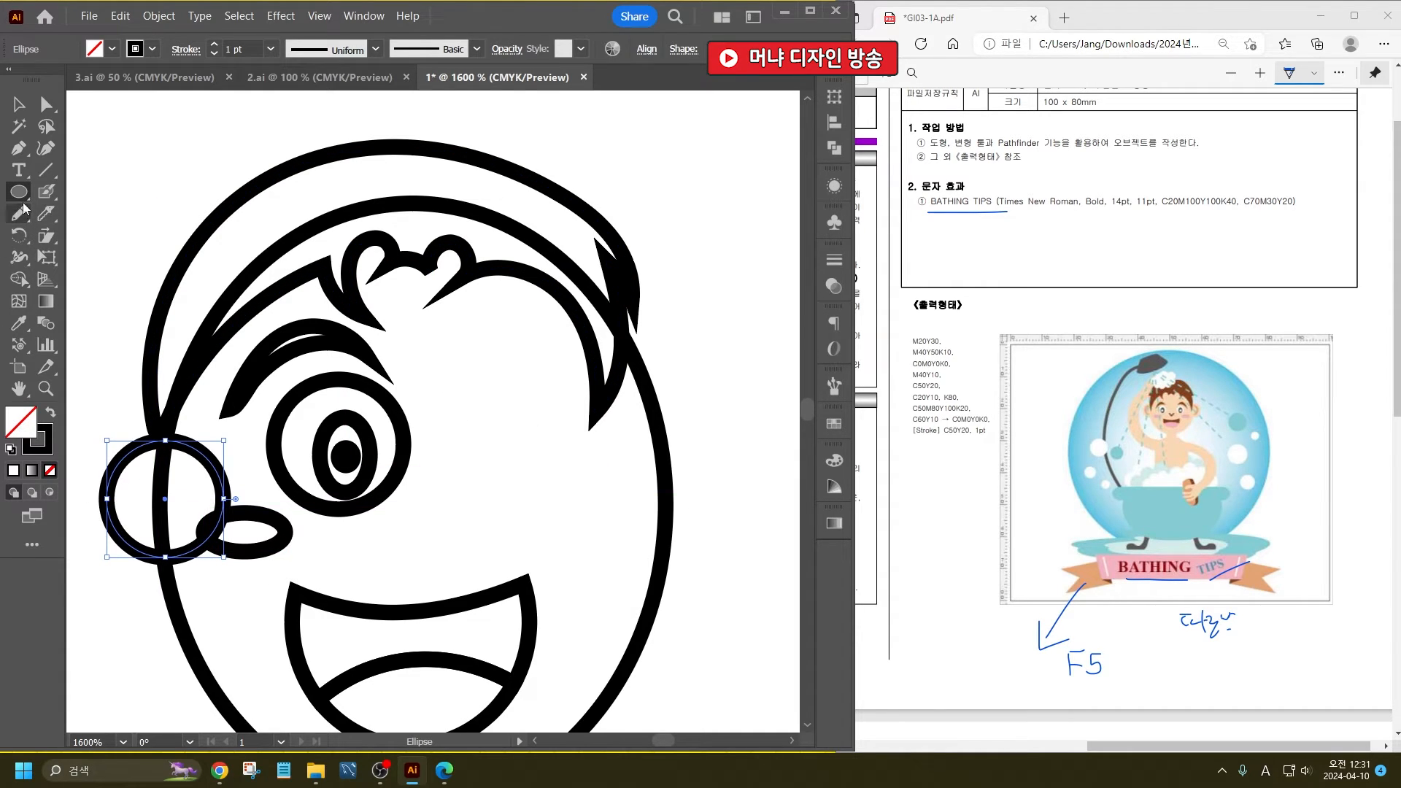
left_click(20, 212)
scroll(135, 467, "up", 2)
mouse_move(156, 463)
left_mouse_down()
mouse_move(115, 518)
mouse_move(114, 577)
mouse_move(155, 612)
mouse_move(134, 577)
mouse_move(133, 512)
mouse_move(158, 468)
left_mouse_up()
left_click(7, 105)
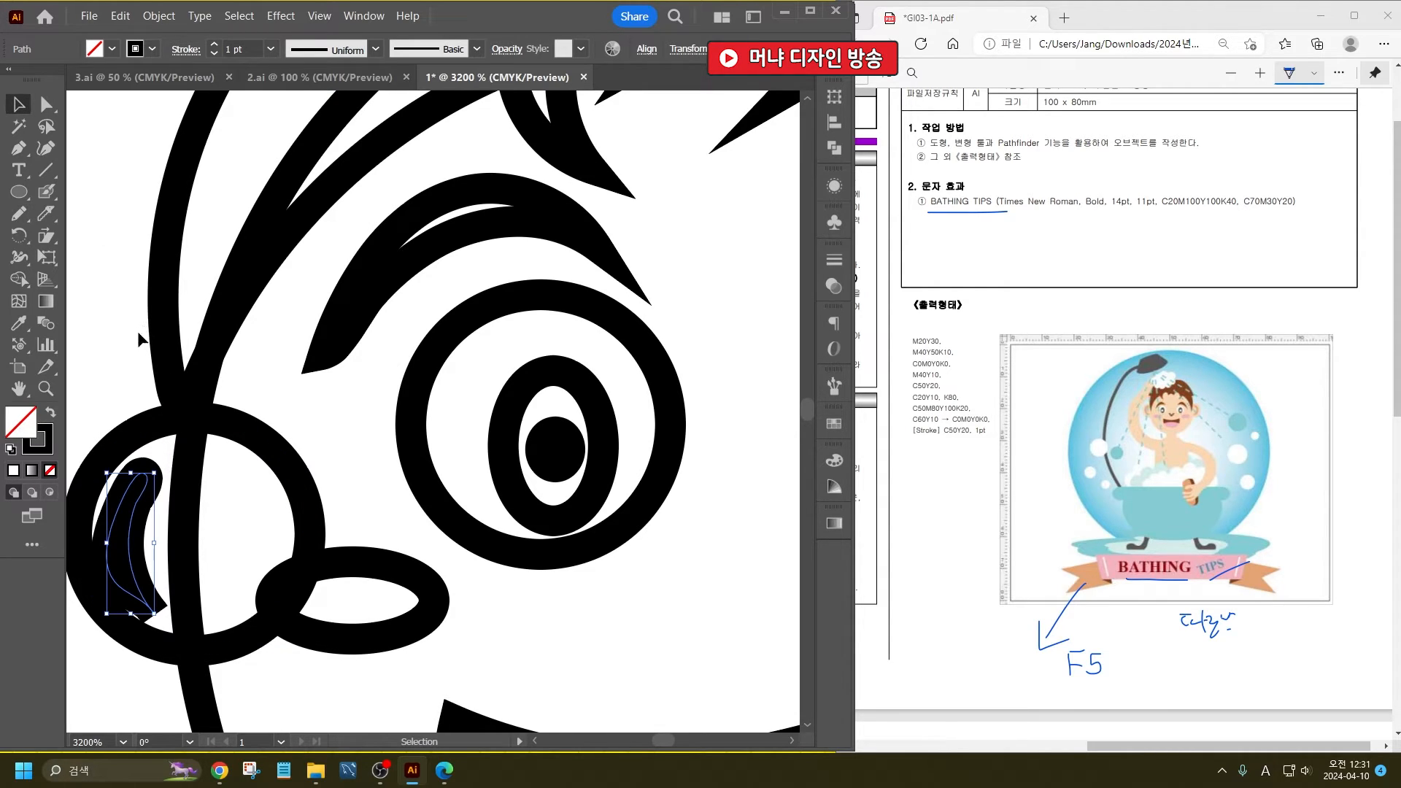
left_click(292, 464)
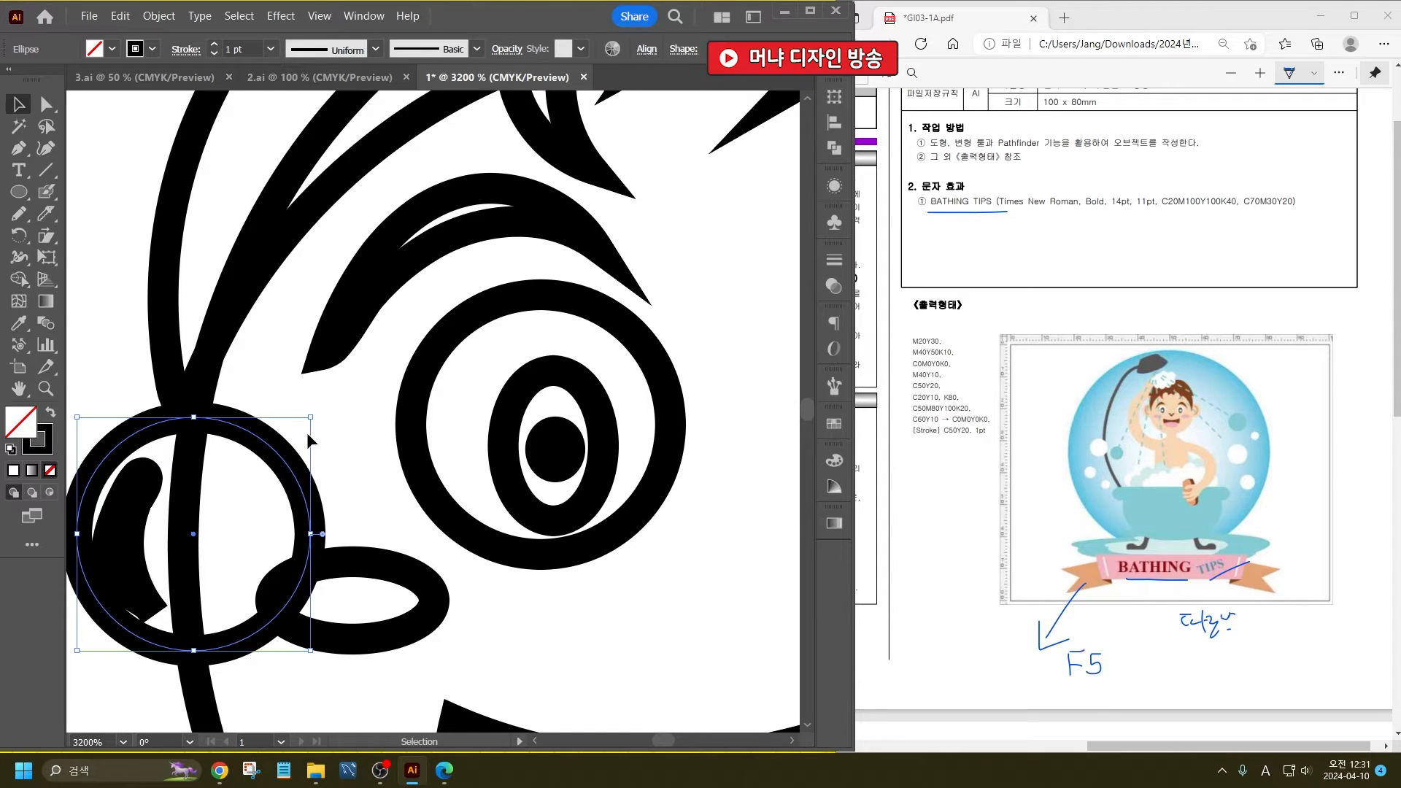
scroll(339, 461, "down", 4)
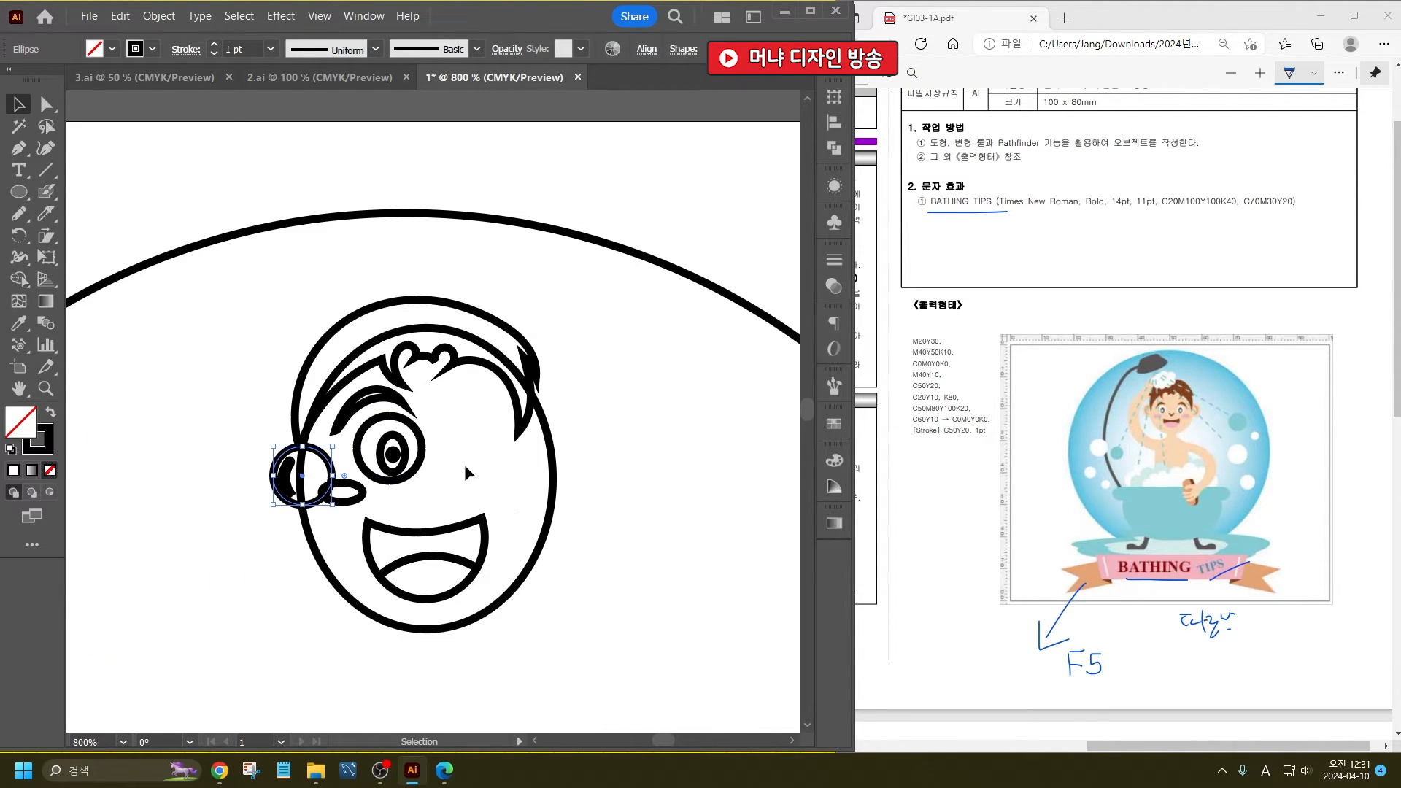
scroll(456, 460, "down", 3)
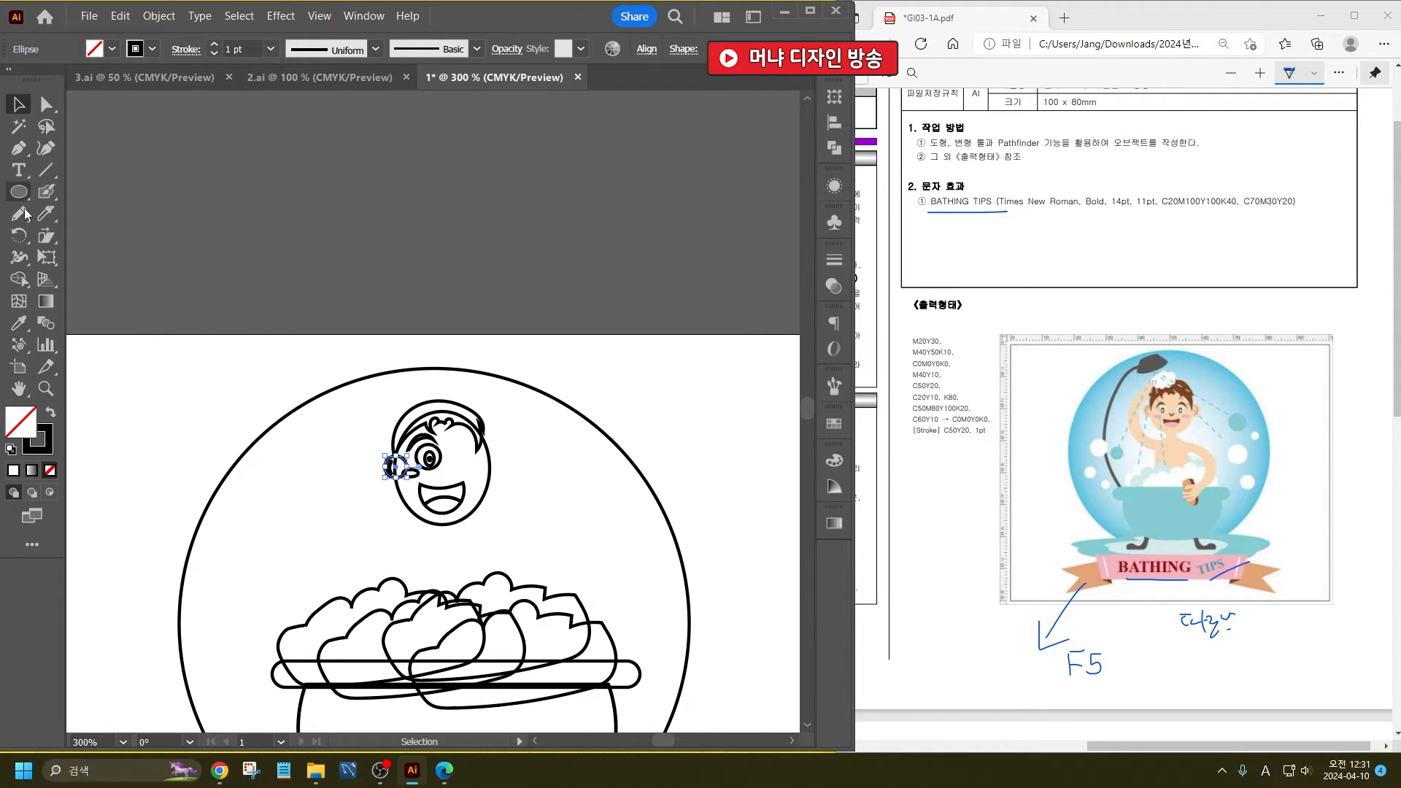
left_click(22, 211)
scroll(417, 545, "up", 1)
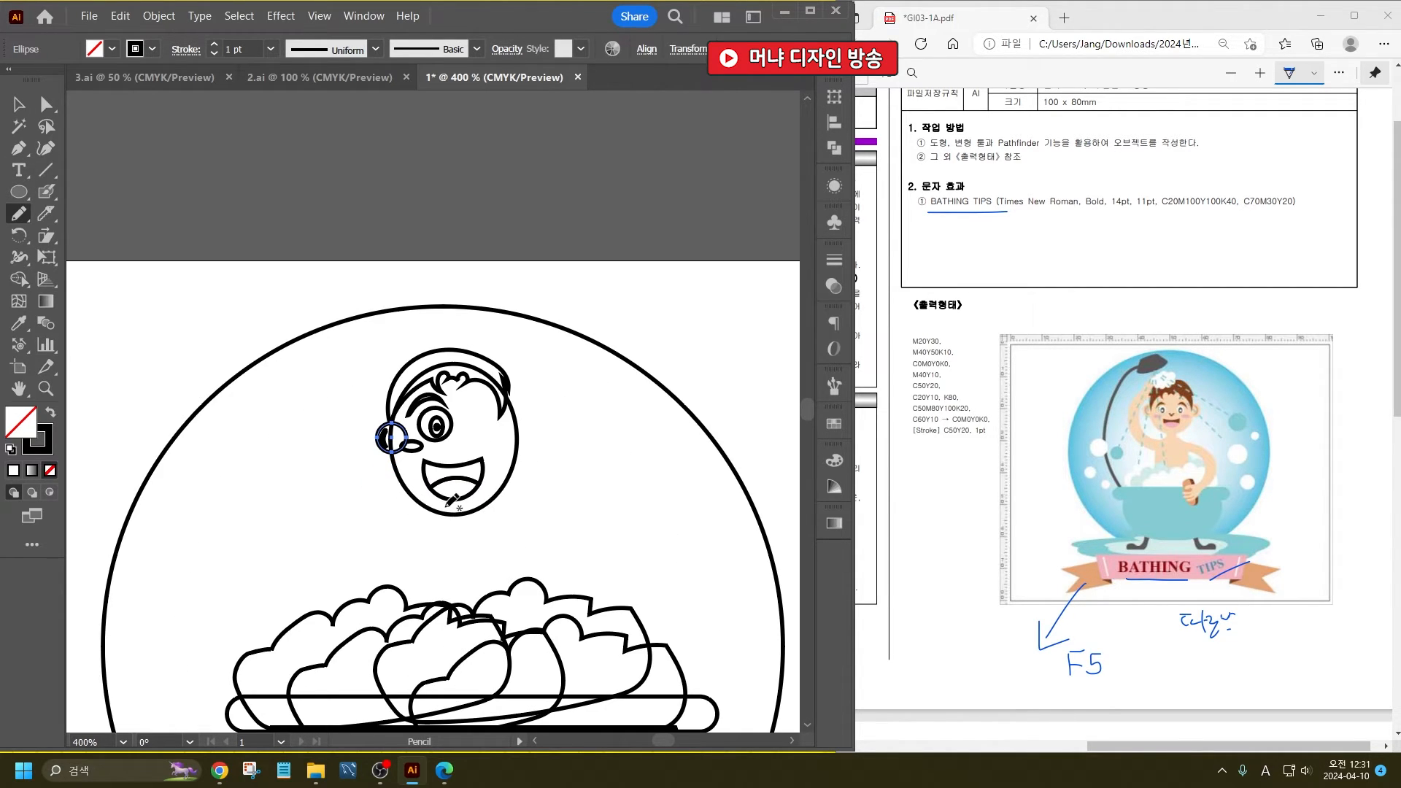
mouse_move(445, 517)
left_mouse_down()
mouse_move(410, 541)
mouse_move(367, 506)
mouse_move(354, 442)
mouse_move(381, 373)
mouse_move(409, 358)
mouse_move(407, 340)
mouse_move(377, 343)
mouse_move(321, 394)
mouse_move(310, 457)
mouse_move(331, 525)
mouse_move(395, 561)
mouse_move(402, 655)
mouse_move(512, 672)
mouse_move(519, 553)
left_mouse_up()
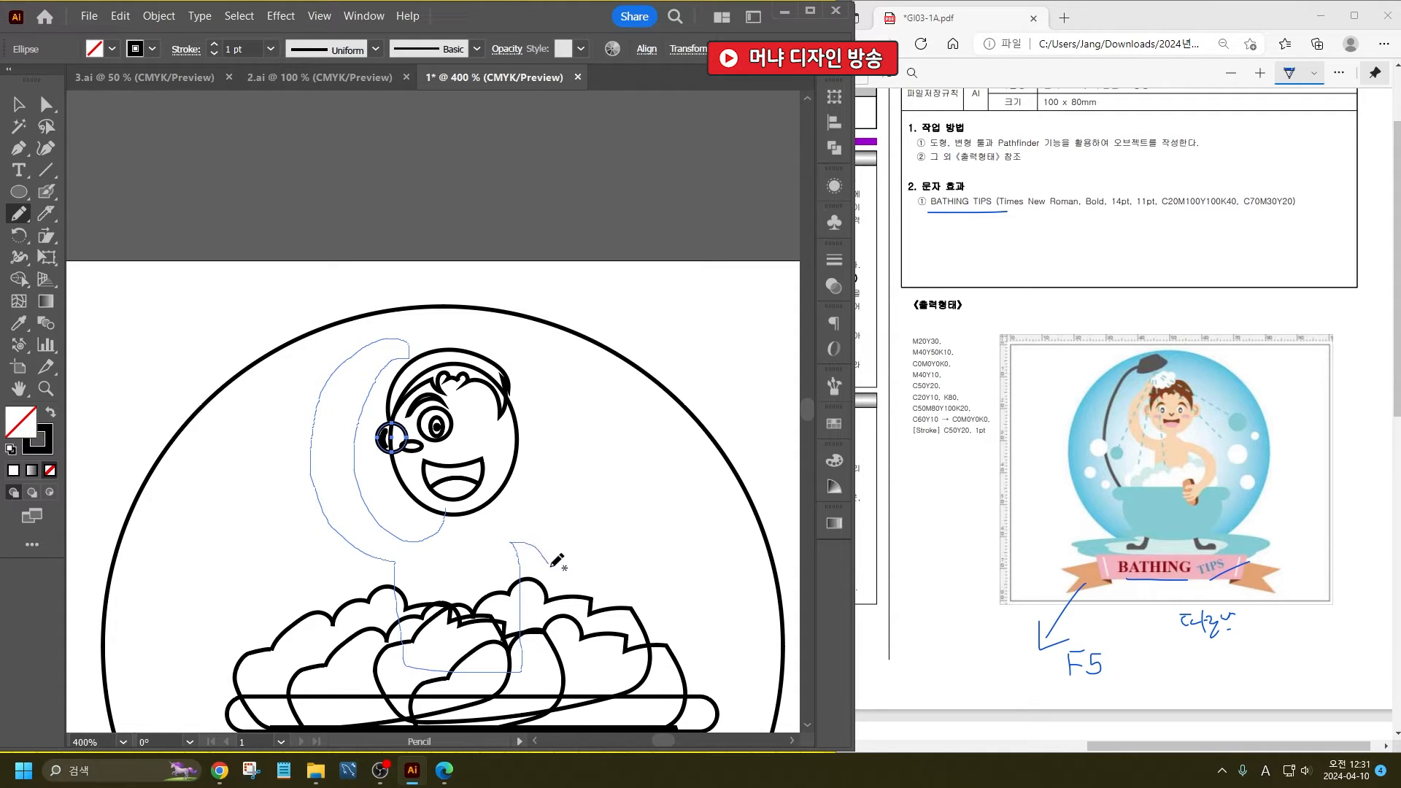
left_click_drag(568, 618, 535, 653)
mouse_move(442, 677)
left_mouse_down()
mouse_move(488, 697)
mouse_move(467, 713)
left_mouse_up()
key("ctrl+z")
- Draw the bather's closed body outline with the Pencil tool: neck, torso, bent right-hand arm with fingers at the rim, and left-hand arm raised to the head
left_click_drag(531, 494, 487, 250)
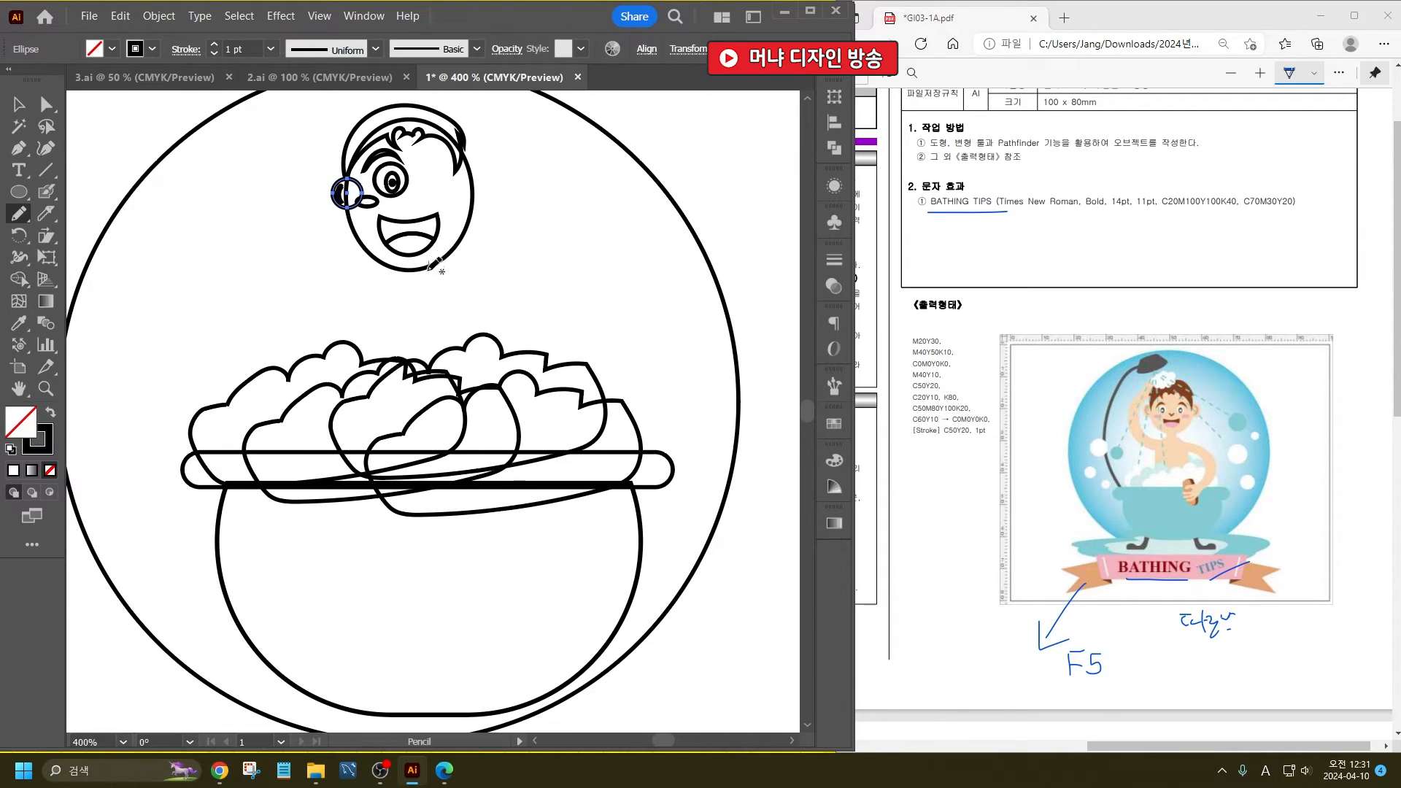
mouse_move(427, 262)
left_mouse_down()
mouse_move(427, 293)
mouse_move(490, 314)
mouse_move(561, 372)
mouse_move(567, 469)
mouse_move(539, 496)
mouse_move(490, 499)
mouse_move(516, 493)
mouse_move(489, 486)
mouse_move(517, 487)
mouse_move(486, 475)
mouse_move(525, 476)
mouse_move(486, 465)
mouse_move(517, 463)
mouse_move(485, 442)
mouse_move(530, 453)
mouse_move(541, 429)
mouse_move(464, 353)
mouse_move(479, 442)
mouse_move(351, 429)
mouse_move(352, 349)
left_mouse_up()
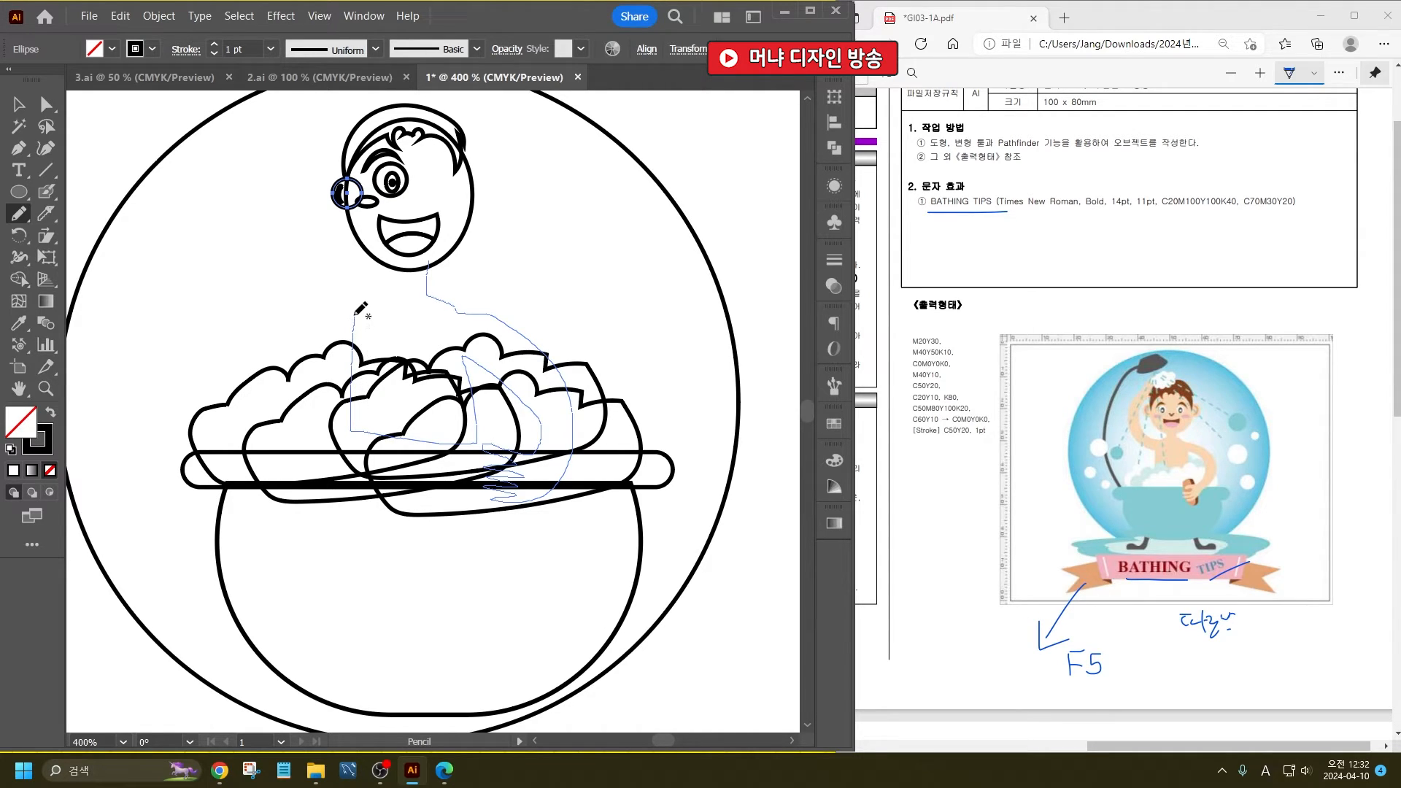
mouse_move(343, 305)
left_mouse_down()
mouse_move(307, 276)
mouse_move(288, 184)
mouse_move(313, 140)
mouse_move(351, 129)
mouse_move(316, 187)
mouse_move(332, 261)
left_mouse_up()
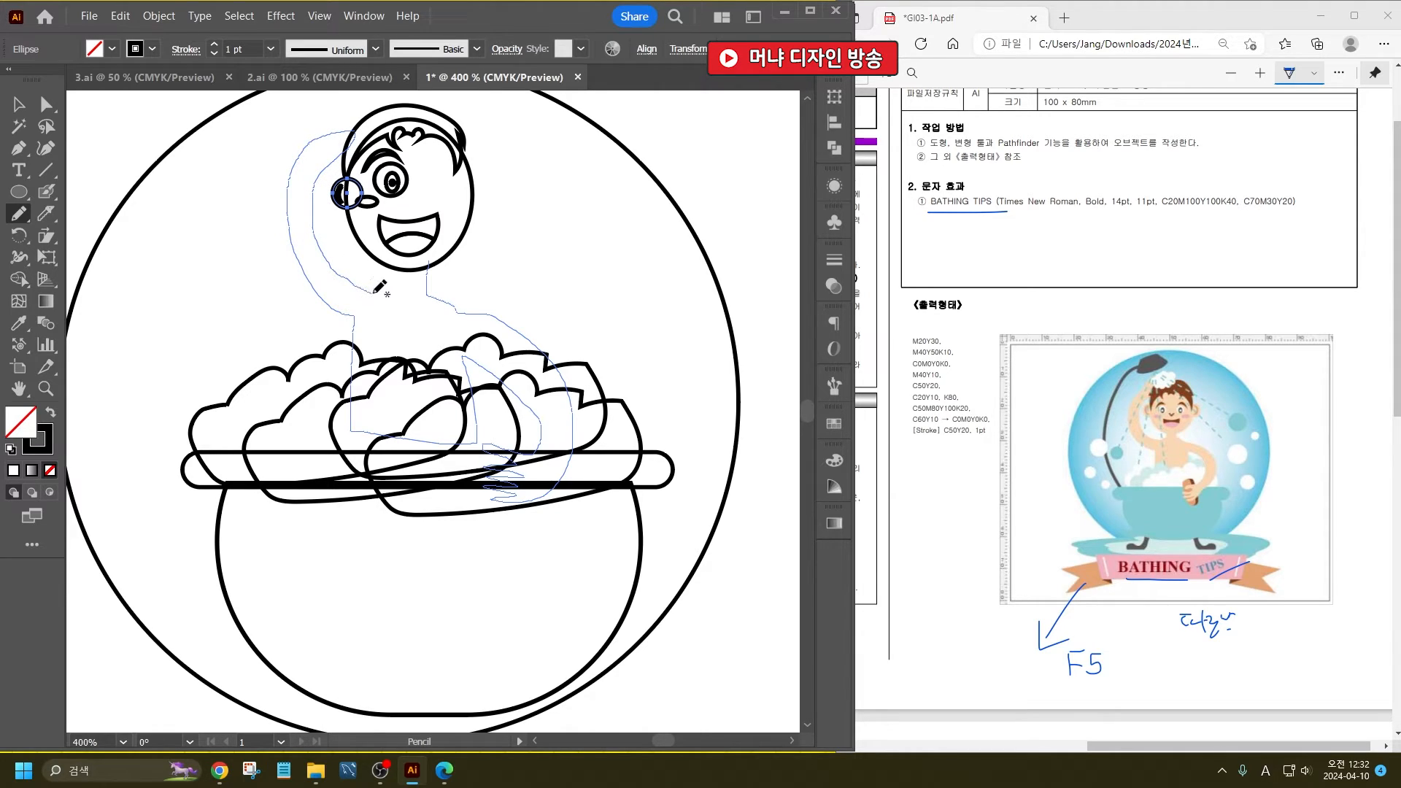
mouse_move(393, 298)
left_mouse_down()
mouse_move(401, 269)
mouse_move(430, 259)
left_mouse_up()
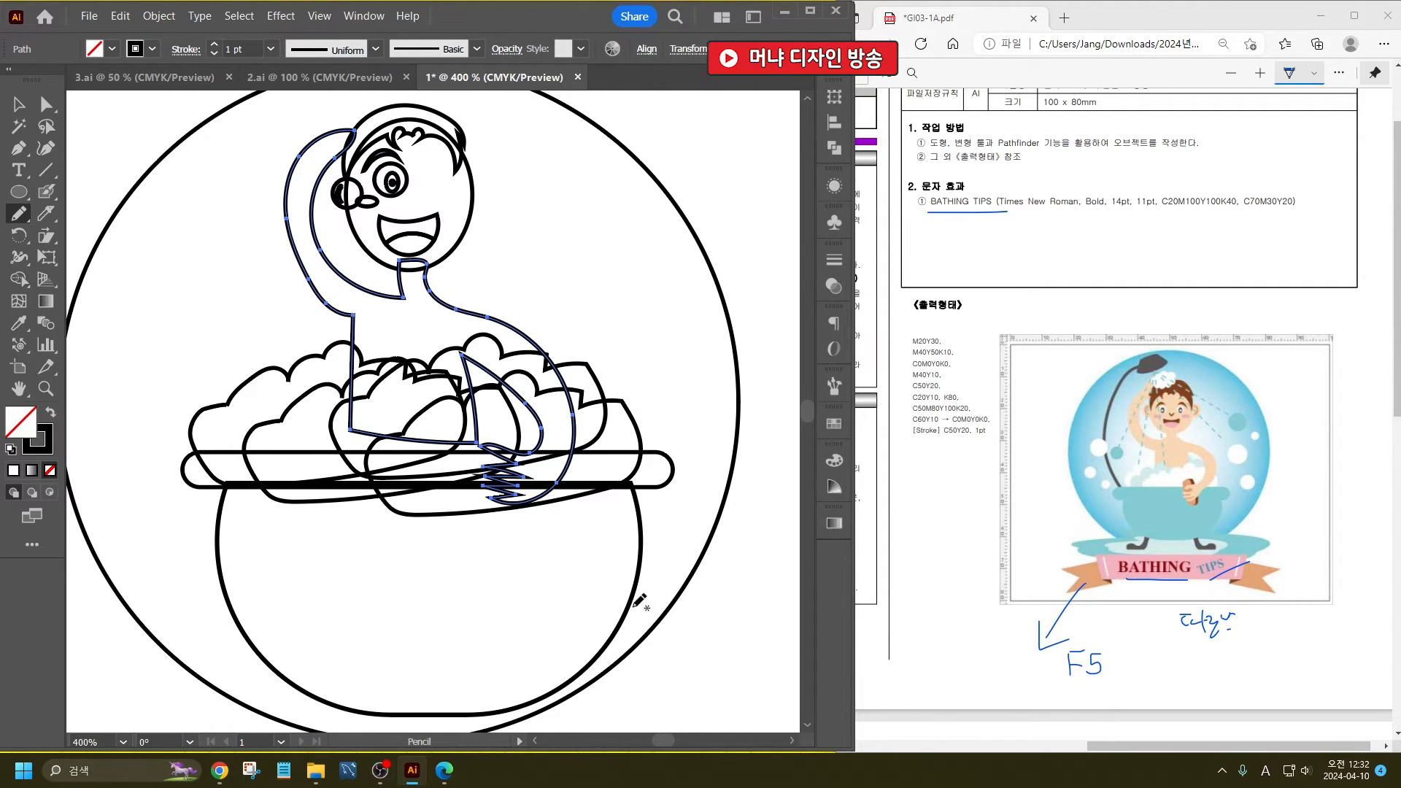
- Draw the bather's left-hand foot below the bathtub and a wavy, closed puddle outline around it with the Pencil tool
scroll(610, 581, "down", 5)
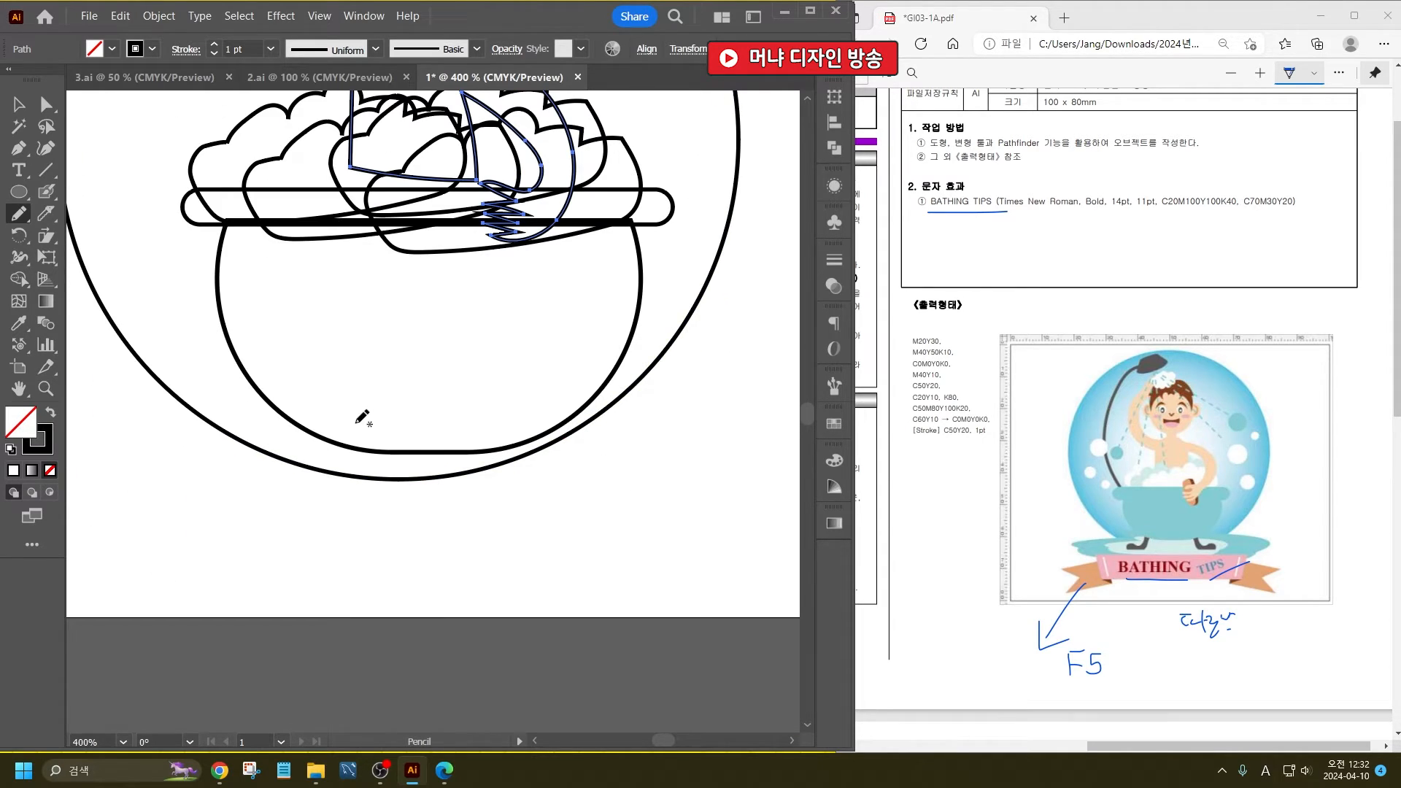
mouse_move(351, 459)
left_mouse_down()
mouse_move(267, 473)
mouse_move(257, 496)
mouse_move(359, 503)
mouse_move(361, 438)
left_mouse_up()
scroll(444, 516, "down", 2)
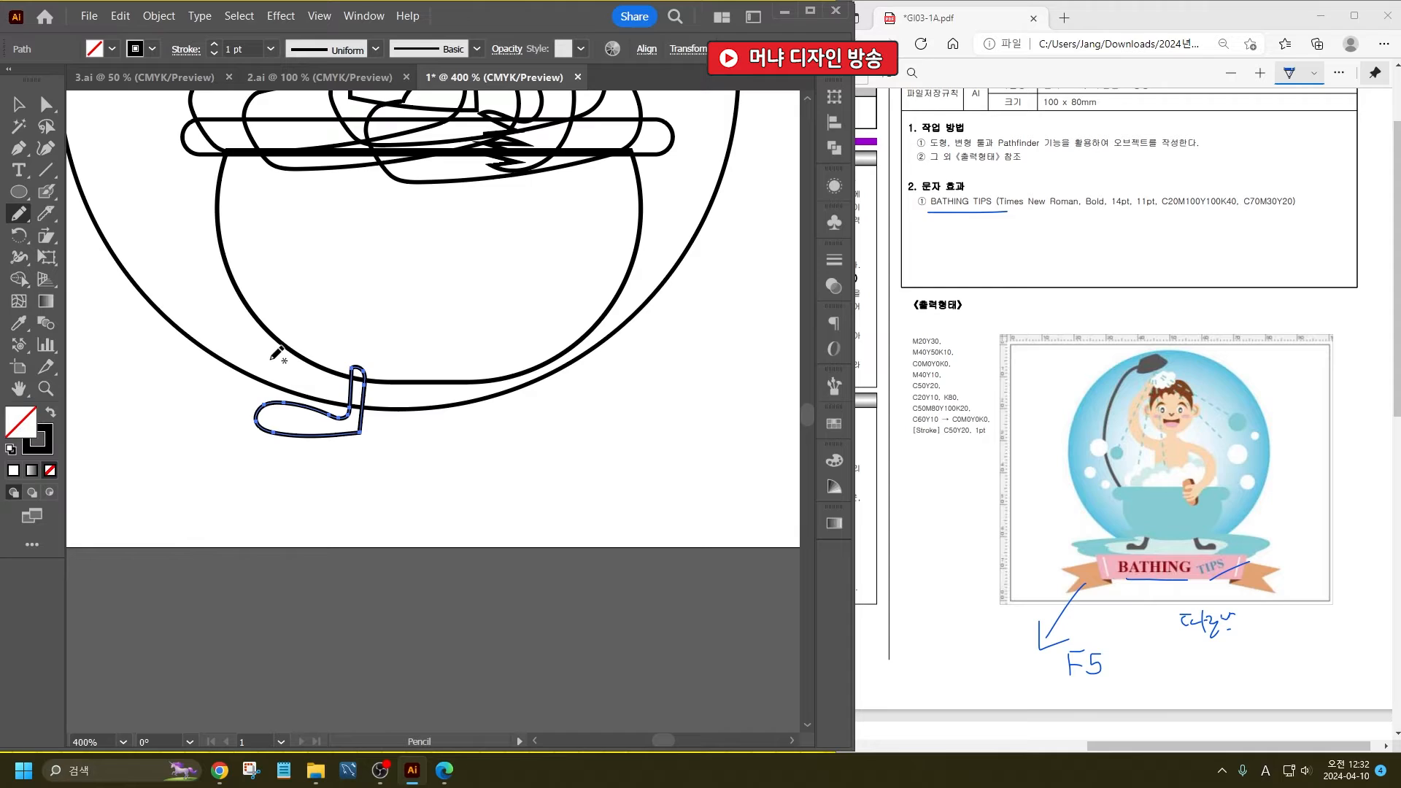
mouse_move(271, 359)
left_mouse_down()
mouse_move(214, 362)
mouse_move(210, 376)
mouse_move(243, 384)
mouse_move(149, 401)
mouse_move(112, 439)
mouse_move(224, 475)
mouse_move(421, 471)
mouse_move(466, 460)
mouse_move(480, 427)
mouse_move(554, 384)
mouse_move(517, 367)
mouse_move(262, 362)
left_mouse_up()
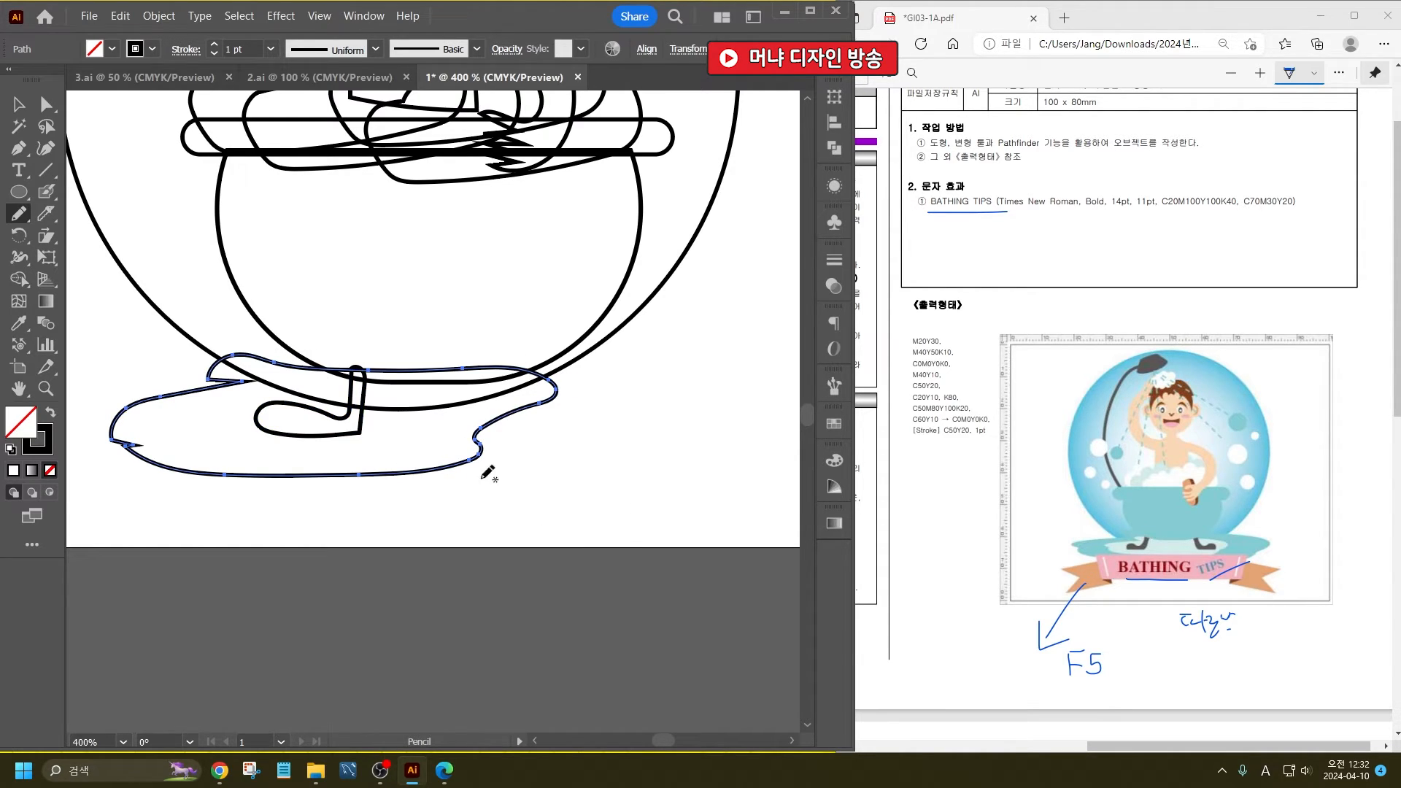
- Move the puddle slightly right under the bathtub and enlarge a copy of it, wider and slightly taller, around the original
key("v")
mouse_move(483, 436)
left_mouse_down()
mouse_move(537, 429)
mouse_move(531, 445)
left_mouse_up()
scroll(538, 429, "down", 2)
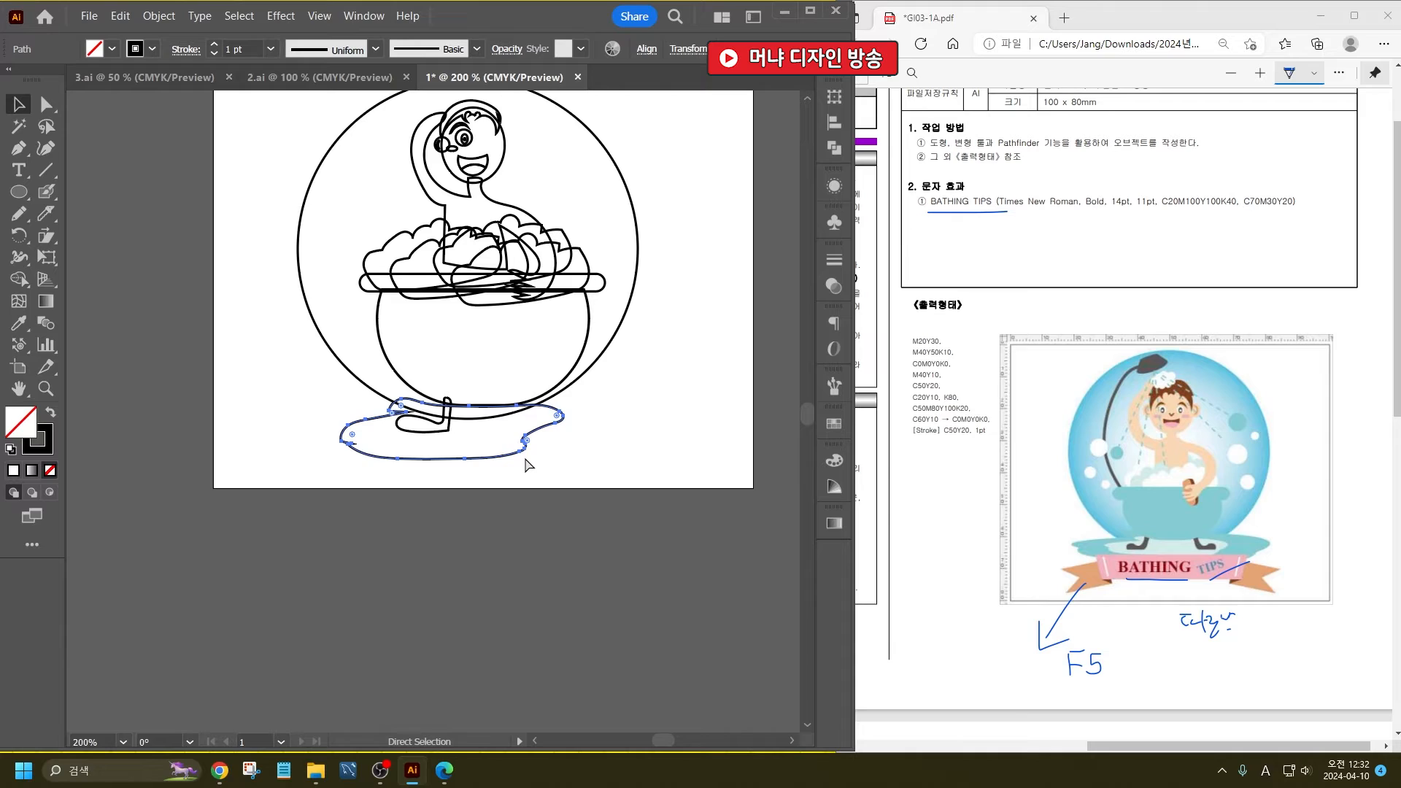
key("v")
left_click_drag(566, 433, 634, 433)
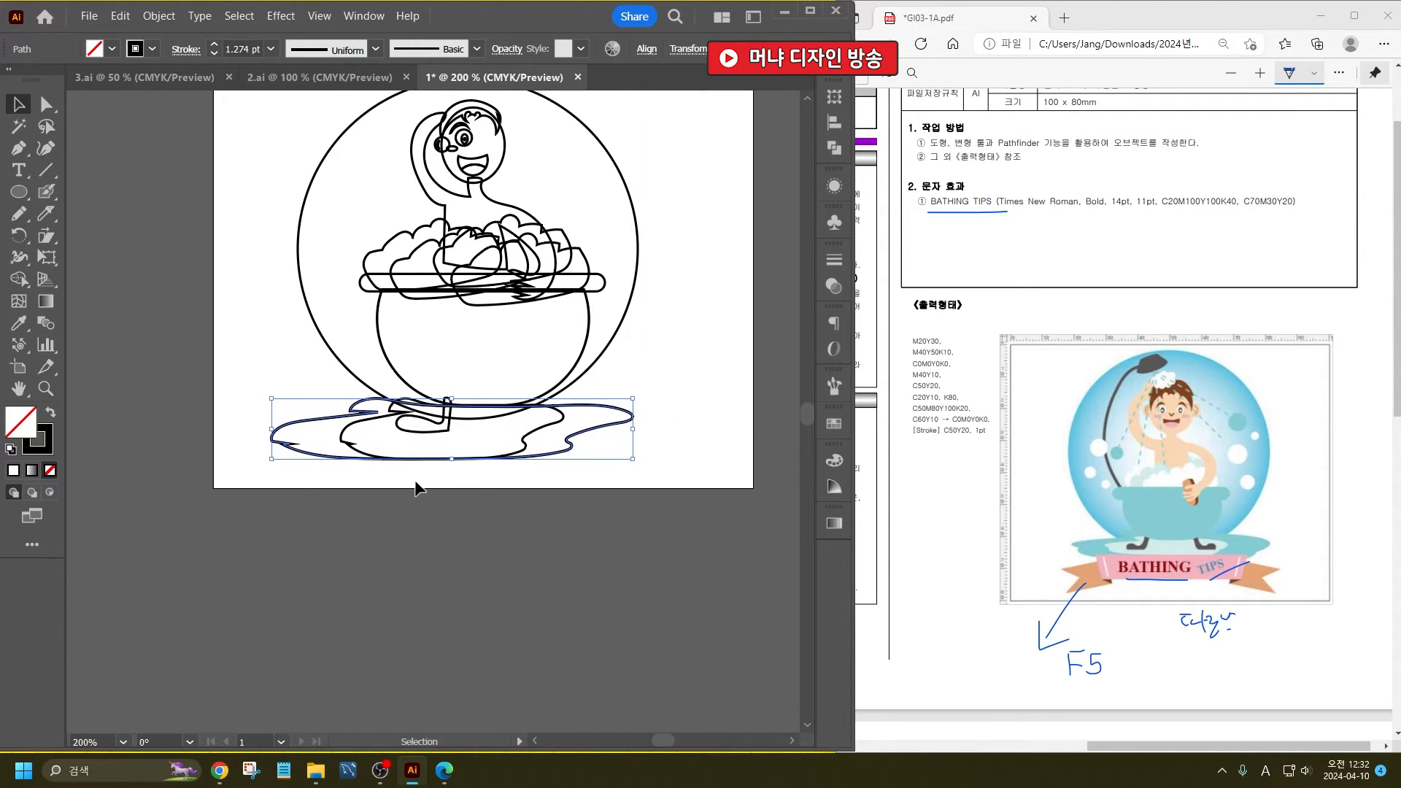
left_click_drag(444, 460, 453, 471)
left_click_drag(452, 397, 452, 393)
left_click(489, 553)
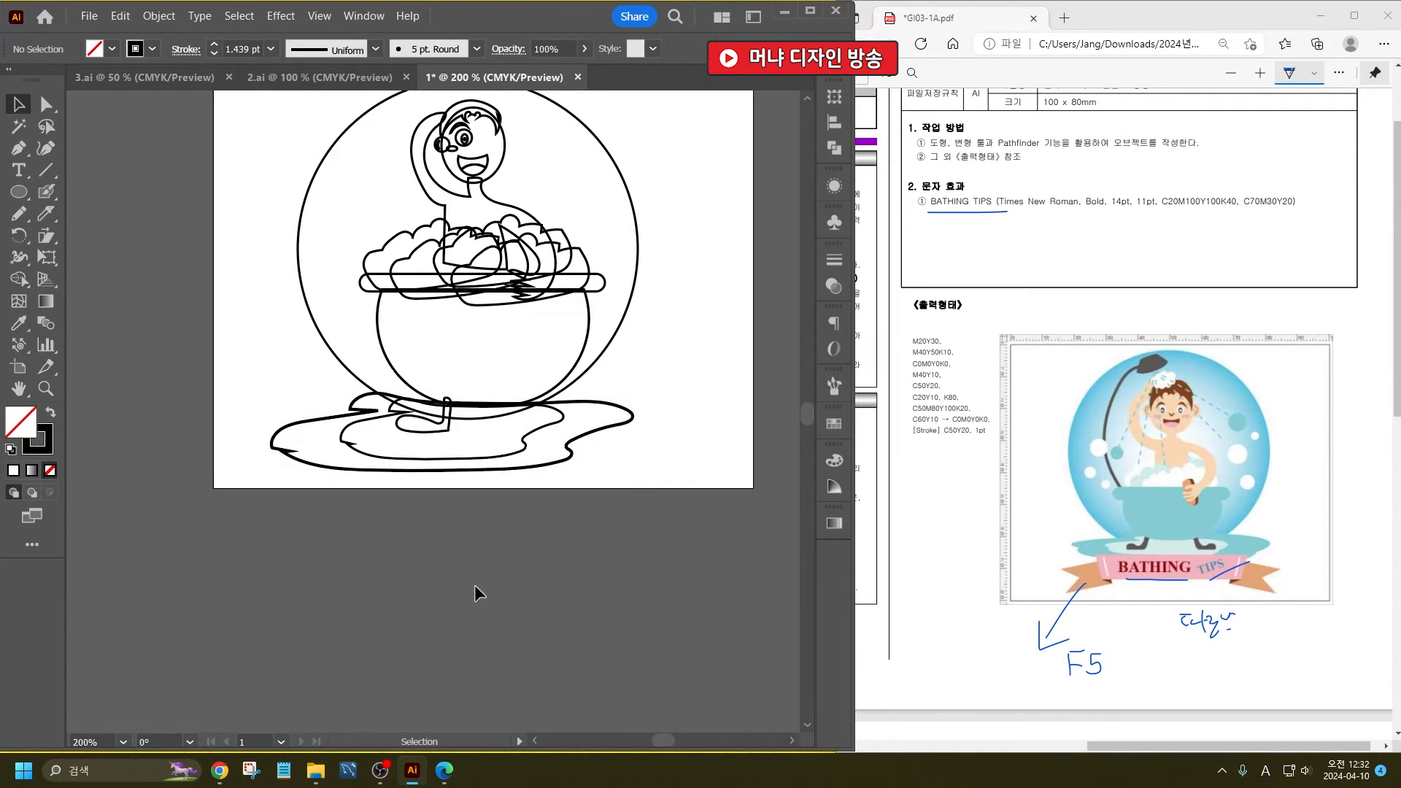
- Draw a wide rectangle below the artboard and move its two lower corners inward to form a trapezoid for the banner
scroll(478, 584, "down", 2)
left_click_drag(20, 192, 110, 191)
left_click_drag(307, 435, 569, 503)
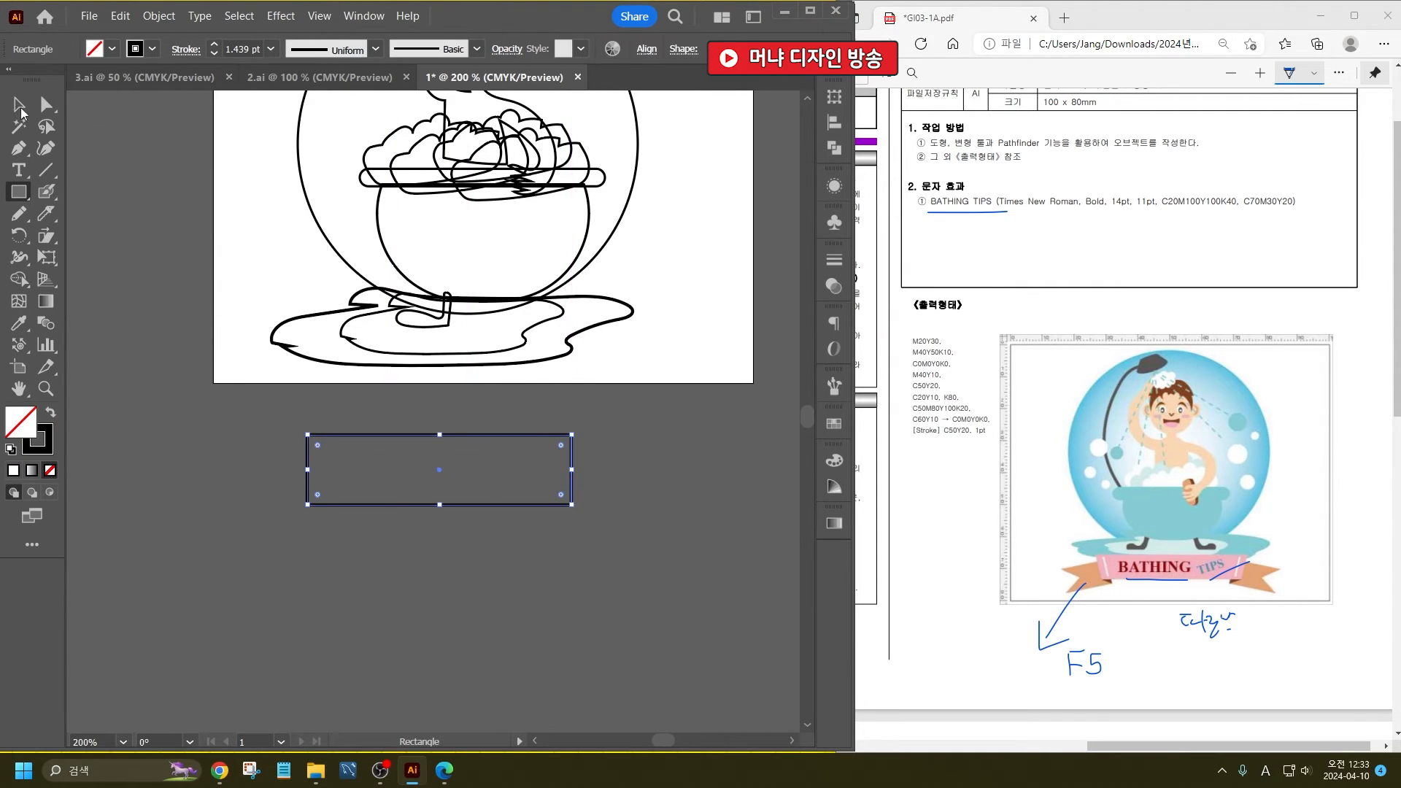
key("a")
left_click_drag(307, 503, 328, 504)
left_click_drag(571, 504, 553, 501)
left_click(27, 106)
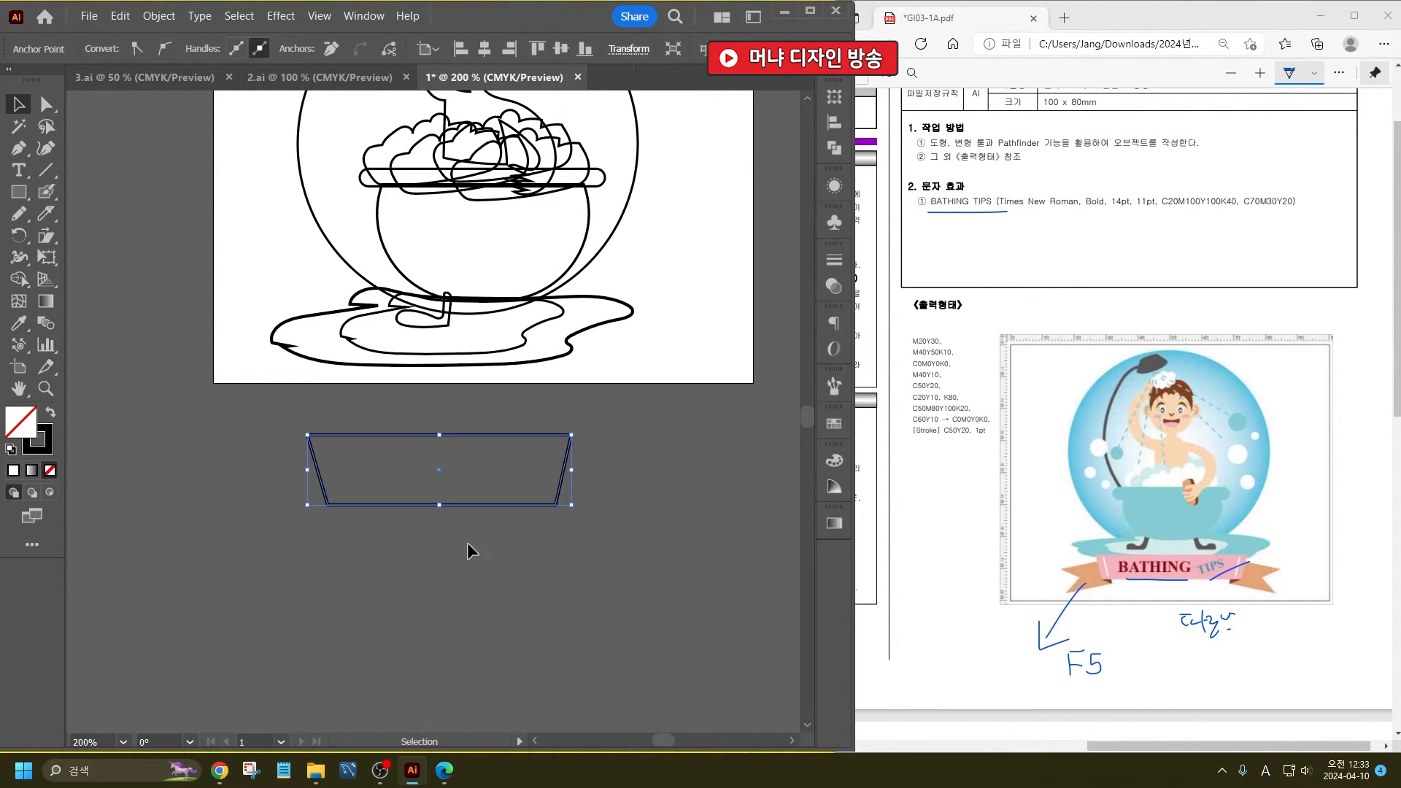
- Flatten the banner trapezoid to a shallower height and stretch it wider to the right
left_click_drag(436, 502, 438, 475)
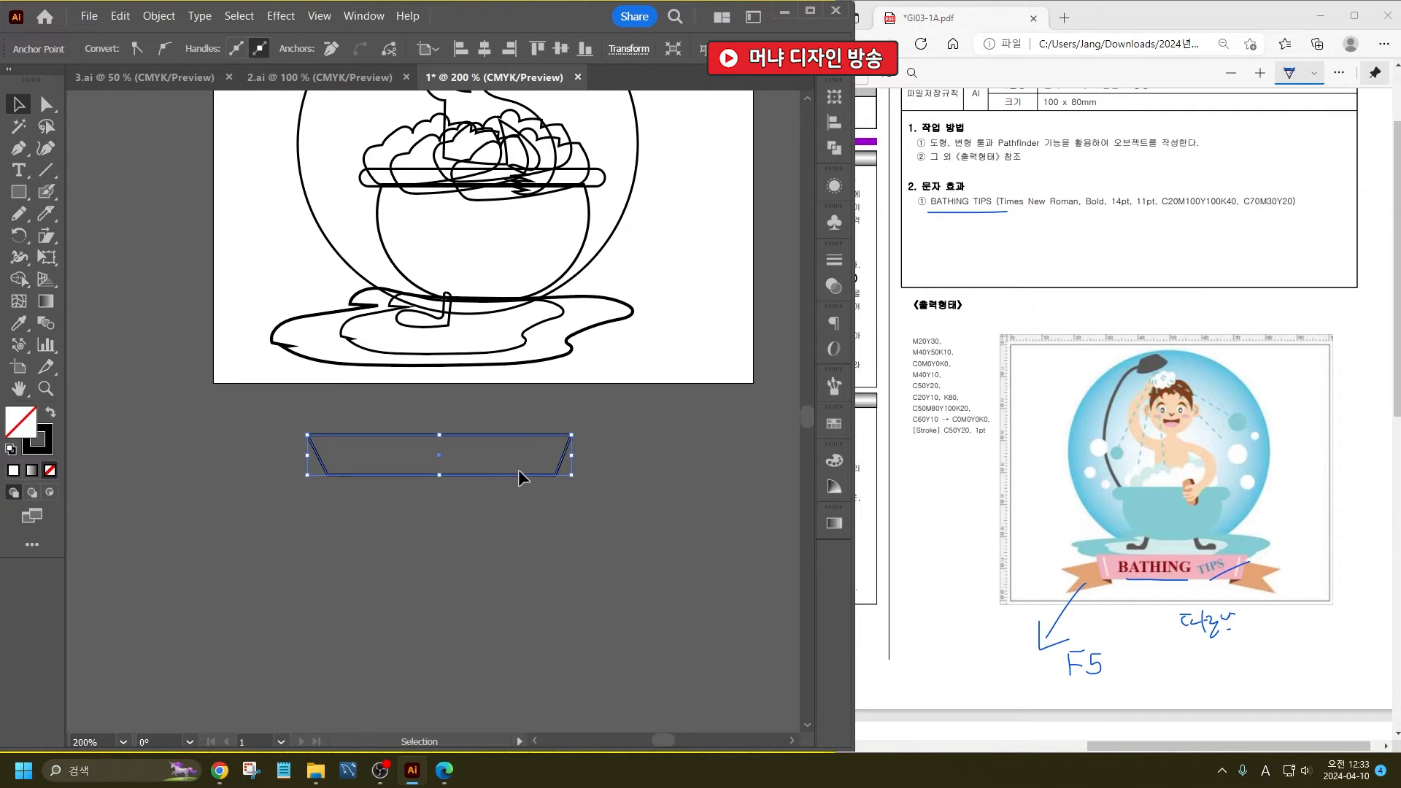
left_click_drag(573, 457, 618, 456)
left_click(268, 475)
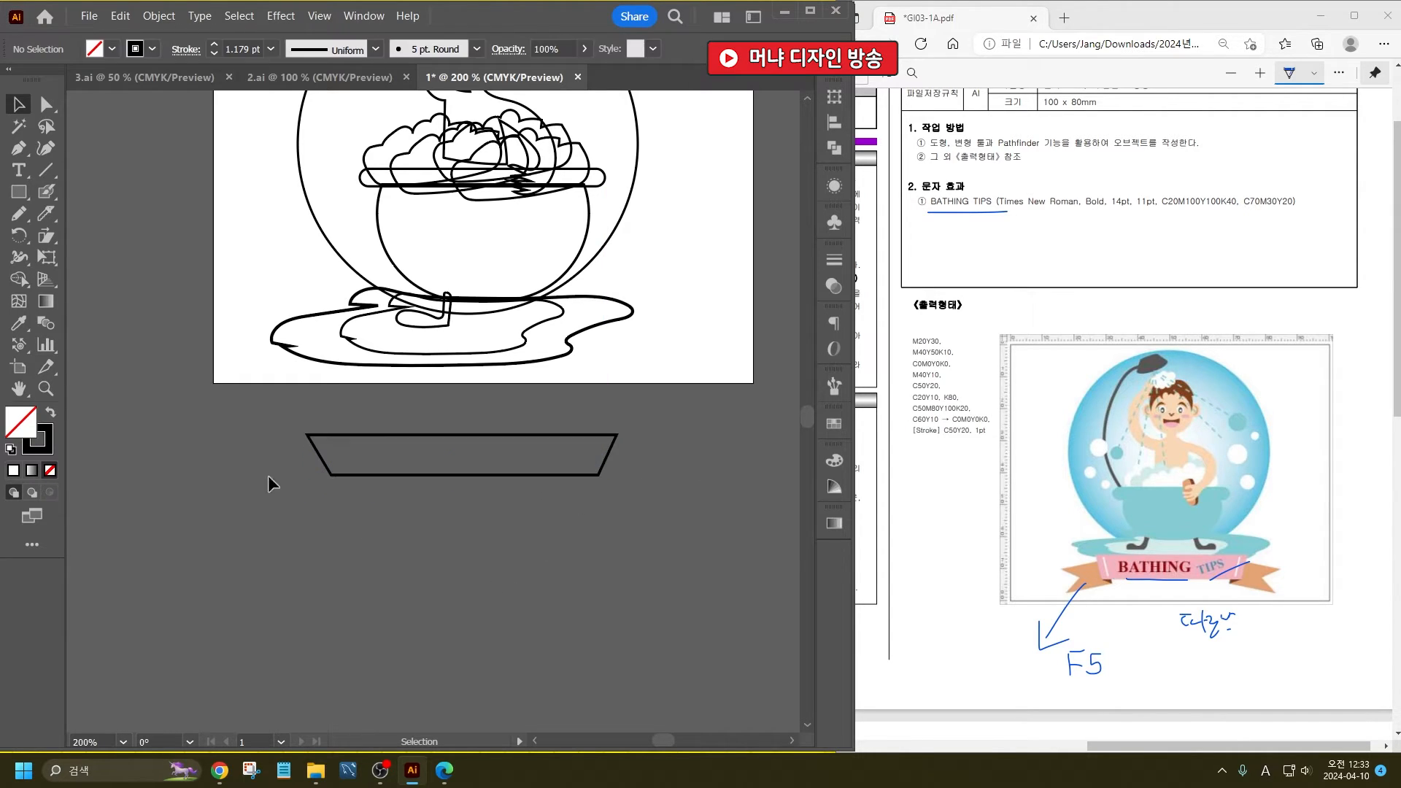
- Draw a small rectangle beside the banner, notch its outer edge into a ribbon tail, and tilt it over the banner's left-hand end
left_click(18, 193)
mouse_move(165, 436)
left_mouse_down()
mouse_move(197, 469)
mouse_move(293, 475)
mouse_move(279, 474)
left_mouse_up()
key("p")
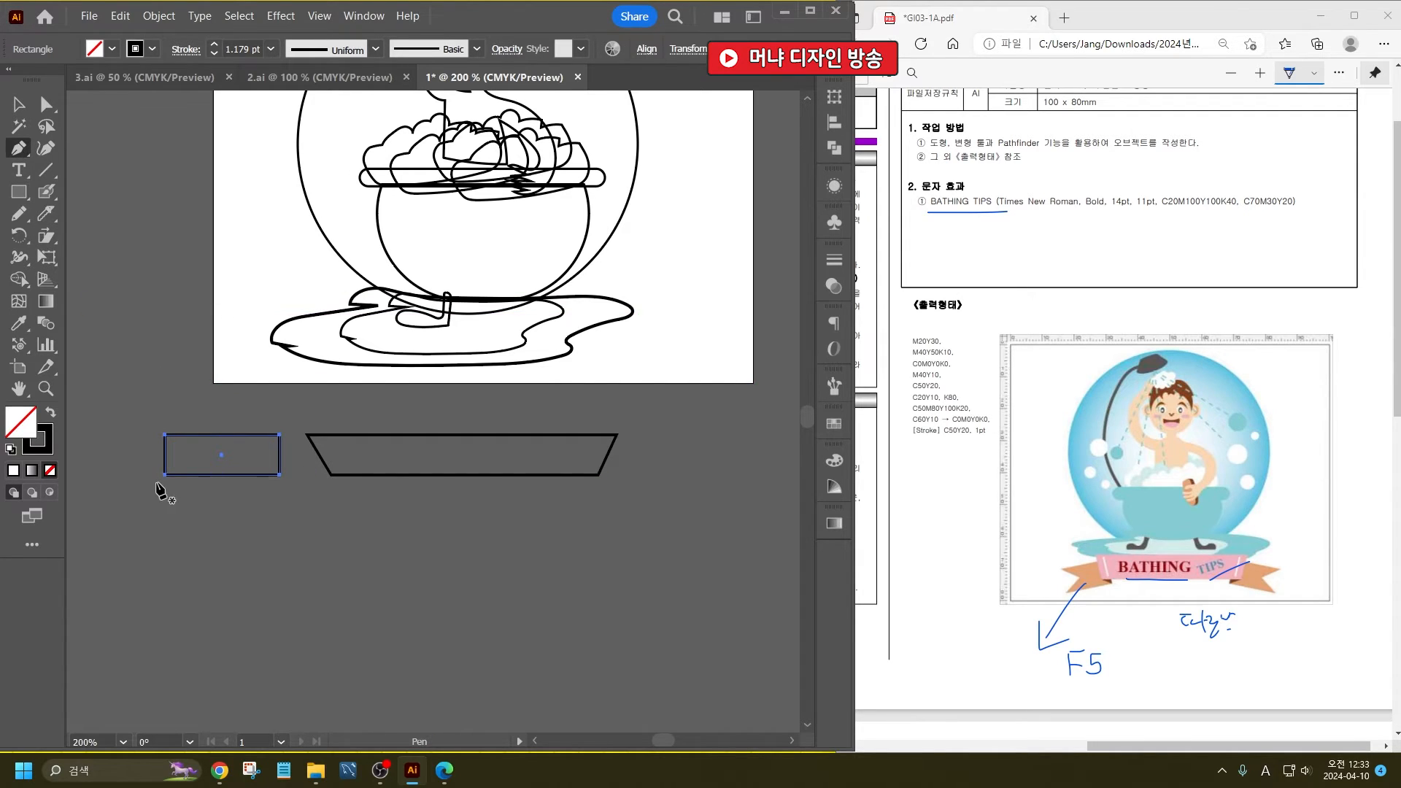
left_click(165, 455)
key("a")
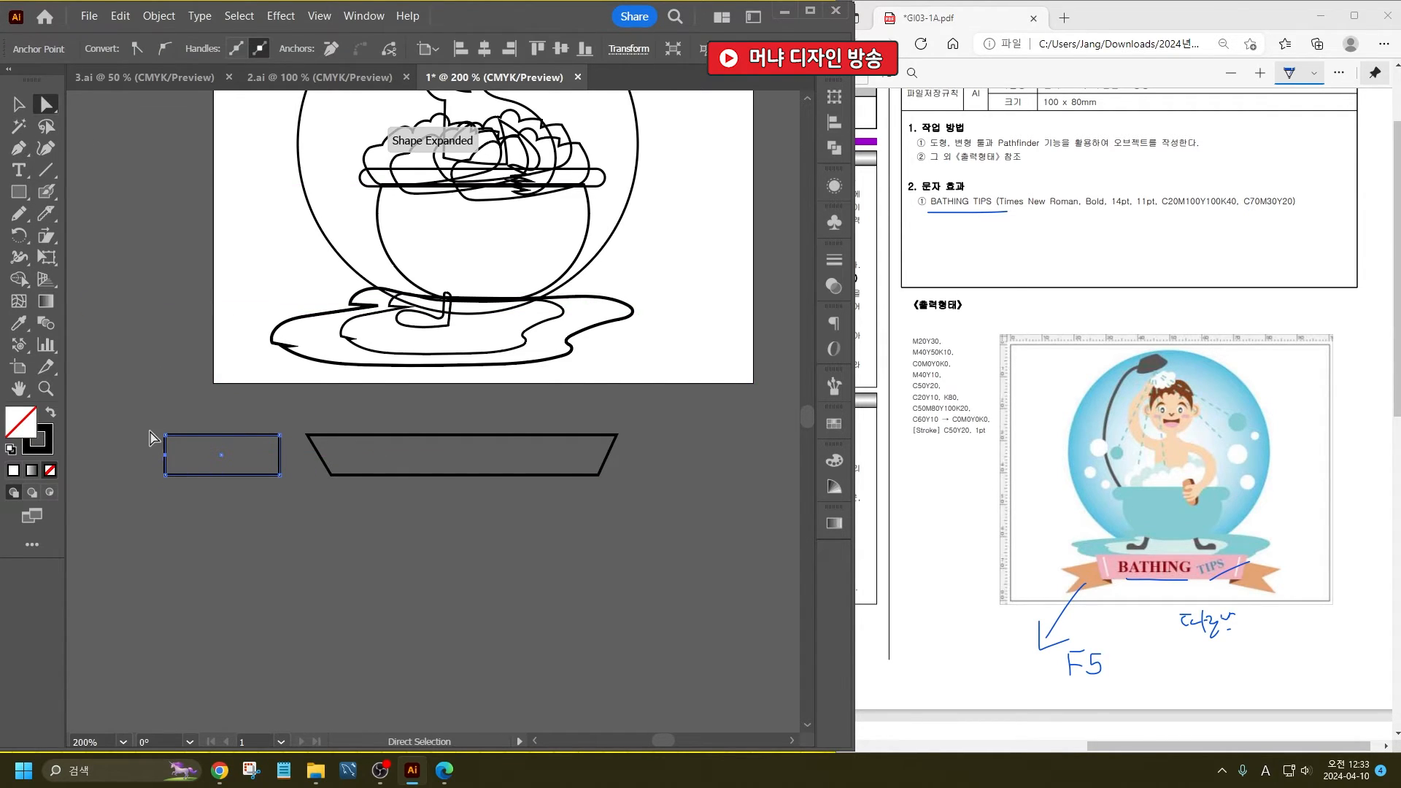
left_click_drag(165, 456, 302, 453)
left_click(18, 103)
scroll(370, 499, "up", 3)
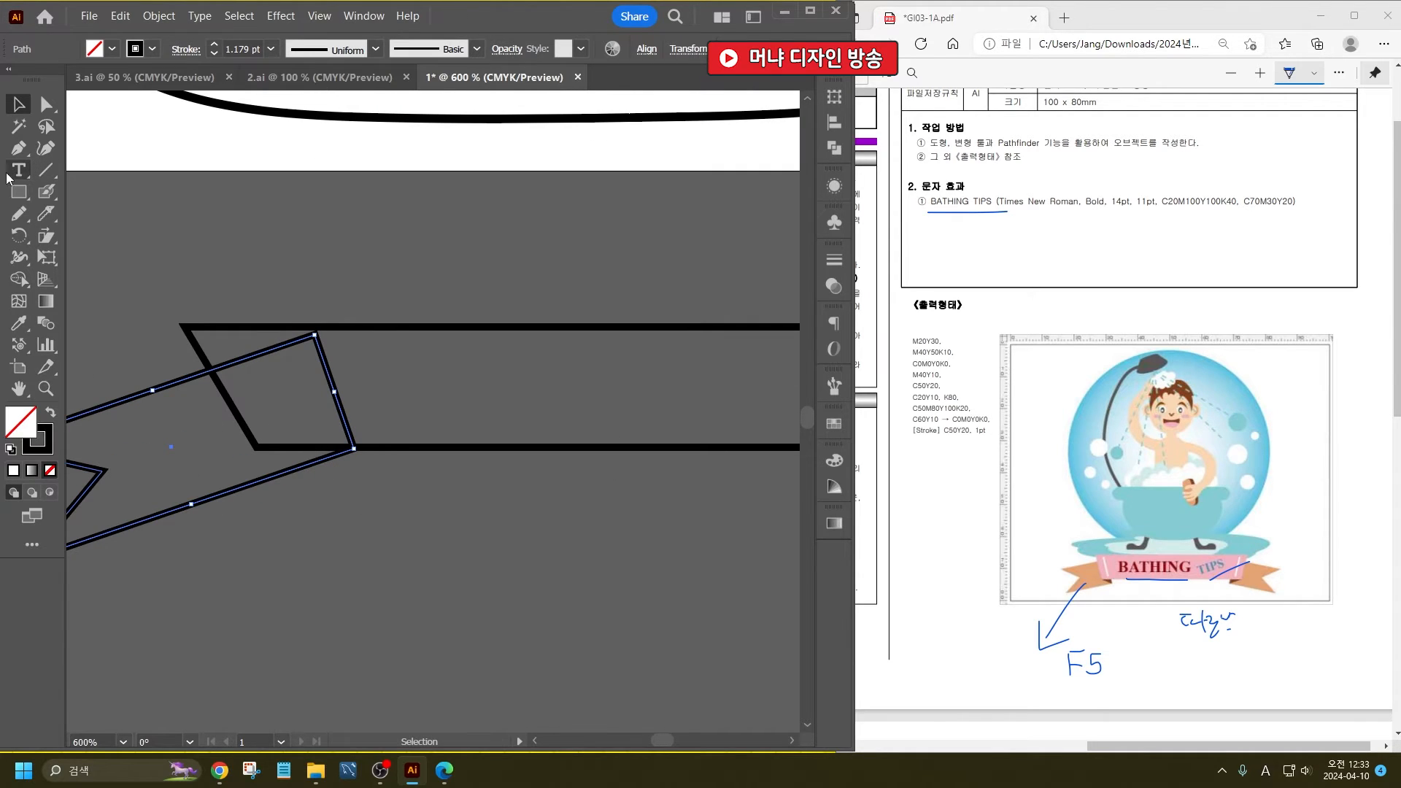
- Draw a small closed triangle for the ribbon fold between the banner's lower left-hand corner and the tail's lower edge with the Pen tool
left_click(18, 149)
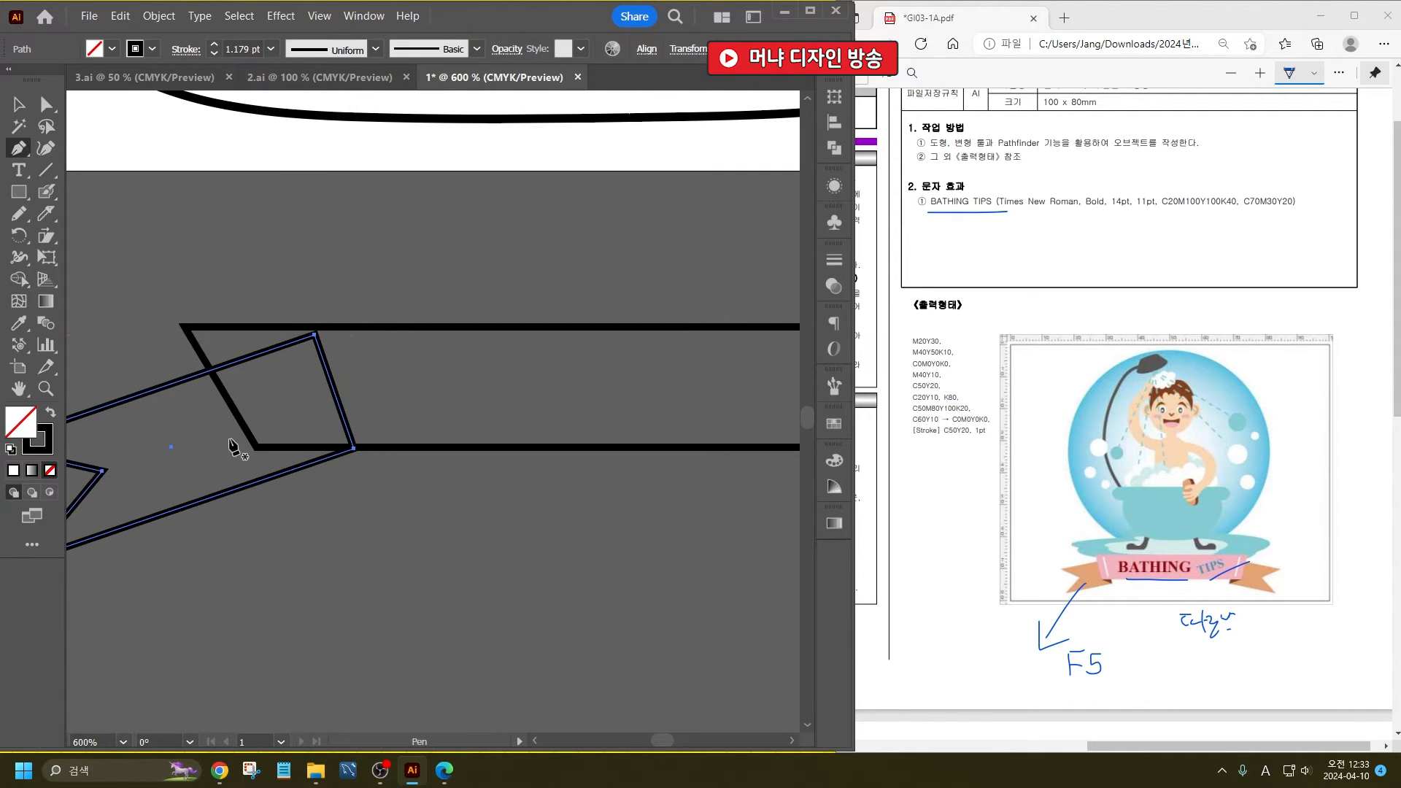
left_click(257, 448)
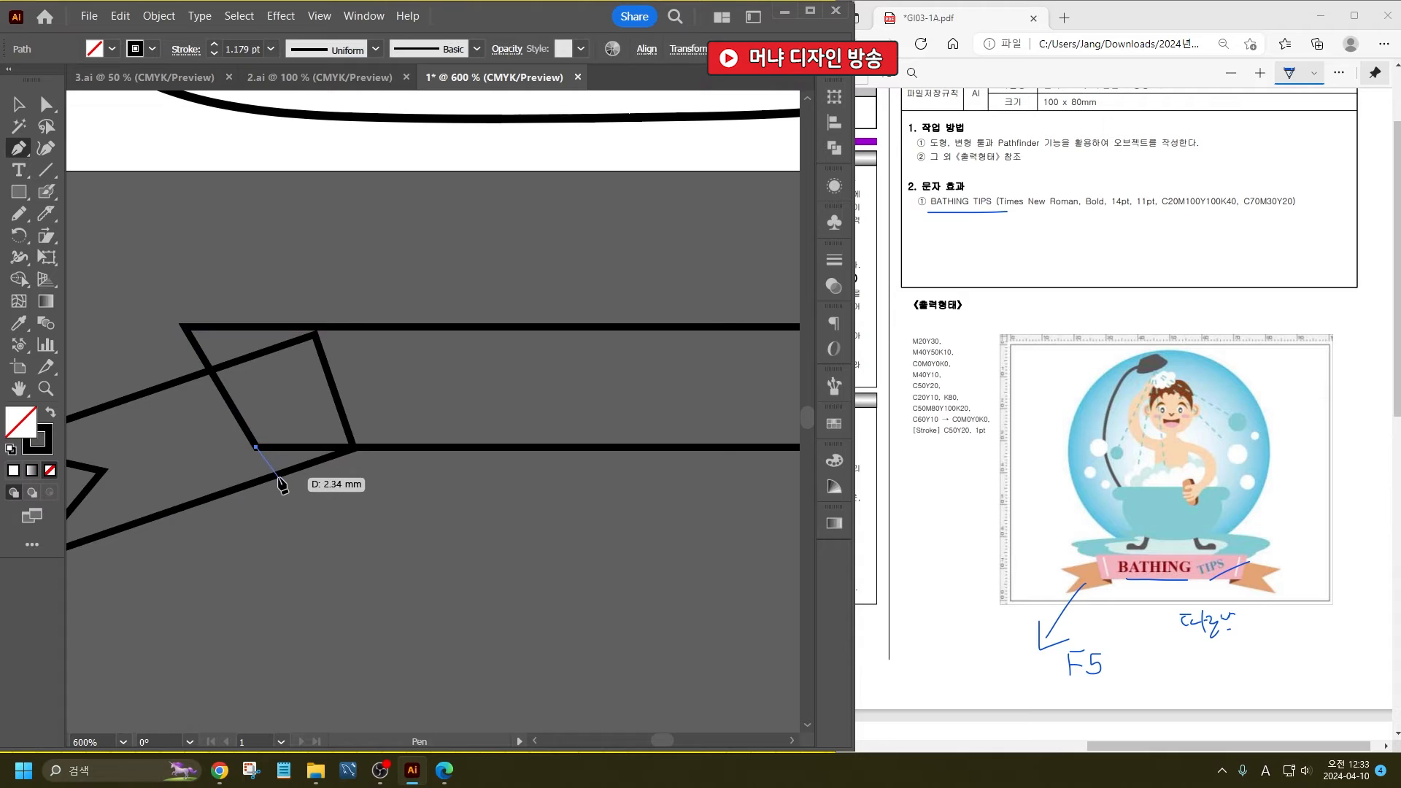
left_click(274, 475)
left_click(354, 448)
left_click(256, 447)
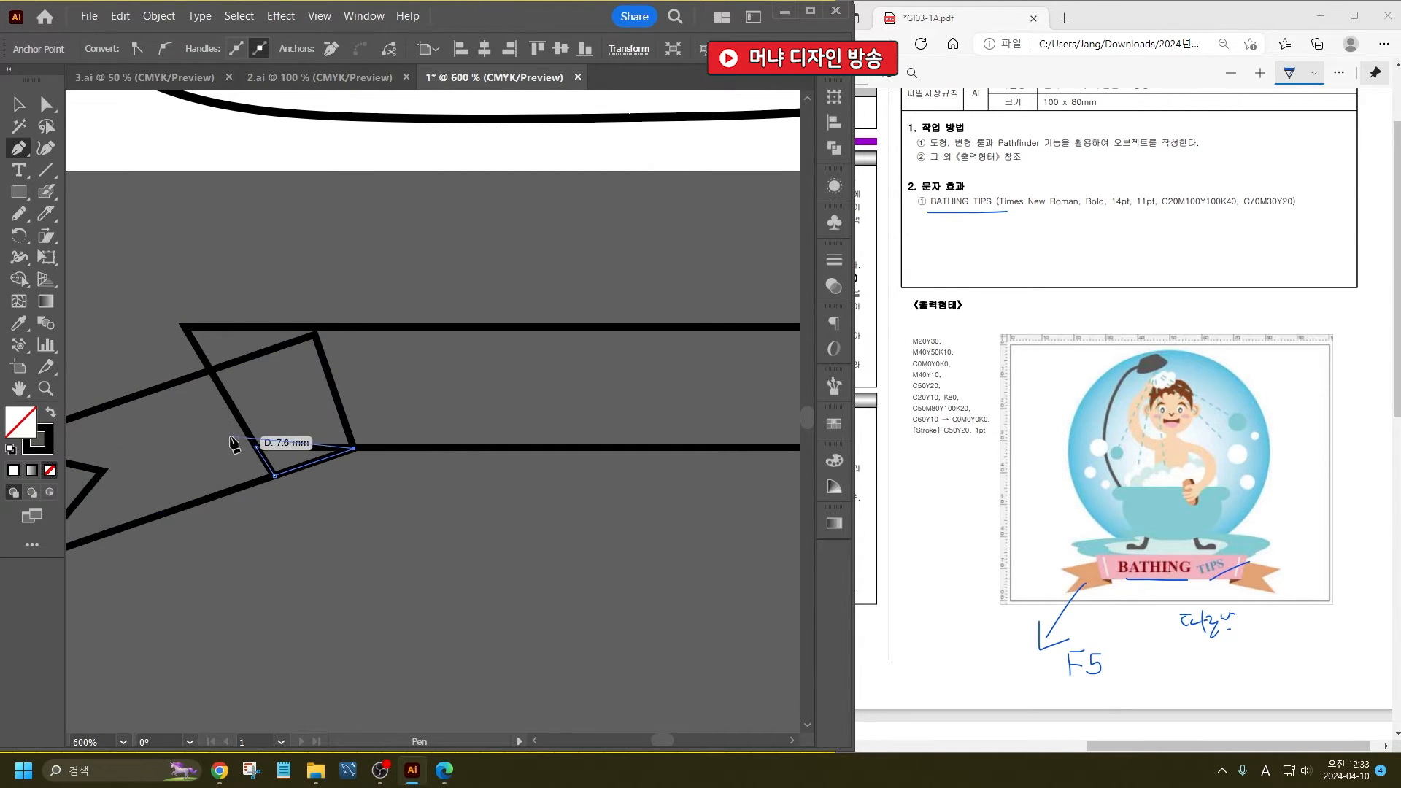
left_click(18, 104)
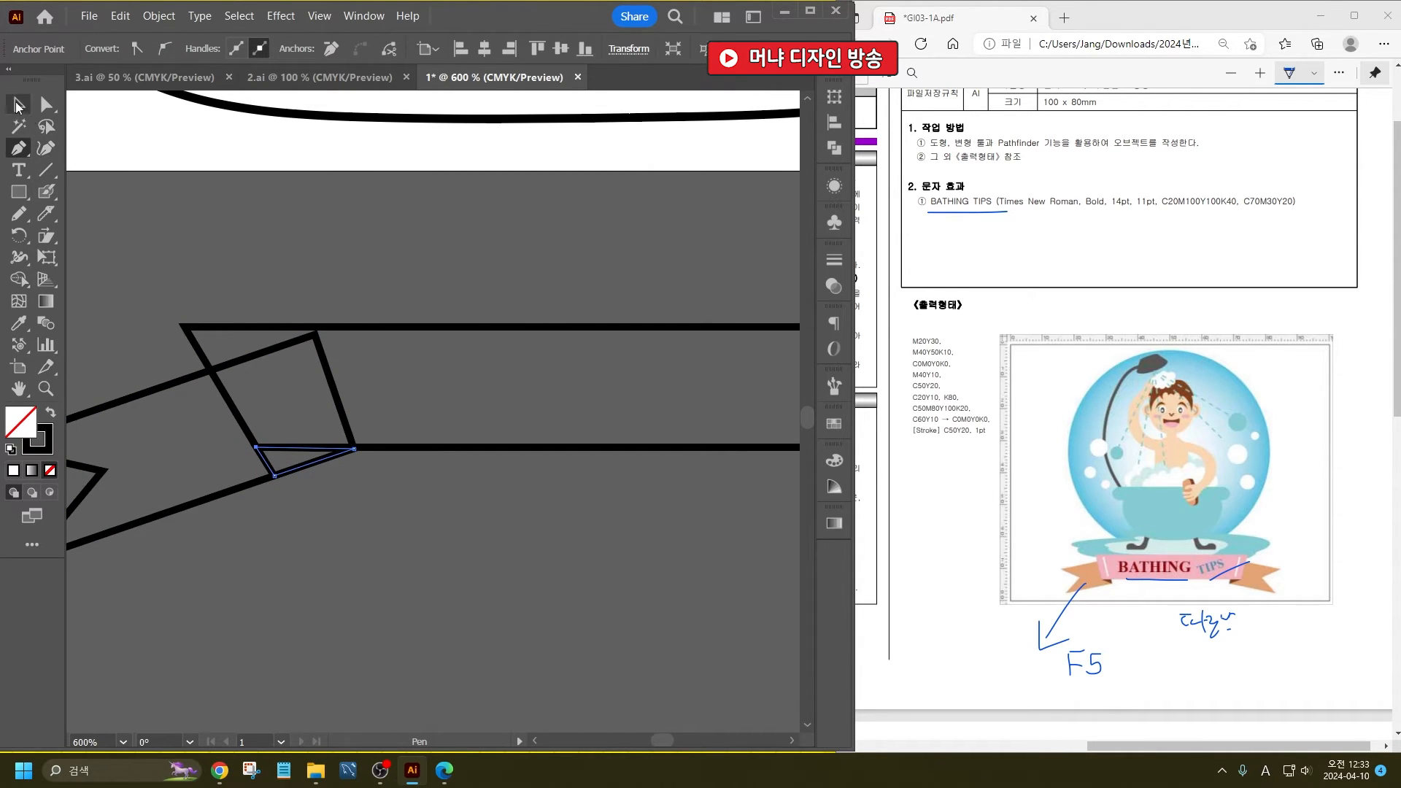
left_click(445, 543)
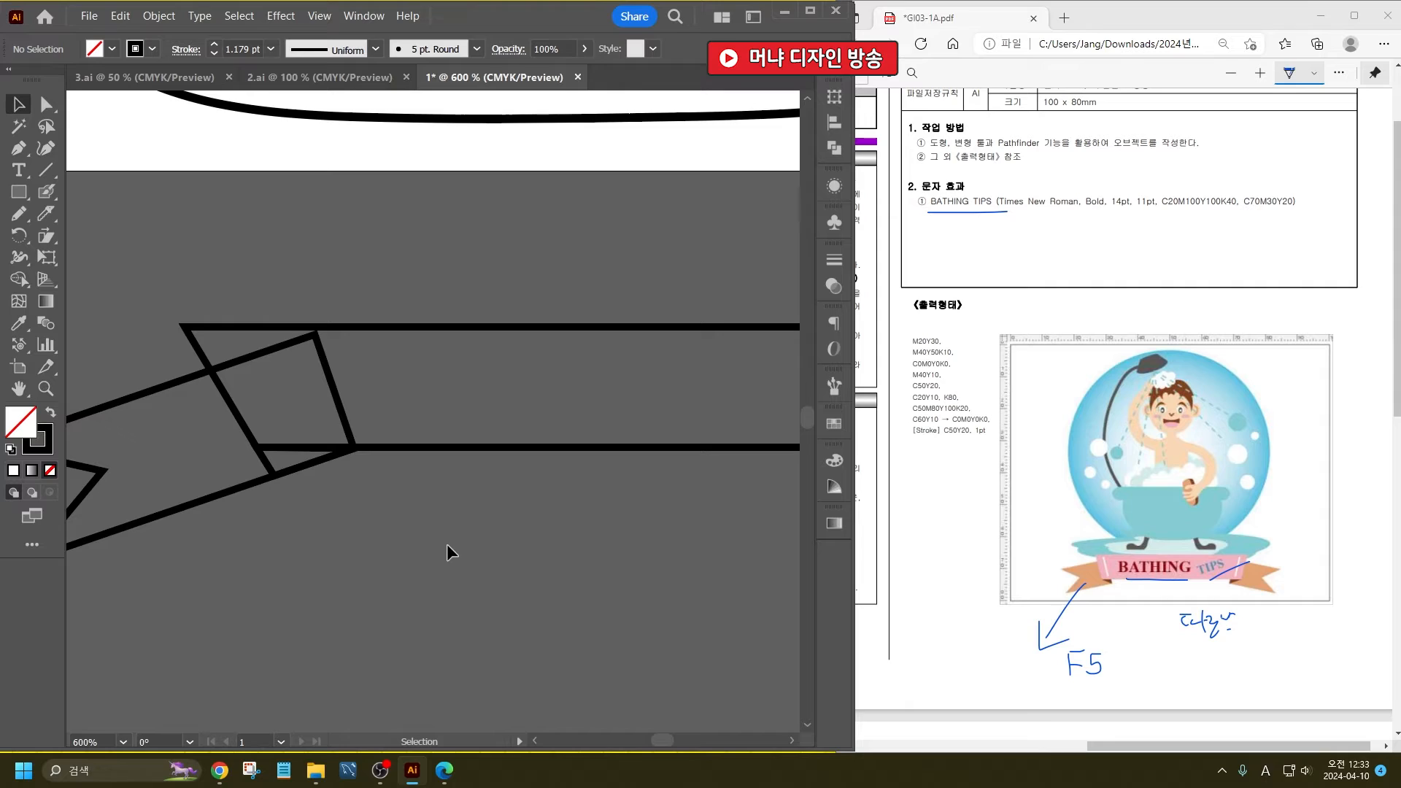
- Draw a short slanted line just inside the banner's left-hand edge, roughly parallel to that edge
left_click(44, 171)
left_click_drag(245, 335, 296, 434)
left_click(19, 104)
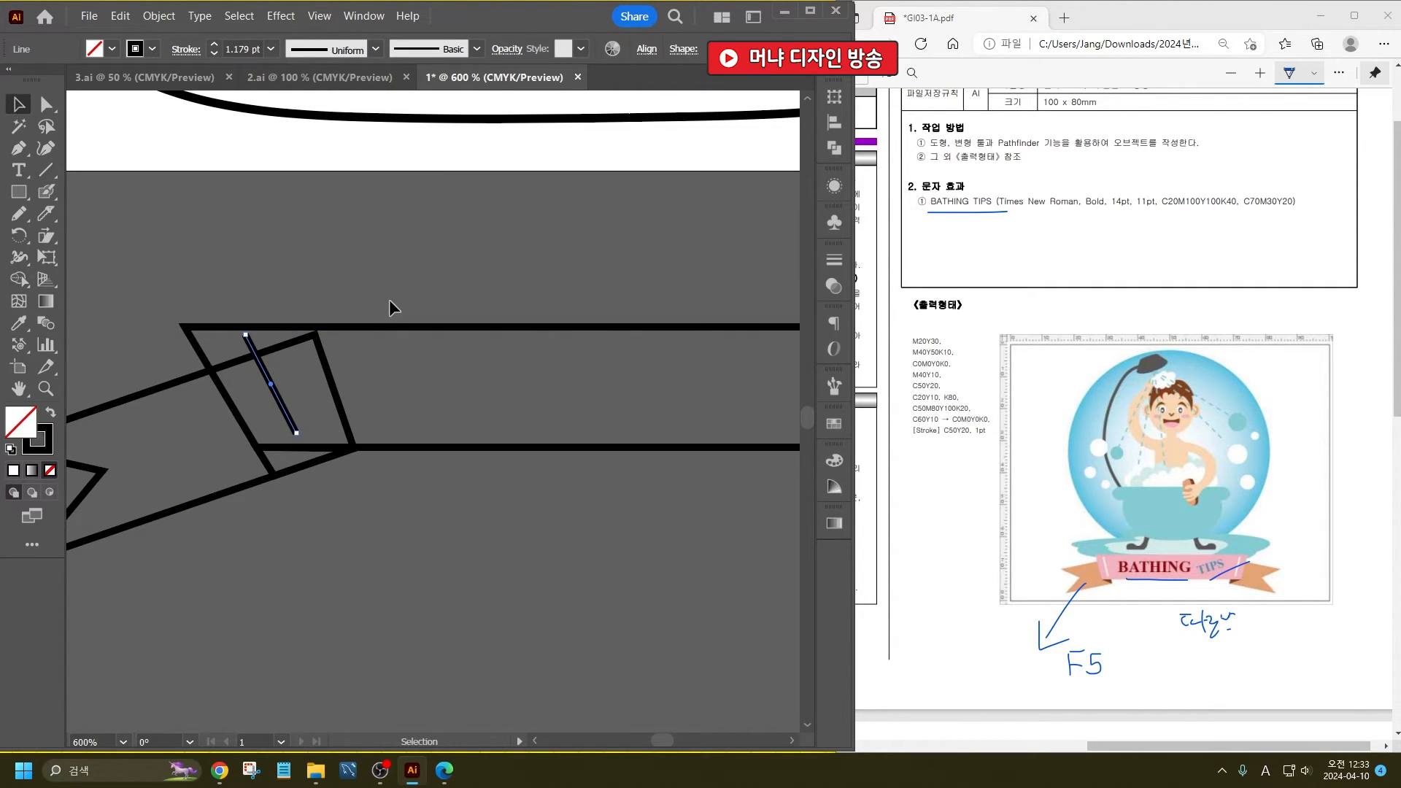
left_click(389, 299)
- Fill the inner puddle under the bathtub with the pale cyan BBFFFF
scroll(279, 354, "down", 5)
scroll(211, 394, "up", 1)
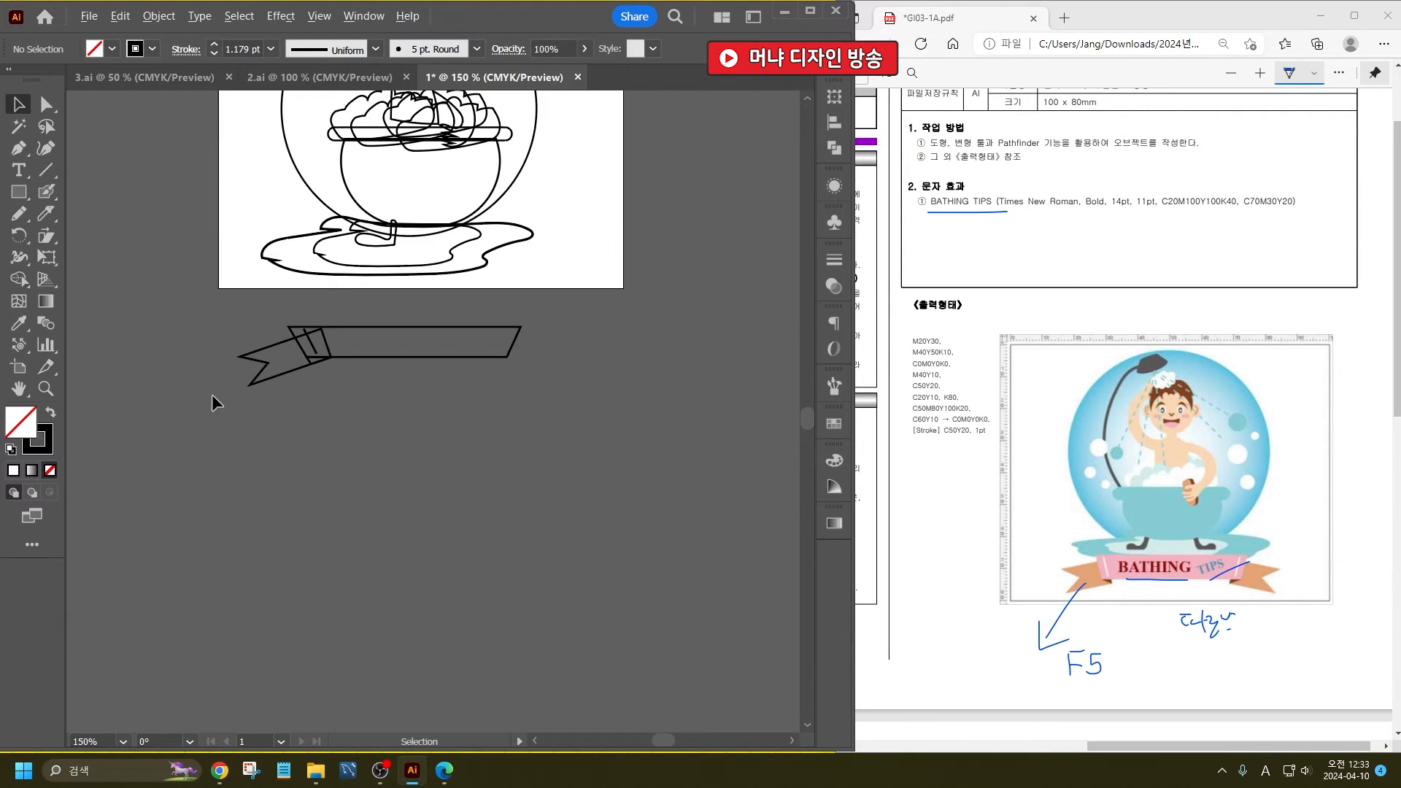
scroll(400, 486, "up", 5)
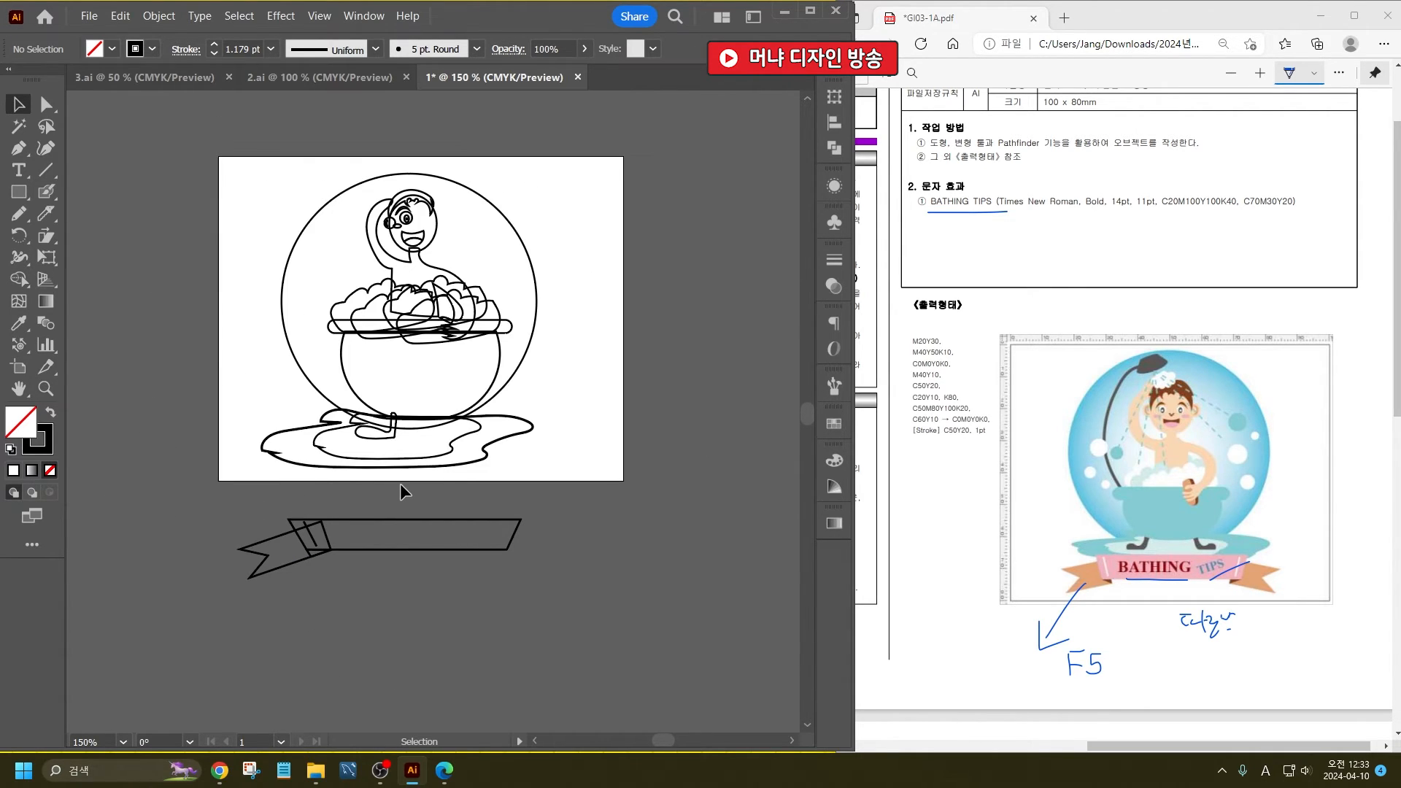
scroll(385, 407, "up", 2)
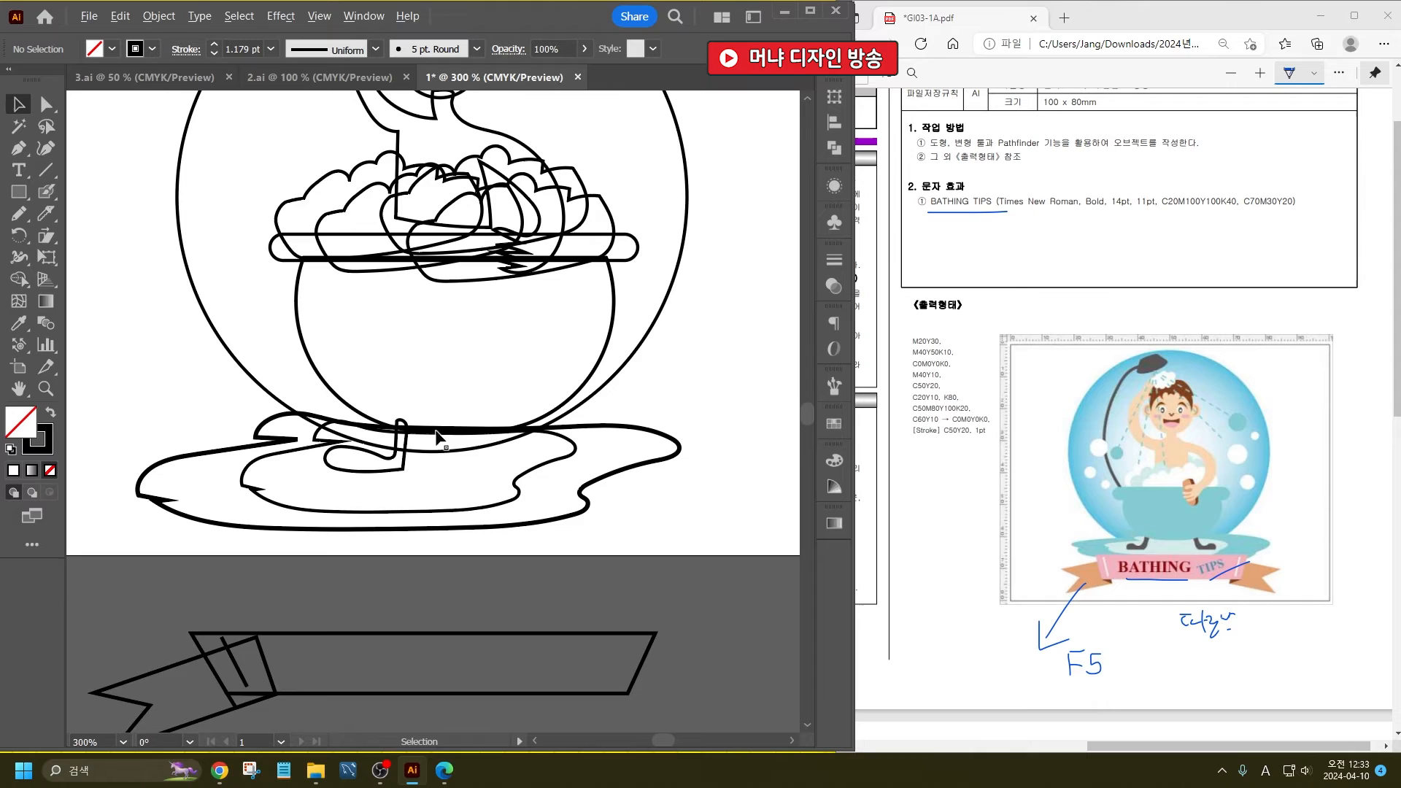
left_click(523, 466)
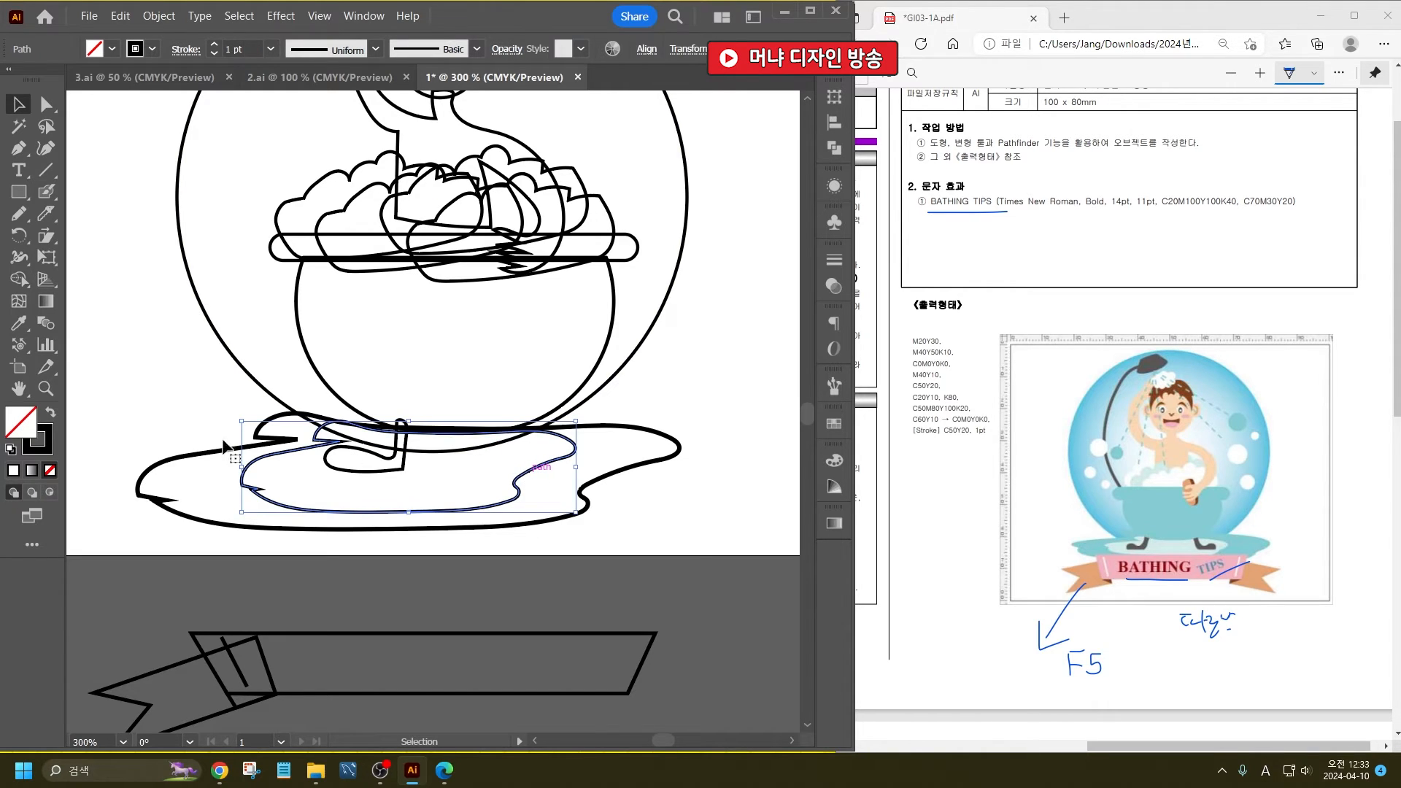
double_click(20, 431)
type("bbffff")
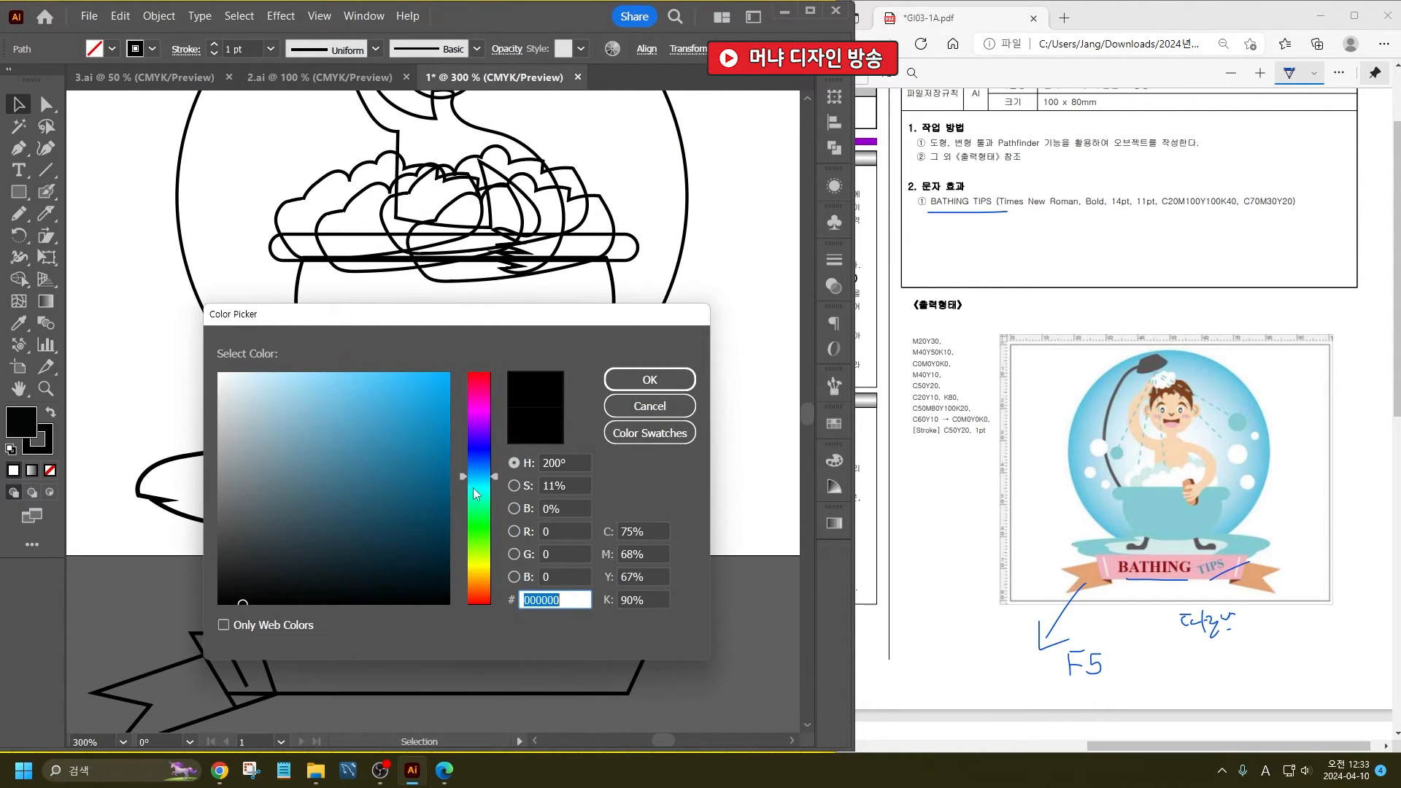
left_click(649, 384)
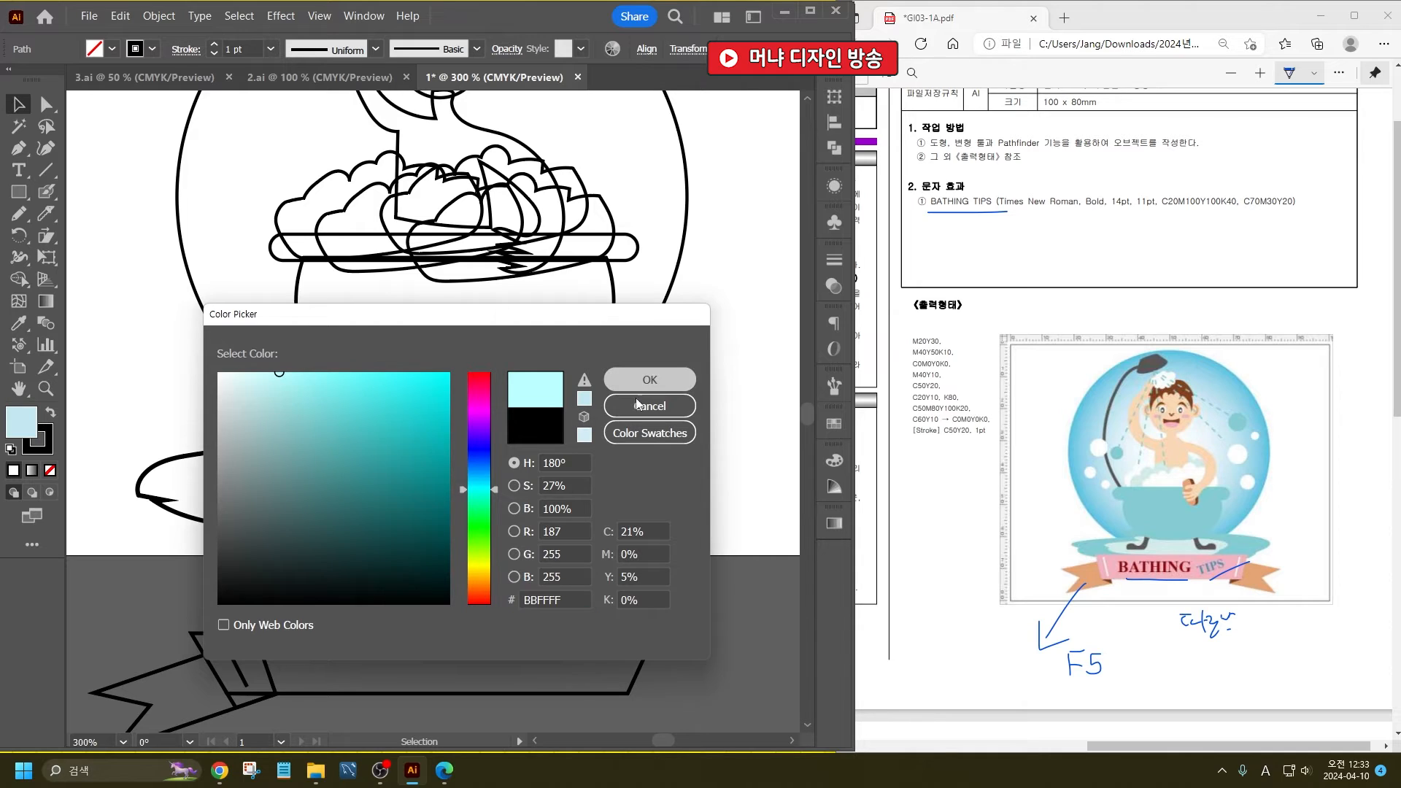
- Fill the larger outer puddle with sky blue 6ECFF2 and arrange it behind the inner puddle
left_click(641, 462)
double_click(19, 429)
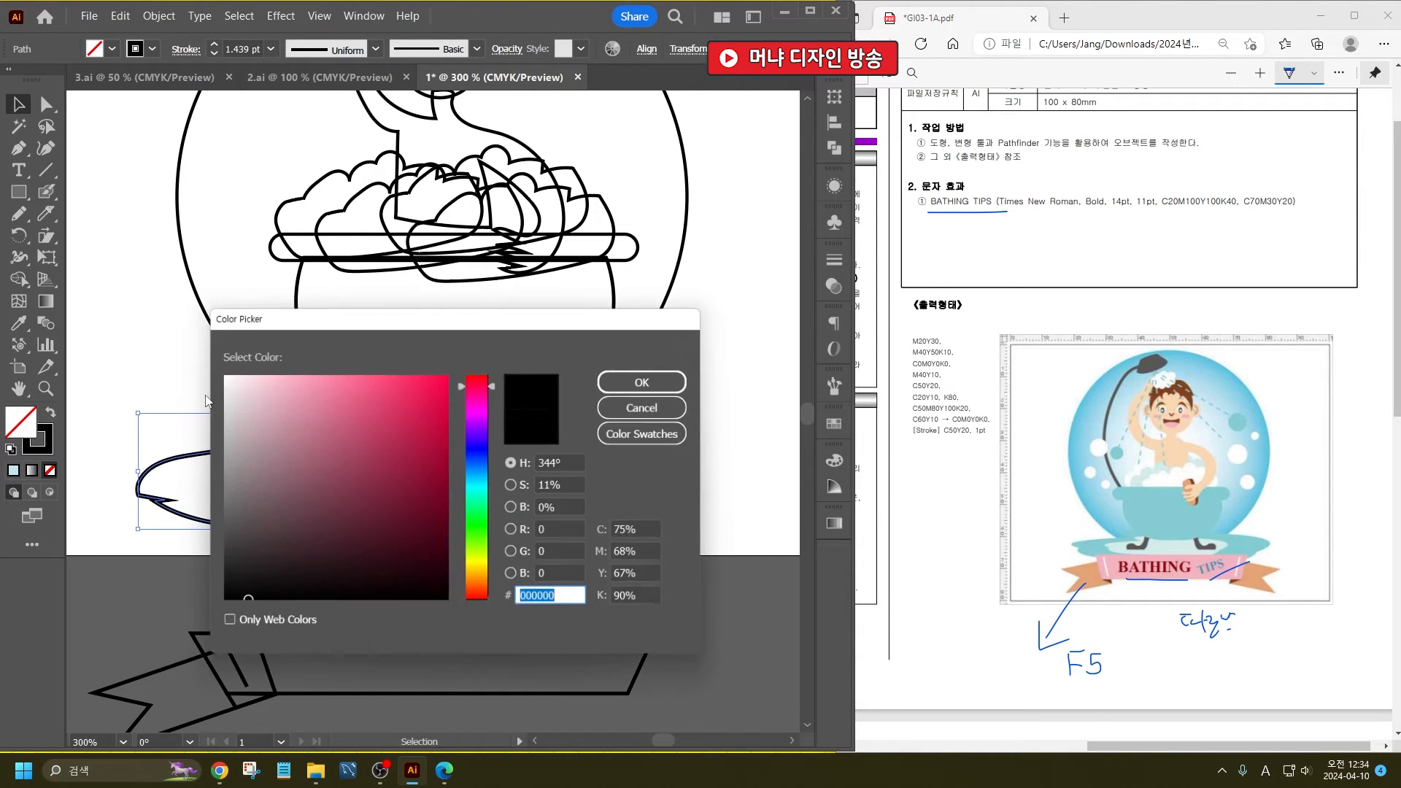
left_click_drag(489, 497, 478, 482)
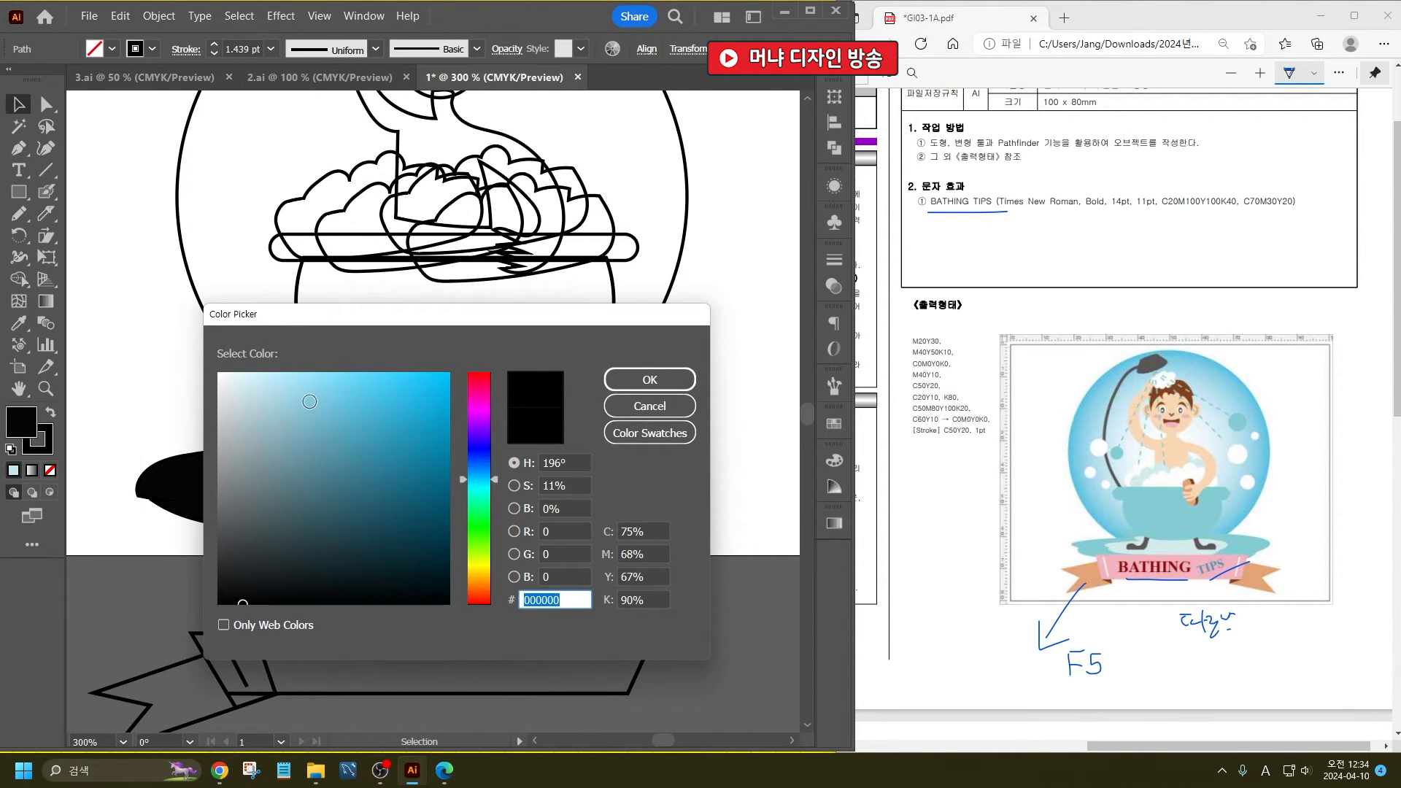
left_click_drag(309, 402, 356, 370)
left_click(650, 378)
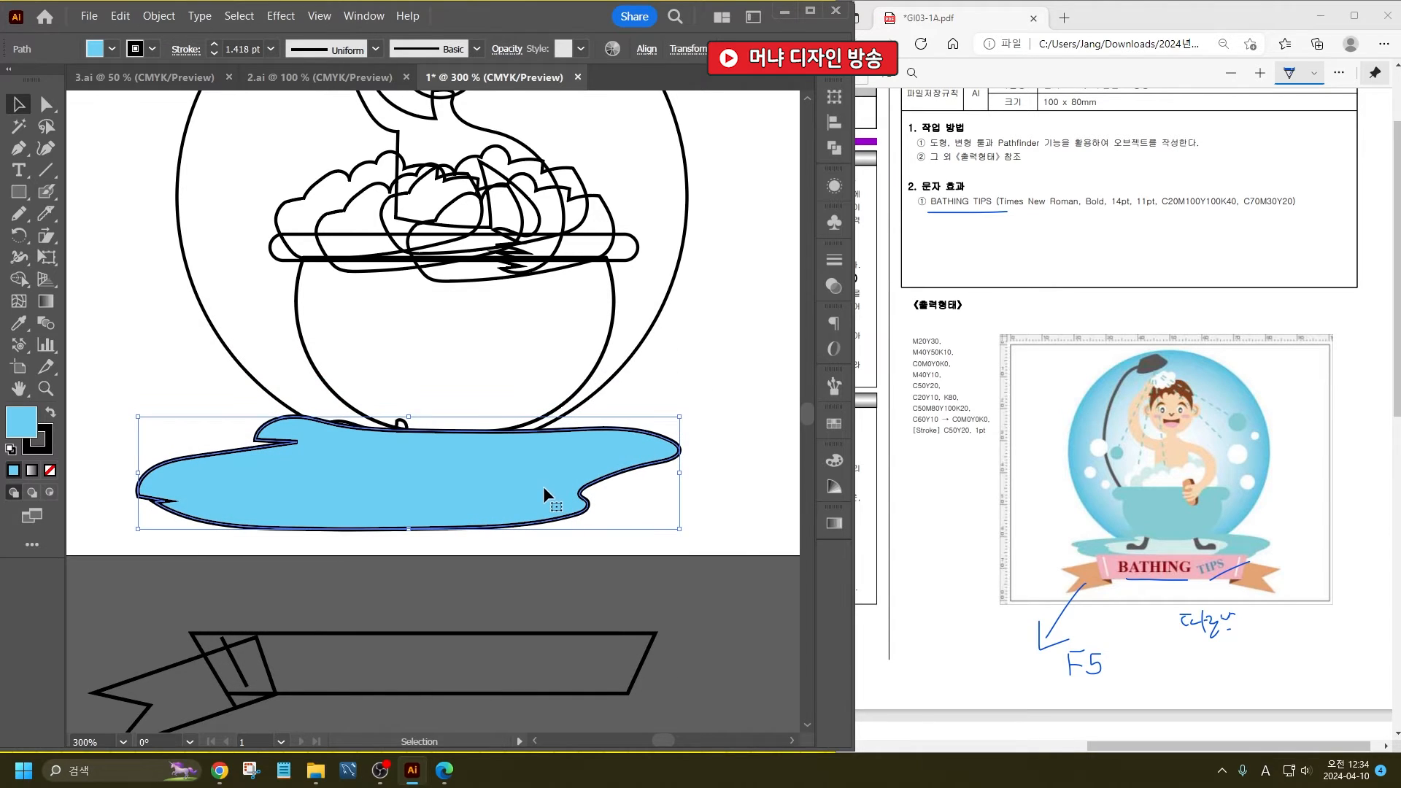
key("ctrl+z")
key("ctrl+shift+bracketleft")
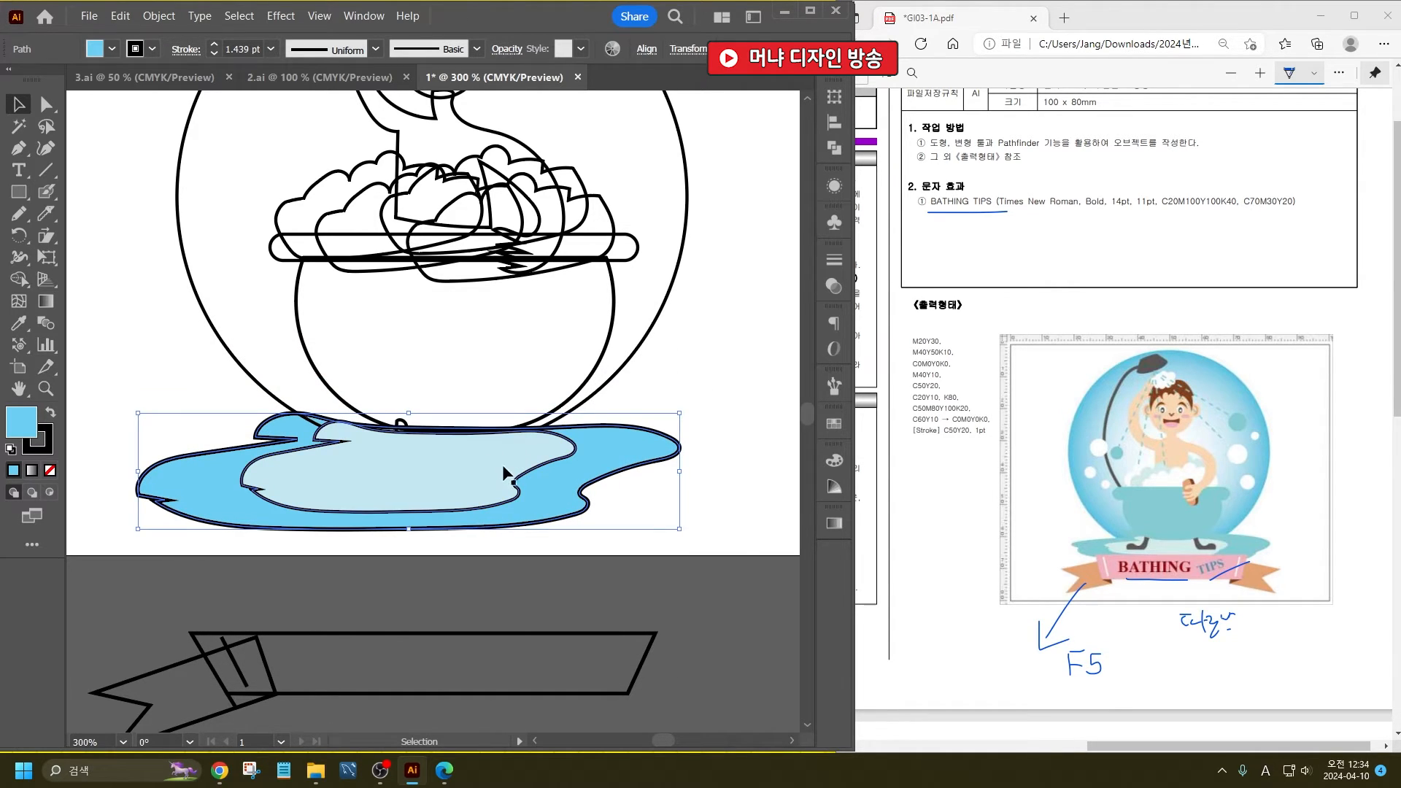
- Remove the stroke from both the inner and outer puddles
left_click(505, 473, "shift")
left_click(44, 453)
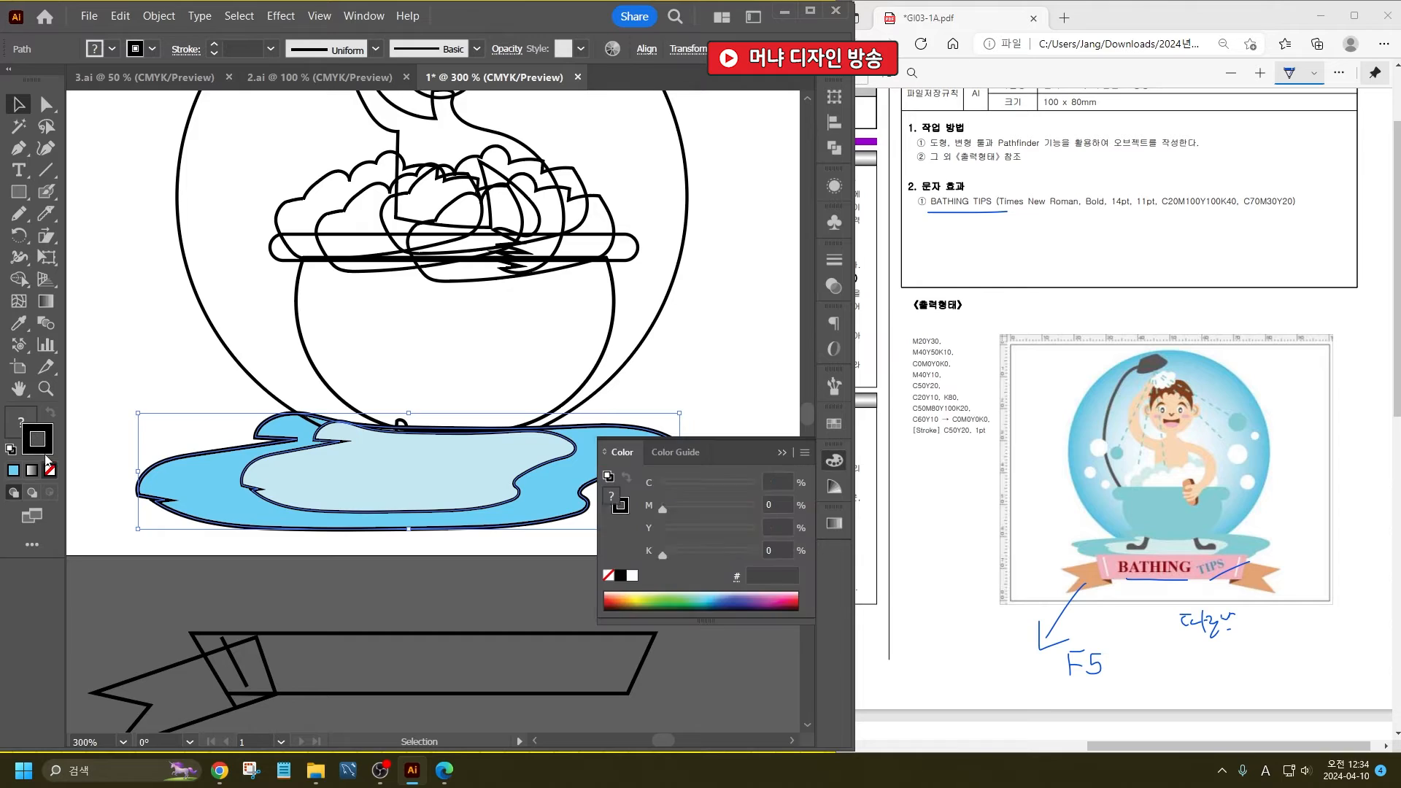
left_click(50, 471)
left_click(18, 424)
left_click(118, 381)
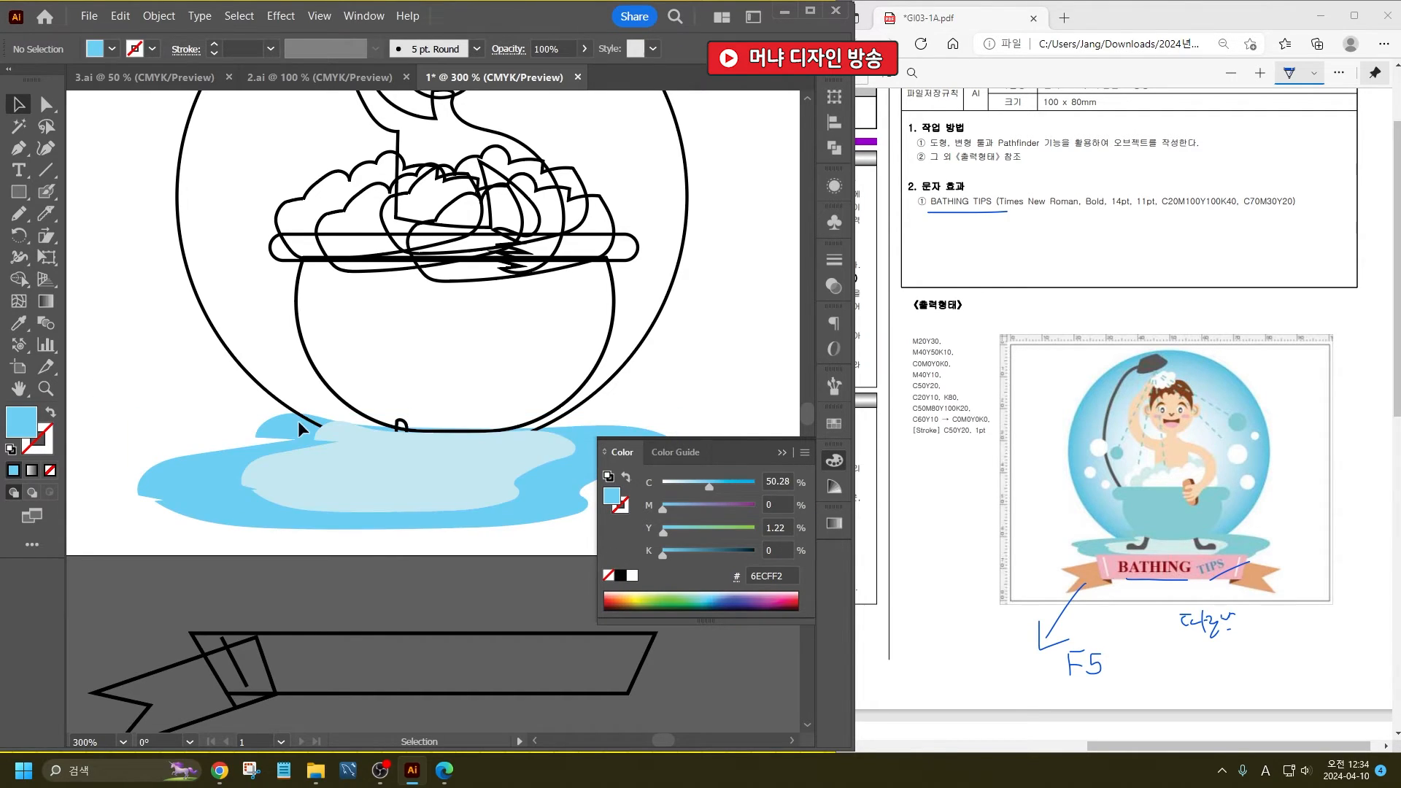
left_click(777, 449)
- Send both puddles to the back, behind the foot and the bathtub outlines
left_click(452, 460)
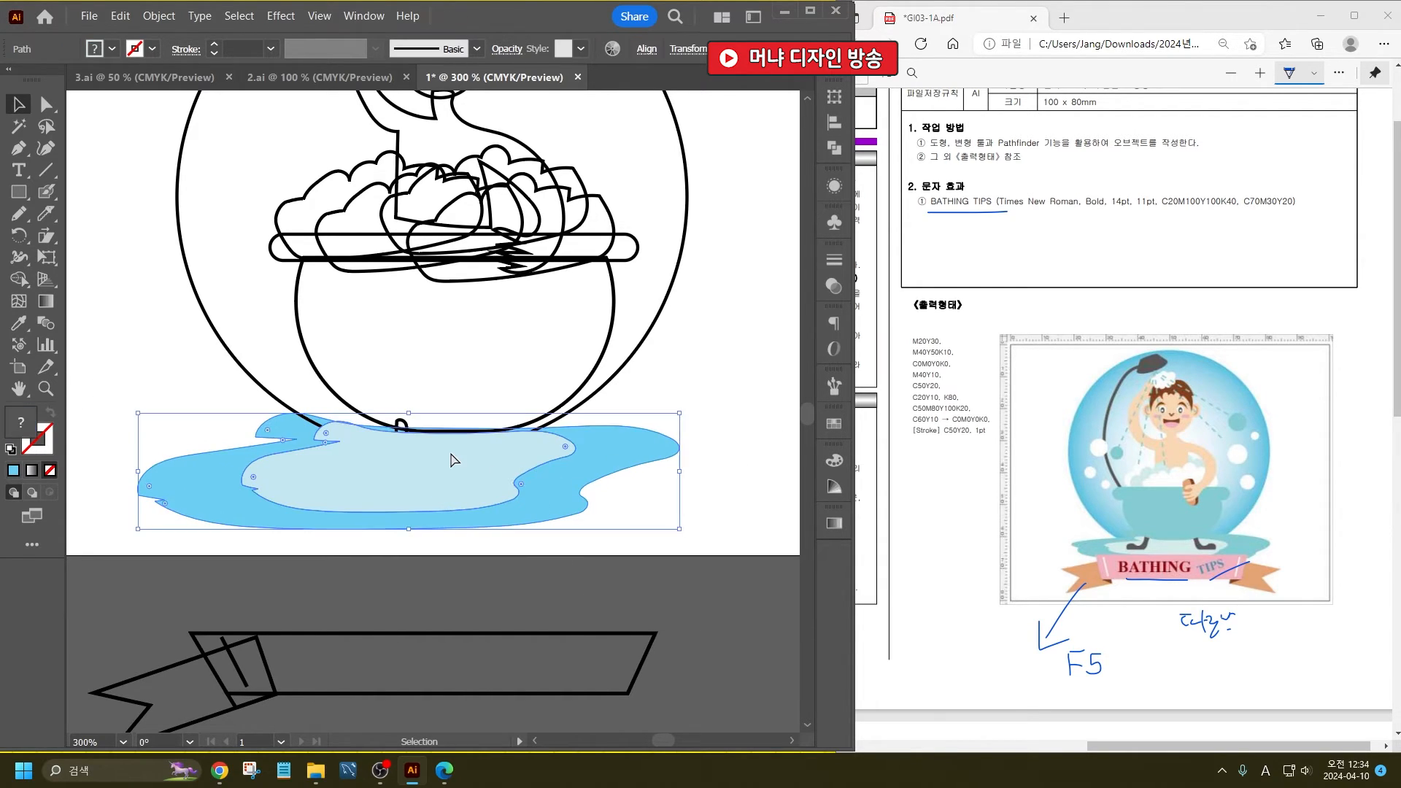
key("ctrl+shift+[")
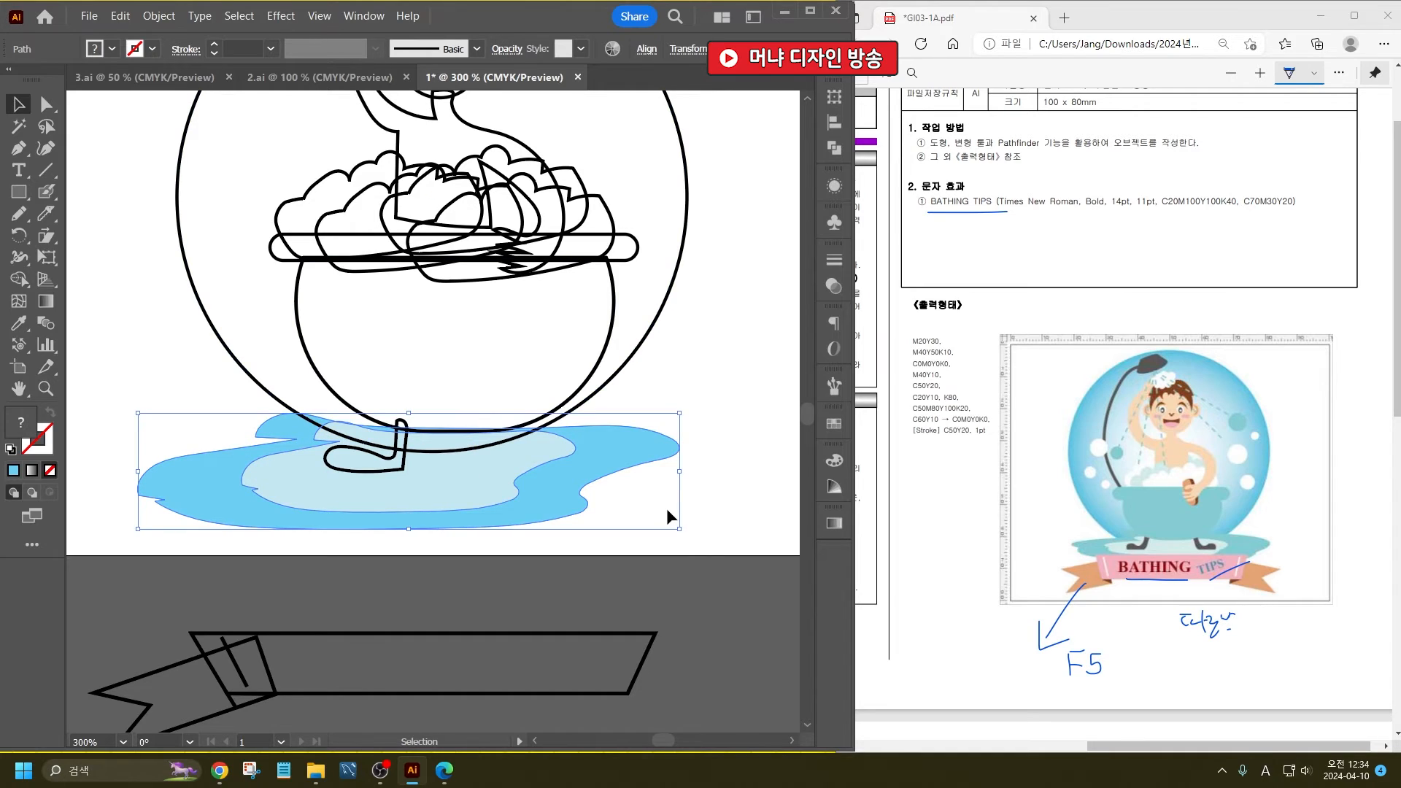
left_click(668, 516)
- Fill the foot below the bathtub with the dark brown 4C2403
left_click(361, 472)
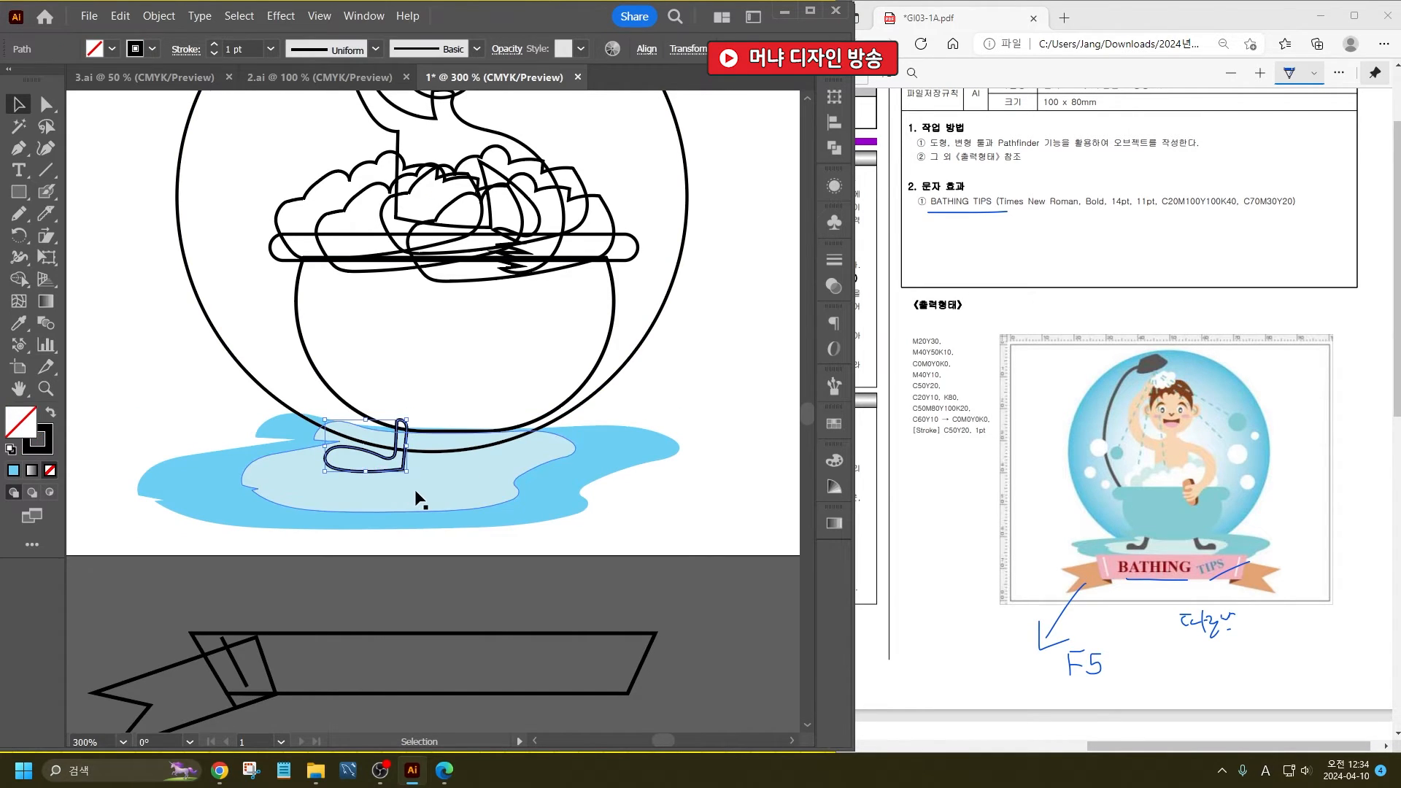
scroll(419, 500, "up", 1)
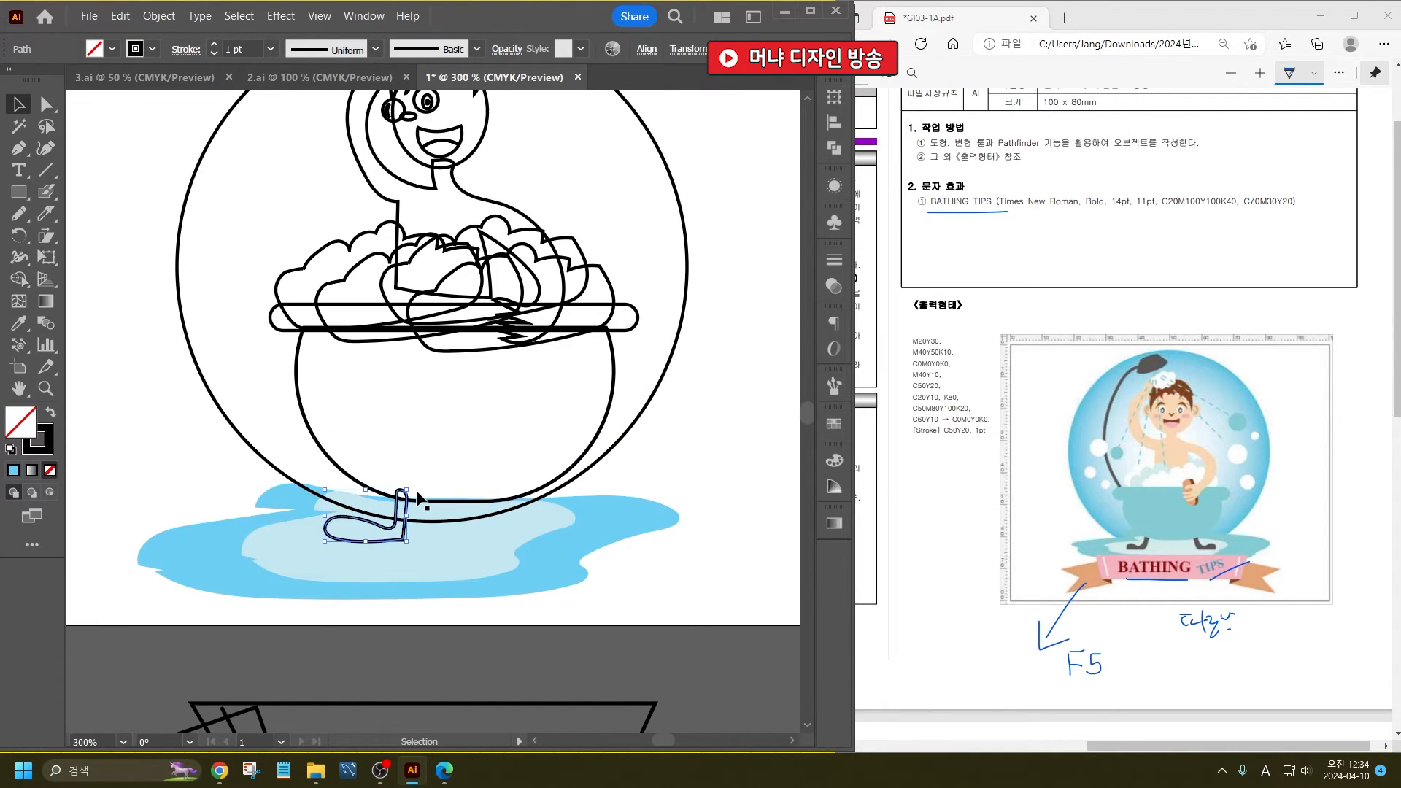
double_click(26, 432)
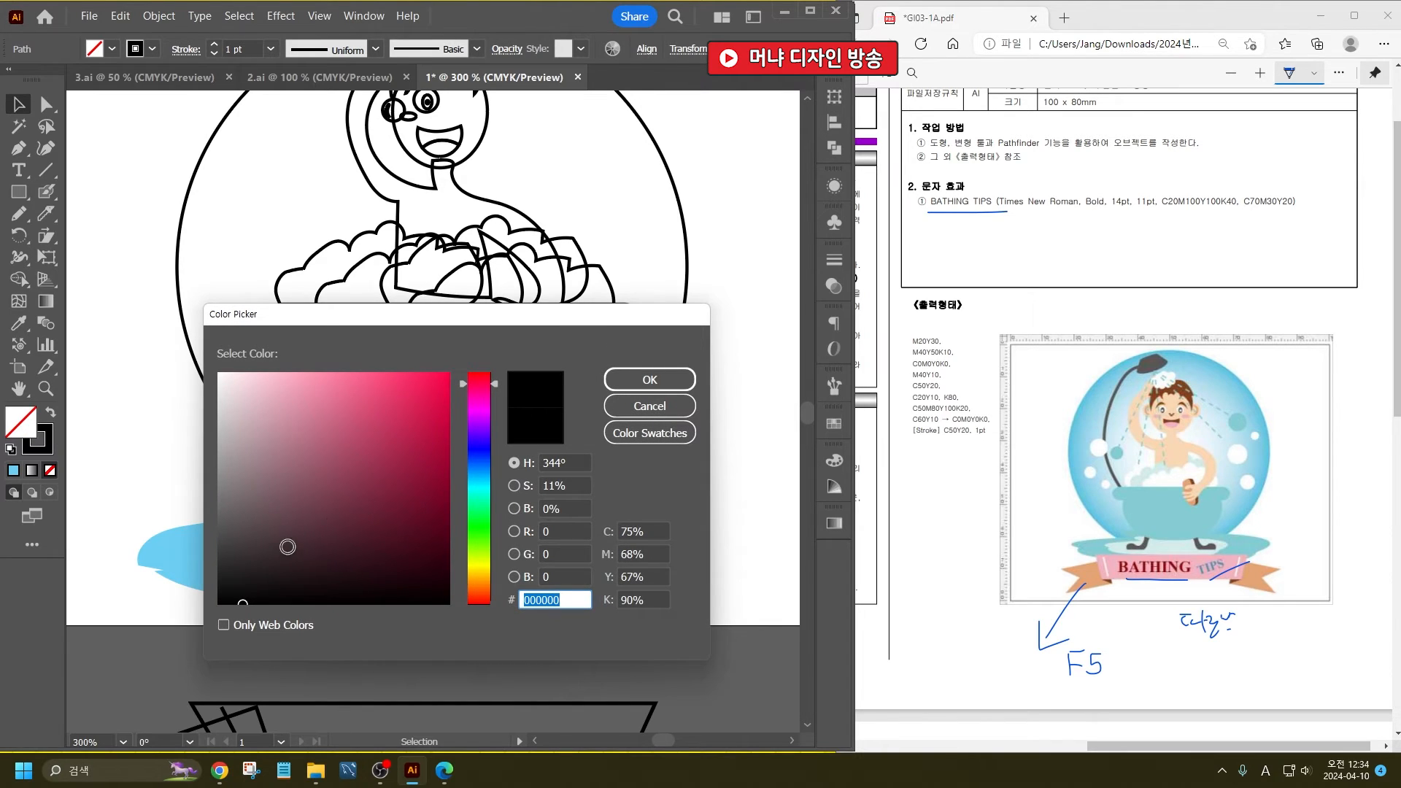
left_click(486, 587)
left_click_drag(431, 518, 439, 535)
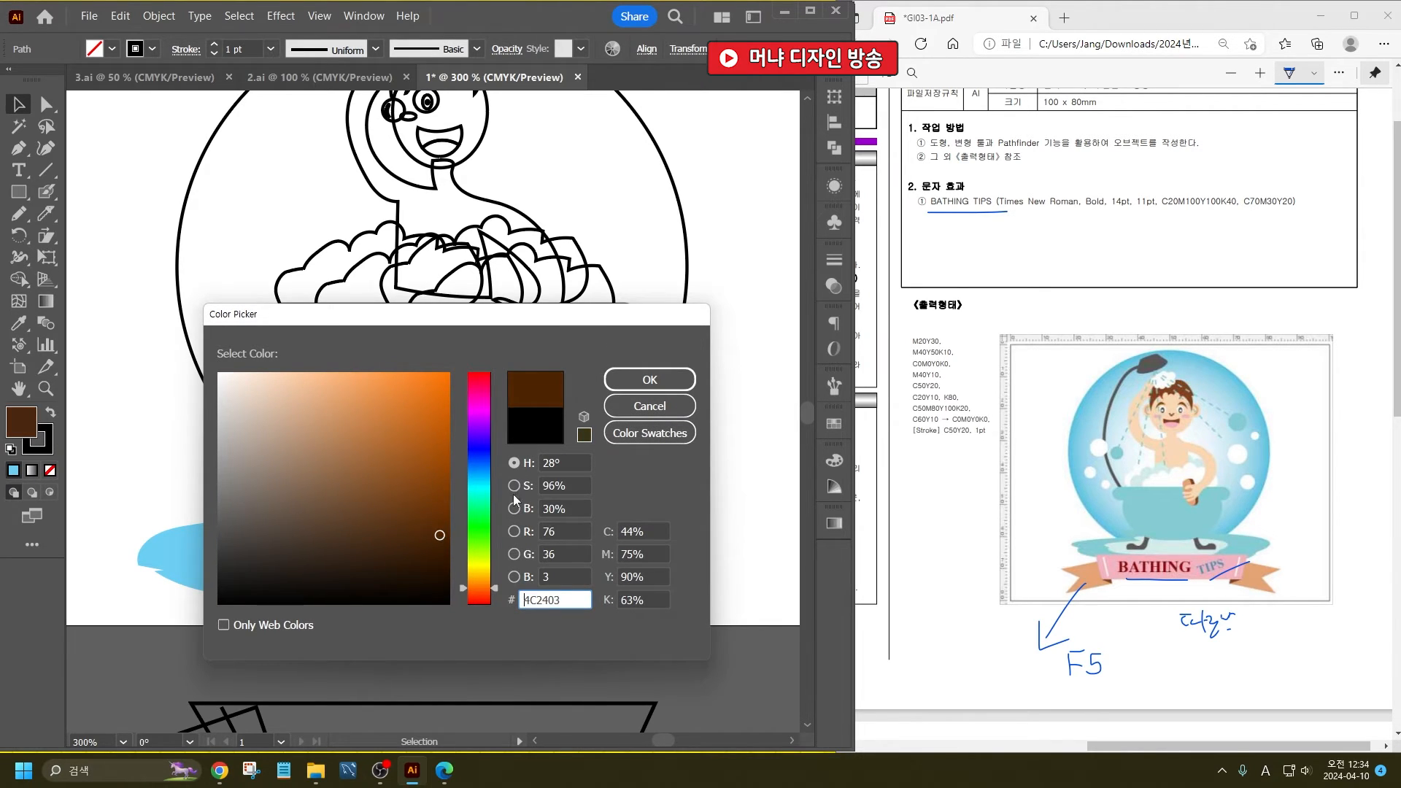
left_click(638, 381)
- Remove the stroke from the brown foot
left_click(354, 567)
left_click(325, 532)
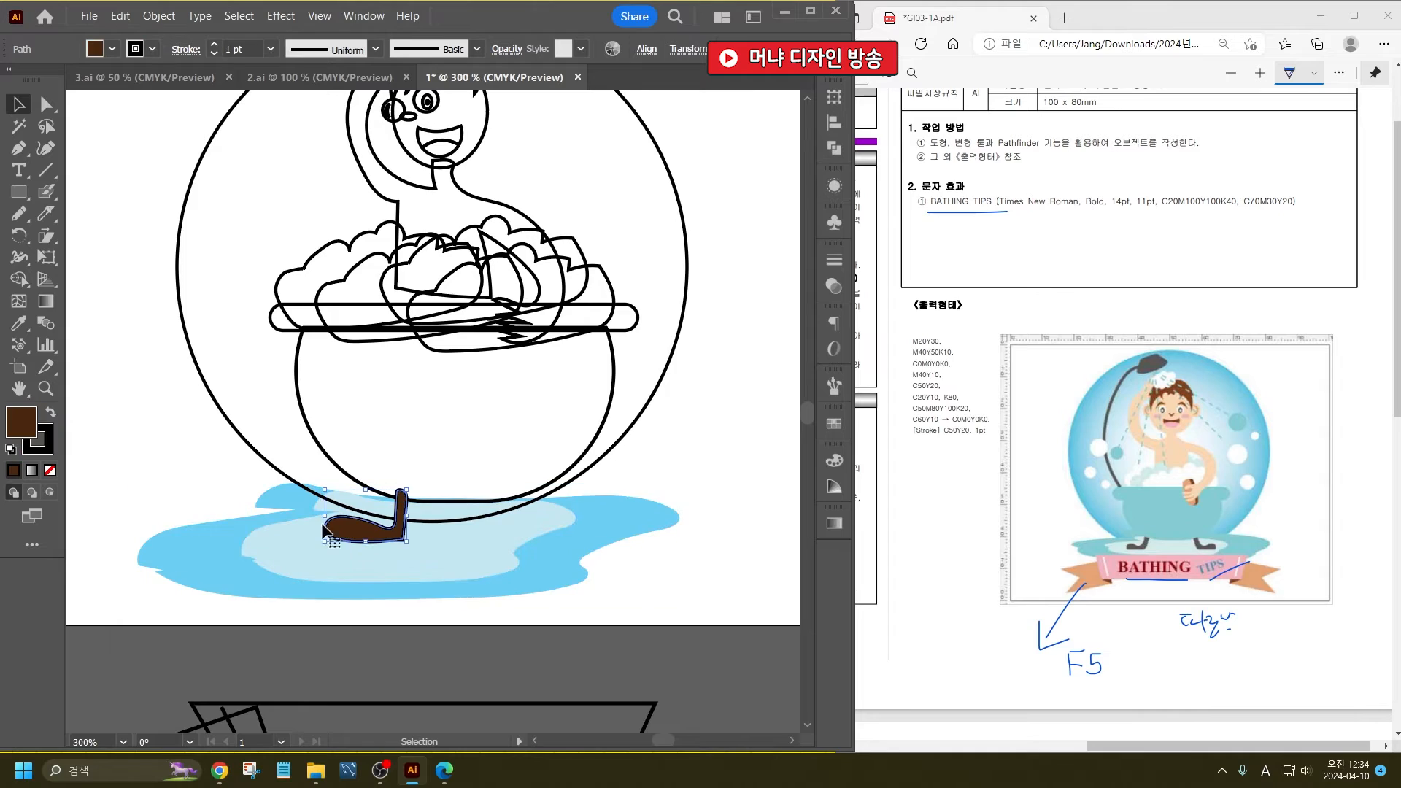
left_click(49, 470)
left_click(321, 471)
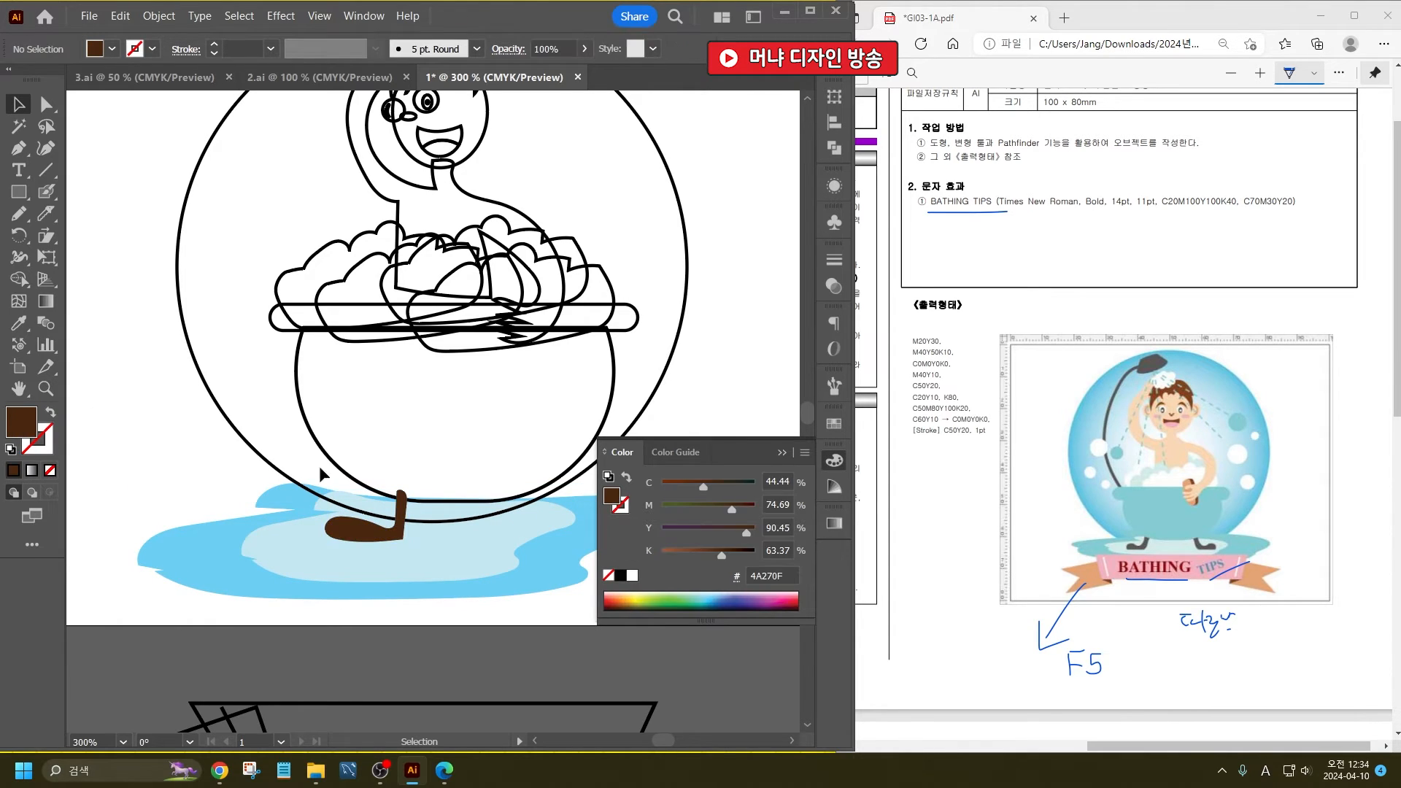
left_click(781, 452)
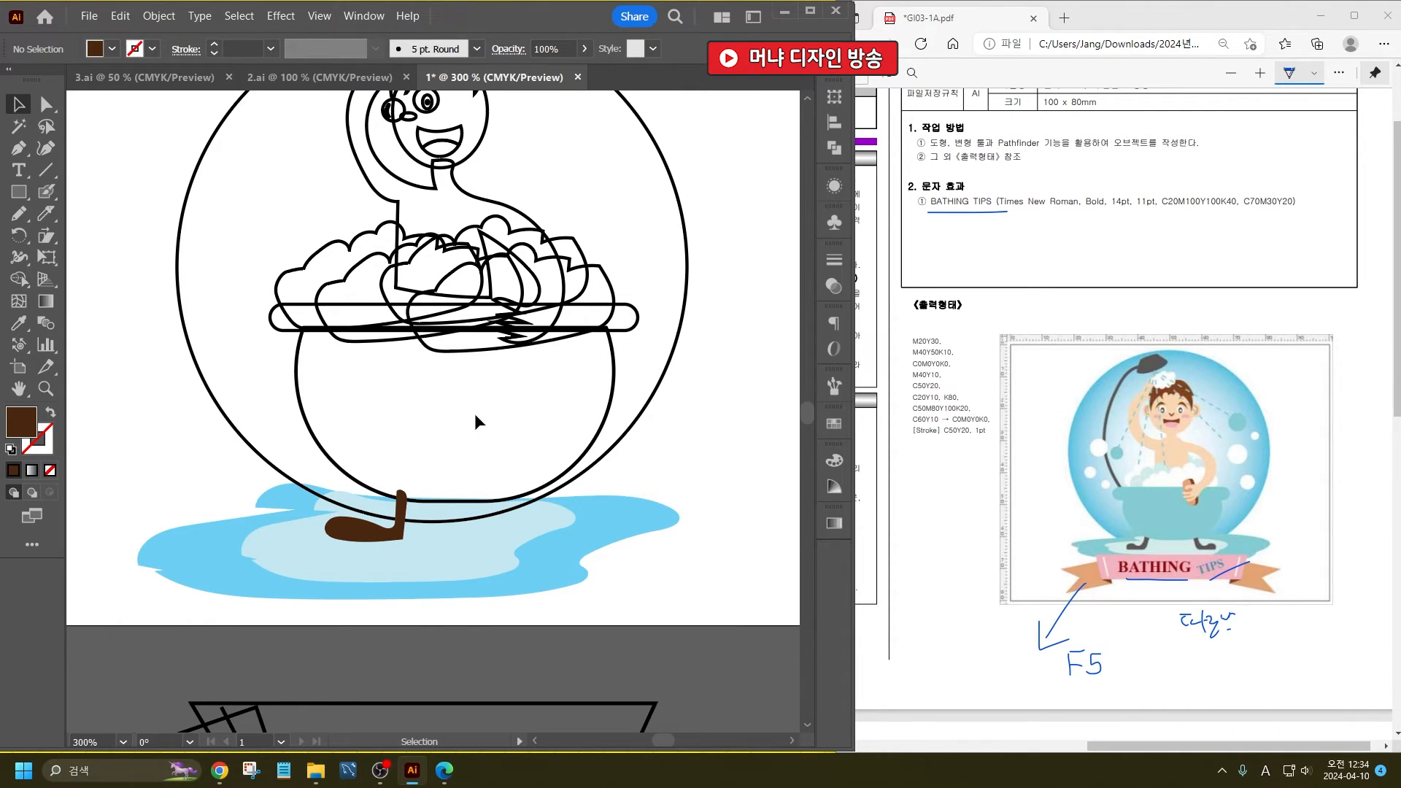
- Fill the bathtub's body and rim and the outer puddle with the same muted teal
left_click(611, 405)
left_click(625, 328, "shift")
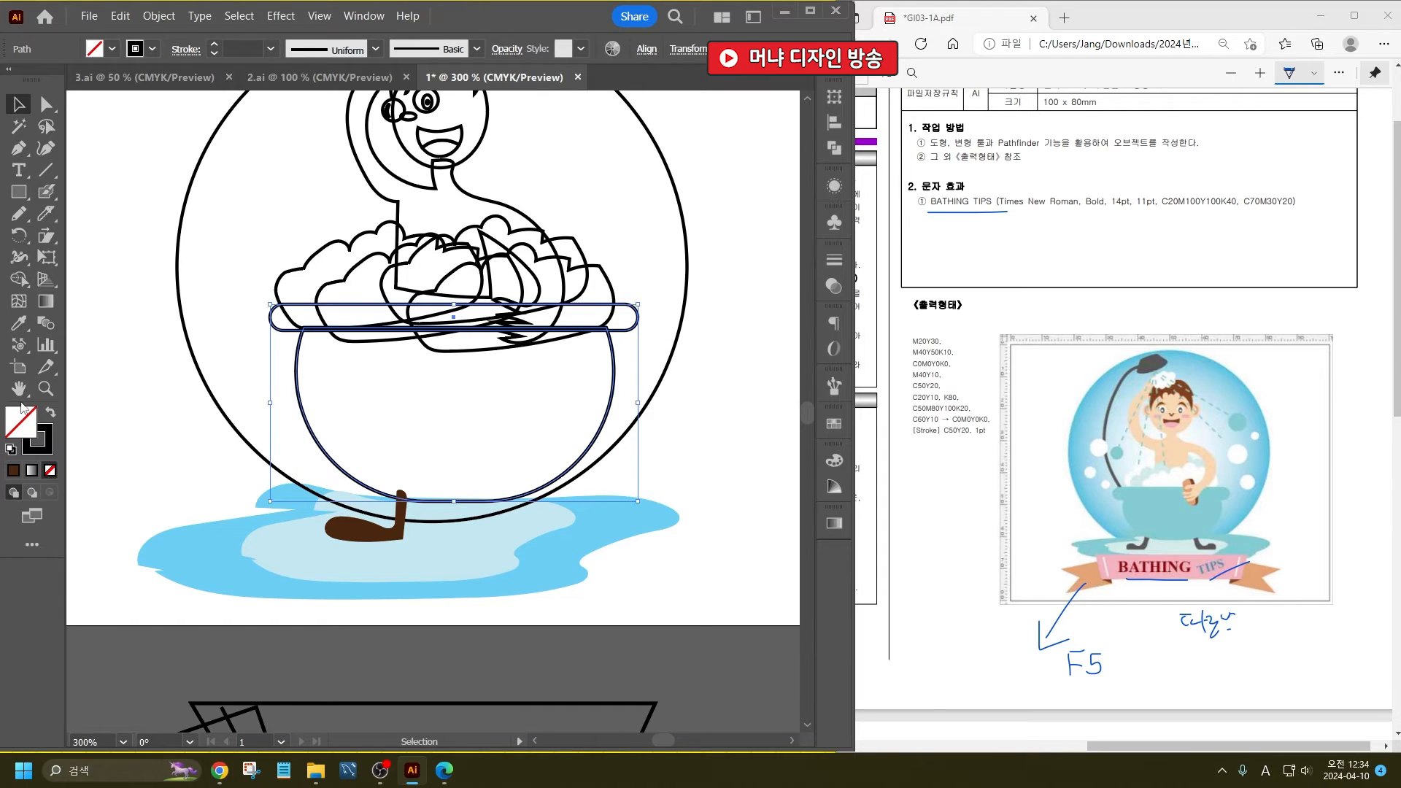
left_click(194, 553, "shift")
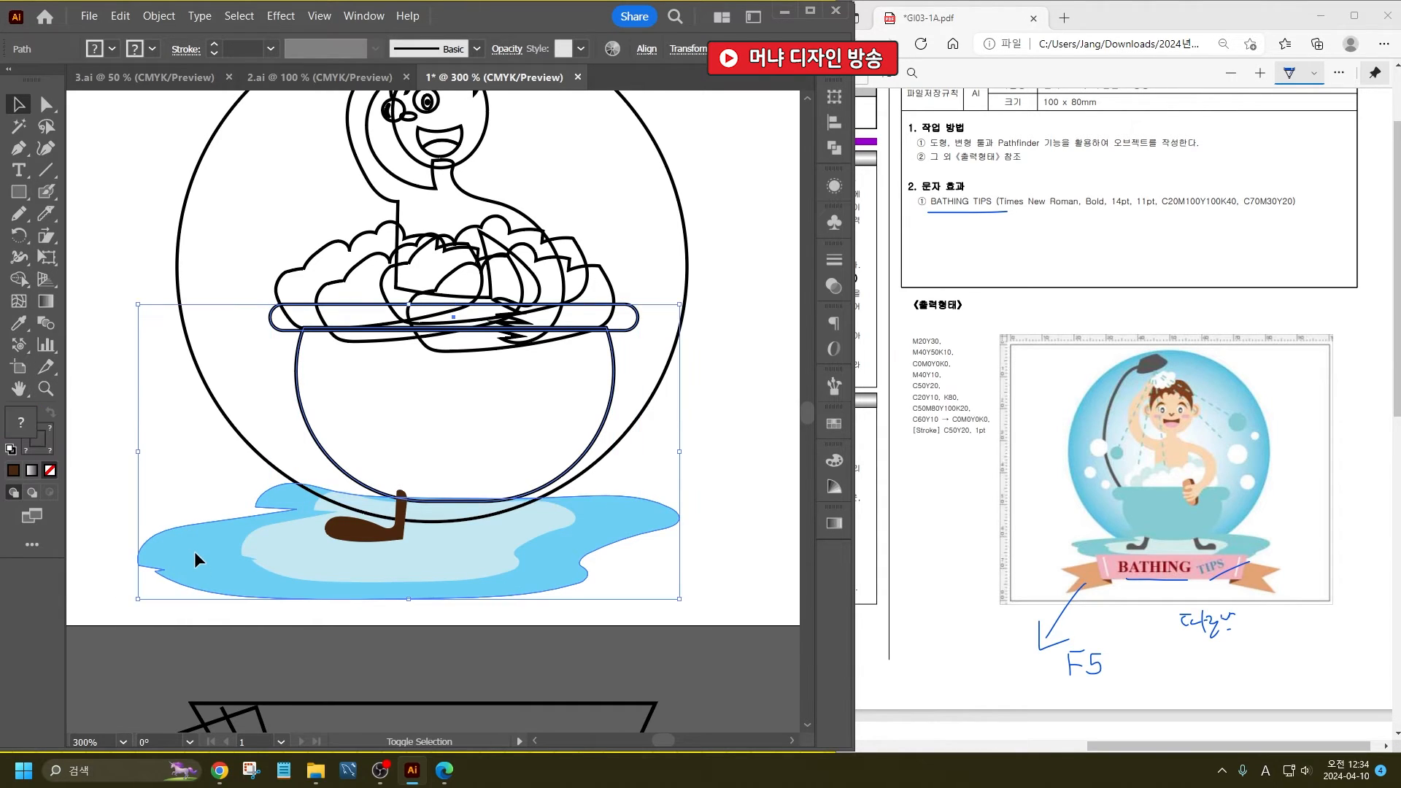
double_click(21, 425)
left_click_drag(487, 493, 481, 503)
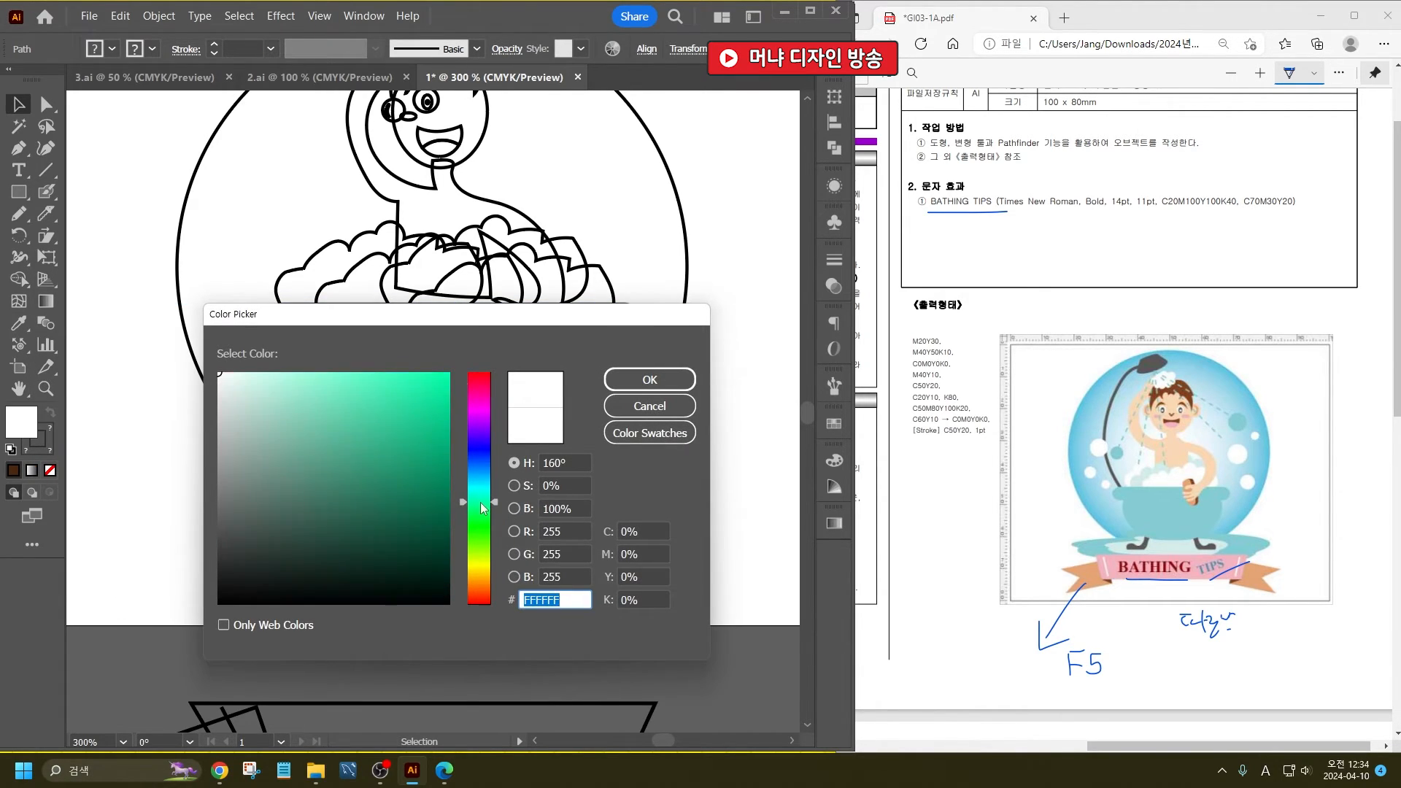
left_click(312, 429)
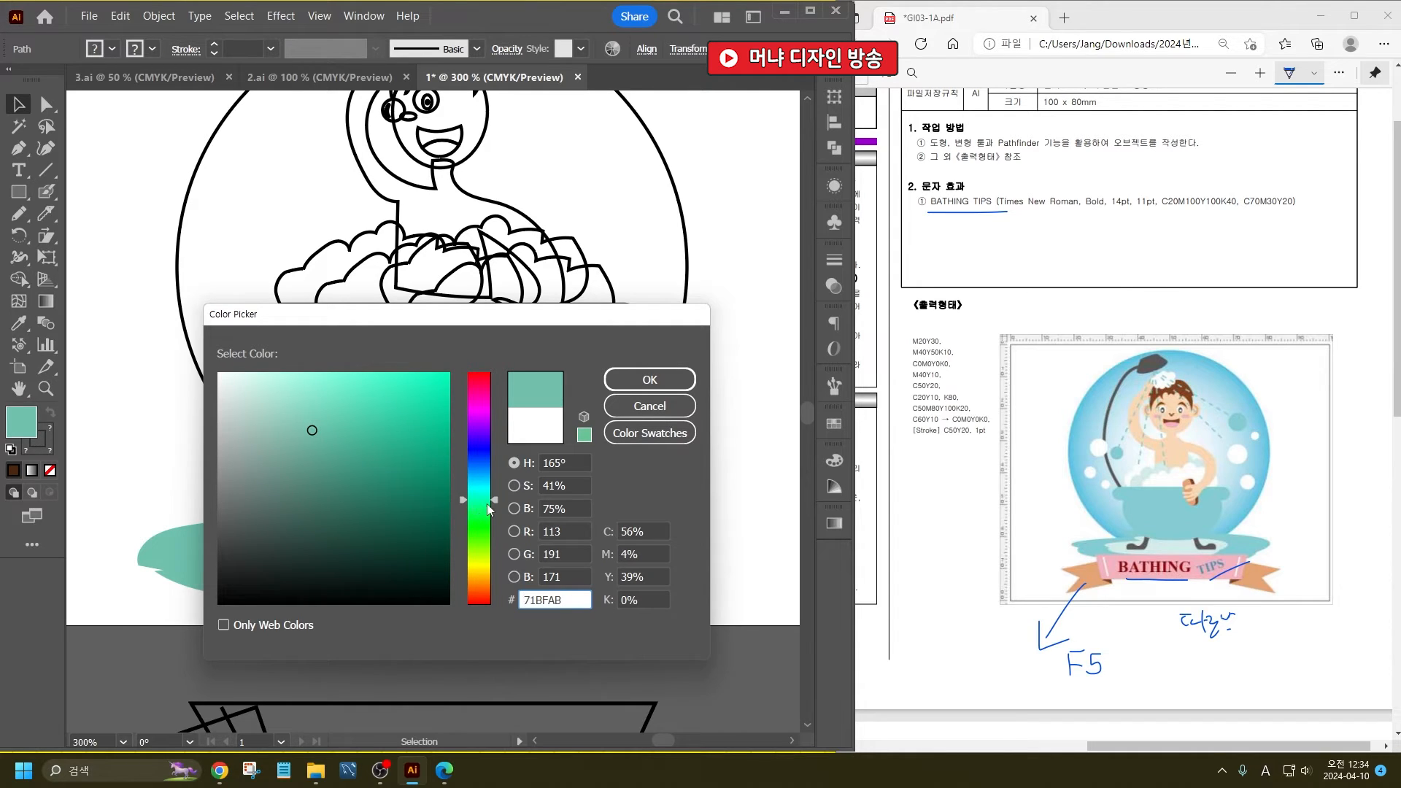
left_click_drag(493, 502, 488, 489)
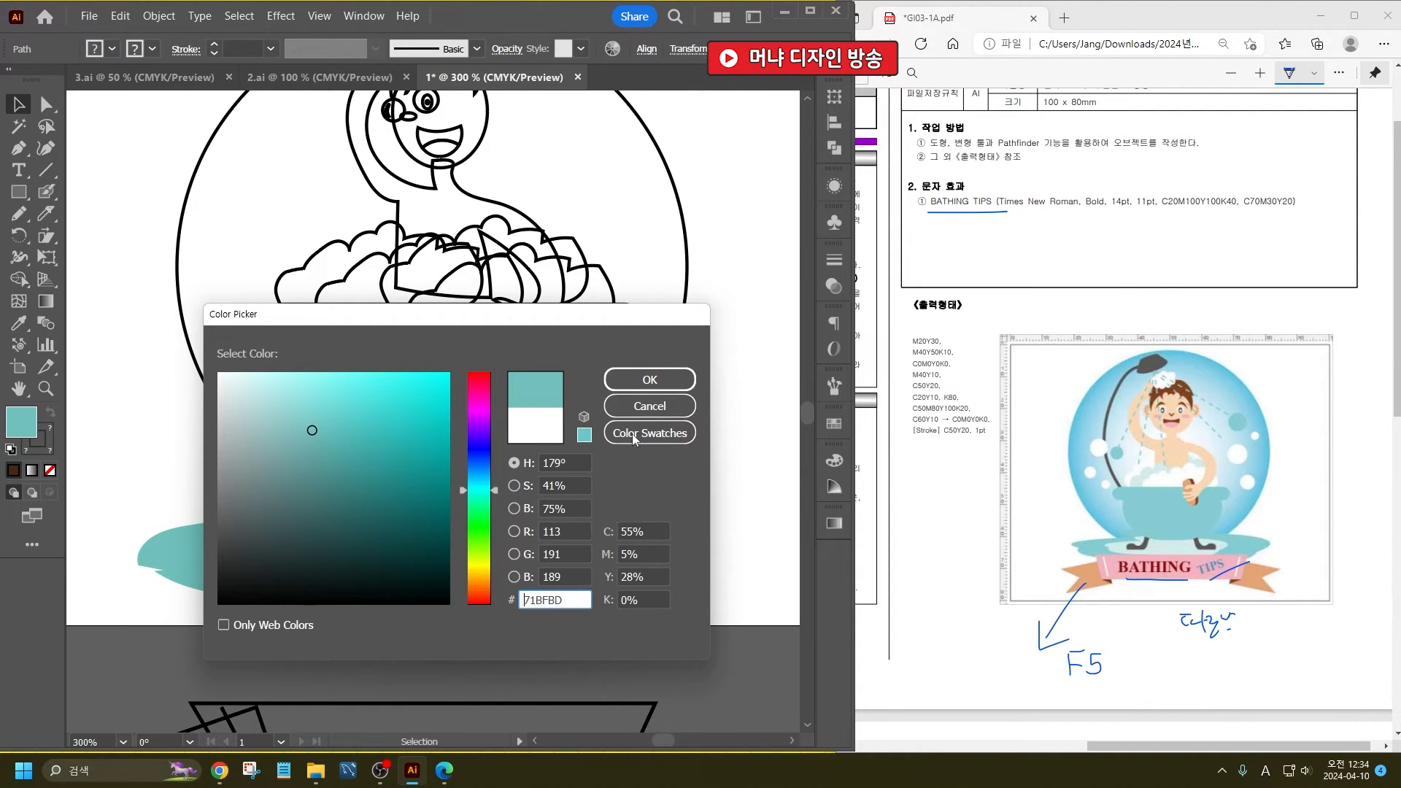
left_click(684, 380)
left_click(719, 456)
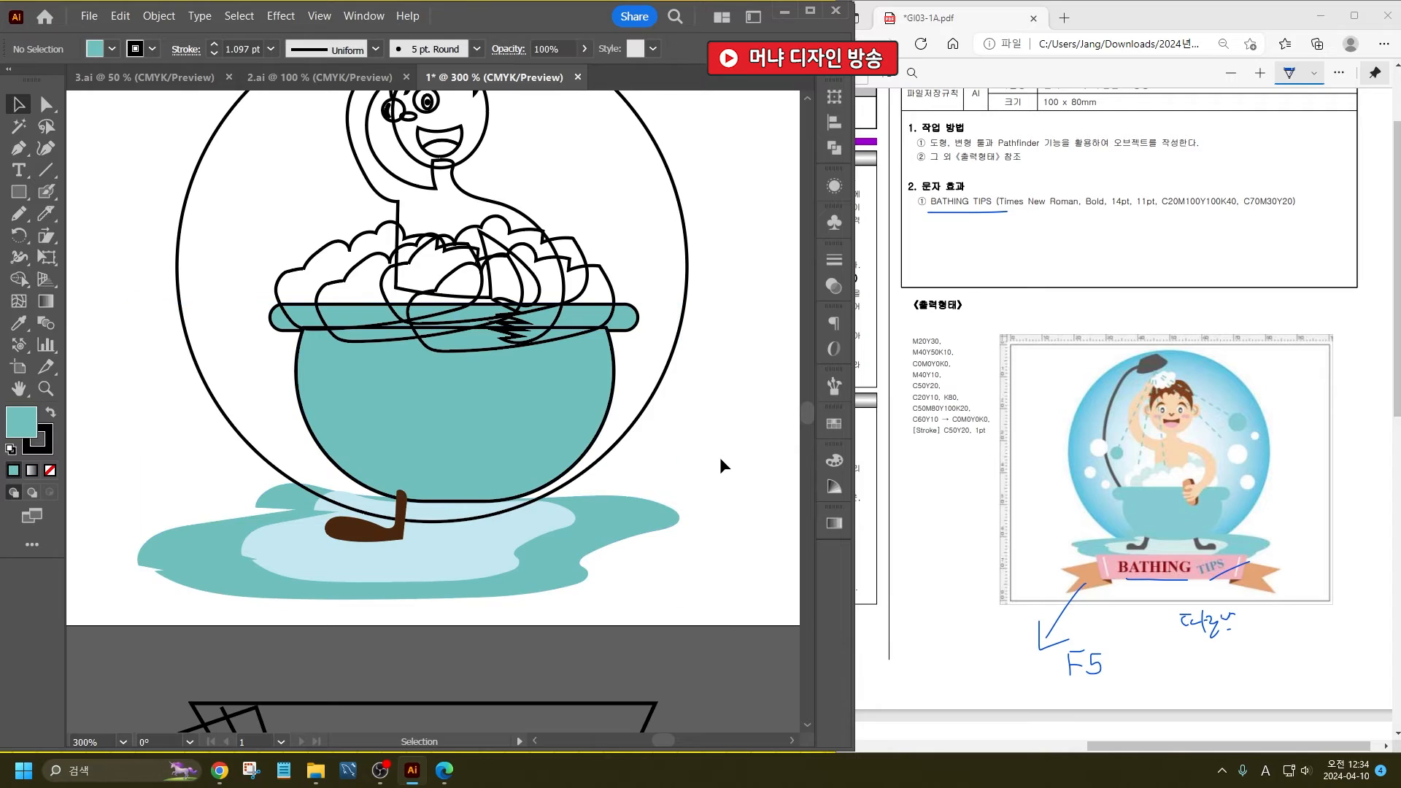
- Remove the stroke from the bathtub's body and rim
scroll(680, 453, "up", 1)
left_click(547, 428)
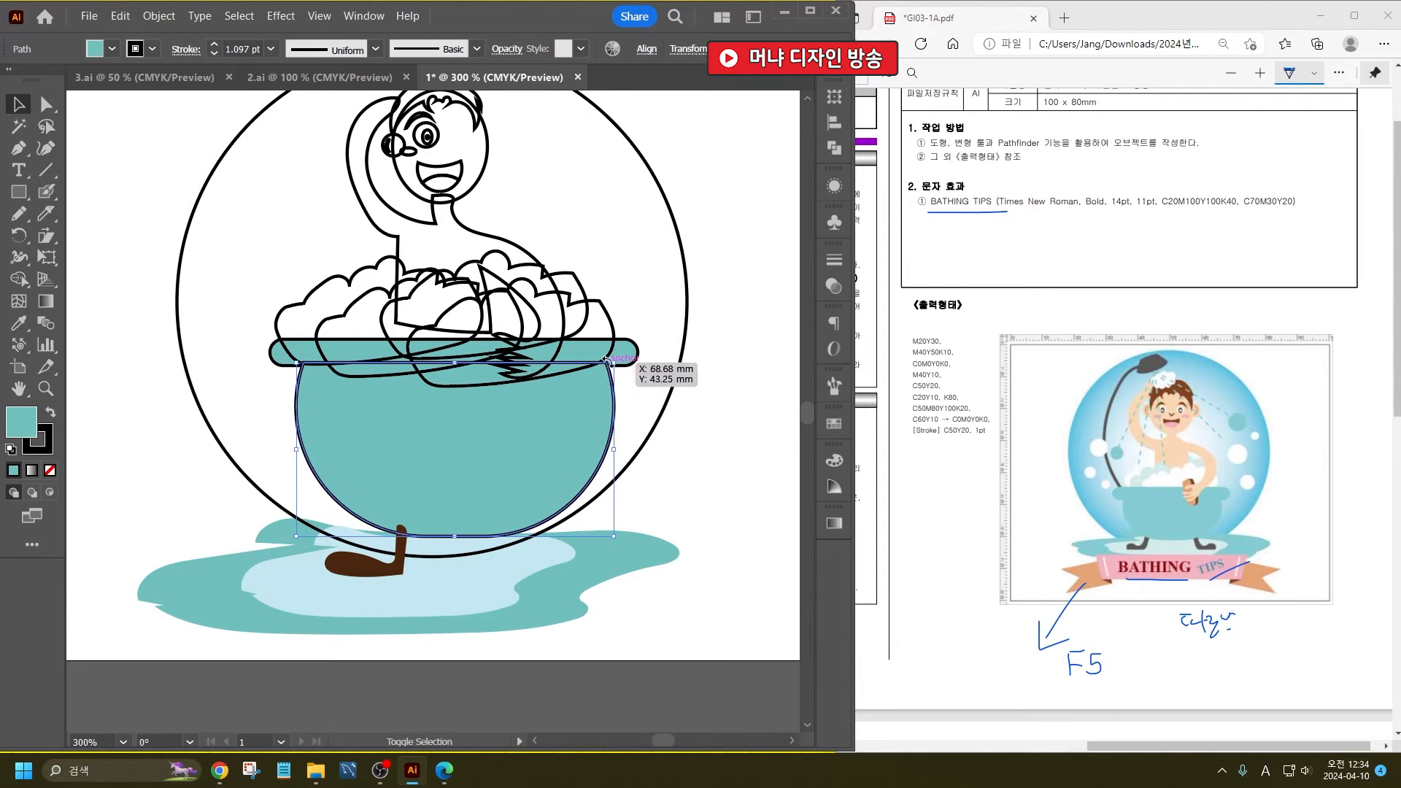
left_click(569, 369, "shift")
left_click(43, 449)
key("slash")
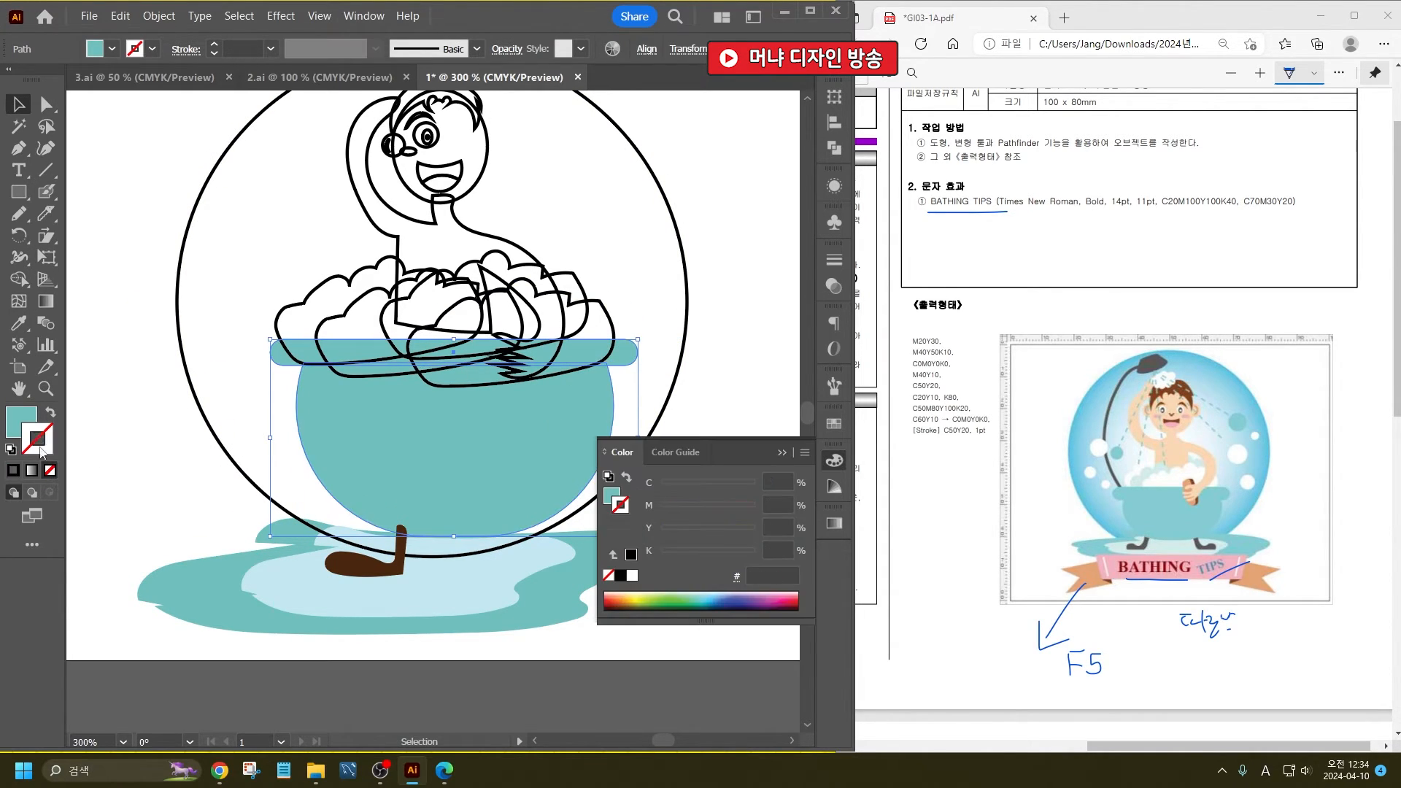
left_click(18, 414)
left_click(779, 453)
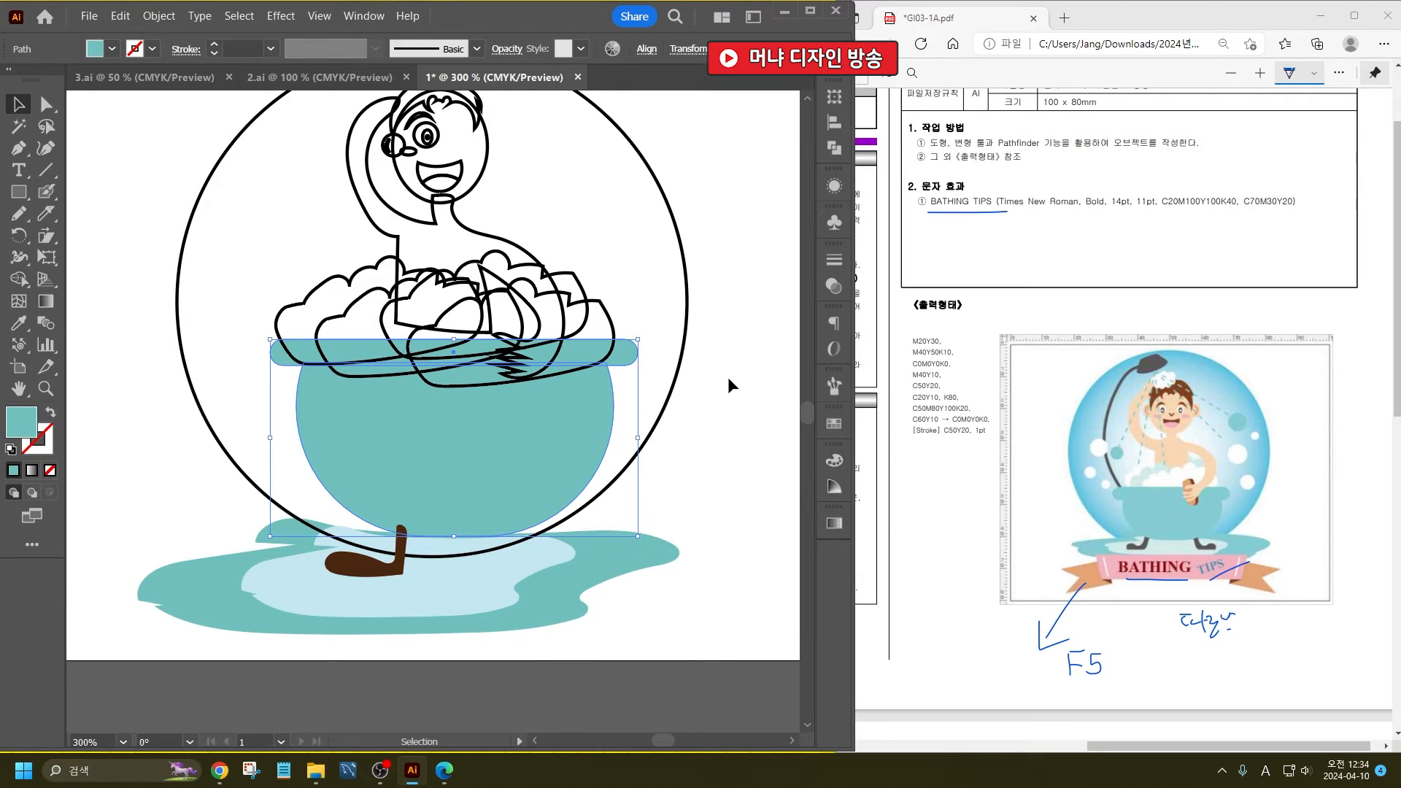
left_click(728, 376)
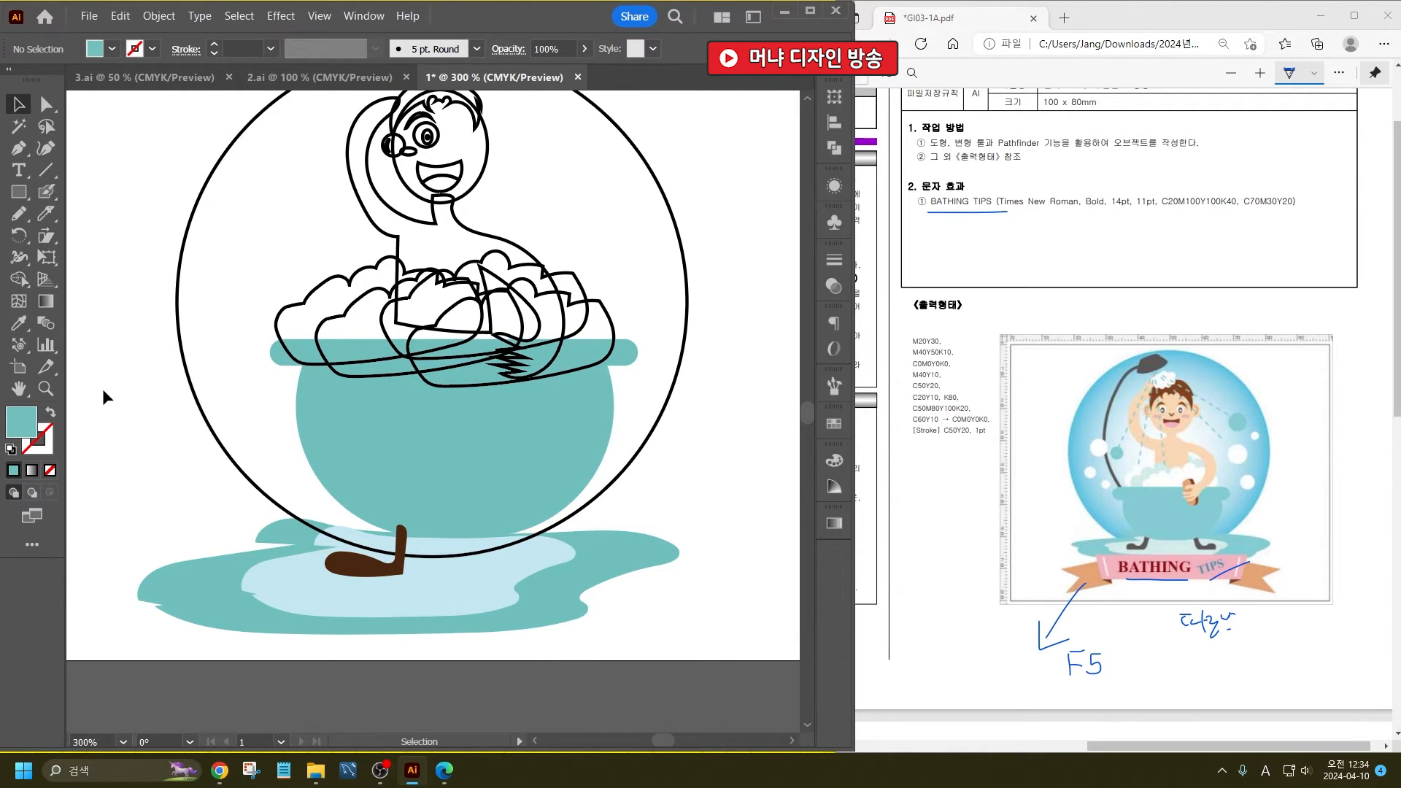
- Copy the inner puddle's strokeless light blue fill onto the rear foam shapes above the bathtub with the Eyedropper
left_click(18, 323)
left_click(444, 605)
left_click(345, 308, "alt")
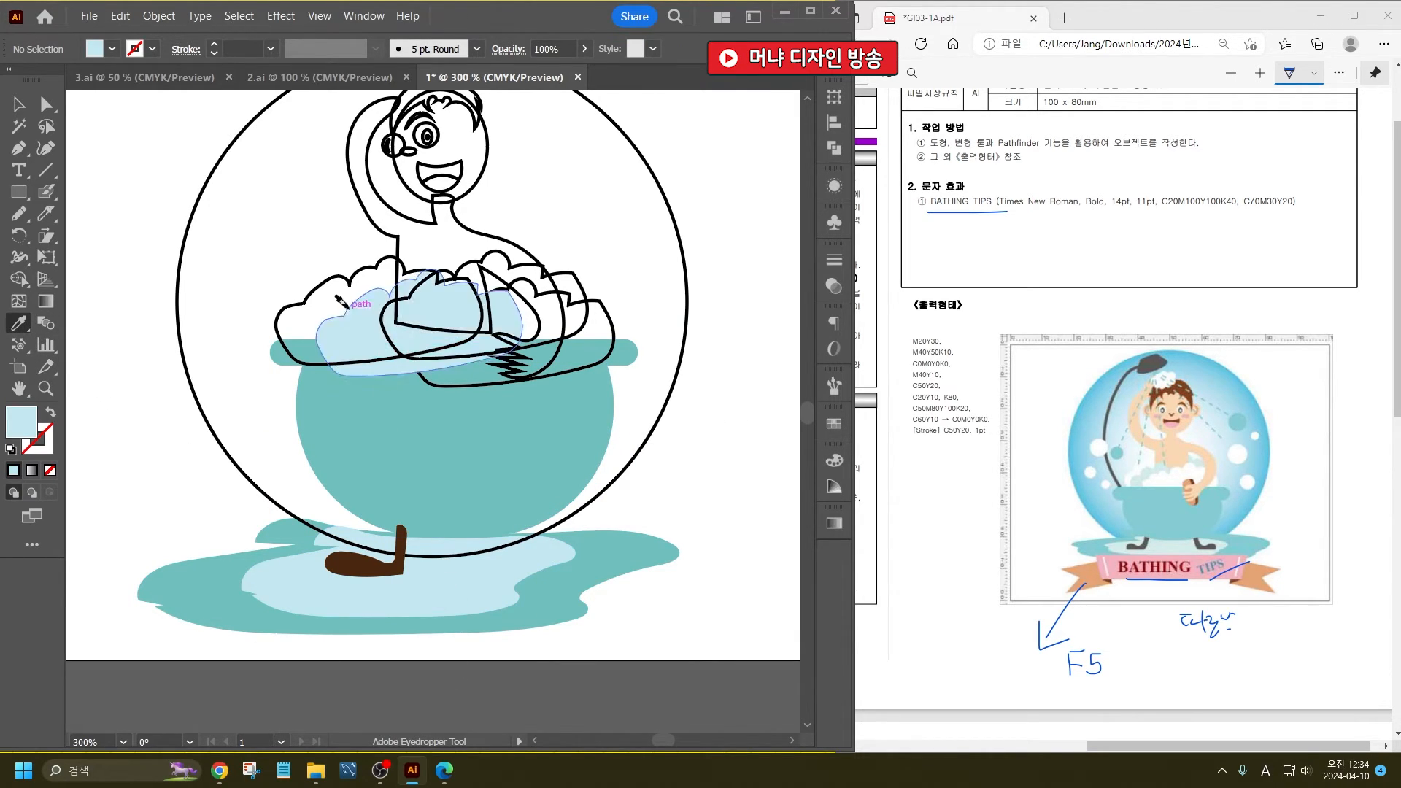
left_click(554, 305, "alt")
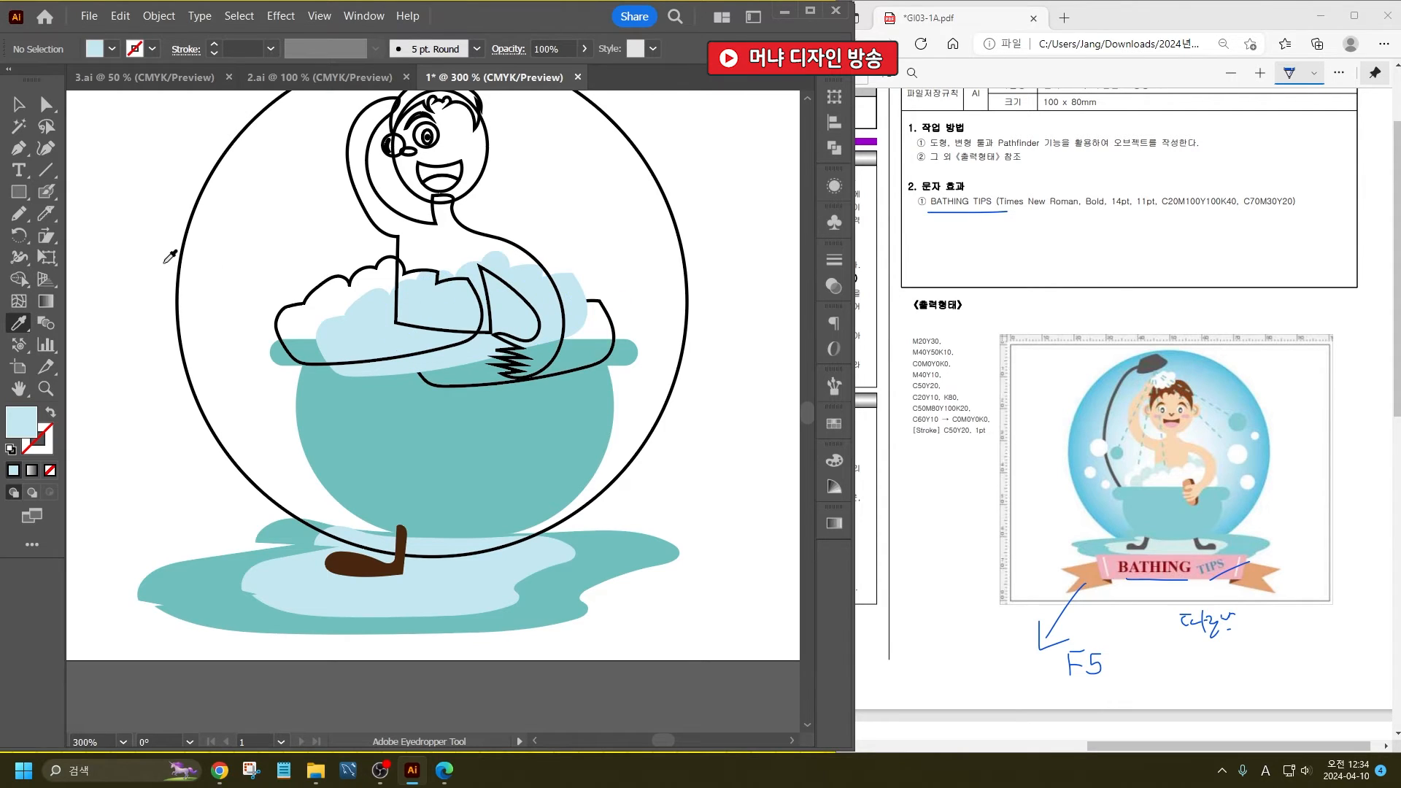
- Apply a white fill without stroke to the front foam shapes above the bathtub
left_click(112, 49)
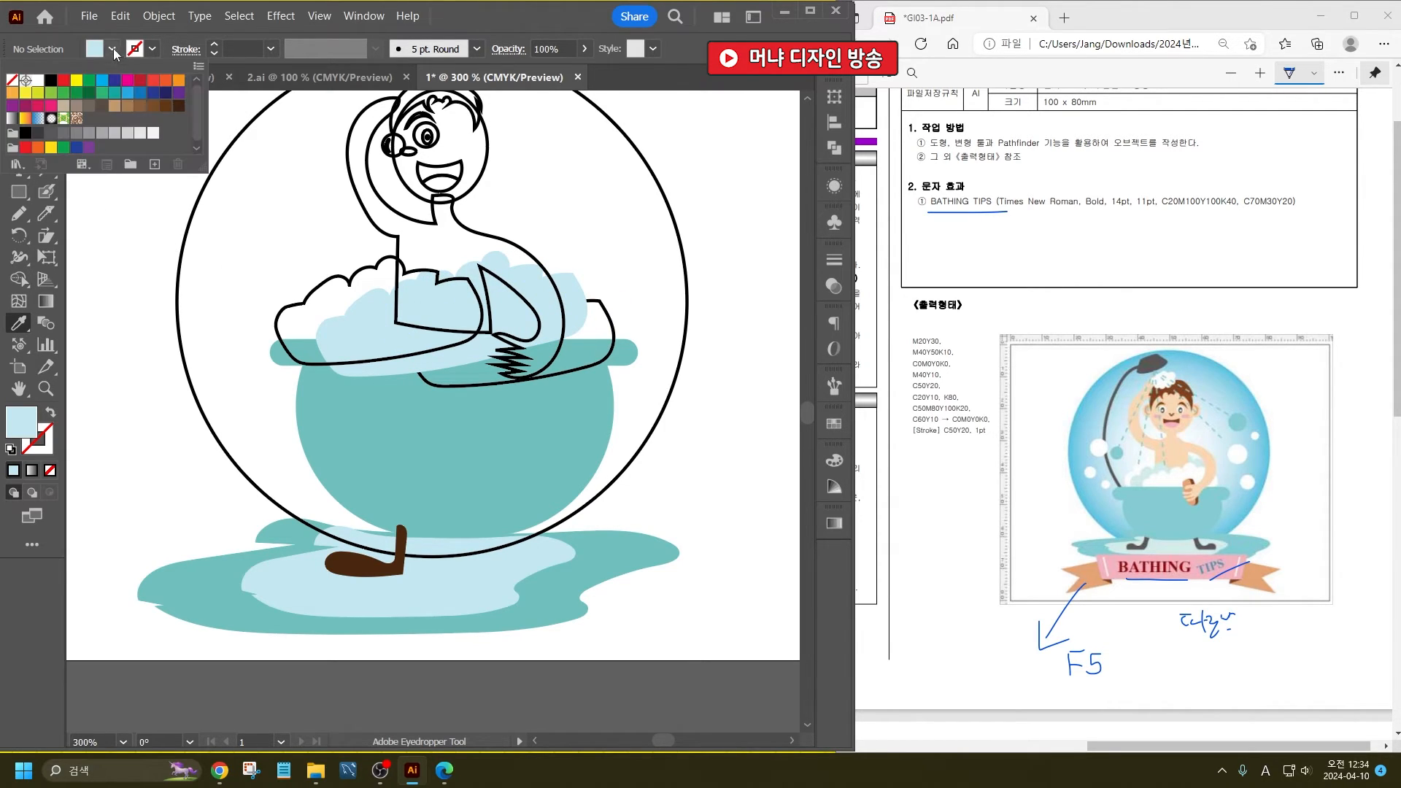
left_click(36, 81)
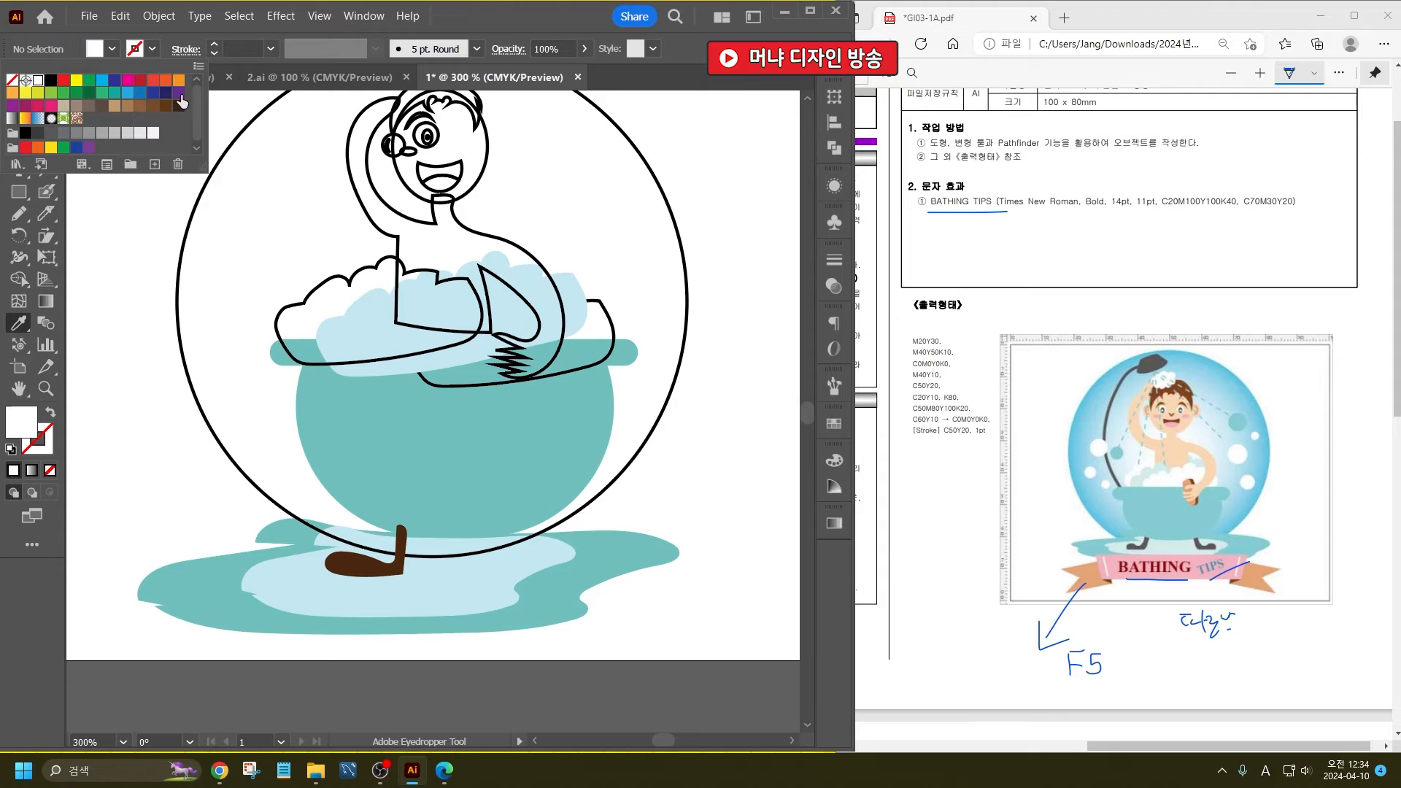
left_click(516, 16)
left_click(459, 290, "alt")
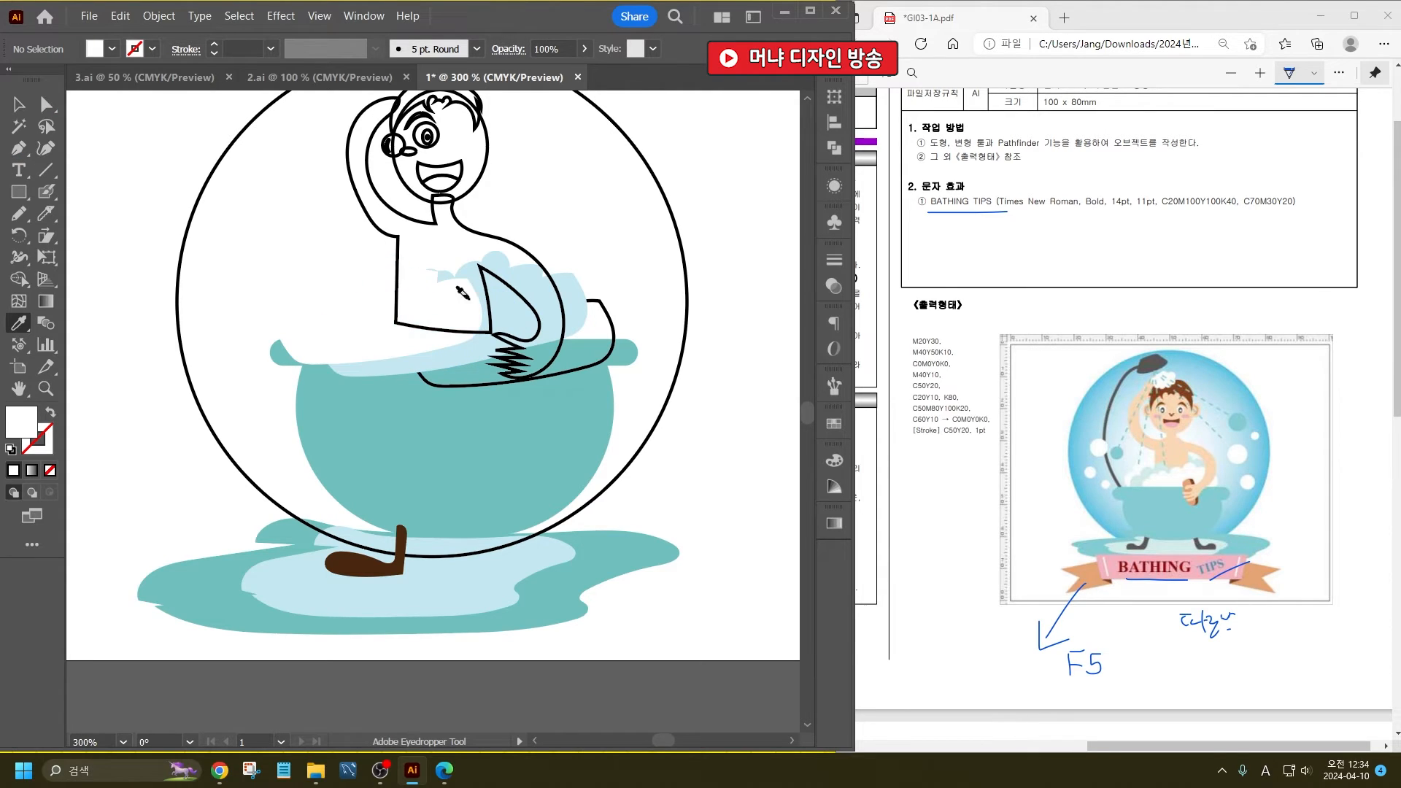
left_click(592, 302, "alt")
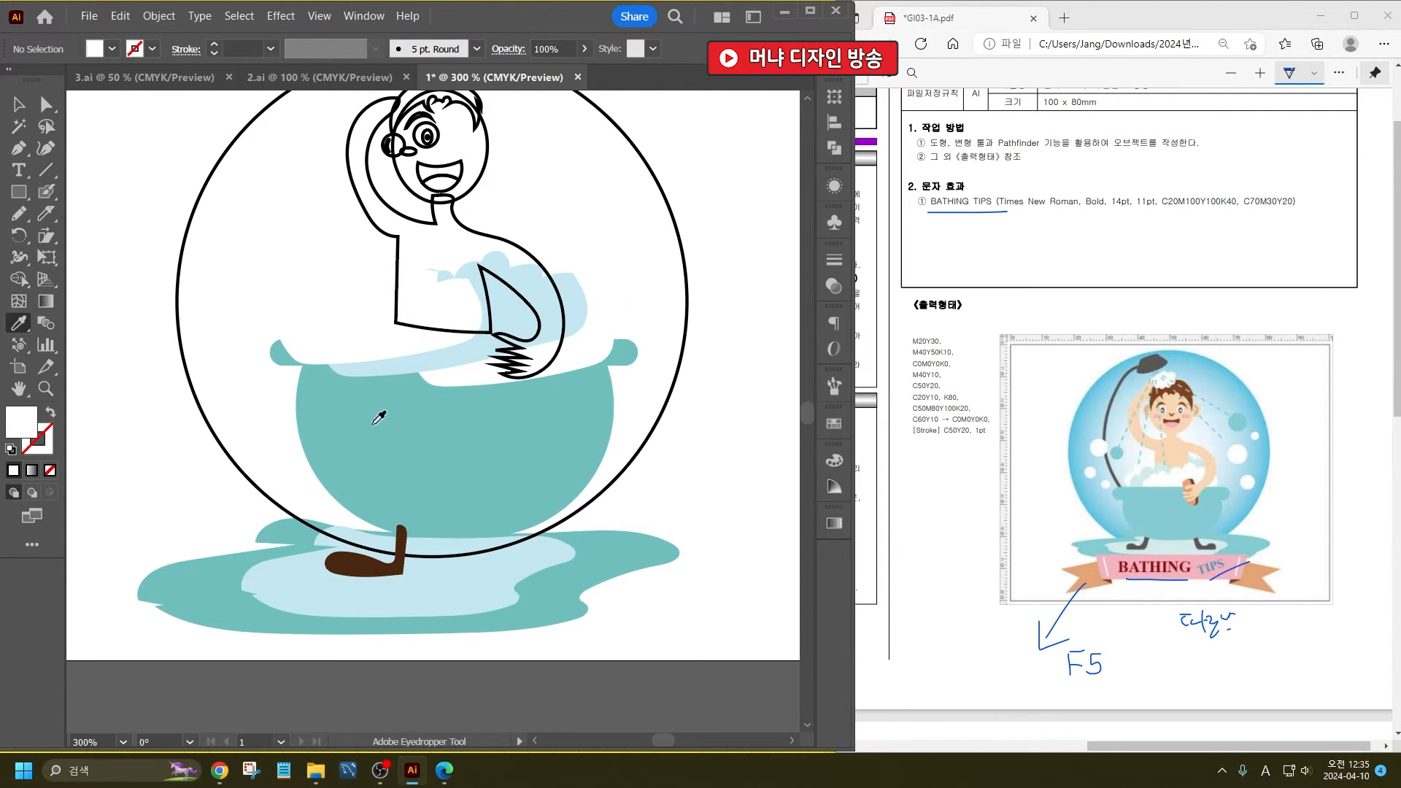
- Select all the white and light blue foam shapes and send them backward behind the bathtub
key("v")
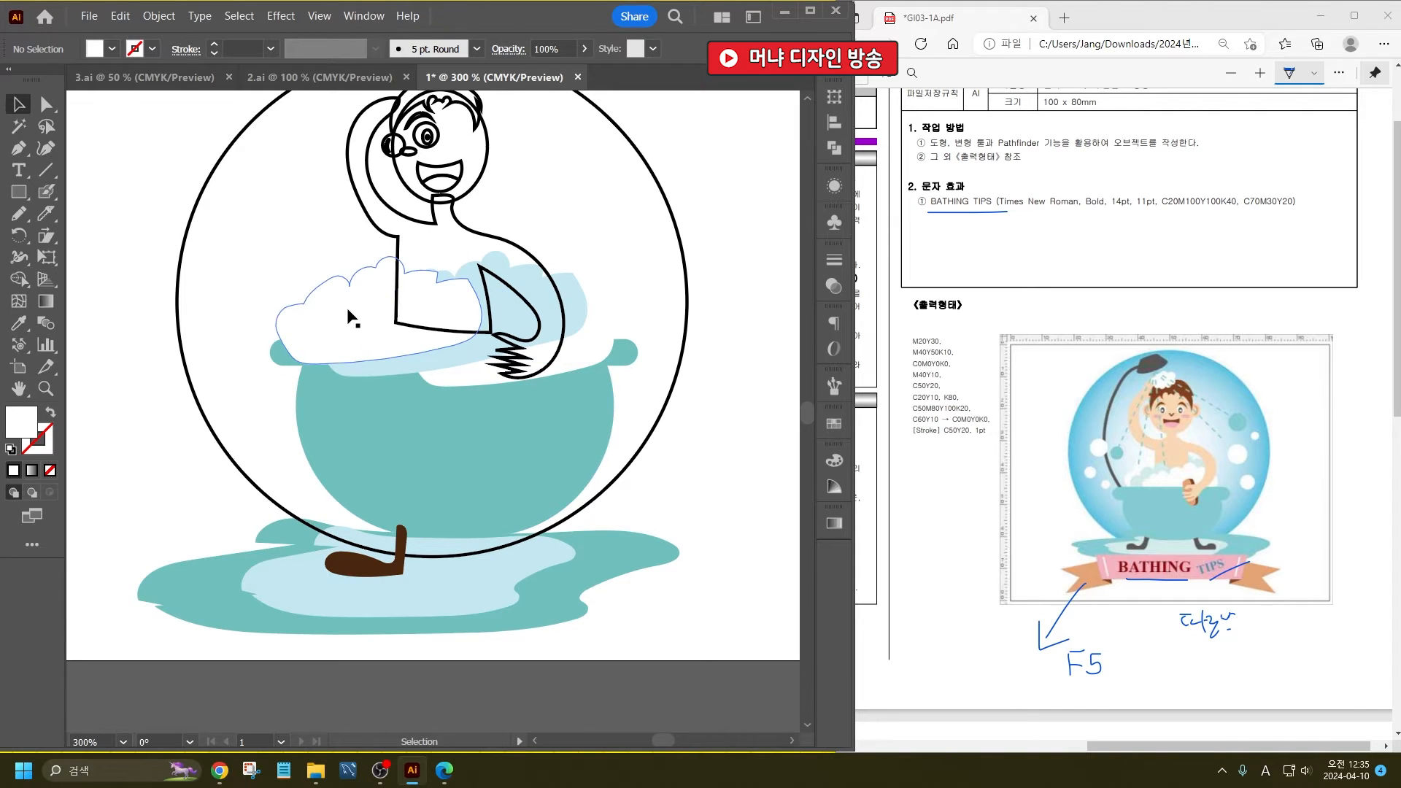
left_click(349, 316)
left_click(409, 366, "shift")
left_click(568, 311, "shift")
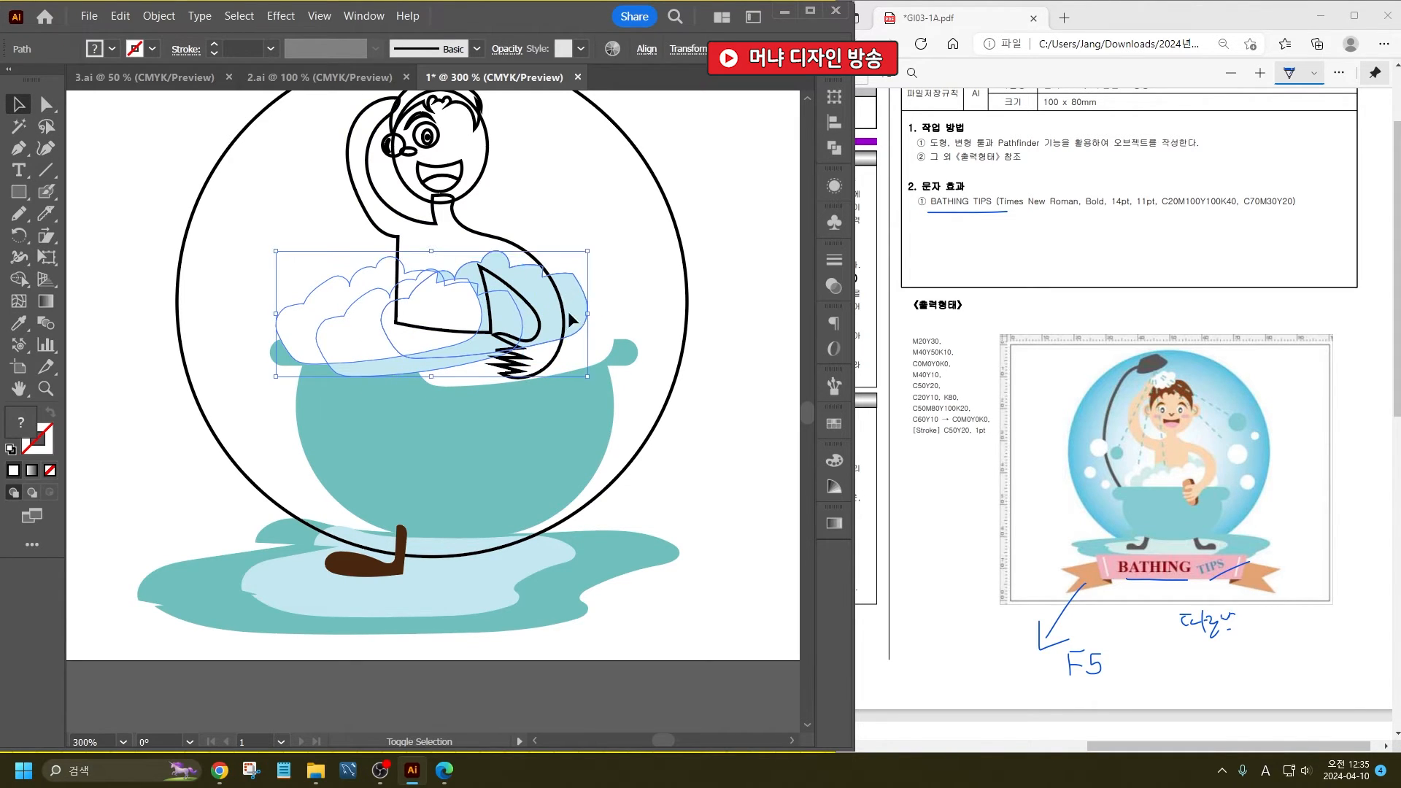
left_click(603, 337, "shift")
key("ctrl+bracketleft")
key("ctrl+bracketleft")
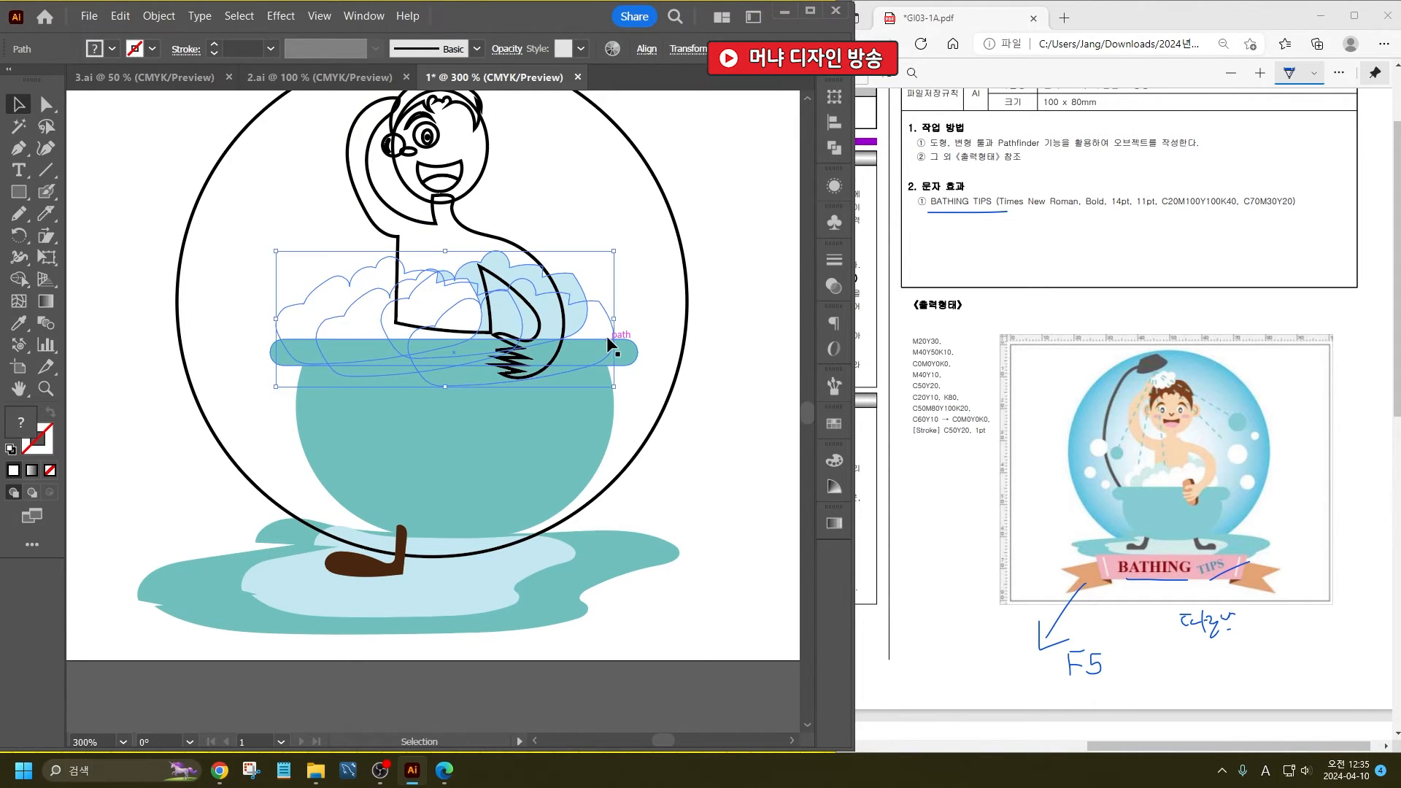
left_click(631, 318)
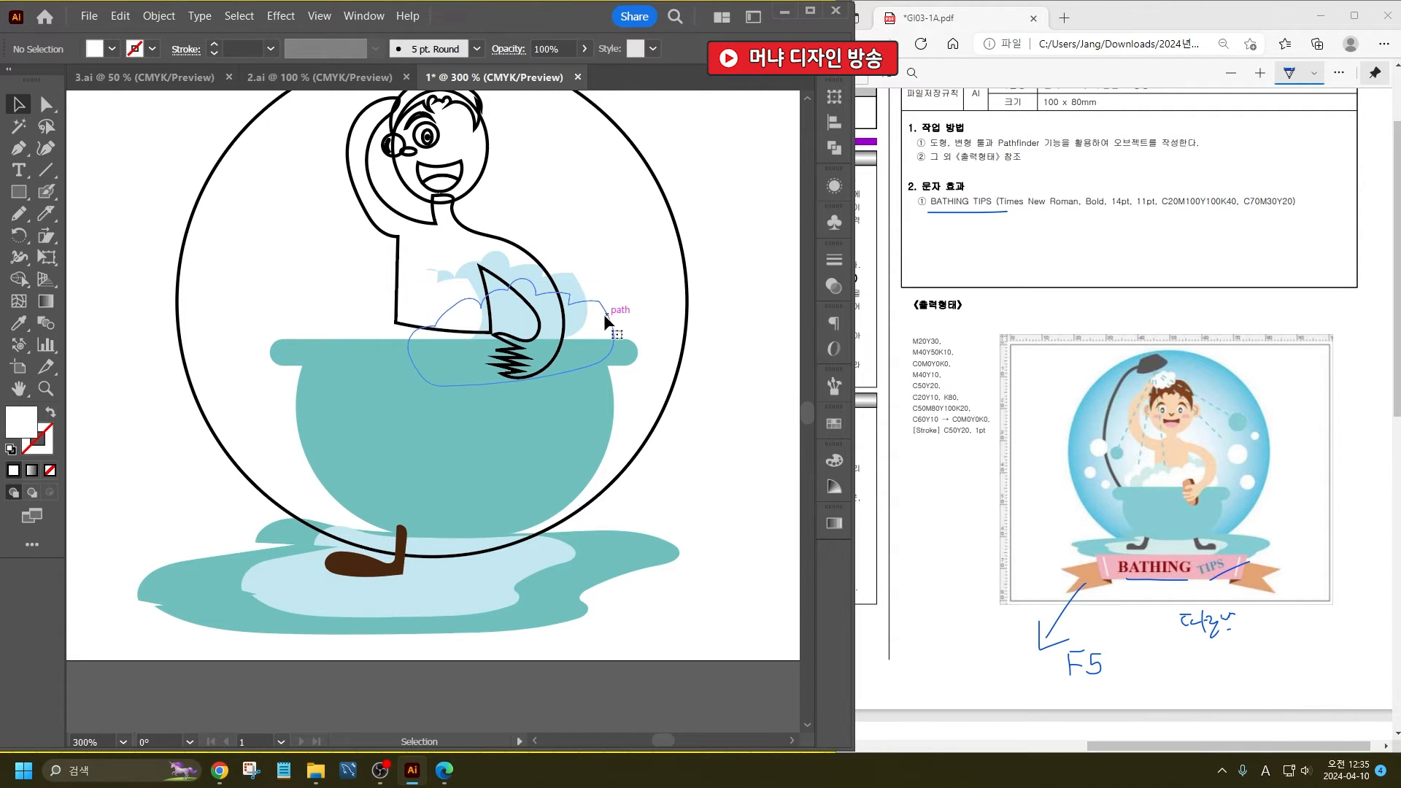
left_click(605, 316)
left_click(626, 301)
- Fill the man's body and arms with the light skin tone FFE4BD
left_click(409, 291)
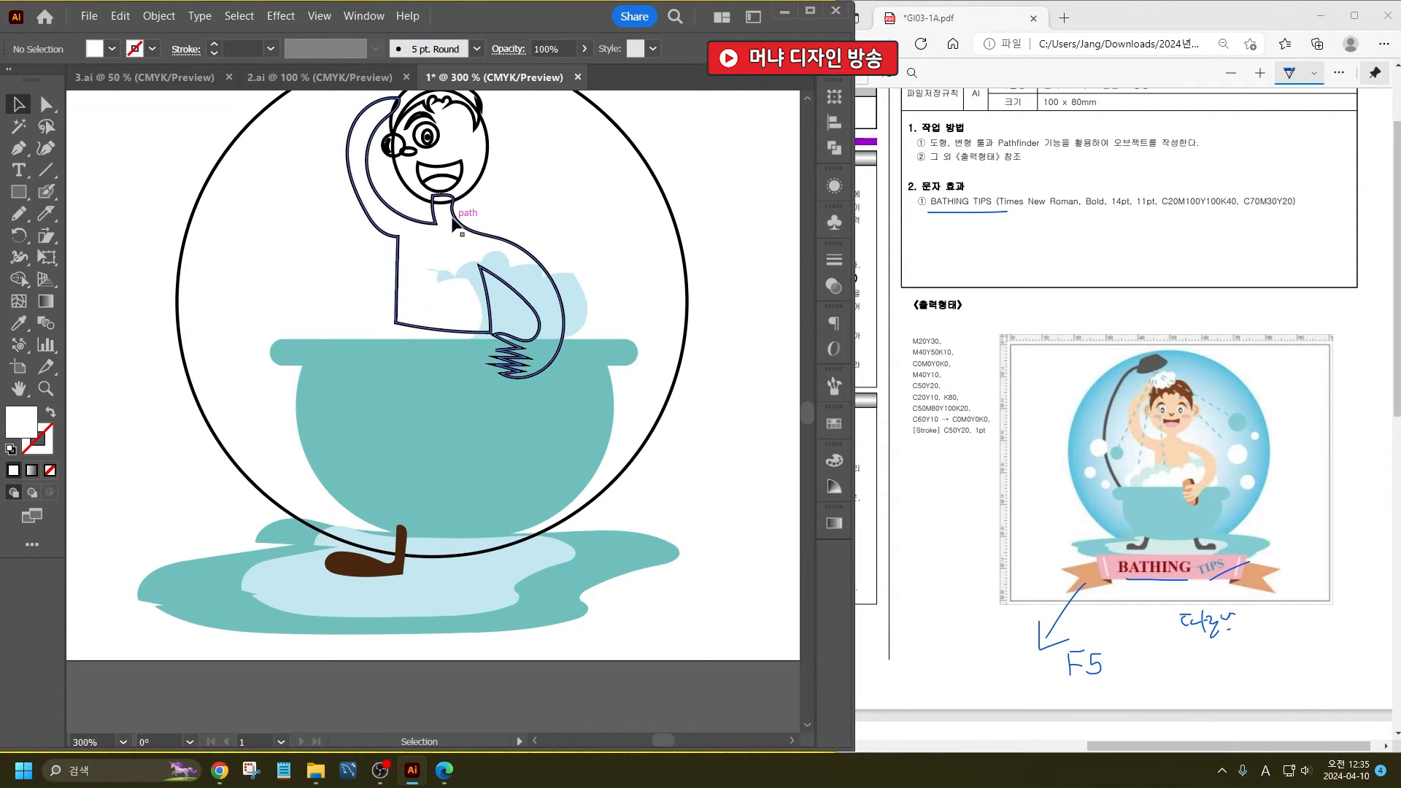
scroll(451, 454, "up", 3)
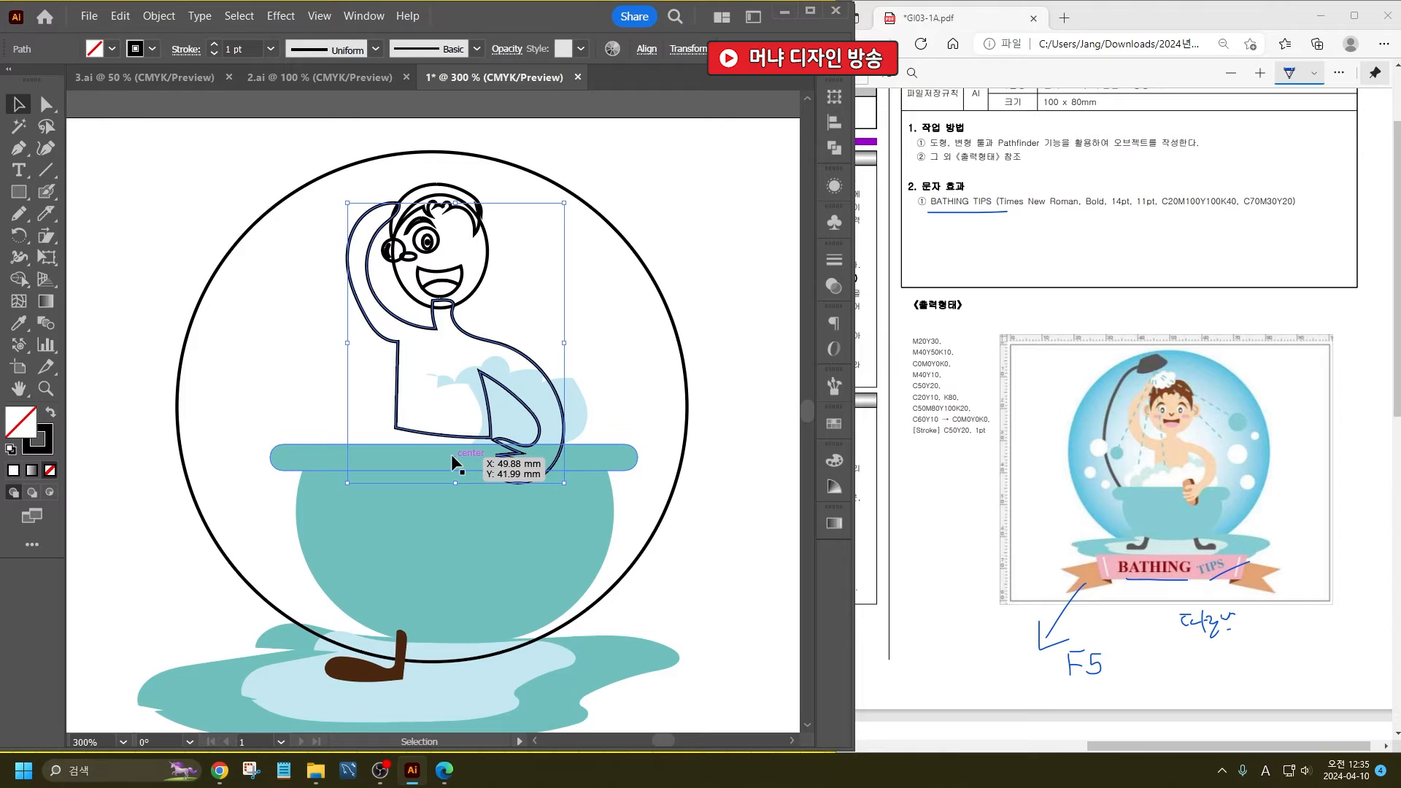
double_click(24, 427)
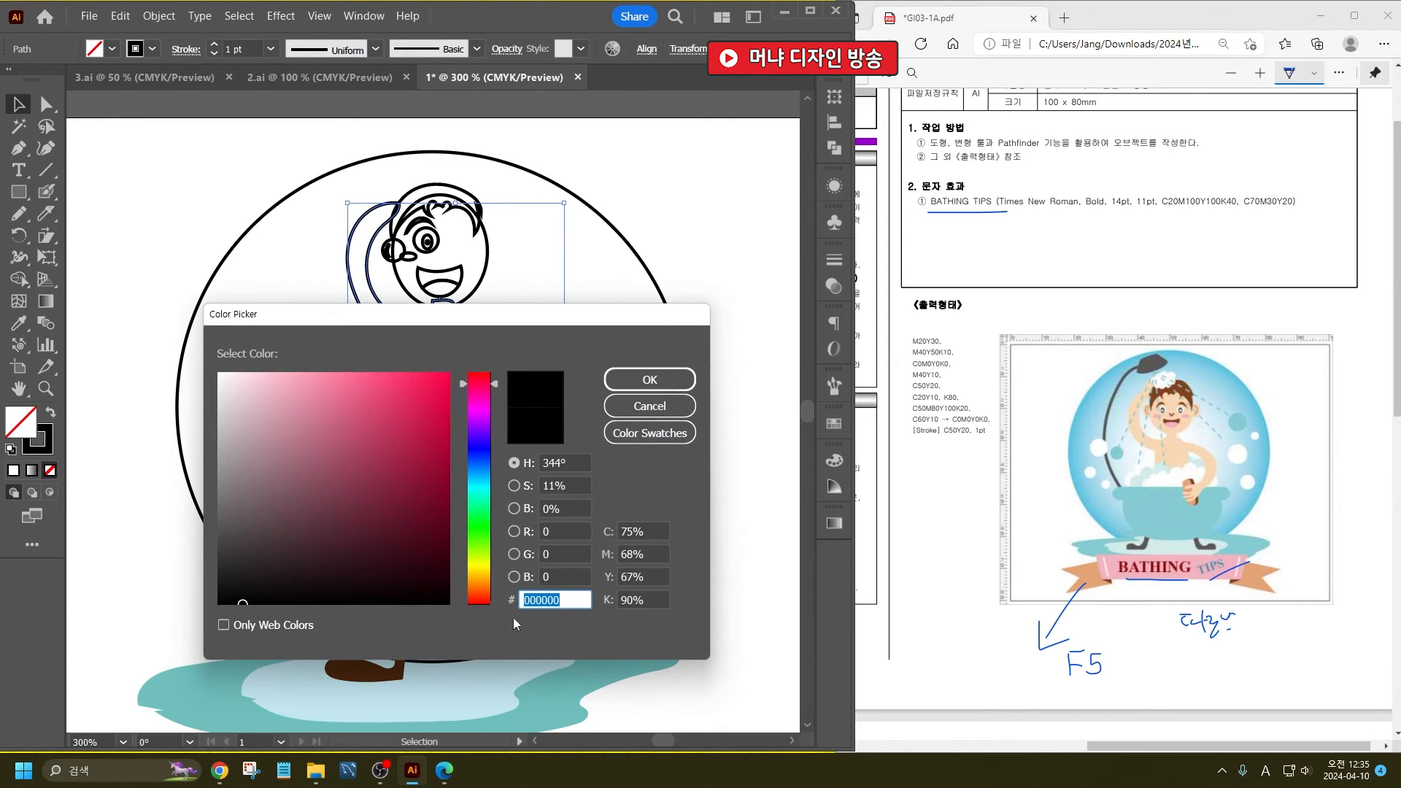
left_click(469, 577)
left_click(291, 372)
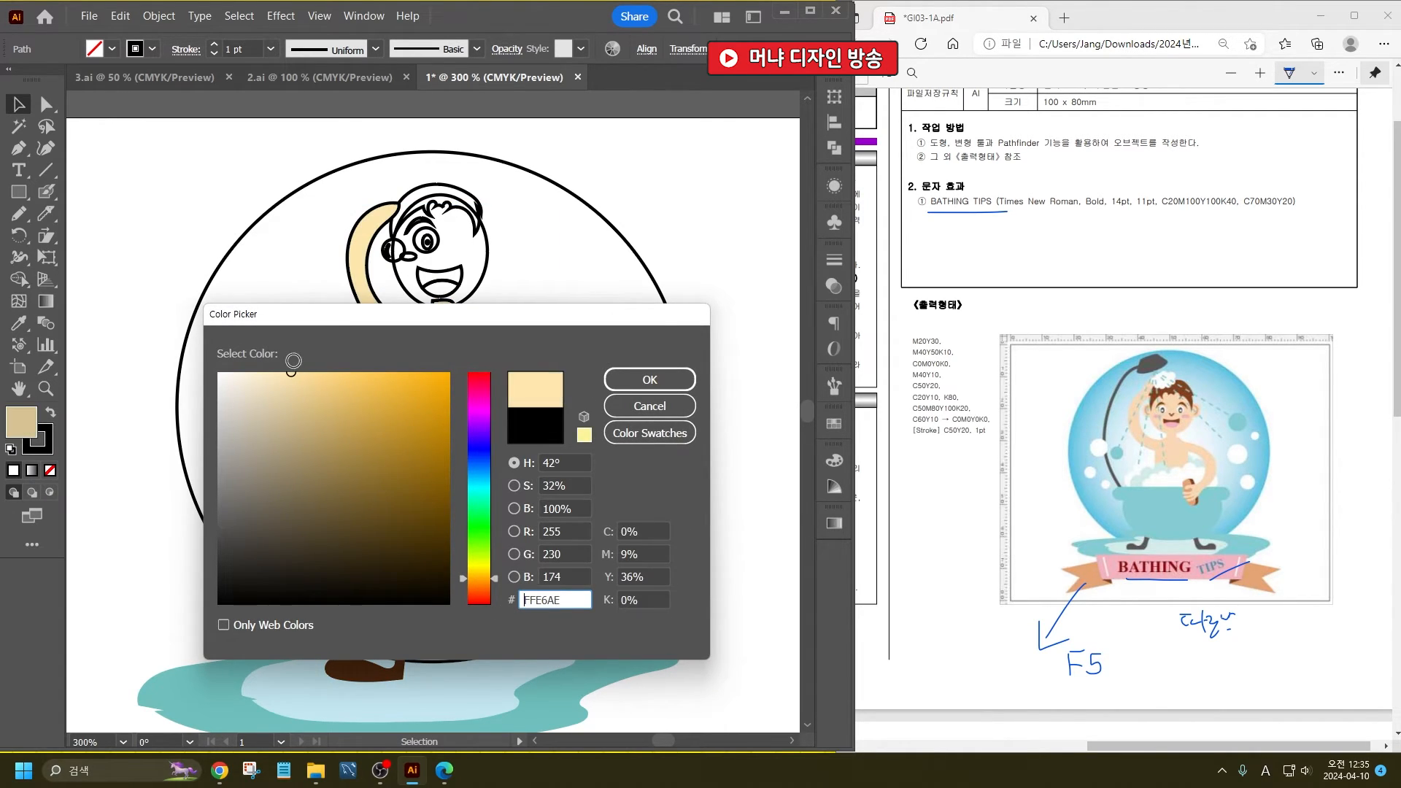
left_click_drag(488, 578, 487, 573)
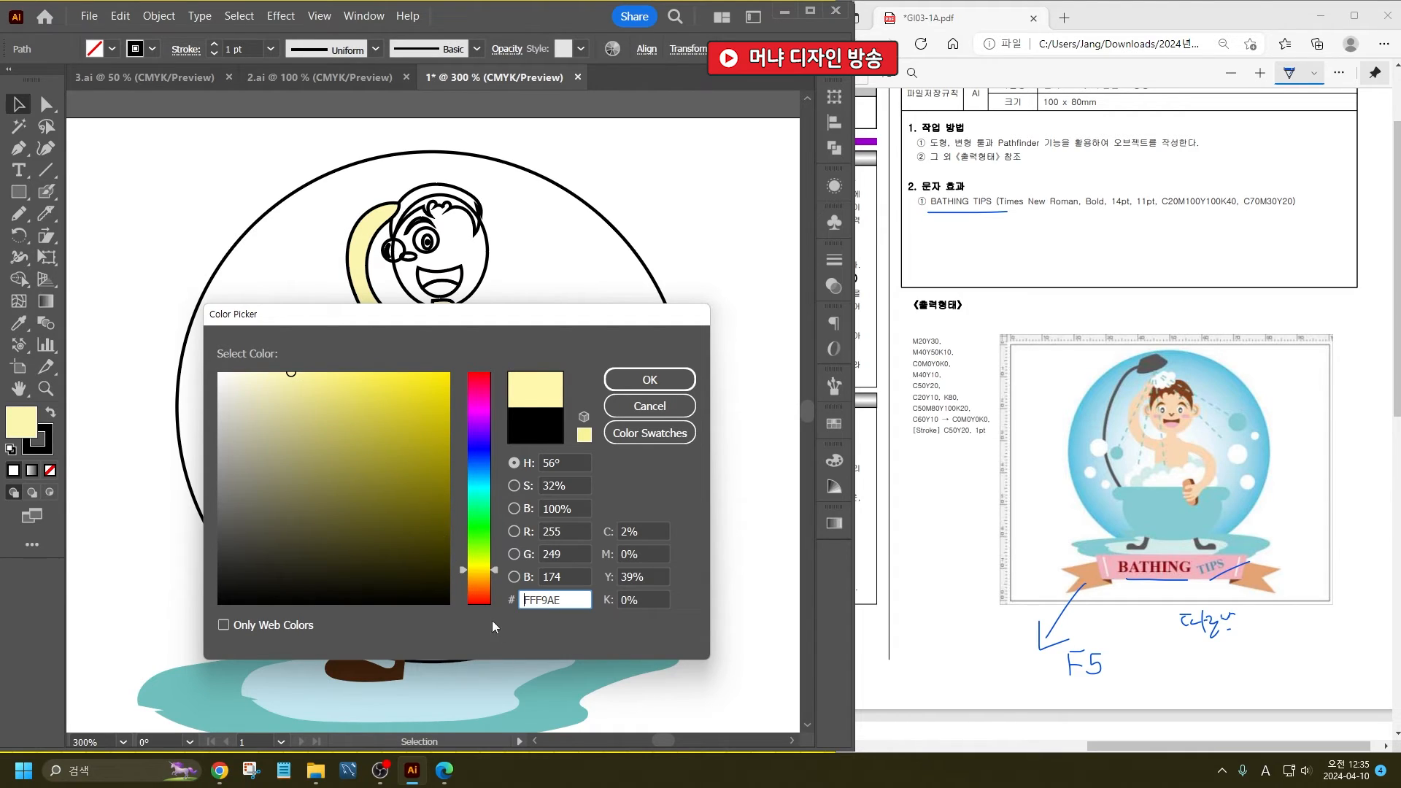
left_click(484, 576)
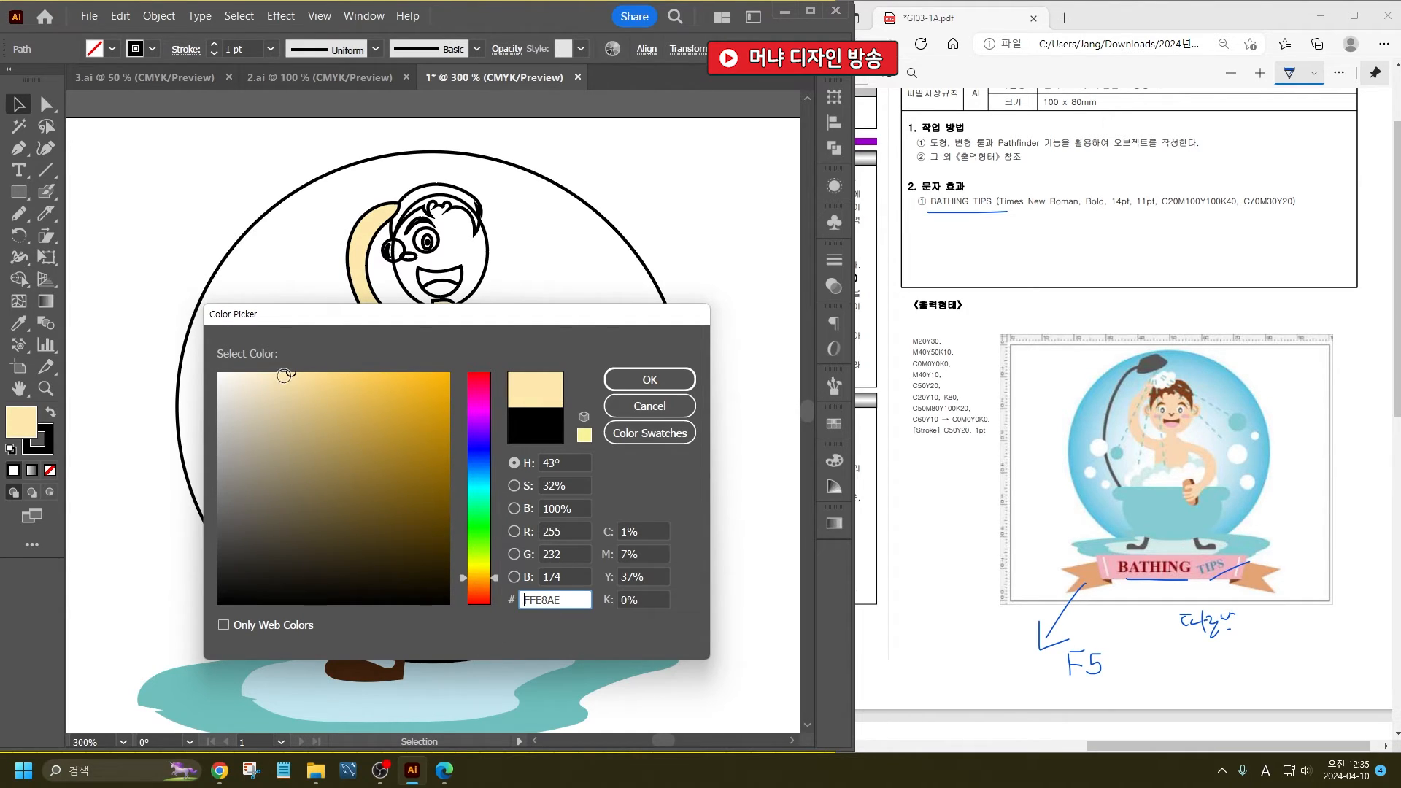
left_click(282, 378)
left_click_drag(283, 379, 278, 391)
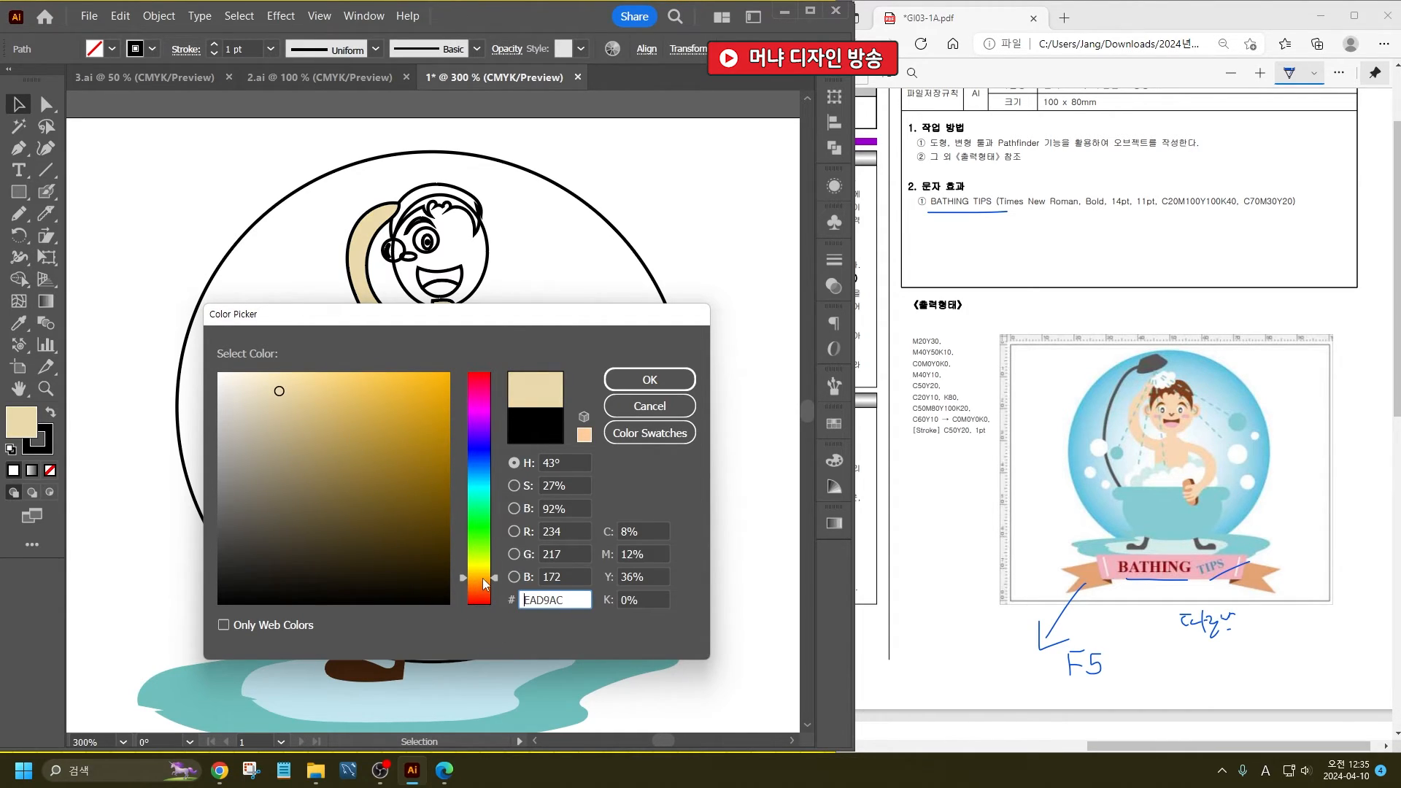
left_click_drag(483, 577, 485, 582)
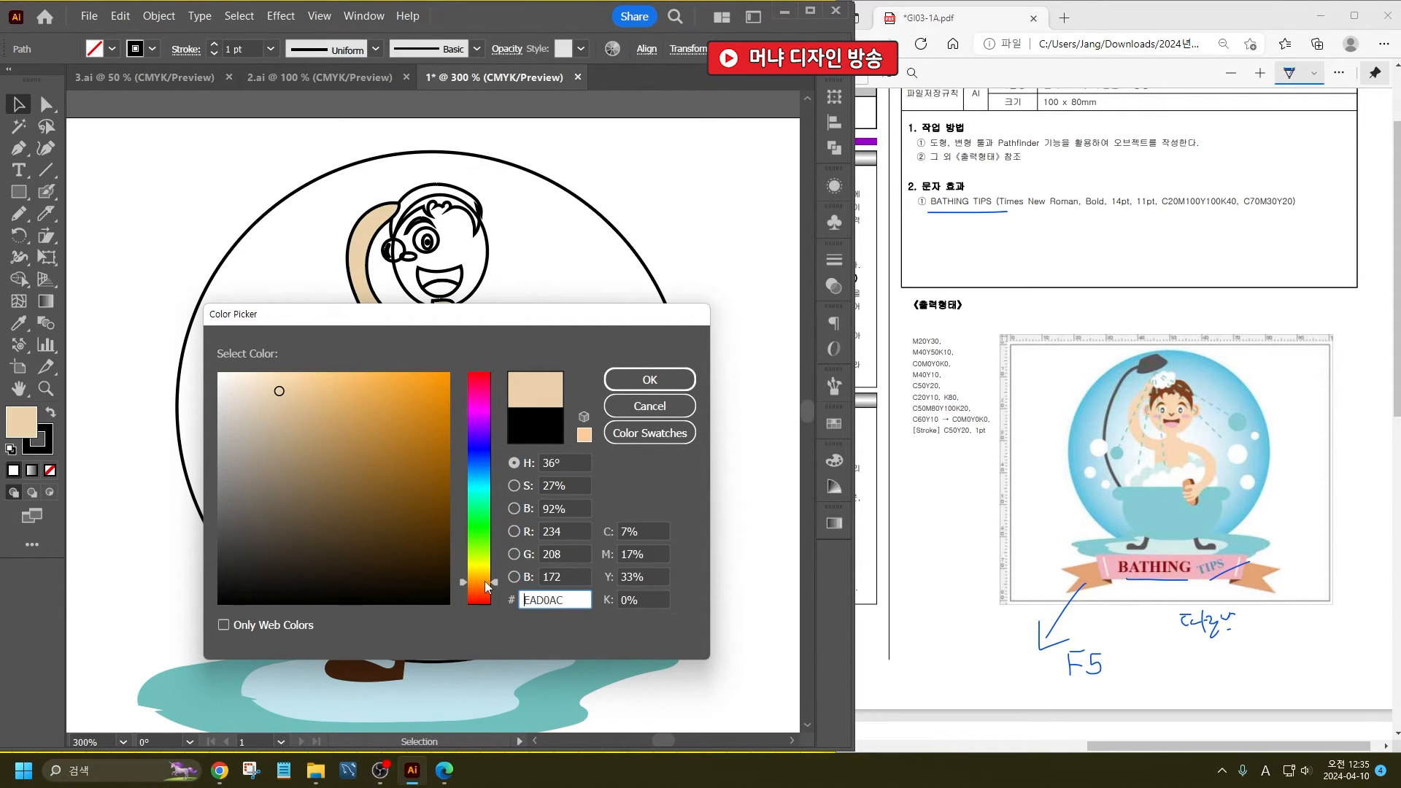
left_click(284, 371)
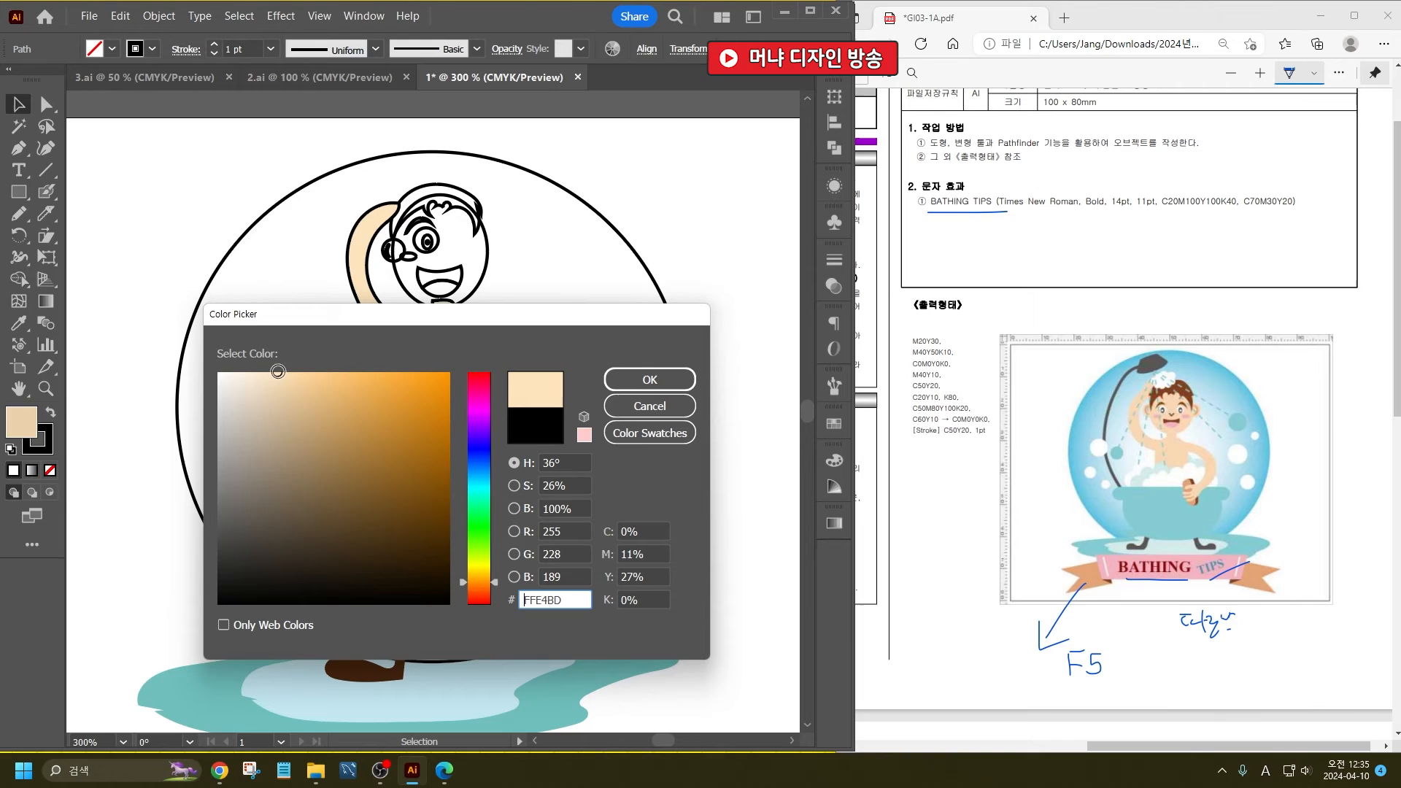
left_click(649, 380)
- Remove the stroke from the man's body and arms
left_click(49, 448)
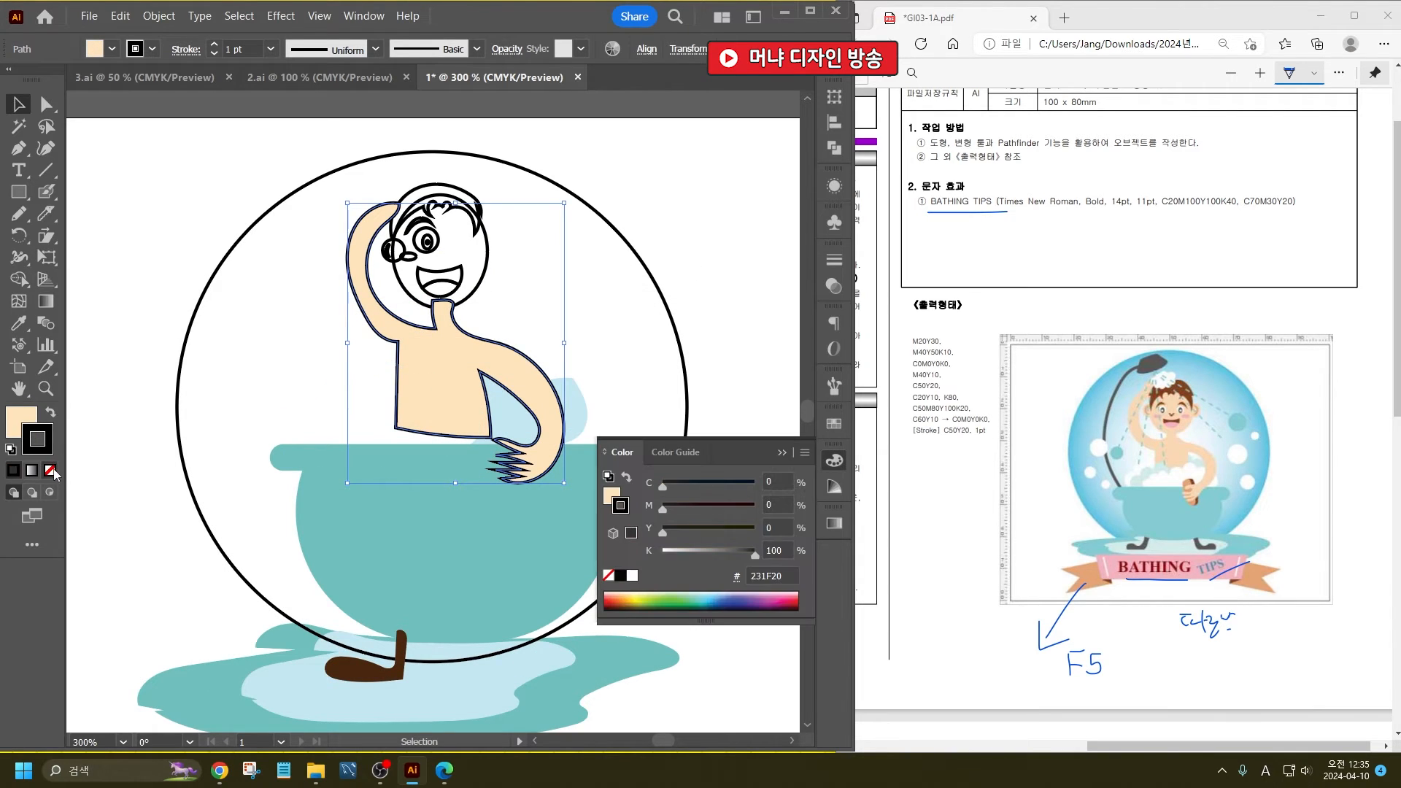
left_click(50, 471)
left_click(27, 418)
left_click(610, 208)
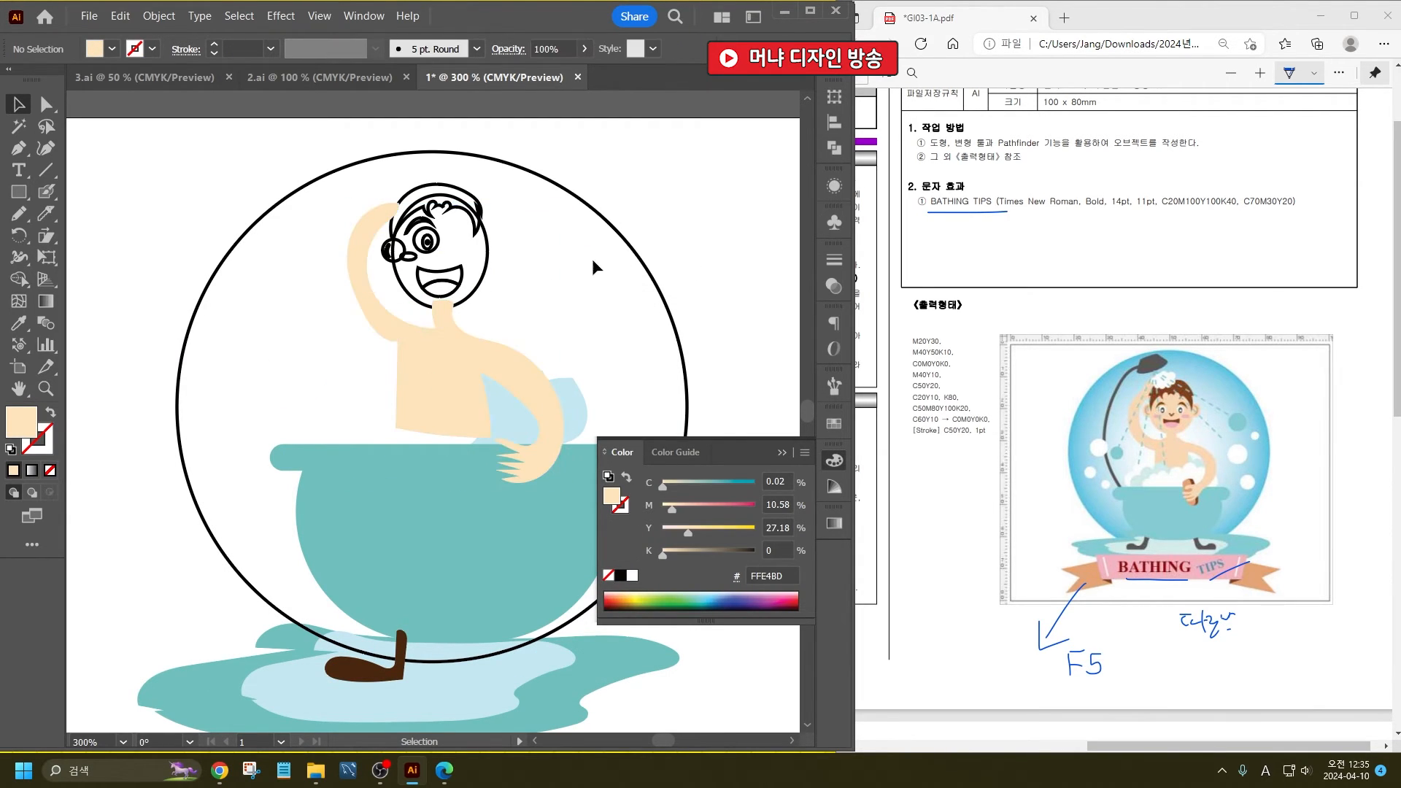
left_click(782, 452)
- Fill the eye's small central highlight with white and the pupil ellipse around it with black, both without stroke
scroll(453, 235, "up", 5)
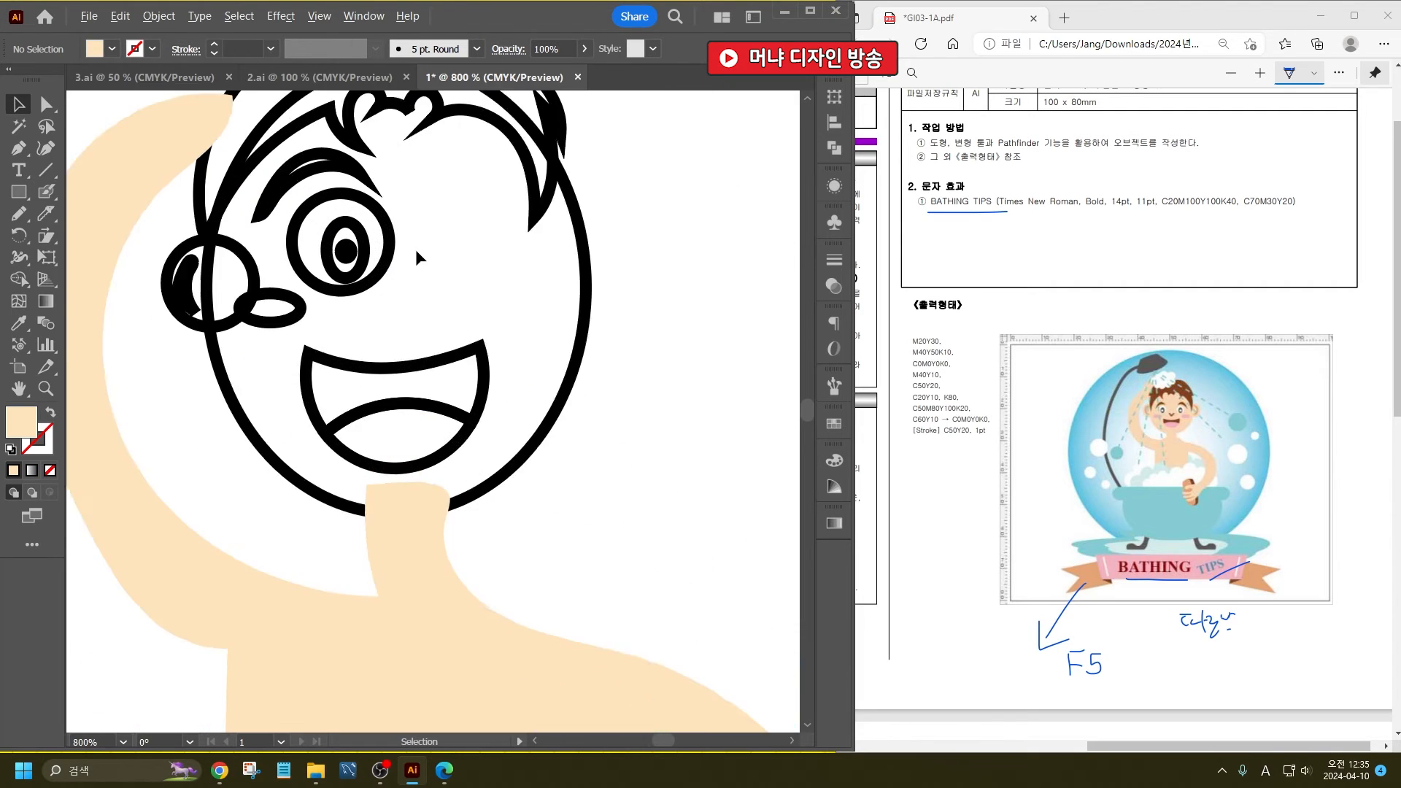
left_click(322, 257)
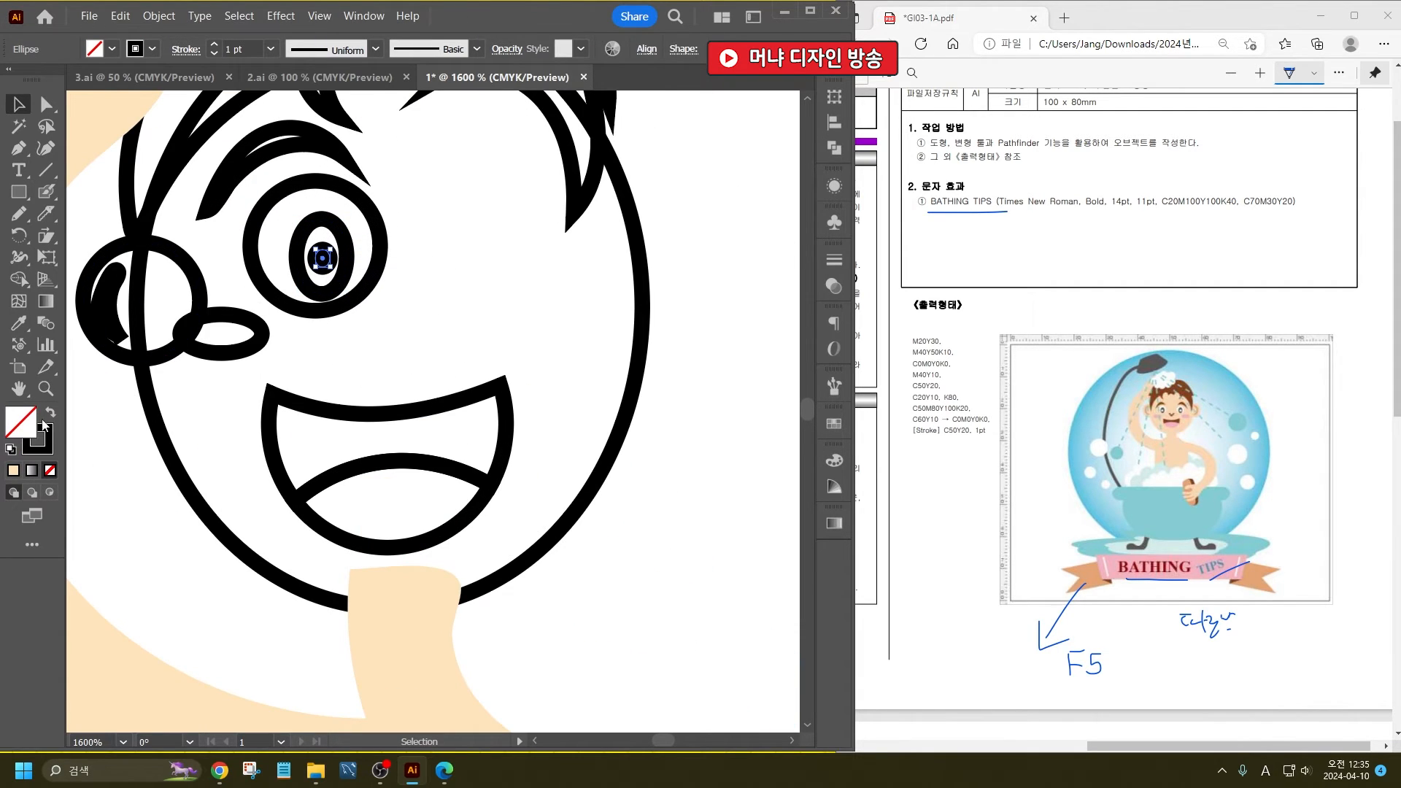
left_click(111, 49)
left_click(40, 80)
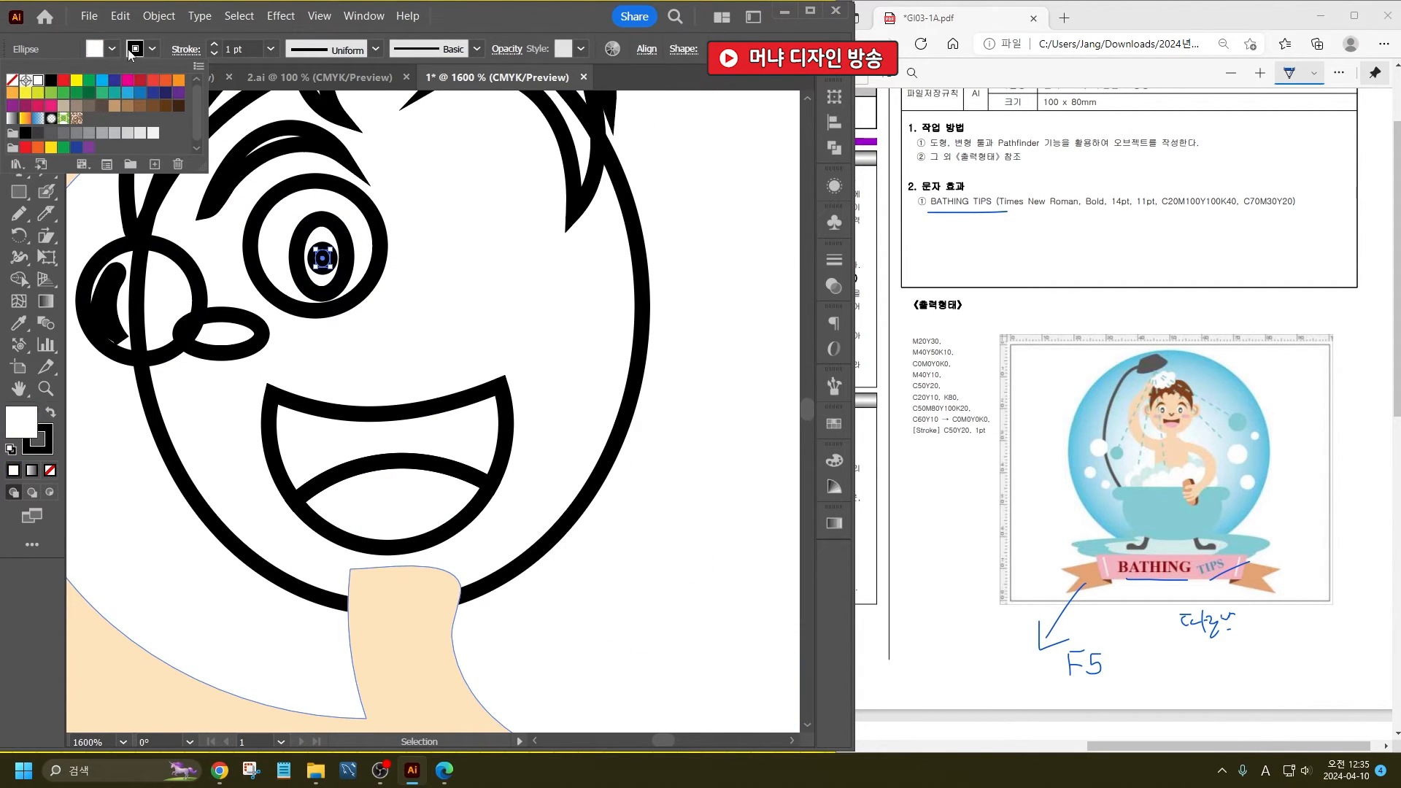
left_click(135, 54)
left_click(11, 84)
left_click(441, 285)
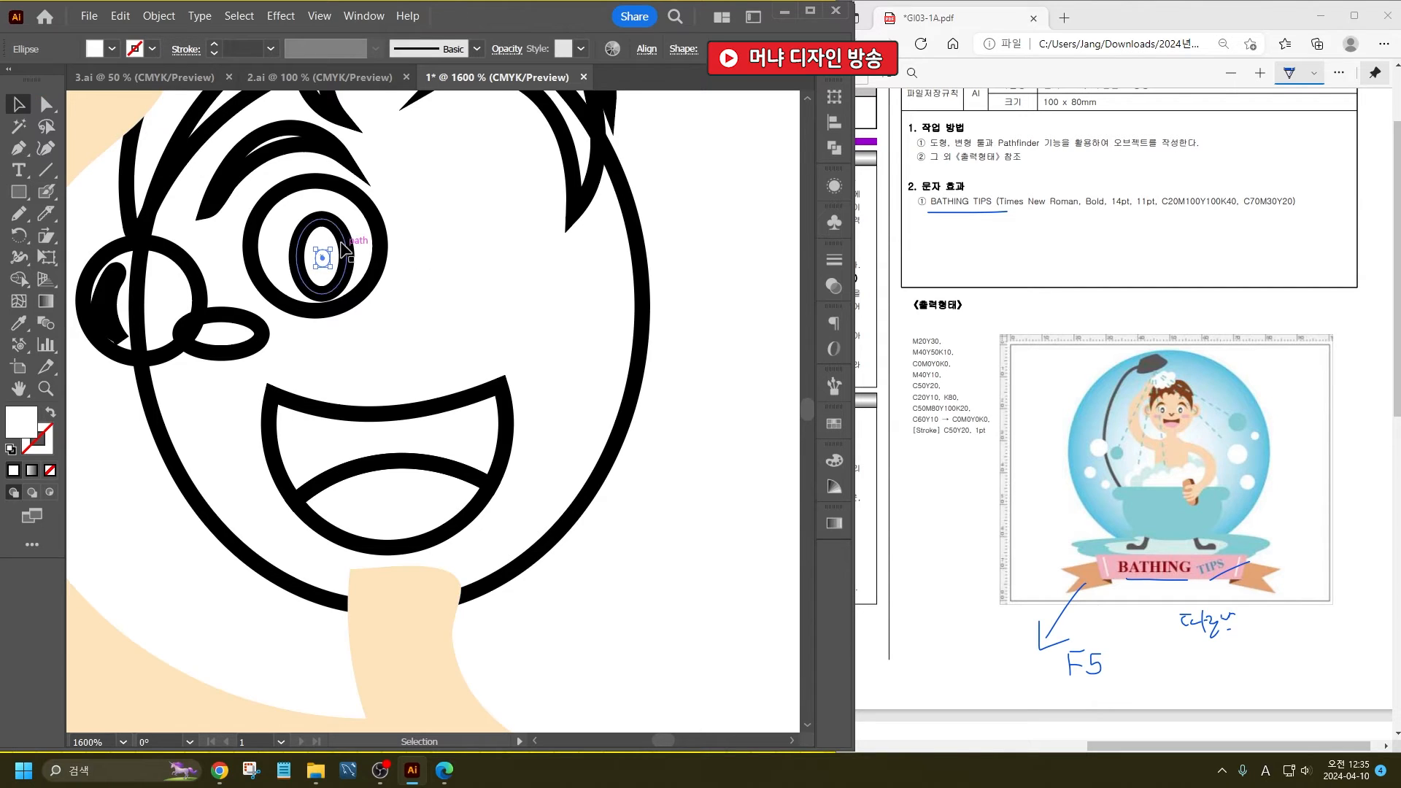
left_click(349, 246)
left_click(50, 413)
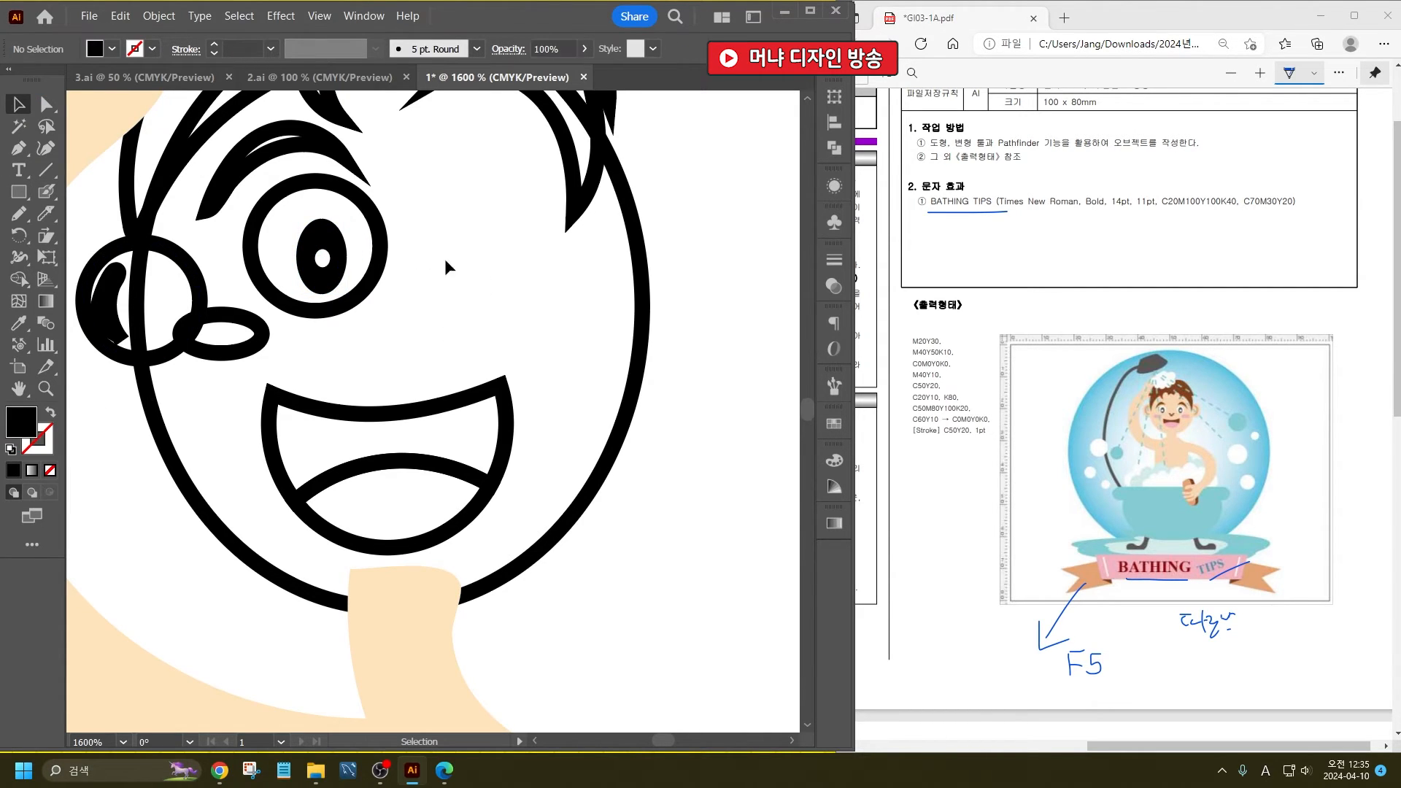
- Fill the eye's large outer circle with white and no stroke, matching the small highlight in the pupil
left_click(376, 228)
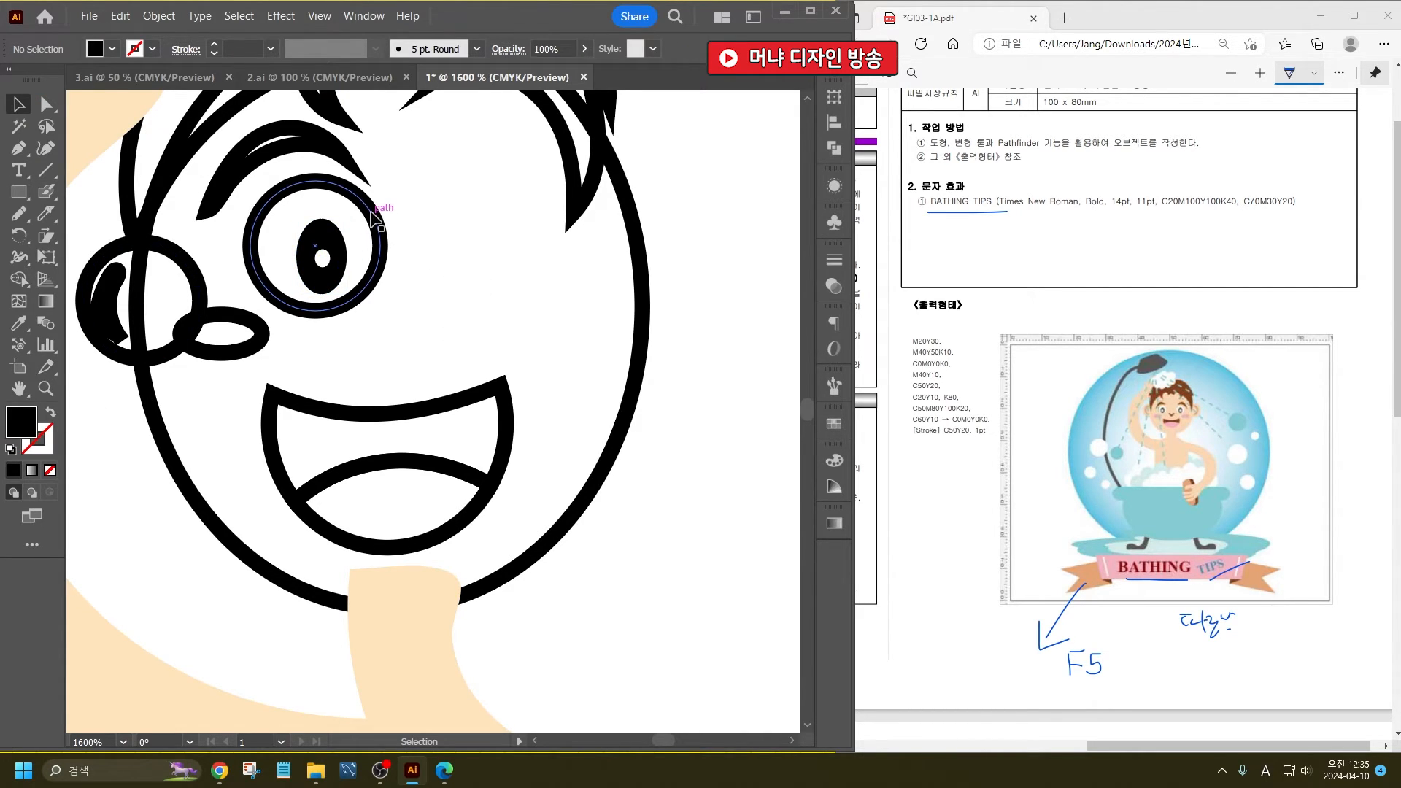
left_click(19, 323)
left_click(323, 257)
key("v")
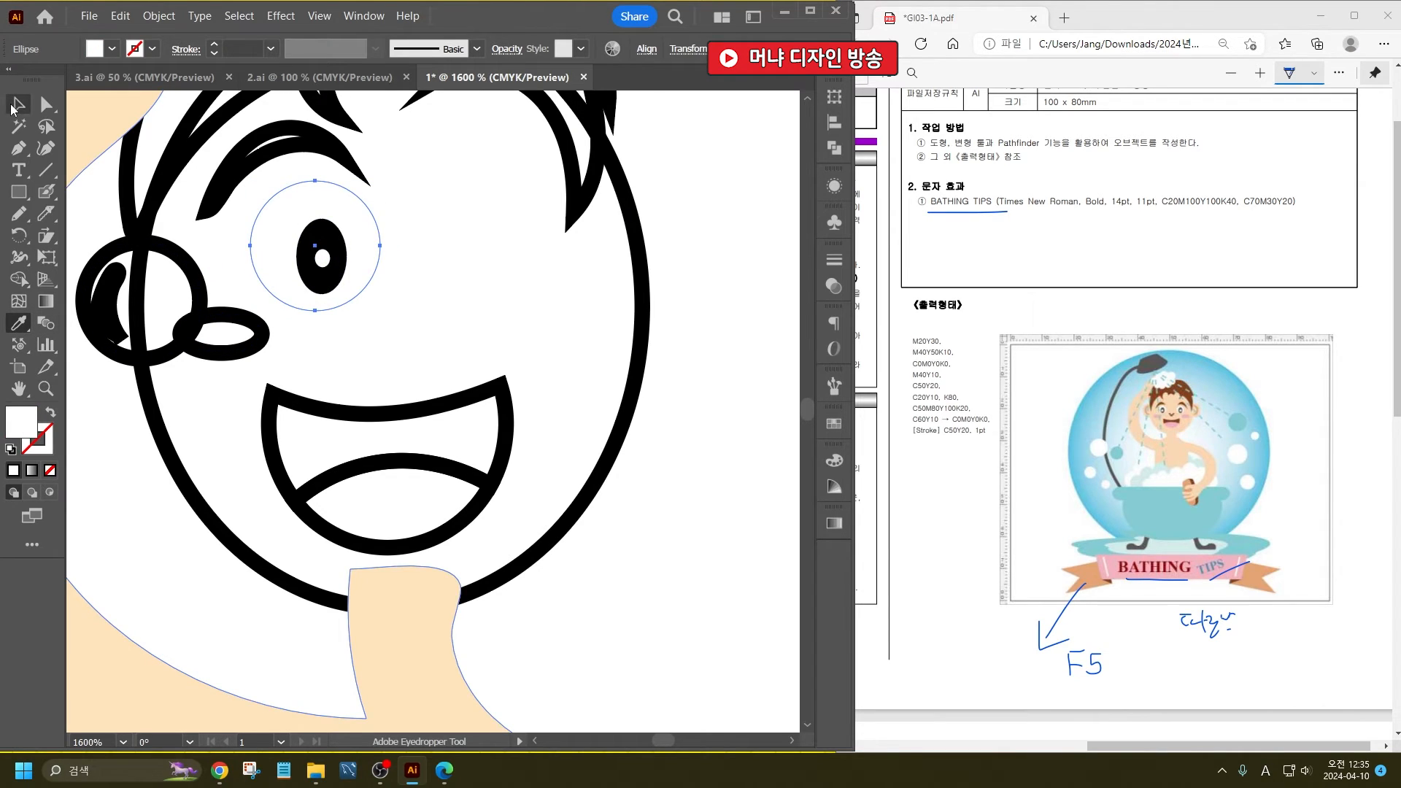
left_click(444, 266)
- Colour the eyebrow and hair shapes with the shoe's dark brown fill and no stroke
left_click(302, 145)
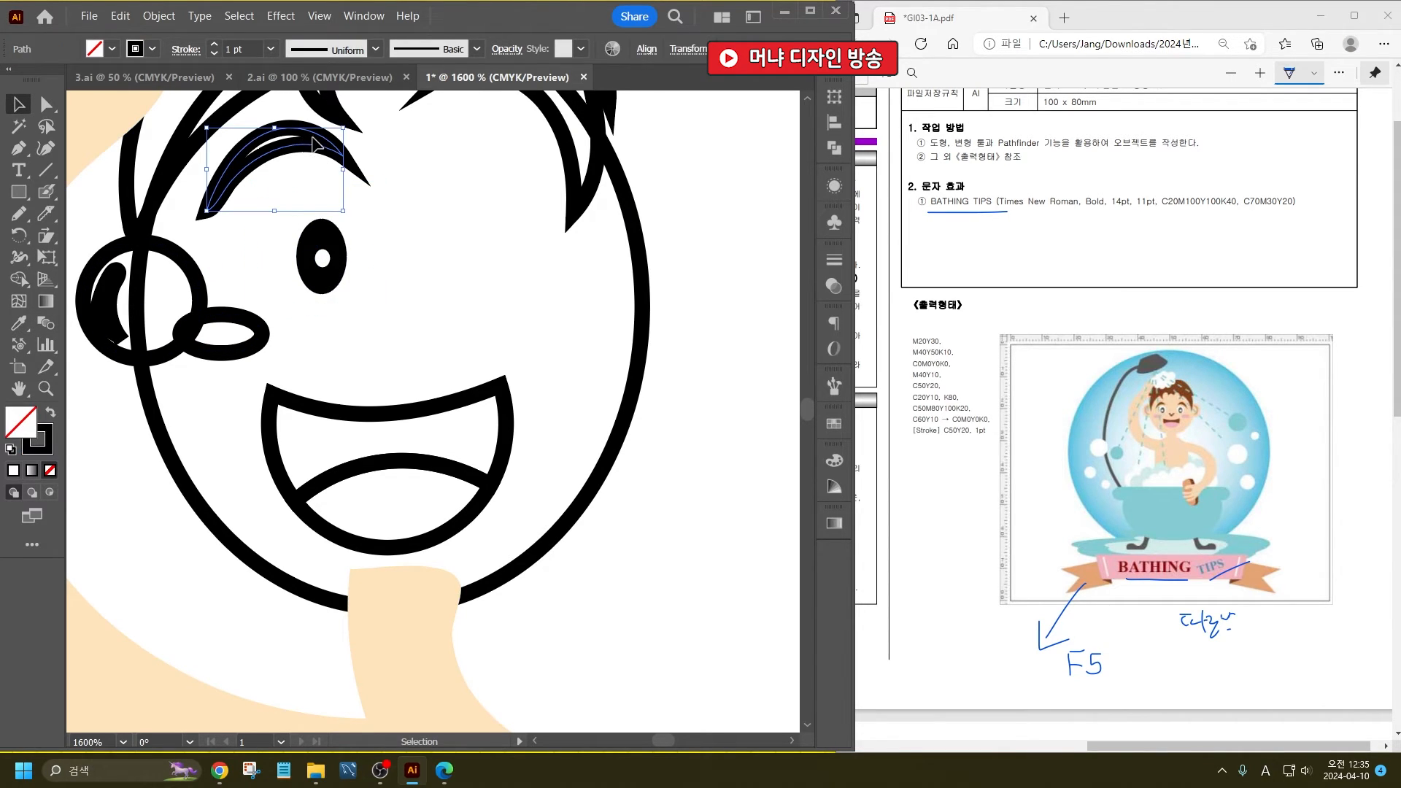
scroll(400, 253, "up", 1)
scroll(450, 245, "down", 1)
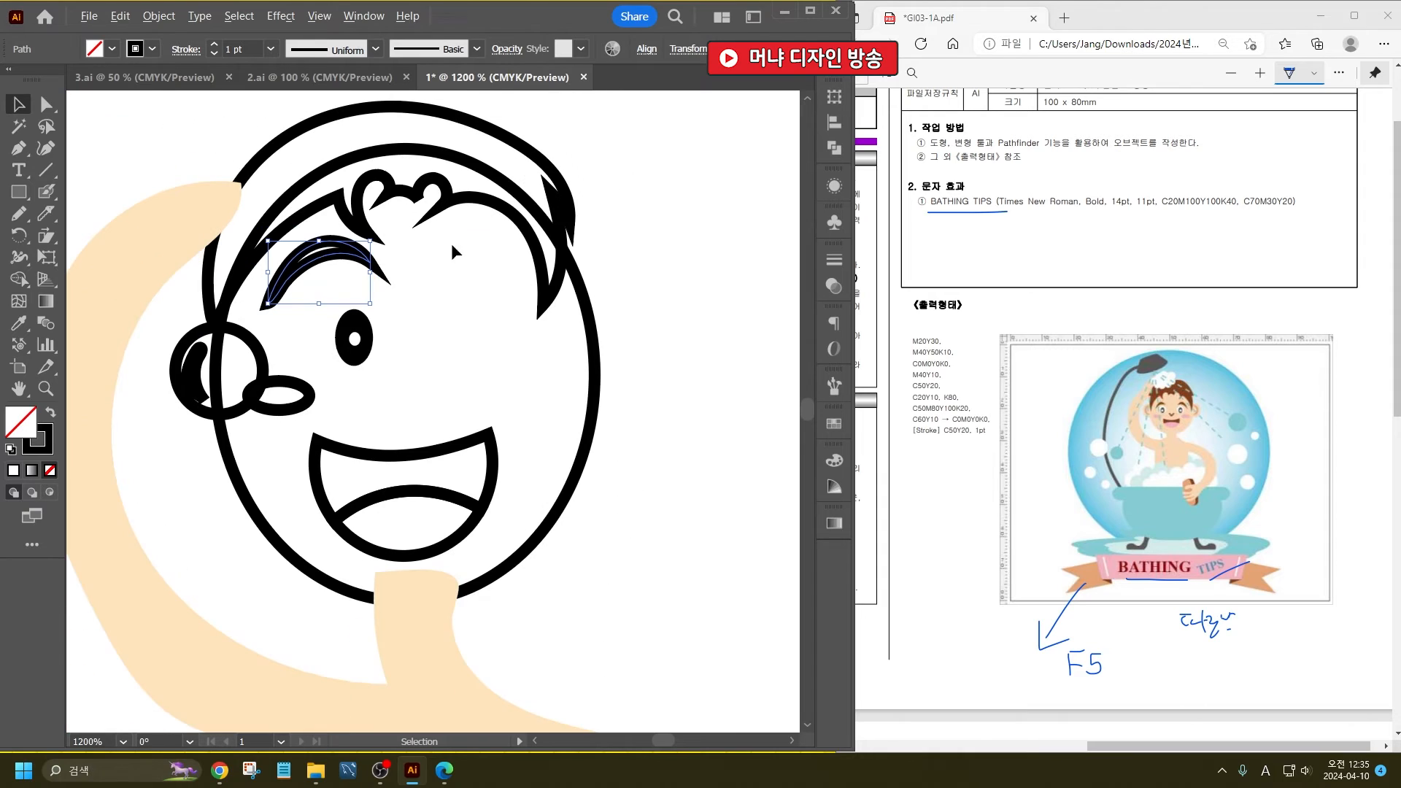
left_click(451, 200, "shift")
left_click(75, 332, "shift")
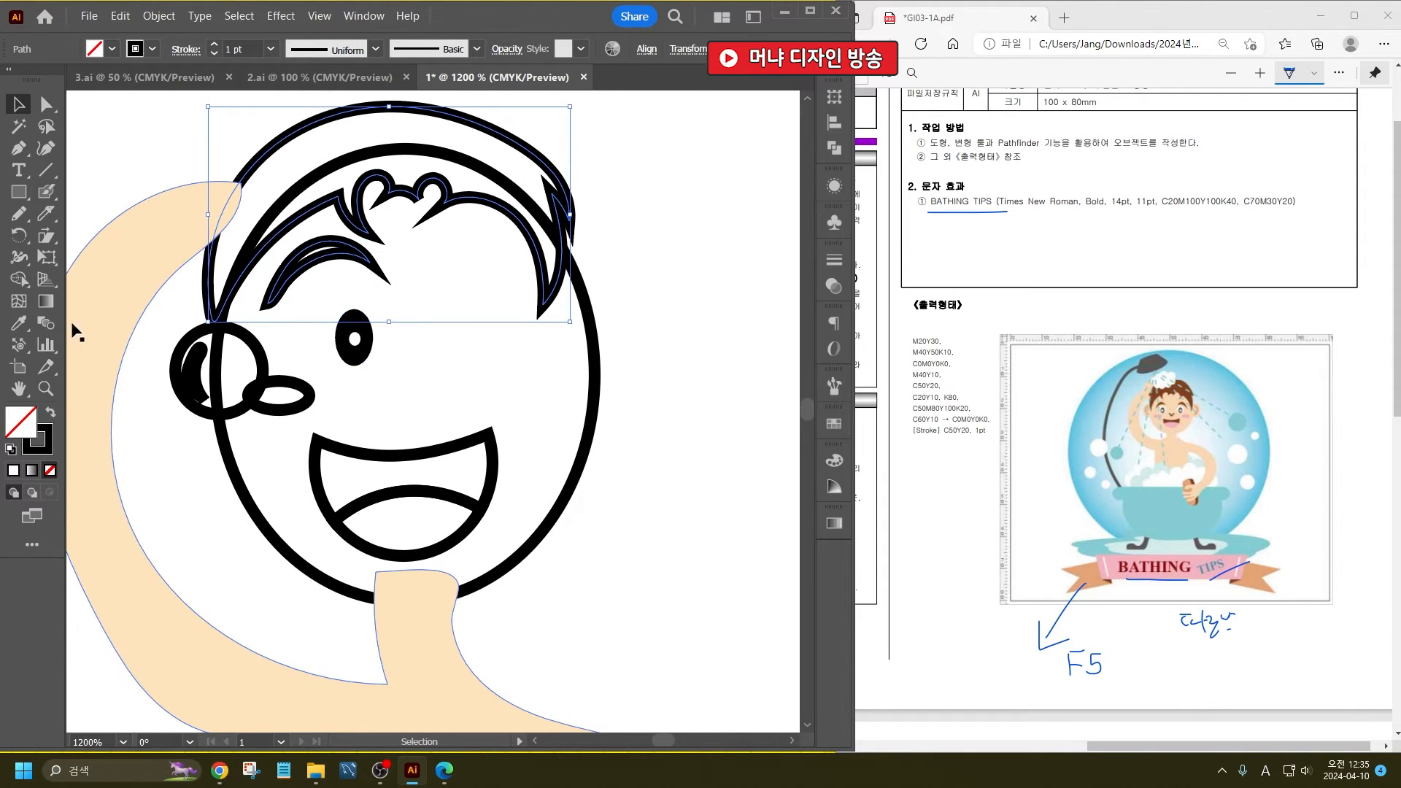
left_click(19, 322)
scroll(368, 281, "down", 5)
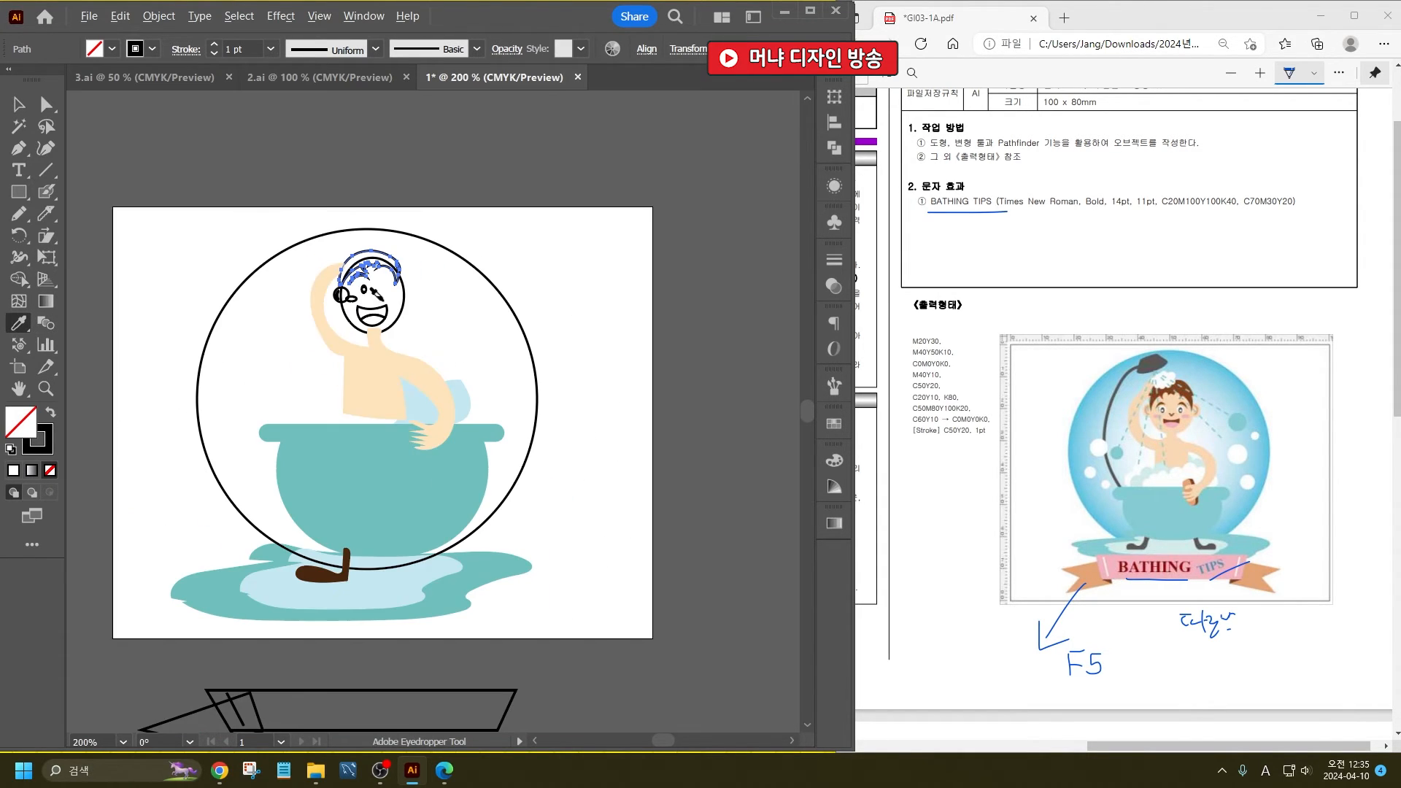
left_click(318, 571)
scroll(369, 268, "up", 5)
key("v")
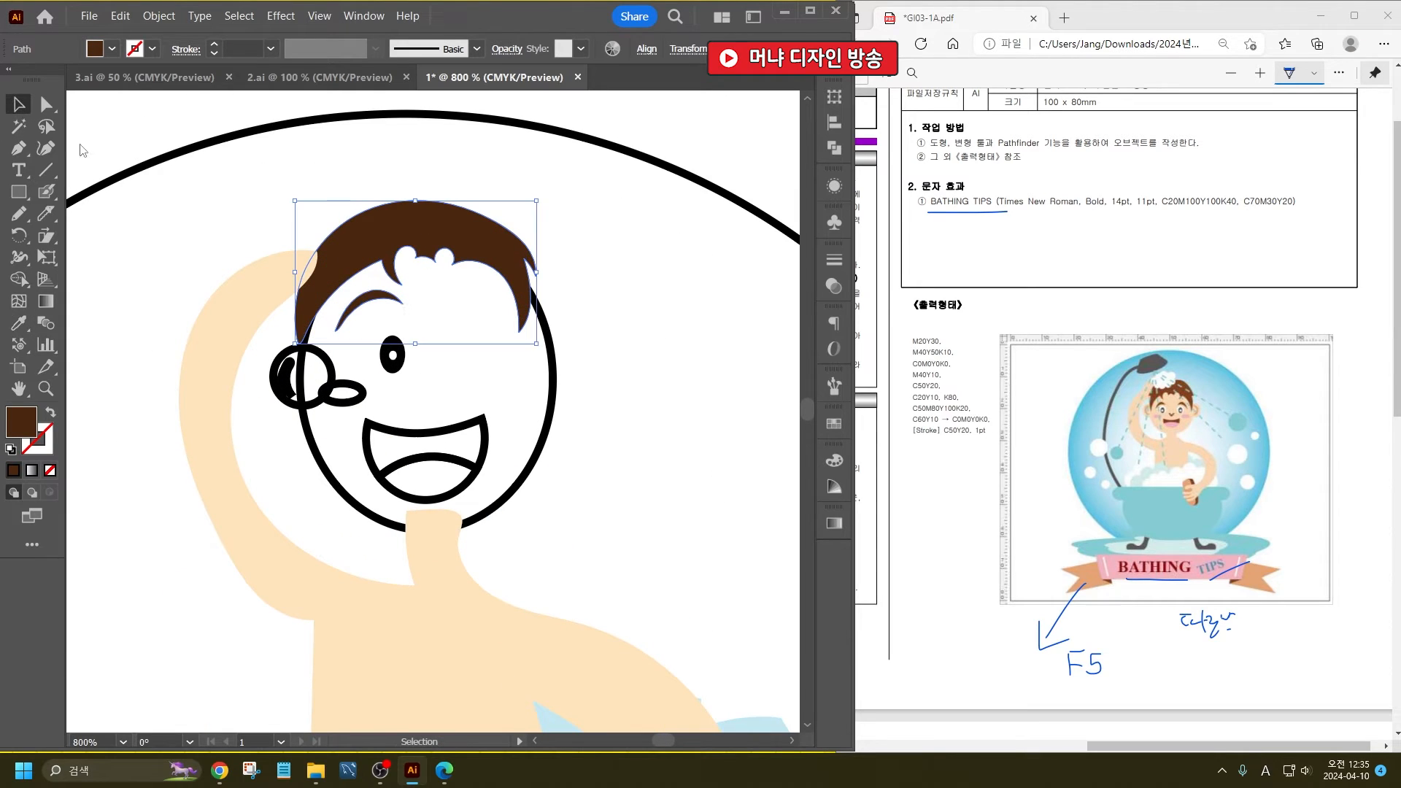
- Fill the face ellipse with the body's light skin tone and no stroke
left_click(556, 391)
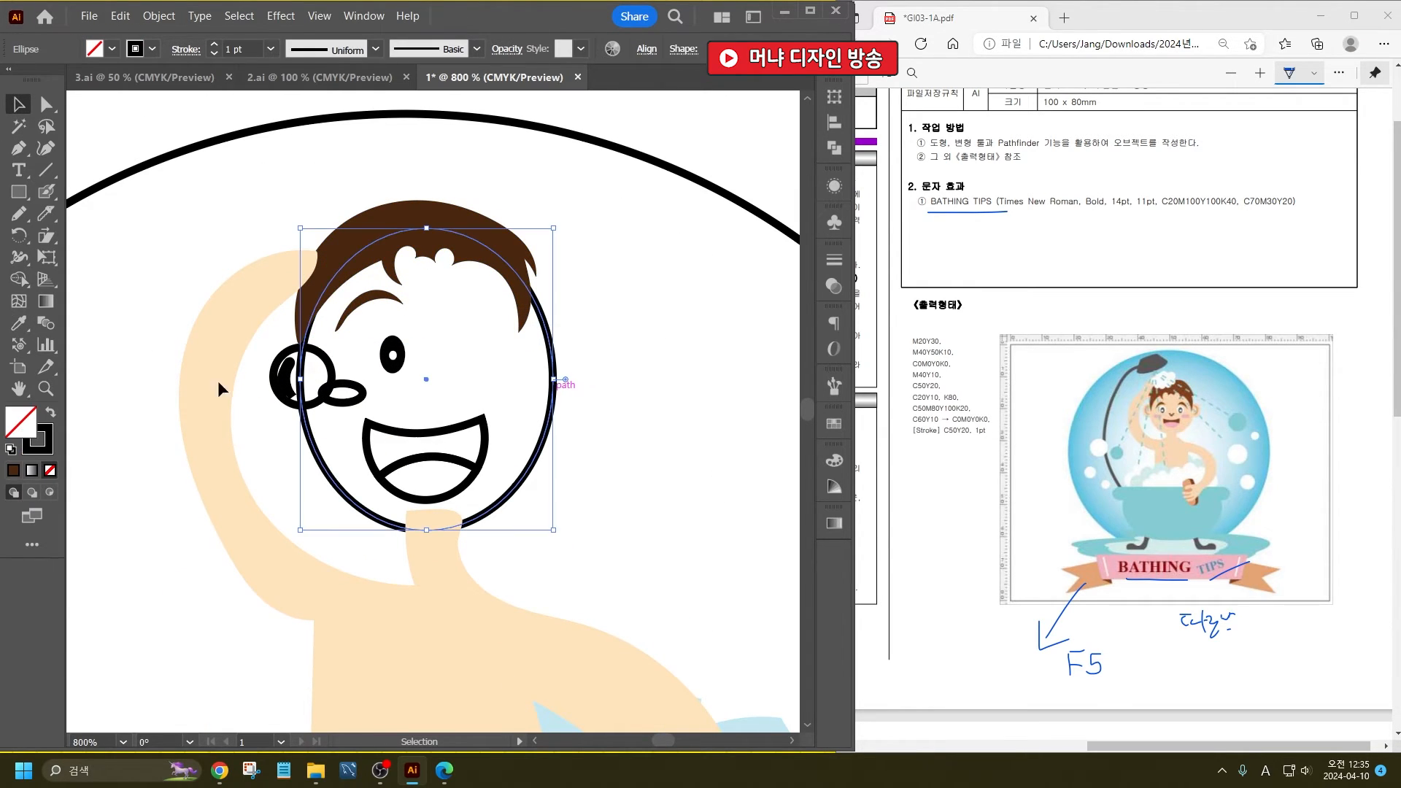
left_click(18, 324)
left_click(474, 579)
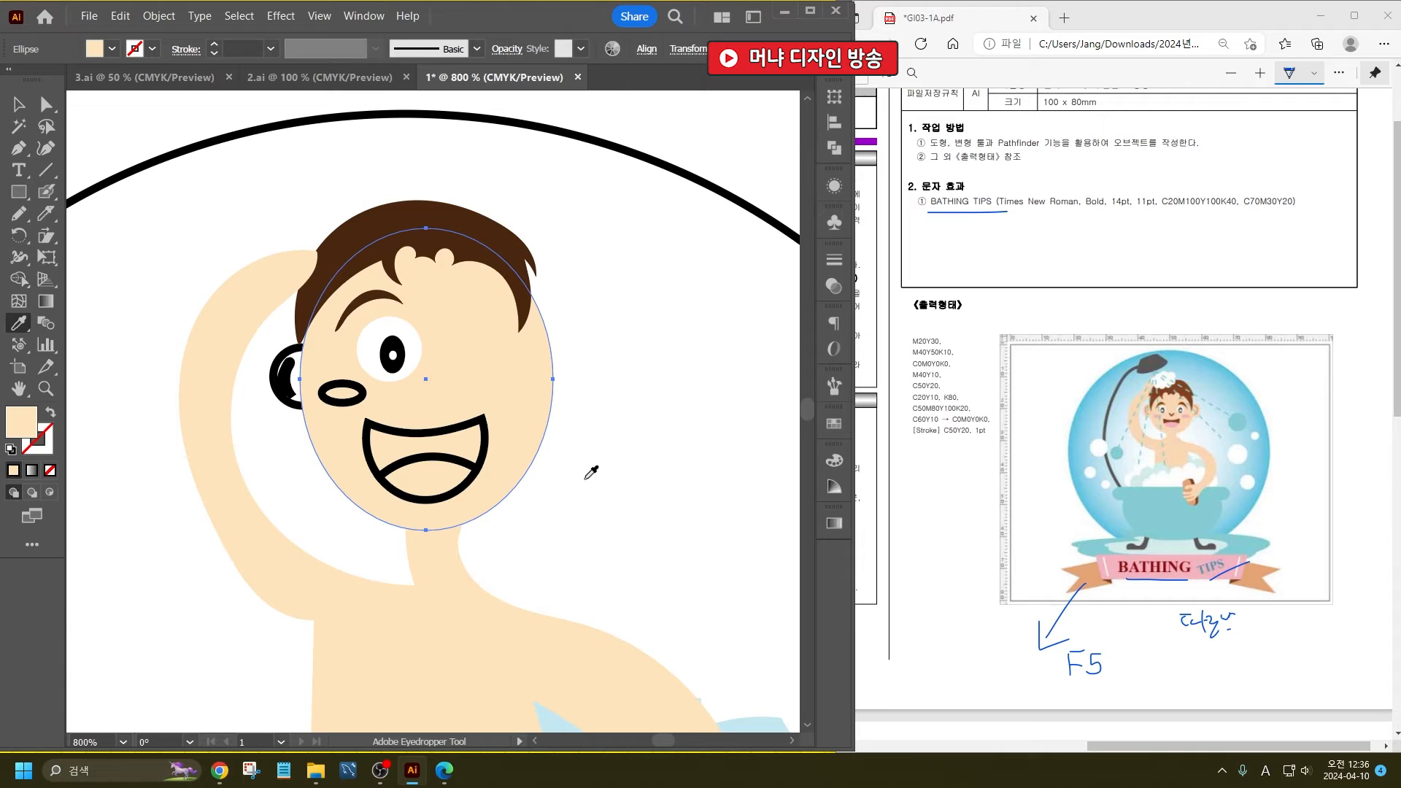
- Apply the hair's dark brown fill without stroke to the open mouth shape
key("ctrl+shift+a")
left_click(497, 280)
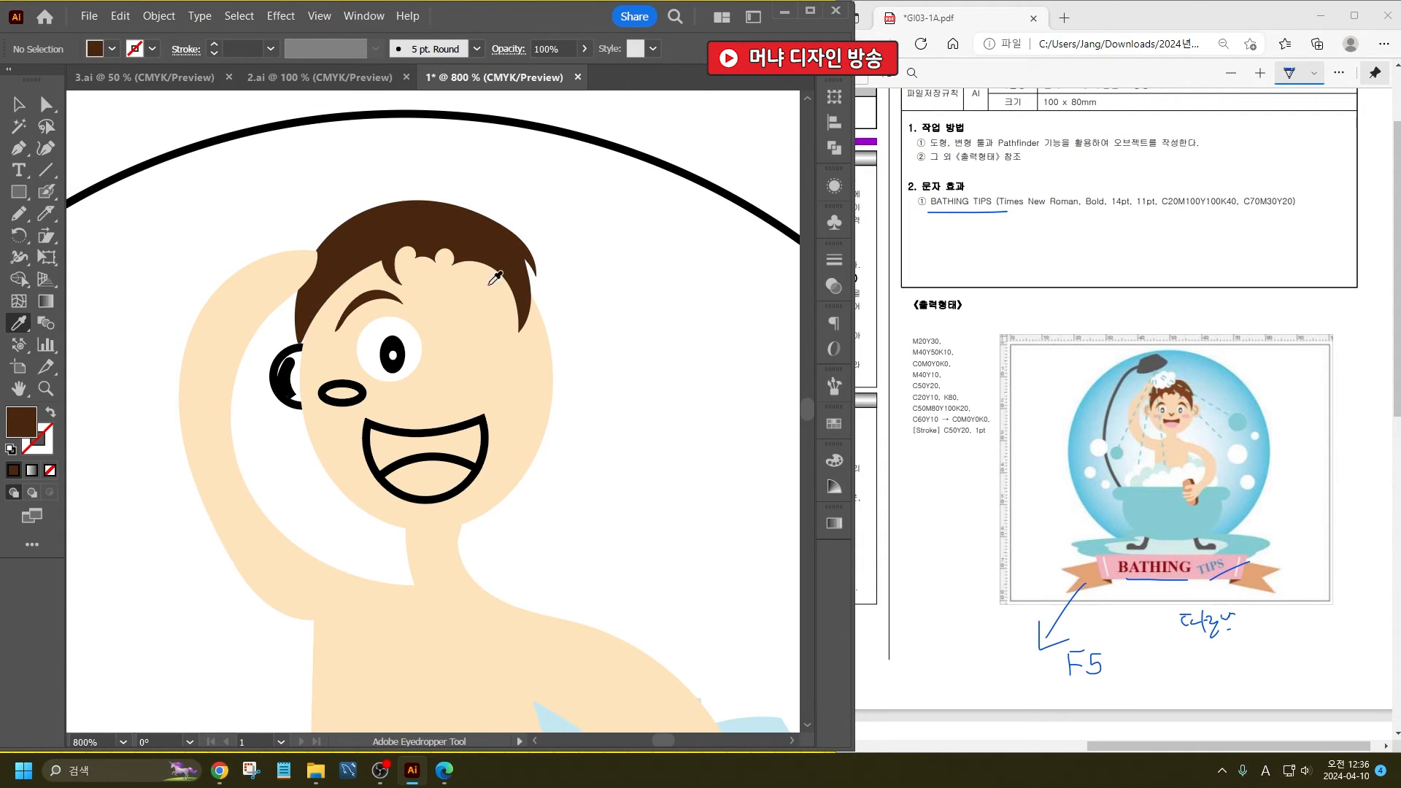
left_click(454, 424, "alt")
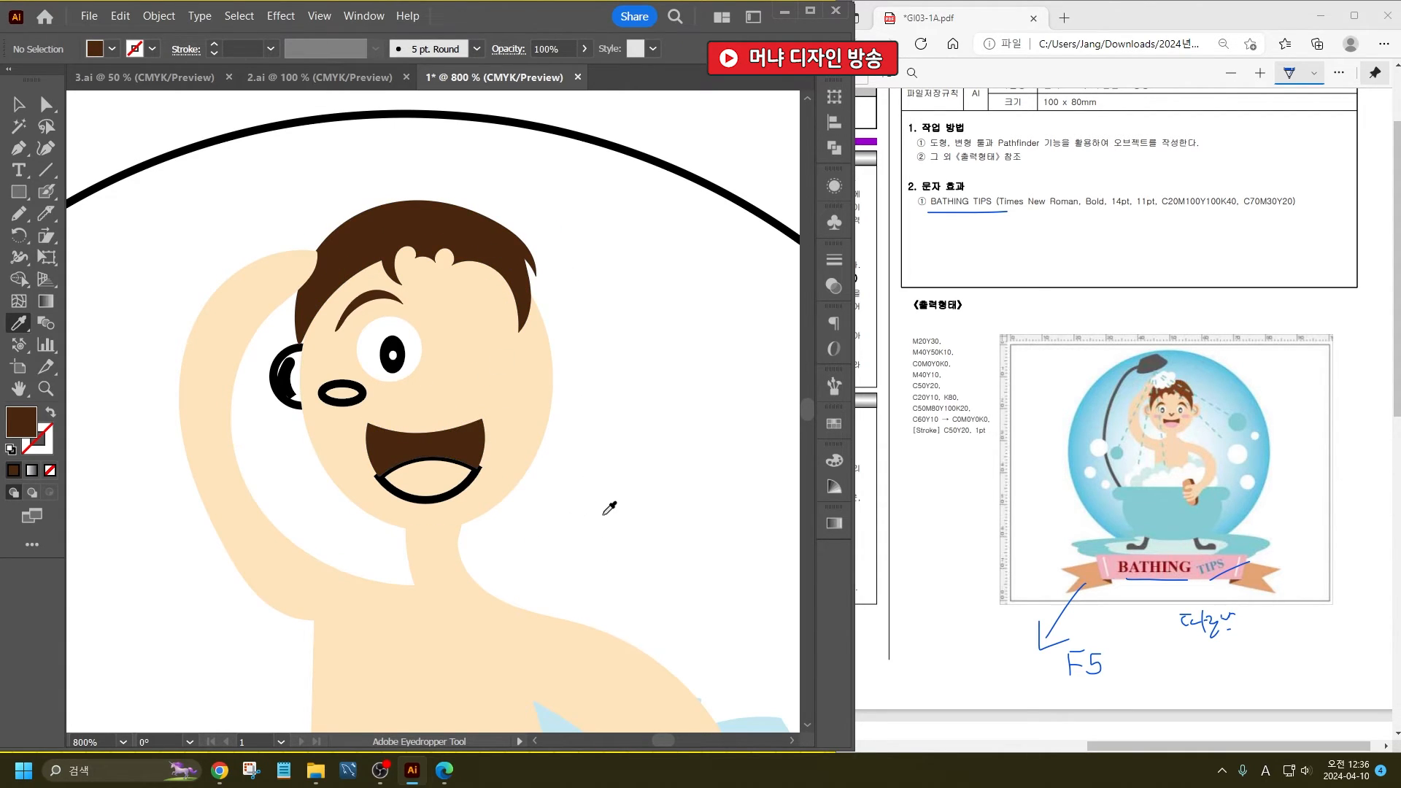
- Fill the tongue and the cheek ellipse with pink FFC0D2 and remove their strokes
left_click(18, 105)
left_click(424, 478)
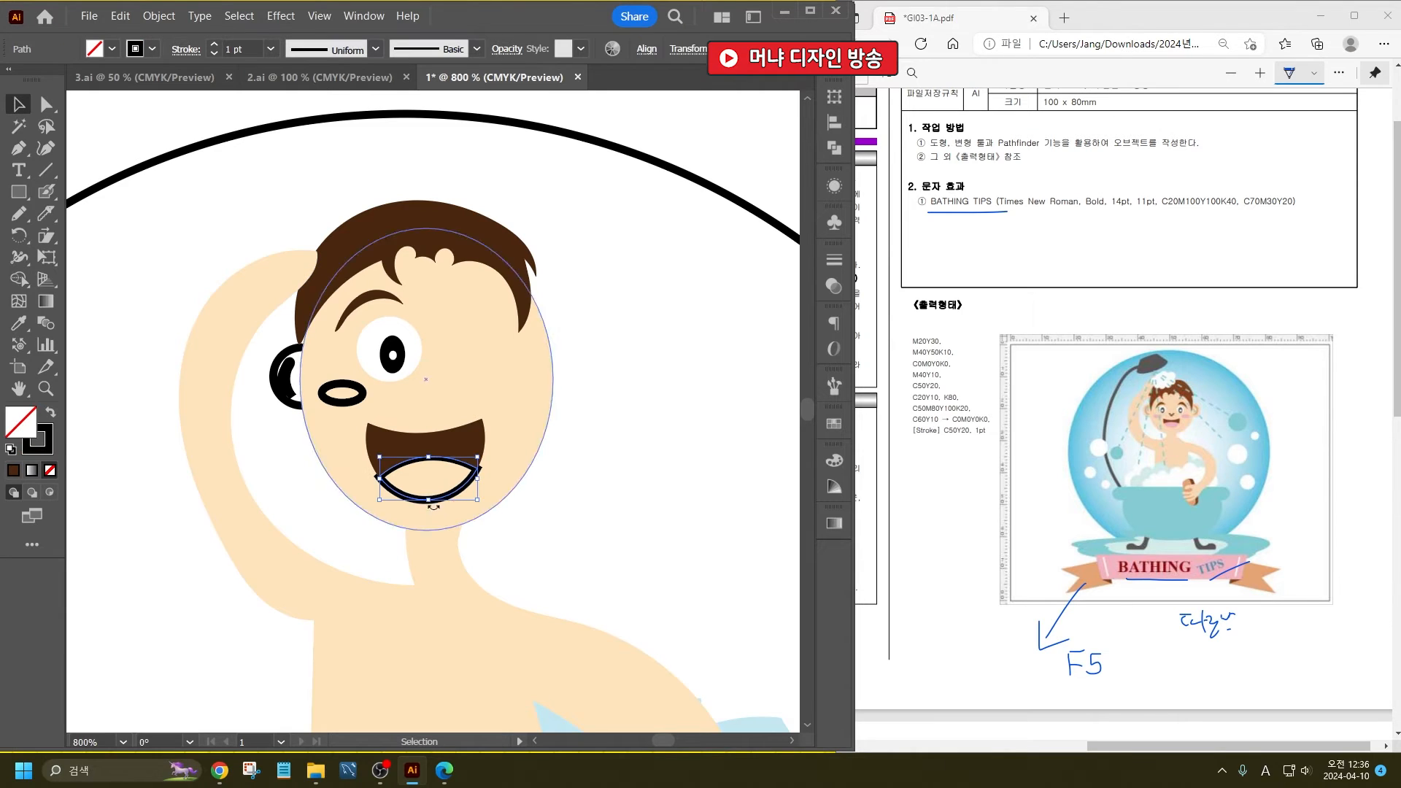
scroll(404, 330, "down", 3)
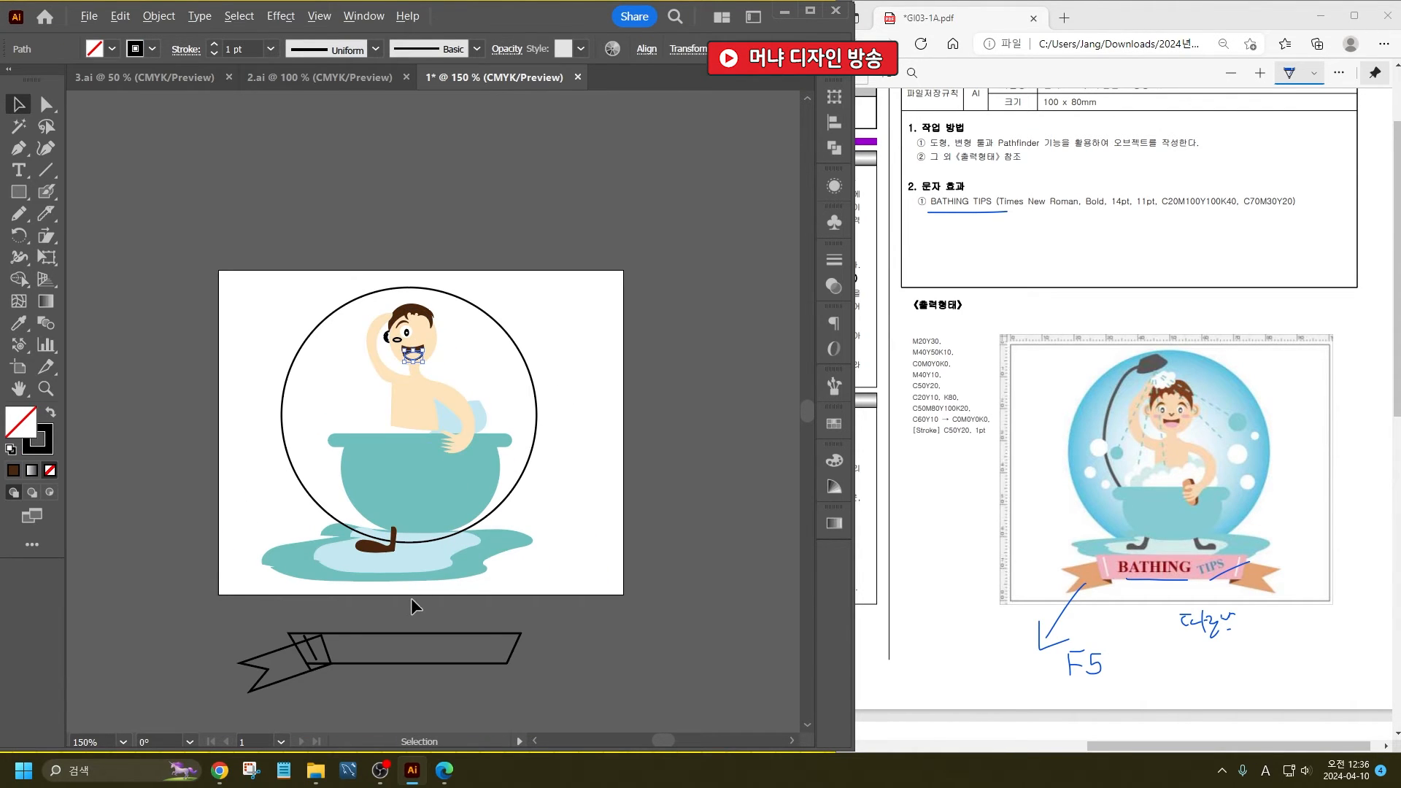
scroll(379, 331, "up", 5)
scroll(572, 380, "up", 2)
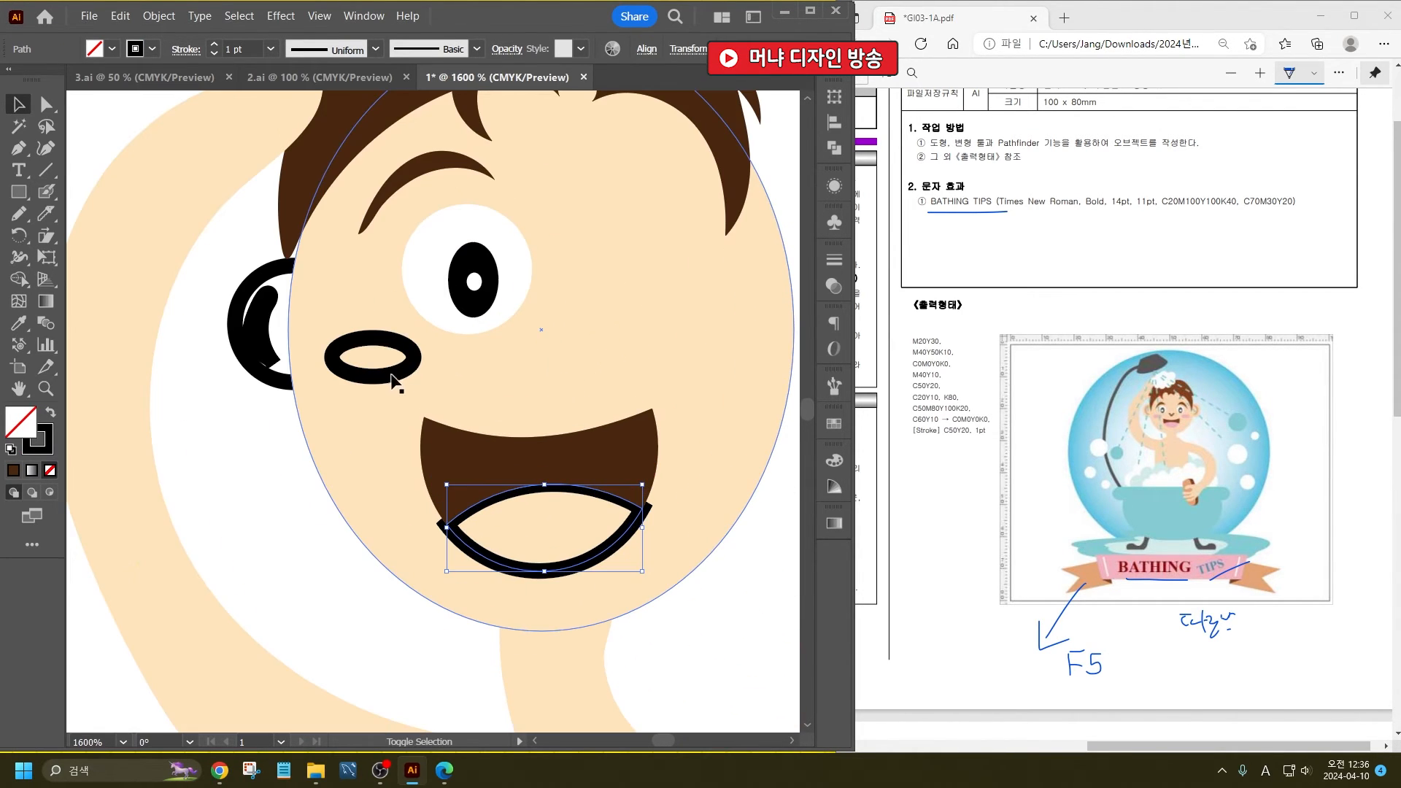
left_click(399, 378, "shift")
double_click(29, 432)
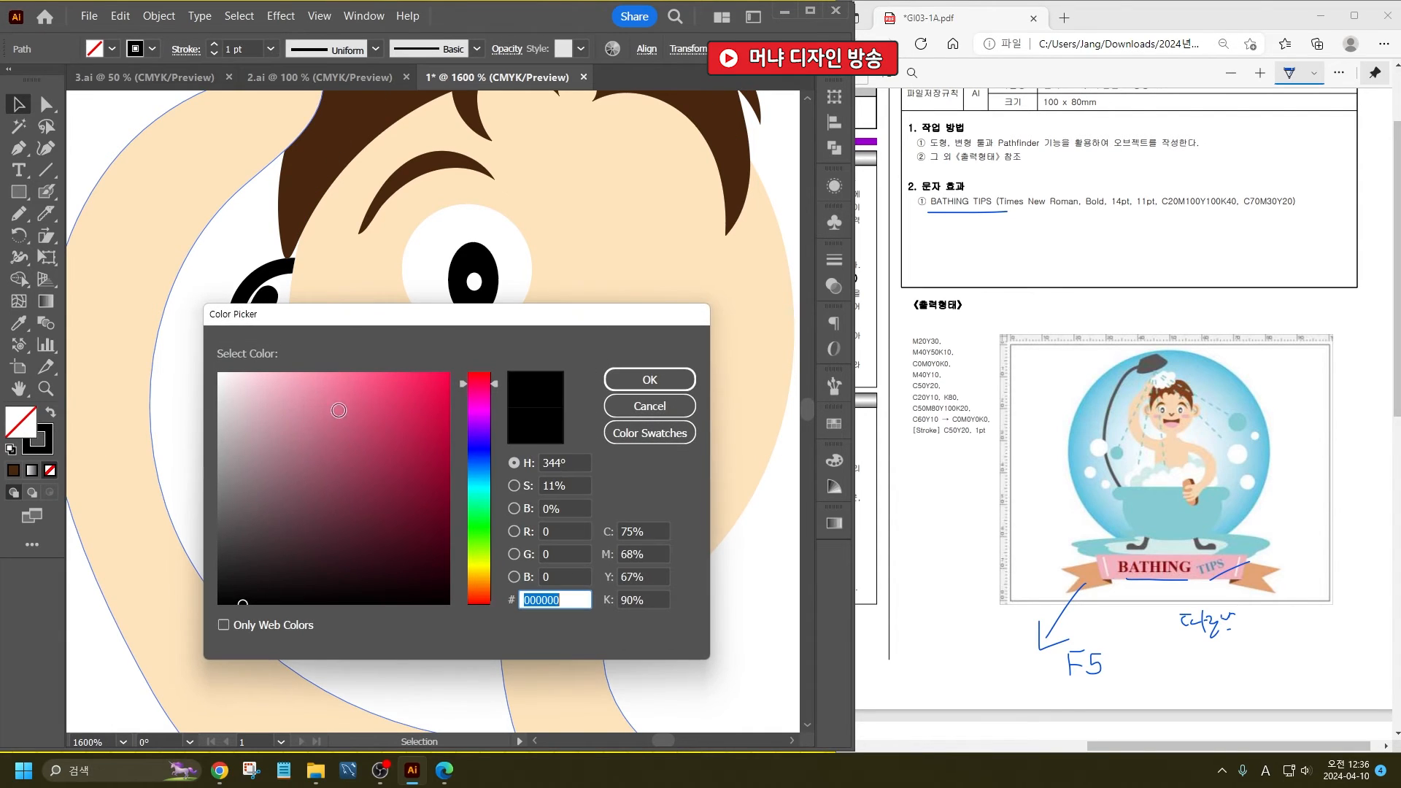
left_click_drag(312, 401, 279, 364)
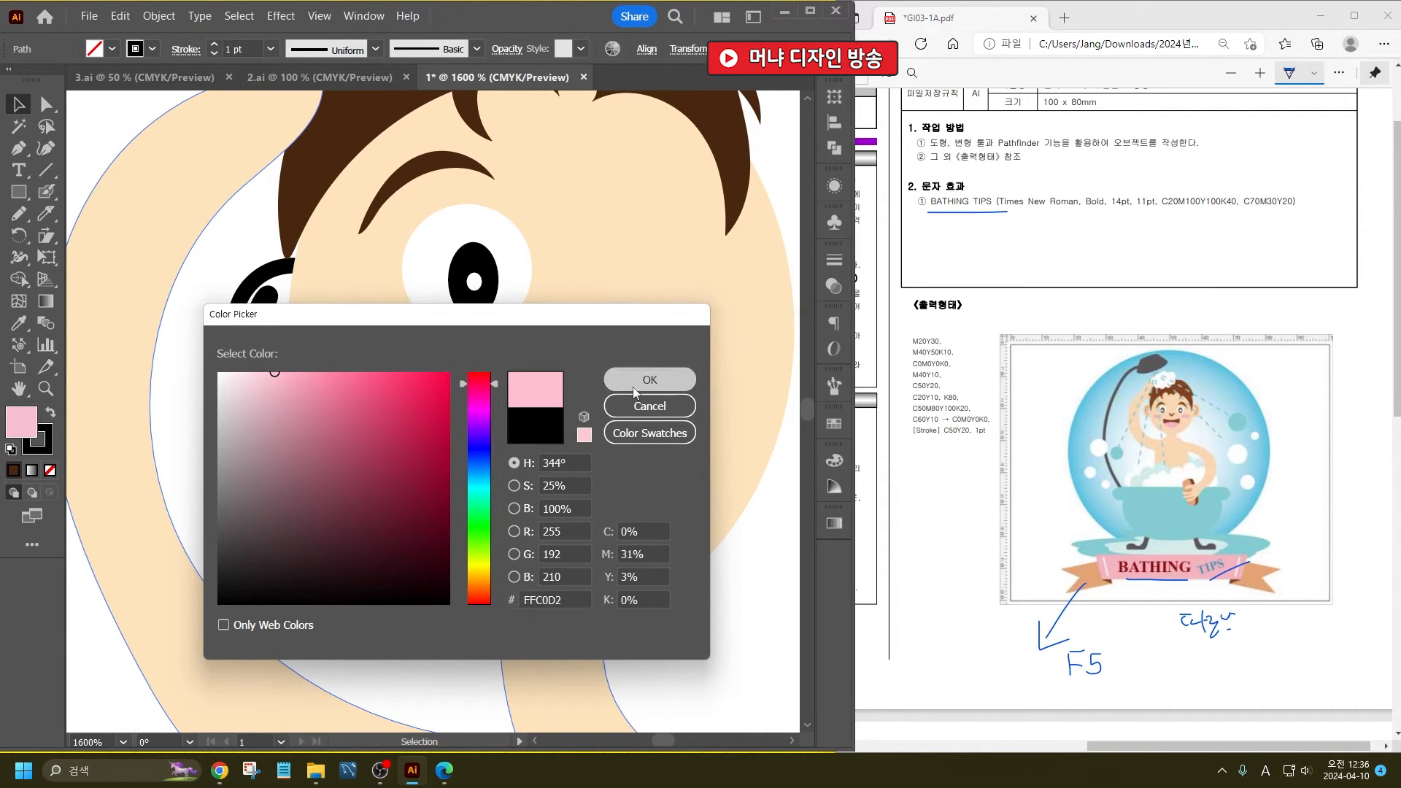
key("Return")
left_click(142, 51)
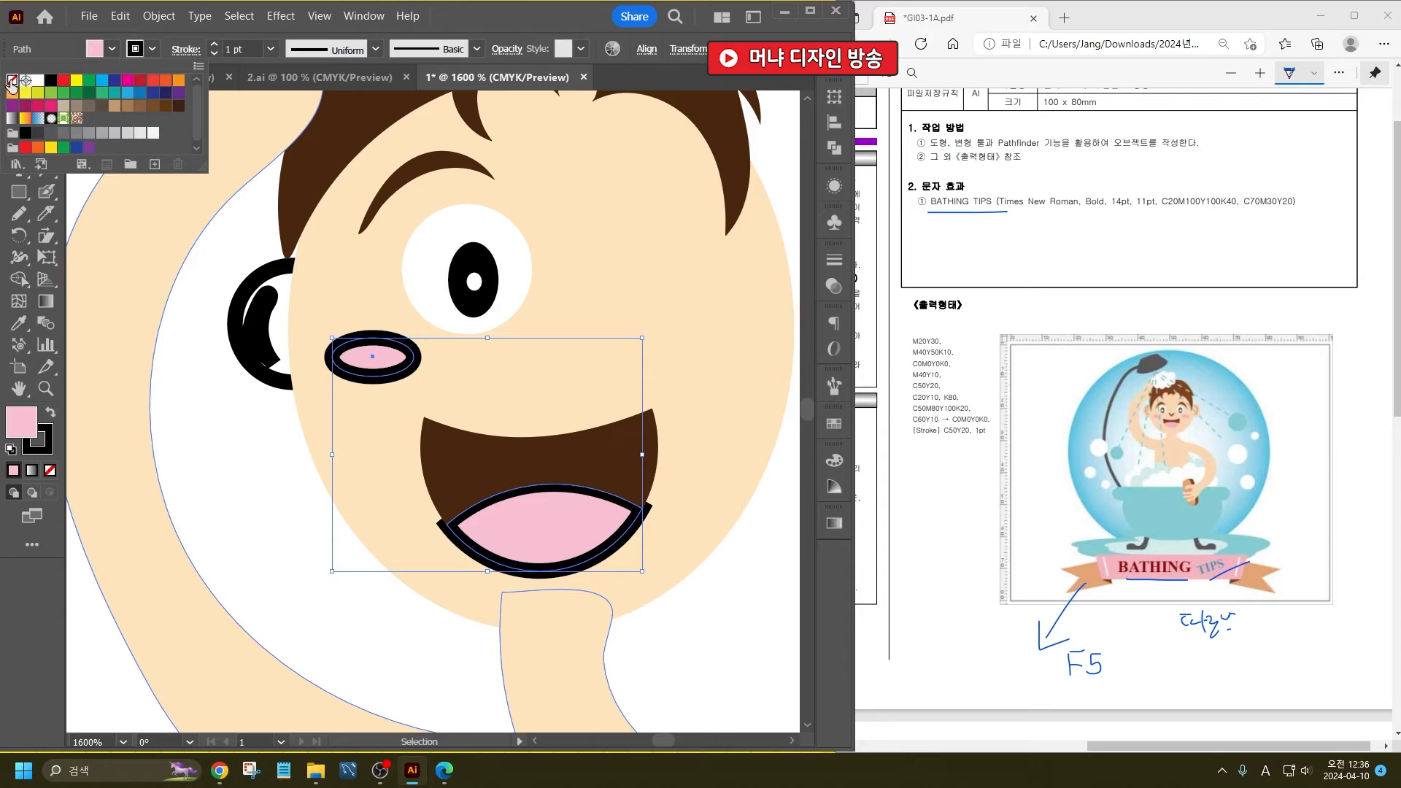
left_click(10, 82)
left_click(235, 510)
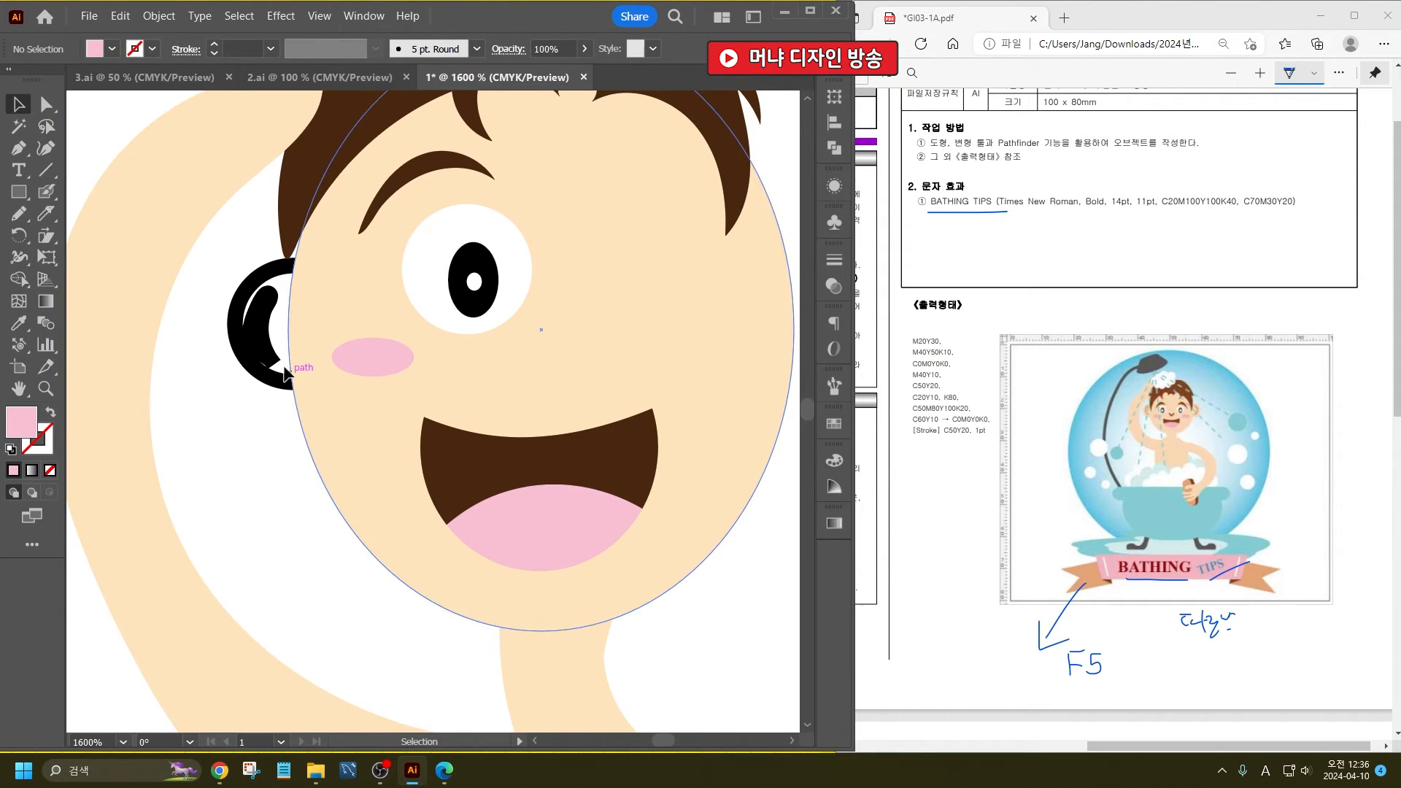
- Fill the curved inner-ear shape with the cheek's pink and no stroke
left_click(261, 330)
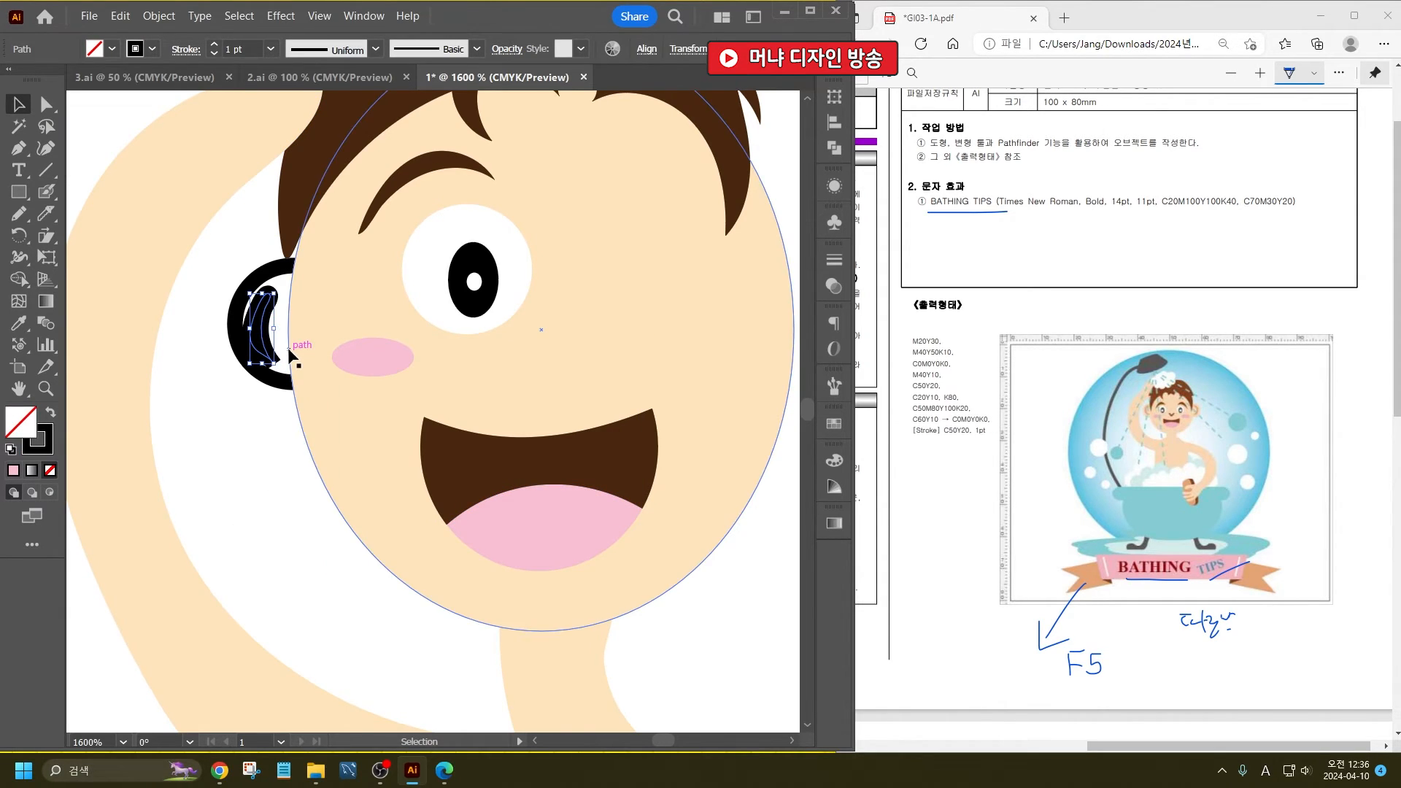
left_click(1363, 733)
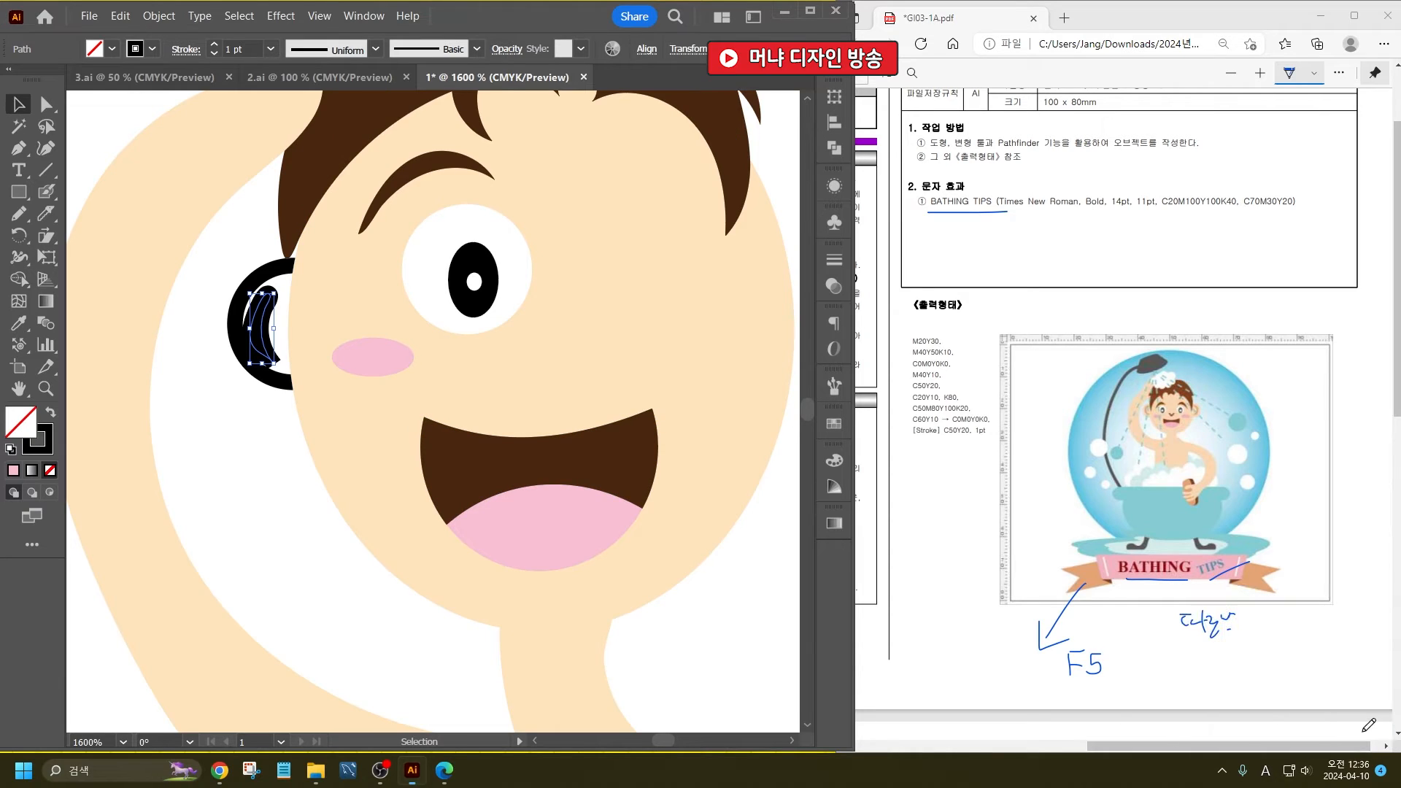
left_click(18, 326)
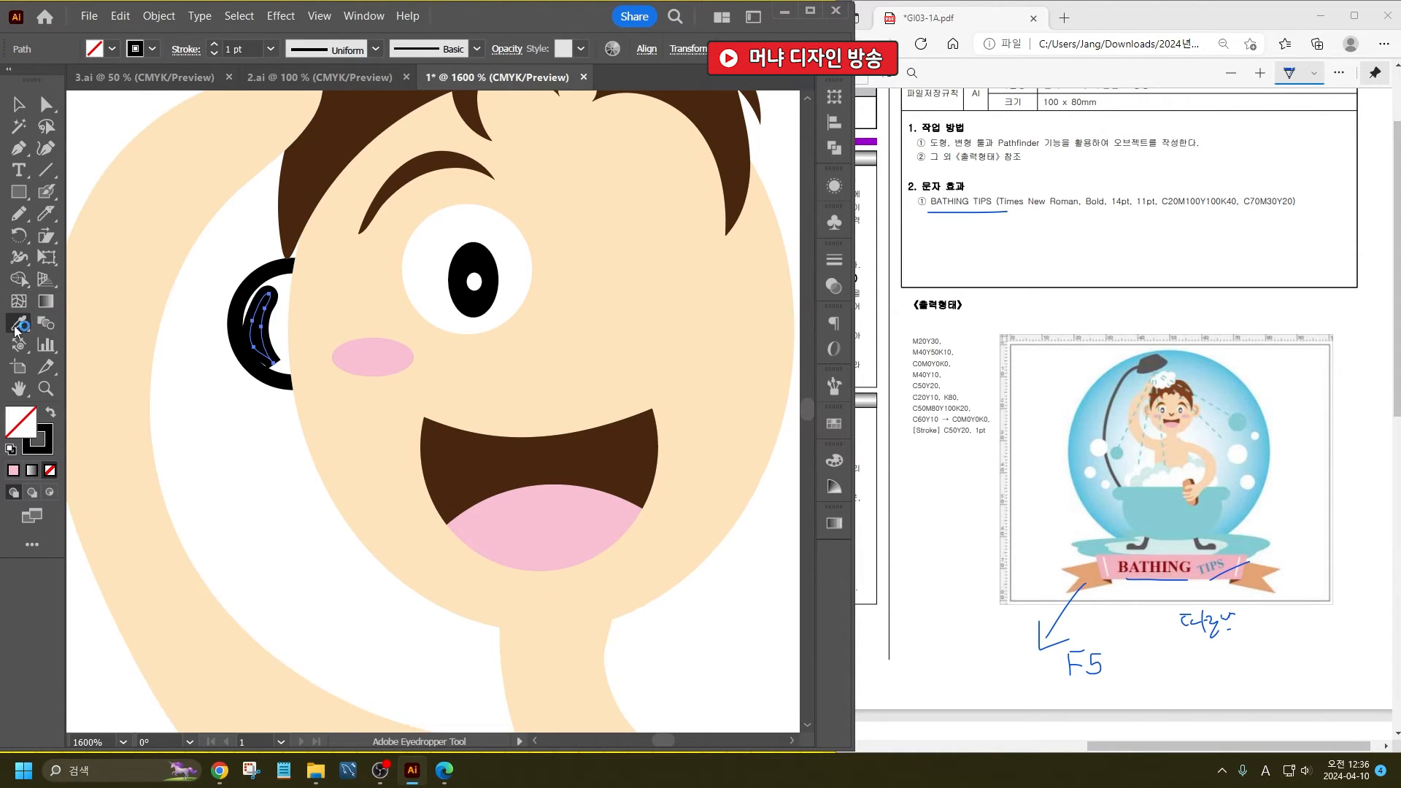
left_click(373, 355)
key("v")
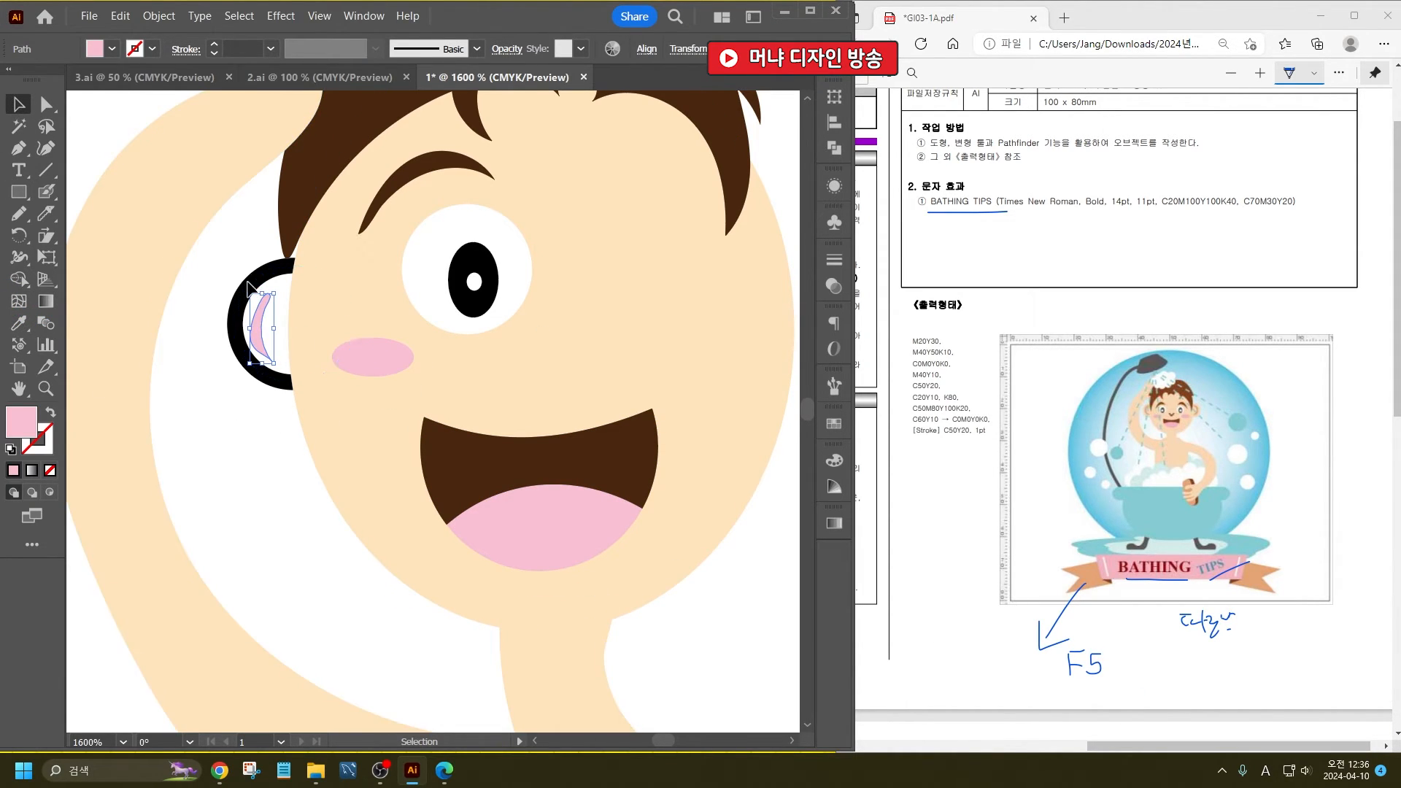
- Apply the light skin tone without stroke to the outer ear circle
key("i")
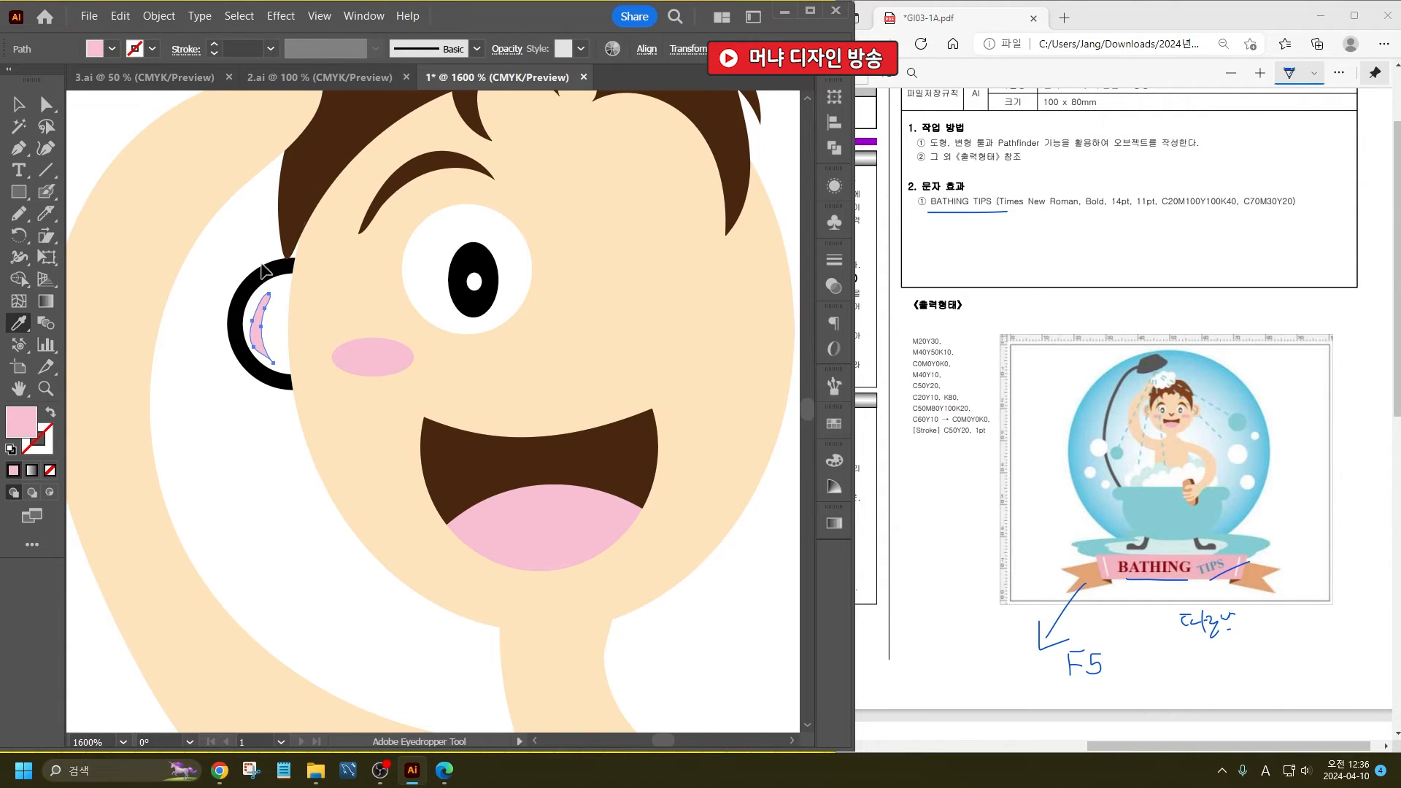
key("ctrl+shift+a")
left_click(287, 263)
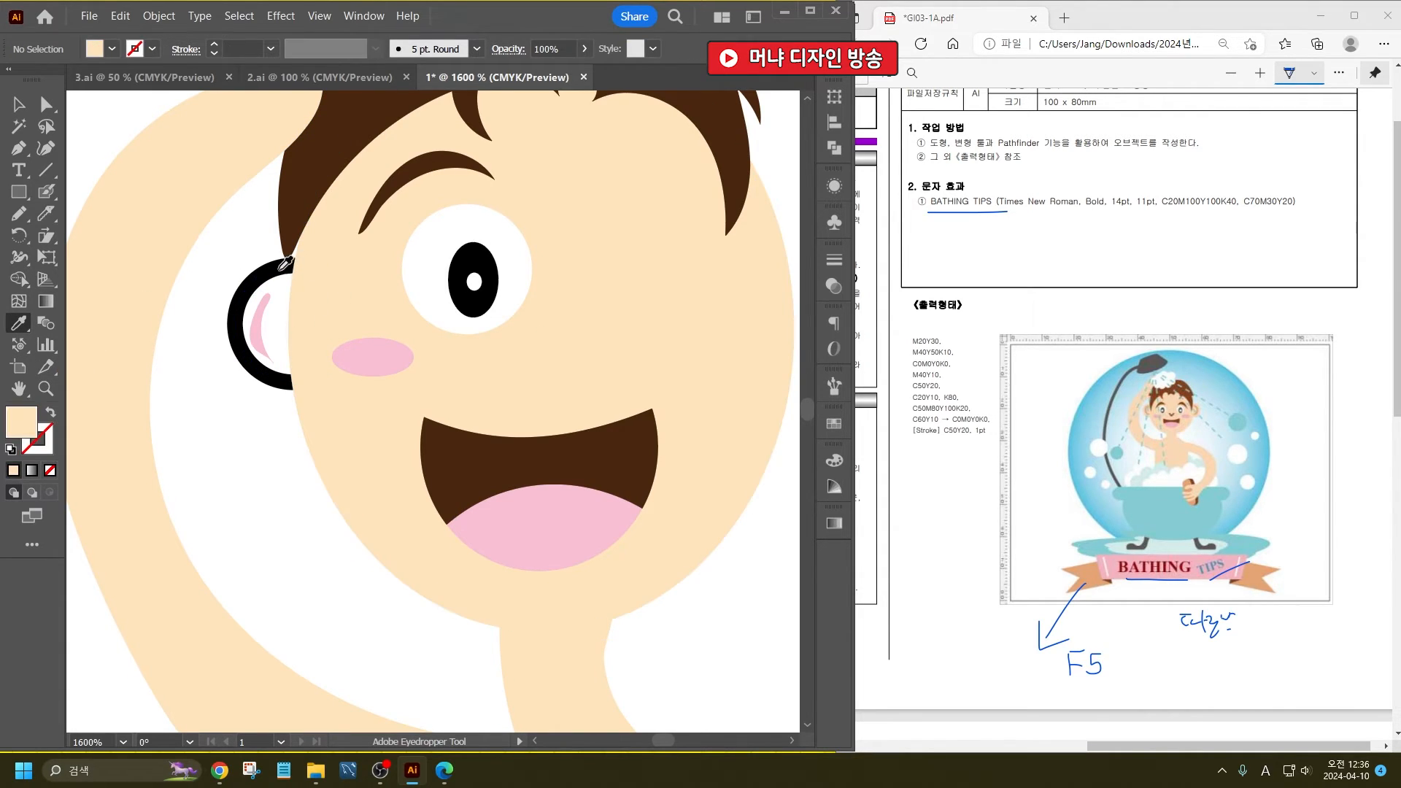
left_click(265, 263, "alt")
key("v")
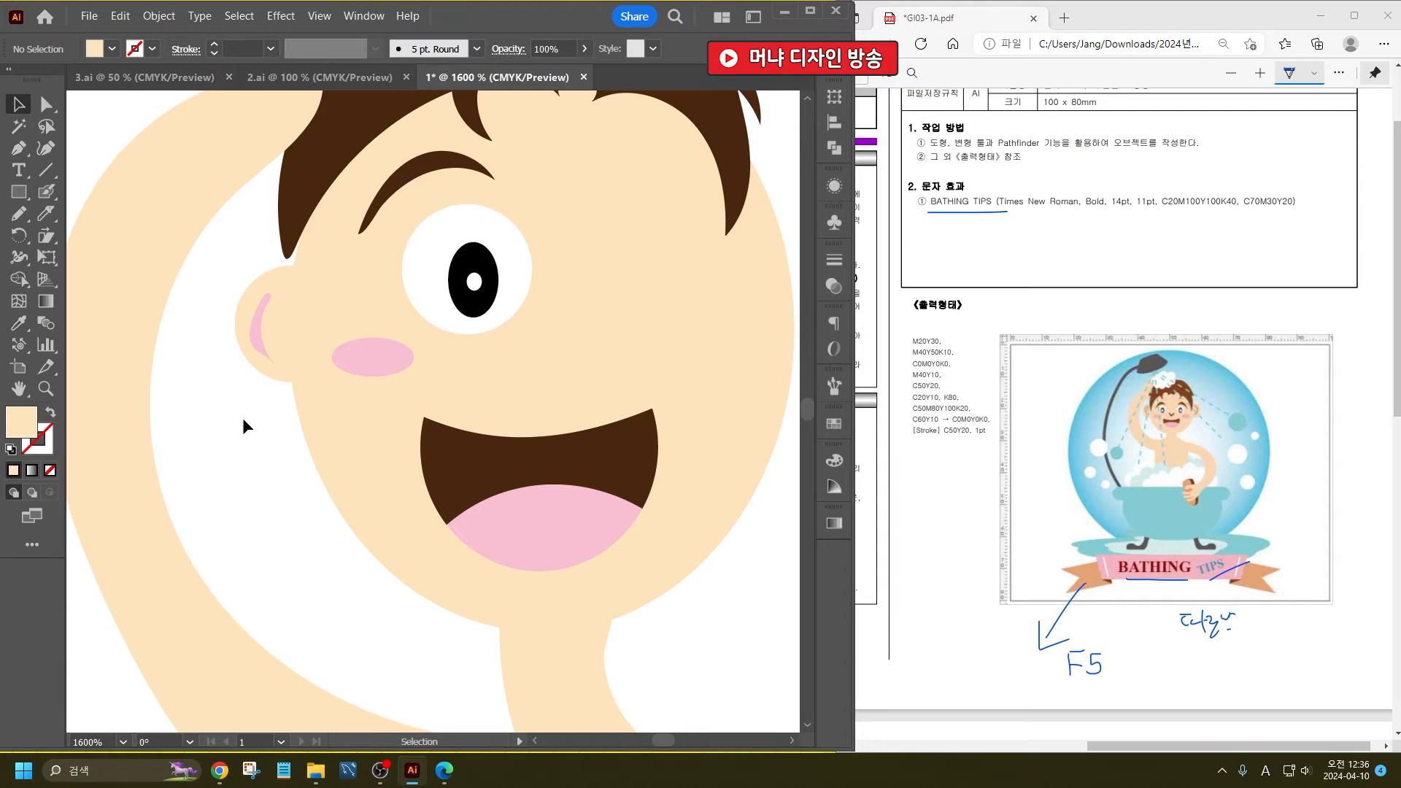
- Reflect a copy of the ear, cheek, whole eye and eyebrow across the vertical axis and place it on the opposite side of the face
scroll(247, 409, "down", 2, "alt")
left_click(249, 354)
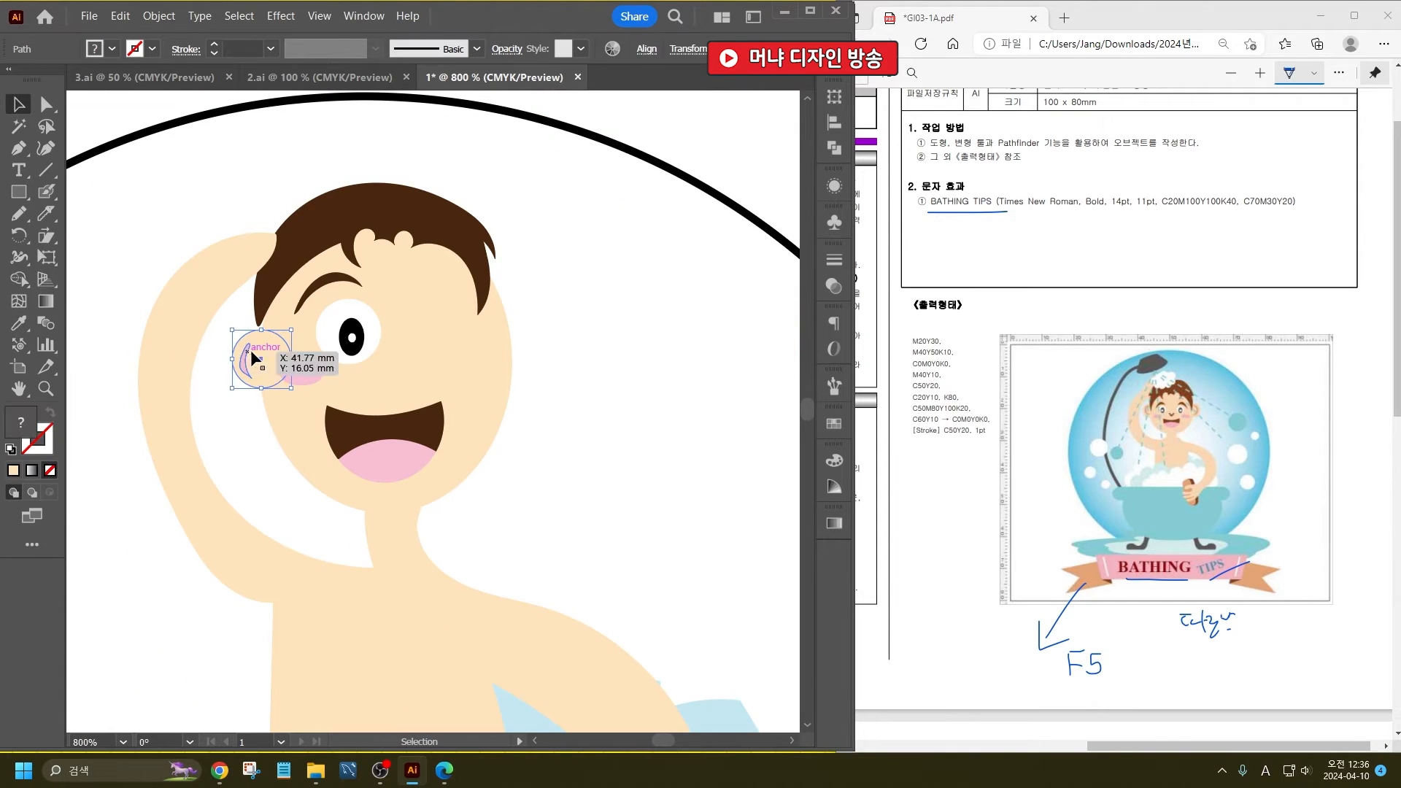
left_click(307, 377, "shift")
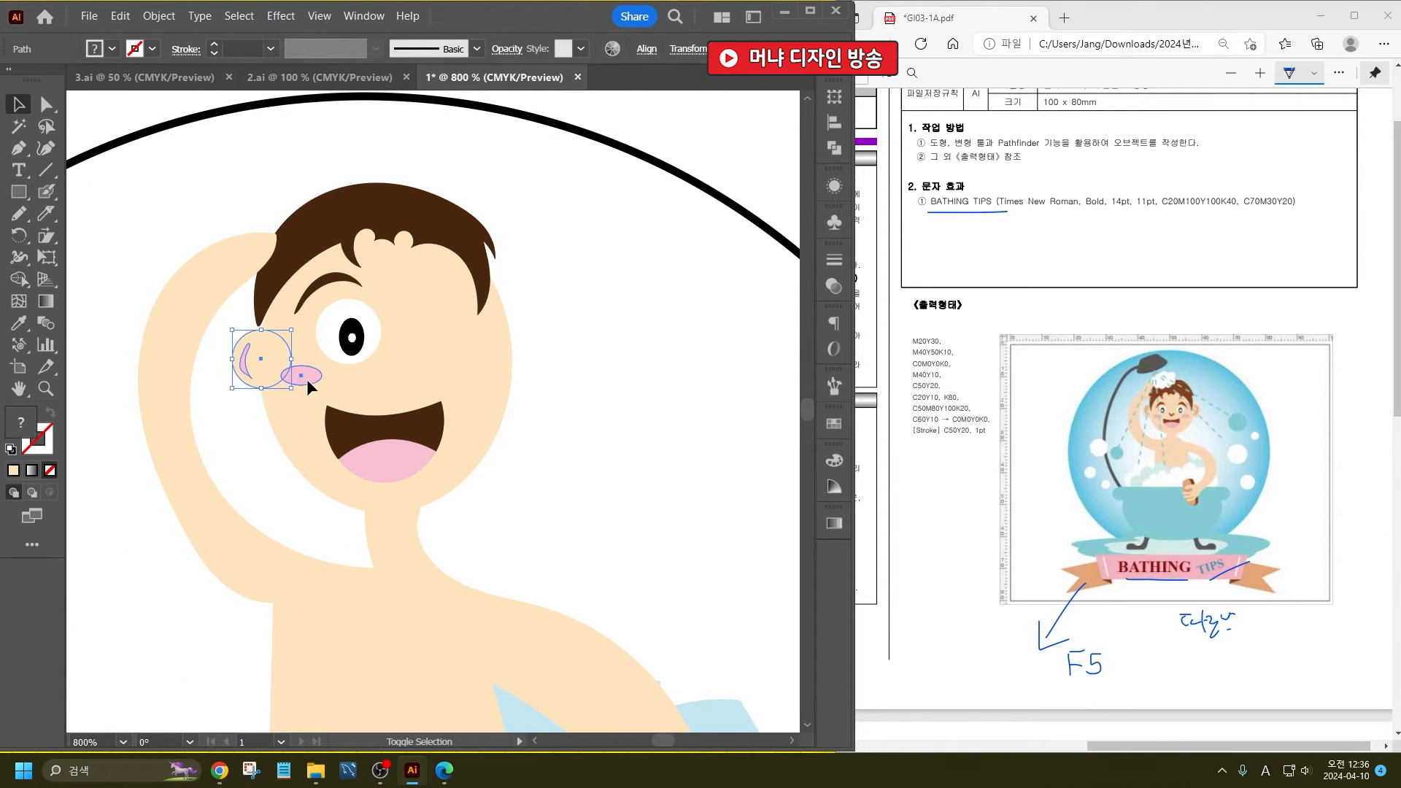
left_click(352, 341, "shift")
scroll(353, 342, "up", 2, "alt")
left_click(362, 360, "shift")
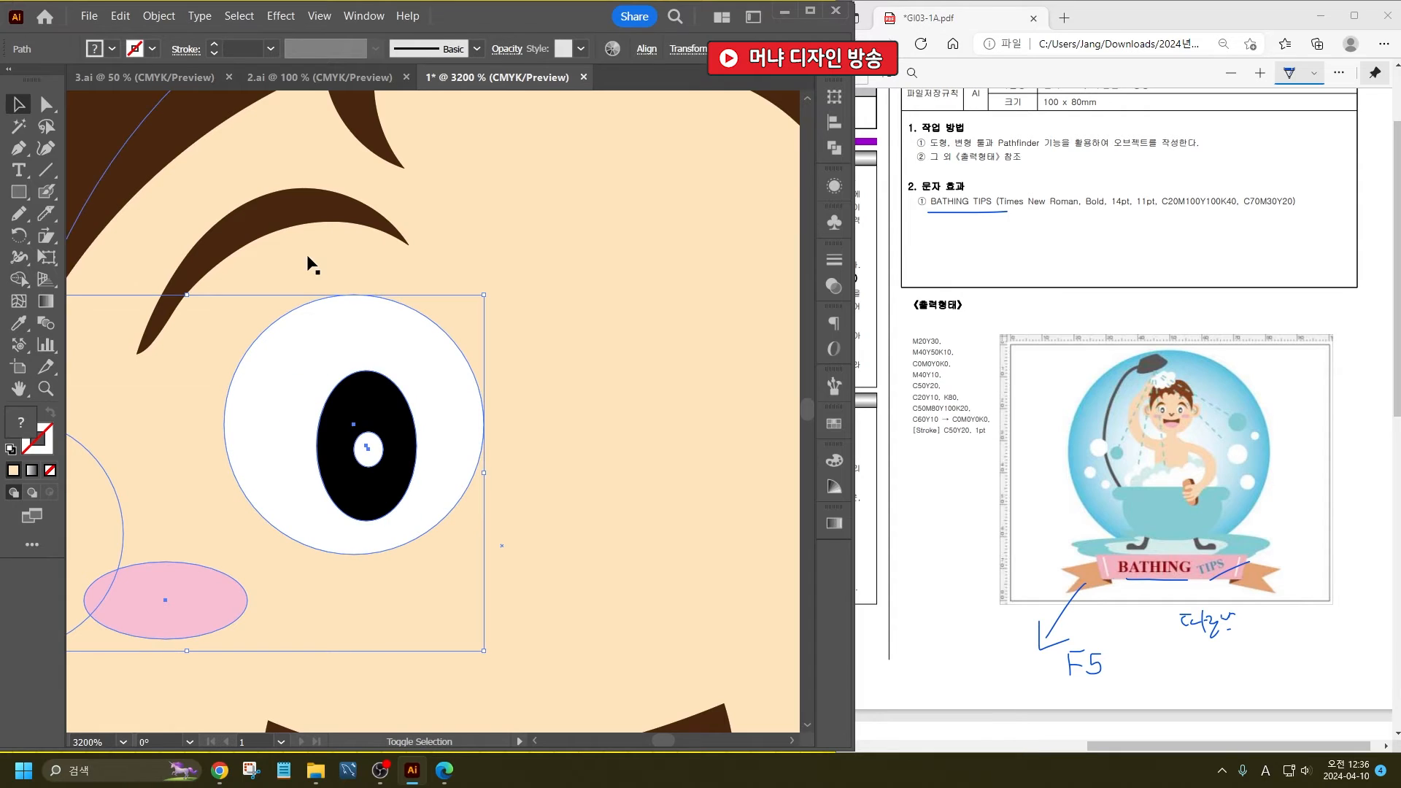
left_click(307, 210, "shift")
scroll(325, 296, "down", 2, "alt")
right_click(359, 336)
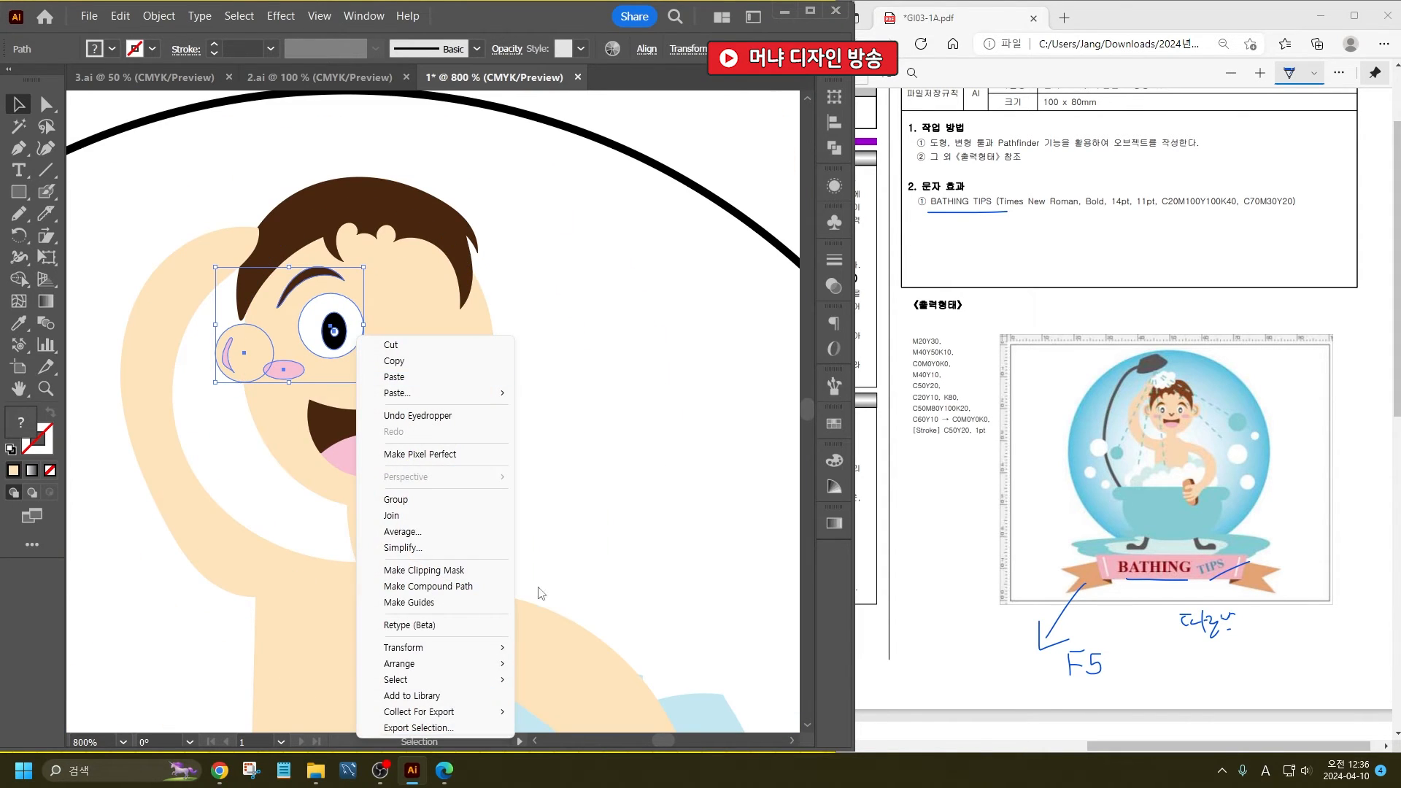
mouse_move(467, 647)
left_click(622, 570)
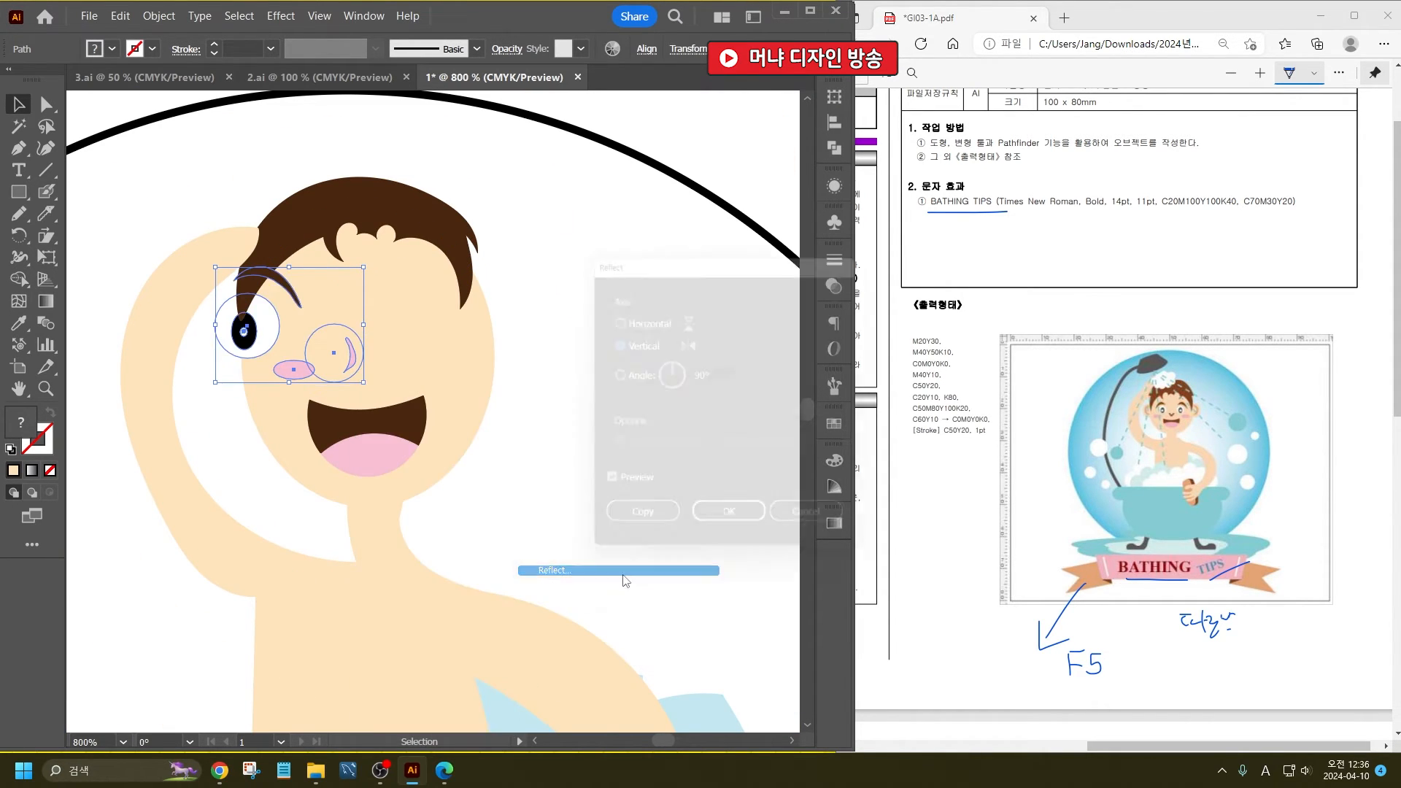
left_click(636, 530)
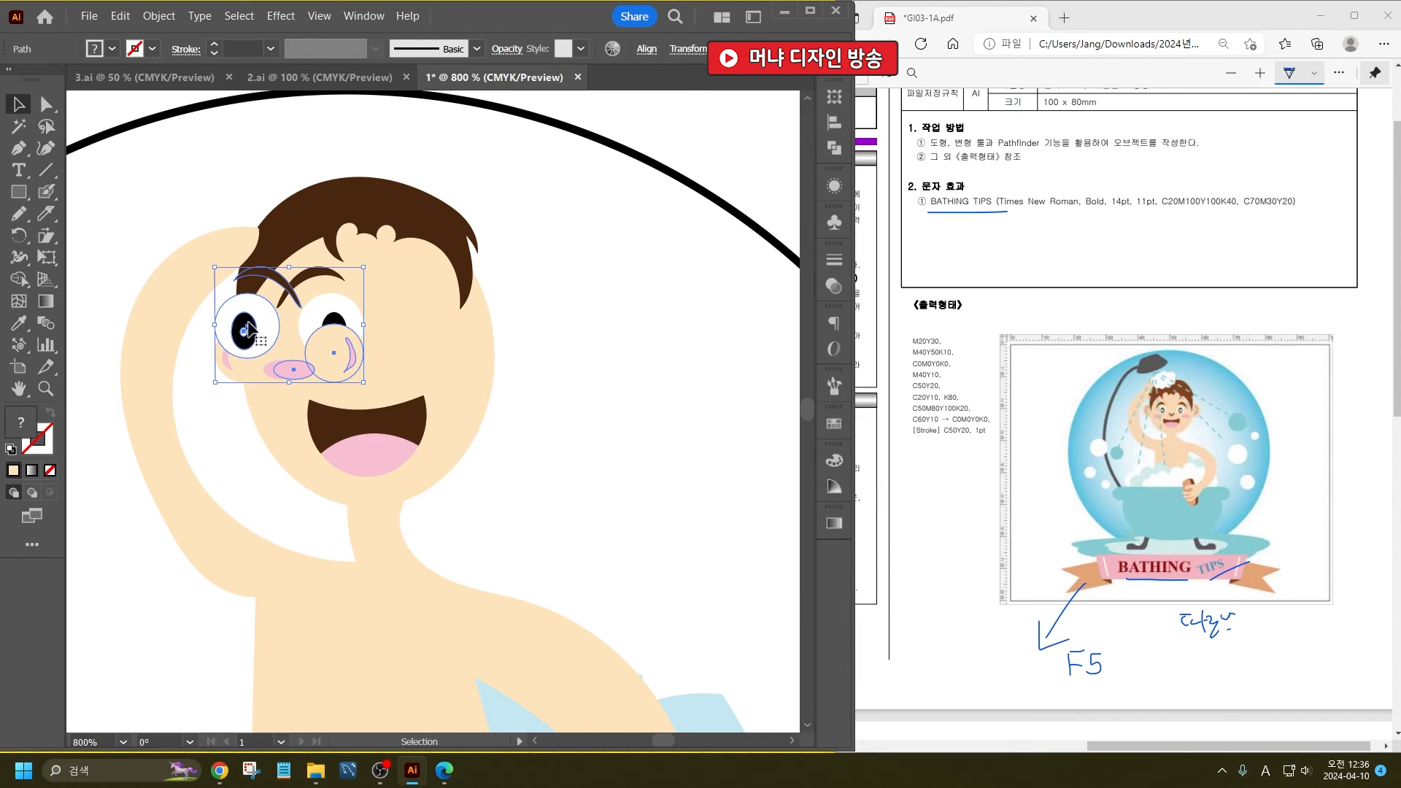
left_click_drag(337, 336, 410, 338)
left_click(597, 323)
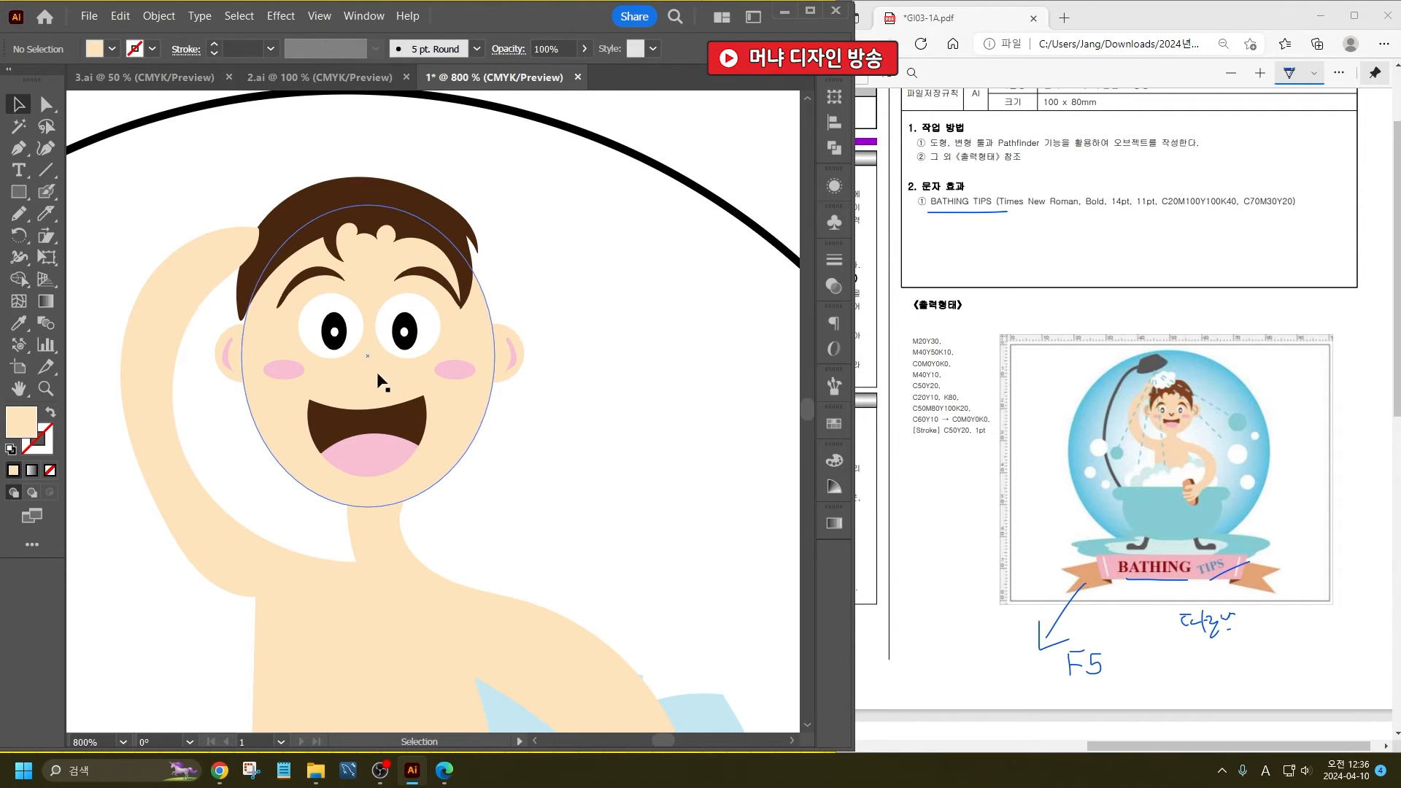
- Draw a small V-shaped nose line freehand with the Pencil tool between the cheeks, just above the mouth, and select it
key("n")
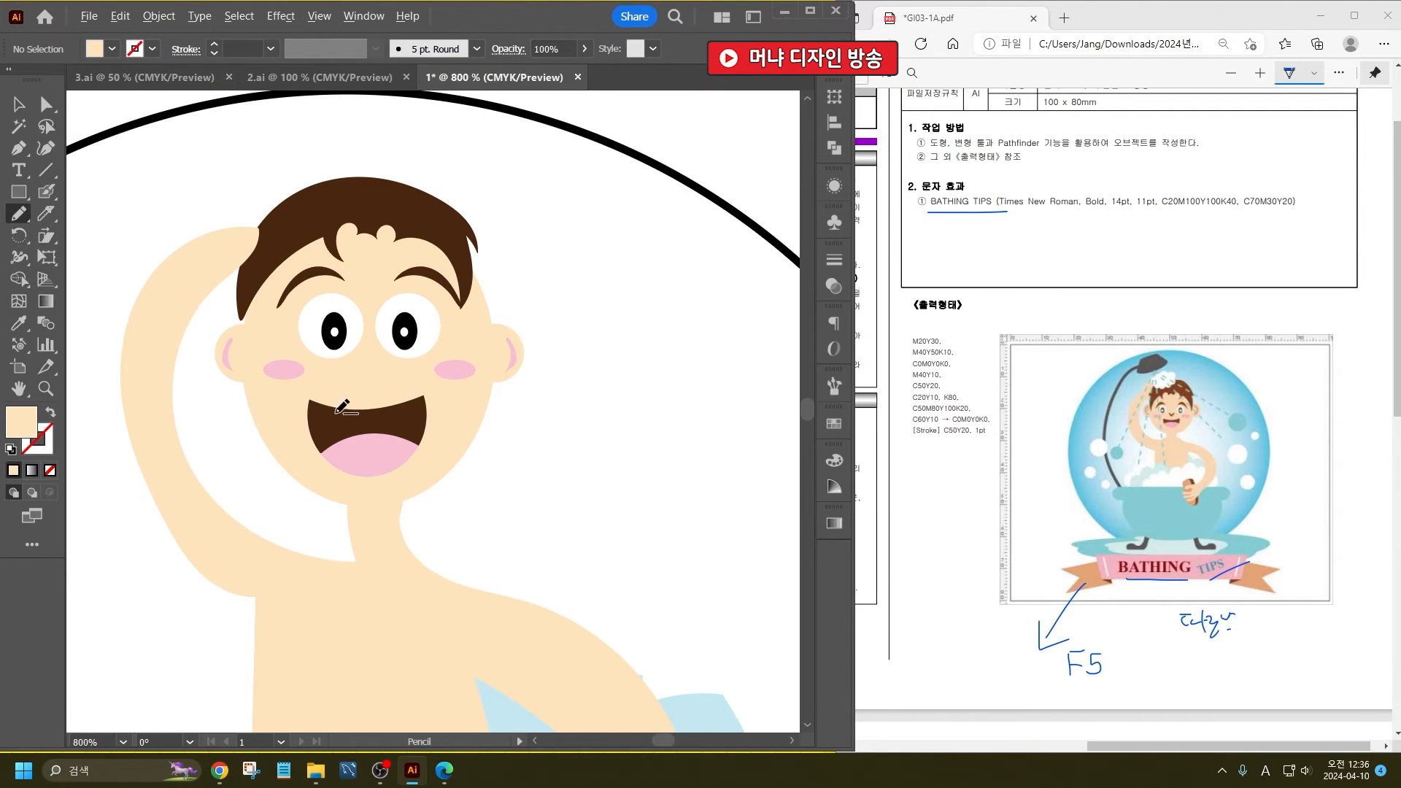
scroll(339, 412, "up", 3)
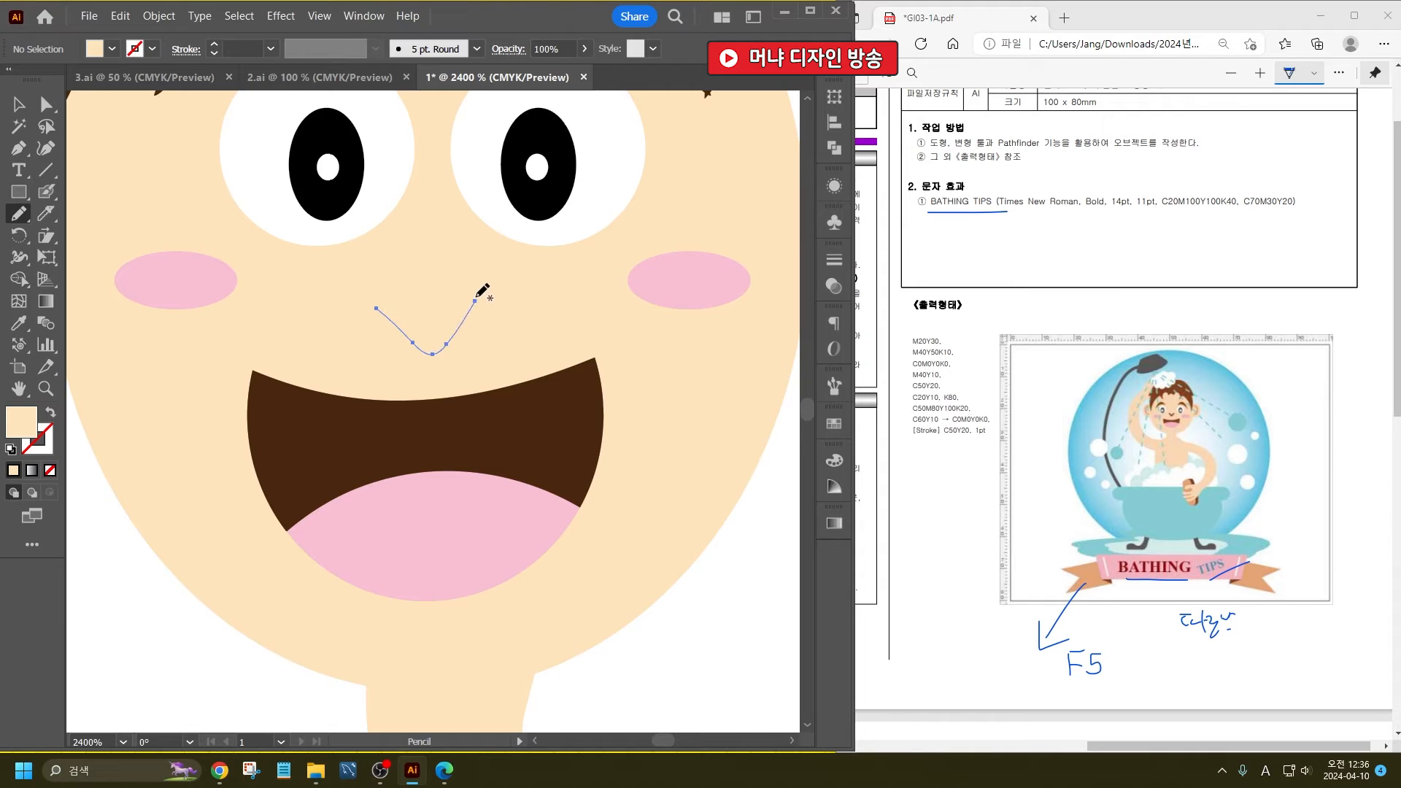
left_click_drag(476, 298, 475, 301)
left_click(16, 102)
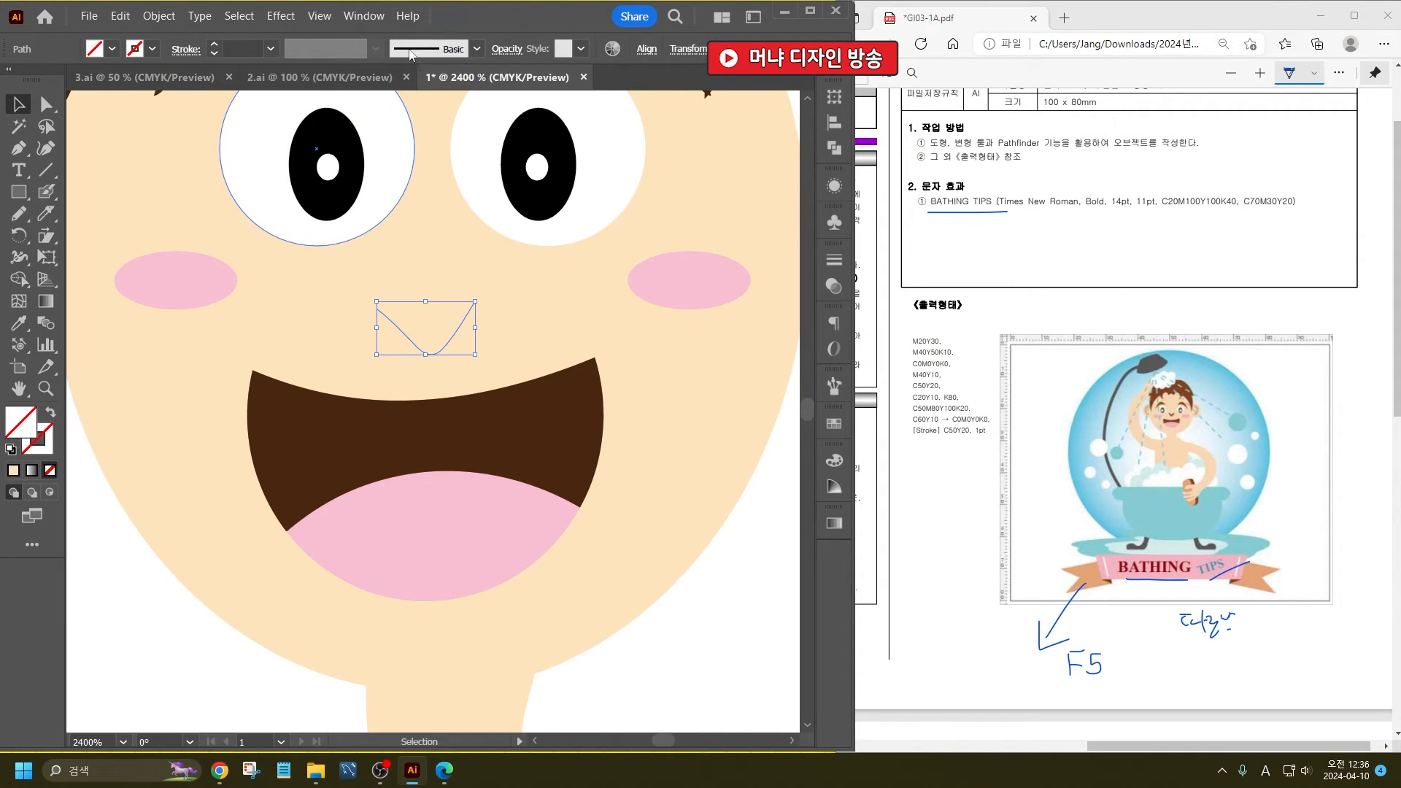
- Give the nose line a black stroke with the lens-shaped tapered width profile and a weight of 0.75 pt
scroll(250, 46, "up", 2)
left_click(332, 56)
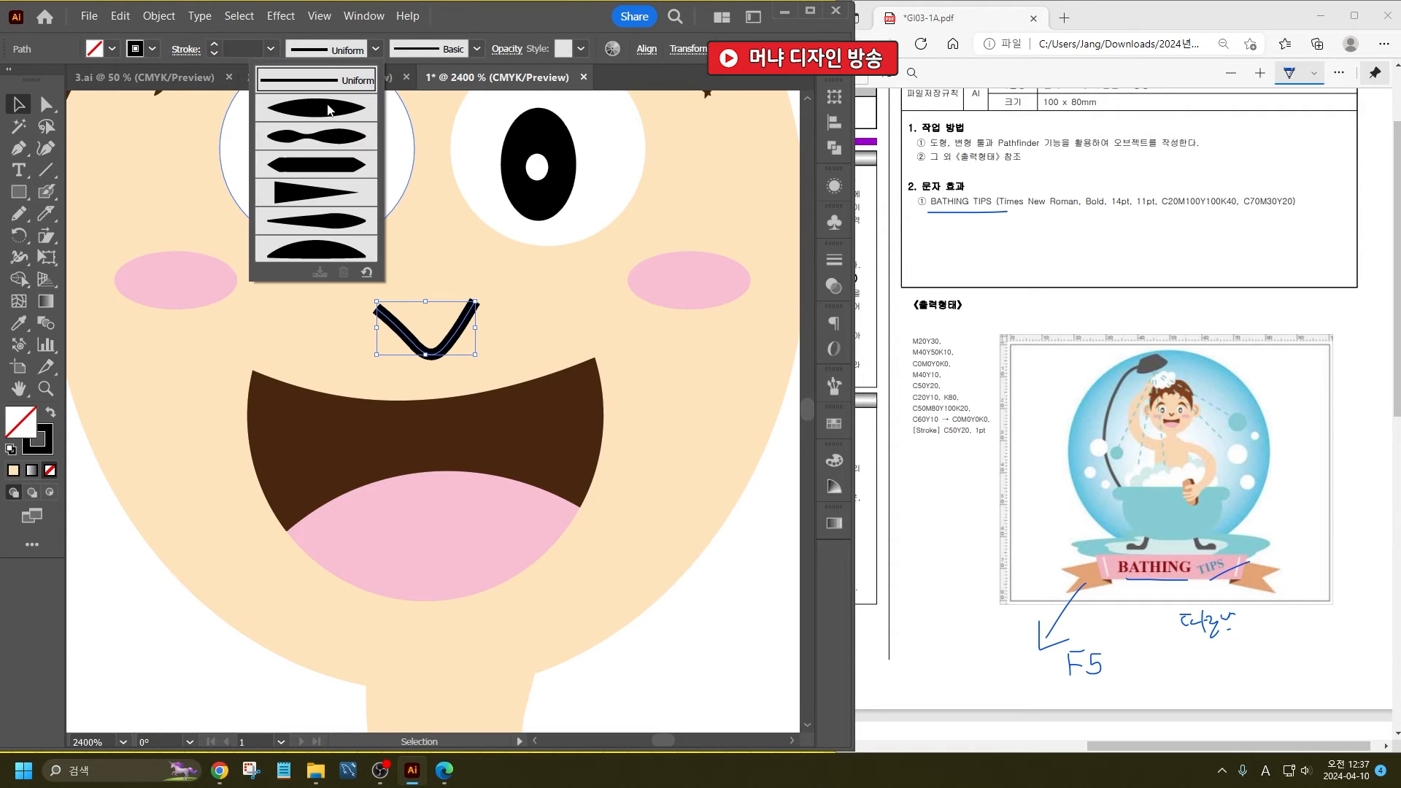
left_click(326, 106)
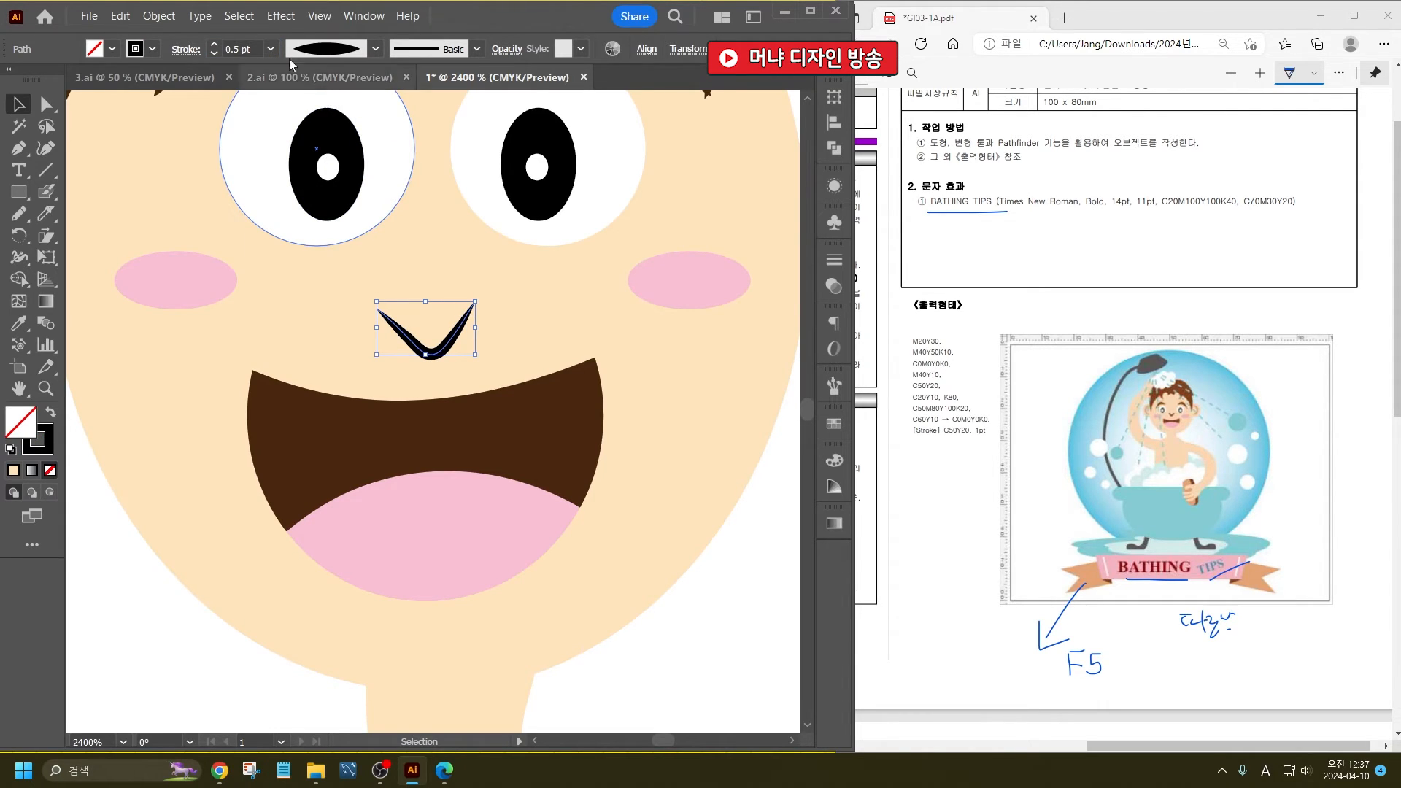
scroll(235, 51, "up", 2)
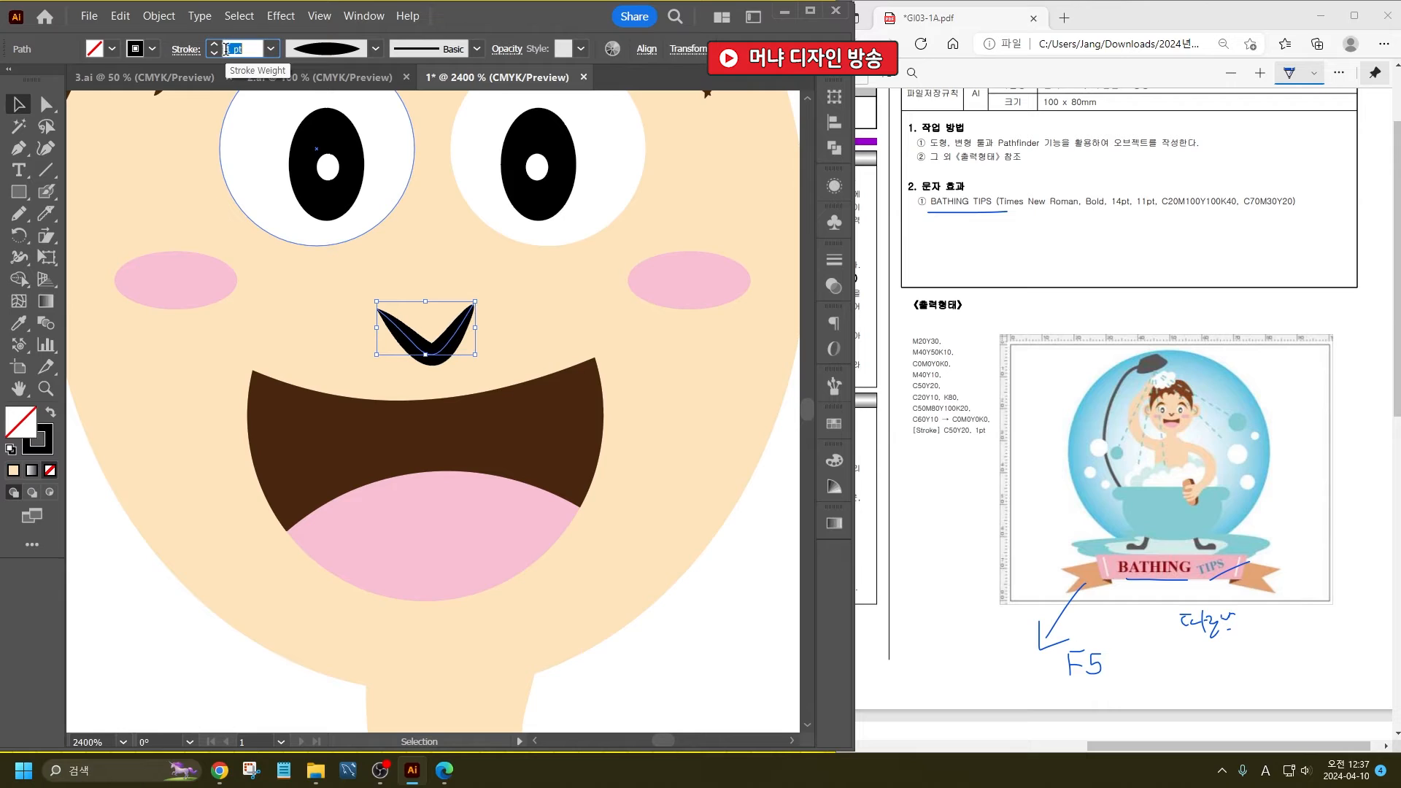
- Copy the mouth's brown colour code 4A270F, apply it to the nose line's stroke and deselect
left_click(359, 440)
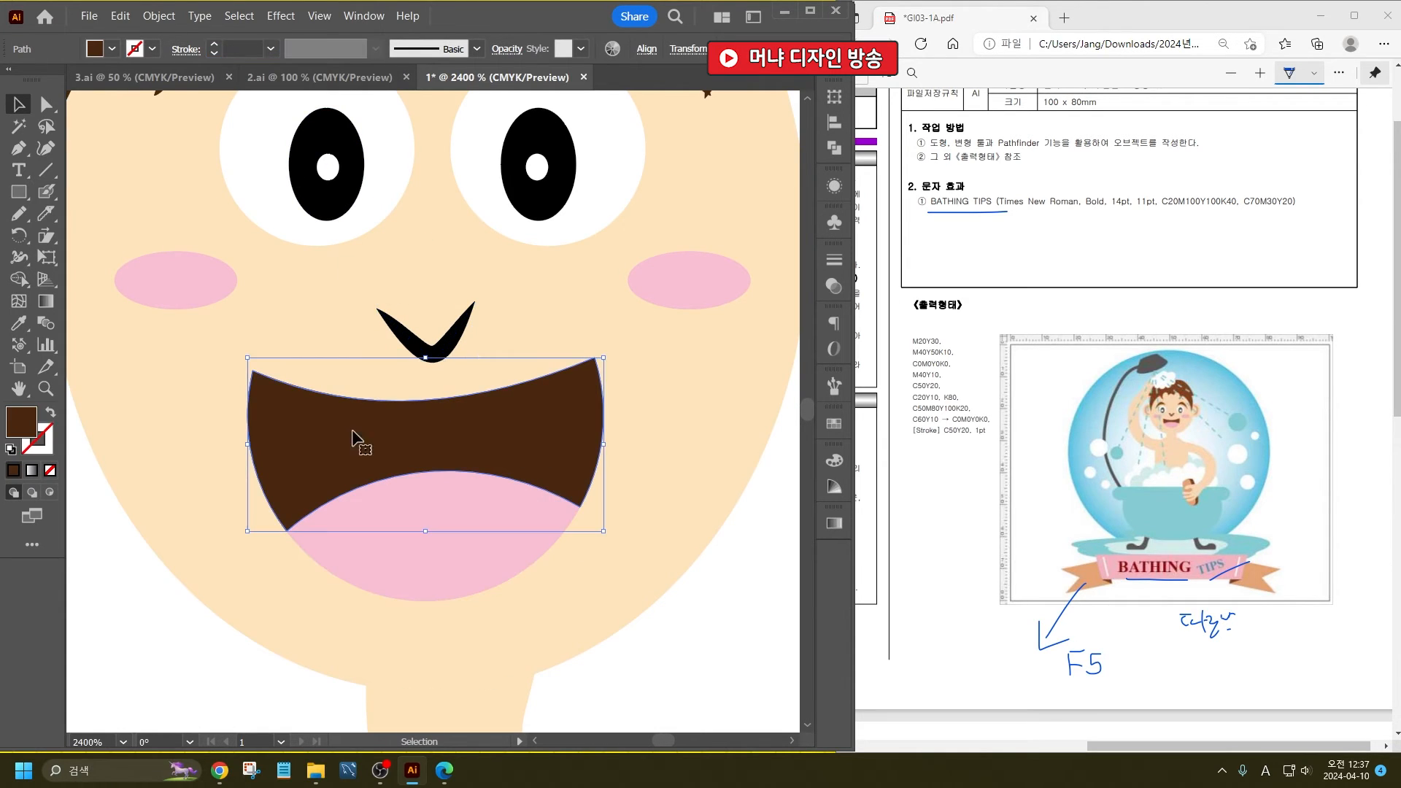
double_click(29, 423)
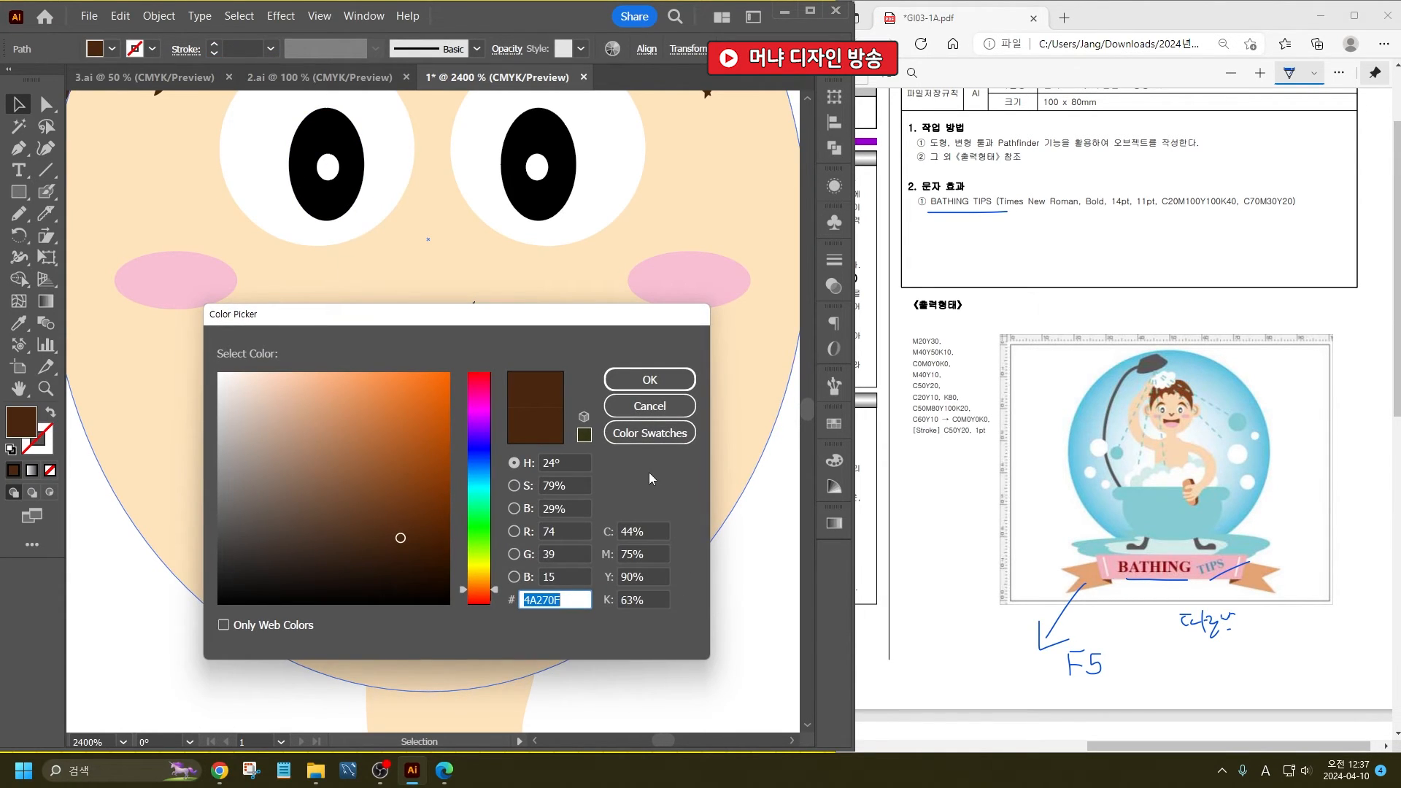
left_click(651, 407)
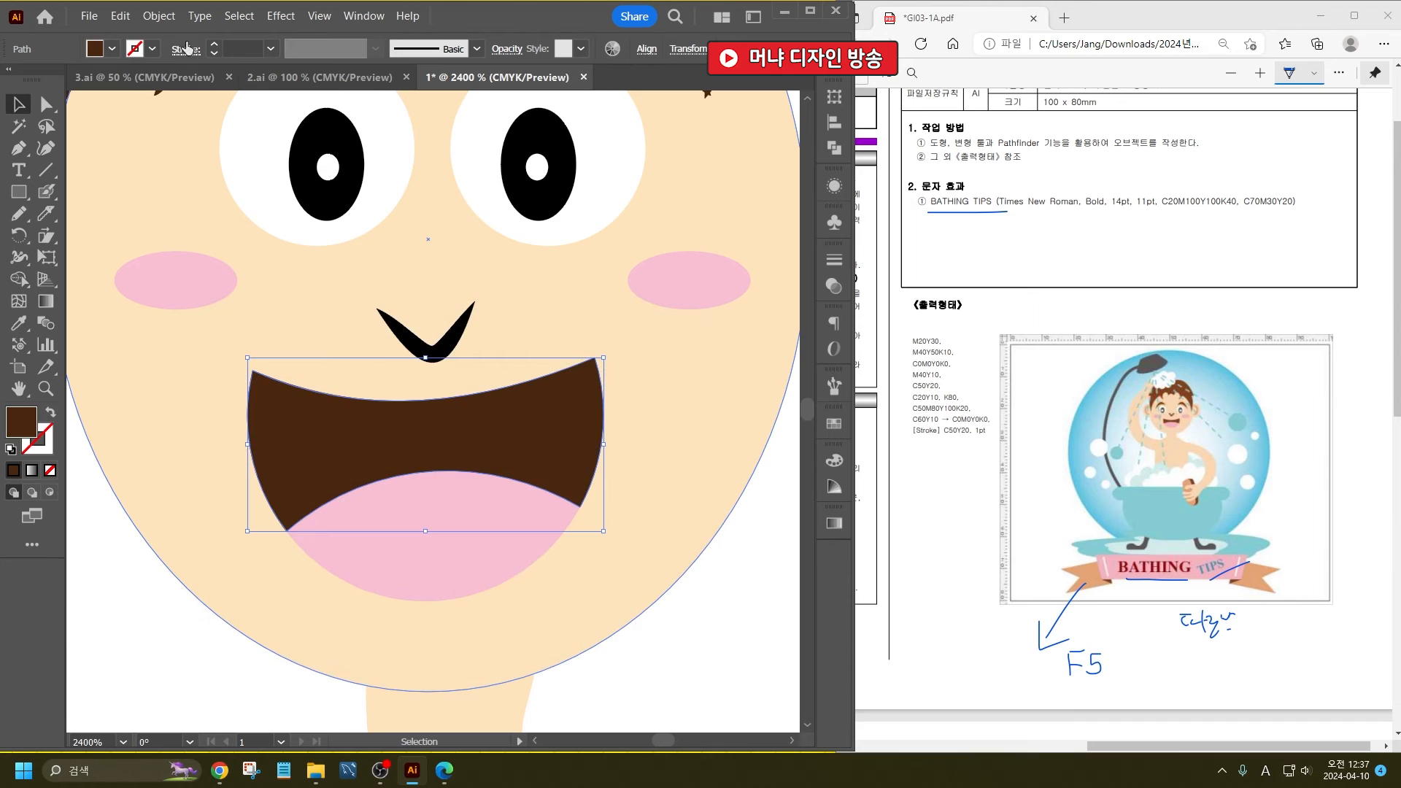
left_click(408, 339)
double_click(47, 440)
type("4A270F")
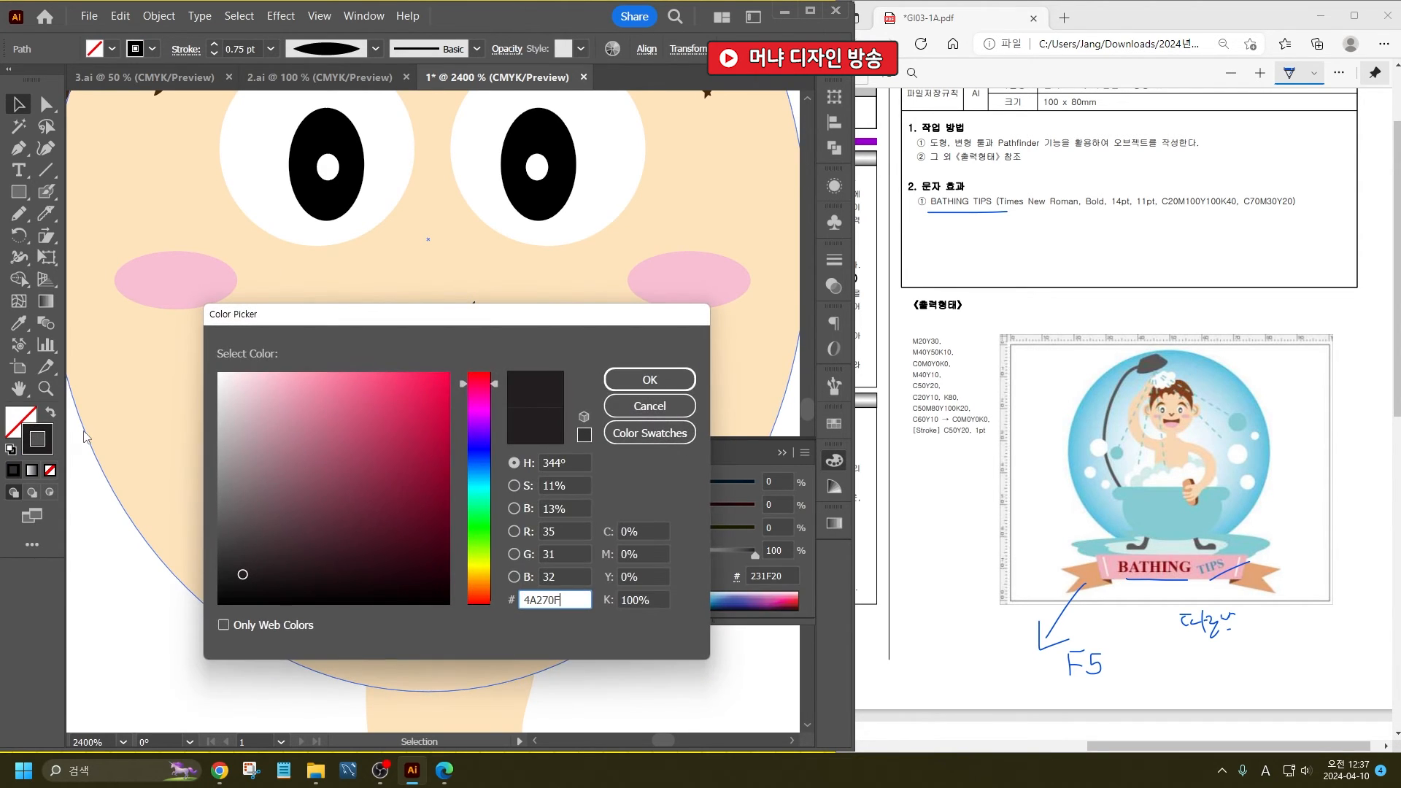
key("Return")
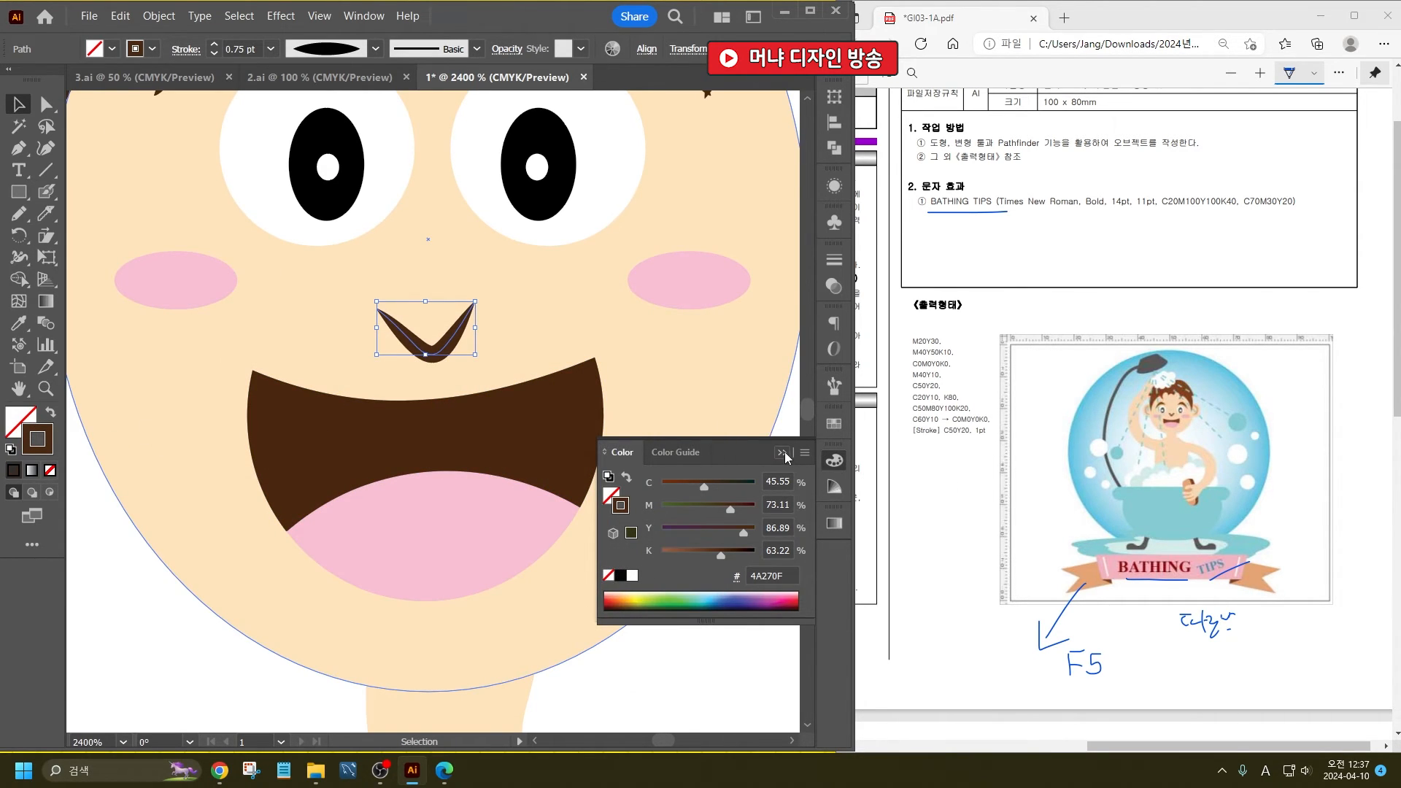
left_click(784, 454)
scroll(474, 409, "down", 3)
left_click(603, 441)
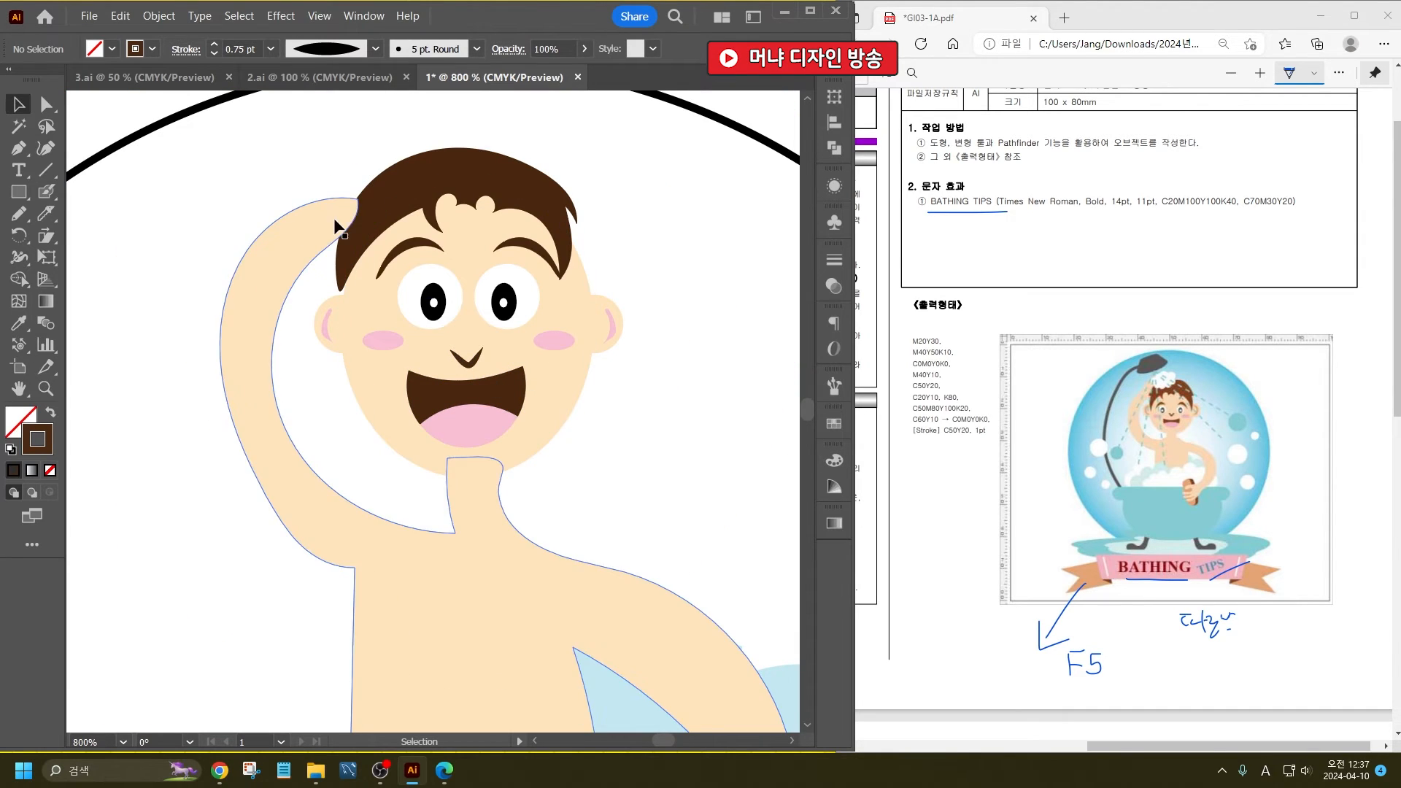
- Draw a closed, bumpy foam outline freehand with the Pencil tool over the hair where the raised hand meets the head
scroll(337, 228, "up", 2)
scroll(350, 269, "up", 2)
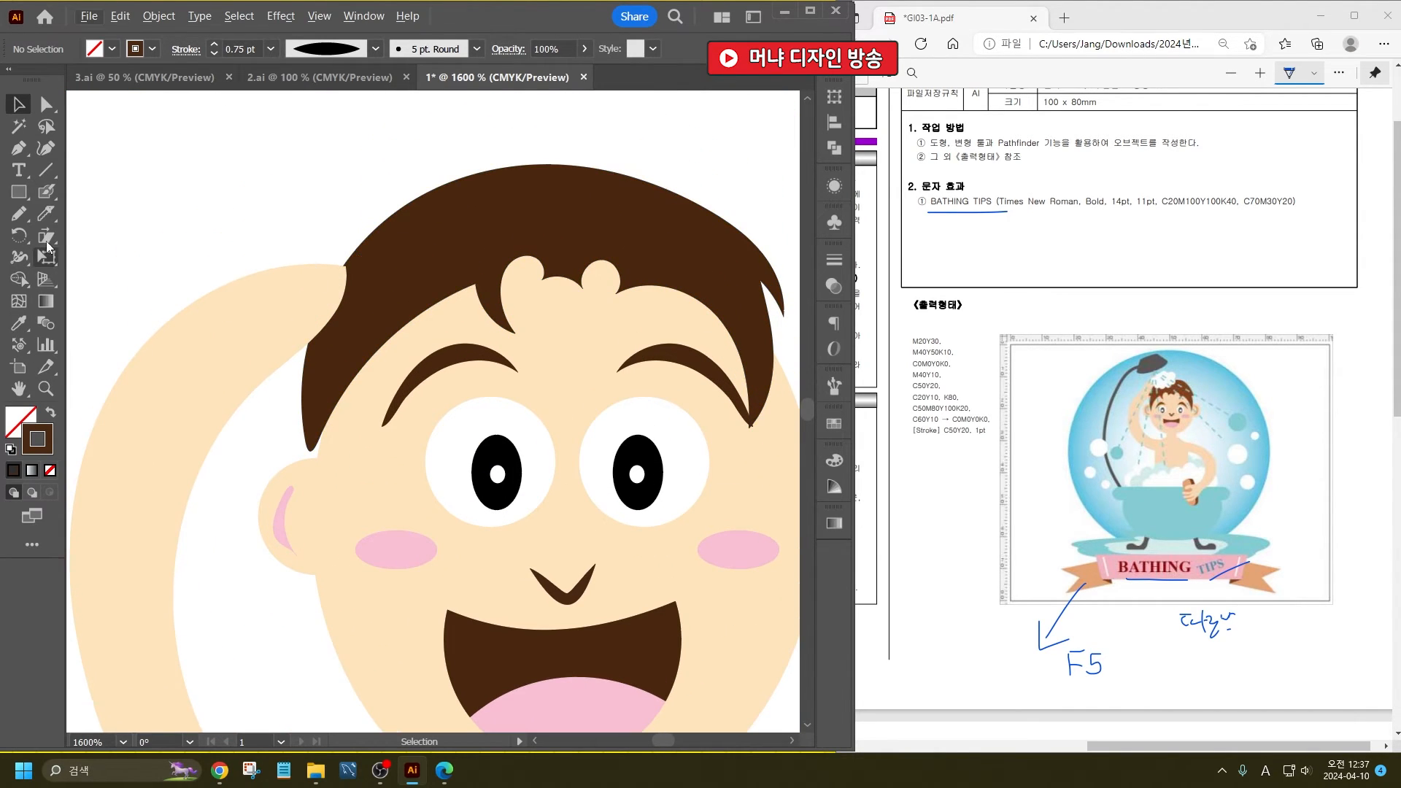
left_click(14, 212)
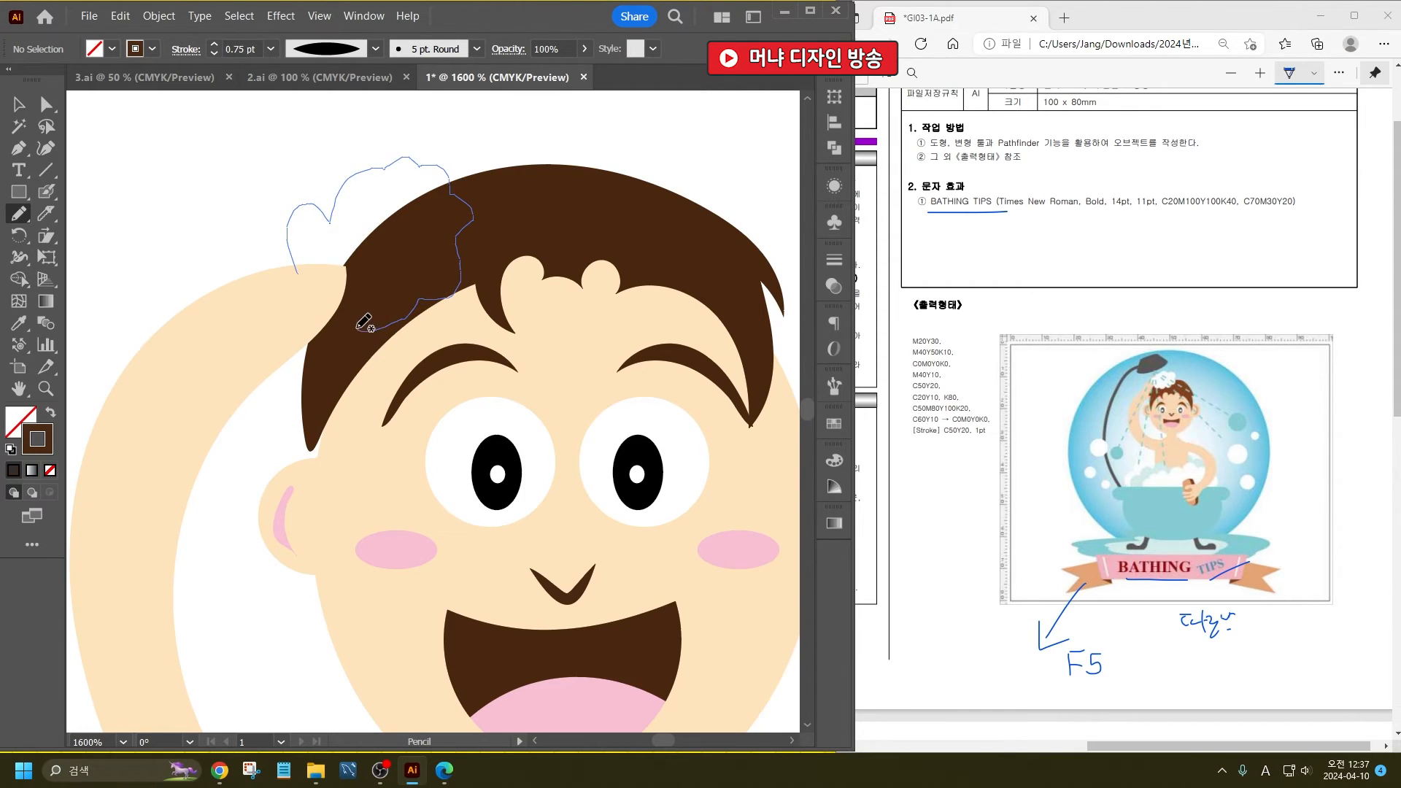
left_click_drag(299, 287, 293, 281)
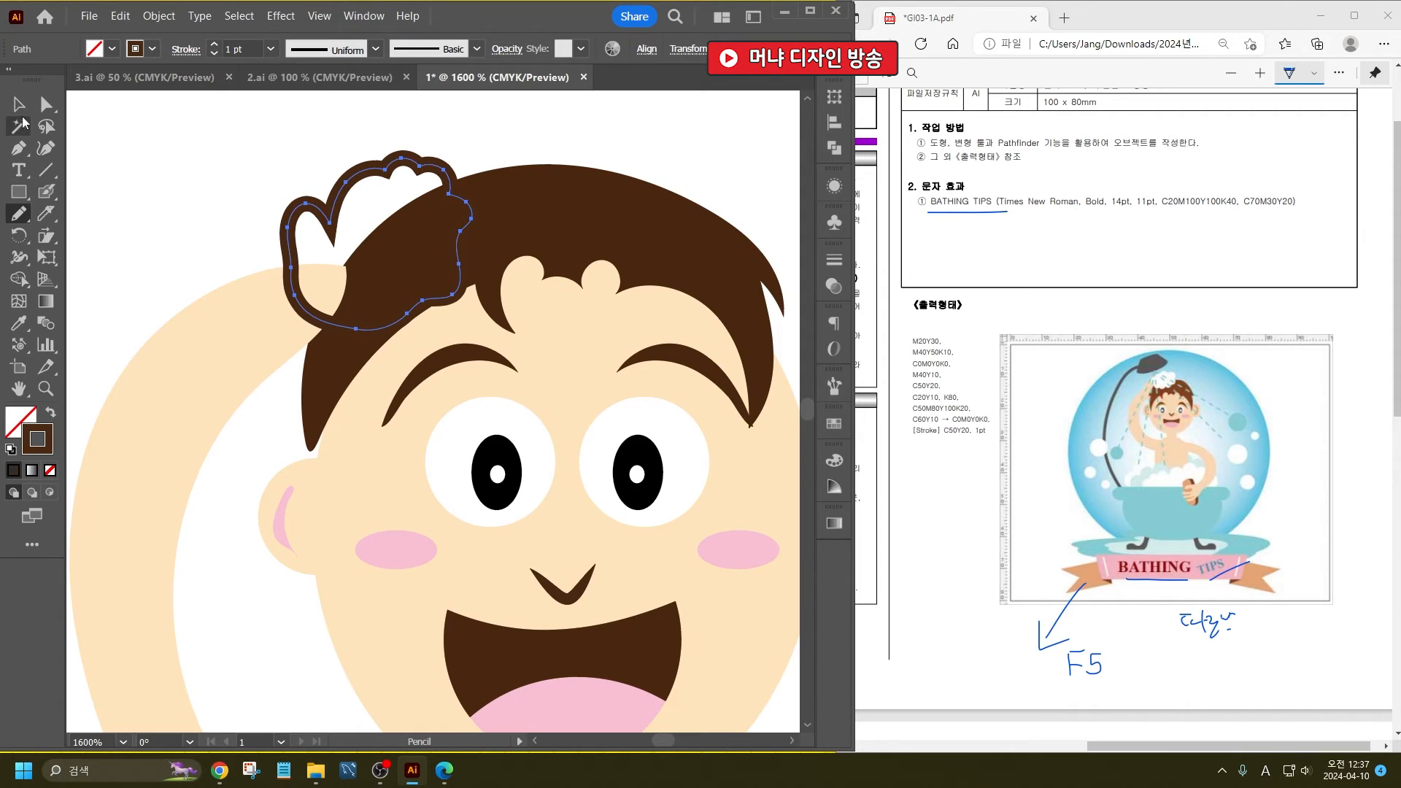
- Fill the foam shape on the hair with white, remove its stroke and deselect it
left_click(19, 105)
left_click(113, 52)
left_click(38, 80)
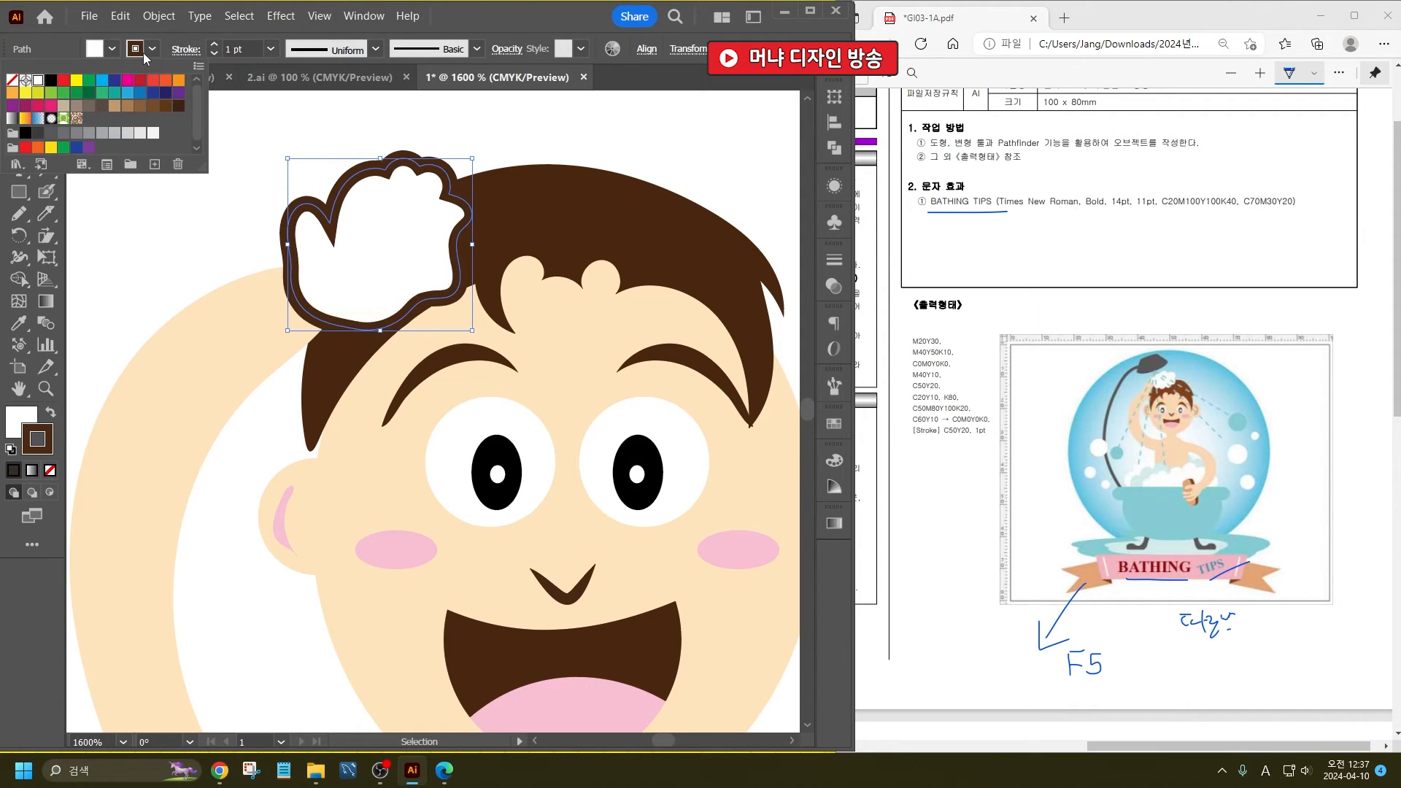
left_click(151, 50)
left_click(151, 49)
left_click(12, 80)
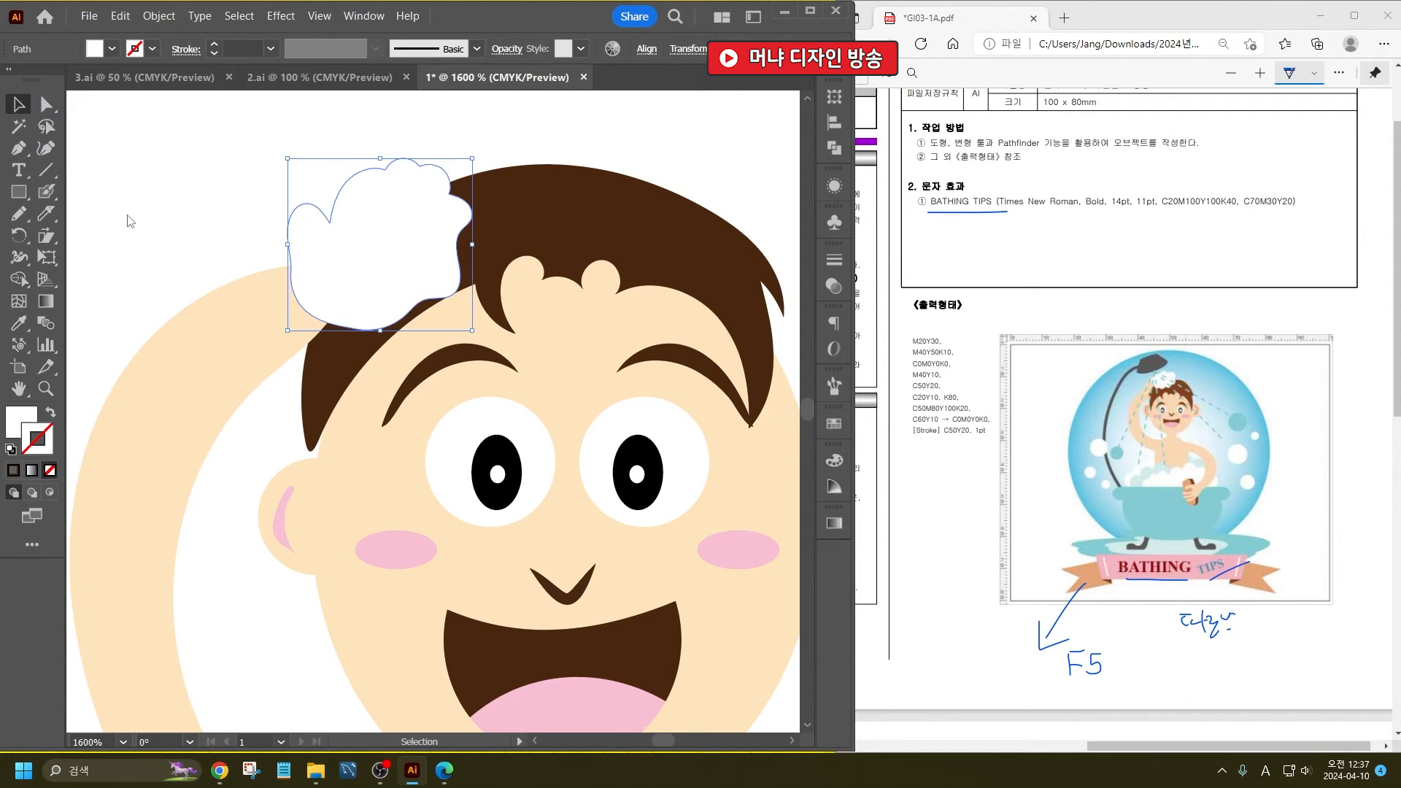
left_click(168, 215)
- Round the pointed tip of the lowest finger on the hand over the bathtub to about 0.134 mm
scroll(251, 212, "down", 2)
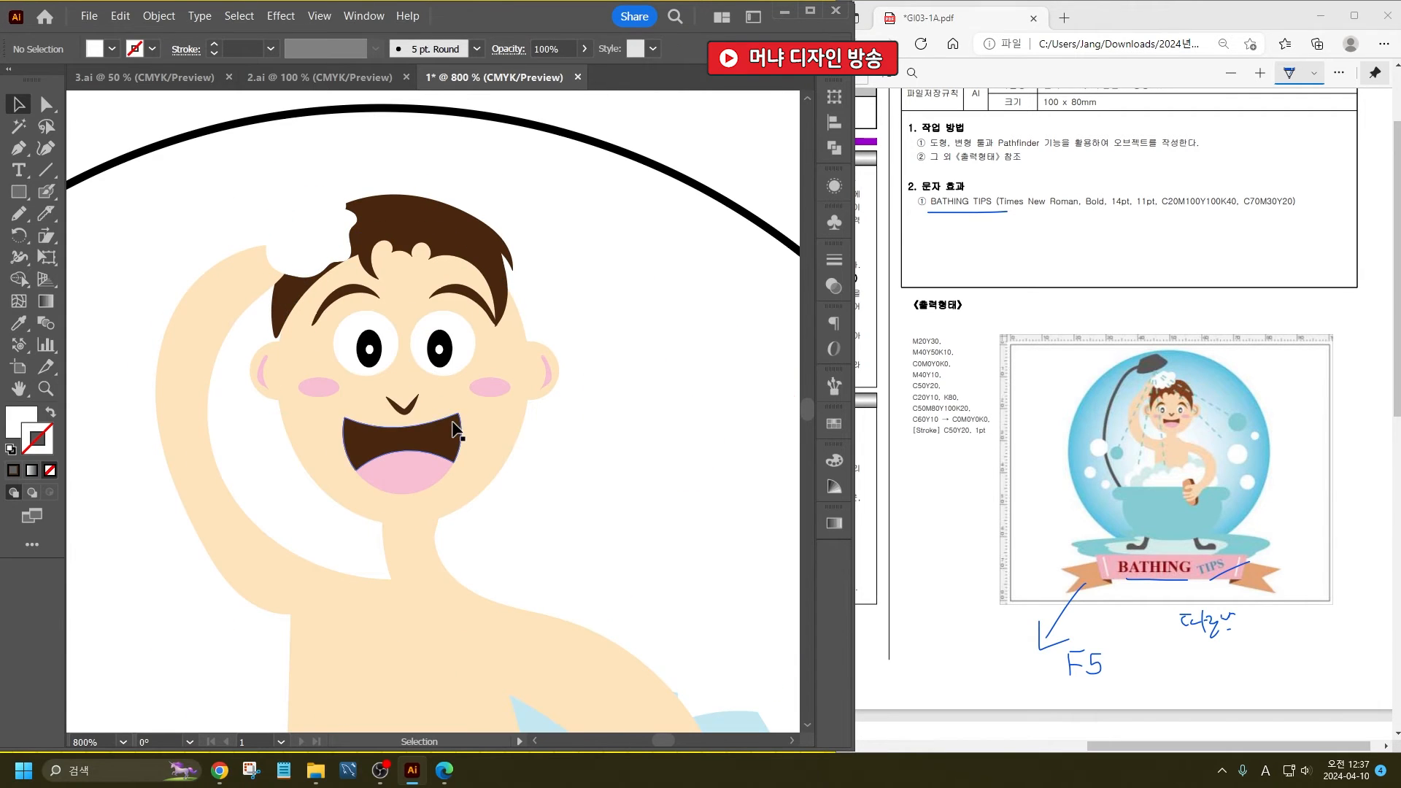
scroll(511, 496, "down", 5)
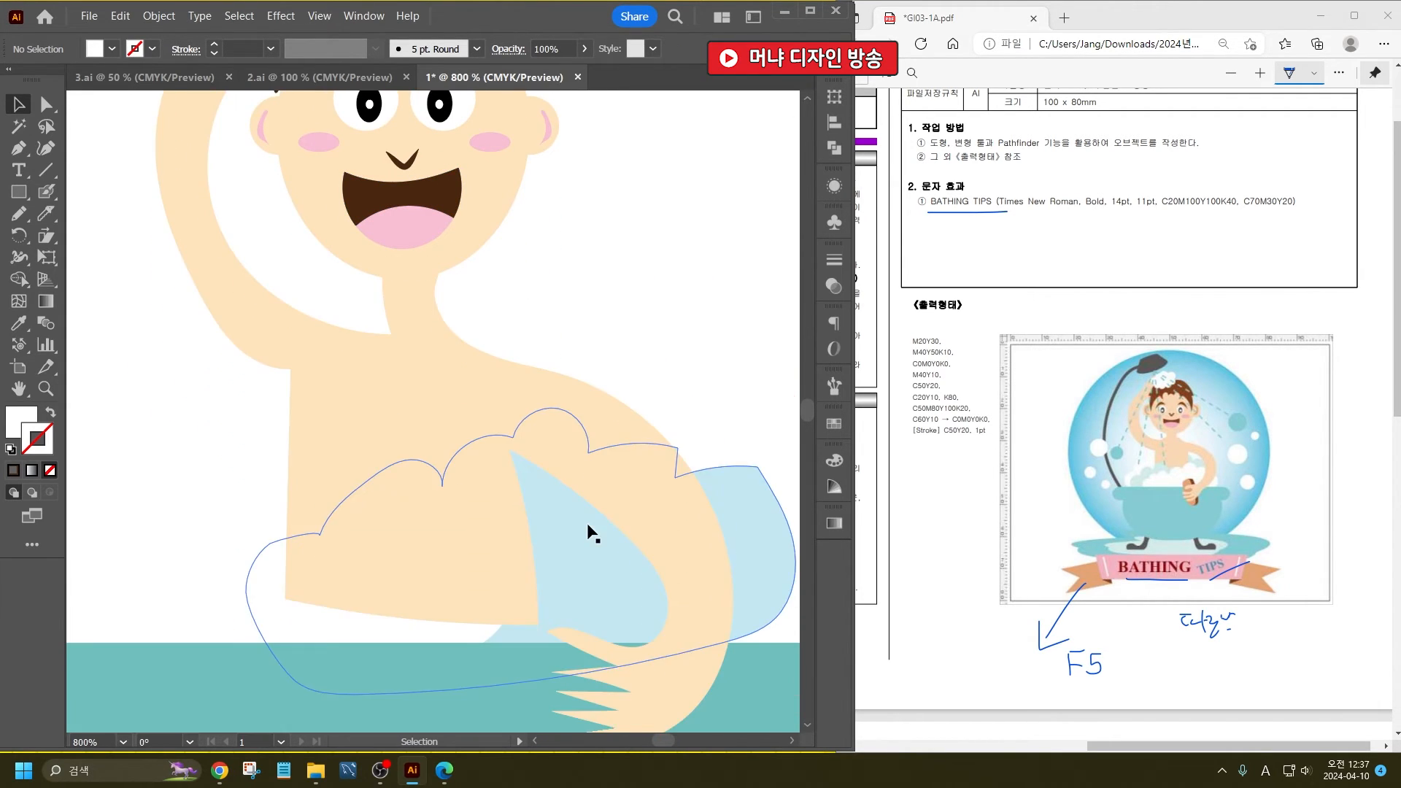
key("a")
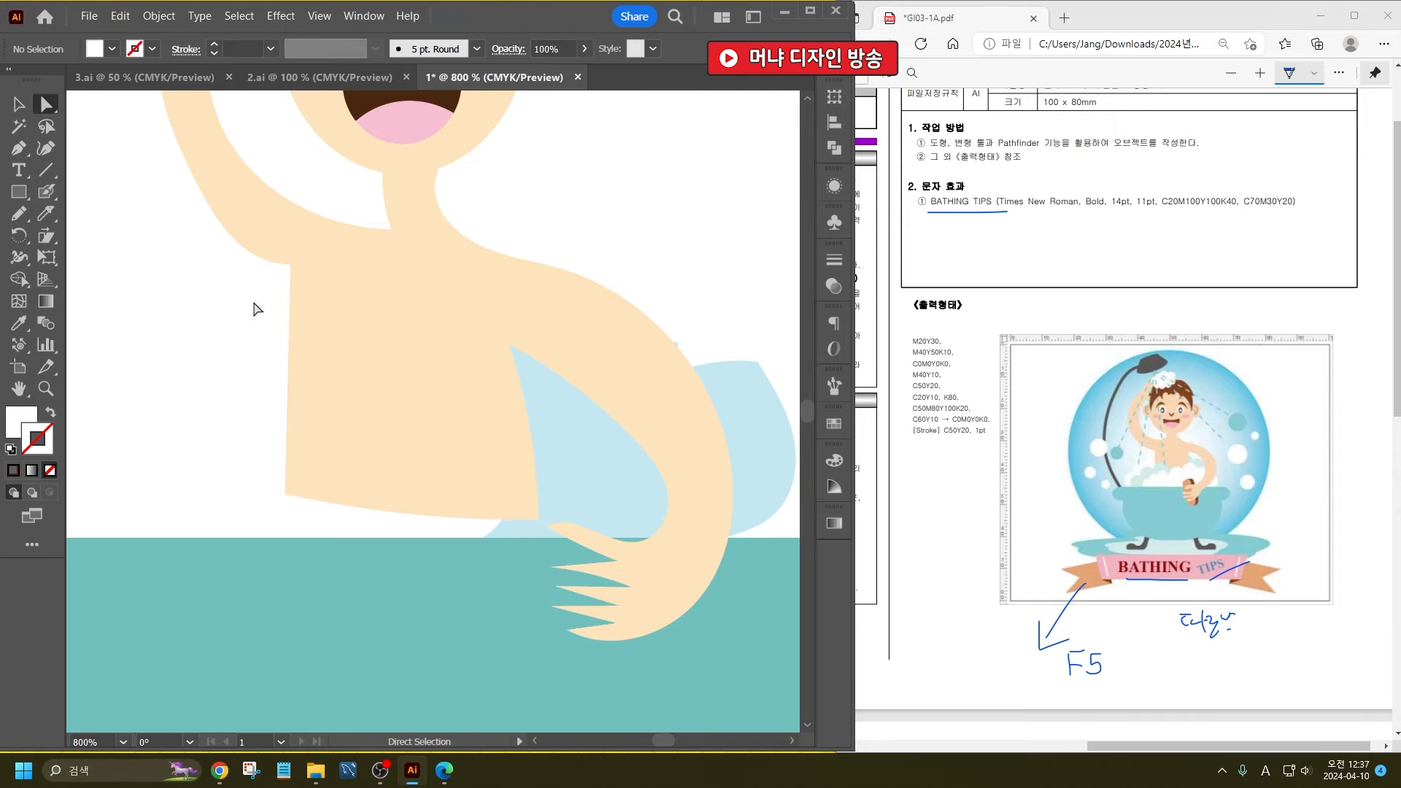
scroll(628, 666, "up", 3)
left_click(470, 564)
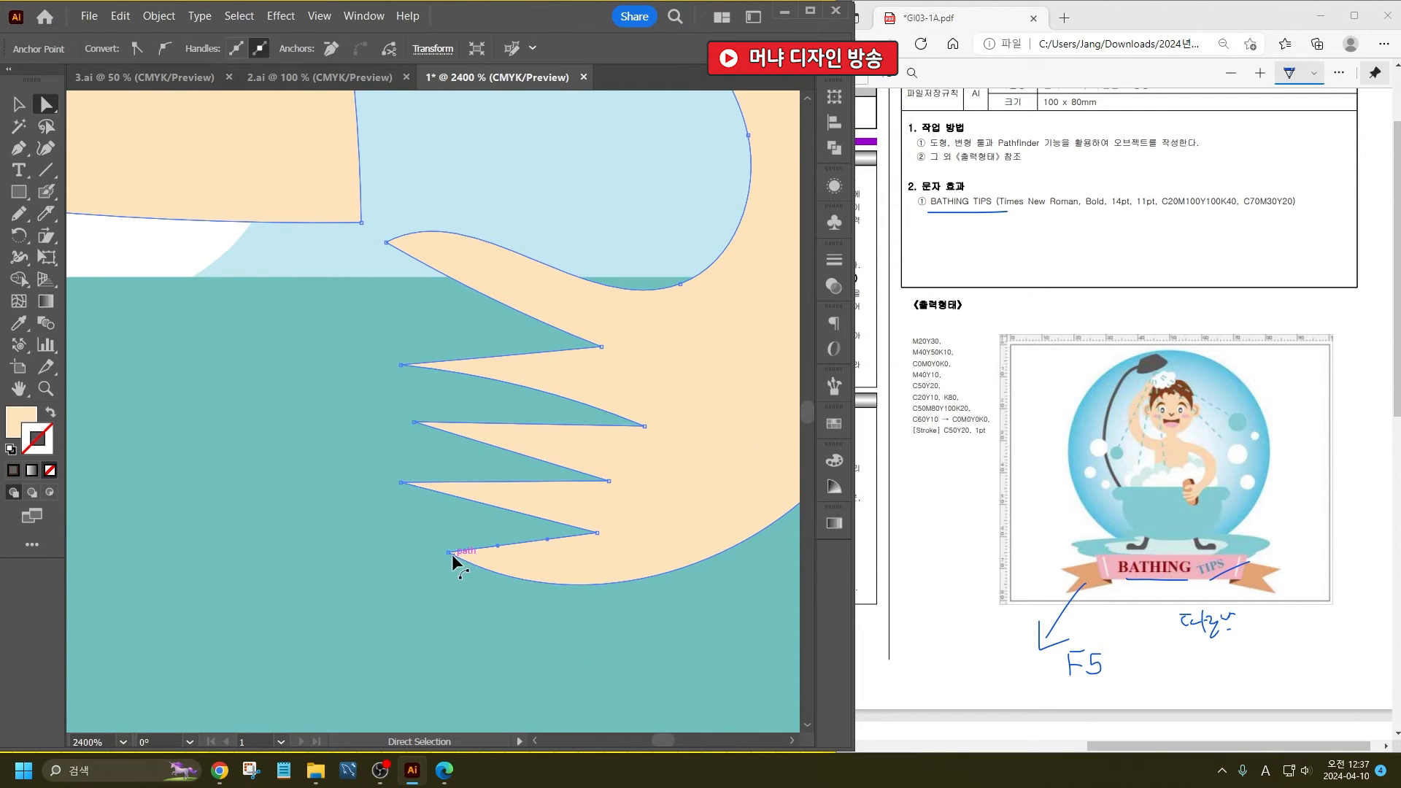
left_click(449, 553)
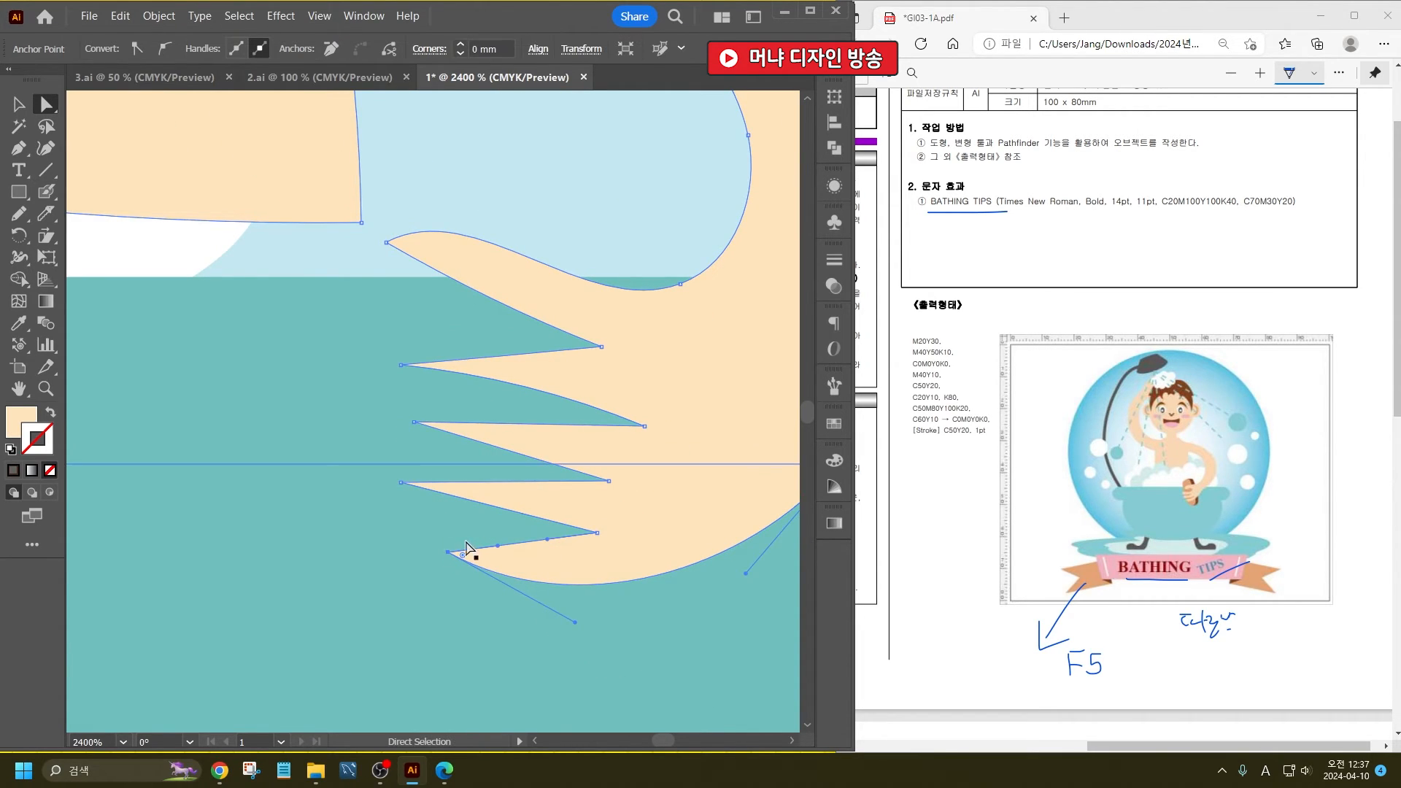
left_click_drag(464, 556, 461, 538)
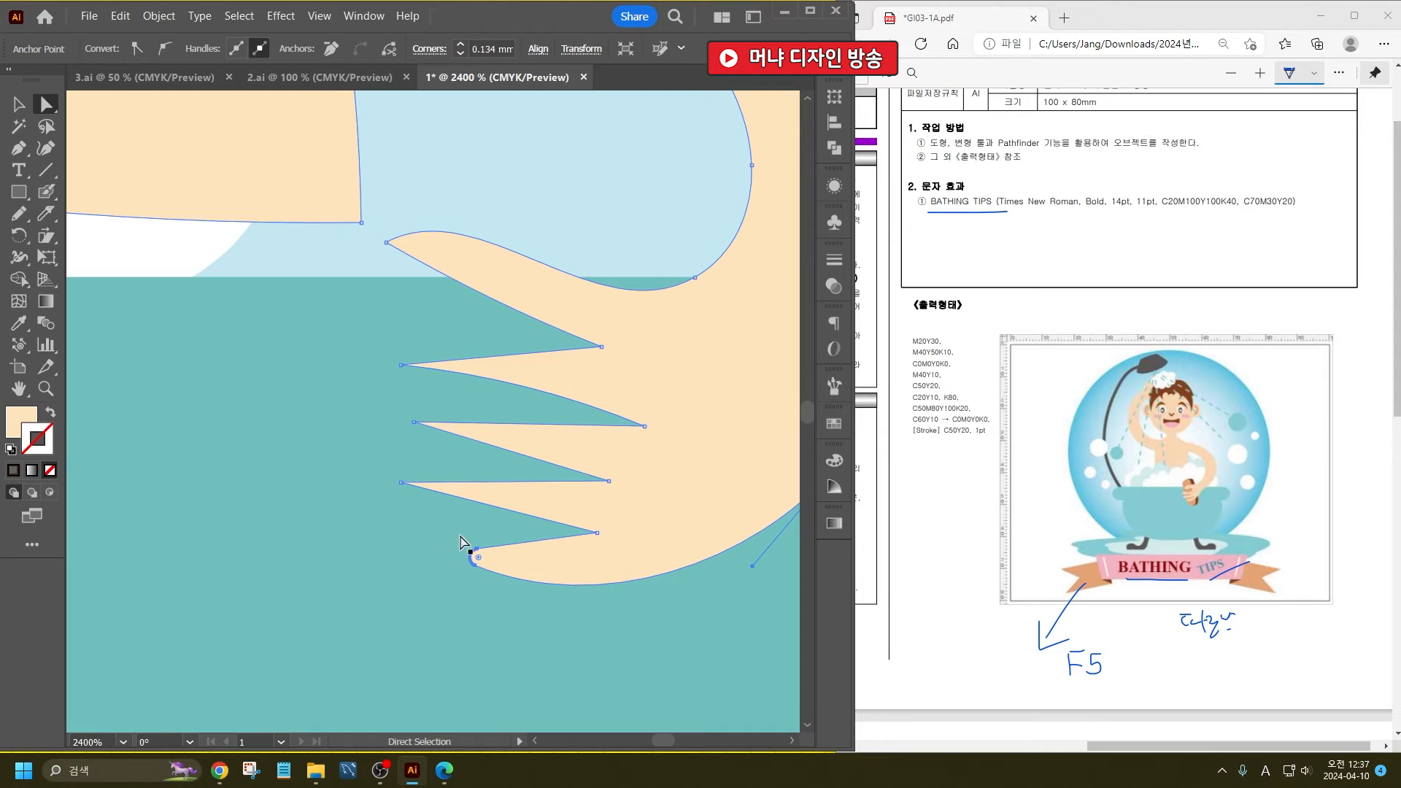
- Round the tips of the other three fingers and the thumb, using about 0.042 mm for the middle, 0.092 mm for the index and 0.245 mm for the thumb
left_click(402, 482)
left_click_drag(418, 487, 439, 488)
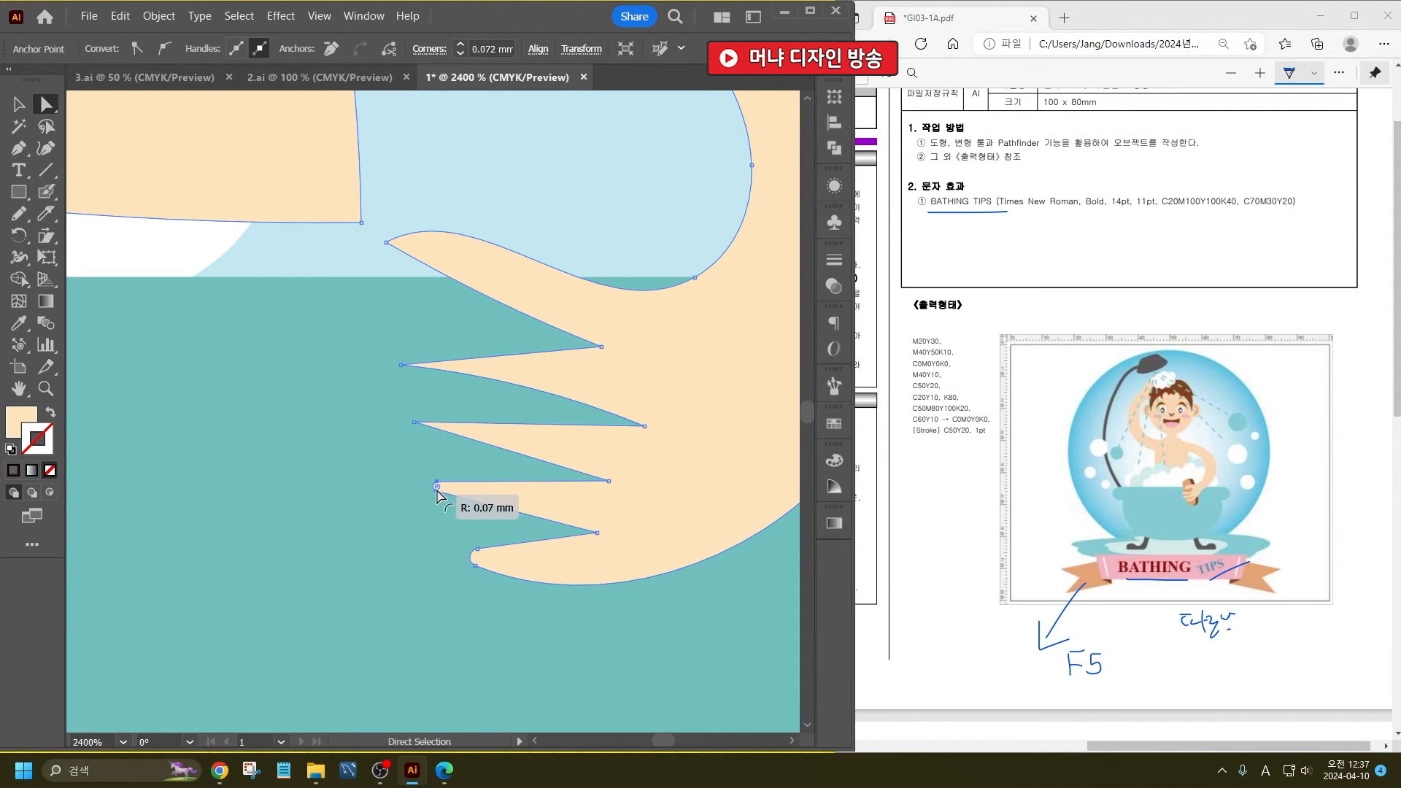
left_click(419, 426)
mouse_move(428, 432)
left_mouse_down()
mouse_move(448, 433)
mouse_move(436, 427)
left_mouse_up()
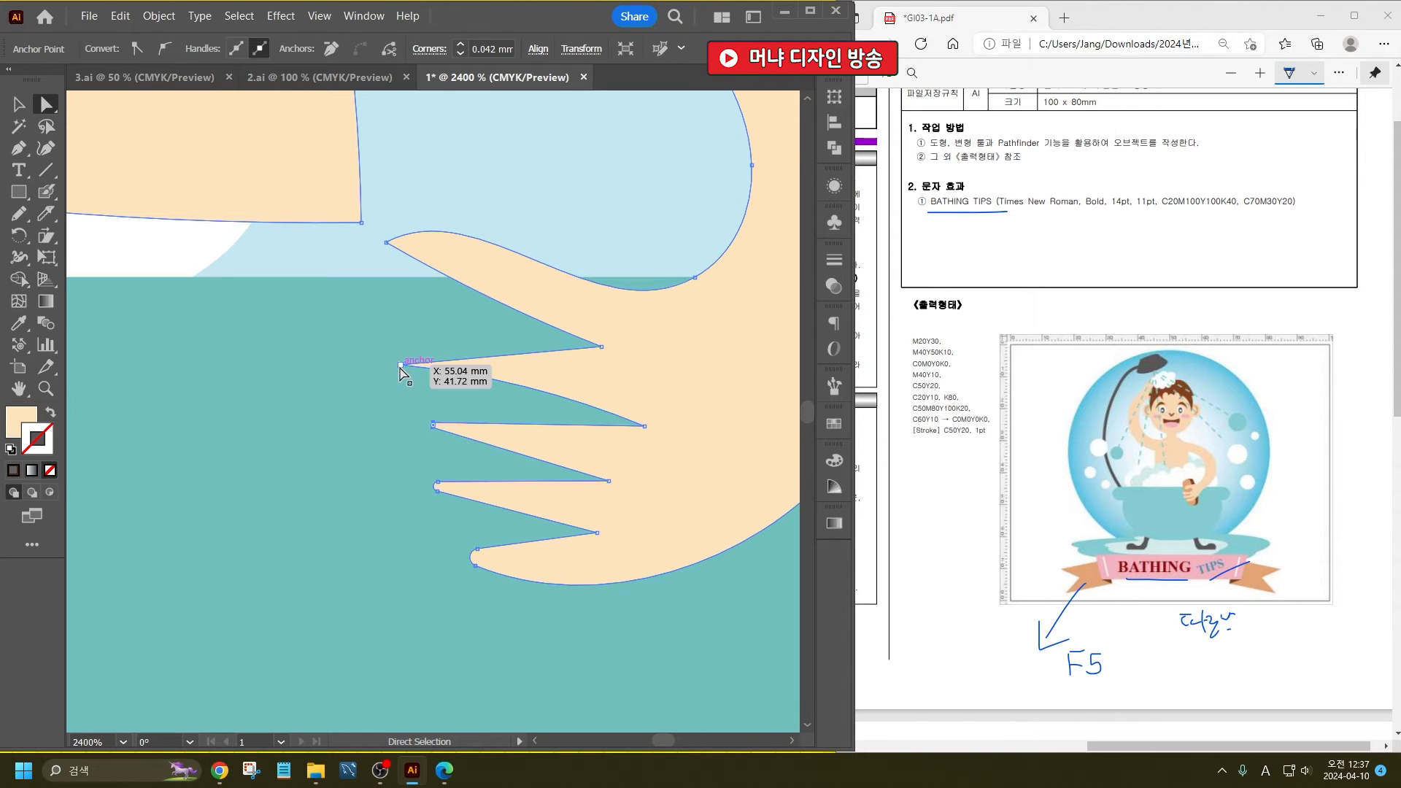
left_click(400, 367)
left_click_drag(416, 370, 449, 378)
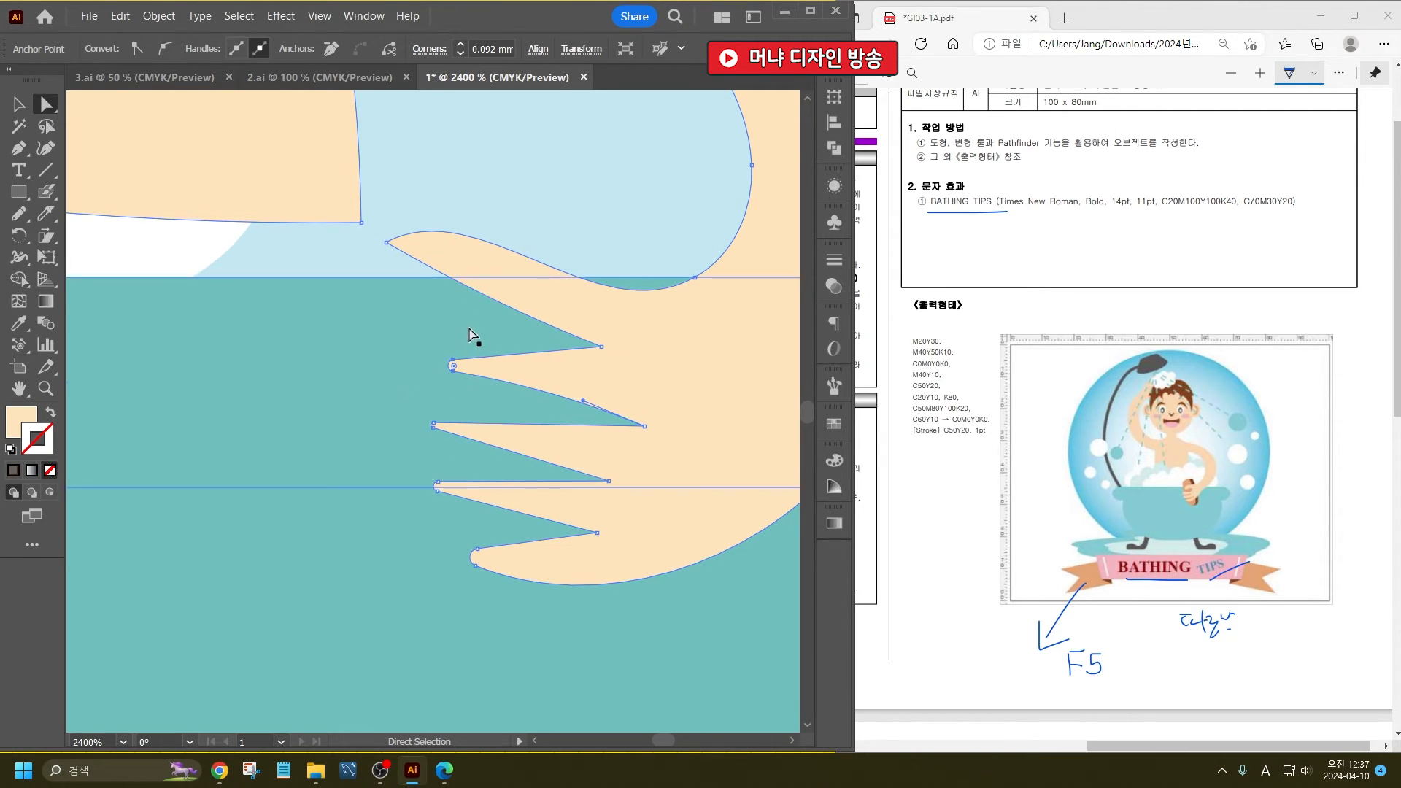
left_click(386, 243)
left_click_drag(400, 243, 429, 250)
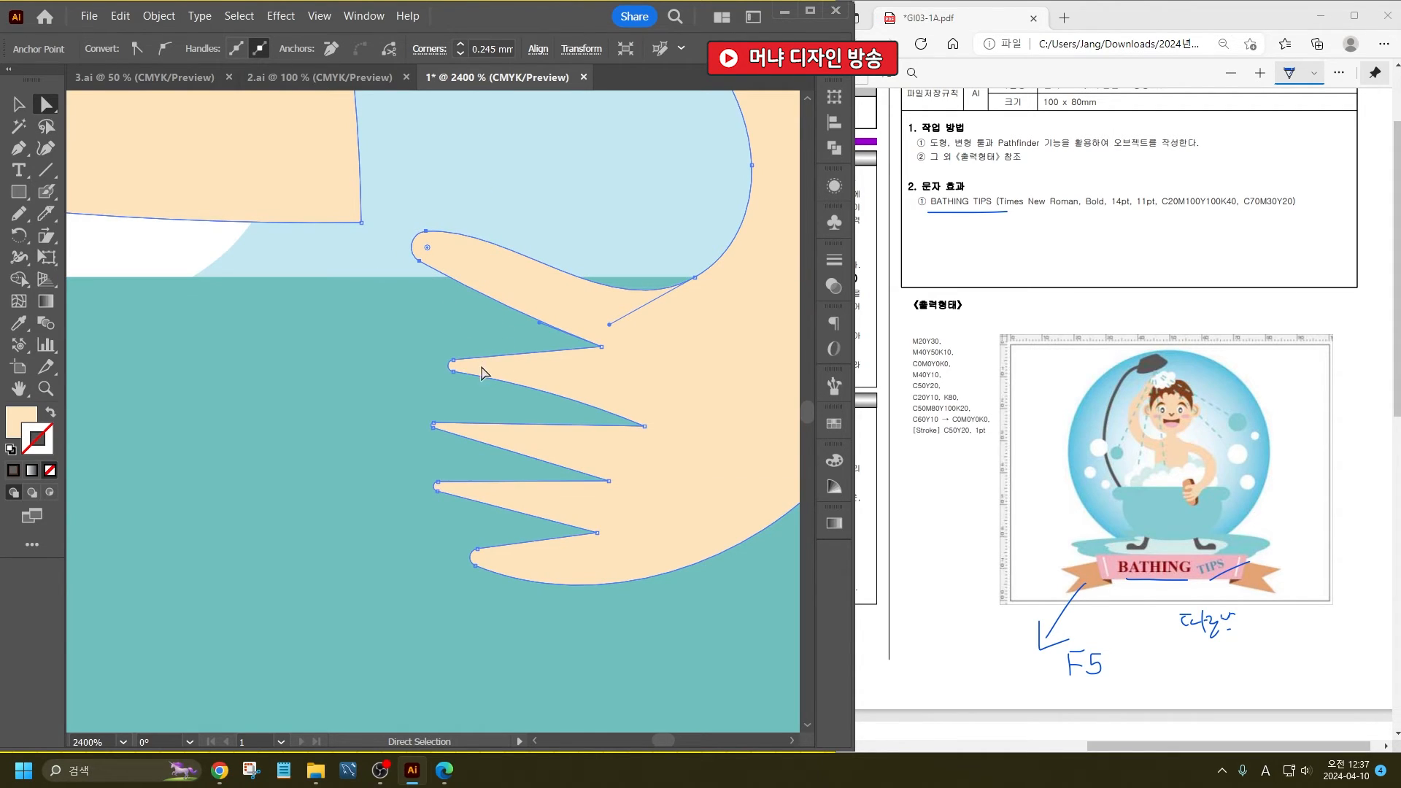
- Lengthen the index and middle fingers by moving their rounded tip anchors outward over the bathtub
left_click_drag(457, 365, 391, 360)
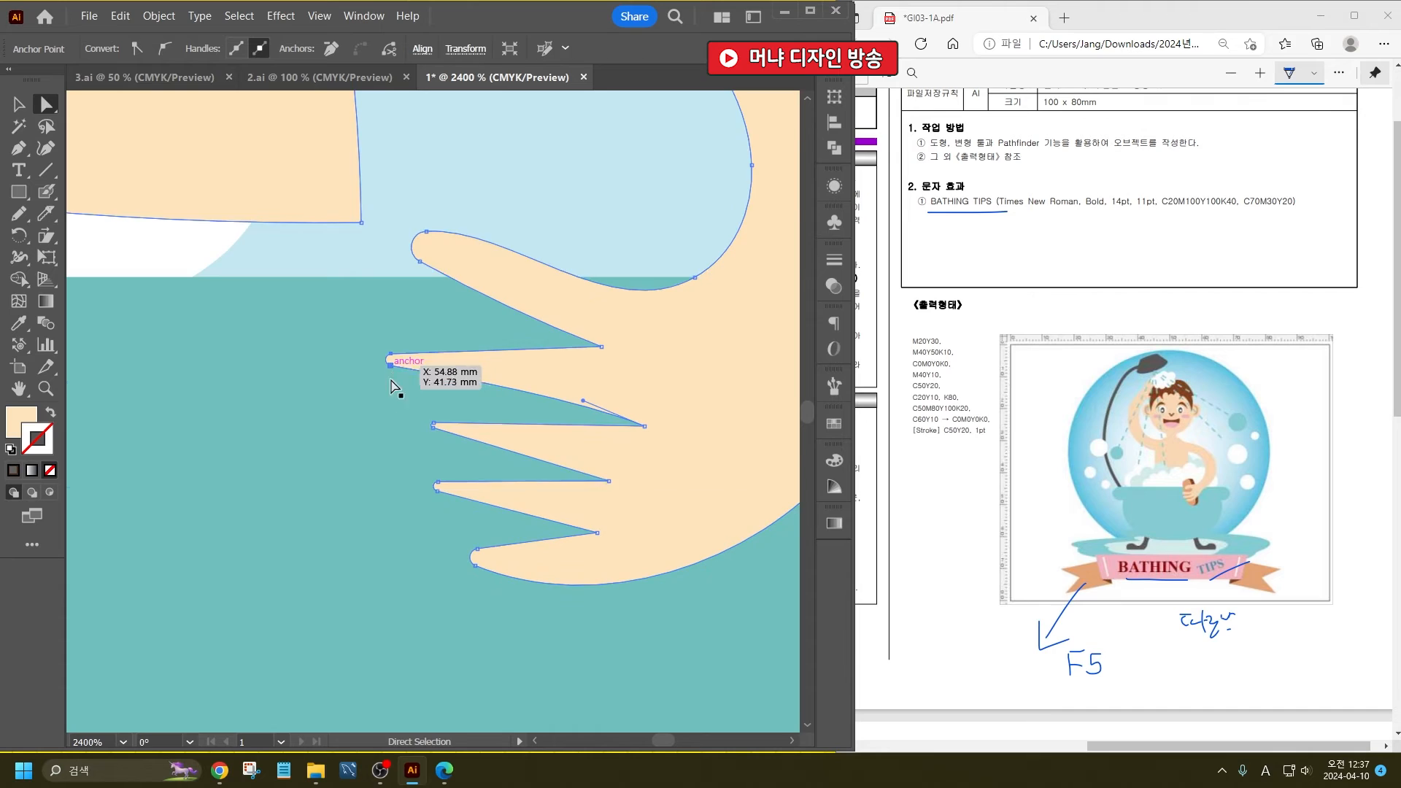
left_click(432, 426)
mouse_move(432, 429)
left_mouse_down()
mouse_move(393, 429)
mouse_move(437, 429)
left_mouse_up()
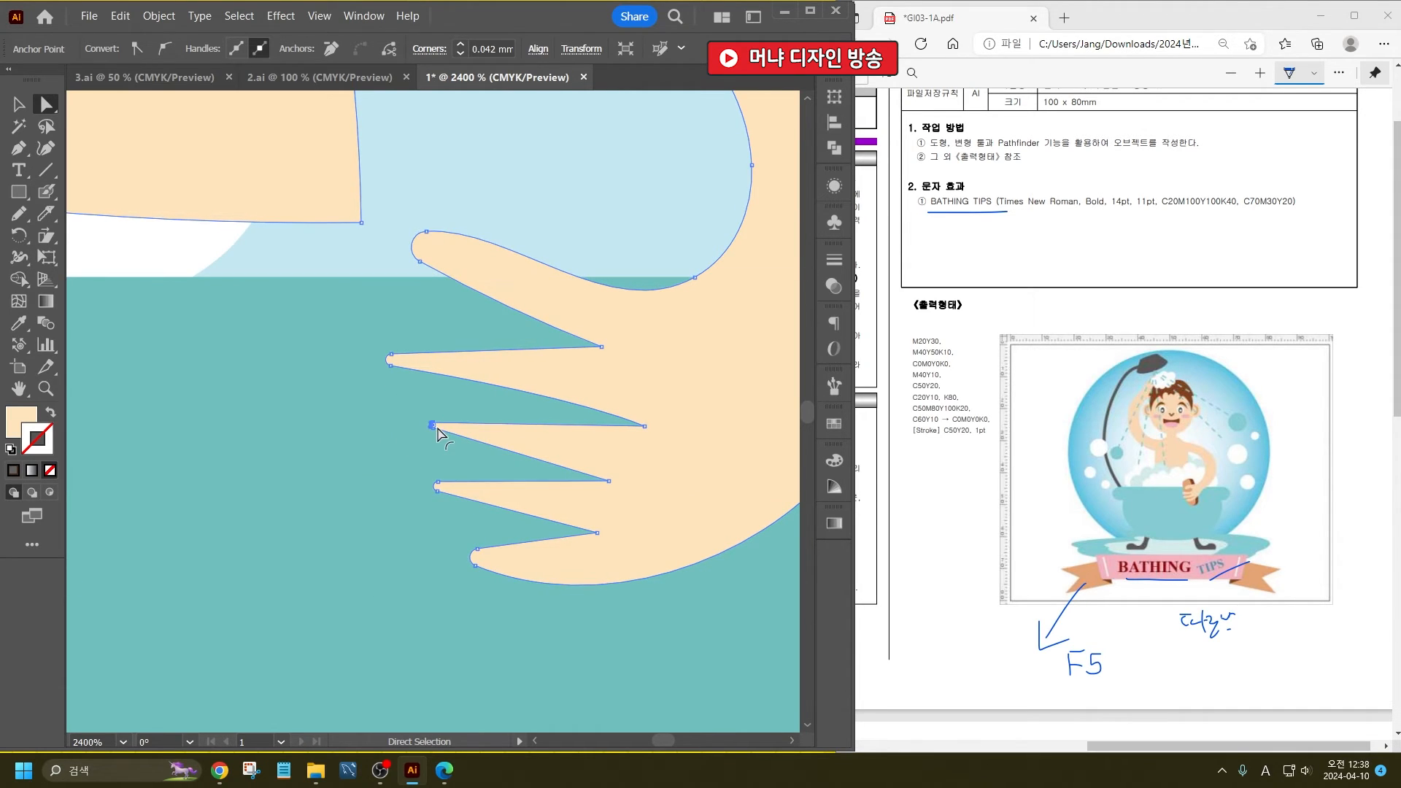
scroll(438, 439, "up", 4)
left_click(435, 289)
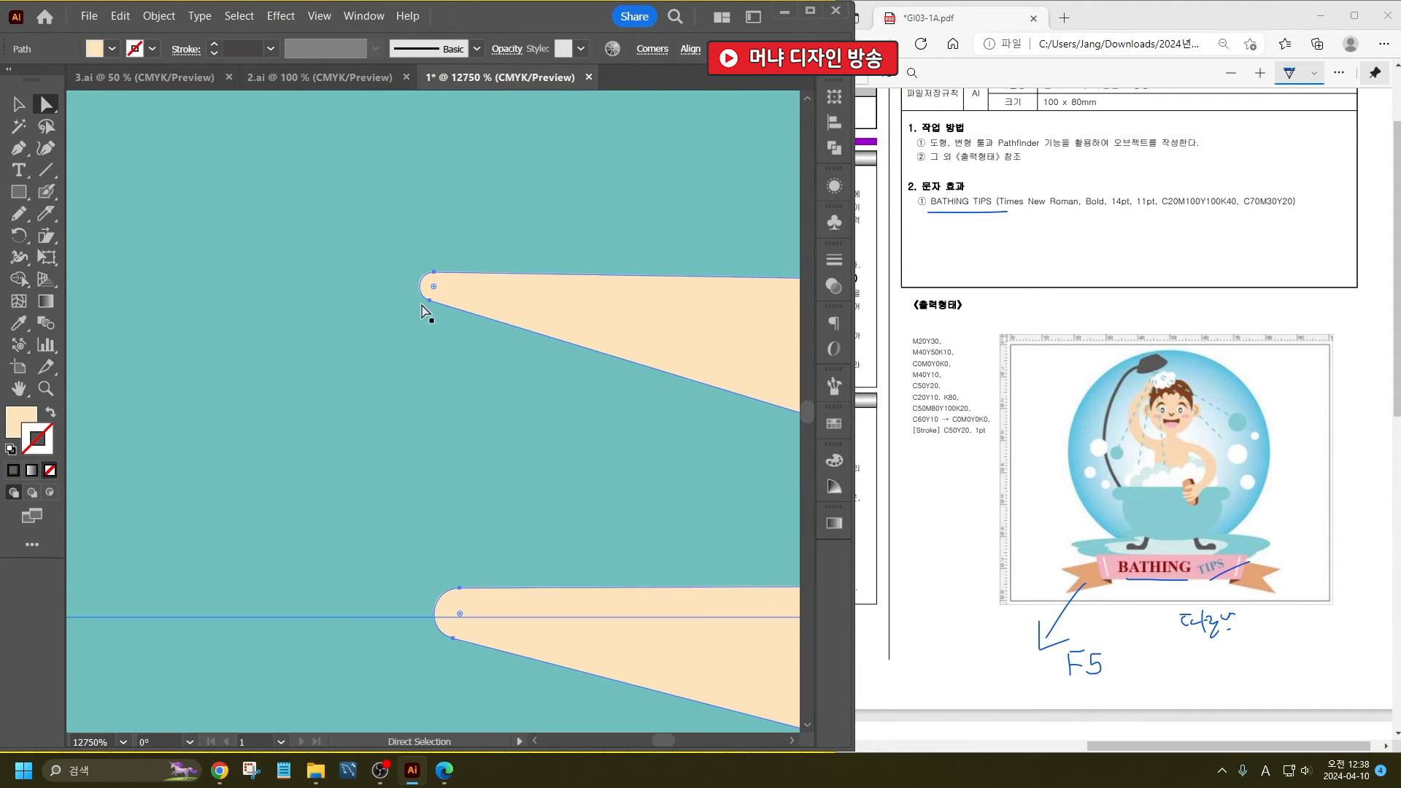
left_click(430, 299)
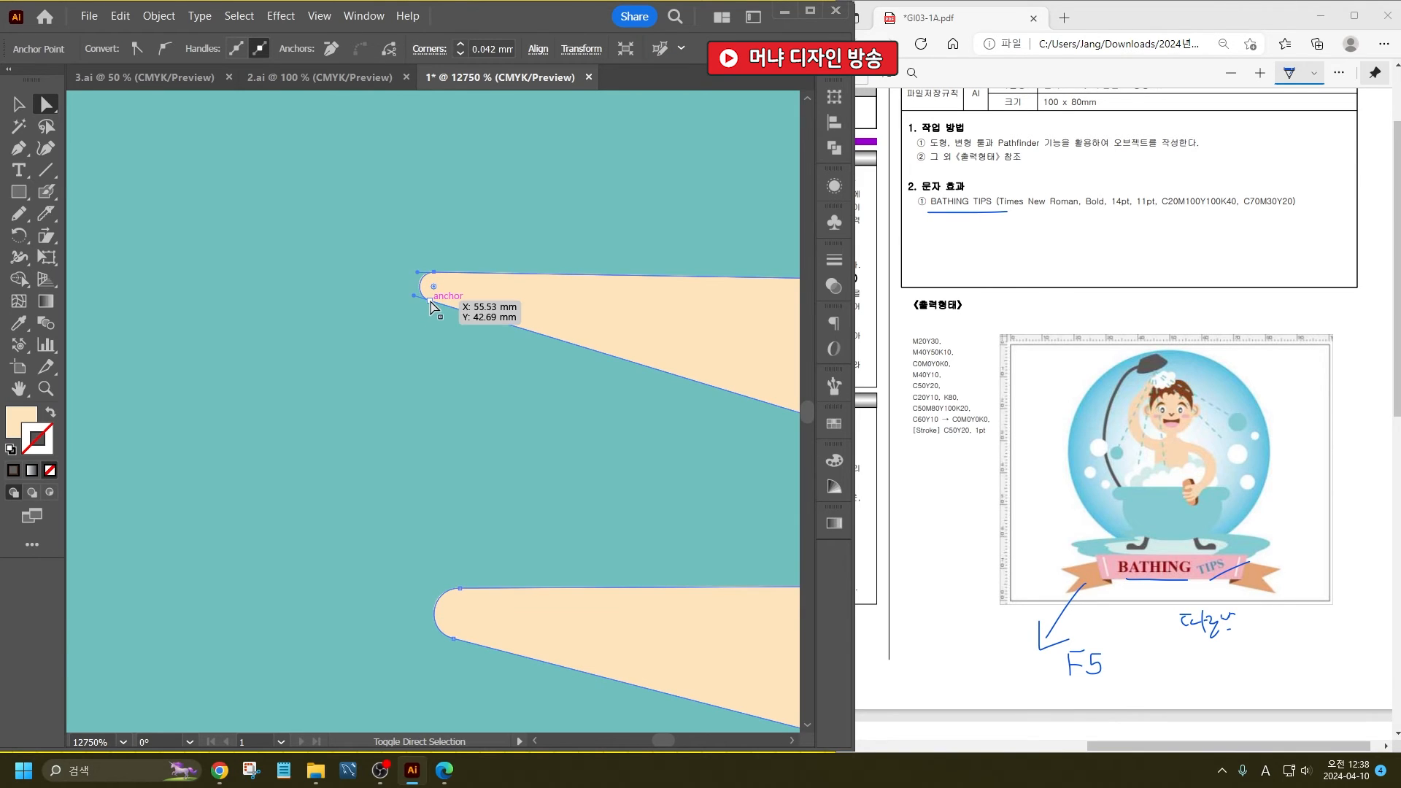
scroll(432, 306, "down", 2)
scroll(446, 295, "down", 2)
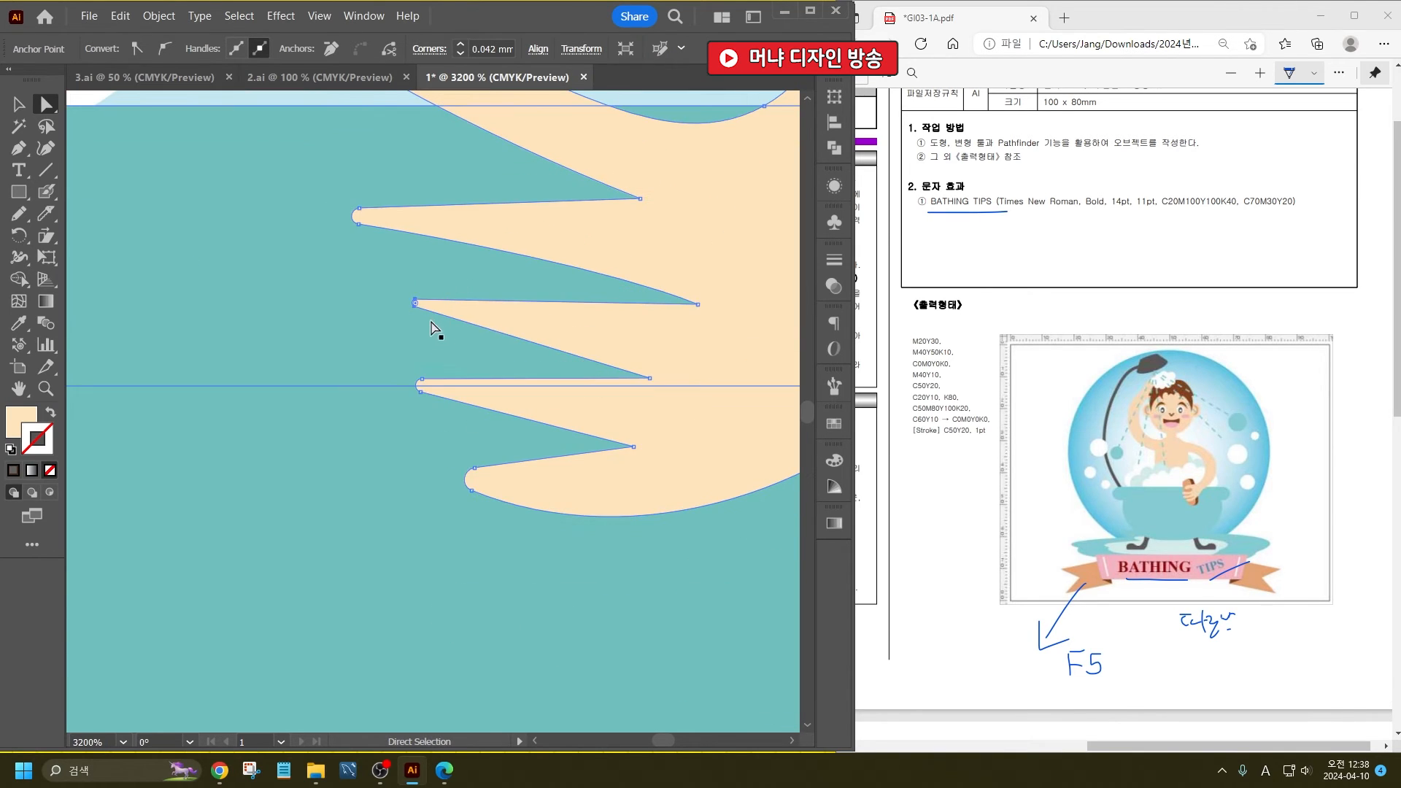
left_click_drag(415, 302, 357, 307)
- Lengthen the two lowest fingers by moving their tip anchors outward, and deselect the body
left_click_drag(420, 392, 374, 380)
left_click(472, 482)
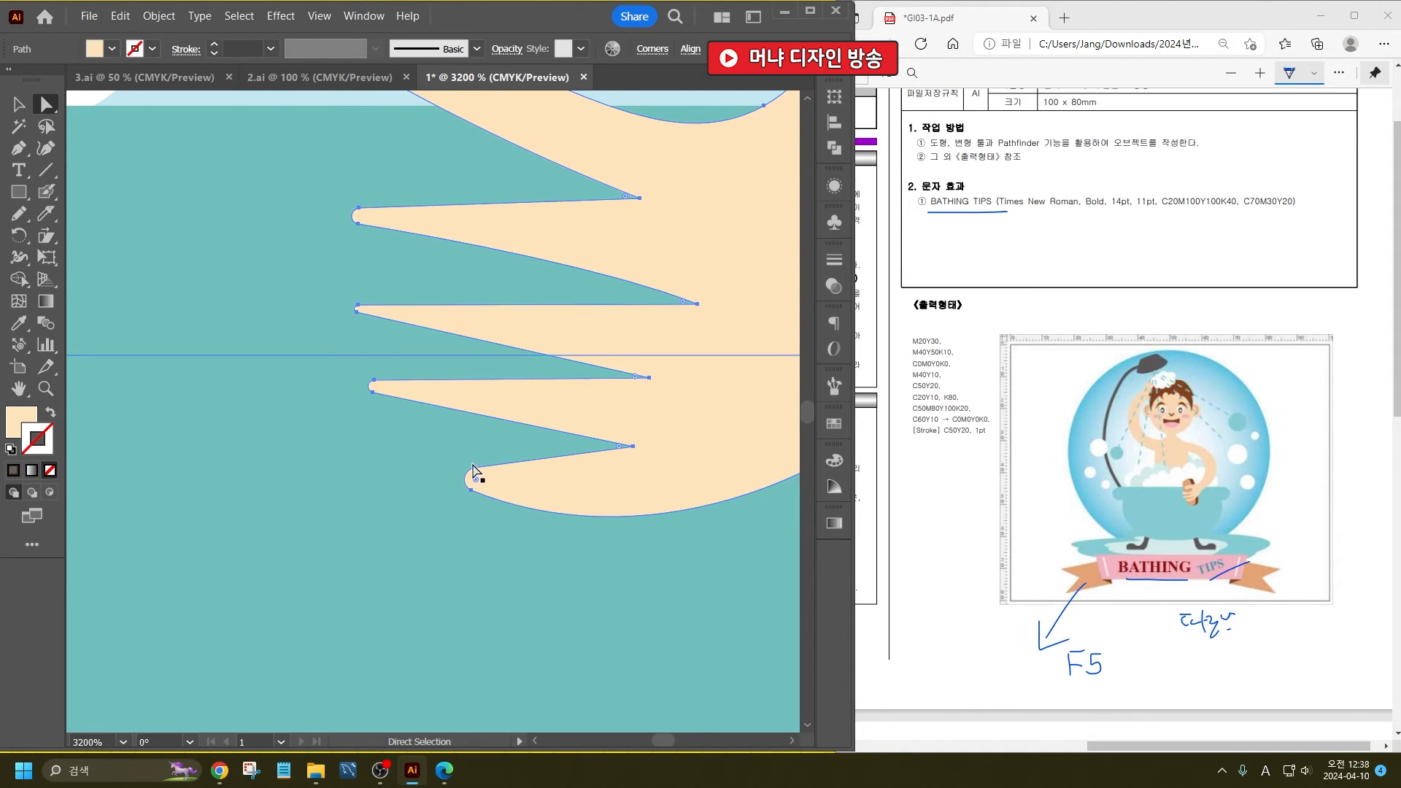
left_click_drag(473, 467, 393, 472)
scroll(460, 460, "down", 4)
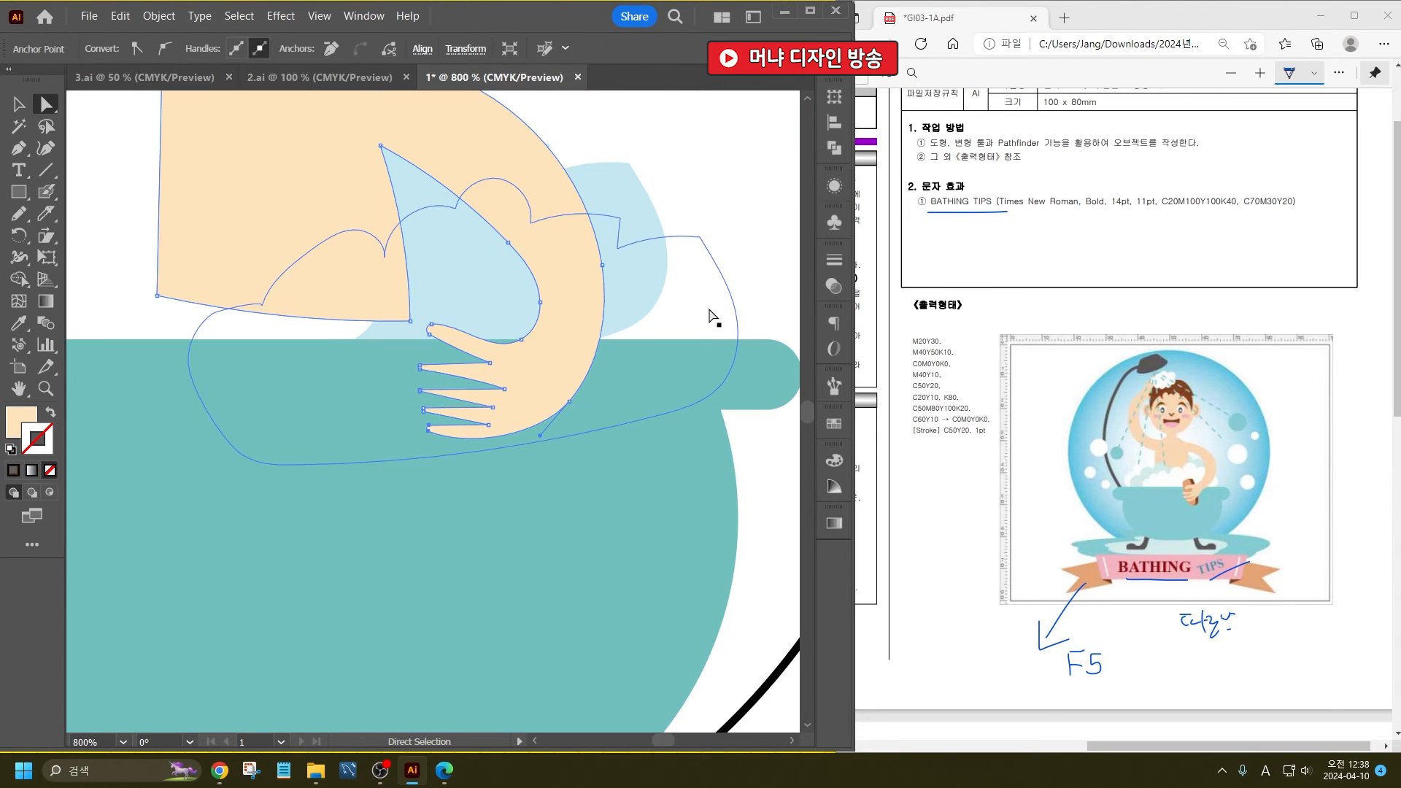
scroll(548, 365, "down", 1)
left_click(666, 268)
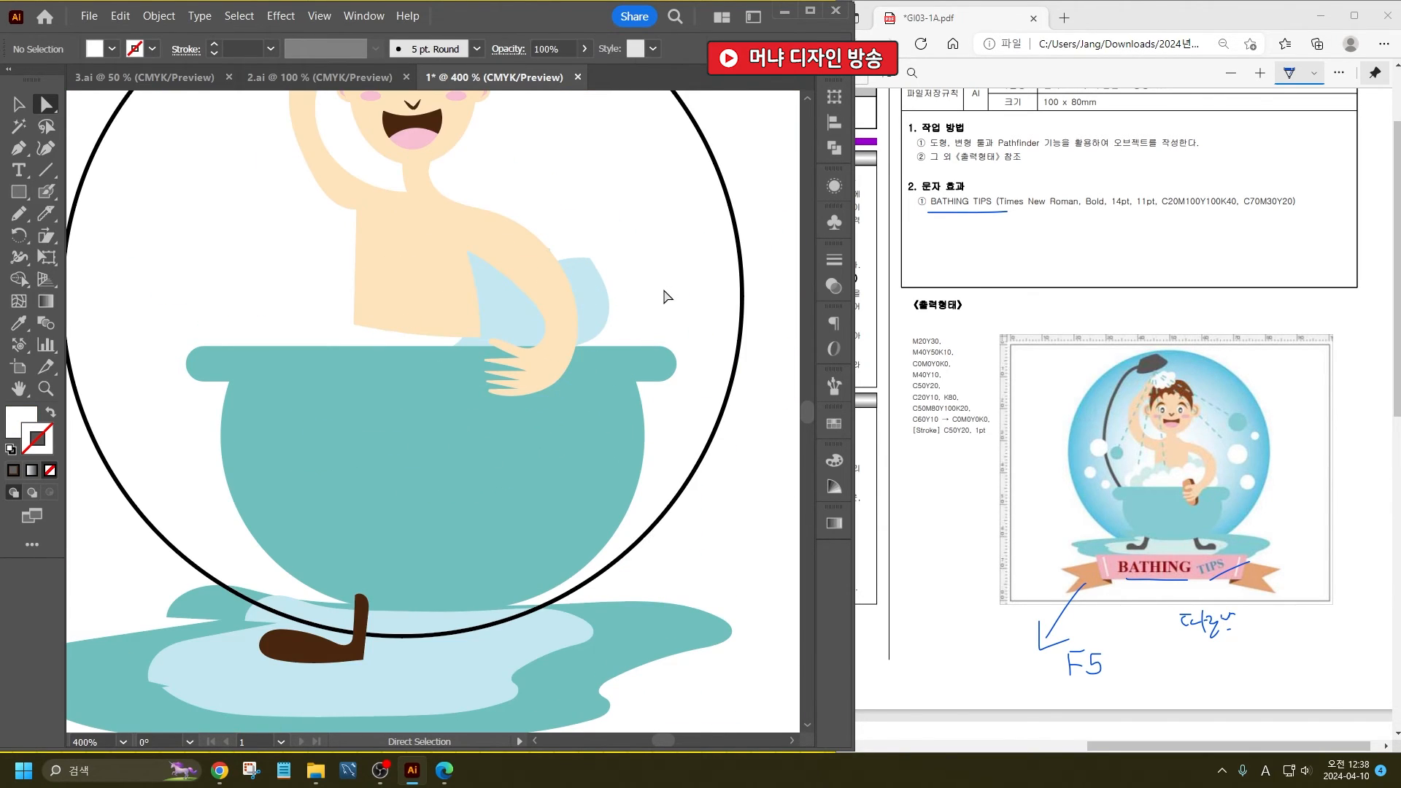
- Draw a slanted elongated oval with the Pencil in the empty area beside the raised arm and fill it with D88F5D
left_click(19, 213)
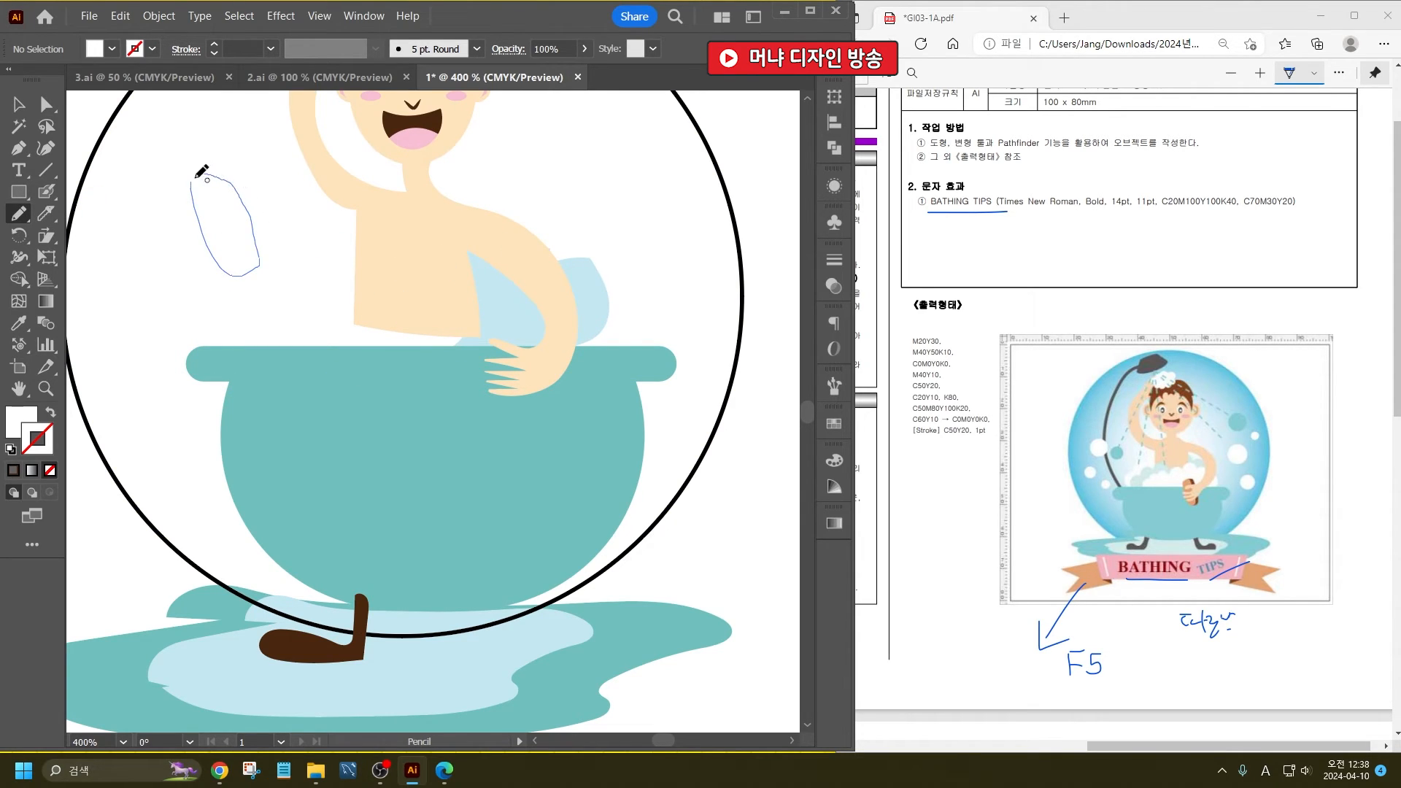
left_click_drag(192, 179, 191, 177)
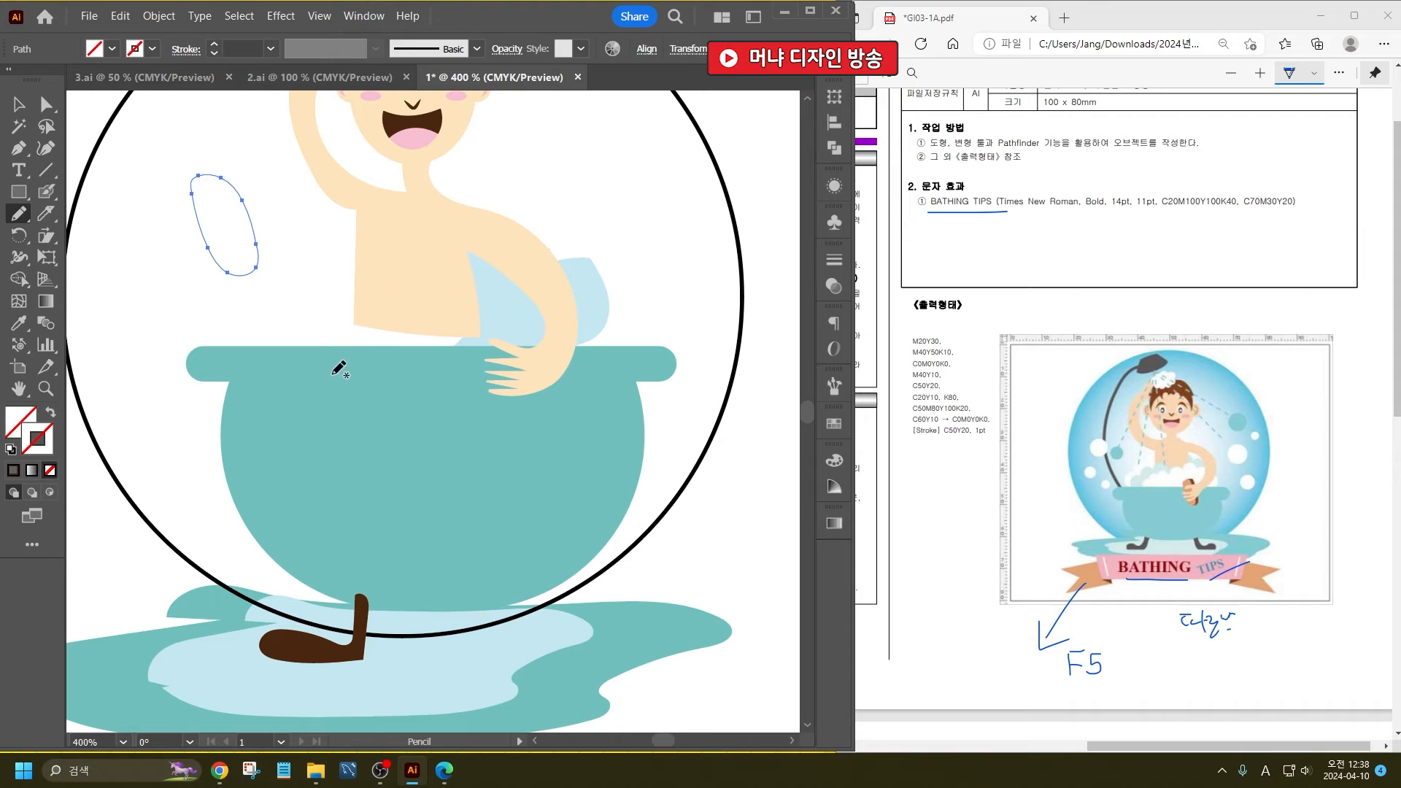
double_click(23, 434)
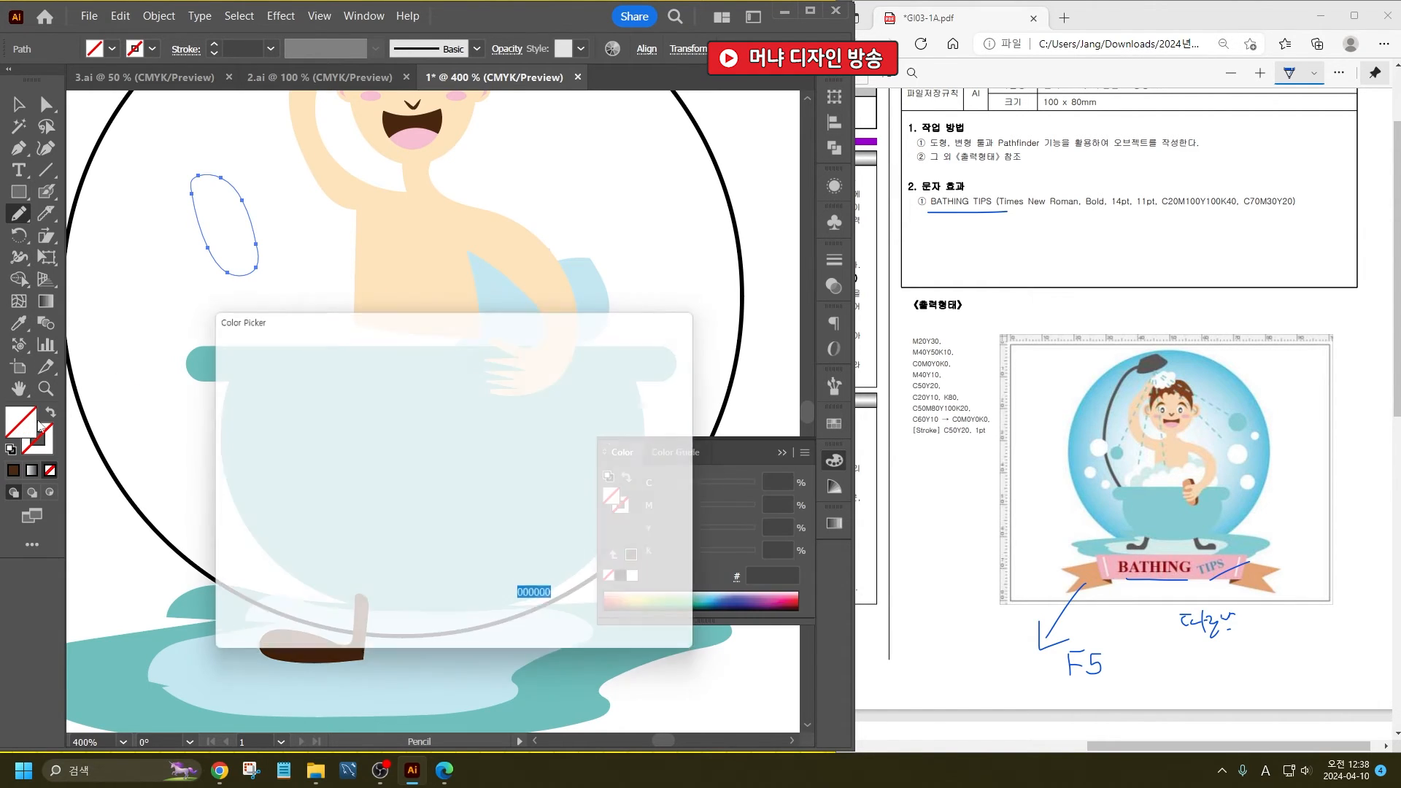
type("D88F5D")
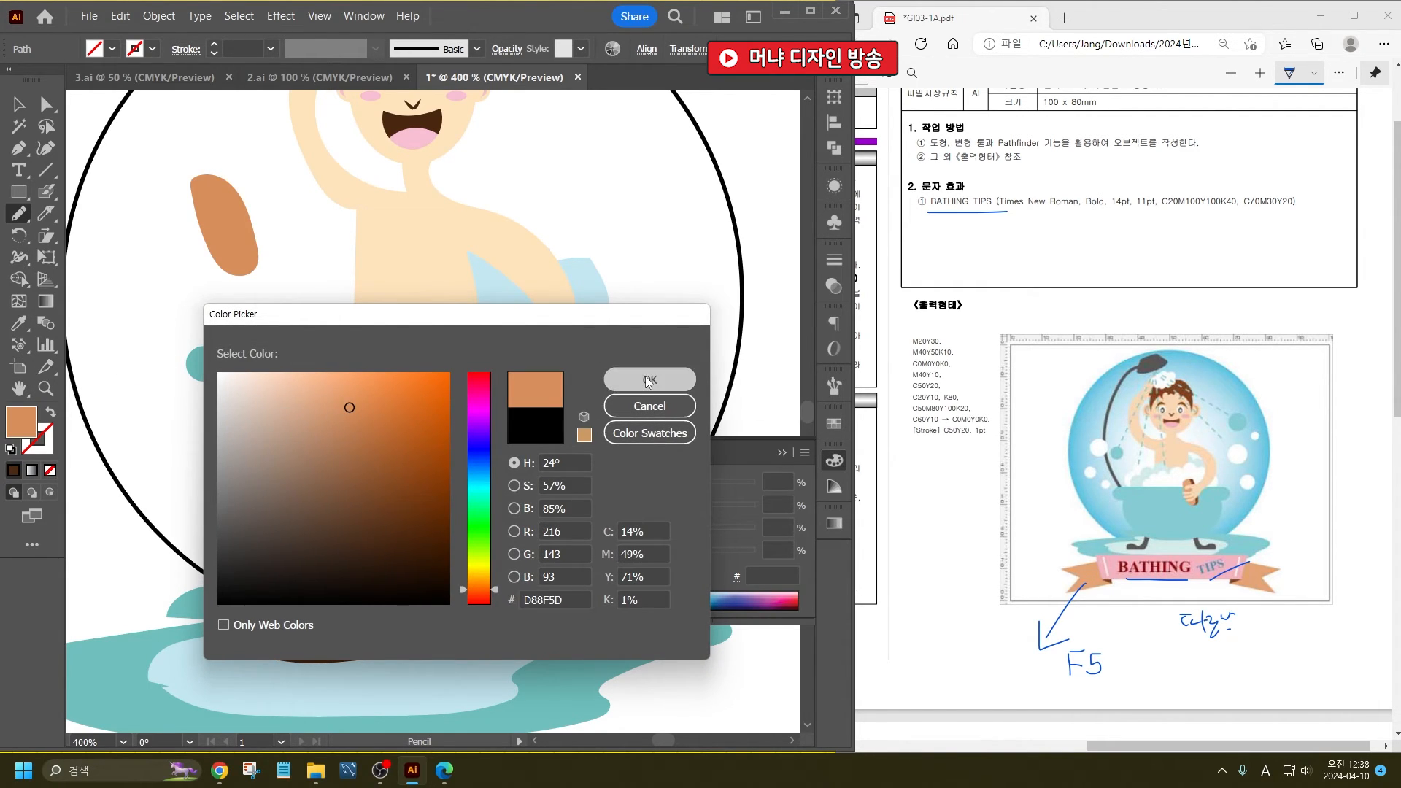
left_click(646, 379)
- Duplicate the orange oval slightly sideways and fill the copy with the tub leg's dark brown using the Eyedropper
left_click(22, 108)
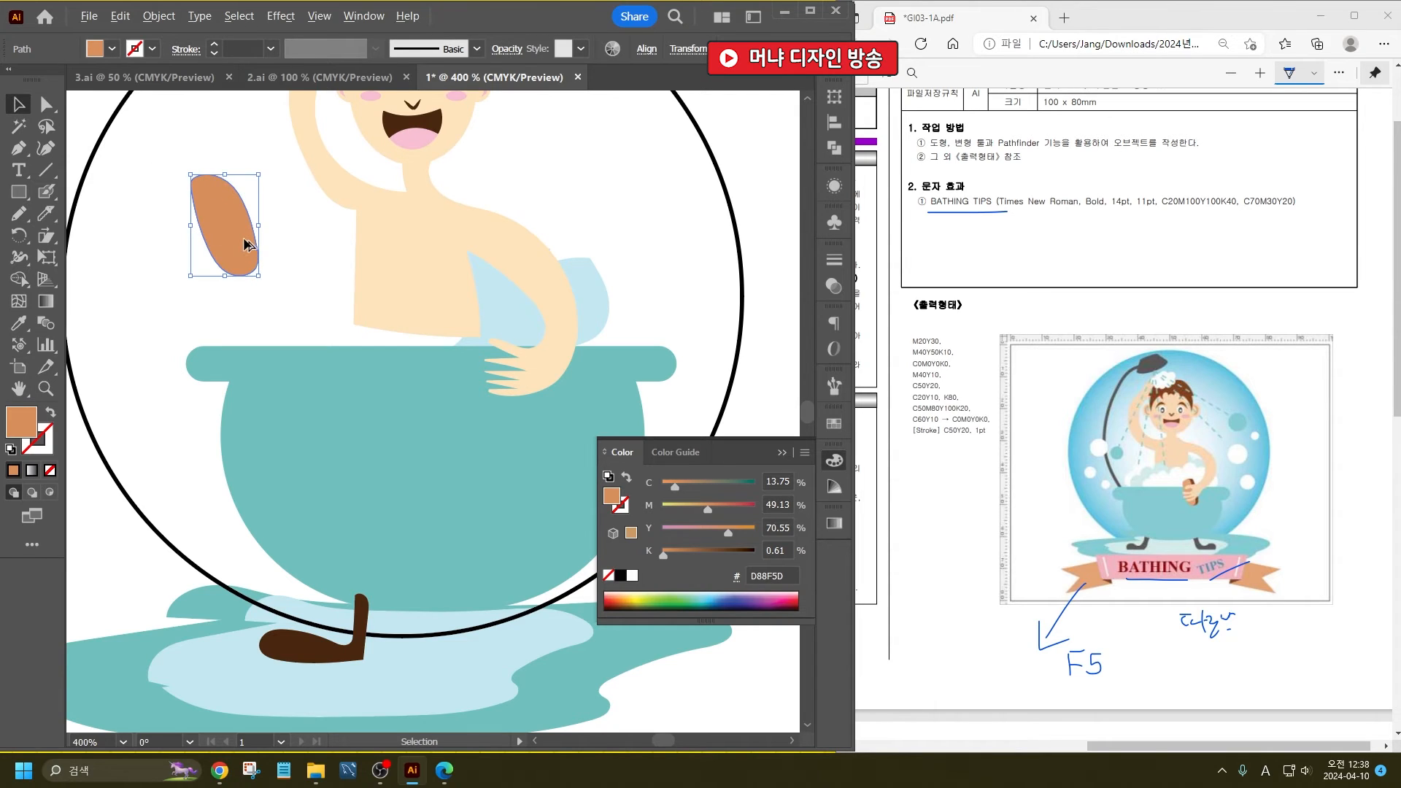
left_click_drag(244, 238, 254, 240)
double_click(21, 424)
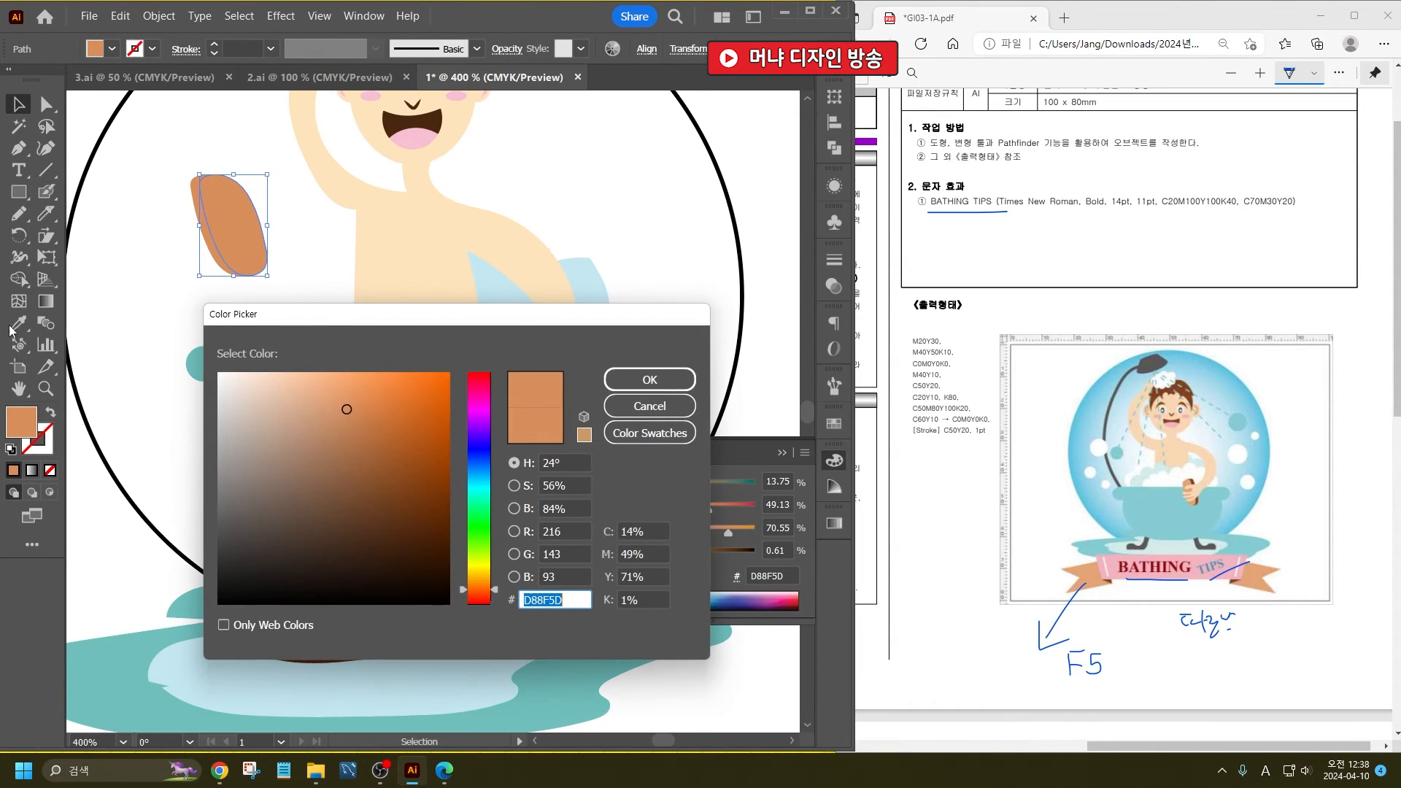
key("Escape")
left_click(18, 329)
left_click(308, 646)
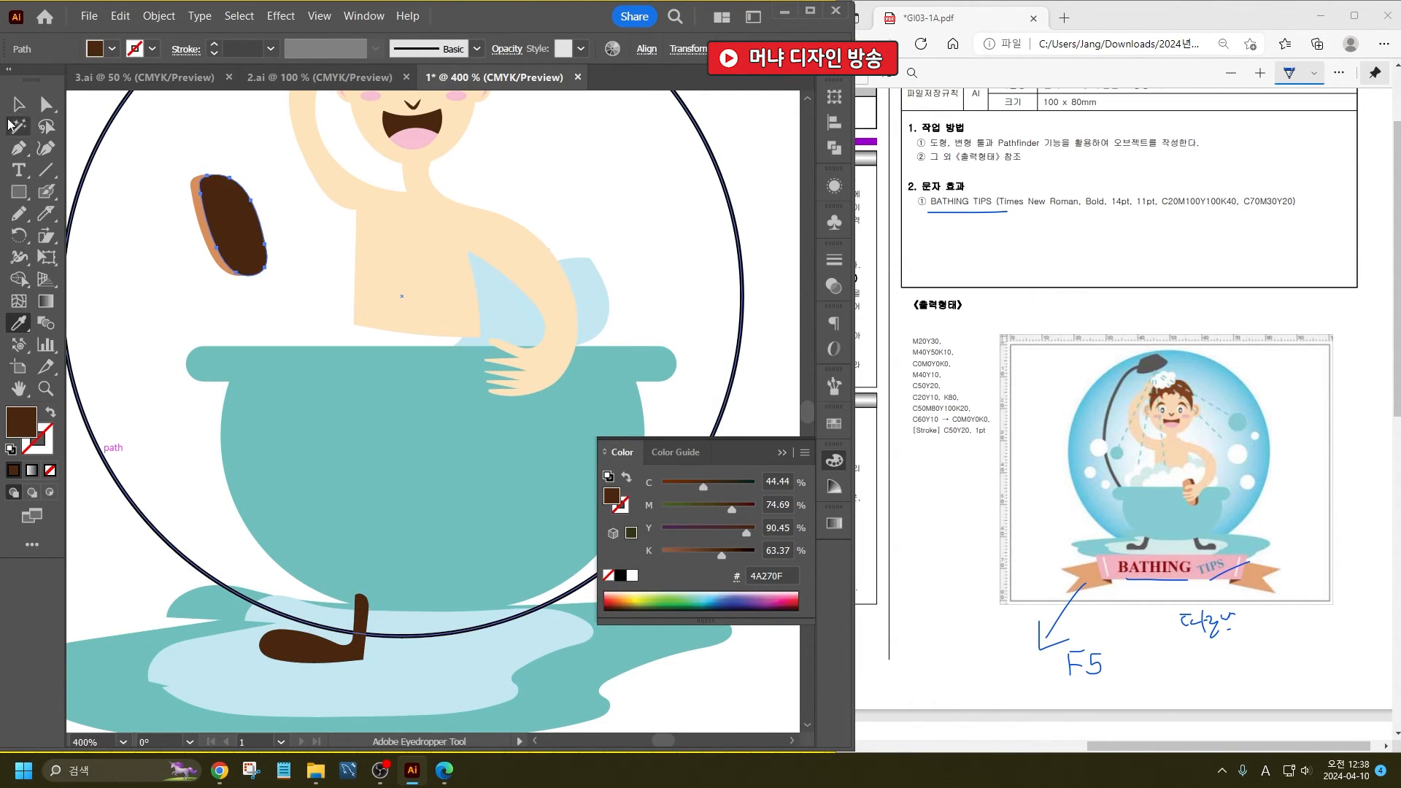
- Bring the orange oval in front of the brown one, move both onto the hand over the tub and group them as the brush
left_click(13, 110)
left_click(208, 254)
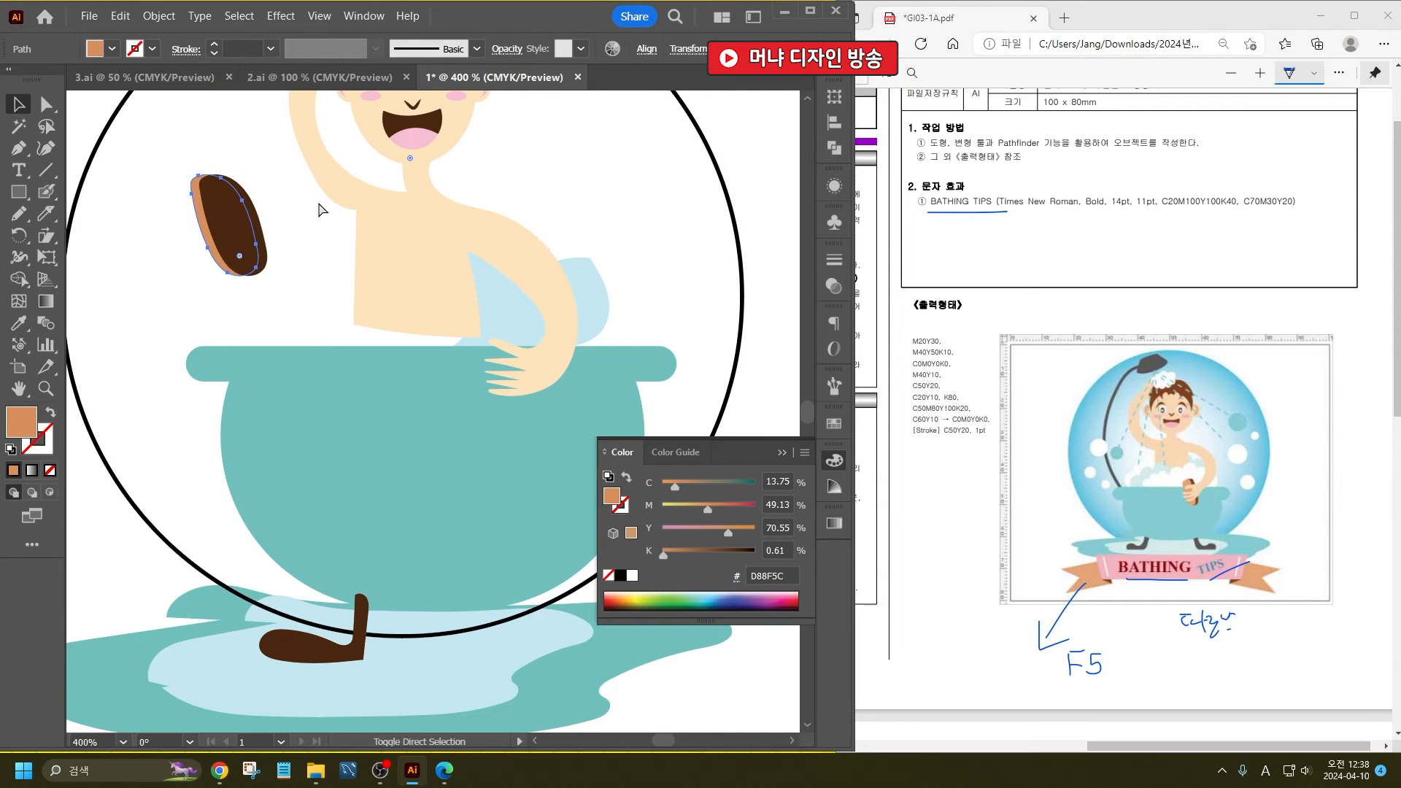
key("ctrl+shift+]")
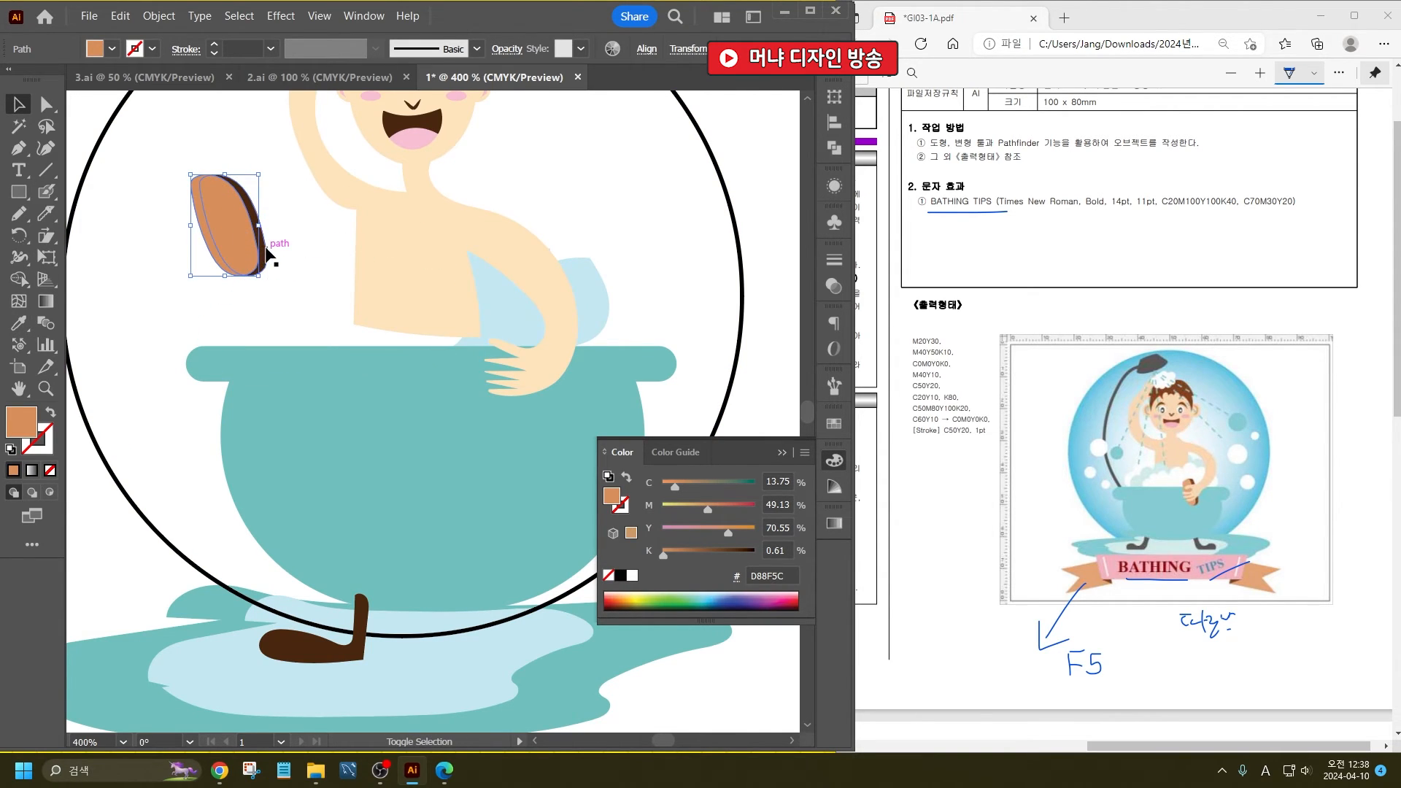
left_click(261, 244, "shift")
left_click_drag(250, 245, 515, 394)
key("ctrl+g")
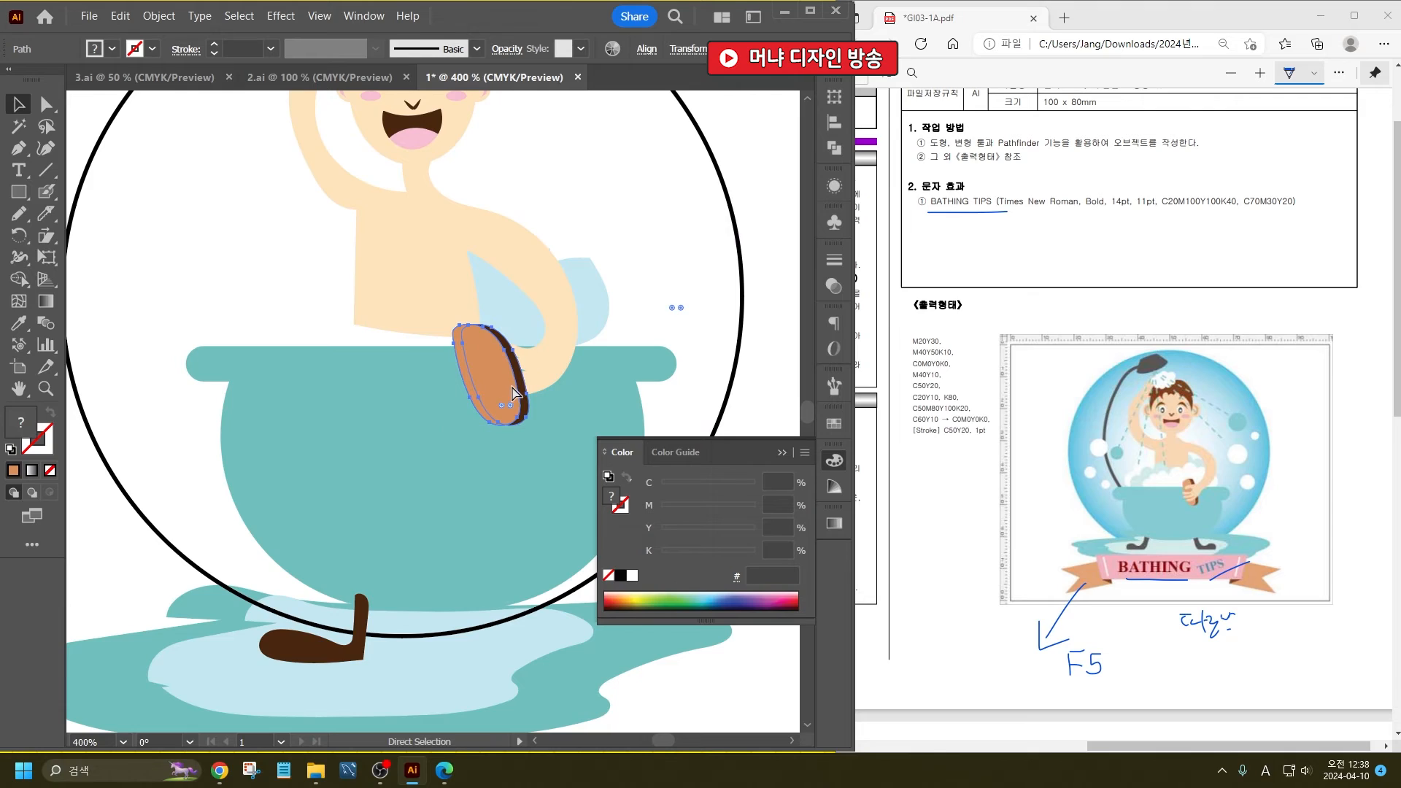
- Arrange the brush group behind the body so the fingers wrap over it while it stays in front of the tub
left_click(560, 349)
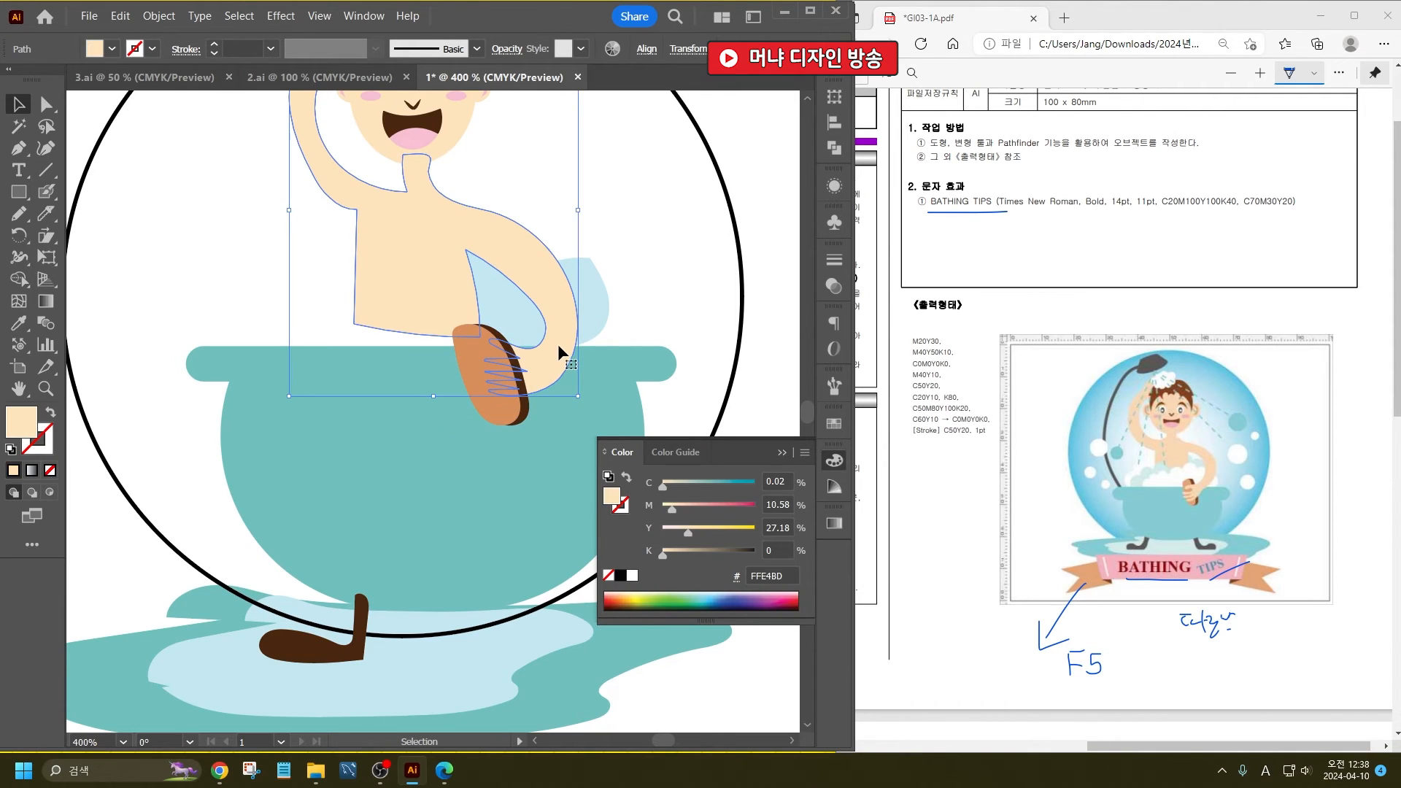
key("a")
key("v")
scroll(474, 353, "up", 1)
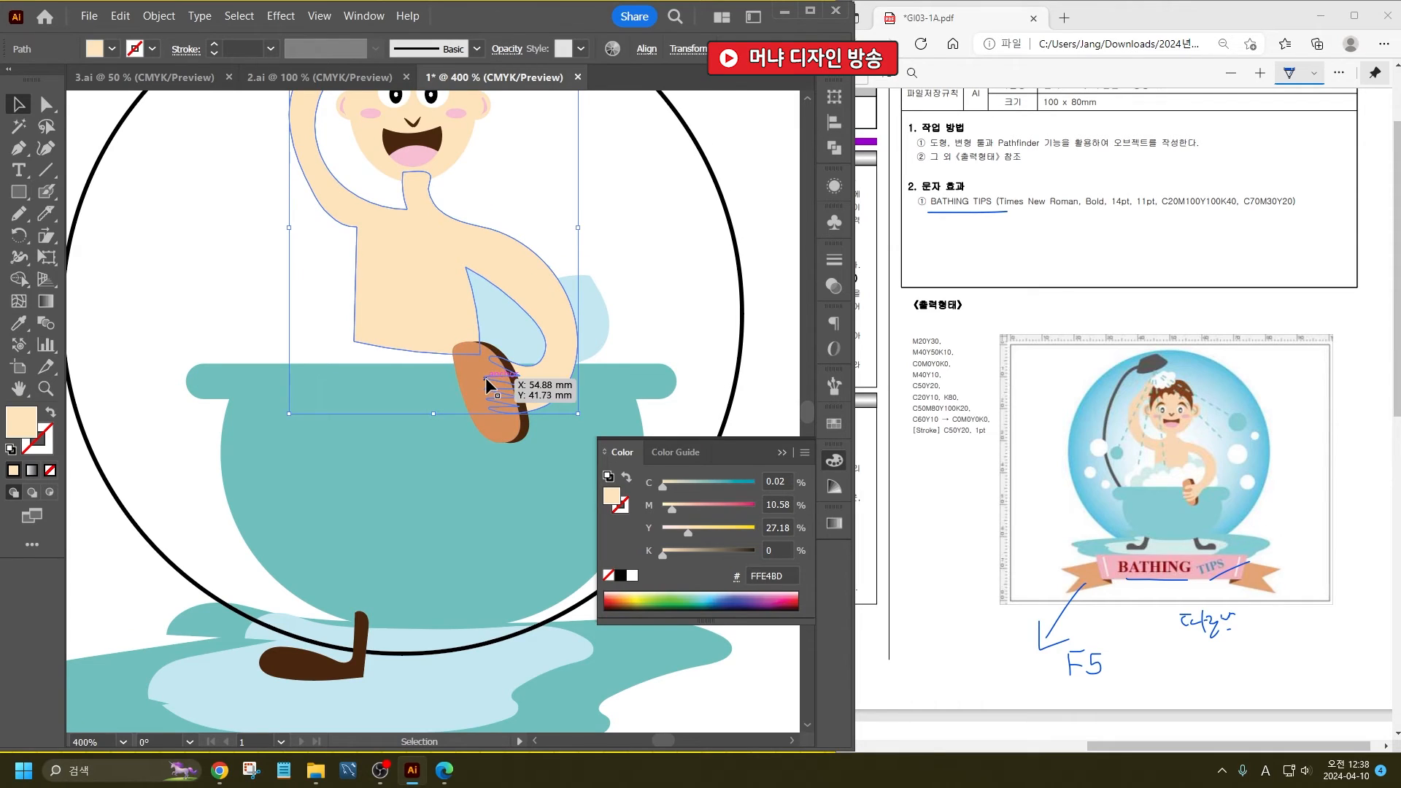
left_click(476, 380)
key("a")
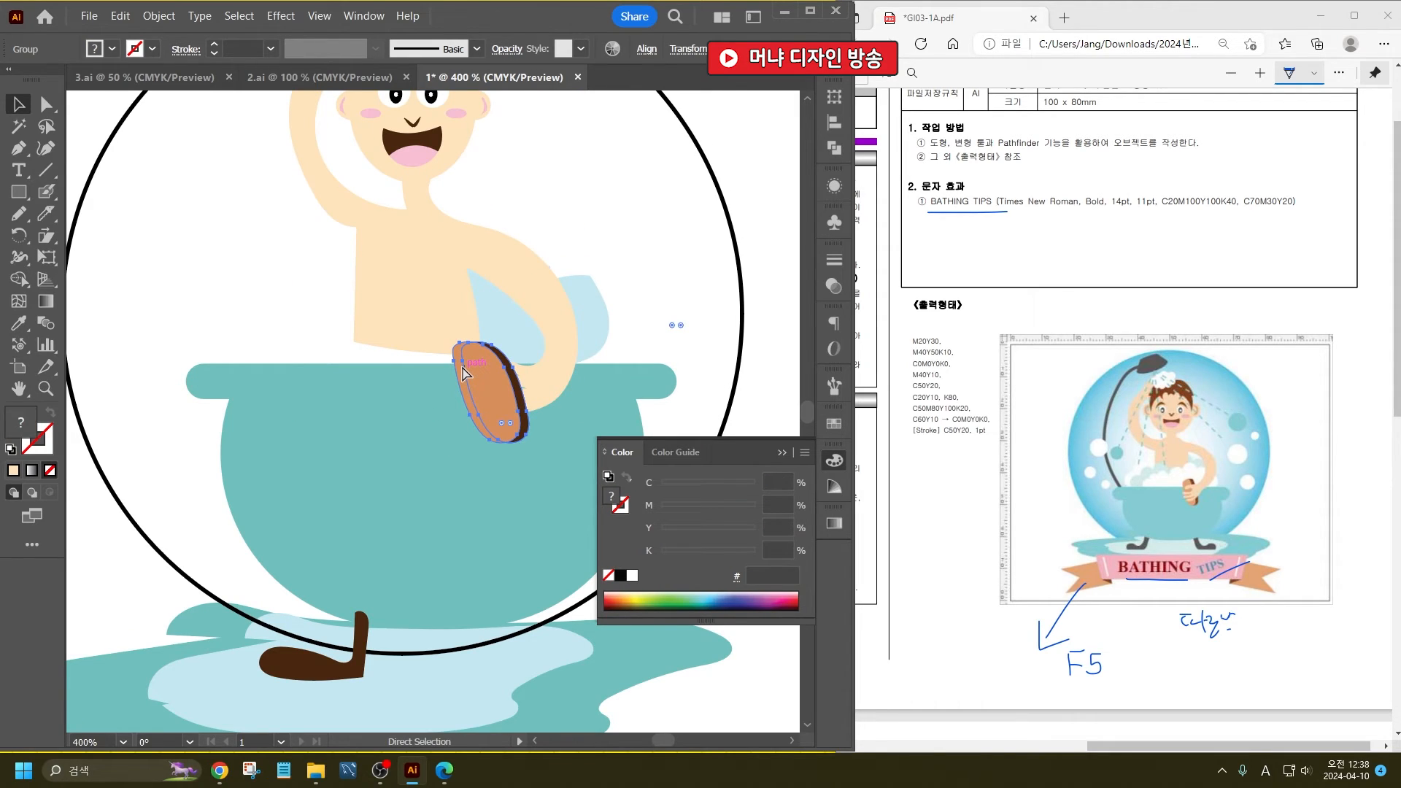
key("ctrl+[")
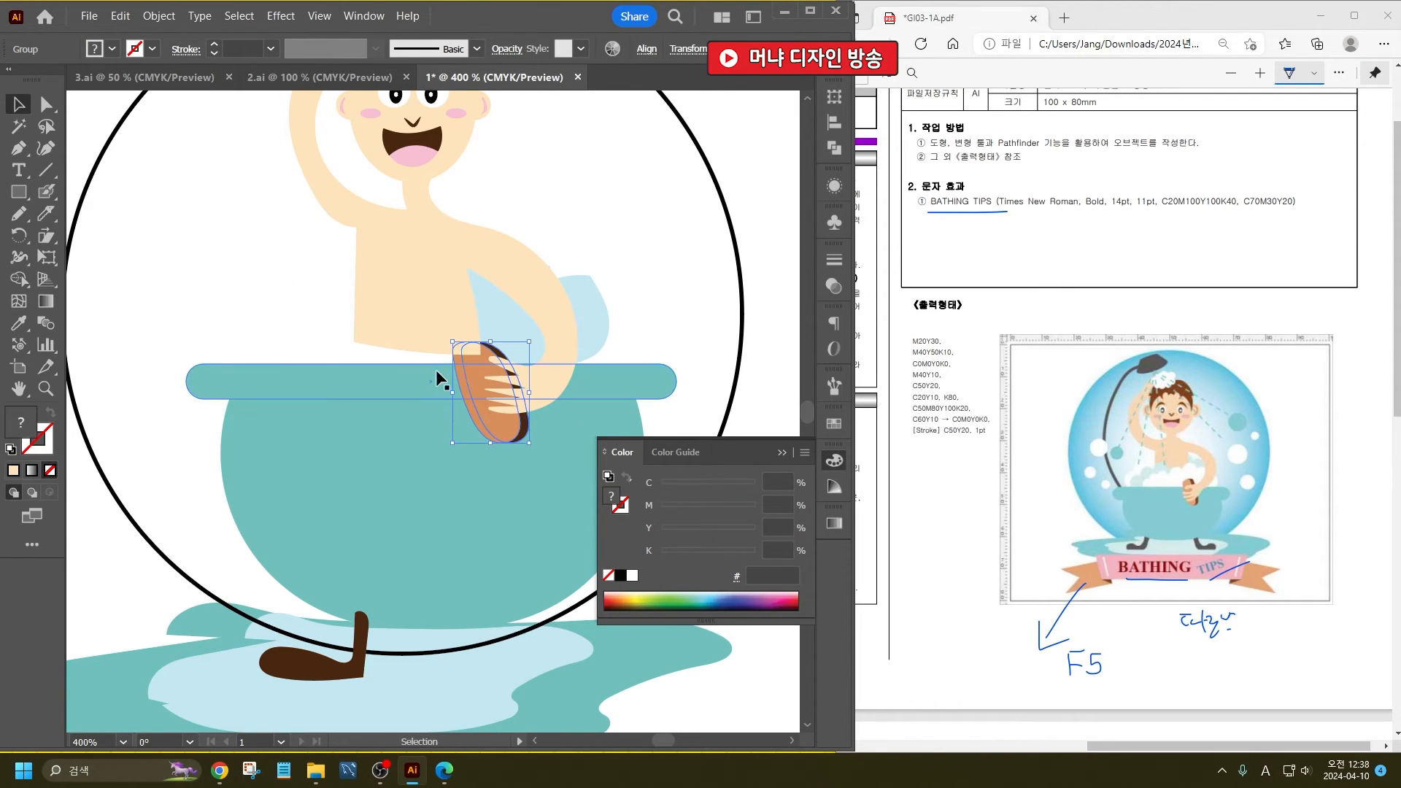
- Cut across the lower edge of the torso with the Knife and delete the strip below the cut
left_click(417, 291)
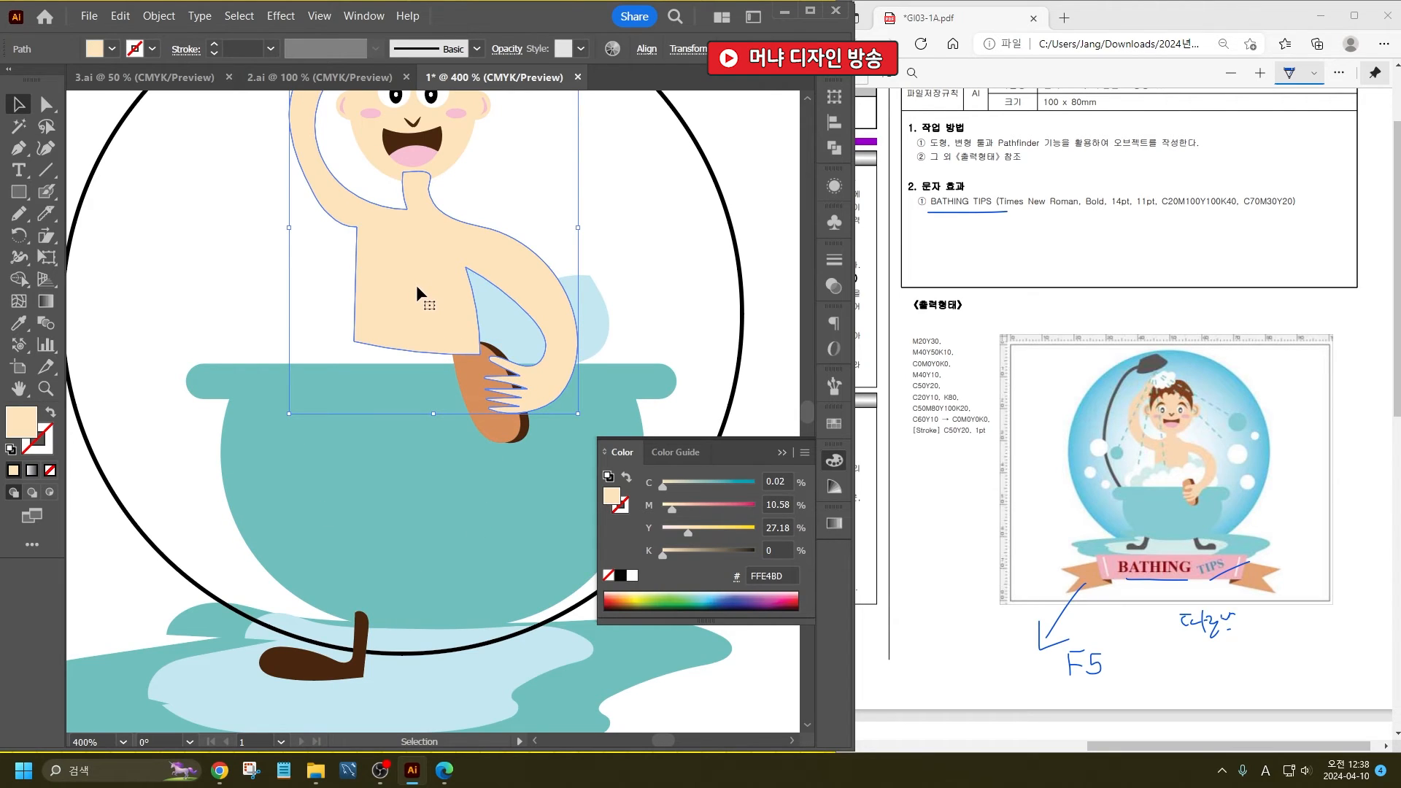
left_click(46, 213)
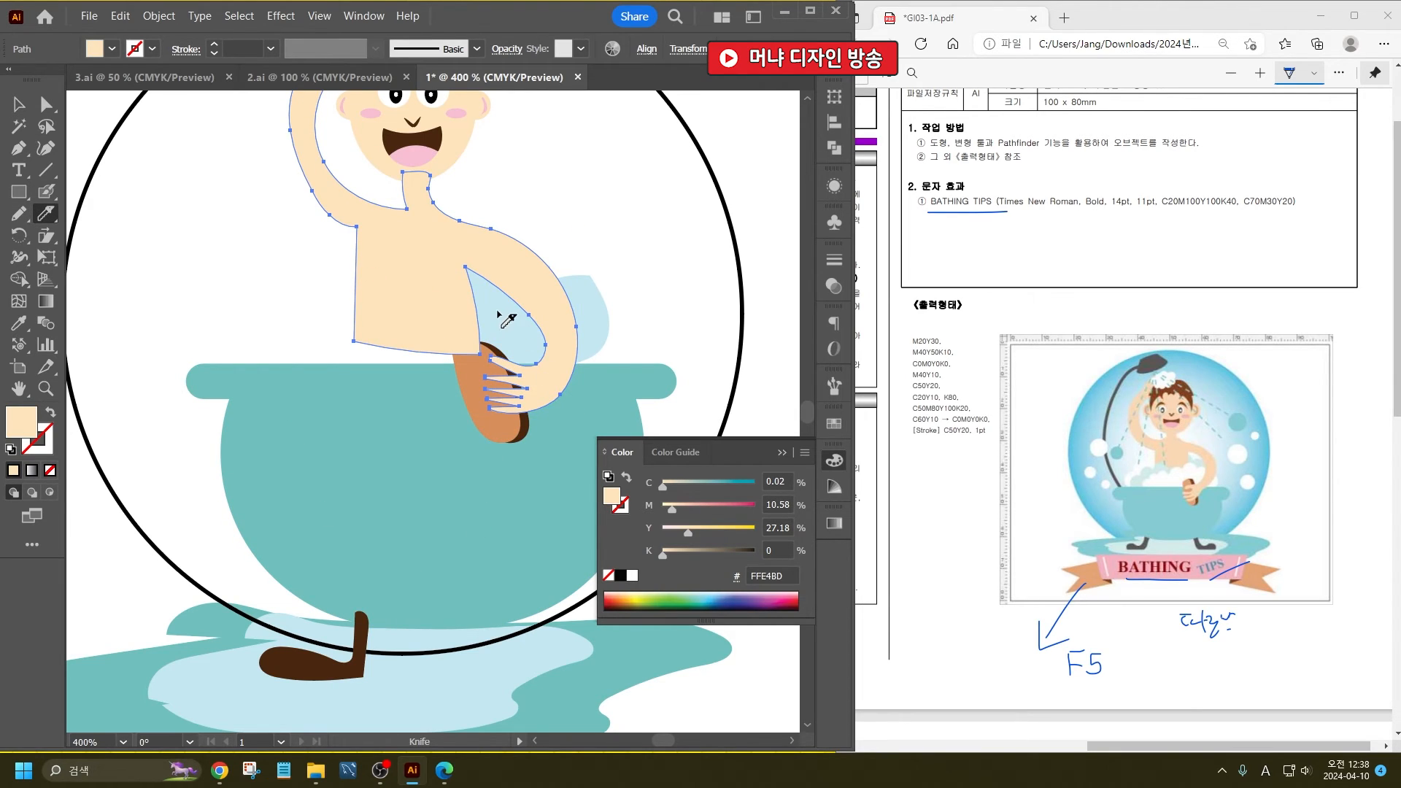
left_click_drag(503, 321, 321, 335)
key("v")
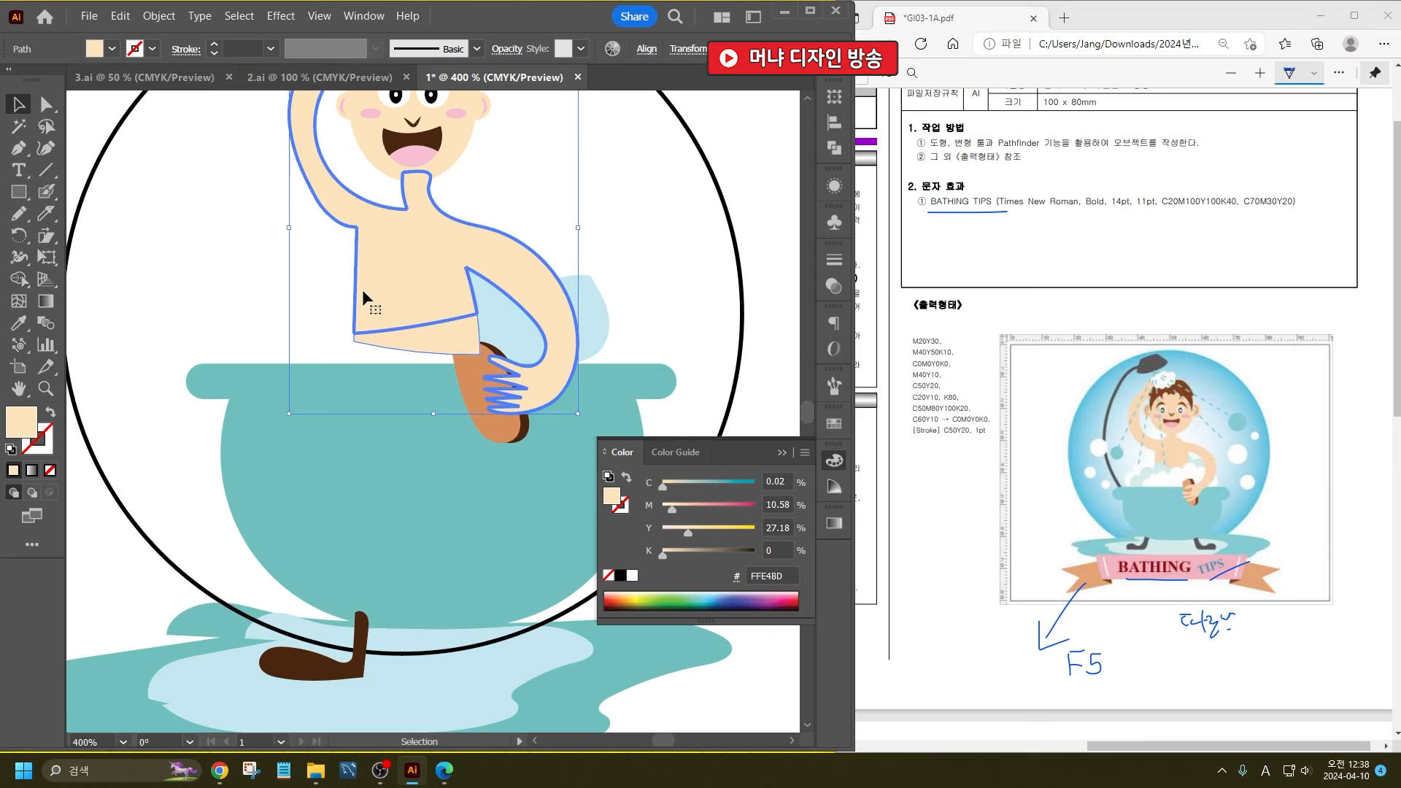
left_click(661, 263)
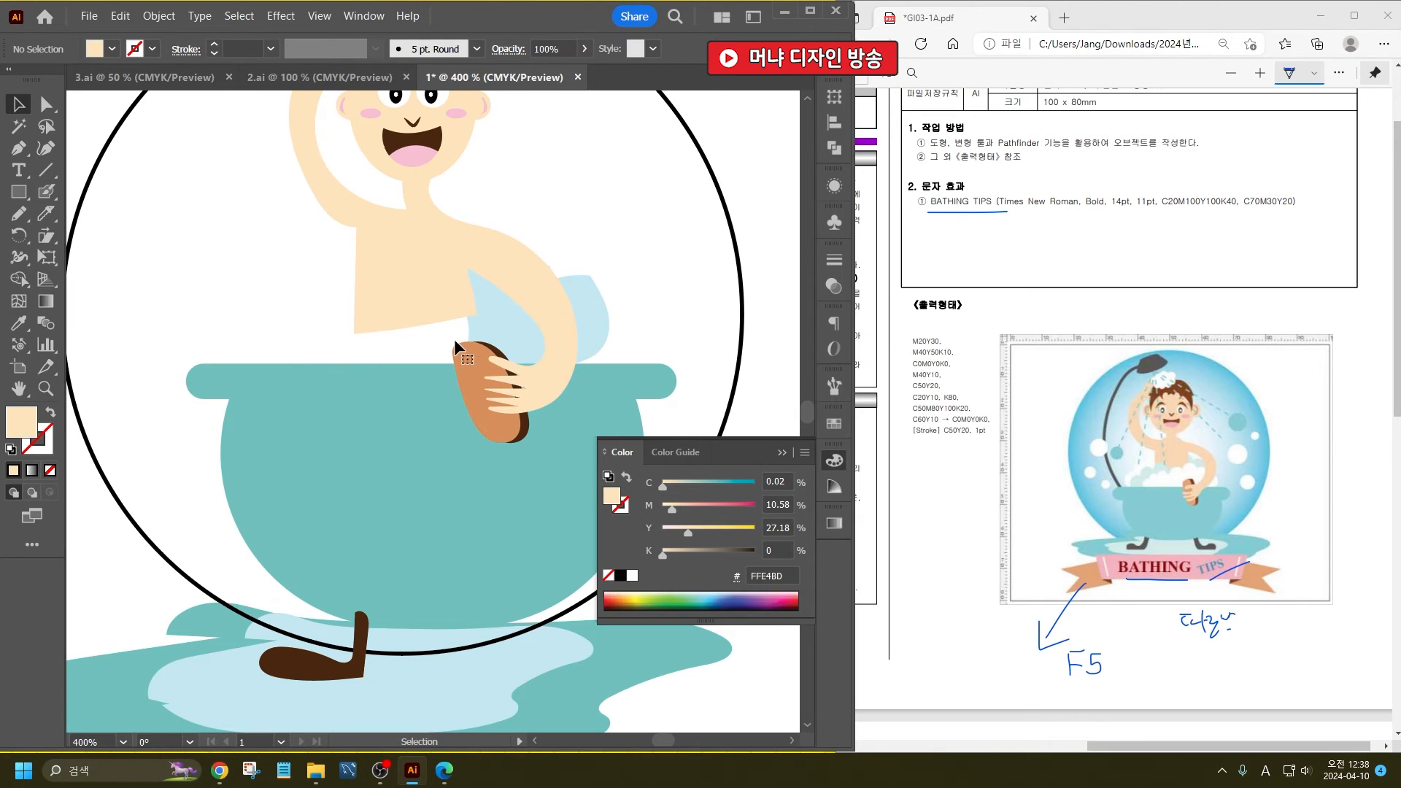
- Shift the white foam clump beside the torso slightly and arrange it behind the light blue foam
left_click(453, 339)
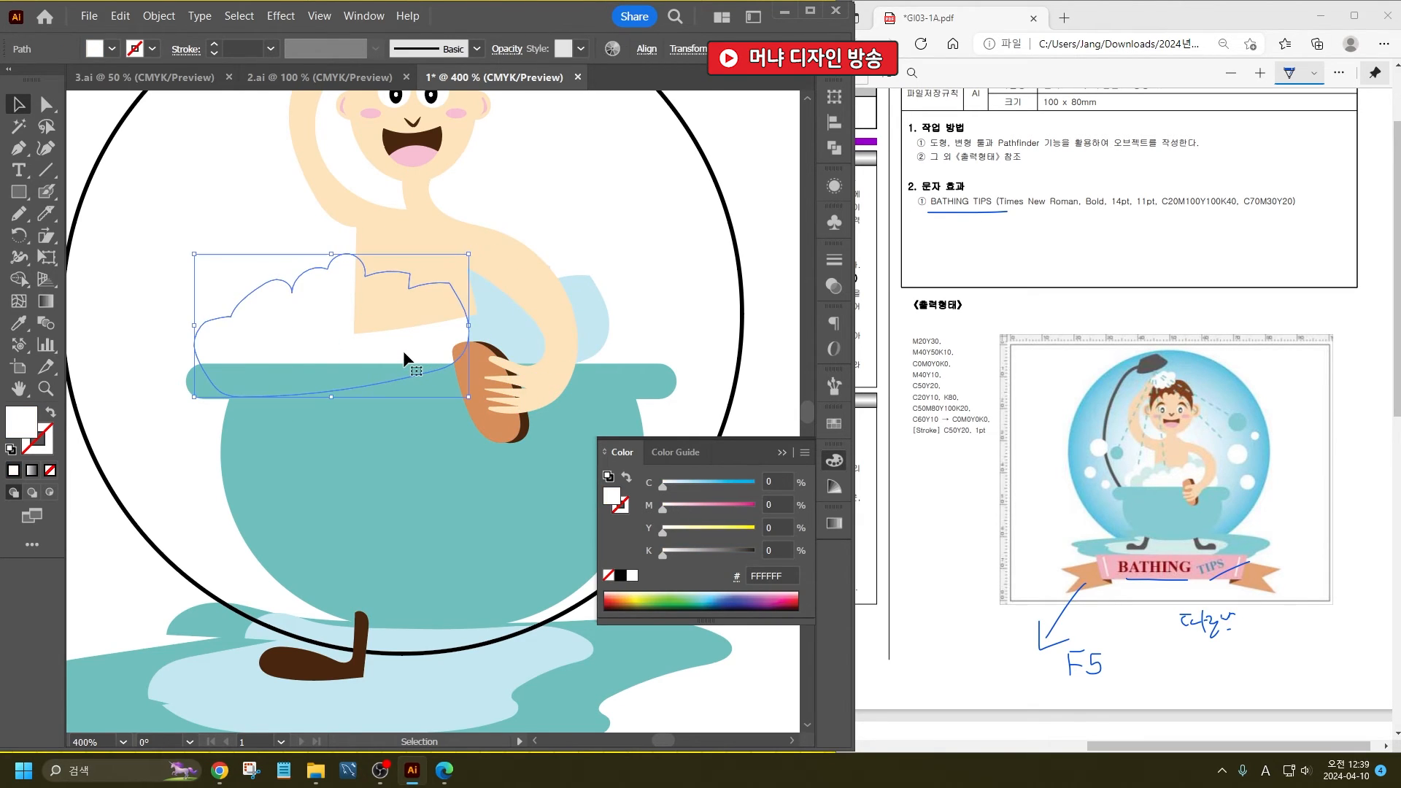
key("a")
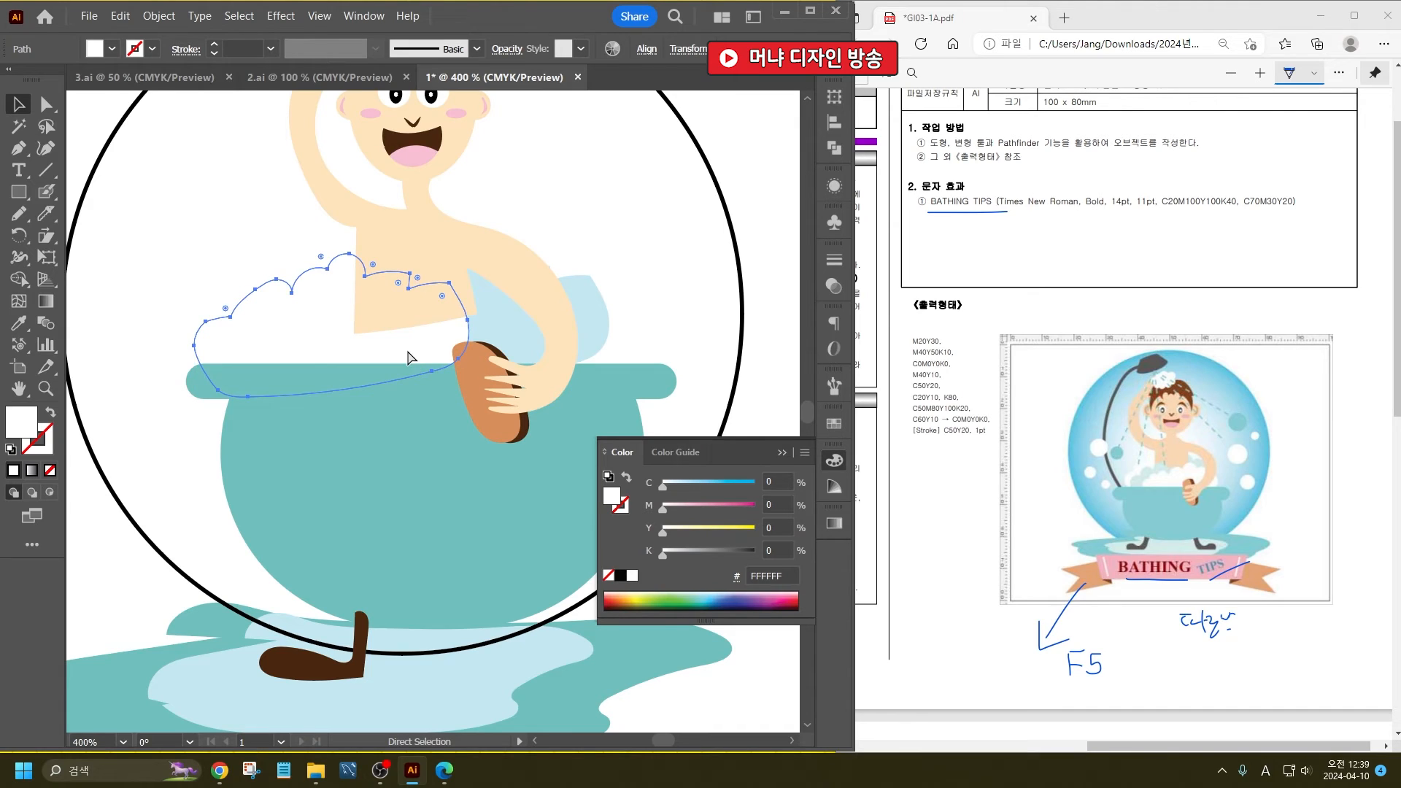
key("ctrl+shift+bracketright")
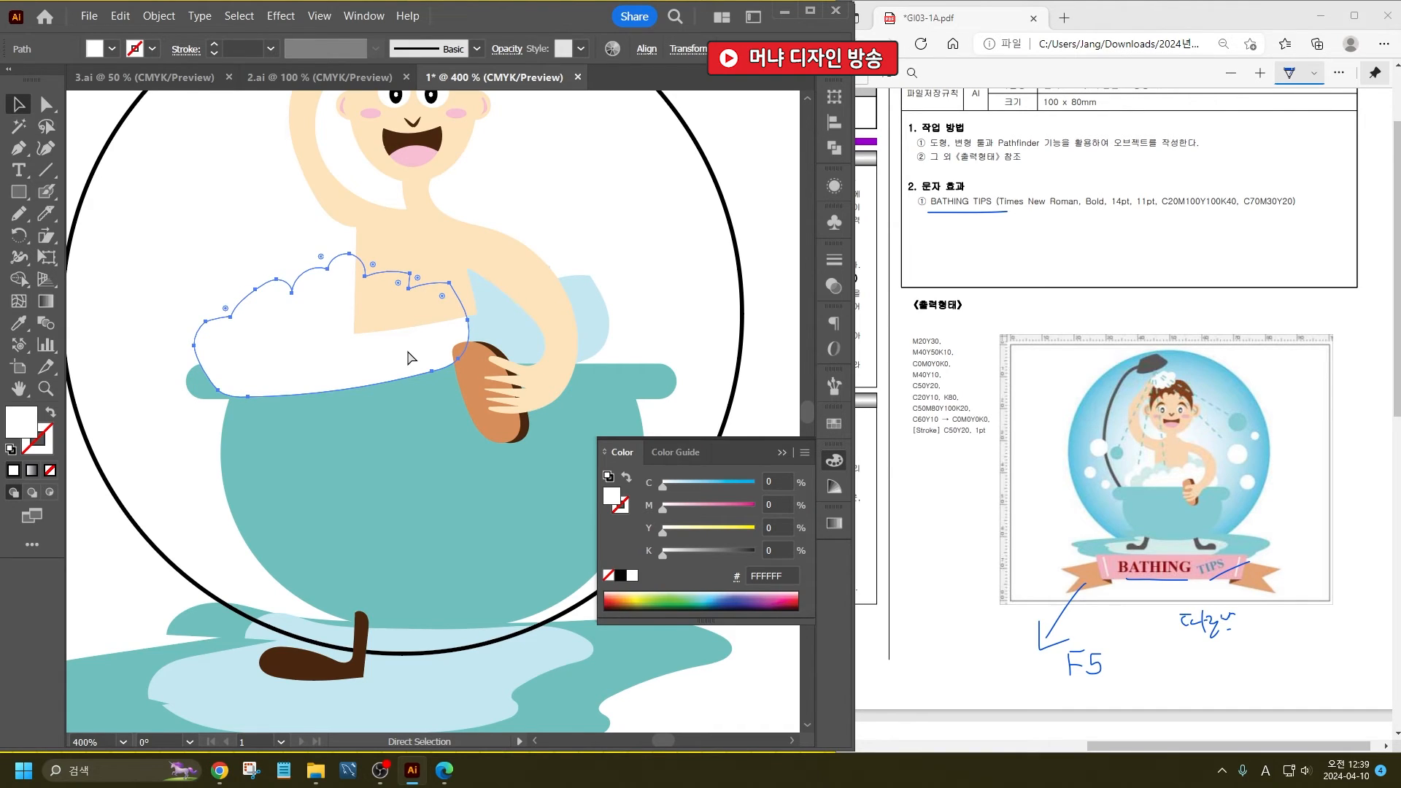
key("v")
left_click_drag(373, 343, 303, 321)
left_click(427, 427)
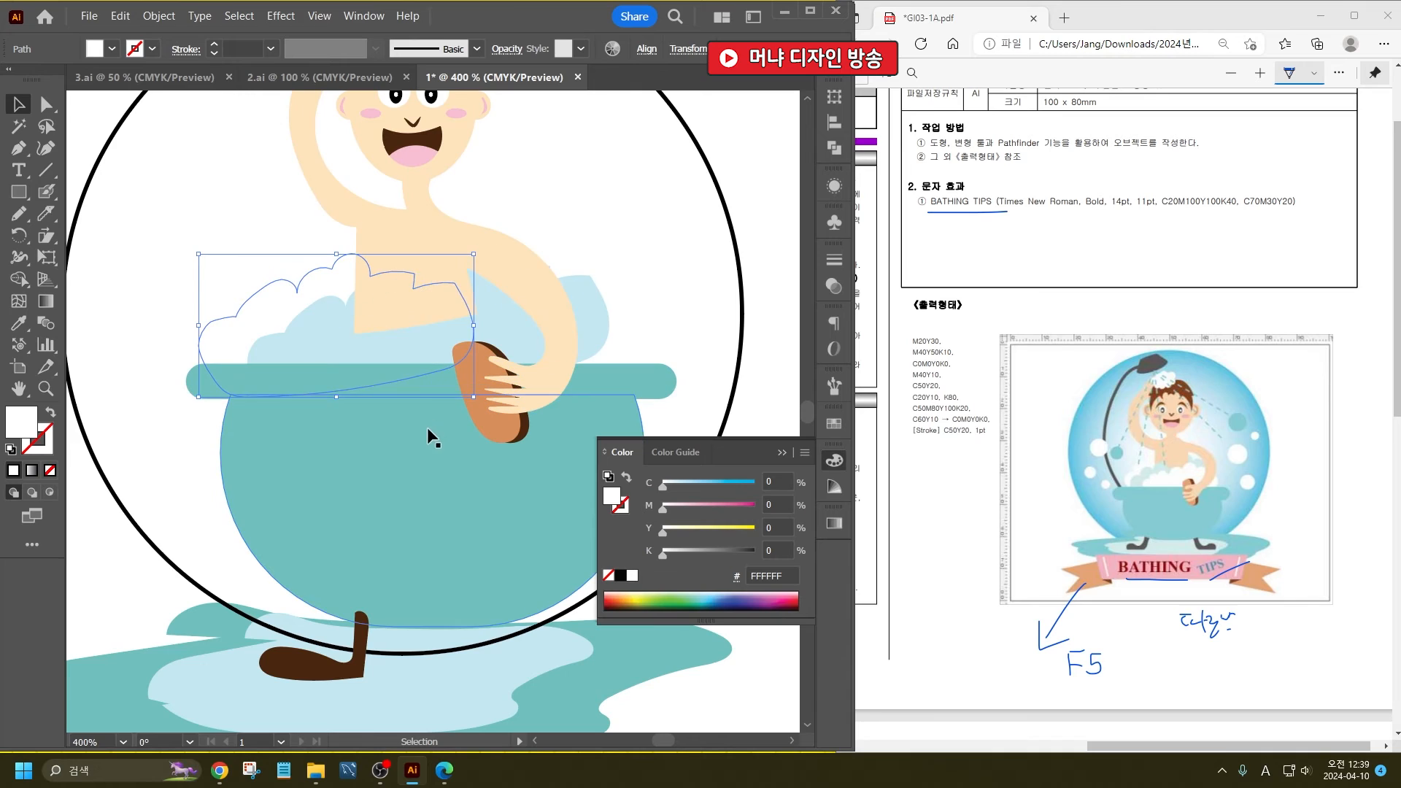
- Bring the light blue foam beside the torso and the white foam under the brush arm to the front
left_click(418, 281)
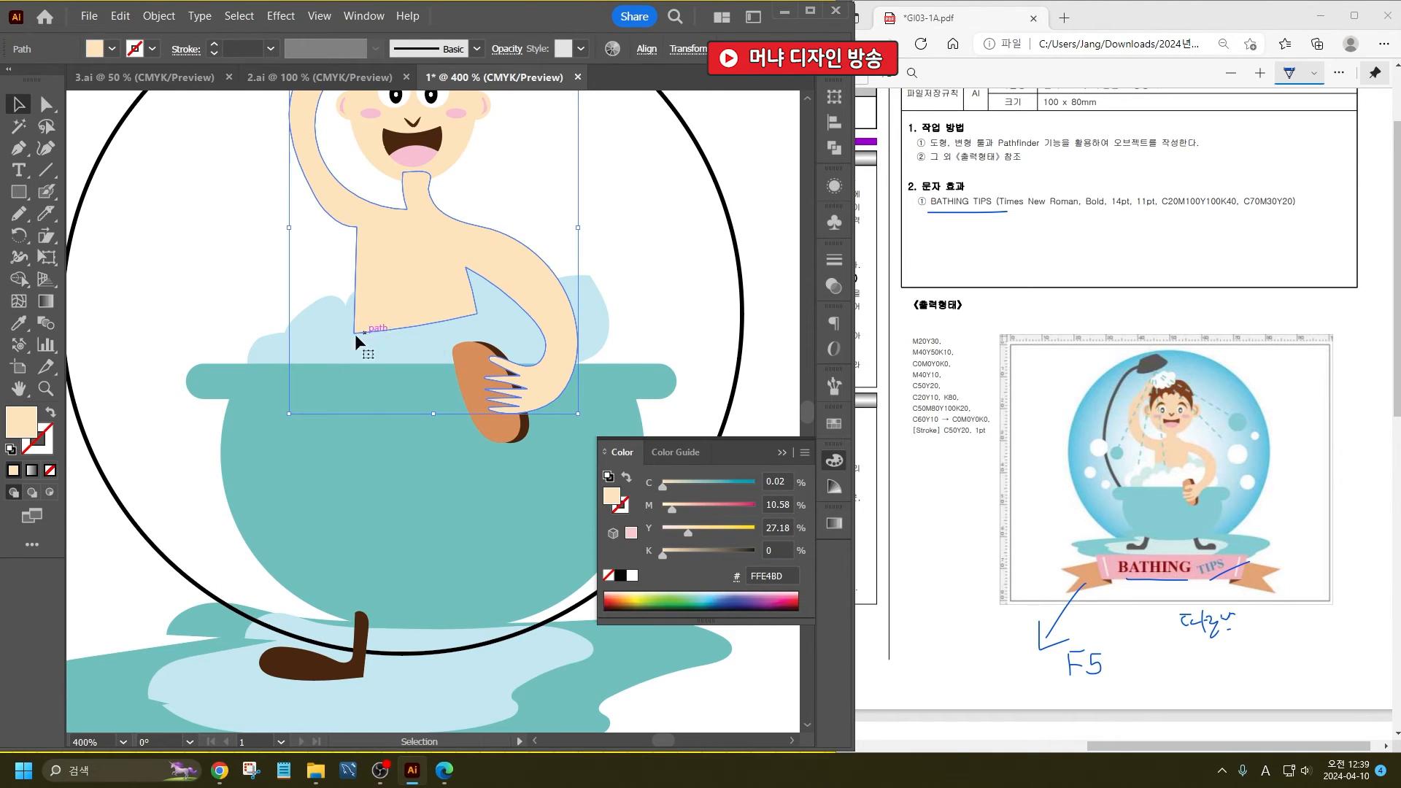
left_click(325, 339)
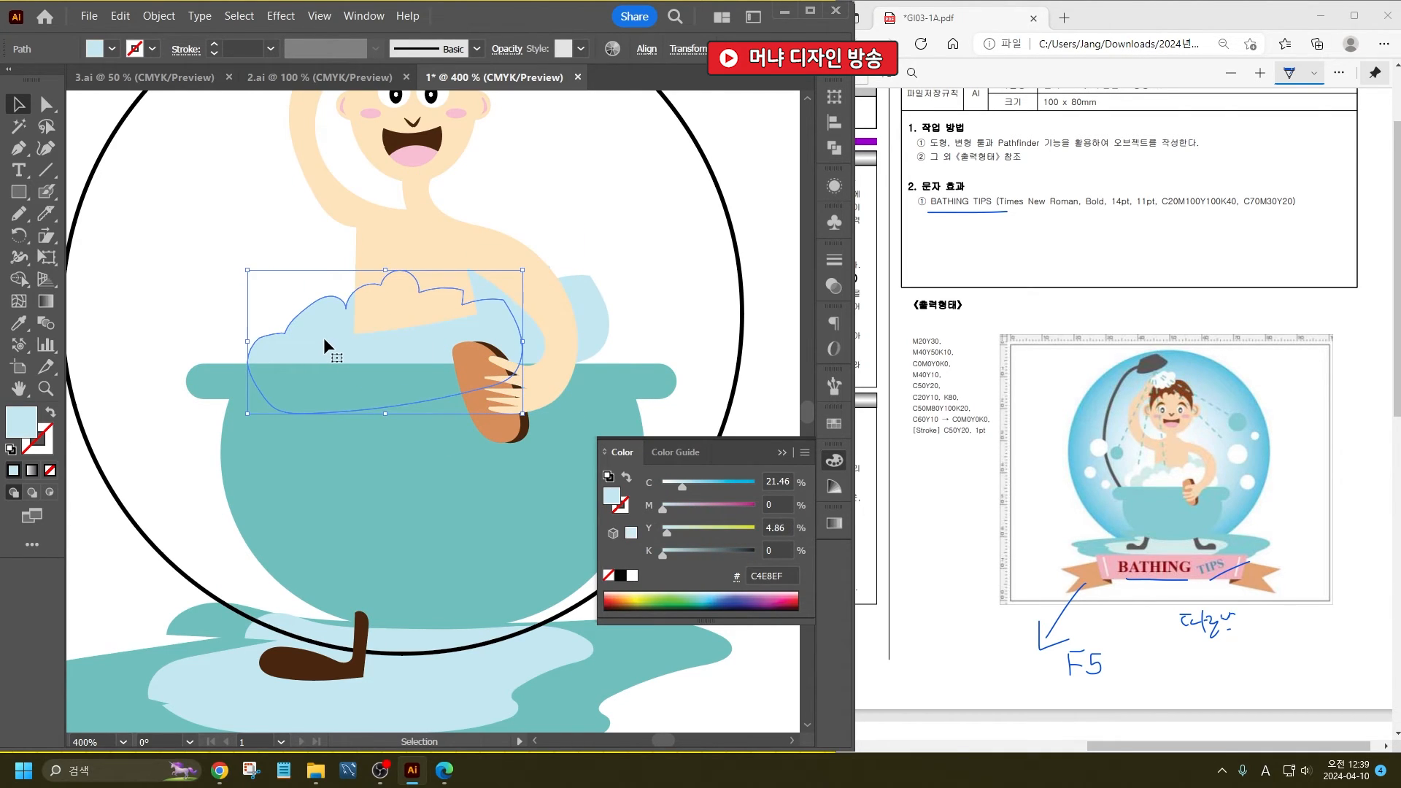
left_click(586, 350)
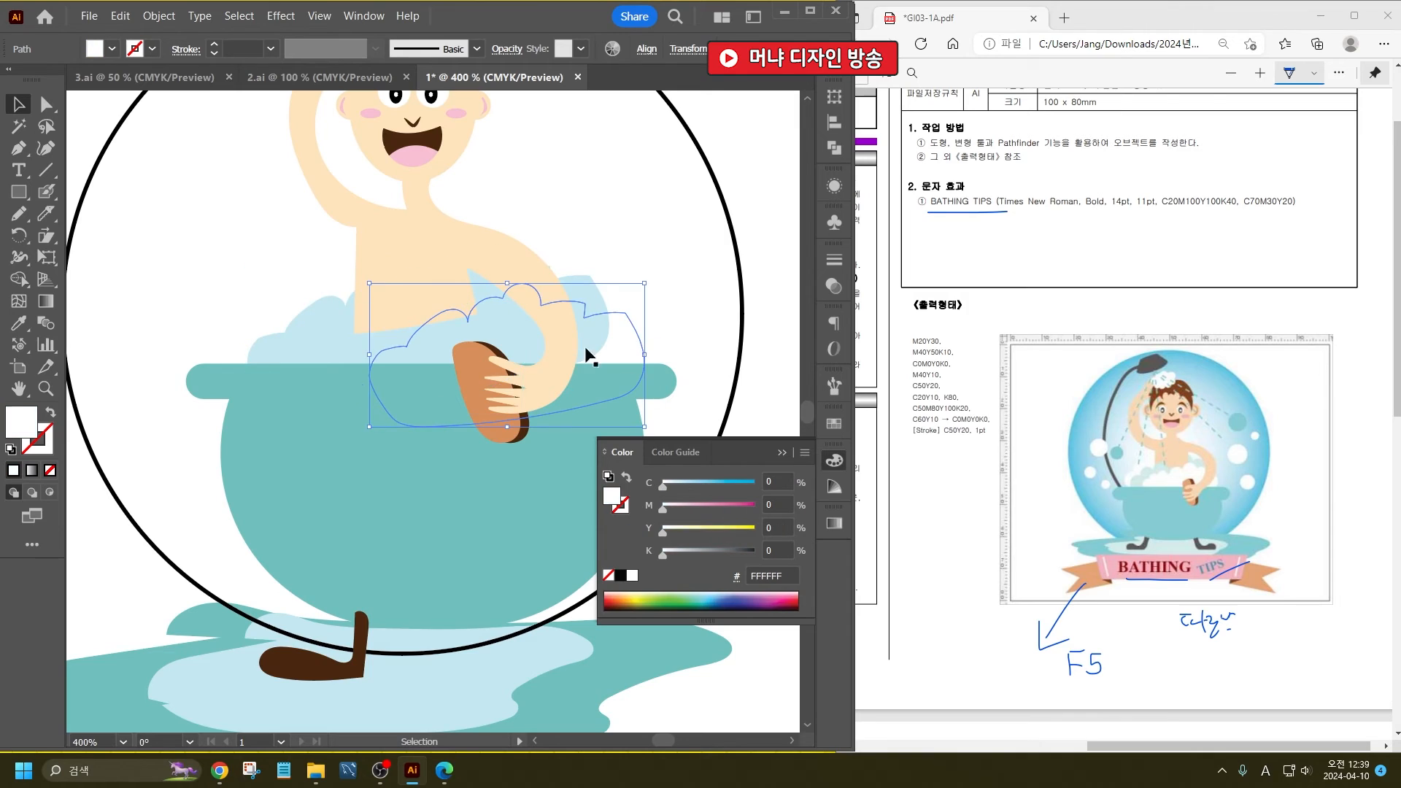
left_click(335, 356, "shift")
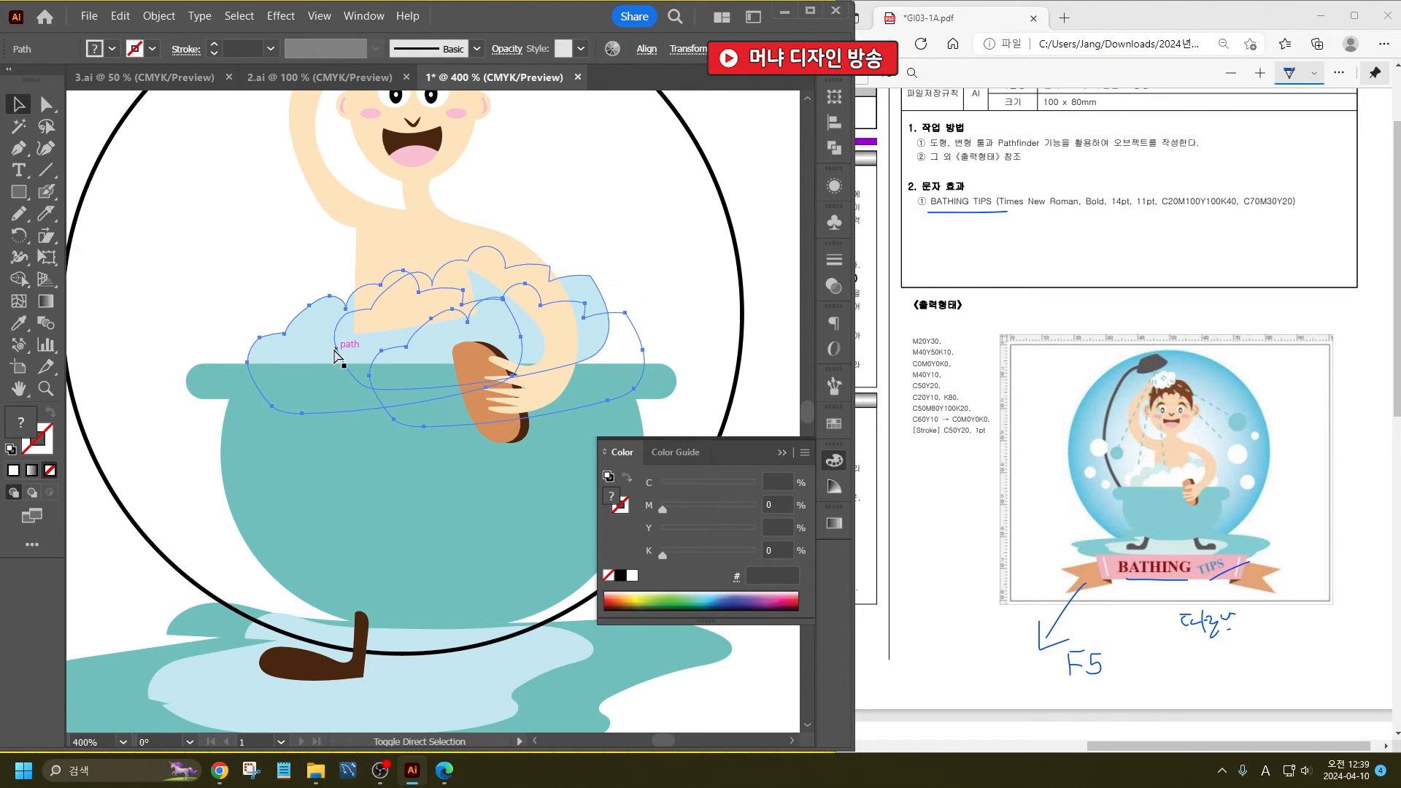
key("ctrl+shift+bracketright")
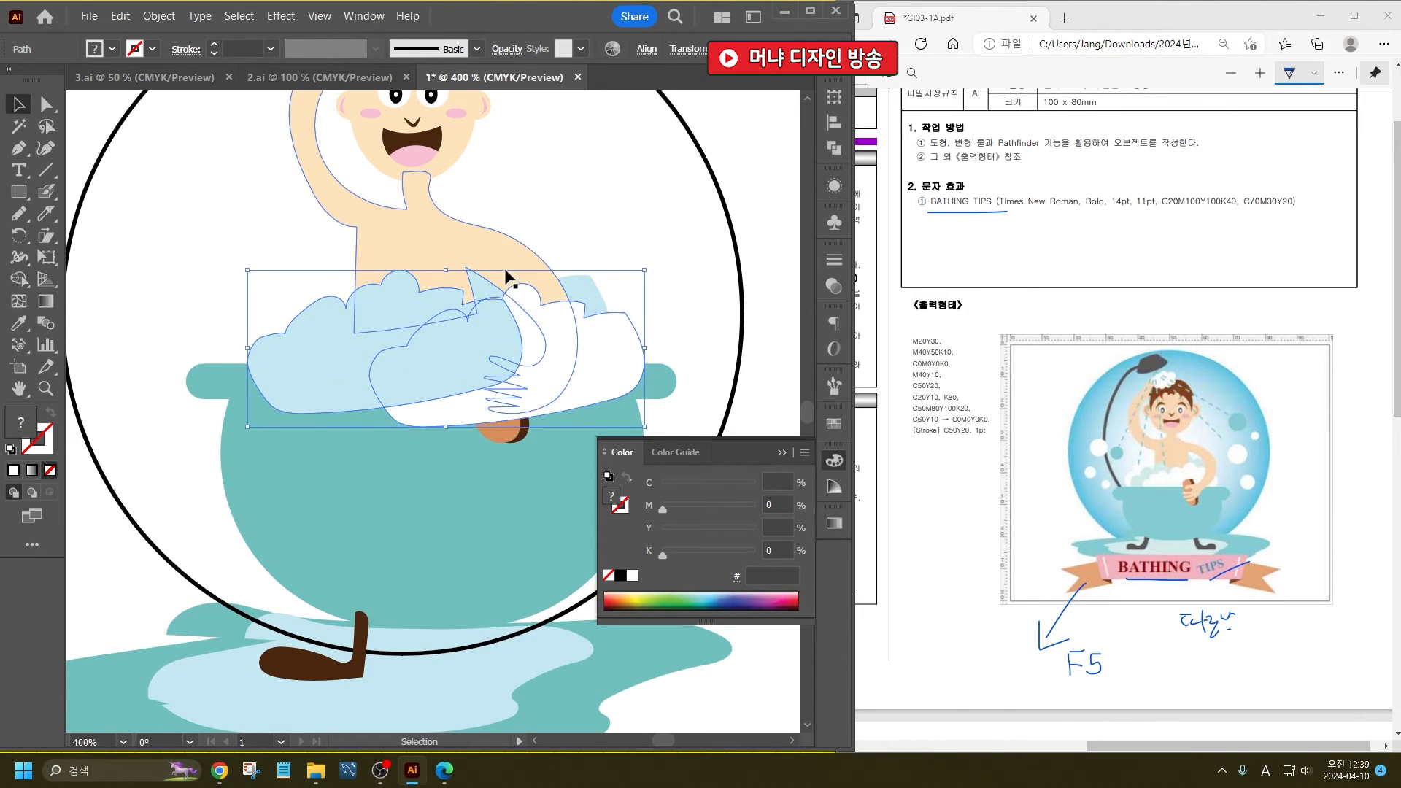
- Cut the arm holding the brush away from the torso at the shoulder with the Knife, and clear the selection
left_click(504, 276)
left_click(48, 215)
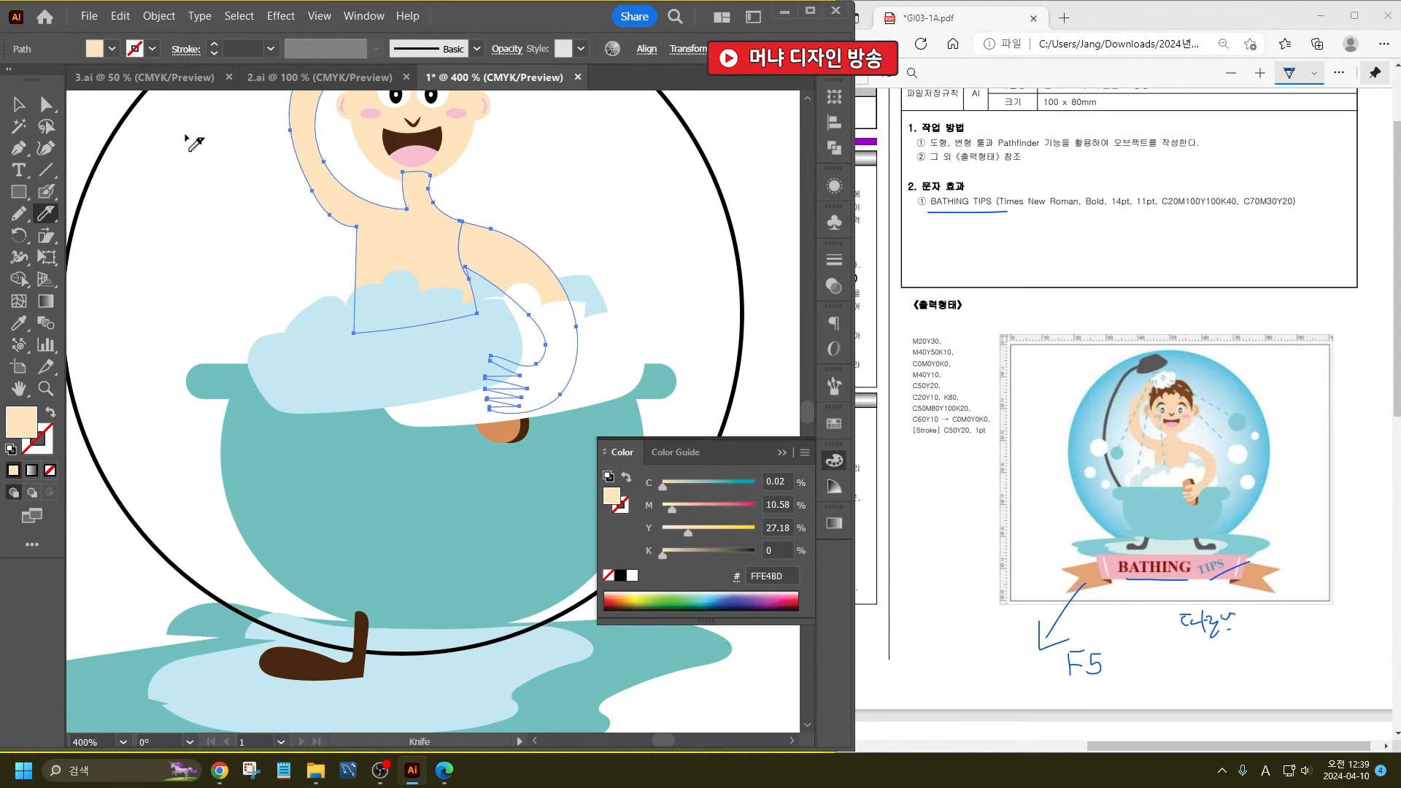
left_click(20, 105)
left_click(218, 219)
- Bring the separated arm and the brush group in front of the foam
left_click(513, 264)
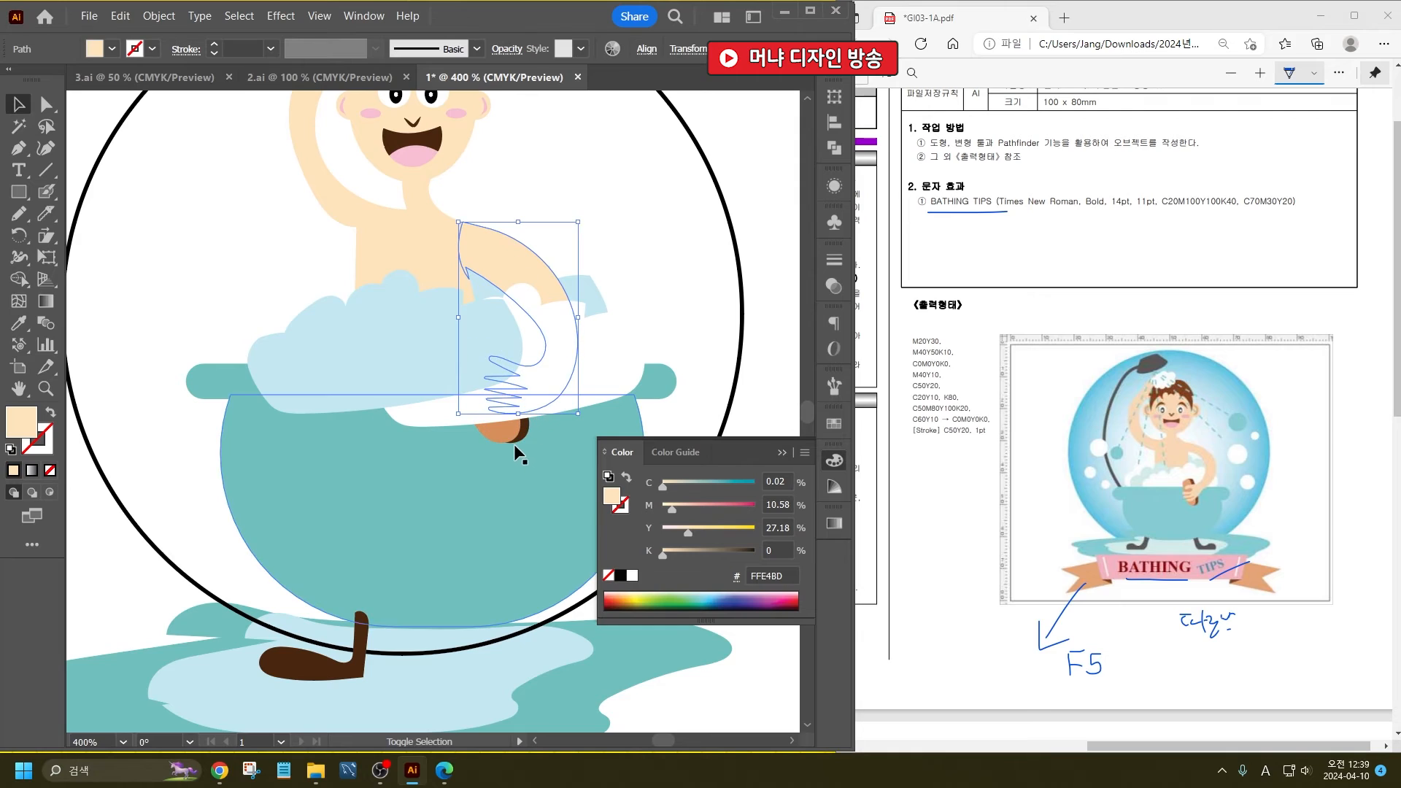
left_click(514, 444, "shift")
key("ctrl+shift+bracketright")
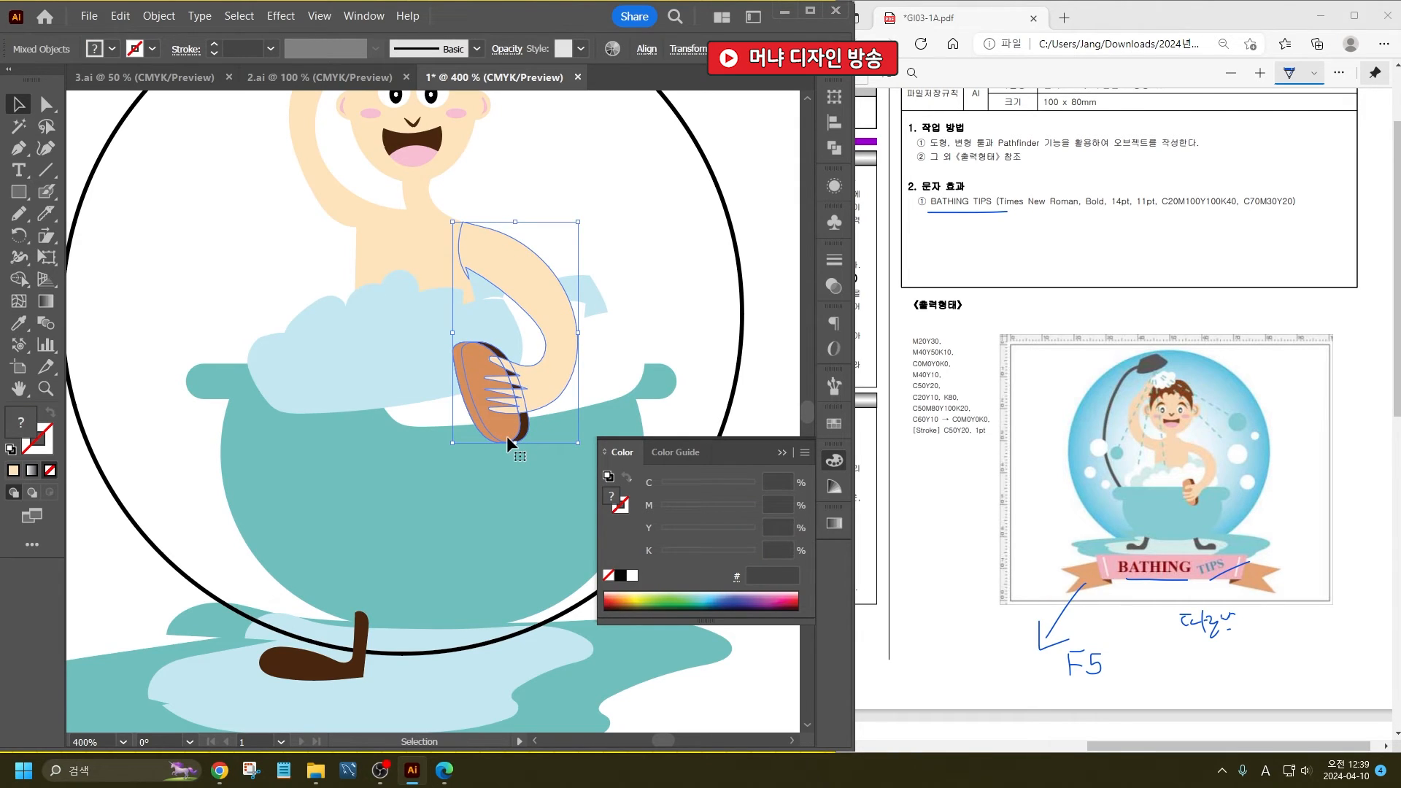
- Arrange the bathtub and its rim in front of the torso and foam, with the arm and brush foremost, and clear the selection
left_click(272, 485)
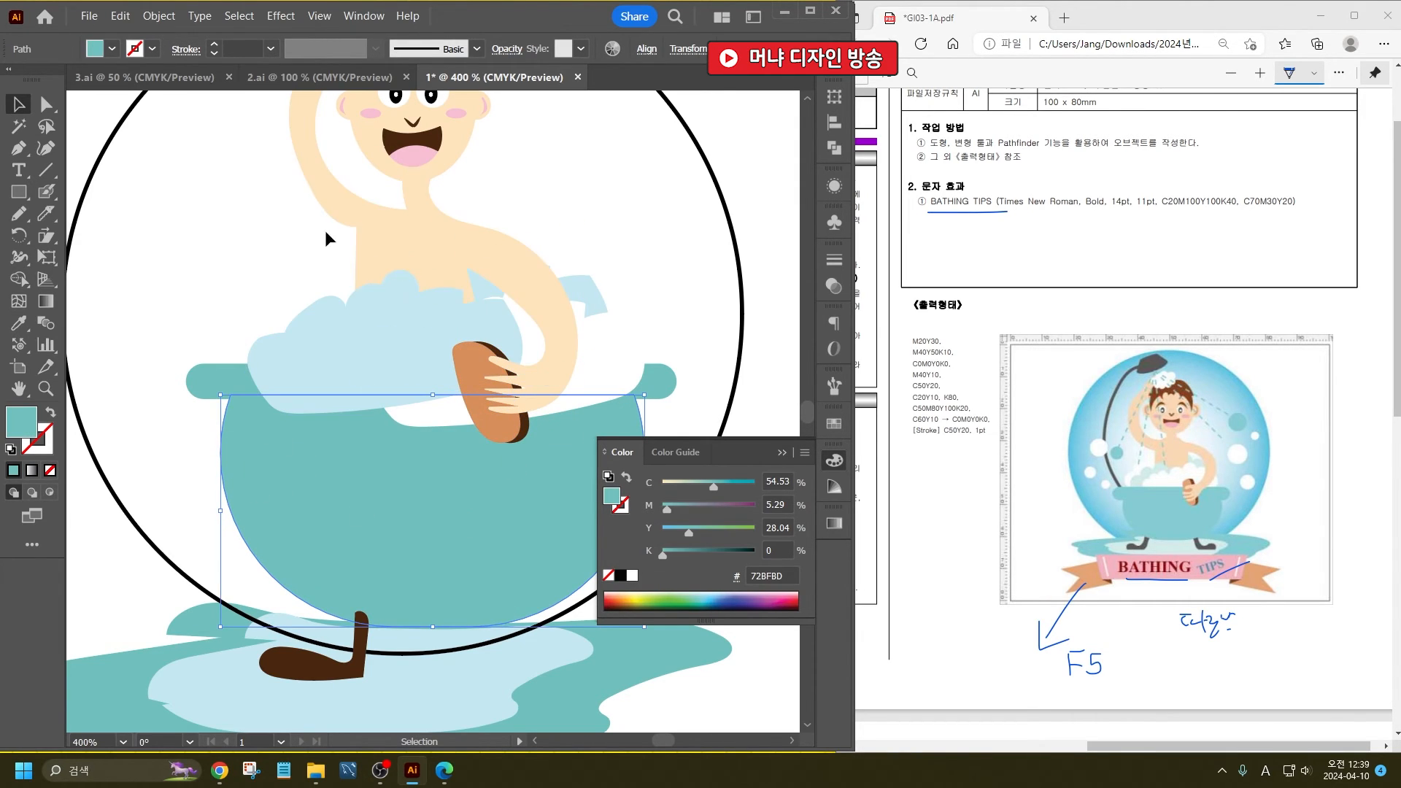
key("ctrl+minus")
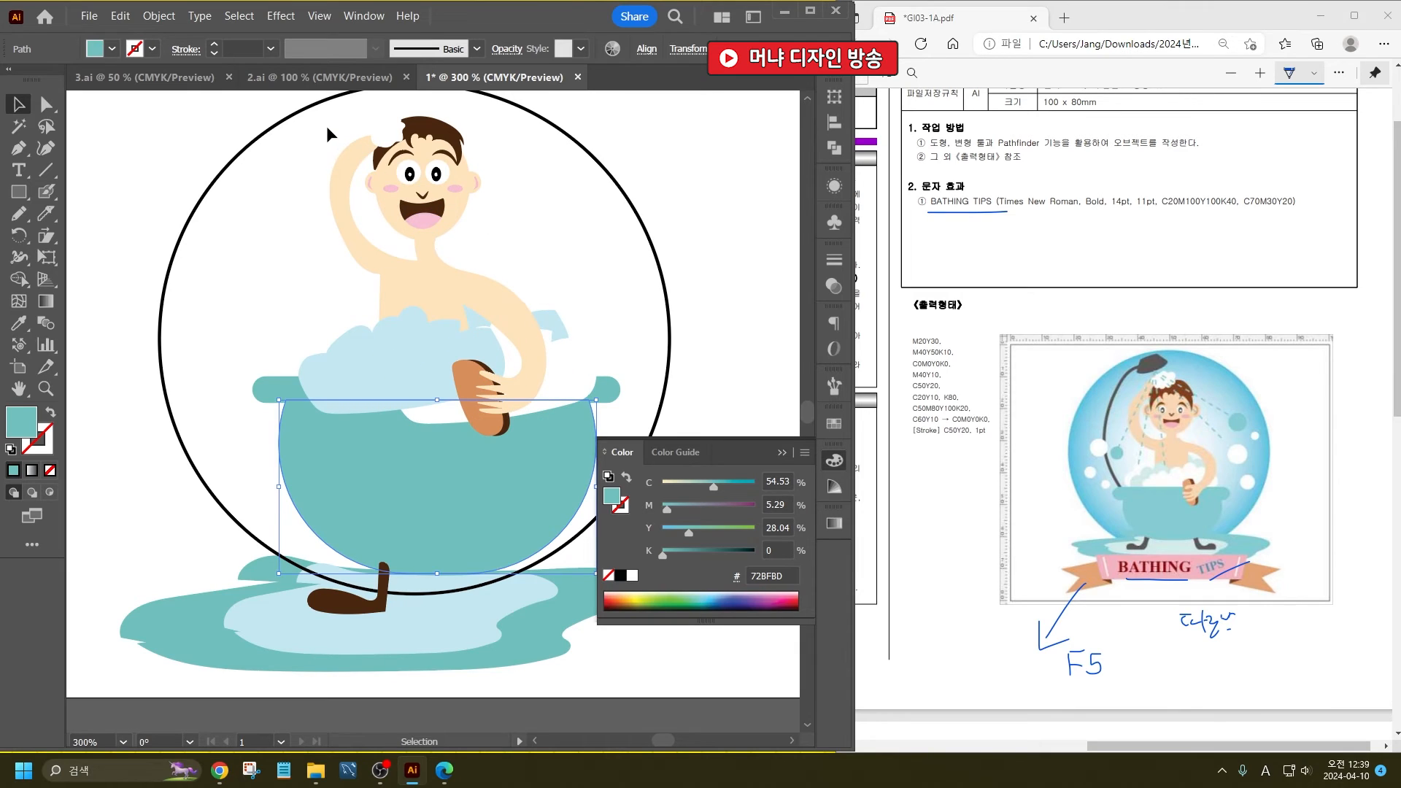
left_click_drag(327, 125, 530, 348)
left_click(487, 291, "shift")
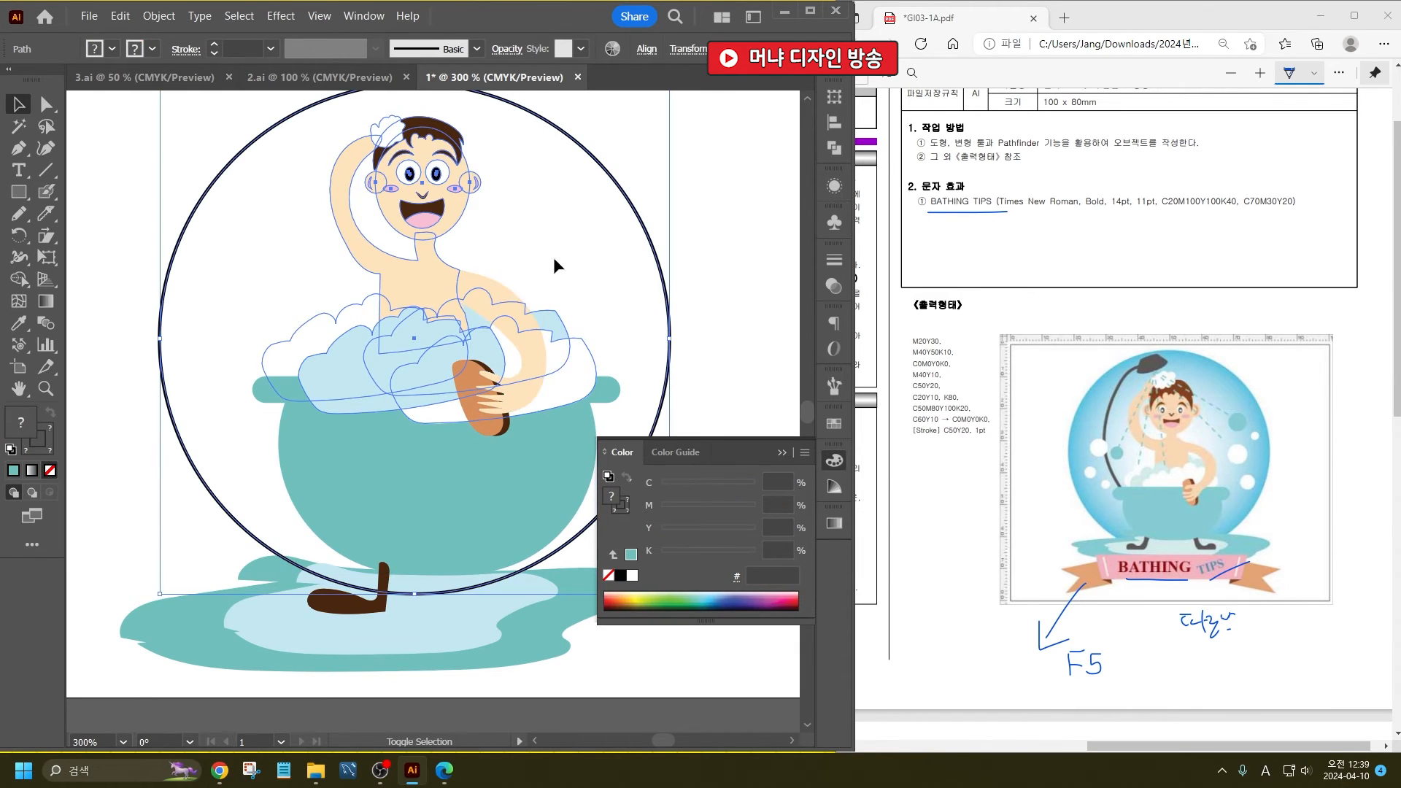
left_click(634, 208, "shift")
key("a")
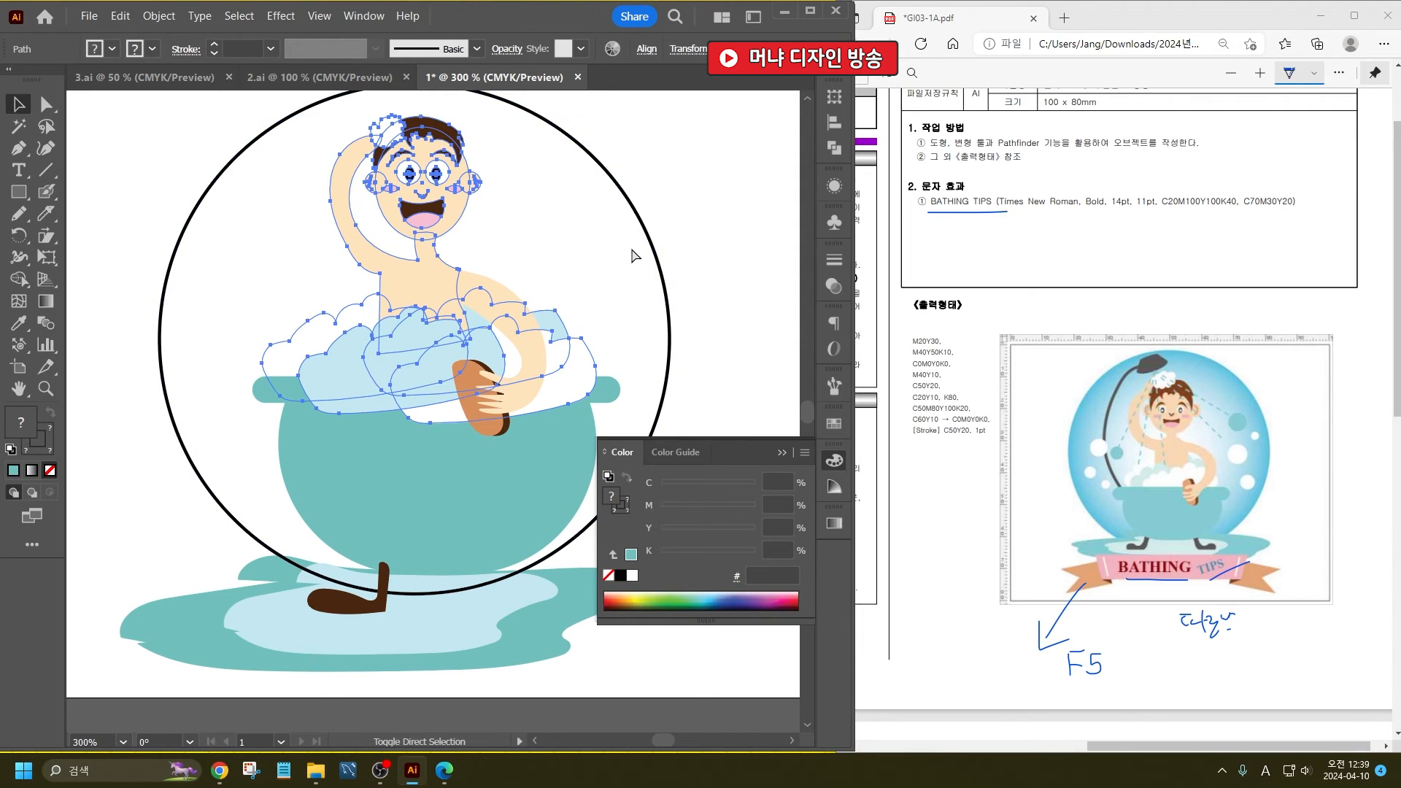
key("v")
left_click(699, 259)
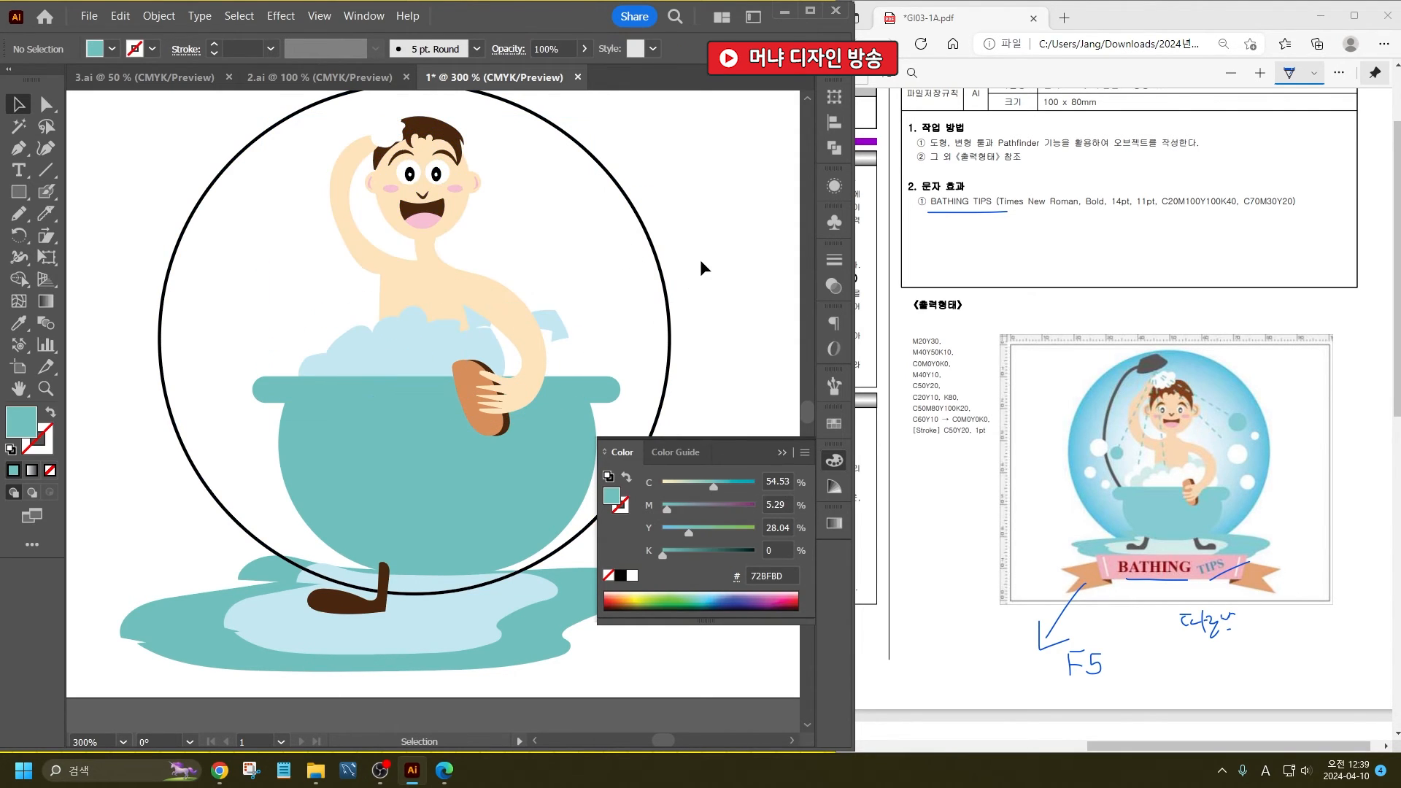
- Send the light blue foam behind the white foam beside the brush, and clear the selection
scroll(491, 332, "up", 2)
left_click(503, 330)
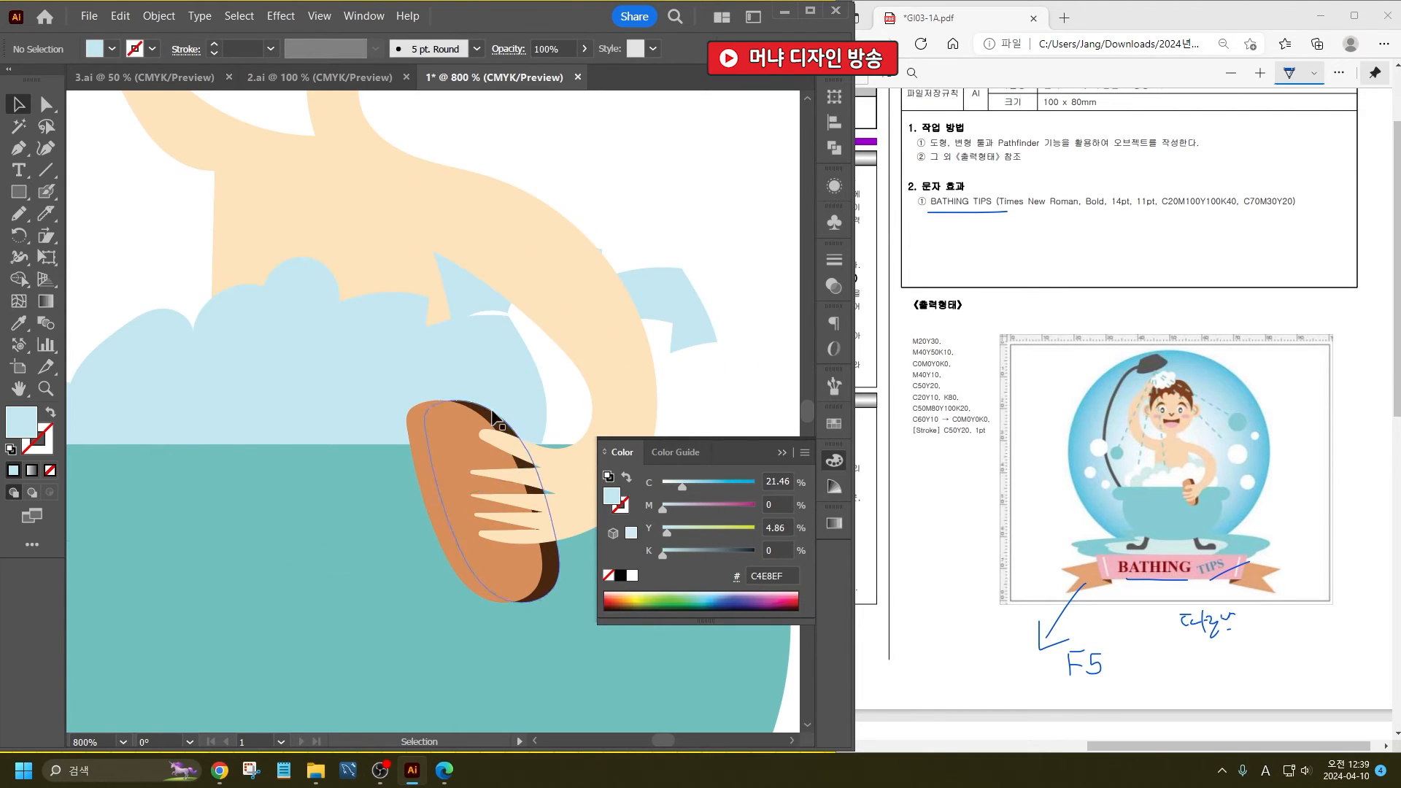
left_click(567, 389)
left_click(481, 382)
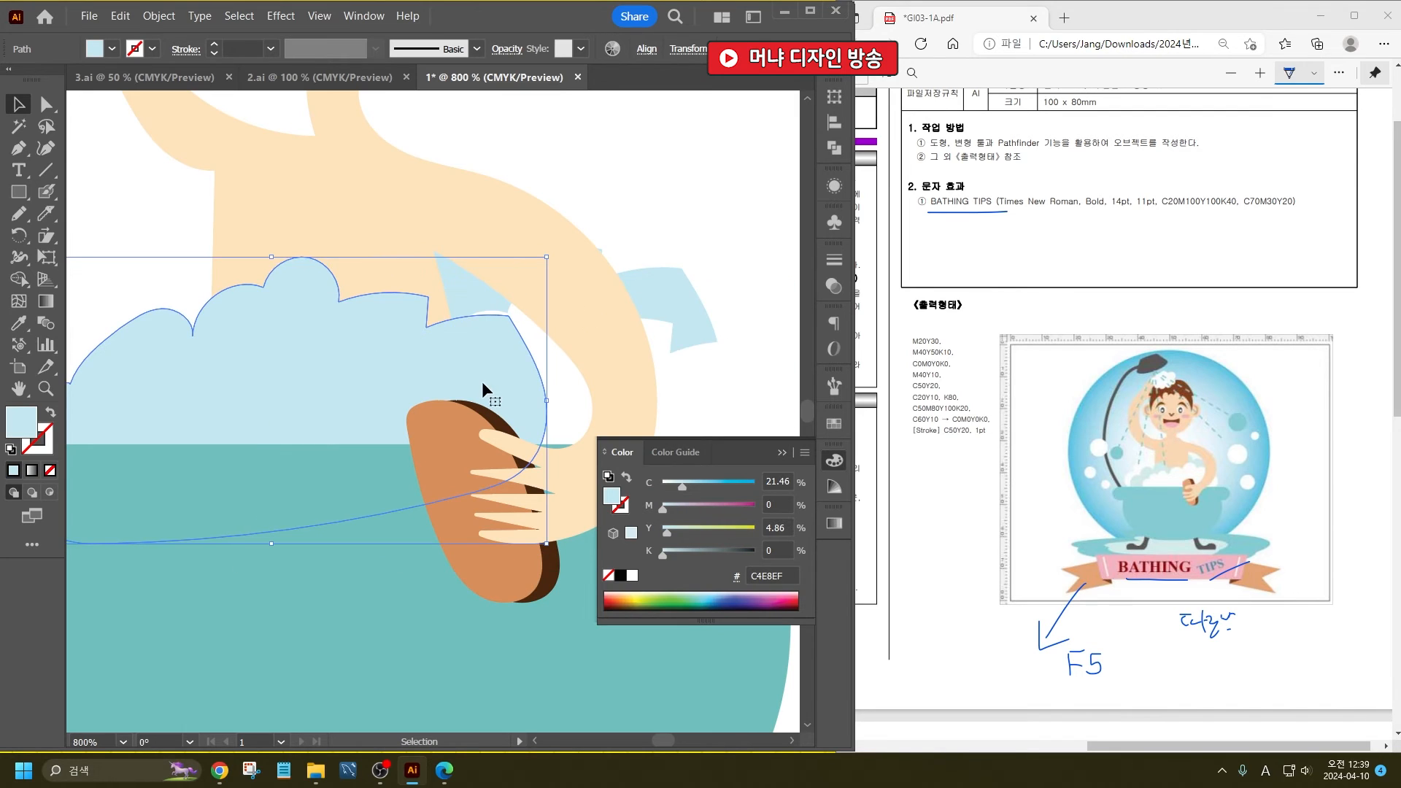
key("v")
scroll(482, 392, "down", 4)
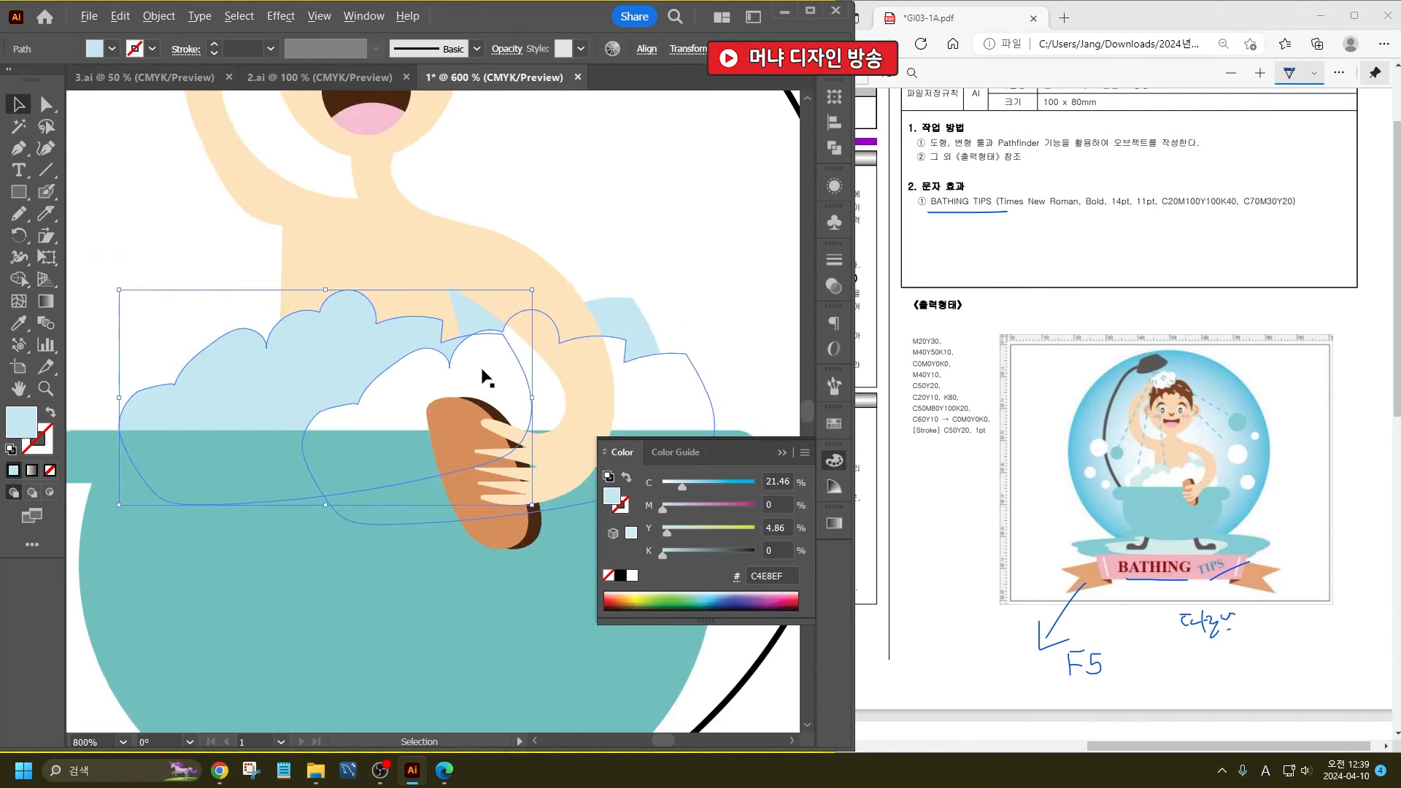
left_click(693, 278)
scroll(499, 276, "up", 2)
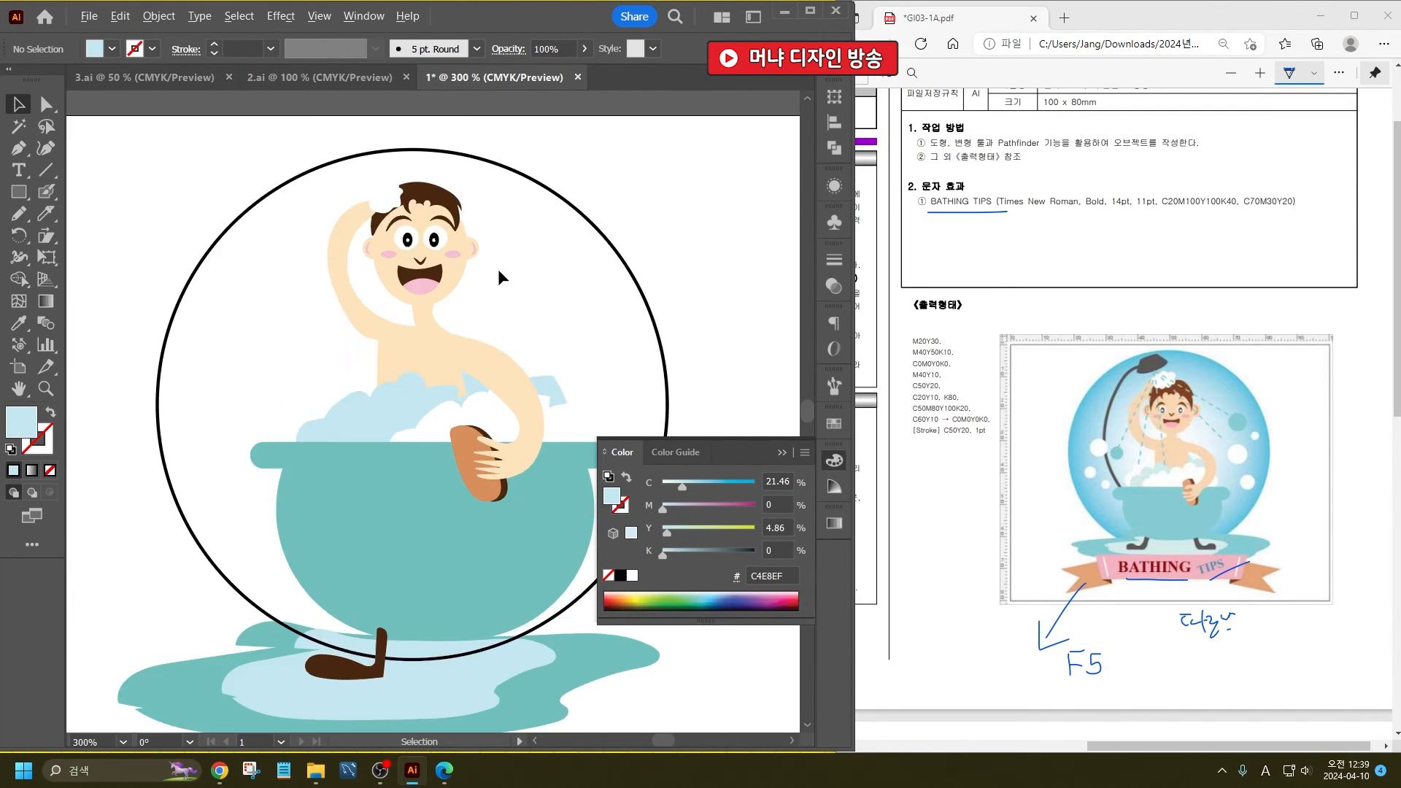
scroll(498, 268, "down", 2)
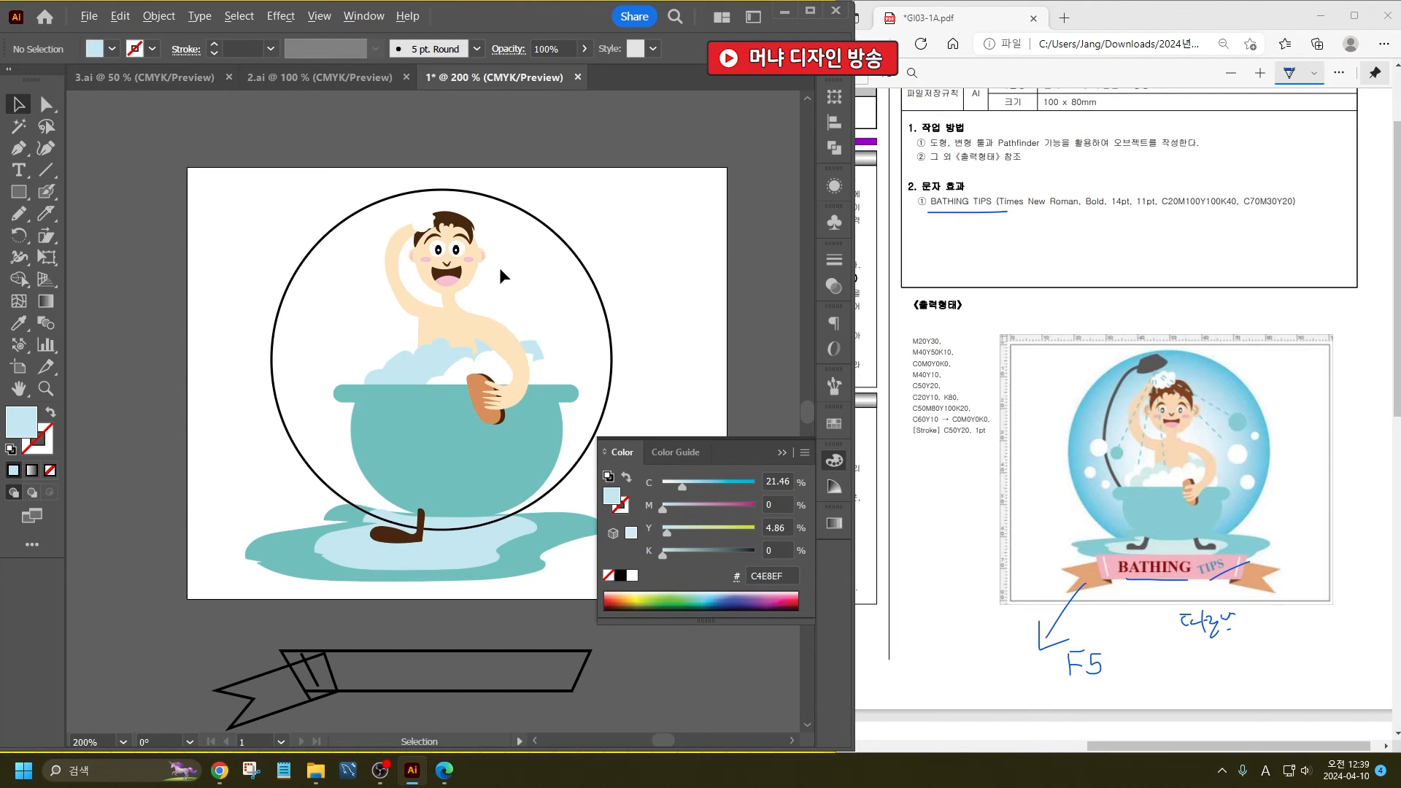
- Copy the brown foot under the bathtub, mirror the copy, and position one foot beneath each side of the tub
left_click_drag(541, 336, 519, 328)
left_click_drag(375, 532, 453, 537)
right_click(458, 529)
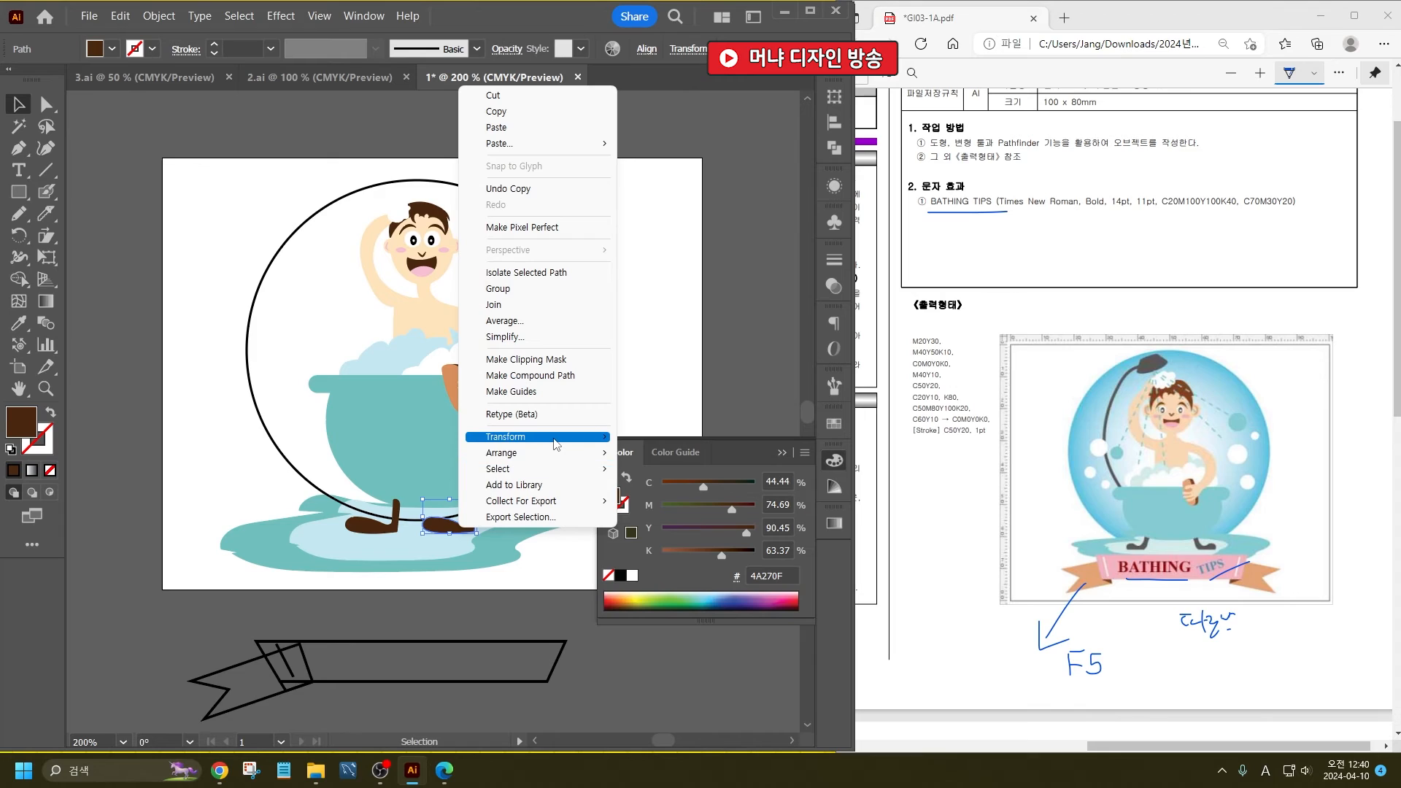
left_click(434, 530)
left_click_drag(426, 521, 503, 529)
left_click_drag(372, 531, 344, 521)
left_click_drag(498, 527, 510, 520)
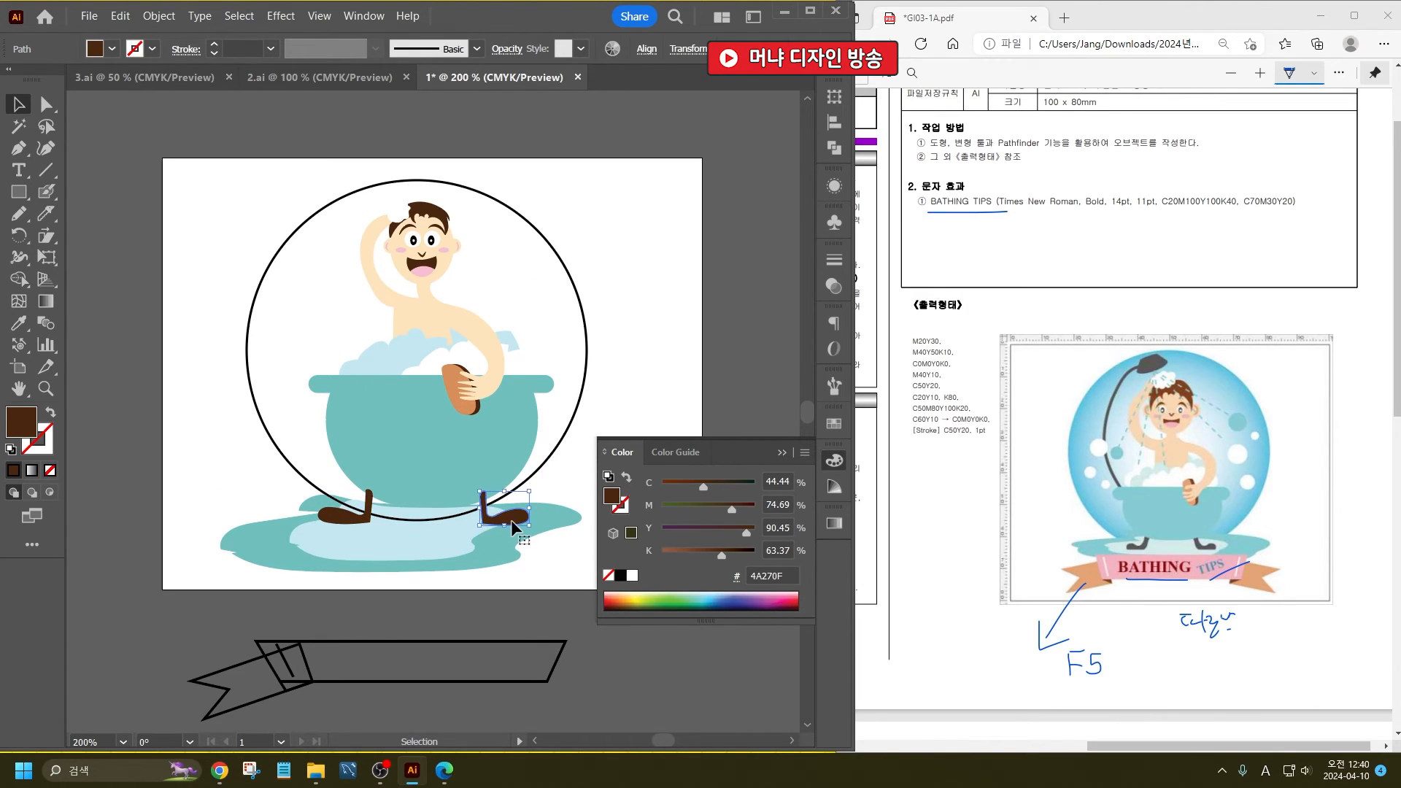
left_click(365, 515, "shift")
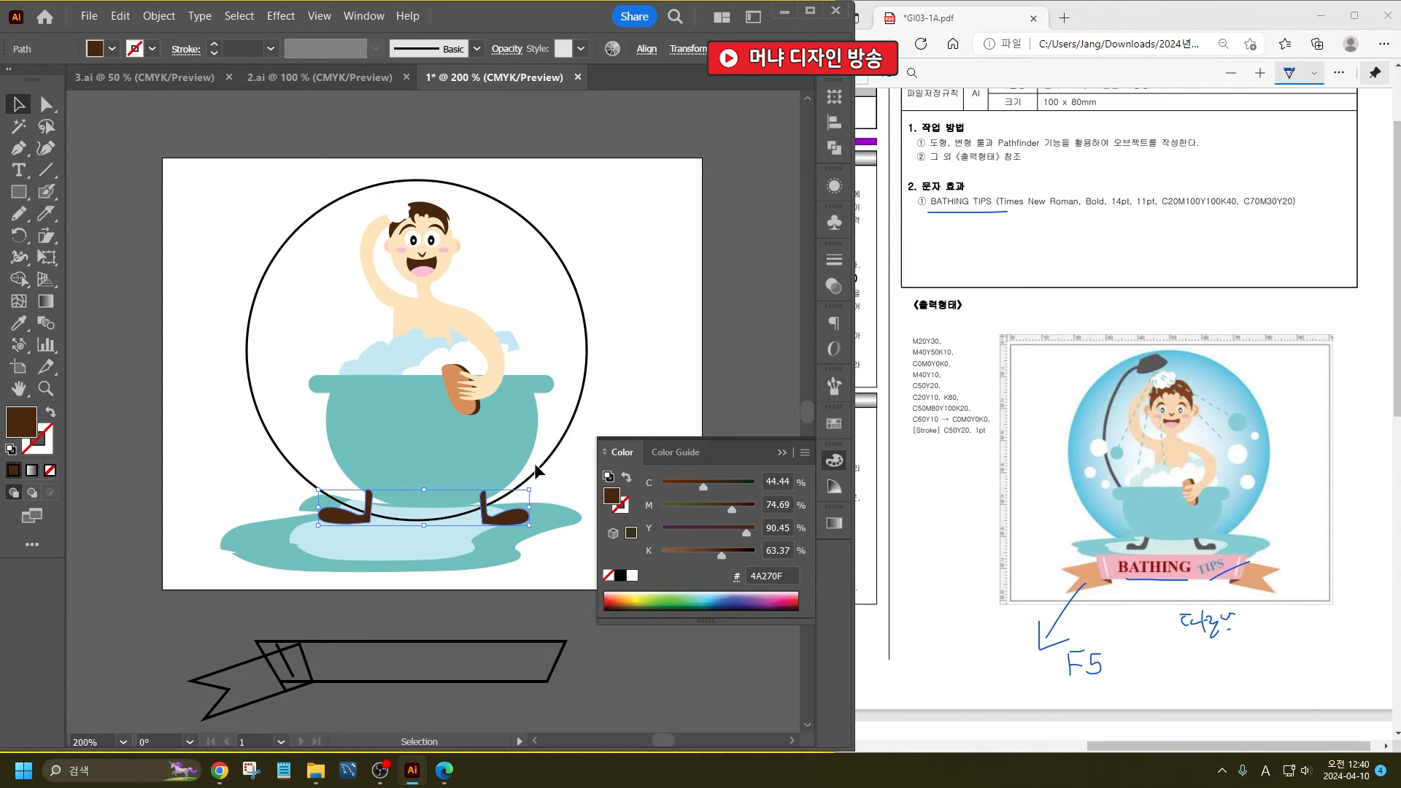
- Fill the large background circle with a radial gradient from white at the centre to sky blue at the edge
left_click(588, 356)
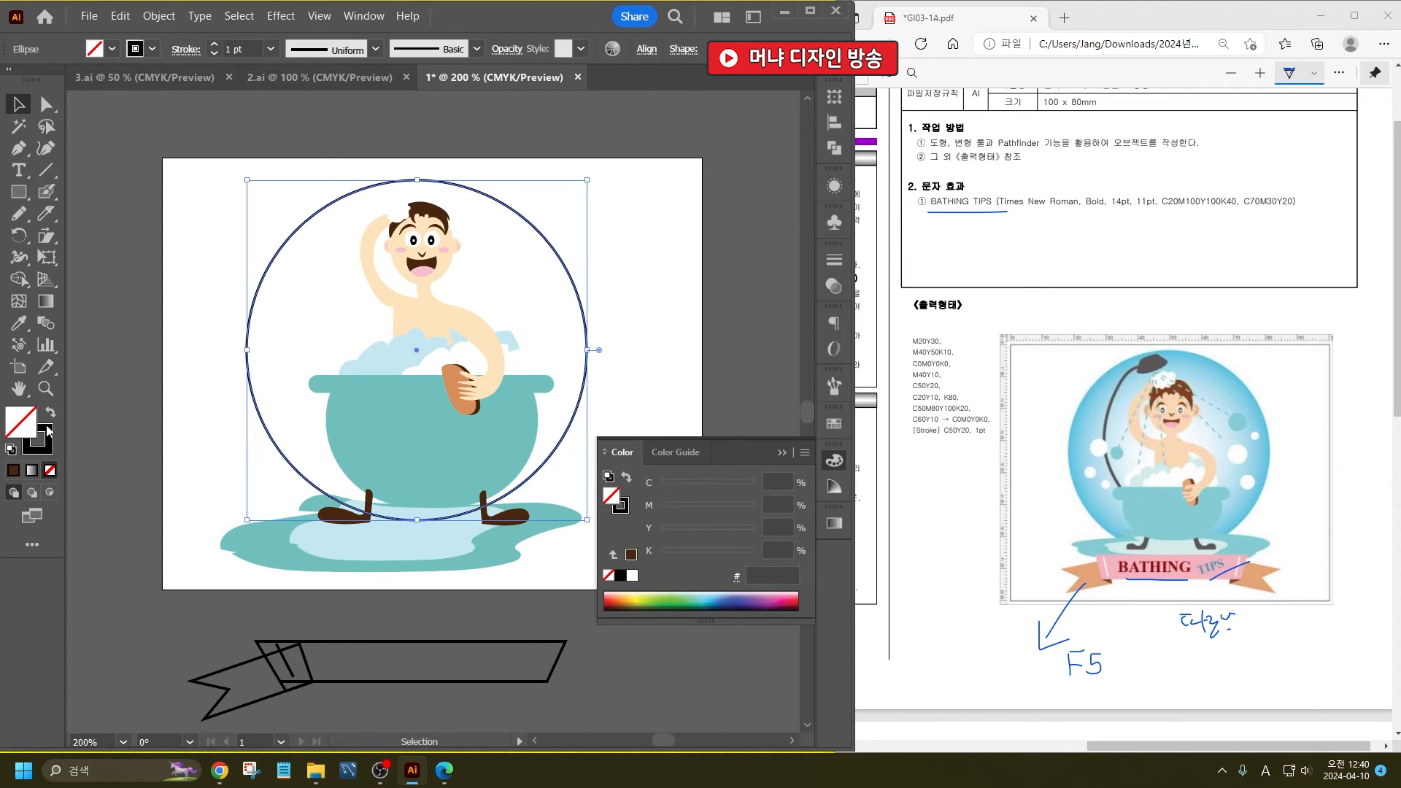
left_click(45, 300)
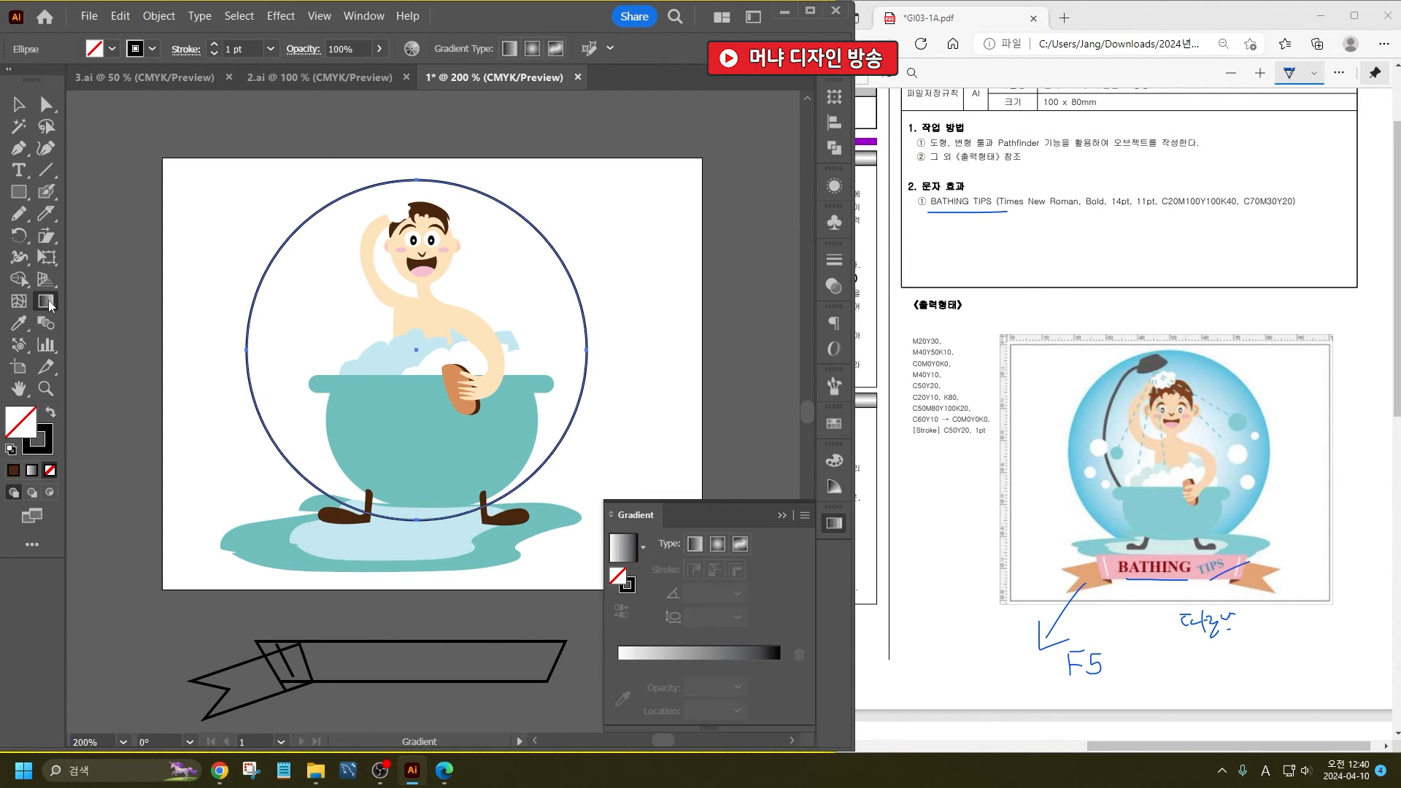
left_click(615, 672)
left_click(619, 665)
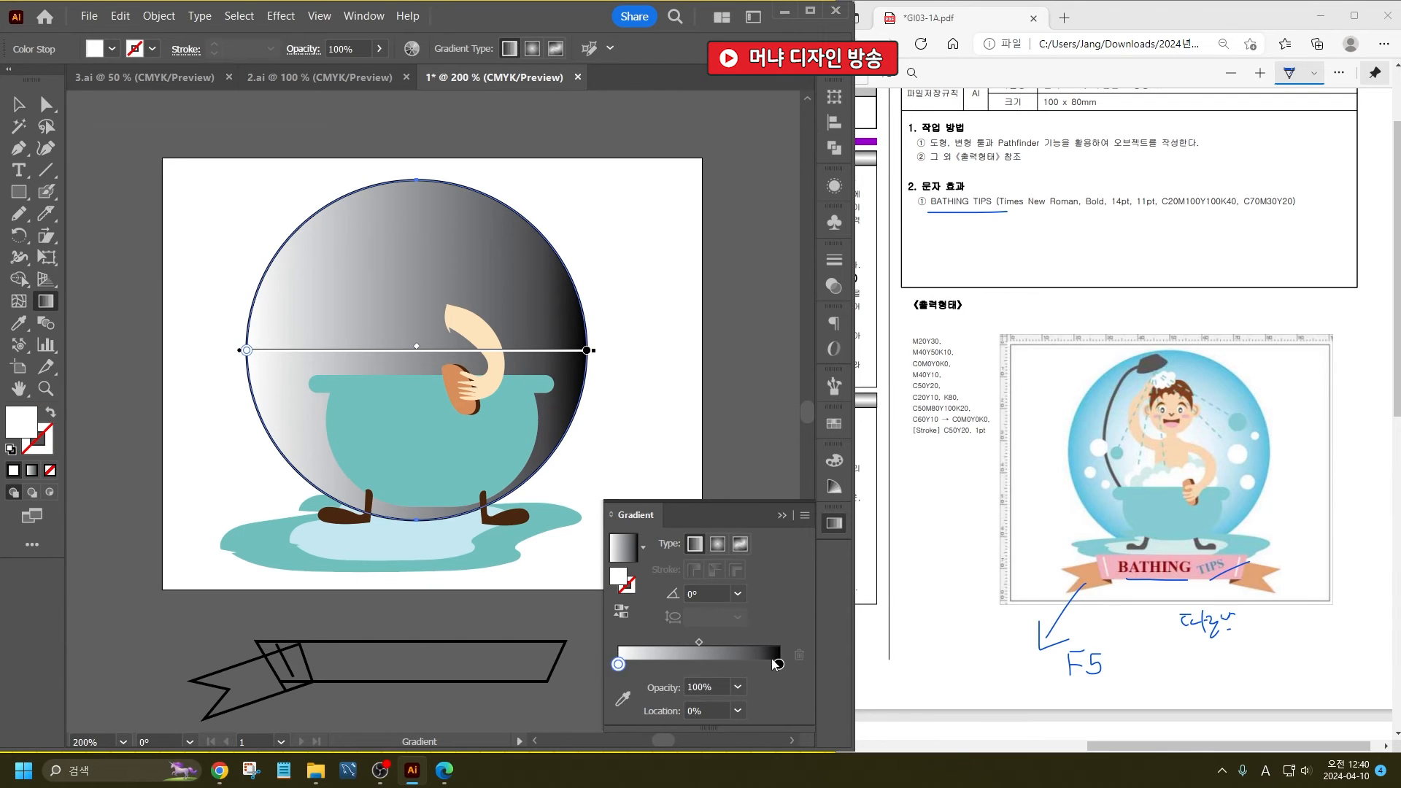
double_click(779, 666)
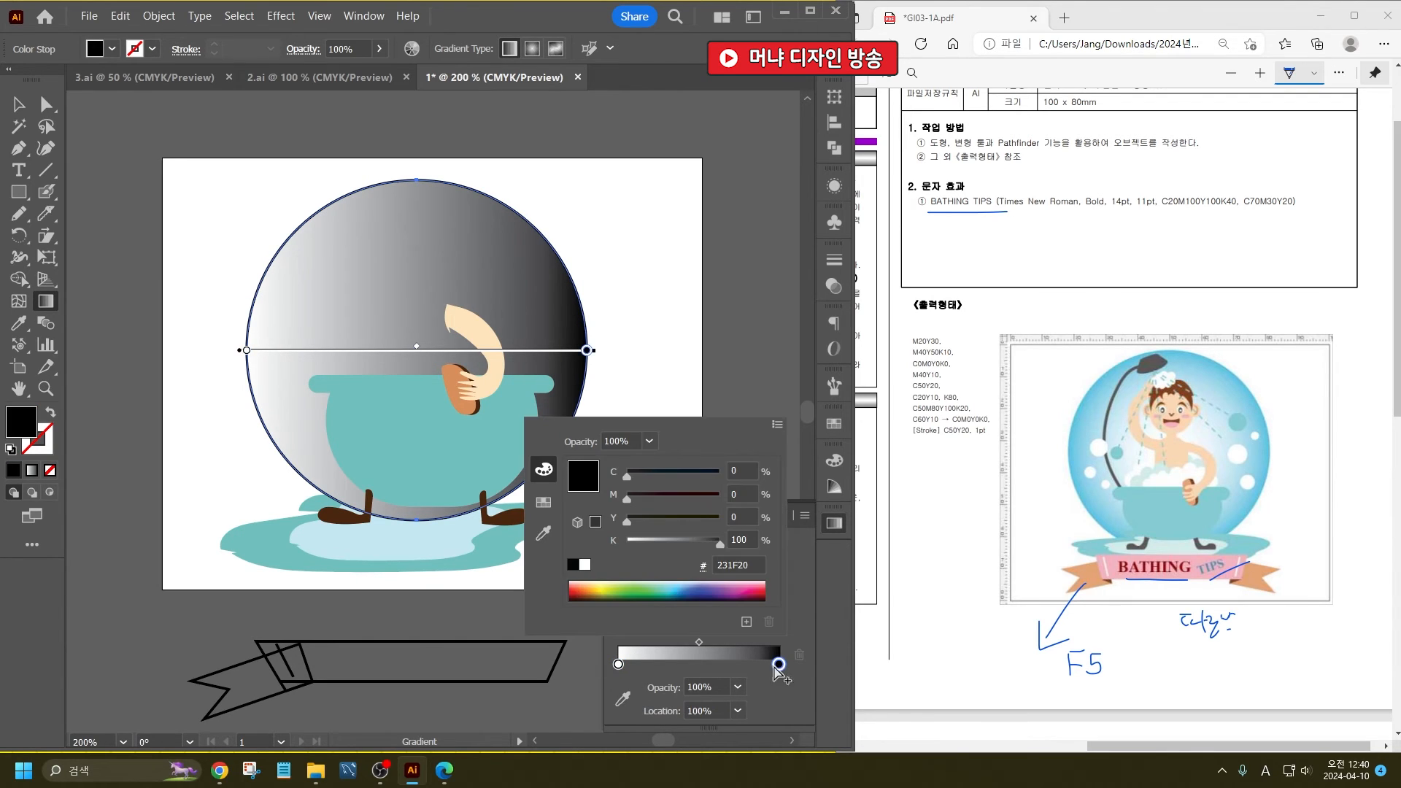
left_click(680, 588)
left_click(801, 595)
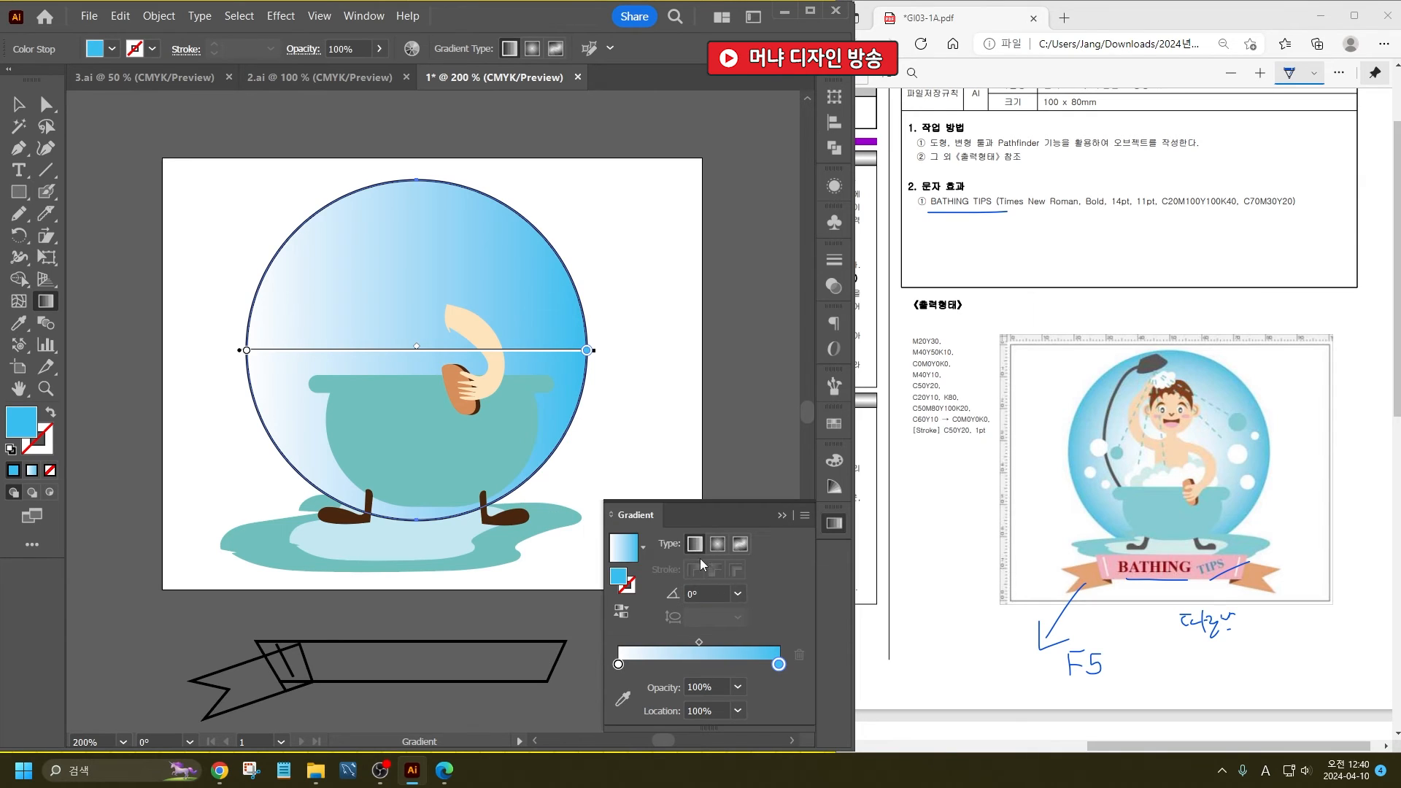
left_click(717, 544)
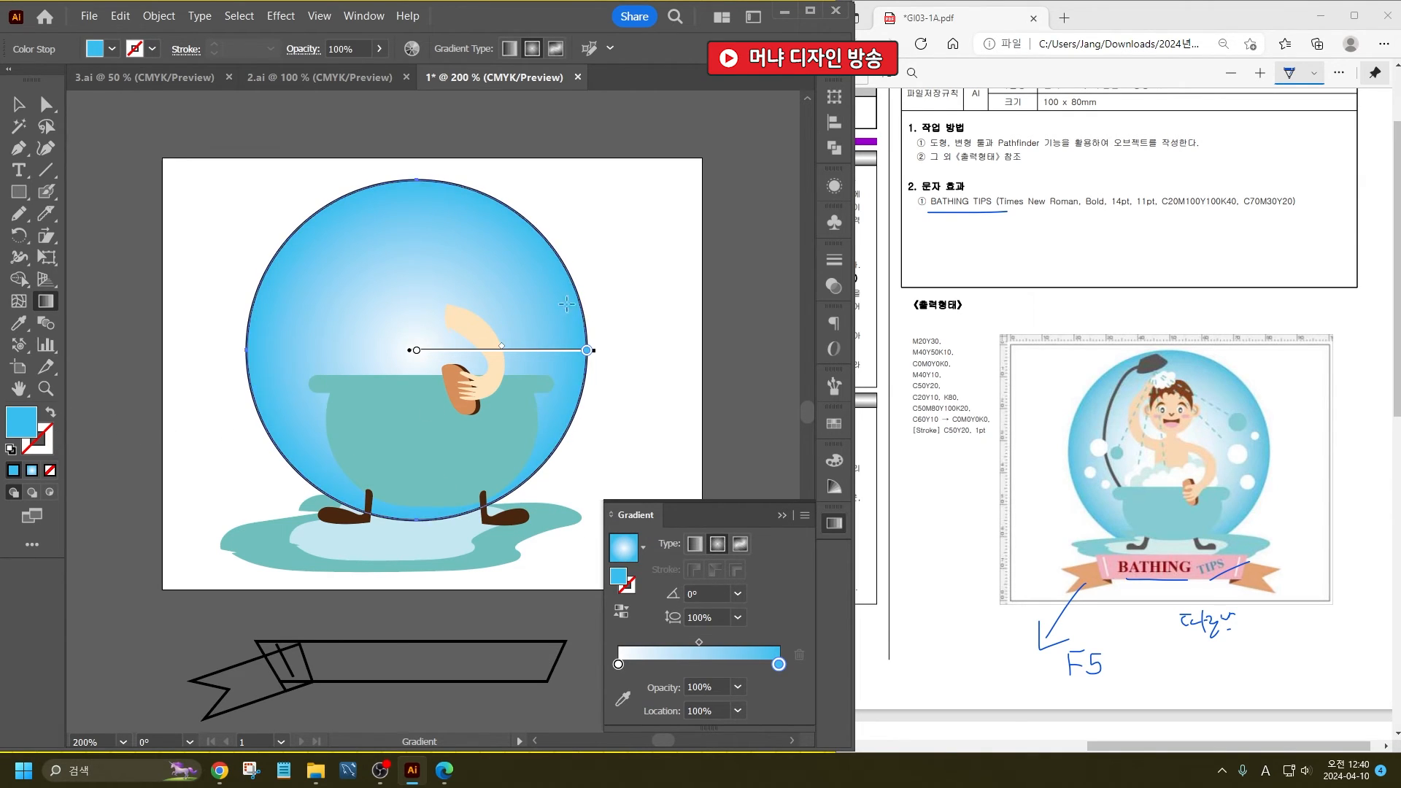
- Remove the gradient circle's stroke and send it behind all the other artwork
left_click(19, 104)
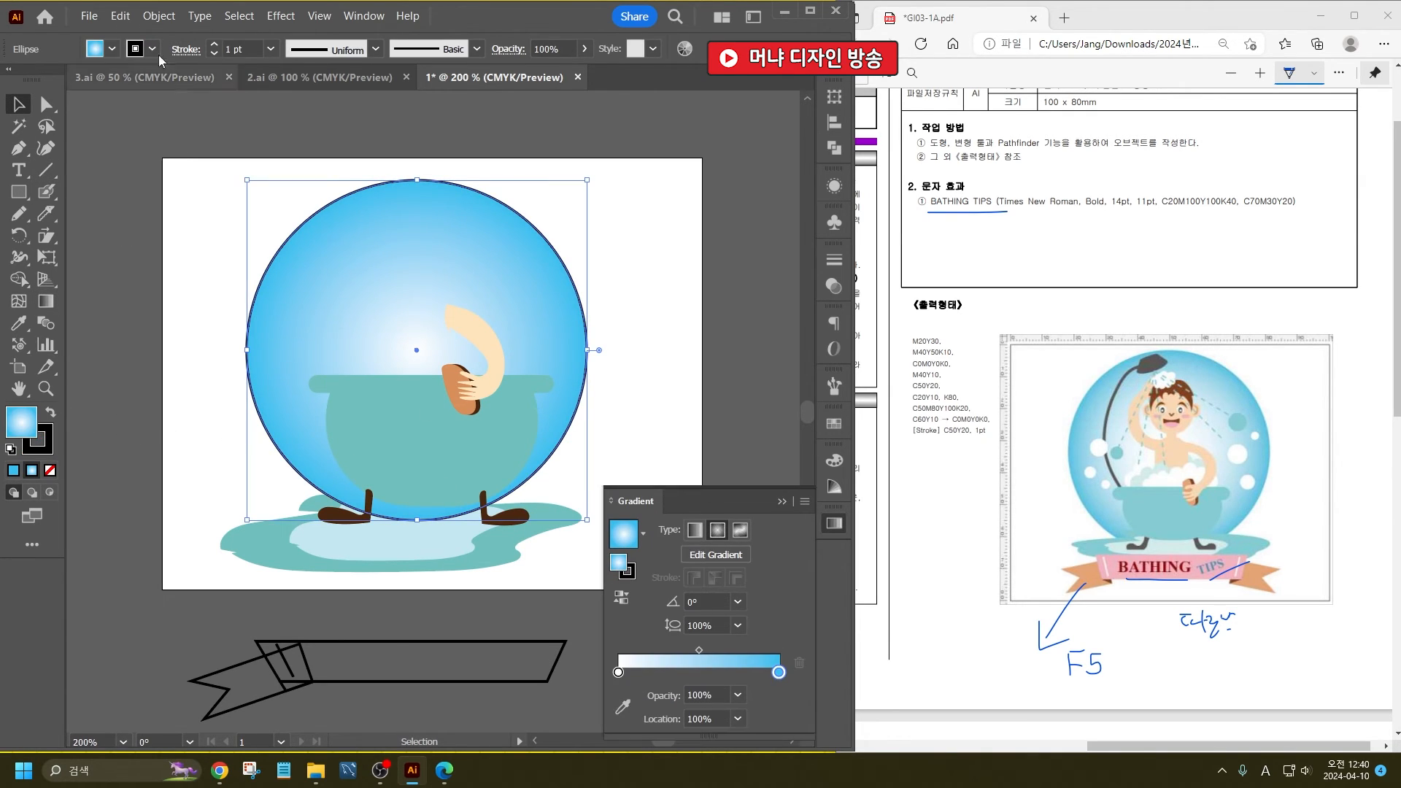
left_click(152, 49)
left_click(9, 89)
left_click(652, 260)
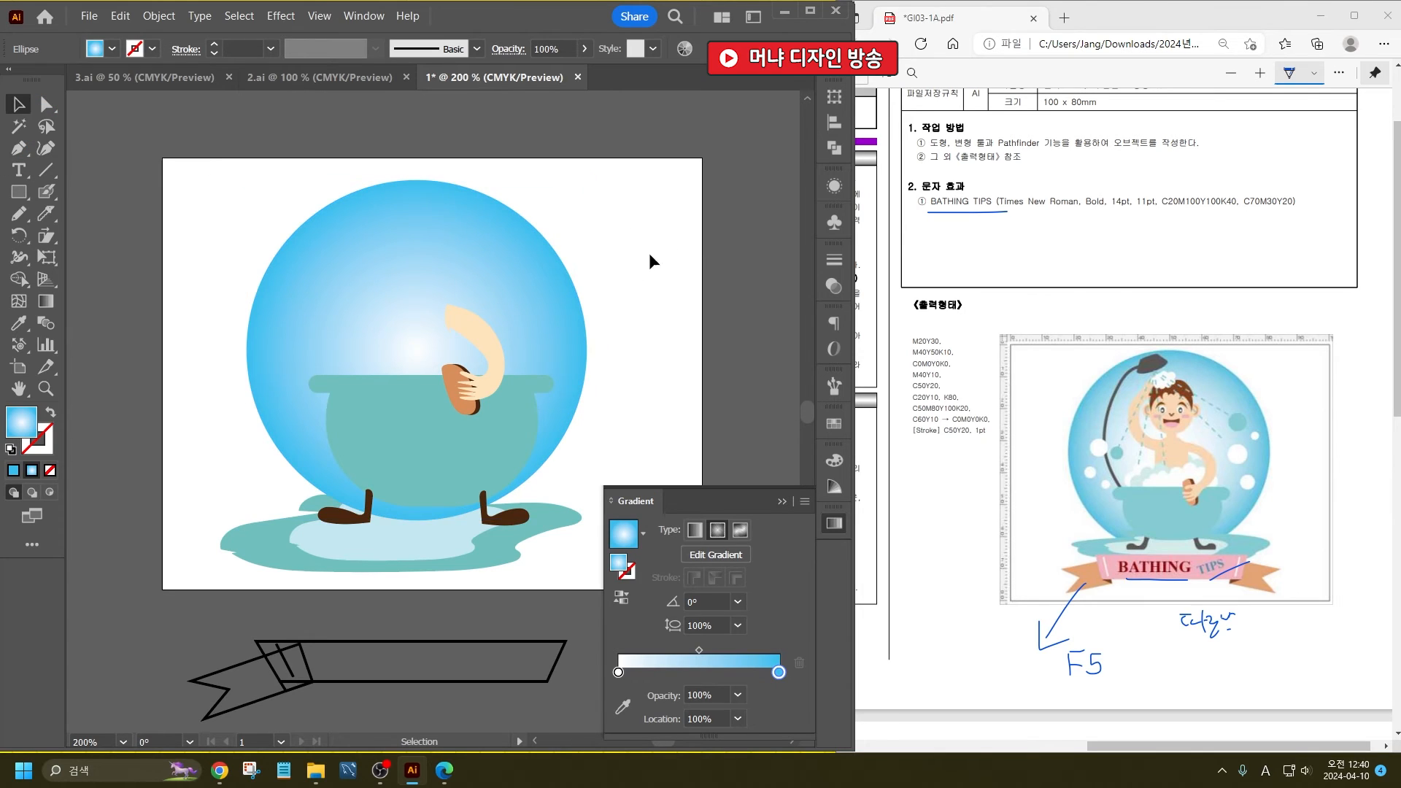
left_click(557, 282)
key("ctrl+shift+bracketleft")
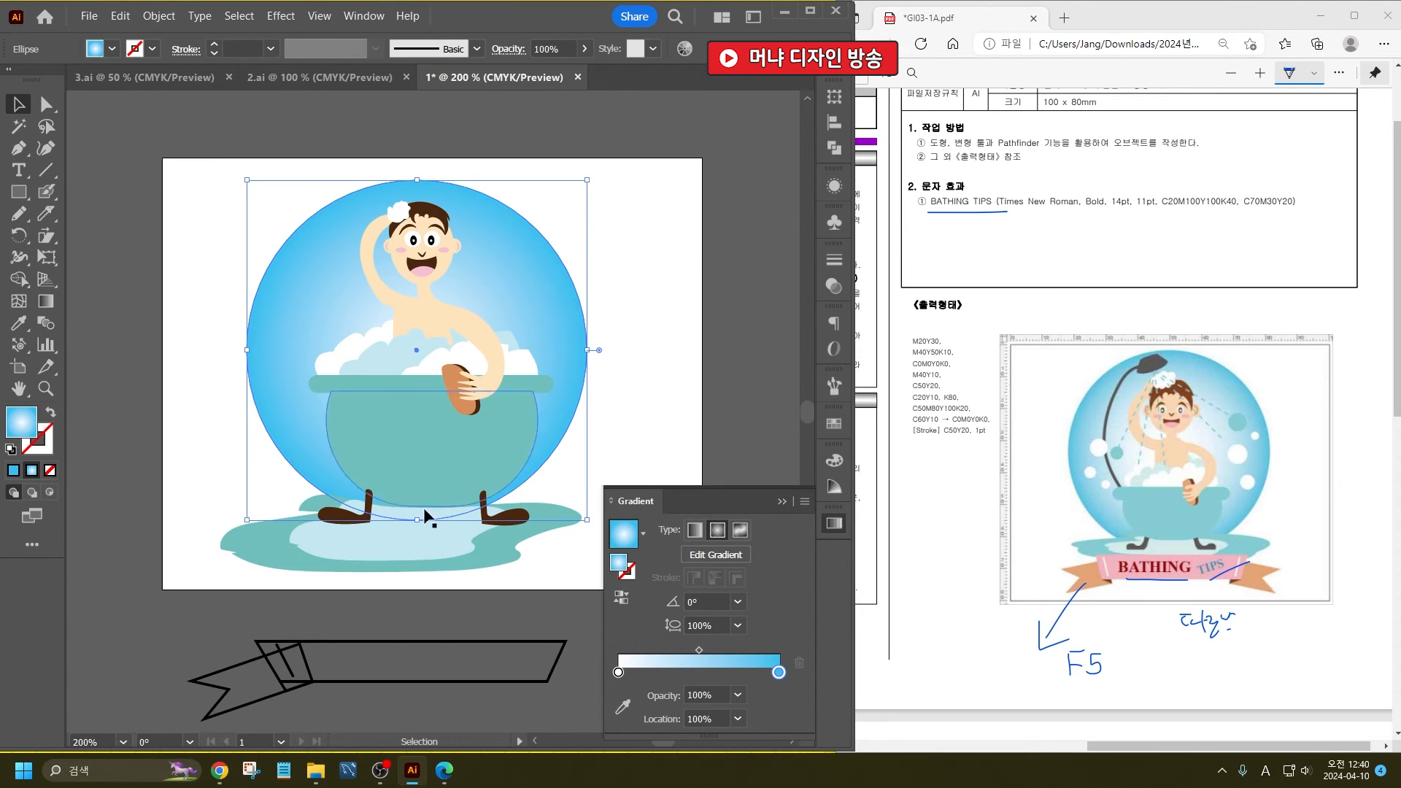
left_click(724, 428)
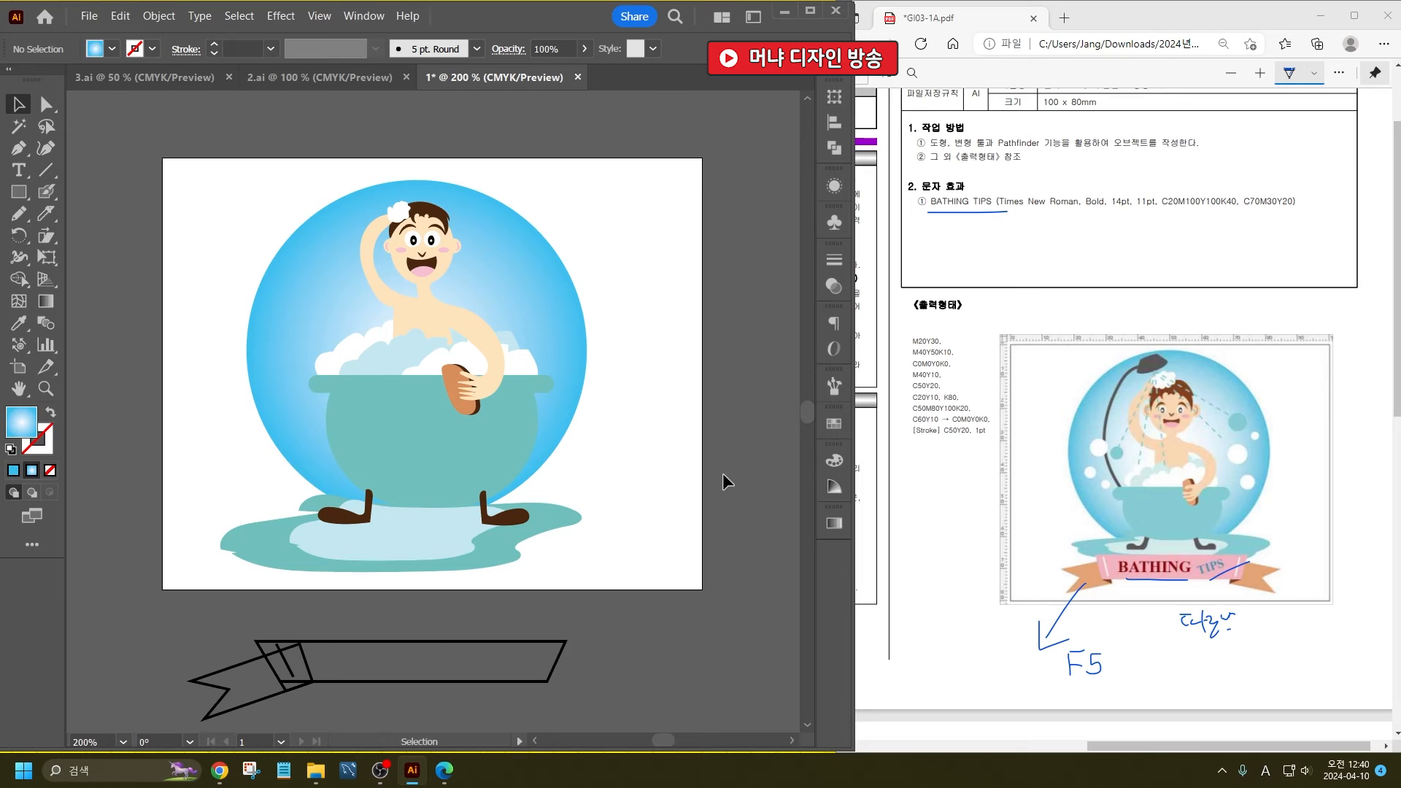
- Shift the puddle slightly up and right, then scale down the bather, foam, bathtub and feet as one group
left_click_drag(428, 543, 451, 528)
left_click(487, 521)
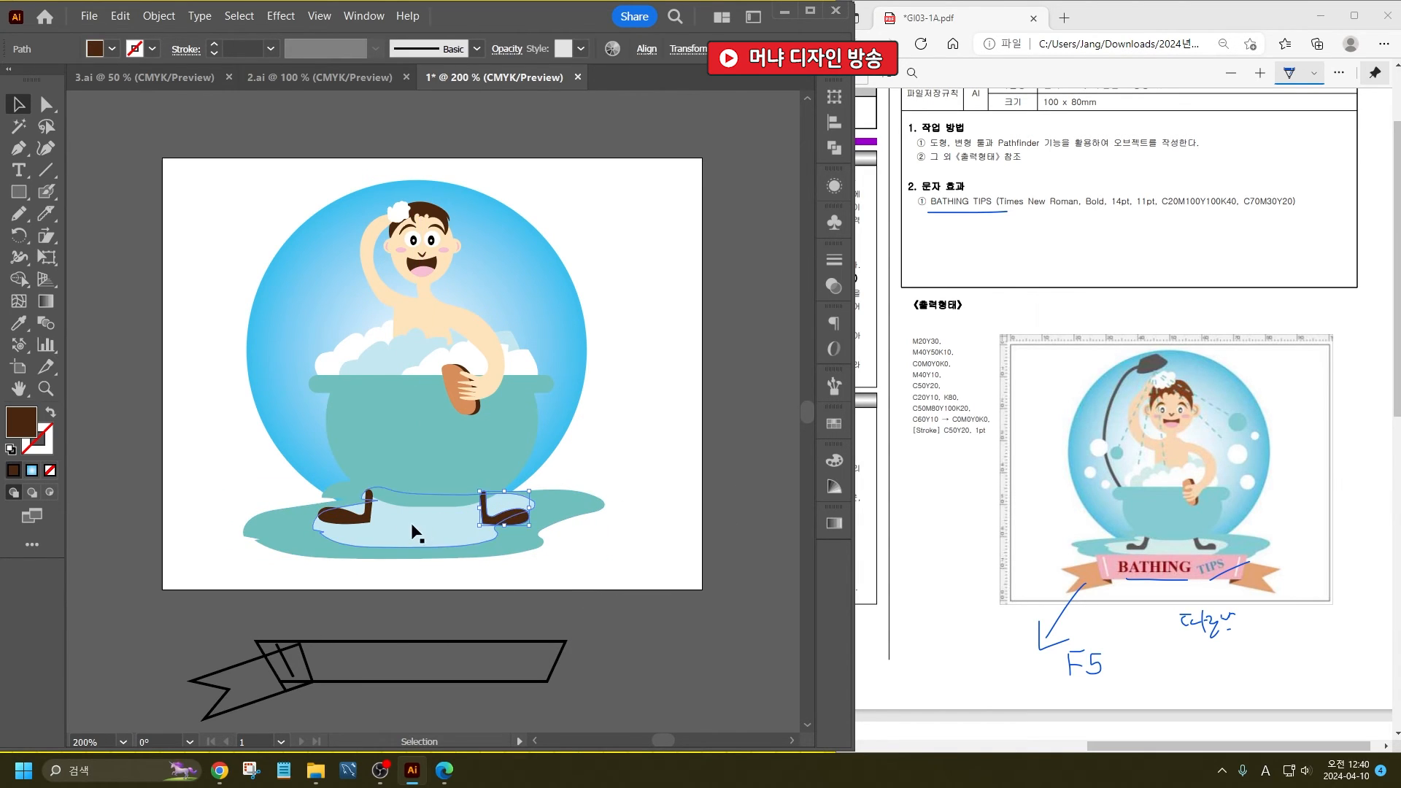
left_click(364, 520, "shift")
left_click_drag(613, 434, 399, 167)
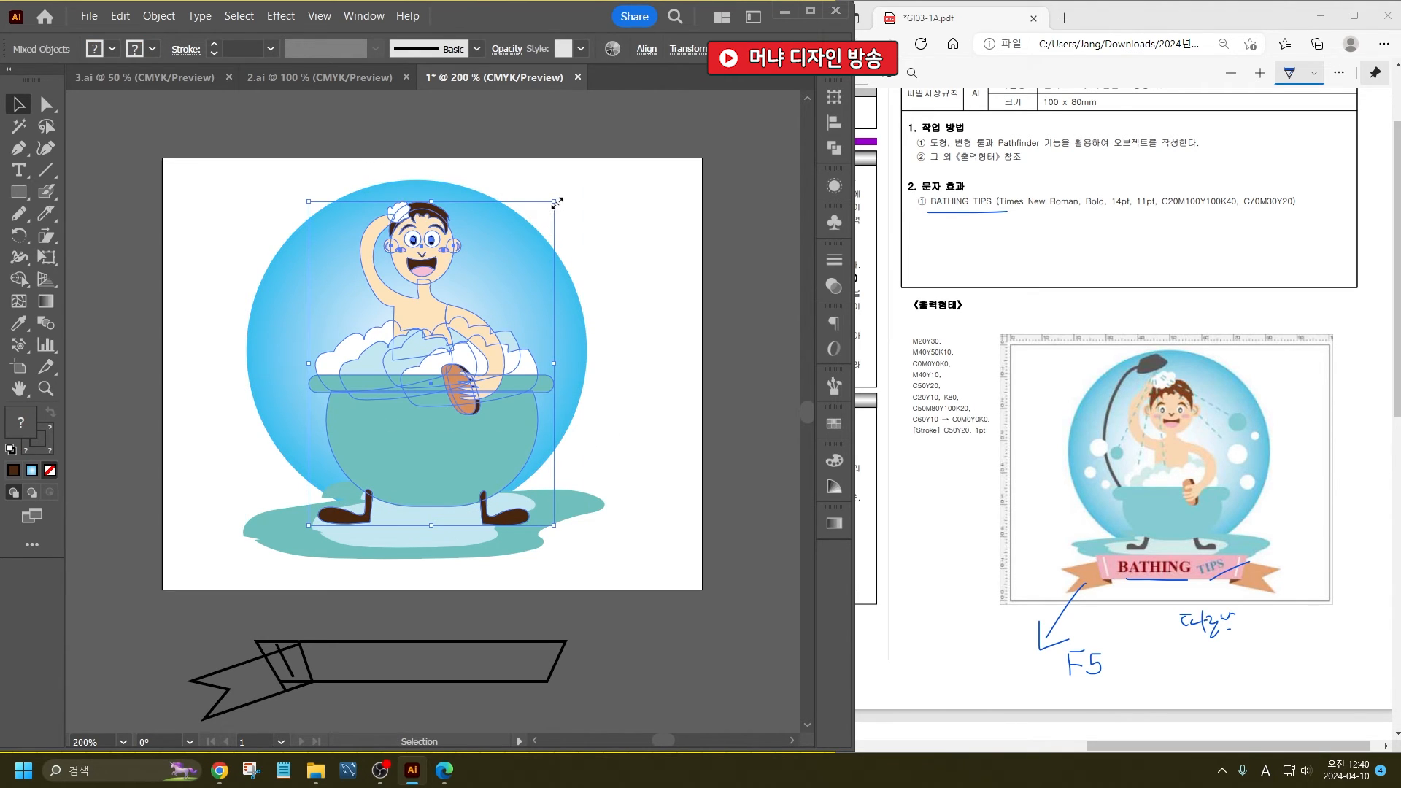
left_click_drag(557, 203, 531, 209)
key("ctrl+g")
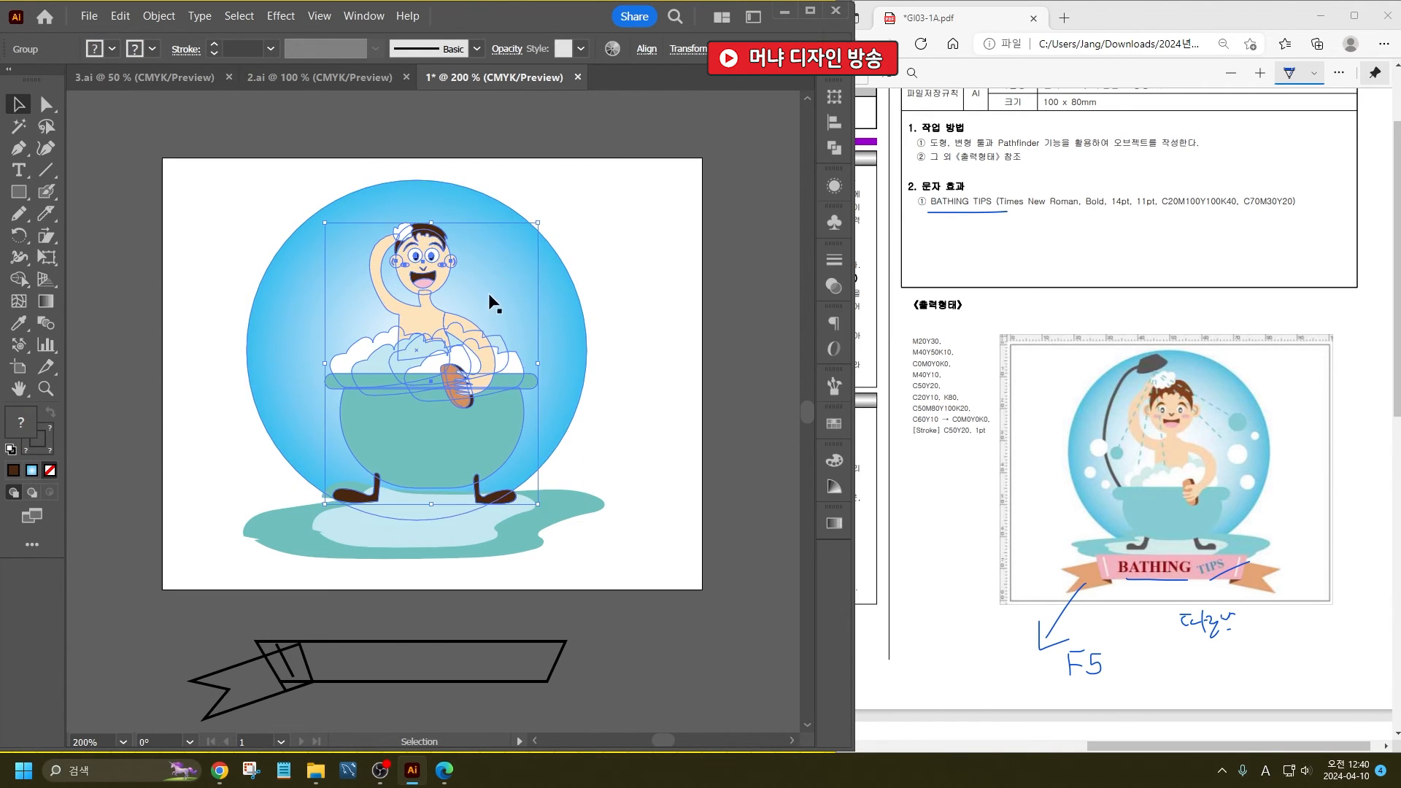
- Shrink the bather and bathtub group a little more and lower it so the feet stand on the puddle
left_click_drag(441, 401, 438, 424)
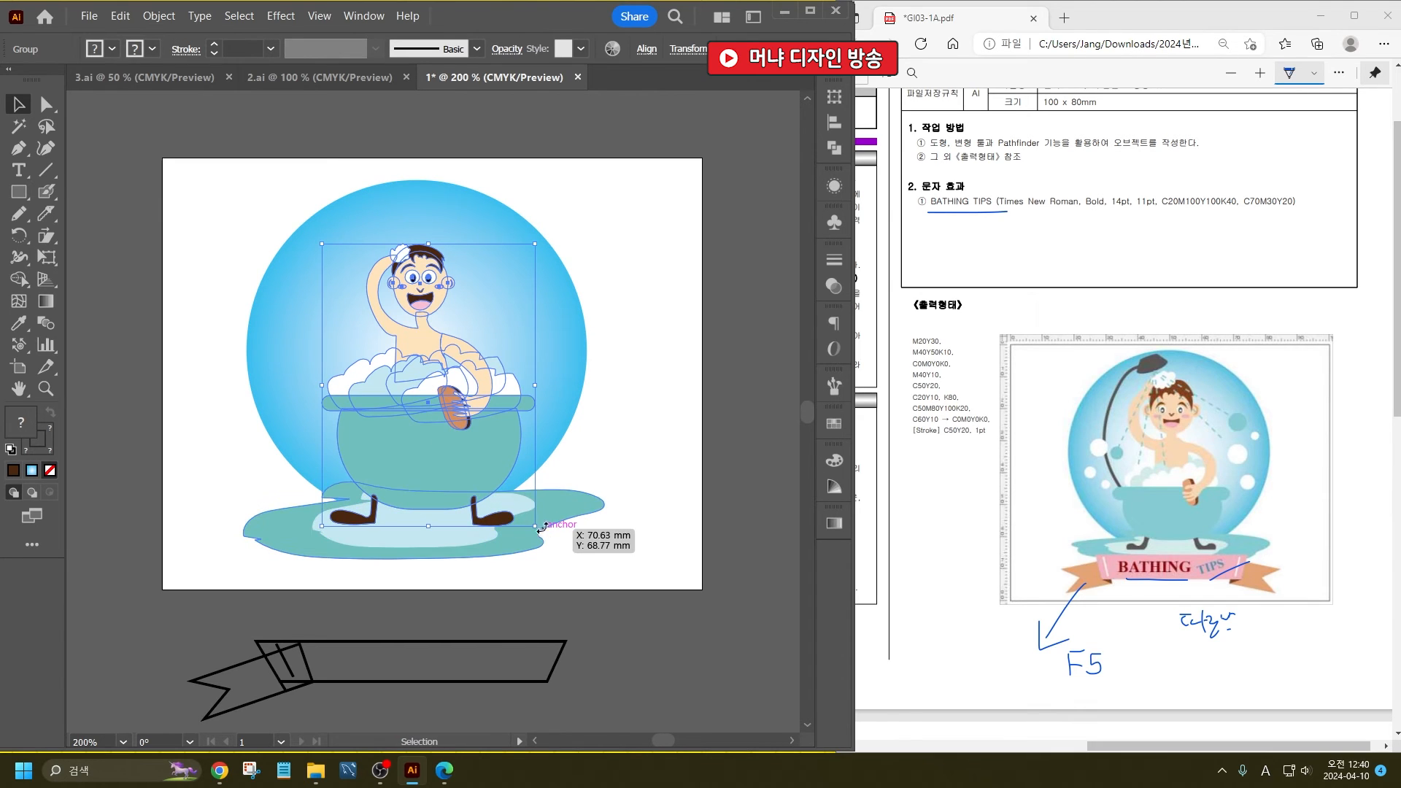
left_click_drag(536, 526, 519, 506)
left_click_drag(465, 437, 467, 457)
left_click(617, 555)
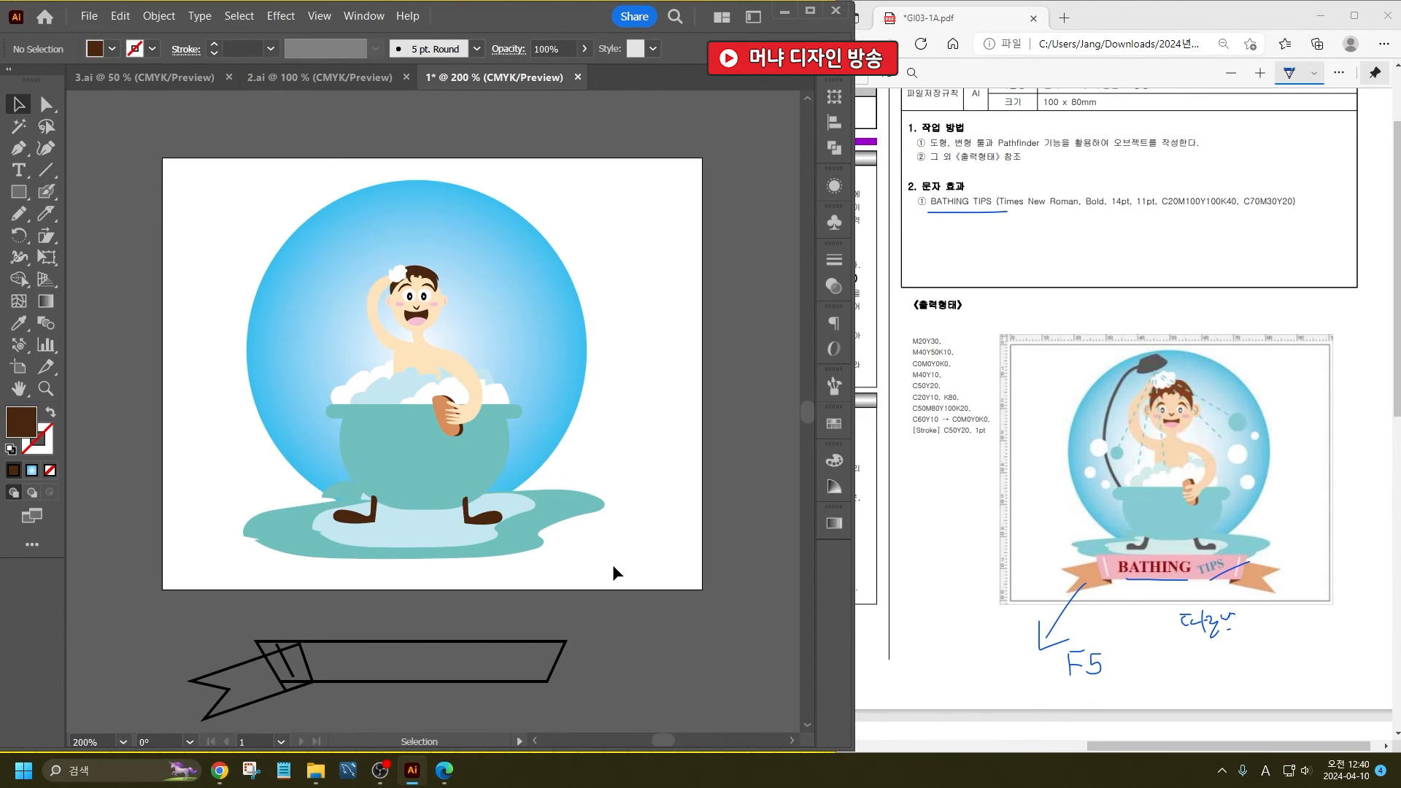
- Lower the background circle slightly, then move the whole illustration up and slightly right on the artboard
left_click(381, 286)
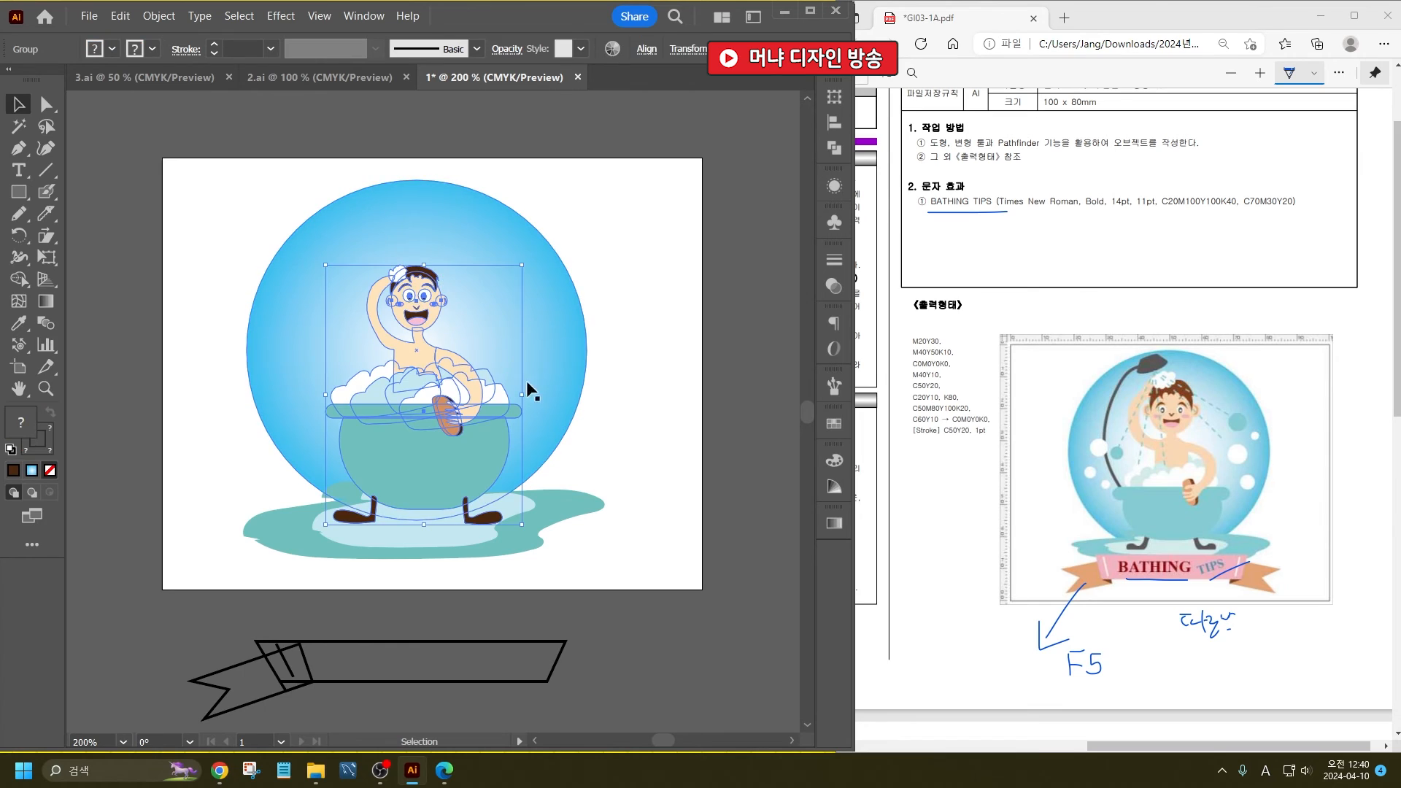
left_click(559, 523)
left_click(531, 313)
left_click_drag(520, 241, 520, 258)
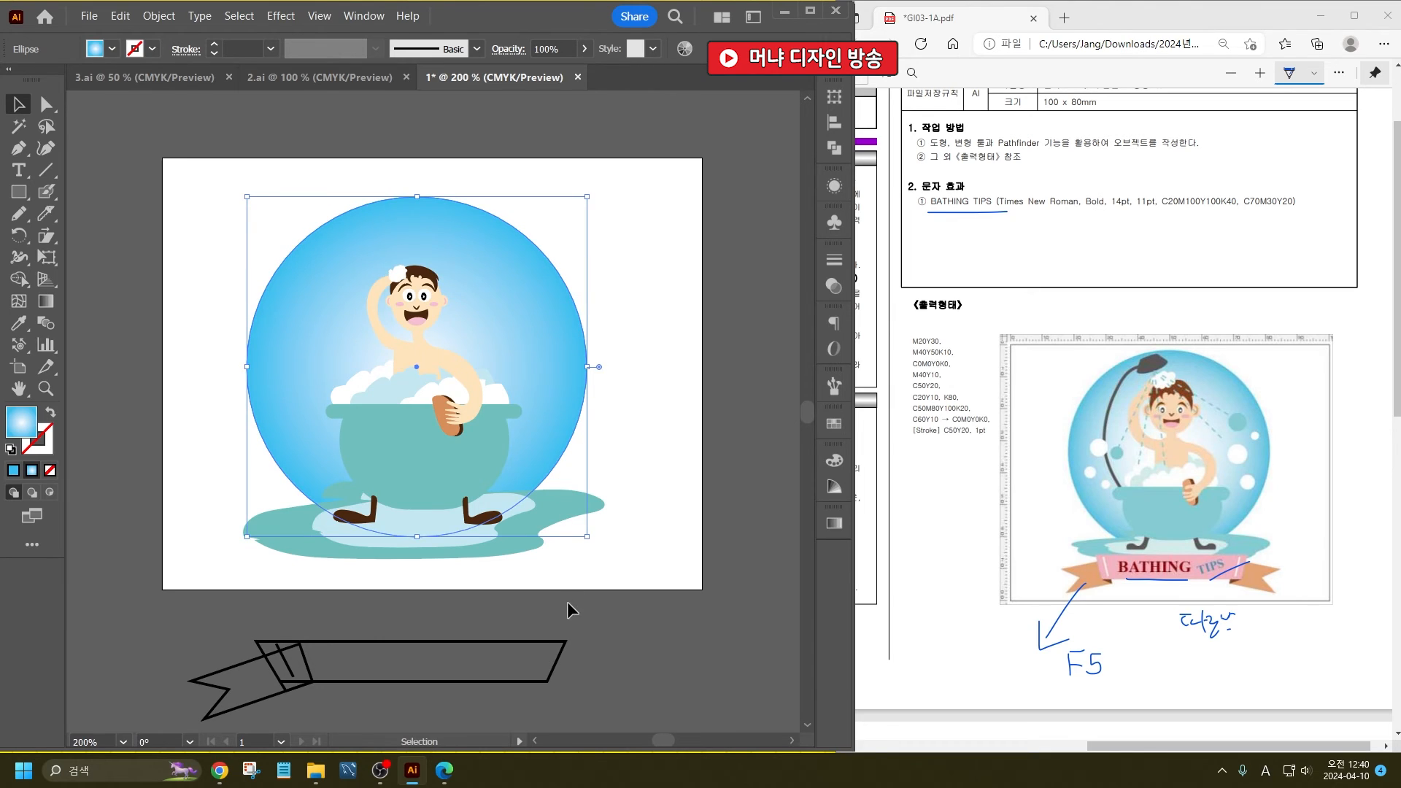
left_click_drag(568, 610, 433, 348)
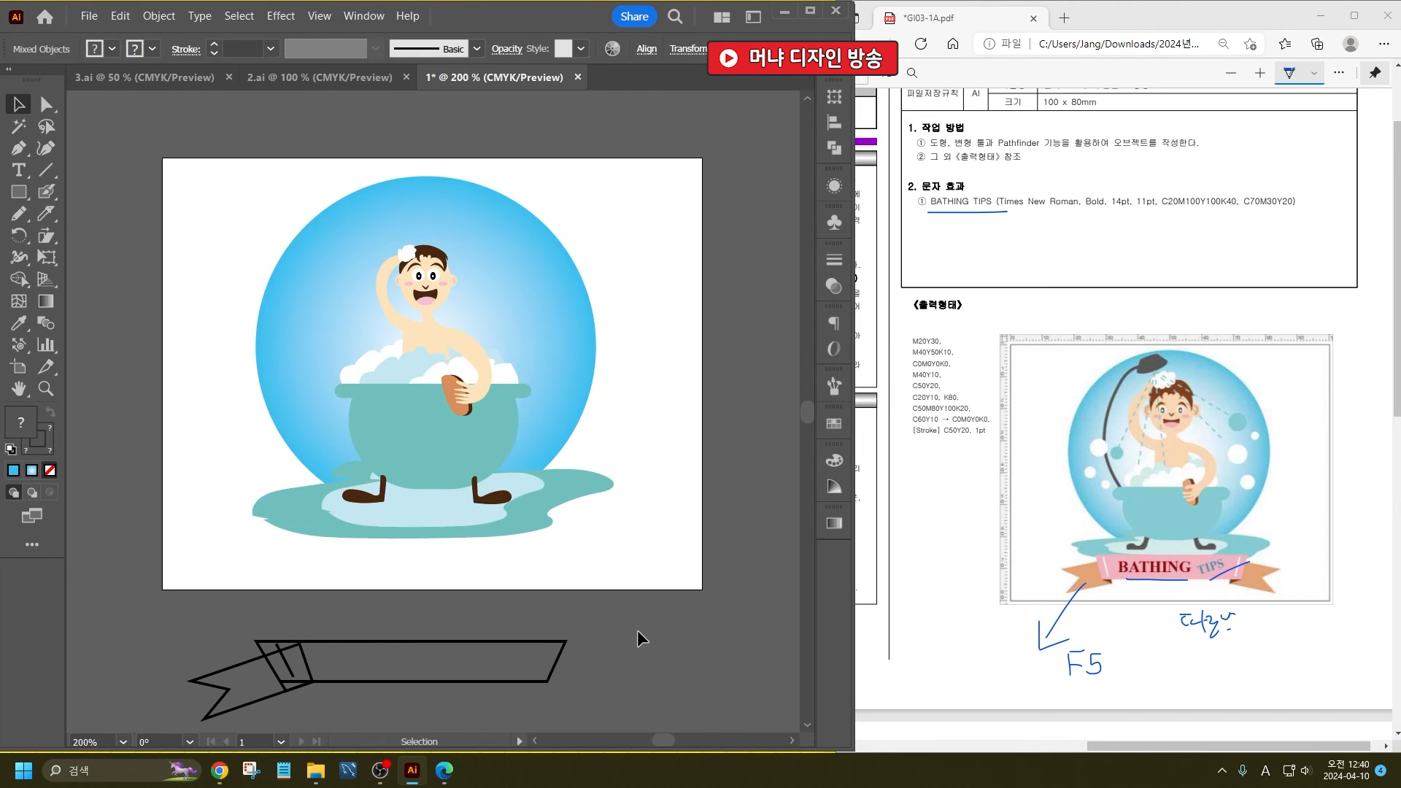
left_click(620, 645)
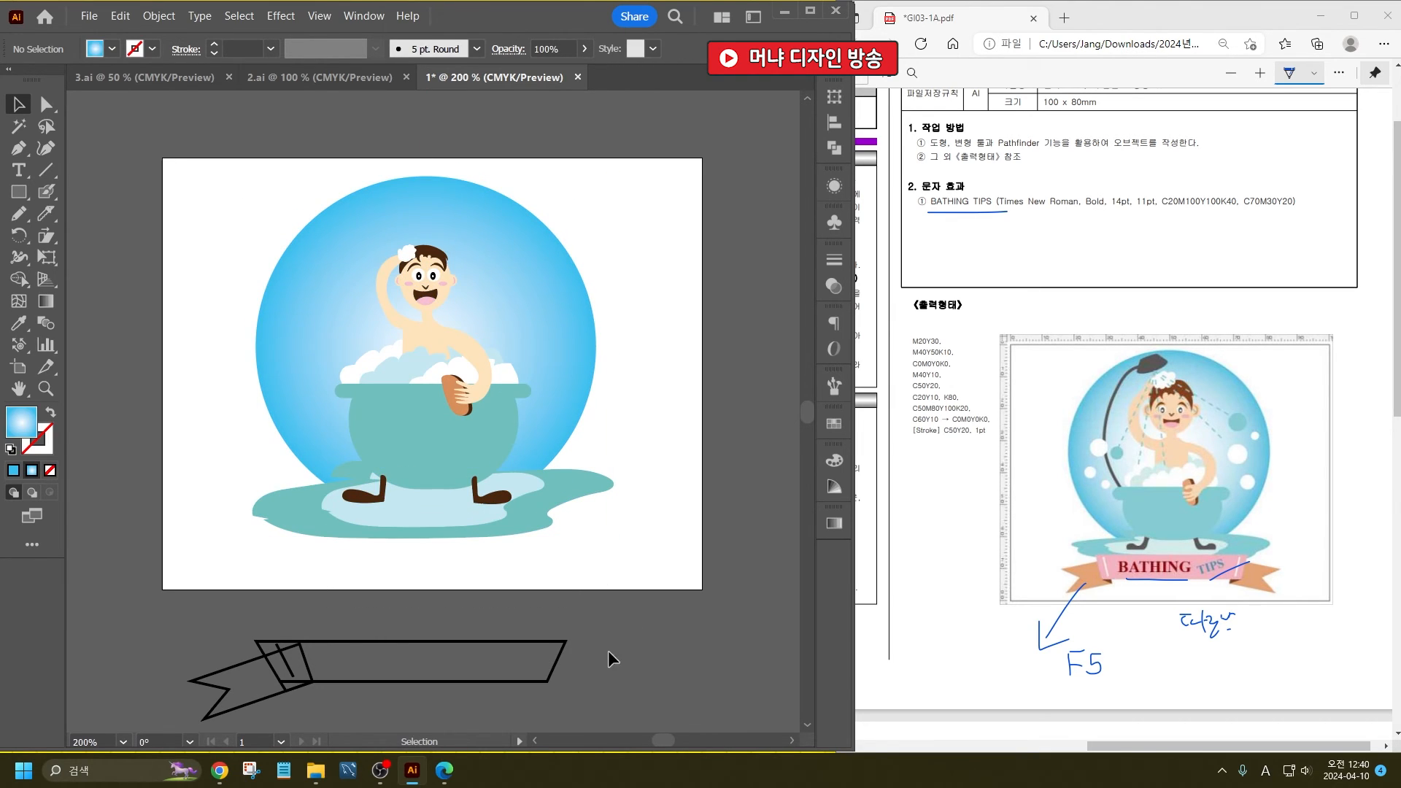
- Color the banner with the pink sampled from the cheek and its ribbon tail with the orange-brown of the brush
left_click(374, 680)
left_click(18, 326)
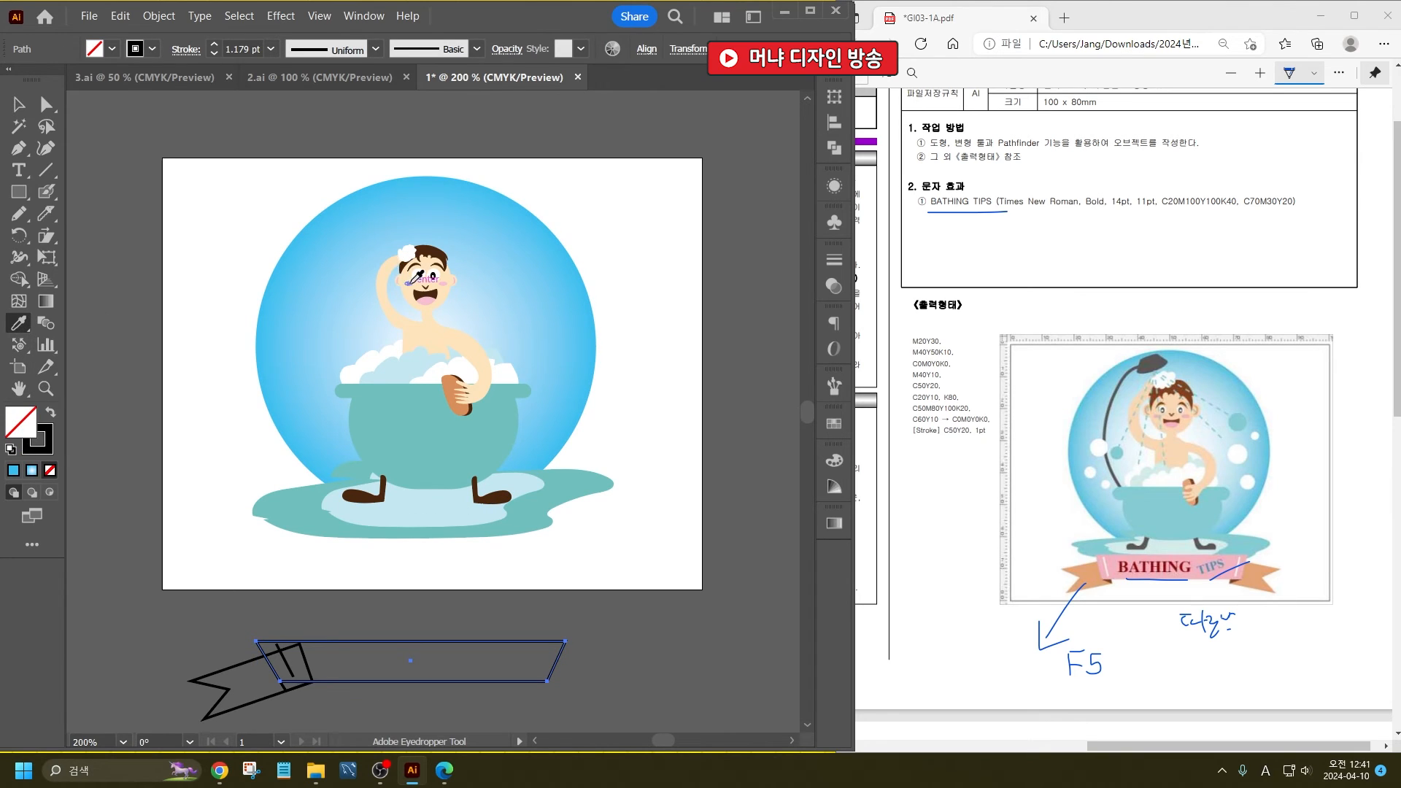
left_click(411, 283)
key("ctrl+shift+a")
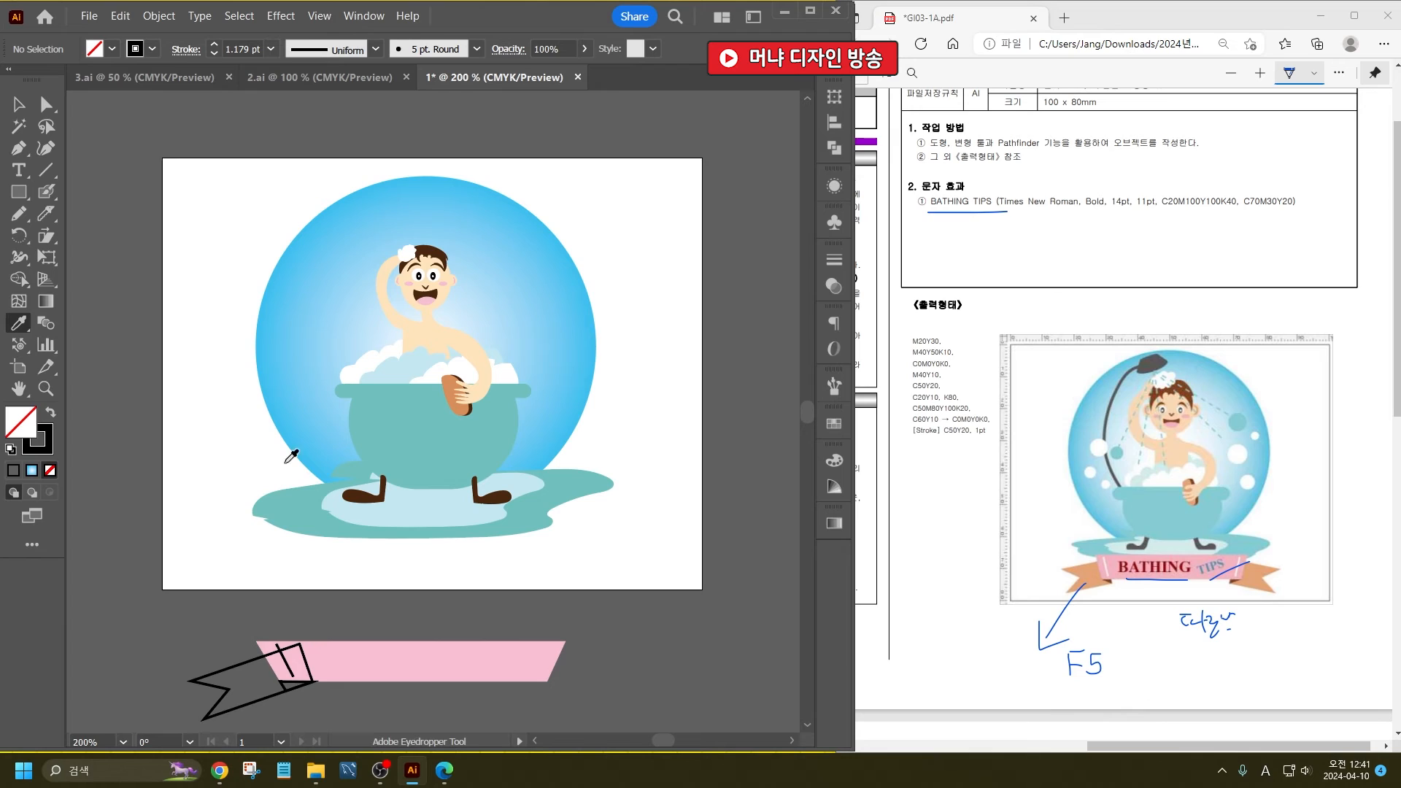
left_click(453, 398)
left_click(231, 654, "alt")
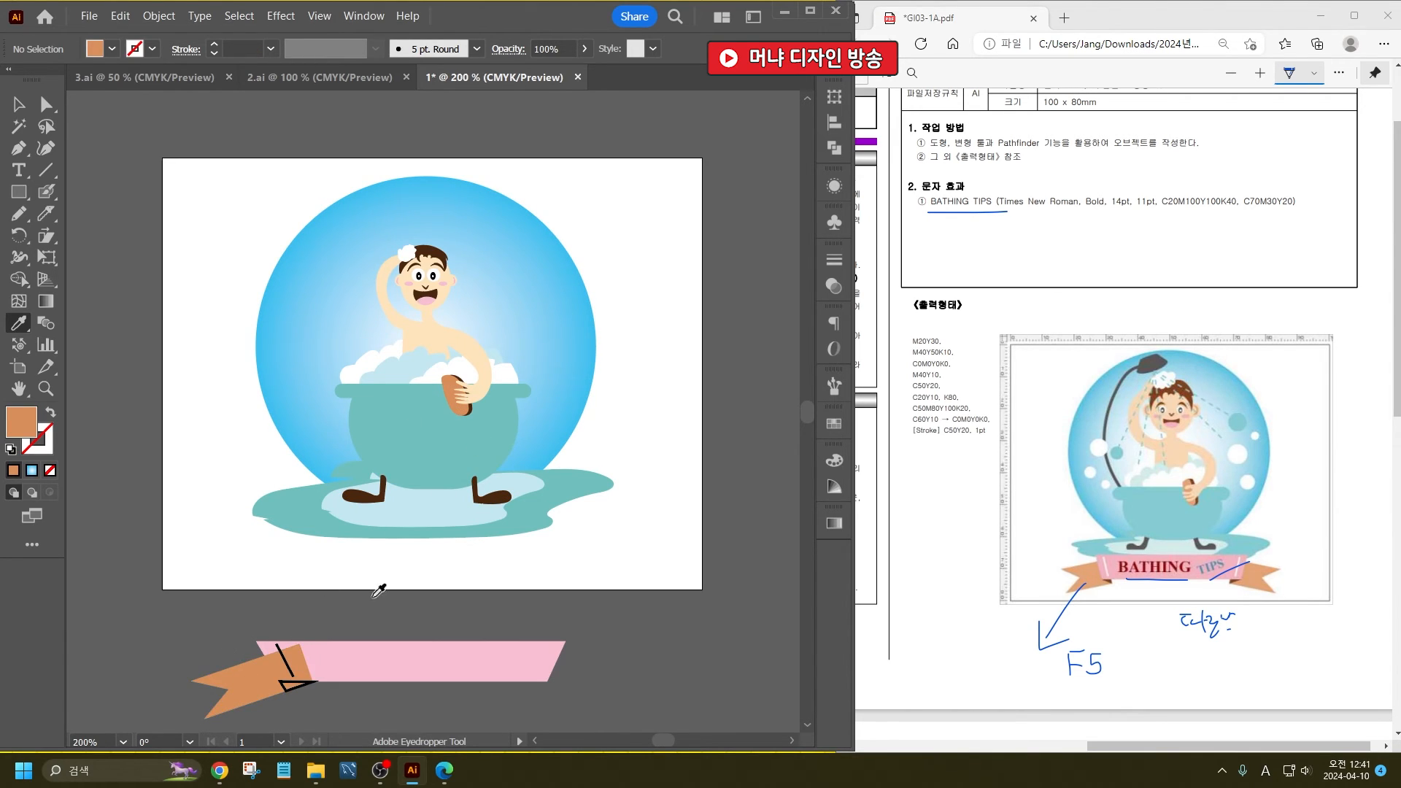
- Fill the small fold triangle under the banner with the dark brown sampled from the foot
left_click(483, 495)
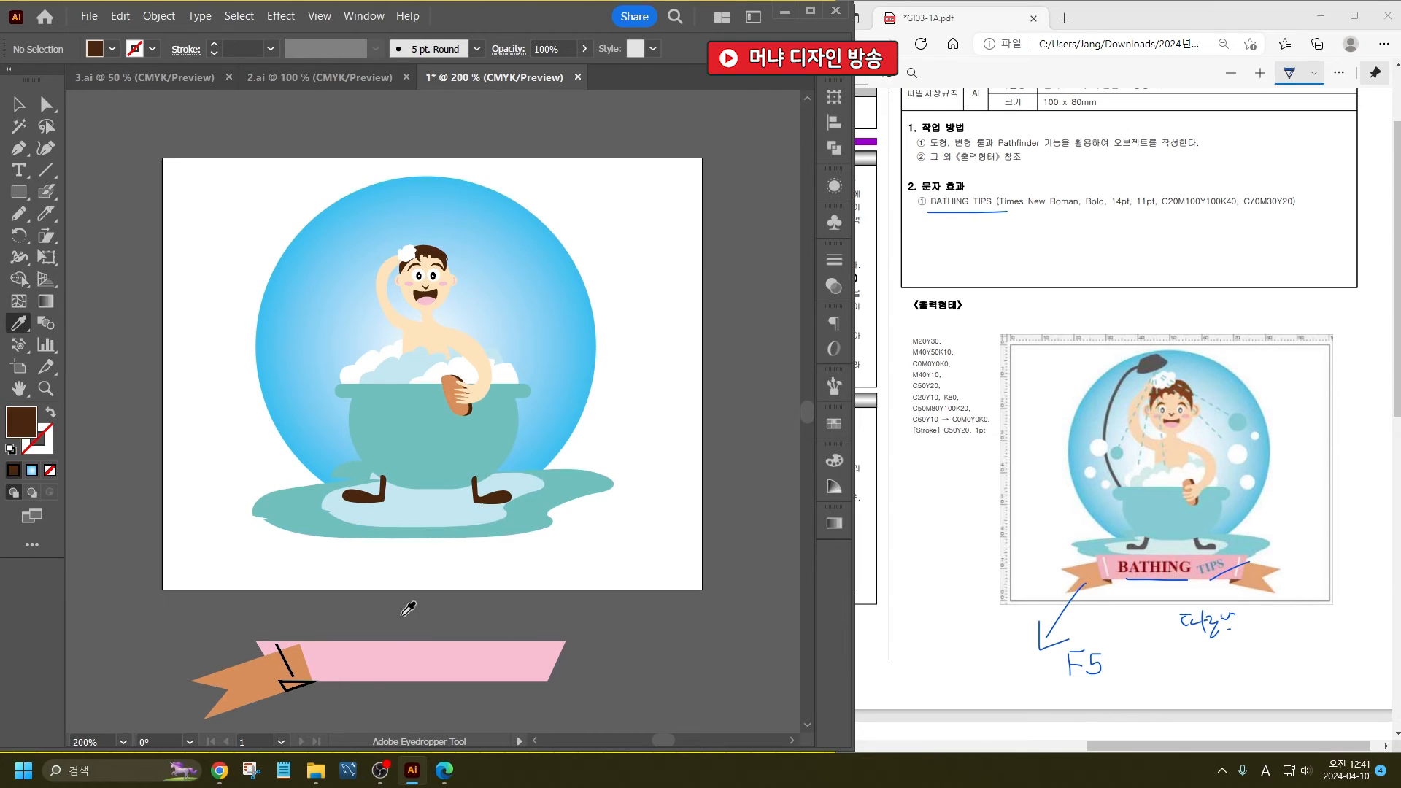
left_click(292, 687, "alt")
key("ctrl+z")
- Give the slanted line near the banner's end a white stroke, and select the ribbon tail
left_click(19, 108)
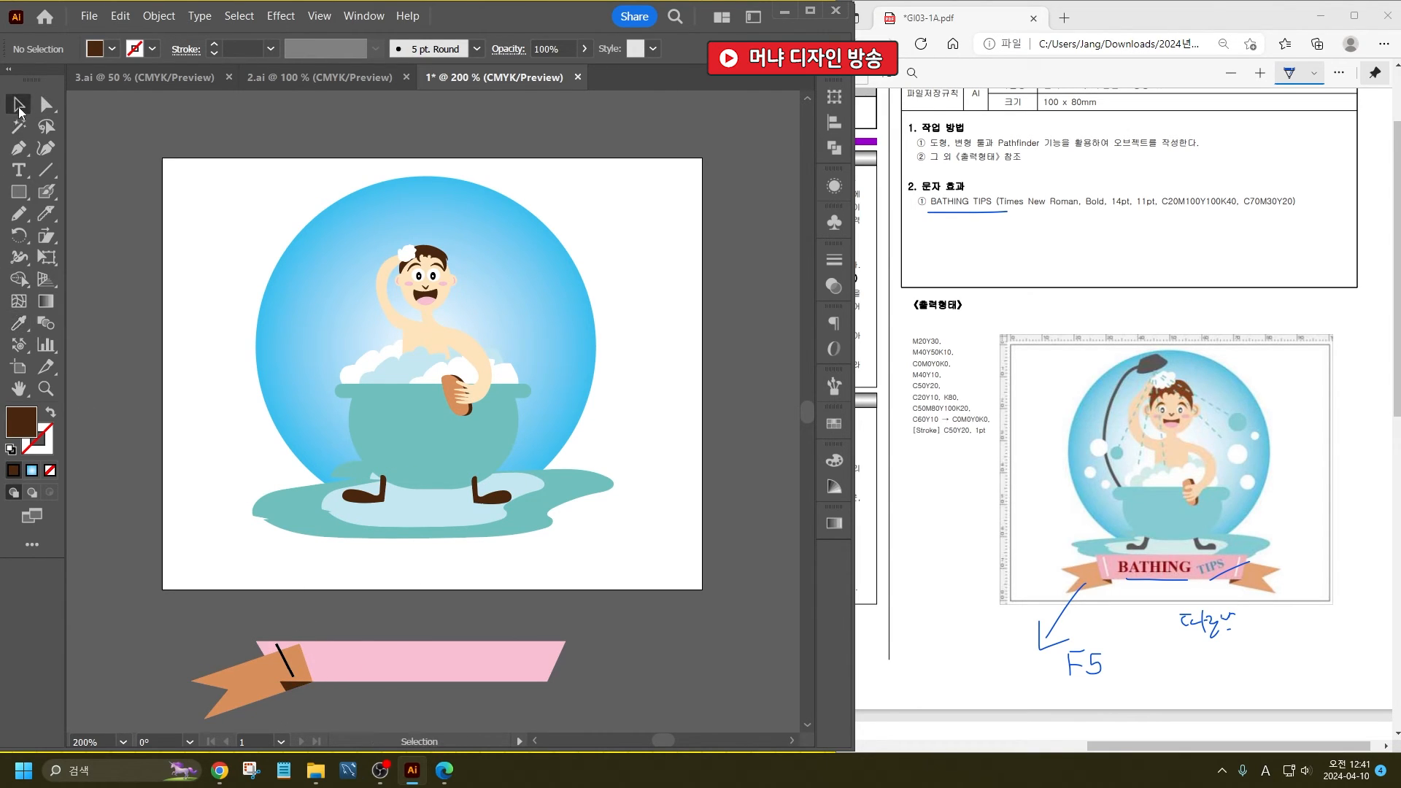
left_click(285, 662)
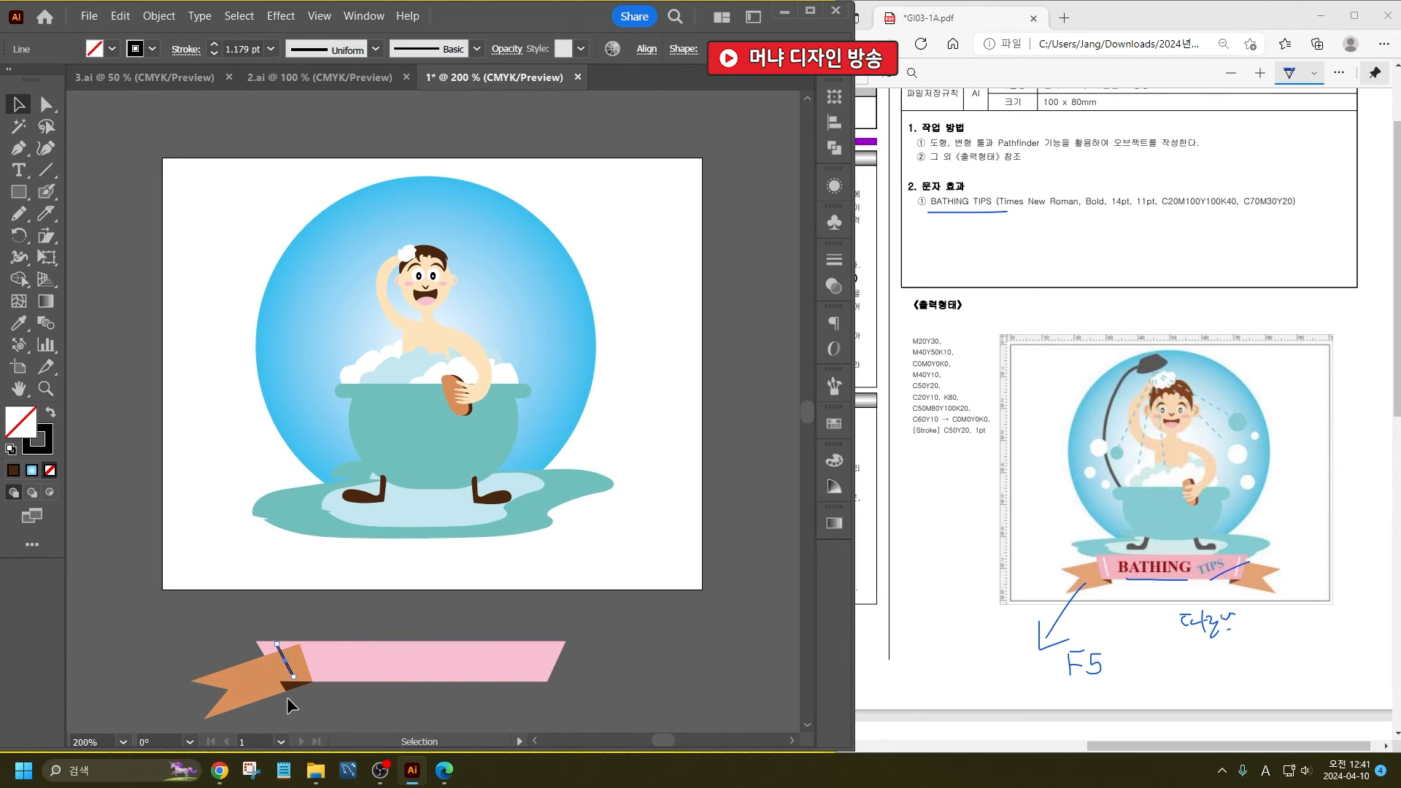
left_click(152, 48)
left_click(38, 84)
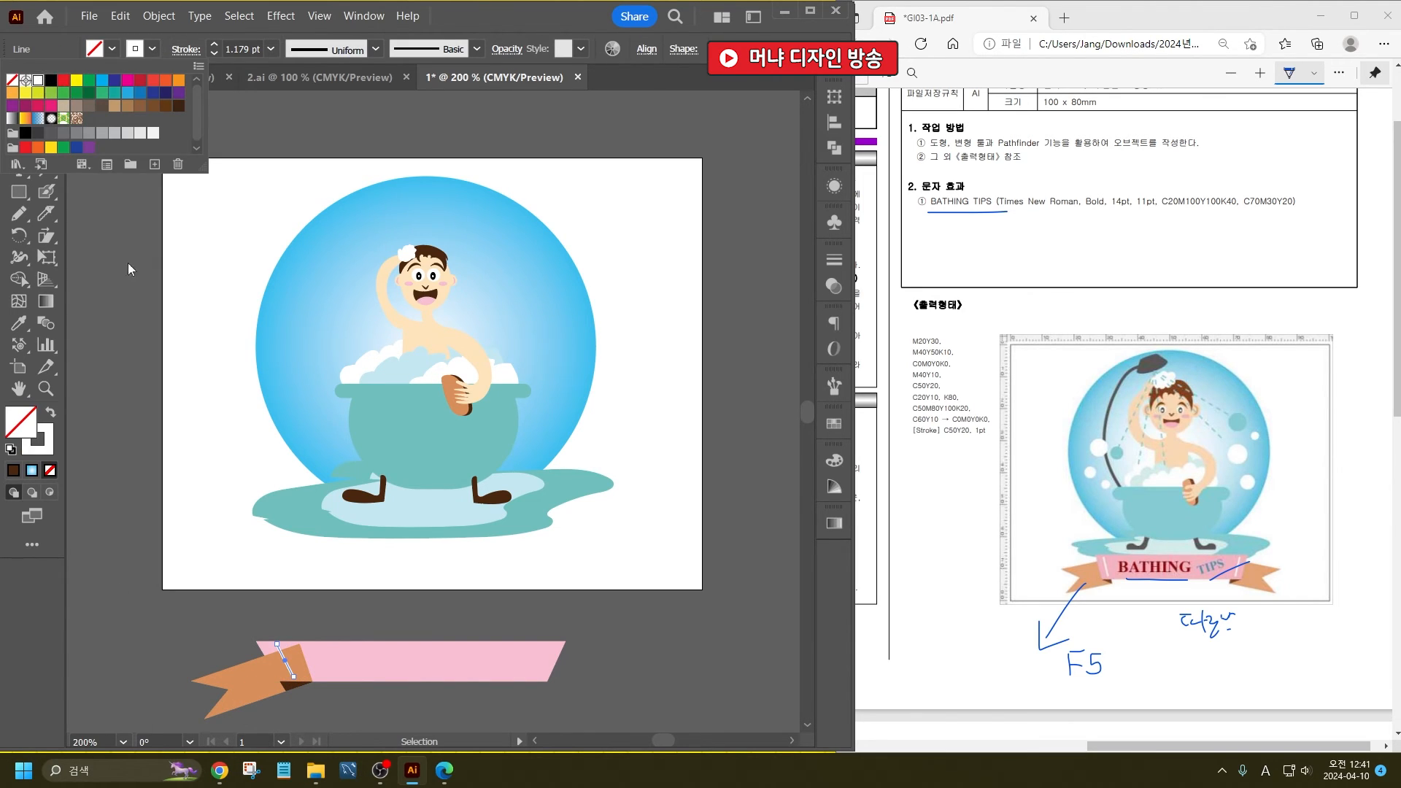
left_click(284, 693)
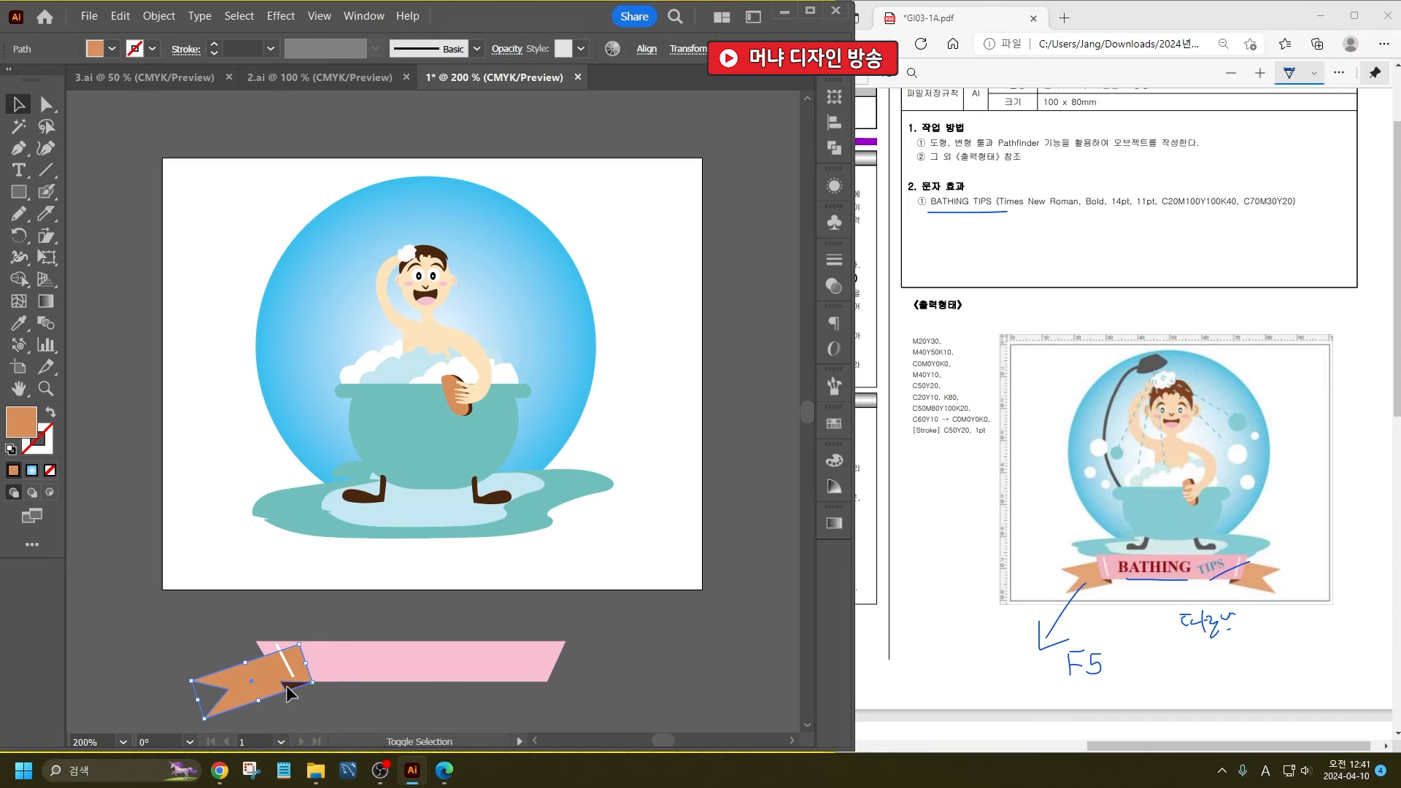
- Duplicate the ribbon tail and dark fold to the banner's opposite end and reflect the copy horizontally
left_click(291, 691, "shift")
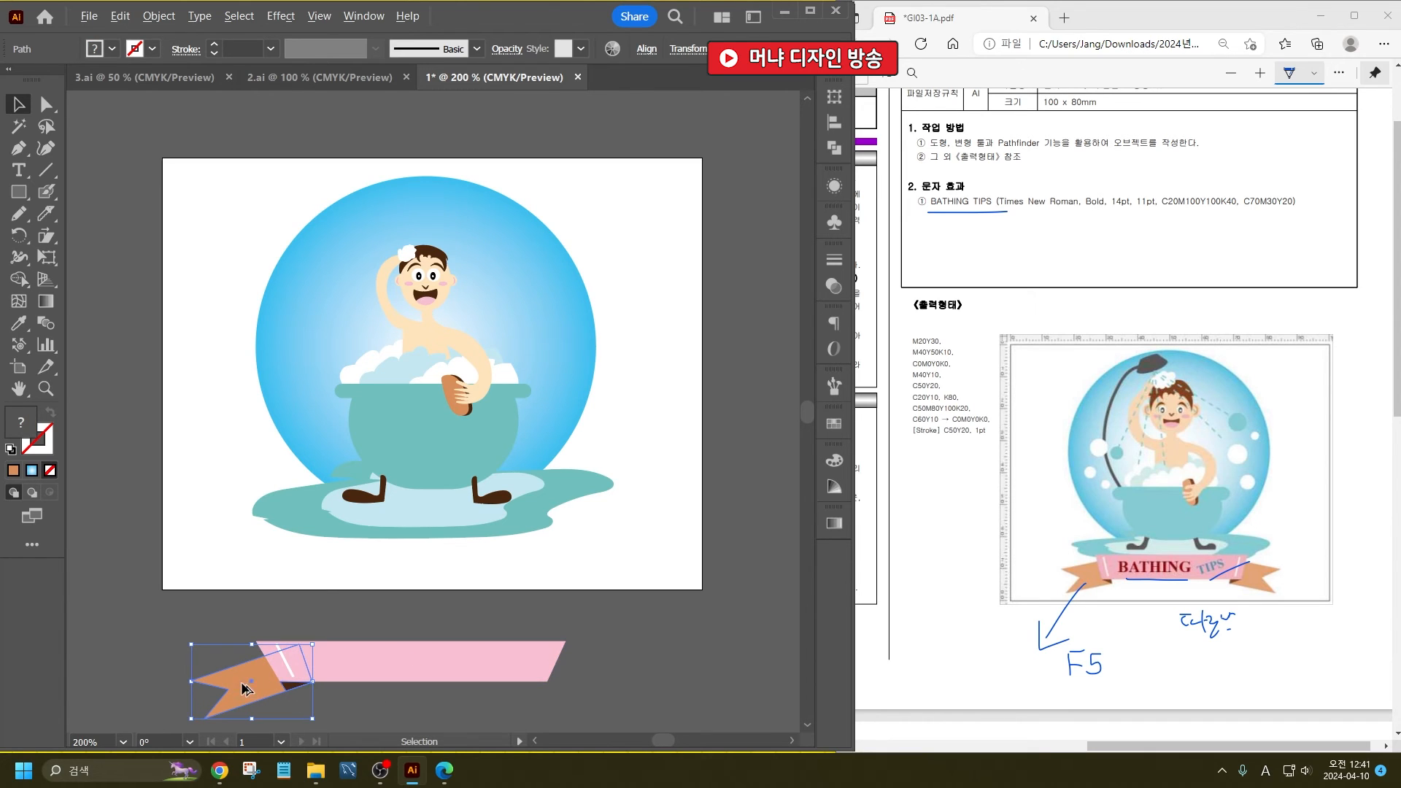
left_click_drag(241, 691, 546, 692)
right_click(608, 648)
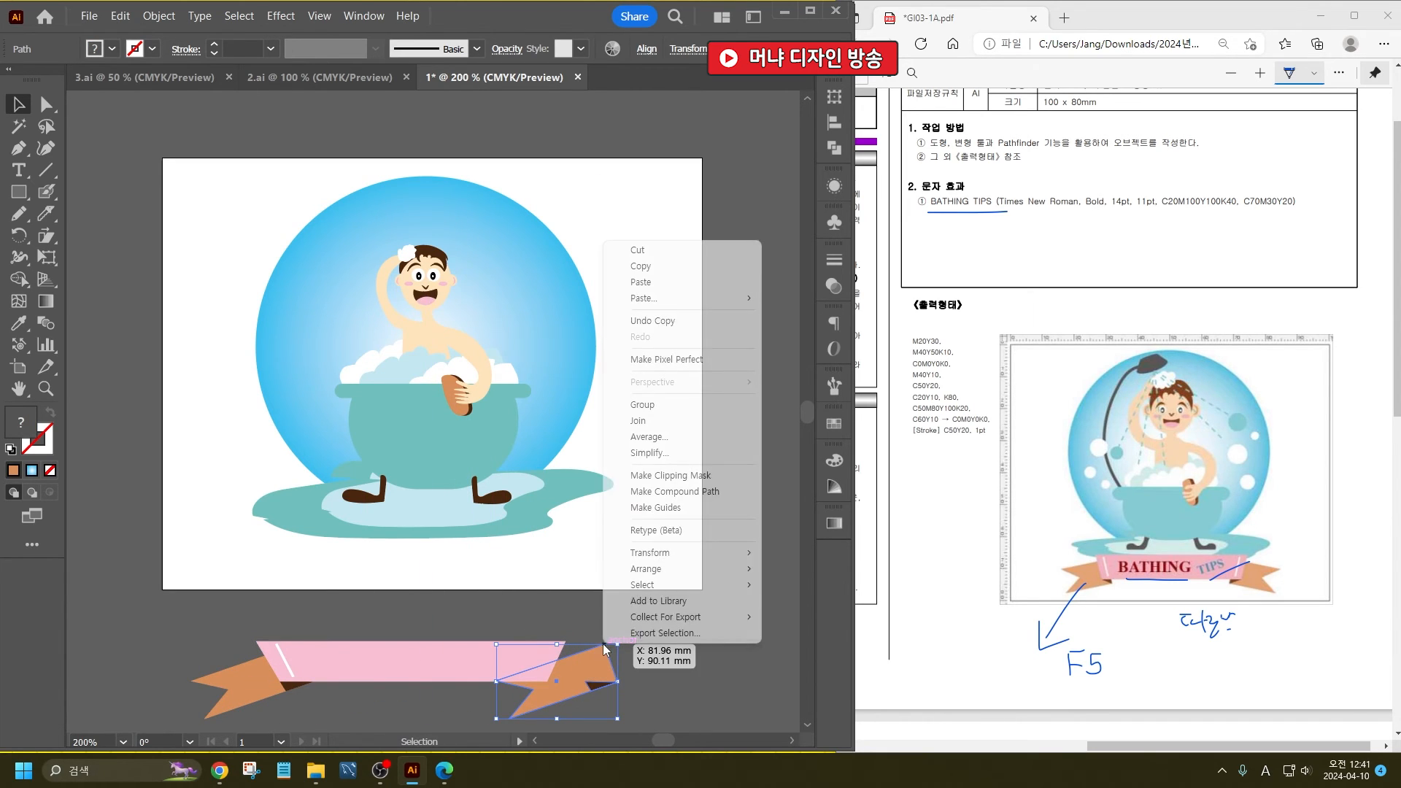
mouse_move(679, 553)
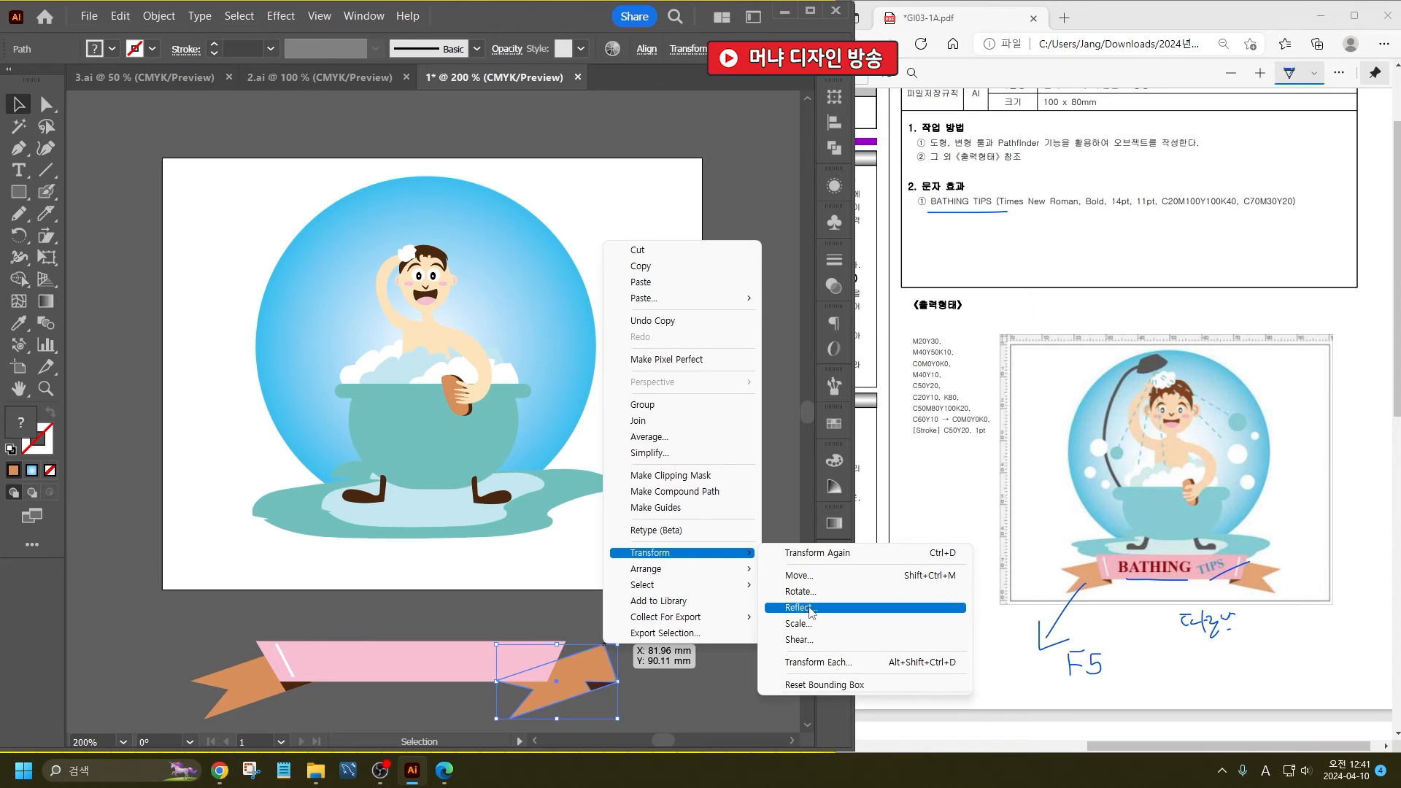
left_click(796, 610)
left_click(723, 529)
- Position the reflected tail and fold so they emerge from behind the banner's opposite end
left_click_drag(575, 714, 509, 651)
scroll(569, 691, "up", 5)
scroll(522, 551, "down", 2)
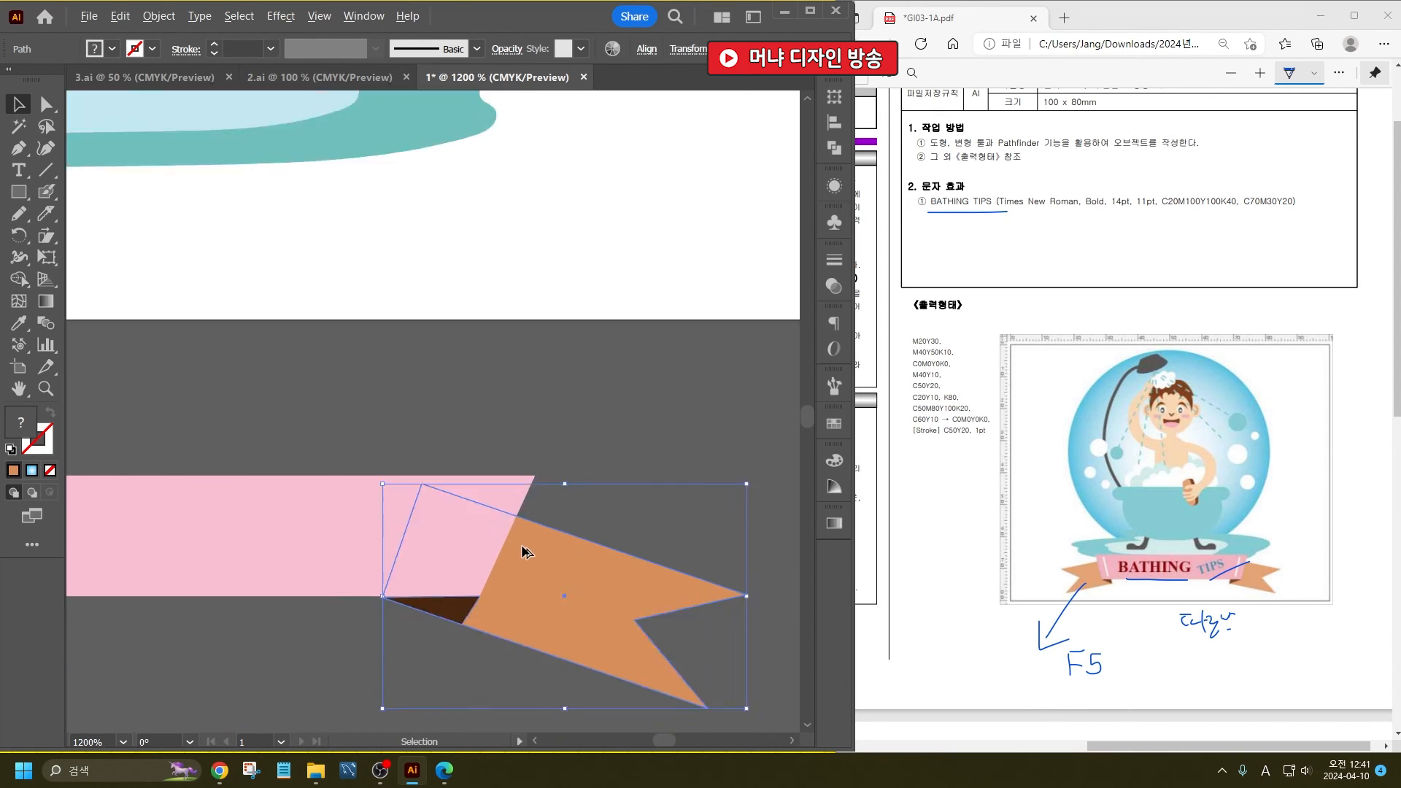
scroll(469, 654, "down", 4)
left_click(313, 570)
scroll(306, 569, "up", 2)
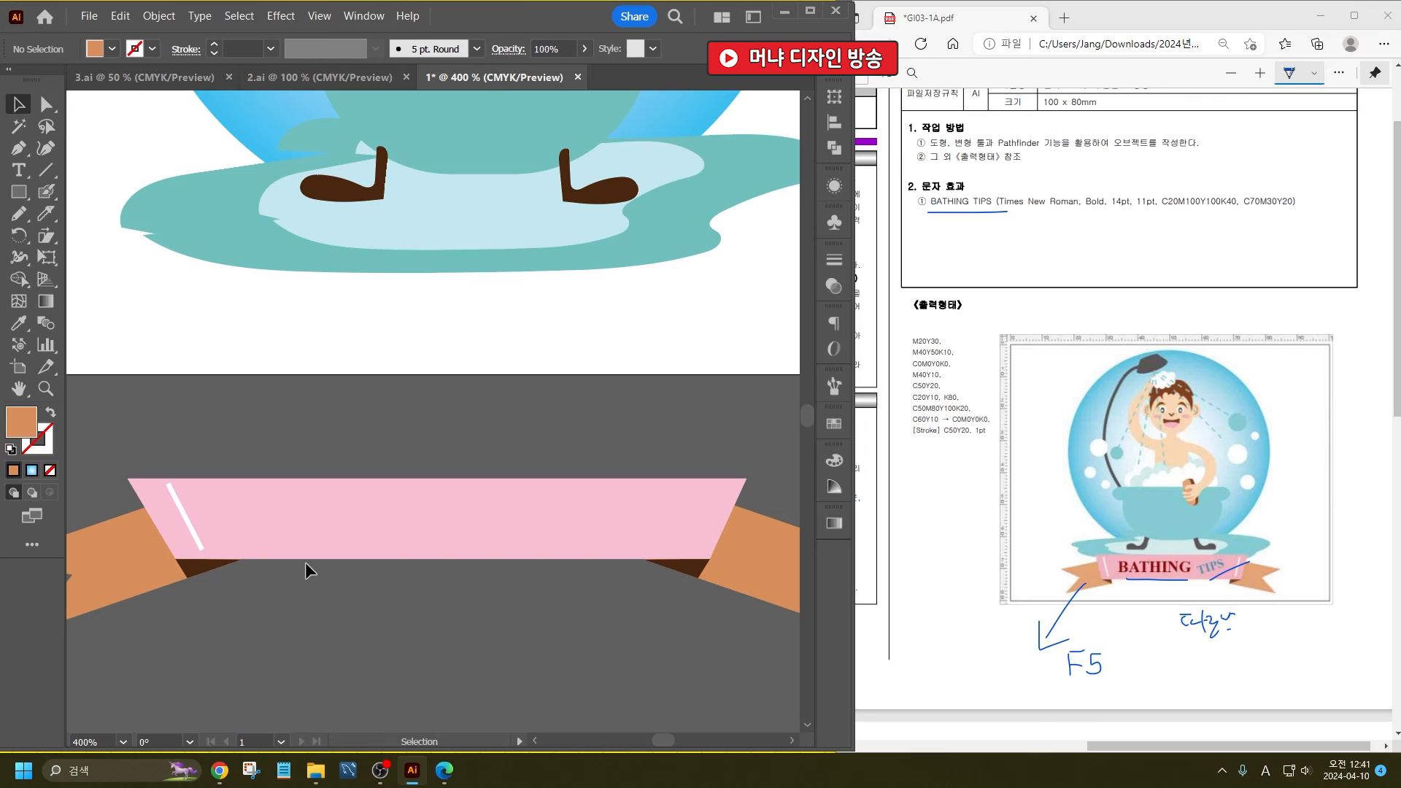
scroll(305, 562, "down", 1)
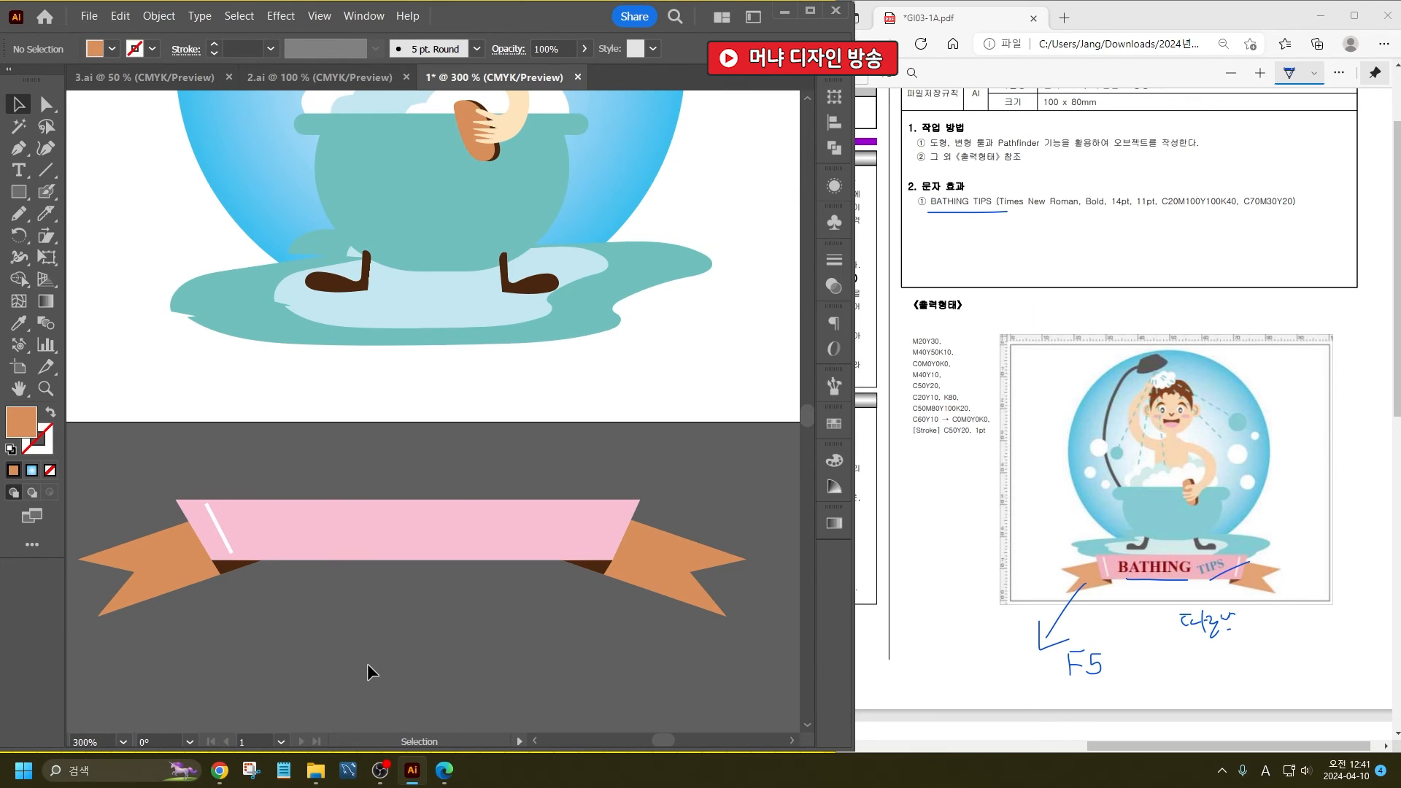
- Reflect the original dark fold triangle horizontally in place beneath the banner's lower edge
left_click(225, 566)
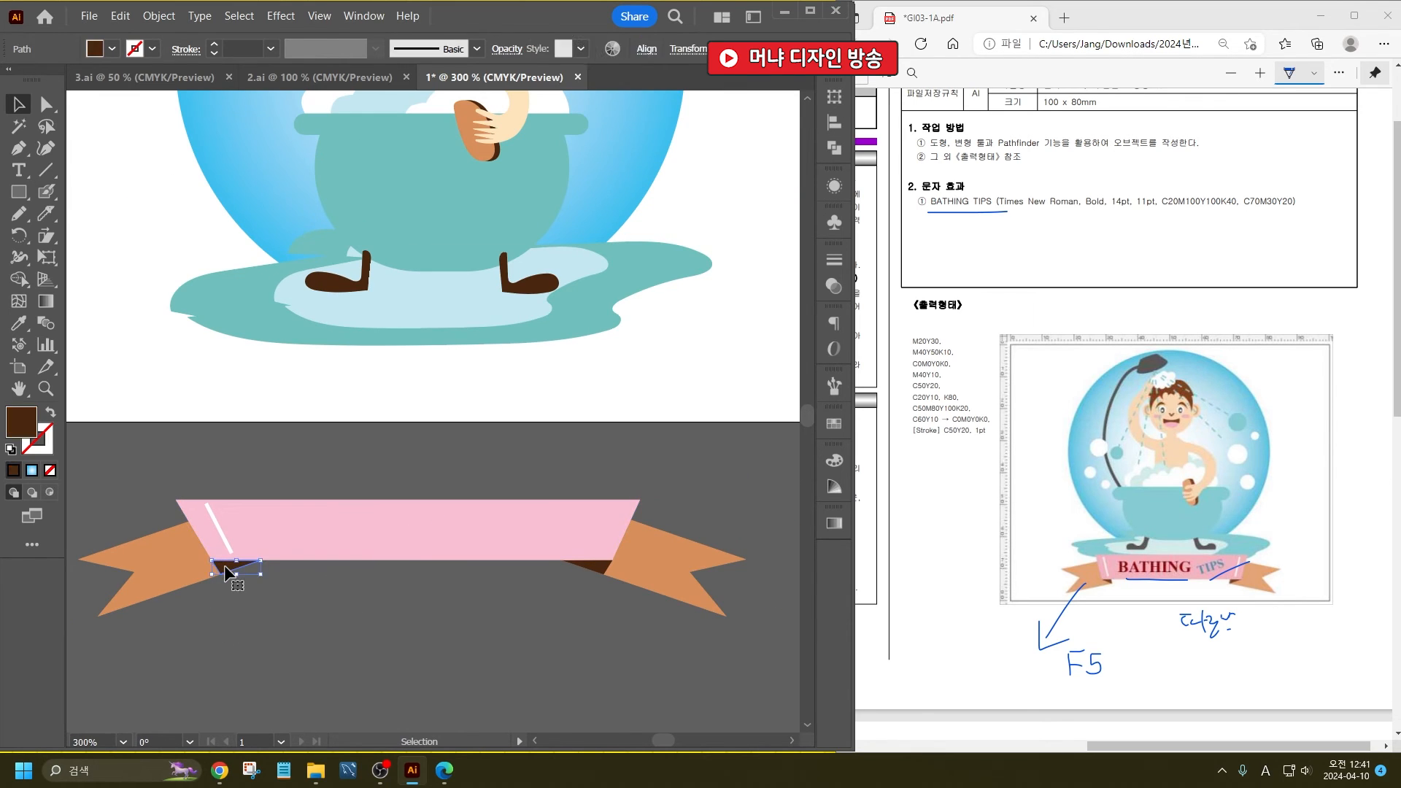
scroll(224, 567, "up", 4)
right_click(231, 560)
mouse_move(306, 465)
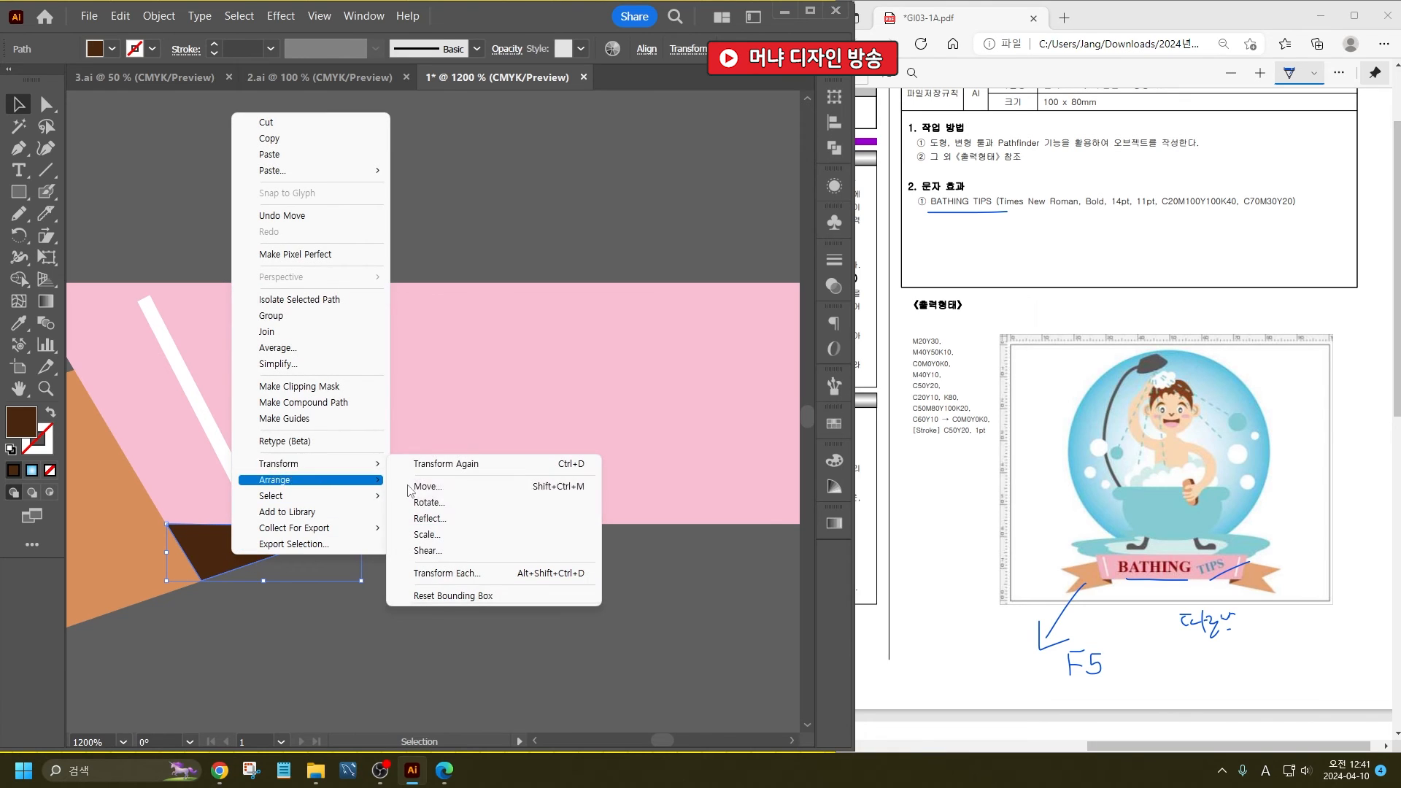
left_click(465, 518)
left_click(732, 529)
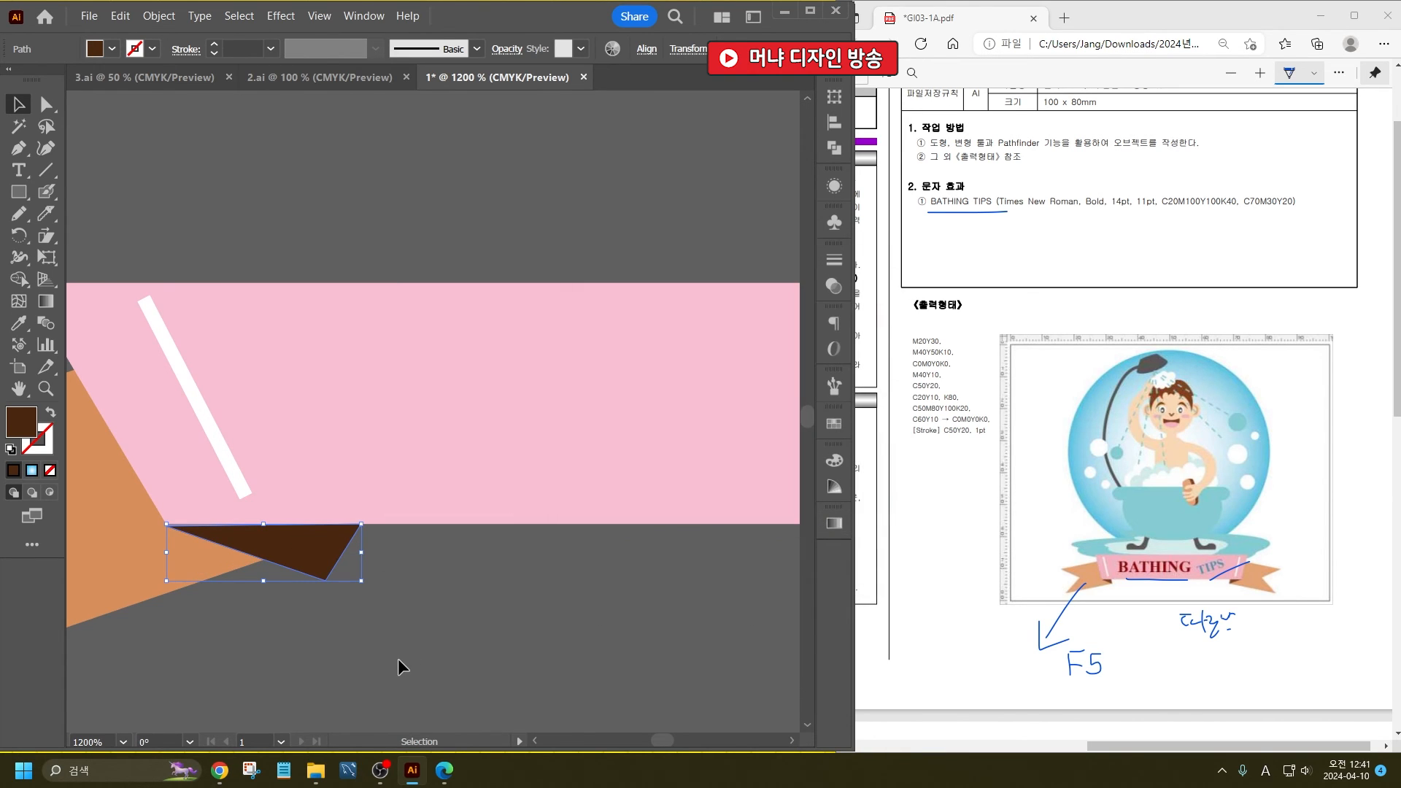
scroll(271, 572, "down", 1)
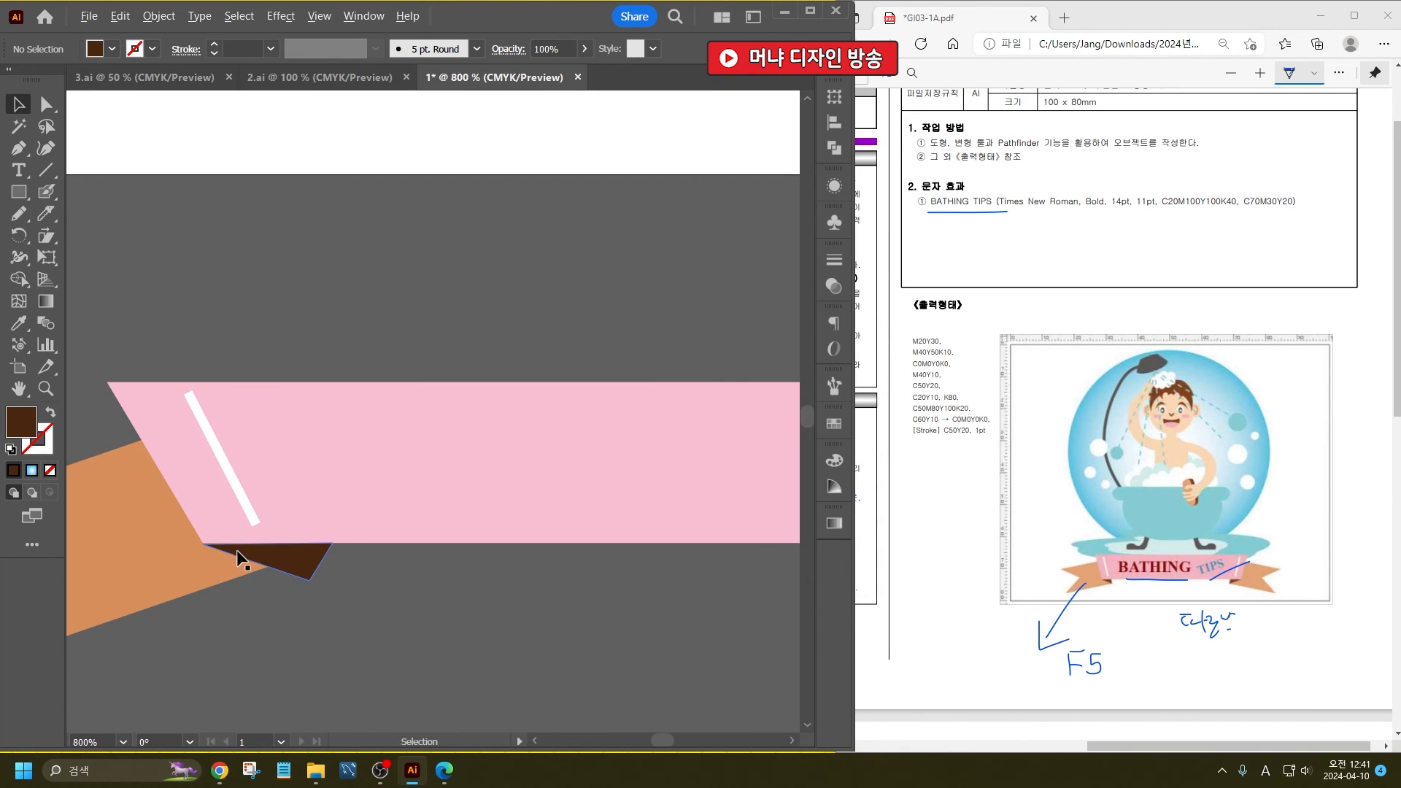
- Shift the original orange tail inward and down so it extends behind the fold triangle
left_click(317, 580)
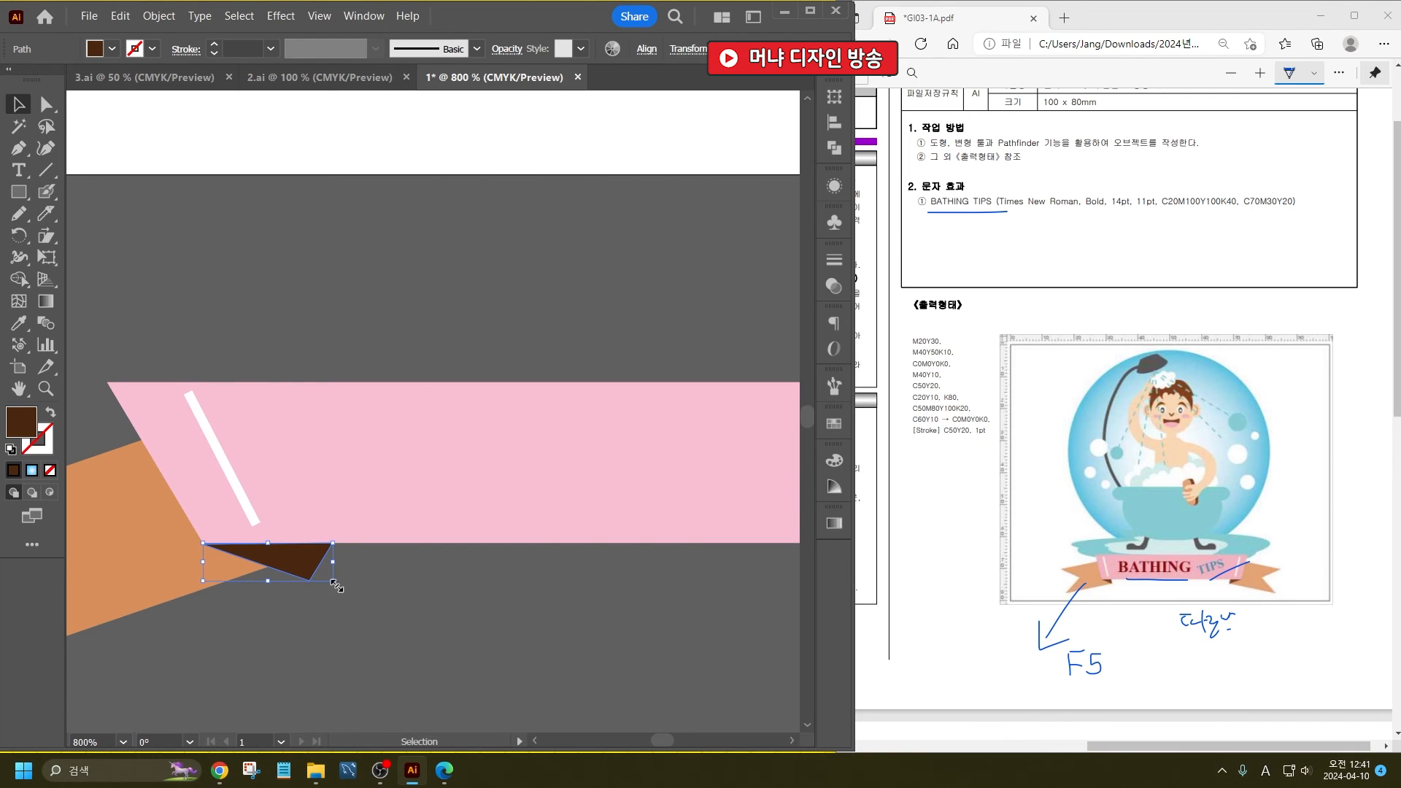
mouse_move(336, 586)
left_mouse_down()
mouse_move(300, 572)
mouse_move(343, 581)
left_mouse_up()
left_click_drag(177, 555, 206, 567)
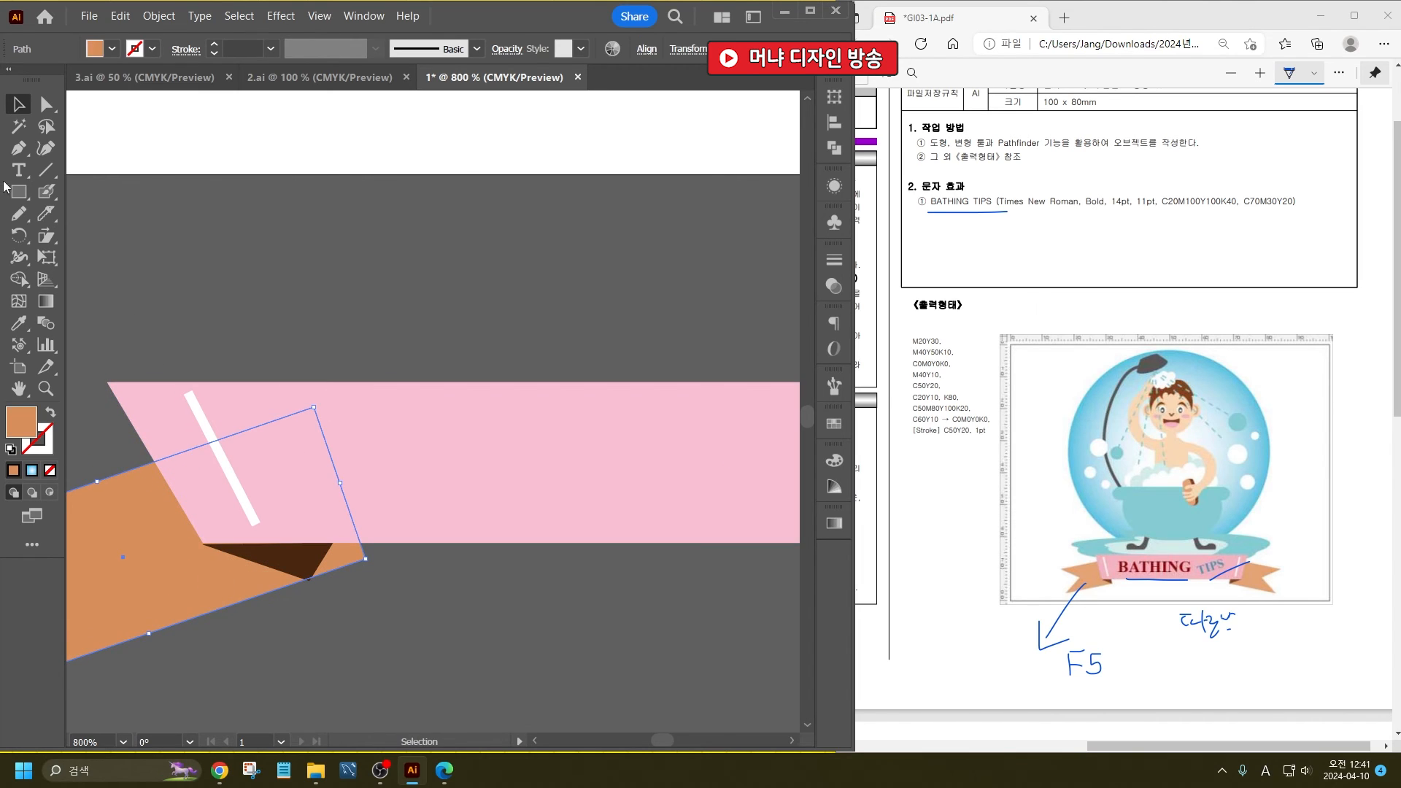
- Cut the orange tail with the Knife along the fold's short outer edge and delete the protruding corner piece
left_click(43, 216)
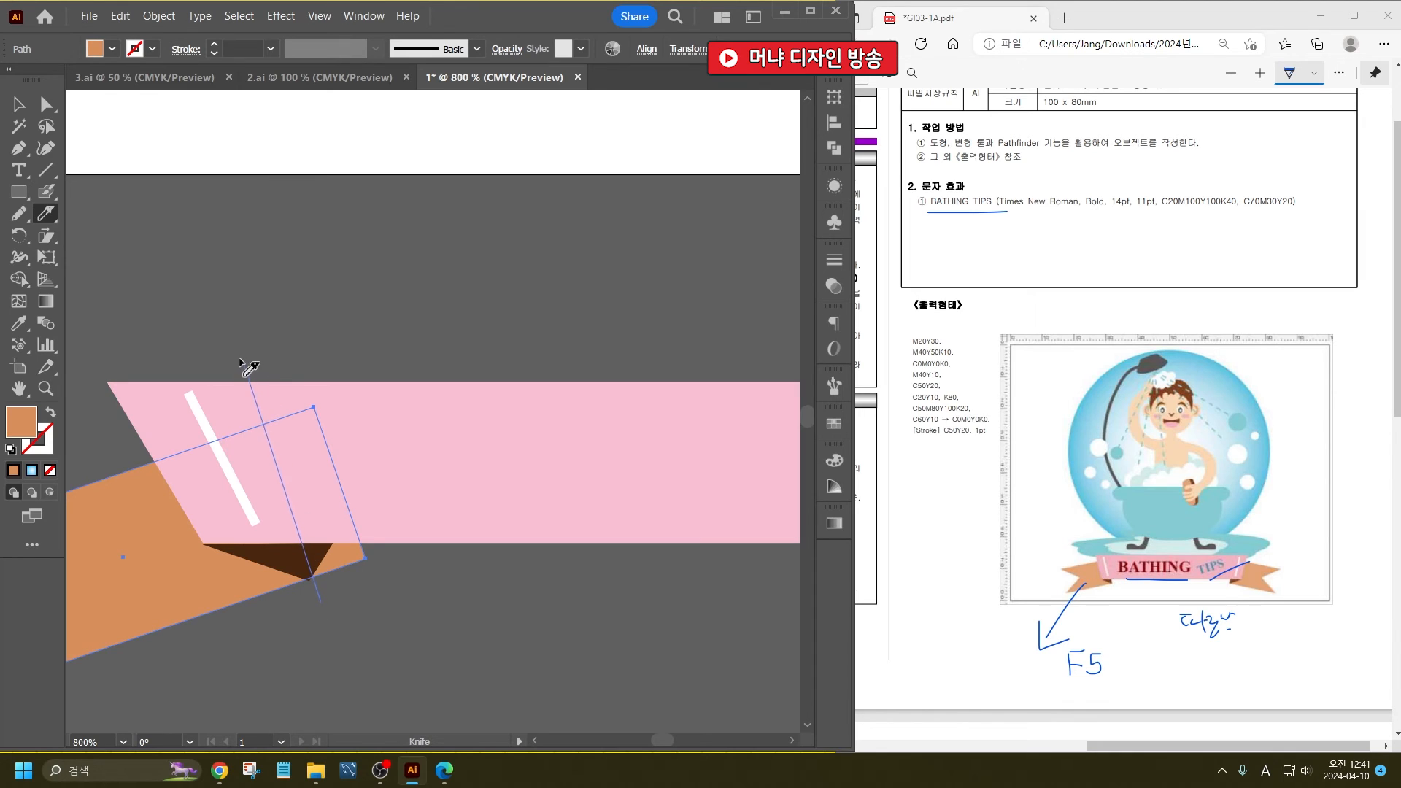
left_click_drag(249, 372, 223, 357)
left_click(19, 105)
left_click(389, 576)
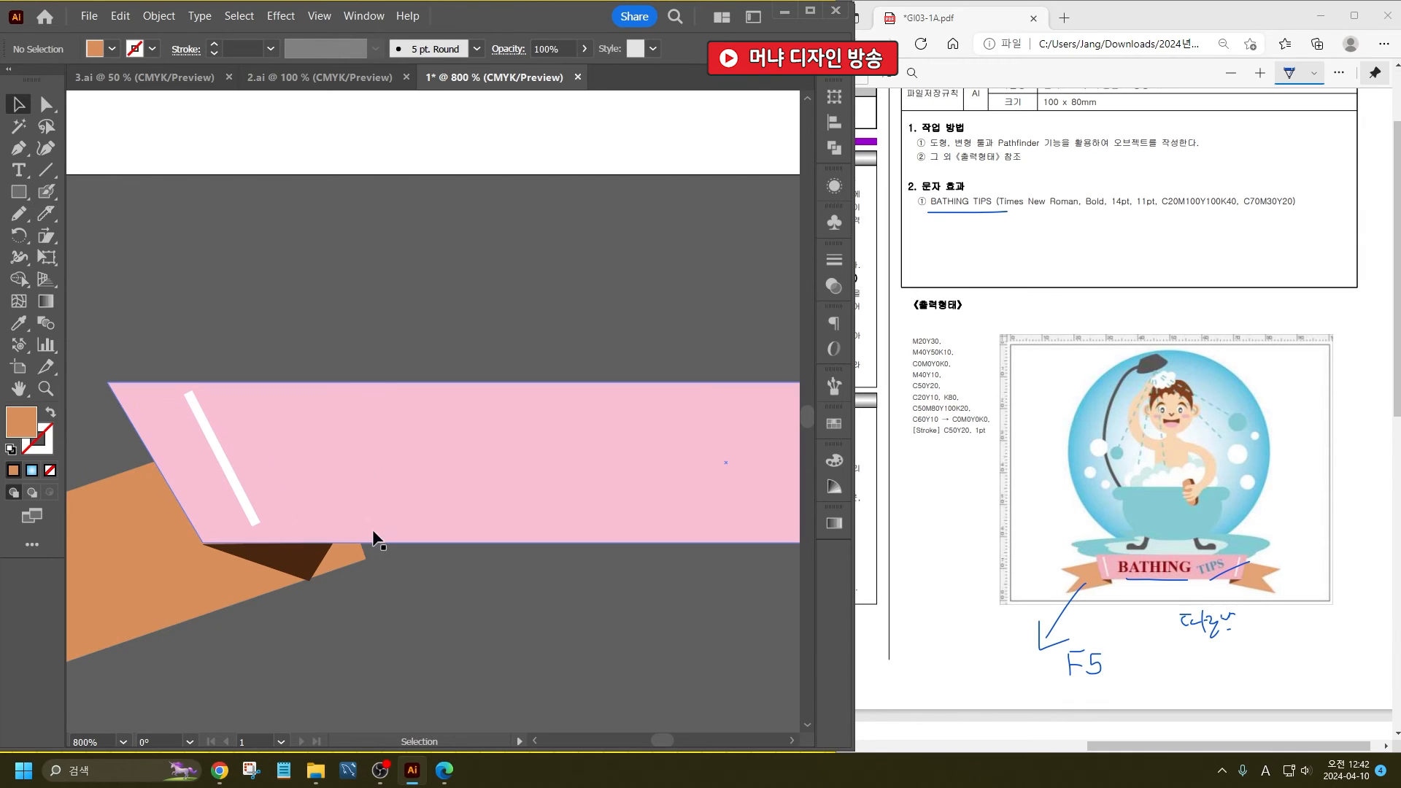
left_click(350, 559)
key("Delete")
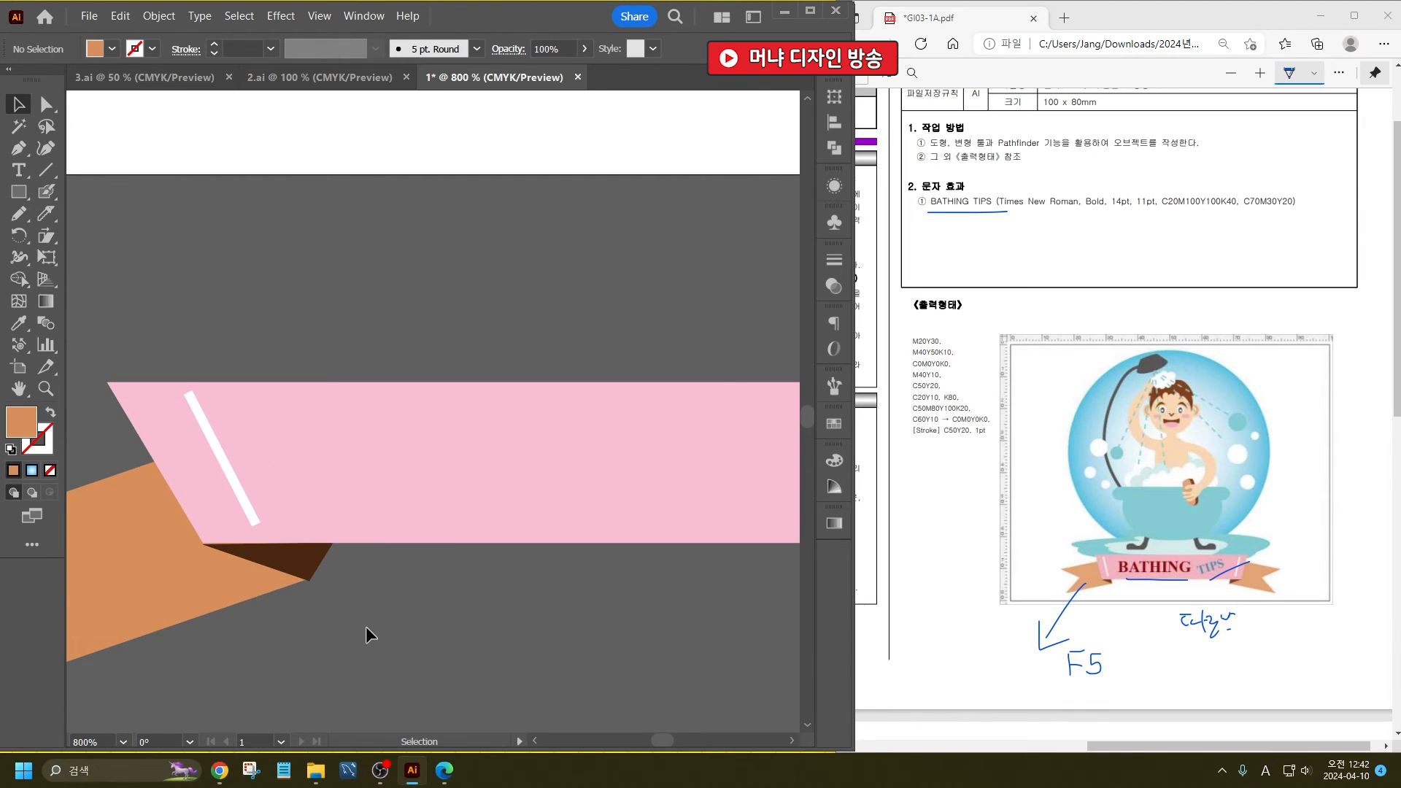
- Delete the reflected copy of the tail and fold at the banner's opposite end
scroll(283, 568, "down", 3)
scroll(478, 619, "up", 2)
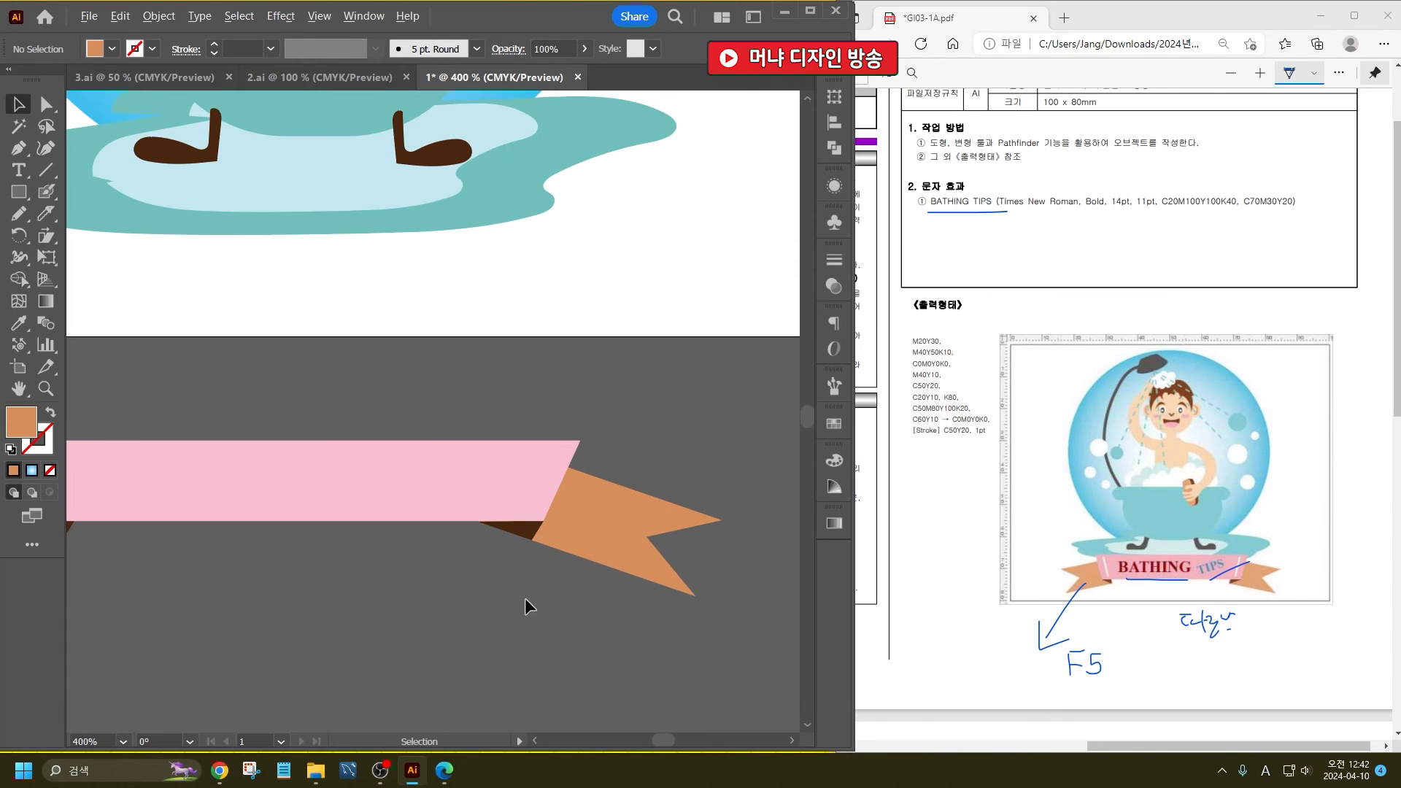
left_click(526, 538)
key("Delete")
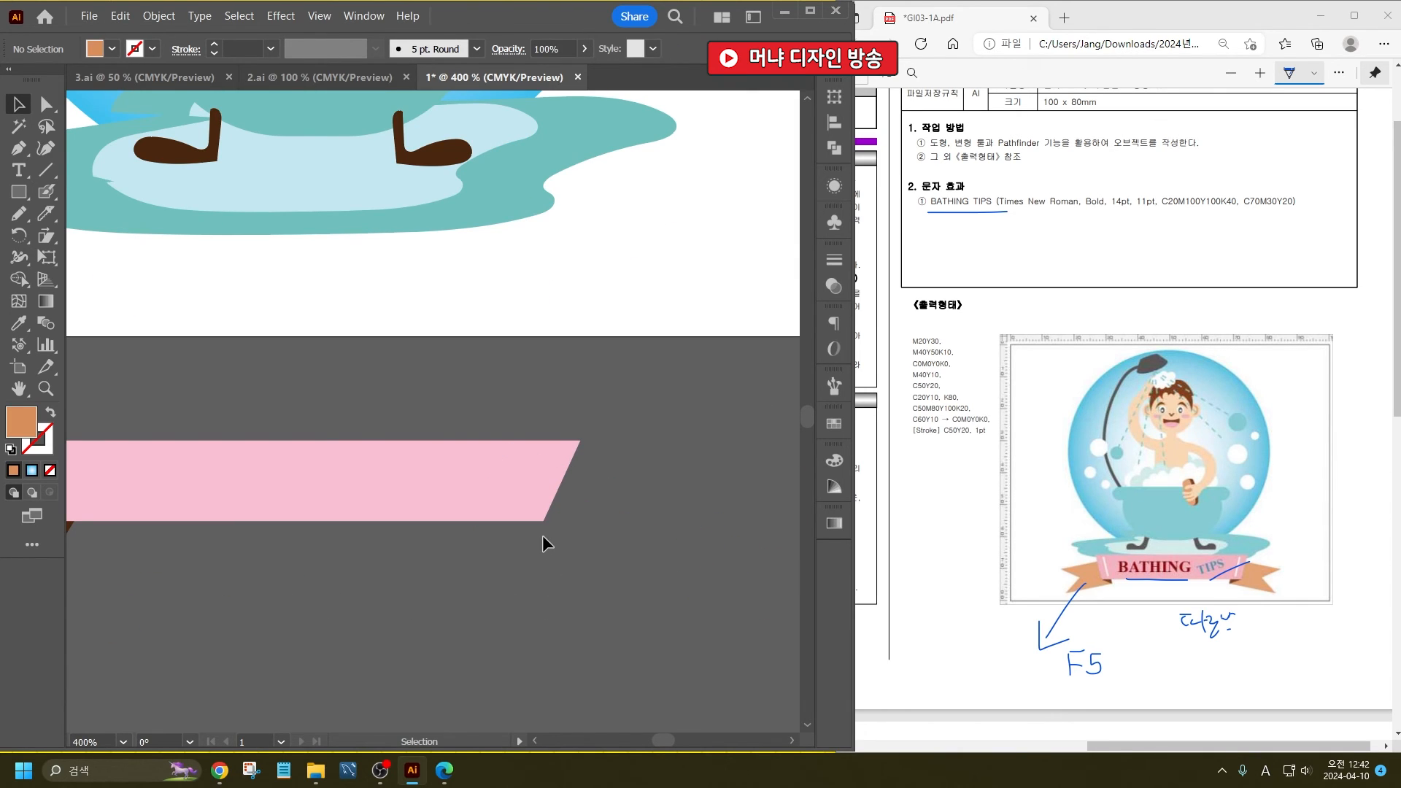
- Rotate the remaining tail and fold together to a slightly flatter angle
scroll(541, 535, "down", 3)
scroll(362, 536, "up", 3)
left_click(323, 536)
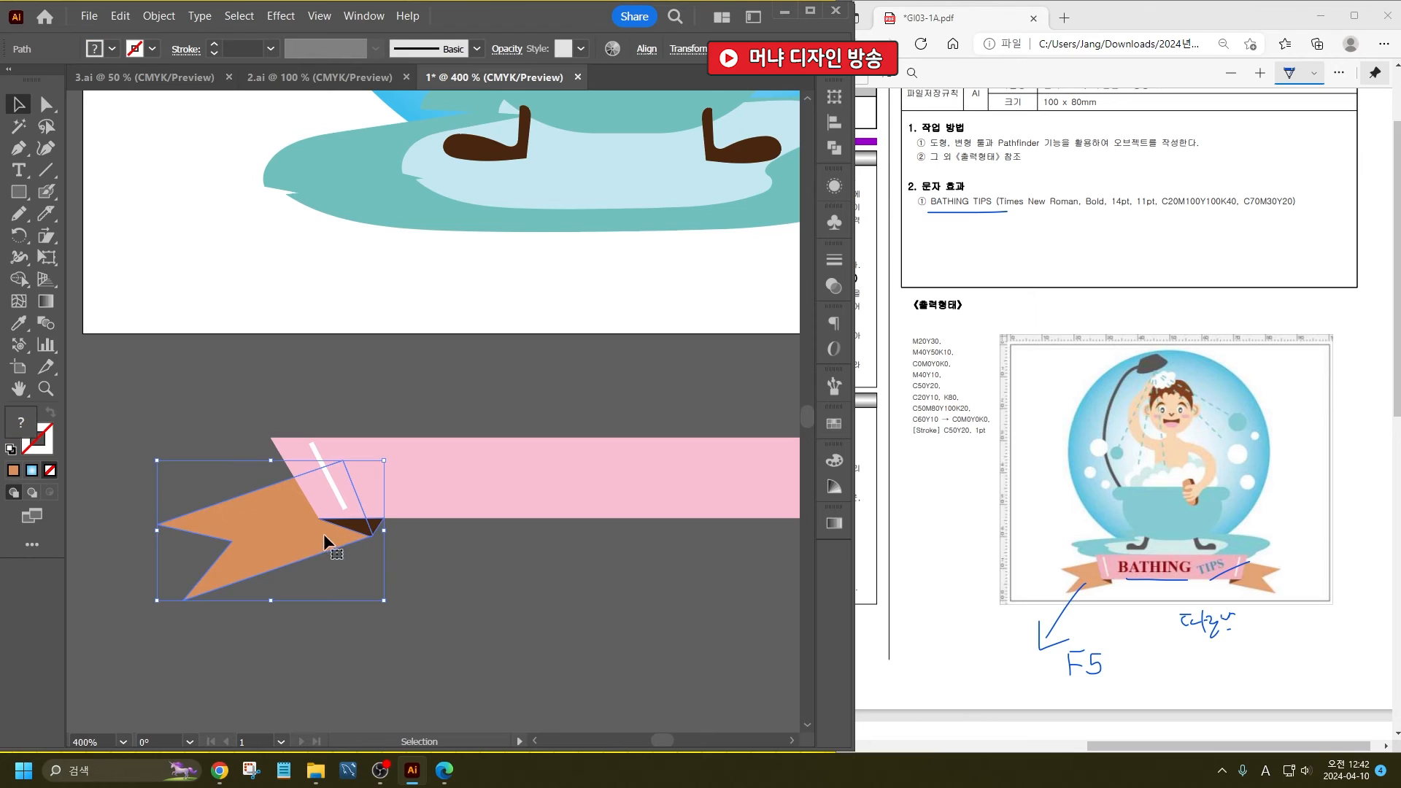
left_click_drag(150, 454, 163, 443)
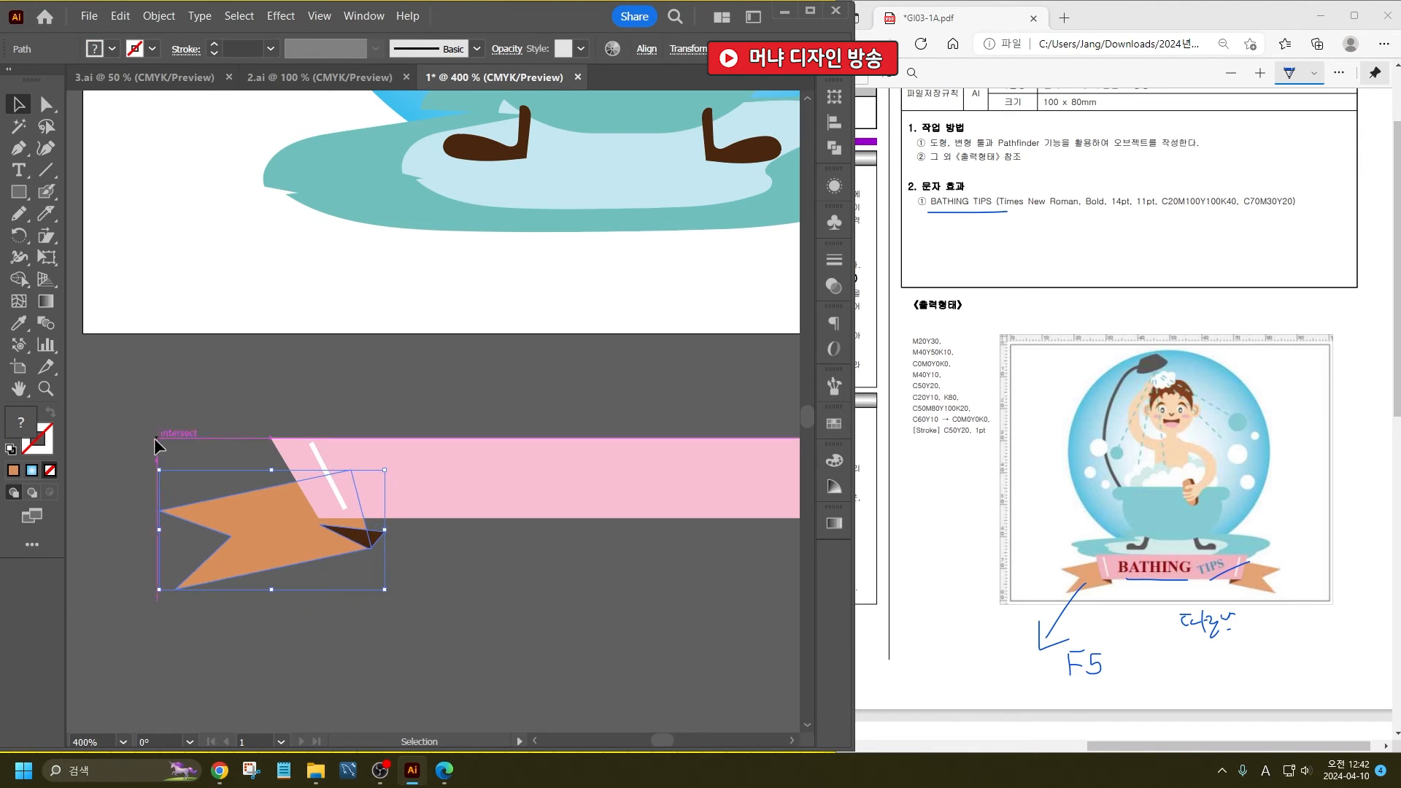
scroll(341, 504, "up", 1)
- Move the tail and fold up under the banner's lower edge and scale them down slightly
left_click_drag(365, 560, 342, 528)
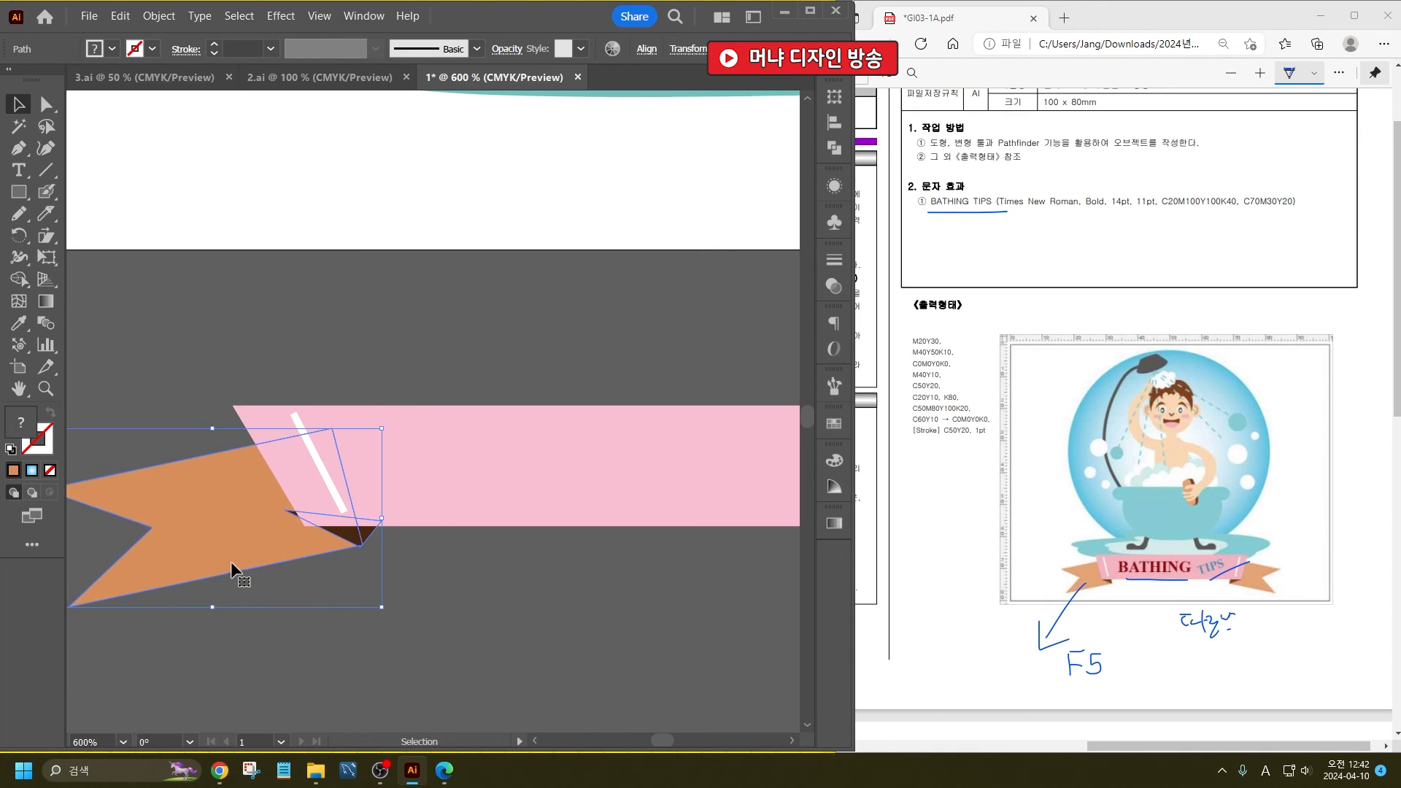
left_click_drag(205, 606, 235, 528)
left_click(411, 602)
- Move the fold triangle's protruding corner anchor onto the banner's lower corner
scroll(290, 544, "up", 3)
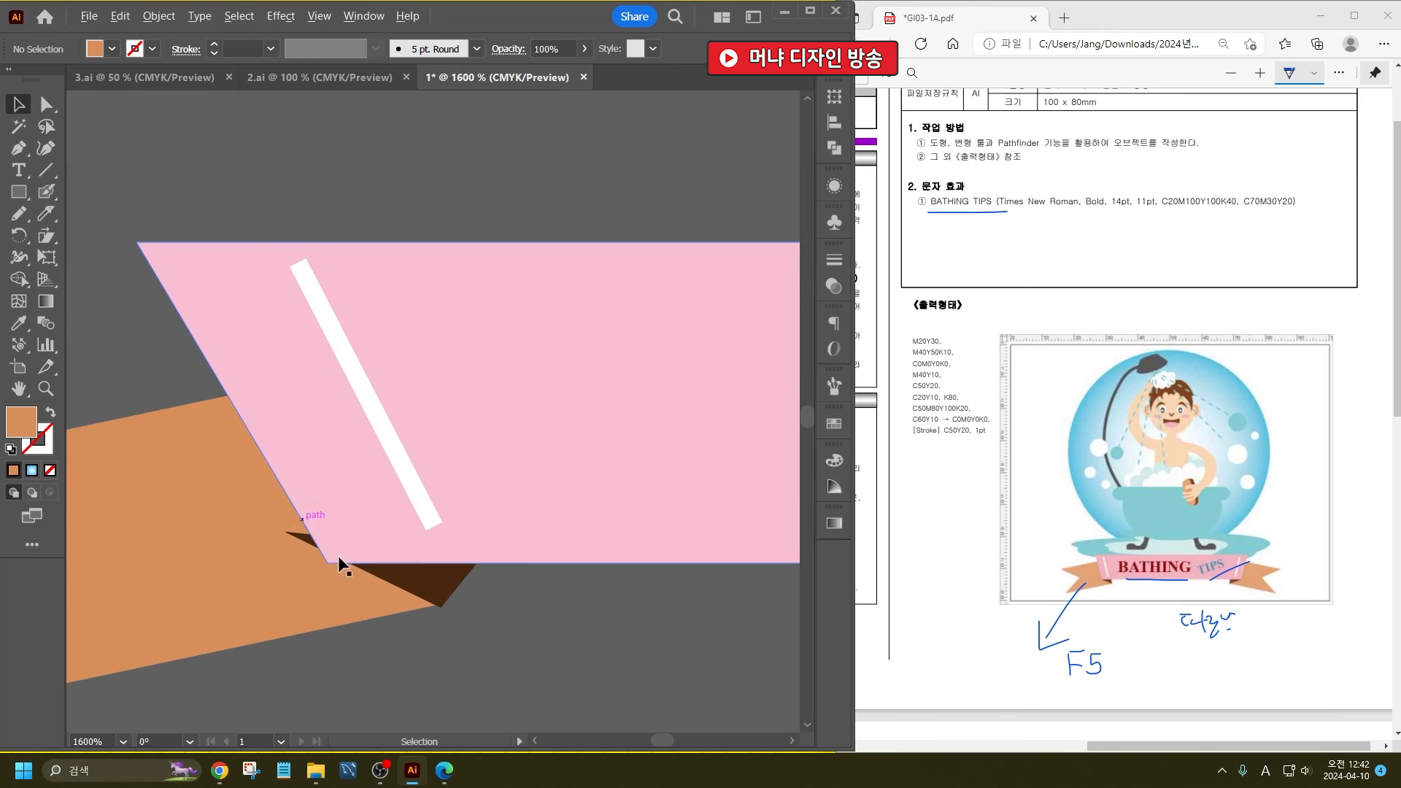
left_click(297, 535)
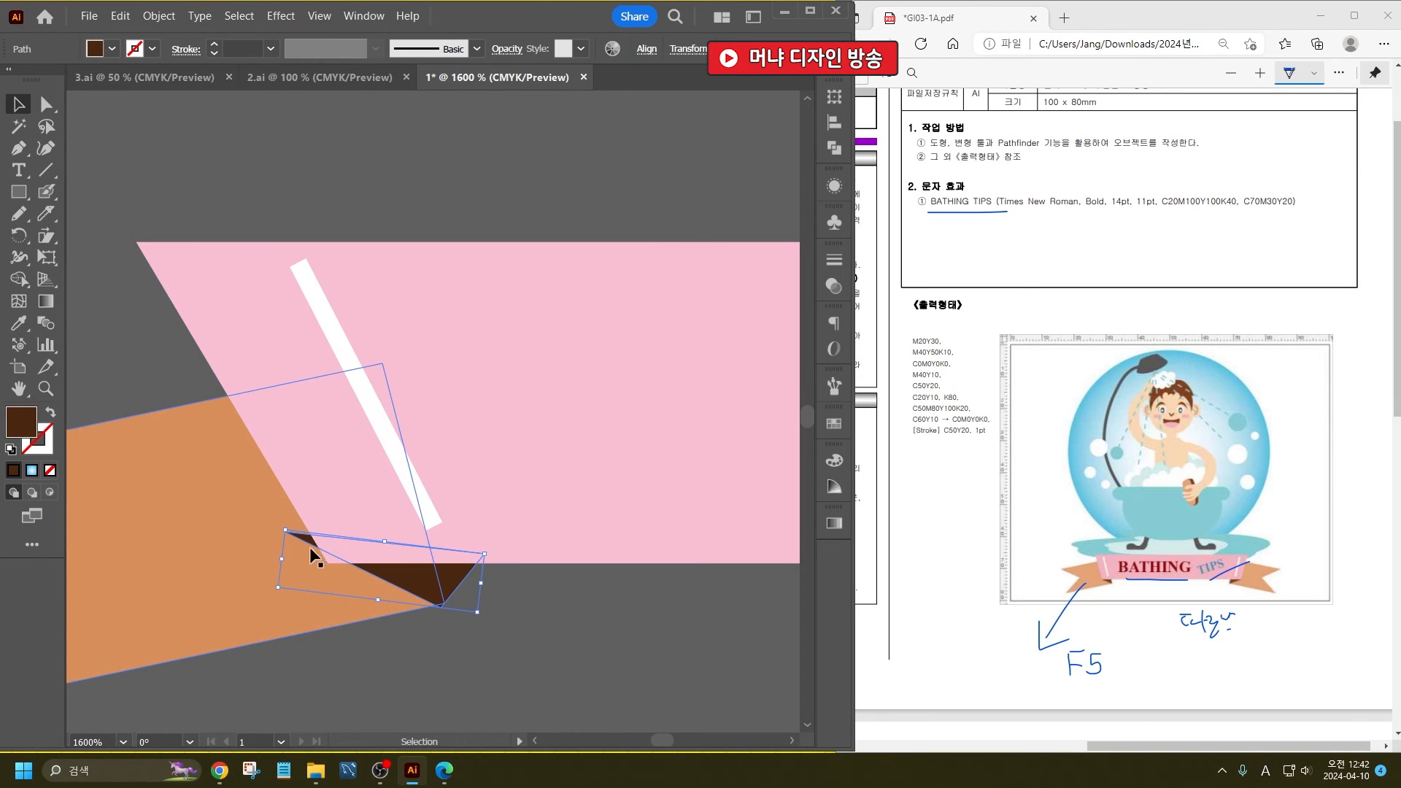
left_click(46, 104)
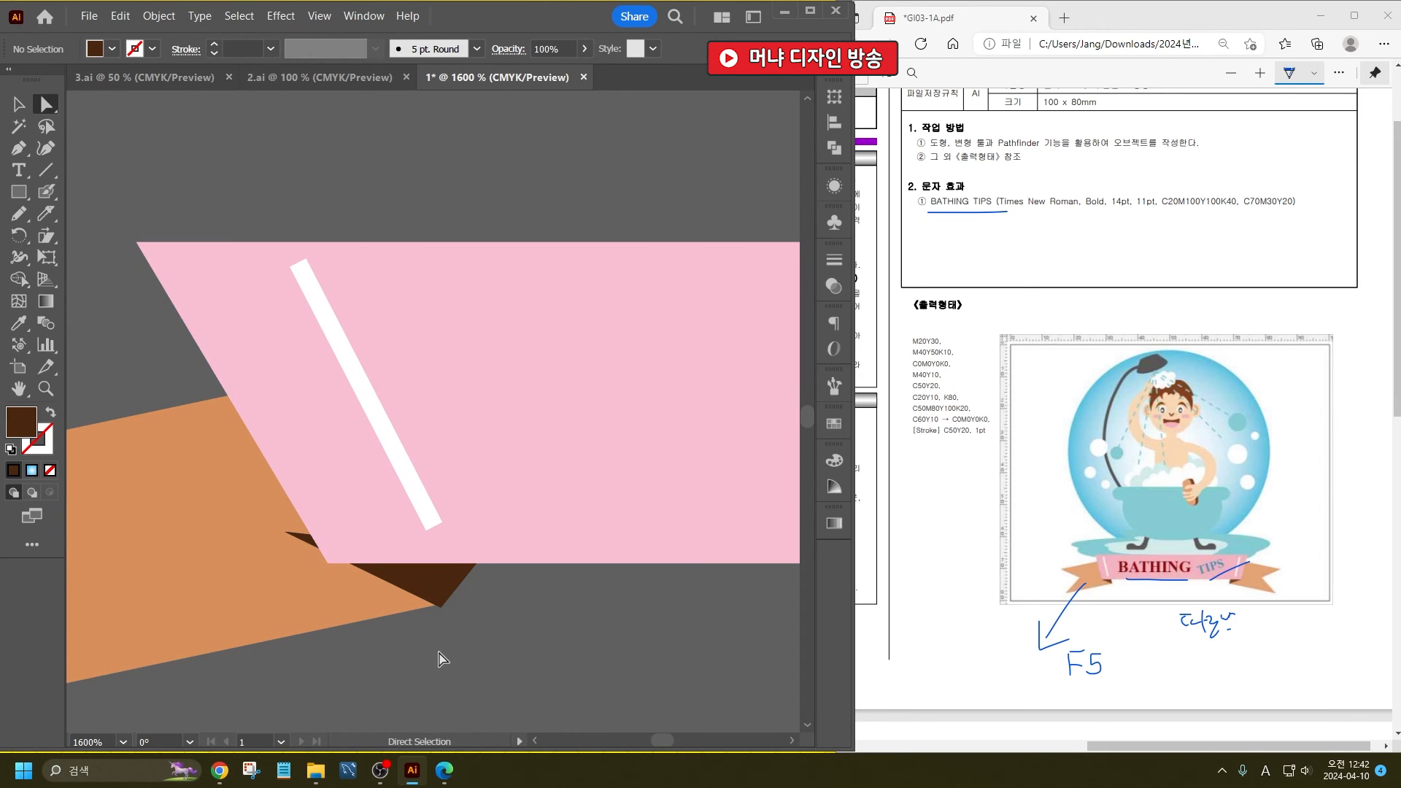
left_click_drag(295, 545, 328, 563)
left_click(683, 677)
scroll(508, 546, "down", 3, "alt")
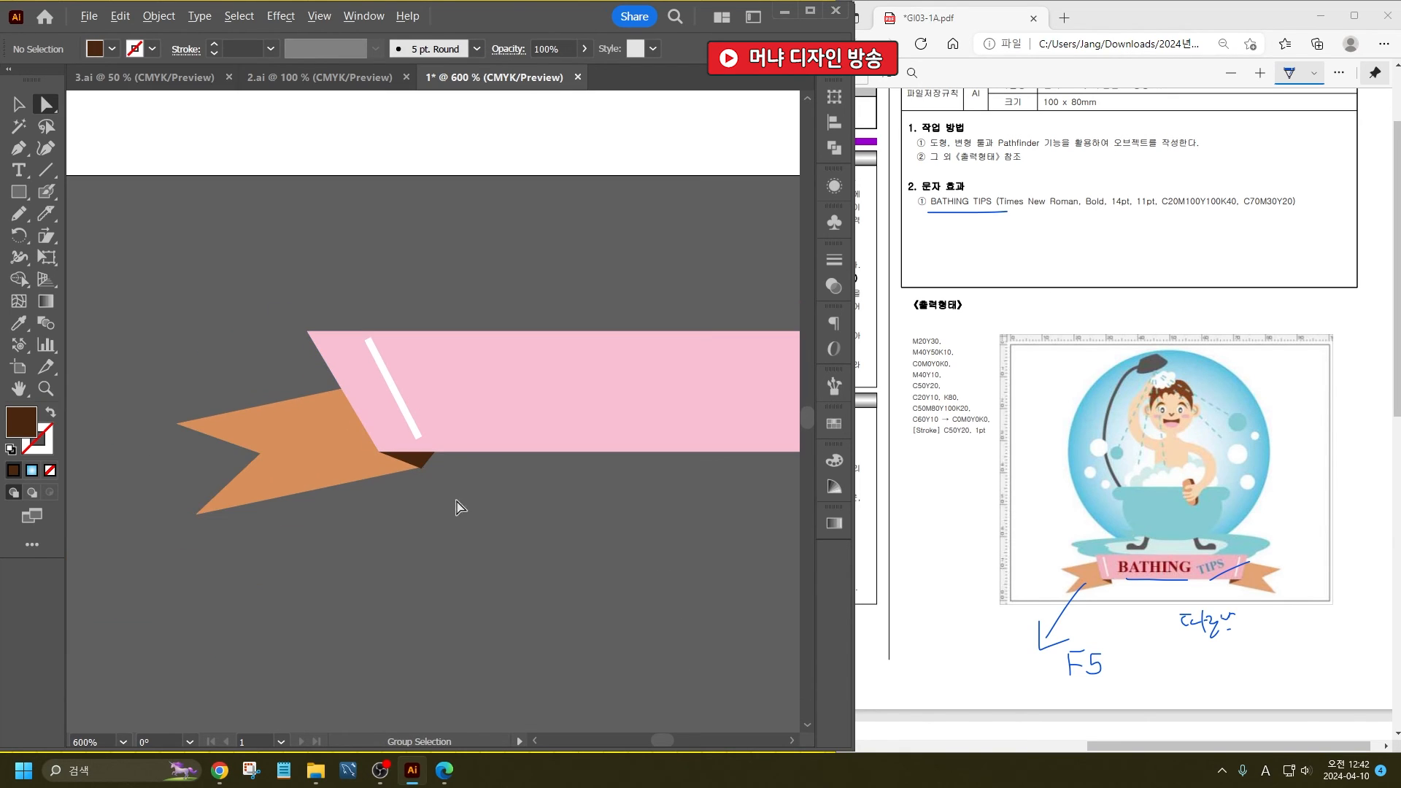
- Duplicate the adjusted tail and fold to the banner's opposite end and reflect the copy horizontally
left_click(19, 104)
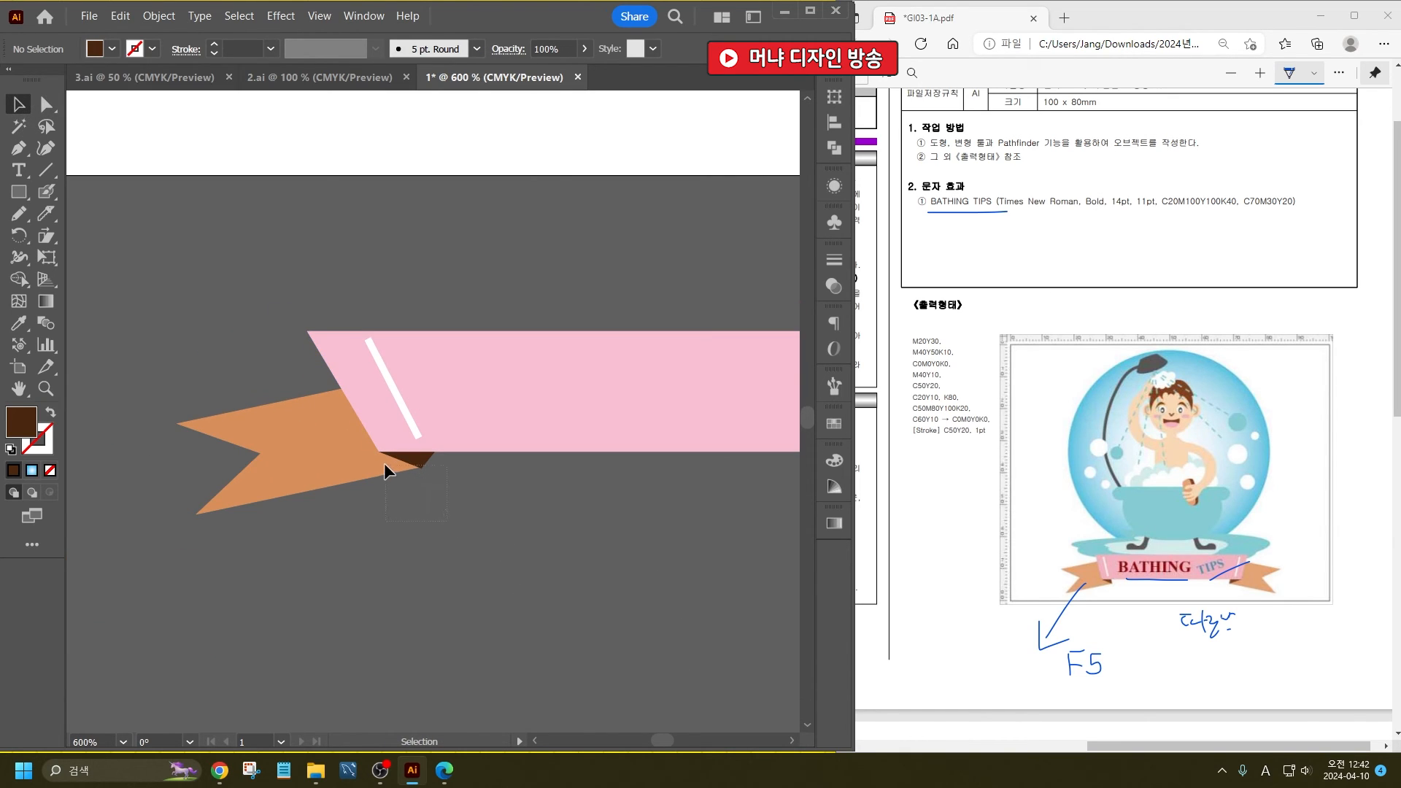
left_click(384, 462)
scroll(384, 462, "down", 4)
left_click_drag(341, 467, 648, 474)
right_click(648, 475)
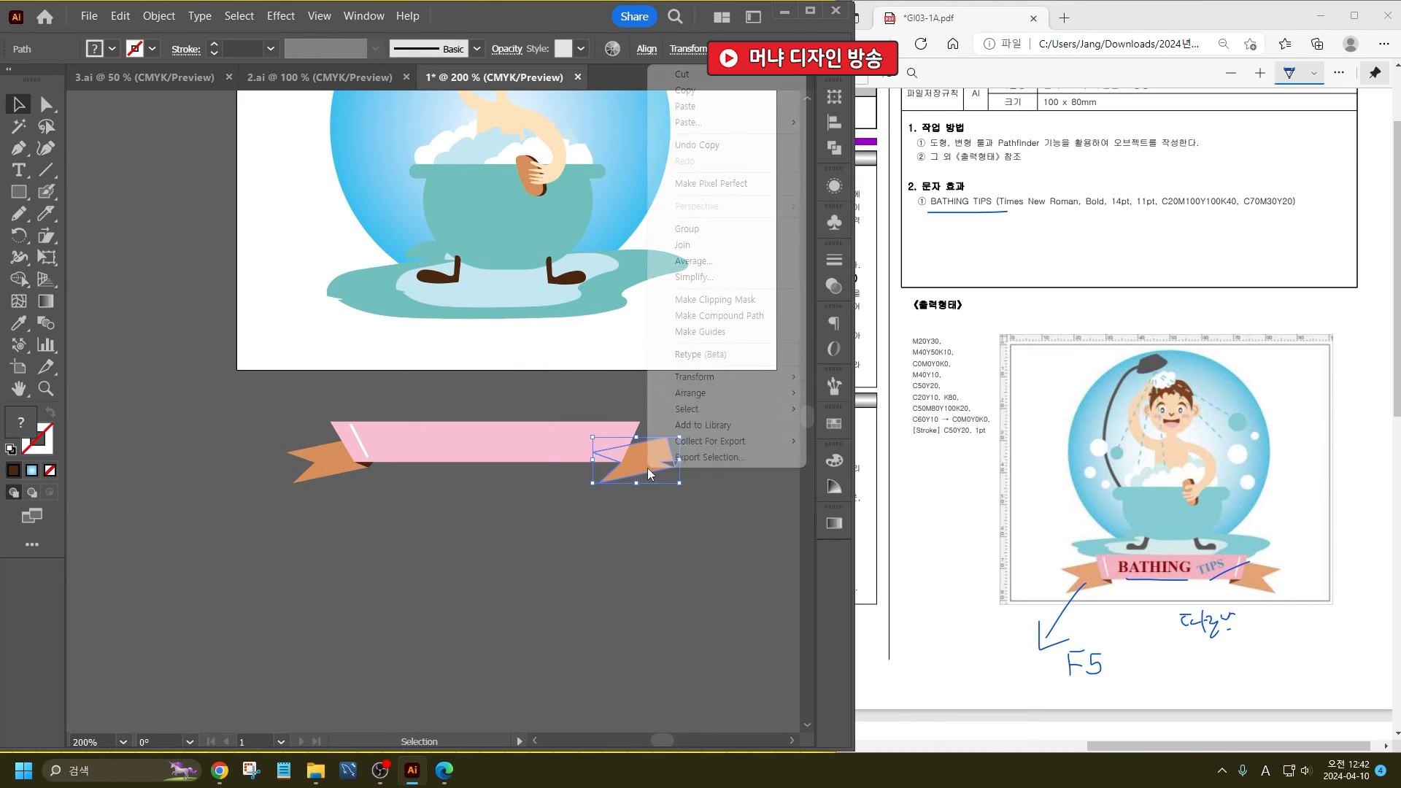
mouse_move(700, 377)
left_click(860, 432)
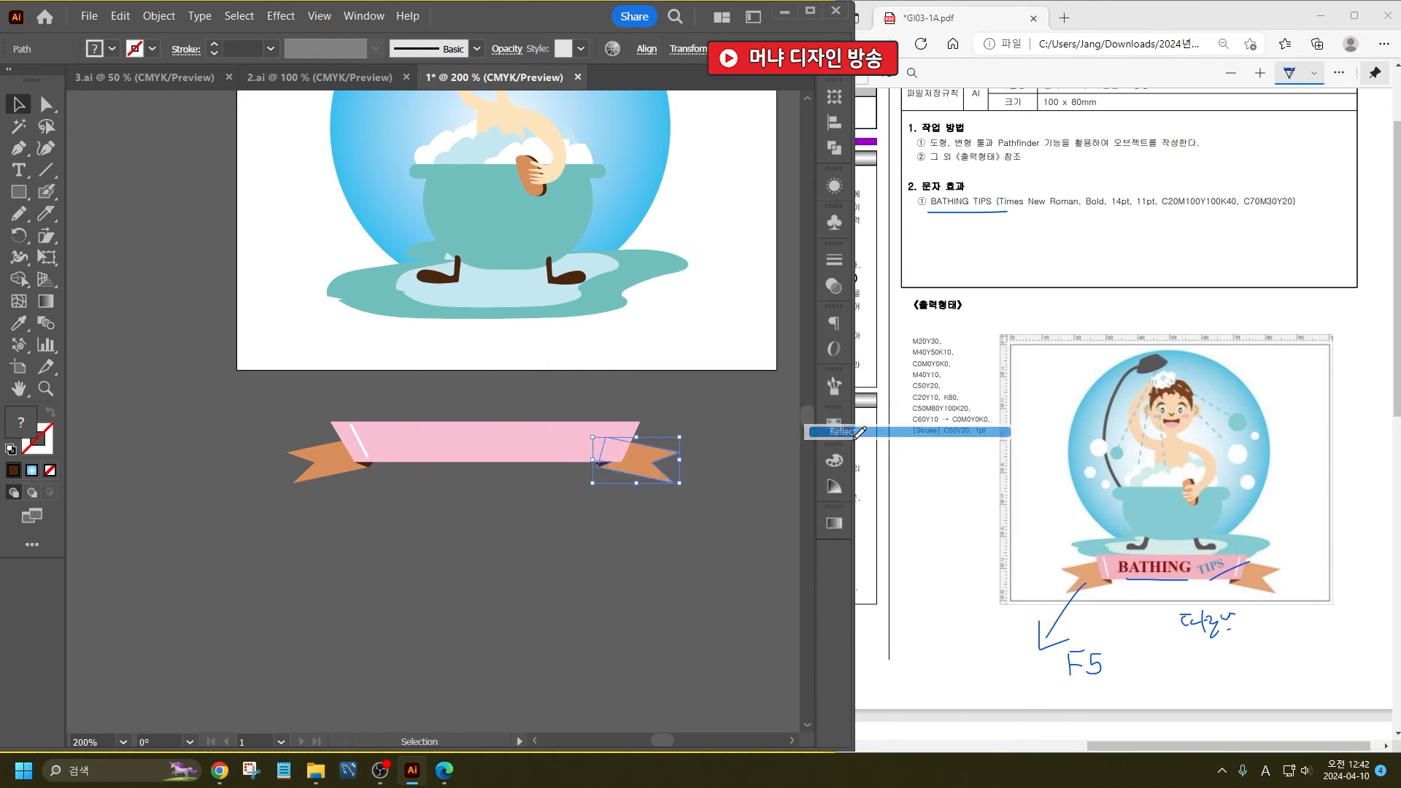
left_click(724, 529)
- Move the mirrored tail and fold outward and align the fold's corner with the banner's lower corner
scroll(633, 462, "up", 6)
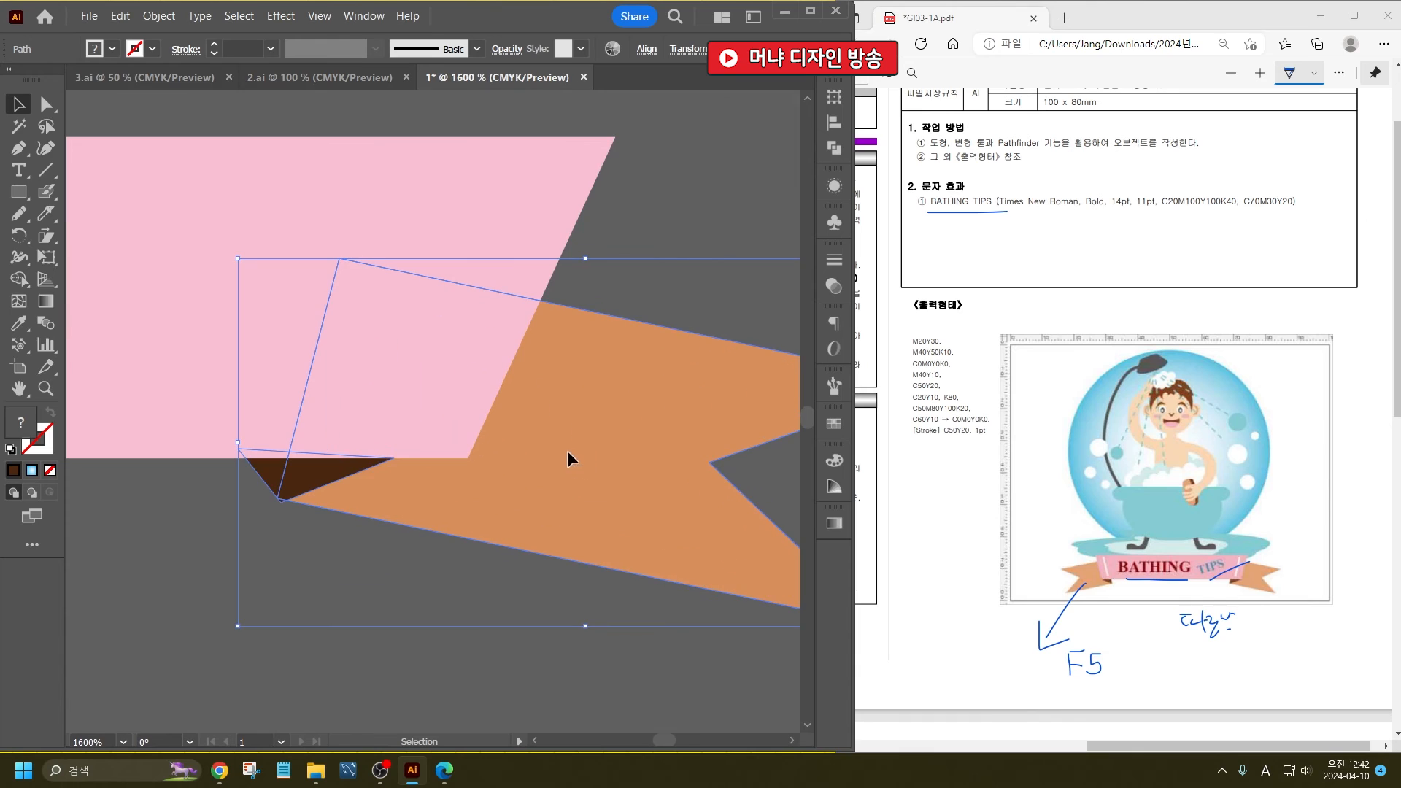
left_click_drag(567, 458, 642, 447)
scroll(600, 460, "down", 4)
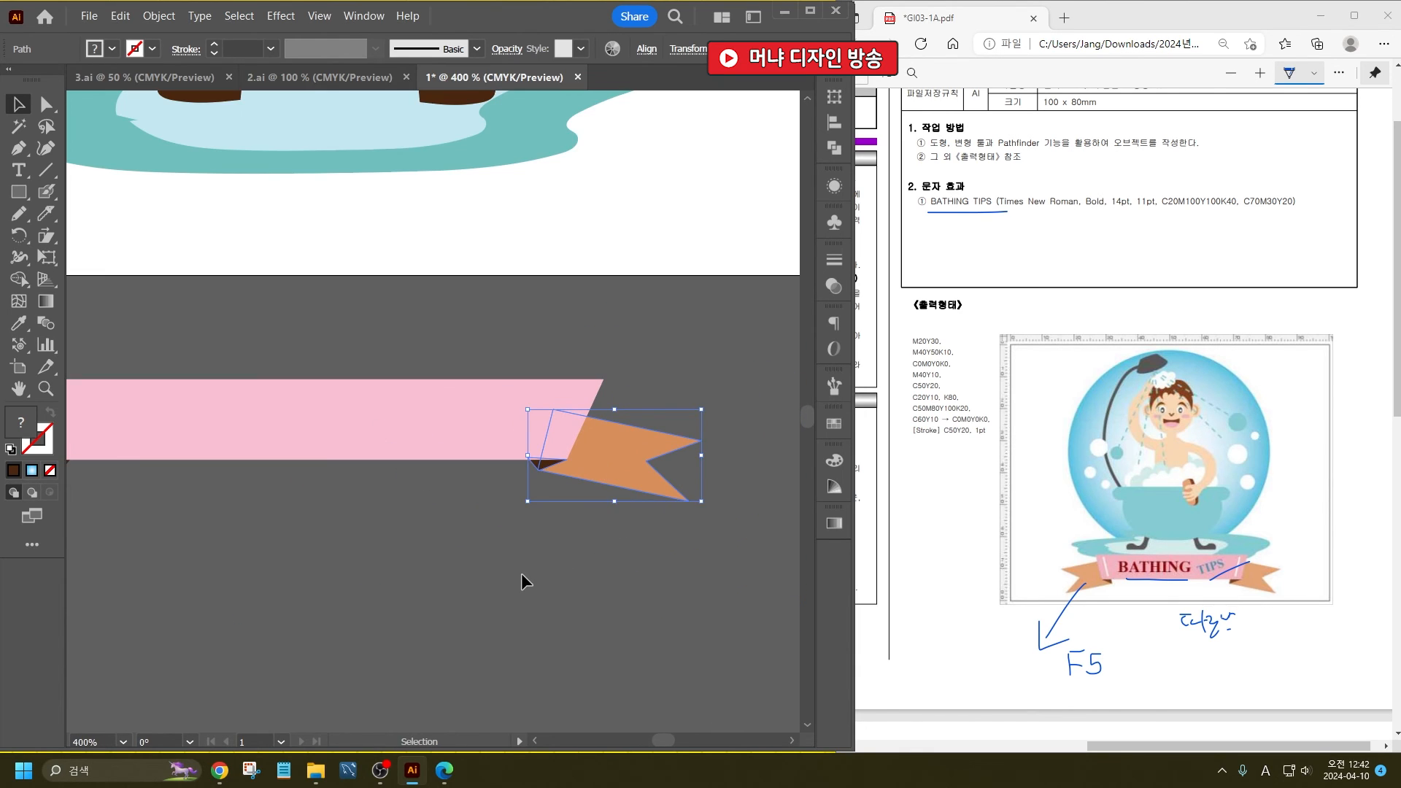
left_click(521, 572)
scroll(554, 518, "down", 4)
scroll(496, 594, "up", 2)
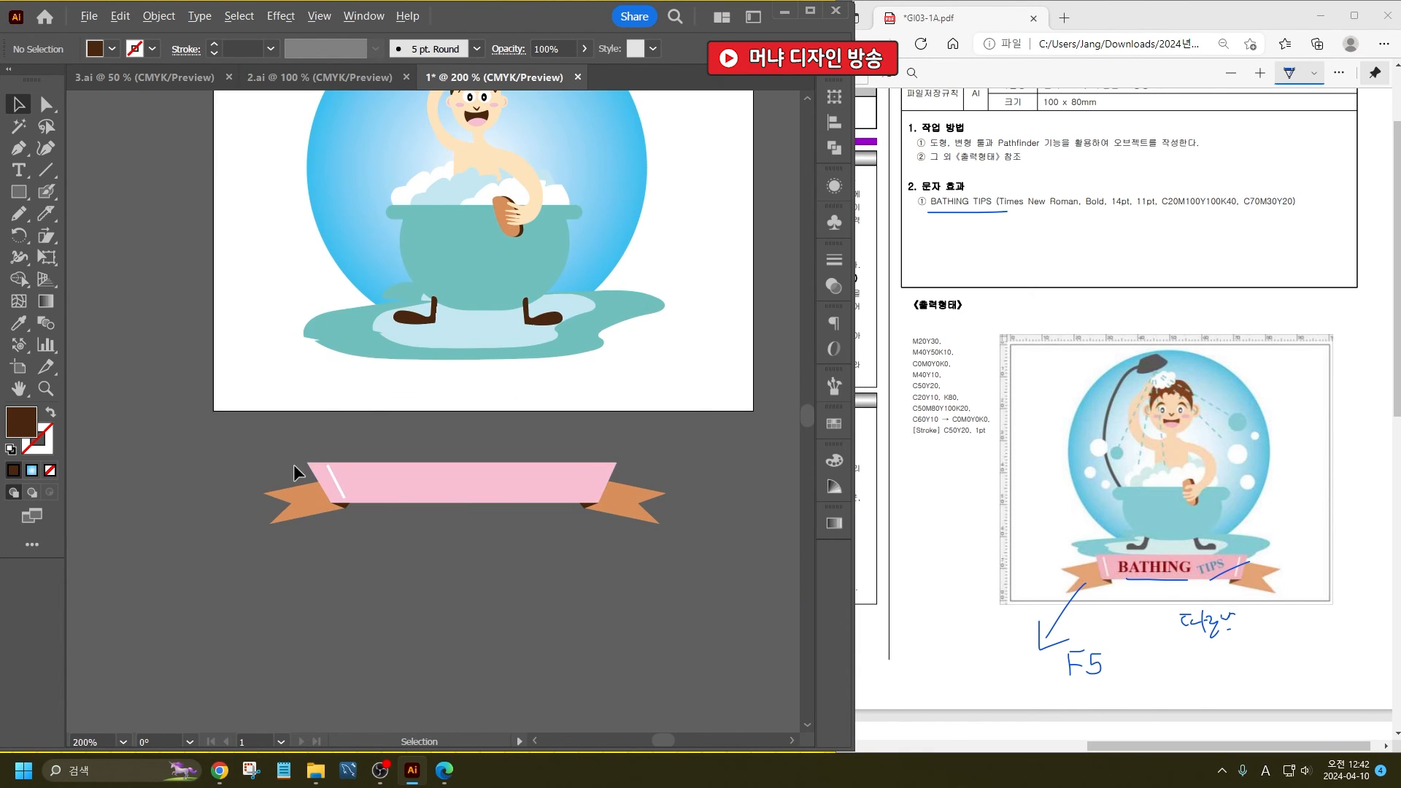
- Duplicate the white slanted line to the banner's opposite end and reflect the copy horizontally
left_click(335, 483)
left_click_drag(335, 482, 580, 482)
right_click(584, 487)
mouse_move(645, 385)
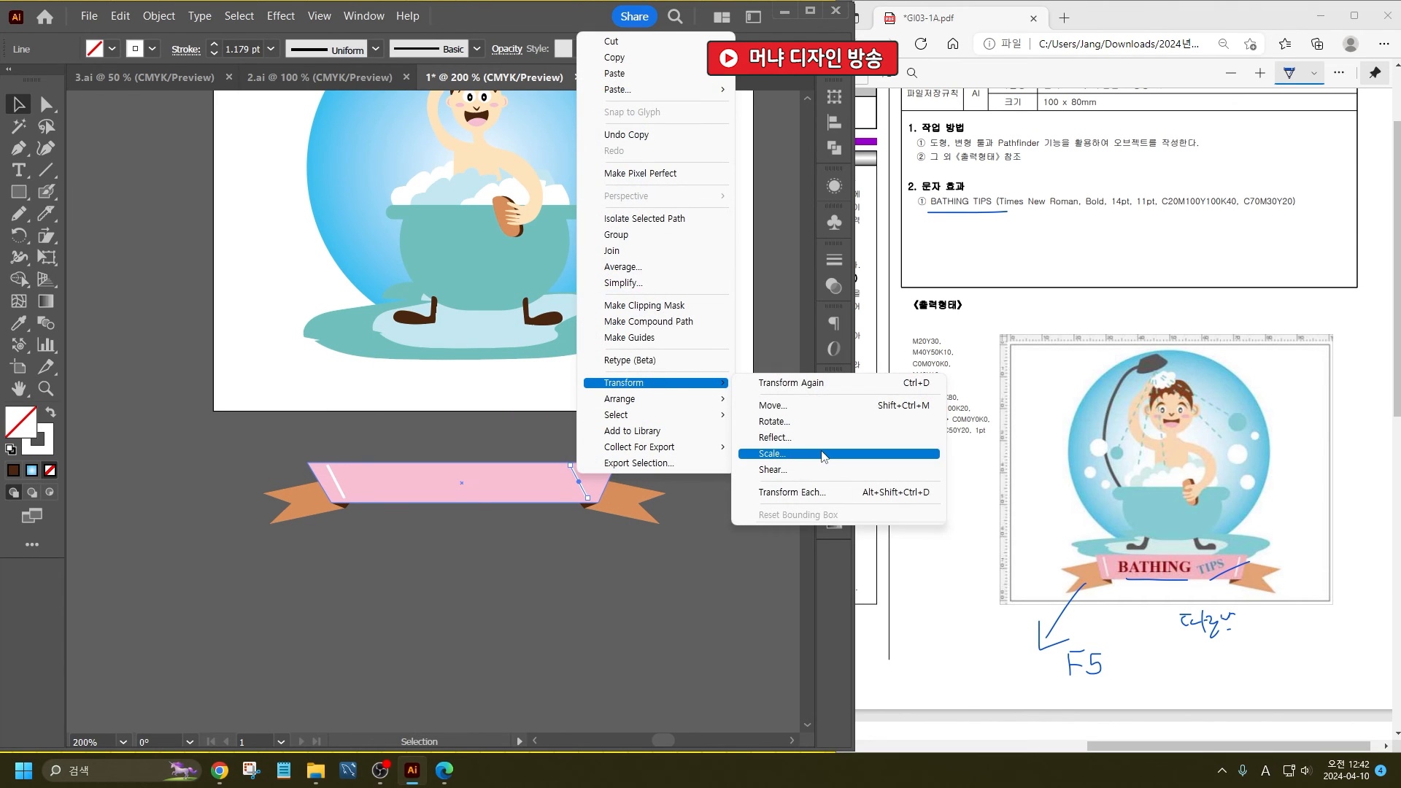
left_click(766, 436)
left_click(715, 531)
- Move the mirrored white line and the original line slightly outward toward their ends of the banner
key("ctrl+plus")
key("ctrl+plus")
key("ctrl+plus")
key("ctrl+plus")
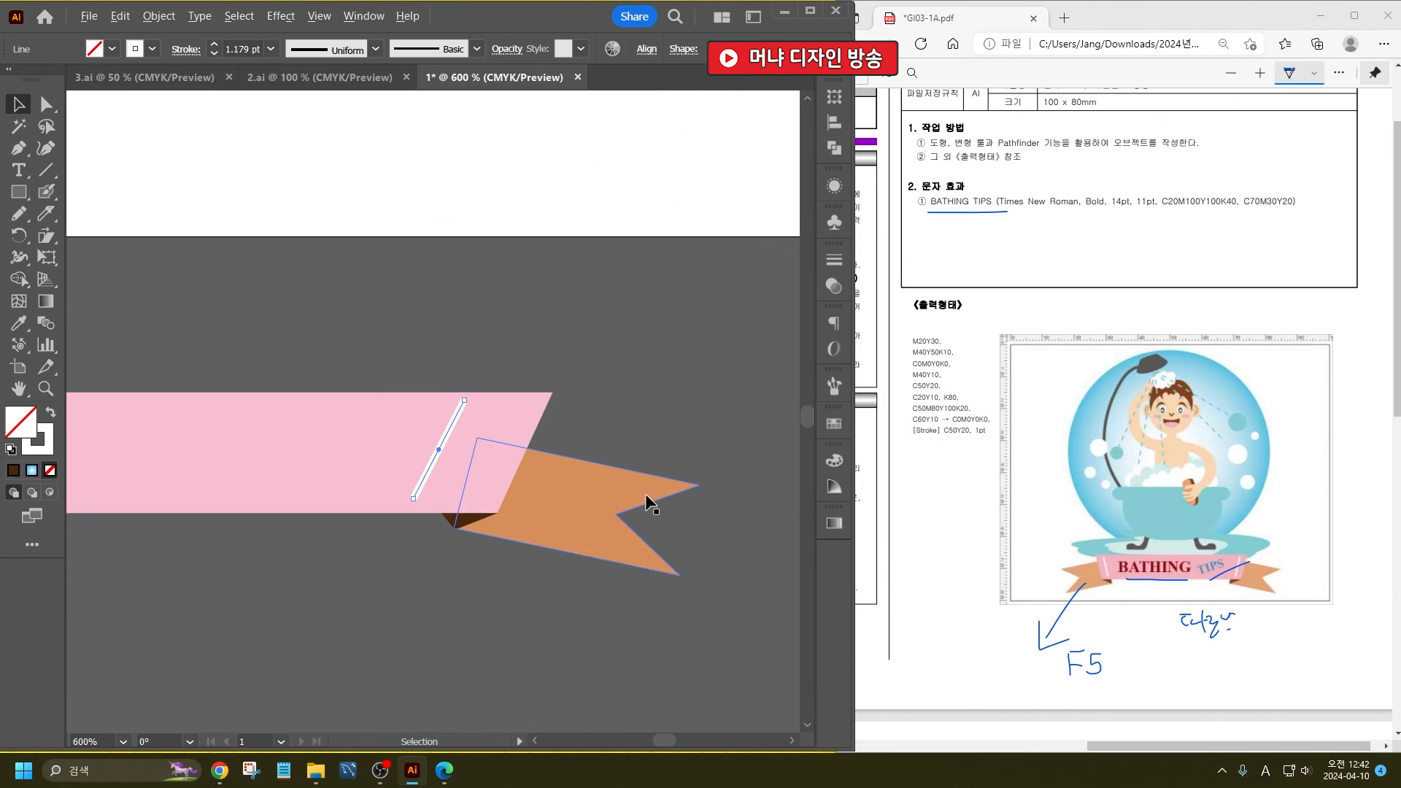
left_click_drag(391, 400, 443, 406)
key("ctrl+minus")
key("ctrl+minus")
key("ctrl+minus")
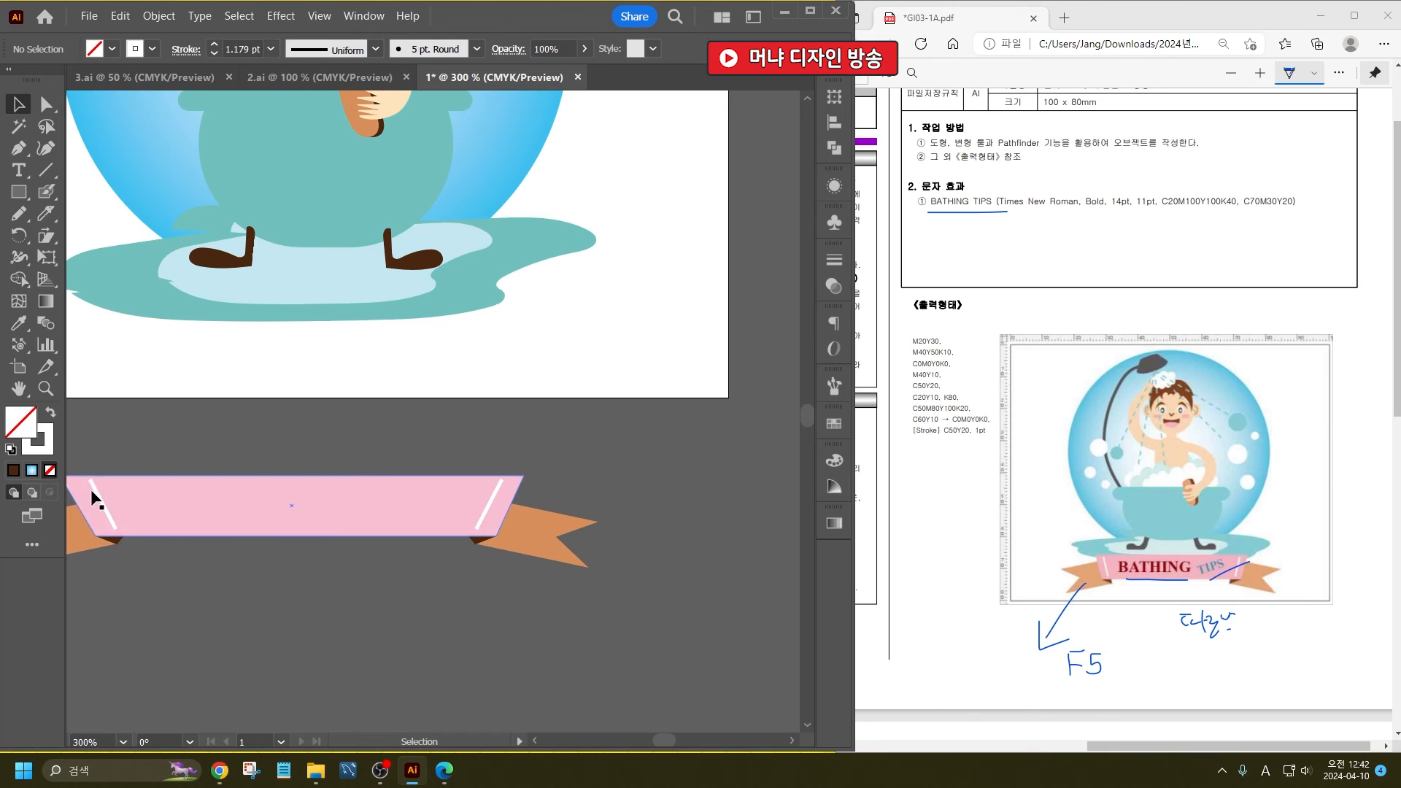
left_click_drag(99, 493, 94, 493)
left_click(397, 708)
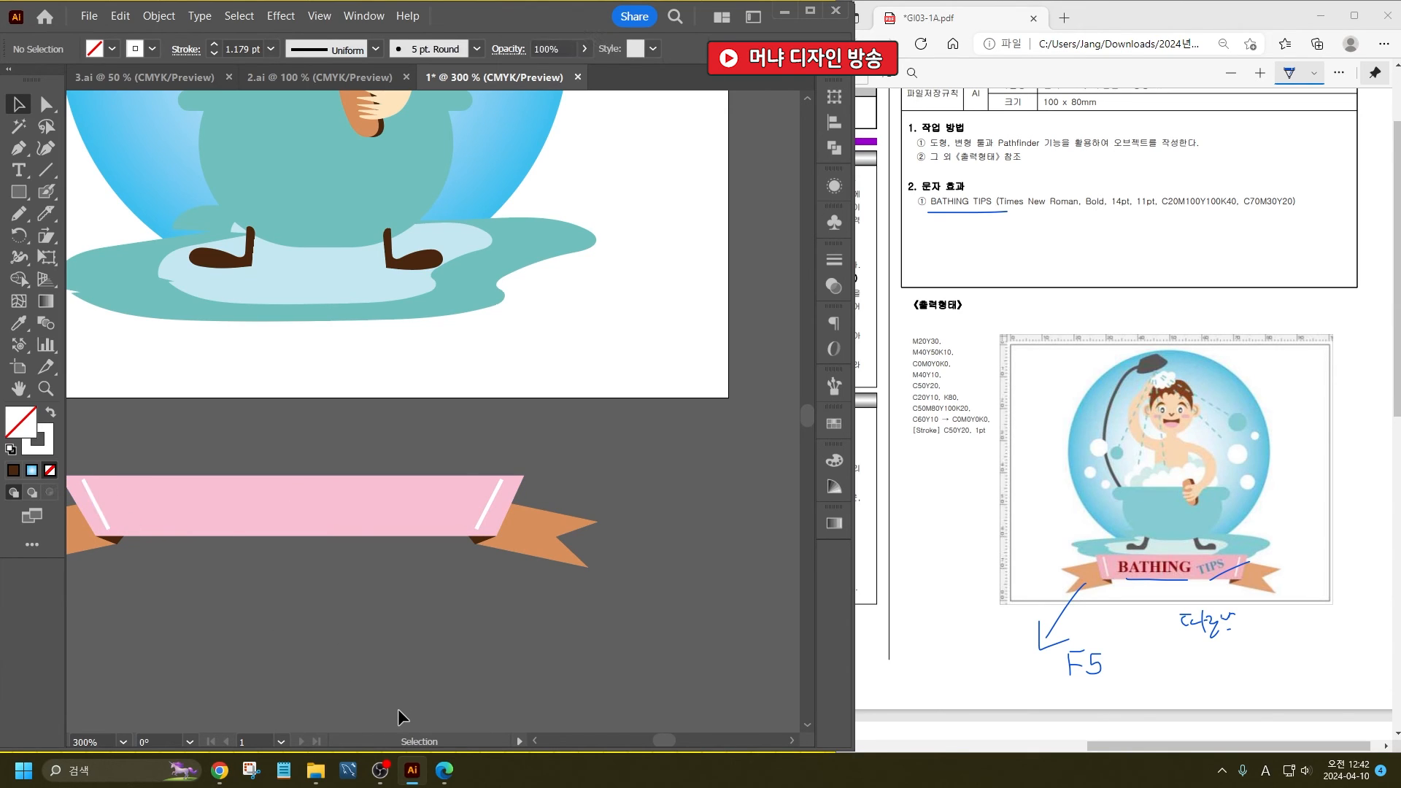
- Add a text object reading BATHING on the canvas below the ribbon banner
left_click(19, 170)
left_click(270, 610)
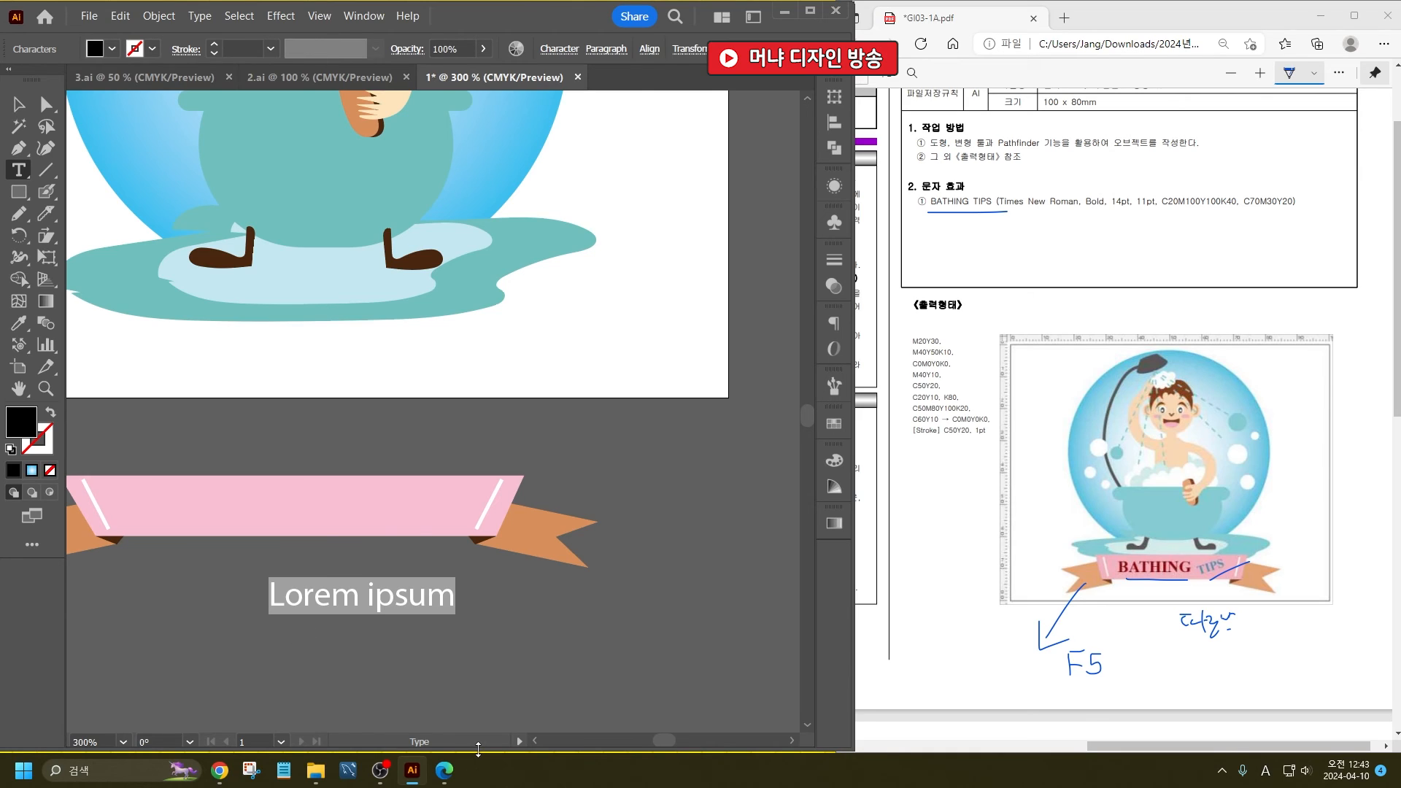
type("BA")
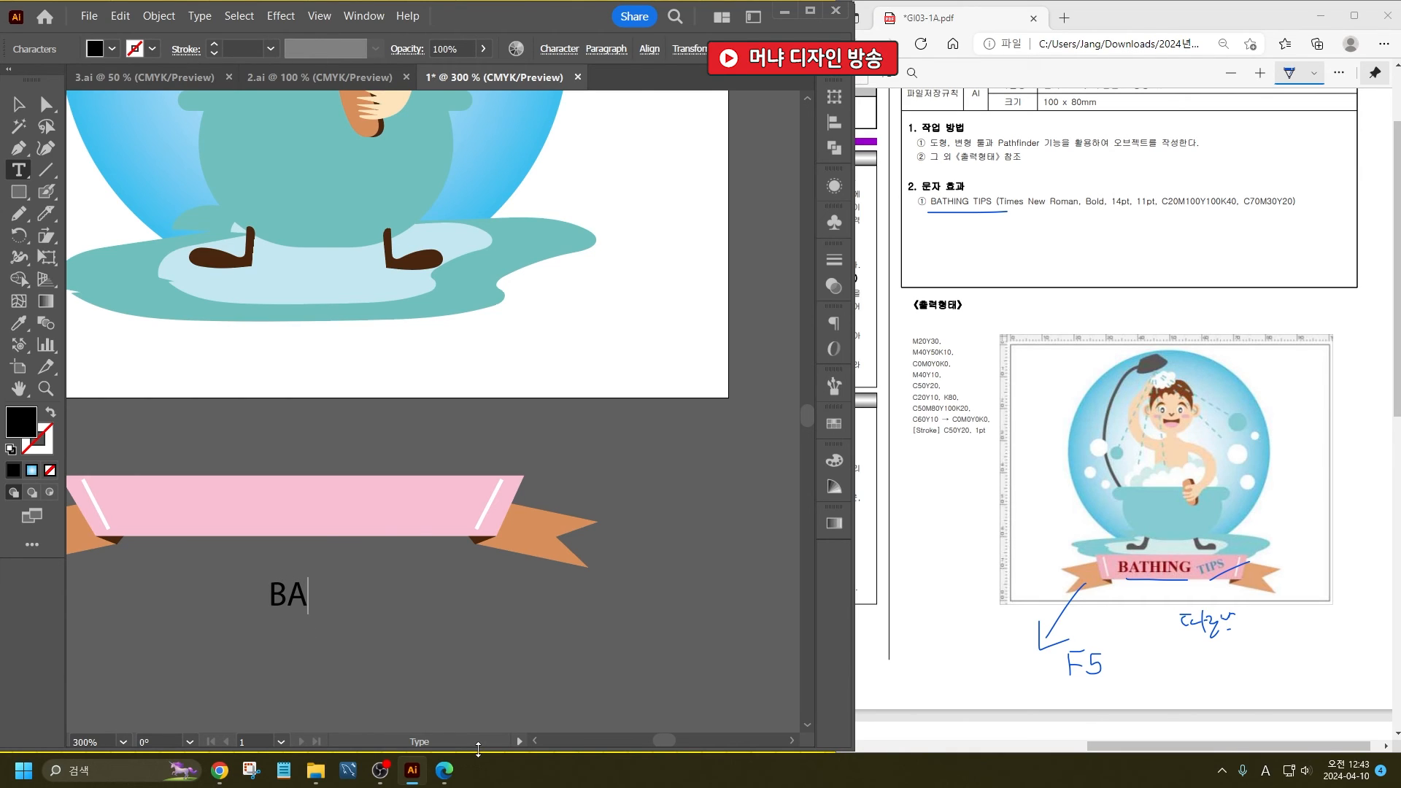
type("THING")
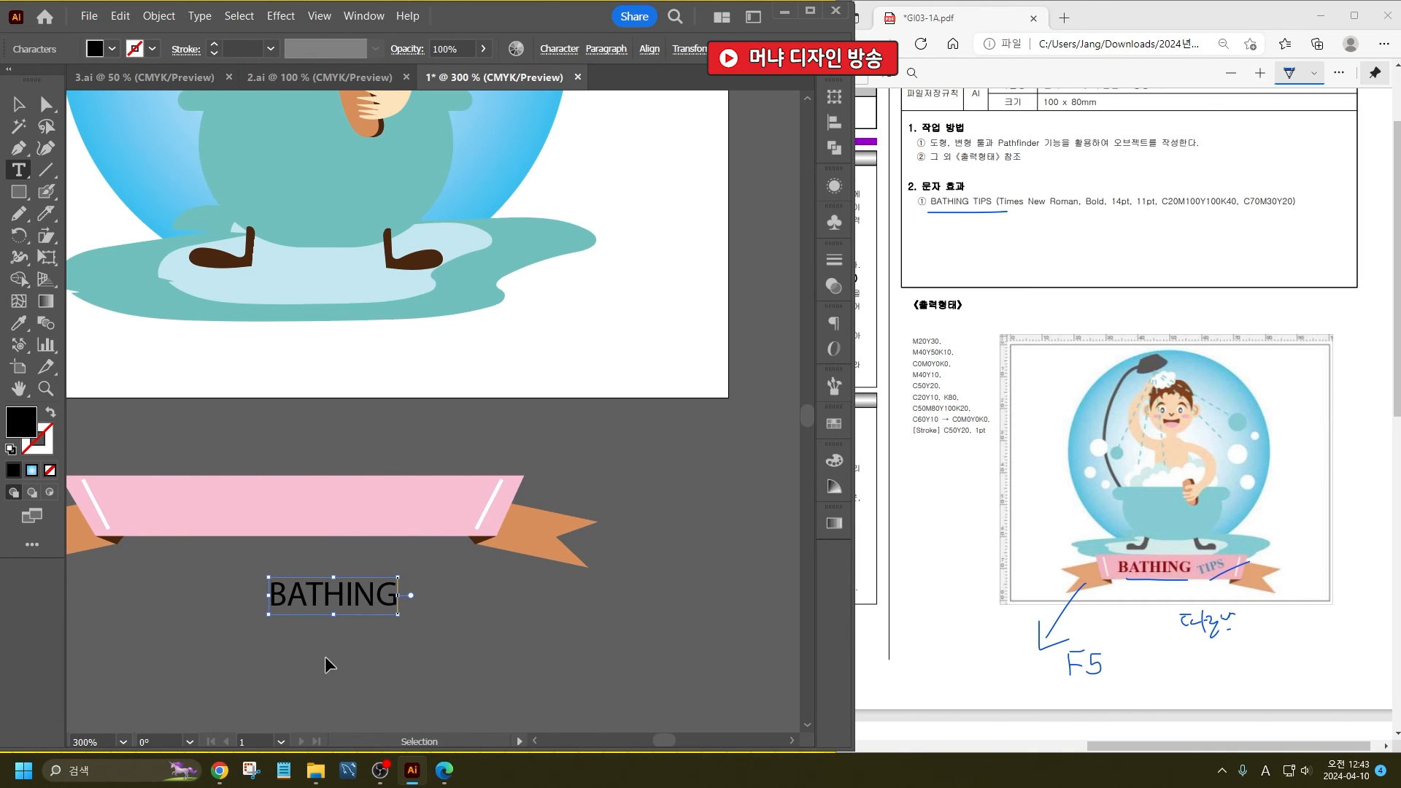
left_click(401, 660, "ctrl")
- Add a separate text object reading TIPS just below the word BATHING
left_click(399, 655)
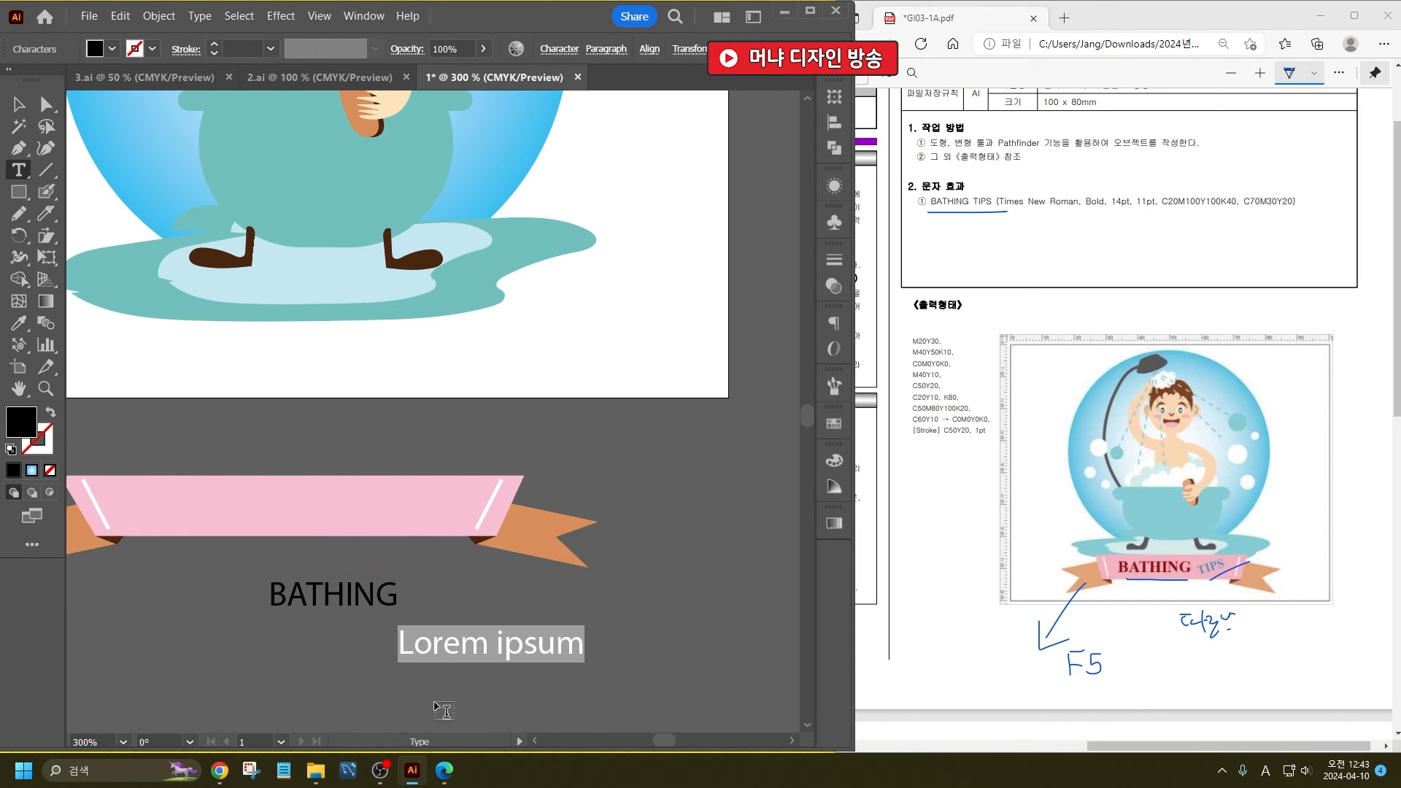
type("TIPS")
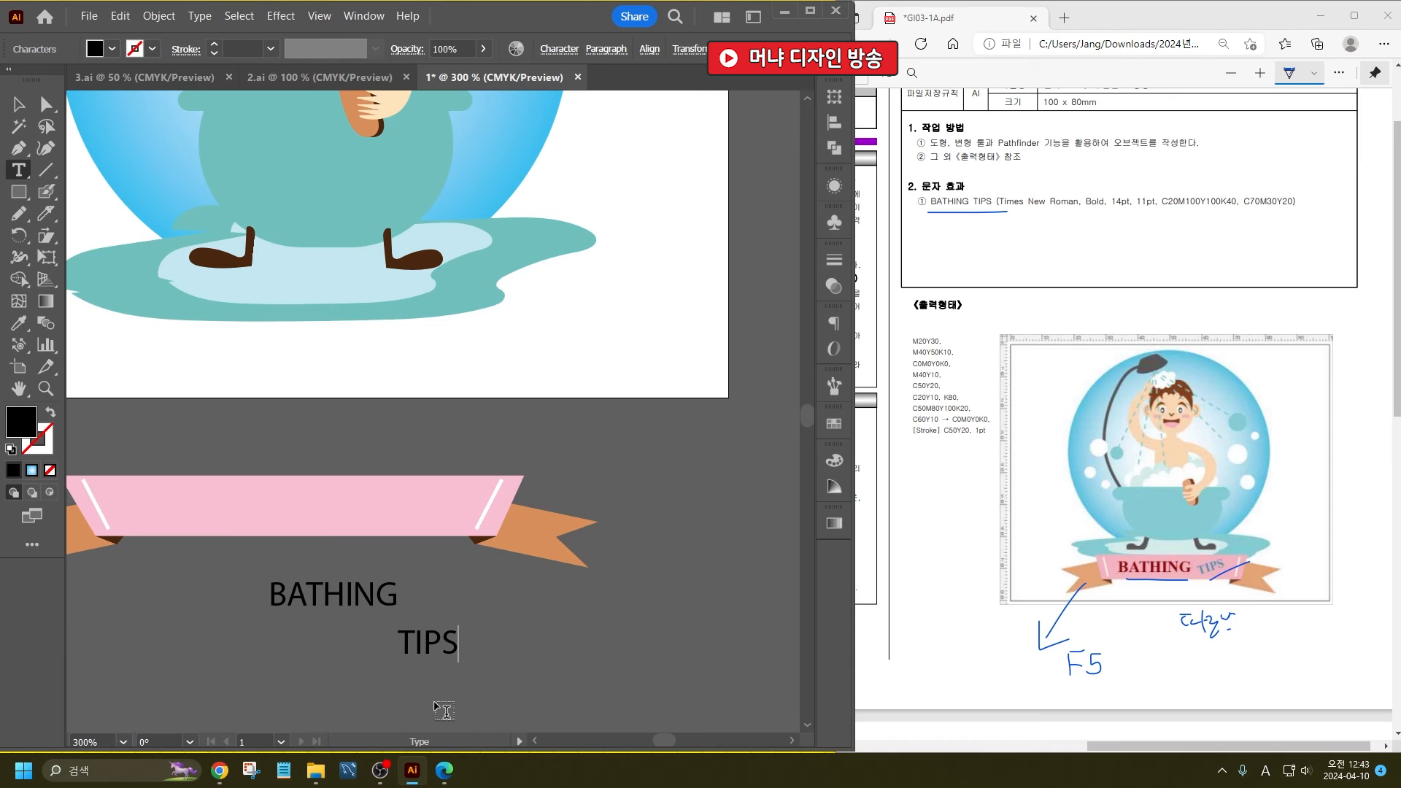
key("Escape")
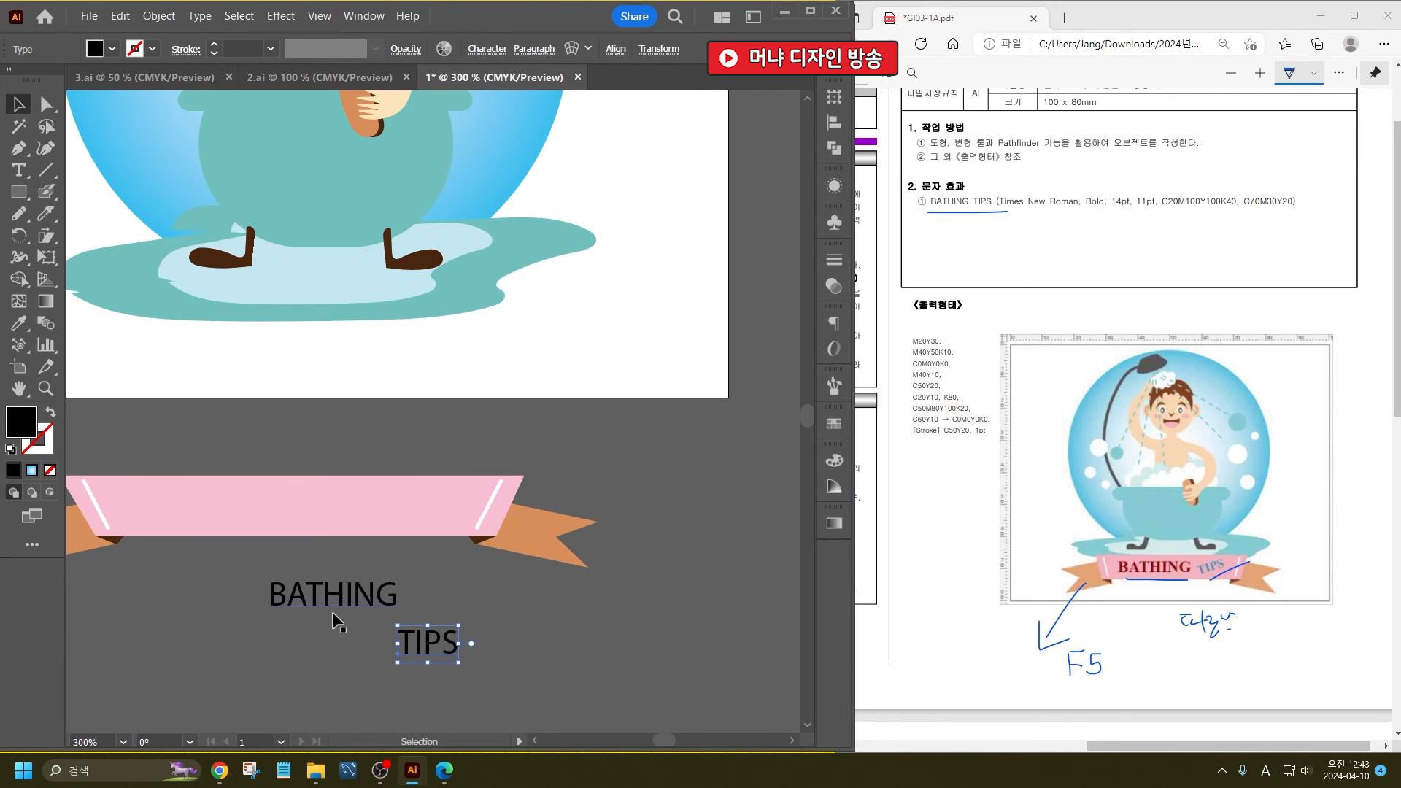
- Set the font of both the BATHING and TIPS text objects to Times New Roman Bold
left_click_drag(343, 562, 431, 638)
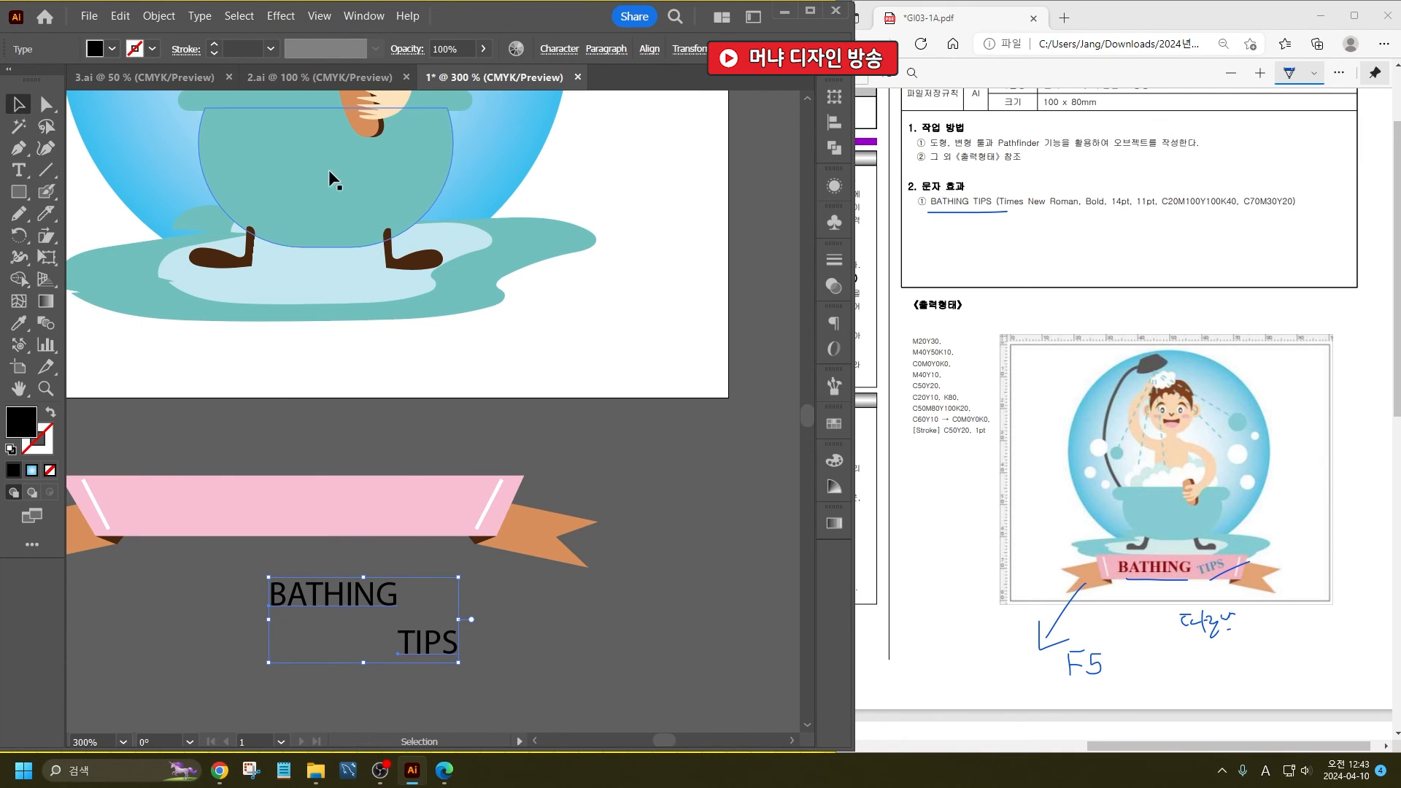
key("ctrl+t")
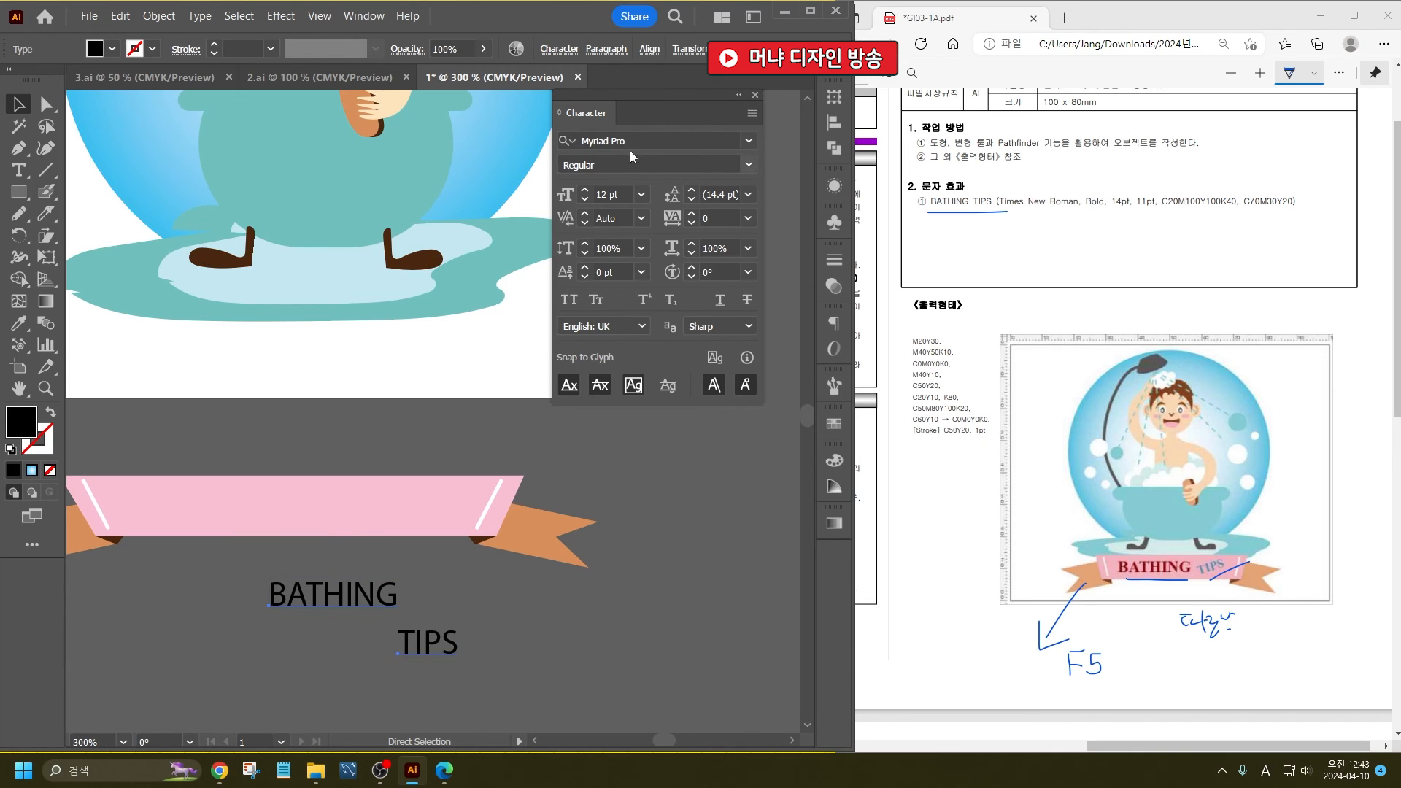
left_click(625, 139)
type("TIM")
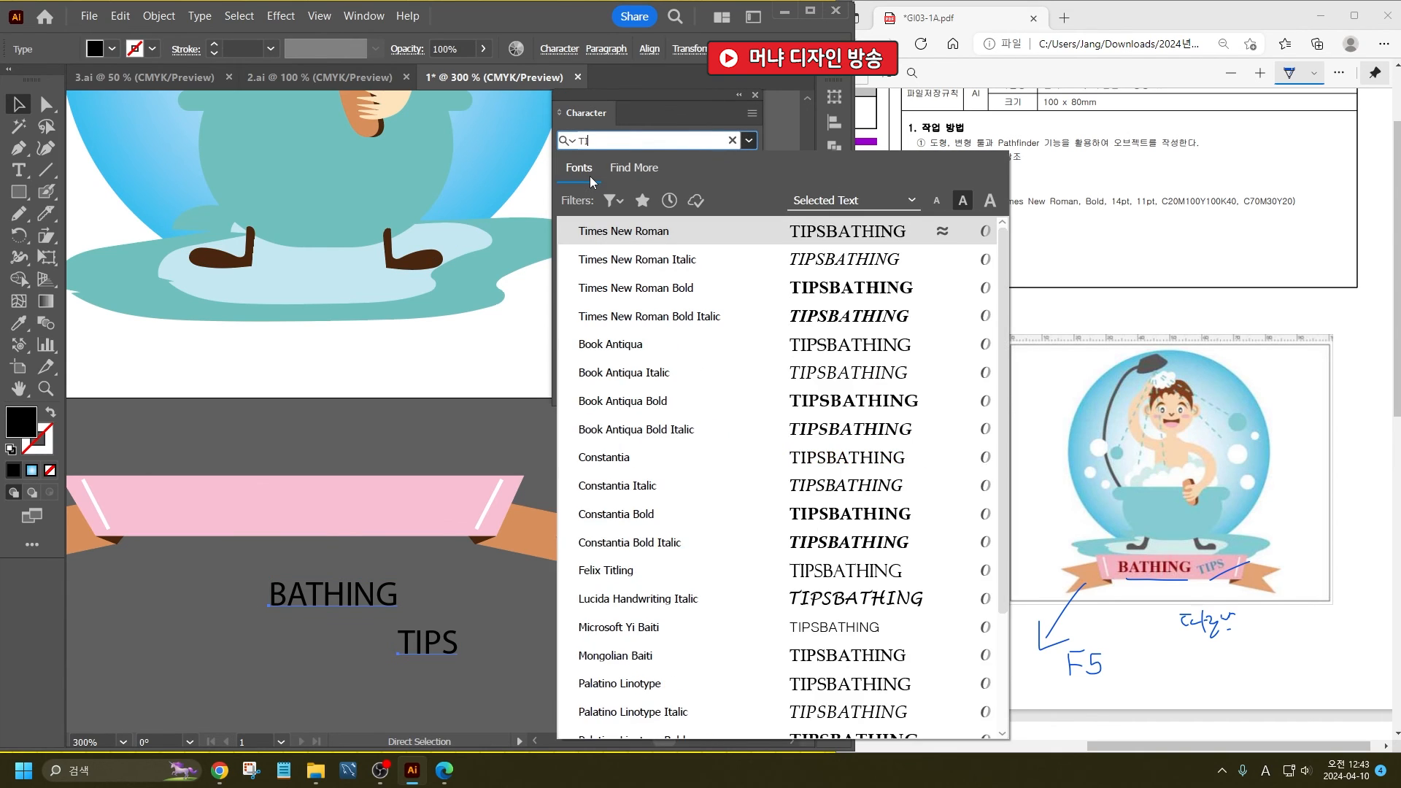
key("Down")
key("Down")
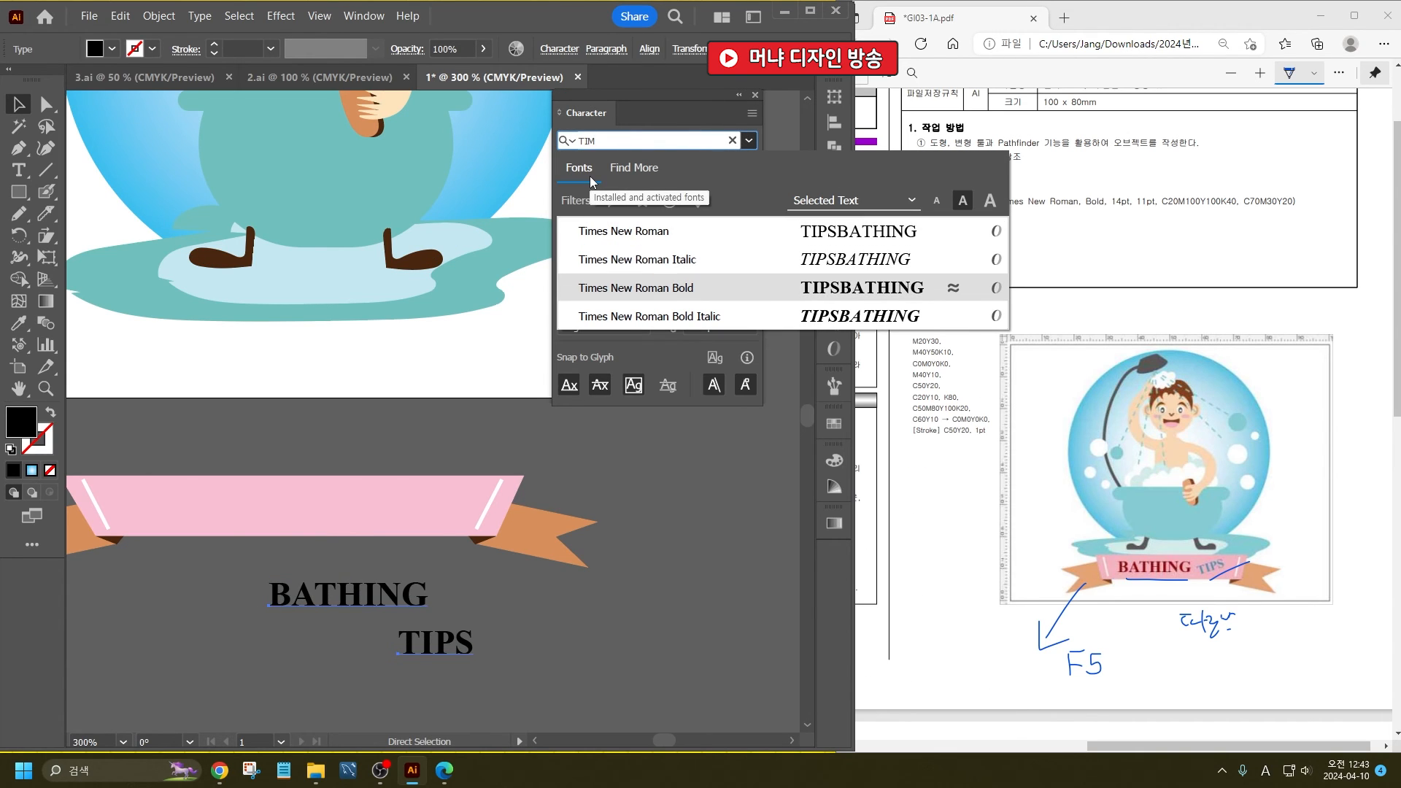
key("Return")
key("v")
left_click(376, 628)
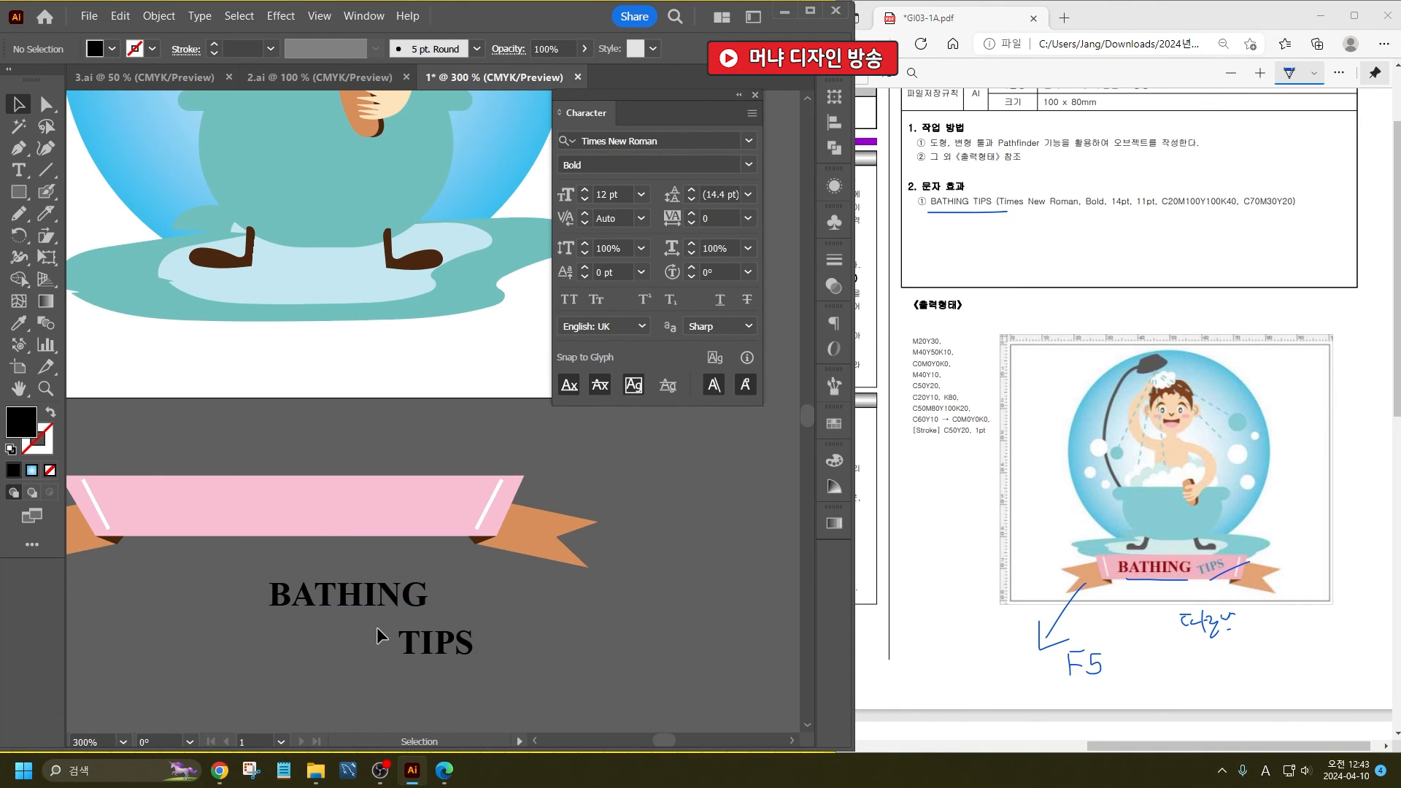
- Set the font size of the word BATHING to 14 pt
left_click(352, 589)
left_click(622, 195)
key("Up")
key("Up")
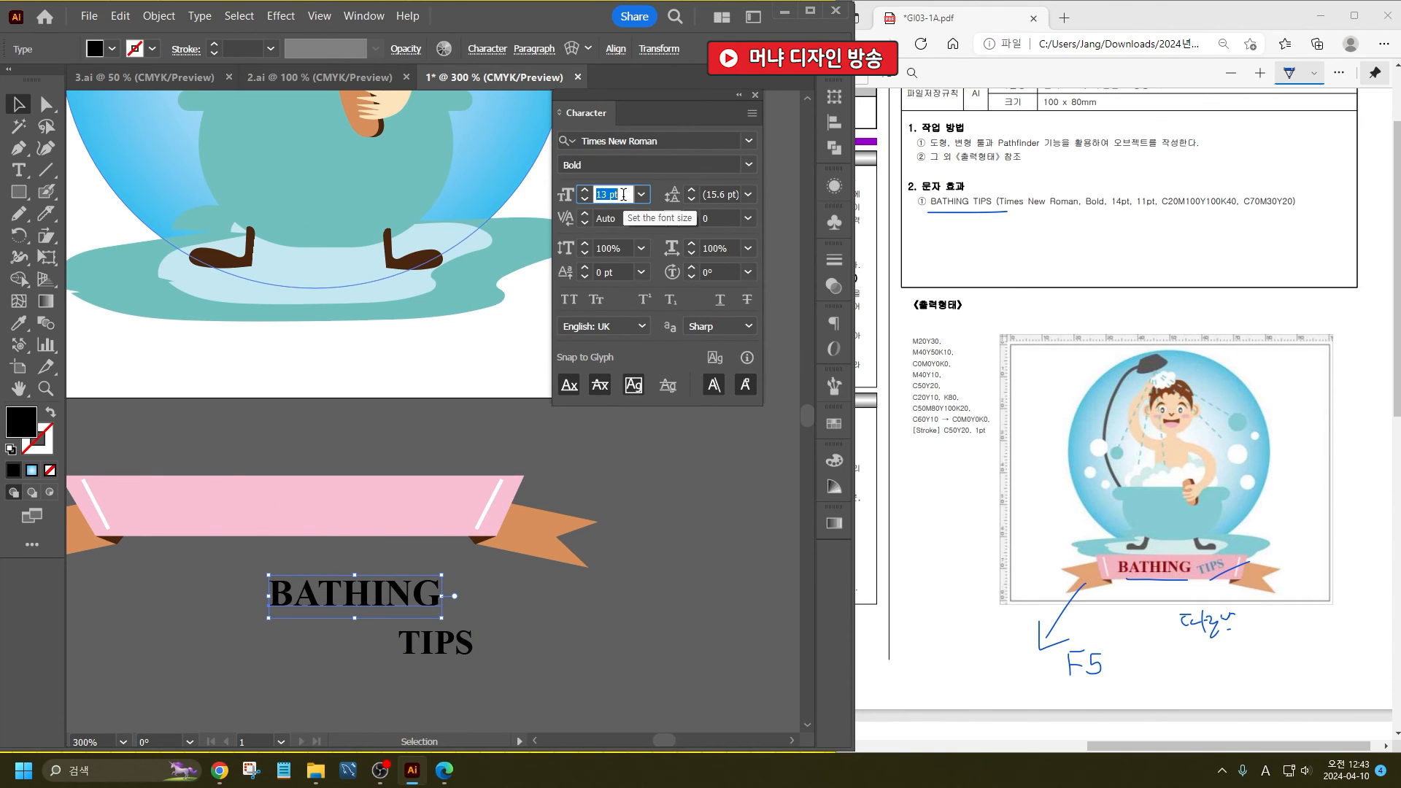
key("Return")
- Set the font size of the word TIPS to 11 pt
left_click(465, 647)
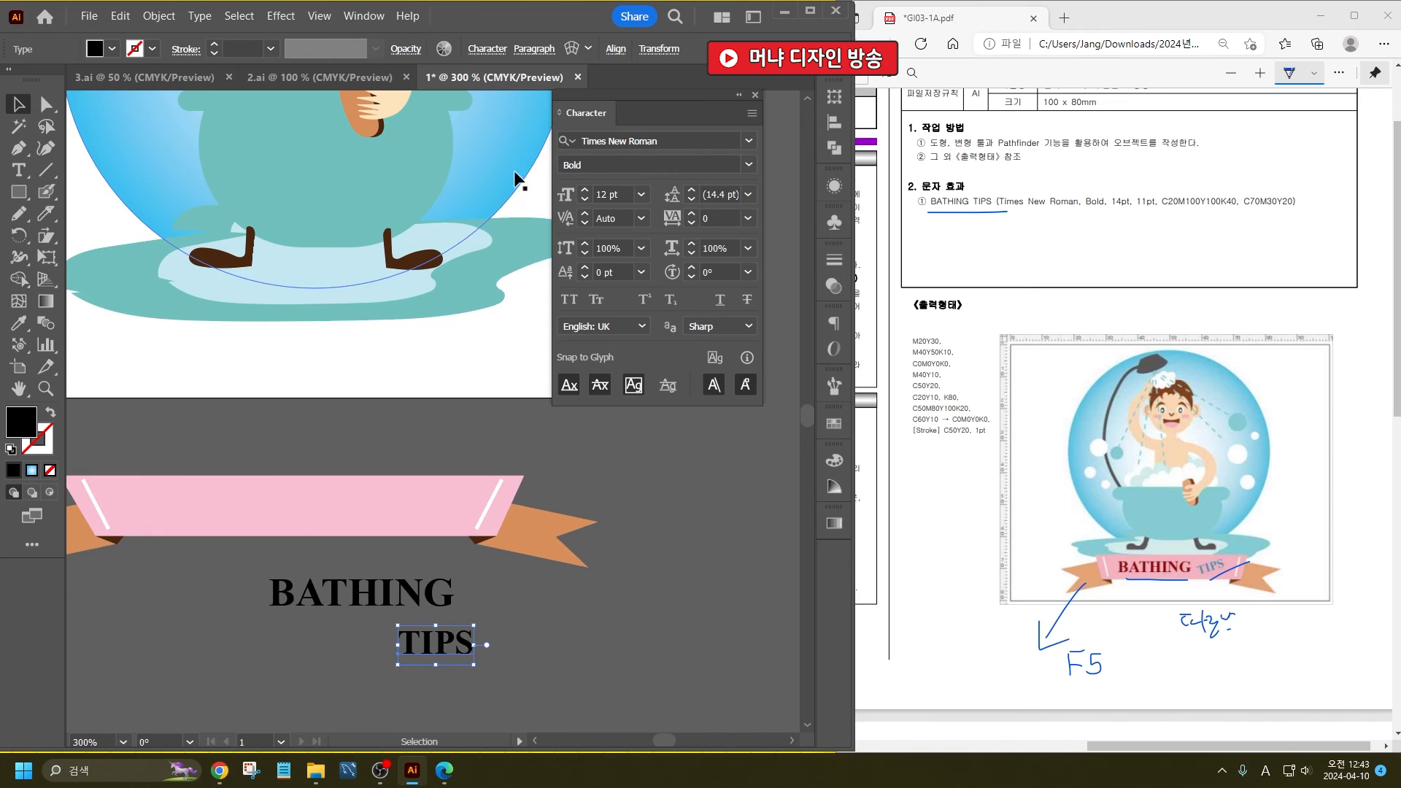
left_click(613, 196)
key("Up")
key("Up")
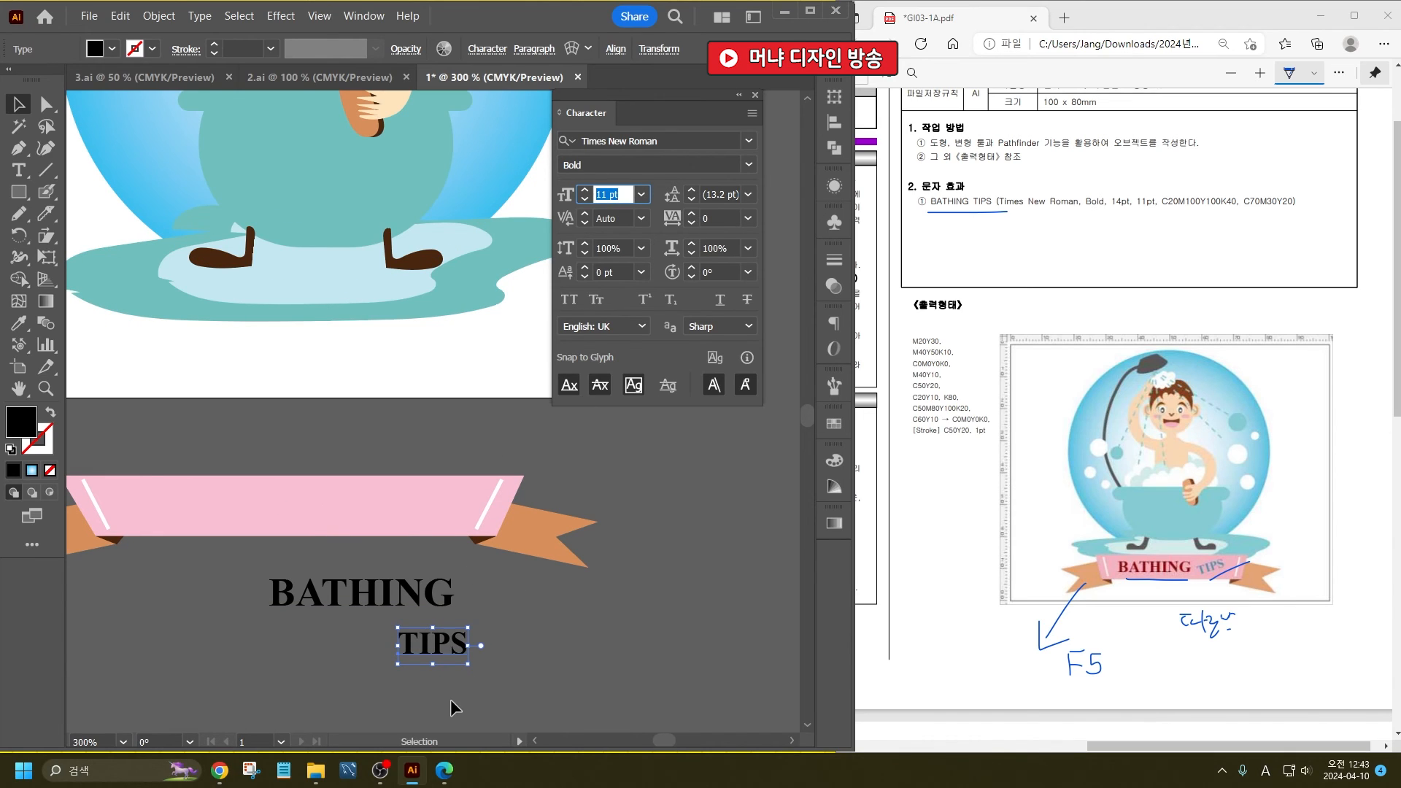
left_click(365, 629)
- Fill the word BATHING with dark red C20 M100 Y100 K40
left_click(302, 585)
left_click(112, 51, "shift")
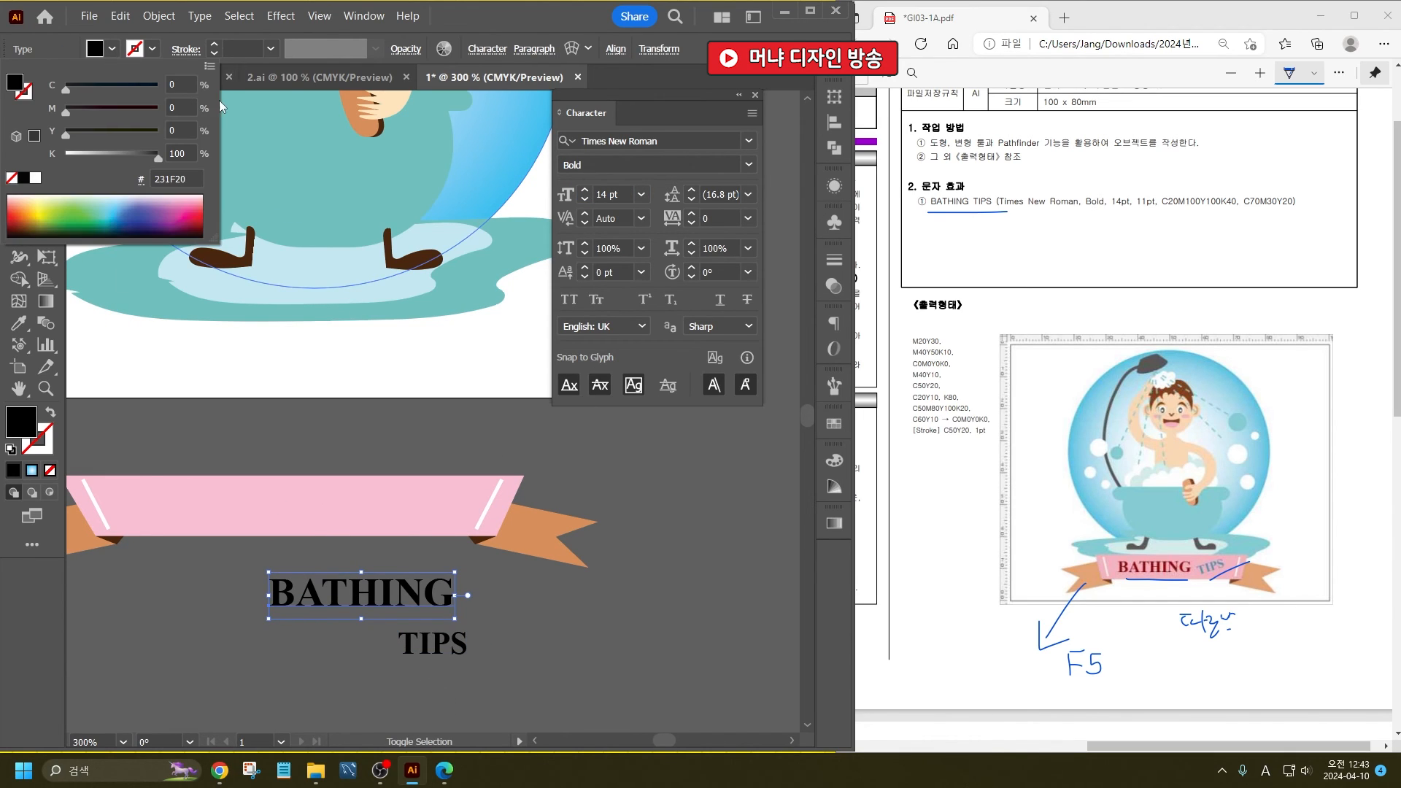
type("20")
key("Tab")
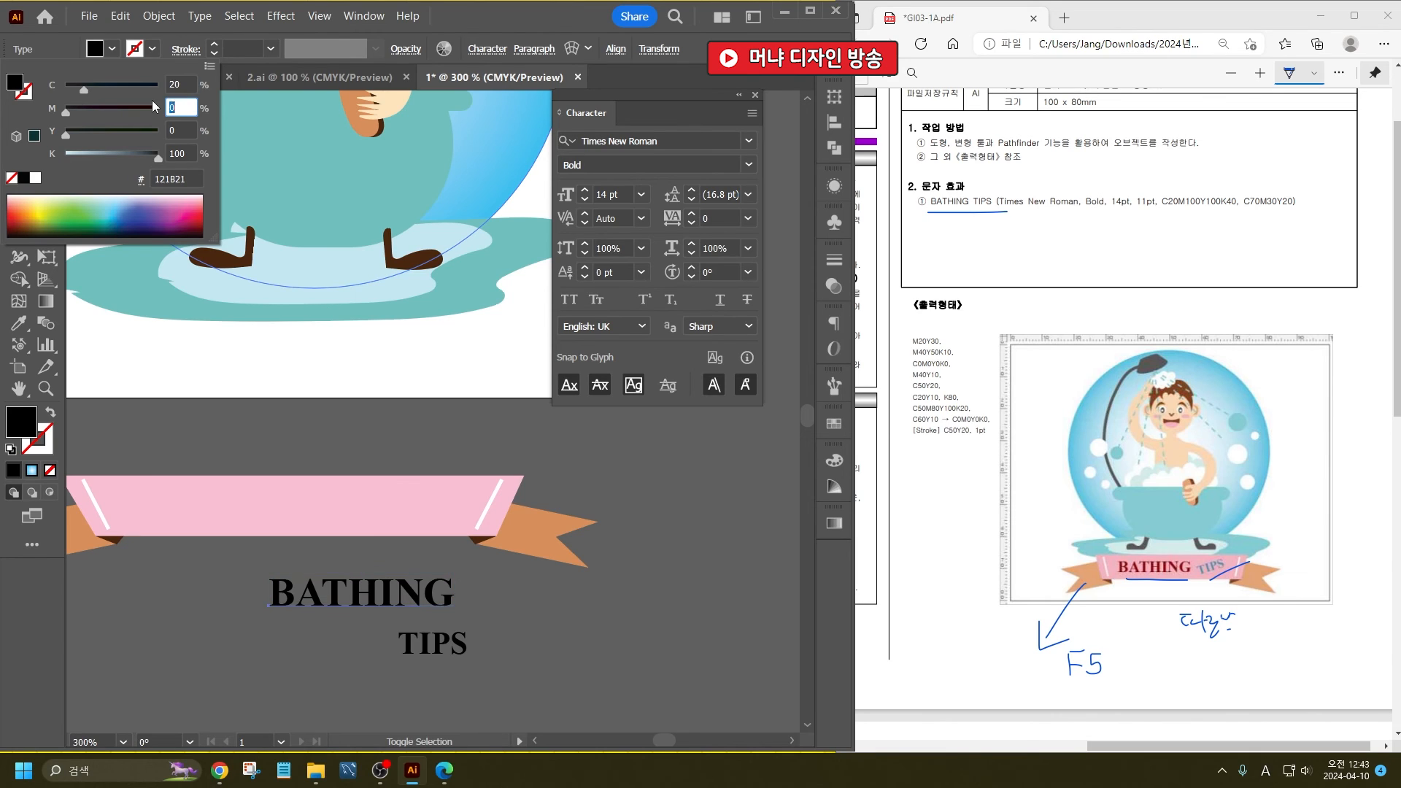
type("100")
key("Tab")
type("100")
key("Tab")
type("40")
key("Return")
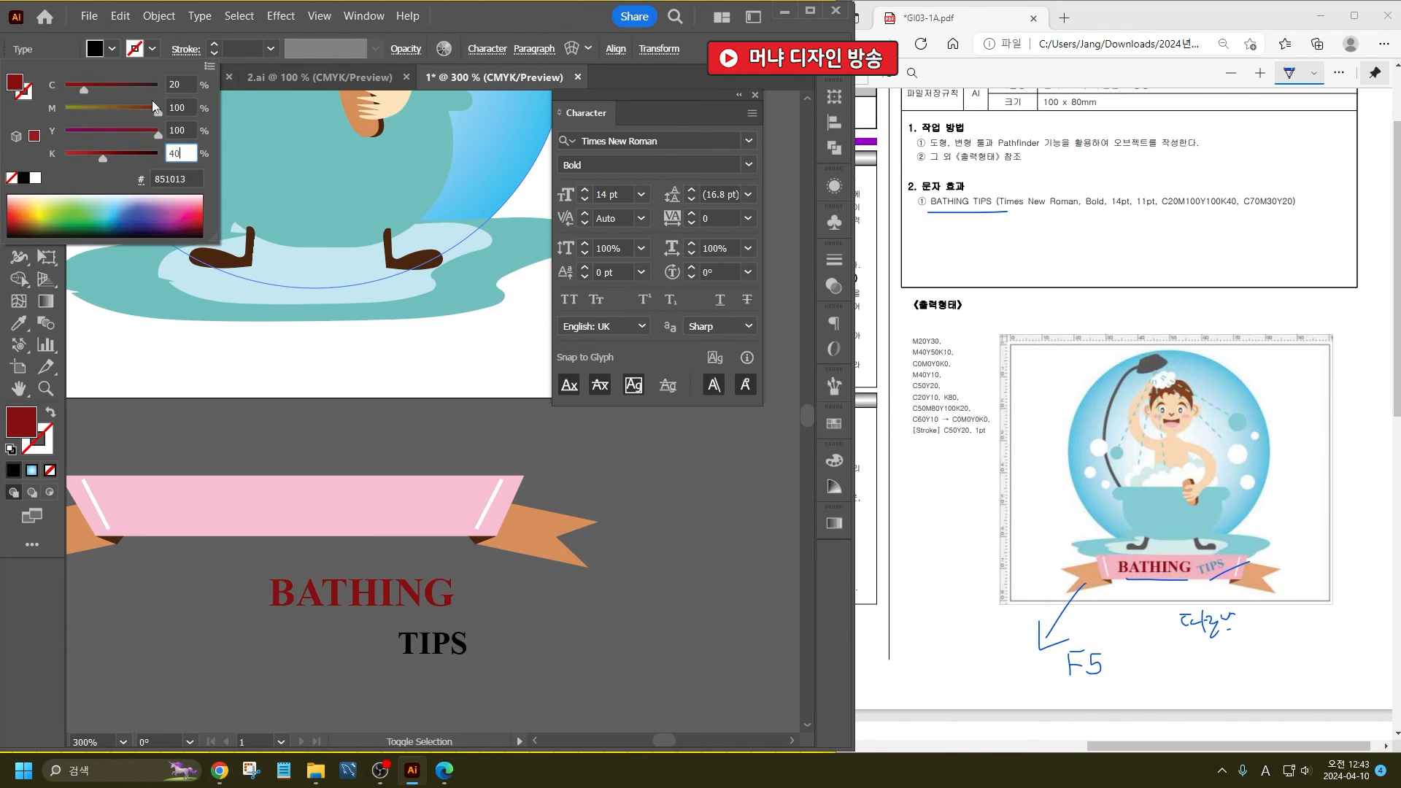
left_click(391, 633)
- Fill the word TIPS with blue C70 M30 Y20 K0
left_click(420, 642)
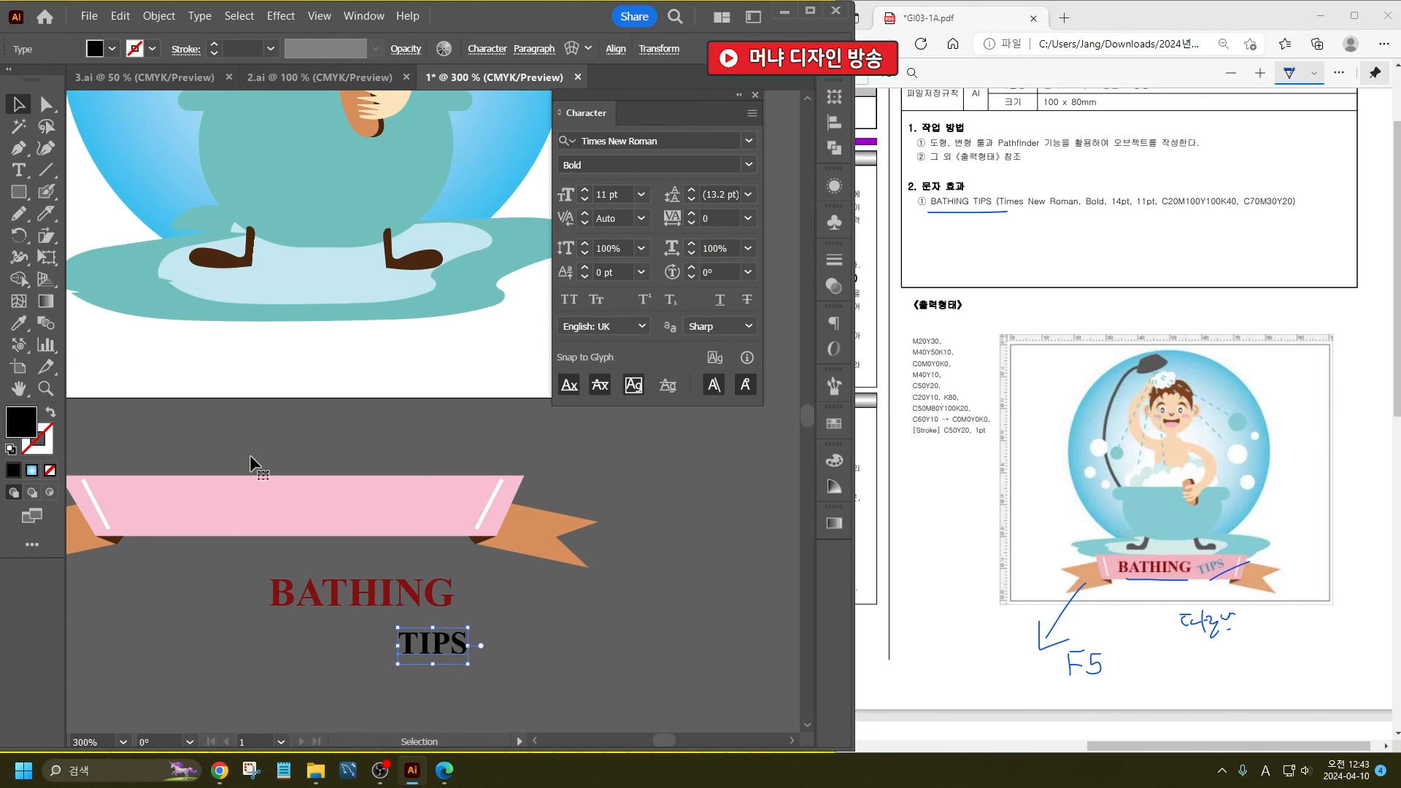
left_click(112, 49, "shift")
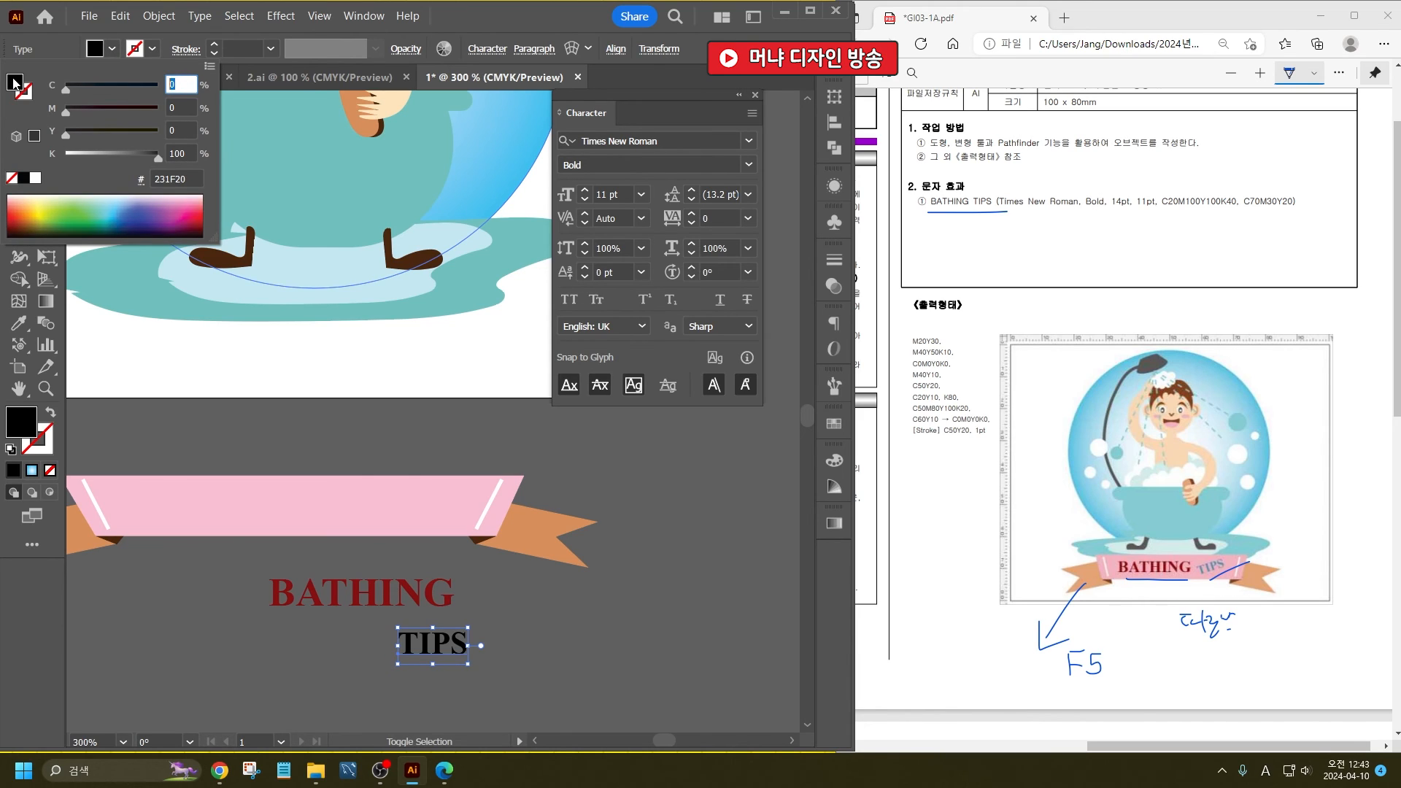
type("70")
key("Tab")
type("30")
key("Tab")
type("20")
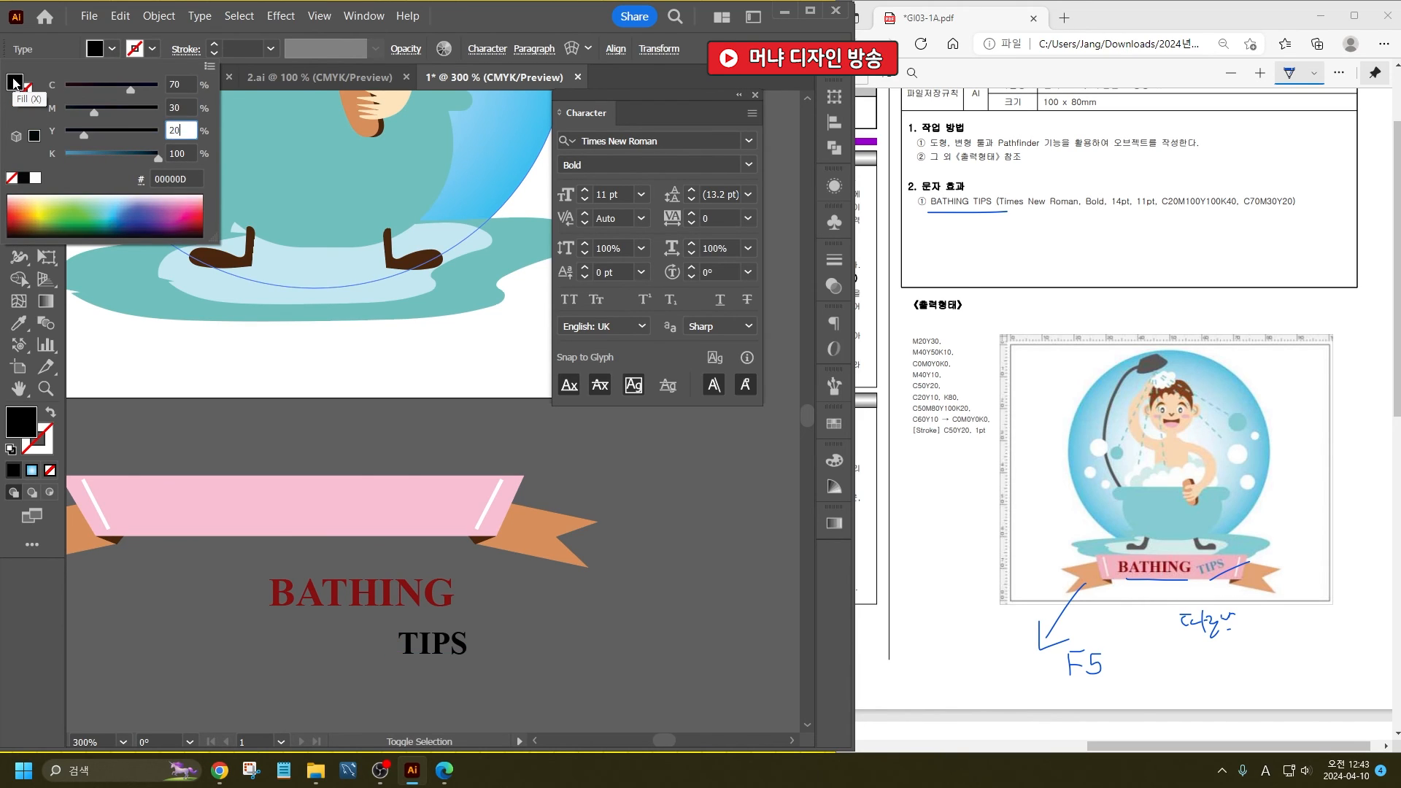
key("Tab")
type("0")
key("Return")
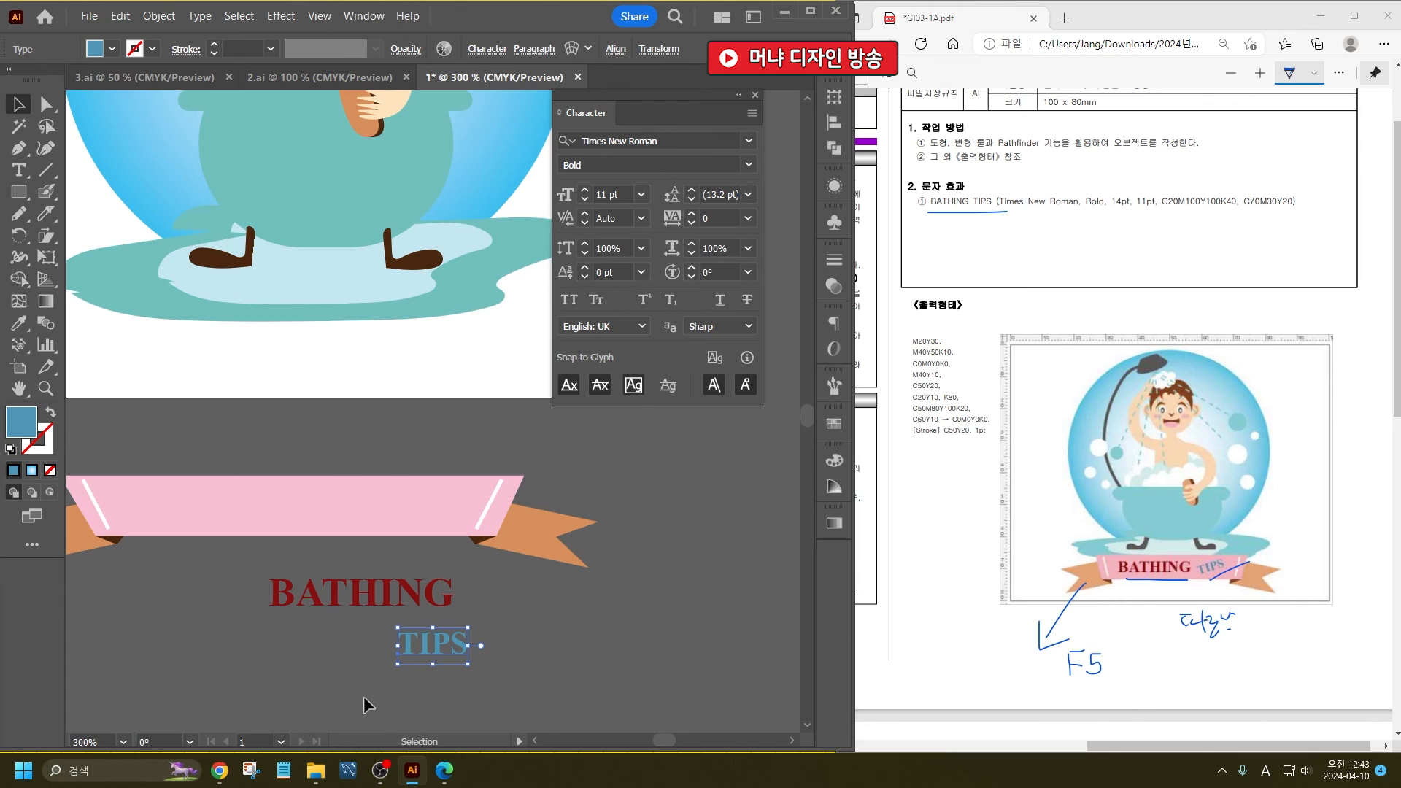
- Place BATHING and TIPS side by side on the pink banner, with TIPS rotated to slant upward
left_click_drag(438, 643, 384, 518)
left_click(371, 615, "shift")
left_click_drag(645, 594, 173, 501)
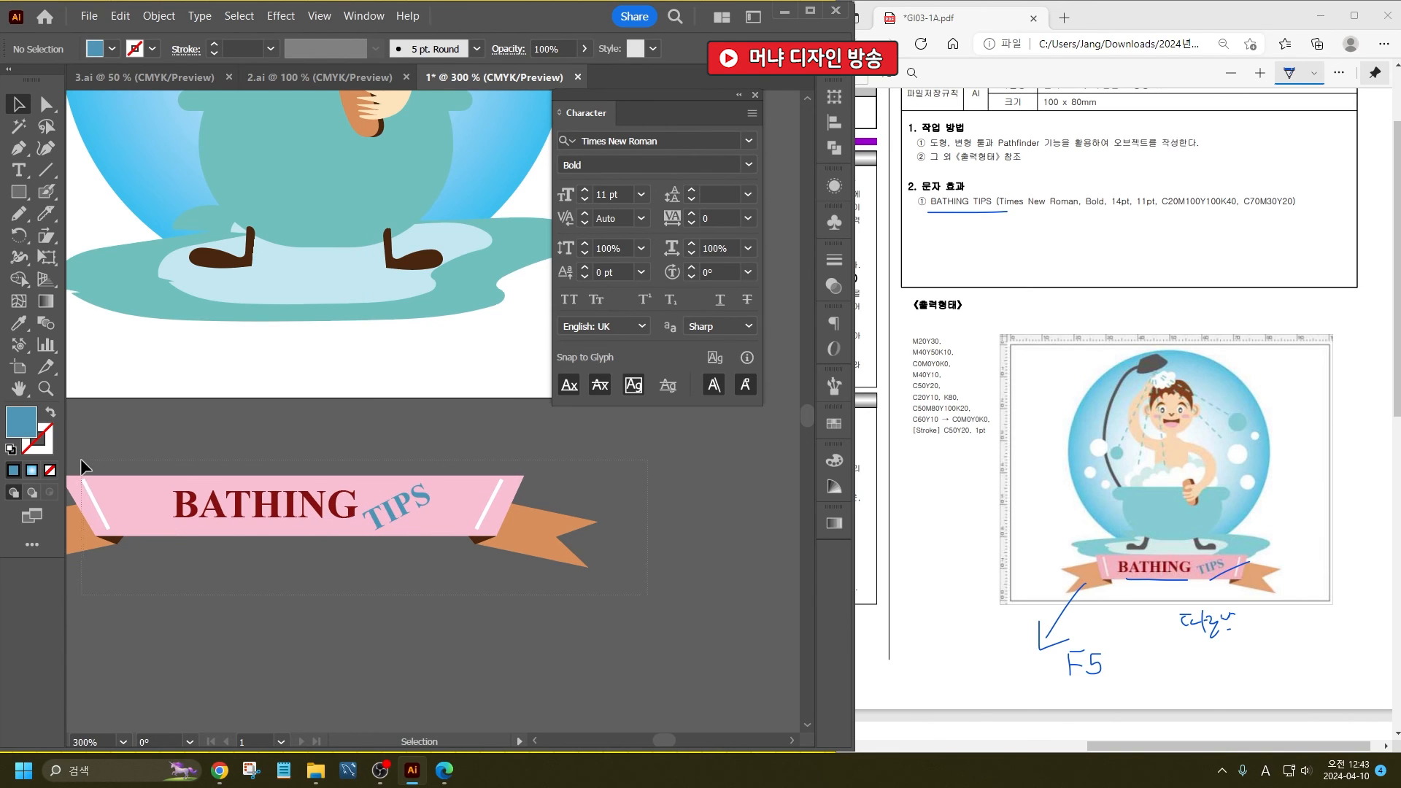
- Narrow the ribbon banner with its tails and white lines to fit the words, and adjust the text's position on it
left_click_drag(81, 459, 80, 459)
left_click_drag(597, 521, 518, 515)
left_click(480, 613)
left_click_drag(393, 513, 391, 514)
left_click(382, 620)
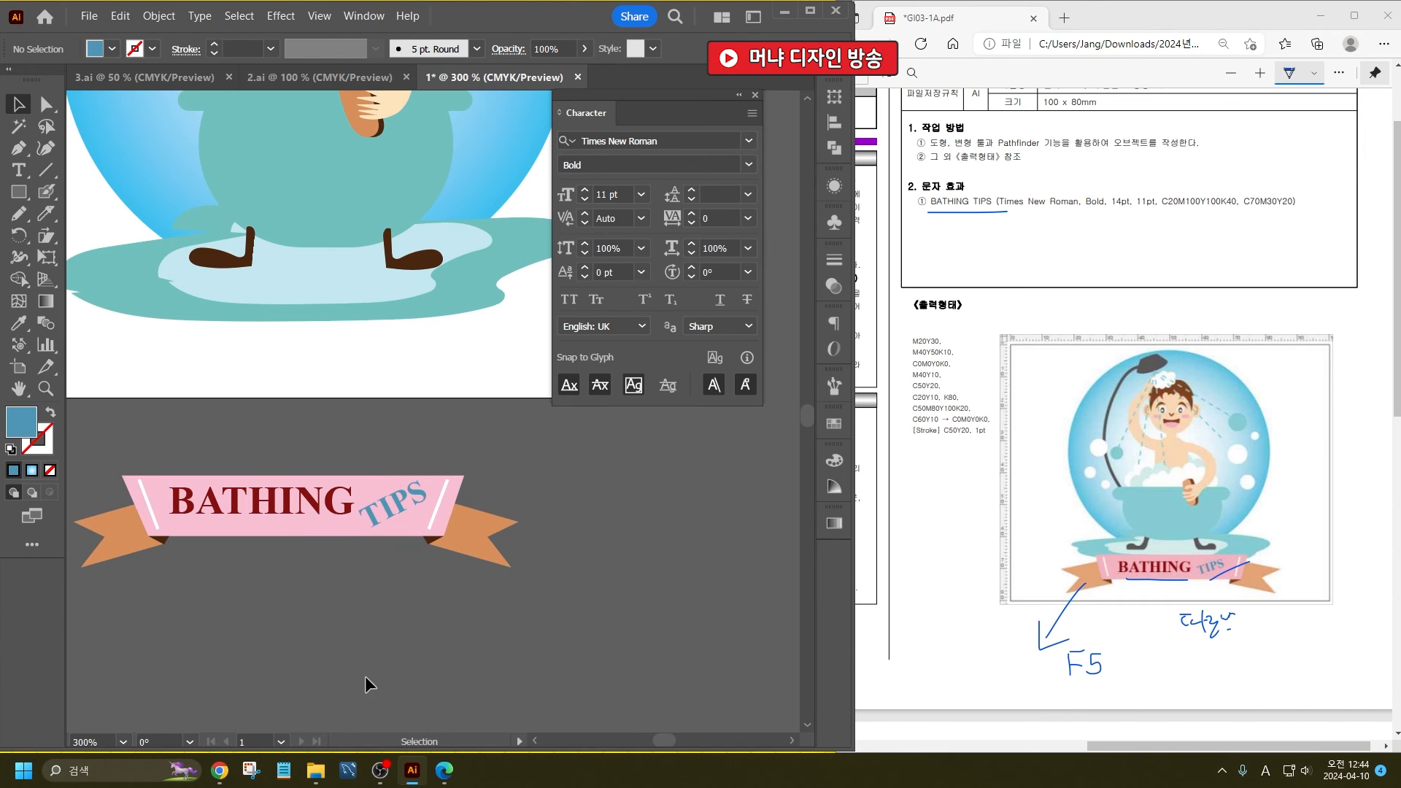
- Move the whole banner with its text onto the artboard, beneath the bathtub and overlapping the puddle
scroll(259, 525, "up", 2)
left_click(267, 504)
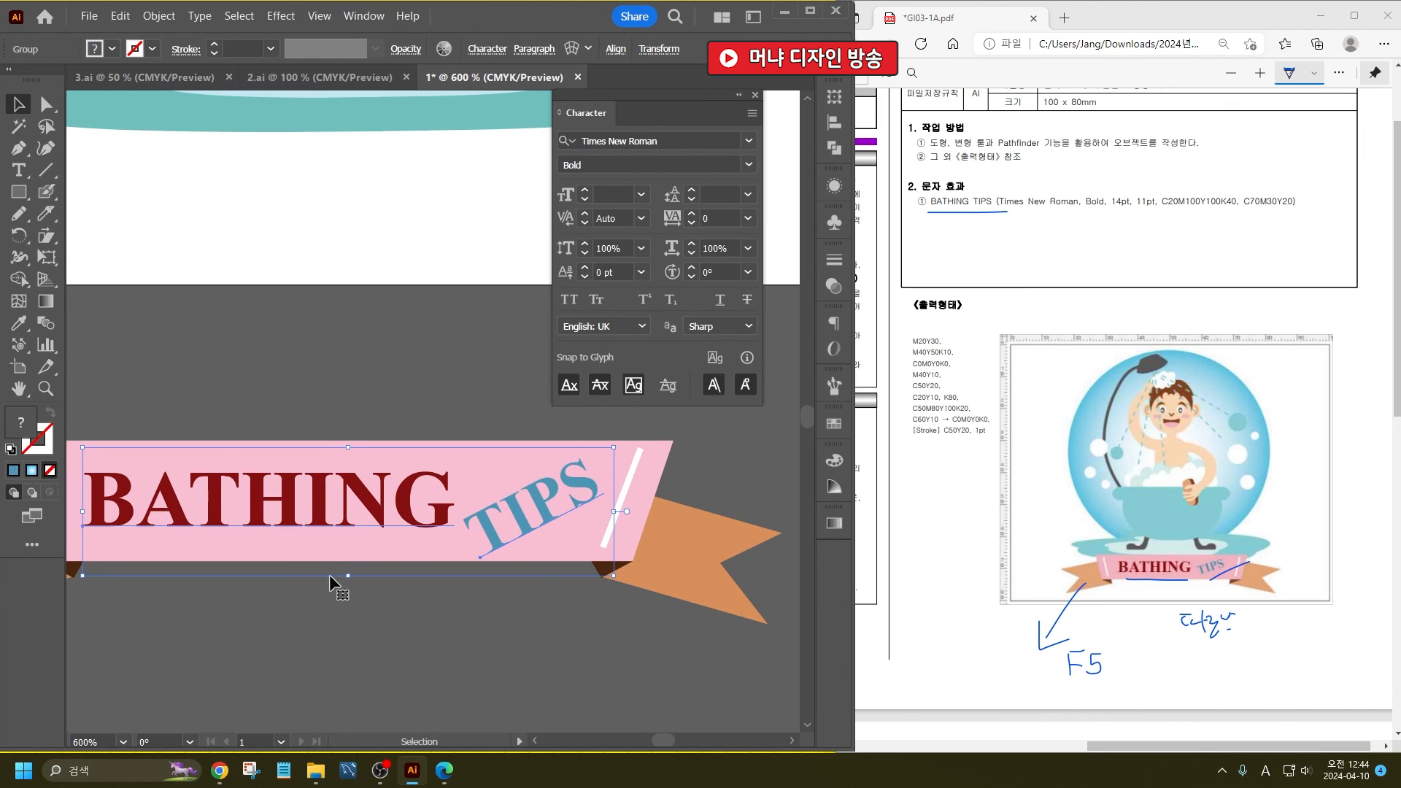
scroll(380, 599, "down", 3)
left_click_drag(404, 569, 423, 445)
left_click(493, 579)
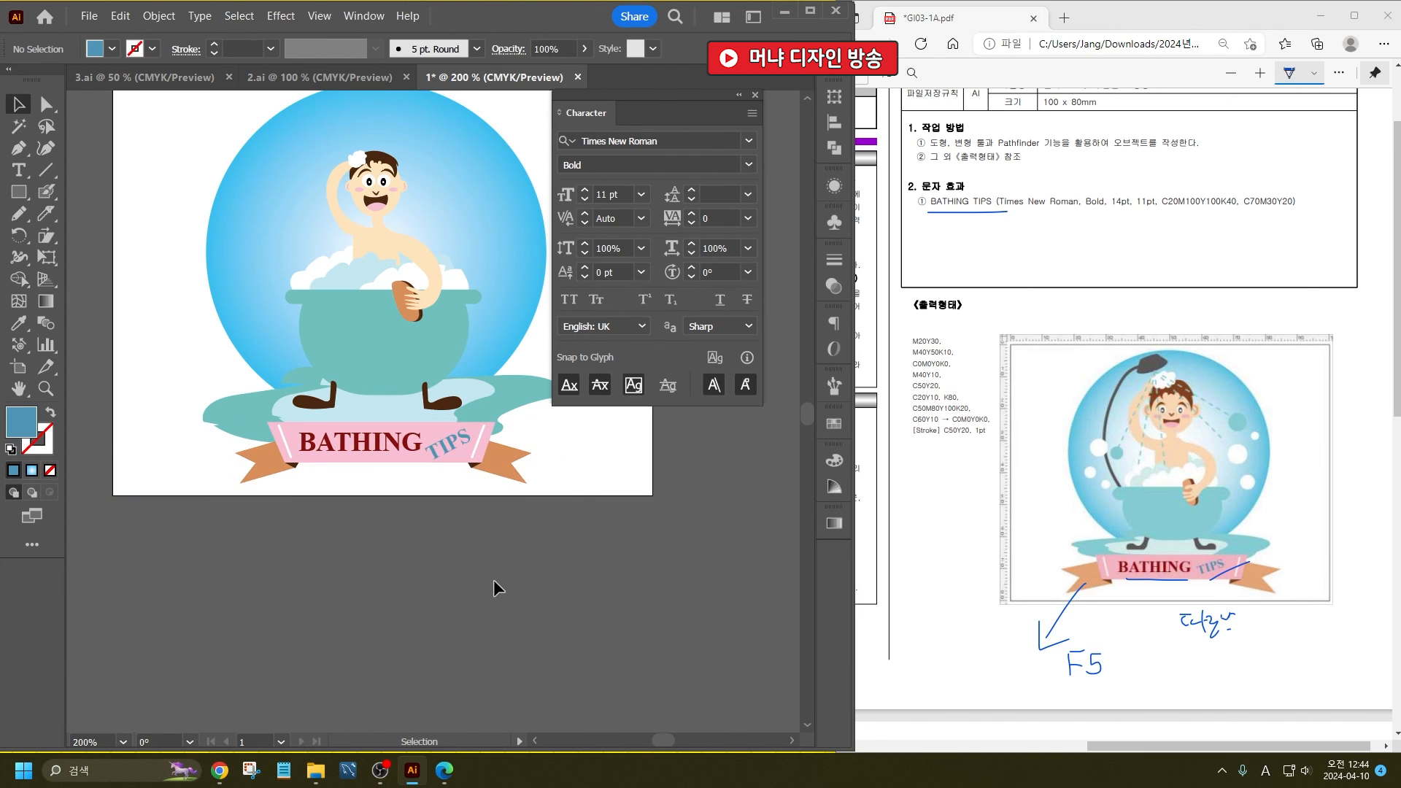
- Move the group of the bather, foam and bathtub slightly upward above the banner
scroll(474, 576, "up", 5)
left_click(442, 568)
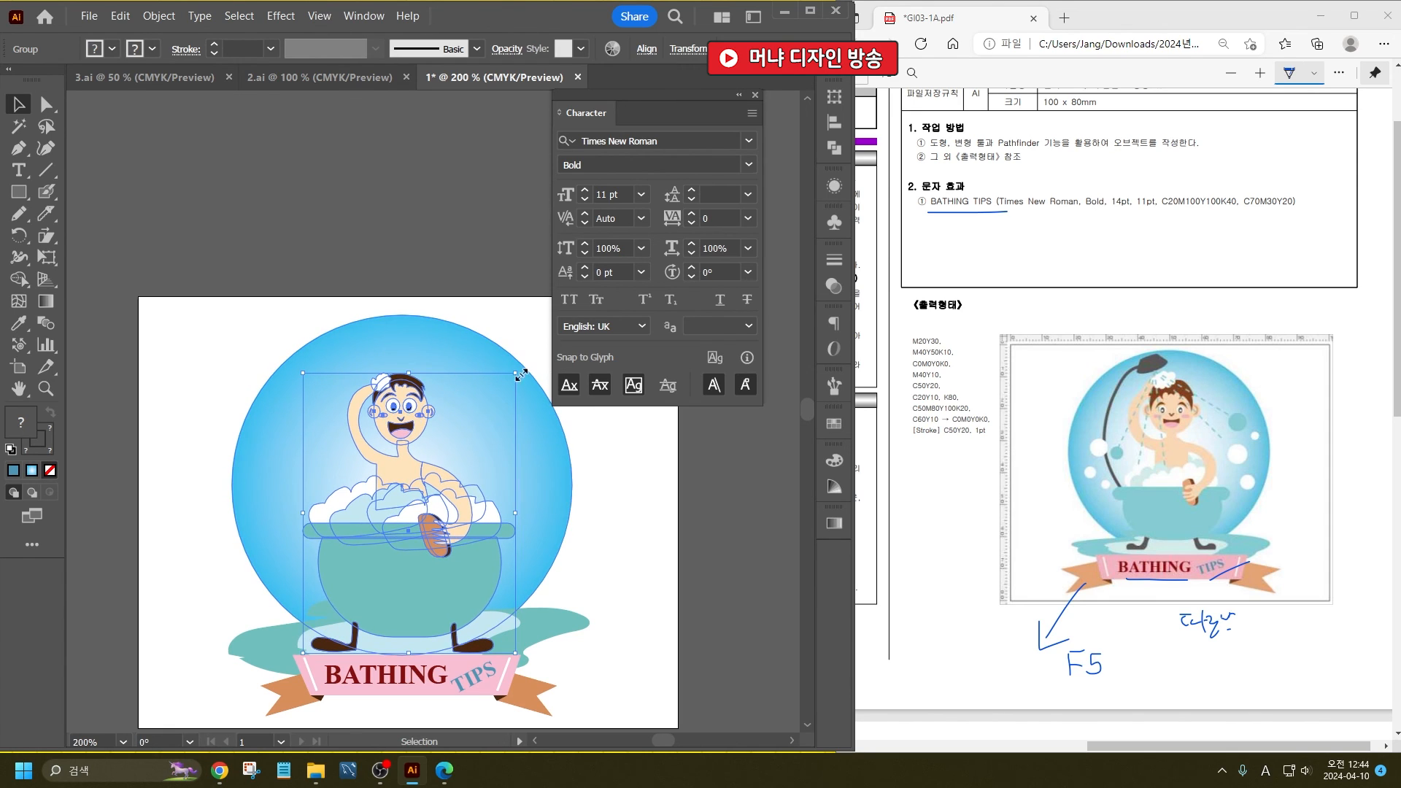
left_click_drag(430, 490, 431, 481)
left_click(616, 500)
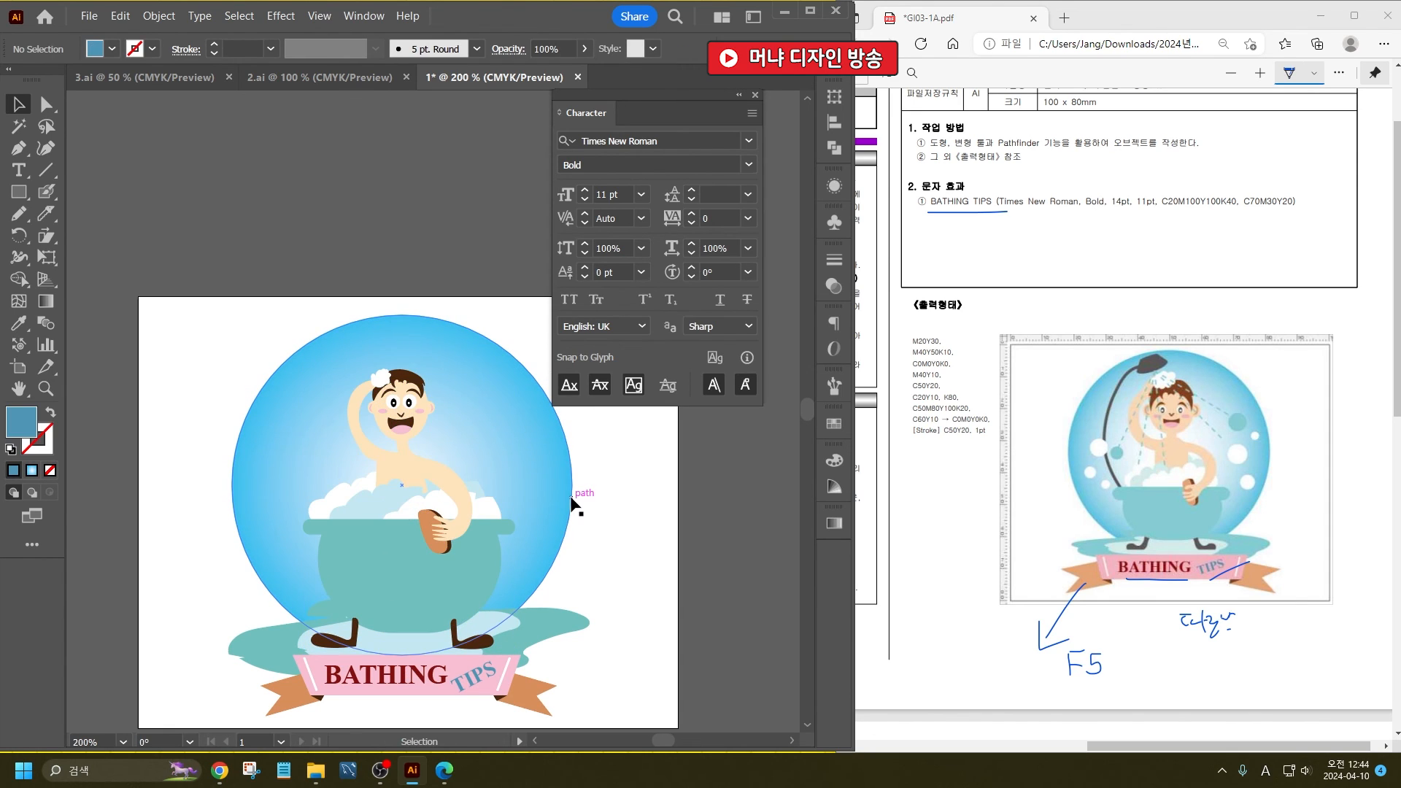
- Paint a round white bubble on the blue circle beside the bather's raised arm with the Blob Brush
left_click(45, 194)
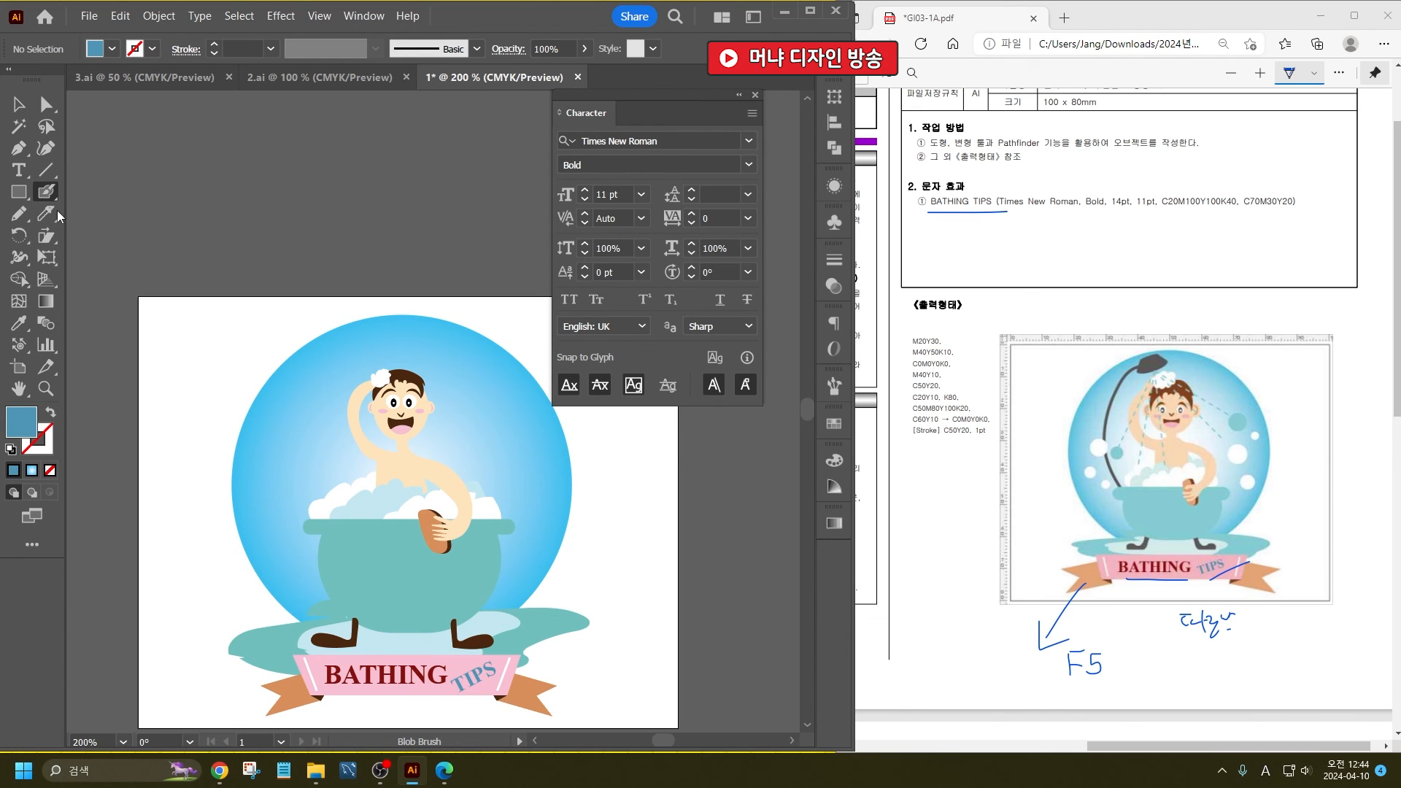
left_click(112, 49)
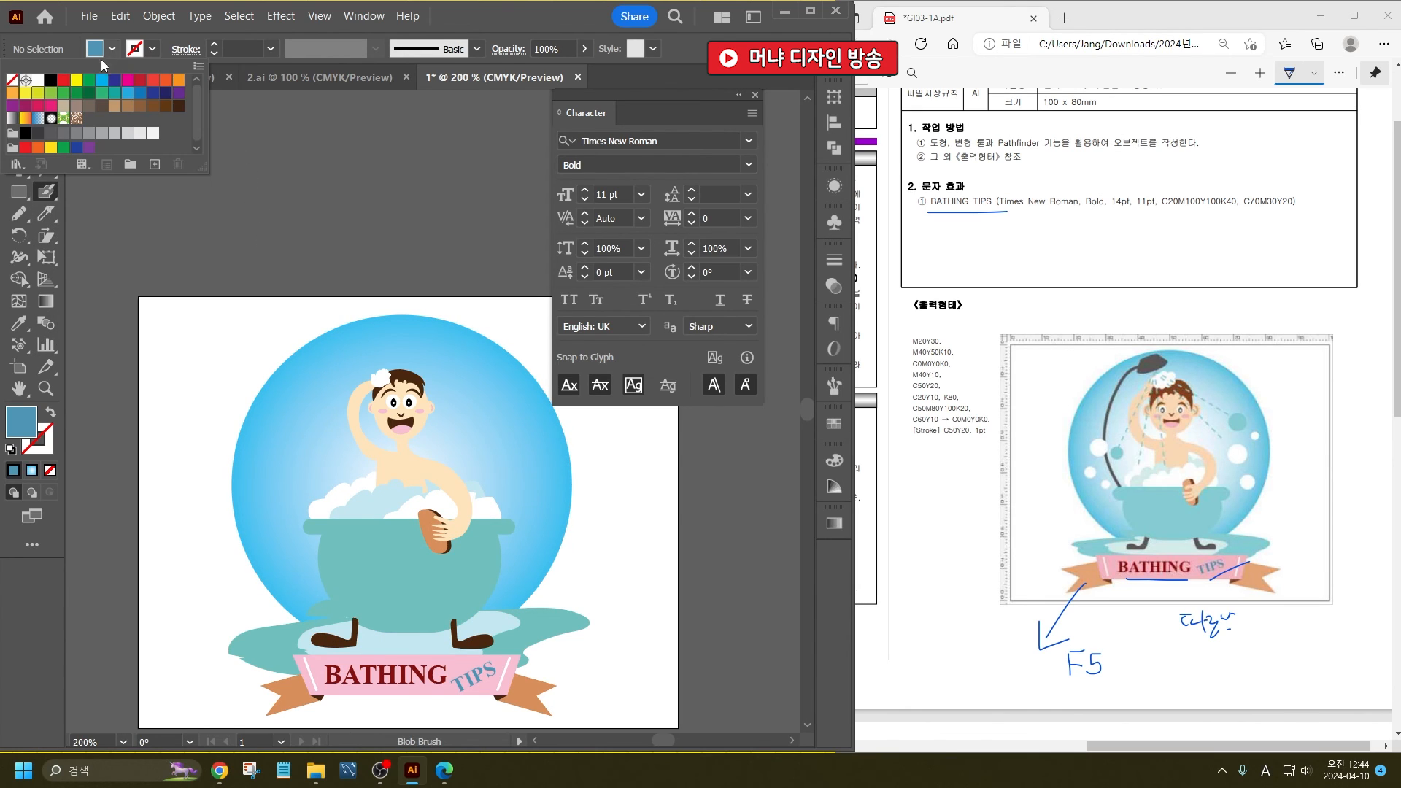
left_click(37, 82)
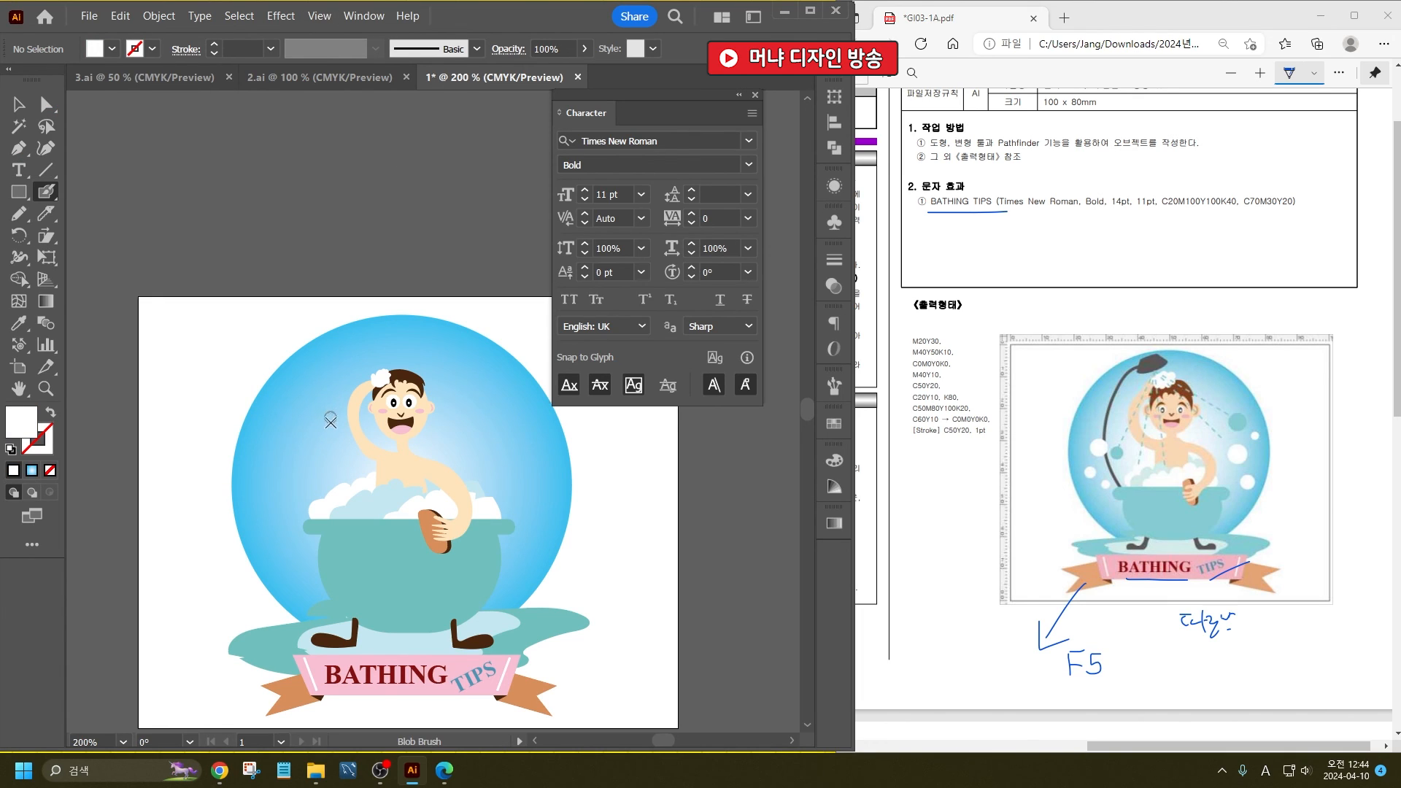
left_click(299, 448)
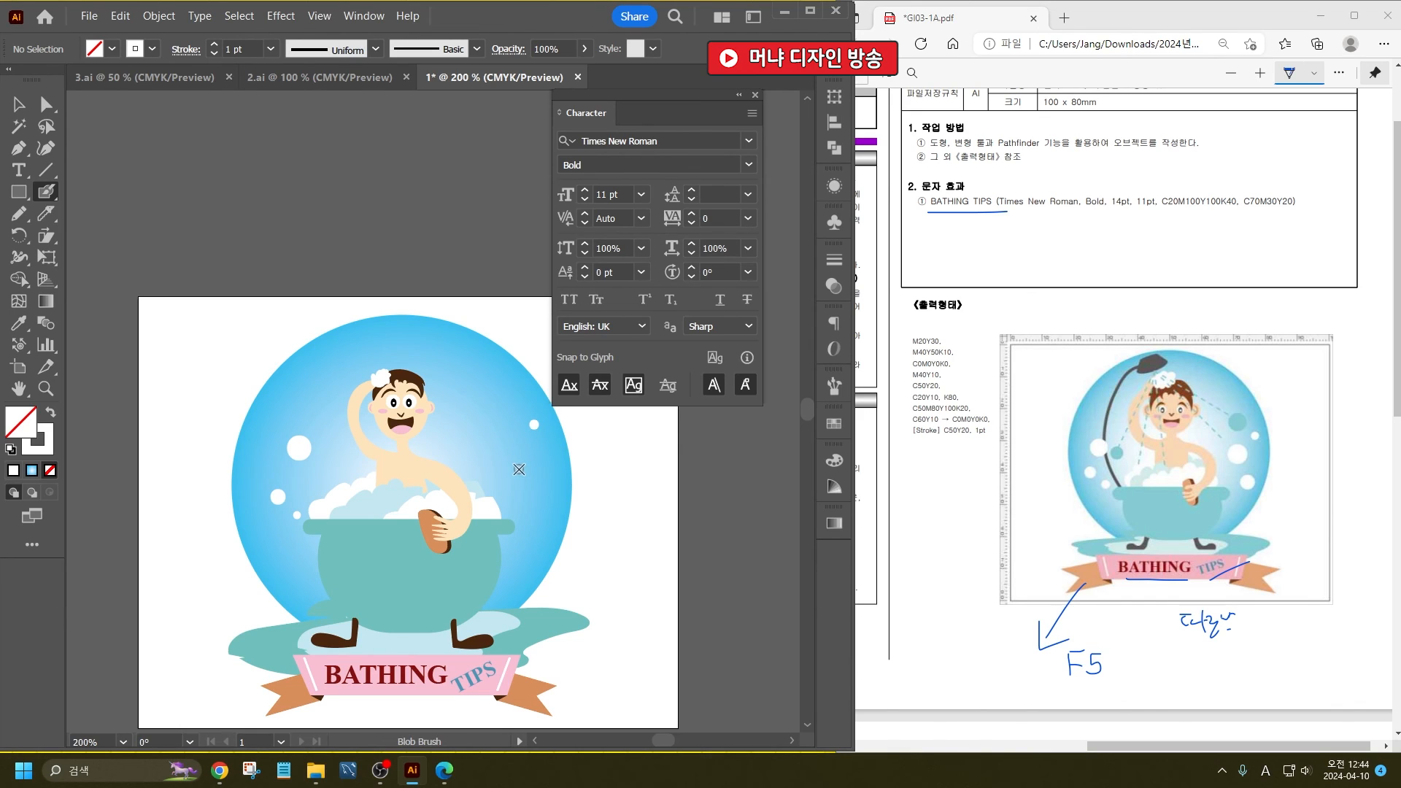
- Paint two more white bubbles beside the bather and two teal bubbles in the bathtub's color on the blue circle with the Blob Brush
left_click(516, 469)
left_click(541, 500)
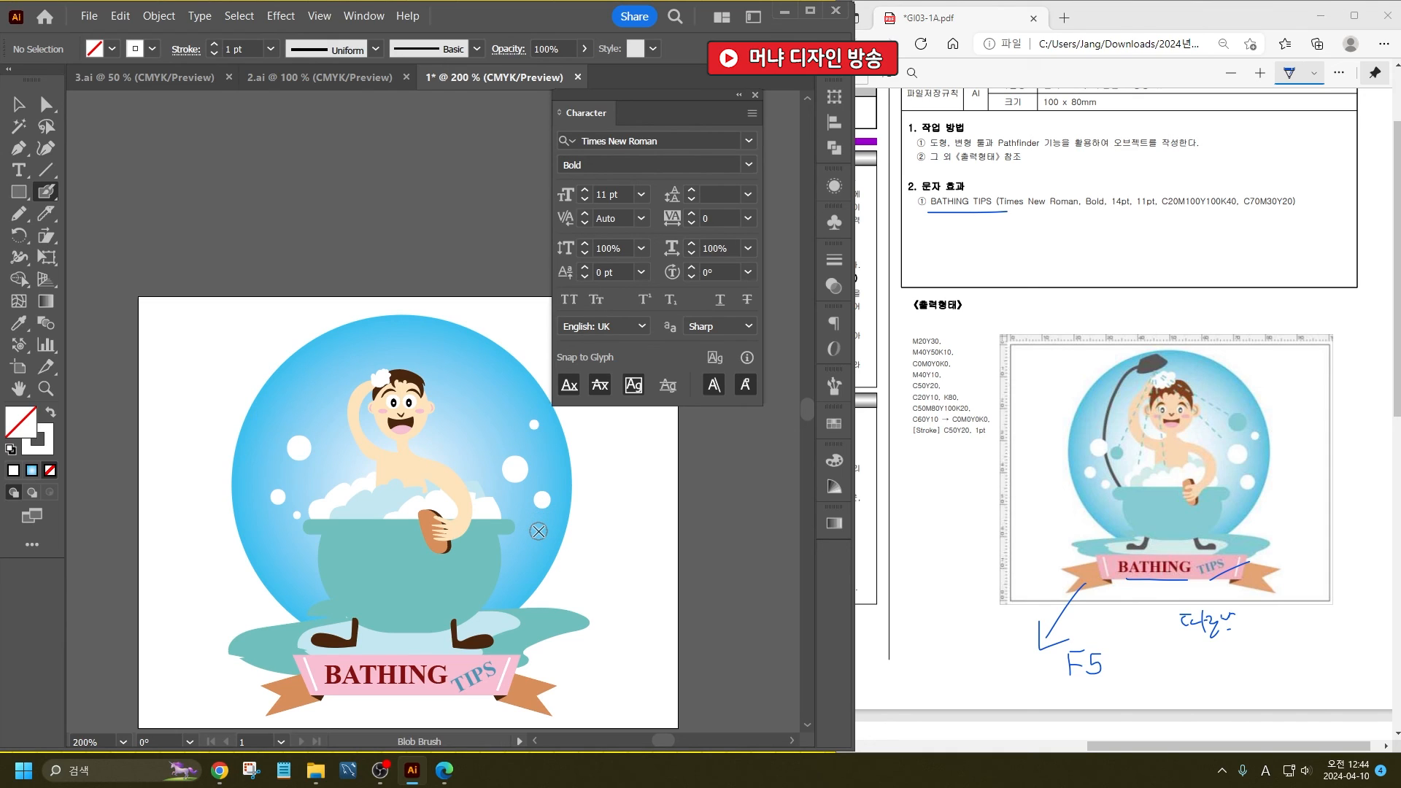
left_click(19, 323)
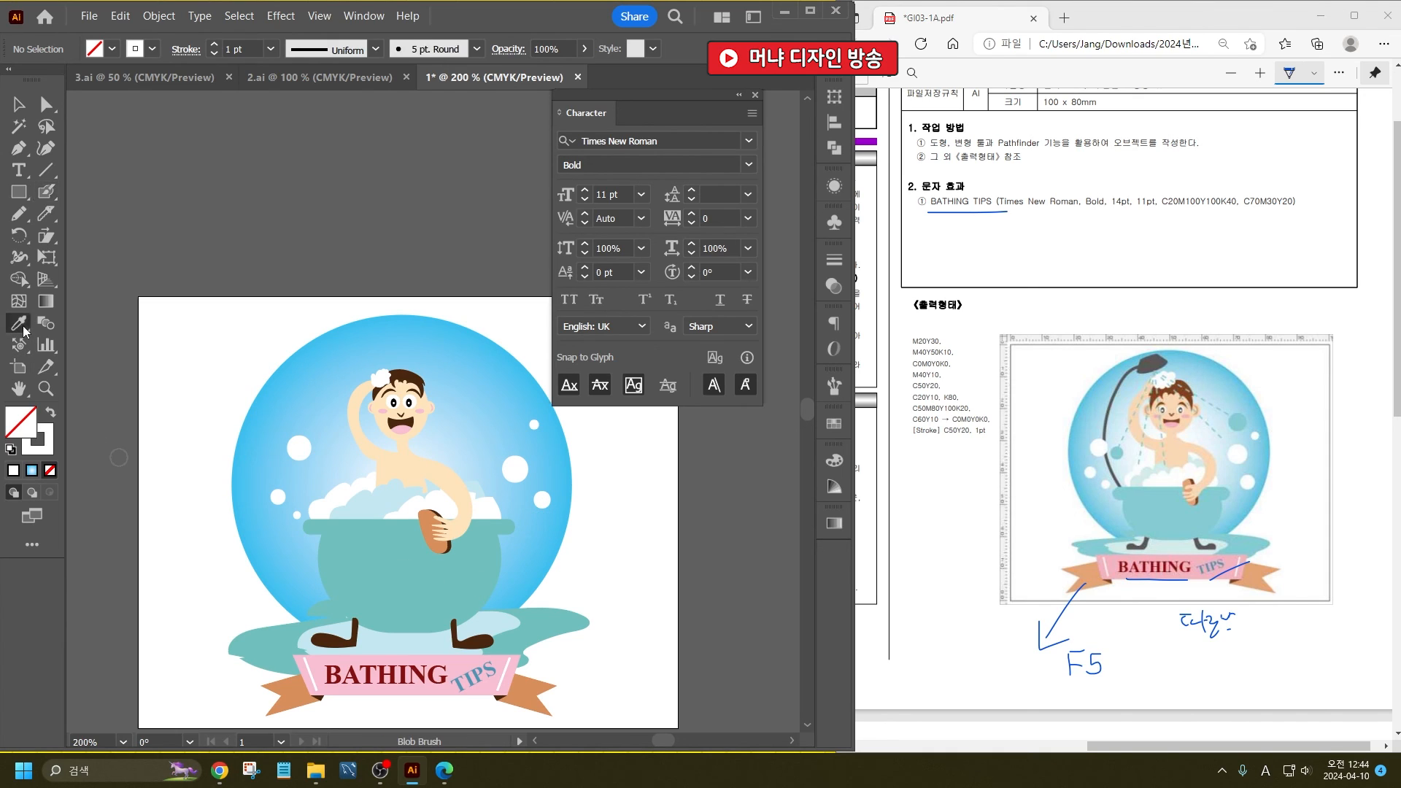
left_click(331, 573)
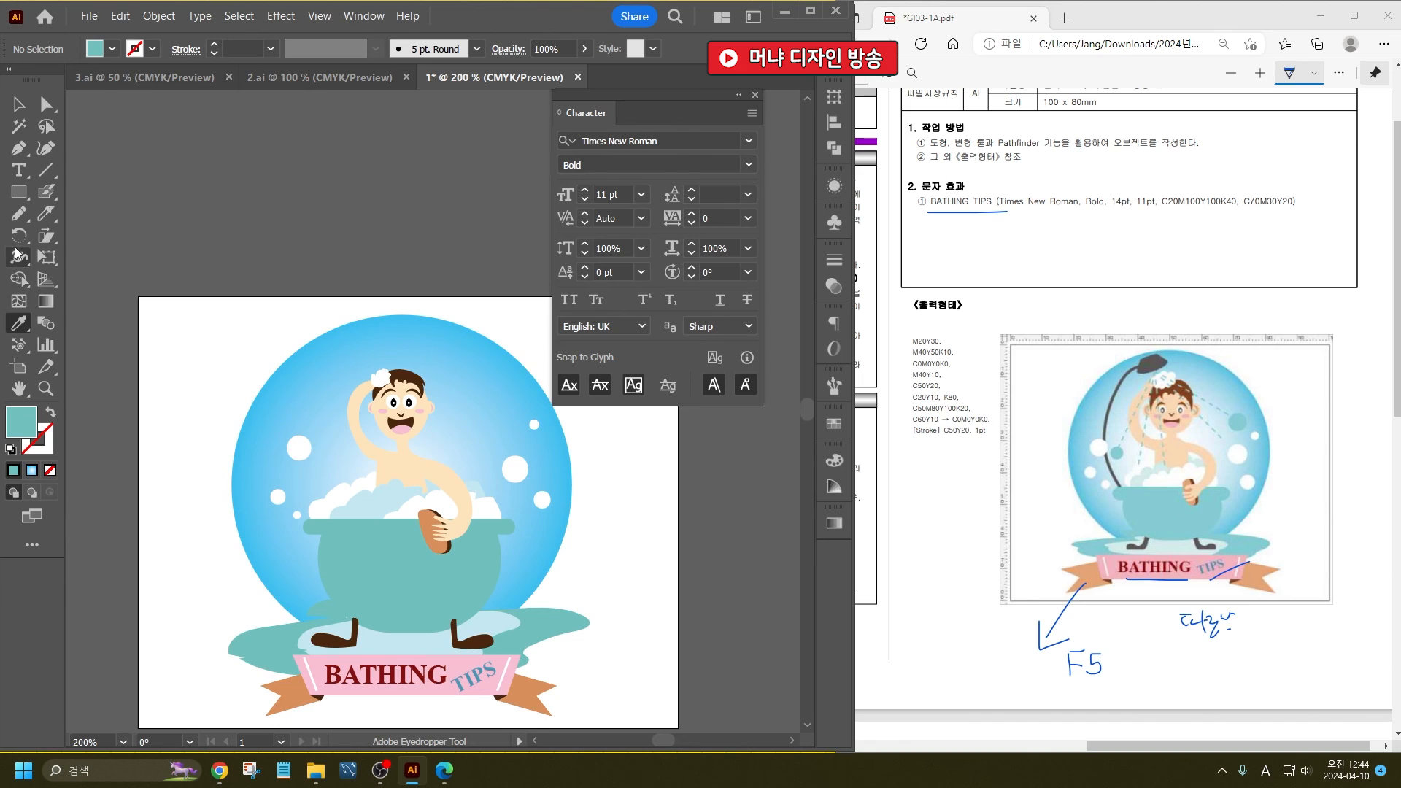
left_click(46, 191)
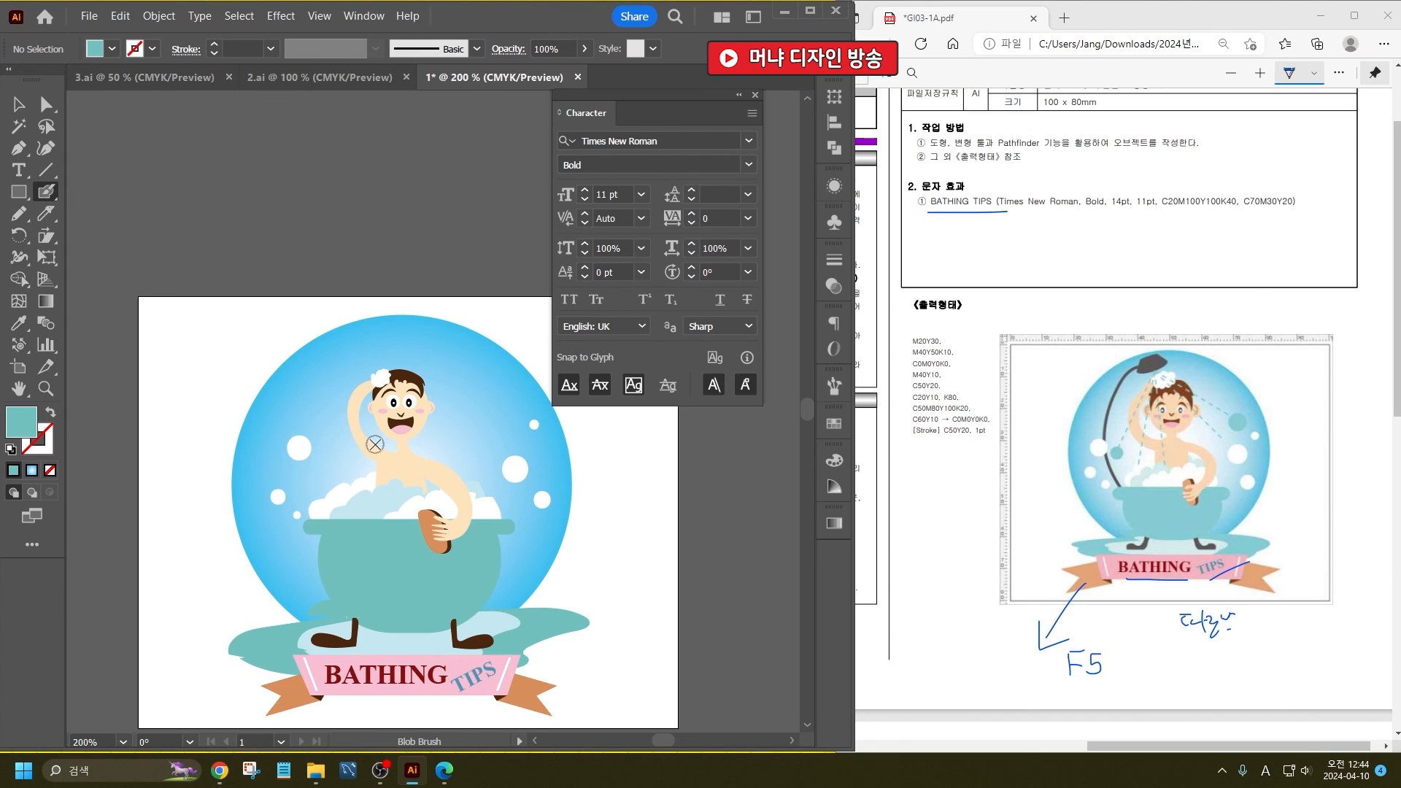
left_click(329, 455)
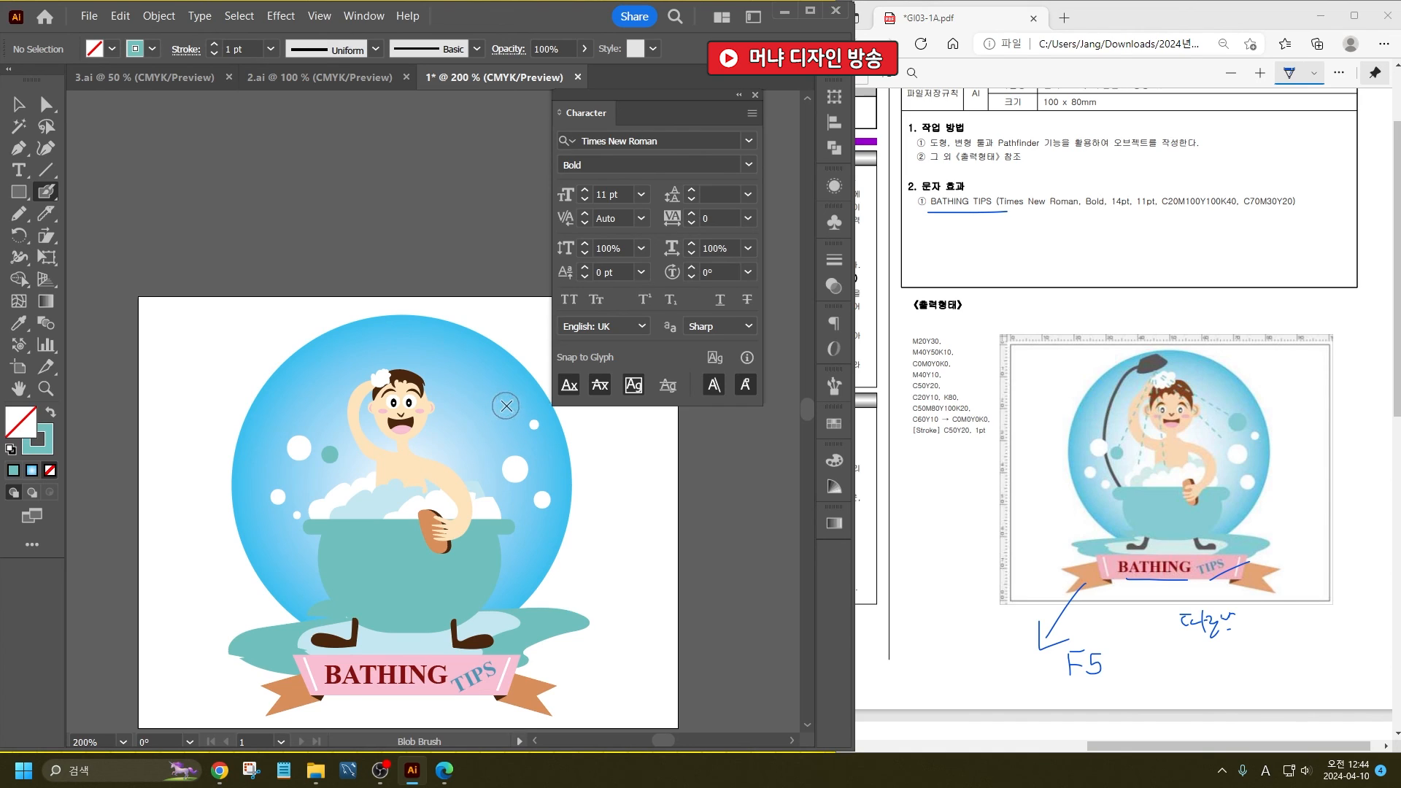
left_click(499, 410)
- Draw a teal line from the small teal bubble up to a point above the bather's raised arm and make its stroke dashed
left_click(46, 170)
left_click_drag(403, 429, 1209, 478)
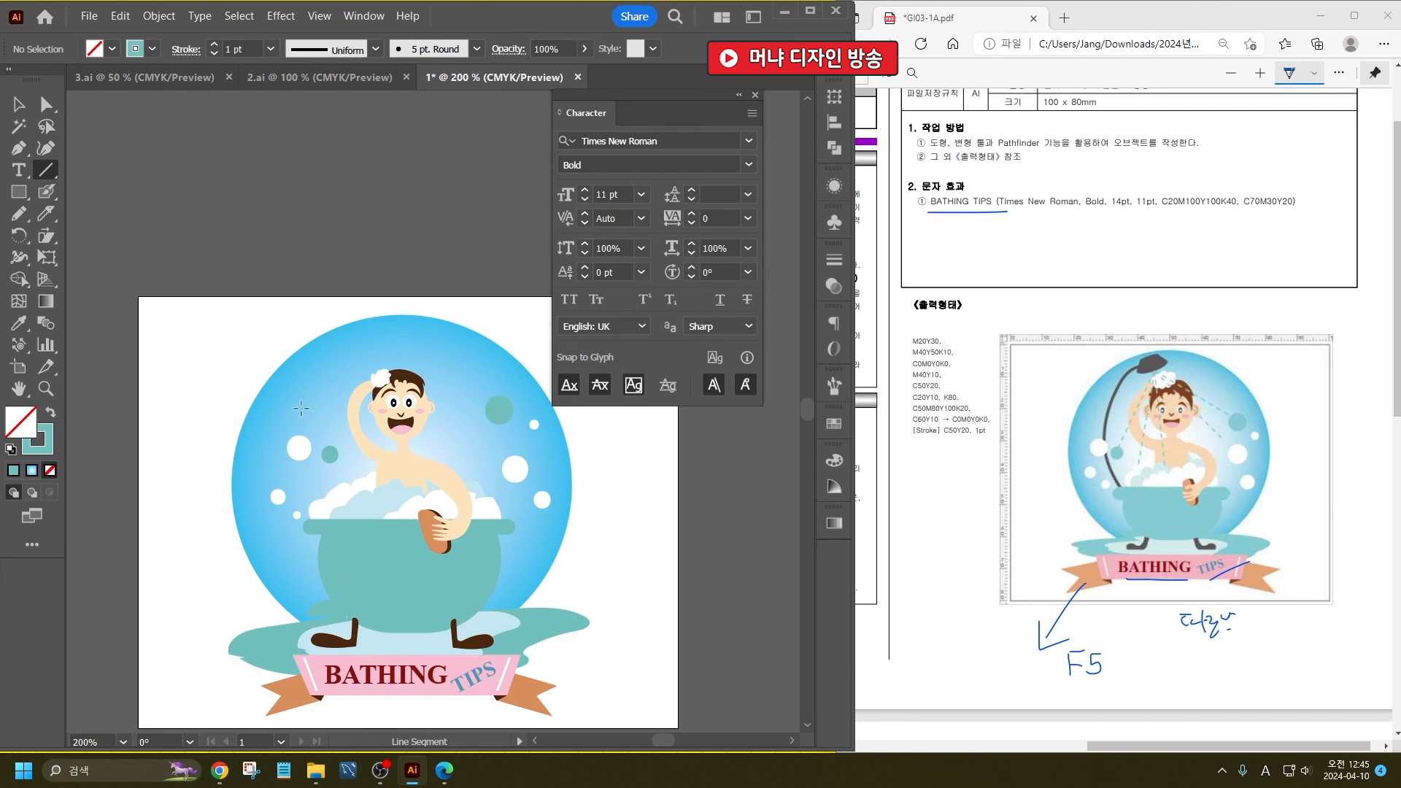
left_click_drag(330, 453, 353, 352)
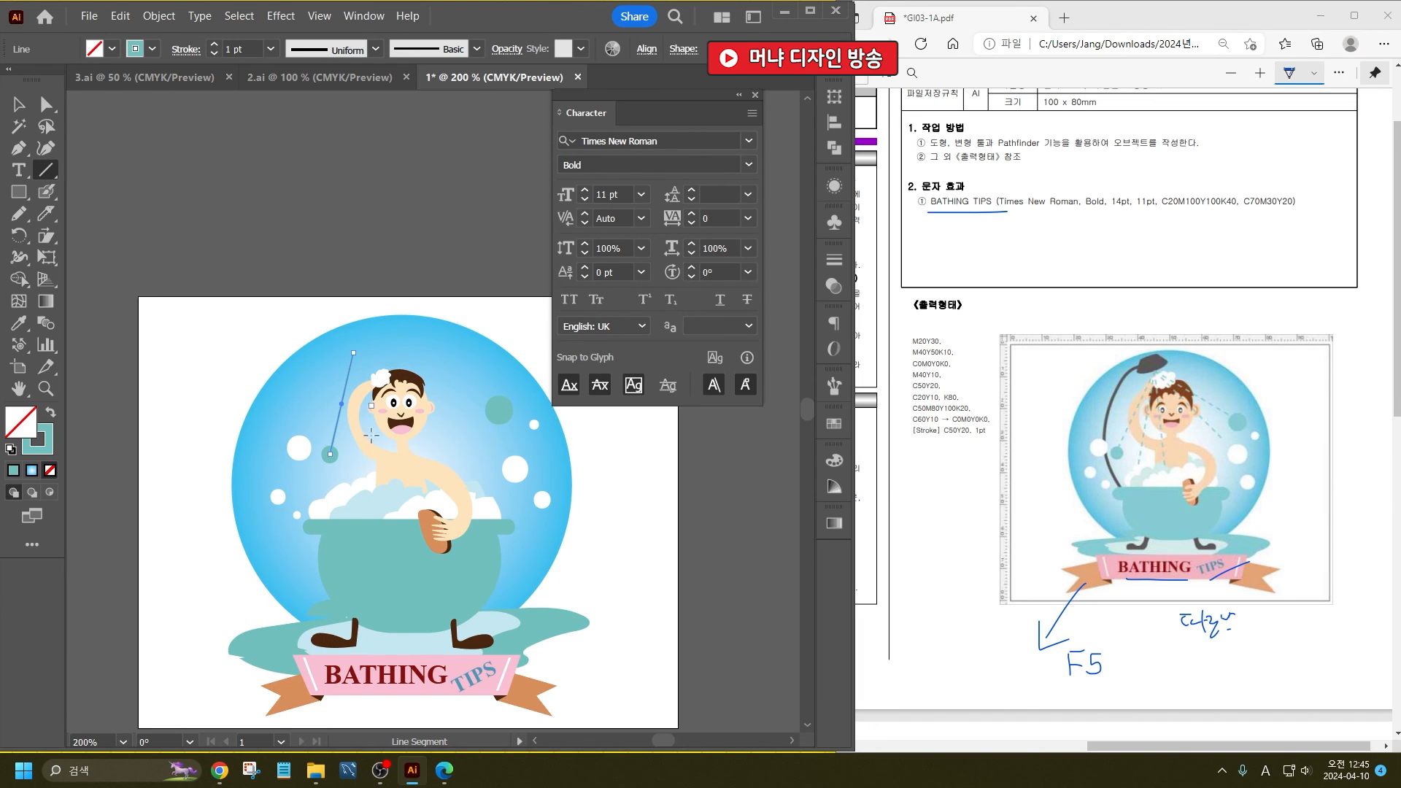
left_click(177, 55)
left_click(44, 175)
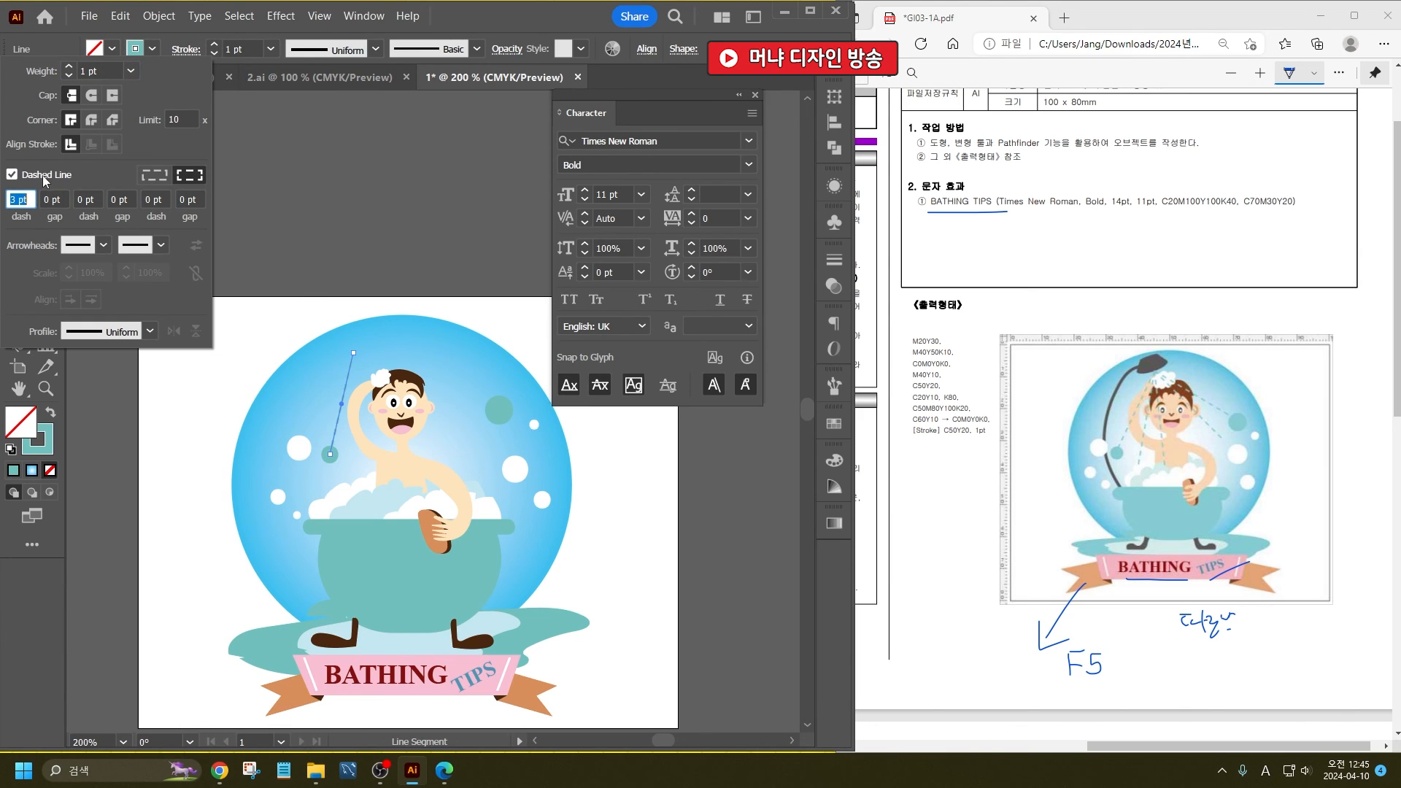
left_click(470, 14)
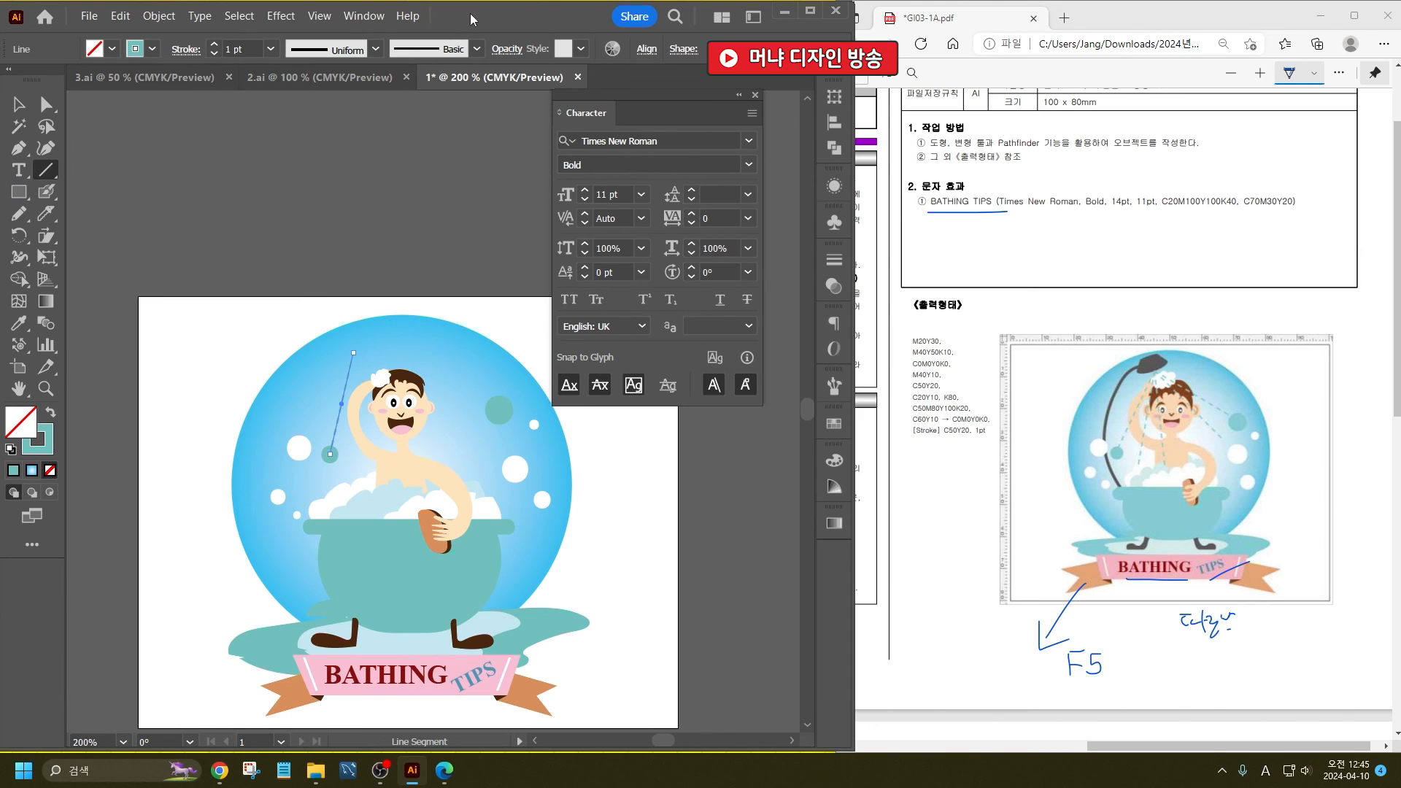
- Draw the remaining teal dashed water lines fanning out from the same point above the bather's head
left_click_drag(352, 478, 353, 352)
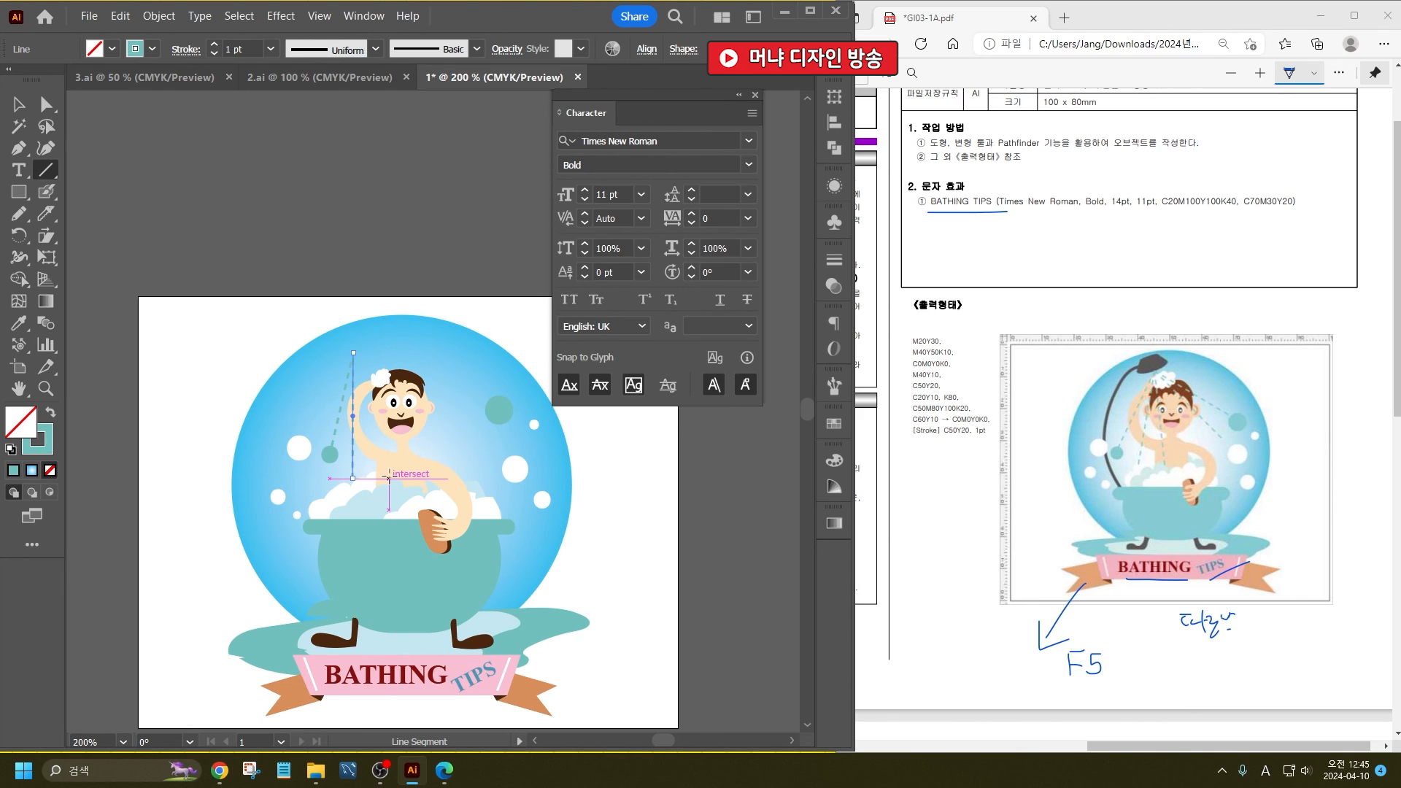
left_click_drag(389, 478, 359, 349)
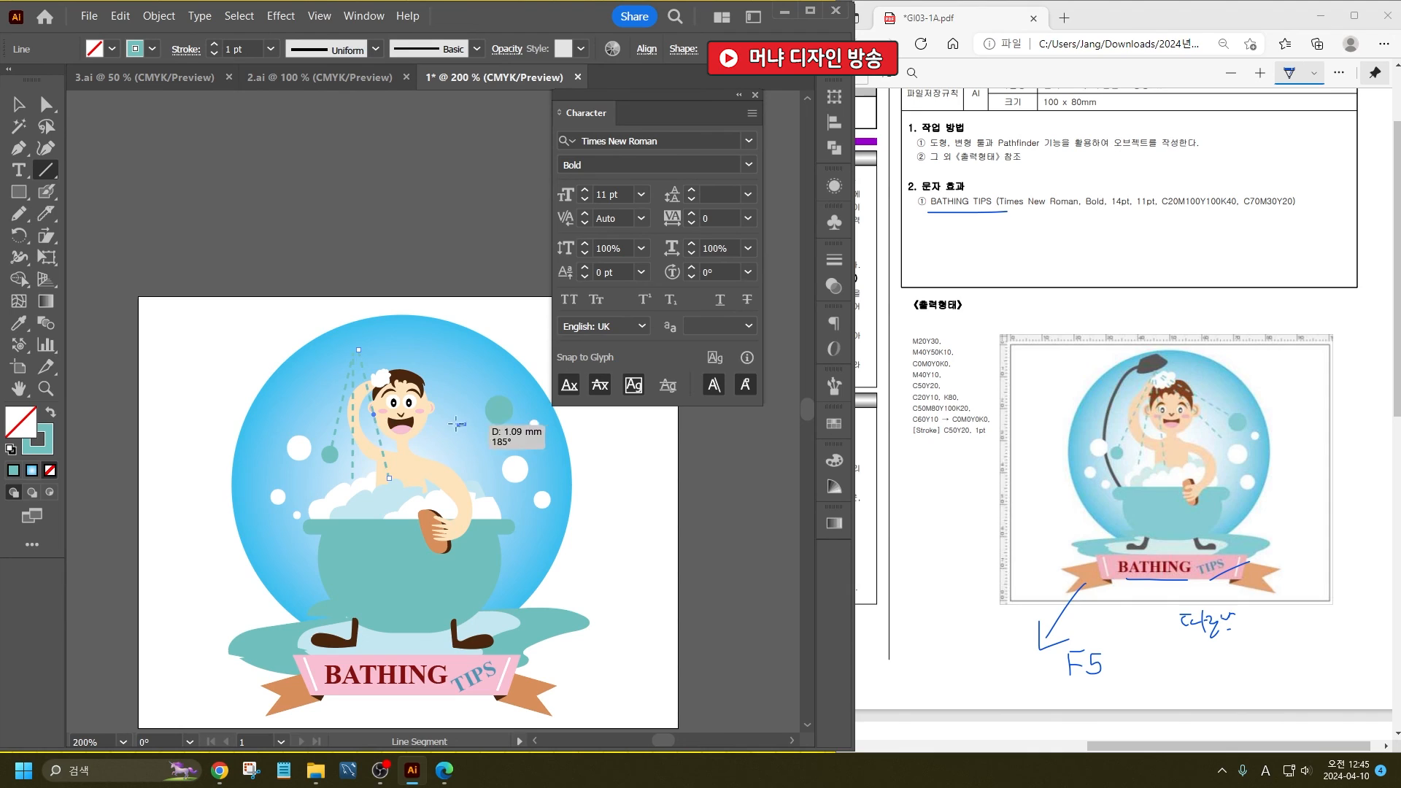
mouse_move(358, 350)
left_mouse_down()
mouse_move(465, 424)
mouse_move(430, 370)
mouse_move(359, 350)
left_mouse_up()
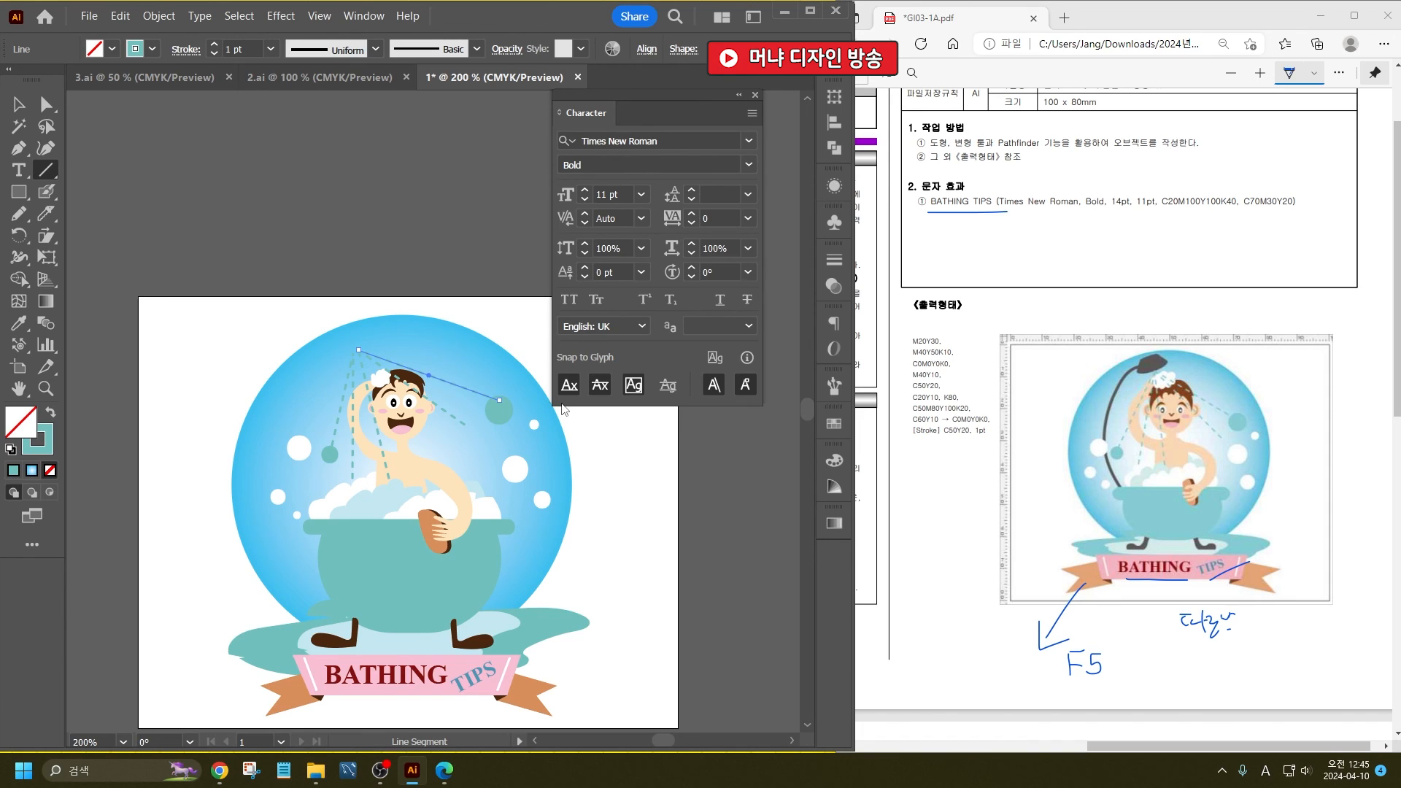
- Sketch the shower head and its curved hose above the artboard with the Pencil, and fill the head with the shoes' dark brown
left_click(19, 213)
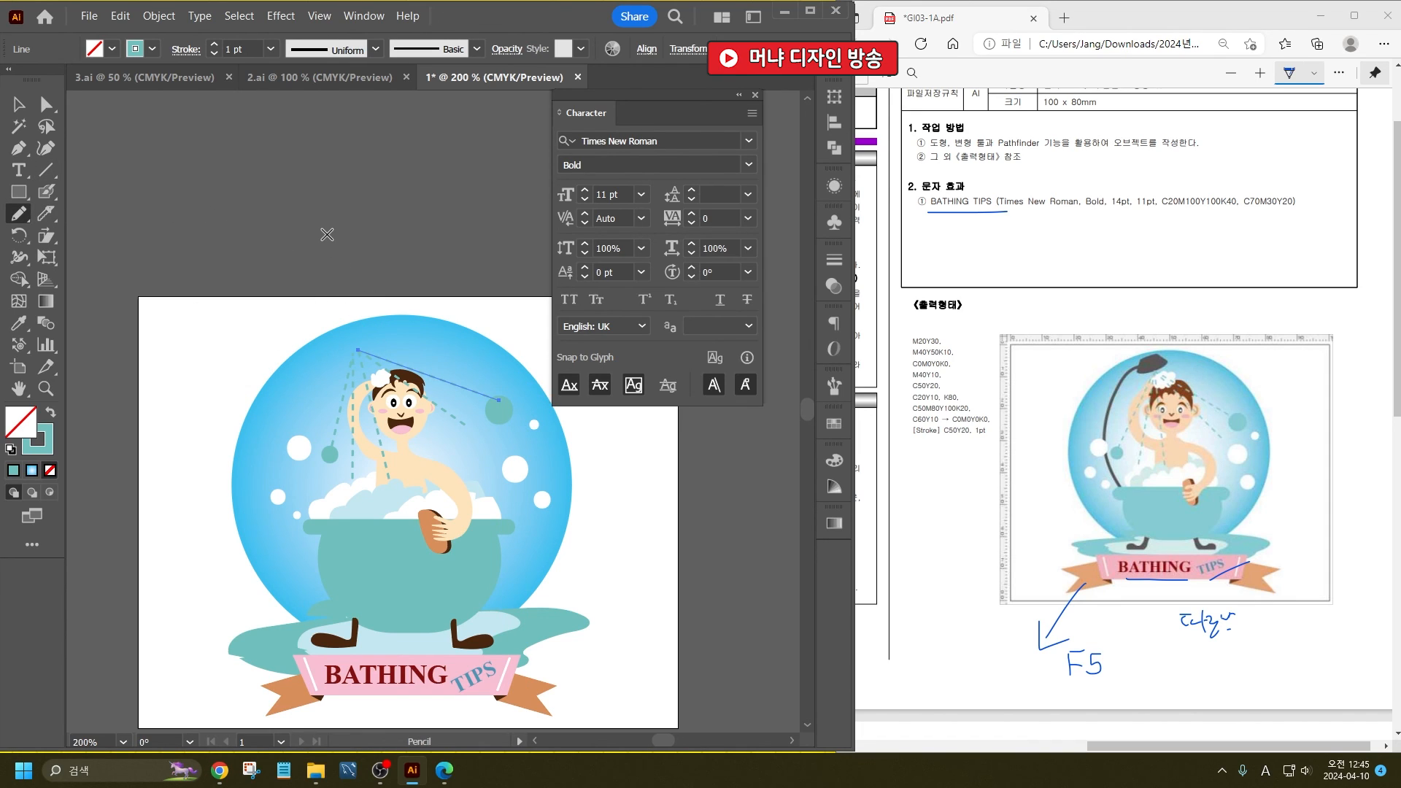
mouse_move(329, 234)
left_mouse_down()
mouse_move(341, 269)
mouse_move(403, 227)
mouse_move(382, 200)
mouse_move(342, 229)
mouse_move(310, 226)
mouse_move(285, 260)
mouse_move(259, 333)
mouse_move(262, 406)
mouse_move(292, 470)
left_mouse_up()
left_click(17, 105)
left_click(399, 211)
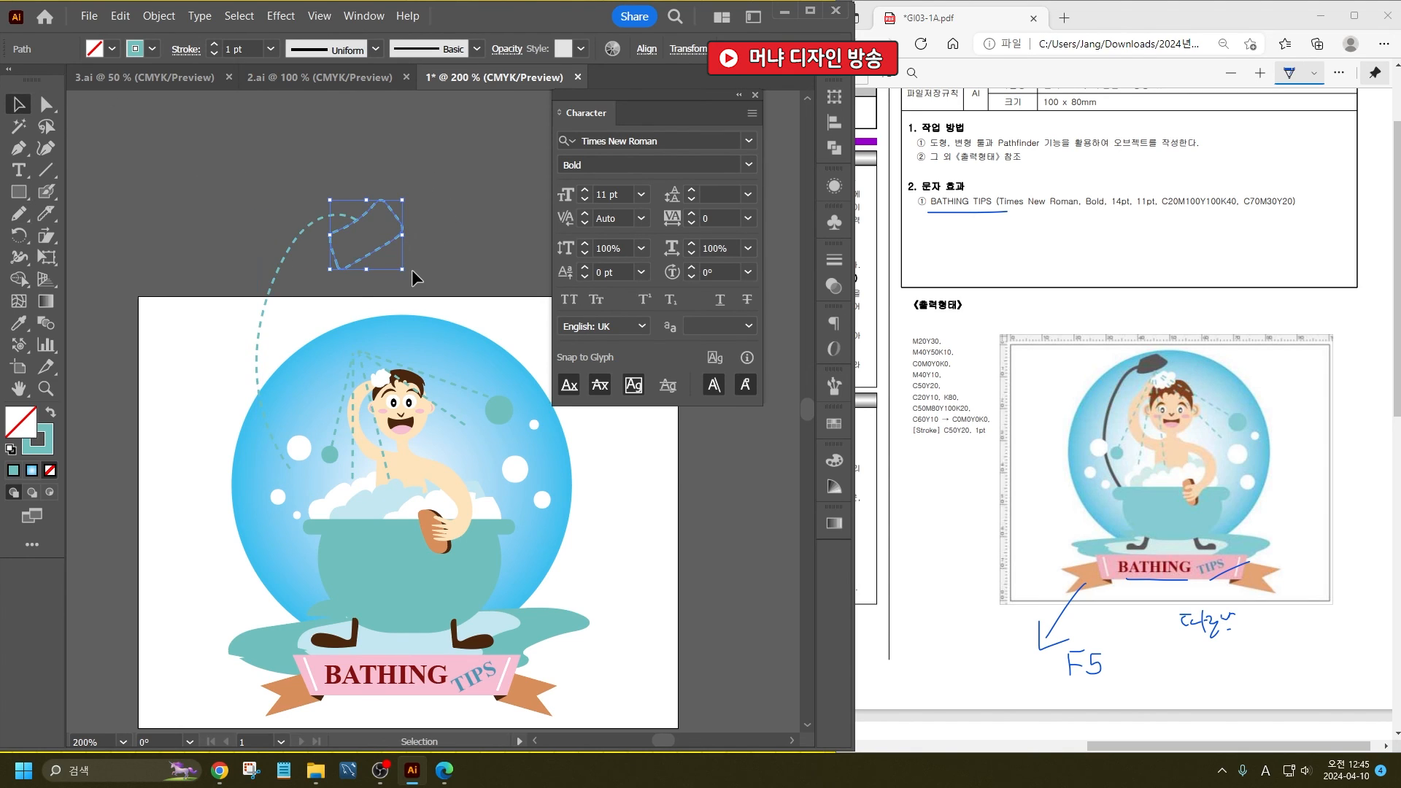
left_click(19, 322)
left_click(335, 646)
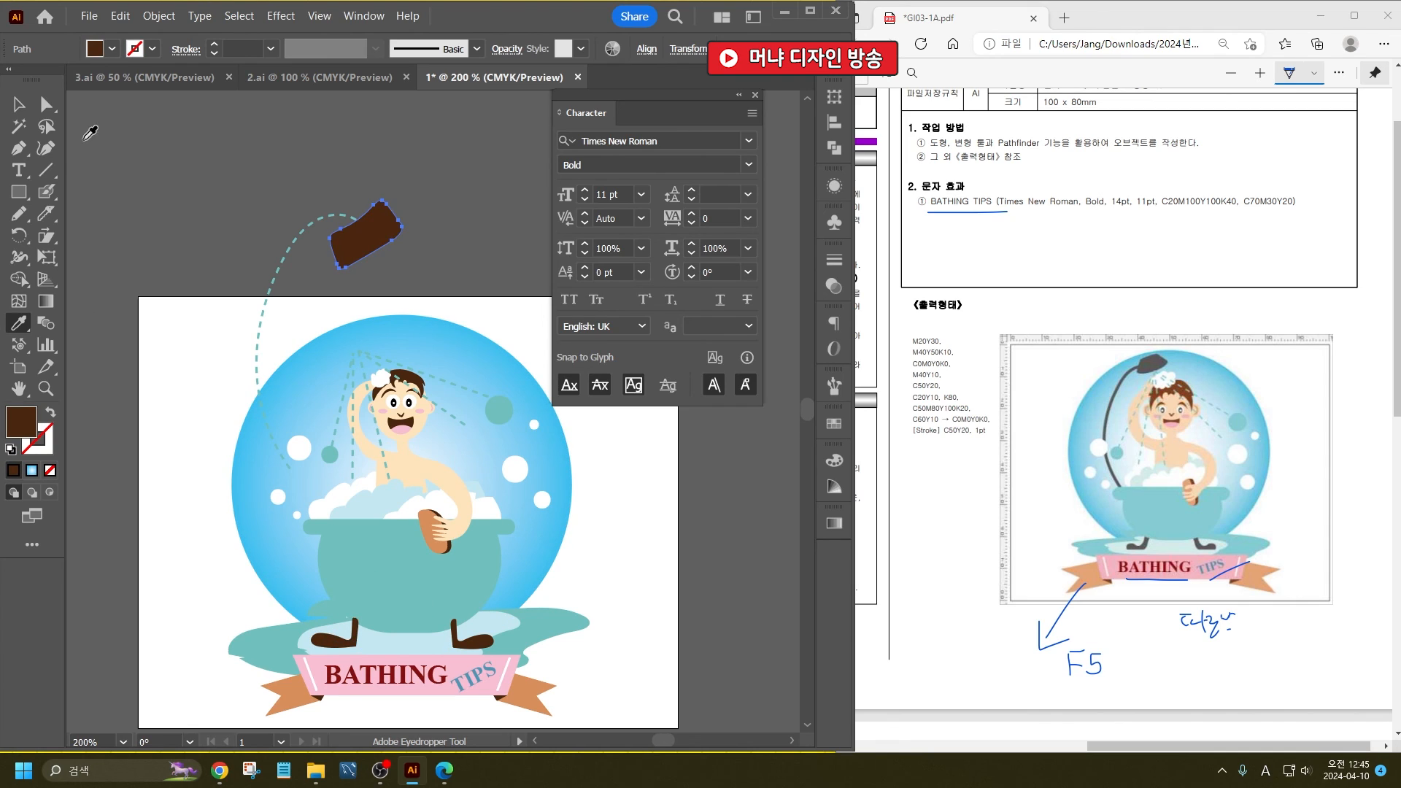
- Set the hose's stroke to the shower head's brown, 4A270F, and turn off its dashed line
left_click(17, 104)
left_click_drag(238, 226, 422, 294)
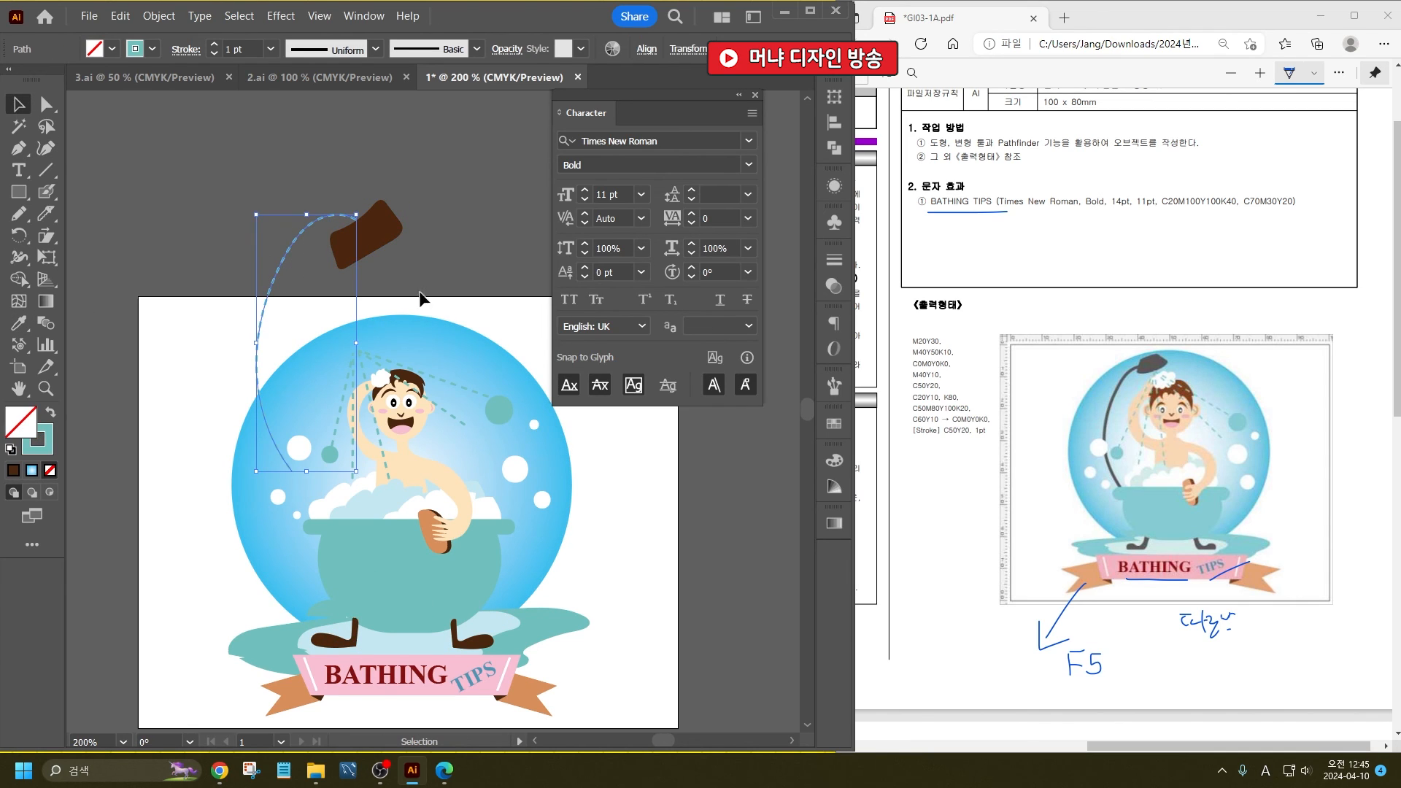
double_click(20, 423)
left_click(649, 405)
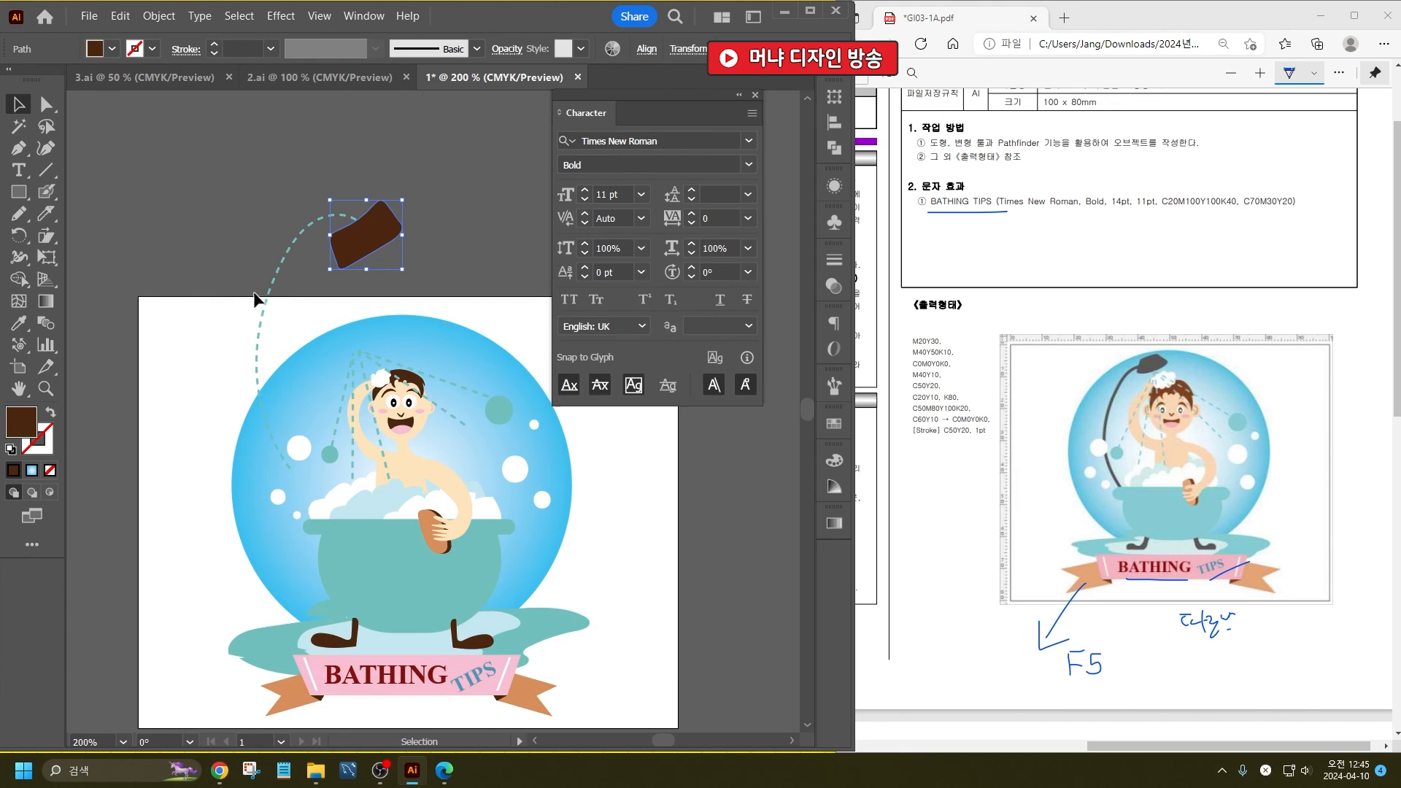
left_click(275, 296)
double_click(41, 454)
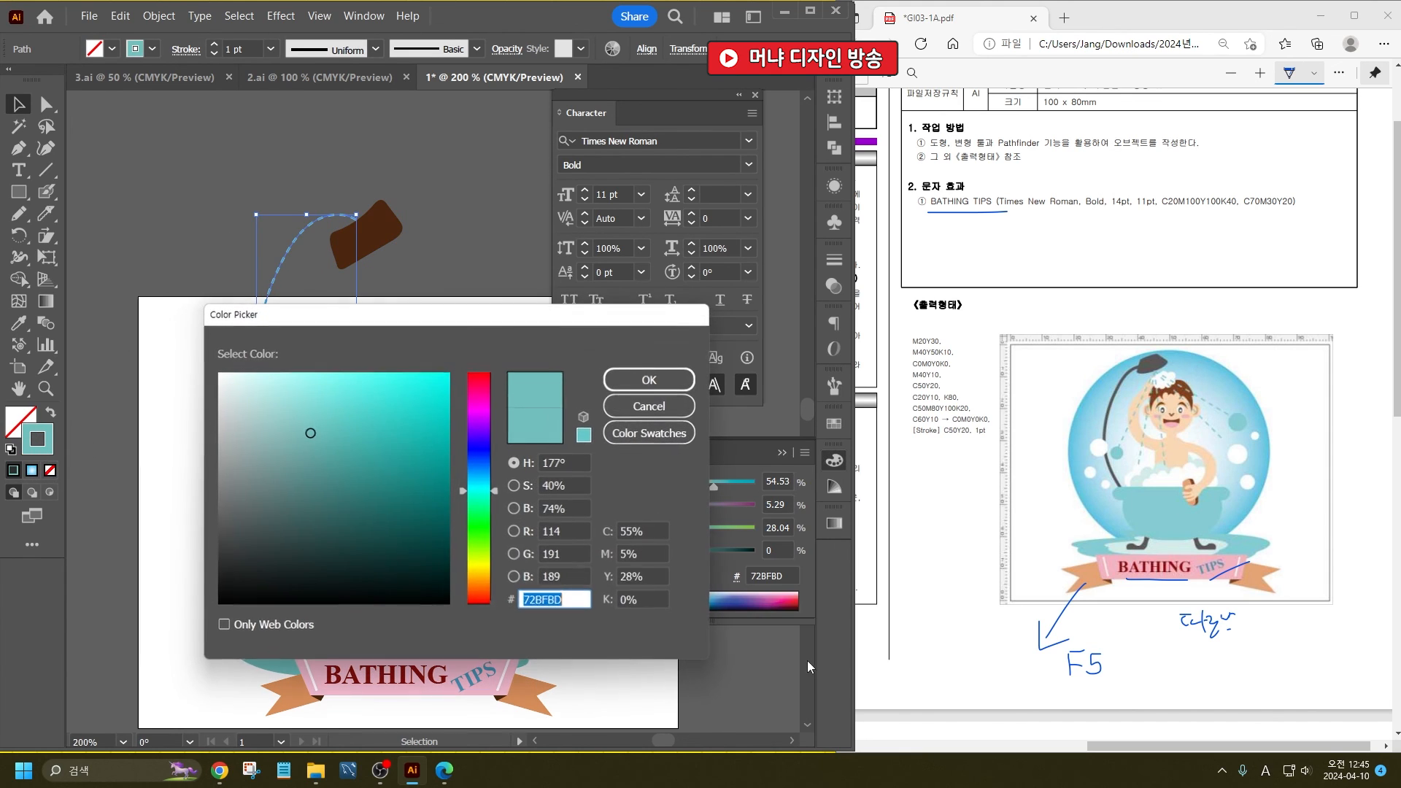
type("4A270F")
key("Return")
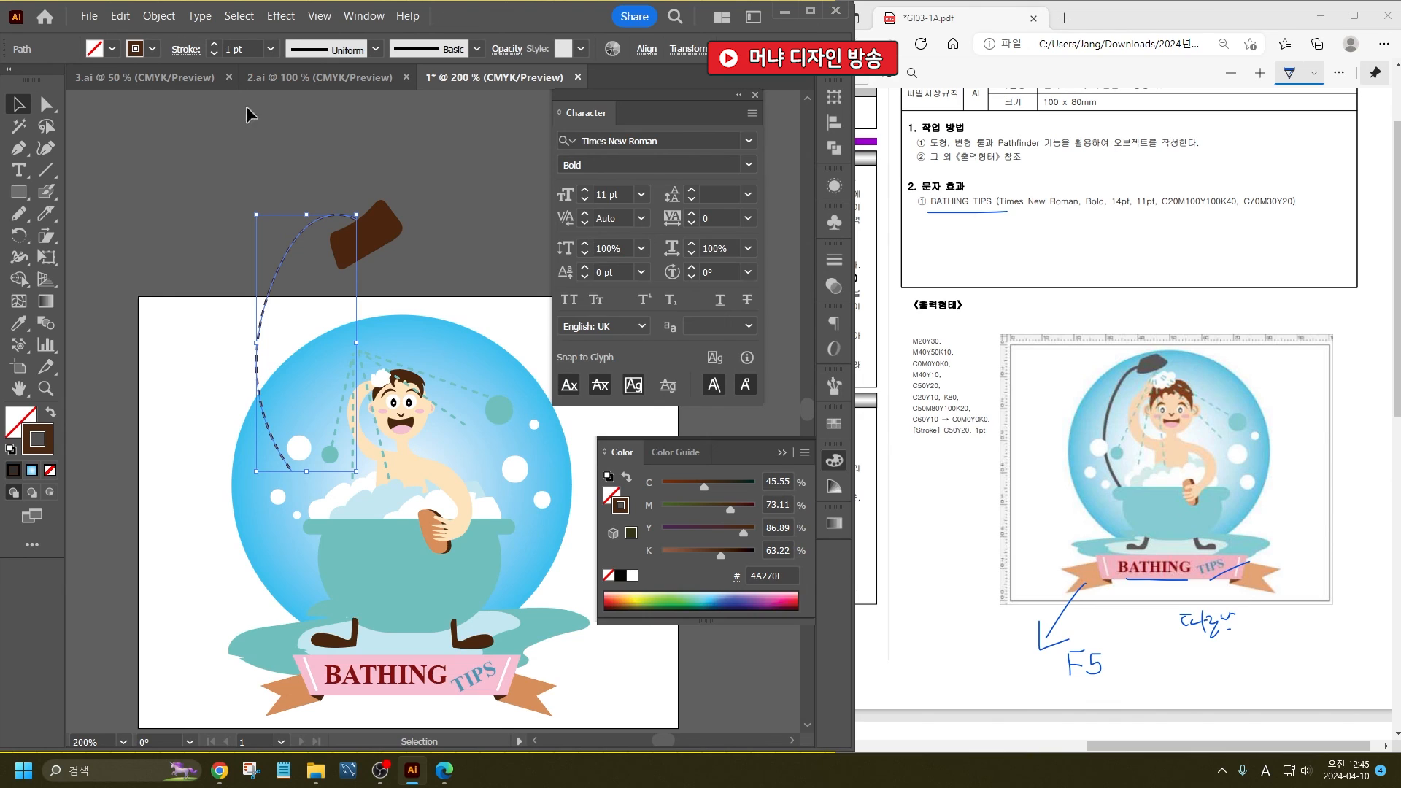
left_click(183, 60)
left_click(12, 174)
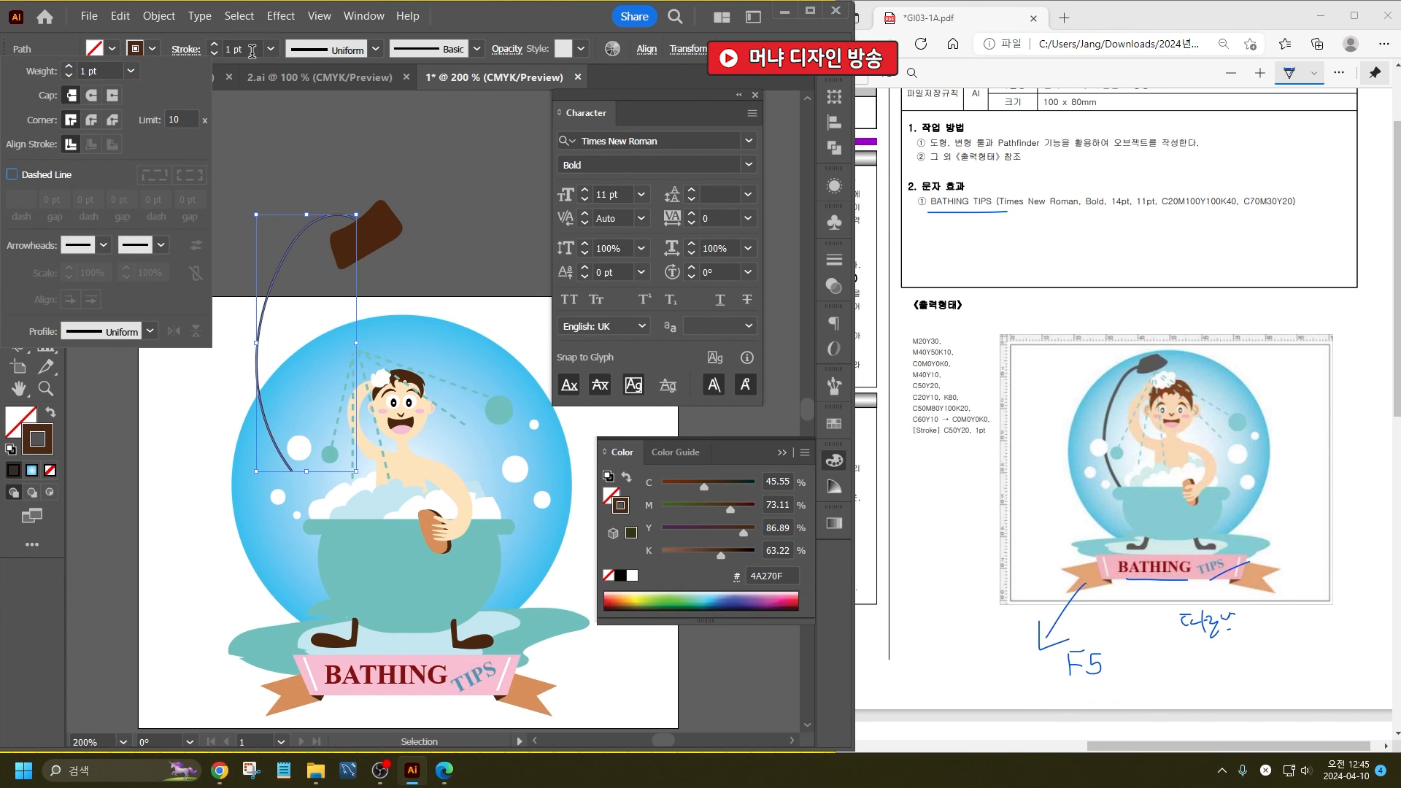
- Scale down the shower head with its hose and place the head where the dashed water lines meet
left_click(363, 256, "shift")
left_click_drag(362, 256, 381, 319)
mouse_move(362, 366)
left_mouse_down()
mouse_move(381, 332)
mouse_move(351, 356)
left_mouse_up()
left_click(138, 303)
- Reshape the hose so its lower end meets the bathtub's rim and its curve runs smoothly up to the shower head
key("a")
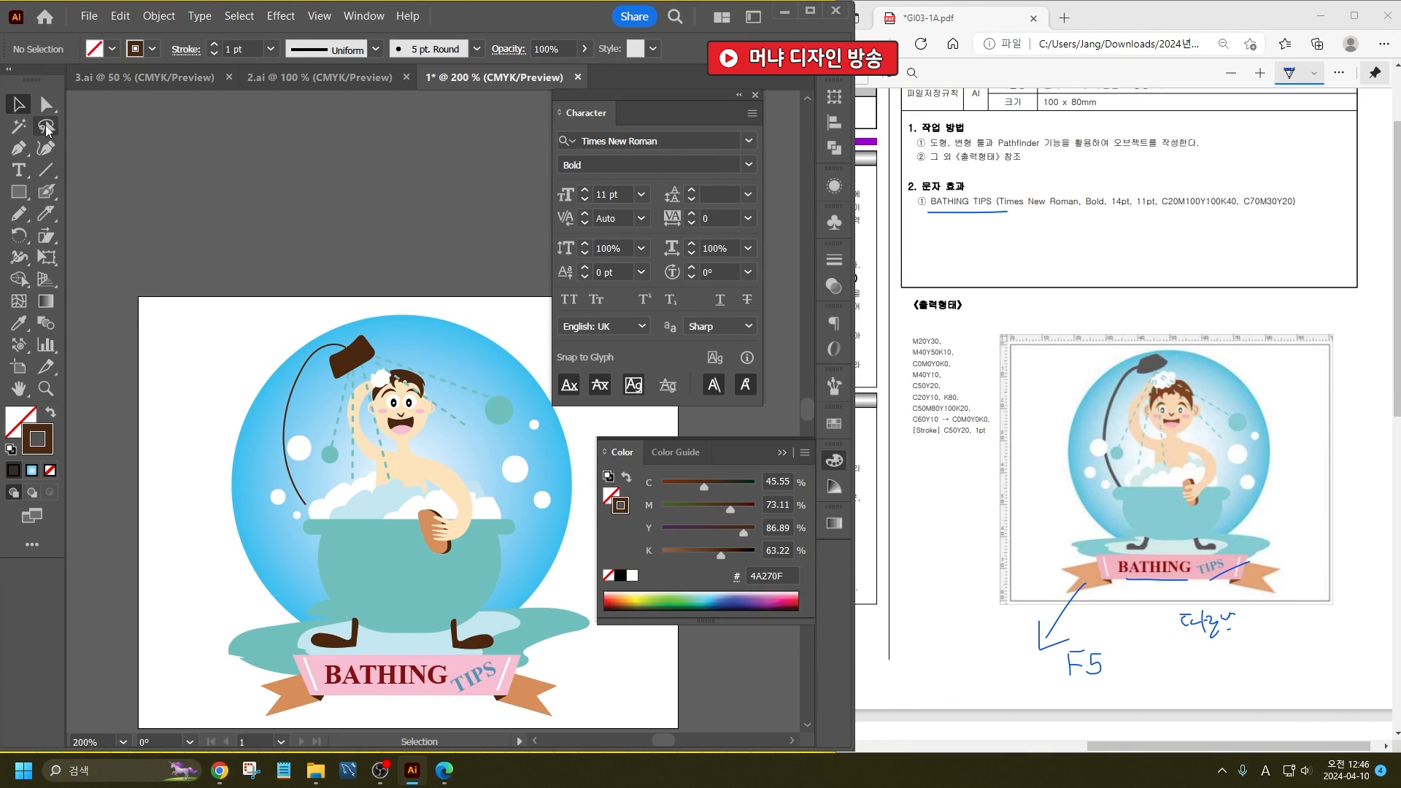
left_click_drag(306, 504, 321, 522)
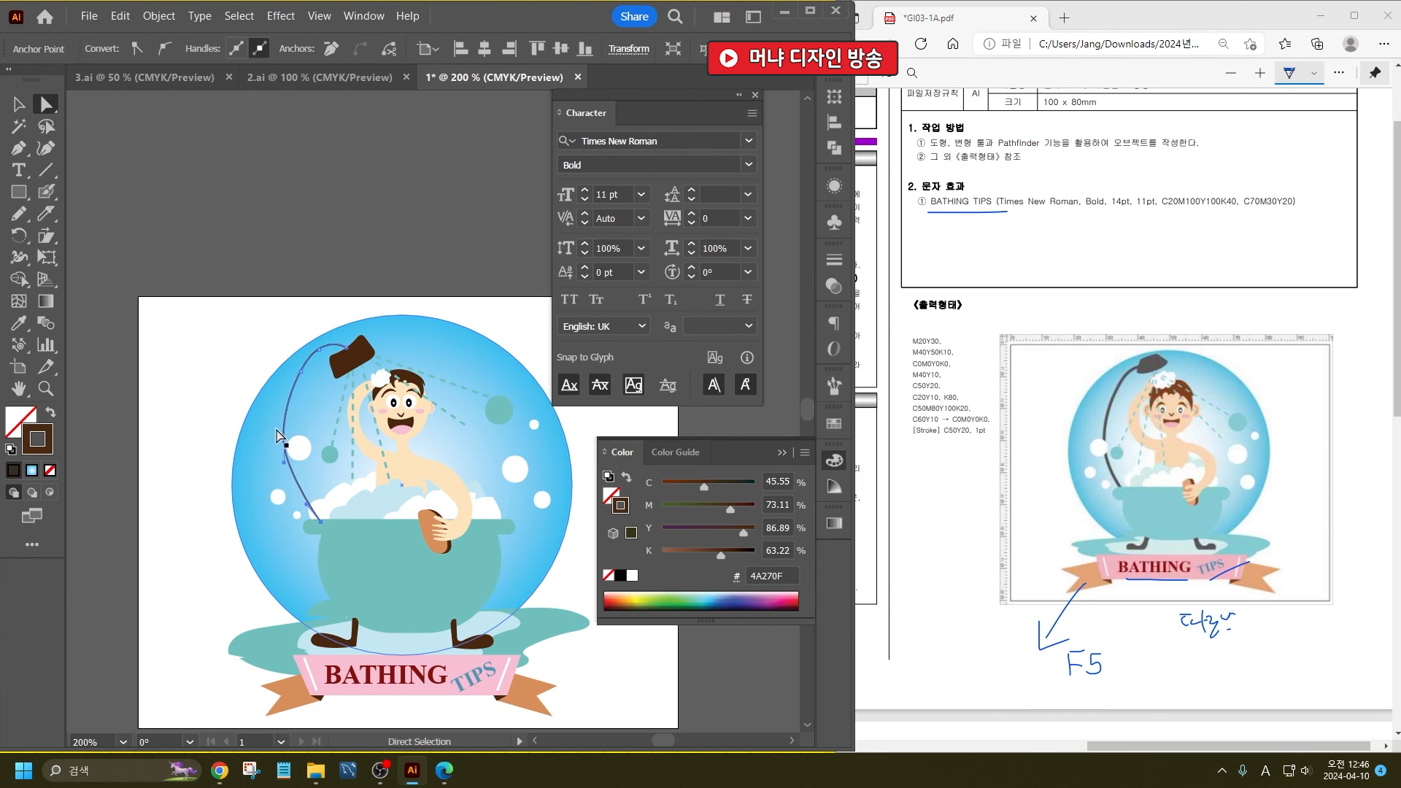
left_click_drag(285, 440, 296, 441)
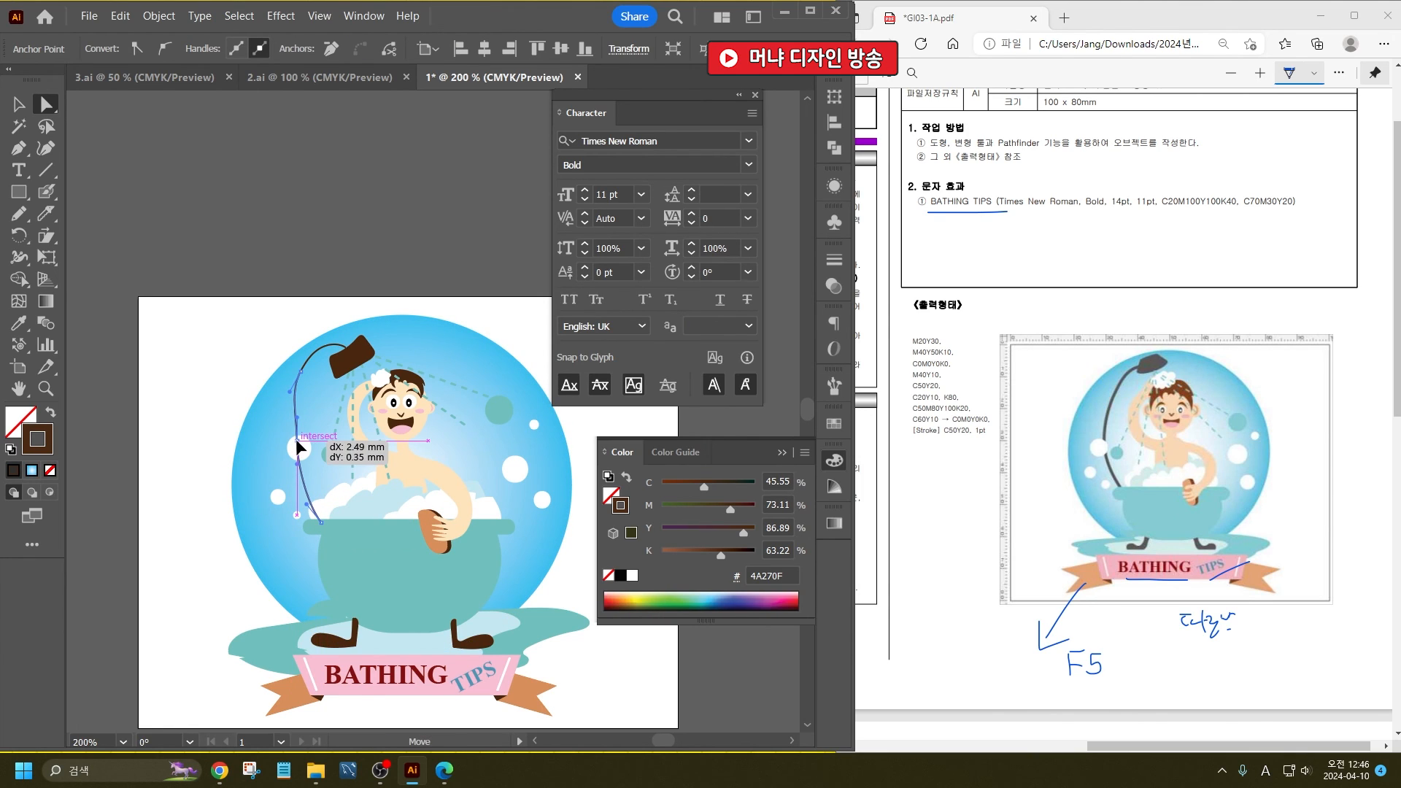
left_click_drag(299, 373, 324, 354)
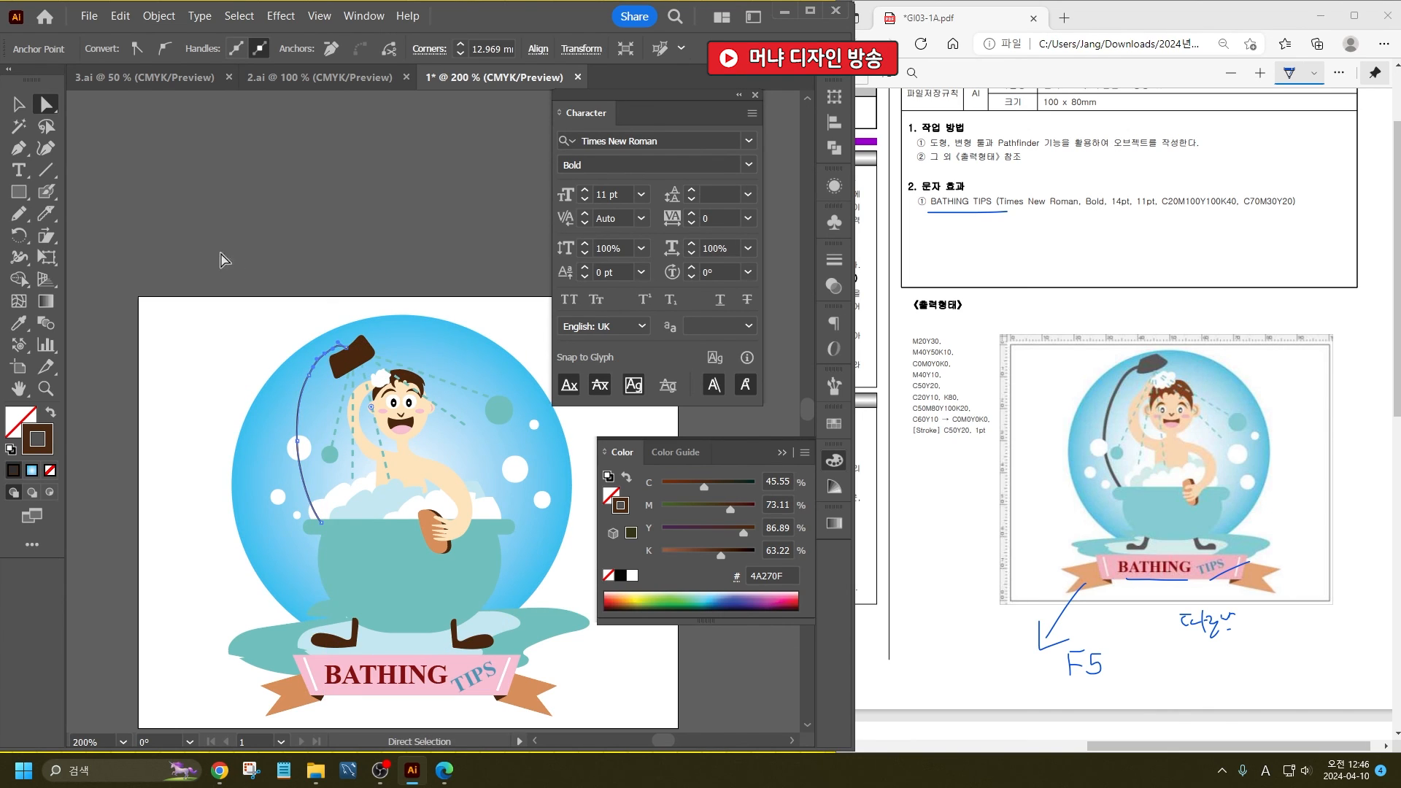
key("v")
left_click(291, 454)
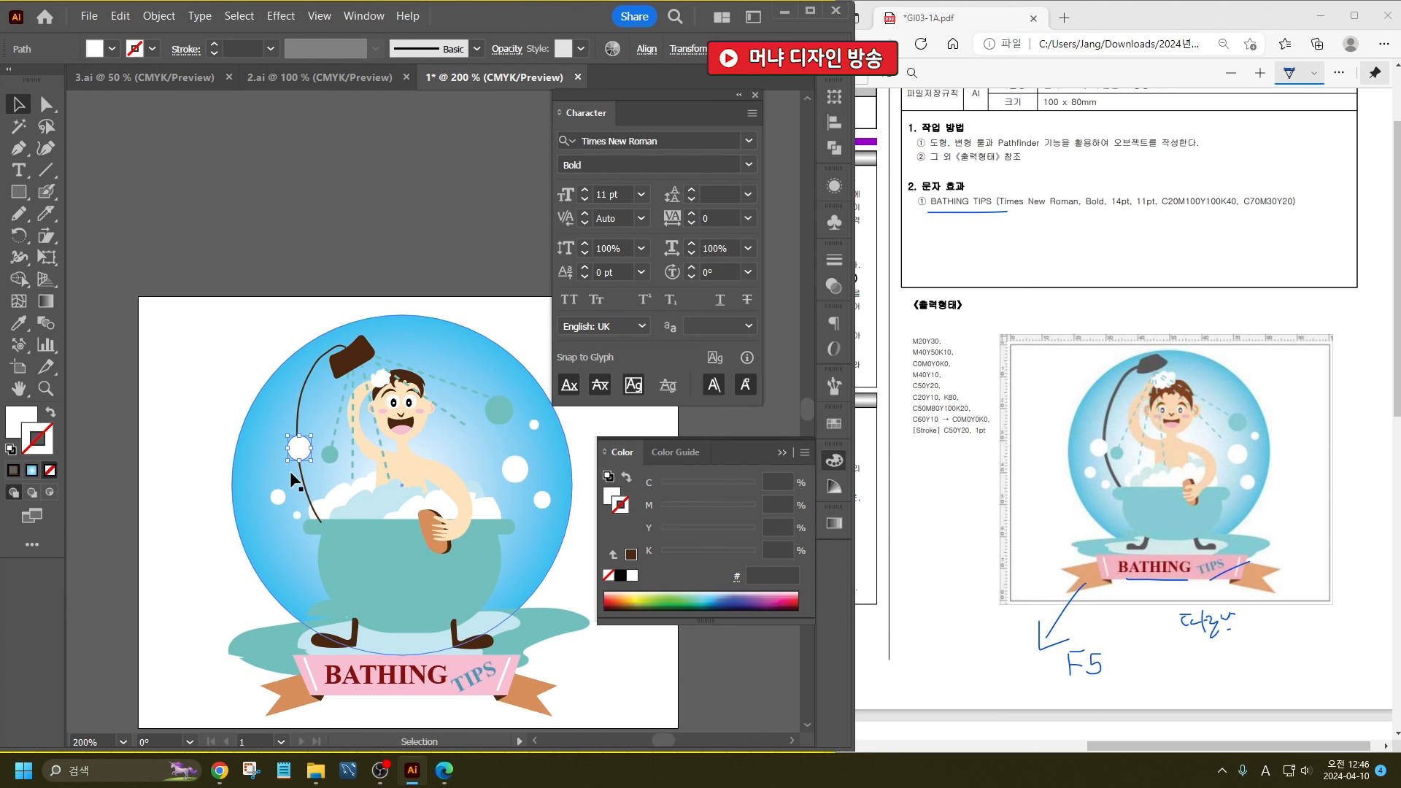
left_click(296, 272)
- Save the finished illustration as 1.ai in the Illustrator 2020 format
scroll(296, 272, "down", 1)
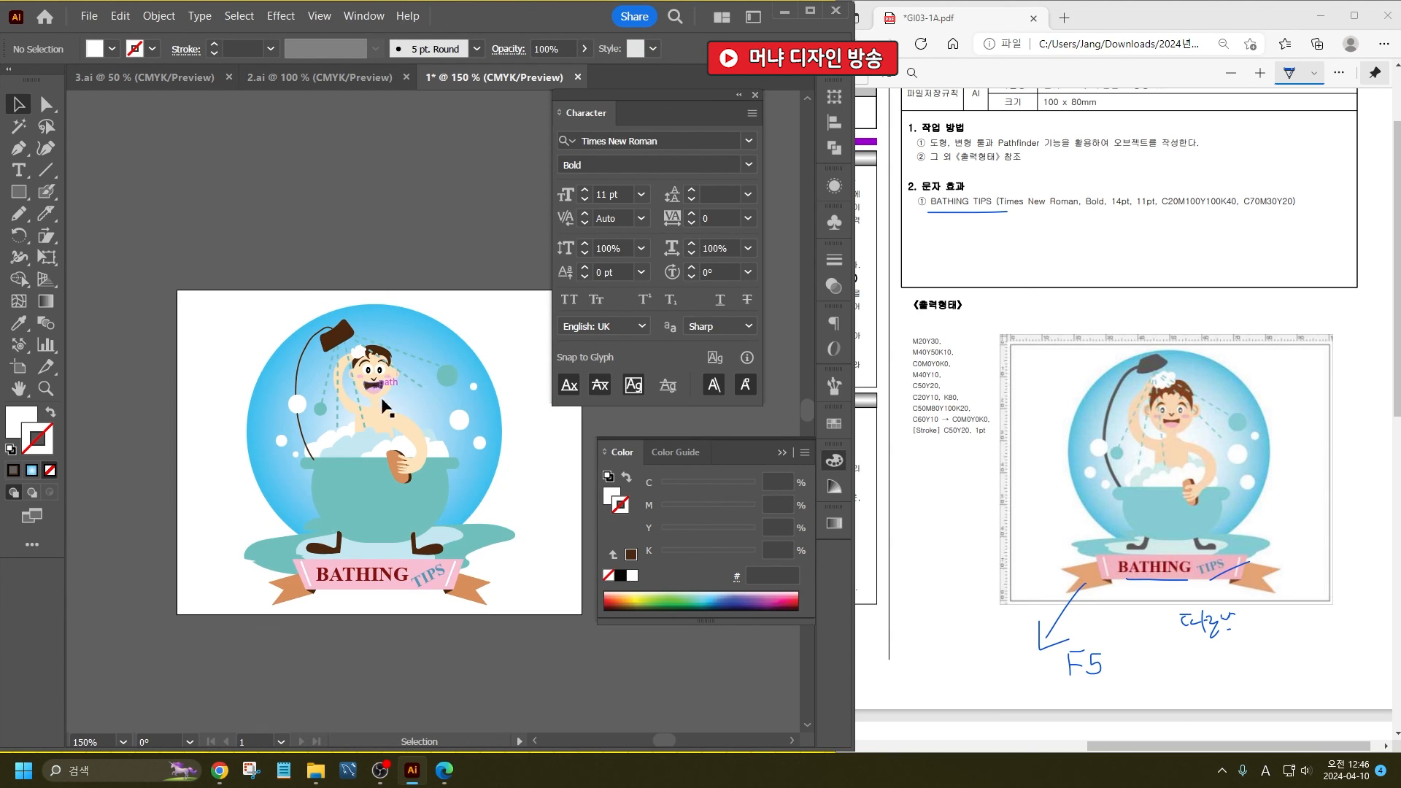
scroll(281, 507, "down", 2)
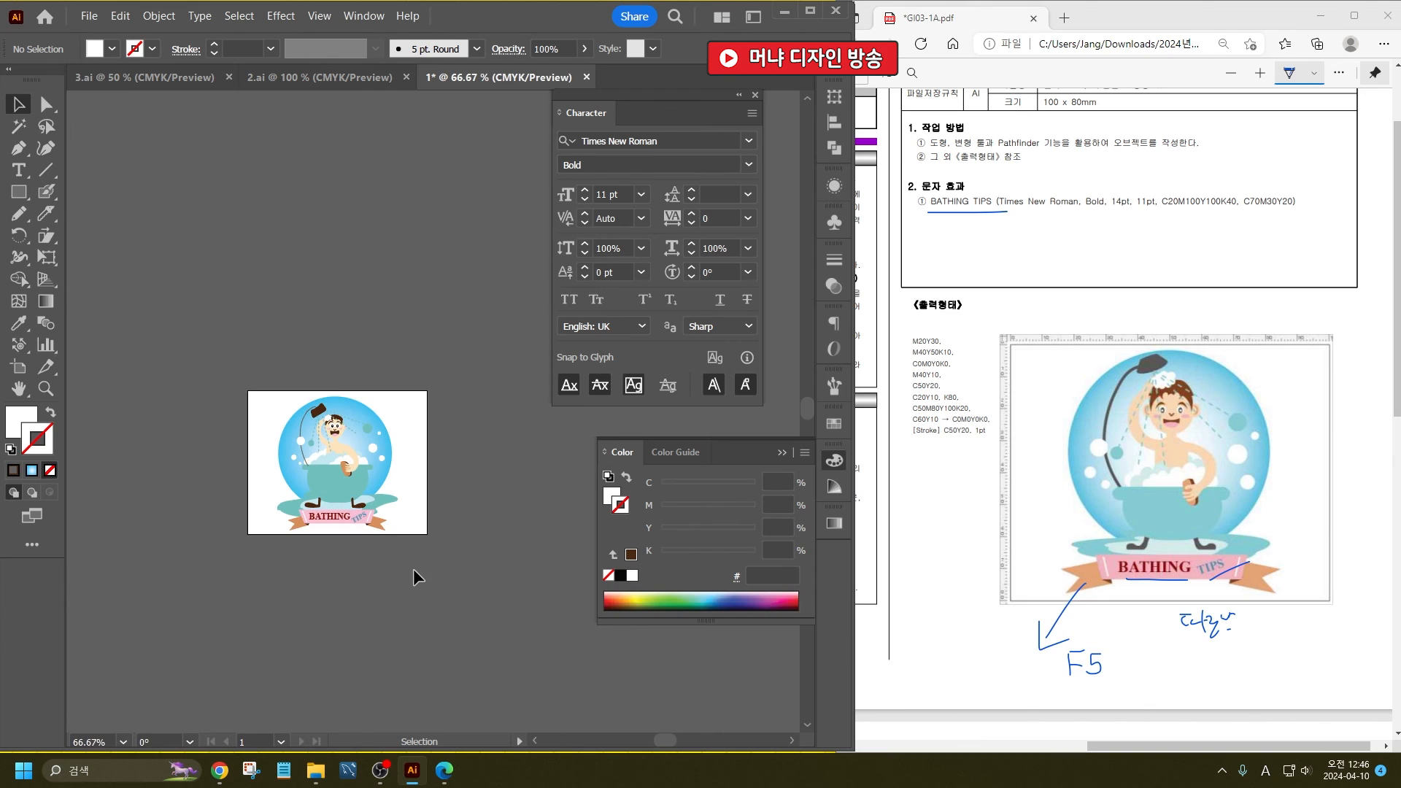
key("ctrl+a")
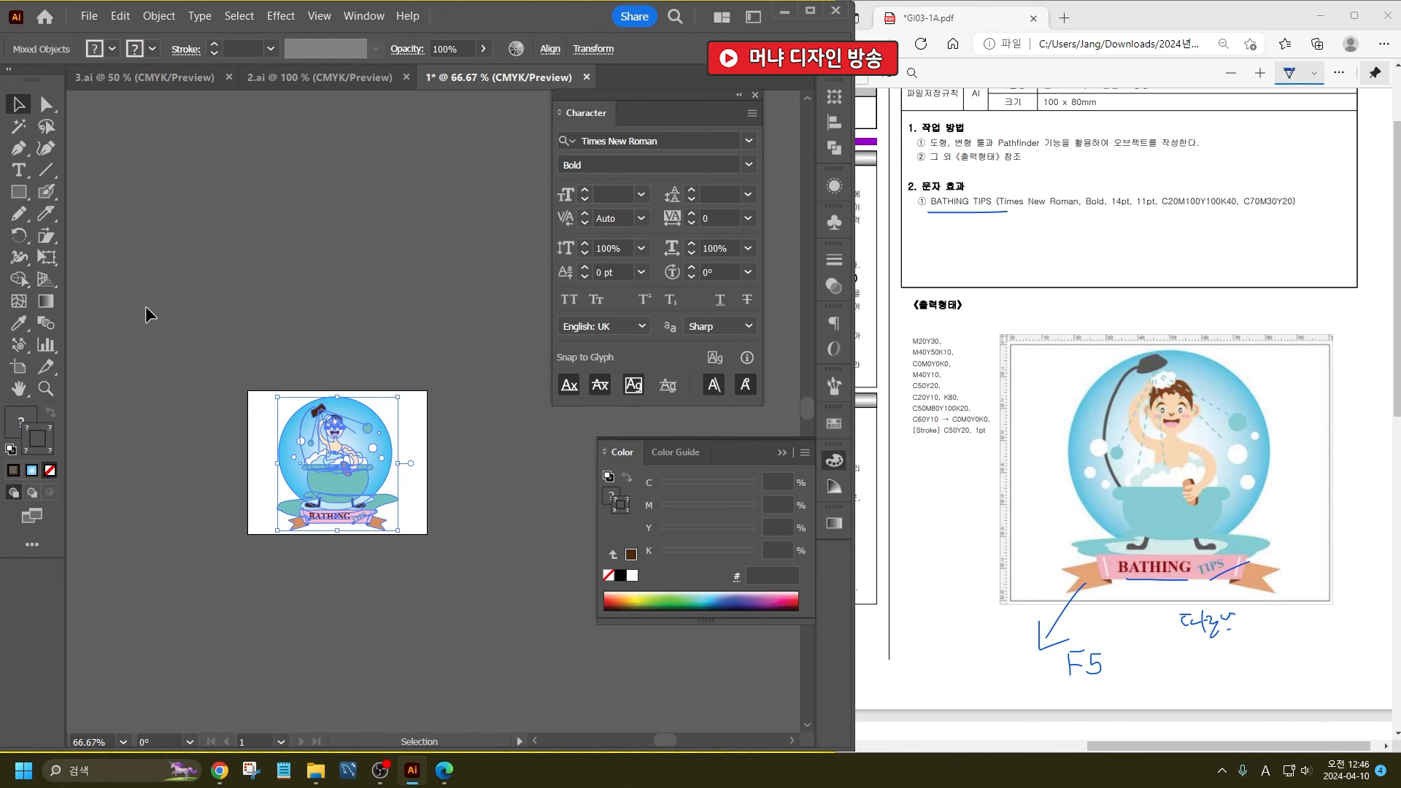
left_click(433, 584)
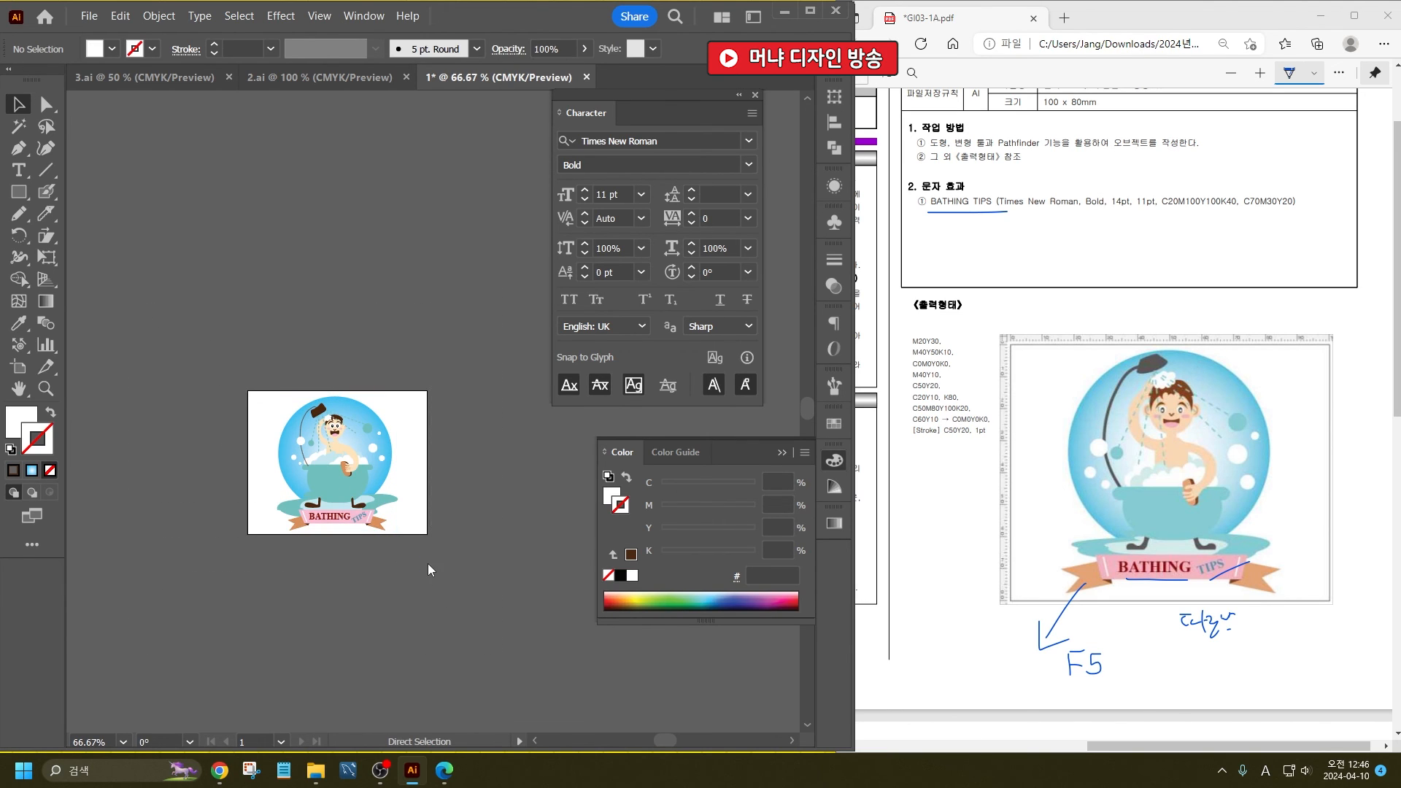
key("ctrl+s")
key("Return")
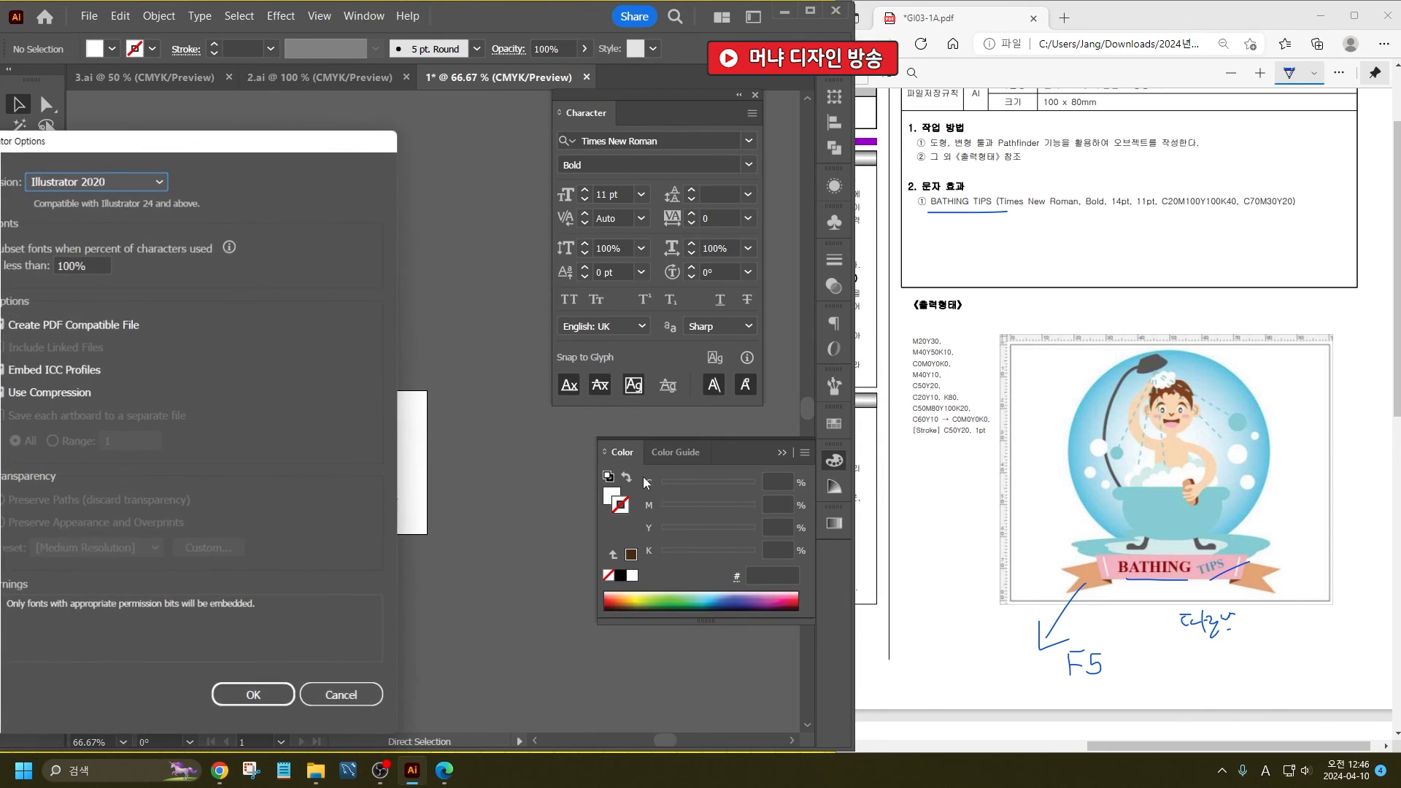
key("Return")
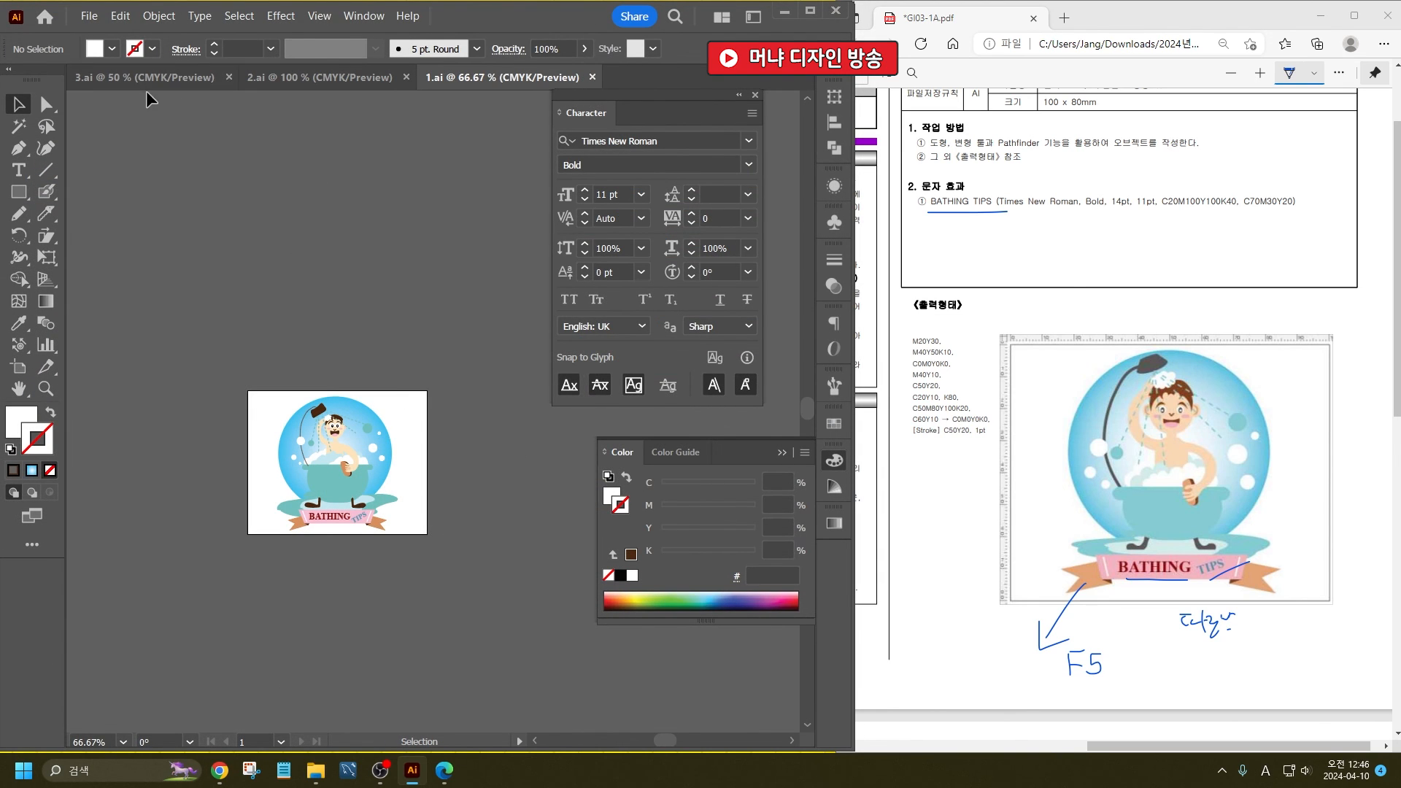
- Review the three saved illustrations 3.ai, 2.ai and 1.ai, viewing 1.ai at 100% zoom
left_click(144, 77)
left_click(319, 78)
left_click(516, 77)
key("ctrl+1")
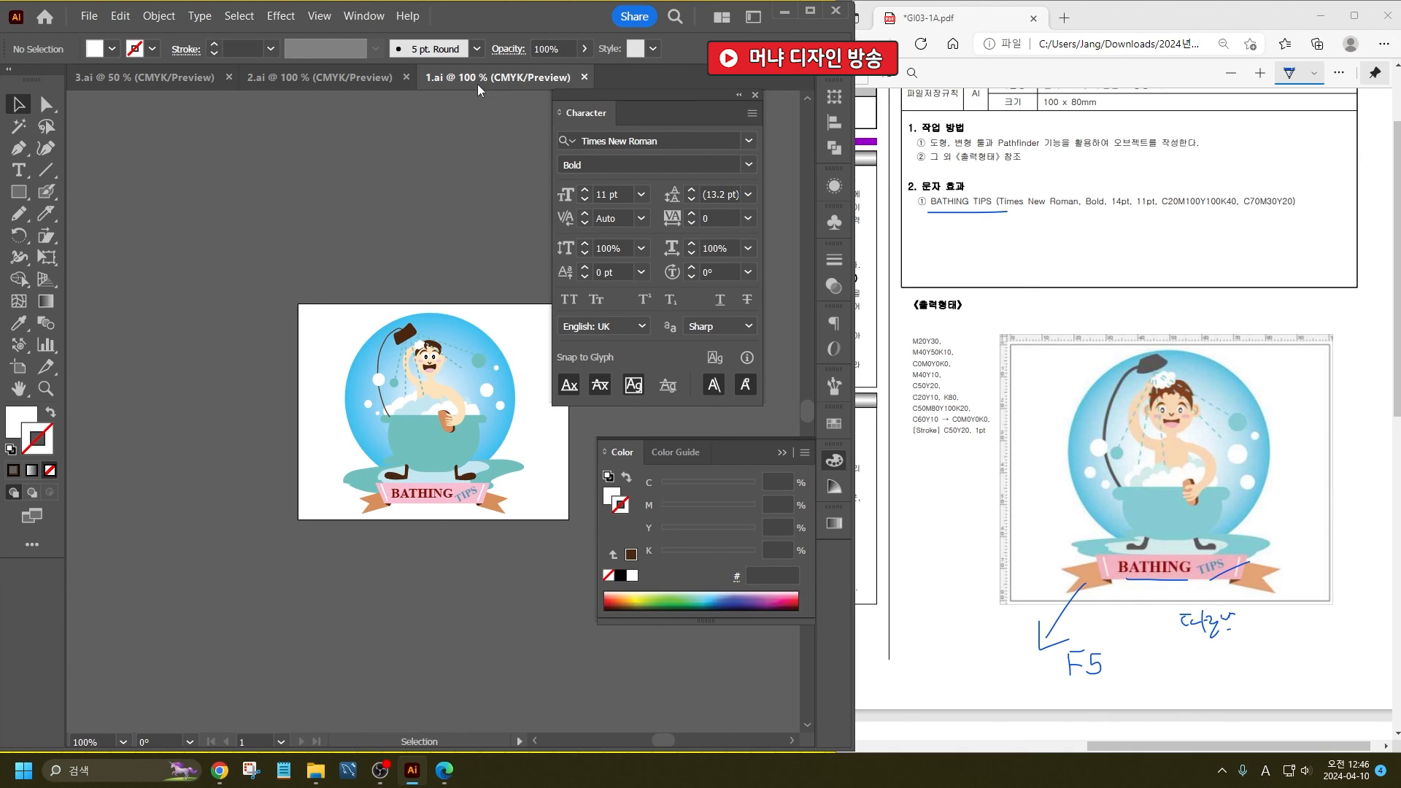
key("a")
scroll(469, 398, "up", 6)
scroll(459, 409, "down", 5)
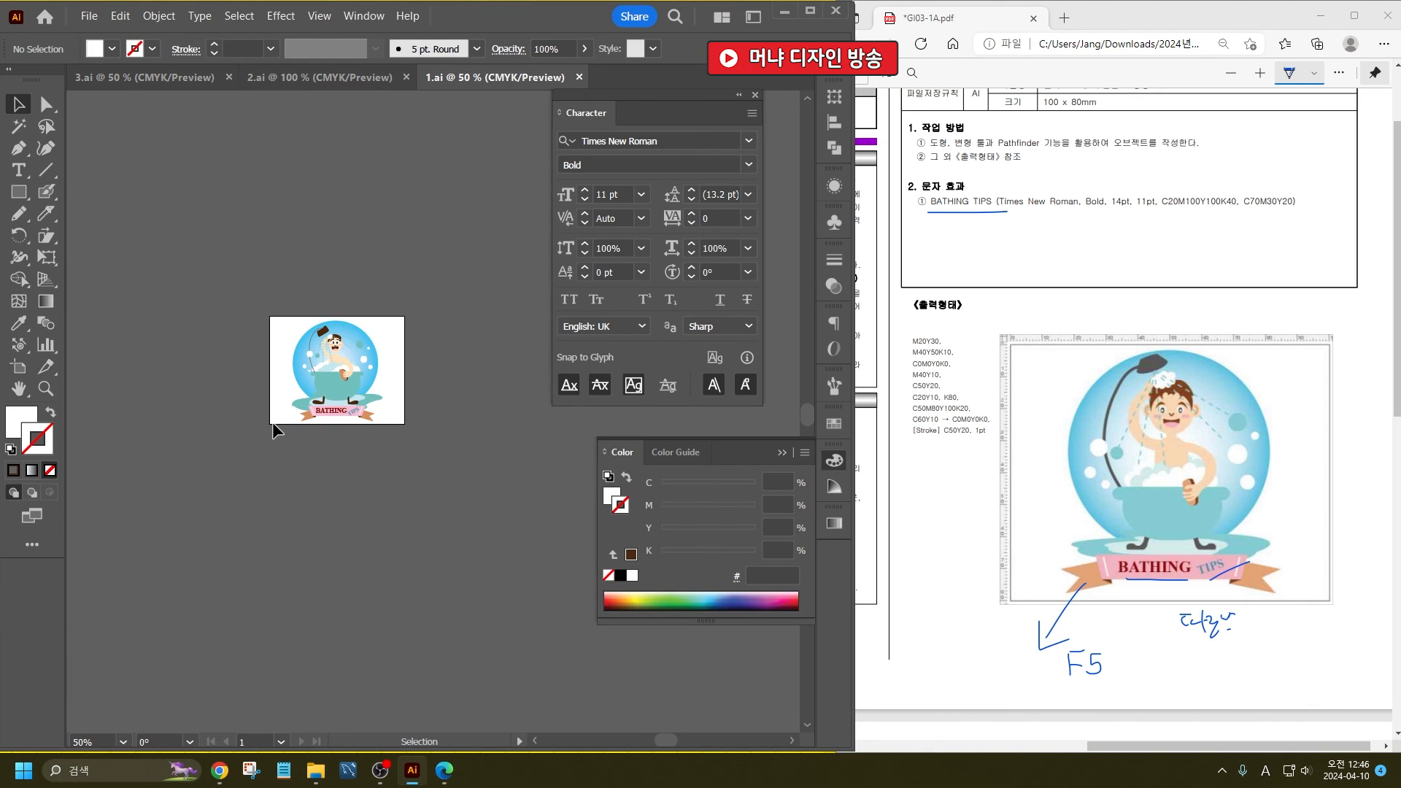
key("ctrl+1")
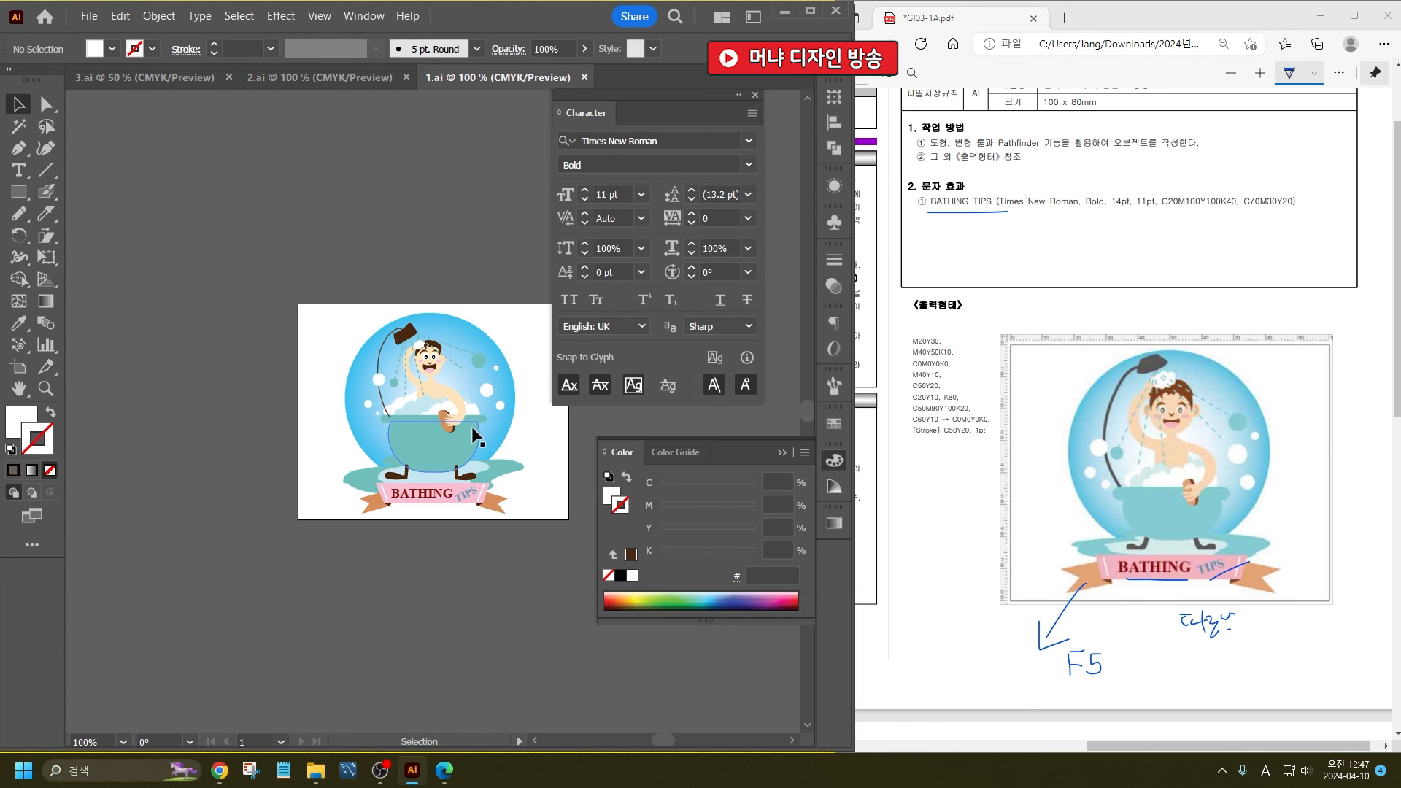
left_click(314, 78)
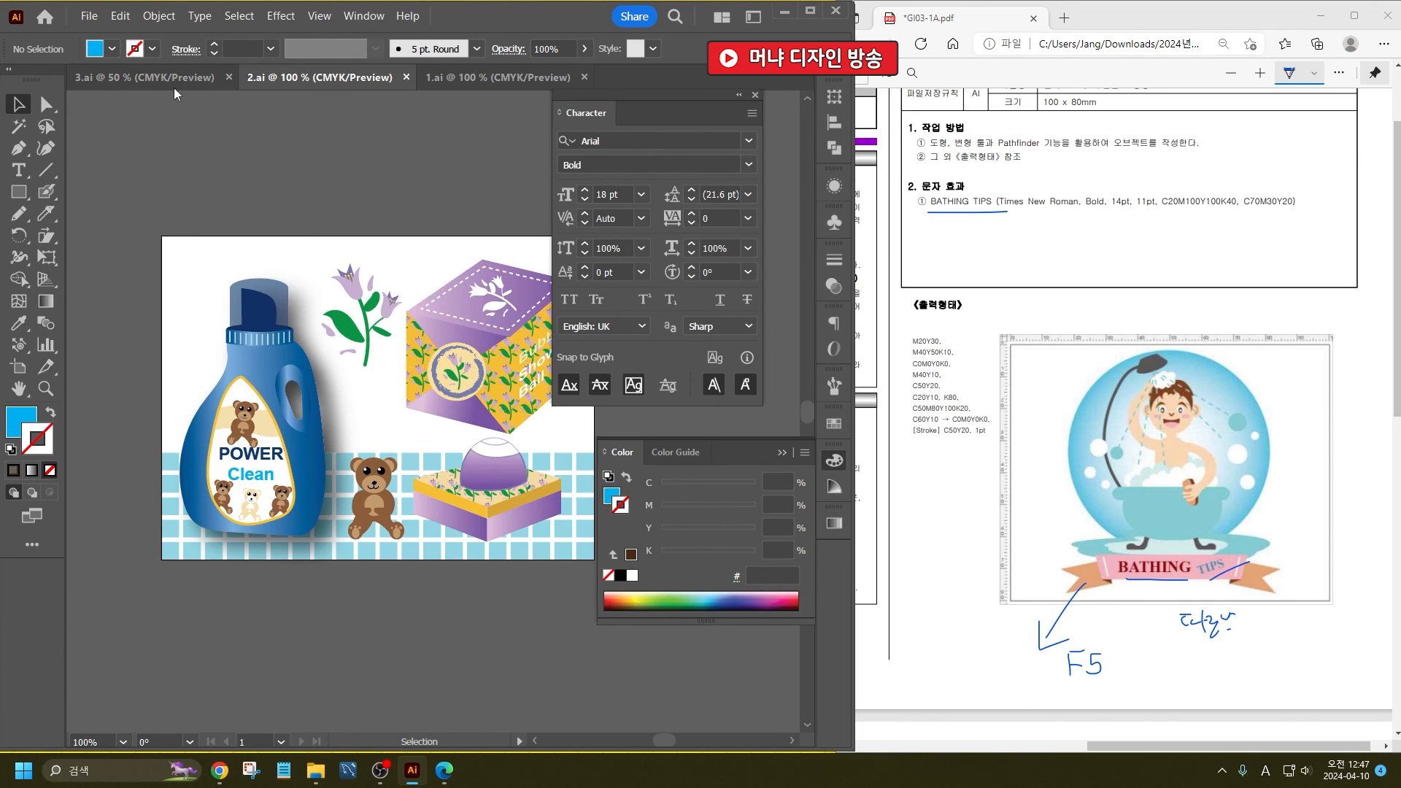
left_click(145, 77)
left_click(320, 78)
left_click(506, 86)
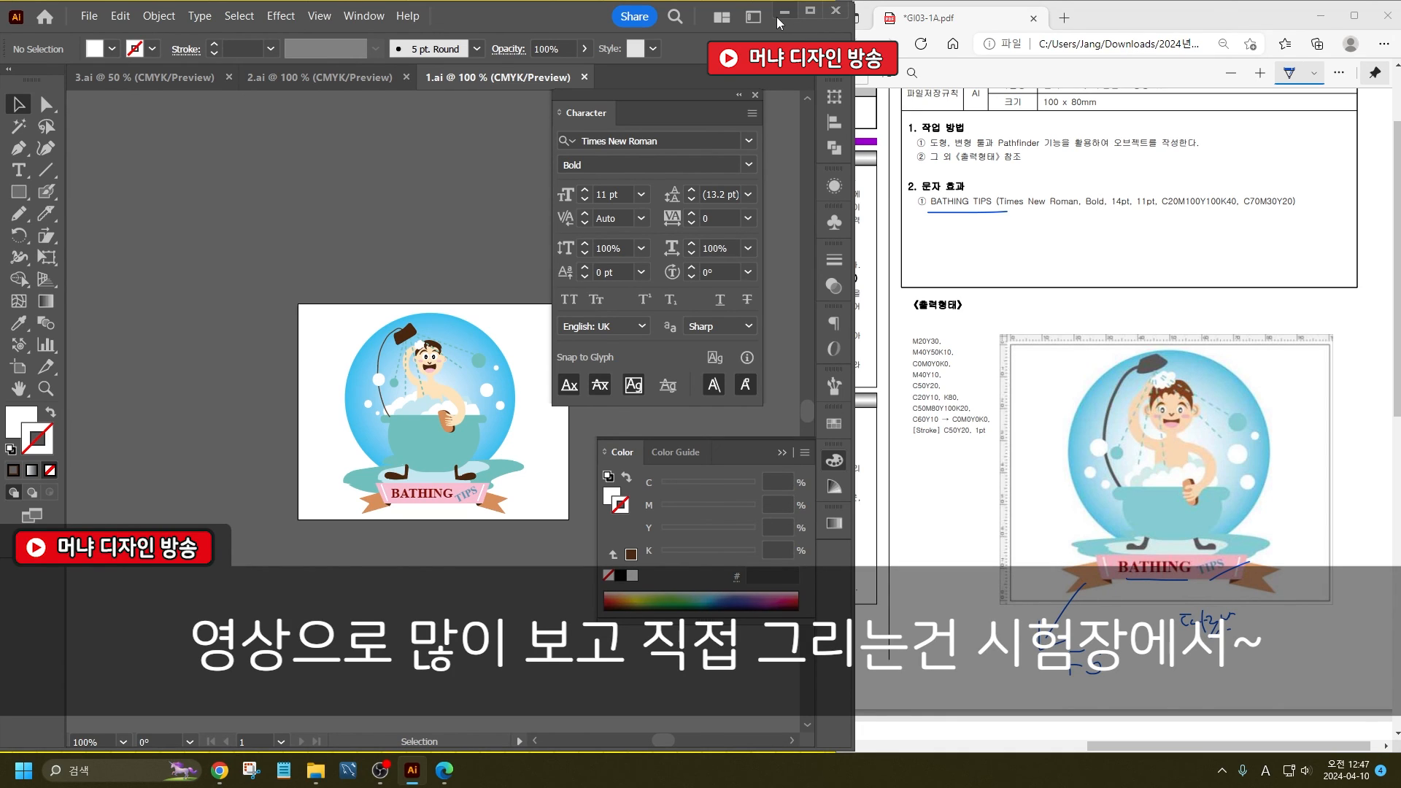
- Minimize the drawing window and the reference PDF window to show the desktop
left_click(784, 12)
left_click(1320, 16)
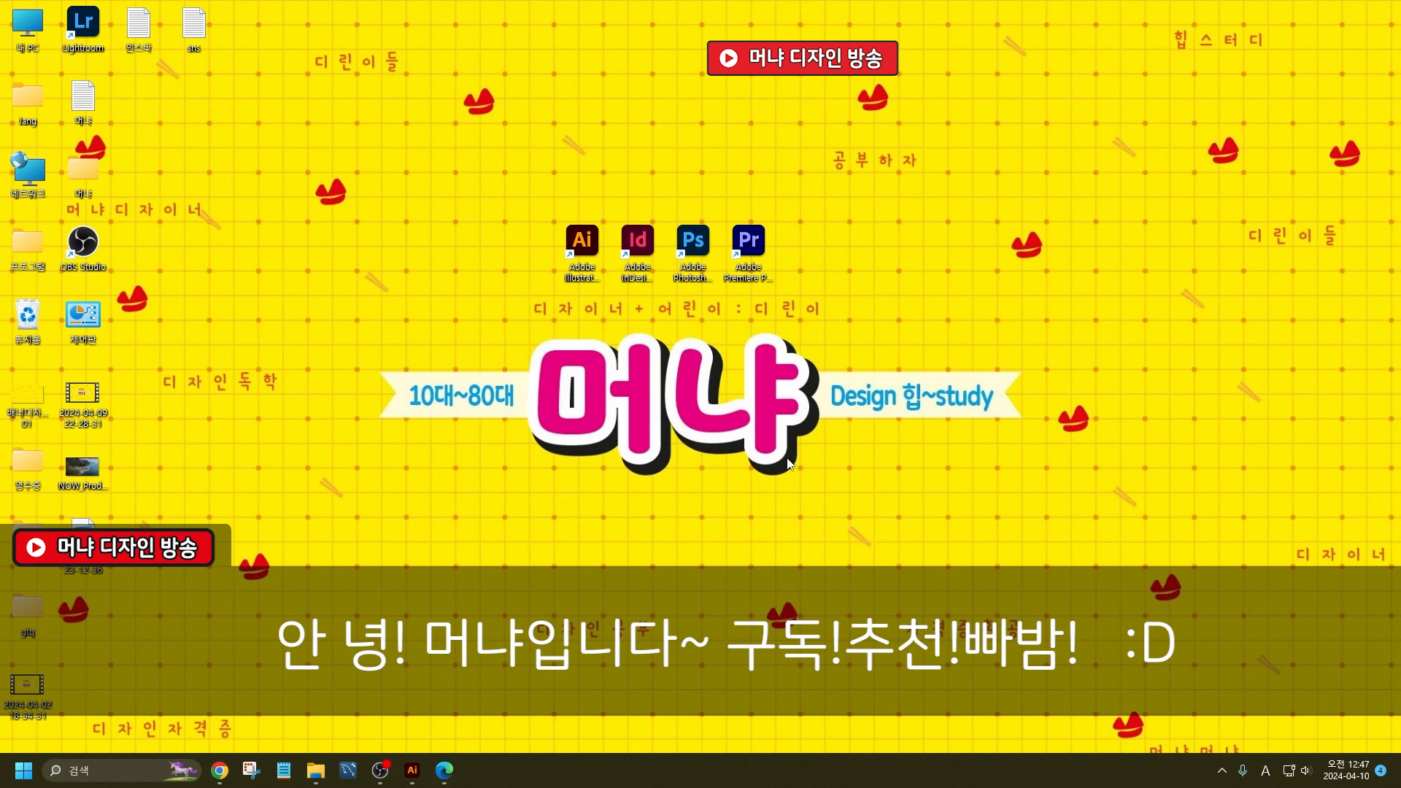